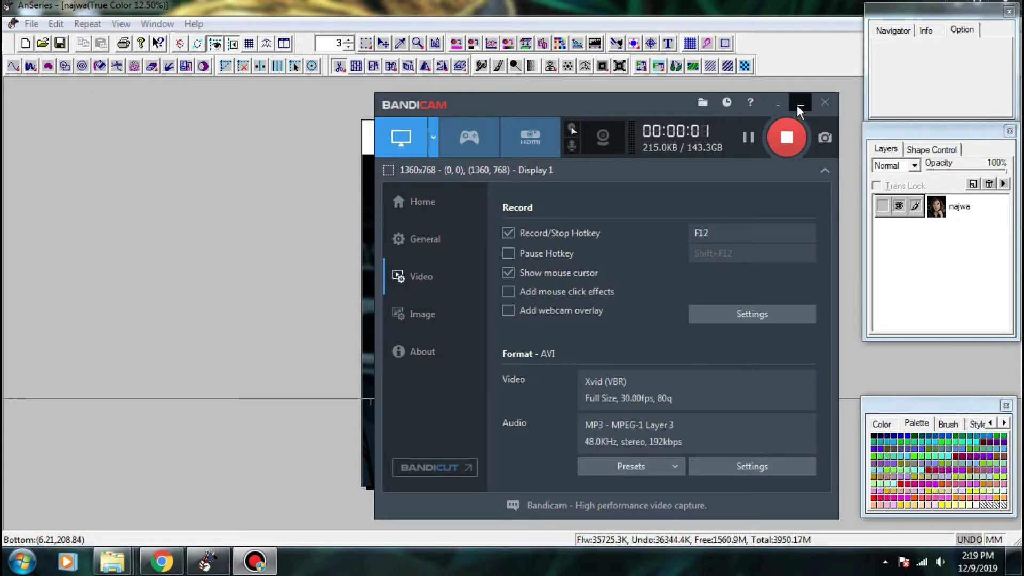
# - Duplicate the portrait layer and hide the lower of the two layers
pyautogui.click(798, 105)
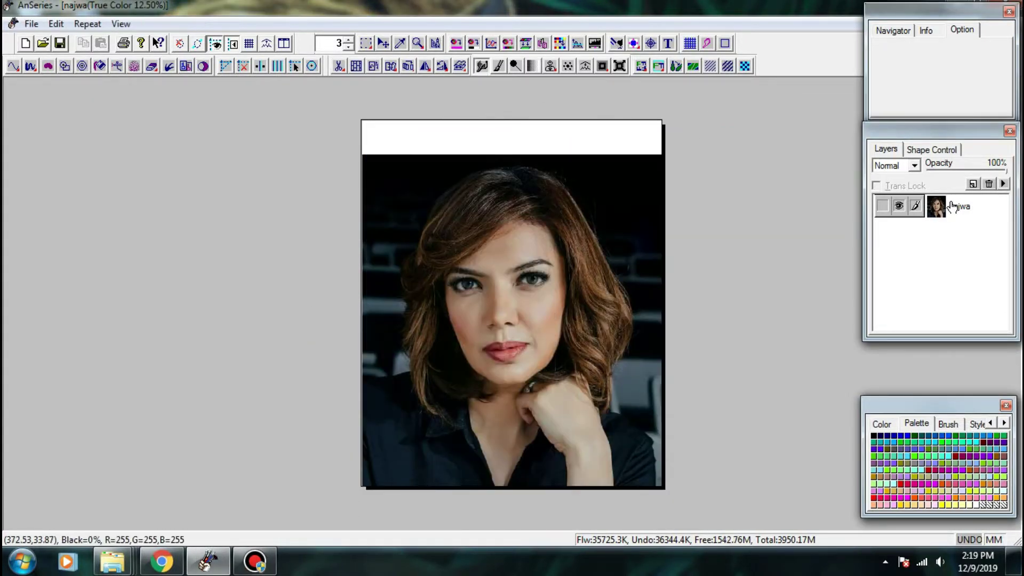
pyautogui.moveTo(952, 207); pyautogui.dragTo(972, 184)
pyautogui.click(901, 231)
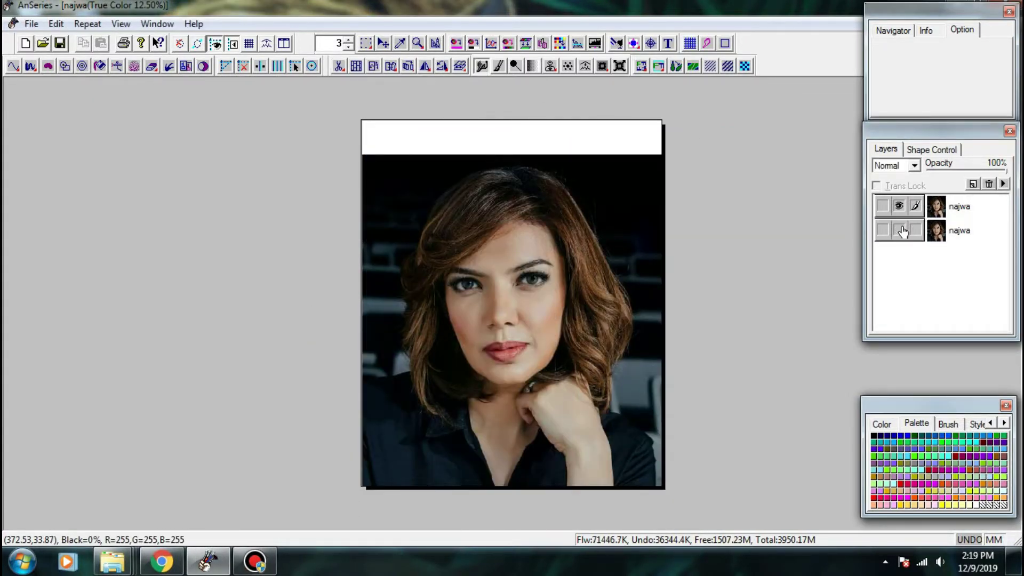
# - Convert the upper portrait layer from True Color to Gray
pyautogui.rightClick(952, 209)
pyautogui.moveTo(951, 267)
pyautogui.moveTo(875, 272)
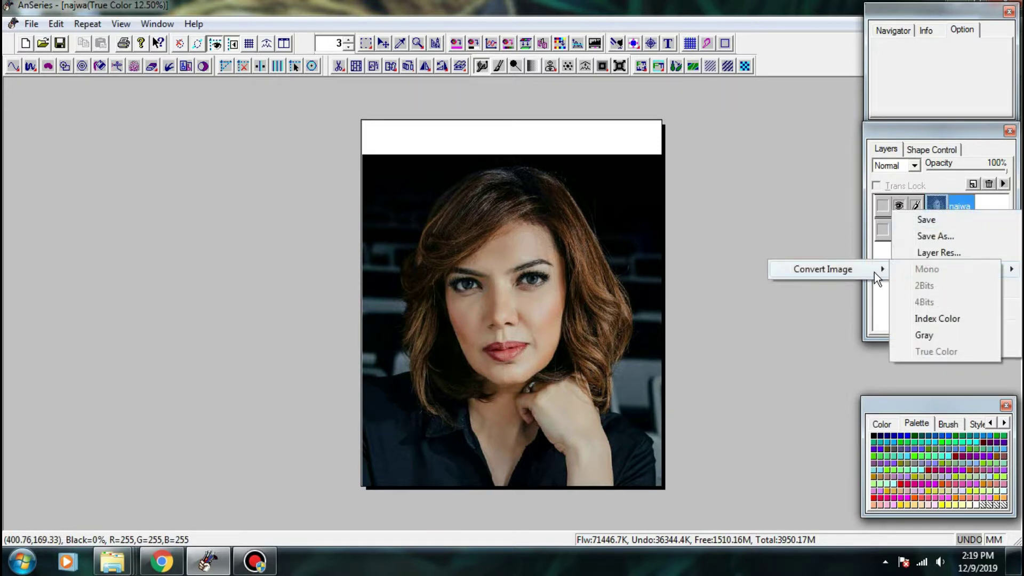
pyautogui.click(924, 335)
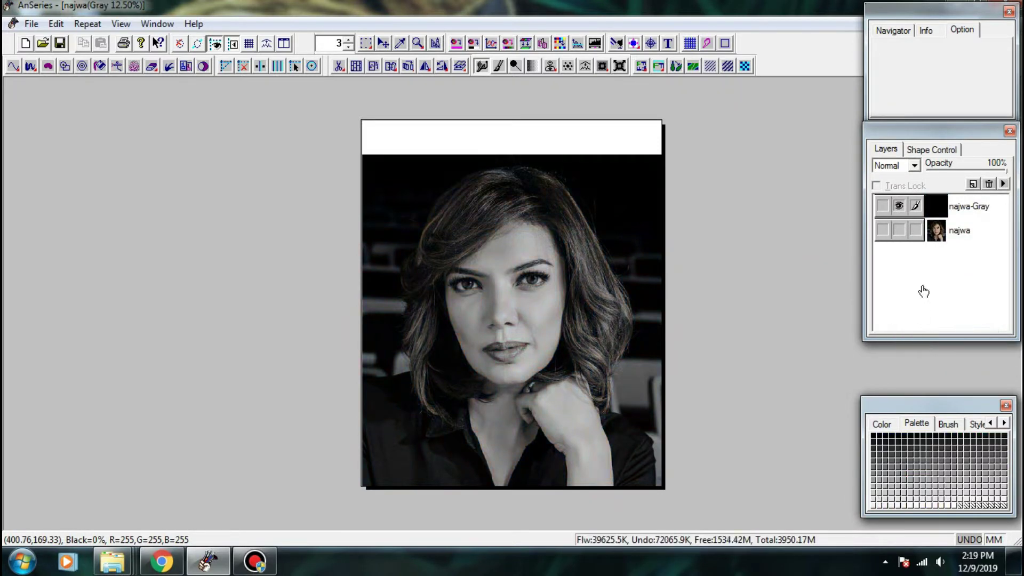
# - Erase the bulk of the dark background around the woman's head with the Eraser set to Erase All
pyautogui.click(151, 66)
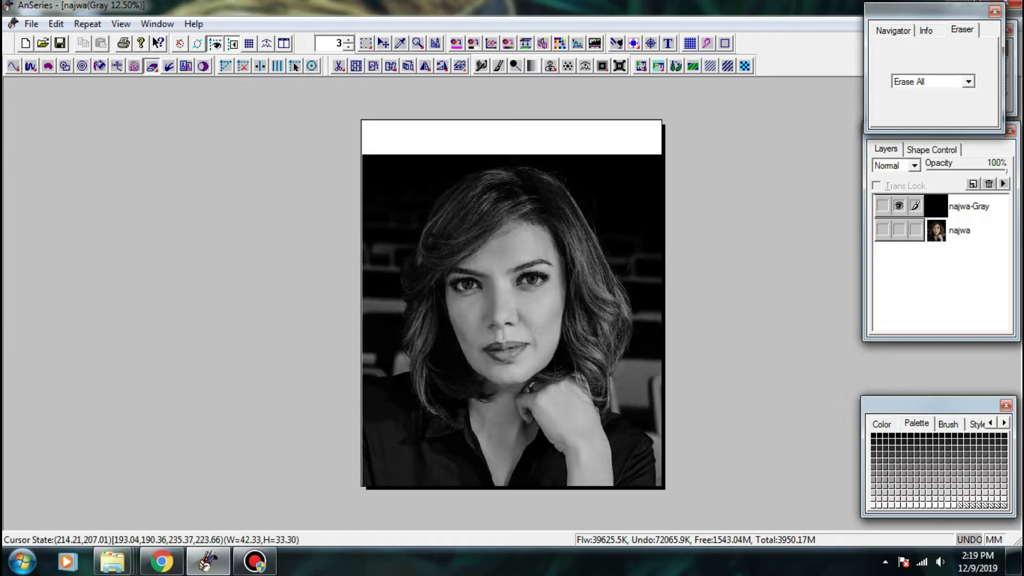
pyautogui.moveTo(646, 184)
pyautogui.mouseDown()
pyautogui.moveTo(593, 170)
pyautogui.moveTo(633, 216)
pyautogui.moveTo(638, 242)
pyautogui.moveTo(627, 239)
pyautogui.moveTo(627, 255)
pyautogui.moveTo(648, 213)
pyautogui.moveTo(640, 273)
pyautogui.mouseUp()
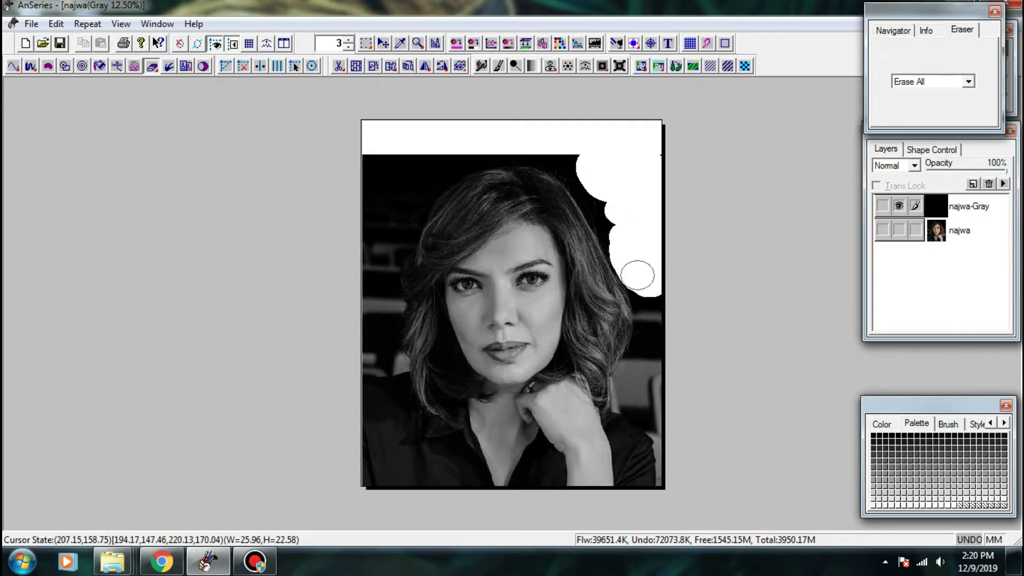
pyautogui.moveTo(650, 336); pyautogui.dragTo(648, 416)
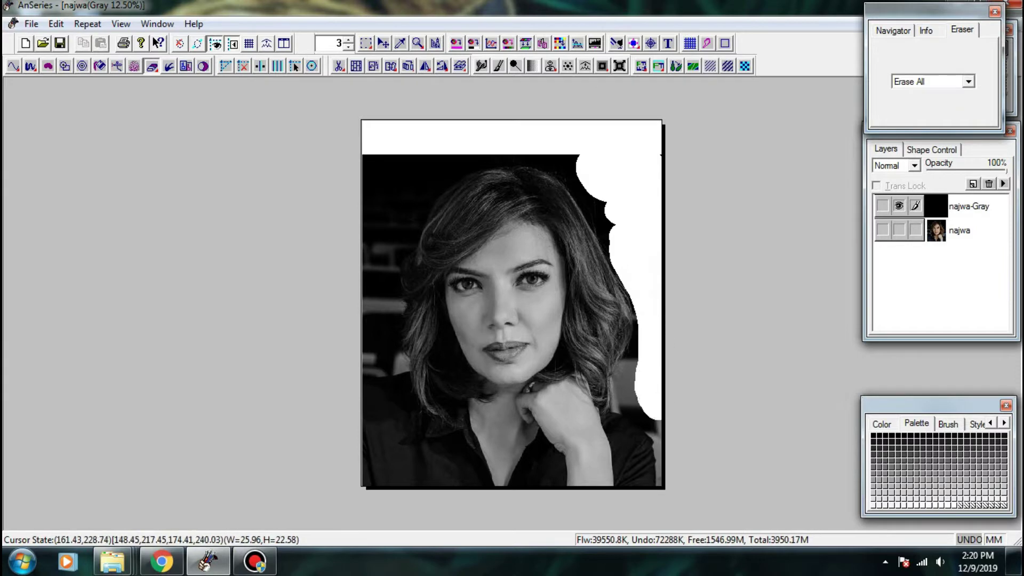
pyautogui.moveTo(443, 163)
pyautogui.mouseDown()
pyautogui.moveTo(397, 205)
pyautogui.moveTo(381, 251)
pyautogui.moveTo(378, 320)
pyautogui.moveTo(358, 213)
pyautogui.moveTo(374, 170)
pyautogui.moveTo(398, 169)
pyautogui.mouseUp()
pyautogui.moveTo(417, 130)
pyautogui.mouseDown()
pyautogui.moveTo(469, 261)
pyautogui.moveTo(507, 277)
pyautogui.mouseUp()
# - Erase the background closely along the left edge of the hair, from the crown down to the left shoulder
pyautogui.moveTo(341, 225)
pyautogui.mouseDown()
pyautogui.moveTo(495, 127)
pyautogui.moveTo(705, 113)
pyautogui.moveTo(697, 102)
pyautogui.moveTo(475, 107)
pyautogui.moveTo(365, 194)
pyautogui.moveTo(368, 165)
pyautogui.mouseUp()
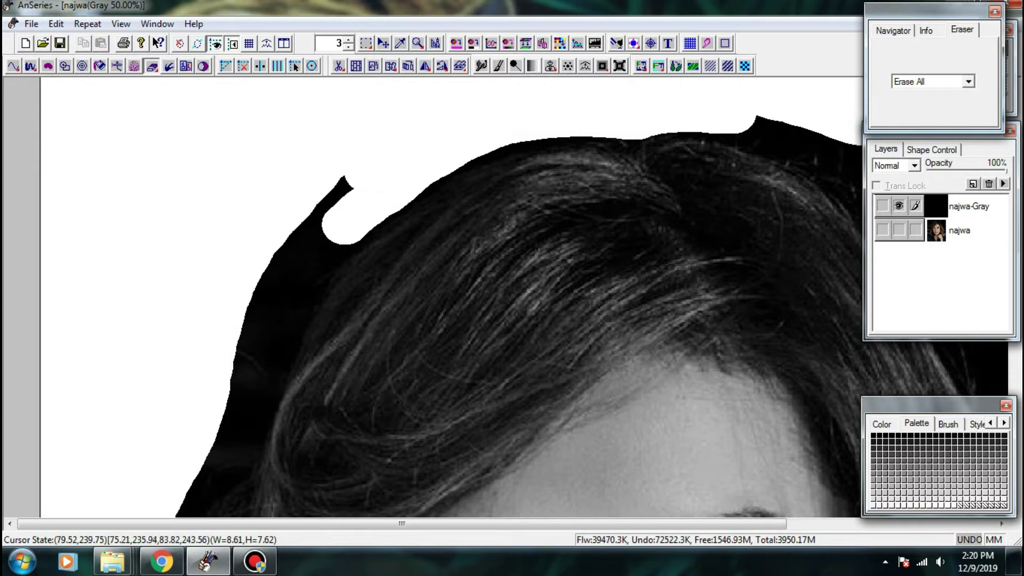
pyautogui.moveTo(345, 221)
pyautogui.mouseDown()
pyautogui.moveTo(273, 345)
pyautogui.moveTo(253, 405)
pyautogui.mouseUp()
pyautogui.moveTo(256, 395); pyautogui.dragTo(316, 142)
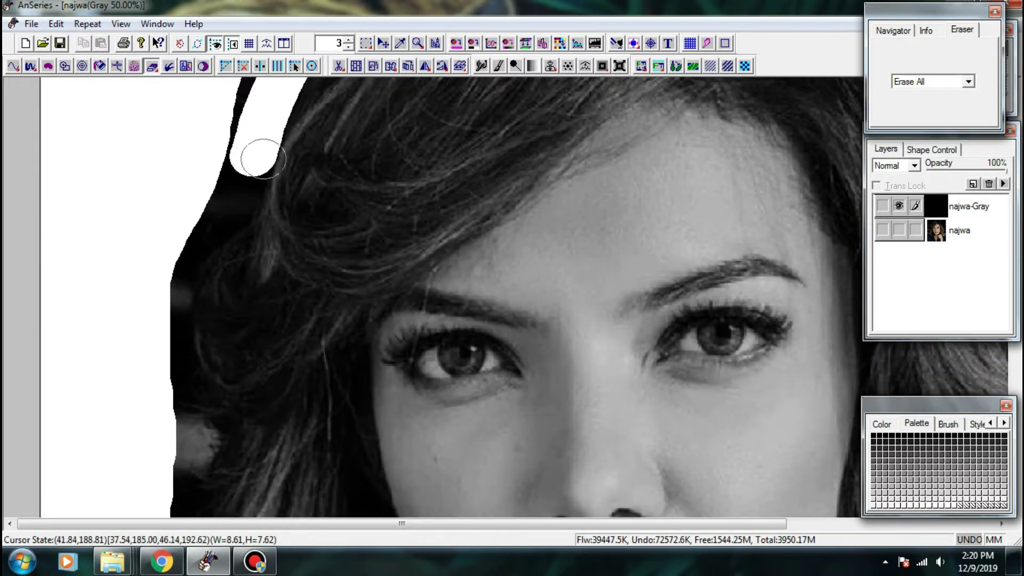
pyautogui.moveTo(250, 151)
pyautogui.mouseDown()
pyautogui.moveTo(174, 326)
pyautogui.moveTo(185, 451)
pyautogui.moveTo(179, 290)
pyautogui.mouseUp()
pyautogui.moveTo(185, 268)
pyautogui.mouseDown()
pyautogui.moveTo(158, 425)
pyautogui.moveTo(187, 198)
pyautogui.mouseUp()
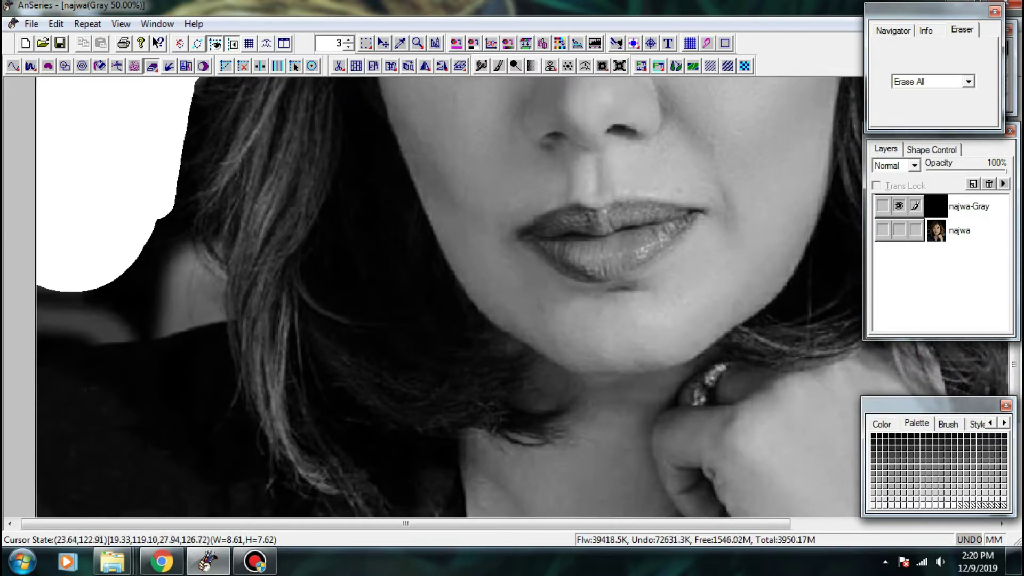
pyautogui.moveTo(182, 140)
pyautogui.mouseDown()
pyautogui.moveTo(161, 248)
pyautogui.moveTo(203, 294)
pyautogui.moveTo(176, 320)
pyautogui.moveTo(50, 327)
pyautogui.moveTo(106, 277)
pyautogui.mouseUp()
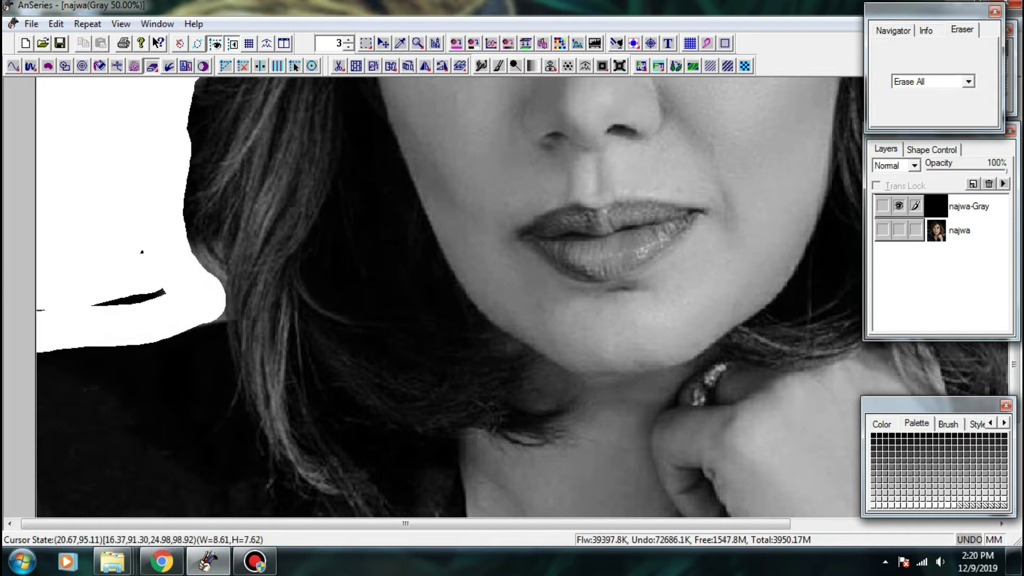
# - Erase the leftover dark fragments above the left shoulder and beside the upper-left hair
pyautogui.moveTo(168, 269); pyautogui.dragTo(80, 314)
pyautogui.moveTo(221, 140)
pyautogui.mouseDown()
pyautogui.moveTo(181, 421)
pyautogui.moveTo(144, 463)
pyautogui.mouseUp()
pyautogui.moveTo(288, 213); pyautogui.dragTo(389, 458)
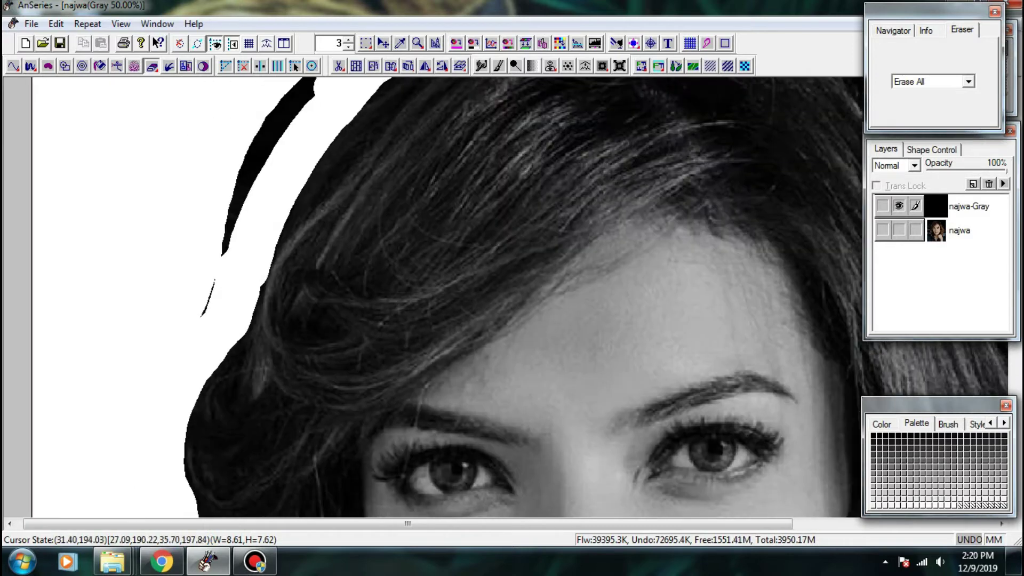
pyautogui.moveTo(200, 250)
pyautogui.mouseDown()
pyautogui.moveTo(313, 75)
pyautogui.moveTo(186, 296)
pyautogui.mouseUp()
# - Erase the remaining dark background along the upper right edge of the hair
pyautogui.moveTo(597, 207)
pyautogui.mouseDown()
pyautogui.moveTo(457, 167)
pyautogui.moveTo(512, 171)
pyautogui.moveTo(592, 229)
pyautogui.moveTo(726, 433)
pyautogui.moveTo(754, 389)
pyautogui.moveTo(608, 215)
pyautogui.moveTo(739, 416)
pyautogui.moveTo(747, 326)
pyautogui.mouseUp()
pyautogui.moveTo(432, 403); pyautogui.dragTo(432, 221)
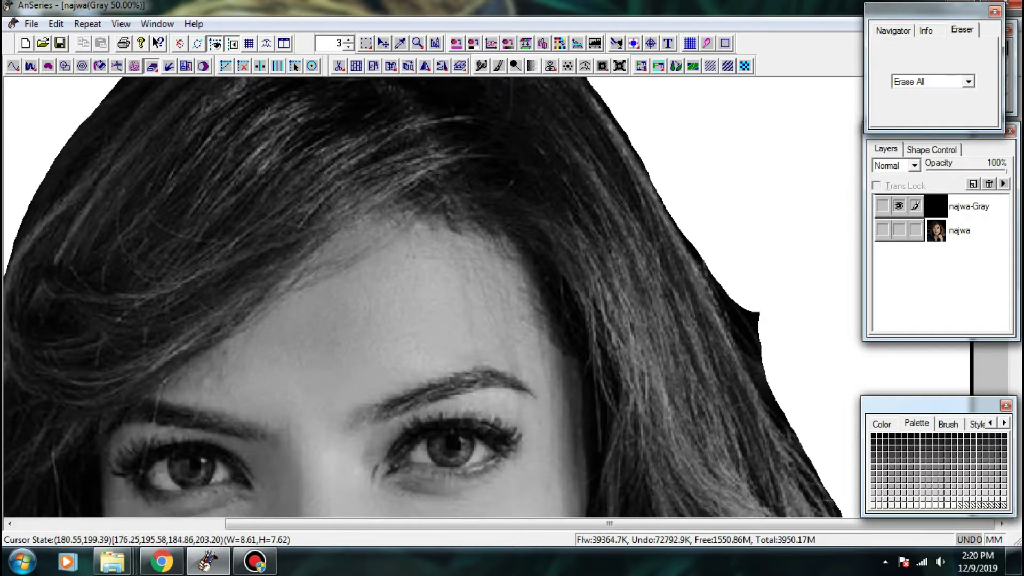
pyautogui.moveTo(693, 272); pyautogui.dragTo(693, 178)
pyautogui.moveTo(721, 243); pyautogui.dragTo(382, 327)
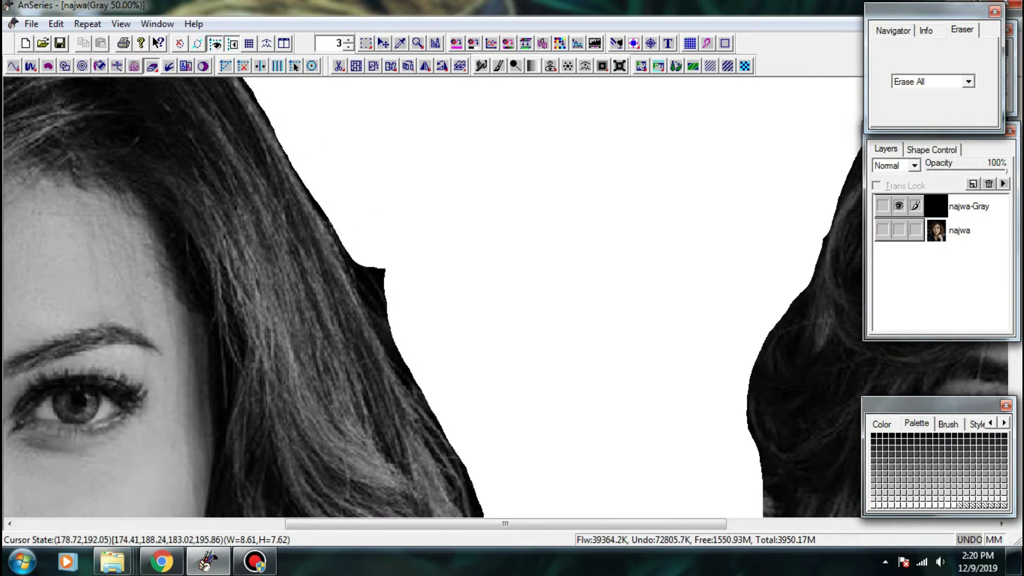
pyautogui.moveTo(346, 210); pyautogui.dragTo(435, 394)
# - Erase the gray background along the lower right edge of the hair down to the shoulder
pyautogui.moveTo(459, 413)
pyautogui.mouseDown()
pyautogui.moveTo(310, 242)
pyautogui.moveTo(287, 243)
pyautogui.mouseUp()
pyautogui.moveTo(351, 339); pyautogui.dragTo(341, 180)
pyautogui.moveTo(320, 139)
pyautogui.mouseDown()
pyautogui.moveTo(351, 263)
pyautogui.moveTo(303, 415)
pyautogui.moveTo(368, 198)
pyautogui.moveTo(328, 248)
pyautogui.moveTo(310, 362)
pyautogui.mouseUp()
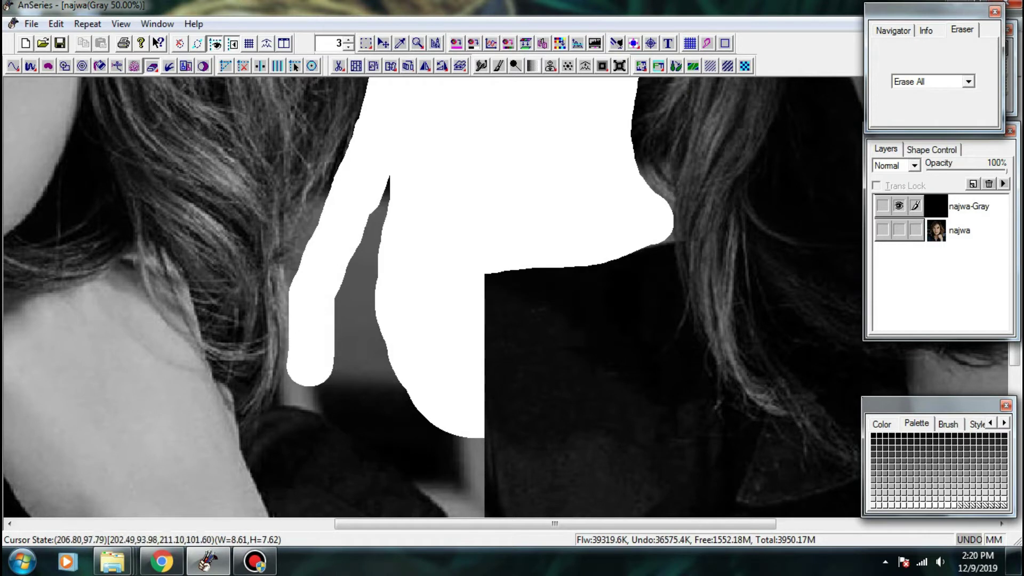
pyautogui.moveTo(379, 190); pyautogui.dragTo(343, 343)
pyautogui.moveTo(326, 208)
pyautogui.mouseDown()
pyautogui.moveTo(282, 214)
pyautogui.moveTo(262, 279)
pyautogui.mouseUp()
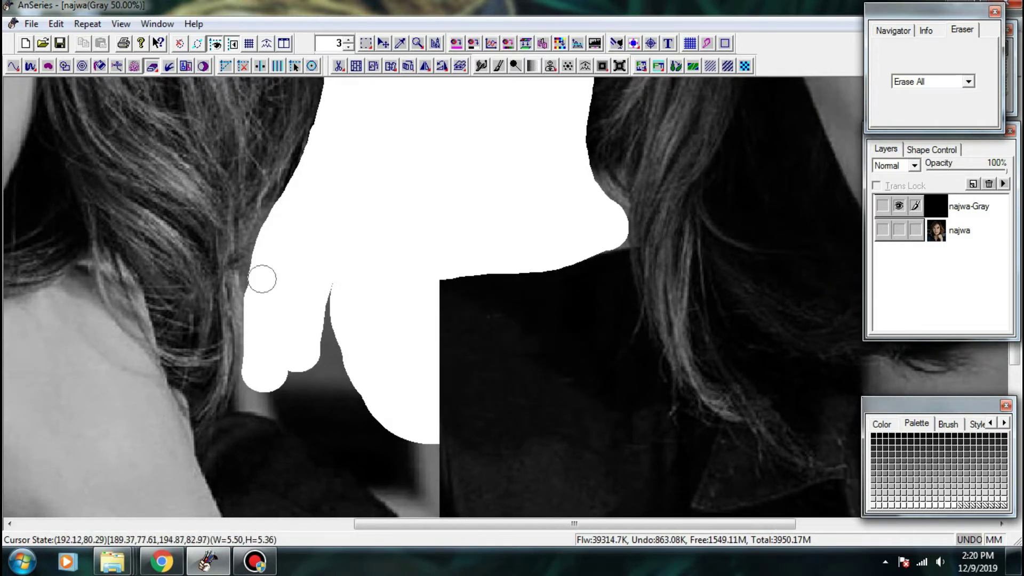
pyautogui.click(260, 362)
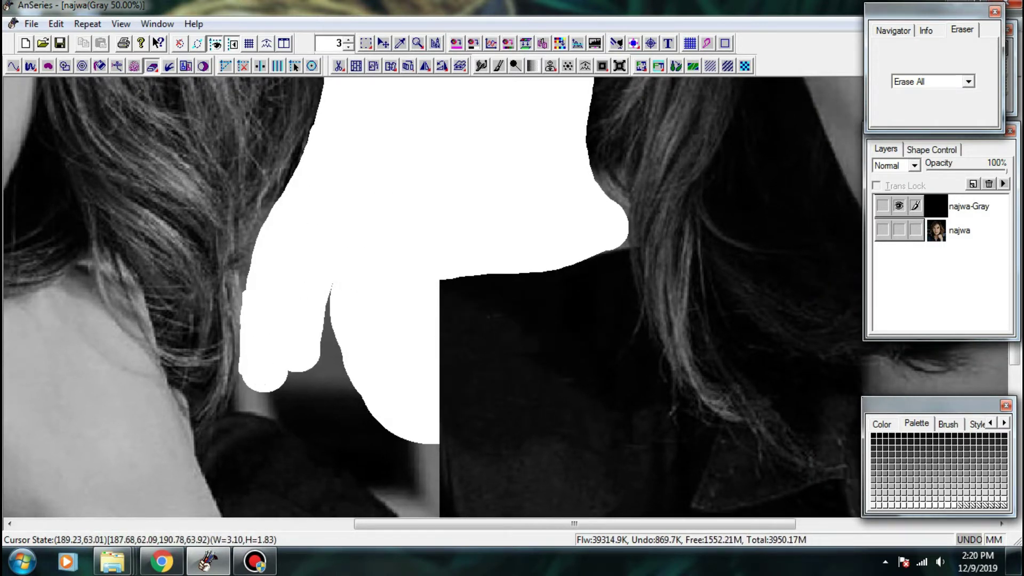
pyautogui.moveTo(248, 373); pyautogui.dragTo(241, 404)
# - Erase the background along the top of the right shoulder and clear the leftover patches above it
pyautogui.moveTo(325, 326); pyautogui.dragTo(234, 208)
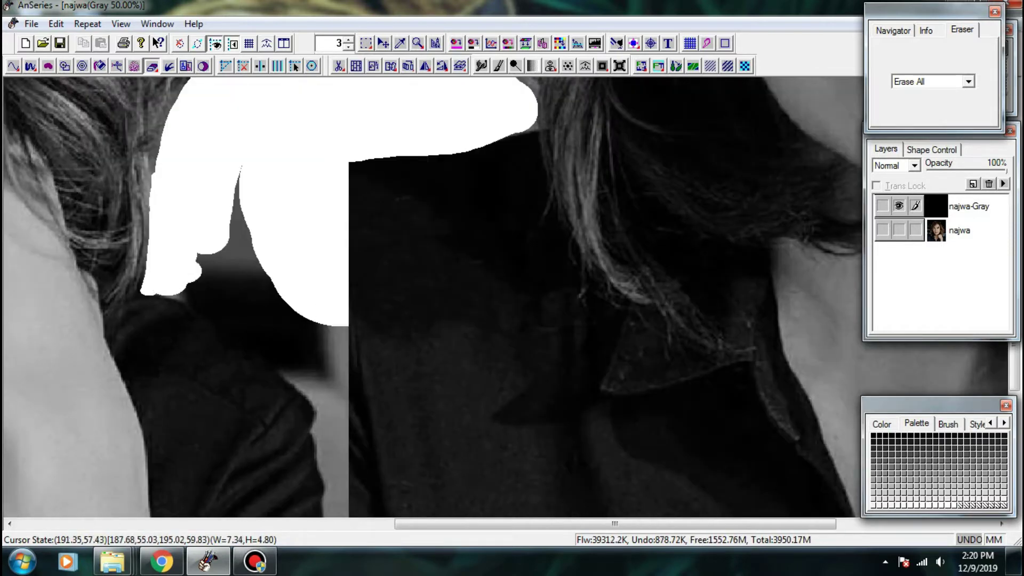
pyautogui.moveTo(160, 291)
pyautogui.mouseDown()
pyautogui.moveTo(234, 317)
pyautogui.moveTo(317, 376)
pyautogui.moveTo(312, 368)
pyautogui.mouseUp()
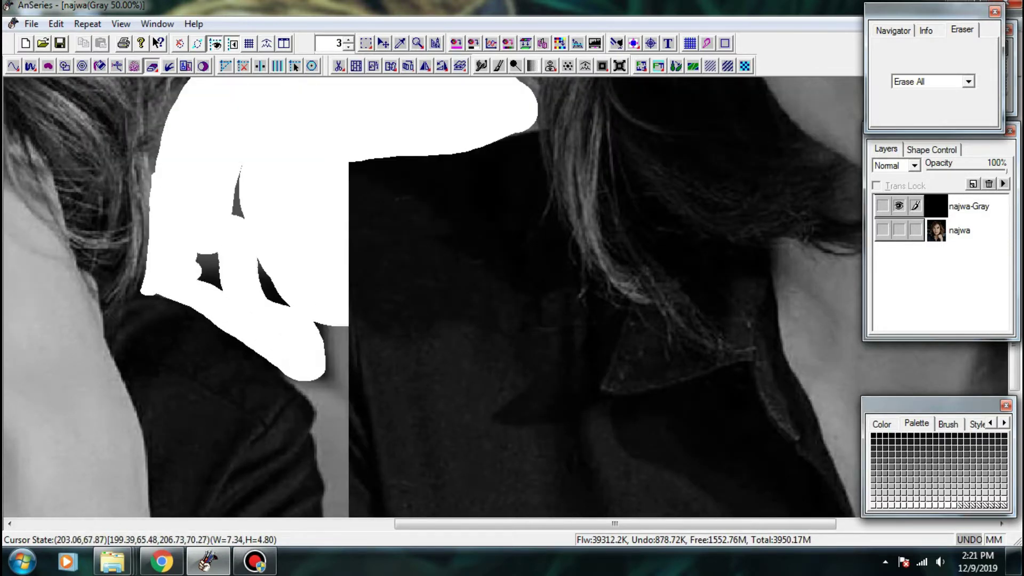
pyautogui.moveTo(239, 187); pyautogui.dragTo(208, 265)
pyautogui.moveTo(288, 309)
pyautogui.mouseDown()
pyautogui.moveTo(275, 294)
pyautogui.moveTo(853, 333)
pyautogui.moveTo(842, 234)
pyautogui.mouseUp()
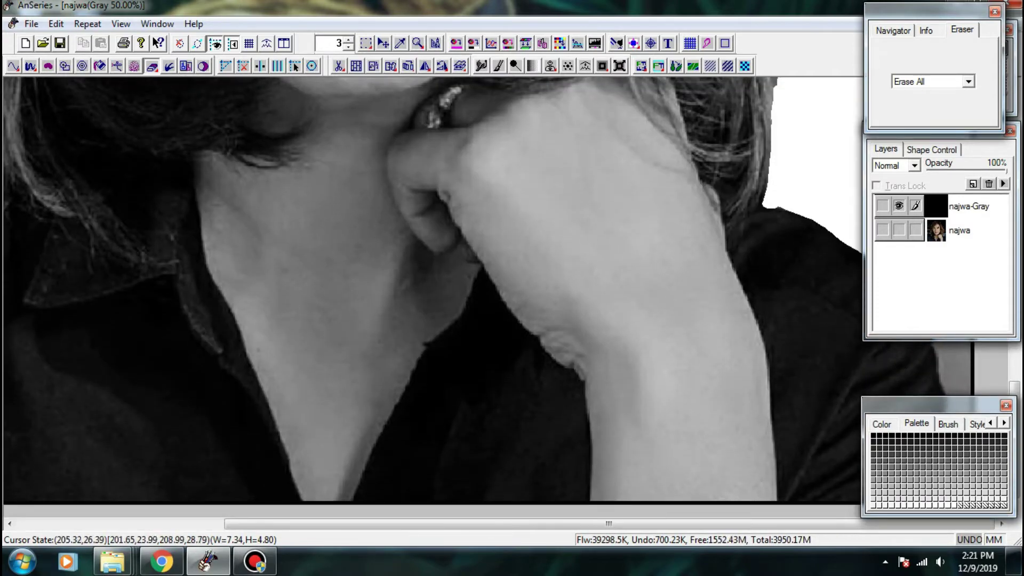
# - Erase the narrow background strip beside the right sleeve down to the bottom edge of the image
pyautogui.moveTo(785, 392); pyautogui.dragTo(341, 372)
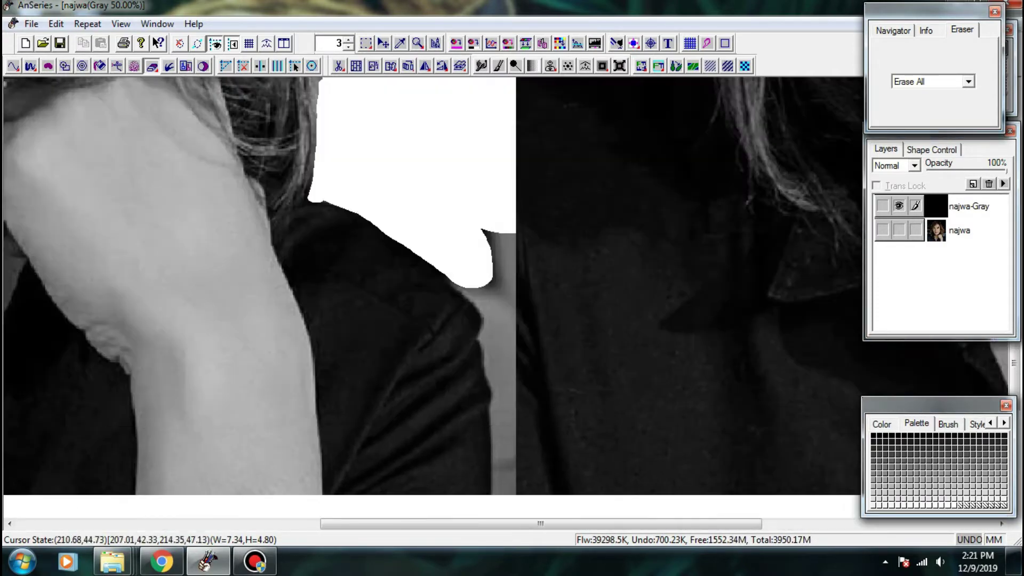
pyautogui.moveTo(504, 259); pyautogui.dragTo(493, 238)
pyautogui.moveTo(482, 290); pyautogui.dragTo(493, 315)
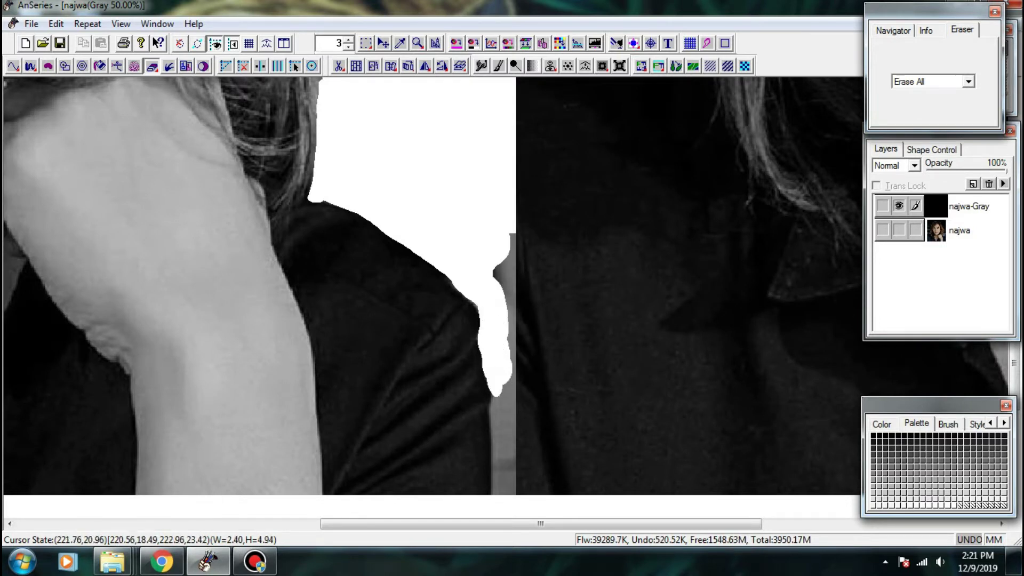
pyautogui.moveTo(496, 472); pyautogui.dragTo(499, 493)
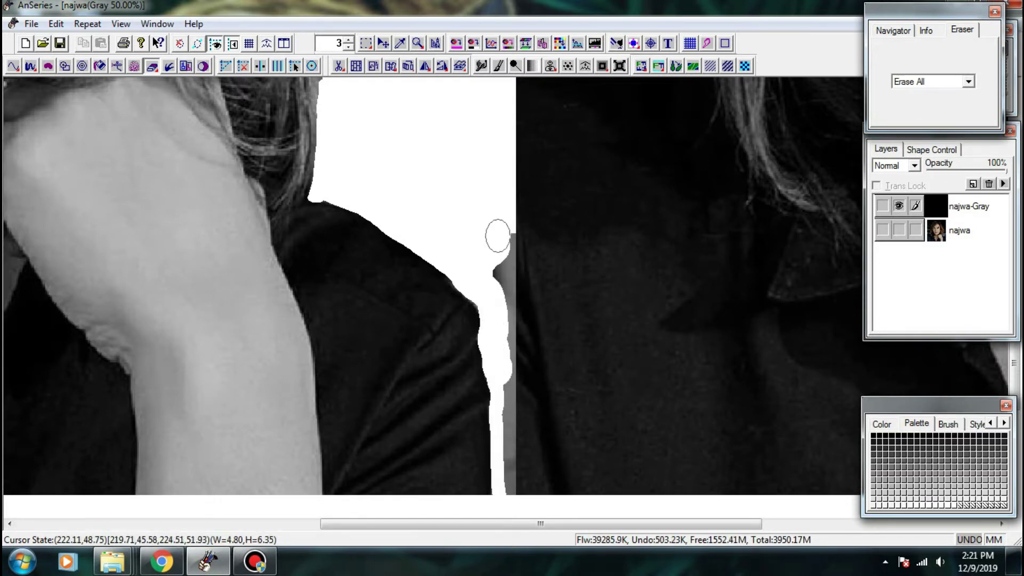
pyautogui.moveTo(505, 304); pyautogui.dragTo(504, 261)
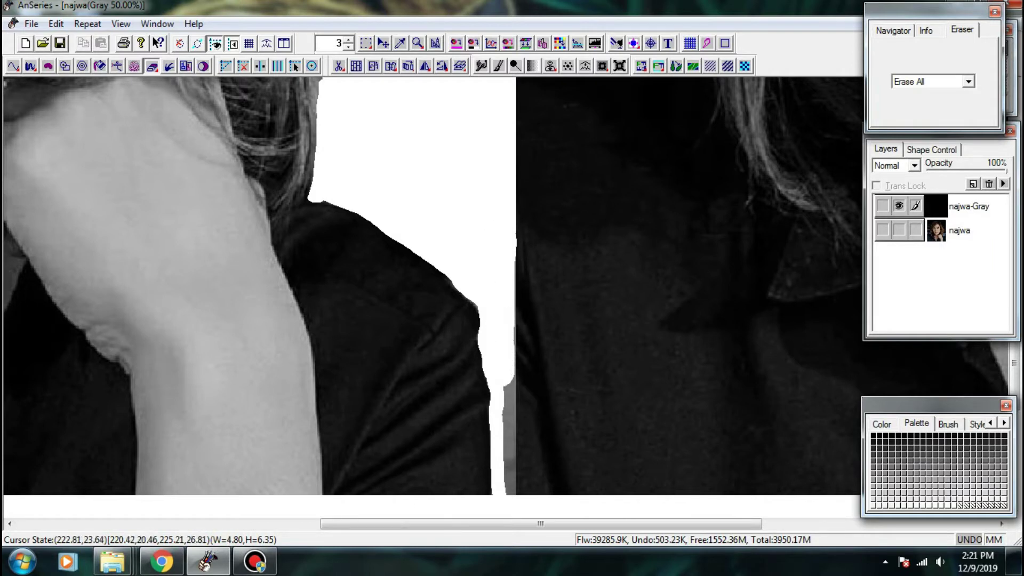
pyautogui.moveTo(509, 395); pyautogui.dragTo(509, 443)
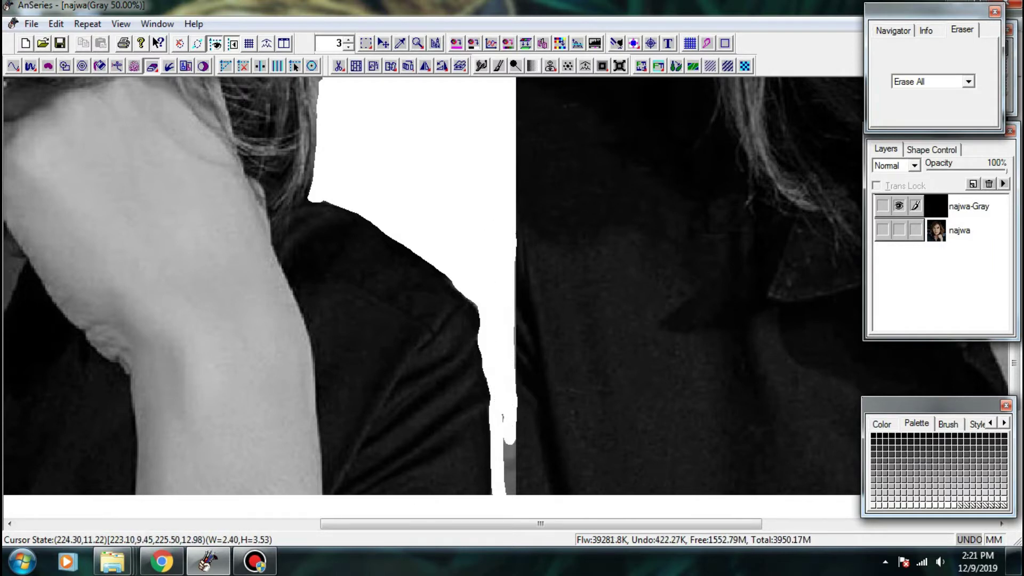
pyautogui.click(509, 485)
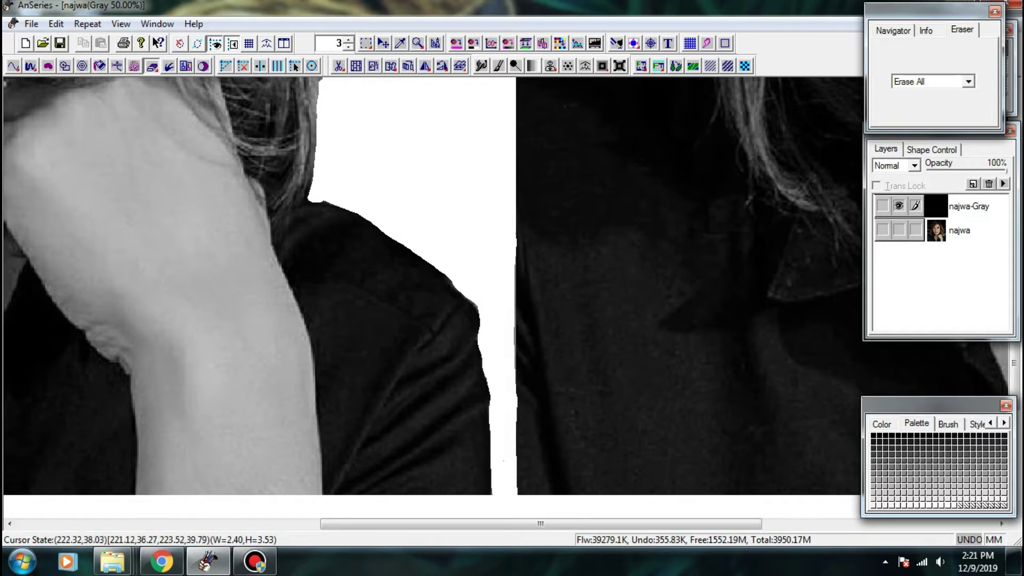
# - Compare the gray cutout with the color original and erase the light background remnant on the left hair edge
pyautogui.scroll(-6, 549, 289)
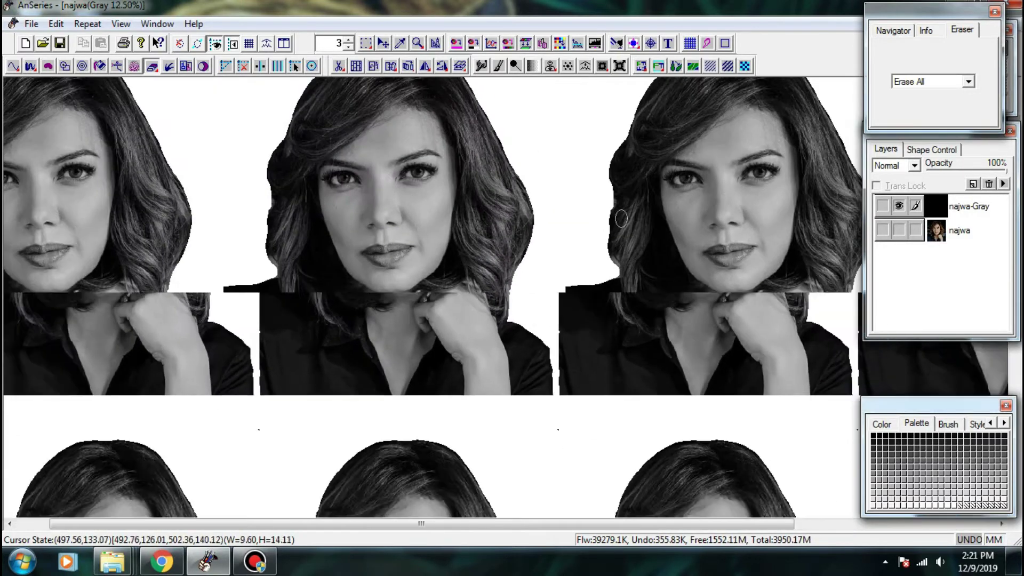
pyautogui.scroll(-1, 516, 279)
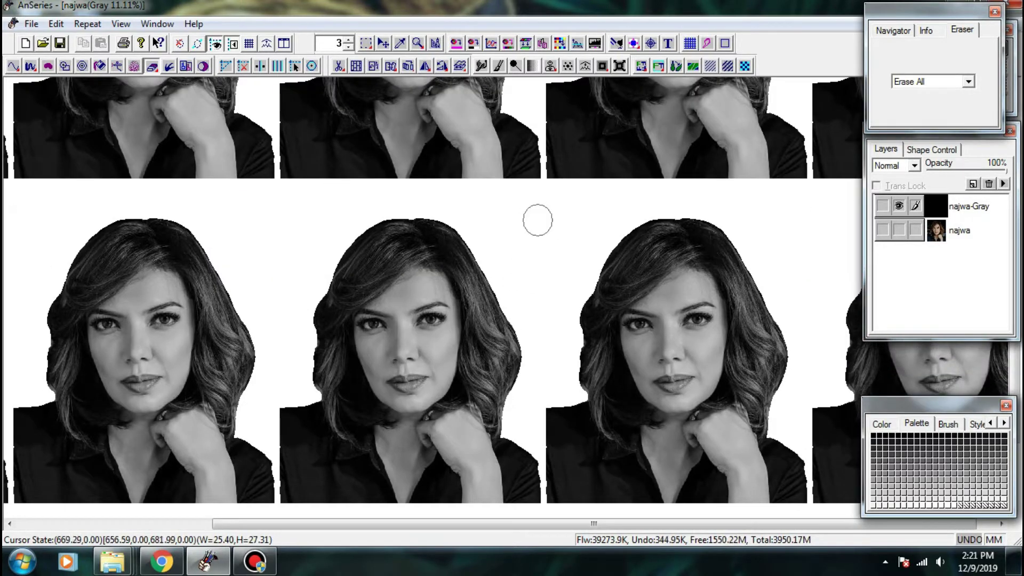
pyautogui.scroll(5, 402, 252)
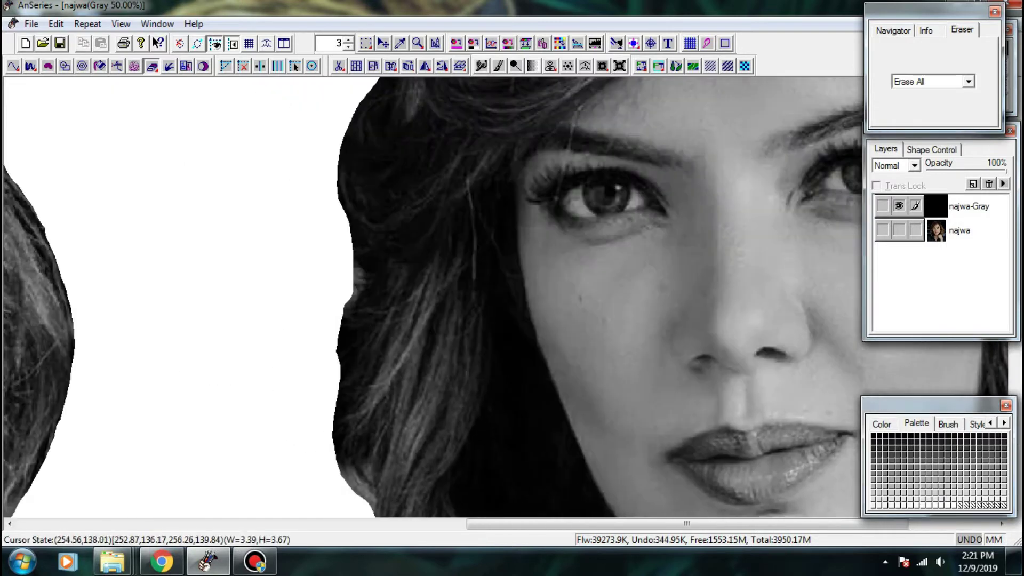
pyautogui.click(899, 229)
pyautogui.click(899, 206)
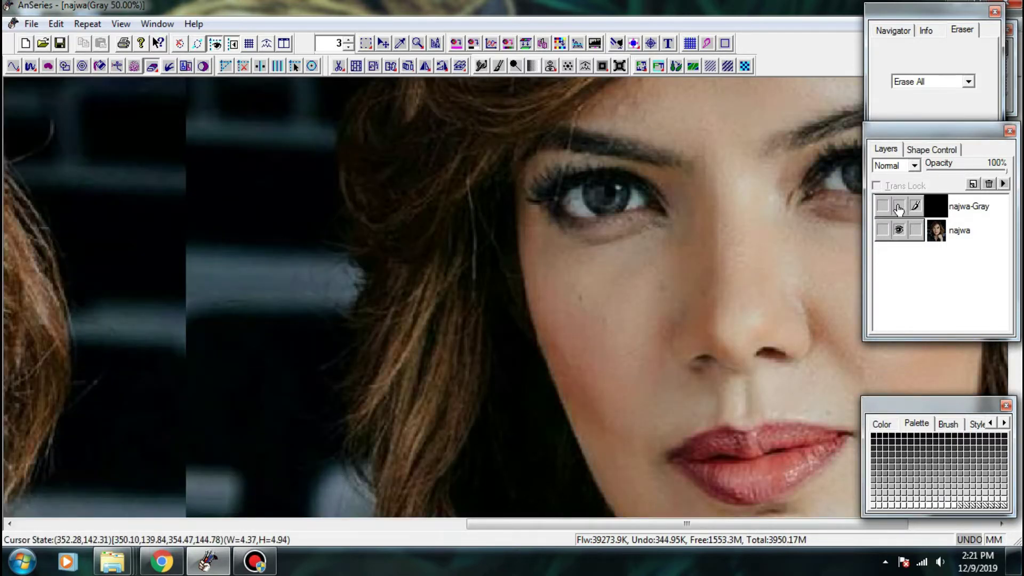
pyautogui.click(898, 206)
pyautogui.click(897, 209)
pyautogui.click(898, 208)
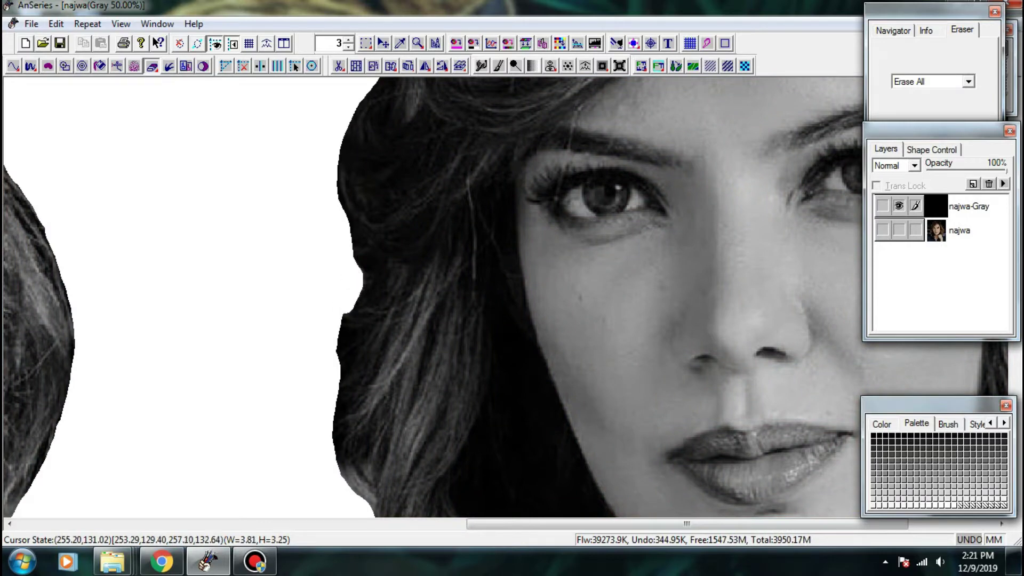
pyautogui.moveTo(354, 363); pyautogui.dragTo(216, 318)
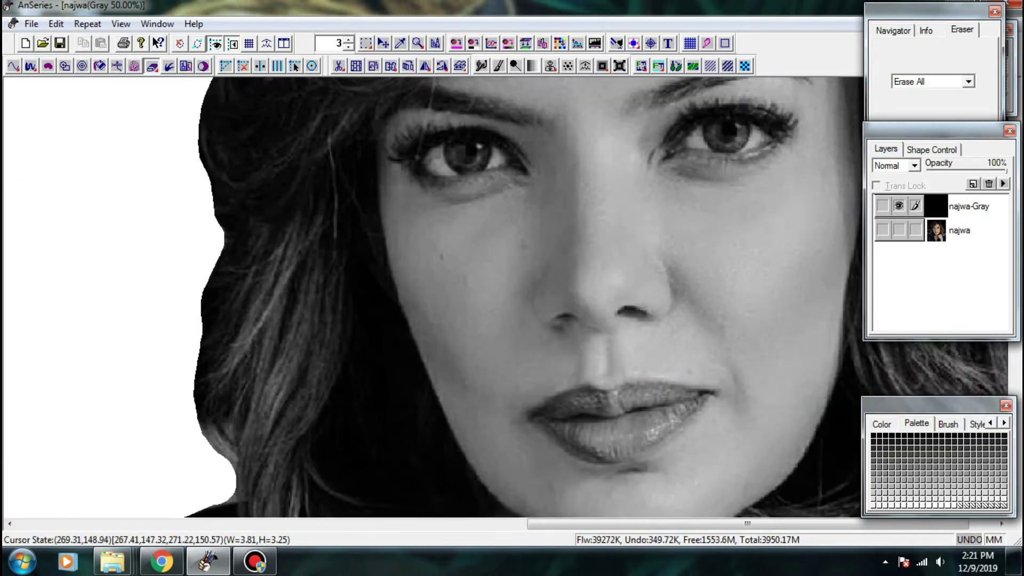
# - Save the edited image as "asf" in the Private Formate (*.apf) type
pyautogui.scroll(-5, 58, 68)
pyautogui.scroll(-1, 59, 66)
pyautogui.click(60, 44)
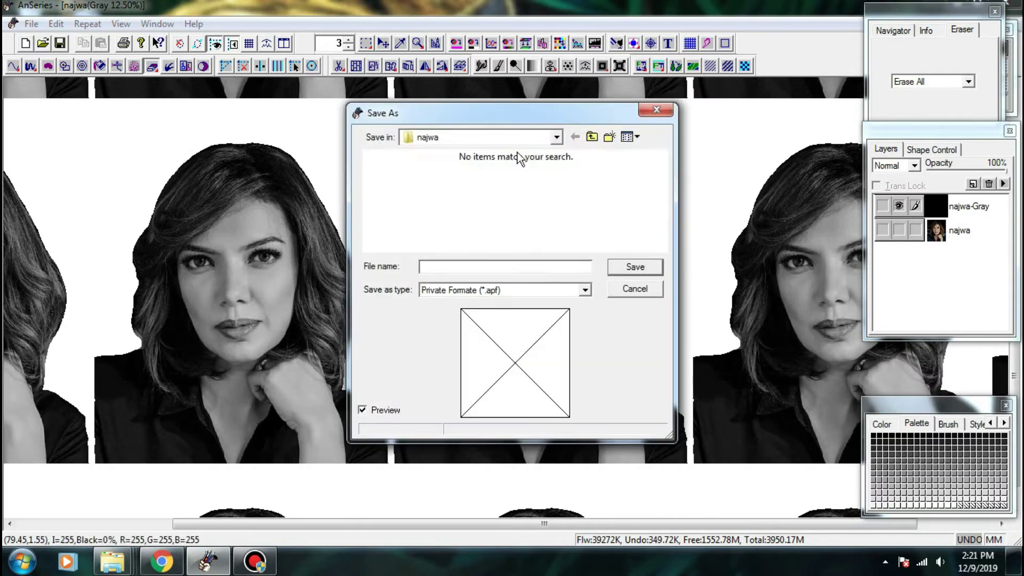
pyautogui.click(631, 267)
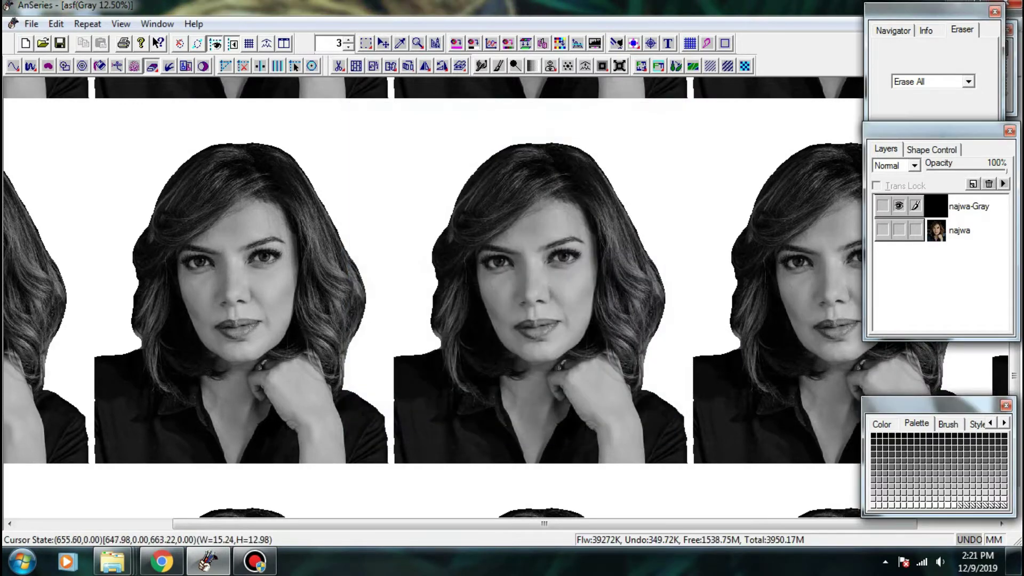
pyautogui.scroll(3, 552, 336)
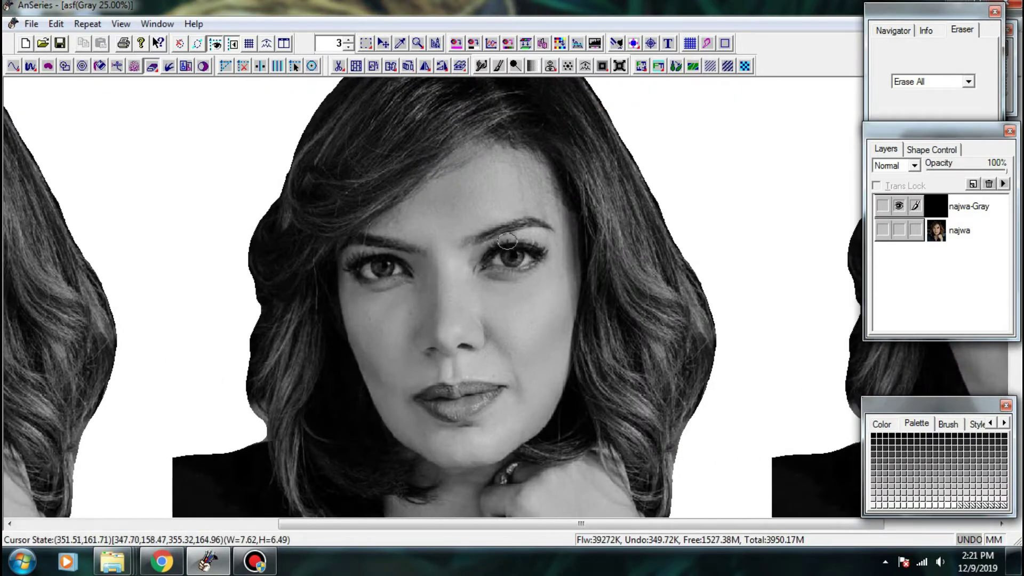
# - Adjust the gray portrait's levels to input midtone 0.69 and white point 187, then save the image
pyautogui.press('r')
pyautogui.moveTo(491, 217); pyautogui.dragTo(493, 272)
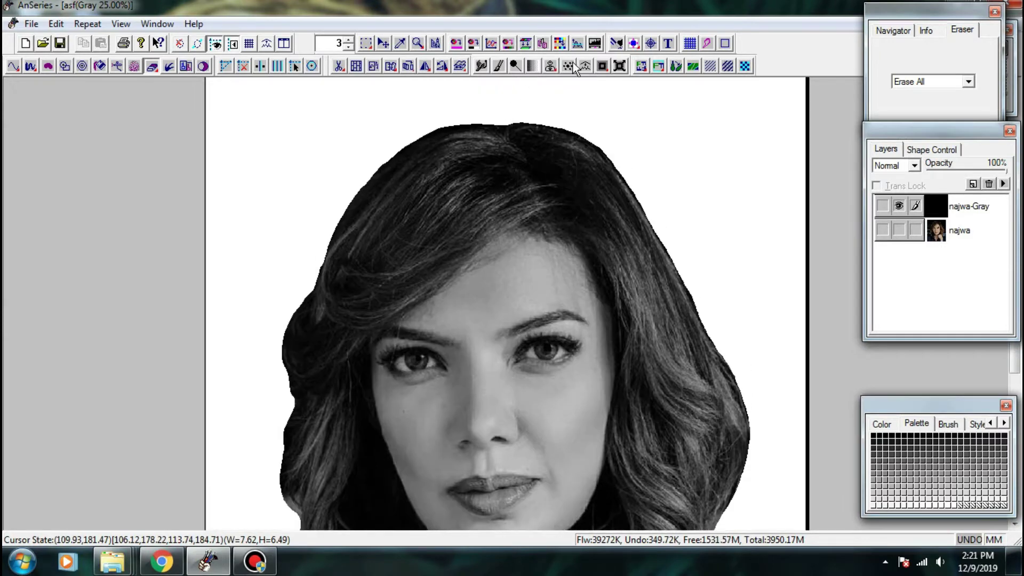
pyautogui.click(594, 44)
pyautogui.moveTo(562, 163); pyautogui.dragTo(889, 133)
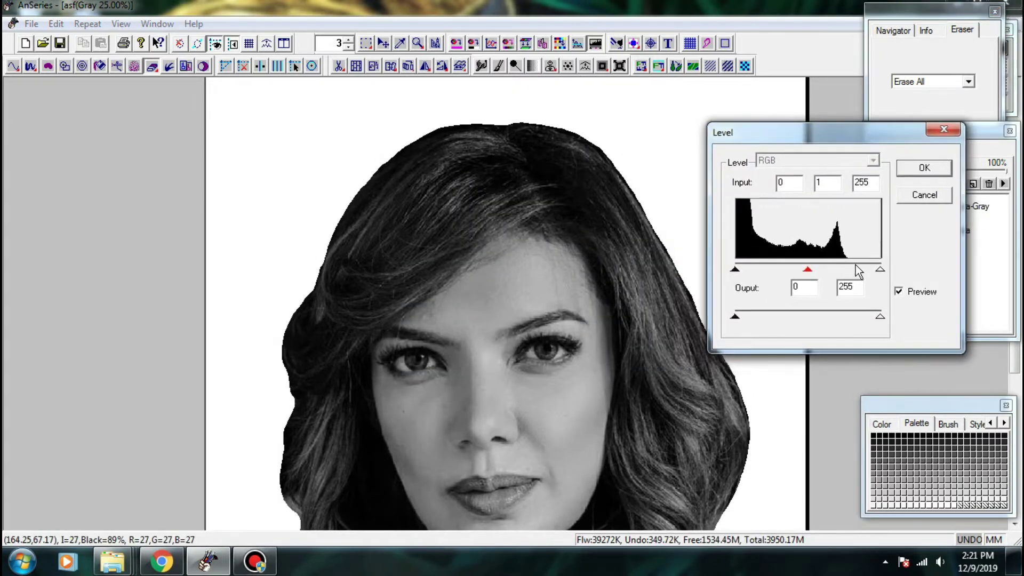
pyautogui.moveTo(880, 271)
pyautogui.mouseDown()
pyautogui.moveTo(800, 275)
pyautogui.moveTo(857, 271)
pyautogui.moveTo(808, 276)
pyautogui.moveTo(841, 270)
pyautogui.mouseUp()
pyautogui.click(918, 171)
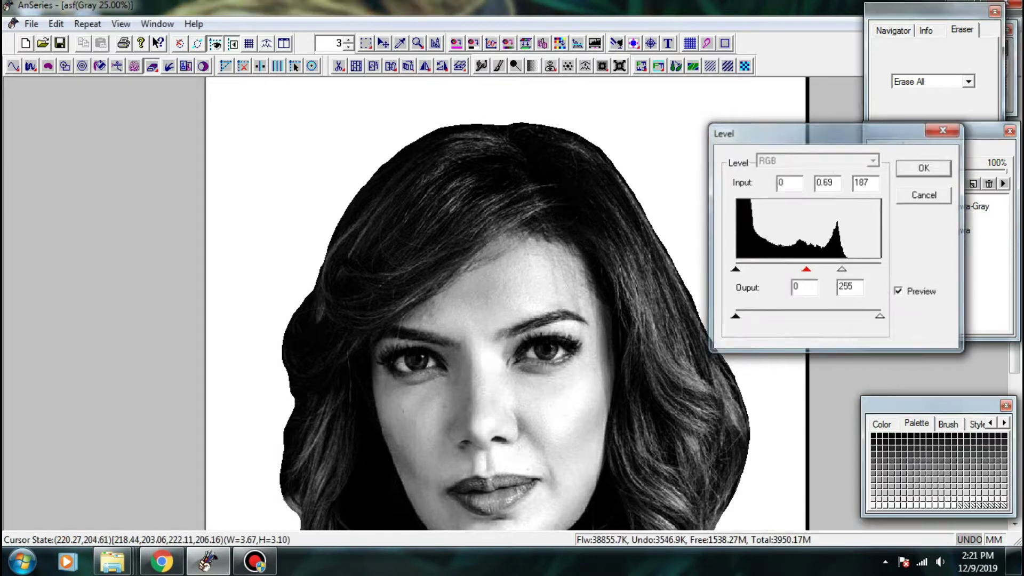
pyautogui.scroll(-3, 620, 167)
pyautogui.click(61, 43)
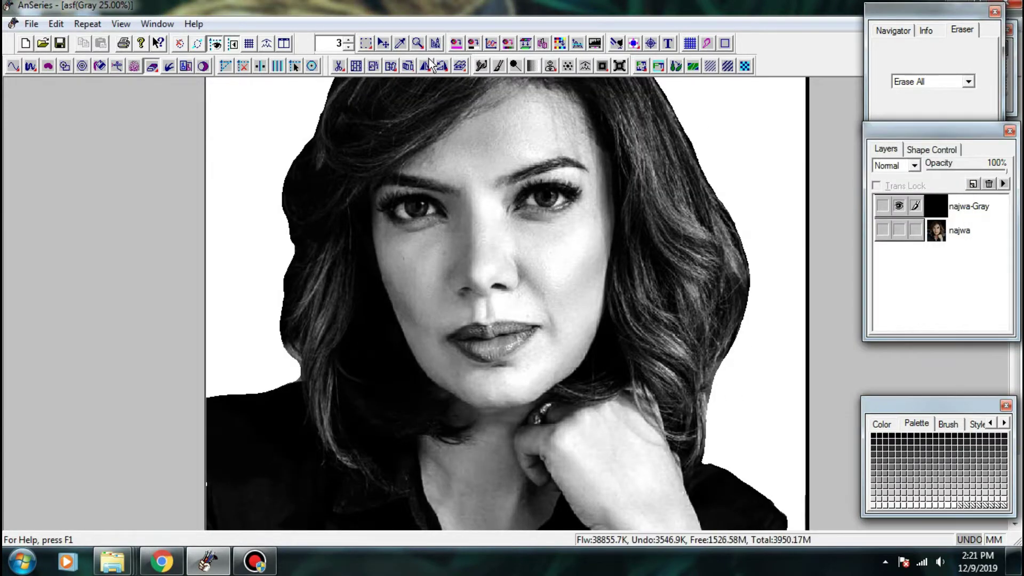
# - Smudge the skin smooth along the outer edge of the left cheek, below the outer corner of the eye
pyautogui.click(482, 66)
pyautogui.scroll(4, 491, 213)
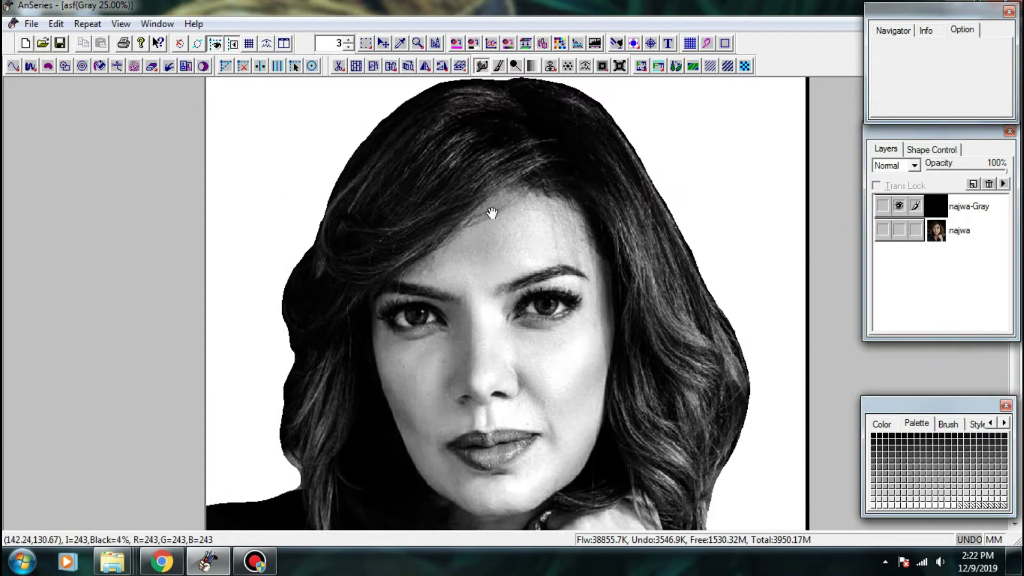
pyautogui.scroll(2, 449, 288)
pyautogui.moveTo(496, 434); pyautogui.dragTo(475, 198)
pyautogui.moveTo(512, 462); pyautogui.dragTo(404, 305)
pyautogui.moveTo(264, 311); pyautogui.dragTo(370, 267)
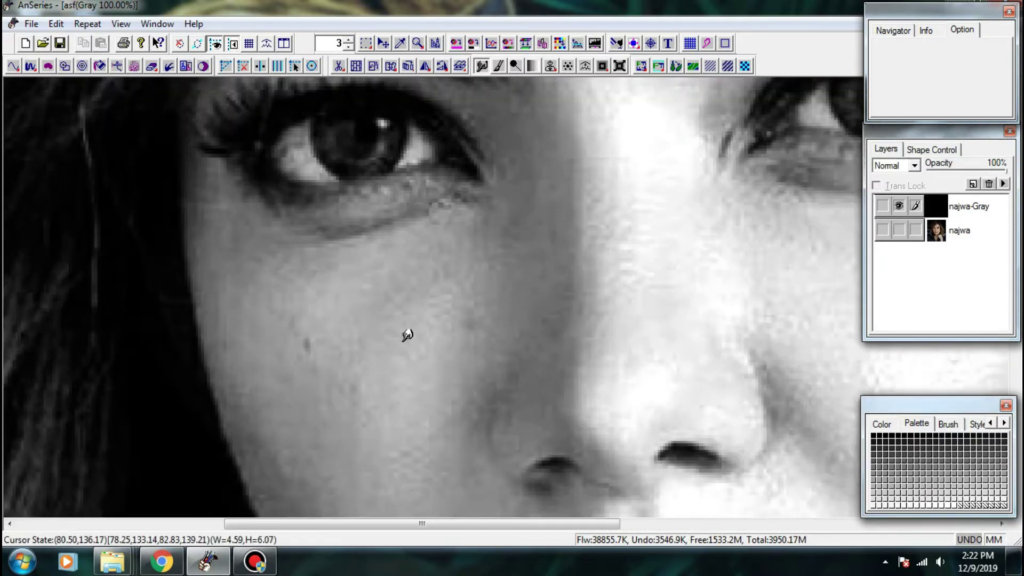
pyautogui.moveTo(208, 227)
pyautogui.mouseDown()
pyautogui.moveTo(201, 204)
pyautogui.moveTo(251, 208)
pyautogui.mouseUp()
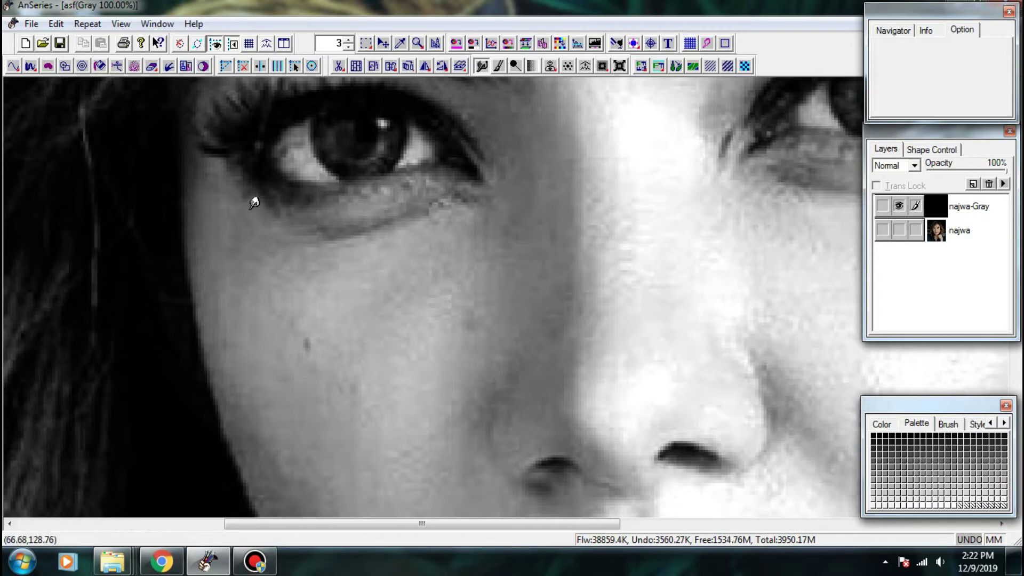
pyautogui.moveTo(213, 308); pyautogui.dragTo(233, 325)
pyautogui.moveTo(222, 248); pyautogui.dragTo(269, 288)
pyautogui.moveTo(255, 250); pyautogui.dragTo(280, 270)
pyautogui.moveTo(219, 213); pyautogui.dragTo(228, 295)
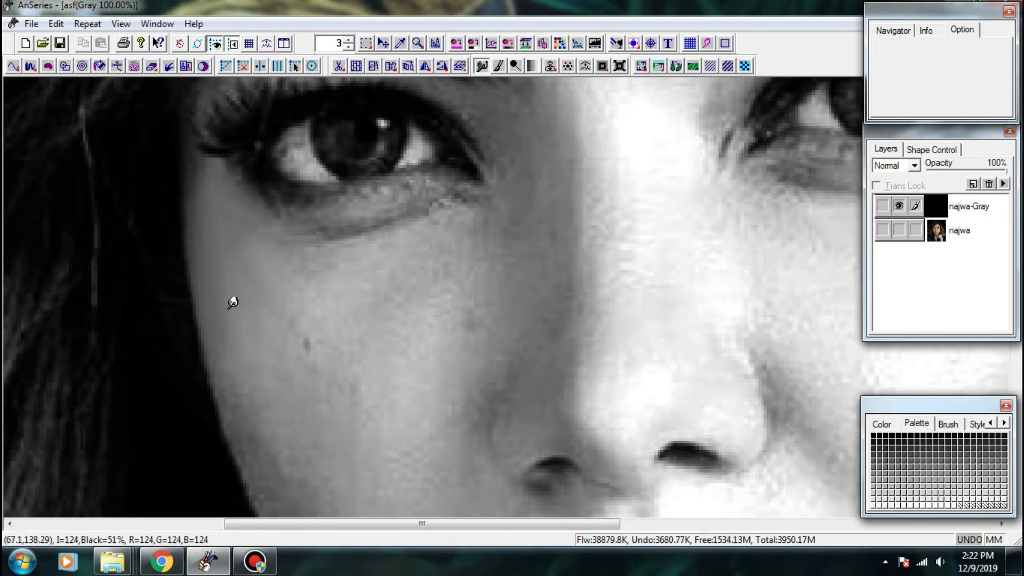
# - Smooth the left under-eye bag and upper cheek with the smudge tool, blending away the dark mole below the eye
pyautogui.moveTo(239, 359)
pyautogui.mouseDown()
pyautogui.moveTo(244, 389)
pyautogui.moveTo(277, 431)
pyautogui.moveTo(251, 396)
pyautogui.mouseUp()
pyautogui.moveTo(244, 330); pyautogui.dragTo(306, 391)
pyautogui.moveTo(277, 289); pyautogui.dragTo(309, 329)
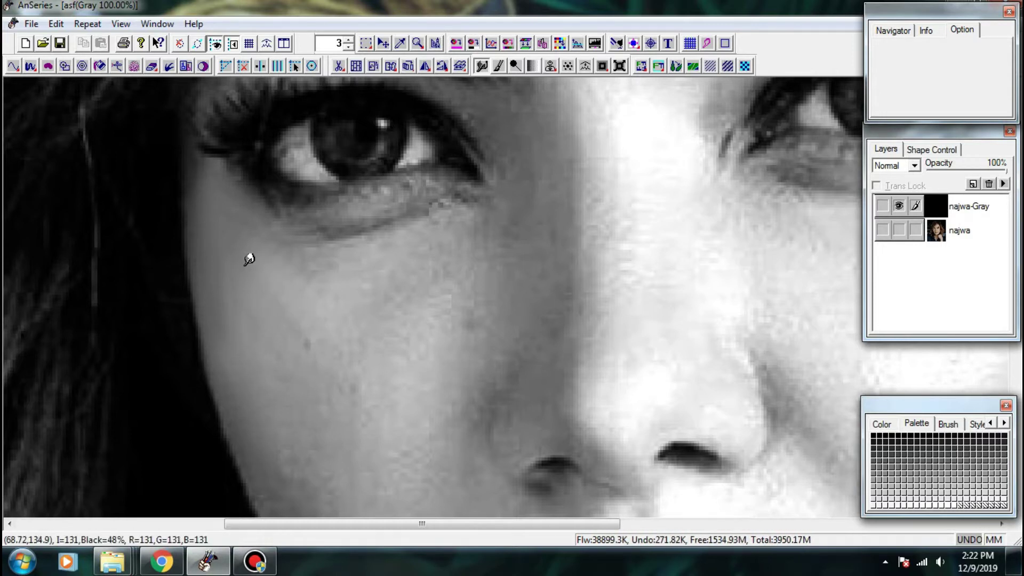
pyautogui.moveTo(319, 223)
pyautogui.mouseDown()
pyautogui.moveTo(280, 219)
pyautogui.moveTo(375, 219)
pyautogui.moveTo(404, 207)
pyautogui.moveTo(404, 188)
pyautogui.moveTo(470, 199)
pyautogui.moveTo(446, 177)
pyautogui.moveTo(441, 187)
pyautogui.mouseUp()
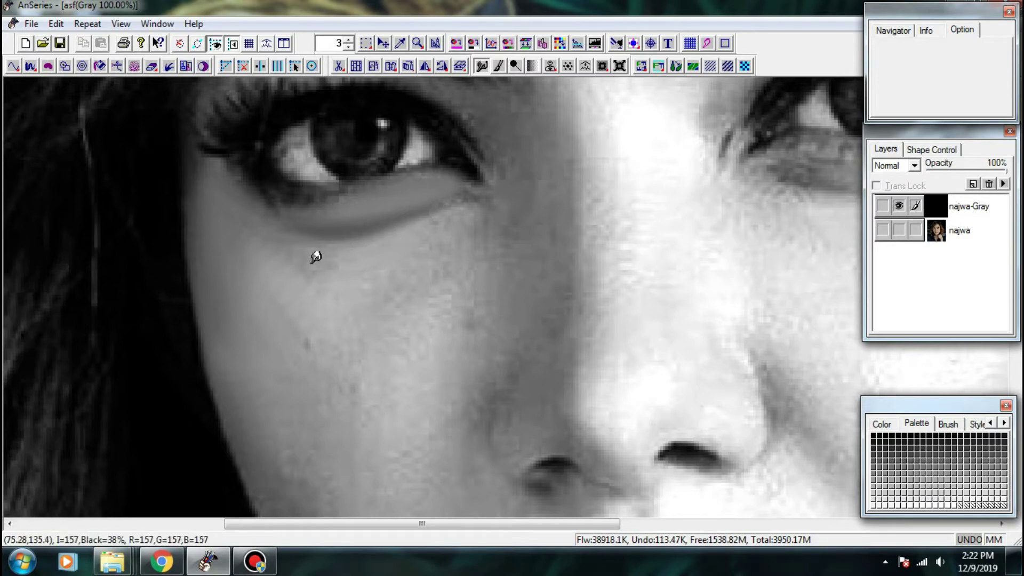
pyautogui.moveTo(315, 256)
pyautogui.mouseDown()
pyautogui.moveTo(241, 241)
pyautogui.moveTo(259, 292)
pyautogui.moveTo(298, 324)
pyautogui.mouseUp()
pyautogui.moveTo(252, 281); pyautogui.dragTo(306, 354)
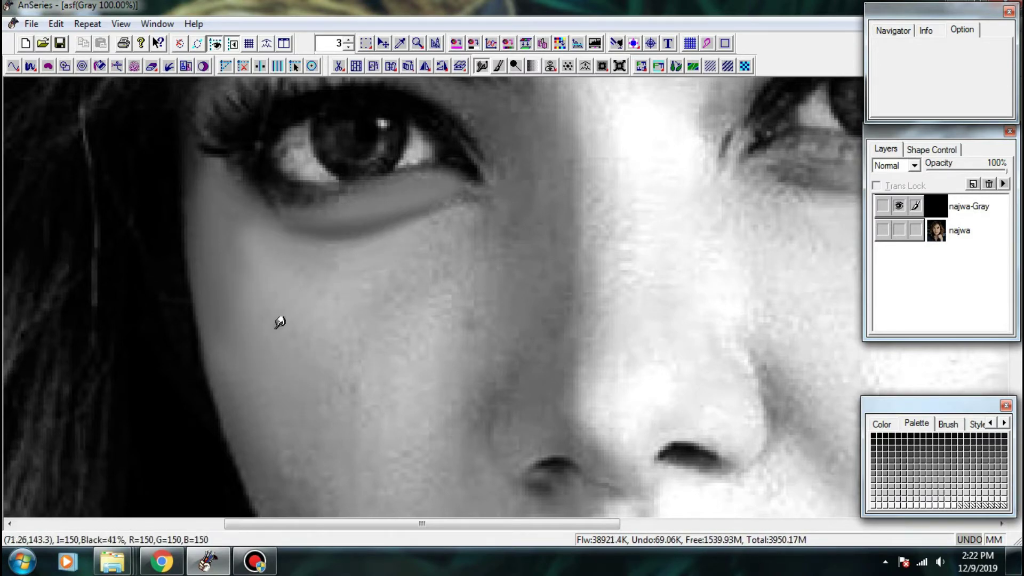
# - Smudge the middle of the left cheek smooth, from the lower eyelid to the shaded side of the nose
pyautogui.moveTo(229, 256)
pyautogui.mouseDown()
pyautogui.moveTo(187, 316)
pyautogui.moveTo(197, 309)
pyautogui.moveTo(184, 288)
pyautogui.moveTo(195, 341)
pyautogui.mouseUp()
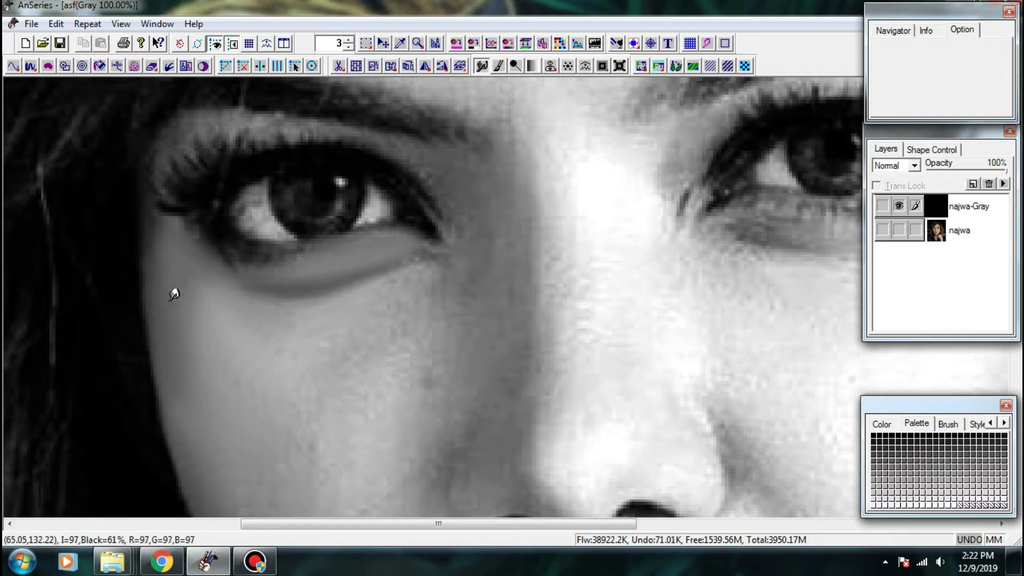
pyautogui.moveTo(204, 431); pyautogui.dragTo(166, 327)
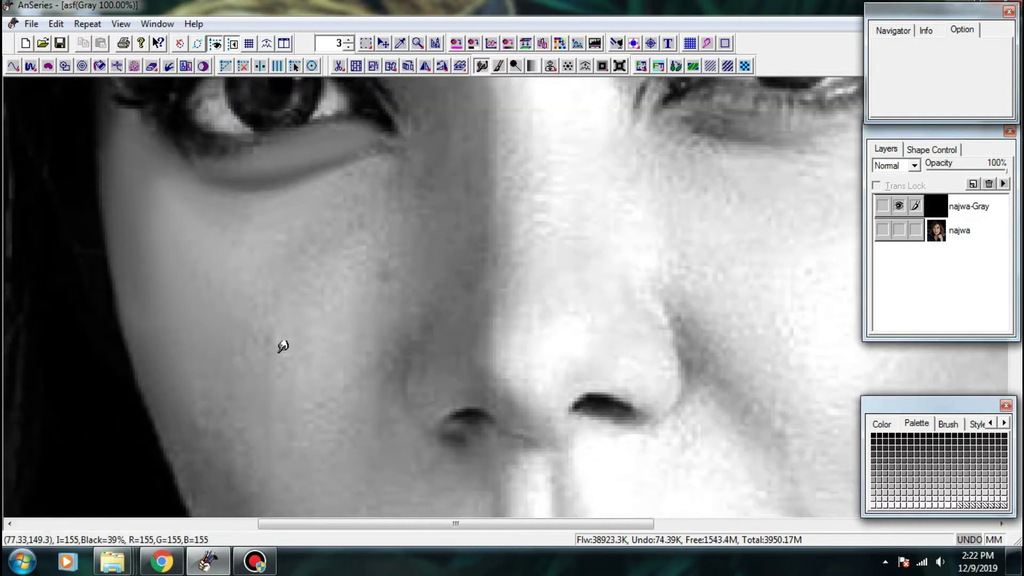
pyautogui.scroll(-1, 307, 314)
pyautogui.scroll(1, 339, 273)
pyautogui.moveTo(224, 251)
pyautogui.mouseDown()
pyautogui.moveTo(278, 204)
pyautogui.moveTo(198, 222)
pyautogui.mouseUp()
pyautogui.moveTo(419, 196)
pyautogui.mouseDown()
pyautogui.moveTo(375, 160)
pyautogui.moveTo(348, 231)
pyautogui.moveTo(398, 206)
pyautogui.moveTo(458, 122)
pyautogui.mouseUp()
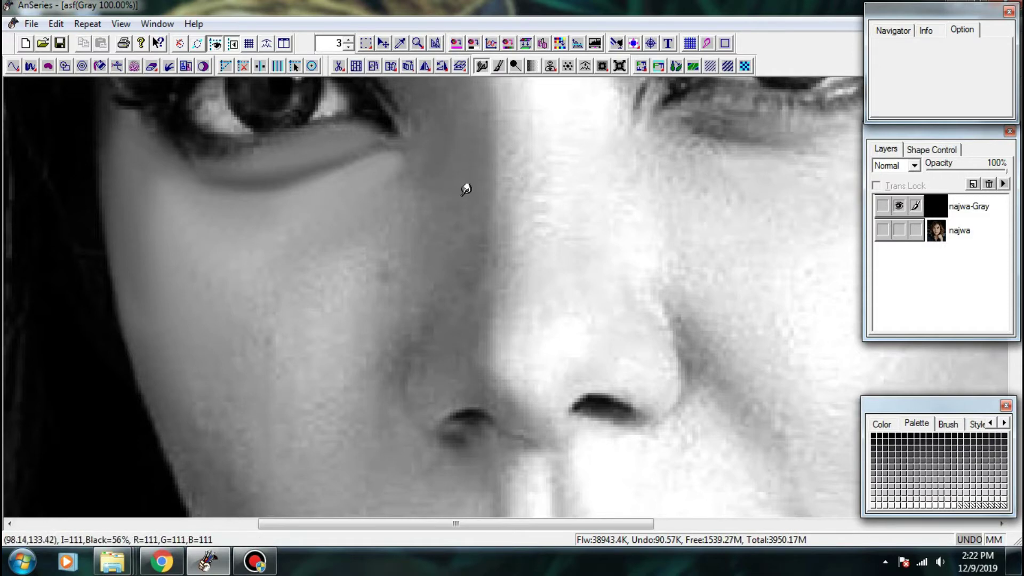
pyautogui.moveTo(465, 189)
pyautogui.mouseDown()
pyautogui.moveTo(409, 354)
pyautogui.moveTo(404, 301)
pyautogui.moveTo(309, 281)
pyautogui.mouseUp()
pyautogui.scroll(-1, 472, 290)
pyautogui.moveTo(461, 284)
pyautogui.mouseDown()
pyautogui.moveTo(479, 244)
pyautogui.moveTo(413, 315)
pyautogui.moveTo(396, 318)
pyautogui.moveTo(393, 299)
pyautogui.mouseUp()
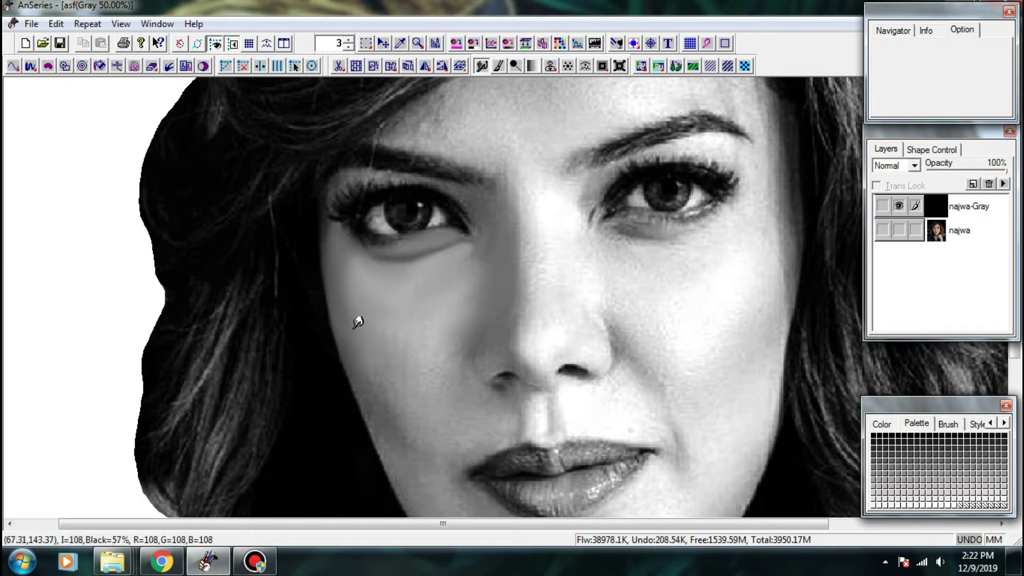
# - Smooth the lower part of the left cheek between the face edge and the nostril
pyautogui.moveTo(404, 399); pyautogui.dragTo(292, 316)
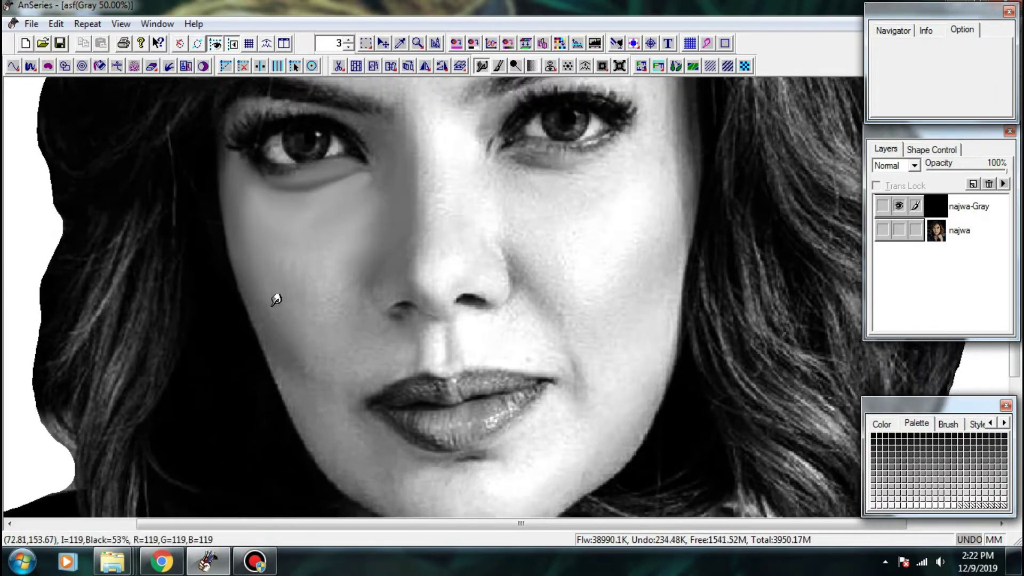
pyautogui.moveTo(285, 273); pyautogui.dragTo(312, 302)
pyautogui.moveTo(278, 261)
pyautogui.mouseDown()
pyautogui.moveTo(315, 302)
pyautogui.moveTo(299, 299)
pyautogui.moveTo(350, 331)
pyautogui.moveTo(313, 343)
pyautogui.moveTo(345, 281)
pyautogui.moveTo(327, 309)
pyautogui.mouseUp()
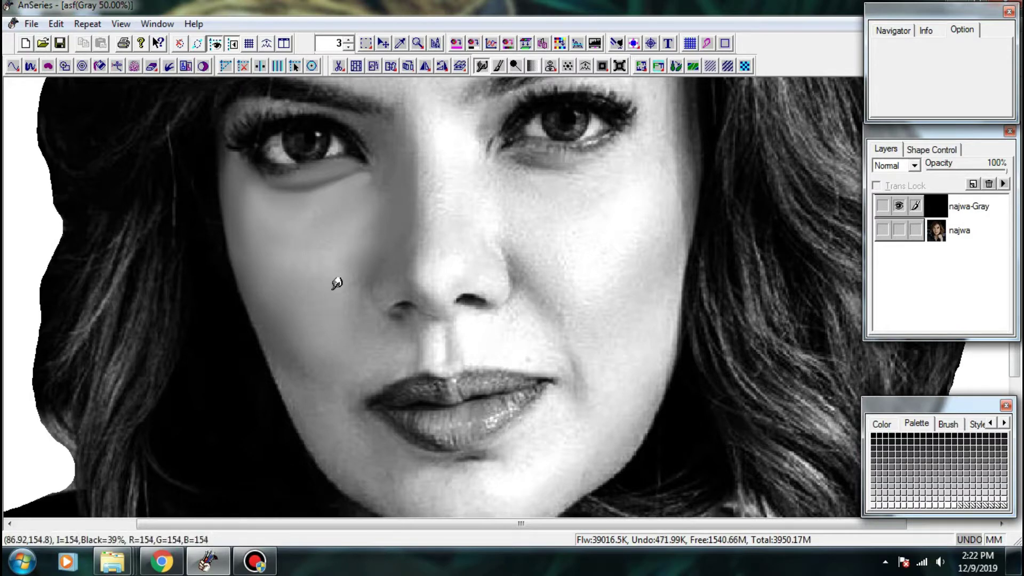
pyautogui.moveTo(297, 239)
pyautogui.mouseDown()
pyautogui.moveTo(295, 219)
pyautogui.moveTo(295, 240)
pyautogui.mouseUp()
pyautogui.moveTo(308, 368); pyautogui.dragTo(262, 288)
# - Blend the cheek shadow above the left mouth corner and save the retouched image
pyautogui.scroll(1, 263, 288)
pyautogui.moveTo(219, 233)
pyautogui.mouseDown()
pyautogui.moveTo(255, 312)
pyautogui.moveTo(256, 368)
pyautogui.mouseUp()
pyautogui.moveTo(298, 405)
pyautogui.mouseDown()
pyautogui.moveTo(244, 328)
pyautogui.moveTo(249, 366)
pyautogui.mouseUp()
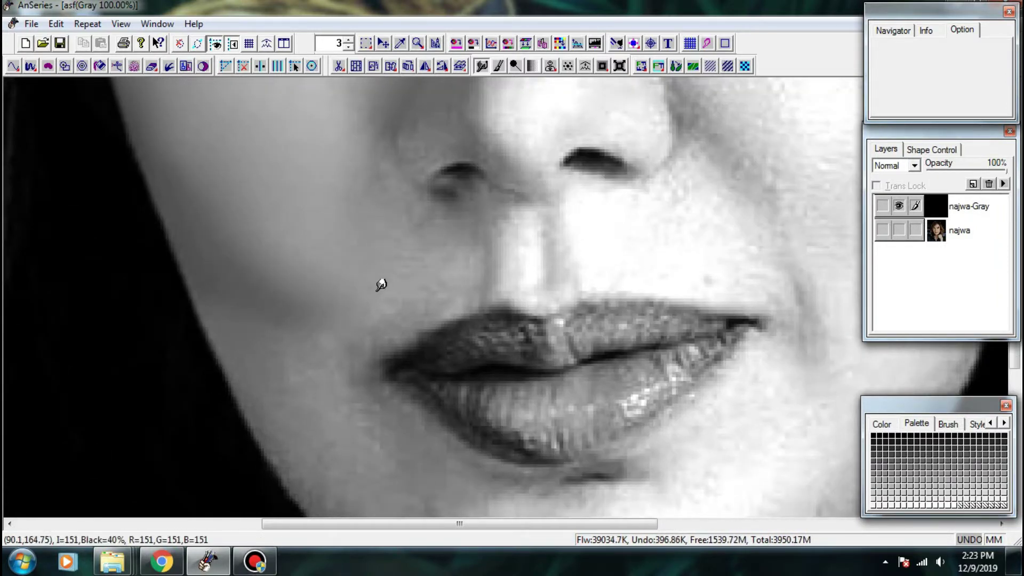
pyautogui.moveTo(328, 406); pyautogui.dragTo(323, 340)
pyautogui.scroll(-4, 354, 272)
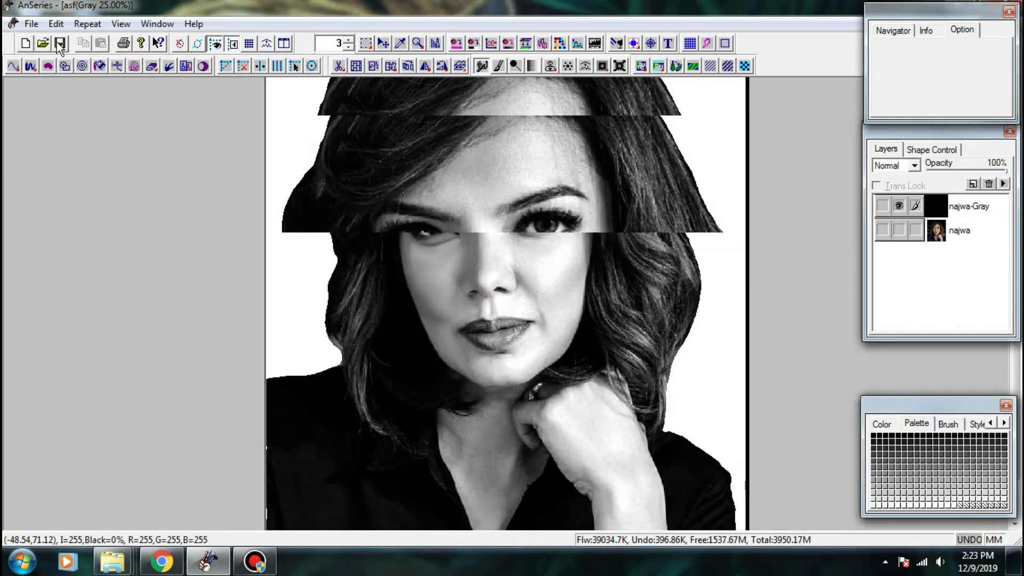
pyautogui.click(59, 43)
# - Smudge the nose bridge and the skin around the left eye's inner corner smooth up to the eyebrow
pyautogui.scroll(2, 493, 261)
pyautogui.scroll(1, 494, 258)
pyautogui.moveTo(348, 213); pyautogui.dragTo(363, 311)
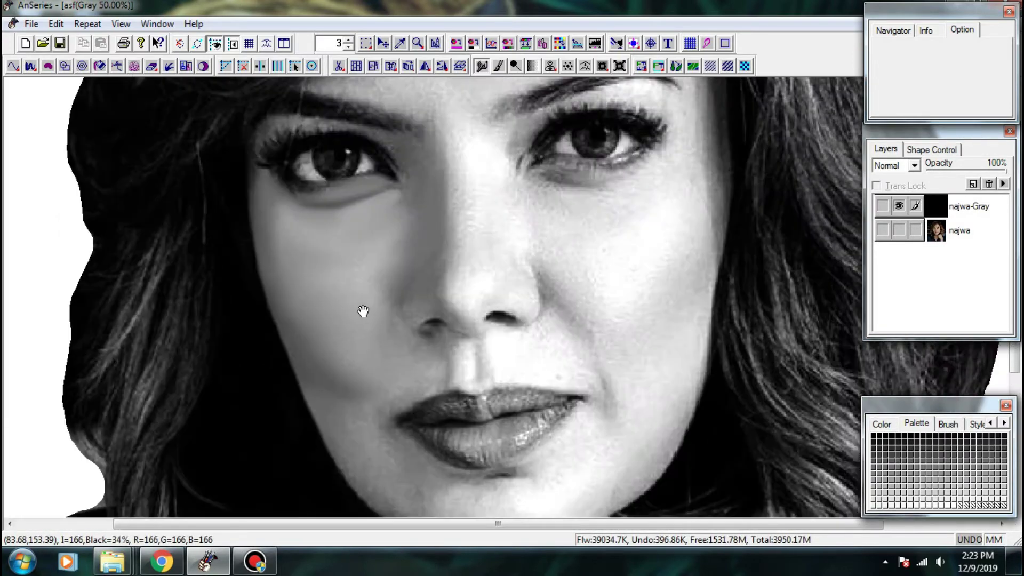
pyautogui.moveTo(539, 264); pyautogui.dragTo(430, 345)
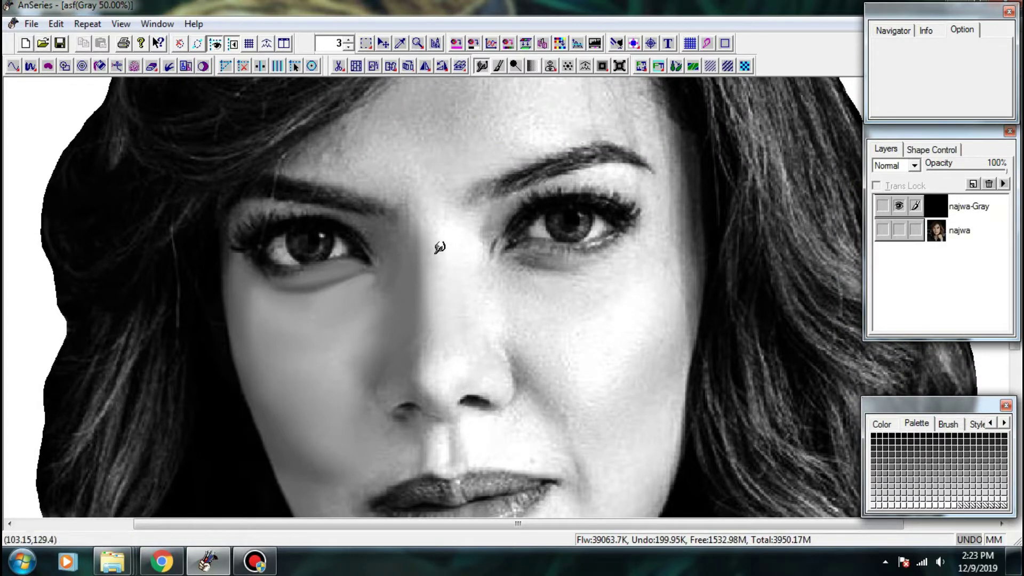
pyautogui.moveTo(427, 283); pyautogui.dragTo(446, 379)
pyautogui.scroll(1, 427, 330)
pyautogui.moveTo(394, 315); pyautogui.dragTo(457, 395)
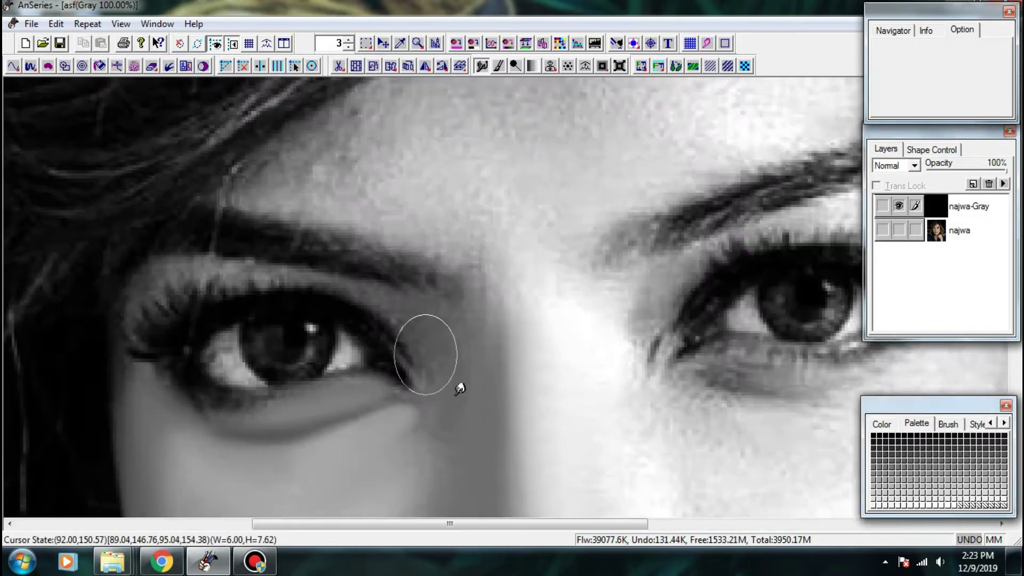
pyautogui.moveTo(433, 336); pyautogui.dragTo(405, 363)
pyautogui.moveTo(418, 326); pyautogui.dragTo(385, 289)
pyautogui.moveTo(465, 368); pyautogui.dragTo(453, 320)
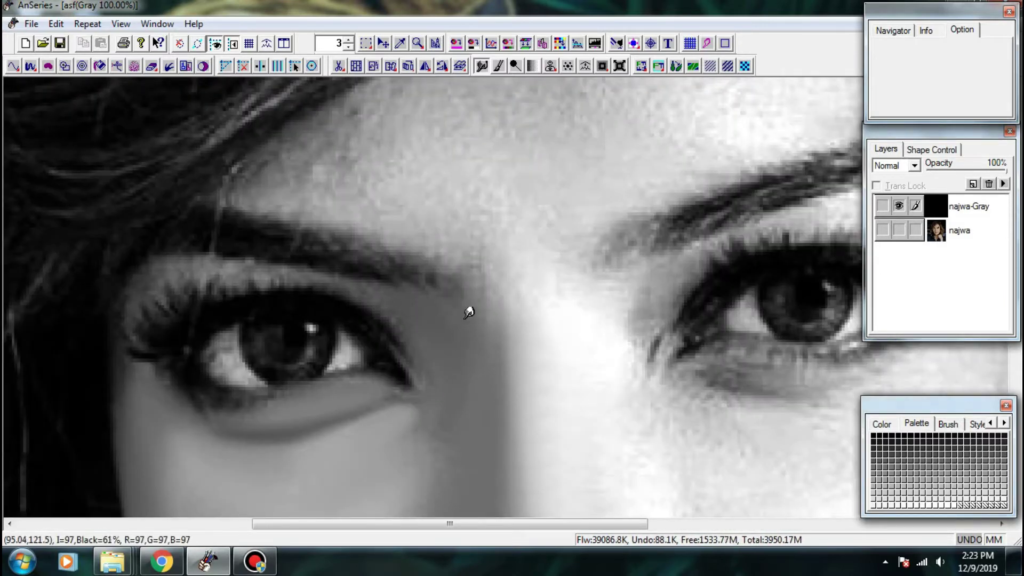
# - Even out the remaining uneven skin on the left cheek beside the shaded side of the nose
pyautogui.scroll(-1, 471, 344)
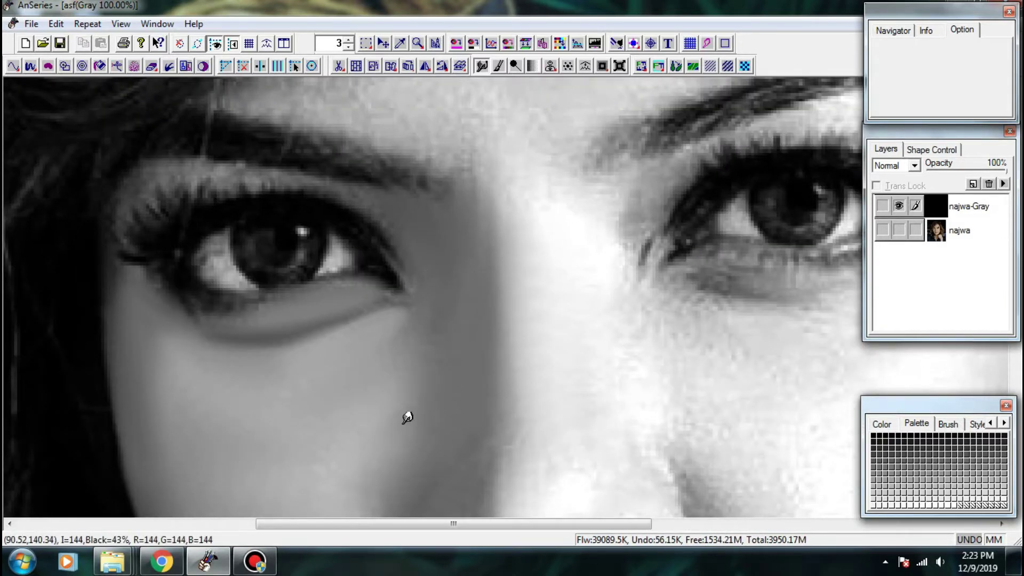
pyautogui.scroll(-1, 407, 417)
pyautogui.scroll(1, 390, 322)
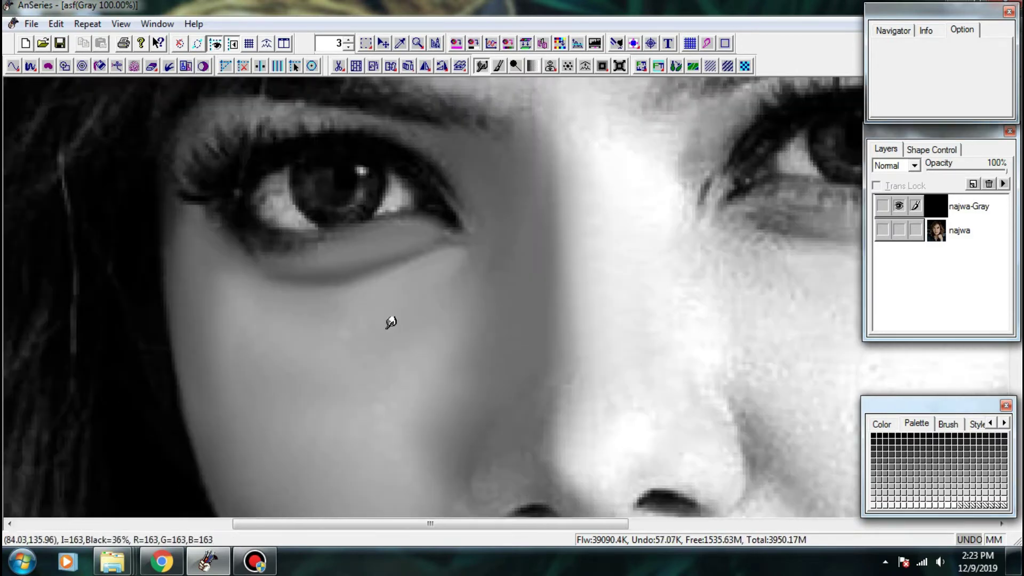
pyautogui.moveTo(397, 396); pyautogui.dragTo(424, 302)
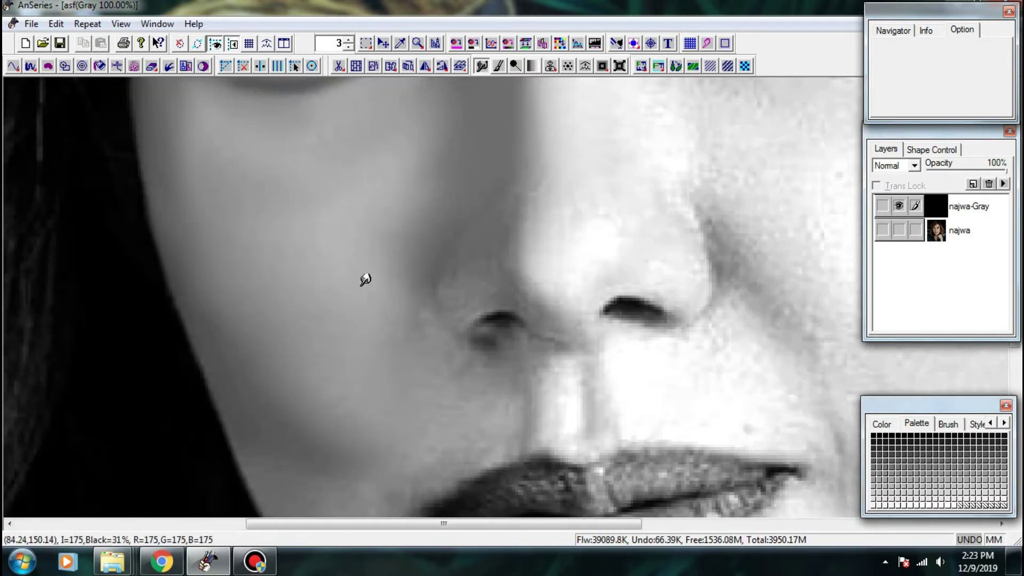
# - Smooth the skin under the left nostril and above the left half of the upper lip
pyautogui.scroll(-1, 361, 279)
pyautogui.moveTo(438, 345)
pyautogui.mouseDown()
pyautogui.moveTo(426, 301)
pyautogui.moveTo(389, 349)
pyautogui.moveTo(405, 384)
pyautogui.moveTo(339, 394)
pyautogui.mouseUp()
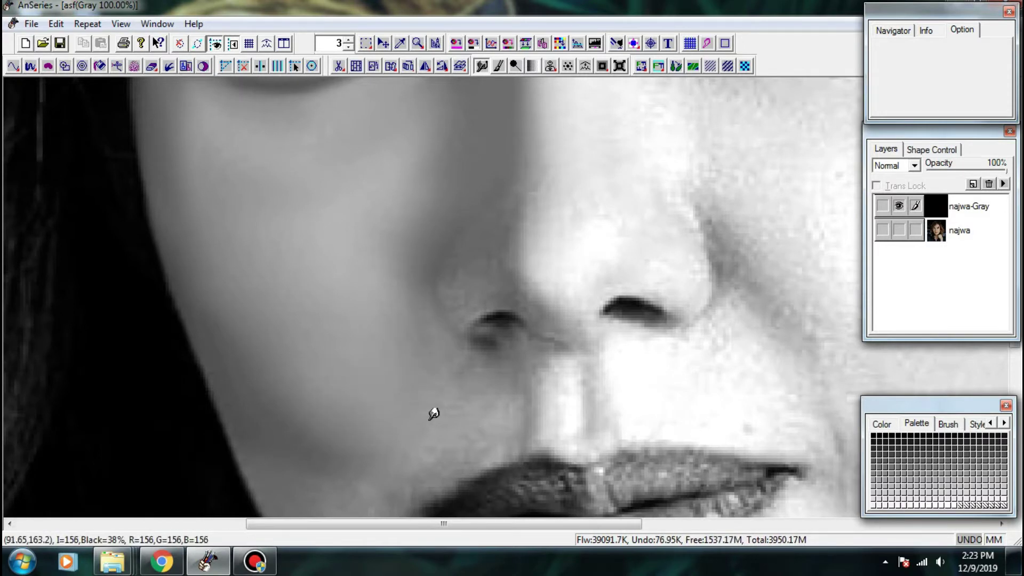
pyautogui.moveTo(484, 448)
pyautogui.mouseDown()
pyautogui.moveTo(496, 327)
pyautogui.moveTo(464, 280)
pyautogui.mouseUp()
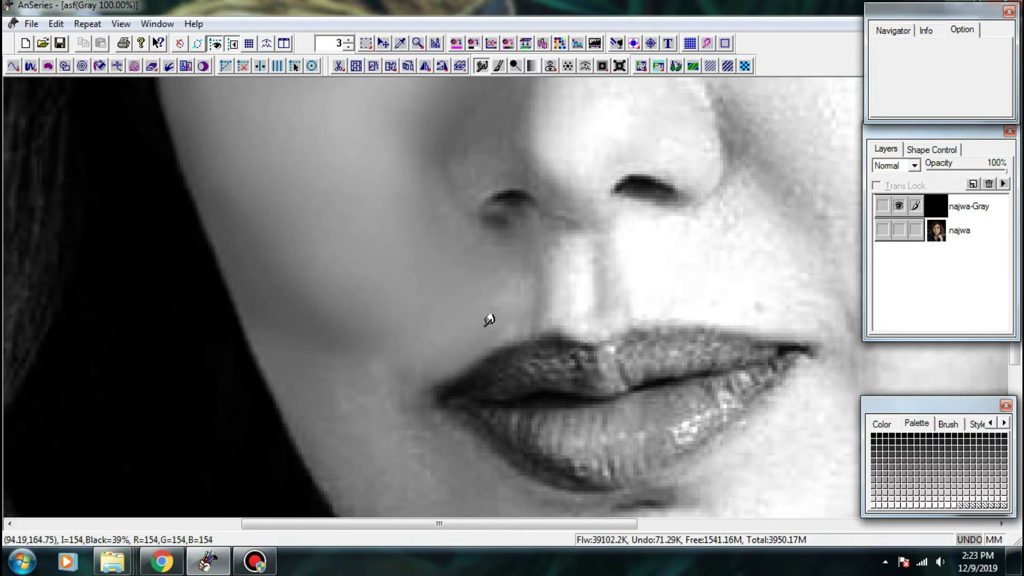
pyautogui.scroll(1, 427, 347)
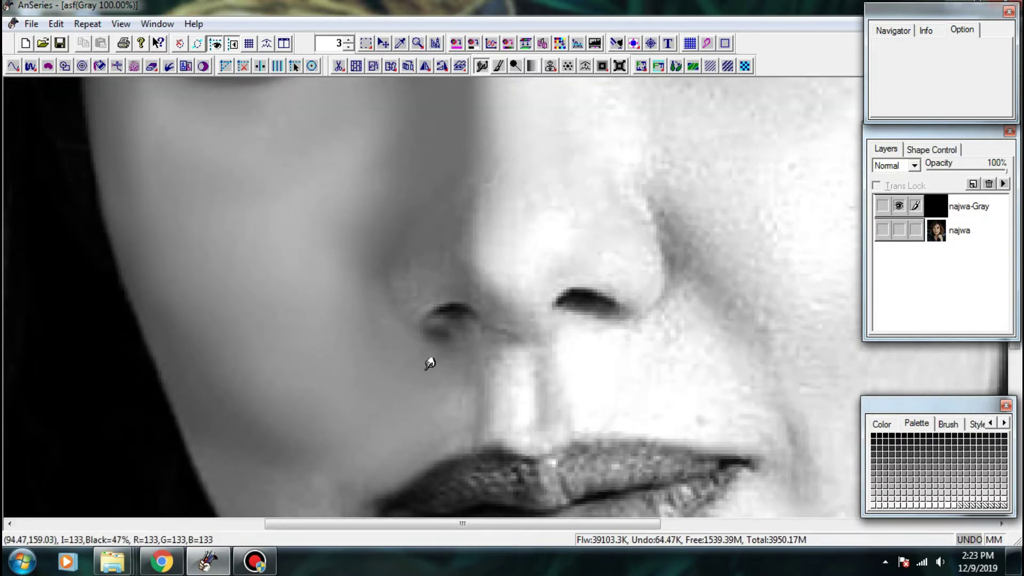
pyautogui.scroll(-1, 450, 391)
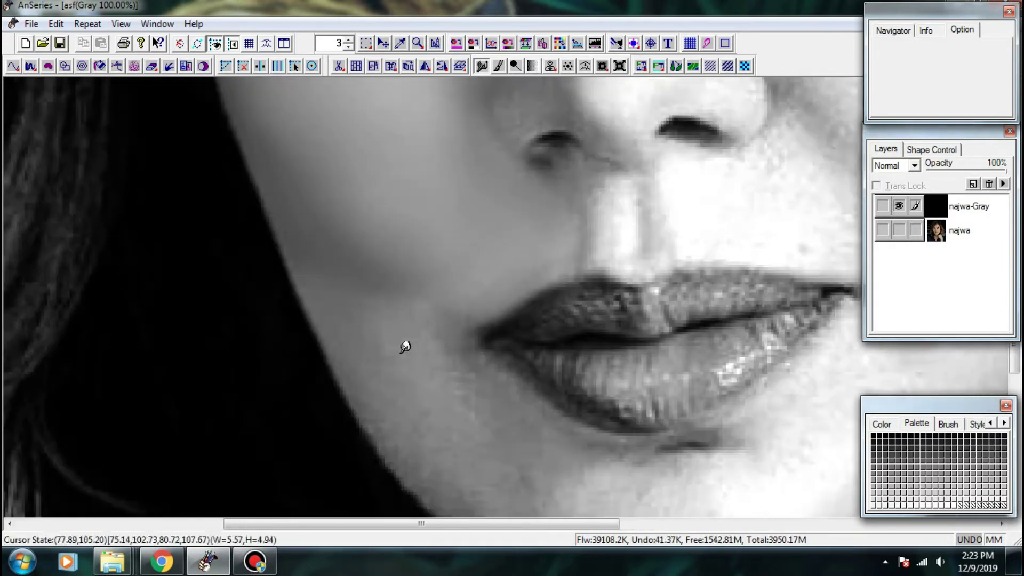
# - Smudge the skin smooth from the left mouth corner down along the left jaw
pyautogui.moveTo(405, 347); pyautogui.dragTo(412, 355)
pyautogui.moveTo(377, 304); pyautogui.dragTo(429, 347)
pyautogui.moveTo(381, 307)
pyautogui.mouseDown()
pyautogui.moveTo(431, 371)
pyautogui.moveTo(348, 327)
pyautogui.mouseUp()
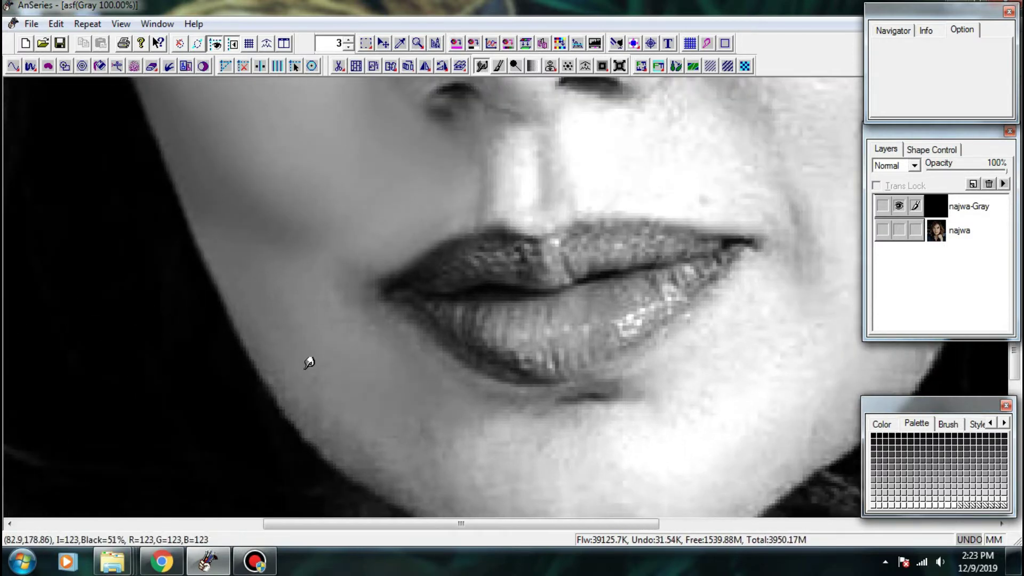
pyautogui.scroll(-1, 352, 389)
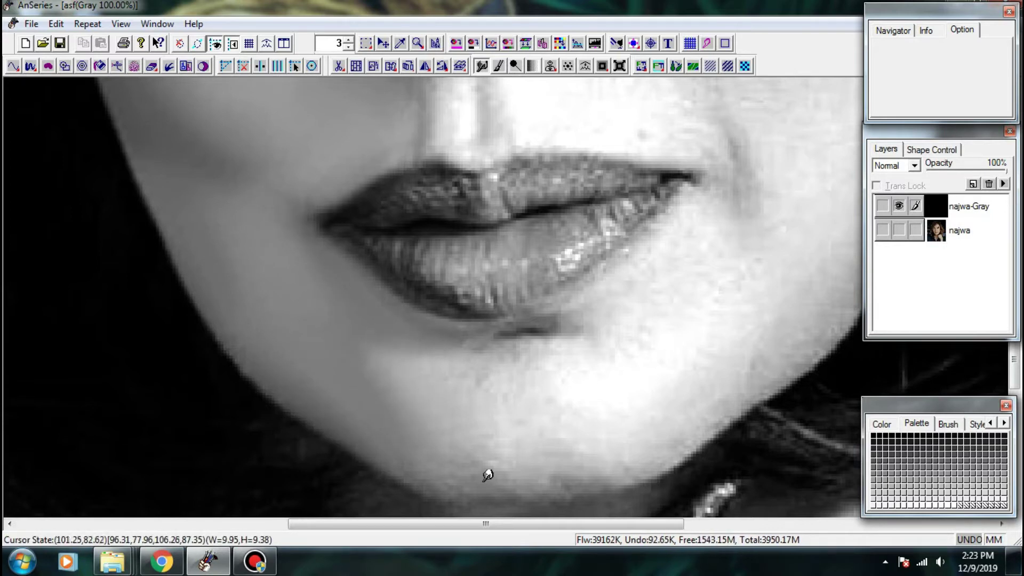
# - Smooth the chin and blend the shadow beneath the lower lip with the smudge tool
pyautogui.moveTo(484, 480); pyautogui.dragTo(494, 487)
pyautogui.moveTo(505, 438)
pyautogui.mouseDown()
pyautogui.moveTo(488, 414)
pyautogui.moveTo(503, 387)
pyautogui.mouseUp()
pyautogui.moveTo(503, 387)
pyautogui.mouseDown()
pyautogui.moveTo(486, 409)
pyautogui.moveTo(554, 359)
pyautogui.moveTo(542, 389)
pyautogui.moveTo(543, 335)
pyautogui.moveTo(571, 349)
pyautogui.moveTo(578, 284)
pyautogui.moveTo(590, 304)
pyautogui.moveTo(633, 295)
pyautogui.moveTo(640, 272)
pyautogui.mouseUp()
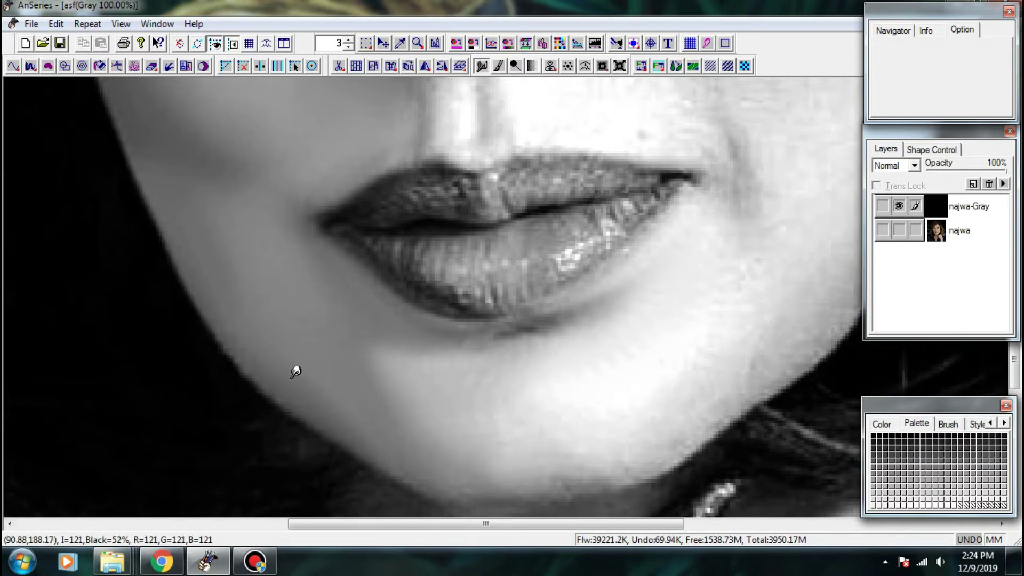
pyautogui.moveTo(501, 355); pyautogui.dragTo(512, 367)
pyautogui.moveTo(475, 333)
pyautogui.mouseDown()
pyautogui.moveTo(504, 350)
pyautogui.moveTo(612, 304)
pyautogui.moveTo(637, 275)
pyautogui.mouseUp()
pyautogui.moveTo(614, 325)
pyautogui.mouseDown()
pyautogui.moveTo(570, 308)
pyautogui.moveTo(529, 364)
pyautogui.mouseUp()
pyautogui.moveTo(507, 435); pyautogui.dragTo(481, 408)
pyautogui.moveTo(568, 432); pyautogui.dragTo(576, 473)
pyautogui.scroll(-2, 562, 283)
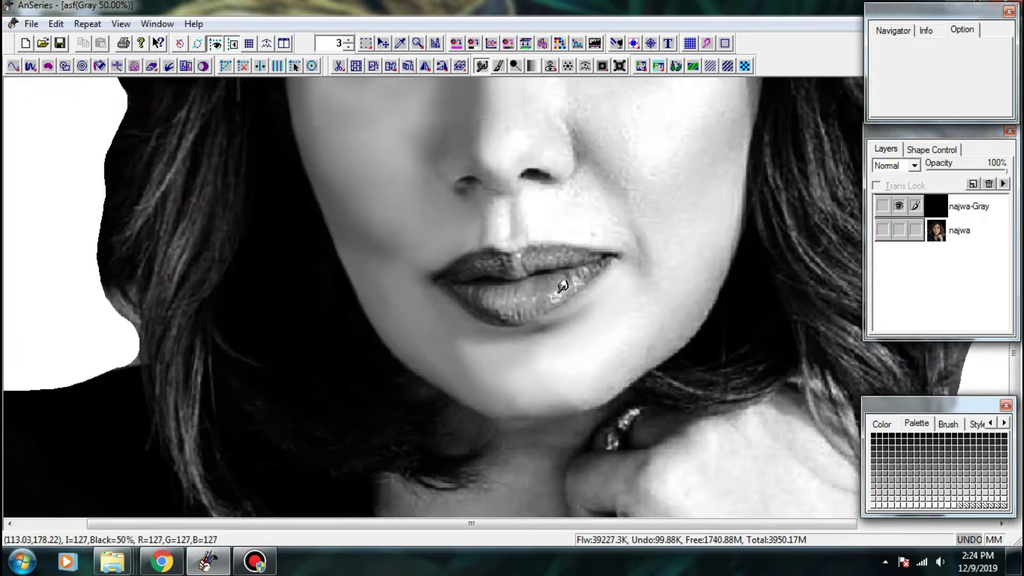
pyautogui.moveTo(469, 301); pyautogui.dragTo(372, 395)
pyautogui.scroll(1, 492, 325)
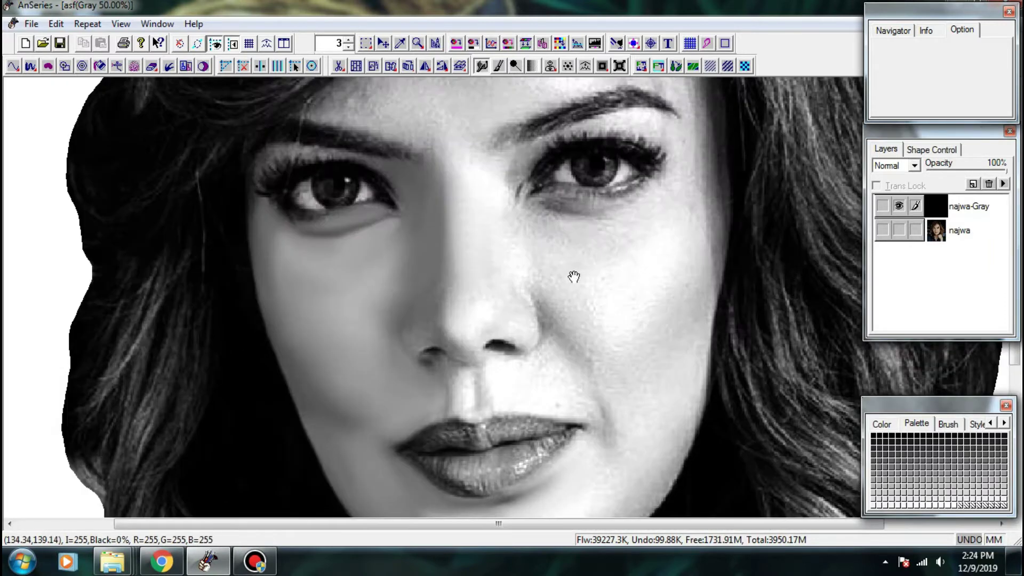
# - Smudge the left half of the forehead smooth, from the hair edge down to the area between the eyebrows
pyautogui.moveTo(573, 276); pyautogui.dragTo(531, 443)
pyautogui.scroll(1, 445, 269)
pyautogui.scroll(-1, 517, 259)
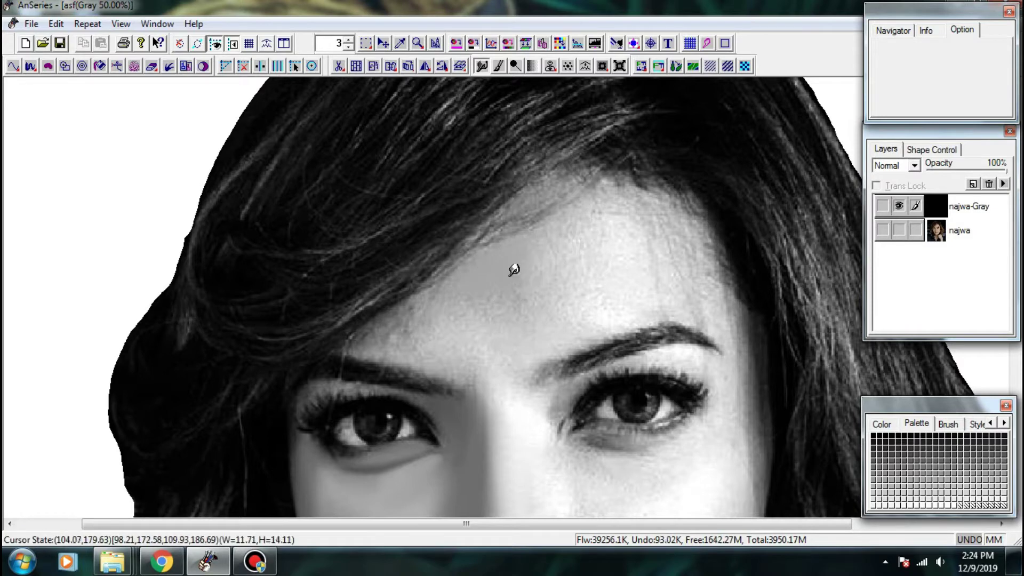
pyautogui.scroll(2, 400, 331)
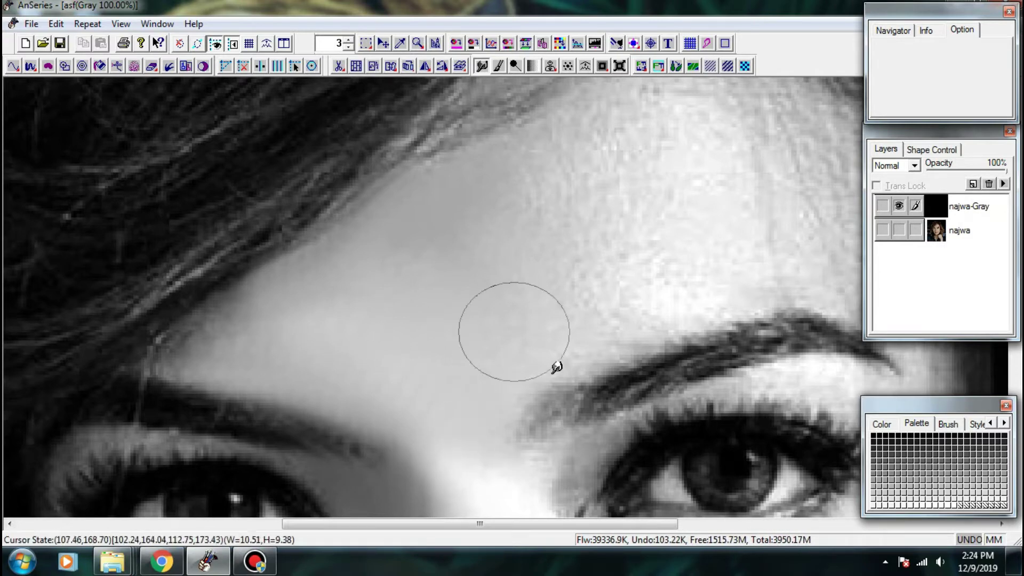
pyautogui.scroll(-1, 548, 287)
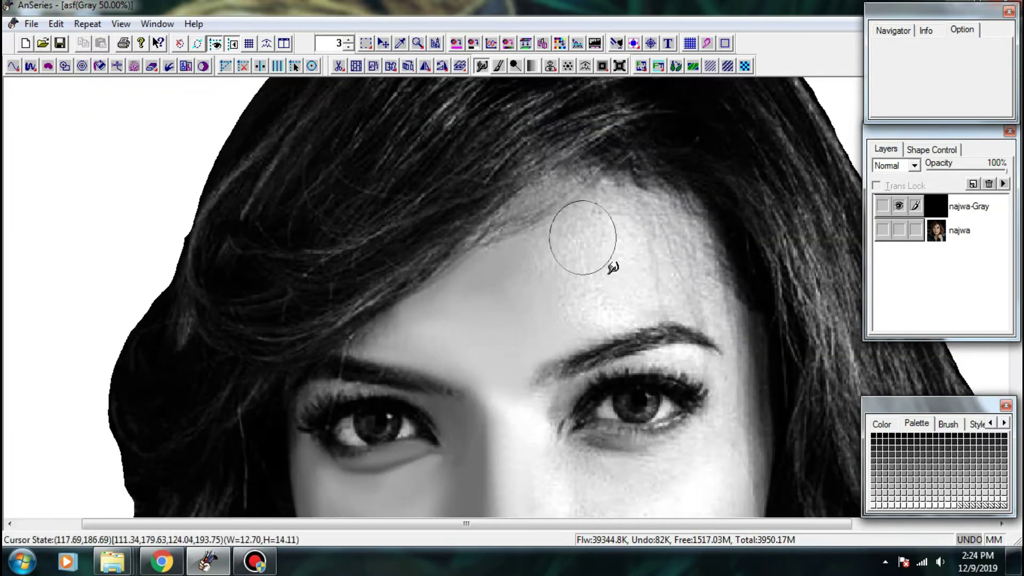
pyautogui.moveTo(546, 251)
pyautogui.mouseDown()
pyautogui.moveTo(544, 236)
pyautogui.moveTo(457, 311)
pyautogui.mouseUp()
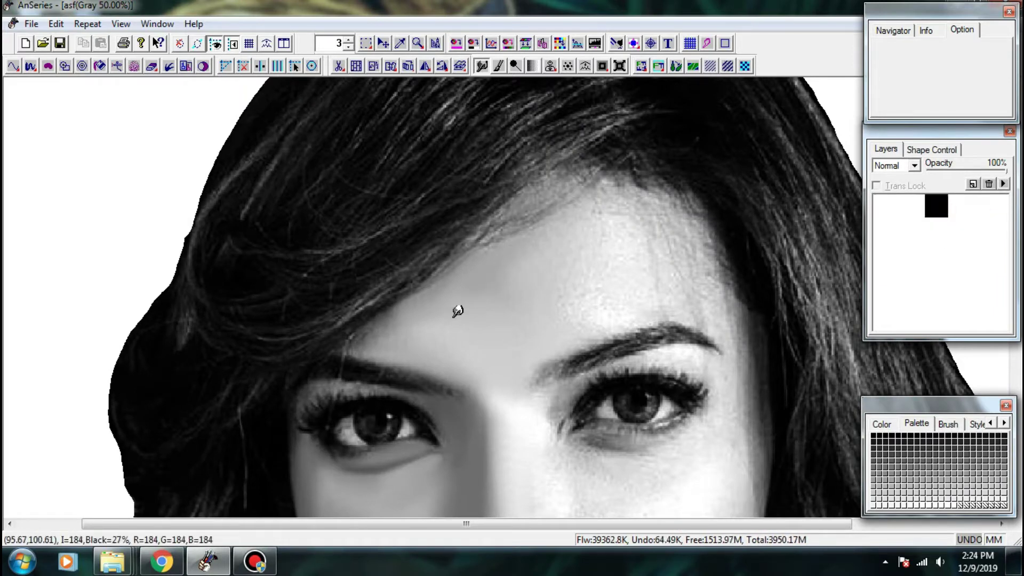
# - Smooth the centre of the forehead down to the upper edge of the right eyebrow
pyautogui.scroll(1, 591, 311)
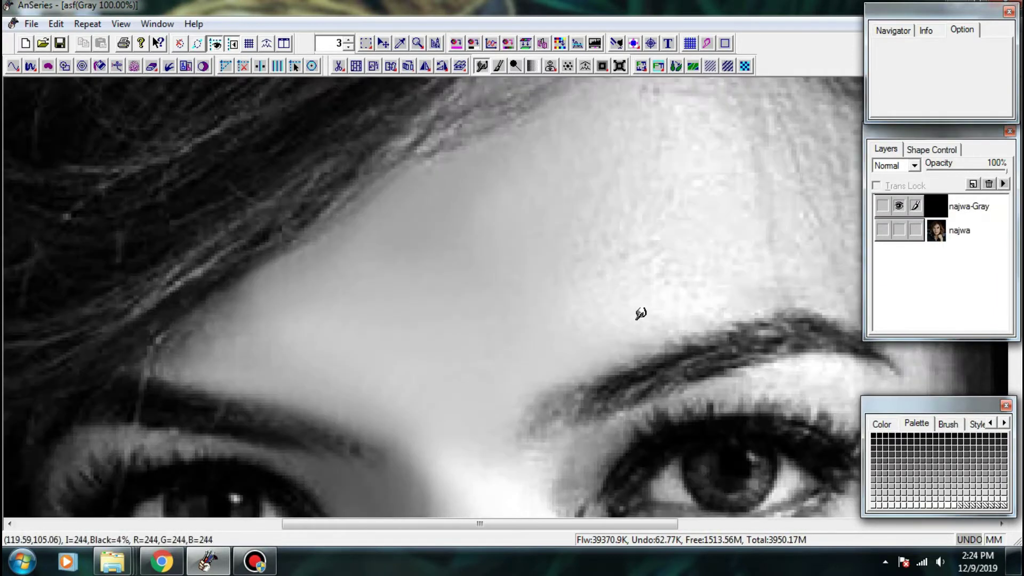
pyautogui.moveTo(640, 314); pyautogui.dragTo(623, 230)
pyautogui.moveTo(594, 340); pyautogui.dragTo(546, 320)
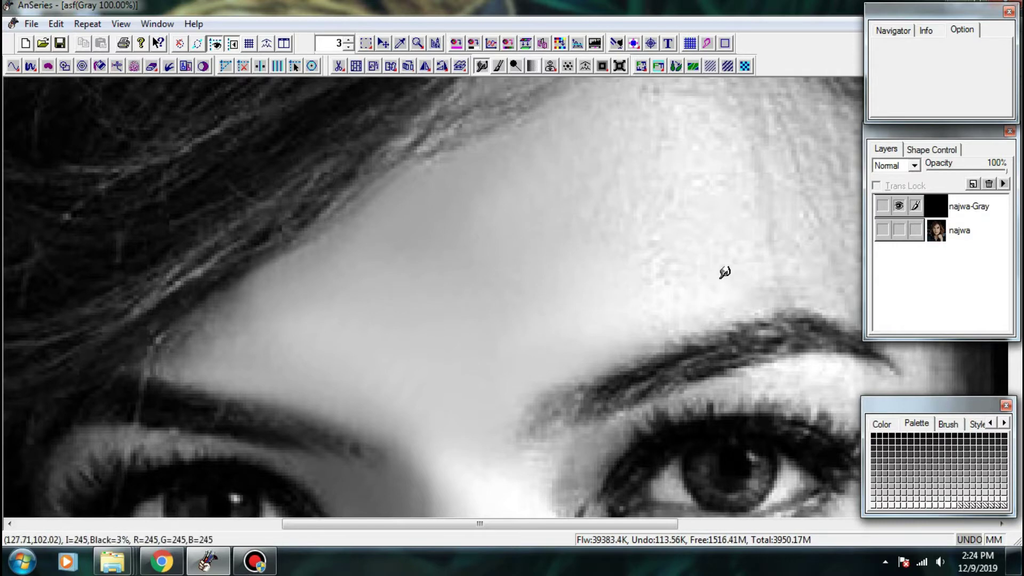
pyautogui.moveTo(625, 290); pyautogui.dragTo(426, 346)
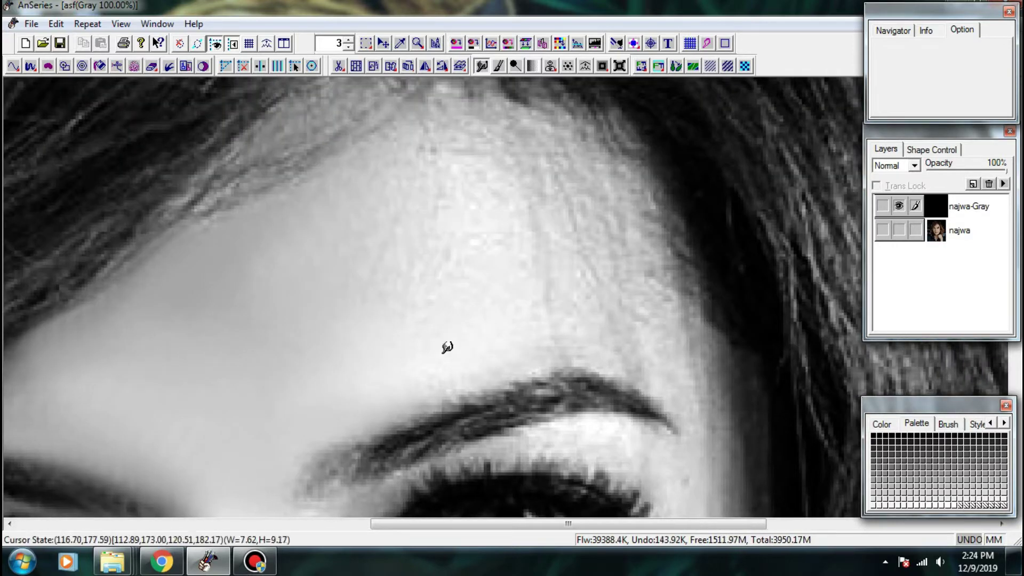
pyautogui.moveTo(391, 213); pyautogui.dragTo(501, 305)
pyautogui.moveTo(419, 372)
pyautogui.mouseDown()
pyautogui.moveTo(466, 364)
pyautogui.moveTo(554, 382)
pyautogui.mouseUp()
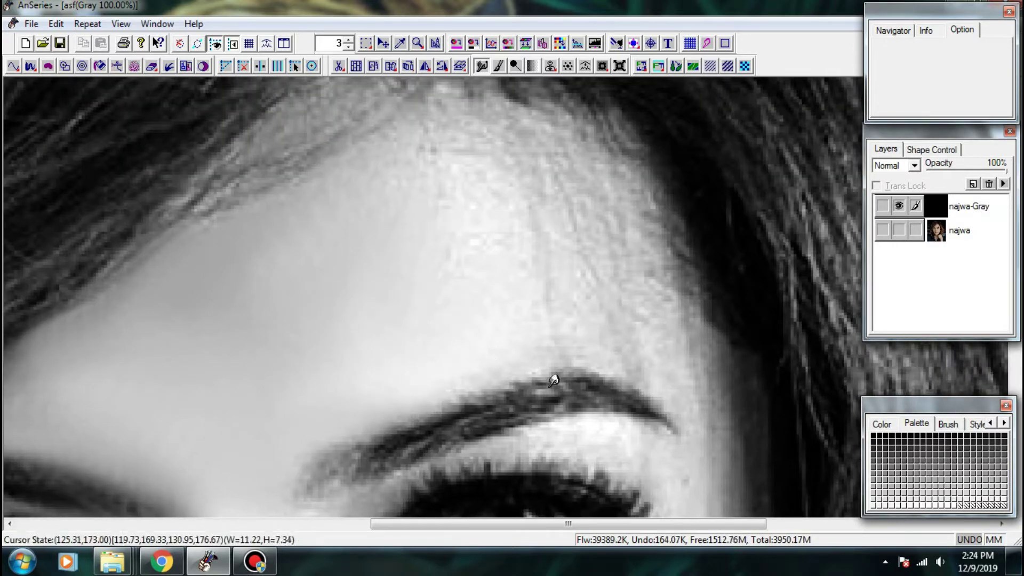
# - Blend the upper forehead along the slanted hairline and even out its left part, and save the file
pyautogui.moveTo(566, 294)
pyautogui.mouseDown()
pyautogui.moveTo(500, 275)
pyautogui.moveTo(444, 224)
pyautogui.moveTo(410, 241)
pyautogui.mouseUp()
pyautogui.scroll(-1, 445, 189)
pyautogui.moveTo(392, 277); pyautogui.dragTo(464, 224)
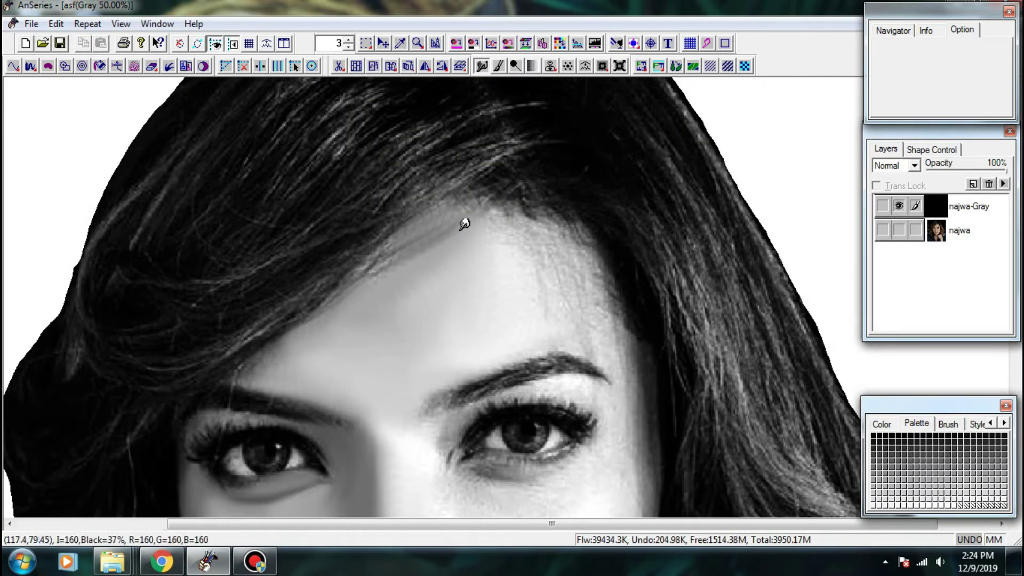
pyautogui.moveTo(358, 306); pyautogui.dragTo(447, 364)
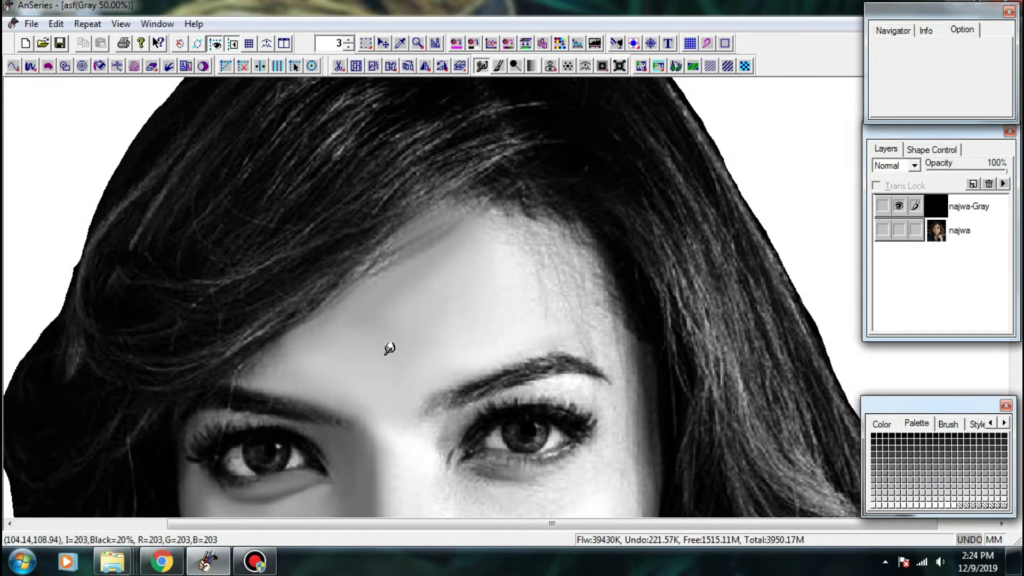
pyautogui.moveTo(389, 348)
pyautogui.mouseDown()
pyautogui.moveTo(352, 335)
pyautogui.moveTo(440, 281)
pyautogui.moveTo(421, 277)
pyautogui.moveTo(340, 379)
pyautogui.mouseUp()
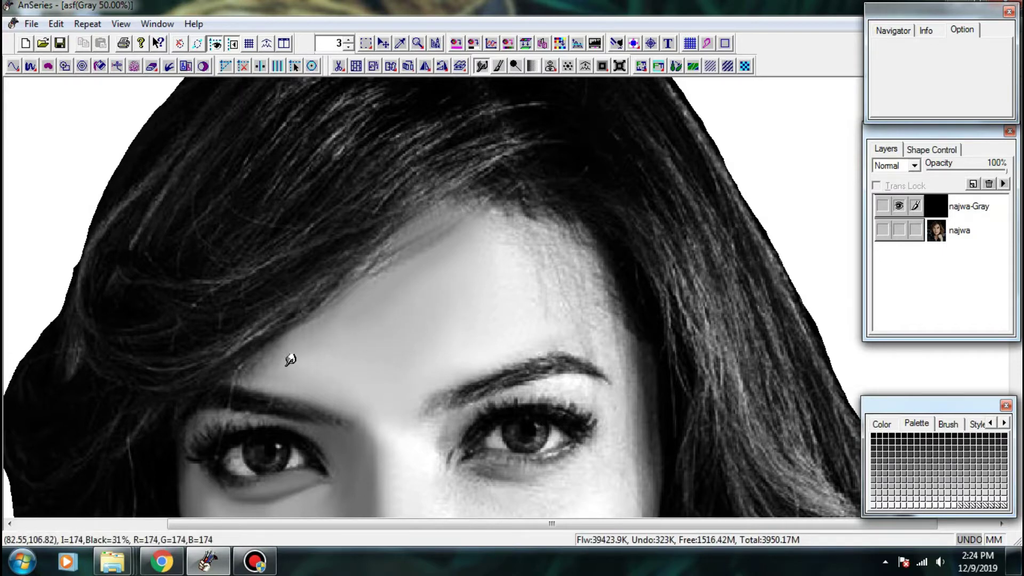
pyautogui.click(58, 45)
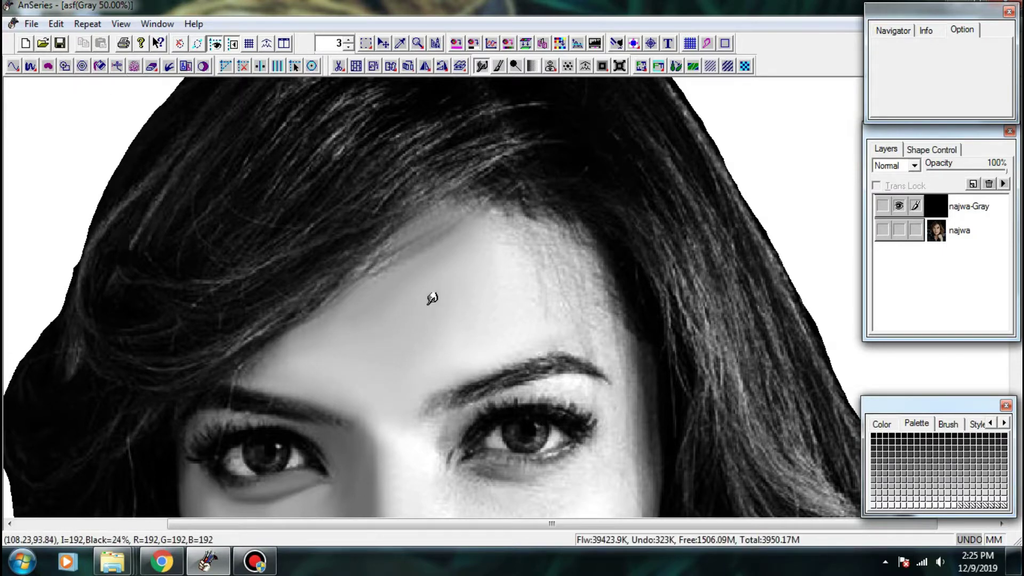
# - Smooth the bright bridge of the nose down to its tip with the smudge tool
pyautogui.moveTo(430, 297); pyautogui.dragTo(391, 228)
pyautogui.scroll(1, 402, 264)
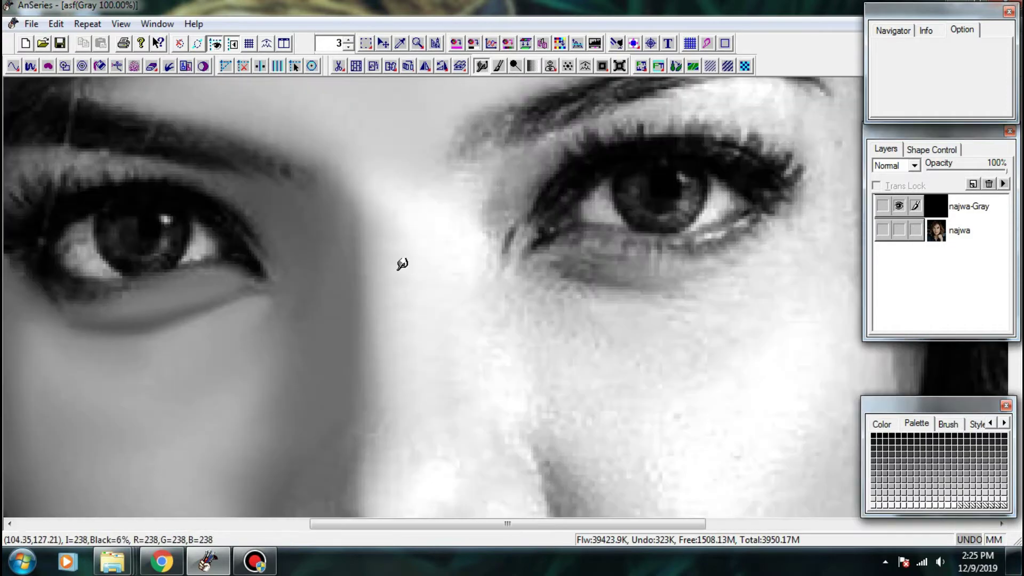
pyautogui.moveTo(425, 395); pyautogui.dragTo(443, 304)
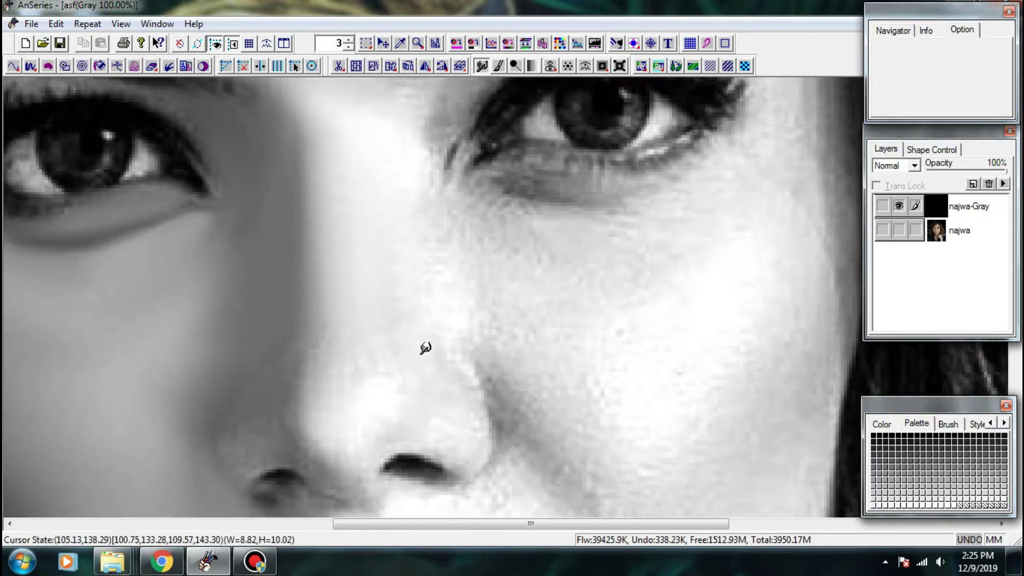
pyautogui.moveTo(331, 373)
pyautogui.mouseDown()
pyautogui.moveTo(438, 258)
pyautogui.moveTo(406, 203)
pyautogui.moveTo(440, 255)
pyautogui.mouseUp()
pyautogui.scroll(1, 404, 215)
pyautogui.scroll(-1, 536, 331)
pyautogui.moveTo(502, 264)
pyautogui.mouseDown()
pyautogui.moveTo(523, 304)
pyautogui.moveTo(512, 305)
pyautogui.moveTo(565, 349)
pyautogui.mouseUp()
pyautogui.moveTo(496, 341)
pyautogui.mouseDown()
pyautogui.moveTo(523, 370)
pyautogui.moveTo(535, 360)
pyautogui.mouseUp()
pyautogui.moveTo(487, 304); pyautogui.dragTo(495, 309)
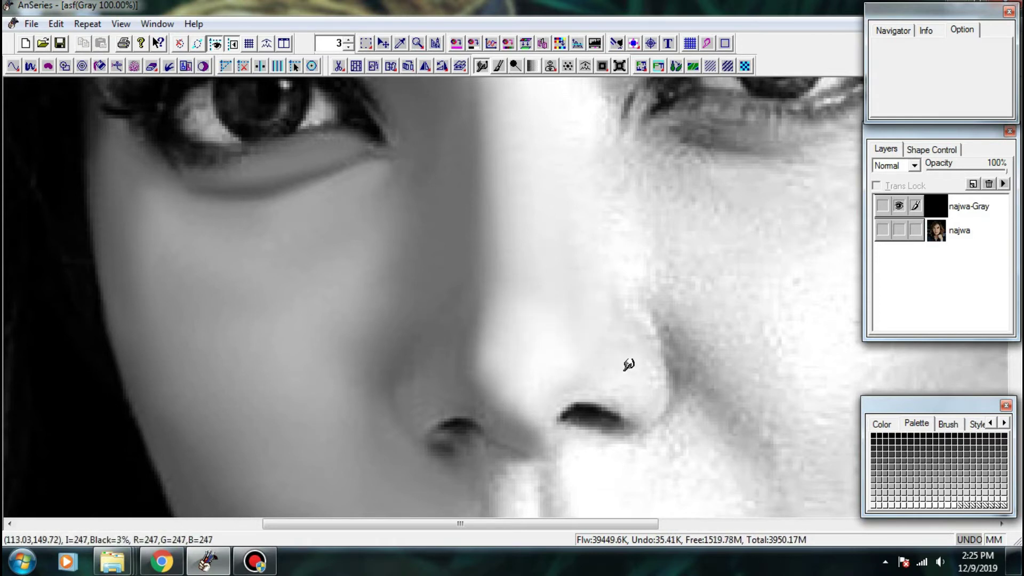
# - Smooth the right side of the nose and blend it into the inner cheek below the right eye
pyautogui.moveTo(633, 284); pyautogui.dragTo(475, 263)
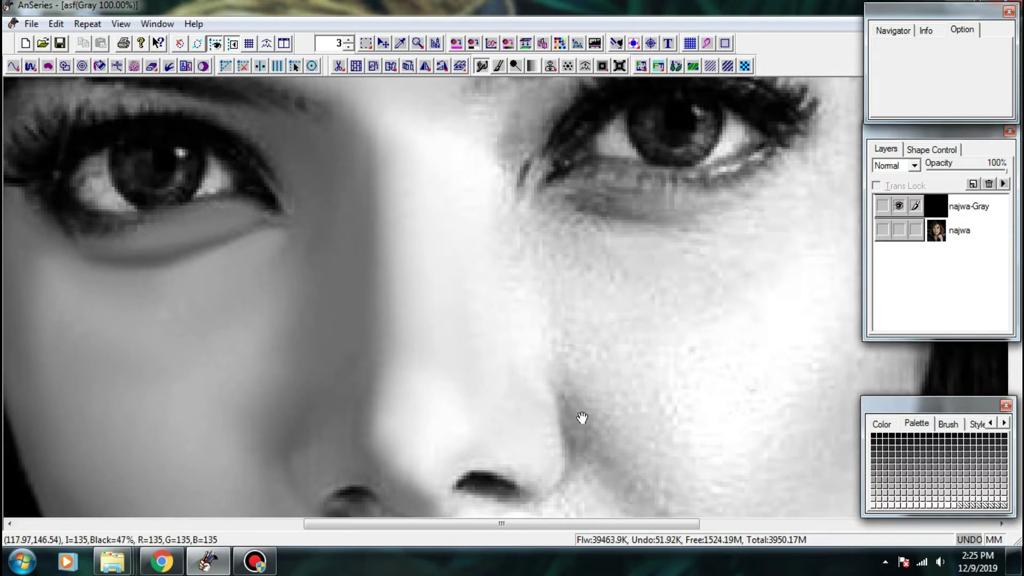
pyautogui.moveTo(583, 418); pyautogui.dragTo(469, 423)
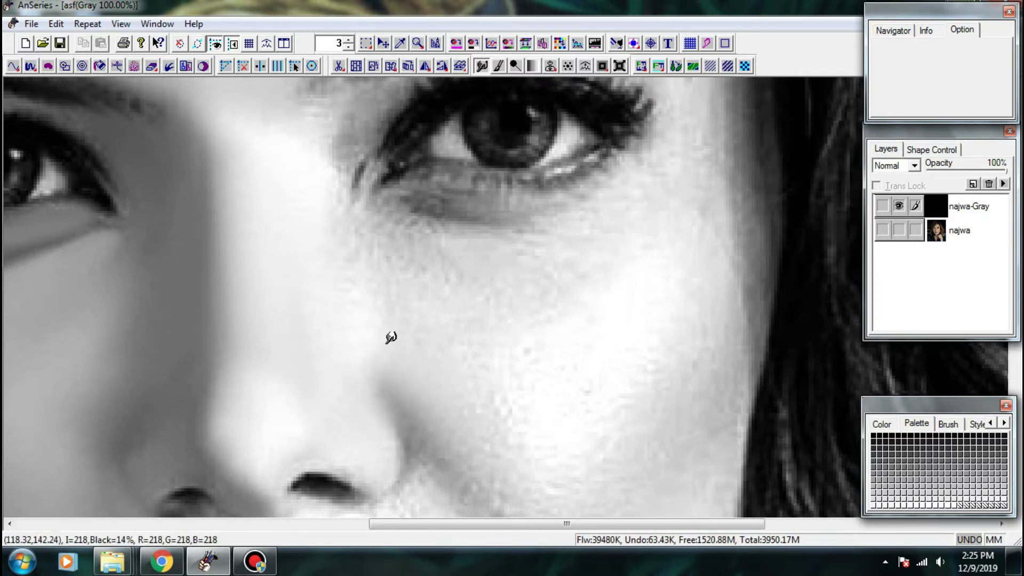
pyautogui.moveTo(373, 292); pyautogui.dragTo(334, 393)
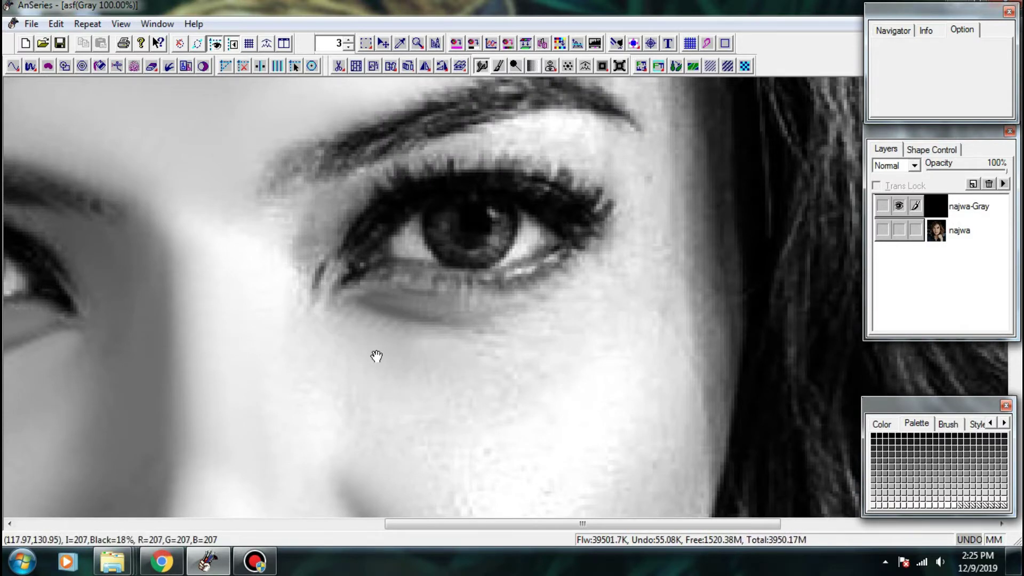
pyautogui.moveTo(376, 357); pyautogui.dragTo(283, 321)
pyautogui.moveTo(265, 371); pyautogui.dragTo(301, 406)
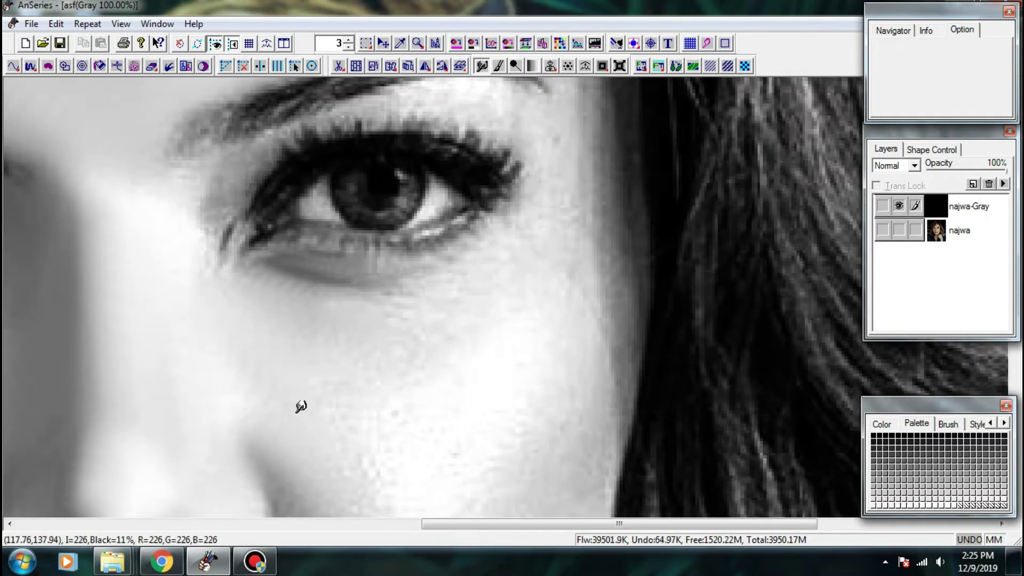
pyautogui.moveTo(381, 462); pyautogui.dragTo(341, 437)
pyautogui.scroll(-1, 435, 359)
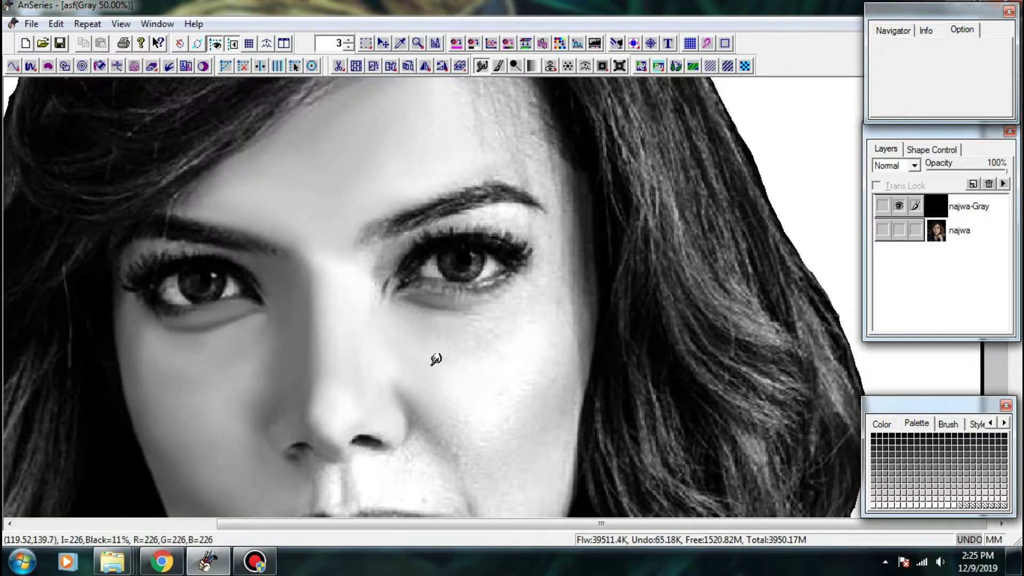
# - Blend the shadowed fold beside the right nostril and smooth the middle of the right cheek
pyautogui.moveTo(477, 366); pyautogui.dragTo(413, 282)
pyautogui.hotkey('ctrl', '+')
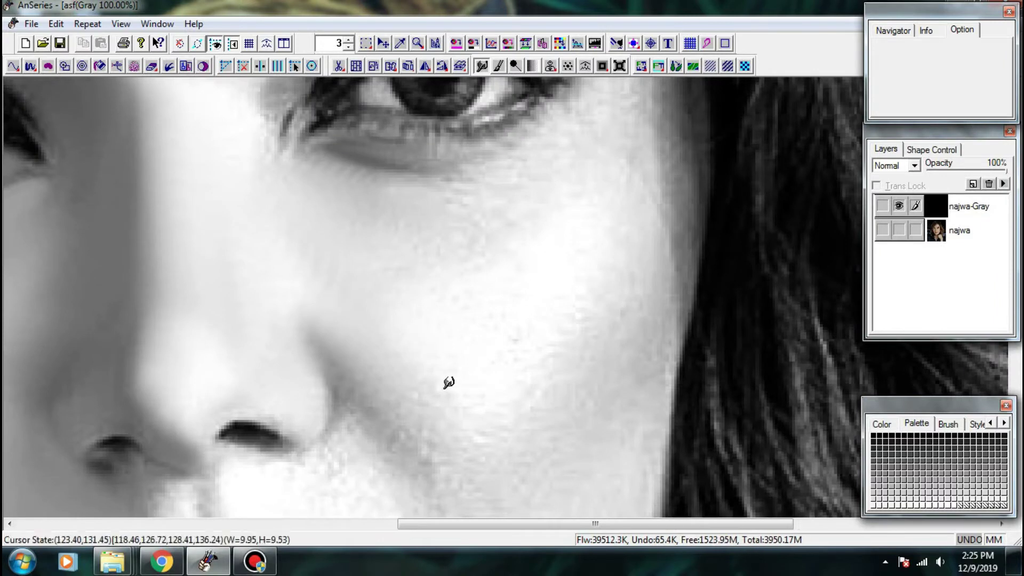
pyautogui.moveTo(387, 404)
pyautogui.mouseDown()
pyautogui.moveTo(334, 350)
pyautogui.moveTo(352, 344)
pyautogui.mouseUp()
pyautogui.moveTo(427, 363)
pyautogui.mouseDown()
pyautogui.moveTo(477, 401)
pyautogui.moveTo(464, 414)
pyautogui.mouseUp()
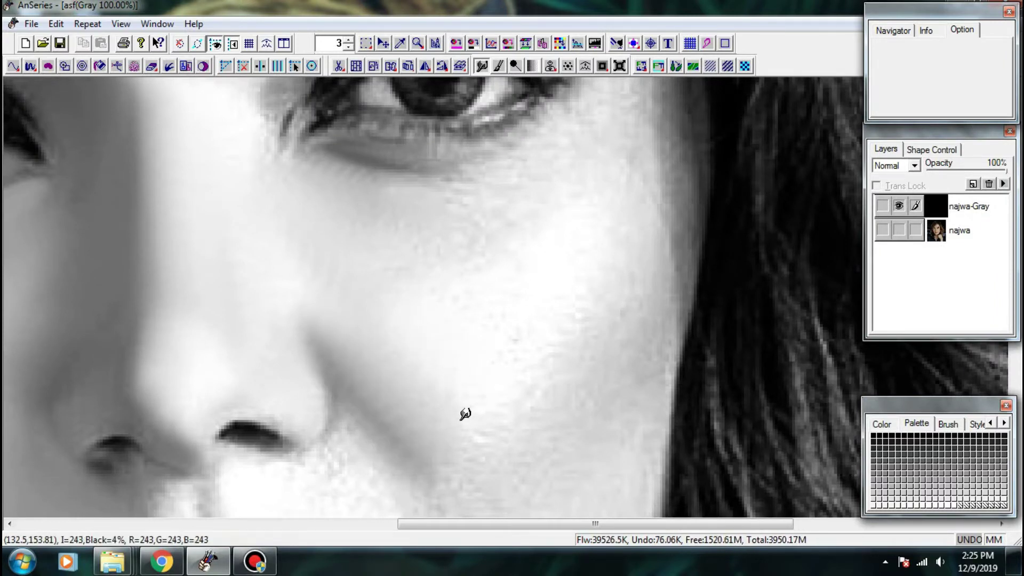
pyautogui.moveTo(536, 410)
pyautogui.mouseDown()
pyautogui.moveTo(519, 404)
pyautogui.moveTo(564, 358)
pyautogui.moveTo(535, 355)
pyautogui.mouseUp()
pyautogui.moveTo(457, 323); pyautogui.dragTo(398, 267)
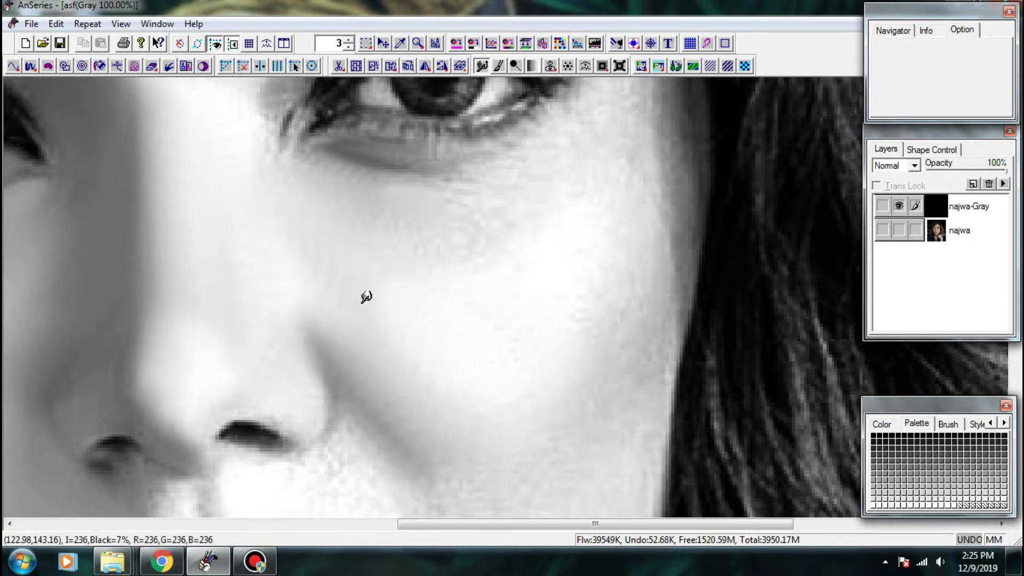
# - Smooth the skin beneath the right eye and the outer right cheek towards the hair
pyautogui.moveTo(366, 297)
pyautogui.mouseDown()
pyautogui.moveTo(265, 287)
pyautogui.moveTo(257, 233)
pyautogui.mouseUp()
pyautogui.moveTo(396, 331); pyautogui.dragTo(339, 403)
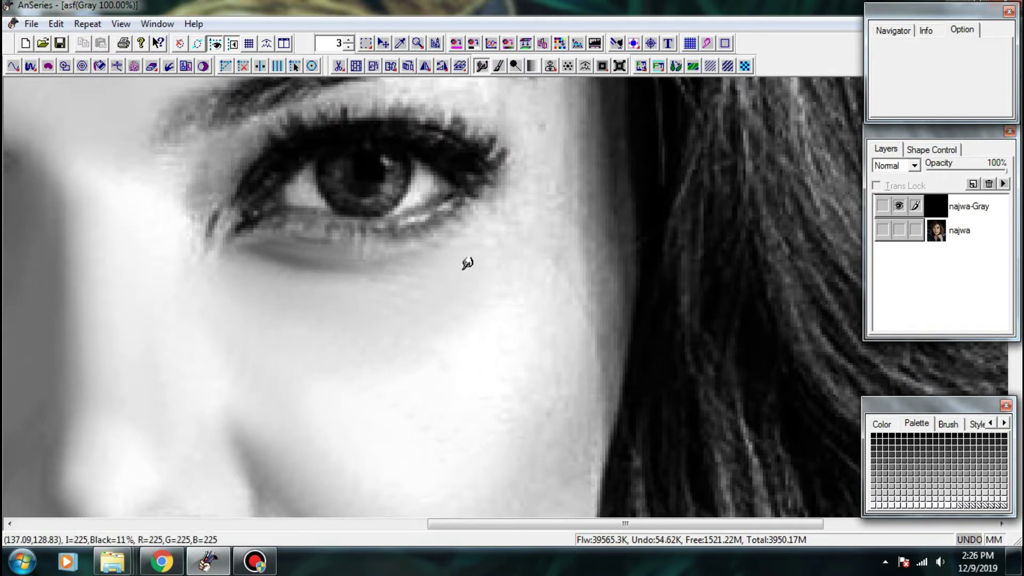
pyautogui.moveTo(296, 388); pyautogui.dragTo(262, 363)
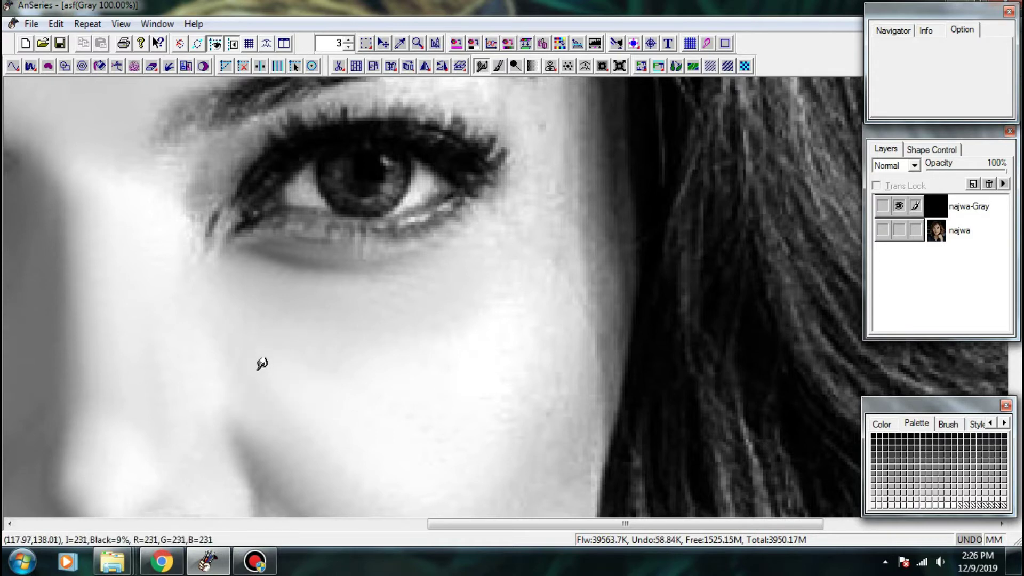
pyautogui.moveTo(492, 412)
pyautogui.mouseDown()
pyautogui.moveTo(570, 242)
pyautogui.moveTo(491, 204)
pyautogui.moveTo(528, 251)
pyautogui.mouseUp()
pyautogui.moveTo(595, 323)
pyautogui.mouseDown()
pyautogui.moveTo(591, 222)
pyautogui.moveTo(584, 390)
pyautogui.moveTo(439, 192)
pyautogui.moveTo(447, 214)
pyautogui.moveTo(426, 292)
pyautogui.mouseUp()
pyautogui.moveTo(388, 255)
pyautogui.mouseDown()
pyautogui.moveTo(457, 176)
pyautogui.moveTo(386, 331)
pyautogui.mouseUp()
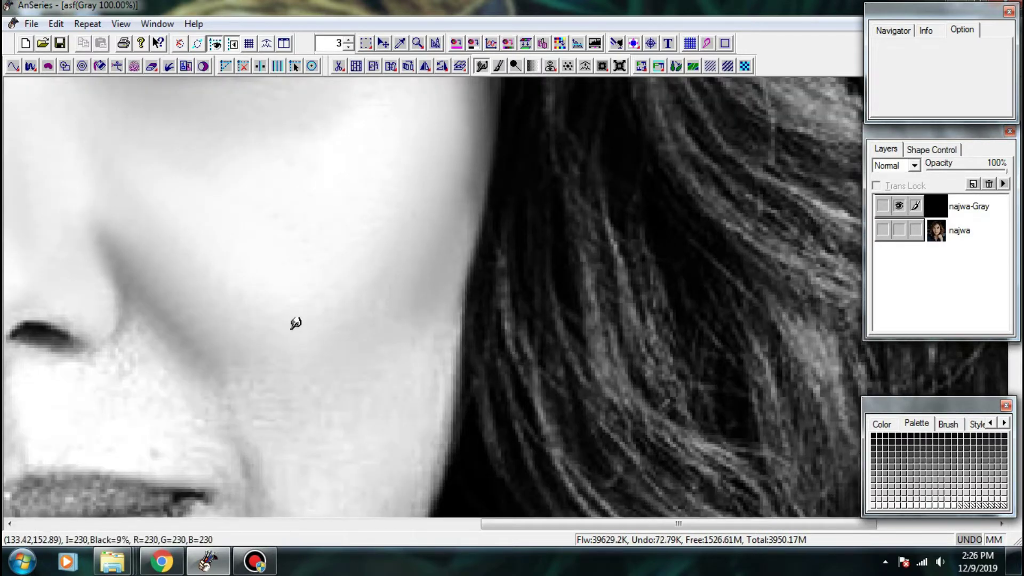
# - Smudge the lower right cheek smooth and soften its shaded outer edge beside the hair
pyautogui.moveTo(296, 324); pyautogui.dragTo(301, 391)
pyautogui.moveTo(251, 354)
pyautogui.mouseDown()
pyautogui.moveTo(343, 377)
pyautogui.moveTo(354, 356)
pyautogui.moveTo(389, 371)
pyautogui.mouseUp()
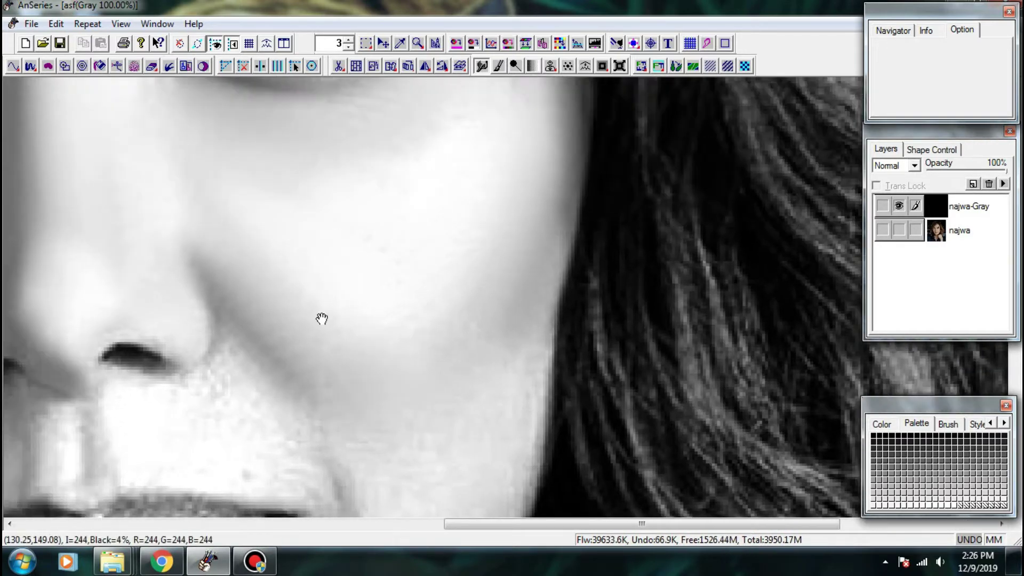
pyautogui.moveTo(322, 318)
pyautogui.mouseDown()
pyautogui.moveTo(355, 393)
pyautogui.moveTo(419, 405)
pyautogui.moveTo(347, 350)
pyautogui.moveTo(424, 399)
pyautogui.mouseUp()
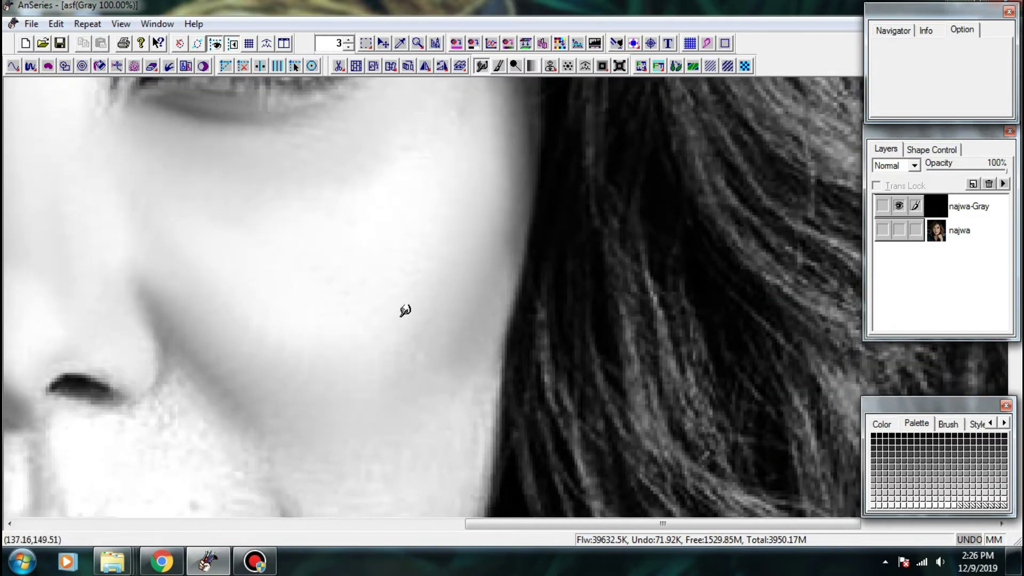
pyautogui.moveTo(370, 377); pyautogui.dragTo(389, 305)
pyautogui.moveTo(322, 375)
pyautogui.mouseDown()
pyautogui.moveTo(344, 416)
pyautogui.moveTo(394, 455)
pyautogui.moveTo(449, 406)
pyautogui.moveTo(469, 317)
pyautogui.moveTo(446, 420)
pyautogui.moveTo(459, 366)
pyautogui.mouseUp()
pyautogui.moveTo(473, 330)
pyautogui.mouseDown()
pyautogui.moveTo(477, 274)
pyautogui.moveTo(473, 331)
pyautogui.mouseUp()
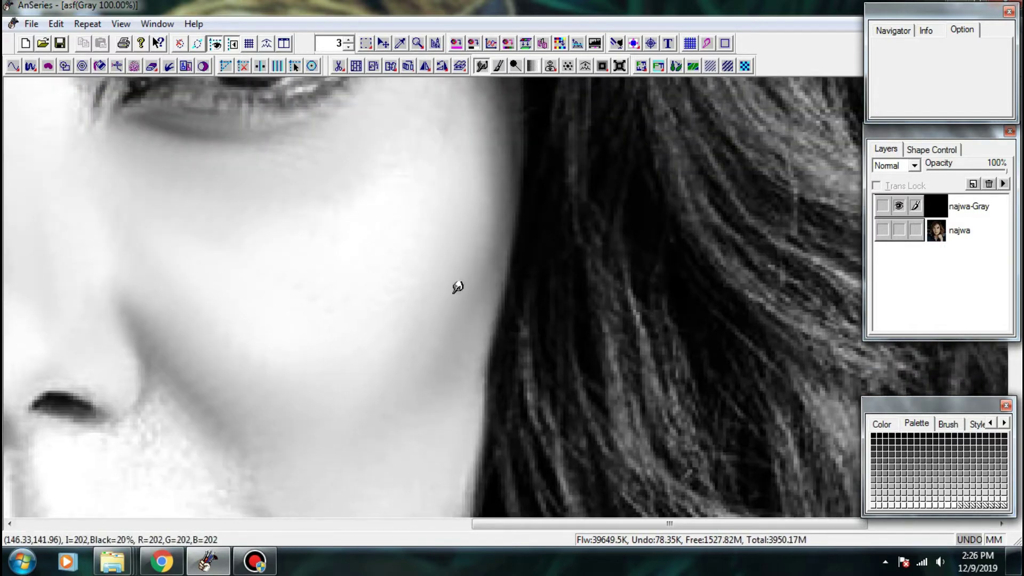
pyautogui.moveTo(477, 371)
pyautogui.mouseDown()
pyautogui.moveTo(337, 313)
pyautogui.moveTo(407, 296)
pyautogui.moveTo(442, 323)
pyautogui.mouseUp()
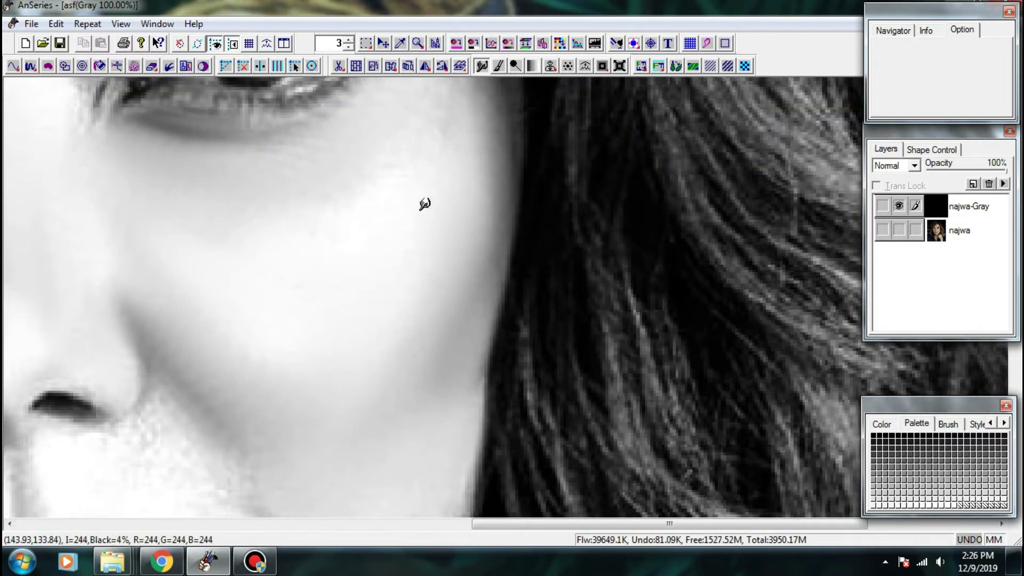
# - Even out the remaining rough spots in the bright centre of the right cheek
pyautogui.moveTo(425, 204)
pyautogui.mouseDown()
pyautogui.moveTo(514, 330)
pyautogui.moveTo(385, 314)
pyautogui.moveTo(338, 376)
pyautogui.moveTo(233, 309)
pyautogui.mouseUp()
pyautogui.moveTo(238, 361); pyautogui.dragTo(404, 214)
pyautogui.moveTo(446, 309); pyautogui.dragTo(317, 349)
pyautogui.moveTo(350, 318); pyautogui.dragTo(377, 341)
pyautogui.moveTo(293, 292); pyautogui.dragTo(379, 308)
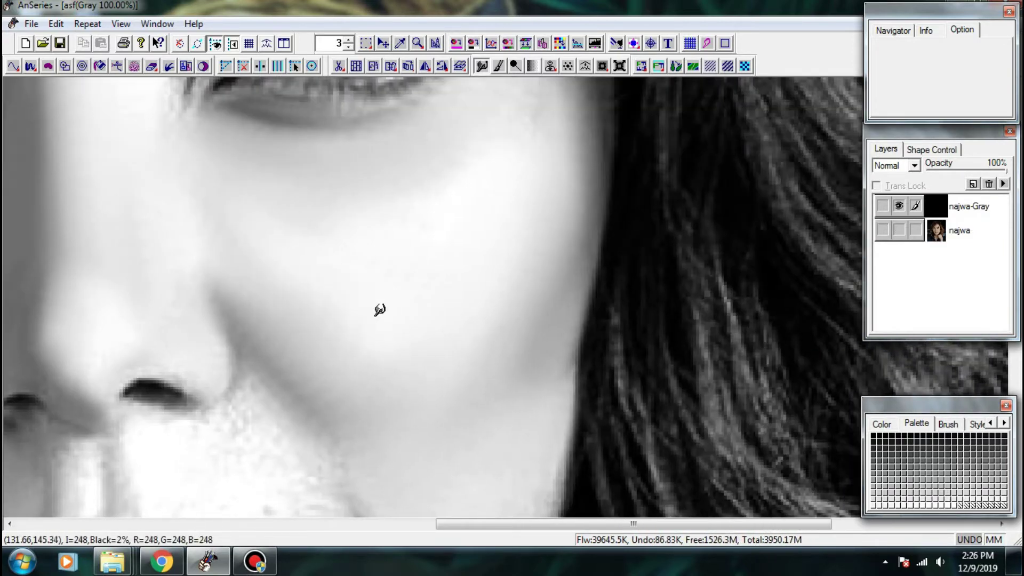
pyautogui.moveTo(192, 247); pyautogui.dragTo(331, 295)
# - Smooth the smile line between the right nostril and mouth corner, along with the adjoining lower cheek
pyautogui.moveTo(405, 423); pyautogui.dragTo(277, 300)
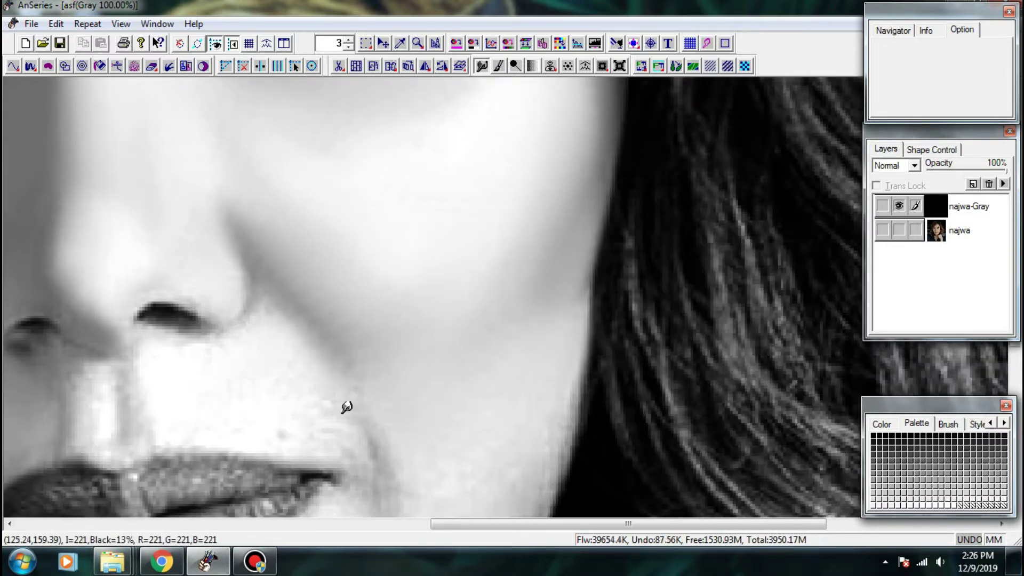
pyautogui.moveTo(343, 406); pyautogui.dragTo(335, 427)
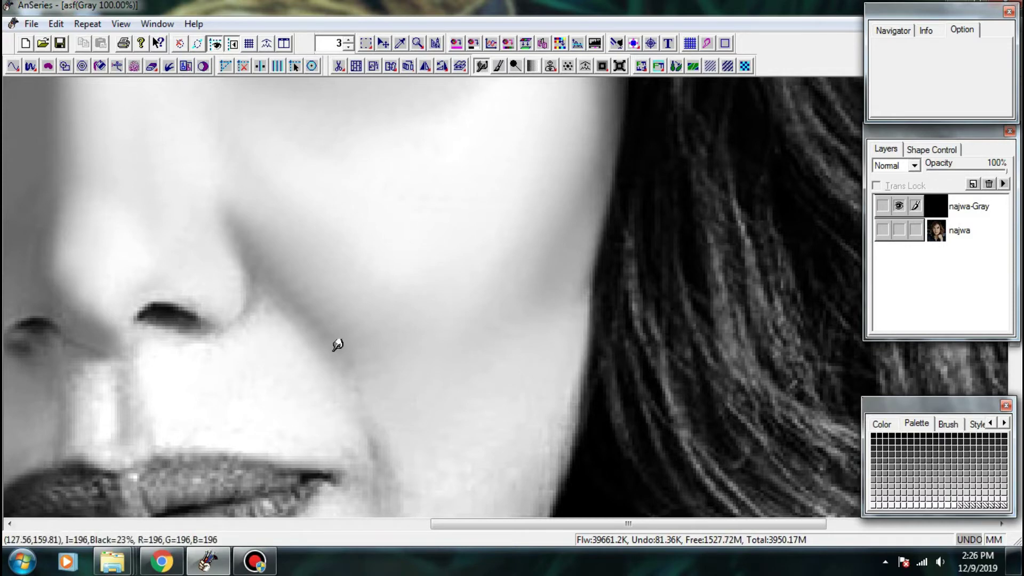
pyautogui.moveTo(416, 453); pyautogui.dragTo(308, 324)
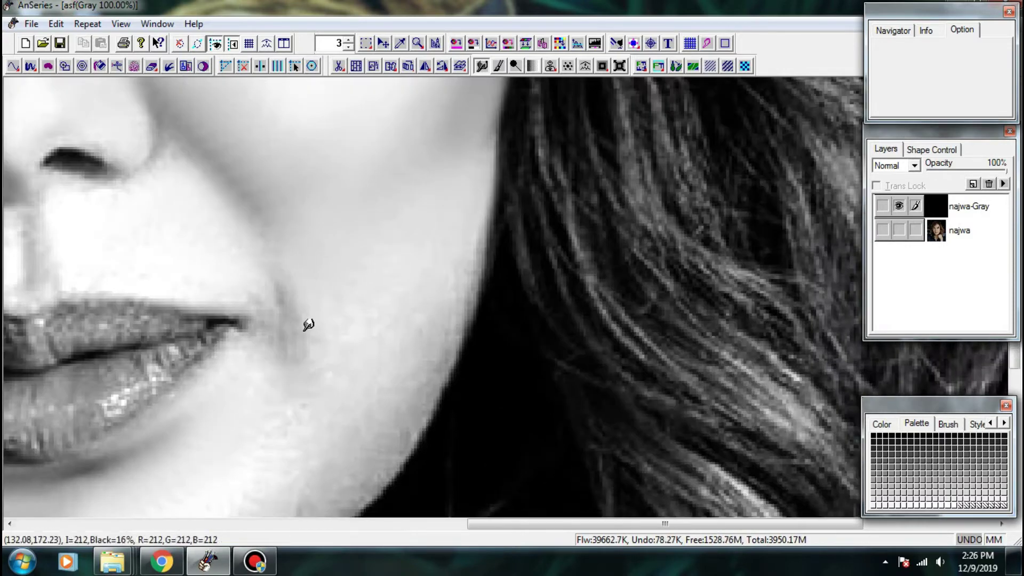
pyautogui.moveTo(401, 324); pyautogui.dragTo(390, 405)
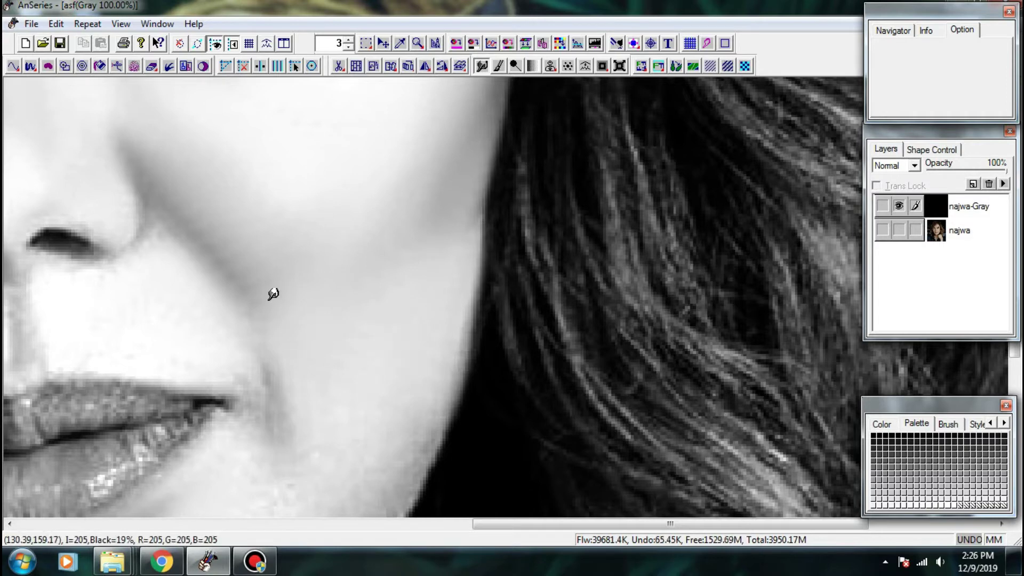
# - Smudge the lower right cheek between the smile line and the hair into an even tone
pyautogui.moveTo(269, 316); pyautogui.dragTo(366, 350)
pyautogui.scroll(1, 366, 341)
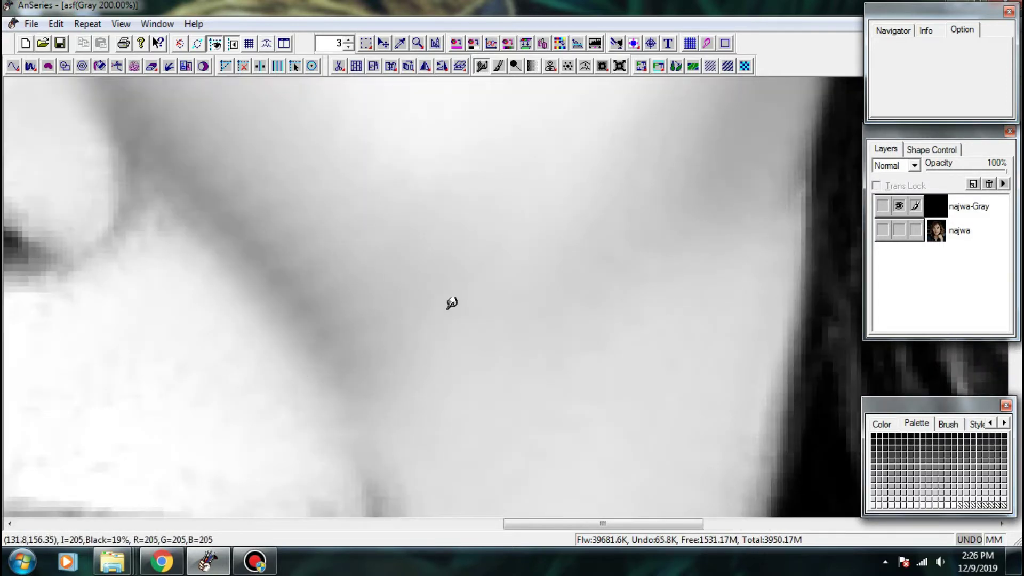
pyautogui.scroll(-1, 484, 306)
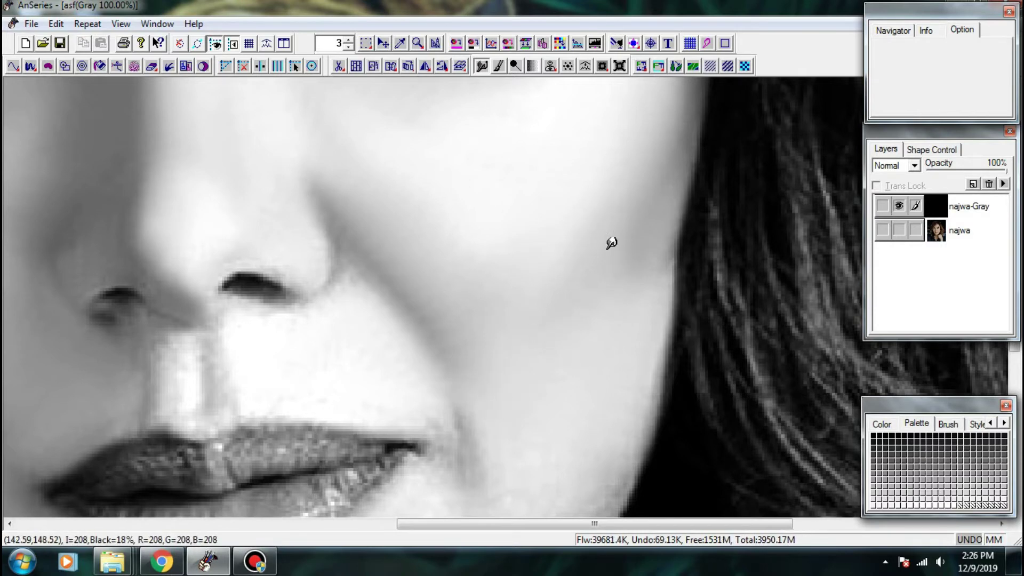
pyautogui.moveTo(649, 236); pyautogui.dragTo(608, 320)
pyautogui.moveTo(604, 385)
pyautogui.mouseDown()
pyautogui.moveTo(400, 367)
pyautogui.moveTo(487, 232)
pyautogui.mouseUp()
pyautogui.moveTo(446, 284); pyautogui.dragTo(379, 362)
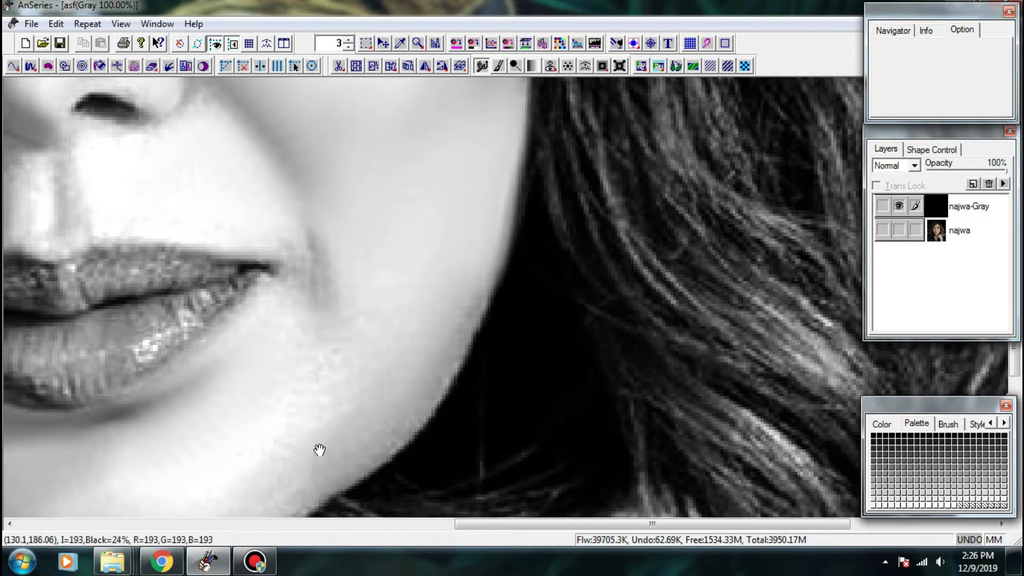
# - Smooth the rough skin below the right mouth corner and along the adjoining right jaw
pyautogui.moveTo(318, 448); pyautogui.dragTo(456, 373)
pyautogui.moveTo(426, 444); pyautogui.dragTo(366, 483)
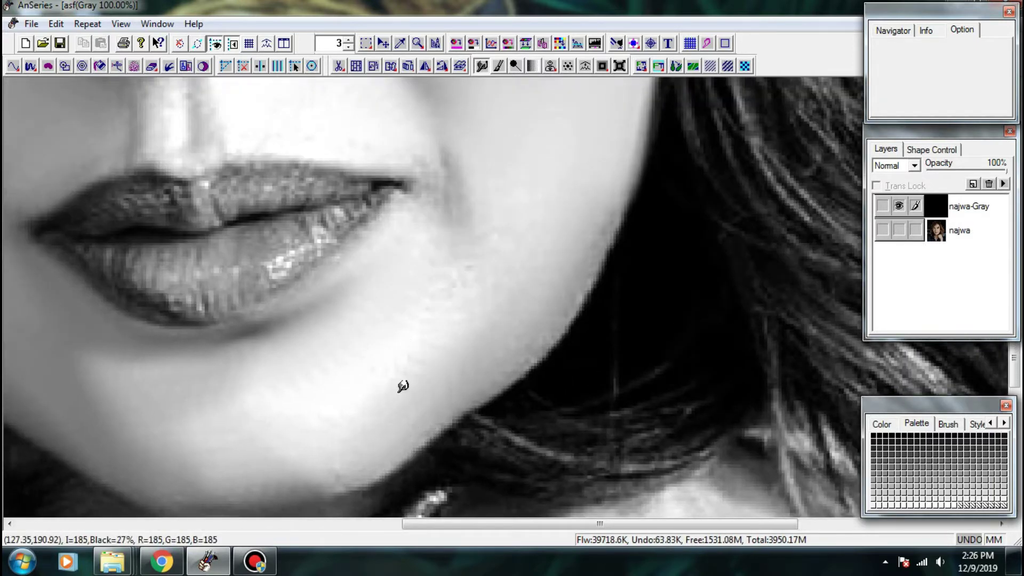
pyautogui.moveTo(445, 258)
pyautogui.mouseDown()
pyautogui.moveTo(444, 381)
pyautogui.moveTo(523, 370)
pyautogui.moveTo(514, 424)
pyautogui.moveTo(549, 340)
pyautogui.moveTo(492, 367)
pyautogui.mouseUp()
pyautogui.moveTo(551, 271)
pyautogui.mouseDown()
pyautogui.moveTo(535, 423)
pyautogui.moveTo(493, 333)
pyautogui.moveTo(535, 418)
pyautogui.mouseUp()
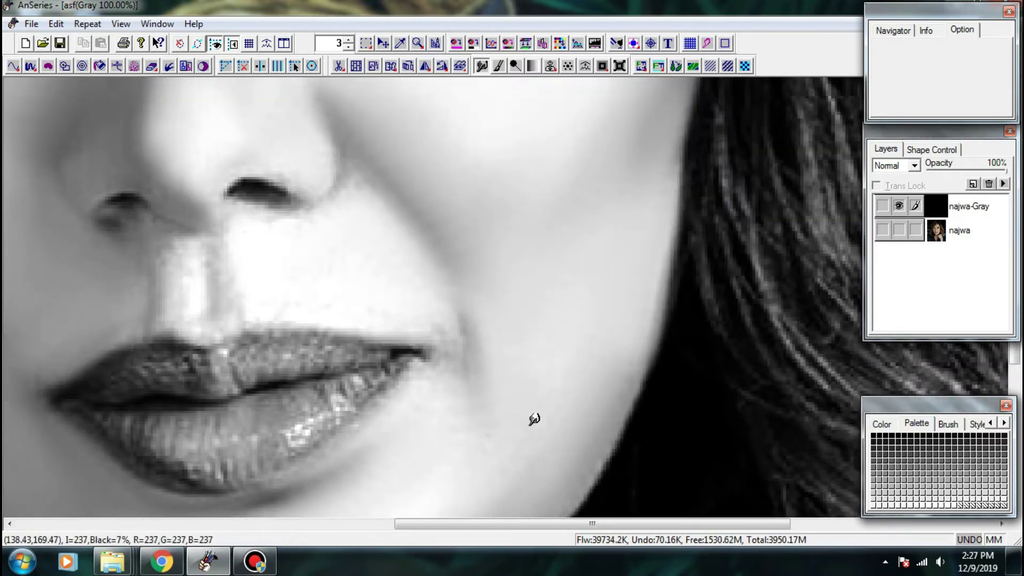
pyautogui.moveTo(537, 352); pyautogui.dragTo(593, 229)
pyautogui.moveTo(469, 354); pyautogui.dragTo(477, 273)
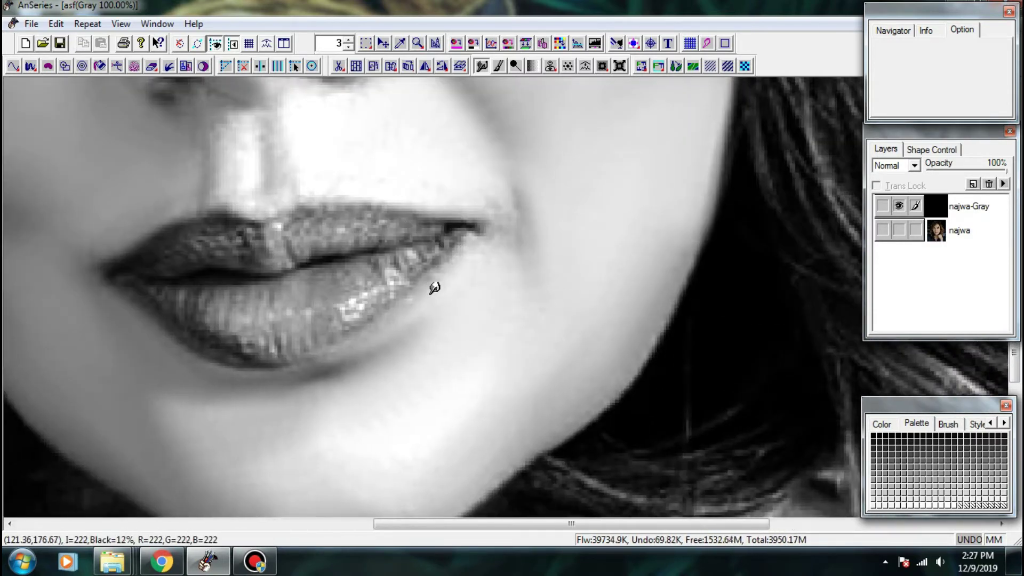
# - Refine the edge of the smile line from the right nostril down towards the mouth corner
pyautogui.scroll(3, 434, 285)
pyautogui.scroll(1, 475, 303)
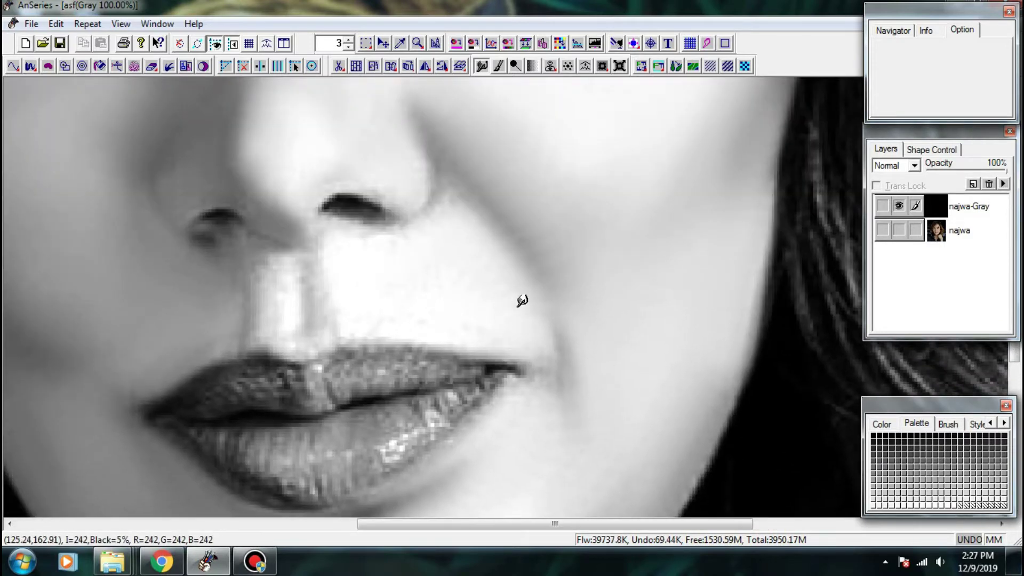
pyautogui.scroll(2, 507, 297)
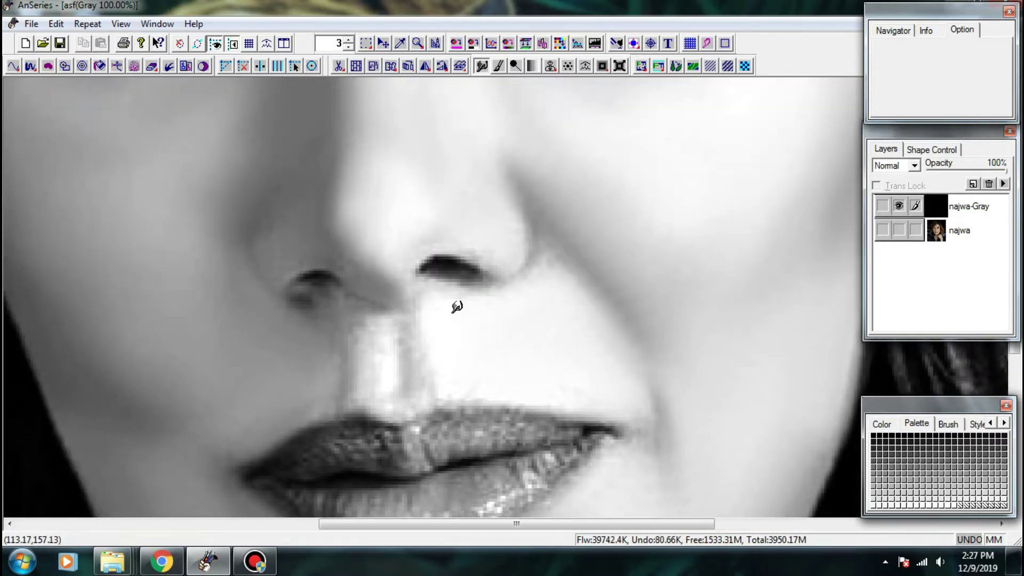
pyautogui.moveTo(584, 259); pyautogui.dragTo(385, 258)
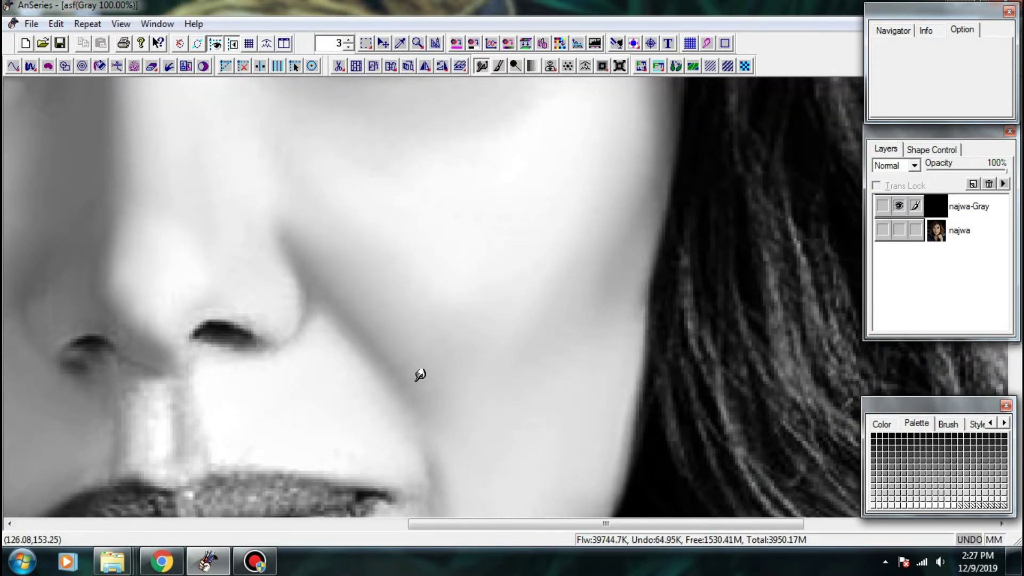
pyautogui.moveTo(471, 430); pyautogui.dragTo(391, 336)
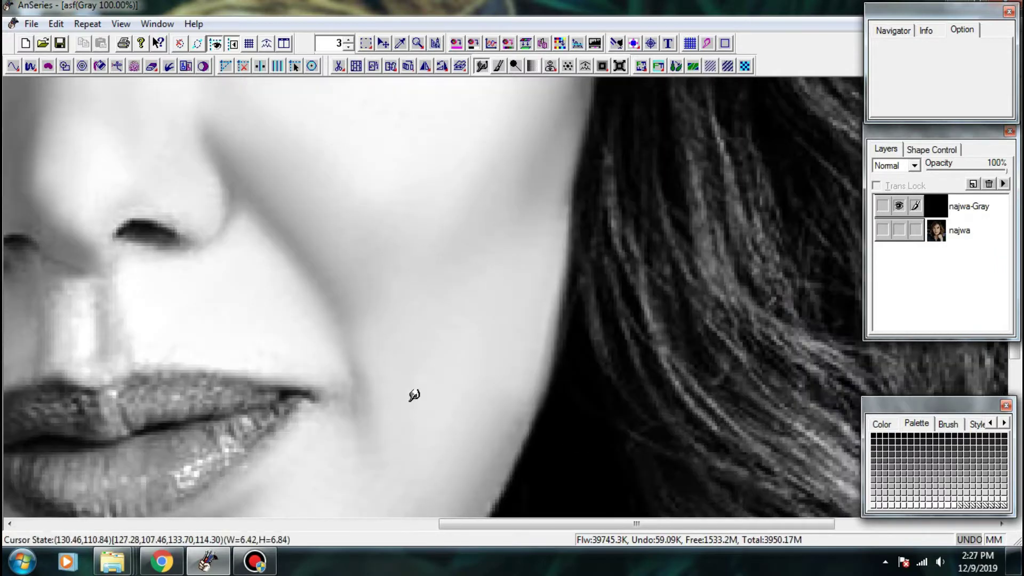
# - Soften the short crease beside the right mouth corner and blend the cheek below it towards the jawline
pyautogui.moveTo(363, 402); pyautogui.dragTo(411, 471)
pyautogui.moveTo(373, 362)
pyautogui.mouseDown()
pyautogui.moveTo(457, 404)
pyautogui.moveTo(496, 386)
pyautogui.mouseUp()
pyautogui.moveTo(376, 419); pyautogui.dragTo(484, 309)
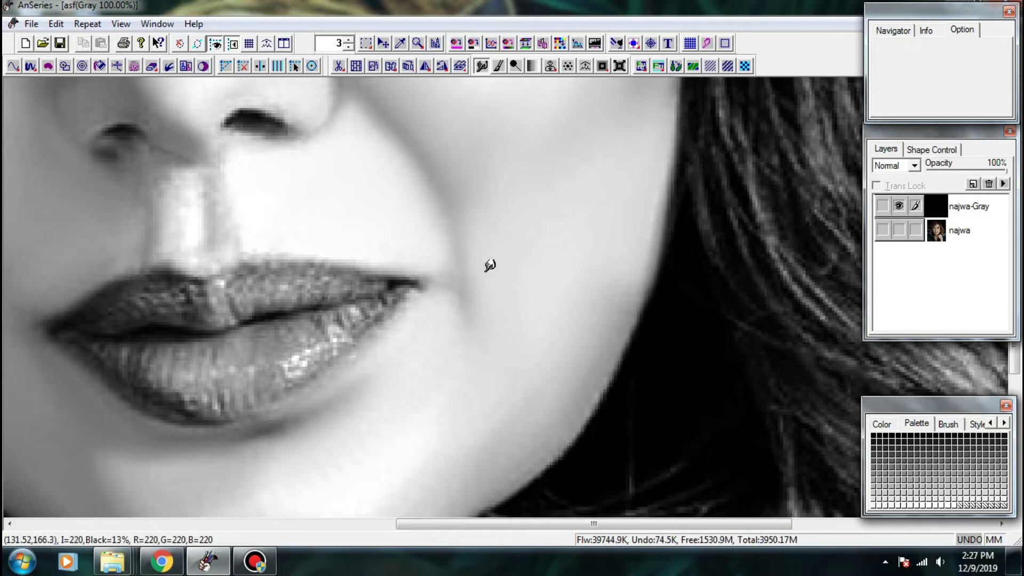
pyautogui.moveTo(564, 327); pyautogui.dragTo(611, 298)
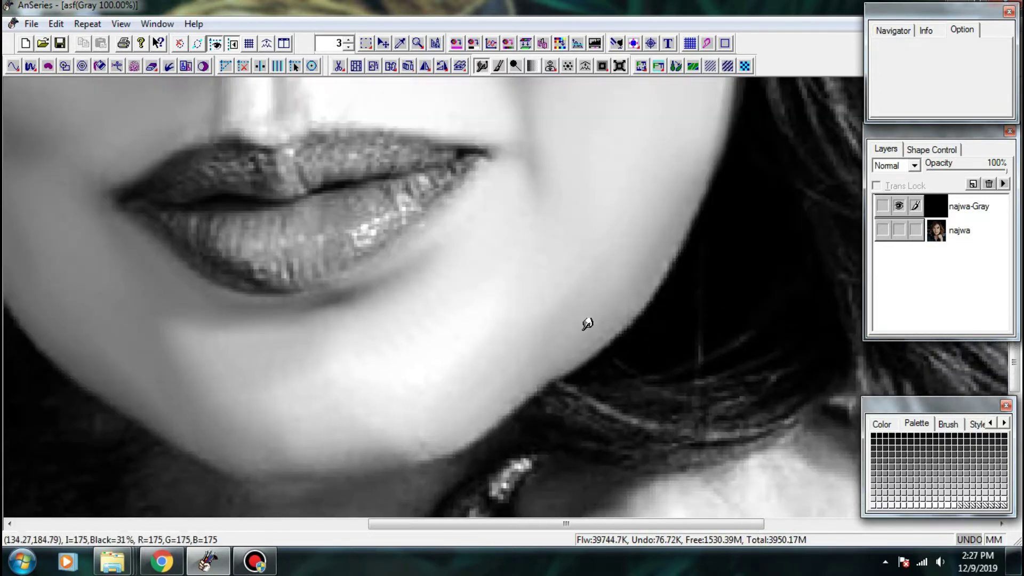
pyautogui.moveTo(475, 404); pyautogui.dragTo(586, 342)
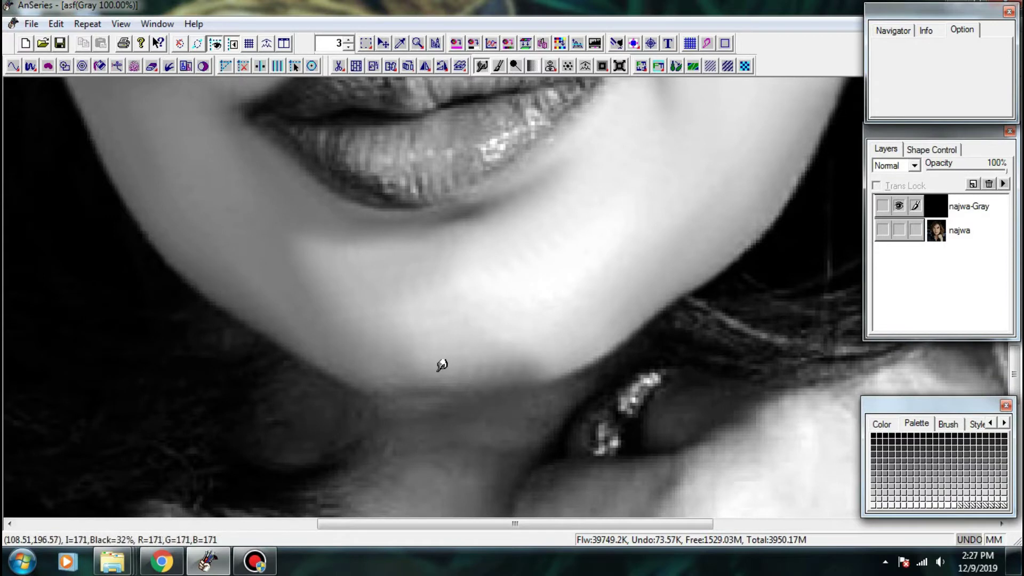
# - Smudge the chin's bright centre and its lower edge above the neck smooth
pyautogui.moveTo(426, 318); pyautogui.dragTo(517, 364)
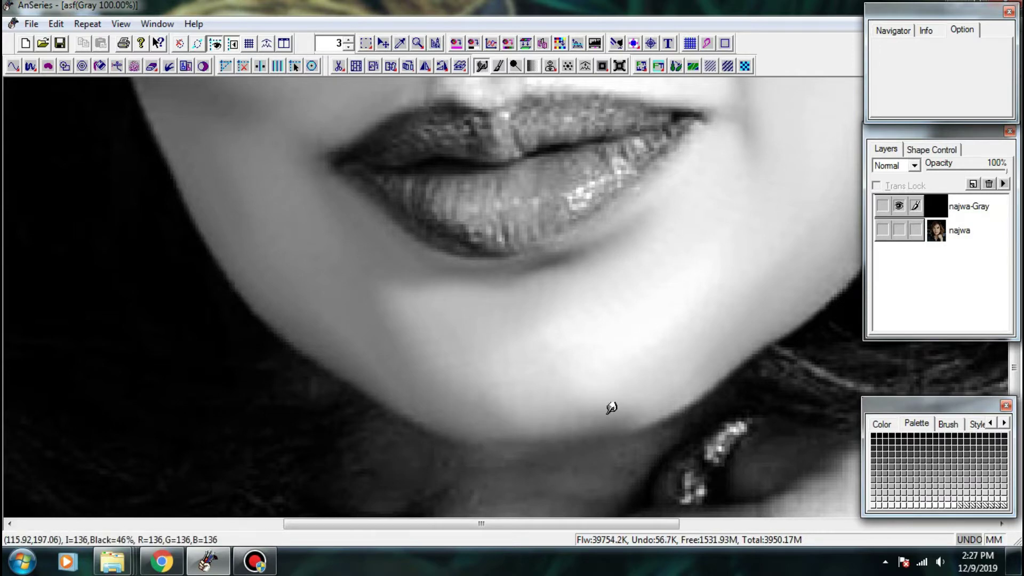
pyautogui.moveTo(433, 333); pyautogui.dragTo(359, 405)
pyautogui.moveTo(254, 417)
pyautogui.mouseDown()
pyautogui.moveTo(296, 430)
pyautogui.moveTo(284, 418)
pyautogui.mouseUp()
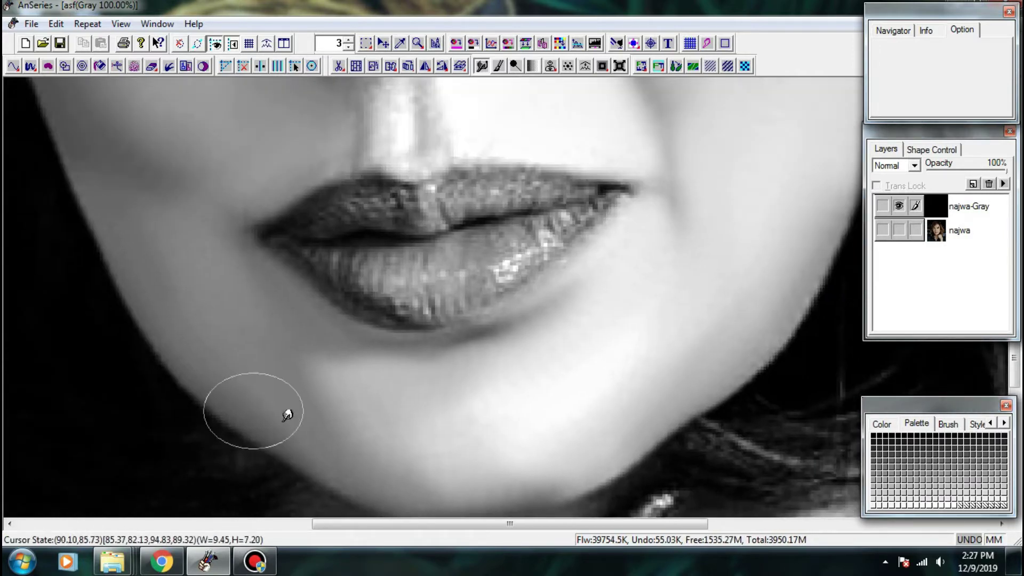
# - Smooth the left jaw and its outer edge from beside the mouth down to the chin
pyautogui.moveTo(188, 328); pyautogui.dragTo(220, 367)
pyautogui.moveTo(192, 327); pyautogui.dragTo(266, 397)
pyautogui.moveTo(186, 310); pyautogui.dragTo(248, 346)
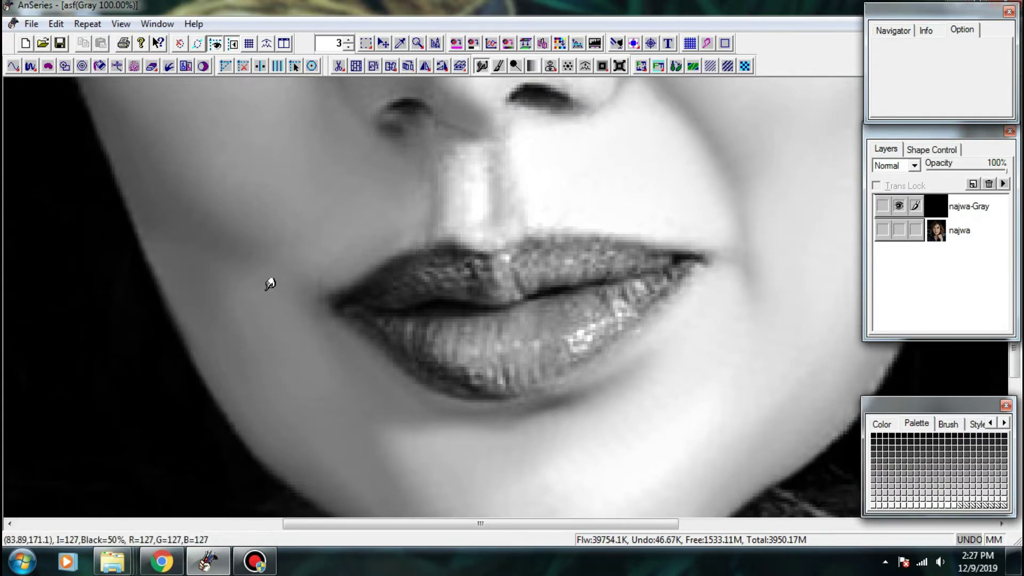
pyautogui.moveTo(371, 410)
pyautogui.mouseDown()
pyautogui.moveTo(331, 377)
pyautogui.moveTo(438, 447)
pyautogui.mouseUp()
pyautogui.moveTo(494, 484); pyautogui.dragTo(598, 437)
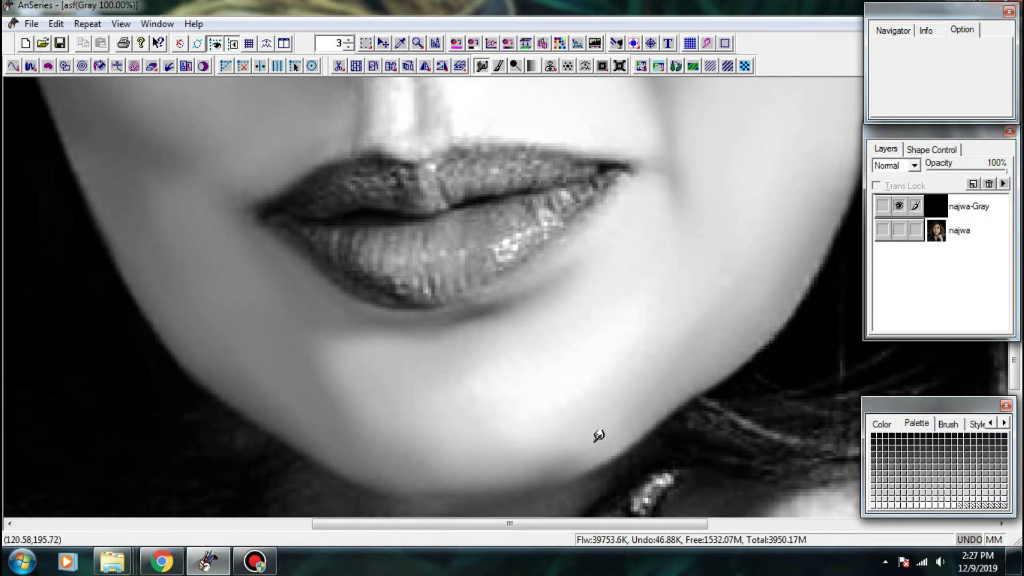
# - Smooth the skin between the outer corner of the right eye and the hair
pyautogui.scroll(-1, 609, 259)
pyautogui.press('-')
pyautogui.press('+')
pyautogui.press('+')
pyautogui.press('+')
pyautogui.press('+')
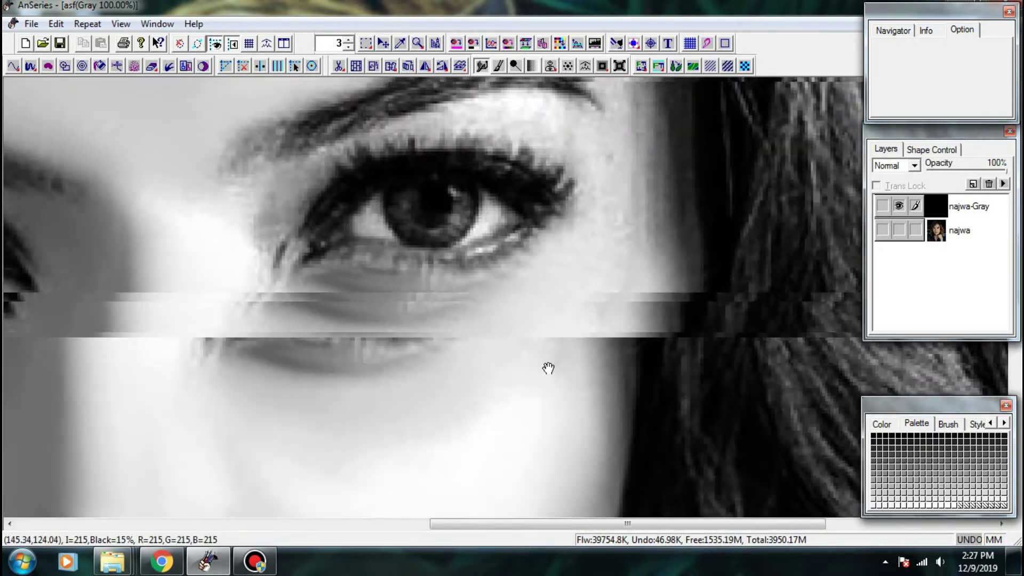
pyautogui.moveTo(548, 368); pyautogui.dragTo(534, 385)
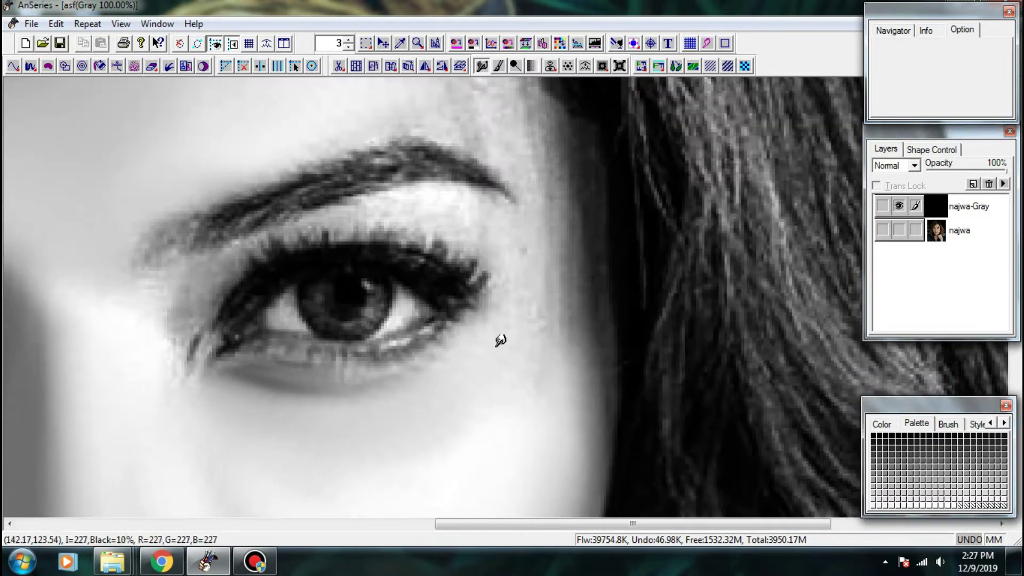
pyautogui.moveTo(573, 340); pyautogui.dragTo(543, 319)
pyautogui.moveTo(533, 402); pyautogui.dragTo(543, 367)
pyautogui.moveTo(566, 325); pyautogui.dragTo(562, 333)
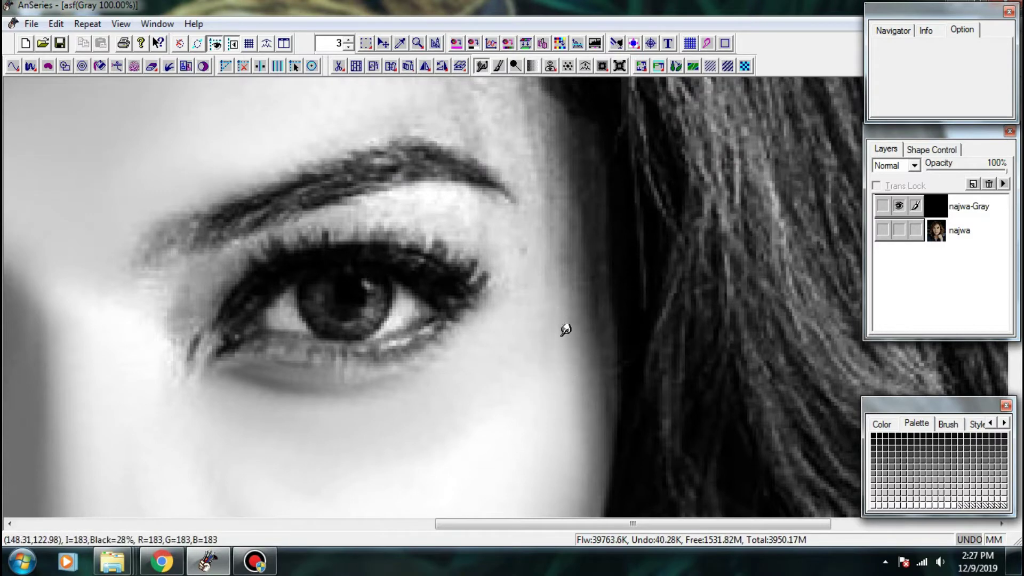
# - Blend the skin beneath the right eye and around its inner corner beside the nose bridge
pyautogui.moveTo(443, 380); pyautogui.dragTo(558, 301)
pyautogui.moveTo(437, 362); pyautogui.dragTo(552, 434)
pyautogui.moveTo(408, 348); pyautogui.dragTo(434, 329)
pyautogui.moveTo(404, 287); pyautogui.dragTo(457, 302)
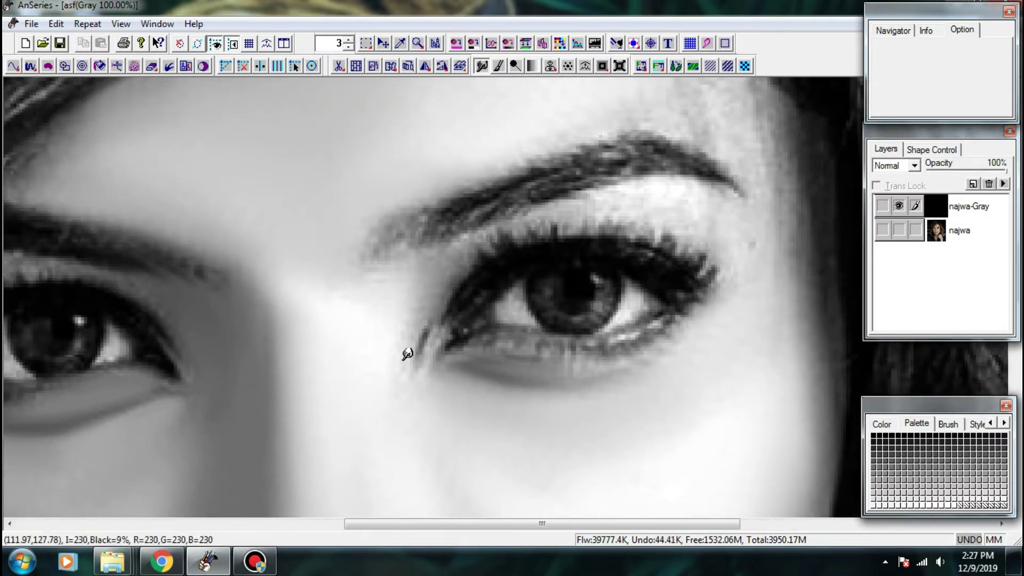
pyautogui.moveTo(410, 397); pyautogui.dragTo(402, 385)
pyautogui.moveTo(360, 349); pyautogui.dragTo(539, 338)
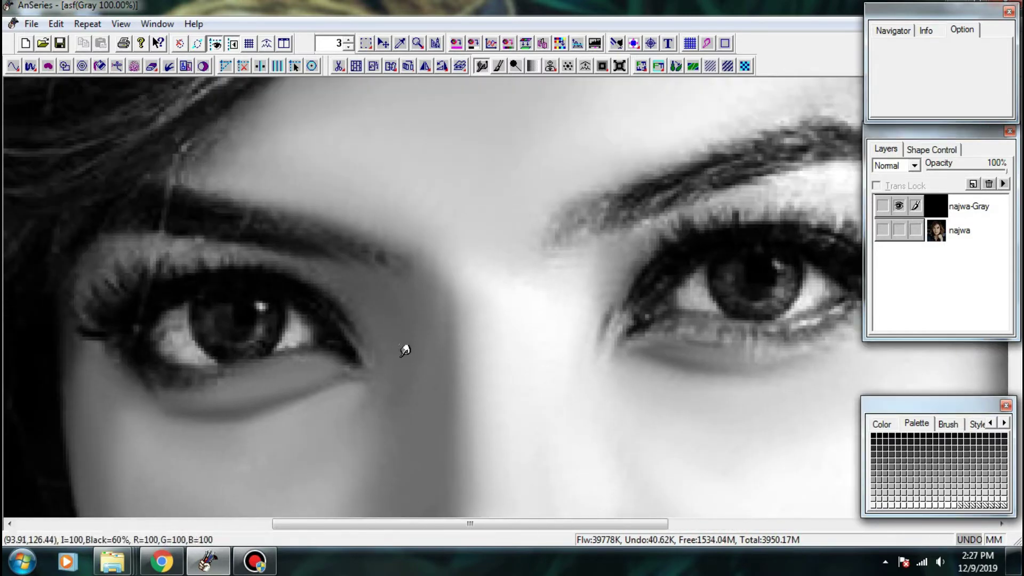
# - Even out the shaded left side of the nose and the upper left cheek below the eye
pyautogui.moveTo(406, 350); pyautogui.dragTo(429, 402)
pyautogui.moveTo(372, 430); pyautogui.dragTo(429, 286)
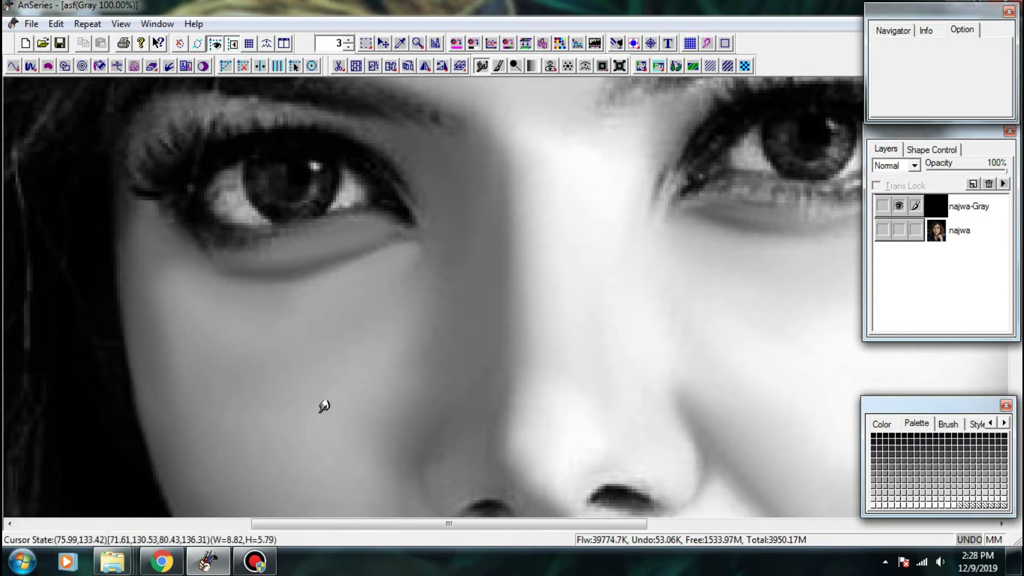
pyautogui.scroll(-3, 377, 362)
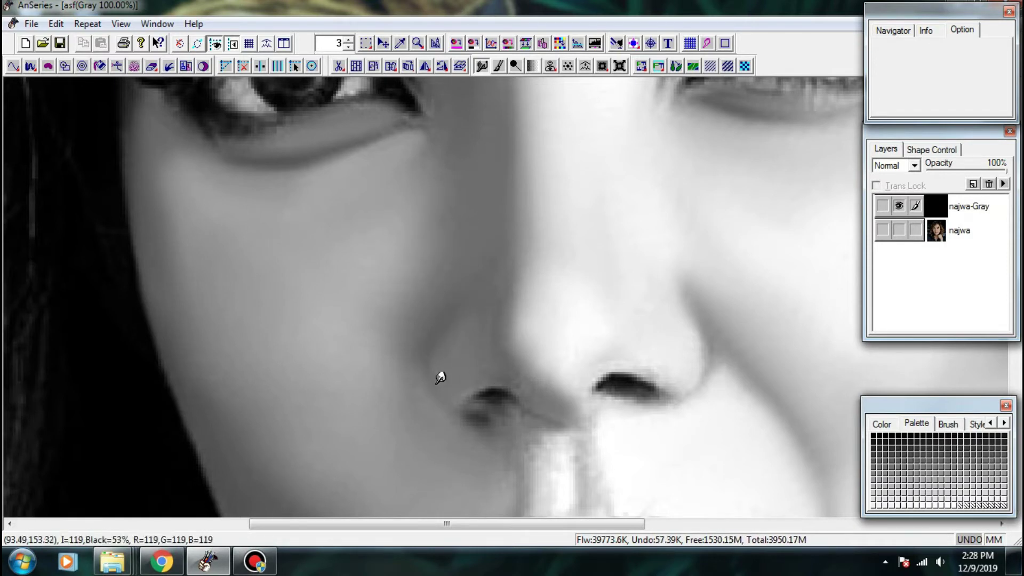
pyautogui.moveTo(387, 367); pyautogui.dragTo(409, 420)
pyautogui.moveTo(370, 321)
pyautogui.mouseDown()
pyautogui.moveTo(407, 429)
pyautogui.moveTo(308, 337)
pyautogui.mouseUp()
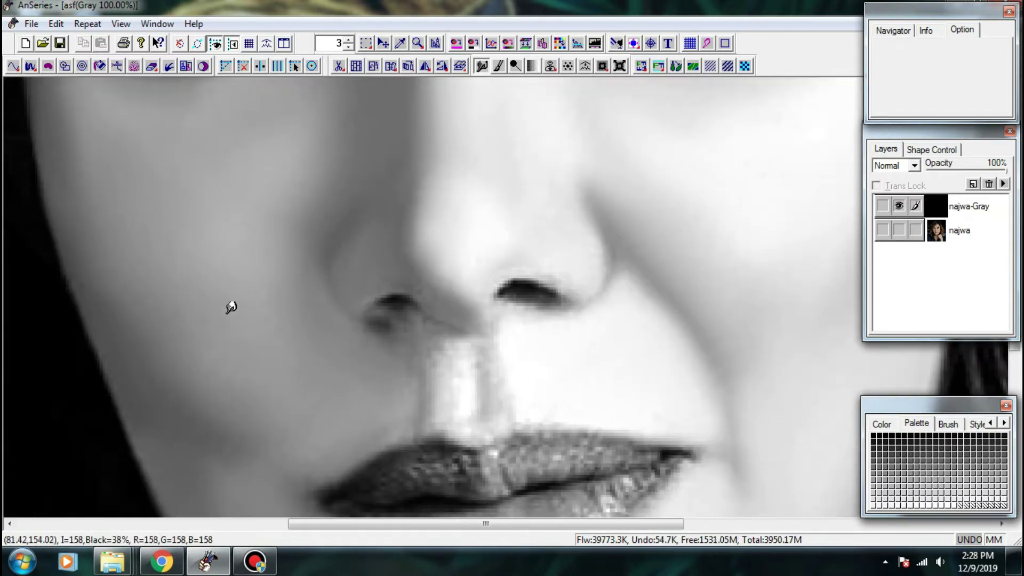
# - Smooth the shading of the lower left cheek between the nostril, the mouth corner and the outer face edge
pyautogui.moveTo(231, 305)
pyautogui.mouseDown()
pyautogui.moveTo(286, 404)
pyautogui.moveTo(313, 367)
pyautogui.mouseUp()
pyautogui.scroll(1, 272, 411)
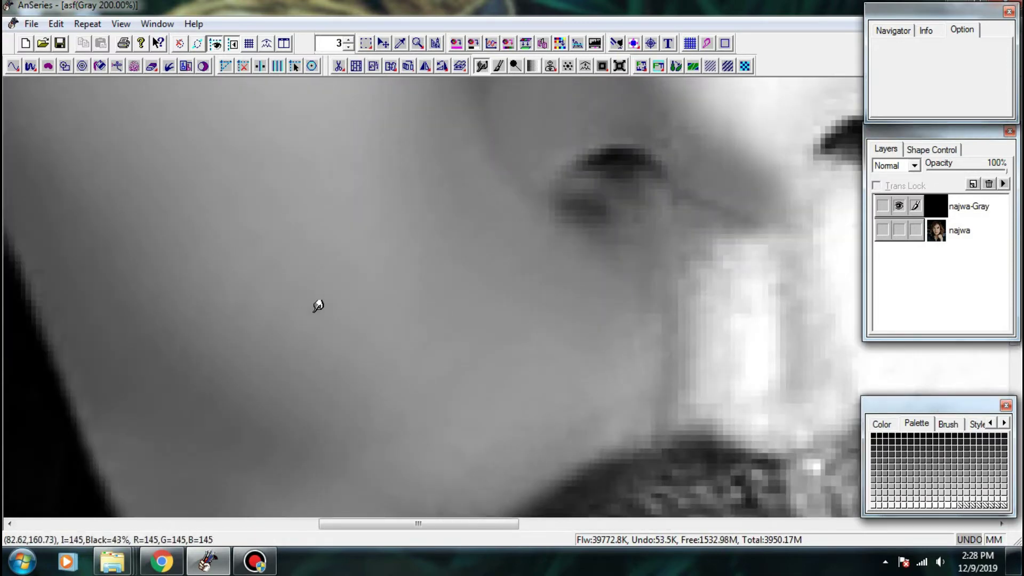
pyautogui.scroll(-1, 320, 305)
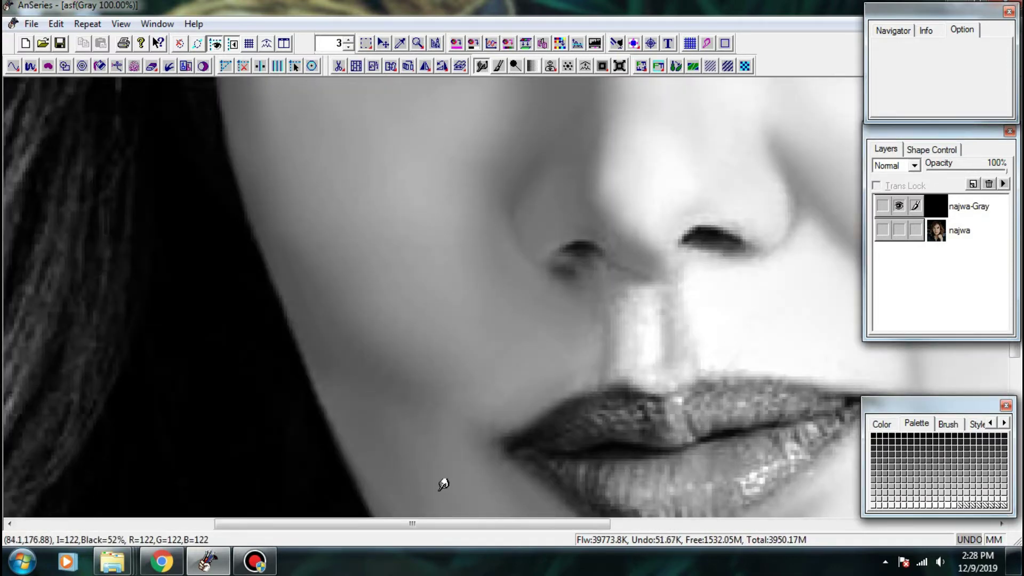
pyautogui.moveTo(441, 480); pyautogui.dragTo(244, 334)
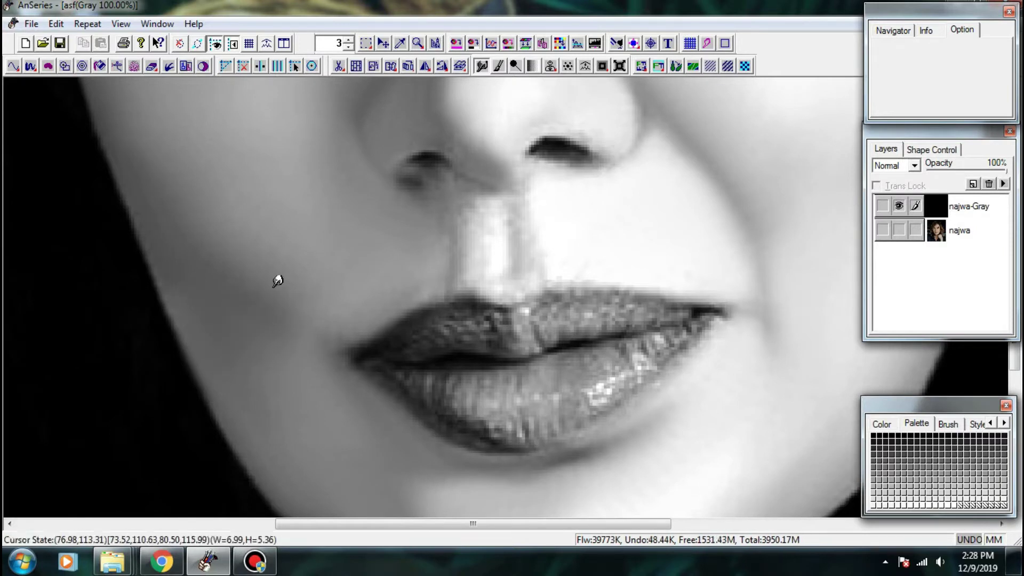
pyautogui.moveTo(277, 281)
pyautogui.mouseDown()
pyautogui.moveTo(265, 274)
pyautogui.moveTo(302, 412)
pyautogui.mouseUp()
pyautogui.moveTo(175, 289); pyautogui.dragTo(314, 389)
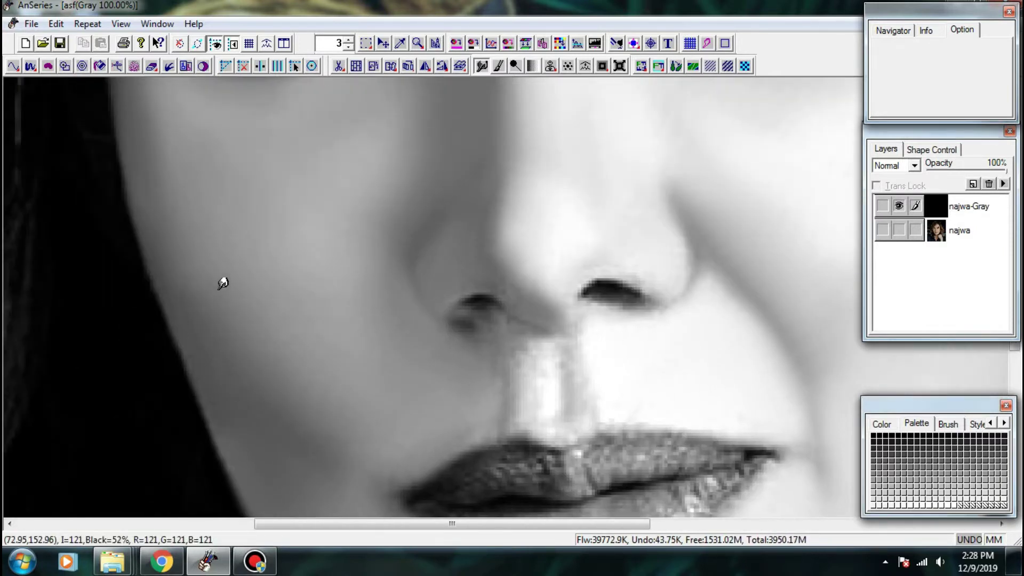
pyautogui.moveTo(377, 429); pyautogui.dragTo(281, 294)
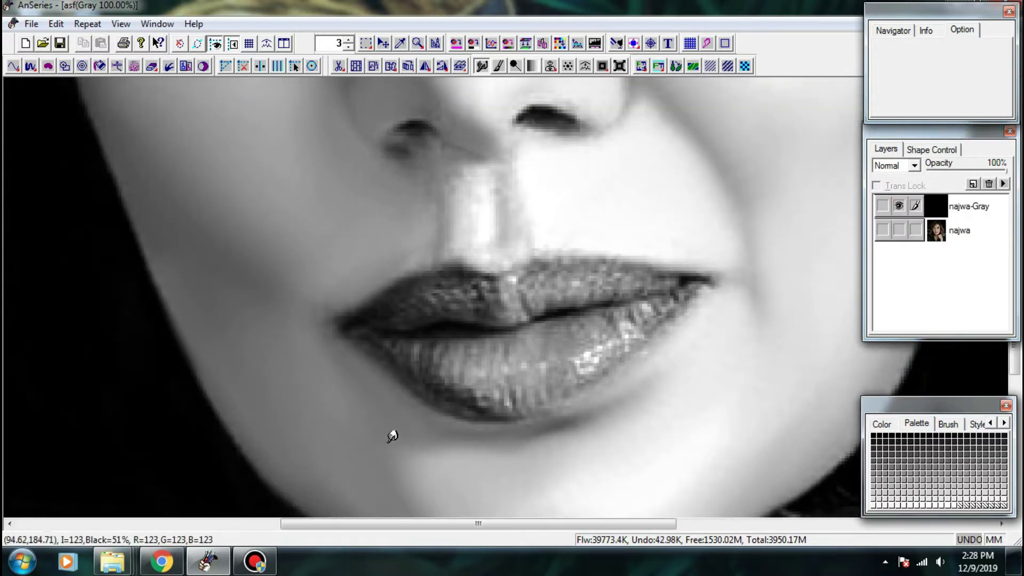
# - Smudge the remaining uneven tones on the chin beneath the lower lip and beside the right mouth corner
pyautogui.moveTo(632, 426); pyautogui.dragTo(432, 318)
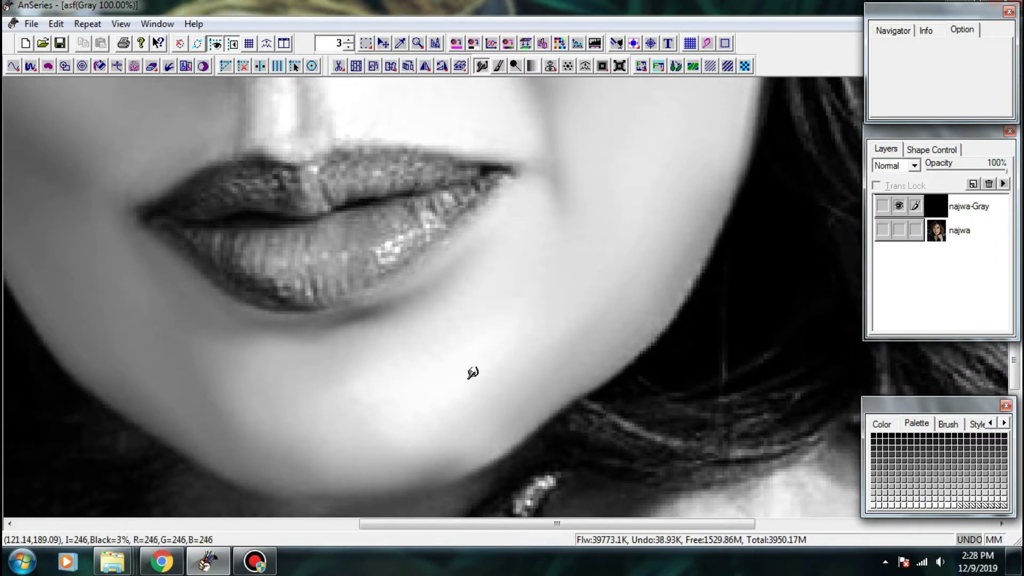
pyautogui.moveTo(340, 380)
pyautogui.mouseDown()
pyautogui.moveTo(210, 391)
pyautogui.moveTo(248, 409)
pyautogui.mouseUp()
pyautogui.moveTo(317, 435)
pyautogui.mouseDown()
pyautogui.moveTo(446, 322)
pyautogui.moveTo(455, 295)
pyautogui.moveTo(543, 251)
pyautogui.mouseUp()
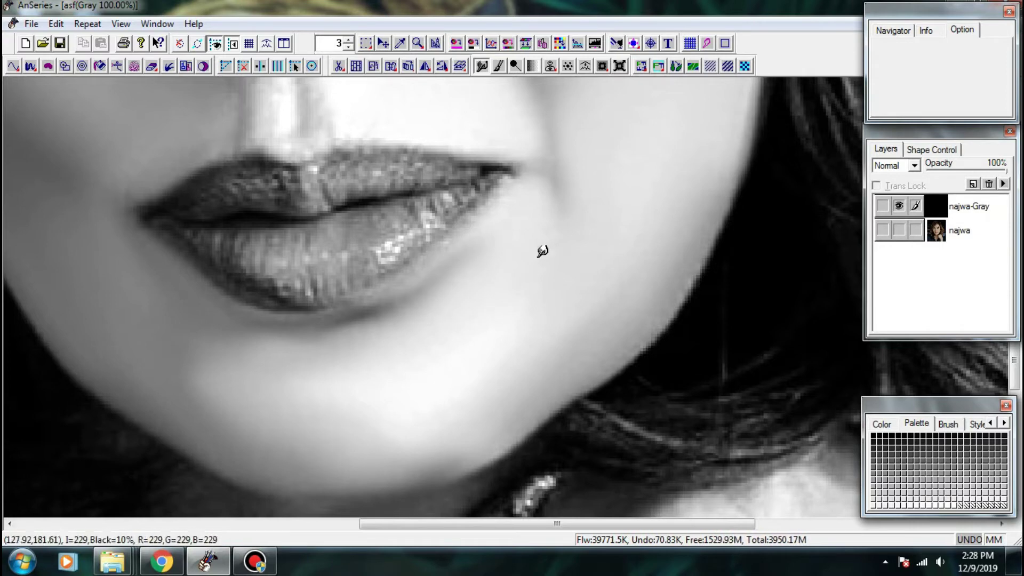
# - Smooth the philtrum groove and its edges between the base of the nose and the upper lip
pyautogui.scroll(4, 619, 232)
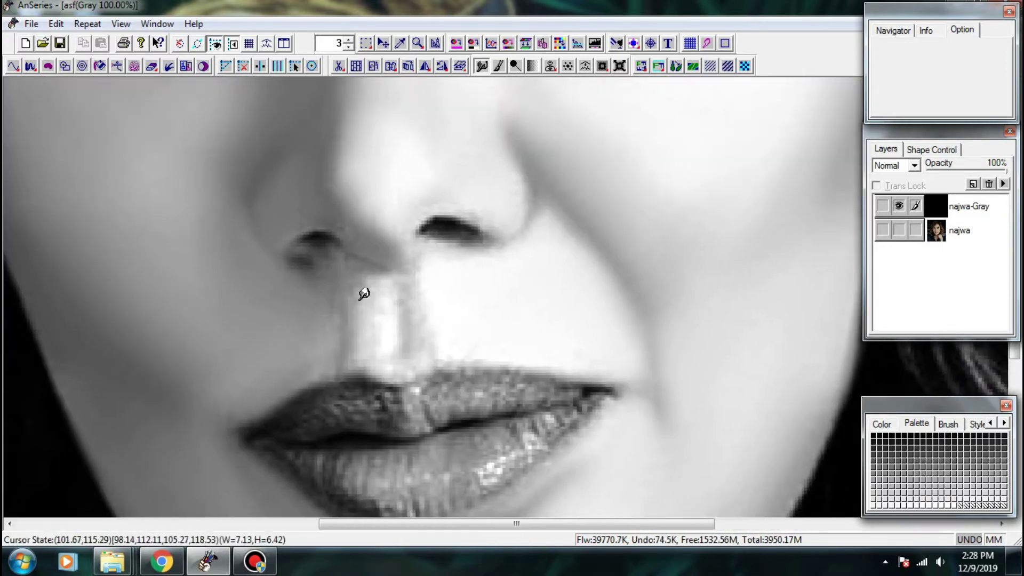
pyautogui.scroll(1, 342, 320)
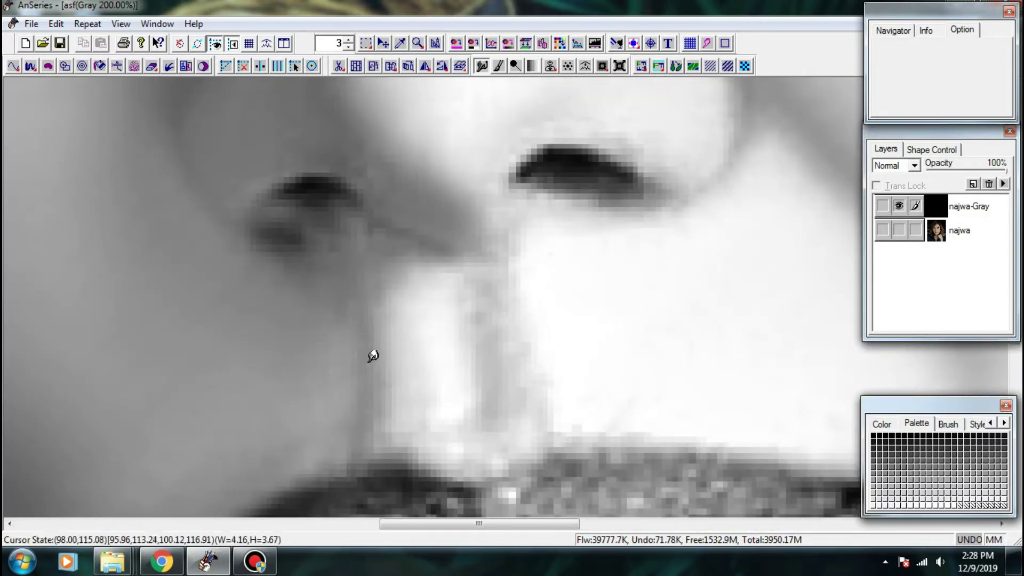
pyautogui.moveTo(288, 266); pyautogui.dragTo(403, 315)
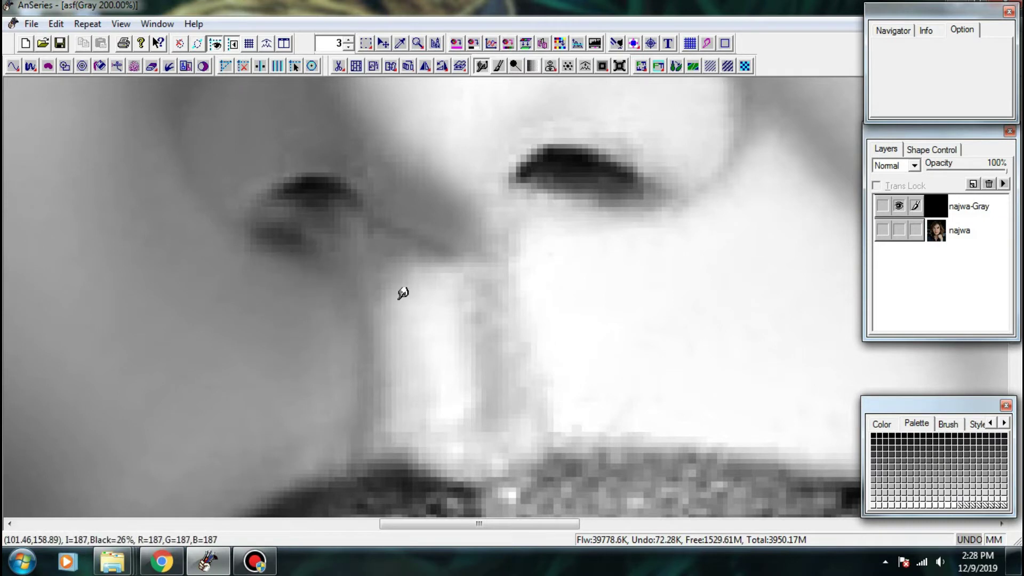
pyautogui.scroll(-1, 499, 341)
pyautogui.scroll(1, 484, 319)
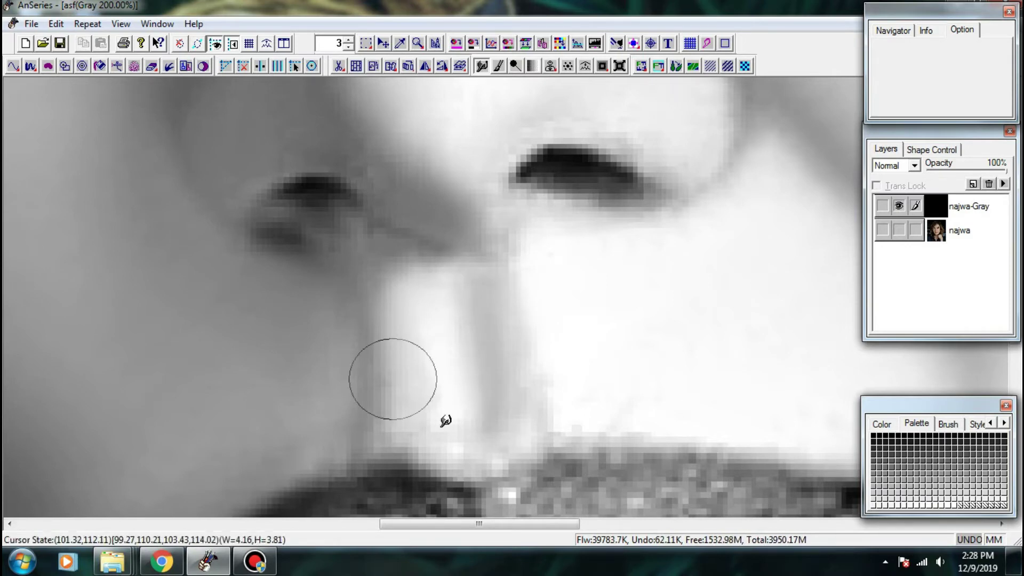
# - Soften the left upper-lip outline from the mouth corner to the lip peak, blending the skin just above it
pyautogui.moveTo(348, 429); pyautogui.dragTo(480, 213)
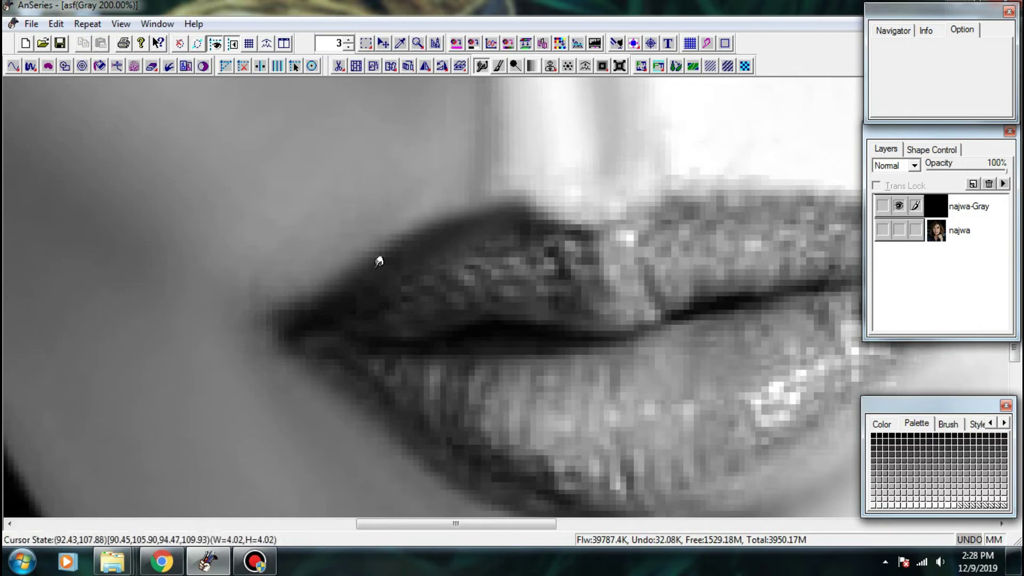
pyautogui.scroll(3, 335, 253)
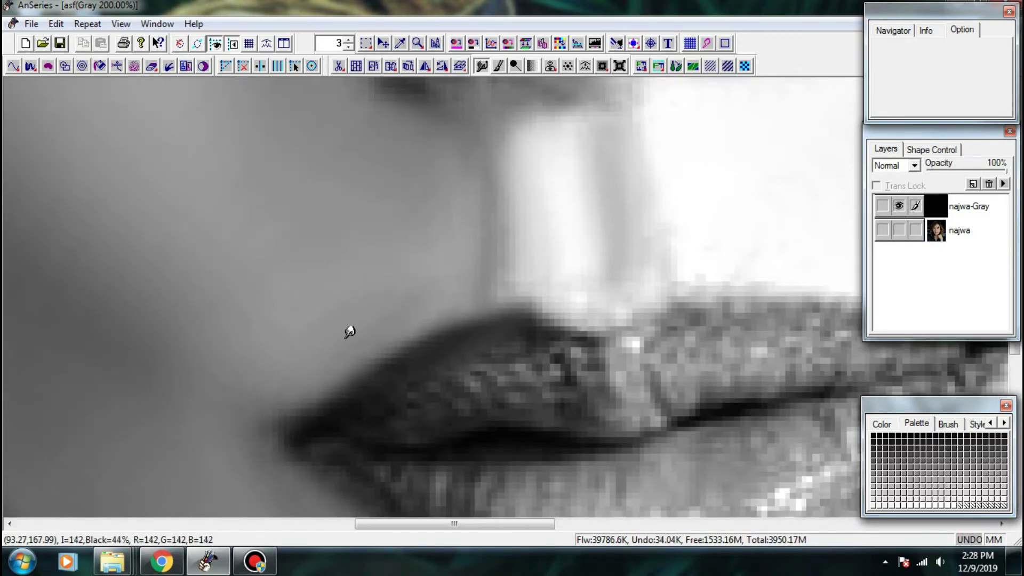
pyautogui.scroll(-1, 542, 337)
pyautogui.moveTo(577, 312); pyautogui.dragTo(439, 336)
pyautogui.scroll(1, 354, 304)
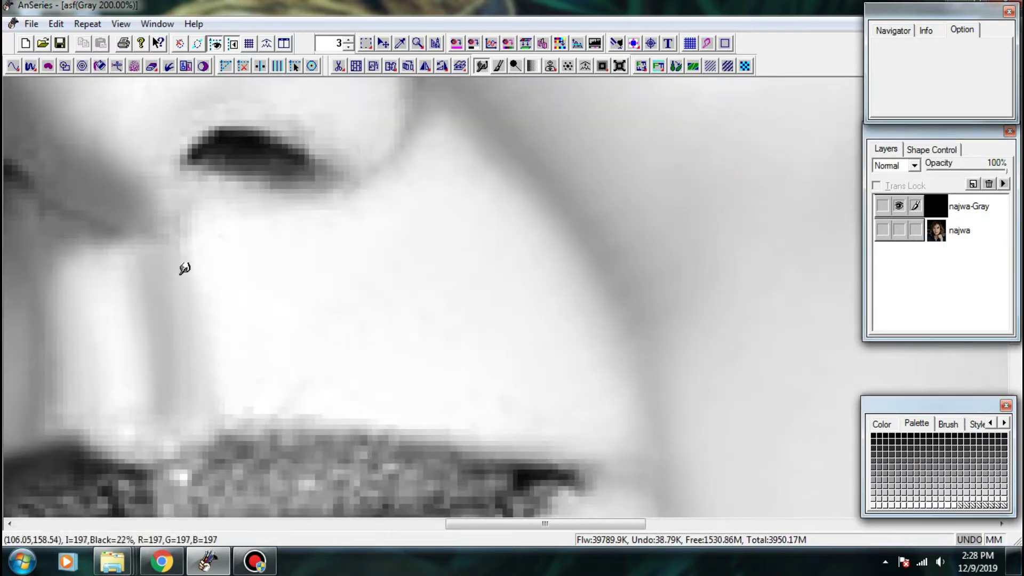
# - Blend the shadow edge beside and beneath the nose tip, including the skin around the left nostril
pyautogui.scroll(-1, 184, 269)
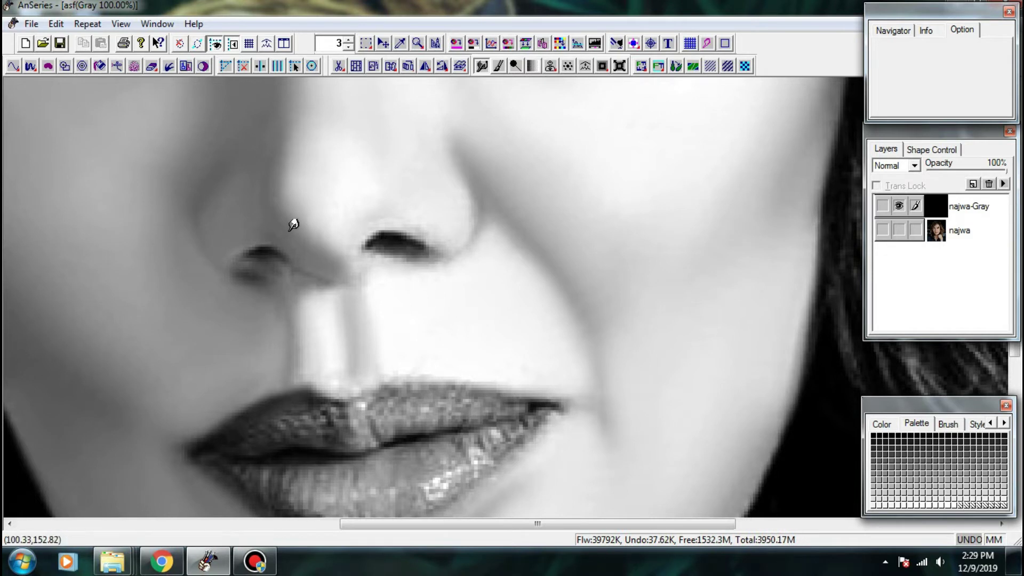
pyautogui.moveTo(294, 207); pyautogui.dragTo(285, 187)
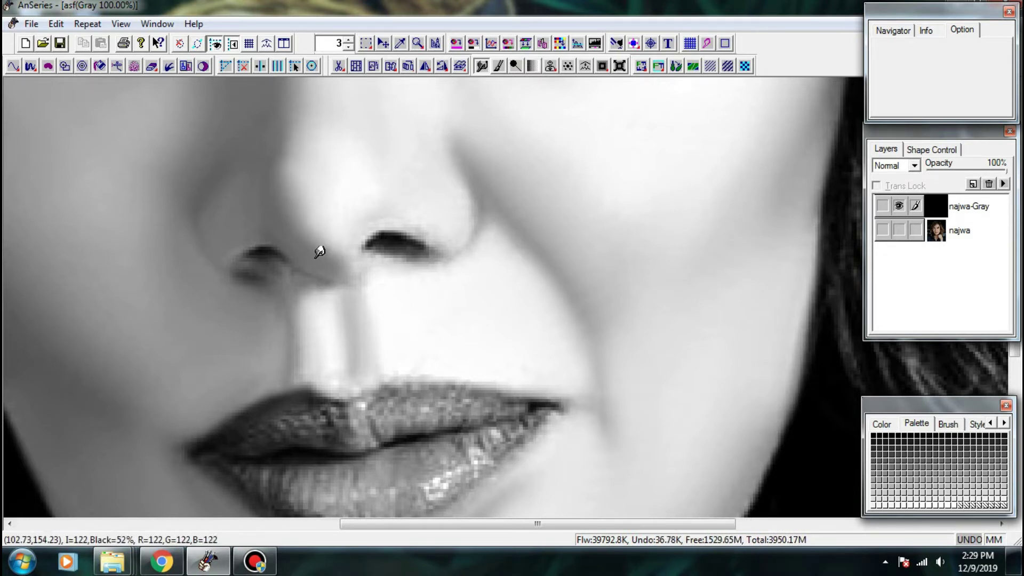
pyautogui.moveTo(328, 274); pyautogui.dragTo(249, 280)
pyautogui.moveTo(191, 262)
pyautogui.mouseDown()
pyautogui.moveTo(173, 254)
pyautogui.moveTo(161, 264)
pyautogui.moveTo(143, 409)
pyautogui.mouseUp()
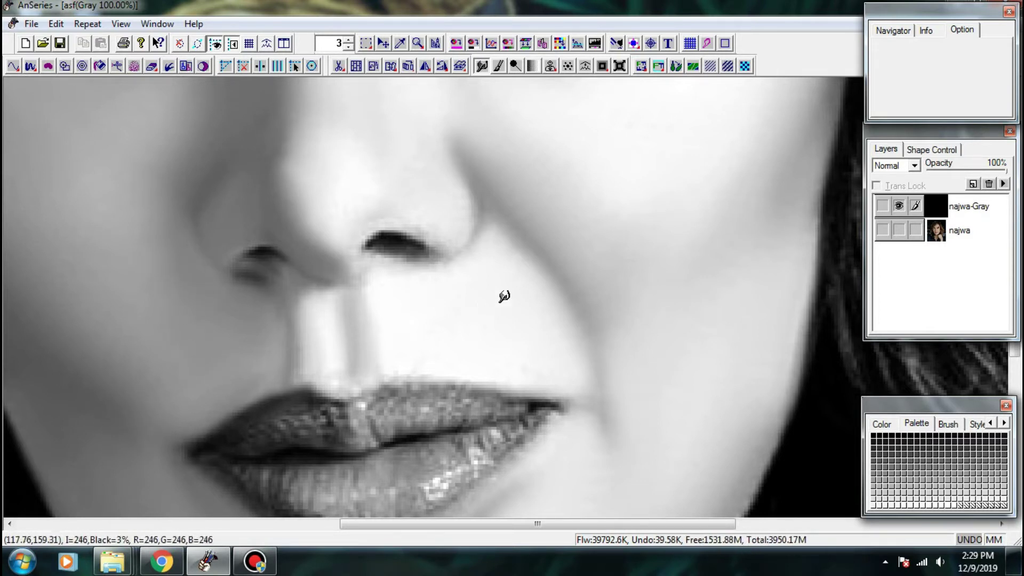
pyautogui.moveTo(446, 381); pyautogui.dragTo(359, 333)
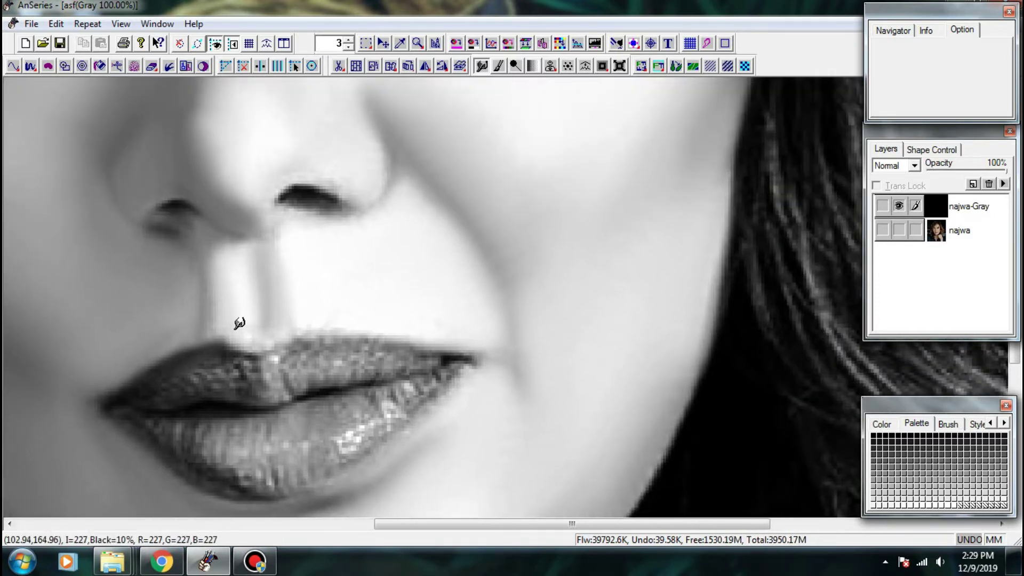
# - Even out the skin just above the upper lip from the philtrum base towards the right mouth corner
pyautogui.moveTo(239, 323); pyautogui.dragTo(225, 315)
pyautogui.moveTo(321, 316); pyautogui.dragTo(367, 301)
pyautogui.moveTo(442, 318)
pyautogui.mouseDown()
pyautogui.moveTo(475, 330)
pyautogui.moveTo(453, 466)
pyautogui.moveTo(438, 460)
pyautogui.mouseUp()
pyautogui.moveTo(445, 410)
pyautogui.mouseDown()
pyautogui.moveTo(469, 421)
pyautogui.moveTo(450, 434)
pyautogui.moveTo(428, 380)
pyautogui.mouseUp()
pyautogui.moveTo(363, 426); pyautogui.dragTo(388, 430)
# - Smudge the shaded skin between the left eye's inner corner and the brow, continuing along the upper eyelid
pyautogui.moveTo(296, 251)
pyautogui.mouseDown()
pyautogui.moveTo(370, 291)
pyautogui.moveTo(406, 374)
pyautogui.mouseUp()
pyautogui.moveTo(449, 308)
pyautogui.mouseDown()
pyautogui.moveTo(430, 331)
pyautogui.moveTo(336, 290)
pyautogui.moveTo(457, 322)
pyautogui.mouseUp()
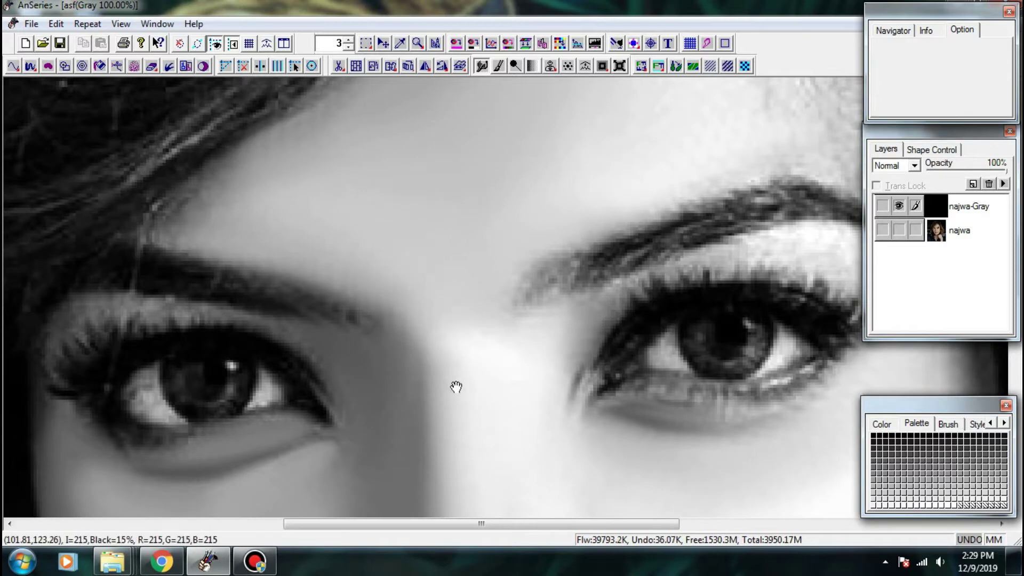
pyautogui.moveTo(456, 386); pyautogui.dragTo(472, 250)
pyautogui.moveTo(378, 283); pyautogui.dragTo(447, 331)
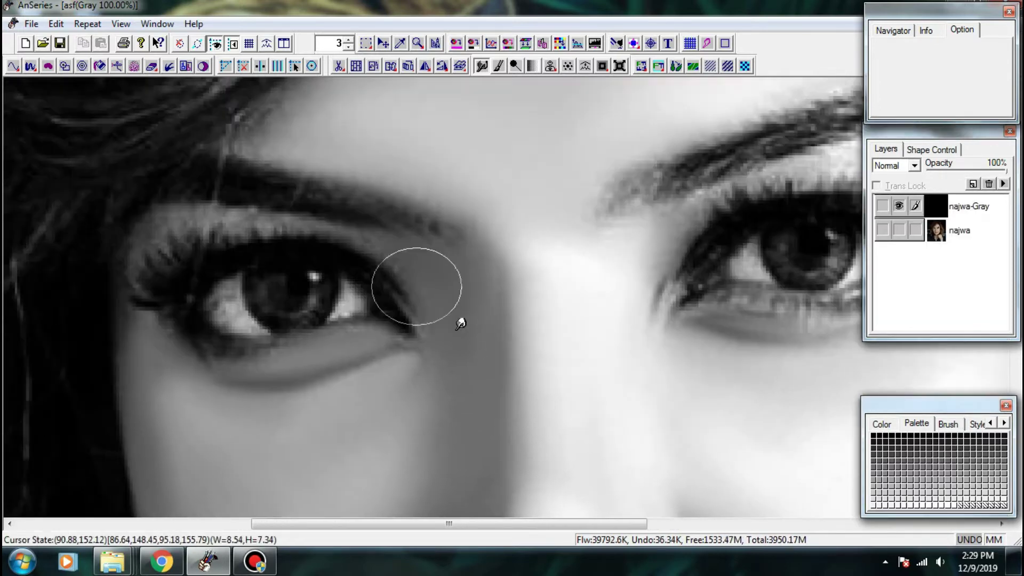
pyautogui.moveTo(421, 277); pyautogui.dragTo(491, 295)
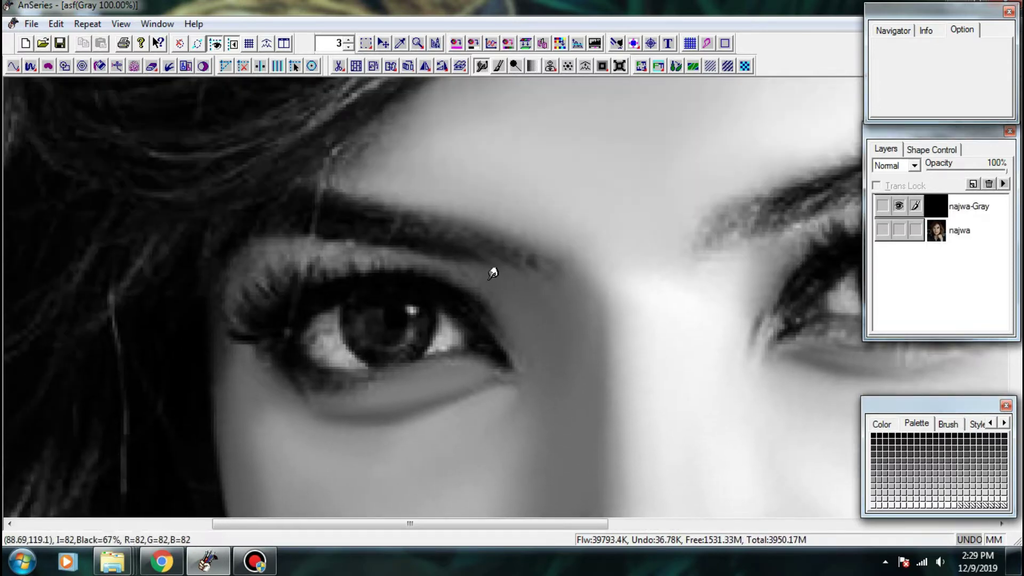
pyautogui.moveTo(313, 247); pyautogui.dragTo(399, 236)
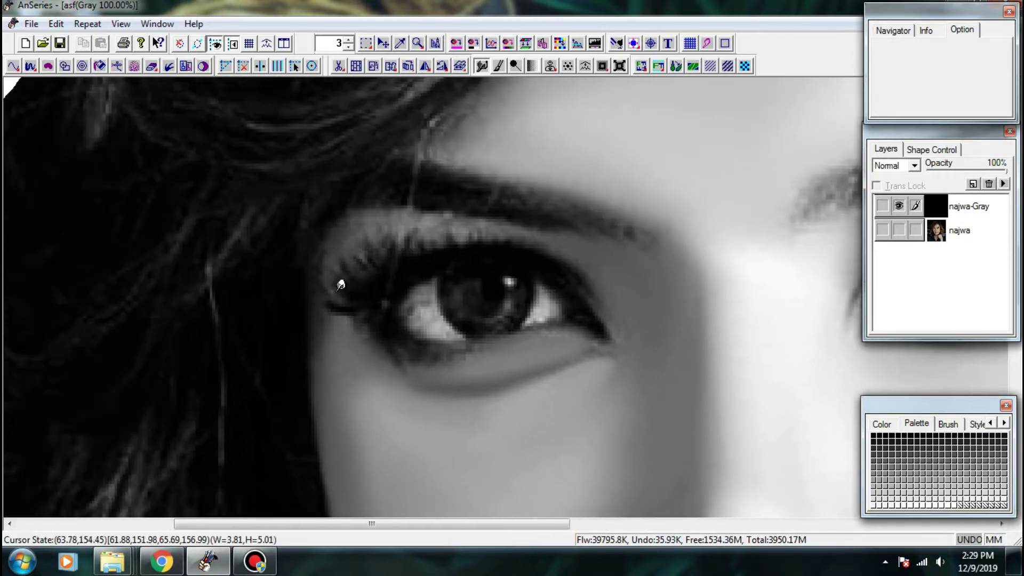
# - Smooth the left eye's lower lid and dark lash line from the outer side to the inner corner
pyautogui.moveTo(326, 321)
pyautogui.mouseDown()
pyautogui.moveTo(349, 368)
pyautogui.moveTo(318, 350)
pyautogui.moveTo(190, 333)
pyautogui.mouseUp()
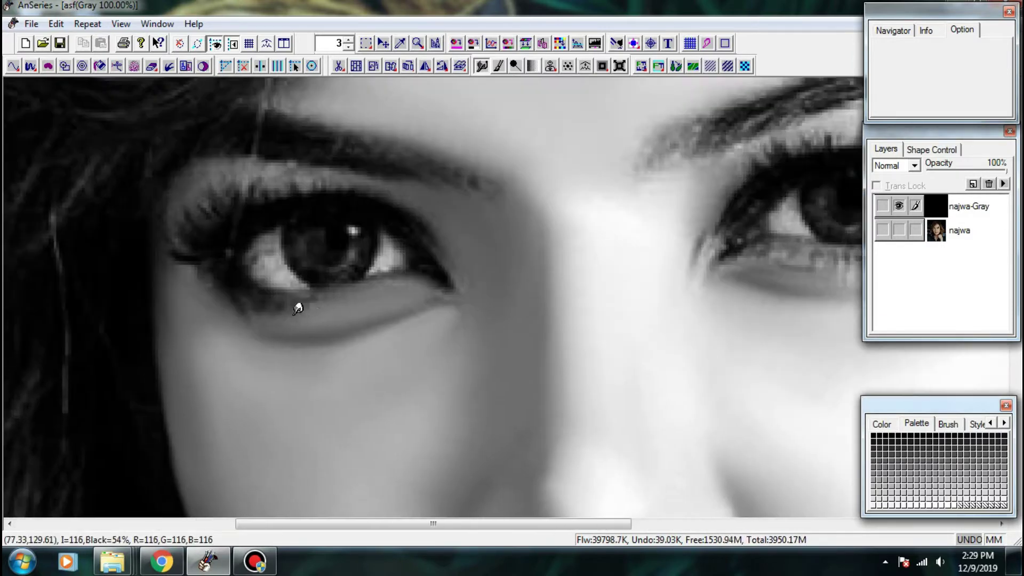
pyautogui.moveTo(297, 309)
pyautogui.mouseDown()
pyautogui.moveTo(310, 288)
pyautogui.moveTo(362, 276)
pyautogui.moveTo(410, 284)
pyautogui.mouseUp()
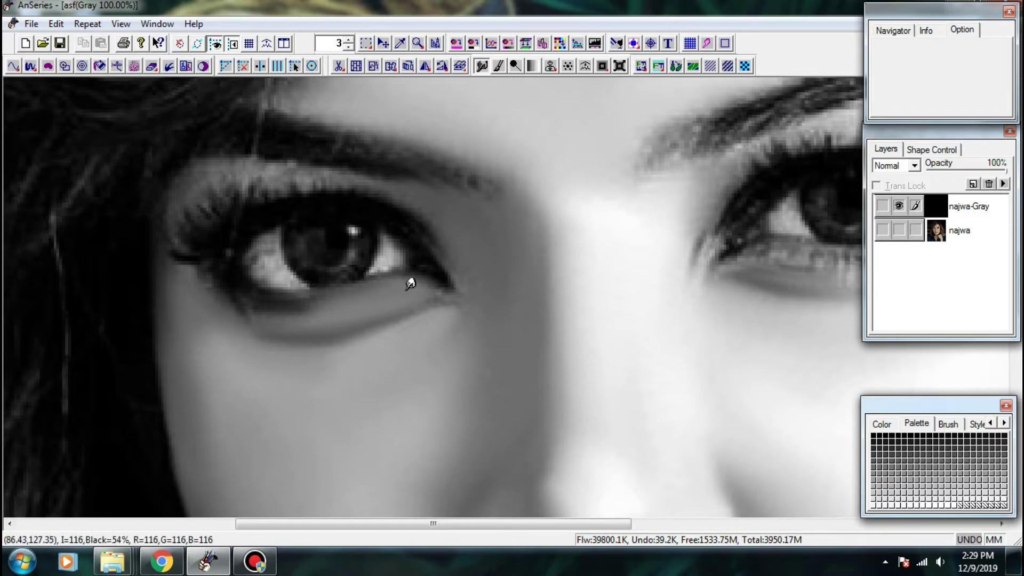
pyautogui.moveTo(299, 302); pyautogui.dragTo(376, 368)
pyautogui.scroll(1, 402, 341)
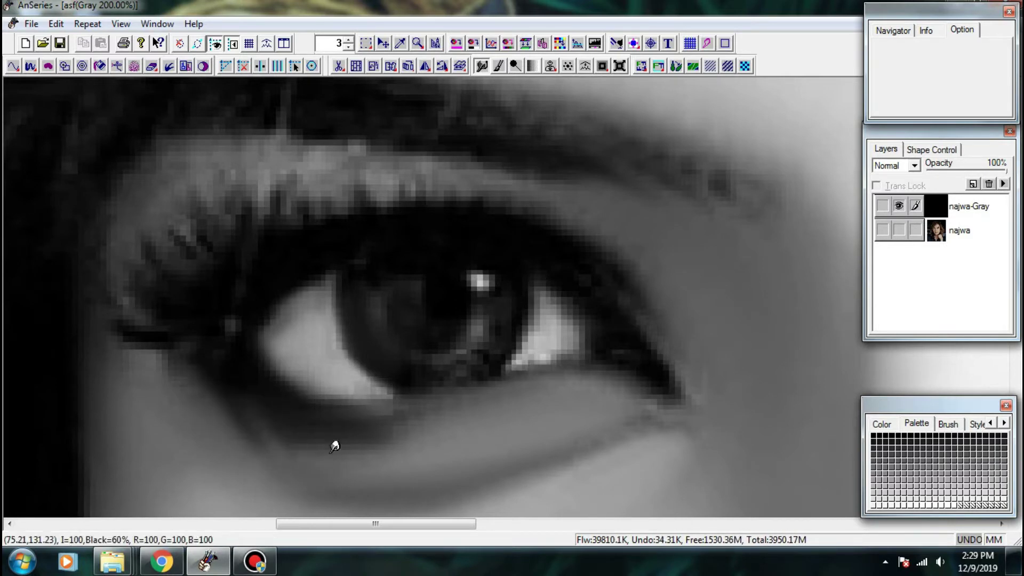
pyautogui.moveTo(330, 452); pyautogui.dragTo(425, 418)
pyautogui.moveTo(615, 416)
pyautogui.mouseDown()
pyautogui.moveTo(592, 449)
pyautogui.moveTo(581, 438)
pyautogui.moveTo(595, 471)
pyautogui.moveTo(579, 469)
pyautogui.mouseUp()
pyautogui.moveTo(681, 401); pyautogui.dragTo(624, 398)
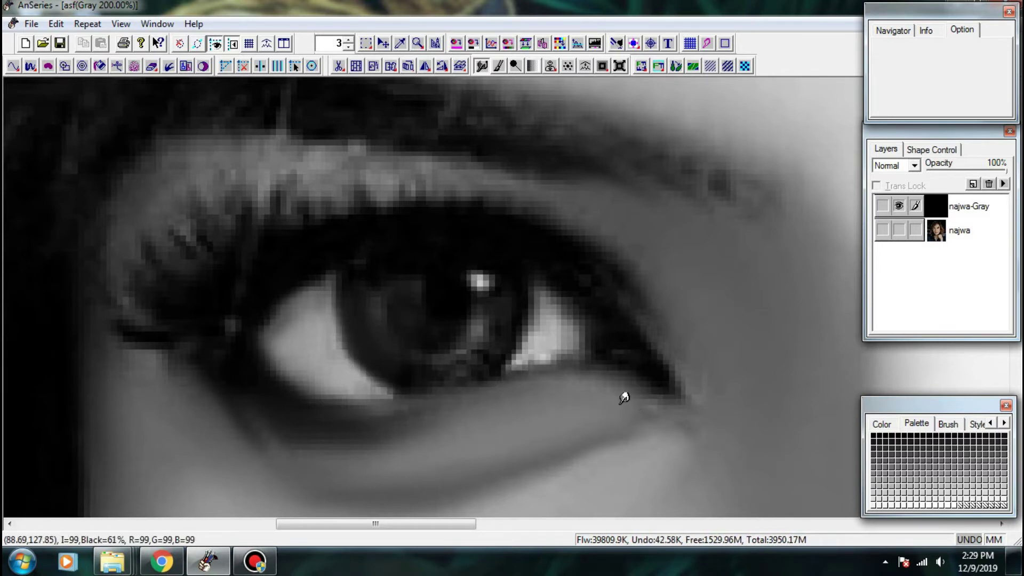
# - Smooth the inner white of the left eye and clean up the dark liner at its inner corner
pyautogui.moveTo(548, 320); pyautogui.dragTo(543, 304)
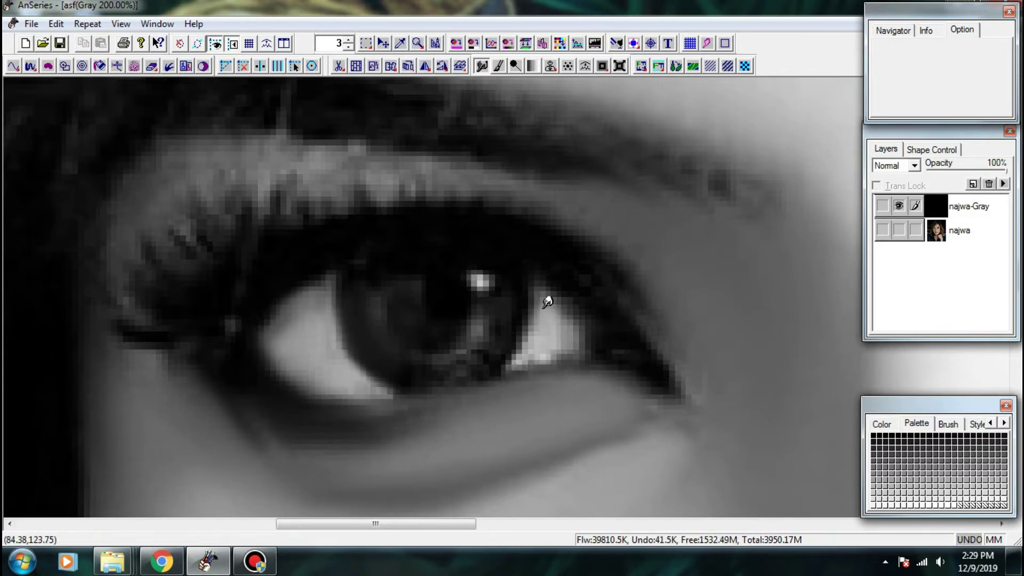
pyautogui.moveTo(572, 337)
pyautogui.mouseDown()
pyautogui.moveTo(588, 357)
pyautogui.moveTo(546, 354)
pyautogui.moveTo(588, 367)
pyautogui.moveTo(596, 348)
pyautogui.moveTo(587, 358)
pyautogui.moveTo(596, 352)
pyautogui.moveTo(568, 336)
pyautogui.moveTo(563, 313)
pyautogui.moveTo(609, 344)
pyautogui.moveTo(614, 322)
pyautogui.moveTo(616, 333)
pyautogui.moveTo(586, 307)
pyautogui.moveTo(608, 302)
pyautogui.moveTo(629, 325)
pyautogui.moveTo(656, 328)
pyautogui.moveTo(669, 356)
pyautogui.moveTo(634, 352)
pyautogui.moveTo(655, 321)
pyautogui.moveTo(668, 336)
pyautogui.moveTo(497, 322)
pyautogui.mouseUp()
pyautogui.moveTo(488, 302)
pyautogui.mouseDown()
pyautogui.moveTo(517, 369)
pyautogui.moveTo(491, 329)
pyautogui.moveTo(544, 387)
pyautogui.moveTo(468, 328)
pyautogui.moveTo(463, 357)
pyautogui.moveTo(492, 386)
pyautogui.moveTo(473, 387)
pyautogui.moveTo(492, 397)
pyautogui.moveTo(476, 396)
pyautogui.moveTo(522, 413)
pyautogui.mouseUp()
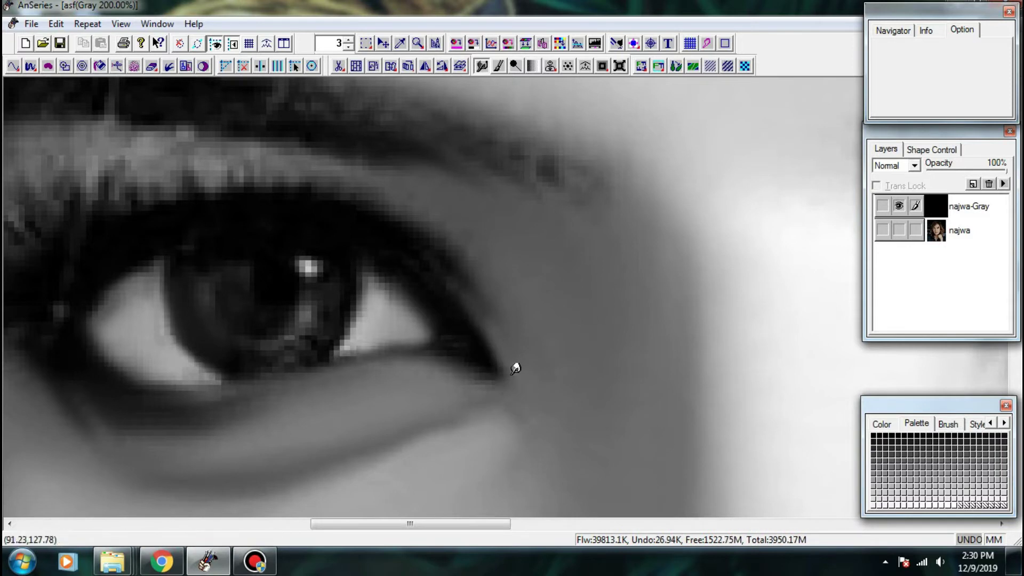
pyautogui.moveTo(515, 368); pyautogui.dragTo(485, 293)
# - Soften the left eyebrow's inner end and smooth the upper eyelid skin between the brow and the lashes
pyautogui.moveTo(448, 226)
pyautogui.mouseDown()
pyautogui.moveTo(513, 270)
pyautogui.moveTo(691, 345)
pyautogui.mouseUp()
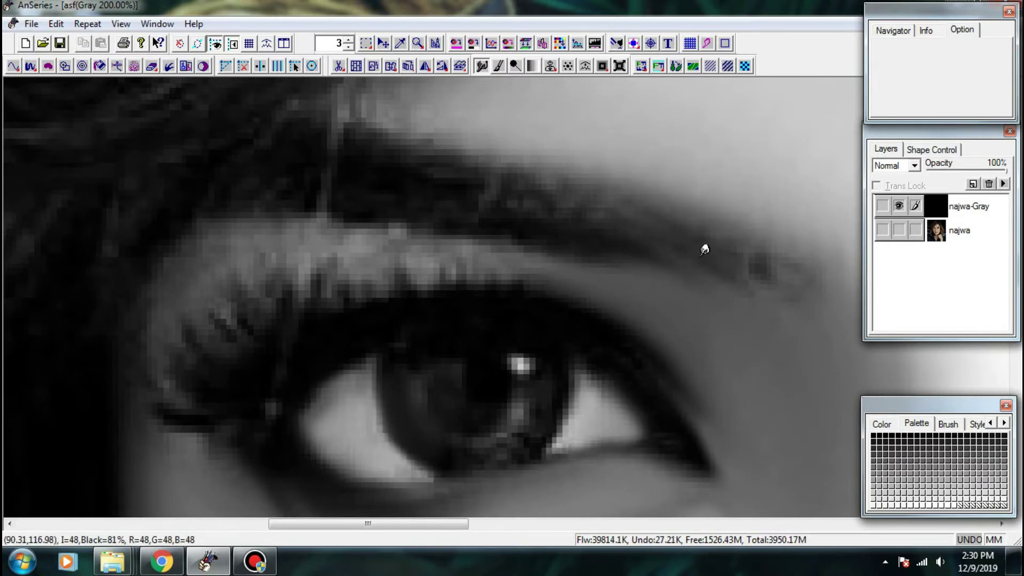
pyautogui.moveTo(754, 258)
pyautogui.mouseDown()
pyautogui.moveTo(778, 290)
pyautogui.moveTo(795, 291)
pyautogui.mouseUp()
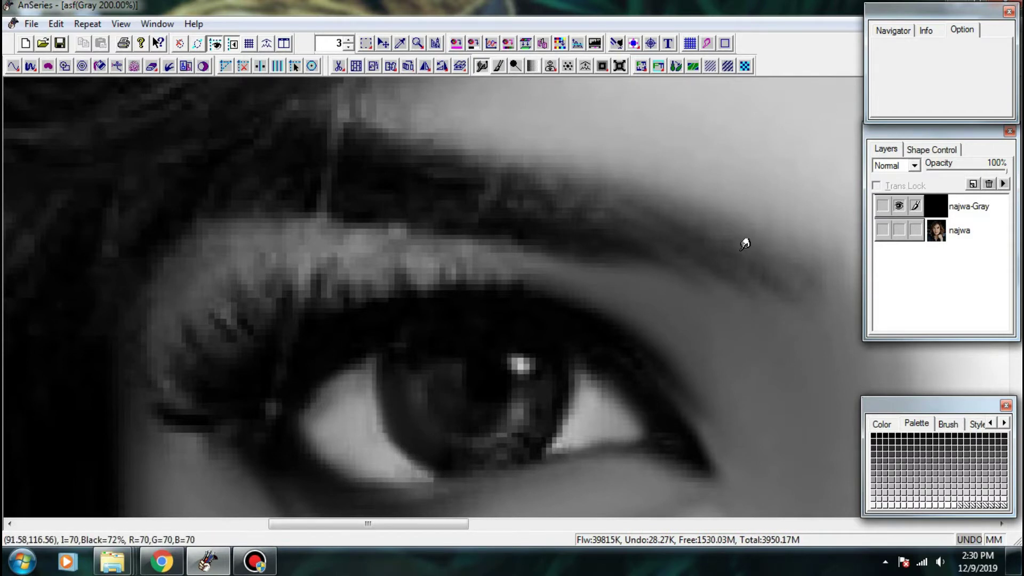
pyautogui.scroll(2, 745, 243)
pyautogui.moveTo(584, 183)
pyautogui.mouseDown()
pyautogui.moveTo(603, 219)
pyautogui.moveTo(711, 215)
pyautogui.moveTo(732, 203)
pyautogui.mouseUp()
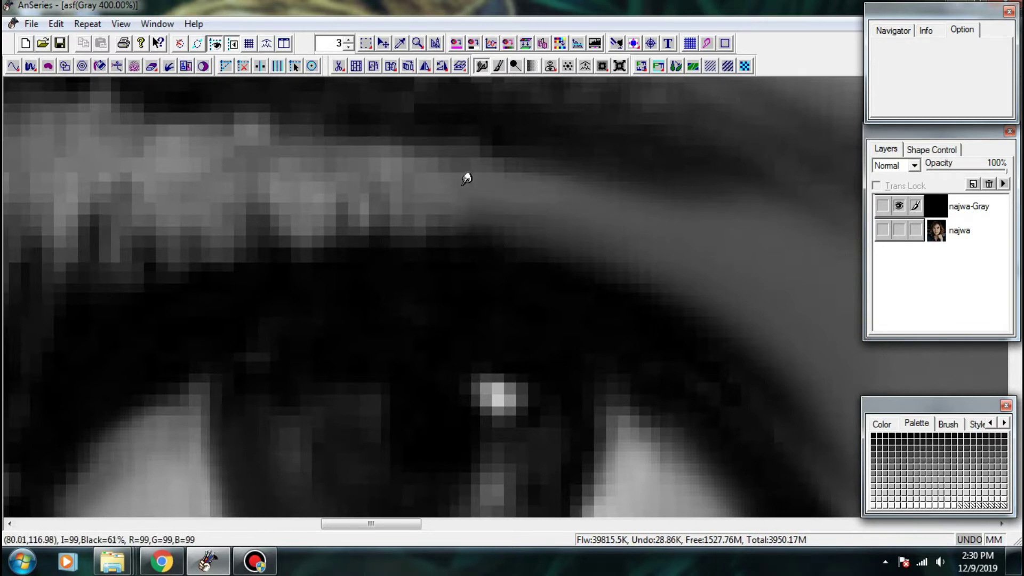
pyautogui.hotkey('ctrl', '-')
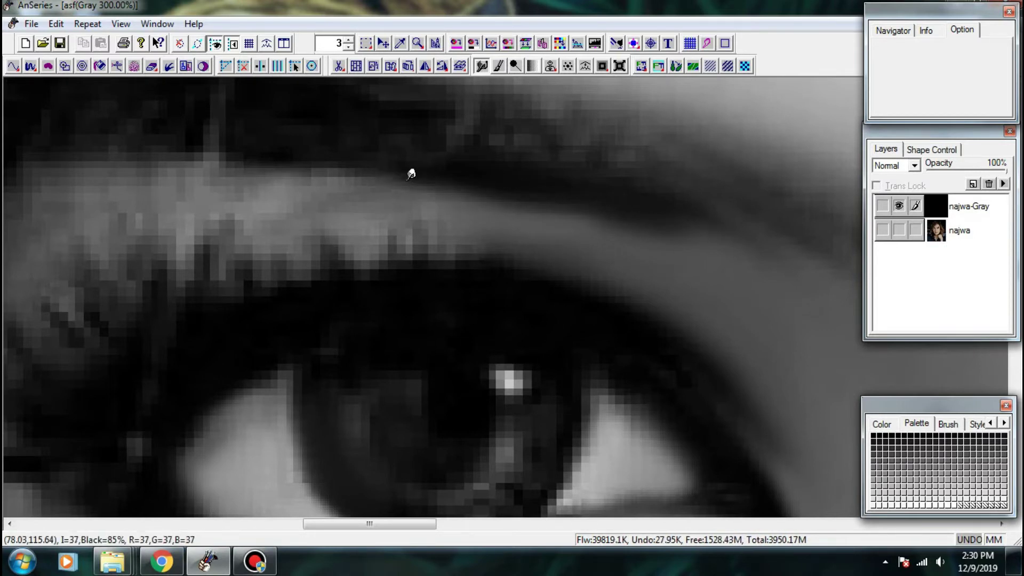
pyautogui.hotkey('ctrl', '-')
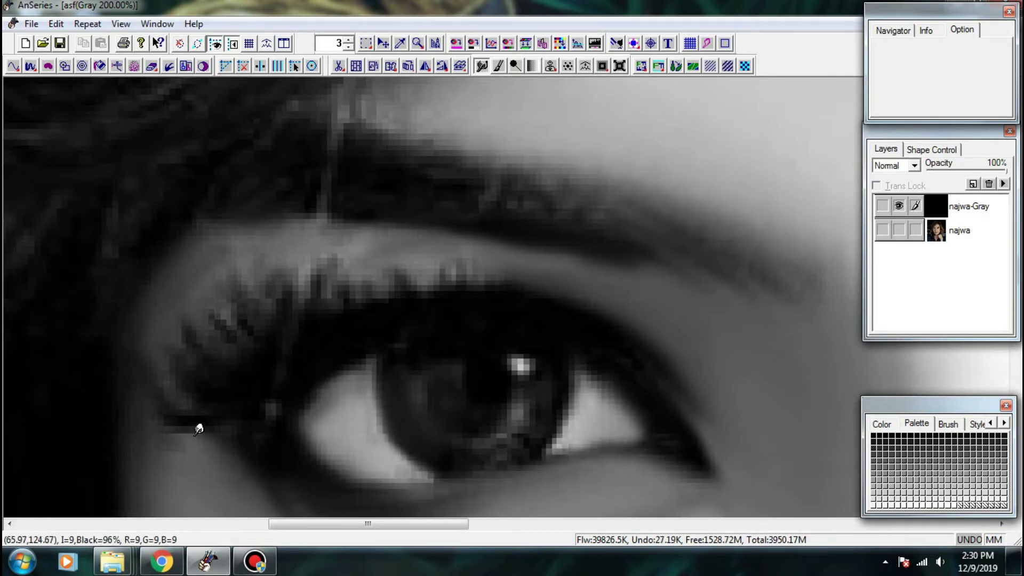
pyautogui.moveTo(196, 434); pyautogui.dragTo(160, 435)
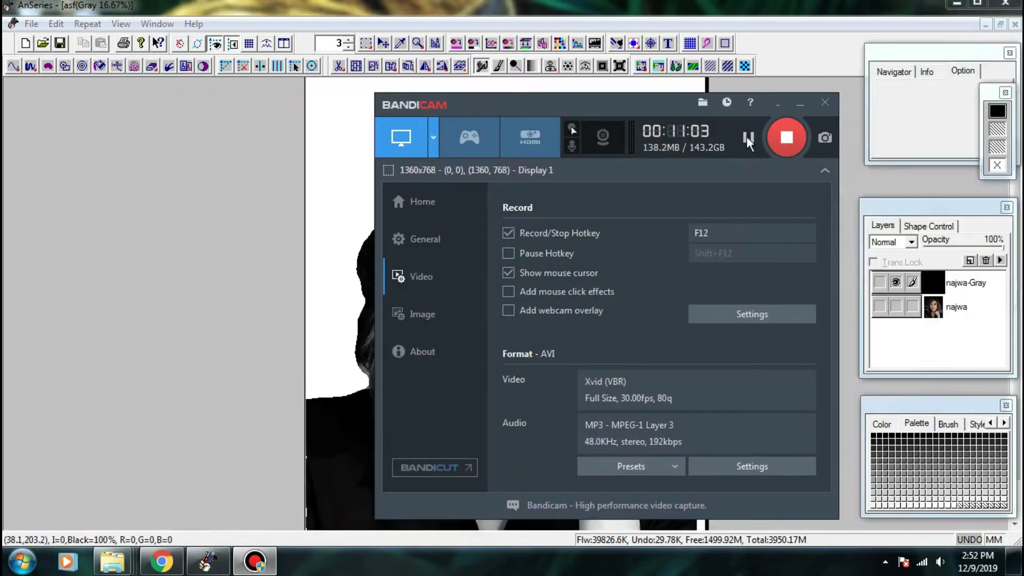
# - Smudge the right nostril opening into a smooth, rounded dark shape with a clean upper edge
pyautogui.click(826, 61)
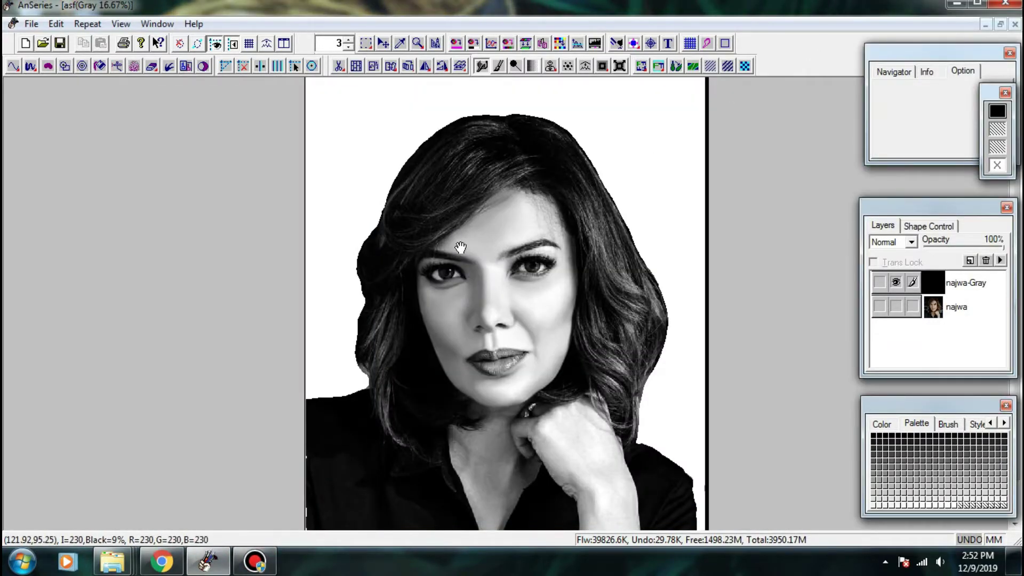
pyautogui.scroll(5, 460, 247)
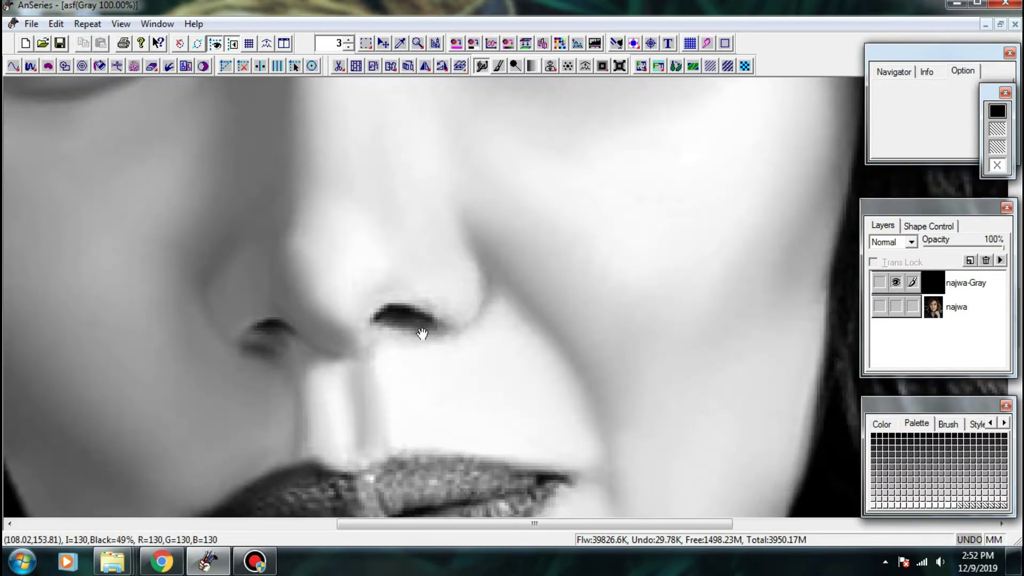
pyautogui.moveTo(377, 316)
pyautogui.mouseDown()
pyautogui.moveTo(453, 336)
pyautogui.moveTo(436, 299)
pyautogui.moveTo(378, 321)
pyautogui.mouseUp()
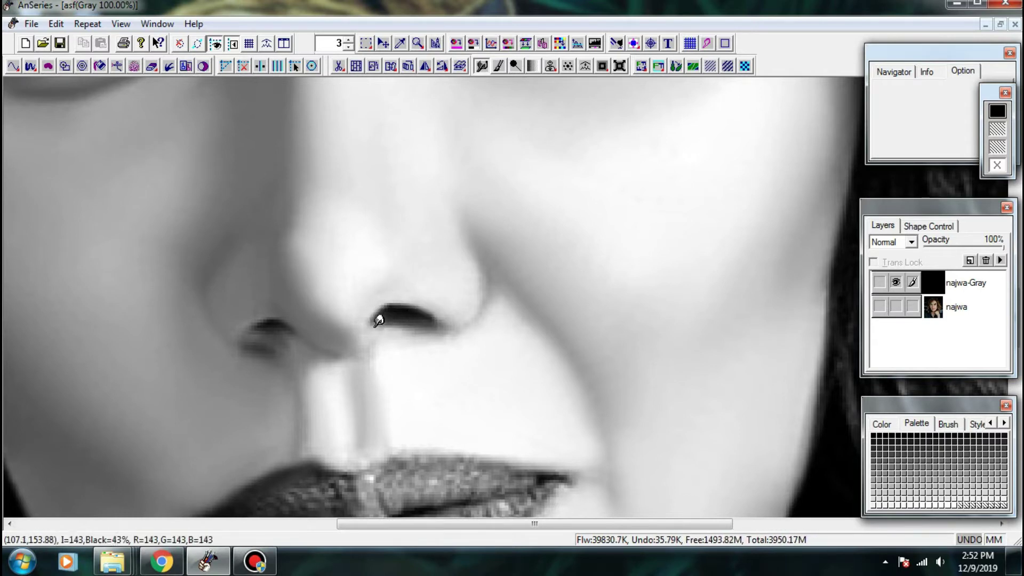
pyautogui.moveTo(450, 318)
pyautogui.mouseDown()
pyautogui.moveTo(455, 308)
pyautogui.moveTo(500, 329)
pyautogui.mouseUp()
pyautogui.moveTo(462, 293)
pyautogui.mouseDown()
pyautogui.moveTo(498, 327)
pyautogui.moveTo(458, 262)
pyautogui.mouseUp()
pyautogui.scroll(1, 448, 333)
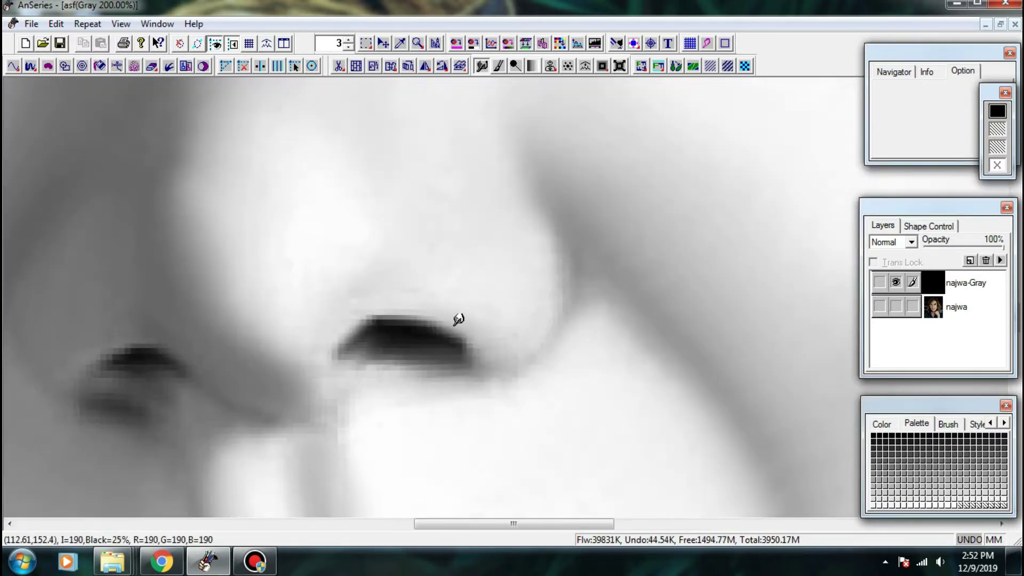
pyautogui.moveTo(414, 325)
pyautogui.mouseDown()
pyautogui.moveTo(377, 334)
pyautogui.moveTo(347, 348)
pyautogui.moveTo(380, 330)
pyautogui.moveTo(350, 330)
pyautogui.moveTo(359, 316)
pyautogui.moveTo(426, 310)
pyautogui.moveTo(376, 313)
pyautogui.moveTo(415, 305)
pyautogui.moveTo(431, 313)
pyautogui.moveTo(379, 321)
pyautogui.moveTo(448, 348)
pyautogui.moveTo(433, 317)
pyautogui.moveTo(459, 326)
pyautogui.moveTo(464, 359)
pyautogui.mouseUp()
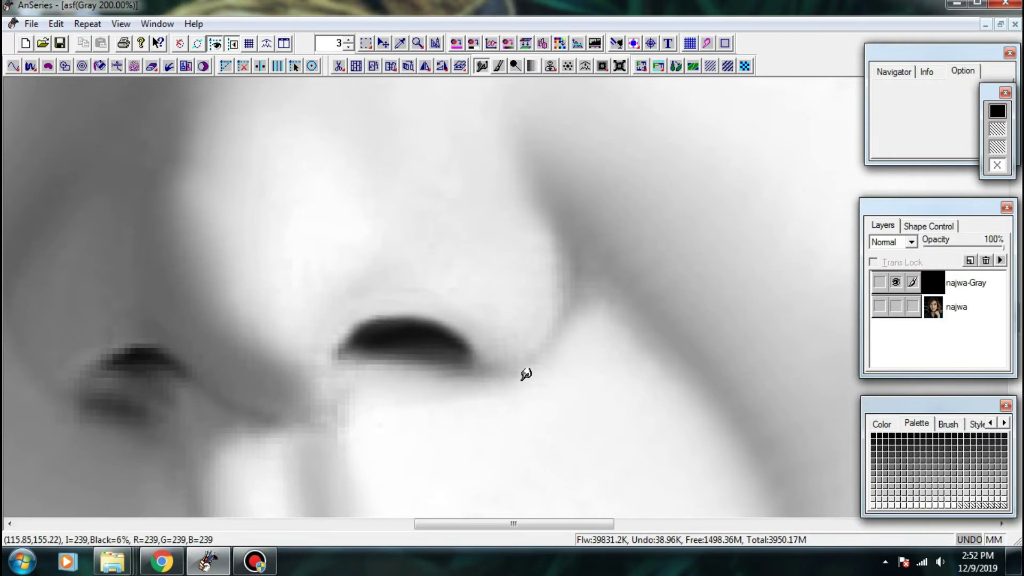
# - Blend the skin of the right nostril wing and the shading along the nostril's lower edge
pyautogui.moveTo(525, 372); pyautogui.dragTo(480, 363)
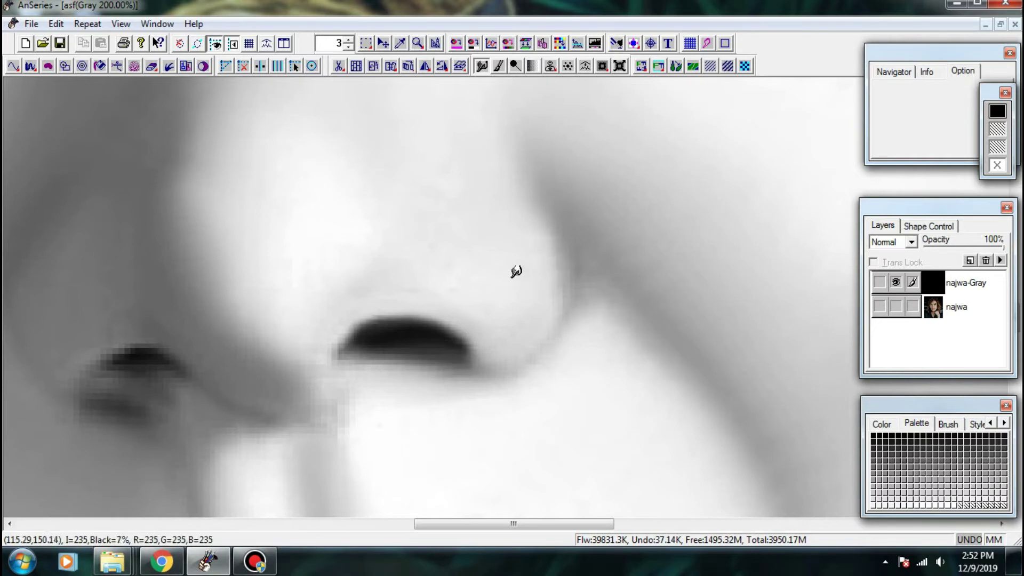
pyautogui.moveTo(511, 264)
pyautogui.mouseDown()
pyautogui.moveTo(571, 306)
pyautogui.moveTo(555, 328)
pyautogui.mouseUp()
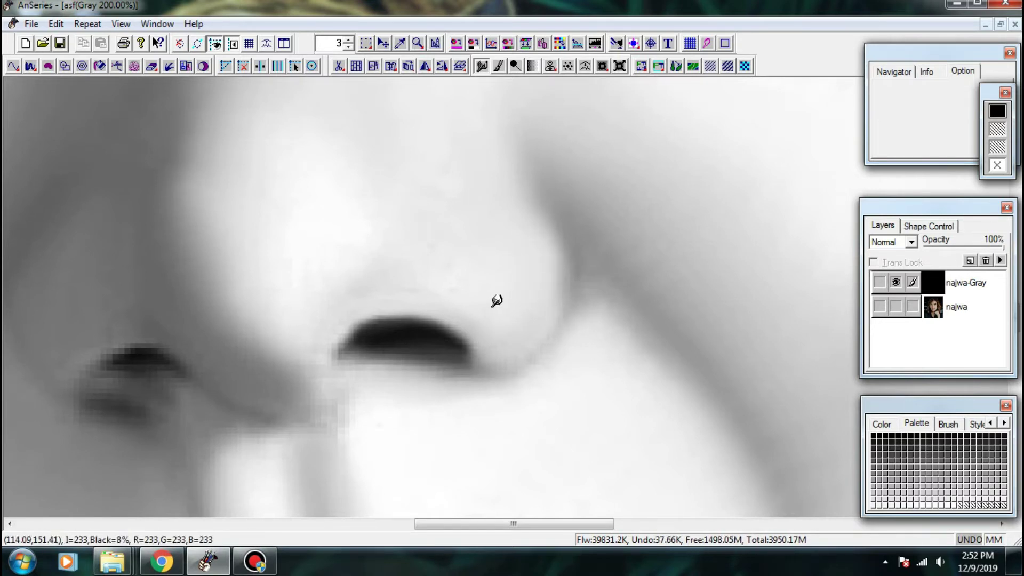
pyautogui.moveTo(410, 317); pyautogui.dragTo(527, 286)
pyautogui.moveTo(440, 368); pyautogui.dragTo(465, 364)
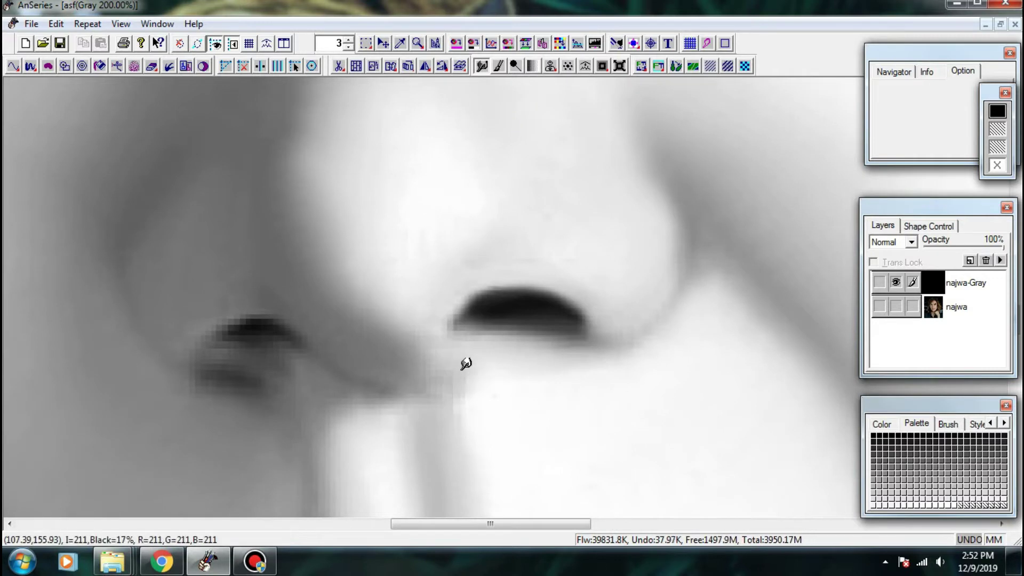
# - Blend the shaded base of the nose between the nostrils into the bright skin above the upper lip
pyautogui.moveTo(417, 339); pyautogui.dragTo(475, 386)
pyautogui.moveTo(391, 354); pyautogui.dragTo(428, 383)
pyautogui.moveTo(425, 346); pyautogui.dragTo(487, 409)
pyautogui.moveTo(459, 368); pyautogui.dragTo(487, 382)
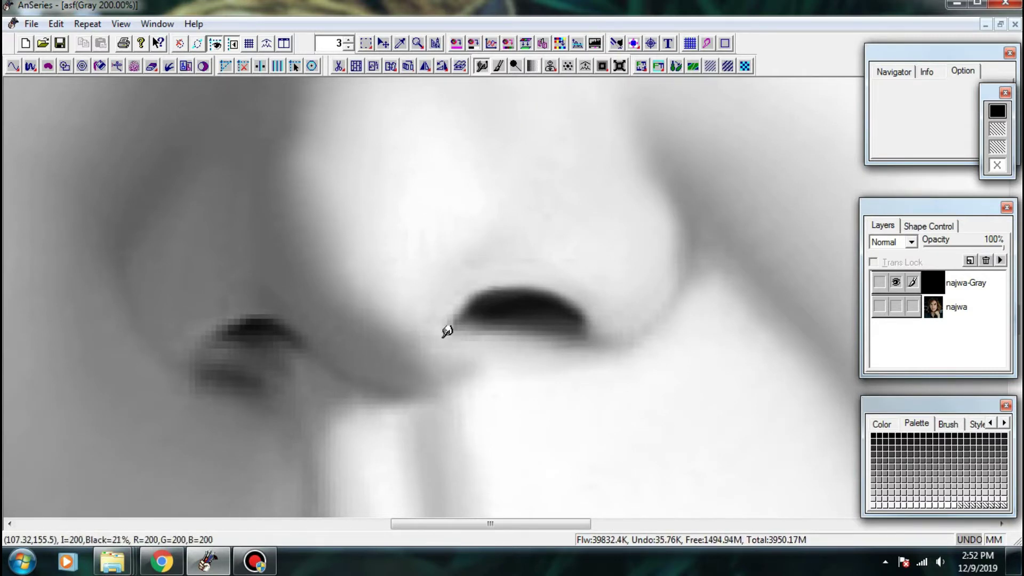
# - Smooth the skin around the right nostril's inner corner and soften the nostril's lower edge
pyautogui.moveTo(444, 336)
pyautogui.mouseDown()
pyautogui.moveTo(460, 325)
pyautogui.moveTo(425, 340)
pyautogui.moveTo(429, 363)
pyautogui.mouseUp()
pyautogui.moveTo(350, 296)
pyautogui.mouseDown()
pyautogui.moveTo(398, 355)
pyautogui.moveTo(340, 369)
pyautogui.mouseUp()
pyautogui.moveTo(431, 384); pyautogui.dragTo(429, 337)
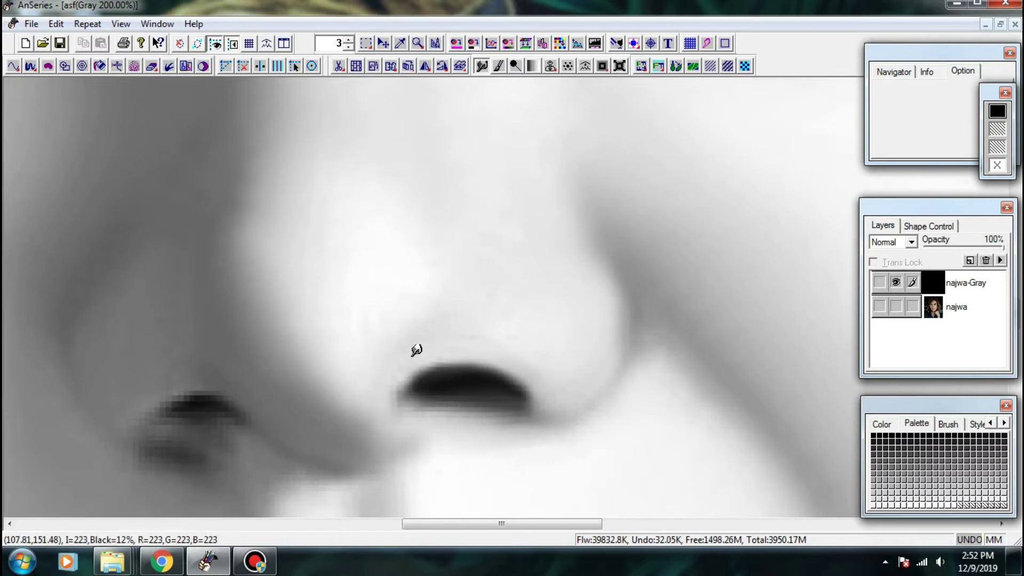
pyautogui.moveTo(408, 407); pyautogui.dragTo(416, 411)
pyautogui.moveTo(400, 370); pyautogui.dragTo(416, 391)
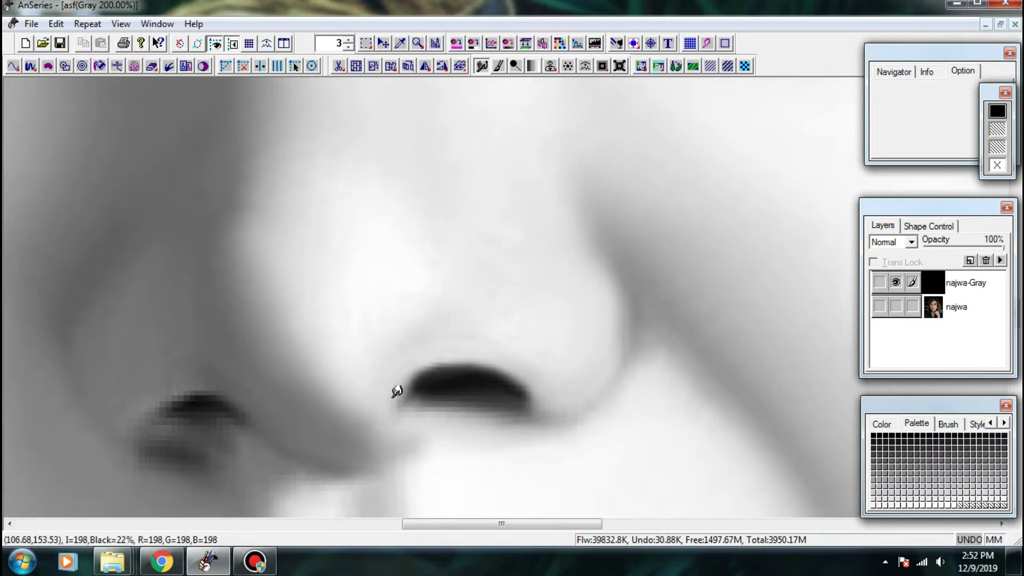
pyautogui.moveTo(547, 384); pyautogui.dragTo(426, 411)
pyautogui.moveTo(509, 377); pyautogui.dragTo(476, 423)
pyautogui.moveTo(544, 382)
pyautogui.mouseDown()
pyautogui.moveTo(319, 353)
pyautogui.moveTo(370, 383)
pyautogui.moveTo(404, 424)
pyautogui.mouseUp()
# - Blend the cheek crease from the right nostril wing down toward the right corner of the mouth
pyautogui.moveTo(359, 366)
pyautogui.mouseDown()
pyautogui.moveTo(427, 447)
pyautogui.moveTo(433, 472)
pyautogui.mouseUp()
pyautogui.moveTo(405, 285); pyautogui.dragTo(430, 305)
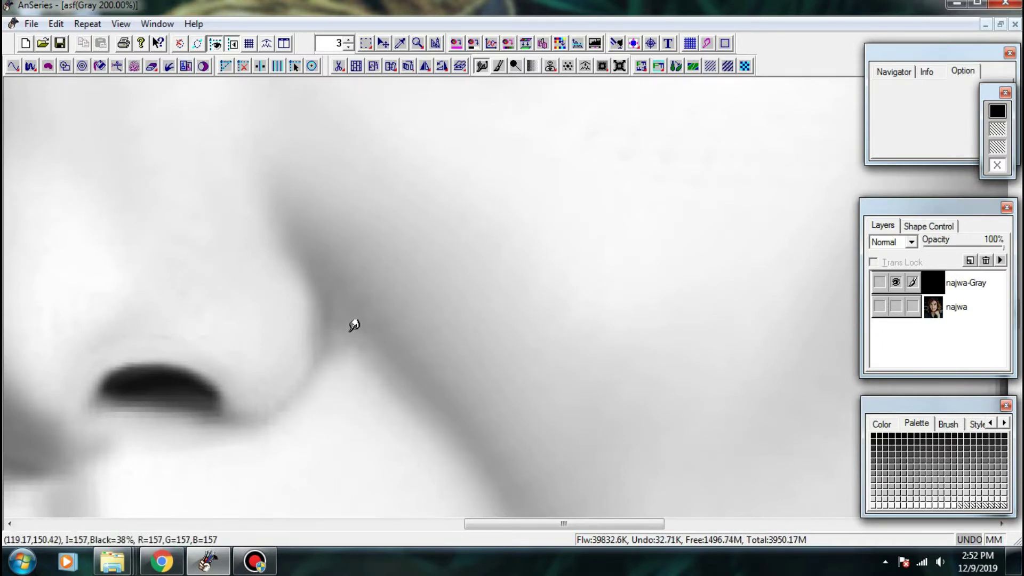
pyautogui.moveTo(350, 397); pyautogui.dragTo(398, 422)
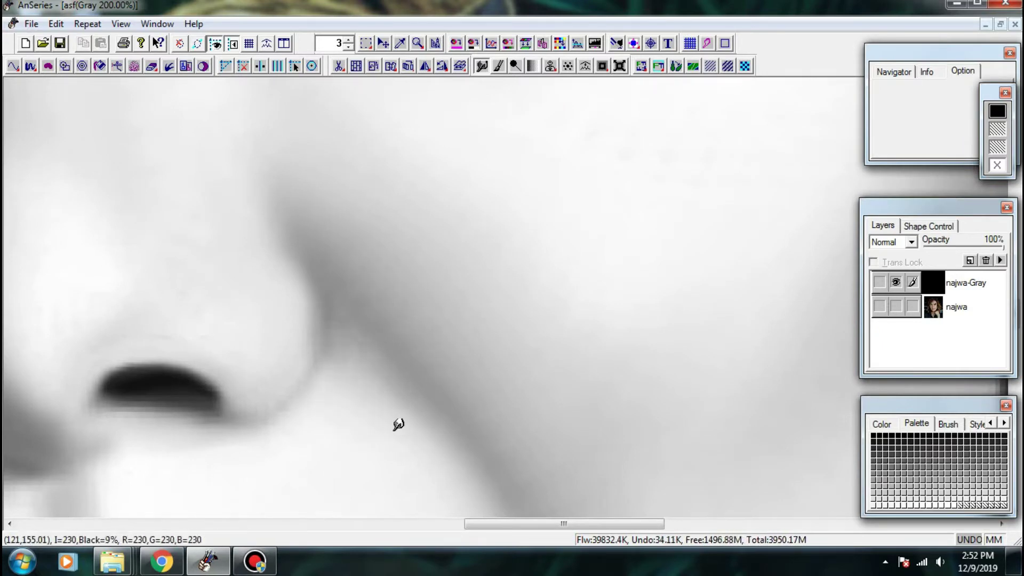
pyautogui.moveTo(385, 385); pyautogui.dragTo(436, 449)
pyautogui.hotkey('ctrl', '-')
pyautogui.press('-')
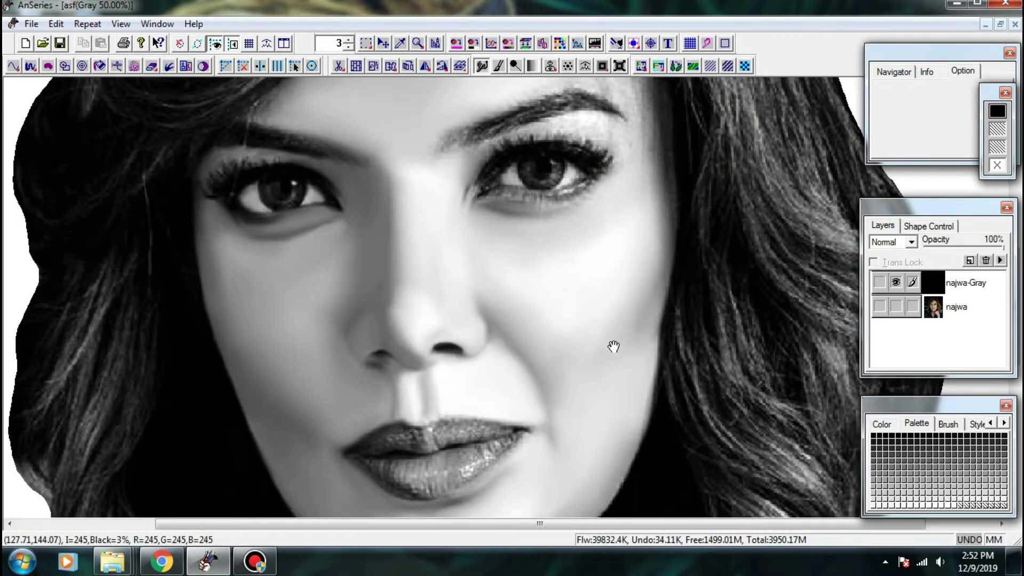
pyautogui.moveTo(612, 349); pyautogui.dragTo(459, 343)
pyautogui.scroll(1, 499, 404)
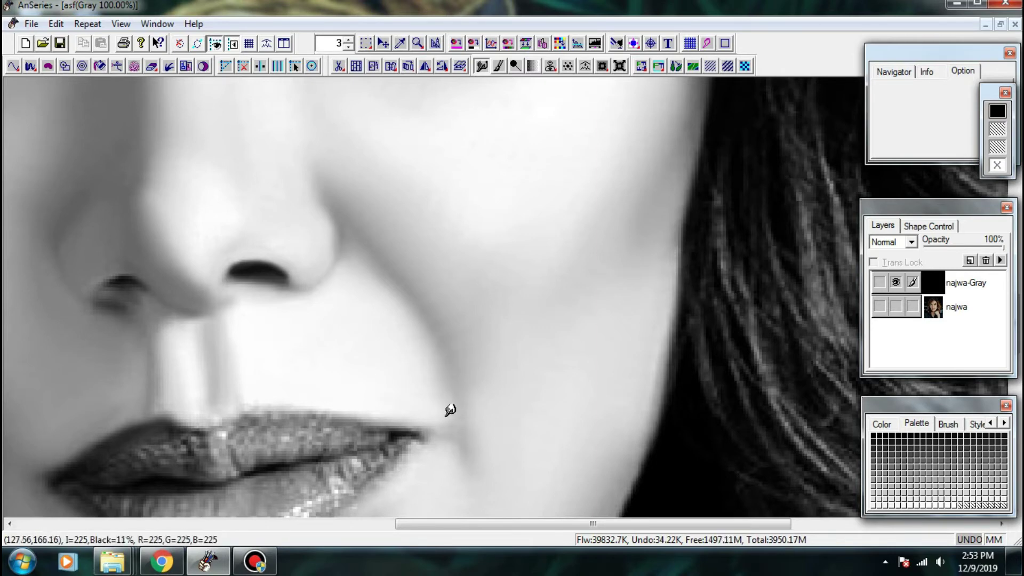
pyautogui.moveTo(450, 411); pyautogui.dragTo(467, 288)
pyautogui.moveTo(491, 423)
pyautogui.mouseDown()
pyautogui.moveTo(532, 327)
pyautogui.moveTo(517, 406)
pyautogui.moveTo(522, 366)
pyautogui.moveTo(547, 373)
pyautogui.mouseUp()
# - Smudge the left nostril opening and the dark shadow beneath it into smooth, clean-edged shapes
pyautogui.keyDown('ctrl'); pyautogui.click(447, 330); pyautogui.keyUp('ctrl')
pyautogui.moveTo(471, 337)
pyautogui.mouseDown()
pyautogui.moveTo(430, 383)
pyautogui.moveTo(444, 409)
pyautogui.moveTo(453, 370)
pyautogui.mouseUp()
pyautogui.moveTo(474, 336)
pyautogui.mouseDown()
pyautogui.moveTo(452, 341)
pyautogui.moveTo(482, 341)
pyautogui.moveTo(453, 333)
pyautogui.moveTo(498, 324)
pyautogui.moveTo(470, 329)
pyautogui.moveTo(458, 367)
pyautogui.moveTo(485, 421)
pyautogui.mouseUp()
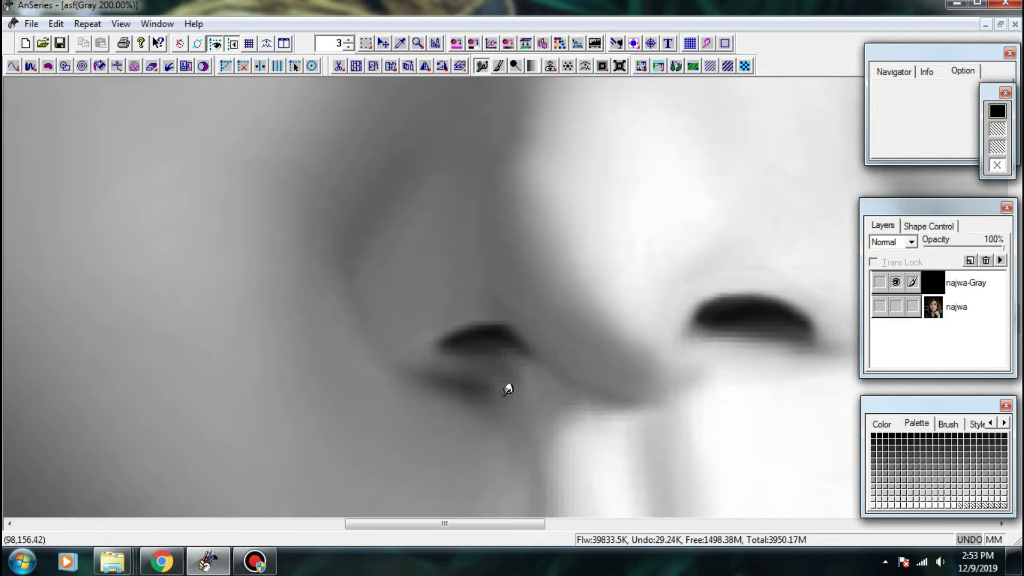
pyautogui.moveTo(424, 353); pyautogui.dragTo(389, 413)
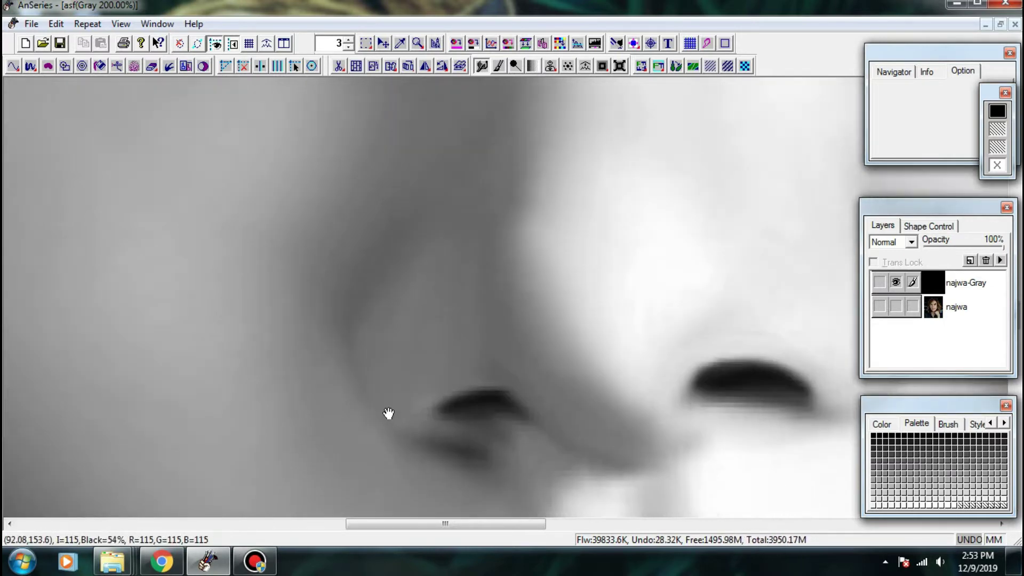
# - Smooth the shading along the left side of the nose, from the bridge down to the nostril wing
pyautogui.moveTo(446, 293); pyautogui.dragTo(311, 482)
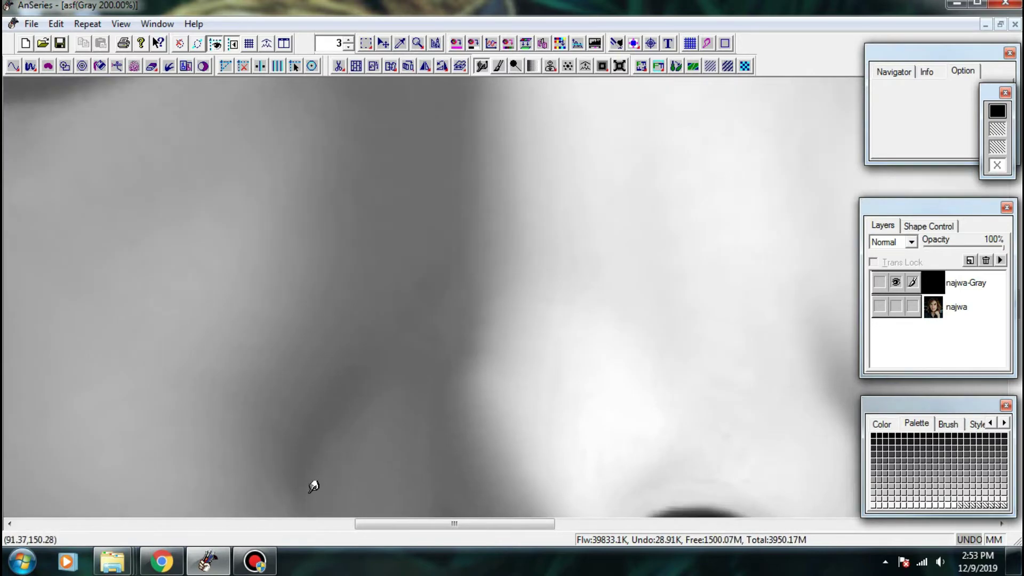
pyautogui.moveTo(422, 355); pyautogui.dragTo(366, 412)
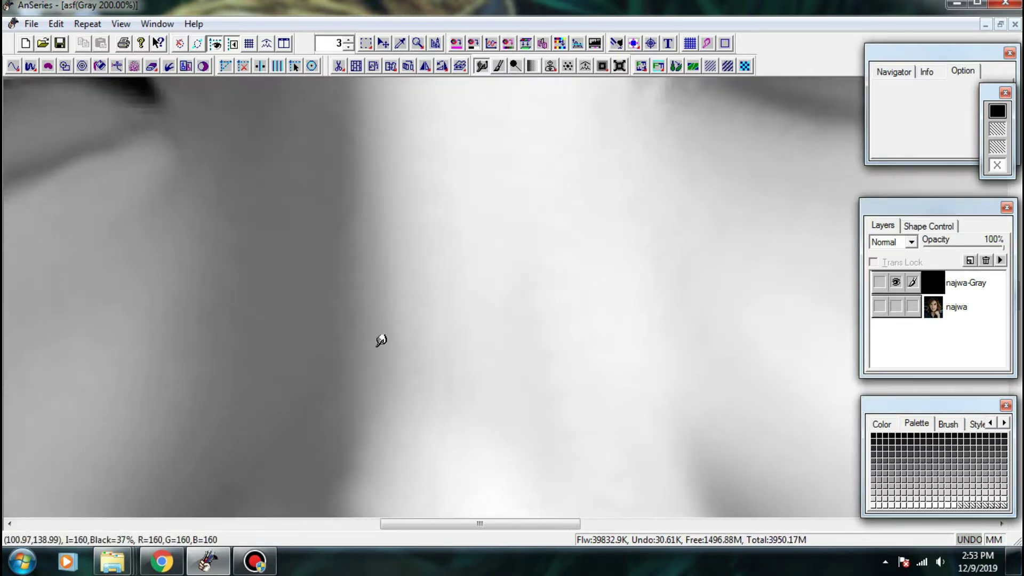
pyautogui.moveTo(380, 341)
pyautogui.mouseDown()
pyautogui.moveTo(386, 456)
pyautogui.moveTo(368, 476)
pyautogui.moveTo(376, 363)
pyautogui.moveTo(414, 391)
pyautogui.mouseUp()
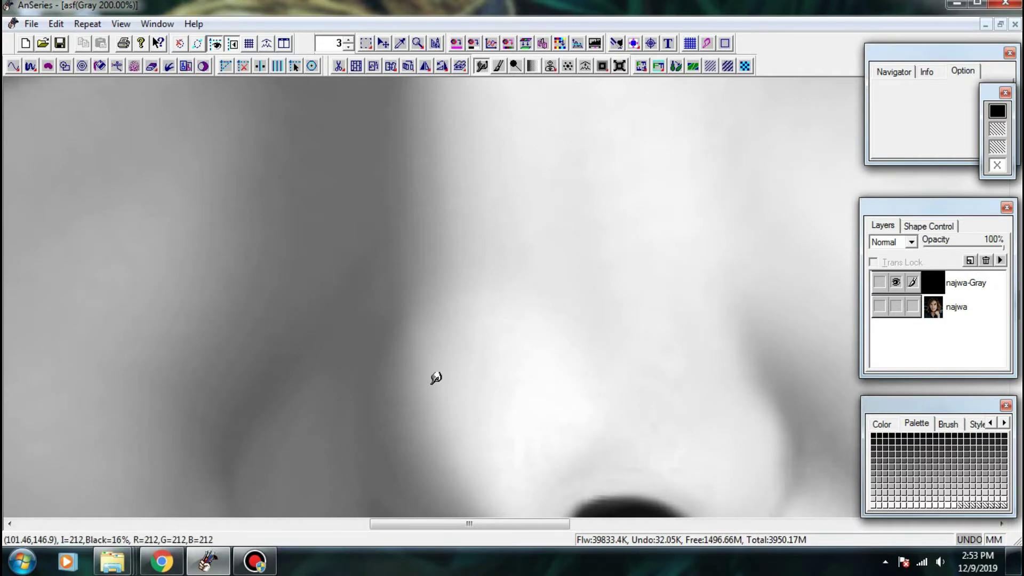
pyautogui.moveTo(403, 457)
pyautogui.mouseDown()
pyautogui.moveTo(424, 475)
pyautogui.moveTo(388, 479)
pyautogui.mouseUp()
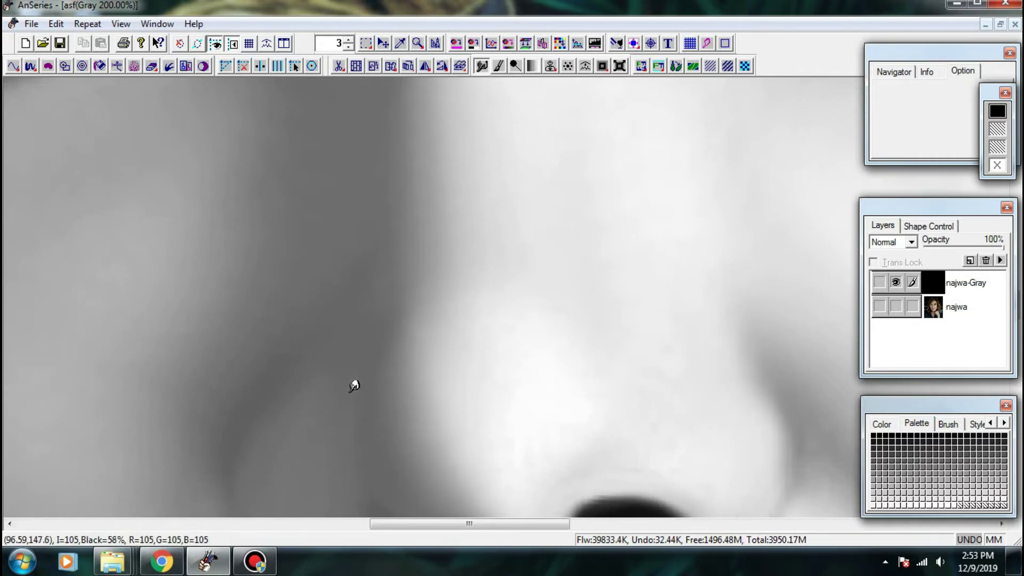
pyautogui.scroll(-1, 353, 389)
pyautogui.moveTo(351, 306); pyautogui.dragTo(390, 352)
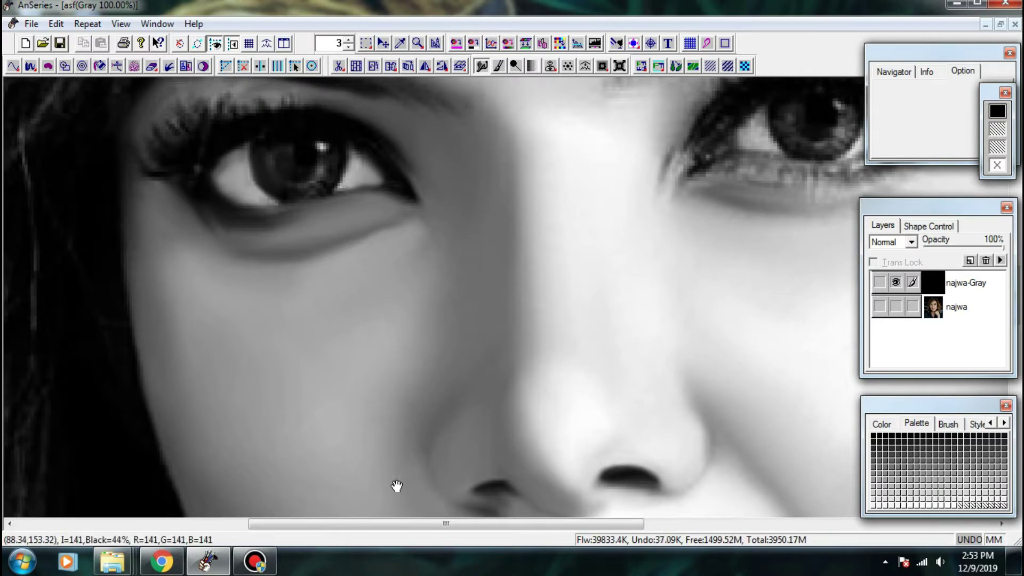
# - Smudge the left cheek and jaw edge down to the chin into a smooth contour against the dark hair
pyautogui.scroll(-3, 395, 484)
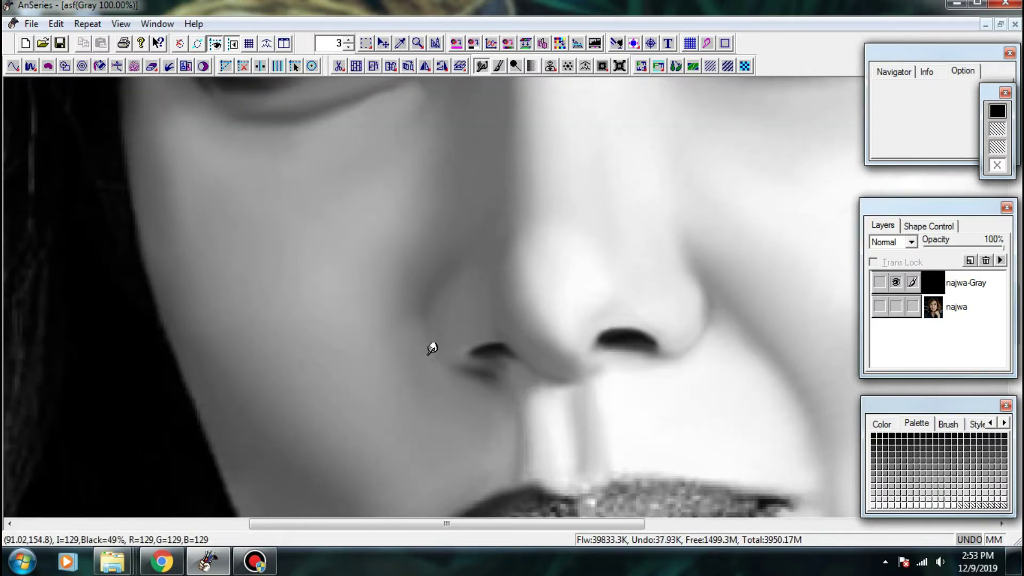
pyautogui.scroll(-3, 480, 288)
pyautogui.hscroll(-1, 373, 290)
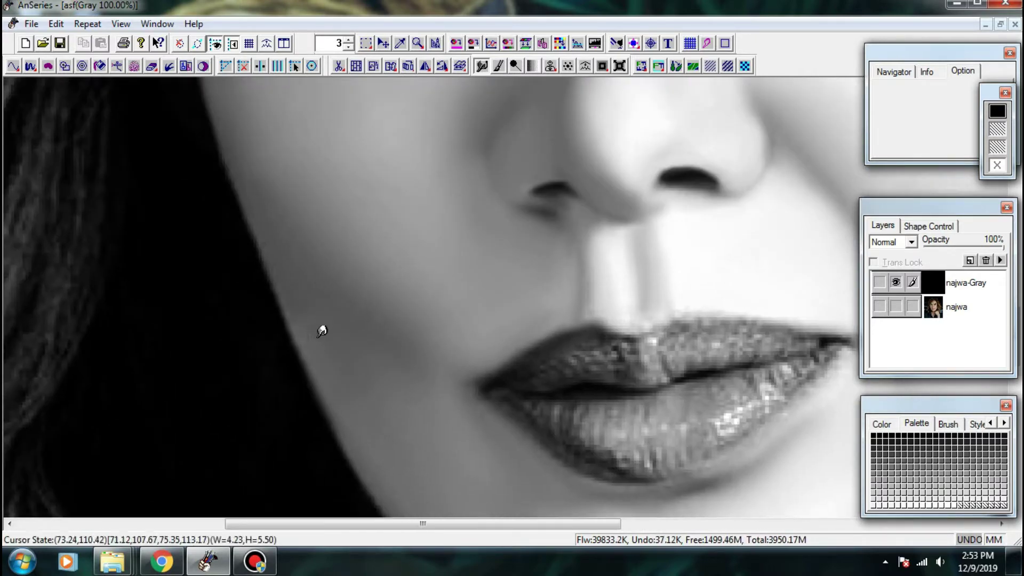
pyautogui.moveTo(313, 361); pyautogui.dragTo(280, 342)
pyautogui.moveTo(327, 428); pyautogui.dragTo(245, 354)
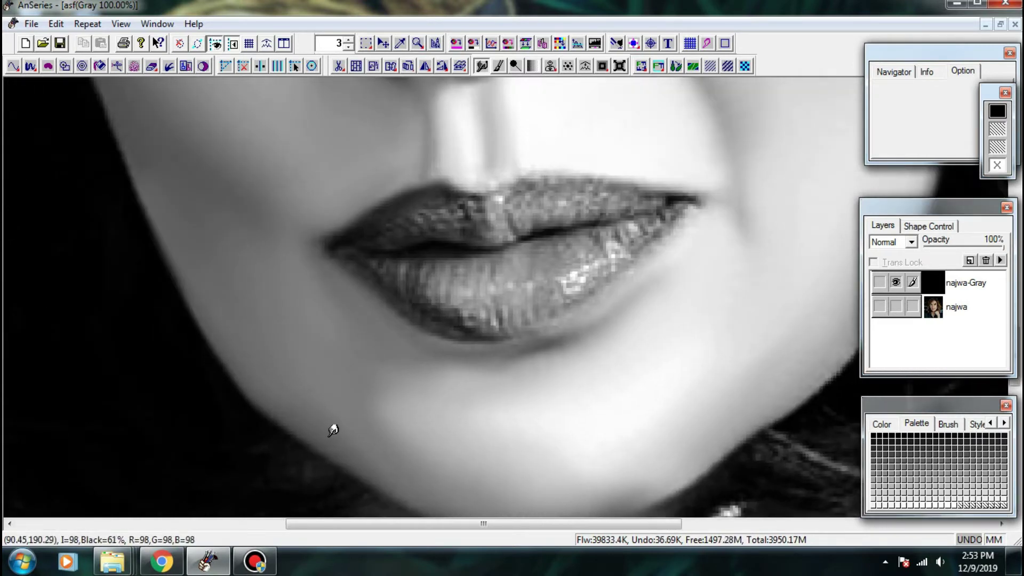
pyautogui.moveTo(333, 430); pyautogui.dragTo(282, 403)
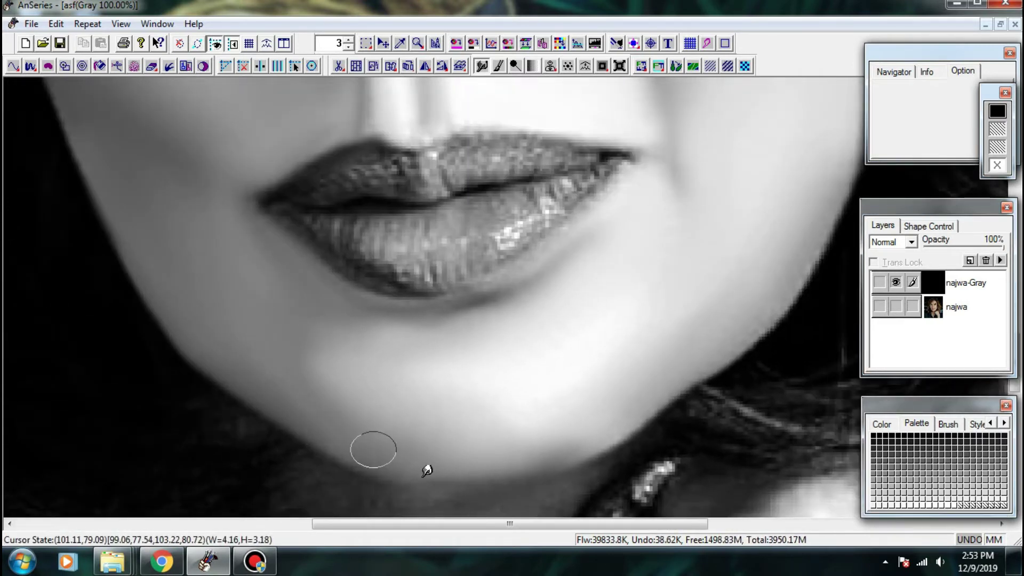
pyautogui.moveTo(485, 423); pyautogui.dragTo(378, 398)
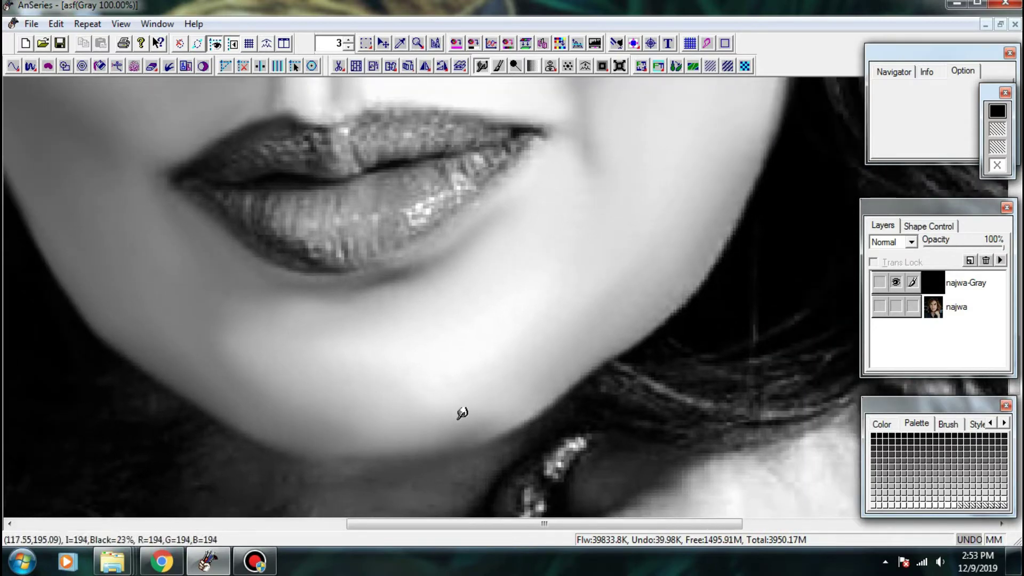
# - Smooth the right jaw edge from the chin up to the cheek against the dark hair
pyautogui.moveTo(531, 400)
pyautogui.mouseDown()
pyautogui.moveTo(510, 319)
pyautogui.moveTo(507, 370)
pyautogui.moveTo(477, 388)
pyautogui.moveTo(464, 427)
pyautogui.moveTo(418, 443)
pyautogui.mouseUp()
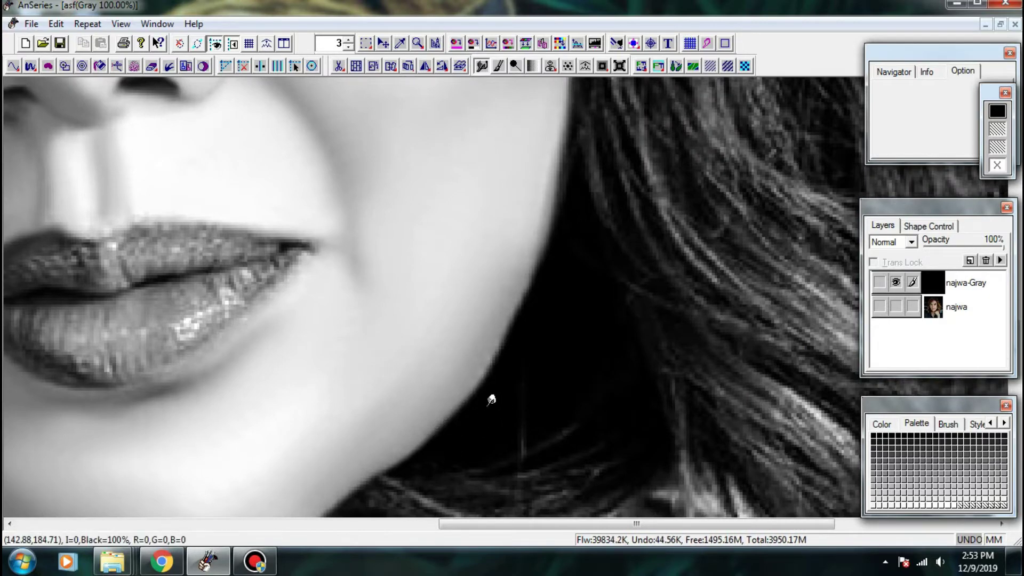
pyautogui.moveTo(491, 399); pyautogui.dragTo(574, 227)
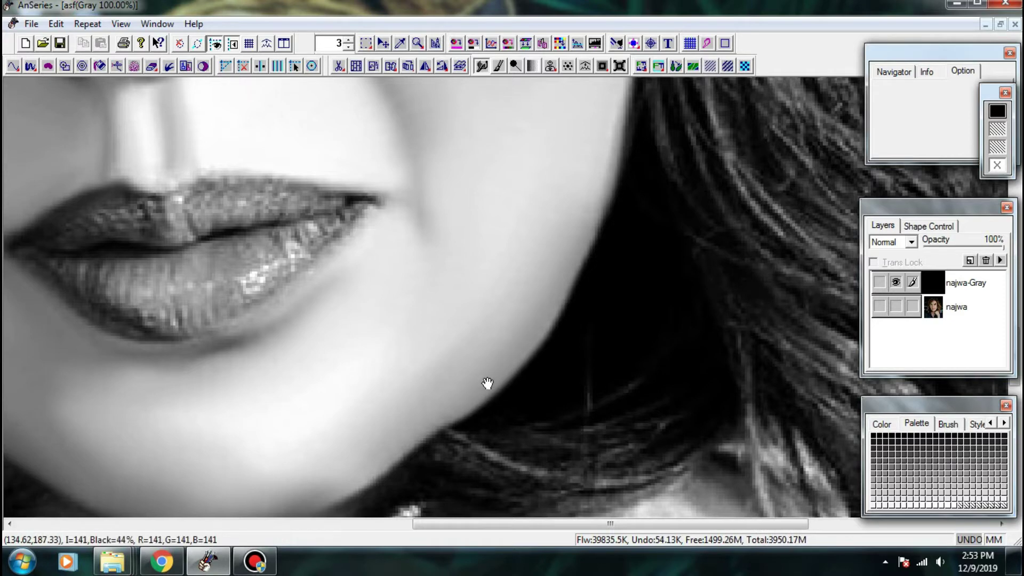
pyautogui.moveTo(487, 383); pyautogui.dragTo(498, 319)
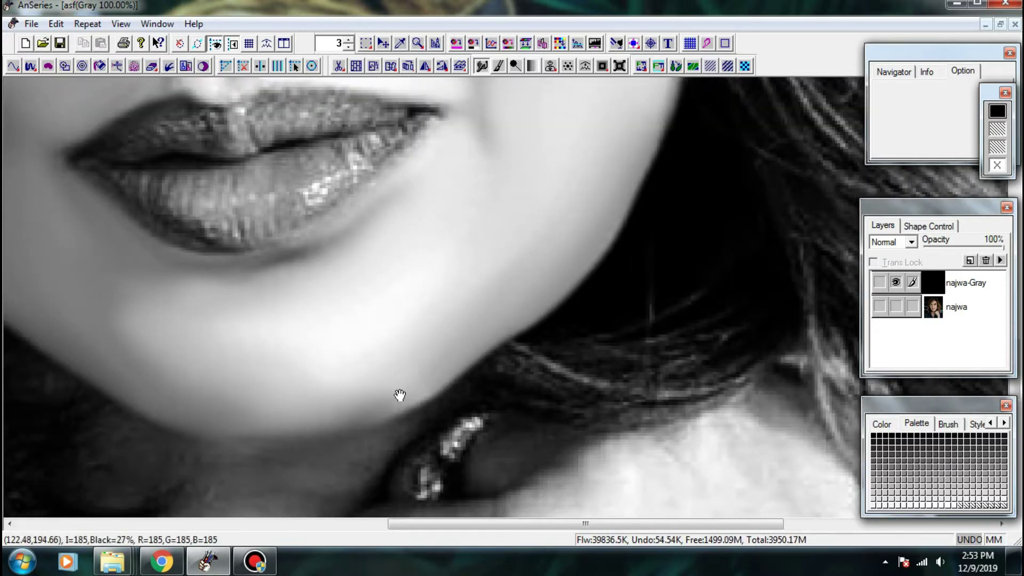
# - Smooth the underside of the chin and blend the shadowed neck skin below it
pyautogui.moveTo(400, 395); pyautogui.dragTo(485, 352)
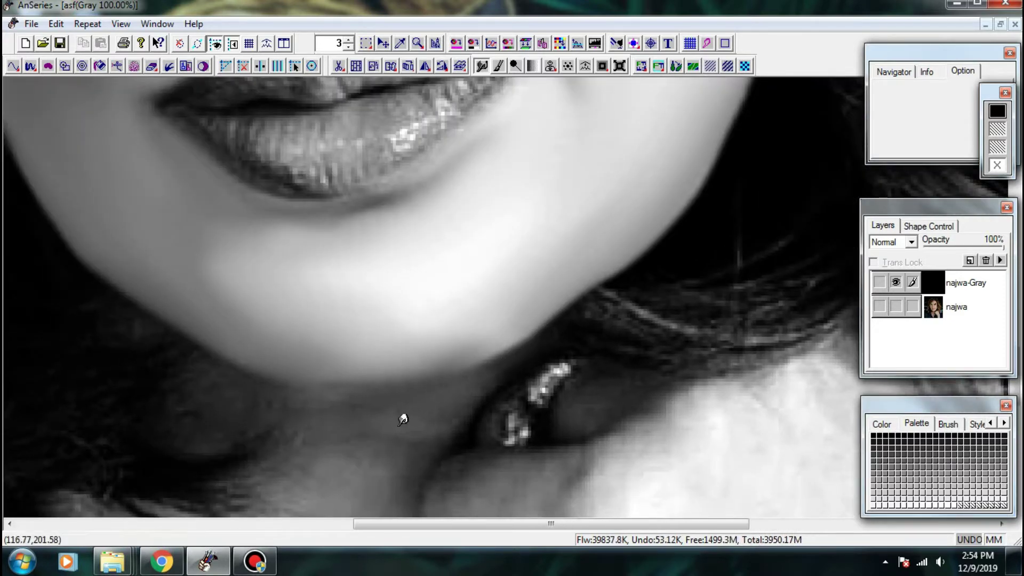
pyautogui.moveTo(423, 400); pyautogui.dragTo(529, 361)
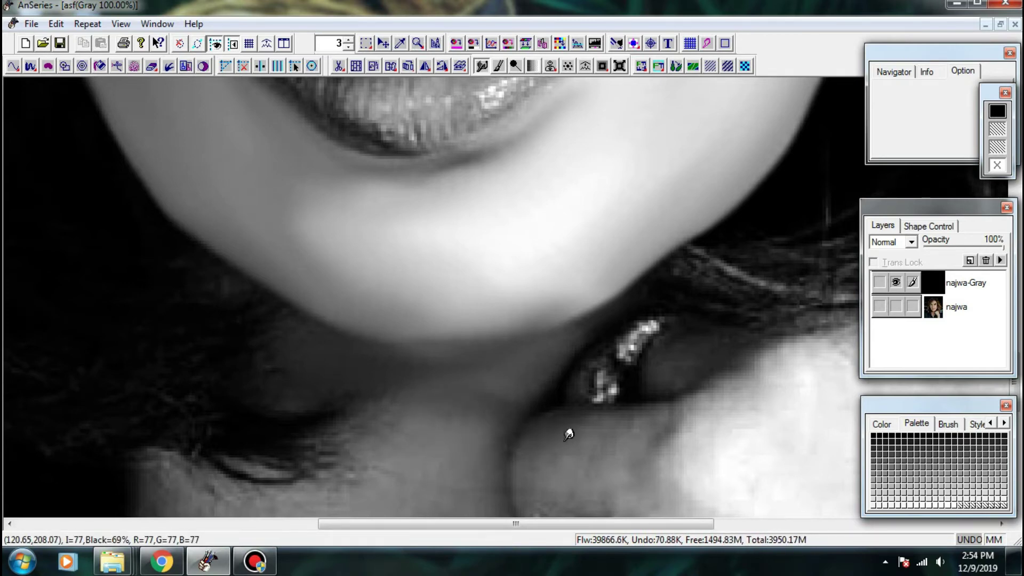
pyautogui.moveTo(563, 482)
pyautogui.mouseDown()
pyautogui.moveTo(449, 378)
pyautogui.moveTo(514, 367)
pyautogui.moveTo(461, 373)
pyautogui.mouseUp()
# - Blend the forehead skin along the left hairline, smudging the stray hairs into a soft edge
pyautogui.hotkey('ctrl', '-')
pyautogui.scroll(5, 475, 219)
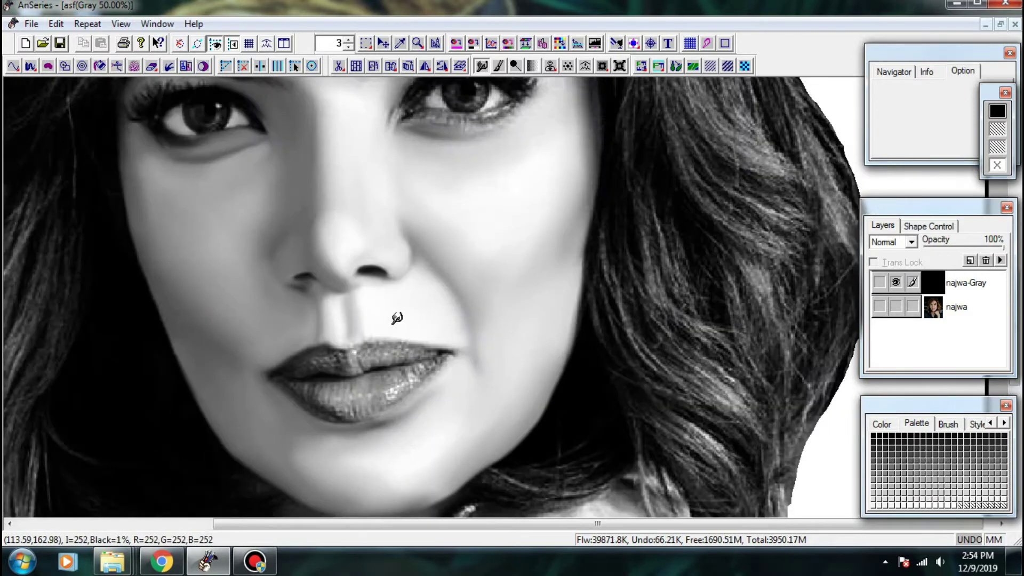
pyautogui.scroll(3, 462, 213)
pyautogui.scroll(1, 434, 278)
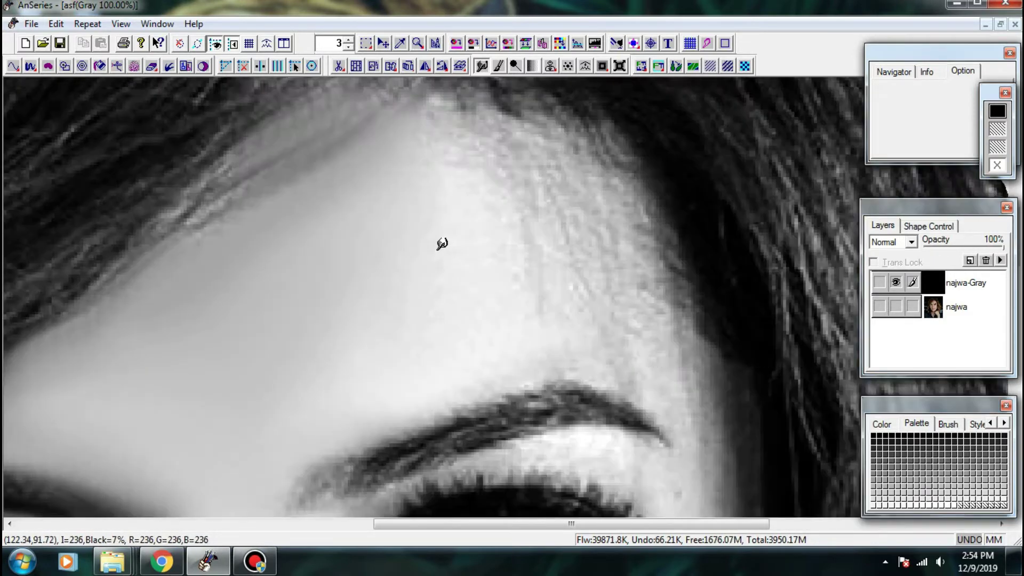
pyautogui.moveTo(292, 239)
pyautogui.mouseDown()
pyautogui.moveTo(219, 247)
pyautogui.moveTo(299, 188)
pyautogui.moveTo(322, 154)
pyautogui.moveTo(282, 193)
pyautogui.moveTo(181, 210)
pyautogui.moveTo(203, 245)
pyautogui.moveTo(219, 195)
pyautogui.moveTo(126, 282)
pyautogui.moveTo(363, 215)
pyautogui.mouseUp()
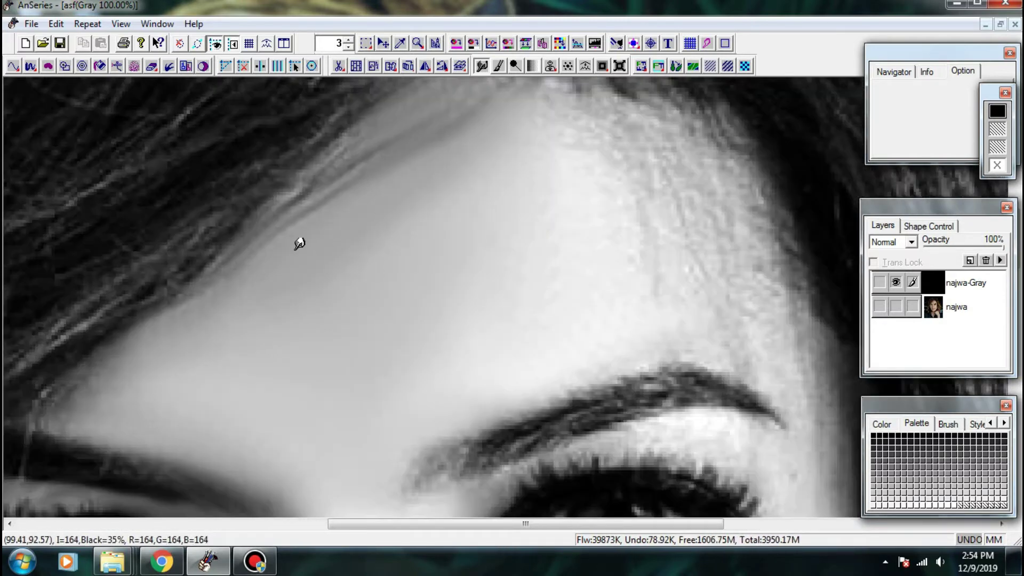
pyautogui.moveTo(300, 242); pyautogui.dragTo(131, 345)
pyautogui.moveTo(132, 344); pyautogui.dragTo(283, 244)
# - Smooth the left eye's iris, cleaning its lower rim and rounding the bright highlight beside the pupil
pyautogui.scroll(-3, 149, 308)
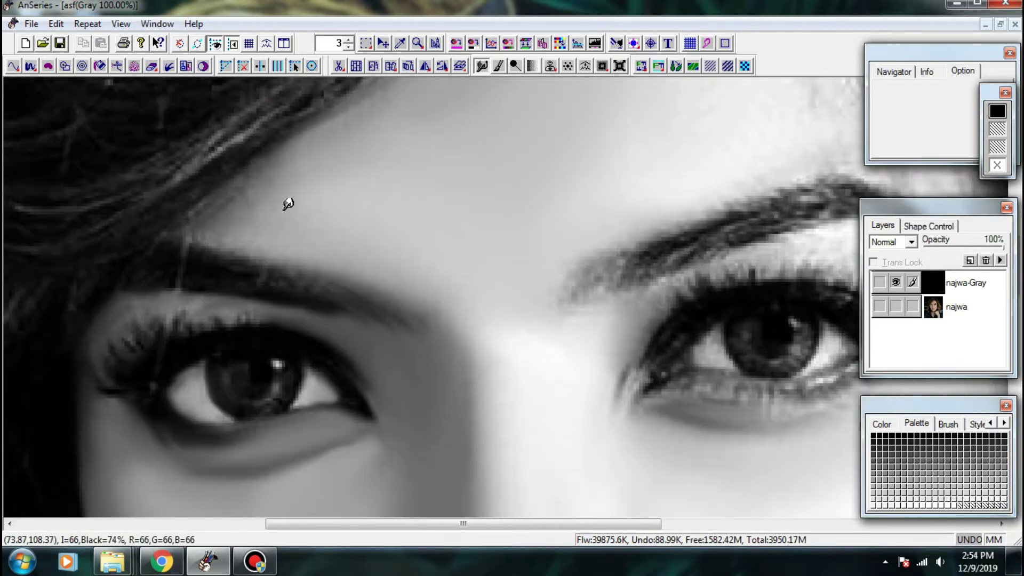
pyautogui.hscroll(-3, 382, 160)
pyautogui.moveTo(289, 367); pyautogui.dragTo(274, 304)
pyautogui.moveTo(452, 216); pyautogui.dragTo(248, 288)
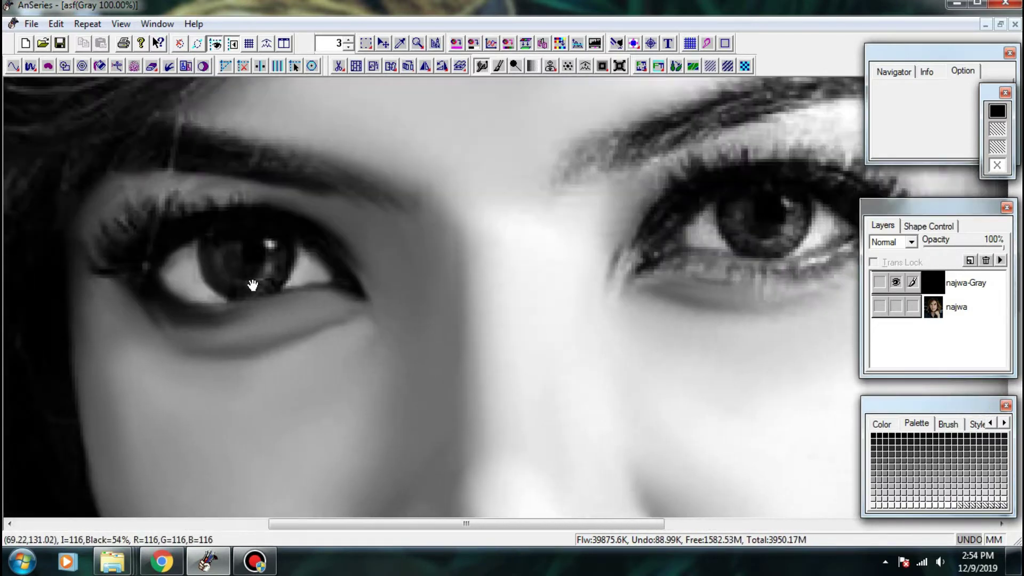
pyautogui.scroll(1, 248, 288)
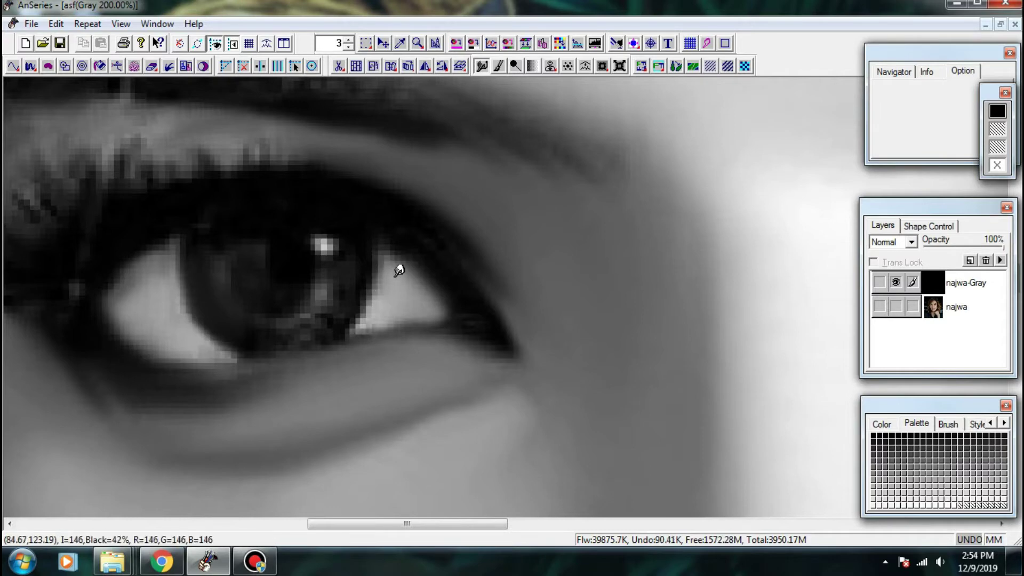
pyautogui.scroll(-1, 350, 318)
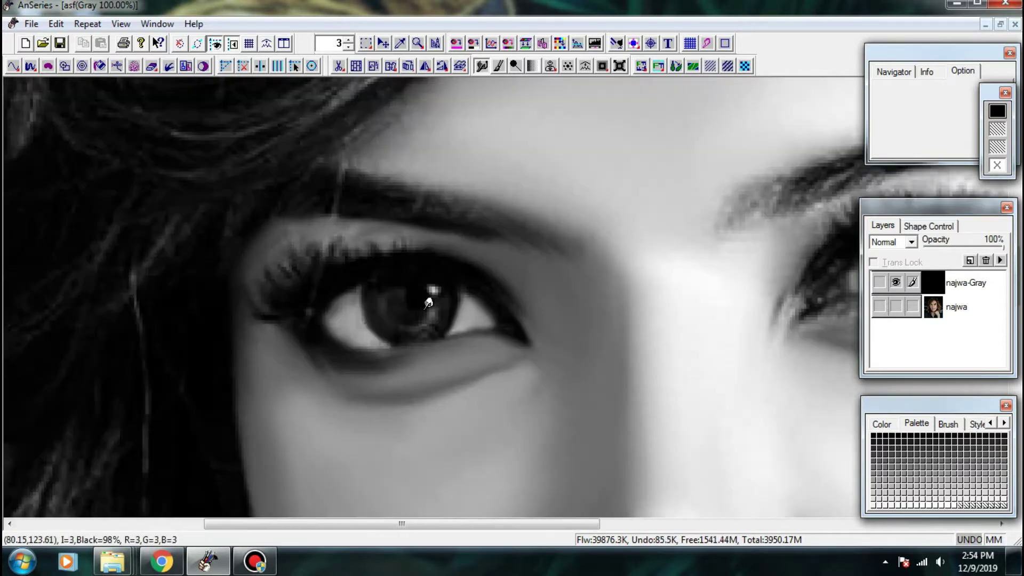
pyautogui.scroll(1, 377, 274)
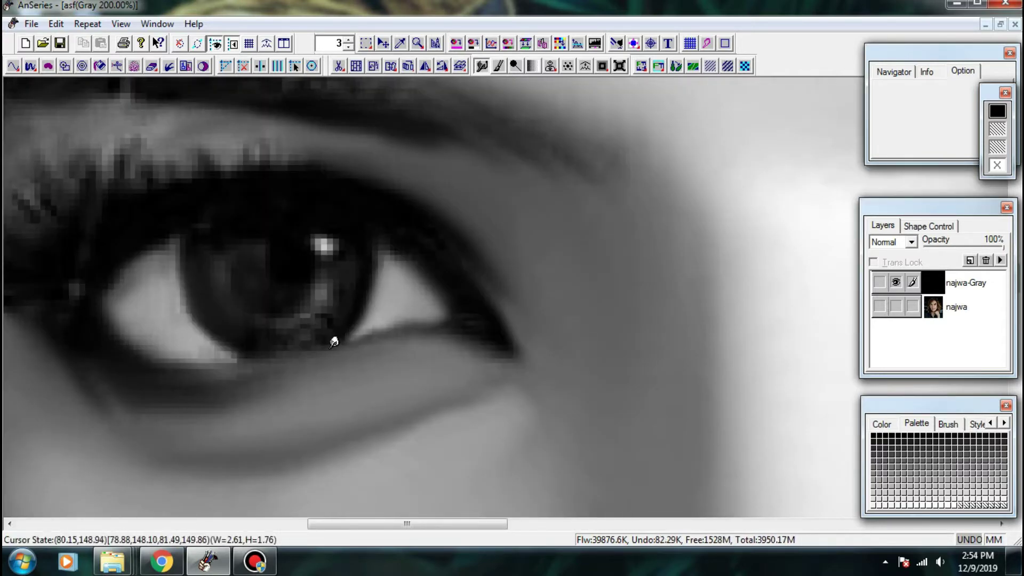
pyautogui.moveTo(294, 348); pyautogui.dragTo(304, 341)
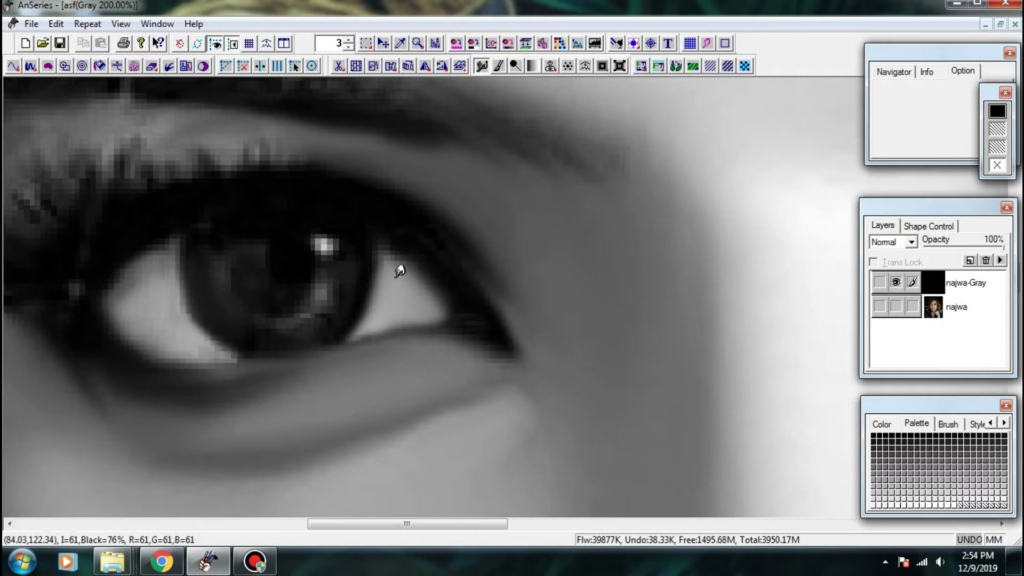
pyautogui.moveTo(338, 269)
pyautogui.mouseDown()
pyautogui.moveTo(339, 286)
pyautogui.moveTo(326, 291)
pyautogui.mouseUp()
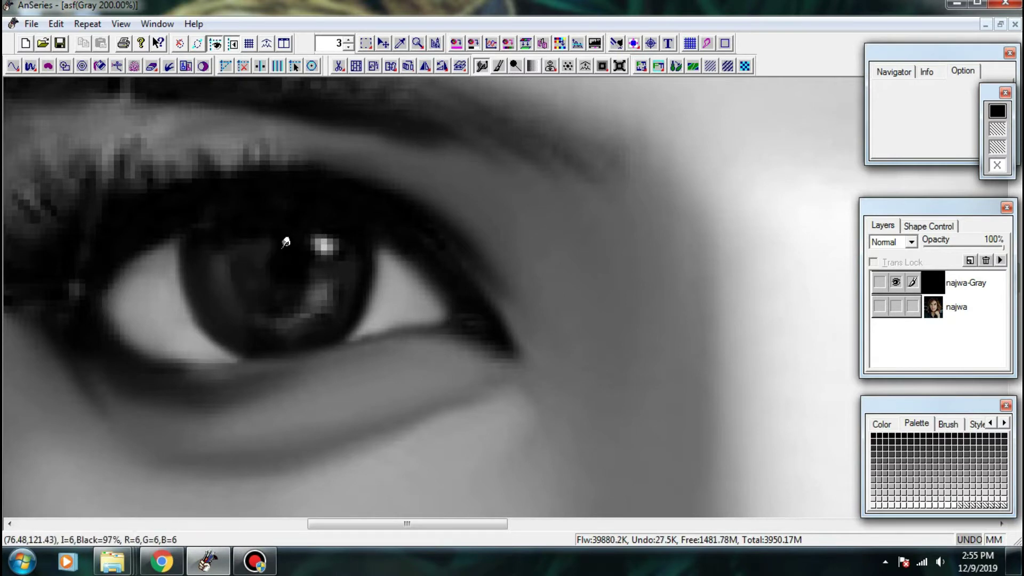
pyautogui.moveTo(343, 251)
pyautogui.mouseDown()
pyautogui.moveTo(325, 242)
pyautogui.moveTo(355, 254)
pyautogui.mouseUp()
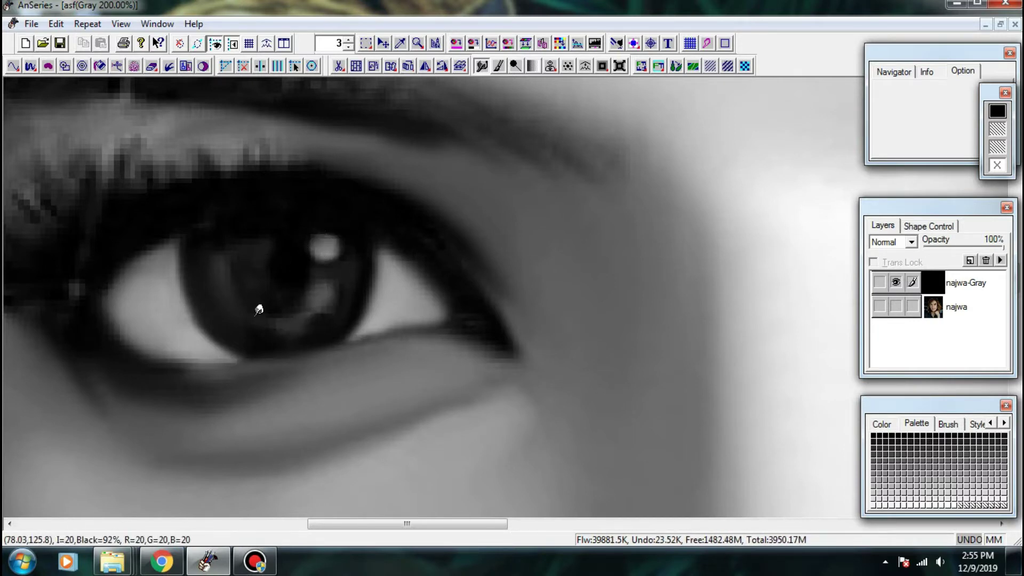
# - Smudge the left eye's iris, inner corner and lower lid rim into smooth, even tones
pyautogui.moveTo(297, 288)
pyautogui.mouseDown()
pyautogui.moveTo(329, 310)
pyautogui.moveTo(312, 313)
pyautogui.mouseUp()
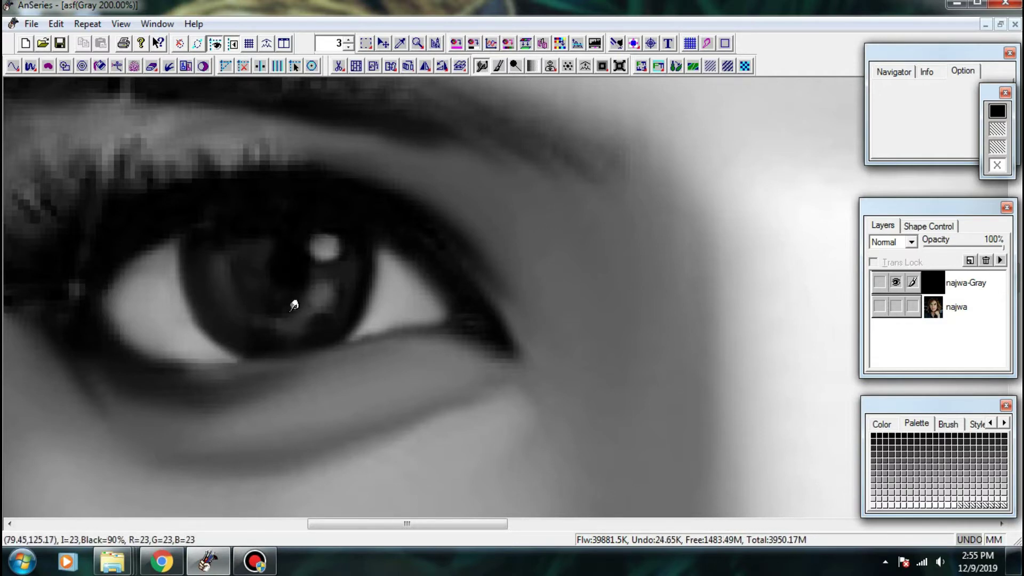
pyautogui.moveTo(312, 273)
pyautogui.mouseDown()
pyautogui.moveTo(336, 281)
pyautogui.moveTo(337, 299)
pyautogui.moveTo(325, 270)
pyautogui.moveTo(359, 239)
pyautogui.moveTo(333, 260)
pyautogui.moveTo(329, 243)
pyautogui.moveTo(341, 236)
pyautogui.mouseUp()
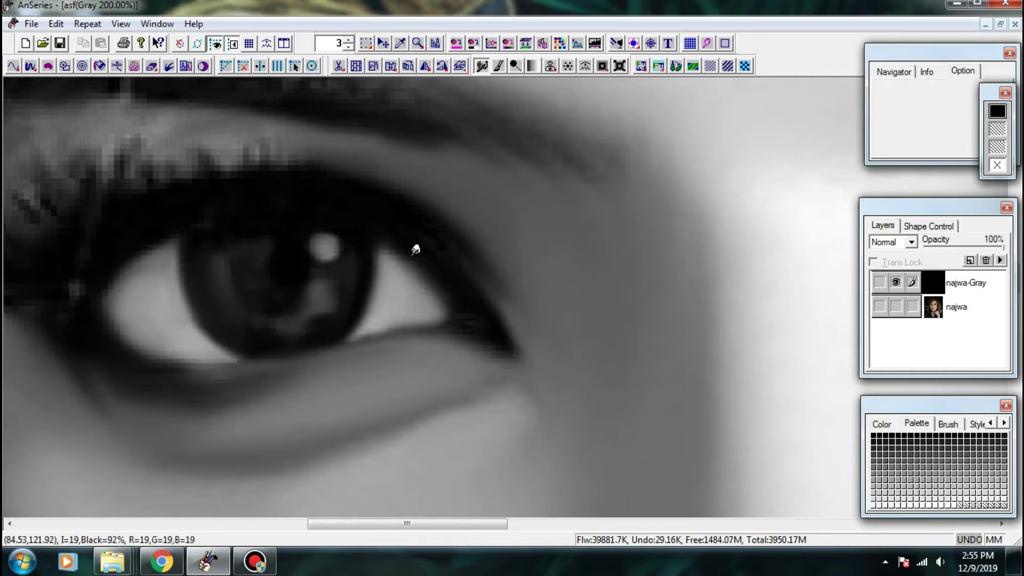
pyautogui.moveTo(395, 318); pyautogui.dragTo(415, 326)
pyautogui.moveTo(365, 350); pyautogui.dragTo(388, 362)
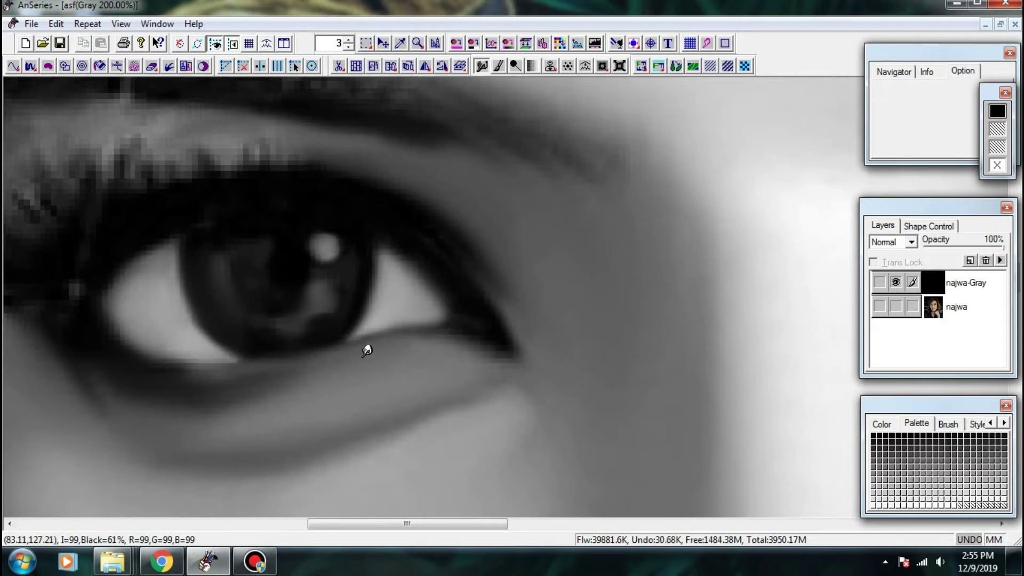
pyautogui.moveTo(469, 375)
pyautogui.mouseDown()
pyautogui.moveTo(494, 361)
pyautogui.moveTo(512, 391)
pyautogui.moveTo(527, 356)
pyautogui.moveTo(503, 409)
pyautogui.moveTo(527, 402)
pyautogui.mouseUp()
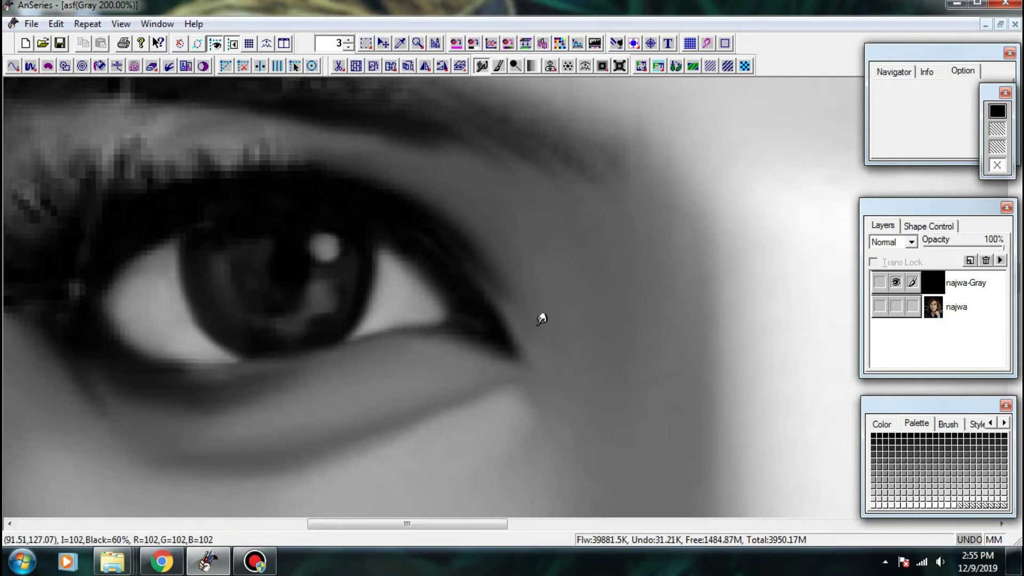
# - Blend the skin between the left eye's inner corner and the brow, and smooth the texture inside the left eyebrow
pyautogui.moveTo(591, 233); pyautogui.dragTo(556, 309)
pyautogui.moveTo(570, 299); pyautogui.dragTo(584, 271)
pyautogui.moveTo(583, 256)
pyautogui.mouseDown()
pyautogui.moveTo(593, 247)
pyautogui.moveTo(576, 221)
pyautogui.mouseUp()
pyautogui.moveTo(564, 218)
pyautogui.mouseDown()
pyautogui.moveTo(575, 240)
pyautogui.moveTo(549, 224)
pyautogui.mouseUp()
pyautogui.moveTo(496, 220); pyautogui.dragTo(511, 236)
pyautogui.moveTo(409, 205); pyautogui.dragTo(590, 222)
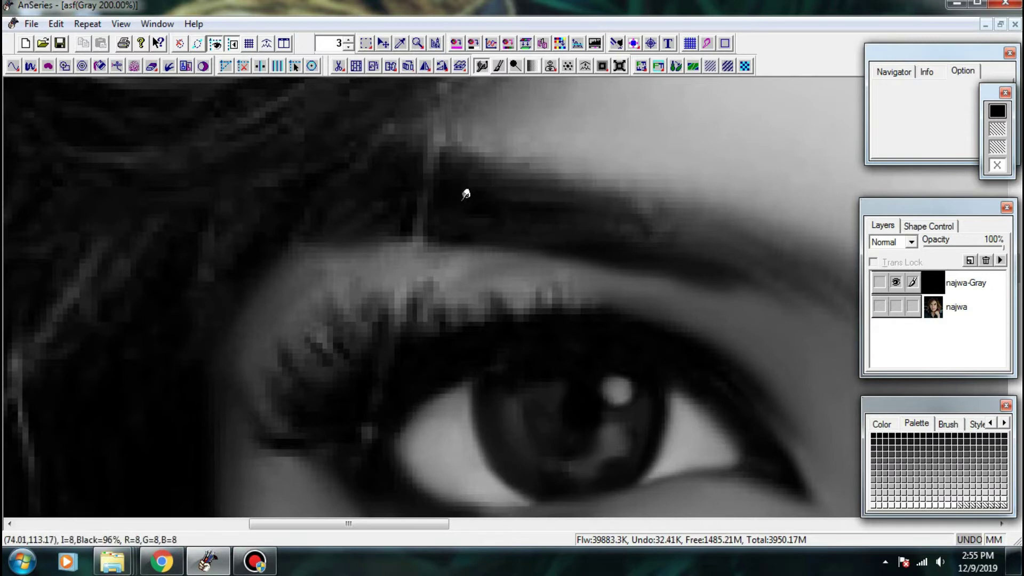
pyautogui.moveTo(545, 200); pyautogui.dragTo(663, 208)
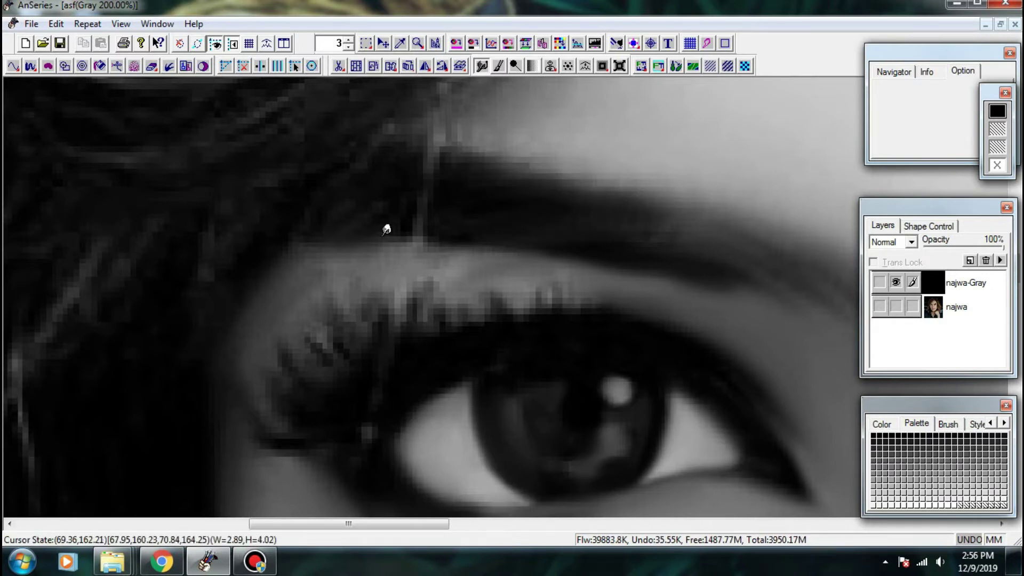
# - Soften the skin edge against the dark hair from the outer end of the left eyebrow down to the upper cheek
pyautogui.moveTo(323, 269)
pyautogui.mouseDown()
pyautogui.moveTo(243, 344)
pyautogui.moveTo(240, 368)
pyautogui.mouseUp()
pyautogui.moveTo(238, 381)
pyautogui.mouseDown()
pyautogui.moveTo(237, 432)
pyautogui.moveTo(224, 301)
pyautogui.moveTo(232, 407)
pyautogui.mouseUp()
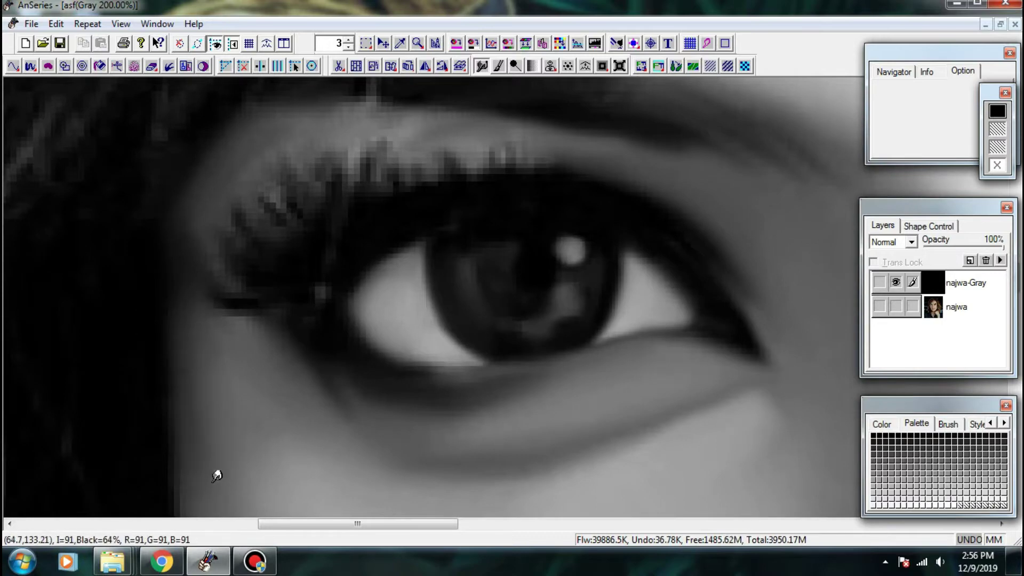
pyautogui.moveTo(226, 459); pyautogui.dragTo(201, 209)
pyautogui.moveTo(188, 232)
pyautogui.mouseDown()
pyautogui.moveTo(189, 290)
pyautogui.moveTo(172, 310)
pyautogui.mouseUp()
pyautogui.moveTo(156, 355); pyautogui.dragTo(160, 452)
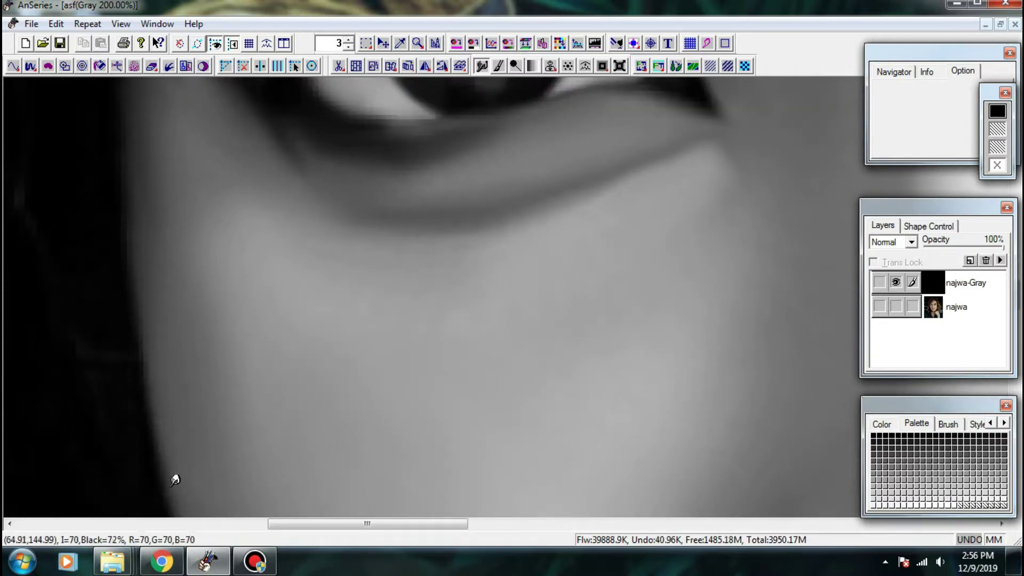
# - Smooth the left cheek's edge against the dark hair at nose level
pyautogui.hotkey('ctrl', '-')
pyautogui.moveTo(410, 448); pyautogui.dragTo(155, 343)
pyautogui.hotkey('ctrl', '+')
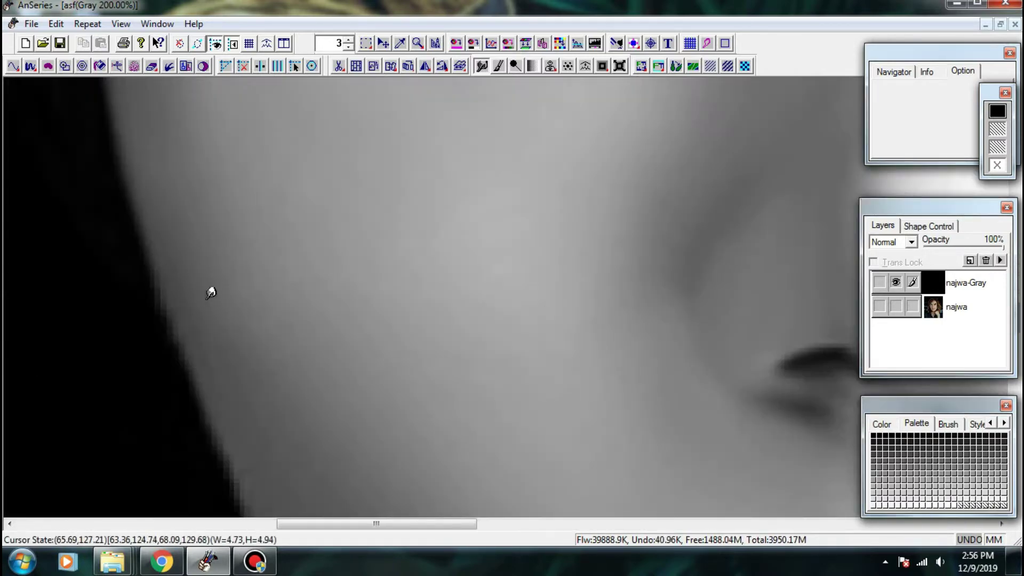
pyautogui.moveTo(233, 445); pyautogui.dragTo(161, 254)
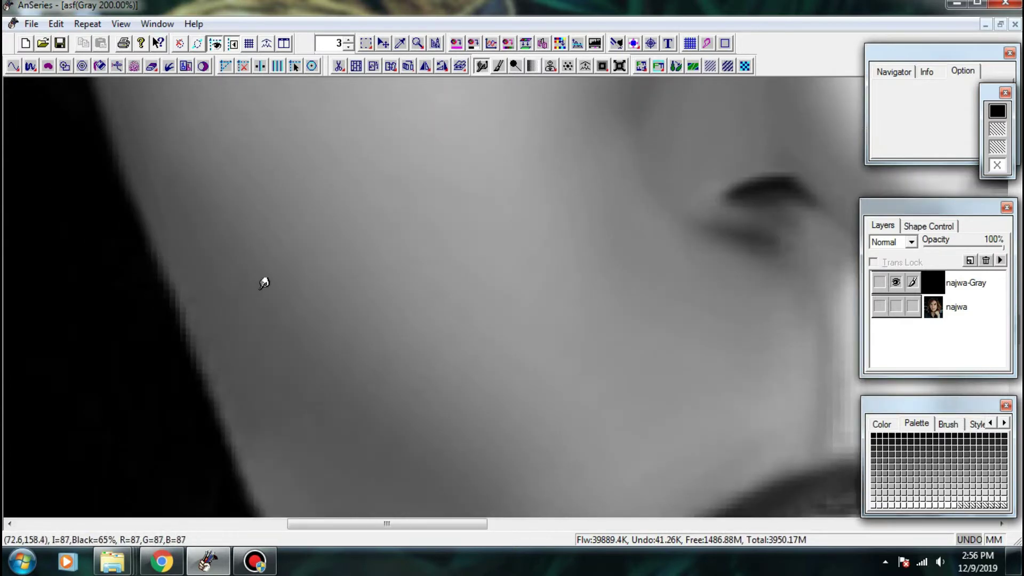
pyautogui.hotkey('ctrl', '-')
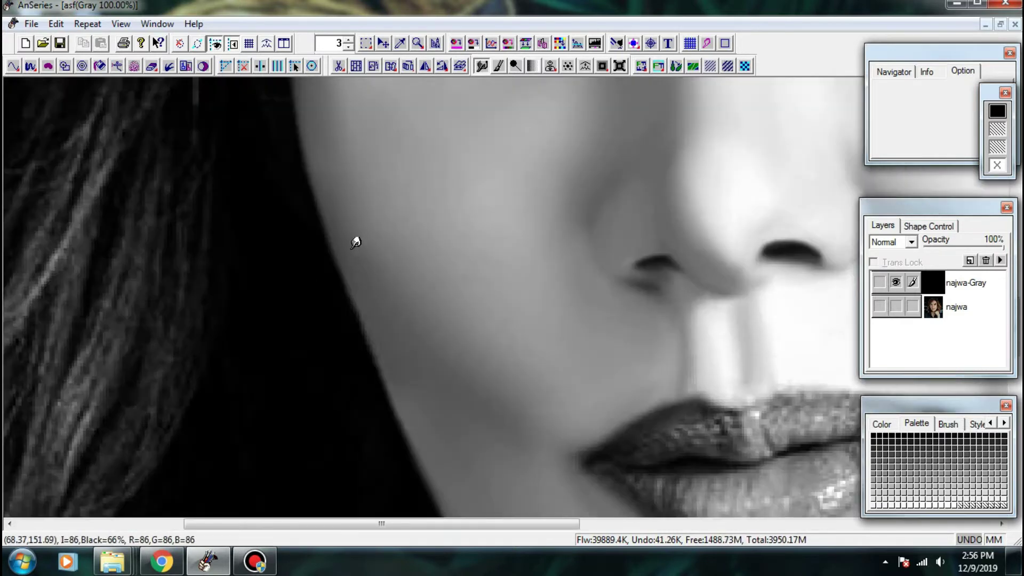
# - Smooth the left cheek and jaw contour from below the nose down past the corner of the mouth
pyautogui.moveTo(363, 292)
pyautogui.mouseDown()
pyautogui.moveTo(375, 347)
pyautogui.moveTo(414, 368)
pyautogui.mouseUp()
pyautogui.moveTo(380, 366)
pyautogui.mouseDown()
pyautogui.moveTo(416, 409)
pyautogui.moveTo(313, 327)
pyautogui.mouseUp()
pyautogui.moveTo(263, 301)
pyautogui.mouseDown()
pyautogui.moveTo(302, 377)
pyautogui.moveTo(347, 425)
pyautogui.mouseUp()
pyautogui.moveTo(299, 349)
pyautogui.mouseDown()
pyautogui.moveTo(325, 397)
pyautogui.moveTo(376, 447)
pyautogui.moveTo(271, 352)
pyautogui.mouseUp()
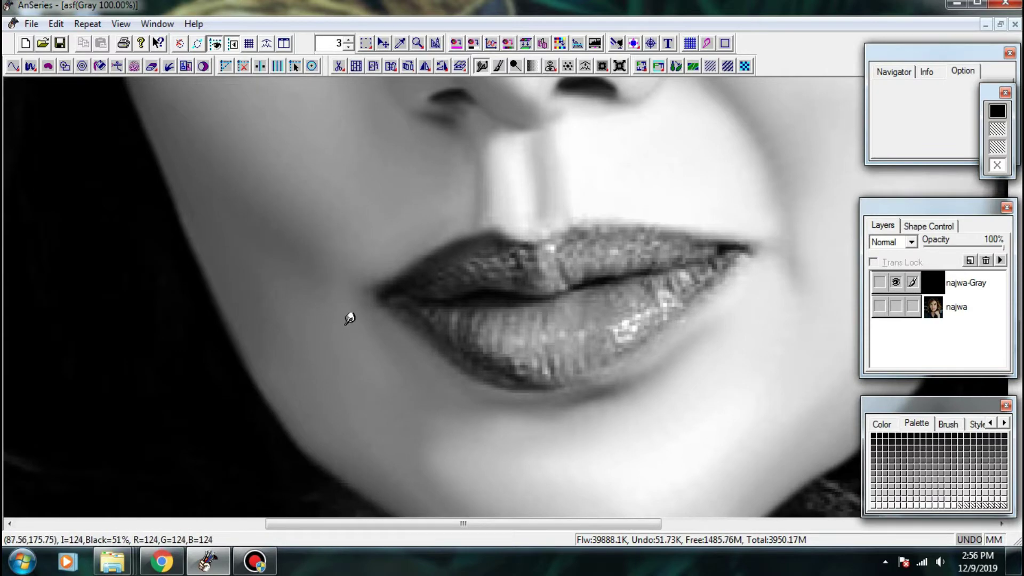
pyautogui.moveTo(299, 338); pyautogui.dragTo(221, 322)
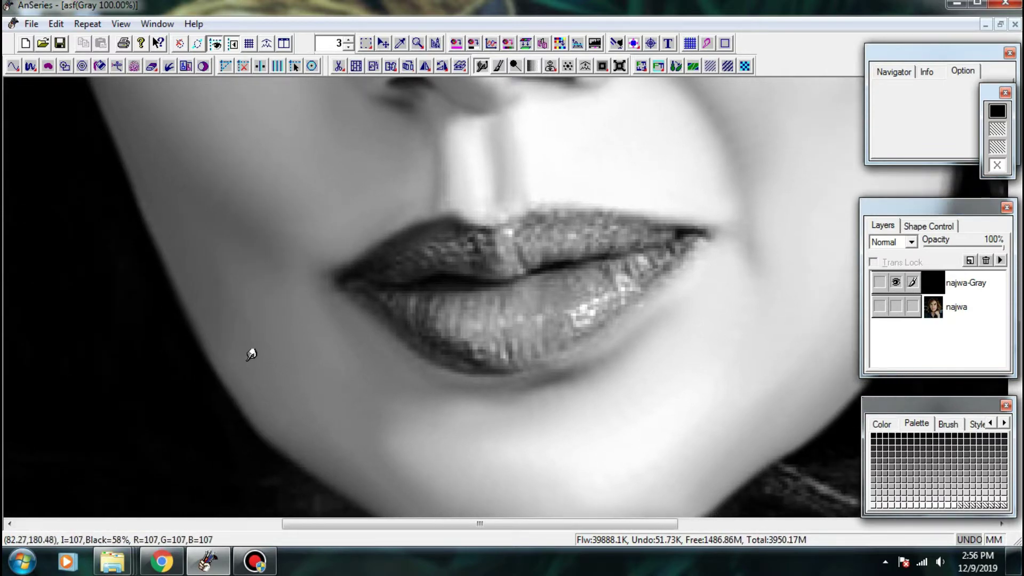
pyautogui.moveTo(280, 420)
pyautogui.mouseDown()
pyautogui.moveTo(265, 336)
pyautogui.moveTo(219, 332)
pyautogui.moveTo(270, 373)
pyautogui.mouseUp()
# - Refine the curved left jaw edge between the corner of the mouth and the chin
pyautogui.scroll(1, 220, 331)
pyautogui.moveTo(219, 292); pyautogui.dragTo(273, 349)
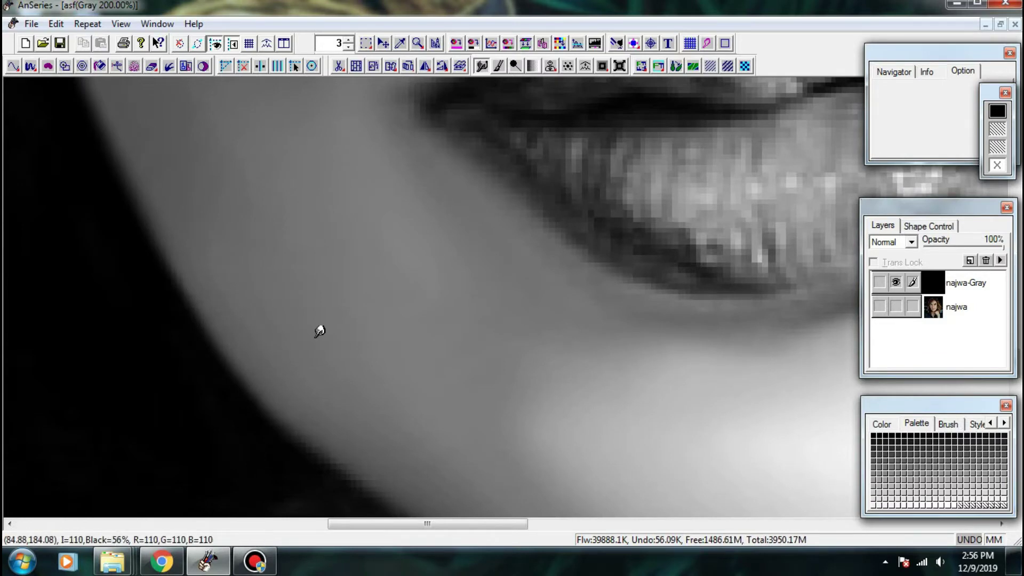
pyautogui.moveTo(205, 331); pyautogui.dragTo(270, 385)
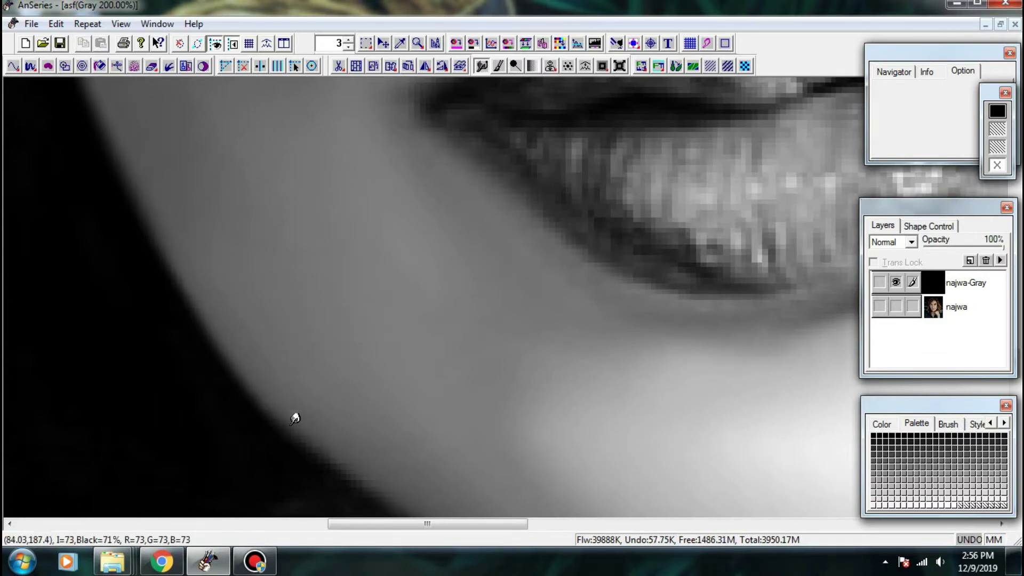
pyautogui.moveTo(378, 457); pyautogui.dragTo(193, 286)
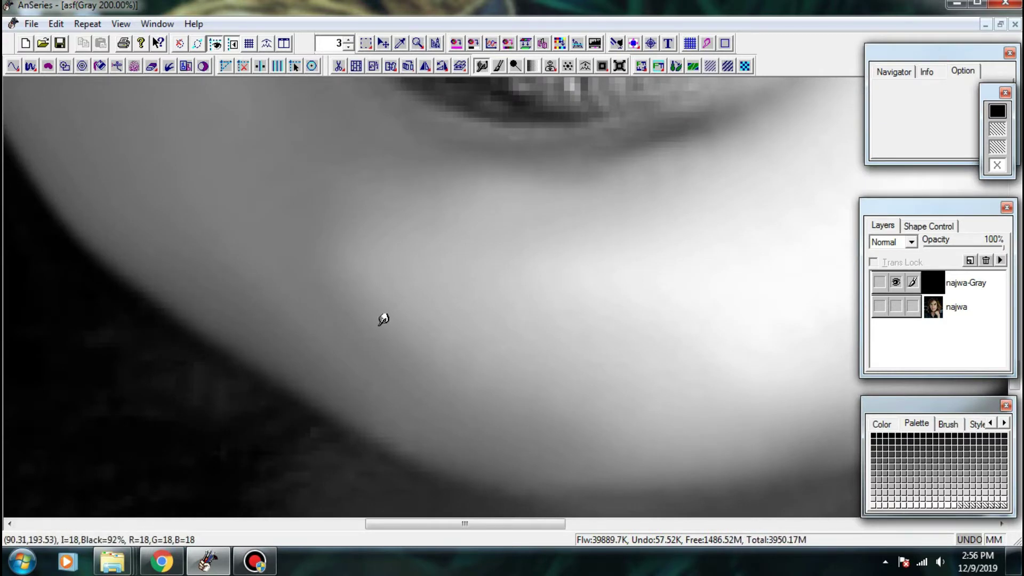
# - Smooth the lower edge of the chin against the shadowed neck
pyautogui.moveTo(383, 319)
pyautogui.mouseDown()
pyautogui.moveTo(378, 365)
pyautogui.moveTo(419, 441)
pyautogui.moveTo(467, 456)
pyautogui.mouseUp()
pyautogui.moveTo(428, 421)
pyautogui.mouseDown()
pyautogui.moveTo(490, 470)
pyautogui.moveTo(581, 483)
pyautogui.mouseUp()
pyautogui.moveTo(592, 441); pyautogui.dragTo(656, 474)
pyautogui.moveTo(643, 428); pyautogui.dragTo(737, 483)
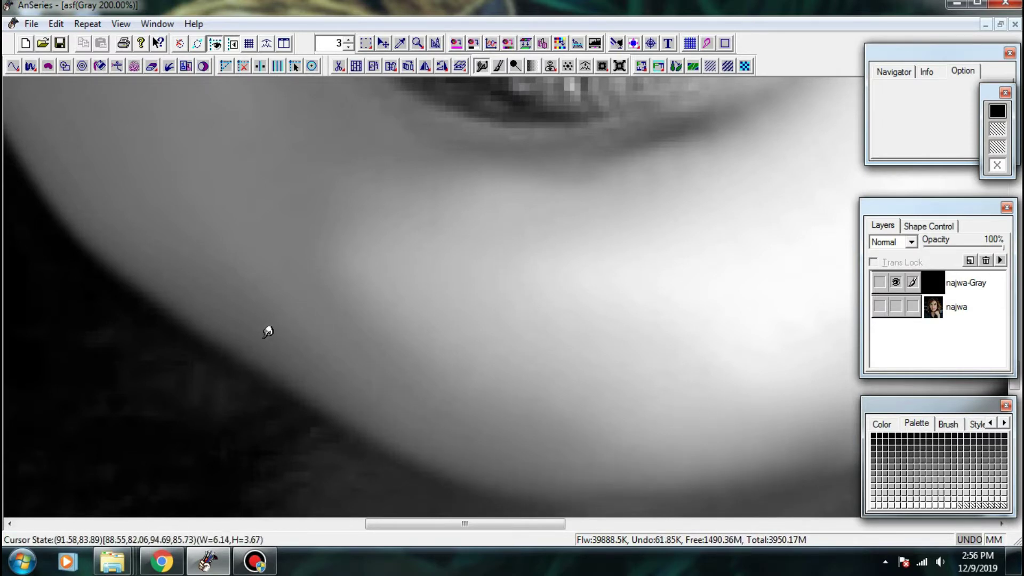
pyautogui.moveTo(361, 396); pyautogui.dragTo(350, 407)
pyautogui.scroll(-2, 461, 306)
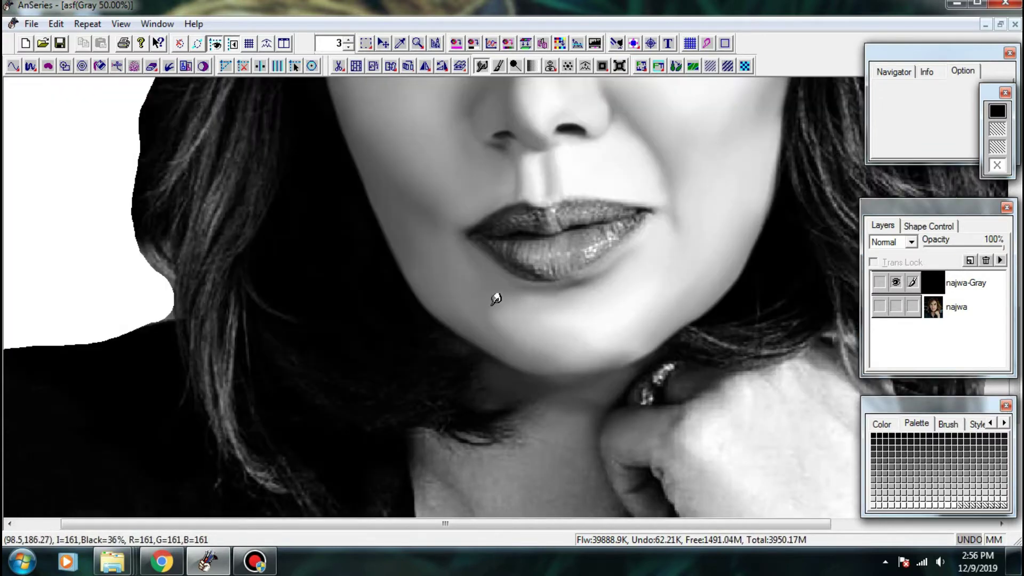
# - Smudge the outermost upper lashes of the left eye outward into separate, clean curved strands
pyautogui.moveTo(619, 130)
pyautogui.mouseDown()
pyautogui.moveTo(518, 311)
pyautogui.moveTo(515, 336)
pyautogui.mouseUp()
pyautogui.scroll(4, 359, 290)
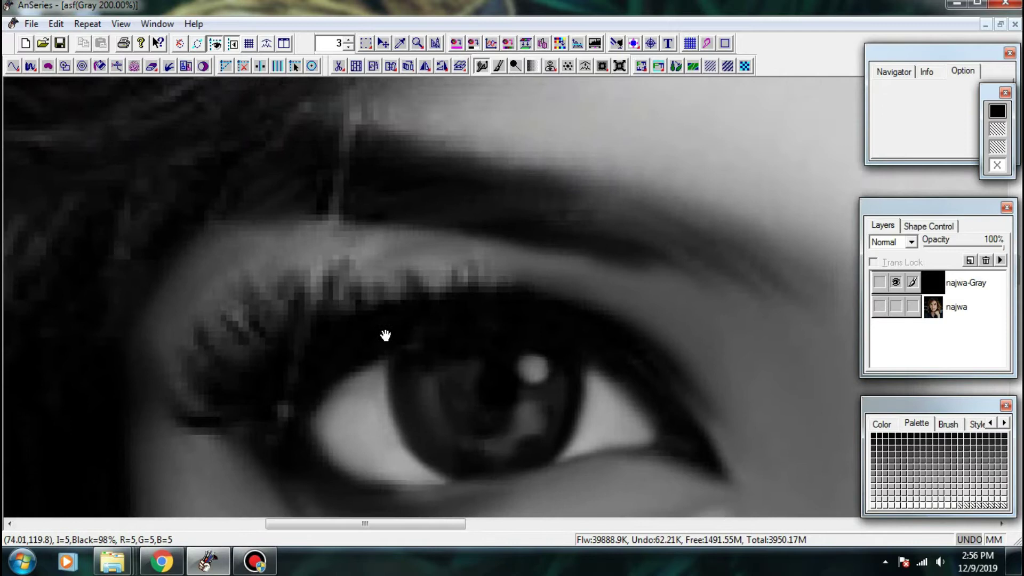
pyautogui.moveTo(386, 335); pyautogui.dragTo(388, 346)
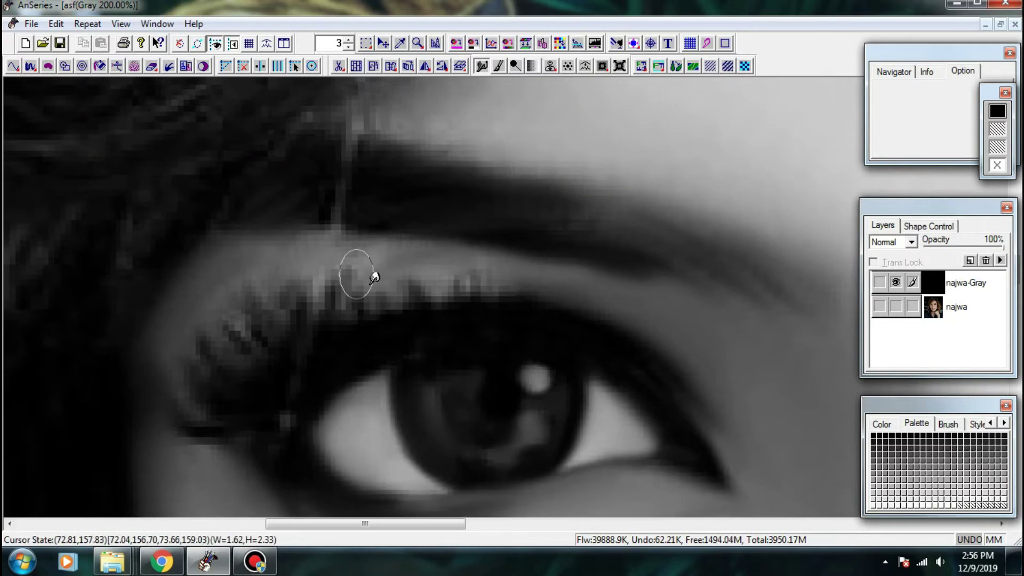
pyautogui.moveTo(375, 305)
pyautogui.mouseDown()
pyautogui.moveTo(385, 273)
pyautogui.moveTo(459, 251)
pyautogui.mouseUp()
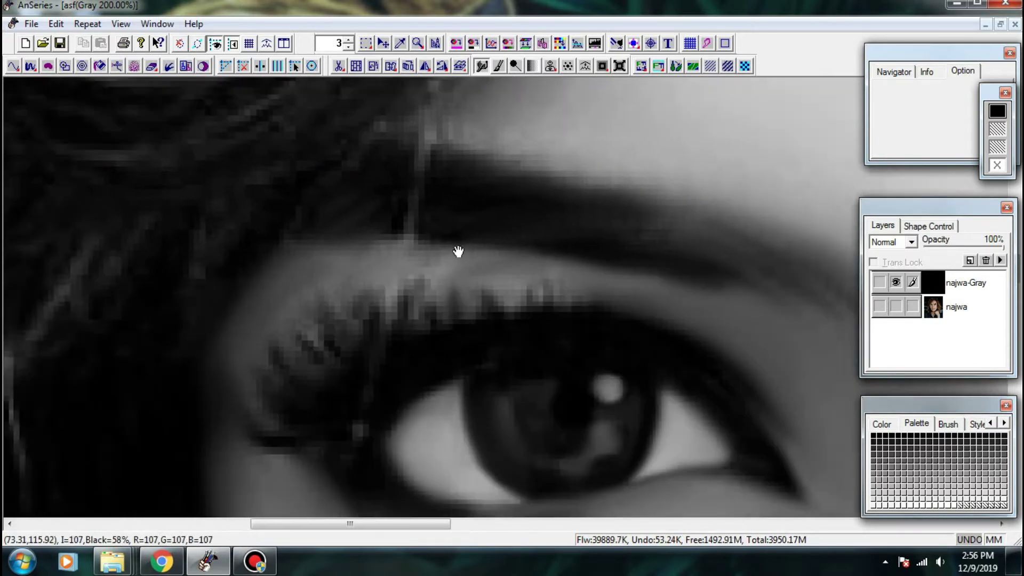
pyautogui.moveTo(327, 246); pyautogui.dragTo(418, 221)
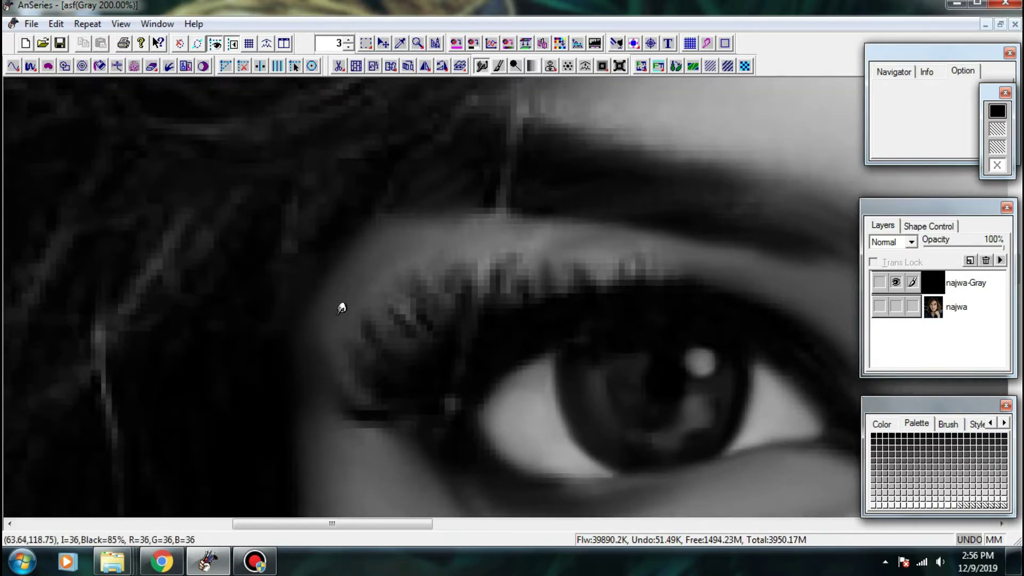
pyautogui.moveTo(357, 329)
pyautogui.mouseDown()
pyautogui.moveTo(379, 329)
pyautogui.moveTo(385, 312)
pyautogui.mouseUp()
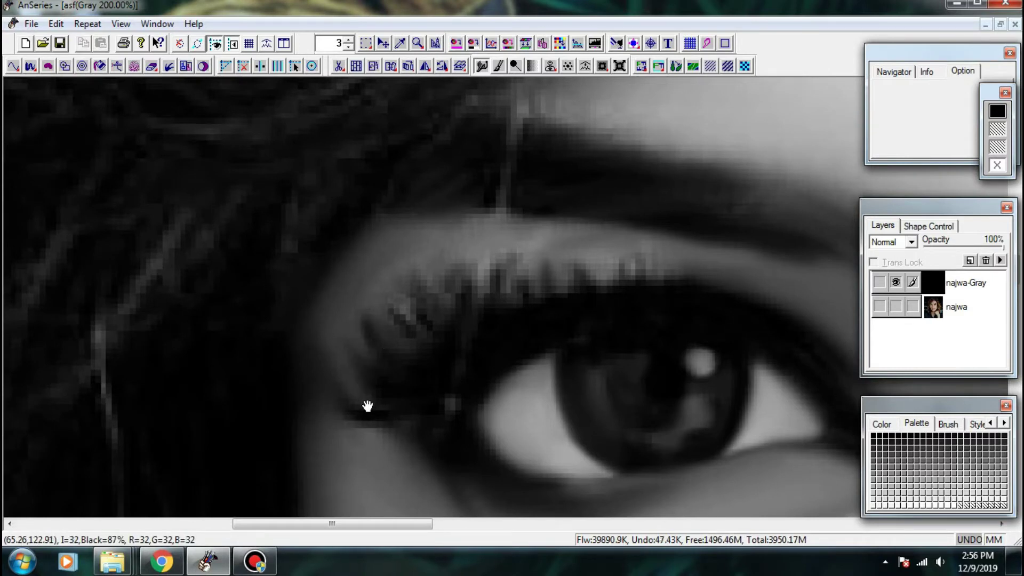
pyautogui.moveTo(361, 393); pyautogui.dragTo(316, 333)
pyautogui.moveTo(340, 375); pyautogui.dragTo(316, 338)
pyautogui.moveTo(406, 395)
pyautogui.mouseDown()
pyautogui.moveTo(388, 388)
pyautogui.moveTo(361, 288)
pyautogui.moveTo(386, 304)
pyautogui.moveTo(340, 288)
pyautogui.moveTo(321, 297)
pyautogui.moveTo(328, 308)
pyautogui.moveTo(307, 291)
pyautogui.mouseUp()
pyautogui.moveTo(337, 324); pyautogui.dragTo(298, 300)
pyautogui.moveTo(353, 360)
pyautogui.mouseDown()
pyautogui.moveTo(321, 329)
pyautogui.moveTo(279, 322)
pyautogui.moveTo(295, 354)
pyautogui.moveTo(261, 306)
pyautogui.moveTo(260, 314)
pyautogui.mouseUp()
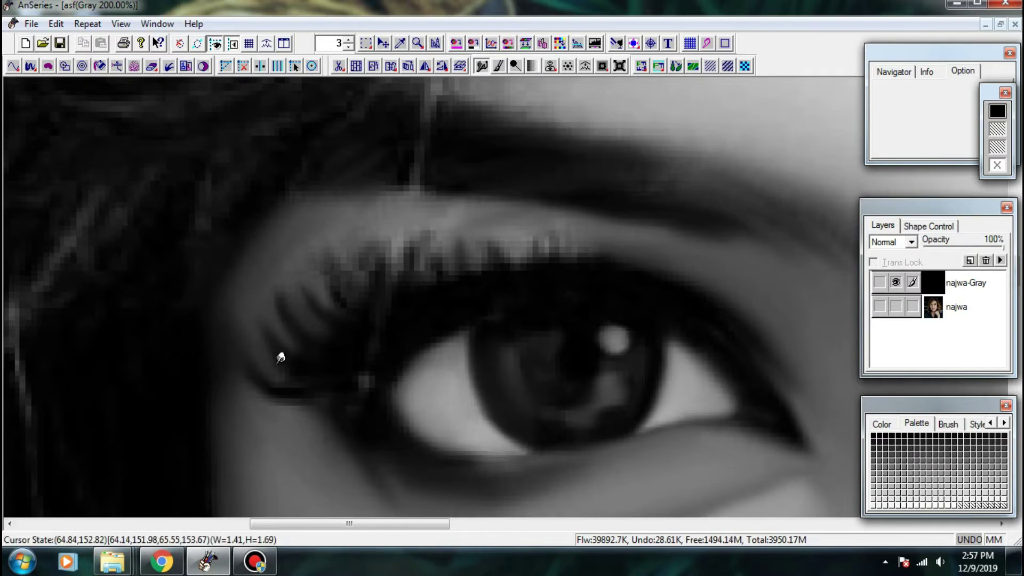
pyautogui.moveTo(300, 371)
pyautogui.mouseDown()
pyautogui.moveTo(286, 368)
pyautogui.moveTo(302, 389)
pyautogui.moveTo(319, 386)
pyautogui.moveTo(234, 372)
pyautogui.mouseUp()
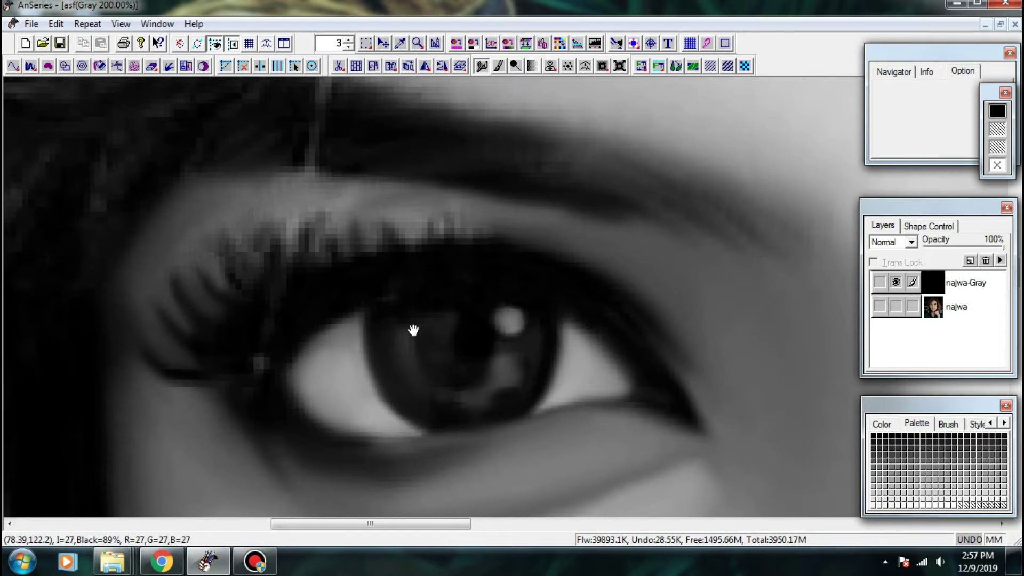
# - Pull individual pointed lashes upward from the left eye's upper lid line above the iris
pyautogui.moveTo(413, 331); pyautogui.dragTo(277, 345)
pyautogui.moveTo(417, 345); pyautogui.dragTo(446, 383)
pyautogui.moveTo(356, 309); pyautogui.dragTo(343, 264)
pyautogui.moveTo(338, 305); pyautogui.dragTo(322, 253)
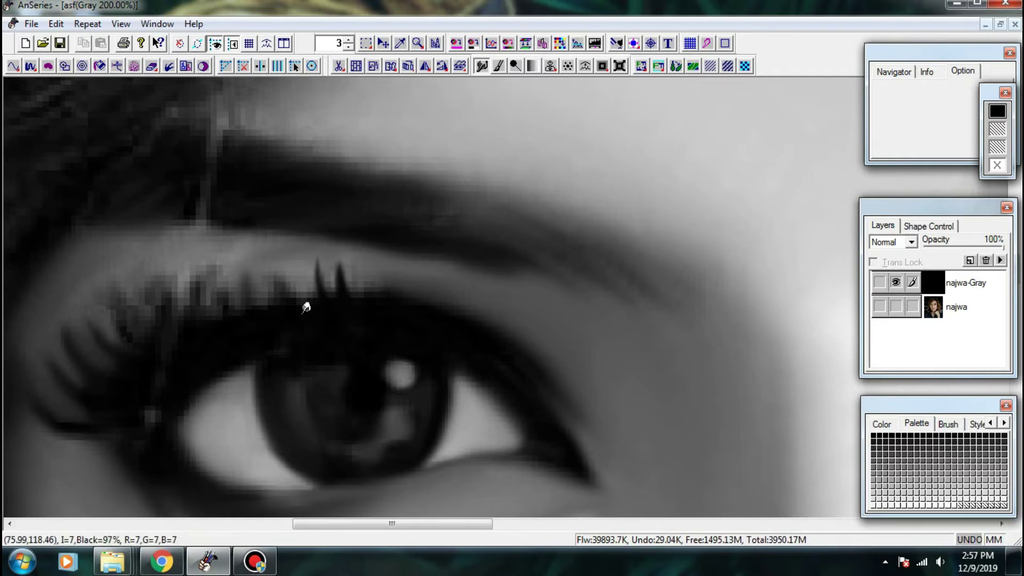
pyautogui.moveTo(293, 294); pyautogui.dragTo(277, 258)
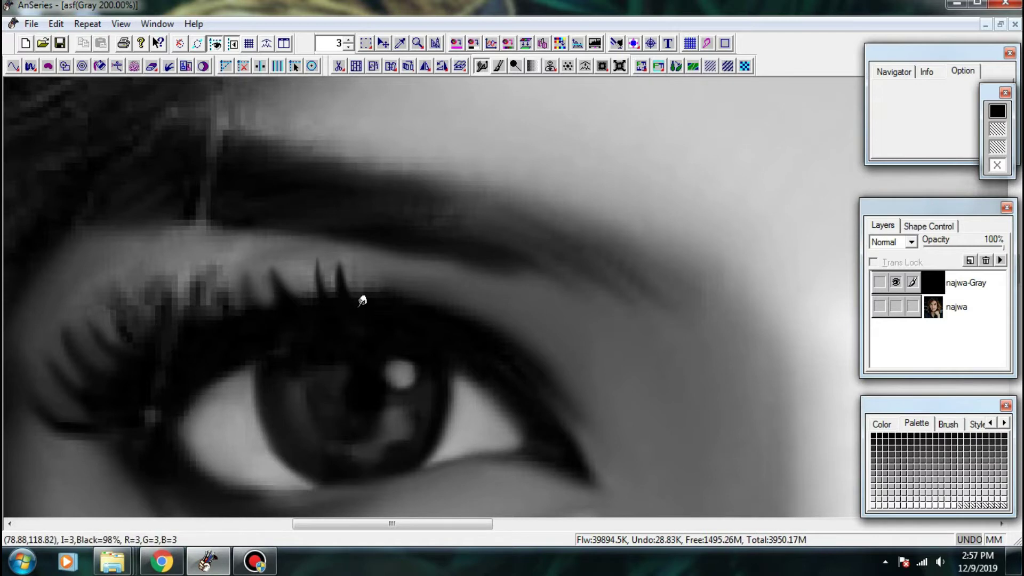
pyautogui.moveTo(362, 300); pyautogui.dragTo(377, 267)
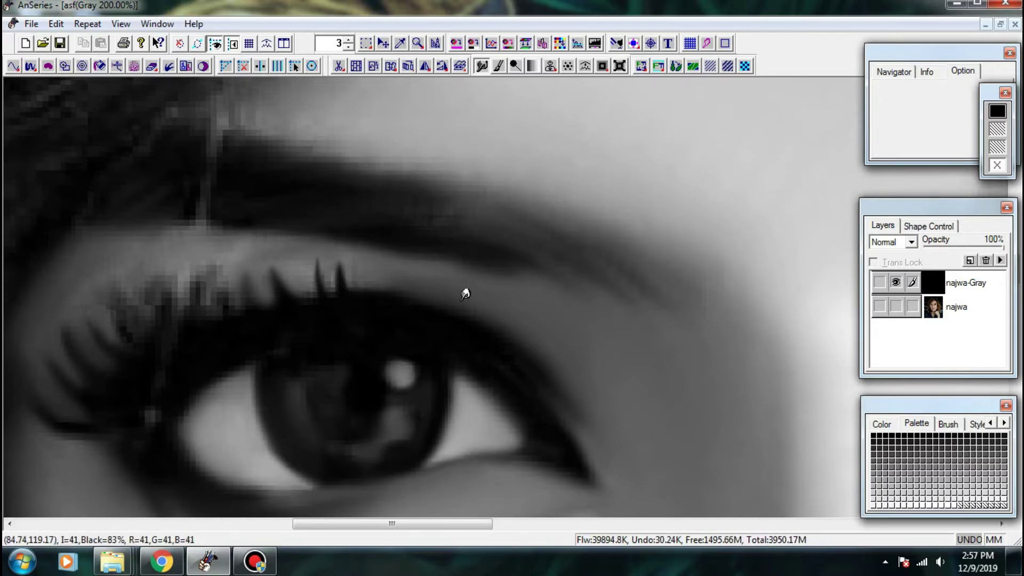
# - Smooth the left eye's upper lid and smudge away the stray hair crossing the eyebrow and lid skin
pyautogui.moveTo(507, 320)
pyautogui.mouseDown()
pyautogui.moveTo(570, 378)
pyautogui.moveTo(639, 385)
pyautogui.moveTo(666, 402)
pyautogui.mouseUp()
pyautogui.moveTo(461, 294); pyautogui.dragTo(453, 288)
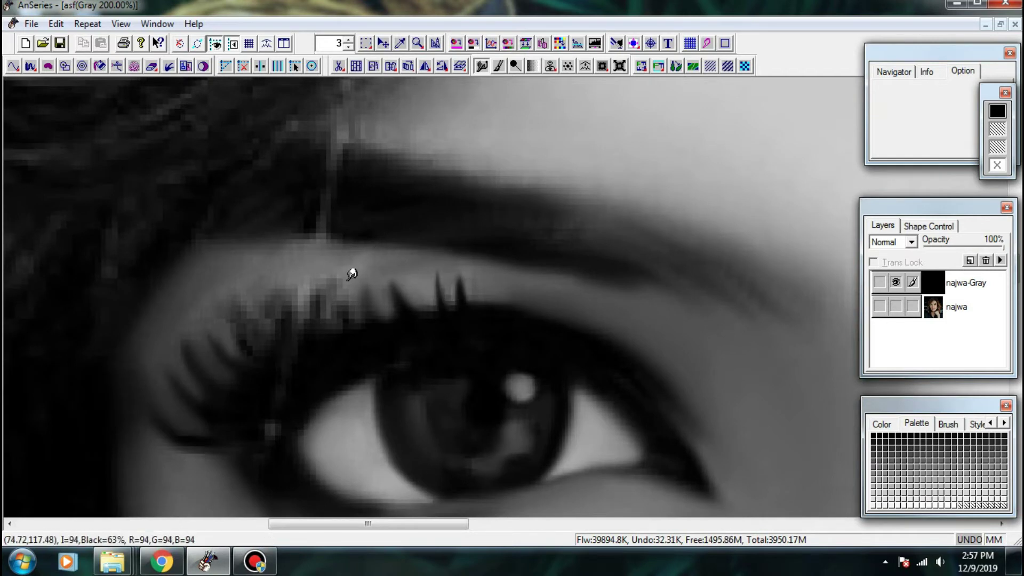
pyautogui.moveTo(360, 260)
pyautogui.mouseDown()
pyautogui.moveTo(538, 242)
pyautogui.moveTo(486, 202)
pyautogui.moveTo(497, 149)
pyautogui.mouseUp()
pyautogui.moveTo(544, 179)
pyautogui.mouseDown()
pyautogui.moveTo(527, 219)
pyautogui.moveTo(417, 211)
pyautogui.mouseUp()
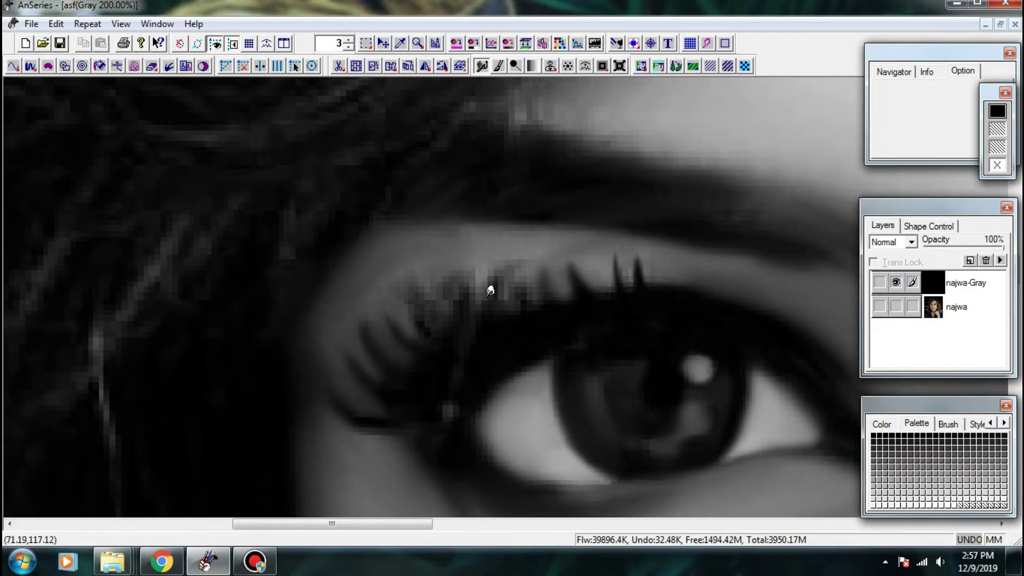
# - Reshape the blurry lashes between the outer corner and the middle of the left upper lid into distinct strands
pyautogui.moveTo(486, 296)
pyautogui.mouseDown()
pyautogui.moveTo(508, 288)
pyautogui.moveTo(520, 299)
pyautogui.moveTo(496, 283)
pyautogui.moveTo(521, 299)
pyautogui.moveTo(499, 301)
pyautogui.moveTo(497, 283)
pyautogui.moveTo(514, 300)
pyautogui.moveTo(527, 271)
pyautogui.moveTo(527, 309)
pyautogui.moveTo(518, 280)
pyautogui.moveTo(539, 258)
pyautogui.mouseUp()
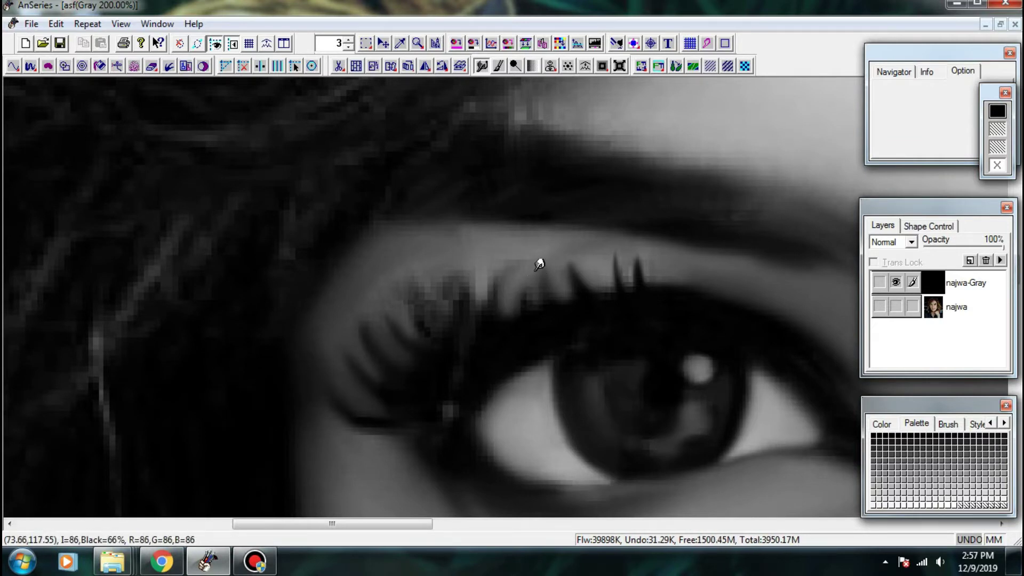
pyautogui.moveTo(536, 298)
pyautogui.mouseDown()
pyautogui.moveTo(535, 274)
pyautogui.moveTo(510, 254)
pyautogui.mouseUp()
pyautogui.moveTo(467, 318)
pyautogui.mouseDown()
pyautogui.moveTo(473, 287)
pyautogui.moveTo(469, 299)
pyautogui.moveTo(397, 275)
pyautogui.mouseUp()
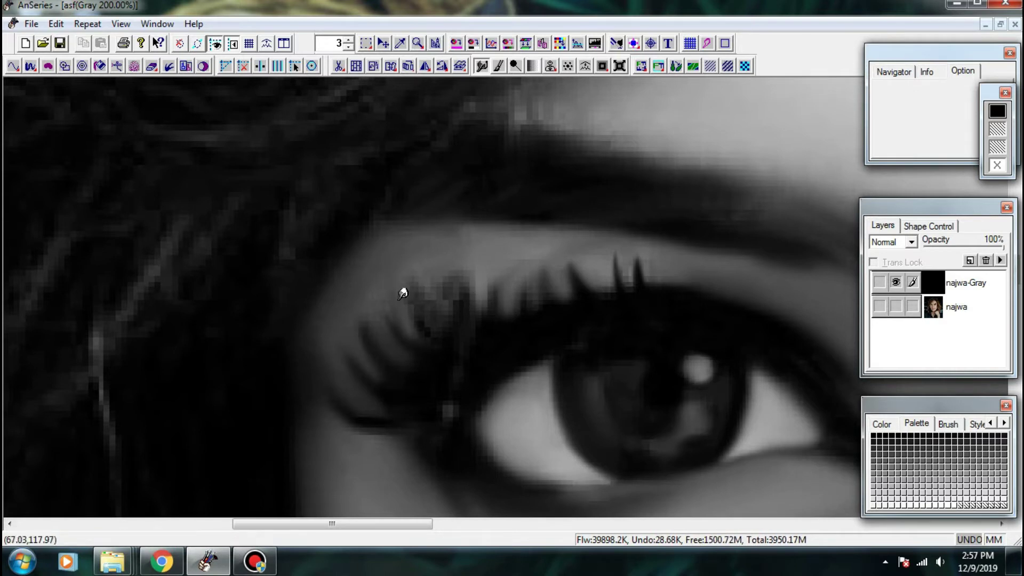
pyautogui.moveTo(390, 323); pyautogui.dragTo(382, 300)
pyautogui.moveTo(380, 343)
pyautogui.mouseDown()
pyautogui.moveTo(358, 307)
pyautogui.moveTo(387, 348)
pyautogui.mouseUp()
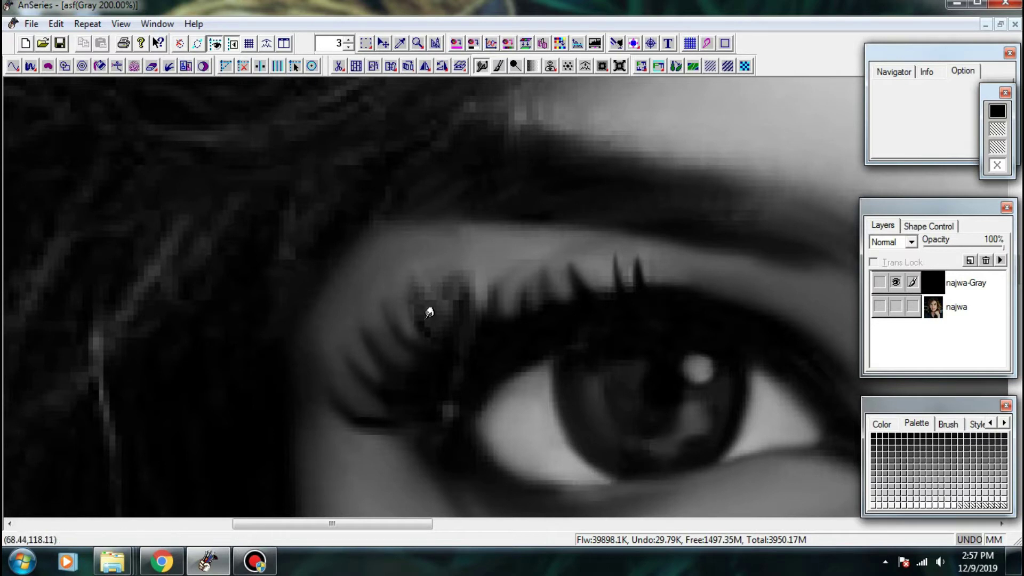
pyautogui.moveTo(430, 313)
pyautogui.mouseDown()
pyautogui.moveTo(421, 324)
pyautogui.moveTo(442, 312)
pyautogui.mouseUp()
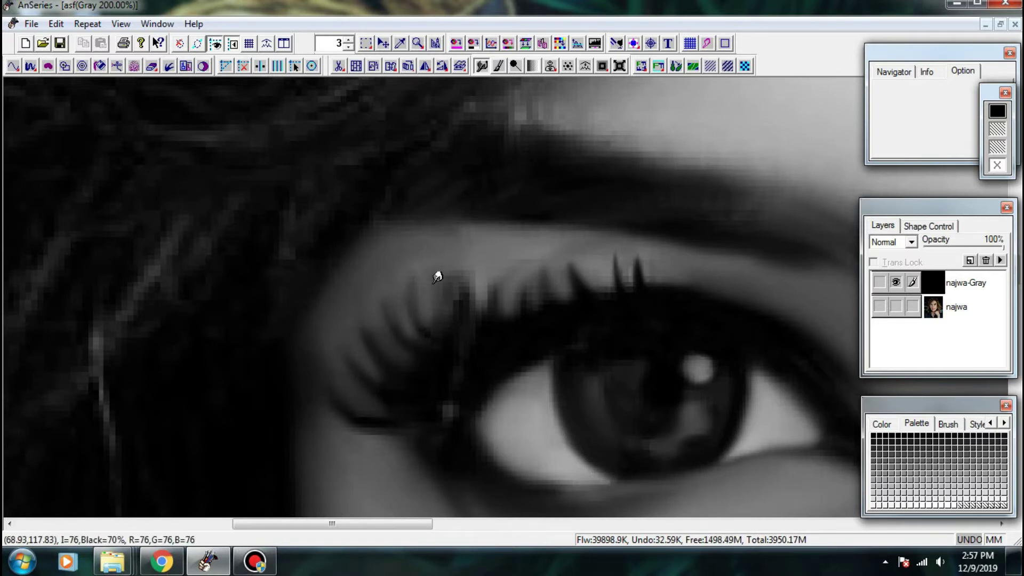
# - Blend away the light spots at the left eye's outer corner and pull a long dark lash up from the lid
pyautogui.moveTo(436, 277)
pyautogui.mouseDown()
pyautogui.moveTo(447, 297)
pyautogui.moveTo(439, 307)
pyautogui.moveTo(442, 276)
pyautogui.moveTo(457, 280)
pyautogui.moveTo(450, 274)
pyautogui.moveTo(450, 297)
pyautogui.moveTo(472, 310)
pyautogui.moveTo(462, 259)
pyautogui.moveTo(463, 282)
pyautogui.moveTo(449, 253)
pyautogui.moveTo(450, 305)
pyautogui.moveTo(451, 292)
pyautogui.moveTo(439, 314)
pyautogui.moveTo(453, 335)
pyautogui.moveTo(445, 352)
pyautogui.moveTo(433, 344)
pyautogui.moveTo(466, 368)
pyautogui.moveTo(452, 420)
pyautogui.mouseUp()
pyautogui.moveTo(452, 420); pyautogui.dragTo(475, 423)
pyautogui.moveTo(427, 433); pyautogui.dragTo(463, 458)
pyautogui.moveTo(405, 453); pyautogui.dragTo(431, 429)
pyautogui.moveTo(465, 368)
pyautogui.mouseDown()
pyautogui.moveTo(470, 341)
pyautogui.moveTo(462, 384)
pyautogui.moveTo(483, 350)
pyautogui.moveTo(462, 411)
pyautogui.moveTo(459, 286)
pyautogui.mouseUp()
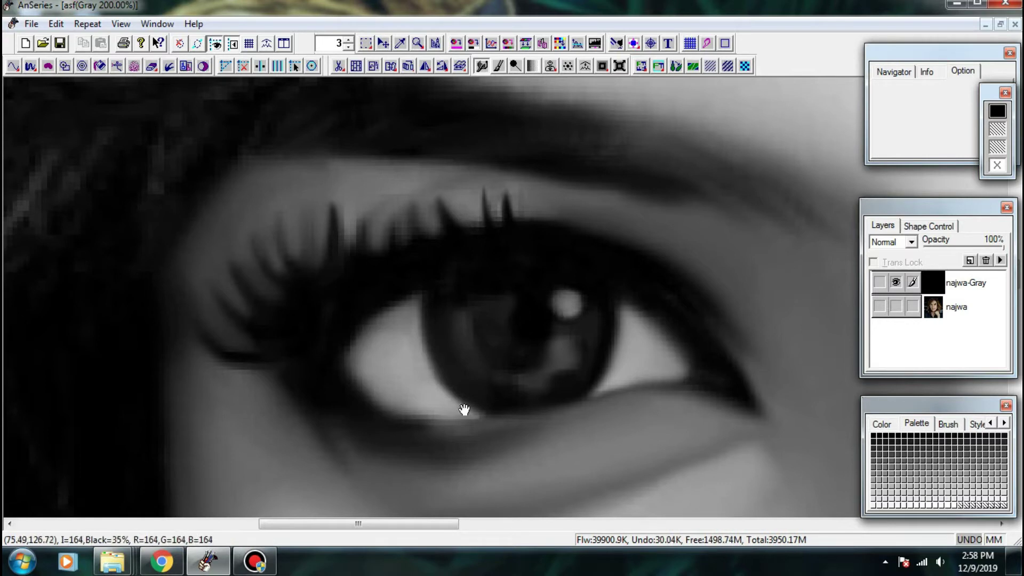
# - Smooth the dark shadow beneath the left eye's lower lid and the soft crease below it
pyautogui.moveTo(463, 411)
pyautogui.mouseDown()
pyautogui.moveTo(451, 337)
pyautogui.moveTo(348, 351)
pyautogui.moveTo(374, 369)
pyautogui.moveTo(425, 327)
pyautogui.mouseUp()
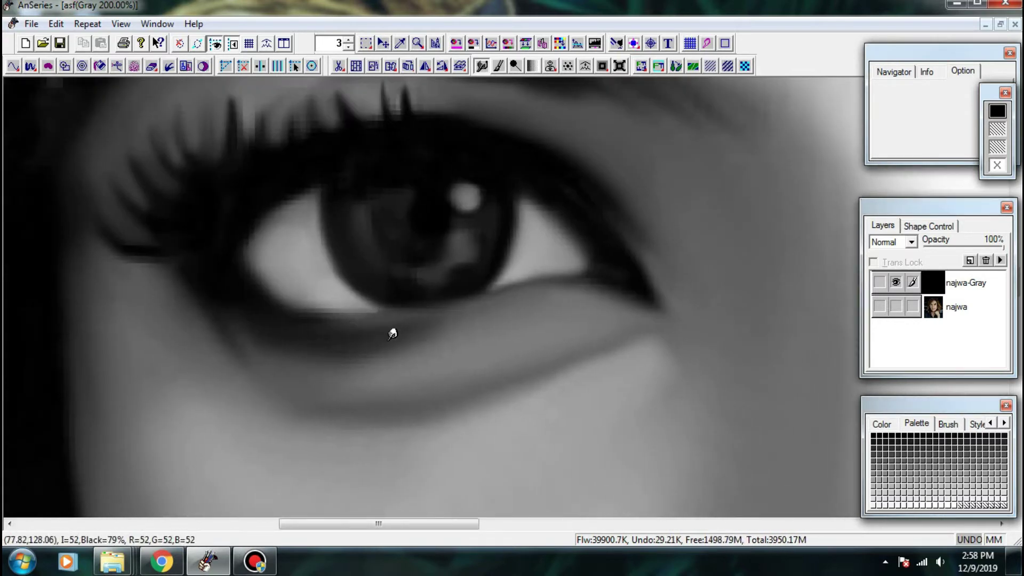
pyautogui.moveTo(369, 356)
pyautogui.mouseDown()
pyautogui.moveTo(355, 350)
pyautogui.moveTo(405, 356)
pyautogui.moveTo(474, 316)
pyautogui.mouseUp()
pyautogui.moveTo(406, 345)
pyautogui.mouseDown()
pyautogui.moveTo(447, 375)
pyautogui.moveTo(476, 340)
pyautogui.mouseUp()
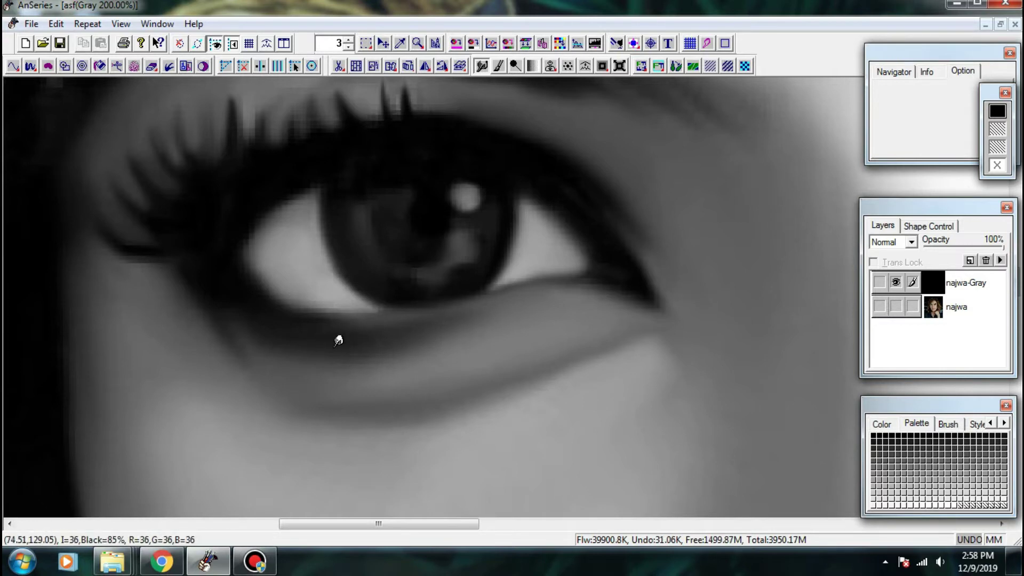
pyautogui.moveTo(273, 322); pyautogui.dragTo(370, 323)
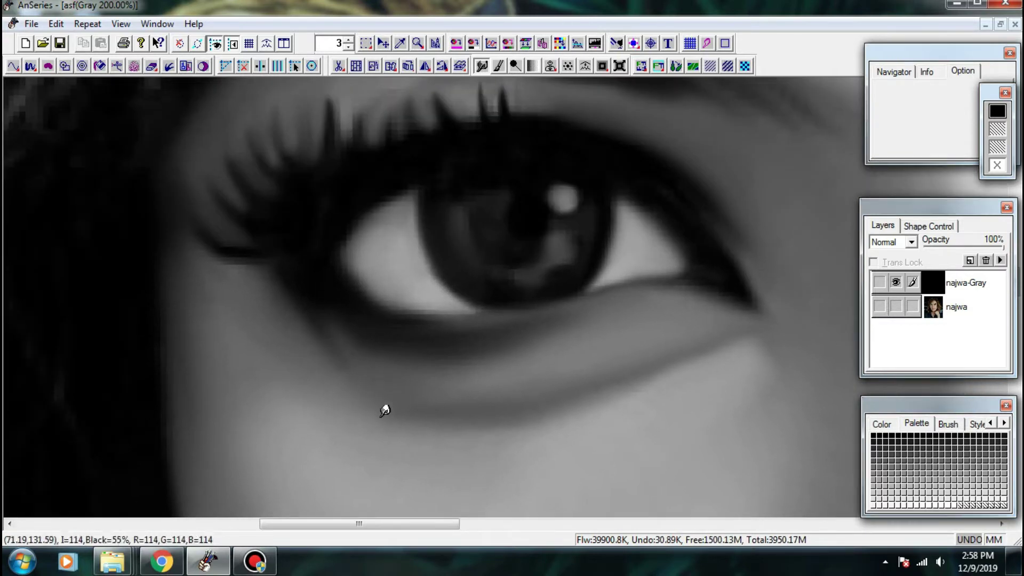
pyautogui.moveTo(408, 395)
pyautogui.mouseDown()
pyautogui.moveTo(422, 419)
pyautogui.moveTo(375, 378)
pyautogui.moveTo(503, 431)
pyautogui.moveTo(522, 396)
pyautogui.moveTo(535, 439)
pyautogui.mouseUp()
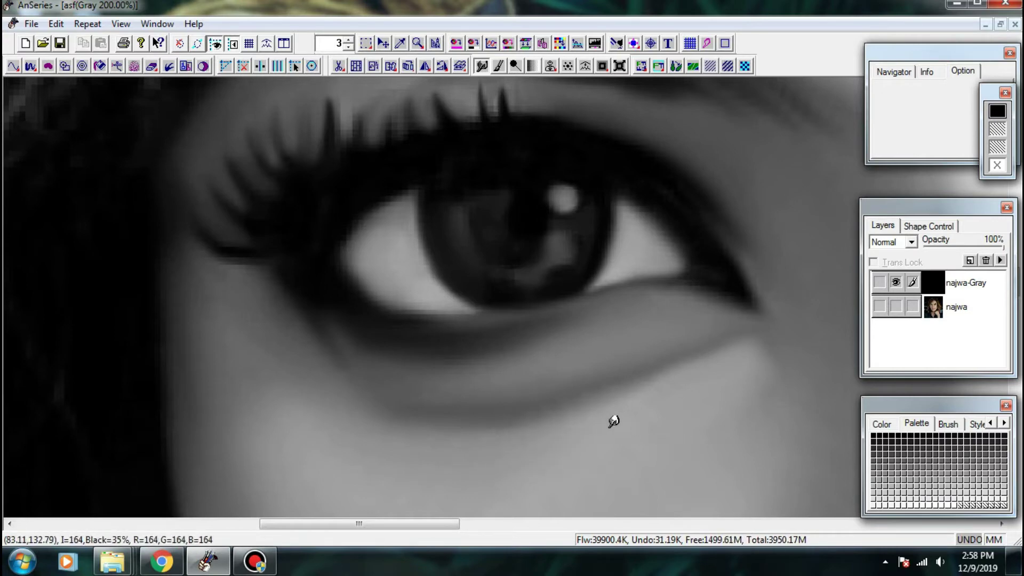
# - Compare the retouched najwa-Gray layer with the original najwa photo around the left eye
pyautogui.scroll(-2, 702, 308)
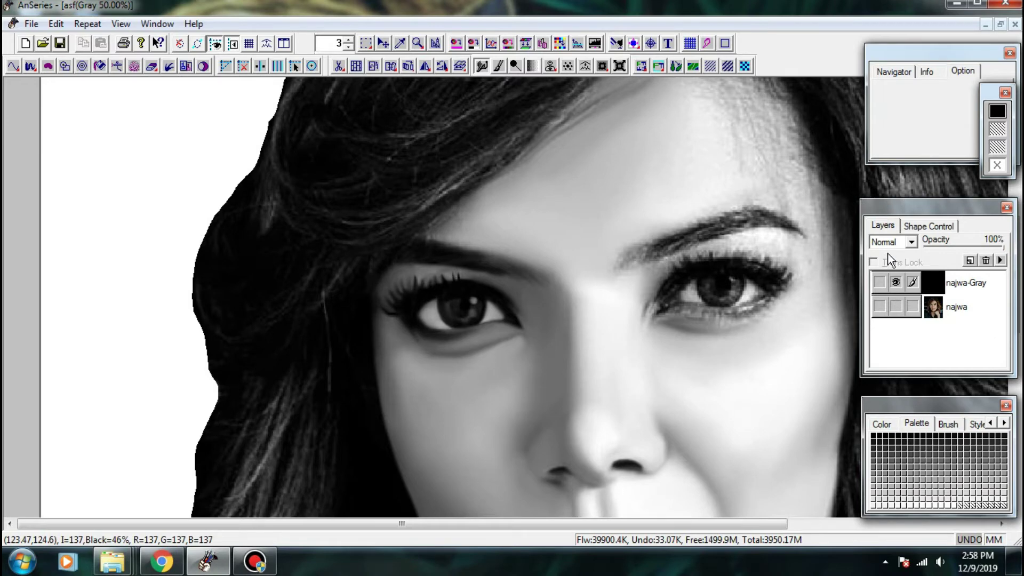
pyautogui.click(896, 306)
pyautogui.press('+')
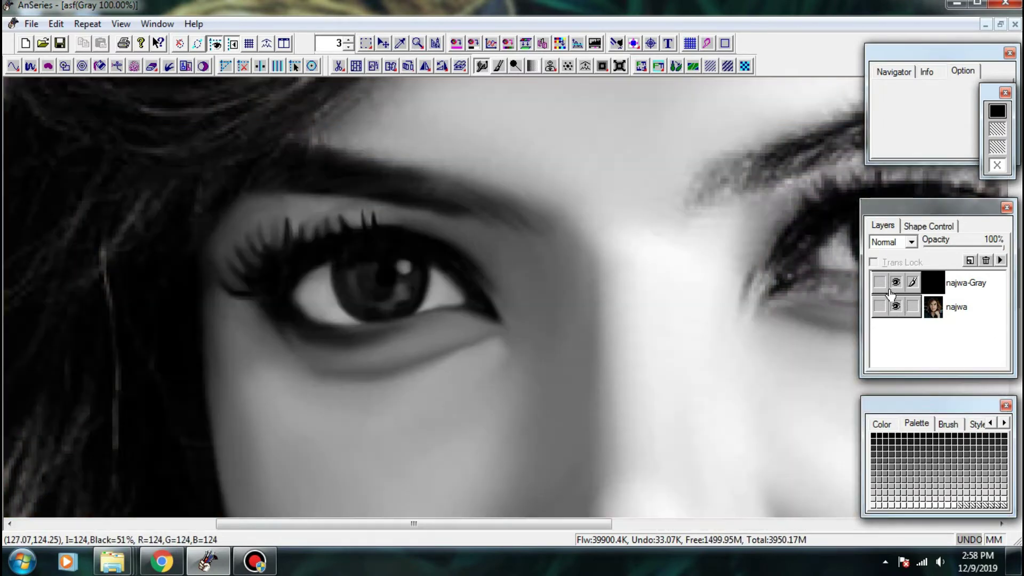
pyautogui.click(896, 282)
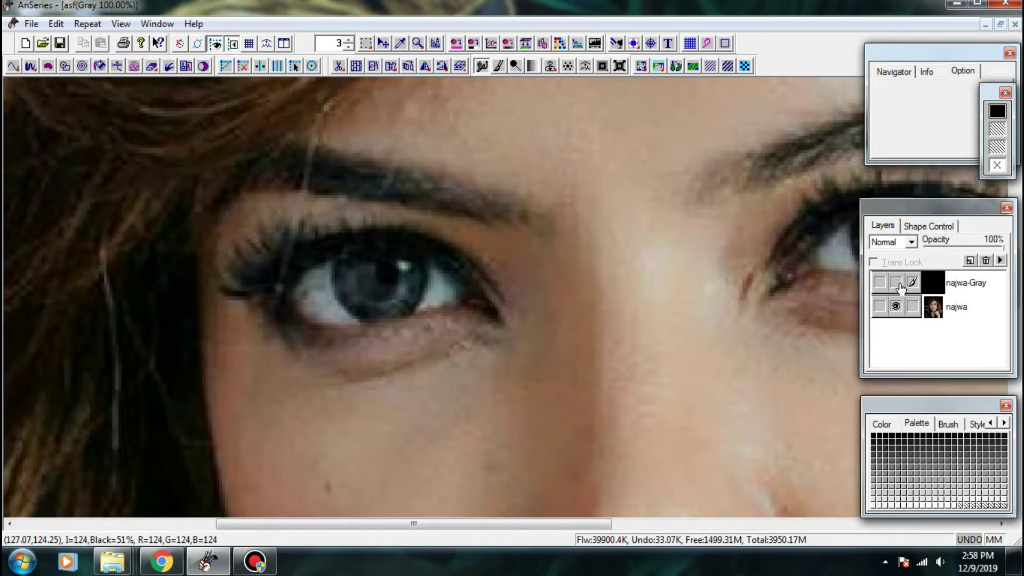
pyautogui.click(897, 284)
pyautogui.click(897, 283)
pyautogui.click(897, 284)
pyautogui.click(897, 307)
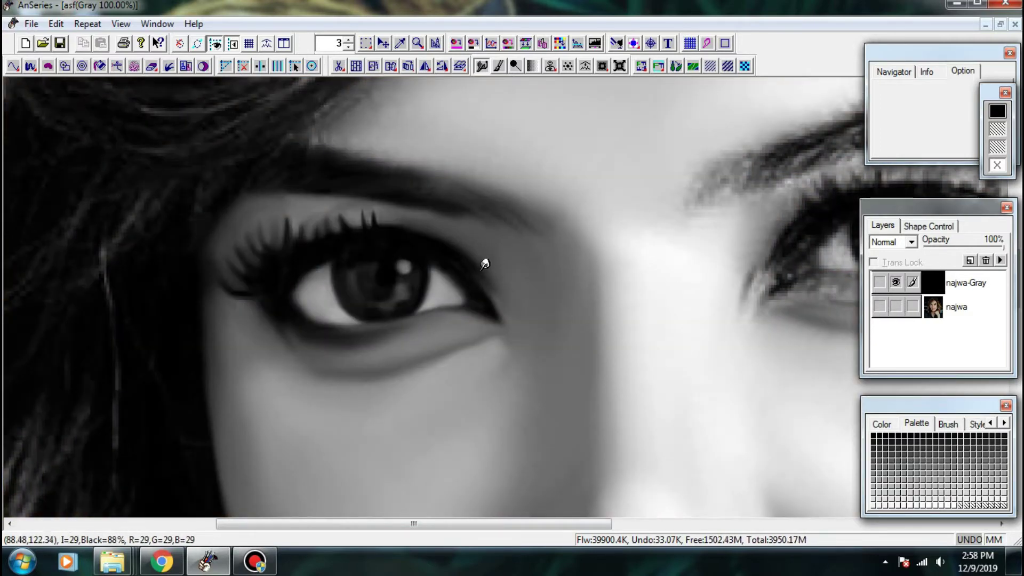
# - Smudge the upper lash line at the left eye's inner corner into a clean, dark tapering point
pyautogui.press('+')
pyautogui.moveTo(537, 297); pyautogui.dragTo(407, 300)
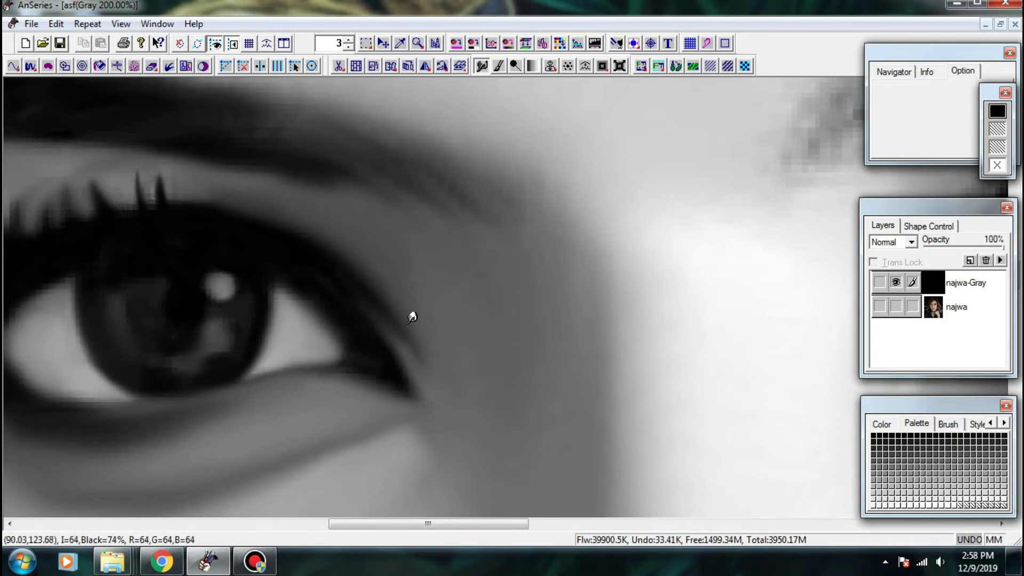
pyautogui.moveTo(412, 317); pyautogui.dragTo(384, 334)
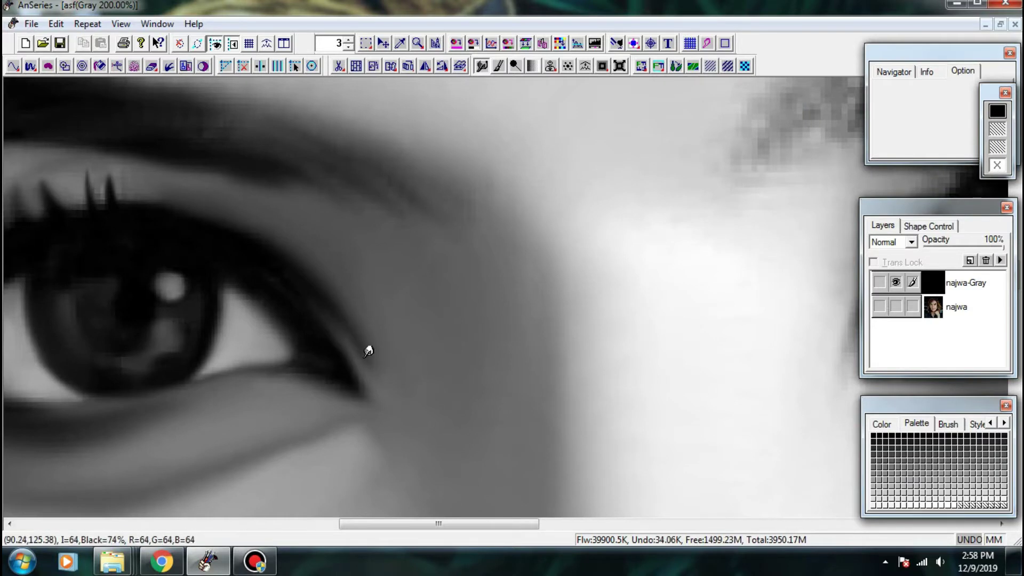
pyautogui.moveTo(349, 349)
pyautogui.mouseDown()
pyautogui.moveTo(386, 404)
pyautogui.moveTo(369, 398)
pyautogui.mouseUp()
pyautogui.moveTo(288, 355); pyautogui.dragTo(347, 400)
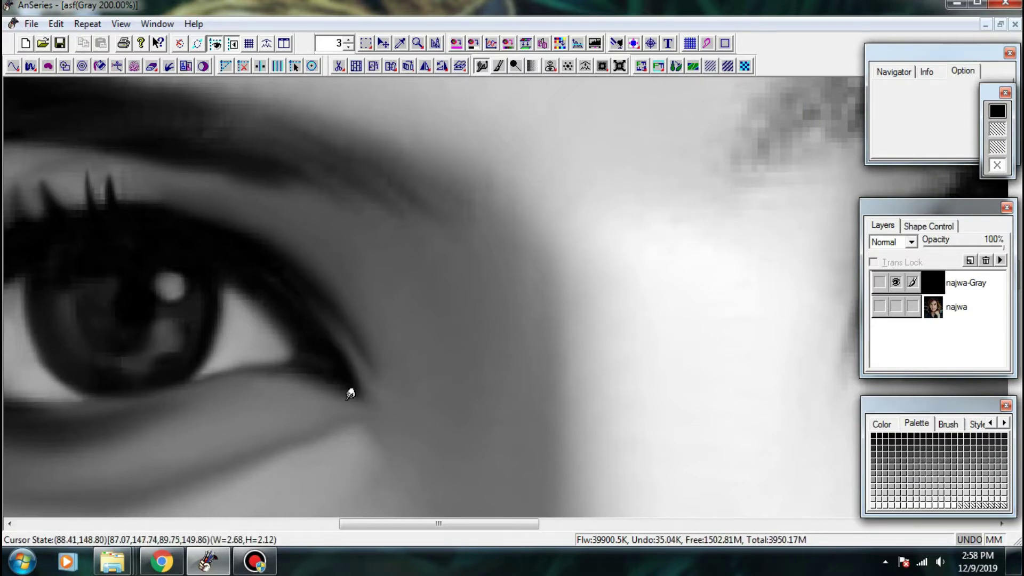
# - Smooth the eye white beside the left eye's inner corner and its boundary with the dark upper lid
pyautogui.scroll(1, 336, 344)
pyautogui.moveTo(414, 296); pyautogui.dragTo(467, 375)
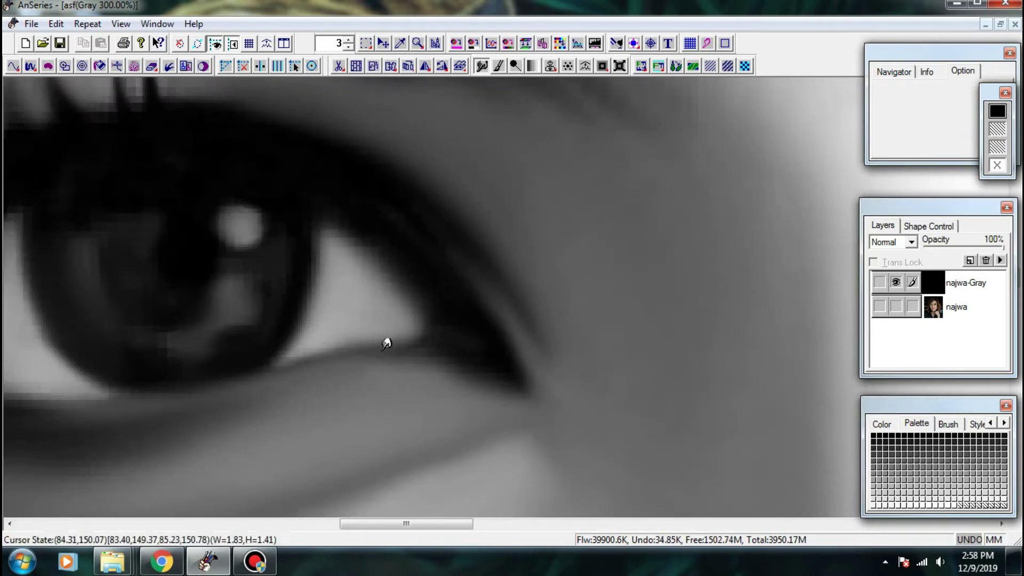
pyautogui.moveTo(375, 309); pyautogui.dragTo(391, 331)
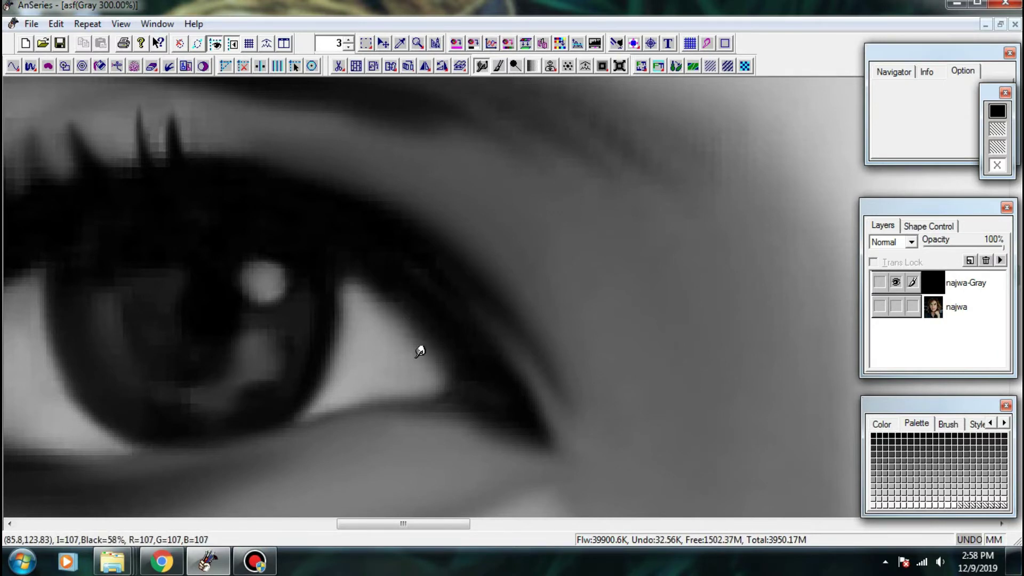
pyautogui.moveTo(427, 327)
pyautogui.mouseDown()
pyautogui.moveTo(398, 307)
pyautogui.moveTo(535, 295)
pyautogui.mouseUp()
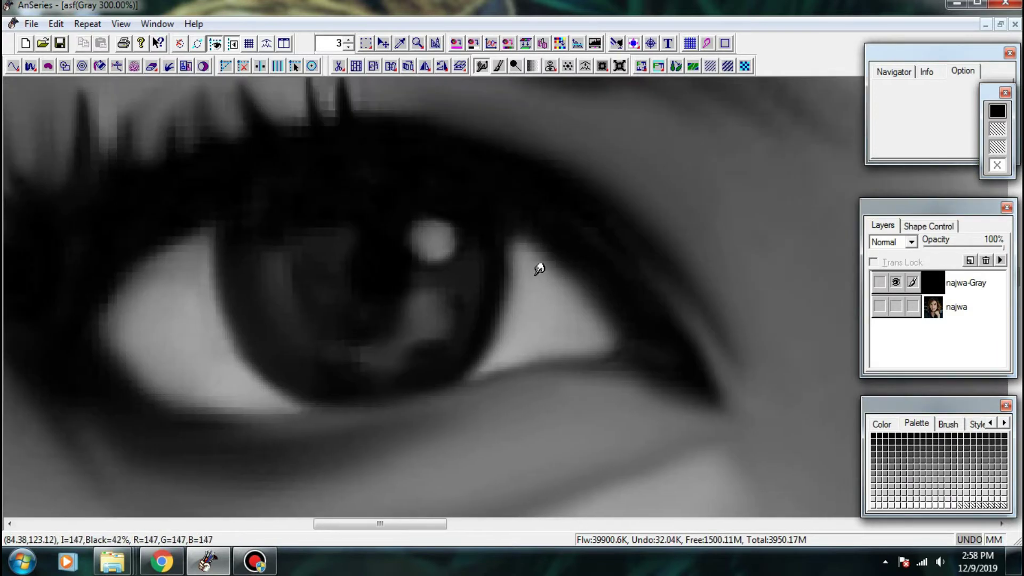
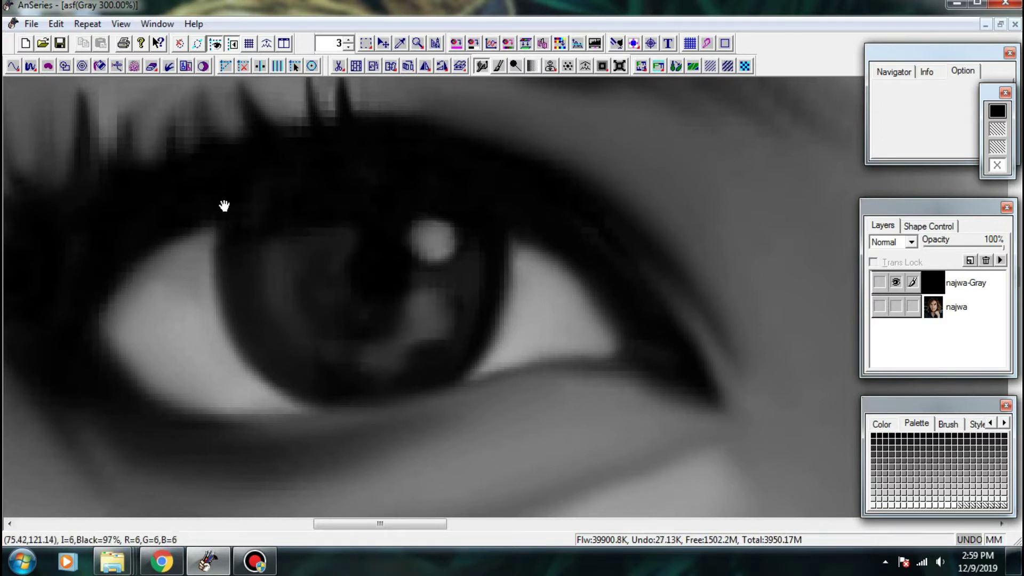
# - Pull the blurry lashes along the middle of the left upper lid into distinct pointed strands
pyautogui.moveTo(169, 104); pyautogui.dragTo(326, 246)
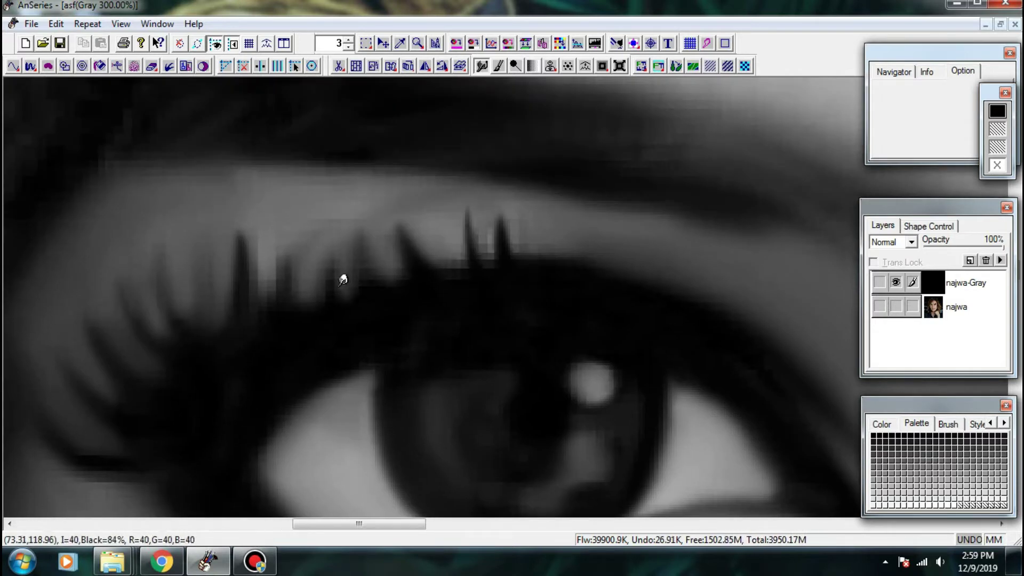
pyautogui.moveTo(363, 270); pyautogui.dragTo(355, 230)
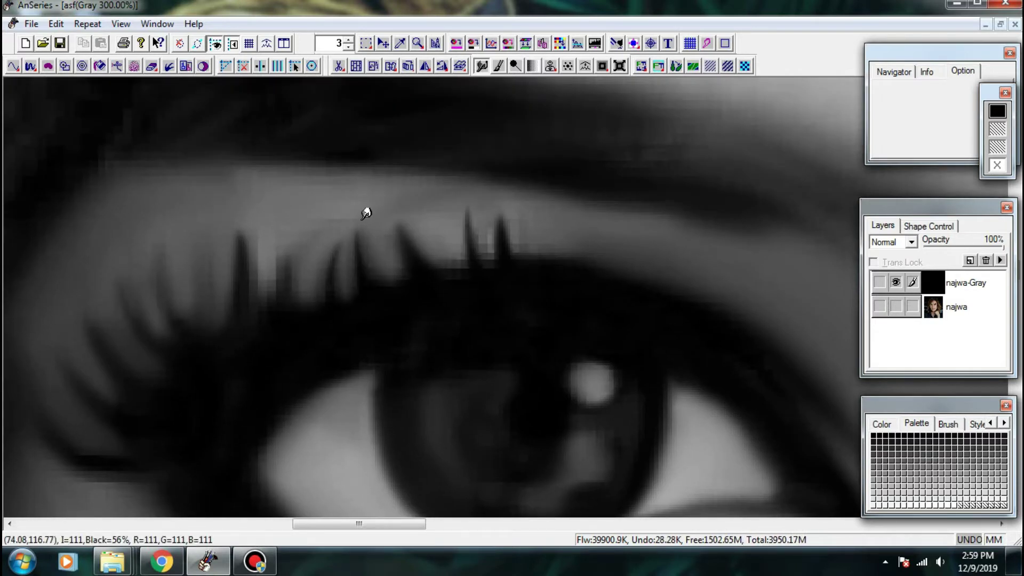
pyautogui.moveTo(264, 267)
pyautogui.mouseDown()
pyautogui.moveTo(255, 320)
pyautogui.moveTo(295, 237)
pyautogui.mouseUp()
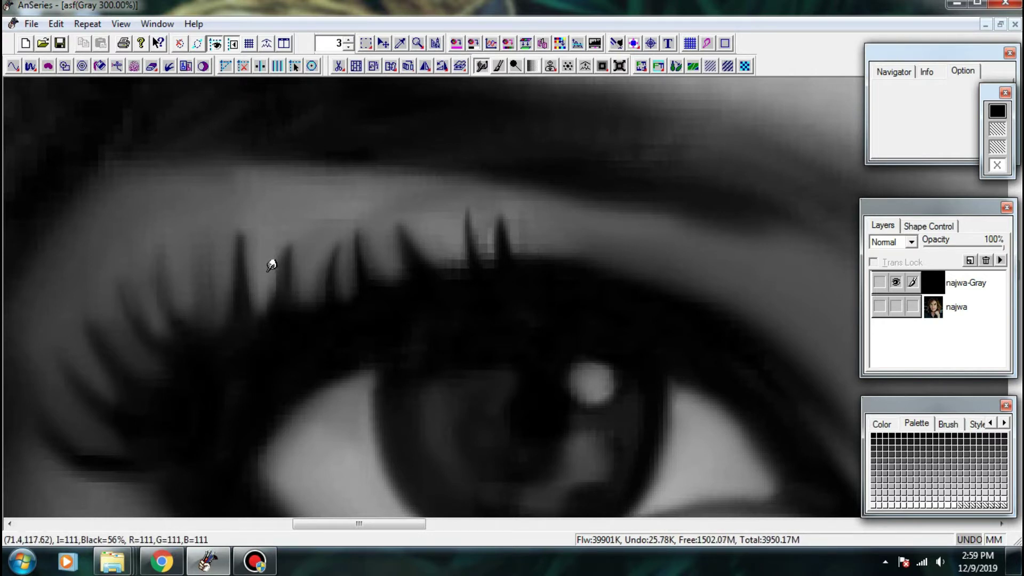
pyautogui.moveTo(469, 233)
pyautogui.mouseDown()
pyautogui.moveTo(493, 261)
pyautogui.moveTo(544, 247)
pyautogui.moveTo(524, 252)
pyautogui.mouseUp()
pyautogui.moveTo(450, 249)
pyautogui.mouseDown()
pyautogui.moveTo(464, 219)
pyautogui.moveTo(462, 238)
pyautogui.mouseUp()
# - Smooth the lid skin around the left eye's outer lashes and the cheek edge beside the dark hair
pyautogui.moveTo(322, 201); pyautogui.dragTo(460, 180)
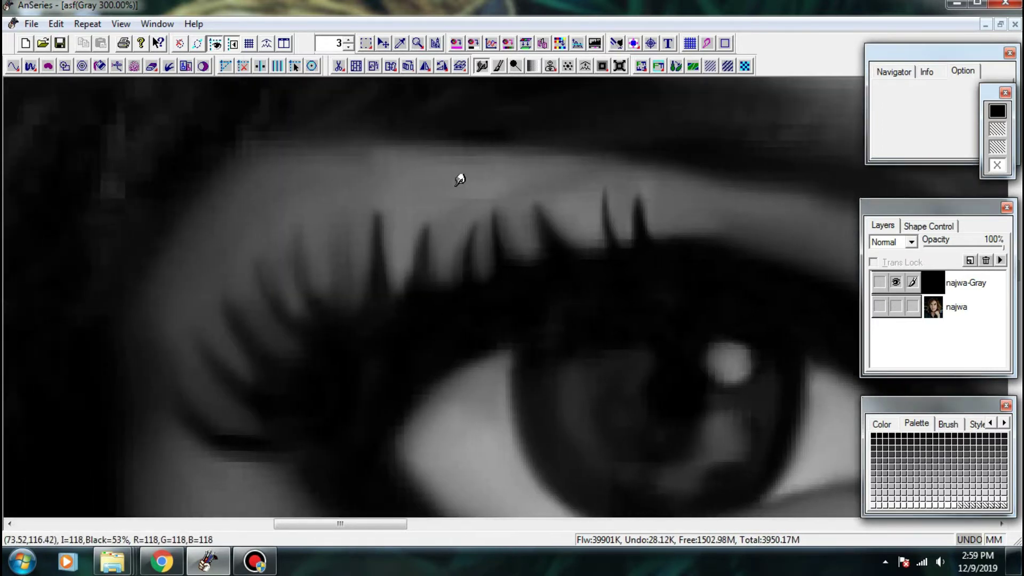
pyautogui.moveTo(508, 258); pyautogui.dragTo(457, 176)
pyautogui.moveTo(383, 202); pyautogui.dragTo(532, 173)
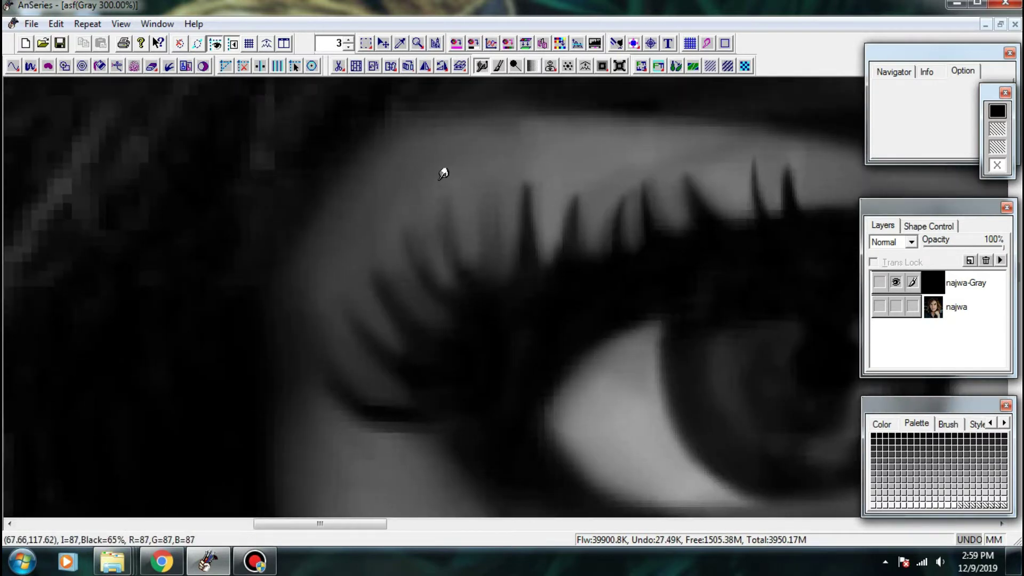
pyautogui.hotkey('ctrl', '-')
pyautogui.moveTo(478, 207)
pyautogui.mouseDown()
pyautogui.moveTo(463, 247)
pyautogui.moveTo(522, 228)
pyautogui.moveTo(486, 210)
pyautogui.mouseUp()
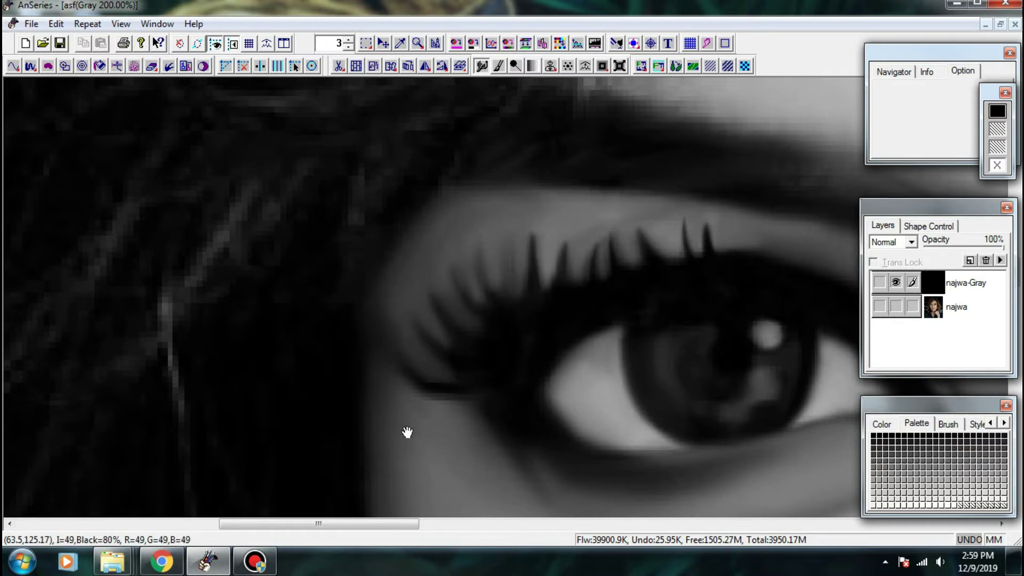
pyautogui.moveTo(407, 432); pyautogui.dragTo(279, 299)
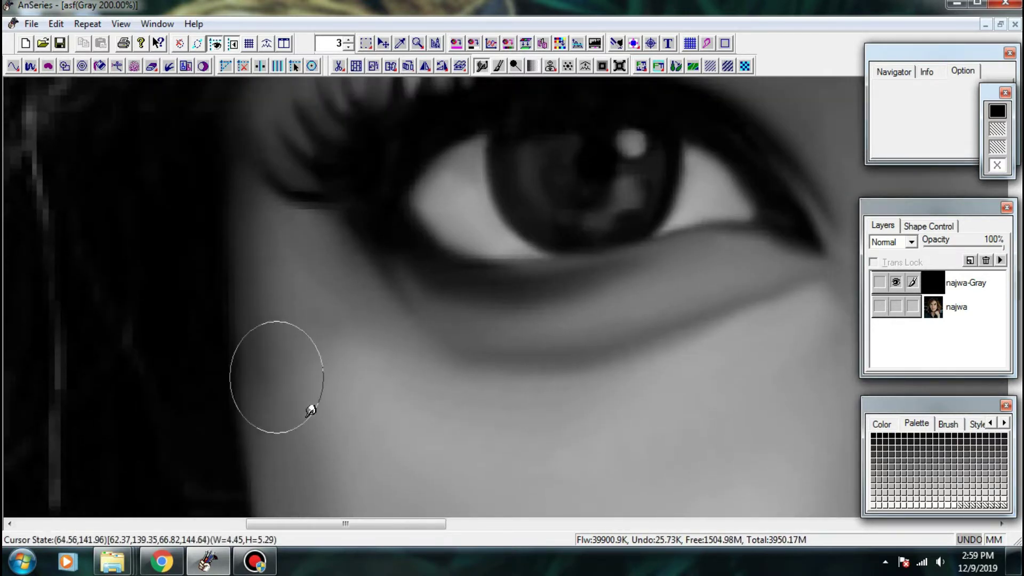
pyautogui.moveTo(318, 386); pyautogui.dragTo(302, 242)
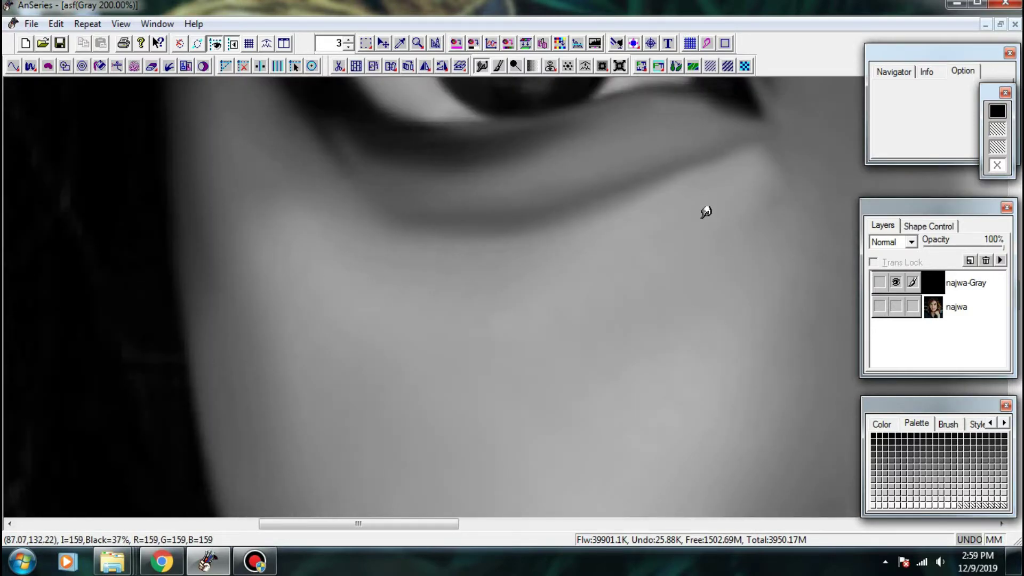
# - Smooth the left eyebrow's edge against the forehead and smudge fine hair strokes into its inner end
pyautogui.hotkey('ctrl', '-')
pyautogui.moveTo(696, 353); pyautogui.dragTo(445, 390)
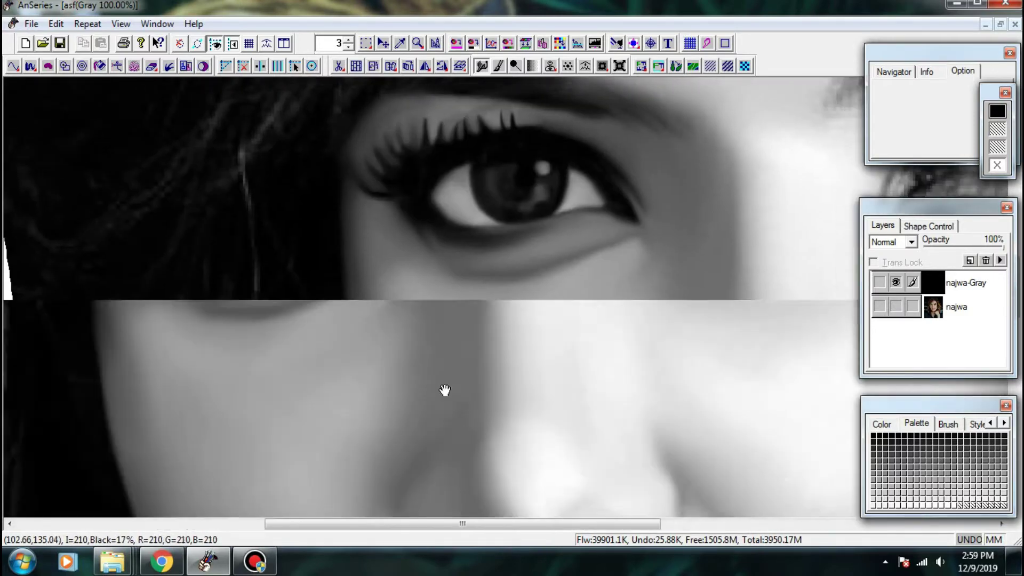
pyautogui.moveTo(422, 233); pyautogui.dragTo(333, 370)
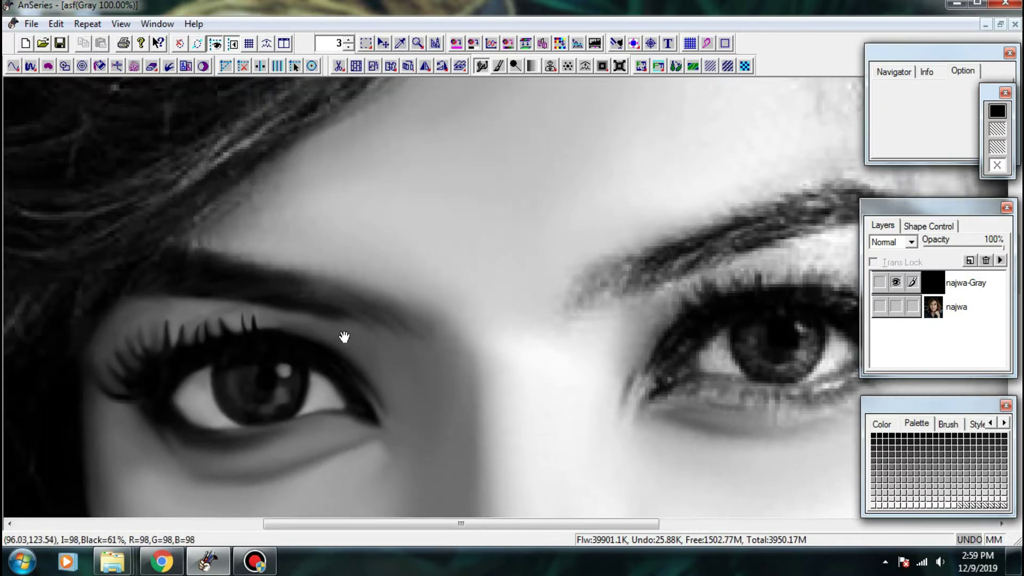
pyautogui.hotkey('ctrl', '+')
pyautogui.moveTo(300, 304)
pyautogui.mouseDown()
pyautogui.moveTo(292, 302)
pyautogui.moveTo(376, 289)
pyautogui.mouseUp()
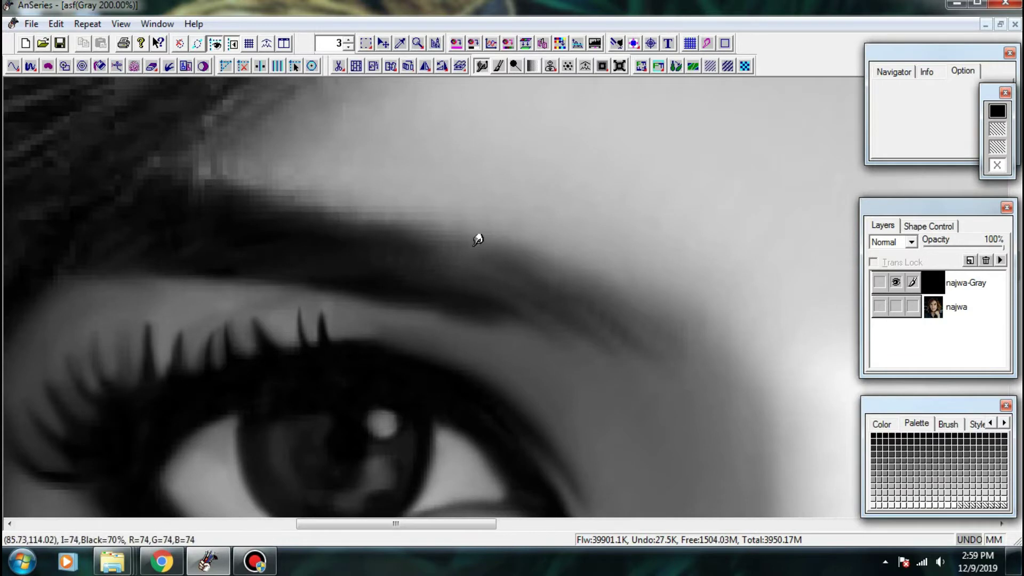
pyautogui.moveTo(537, 236); pyautogui.dragTo(410, 277)
pyautogui.moveTo(526, 328)
pyautogui.mouseDown()
pyautogui.moveTo(555, 349)
pyautogui.moveTo(557, 394)
pyautogui.mouseUp()
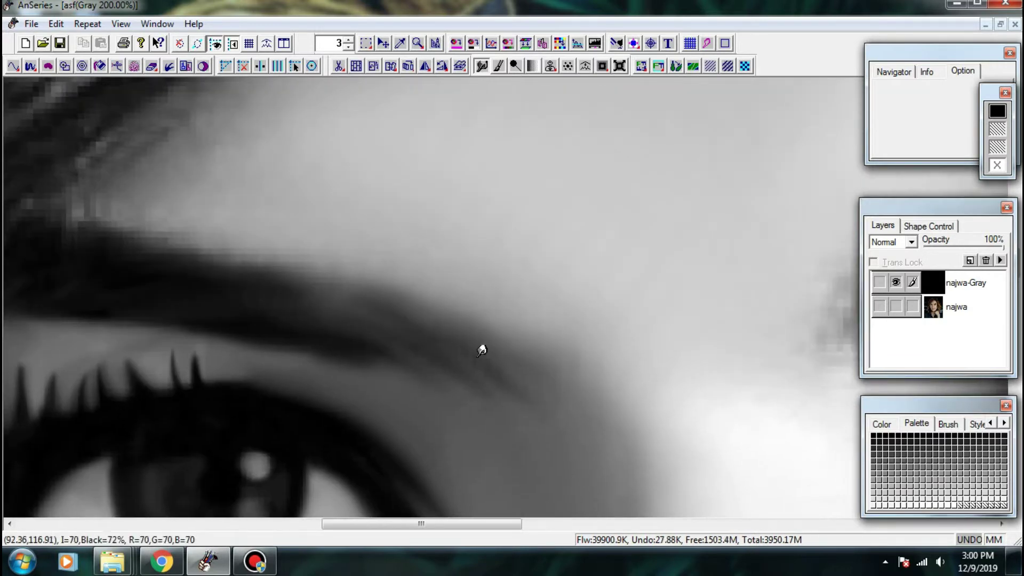
pyautogui.moveTo(448, 339); pyautogui.dragTo(493, 393)
# - Define the left eyebrow's upper edge towards its outer end and blend the skin edge beside the outer lashes into the hair
pyautogui.moveTo(403, 347); pyautogui.dragTo(537, 319)
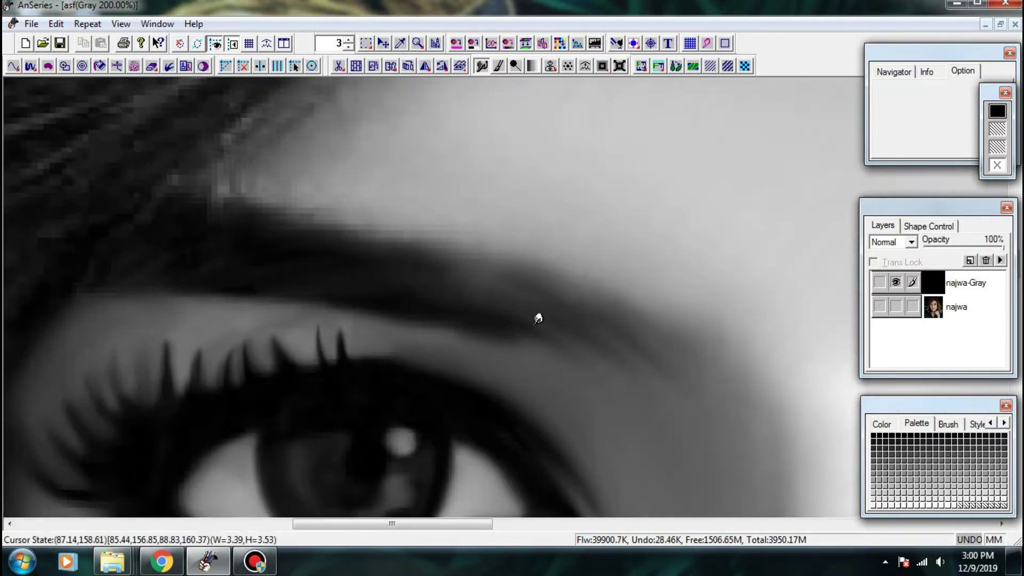
pyautogui.moveTo(409, 226); pyautogui.dragTo(521, 229)
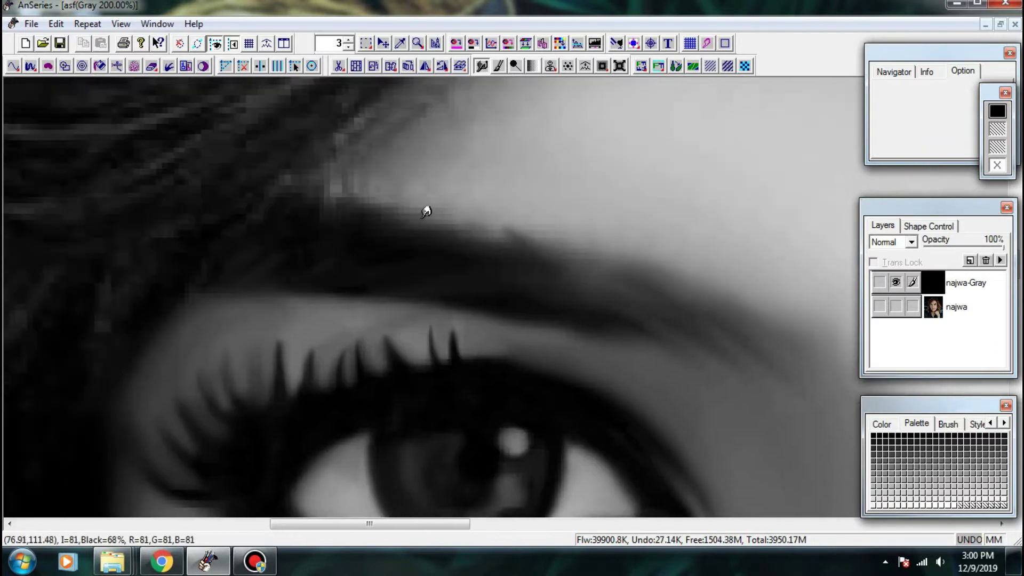
pyautogui.moveTo(409, 201)
pyautogui.mouseDown()
pyautogui.moveTo(346, 193)
pyautogui.moveTo(305, 201)
pyautogui.moveTo(438, 201)
pyautogui.mouseUp()
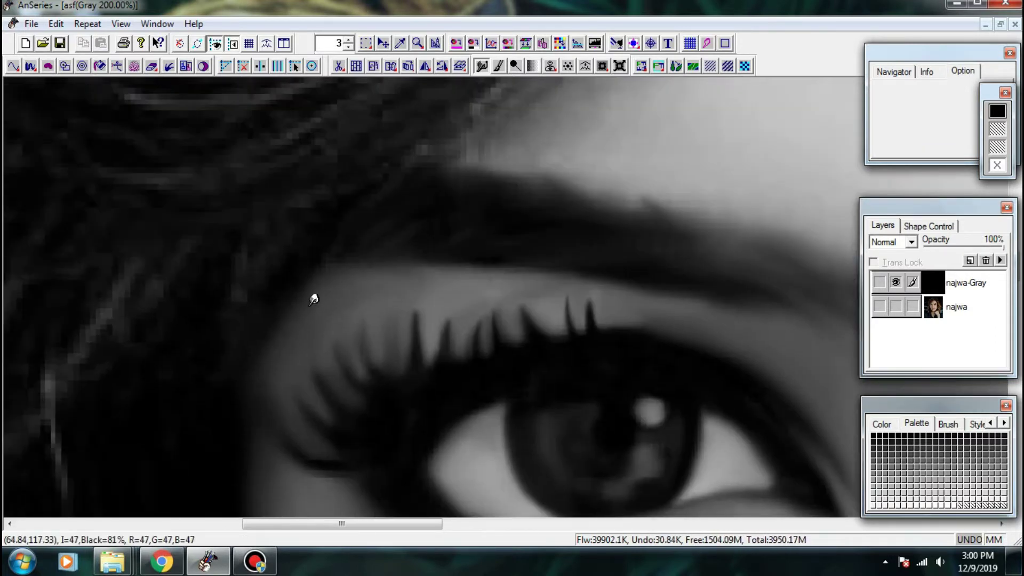
pyautogui.moveTo(256, 379); pyautogui.dragTo(402, 226)
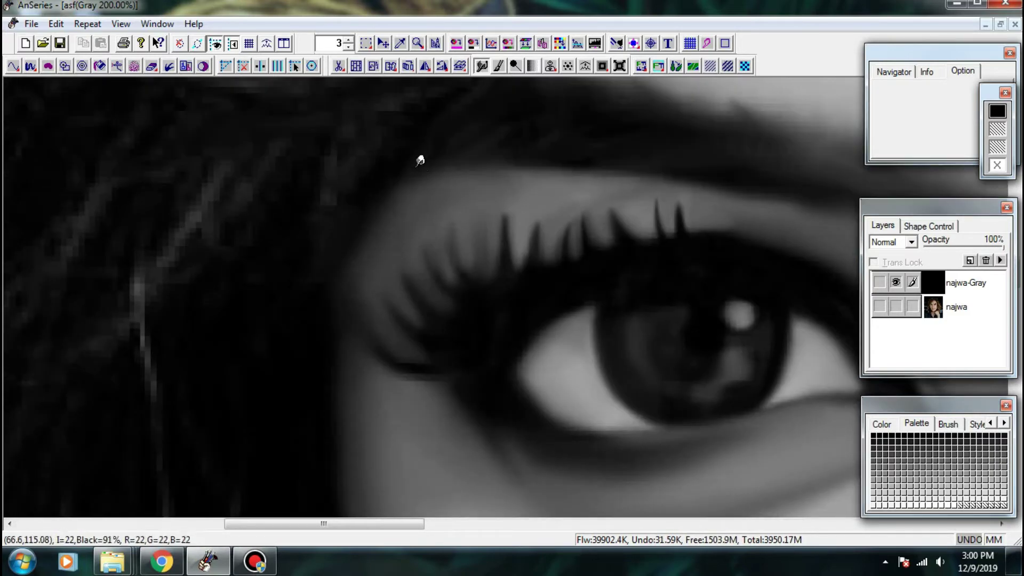
pyautogui.moveTo(339, 290); pyautogui.dragTo(380, 226)
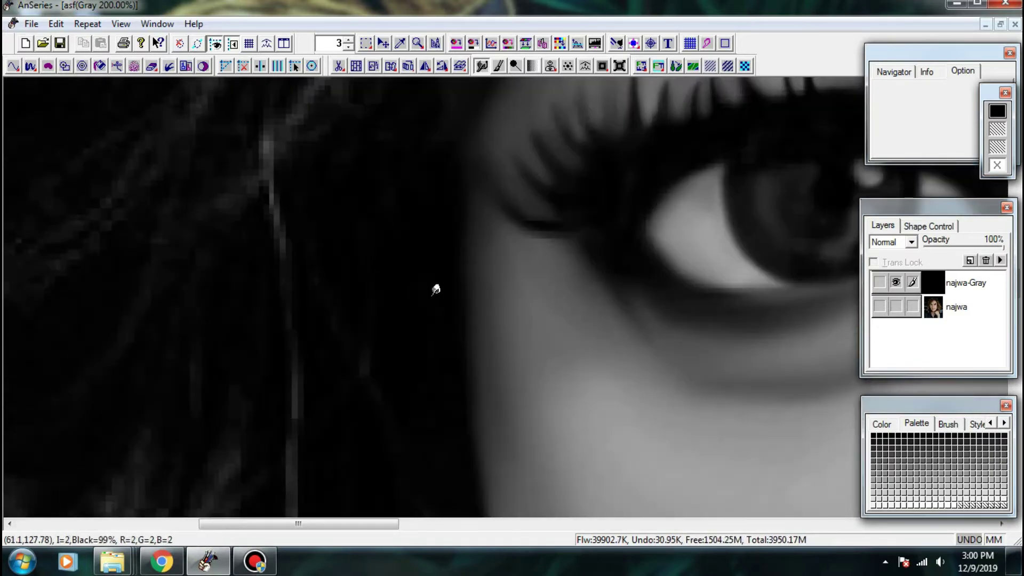
# - Check the eye area with the gray layer toggled, and smudge dark hair strokes through the left eyebrow's middle towards its inner end
pyautogui.scroll(-1, 523, 309)
pyautogui.moveTo(637, 214); pyautogui.dragTo(263, 320)
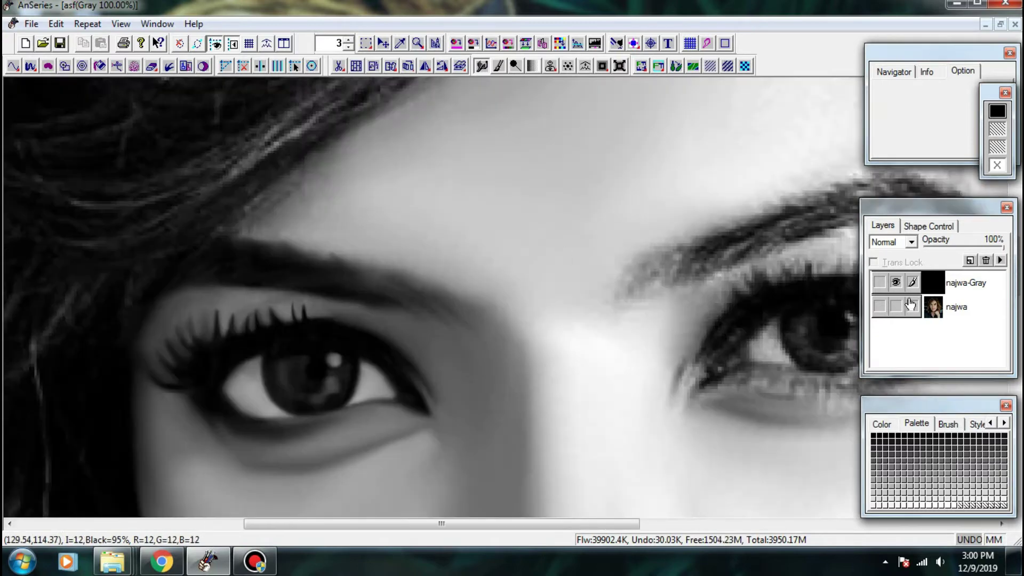
pyautogui.click(896, 283)
pyautogui.click(895, 289)
pyautogui.keyDown('ctrl'); pyautogui.click(417, 309); pyautogui.keyUp('ctrl')
pyautogui.moveTo(406, 250); pyautogui.dragTo(481, 313)
pyautogui.moveTo(455, 281); pyautogui.dragTo(507, 318)
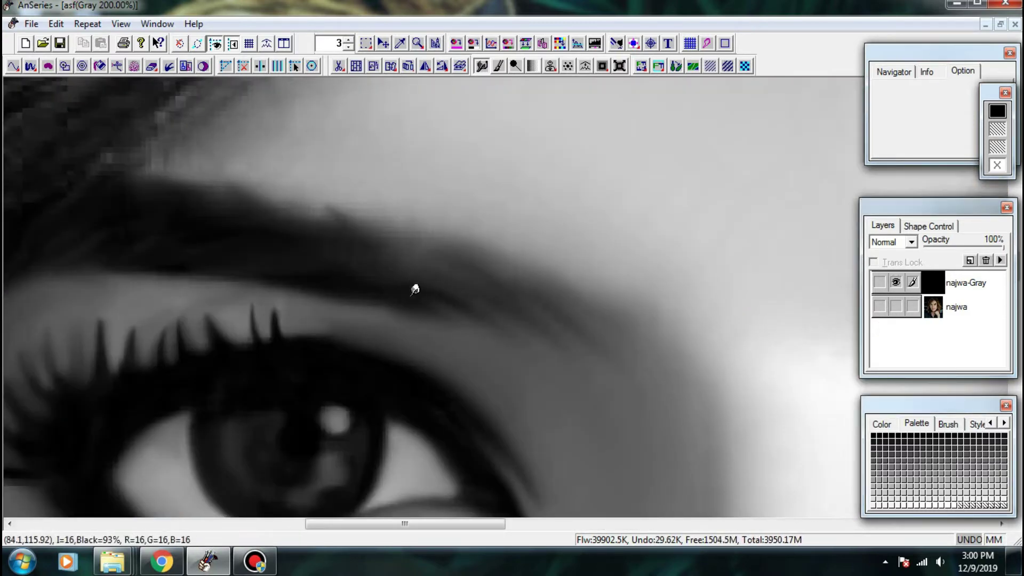
pyautogui.moveTo(416, 288); pyautogui.dragTo(456, 315)
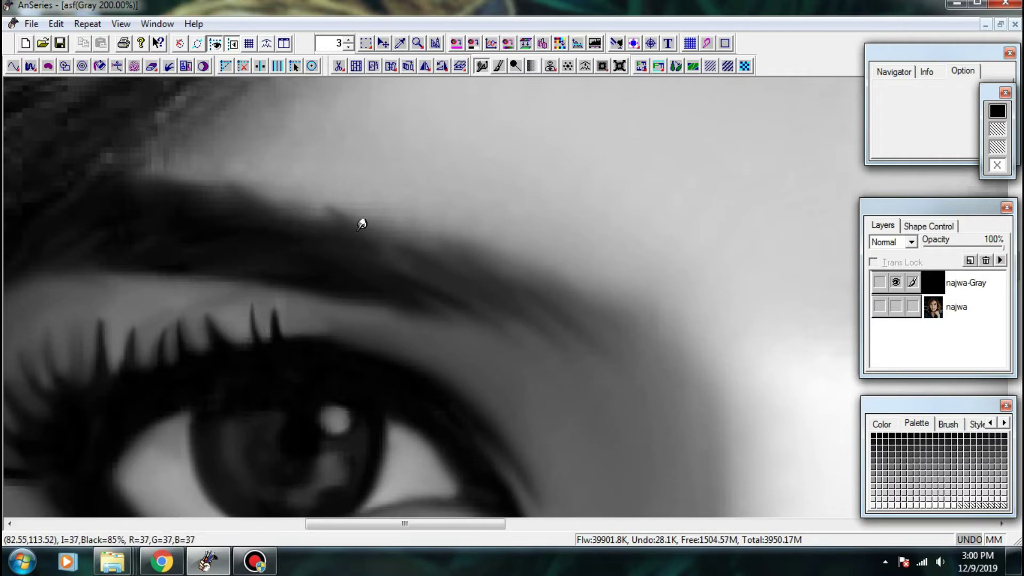
# - Smudge fine hair strokes along the left eyebrow's upper edge and touch up the outer lashes below it
pyautogui.moveTo(315, 210); pyautogui.dragTo(497, 221)
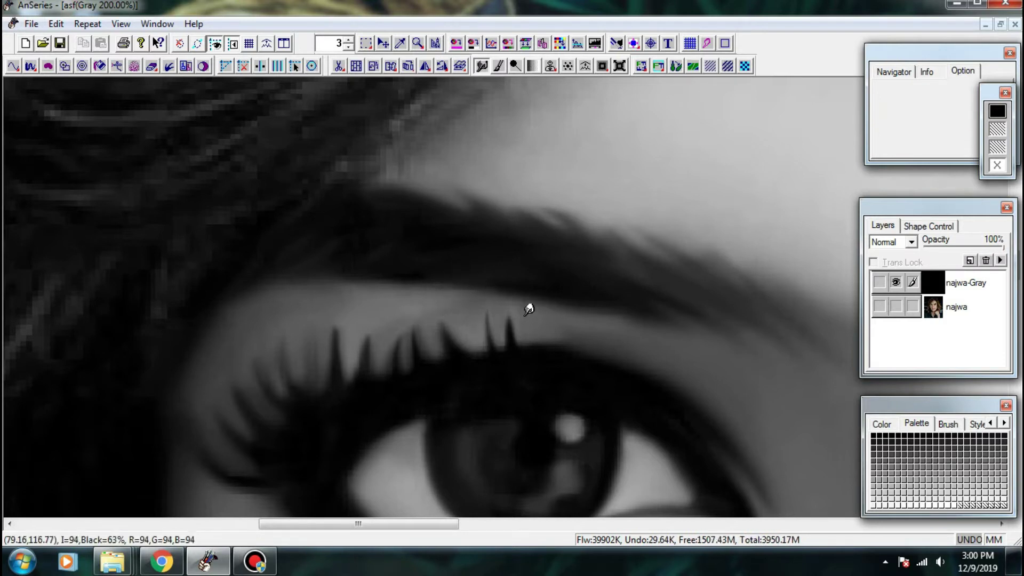
pyautogui.moveTo(489, 340); pyautogui.dragTo(561, 266)
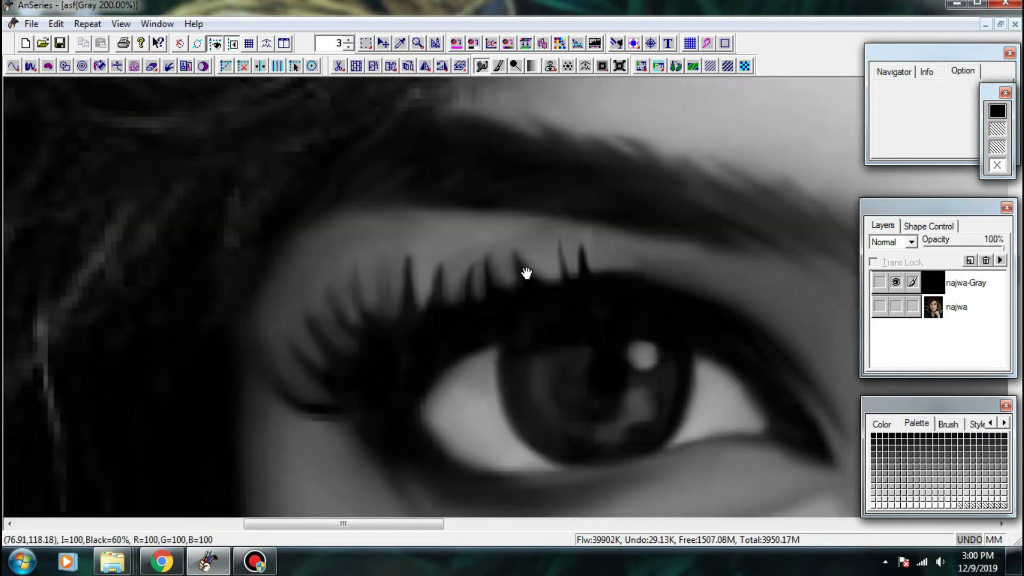
pyautogui.moveTo(401, 270)
pyautogui.mouseDown()
pyautogui.moveTo(397, 305)
pyautogui.moveTo(369, 316)
pyautogui.mouseUp()
pyautogui.moveTo(352, 264)
pyautogui.mouseDown()
pyautogui.moveTo(362, 292)
pyautogui.moveTo(307, 307)
pyautogui.mouseUp()
pyautogui.moveTo(164, 369); pyautogui.dragTo(349, 281)
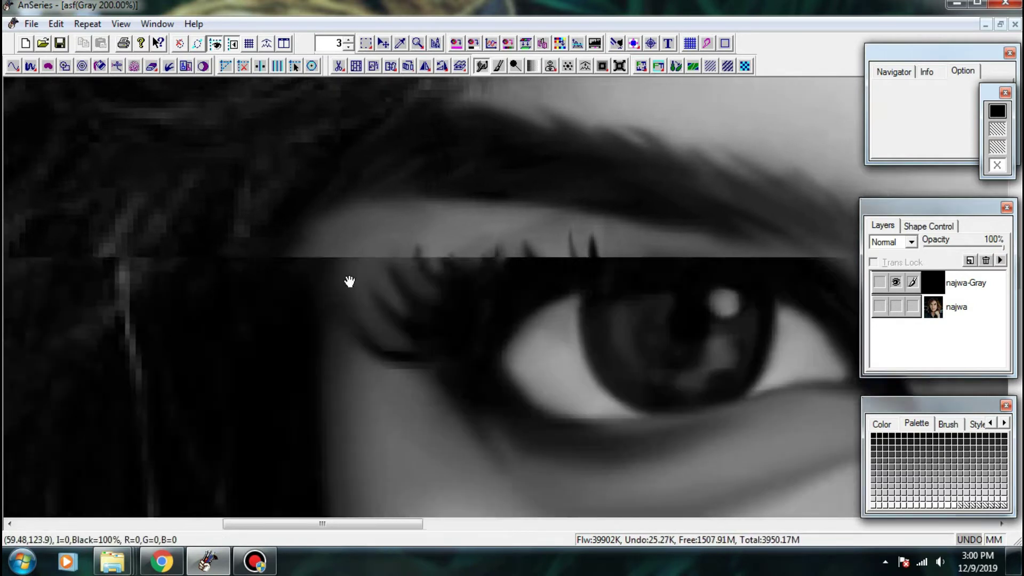
# - Compare the retouched left eye and eyebrow with the original colour photo by toggling the two layers' visibility
pyautogui.moveTo(261, 386); pyautogui.dragTo(259, 492)
pyautogui.hotkey('ctrl', '-')
pyautogui.hotkey('ctrl', '-')
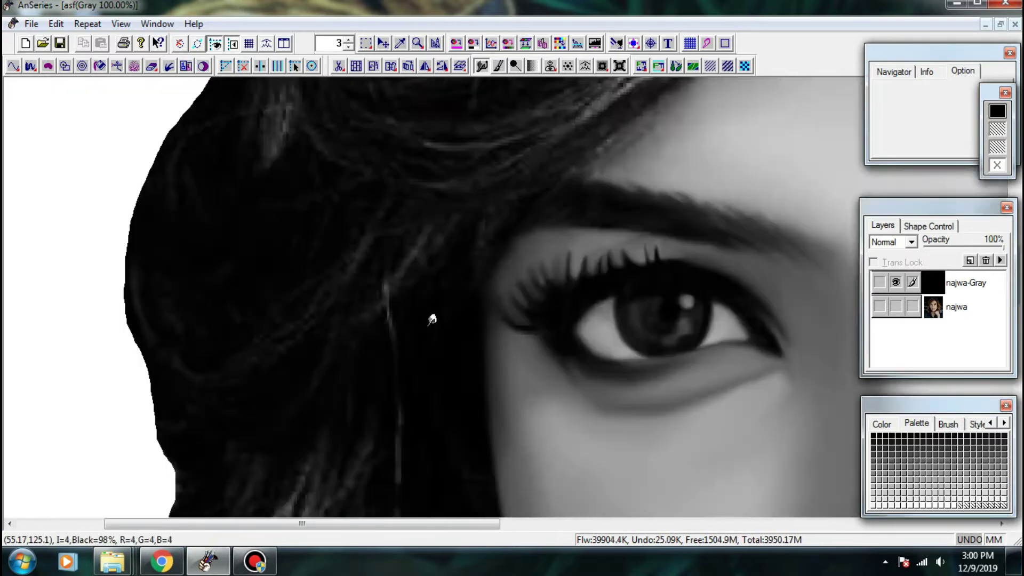
pyautogui.moveTo(582, 308); pyautogui.dragTo(376, 224)
pyautogui.scroll(1, 526, 251)
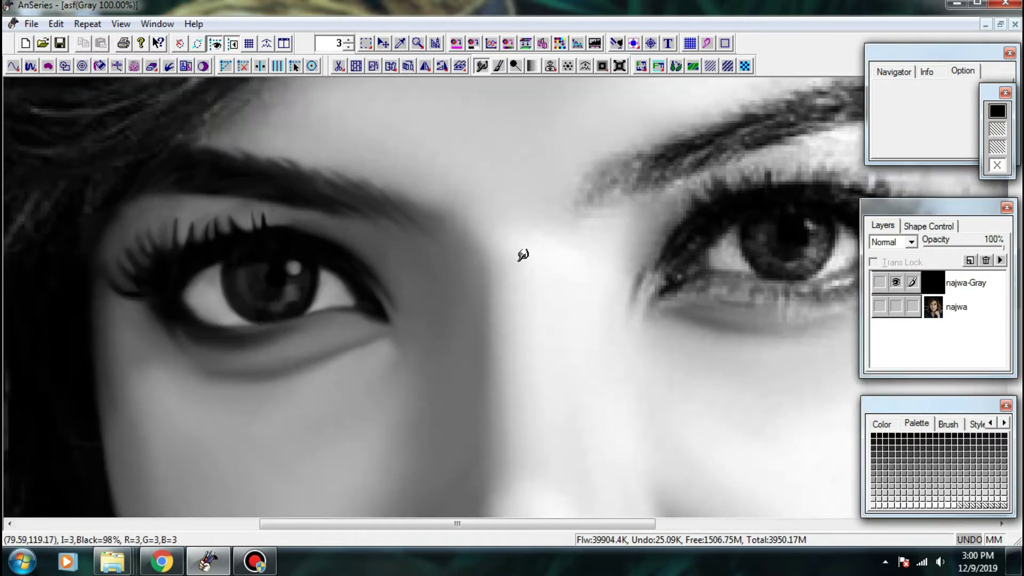
pyautogui.scroll(1, 427, 265)
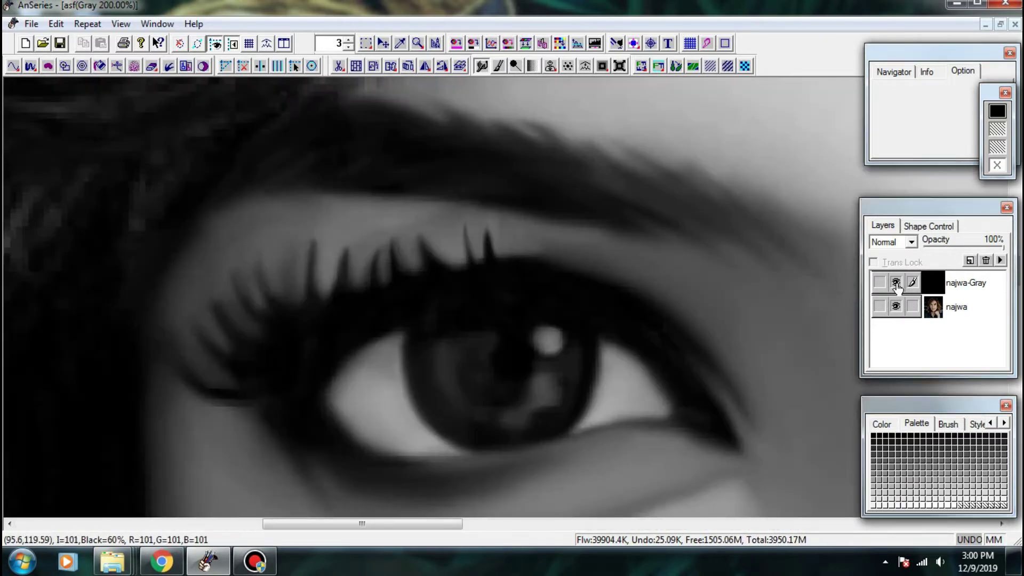
pyautogui.click(896, 282)
pyautogui.scroll(-1, 899, 289)
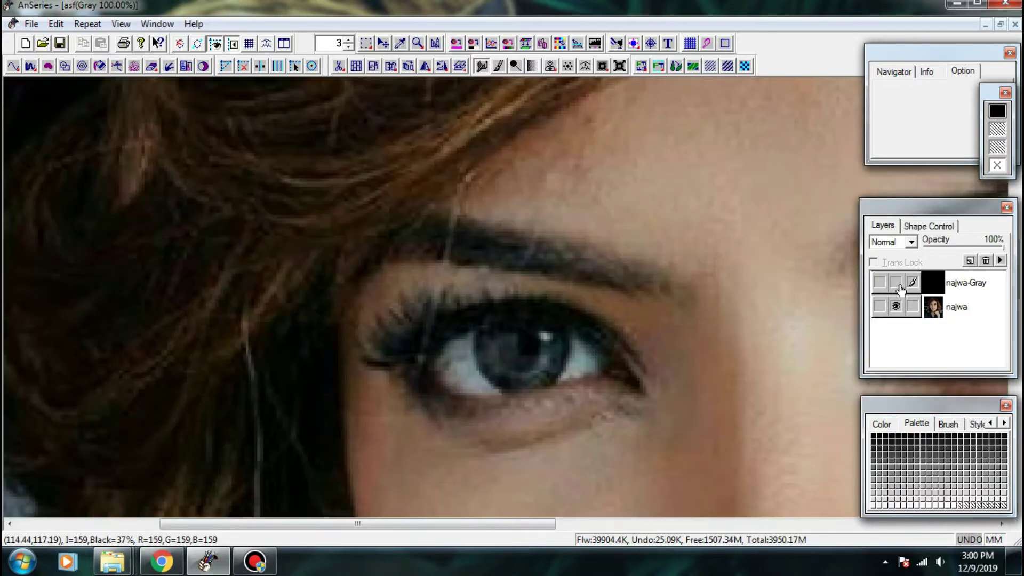
pyautogui.click(896, 282)
pyautogui.click(896, 307)
# - Sharpen the left eye's outer upper lashes by smudging between the individual hairs
pyautogui.scroll(1, 379, 246)
pyautogui.scroll(1, 372, 205)
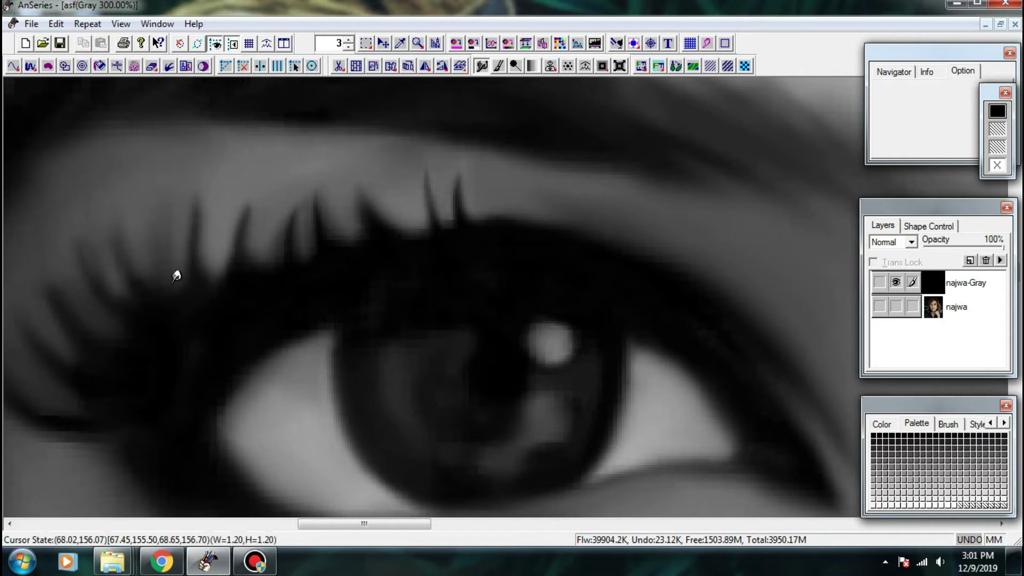
pyautogui.moveTo(109, 259); pyautogui.dragTo(126, 306)
pyautogui.moveTo(56, 258); pyautogui.dragTo(112, 336)
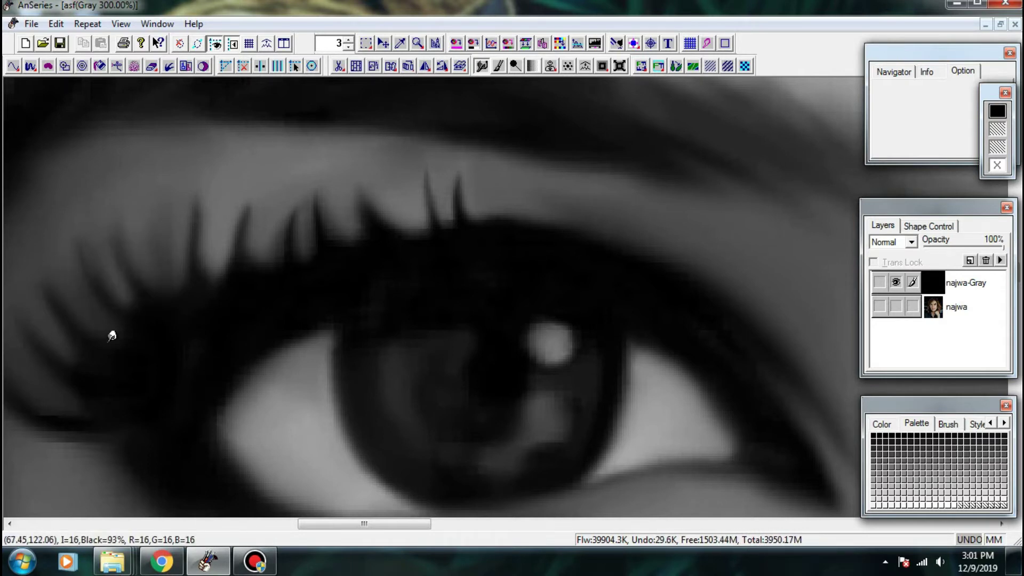
pyautogui.moveTo(113, 374); pyautogui.dragTo(288, 274)
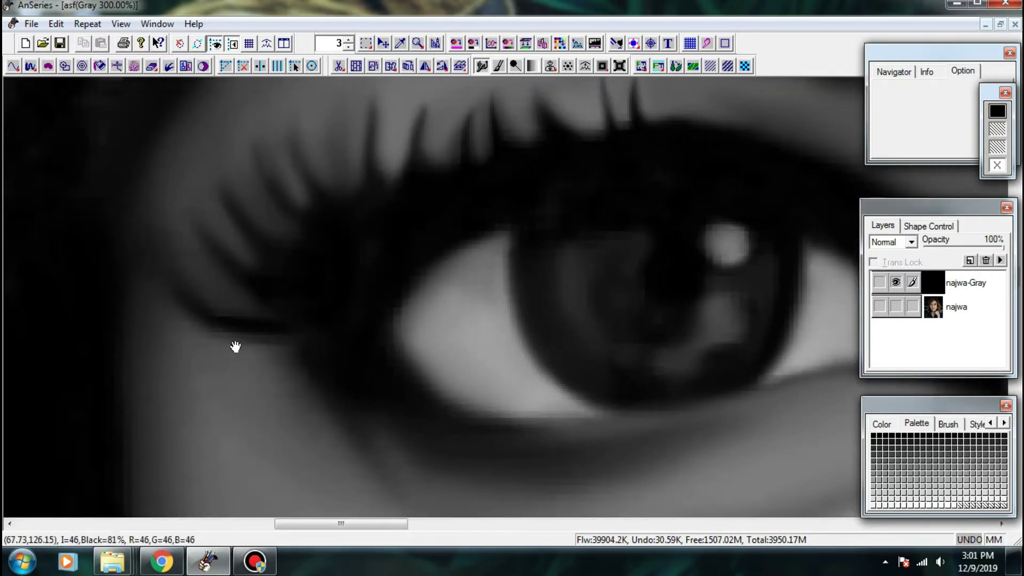
# - Smooth the skin below the left eye's outer corner and blend the stray shadow under the lower lash line
pyautogui.moveTo(235, 346); pyautogui.dragTo(252, 296)
pyautogui.moveTo(280, 376); pyautogui.dragTo(209, 252)
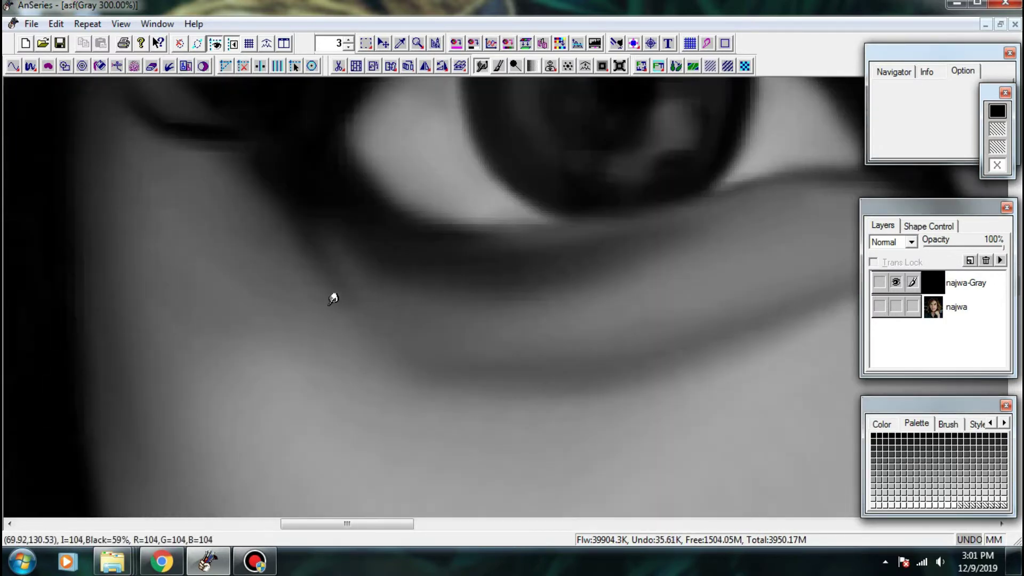
pyautogui.moveTo(154, 233); pyautogui.dragTo(206, 283)
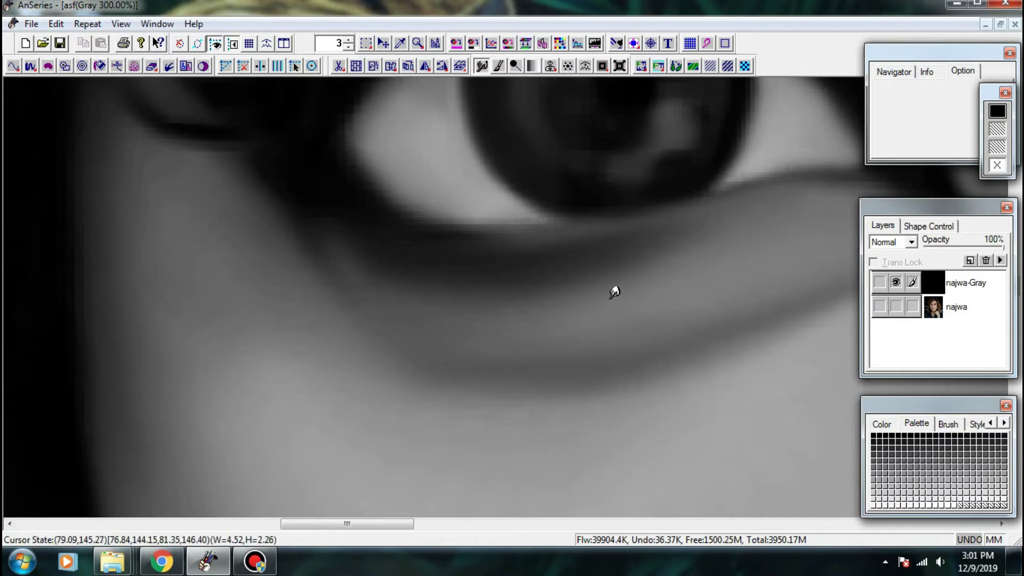
# - Smooth the philtrum below the nose and the skin where it meets the upper lip
pyautogui.scroll(-5, 737, 213)
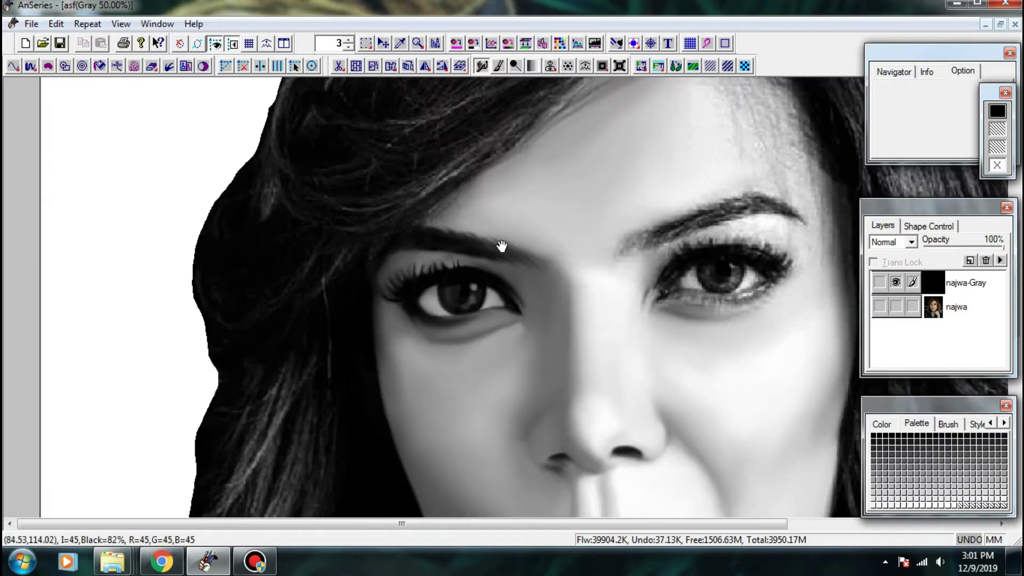
pyautogui.moveTo(639, 254); pyautogui.dragTo(452, 115)
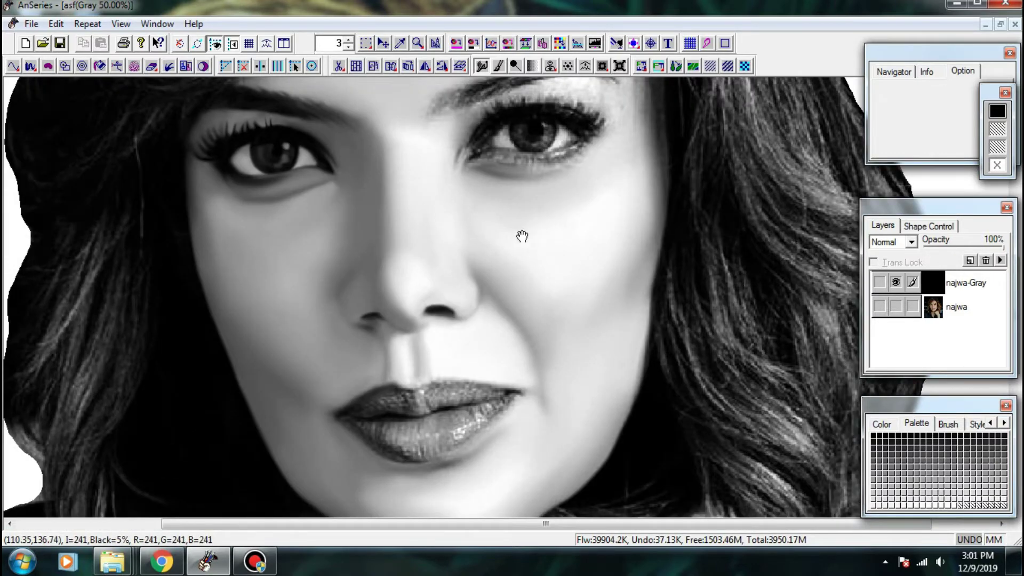
pyautogui.scroll(3, 422, 373)
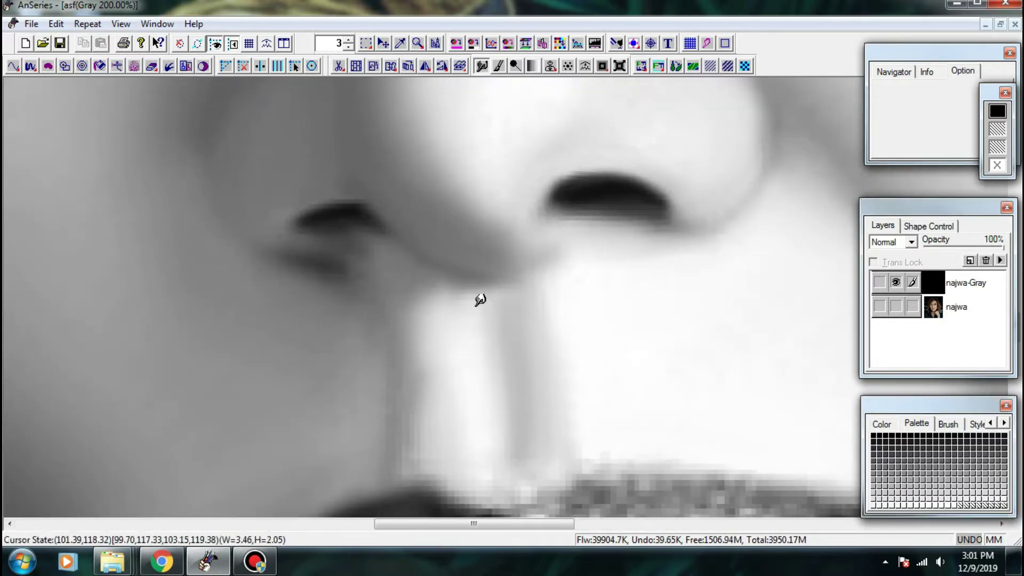
pyautogui.moveTo(459, 418); pyautogui.dragTo(445, 354)
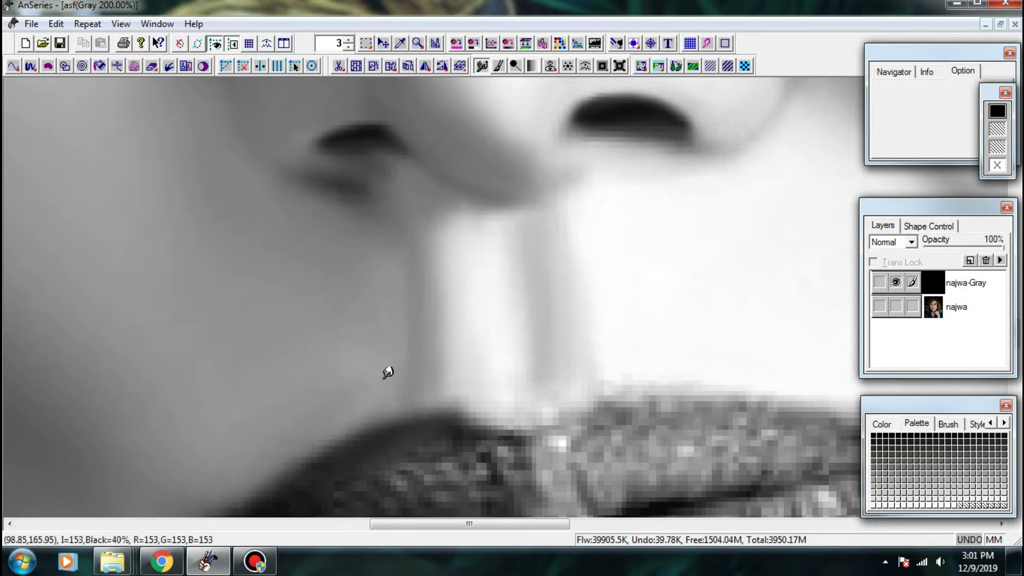
pyautogui.moveTo(415, 437); pyautogui.dragTo(401, 417)
pyautogui.moveTo(464, 419)
pyautogui.mouseDown()
pyautogui.moveTo(476, 428)
pyautogui.moveTo(448, 417)
pyautogui.mouseUp()
# - Smooth the upper lip's left contour from the mouth corner to the peak of the lip
pyautogui.moveTo(377, 435)
pyautogui.mouseDown()
pyautogui.moveTo(384, 459)
pyautogui.moveTo(509, 338)
pyautogui.moveTo(572, 315)
pyautogui.mouseUp()
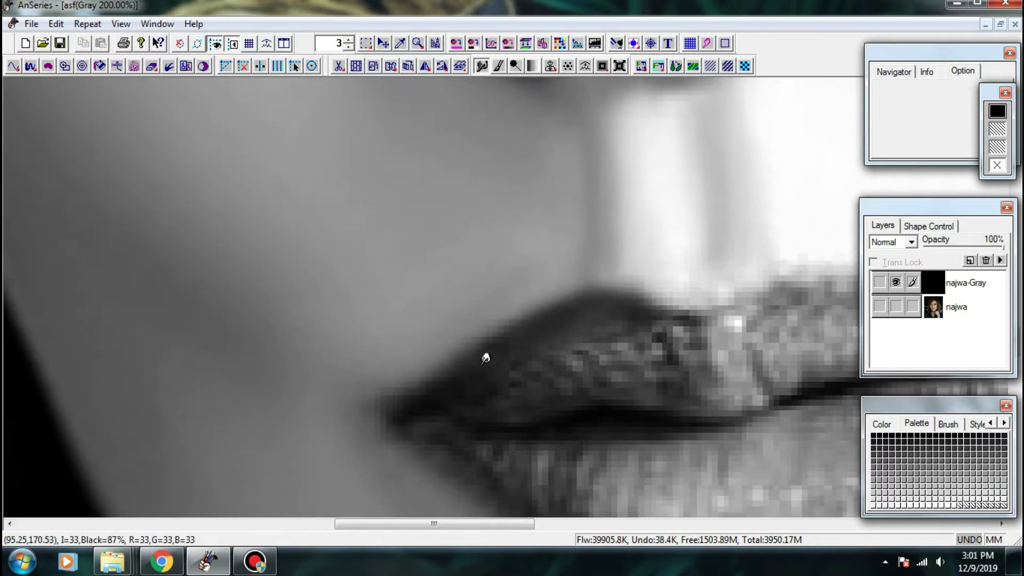
pyautogui.moveTo(504, 328); pyautogui.dragTo(535, 312)
pyautogui.moveTo(378, 393); pyautogui.dragTo(406, 381)
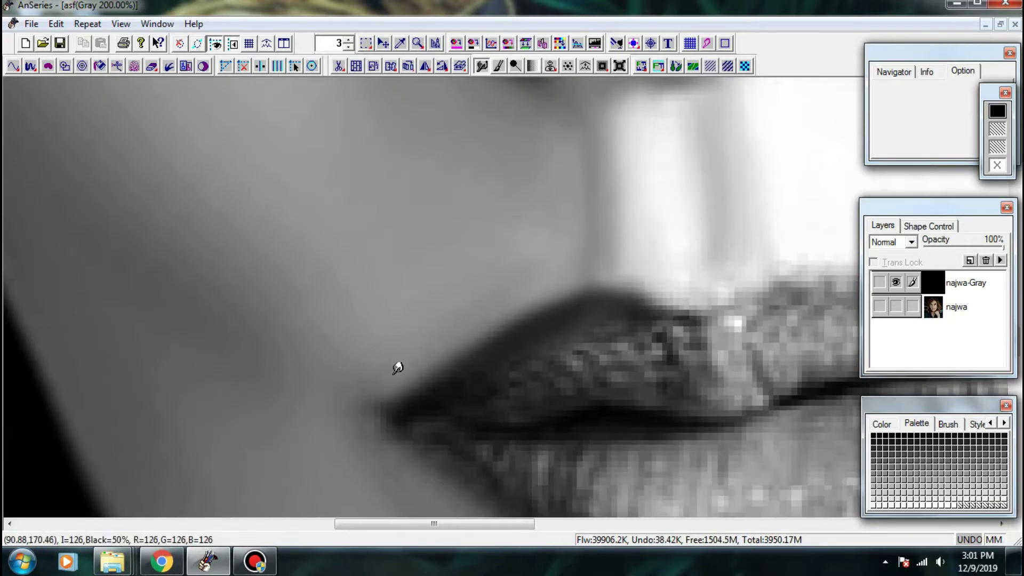
pyautogui.moveTo(506, 355); pyautogui.dragTo(553, 309)
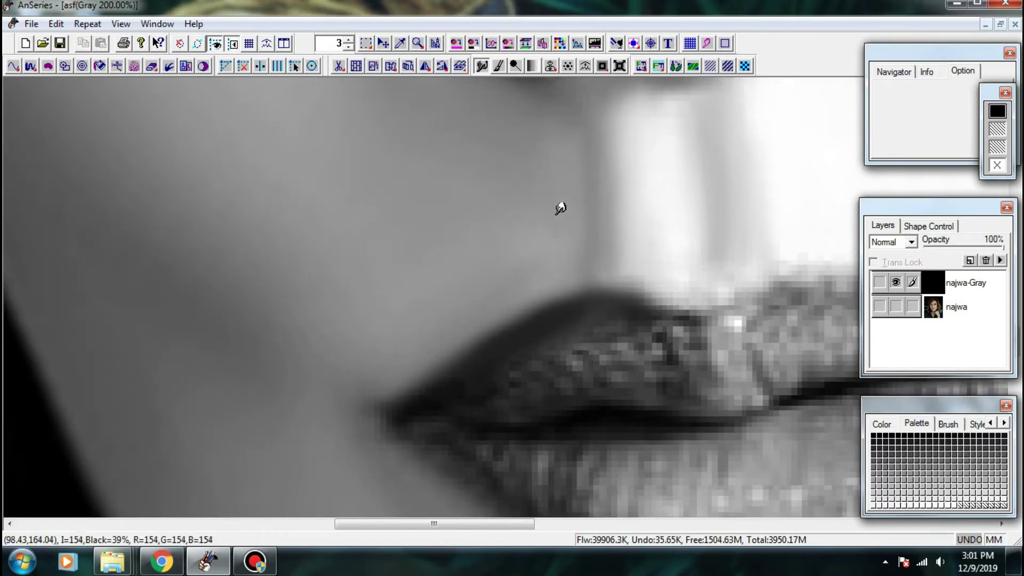
# - Blend the skin around the left nostril and refine the shadow crease beneath it
pyautogui.moveTo(560, 208); pyautogui.dragTo(481, 321)
pyautogui.moveTo(518, 285); pyautogui.dragTo(472, 364)
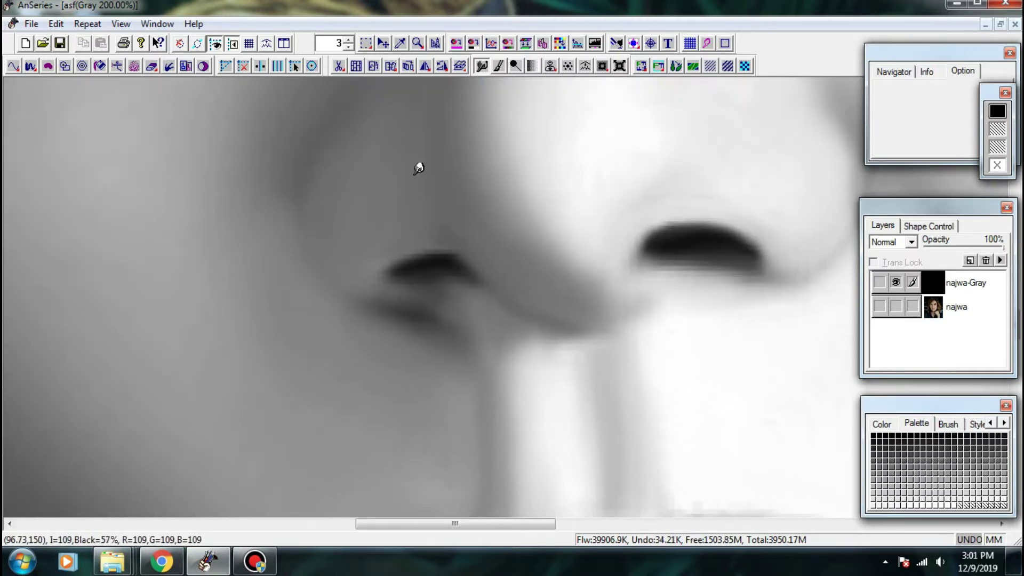
pyautogui.moveTo(402, 295); pyautogui.dragTo(461, 273)
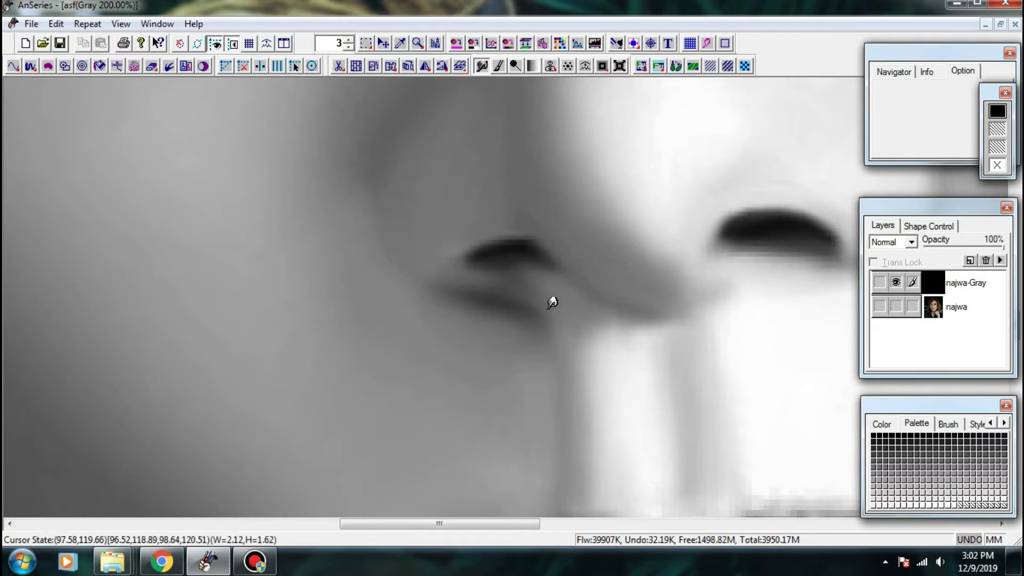
pyautogui.moveTo(592, 293)
pyautogui.mouseDown()
pyautogui.moveTo(463, 303)
pyautogui.moveTo(471, 350)
pyautogui.moveTo(449, 358)
pyautogui.mouseUp()
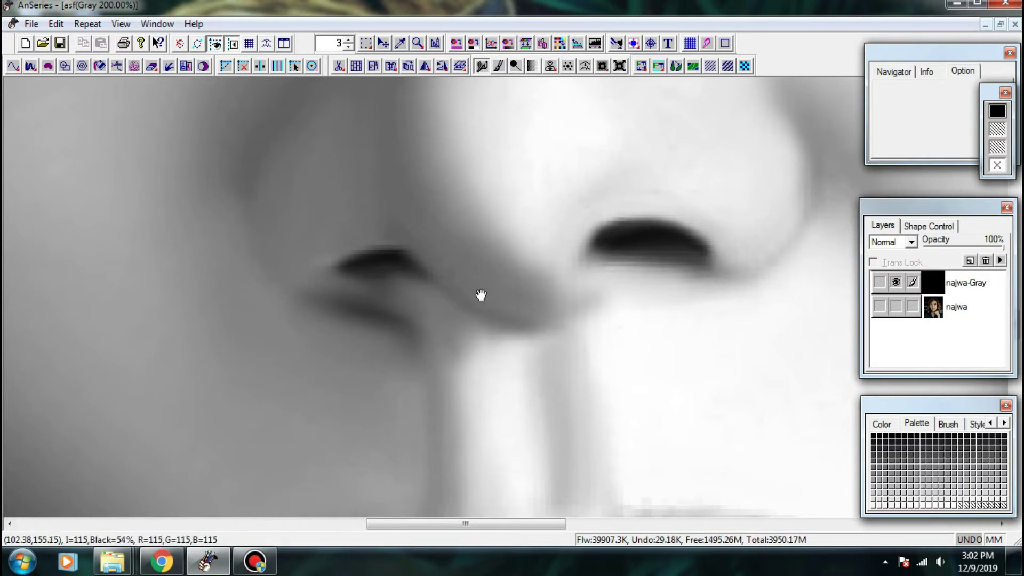
pyautogui.moveTo(480, 295); pyautogui.dragTo(546, 343)
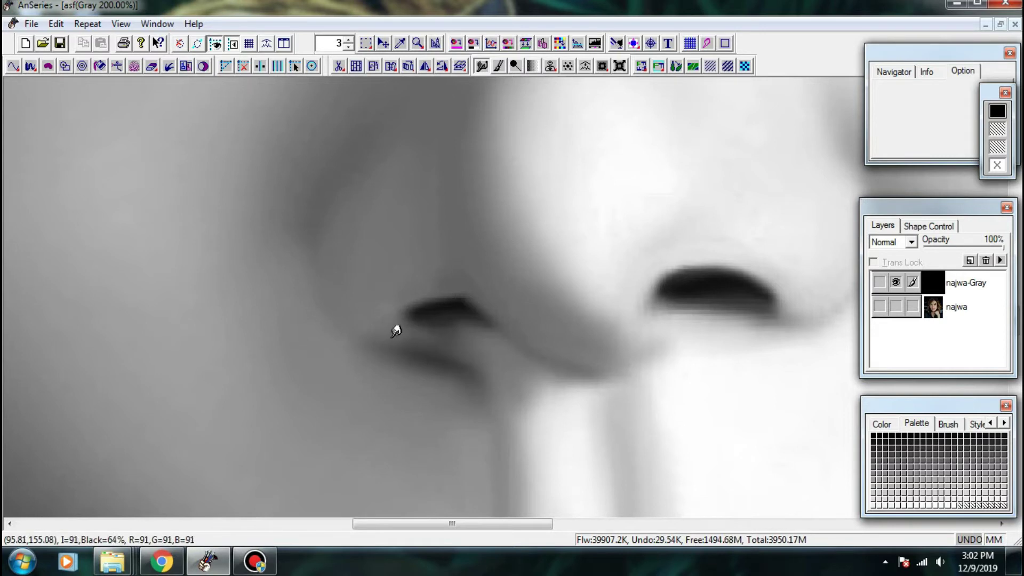
# - Smooth the right nostril's lower edge and blend the shaded underside of the nose tip into the bright skin
pyautogui.moveTo(607, 366); pyautogui.dragTo(457, 355)
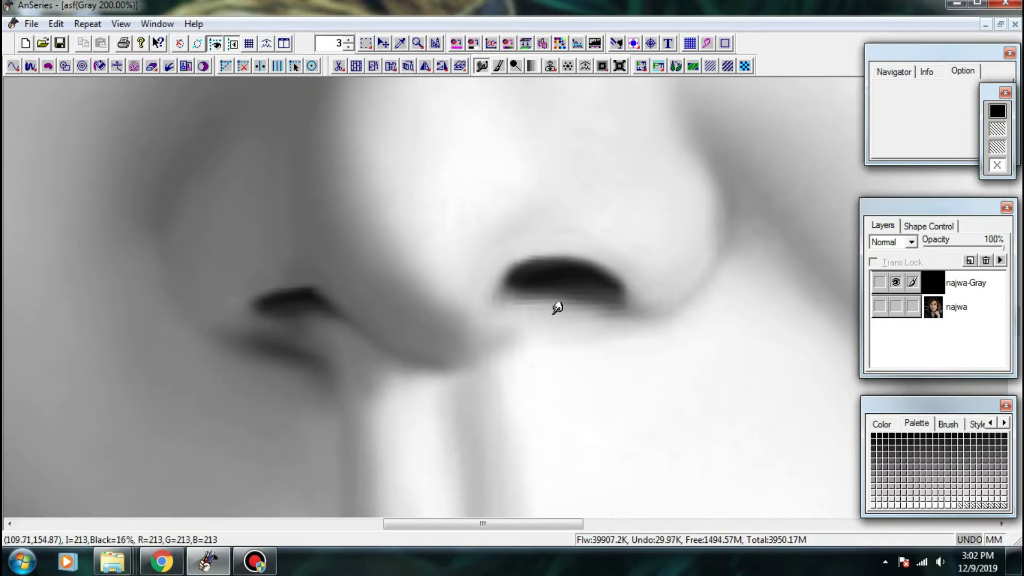
pyautogui.scroll(2, 587, 325)
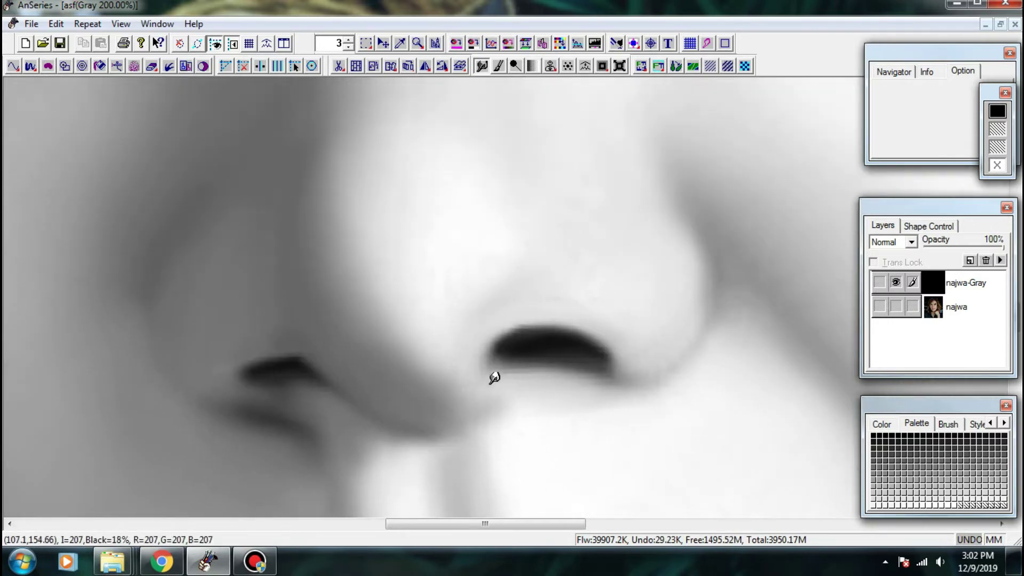
pyautogui.scroll(-2, 512, 373)
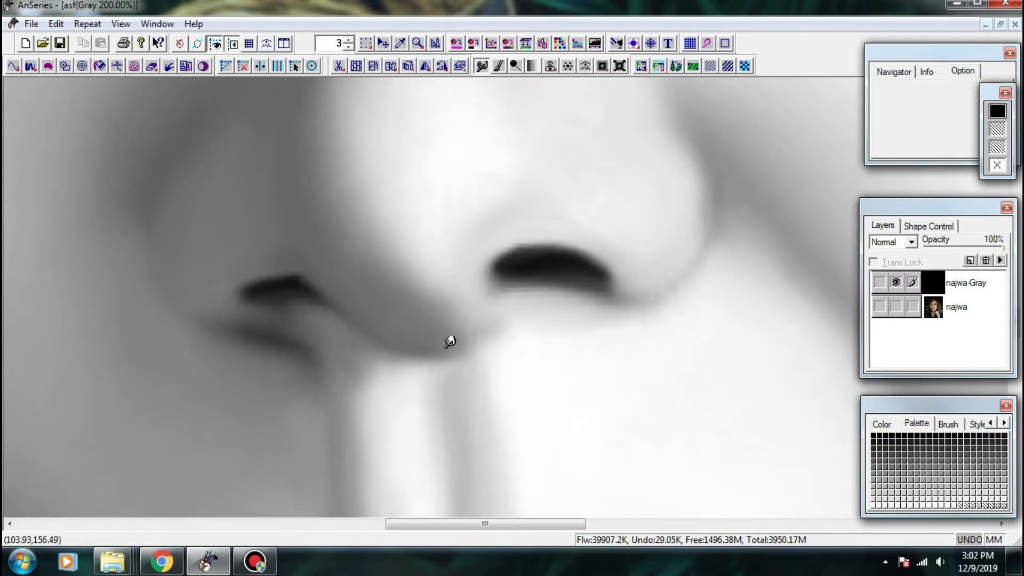
pyautogui.moveTo(538, 327); pyautogui.dragTo(451, 276)
pyautogui.moveTo(563, 250); pyautogui.dragTo(482, 347)
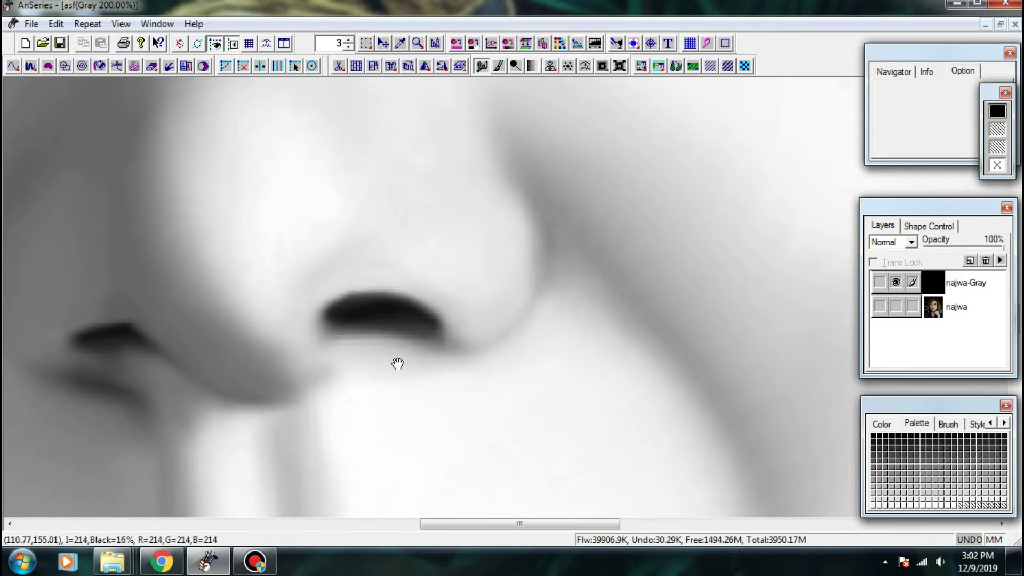
# - Smooth the highlights on the nose tip, above the right nostril and up the nose bridge
pyautogui.scroll(2, 398, 363)
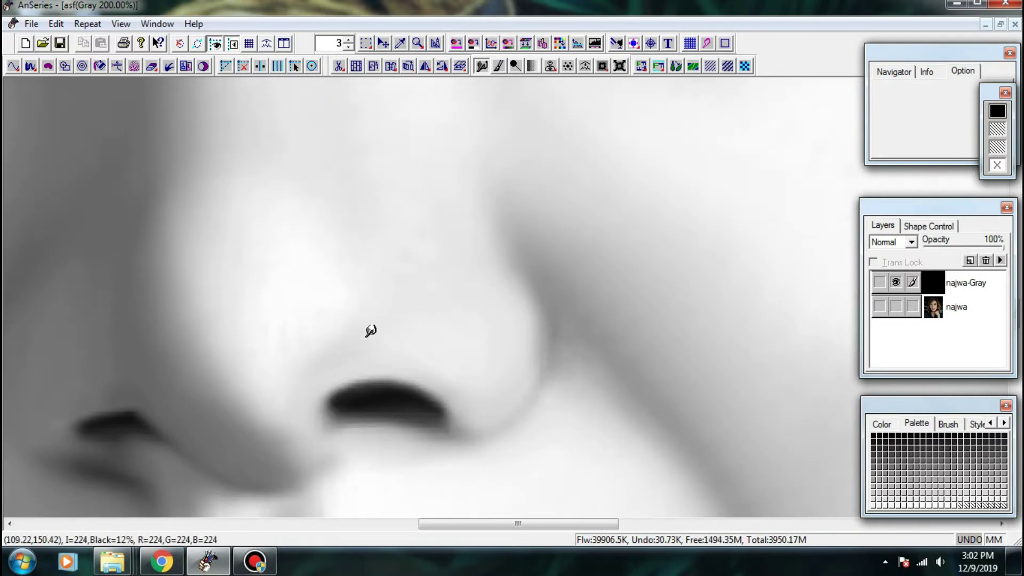
pyautogui.hscroll(-2, 407, 309)
pyautogui.scroll(2, 395, 443)
pyautogui.scroll(-1, 395, 443)
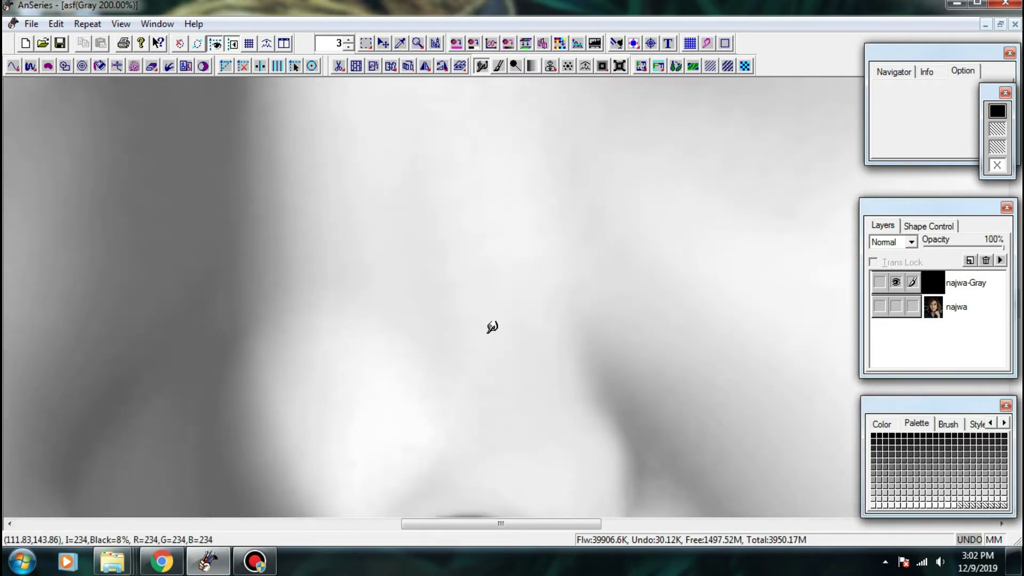
pyautogui.scroll(-1, 489, 325)
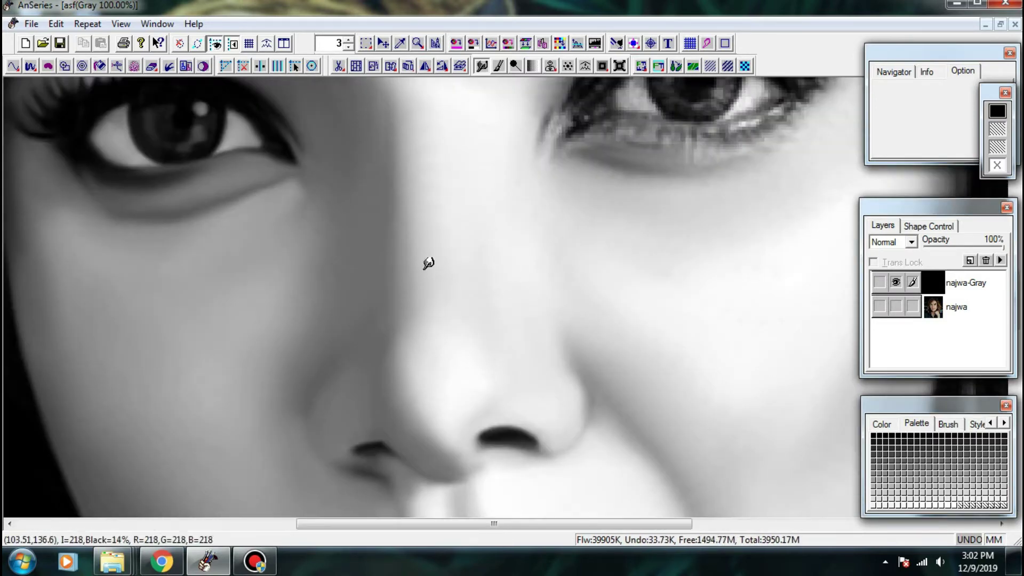
# - Blend the shadow along the nose's left side into the left cheek
pyautogui.hscroll(-2, 465, 259)
pyautogui.scroll(2, 482, 215)
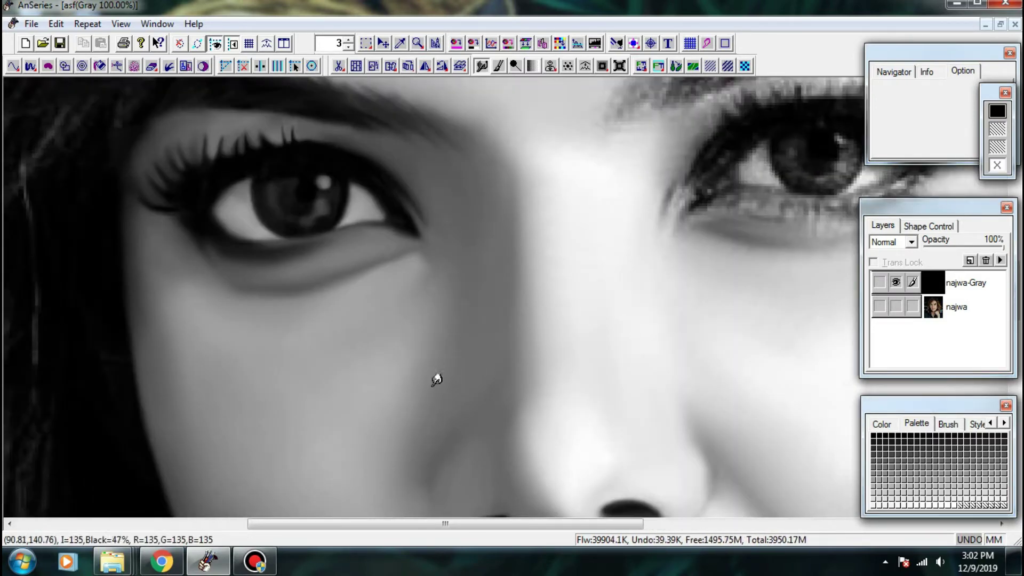
pyautogui.scroll(-3, 435, 377)
pyautogui.hscroll(-1, 476, 283)
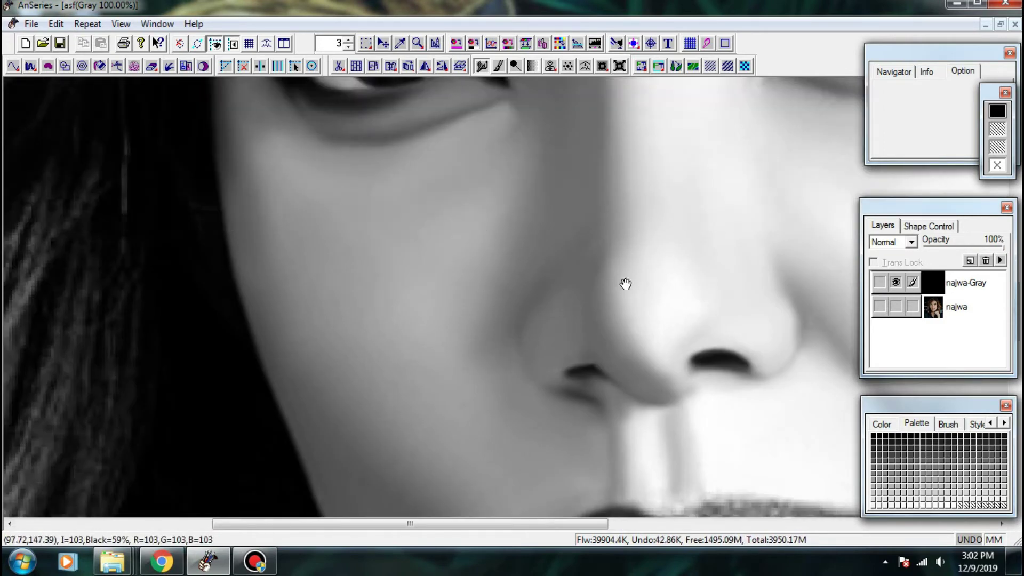
pyautogui.scroll(-2, 536, 250)
pyautogui.hscroll(1, 536, 249)
# - Smooth the forehead skin between the eyebrows and above the left eyebrow
pyautogui.scroll(5, 650, 260)
pyautogui.hscroll(4, 489, 306)
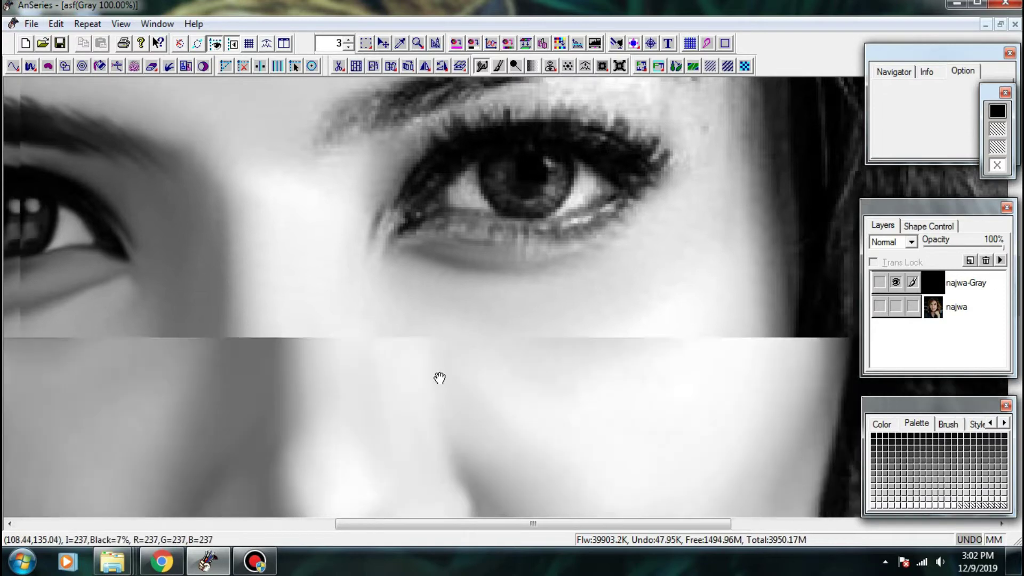
pyautogui.scroll(3, 439, 377)
pyautogui.hscroll(-3, 439, 377)
pyautogui.scroll(7, 458, 357)
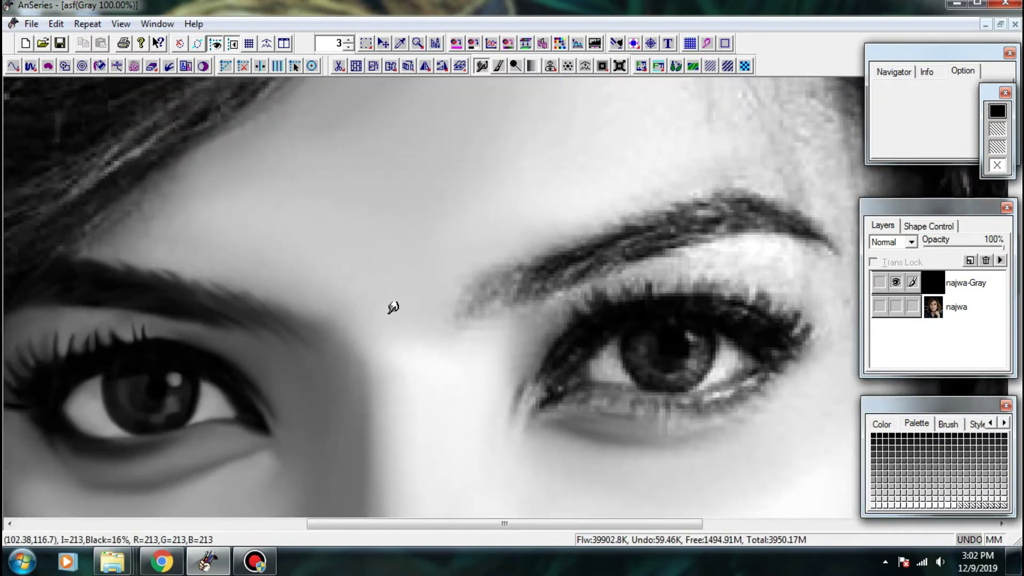
pyautogui.hscroll(-3, 395, 307)
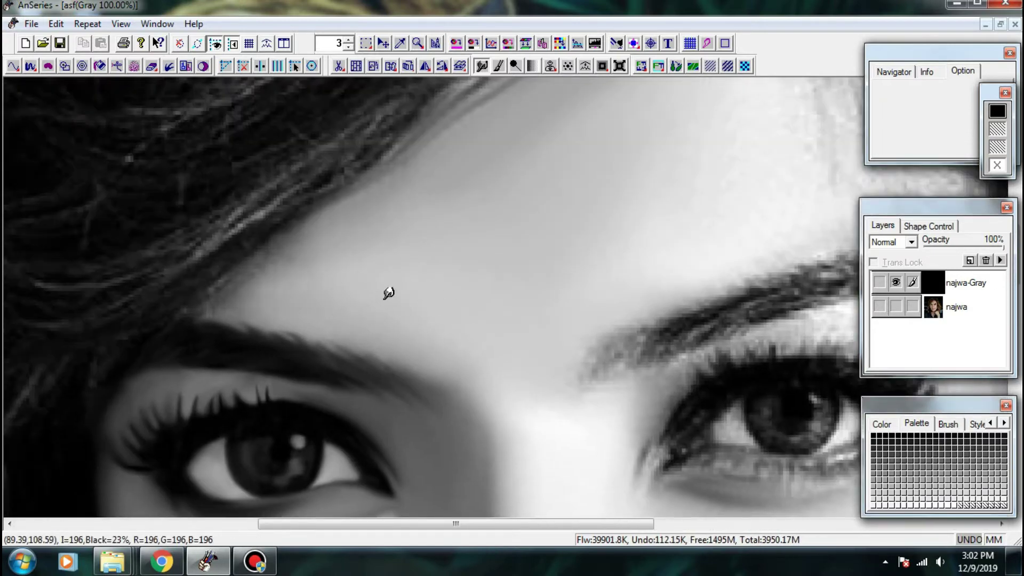
# - Smooth the skin above the left eyebrow and blend the brow's inner end into the forehead
pyautogui.scroll(1, 388, 293)
pyautogui.hscroll(-2, 427, 266)
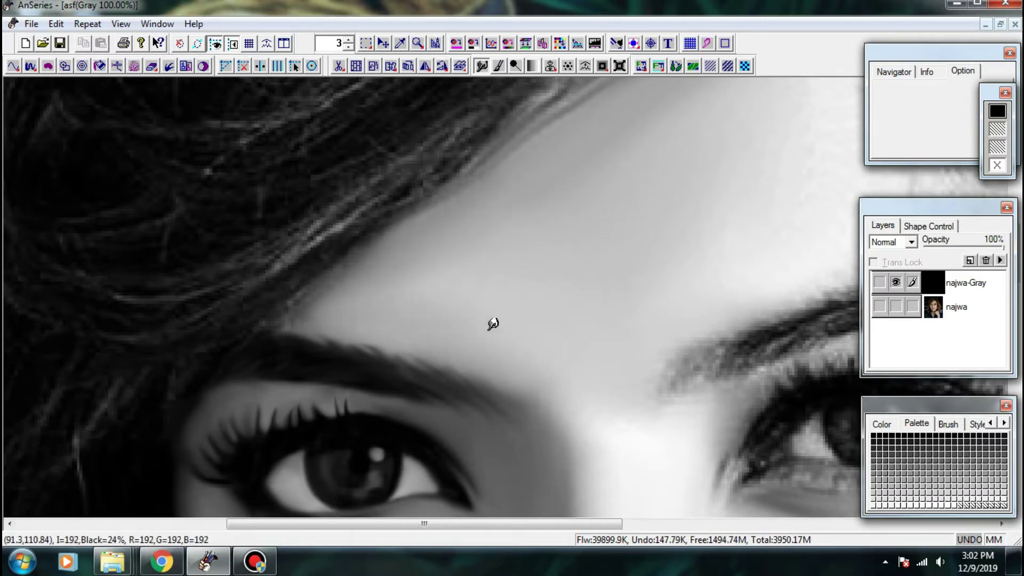
pyautogui.moveTo(625, 357); pyautogui.dragTo(464, 317)
pyautogui.moveTo(401, 365); pyautogui.dragTo(395, 338)
pyautogui.moveTo(346, 375); pyautogui.dragTo(407, 381)
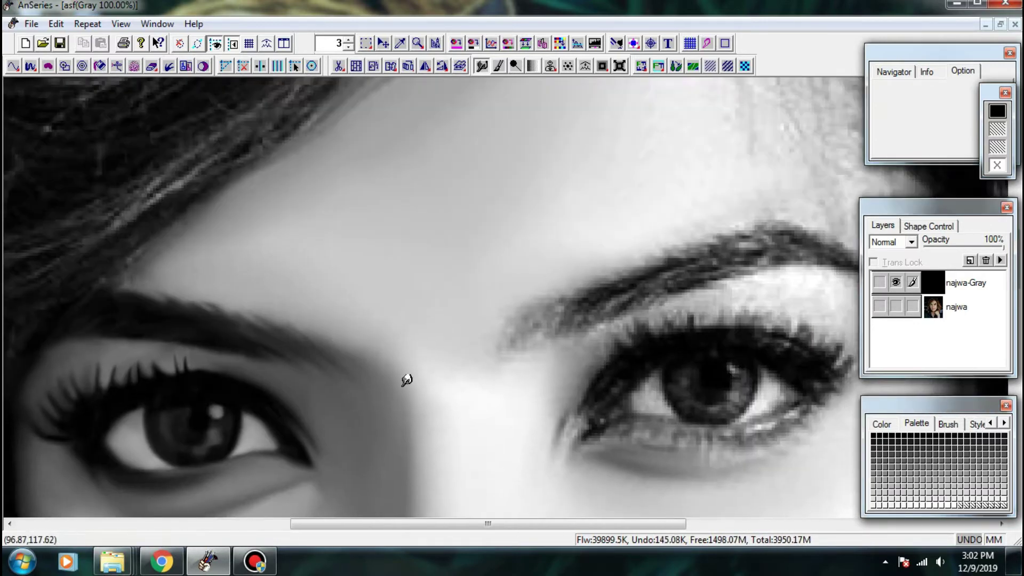
# - Blend the shadow between the left eye and nose bridge, and smooth the skin beside the right eyebrow's inner end
pyautogui.moveTo(378, 438); pyautogui.dragTo(409, 282)
pyautogui.moveTo(392, 300); pyautogui.dragTo(399, 331)
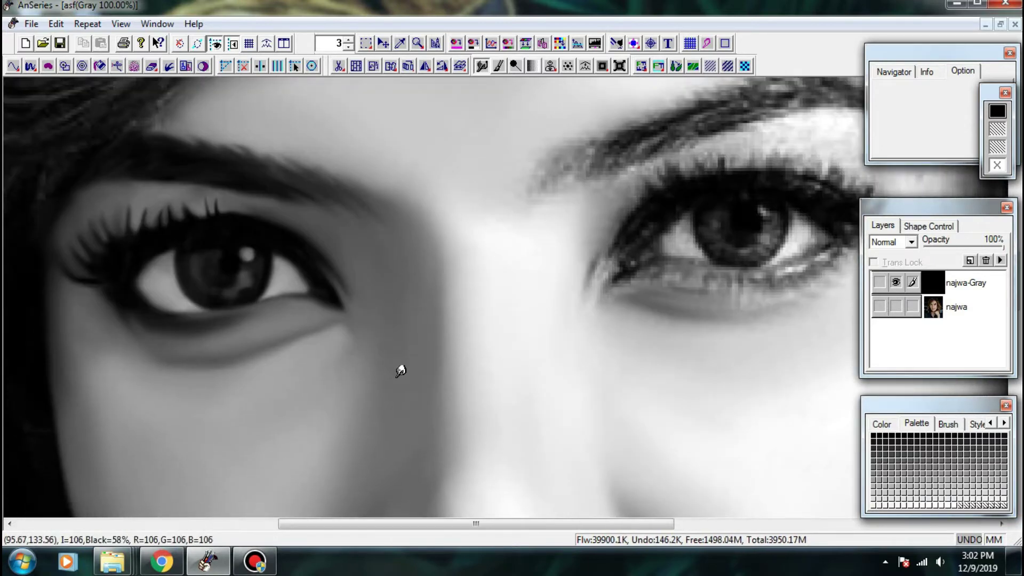
pyautogui.moveTo(361, 387); pyautogui.dragTo(336, 429)
pyautogui.moveTo(526, 261)
pyautogui.mouseDown()
pyautogui.moveTo(388, 375)
pyautogui.moveTo(379, 302)
pyautogui.mouseUp()
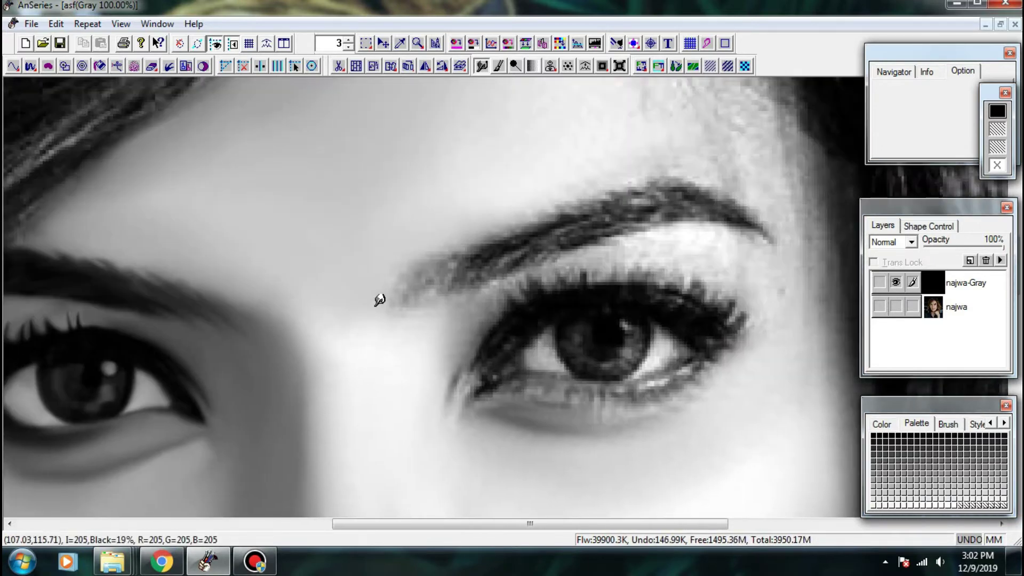
pyautogui.moveTo(402, 345); pyautogui.dragTo(377, 345)
# - Smooth the bright forehead skin above the right eyebrow, up toward the hairline
pyautogui.scroll(4, 480, 262)
pyautogui.hscroll(2, 480, 262)
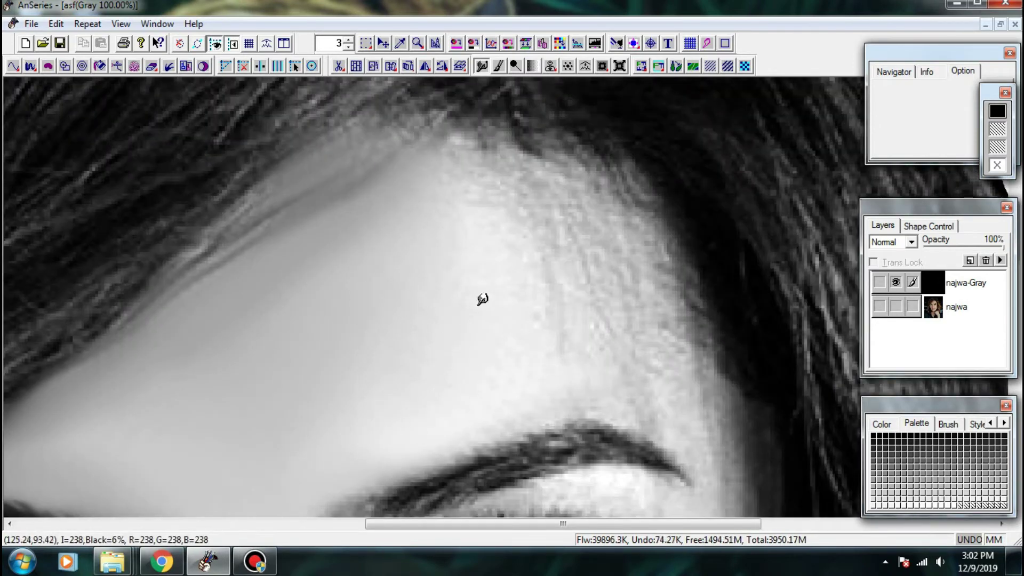
pyautogui.moveTo(459, 310); pyautogui.dragTo(463, 341)
pyautogui.moveTo(483, 362)
pyautogui.mouseDown()
pyautogui.moveTo(466, 375)
pyautogui.moveTo(458, 367)
pyautogui.mouseUp()
pyautogui.moveTo(452, 331)
pyautogui.mouseDown()
pyautogui.moveTo(433, 352)
pyautogui.moveTo(420, 235)
pyautogui.mouseUp()
pyautogui.moveTo(541, 308)
pyautogui.mouseDown()
pyautogui.moveTo(516, 318)
pyautogui.moveTo(537, 330)
pyautogui.moveTo(503, 363)
pyautogui.mouseUp()
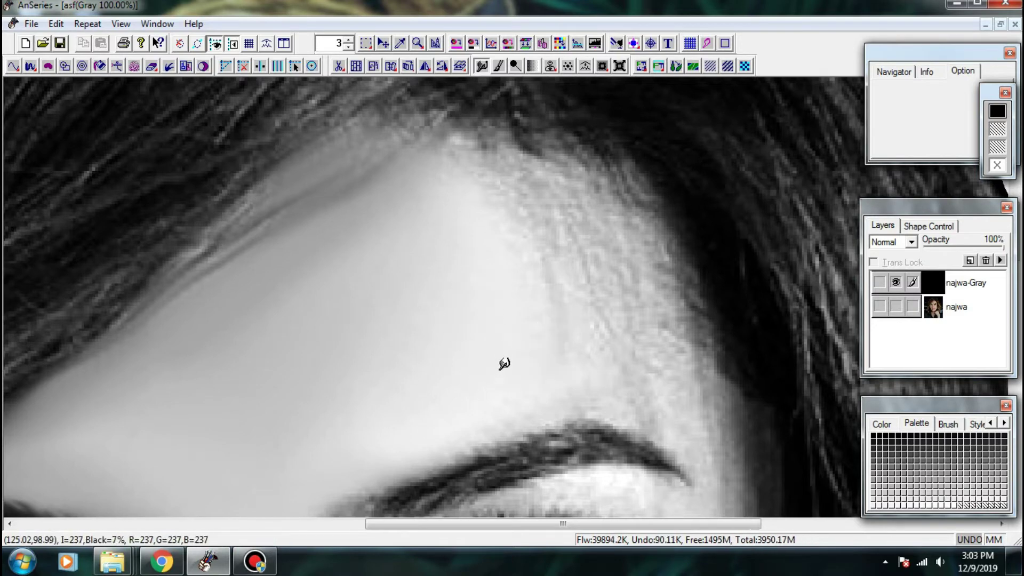
# - Smooth the textured forehead skin between the right eyebrow's arch and the right temple hairline
pyautogui.moveTo(570, 335); pyautogui.dragTo(428, 393)
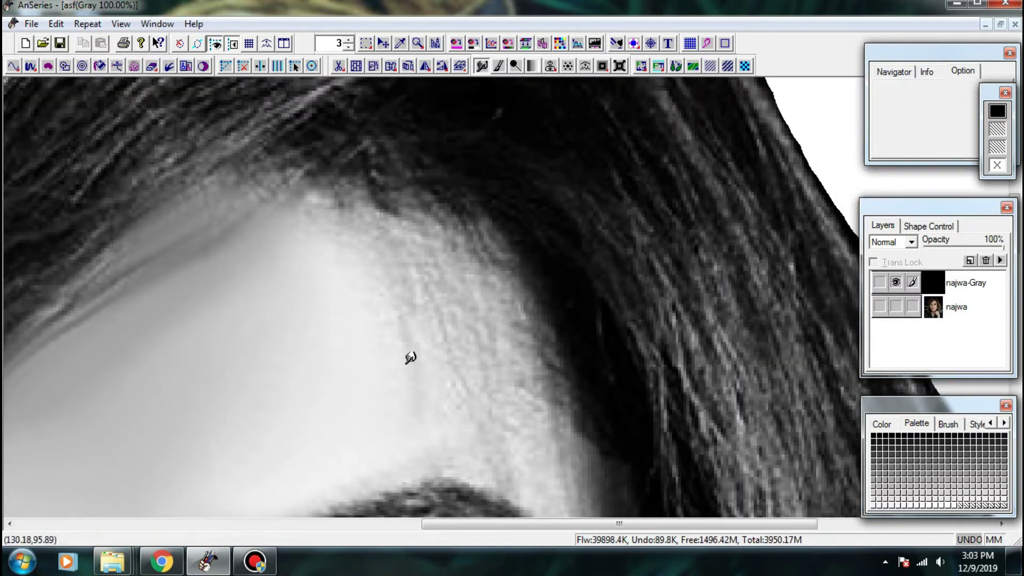
pyautogui.moveTo(410, 358); pyautogui.dragTo(382, 311)
pyautogui.moveTo(435, 346)
pyautogui.mouseDown()
pyautogui.moveTo(483, 428)
pyautogui.moveTo(484, 450)
pyautogui.moveTo(472, 447)
pyautogui.moveTo(477, 297)
pyautogui.moveTo(584, 385)
pyautogui.mouseUp()
pyautogui.moveTo(557, 395); pyautogui.dragTo(586, 382)
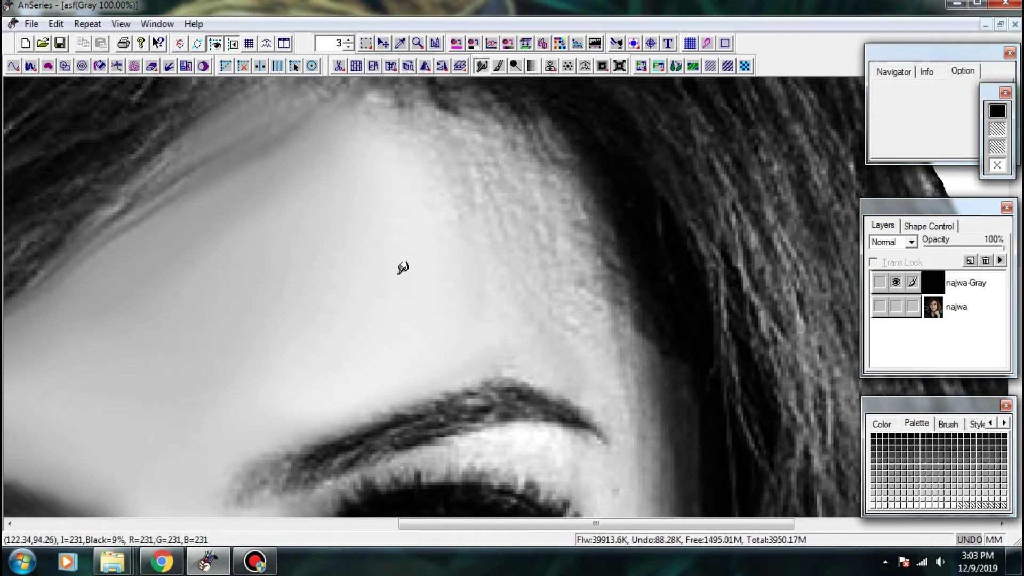
# - At 200% zoom, smooth the right eye's iris outline and the white on the iris's left side
pyautogui.scroll(3, 426, 299)
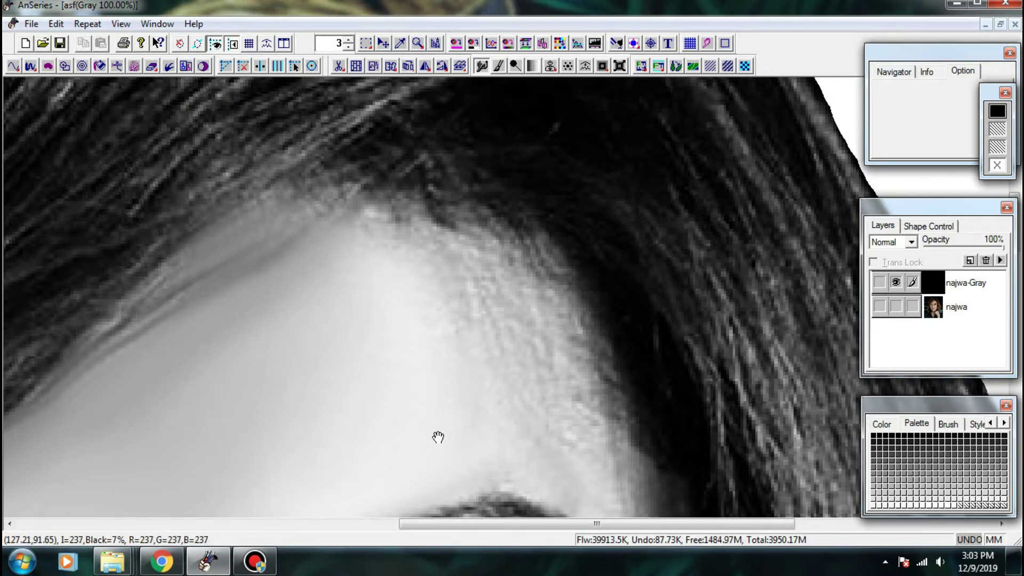
pyautogui.scroll(-3, 516, 304)
pyautogui.scroll(2, 493, 347)
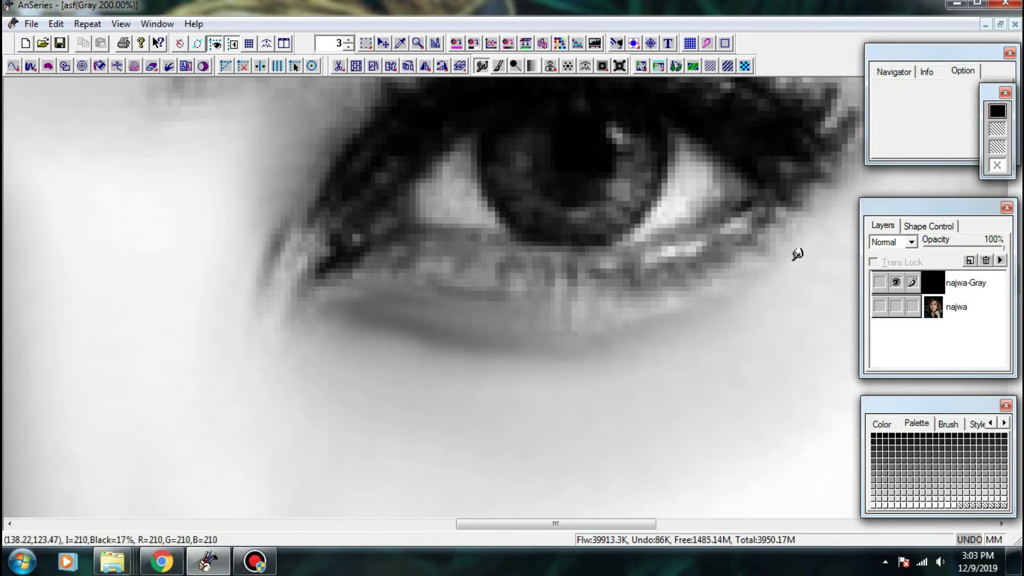
pyautogui.moveTo(797, 255); pyautogui.dragTo(631, 377)
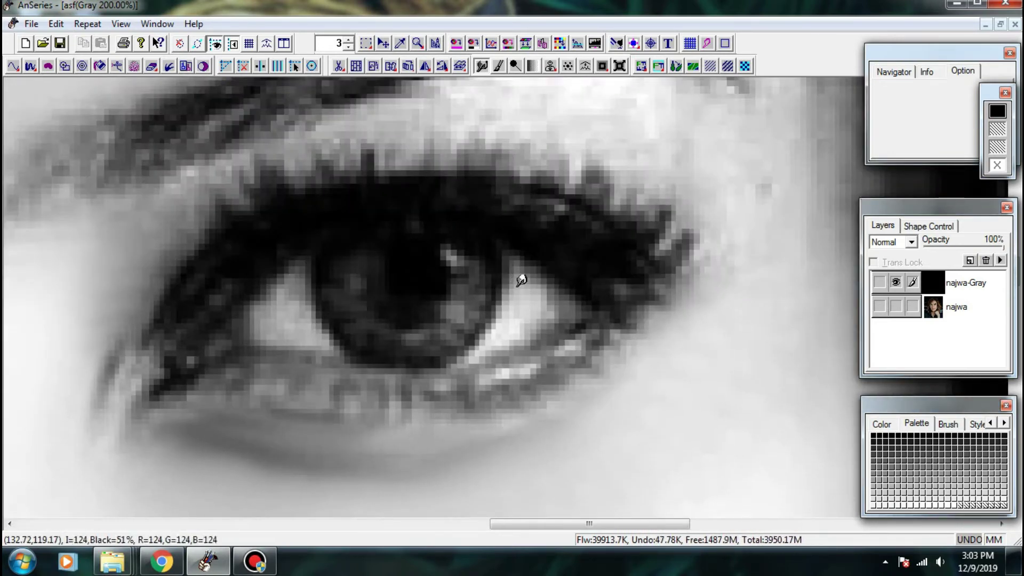
pyautogui.moveTo(504, 316)
pyautogui.mouseDown()
pyautogui.moveTo(479, 334)
pyautogui.moveTo(505, 319)
pyautogui.moveTo(486, 261)
pyautogui.moveTo(497, 304)
pyautogui.moveTo(461, 356)
pyautogui.mouseUp()
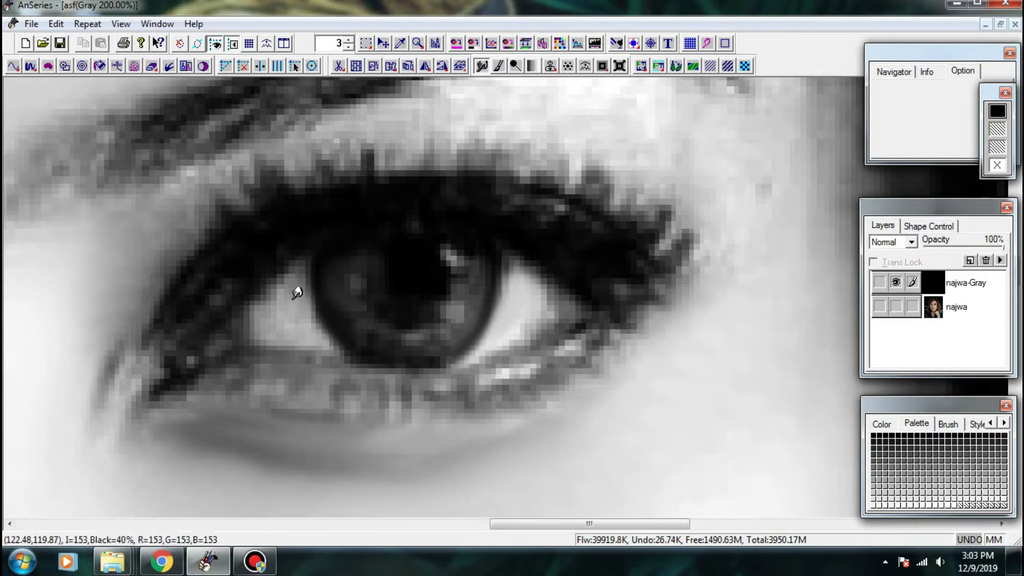
pyautogui.moveTo(282, 299)
pyautogui.mouseDown()
pyautogui.moveTo(258, 297)
pyautogui.moveTo(274, 301)
pyautogui.moveTo(238, 313)
pyautogui.moveTo(260, 331)
pyautogui.moveTo(293, 325)
pyautogui.moveTo(283, 319)
pyautogui.moveTo(305, 323)
pyautogui.moveTo(298, 336)
pyautogui.moveTo(310, 323)
pyautogui.moveTo(306, 269)
pyautogui.moveTo(293, 286)
pyautogui.moveTo(255, 277)
pyautogui.moveTo(308, 247)
pyautogui.moveTo(336, 261)
pyautogui.moveTo(253, 291)
pyautogui.moveTo(347, 265)
pyautogui.moveTo(338, 277)
pyautogui.moveTo(359, 326)
pyautogui.moveTo(354, 342)
pyautogui.moveTo(281, 338)
pyautogui.moveTo(252, 365)
pyautogui.mouseUp()
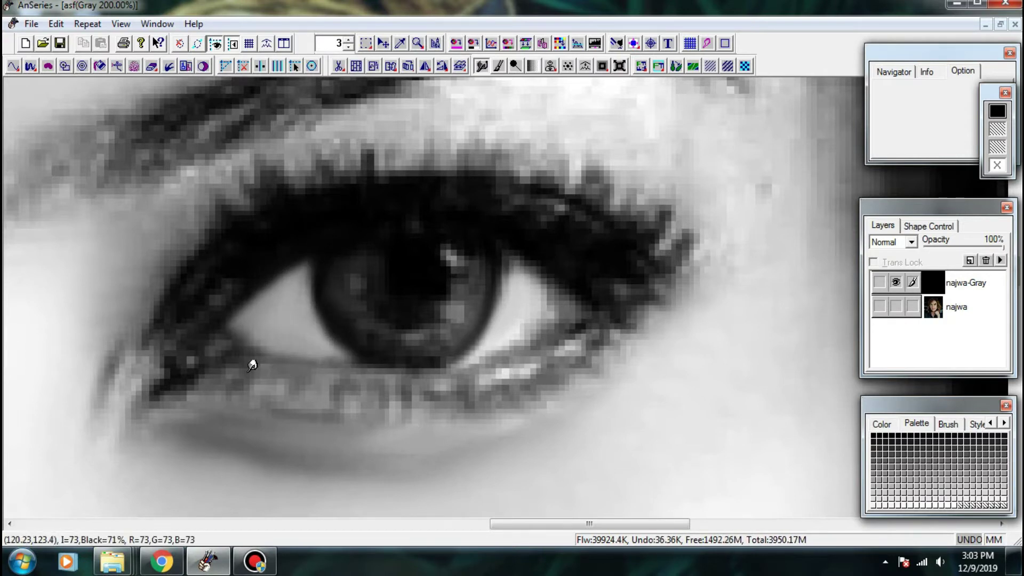
# - Smooth the white on the right side of the right eye's iris and sharpen its tapered outer corner
pyautogui.moveTo(464, 354); pyautogui.dragTo(525, 265)
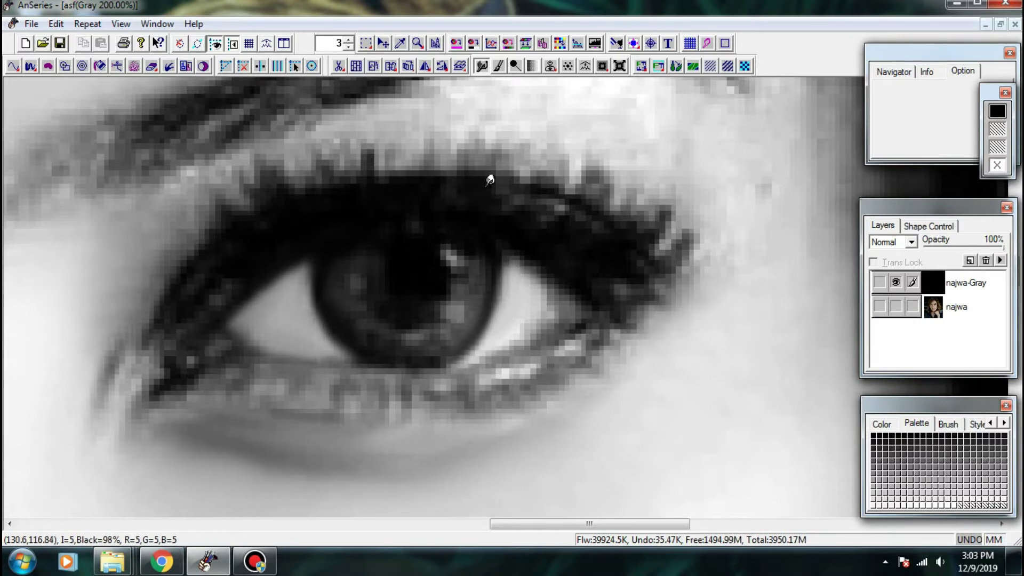
pyautogui.moveTo(535, 315)
pyautogui.mouseDown()
pyautogui.moveTo(519, 336)
pyautogui.moveTo(560, 339)
pyautogui.moveTo(534, 334)
pyautogui.moveTo(546, 354)
pyautogui.moveTo(517, 325)
pyautogui.mouseUp()
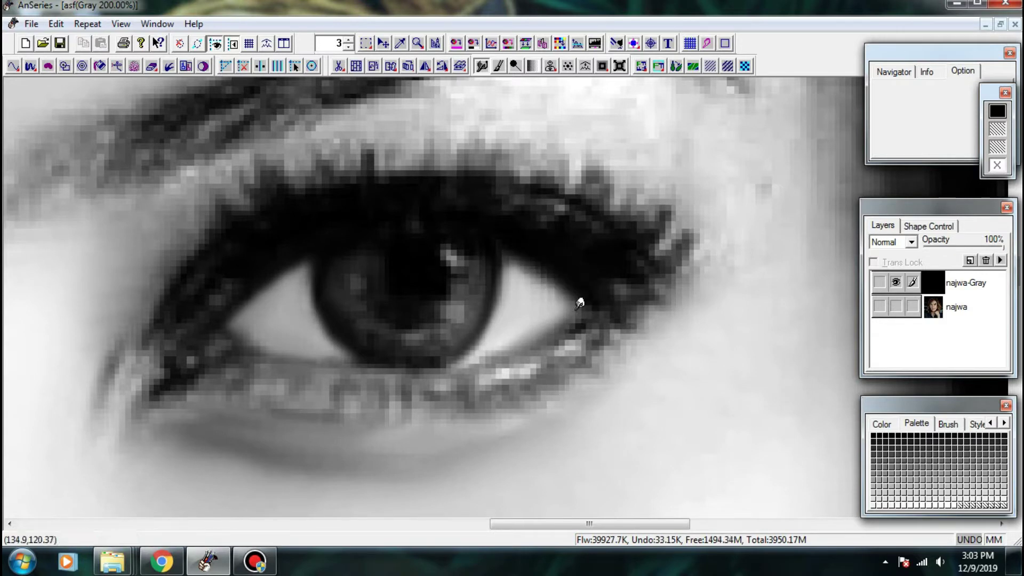
pyautogui.moveTo(576, 309); pyautogui.dragTo(581, 310)
pyautogui.moveTo(532, 286); pyautogui.dragTo(548, 271)
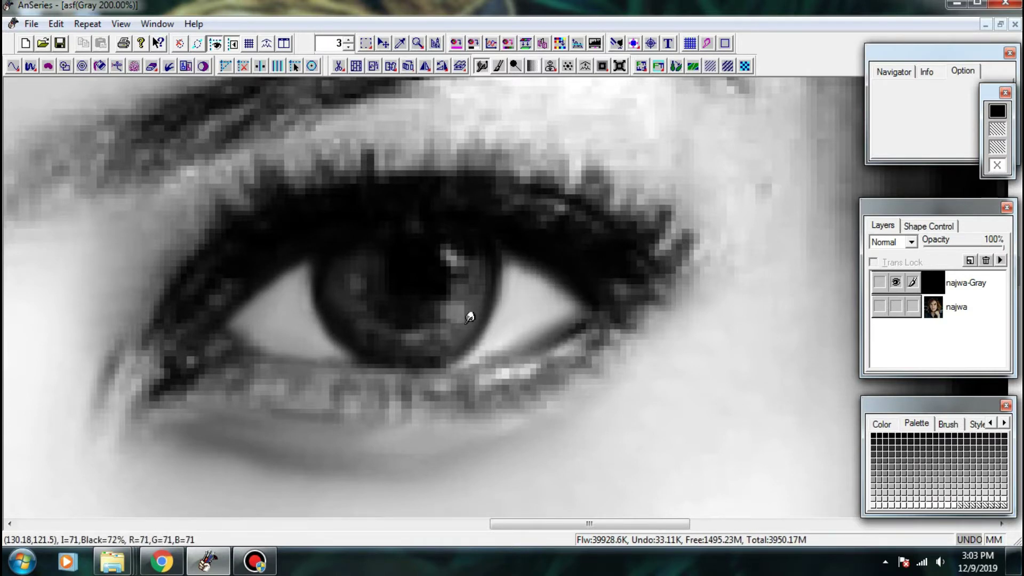
# - Smooth the highlights, reflections and dark tones inside the right eye's iris and around its pupil
pyautogui.moveTo(444, 248)
pyautogui.mouseDown()
pyautogui.moveTo(466, 258)
pyautogui.moveTo(474, 248)
pyautogui.moveTo(454, 308)
pyautogui.mouseUp()
pyautogui.moveTo(424, 343); pyautogui.dragTo(398, 342)
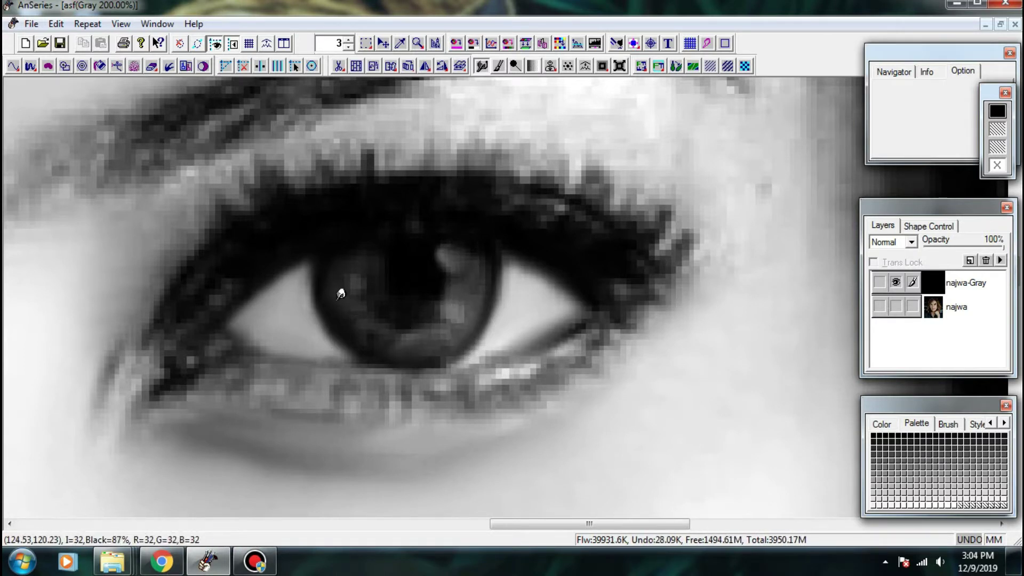
pyautogui.moveTo(344, 329)
pyautogui.mouseDown()
pyautogui.moveTo(350, 319)
pyautogui.moveTo(330, 317)
pyautogui.mouseUp()
pyautogui.moveTo(365, 276); pyautogui.dragTo(388, 303)
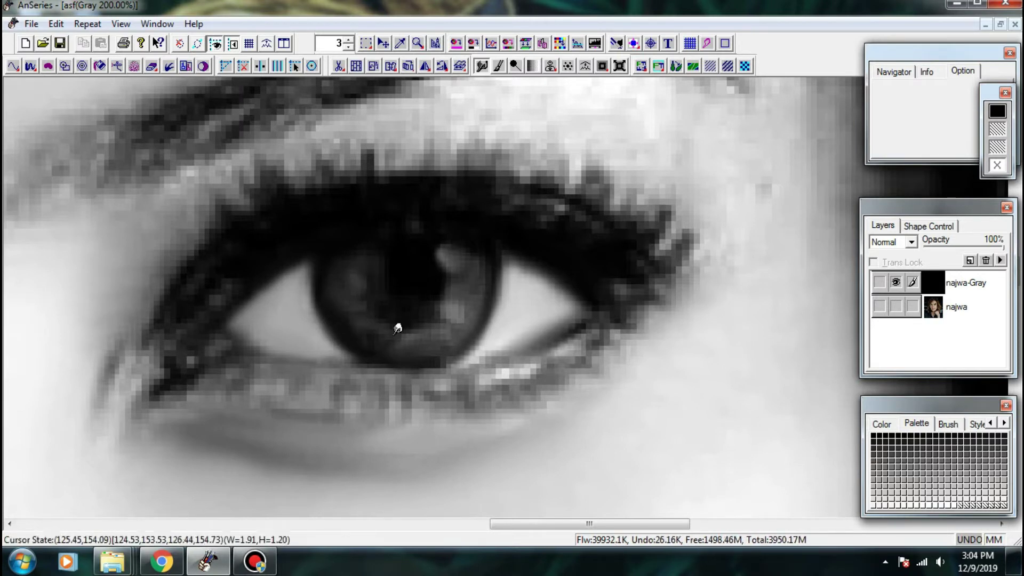
pyautogui.moveTo(365, 290); pyautogui.dragTo(392, 291)
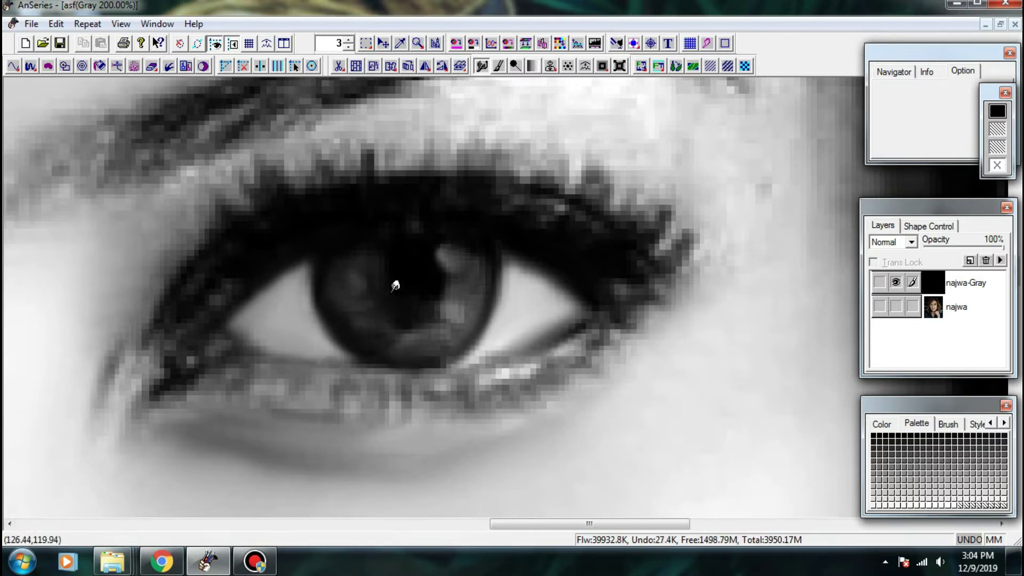
pyautogui.moveTo(411, 338); pyautogui.dragTo(449, 339)
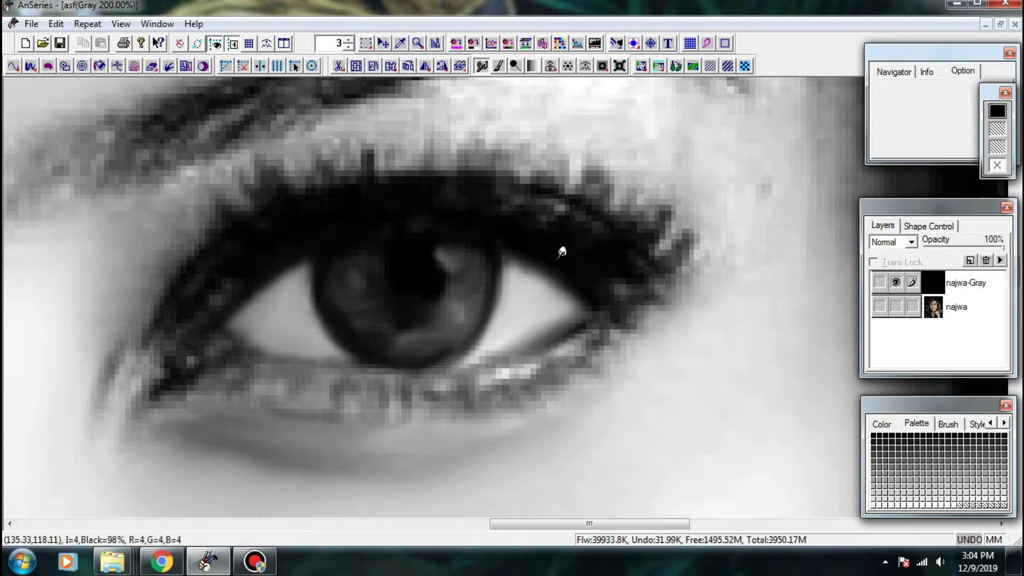
# - Smooth the crease beside the right eye's inner corner and the dark inner part of its upper lash line
pyautogui.moveTo(348, 380); pyautogui.dragTo(597, 322)
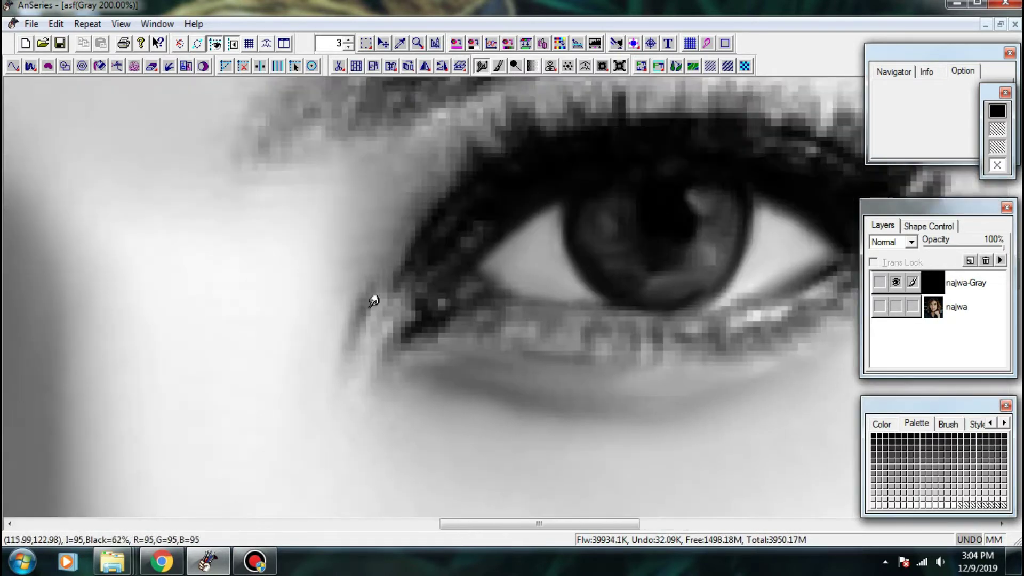
pyautogui.moveTo(375, 297)
pyautogui.mouseDown()
pyautogui.moveTo(403, 334)
pyautogui.moveTo(363, 362)
pyautogui.moveTo(373, 282)
pyautogui.mouseUp()
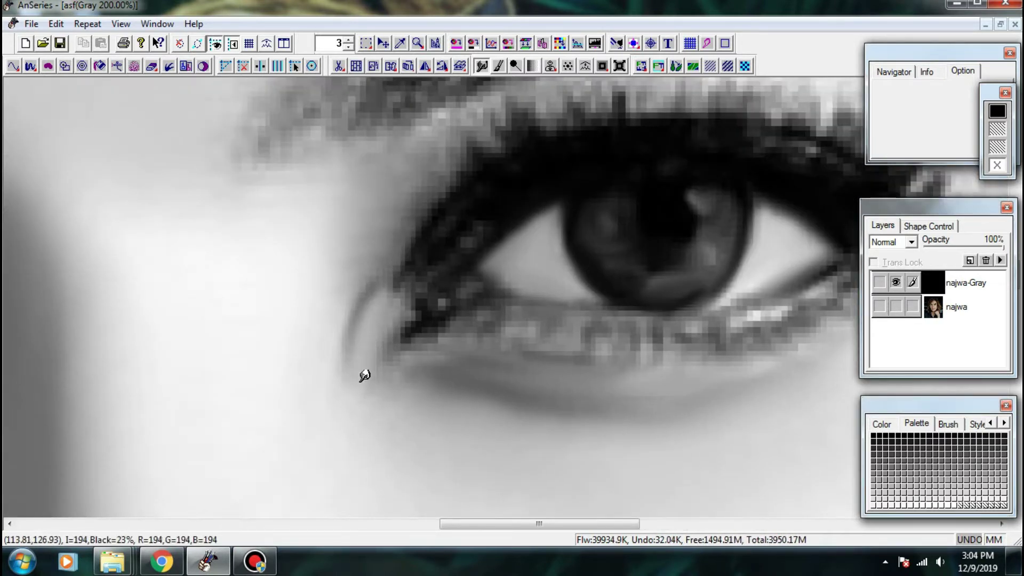
pyautogui.scroll(2, 362, 403)
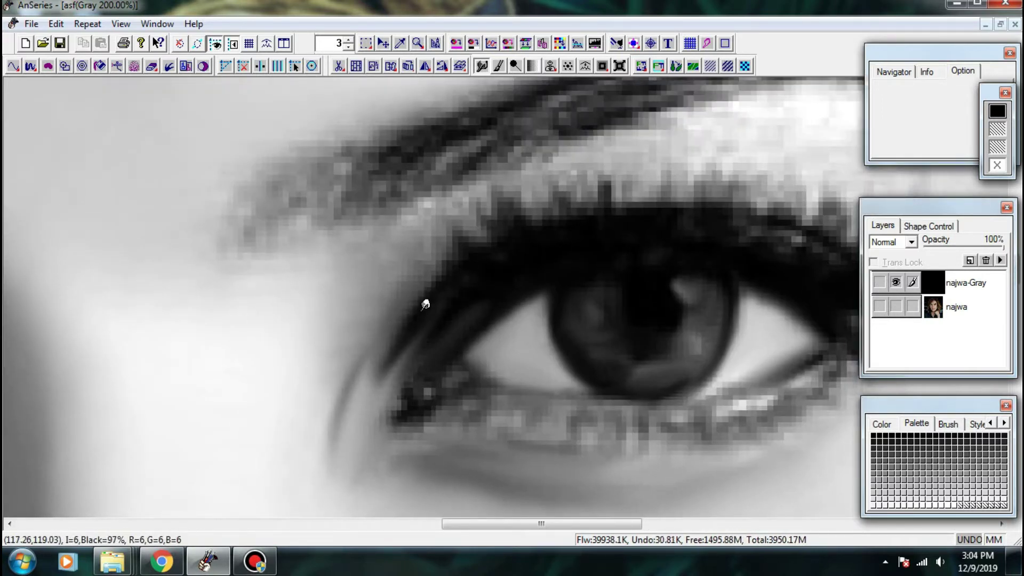
pyautogui.moveTo(416, 391)
pyautogui.mouseDown()
pyautogui.moveTo(414, 350)
pyautogui.moveTo(459, 304)
pyautogui.moveTo(447, 312)
pyautogui.moveTo(483, 354)
pyautogui.mouseUp()
pyautogui.moveTo(471, 334); pyautogui.dragTo(410, 362)
pyautogui.moveTo(451, 352); pyautogui.dragTo(366, 412)
pyautogui.moveTo(371, 349)
pyautogui.mouseDown()
pyautogui.moveTo(445, 303)
pyautogui.moveTo(474, 243)
pyautogui.mouseUp()
# - Soften the right eyebrow's inner end and fade it into the surrounding forehead skin
pyautogui.scroll(2, 496, 377)
pyautogui.moveTo(515, 286); pyautogui.dragTo(316, 360)
pyautogui.moveTo(229, 342); pyautogui.dragTo(307, 292)
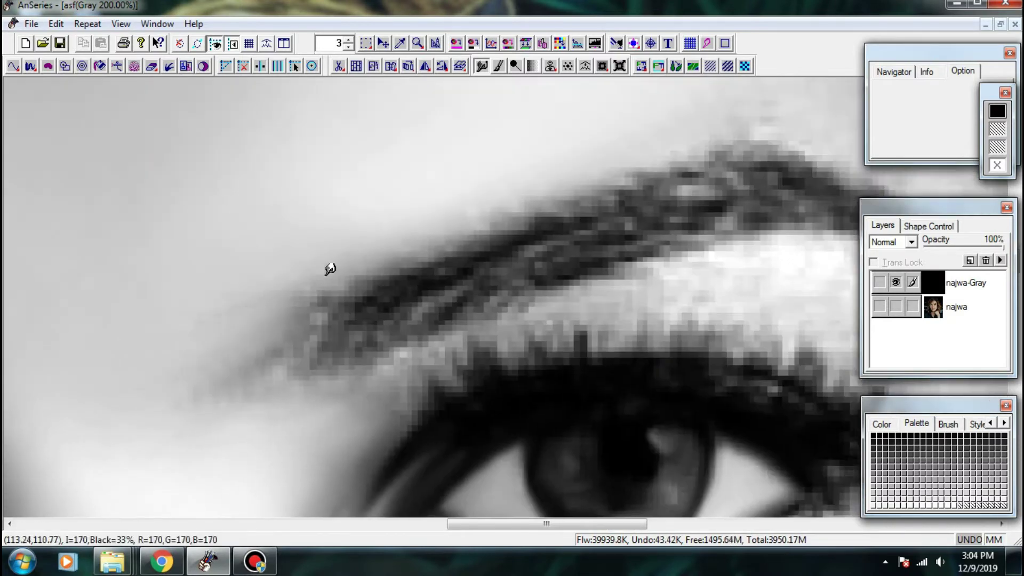
pyautogui.moveTo(287, 434); pyautogui.dragTo(235, 373)
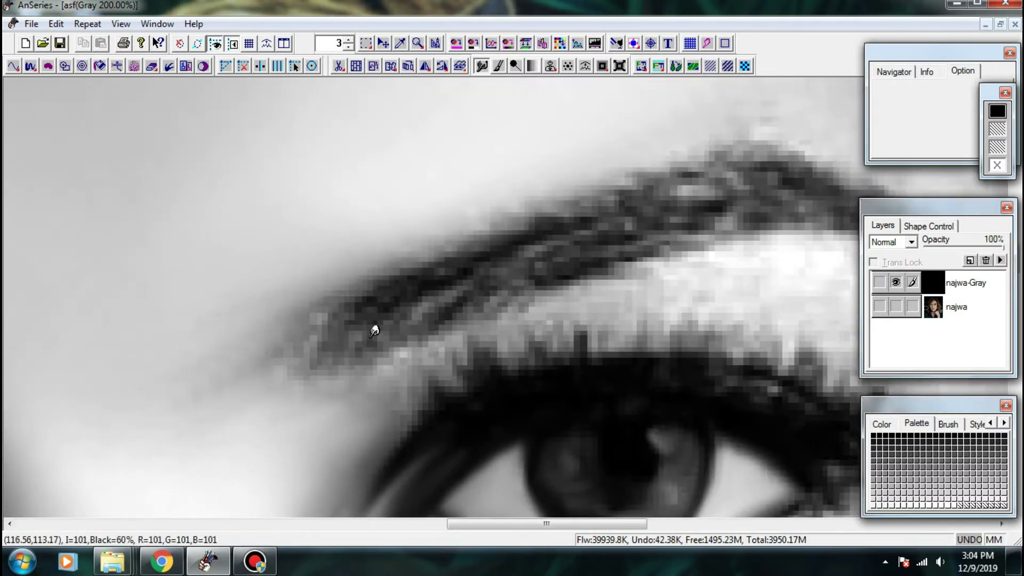
pyautogui.moveTo(357, 358)
pyautogui.mouseDown()
pyautogui.moveTo(379, 309)
pyautogui.moveTo(247, 386)
pyautogui.moveTo(227, 349)
pyautogui.moveTo(222, 385)
pyautogui.mouseUp()
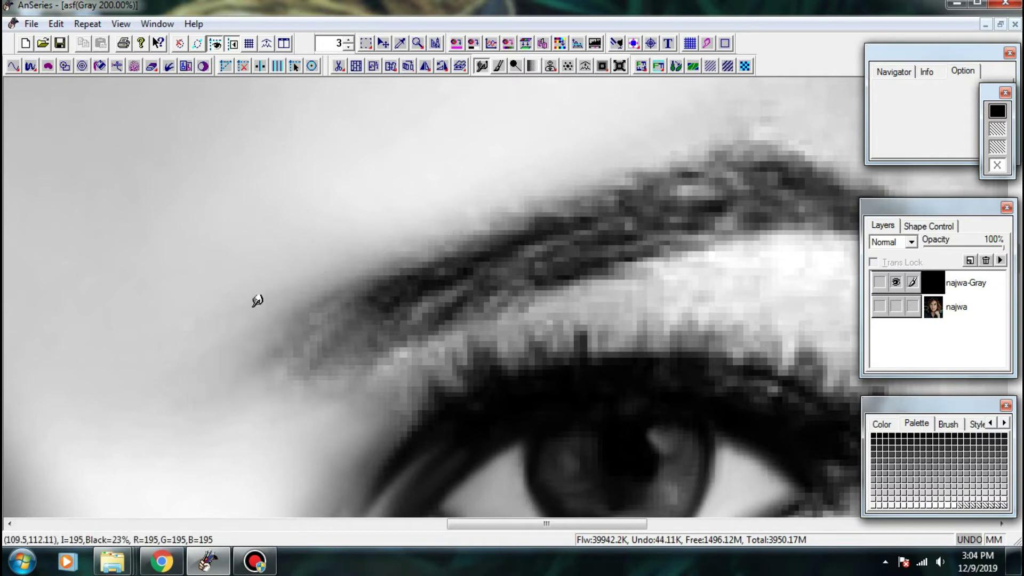
# - Smooth the right eyebrow's middle and arch, clean its upper edge and shape its tail to a tapered point
pyautogui.scroll(-1, 522, 297)
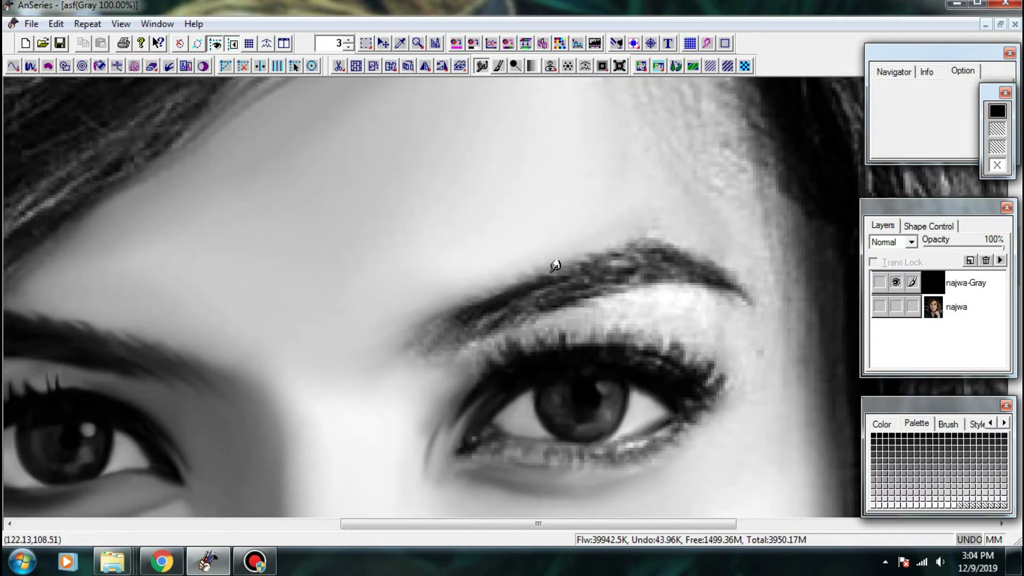
pyautogui.moveTo(522, 290)
pyautogui.mouseDown()
pyautogui.moveTo(572, 294)
pyautogui.moveTo(605, 274)
pyautogui.moveTo(558, 303)
pyautogui.moveTo(595, 291)
pyautogui.moveTo(612, 269)
pyautogui.moveTo(589, 268)
pyautogui.moveTo(599, 264)
pyautogui.moveTo(591, 268)
pyautogui.moveTo(651, 267)
pyautogui.moveTo(607, 289)
pyautogui.moveTo(628, 279)
pyautogui.moveTo(646, 292)
pyautogui.moveTo(678, 256)
pyautogui.moveTo(649, 266)
pyautogui.moveTo(660, 252)
pyautogui.moveTo(631, 234)
pyautogui.moveTo(656, 235)
pyautogui.moveTo(668, 279)
pyautogui.moveTo(663, 244)
pyautogui.moveTo(576, 260)
pyautogui.moveTo(596, 271)
pyautogui.moveTo(498, 283)
pyautogui.moveTo(536, 266)
pyautogui.moveTo(507, 274)
pyautogui.mouseUp()
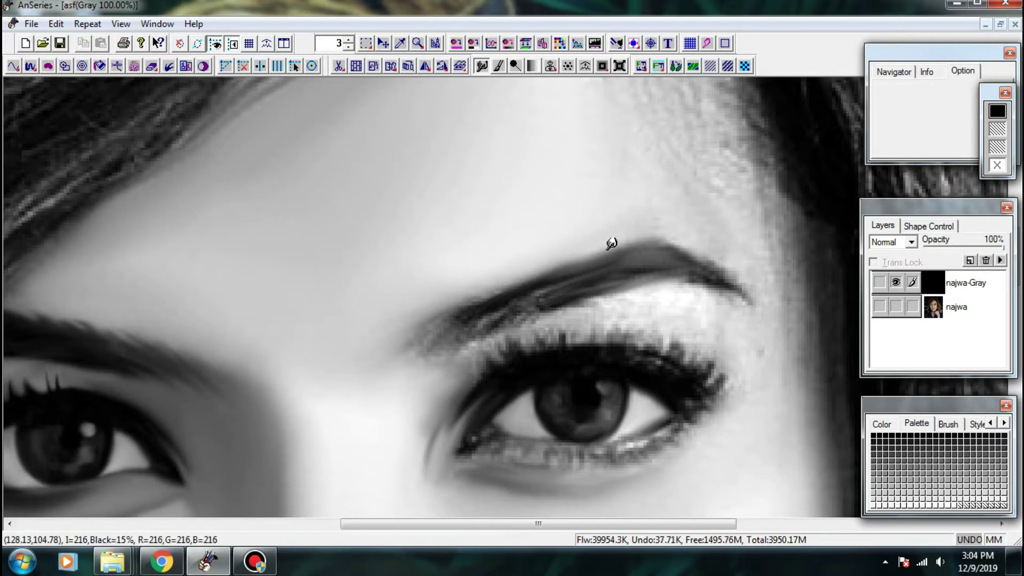
pyautogui.click(674, 278)
pyautogui.moveTo(380, 269); pyautogui.dragTo(364, 262)
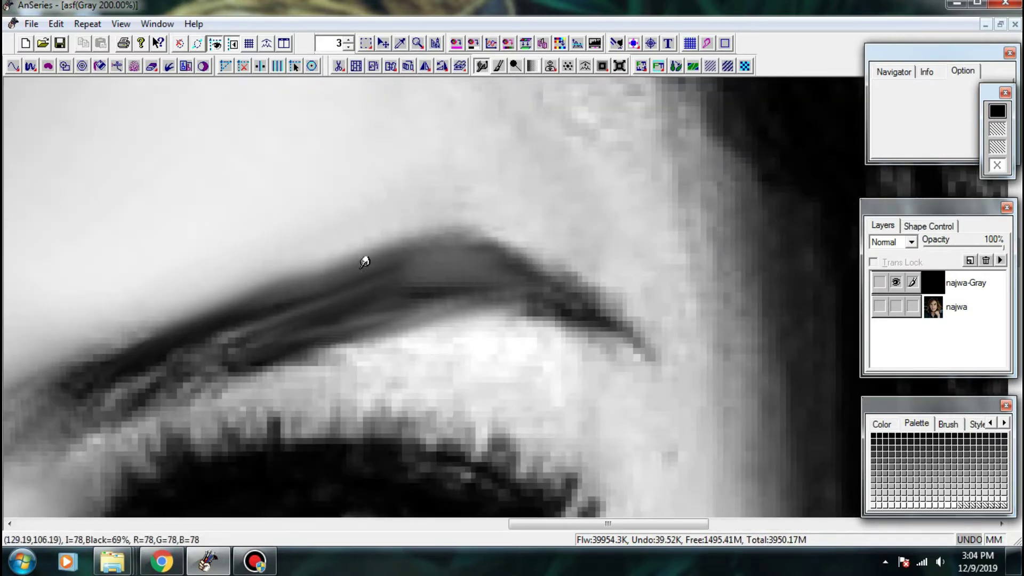
pyautogui.moveTo(290, 290)
pyautogui.mouseDown()
pyautogui.moveTo(366, 249)
pyautogui.moveTo(474, 229)
pyautogui.mouseUp()
pyautogui.moveTo(435, 244); pyautogui.dragTo(548, 255)
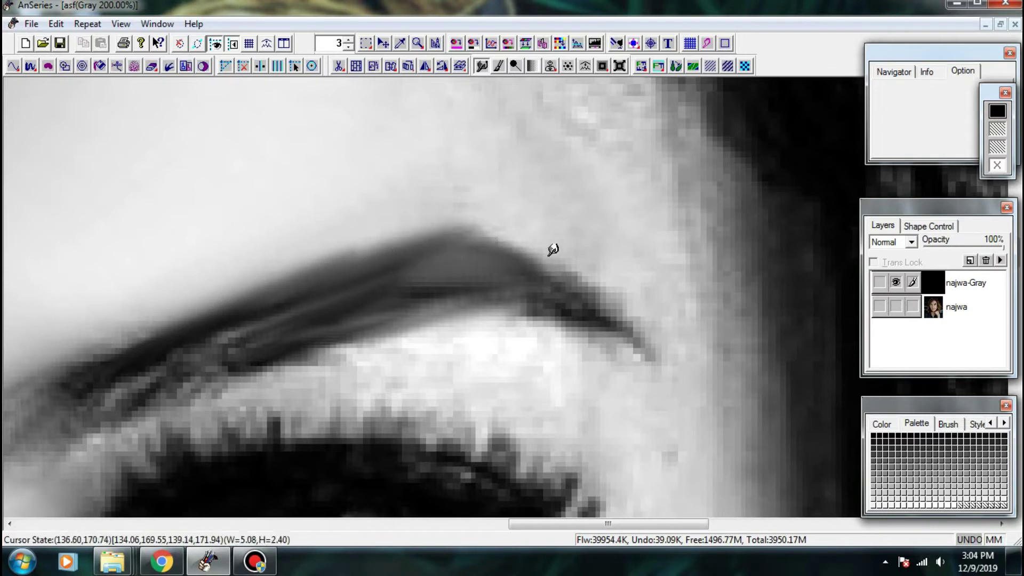
pyautogui.moveTo(344, 246)
pyautogui.mouseDown()
pyautogui.moveTo(583, 287)
pyautogui.moveTo(610, 307)
pyautogui.moveTo(604, 293)
pyautogui.moveTo(648, 341)
pyautogui.moveTo(564, 331)
pyautogui.mouseUp()
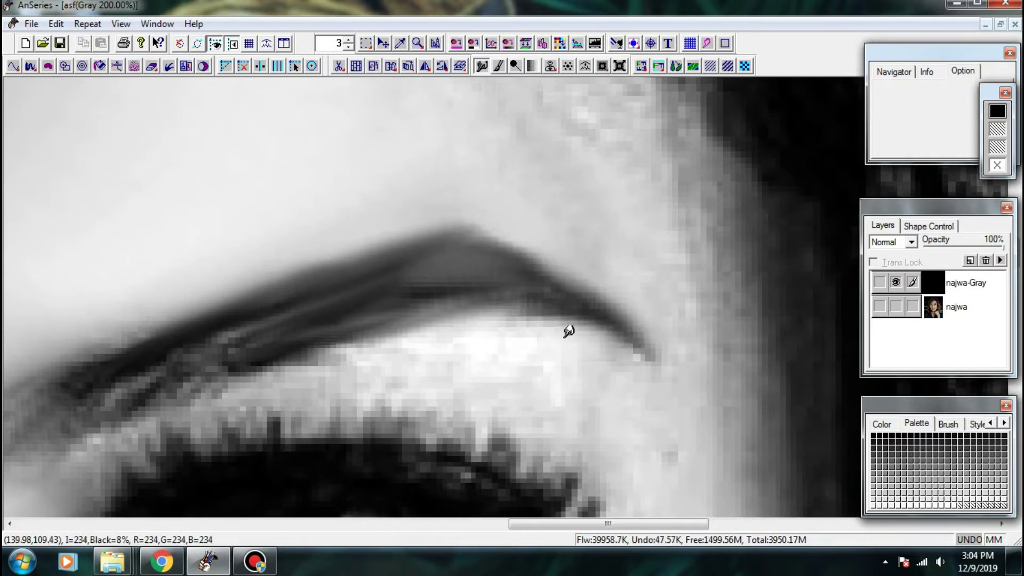
# - Smudge the pixelated skin beneath the eyebrow's arch and along its outer tail until the edges blend smoothly
pyautogui.moveTo(649, 355); pyautogui.dragTo(702, 388)
pyautogui.moveTo(589, 326); pyautogui.dragTo(720, 253)
pyautogui.moveTo(695, 323)
pyautogui.mouseDown()
pyautogui.moveTo(631, 283)
pyautogui.moveTo(512, 268)
pyautogui.mouseUp()
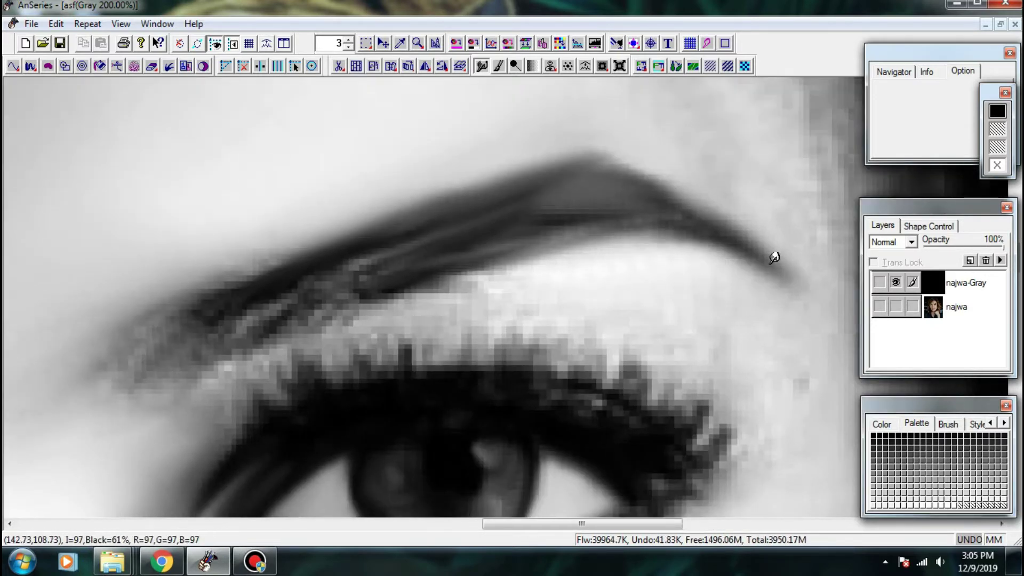
pyautogui.moveTo(775, 256); pyautogui.dragTo(606, 319)
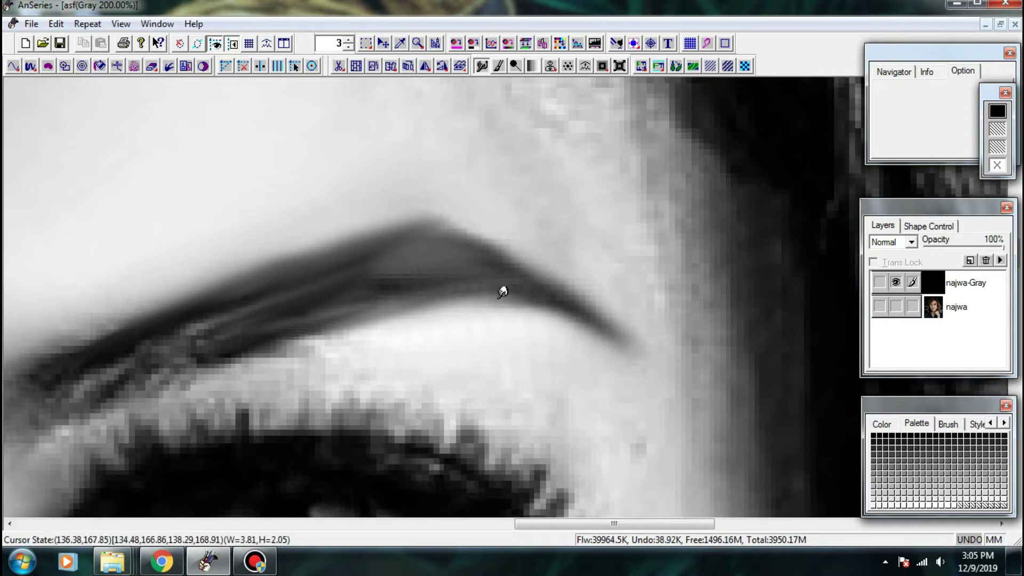
pyautogui.moveTo(565, 278); pyautogui.dragTo(622, 263)
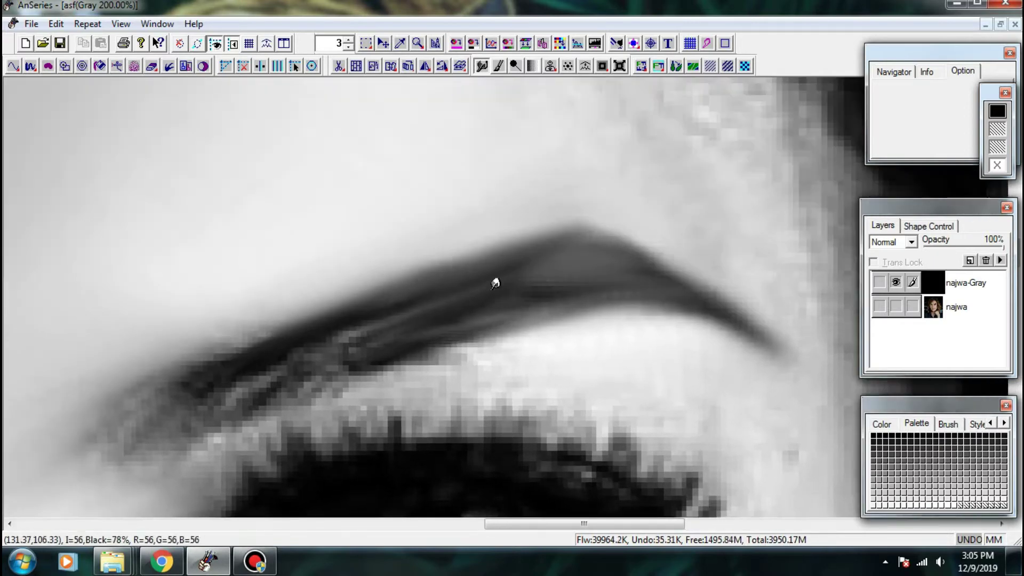
# - Smudge the middle hairs of the eyebrow along their growth direction into soft, even strands
pyautogui.moveTo(495, 283); pyautogui.dragTo(660, 196)
pyautogui.moveTo(521, 269)
pyautogui.mouseDown()
pyautogui.moveTo(446, 316)
pyautogui.moveTo(504, 256)
pyautogui.moveTo(532, 271)
pyautogui.moveTo(573, 221)
pyautogui.mouseUp()
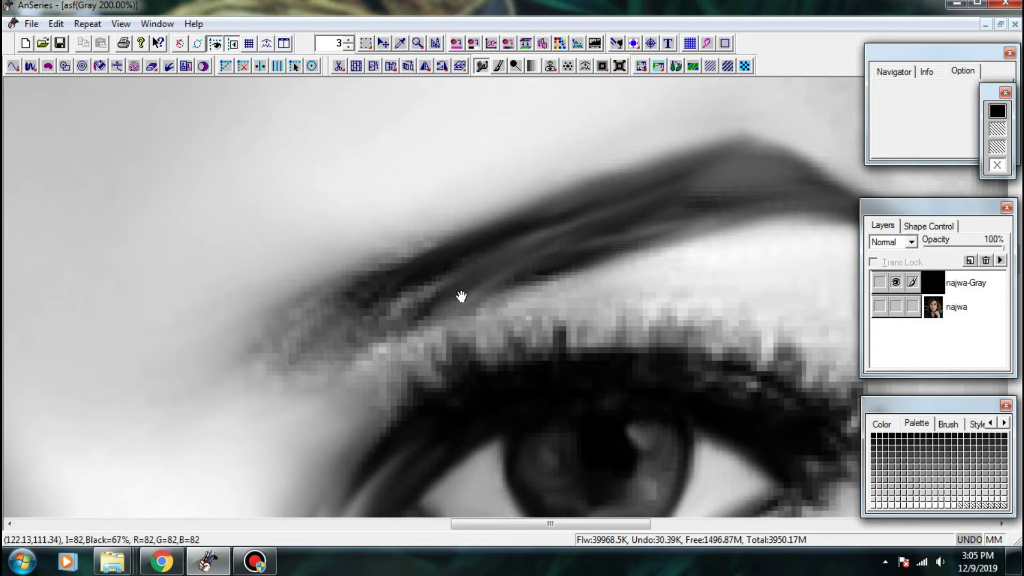
pyautogui.moveTo(461, 297); pyautogui.dragTo(533, 267)
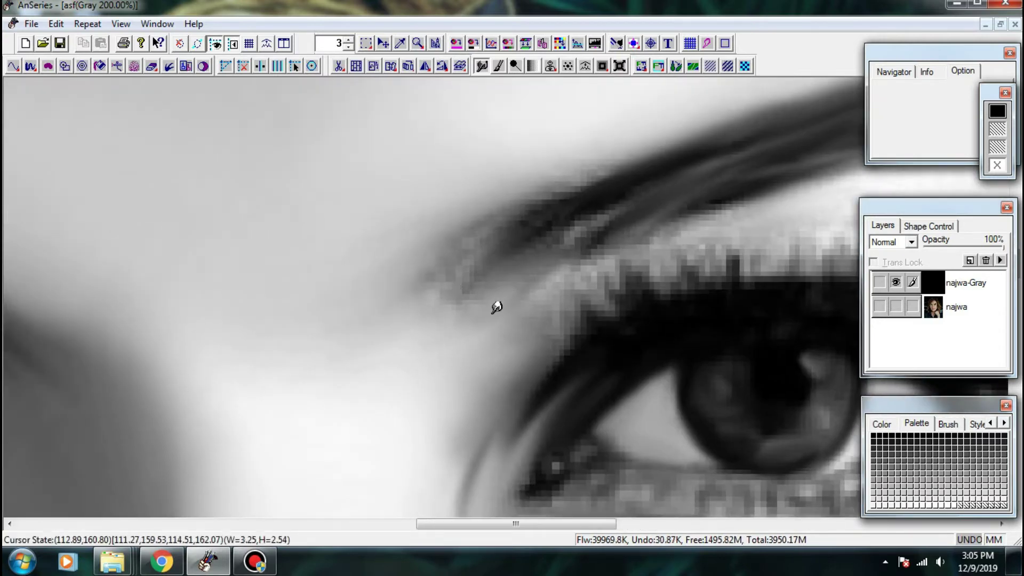
# - Smudge the eyebrow's rough inner end into soft hair strands that fade into the skin near the nose bridge
pyautogui.moveTo(443, 304)
pyautogui.mouseDown()
pyautogui.moveTo(471, 274)
pyautogui.moveTo(477, 246)
pyautogui.mouseUp()
pyautogui.scroll(-1, 542, 320)
pyautogui.moveTo(514, 300); pyautogui.dragTo(533, 279)
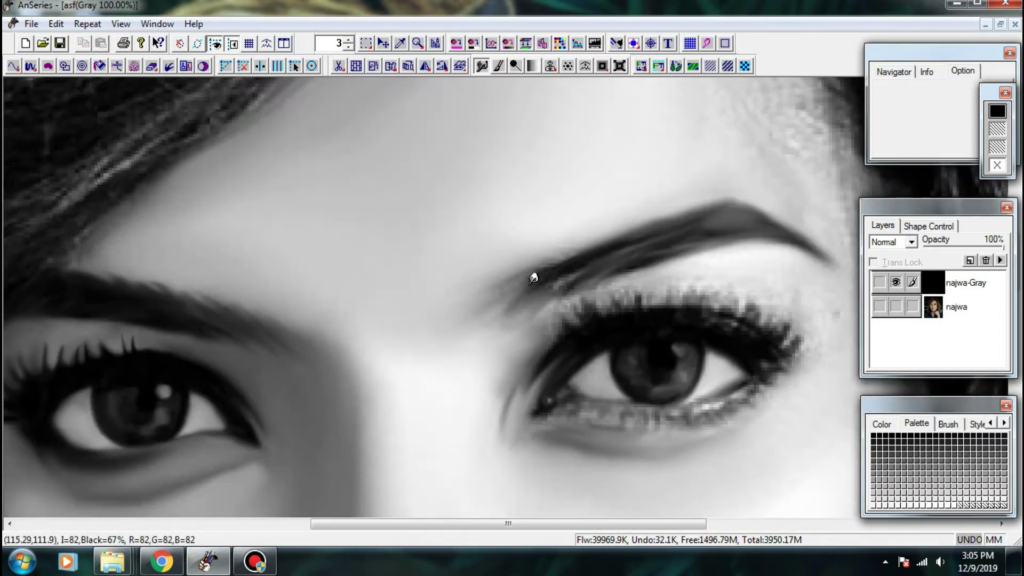
pyautogui.scroll(1, 533, 278)
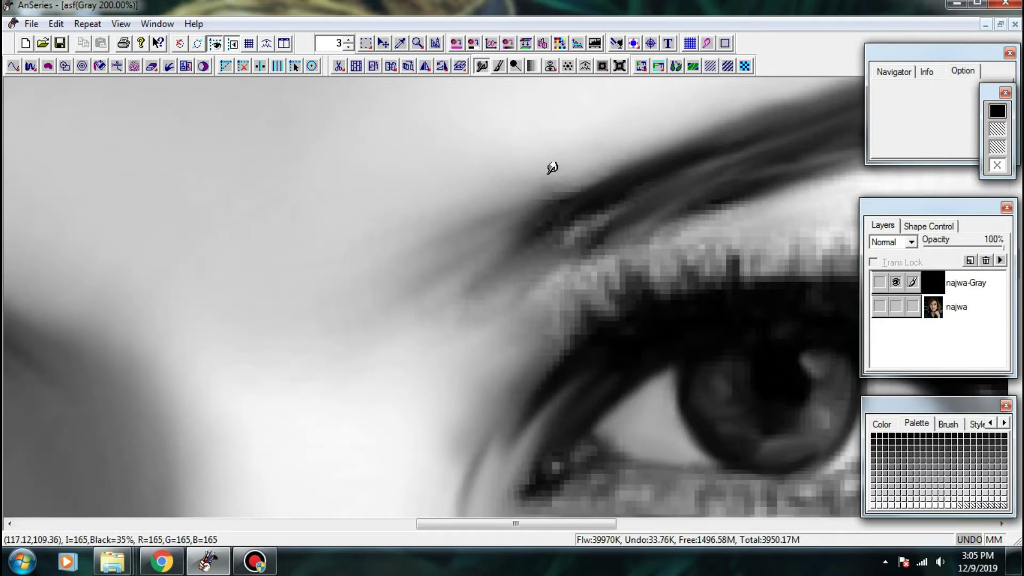
pyautogui.moveTo(560, 191)
pyautogui.mouseDown()
pyautogui.moveTo(531, 205)
pyautogui.moveTo(507, 257)
pyautogui.mouseUp()
pyautogui.moveTo(570, 248)
pyautogui.mouseDown()
pyautogui.moveTo(603, 214)
pyautogui.moveTo(519, 281)
pyautogui.mouseUp()
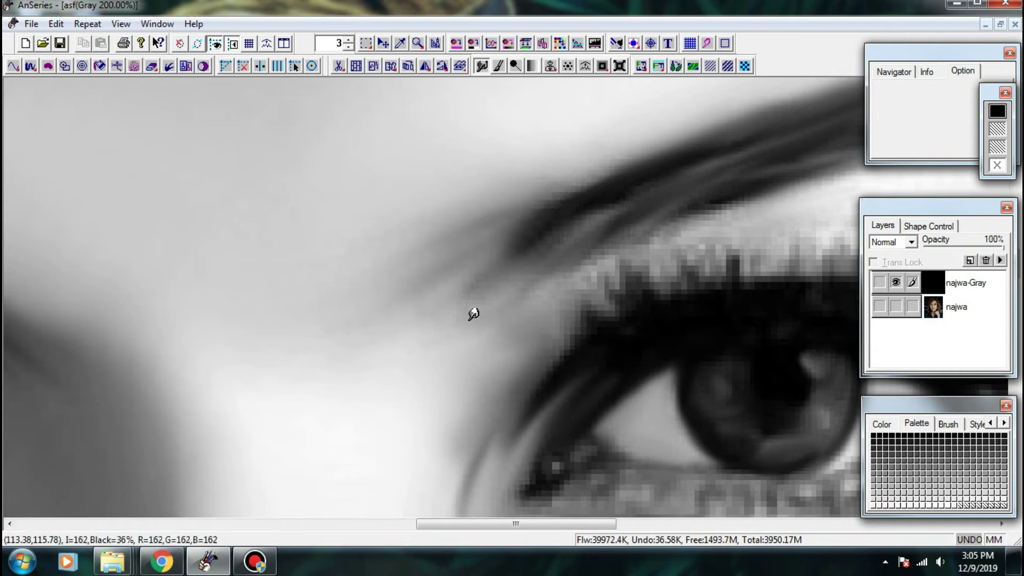
# - Smudge the lower edge of the eyebrow's inner end into the surrounding skin, and undo the last stroke
pyautogui.moveTo(473, 314)
pyautogui.mouseDown()
pyautogui.moveTo(457, 313)
pyautogui.moveTo(503, 253)
pyautogui.mouseUp()
pyautogui.moveTo(504, 293)
pyautogui.mouseDown()
pyautogui.moveTo(601, 207)
pyautogui.moveTo(586, 184)
pyautogui.moveTo(603, 245)
pyautogui.mouseUp()
pyautogui.moveTo(606, 201); pyautogui.dragTo(575, 272)
pyautogui.hotkey('ctrl', 'z')
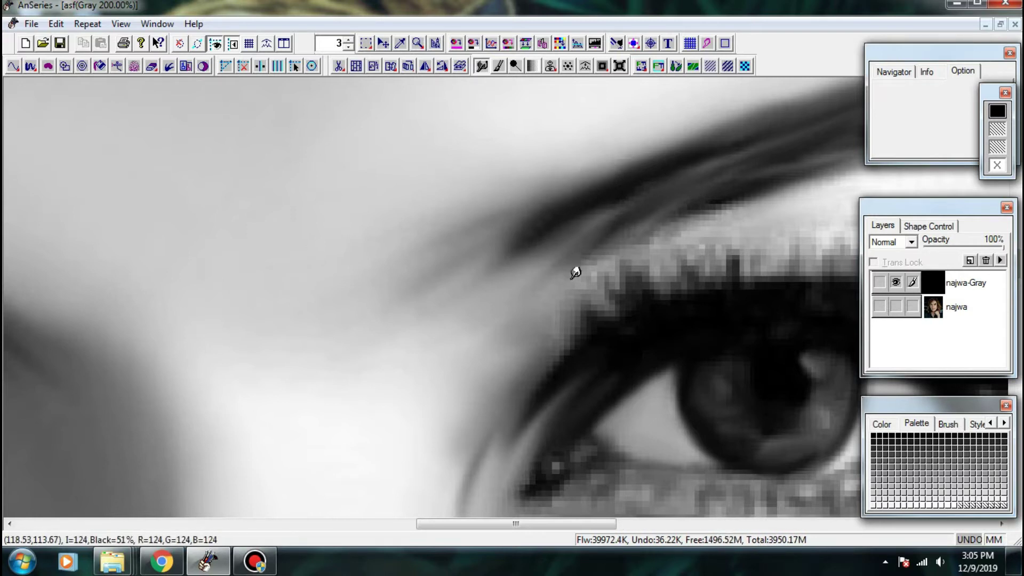
# - Smudge the shadowed skin between the eyebrow's inner end and the inner eye corner, softening the eyelid's dark edge
pyautogui.moveTo(564, 347); pyautogui.dragTo(444, 287)
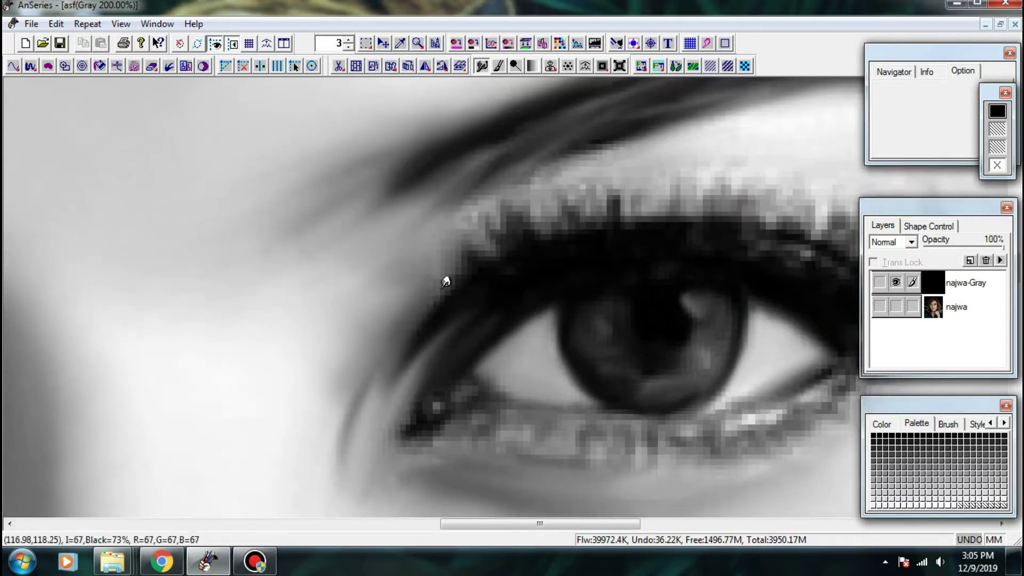
pyautogui.moveTo(407, 324)
pyautogui.mouseDown()
pyautogui.moveTo(432, 305)
pyautogui.moveTo(409, 325)
pyautogui.moveTo(399, 279)
pyautogui.moveTo(411, 251)
pyautogui.mouseUp()
pyautogui.moveTo(435, 289); pyautogui.dragTo(414, 262)
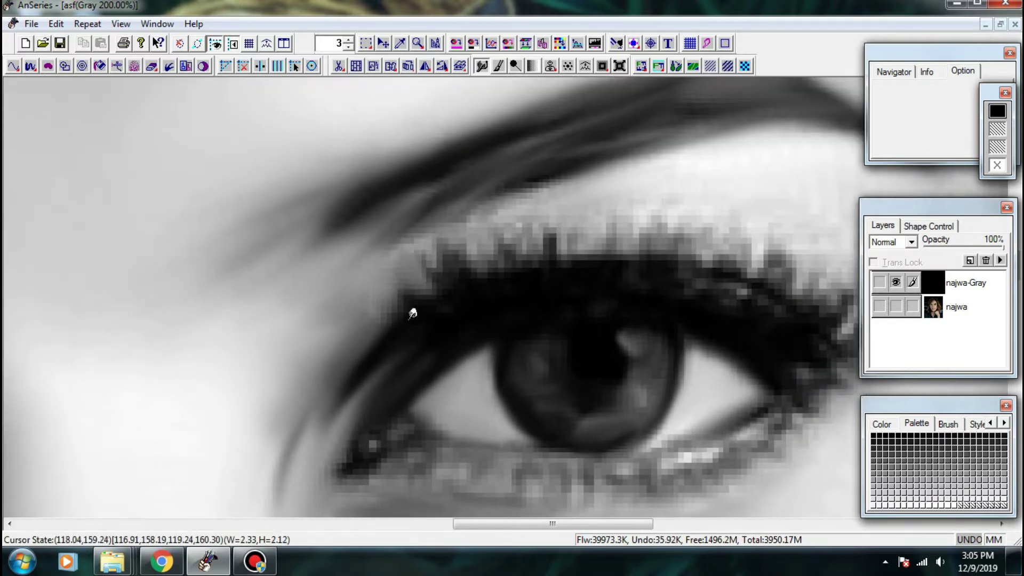
pyautogui.moveTo(411, 311)
pyautogui.mouseDown()
pyautogui.moveTo(376, 309)
pyautogui.moveTo(459, 230)
pyautogui.mouseUp()
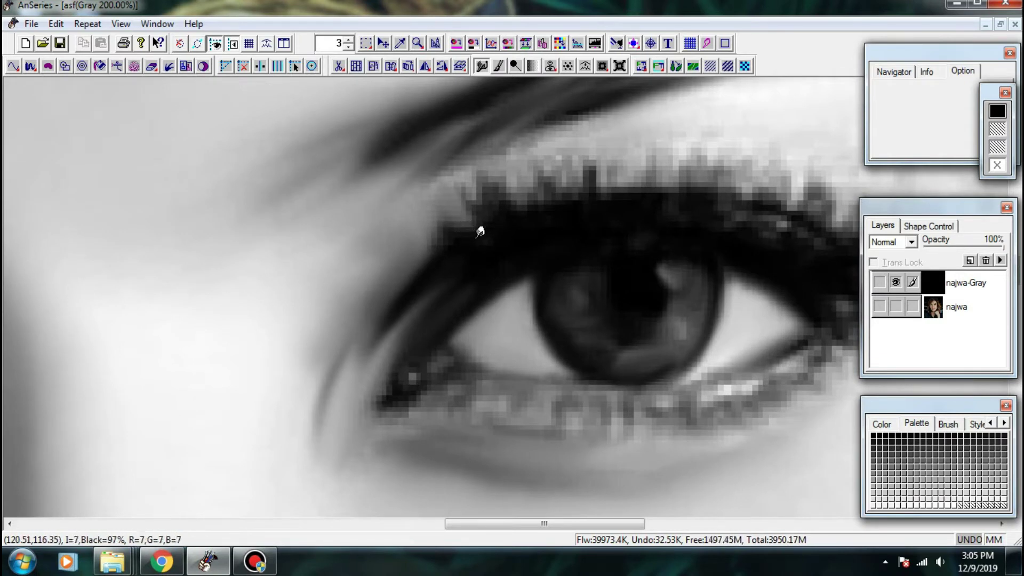
pyautogui.moveTo(448, 345); pyautogui.dragTo(478, 289)
pyautogui.moveTo(410, 347)
pyautogui.mouseDown()
pyautogui.moveTo(396, 356)
pyautogui.moveTo(358, 309)
pyautogui.moveTo(384, 259)
pyautogui.mouseUp()
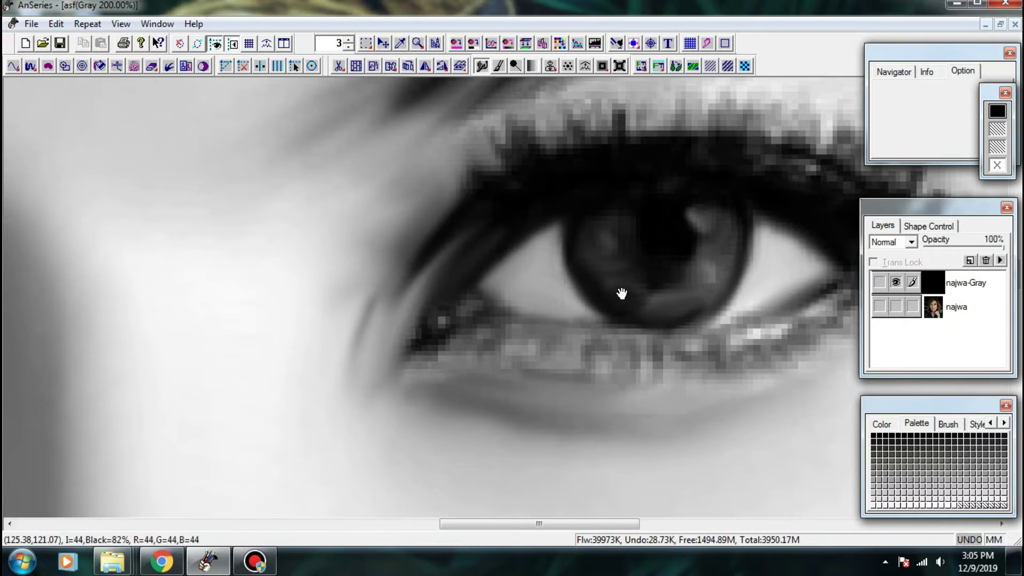
# - Smudge the pixelated upper lashes from the middle toward the outer side of the eye into separate tapered hairs
pyautogui.moveTo(622, 293); pyautogui.dragTo(414, 292)
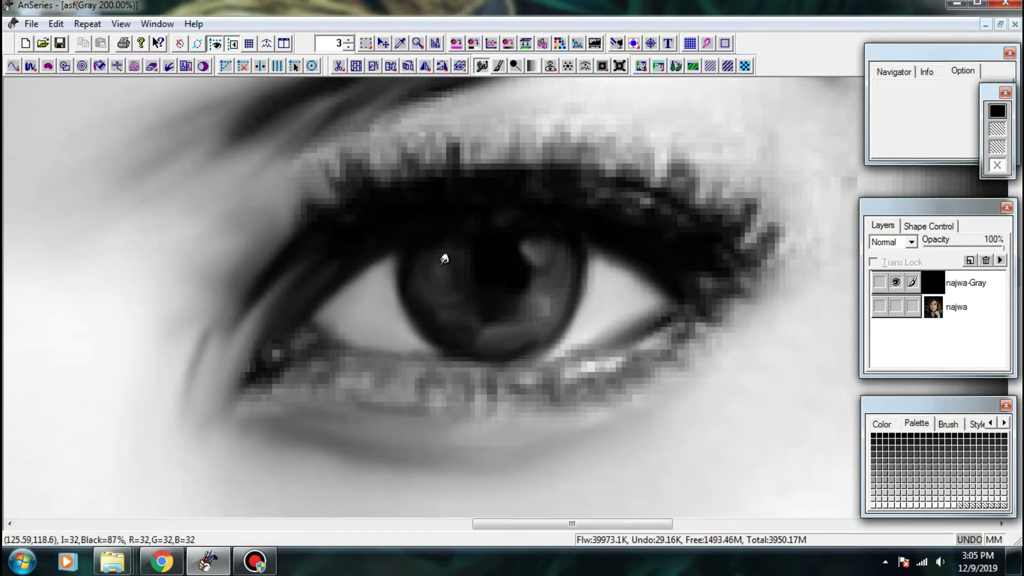
pyautogui.moveTo(603, 309); pyautogui.dragTo(513, 327)
pyautogui.moveTo(487, 264); pyautogui.dragTo(546, 317)
pyautogui.moveTo(471, 229)
pyautogui.mouseDown()
pyautogui.moveTo(468, 256)
pyautogui.moveTo(477, 262)
pyautogui.mouseUp()
pyautogui.moveTo(520, 229)
pyautogui.mouseDown()
pyautogui.moveTo(564, 243)
pyautogui.moveTo(555, 237)
pyautogui.moveTo(530, 251)
pyautogui.moveTo(517, 242)
pyautogui.moveTo(510, 270)
pyautogui.mouseUp()
pyautogui.moveTo(501, 239)
pyautogui.mouseDown()
pyautogui.moveTo(520, 269)
pyautogui.moveTo(505, 258)
pyautogui.moveTo(493, 268)
pyautogui.moveTo(513, 280)
pyautogui.mouseUp()
pyautogui.moveTo(515, 263); pyautogui.dragTo(508, 300)
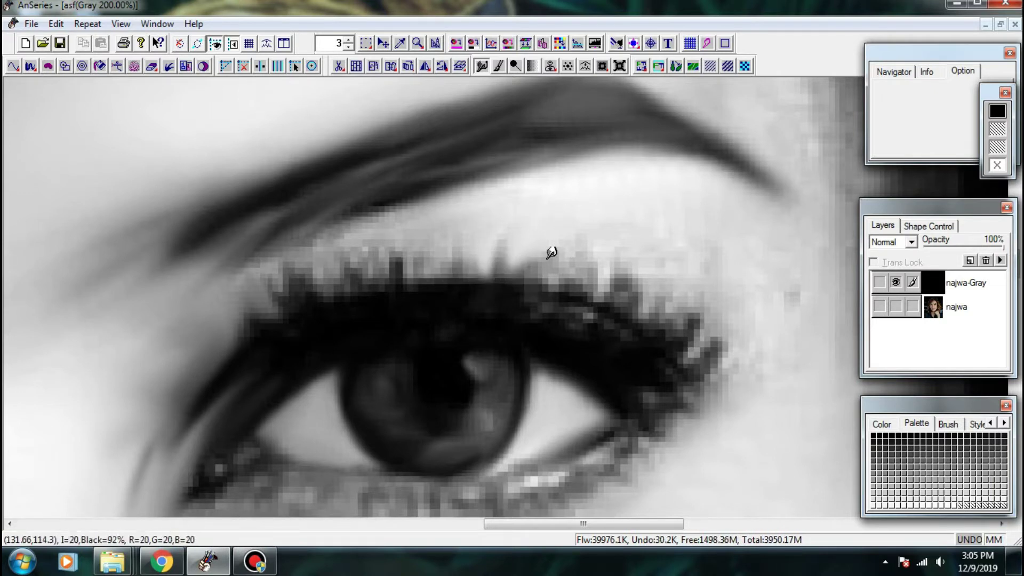
pyautogui.moveTo(592, 255)
pyautogui.mouseDown()
pyautogui.moveTo(583, 277)
pyautogui.moveTo(565, 283)
pyautogui.moveTo(587, 283)
pyautogui.moveTo(585, 294)
pyautogui.mouseUp()
pyautogui.moveTo(637, 264)
pyautogui.mouseDown()
pyautogui.moveTo(623, 285)
pyautogui.moveTo(651, 258)
pyautogui.moveTo(626, 283)
pyautogui.moveTo(632, 276)
pyautogui.mouseUp()
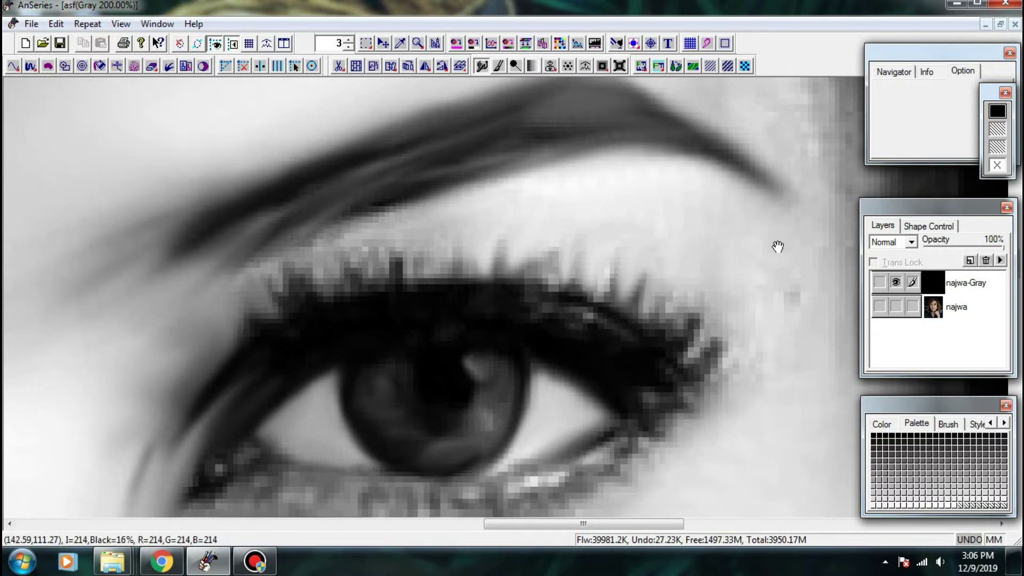
# - Smudge the skin between the eyebrow's tail and the outer eye corner to remove its blotchy texture
pyautogui.moveTo(777, 246); pyautogui.dragTo(686, 252)
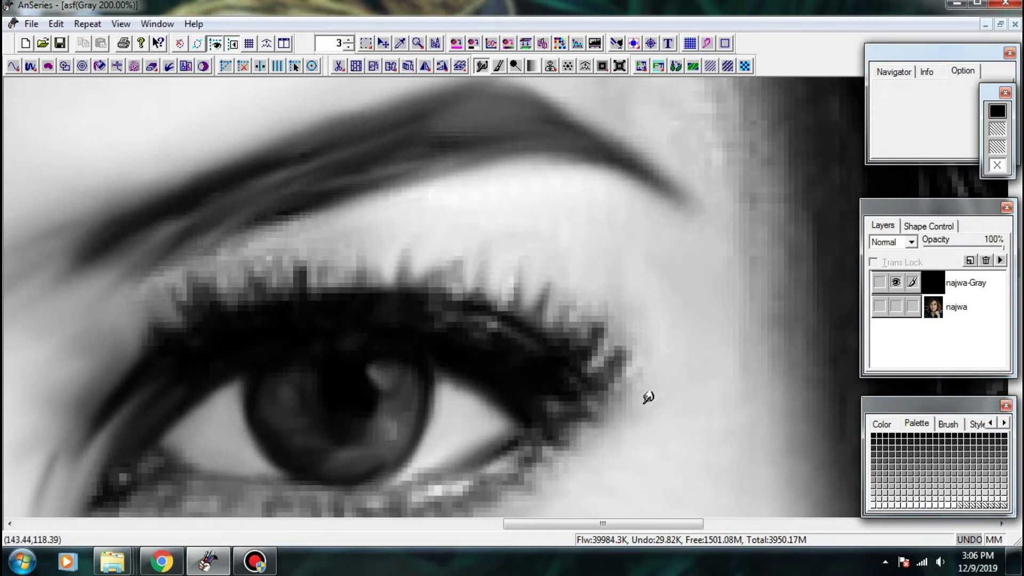
pyautogui.moveTo(669, 256); pyautogui.dragTo(539, 324)
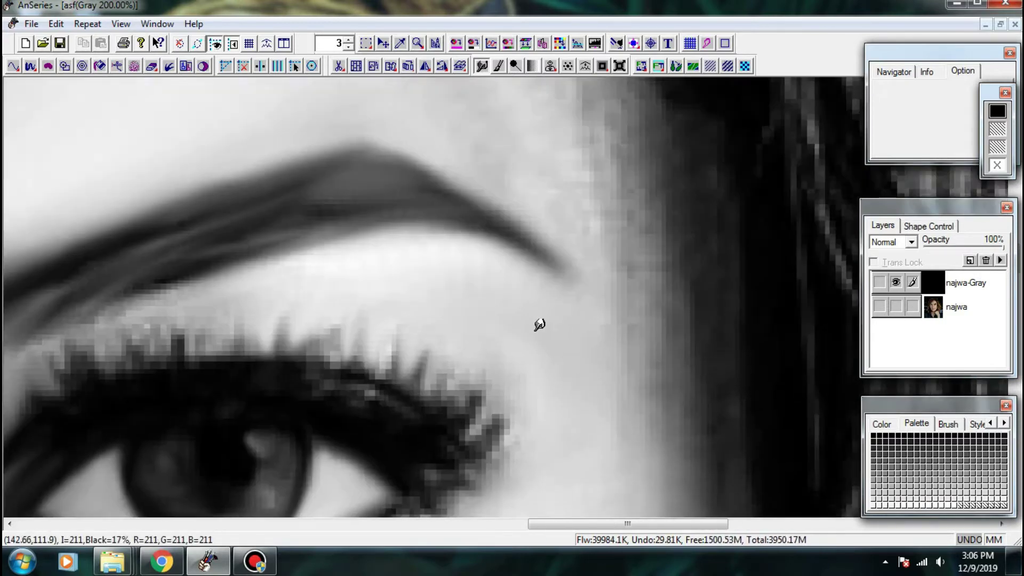
pyautogui.moveTo(576, 382); pyautogui.dragTo(642, 361)
pyautogui.moveTo(536, 328); pyautogui.dragTo(695, 315)
pyautogui.moveTo(611, 260); pyautogui.dragTo(582, 264)
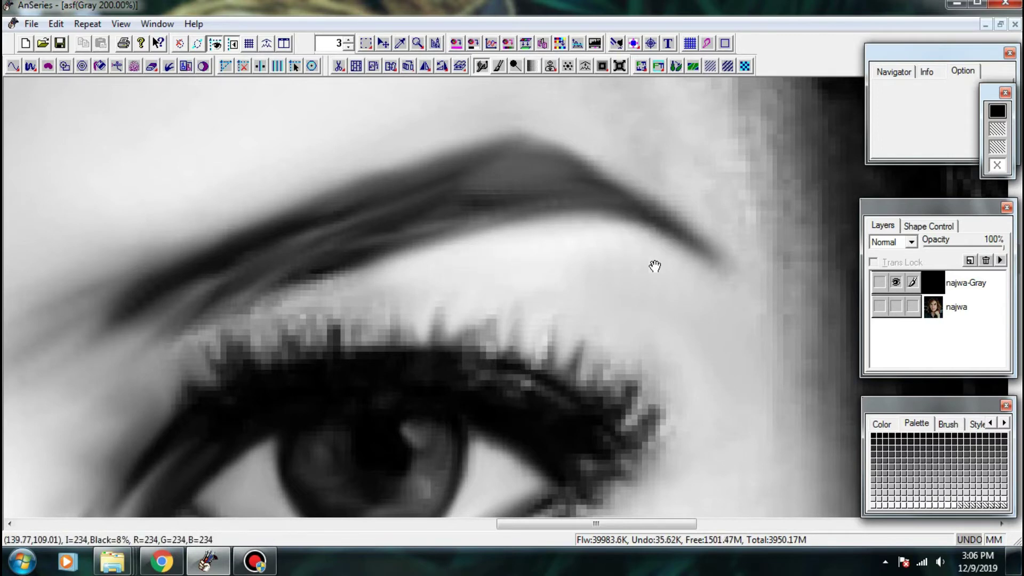
# - Smooth the upper eyelid skin below the eyebrow and blend the eyebrow's lower and inner edges with the Smudge tool
pyautogui.scroll(1, 630, 268)
pyautogui.hscroll(1, 533, 268)
pyautogui.scroll(-1, 496, 259)
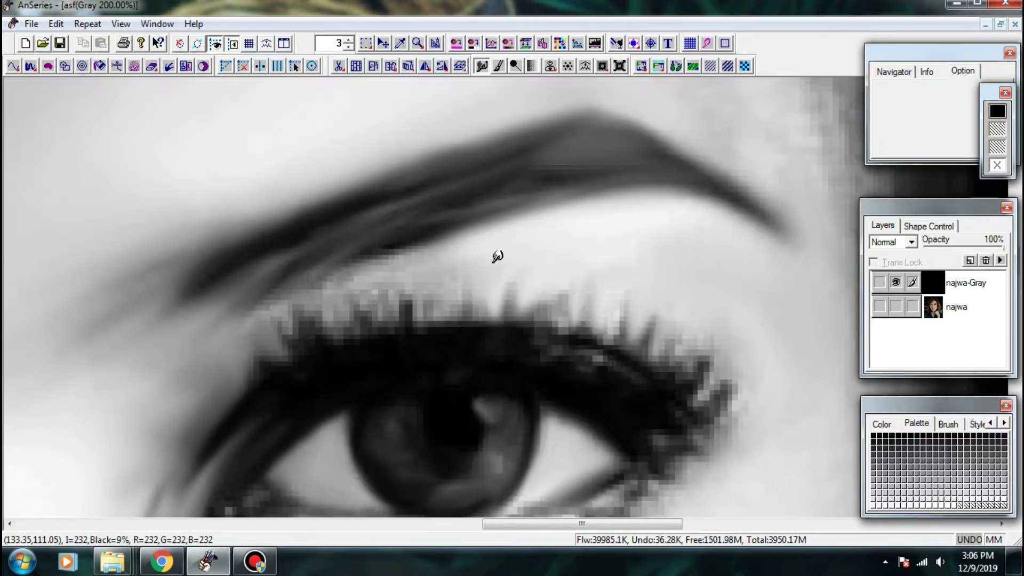
pyautogui.hscroll(-1, 536, 225)
pyautogui.hscroll(-1, 536, 226)
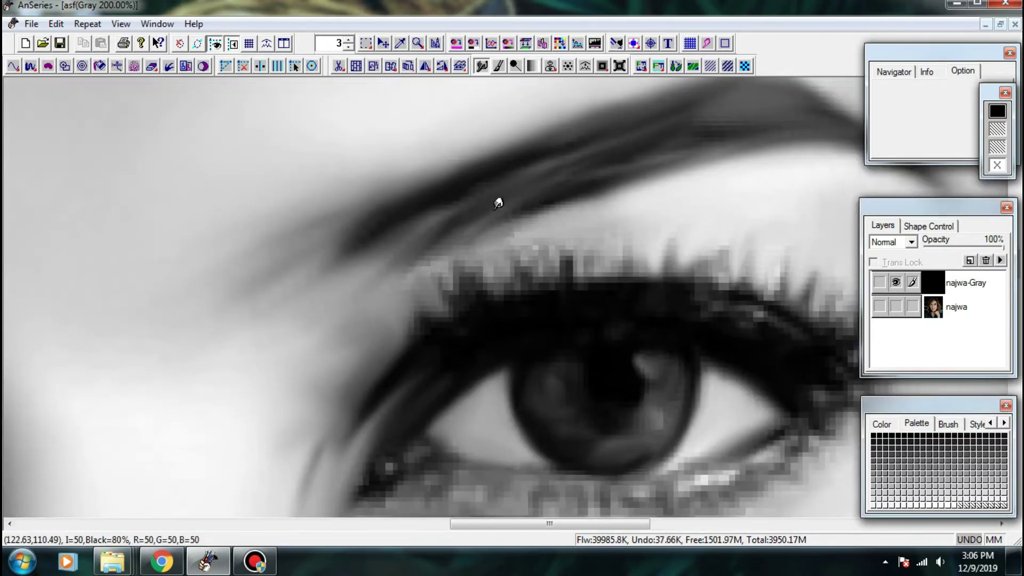
pyautogui.scroll(-1, 490, 223)
pyautogui.hscroll(-1, 507, 220)
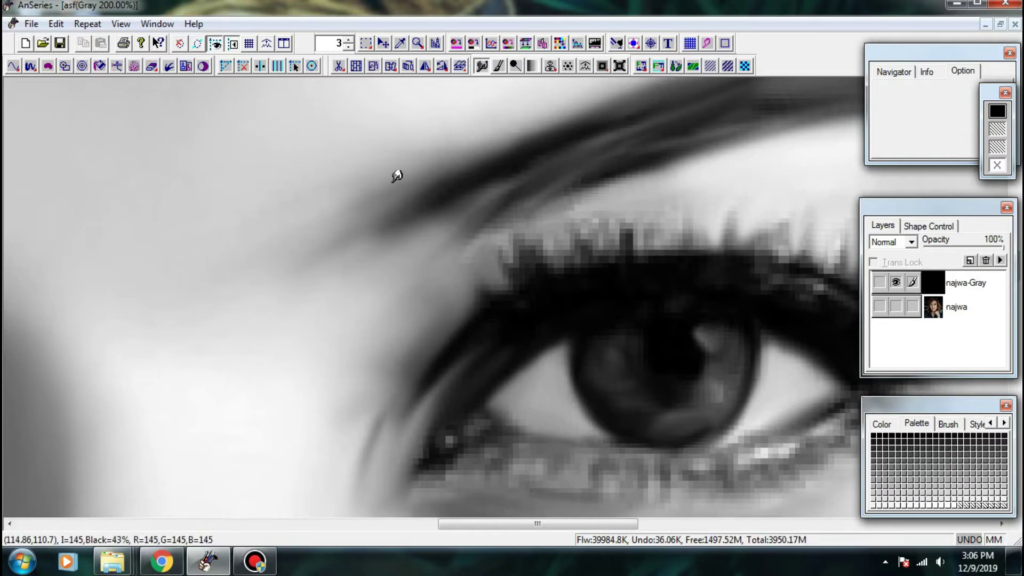
# - Smudge the dark inner corner of the eye and its speckled highlights into a smooth, clean point
pyautogui.moveTo(587, 366); pyautogui.dragTo(500, 210)
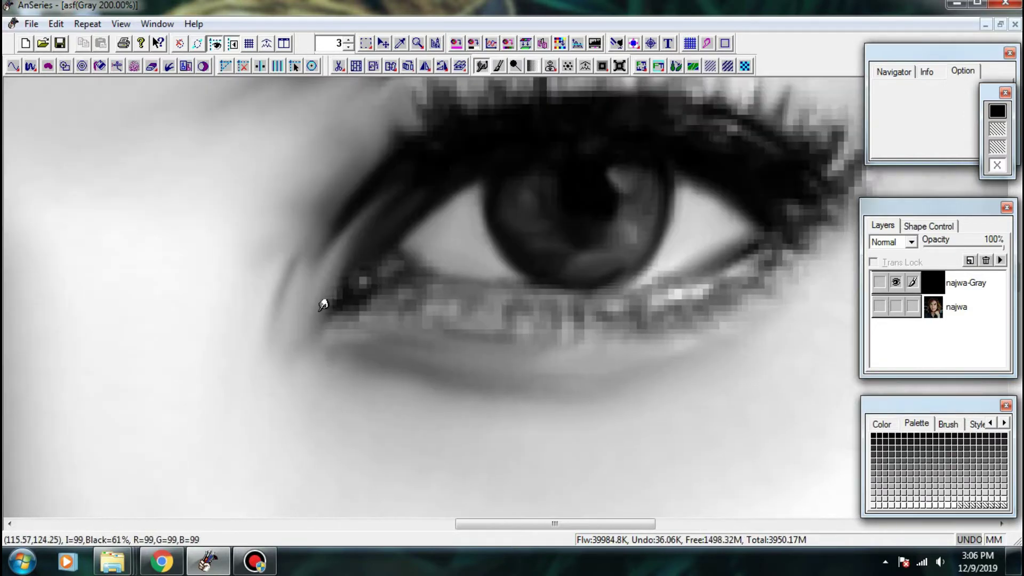
pyautogui.moveTo(357, 341); pyautogui.dragTo(381, 302)
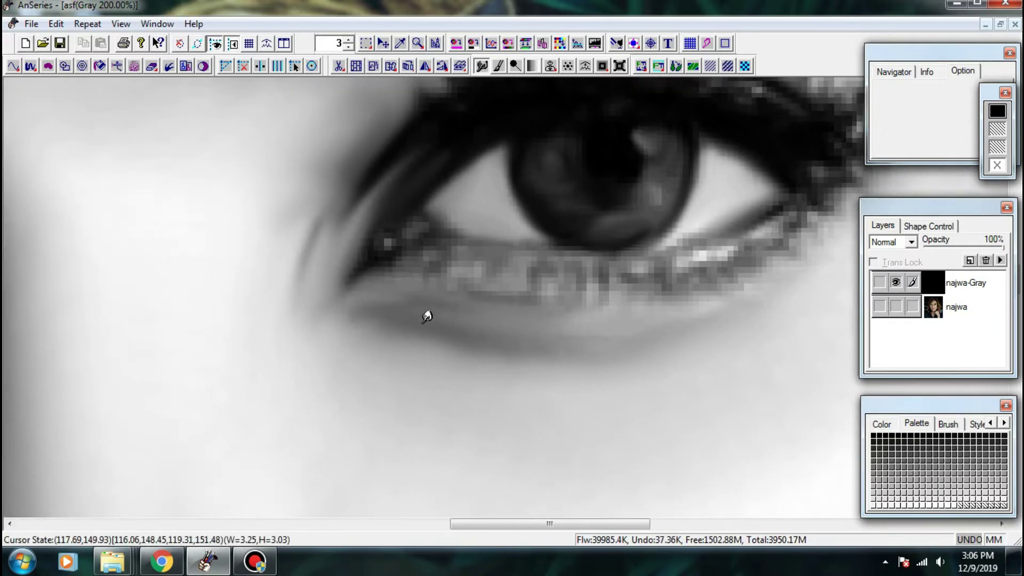
pyautogui.moveTo(376, 252); pyautogui.dragTo(348, 291)
pyautogui.moveTo(370, 256)
pyautogui.mouseDown()
pyautogui.moveTo(449, 303)
pyautogui.moveTo(462, 300)
pyautogui.mouseUp()
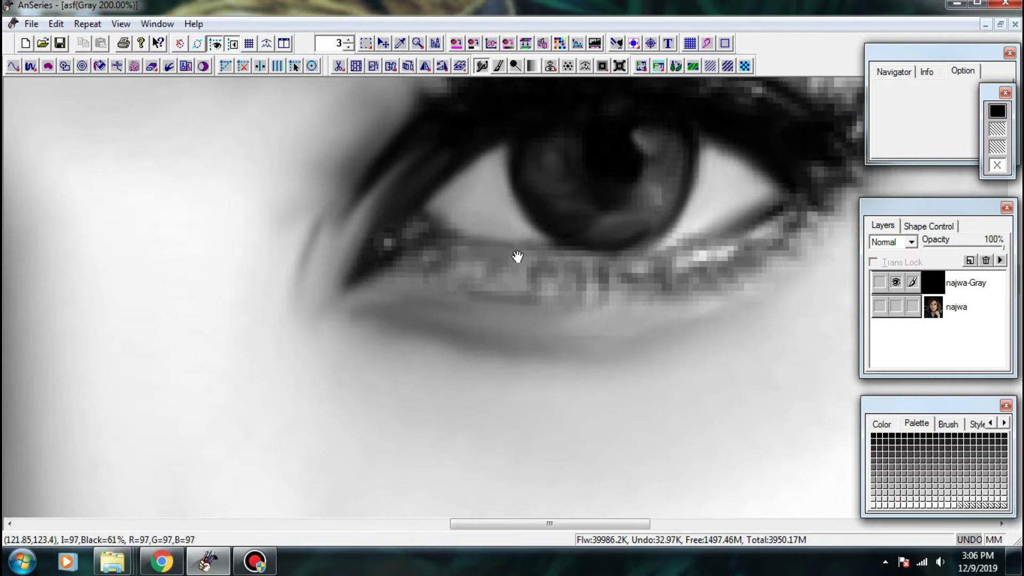
pyautogui.moveTo(513, 262); pyautogui.dragTo(390, 331)
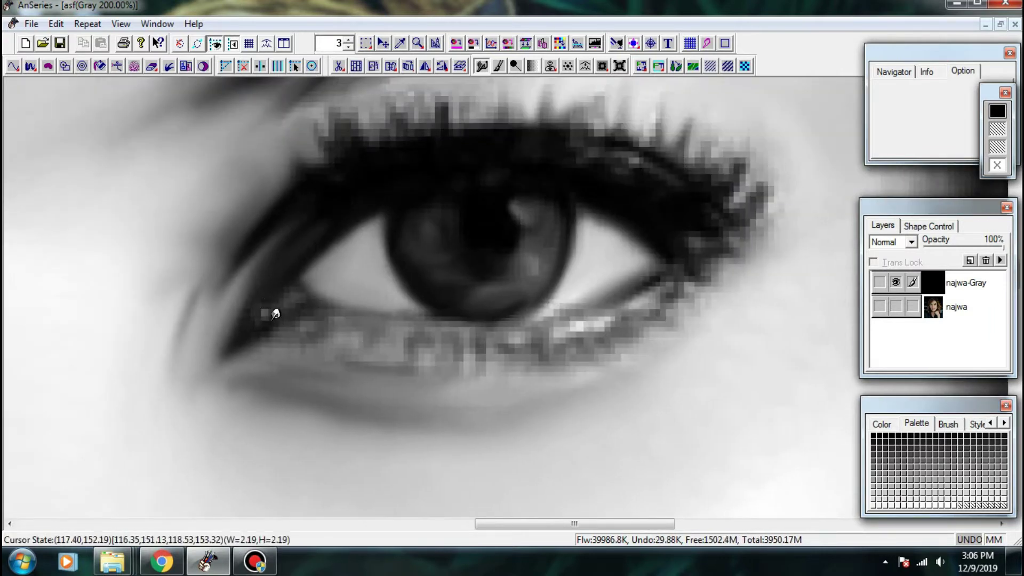
pyautogui.moveTo(279, 311)
pyautogui.mouseDown()
pyautogui.moveTo(266, 352)
pyautogui.moveTo(325, 328)
pyautogui.mouseUp()
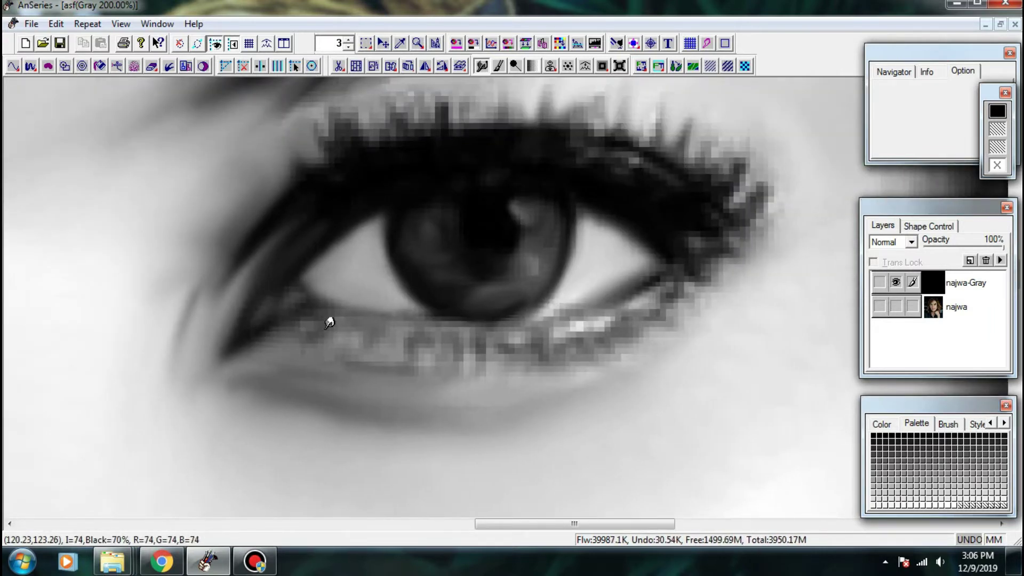
# - Smudge the pixelated lower lid from the inner corner toward the area below the iris
pyautogui.moveTo(356, 367); pyautogui.dragTo(358, 348)
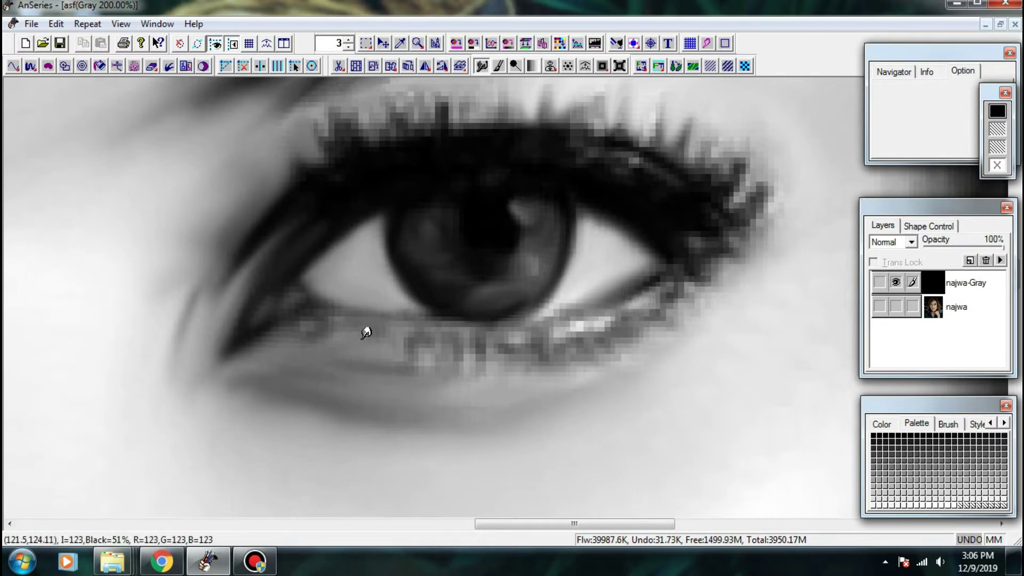
pyautogui.moveTo(419, 367); pyautogui.dragTo(426, 353)
pyautogui.moveTo(455, 408); pyautogui.dragTo(456, 374)
pyautogui.moveTo(590, 337); pyautogui.dragTo(431, 319)
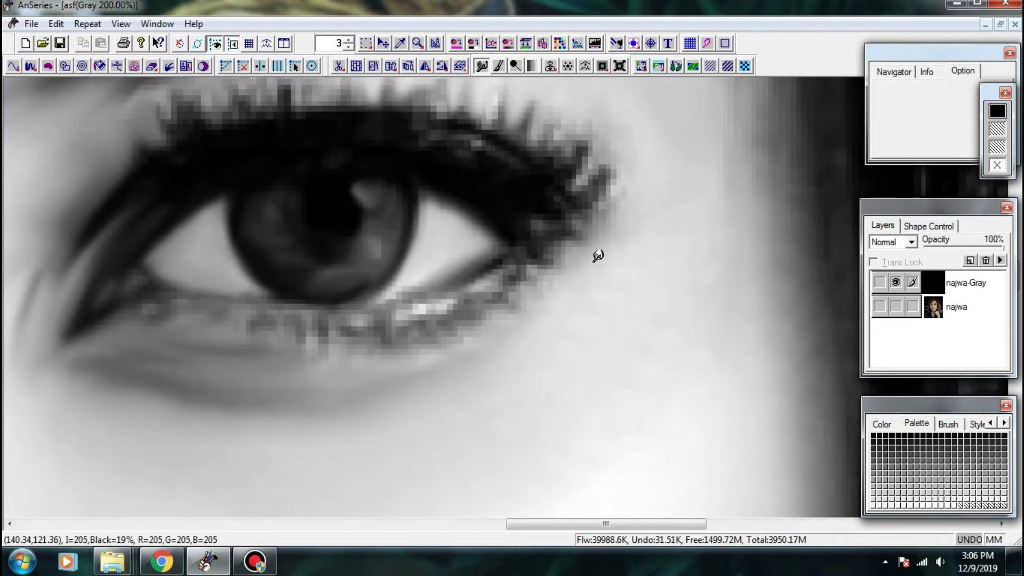
# - Smudge the skin below and beside the outer eye corner toward the temple to even out its tone
pyautogui.moveTo(721, 275); pyautogui.dragTo(484, 347)
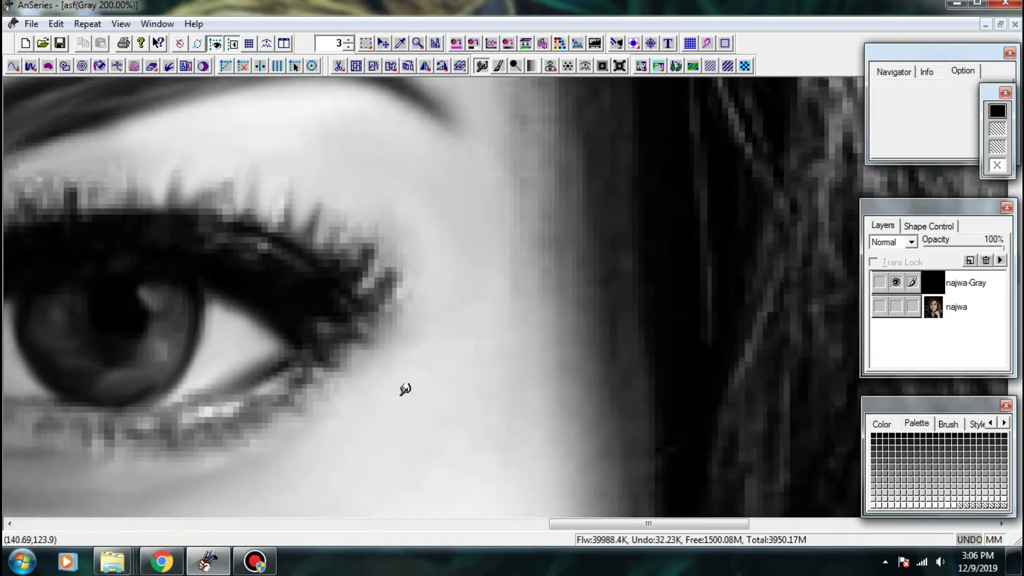
pyautogui.moveTo(486, 405); pyautogui.dragTo(504, 332)
pyautogui.moveTo(562, 444); pyautogui.dragTo(582, 426)
# - Smooth the shaded side of the face along the hairline from the temple down to the cheek with the Smudge tool
pyautogui.scroll(-1, 582, 368)
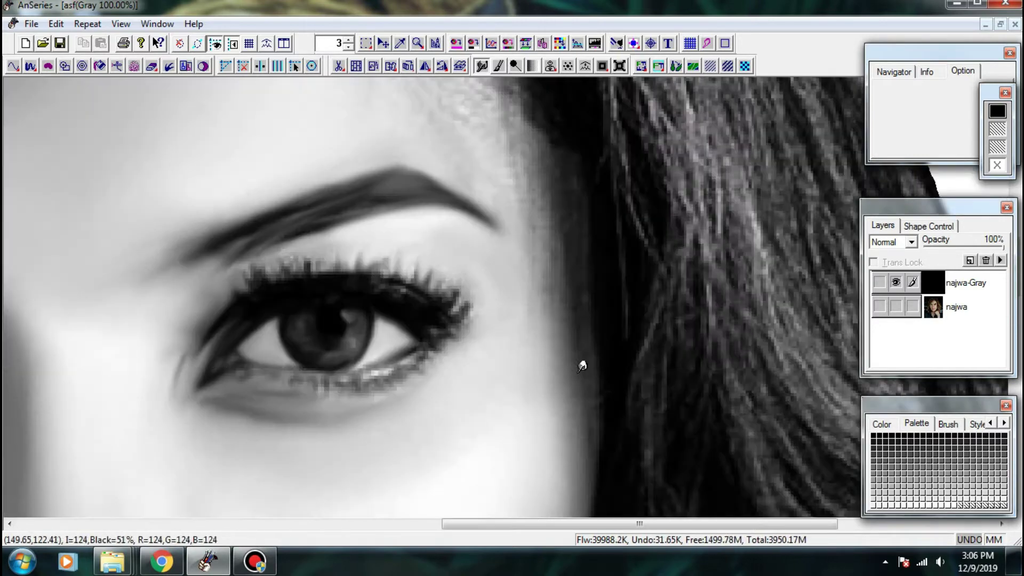
pyautogui.moveTo(583, 364)
pyautogui.mouseDown()
pyautogui.moveTo(610, 233)
pyautogui.moveTo(602, 221)
pyautogui.mouseUp()
pyautogui.moveTo(592, 262); pyautogui.dragTo(499, 334)
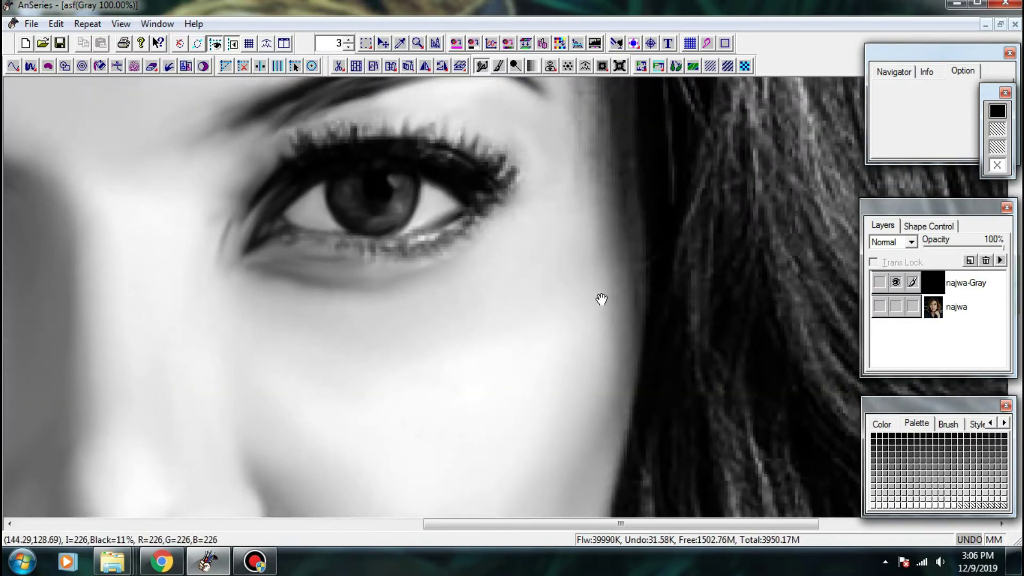
pyautogui.moveTo(601, 299)
pyautogui.mouseDown()
pyautogui.moveTo(563, 242)
pyautogui.moveTo(569, 254)
pyautogui.moveTo(521, 321)
pyautogui.moveTo(552, 329)
pyautogui.moveTo(593, 206)
pyautogui.mouseUp()
pyautogui.scroll(1, 598, 309)
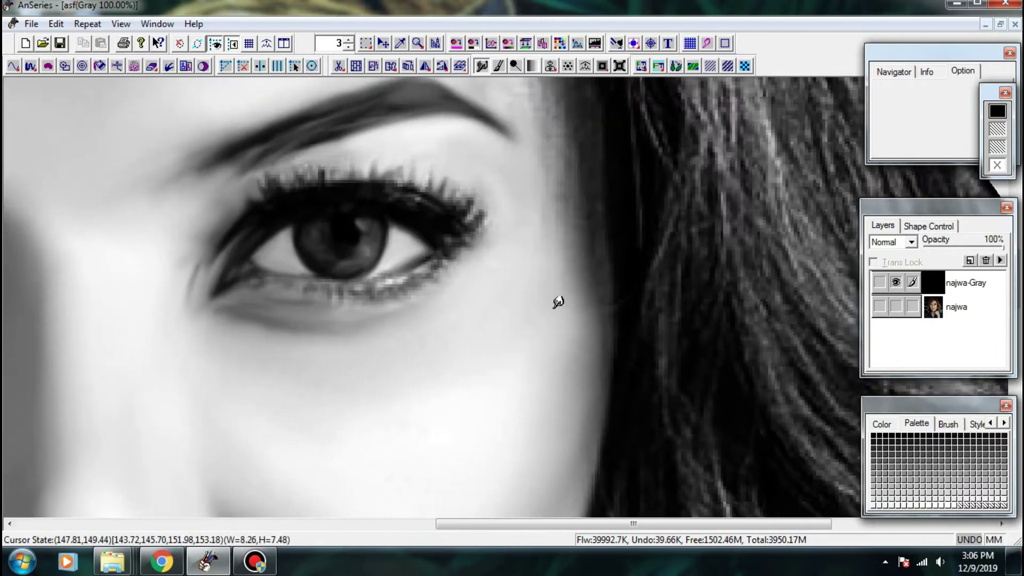
pyautogui.scroll(-1, 613, 325)
pyautogui.scroll(-1, 563, 334)
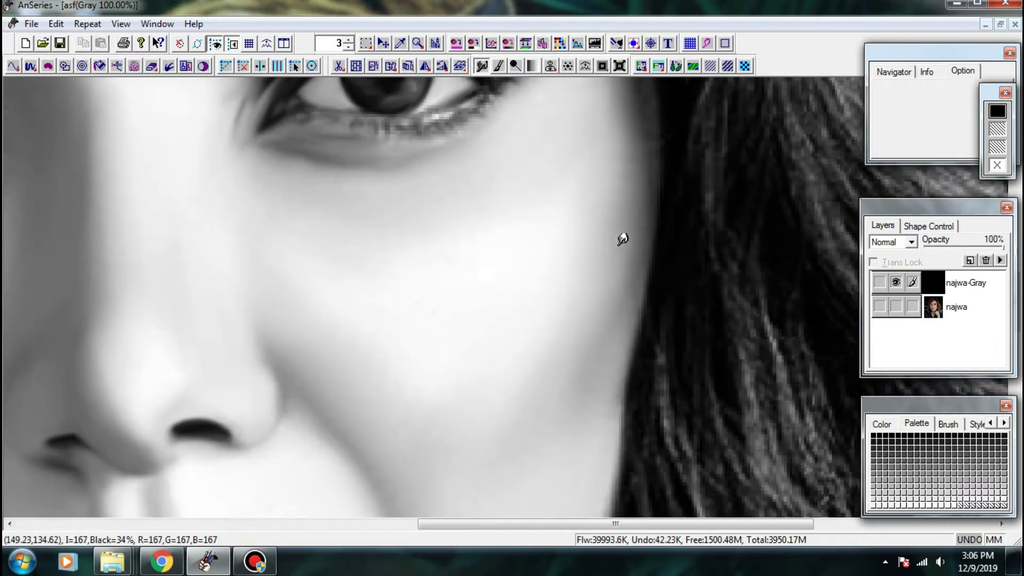
pyautogui.scroll(-1, 538, 254)
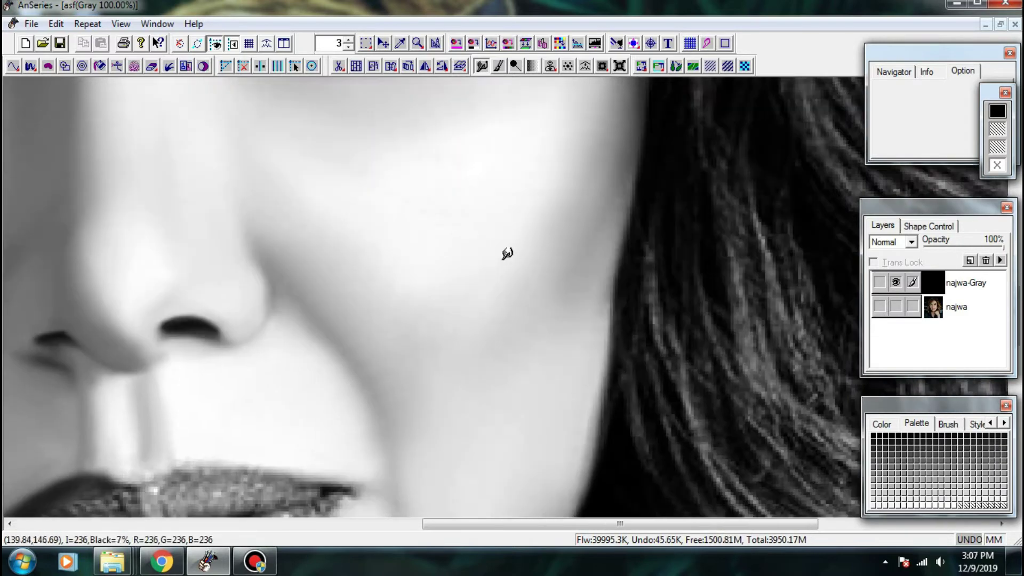
# - Smudge the cheek between the nose, lower lid and hairline to blend its highlight and side shading evenly
pyautogui.scroll(-1, 509, 366)
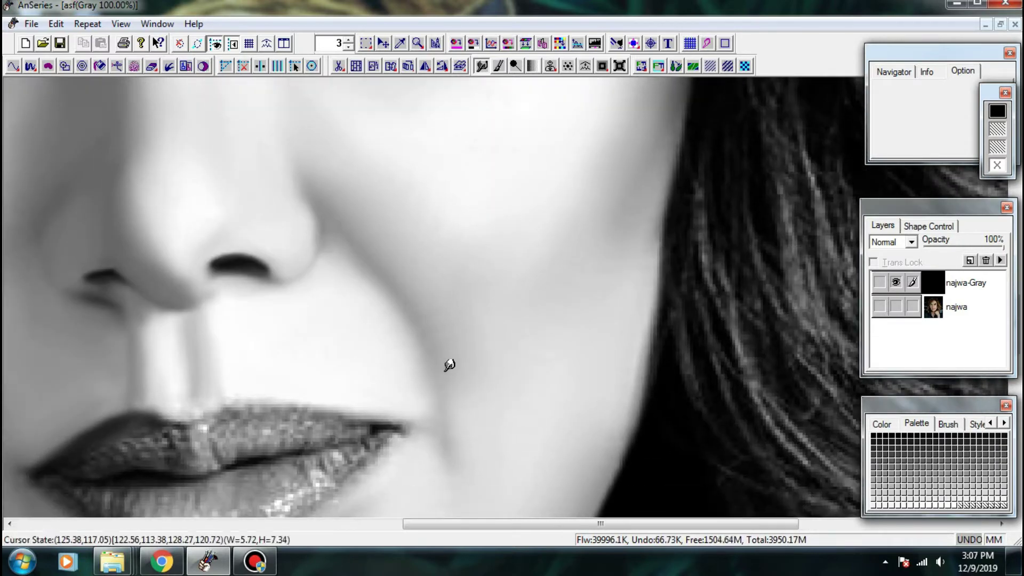
pyautogui.scroll(2, 535, 392)
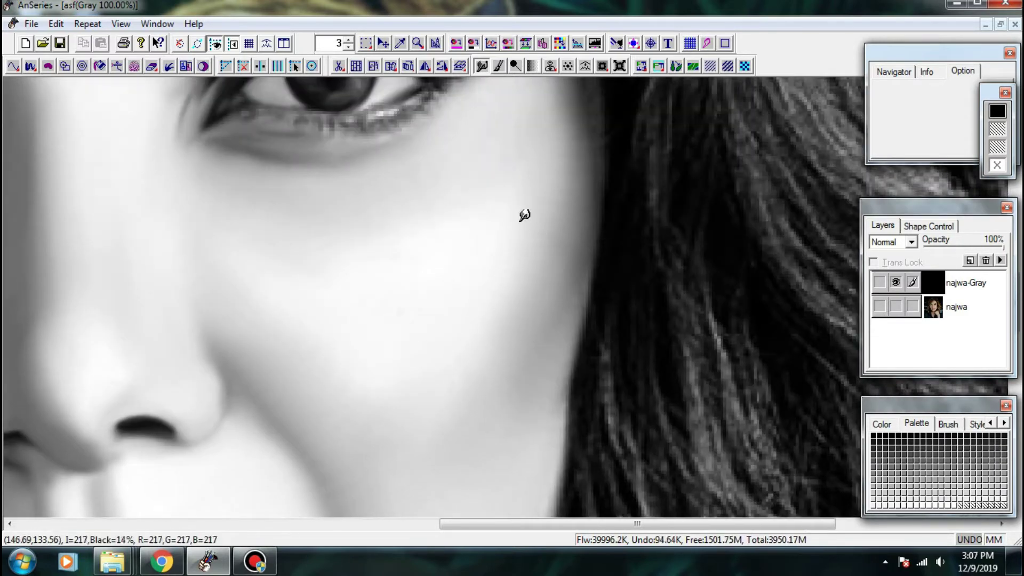
pyautogui.scroll(1, 524, 215)
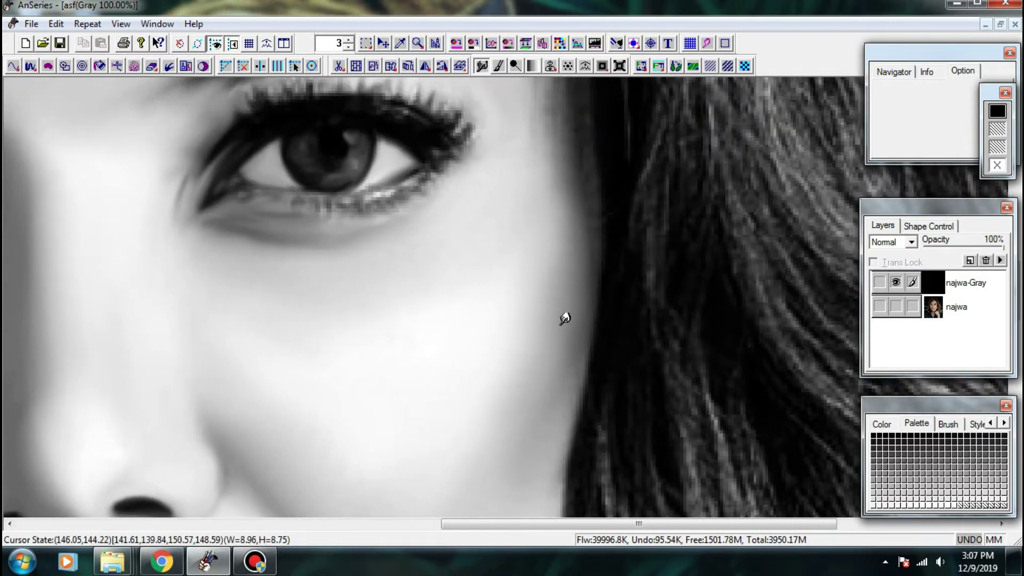
pyautogui.scroll(-1, 512, 346)
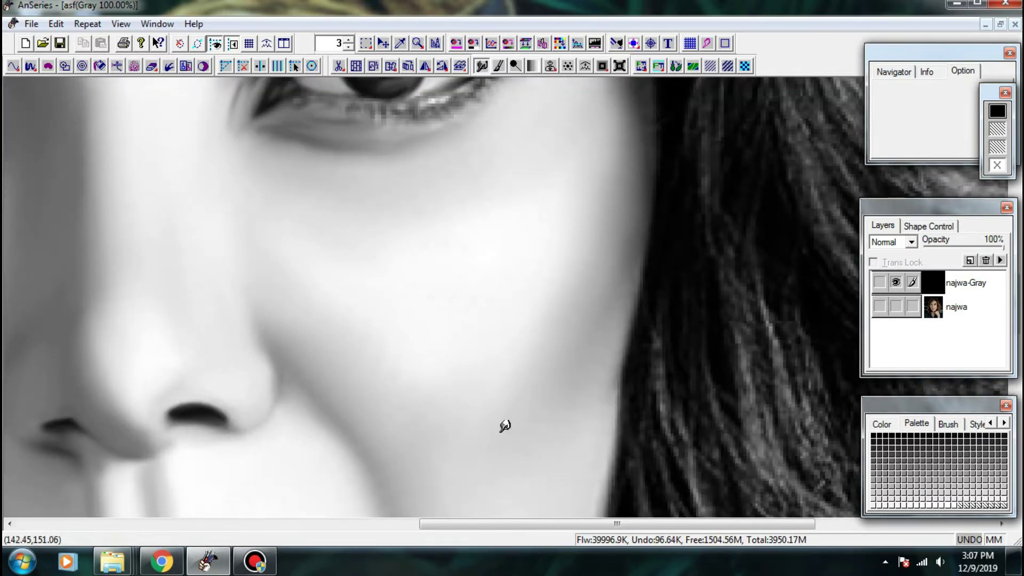
pyautogui.scroll(-1, 464, 322)
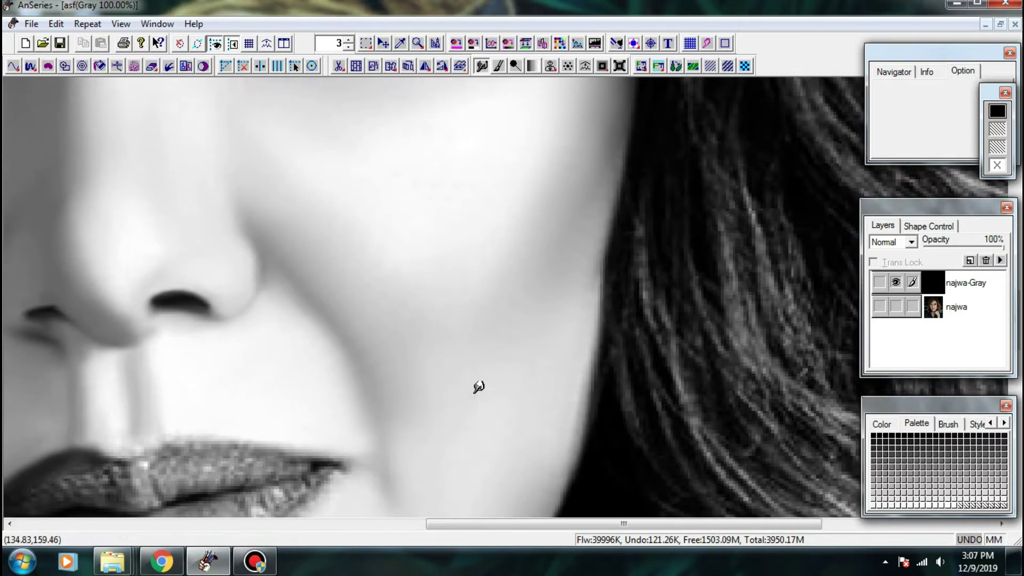
pyautogui.scroll(1, 552, 313)
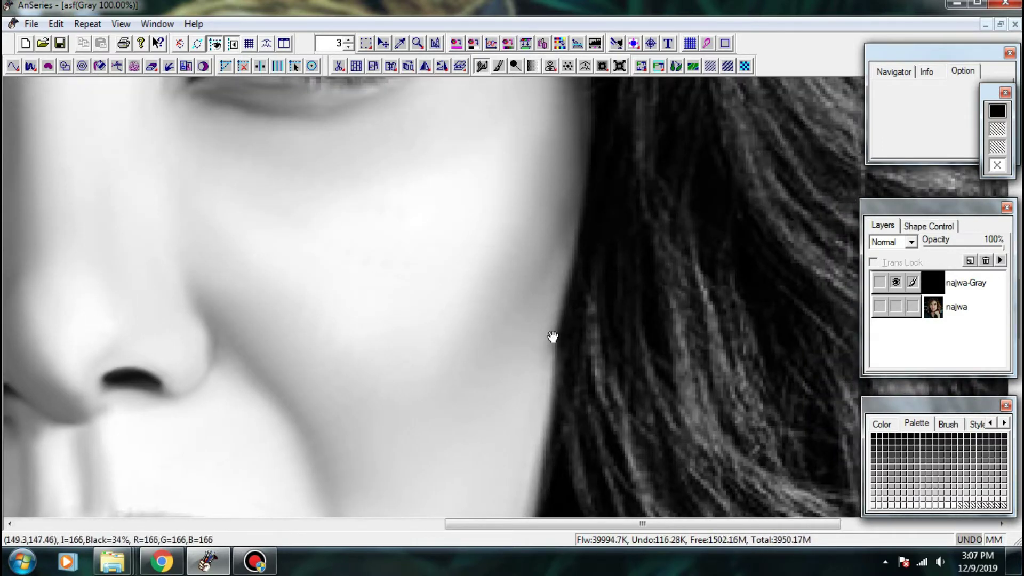
pyautogui.scroll(-1, 553, 339)
pyautogui.click(897, 305)
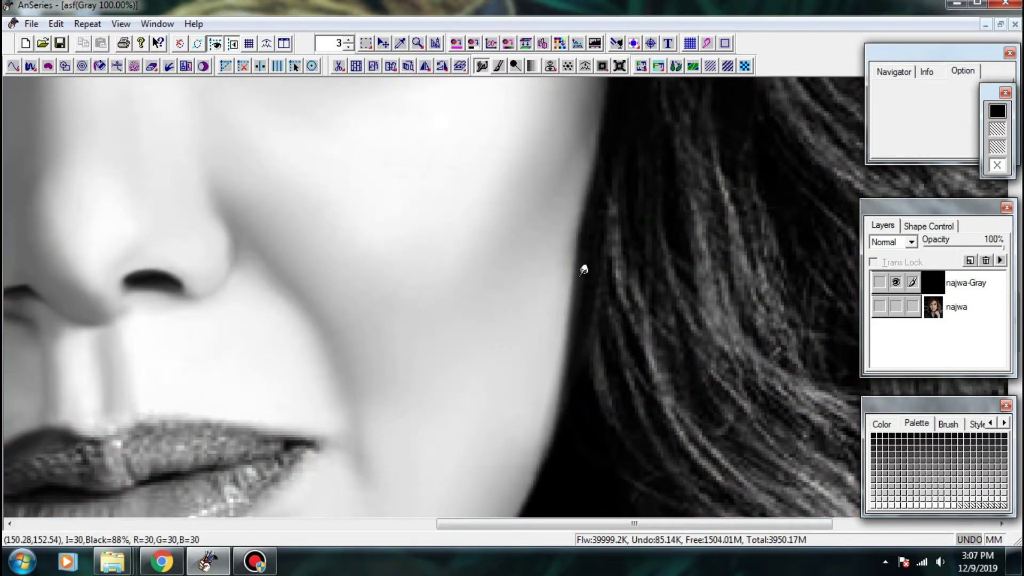
pyautogui.scroll(-1, 565, 411)
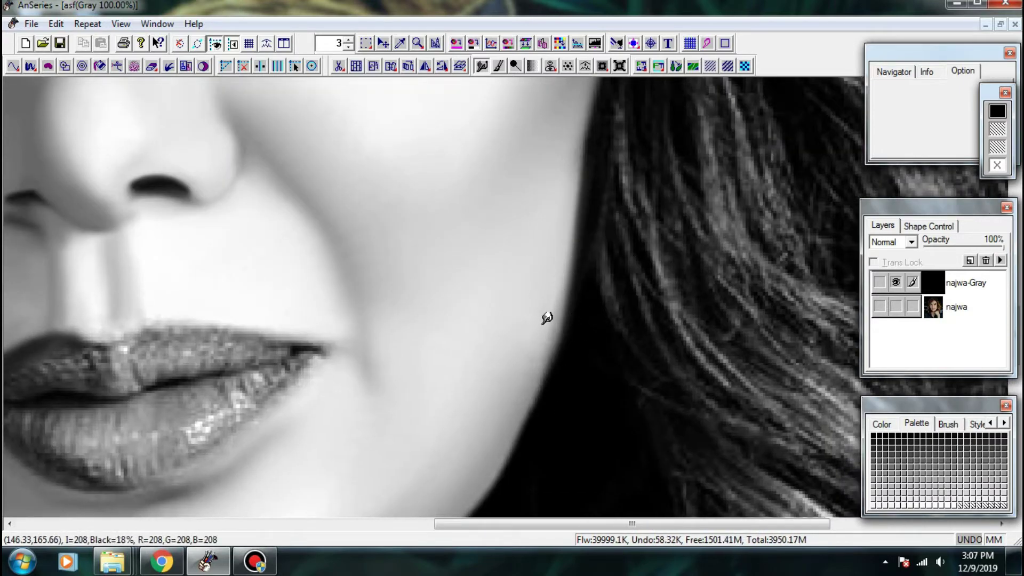
# - Smudge the skin along the jawline from the lower cheek toward the chin to smooth the face's edge
pyautogui.moveTo(542, 323)
pyautogui.mouseDown()
pyautogui.moveTo(494, 454)
pyautogui.moveTo(537, 300)
pyautogui.mouseUp()
pyautogui.moveTo(521, 374); pyautogui.dragTo(590, 322)
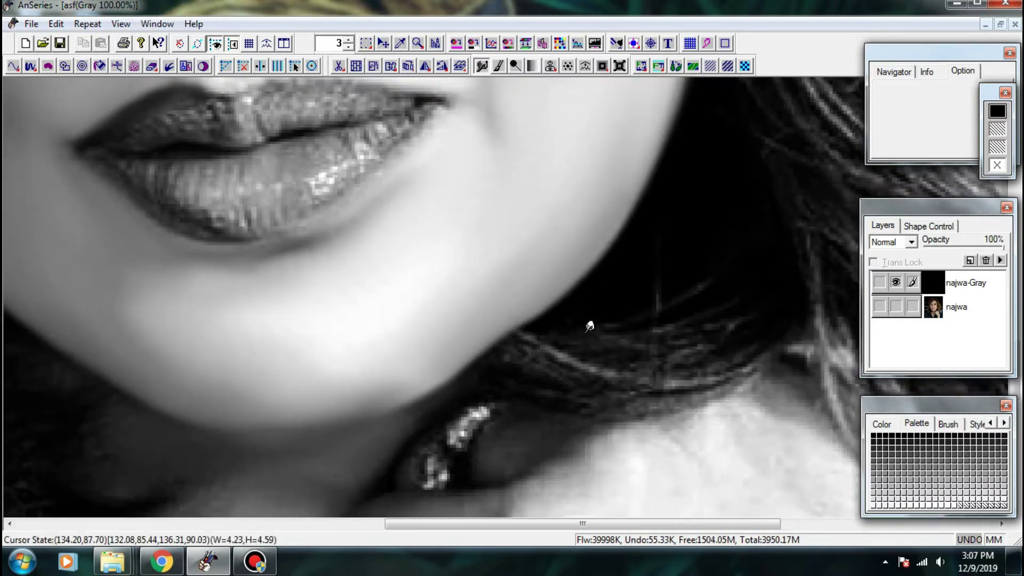
pyautogui.moveTo(634, 235); pyautogui.dragTo(578, 398)
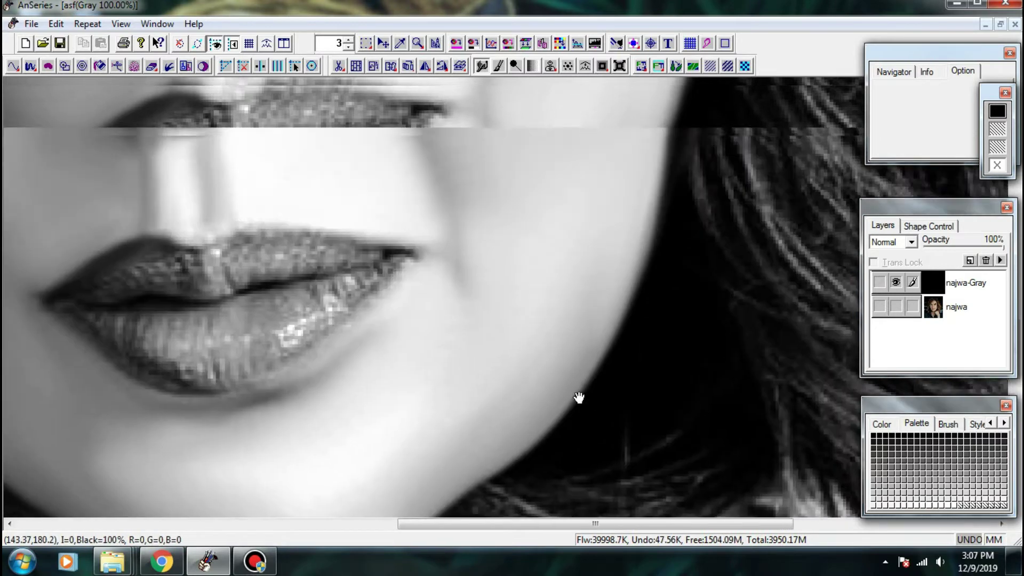
# - Smudge the smile fold above the mouth corner and the adjoining skin above the upper lip
pyautogui.moveTo(501, 279); pyautogui.dragTo(507, 341)
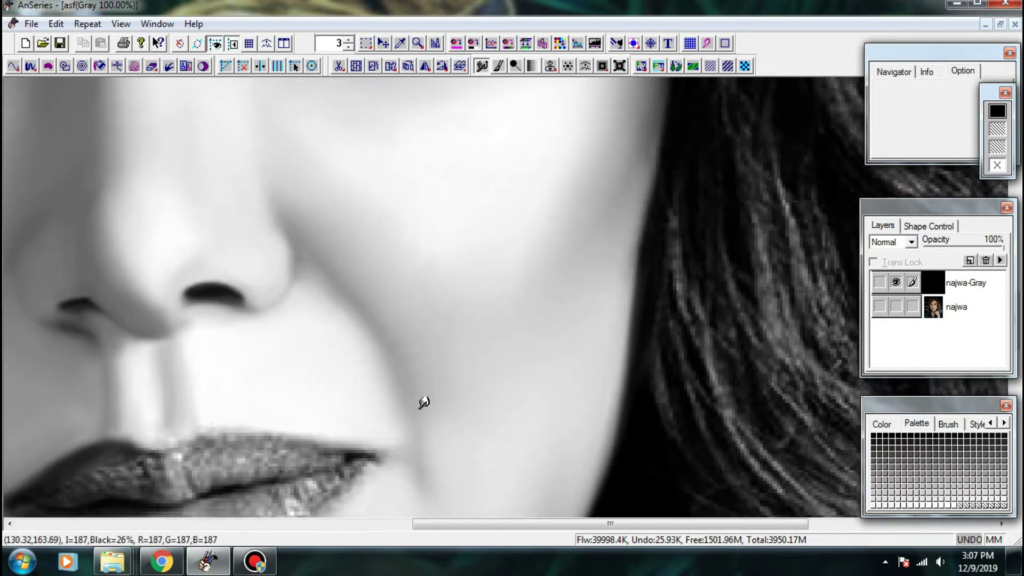
pyautogui.moveTo(410, 424); pyautogui.dragTo(394, 431)
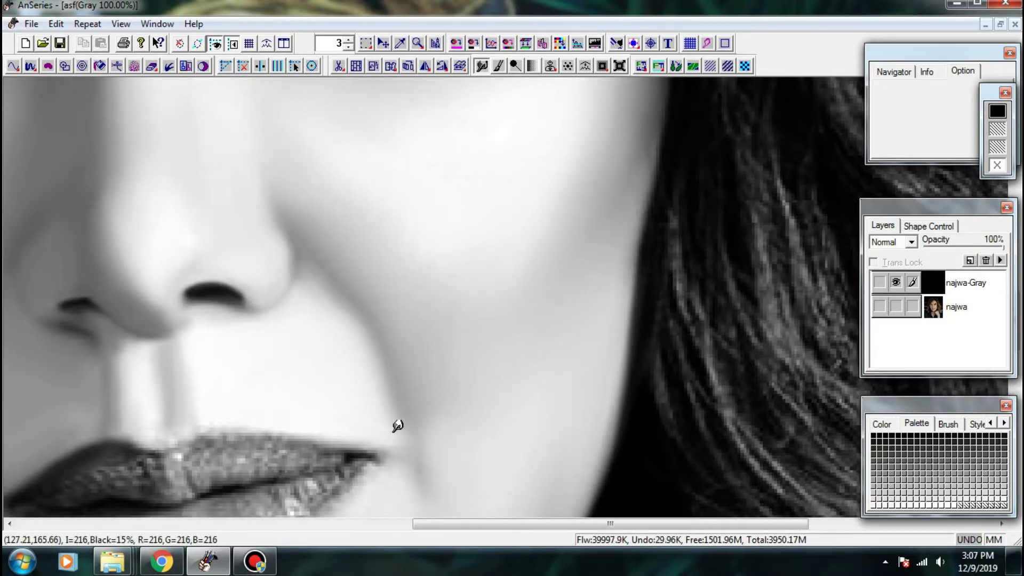
pyautogui.moveTo(230, 369)
pyautogui.mouseDown()
pyautogui.moveTo(213, 354)
pyautogui.moveTo(210, 382)
pyautogui.mouseUp()
pyautogui.moveTo(253, 413)
pyautogui.mouseDown()
pyautogui.moveTo(306, 363)
pyautogui.moveTo(327, 318)
pyautogui.mouseUp()
# - Compare the retouched face with the colour original by briefly showing only the najwa layer instead of najwa-Gray
pyautogui.hotkey('ctrl', '-')
pyautogui.hotkey('ctrl', '-')
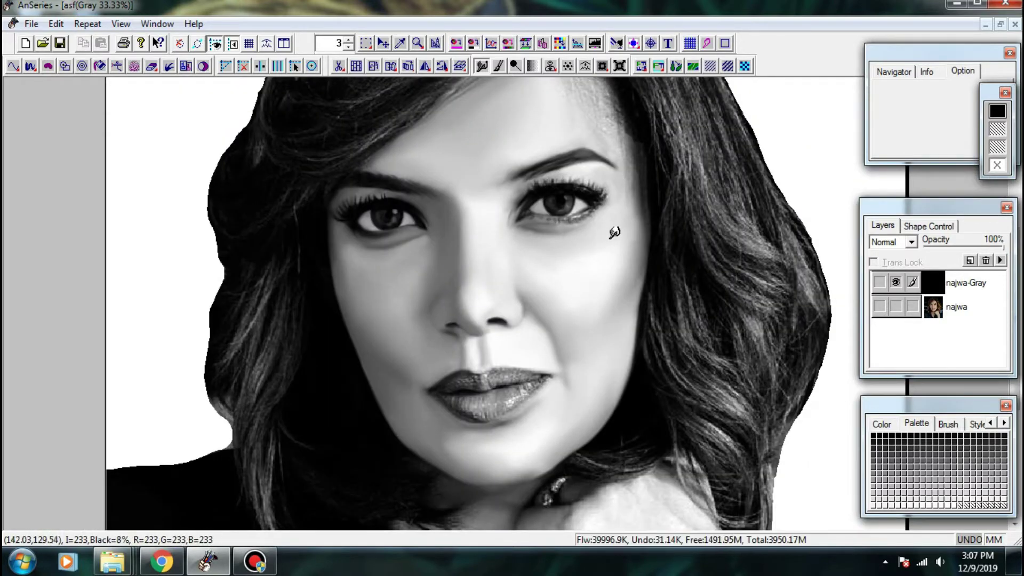
pyautogui.hotkey('ctrl', '+')
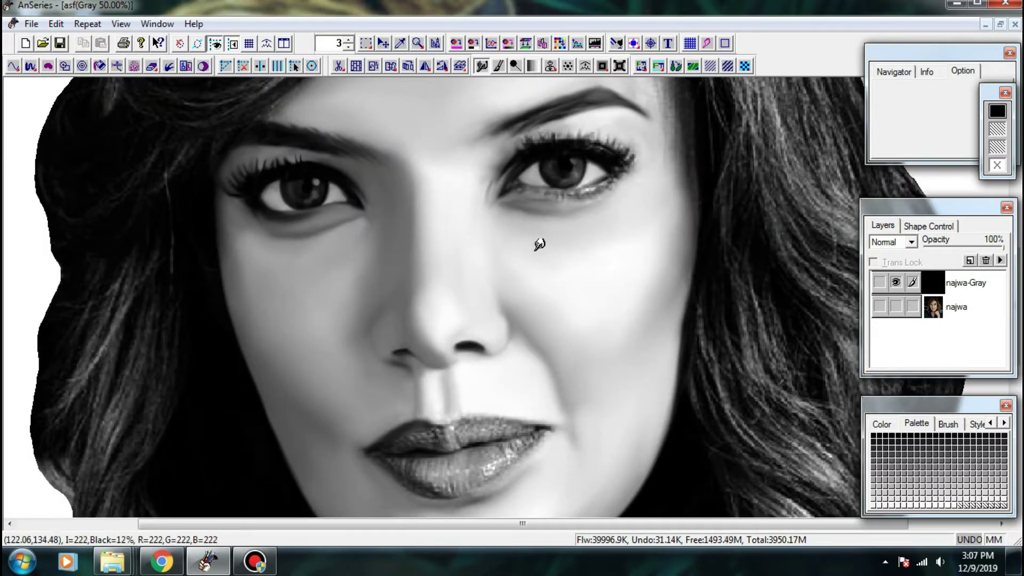
pyautogui.click(895, 308)
pyautogui.click(896, 288)
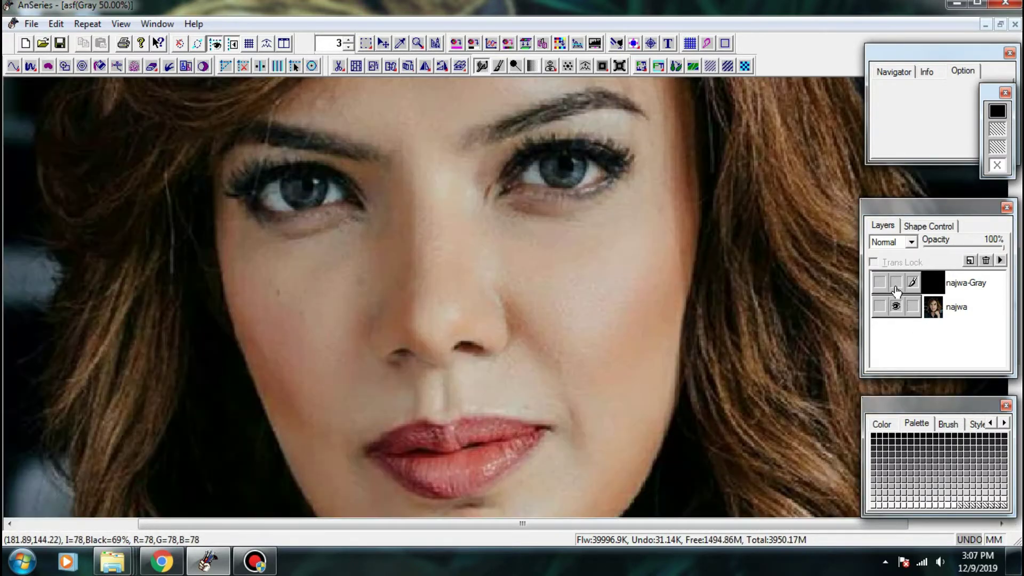
pyautogui.click(895, 284)
pyautogui.click(893, 307)
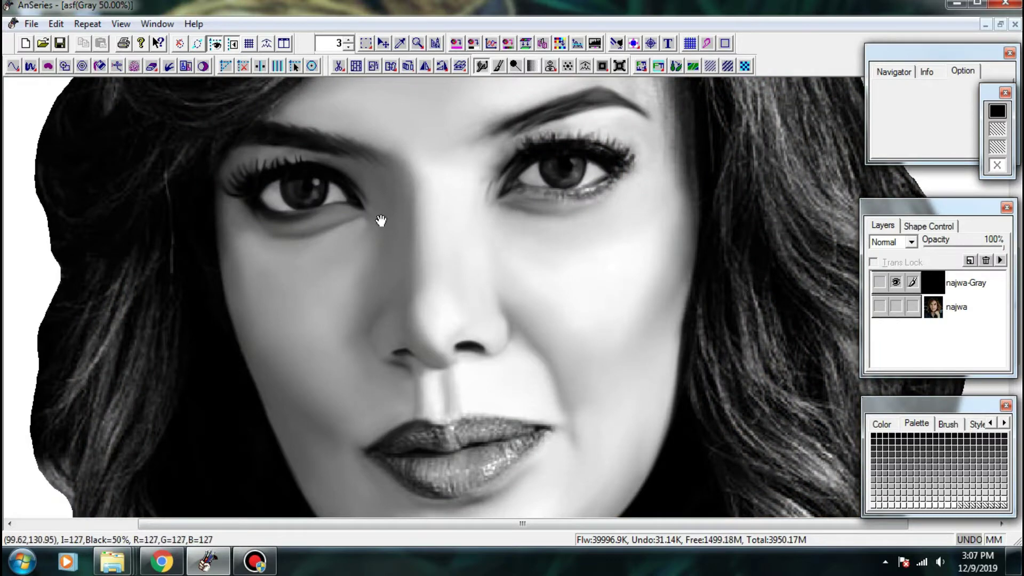
# - Smudge the iris rim, its highlights and the adjoining white of the eye on the lighter side of the face
pyautogui.moveTo(368, 207); pyautogui.dragTo(255, 305)
pyautogui.keyDown('ctrl'); pyautogui.click(466, 276); pyautogui.keyUp('ctrl')
pyautogui.keyDown('ctrl'); pyautogui.click(493, 341); pyautogui.keyUp('ctrl')
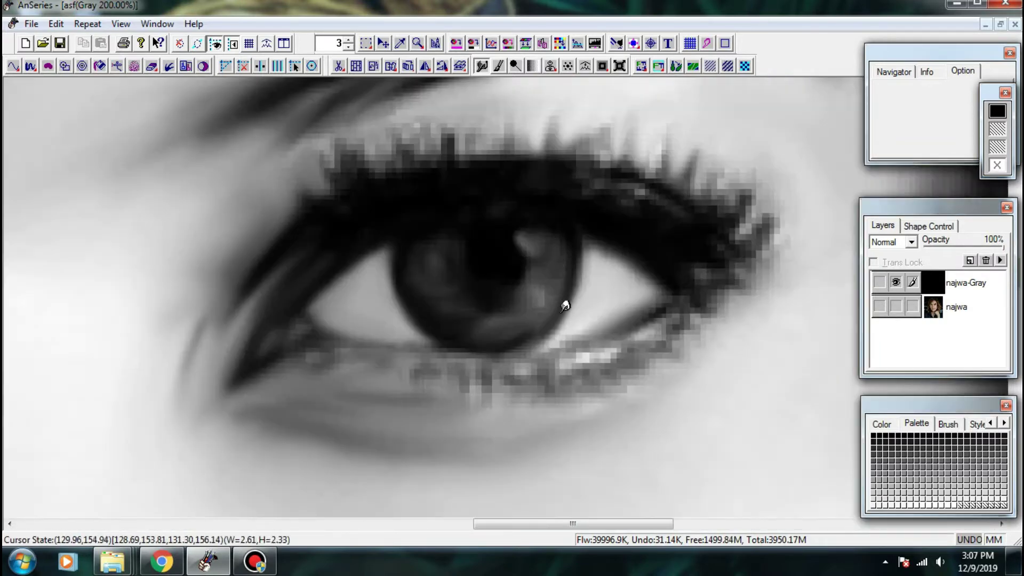
pyautogui.moveTo(572, 281)
pyautogui.mouseDown()
pyautogui.moveTo(562, 261)
pyautogui.moveTo(538, 292)
pyautogui.moveTo(558, 264)
pyautogui.moveTo(543, 244)
pyautogui.mouseUp()
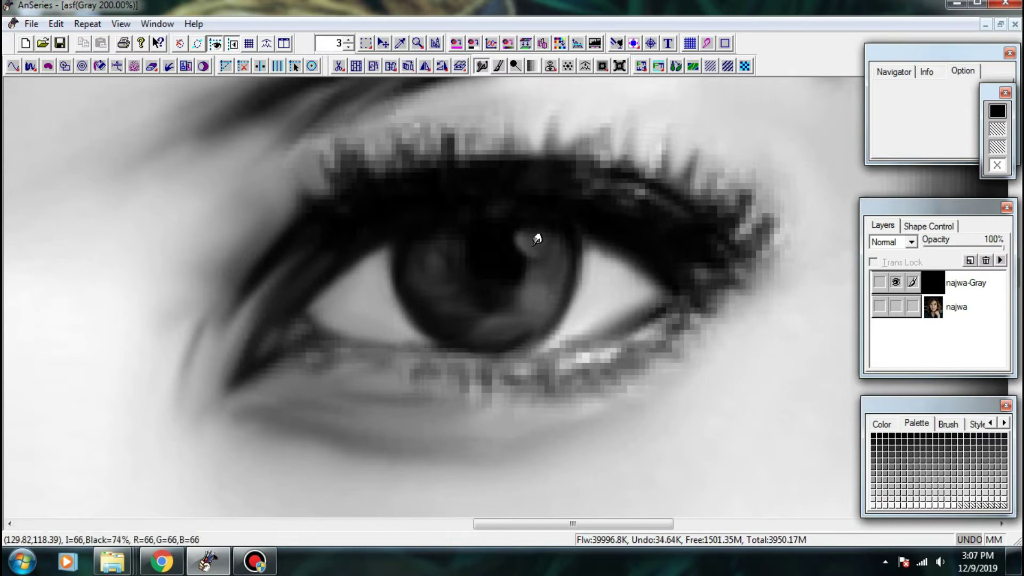
pyautogui.click(540, 236)
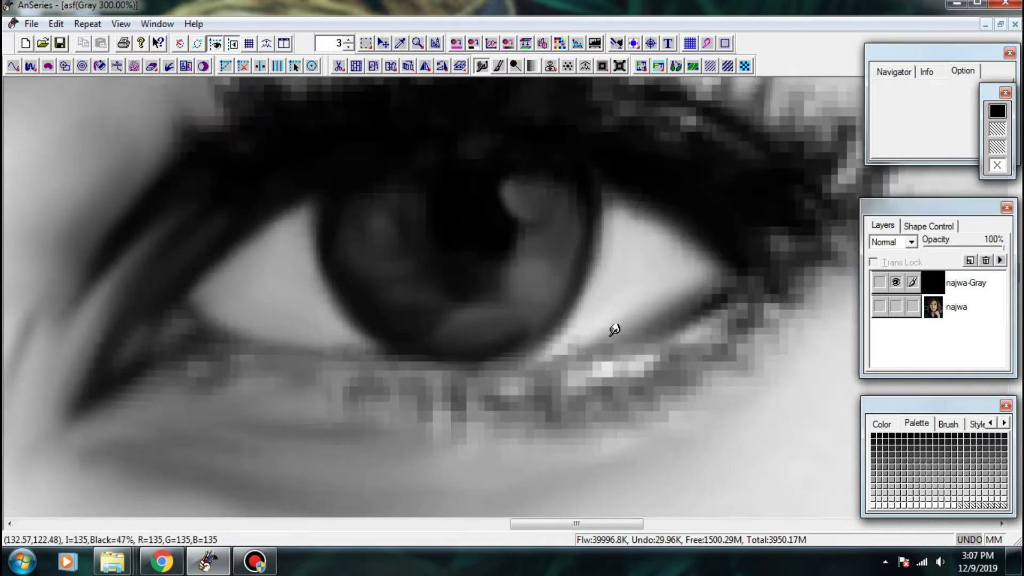
pyautogui.moveTo(582, 321)
pyautogui.mouseDown()
pyautogui.moveTo(560, 342)
pyautogui.moveTo(609, 208)
pyautogui.mouseUp()
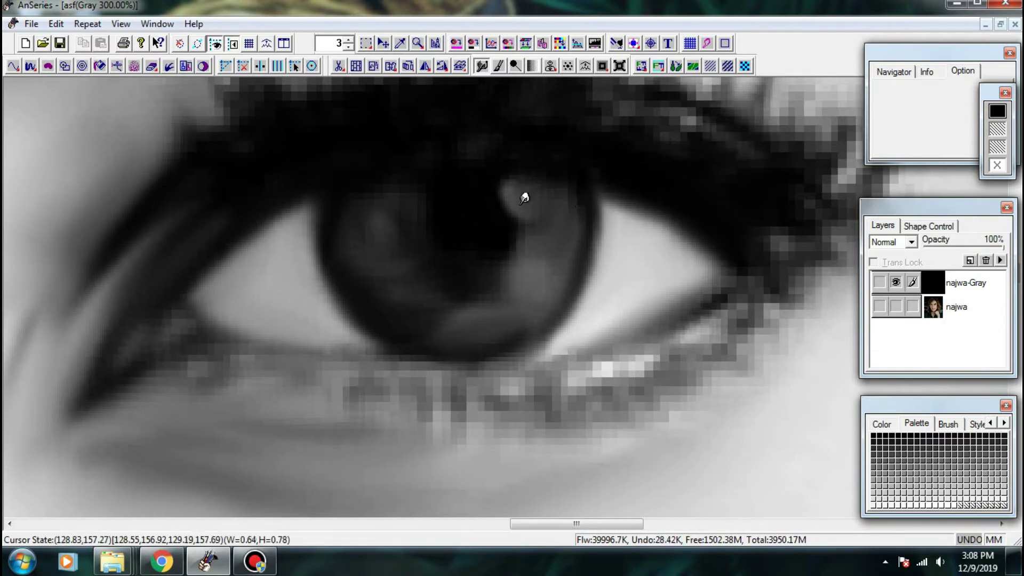
pyautogui.moveTo(525, 232); pyautogui.dragTo(515, 313)
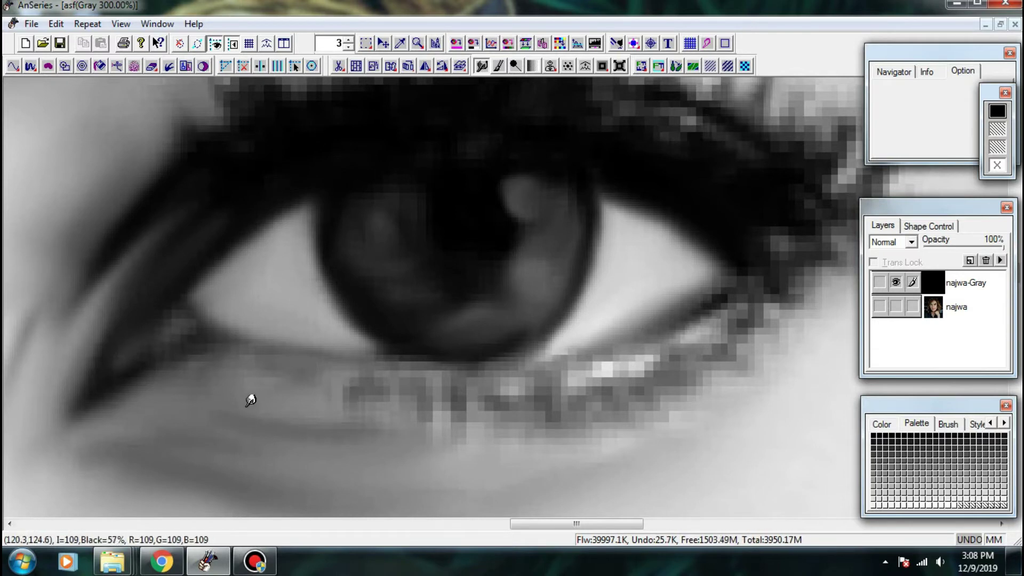
# - Smudge the pixelated lower lid and lash roots directly below the iris into softer vertical streaks
pyautogui.moveTo(373, 410); pyautogui.dragTo(256, 309)
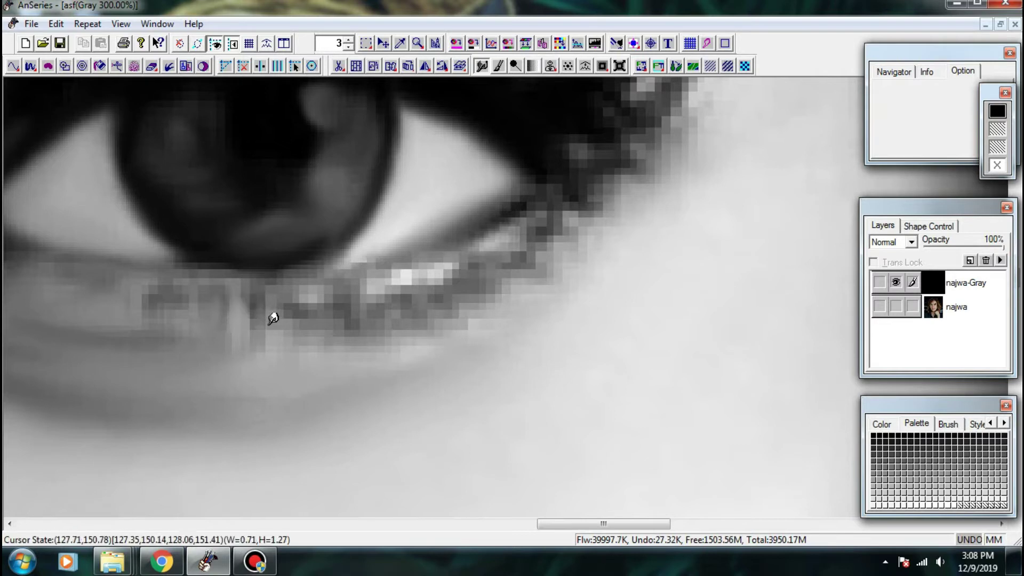
pyautogui.moveTo(256, 290); pyautogui.dragTo(300, 348)
pyautogui.moveTo(375, 254); pyautogui.dragTo(335, 269)
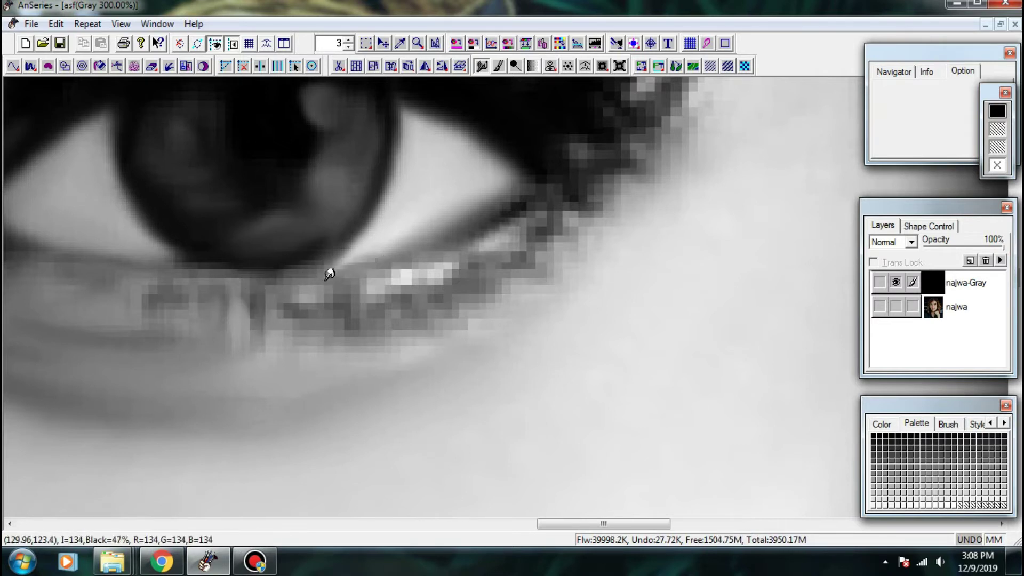
pyautogui.moveTo(404, 276); pyautogui.dragTo(241, 300)
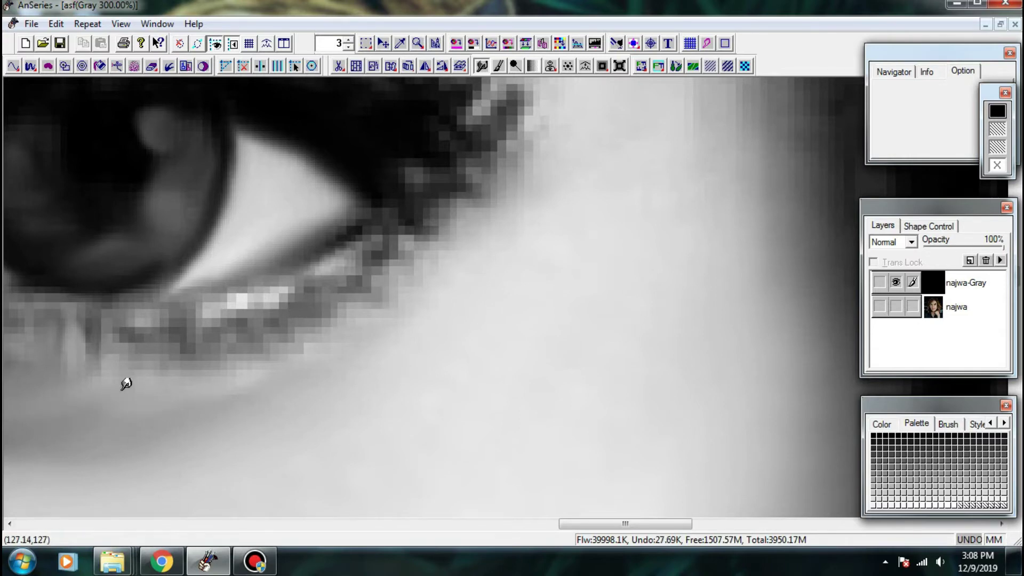
# - Smudge the temple skin along the hairline from the eyebrow's tail down past the outer eye corner
pyautogui.hotkey('ctrl', '-')
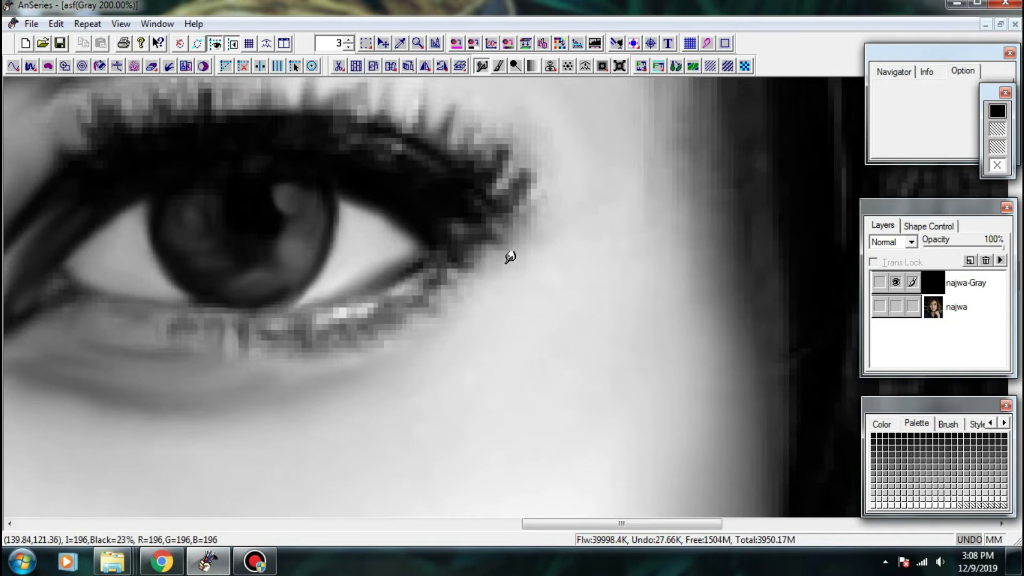
pyautogui.moveTo(566, 283); pyautogui.dragTo(415, 324)
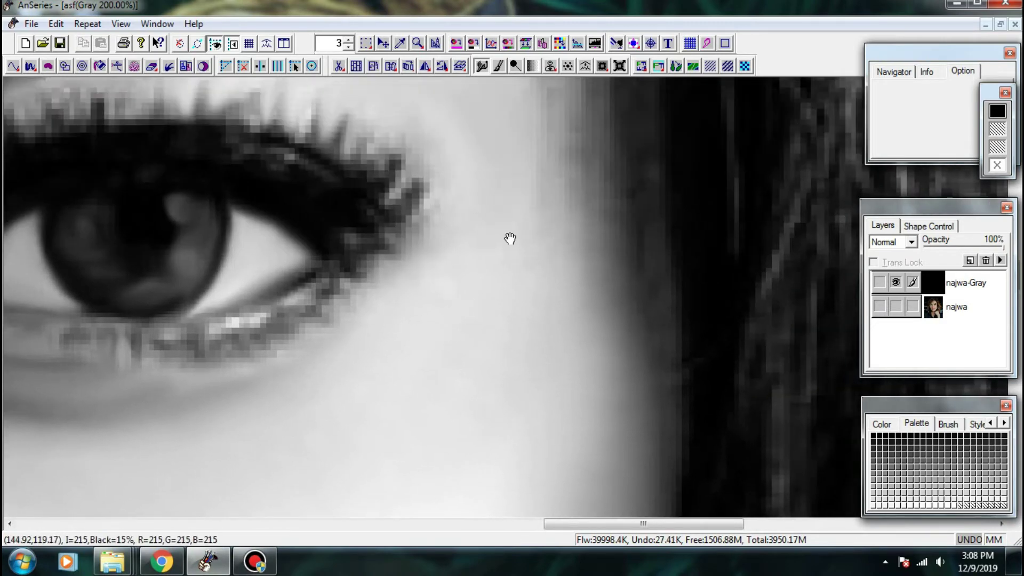
pyautogui.scroll(-1, 418, 208)
pyautogui.scroll(-1, 534, 231)
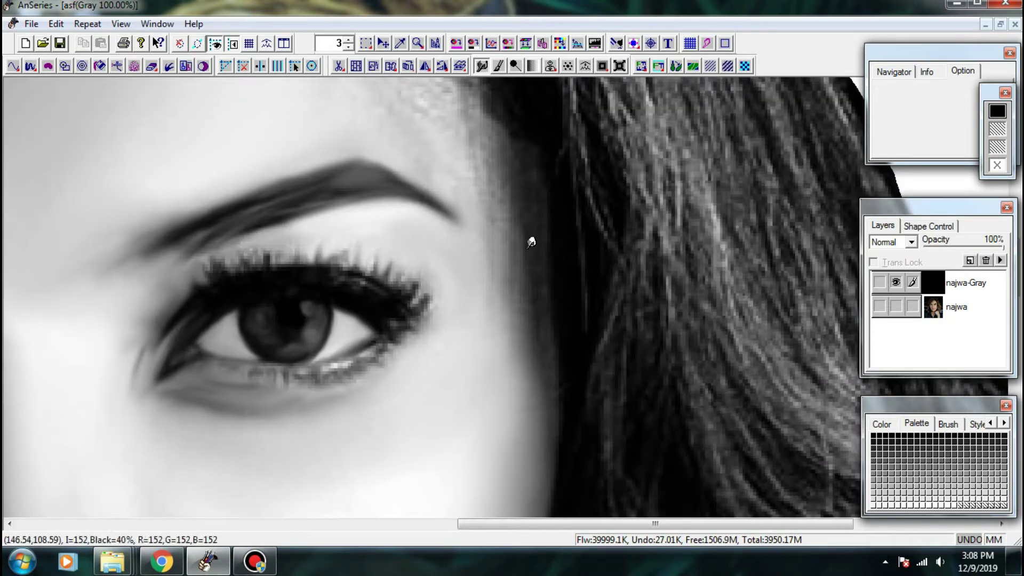
pyautogui.moveTo(497, 213); pyautogui.dragTo(508, 290)
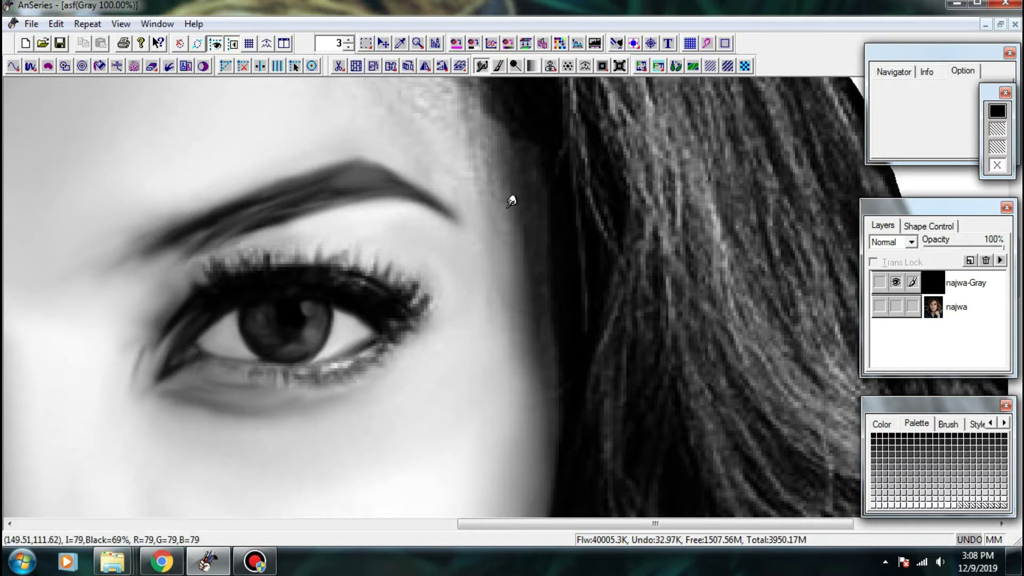
pyautogui.moveTo(487, 192)
pyautogui.mouseDown()
pyautogui.moveTo(509, 228)
pyautogui.moveTo(498, 261)
pyautogui.moveTo(516, 244)
pyautogui.moveTo(528, 259)
pyautogui.moveTo(500, 268)
pyautogui.moveTo(532, 327)
pyautogui.moveTo(509, 341)
pyautogui.moveTo(544, 346)
pyautogui.mouseUp()
pyautogui.moveTo(531, 296)
pyautogui.mouseDown()
pyautogui.moveTo(512, 306)
pyautogui.moveTo(507, 363)
pyautogui.mouseUp()
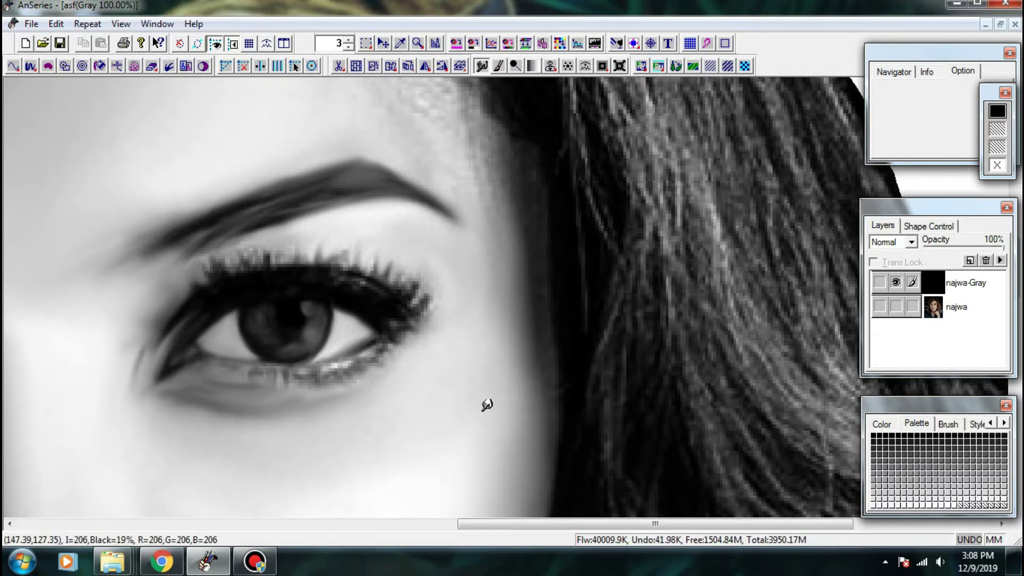
# - Blend the skin around the outer lashes, from beneath the eyebrow's tail to beside the eye corner
pyautogui.moveTo(515, 397); pyautogui.dragTo(504, 424)
pyautogui.moveTo(465, 322); pyautogui.dragTo(457, 358)
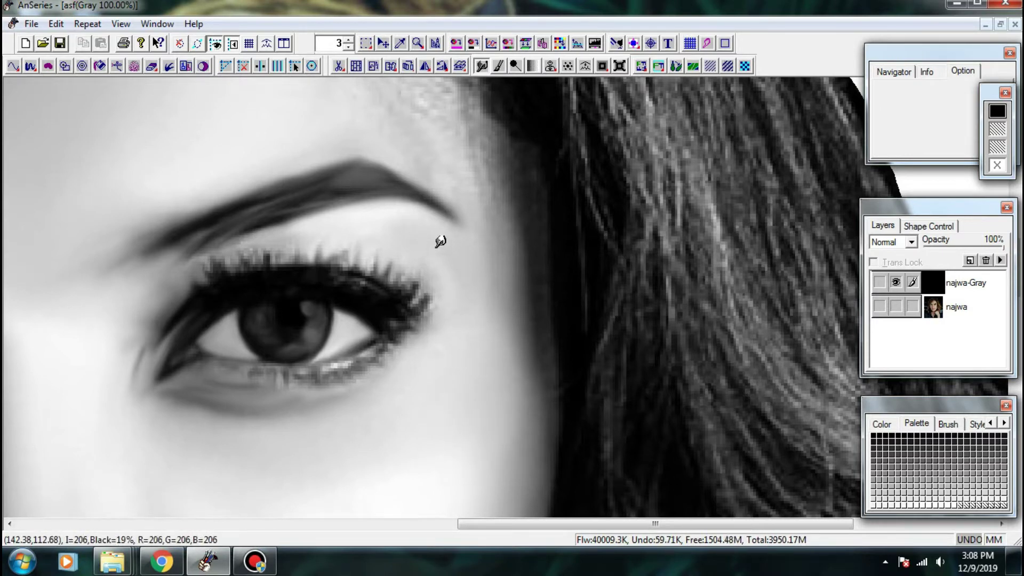
pyautogui.moveTo(441, 241); pyautogui.dragTo(409, 232)
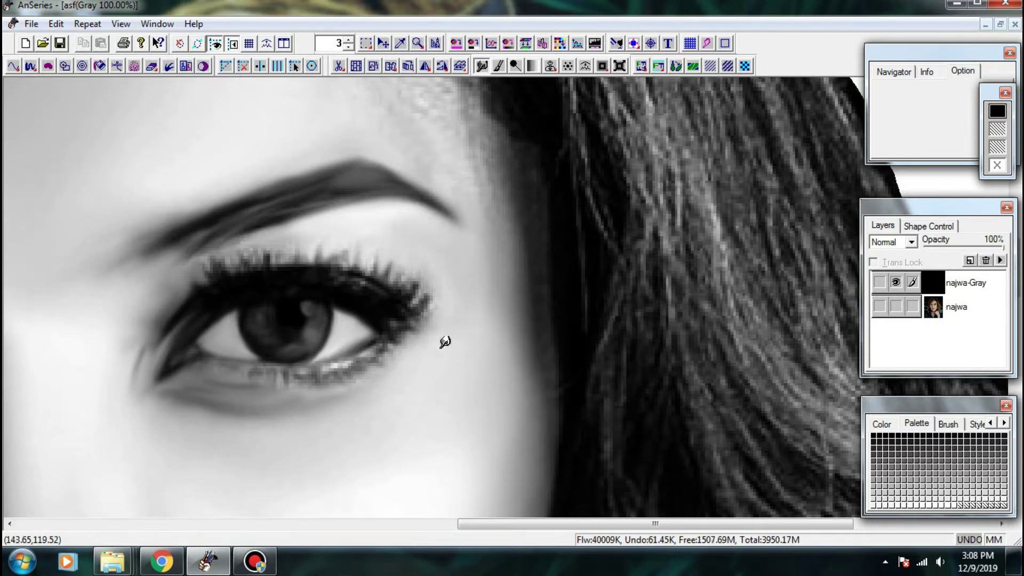
pyautogui.moveTo(443, 343)
pyautogui.mouseDown()
pyautogui.moveTo(480, 343)
pyautogui.moveTo(486, 331)
pyautogui.mouseUp()
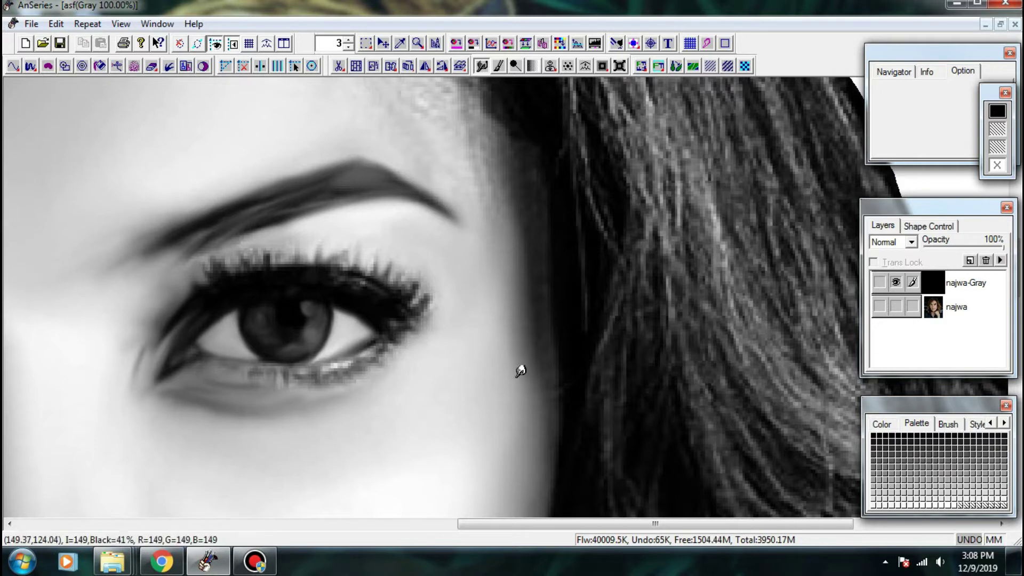
# - Smudge the skin below the outer eye corner downward into the upper cheek to even its shading
pyautogui.moveTo(519, 368)
pyautogui.mouseDown()
pyautogui.moveTo(523, 393)
pyautogui.moveTo(491, 345)
pyautogui.moveTo(486, 435)
pyautogui.moveTo(462, 481)
pyautogui.mouseUp()
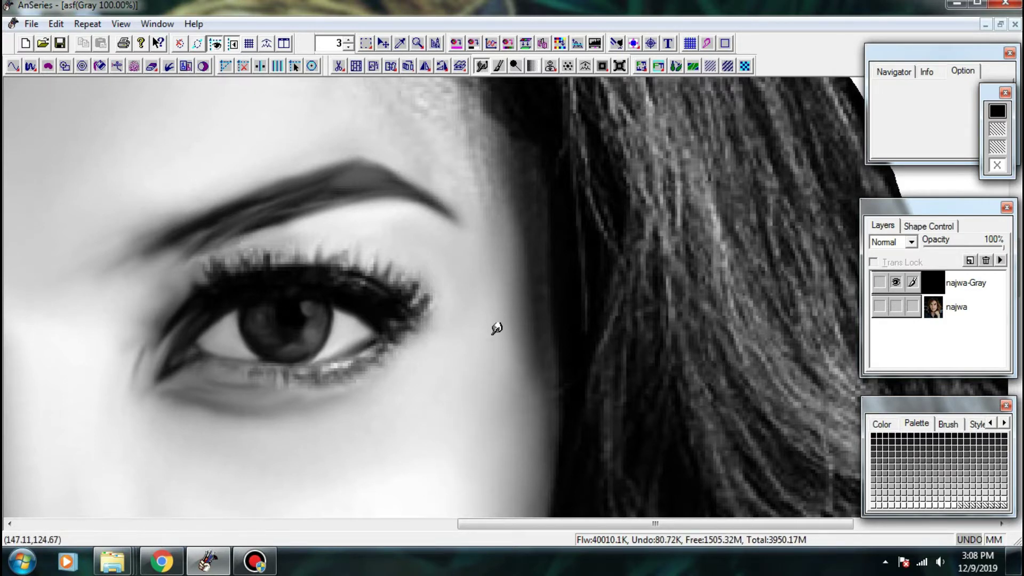
pyautogui.moveTo(497, 328); pyautogui.dragTo(474, 373)
pyautogui.moveTo(475, 373); pyautogui.dragTo(483, 445)
pyautogui.moveTo(511, 370); pyautogui.dragTo(473, 432)
pyautogui.moveTo(461, 383)
pyautogui.mouseDown()
pyautogui.moveTo(503, 447)
pyautogui.moveTo(463, 474)
pyautogui.mouseUp()
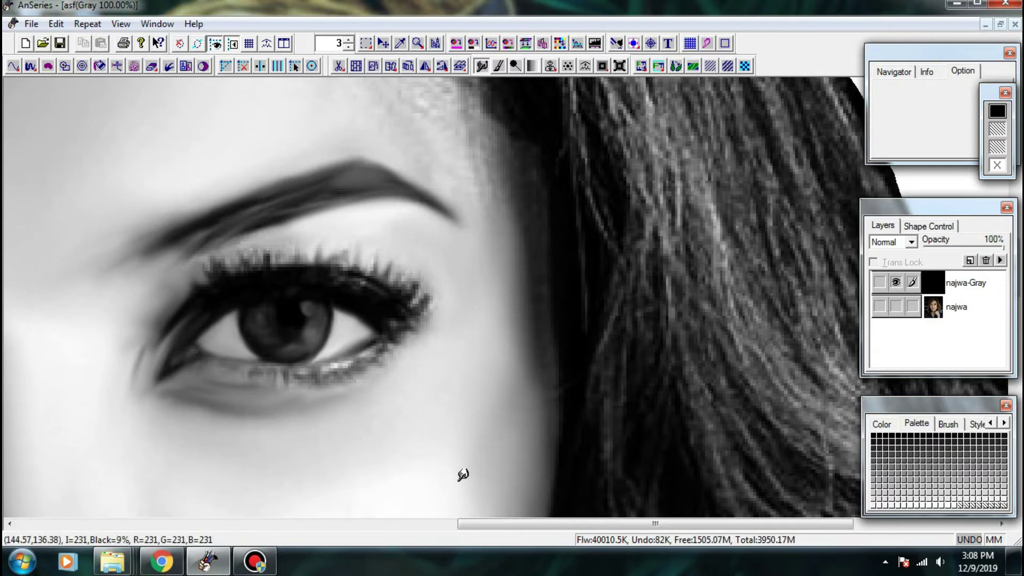
pyautogui.scroll(-4, 462, 478)
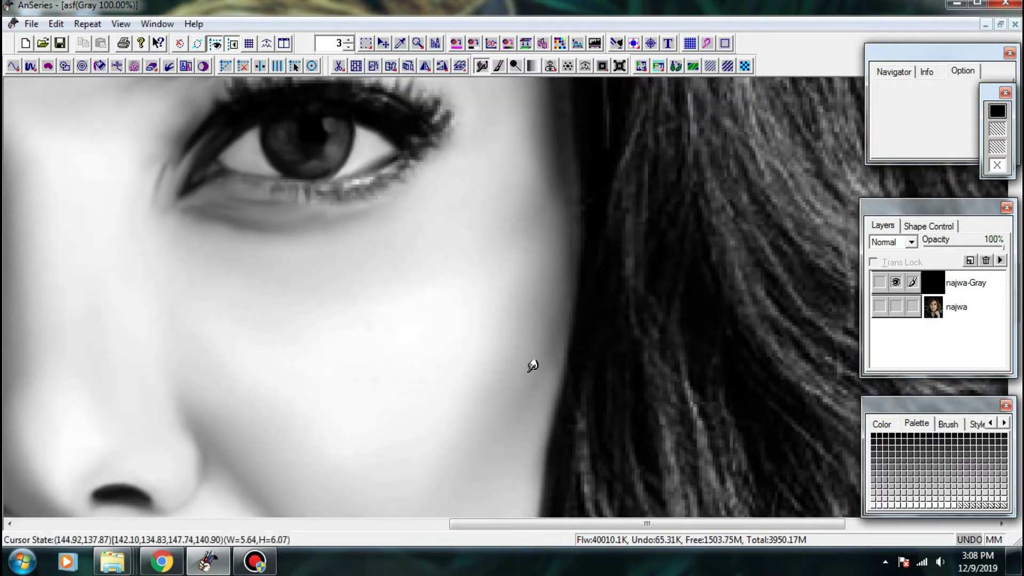
# - Smudge the outer cheek along the hair edge down towards the mouth corner, and save the image
pyautogui.moveTo(533, 365)
pyautogui.mouseDown()
pyautogui.moveTo(472, 444)
pyautogui.moveTo(436, 336)
pyautogui.mouseUp()
pyautogui.moveTo(465, 226); pyautogui.dragTo(486, 274)
pyautogui.moveTo(470, 225); pyautogui.dragTo(499, 293)
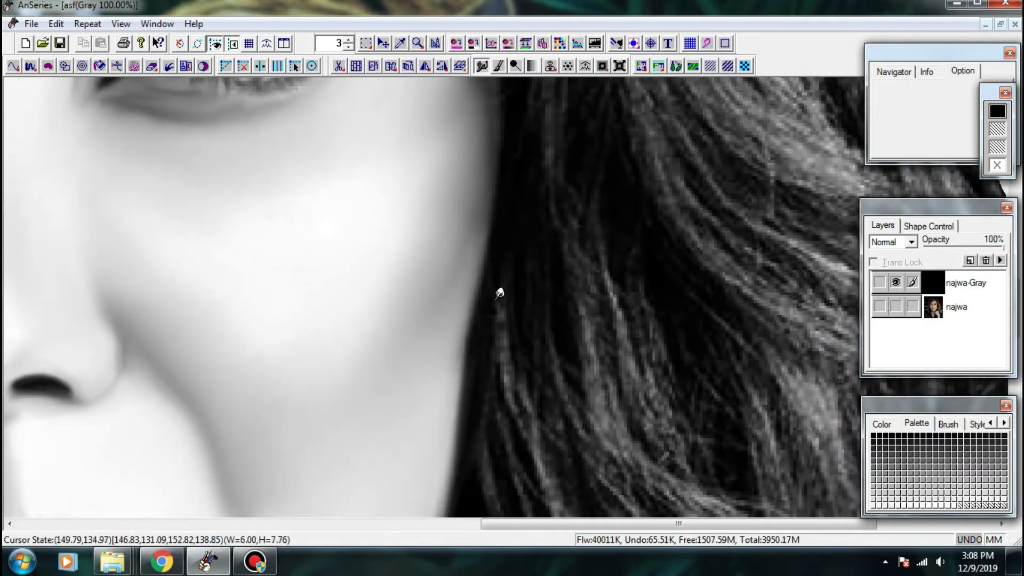
pyautogui.moveTo(440, 349); pyautogui.dragTo(494, 255)
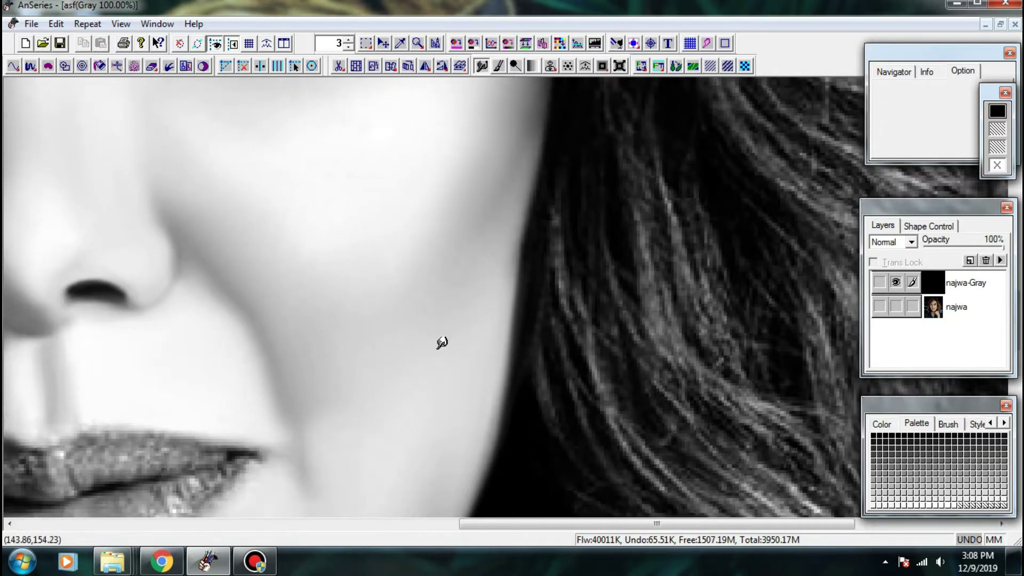
pyautogui.moveTo(441, 343)
pyautogui.mouseDown()
pyautogui.moveTo(395, 443)
pyautogui.moveTo(363, 450)
pyautogui.mouseUp()
pyautogui.scroll(-1, 440, 283)
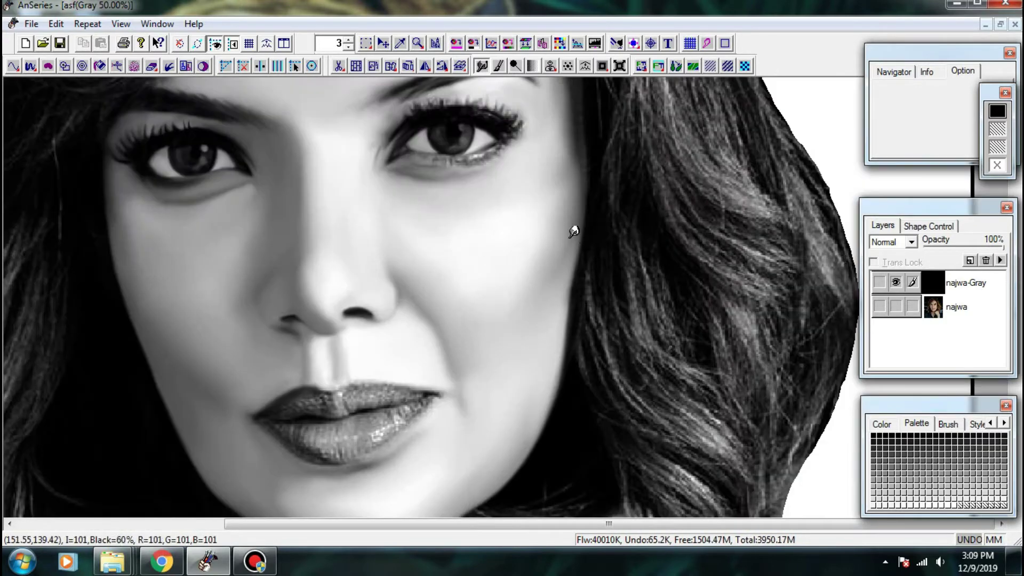
pyautogui.moveTo(475, 303); pyautogui.dragTo(465, 403)
pyautogui.hotkey('ctrl', 's')
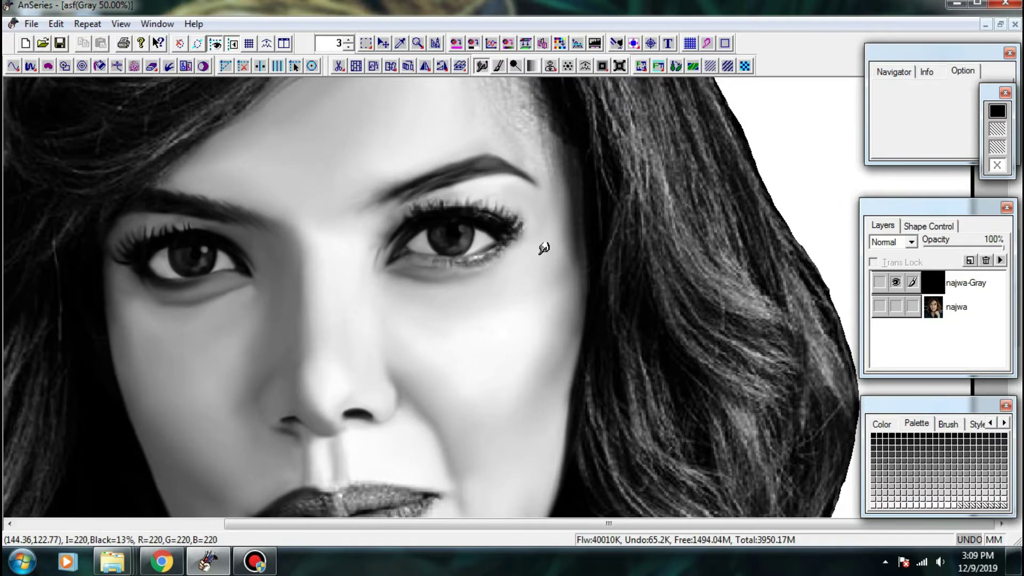
# - Blend the pixelated lower lid rim and lash roots from the outer eye white across to the inner corner
pyautogui.scroll(2, 472, 198)
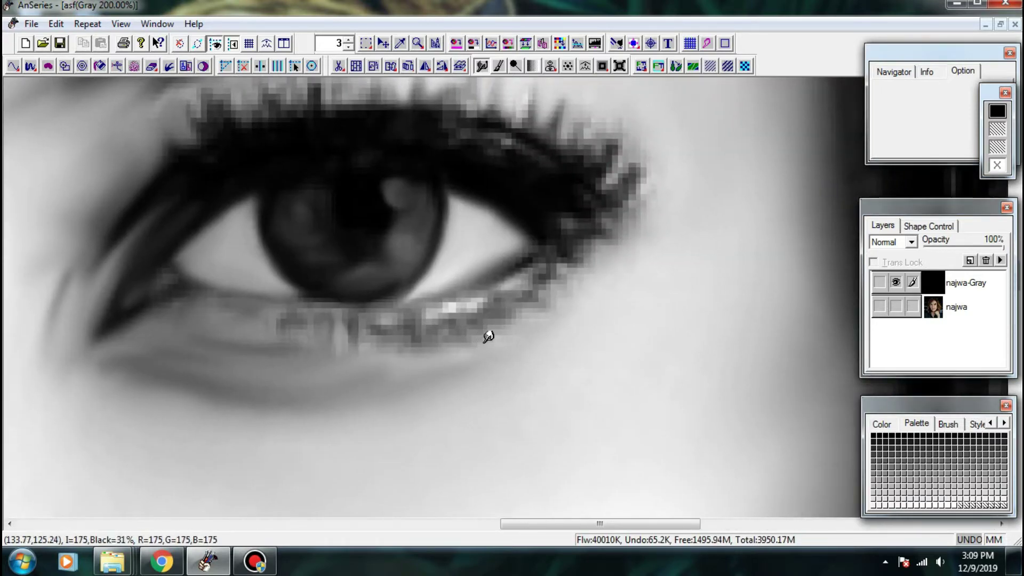
pyautogui.moveTo(485, 341)
pyautogui.mouseDown()
pyautogui.moveTo(462, 317)
pyautogui.moveTo(496, 340)
pyautogui.moveTo(480, 315)
pyautogui.moveTo(433, 311)
pyautogui.moveTo(494, 299)
pyautogui.moveTo(533, 265)
pyautogui.moveTo(517, 283)
pyautogui.mouseUp()
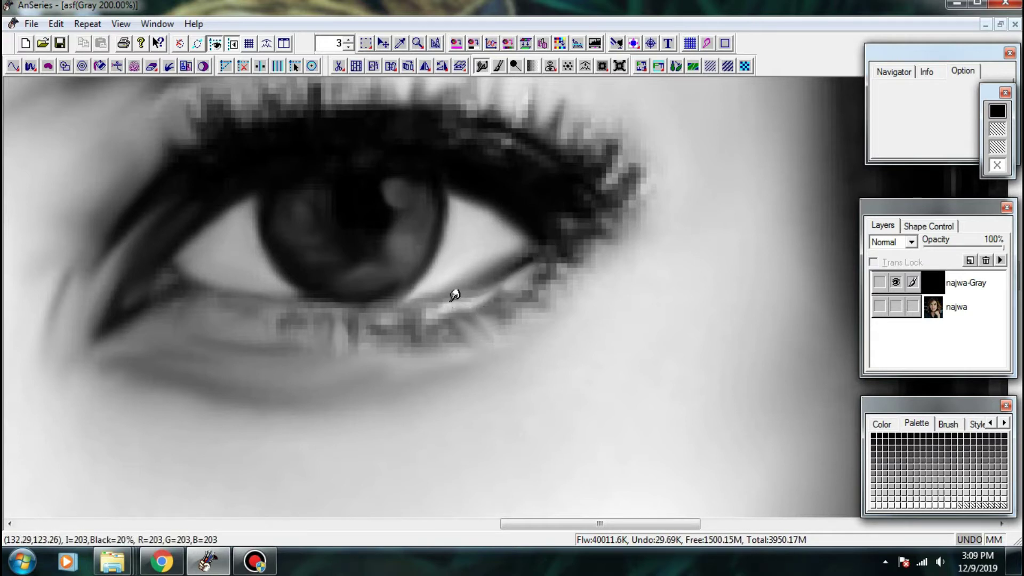
pyautogui.moveTo(455, 295)
pyautogui.mouseDown()
pyautogui.moveTo(455, 351)
pyautogui.moveTo(396, 353)
pyautogui.moveTo(448, 324)
pyautogui.moveTo(441, 304)
pyautogui.mouseUp()
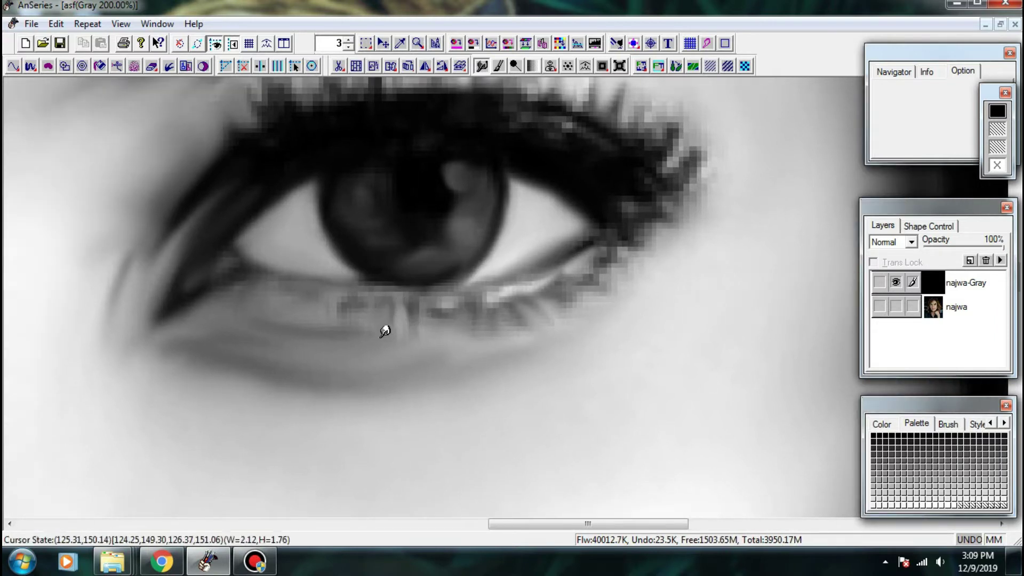
pyautogui.moveTo(385, 332)
pyautogui.mouseDown()
pyautogui.moveTo(321, 307)
pyautogui.moveTo(361, 347)
pyautogui.mouseUp()
pyautogui.moveTo(304, 296); pyautogui.dragTo(441, 291)
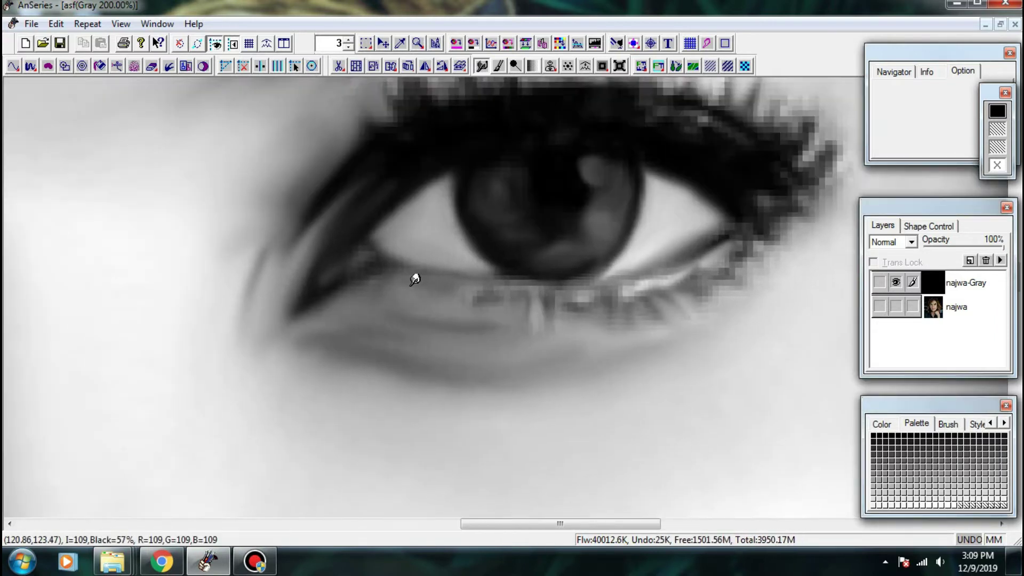
pyautogui.moveTo(391, 258); pyautogui.dragTo(391, 322)
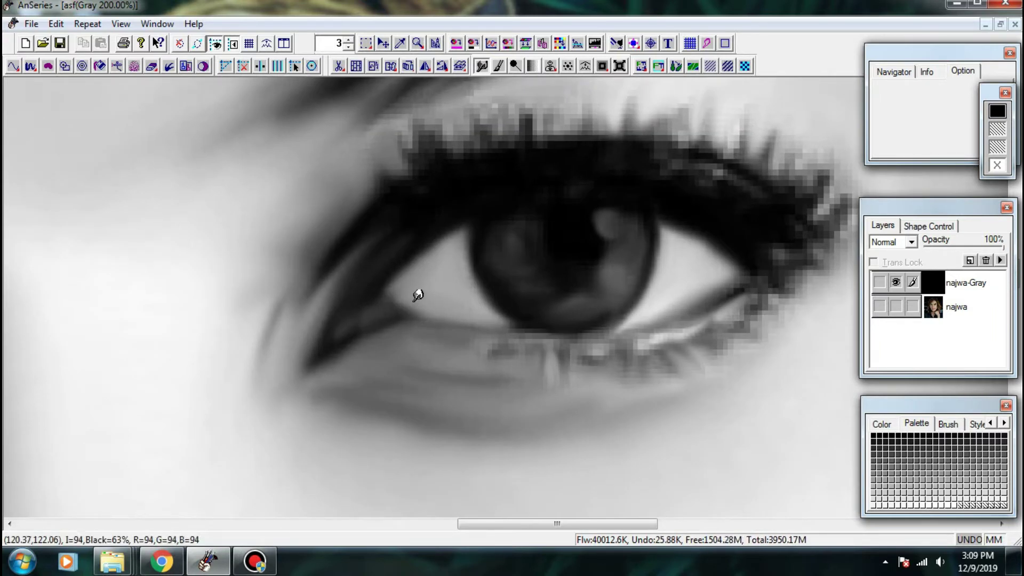
# - Compare the retouched eye with the original photo by toggling the najwa and najwa-Gray layers' visibility, leaving only najwa-Gray shown
pyautogui.moveTo(482, 318); pyautogui.dragTo(389, 306)
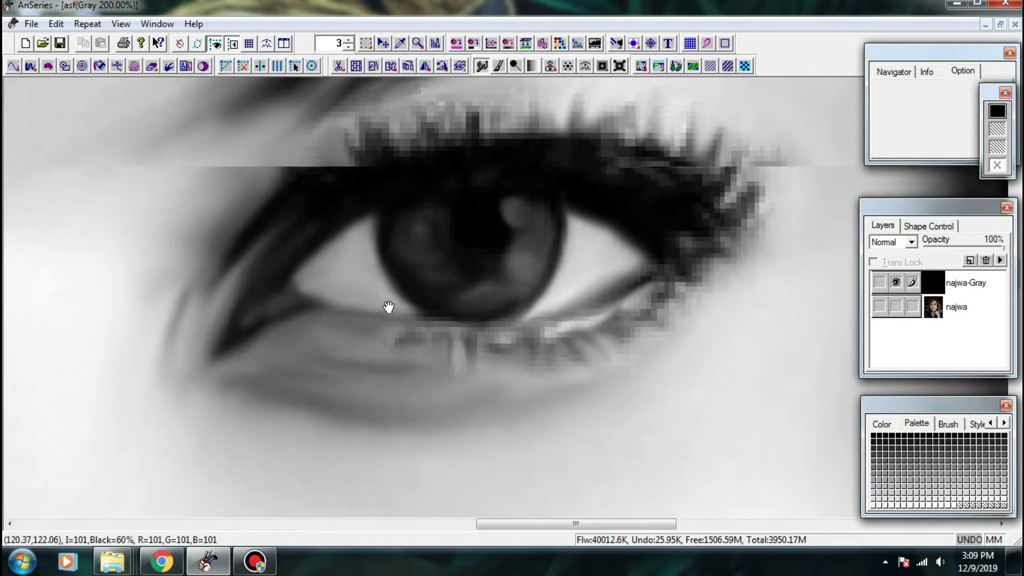
pyautogui.click(895, 307)
pyautogui.scroll(-1, 893, 306)
pyautogui.click(893, 284)
pyautogui.scroll(1, 894, 287)
pyautogui.click(895, 284)
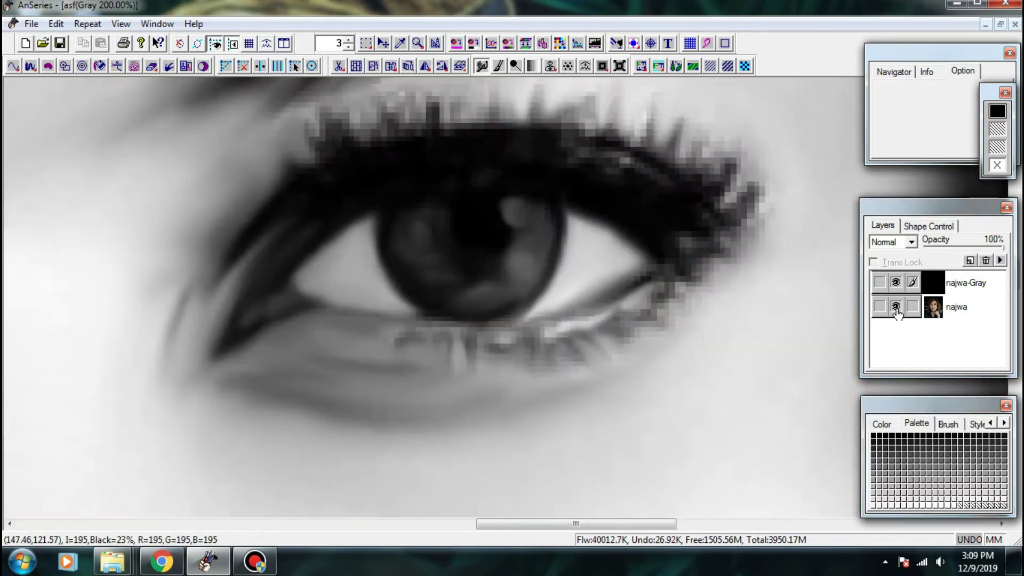
pyautogui.click(896, 306)
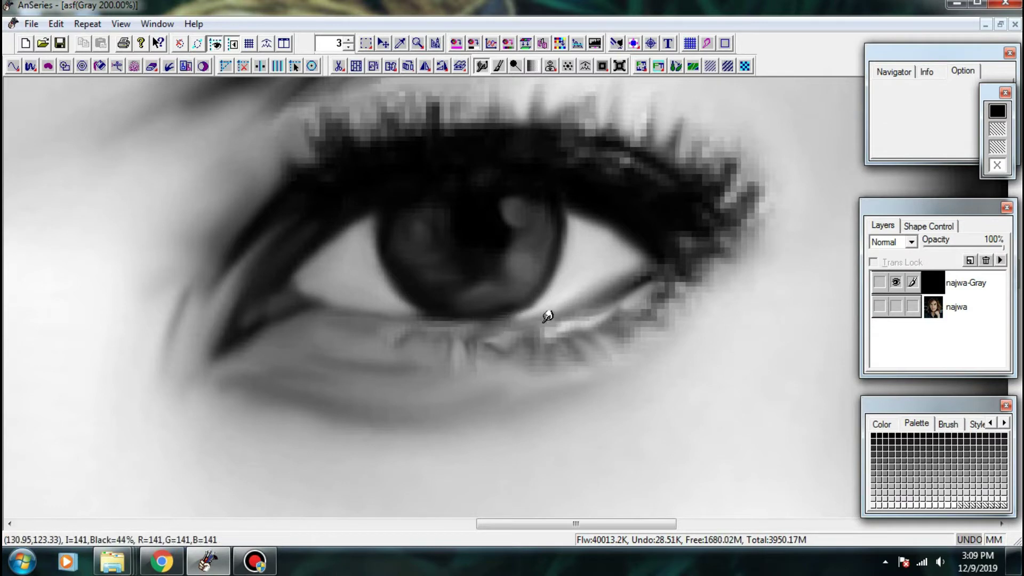
# - Smudge the outer half of the lower lid into a smooth light rim with soft lash strokes up to the outer corner
pyautogui.moveTo(572, 315); pyautogui.dragTo(554, 327)
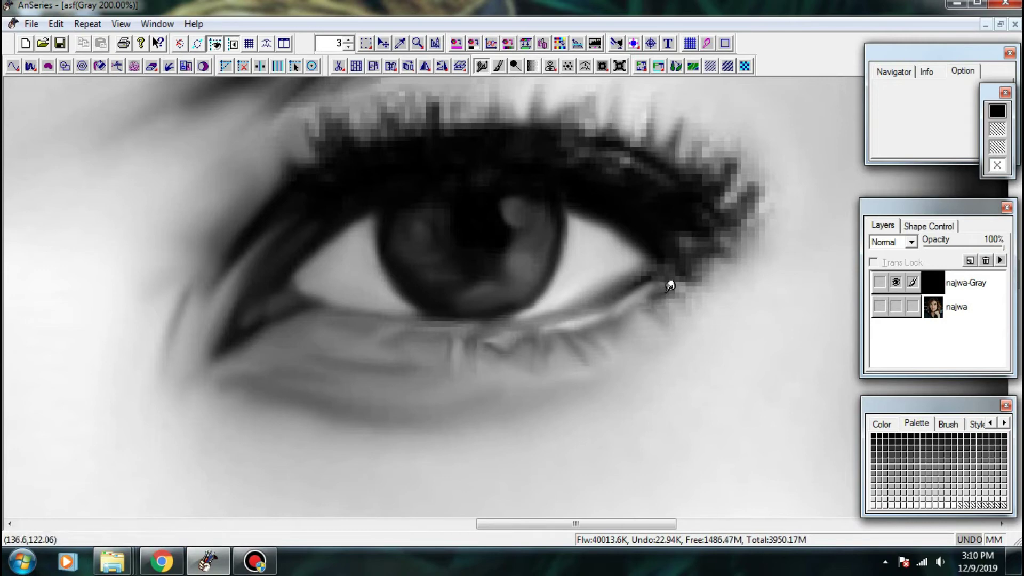
pyautogui.moveTo(688, 270); pyautogui.dragTo(542, 293)
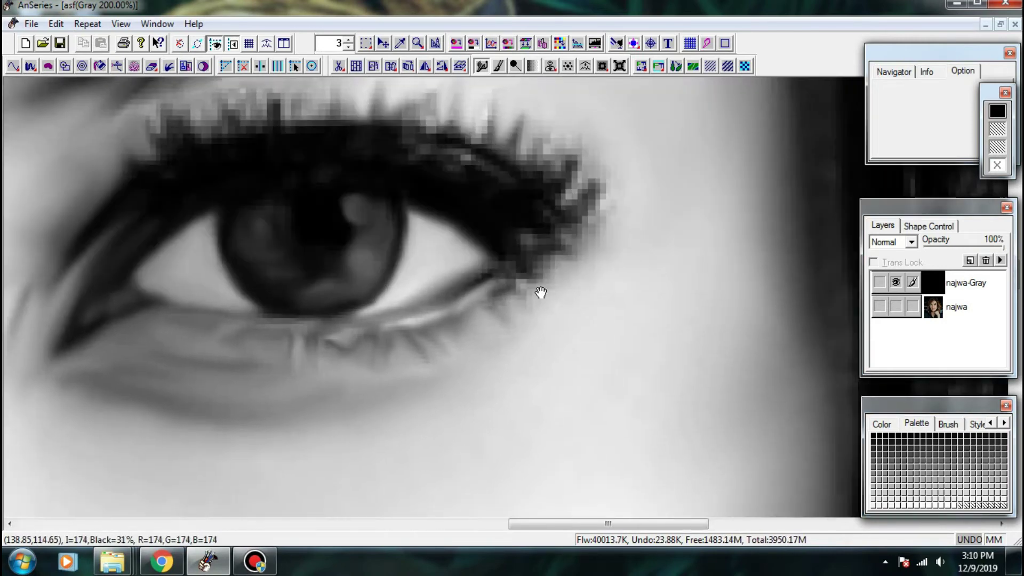
pyautogui.hotkey('ctrl', '+')
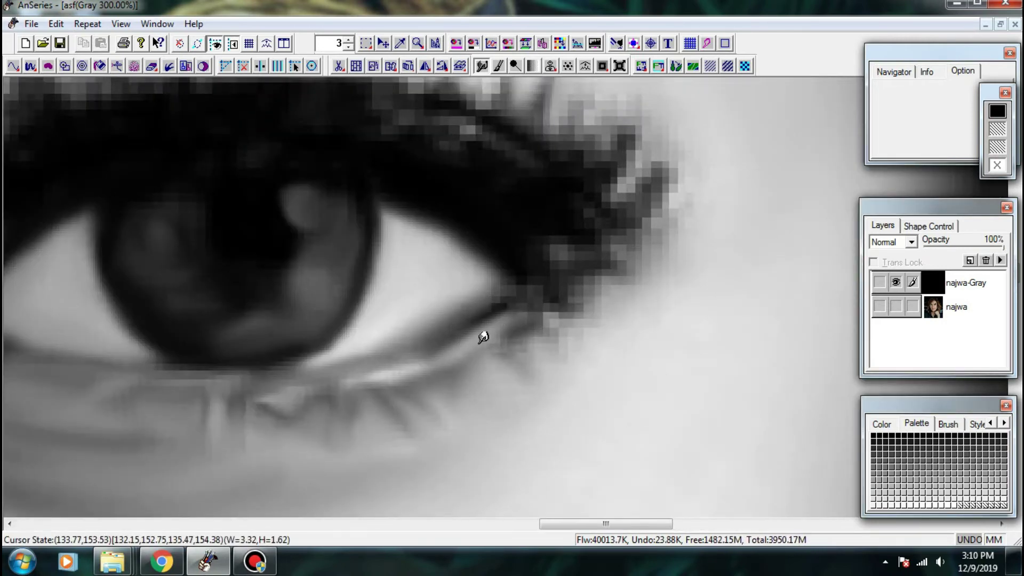
pyautogui.moveTo(482, 314)
pyautogui.mouseDown()
pyautogui.moveTo(523, 281)
pyautogui.moveTo(535, 286)
pyautogui.moveTo(564, 332)
pyautogui.moveTo(549, 367)
pyautogui.moveTo(524, 344)
pyautogui.moveTo(518, 365)
pyautogui.mouseUp()
pyautogui.moveTo(546, 321); pyautogui.dragTo(573, 315)
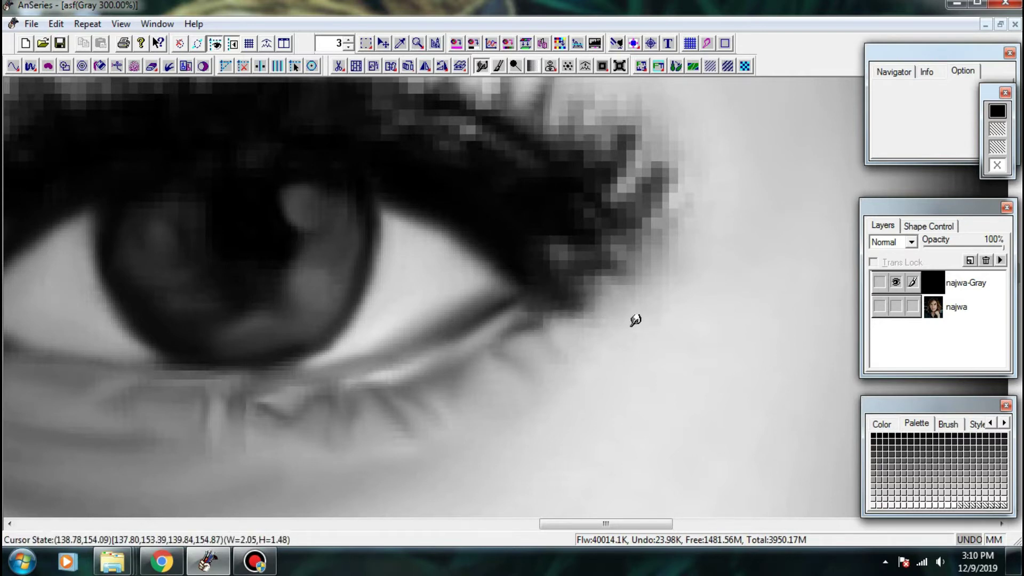
# - Undo the last smudge stroke and pull the blocky lash clusters at the outer eye corner into soft outward tips
pyautogui.hotkey('ctrl', 'z')
pyautogui.moveTo(552, 250); pyautogui.dragTo(575, 253)
pyautogui.moveTo(583, 246); pyautogui.dragTo(611, 236)
pyautogui.moveTo(599, 224); pyautogui.dragTo(620, 223)
pyautogui.moveTo(651, 254)
pyautogui.mouseDown()
pyautogui.moveTo(643, 245)
pyautogui.moveTo(625, 257)
pyautogui.mouseUp()
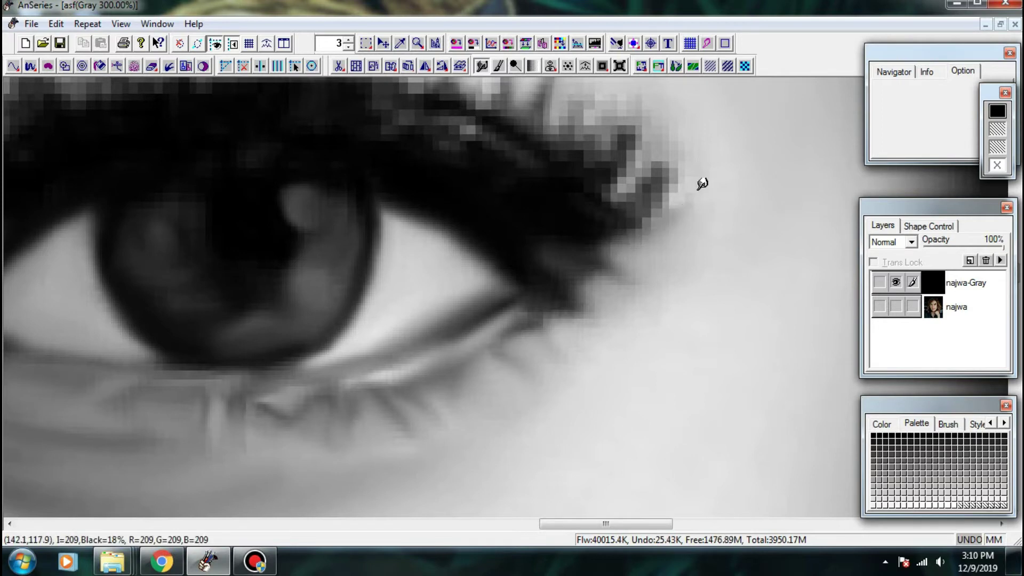
pyautogui.moveTo(678, 163)
pyautogui.mouseDown()
pyautogui.moveTo(626, 295)
pyautogui.moveTo(611, 281)
pyautogui.mouseUp()
pyautogui.moveTo(573, 313); pyautogui.dragTo(629, 266)
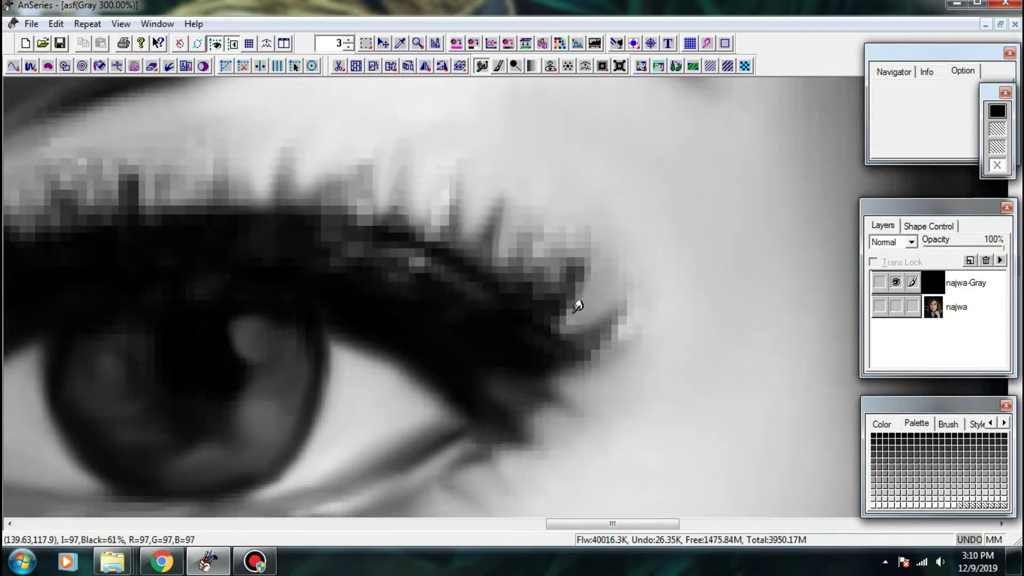
# - Shape the outermost upper lash into a thin upward-curving point, undoing the last stroke at its base
pyautogui.moveTo(619, 323)
pyautogui.mouseDown()
pyautogui.moveTo(632, 288)
pyautogui.moveTo(589, 326)
pyautogui.moveTo(647, 286)
pyautogui.mouseUp()
pyautogui.moveTo(648, 331)
pyautogui.mouseDown()
pyautogui.moveTo(601, 347)
pyautogui.moveTo(632, 292)
pyautogui.moveTo(608, 346)
pyautogui.mouseUp()
pyautogui.moveTo(630, 284)
pyautogui.mouseDown()
pyautogui.moveTo(611, 316)
pyautogui.moveTo(575, 330)
pyautogui.mouseUp()
pyautogui.moveTo(552, 319); pyautogui.dragTo(578, 322)
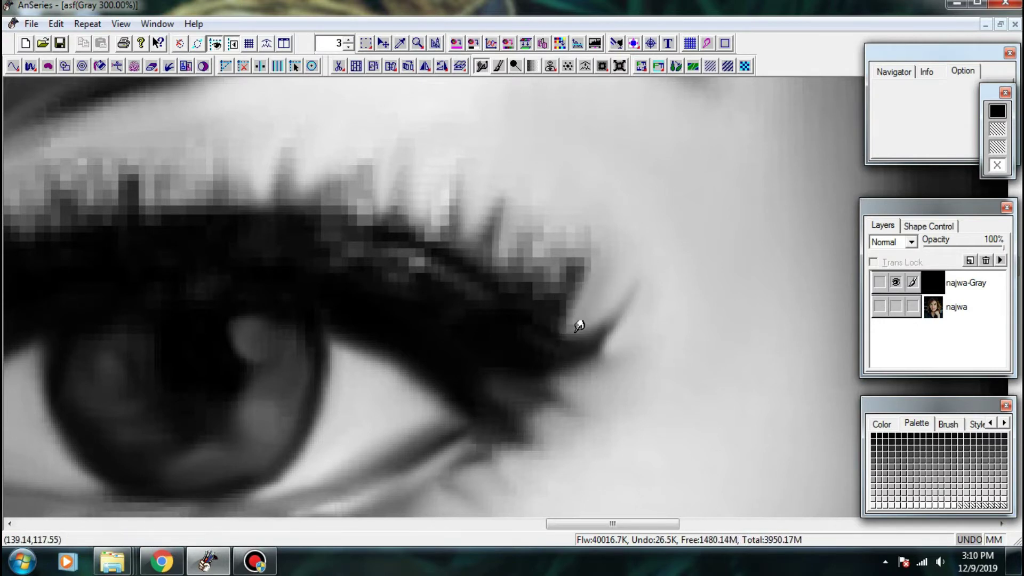
pyautogui.hotkey('ctrl', 'z')
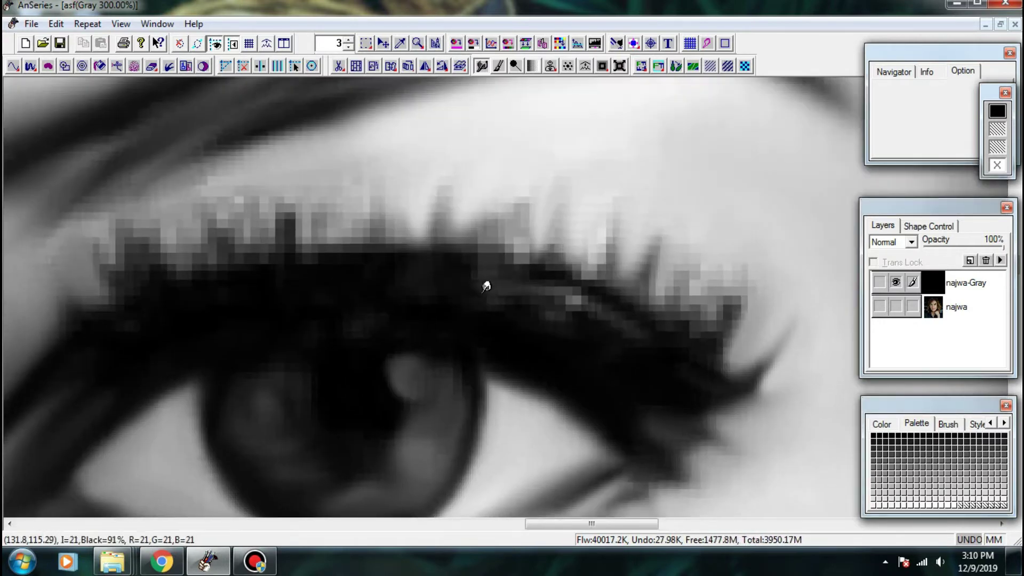
# - Smudge the speckled highlight in the dark upper lid, above the outer eye white, into a smooth streak
pyautogui.moveTo(576, 299)
pyautogui.mouseDown()
pyautogui.moveTo(590, 311)
pyautogui.moveTo(459, 287)
pyautogui.mouseUp()
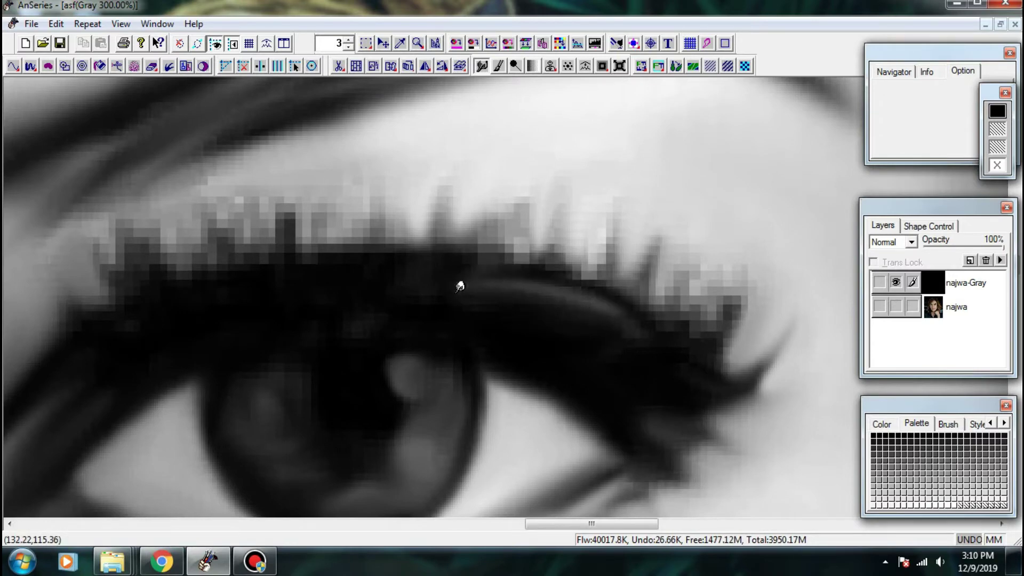
pyautogui.scroll(-1, 709, 263)
pyautogui.scroll(1, 651, 257)
# - Soften the upper lashes and the gaps between them, working from above the outer eye white towards the inner corner
pyautogui.moveTo(475, 202)
pyautogui.mouseDown()
pyautogui.moveTo(515, 238)
pyautogui.moveTo(494, 232)
pyautogui.moveTo(477, 243)
pyautogui.moveTo(475, 199)
pyautogui.moveTo(477, 262)
pyautogui.mouseUp()
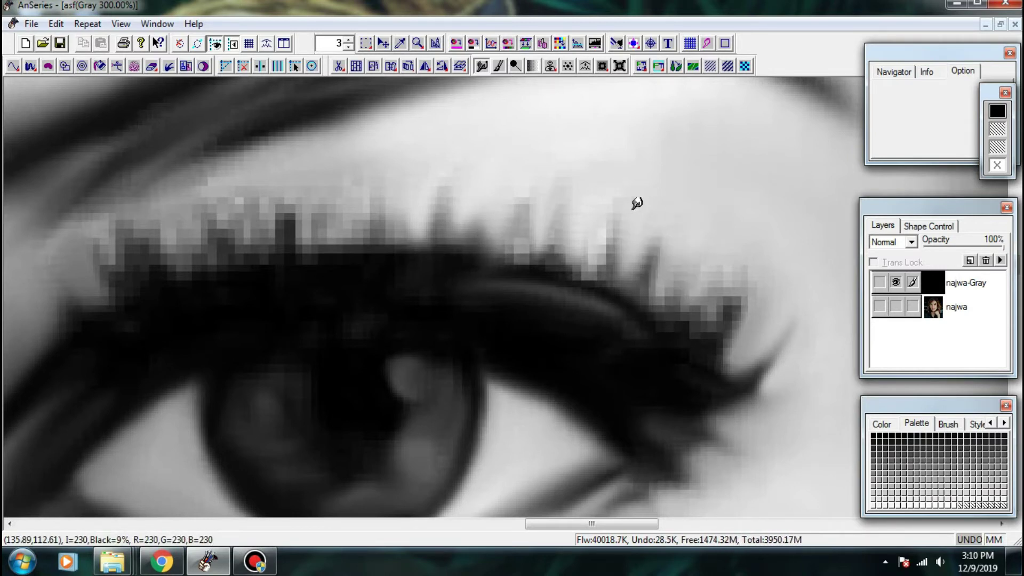
pyautogui.moveTo(566, 236); pyautogui.dragTo(556, 262)
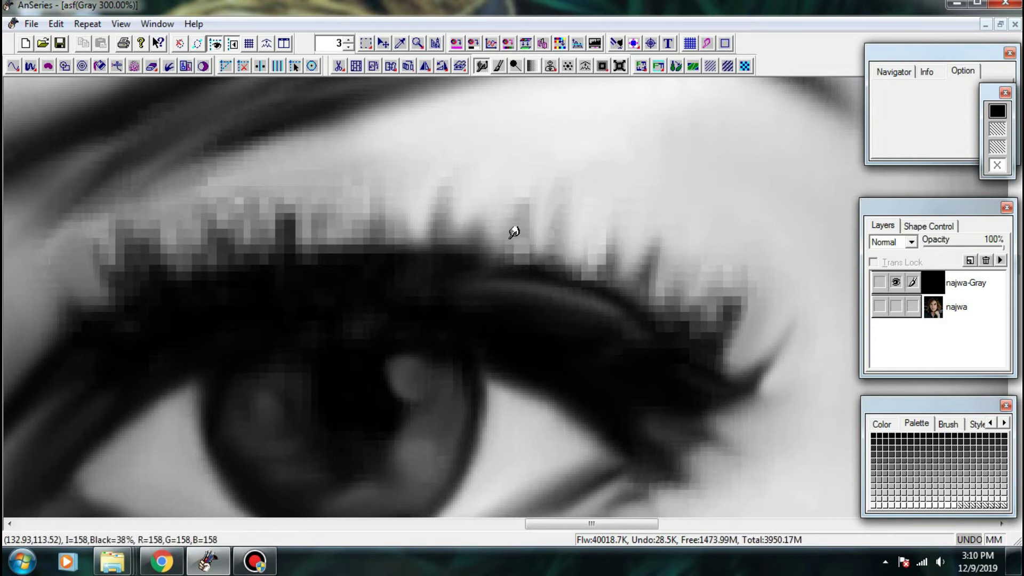
pyautogui.moveTo(514, 233); pyautogui.dragTo(519, 264)
pyautogui.moveTo(457, 255); pyautogui.dragTo(521, 271)
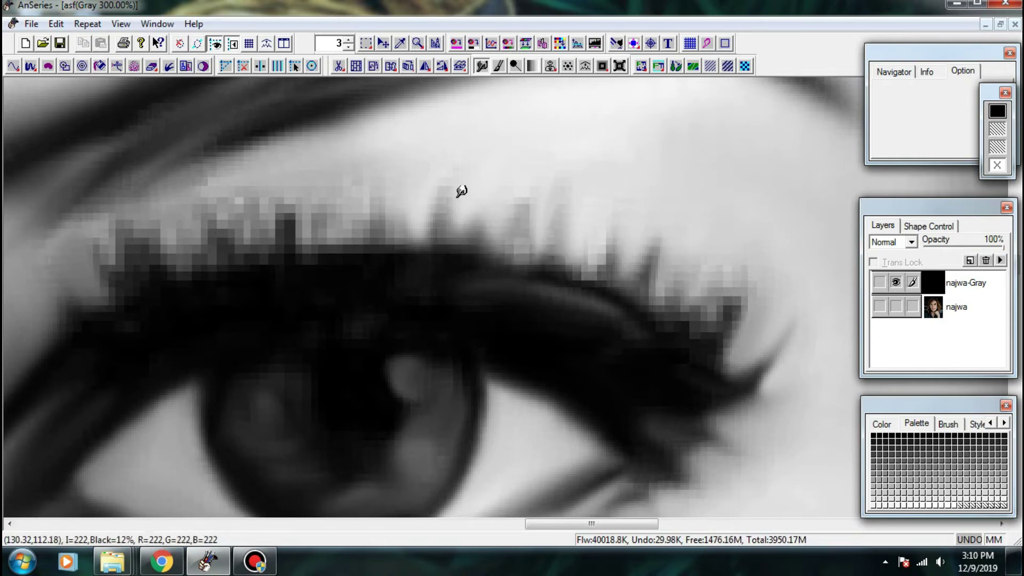
pyautogui.moveTo(457, 197)
pyautogui.mouseDown()
pyautogui.moveTo(441, 221)
pyautogui.moveTo(386, 248)
pyautogui.mouseUp()
pyautogui.moveTo(345, 197)
pyautogui.mouseDown()
pyautogui.moveTo(382, 233)
pyautogui.moveTo(371, 243)
pyautogui.moveTo(347, 230)
pyautogui.moveTo(326, 245)
pyautogui.mouseUp()
pyautogui.moveTo(266, 230); pyautogui.dragTo(257, 245)
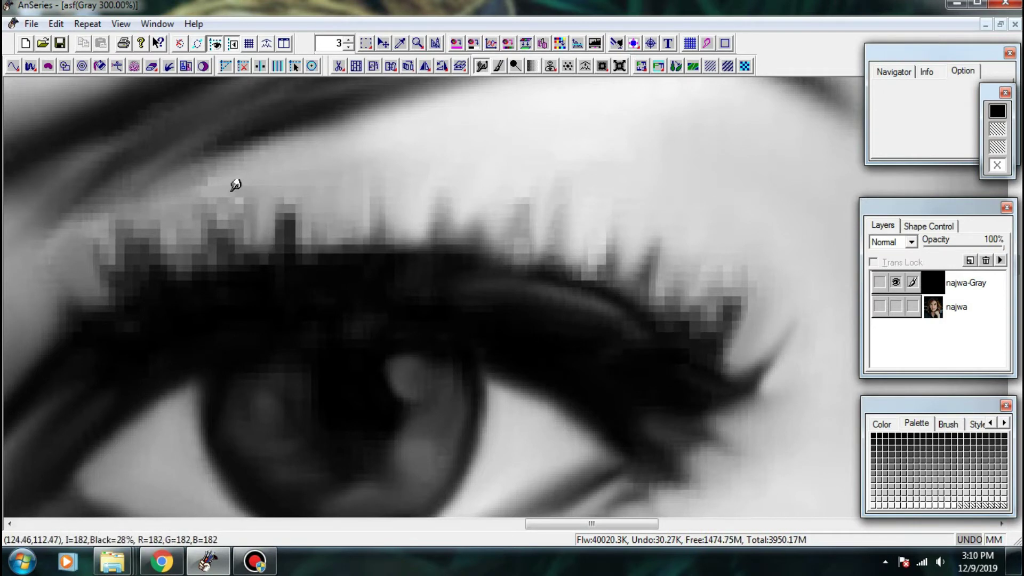
# - Smudge the lid skin above the inner lashes and smooth the eyebrow's lower edge
pyautogui.moveTo(236, 186)
pyautogui.mouseDown()
pyautogui.moveTo(220, 243)
pyautogui.moveTo(200, 183)
pyautogui.mouseUp()
pyautogui.moveTo(249, 159); pyautogui.dragTo(262, 144)
pyautogui.hotkey('ctrl', '-')
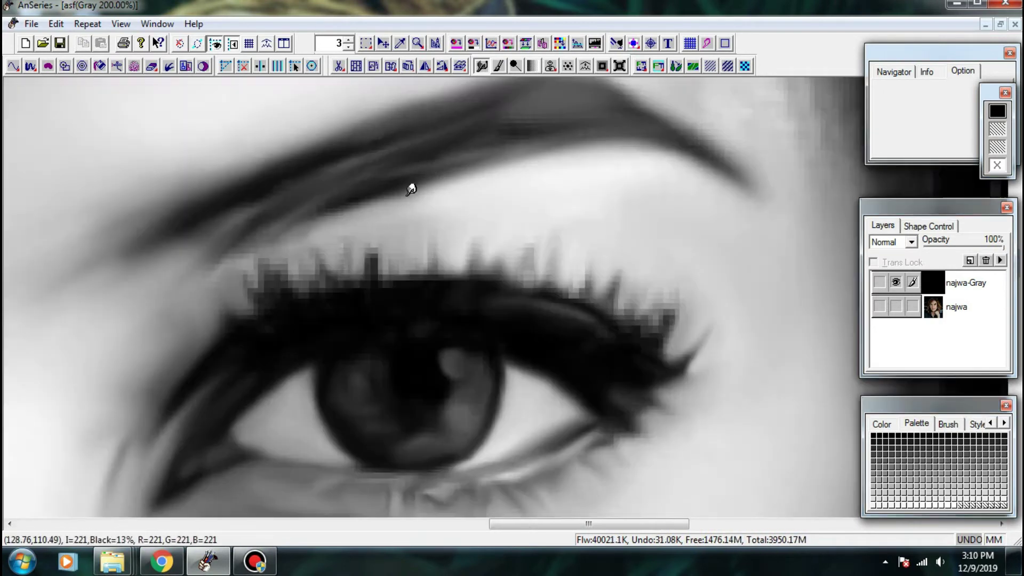
pyautogui.moveTo(403, 206); pyautogui.dragTo(433, 194)
pyautogui.moveTo(325, 223); pyautogui.dragTo(373, 195)
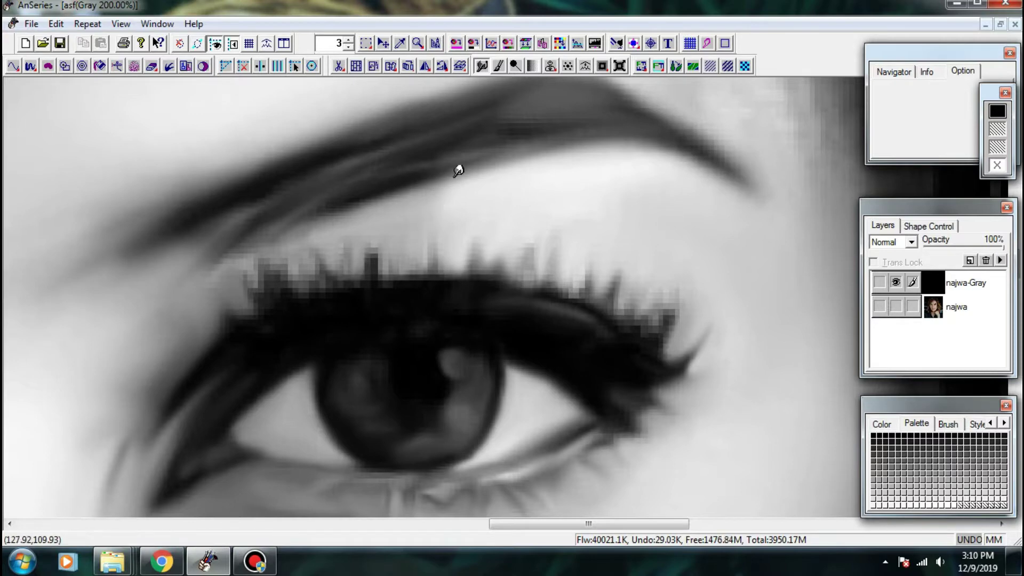
# - Blend the shadowed temple edge into the dark hair, from beside the eyebrow's tail down past the outer eye corner
pyautogui.moveTo(627, 139)
pyautogui.mouseDown()
pyautogui.moveTo(746, 187)
pyautogui.moveTo(512, 245)
pyautogui.mouseUp()
pyautogui.moveTo(524, 289); pyautogui.dragTo(495, 248)
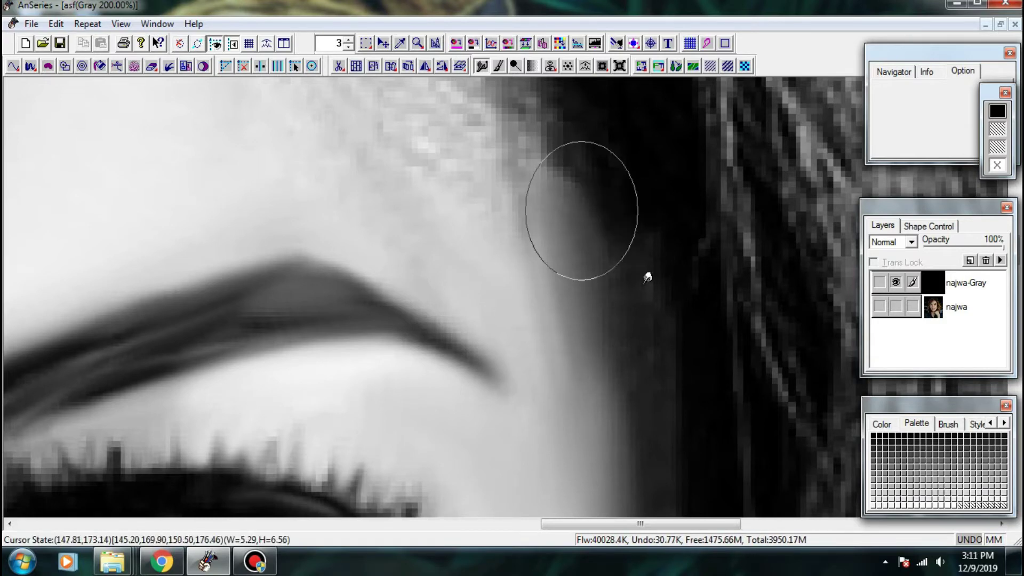
pyautogui.moveTo(636, 297); pyautogui.dragTo(532, 302)
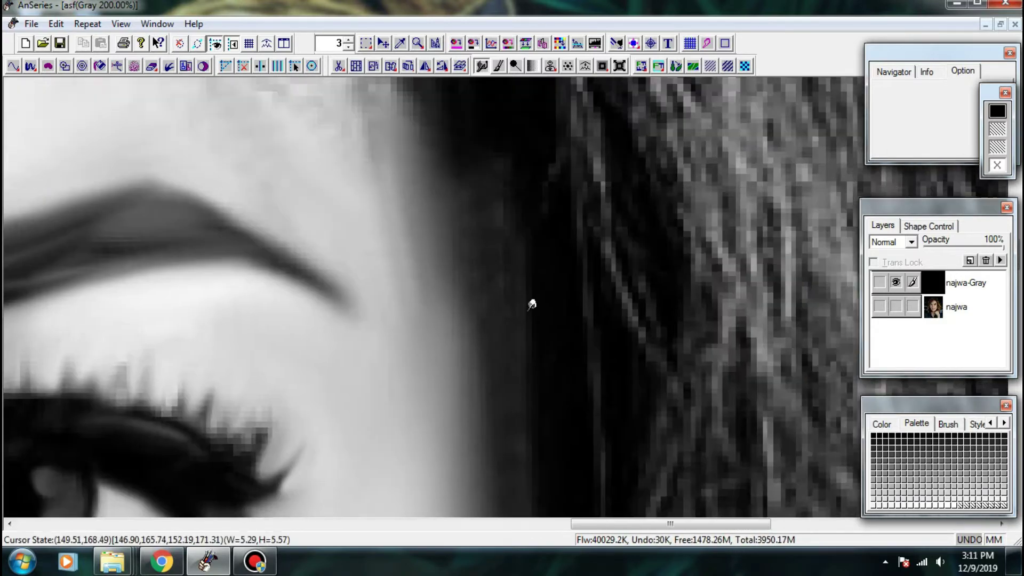
pyautogui.moveTo(491, 414); pyautogui.dragTo(462, 281)
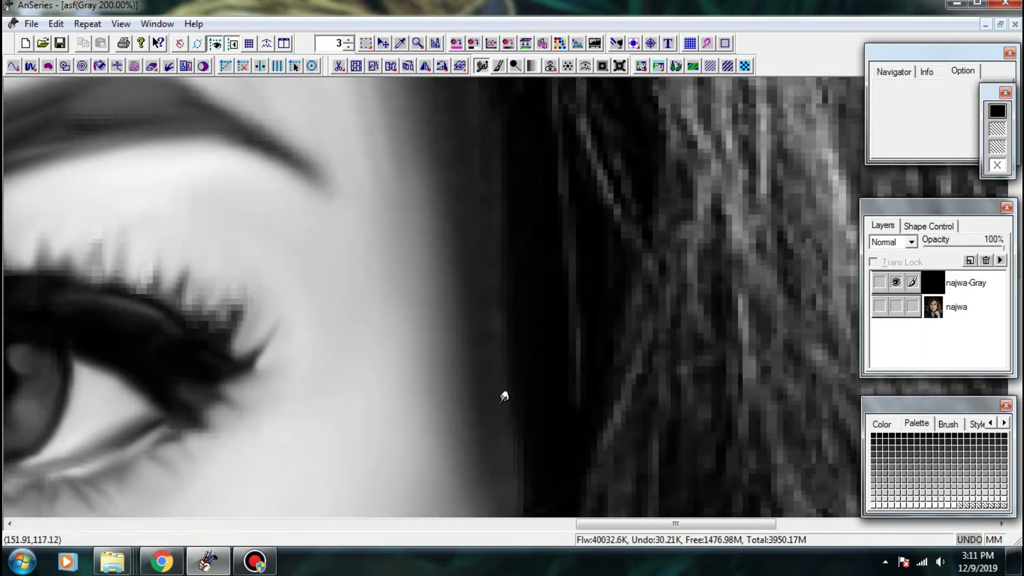
pyautogui.hotkey('ctrl', '-')
pyautogui.moveTo(499, 404)
pyautogui.mouseDown()
pyautogui.moveTo(482, 267)
pyautogui.moveTo(484, 303)
pyautogui.moveTo(507, 337)
pyautogui.mouseUp()
pyautogui.moveTo(476, 269); pyautogui.dragTo(521, 325)
pyautogui.scroll(3, 503, 258)
pyautogui.moveTo(476, 296); pyautogui.dragTo(525, 344)
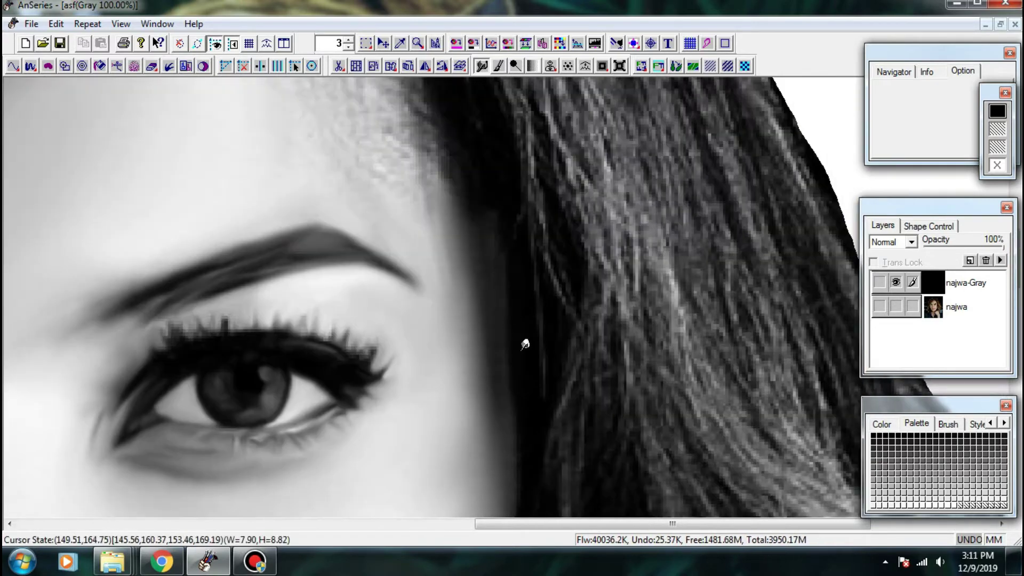
pyautogui.moveTo(500, 220); pyautogui.dragTo(487, 245)
# - Smudge the grainy forehead skin beside the hairline above the eyebrow's tail
pyautogui.moveTo(489, 299); pyautogui.dragTo(576, 495)
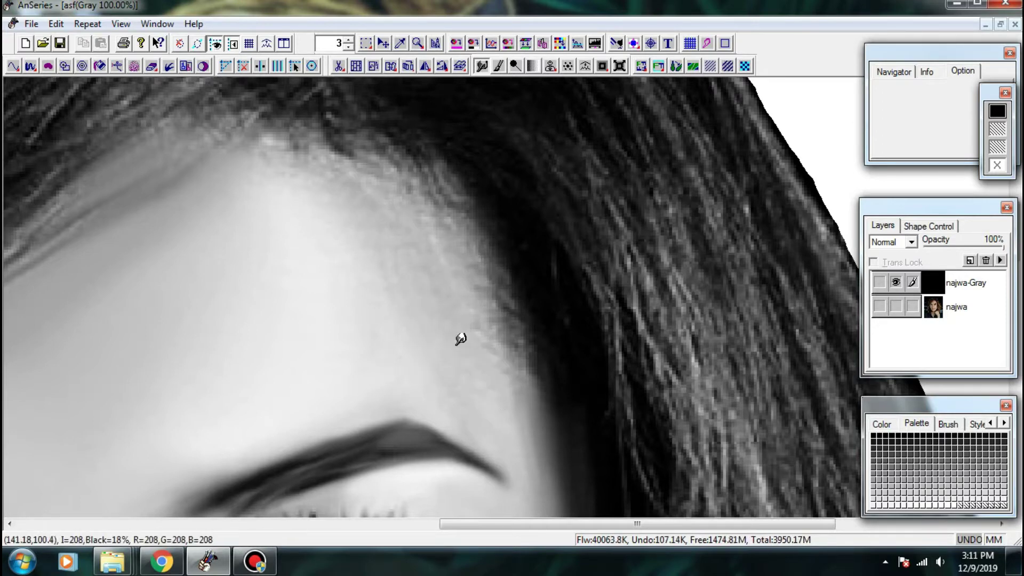
pyautogui.moveTo(364, 195); pyautogui.dragTo(503, 238)
pyautogui.moveTo(440, 241); pyautogui.dragTo(418, 214)
pyautogui.moveTo(439, 265); pyautogui.dragTo(514, 339)
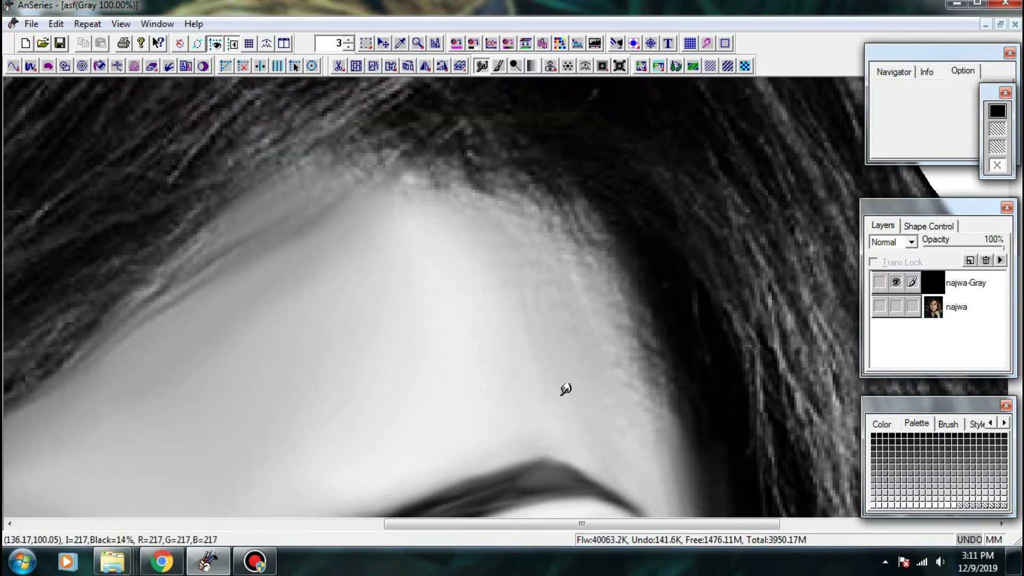
# - Smooth the forehead from above the eyebrow's arch across to the skin between the two eyebrows
pyautogui.moveTo(551, 299)
pyautogui.mouseDown()
pyautogui.moveTo(603, 313)
pyautogui.moveTo(537, 244)
pyautogui.mouseUp()
pyautogui.moveTo(552, 320); pyautogui.dragTo(581, 364)
pyautogui.moveTo(589, 364)
pyautogui.mouseDown()
pyautogui.moveTo(627, 392)
pyautogui.moveTo(641, 455)
pyautogui.moveTo(637, 297)
pyautogui.mouseUp()
pyautogui.moveTo(532, 320); pyautogui.dragTo(674, 209)
pyautogui.moveTo(440, 315)
pyautogui.mouseDown()
pyautogui.moveTo(462, 345)
pyautogui.moveTo(448, 351)
pyautogui.moveTo(454, 377)
pyautogui.mouseUp()
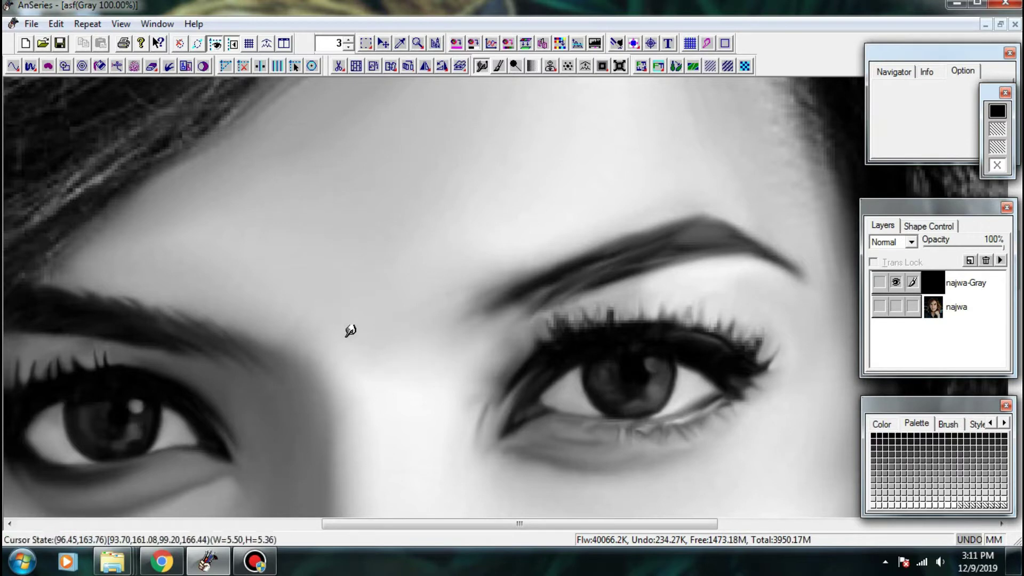
pyautogui.moveTo(315, 333); pyautogui.dragTo(321, 347)
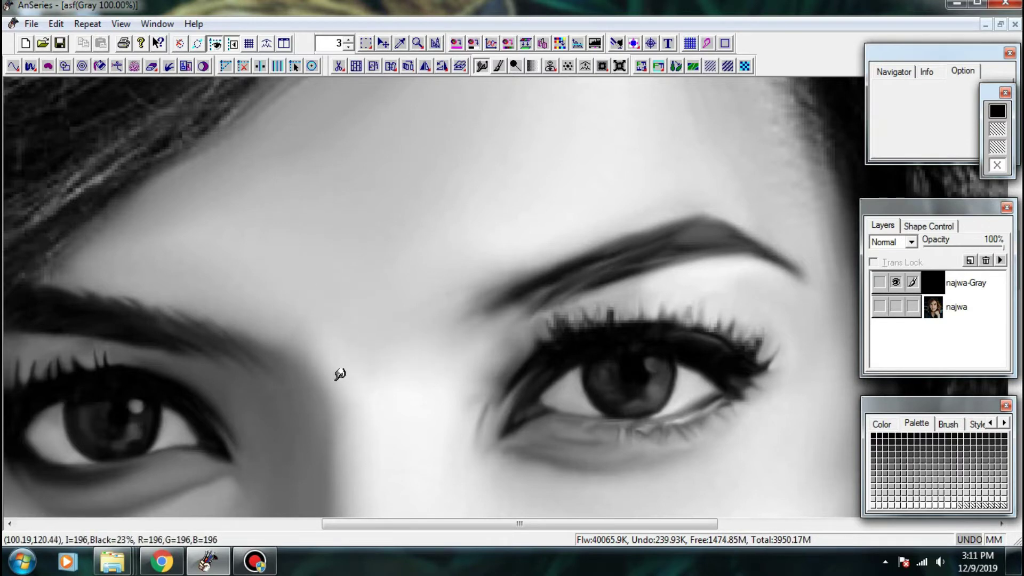
# - Smudge the pixelated inner upper lashes into soft strands and blend the lid skin beside them towards the eyebrow's head
pyautogui.moveTo(330, 384)
pyautogui.mouseDown()
pyautogui.moveTo(315, 366)
pyautogui.moveTo(427, 240)
pyautogui.mouseUp()
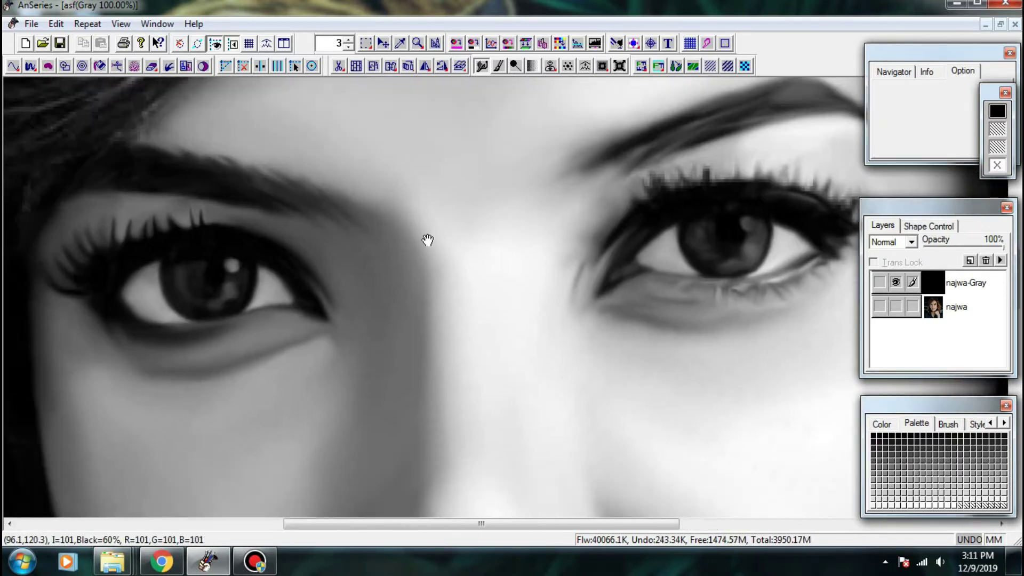
pyautogui.moveTo(611, 261); pyautogui.dragTo(492, 274)
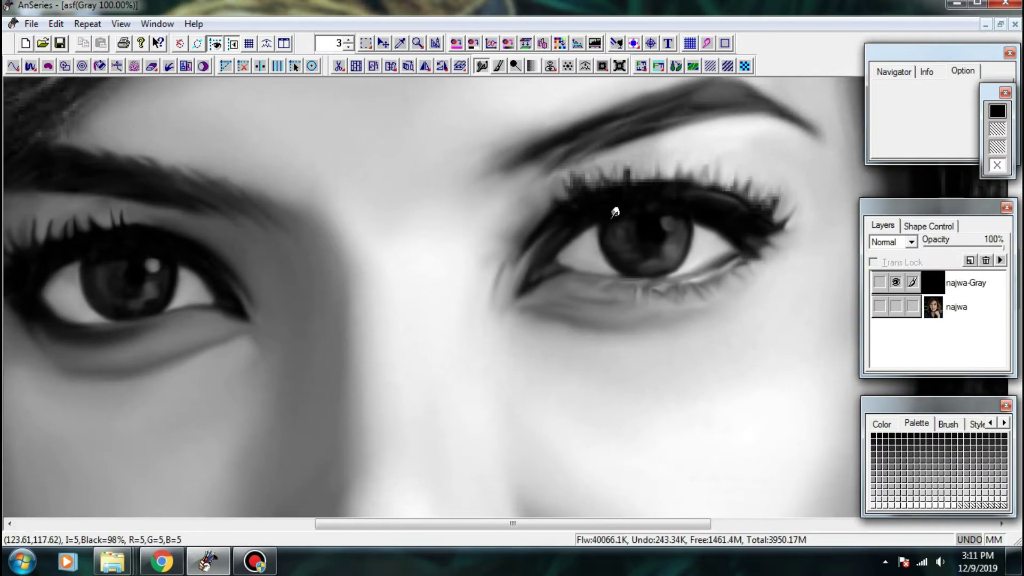
pyautogui.moveTo(731, 248); pyautogui.dragTo(539, 301)
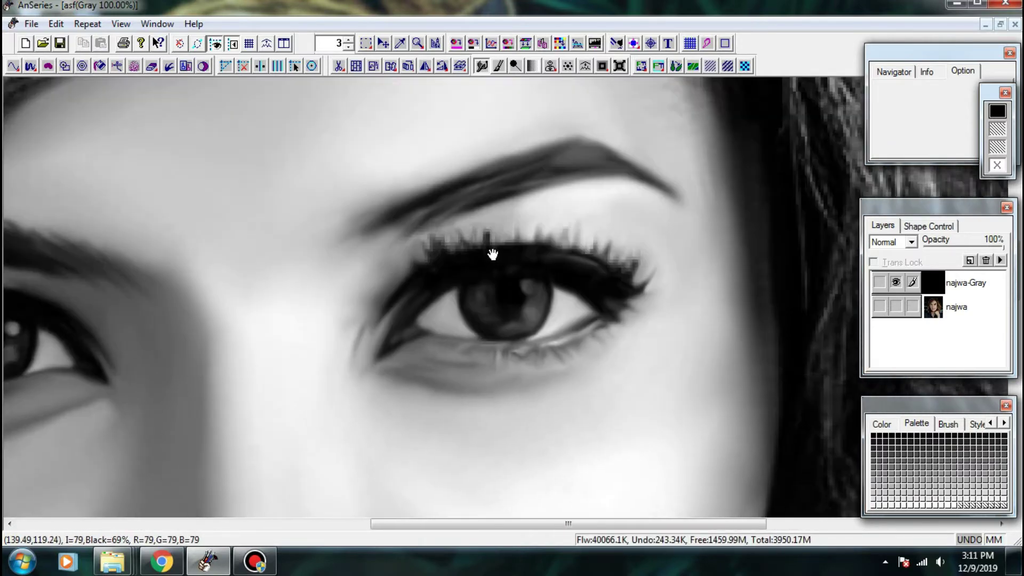
pyautogui.keyDown('ctrl'); pyautogui.click(491, 254); pyautogui.keyUp('ctrl')
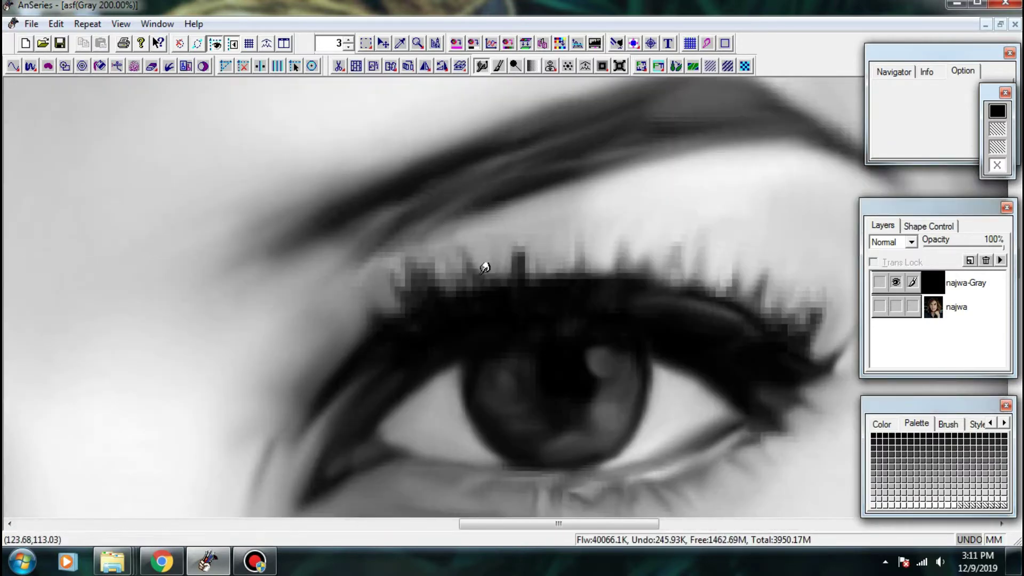
pyautogui.moveTo(484, 267)
pyautogui.mouseDown()
pyautogui.moveTo(420, 295)
pyautogui.moveTo(408, 314)
pyautogui.moveTo(377, 280)
pyautogui.mouseUp()
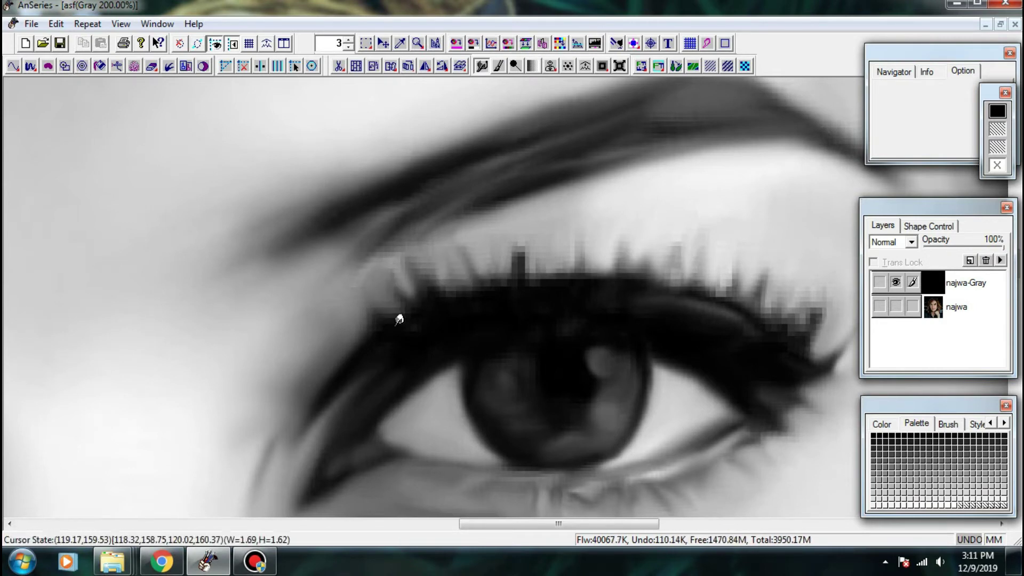
pyautogui.moveTo(399, 319)
pyautogui.mouseDown()
pyautogui.moveTo(384, 304)
pyautogui.moveTo(450, 327)
pyautogui.moveTo(517, 315)
pyautogui.moveTo(486, 310)
pyautogui.moveTo(478, 271)
pyautogui.moveTo(459, 271)
pyautogui.moveTo(447, 251)
pyautogui.moveTo(460, 251)
pyautogui.mouseUp()
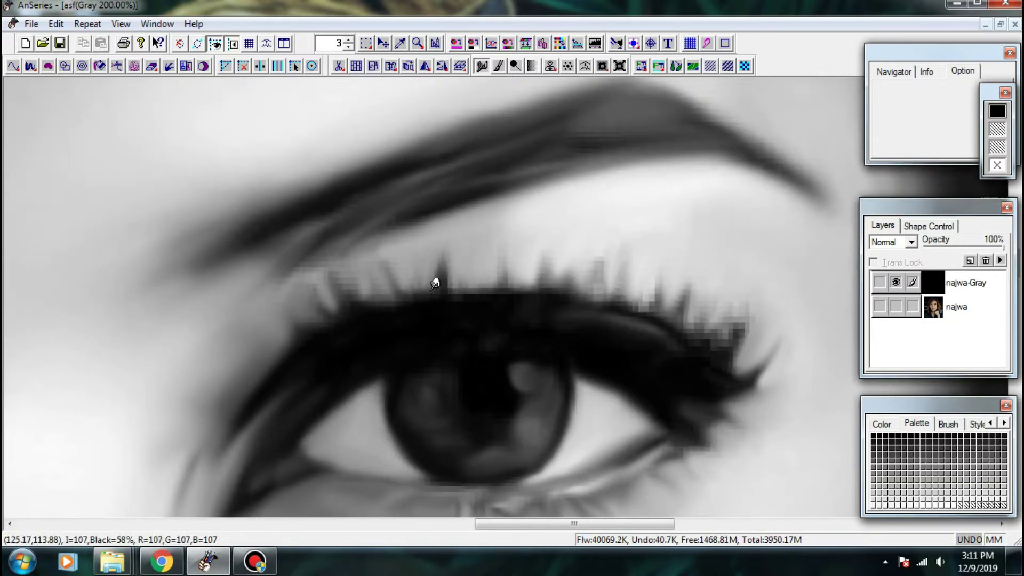
pyautogui.moveTo(435, 283); pyautogui.dragTo(419, 285)
pyautogui.moveTo(357, 267); pyautogui.dragTo(456, 259)
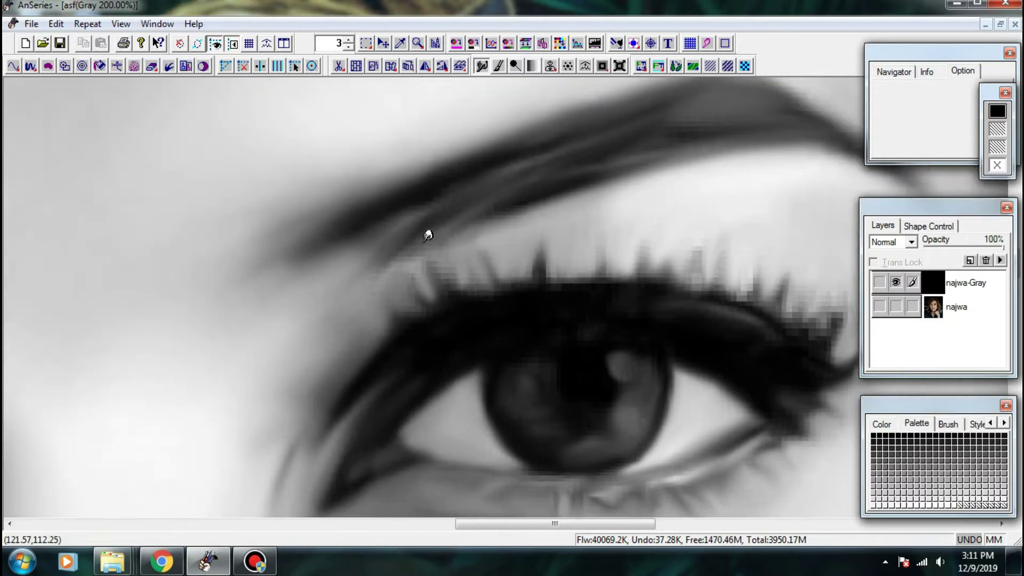
pyautogui.moveTo(392, 306); pyautogui.dragTo(389, 330)
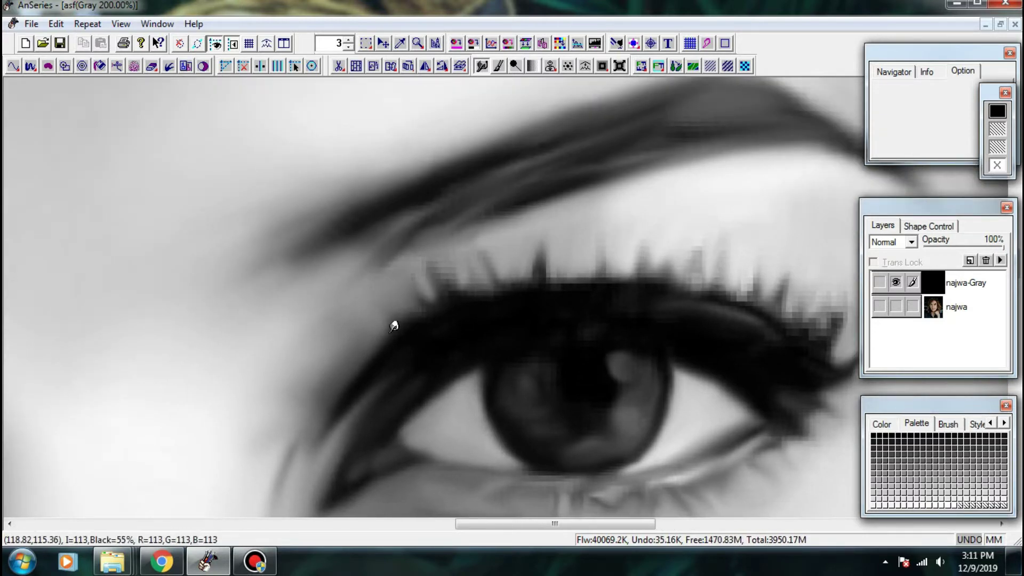
# - Smudge the middle and outer upper lashes into tapered strands and smooth the skin around the outer eye corner
pyautogui.moveTo(615, 250)
pyautogui.mouseDown()
pyautogui.moveTo(454, 287)
pyautogui.moveTo(498, 299)
pyautogui.moveTo(434, 308)
pyautogui.moveTo(418, 297)
pyautogui.moveTo(419, 274)
pyautogui.moveTo(439, 329)
pyautogui.moveTo(421, 315)
pyautogui.moveTo(466, 311)
pyautogui.mouseUp()
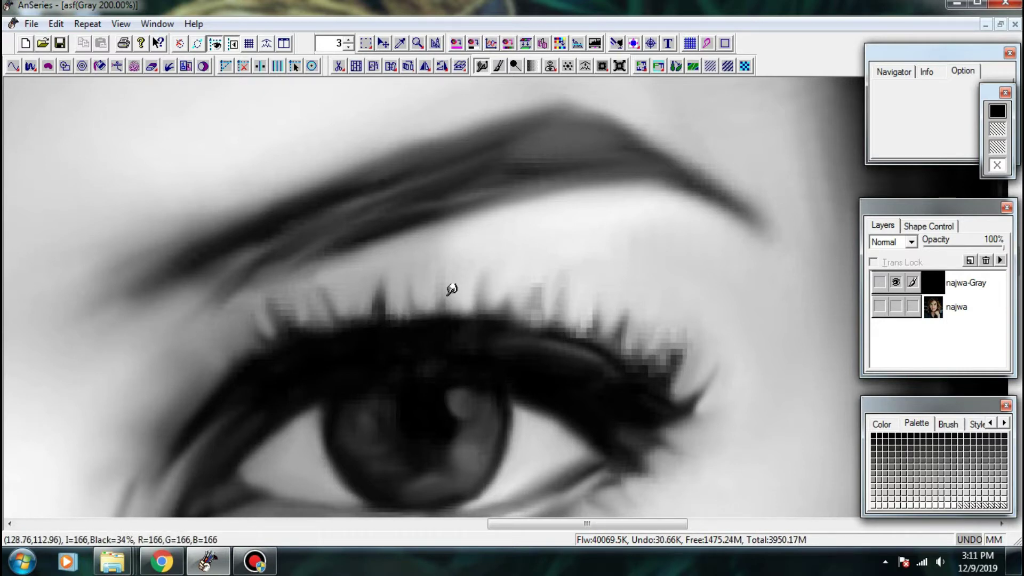
pyautogui.moveTo(464, 267)
pyautogui.mouseDown()
pyautogui.moveTo(468, 328)
pyautogui.moveTo(515, 307)
pyautogui.moveTo(532, 264)
pyautogui.moveTo(521, 289)
pyautogui.moveTo(533, 317)
pyautogui.mouseUp()
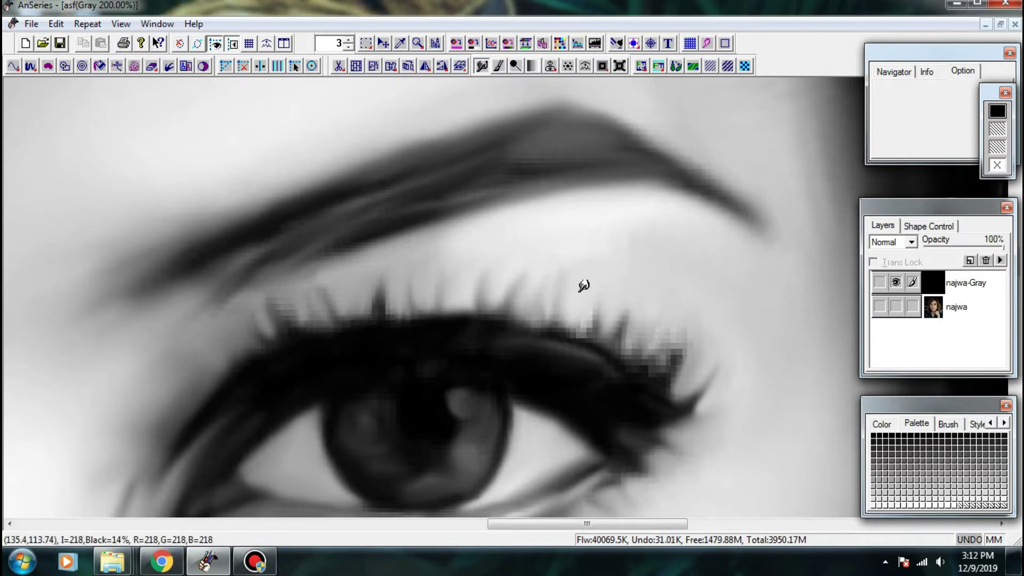
pyautogui.moveTo(593, 297)
pyautogui.mouseDown()
pyautogui.moveTo(486, 287)
pyautogui.moveTo(492, 337)
pyautogui.moveTo(486, 315)
pyautogui.moveTo(495, 306)
pyautogui.moveTo(547, 310)
pyautogui.moveTo(544, 357)
pyautogui.moveTo(568, 332)
pyautogui.moveTo(540, 360)
pyautogui.moveTo(566, 335)
pyautogui.moveTo(529, 346)
pyautogui.moveTo(559, 311)
pyautogui.moveTo(591, 352)
pyautogui.moveTo(562, 378)
pyautogui.moveTo(585, 344)
pyautogui.moveTo(566, 351)
pyautogui.moveTo(572, 331)
pyautogui.moveTo(569, 358)
pyautogui.moveTo(588, 368)
pyautogui.moveTo(575, 362)
pyautogui.moveTo(556, 398)
pyautogui.moveTo(550, 361)
pyautogui.moveTo(575, 397)
pyautogui.moveTo(586, 368)
pyautogui.moveTo(615, 380)
pyautogui.moveTo(579, 371)
pyautogui.moveTo(612, 352)
pyautogui.moveTo(572, 357)
pyautogui.moveTo(600, 364)
pyautogui.moveTo(578, 377)
pyautogui.mouseUp()
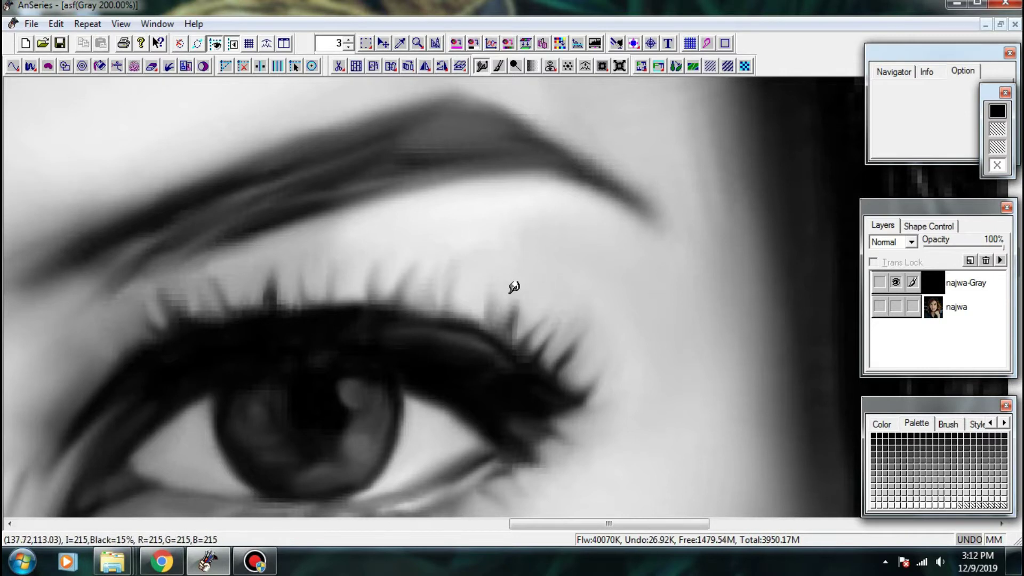
pyautogui.moveTo(552, 233); pyautogui.dragTo(560, 266)
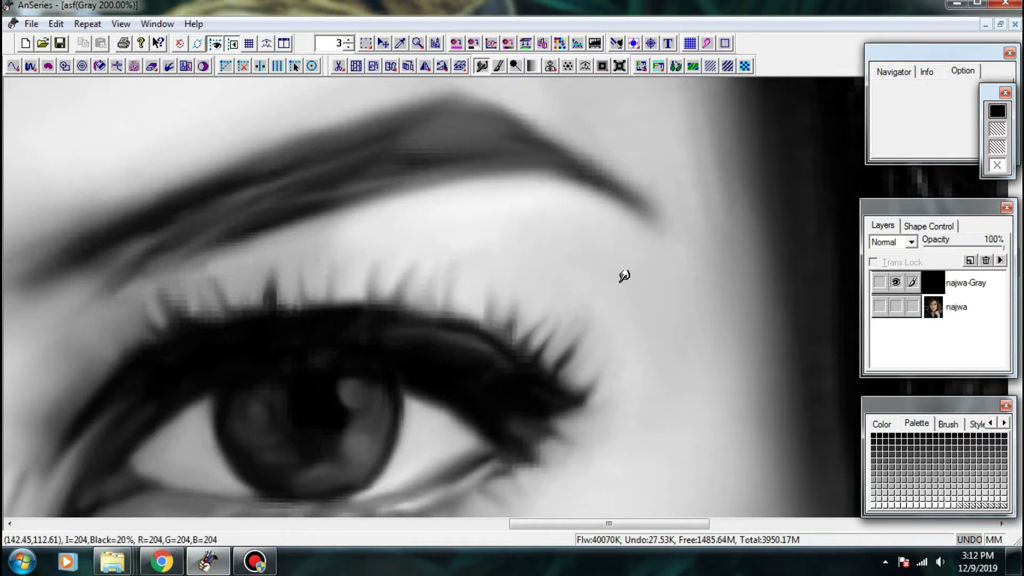
pyautogui.moveTo(643, 327)
pyautogui.mouseDown()
pyautogui.moveTo(629, 347)
pyautogui.moveTo(650, 275)
pyautogui.moveTo(622, 366)
pyautogui.mouseUp()
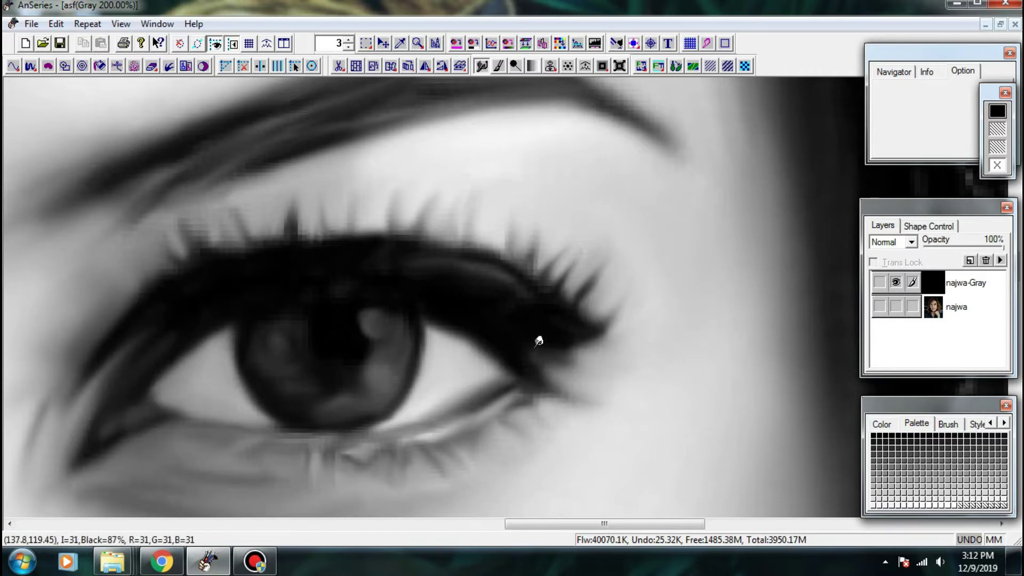
pyautogui.moveTo(539, 340); pyautogui.dragTo(614, 358)
# - Refine the upper lashes along the lid line from the inner end to the outer corner, cleaning their jagged roots
pyautogui.scroll(2, 603, 236)
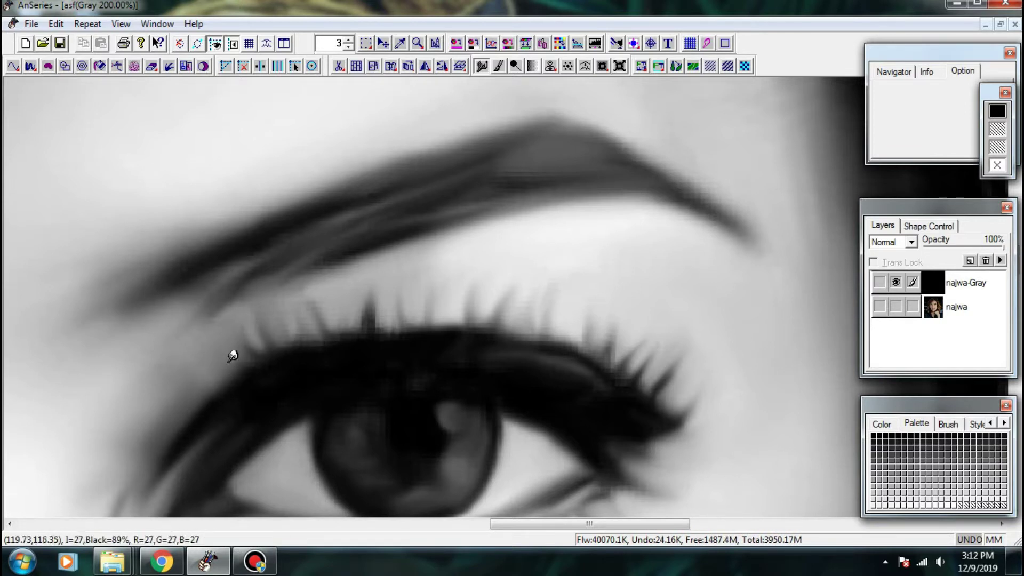
pyautogui.moveTo(243, 376); pyautogui.dragTo(239, 311)
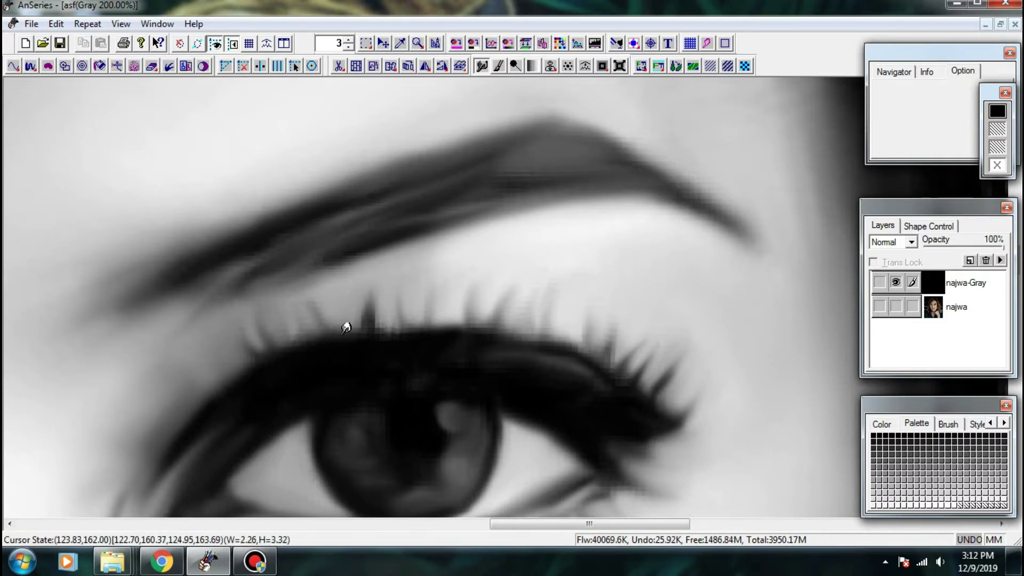
pyautogui.moveTo(398, 339)
pyautogui.mouseDown()
pyautogui.moveTo(407, 314)
pyautogui.moveTo(372, 308)
pyautogui.mouseUp()
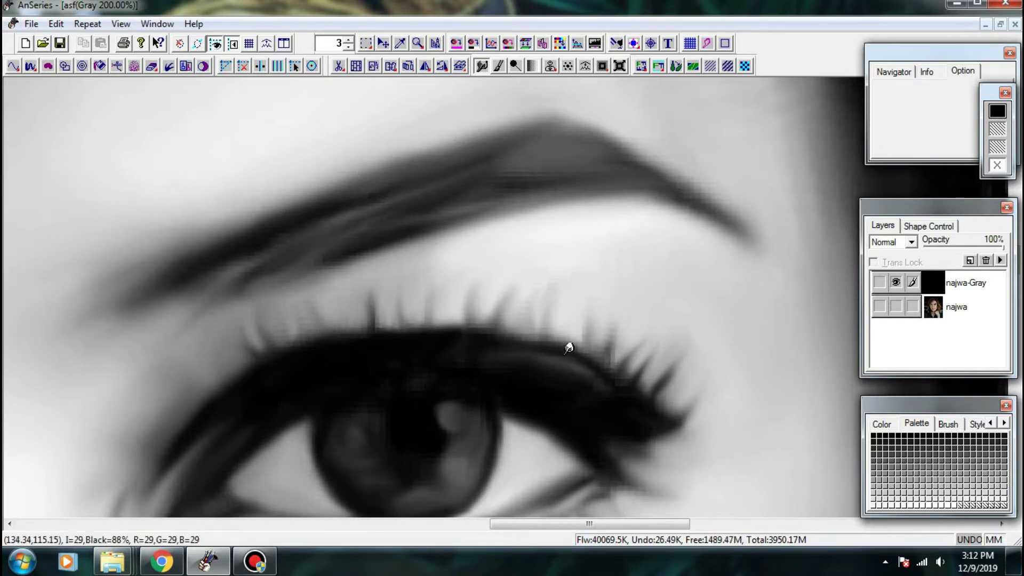
pyautogui.moveTo(545, 347); pyautogui.dragTo(548, 320)
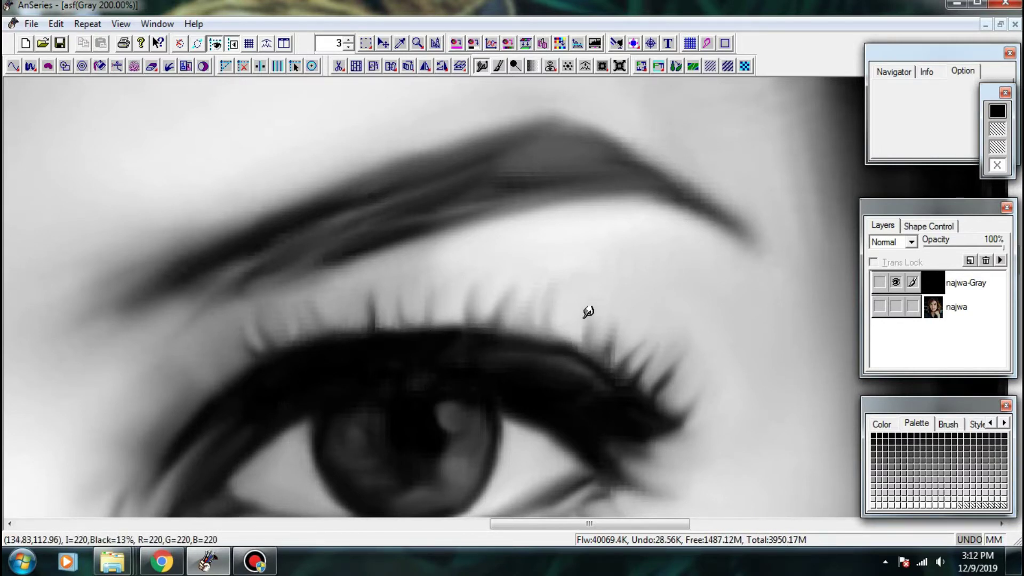
pyautogui.moveTo(588, 349); pyautogui.dragTo(605, 309)
pyautogui.moveTo(603, 366); pyautogui.dragTo(636, 325)
pyautogui.moveTo(630, 381)
pyautogui.mouseDown()
pyautogui.moveTo(585, 358)
pyautogui.moveTo(629, 401)
pyautogui.mouseUp()
# - Compare the smudged eye on the najwa-Gray layer with the original on the najwa layer
pyautogui.scroll(-1, 568, 345)
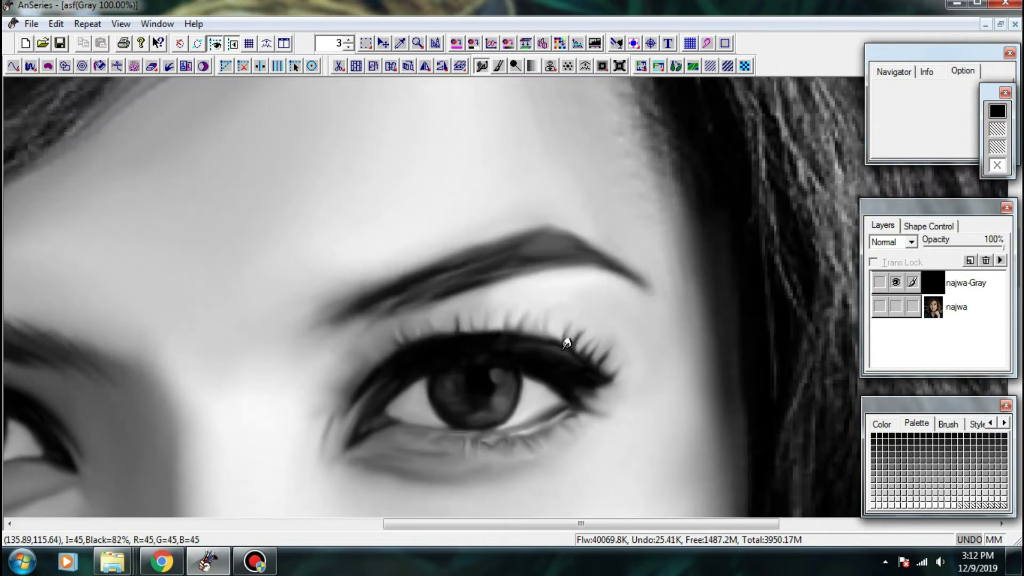
pyautogui.moveTo(463, 360); pyautogui.dragTo(509, 264)
pyautogui.scroll(1, 510, 264)
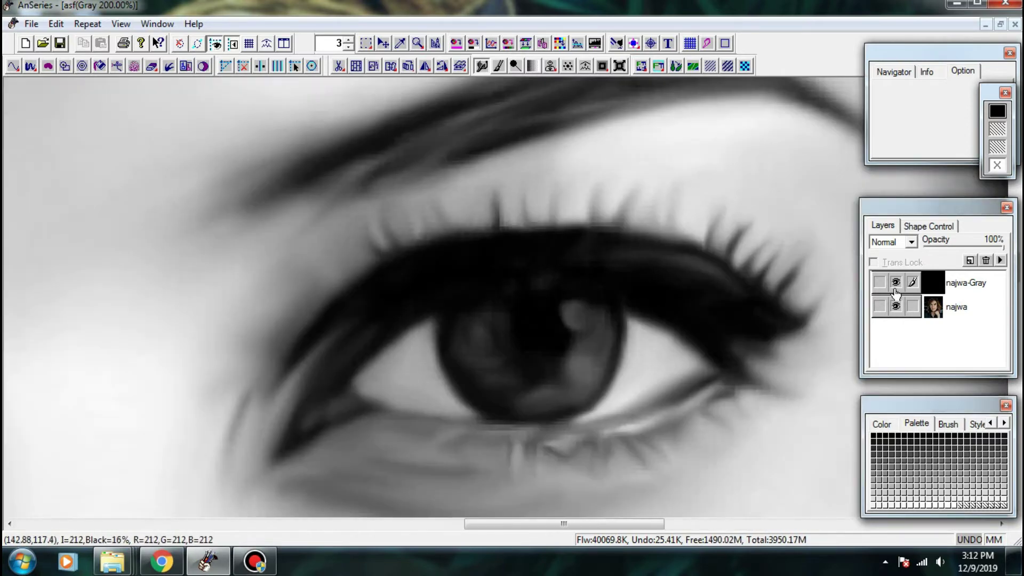
pyautogui.click(896, 283)
pyautogui.click(896, 282)
pyautogui.click(896, 307)
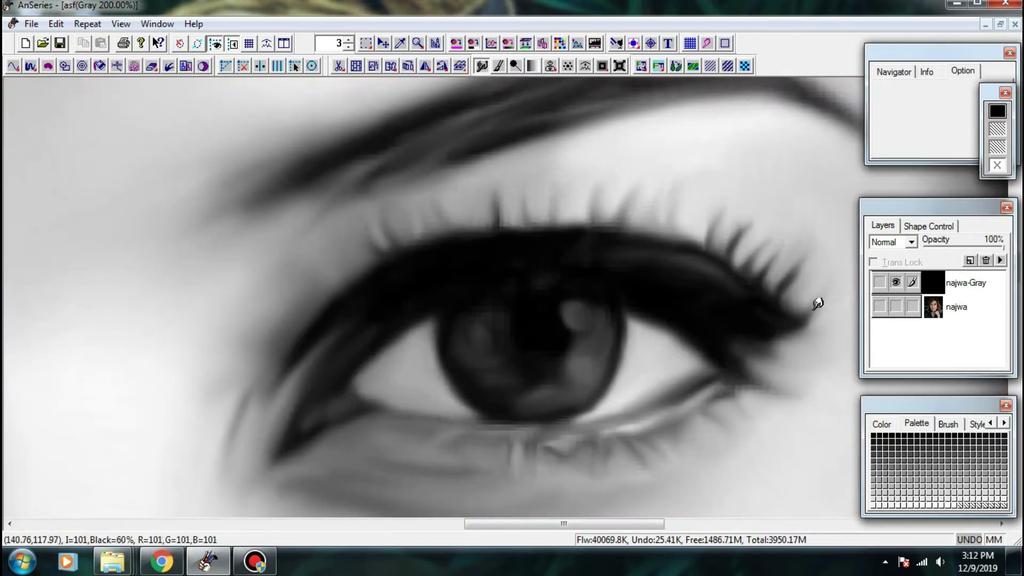
# - Pull dark, curved lash strands out of the lid line at the inner end of the upper lashes, undoing a stray stroke
pyautogui.scroll(1, 678, 285)
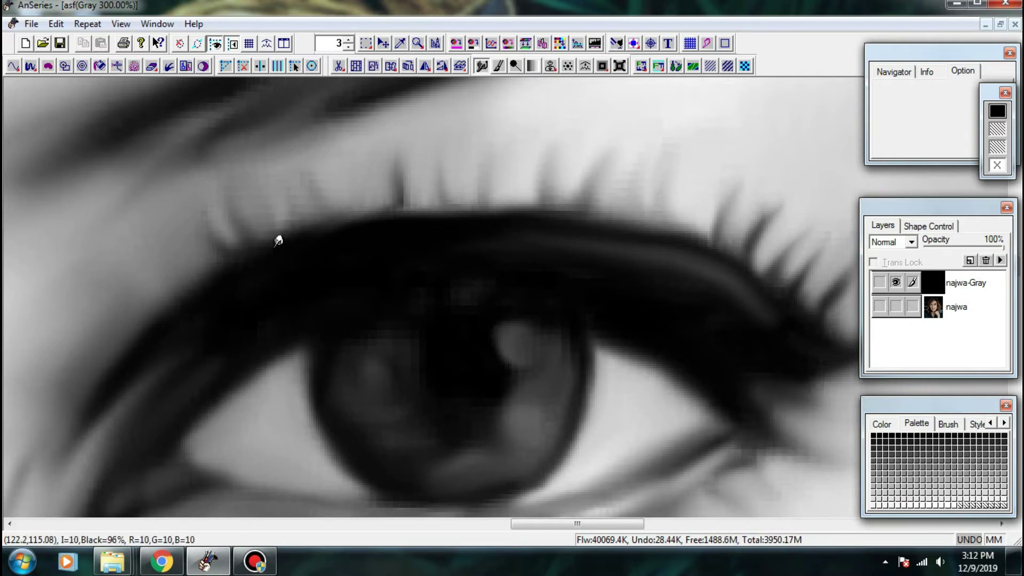
pyautogui.moveTo(279, 241)
pyautogui.mouseDown()
pyautogui.moveTo(360, 275)
pyautogui.moveTo(363, 228)
pyautogui.mouseUp()
pyautogui.moveTo(418, 264); pyautogui.dragTo(376, 199)
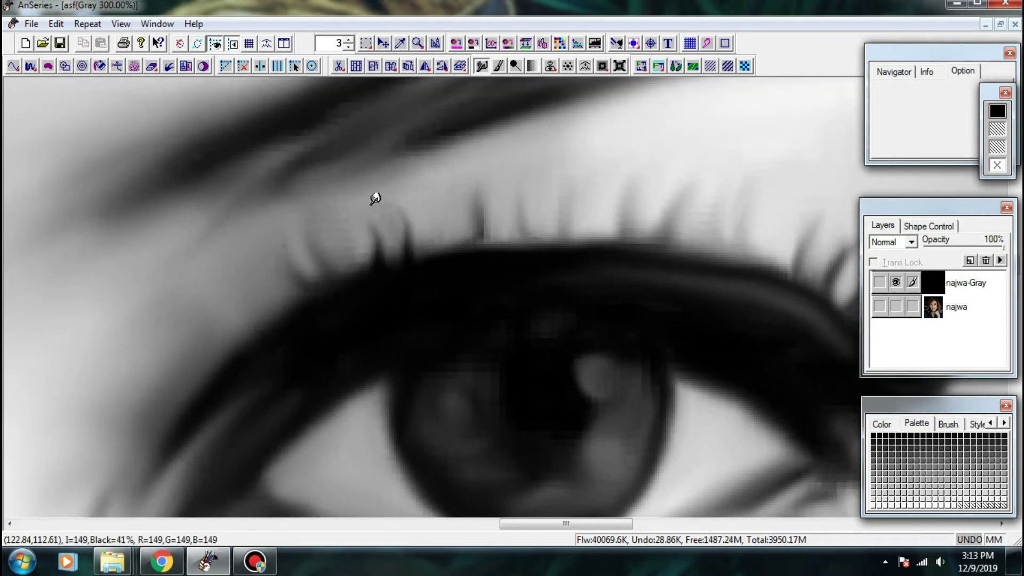
pyautogui.moveTo(355, 285); pyautogui.dragTo(323, 229)
pyautogui.moveTo(428, 257)
pyautogui.mouseDown()
pyautogui.moveTo(388, 318)
pyautogui.moveTo(254, 290)
pyautogui.mouseUp()
pyautogui.hotkey('ctrl', 'z')
pyautogui.moveTo(152, 316); pyautogui.dragTo(114, 309)
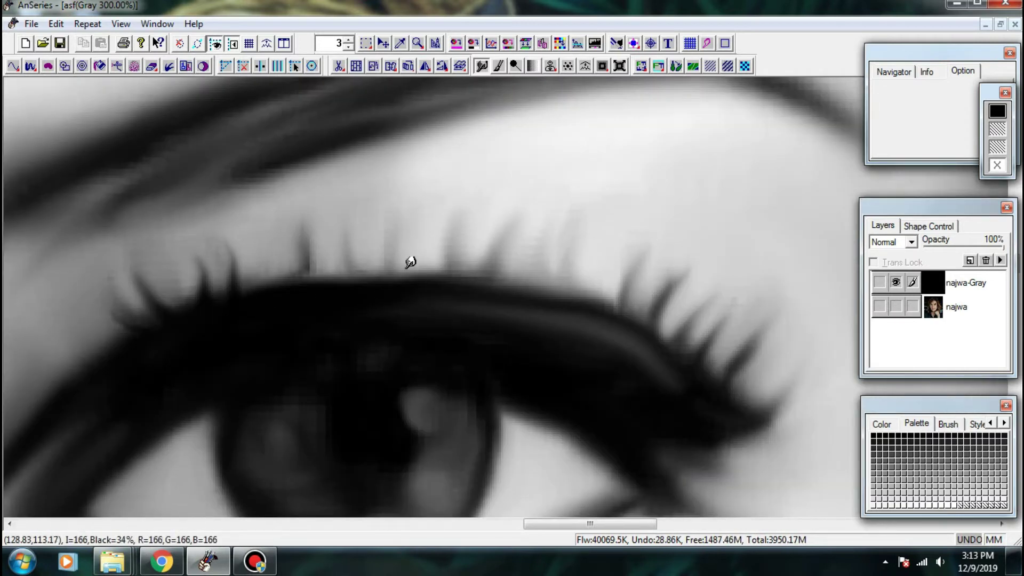
# - Darken and taper the upper lashes above the iris and at the start of the outer cluster
pyautogui.moveTo(460, 284); pyautogui.dragTo(450, 227)
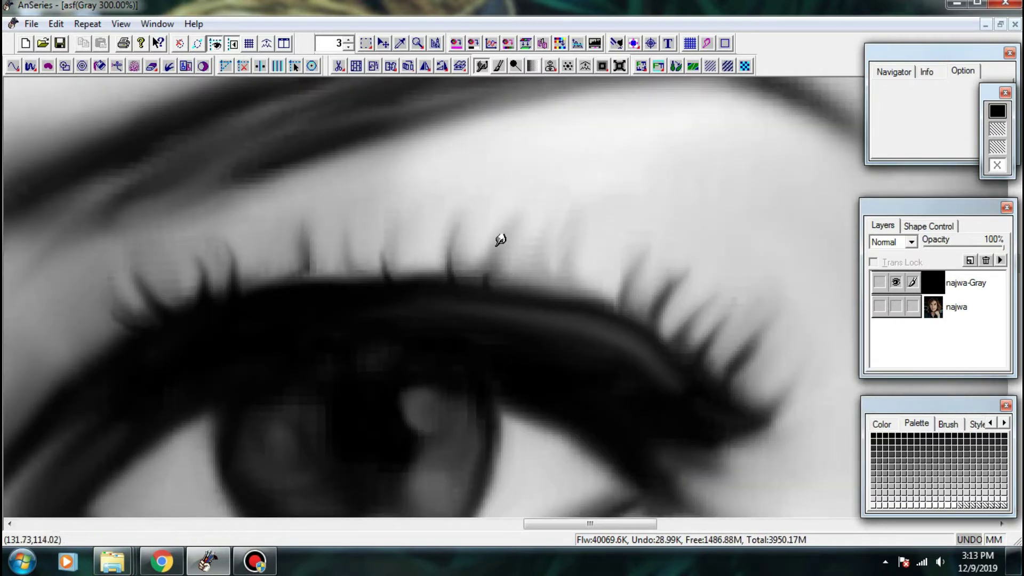
pyautogui.moveTo(500, 290); pyautogui.dragTo(518, 215)
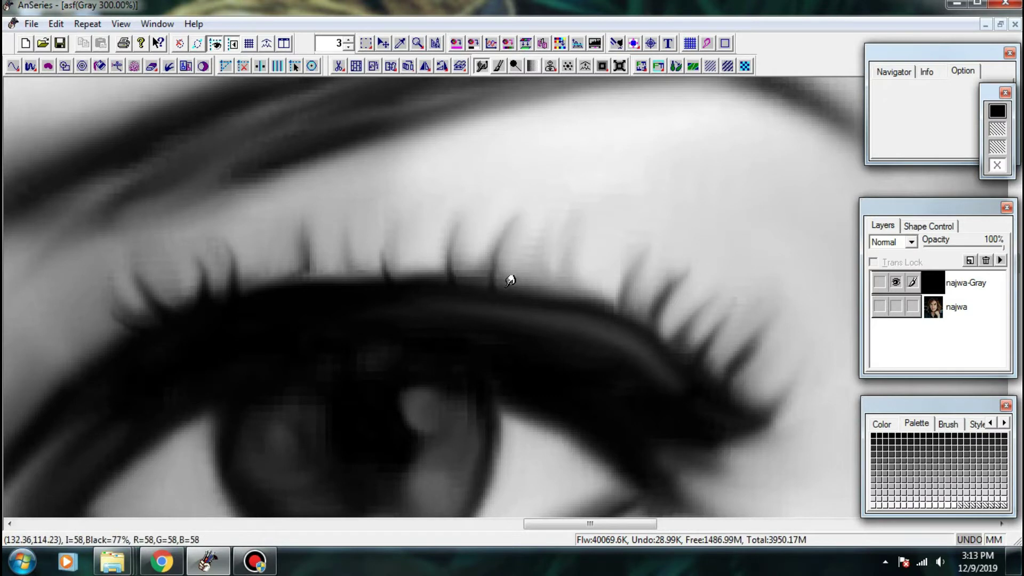
pyautogui.moveTo(619, 317); pyautogui.dragTo(639, 267)
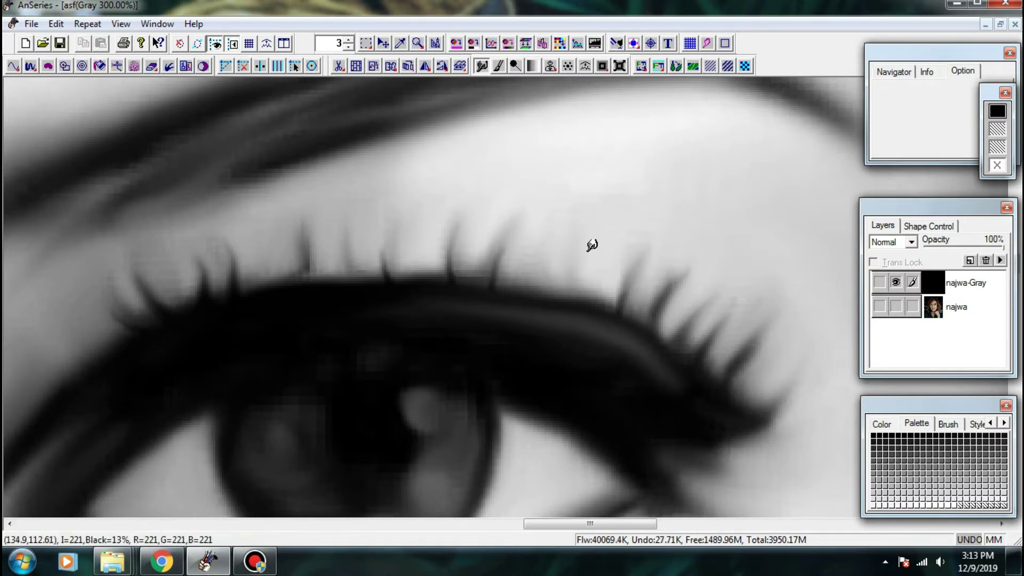
# - Smooth the skin around the outermost upper lash tips and up towards the eyebrow's tail
pyautogui.moveTo(604, 204); pyautogui.dragTo(497, 279)
pyautogui.moveTo(579, 349); pyautogui.dragTo(629, 286)
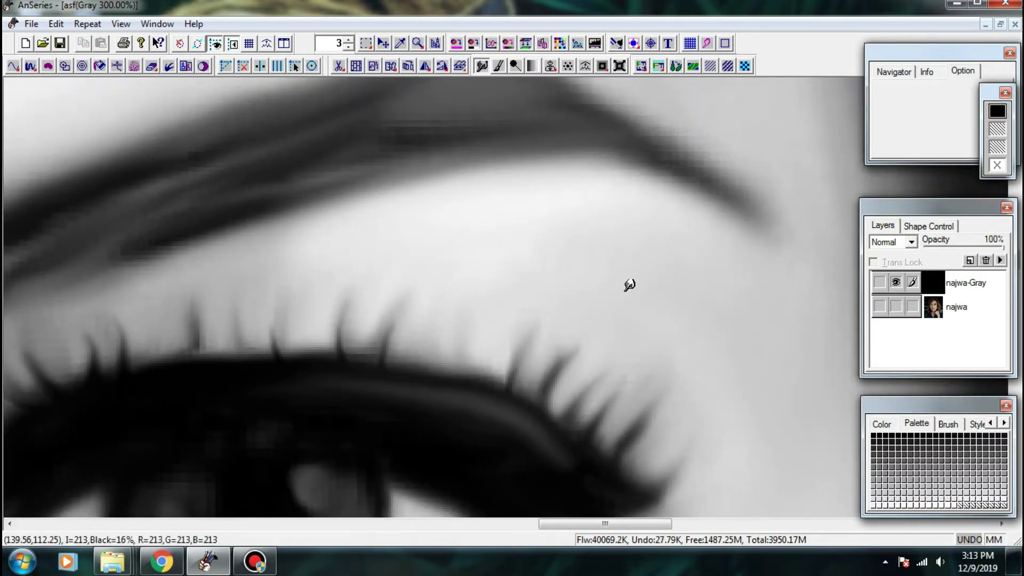
pyautogui.moveTo(661, 416); pyautogui.dragTo(709, 370)
pyautogui.moveTo(611, 398)
pyautogui.mouseDown()
pyautogui.moveTo(642, 361)
pyautogui.moveTo(652, 372)
pyautogui.mouseUp()
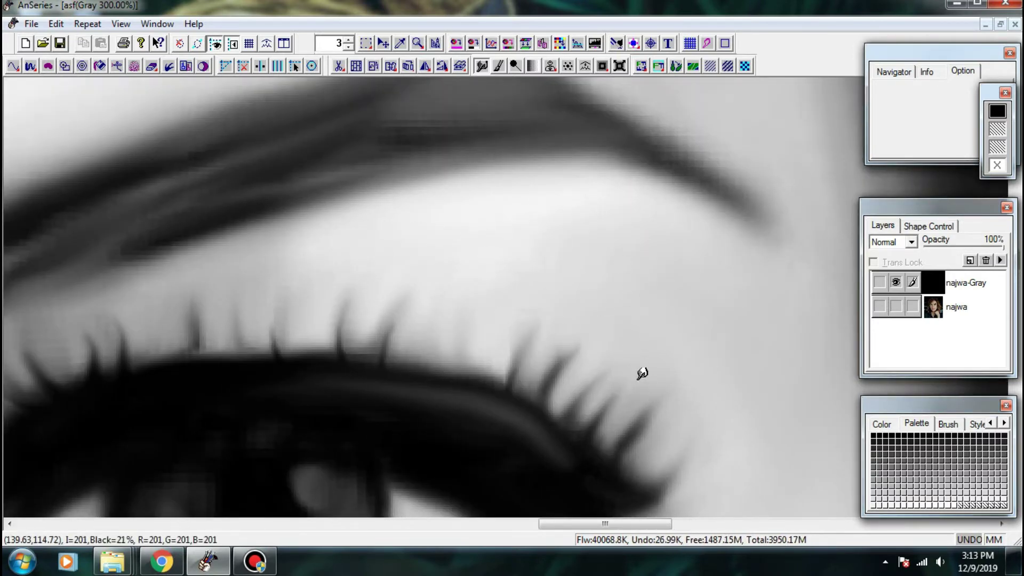
pyautogui.moveTo(604, 343); pyautogui.dragTo(427, 262)
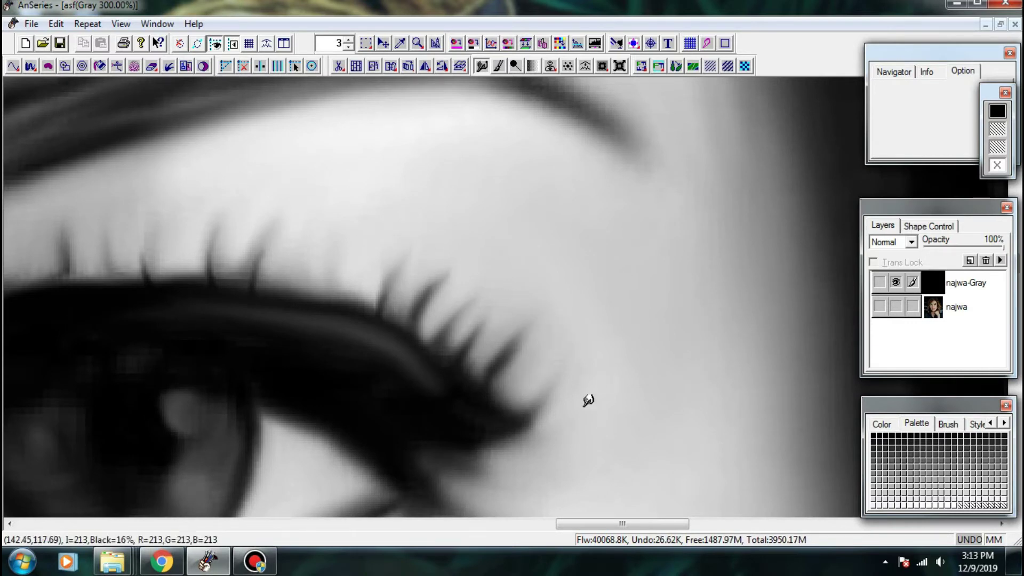
pyautogui.moveTo(687, 219); pyautogui.dragTo(633, 297)
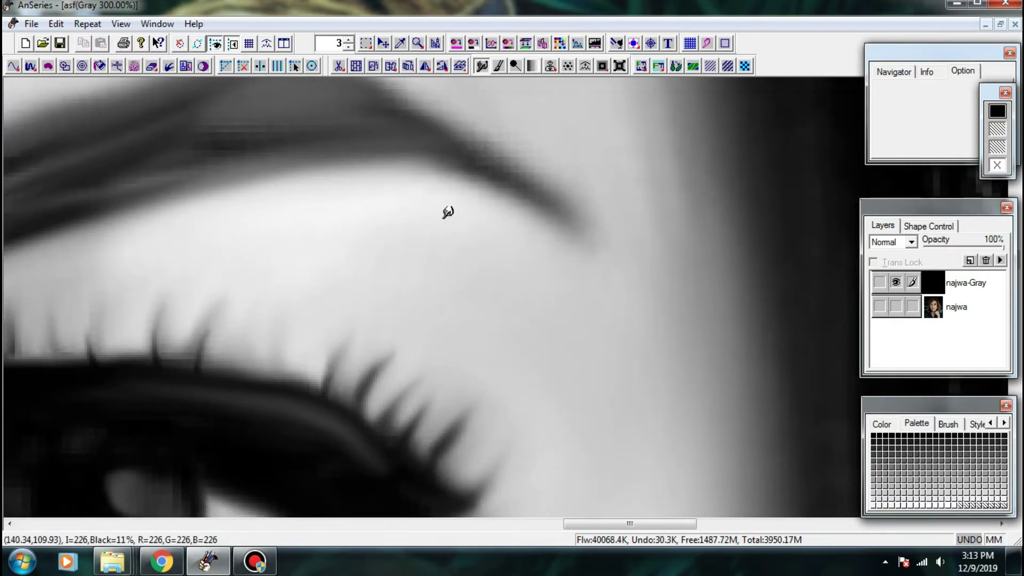
# - Smudge the forehead skin above the eyebrow's arch smoothly across to the hairline
pyautogui.hotkey('ctrl', '-')
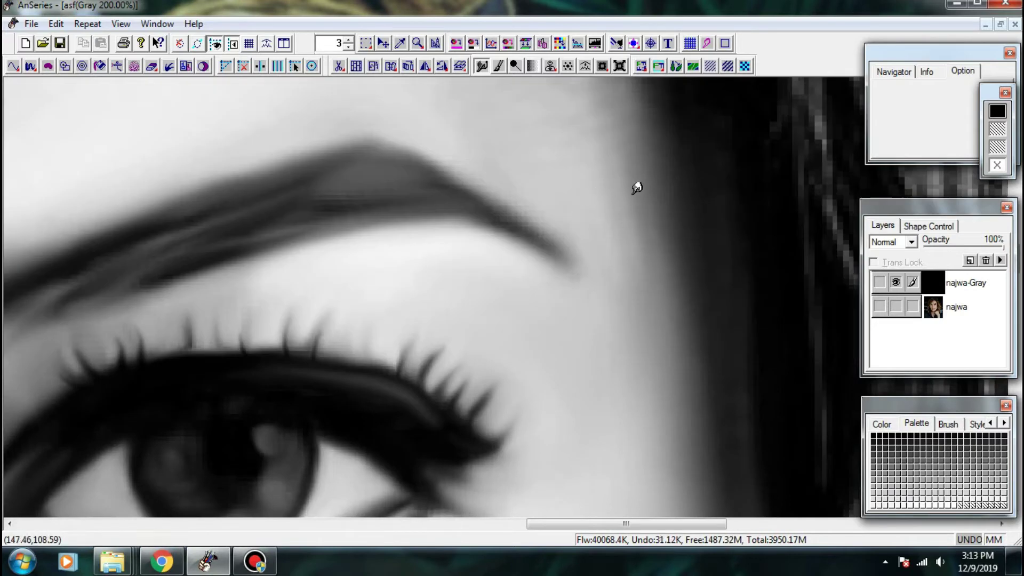
pyautogui.hotkey('ctrl', '-')
pyautogui.moveTo(574, 219); pyautogui.dragTo(599, 379)
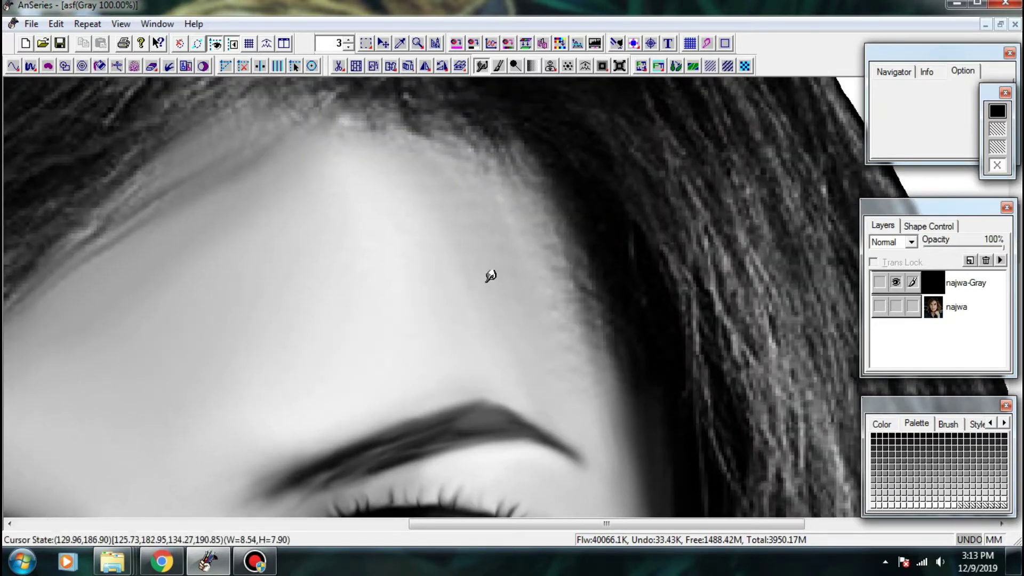
pyautogui.moveTo(409, 223); pyautogui.dragTo(512, 271)
pyautogui.moveTo(483, 209)
pyautogui.mouseDown()
pyautogui.moveTo(520, 241)
pyautogui.moveTo(581, 341)
pyautogui.mouseUp()
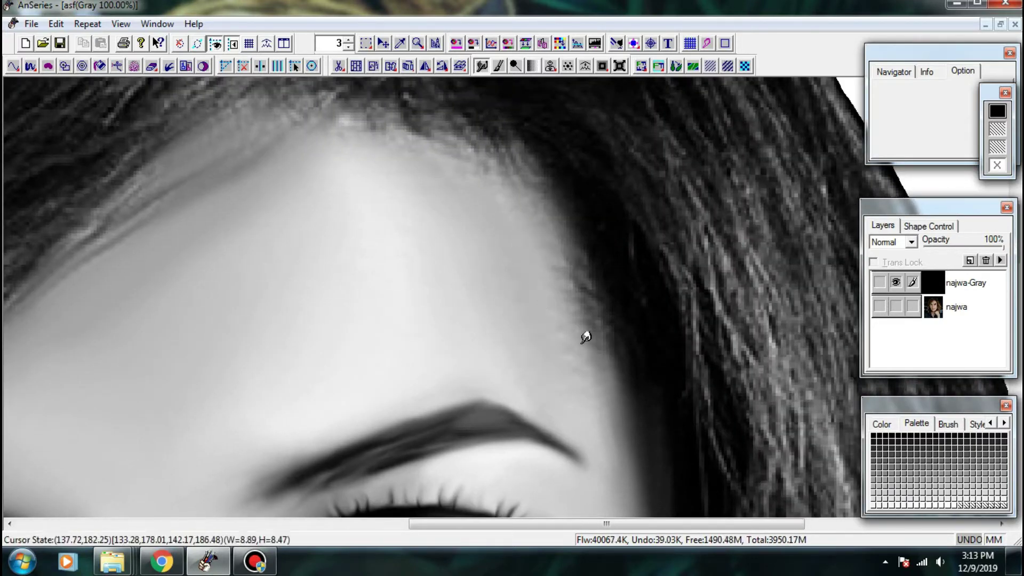
pyautogui.moveTo(511, 271); pyautogui.dragTo(566, 333)
# - Blend the temple skin between the eyebrow's tail and the dark hair edge
pyautogui.moveTo(590, 386); pyautogui.dragTo(481, 283)
pyautogui.moveTo(464, 271); pyautogui.dragTo(508, 323)
pyautogui.moveTo(486, 322); pyautogui.dragTo(517, 356)
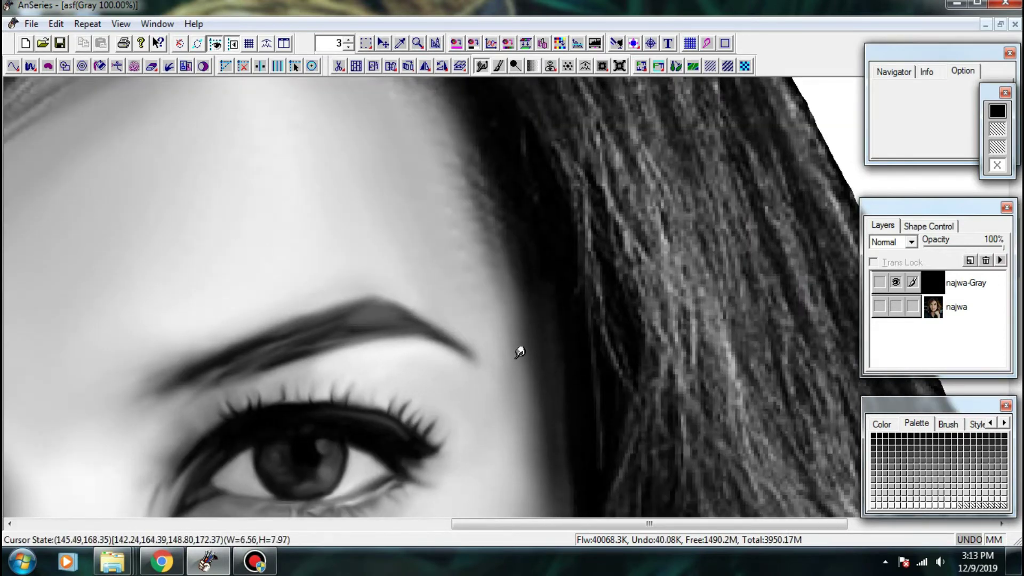
pyautogui.moveTo(552, 406); pyautogui.dragTo(598, 247)
pyautogui.moveTo(440, 341); pyautogui.dragTo(629, 241)
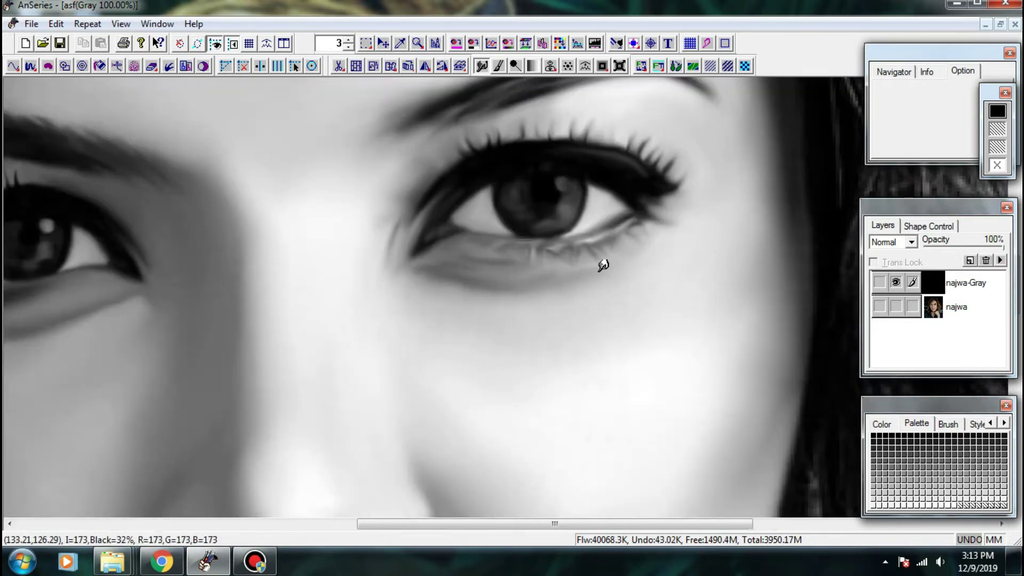
# - Smudge the skin along the lower lid beneath the iris and sharpen the eye's inner corner
pyautogui.scroll(-3, 550, 290)
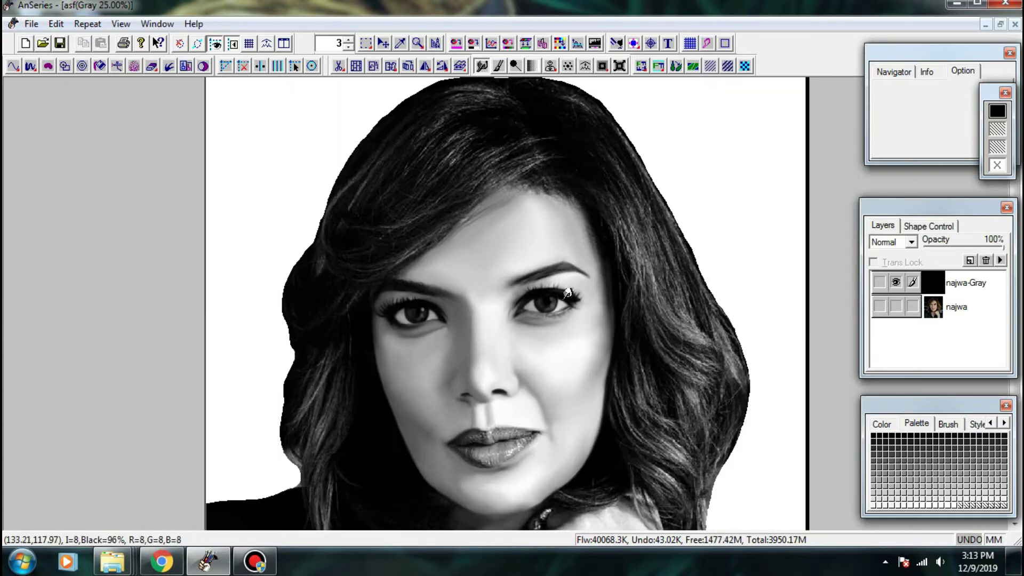
pyautogui.moveTo(543, 308); pyautogui.dragTo(458, 375)
pyautogui.scroll(1, 479, 320)
pyautogui.scroll(-3, 440, 363)
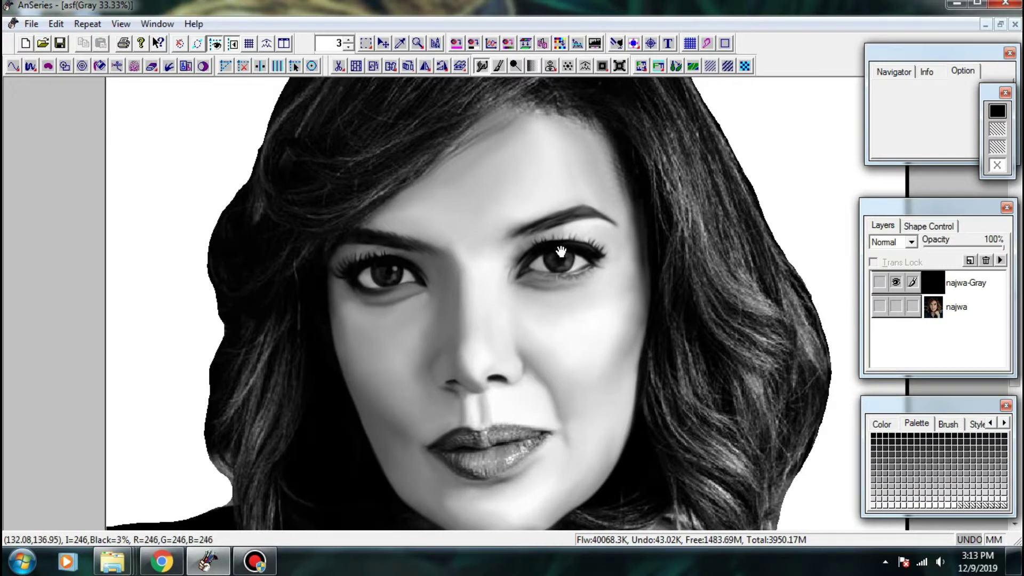
pyautogui.scroll(4, 560, 251)
pyautogui.scroll(1, 495, 256)
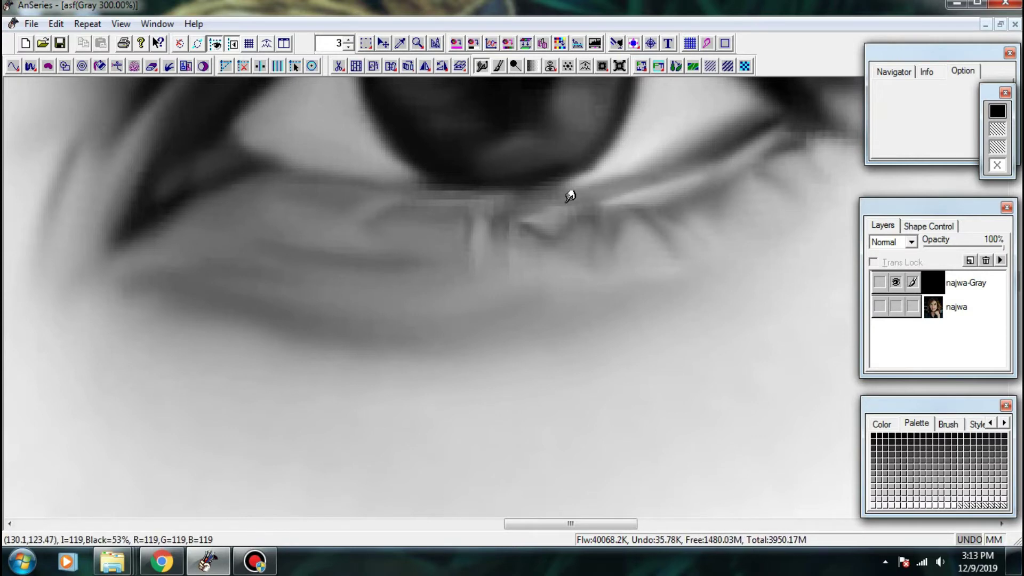
pyautogui.moveTo(580, 212)
pyautogui.mouseDown()
pyautogui.moveTo(550, 213)
pyautogui.moveTo(539, 257)
pyautogui.moveTo(499, 294)
pyautogui.mouseUp()
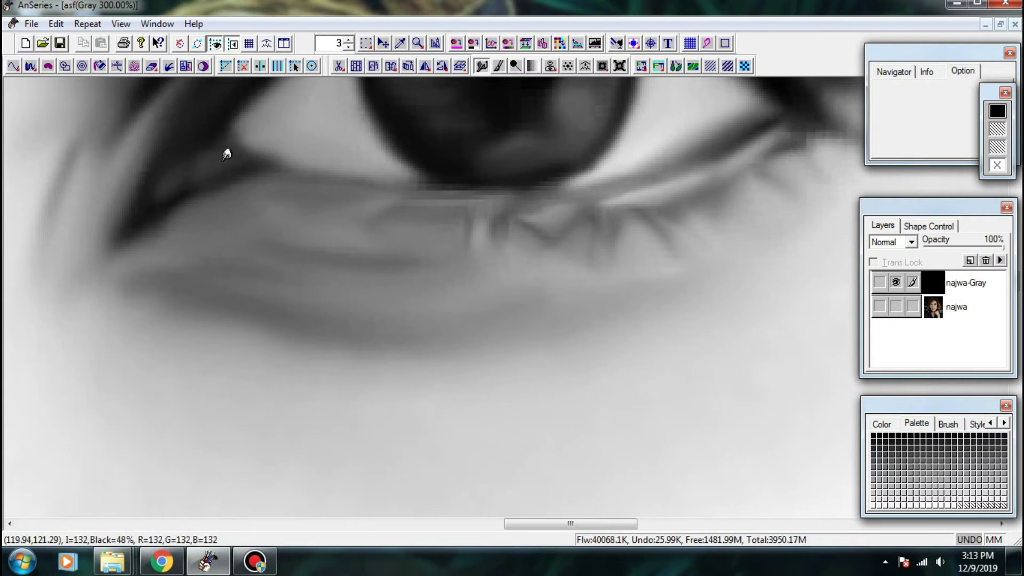
pyautogui.moveTo(245, 145); pyautogui.dragTo(208, 140)
pyautogui.moveTo(301, 151); pyautogui.dragTo(268, 139)
# - Smudge the grainy texture in the shaded half of the upper lip into soft curved strokes near the mouth corner
pyautogui.scroll(-3, 242, 154)
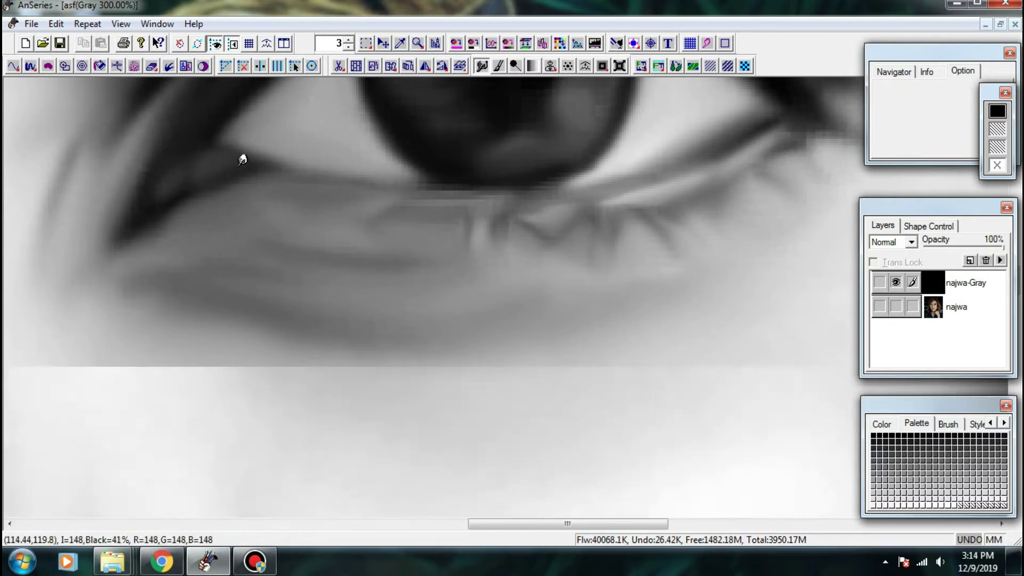
pyautogui.scroll(-3, 278, 307)
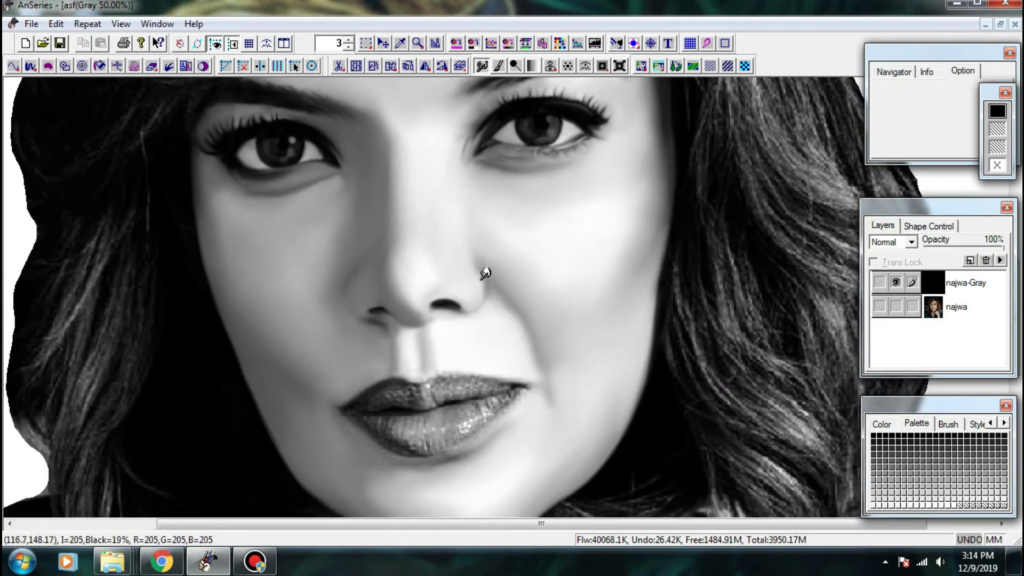
pyautogui.scroll(2, 364, 433)
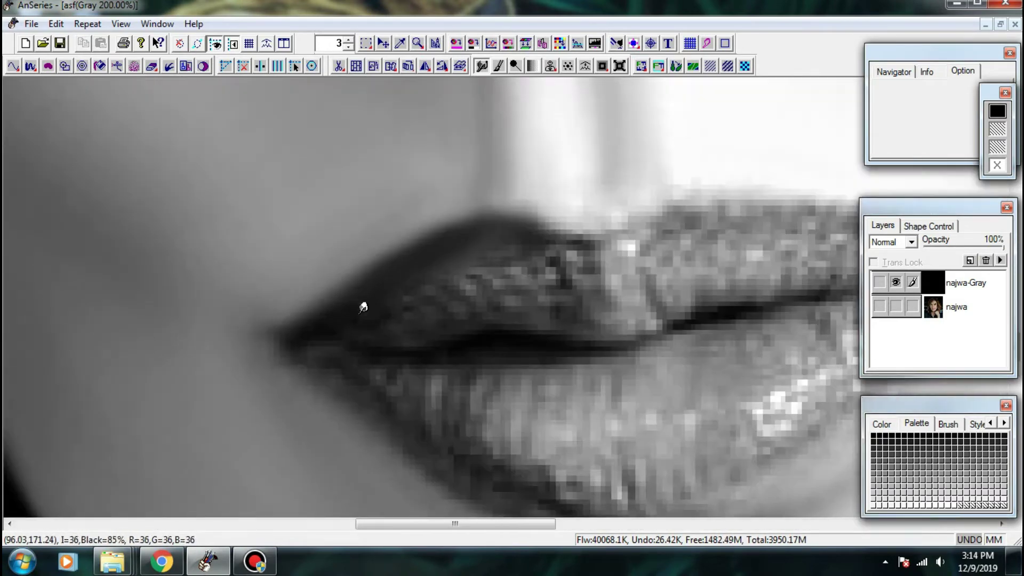
pyautogui.moveTo(293, 354); pyautogui.dragTo(284, 350)
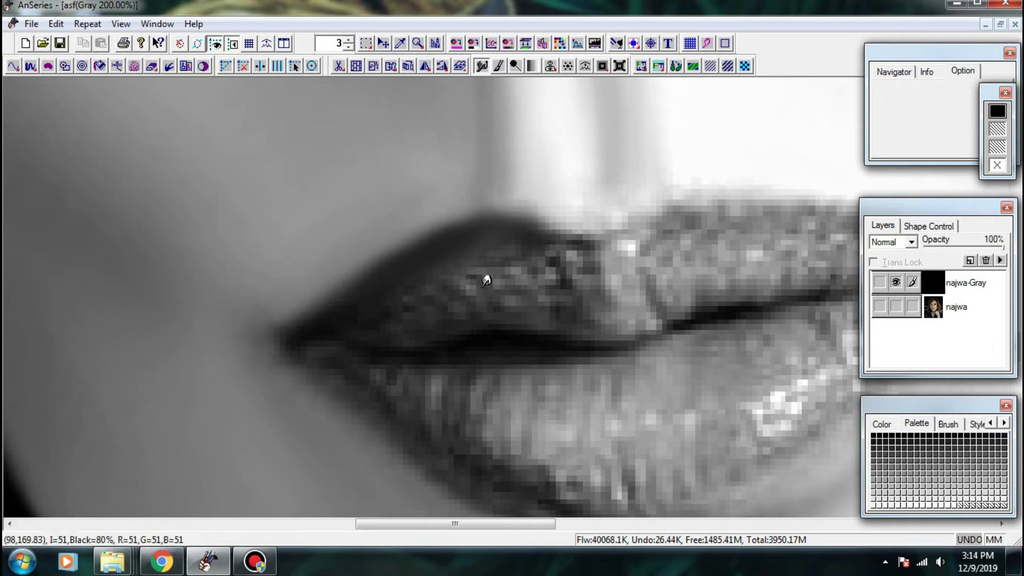
pyautogui.moveTo(475, 296)
pyautogui.mouseDown()
pyautogui.moveTo(465, 270)
pyautogui.moveTo(495, 262)
pyautogui.moveTo(475, 277)
pyautogui.mouseUp()
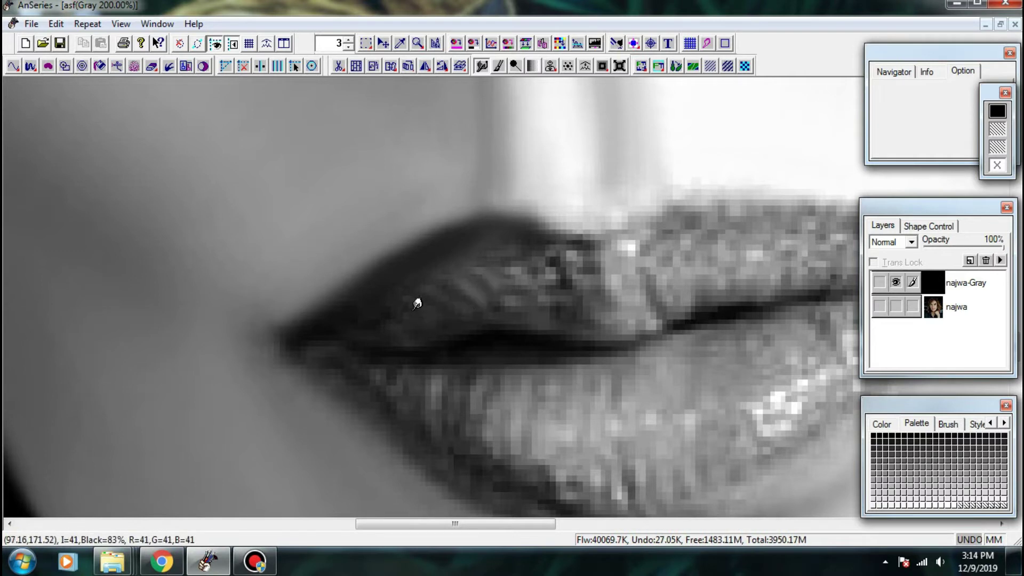
pyautogui.moveTo(417, 304)
pyautogui.mouseDown()
pyautogui.moveTo(393, 323)
pyautogui.moveTo(461, 326)
pyautogui.moveTo(512, 290)
pyautogui.moveTo(484, 263)
pyautogui.moveTo(504, 299)
pyautogui.moveTo(492, 307)
pyautogui.moveTo(439, 330)
pyautogui.moveTo(344, 338)
pyautogui.moveTo(310, 361)
pyautogui.moveTo(244, 272)
pyautogui.mouseUp()
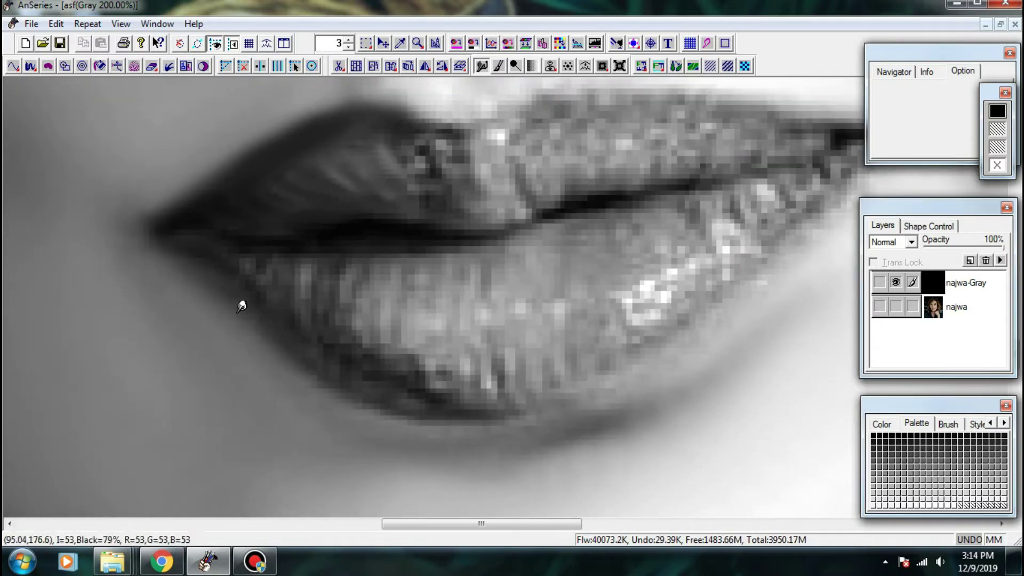
# - Smooth the lower lip's bottom outline from its shaded side towards the lighter mouth corner
pyautogui.moveTo(331, 383)
pyautogui.mouseDown()
pyautogui.moveTo(347, 401)
pyautogui.moveTo(266, 360)
pyautogui.moveTo(349, 397)
pyautogui.mouseUp()
pyautogui.moveTo(448, 354); pyautogui.dragTo(361, 414)
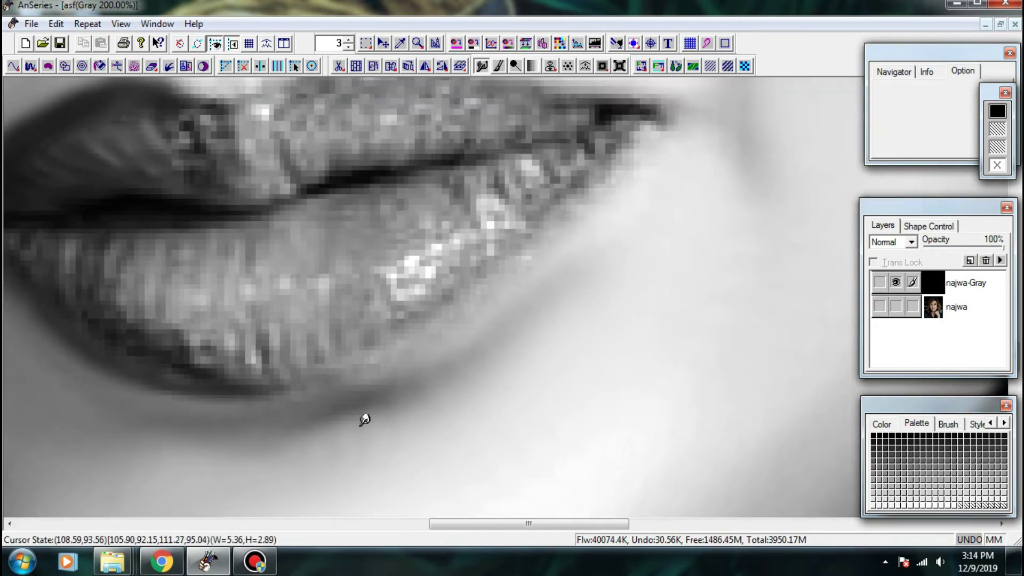
pyautogui.moveTo(537, 287); pyautogui.dragTo(455, 334)
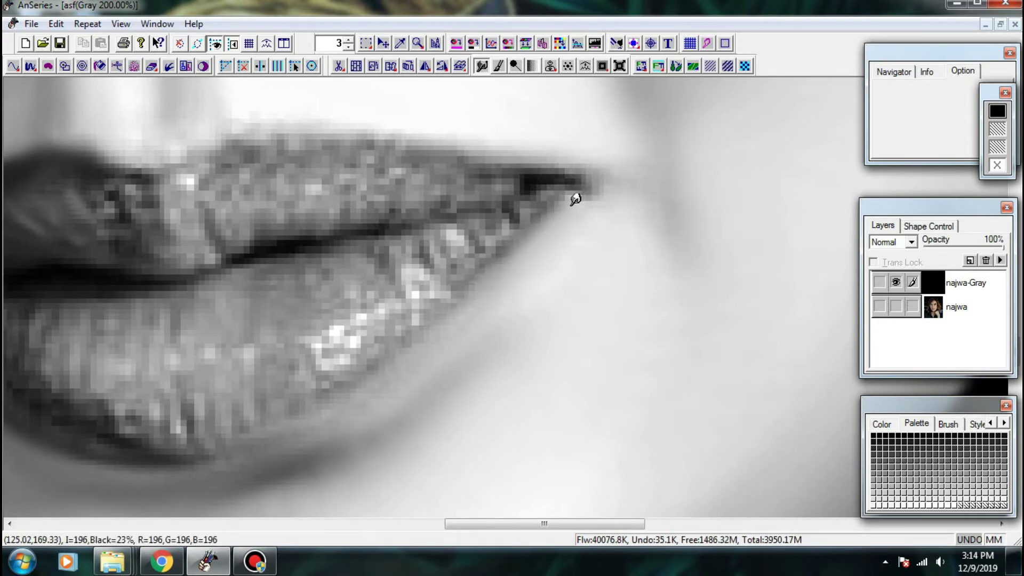
# - Soften the lighter mouth corner, the adjoining upper lip edge and the dark line between the lips
pyautogui.moveTo(553, 272)
pyautogui.mouseDown()
pyautogui.moveTo(487, 318)
pyautogui.moveTo(546, 313)
pyautogui.moveTo(522, 373)
pyautogui.mouseUp()
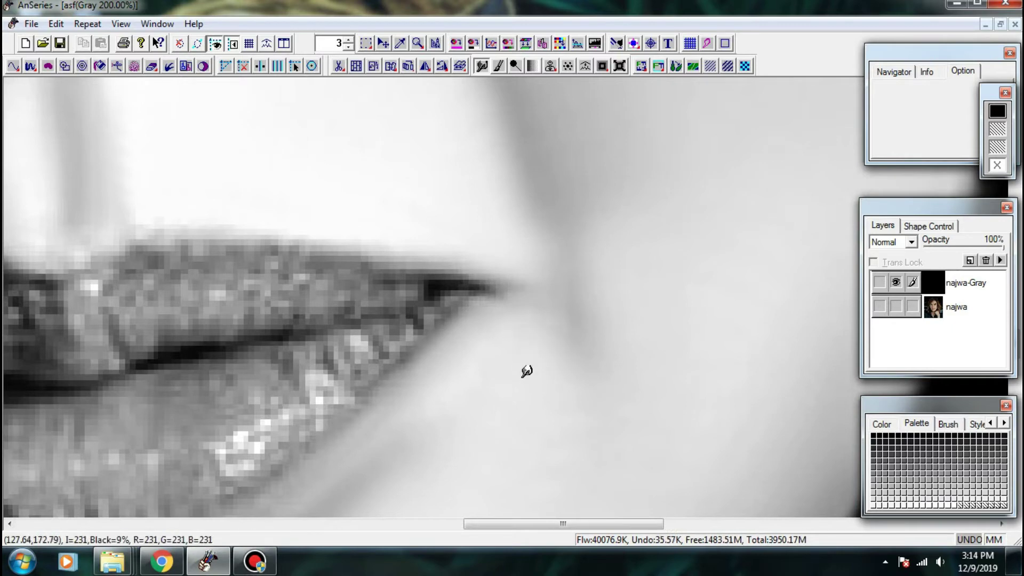
pyautogui.moveTo(460, 264)
pyautogui.mouseDown()
pyautogui.moveTo(621, 282)
pyautogui.moveTo(651, 303)
pyautogui.mouseUp()
pyautogui.moveTo(498, 275); pyautogui.dragTo(662, 272)
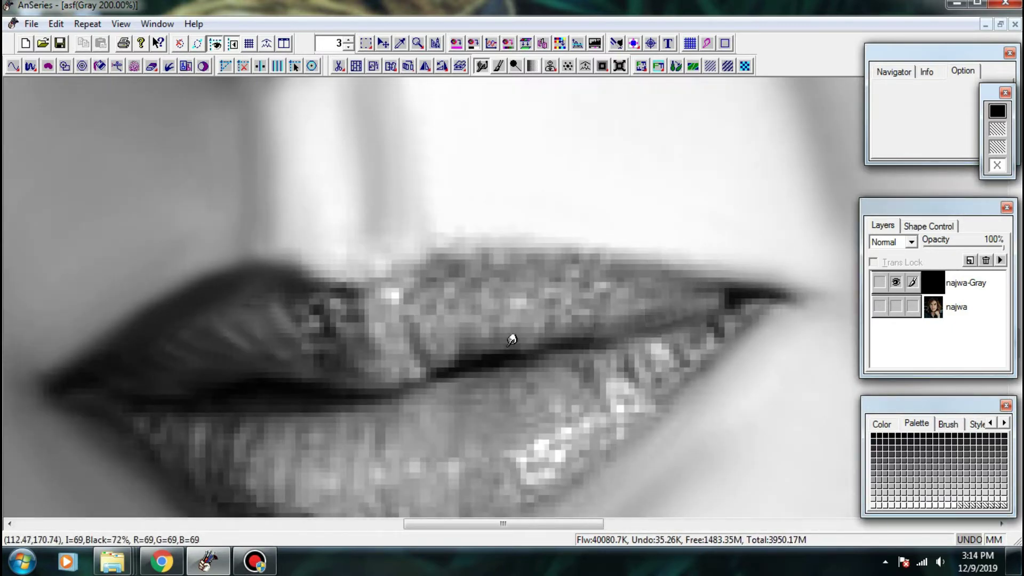
pyautogui.moveTo(426, 365); pyautogui.dragTo(562, 293)
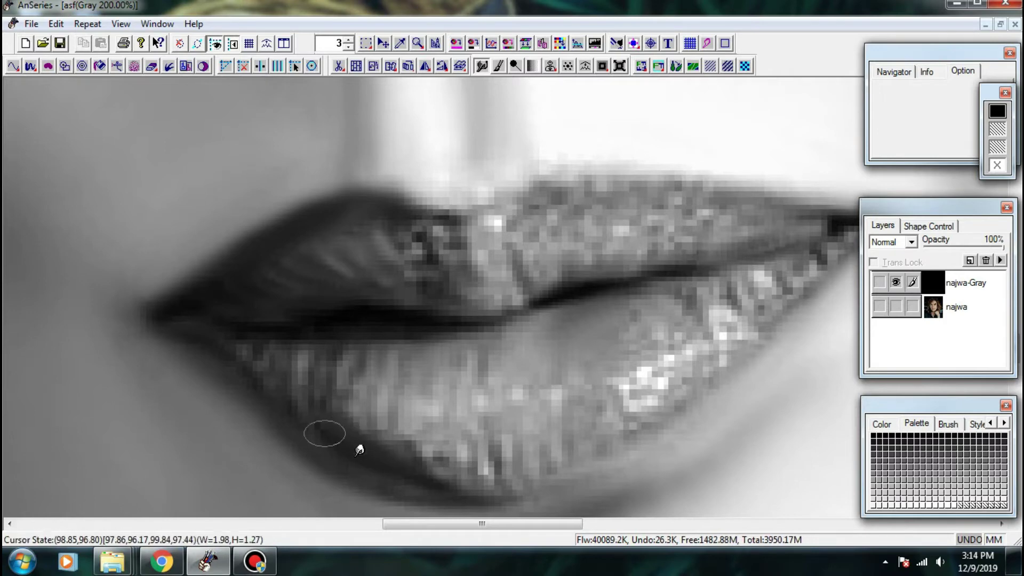
# - Darken and blend the lower lip's shaded edge up into the mouth corner and shaded upper lip, and save the image
pyautogui.moveTo(379, 464); pyautogui.dragTo(382, 358)
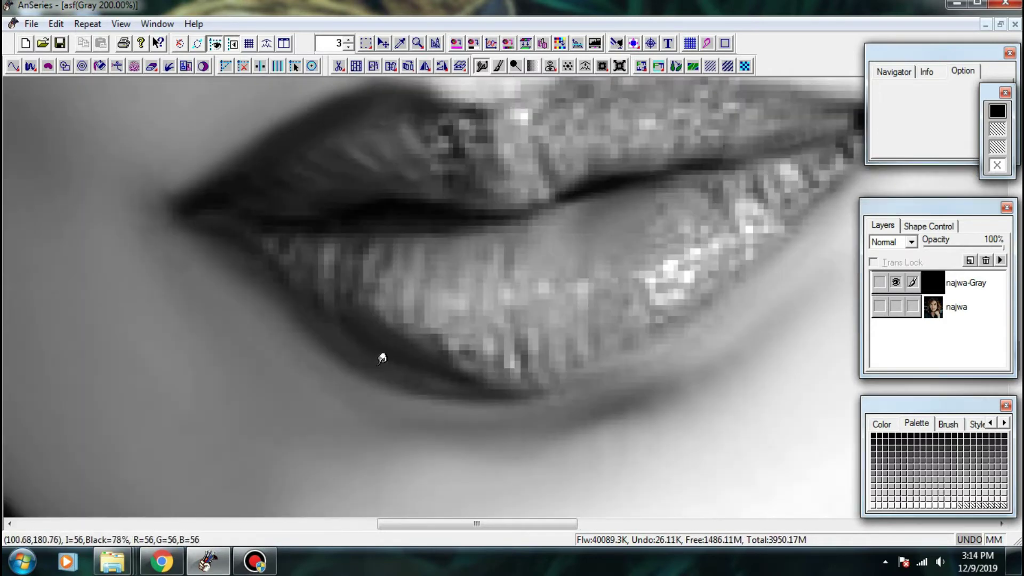
pyautogui.moveTo(286, 313); pyautogui.dragTo(321, 337)
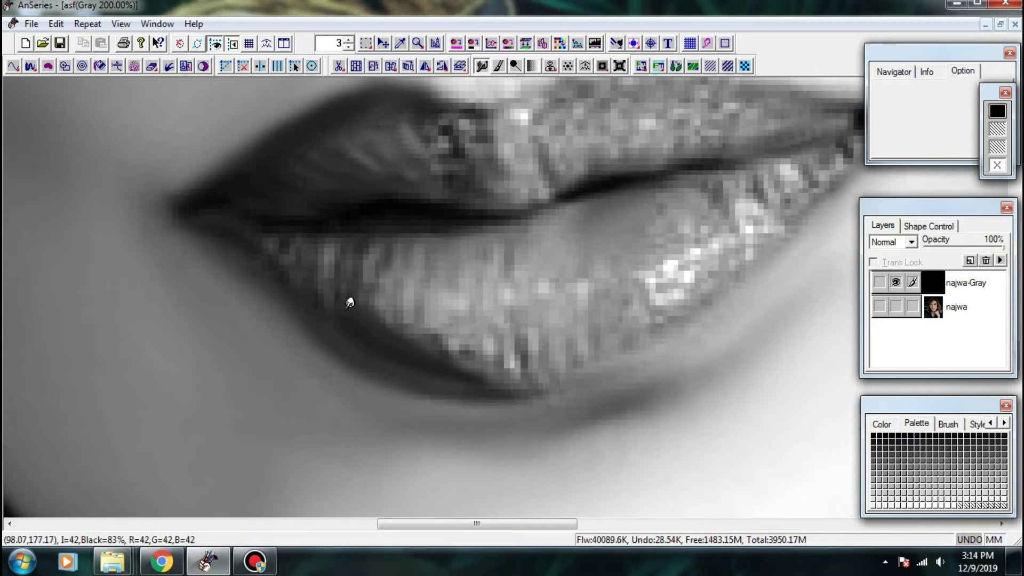
pyautogui.moveTo(247, 260); pyautogui.dragTo(334, 313)
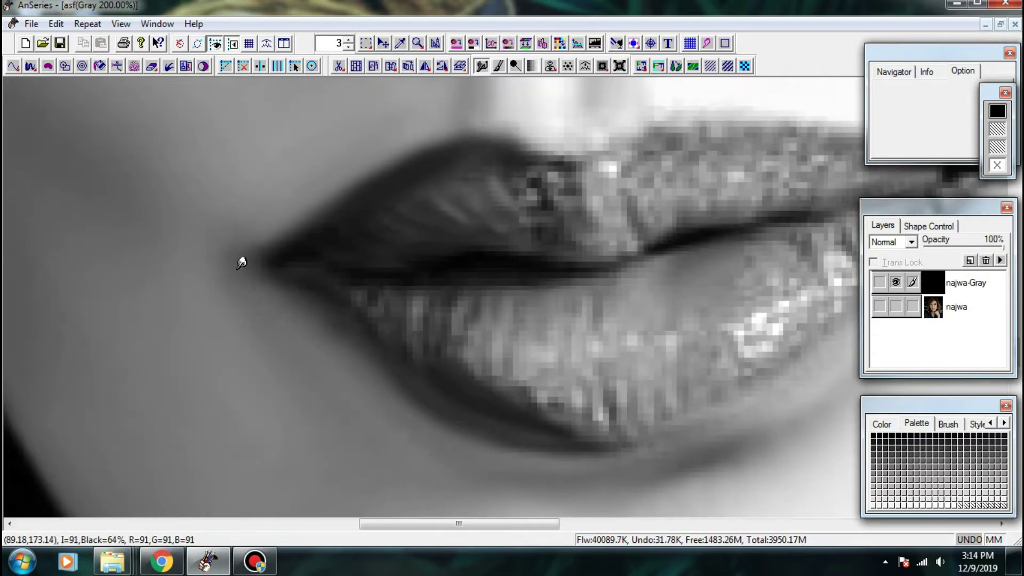
pyautogui.moveTo(354, 248); pyautogui.dragTo(290, 325)
pyautogui.moveTo(459, 257)
pyautogui.mouseDown()
pyautogui.moveTo(395, 280)
pyautogui.moveTo(418, 301)
pyautogui.moveTo(414, 322)
pyautogui.moveTo(431, 341)
pyautogui.mouseUp()
pyautogui.moveTo(365, 336); pyautogui.dragTo(336, 335)
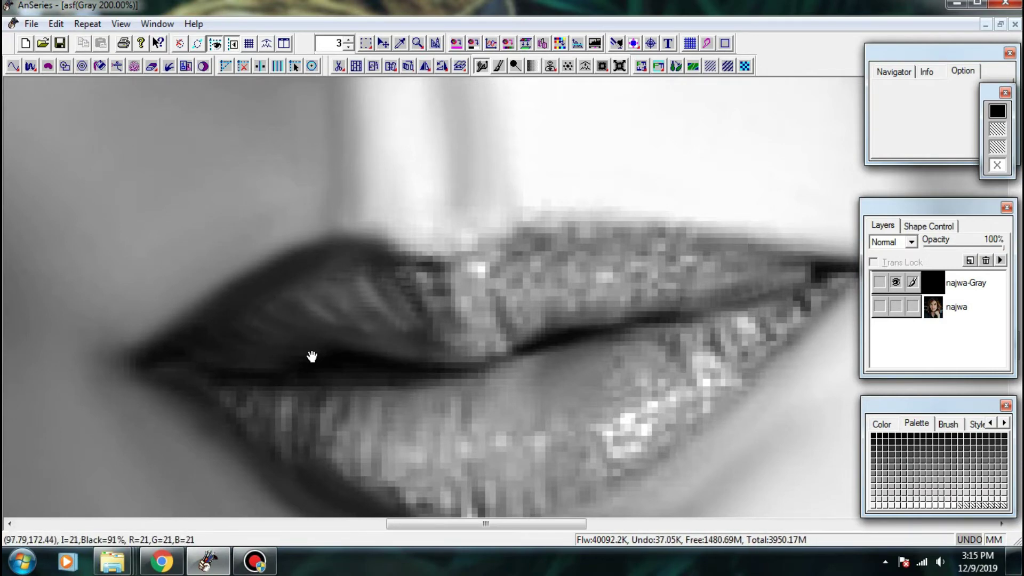
pyautogui.hotkey('ctrl', 's')
pyautogui.scroll(-2, 545, 298)
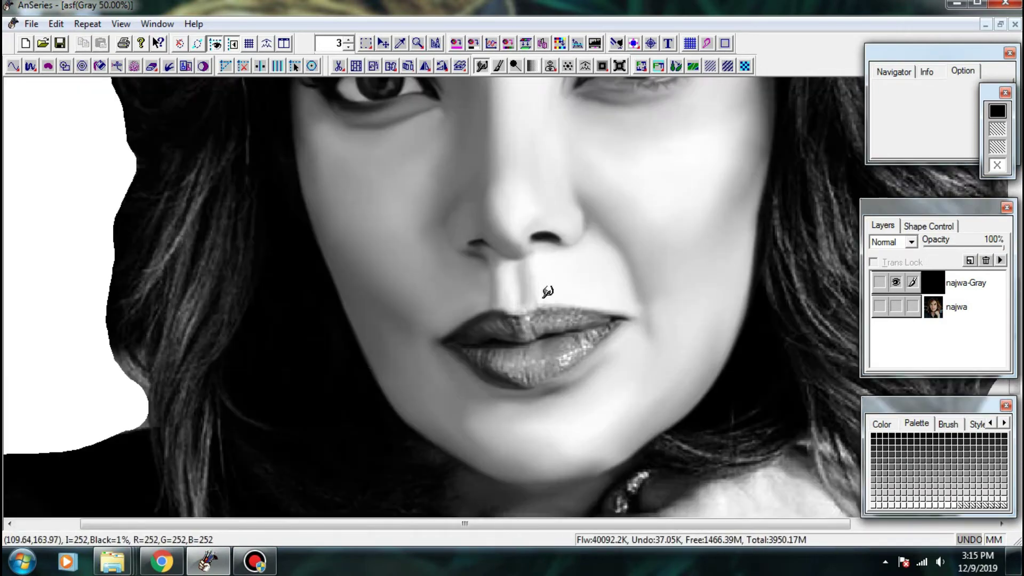
# - Smooth the upper lip's top edge along its lighter half and blend the bright pixels at the cupid's bow
pyautogui.scroll(1, 548, 299)
pyautogui.scroll(1, 549, 302)
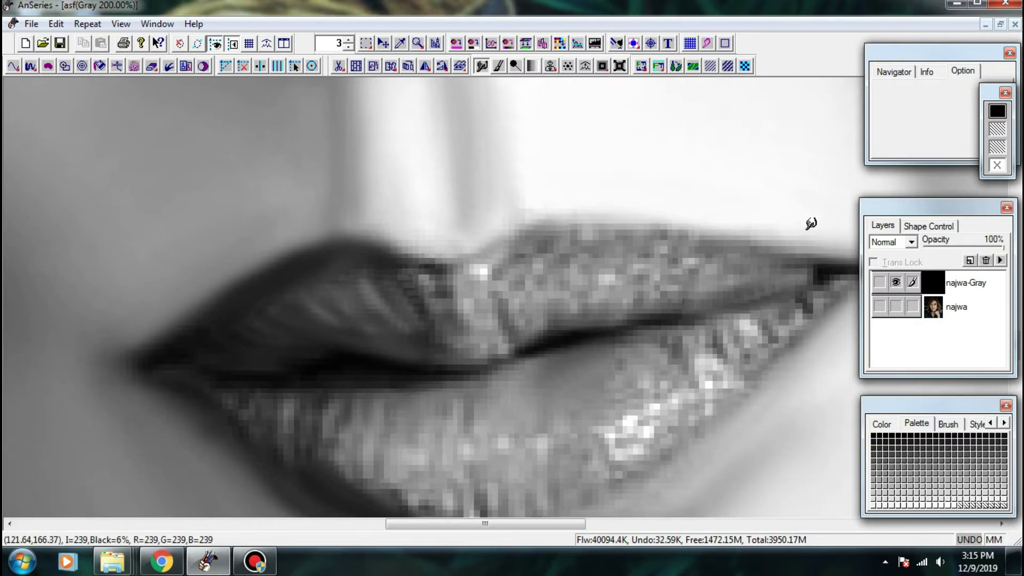
pyautogui.moveTo(758, 267); pyautogui.dragTo(666, 368)
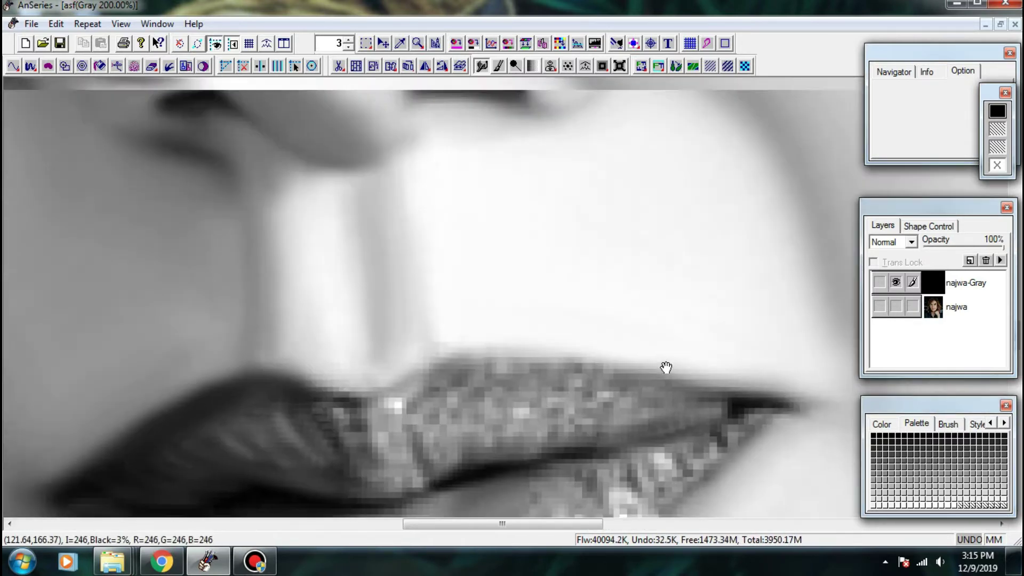
pyautogui.moveTo(425, 320); pyautogui.dragTo(459, 274)
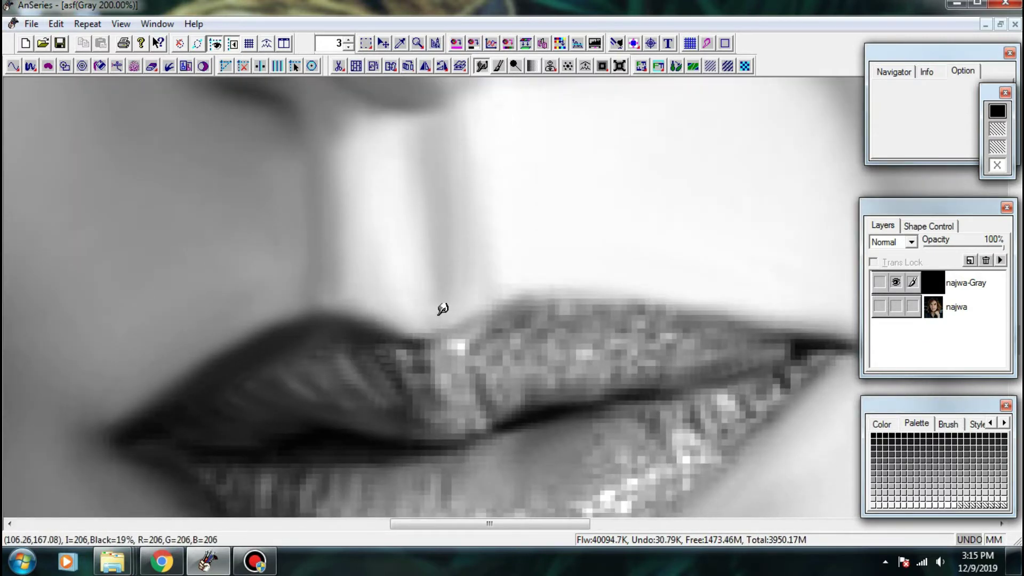
pyautogui.moveTo(427, 333)
pyautogui.mouseDown()
pyautogui.moveTo(522, 342)
pyautogui.moveTo(491, 355)
pyautogui.moveTo(458, 346)
pyautogui.moveTo(460, 367)
pyautogui.moveTo(377, 354)
pyautogui.moveTo(395, 382)
pyautogui.moveTo(376, 351)
pyautogui.moveTo(383, 373)
pyautogui.moveTo(371, 373)
pyautogui.moveTo(386, 403)
pyautogui.moveTo(318, 346)
pyautogui.moveTo(367, 414)
pyautogui.moveTo(409, 412)
pyautogui.moveTo(414, 432)
pyautogui.moveTo(421, 410)
pyautogui.moveTo(430, 443)
pyautogui.moveTo(459, 433)
pyautogui.moveTo(490, 452)
pyautogui.moveTo(374, 333)
pyautogui.mouseUp()
pyautogui.moveTo(346, 369)
pyautogui.mouseDown()
pyautogui.moveTo(325, 328)
pyautogui.moveTo(336, 351)
pyautogui.mouseUp()
# - Smudge the creases on the shaded side of the lower lip into soft vertical strokes below the lip line
pyautogui.moveTo(338, 309); pyautogui.dragTo(351, 335)
pyautogui.moveTo(290, 329)
pyautogui.mouseDown()
pyautogui.moveTo(261, 327)
pyautogui.moveTo(282, 330)
pyautogui.mouseUp()
pyautogui.moveTo(267, 297)
pyautogui.mouseDown()
pyautogui.moveTo(278, 337)
pyautogui.moveTo(258, 330)
pyautogui.mouseUp()
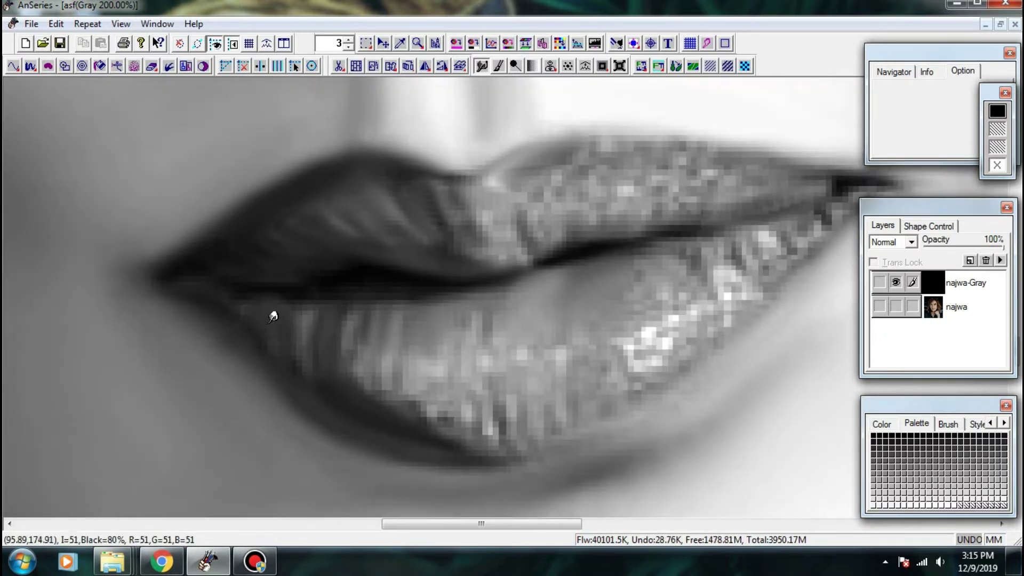
pyautogui.moveTo(308, 358); pyautogui.dragTo(294, 353)
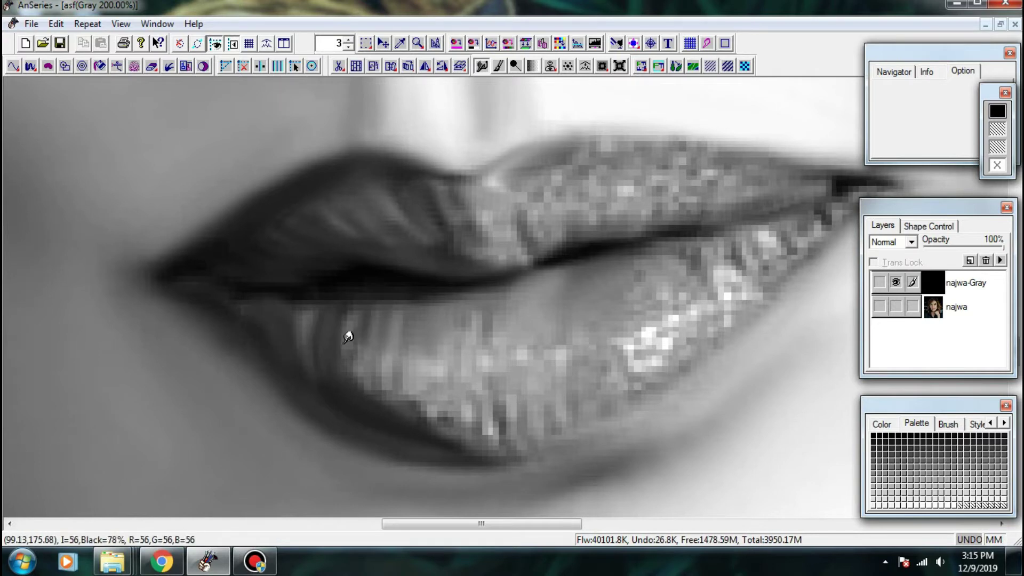
pyautogui.moveTo(405, 407)
pyautogui.mouseDown()
pyautogui.moveTo(310, 382)
pyautogui.moveTo(307, 369)
pyautogui.moveTo(326, 382)
pyautogui.moveTo(272, 344)
pyautogui.mouseUp()
pyautogui.moveTo(272, 289)
pyautogui.mouseDown()
pyautogui.moveTo(266, 298)
pyautogui.moveTo(263, 288)
pyautogui.mouseUp()
pyautogui.moveTo(317, 312)
pyautogui.mouseDown()
pyautogui.moveTo(348, 306)
pyautogui.moveTo(393, 324)
pyautogui.moveTo(395, 273)
pyautogui.mouseUp()
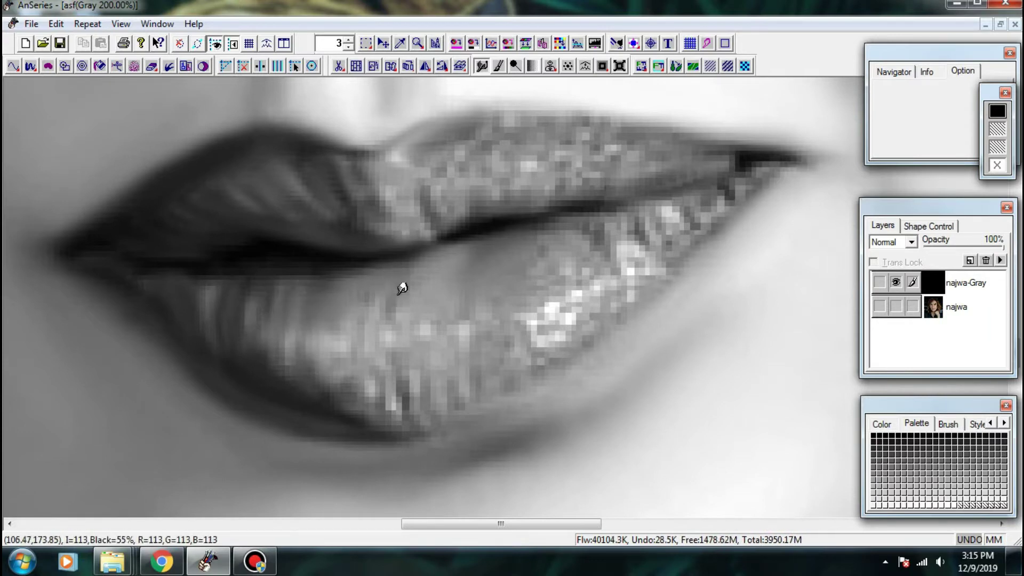
# - Blend the pixelated creases in the middle of the lower lip smoothly up to the edge of the bright highlight
pyautogui.moveTo(380, 319); pyautogui.dragTo(385, 336)
pyautogui.moveTo(399, 412)
pyautogui.mouseDown()
pyautogui.moveTo(395, 375)
pyautogui.moveTo(400, 388)
pyautogui.mouseUp()
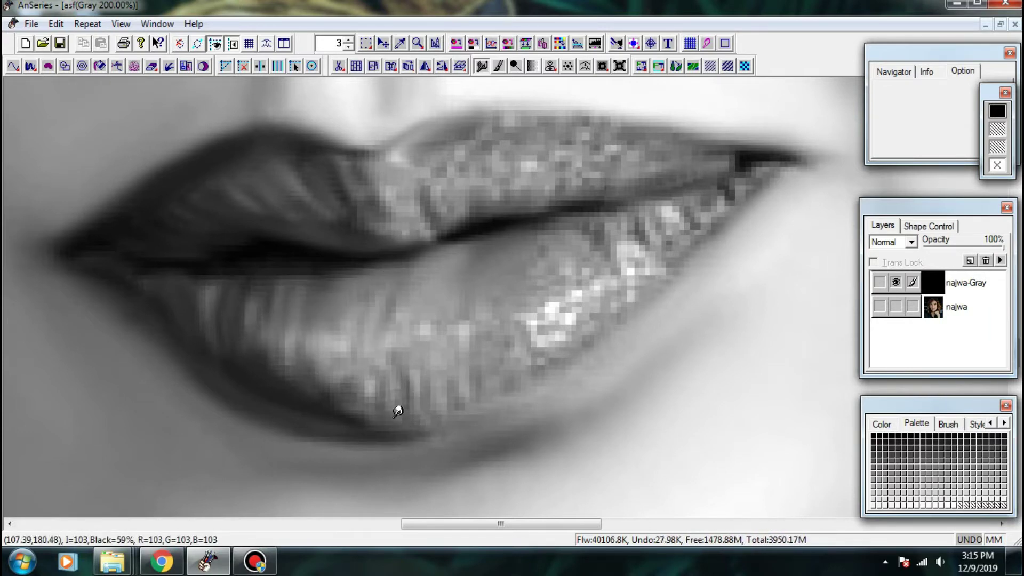
pyautogui.moveTo(466, 432)
pyautogui.mouseDown()
pyautogui.moveTo(429, 372)
pyautogui.moveTo(453, 407)
pyautogui.moveTo(439, 309)
pyautogui.mouseUp()
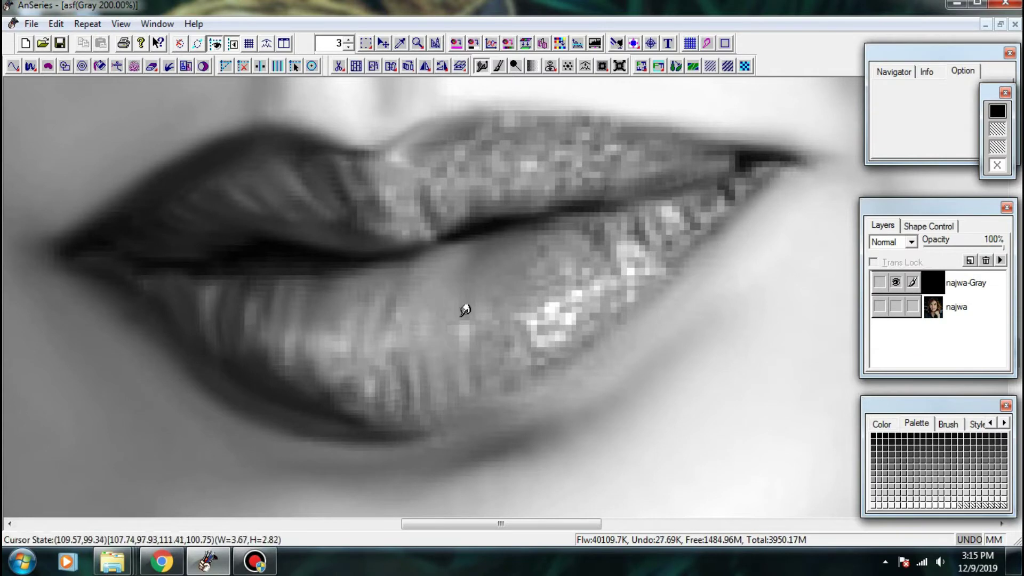
pyautogui.moveTo(475, 346)
pyautogui.mouseDown()
pyautogui.moveTo(511, 329)
pyautogui.moveTo(513, 379)
pyautogui.mouseUp()
pyautogui.moveTo(538, 246)
pyautogui.mouseDown()
pyautogui.moveTo(454, 335)
pyautogui.moveTo(474, 347)
pyautogui.mouseUp()
pyautogui.moveTo(460, 328); pyautogui.dragTo(477, 357)
pyautogui.moveTo(518, 316)
pyautogui.mouseDown()
pyautogui.moveTo(523, 329)
pyautogui.moveTo(561, 324)
pyautogui.mouseUp()
# - Smooth the lower lip's bottom edge below the highlight into the skin underneath
pyautogui.moveTo(642, 337)
pyautogui.mouseDown()
pyautogui.moveTo(504, 299)
pyautogui.moveTo(465, 362)
pyautogui.mouseUp()
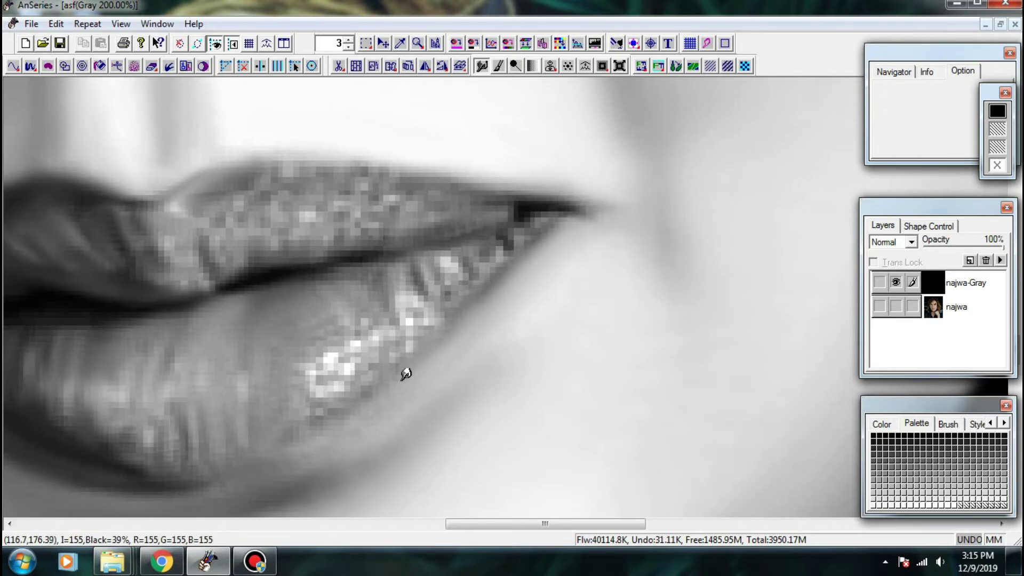
pyautogui.moveTo(450, 379); pyautogui.dragTo(507, 324)
pyautogui.scroll(-3, 457, 336)
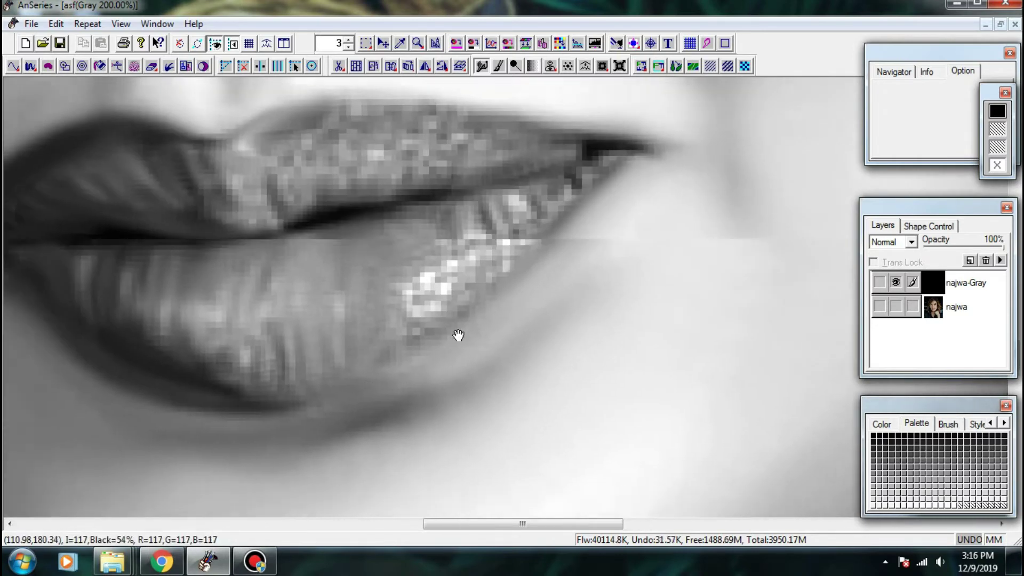
pyautogui.moveTo(498, 343); pyautogui.dragTo(482, 327)
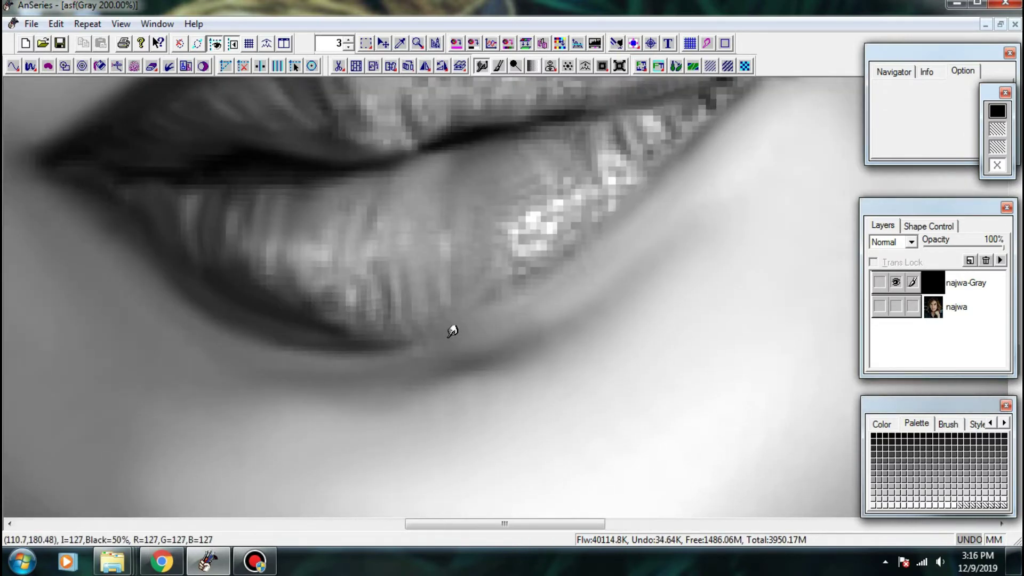
pyautogui.moveTo(470, 376)
pyautogui.mouseDown()
pyautogui.moveTo(444, 369)
pyautogui.moveTo(440, 392)
pyautogui.mouseUp()
pyautogui.moveTo(493, 363); pyautogui.dragTo(419, 449)
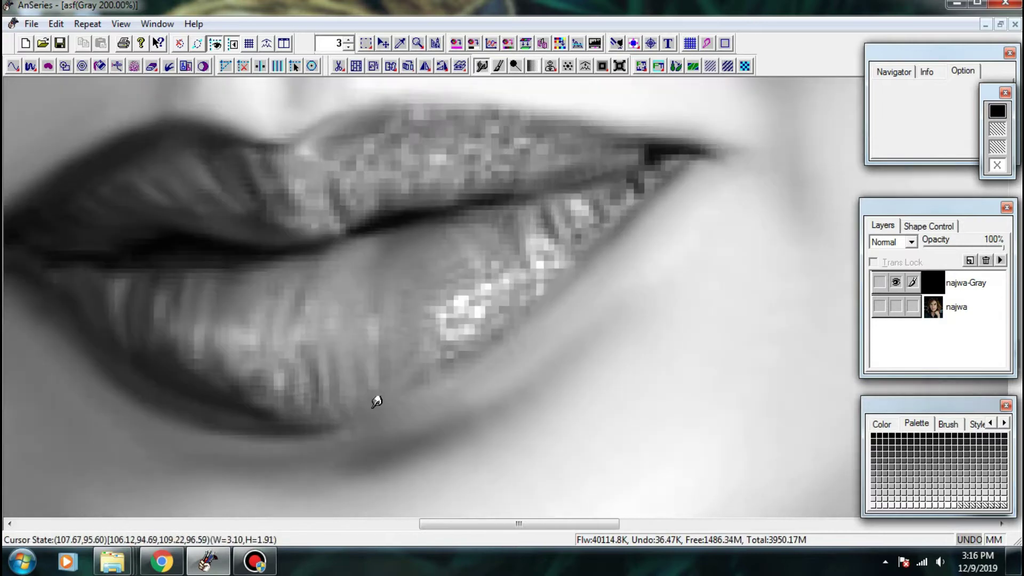
# - Compare the lips with the original colour layer najwa by toggling layer visibility, and return to showing only najwa-Gray
pyautogui.click(879, 306)
pyautogui.click(891, 283)
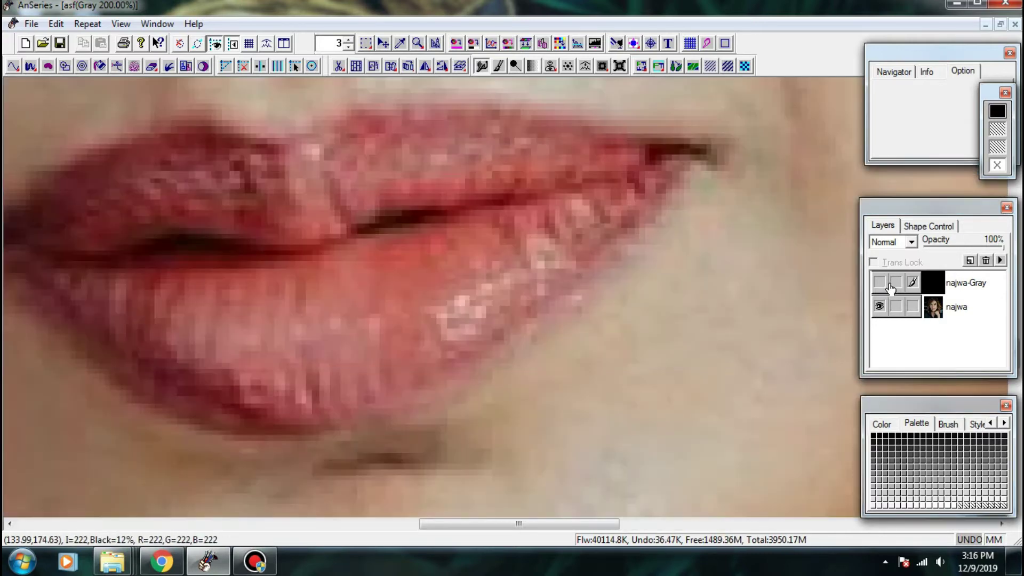
pyautogui.click(893, 284)
pyautogui.click(892, 284)
pyautogui.click(895, 283)
pyautogui.click(890, 308)
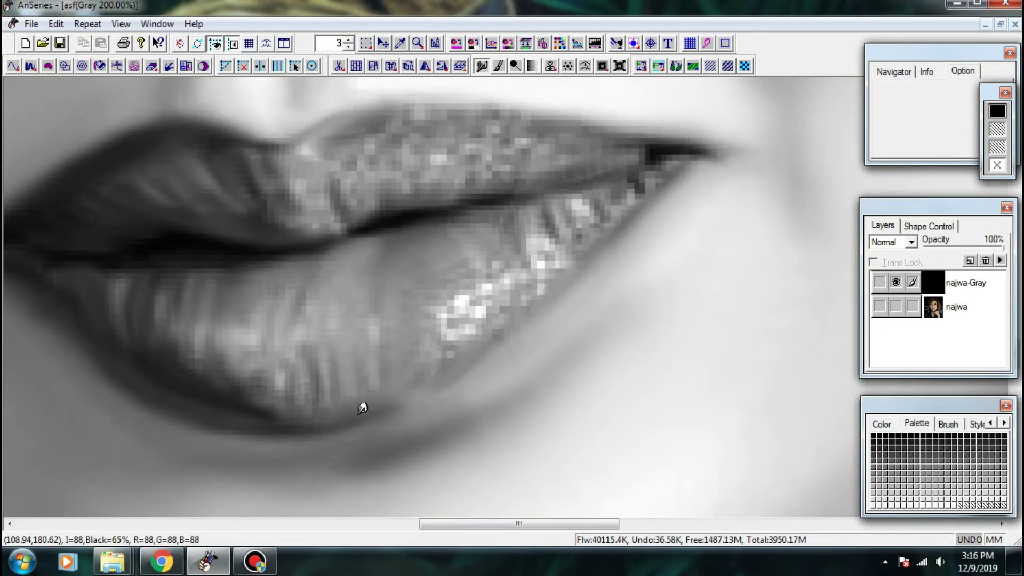
# - Extend the dark lower lip outline along the lighter side and start smudging the edge of the bright highlight
pyautogui.moveTo(360, 413); pyautogui.dragTo(457, 372)
pyautogui.moveTo(440, 378); pyautogui.dragTo(495, 341)
pyautogui.moveTo(480, 349); pyautogui.dragTo(532, 316)
pyautogui.moveTo(459, 310); pyautogui.dragTo(441, 270)
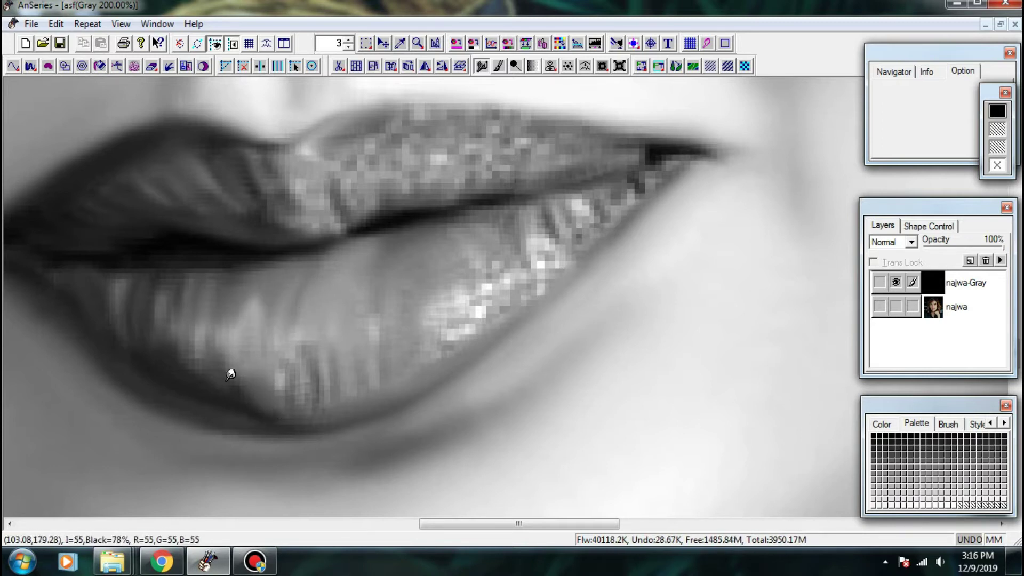
# - Smudge the pixelated creases at the bottom middle of the lower lip into soft vertical streaks and blend its lower edge
pyautogui.moveTo(226, 379)
pyautogui.mouseDown()
pyautogui.moveTo(219, 334)
pyautogui.moveTo(194, 334)
pyautogui.mouseUp()
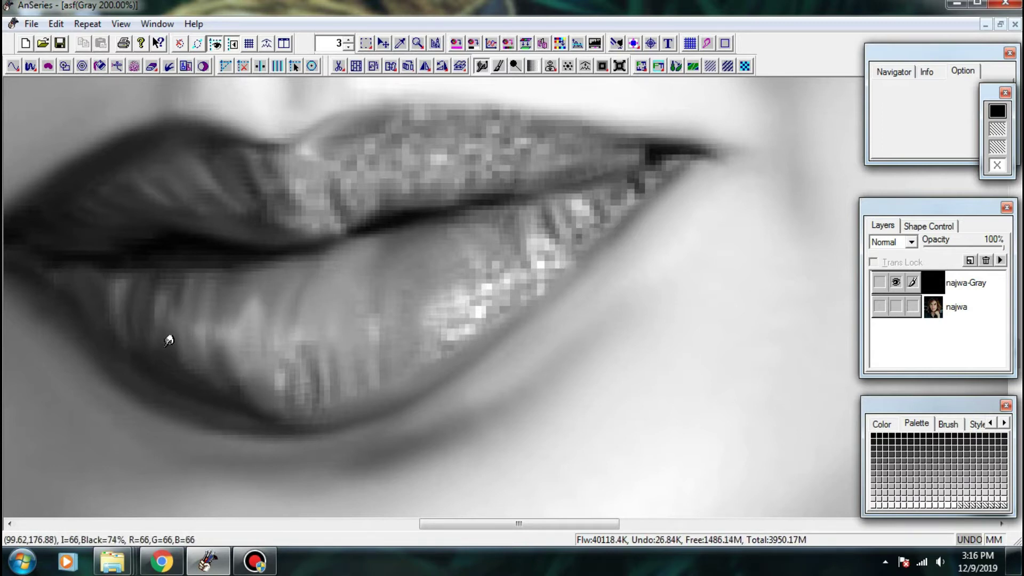
pyautogui.moveTo(302, 386)
pyautogui.mouseDown()
pyautogui.moveTo(324, 402)
pyautogui.moveTo(320, 358)
pyautogui.mouseUp()
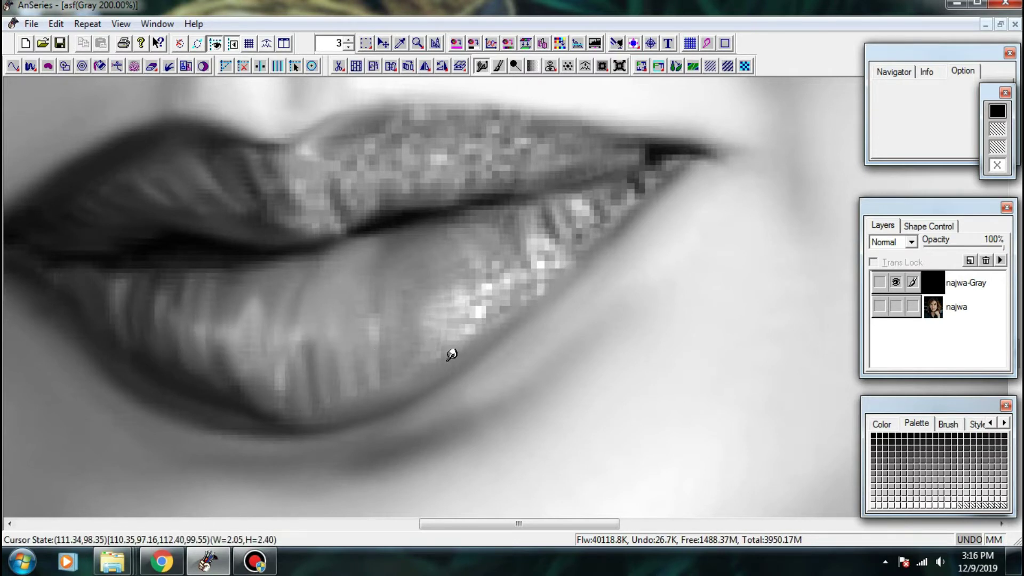
pyautogui.moveTo(424, 356); pyautogui.dragTo(382, 378)
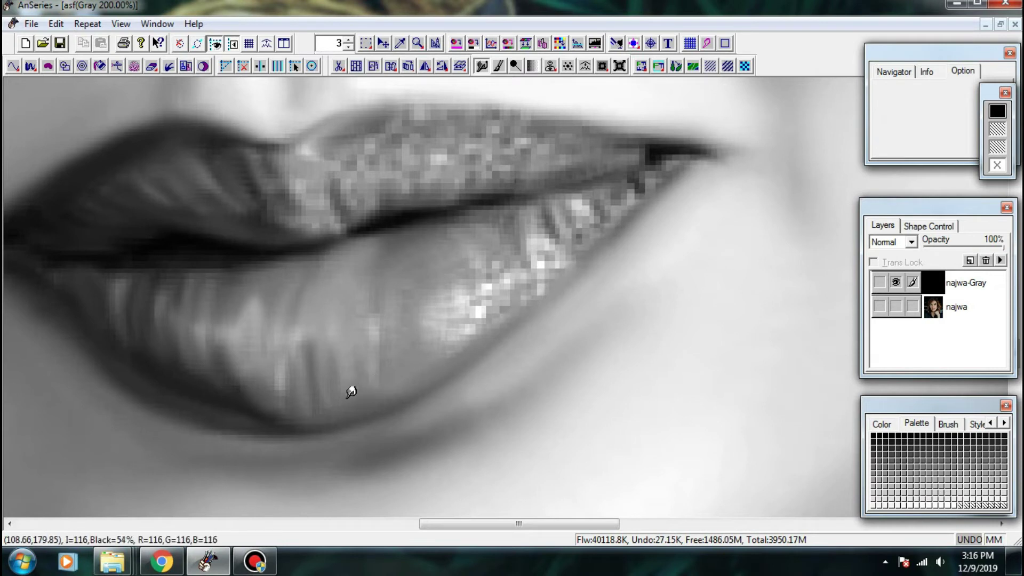
pyautogui.moveTo(223, 385)
pyautogui.mouseDown()
pyautogui.moveTo(294, 420)
pyautogui.moveTo(360, 418)
pyautogui.mouseUp()
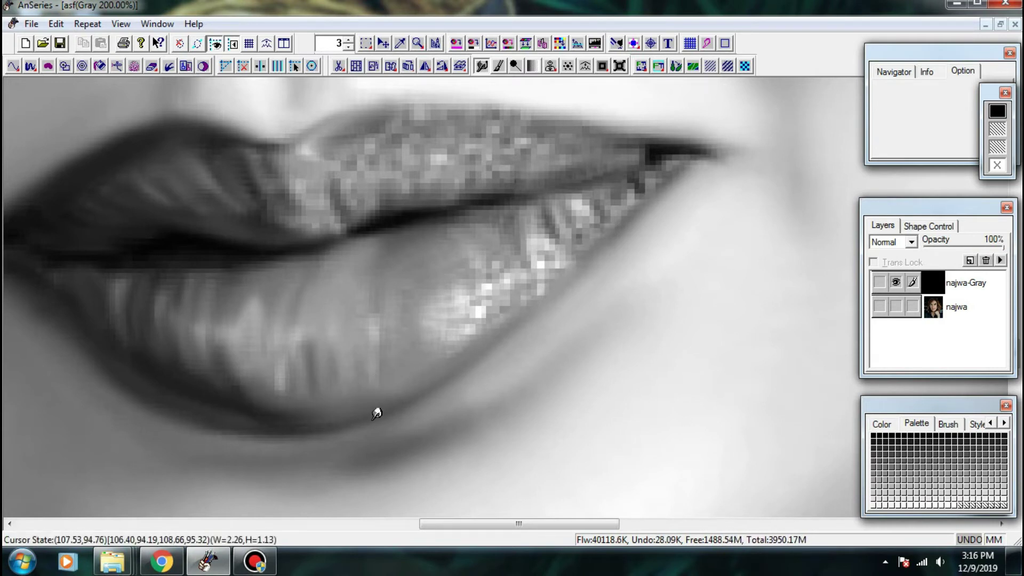
pyautogui.hotkey('ctrl', 'z')
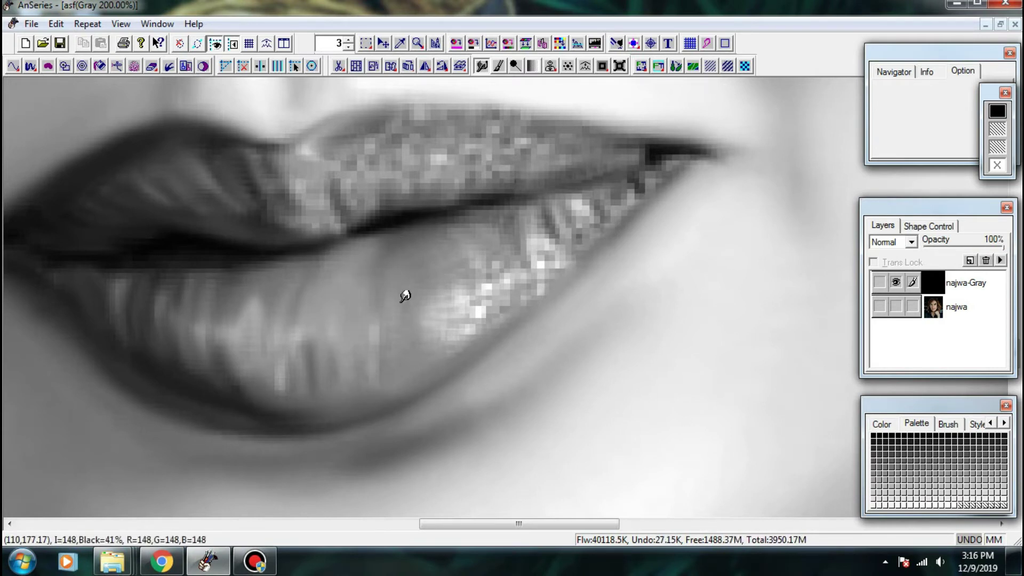
pyautogui.hotkey('ctrl', 'z')
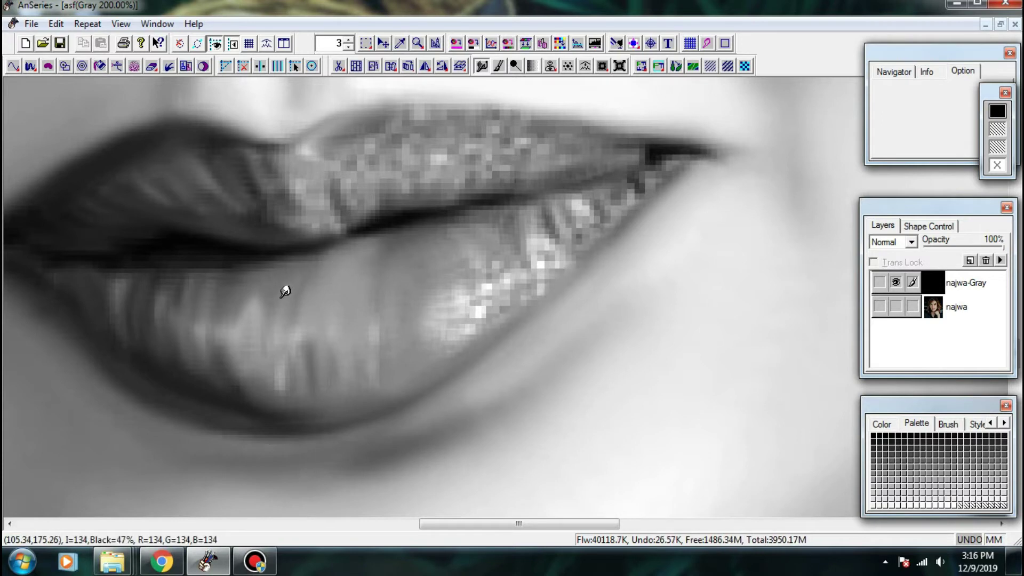
pyautogui.hotkey('ctrl', 'z')
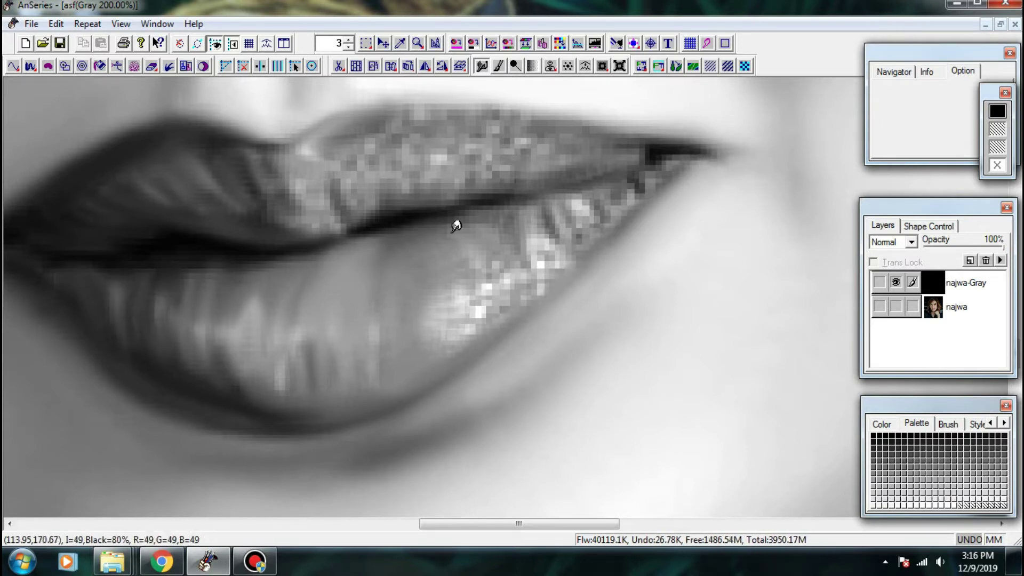
# - Smudge the pixelated bright highlight on the lighter side of the lower lip and the creases beside it
pyautogui.moveTo(550, 269)
pyautogui.mouseDown()
pyautogui.moveTo(452, 339)
pyautogui.moveTo(453, 290)
pyautogui.moveTo(418, 304)
pyautogui.moveTo(416, 290)
pyautogui.mouseUp()
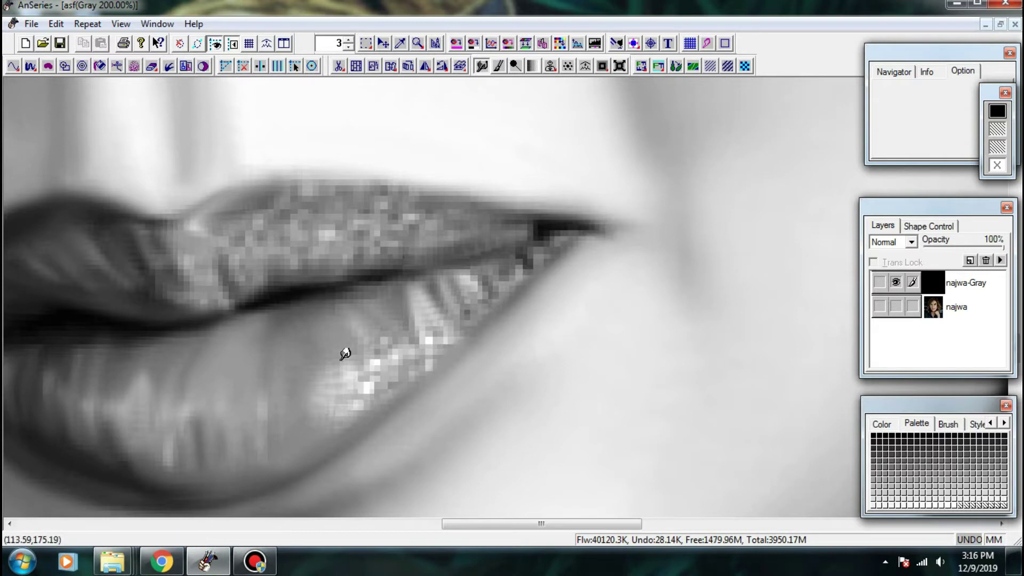
pyautogui.moveTo(341, 359)
pyautogui.mouseDown()
pyautogui.moveTo(329, 396)
pyautogui.moveTo(358, 405)
pyautogui.mouseUp()
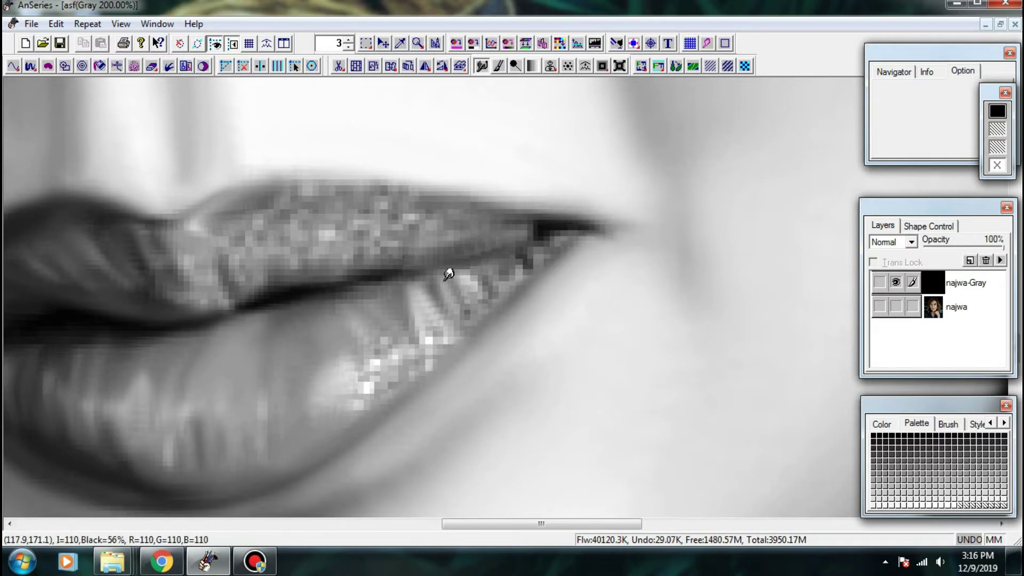
pyautogui.moveTo(466, 302)
pyautogui.mouseDown()
pyautogui.moveTo(466, 287)
pyautogui.moveTo(482, 288)
pyautogui.mouseUp()
pyautogui.moveTo(433, 352)
pyautogui.mouseDown()
pyautogui.moveTo(421, 338)
pyautogui.moveTo(427, 366)
pyautogui.moveTo(372, 368)
pyautogui.mouseUp()
pyautogui.moveTo(372, 368)
pyautogui.mouseDown()
pyautogui.moveTo(370, 394)
pyautogui.moveTo(356, 401)
pyautogui.moveTo(391, 366)
pyautogui.moveTo(379, 342)
pyautogui.mouseUp()
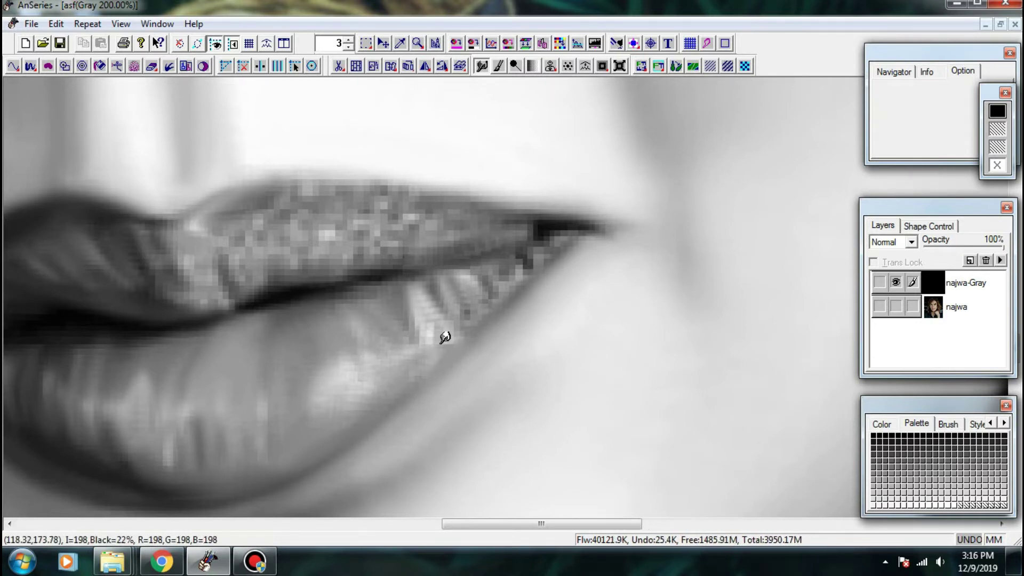
pyautogui.moveTo(459, 286); pyautogui.dragTo(625, 324)
pyautogui.moveTo(418, 306)
pyautogui.mouseDown()
pyautogui.moveTo(444, 312)
pyautogui.moveTo(424, 288)
pyautogui.moveTo(467, 266)
pyautogui.mouseUp()
# - Smooth the top edge of the upper lip's lighter half and start blending the speckles beneath its peak
pyautogui.moveTo(453, 226)
pyautogui.mouseDown()
pyautogui.moveTo(498, 247)
pyautogui.moveTo(538, 228)
pyautogui.moveTo(550, 251)
pyautogui.mouseUp()
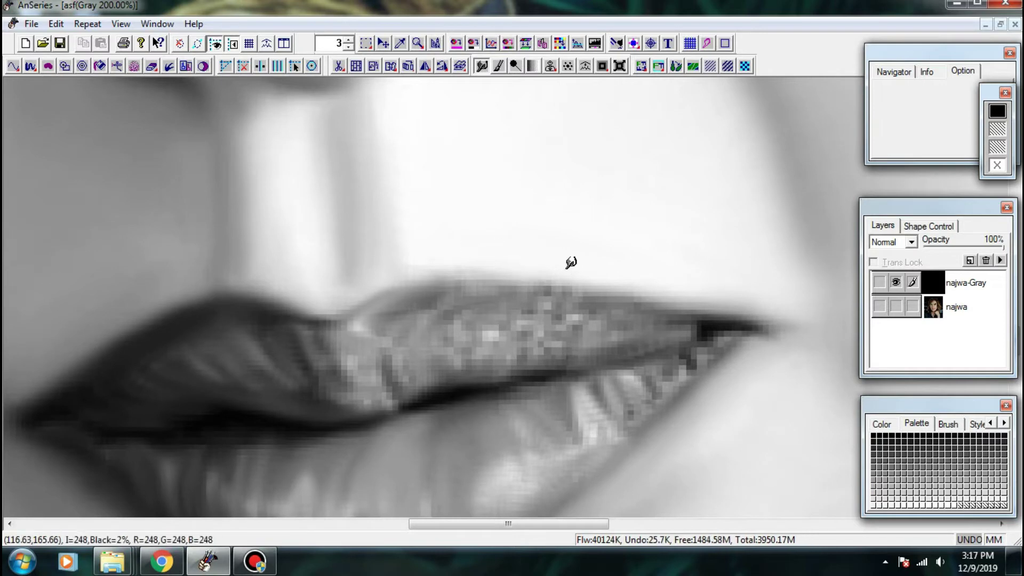
pyautogui.moveTo(651, 282)
pyautogui.mouseDown()
pyautogui.moveTo(733, 308)
pyautogui.moveTo(596, 304)
pyautogui.mouseUp()
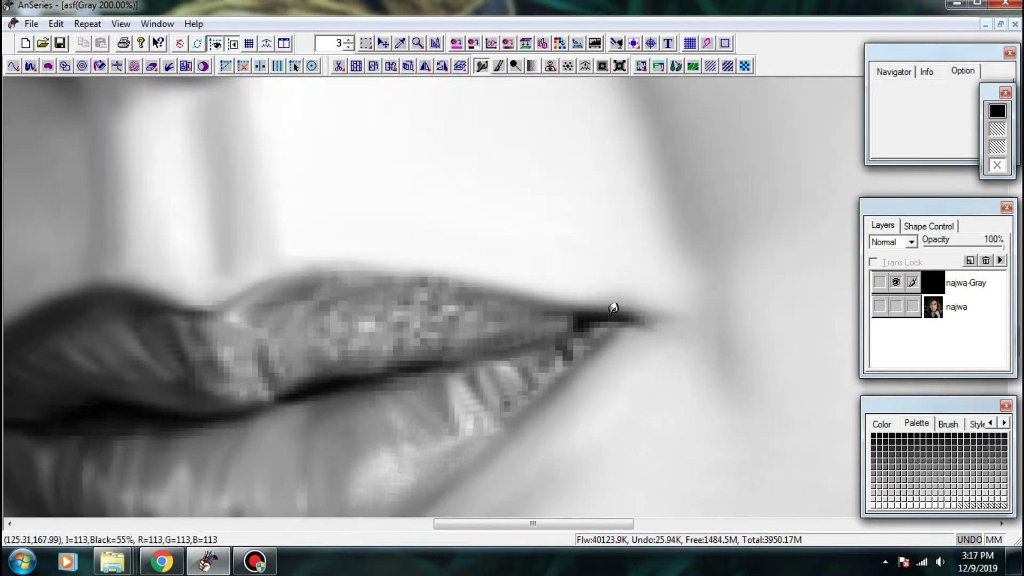
pyautogui.moveTo(416, 273)
pyautogui.mouseDown()
pyautogui.moveTo(367, 266)
pyautogui.moveTo(355, 279)
pyautogui.mouseUp()
pyautogui.moveTo(355, 280)
pyautogui.mouseDown()
pyautogui.moveTo(477, 245)
pyautogui.moveTo(395, 250)
pyautogui.mouseUp()
pyautogui.hotkey('ctrl', 'z')
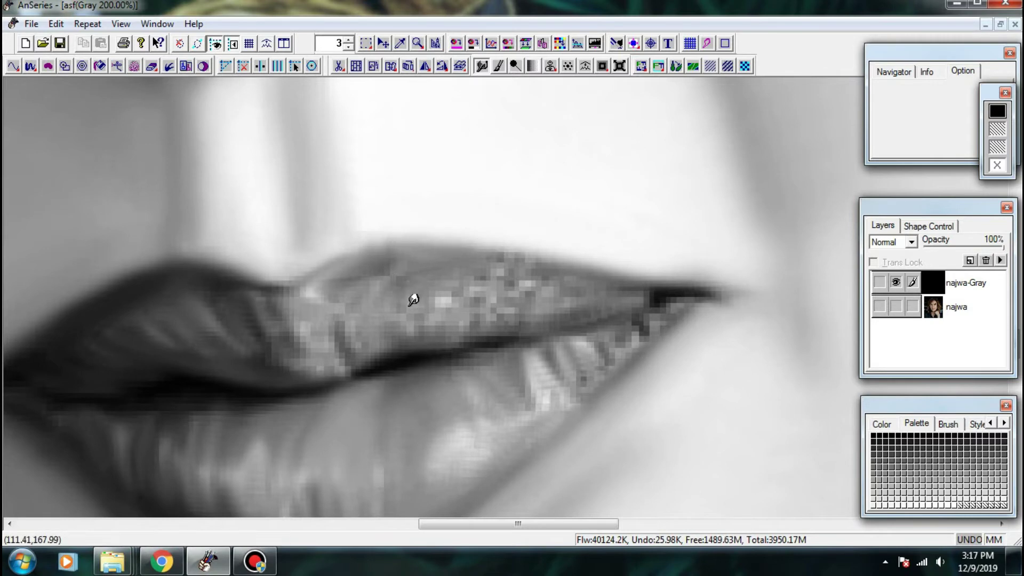
pyautogui.moveTo(351, 288)
pyautogui.mouseDown()
pyautogui.moveTo(384, 244)
pyautogui.moveTo(377, 251)
pyautogui.mouseUp()
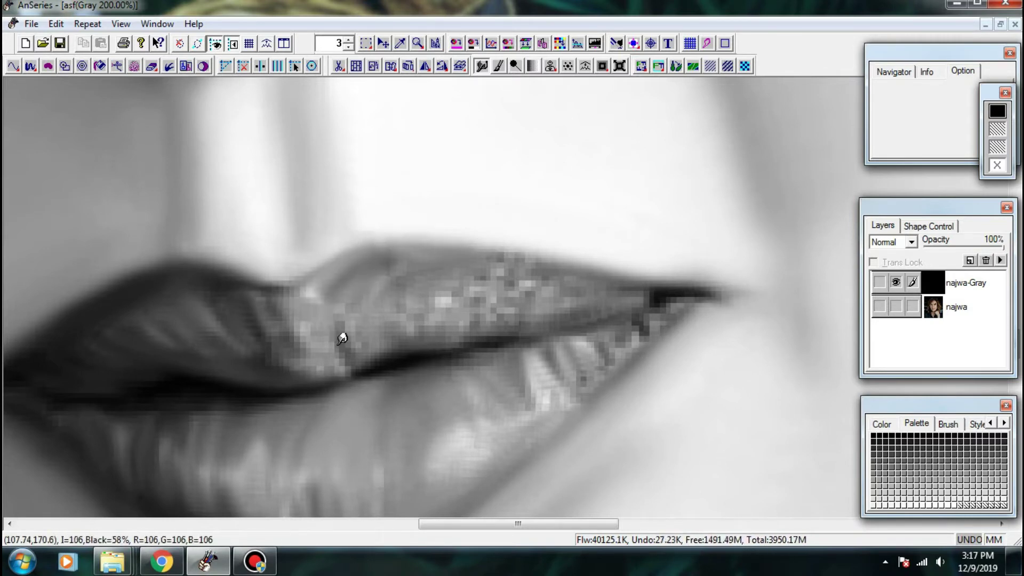
pyautogui.click(312, 307)
pyautogui.hotkey('ctrl', 'z')
pyautogui.moveTo(273, 316)
pyautogui.mouseDown()
pyautogui.moveTo(291, 334)
pyautogui.moveTo(268, 347)
pyautogui.moveTo(298, 369)
pyautogui.moveTo(293, 354)
pyautogui.moveTo(254, 344)
pyautogui.moveTo(280, 325)
pyautogui.mouseUp()
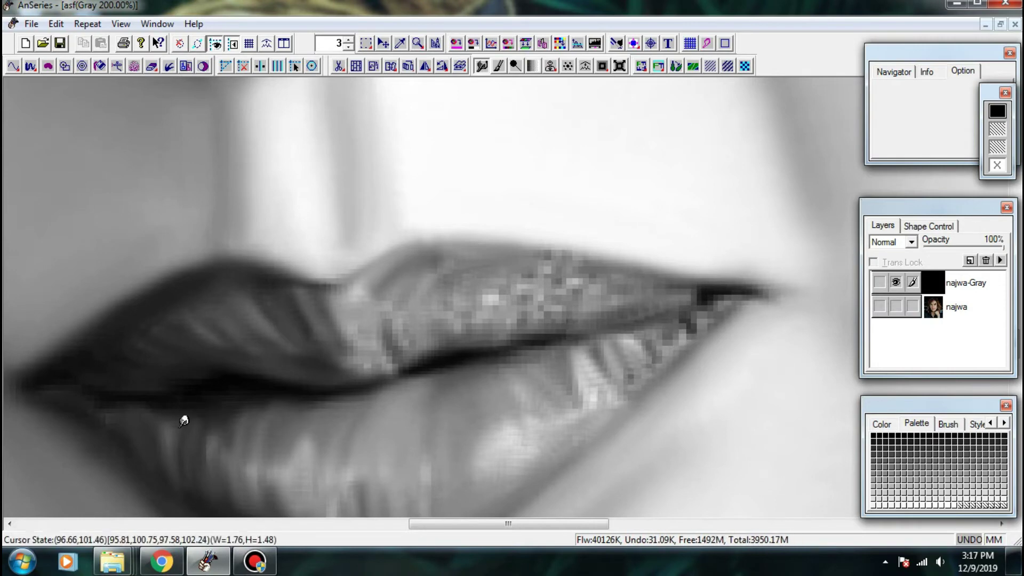
# - Soften the lower lip's creases from the dark mouth corner across to the middle
pyautogui.moveTo(177, 385); pyautogui.dragTo(289, 331)
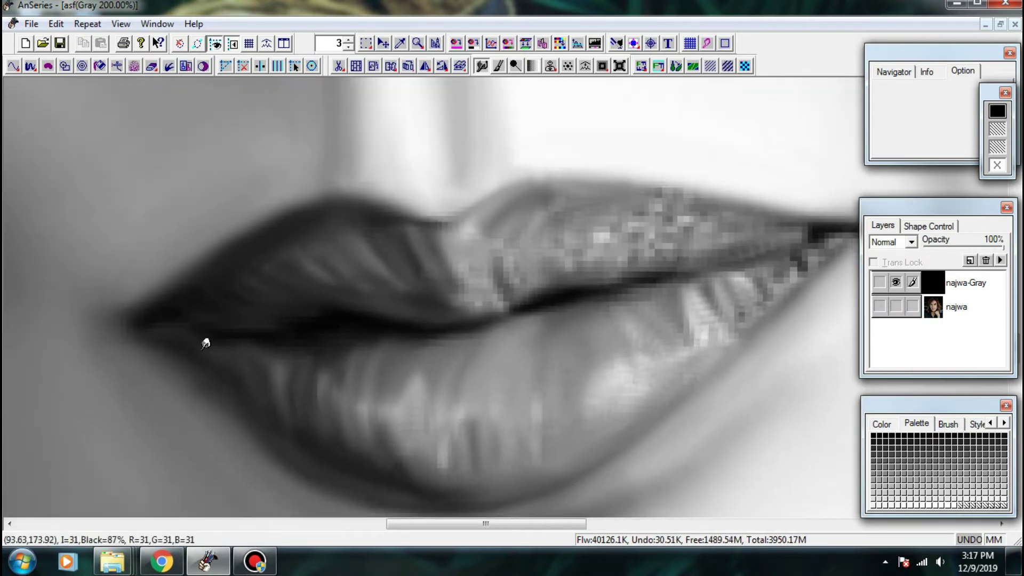
pyautogui.moveTo(145, 349); pyautogui.dragTo(311, 297)
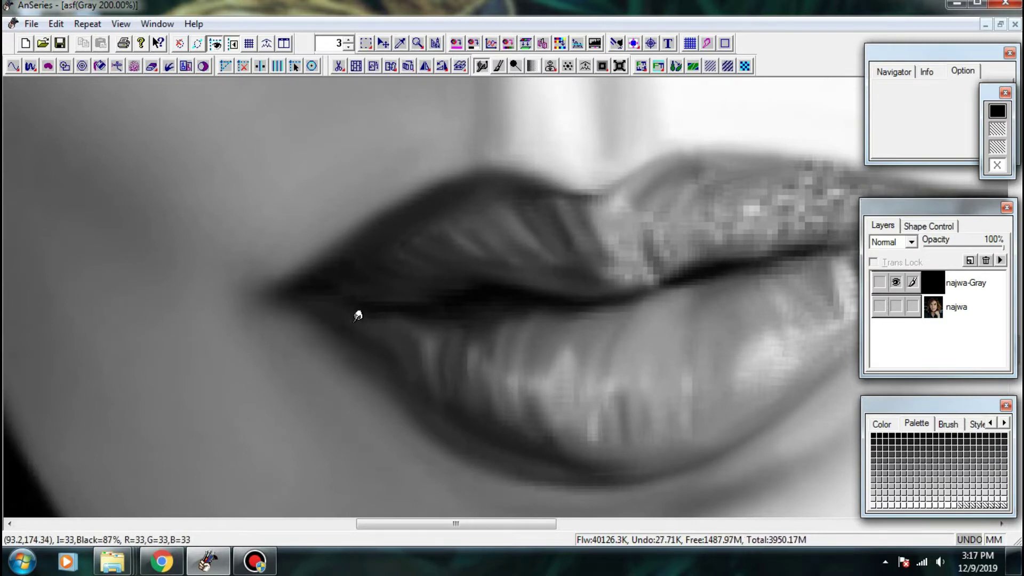
pyautogui.moveTo(511, 316); pyautogui.dragTo(241, 302)
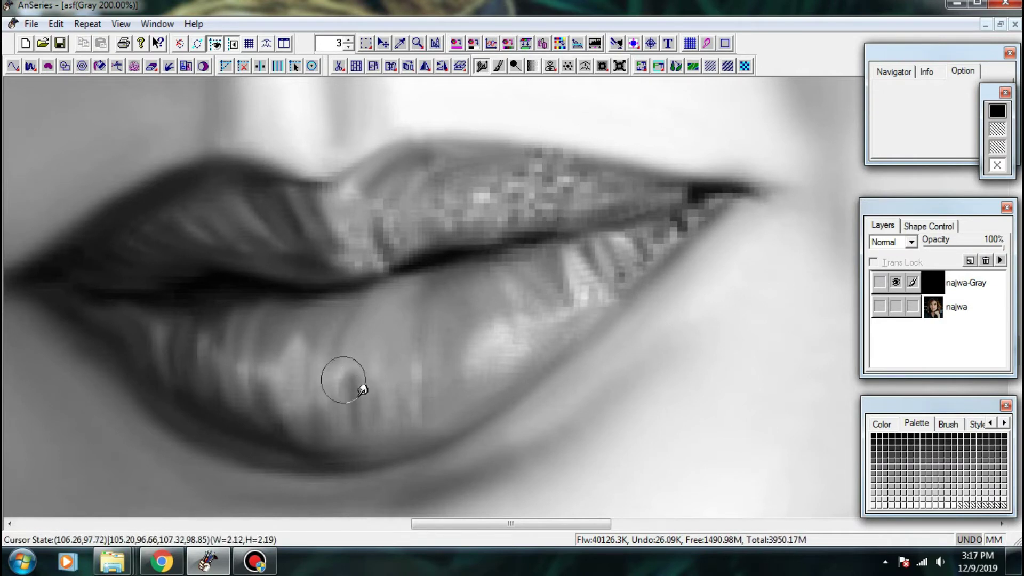
pyautogui.moveTo(412, 359); pyautogui.dragTo(307, 351)
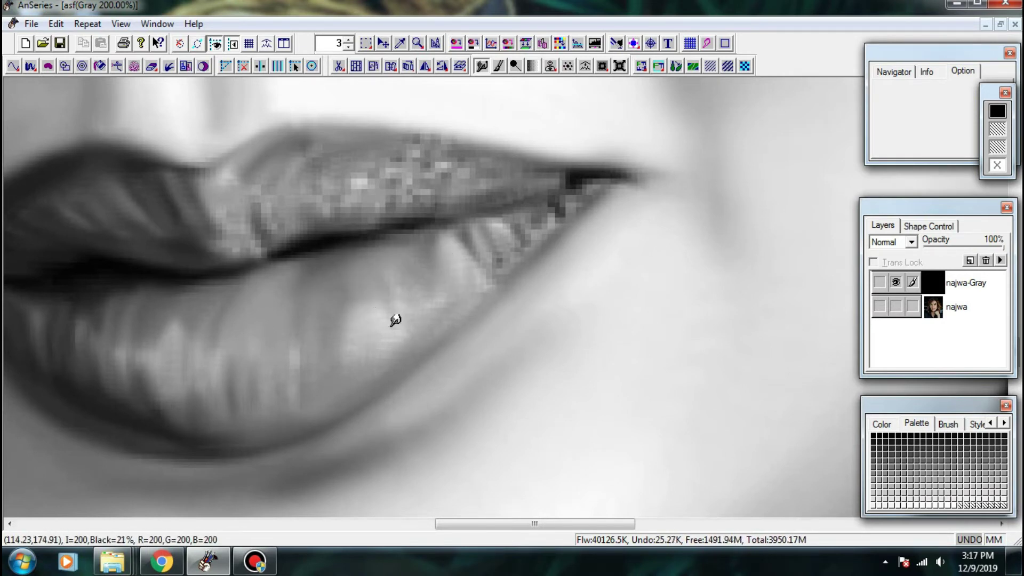
# - Blend the lower lip's bright highlight into a soft glow and fade its edges into the surrounding lip
pyautogui.moveTo(350, 339); pyautogui.dragTo(386, 356)
pyautogui.moveTo(335, 321); pyautogui.dragTo(375, 358)
pyautogui.moveTo(325, 337); pyautogui.dragTo(330, 349)
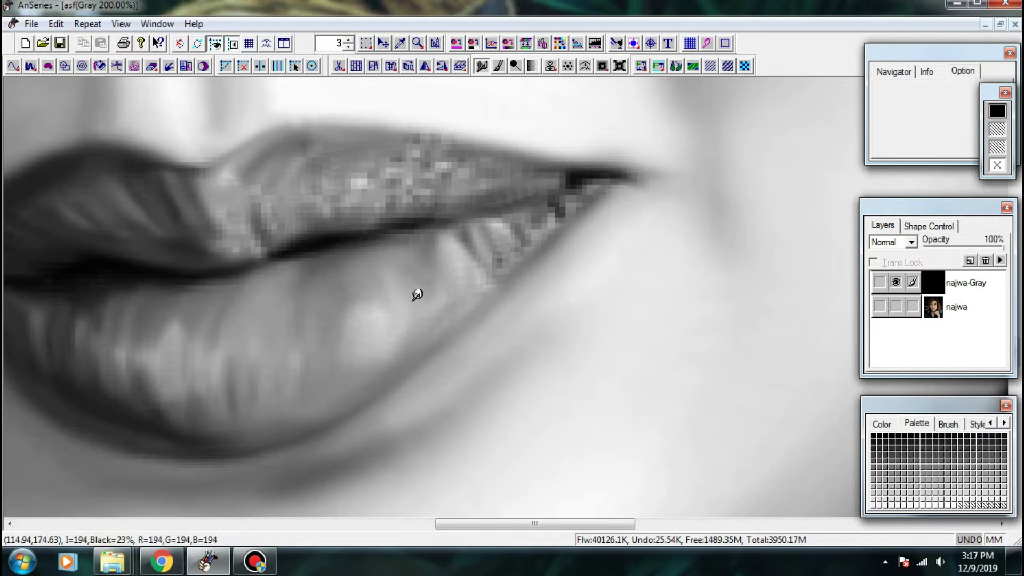
pyautogui.moveTo(437, 311)
pyautogui.mouseDown()
pyautogui.moveTo(455, 315)
pyautogui.moveTo(443, 313)
pyautogui.mouseUp()
pyautogui.moveTo(440, 312)
pyautogui.mouseDown()
pyautogui.moveTo(427, 327)
pyautogui.moveTo(414, 322)
pyautogui.mouseUp()
pyautogui.moveTo(443, 312)
pyautogui.mouseDown()
pyautogui.moveTo(460, 277)
pyautogui.moveTo(350, 325)
pyautogui.mouseUp()
pyautogui.moveTo(375, 341); pyautogui.dragTo(396, 362)
pyautogui.moveTo(377, 323); pyautogui.dragTo(400, 341)
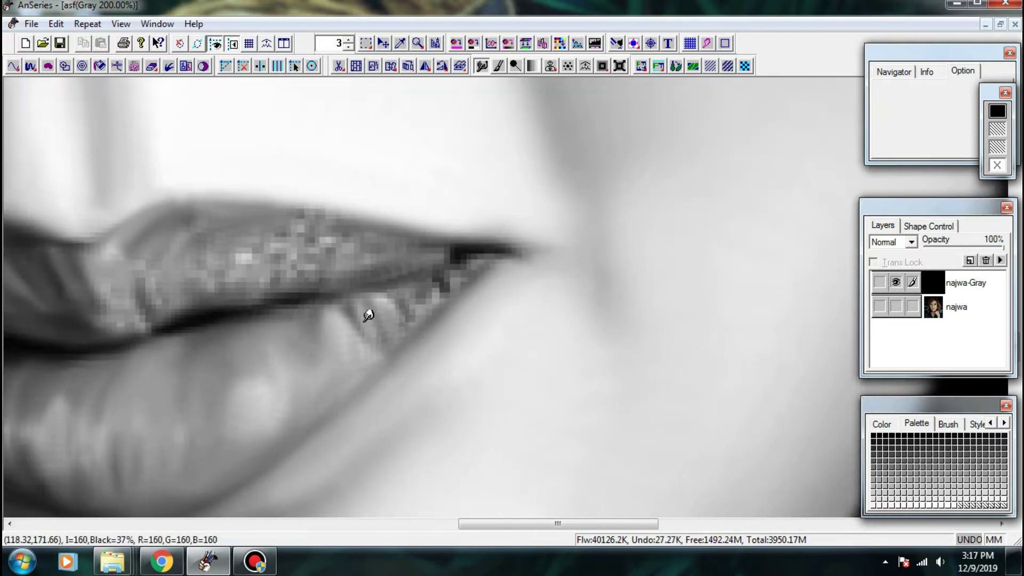
# - Smudge the pixelated patches at the lighter mouth corner and blend the lower lip's outline into it
pyautogui.moveTo(397, 294)
pyautogui.mouseDown()
pyautogui.moveTo(424, 325)
pyautogui.moveTo(436, 313)
pyautogui.mouseUp()
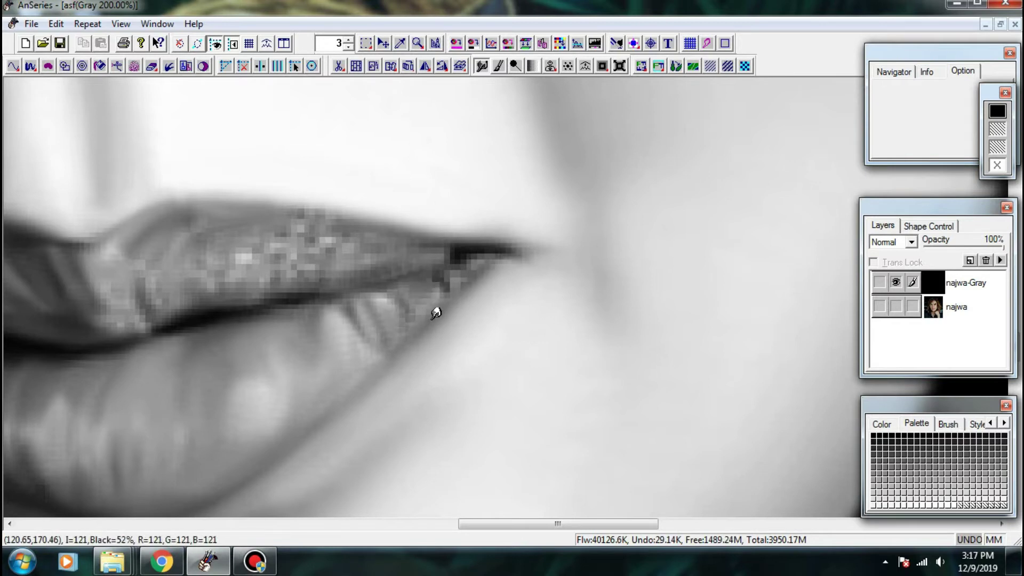
pyautogui.moveTo(437, 275); pyautogui.dragTo(462, 294)
pyautogui.moveTo(447, 256)
pyautogui.mouseDown()
pyautogui.moveTo(489, 287)
pyautogui.moveTo(450, 254)
pyautogui.mouseUp()
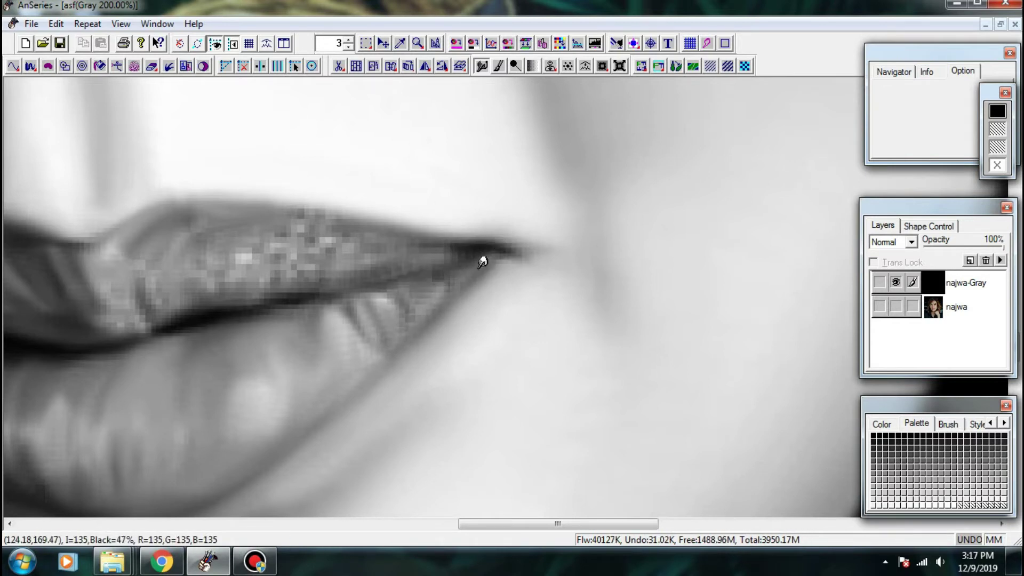
pyautogui.moveTo(436, 294); pyautogui.dragTo(405, 314)
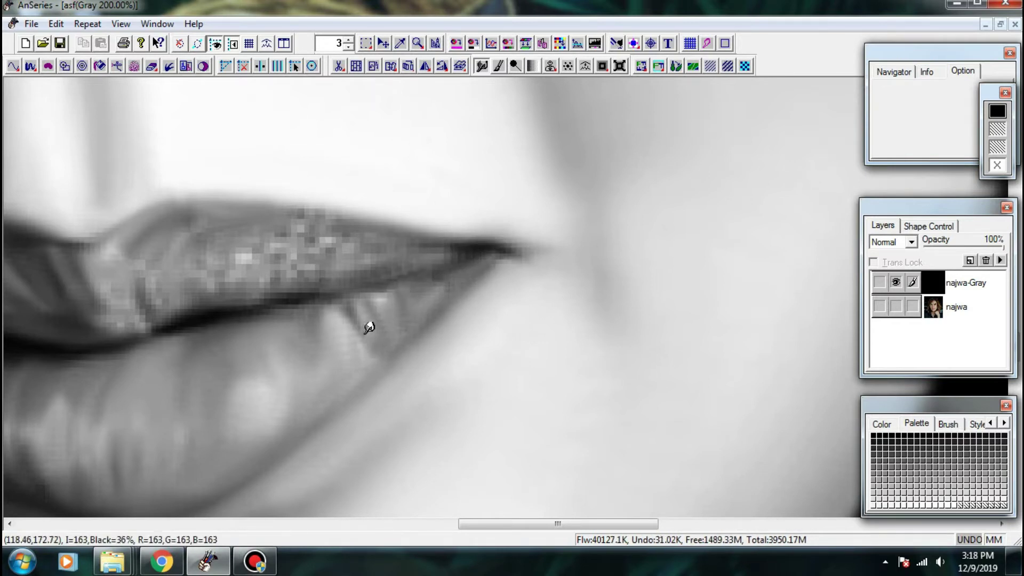
pyautogui.moveTo(375, 349); pyautogui.dragTo(514, 251)
pyautogui.moveTo(580, 150)
pyautogui.mouseDown()
pyautogui.moveTo(482, 282)
pyautogui.moveTo(530, 246)
pyautogui.mouseUp()
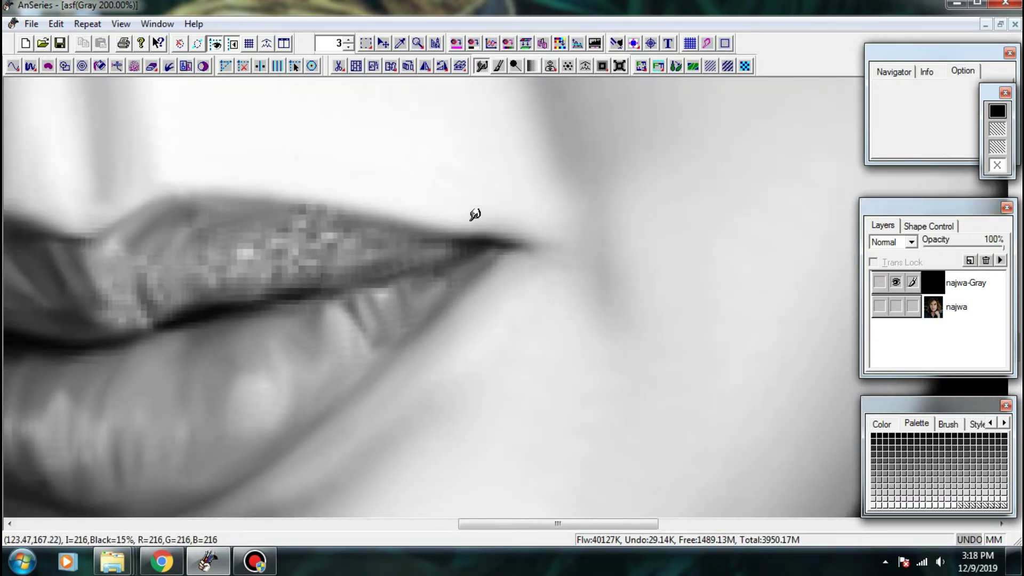
# - Refine the upper lip's top outline from the lighter mouth corner inward and smooth the speckles just below it
pyautogui.moveTo(467, 236); pyautogui.dragTo(432, 233)
pyautogui.moveTo(496, 218); pyautogui.dragTo(508, 233)
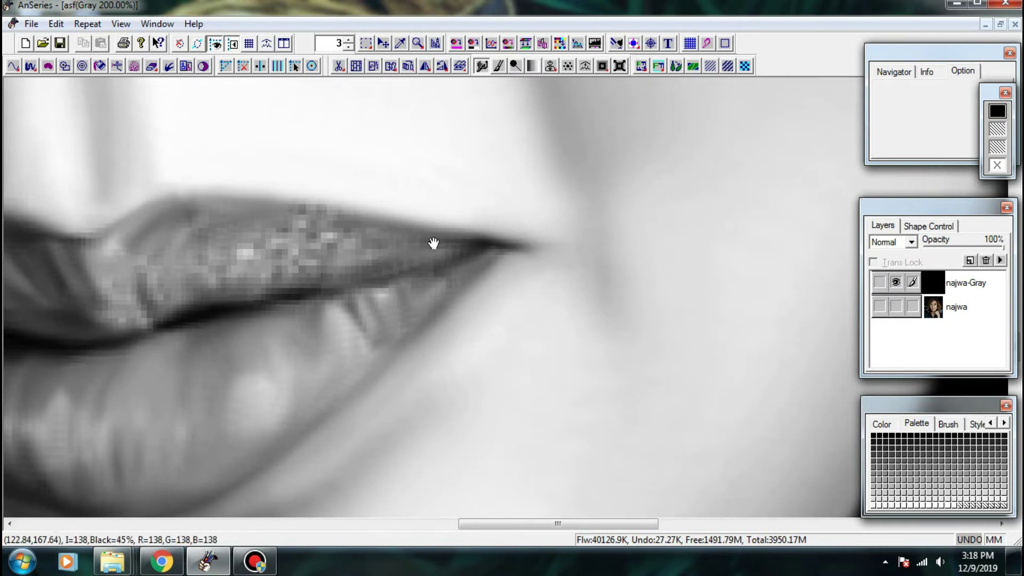
pyautogui.moveTo(433, 243); pyautogui.dragTo(597, 250)
pyautogui.moveTo(481, 231); pyautogui.dragTo(463, 232)
pyautogui.moveTo(515, 226); pyautogui.dragTo(493, 222)
pyautogui.moveTo(519, 222)
pyautogui.mouseDown()
pyautogui.moveTo(482, 215)
pyautogui.moveTo(498, 213)
pyautogui.moveTo(412, 253)
pyautogui.mouseUp()
pyautogui.moveTo(457, 226); pyautogui.dragTo(379, 275)
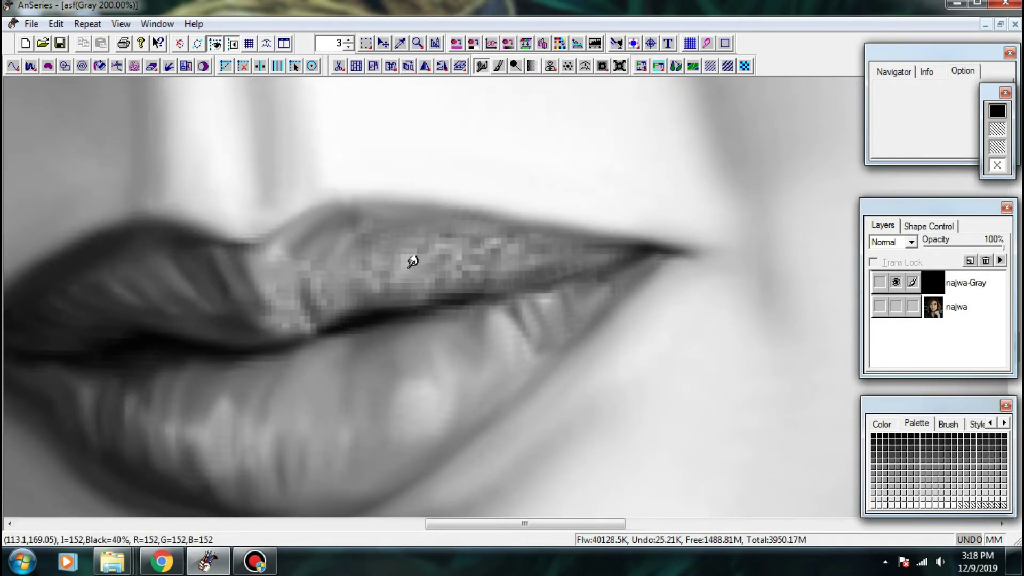
# - Smudge the remaining speckles on the upper lip's lighter half into soft curved streaks, from the central groove to the corner
pyautogui.moveTo(425, 246); pyautogui.dragTo(380, 261)
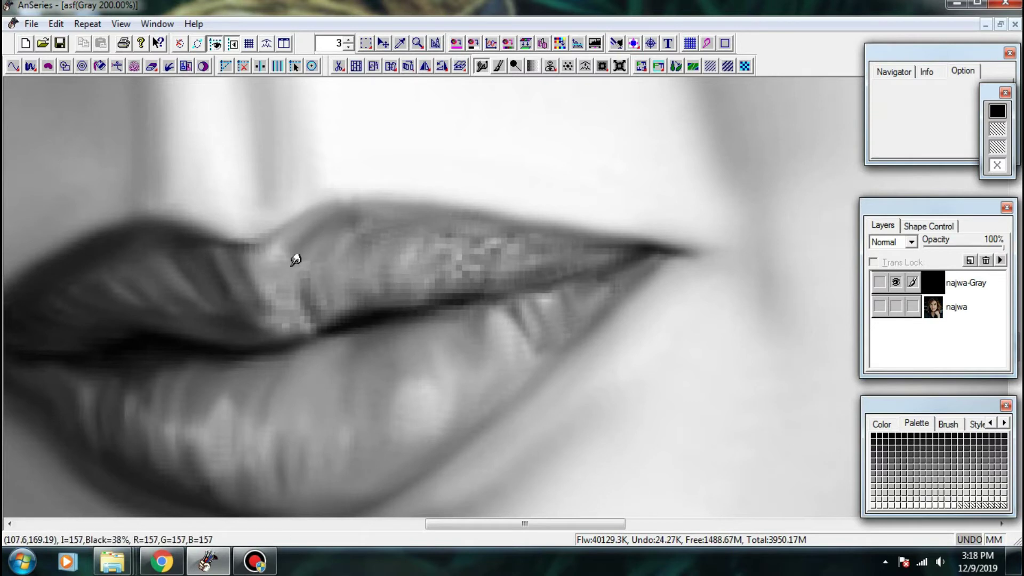
pyautogui.moveTo(293, 255)
pyautogui.mouseDown()
pyautogui.moveTo(278, 286)
pyautogui.moveTo(294, 328)
pyautogui.moveTo(280, 327)
pyautogui.moveTo(272, 269)
pyautogui.moveTo(297, 254)
pyautogui.mouseUp()
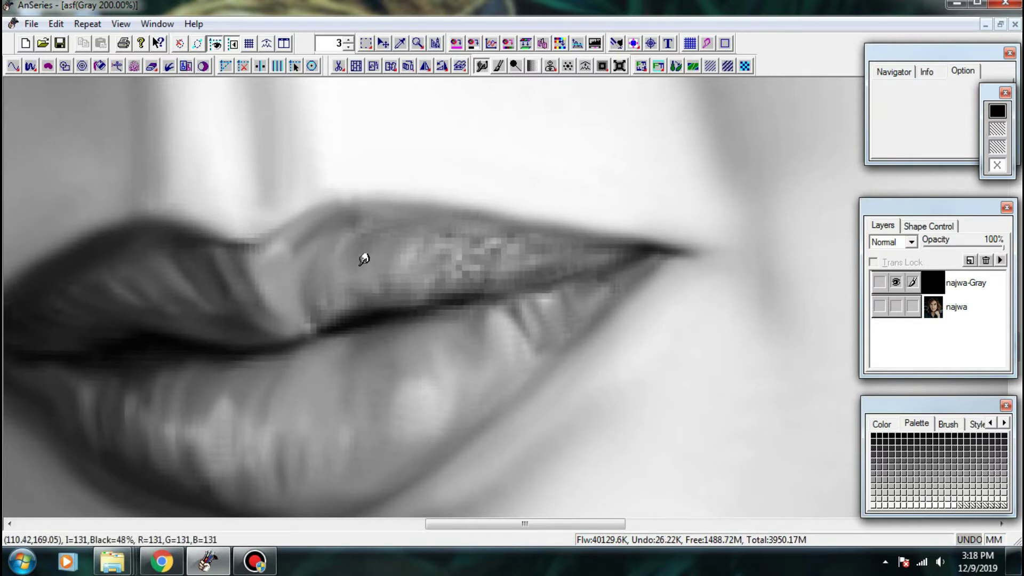
pyautogui.moveTo(361, 256)
pyautogui.mouseDown()
pyautogui.moveTo(381, 257)
pyautogui.moveTo(373, 276)
pyautogui.mouseUp()
pyautogui.moveTo(426, 238); pyautogui.dragTo(398, 276)
pyautogui.moveTo(481, 236); pyautogui.dragTo(456, 270)
pyautogui.moveTo(504, 246)
pyautogui.mouseDown()
pyautogui.moveTo(486, 290)
pyautogui.moveTo(448, 292)
pyautogui.moveTo(483, 278)
pyautogui.moveTo(515, 287)
pyautogui.moveTo(533, 239)
pyautogui.moveTo(548, 278)
pyautogui.moveTo(524, 256)
pyautogui.moveTo(537, 252)
pyautogui.moveTo(586, 281)
pyautogui.moveTo(518, 268)
pyautogui.mouseUp()
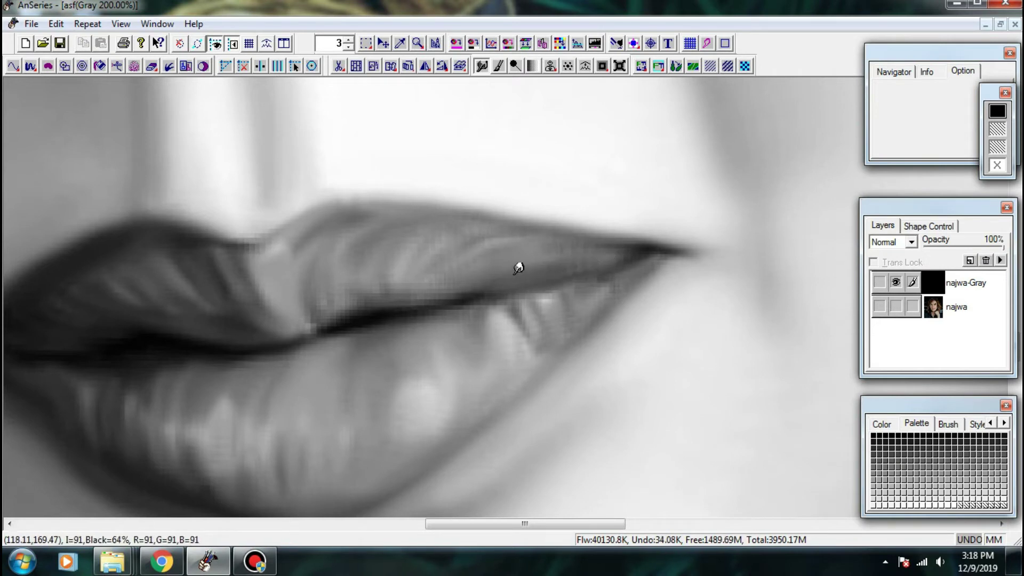
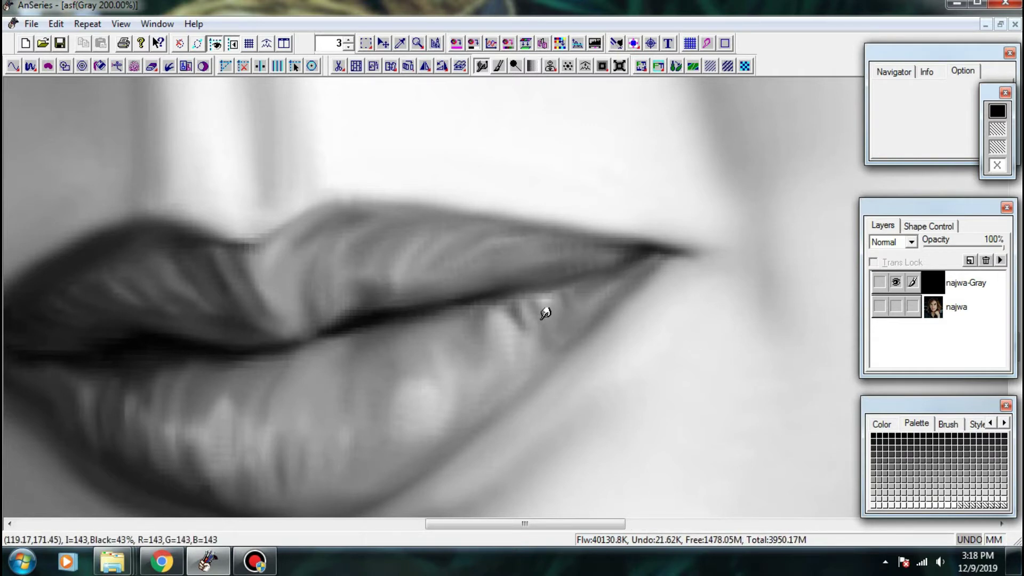
# - Review the whole face, compare the lips with the original colour layer najwa, and return to showing only najwa-Gray
pyautogui.scroll(-1, 563, 289)
pyautogui.scroll(-1, 566, 287)
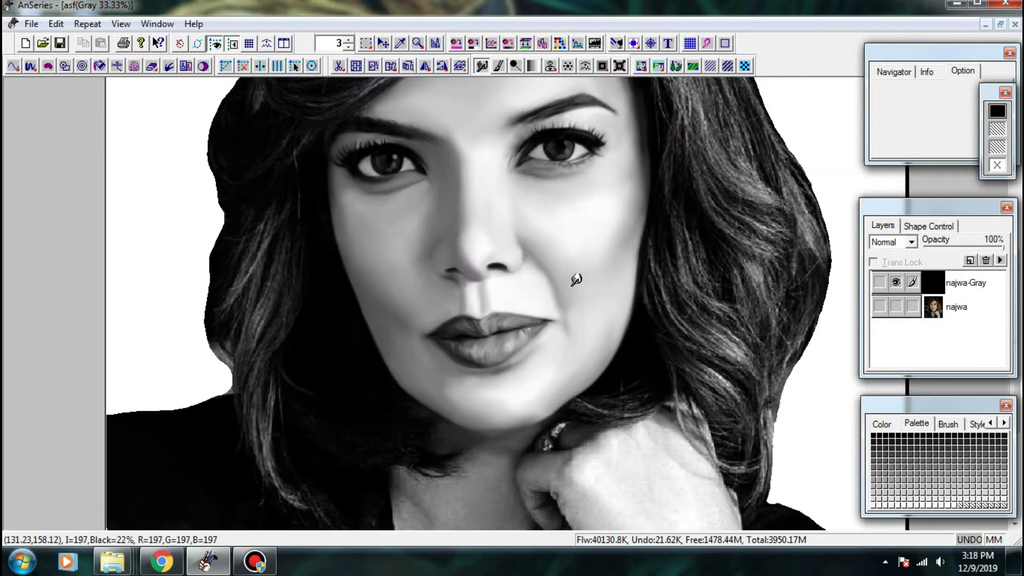
pyautogui.scroll(1, 693, 277)
pyautogui.scroll(1, 893, 309)
pyautogui.click(893, 307)
pyautogui.click(893, 286)
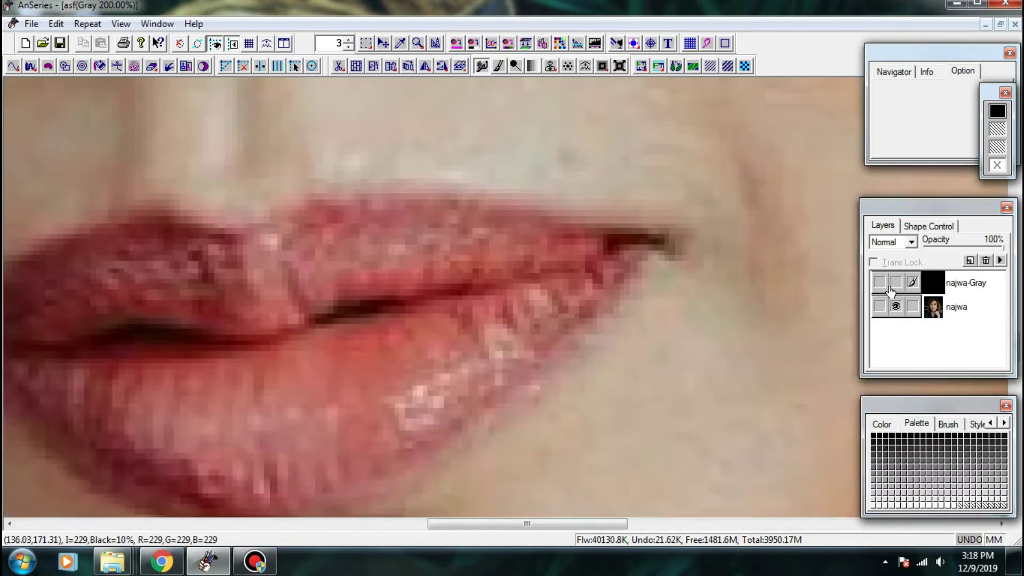
pyautogui.scroll(-3, 892, 288)
pyautogui.scroll(3, 892, 290)
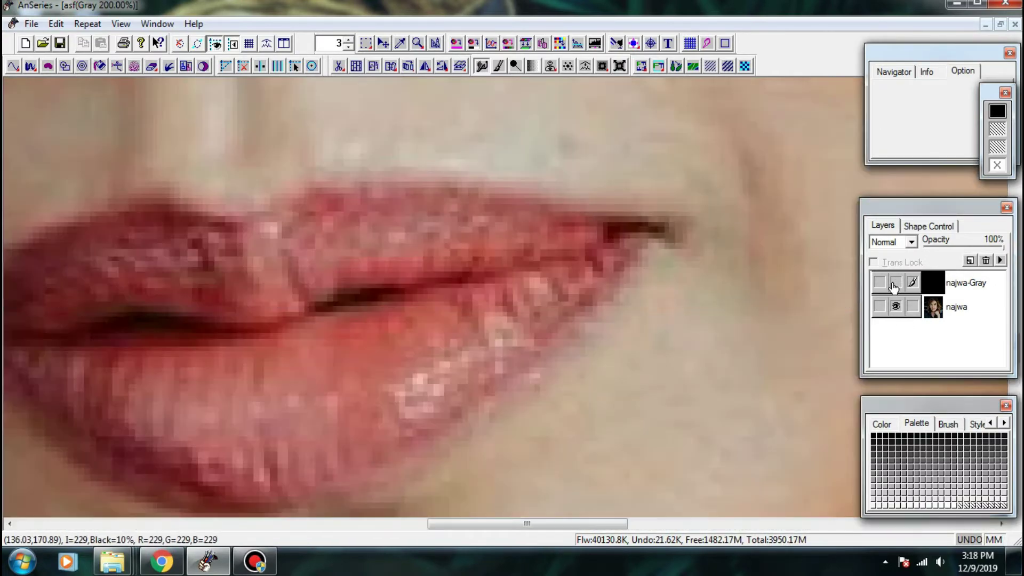
pyautogui.click(895, 282)
pyautogui.click(895, 306)
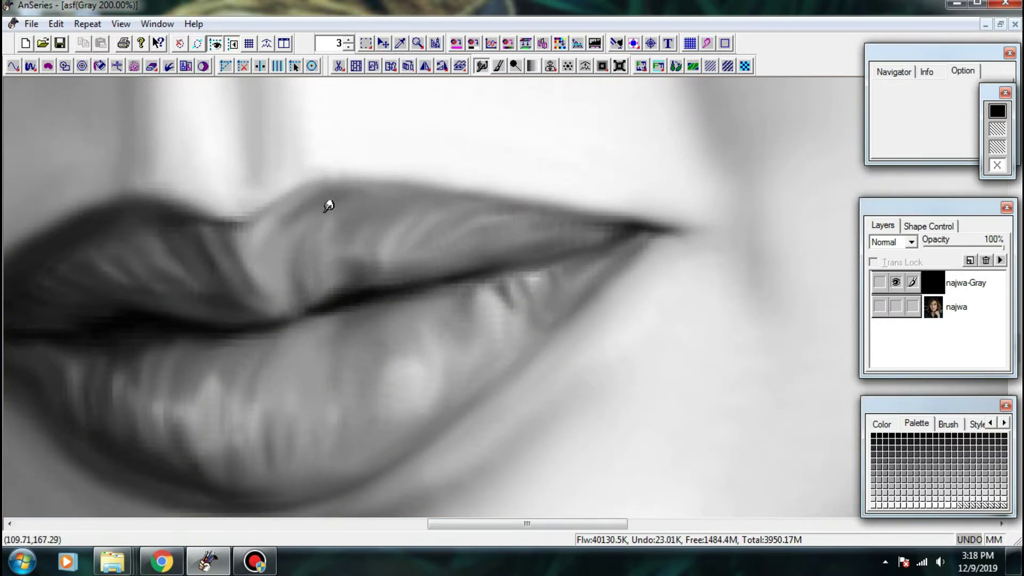
# - Smooth the peak and central groove of the upper lip's lighter half, and smudge the lighter mouth corner into a fine tapered tip
pyautogui.moveTo(327, 201)
pyautogui.mouseDown()
pyautogui.moveTo(300, 210)
pyautogui.moveTo(224, 241)
pyautogui.moveTo(306, 203)
pyautogui.mouseUp()
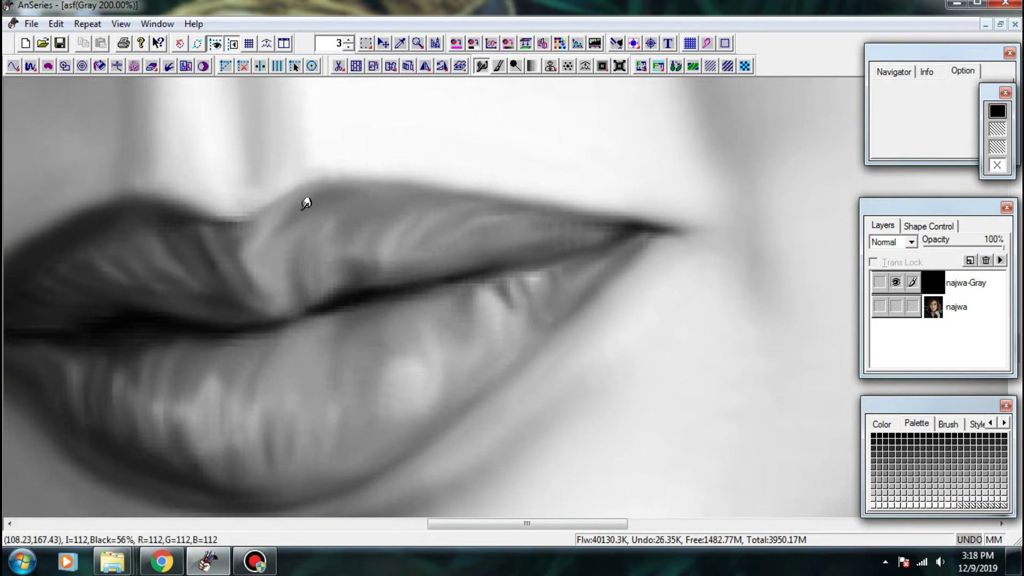
pyautogui.moveTo(242, 213); pyautogui.dragTo(254, 265)
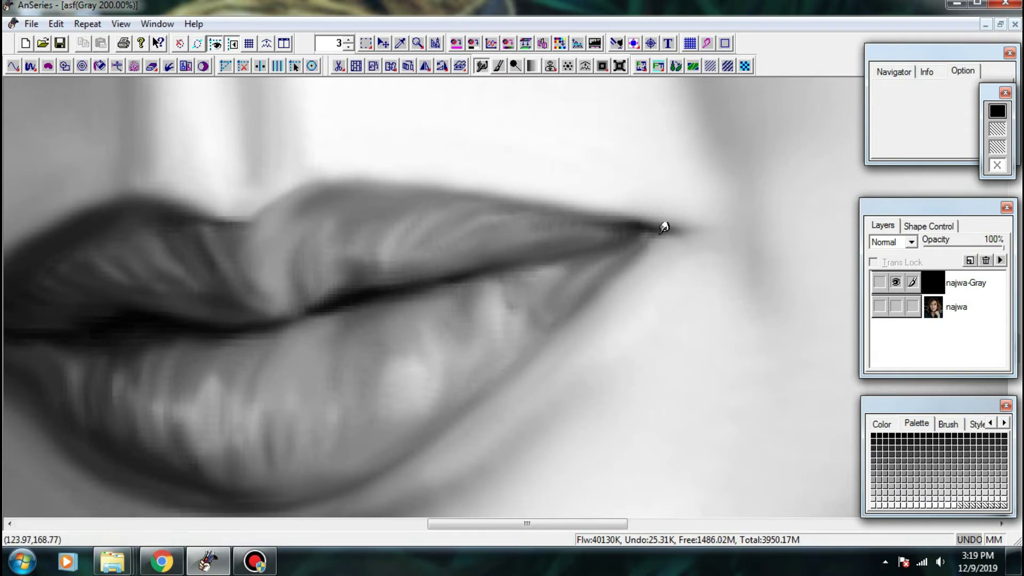
pyautogui.click(895, 307)
pyautogui.click(893, 284)
pyautogui.click(896, 284)
pyautogui.click(895, 306)
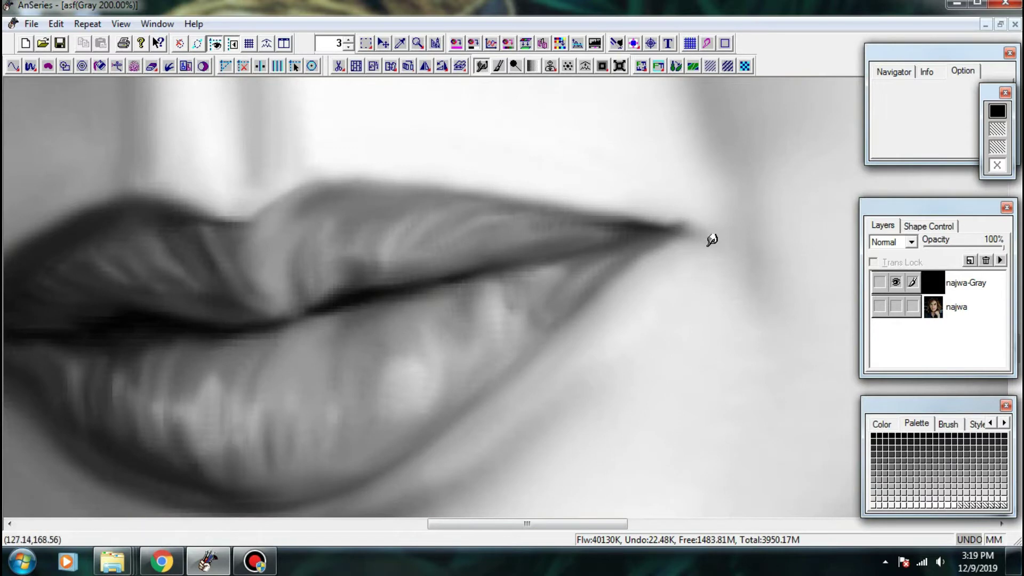
pyautogui.moveTo(683, 206); pyautogui.dragTo(735, 246)
pyautogui.scroll(-1, 688, 229)
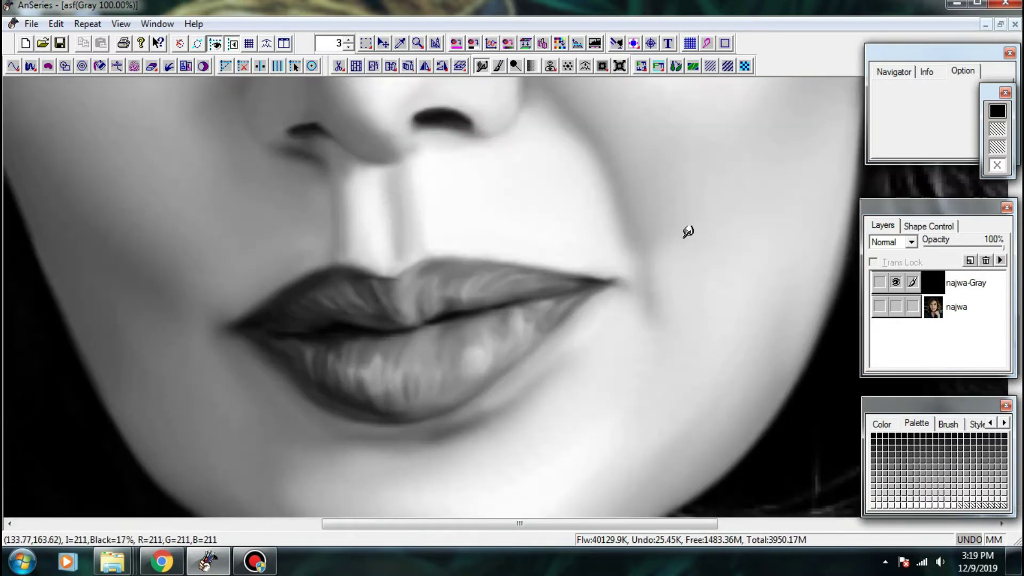
# - Smudge the lower lip's streaks and lighter half smooth, and soften the dark patch and peak outline on the upper lip's lighter half
pyautogui.press('+')
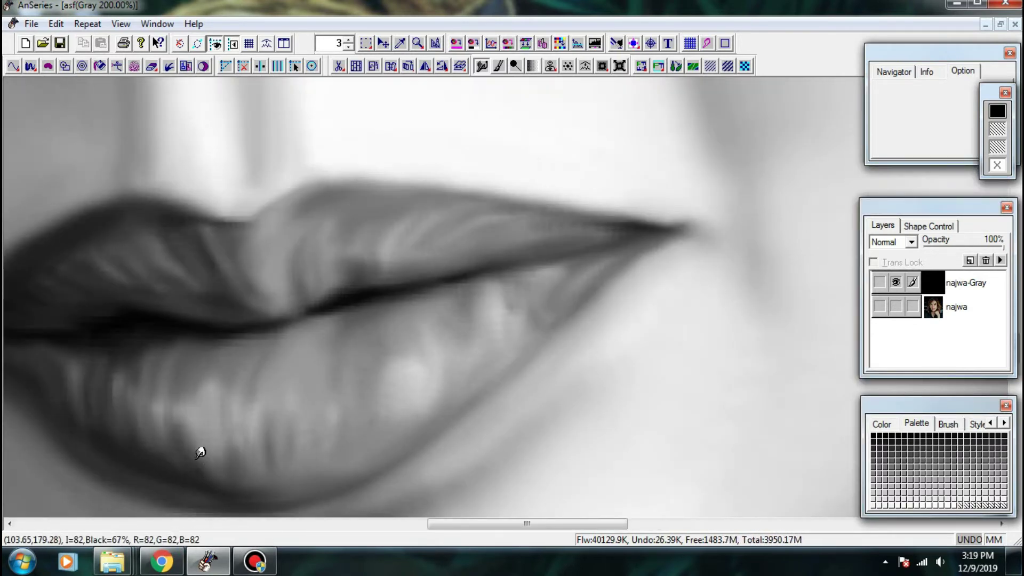
pyautogui.moveTo(199, 446)
pyautogui.mouseDown()
pyautogui.moveTo(187, 442)
pyautogui.moveTo(208, 446)
pyautogui.moveTo(174, 450)
pyautogui.moveTo(157, 430)
pyautogui.mouseUp()
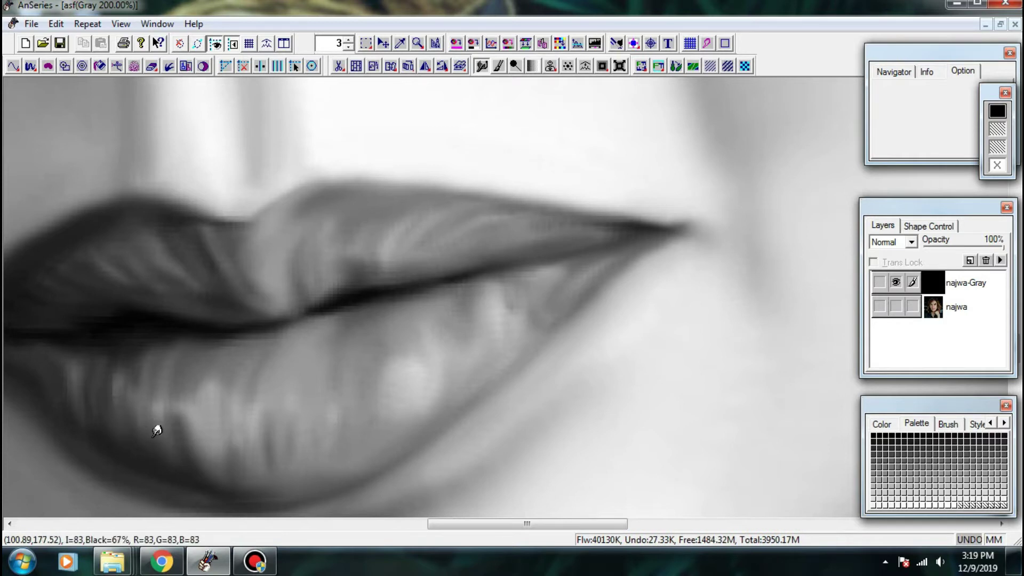
pyautogui.moveTo(94, 392); pyautogui.dragTo(101, 433)
pyautogui.moveTo(83, 375); pyautogui.dragTo(78, 403)
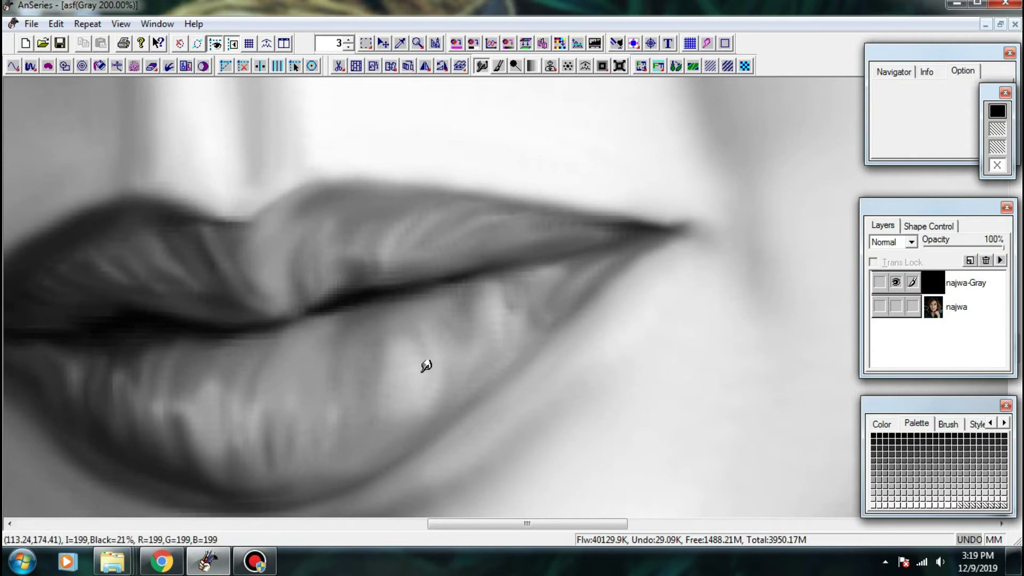
pyautogui.moveTo(412, 393)
pyautogui.mouseDown()
pyautogui.moveTo(488, 387)
pyautogui.moveTo(523, 345)
pyautogui.moveTo(519, 313)
pyautogui.mouseUp()
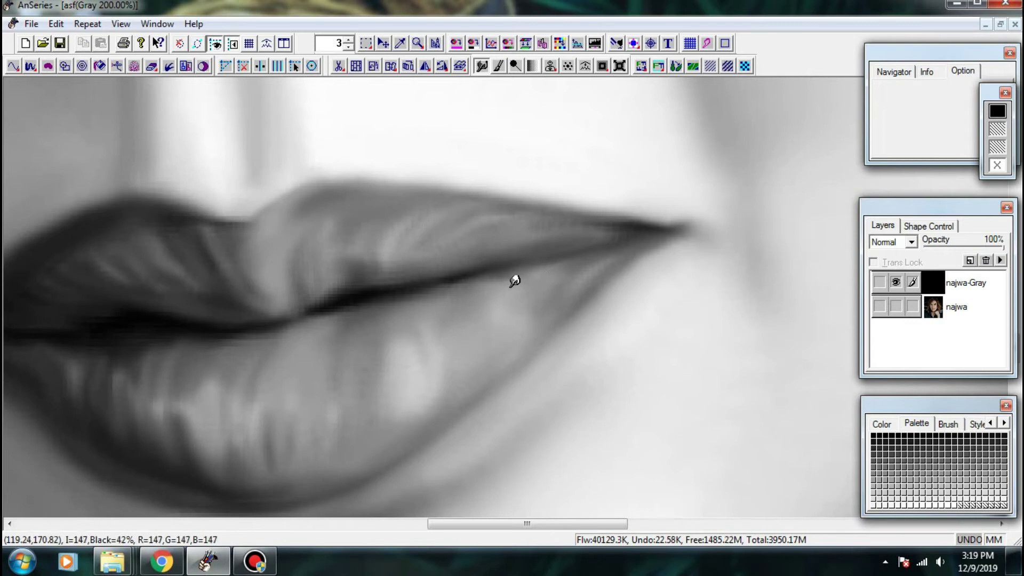
pyautogui.moveTo(526, 269)
pyautogui.mouseDown()
pyautogui.moveTo(549, 297)
pyautogui.moveTo(521, 294)
pyautogui.moveTo(585, 304)
pyautogui.moveTo(543, 300)
pyautogui.moveTo(441, 338)
pyautogui.moveTo(422, 403)
pyautogui.mouseUp()
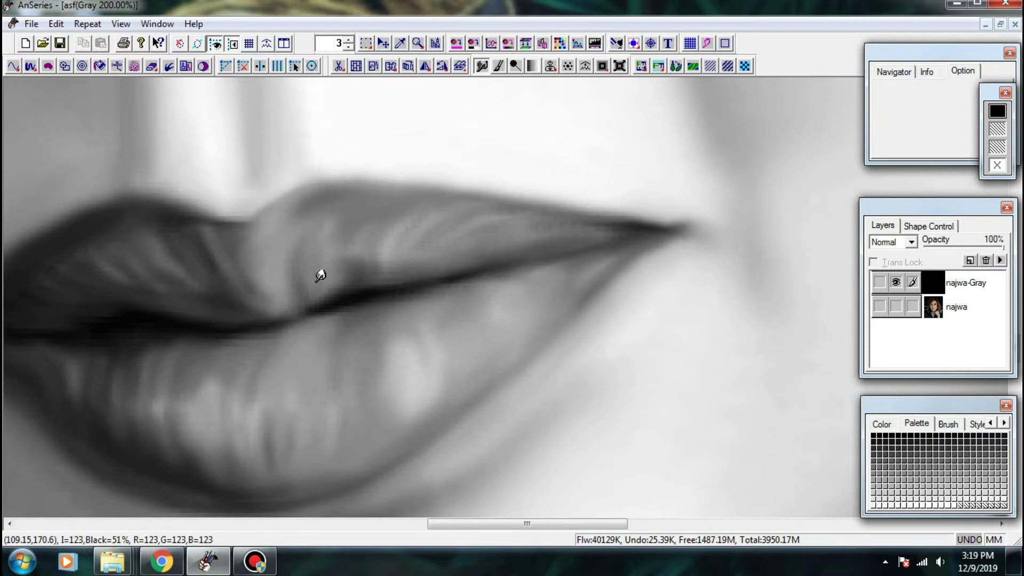
pyautogui.moveTo(318, 286)
pyautogui.mouseDown()
pyautogui.moveTo(320, 261)
pyautogui.moveTo(402, 255)
pyautogui.mouseUp()
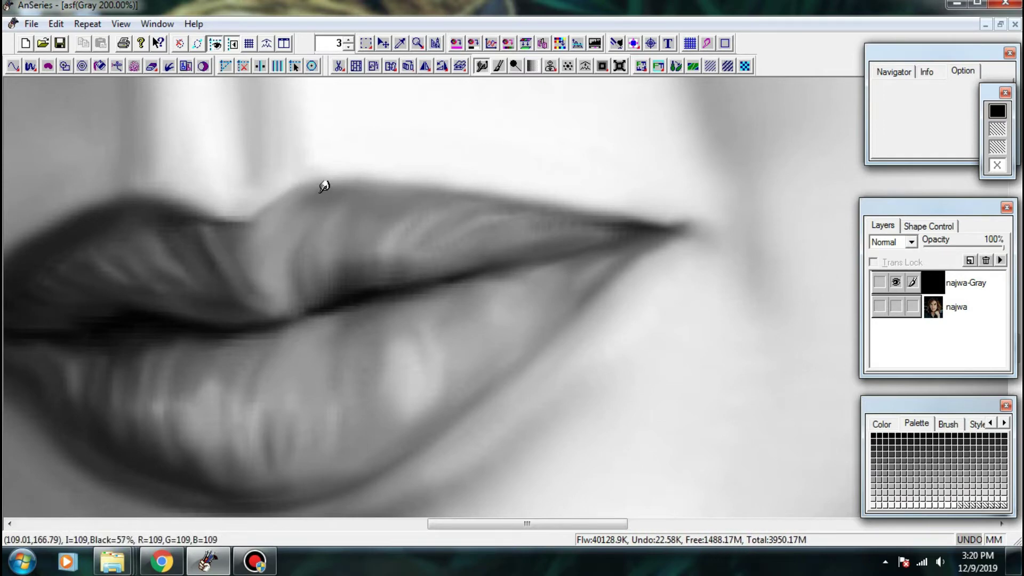
pyautogui.moveTo(322, 189); pyautogui.dragTo(396, 188)
# - Compare the lower face and the eye on the shaded side with the original colour layer najwa, and return to showing only najwa-Gray
pyautogui.hotkey('ctrl', '-')
pyautogui.hotkey('ctrl', '-')
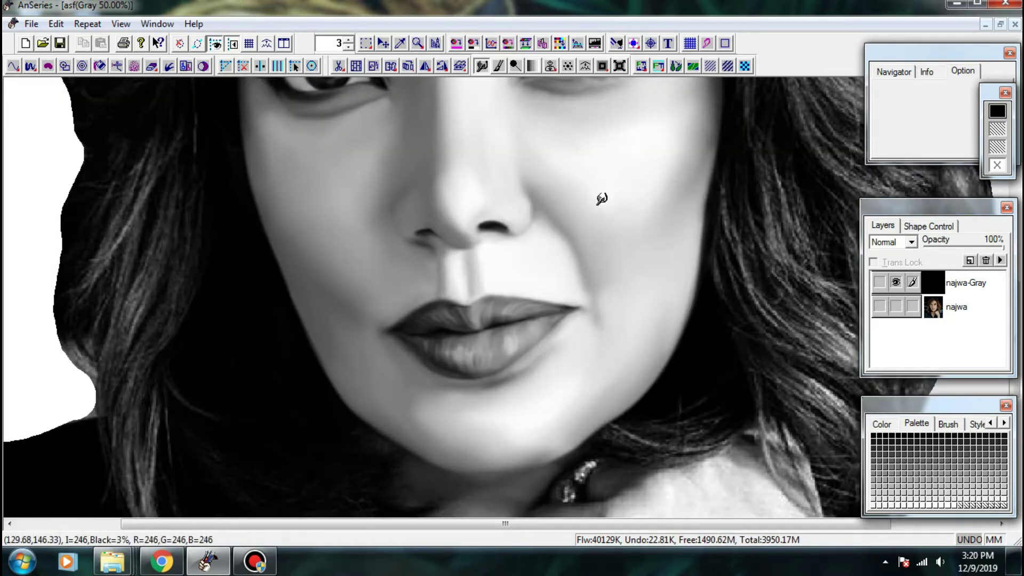
pyautogui.click(895, 282)
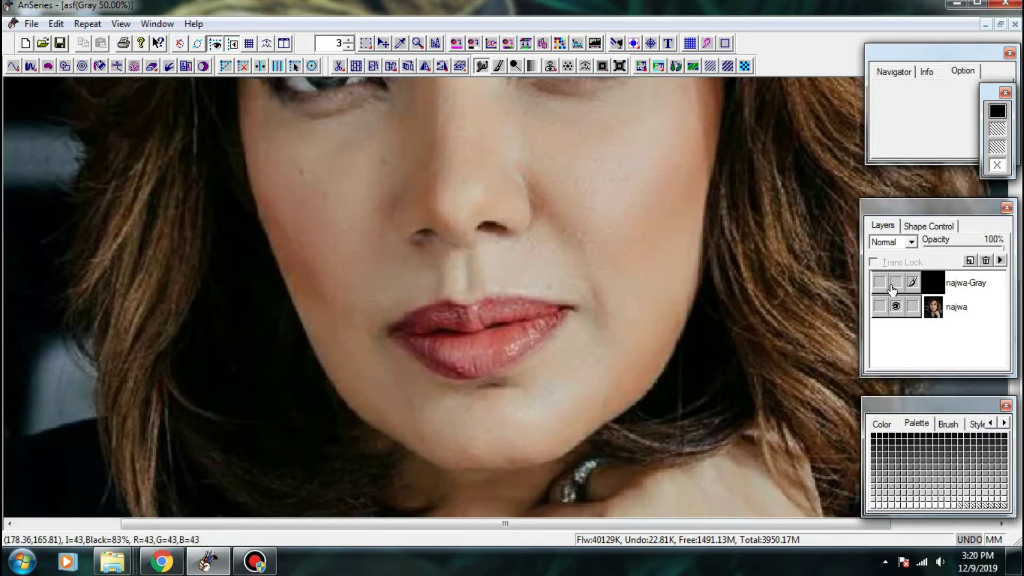
pyautogui.click(895, 283)
pyautogui.click(895, 307)
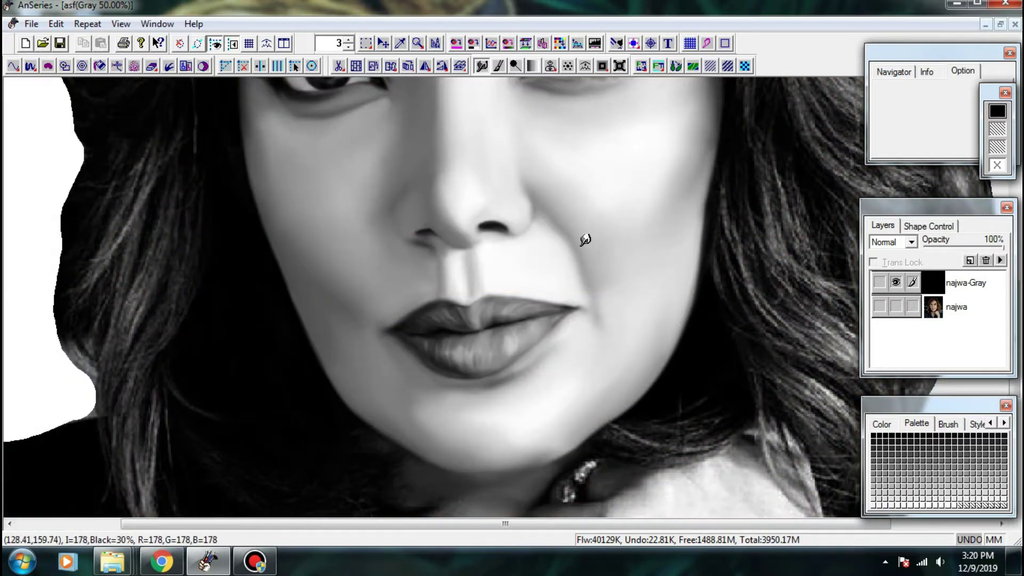
pyautogui.moveTo(585, 240); pyautogui.dragTo(512, 417)
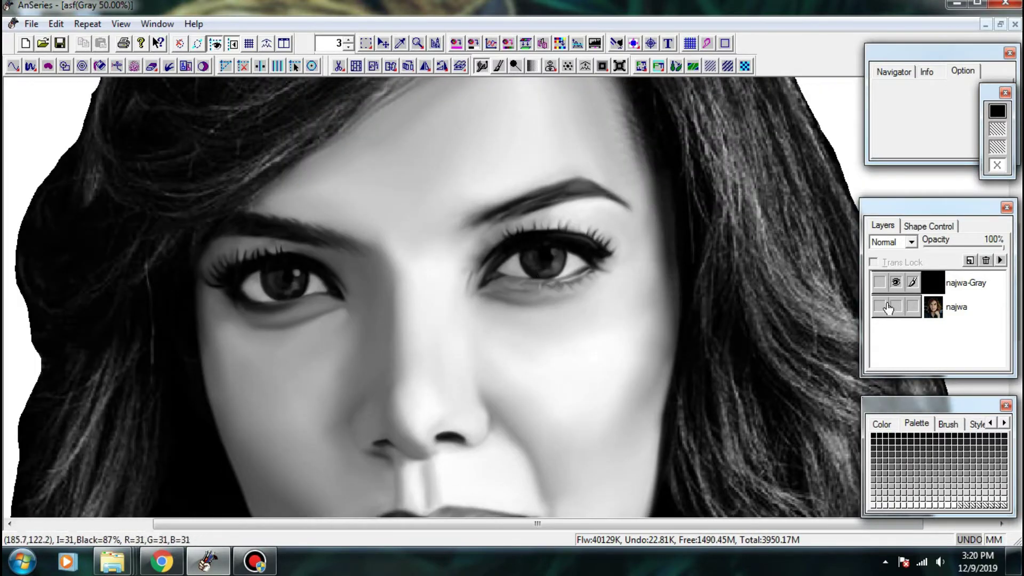
pyautogui.scroll(2, 334, 314)
pyautogui.click(895, 306)
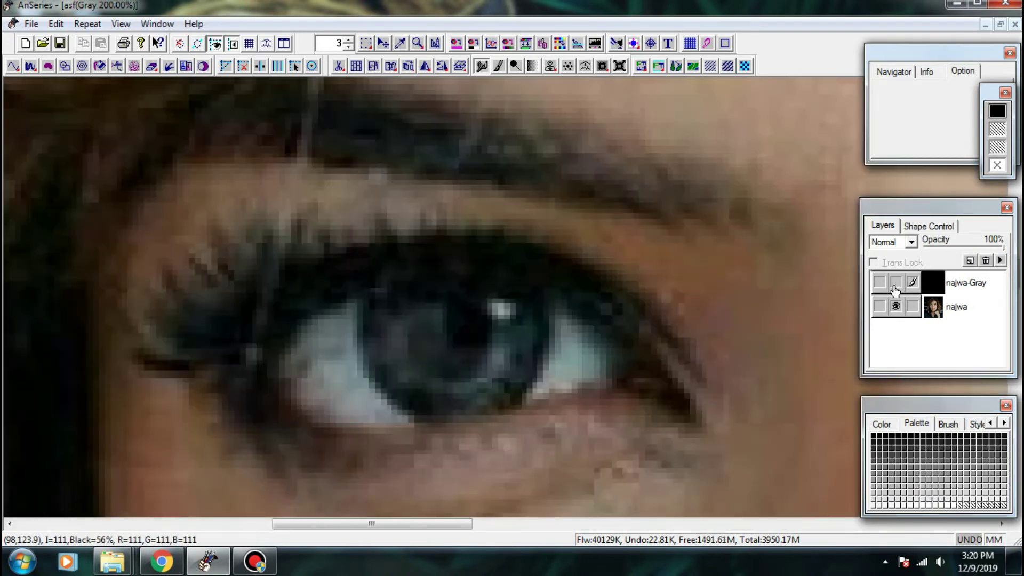
pyautogui.click(896, 283)
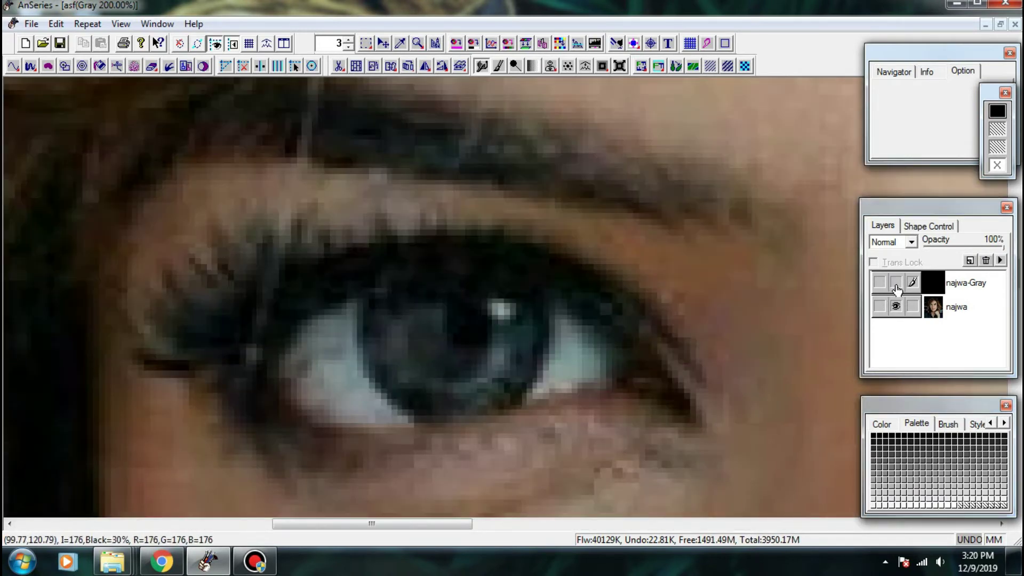
pyautogui.click(896, 286)
pyautogui.click(891, 304)
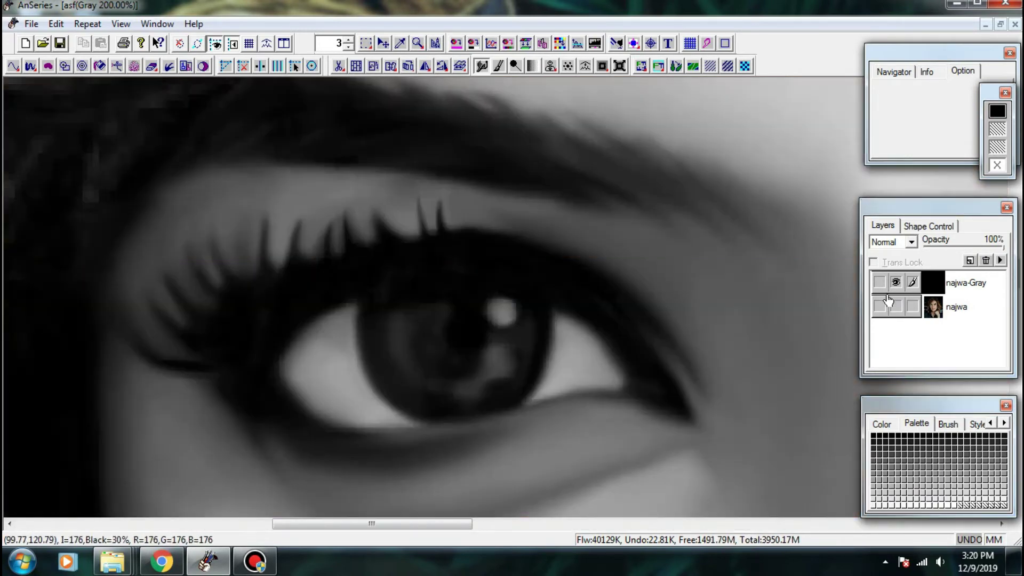
# - Lighten the soft reflections in the shaded eye's iris and the white of the eye on both sides of it
pyautogui.click(514, 65)
pyautogui.moveTo(512, 321); pyautogui.dragTo(503, 319)
pyautogui.moveTo(403, 335)
pyautogui.mouseDown()
pyautogui.moveTo(405, 368)
pyautogui.moveTo(441, 382)
pyautogui.moveTo(501, 366)
pyautogui.moveTo(512, 350)
pyautogui.mouseUp()
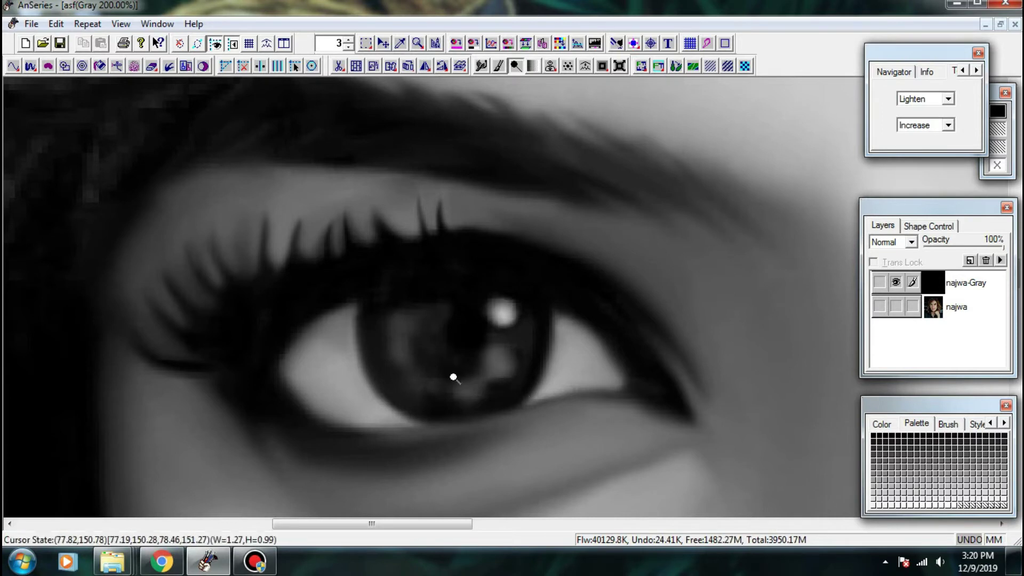
pyautogui.moveTo(439, 383); pyautogui.dragTo(430, 385)
pyautogui.moveTo(390, 359)
pyautogui.mouseDown()
pyautogui.moveTo(393, 349)
pyautogui.moveTo(393, 361)
pyautogui.moveTo(334, 354)
pyautogui.moveTo(347, 391)
pyautogui.moveTo(339, 379)
pyautogui.mouseUp()
pyautogui.moveTo(577, 353)
pyautogui.mouseDown()
pyautogui.moveTo(590, 370)
pyautogui.moveTo(575, 376)
pyautogui.moveTo(581, 348)
pyautogui.moveTo(606, 351)
pyautogui.mouseUp()
# - Check the eye against layer najwa and lighten small bright highlights along the outer lower edge of the iris
pyautogui.click(895, 283)
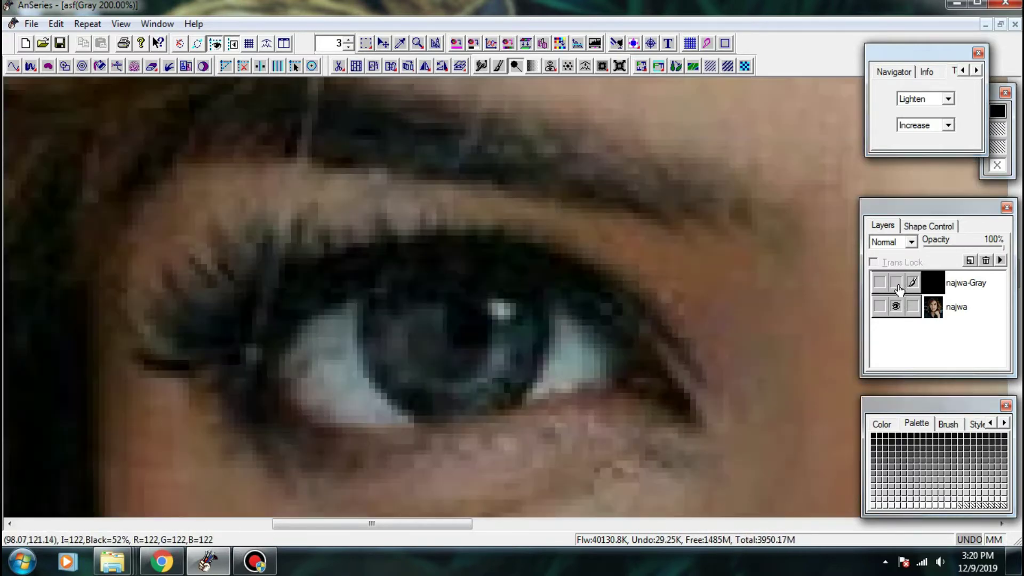
pyautogui.hotkey('ctrl', '-')
pyautogui.hotkey('ctrl', '+')
pyautogui.click(897, 283)
pyautogui.click(896, 308)
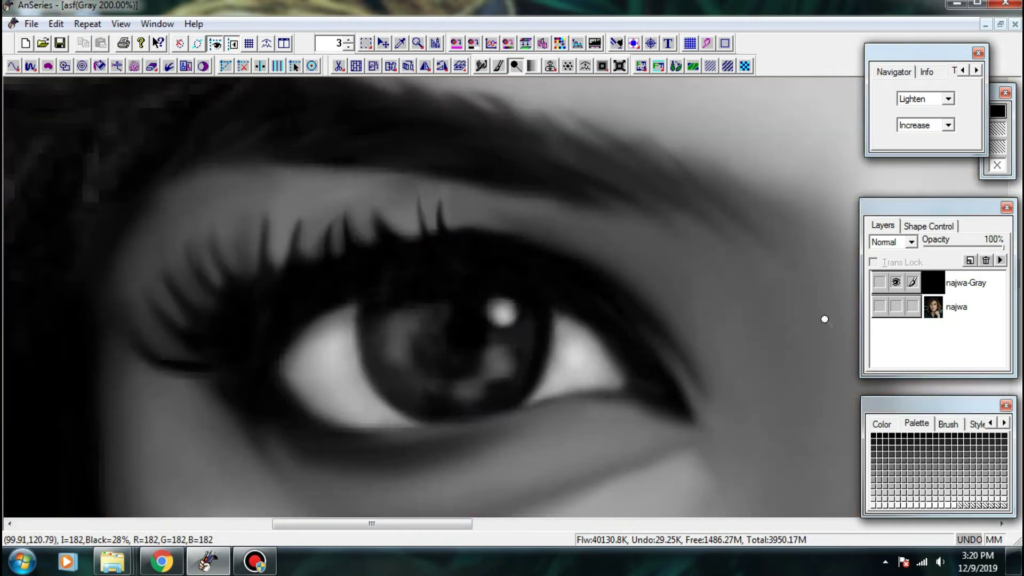
pyautogui.moveTo(432, 402); pyautogui.dragTo(428, 408)
pyautogui.moveTo(424, 382); pyautogui.dragTo(409, 400)
pyautogui.moveTo(410, 365)
pyautogui.mouseDown()
pyautogui.moveTo(399, 373)
pyautogui.moveTo(406, 352)
pyautogui.mouseUp()
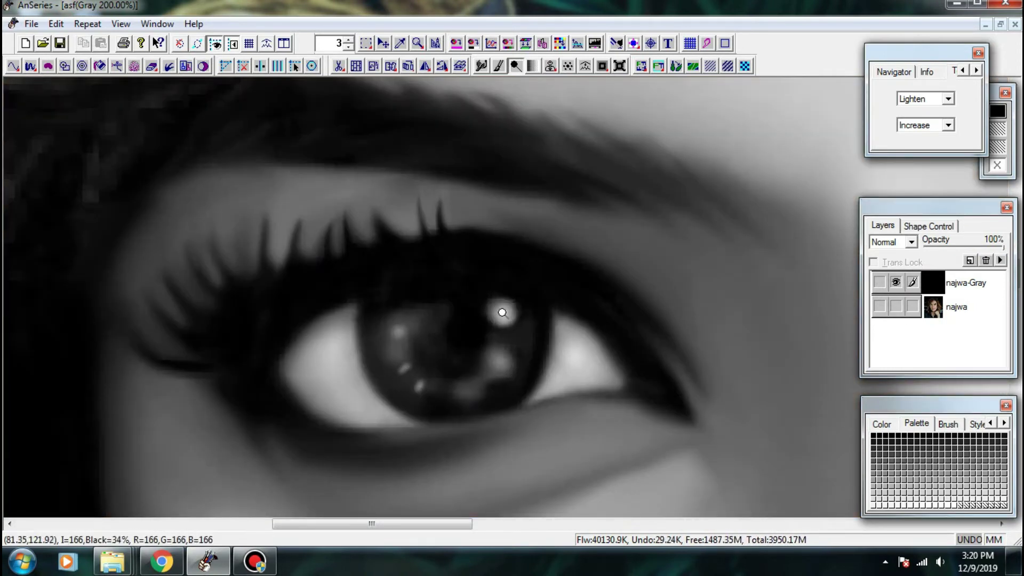
pyautogui.moveTo(440, 350); pyautogui.dragTo(436, 353)
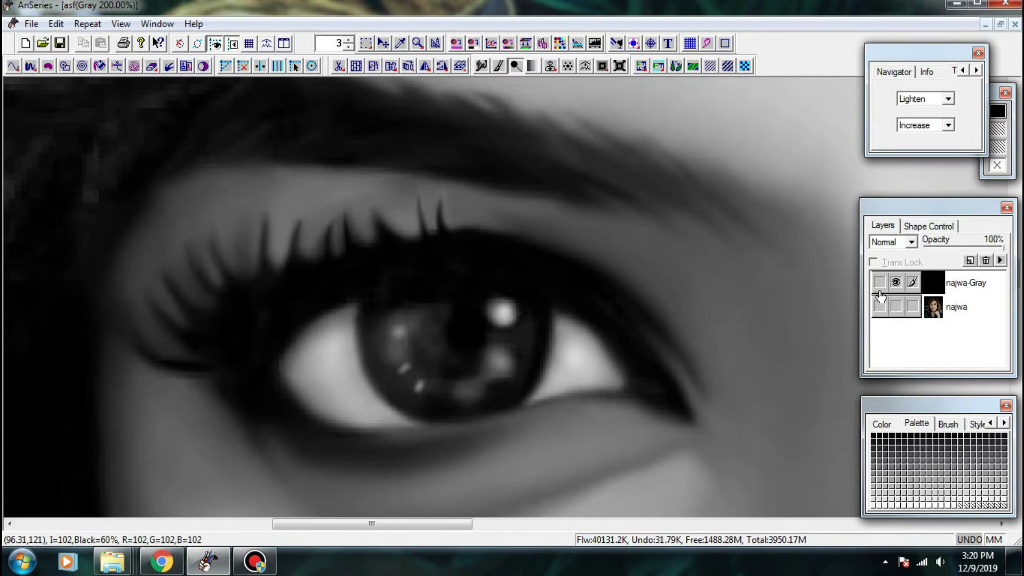
# - Compare the iris highlights with the original layer najwa at several magnifications, and return to showing only najwa-Gray
pyautogui.hotkey('ctrl', '-')
pyautogui.hotkey('ctrl', '-')
pyautogui.hotkey('ctrl', '+')
pyautogui.click(895, 306)
pyautogui.click(896, 283)
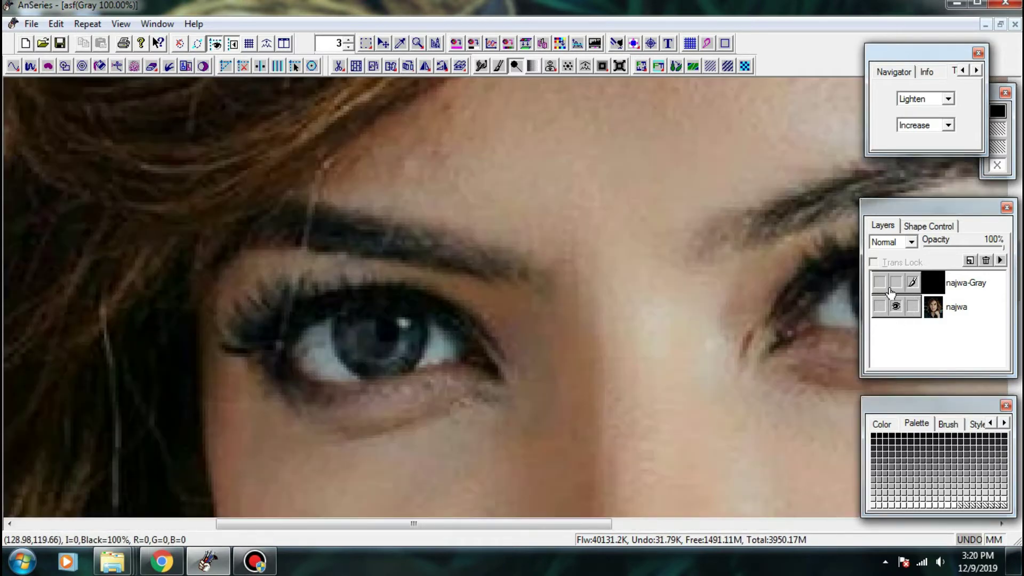
pyautogui.hotkey('ctrl', '+')
pyautogui.click(895, 282)
pyautogui.click(896, 306)
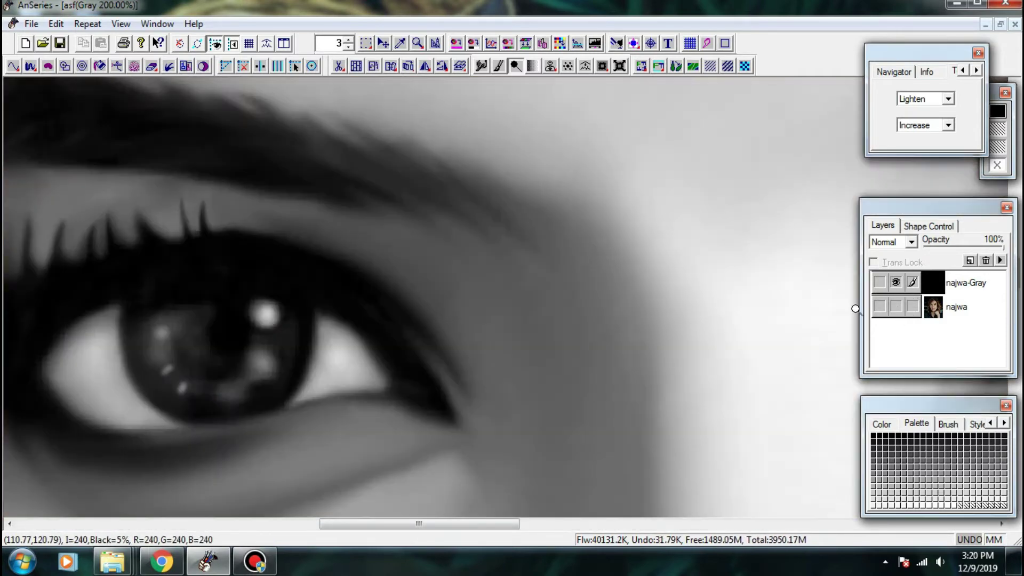
pyautogui.moveTo(280, 355); pyautogui.dragTo(497, 302)
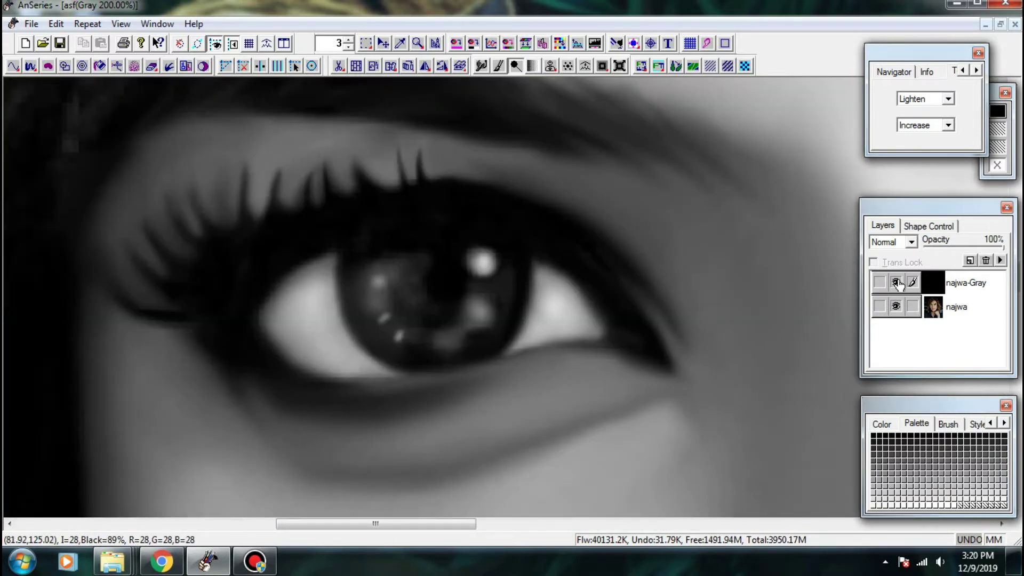
pyautogui.click(896, 282)
pyautogui.click(895, 282)
pyautogui.click(895, 306)
# - Brighten the faint reflections in the lower iris, and smudge the iris texture smooth around the pupil
pyautogui.hotkey('ctrl', '+')
pyautogui.moveTo(394, 326); pyautogui.dragTo(408, 362)
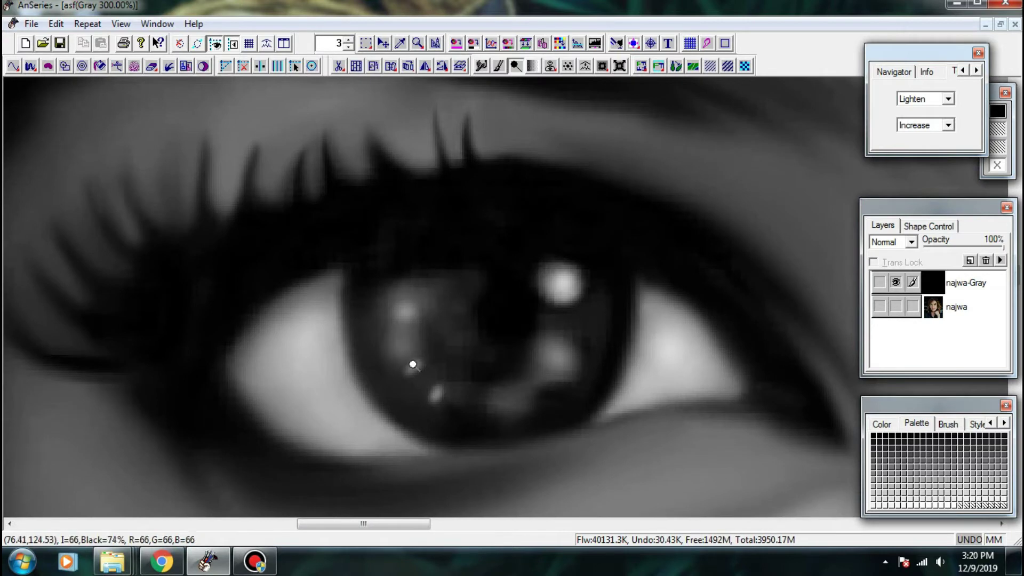
pyautogui.moveTo(524, 394); pyautogui.dragTo(403, 356)
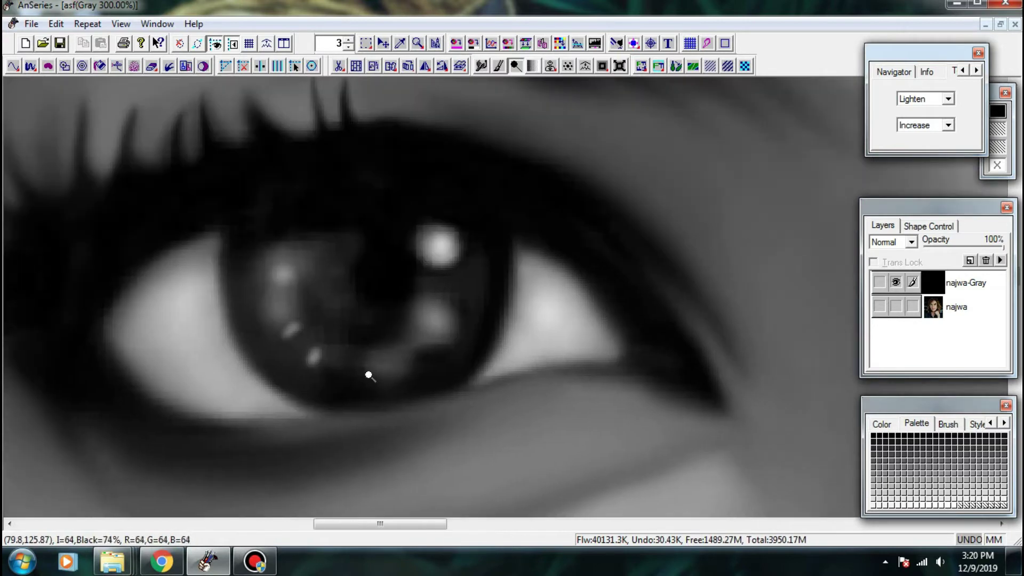
pyautogui.click(482, 67)
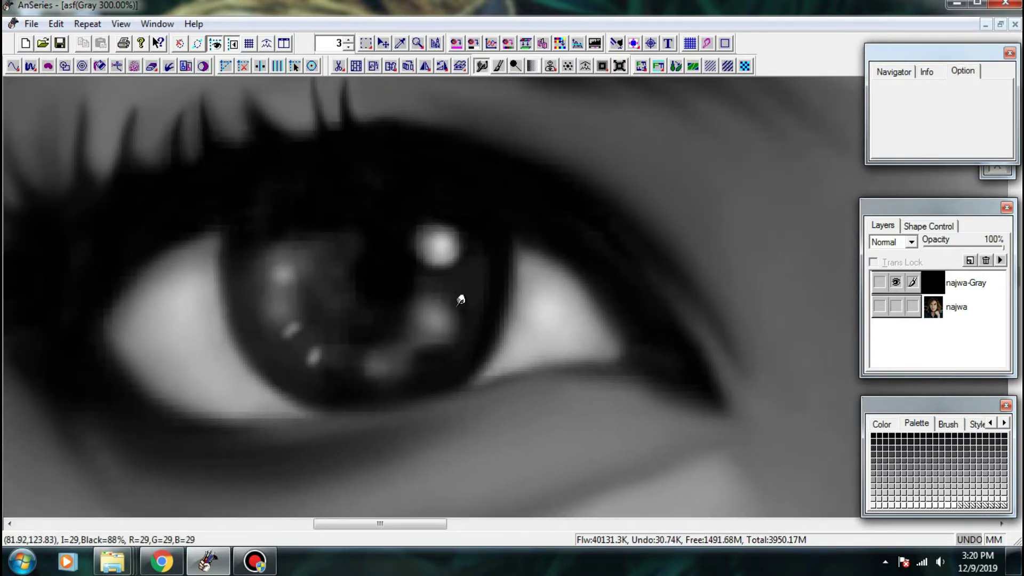
pyautogui.moveTo(460, 301)
pyautogui.mouseDown()
pyautogui.moveTo(457, 330)
pyautogui.moveTo(397, 341)
pyautogui.mouseUp()
pyautogui.moveTo(329, 296); pyautogui.dragTo(319, 275)
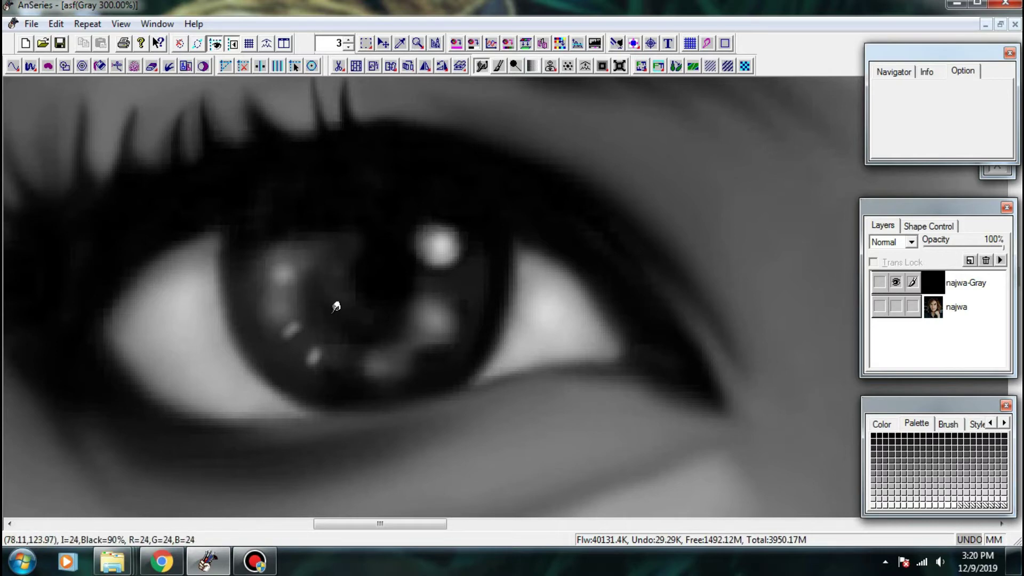
pyautogui.moveTo(354, 348); pyautogui.dragTo(380, 368)
# - Review both eyes from farther out, compare the shaded eye and its lower lid with layer najwa, and return to only najwa-Gray
pyautogui.hotkey('ctrl', '-')
pyautogui.hotkey('ctrl', '-')
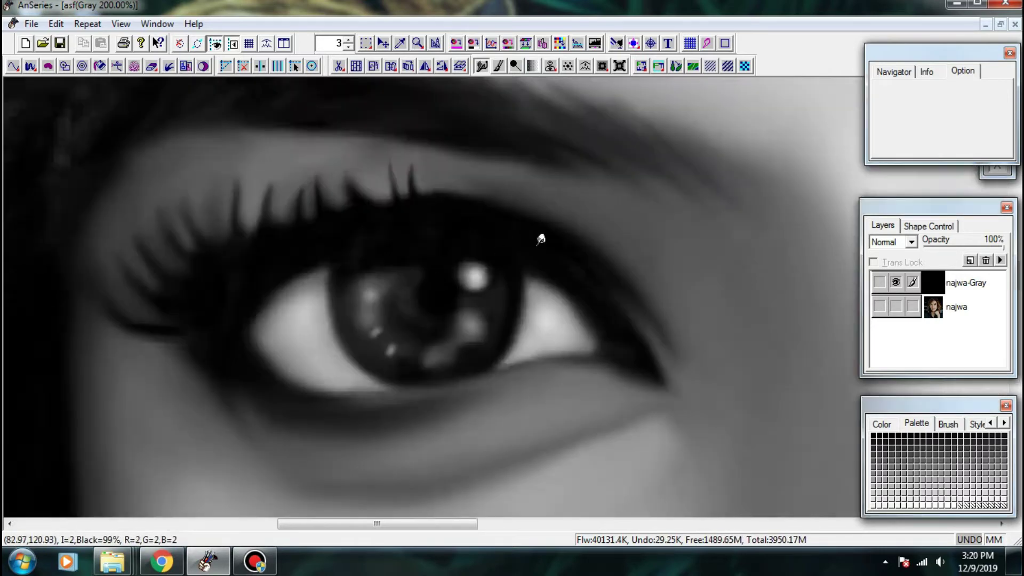
pyautogui.scroll(-1, 582, 241)
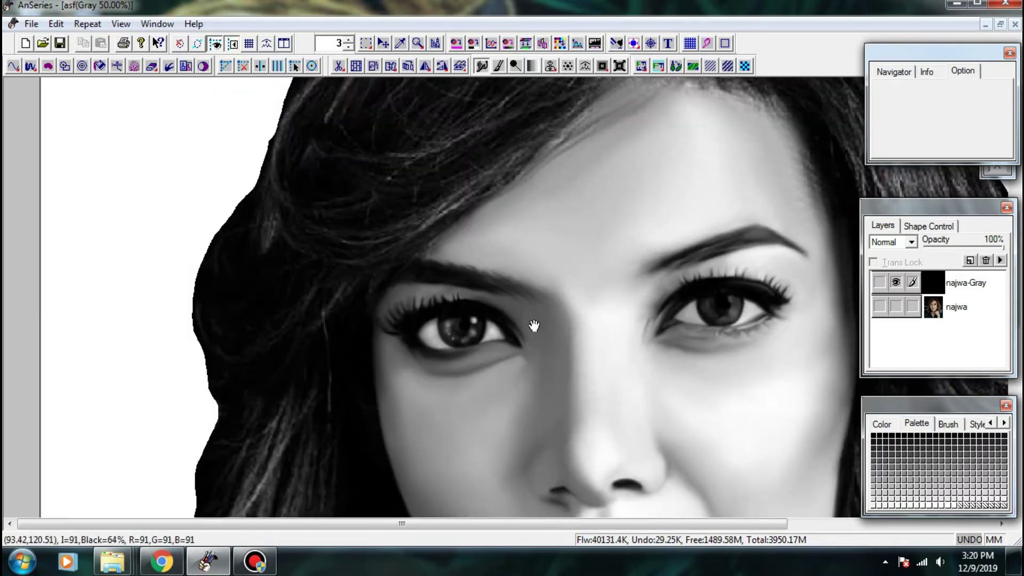
pyautogui.scroll(-3, 534, 325)
pyautogui.scroll(1, 631, 282)
pyautogui.click(895, 306)
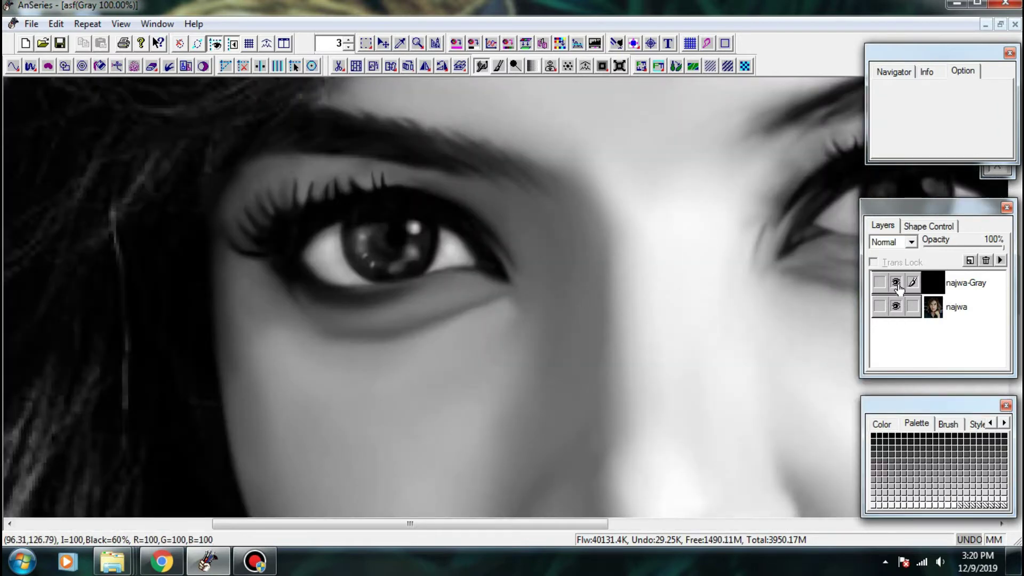
pyautogui.click(896, 282)
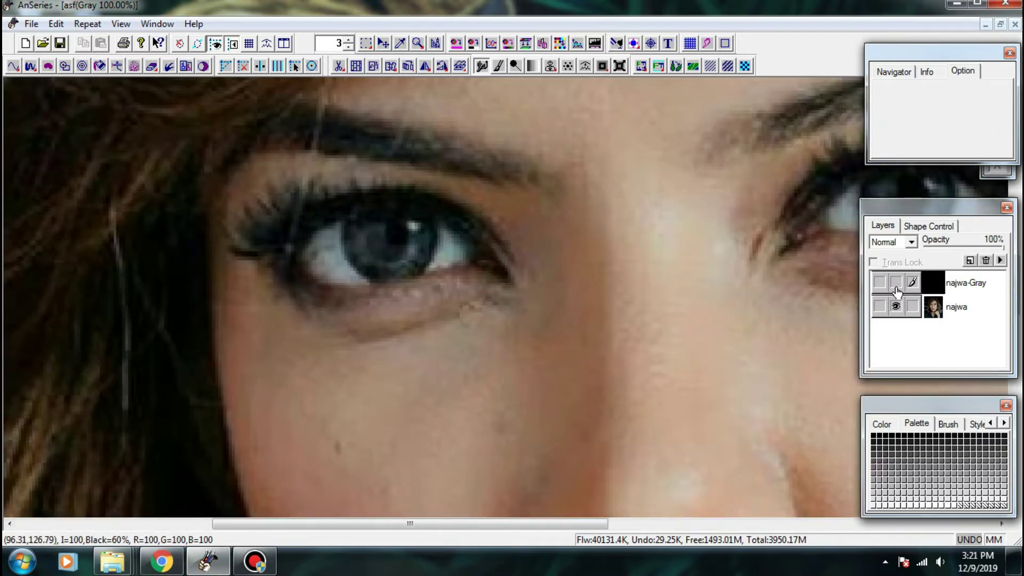
pyautogui.click(895, 288)
pyautogui.click(896, 287)
pyautogui.click(896, 282)
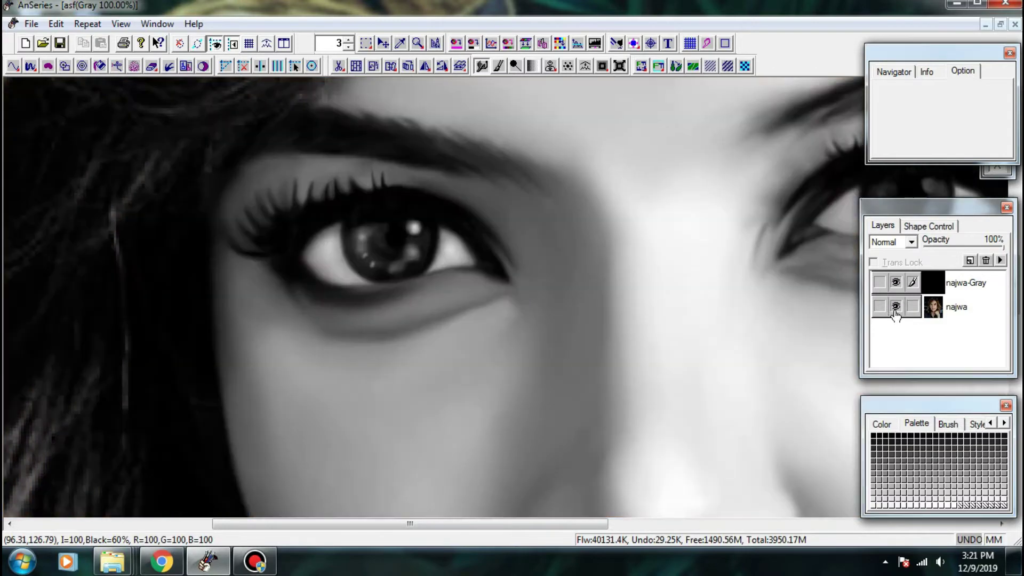
pyautogui.click(896, 306)
pyautogui.scroll(1, 331, 320)
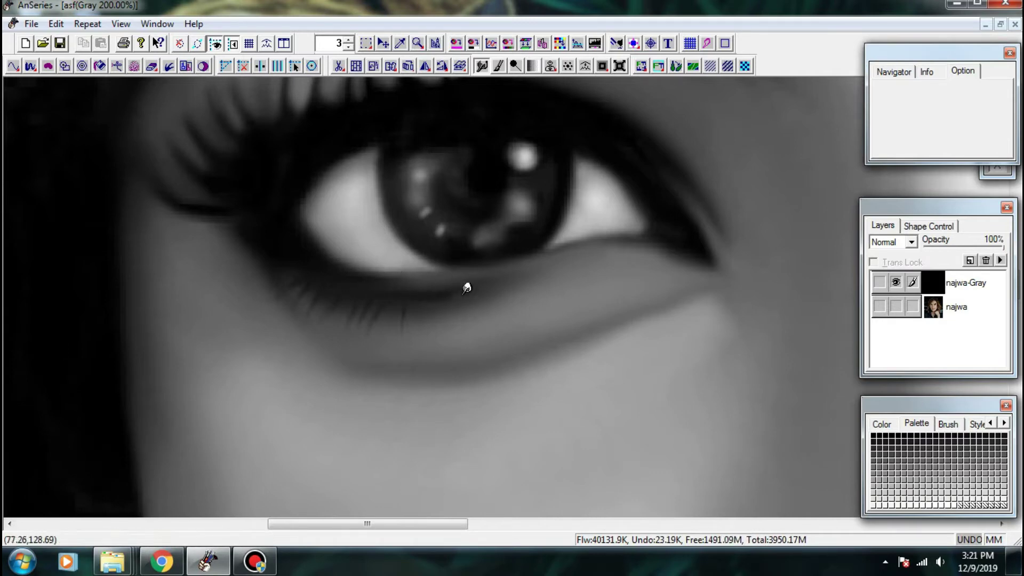
# - Smudge the rim of the shaded eye's lower lid smooth beneath the white and the iris
pyautogui.scroll(-2, 499, 248)
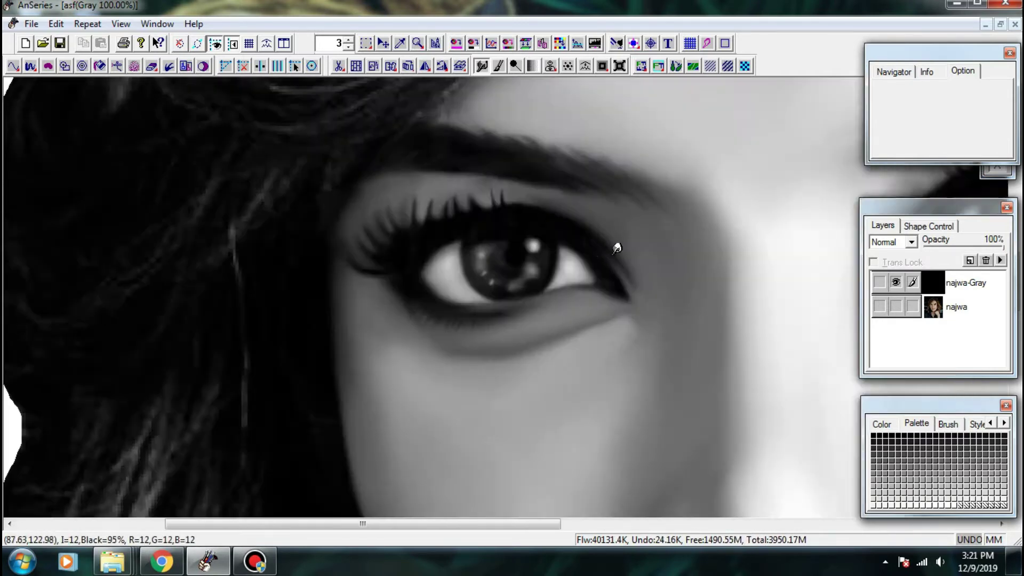
pyautogui.scroll(3, 451, 310)
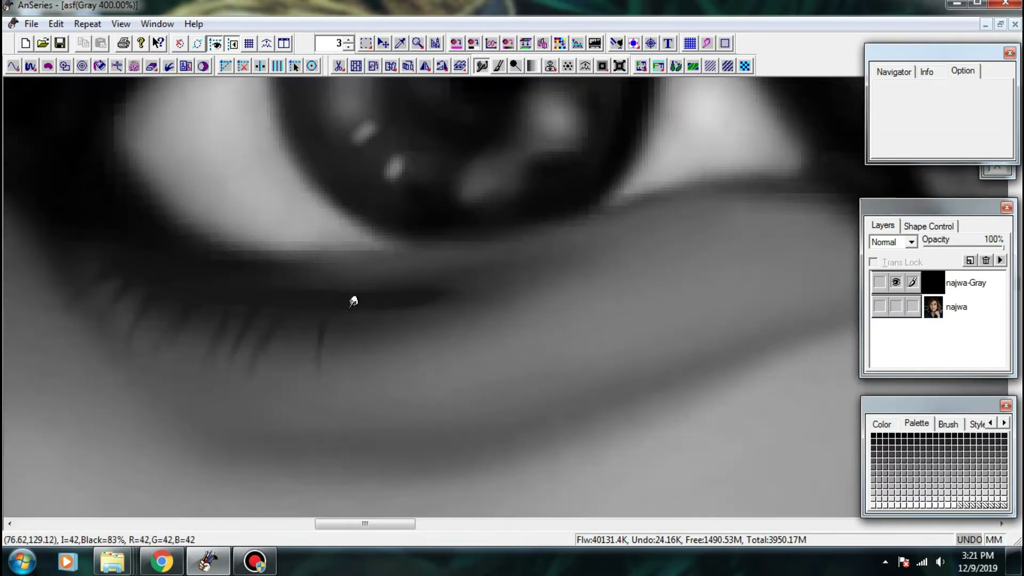
pyautogui.moveTo(308, 263); pyautogui.dragTo(390, 241)
pyautogui.moveTo(410, 276)
pyautogui.mouseDown()
pyautogui.moveTo(485, 282)
pyautogui.moveTo(558, 311)
pyautogui.mouseUp()
pyautogui.moveTo(428, 271)
pyautogui.mouseDown()
pyautogui.moveTo(452, 282)
pyautogui.moveTo(544, 280)
pyautogui.mouseUp()
pyautogui.moveTo(428, 289)
pyautogui.mouseDown()
pyautogui.moveTo(452, 296)
pyautogui.moveTo(361, 269)
pyautogui.moveTo(364, 277)
pyautogui.moveTo(361, 261)
pyautogui.mouseUp()
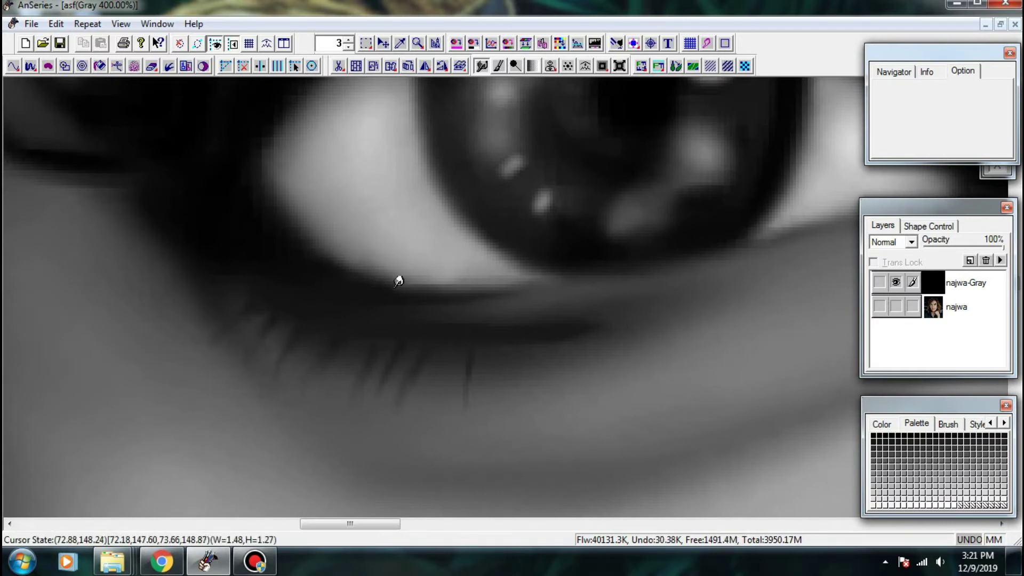
# - Smudge the lower lashes of the shaded eye and extend the dark liner line toward the inner corner
pyautogui.moveTo(406, 300)
pyautogui.mouseDown()
pyautogui.moveTo(425, 291)
pyautogui.moveTo(526, 296)
pyautogui.moveTo(526, 334)
pyautogui.moveTo(442, 328)
pyautogui.moveTo(427, 309)
pyautogui.mouseUp()
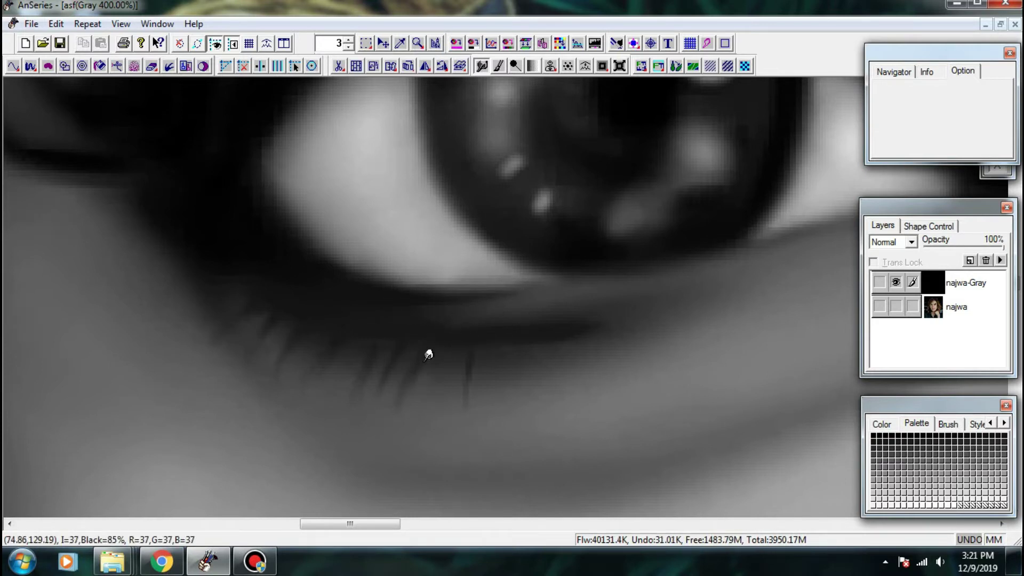
pyautogui.moveTo(426, 359); pyautogui.dragTo(404, 392)
pyautogui.moveTo(378, 357)
pyautogui.mouseDown()
pyautogui.moveTo(368, 374)
pyautogui.moveTo(391, 375)
pyautogui.moveTo(366, 412)
pyautogui.mouseUp()
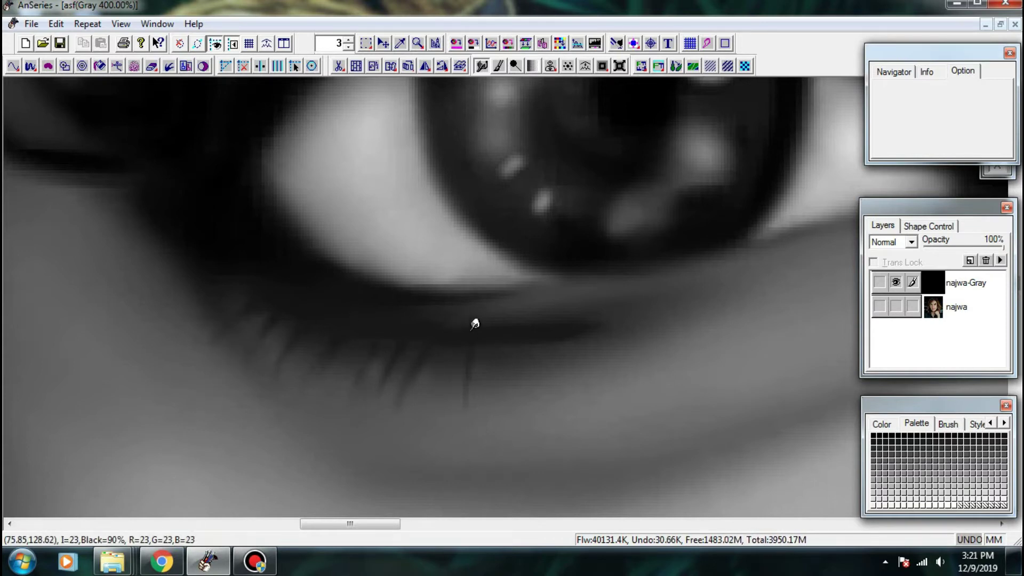
pyautogui.moveTo(492, 341)
pyautogui.mouseDown()
pyautogui.moveTo(481, 330)
pyautogui.moveTo(685, 315)
pyautogui.mouseUp()
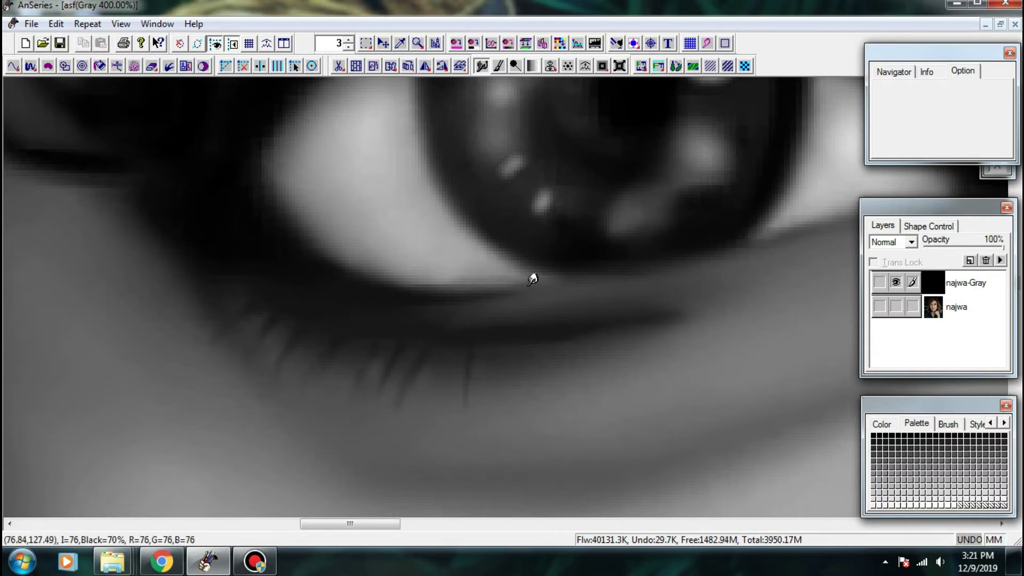
pyautogui.moveTo(501, 292); pyautogui.dragTo(585, 286)
# - Check the shaded eye against layer najwa, show only najwa-Gray again, and smudge the inner corner into a crisper dark point
pyautogui.scroll(-1, 900, 296)
pyautogui.click(898, 305)
pyautogui.click(898, 287)
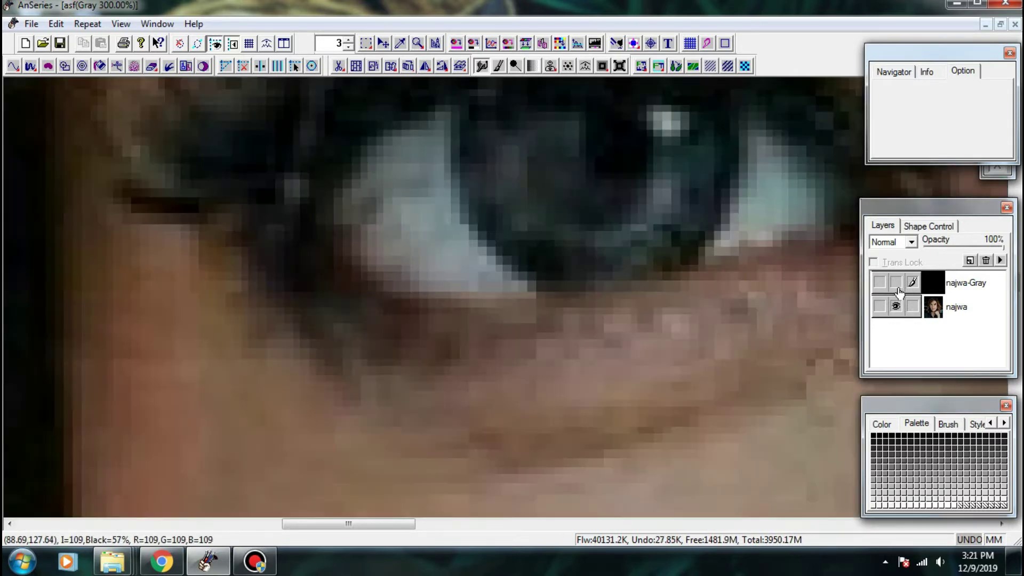
pyautogui.click(896, 282)
pyautogui.click(896, 306)
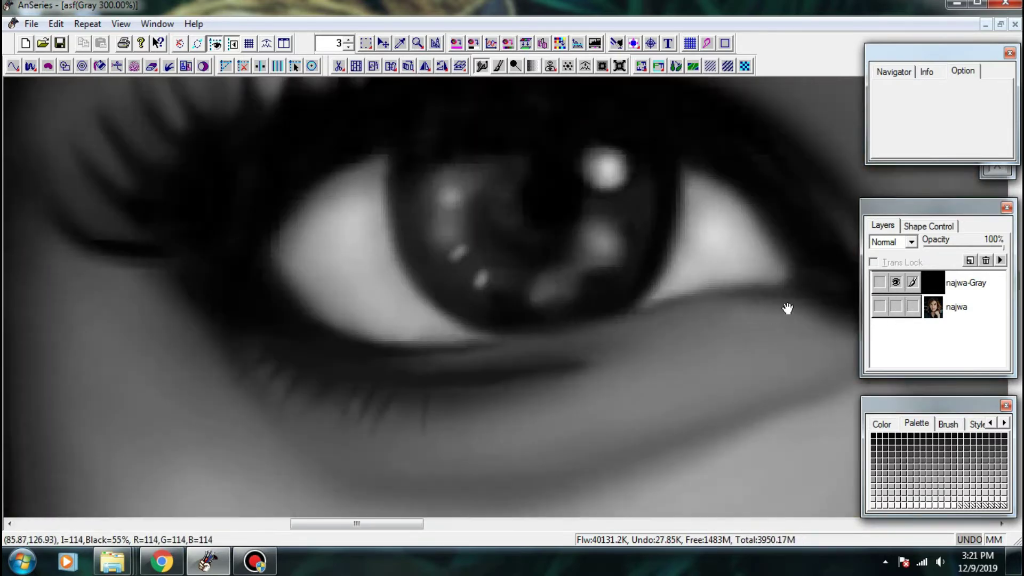
pyautogui.moveTo(788, 309)
pyautogui.mouseDown()
pyautogui.moveTo(538, 280)
pyautogui.moveTo(465, 292)
pyautogui.mouseUp()
pyautogui.moveTo(606, 286)
pyautogui.mouseDown()
pyautogui.moveTo(631, 291)
pyautogui.moveTo(574, 328)
pyautogui.mouseUp()
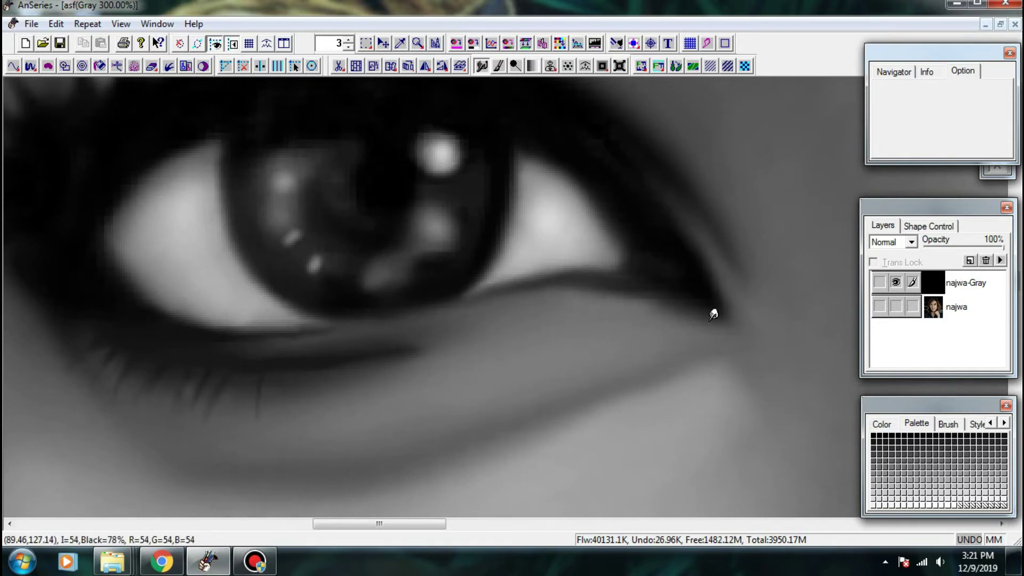
pyautogui.moveTo(702, 317)
pyautogui.mouseDown()
pyautogui.moveTo(710, 296)
pyautogui.moveTo(731, 320)
pyautogui.moveTo(666, 304)
pyautogui.mouseUp()
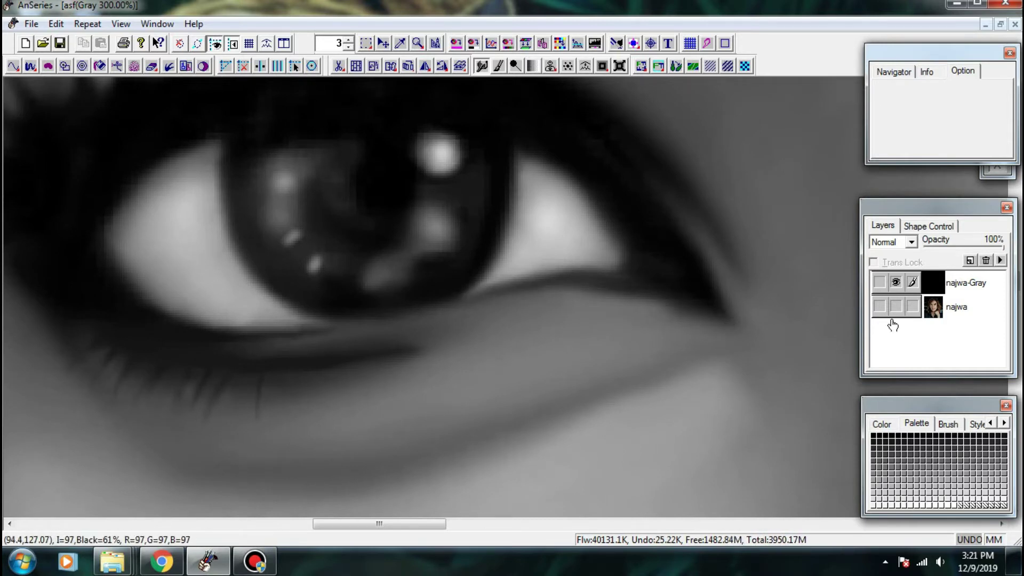
# - Compare both eyes with the original layer najwa at several magnifications, and return to showing only najwa-Gray
pyautogui.click(896, 309)
pyautogui.click(881, 283)
pyautogui.scroll(-3, 883, 284)
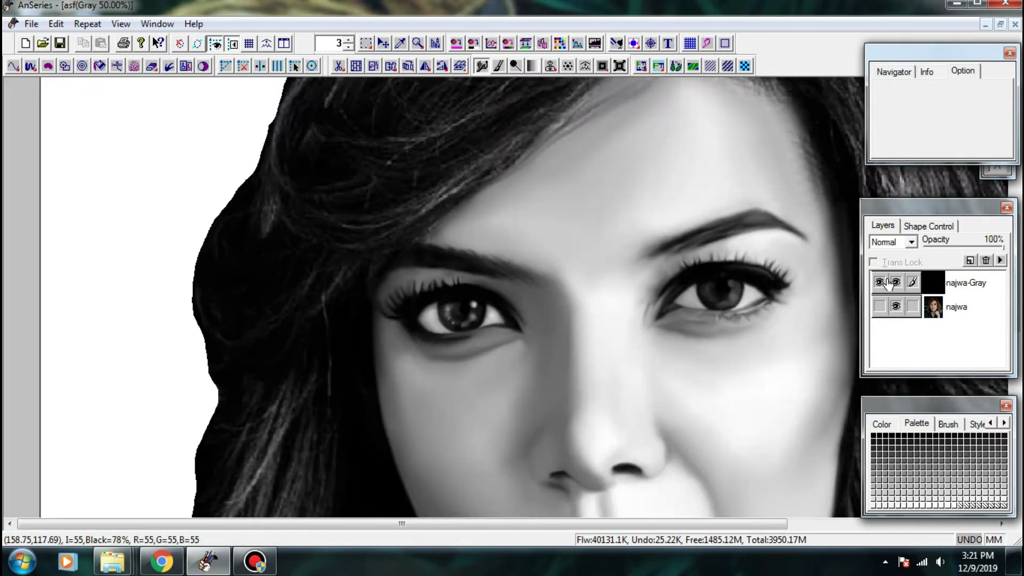
pyautogui.scroll(1, 888, 283)
pyautogui.click(896, 284)
pyautogui.scroll(-1, 897, 284)
pyautogui.scroll(1, 899, 284)
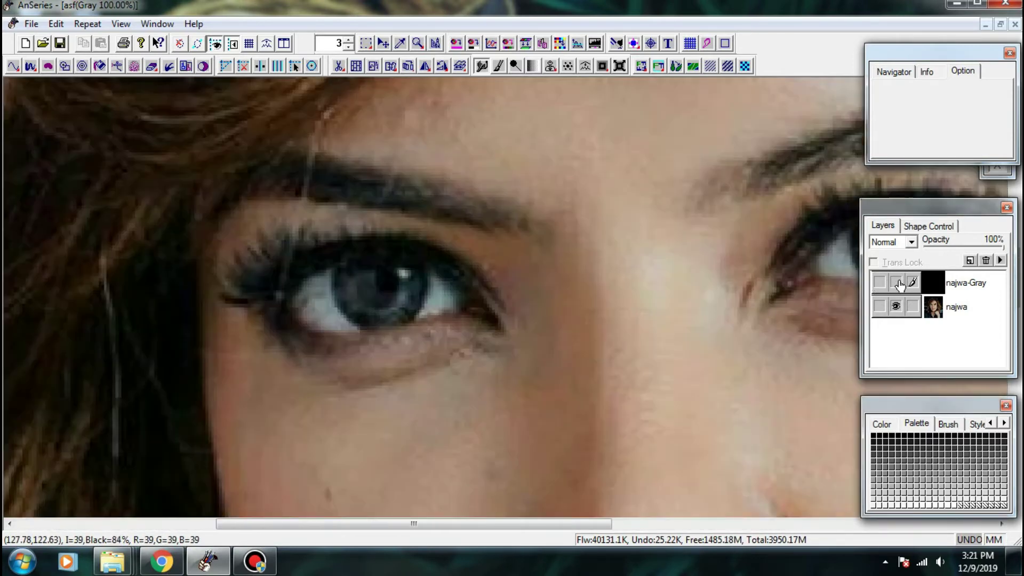
pyautogui.scroll(1, 900, 284)
pyautogui.scroll(-1, 901, 284)
pyautogui.click(898, 284)
pyautogui.click(898, 308)
pyautogui.scroll(1, 512, 256)
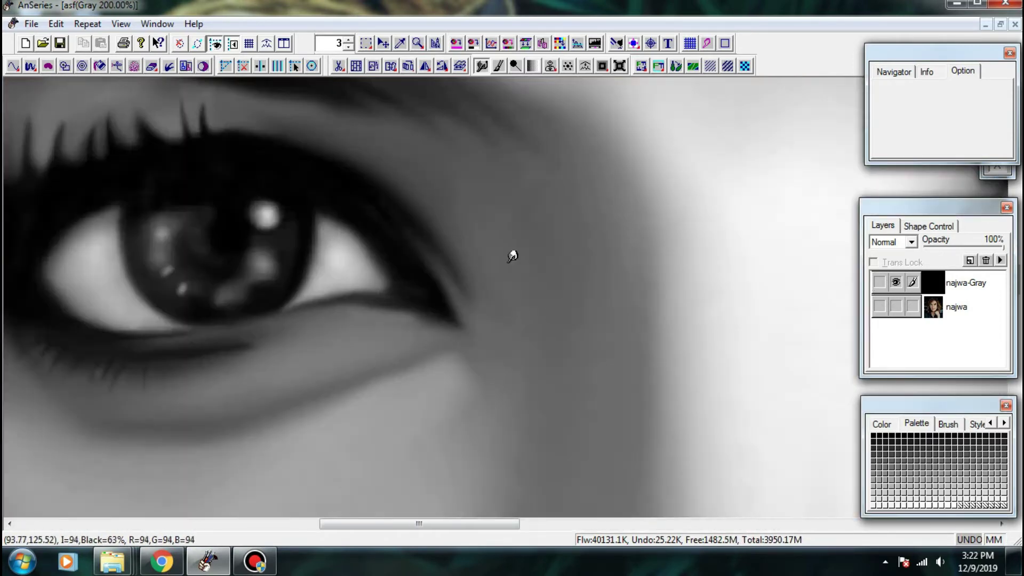
# - Lighten a small spot on the skin just below the shaded eye's inner corner
pyautogui.click(515, 66)
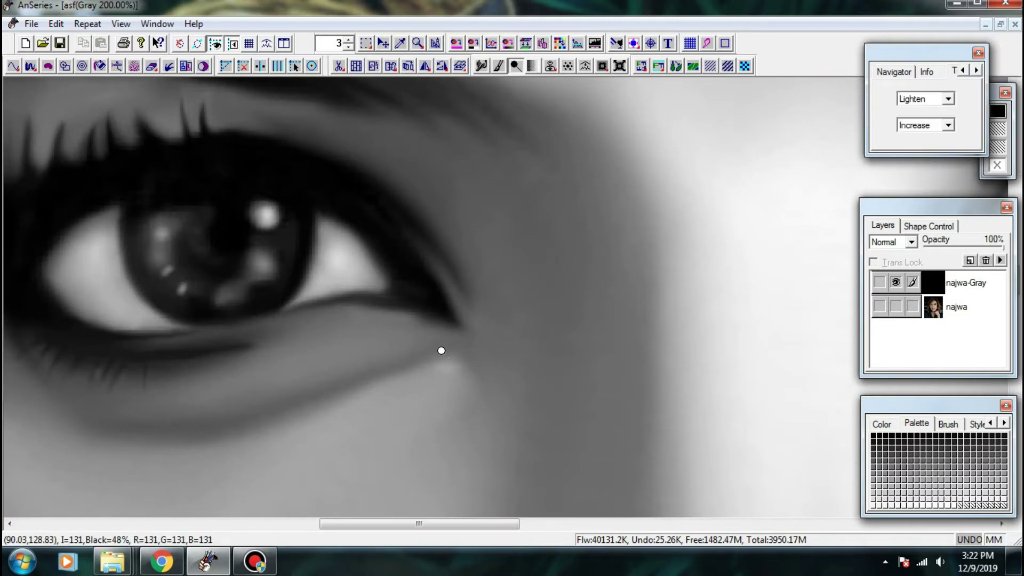
pyautogui.scroll(-2, 487, 343)
pyautogui.scroll(1, 658, 275)
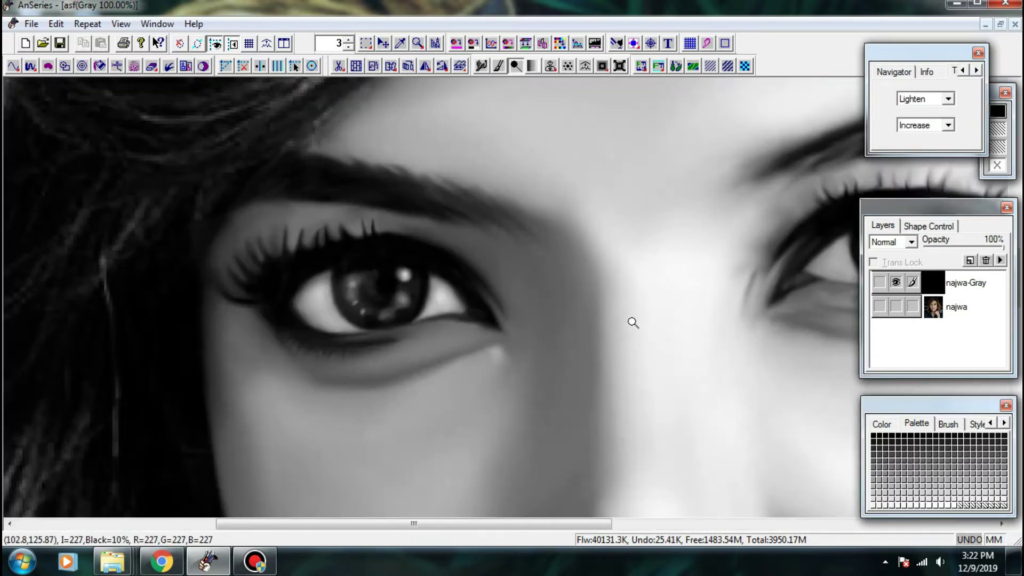
# - Review the face around both eyes, compare the brightly lit eye with layer najwa, and return to only najwa-Gray
pyautogui.moveTo(574, 350); pyautogui.dragTo(485, 233)
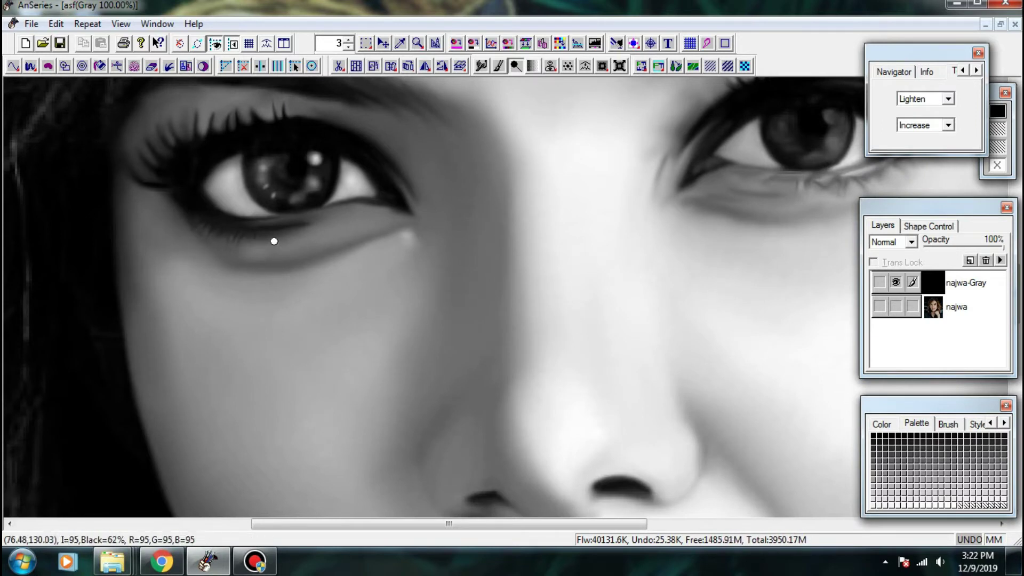
pyautogui.moveTo(631, 271); pyautogui.dragTo(265, 349)
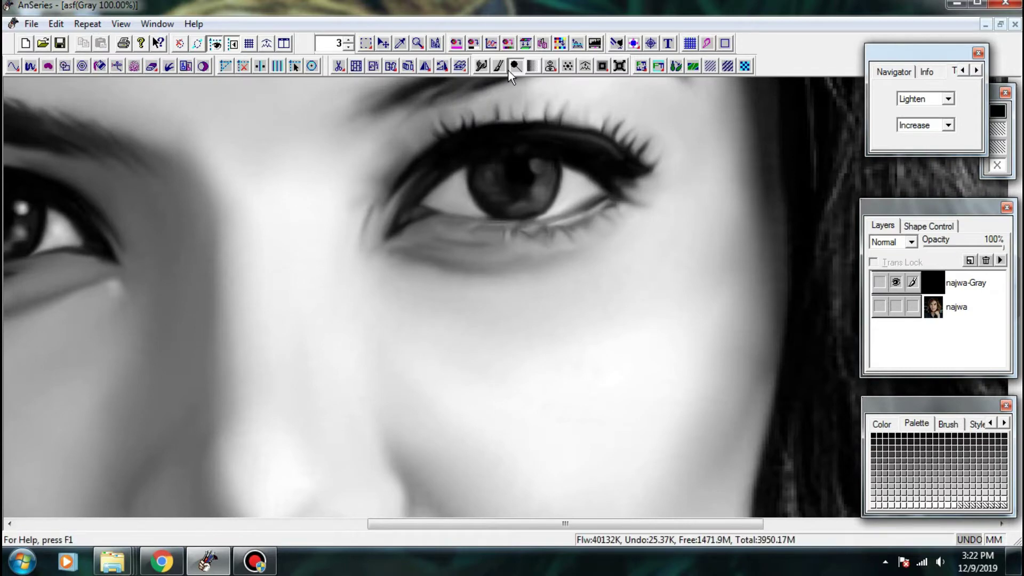
pyautogui.moveTo(566, 265); pyautogui.dragTo(678, 368)
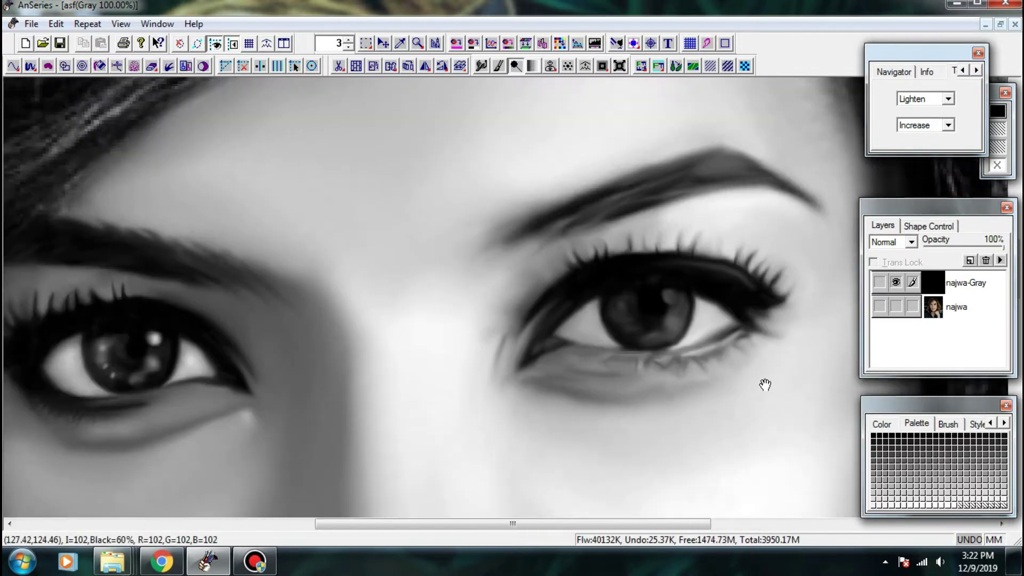
pyautogui.scroll(1, 768, 384)
pyautogui.click(890, 305)
pyautogui.click(893, 304)
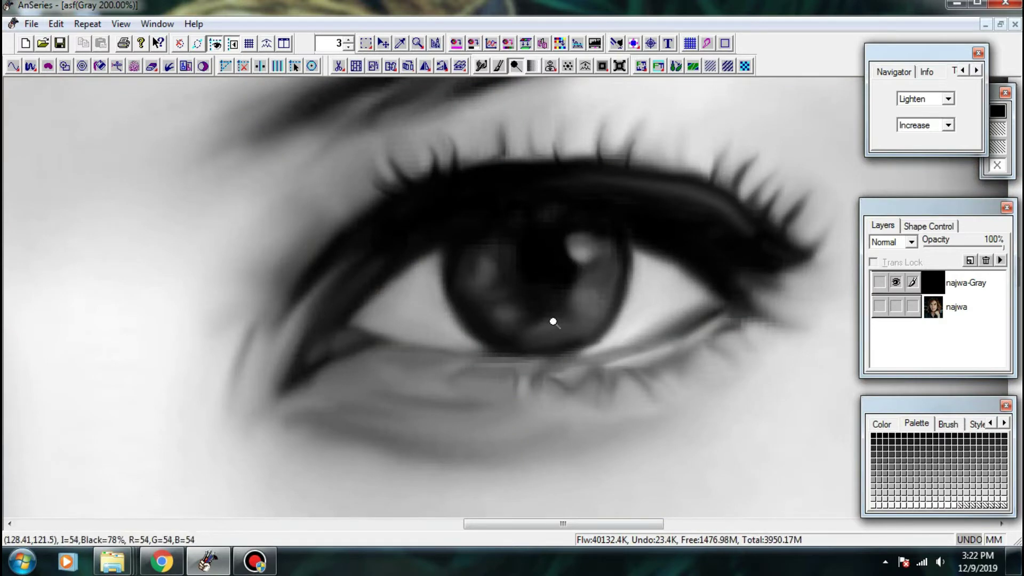
pyautogui.click(897, 283)
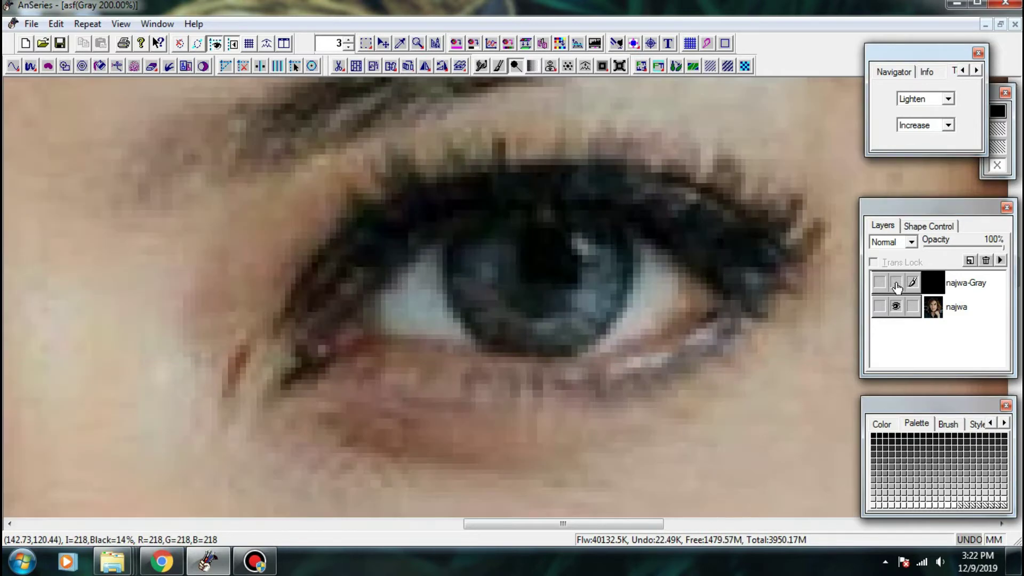
pyautogui.click(895, 283)
pyautogui.click(896, 307)
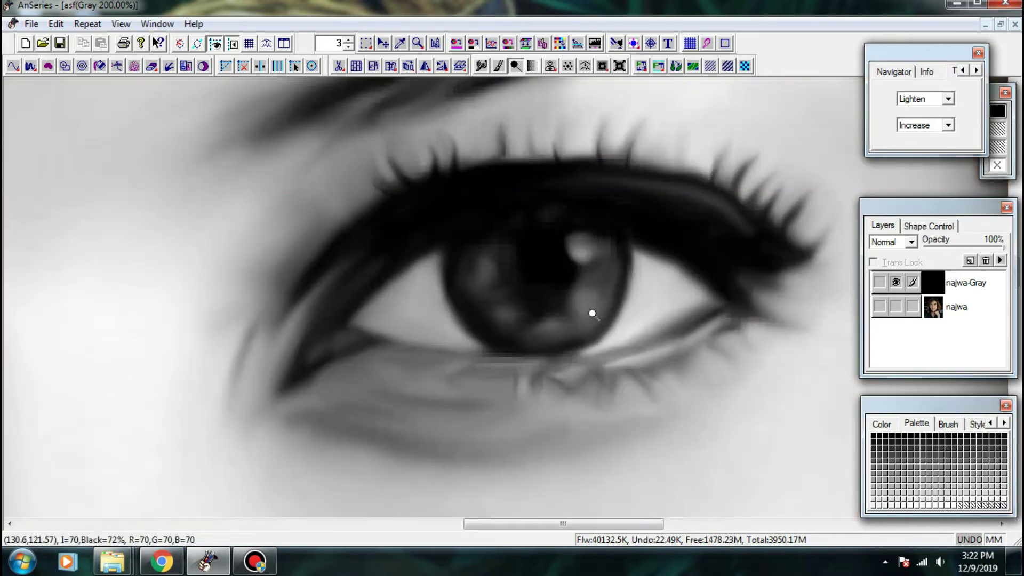
# - Lighten the main highlight and the reflections around the pupil of the brightly lit eye, checking against layer najwa
pyautogui.moveTo(592, 313)
pyautogui.mouseDown()
pyautogui.moveTo(585, 293)
pyautogui.moveTo(599, 306)
pyautogui.moveTo(592, 280)
pyautogui.moveTo(617, 286)
pyautogui.moveTo(563, 289)
pyautogui.mouseUp()
pyautogui.moveTo(587, 254); pyautogui.dragTo(586, 256)
pyautogui.moveTo(542, 323); pyautogui.dragTo(573, 328)
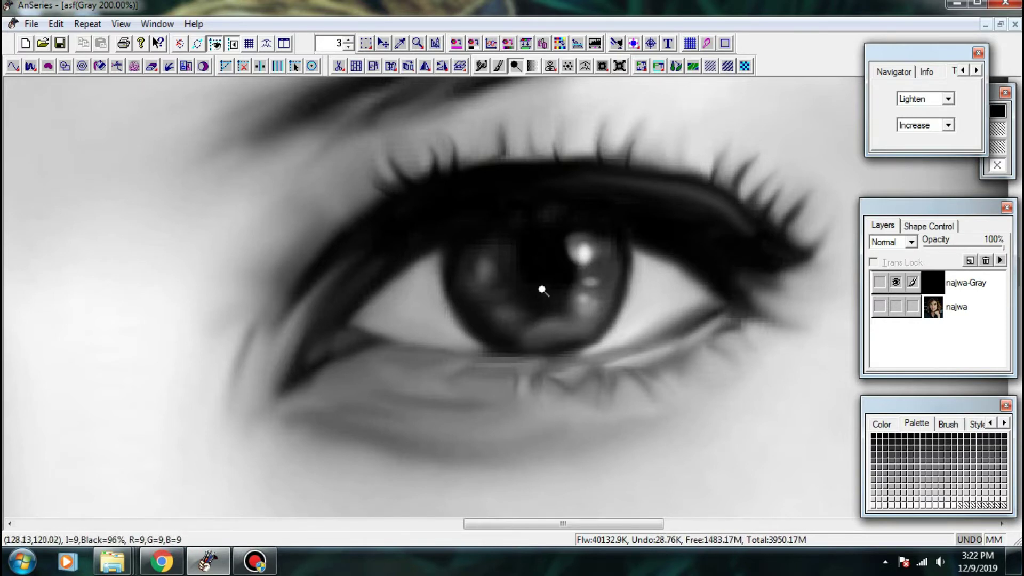
pyautogui.click(896, 306)
pyautogui.click(896, 283)
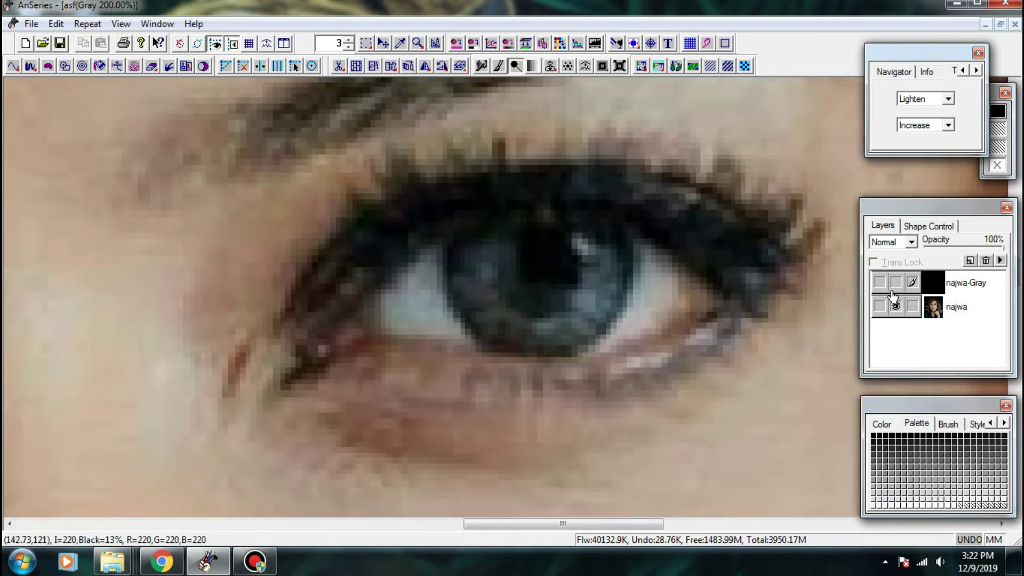
pyautogui.click(896, 283)
pyautogui.click(895, 306)
pyautogui.moveTo(542, 332)
pyautogui.mouseDown()
pyautogui.moveTo(566, 318)
pyautogui.moveTo(491, 290)
pyautogui.mouseUp()
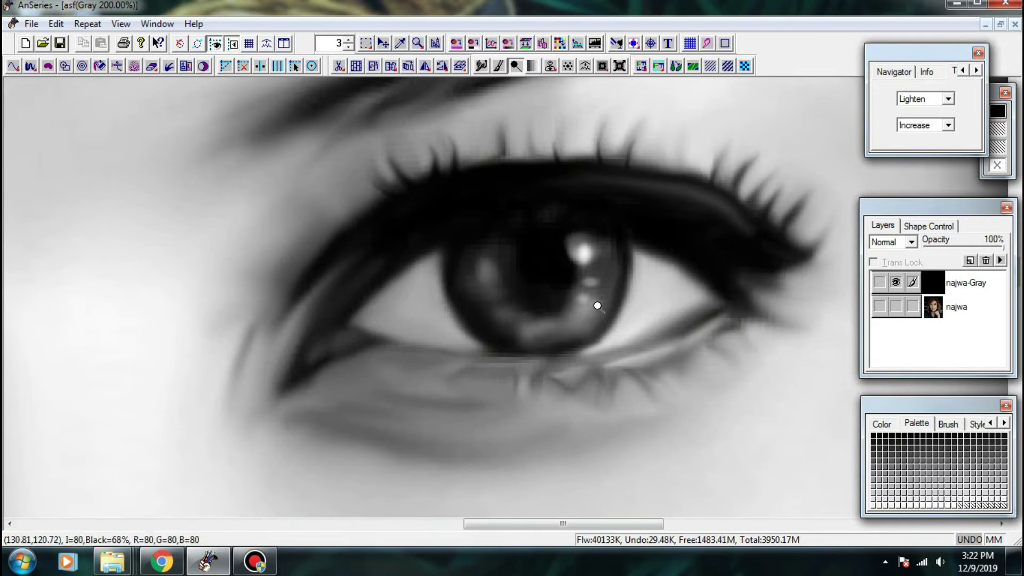
pyautogui.moveTo(507, 294)
pyautogui.mouseDown()
pyautogui.moveTo(491, 287)
pyautogui.moveTo(516, 262)
pyautogui.moveTo(535, 275)
pyautogui.mouseUp()
# - Smudge the lower and outer edges of the brightly lit eye's iris and the adjoining lower lid rim
pyautogui.hotkey('ctrl', '+')
pyautogui.click(482, 66)
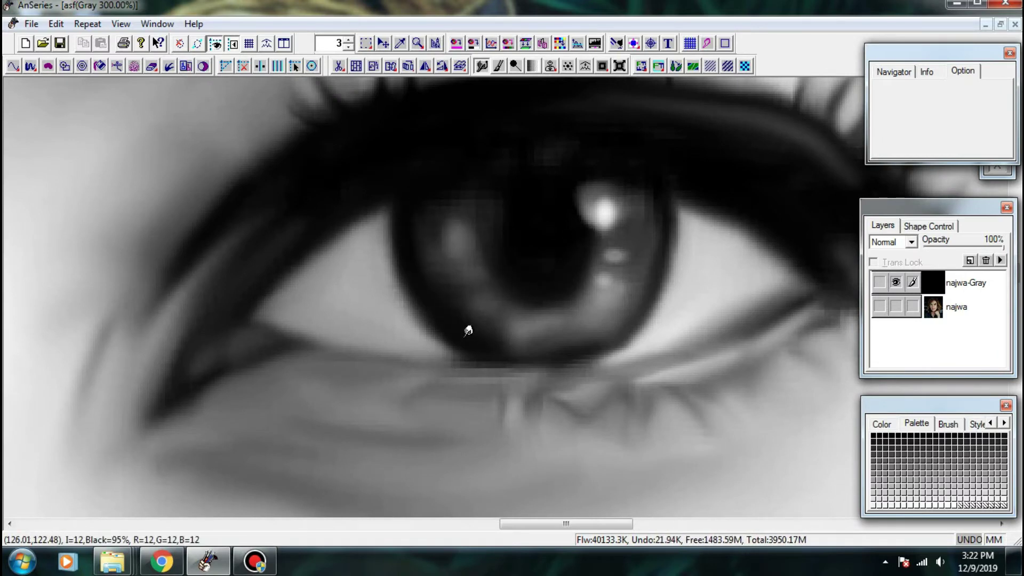
pyautogui.moveTo(491, 352); pyautogui.dragTo(562, 354)
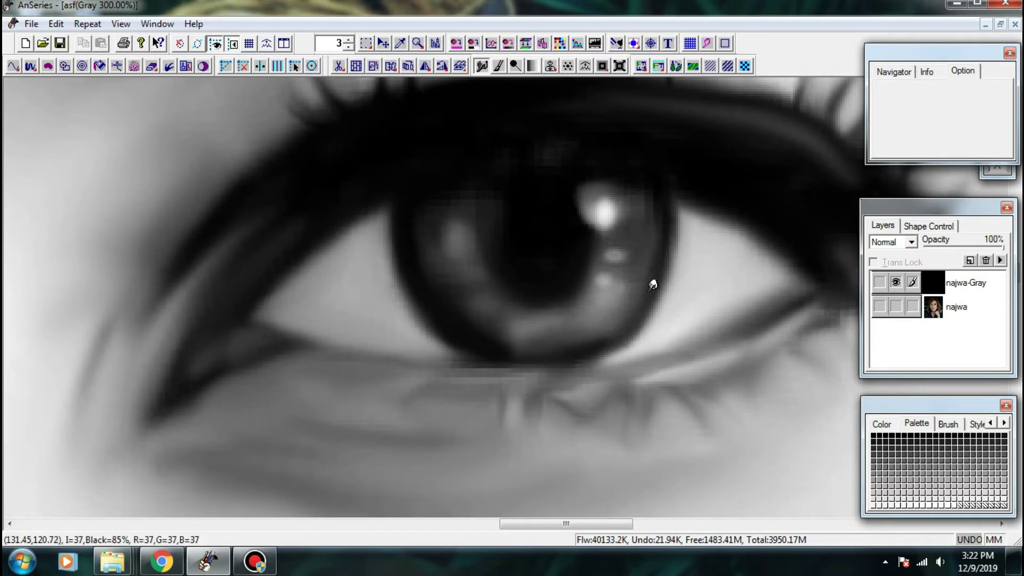
pyautogui.moveTo(673, 277)
pyautogui.mouseDown()
pyautogui.moveTo(679, 236)
pyautogui.moveTo(652, 240)
pyautogui.mouseUp()
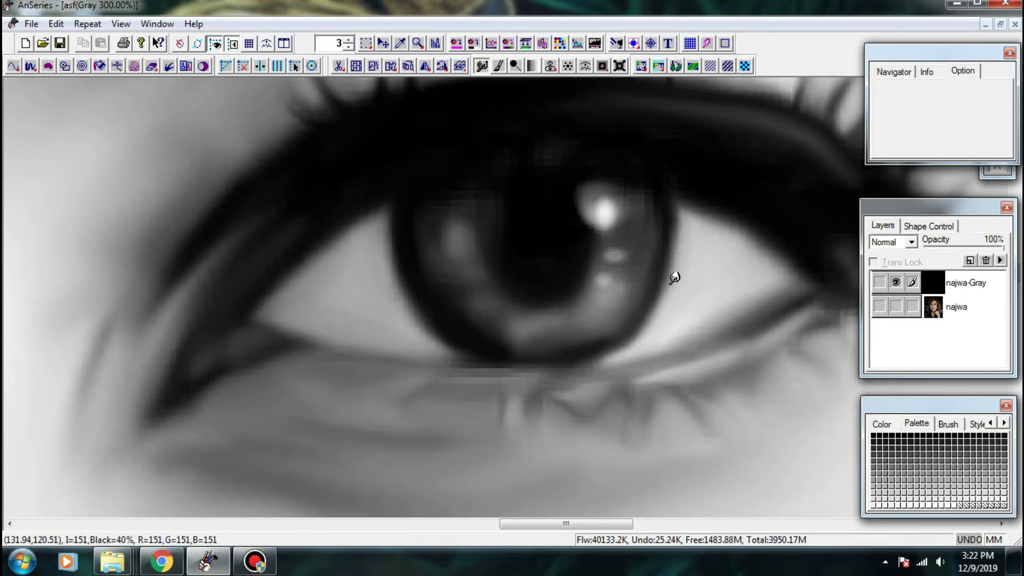
pyautogui.moveTo(713, 334); pyautogui.dragTo(776, 291)
# - Brush lighter tones into the whites on both sides of the iris and touch up its main highlight
pyautogui.click(498, 66)
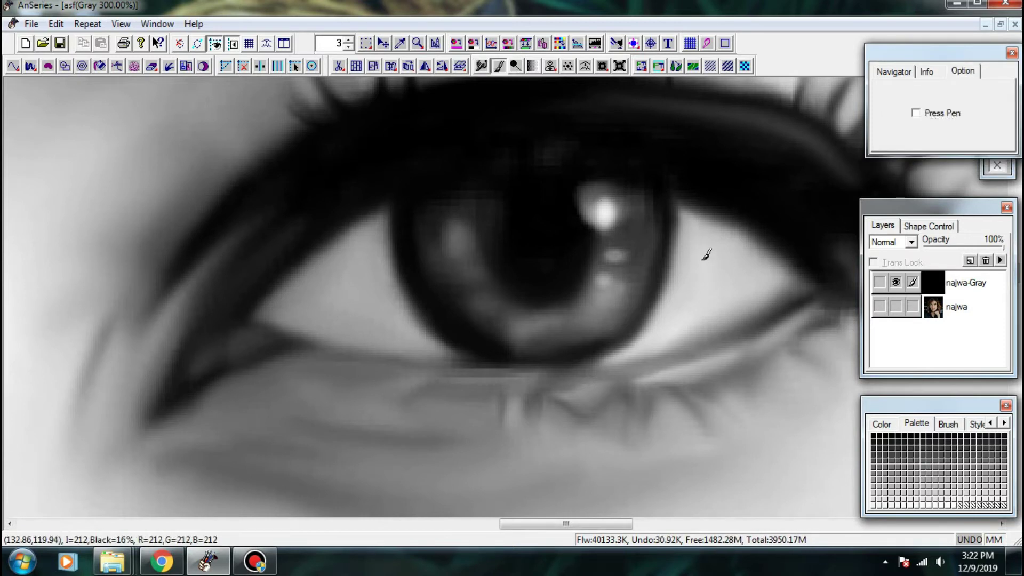
pyautogui.moveTo(722, 284); pyautogui.dragTo(717, 301)
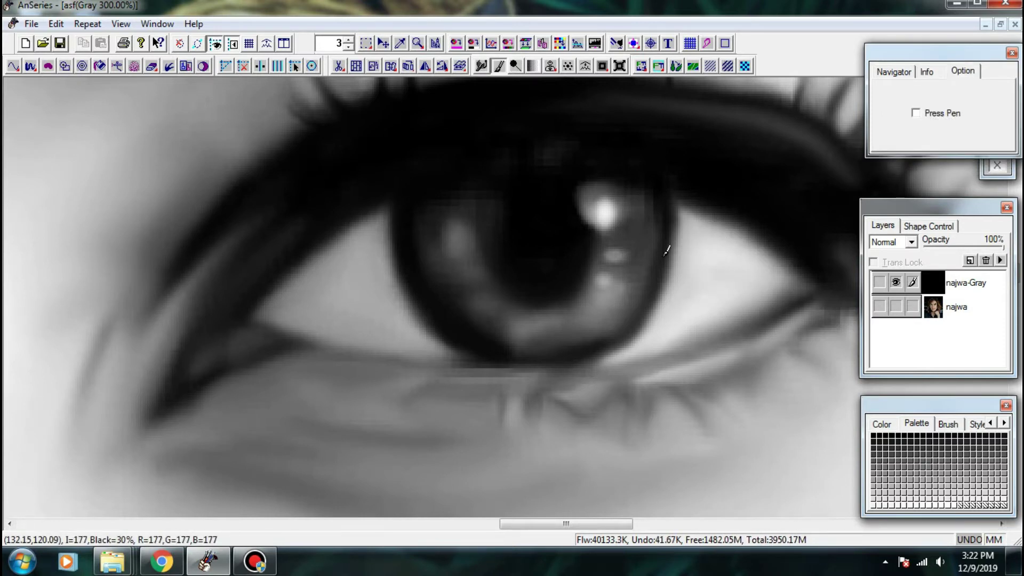
pyautogui.moveTo(617, 212); pyautogui.dragTo(608, 217)
pyautogui.moveTo(371, 274); pyautogui.dragTo(414, 330)
pyautogui.moveTo(392, 319)
pyautogui.mouseDown()
pyautogui.moveTo(417, 347)
pyautogui.moveTo(334, 311)
pyautogui.moveTo(365, 329)
pyautogui.moveTo(350, 304)
pyautogui.moveTo(375, 270)
pyautogui.moveTo(320, 293)
pyautogui.mouseUp()
# - Brush soft lighter tones into the iris around the pupil and along its lower part
pyautogui.scroll(-1, 539, 333)
pyautogui.moveTo(465, 327)
pyautogui.mouseDown()
pyautogui.moveTo(414, 314)
pyautogui.moveTo(397, 352)
pyautogui.moveTo(338, 379)
pyautogui.moveTo(416, 303)
pyautogui.moveTo(455, 308)
pyautogui.moveTo(474, 344)
pyautogui.mouseUp()
pyautogui.moveTo(642, 324)
pyautogui.mouseDown()
pyautogui.moveTo(587, 310)
pyautogui.moveTo(549, 325)
pyautogui.mouseUp()
pyautogui.moveTo(483, 280)
pyautogui.mouseDown()
pyautogui.moveTo(556, 295)
pyautogui.moveTo(534, 300)
pyautogui.moveTo(536, 277)
pyautogui.mouseUp()
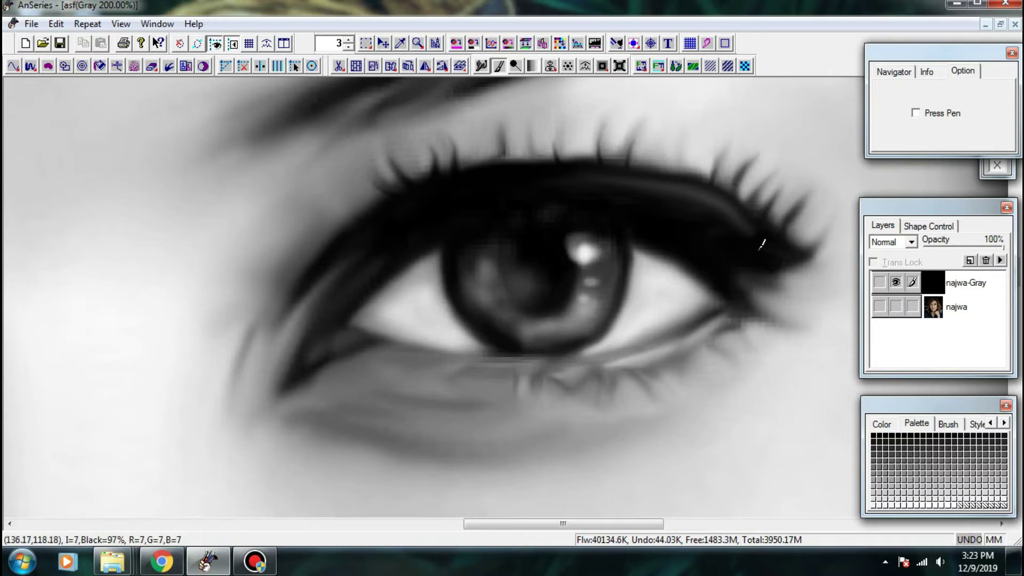
# - Check the eye against layer najwa and paint small bright highlights along the outer part of the lower lid rim
pyautogui.click(895, 288)
pyautogui.click(896, 287)
pyautogui.click(896, 307)
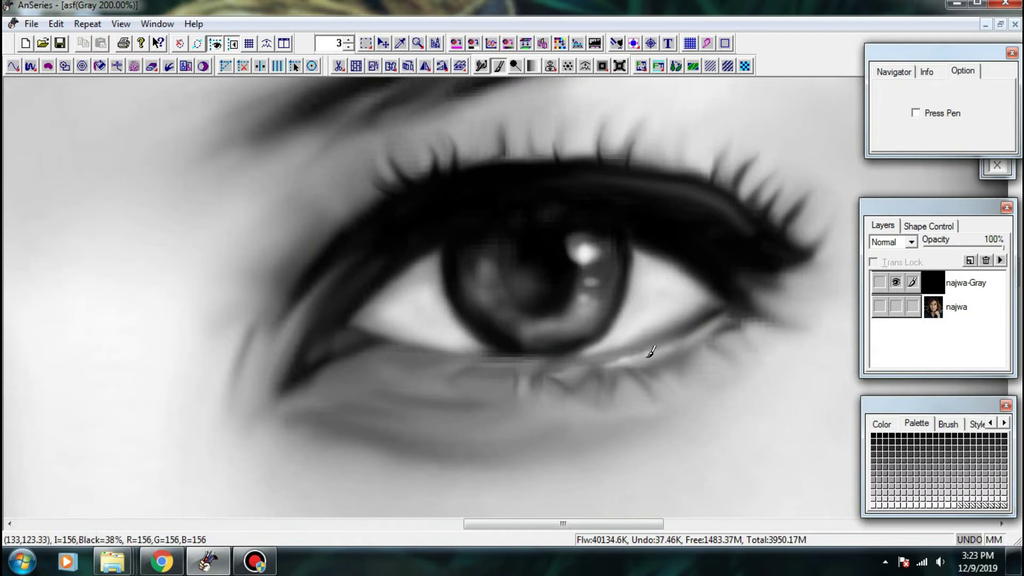
pyautogui.moveTo(645, 351); pyautogui.dragTo(719, 322)
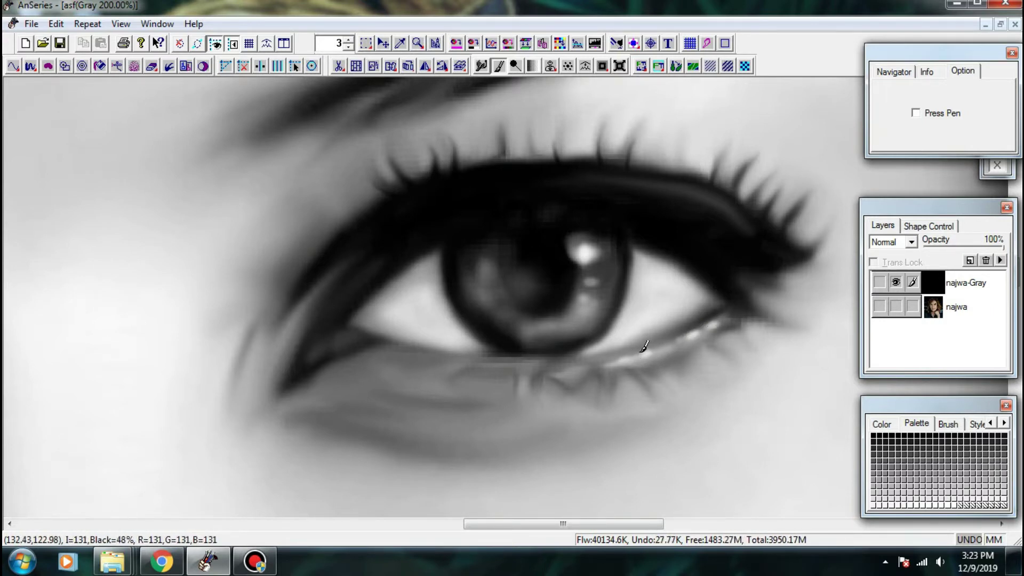
# - Compare the lid rim highlights with layer najwa, return to only najwa-Gray, and dot two bright highlights in the inner corner
pyautogui.click(893, 308)
pyautogui.click(896, 286)
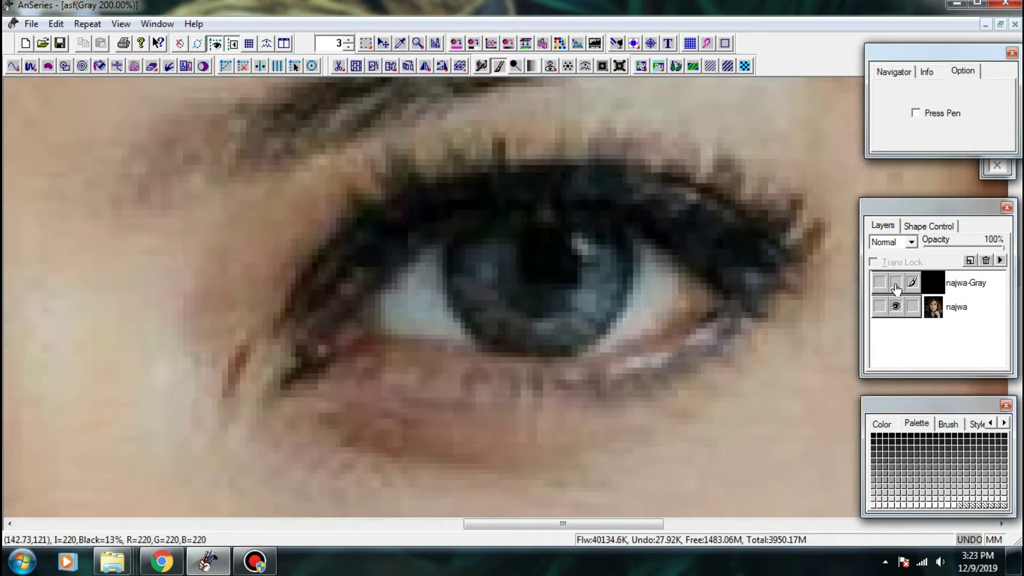
pyautogui.scroll(-1, 893, 292)
pyautogui.click(895, 285)
pyautogui.click(896, 307)
pyautogui.scroll(1, 652, 336)
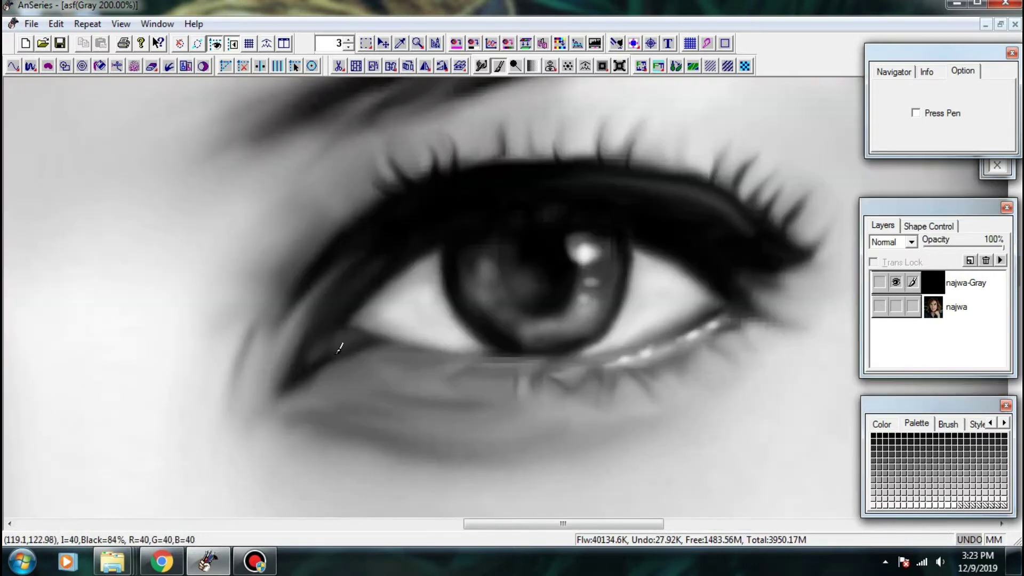
pyautogui.click(319, 352)
pyautogui.click(333, 346)
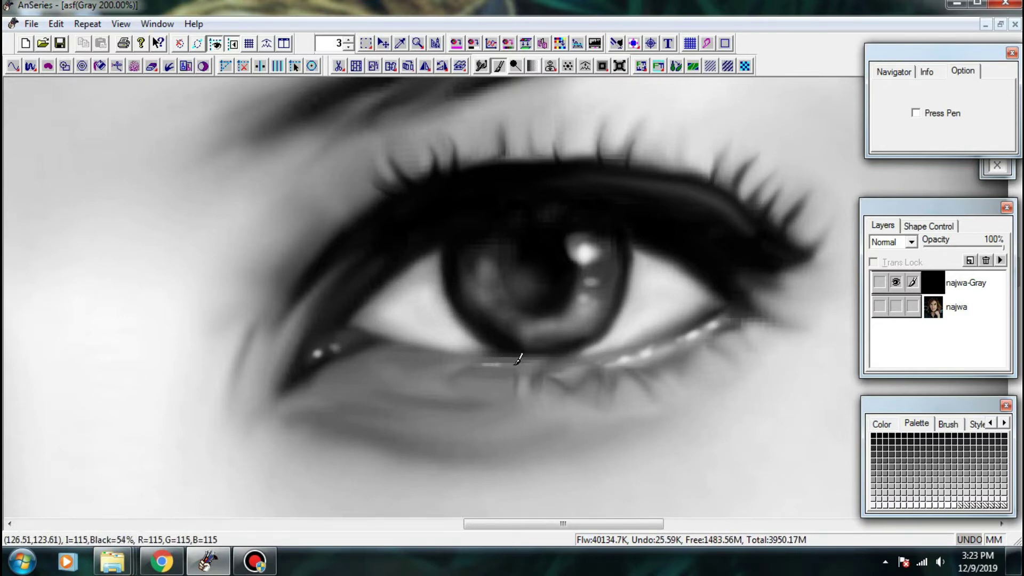
# - Check the shaded-side eye against layer najwa and dot tiny bright highlights along the inner half of its lower lid rim
pyautogui.scroll(-2, 540, 356)
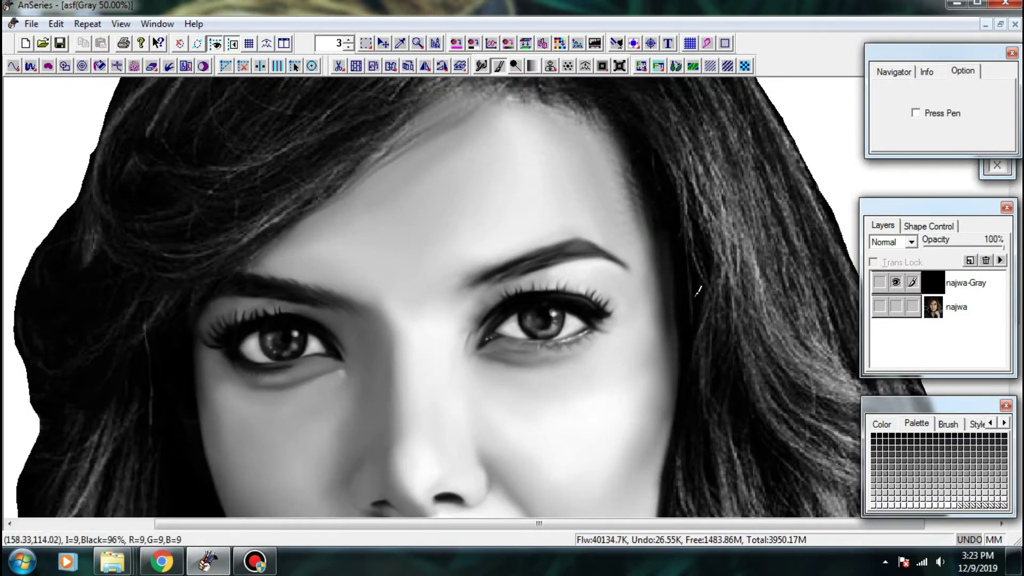
pyautogui.scroll(1, 624, 226)
pyautogui.scroll(1, 487, 274)
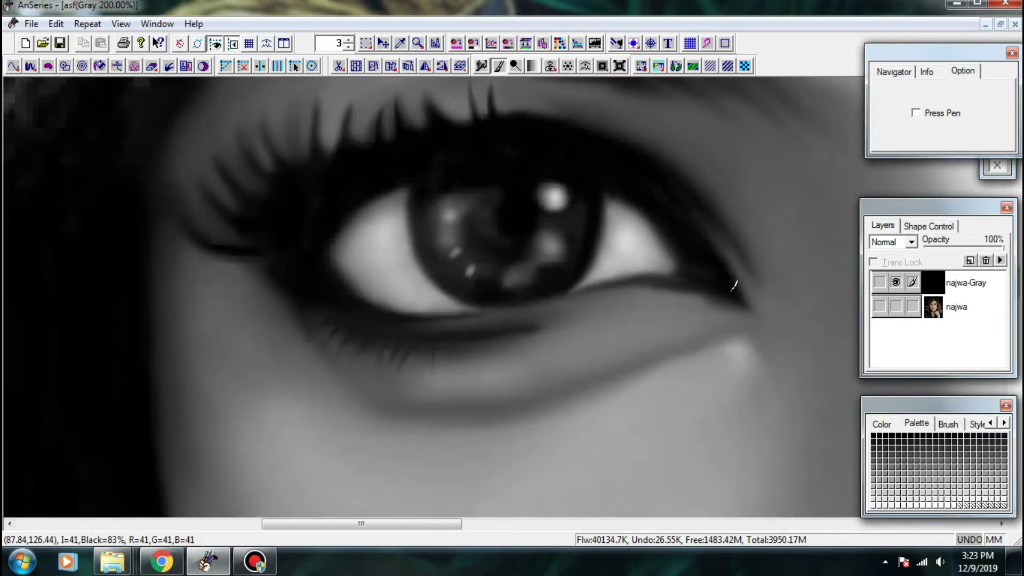
pyautogui.click(733, 353)
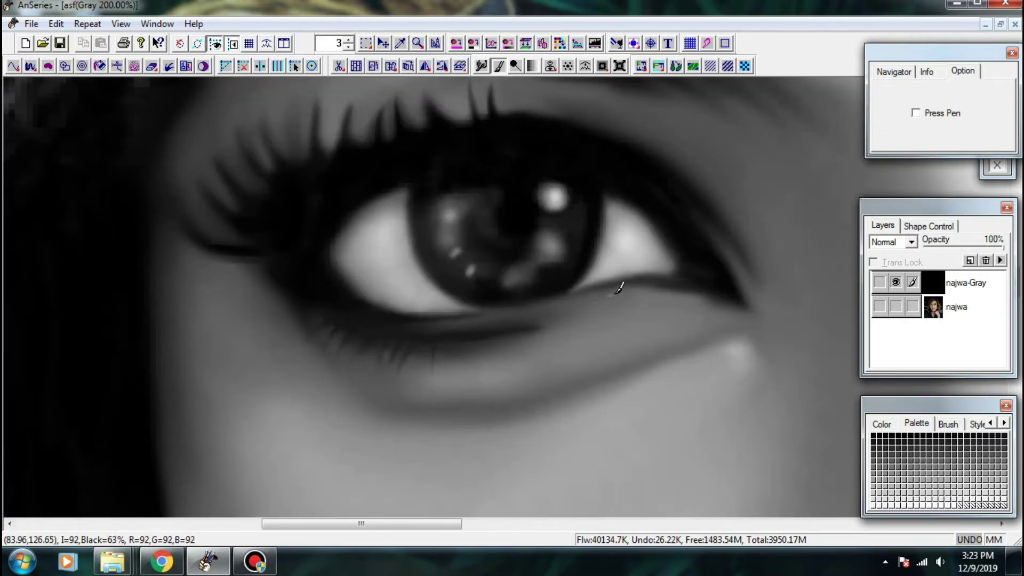
pyautogui.click(614, 292)
pyautogui.click(895, 282)
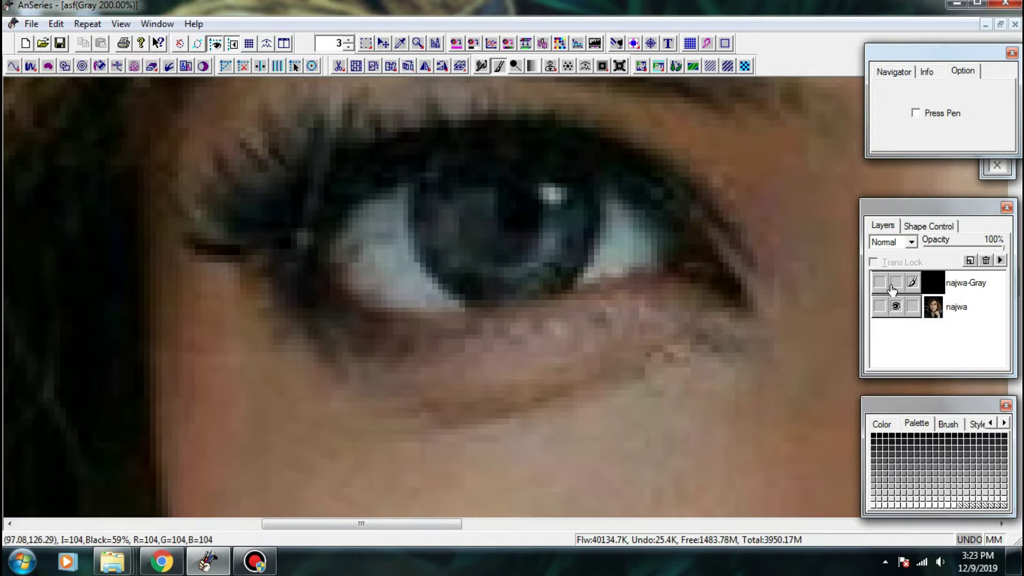
pyautogui.click(896, 282)
pyautogui.click(549, 323)
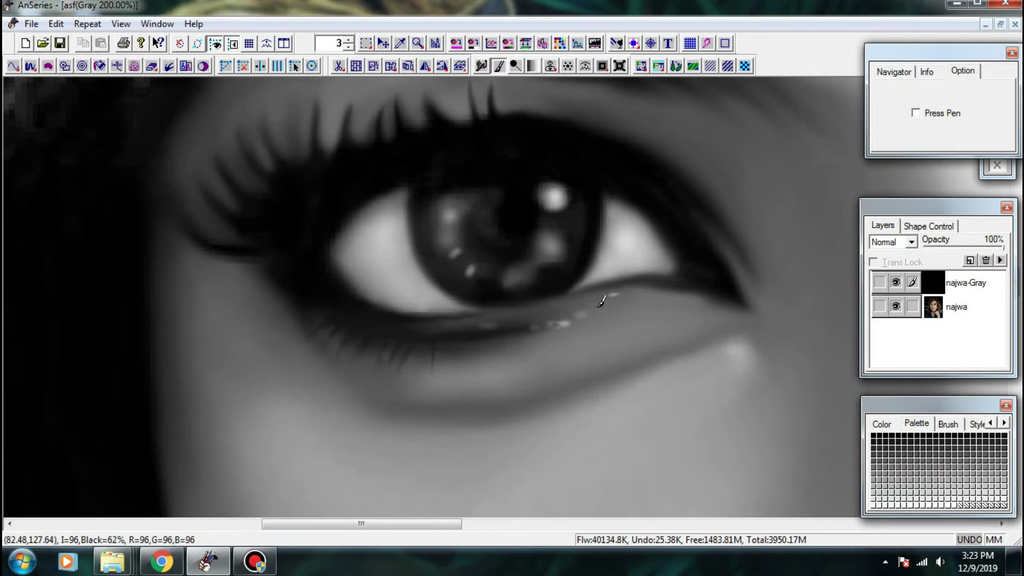
pyautogui.click(643, 331)
# - Compare the shaded-side eye and then the whole face with the original photo on layer najwa by hiding and showing najwa-Gray
pyautogui.hotkey('ctrl', '-')
pyautogui.hotkey('ctrl', '-')
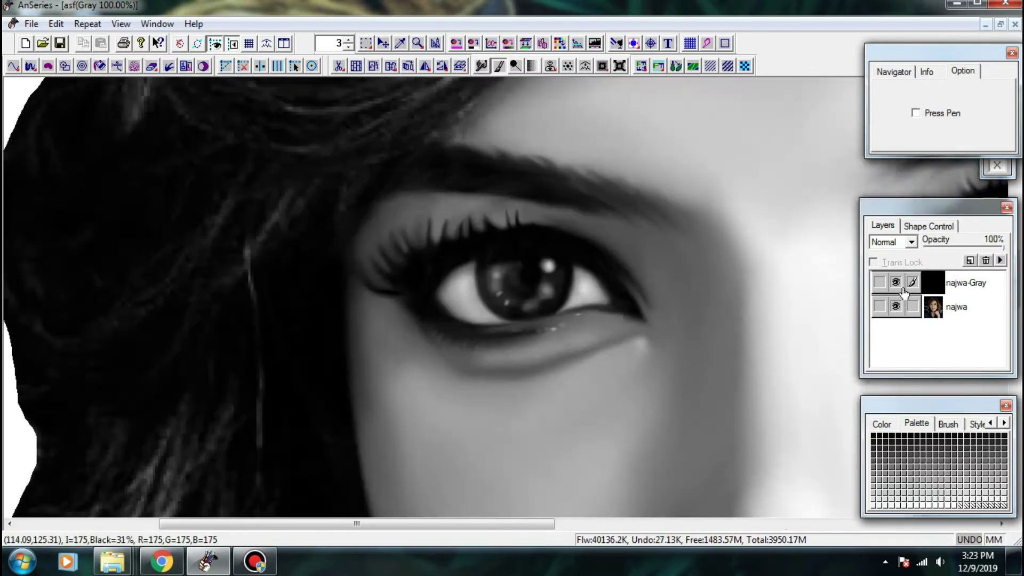
pyautogui.scroll(1, 901, 293)
pyautogui.click(897, 284)
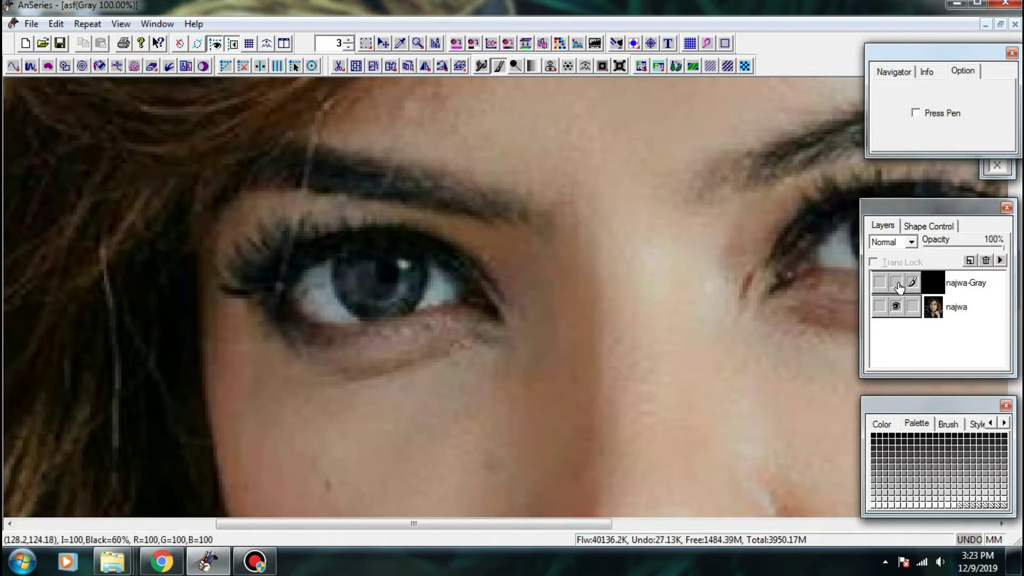
pyautogui.click(897, 284)
pyautogui.scroll(1, 331, 317)
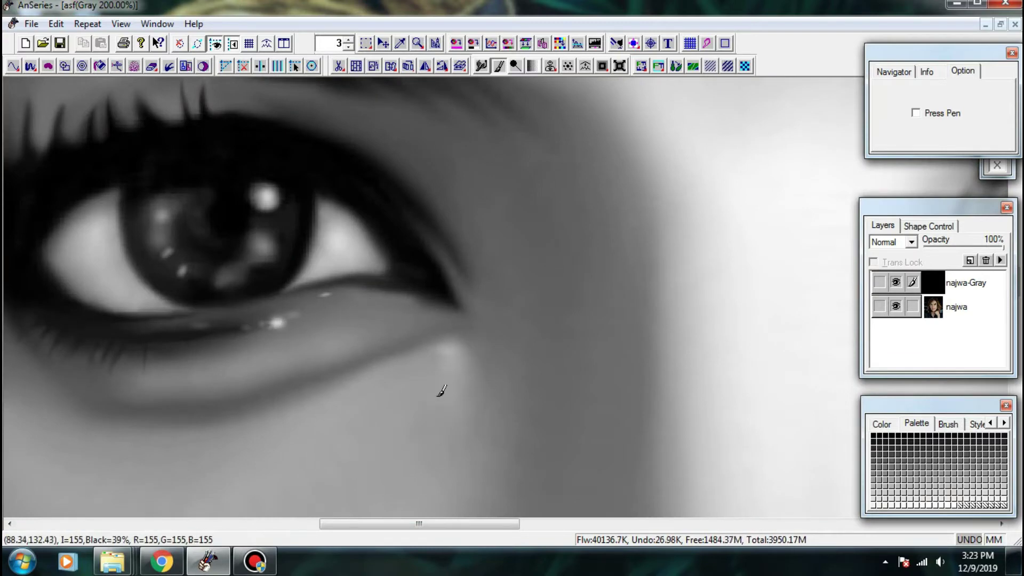
pyautogui.scroll(-2, 382, 469)
pyautogui.moveTo(616, 305); pyautogui.dragTo(591, 243)
pyautogui.click(896, 282)
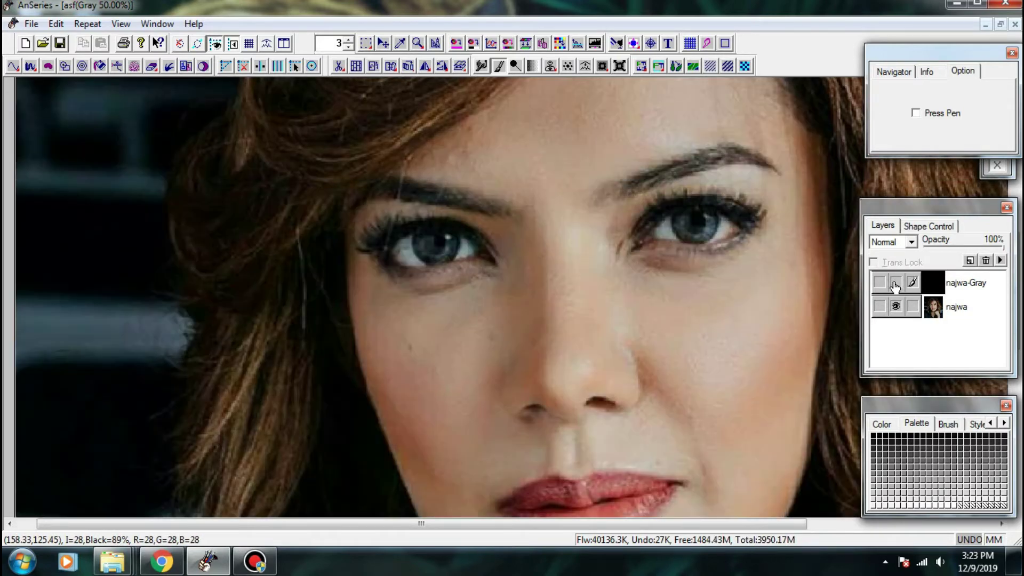
pyautogui.click(895, 284)
# - Brush a soft lighter tone into the cheek skin just below the shaded-side eye's bag crease
pyautogui.scroll(1, 463, 298)
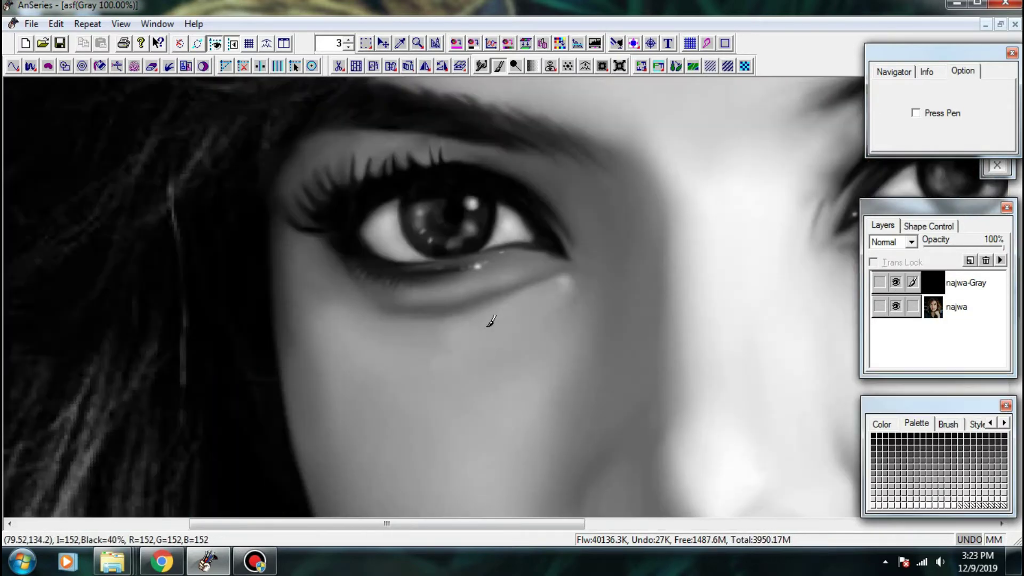
pyautogui.moveTo(508, 314)
pyautogui.mouseDown()
pyautogui.moveTo(527, 300)
pyautogui.moveTo(538, 320)
pyautogui.moveTo(450, 336)
pyautogui.mouseUp()
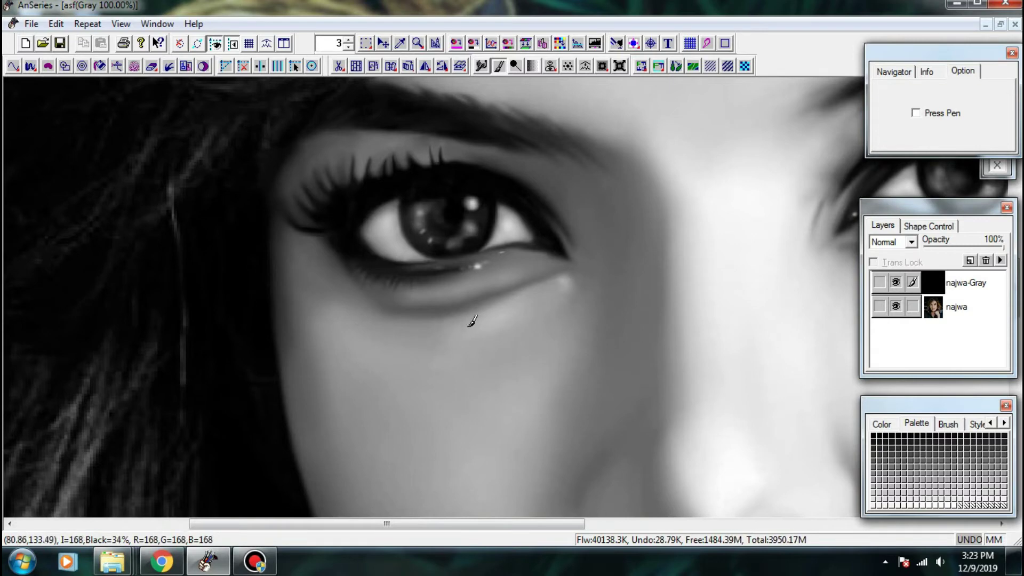
pyautogui.scroll(-1, 717, 277)
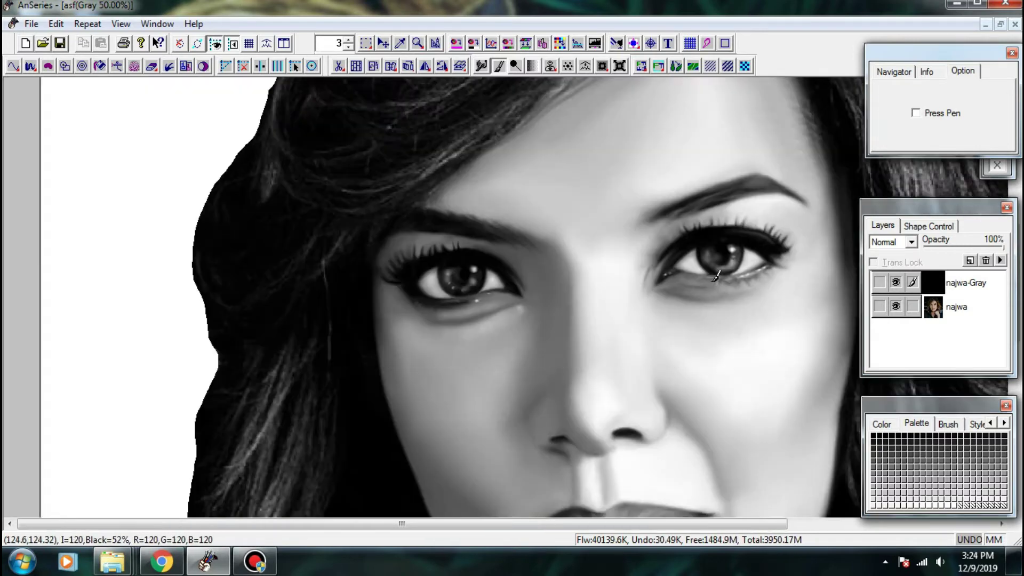
pyautogui.scroll(-1, 716, 277)
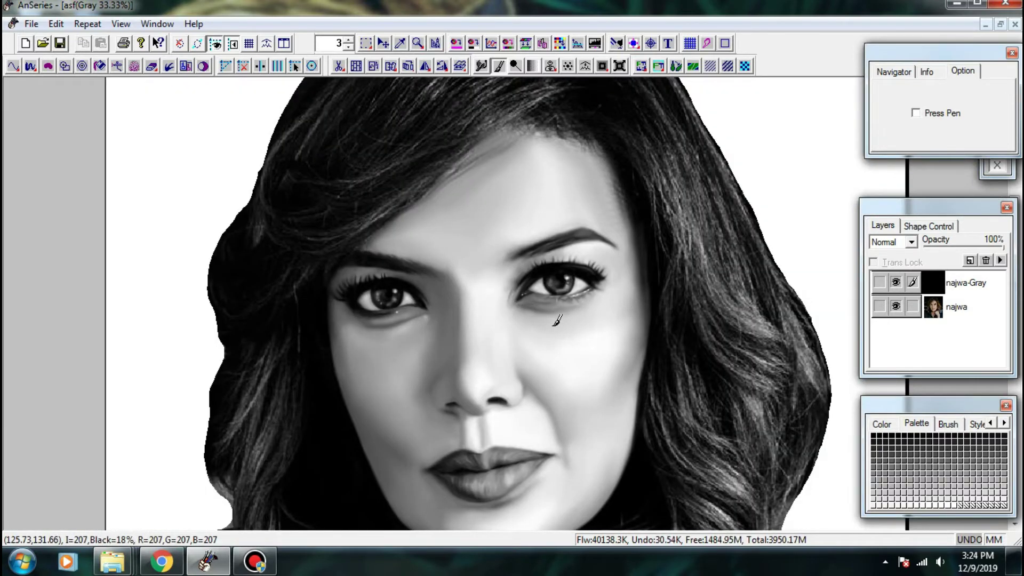
pyautogui.scroll(3, 560, 315)
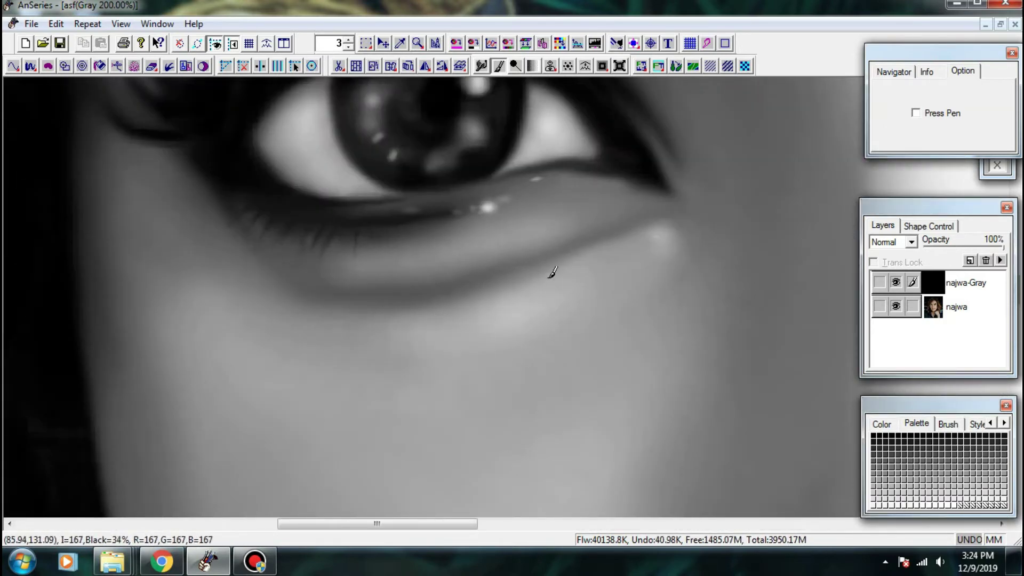
pyautogui.hotkey('ctrl', '-')
# - Check the bright-side eye against layer najwa and brush lighter tones beside its inner corner and beneath its eye bag
pyautogui.moveTo(544, 292); pyautogui.dragTo(32, 274)
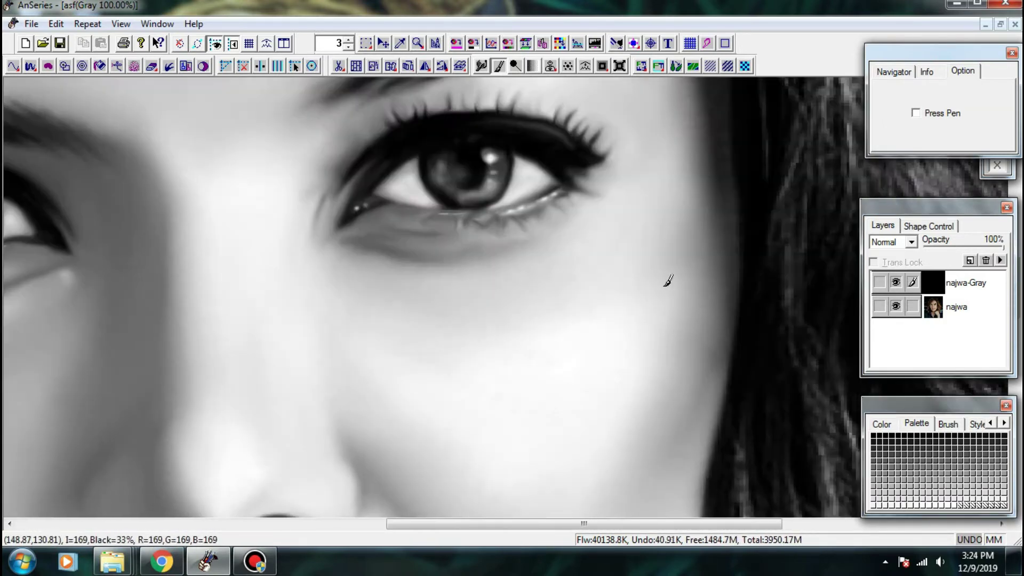
pyautogui.hotkey('ctrl', '-')
pyautogui.click(894, 286)
pyautogui.hotkey('ctrl', '+')
pyautogui.click(895, 286)
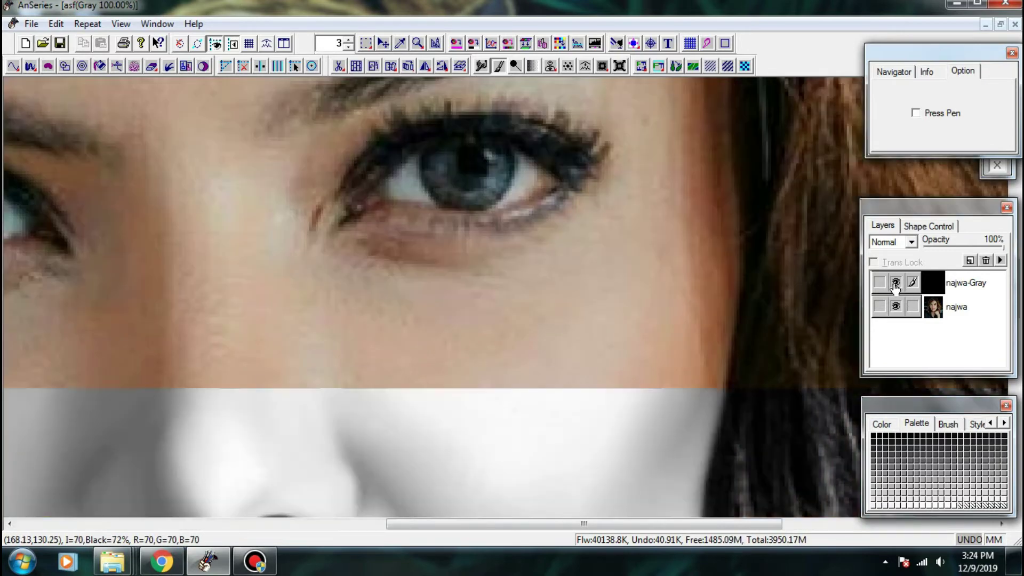
pyautogui.click(895, 282)
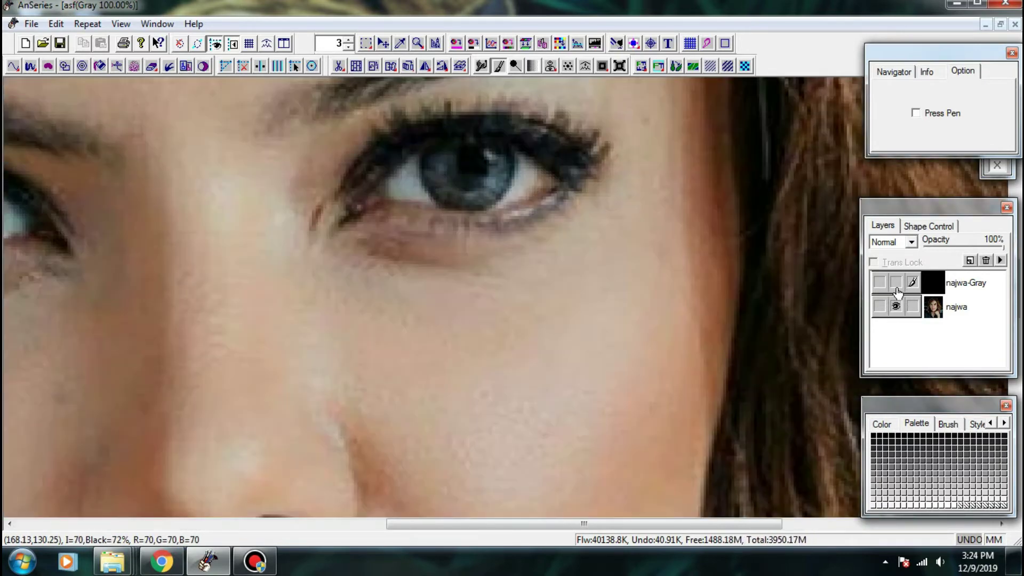
pyautogui.click(897, 284)
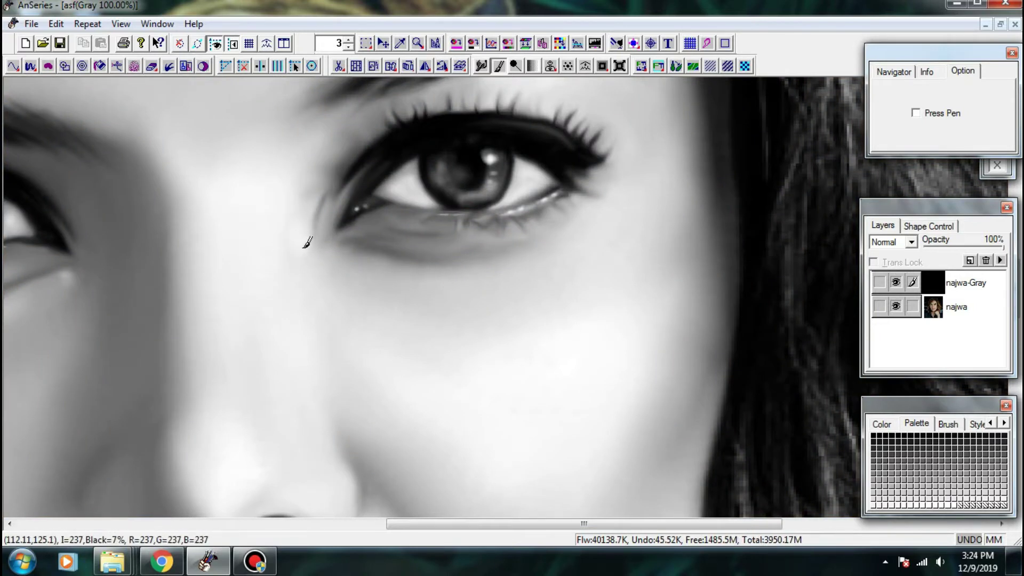
pyautogui.moveTo(305, 247); pyautogui.dragTo(313, 252)
pyautogui.moveTo(385, 271)
pyautogui.mouseDown()
pyautogui.moveTo(522, 251)
pyautogui.moveTo(503, 260)
pyautogui.mouseUp()
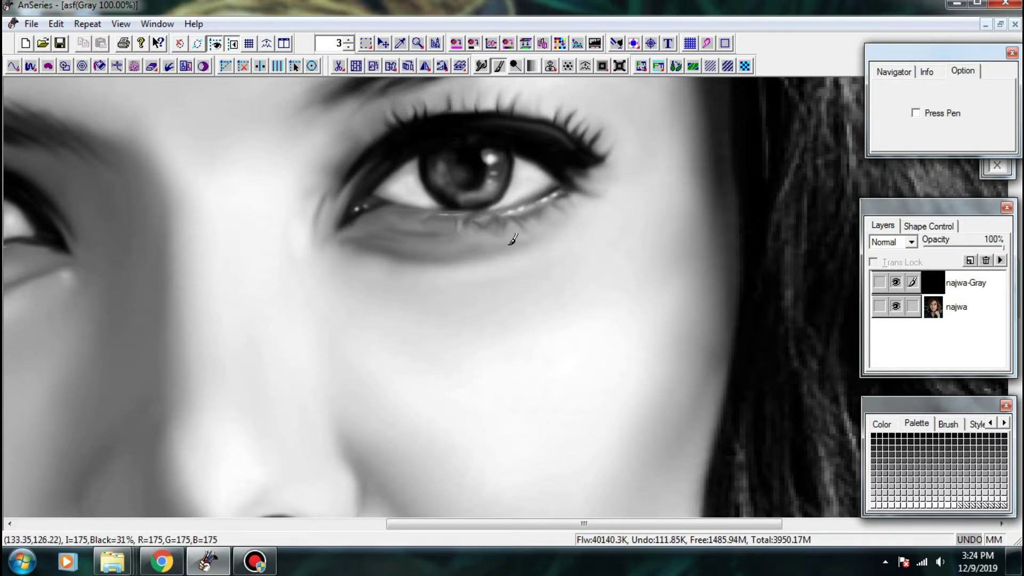
# - Compare the whole face with layer najwa and brush a small light touch beside the shaded nostril wing
pyautogui.scroll(-2, 469, 282)
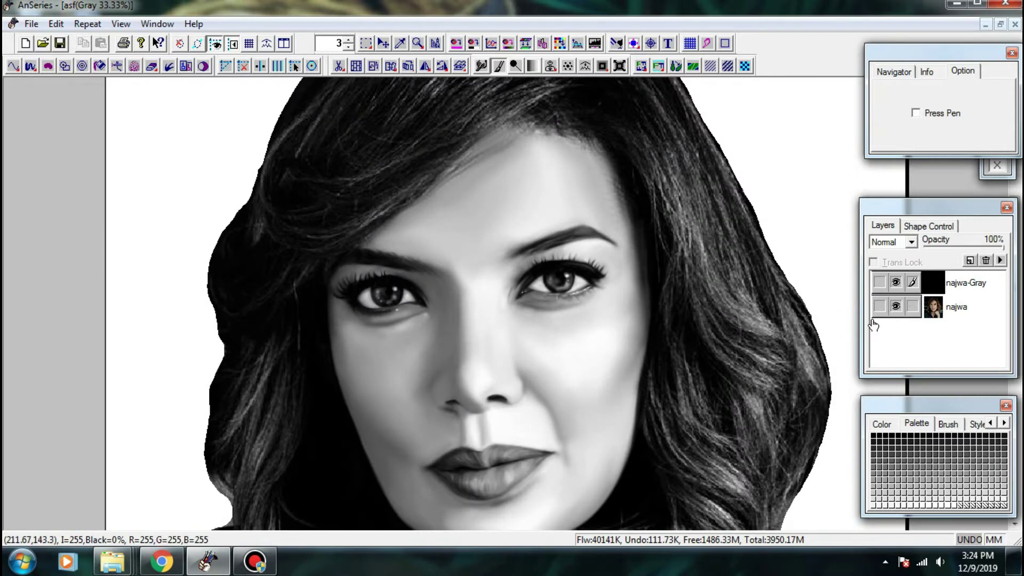
pyautogui.click(894, 287)
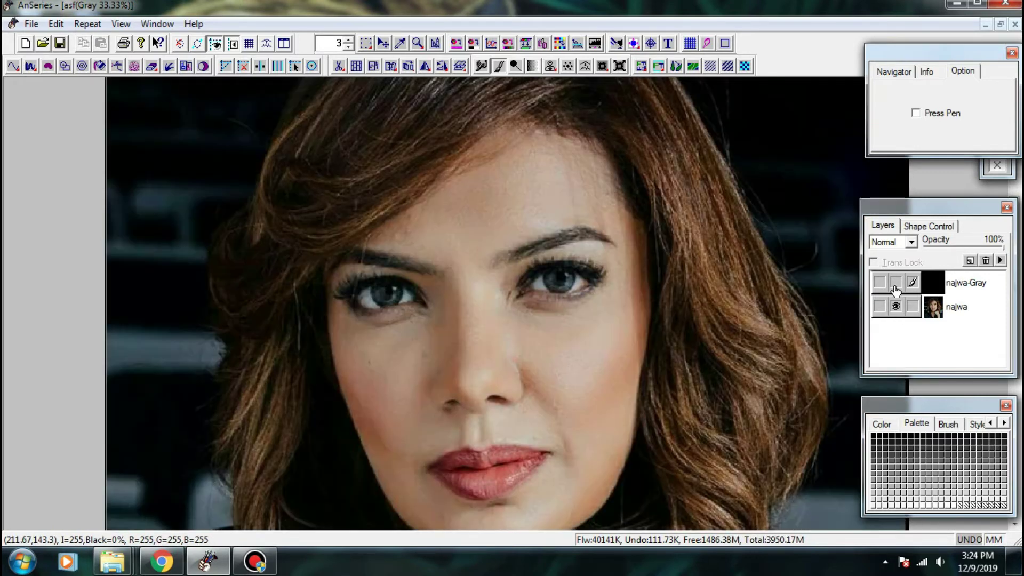
pyautogui.click(896, 288)
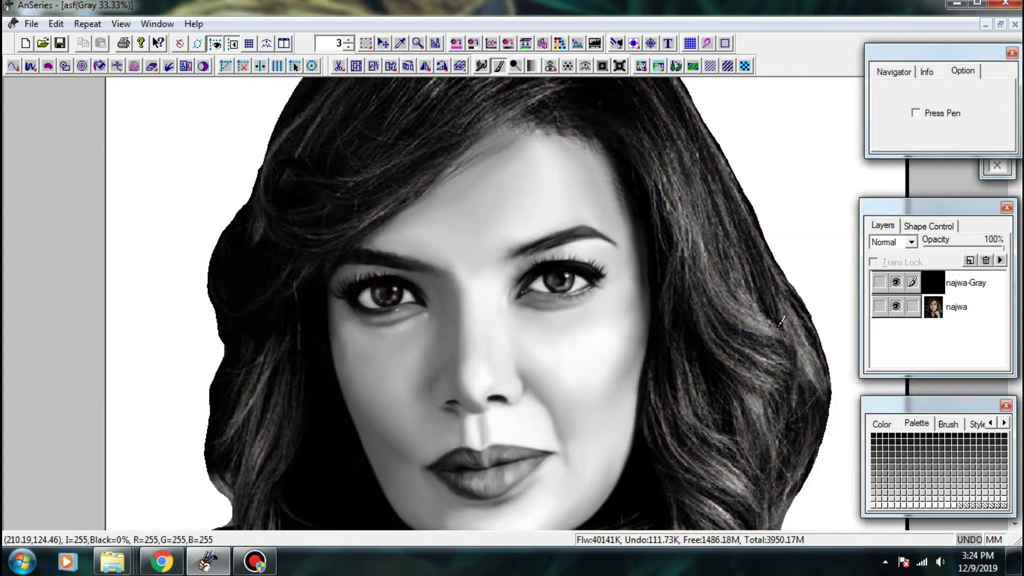
pyautogui.scroll(5, 436, 457)
pyautogui.moveTo(496, 312); pyautogui.dragTo(501, 310)
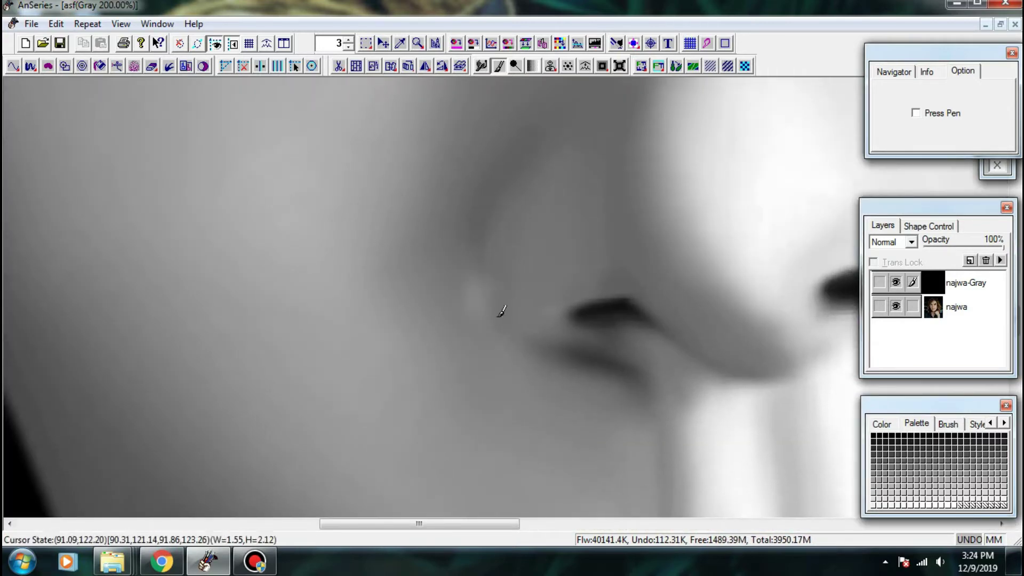
# - Set the brush opacity to 2% and brush soft light strokes down the outer edge of the shaded nostril wing
pyautogui.click(977, 423)
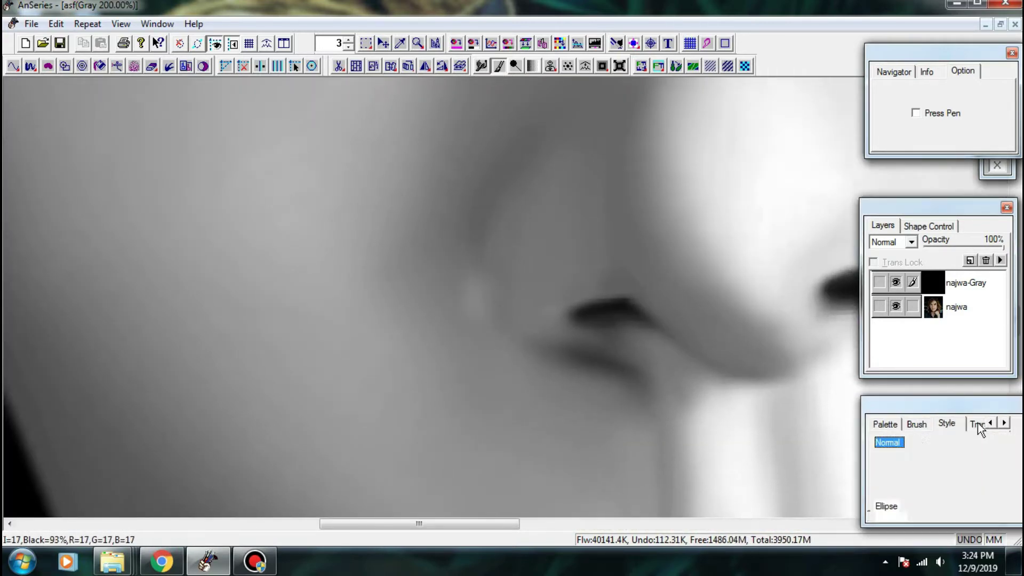
pyautogui.click(931, 446)
pyautogui.moveTo(486, 291); pyautogui.dragTo(496, 310)
pyautogui.moveTo(472, 242)
pyautogui.mouseDown()
pyautogui.moveTo(489, 294)
pyautogui.moveTo(459, 297)
pyautogui.moveTo(495, 316)
pyautogui.mouseUp()
pyautogui.moveTo(474, 275); pyautogui.dragTo(509, 346)
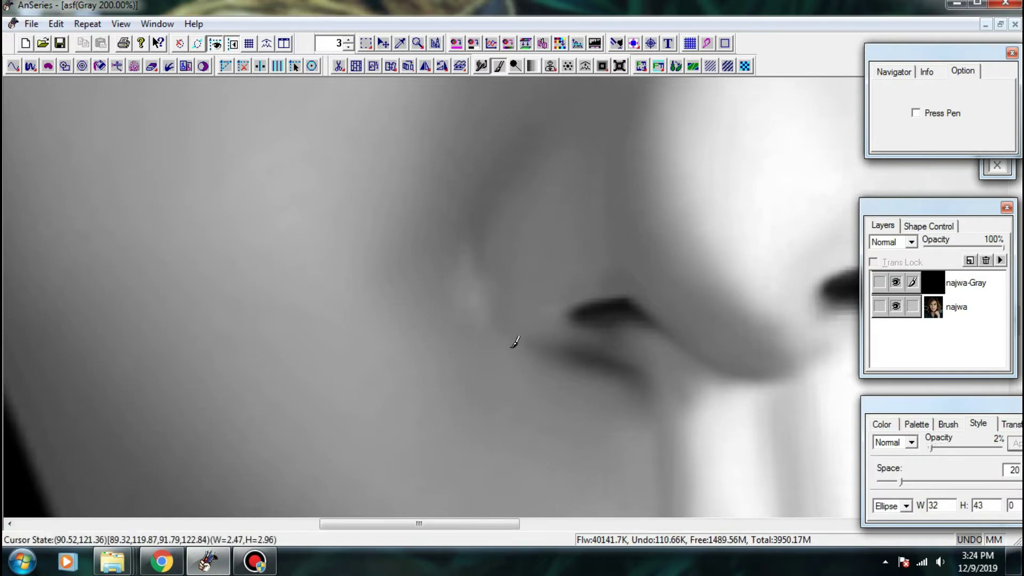
pyautogui.moveTo(468, 300); pyautogui.dragTo(517, 352)
# - Check the nose against layer najwa and smudge the shaded nostril wing's outline into the adjoining cheek and nostril base
pyautogui.scroll(-1, 466, 256)
pyautogui.scroll(-2, 664, 266)
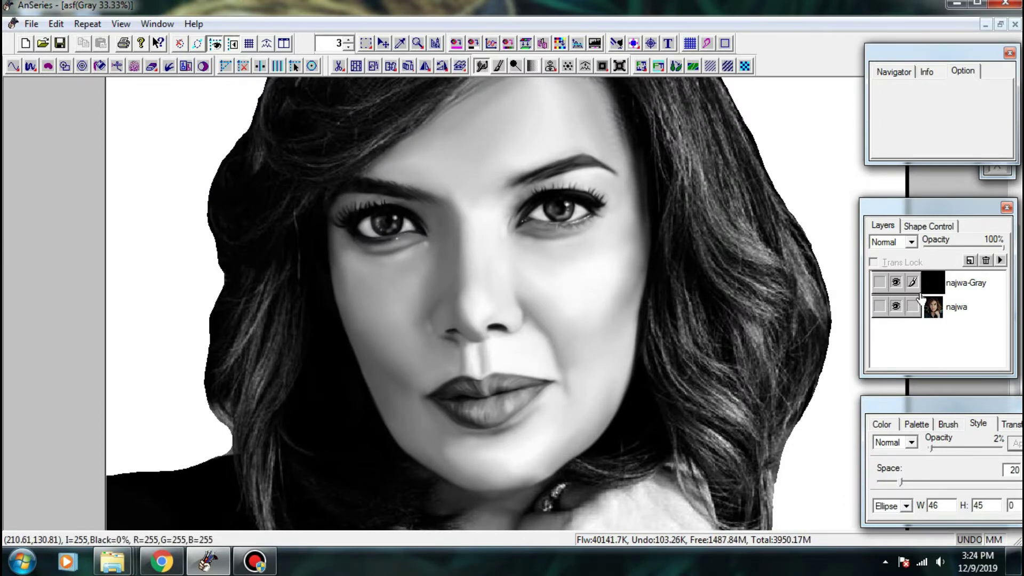
pyautogui.click(895, 282)
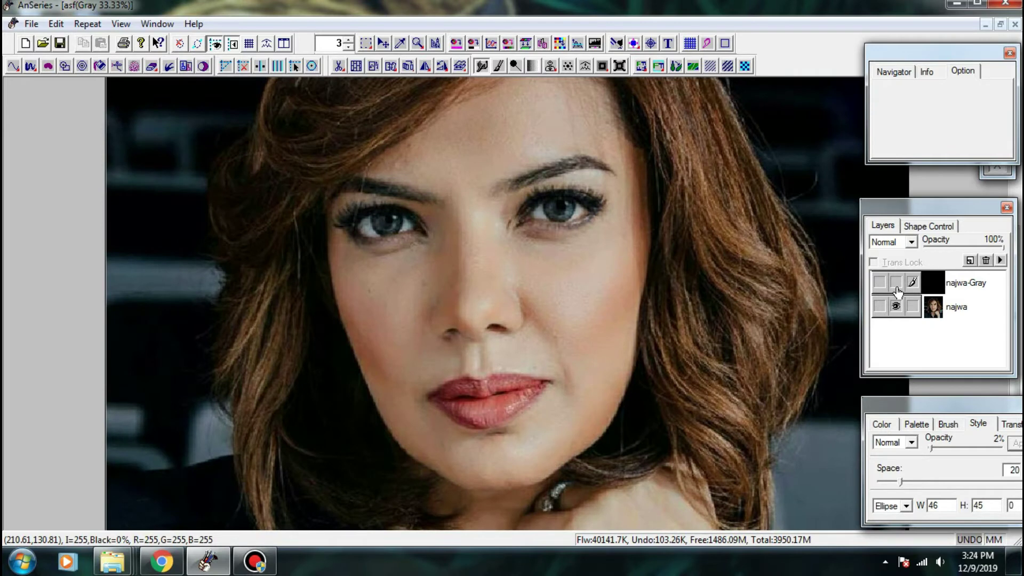
pyautogui.click(896, 282)
pyautogui.scroll(2, 450, 322)
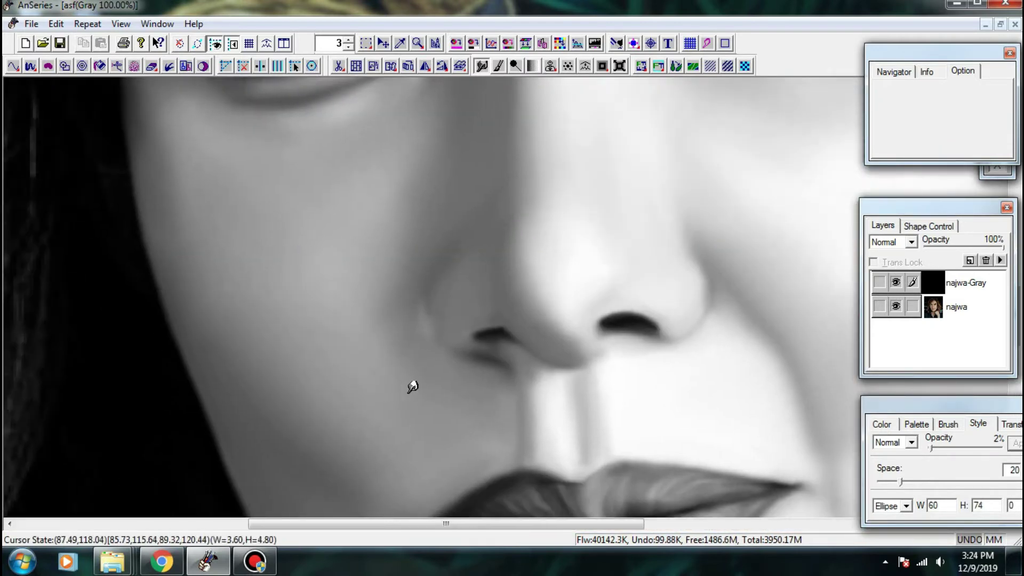
pyautogui.moveTo(413, 387); pyautogui.dragTo(399, 422)
pyautogui.moveTo(427, 335)
pyautogui.mouseDown()
pyautogui.moveTo(406, 385)
pyautogui.moveTo(415, 408)
pyautogui.mouseUp()
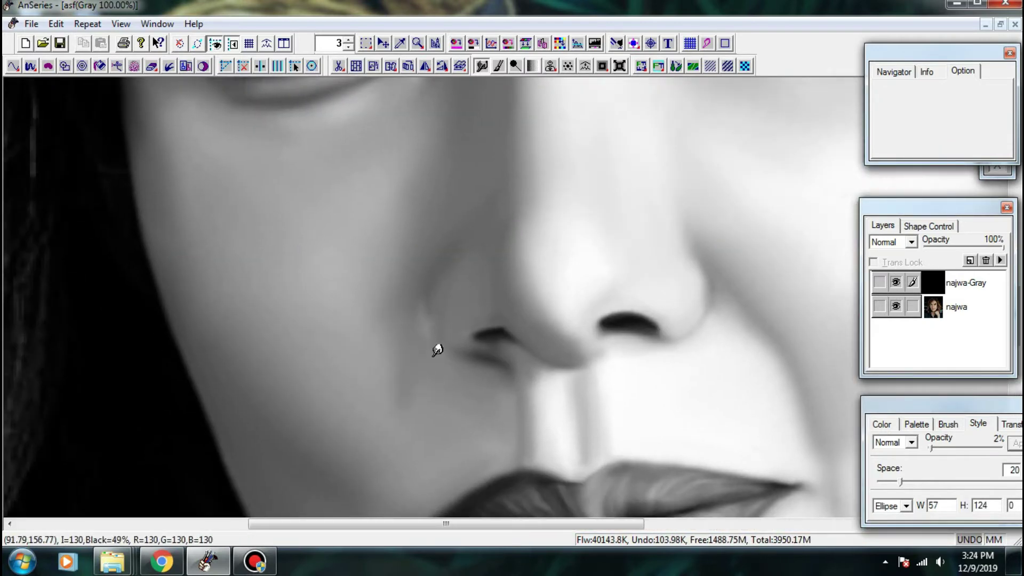
pyautogui.moveTo(419, 271); pyautogui.dragTo(443, 326)
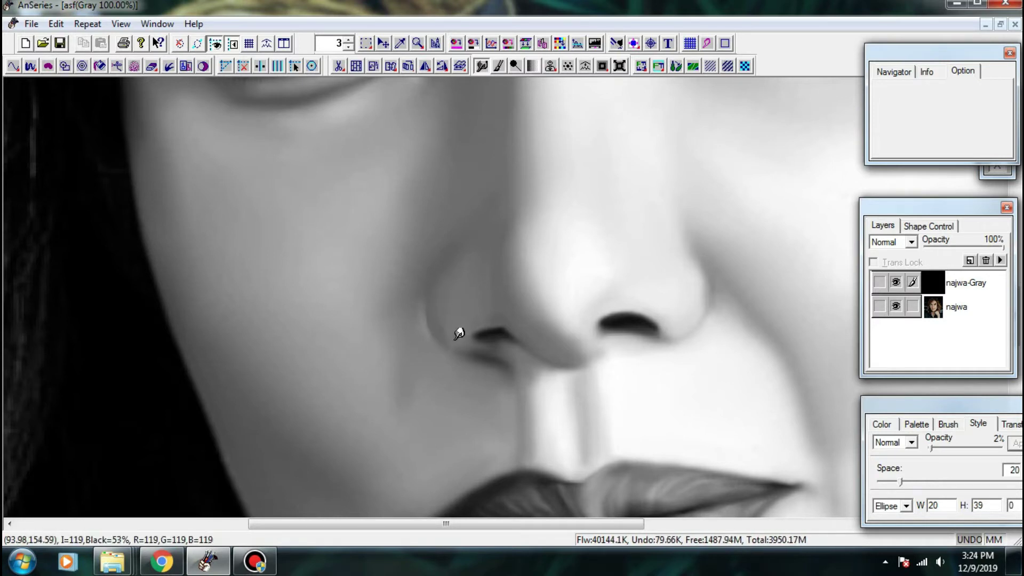
pyautogui.moveTo(433, 292)
pyautogui.mouseDown()
pyautogui.moveTo(451, 330)
pyautogui.moveTo(481, 353)
pyautogui.mouseUp()
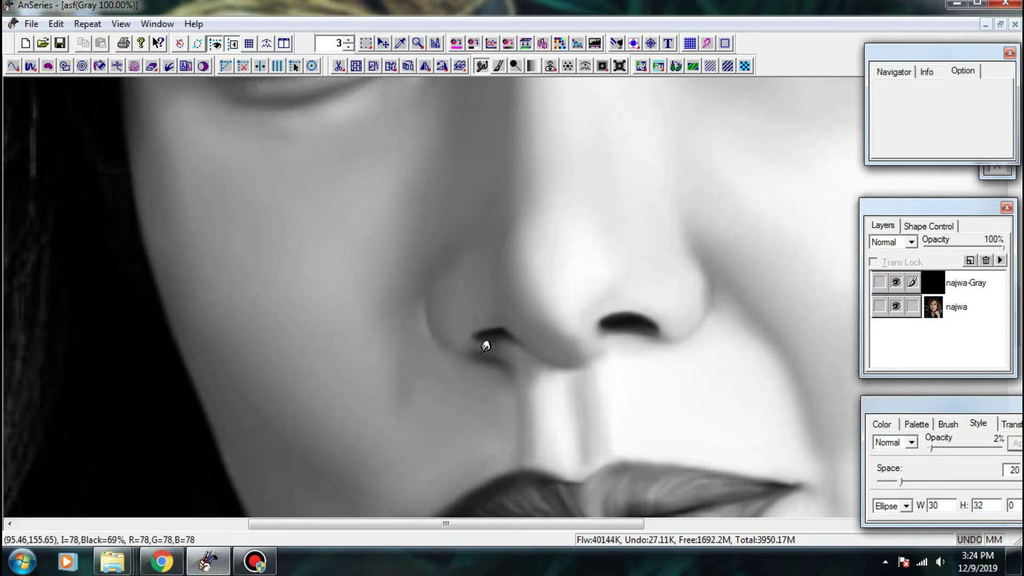
# - Examine the whole face, then the nose and bright-side cheek up close, against layer najwa
pyautogui.hotkey('ctrl', '-')
pyautogui.hotkey('ctrl', '-')
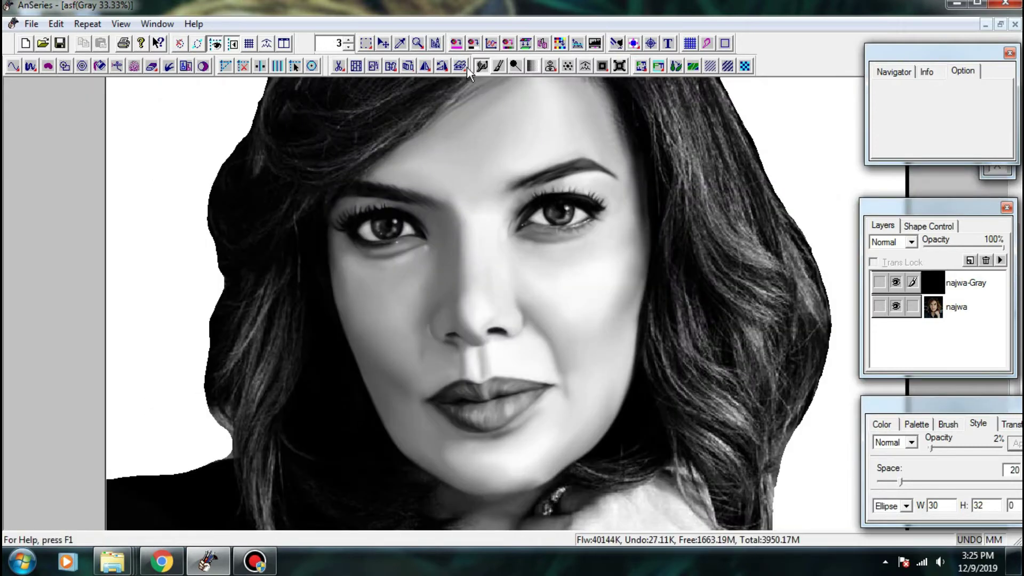
pyautogui.click(498, 66)
pyautogui.click(896, 284)
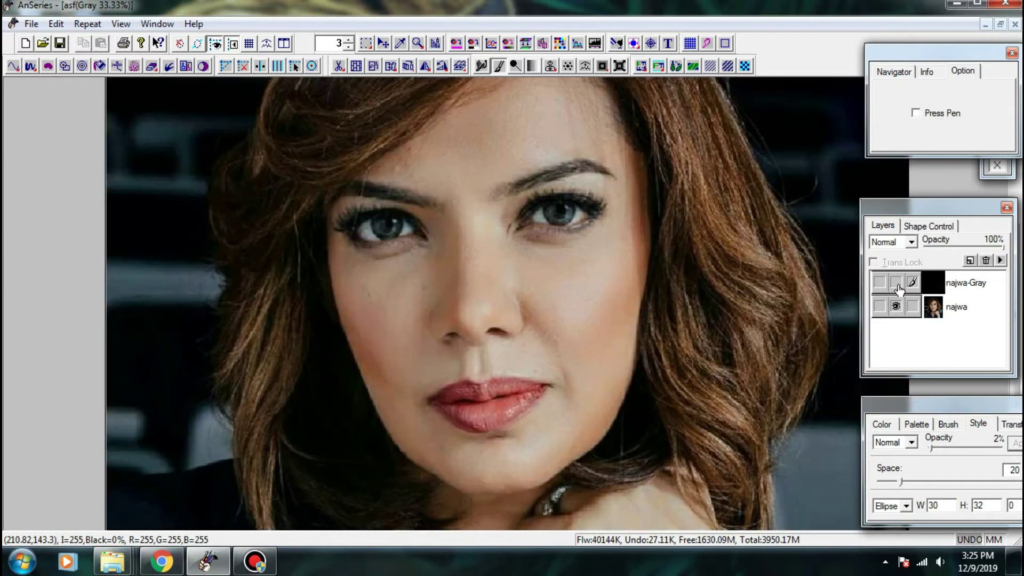
pyautogui.click(896, 283)
pyautogui.click(896, 282)
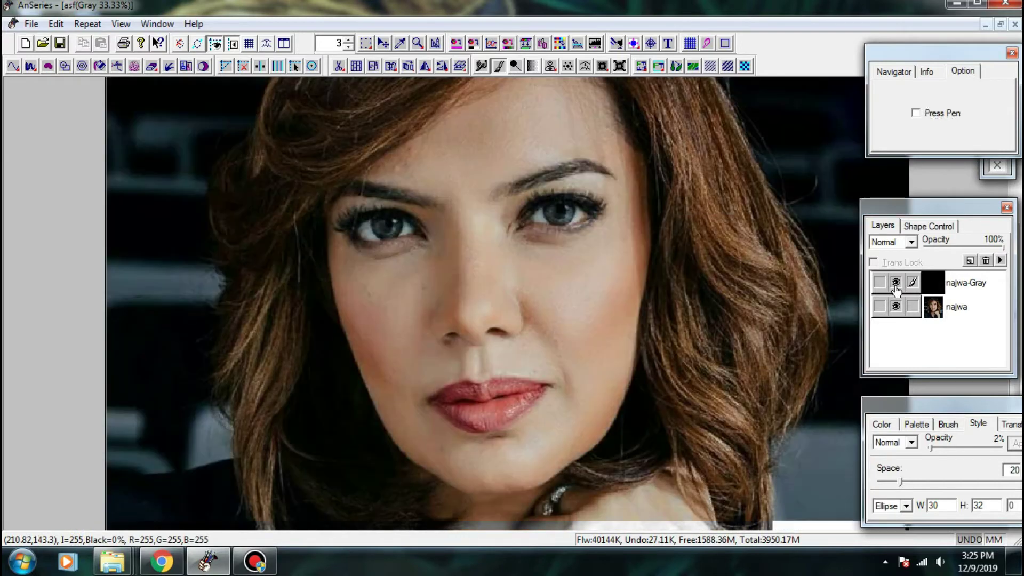
pyautogui.click(897, 282)
pyautogui.scroll(2, 585, 355)
pyautogui.moveTo(585, 355); pyautogui.dragTo(605, 411)
pyautogui.click(893, 289)
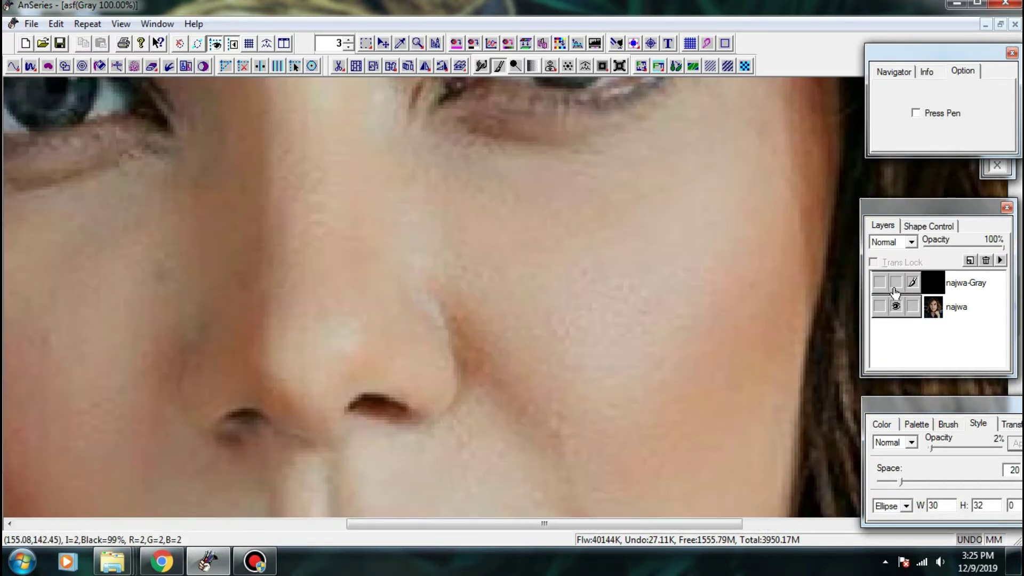
pyautogui.click(894, 289)
pyautogui.click(893, 289)
pyautogui.click(895, 288)
pyautogui.click(896, 288)
pyautogui.click(896, 289)
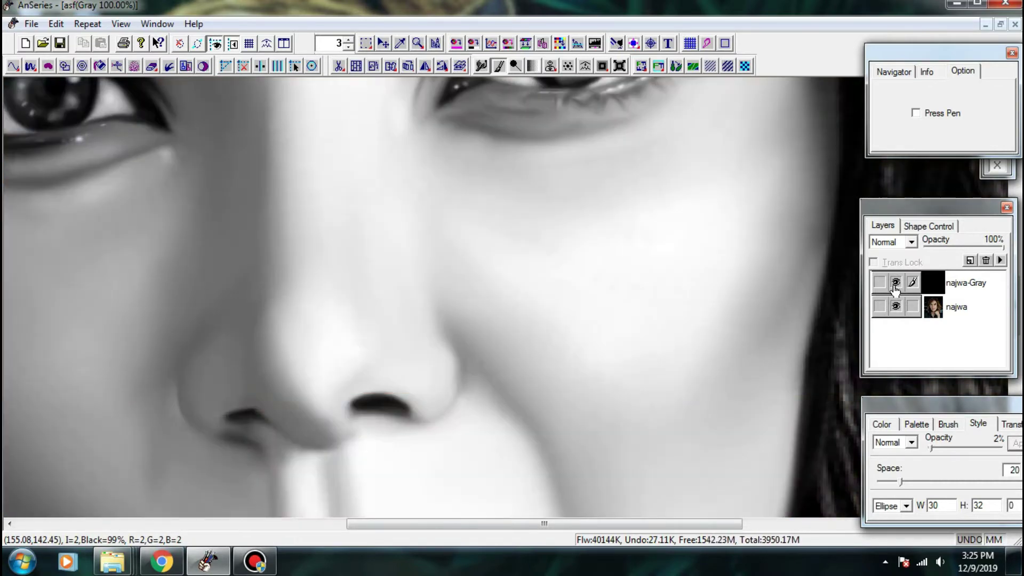
# - Check the bright-side nostril wing against layer najwa and smudge its outer crease into the adjoining cheek
pyautogui.click(895, 288)
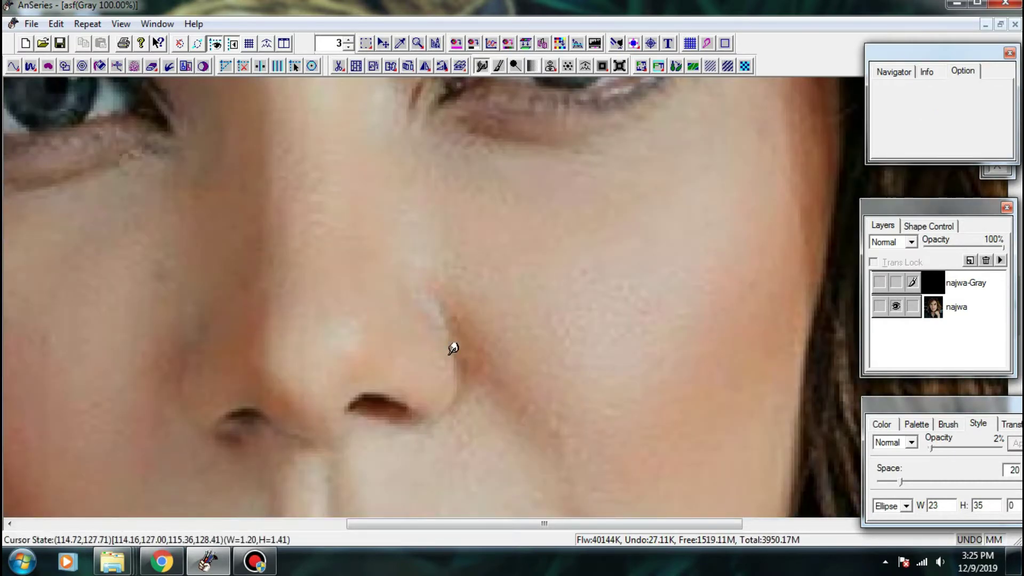
pyautogui.click(895, 285)
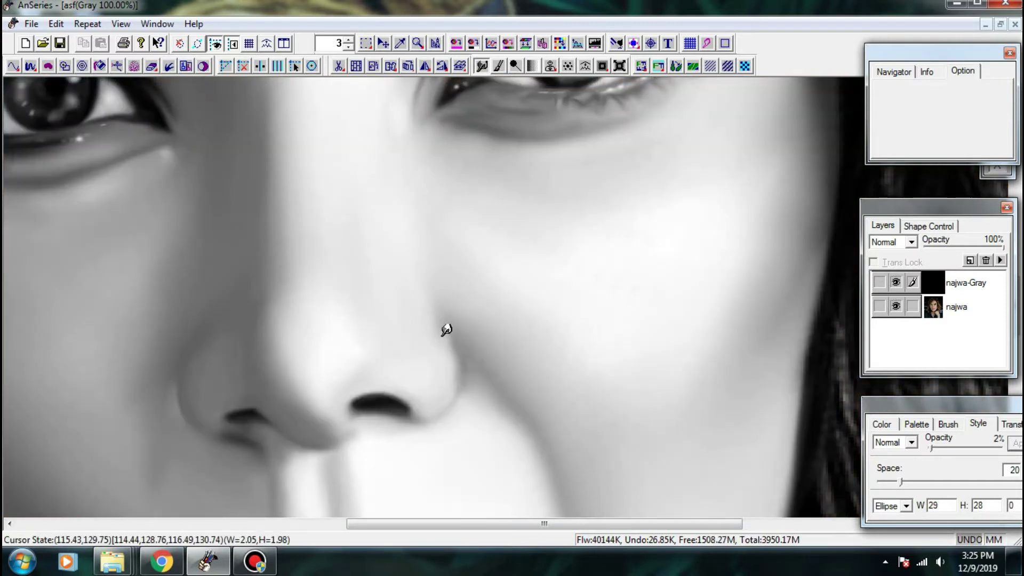
pyautogui.moveTo(441, 349)
pyautogui.mouseDown()
pyautogui.moveTo(430, 311)
pyautogui.moveTo(459, 375)
pyautogui.moveTo(459, 360)
pyautogui.mouseUp()
pyautogui.click(896, 283)
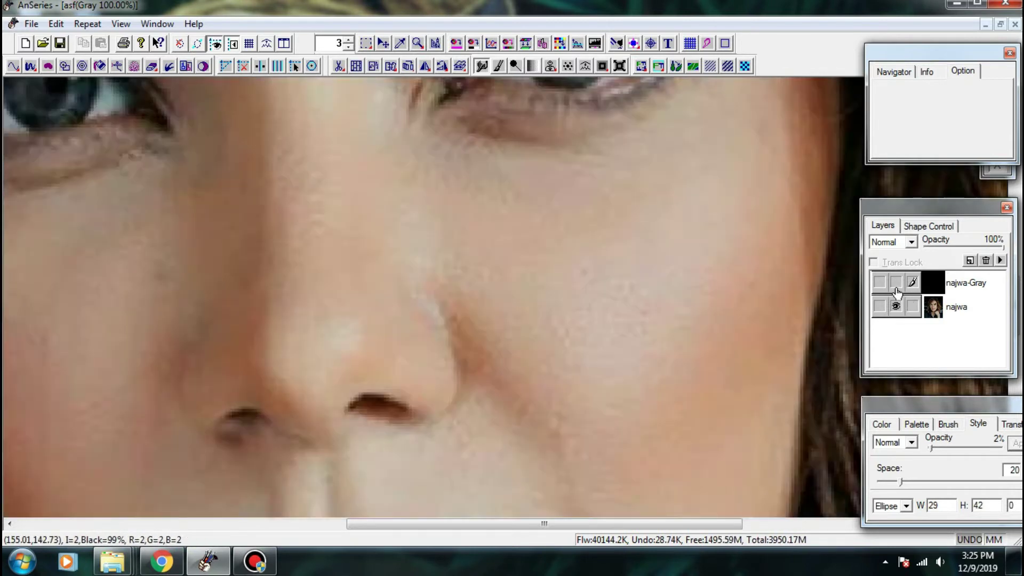
pyautogui.click(897, 286)
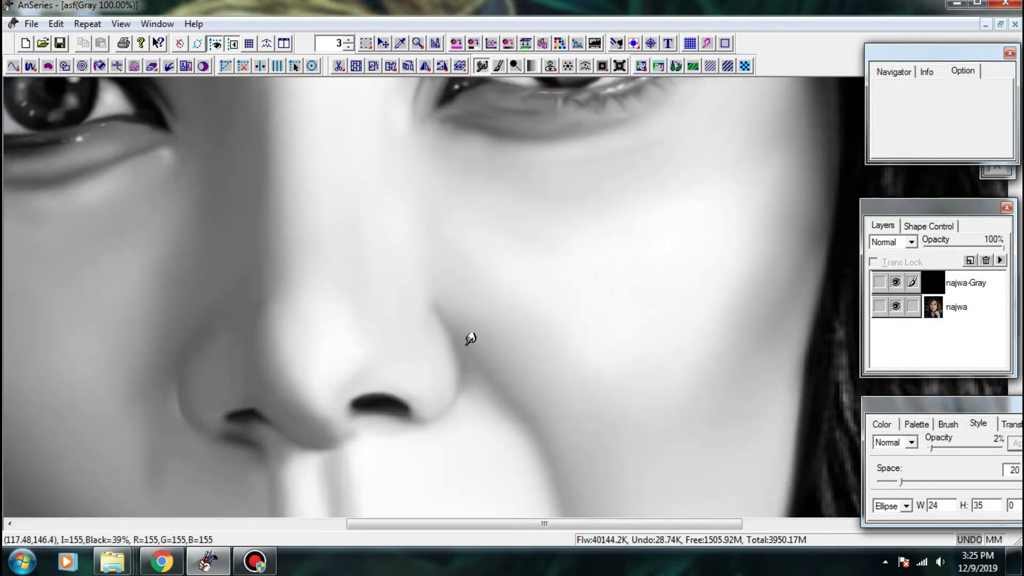
pyautogui.moveTo(453, 291)
pyautogui.mouseDown()
pyautogui.moveTo(519, 357)
pyautogui.moveTo(522, 375)
pyautogui.moveTo(509, 367)
pyautogui.moveTo(511, 315)
pyautogui.mouseUp()
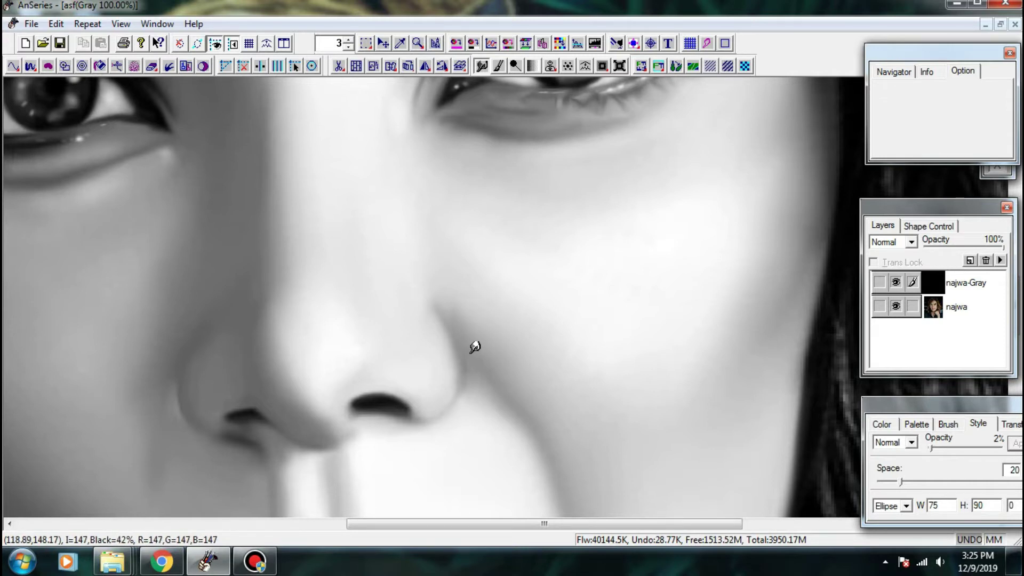
# - Smudge the fold running from the bright-side nostril wing towards the mouth corner and compare the area with layer najwa
pyautogui.moveTo(455, 303)
pyautogui.mouseDown()
pyautogui.moveTo(515, 380)
pyautogui.moveTo(448, 292)
pyautogui.moveTo(452, 310)
pyautogui.moveTo(447, 294)
pyautogui.moveTo(535, 392)
pyautogui.moveTo(520, 402)
pyautogui.moveTo(540, 411)
pyautogui.mouseUp()
pyautogui.moveTo(563, 451)
pyautogui.mouseDown()
pyautogui.moveTo(442, 354)
pyautogui.moveTo(455, 400)
pyautogui.mouseUp()
pyautogui.moveTo(439, 358); pyautogui.dragTo(500, 413)
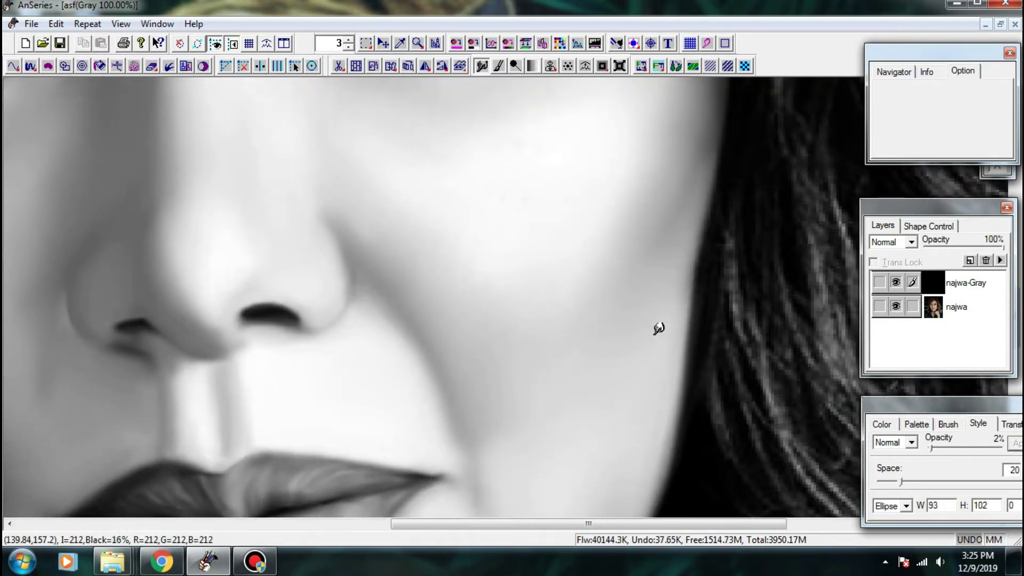
pyautogui.click(895, 283)
pyautogui.click(895, 283)
pyautogui.click(896, 283)
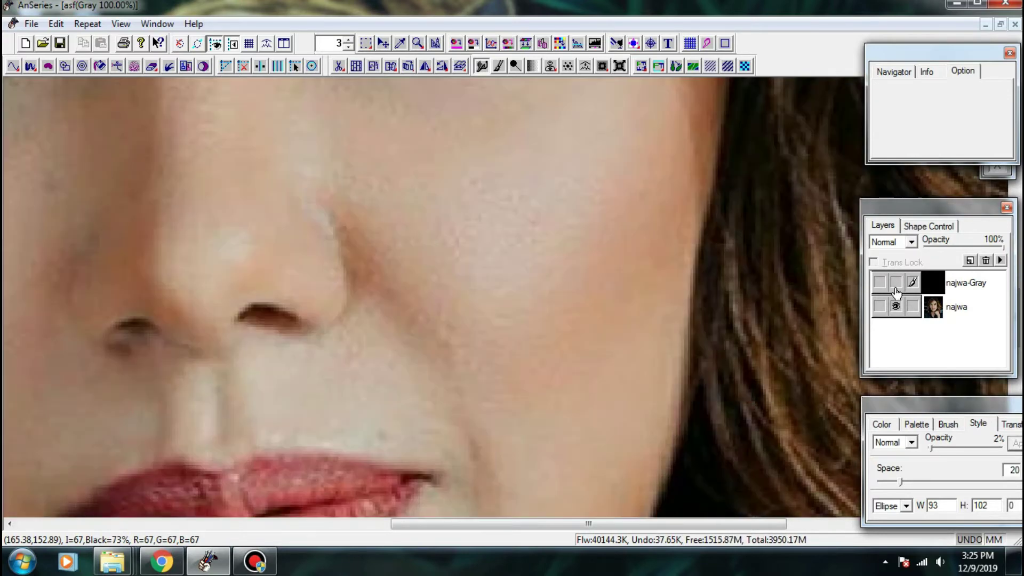
pyautogui.click(896, 287)
# - Set the brush opacity to 4% and brush light strokes down the outer edge of the bright-side nostril wing
pyautogui.click(497, 69)
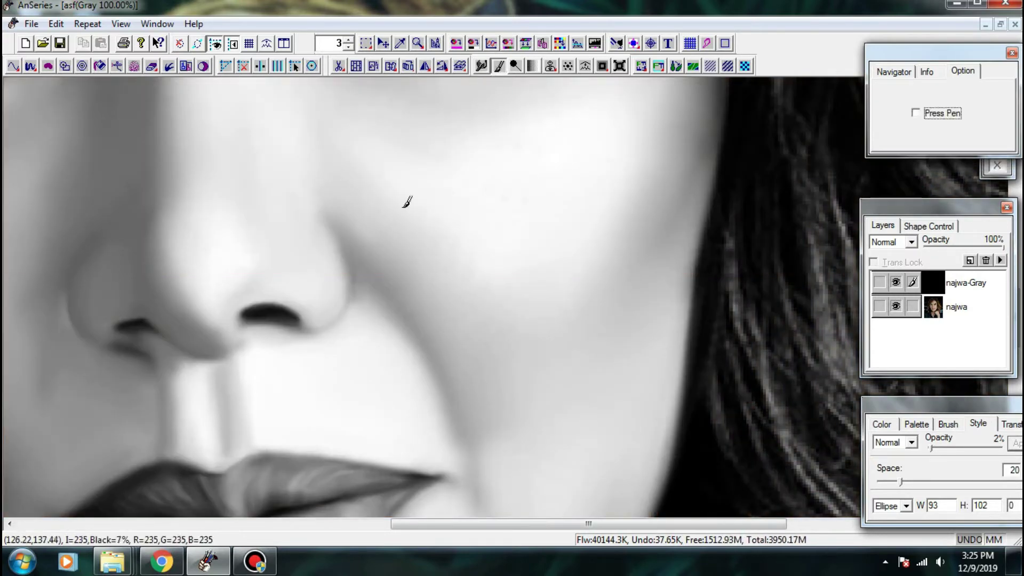
pyautogui.click(379, 269)
pyautogui.moveTo(344, 288); pyautogui.dragTo(350, 318)
pyautogui.moveTo(278, 232); pyautogui.dragTo(322, 283)
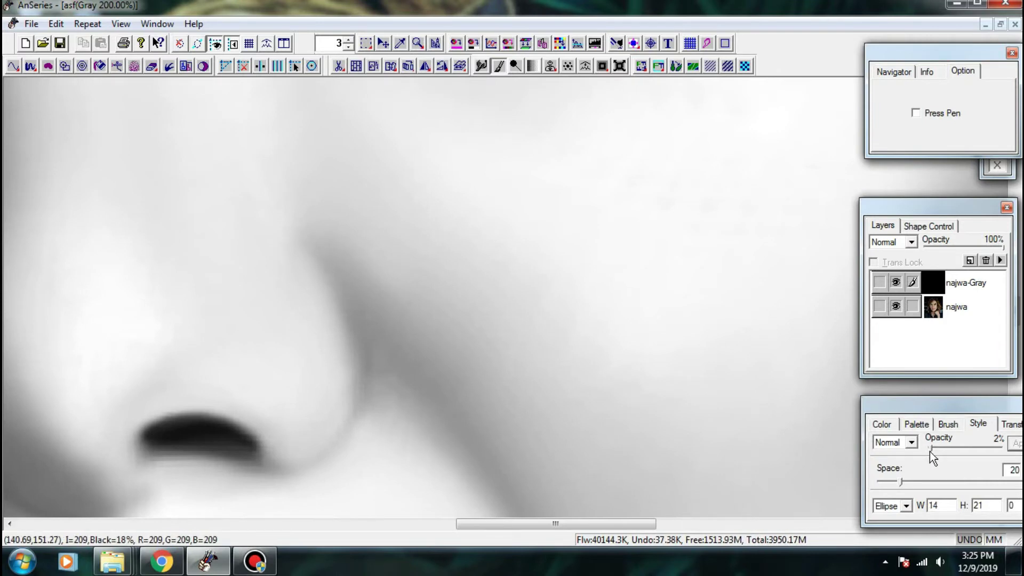
pyautogui.moveTo(931, 452); pyautogui.dragTo(933, 452)
pyautogui.moveTo(302, 244); pyautogui.dragTo(328, 297)
pyautogui.moveTo(305, 252); pyautogui.dragTo(342, 331)
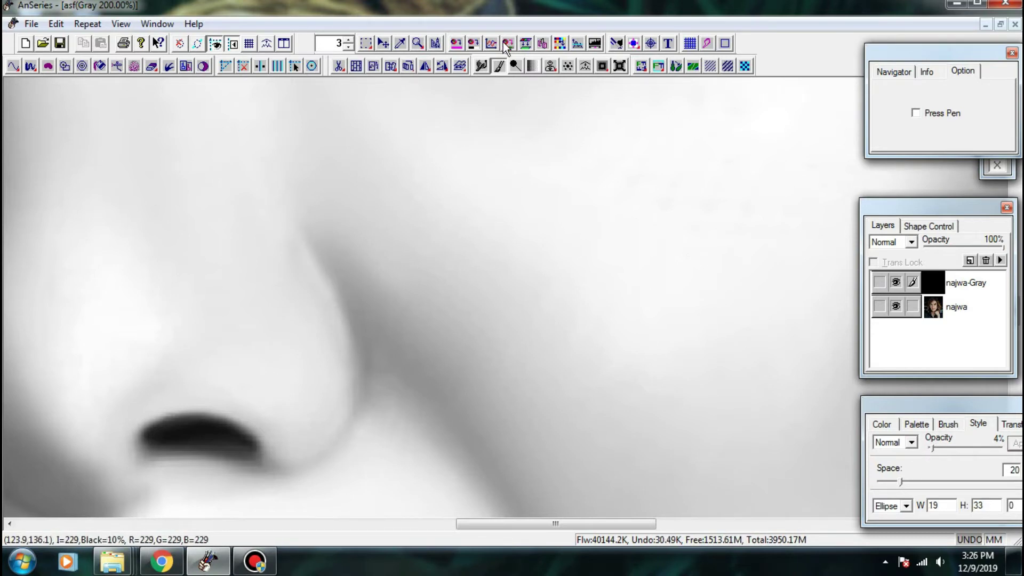
pyautogui.hotkey('ctrl', '-')
pyautogui.hotkey('ctrl', '-')
pyautogui.hotkey('ctrl', '+')
pyautogui.hotkey('ctrl', '+')
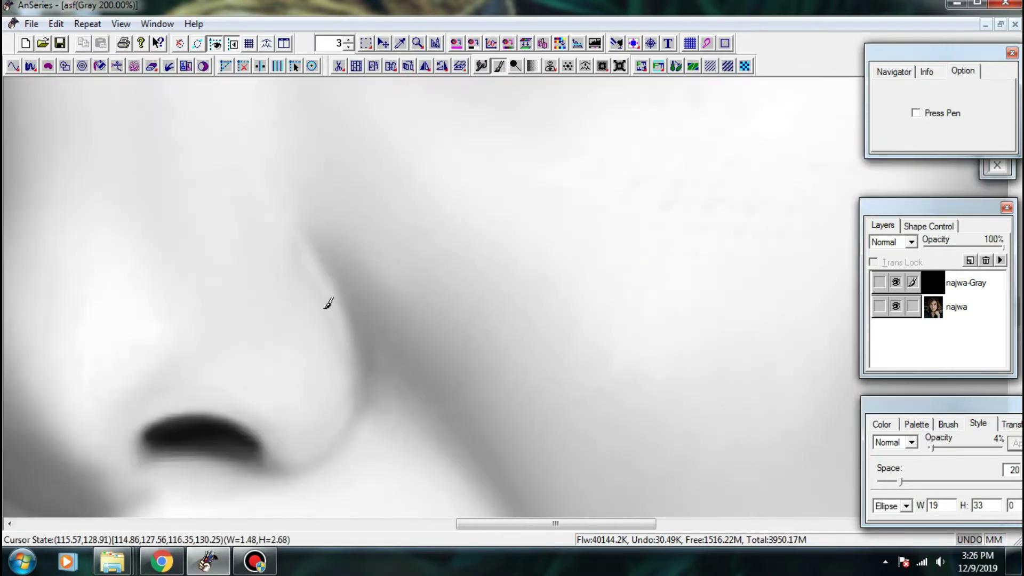
pyautogui.moveTo(325, 308); pyautogui.dragTo(326, 310)
pyautogui.moveTo(304, 265); pyautogui.dragTo(315, 304)
# - Lighten and smudge the upper edge of the bright-side nostril wing, checking the nose against layer najwa
pyautogui.click(515, 65)
pyautogui.moveTo(308, 248)
pyautogui.mouseDown()
pyautogui.moveTo(289, 299)
pyautogui.moveTo(322, 321)
pyautogui.mouseUp()
pyautogui.moveTo(301, 280); pyautogui.dragTo(338, 334)
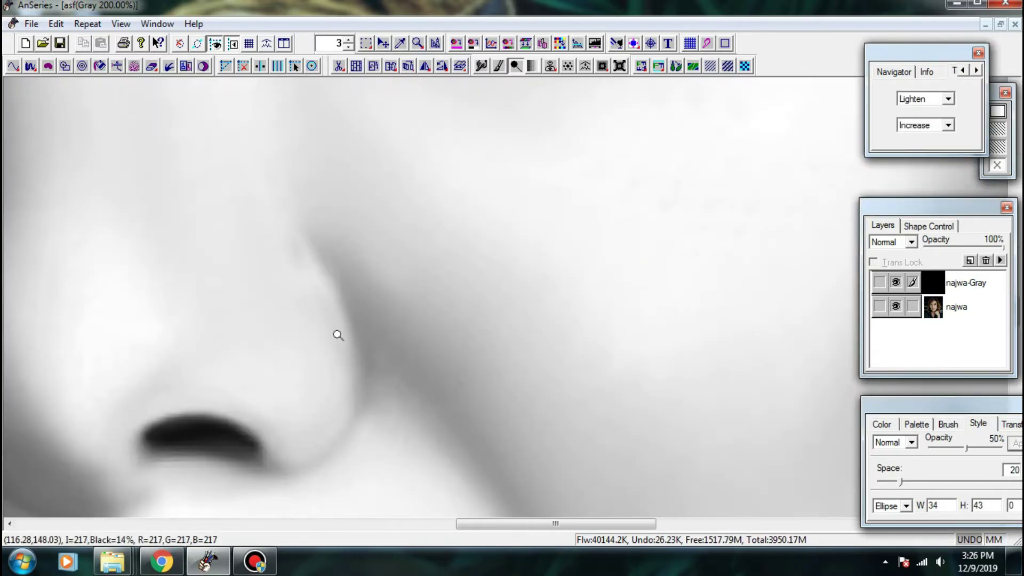
pyautogui.click(481, 67)
pyautogui.moveTo(335, 315)
pyautogui.mouseDown()
pyautogui.moveTo(343, 350)
pyautogui.moveTo(327, 294)
pyautogui.mouseUp()
pyautogui.moveTo(304, 241)
pyautogui.mouseDown()
pyautogui.moveTo(326, 270)
pyautogui.moveTo(324, 281)
pyautogui.moveTo(309, 251)
pyautogui.moveTo(293, 246)
pyautogui.moveTo(327, 304)
pyautogui.moveTo(293, 238)
pyautogui.moveTo(329, 325)
pyautogui.mouseUp()
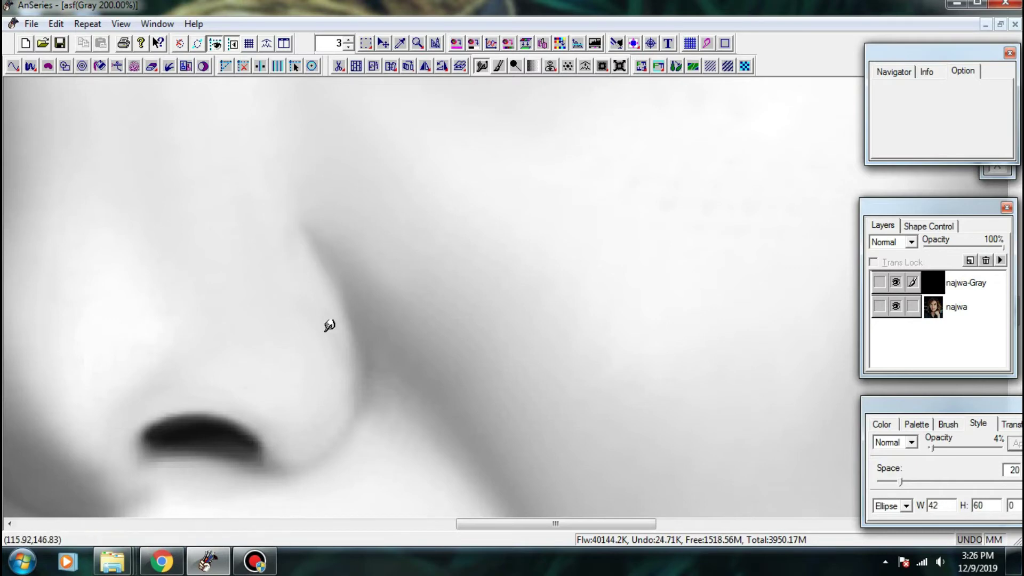
pyautogui.hotkey('ctrl', '-')
pyautogui.hotkey('ctrl', '-')
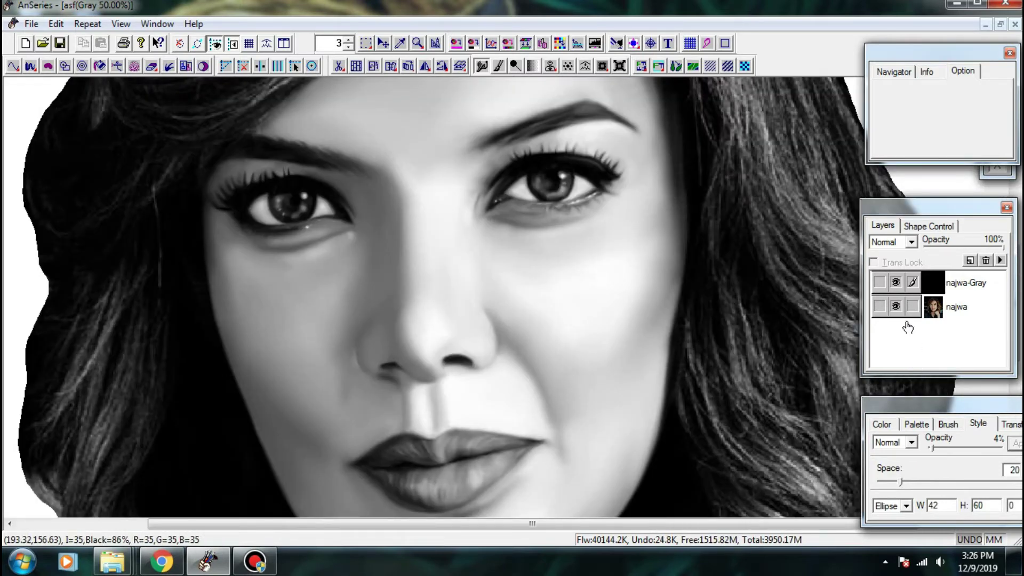
pyautogui.hotkey('ctrl', '+')
pyautogui.click(895, 282)
pyautogui.click(895, 283)
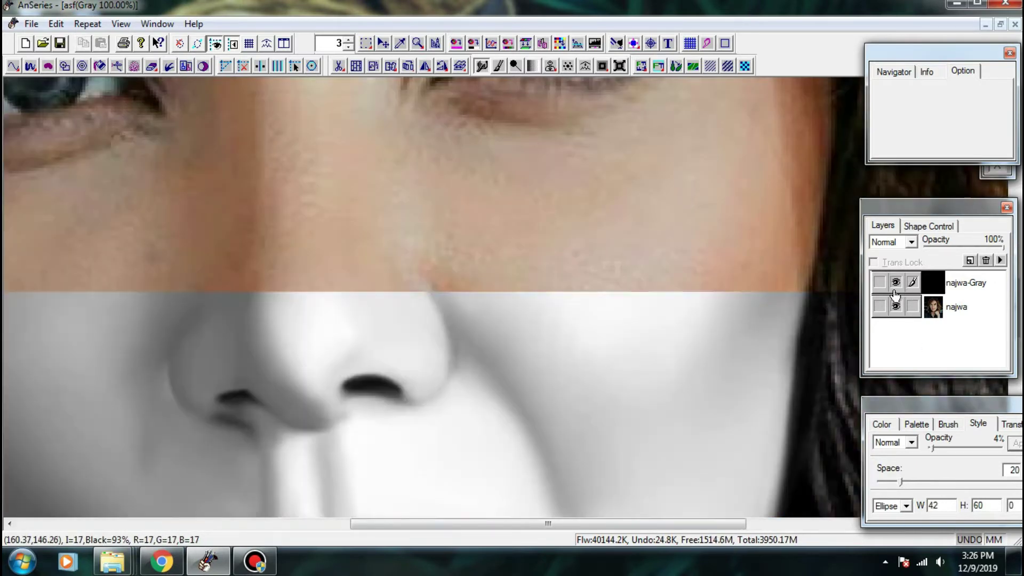
# - Brush fine light strokes at 4% opacity from the top of the bright-side nostril wing down its outer contour
pyautogui.click(497, 66)
pyautogui.hotkey('ctrl', '+')
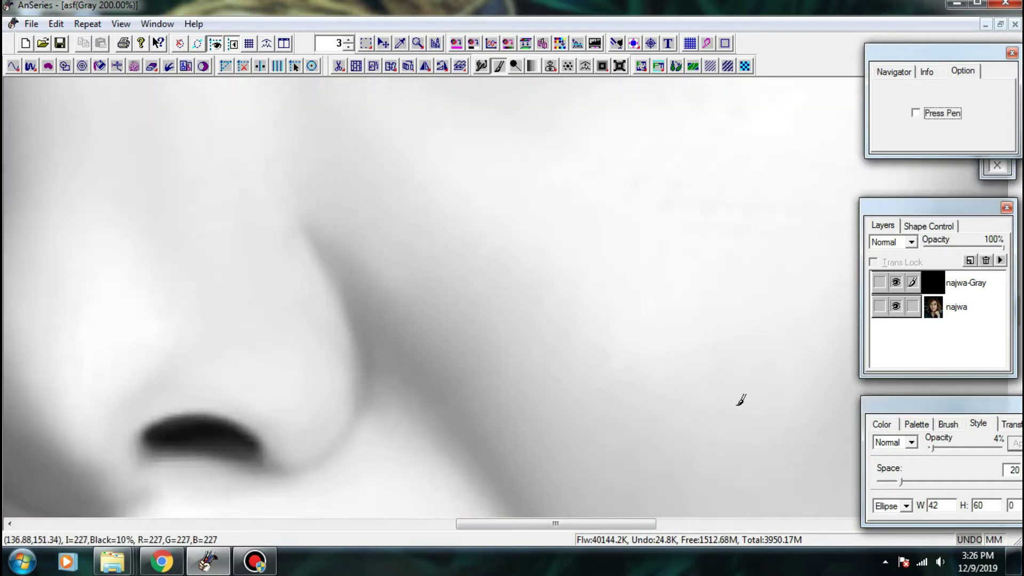
pyautogui.click(932, 453)
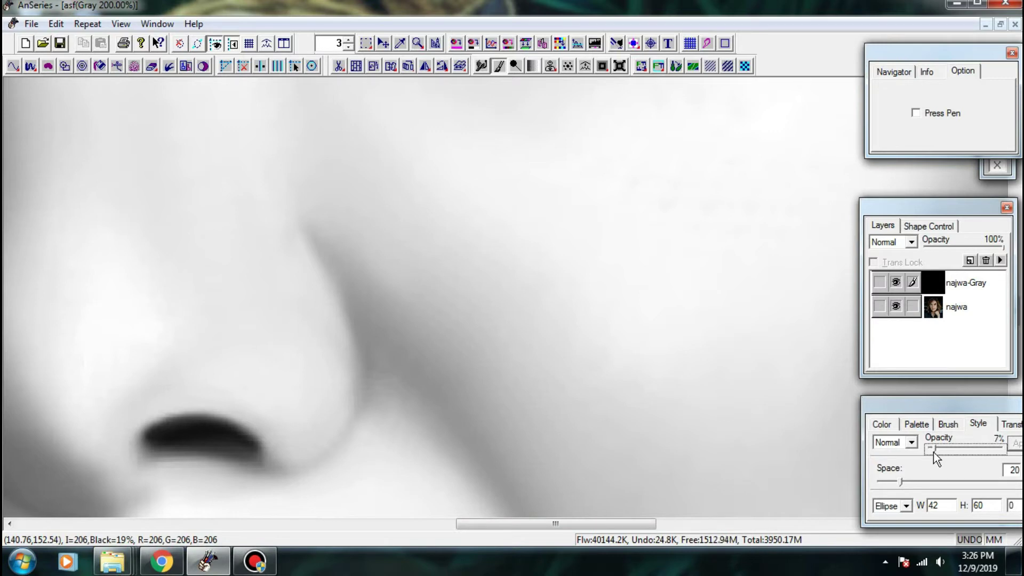
pyautogui.moveTo(306, 244); pyautogui.dragTo(317, 275)
pyautogui.click(319, 258)
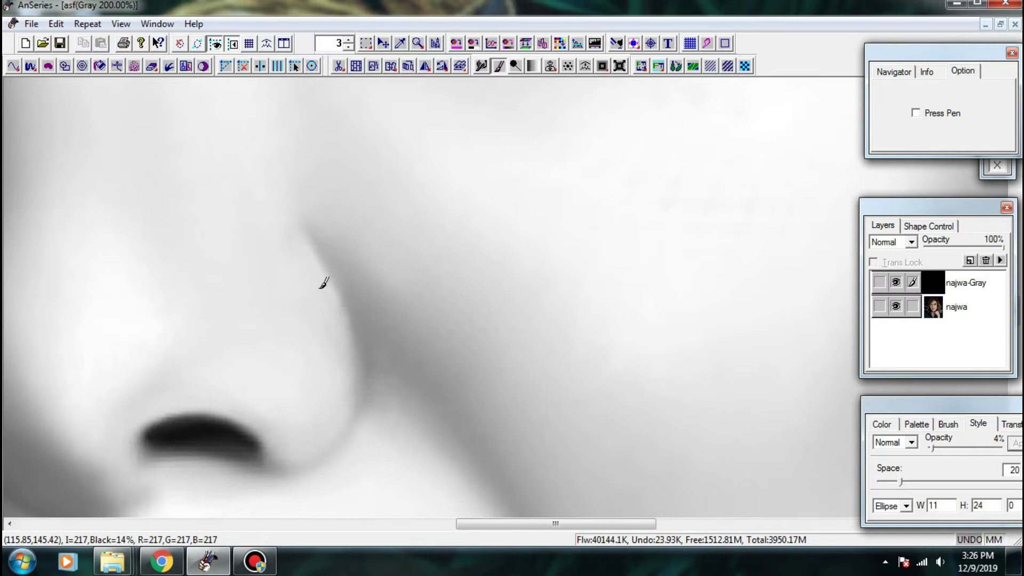
pyautogui.moveTo(320, 288); pyautogui.dragTo(309, 258)
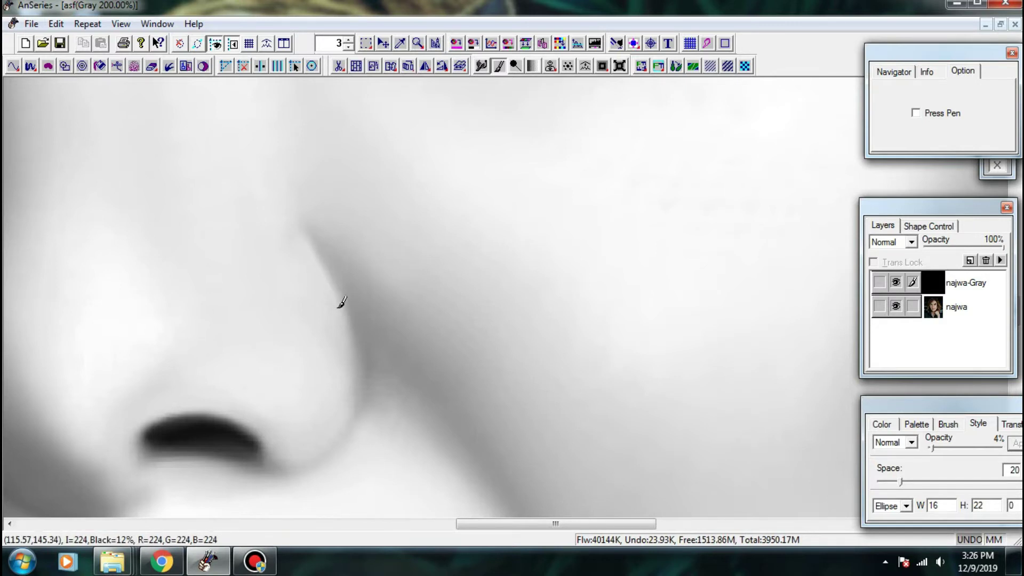
pyautogui.moveTo(308, 262); pyautogui.dragTo(320, 275)
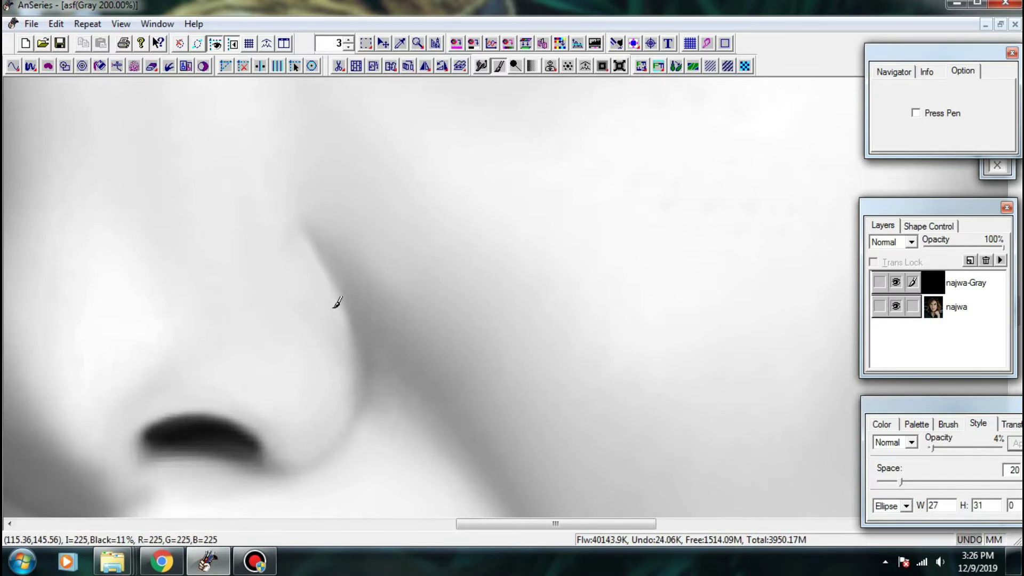
pyautogui.moveTo(334, 312); pyautogui.dragTo(349, 365)
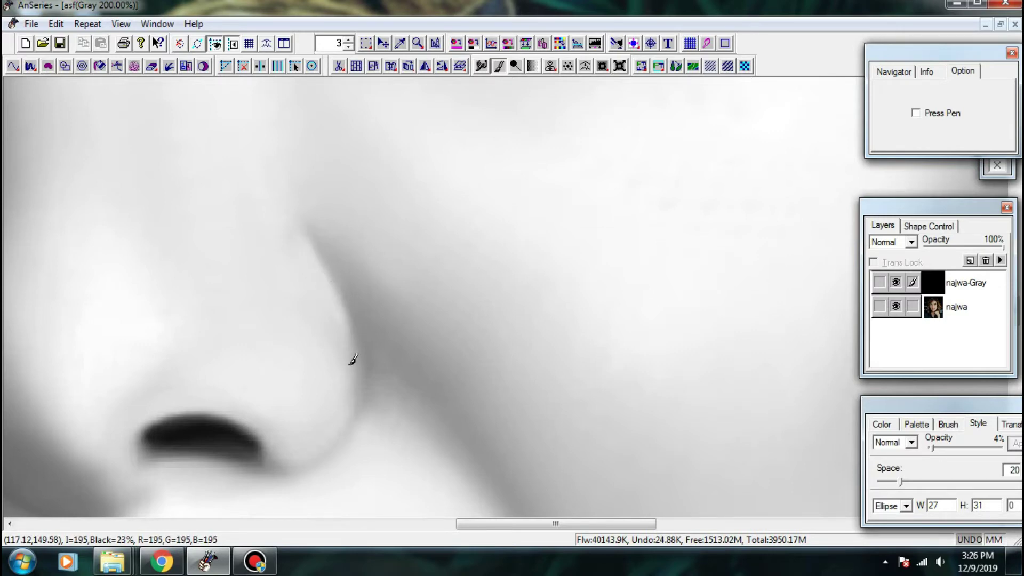
# - Compare the nose with layer najwa and brush a small light touch at the top of the bright-side nostril wing
pyautogui.hotkey('ctrl', '-')
pyautogui.hotkey('ctrl', '-')
pyautogui.scroll(1, 524, 348)
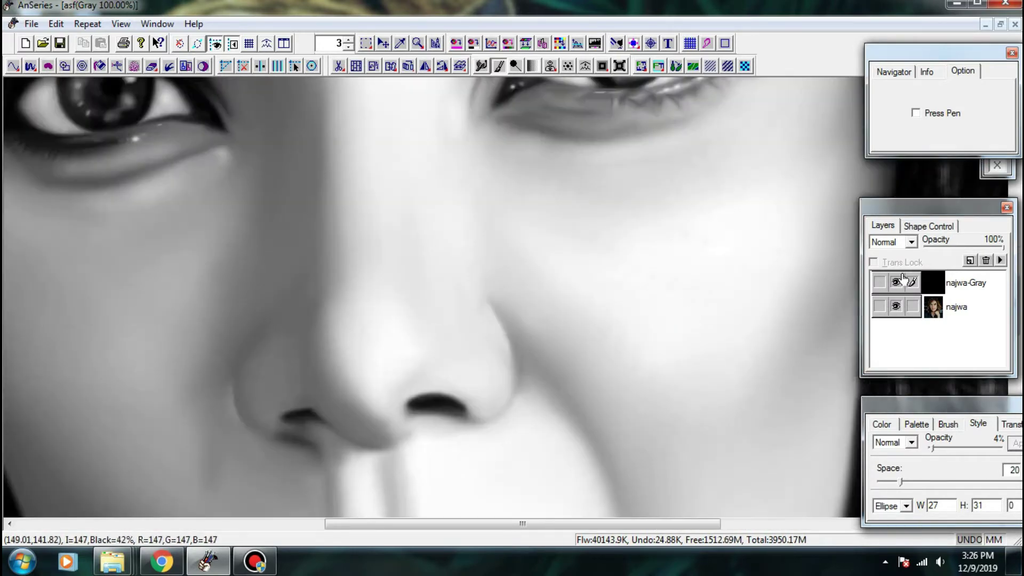
pyautogui.click(896, 285)
pyautogui.click(896, 282)
pyautogui.scroll(2, 562, 336)
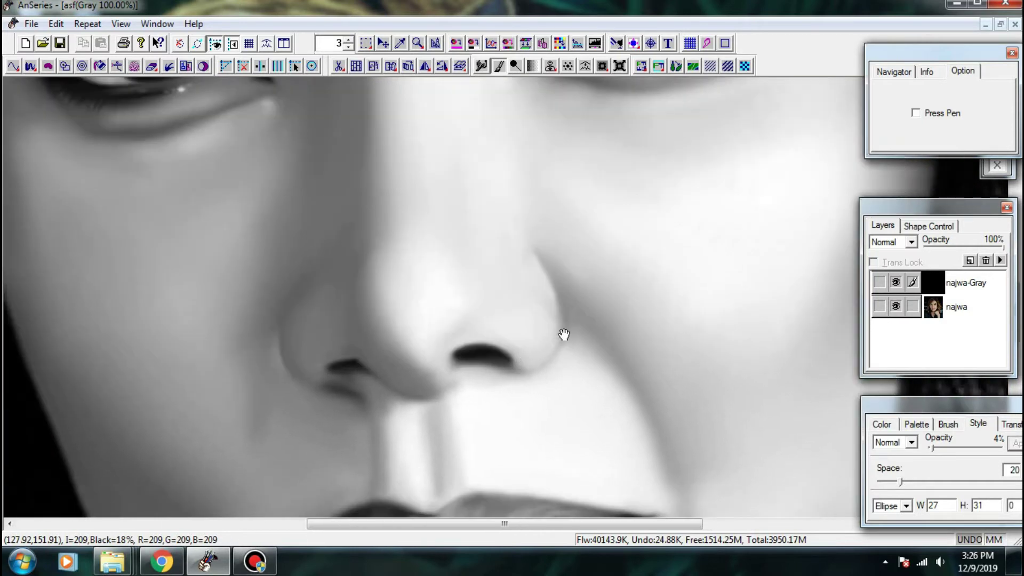
pyautogui.moveTo(536, 259); pyautogui.dragTo(543, 255)
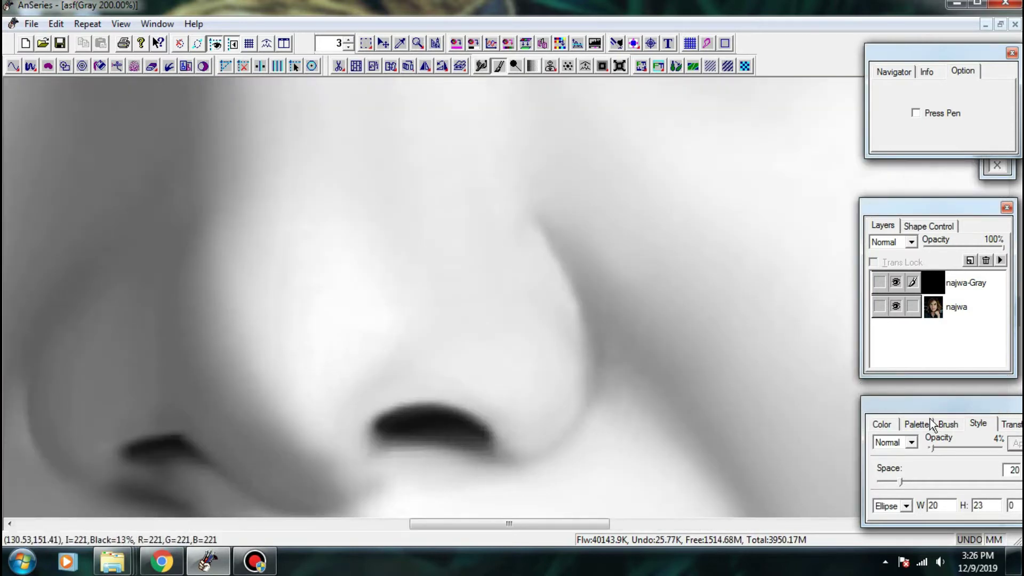
# - Set the brush opacity to 5%, highlight the bright-side nostril wing's upper edge, and check it against layer najwa
pyautogui.click(932, 452)
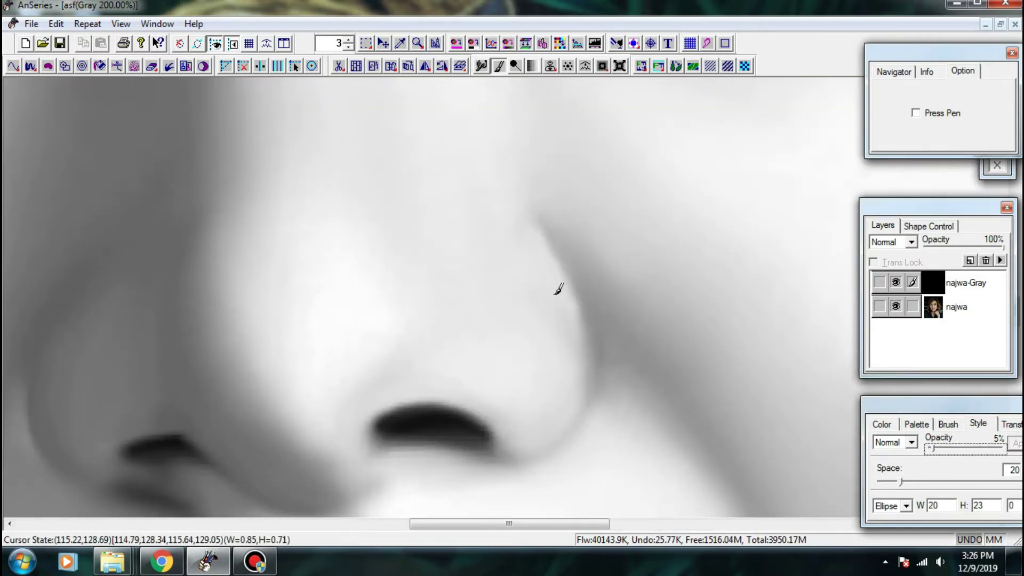
pyautogui.moveTo(543, 235)
pyautogui.mouseDown()
pyautogui.moveTo(571, 304)
pyautogui.moveTo(540, 258)
pyautogui.moveTo(563, 298)
pyautogui.mouseUp()
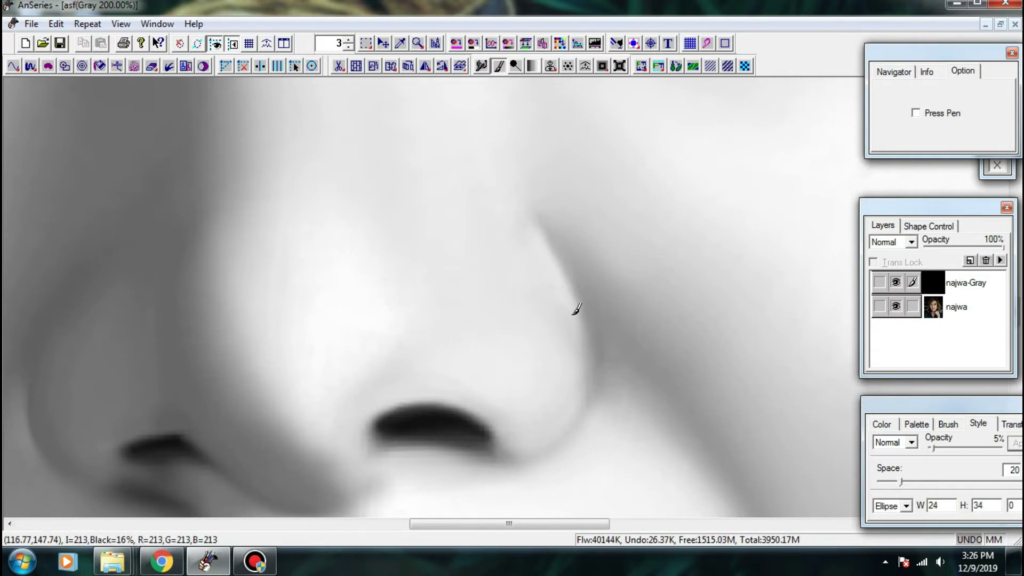
pyautogui.hotkey('ctrl', '-')
pyautogui.hotkey('ctrl', '-')
pyautogui.hotkey('ctrl', '+')
pyautogui.click(894, 288)
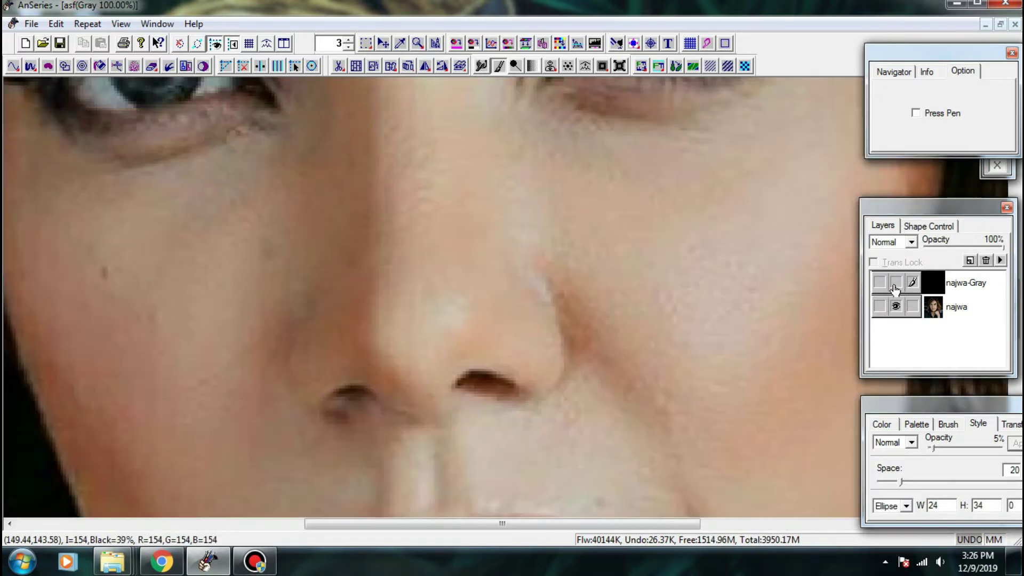
pyautogui.click(895, 283)
pyautogui.hotkey('ctrl', '+')
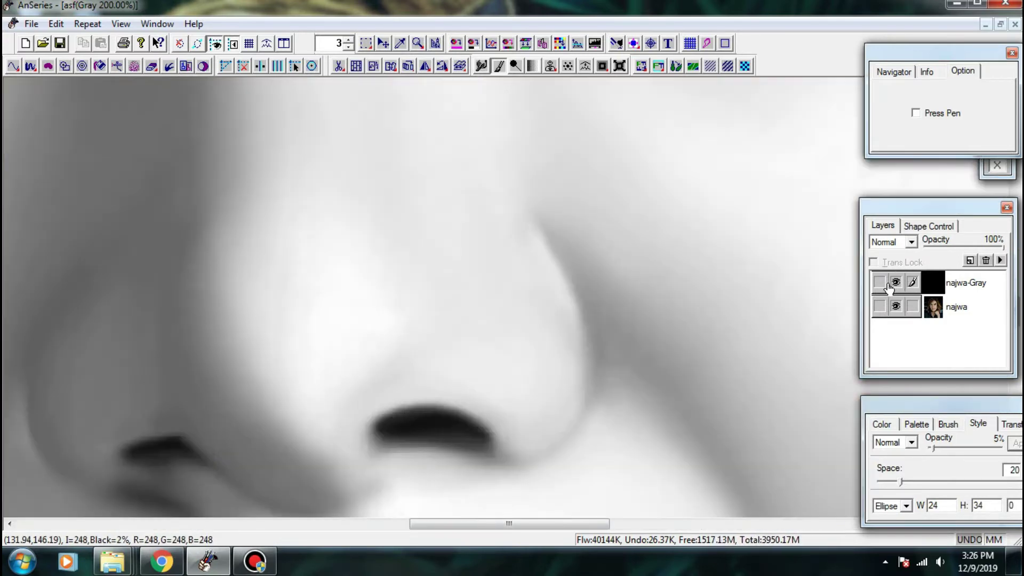
# - Smudge the shading along the outer edge of the nostril on the right side of the nose
pyautogui.click(481, 66)
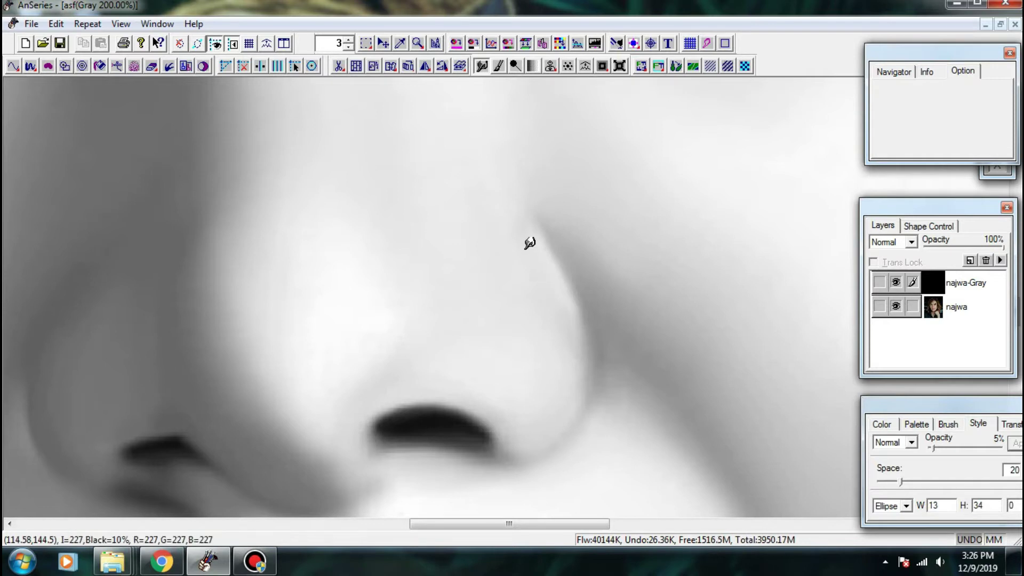
pyautogui.moveTo(554, 292)
pyautogui.mouseDown()
pyautogui.moveTo(571, 335)
pyautogui.moveTo(537, 274)
pyautogui.moveTo(539, 290)
pyautogui.moveTo(562, 227)
pyautogui.moveTo(624, 297)
pyautogui.moveTo(623, 379)
pyautogui.mouseUp()
pyautogui.scroll(-2, 603, 337)
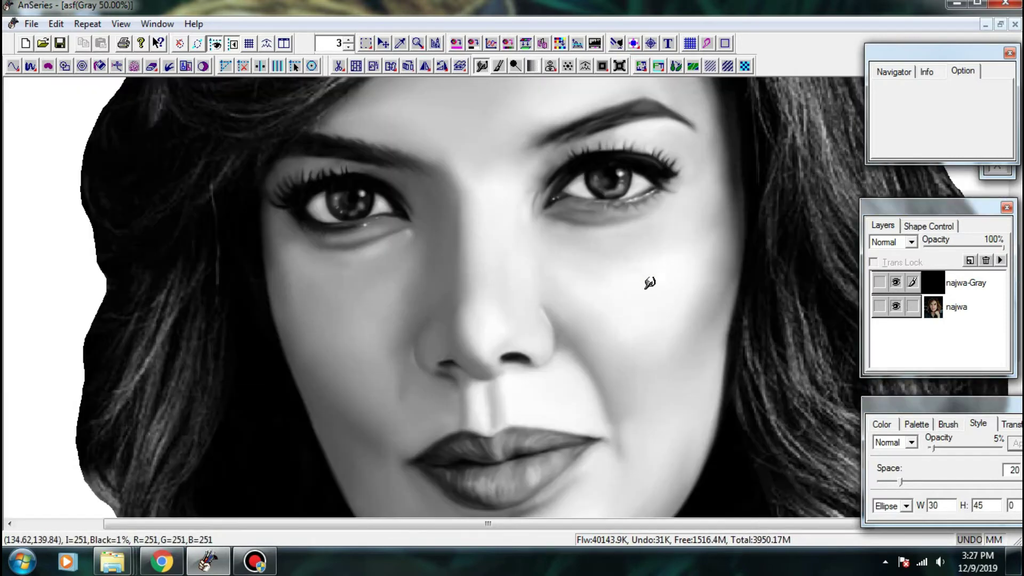
# - Brush a soft gray sheen along the upper eyelid of the right-hand eye, just below the lashes, checking the gray layer against the photo
pyautogui.moveTo(735, 259); pyautogui.dragTo(607, 202)
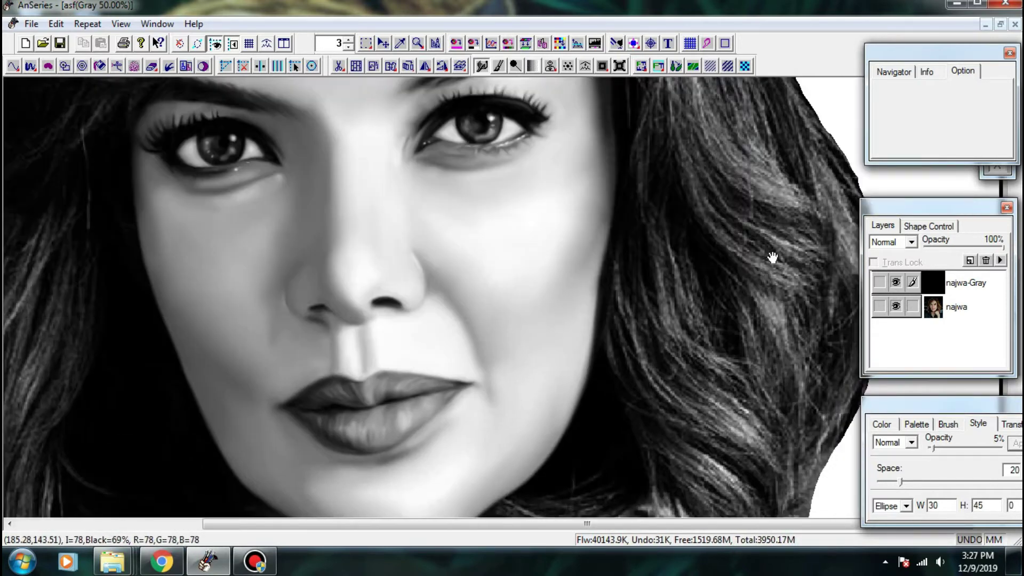
pyautogui.scroll(1, 461, 312)
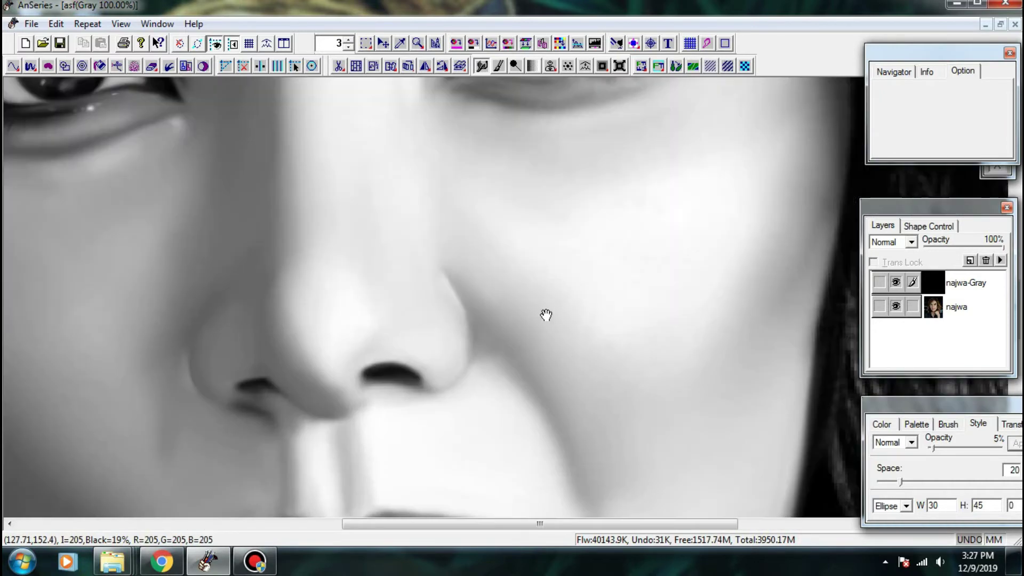
pyautogui.moveTo(530, 295); pyautogui.dragTo(701, 468)
pyautogui.scroll(-1, 649, 266)
pyautogui.scroll(-1, 786, 253)
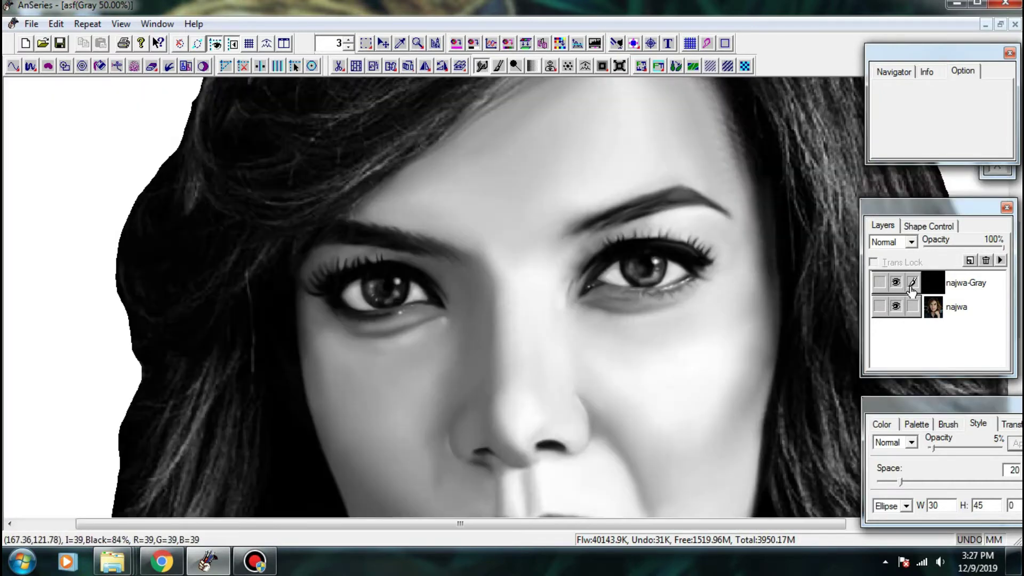
pyautogui.click(896, 284)
pyautogui.click(894, 284)
pyautogui.click(498, 65)
pyautogui.scroll(1, 648, 272)
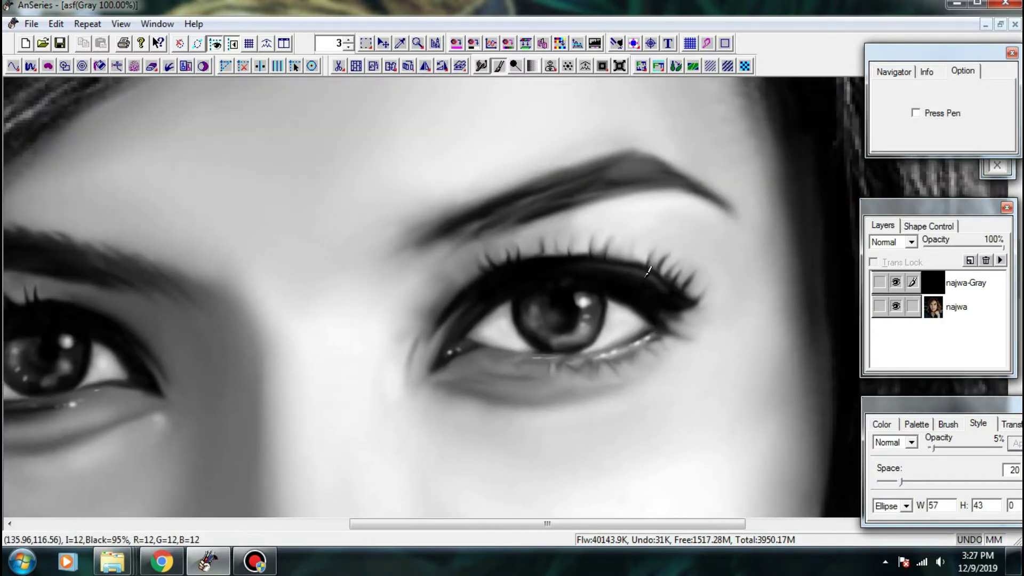
pyautogui.scroll(1, 633, 291)
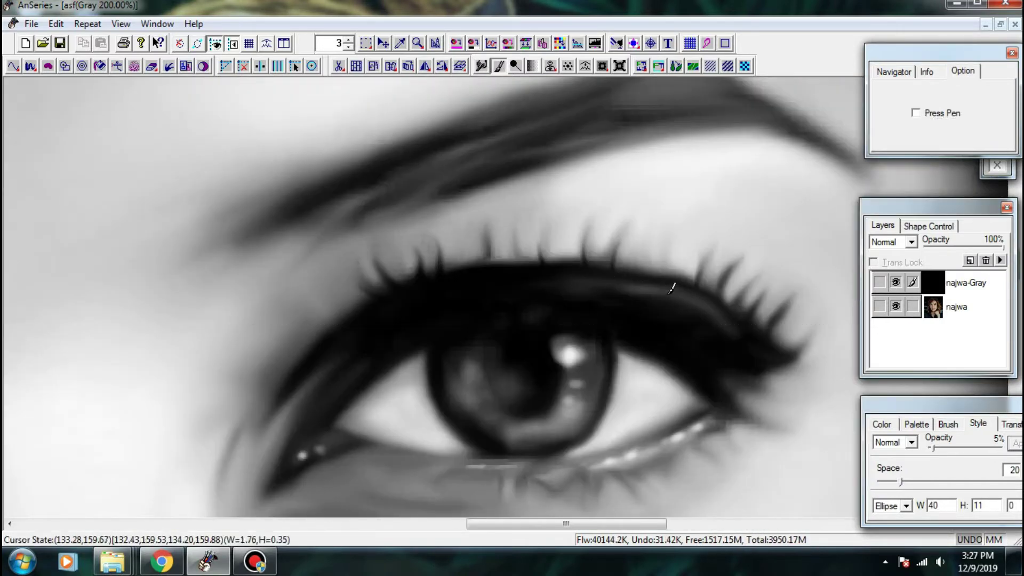
pyautogui.moveTo(643, 292)
pyautogui.mouseDown()
pyautogui.moveTo(727, 319)
pyautogui.moveTo(504, 299)
pyautogui.moveTo(432, 305)
pyautogui.mouseUp()
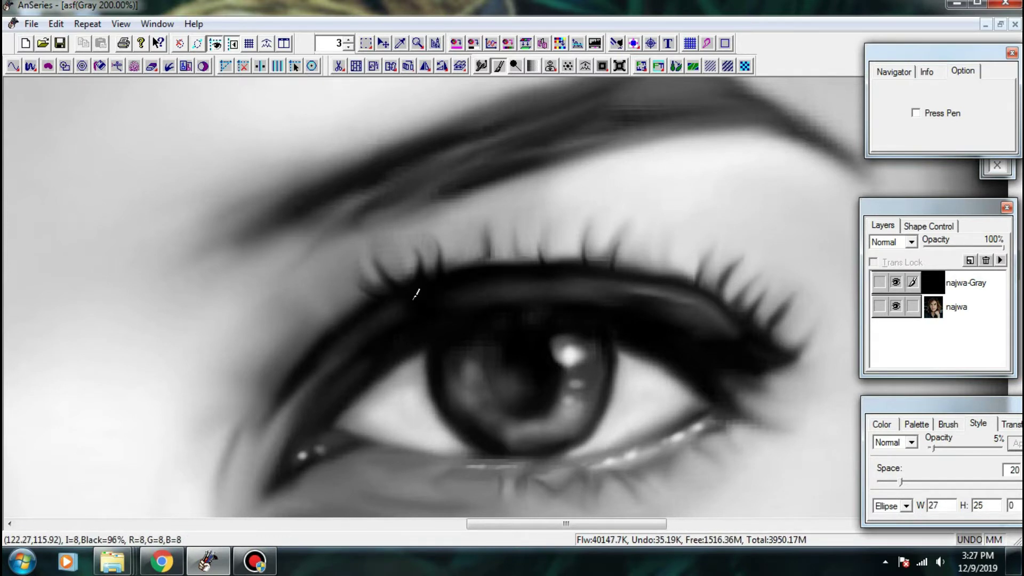
# - Compare the right-hand eye with the photo and brush gray tones into its outer upper-lid corner
pyautogui.click(897, 283)
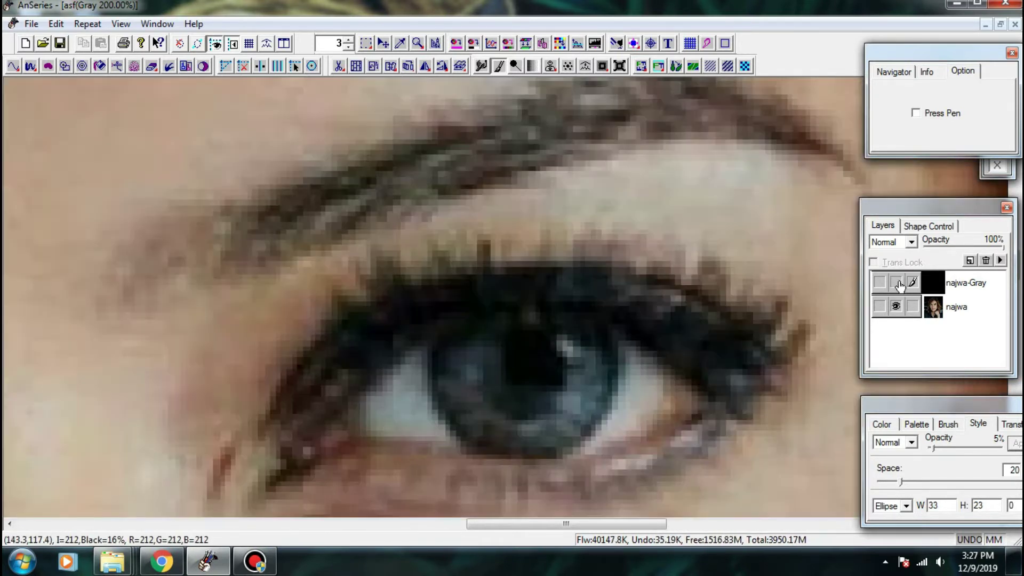
pyautogui.click(897, 283)
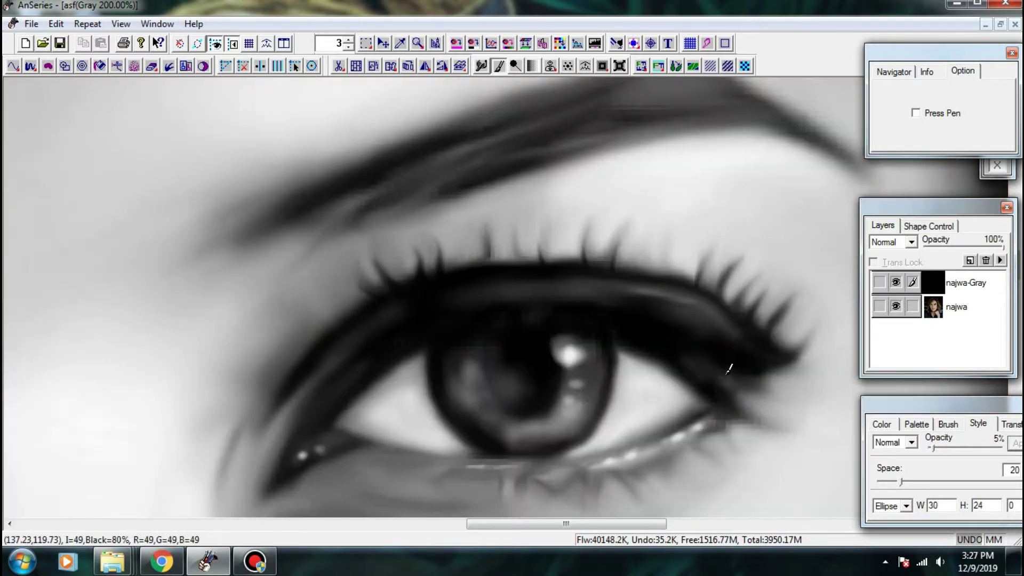
pyautogui.moveTo(722, 360); pyautogui.dragTo(744, 355)
pyautogui.moveTo(692, 365); pyautogui.dragTo(749, 371)
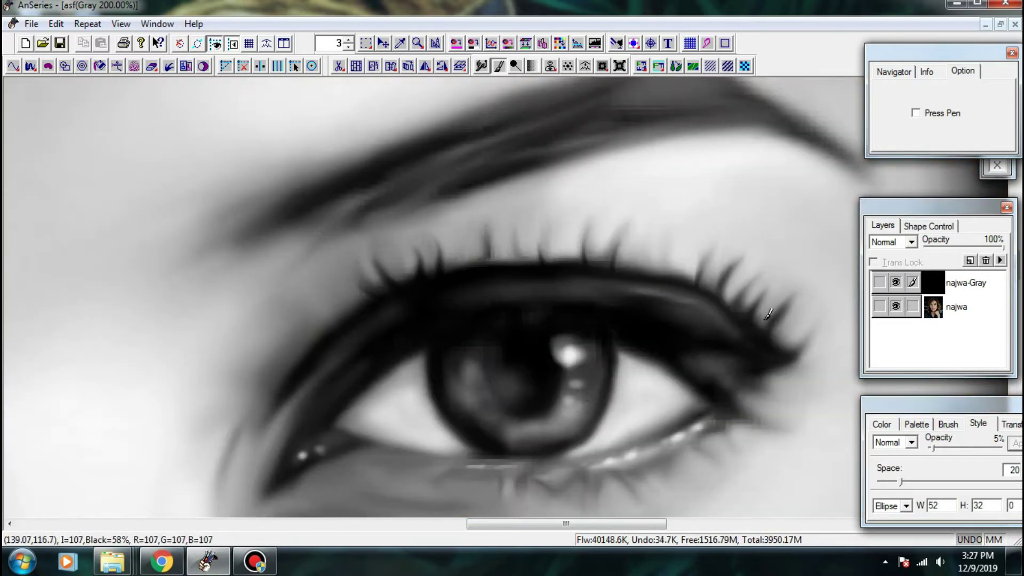
pyautogui.moveTo(659, 282)
pyautogui.mouseDown()
pyautogui.moveTo(712, 318)
pyautogui.moveTo(702, 335)
pyautogui.mouseUp()
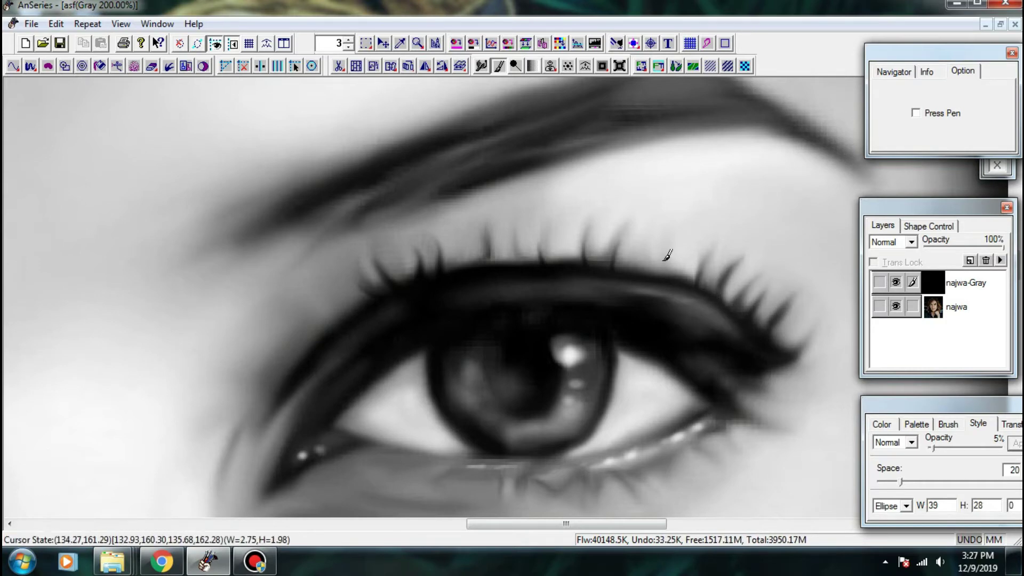
# - Brush a lighter crease along the inner upper lid of the left-hand eye and smudge it smooth
pyautogui.hotkey('ctrl', '-')
pyautogui.moveTo(328, 321); pyautogui.dragTo(726, 267)
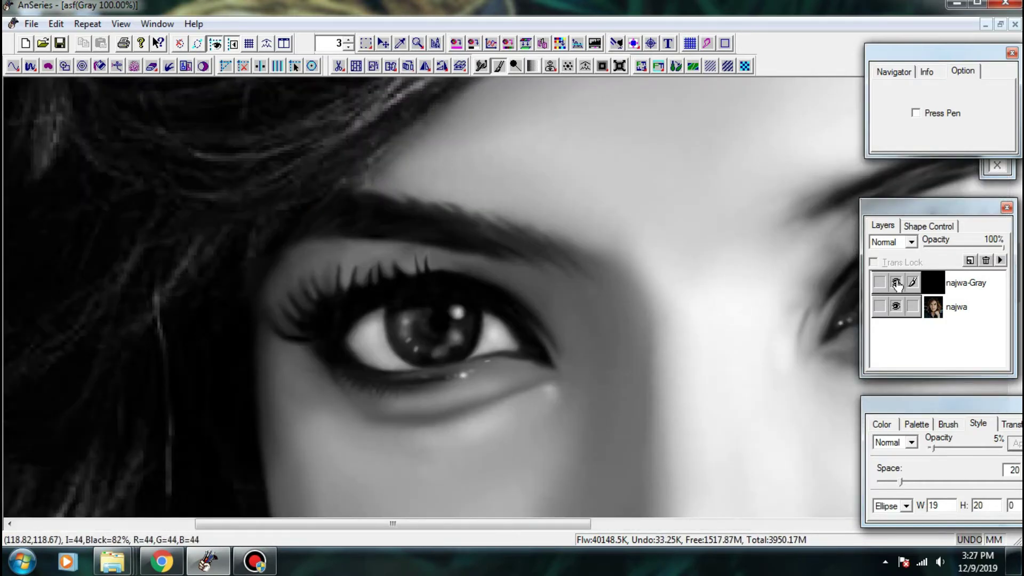
pyautogui.click(897, 283)
pyautogui.click(897, 283)
pyautogui.scroll(1, 517, 295)
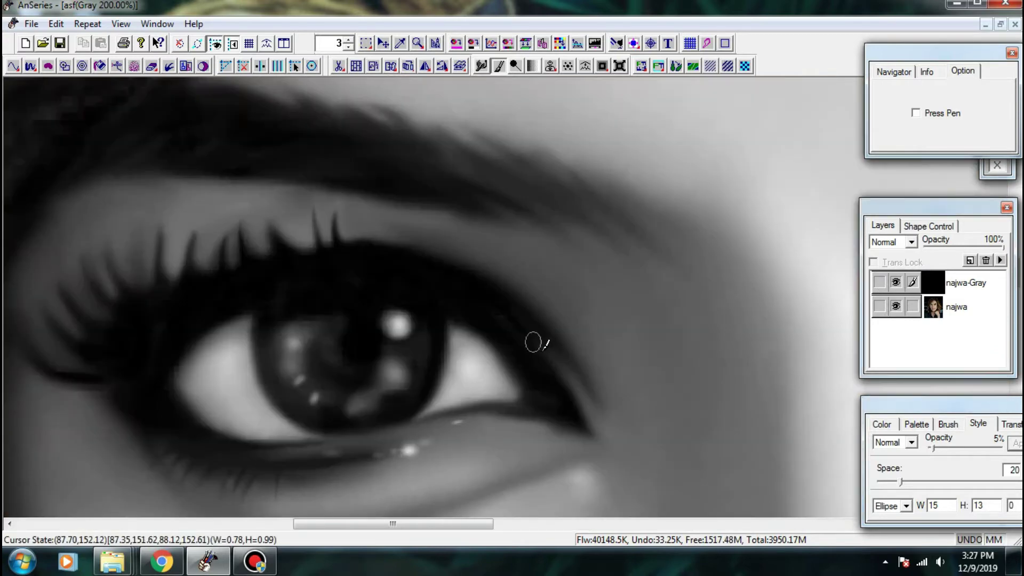
pyautogui.moveTo(509, 309)
pyautogui.mouseDown()
pyautogui.moveTo(487, 292)
pyautogui.moveTo(447, 291)
pyautogui.moveTo(486, 296)
pyautogui.moveTo(496, 325)
pyautogui.moveTo(524, 312)
pyautogui.moveTo(553, 356)
pyautogui.mouseUp()
pyautogui.click(482, 68)
pyautogui.moveTo(450, 295); pyautogui.dragTo(625, 240)
# - Compare the left-hand eye with the photo, then brush a lighter crease over its outer upper lid and smudge it
pyautogui.click(499, 68)
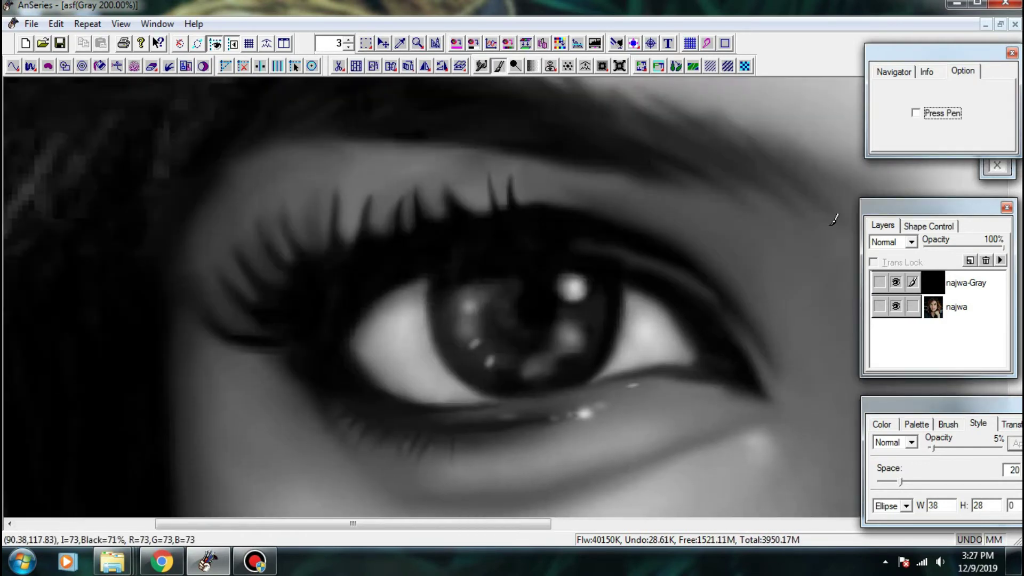
pyautogui.press('-')
pyautogui.click(895, 282)
pyautogui.click(896, 283)
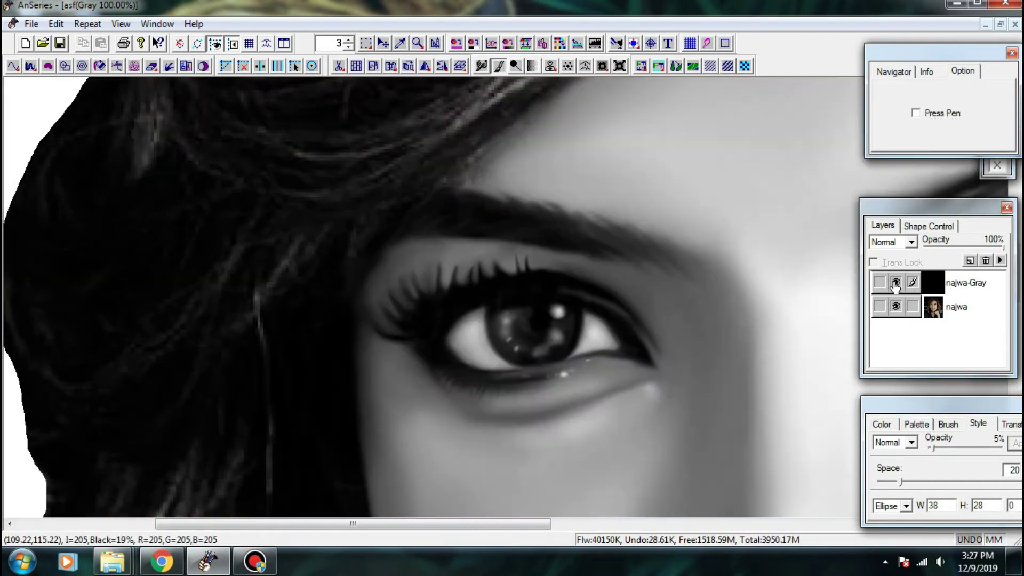
pyautogui.click(896, 283)
pyautogui.click(896, 283)
pyautogui.click(896, 283)
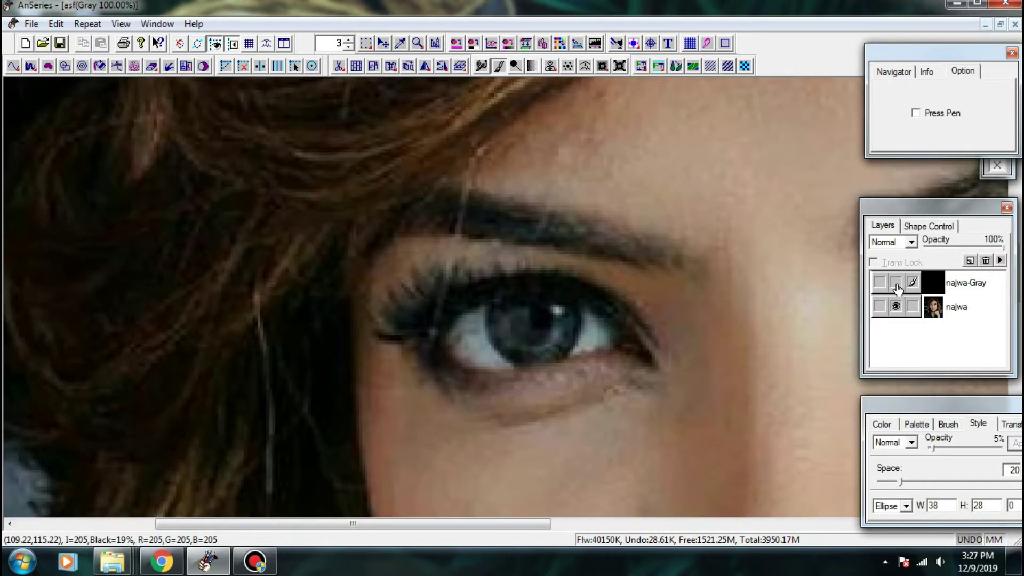
pyautogui.click(896, 283)
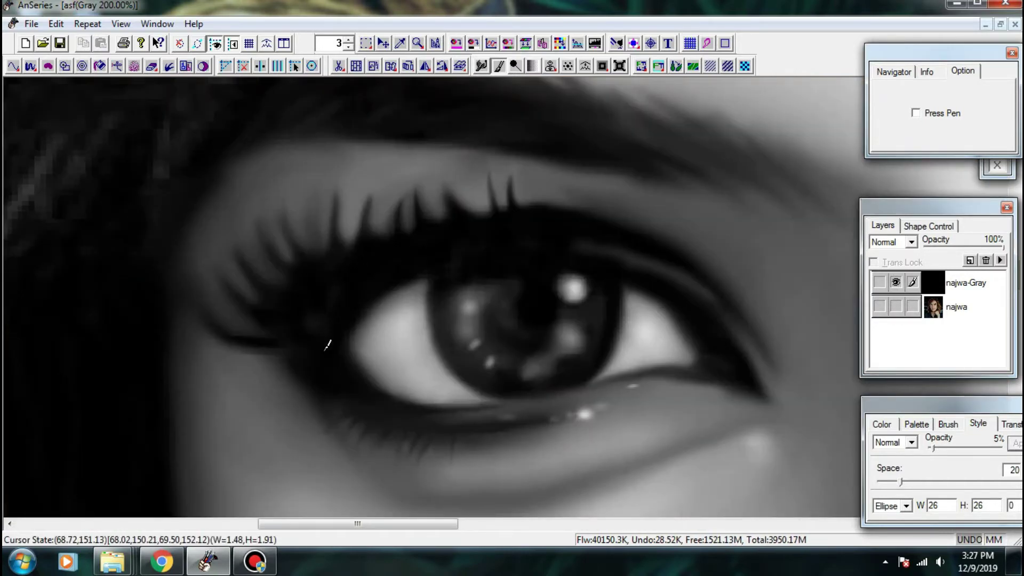
pyautogui.moveTo(327, 344)
pyautogui.mouseDown()
pyautogui.moveTo(352, 296)
pyautogui.moveTo(346, 303)
pyautogui.moveTo(410, 251)
pyautogui.moveTo(353, 288)
pyautogui.moveTo(431, 248)
pyautogui.mouseUp()
pyautogui.moveTo(369, 277); pyautogui.dragTo(458, 243)
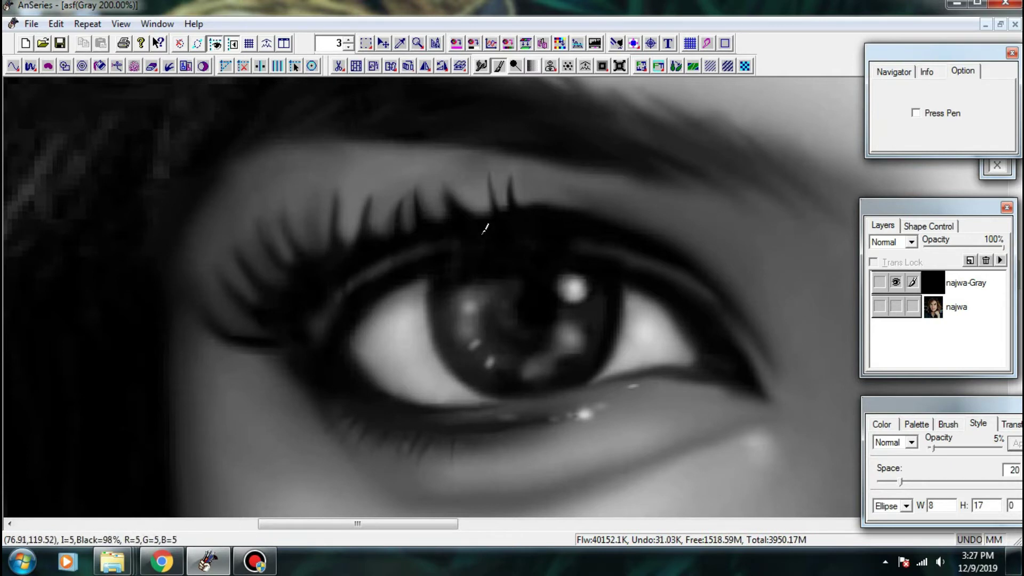
pyautogui.click(481, 67)
pyautogui.moveTo(364, 273); pyautogui.dragTo(490, 233)
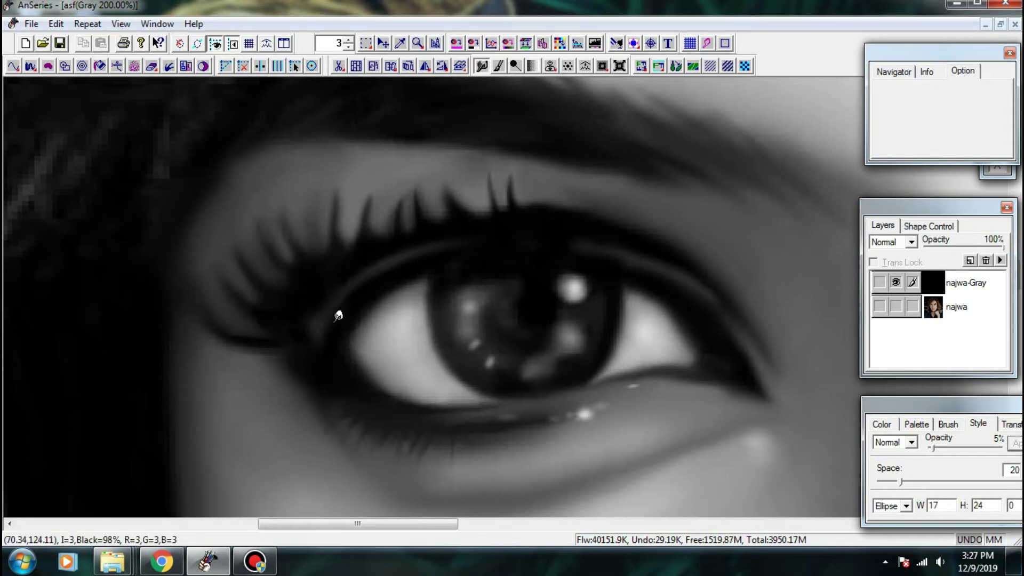
# - Compare both painted eyes with the colour photo by toggling the visibility of the najwa-Gray layer
pyautogui.scroll(-3, 788, 222)
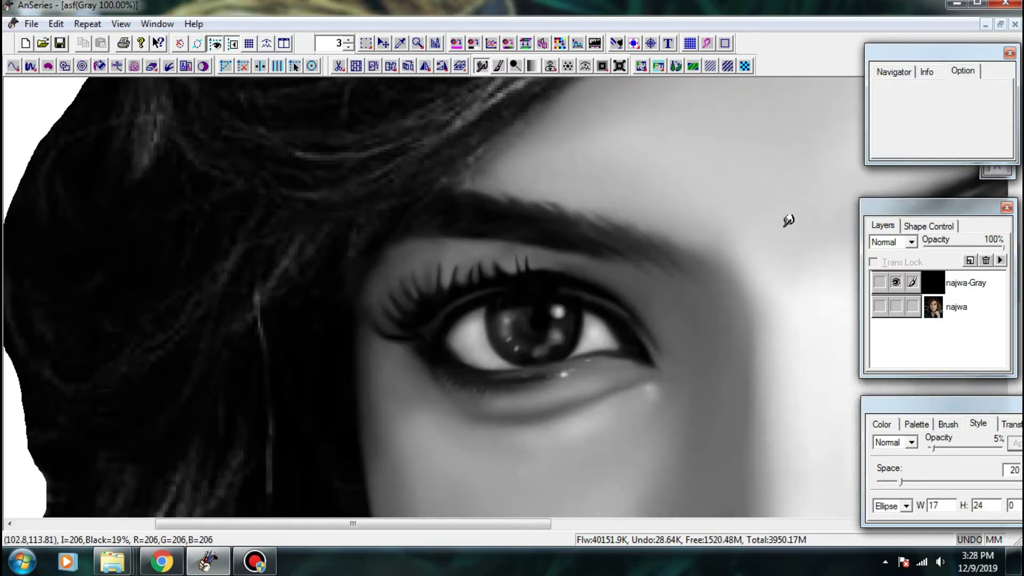
pyautogui.press('+')
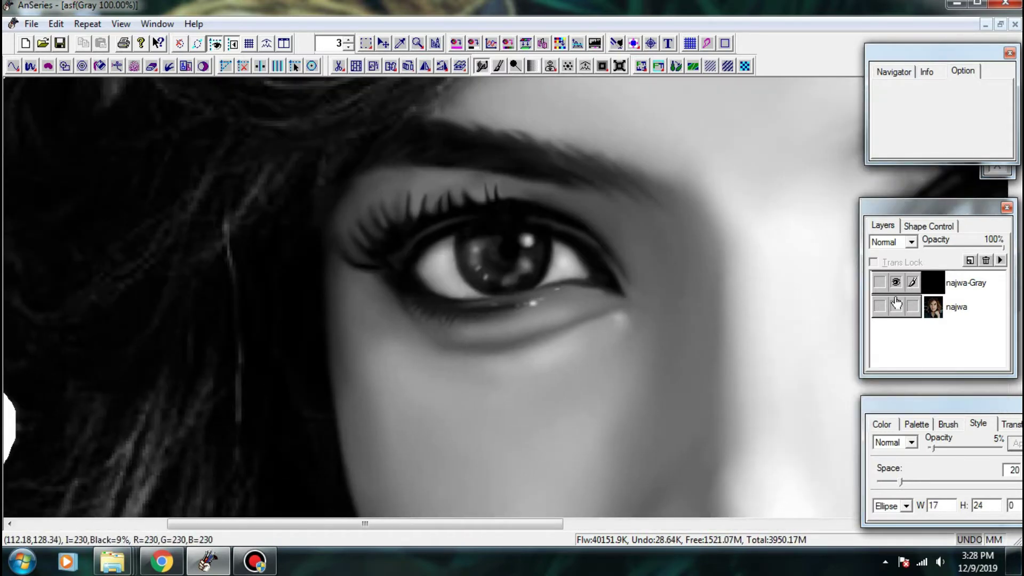
pyautogui.press('-')
pyautogui.click(896, 282)
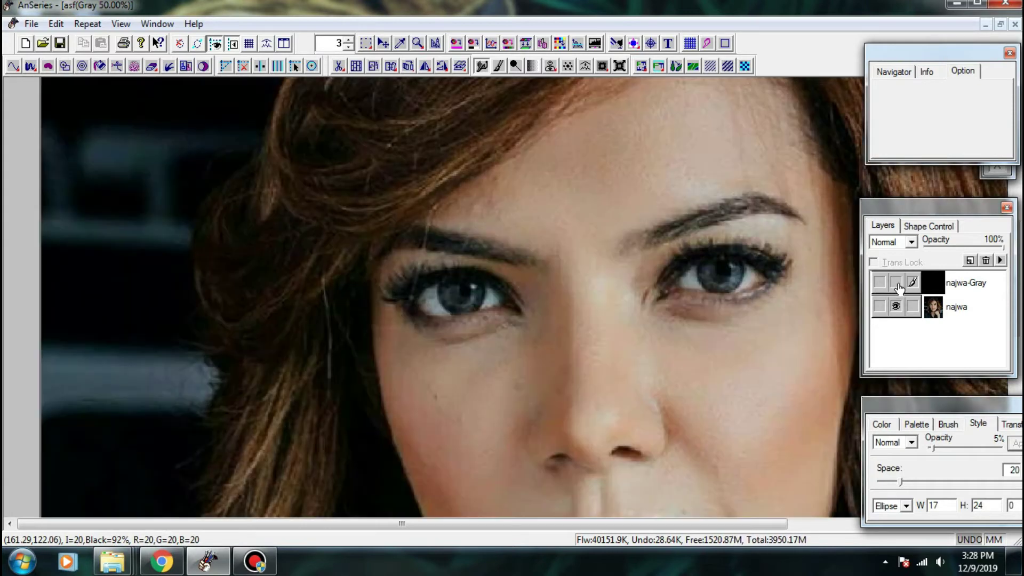
pyautogui.click(896, 283)
pyautogui.click(891, 288)
pyautogui.press('+')
pyautogui.click(894, 286)
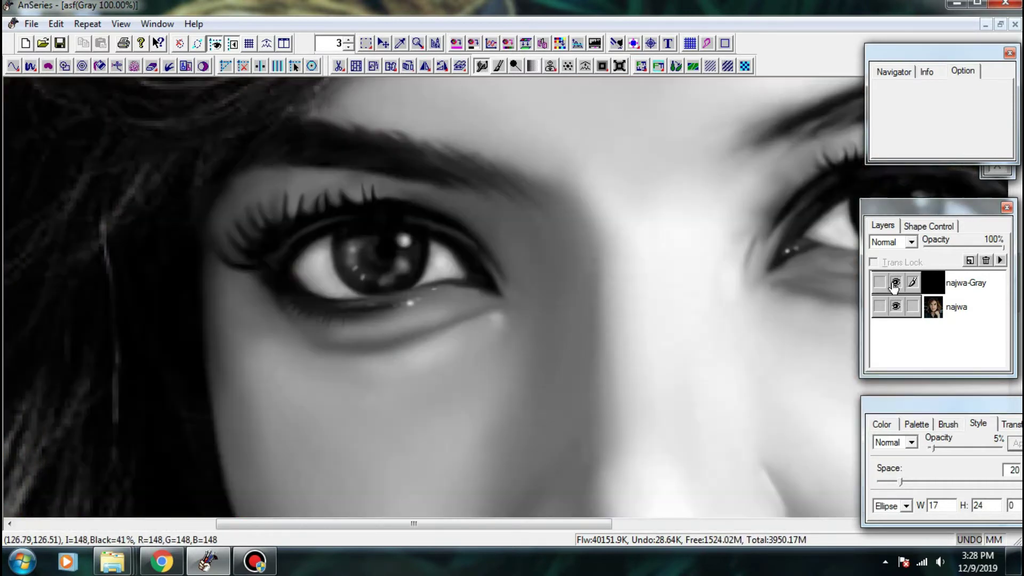
pyautogui.click(895, 287)
pyautogui.click(897, 286)
# - Brush light highlights around the inner corner and along the lower lid edge of the left-hand eye
pyautogui.press('+')
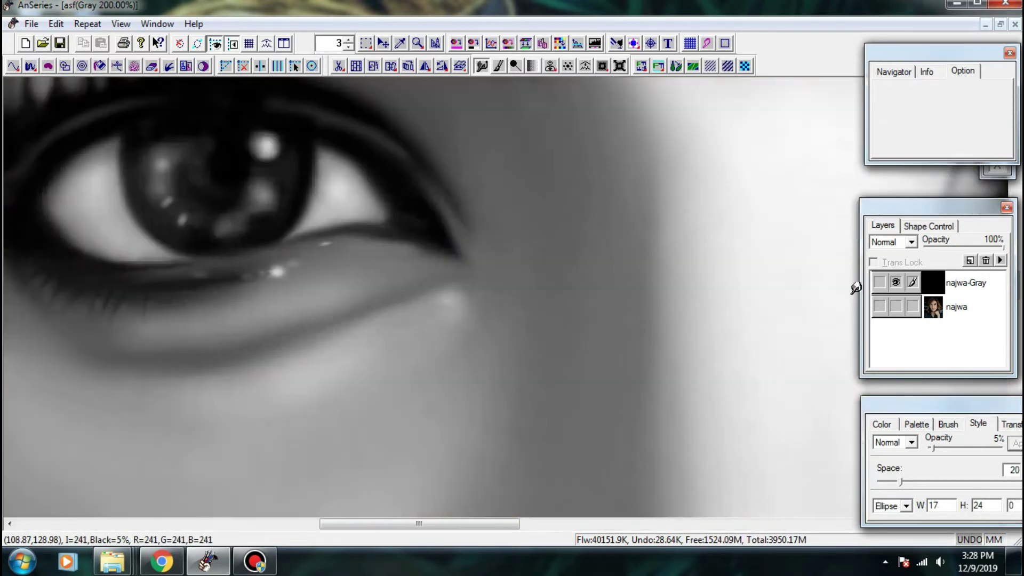
pyautogui.click(496, 68)
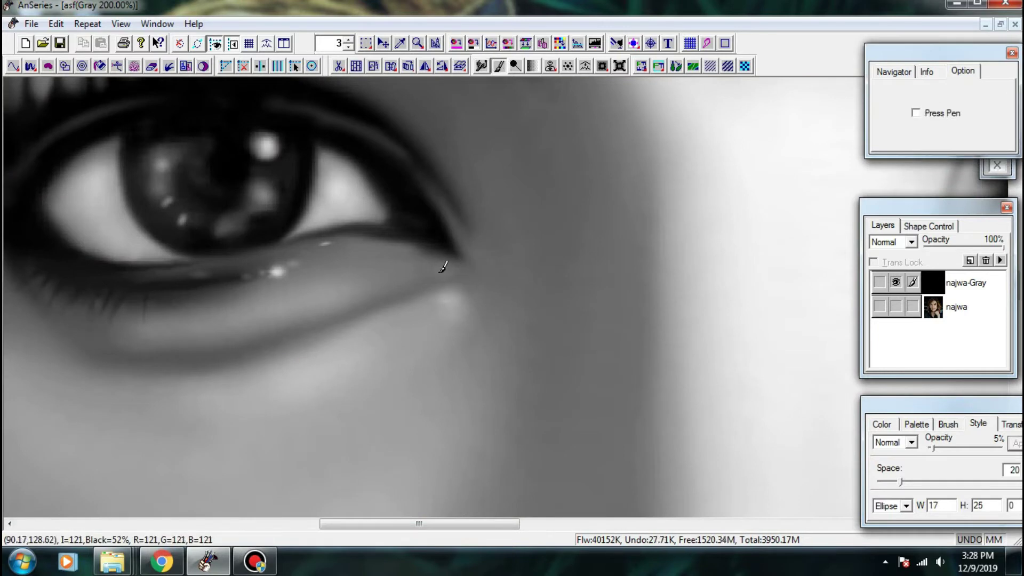
pyautogui.moveTo(427, 265)
pyautogui.mouseDown()
pyautogui.moveTo(462, 288)
pyautogui.moveTo(421, 259)
pyautogui.moveTo(393, 254)
pyautogui.moveTo(450, 267)
pyautogui.moveTo(469, 286)
pyautogui.moveTo(470, 247)
pyautogui.moveTo(473, 263)
pyautogui.moveTo(451, 205)
pyautogui.moveTo(468, 271)
pyautogui.mouseUp()
pyautogui.moveTo(410, 248)
pyautogui.mouseDown()
pyautogui.moveTo(336, 245)
pyautogui.moveTo(346, 249)
pyautogui.moveTo(241, 260)
pyautogui.mouseUp()
pyautogui.click(241, 259)
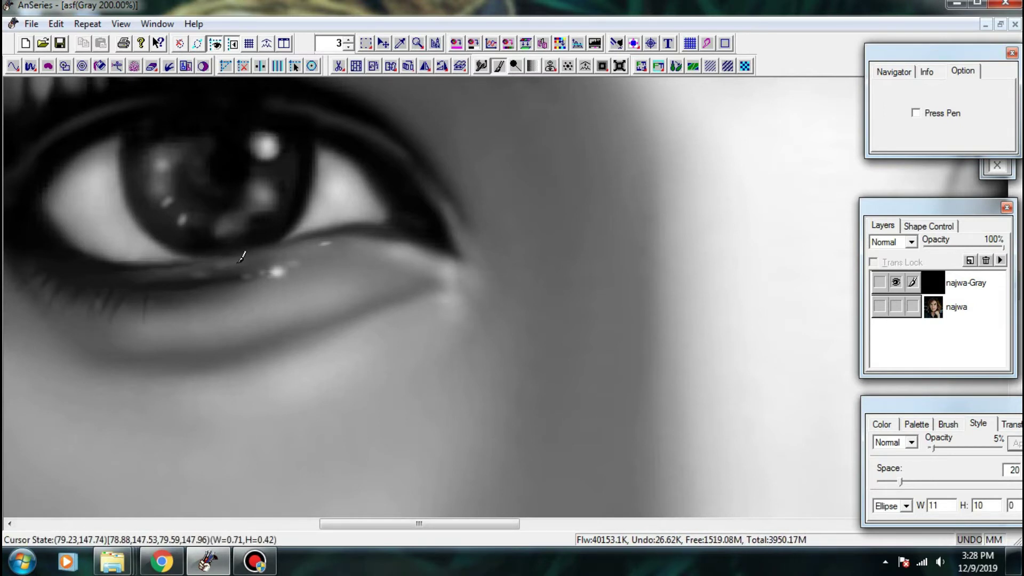
# - Check the right-hand eye against the photo and brush a light highlight just below its inner corner
pyautogui.hotkey('ctrl', '-')
pyautogui.hotkey('ctrl', '-')
pyautogui.hotkey('ctrl', '-')
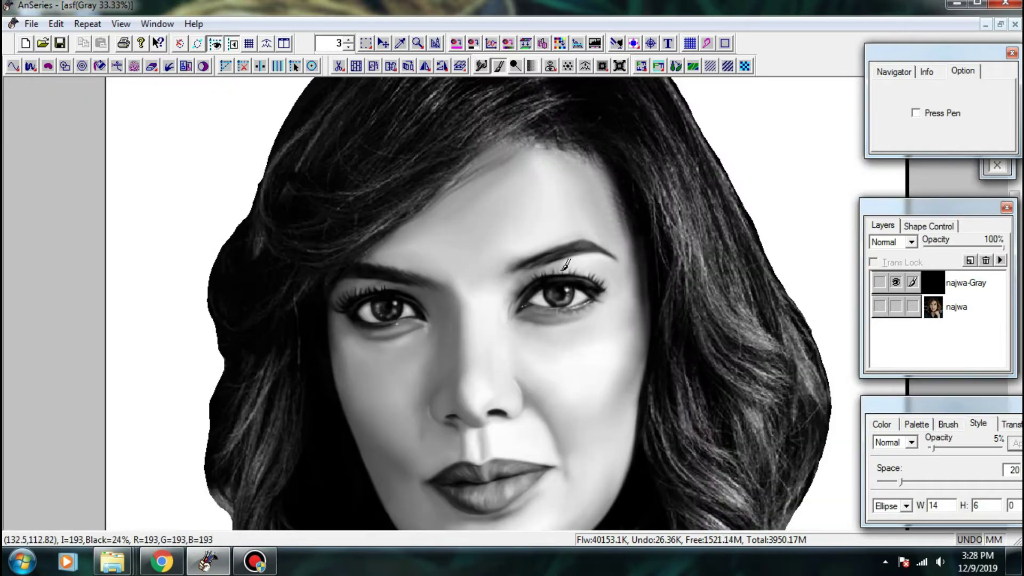
pyautogui.moveTo(578, 283)
pyautogui.mouseDown()
pyautogui.moveTo(551, 215)
pyautogui.moveTo(553, 183)
pyautogui.mouseUp()
pyautogui.scroll(4, 555, 285)
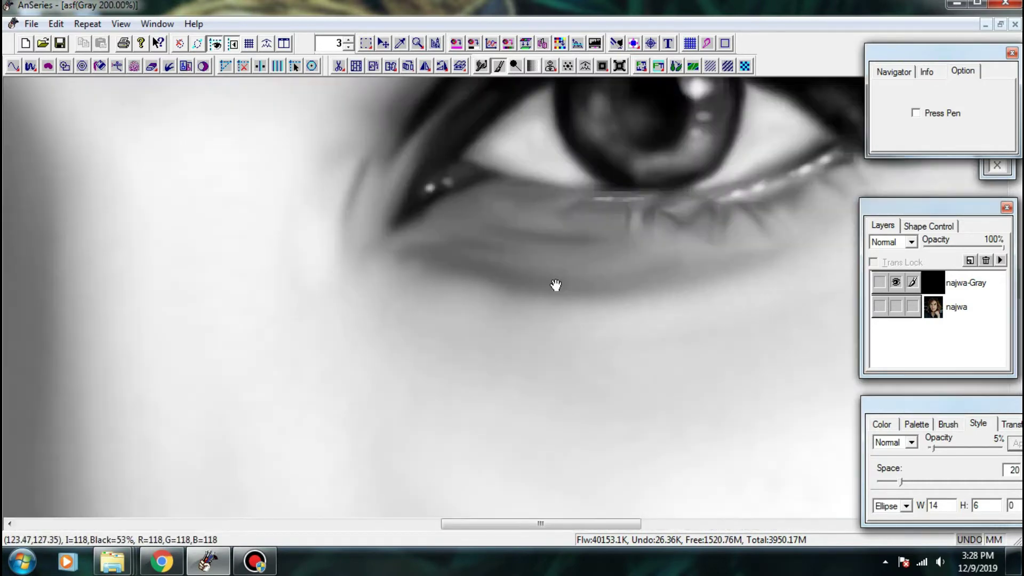
pyautogui.hotkey('ctrl', '-')
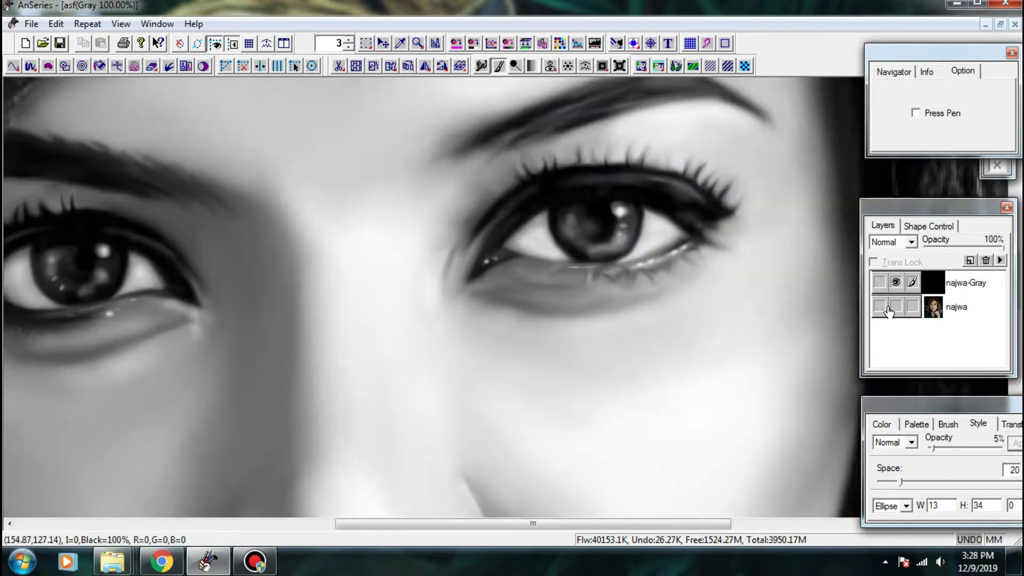
pyautogui.click(894, 306)
pyautogui.click(896, 289)
pyautogui.click(895, 282)
pyautogui.scroll(1, 418, 257)
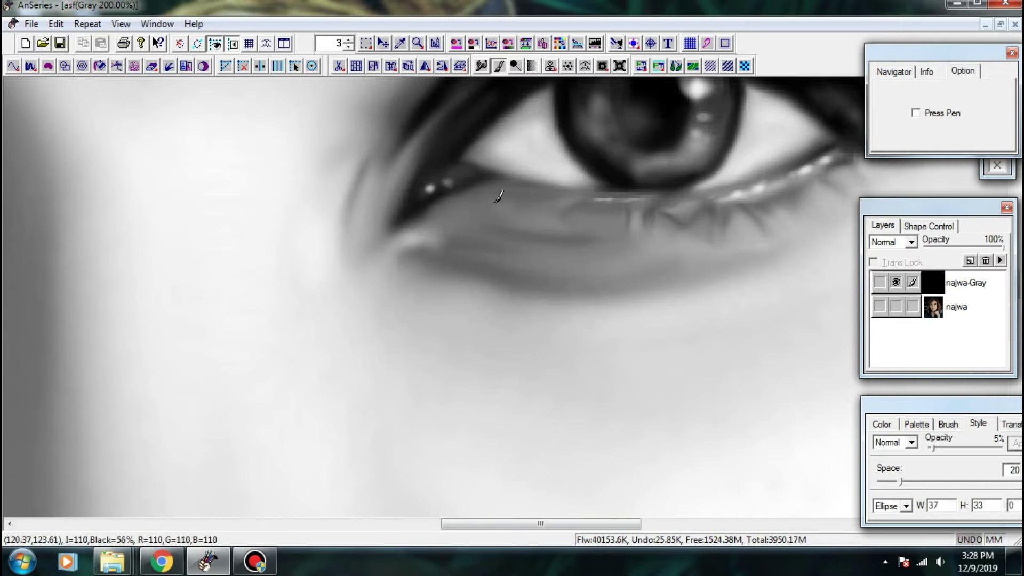
# - Brush light fold highlights into the shaded skin beneath the right-hand eye
pyautogui.moveTo(539, 198)
pyautogui.mouseDown()
pyautogui.moveTo(561, 194)
pyautogui.moveTo(541, 205)
pyautogui.moveTo(567, 215)
pyautogui.moveTo(566, 227)
pyautogui.moveTo(557, 210)
pyautogui.moveTo(551, 238)
pyautogui.moveTo(565, 252)
pyautogui.moveTo(629, 252)
pyautogui.mouseUp()
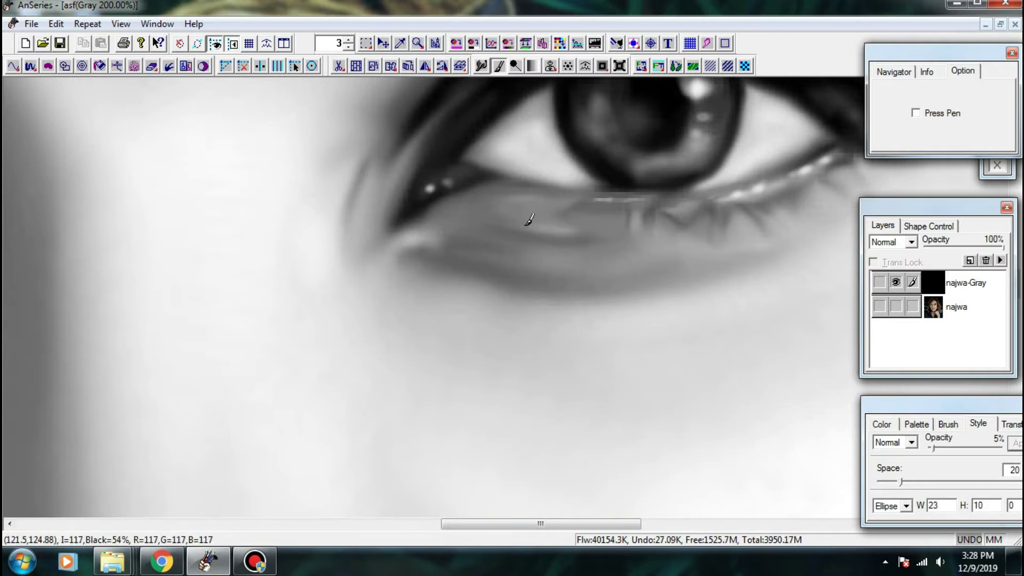
pyautogui.moveTo(530, 222); pyautogui.dragTo(597, 228)
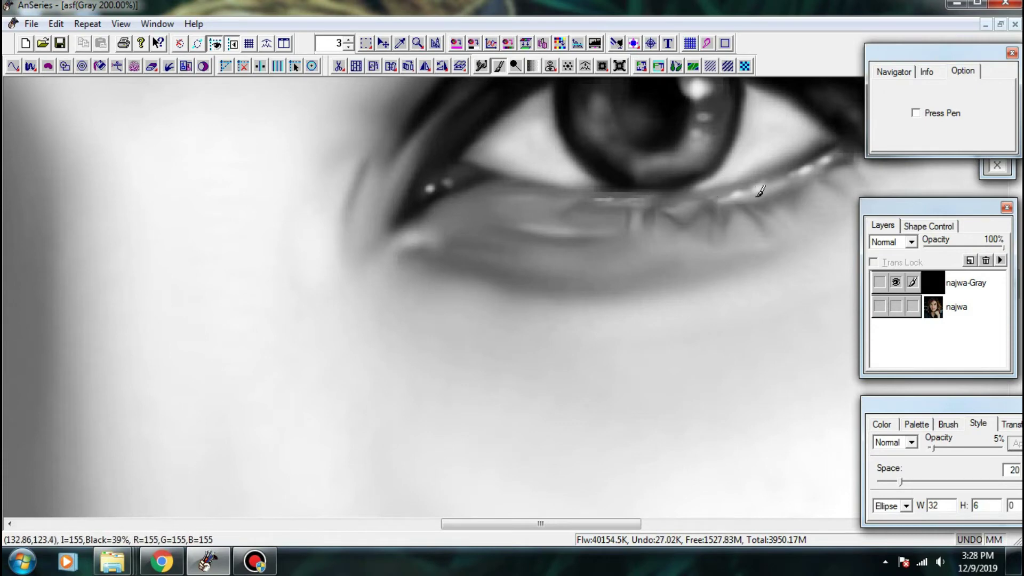
pyautogui.moveTo(593, 218)
pyautogui.mouseDown()
pyautogui.moveTo(570, 232)
pyautogui.moveTo(574, 221)
pyautogui.moveTo(494, 211)
pyautogui.moveTo(509, 218)
pyautogui.moveTo(437, 221)
pyautogui.mouseUp()
# - Compare the painted eyes and eyebrows with the photo by toggling the najwa-Gray layer, and leave the najwa layer hidden
pyautogui.press('-')
pyautogui.press('-')
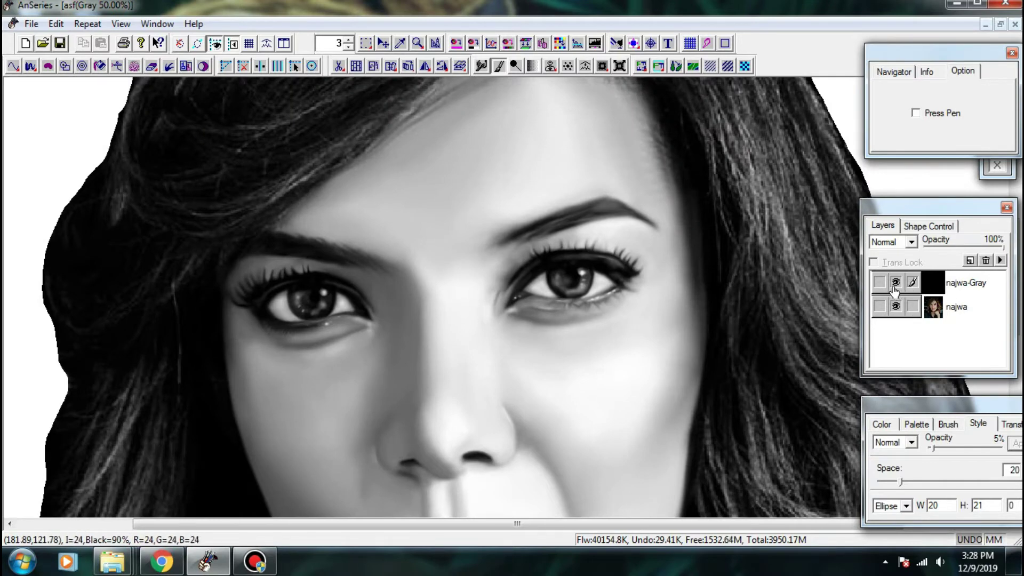
pyautogui.click(895, 282)
pyautogui.click(895, 283)
pyautogui.click(895, 284)
pyautogui.click(896, 286)
pyautogui.click(896, 305)
# - Brush fine light hair strands diagonally into the inner and middle part of the right-hand eyebrow
pyautogui.scroll(2, 555, 245)
pyautogui.moveTo(540, 269); pyautogui.dragTo(489, 284)
pyautogui.moveTo(418, 330); pyautogui.dragTo(510, 264)
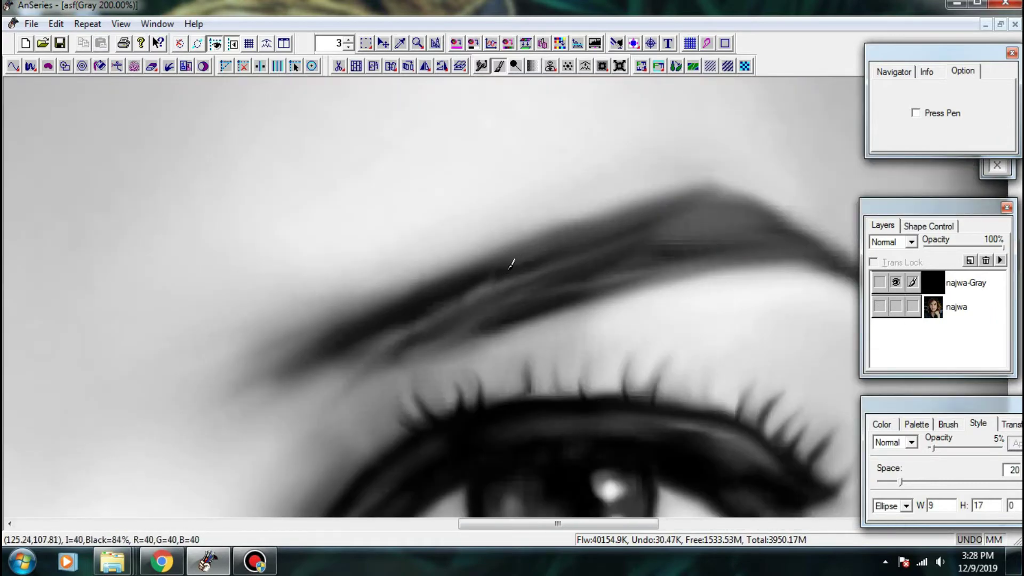
pyautogui.moveTo(500, 301); pyautogui.dragTo(554, 247)
pyautogui.moveTo(528, 293); pyautogui.dragTo(573, 250)
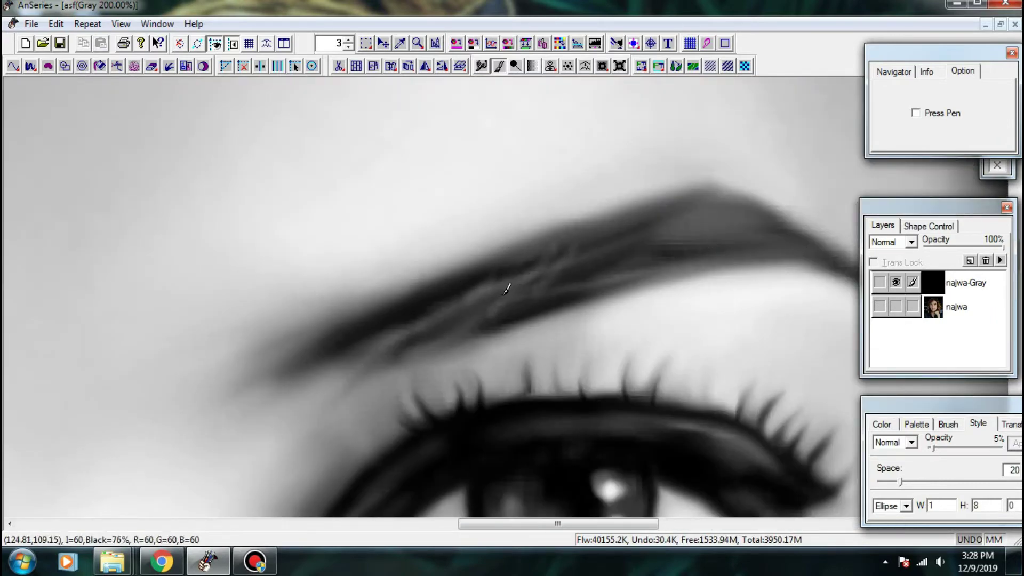
pyautogui.moveTo(504, 293)
pyautogui.mouseDown()
pyautogui.moveTo(536, 263)
pyautogui.moveTo(488, 292)
pyautogui.moveTo(505, 271)
pyautogui.mouseUp()
pyautogui.moveTo(378, 343)
pyautogui.mouseDown()
pyautogui.moveTo(426, 299)
pyautogui.moveTo(478, 283)
pyautogui.mouseUp()
pyautogui.moveTo(503, 292); pyautogui.dragTo(542, 262)
# - Smudge the light strands of the right-hand eyebrow upwards along the hair direction, from the inner part to the arch
pyautogui.click(484, 66)
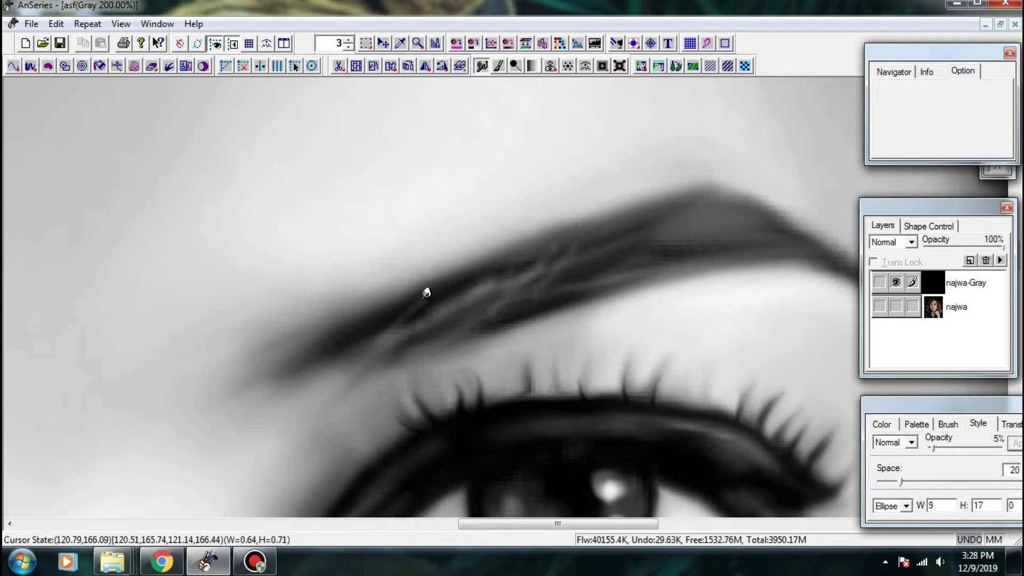
pyautogui.moveTo(397, 333)
pyautogui.mouseDown()
pyautogui.moveTo(418, 317)
pyautogui.moveTo(446, 325)
pyautogui.moveTo(492, 286)
pyautogui.moveTo(476, 312)
pyautogui.moveTo(510, 271)
pyautogui.moveTo(510, 282)
pyautogui.moveTo(534, 271)
pyautogui.moveTo(505, 306)
pyautogui.moveTo(535, 290)
pyautogui.moveTo(512, 308)
pyautogui.moveTo(546, 274)
pyautogui.mouseUp()
pyautogui.moveTo(528, 311)
pyautogui.mouseDown()
pyautogui.moveTo(571, 242)
pyautogui.moveTo(560, 246)
pyautogui.mouseUp()
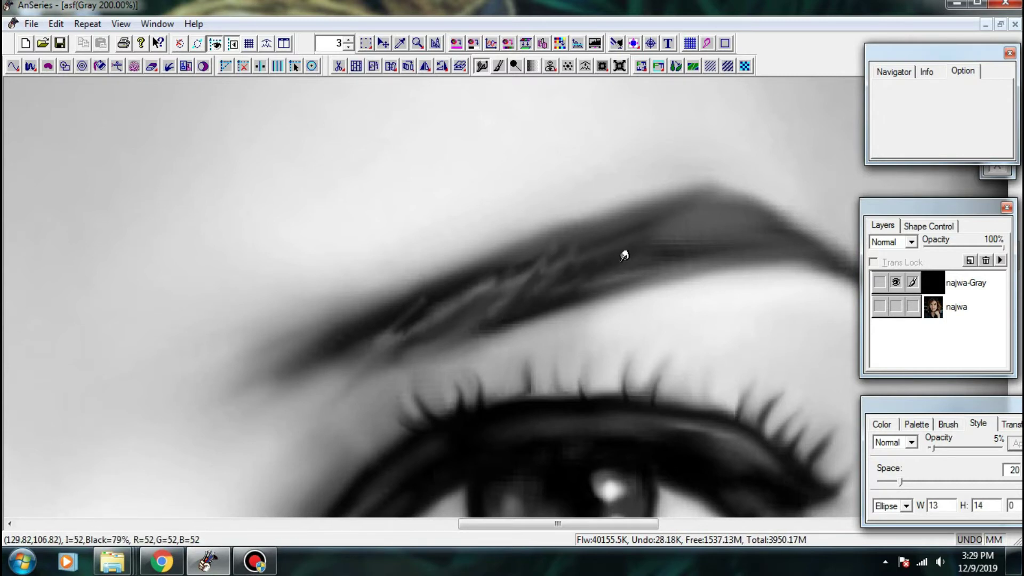
pyautogui.moveTo(618, 268)
pyautogui.mouseDown()
pyautogui.moveTo(612, 290)
pyautogui.moveTo(711, 258)
pyautogui.moveTo(653, 253)
pyautogui.mouseUp()
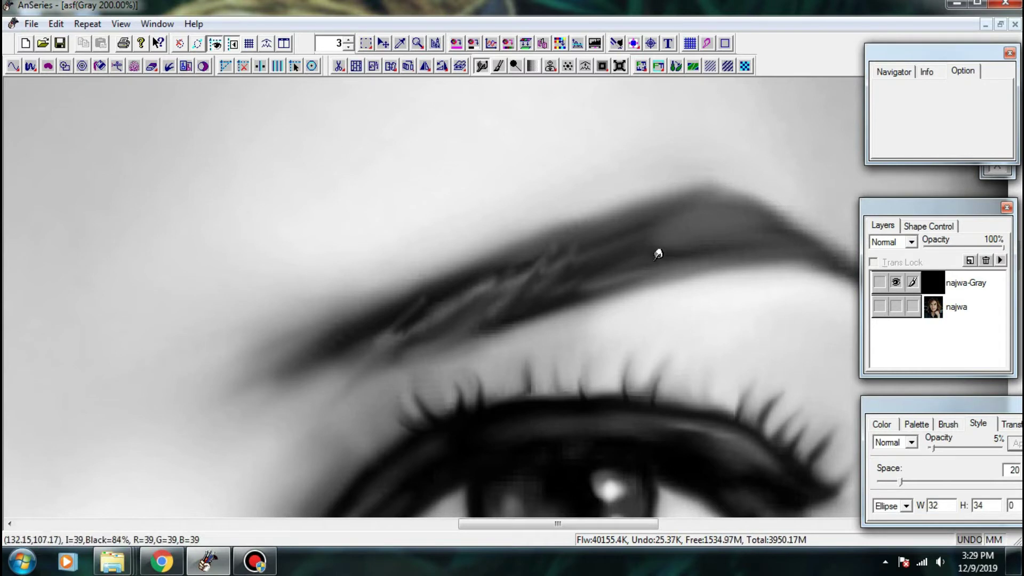
pyautogui.moveTo(713, 233)
pyautogui.mouseDown()
pyautogui.moveTo(693, 283)
pyautogui.moveTo(774, 239)
pyautogui.moveTo(561, 250)
pyautogui.mouseUp()
pyautogui.moveTo(555, 245)
pyautogui.mouseDown()
pyautogui.moveTo(541, 238)
pyautogui.moveTo(563, 243)
pyautogui.mouseUp()
pyautogui.moveTo(563, 243)
pyautogui.mouseDown()
pyautogui.moveTo(580, 230)
pyautogui.moveTo(561, 213)
pyautogui.mouseUp()
# - Smudge the tail of the right-hand eyebrow and soften the strands along its lower edge
pyautogui.moveTo(649, 276)
pyautogui.mouseDown()
pyautogui.moveTo(658, 277)
pyautogui.moveTo(631, 292)
pyautogui.moveTo(583, 268)
pyautogui.moveTo(661, 289)
pyautogui.moveTo(624, 291)
pyautogui.mouseUp()
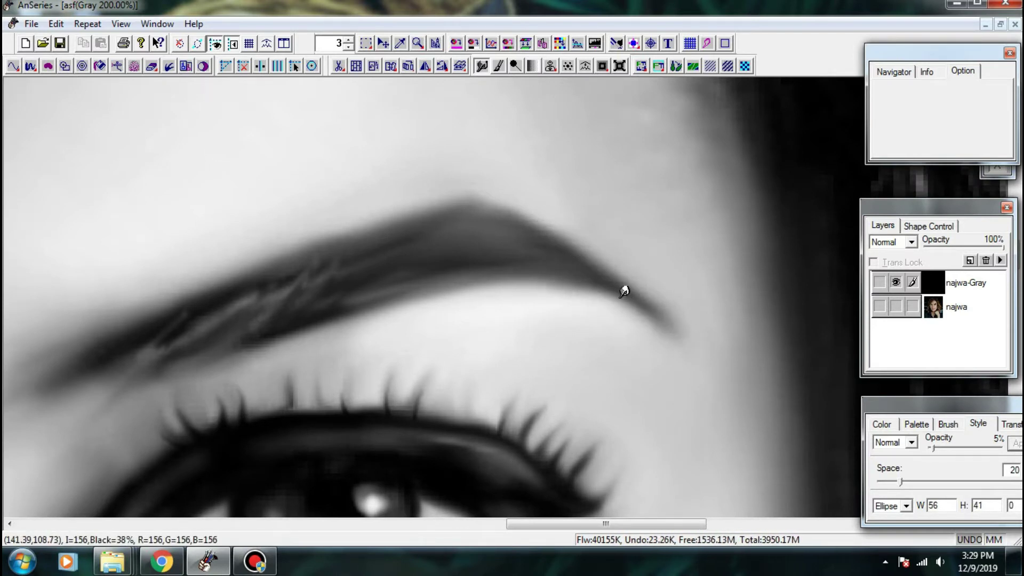
pyautogui.moveTo(392, 274)
pyautogui.mouseDown()
pyautogui.moveTo(434, 253)
pyautogui.moveTo(289, 315)
pyautogui.mouseUp()
pyautogui.moveTo(366, 290)
pyautogui.mouseDown()
pyautogui.moveTo(403, 315)
pyautogui.moveTo(400, 325)
pyautogui.moveTo(499, 268)
pyautogui.moveTo(485, 247)
pyautogui.moveTo(466, 260)
pyautogui.moveTo(462, 223)
pyautogui.moveTo(460, 252)
pyautogui.moveTo(409, 237)
pyautogui.moveTo(401, 250)
pyautogui.moveTo(460, 220)
pyautogui.moveTo(471, 235)
pyautogui.moveTo(506, 209)
pyautogui.moveTo(421, 219)
pyautogui.moveTo(436, 202)
pyautogui.mouseUp()
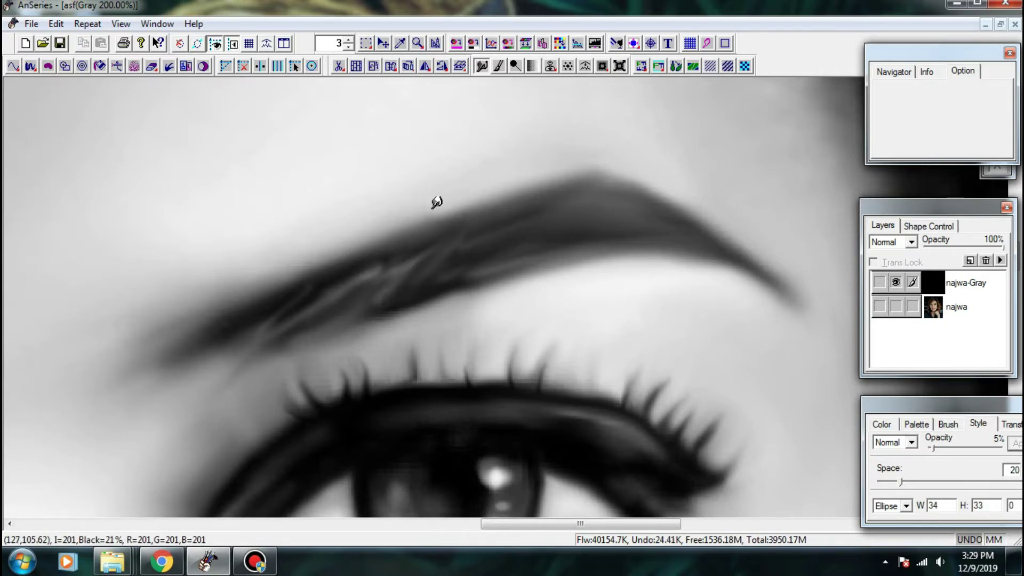
# - Smooth the skin above the right-hand eyebrow and around its inner end with the smudge tool
pyautogui.moveTo(275, 247); pyautogui.dragTo(440, 150)
pyautogui.moveTo(368, 195)
pyautogui.mouseDown()
pyautogui.moveTo(320, 229)
pyautogui.moveTo(350, 279)
pyautogui.moveTo(335, 326)
pyautogui.moveTo(256, 270)
pyautogui.mouseUp()
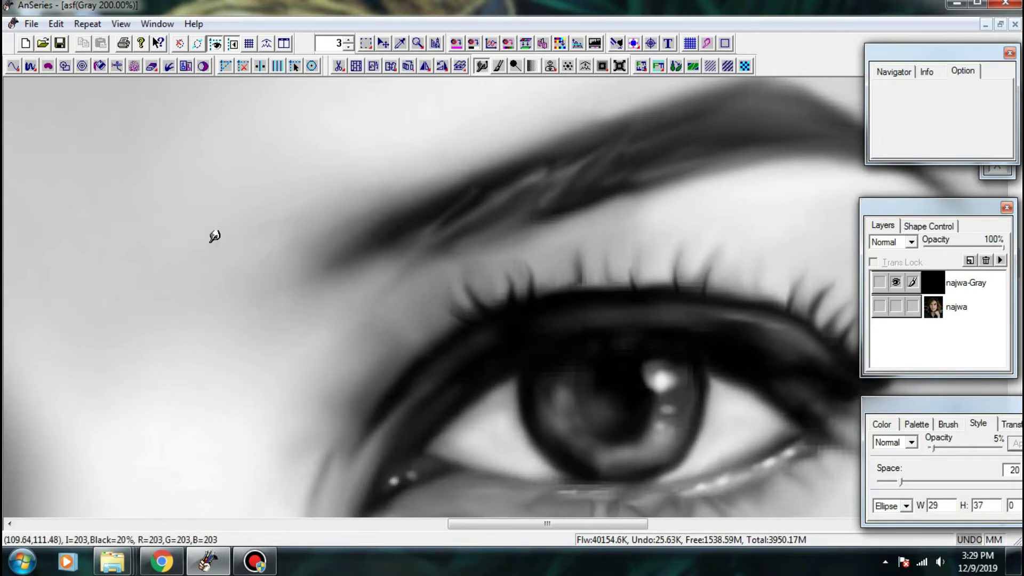
pyautogui.moveTo(245, 235); pyautogui.dragTo(290, 277)
pyautogui.hotkey('ctrl', '-')
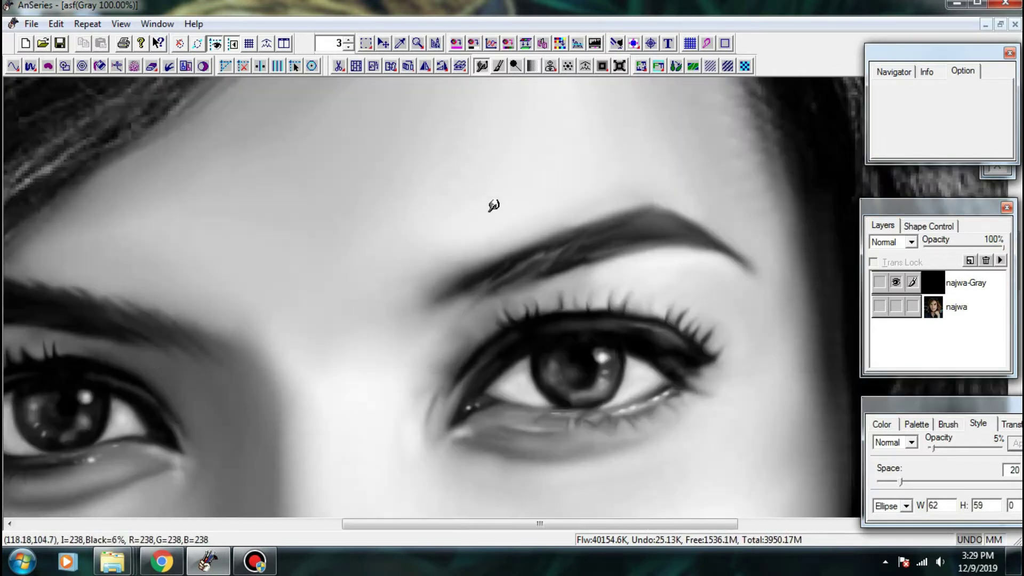
pyautogui.moveTo(533, 218); pyautogui.dragTo(575, 256)
pyautogui.scroll(1, 574, 253)
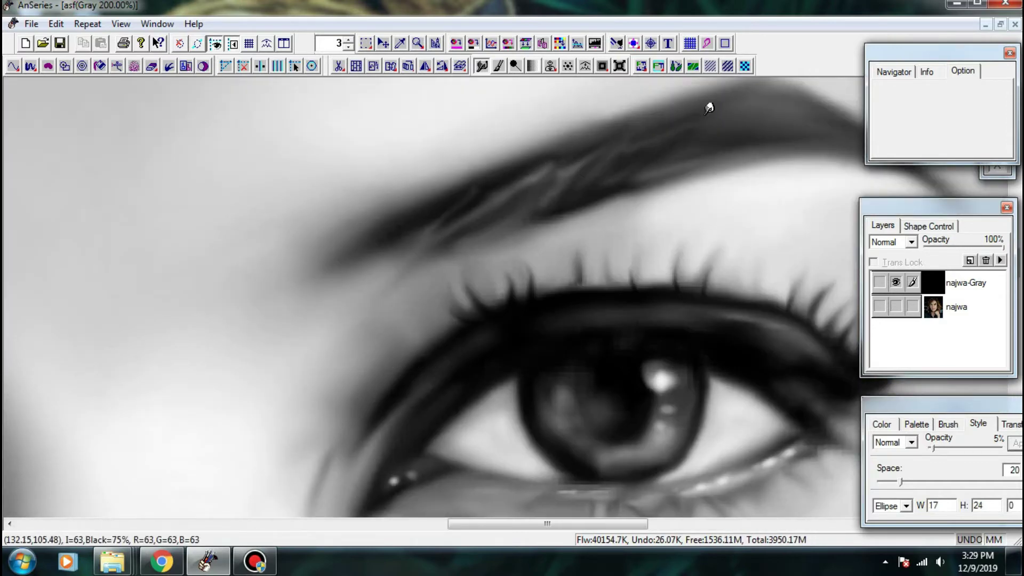
pyautogui.scroll(-1, 691, 118)
pyautogui.scroll(-1, 691, 119)
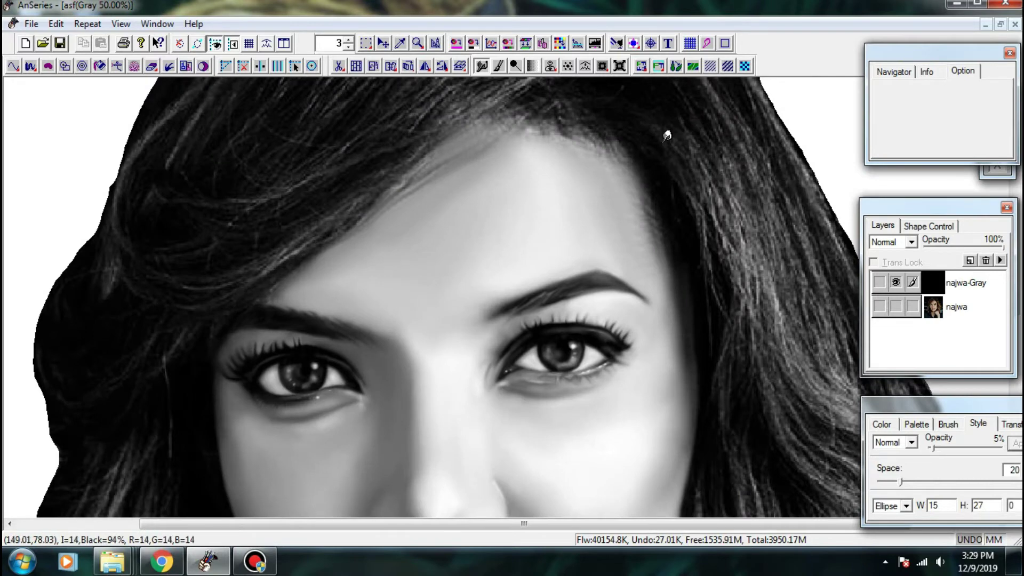
# - Smudge the skin and hair edge together where the outer end of the left-hand eyebrow meets the hairline
pyautogui.scroll(2, 325, 341)
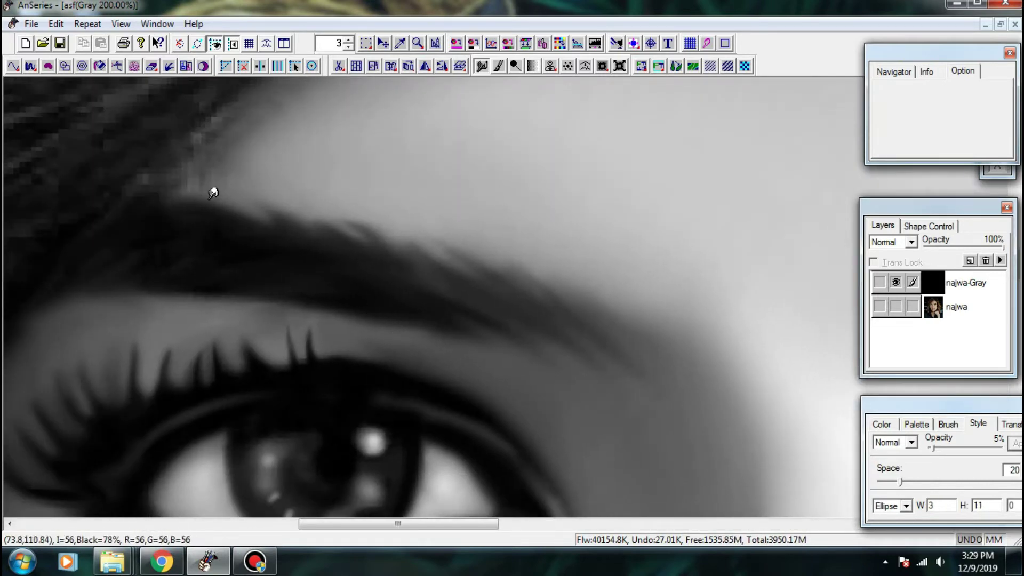
pyautogui.moveTo(235, 164); pyautogui.dragTo(203, 176)
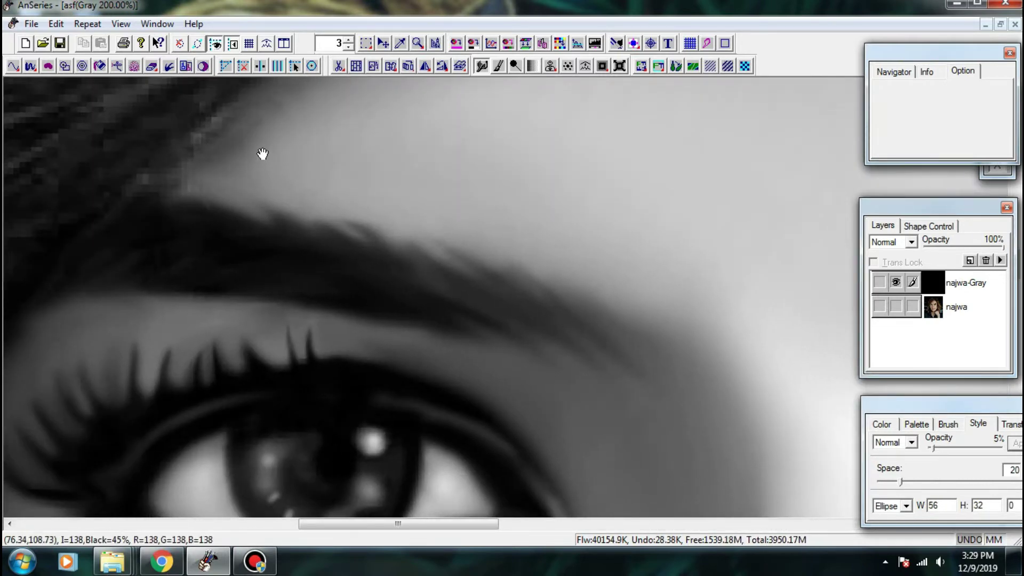
pyautogui.moveTo(282, 120); pyautogui.dragTo(374, 278)
pyautogui.moveTo(416, 234)
pyautogui.mouseDown()
pyautogui.moveTo(428, 240)
pyautogui.moveTo(416, 244)
pyautogui.mouseUp()
pyautogui.moveTo(441, 201); pyautogui.dragTo(334, 273)
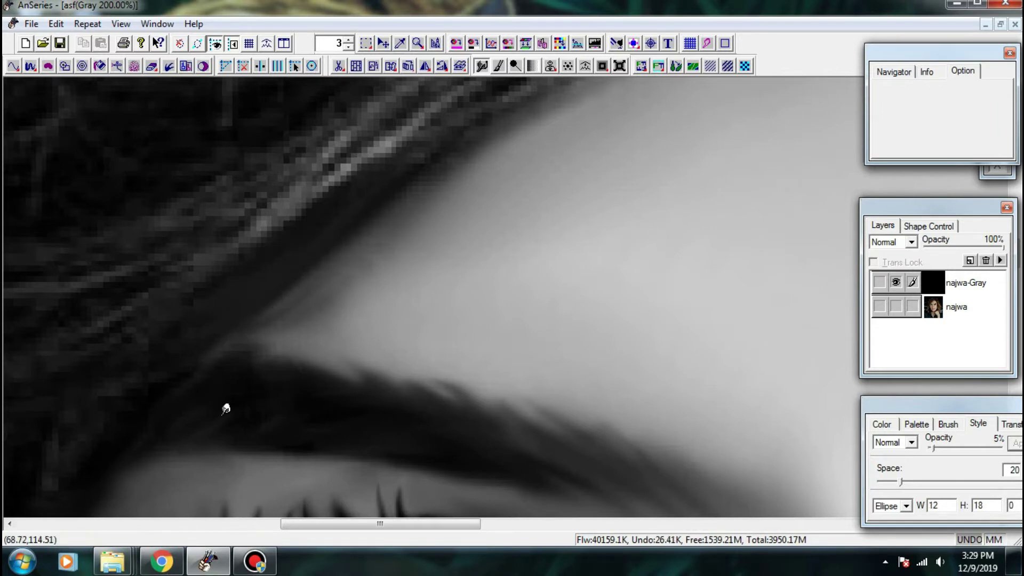
# - Smudge short diagonal hair strokes along the lower edge of the left-hand eyebrow's outer half
pyautogui.moveTo(188, 471); pyautogui.dragTo(244, 414)
pyautogui.moveTo(204, 457); pyautogui.dragTo(268, 408)
pyautogui.moveTo(216, 468)
pyautogui.mouseDown()
pyautogui.moveTo(258, 456)
pyautogui.moveTo(283, 419)
pyautogui.mouseUp()
pyautogui.moveTo(257, 463); pyautogui.dragTo(310, 428)
pyautogui.moveTo(284, 472); pyautogui.dragTo(367, 413)
pyautogui.moveTo(317, 456); pyautogui.dragTo(391, 402)
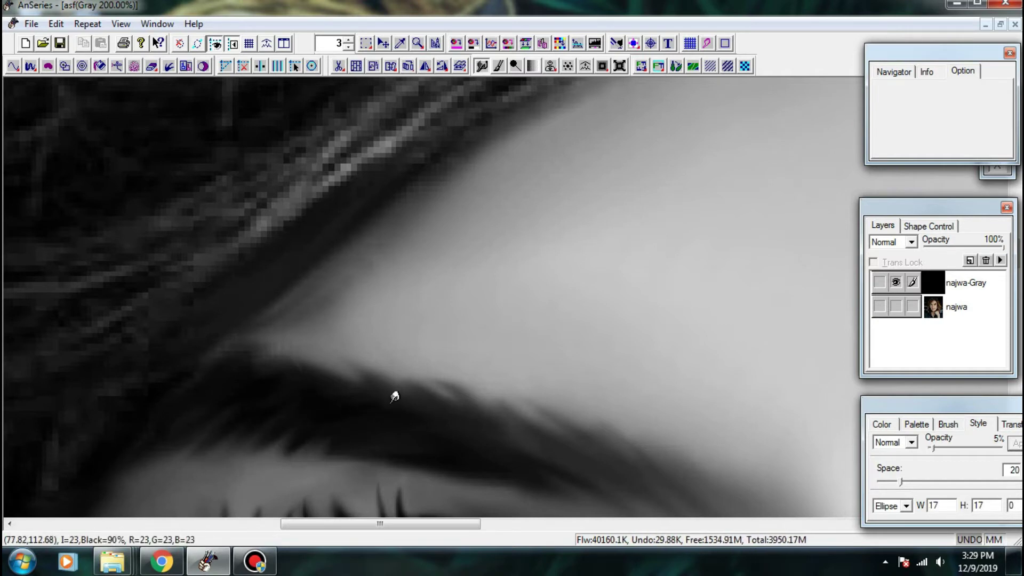
pyautogui.moveTo(299, 435)
pyautogui.mouseDown()
pyautogui.moveTo(261, 479)
pyautogui.moveTo(249, 466)
pyautogui.mouseUp()
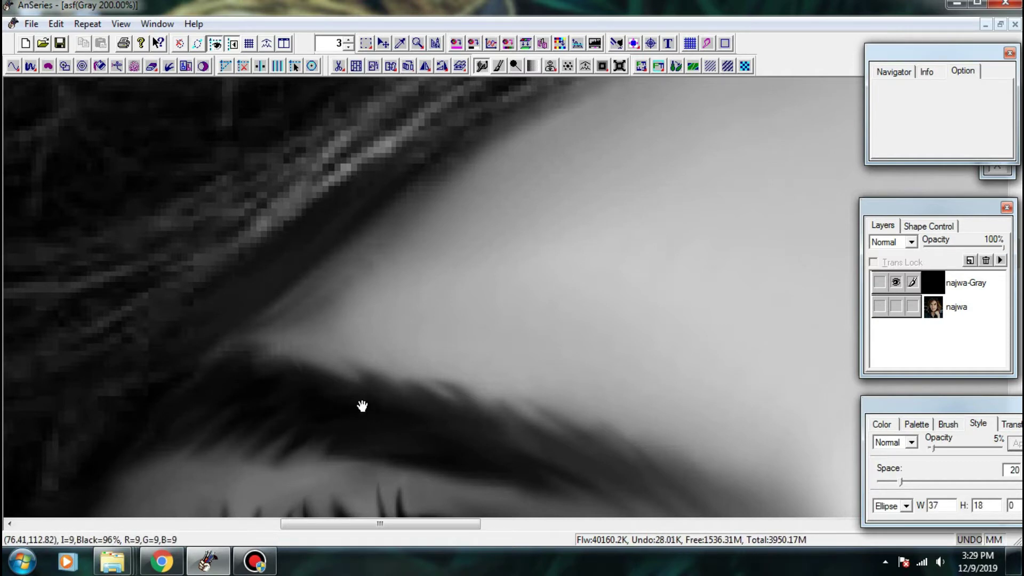
# - Smudge fine hairs along the upper edge of the left-hand eyebrow and blend its outer end into the hair
pyautogui.moveTo(362, 407); pyautogui.dragTo(396, 284)
pyautogui.moveTo(329, 336); pyautogui.dragTo(296, 321)
pyautogui.moveTo(306, 322)
pyautogui.mouseDown()
pyautogui.moveTo(342, 314)
pyautogui.moveTo(244, 304)
pyautogui.mouseUp()
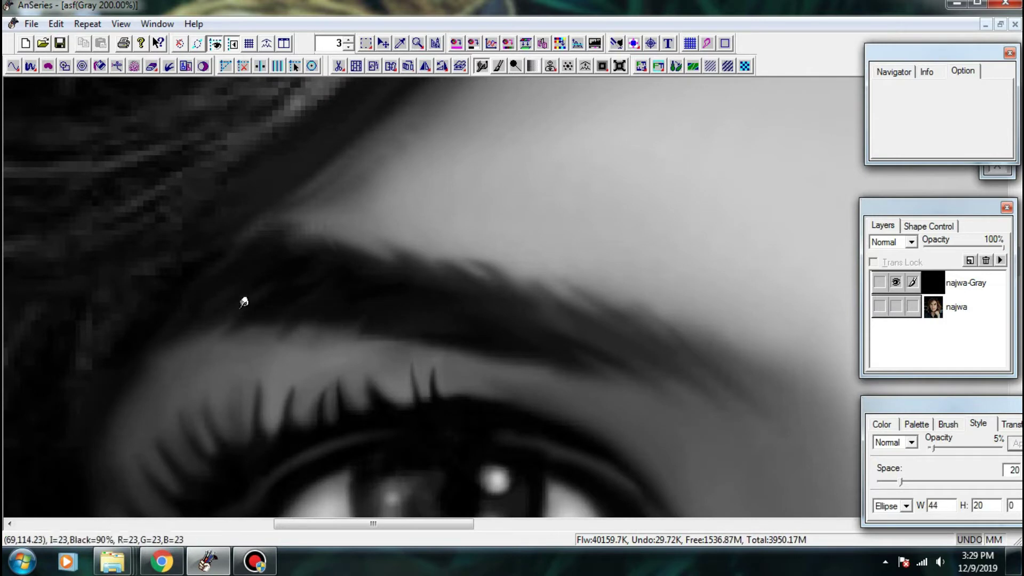
pyautogui.moveTo(299, 242)
pyautogui.mouseDown()
pyautogui.moveTo(316, 229)
pyautogui.moveTo(322, 245)
pyautogui.moveTo(411, 290)
pyautogui.moveTo(376, 243)
pyautogui.mouseUp()
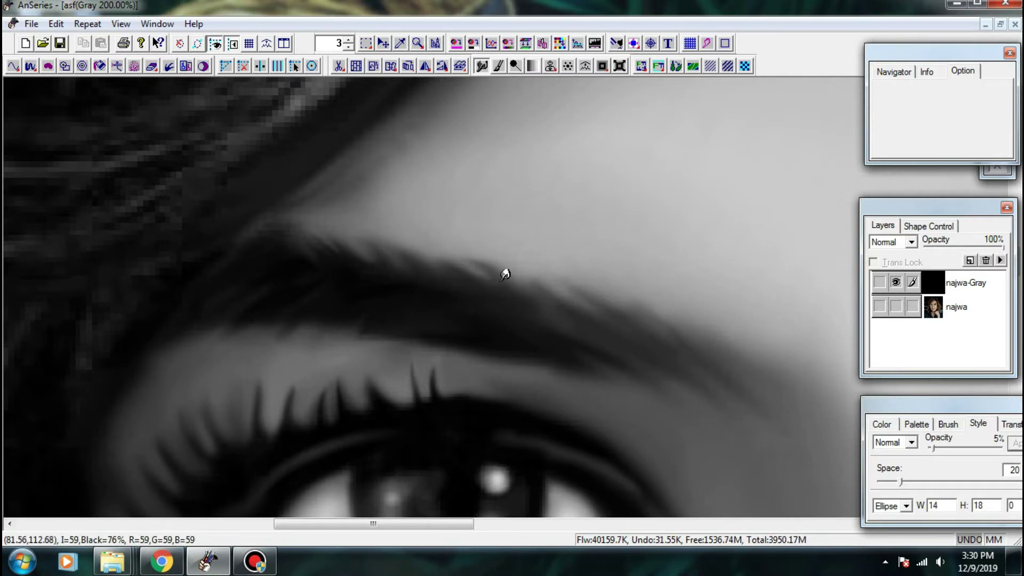
pyautogui.moveTo(528, 297); pyautogui.dragTo(501, 266)
pyautogui.moveTo(306, 197)
pyautogui.mouseDown()
pyautogui.moveTo(248, 215)
pyautogui.moveTo(234, 247)
pyautogui.mouseUp()
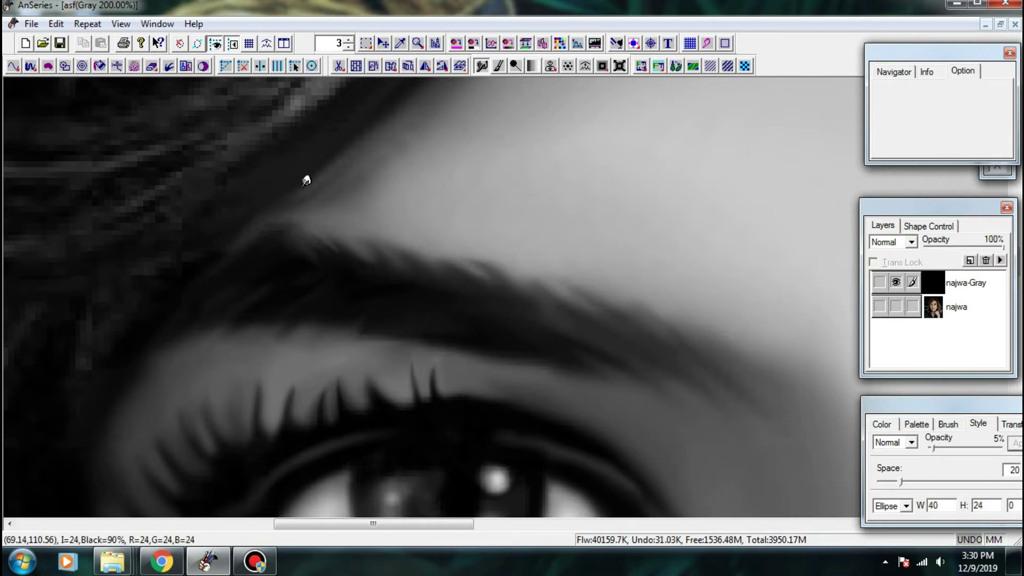
# - Smudge the hair edge above the left-hand eyebrow into a smooth transition along the side of the forehead
pyautogui.hotkey('ctrl', '-')
pyautogui.moveTo(491, 208)
pyautogui.mouseDown()
pyautogui.moveTo(501, 229)
pyautogui.moveTo(494, 215)
pyautogui.mouseUp()
pyautogui.moveTo(494, 215)
pyautogui.mouseDown()
pyautogui.moveTo(559, 217)
pyautogui.moveTo(602, 195)
pyautogui.mouseUp()
pyautogui.moveTo(537, 201); pyautogui.dragTo(502, 228)
pyautogui.moveTo(426, 257); pyautogui.dragTo(382, 261)
pyautogui.moveTo(724, 126)
pyautogui.mouseDown()
pyautogui.moveTo(491, 303)
pyautogui.moveTo(475, 303)
pyautogui.mouseUp()
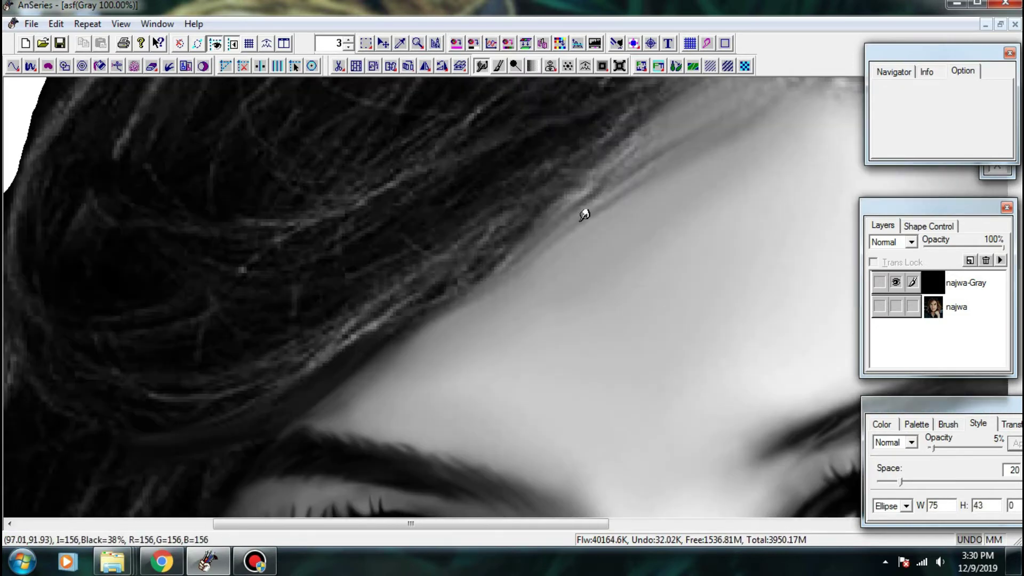
pyautogui.moveTo(426, 332); pyautogui.dragTo(339, 337)
pyautogui.moveTo(641, 244); pyautogui.dragTo(344, 310)
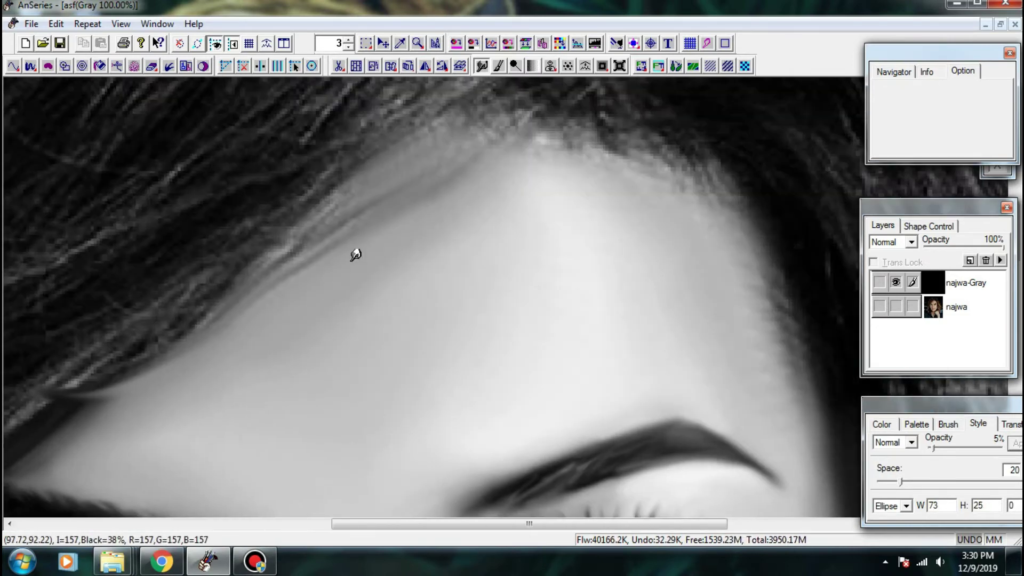
# - Smudge the hair strands along the slanted left-hand hairline down the edge of the forehead
pyautogui.moveTo(363, 232); pyautogui.dragTo(306, 315)
pyautogui.moveTo(370, 276); pyautogui.dragTo(321, 319)
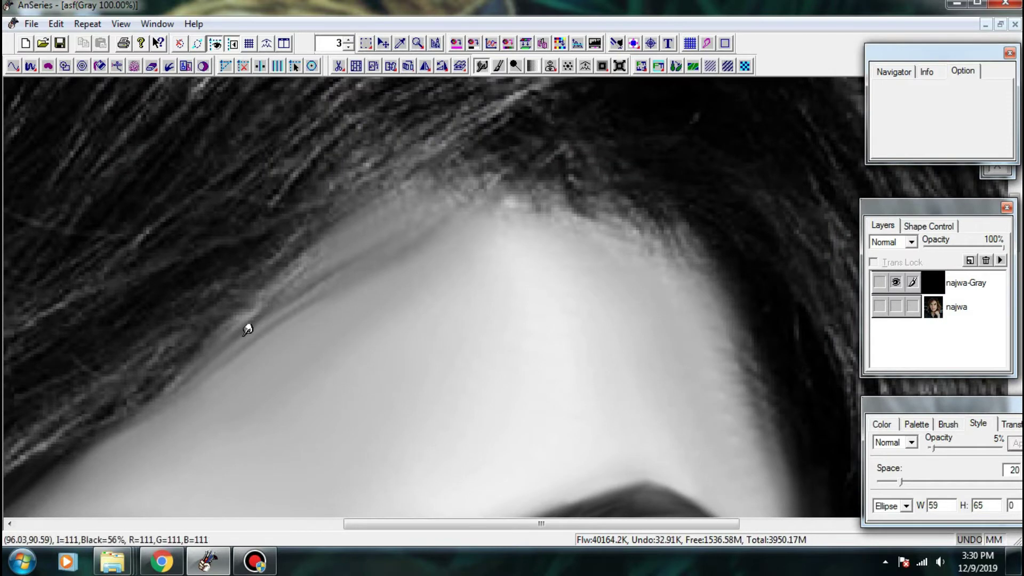
pyautogui.moveTo(175, 385); pyautogui.dragTo(136, 418)
pyautogui.moveTo(314, 257); pyautogui.dragTo(301, 266)
pyautogui.moveTo(359, 222); pyautogui.dragTo(242, 321)
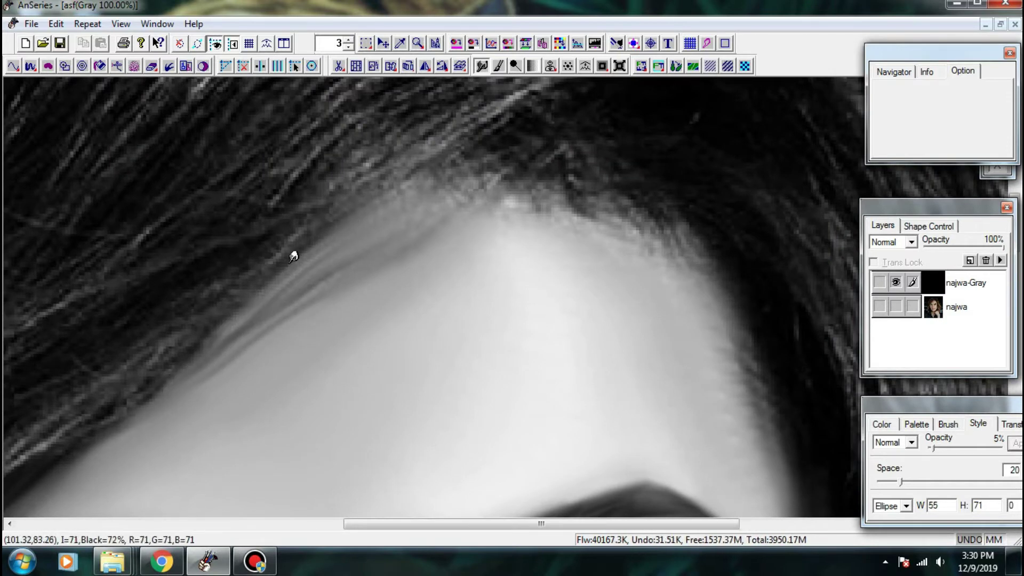
pyautogui.moveTo(293, 254); pyautogui.dragTo(163, 369)
pyautogui.moveTo(382, 235); pyautogui.dragTo(447, 208)
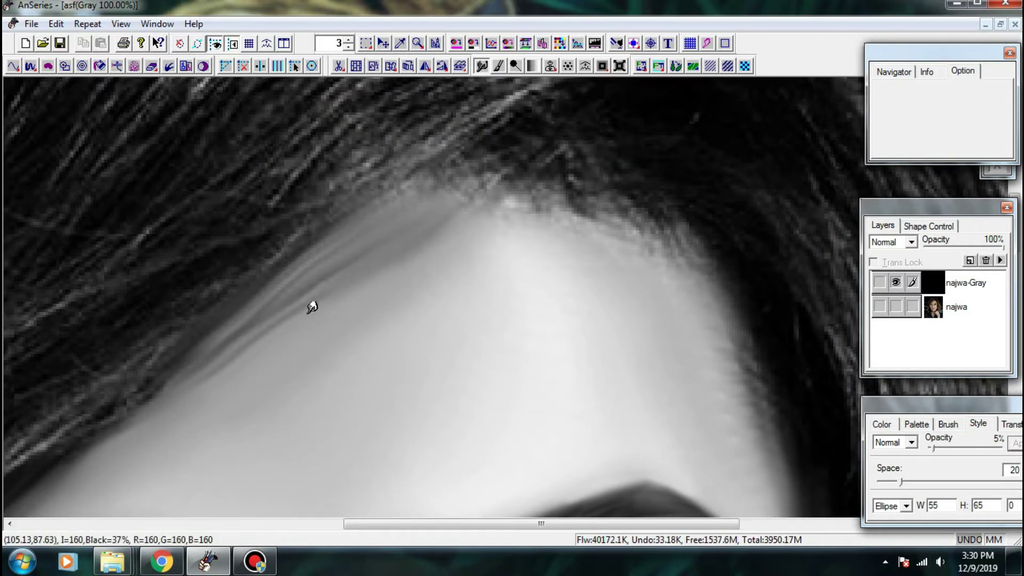
# - Smudge long strands upwards along the slanted hairline towards the hair parting, blending the shadow bands
pyautogui.moveTo(308, 313); pyautogui.dragTo(400, 250)
pyautogui.moveTo(292, 298); pyautogui.dragTo(411, 218)
pyautogui.moveTo(329, 248); pyautogui.dragTo(381, 278)
pyautogui.moveTo(376, 259); pyautogui.dragTo(481, 202)
pyautogui.moveTo(177, 395); pyautogui.dragTo(237, 363)
pyautogui.moveTo(261, 350)
pyautogui.mouseDown()
pyautogui.moveTo(391, 293)
pyautogui.moveTo(447, 229)
pyautogui.mouseUp()
pyautogui.moveTo(411, 258); pyautogui.dragTo(406, 260)
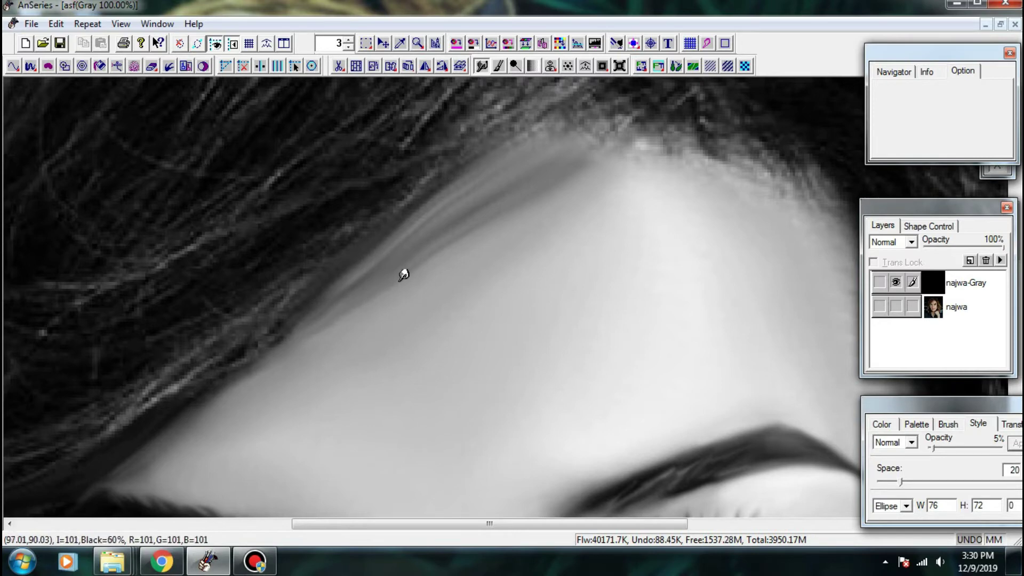
# - Soften the shadow band under the slanted hairline and smooth the adjoining forehead skin with the smudge tool
pyautogui.moveTo(465, 241); pyautogui.dragTo(436, 243)
pyautogui.moveTo(469, 275)
pyautogui.mouseDown()
pyautogui.moveTo(427, 255)
pyautogui.moveTo(316, 304)
pyautogui.mouseUp()
pyautogui.moveTo(511, 218); pyautogui.dragTo(475, 246)
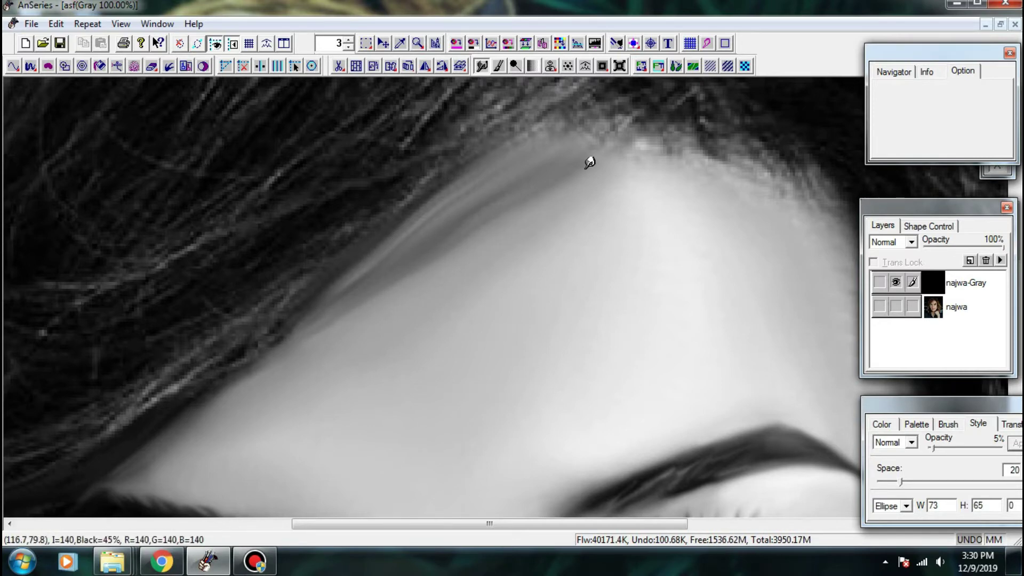
pyautogui.moveTo(590, 160); pyautogui.dragTo(449, 224)
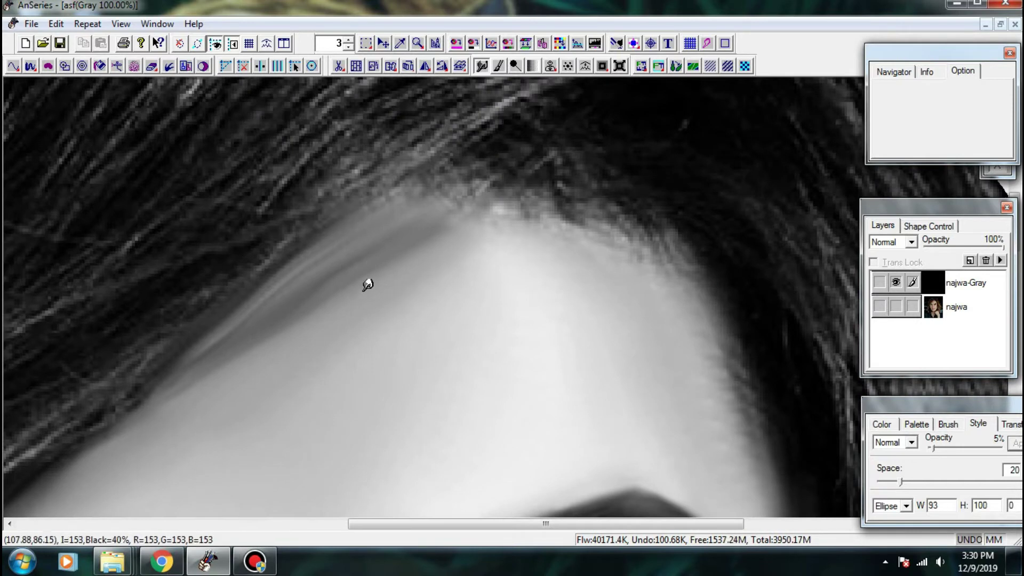
pyautogui.moveTo(368, 284)
pyautogui.mouseDown()
pyautogui.moveTo(438, 240)
pyautogui.moveTo(409, 257)
pyautogui.moveTo(382, 310)
pyautogui.moveTo(438, 252)
pyautogui.moveTo(357, 306)
pyautogui.mouseUp()
pyautogui.moveTo(441, 279); pyautogui.dragTo(384, 364)
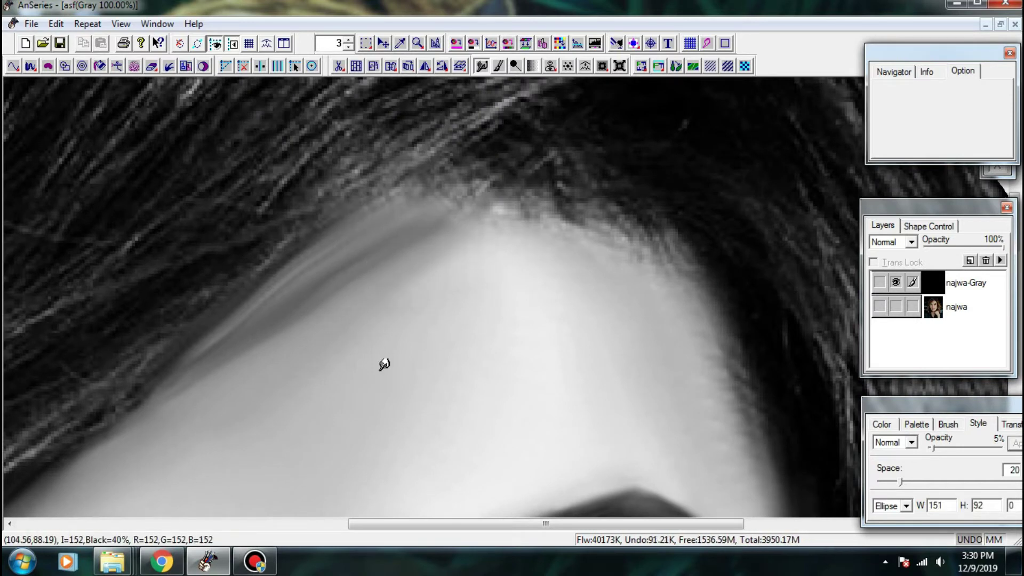
pyautogui.moveTo(274, 383); pyautogui.dragTo(287, 305)
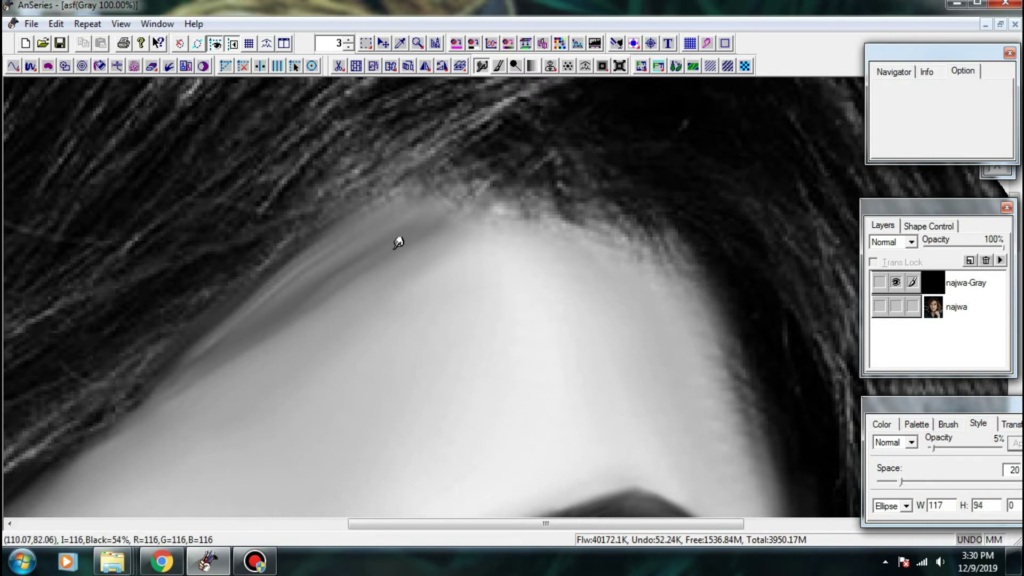
# - Smudge the hair on the left-hand side of the crown into smooth strands following its flow
pyautogui.scroll(-2, 398, 242)
pyautogui.scroll(1, 549, 241)
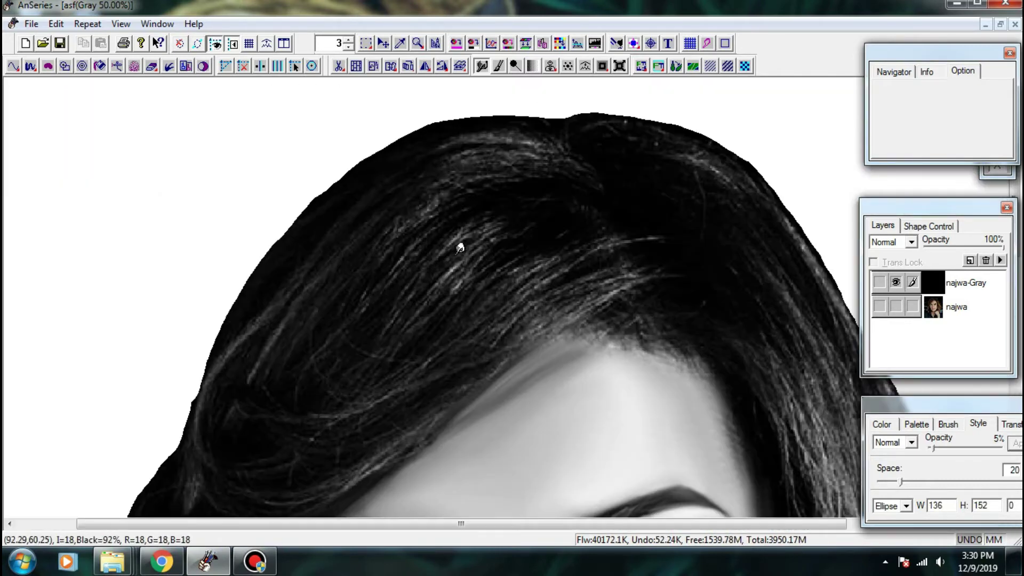
pyautogui.moveTo(460, 248)
pyautogui.mouseDown()
pyautogui.moveTo(494, 275)
pyautogui.moveTo(459, 277)
pyautogui.moveTo(456, 265)
pyautogui.moveTo(446, 288)
pyautogui.moveTo(562, 242)
pyautogui.moveTo(469, 325)
pyautogui.moveTo(630, 274)
pyautogui.moveTo(349, 407)
pyautogui.moveTo(270, 361)
pyautogui.moveTo(294, 296)
pyautogui.mouseUp()
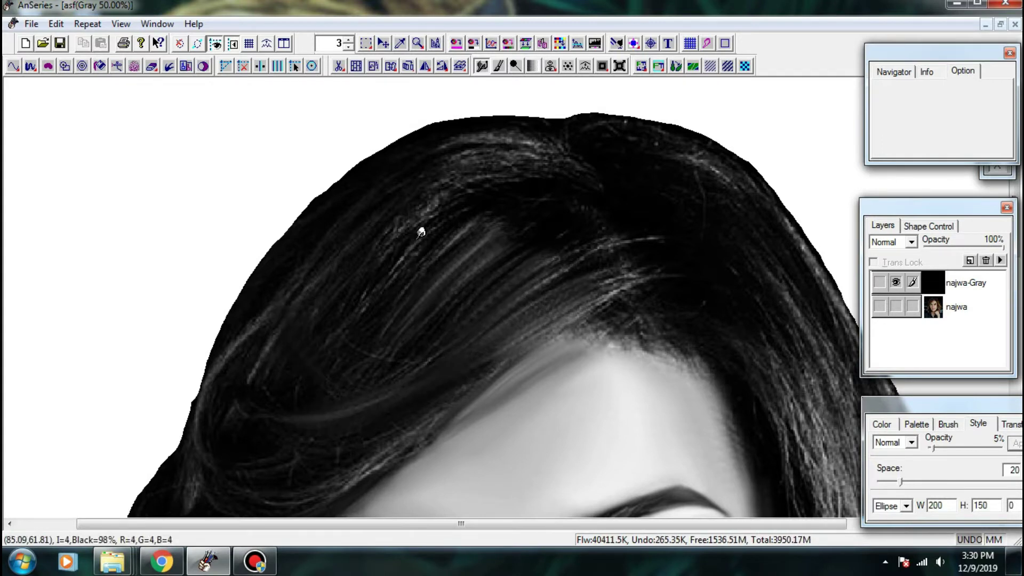
pyautogui.moveTo(421, 232)
pyautogui.mouseDown()
pyautogui.moveTo(502, 205)
pyautogui.moveTo(498, 153)
pyautogui.moveTo(507, 144)
pyautogui.moveTo(496, 165)
pyautogui.moveTo(531, 155)
pyautogui.mouseUp()
# - Smudge the hair on the right-hand side of the head into smooth locks from the temple down to eye level
pyautogui.moveTo(567, 280)
pyautogui.keyDown('ctrl'); pyautogui.mouseDown()
pyautogui.moveTo(635, 337)
pyautogui.moveTo(588, 246)
pyautogui.moveTo(596, 242)
pyautogui.mouseUp(); pyautogui.keyUp('ctrl')
pyautogui.moveTo(654, 311); pyautogui.dragTo(675, 410)
pyautogui.moveTo(618, 365); pyautogui.dragTo(619, 238)
pyautogui.moveTo(632, 246)
pyautogui.keyDown('ctrl'); pyautogui.mouseDown()
pyautogui.moveTo(651, 275)
pyautogui.moveTo(623, 376)
pyautogui.mouseUp(); pyautogui.keyUp('ctrl')
pyautogui.keyDown('ctrl'); pyautogui.moveTo(656, 346); pyautogui.dragTo(681, 322); pyautogui.keyUp('ctrl')
pyautogui.moveTo(692, 352); pyautogui.dragTo(741, 396)
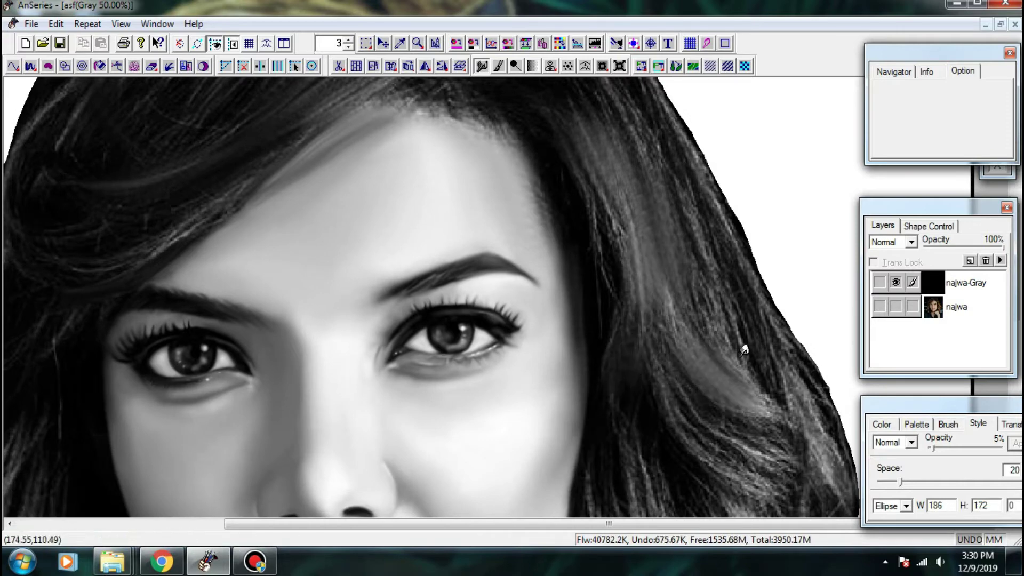
pyautogui.scroll(-5, 630, 249)
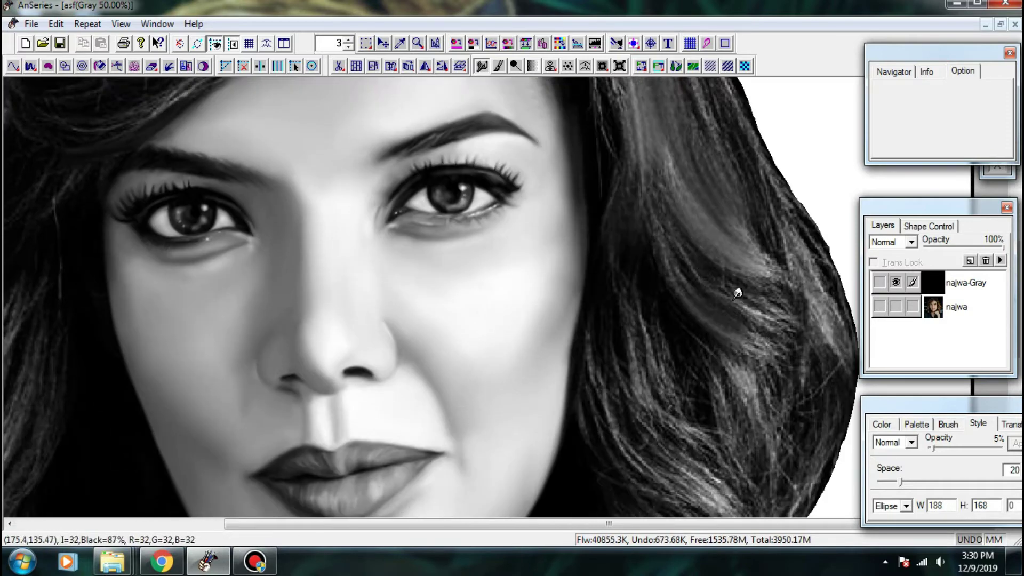
# - Smudge the wavy right-hand hair beside the cheek and mouth into smooth curved locks
pyautogui.scroll(-3, 702, 267)
pyautogui.moveTo(631, 222); pyautogui.dragTo(645, 264)
pyautogui.moveTo(622, 238)
pyautogui.keyDown('ctrl'); pyautogui.mouseDown()
pyautogui.moveTo(650, 309)
pyautogui.moveTo(715, 373)
pyautogui.mouseUp(); pyautogui.keyUp('ctrl')
pyautogui.keyDown('ctrl'); pyautogui.moveTo(642, 352); pyautogui.dragTo(621, 314); pyautogui.keyUp('ctrl')
pyautogui.moveTo(595, 285)
pyautogui.mouseDown()
pyautogui.moveTo(614, 349)
pyautogui.moveTo(633, 368)
pyautogui.mouseUp()
pyautogui.moveTo(596, 290); pyautogui.dragTo(673, 416)
pyautogui.moveTo(655, 369); pyautogui.dragTo(742, 434)
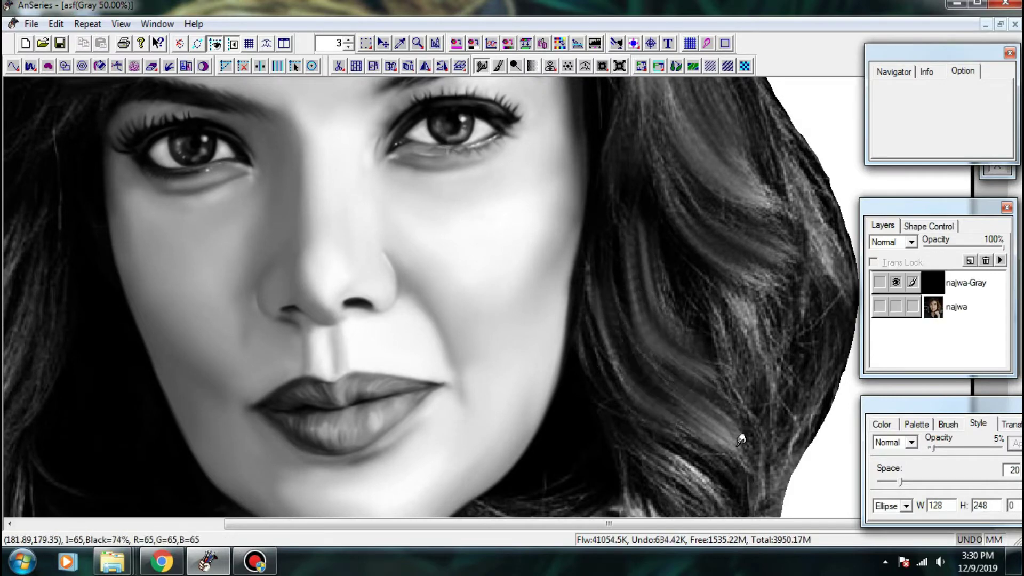
# - Smudge the wavy locks beside the mouth and chin into smooth strands following their curve
pyautogui.scroll(-4, 743, 435)
pyautogui.moveTo(666, 338); pyautogui.dragTo(730, 409)
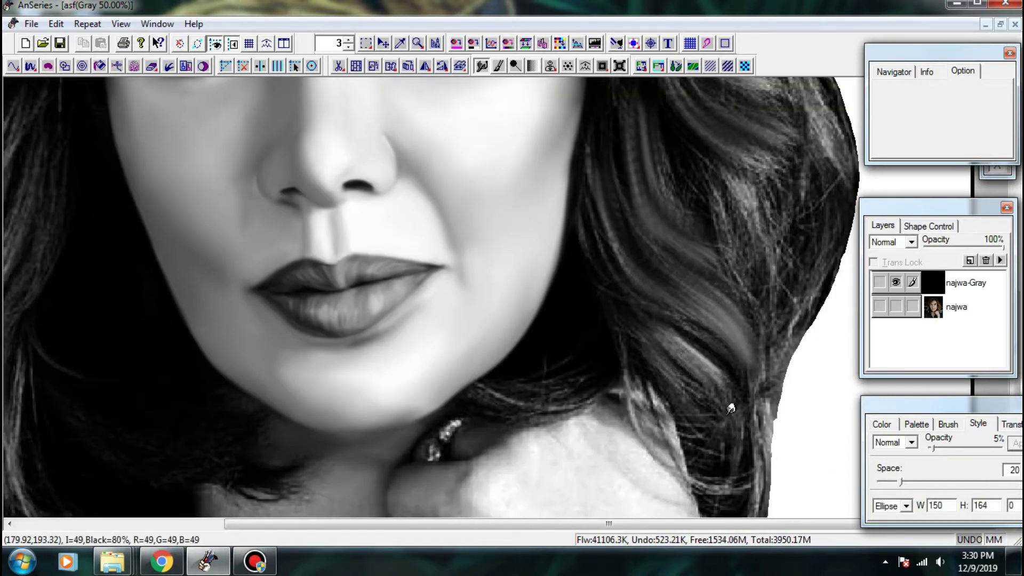
pyautogui.scroll(3, 681, 366)
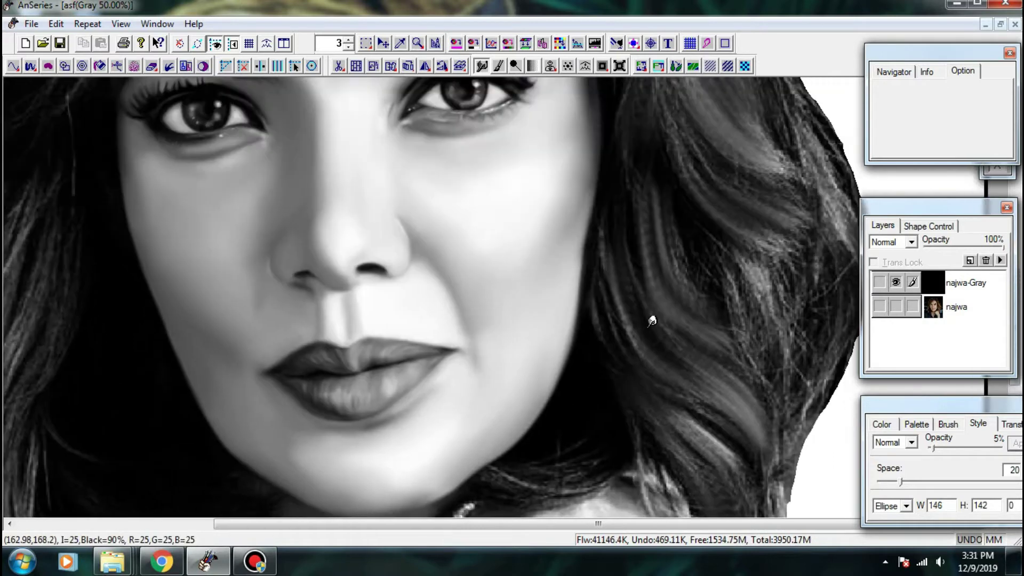
pyautogui.moveTo(602, 238)
pyautogui.mouseDown()
pyautogui.moveTo(612, 206)
pyautogui.moveTo(724, 370)
pyautogui.mouseUp()
pyautogui.moveTo(656, 362); pyautogui.dragTo(623, 265)
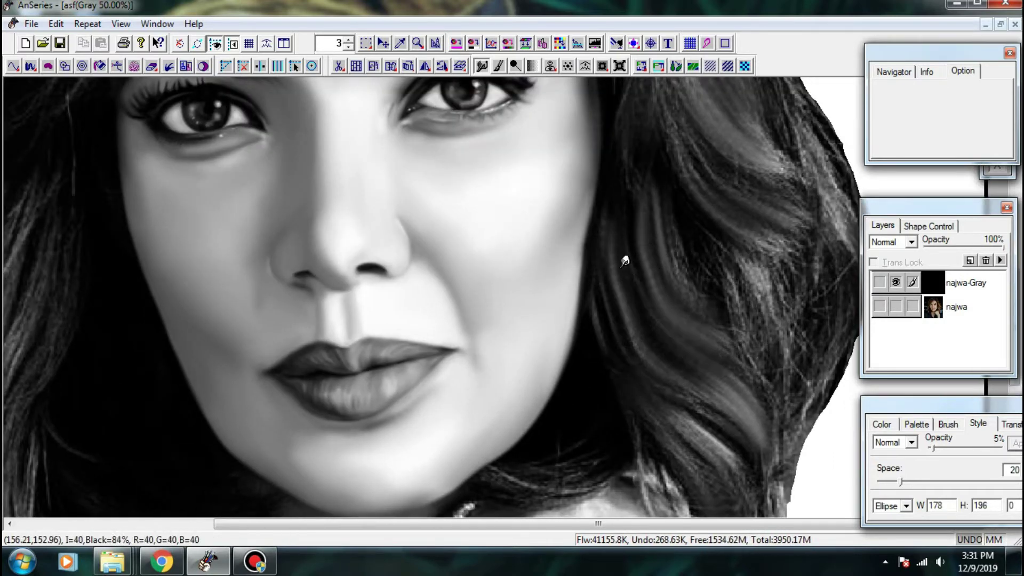
# - Smooth the lower hair above the hand and blend the wavy strands beside the lower cheek
pyautogui.scroll(-5, 690, 378)
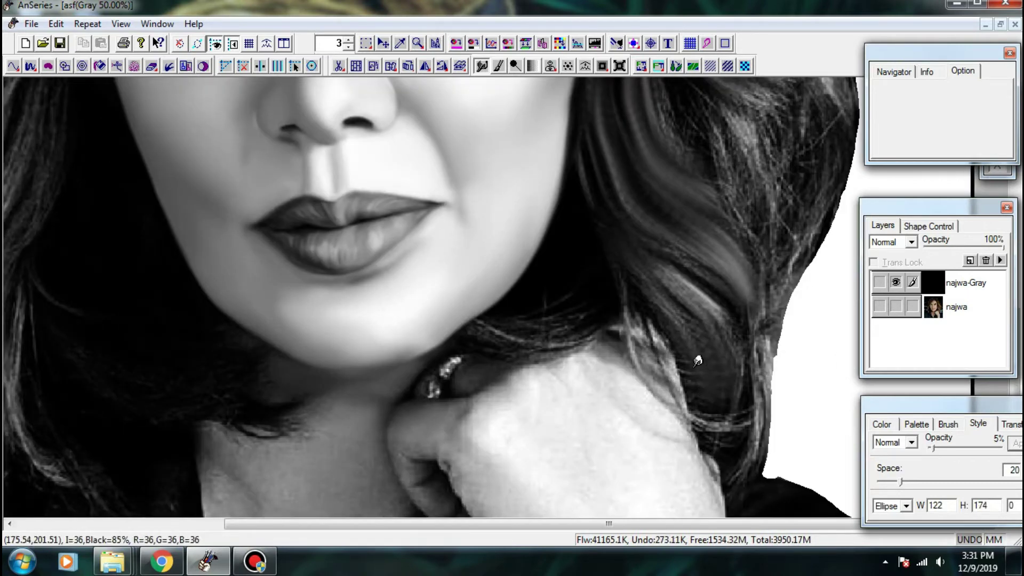
pyautogui.scroll(5, 615, 365)
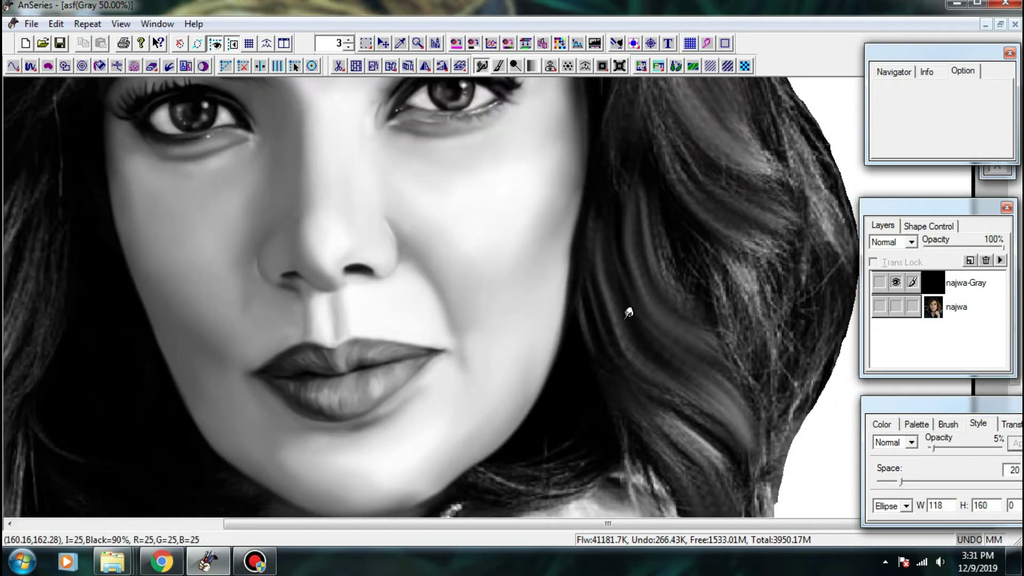
pyautogui.moveTo(628, 313); pyautogui.dragTo(662, 309)
pyautogui.moveTo(686, 275); pyautogui.dragTo(670, 237)
pyautogui.moveTo(740, 274)
pyautogui.mouseDown()
pyautogui.moveTo(725, 339)
pyautogui.moveTo(735, 285)
pyautogui.moveTo(729, 253)
pyautogui.mouseUp()
# - Smudge the right-hand hair from the temple down to eye level into soft flowing strands
pyautogui.scroll(8, 755, 319)
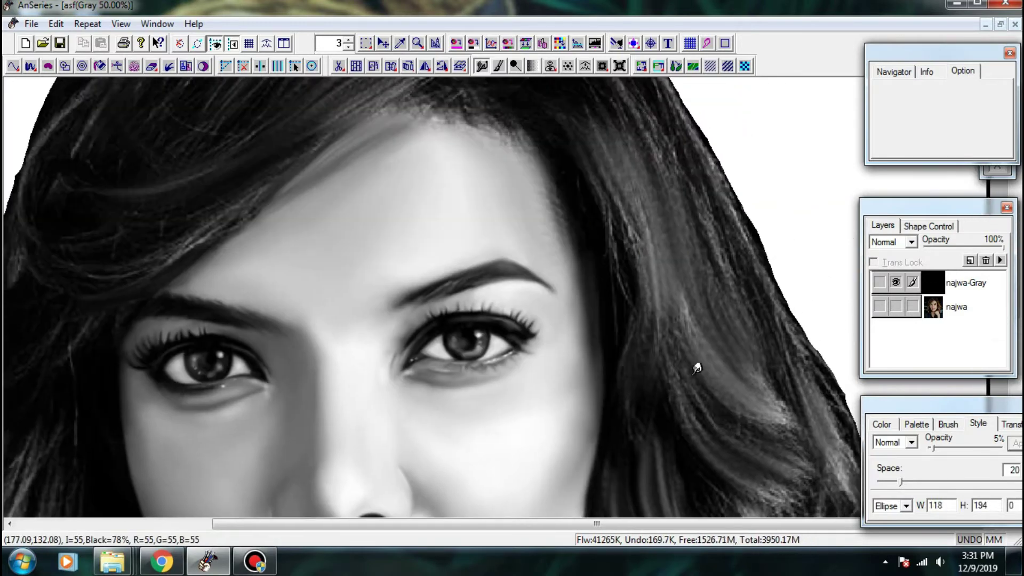
pyautogui.moveTo(687, 357); pyautogui.dragTo(650, 322)
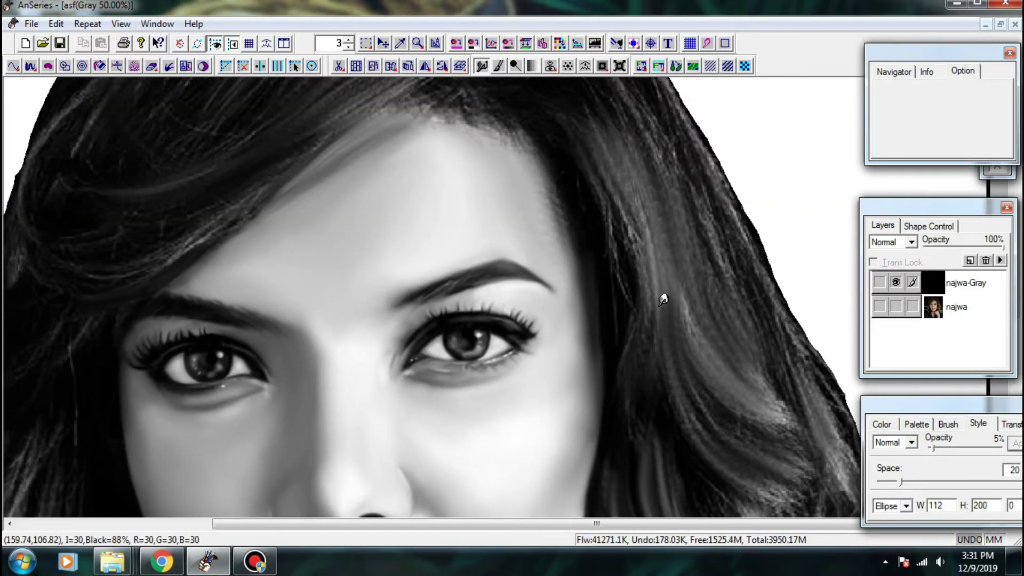
pyautogui.moveTo(628, 275)
pyautogui.mouseDown()
pyautogui.moveTo(607, 246)
pyautogui.moveTo(628, 245)
pyautogui.mouseUp()
pyautogui.moveTo(612, 197); pyautogui.dragTo(669, 260)
pyautogui.scroll(3, 642, 320)
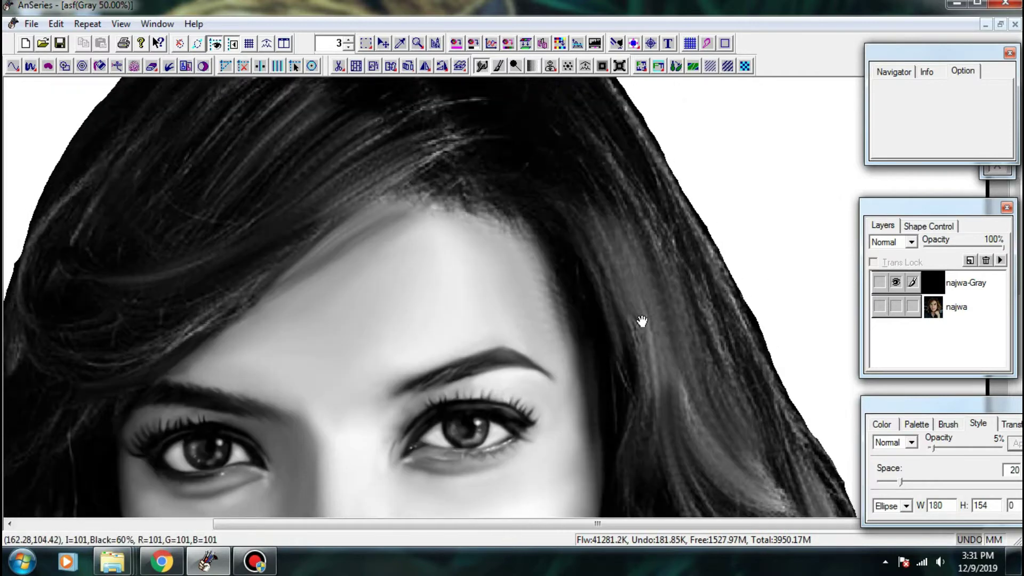
pyautogui.moveTo(586, 208); pyautogui.dragTo(640, 301)
pyautogui.moveTo(642, 343); pyautogui.dragTo(662, 399)
# - Smudge the outer curls beside the cheek, blending the bright lock ends and the strands below them
pyautogui.moveTo(648, 394)
pyautogui.mouseDown()
pyautogui.moveTo(641, 288)
pyautogui.moveTo(651, 350)
pyautogui.moveTo(710, 419)
pyautogui.moveTo(671, 326)
pyautogui.moveTo(757, 364)
pyautogui.moveTo(786, 411)
pyautogui.mouseUp()
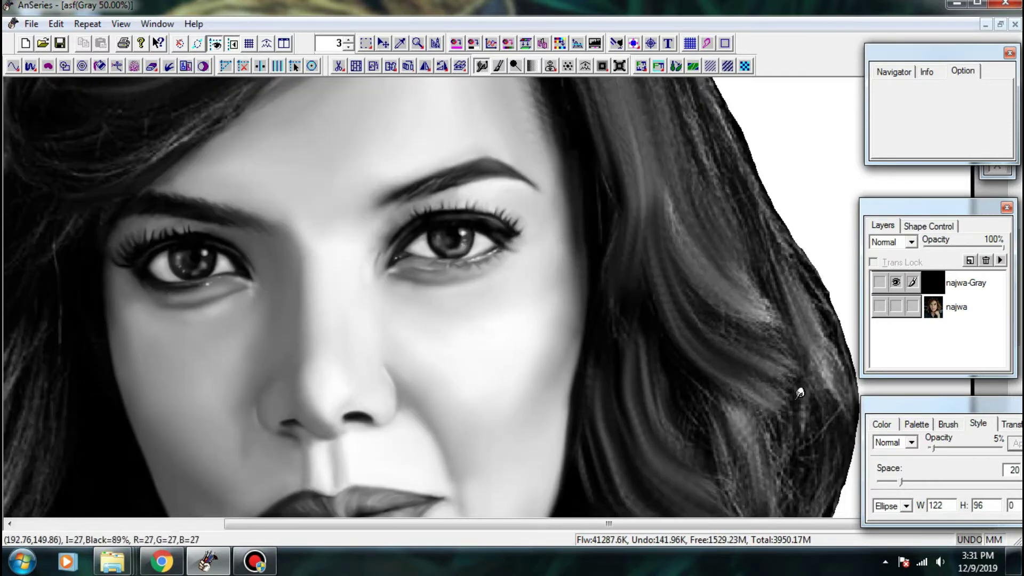
pyautogui.scroll(-1, 781, 409)
pyautogui.moveTo(749, 292); pyautogui.dragTo(791, 325)
pyautogui.moveTo(723, 306)
pyautogui.mouseDown()
pyautogui.moveTo(700, 313)
pyautogui.moveTo(735, 351)
pyautogui.moveTo(754, 428)
pyautogui.mouseUp()
pyautogui.scroll(-1, 761, 435)
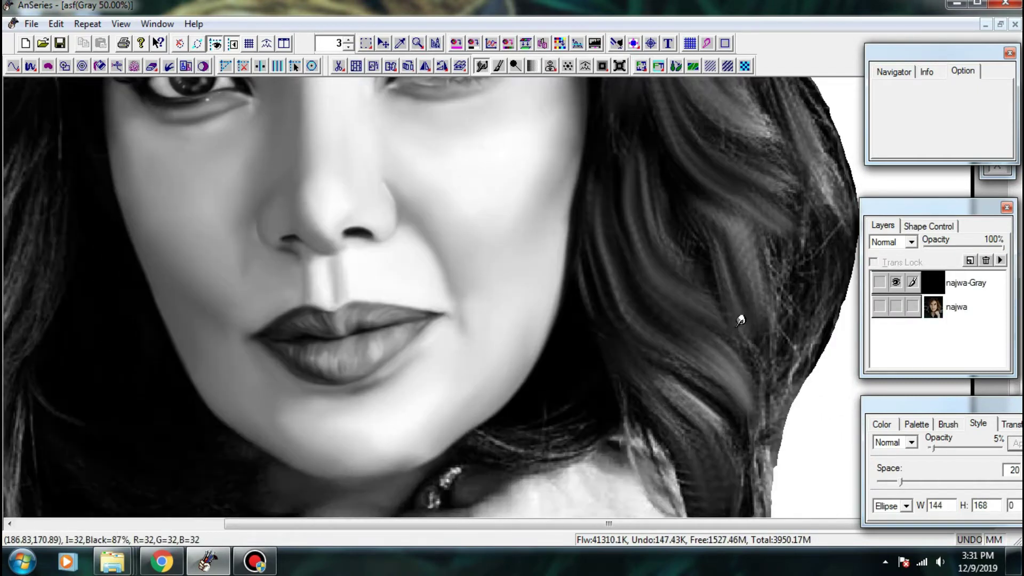
# - Smudge the bright lower lock above the hand into a smooth curve
pyautogui.moveTo(738, 337)
pyautogui.mouseDown()
pyautogui.moveTo(760, 349)
pyautogui.moveTo(764, 377)
pyautogui.mouseUp()
pyautogui.scroll(-1, 763, 375)
pyautogui.moveTo(696, 292)
pyautogui.mouseDown()
pyautogui.moveTo(651, 279)
pyautogui.moveTo(732, 338)
pyautogui.mouseUp()
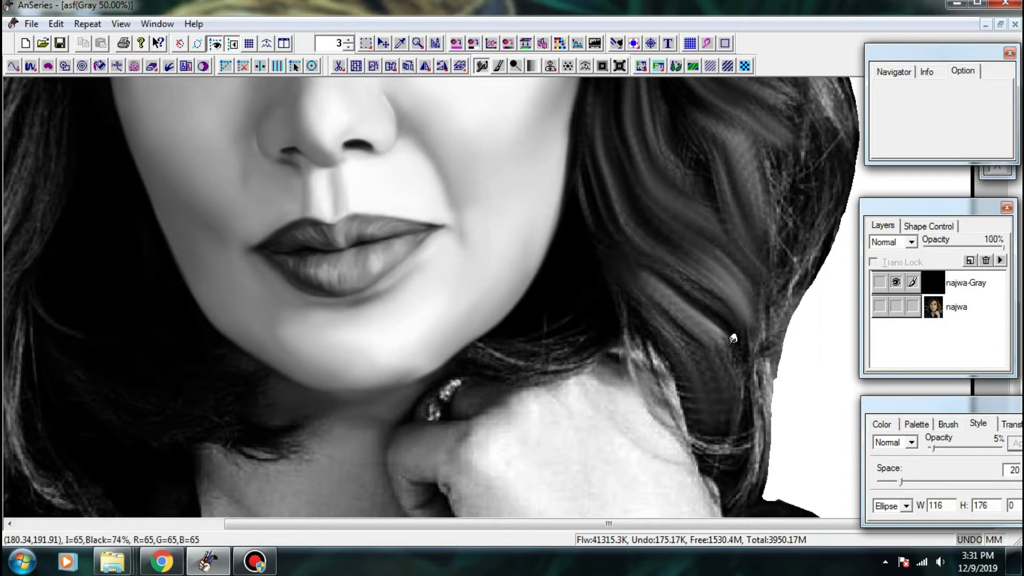
pyautogui.moveTo(644, 278)
pyautogui.mouseDown()
pyautogui.moveTo(703, 340)
pyautogui.moveTo(704, 384)
pyautogui.moveTo(702, 363)
pyautogui.moveTo(718, 346)
pyautogui.moveTo(712, 369)
pyautogui.moveTo(714, 347)
pyautogui.moveTo(730, 402)
pyautogui.moveTo(731, 341)
pyautogui.moveTo(721, 321)
pyautogui.mouseUp()
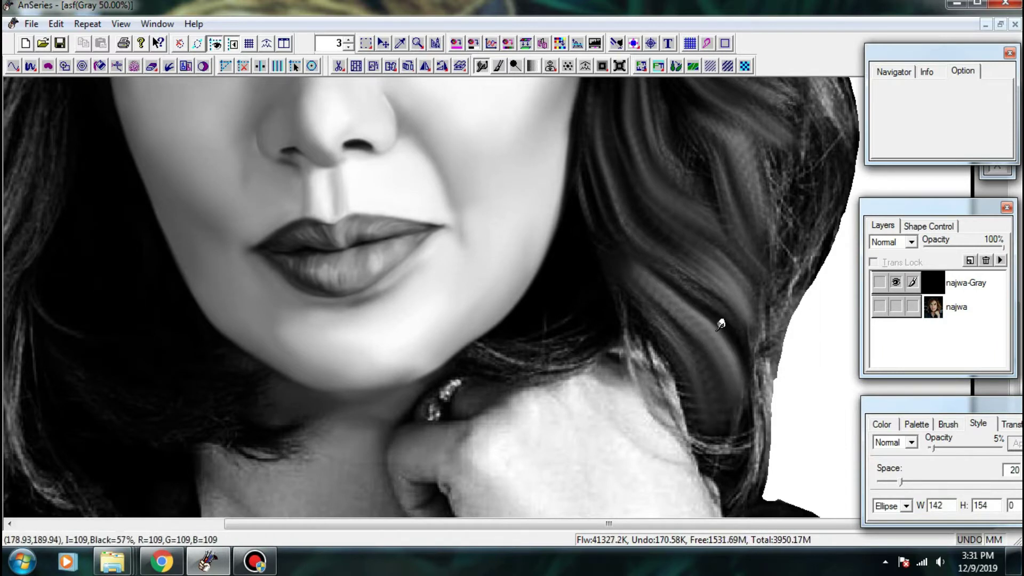
# - Smudge the inner wavy locks beside the cheek in close-up, drawing out clean light and dark strands
pyautogui.scroll(3, 737, 293)
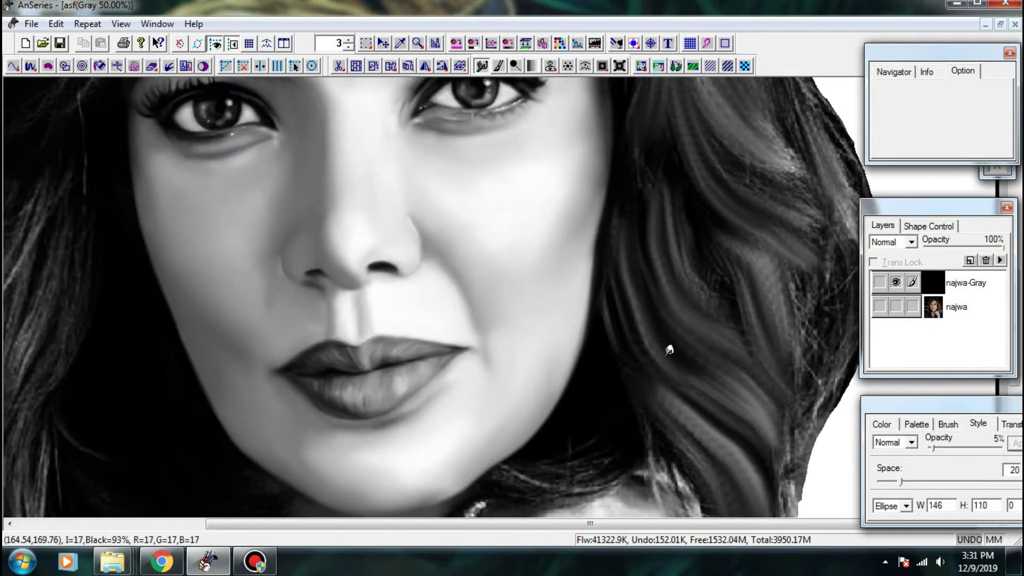
pyautogui.moveTo(735, 411)
pyautogui.mouseDown()
pyautogui.moveTo(652, 344)
pyautogui.moveTo(624, 247)
pyautogui.mouseUp()
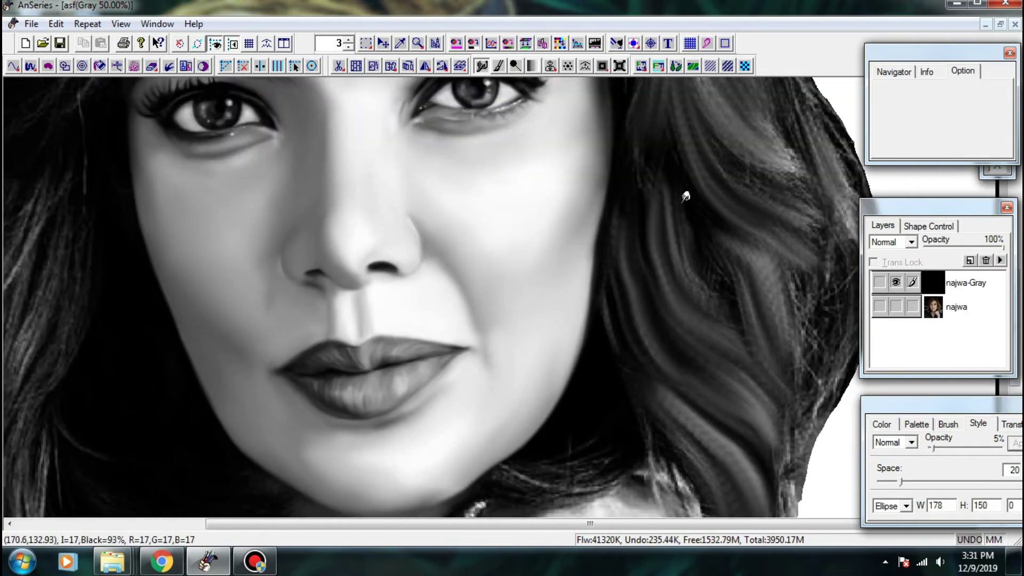
pyautogui.scroll(1, 694, 309)
pyautogui.moveTo(739, 350); pyautogui.dragTo(595, 364)
pyautogui.moveTo(480, 308); pyautogui.dragTo(476, 228)
pyautogui.moveTo(484, 326); pyautogui.dragTo(514, 409)
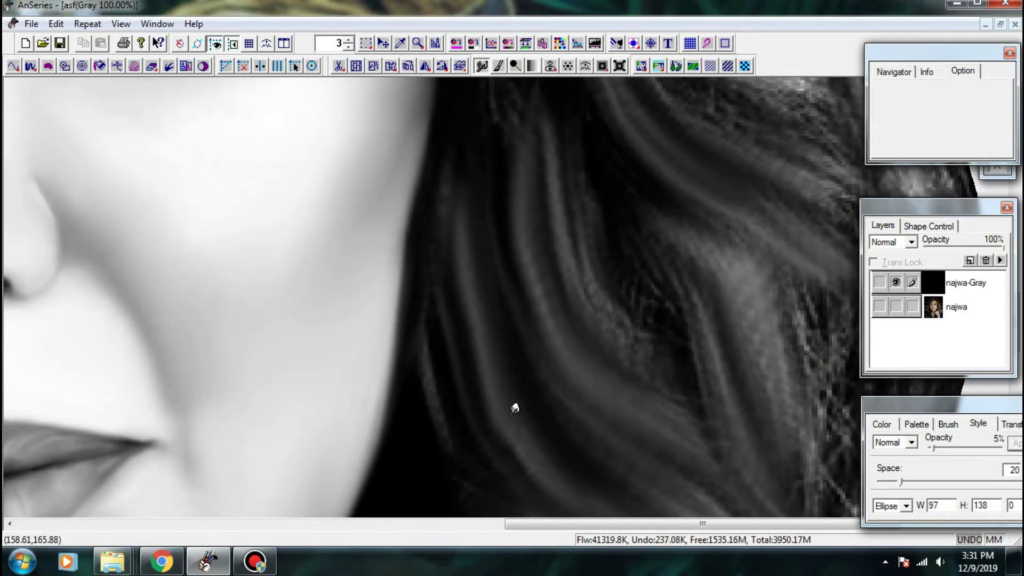
pyautogui.moveTo(521, 450); pyautogui.dragTo(479, 309)
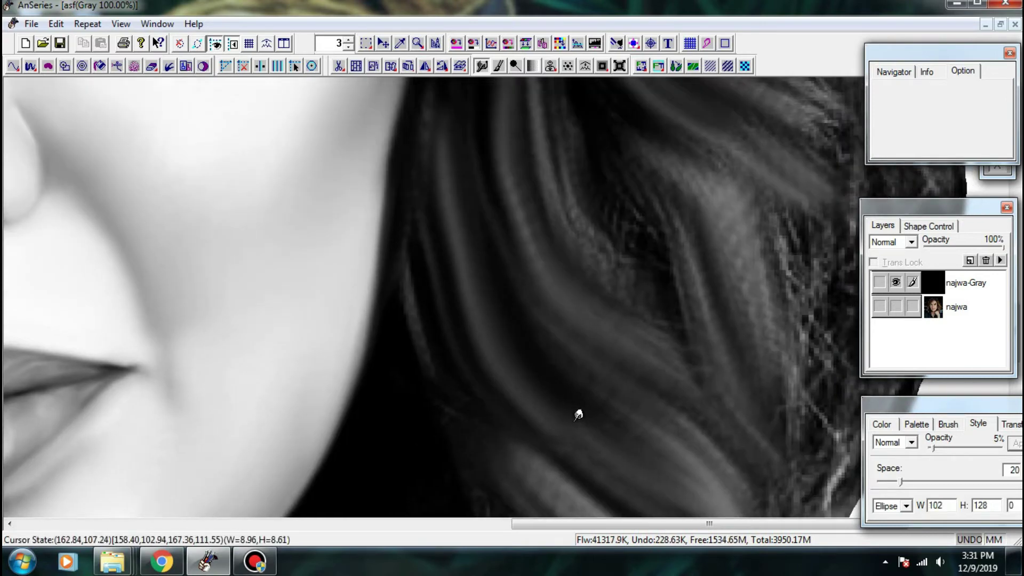
pyautogui.moveTo(578, 414); pyautogui.dragTo(551, 334)
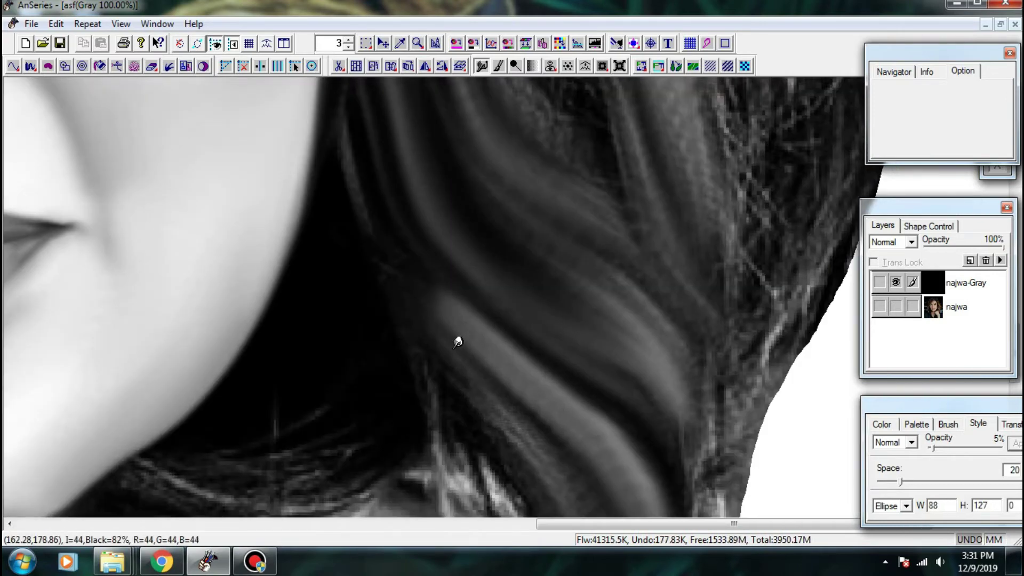
# - Smooth the bright lock beside the chin and the fine strands beneath it down towards the hand
pyautogui.moveTo(491, 408); pyautogui.dragTo(444, 354)
pyautogui.moveTo(543, 443)
pyautogui.mouseDown()
pyautogui.moveTo(479, 318)
pyautogui.moveTo(501, 369)
pyautogui.mouseUp()
pyautogui.moveTo(484, 429); pyautogui.dragTo(502, 478)
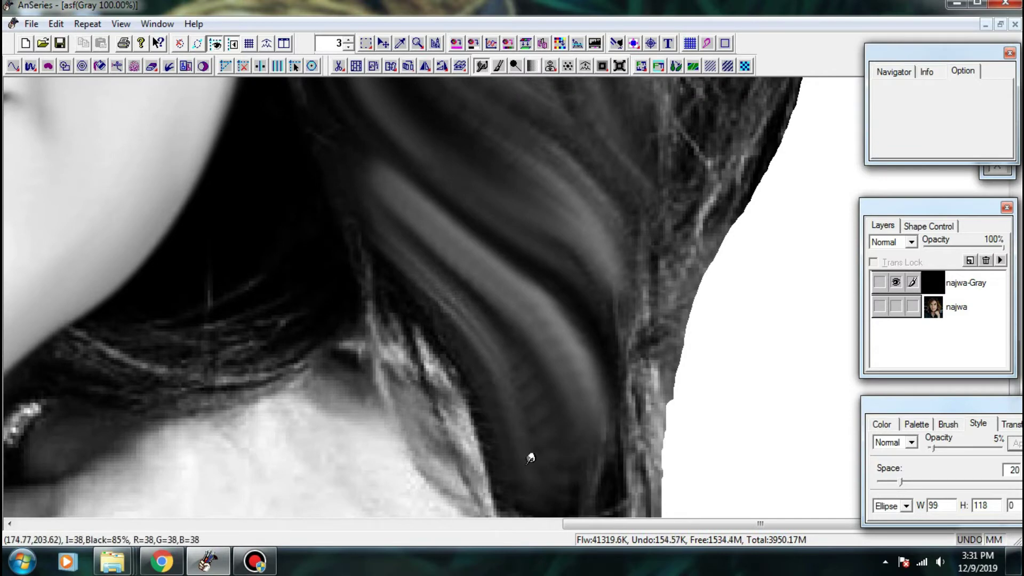
pyautogui.moveTo(538, 438); pyautogui.dragTo(487, 362)
pyautogui.moveTo(517, 331); pyautogui.dragTo(523, 389)
pyautogui.moveTo(453, 325); pyautogui.dragTo(484, 397)
pyautogui.moveTo(306, 181); pyautogui.dragTo(375, 361)
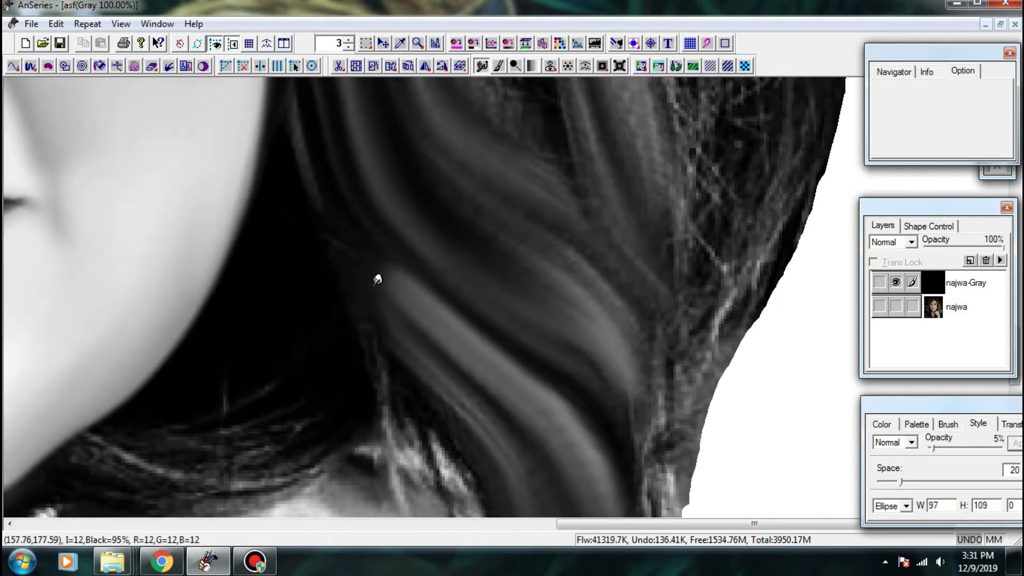
# - Smudge the rough inner edge of the curved lock at nose level into a smooth strand
pyautogui.scroll(-1, 499, 274)
pyautogui.scroll(1, 778, 342)
pyautogui.moveTo(589, 413); pyautogui.dragTo(443, 366)
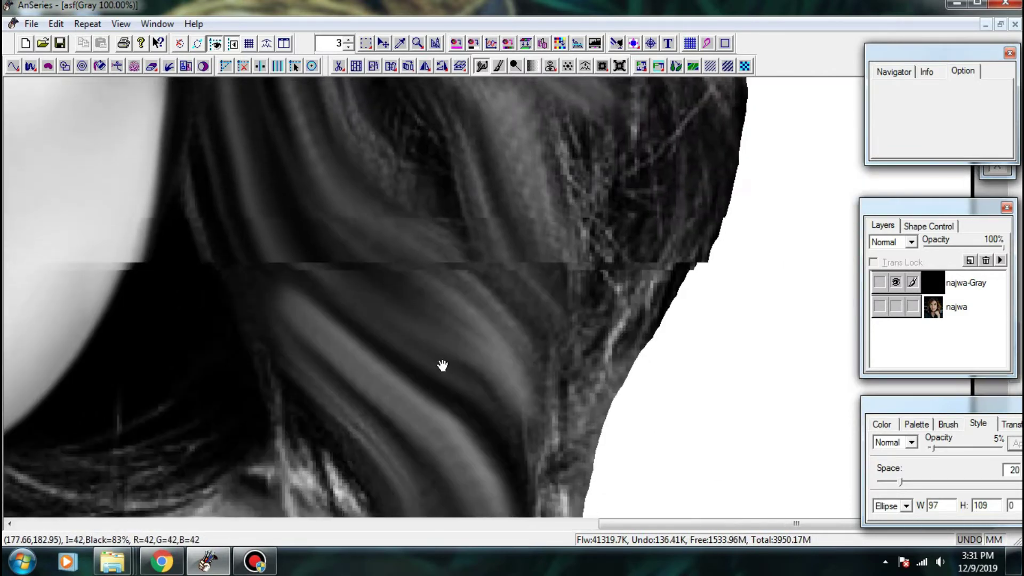
pyautogui.moveTo(358, 264); pyautogui.dragTo(402, 445)
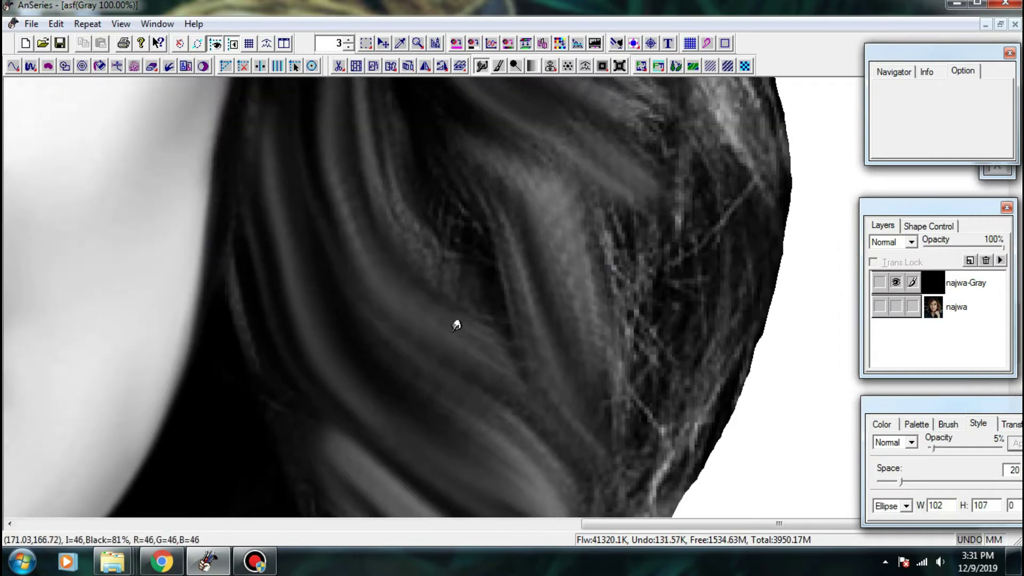
pyautogui.moveTo(538, 438); pyautogui.dragTo(574, 472)
pyautogui.moveTo(480, 427)
pyautogui.mouseDown()
pyautogui.moveTo(397, 378)
pyautogui.moveTo(486, 448)
pyautogui.mouseUp()
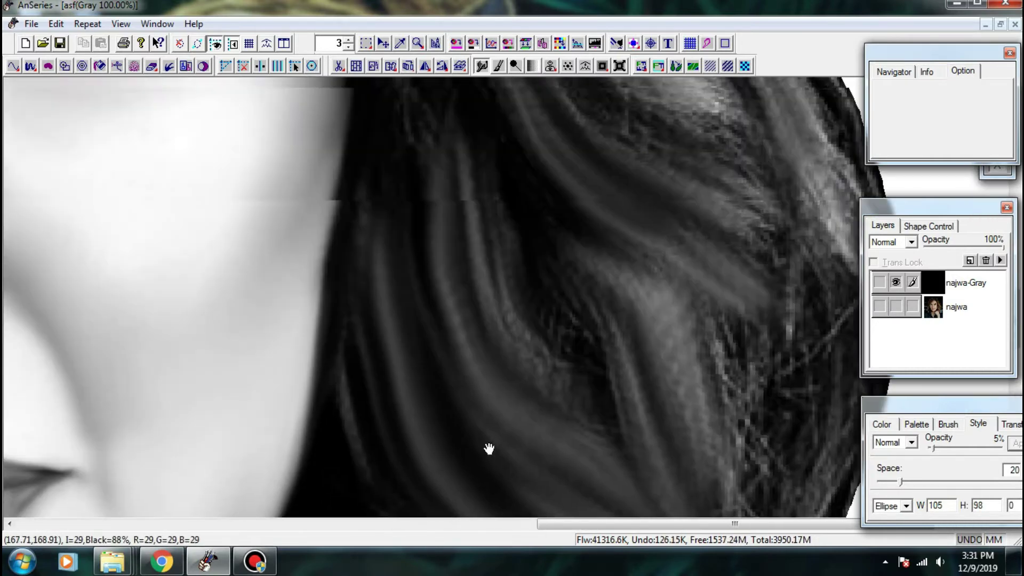
pyautogui.moveTo(456, 341)
pyautogui.mouseDown()
pyautogui.moveTo(443, 246)
pyautogui.moveTo(471, 411)
pyautogui.moveTo(492, 360)
pyautogui.moveTo(489, 330)
pyautogui.moveTo(499, 394)
pyautogui.mouseUp()
pyautogui.moveTo(522, 397)
pyautogui.mouseDown()
pyautogui.moveTo(475, 304)
pyautogui.moveTo(557, 420)
pyautogui.mouseUp()
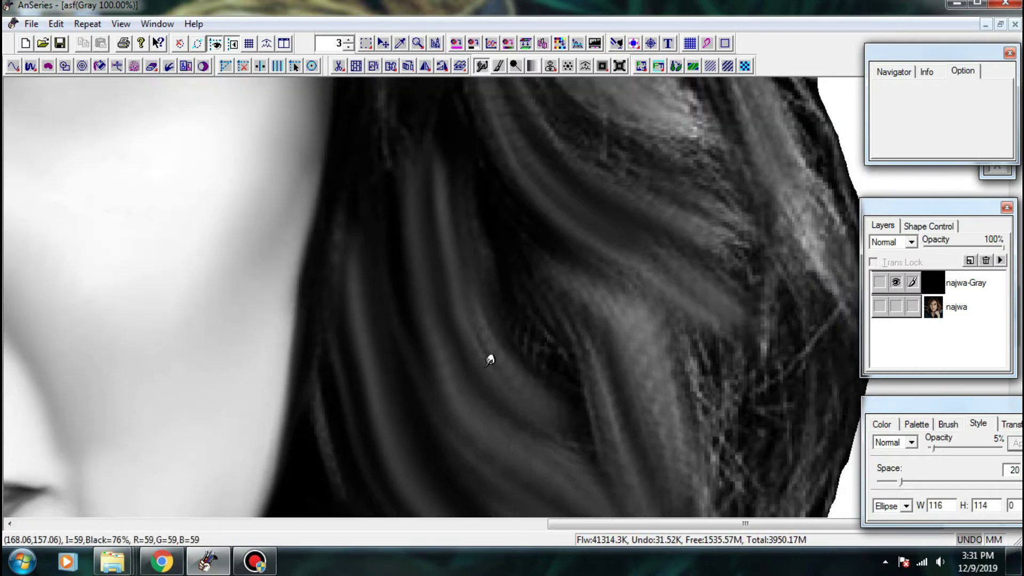
# - Blend the thin light strands running along the cheek edge into the dark hair
pyautogui.moveTo(467, 413)
pyautogui.mouseDown()
pyautogui.moveTo(464, 297)
pyautogui.moveTo(549, 358)
pyautogui.mouseUp()
pyautogui.moveTo(503, 305); pyautogui.dragTo(585, 356)
pyautogui.moveTo(401, 340); pyautogui.dragTo(482, 341)
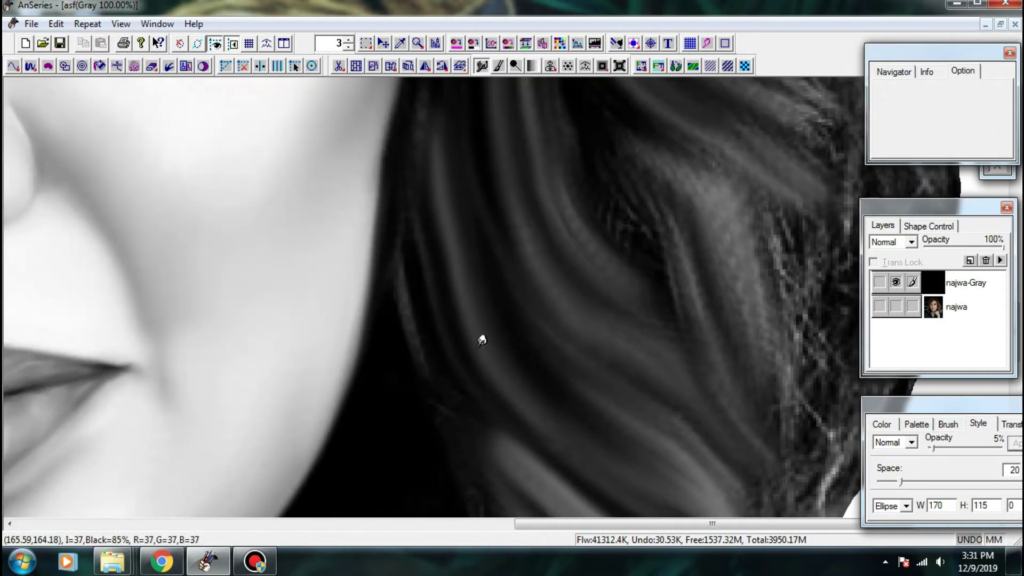
pyautogui.scroll(-3, 434, 298)
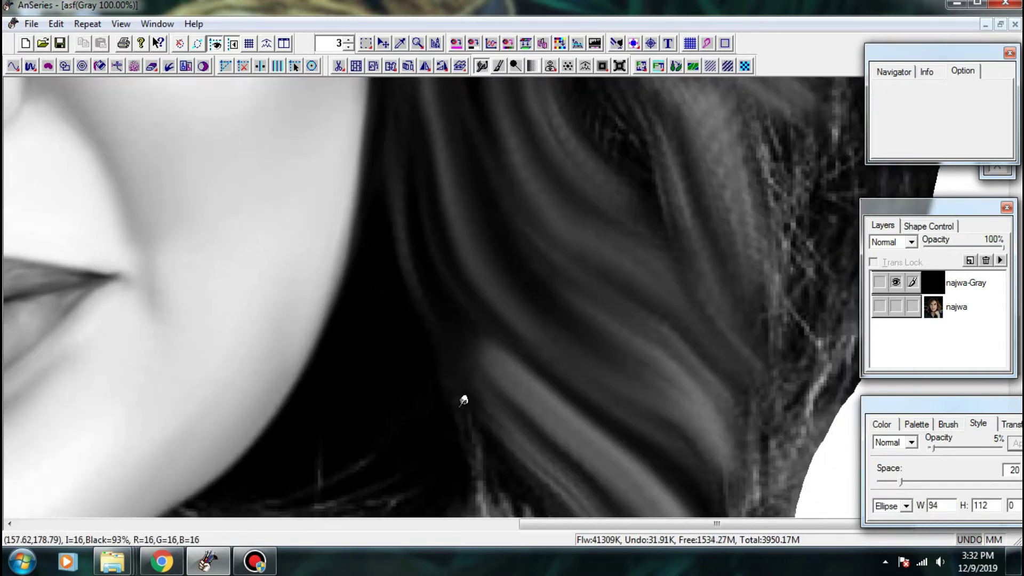
# - Smooth the stray strand ends beside the jaw where the inner locks meet the dark hair
pyautogui.moveTo(627, 333)
pyautogui.mouseDown()
pyautogui.moveTo(622, 370)
pyautogui.moveTo(474, 511)
pyautogui.mouseUp()
pyautogui.moveTo(523, 366)
pyautogui.mouseDown()
pyautogui.moveTo(473, 287)
pyautogui.moveTo(487, 340)
pyautogui.mouseUp()
pyautogui.moveTo(446, 344); pyautogui.dragTo(525, 485)
pyautogui.moveTo(446, 314)
pyautogui.mouseDown()
pyautogui.moveTo(446, 265)
pyautogui.moveTo(450, 340)
pyautogui.moveTo(469, 347)
pyautogui.mouseUp()
pyautogui.moveTo(419, 341)
pyautogui.mouseDown()
pyautogui.moveTo(432, 296)
pyautogui.moveTo(453, 341)
pyautogui.mouseUp()
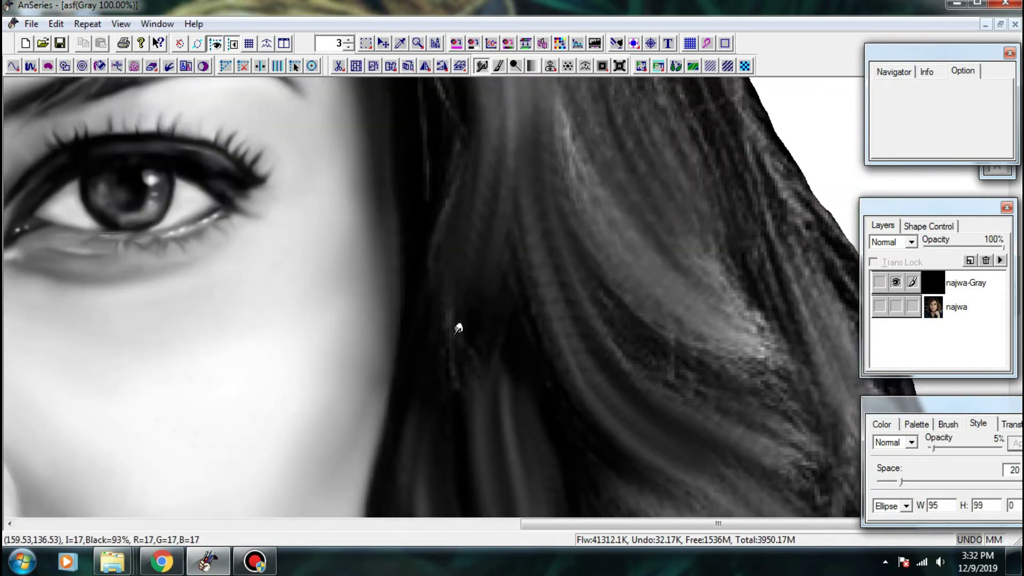
# - Smudge the stray strands beside the eye and soften the hairline edge along the right-hand temple
pyautogui.scroll(4, 463, 373)
pyautogui.scroll(4, 469, 320)
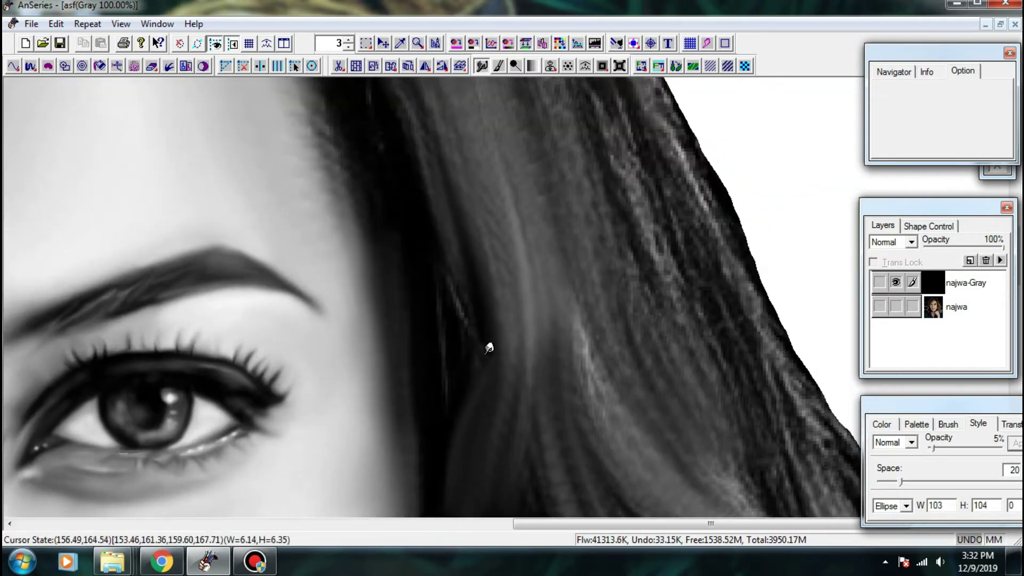
pyautogui.scroll(3, 507, 315)
pyautogui.scroll(4, 445, 314)
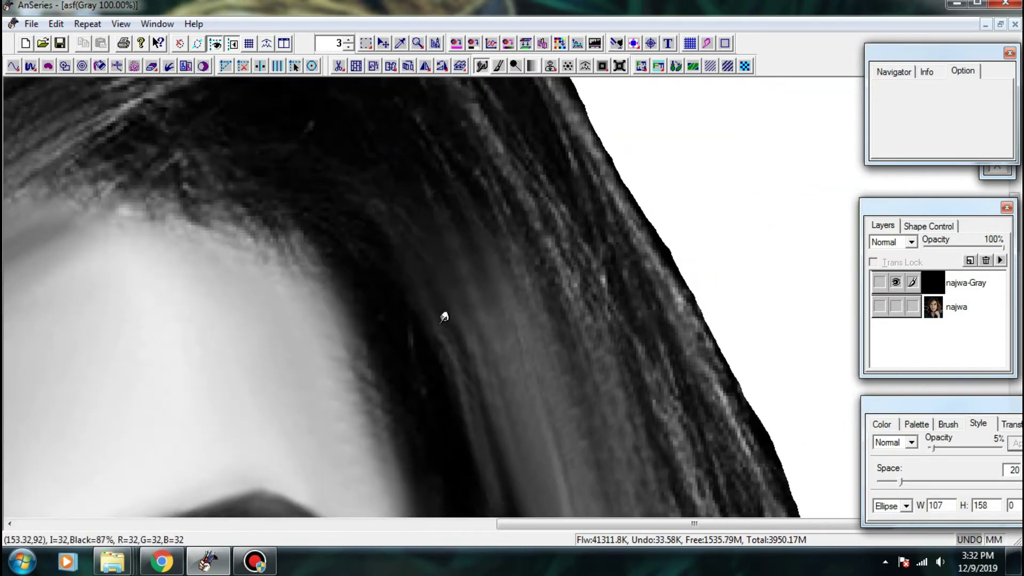
pyautogui.hscroll(-2, 442, 348)
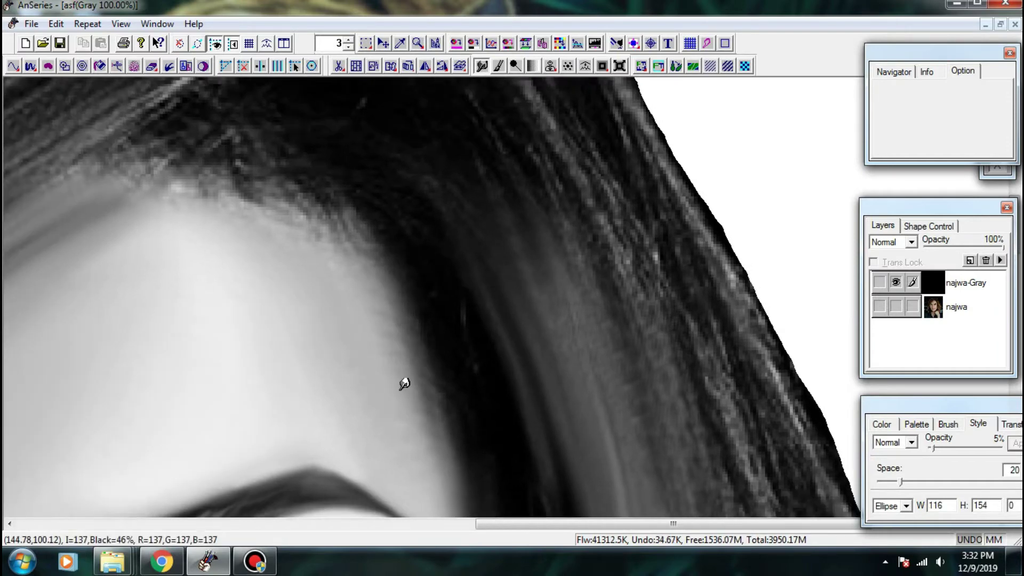
pyautogui.scroll(-3, 441, 441)
pyautogui.scroll(4, 469, 331)
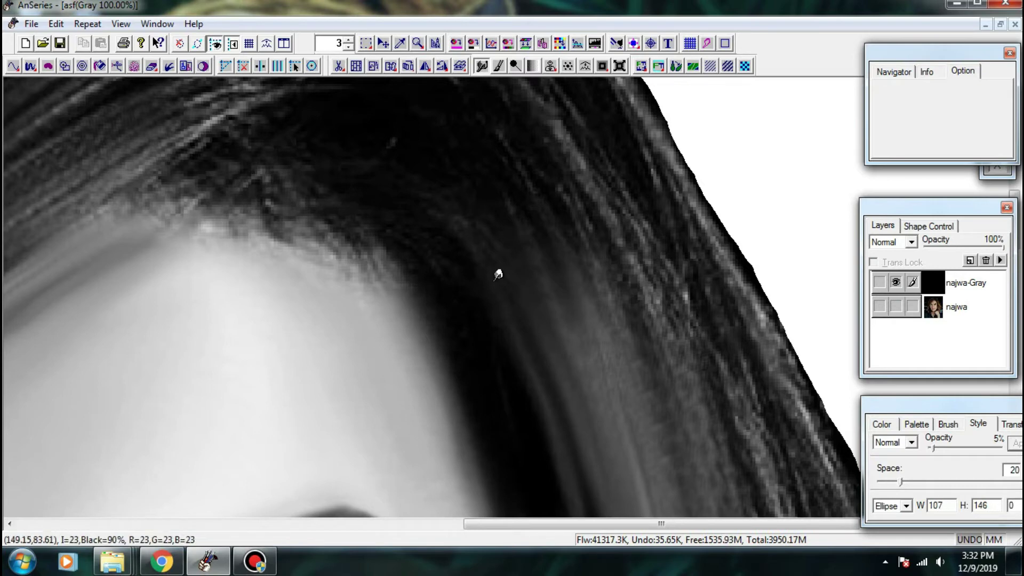
# - Smudge the hair falling from the crown past the right-hand temple into long smooth strands
pyautogui.moveTo(476, 208); pyautogui.dragTo(596, 336)
pyautogui.moveTo(506, 258)
pyautogui.mouseDown()
pyautogui.moveTo(610, 360)
pyautogui.moveTo(624, 406)
pyautogui.mouseUp()
pyautogui.moveTo(528, 179); pyautogui.dragTo(645, 305)
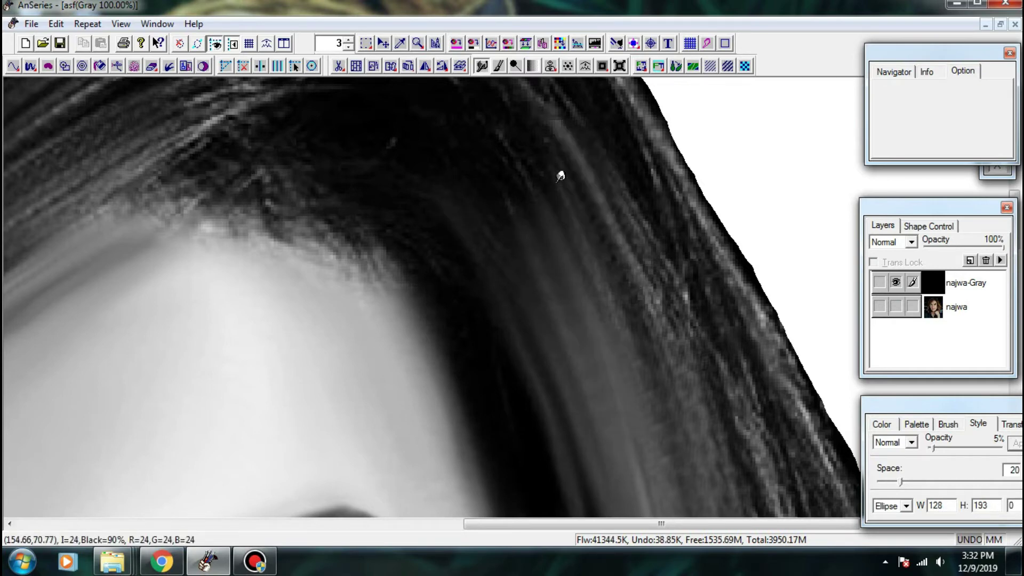
pyautogui.moveTo(618, 232); pyautogui.dragTo(717, 429)
pyautogui.moveTo(742, 397)
pyautogui.mouseDown()
pyautogui.moveTo(474, 238)
pyautogui.moveTo(515, 461)
pyautogui.mouseUp()
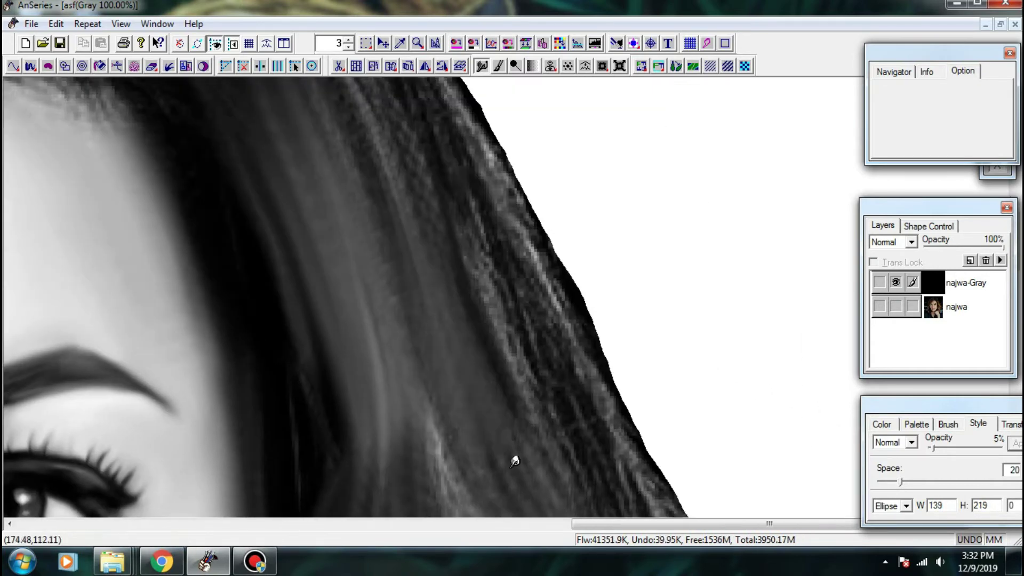
# - Smooth the bright lock beside the eye and the strands around it along their downward curve
pyautogui.moveTo(427, 404); pyautogui.dragTo(498, 500)
pyautogui.moveTo(492, 464); pyautogui.dragTo(443, 252)
pyautogui.moveTo(368, 207); pyautogui.dragTo(418, 289)
pyautogui.moveTo(383, 248); pyautogui.dragTo(570, 442)
pyautogui.moveTo(372, 236); pyautogui.dragTo(430, 302)
pyautogui.moveTo(371, 182); pyautogui.dragTo(469, 294)
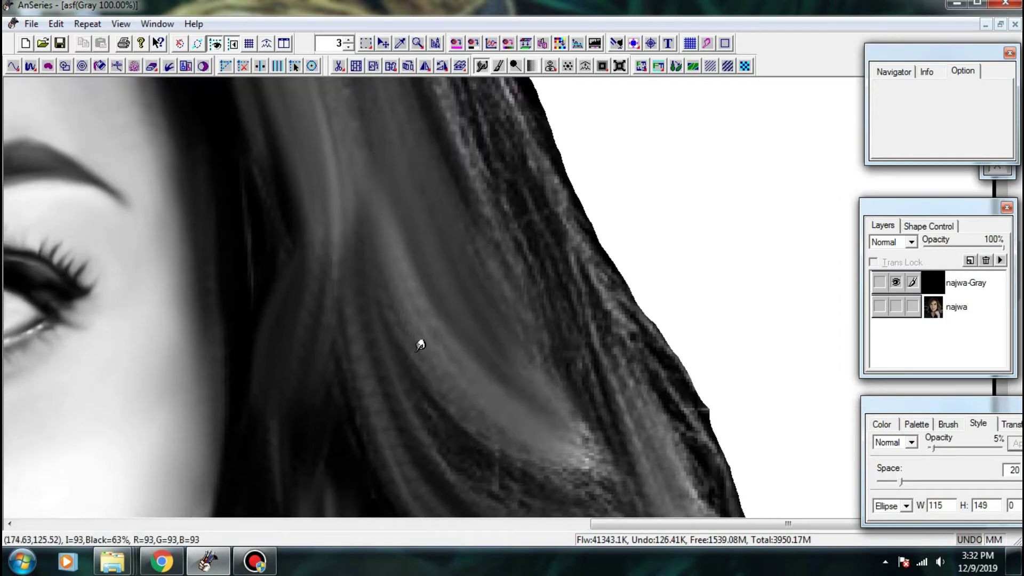
# - Smudge the dark strands along the inner side of the bright lock into smooth downward curves
pyautogui.moveTo(338, 231); pyautogui.dragTo(375, 357)
pyautogui.moveTo(341, 256); pyautogui.dragTo(375, 367)
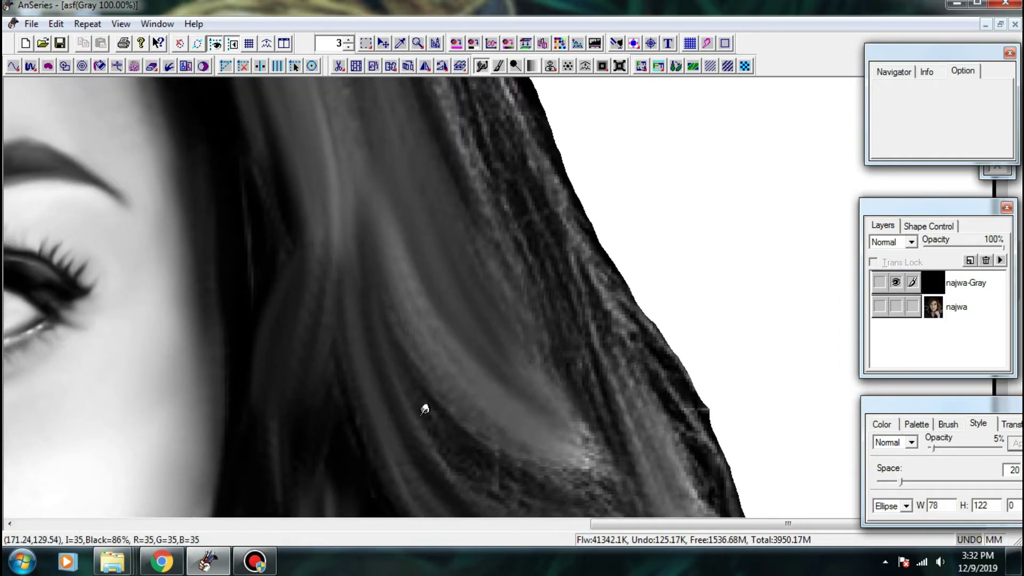
pyautogui.moveTo(372, 464)
pyautogui.mouseDown()
pyautogui.moveTo(350, 279)
pyautogui.moveTo(384, 310)
pyautogui.mouseUp()
pyautogui.moveTo(354, 401); pyautogui.dragTo(359, 300)
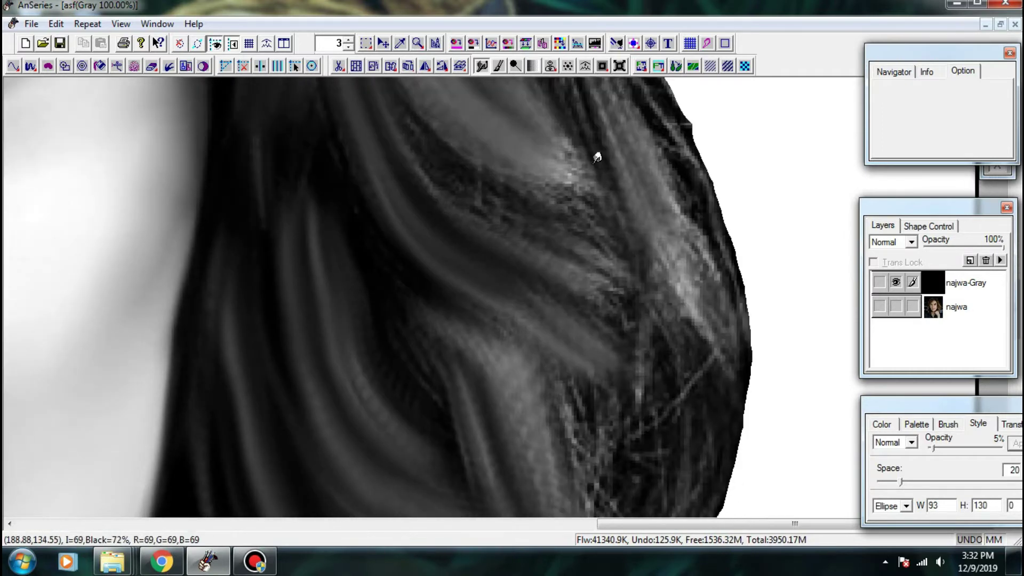
pyautogui.scroll(3, 475, 297)
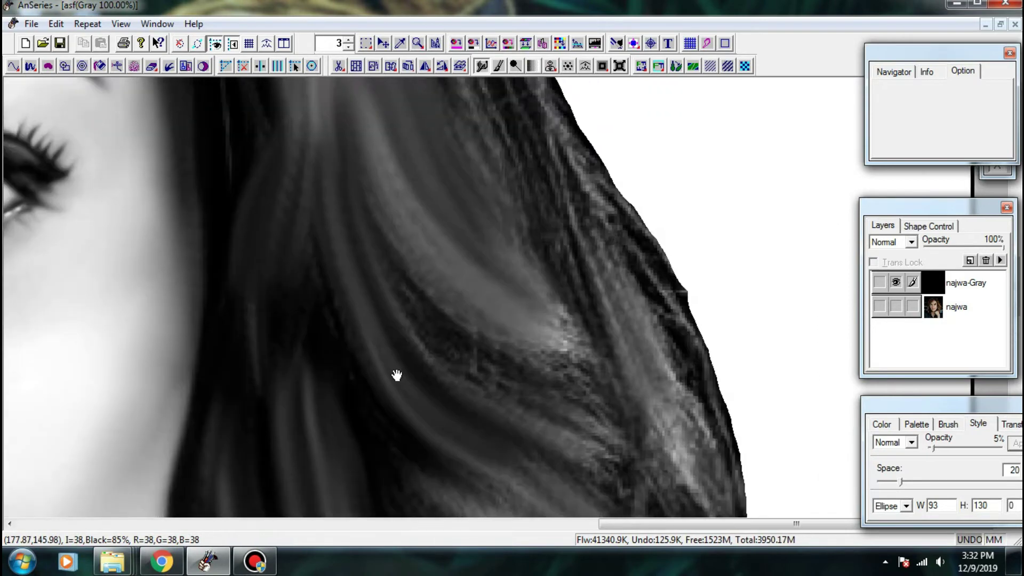
# - Blend the dark hair beside the cheek, smoothing the tops of the inner locks into the shadow
pyautogui.moveTo(356, 367)
pyautogui.mouseDown()
pyautogui.moveTo(333, 278)
pyautogui.moveTo(383, 293)
pyautogui.moveTo(329, 407)
pyautogui.mouseUp()
pyautogui.moveTo(311, 339)
pyautogui.mouseDown()
pyautogui.moveTo(338, 274)
pyautogui.moveTo(347, 411)
pyautogui.mouseUp()
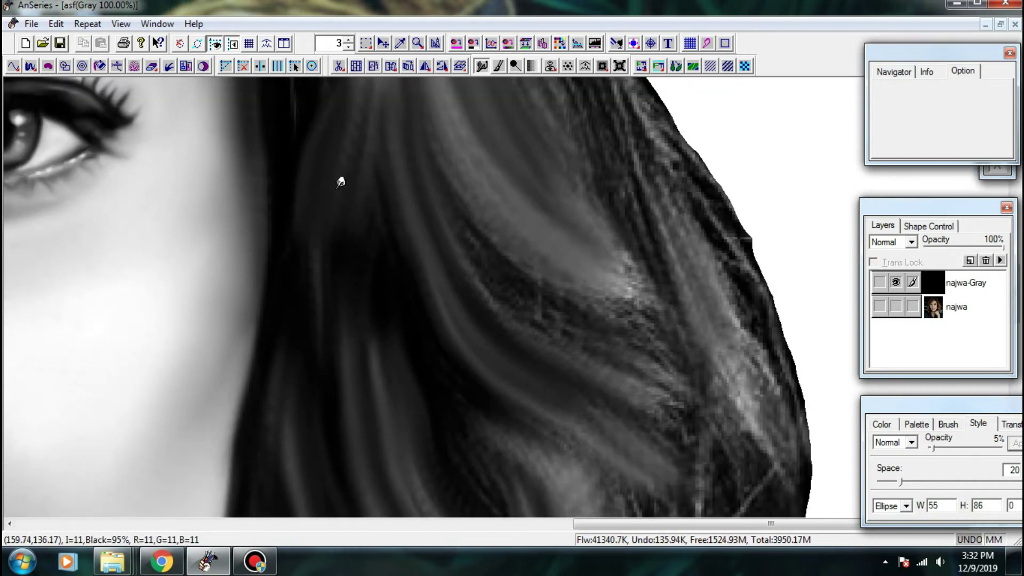
pyautogui.moveTo(327, 291)
pyautogui.mouseDown()
pyautogui.moveTo(357, 352)
pyautogui.moveTo(332, 364)
pyautogui.moveTo(334, 302)
pyautogui.mouseUp()
pyautogui.moveTo(326, 252); pyautogui.dragTo(371, 363)
pyautogui.scroll(3, 368, 296)
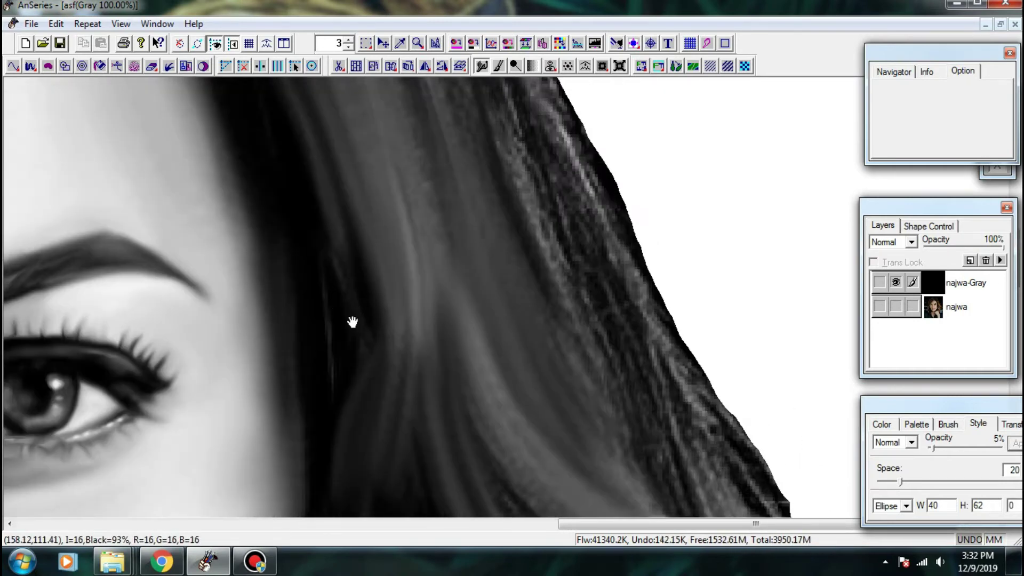
# - Smudge the thin light strands in the dark hair beside the eye and soften the adjoining hairline
pyautogui.moveTo(353, 322); pyautogui.dragTo(388, 332)
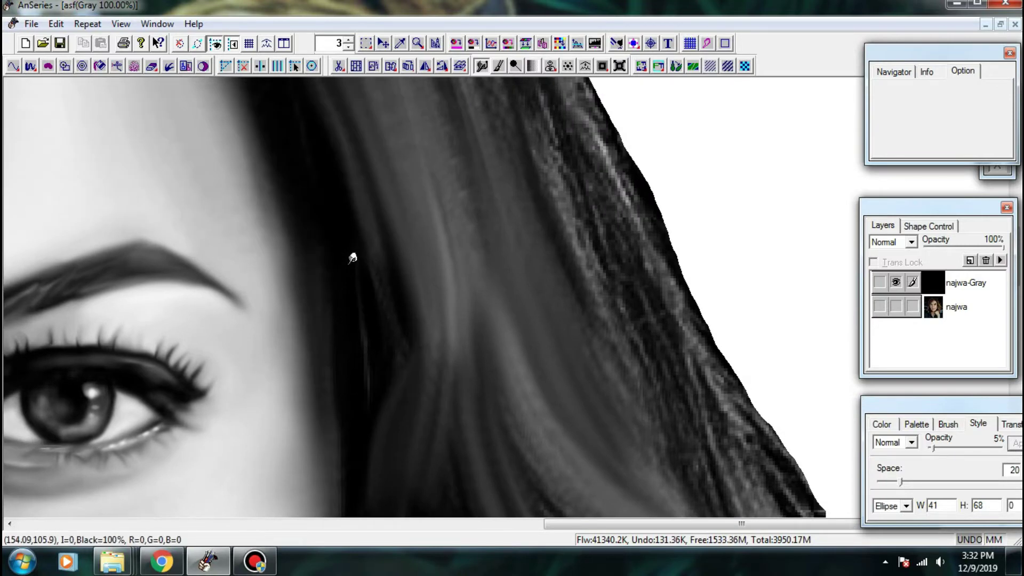
pyautogui.moveTo(353, 257); pyautogui.dragTo(366, 356)
pyautogui.moveTo(376, 418)
pyautogui.mouseDown()
pyautogui.moveTo(389, 356)
pyautogui.moveTo(340, 338)
pyautogui.moveTo(382, 288)
pyautogui.moveTo(403, 412)
pyautogui.mouseUp()
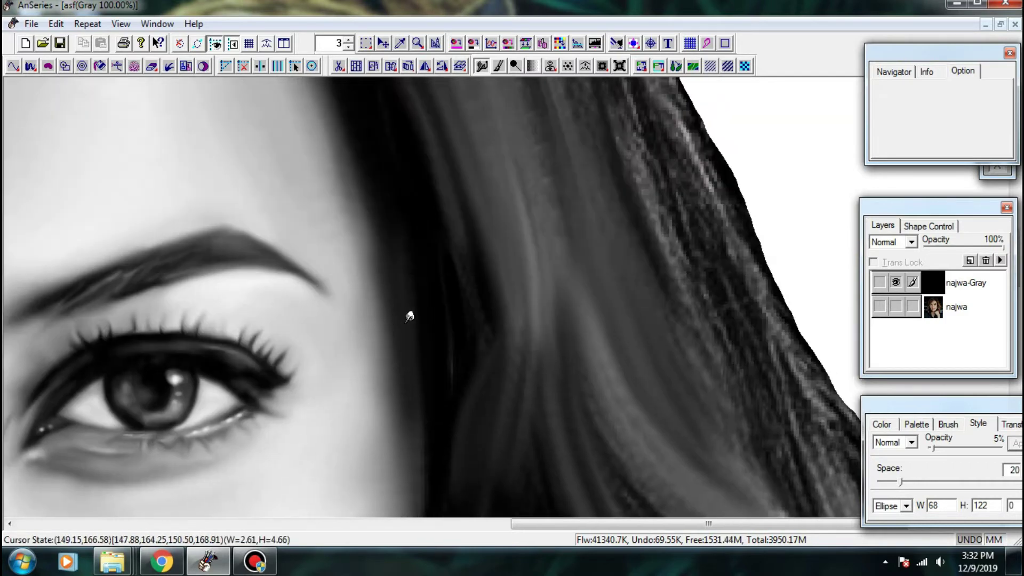
pyautogui.moveTo(406, 288)
pyautogui.mouseDown()
pyautogui.moveTo(397, 237)
pyautogui.moveTo(425, 279)
pyautogui.mouseUp()
pyautogui.moveTo(435, 345); pyautogui.dragTo(423, 293)
pyautogui.moveTo(403, 249); pyautogui.dragTo(418, 329)
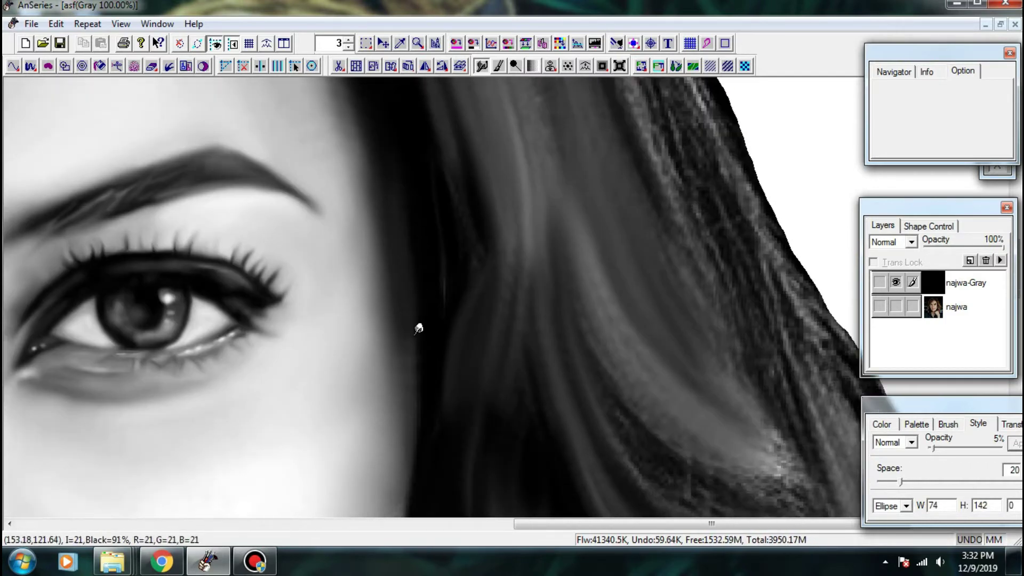
# - Smudge the rough, grainy hair beneath the bright lock into smooth curved strands following the wave
pyautogui.scroll(-3, 411, 304)
pyautogui.scroll(-3, 405, 288)
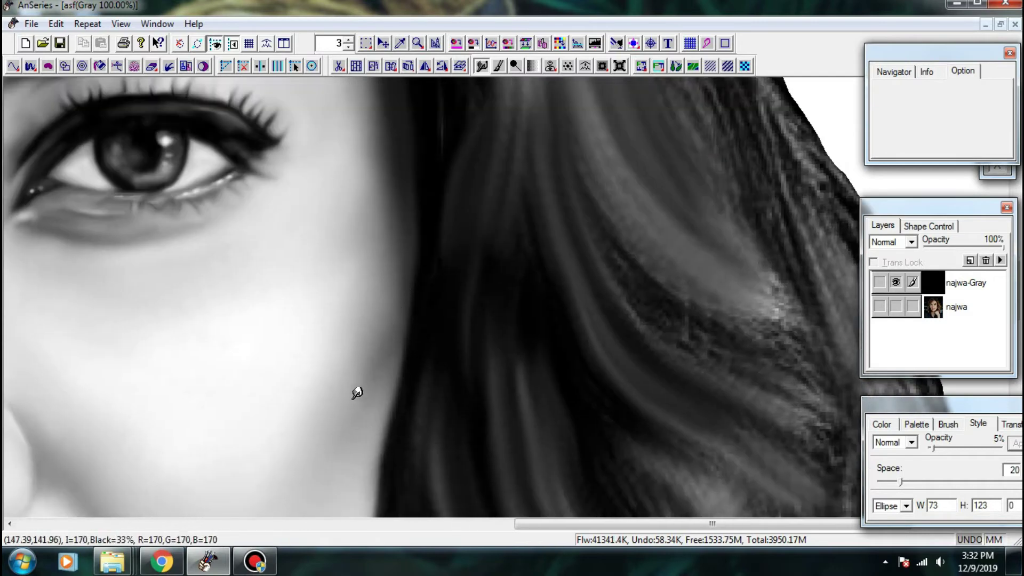
pyautogui.scroll(-2, 373, 384)
pyautogui.scroll(-2, 563, 277)
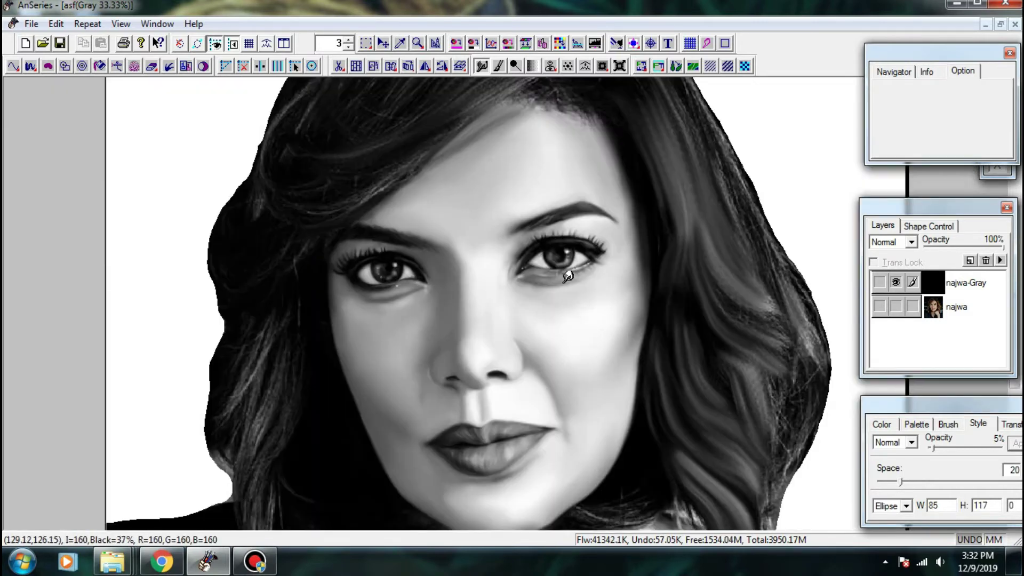
pyautogui.scroll(3, 704, 277)
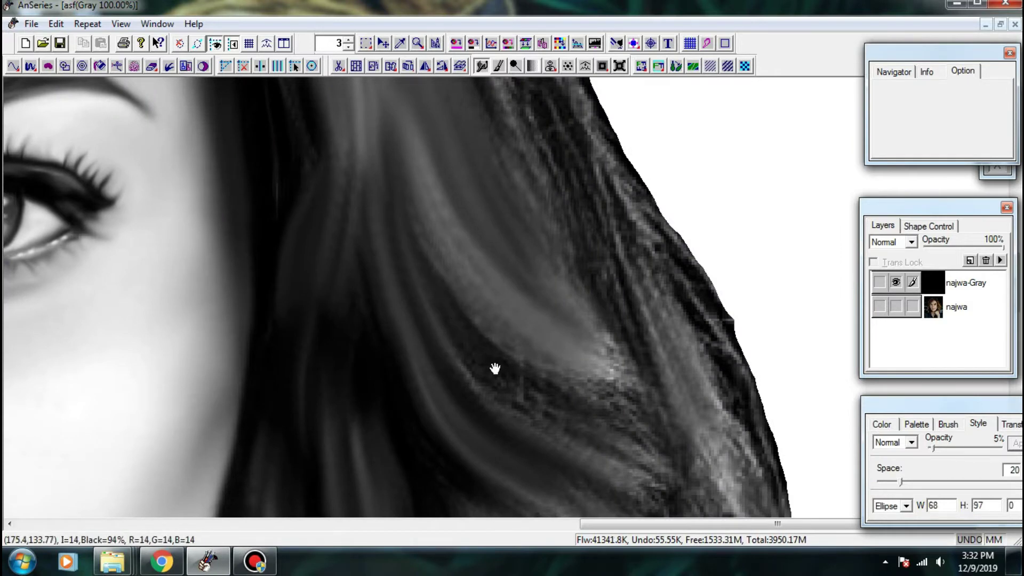
pyautogui.moveTo(495, 368); pyautogui.dragTo(464, 338)
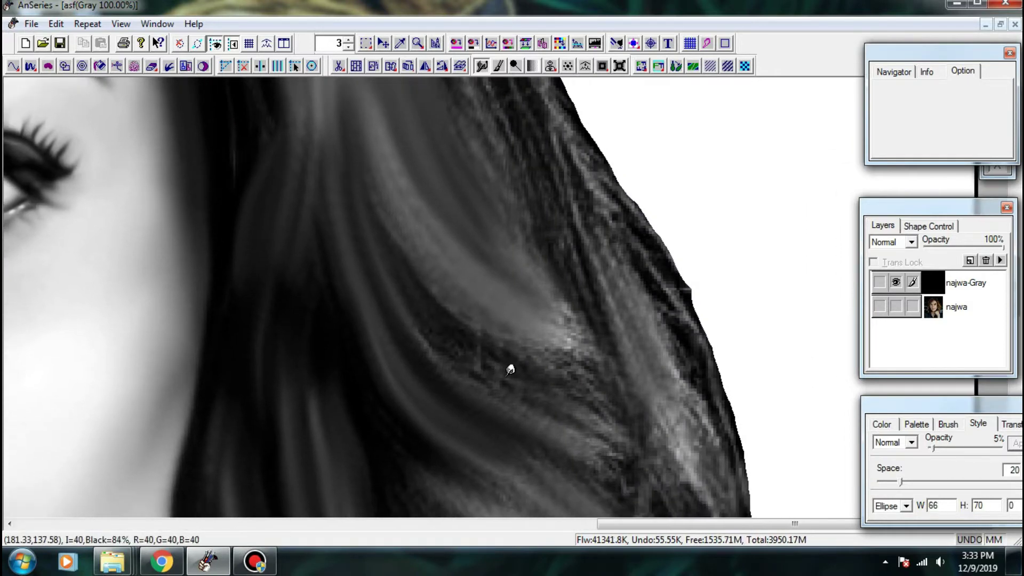
pyautogui.moveTo(502, 369); pyautogui.dragTo(487, 348)
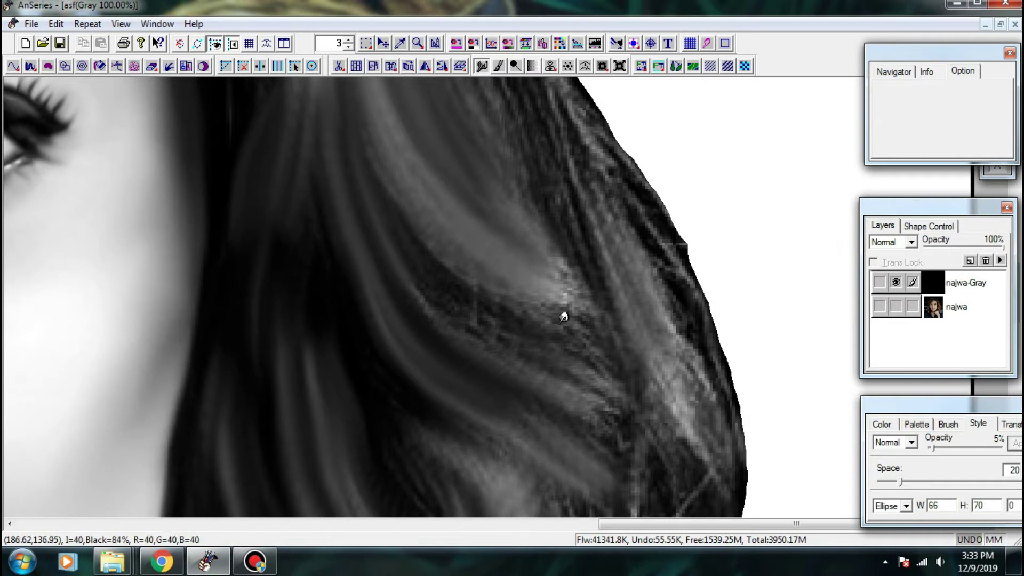
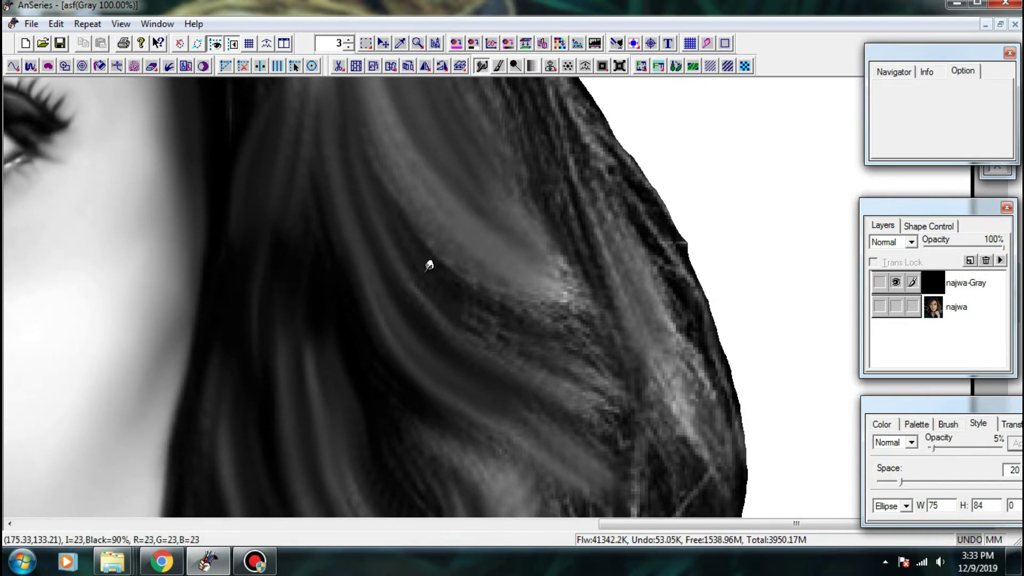
pyautogui.moveTo(421, 270); pyautogui.dragTo(472, 321)
pyautogui.moveTo(445, 289); pyautogui.dragTo(541, 389)
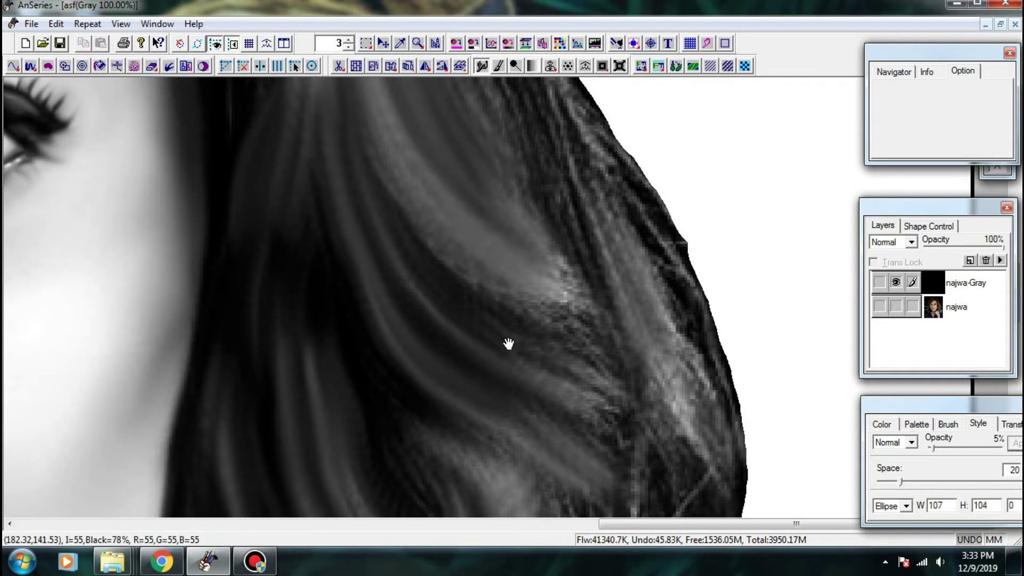
pyautogui.moveTo(509, 344); pyautogui.dragTo(510, 288)
pyautogui.moveTo(539, 326); pyautogui.dragTo(605, 382)
pyautogui.moveTo(488, 368)
pyautogui.mouseDown()
pyautogui.moveTo(569, 414)
pyautogui.moveTo(553, 358)
pyautogui.moveTo(430, 297)
pyautogui.mouseUp()
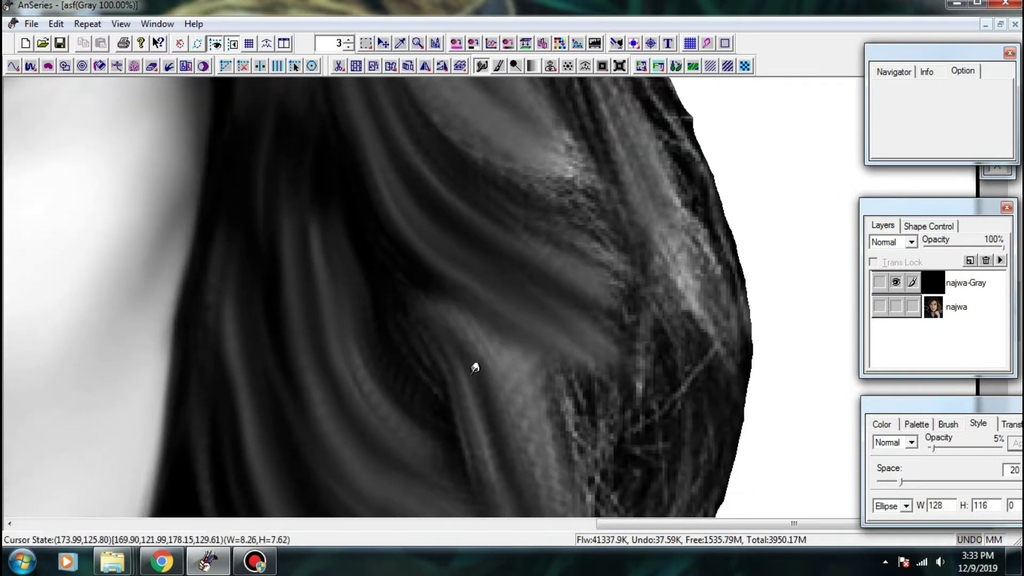
# - Smooth the frizzy edges of the dark gap between the inner locks and the lighter lock beside the cheek
pyautogui.moveTo(373, 310); pyautogui.dragTo(430, 343)
pyautogui.moveTo(418, 224); pyautogui.dragTo(457, 305)
pyautogui.moveTo(454, 314); pyautogui.dragTo(463, 401)
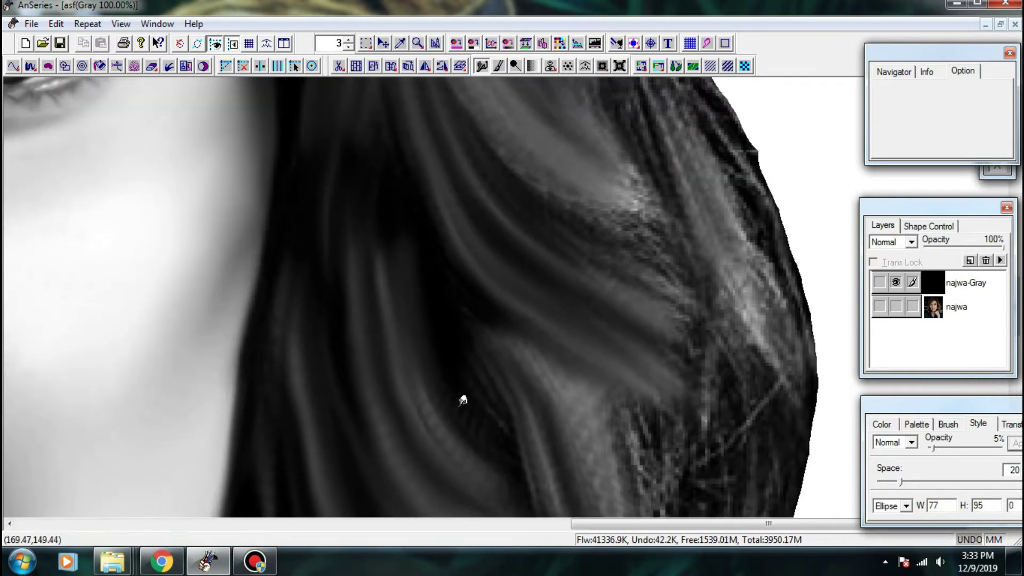
pyautogui.moveTo(449, 334); pyautogui.dragTo(507, 374)
pyautogui.moveTo(431, 298); pyautogui.dragTo(444, 260)
pyautogui.moveTo(450, 348)
pyautogui.mouseDown()
pyautogui.moveTo(443, 254)
pyautogui.moveTo(507, 403)
pyautogui.moveTo(407, 293)
pyautogui.moveTo(640, 183)
pyautogui.mouseUp()
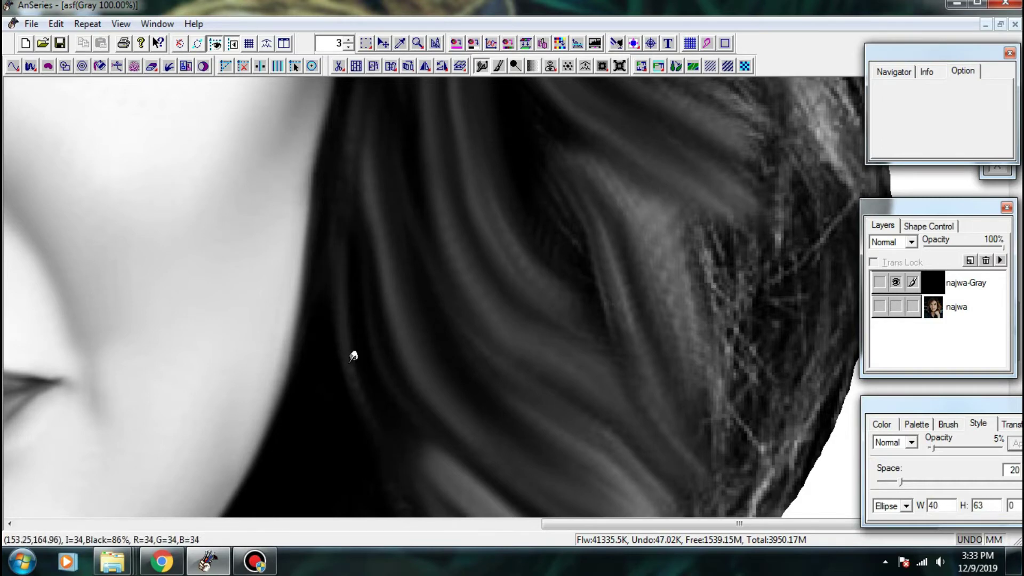
# - Smooth the thin outer strand that curves down beside the jaw
pyautogui.moveTo(373, 419)
pyautogui.mouseDown()
pyautogui.moveTo(407, 463)
pyautogui.moveTo(372, 262)
pyautogui.mouseUp()
pyautogui.moveTo(372, 311)
pyautogui.mouseDown()
pyautogui.moveTo(398, 337)
pyautogui.moveTo(398, 353)
pyautogui.mouseUp()
pyautogui.moveTo(375, 388); pyautogui.dragTo(380, 421)
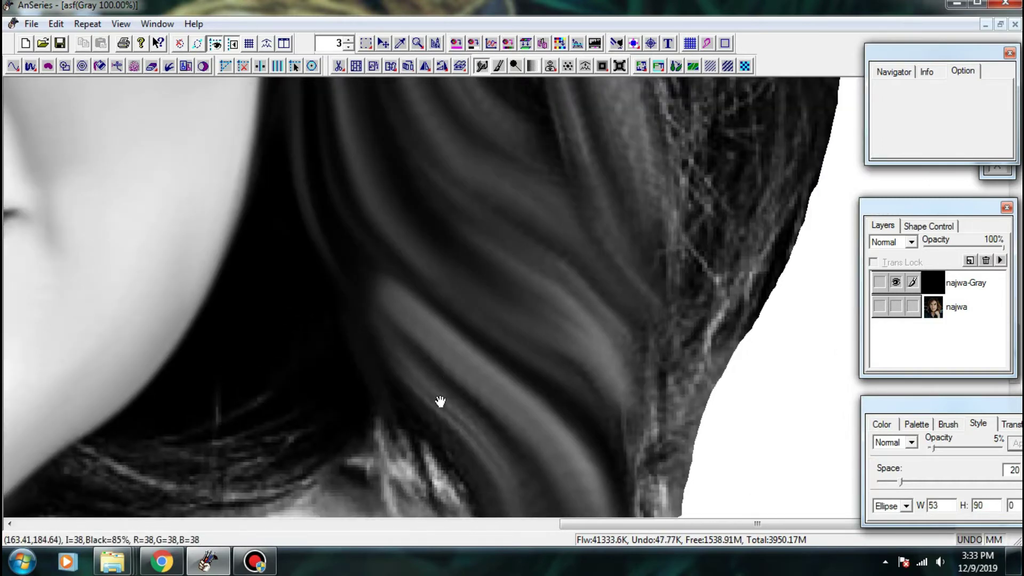
# - Smudge the inner edge and fine strands of the lower lock beside the neck into smooth curves
pyautogui.scroll(1, 440, 402)
pyautogui.moveTo(443, 380); pyautogui.dragTo(466, 409)
pyautogui.scroll(-1, 438, 331)
pyautogui.scroll(-1, 632, 326)
pyautogui.scroll(1, 731, 399)
pyautogui.moveTo(724, 413)
pyautogui.mouseDown()
pyautogui.moveTo(544, 336)
pyautogui.moveTo(459, 235)
pyautogui.mouseUp()
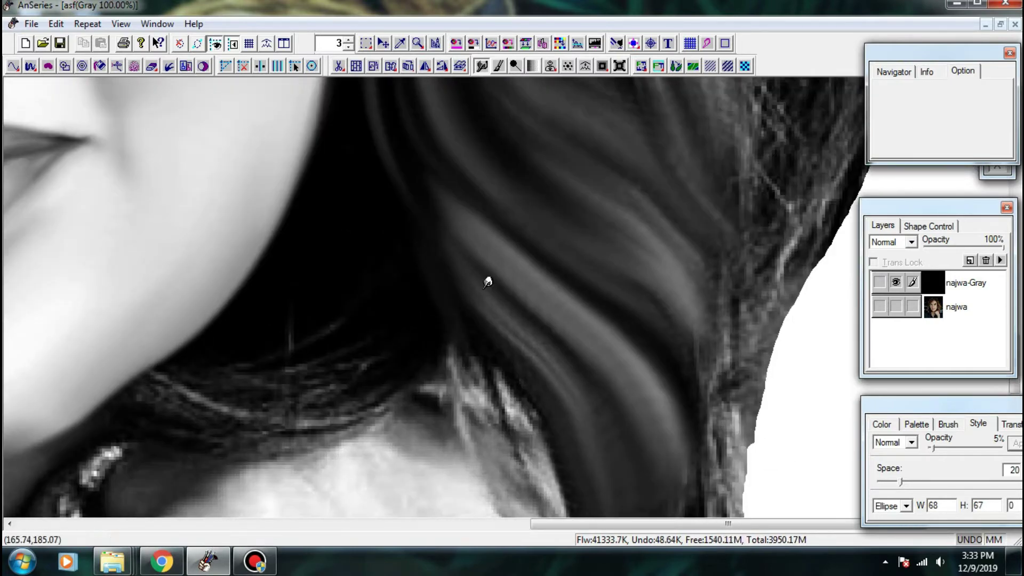
pyautogui.moveTo(494, 326)
pyautogui.mouseDown()
pyautogui.moveTo(471, 282)
pyautogui.moveTo(438, 258)
pyautogui.mouseUp()
pyautogui.moveTo(473, 321); pyautogui.dragTo(497, 342)
pyautogui.moveTo(447, 293); pyautogui.dragTo(481, 336)
pyautogui.moveTo(500, 369); pyautogui.dragTo(466, 313)
pyautogui.moveTo(467, 312); pyautogui.dragTo(486, 331)
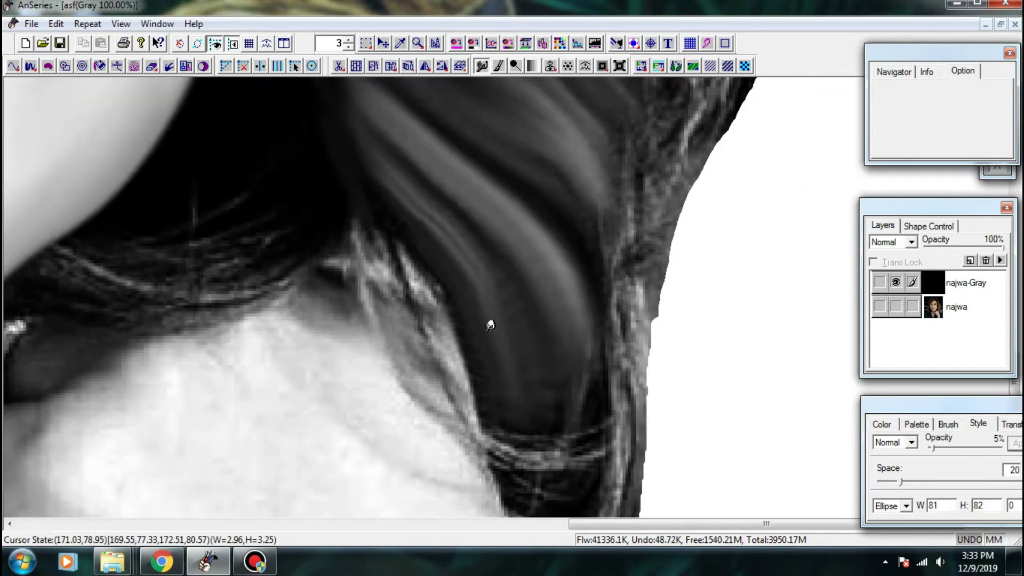
# - Blend the lower end of the wavy lock above the hand into soft, even tones
pyautogui.scroll(2, 507, 341)
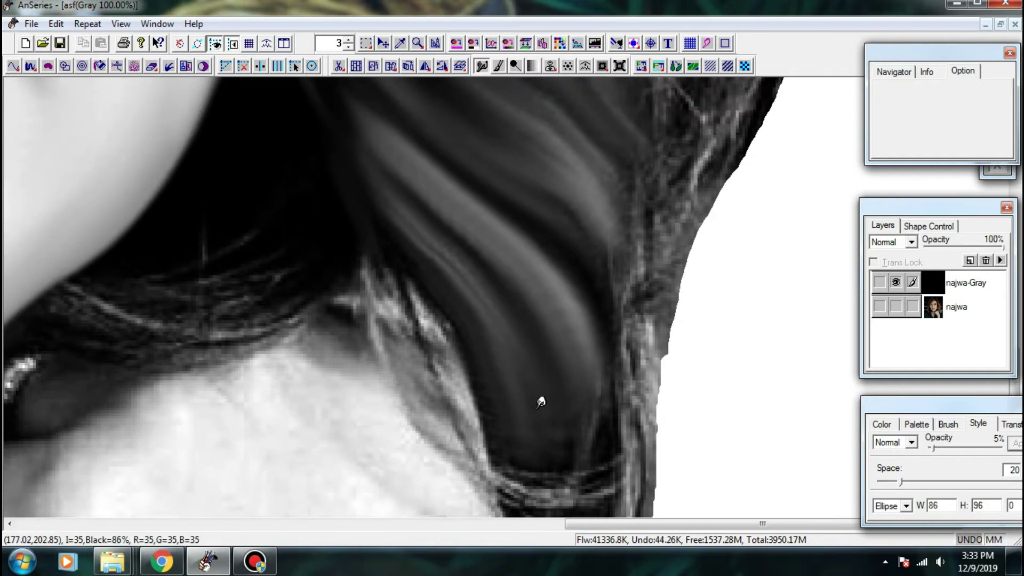
pyautogui.moveTo(540, 402); pyautogui.dragTo(523, 344)
pyautogui.scroll(5, 513, 388)
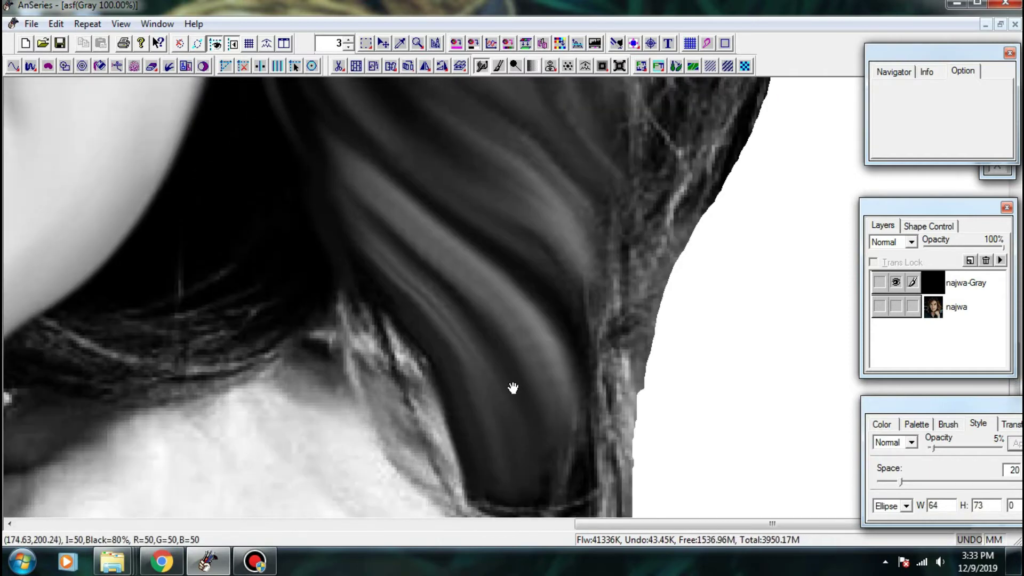
pyautogui.scroll(-2, 620, 202)
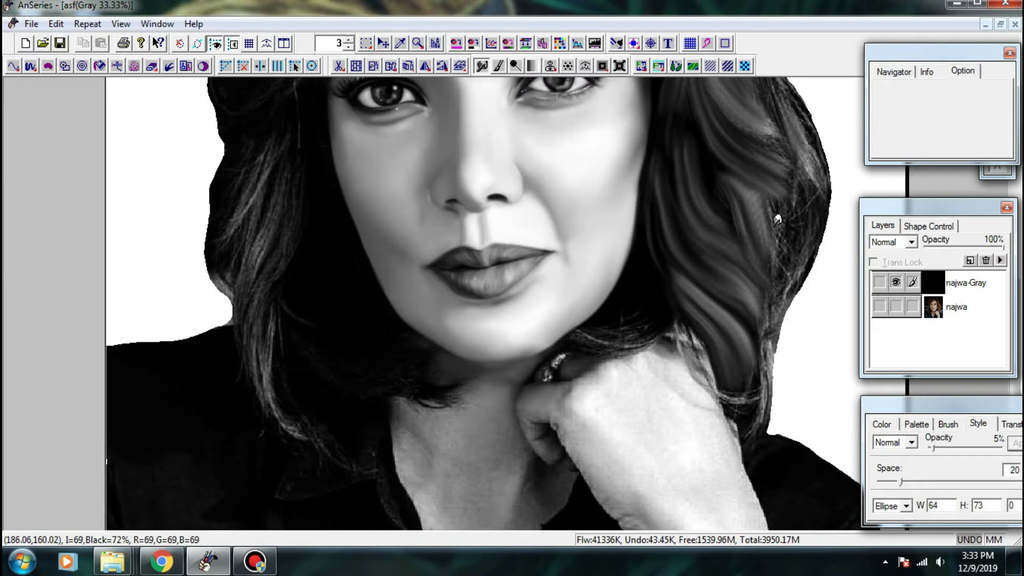
# - Smudge the inner lock along the dark gap beside the cheek, blending its upper end and outer edge
pyautogui.scroll(3, 777, 219)
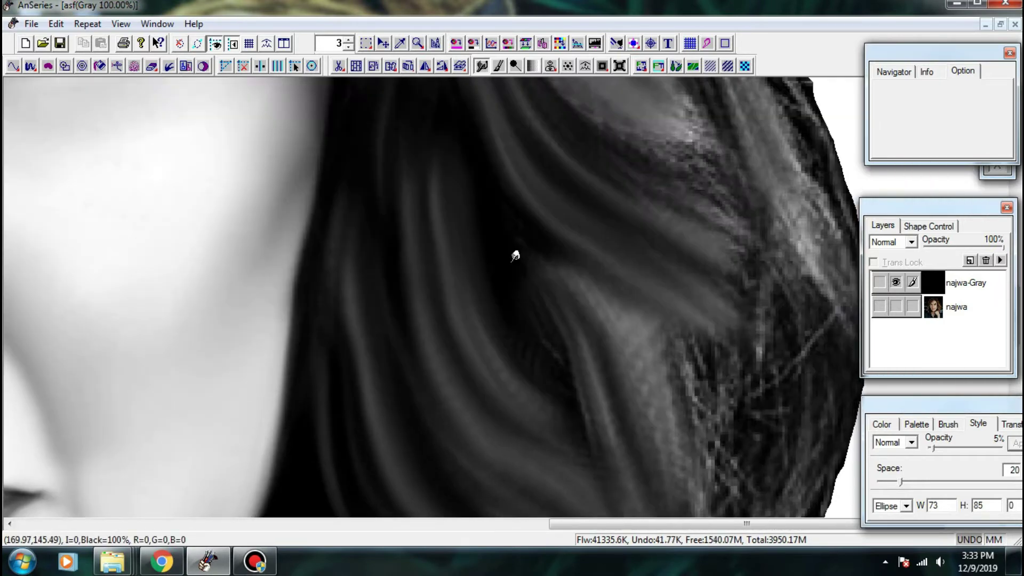
pyautogui.moveTo(511, 221); pyautogui.dragTo(567, 377)
pyautogui.moveTo(507, 357); pyautogui.dragTo(559, 453)
pyautogui.moveTo(486, 270); pyautogui.dragTo(495, 214)
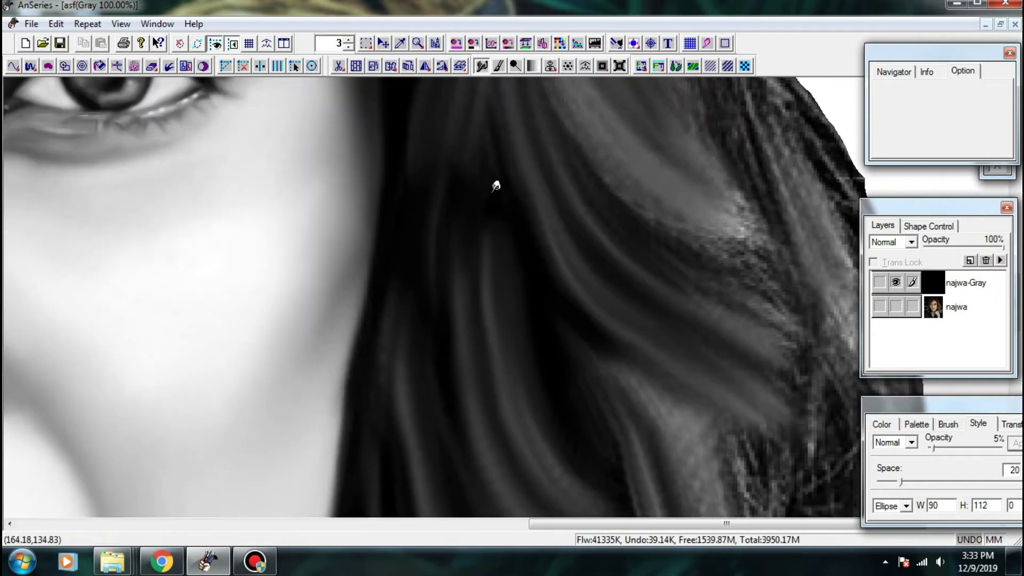
pyautogui.scroll(-3, 517, 325)
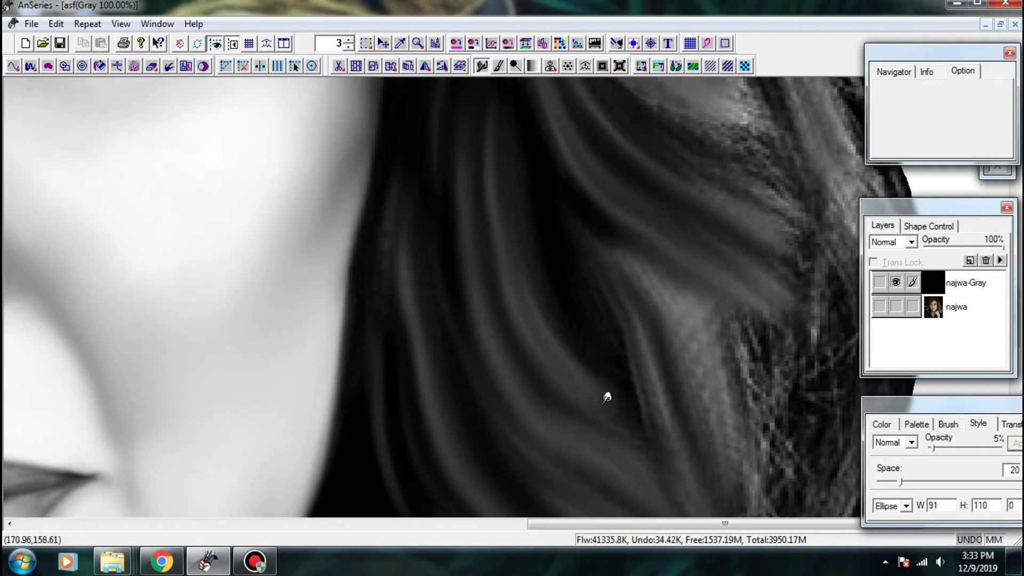
pyautogui.scroll(-3, 564, 391)
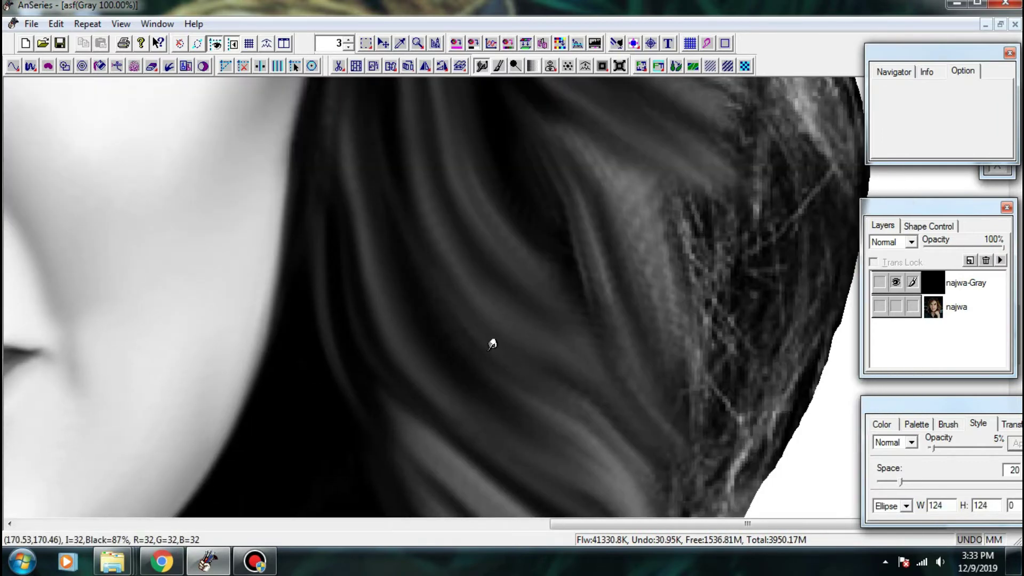
# - Smooth the wavy strands beside the jaw where the inner locks merge
pyautogui.moveTo(489, 350)
pyautogui.mouseDown()
pyautogui.moveTo(583, 428)
pyautogui.moveTo(555, 341)
pyautogui.mouseUp()
pyautogui.moveTo(505, 303); pyautogui.dragTo(578, 376)
pyautogui.scroll(-1, 581, 324)
pyautogui.scroll(1, 655, 324)
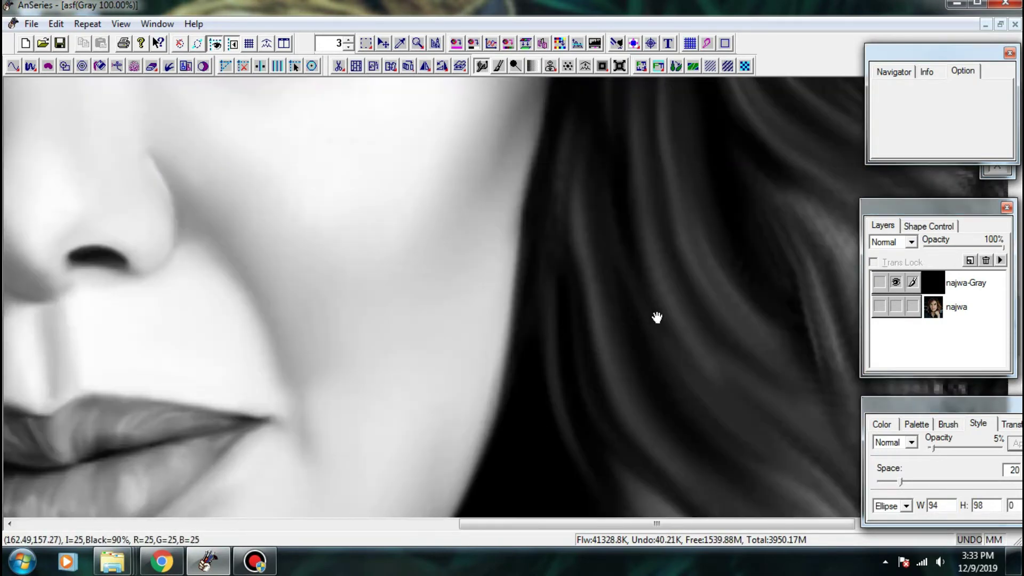
# - Smudge the thin strands bordering the cheek and soften the hair's edge against the face
pyautogui.moveTo(656, 317); pyautogui.dragTo(582, 366)
pyautogui.moveTo(517, 305)
pyautogui.mouseDown()
pyautogui.moveTo(537, 382)
pyautogui.moveTo(500, 310)
pyautogui.moveTo(509, 363)
pyautogui.moveTo(481, 332)
pyautogui.moveTo(514, 406)
pyautogui.mouseUp()
pyautogui.moveTo(498, 363); pyautogui.dragTo(514, 450)
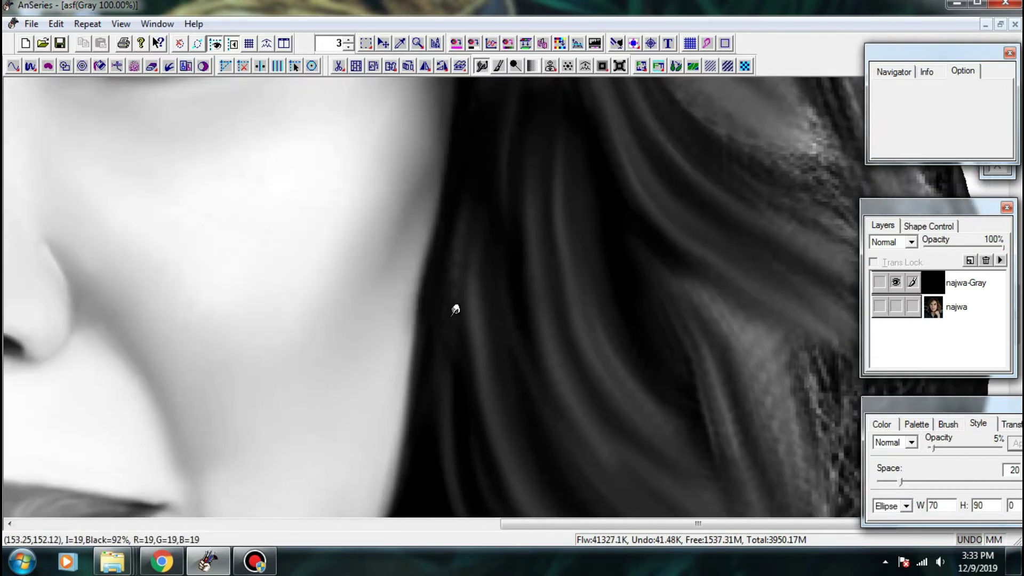
pyautogui.moveTo(455, 310); pyautogui.dragTo(460, 220)
pyautogui.moveTo(470, 337); pyautogui.dragTo(488, 334)
pyautogui.moveTo(430, 279)
pyautogui.mouseDown()
pyautogui.moveTo(444, 294)
pyautogui.moveTo(428, 336)
pyautogui.mouseUp()
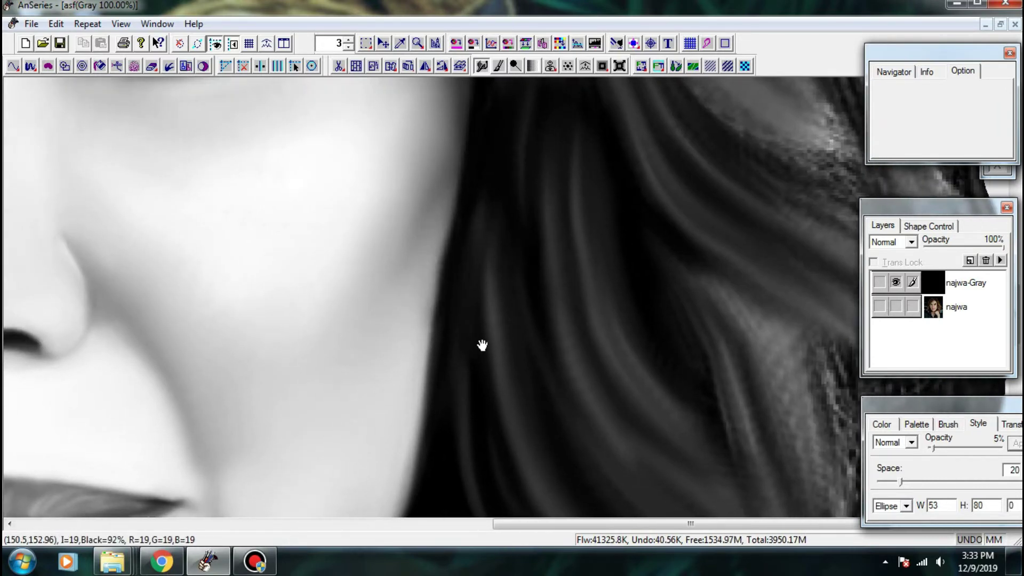
# - Smudge the middle locks outward along their curve and blend them into the dark gap beside the lighter lock
pyautogui.moveTo(691, 341)
pyautogui.mouseDown()
pyautogui.moveTo(535, 287)
pyautogui.moveTo(571, 394)
pyautogui.moveTo(526, 337)
pyautogui.mouseUp()
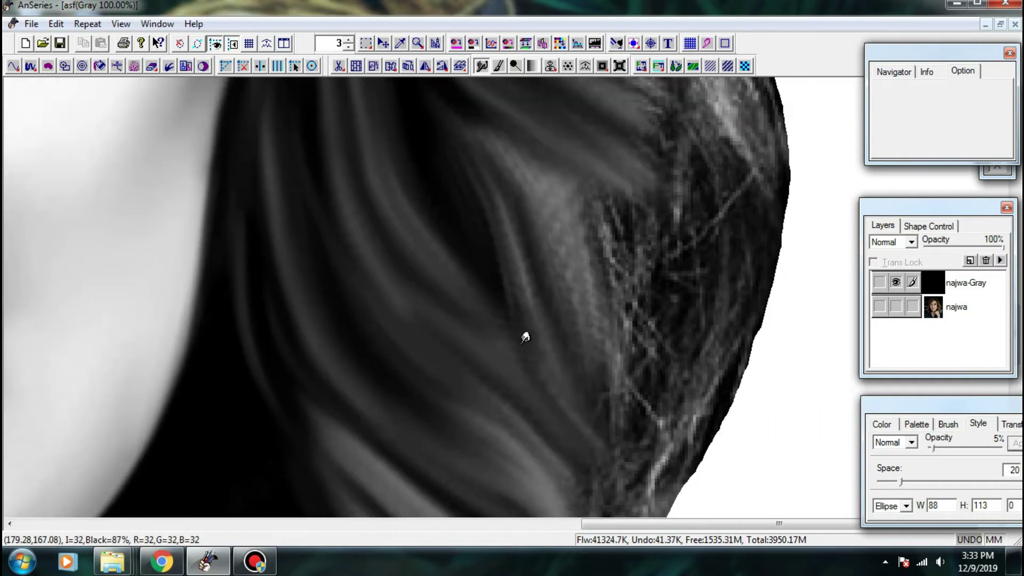
pyautogui.moveTo(438, 358)
pyautogui.mouseDown()
pyautogui.moveTo(487, 371)
pyautogui.moveTo(565, 425)
pyautogui.mouseUp()
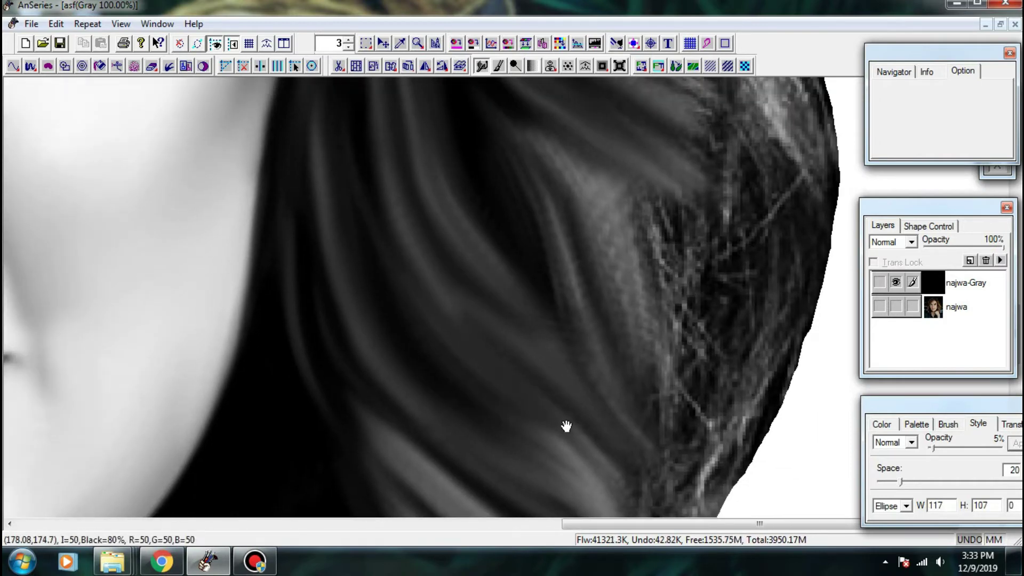
pyautogui.moveTo(591, 306)
pyautogui.mouseDown()
pyautogui.moveTo(501, 285)
pyautogui.moveTo(498, 378)
pyautogui.moveTo(537, 445)
pyautogui.mouseUp()
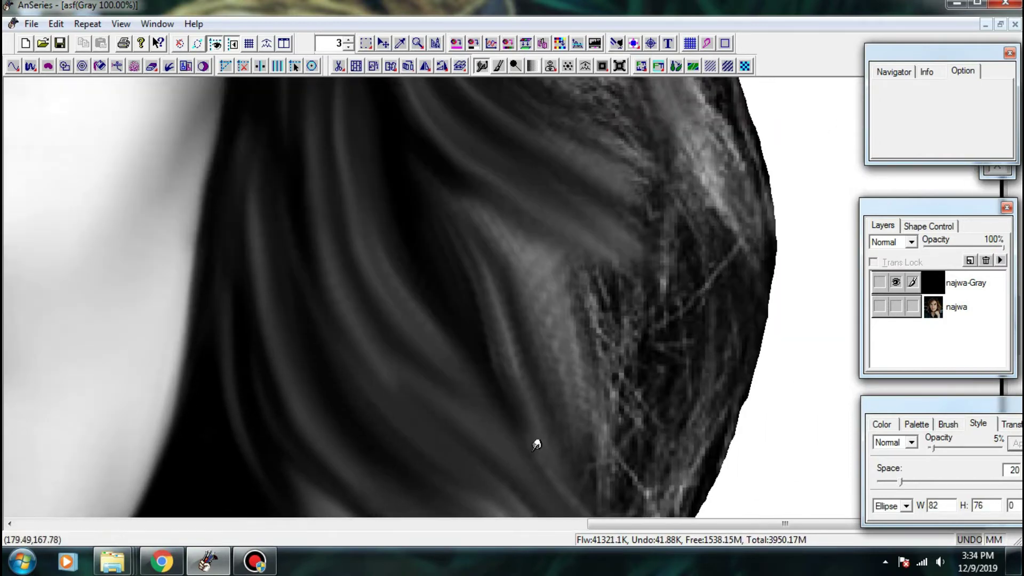
pyautogui.moveTo(461, 316); pyautogui.dragTo(529, 424)
pyautogui.moveTo(531, 352); pyautogui.dragTo(531, 334)
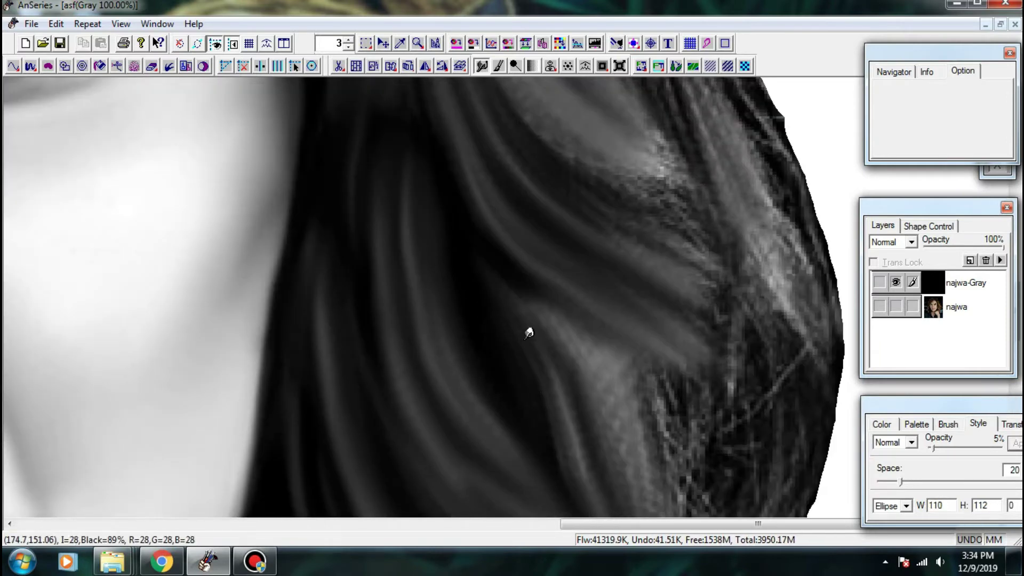
# - Smudge the dark gap between the inner locks and the lighter lock, softening the lighter lock's upper tip and inner edge
pyautogui.moveTo(583, 403)
pyautogui.mouseDown()
pyautogui.moveTo(530, 349)
pyautogui.moveTo(525, 396)
pyautogui.mouseUp()
pyautogui.moveTo(506, 335)
pyautogui.mouseDown()
pyautogui.moveTo(518, 366)
pyautogui.moveTo(513, 334)
pyautogui.mouseUp()
pyautogui.moveTo(482, 275); pyautogui.dragTo(504, 308)
pyautogui.moveTo(505, 293); pyautogui.dragTo(502, 271)
pyautogui.moveTo(471, 248)
pyautogui.mouseDown()
pyautogui.moveTo(532, 322)
pyautogui.moveTo(536, 360)
pyautogui.mouseUp()
pyautogui.moveTo(554, 477); pyautogui.dragTo(538, 371)
# - Smooth the lower curl above the hand, blending its tip and outer edge into the strands along the hair's outline
pyautogui.scroll(-3, 492, 343)
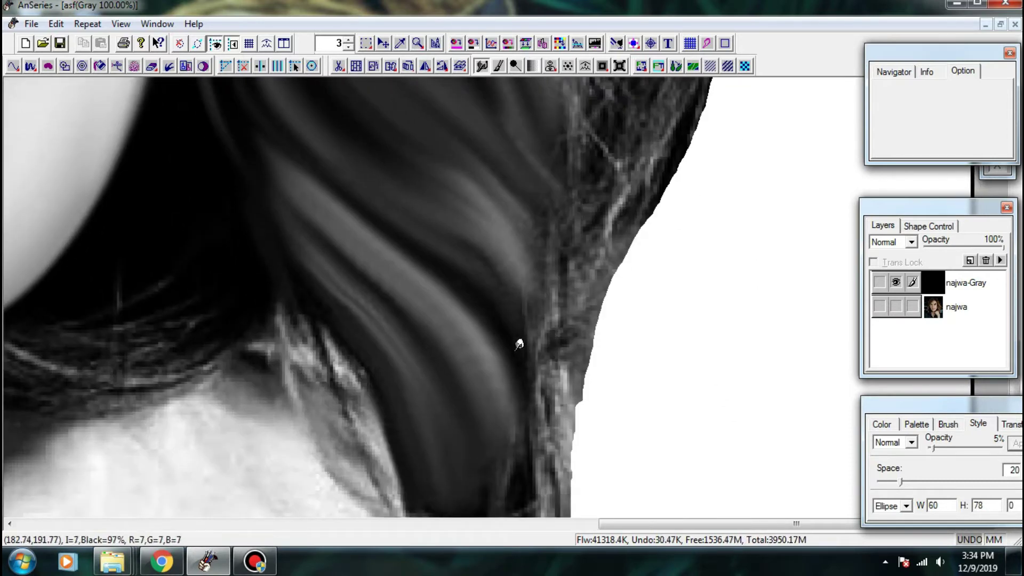
pyautogui.scroll(-3, 512, 336)
pyautogui.scroll(1, 520, 405)
pyautogui.scroll(-3, 525, 320)
pyautogui.moveTo(596, 148); pyautogui.dragTo(581, 322)
pyautogui.moveTo(547, 240)
pyautogui.mouseDown()
pyautogui.moveTo(550, 302)
pyautogui.moveTo(574, 249)
pyautogui.moveTo(635, 219)
pyautogui.mouseUp()
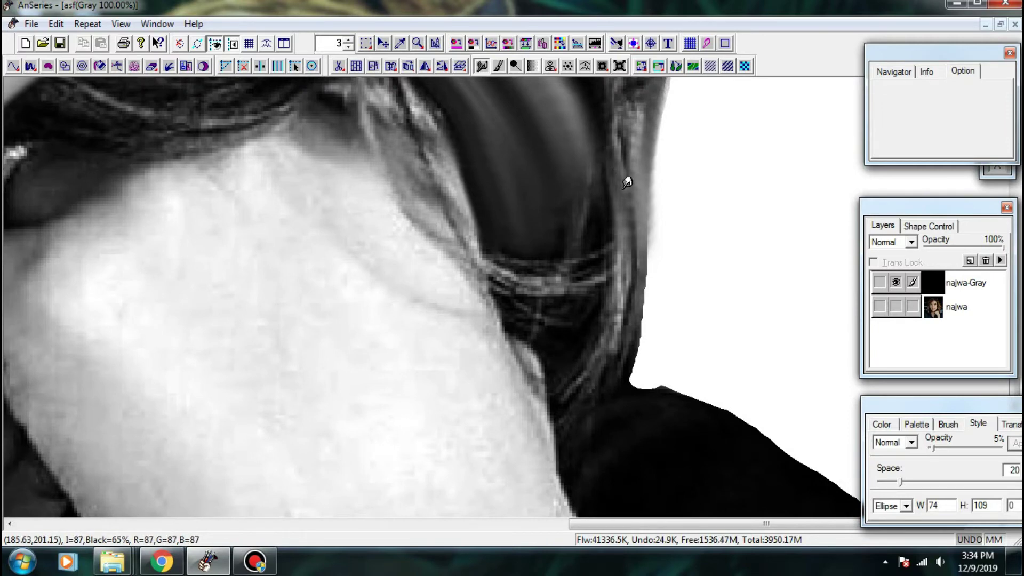
pyautogui.moveTo(637, 174); pyautogui.dragTo(578, 338)
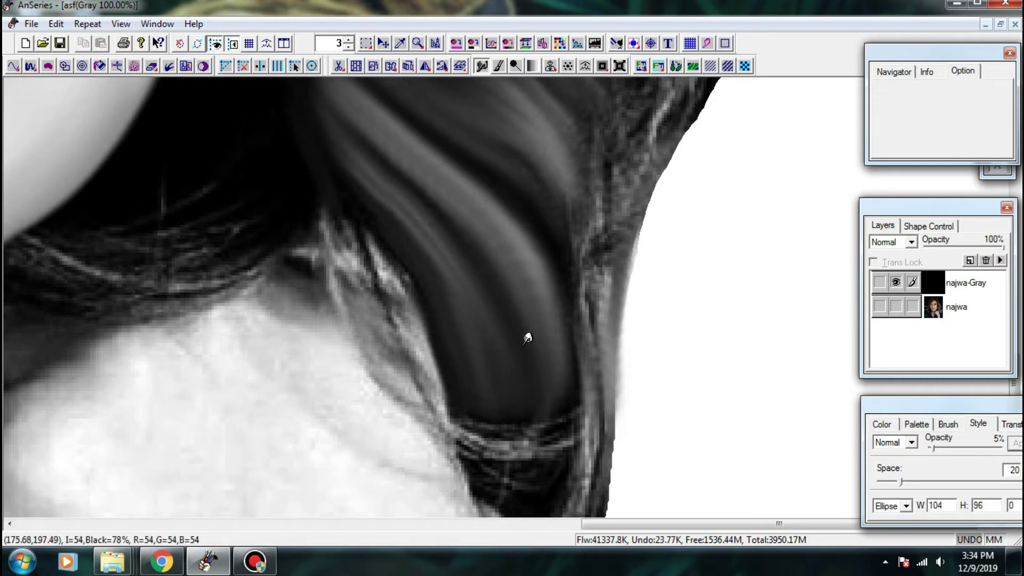
pyautogui.moveTo(529, 320); pyautogui.dragTo(560, 466)
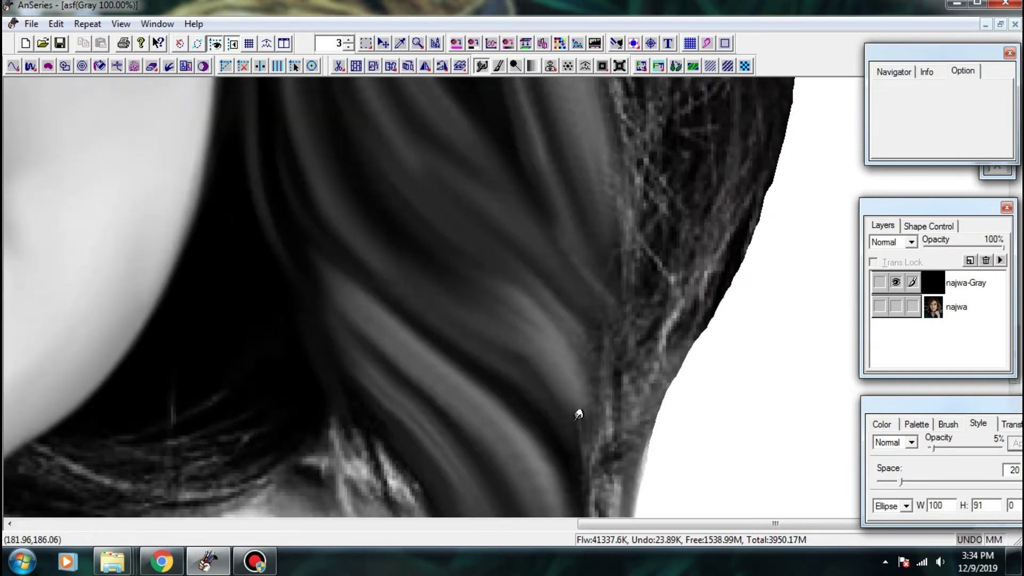
# - Smudge the broad light lock beside the eye along its curve, softening its lower edge into the darker strands beneath
pyautogui.scroll(-2, 420, 355)
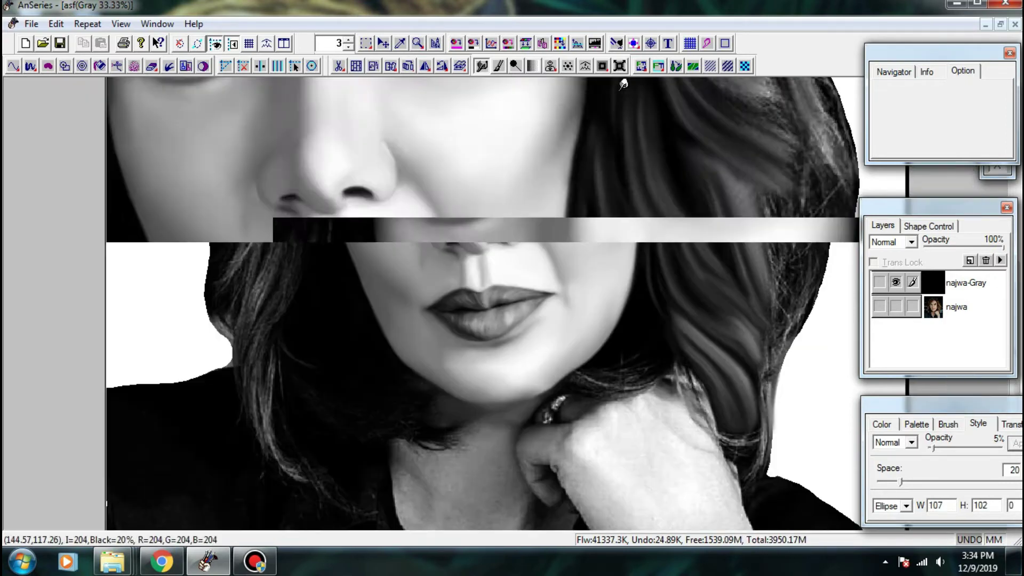
pyautogui.scroll(2, 812, 230)
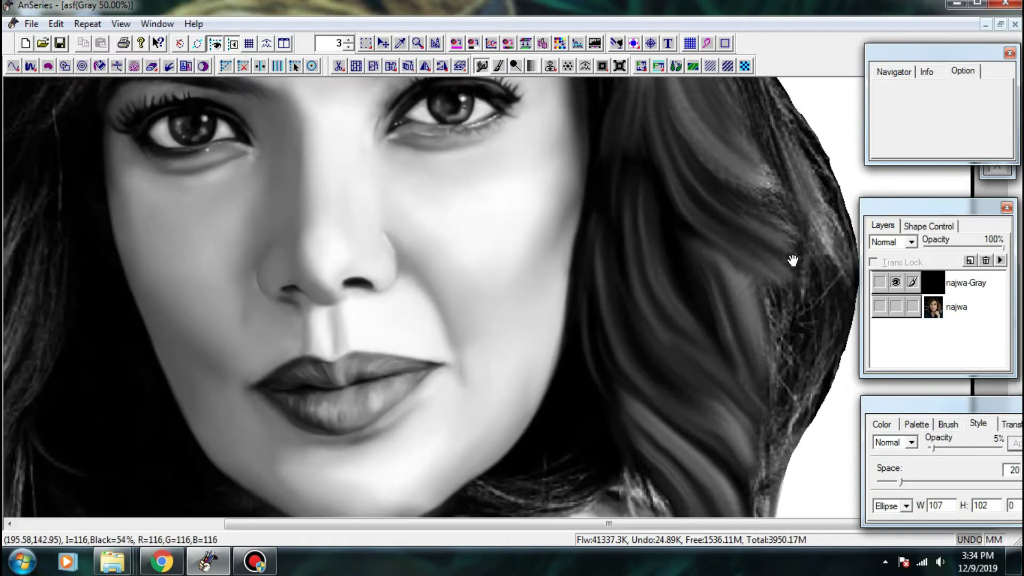
pyautogui.scroll(2, 764, 272)
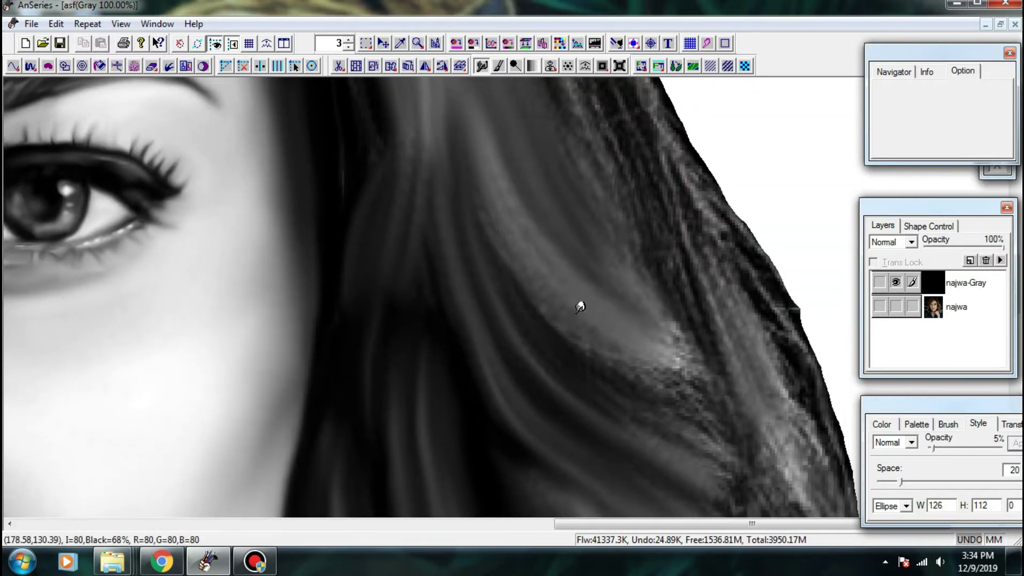
pyautogui.moveTo(618, 342); pyautogui.dragTo(676, 362)
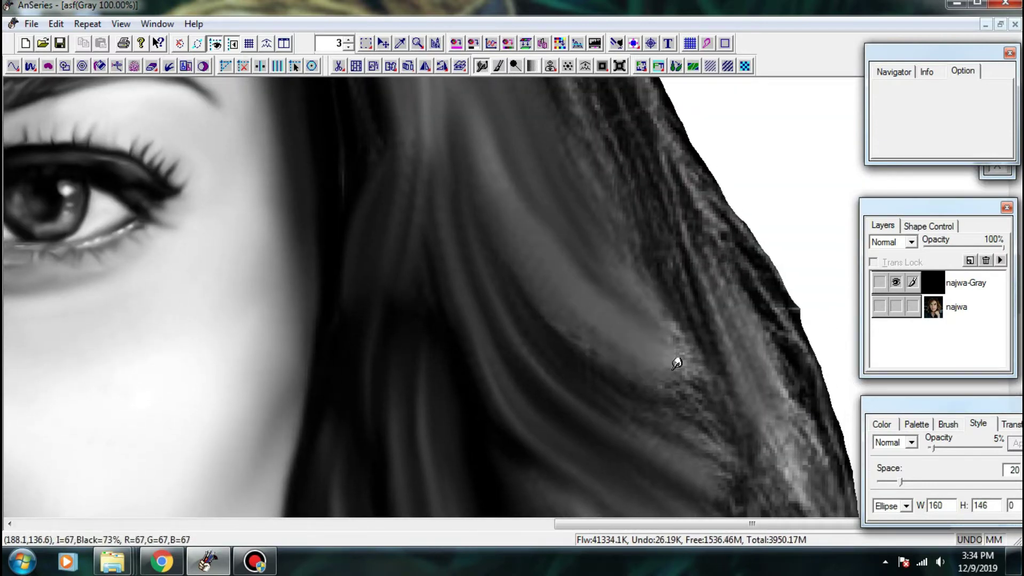
pyautogui.moveTo(576, 342)
pyautogui.mouseDown()
pyautogui.moveTo(649, 367)
pyautogui.moveTo(683, 420)
pyautogui.moveTo(707, 433)
pyautogui.mouseUp()
pyautogui.moveTo(544, 337)
pyautogui.mouseDown()
pyautogui.moveTo(491, 280)
pyautogui.moveTo(479, 197)
pyautogui.moveTo(492, 172)
pyautogui.mouseUp()
pyautogui.moveTo(530, 219); pyautogui.dragTo(640, 353)
pyautogui.moveTo(608, 368); pyautogui.dragTo(540, 324)
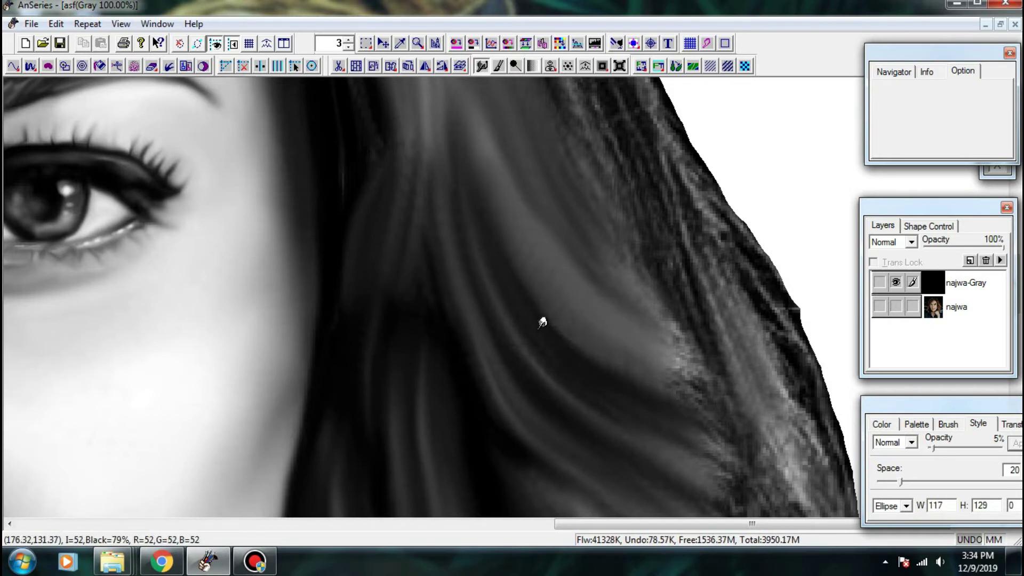
pyautogui.moveTo(547, 397); pyautogui.dragTo(437, 251)
pyautogui.moveTo(442, 308); pyautogui.dragTo(436, 236)
# - Blend the strands at brow height where the upper hair splits into separate locks
pyautogui.scroll(-1, 591, 138)
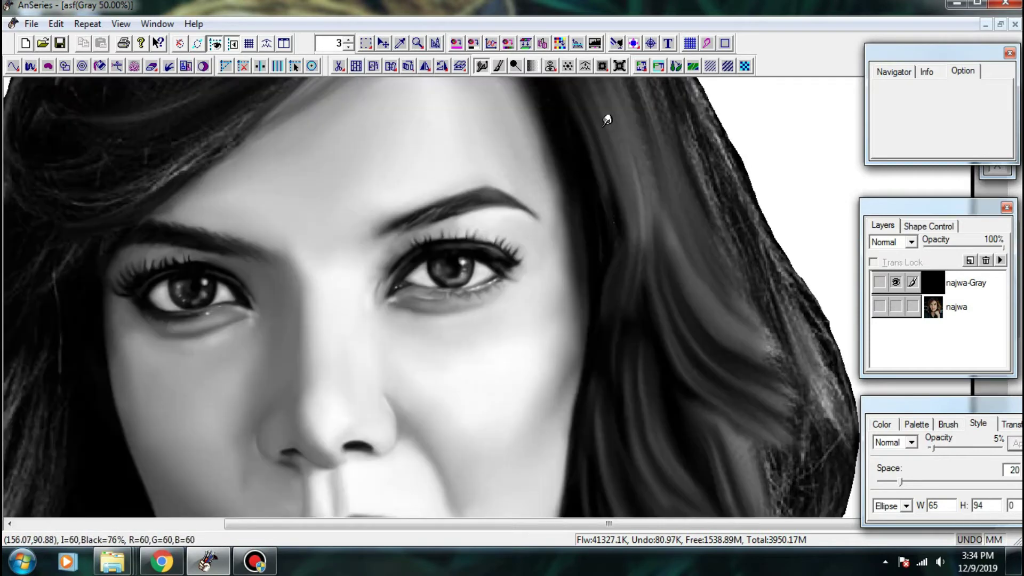
pyautogui.scroll(1, 679, 306)
pyautogui.moveTo(680, 317); pyautogui.dragTo(606, 383)
pyautogui.moveTo(571, 342); pyautogui.dragTo(543, 288)
pyautogui.moveTo(533, 278)
pyautogui.mouseDown()
pyautogui.moveTo(520, 248)
pyautogui.moveTo(528, 313)
pyautogui.mouseUp()
pyautogui.moveTo(553, 352); pyautogui.dragTo(559, 237)
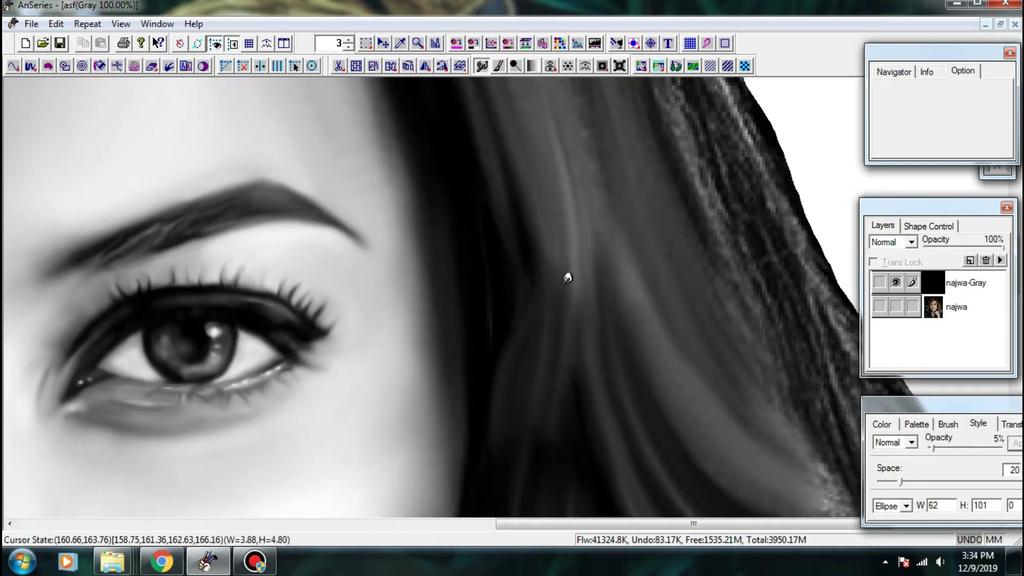
# - Smudge the inner strands beside the eye upward, darkening and softening the gap below the split in the locks
pyautogui.moveTo(561, 325)
pyautogui.mouseDown()
pyautogui.moveTo(527, 265)
pyautogui.moveTo(526, 206)
pyautogui.mouseUp()
pyautogui.moveTo(510, 314)
pyautogui.mouseDown()
pyautogui.moveTo(534, 213)
pyautogui.moveTo(496, 382)
pyautogui.moveTo(482, 385)
pyautogui.mouseUp()
pyautogui.moveTo(474, 299); pyautogui.dragTo(486, 211)
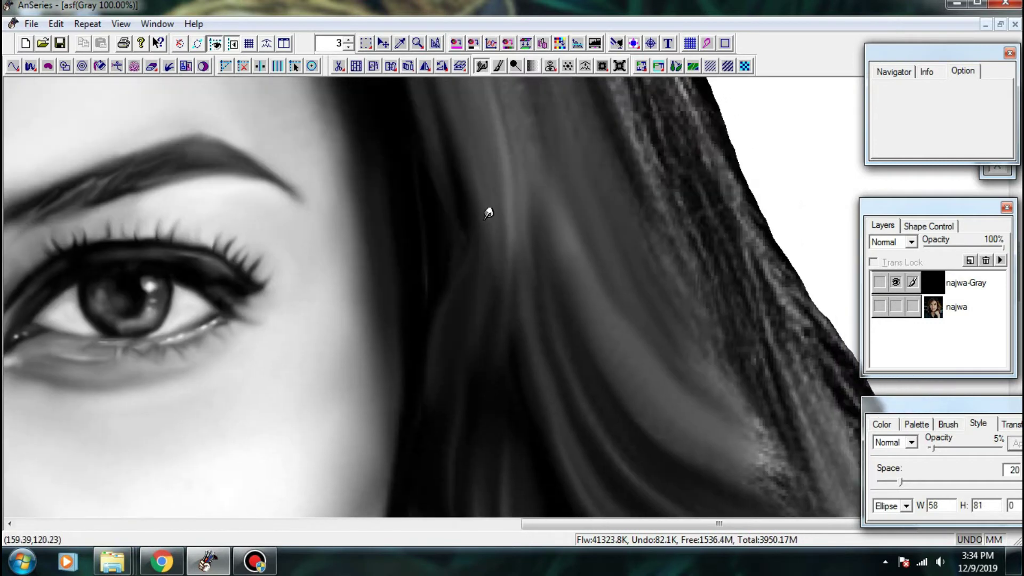
pyautogui.moveTo(470, 334); pyautogui.dragTo(477, 268)
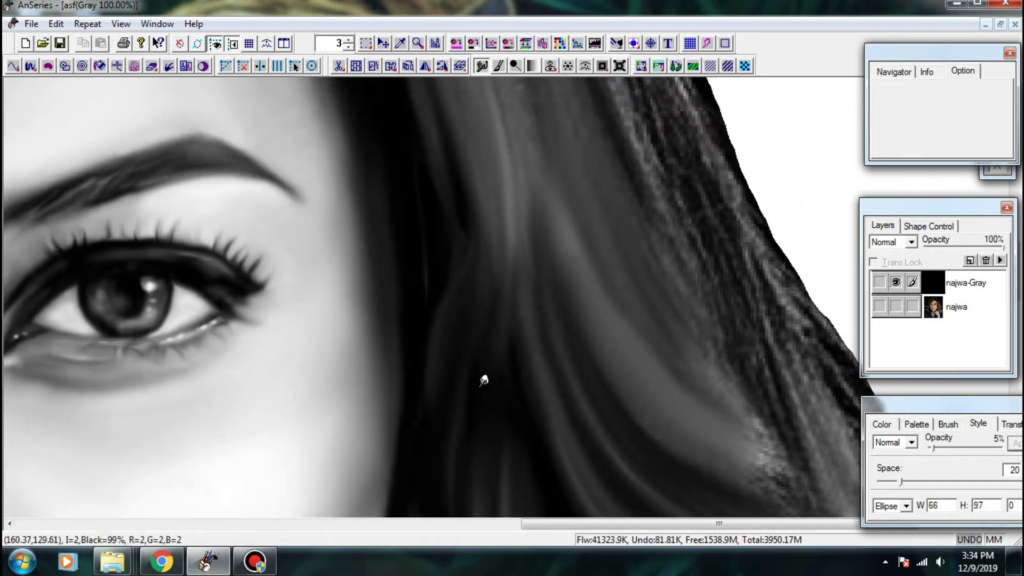
pyautogui.moveTo(484, 377); pyautogui.dragTo(486, 246)
pyautogui.moveTo(499, 319); pyautogui.dragTo(491, 192)
pyautogui.moveTo(553, 358); pyautogui.dragTo(525, 218)
# - Smudge the hairline at the top of the forehead, softening the rough boundary between skin and dark hair
pyautogui.hotkey('ctrl', '-')
pyautogui.hotkey('ctrl', '-')
pyautogui.scroll(3, 709, 240)
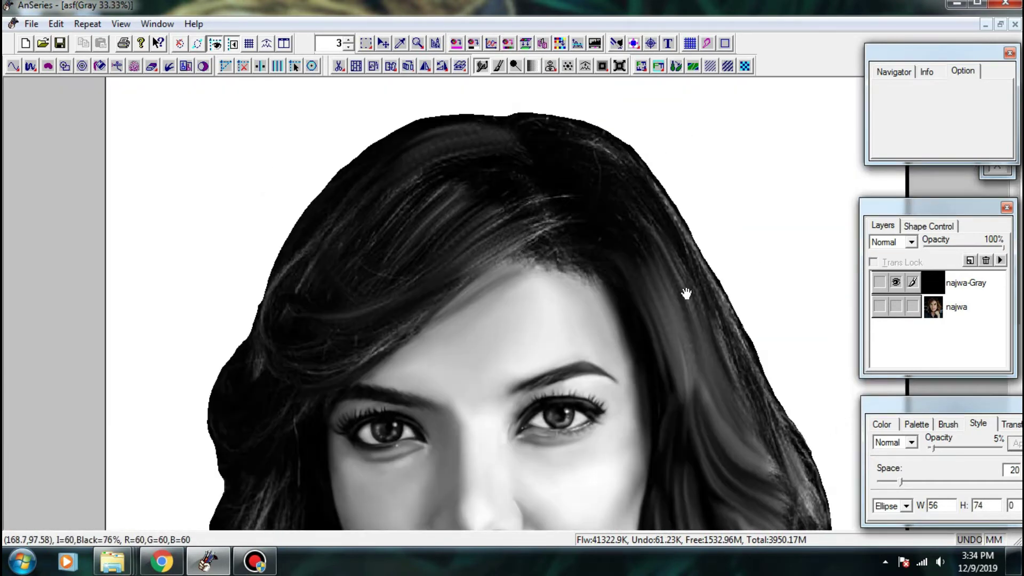
pyautogui.scroll(3, 575, 241)
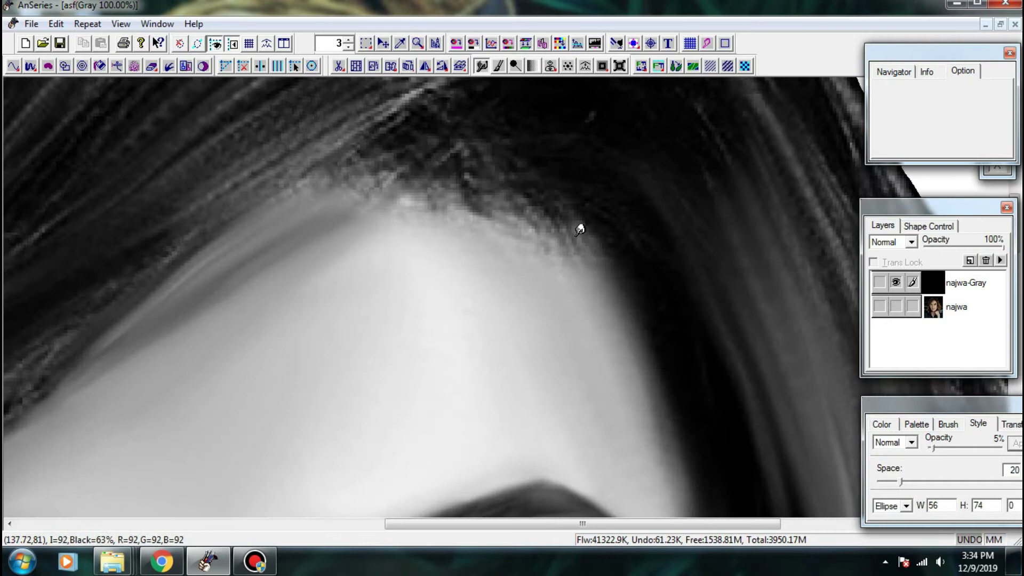
pyautogui.moveTo(581, 248)
pyautogui.mouseDown()
pyautogui.moveTo(530, 201)
pyautogui.moveTo(487, 222)
pyautogui.mouseUp()
pyautogui.moveTo(437, 179); pyautogui.dragTo(553, 229)
pyautogui.moveTo(591, 258); pyautogui.dragTo(563, 229)
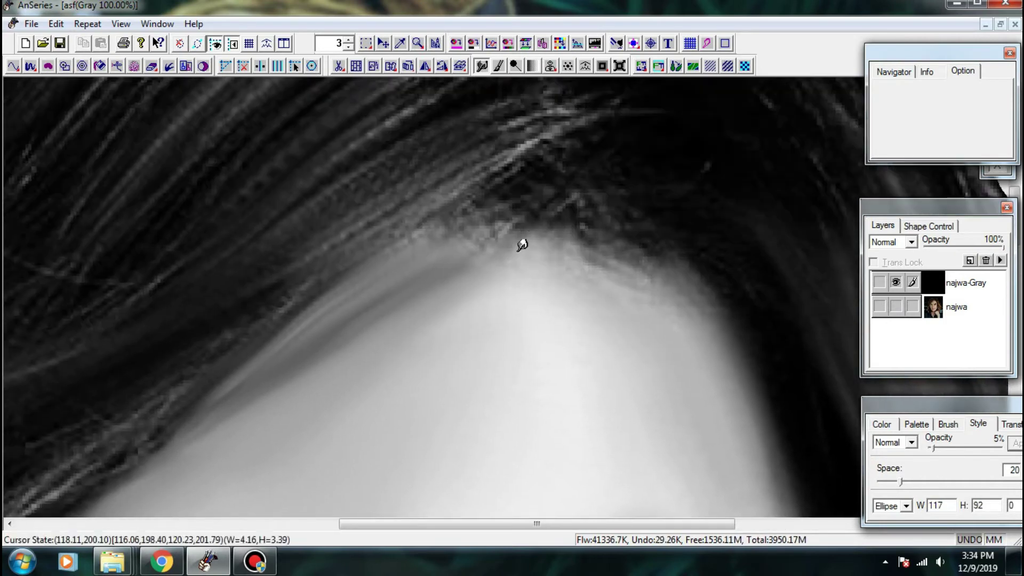
pyautogui.hscroll(2, 409, 247)
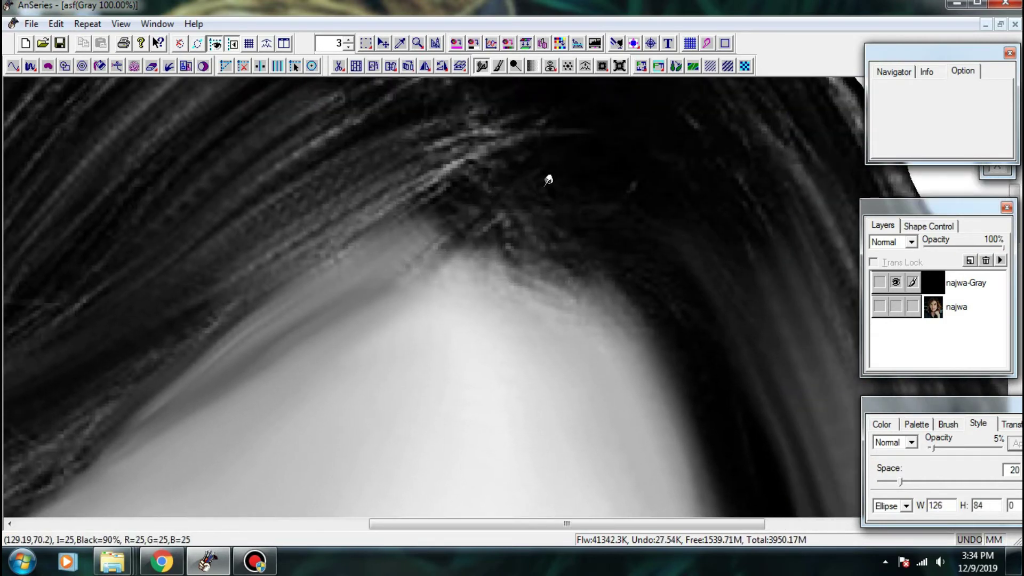
# - Smooth the swept fringe and crown strands along their direction toward the parting
pyautogui.scroll(-3, 548, 181)
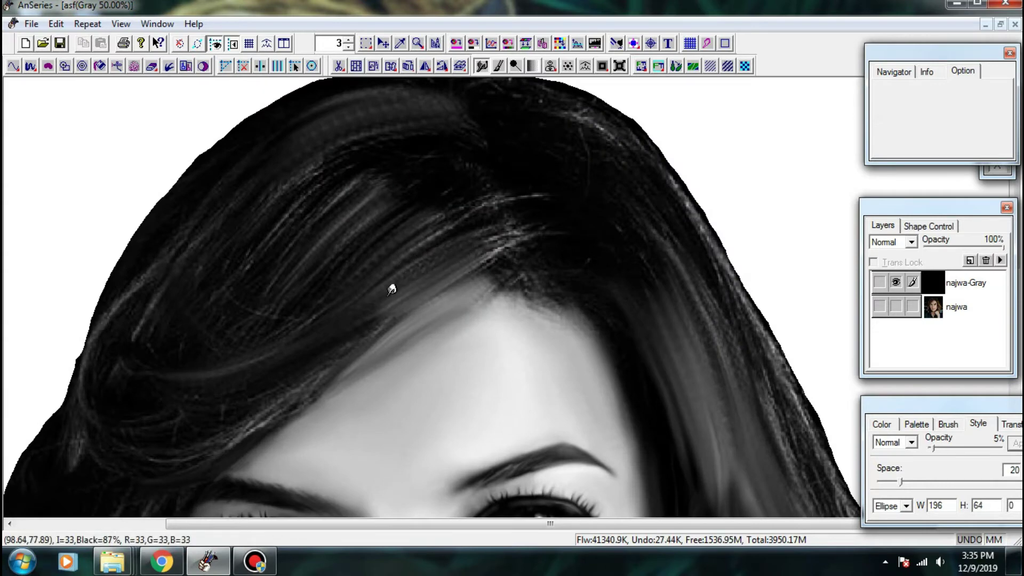
pyautogui.moveTo(422, 289)
pyautogui.mouseDown()
pyautogui.moveTo(333, 318)
pyautogui.moveTo(456, 241)
pyautogui.mouseUp()
pyautogui.moveTo(463, 198)
pyautogui.mouseDown()
pyautogui.moveTo(522, 233)
pyautogui.moveTo(613, 171)
pyautogui.mouseUp()
pyautogui.moveTo(566, 199)
pyautogui.mouseDown()
pyautogui.moveTo(641, 207)
pyautogui.moveTo(651, 143)
pyautogui.moveTo(712, 127)
pyautogui.mouseUp()
pyautogui.moveTo(602, 150)
pyautogui.mouseDown()
pyautogui.moveTo(574, 221)
pyautogui.moveTo(603, 181)
pyautogui.mouseUp()
pyautogui.moveTo(536, 195); pyautogui.dragTo(586, 168)
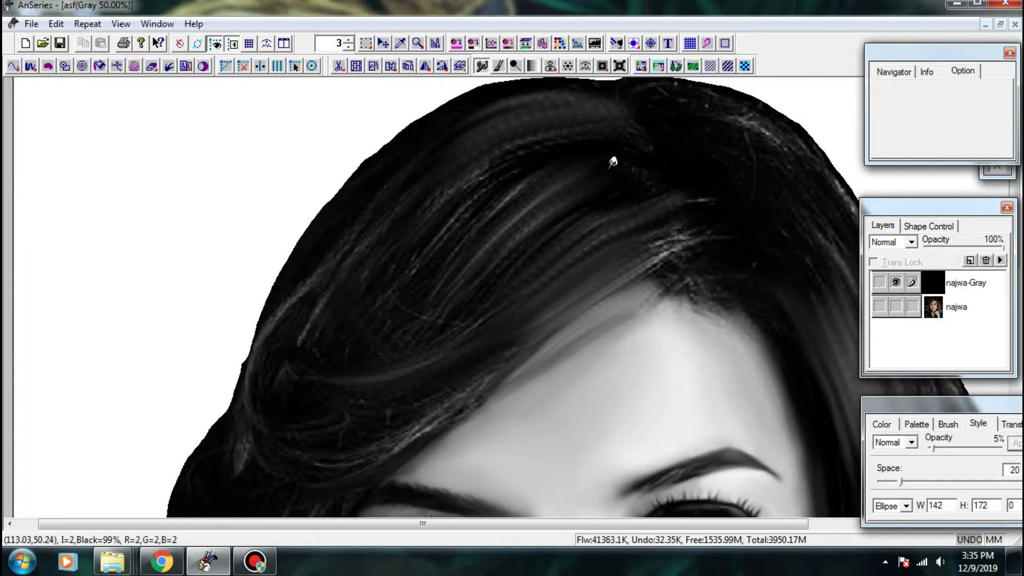
pyautogui.moveTo(421, 255); pyautogui.dragTo(511, 173)
pyautogui.moveTo(424, 234); pyautogui.dragTo(550, 138)
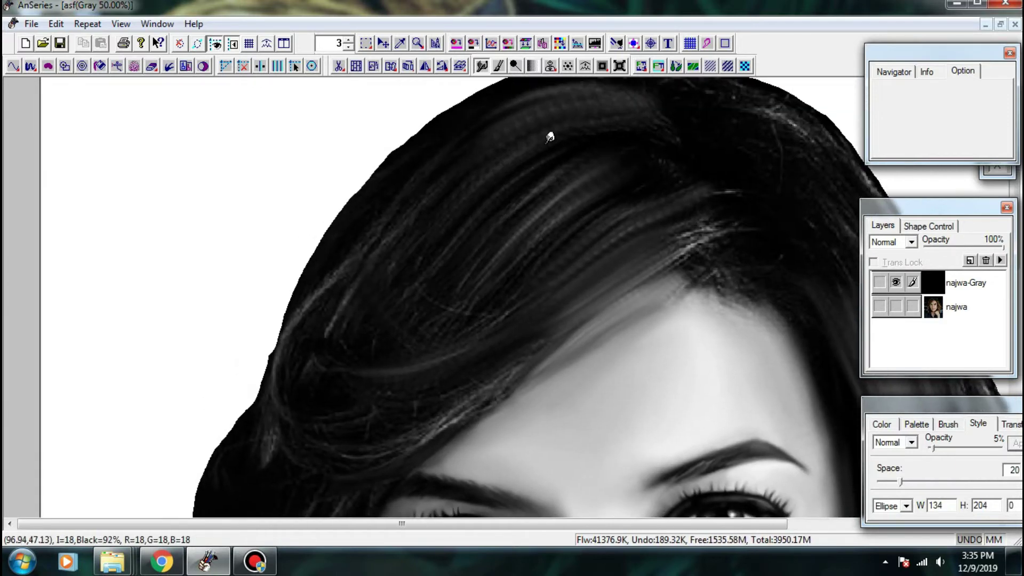
# - Smudge the hair on the fringe side of the face downward, from the curls beside the brow to the tip over the shoulder
pyautogui.scroll(-3, 373, 256)
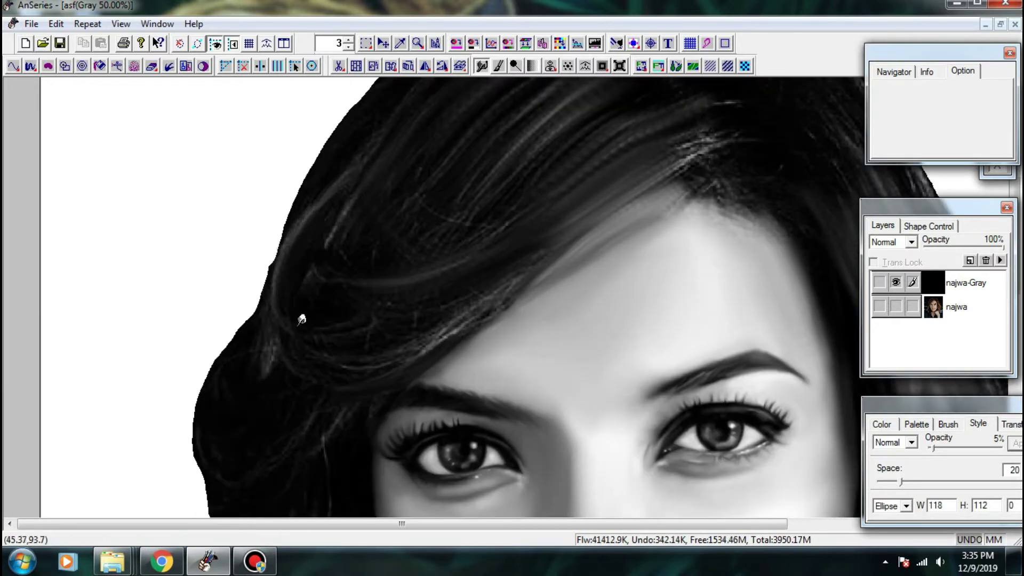
pyautogui.scroll(-3, 274, 270)
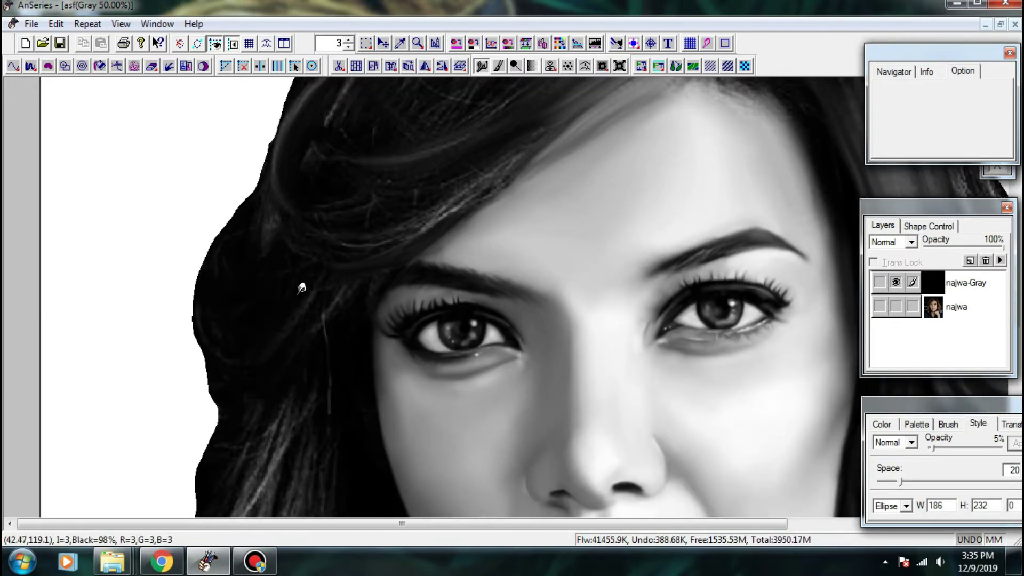
pyautogui.scroll(-3, 320, 299)
pyautogui.scroll(-3, 314, 240)
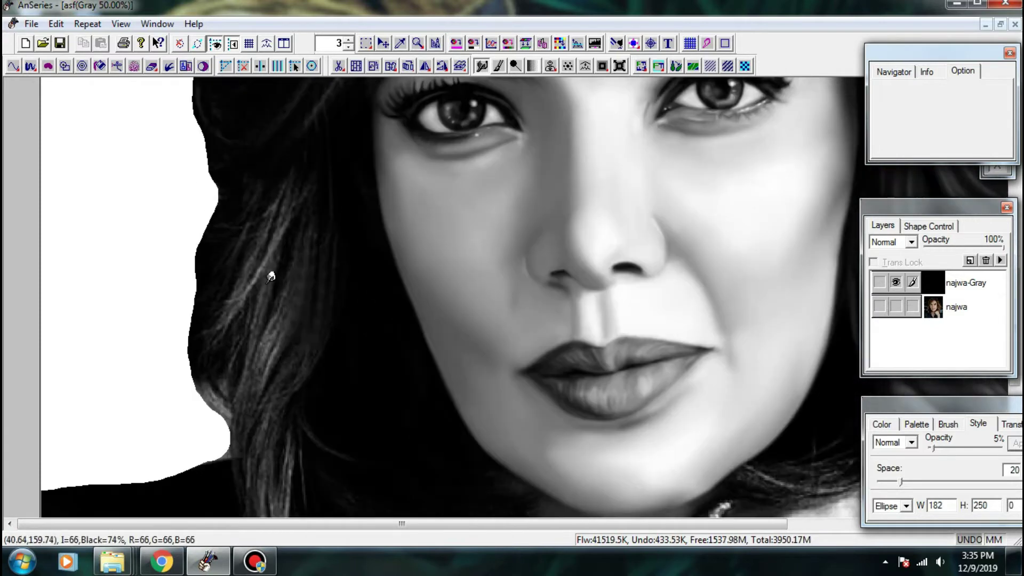
pyautogui.scroll(-3, 254, 331)
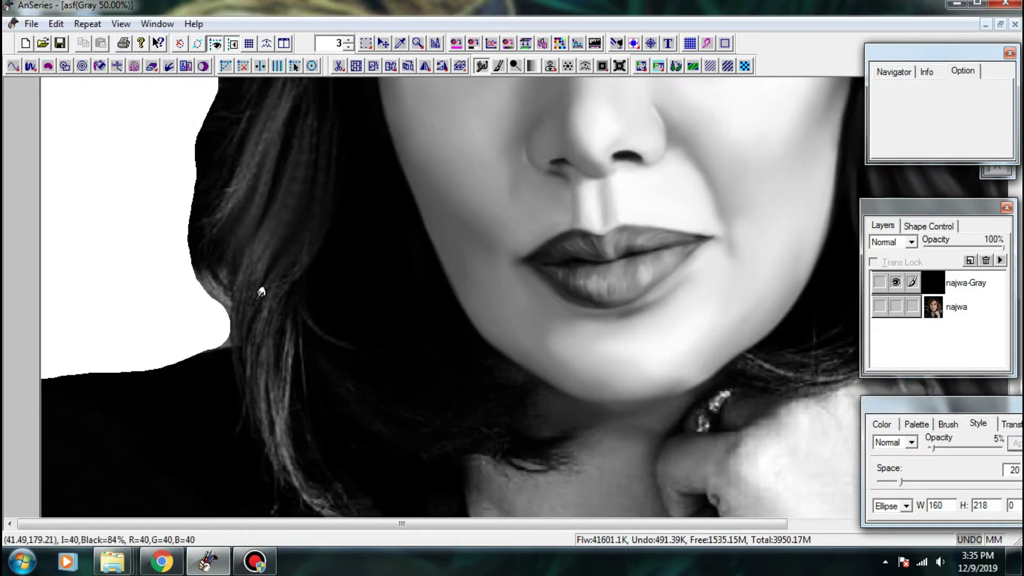
pyautogui.scroll(-3, 270, 370)
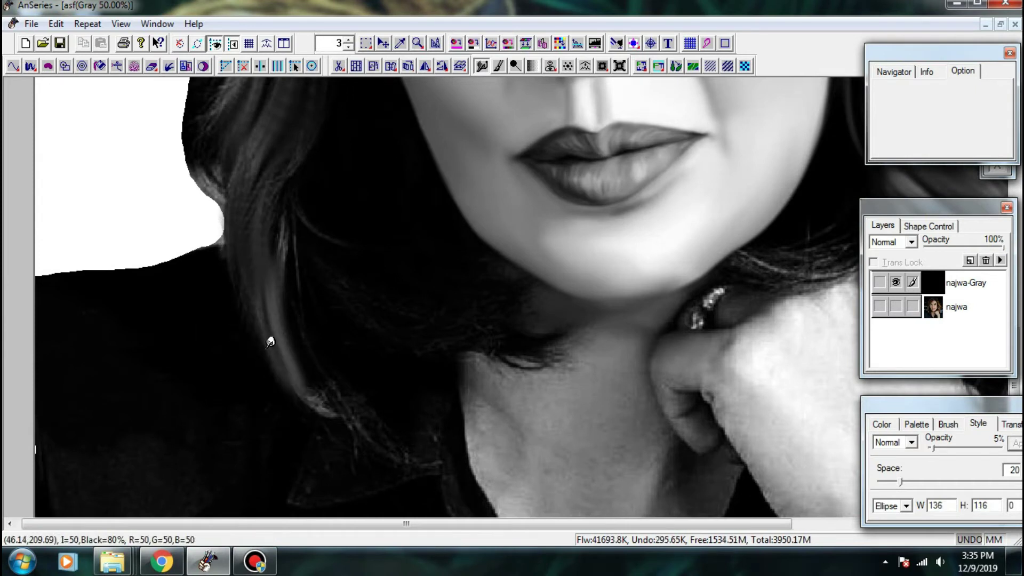
# - Smooth the highlighted strands beside the cheek out to the hair's outline on the fringe side, undoing the last stroke
pyautogui.scroll(2, 336, 366)
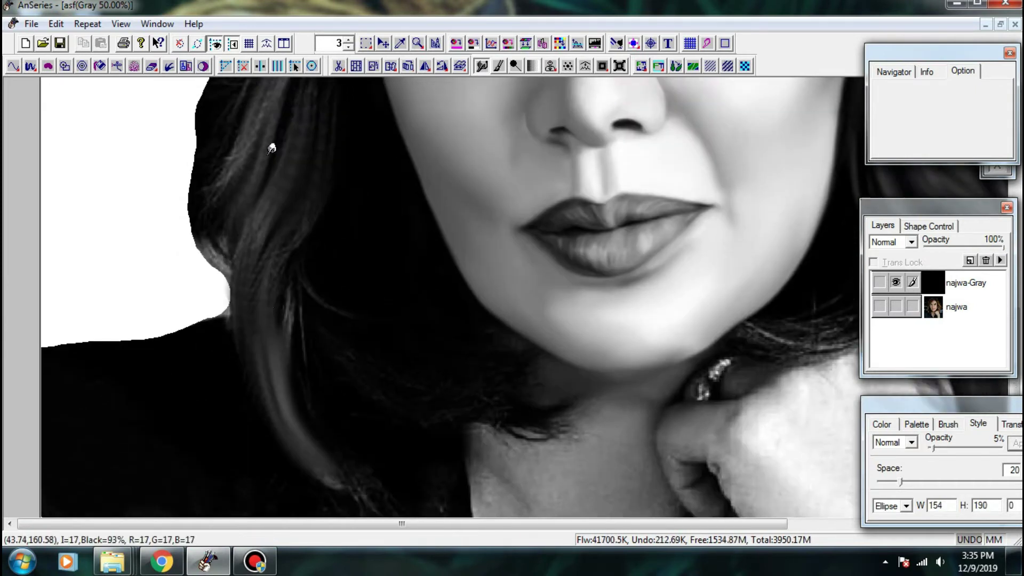
pyautogui.scroll(3, 298, 251)
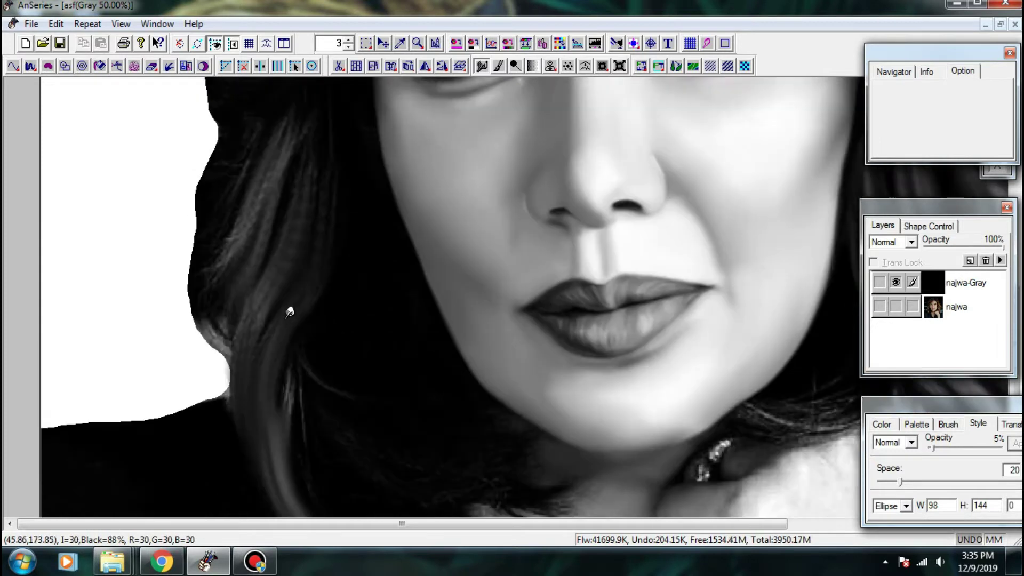
pyautogui.scroll(3, 310, 184)
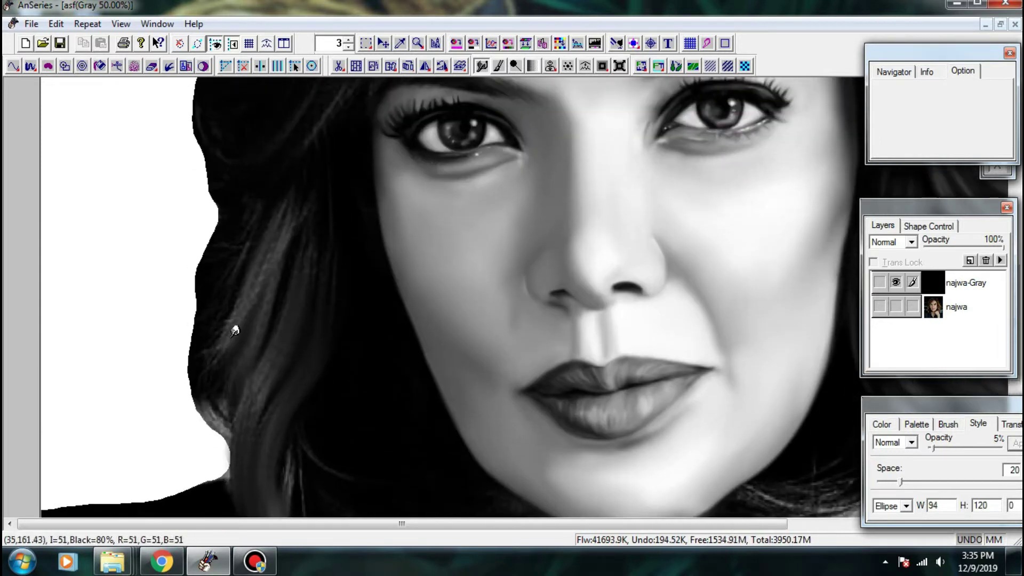
pyautogui.moveTo(213, 362)
pyautogui.mouseDown()
pyautogui.moveTo(163, 372)
pyautogui.moveTo(220, 335)
pyautogui.mouseUp()
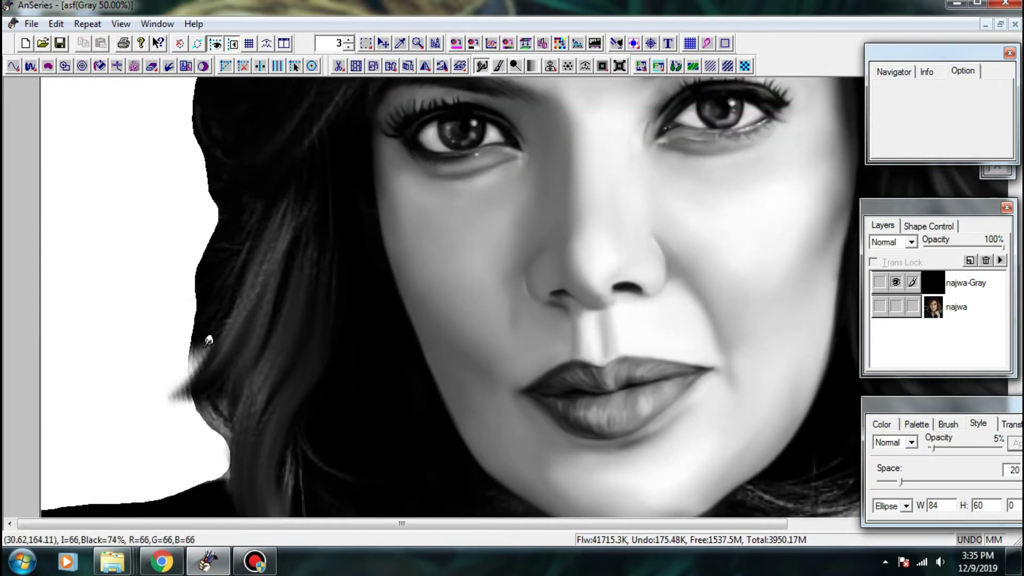
pyautogui.hotkey('ctrl', 'z')
pyautogui.scroll(5, 297, 336)
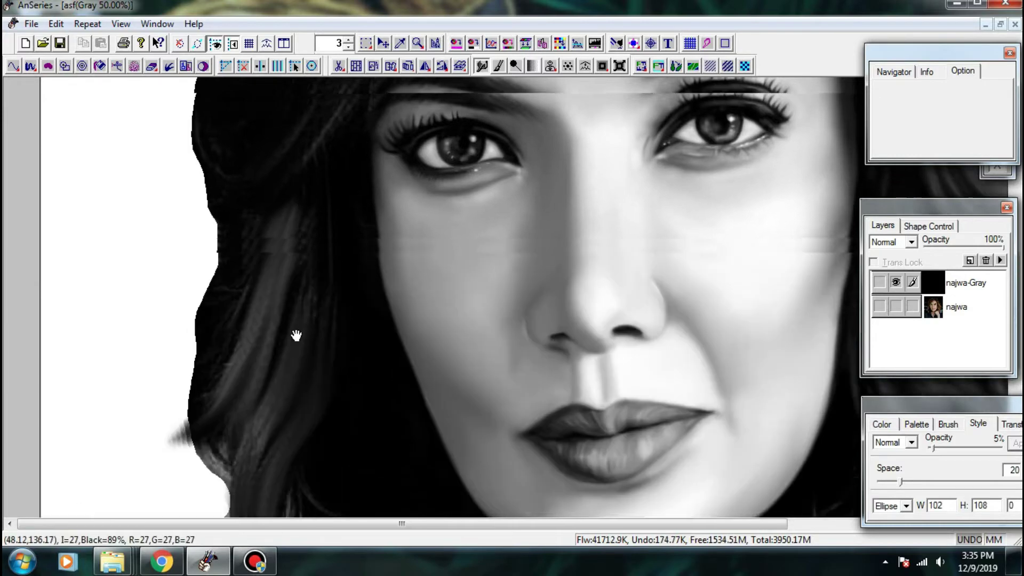
# - Smudge the fringe's lower edge above the brow, blending its stray light strands into the dark hair
pyautogui.moveTo(337, 226)
pyautogui.mouseDown()
pyautogui.moveTo(291, 285)
pyautogui.moveTo(296, 310)
pyautogui.mouseUp()
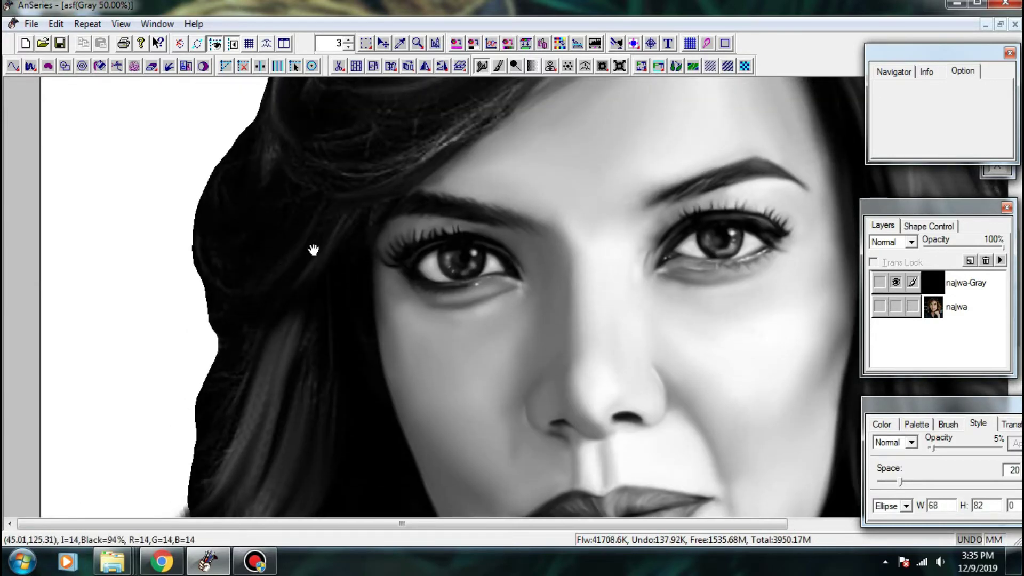
pyautogui.moveTo(314, 250); pyautogui.dragTo(234, 400)
pyautogui.moveTo(349, 264); pyautogui.dragTo(389, 261)
pyautogui.moveTo(439, 224); pyautogui.dragTo(342, 296)
pyautogui.moveTo(394, 269); pyautogui.dragTo(343, 296)
pyautogui.moveTo(439, 232)
pyautogui.mouseDown()
pyautogui.moveTo(457, 227)
pyautogui.moveTo(437, 229)
pyautogui.moveTo(372, 277)
pyautogui.moveTo(373, 266)
pyautogui.mouseUp()
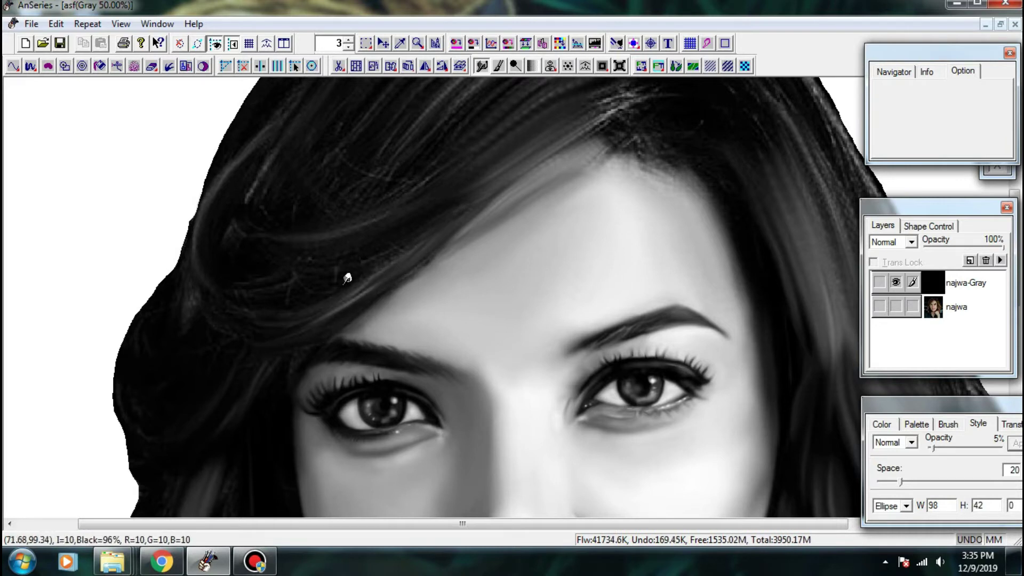
pyautogui.moveTo(412, 217); pyautogui.dragTo(370, 242)
pyautogui.moveTo(416, 213); pyautogui.dragTo(372, 249)
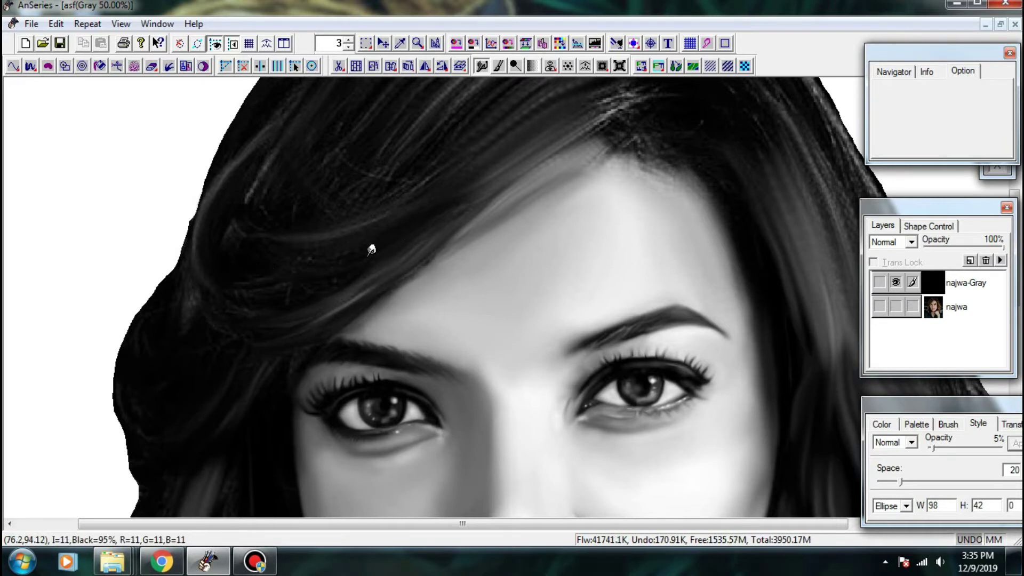
# - Blend the bright stray strands at the fringe's root near the parting and smooth the fringe down along its sweep
pyautogui.moveTo(417, 217); pyautogui.dragTo(446, 285)
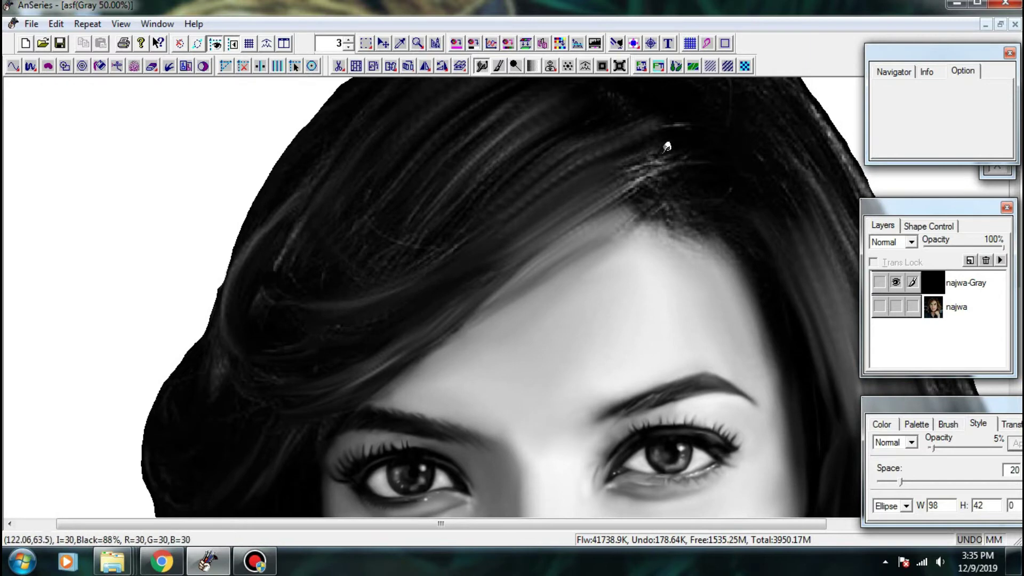
pyautogui.moveTo(661, 160); pyautogui.dragTo(651, 163)
pyautogui.moveTo(528, 247); pyautogui.dragTo(441, 295)
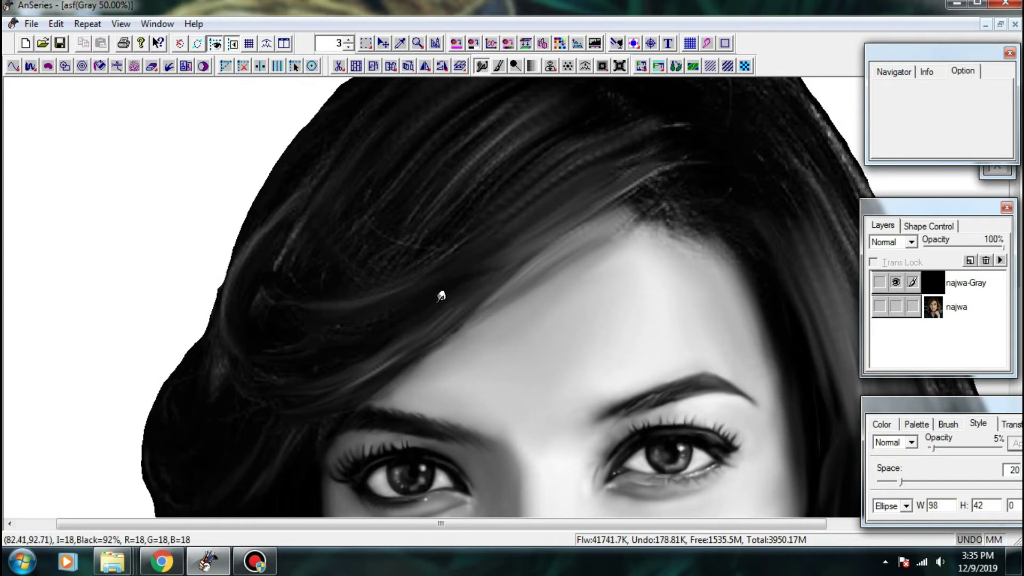
# - Smudge the light strands in the middle of the fringe down along their sweep, blending out the coarse texture
pyautogui.moveTo(548, 178); pyautogui.dragTo(446, 250)
pyautogui.moveTo(483, 240)
pyautogui.mouseDown()
pyautogui.moveTo(473, 290)
pyautogui.moveTo(444, 345)
pyautogui.mouseUp()
pyautogui.moveTo(527, 269); pyautogui.dragTo(597, 226)
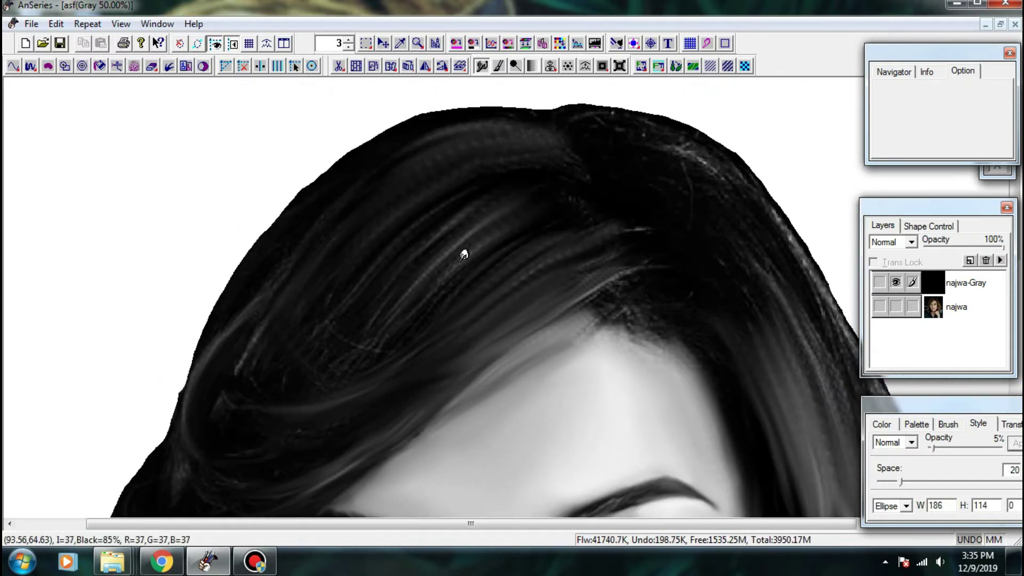
pyautogui.moveTo(461, 261)
pyautogui.mouseDown()
pyautogui.moveTo(532, 211)
pyautogui.moveTo(484, 217)
pyautogui.moveTo(574, 207)
pyautogui.moveTo(353, 353)
pyautogui.mouseUp()
pyautogui.moveTo(410, 262)
pyautogui.mouseDown()
pyautogui.moveTo(455, 222)
pyautogui.moveTo(391, 261)
pyautogui.mouseUp()
# - Smooth the strands running from the crown and parting toward the fringe's lower edge above the forehead
pyautogui.moveTo(473, 224); pyautogui.dragTo(505, 145)
pyautogui.moveTo(476, 191)
pyautogui.mouseDown()
pyautogui.moveTo(488, 208)
pyautogui.moveTo(514, 189)
pyautogui.mouseUp()
pyautogui.moveTo(468, 215)
pyautogui.mouseDown()
pyautogui.moveTo(543, 156)
pyautogui.moveTo(503, 217)
pyautogui.moveTo(613, 162)
pyautogui.mouseUp()
pyautogui.moveTo(527, 214); pyautogui.dragTo(659, 160)
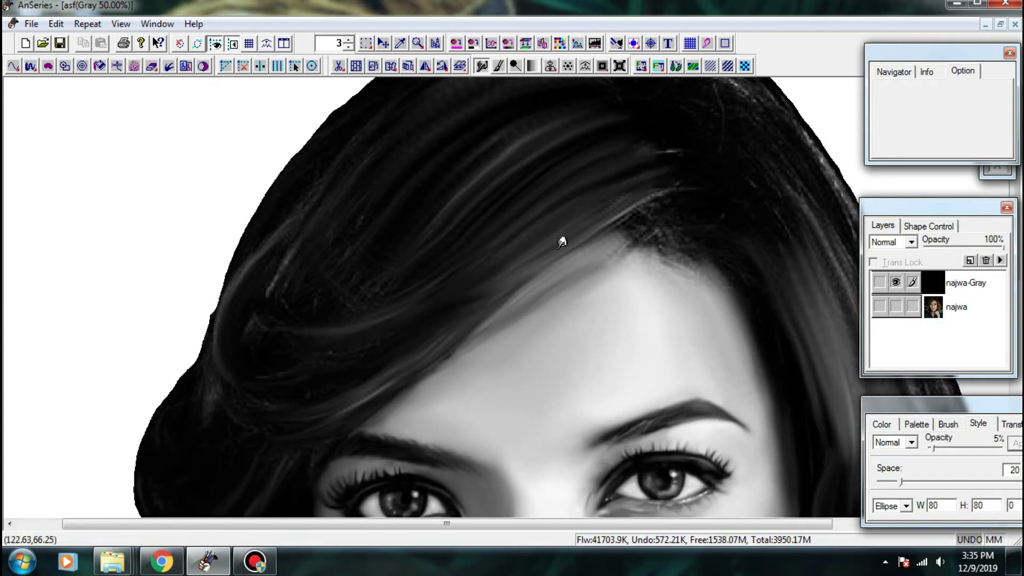
pyautogui.moveTo(434, 315); pyautogui.dragTo(485, 229)
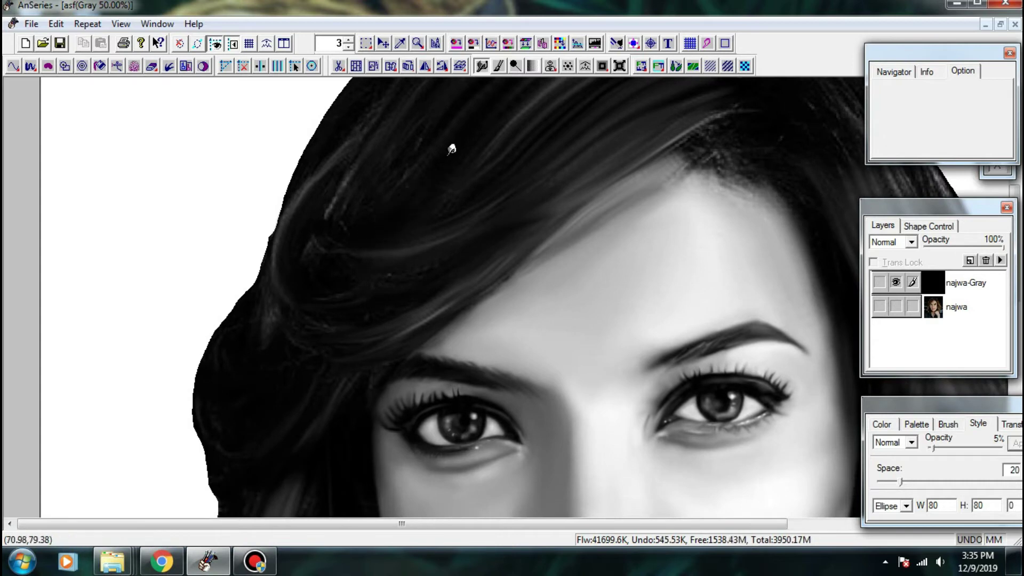
# - Blend the stray light strands on the fringe's outer side, smoothing them down beside the hair's outline
pyautogui.moveTo(331, 222); pyautogui.dragTo(327, 302)
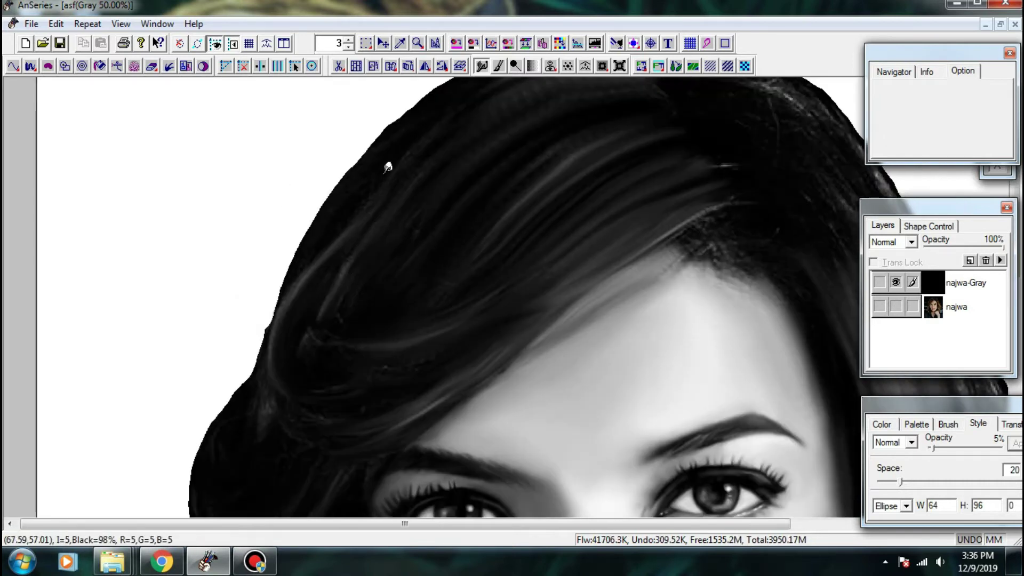
pyautogui.moveTo(388, 165)
pyautogui.mouseDown()
pyautogui.moveTo(356, 295)
pyautogui.moveTo(345, 299)
pyautogui.mouseUp()
pyautogui.moveTo(477, 179)
pyautogui.mouseDown()
pyautogui.moveTo(425, 197)
pyautogui.moveTo(356, 248)
pyautogui.mouseUp()
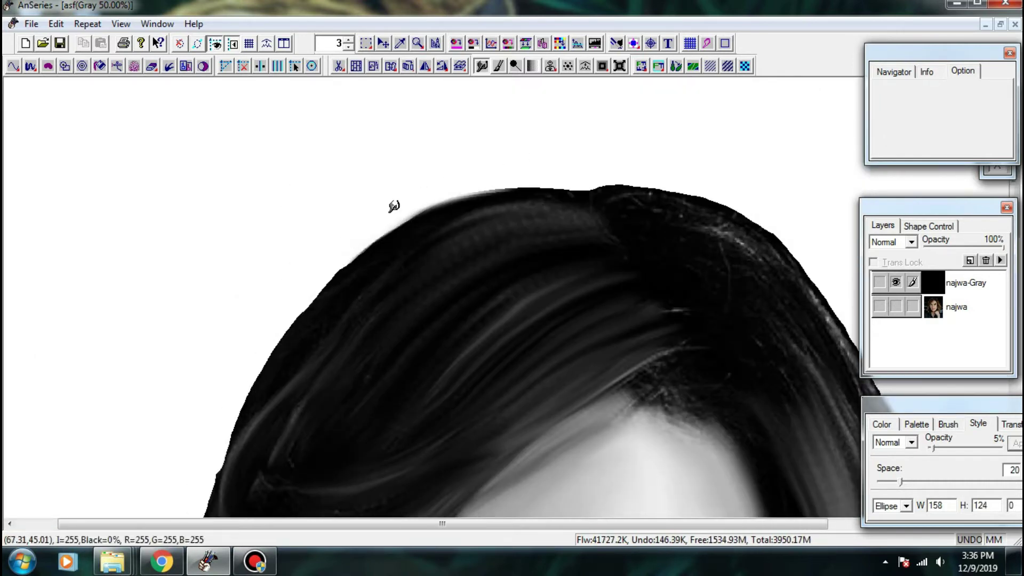
# - Soften the hair's jagged outer edge against the white background, from the crown down the fringe side
pyautogui.moveTo(416, 201); pyautogui.dragTo(325, 283)
pyautogui.moveTo(384, 221); pyautogui.dragTo(259, 364)
pyautogui.moveTo(297, 256); pyautogui.dragTo(335, 187)
pyautogui.moveTo(409, 151); pyautogui.dragTo(252, 376)
pyautogui.moveTo(305, 288)
pyautogui.mouseDown()
pyautogui.moveTo(250, 395)
pyautogui.moveTo(267, 254)
pyautogui.moveTo(218, 315)
pyautogui.moveTo(234, 322)
pyautogui.mouseUp()
pyautogui.moveTo(273, 323)
pyautogui.mouseDown()
pyautogui.moveTo(272, 219)
pyautogui.moveTo(234, 156)
pyautogui.moveTo(206, 202)
pyautogui.moveTo(192, 268)
pyautogui.moveTo(181, 230)
pyautogui.moveTo(194, 212)
pyautogui.mouseUp()
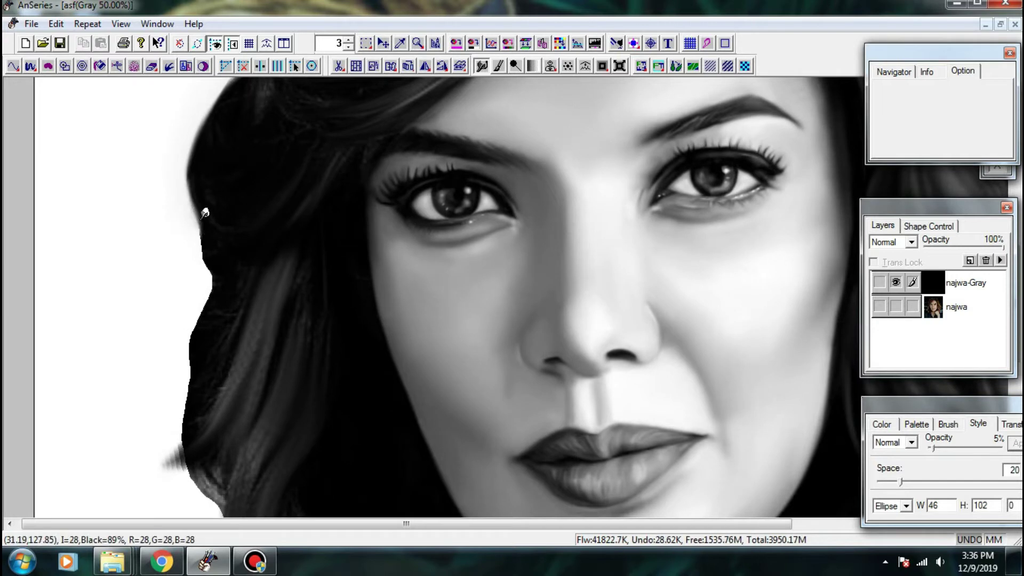
# - Soften the hair's outline beside the cheek on the fringe side, down to where it meets the shoulder
pyautogui.moveTo(213, 264)
pyautogui.mouseDown()
pyautogui.moveTo(206, 211)
pyautogui.moveTo(226, 244)
pyautogui.moveTo(192, 286)
pyautogui.moveTo(185, 340)
pyautogui.moveTo(203, 283)
pyautogui.moveTo(188, 382)
pyautogui.moveTo(194, 337)
pyautogui.moveTo(217, 335)
pyautogui.moveTo(198, 327)
pyautogui.mouseUp()
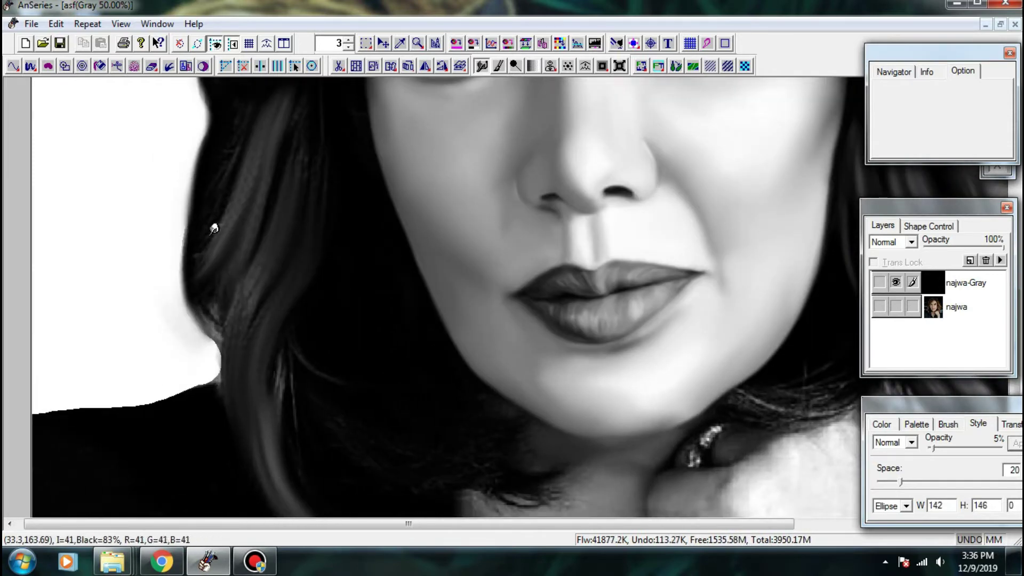
pyautogui.moveTo(215, 226)
pyautogui.mouseDown()
pyautogui.moveTo(217, 336)
pyautogui.moveTo(231, 308)
pyautogui.mouseUp()
pyautogui.moveTo(258, 246); pyautogui.dragTo(203, 356)
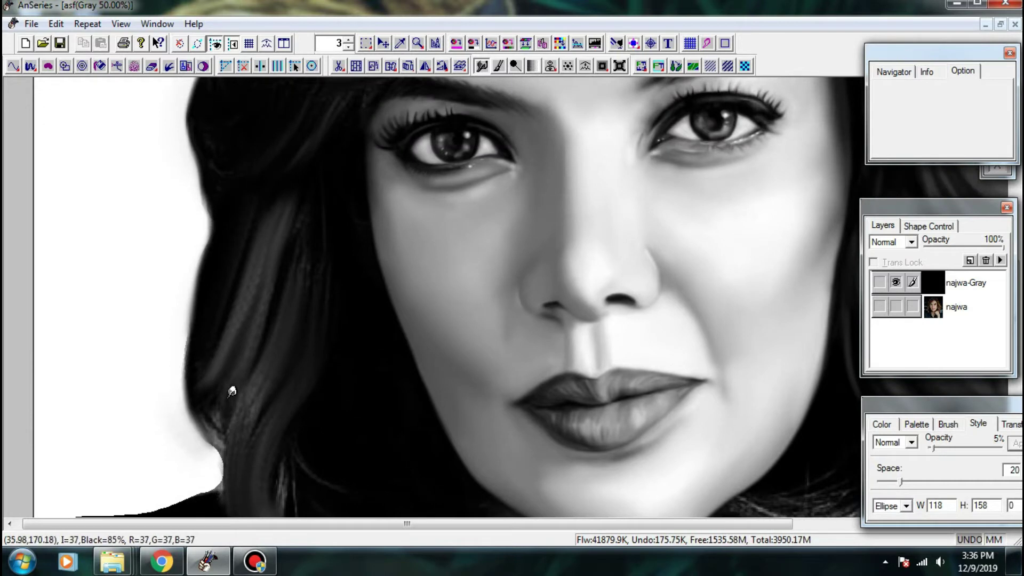
pyautogui.moveTo(187, 417); pyautogui.dragTo(213, 447)
pyautogui.moveTo(207, 458)
pyautogui.mouseDown()
pyautogui.moveTo(206, 366)
pyautogui.moveTo(222, 359)
pyautogui.moveTo(206, 292)
pyautogui.moveTo(189, 284)
pyautogui.moveTo(200, 288)
pyautogui.moveTo(186, 305)
pyautogui.moveTo(222, 252)
pyautogui.moveTo(230, 327)
pyautogui.moveTo(185, 320)
pyautogui.moveTo(232, 304)
pyautogui.moveTo(222, 281)
pyautogui.moveTo(197, 342)
pyautogui.mouseUp()
# - Soften the upper edge of the dark shoulder below the fringe-side hair against the white background
pyautogui.scroll(-3, 197, 343)
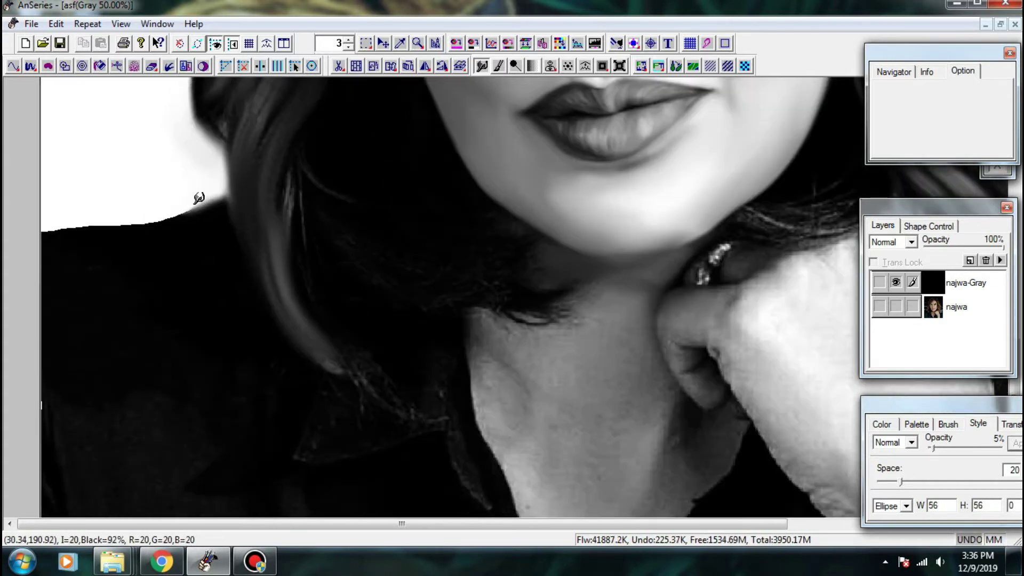
pyautogui.moveTo(160, 215)
pyautogui.mouseDown()
pyautogui.moveTo(215, 206)
pyautogui.moveTo(160, 212)
pyautogui.moveTo(101, 245)
pyautogui.mouseUp()
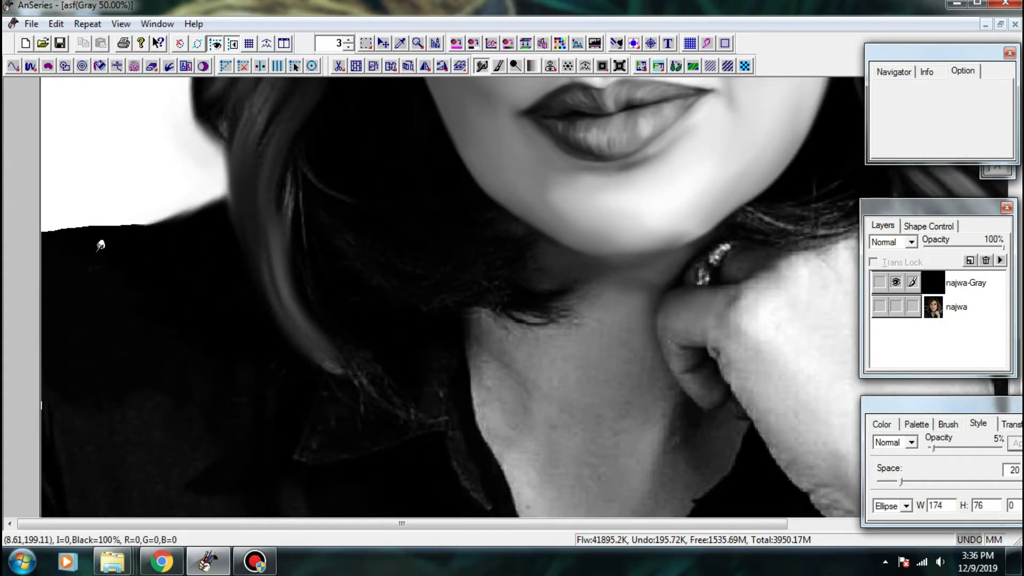
pyautogui.scroll(-2, 236, 177)
pyautogui.moveTo(137, 161)
pyautogui.mouseDown()
pyautogui.moveTo(170, 186)
pyautogui.moveTo(98, 162)
pyautogui.moveTo(14, 183)
pyautogui.moveTo(77, 163)
pyautogui.mouseUp()
pyautogui.scroll(-3, 114, 263)
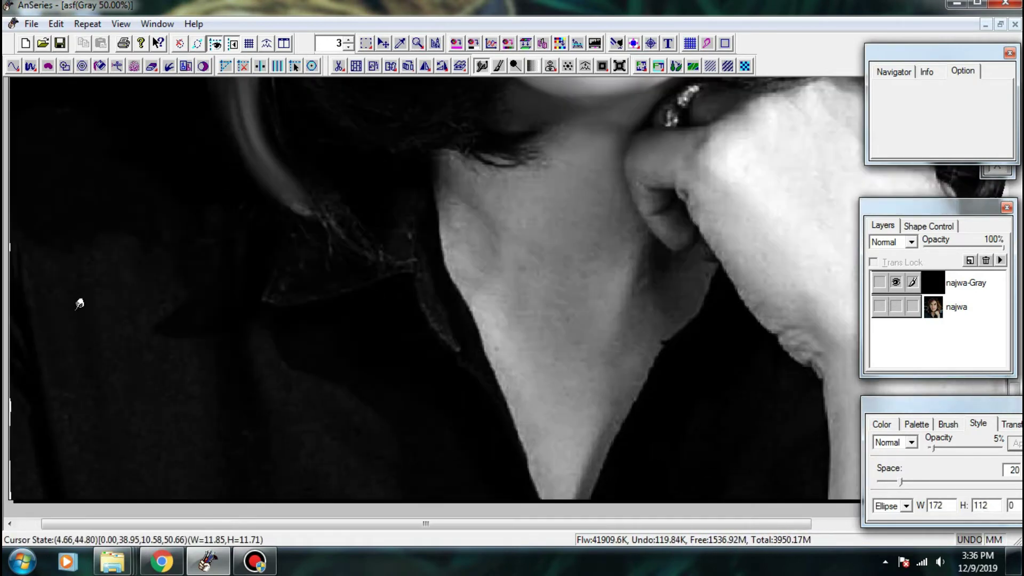
# - Smooth the dark shirt sleeve on the fringe side, blending the light specks along the canvas edge
pyautogui.moveTo(126, 414); pyautogui.dragTo(96, 469)
pyautogui.moveTo(96, 469)
pyautogui.mouseDown()
pyautogui.moveTo(106, 427)
pyautogui.moveTo(136, 445)
pyautogui.mouseUp()
pyautogui.hotkey('ctrl', '-')
pyautogui.moveTo(114, 428)
pyautogui.mouseDown()
pyautogui.moveTo(173, 368)
pyautogui.moveTo(192, 391)
pyautogui.mouseUp()
pyautogui.moveTo(208, 457)
pyautogui.mouseDown()
pyautogui.moveTo(235, 409)
pyautogui.moveTo(173, 322)
pyautogui.mouseUp()
pyautogui.moveTo(102, 284); pyautogui.dragTo(153, 348)
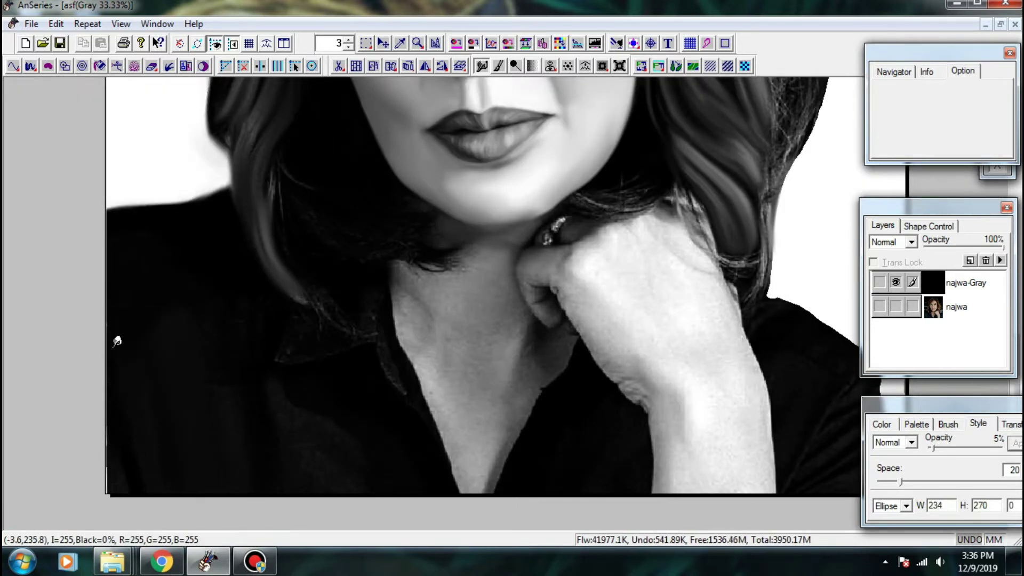
# - Smudge the faint folds on the shirt front below the collar into even dark fabric
pyautogui.moveTo(108, 377); pyautogui.dragTo(169, 466)
pyautogui.moveTo(142, 390); pyautogui.dragTo(255, 457)
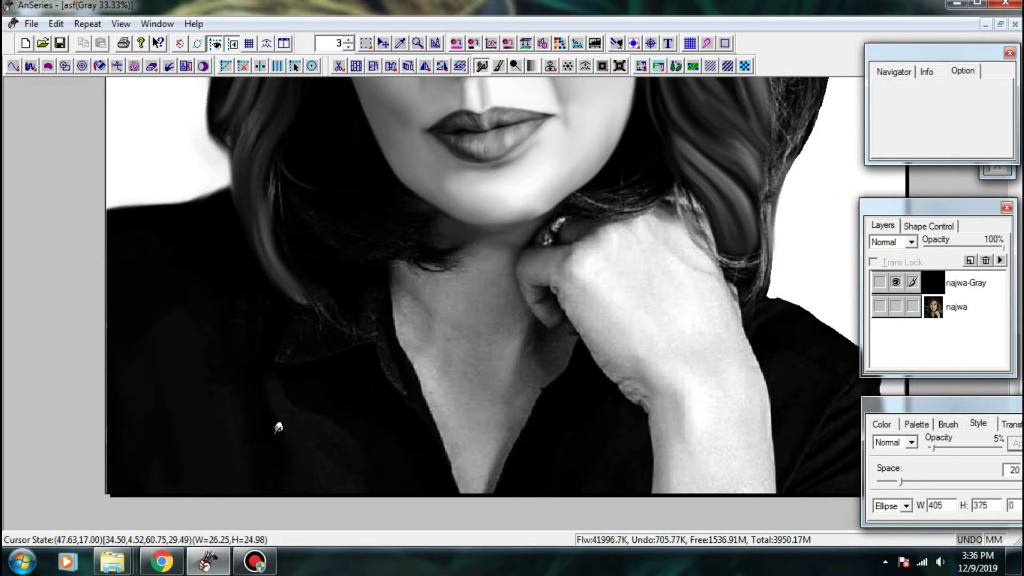
pyautogui.moveTo(302, 424); pyautogui.dragTo(282, 389)
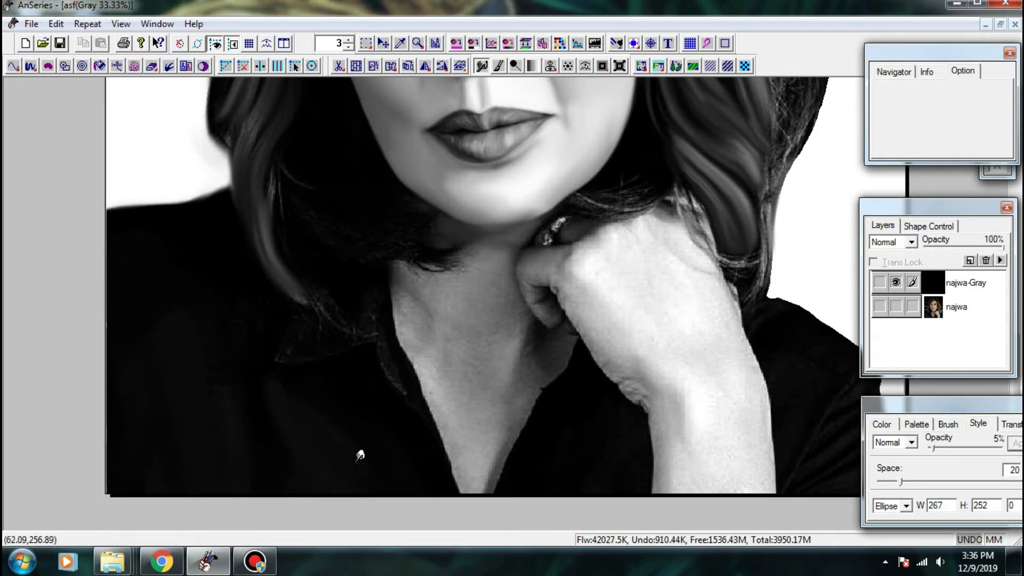
pyautogui.moveTo(331, 493)
pyautogui.mouseDown()
pyautogui.moveTo(224, 359)
pyautogui.moveTo(242, 455)
pyautogui.moveTo(261, 313)
pyautogui.moveTo(223, 228)
pyautogui.mouseUp()
# - Smooth the grainy skin in the middle of the neck, from the hair tips down toward the neckline's point
pyautogui.scroll(-4, 223, 228)
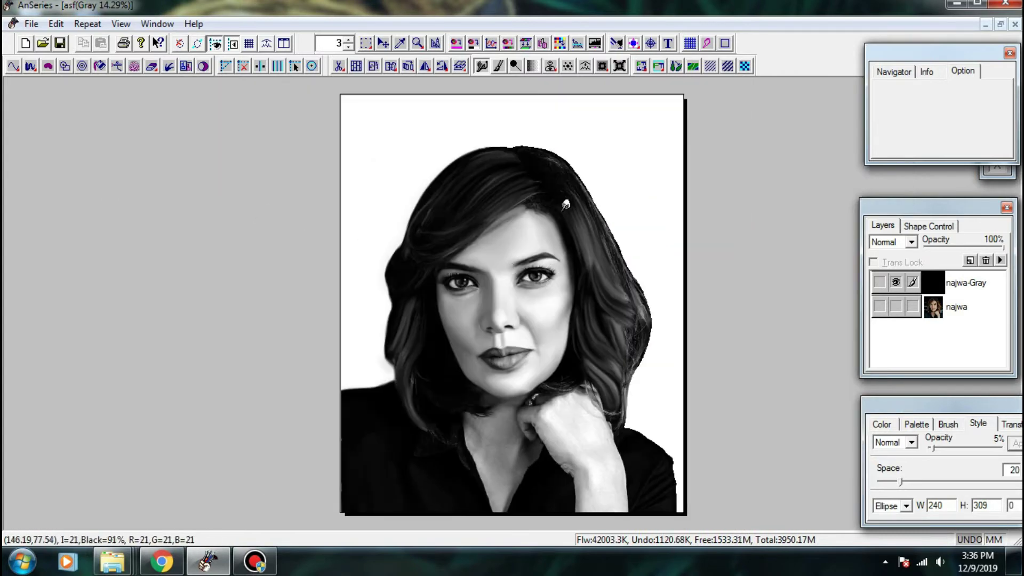
pyautogui.scroll(4, 589, 434)
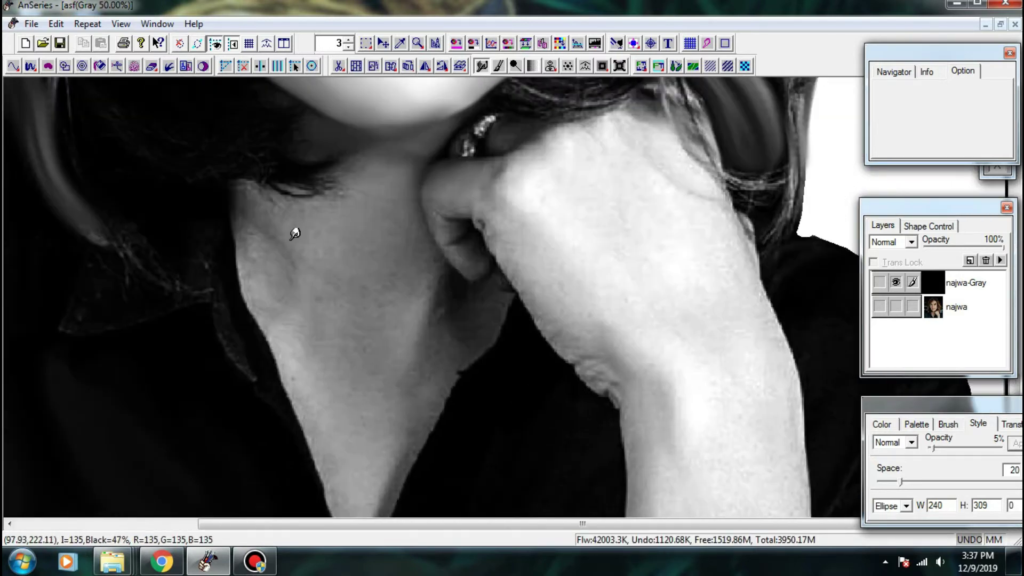
pyautogui.moveTo(282, 260)
pyautogui.mouseDown()
pyautogui.moveTo(251, 201)
pyautogui.moveTo(282, 260)
pyautogui.mouseUp()
pyautogui.moveTo(298, 305)
pyautogui.mouseDown()
pyautogui.moveTo(278, 289)
pyautogui.moveTo(333, 411)
pyautogui.moveTo(316, 362)
pyautogui.mouseUp()
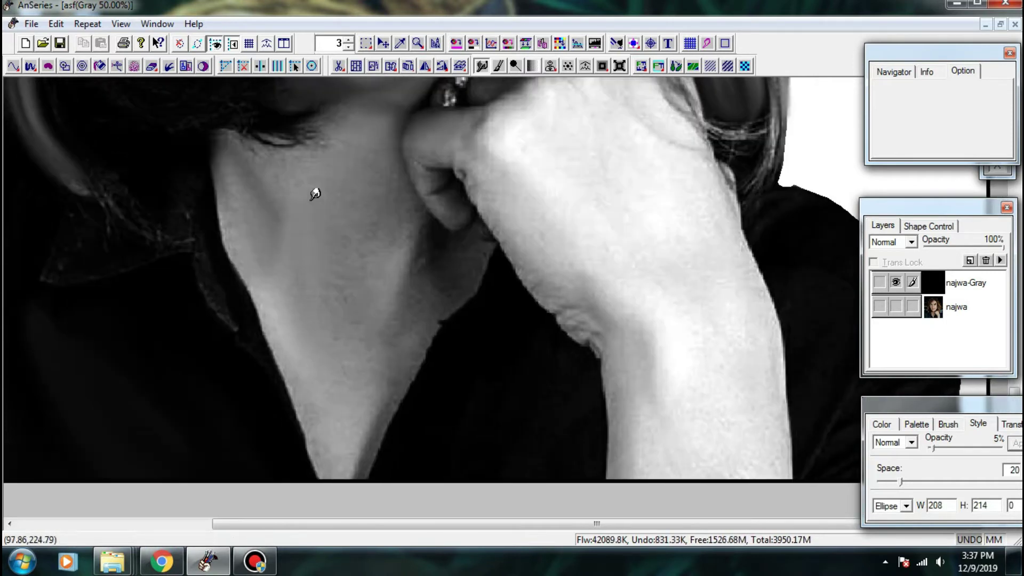
pyautogui.moveTo(315, 193)
pyautogui.mouseDown()
pyautogui.moveTo(349, 340)
pyautogui.moveTo(292, 312)
pyautogui.moveTo(319, 405)
pyautogui.mouseUp()
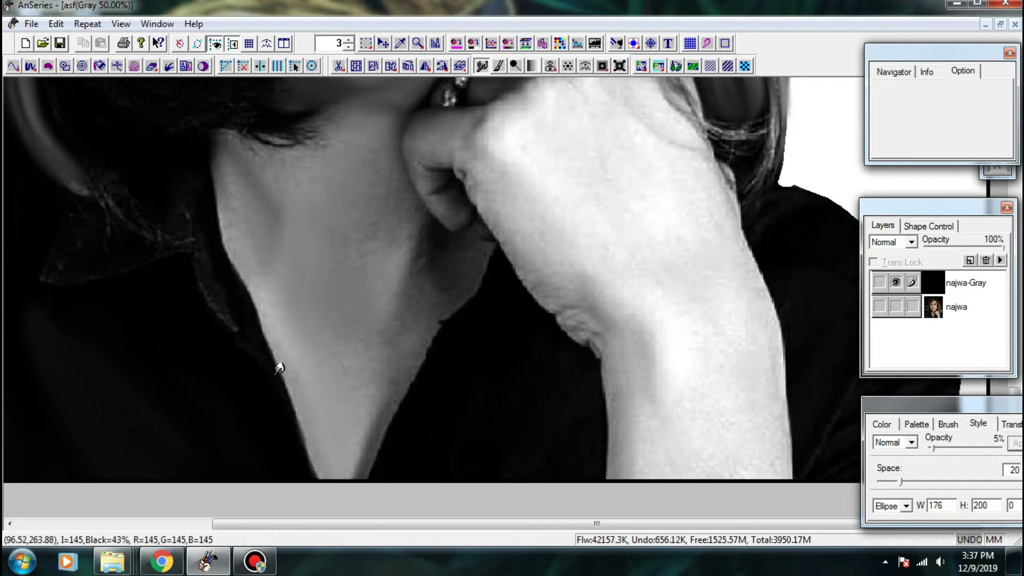
# - Smooth the chest skin inside the V-neckline and soften its edges against the shirt
pyautogui.moveTo(279, 368); pyautogui.dragTo(335, 400)
pyautogui.moveTo(339, 436); pyautogui.dragTo(322, 423)
pyautogui.moveTo(349, 377)
pyautogui.mouseDown()
pyautogui.moveTo(377, 420)
pyautogui.moveTo(398, 322)
pyautogui.moveTo(434, 281)
pyautogui.moveTo(441, 341)
pyautogui.moveTo(431, 319)
pyautogui.mouseUp()
pyautogui.moveTo(419, 336)
pyautogui.mouseDown()
pyautogui.moveTo(379, 416)
pyautogui.moveTo(372, 308)
pyautogui.moveTo(386, 347)
pyautogui.mouseUp()
pyautogui.moveTo(370, 279); pyautogui.dragTo(268, 258)
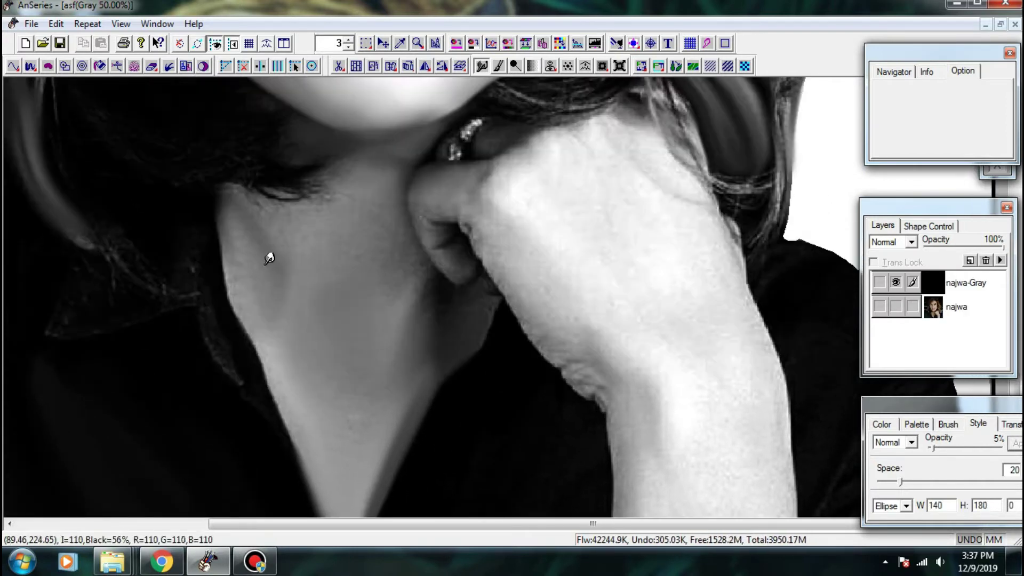
pyautogui.moveTo(256, 306)
pyautogui.mouseDown()
pyautogui.moveTo(226, 270)
pyautogui.moveTo(311, 403)
pyautogui.mouseUp()
pyautogui.moveTo(331, 478); pyautogui.dragTo(310, 425)
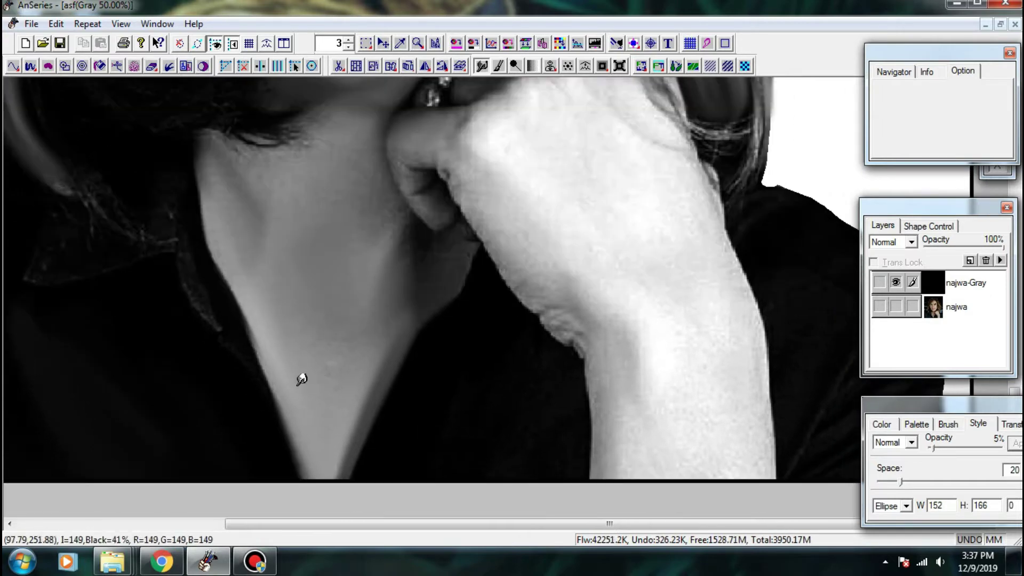
# - Blend the neck shadow beside the fist and smooth the skin on the back of the hand near the knuckles
pyautogui.moveTo(410, 207); pyautogui.dragTo(366, 343)
pyautogui.moveTo(512, 347); pyautogui.dragTo(491, 356)
pyautogui.moveTo(512, 370)
pyautogui.mouseDown()
pyautogui.moveTo(544, 373)
pyautogui.moveTo(522, 314)
pyautogui.mouseUp()
pyautogui.moveTo(580, 347)
pyautogui.mouseDown()
pyautogui.moveTo(584, 242)
pyautogui.moveTo(624, 258)
pyautogui.mouseUp()
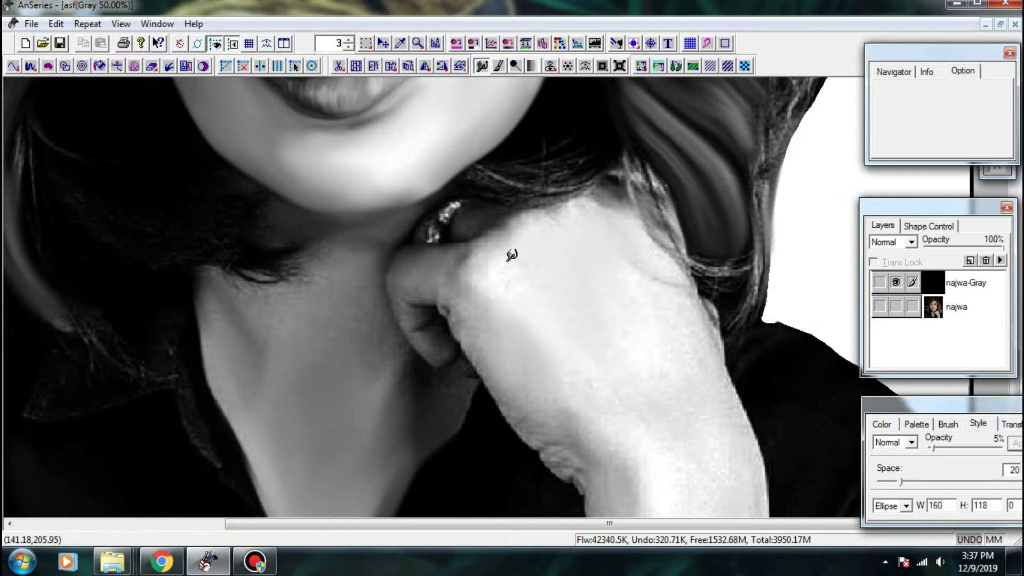
pyautogui.moveTo(512, 255)
pyautogui.mouseDown()
pyautogui.moveTo(525, 286)
pyautogui.moveTo(485, 225)
pyautogui.mouseUp()
pyautogui.moveTo(482, 265)
pyautogui.mouseDown()
pyautogui.moveTo(545, 341)
pyautogui.moveTo(558, 274)
pyautogui.mouseUp()
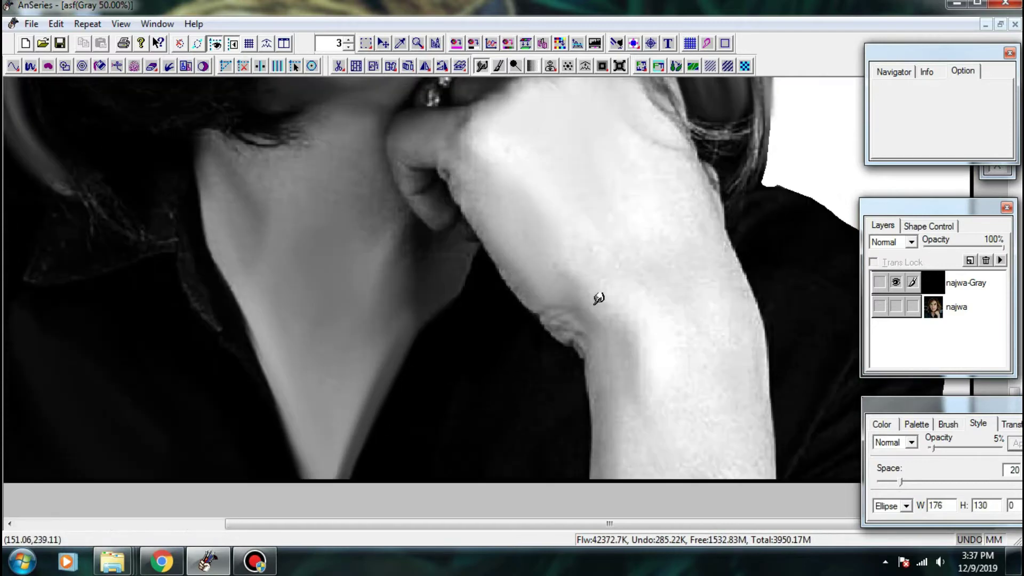
# - Smooth the skin texture from the back of the hand over the wrist and down the forearm
pyautogui.moveTo(667, 254)
pyautogui.mouseDown()
pyautogui.moveTo(707, 228)
pyautogui.moveTo(682, 264)
pyautogui.moveTo(714, 305)
pyautogui.mouseUp()
pyautogui.moveTo(702, 226); pyautogui.dragTo(662, 325)
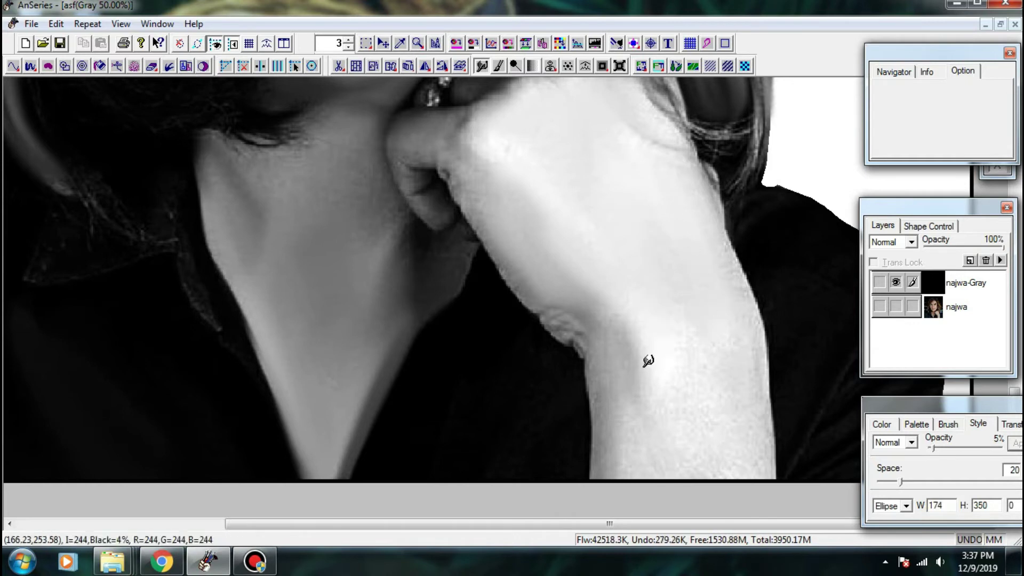
pyautogui.moveTo(620, 352); pyautogui.dragTo(621, 448)
pyautogui.moveTo(656, 411); pyautogui.dragTo(684, 429)
pyautogui.moveTo(733, 425); pyautogui.dragTo(744, 413)
pyautogui.moveTo(755, 389); pyautogui.dragTo(752, 459)
# - Soften the hand's inner edge and knuckles below the hair, and smooth the bent finger by the neck
pyautogui.moveTo(491, 225)
pyautogui.mouseDown()
pyautogui.moveTo(528, 306)
pyautogui.moveTo(505, 291)
pyautogui.moveTo(549, 295)
pyautogui.mouseUp()
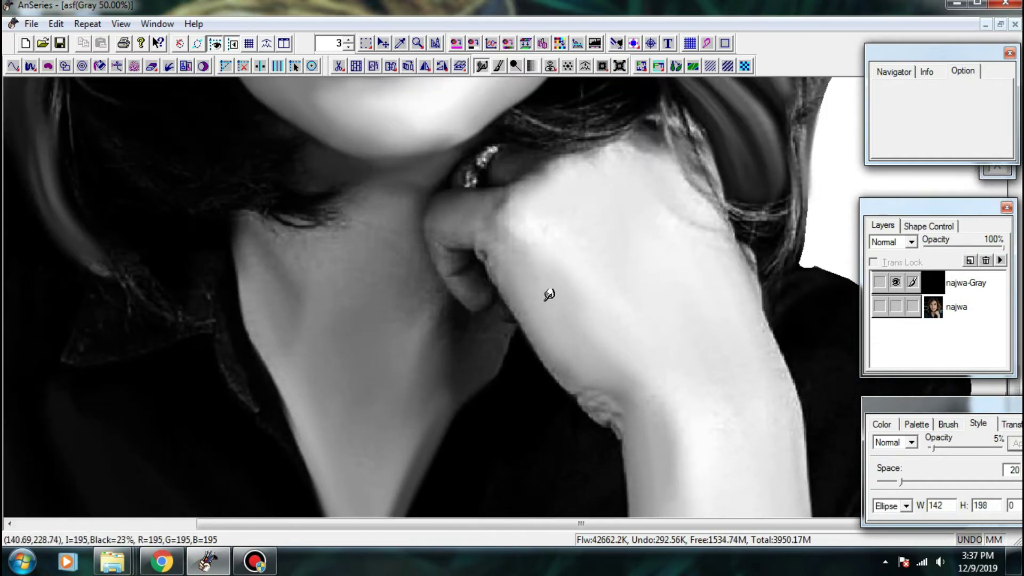
pyautogui.moveTo(515, 213); pyautogui.dragTo(526, 204)
pyautogui.moveTo(573, 180)
pyautogui.mouseDown()
pyautogui.moveTo(619, 158)
pyautogui.moveTo(607, 171)
pyautogui.mouseUp()
pyautogui.moveTo(426, 249); pyautogui.dragTo(473, 254)
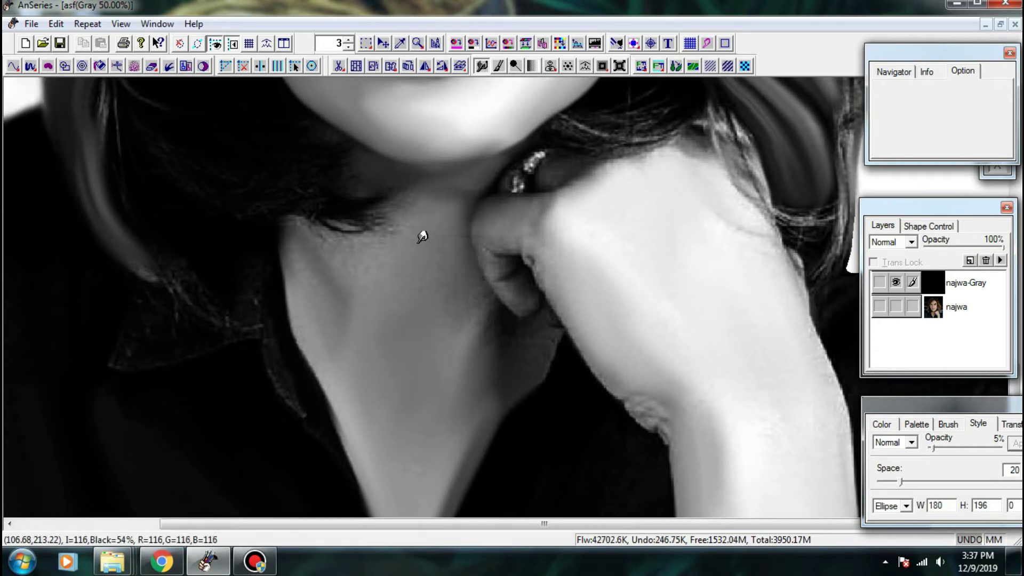
# - Blend the remaining grain in the neck's shaded area beside the fist
pyautogui.moveTo(399, 299)
pyautogui.mouseDown()
pyautogui.moveTo(338, 267)
pyautogui.moveTo(444, 323)
pyautogui.mouseUp()
pyautogui.click(507, 347)
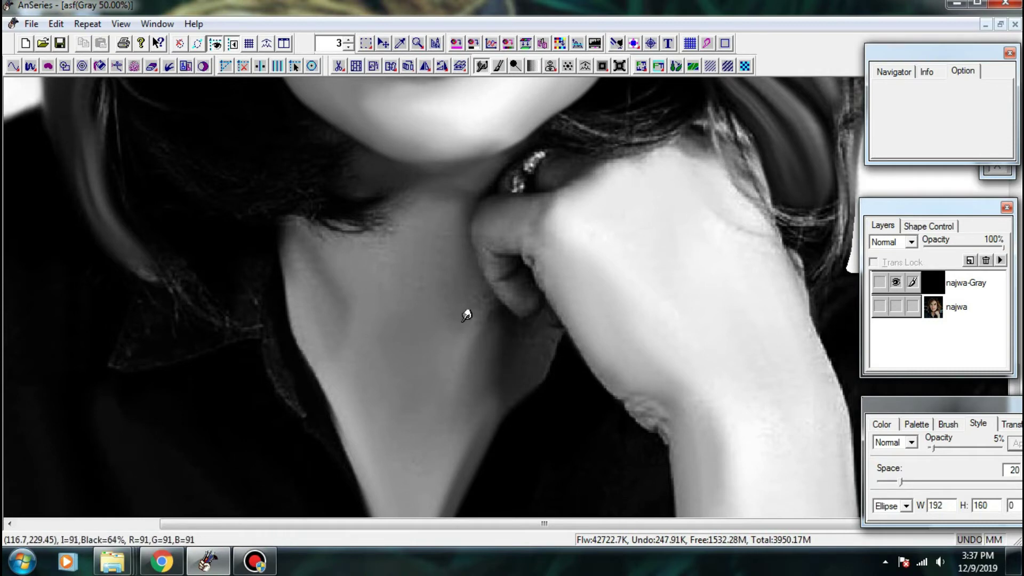
pyautogui.scroll(-2, 531, 336)
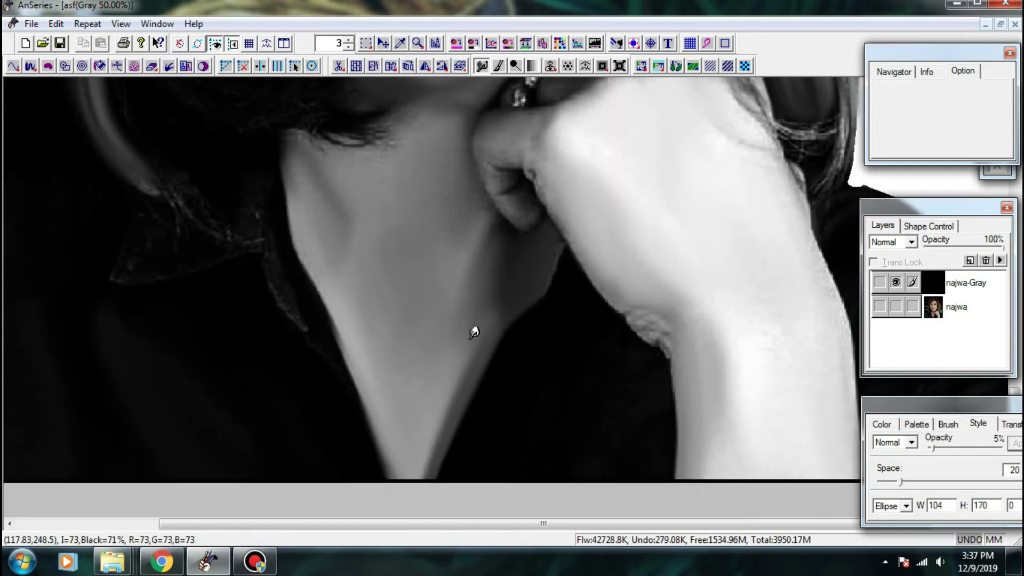
pyautogui.scroll(2, 384, 338)
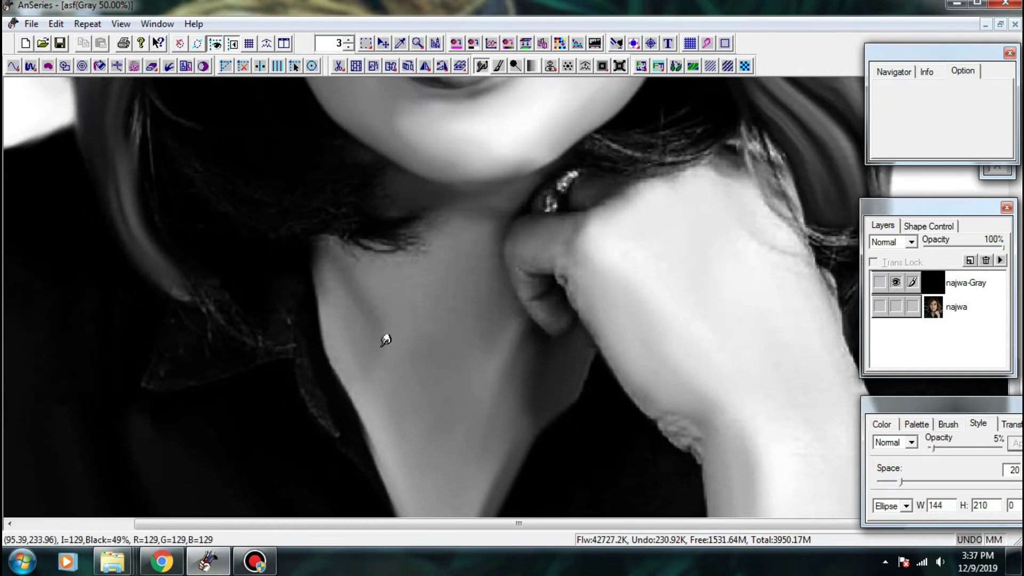
# - Smooth the neck skin beneath the hair tips and soften the neckline edge in the shadow below the fist
pyautogui.moveTo(444, 280); pyautogui.dragTo(421, 249)
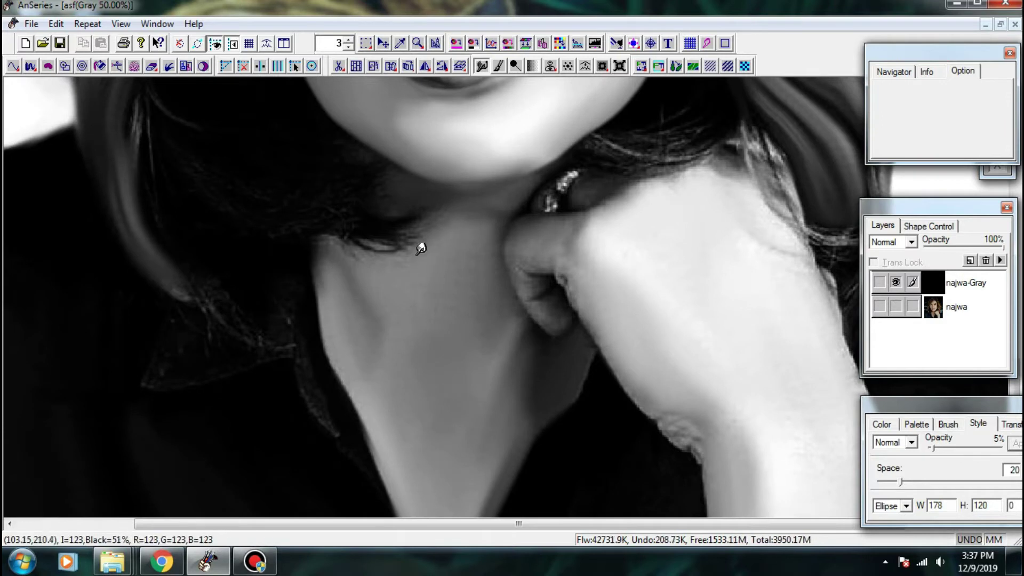
pyautogui.moveTo(488, 313); pyautogui.dragTo(466, 277)
pyautogui.moveTo(439, 363); pyautogui.dragTo(435, 287)
pyautogui.moveTo(388, 336)
pyautogui.mouseDown()
pyautogui.moveTo(356, 321)
pyautogui.moveTo(379, 327)
pyautogui.moveTo(440, 450)
pyautogui.mouseUp()
pyautogui.moveTo(560, 363); pyautogui.dragTo(527, 366)
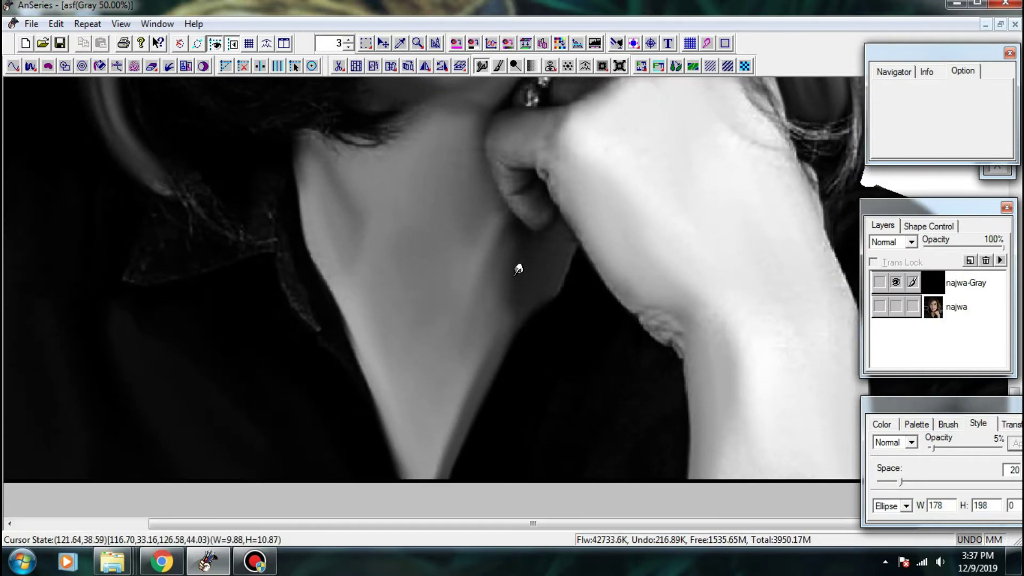
pyautogui.moveTo(515, 306)
pyautogui.mouseDown()
pyautogui.moveTo(565, 293)
pyautogui.moveTo(575, 256)
pyautogui.mouseUp()
# - Blend the wrist's creases and smooth the forearm along its outer edge against the dark shirt
pyautogui.moveTo(630, 379); pyautogui.dragTo(638, 402)
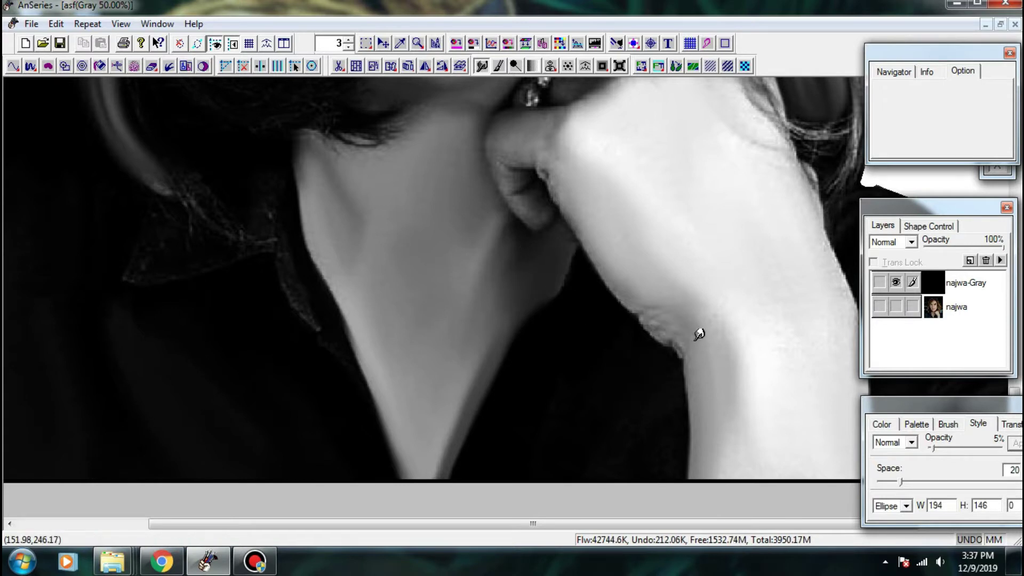
pyautogui.moveTo(699, 334); pyautogui.dragTo(750, 359)
pyautogui.moveTo(792, 304)
pyautogui.mouseDown()
pyautogui.moveTo(692, 304)
pyautogui.moveTo(639, 455)
pyautogui.mouseUp()
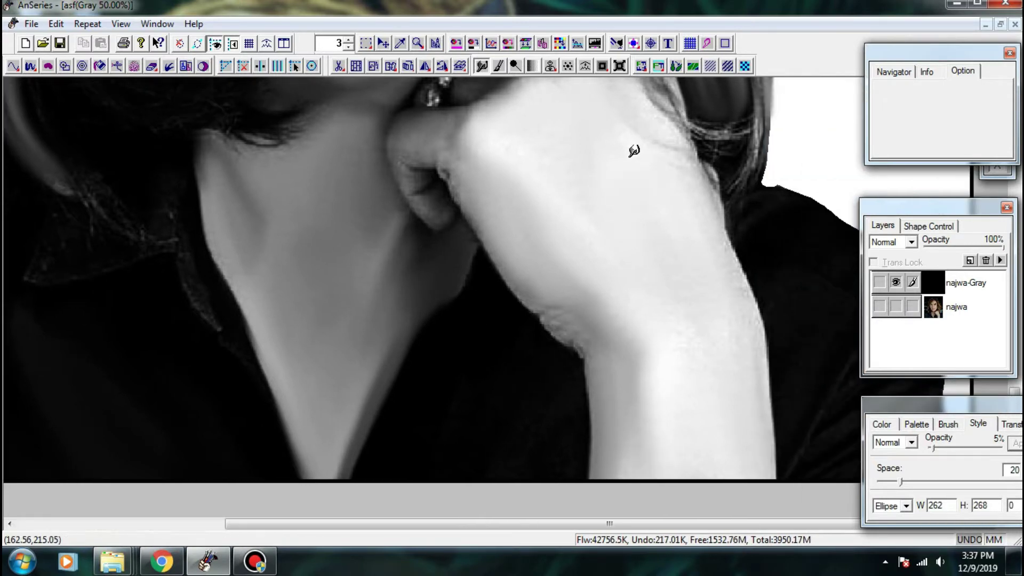
pyautogui.moveTo(634, 150)
pyautogui.mouseDown()
pyautogui.moveTo(705, 241)
pyautogui.moveTo(731, 342)
pyautogui.moveTo(710, 338)
pyautogui.moveTo(738, 364)
pyautogui.moveTo(728, 292)
pyautogui.mouseUp()
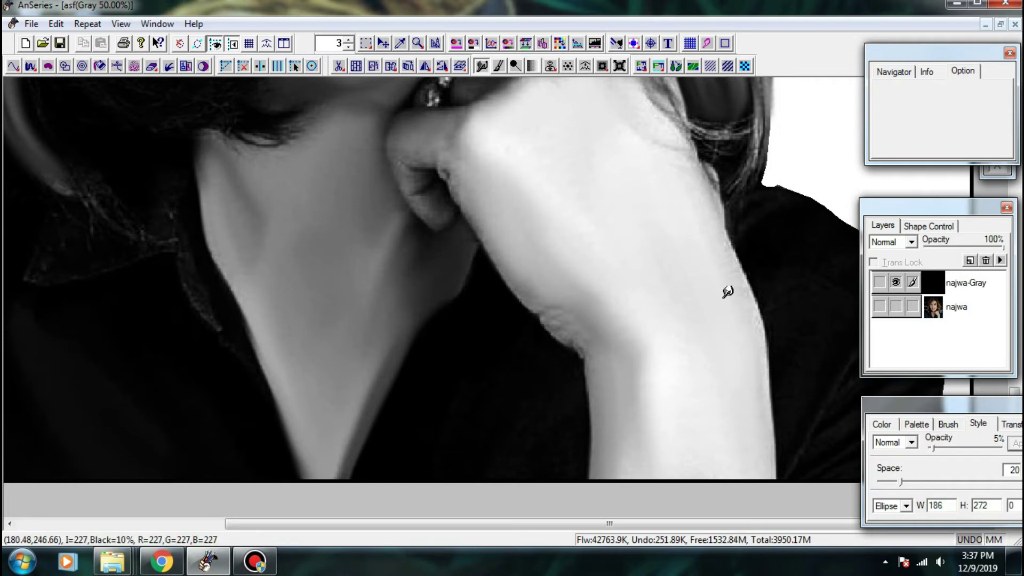
pyautogui.moveTo(743, 325)
pyautogui.mouseDown()
pyautogui.moveTo(776, 313)
pyautogui.moveTo(759, 271)
pyautogui.moveTo(788, 379)
pyautogui.moveTo(773, 469)
pyautogui.mouseUp()
pyautogui.moveTo(758, 369); pyautogui.dragTo(763, 480)
pyautogui.moveTo(684, 300); pyautogui.dragTo(695, 442)
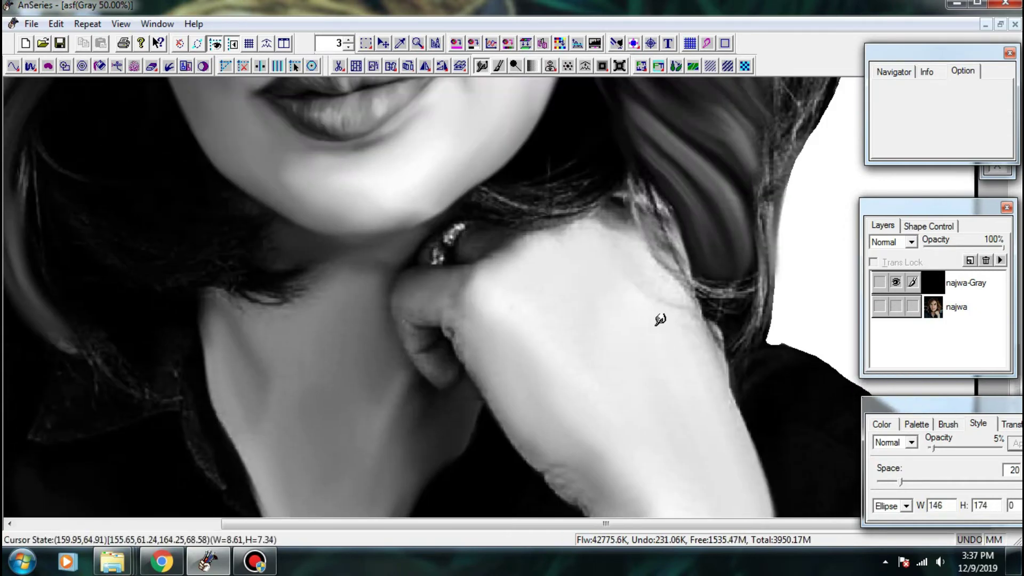
# - Smooth the skin on the back of the hand beside the overhanging hair, and return to the face
pyautogui.moveTo(661, 319)
pyautogui.mouseDown()
pyautogui.moveTo(623, 267)
pyautogui.moveTo(574, 246)
pyautogui.moveTo(531, 263)
pyautogui.mouseUp()
pyautogui.moveTo(524, 187); pyautogui.dragTo(547, 379)
pyautogui.moveTo(576, 147); pyautogui.dragTo(576, 301)
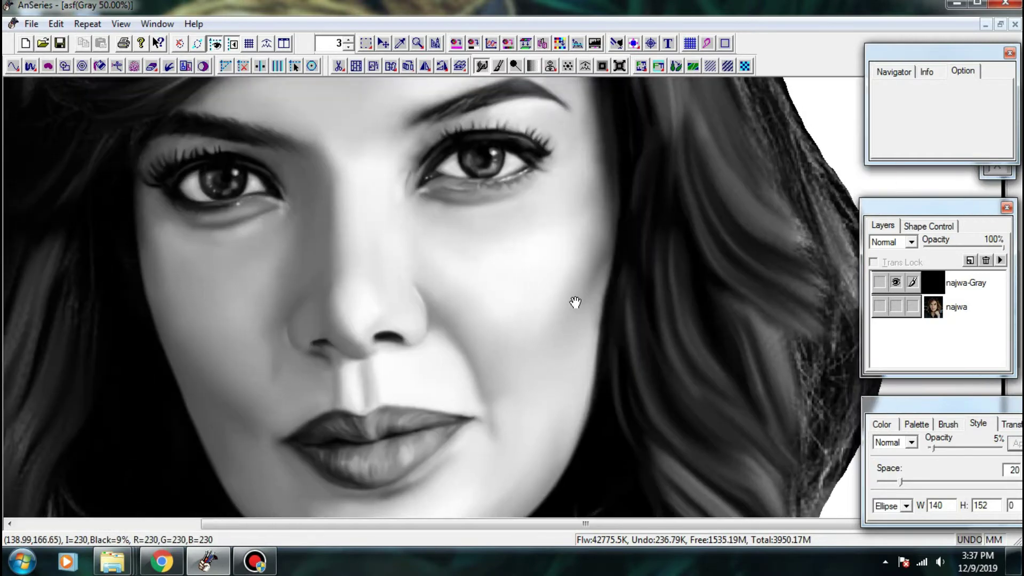
# - Smudge the hard hair outline across the crown and past the parting into the white background
pyautogui.moveTo(524, 145); pyautogui.dragTo(570, 262)
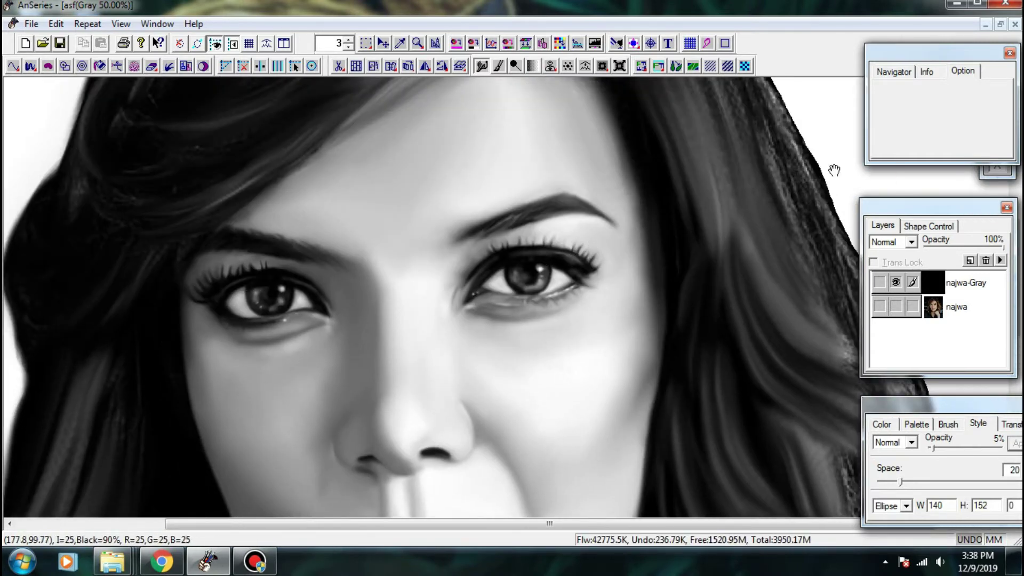
pyautogui.scroll(5, 681, 174)
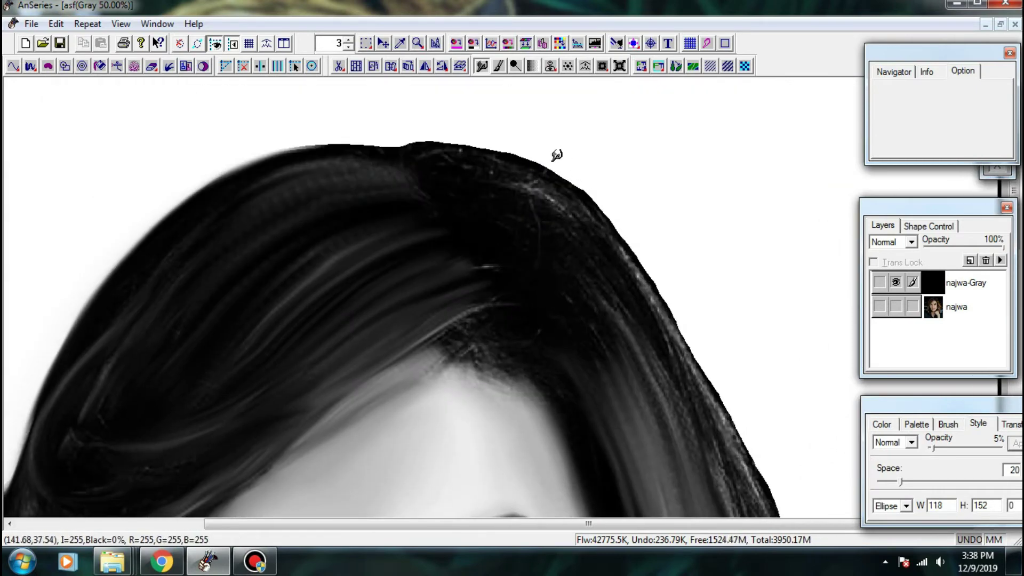
pyautogui.scroll(2, 434, 196)
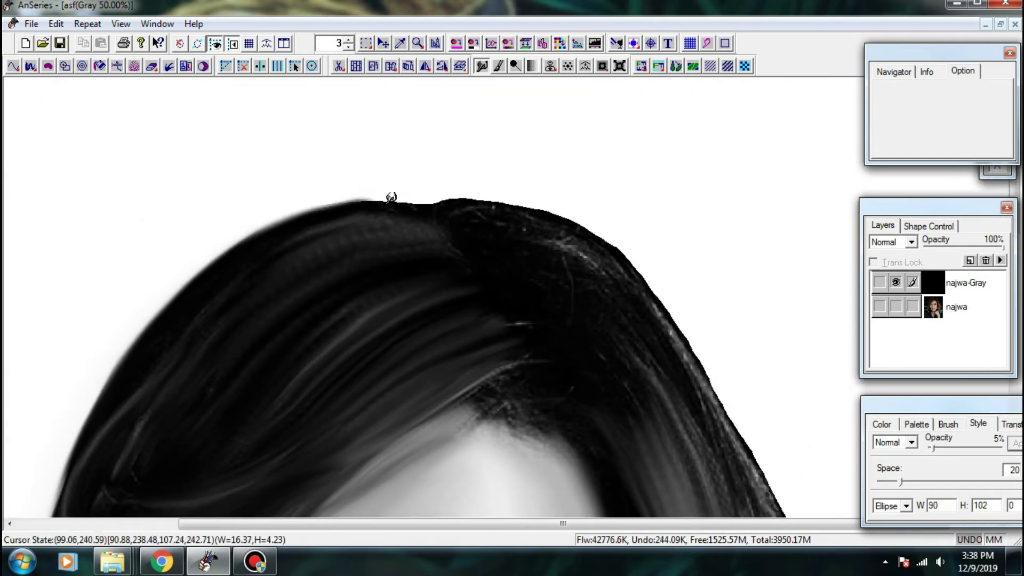
pyautogui.moveTo(388, 200)
pyautogui.mouseDown()
pyautogui.moveTo(378, 178)
pyautogui.moveTo(413, 180)
pyautogui.moveTo(394, 182)
pyautogui.moveTo(465, 205)
pyautogui.mouseUp()
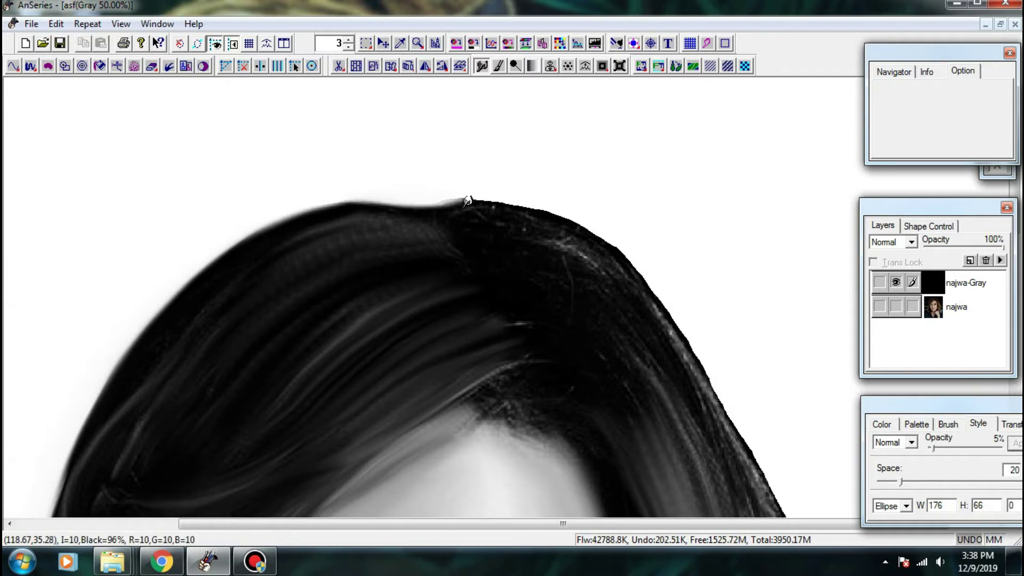
pyautogui.moveTo(356, 205); pyautogui.dragTo(455, 206)
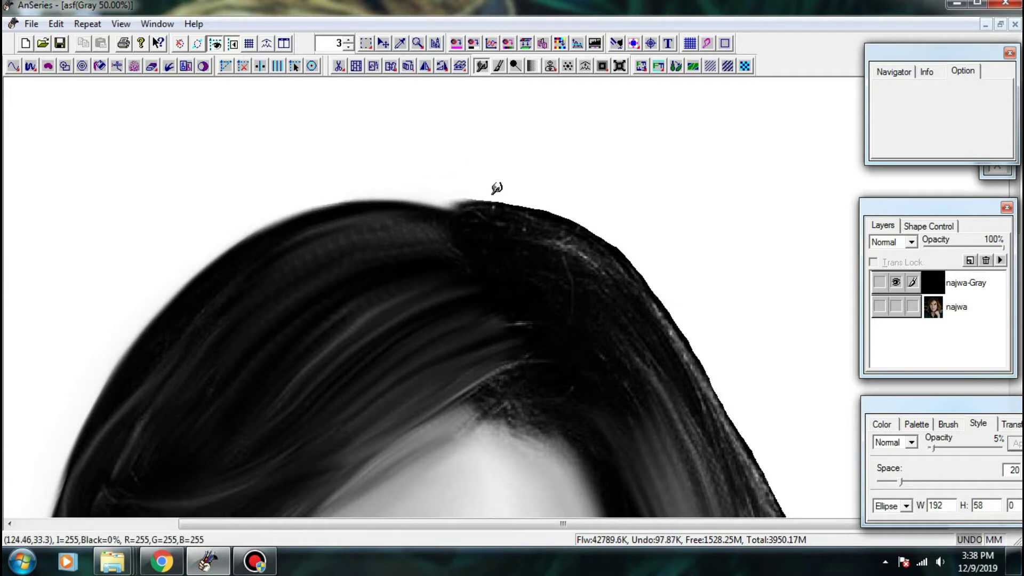
pyautogui.moveTo(535, 195); pyautogui.dragTo(475, 162)
pyautogui.moveTo(413, 155)
pyautogui.mouseDown()
pyautogui.moveTo(448, 148)
pyautogui.moveTo(470, 158)
pyautogui.moveTo(468, 171)
pyautogui.moveTo(440, 162)
pyautogui.mouseUp()
pyautogui.moveTo(547, 183); pyautogui.dragTo(546, 180)
pyautogui.moveTo(477, 169)
pyautogui.mouseDown()
pyautogui.moveTo(532, 187)
pyautogui.moveTo(589, 237)
pyautogui.mouseUp()
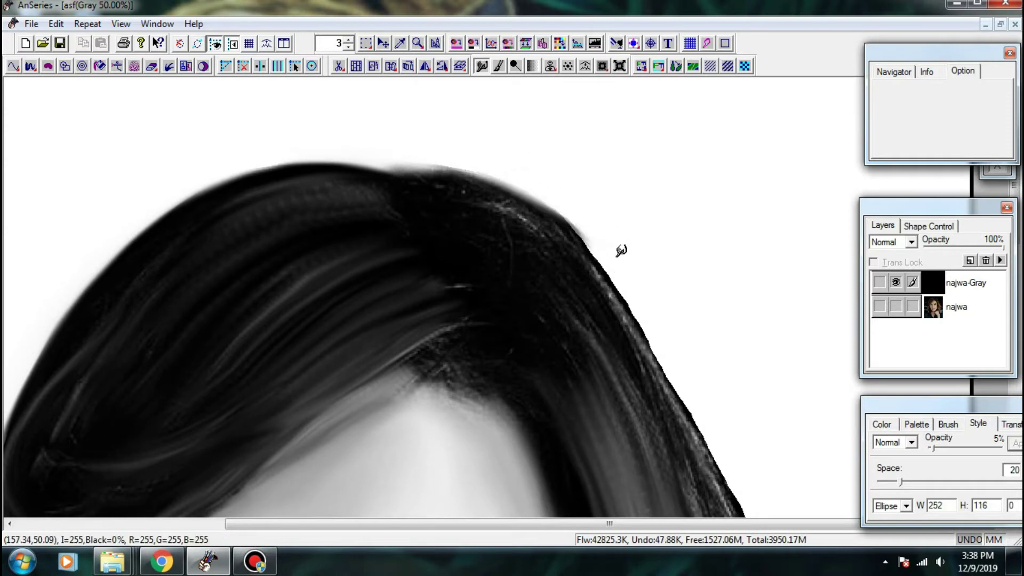
# - Soften the hair's sloping outer edge from the crown down to brow level on the parting side
pyautogui.scroll(-3, 619, 251)
pyautogui.moveTo(516, 148)
pyautogui.mouseDown()
pyautogui.moveTo(622, 173)
pyautogui.moveTo(592, 130)
pyautogui.moveTo(651, 244)
pyautogui.moveTo(724, 291)
pyautogui.mouseUp()
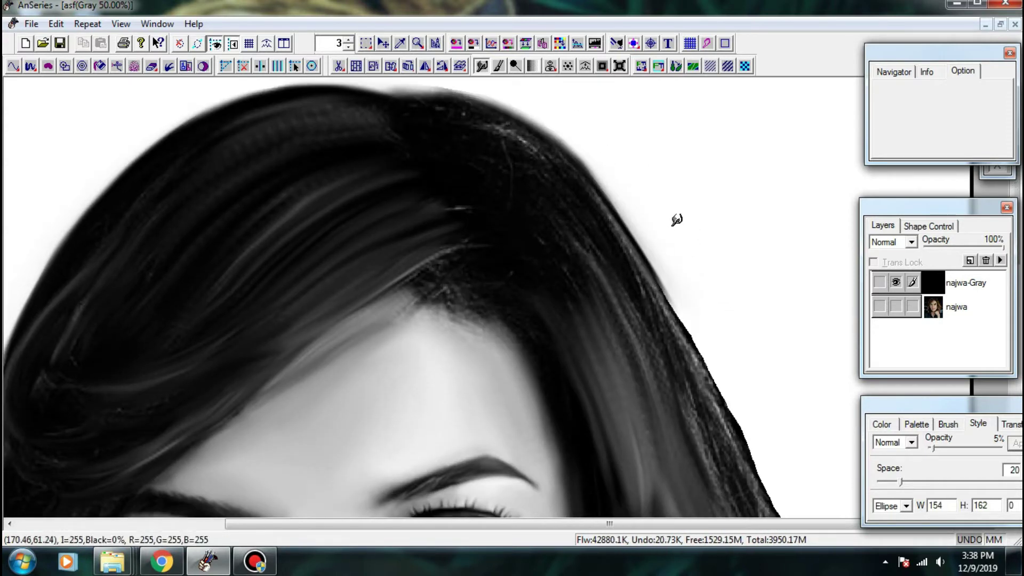
pyautogui.moveTo(676, 246)
pyautogui.mouseDown()
pyautogui.moveTo(668, 211)
pyautogui.moveTo(715, 299)
pyautogui.mouseUp()
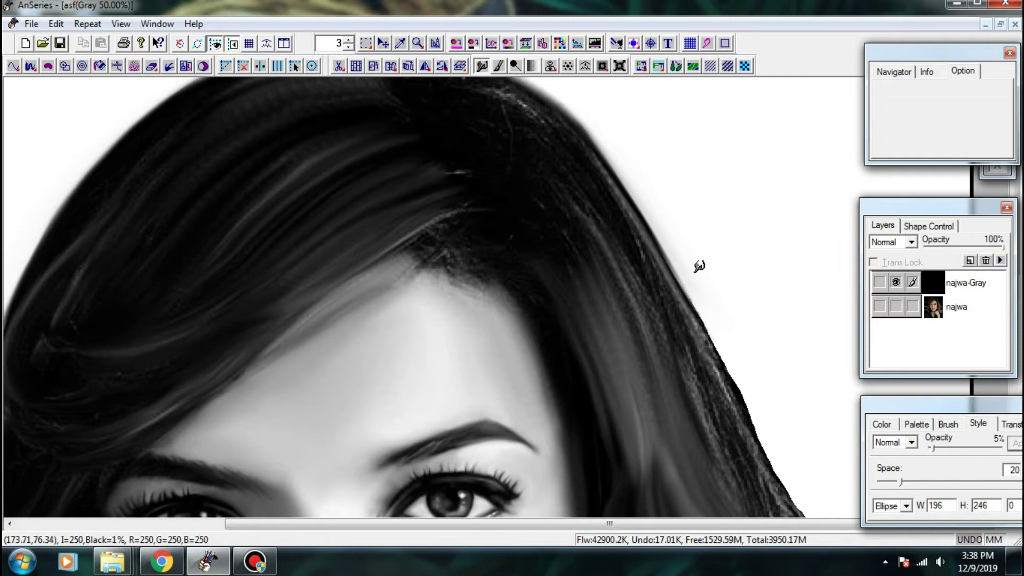
pyautogui.scroll(-3, 709, 217)
pyautogui.moveTo(708, 217)
pyautogui.mouseDown()
pyautogui.moveTo(686, 228)
pyautogui.moveTo(738, 297)
pyautogui.mouseUp()
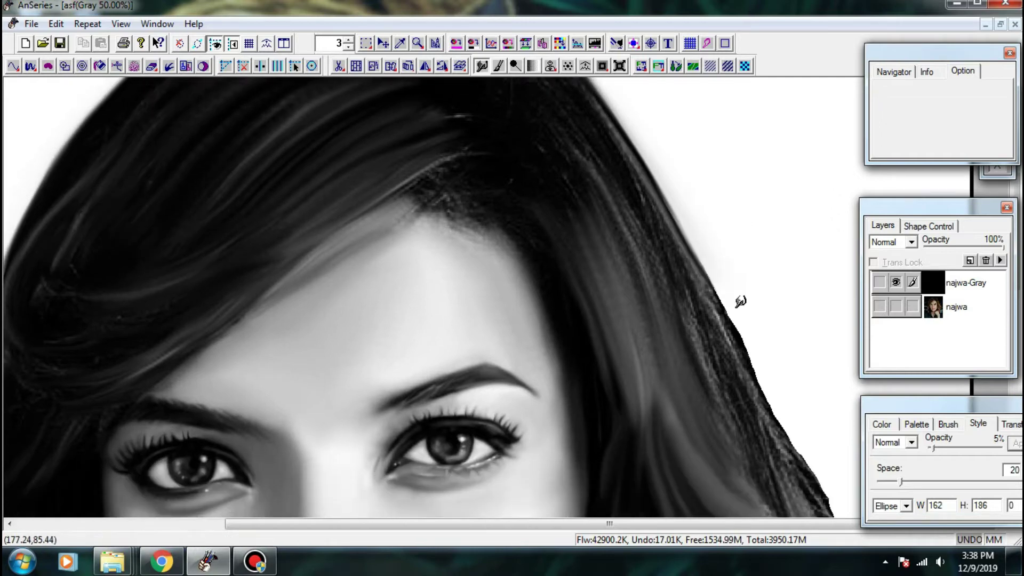
pyautogui.scroll(-1, 697, 213)
pyautogui.moveTo(730, 232); pyautogui.dragTo(744, 271)
# - Smooth the jagged outer hair edge level with the eye against the white background
pyautogui.scroll(-4, 733, 163)
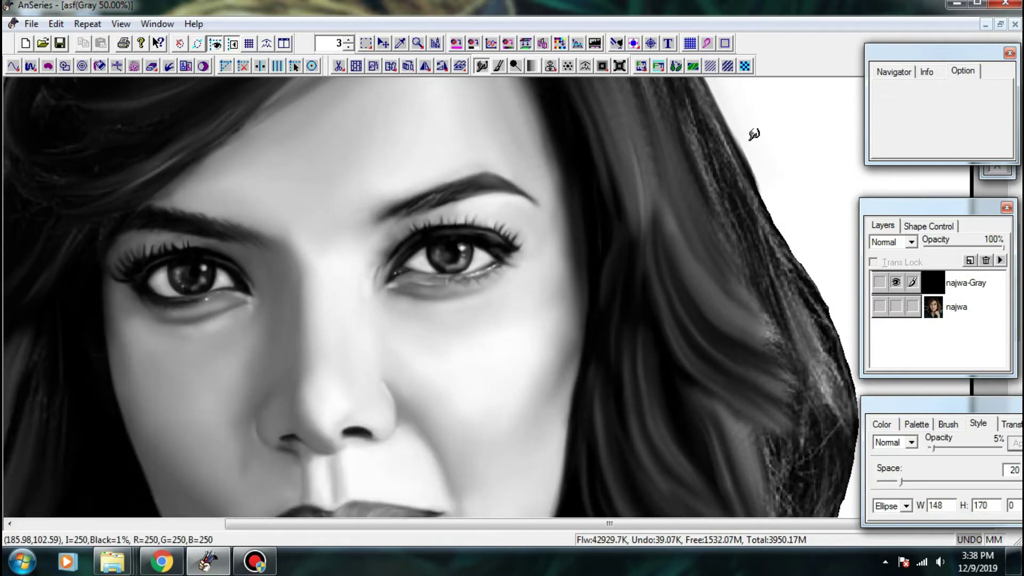
pyautogui.moveTo(741, 152); pyautogui.dragTo(760, 195)
pyautogui.scroll(-4, 802, 207)
pyautogui.moveTo(802, 152); pyautogui.dragTo(779, 113)
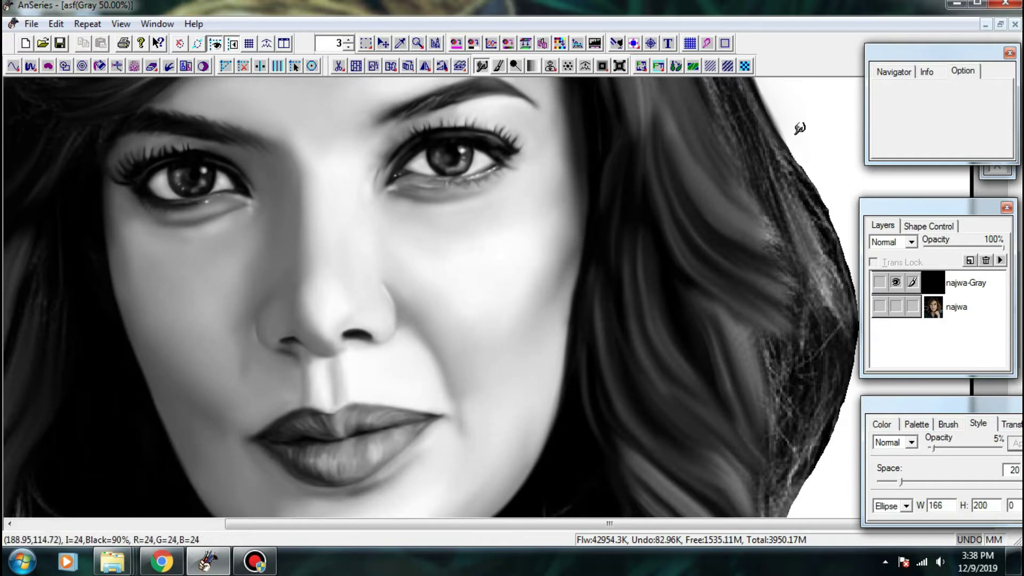
# - Move the Layers panel clear of the portrait and soften the outer edge of the bulging curls beside the cheek
pyautogui.scroll(-1, 829, 179)
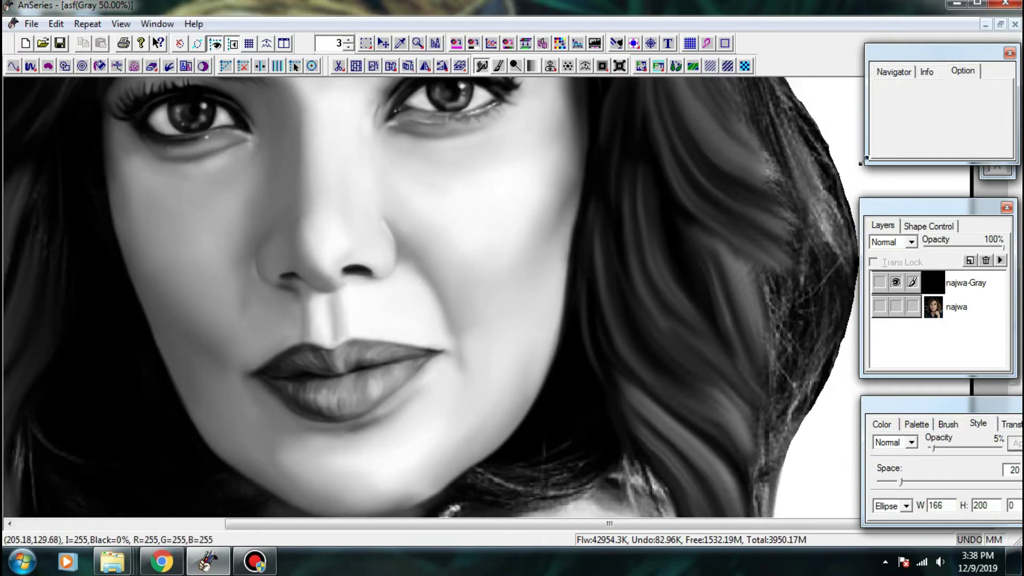
pyautogui.moveTo(918, 203); pyautogui.dragTo(964, 203)
pyautogui.scroll(2, 866, 273)
pyautogui.moveTo(810, 154); pyautogui.dragTo(847, 249)
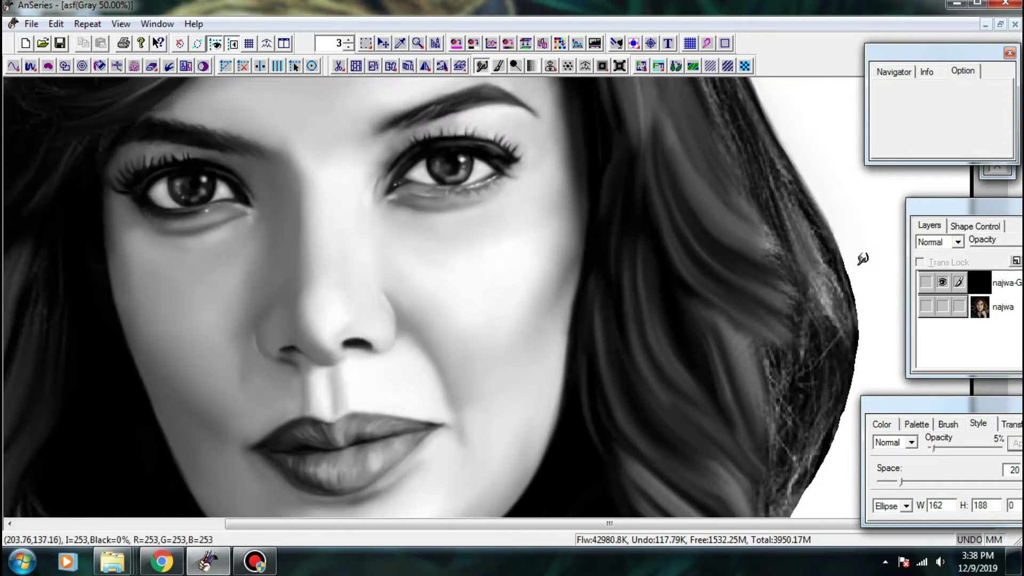
pyautogui.scroll(-3, 858, 255)
pyautogui.moveTo(840, 142)
pyautogui.mouseDown()
pyautogui.moveTo(864, 222)
pyautogui.moveTo(857, 258)
pyautogui.mouseUp()
# - Blend the scratchy stray strands inside the outer curls beside the cheek and mouth into smooth dark tones
pyautogui.moveTo(800, 160); pyautogui.dragTo(834, 213)
pyautogui.moveTo(779, 144)
pyautogui.mouseDown()
pyautogui.moveTo(818, 204)
pyautogui.moveTo(813, 244)
pyautogui.moveTo(823, 247)
pyautogui.moveTo(782, 274)
pyautogui.mouseUp()
pyautogui.scroll(-2, 779, 273)
pyautogui.moveTo(776, 213)
pyautogui.mouseDown()
pyautogui.moveTo(804, 239)
pyautogui.moveTo(789, 224)
pyautogui.mouseUp()
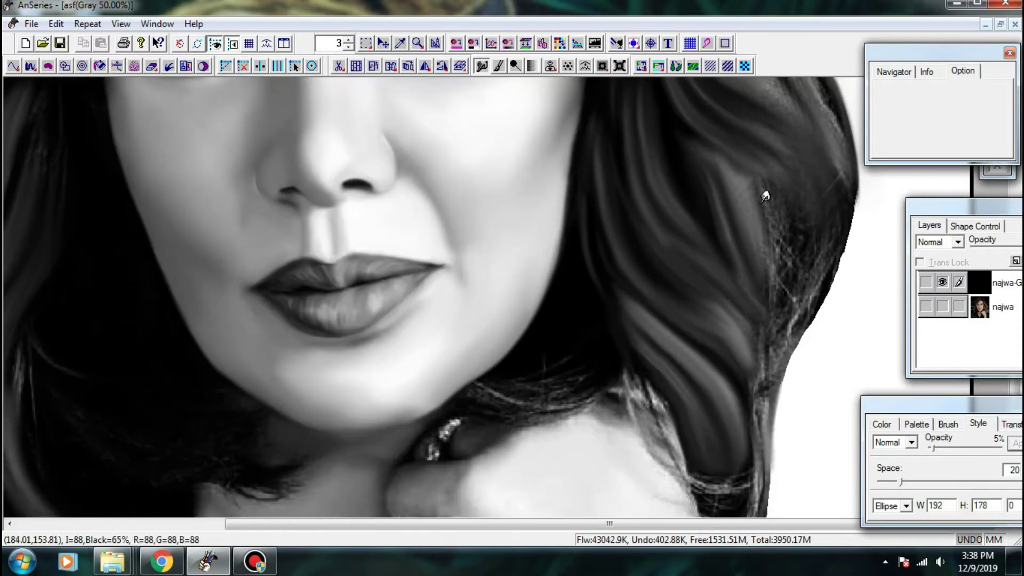
pyautogui.moveTo(744, 170)
pyautogui.mouseDown()
pyautogui.moveTo(811, 247)
pyautogui.moveTo(791, 290)
pyautogui.mouseUp()
# - Smudge the hair's outer contour beside the mouth and jaw where it curves inward toward the shoulder
pyautogui.moveTo(873, 231)
pyautogui.mouseDown()
pyautogui.moveTo(860, 276)
pyautogui.moveTo(863, 226)
pyautogui.moveTo(845, 291)
pyautogui.moveTo(799, 343)
pyautogui.mouseUp()
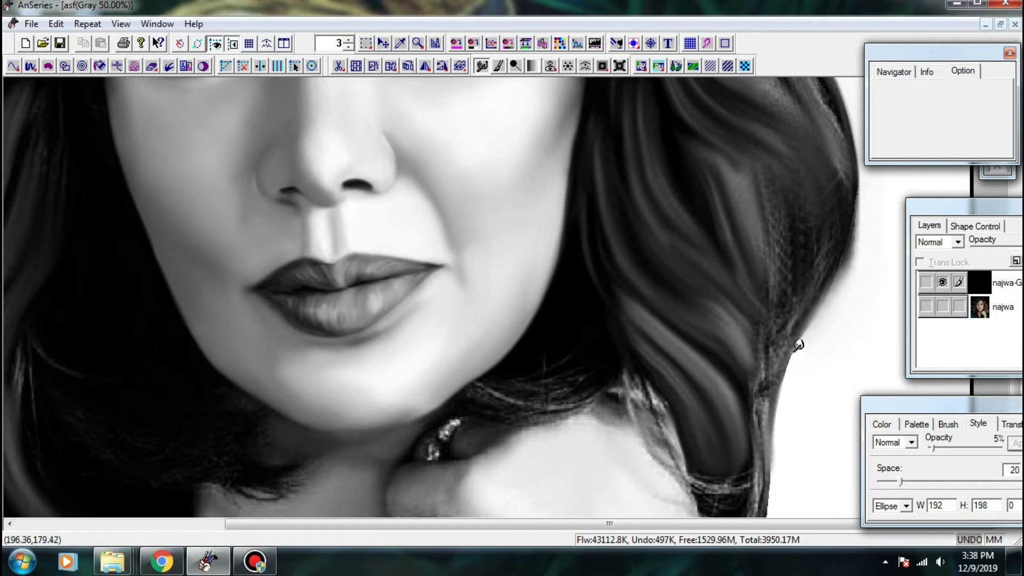
pyautogui.moveTo(880, 231); pyautogui.dragTo(850, 253)
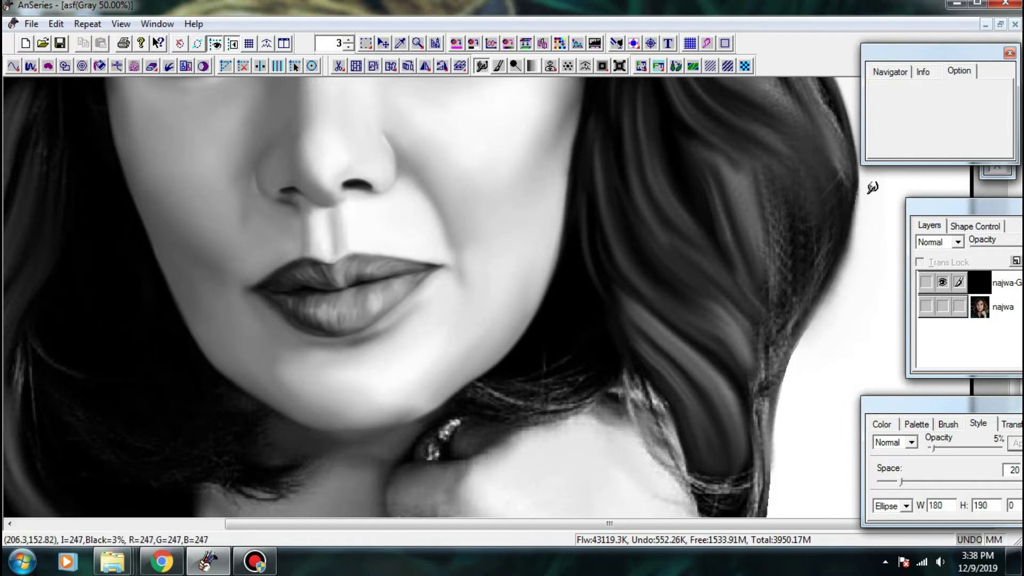
pyautogui.moveTo(869, 195)
pyautogui.mouseDown()
pyautogui.moveTo(823, 307)
pyautogui.moveTo(816, 372)
pyautogui.mouseUp()
pyautogui.scroll(-1, 800, 347)
# - Smooth the grainy strands and edge of the tapering lock above the shoulder, along with its neighbouring waves
pyautogui.moveTo(772, 160); pyautogui.dragTo(778, 180)
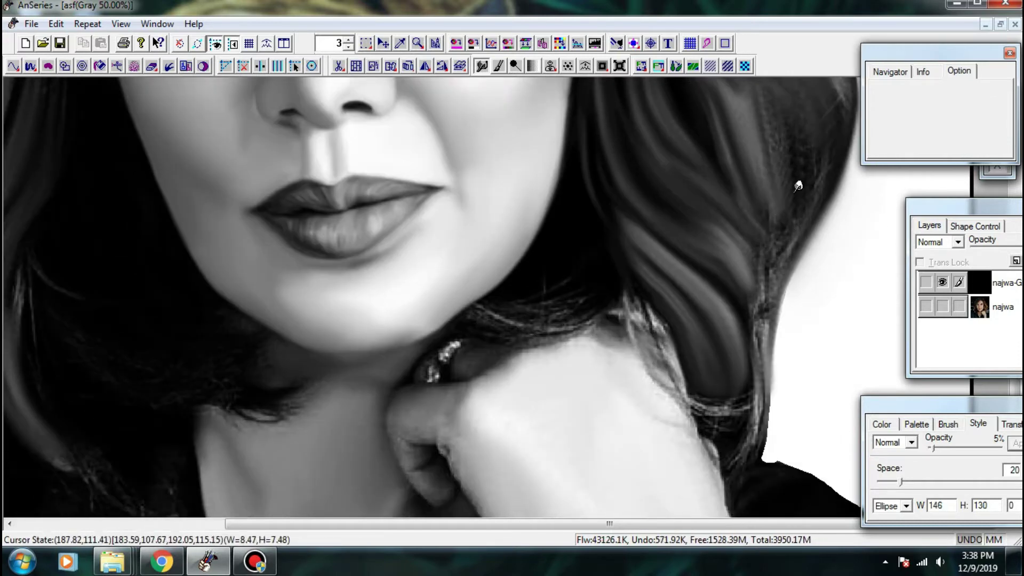
pyautogui.moveTo(759, 117)
pyautogui.mouseDown()
pyautogui.moveTo(785, 205)
pyautogui.moveTo(766, 245)
pyautogui.moveTo(775, 347)
pyautogui.mouseUp()
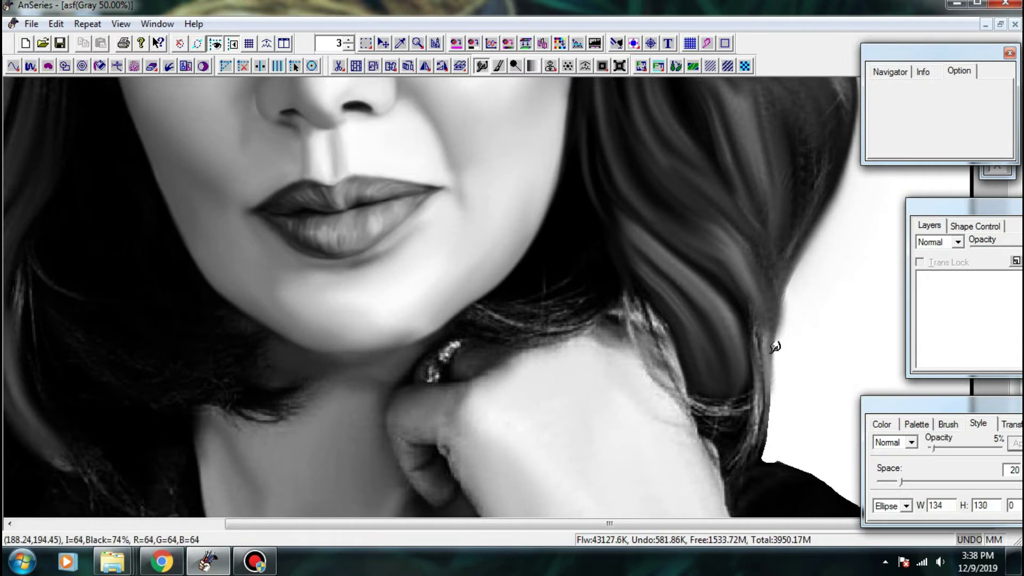
pyautogui.scroll(-1, 771, 320)
pyautogui.moveTo(766, 265)
pyautogui.mouseDown()
pyautogui.moveTo(775, 301)
pyautogui.moveTo(768, 283)
pyautogui.mouseUp()
pyautogui.moveTo(787, 226)
pyautogui.mouseDown()
pyautogui.moveTo(776, 288)
pyautogui.moveTo(778, 271)
pyautogui.mouseUp()
pyautogui.scroll(1, 694, 237)
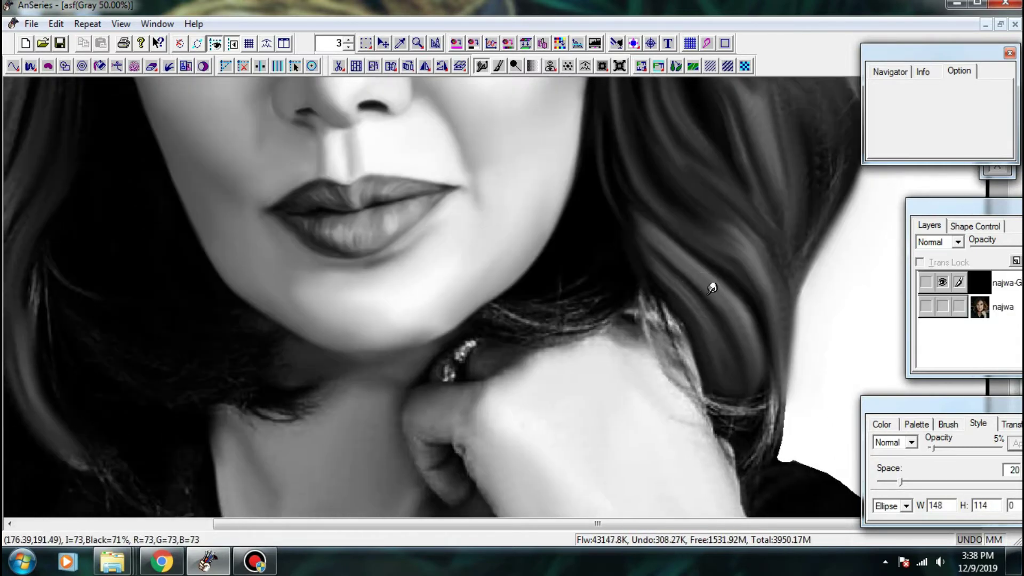
pyautogui.moveTo(766, 311); pyautogui.dragTo(777, 356)
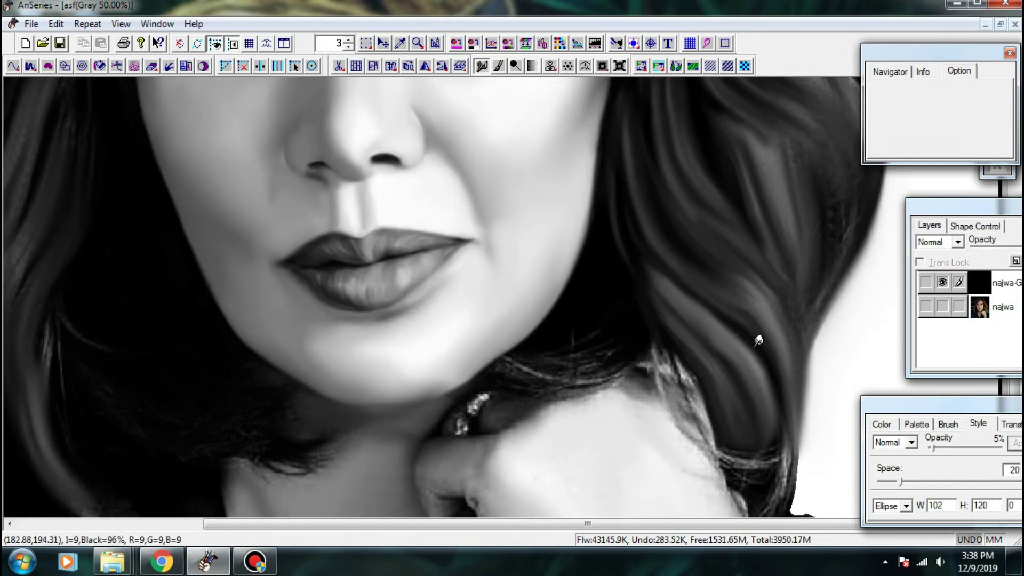
pyautogui.moveTo(664, 238); pyautogui.dragTo(760, 339)
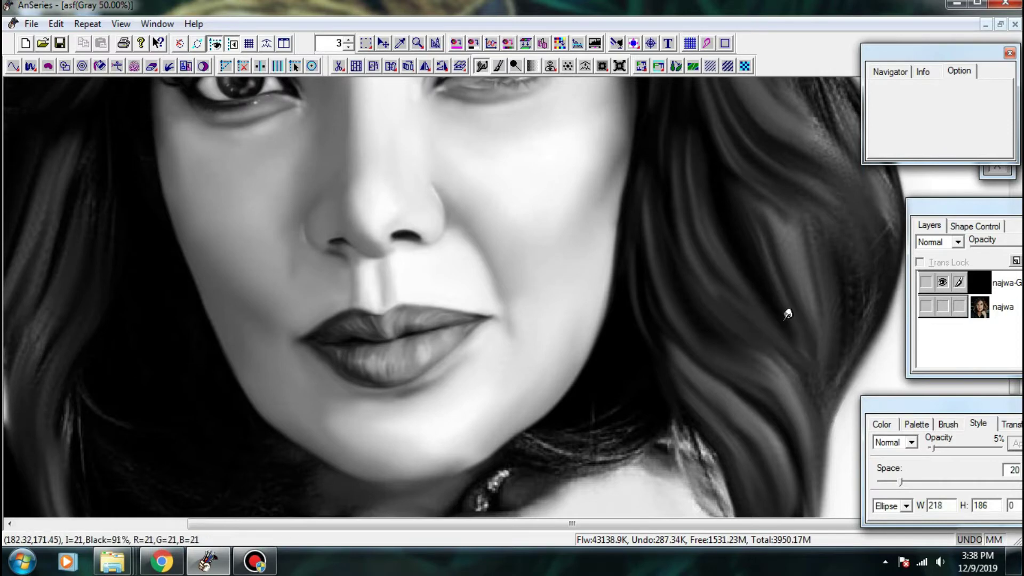
# - Blend the fine stray hairs in the dark area below the parting into smooth downward strands
pyautogui.scroll(1, 842, 341)
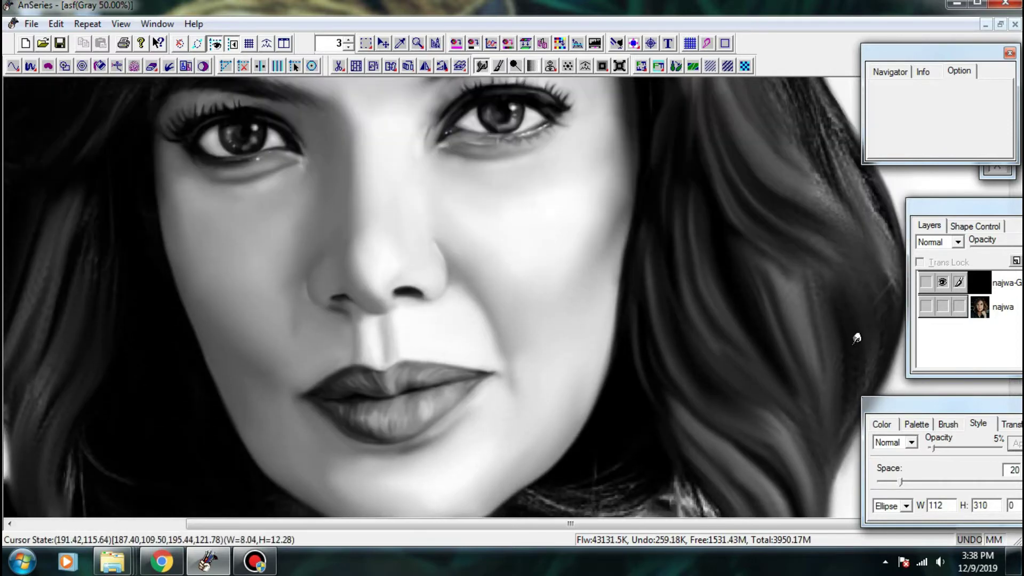
pyautogui.scroll(3, 821, 288)
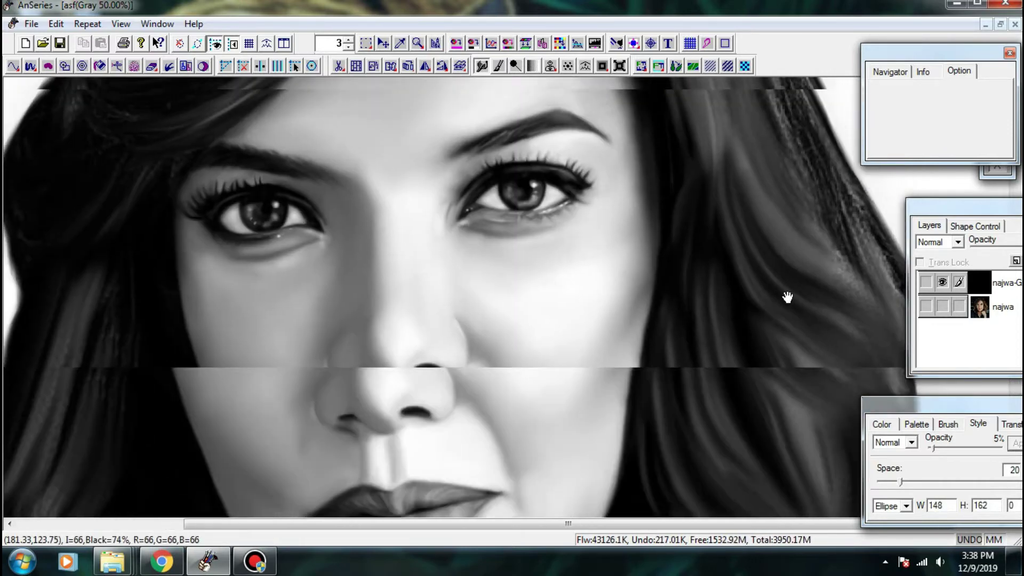
pyautogui.scroll(4, 752, 278)
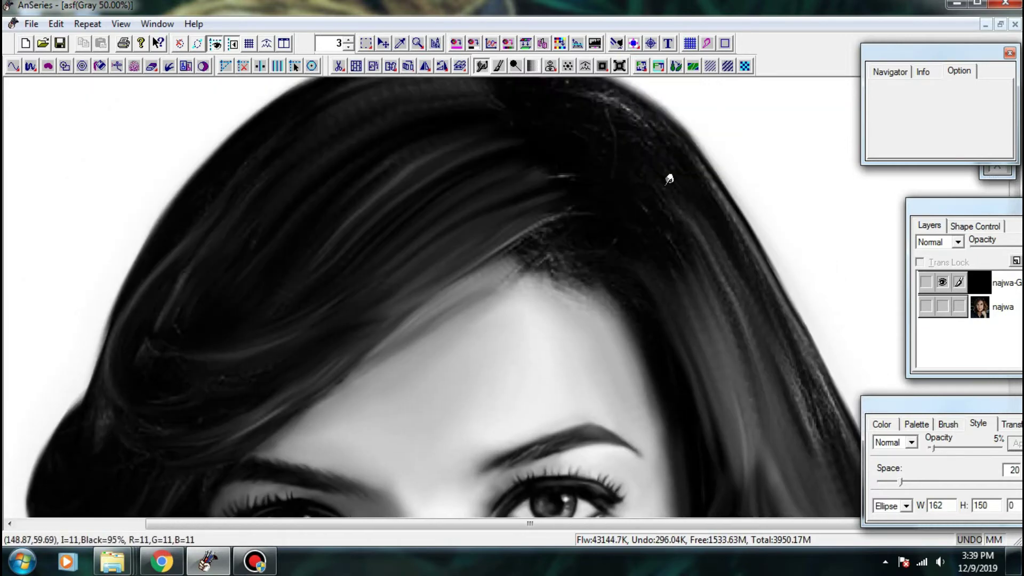
pyautogui.moveTo(669, 179)
pyautogui.mouseDown()
pyautogui.moveTo(699, 263)
pyautogui.moveTo(696, 288)
pyautogui.mouseUp()
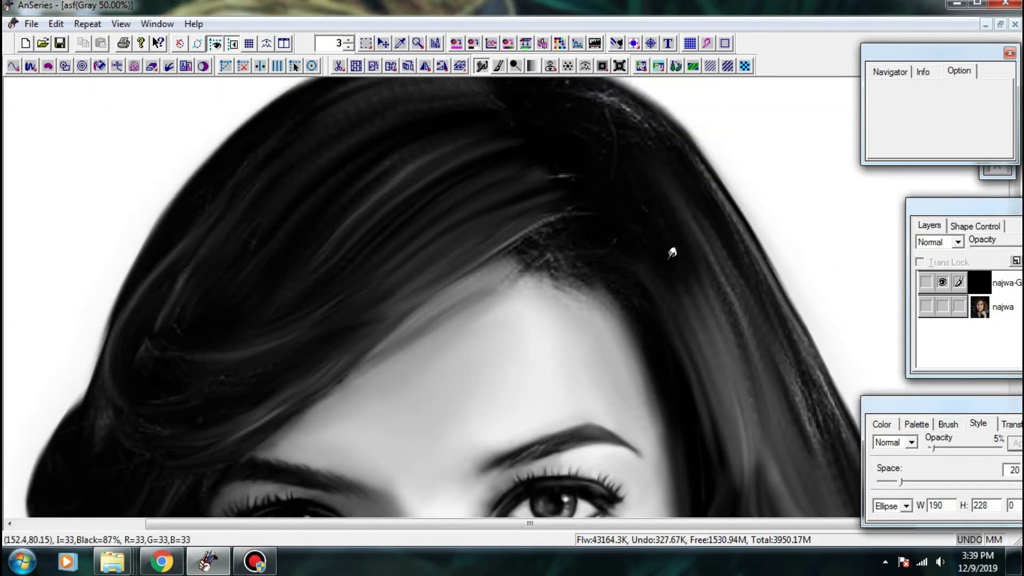
pyautogui.moveTo(672, 251); pyautogui.dragTo(703, 290)
pyautogui.moveTo(690, 196); pyautogui.dragTo(718, 269)
pyautogui.moveTo(747, 338); pyautogui.dragTo(740, 320)
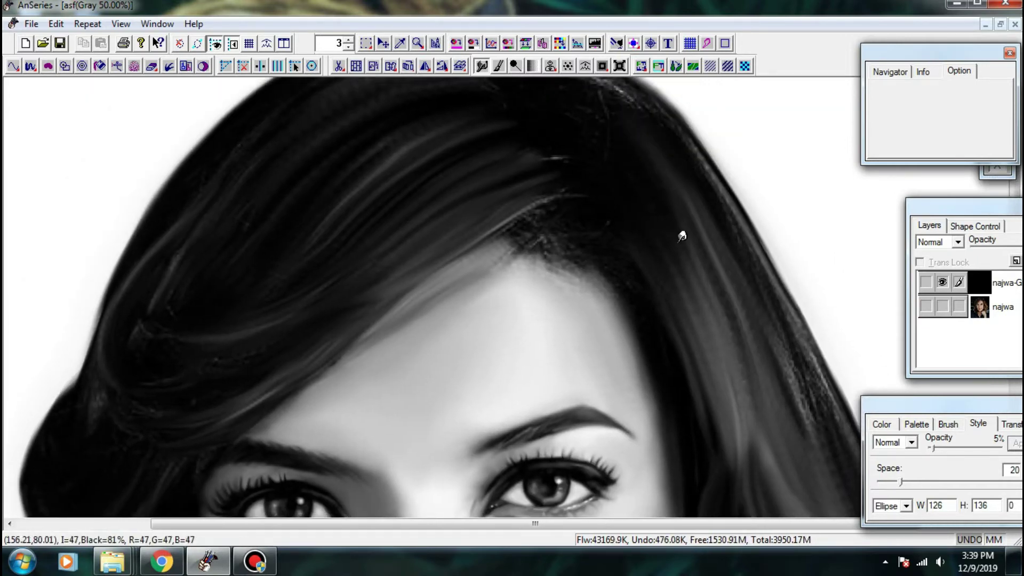
# - Smooth the lighter hair strands running down from the parting beside the temple
pyautogui.moveTo(678, 241); pyautogui.dragTo(660, 213)
pyautogui.press(']')
pyautogui.moveTo(731, 326); pyautogui.dragTo(690, 237)
pyautogui.moveTo(704, 288); pyautogui.dragTo(666, 197)
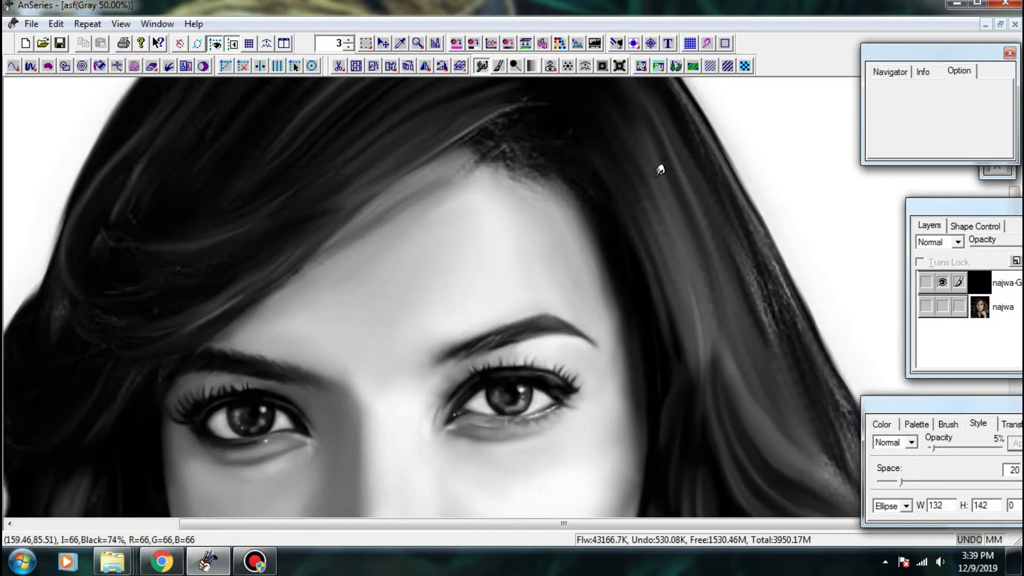
pyautogui.moveTo(724, 274)
pyautogui.mouseDown()
pyautogui.moveTo(676, 247)
pyautogui.moveTo(755, 365)
pyautogui.mouseUp()
# - Smudge the grainy short hairs along the forehead hairline below the parting into a soft dark edge
pyautogui.moveTo(609, 207); pyautogui.dragTo(702, 287)
pyautogui.moveTo(623, 251); pyautogui.dragTo(655, 280)
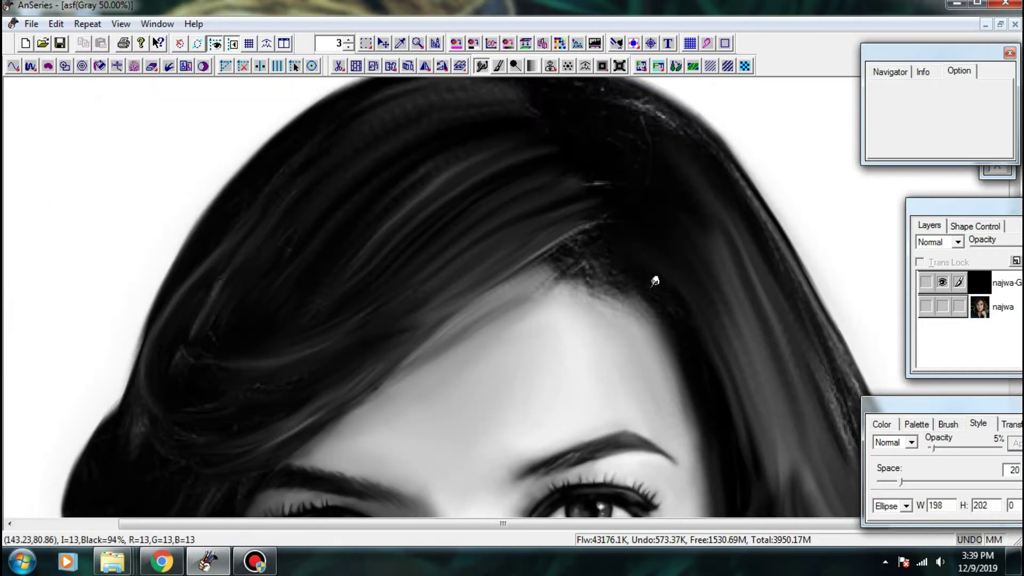
pyautogui.moveTo(592, 261)
pyautogui.mouseDown()
pyautogui.moveTo(561, 287)
pyautogui.moveTo(624, 309)
pyautogui.mouseUp()
pyautogui.moveTo(547, 270)
pyautogui.mouseDown()
pyautogui.moveTo(639, 193)
pyautogui.moveTo(631, 239)
pyautogui.moveTo(647, 227)
pyautogui.mouseUp()
pyautogui.moveTo(665, 193); pyautogui.dragTo(649, 141)
# - Blend the dark strands beside the forehead and temple, and check the whole portrait at reduced zoom
pyautogui.moveTo(686, 242); pyautogui.dragTo(659, 204)
pyautogui.moveTo(681, 229)
pyautogui.mouseDown()
pyautogui.moveTo(702, 209)
pyautogui.moveTo(726, 226)
pyautogui.mouseUp()
pyautogui.moveTo(767, 269); pyautogui.dragTo(726, 207)
pyautogui.moveTo(691, 169); pyautogui.dragTo(676, 142)
pyautogui.moveTo(677, 142); pyautogui.dragTo(688, 174)
pyautogui.moveTo(720, 230)
pyautogui.mouseDown()
pyautogui.moveTo(736, 293)
pyautogui.moveTo(704, 218)
pyautogui.mouseUp()
pyautogui.moveTo(708, 222)
pyautogui.mouseDown()
pyautogui.moveTo(729, 254)
pyautogui.moveTo(719, 282)
pyautogui.mouseUp()
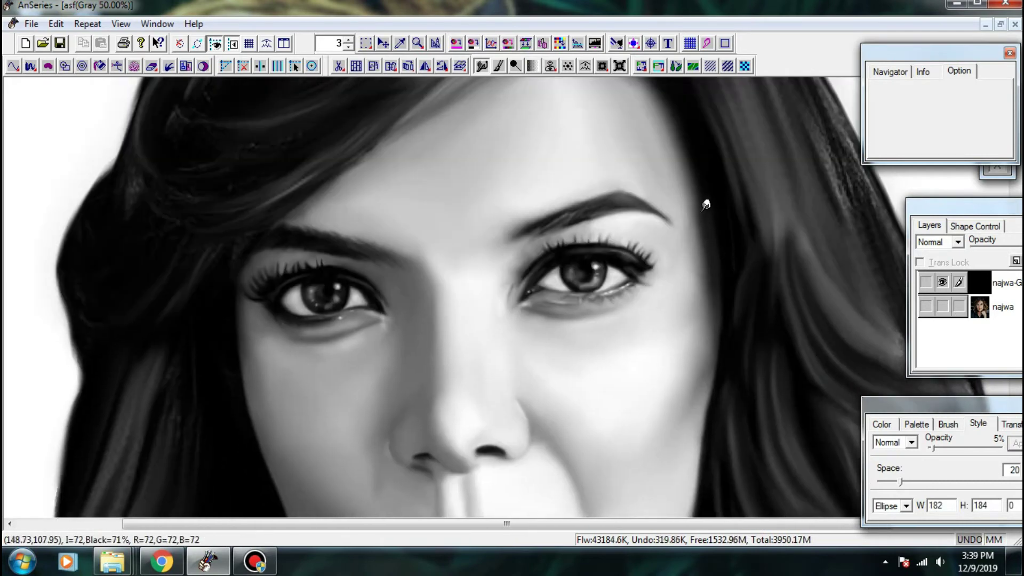
pyautogui.scroll(-3, 728, 204)
pyautogui.moveTo(626, 281); pyautogui.dragTo(647, 175)
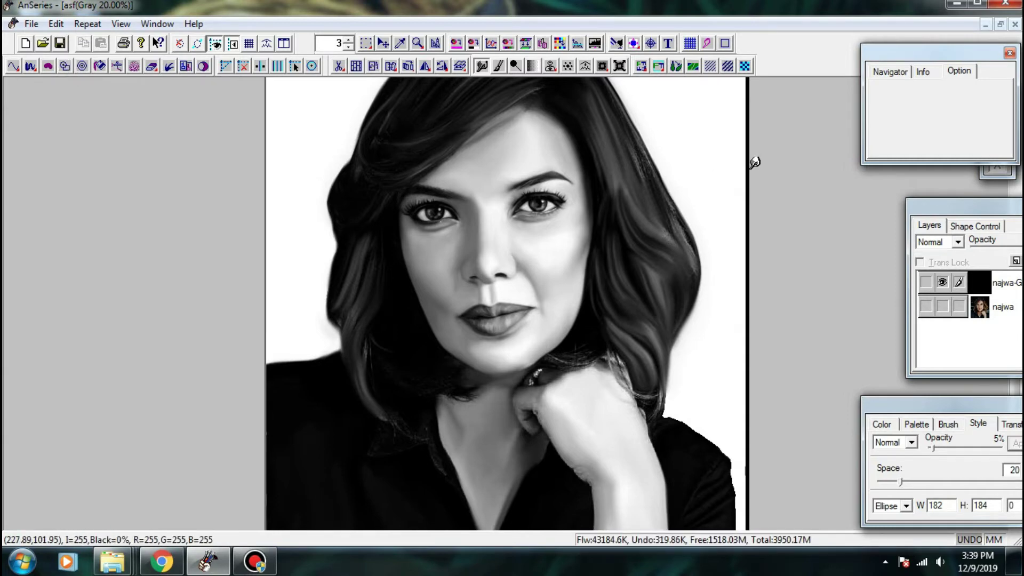
pyautogui.click(267, 557)
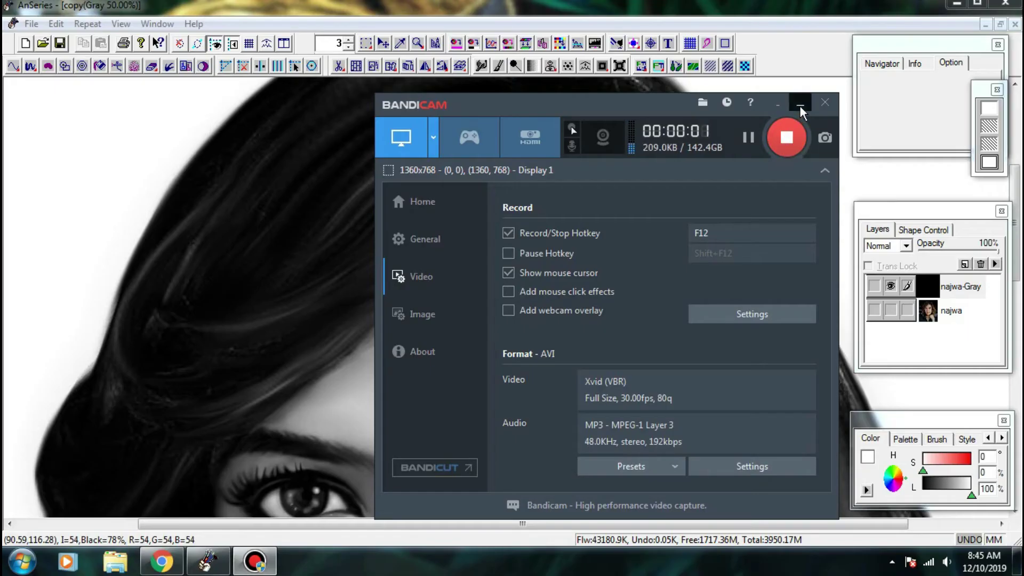
pyautogui.click(798, 107)
# - Smooth the light and dark strands of the hair sweeping from the parting across the forehead
pyautogui.moveTo(550, 253); pyautogui.dragTo(571, 282)
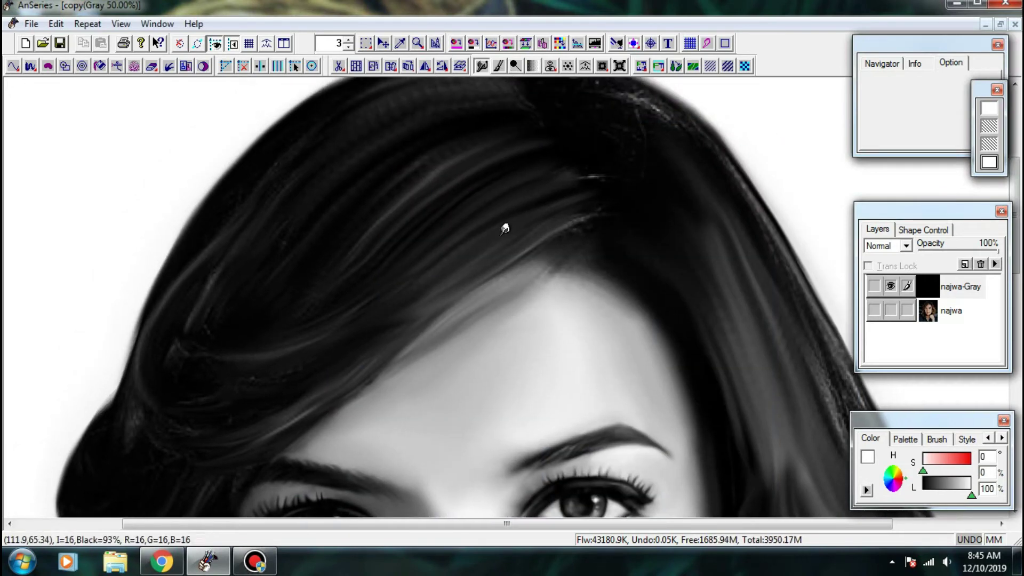
pyautogui.moveTo(501, 234)
pyautogui.mouseDown()
pyautogui.moveTo(445, 269)
pyautogui.moveTo(535, 213)
pyautogui.mouseUp()
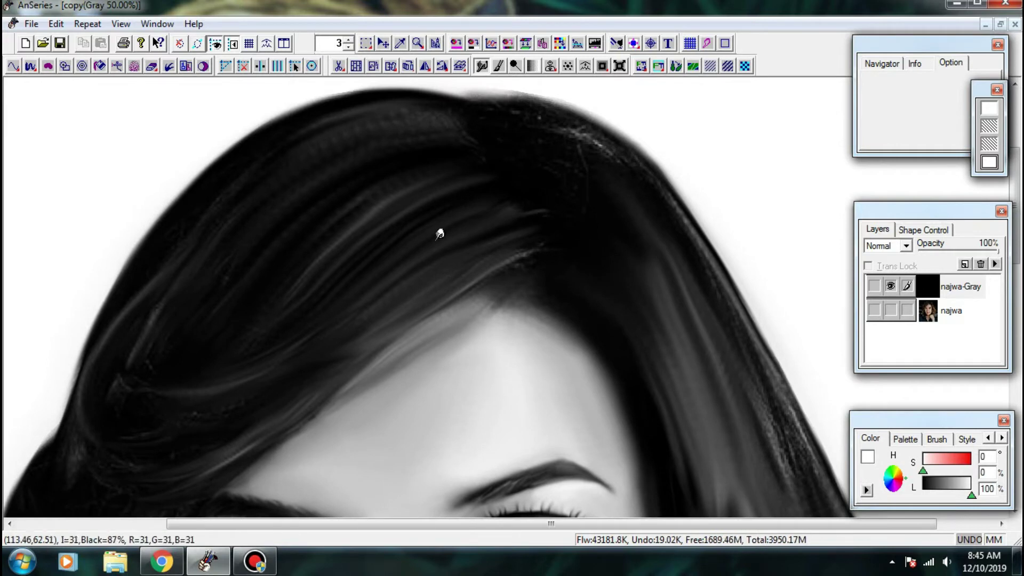
pyautogui.scroll(1, 387, 228)
pyautogui.scroll(-1, 451, 241)
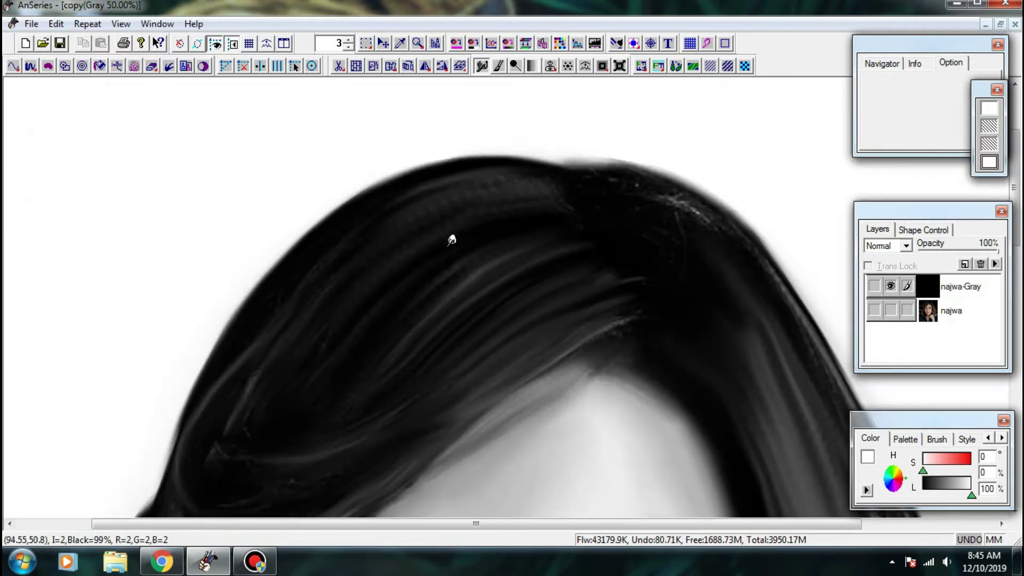
pyautogui.moveTo(442, 302); pyautogui.dragTo(557, 241)
pyautogui.moveTo(560, 240)
pyautogui.mouseDown()
pyautogui.moveTo(493, 269)
pyautogui.moveTo(393, 346)
pyautogui.moveTo(338, 418)
pyautogui.mouseUp()
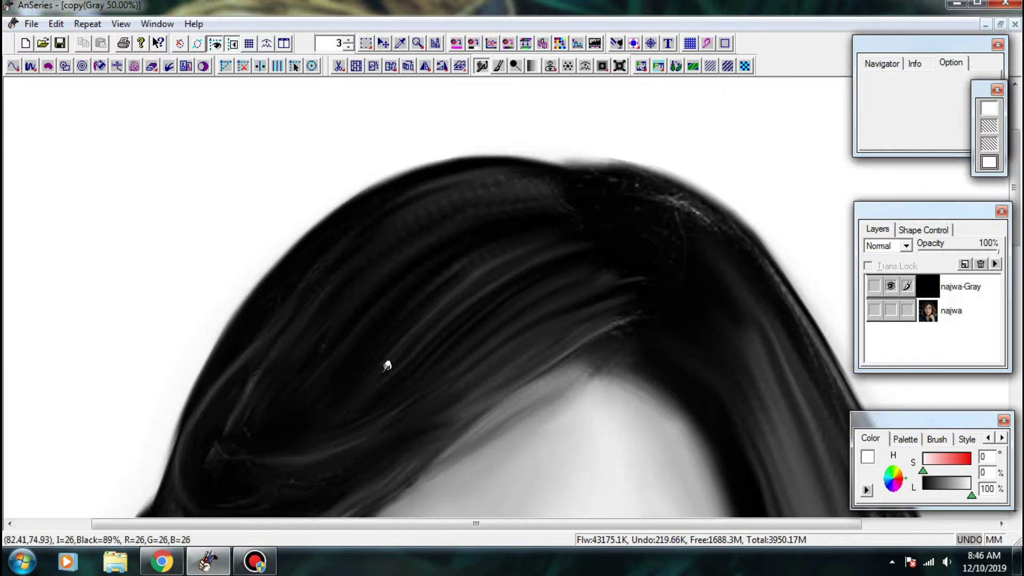
# - Smooth the light and dark strands sweeping over the crown and down the side of the head
pyautogui.moveTo(385, 369)
pyautogui.mouseDown()
pyautogui.moveTo(407, 302)
pyautogui.moveTo(426, 295)
pyautogui.mouseUp()
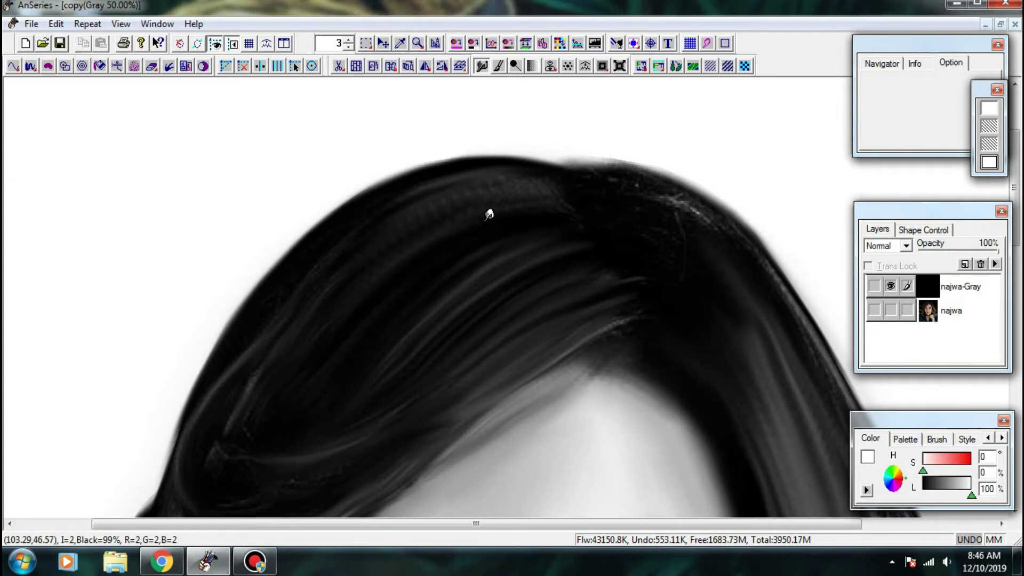
pyautogui.moveTo(411, 241)
pyautogui.mouseDown()
pyautogui.moveTo(461, 187)
pyautogui.moveTo(472, 191)
pyautogui.mouseUp()
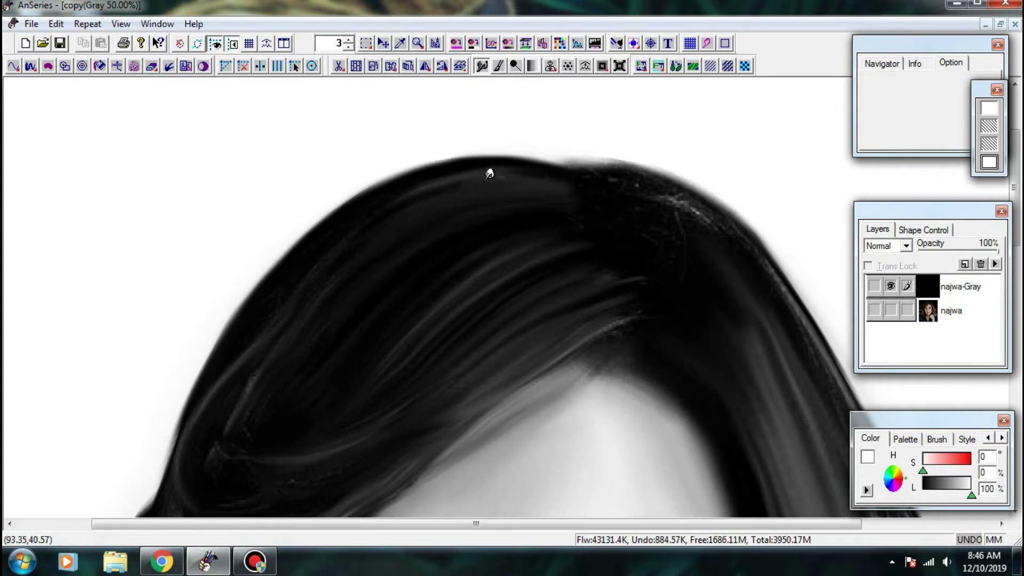
pyautogui.moveTo(255, 339); pyautogui.dragTo(356, 265)
pyautogui.moveTo(263, 370)
pyautogui.mouseDown()
pyautogui.moveTo(326, 322)
pyautogui.moveTo(342, 269)
pyautogui.mouseUp()
pyautogui.moveTo(284, 337)
pyautogui.mouseDown()
pyautogui.moveTo(317, 288)
pyautogui.moveTo(315, 270)
pyautogui.moveTo(311, 283)
pyautogui.moveTo(253, 266)
pyautogui.mouseUp()
pyautogui.moveTo(237, 339); pyautogui.dragTo(290, 335)
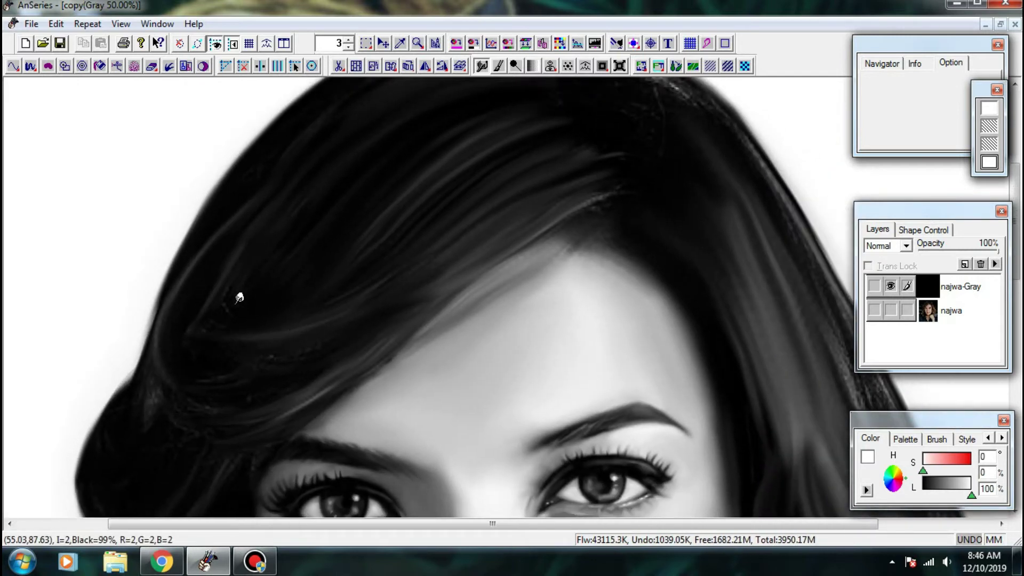
# - Smudge the ends of the swept strands into the dark parting above the forehead
pyautogui.hscroll(3, 238, 295)
pyautogui.scroll(1, 279, 293)
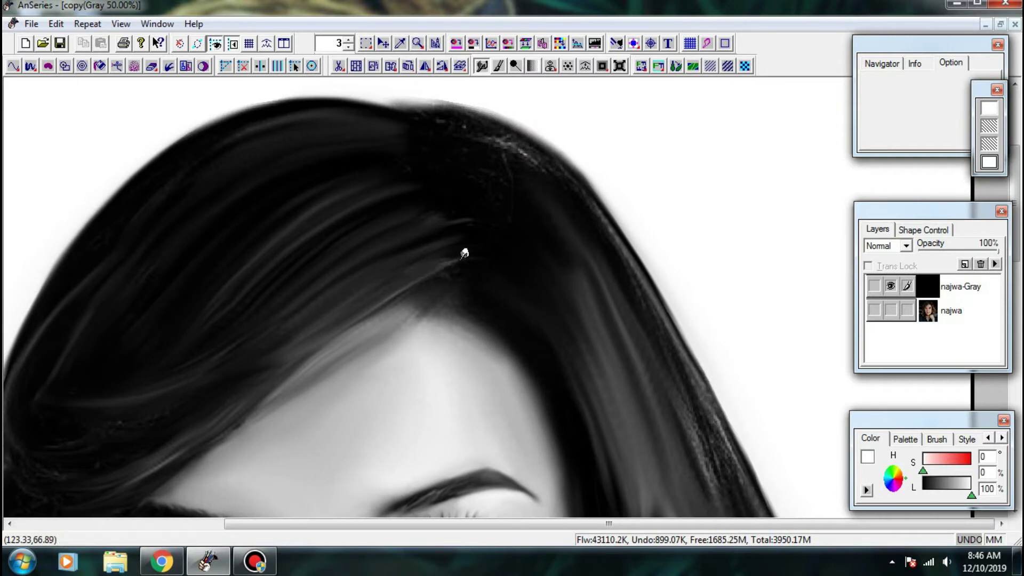
pyautogui.scroll(1, 464, 253)
pyautogui.moveTo(160, 441); pyautogui.dragTo(297, 347)
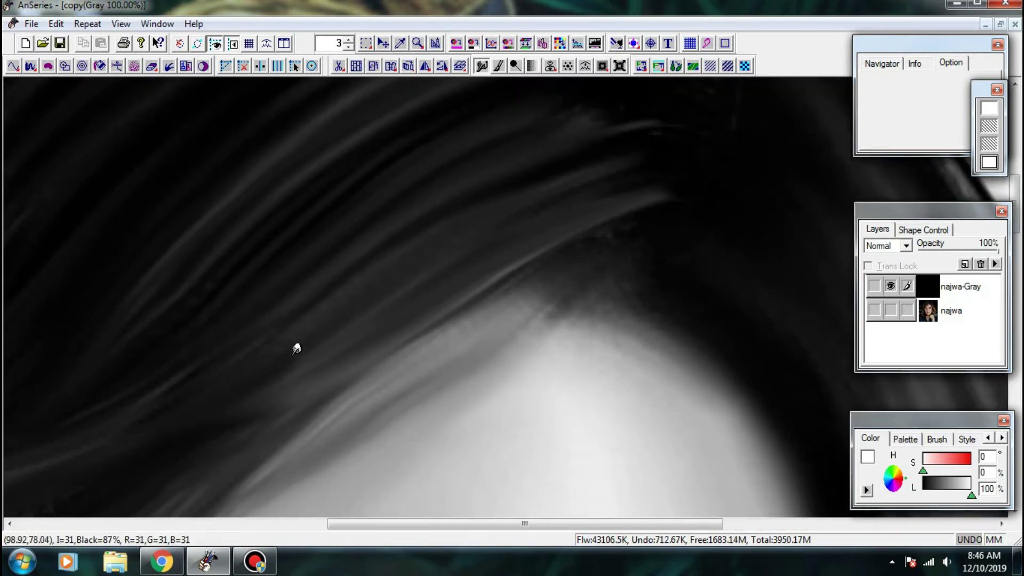
pyautogui.moveTo(466, 250); pyautogui.dragTo(296, 296)
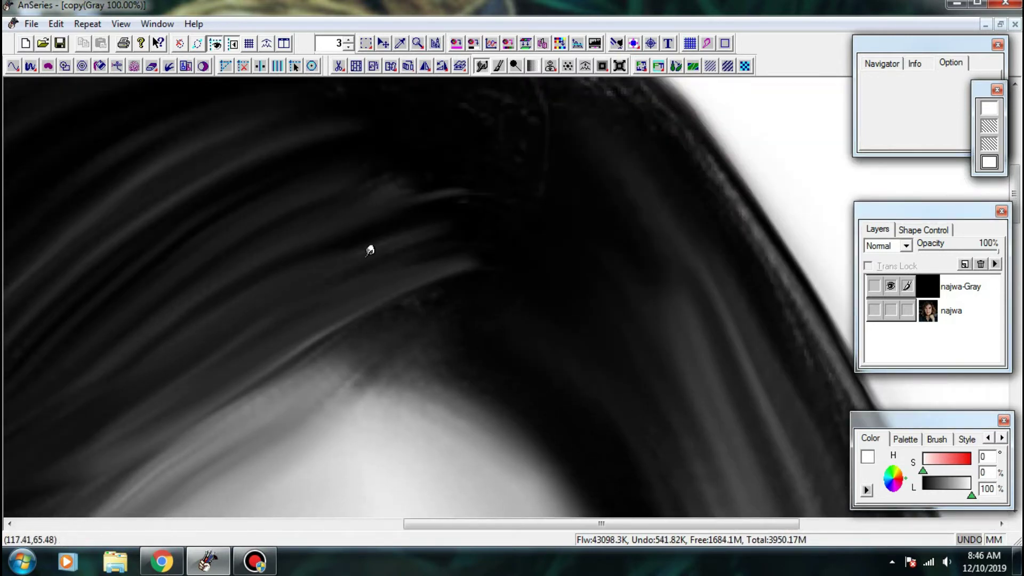
pyautogui.moveTo(456, 162)
pyautogui.mouseDown()
pyautogui.moveTo(433, 257)
pyautogui.moveTo(437, 235)
pyautogui.mouseUp()
# - Soften the grainy hairline beside the peak of the forehead into a smooth dark edge
pyautogui.moveTo(395, 260); pyautogui.dragTo(312, 315)
pyautogui.moveTo(388, 295); pyautogui.dragTo(290, 251)
pyautogui.moveTo(355, 261); pyautogui.dragTo(405, 315)
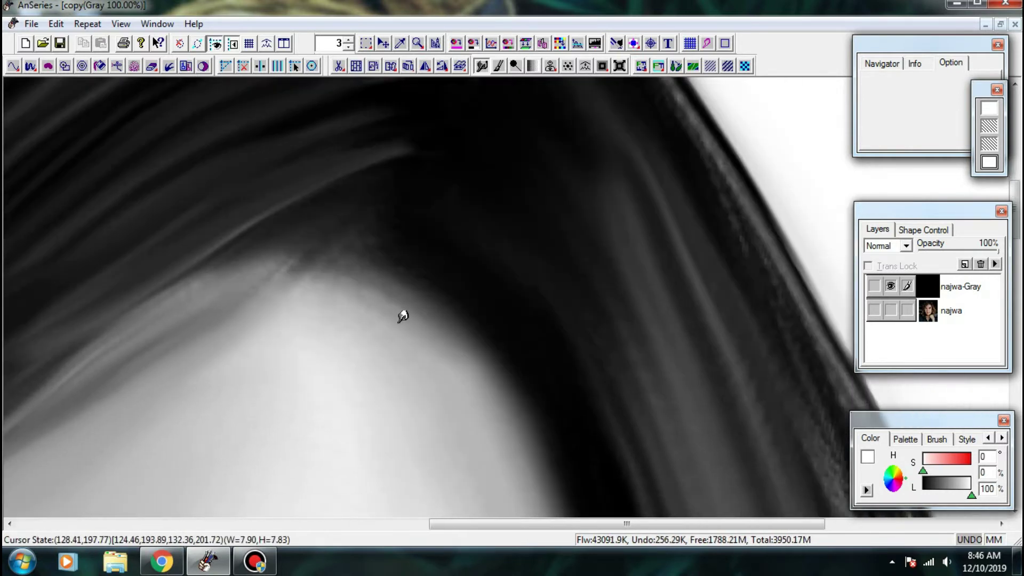
pyautogui.moveTo(261, 274); pyautogui.dragTo(362, 321)
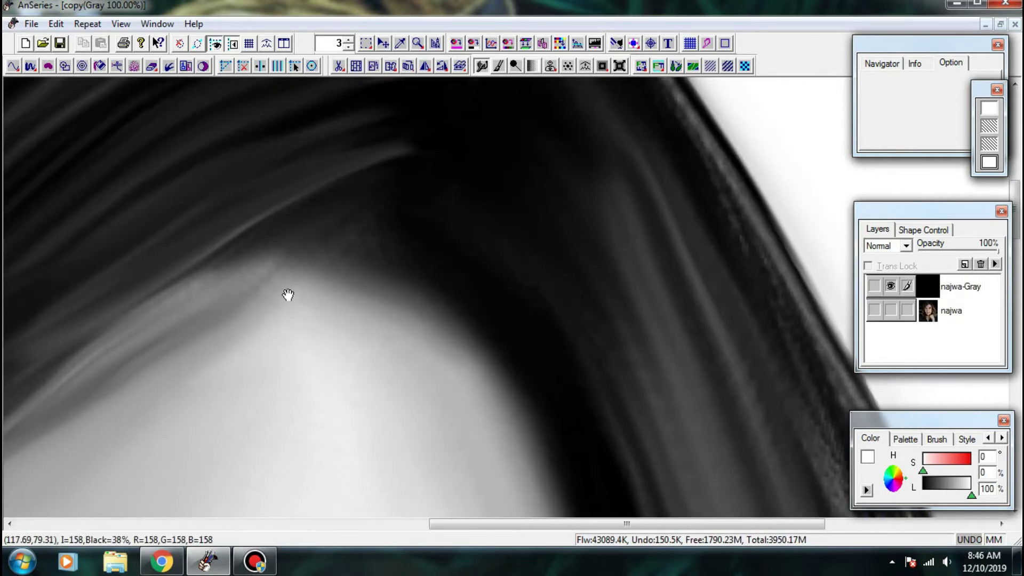
# - Blend the peak of the forehead, where the lowest swept strands meet the hairline, into a soft transition
pyautogui.moveTo(288, 292)
pyautogui.mouseDown()
pyautogui.moveTo(385, 257)
pyautogui.moveTo(481, 187)
pyautogui.mouseUp()
pyautogui.moveTo(429, 207); pyautogui.dragTo(256, 274)
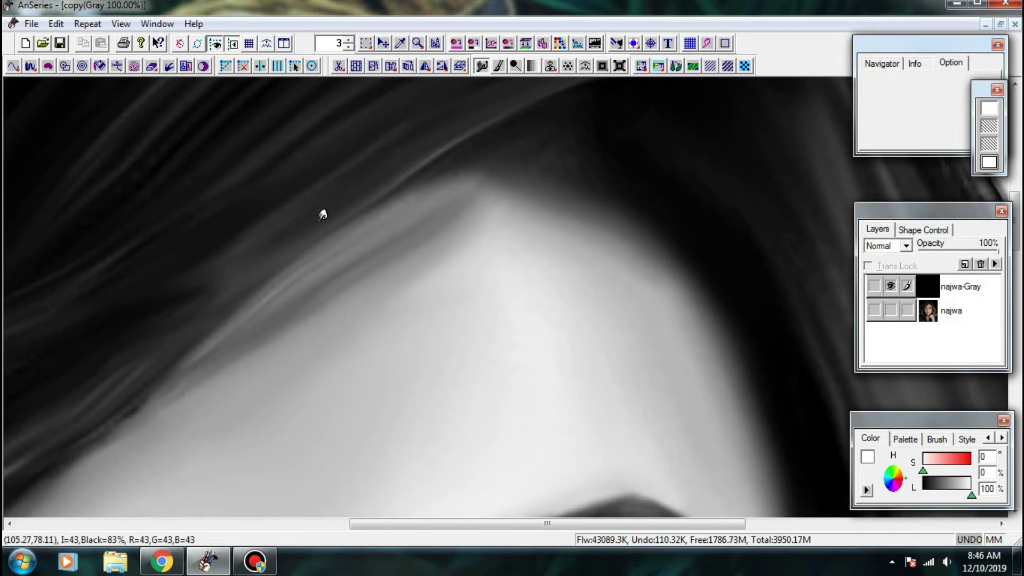
pyautogui.moveTo(438, 240)
pyautogui.mouseDown()
pyautogui.moveTo(382, 312)
pyautogui.moveTo(370, 297)
pyautogui.mouseUp()
pyautogui.moveTo(478, 204)
pyautogui.mouseDown()
pyautogui.moveTo(443, 234)
pyautogui.moveTo(496, 193)
pyautogui.mouseUp()
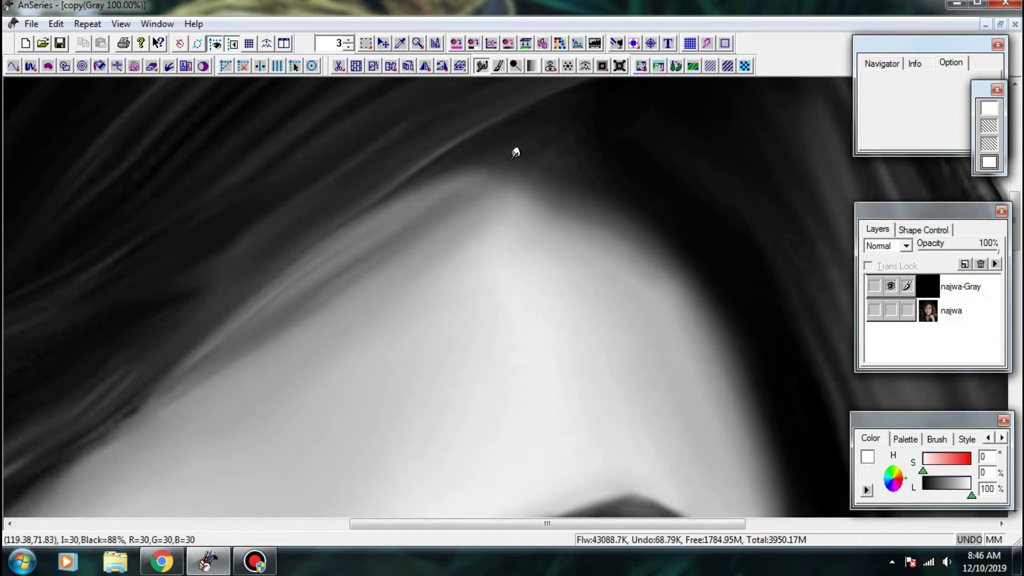
pyautogui.moveTo(513, 158); pyautogui.dragTo(374, 211)
pyautogui.moveTo(445, 196); pyautogui.dragTo(509, 242)
pyautogui.moveTo(495, 226)
pyautogui.mouseDown()
pyautogui.moveTo(554, 275)
pyautogui.moveTo(589, 251)
pyautogui.mouseUp()
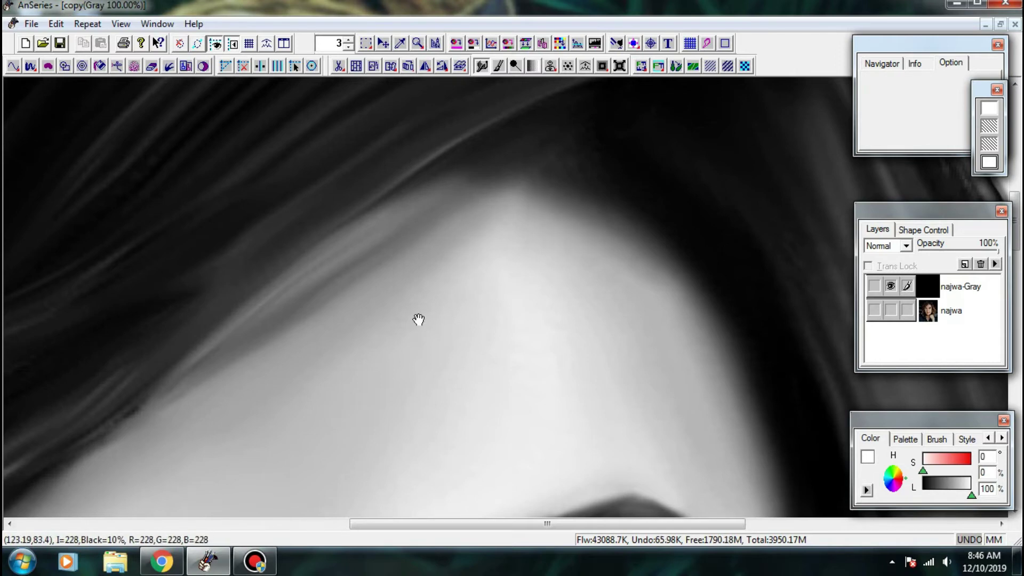
# - Smooth the lower edge of the hair sweep above the eyebrow and the grainy dark strands behind it
pyautogui.moveTo(322, 339); pyautogui.dragTo(475, 226)
pyautogui.moveTo(268, 292); pyautogui.dragTo(187, 344)
pyautogui.moveTo(240, 323); pyautogui.dragTo(391, 243)
pyautogui.moveTo(328, 285); pyautogui.dragTo(266, 321)
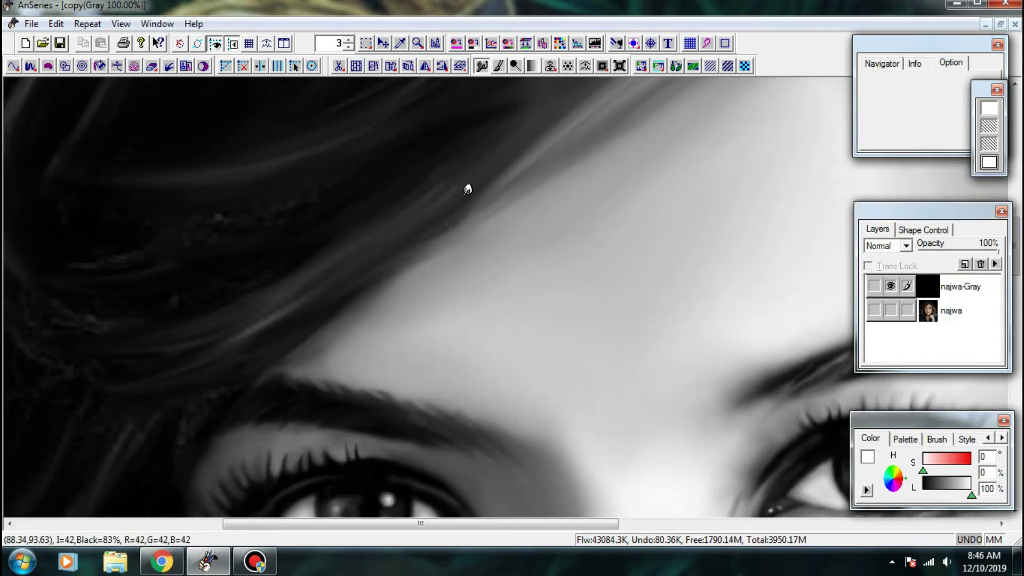
pyautogui.moveTo(486, 233)
pyautogui.mouseDown()
pyautogui.moveTo(435, 252)
pyautogui.moveTo(463, 229)
pyautogui.moveTo(289, 297)
pyautogui.mouseUp()
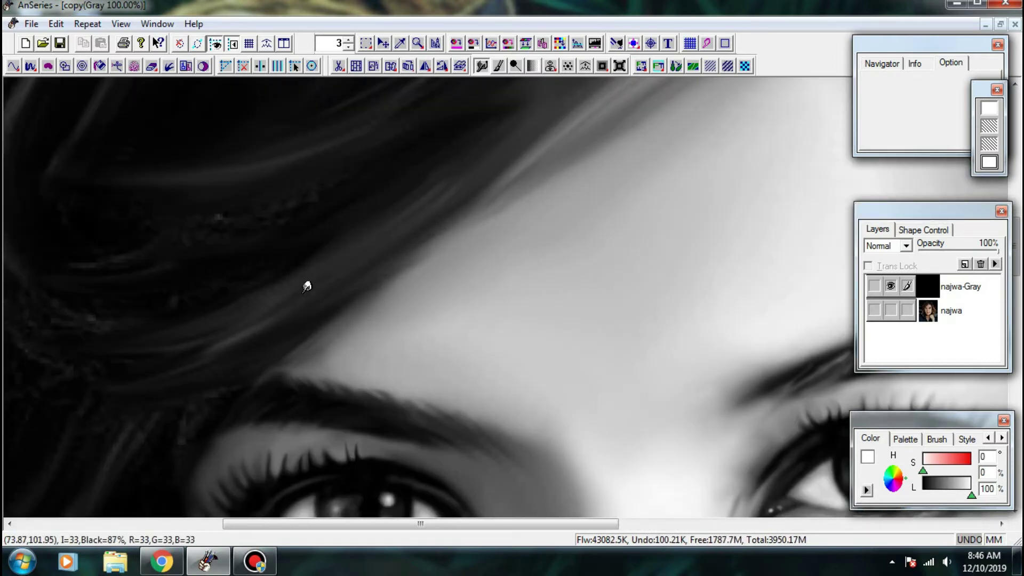
pyautogui.hscroll(-3, 466, 318)
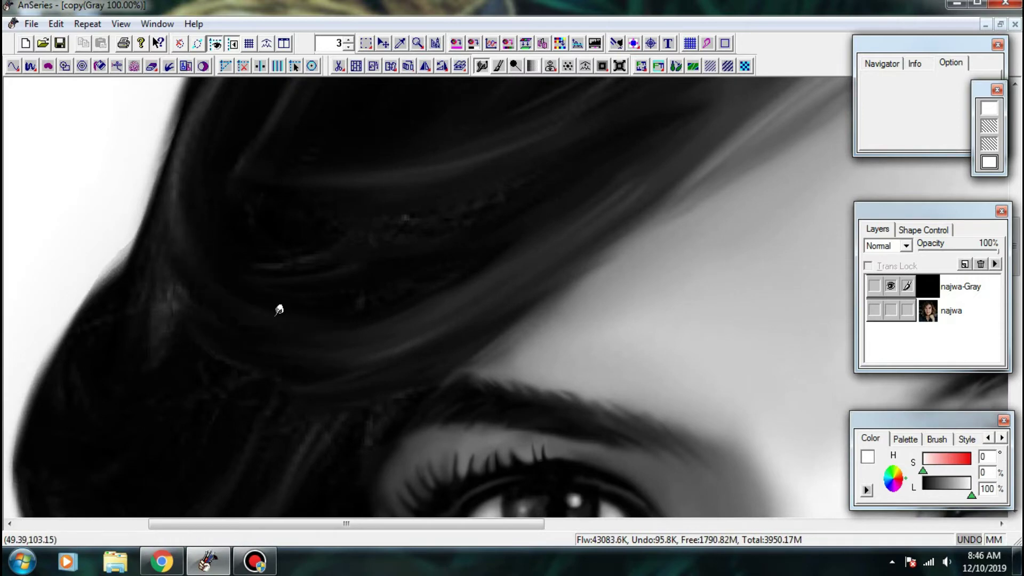
pyautogui.scroll(3, 277, 306)
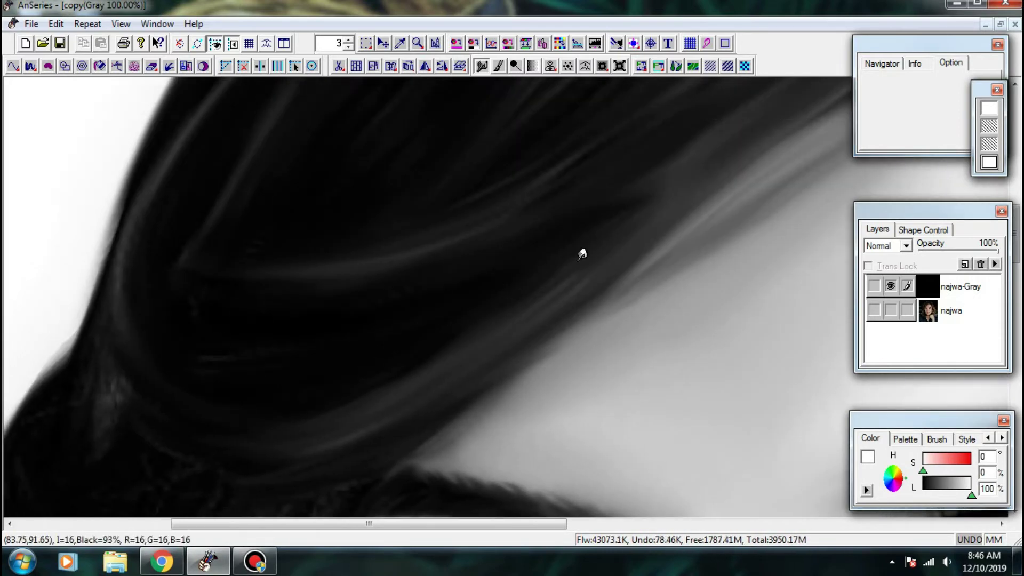
# - Blend the strands between the side curl and the parting, and check the crown at reduced zoom
pyautogui.moveTo(582, 254); pyautogui.dragTo(306, 334)
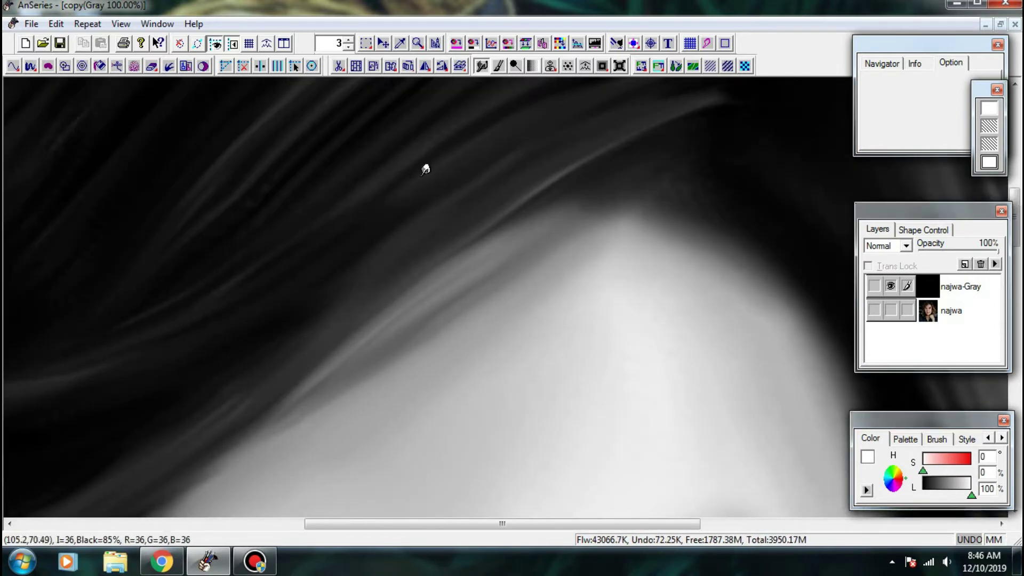
pyautogui.moveTo(128, 286); pyautogui.dragTo(381, 114)
pyautogui.hotkey('ctrl', '-')
pyautogui.moveTo(579, 181); pyautogui.dragTo(214, 307)
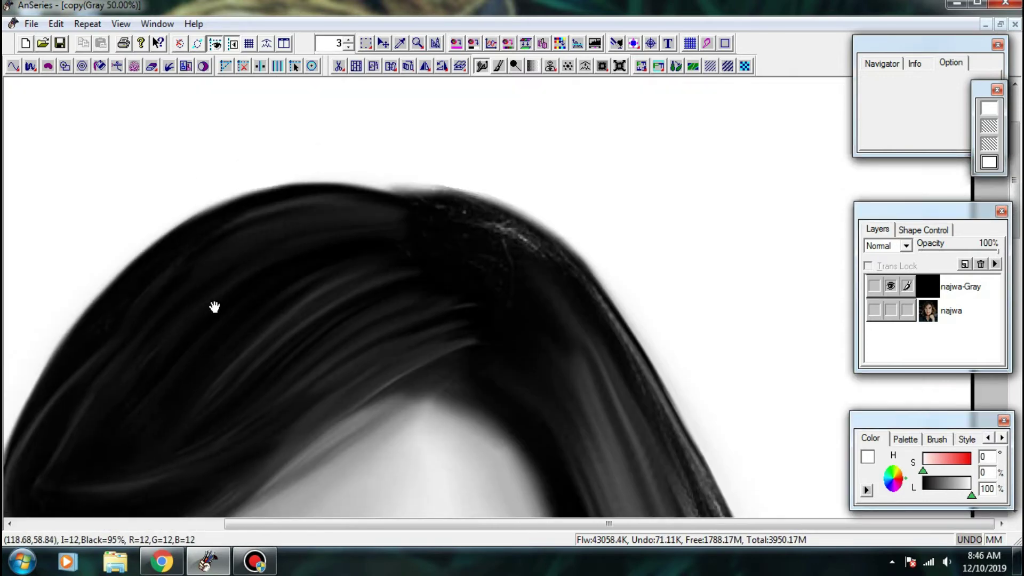
# - Smudge the soft highlight bands across the crown toward the parting
pyautogui.hotkey('ctrl', '+')
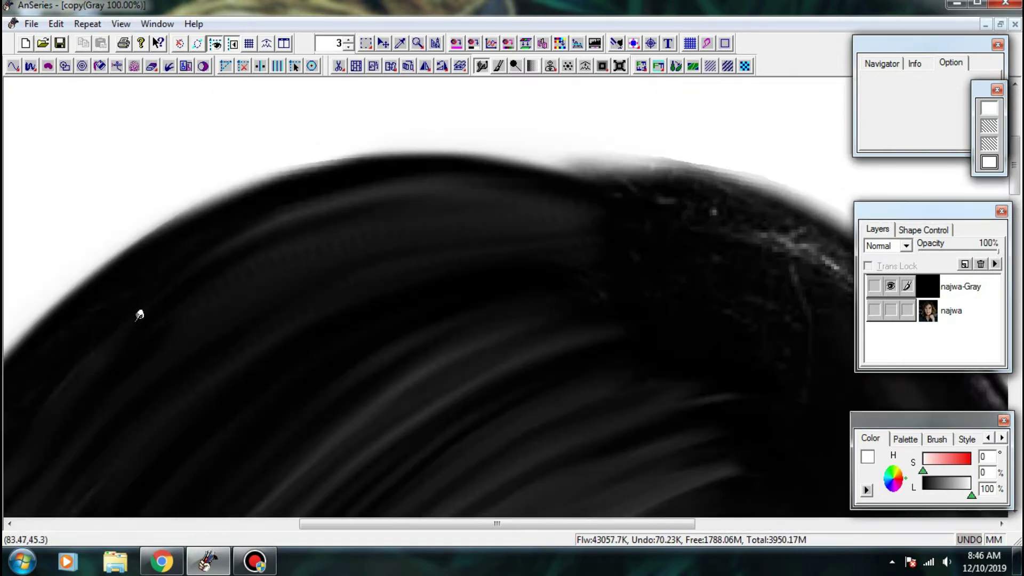
pyautogui.moveTo(188, 343); pyautogui.dragTo(452, 210)
pyautogui.moveTo(356, 210)
pyautogui.mouseDown()
pyautogui.moveTo(569, 196)
pyautogui.moveTo(610, 212)
pyautogui.mouseUp()
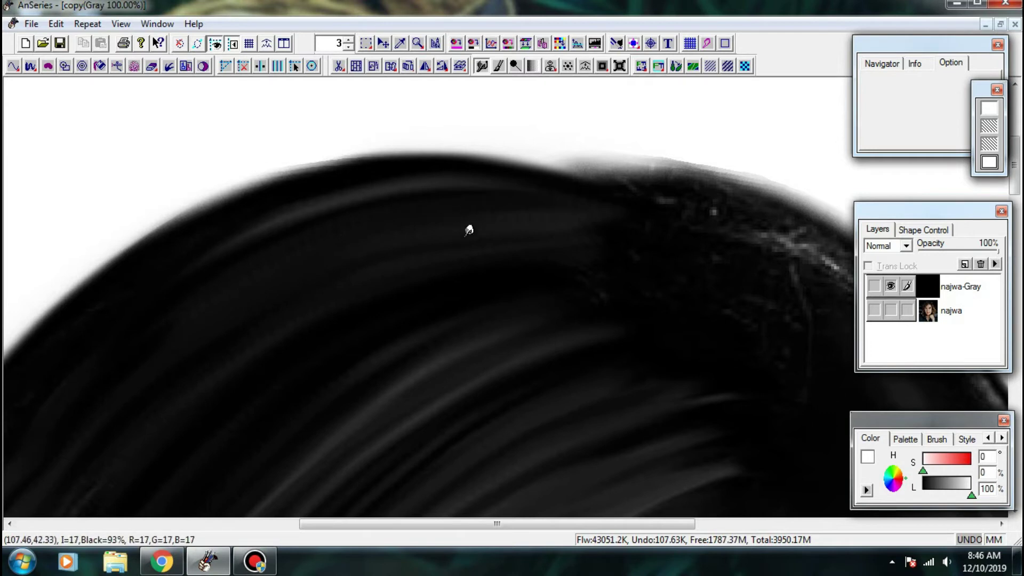
pyautogui.moveTo(104, 227)
pyautogui.mouseDown()
pyautogui.moveTo(204, 171)
pyautogui.moveTo(370, 142)
pyautogui.moveTo(635, 173)
pyautogui.moveTo(349, 215)
pyautogui.mouseUp()
pyautogui.moveTo(299, 174)
pyautogui.mouseDown()
pyautogui.moveTo(460, 193)
pyautogui.moveTo(632, 325)
pyautogui.mouseUp()
# - Smudge the grainy light hairs beside the parting at the top of the head into the dark hair
pyautogui.hscroll(3, 274, 130)
pyautogui.moveTo(274, 131)
pyautogui.mouseDown()
pyautogui.moveTo(414, 210)
pyautogui.moveTo(499, 288)
pyautogui.mouseUp()
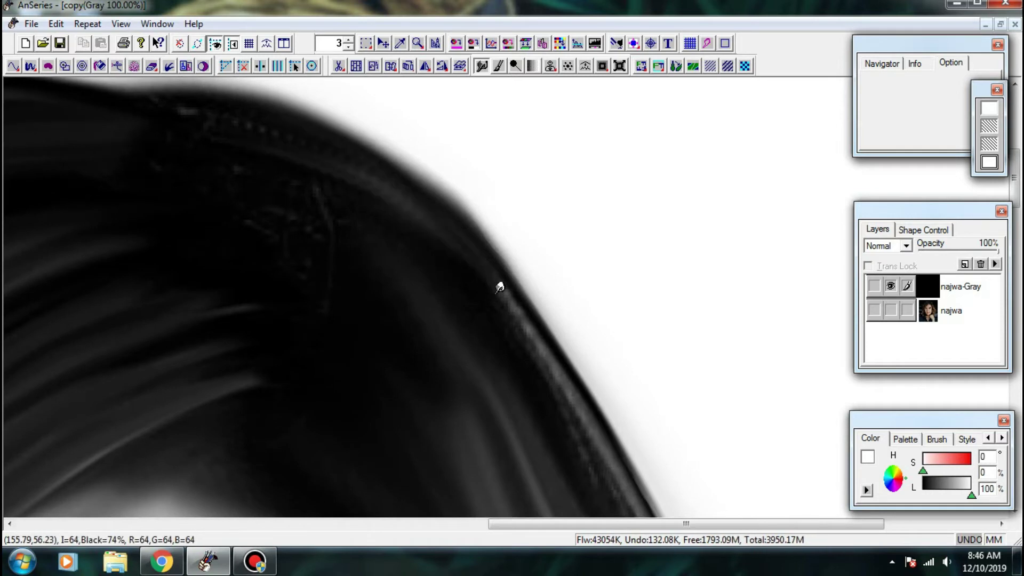
pyautogui.moveTo(284, 213); pyautogui.dragTo(330, 229)
pyautogui.moveTo(428, 277); pyautogui.dragTo(246, 301)
pyautogui.moveTo(216, 175); pyautogui.dragTo(339, 294)
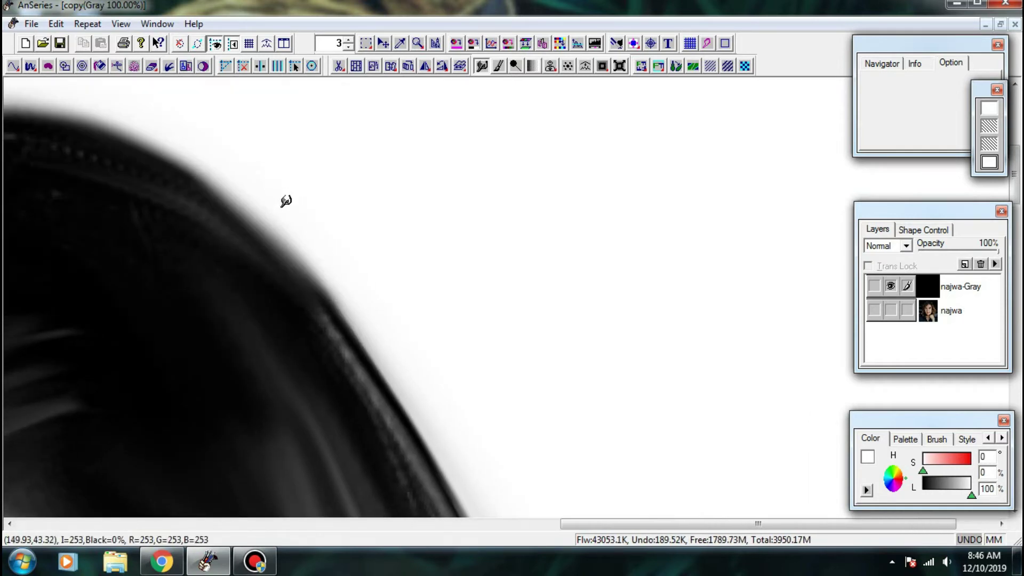
# - Smooth the outer hair contour sloping down from the crown against the white background
pyautogui.moveTo(251, 214); pyautogui.dragTo(360, 349)
pyautogui.moveTo(197, 193); pyautogui.dragTo(301, 300)
pyautogui.moveTo(208, 216); pyautogui.dragTo(388, 393)
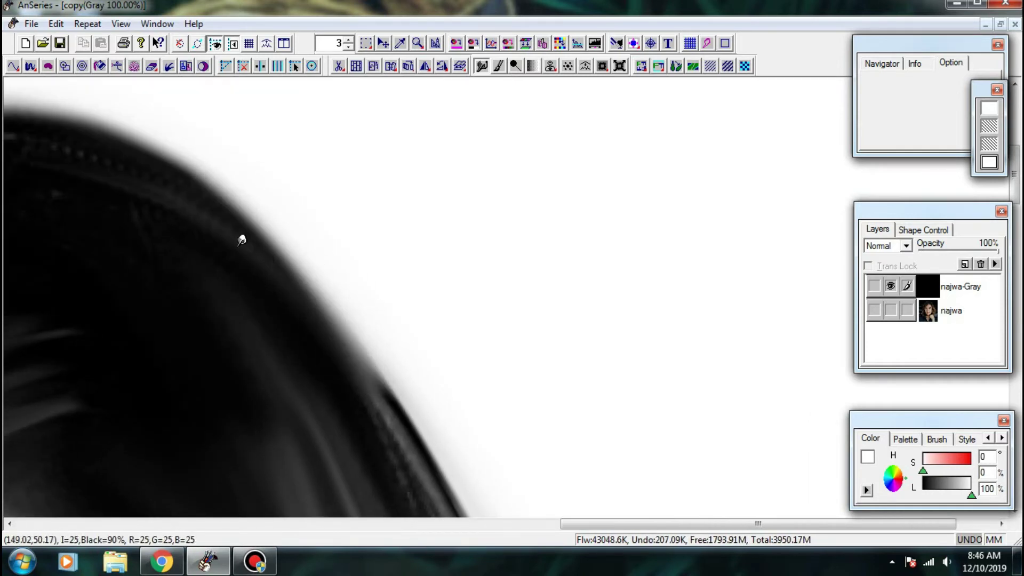
pyautogui.moveTo(244, 239); pyautogui.dragTo(420, 443)
pyautogui.scroll(-1, 382, 402)
# - Smooth the long strands beside the temple near the outer edge of the hair, and undo the last stroke
pyautogui.moveTo(650, 398)
pyautogui.mouseDown()
pyautogui.moveTo(650, 265)
pyautogui.moveTo(691, 337)
pyautogui.mouseUp()
pyautogui.moveTo(707, 390)
pyautogui.mouseDown()
pyautogui.moveTo(701, 263)
pyautogui.moveTo(718, 333)
pyautogui.moveTo(705, 299)
pyautogui.mouseUp()
pyautogui.keyDown('ctrl'); pyautogui.click(488, 292); pyautogui.keyUp('ctrl')
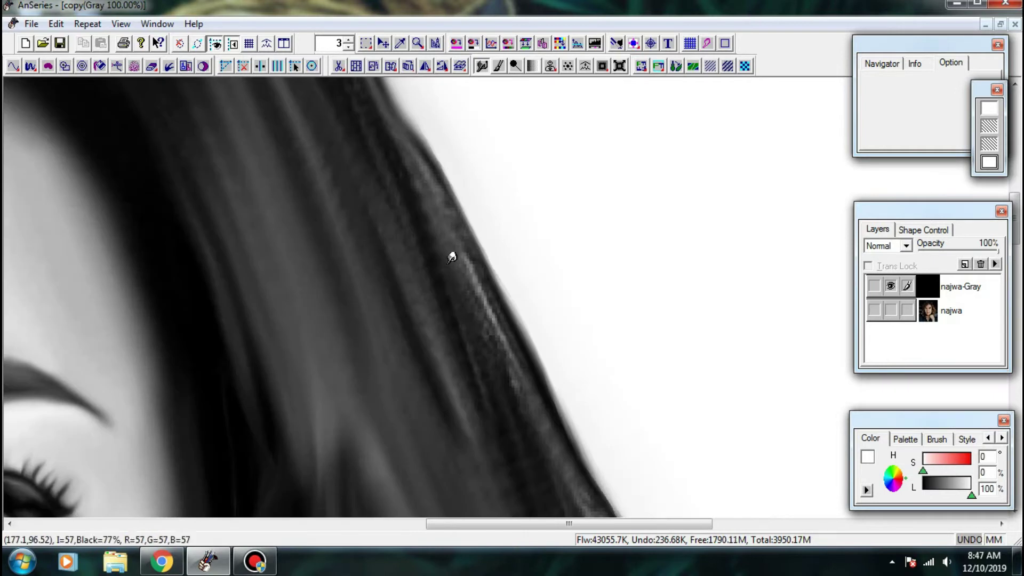
pyautogui.moveTo(447, 342); pyautogui.dragTo(469, 406)
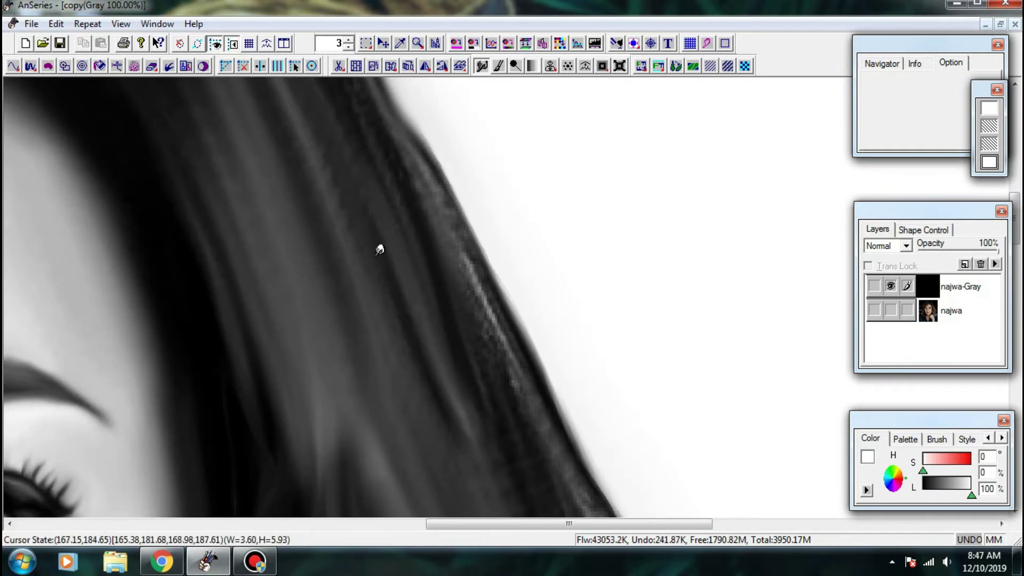
pyautogui.moveTo(376, 255); pyautogui.dragTo(408, 373)
pyautogui.hotkey('ctrl', 'z')
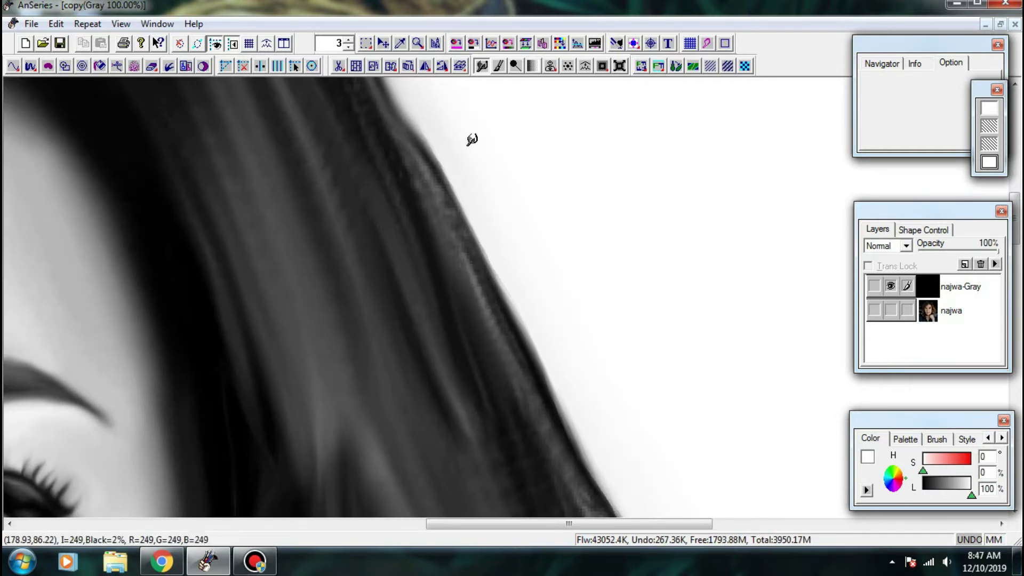
# - Blend the grainy highlight and thin strands along the outer edge of the hair beside the eye
pyautogui.moveTo(447, 182)
pyautogui.mouseDown()
pyautogui.moveTo(432, 149)
pyautogui.moveTo(467, 194)
pyautogui.mouseUp()
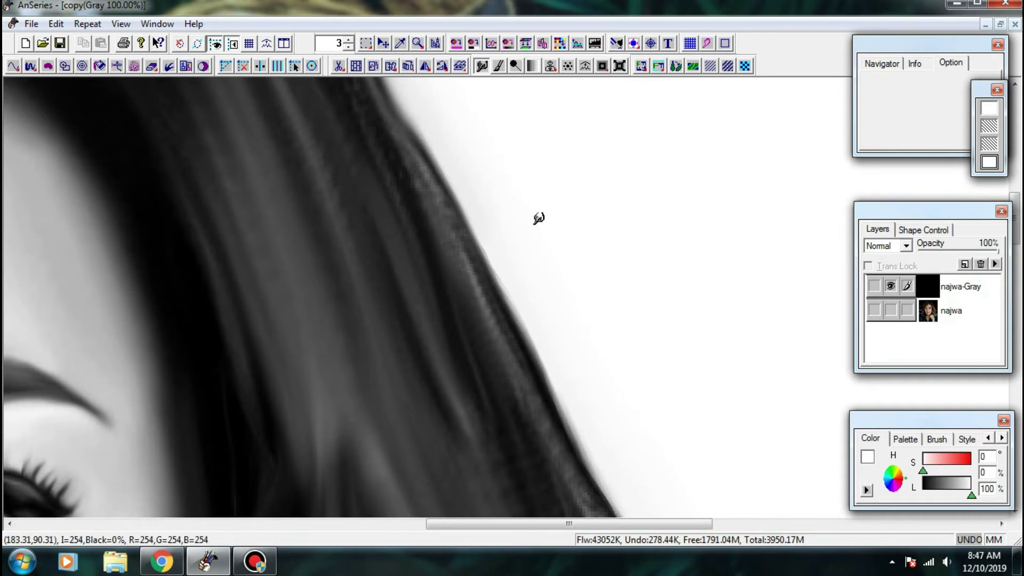
pyautogui.moveTo(520, 284); pyautogui.dragTo(504, 344)
pyautogui.moveTo(385, 180)
pyautogui.mouseDown()
pyautogui.moveTo(433, 232)
pyautogui.moveTo(455, 285)
pyautogui.mouseUp()
pyautogui.moveTo(507, 369); pyautogui.dragTo(512, 399)
pyautogui.moveTo(405, 175)
pyautogui.mouseDown()
pyautogui.moveTo(434, 206)
pyautogui.moveTo(466, 316)
pyautogui.moveTo(485, 313)
pyautogui.moveTo(522, 413)
pyautogui.mouseUp()
pyautogui.moveTo(515, 334); pyautogui.dragTo(464, 223)
pyautogui.moveTo(454, 283)
pyautogui.mouseDown()
pyautogui.moveTo(518, 410)
pyautogui.moveTo(418, 265)
pyautogui.moveTo(451, 372)
pyautogui.mouseUp()
pyautogui.moveTo(421, 309); pyautogui.dragTo(485, 422)
pyautogui.moveTo(482, 383)
pyautogui.mouseDown()
pyautogui.moveTo(372, 246)
pyautogui.moveTo(433, 360)
pyautogui.moveTo(429, 394)
pyautogui.moveTo(401, 253)
pyautogui.mouseUp()
pyautogui.moveTo(394, 202)
pyautogui.mouseDown()
pyautogui.moveTo(419, 454)
pyautogui.moveTo(448, 245)
pyautogui.moveTo(433, 327)
pyautogui.mouseUp()
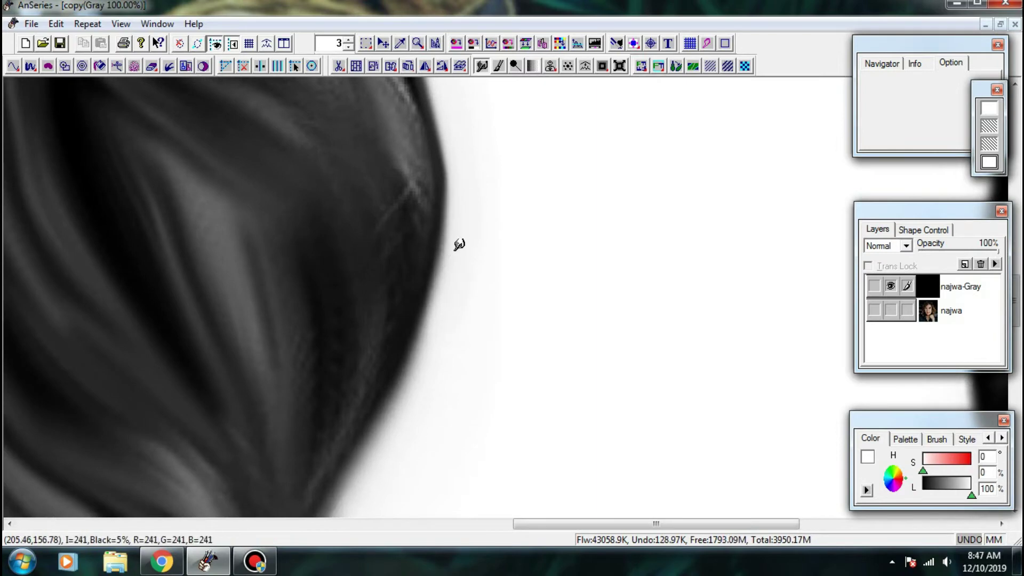
# - Soften the outer hair contour where it curves inward beside the jaw and blend the converging wavy locks
pyautogui.moveTo(454, 247); pyautogui.dragTo(386, 437)
pyautogui.moveTo(386, 437)
pyautogui.mouseDown()
pyautogui.moveTo(487, 209)
pyautogui.moveTo(466, 368)
pyautogui.moveTo(468, 240)
pyautogui.moveTo(473, 287)
pyautogui.moveTo(452, 229)
pyautogui.moveTo(423, 384)
pyautogui.moveTo(473, 395)
pyautogui.moveTo(406, 404)
pyautogui.moveTo(487, 449)
pyautogui.mouseUp()
pyautogui.moveTo(376, 310); pyautogui.dragTo(458, 388)
pyautogui.moveTo(440, 341); pyautogui.dragTo(439, 467)
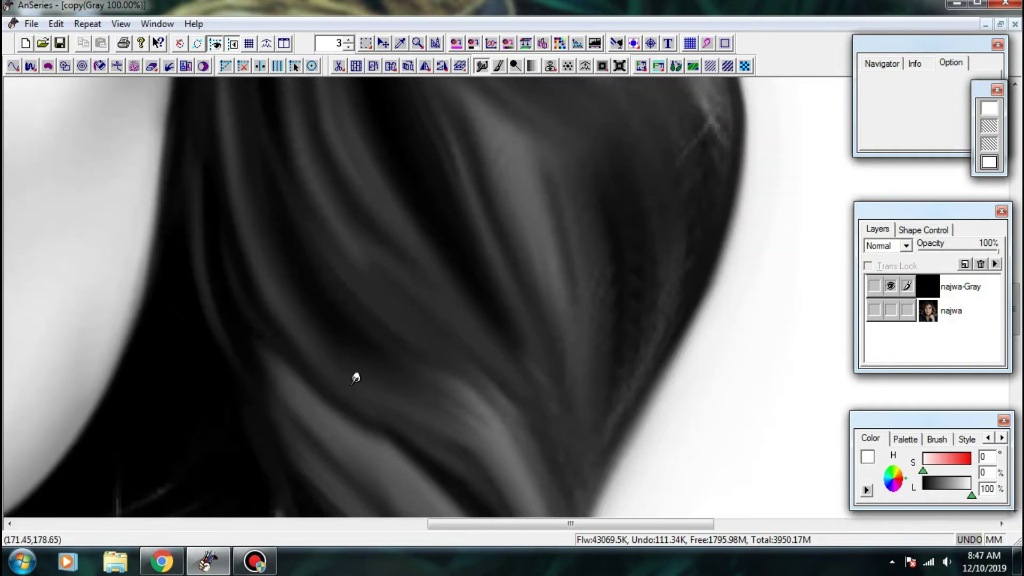
pyautogui.moveTo(355, 378); pyautogui.dragTo(501, 471)
pyautogui.moveTo(445, 384)
pyautogui.mouseDown()
pyautogui.moveTo(487, 419)
pyautogui.moveTo(510, 464)
pyautogui.mouseUp()
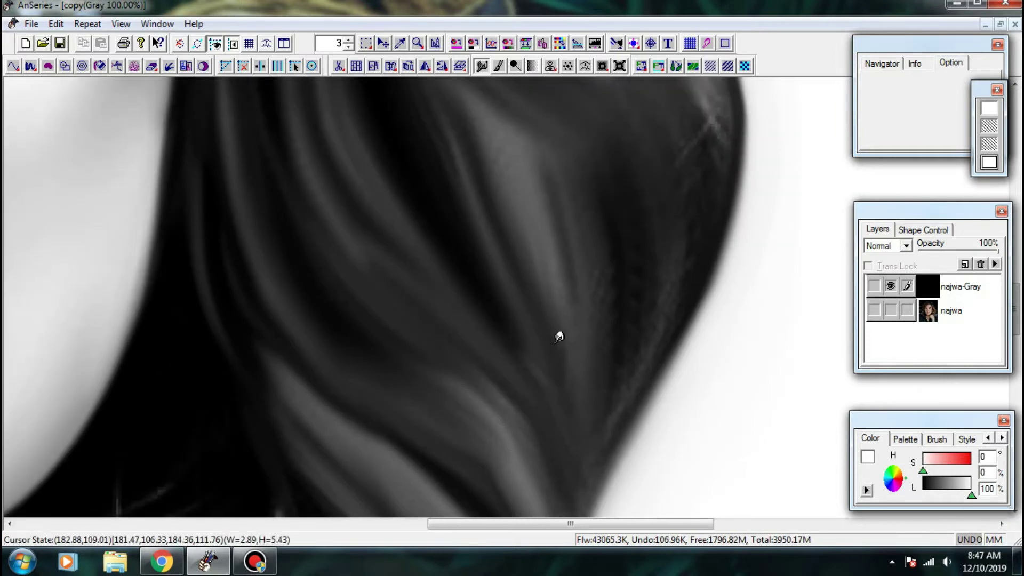
pyautogui.moveTo(583, 385); pyautogui.dragTo(561, 492)
# - Smudge the grainy strands and highlights along the outer side of the hair beside the cheek
pyautogui.moveTo(480, 223)
pyautogui.mouseDown()
pyautogui.moveTo(443, 194)
pyautogui.moveTo(450, 371)
pyautogui.moveTo(433, 357)
pyautogui.mouseUp()
pyautogui.moveTo(500, 257); pyautogui.dragTo(463, 387)
pyautogui.moveTo(456, 327); pyautogui.dragTo(566, 449)
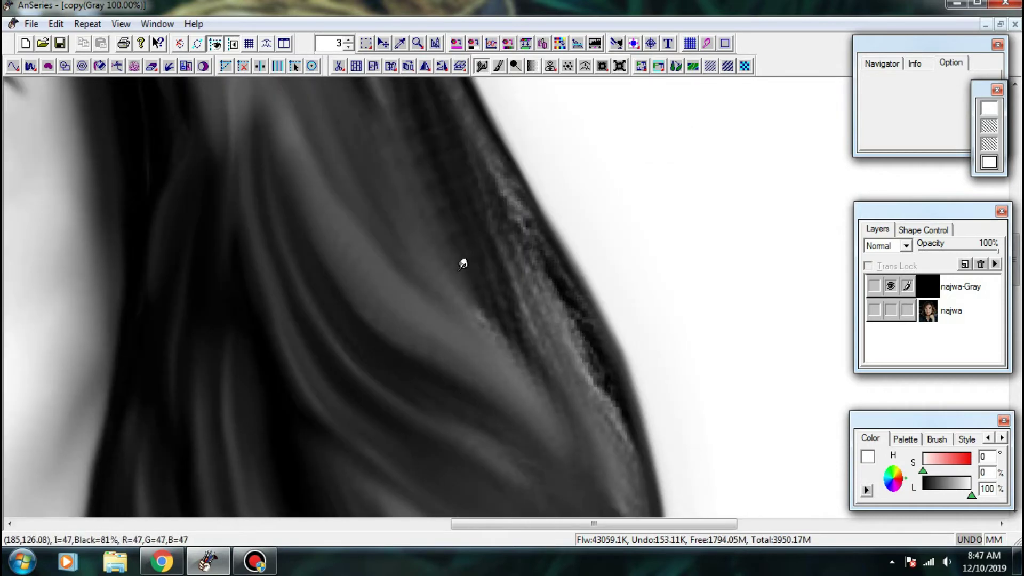
pyautogui.moveTo(470, 305); pyautogui.dragTo(558, 413)
pyautogui.moveTo(406, 164); pyautogui.dragTo(472, 350)
pyautogui.moveTo(431, 267)
pyautogui.mouseDown()
pyautogui.moveTo(476, 344)
pyautogui.moveTo(467, 385)
pyautogui.mouseUp()
pyautogui.moveTo(473, 242); pyautogui.dragTo(507, 341)
pyautogui.moveTo(512, 380); pyautogui.dragTo(378, 452)
pyautogui.moveTo(423, 352); pyautogui.dragTo(467, 442)
pyautogui.moveTo(439, 389)
pyautogui.mouseDown()
pyautogui.moveTo(481, 496)
pyautogui.moveTo(392, 298)
pyautogui.mouseUp()
pyautogui.moveTo(393, 296); pyautogui.dragTo(434, 413)
pyautogui.moveTo(375, 316)
pyautogui.mouseDown()
pyautogui.moveTo(443, 402)
pyautogui.moveTo(406, 297)
pyautogui.moveTo(459, 414)
pyautogui.moveTo(463, 487)
pyautogui.mouseUp()
# - Smooth the wavy locks running down beside the jaw and neck
pyautogui.moveTo(455, 485)
pyautogui.mouseDown()
pyautogui.moveTo(453, 288)
pyautogui.moveTo(442, 391)
pyautogui.moveTo(415, 449)
pyautogui.mouseUp()
pyautogui.moveTo(413, 451); pyautogui.dragTo(500, 266)
pyautogui.moveTo(500, 323)
pyautogui.mouseDown()
pyautogui.moveTo(421, 452)
pyautogui.moveTo(453, 328)
pyautogui.mouseUp()
pyautogui.moveTo(518, 264); pyautogui.dragTo(452, 408)
pyautogui.moveTo(477, 353); pyautogui.dragTo(449, 418)
pyautogui.moveTo(446, 422)
pyautogui.mouseDown()
pyautogui.moveTo(483, 281)
pyautogui.moveTo(457, 468)
pyautogui.moveTo(503, 321)
pyautogui.mouseUp()
pyautogui.moveTo(496, 274)
pyautogui.mouseDown()
pyautogui.moveTo(398, 271)
pyautogui.moveTo(455, 291)
pyautogui.moveTo(385, 265)
pyautogui.moveTo(494, 232)
pyautogui.moveTo(500, 243)
pyautogui.moveTo(473, 359)
pyautogui.moveTo(437, 415)
pyautogui.mouseUp()
# - Smudge the dark hair under the jaw and the thin curved strands below it
pyautogui.moveTo(434, 366); pyautogui.dragTo(609, 320)
pyautogui.moveTo(336, 291)
pyautogui.mouseDown()
pyautogui.moveTo(384, 304)
pyautogui.moveTo(542, 291)
pyautogui.mouseUp()
pyautogui.moveTo(463, 289); pyautogui.dragTo(418, 291)
pyautogui.moveTo(440, 256); pyautogui.dragTo(488, 278)
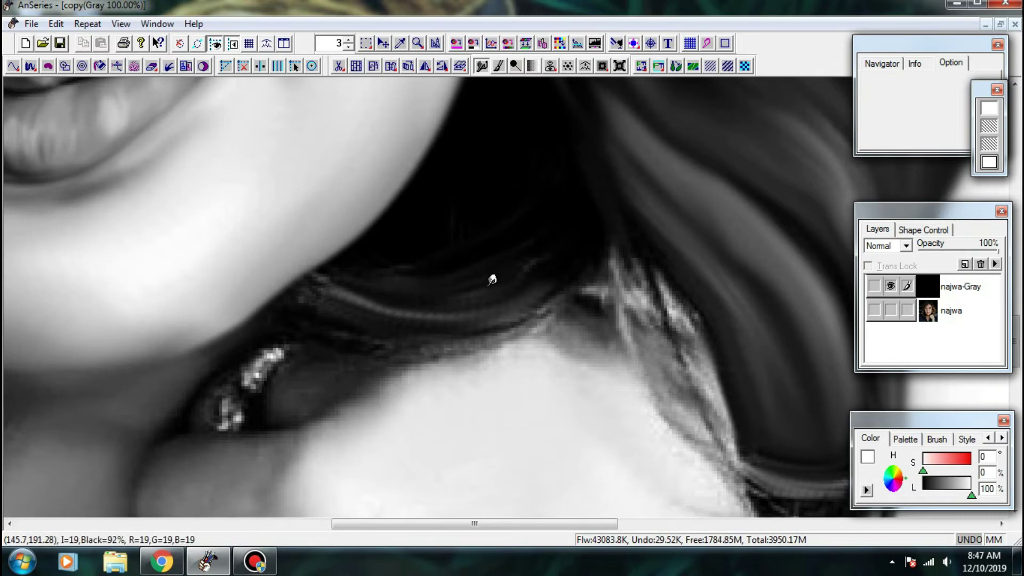
pyautogui.moveTo(549, 288); pyautogui.dragTo(485, 294)
pyautogui.moveTo(392, 304)
pyautogui.mouseDown()
pyautogui.moveTo(532, 274)
pyautogui.moveTo(461, 256)
pyautogui.mouseUp()
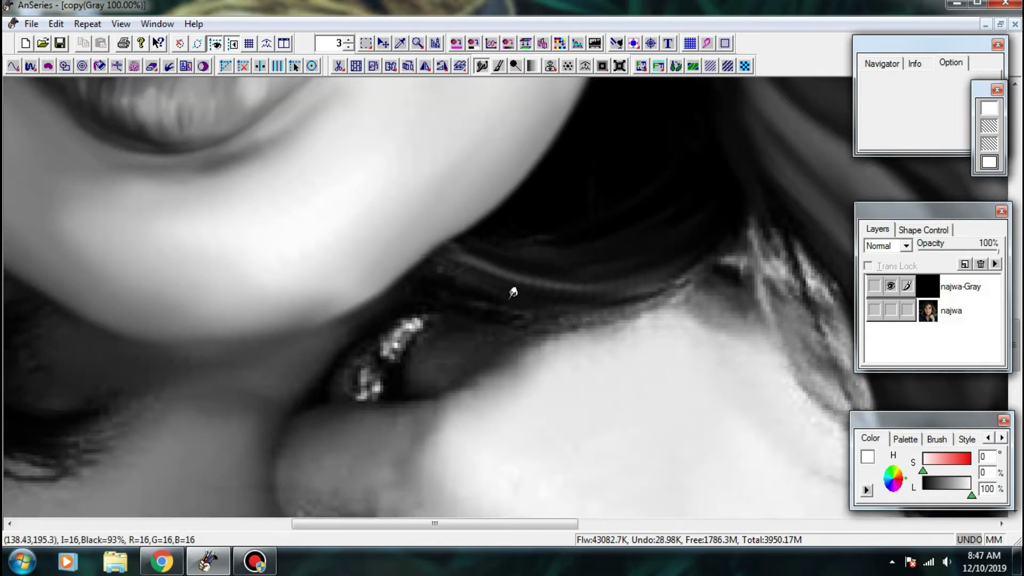
# - Blend the rough lower edge of the dark hair below the chin against the light skin
pyautogui.moveTo(506, 325); pyautogui.dragTo(603, 313)
pyautogui.moveTo(528, 345)
pyautogui.mouseDown()
pyautogui.moveTo(635, 302)
pyautogui.moveTo(650, 306)
pyautogui.mouseUp()
pyautogui.moveTo(647, 318); pyautogui.dragTo(526, 296)
pyautogui.moveTo(368, 373); pyautogui.dragTo(459, 322)
pyautogui.moveTo(509, 307)
pyautogui.mouseDown()
pyautogui.moveTo(565, 272)
pyautogui.moveTo(448, 351)
pyautogui.mouseUp()
# - Smooth the coarse bright strands beside the light skin below the chin into soft tapered locks
pyautogui.moveTo(477, 294)
pyautogui.mouseDown()
pyautogui.moveTo(487, 347)
pyautogui.moveTo(491, 274)
pyautogui.moveTo(526, 343)
pyautogui.moveTo(547, 359)
pyautogui.mouseUp()
pyautogui.moveTo(520, 314)
pyautogui.mouseDown()
pyautogui.moveTo(574, 424)
pyautogui.moveTo(555, 399)
pyautogui.mouseUp()
pyautogui.moveTo(541, 390)
pyautogui.mouseDown()
pyautogui.moveTo(477, 327)
pyautogui.moveTo(491, 387)
pyautogui.mouseUp()
pyautogui.moveTo(437, 320); pyautogui.dragTo(510, 434)
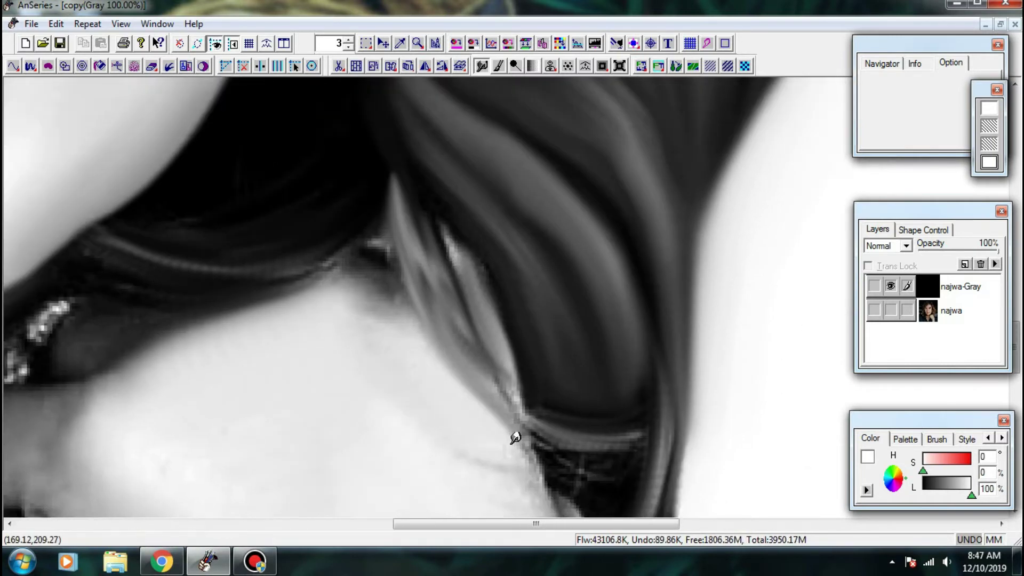
# - Soften the outer edge of the wrist and forearm against the dark hair and sleeve
pyautogui.moveTo(405, 331); pyautogui.dragTo(367, 291)
pyautogui.moveTo(459, 455); pyautogui.dragTo(390, 360)
pyautogui.moveTo(471, 391)
pyautogui.mouseDown()
pyautogui.moveTo(476, 366)
pyautogui.moveTo(498, 476)
pyautogui.moveTo(464, 361)
pyautogui.moveTo(424, 294)
pyautogui.moveTo(477, 424)
pyautogui.mouseUp()
pyautogui.moveTo(469, 456); pyautogui.dragTo(434, 298)
pyautogui.moveTo(469, 375); pyautogui.dragTo(482, 473)
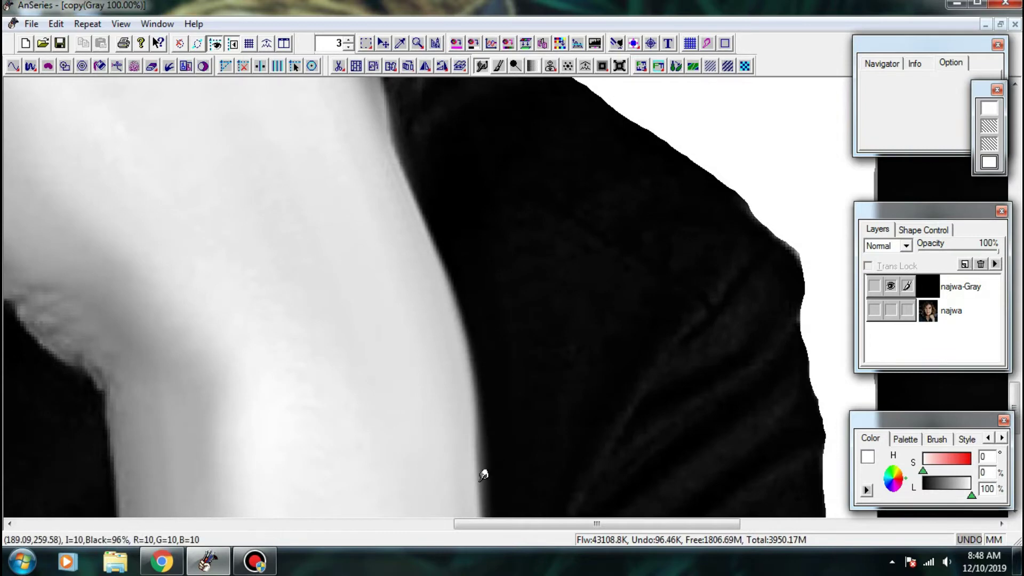
# - Smudge the uneven gray tones on the forearm and wrist into smooth lengthwise skin shading
pyautogui.moveTo(157, 366); pyautogui.dragTo(392, 315)
pyautogui.moveTo(395, 351); pyautogui.dragTo(381, 479)
pyautogui.scroll(-3, 442, 366)
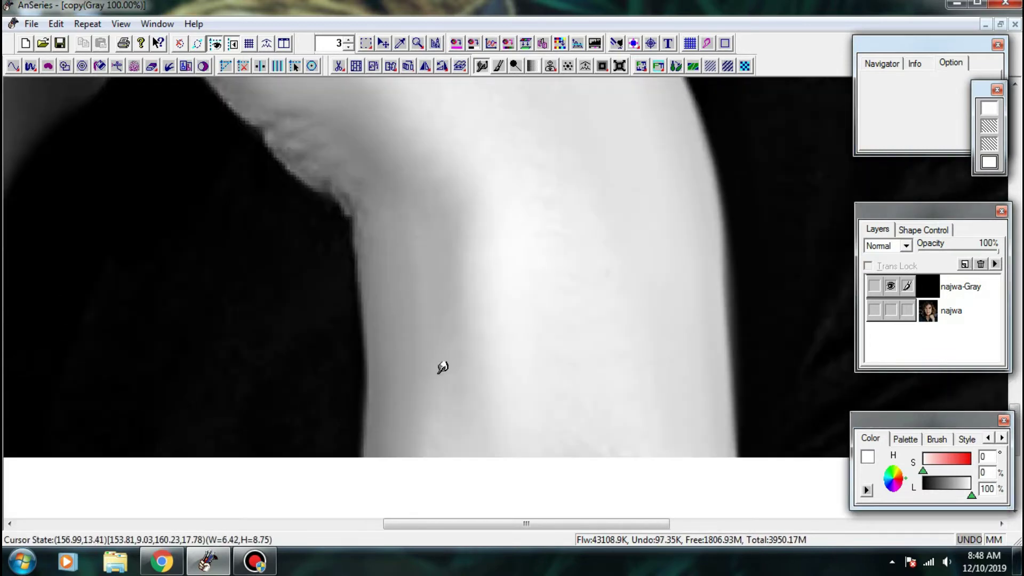
pyautogui.moveTo(532, 160); pyautogui.dragTo(578, 375)
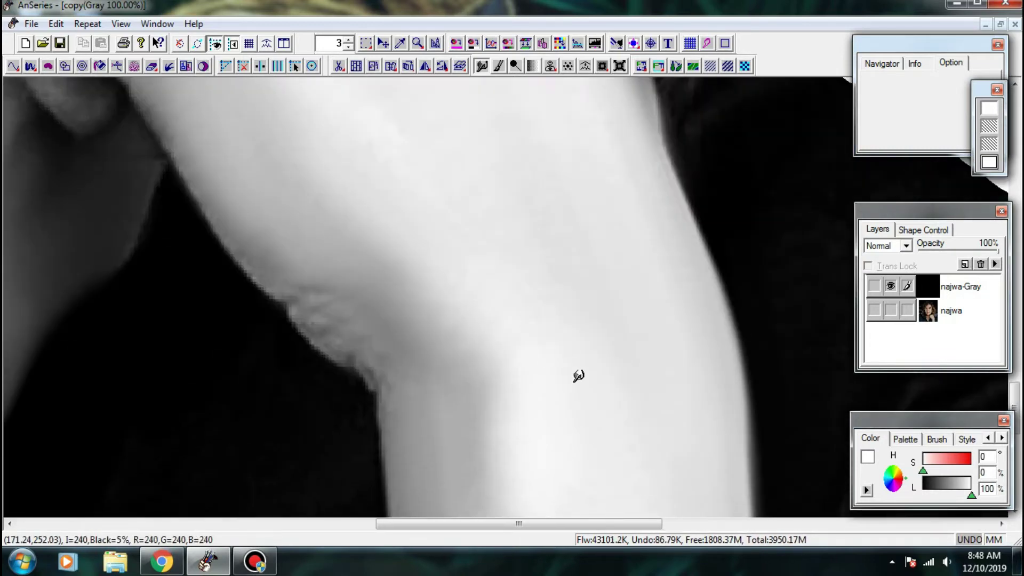
pyautogui.moveTo(589, 262); pyautogui.dragTo(619, 351)
pyautogui.moveTo(616, 218); pyautogui.dragTo(525, 382)
pyautogui.moveTo(574, 305)
pyautogui.mouseDown()
pyautogui.moveTo(587, 405)
pyautogui.moveTo(602, 418)
pyautogui.mouseUp()
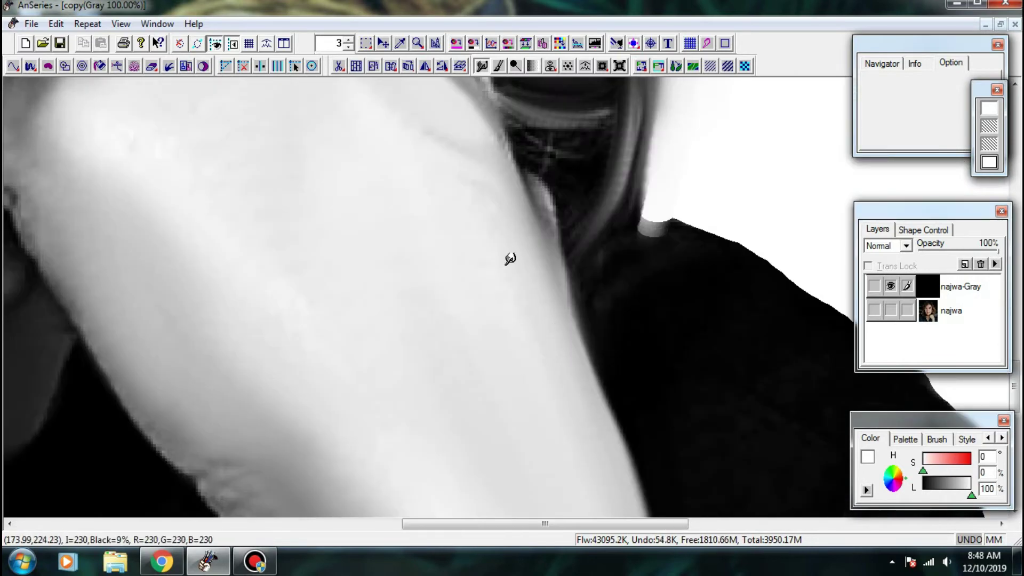
# - Smudge the frayed hair ends under the jaw into soft curved strands blending into the neck skin
pyautogui.hotkey('ctrl', '-')
pyautogui.moveTo(352, 270); pyautogui.dragTo(445, 278)
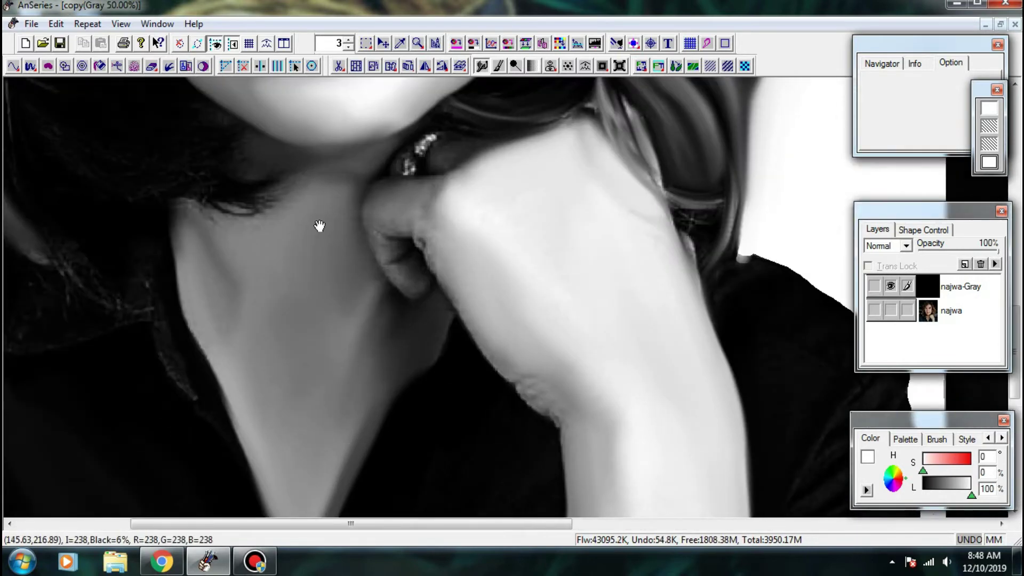
pyautogui.scroll(1, 498, 366)
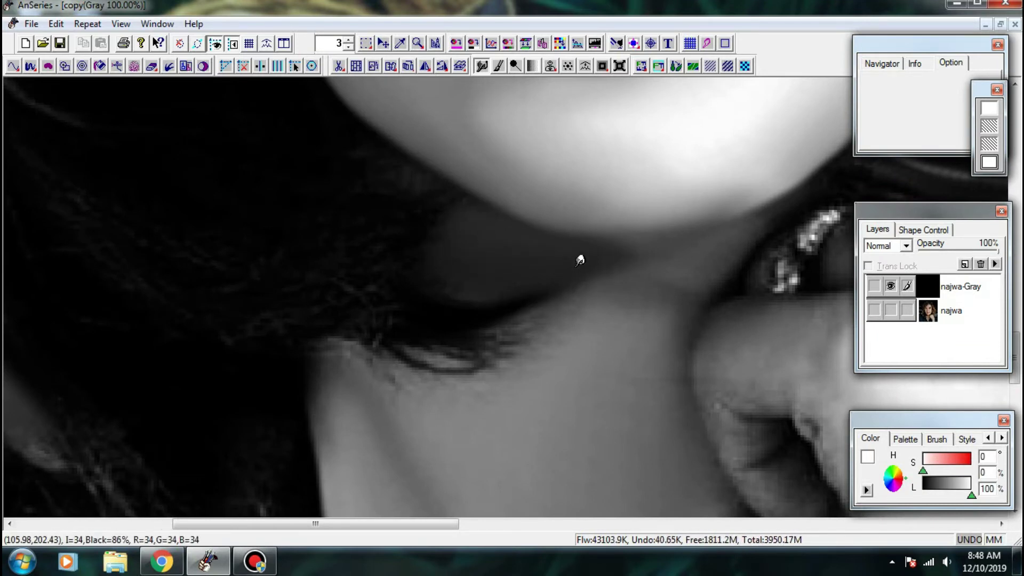
pyautogui.moveTo(454, 339)
pyautogui.mouseDown()
pyautogui.moveTo(522, 341)
pyautogui.moveTo(566, 320)
pyautogui.mouseUp()
pyautogui.moveTo(469, 325); pyautogui.dragTo(550, 321)
pyautogui.moveTo(446, 347); pyautogui.dragTo(522, 353)
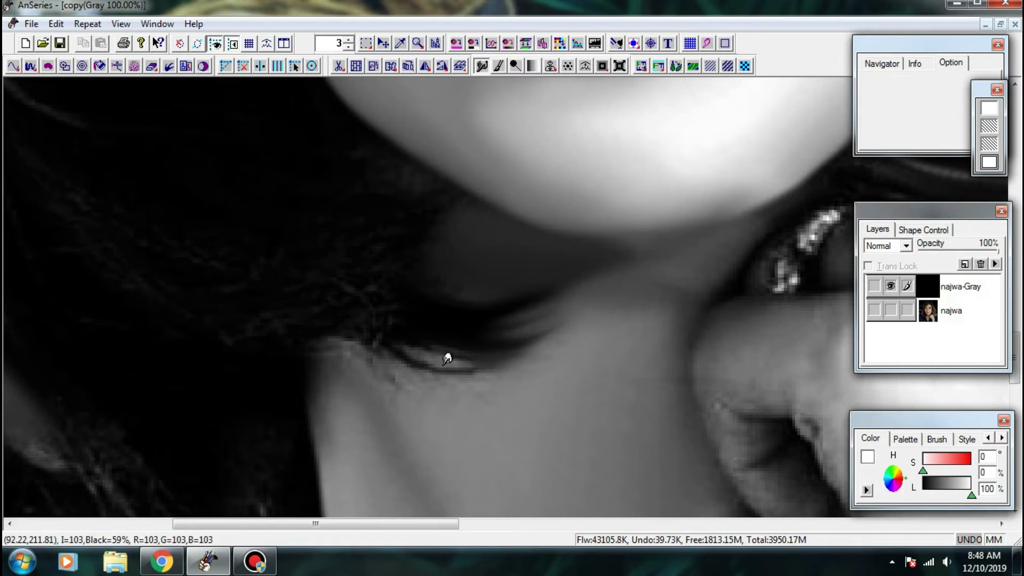
pyautogui.moveTo(444, 365); pyautogui.dragTo(401, 351)
pyautogui.moveTo(405, 385); pyautogui.dragTo(368, 355)
pyautogui.moveTo(367, 366)
pyautogui.mouseDown()
pyautogui.moveTo(329, 342)
pyautogui.moveTo(325, 369)
pyautogui.moveTo(461, 392)
pyautogui.moveTo(376, 365)
pyautogui.mouseUp()
pyautogui.moveTo(502, 384); pyautogui.dragTo(588, 329)
pyautogui.moveTo(489, 364)
pyautogui.mouseDown()
pyautogui.moveTo(525, 350)
pyautogui.moveTo(525, 364)
pyautogui.moveTo(558, 342)
pyautogui.mouseUp()
# - Soften the neck shadow and its dark edge between the chin and the sparkling jewelry
pyautogui.moveTo(539, 295); pyautogui.dragTo(375, 308)
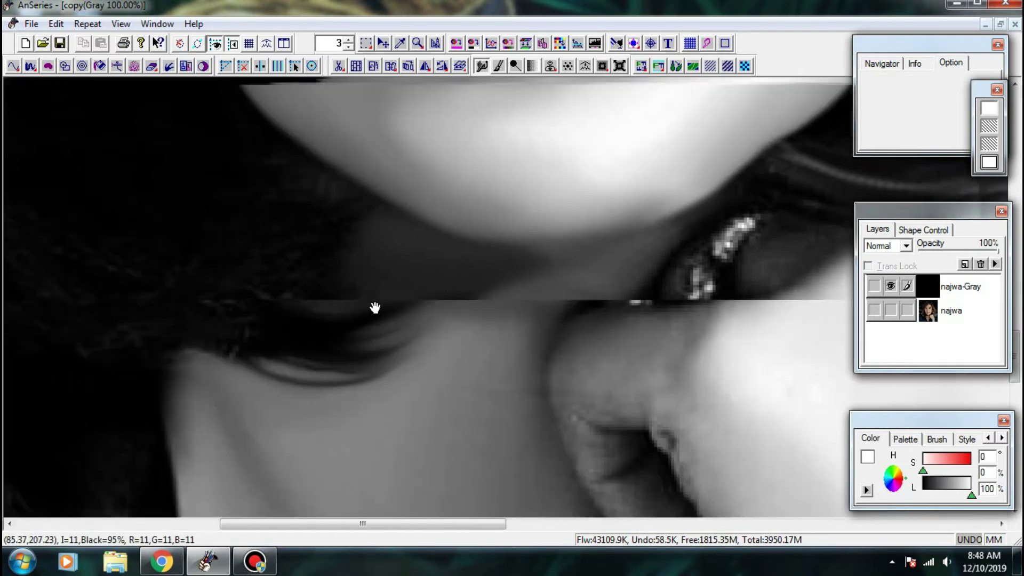
pyautogui.moveTo(446, 325)
pyautogui.mouseDown()
pyautogui.moveTo(491, 306)
pyautogui.moveTo(403, 367)
pyautogui.mouseUp()
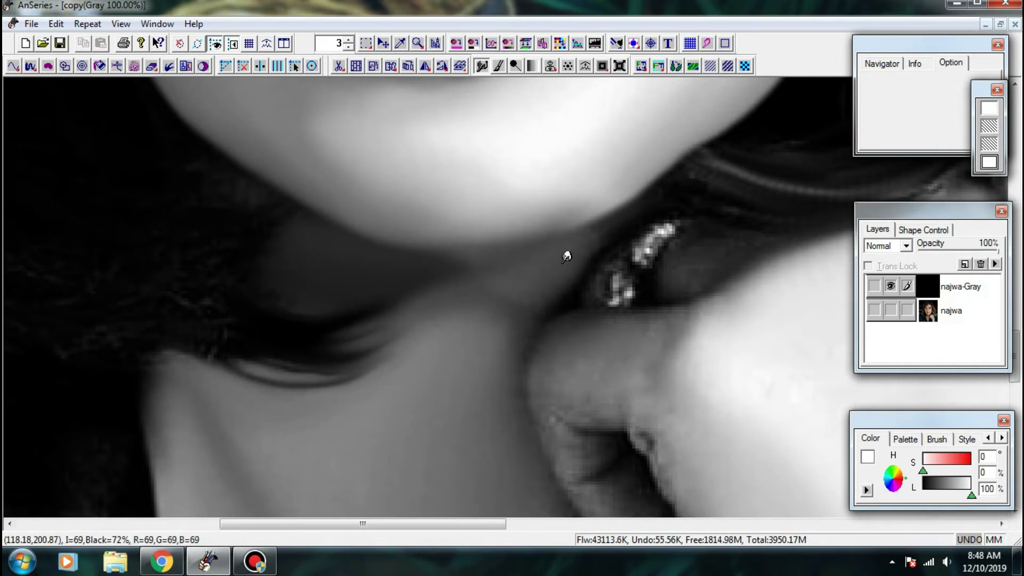
pyautogui.moveTo(609, 220); pyautogui.dragTo(537, 291)
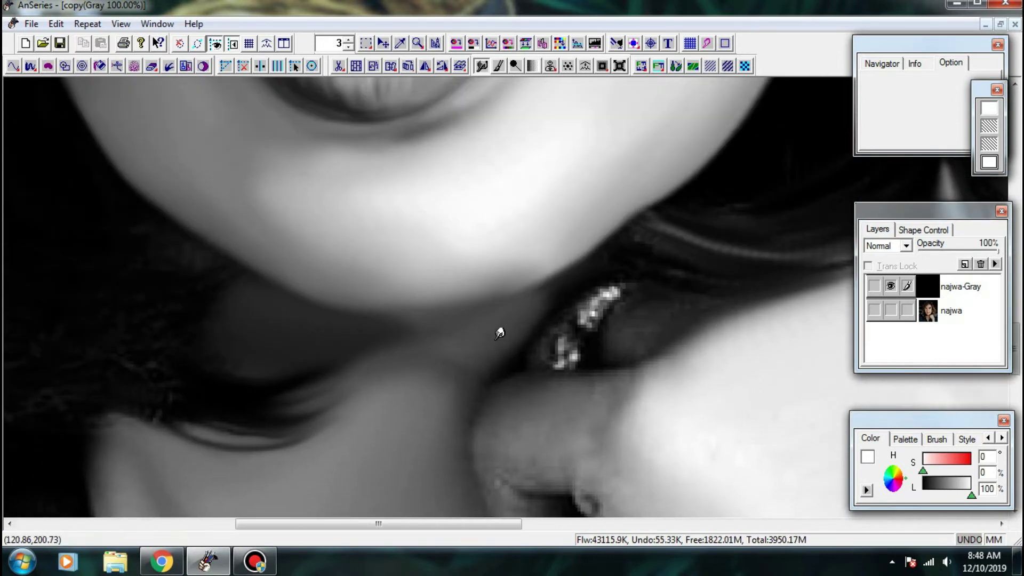
pyautogui.moveTo(499, 336); pyautogui.dragTo(494, 280)
pyautogui.hotkey('ctrl', 'z')
pyautogui.moveTo(599, 307); pyautogui.dragTo(496, 273)
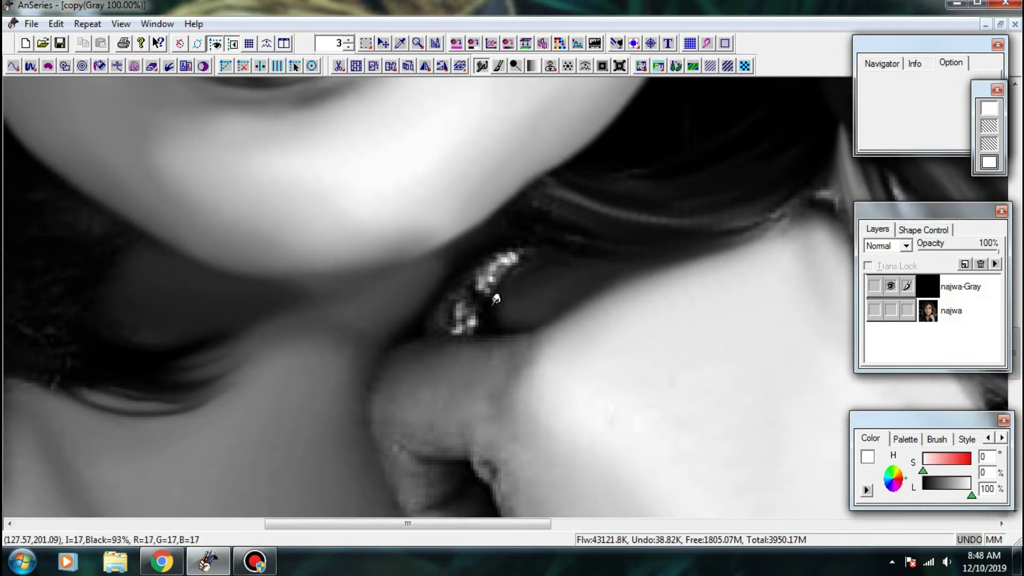
# - Smudge the pixelated highlights of the jewelry above the curled finger into smooth rounded shapes
pyautogui.scroll(1, 496, 299)
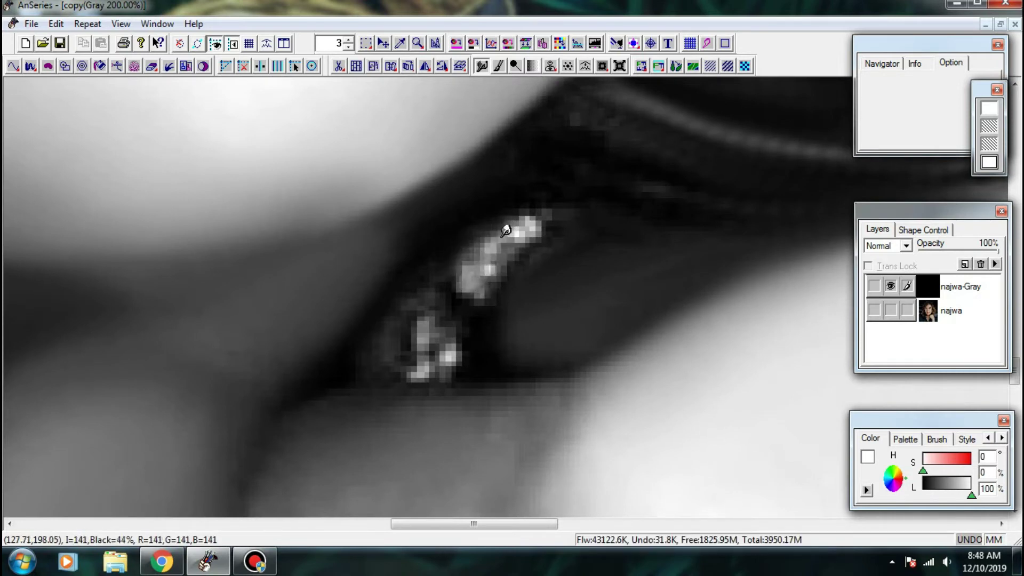
pyautogui.moveTo(502, 247)
pyautogui.mouseDown()
pyautogui.moveTo(559, 212)
pyautogui.moveTo(483, 228)
pyautogui.mouseUp()
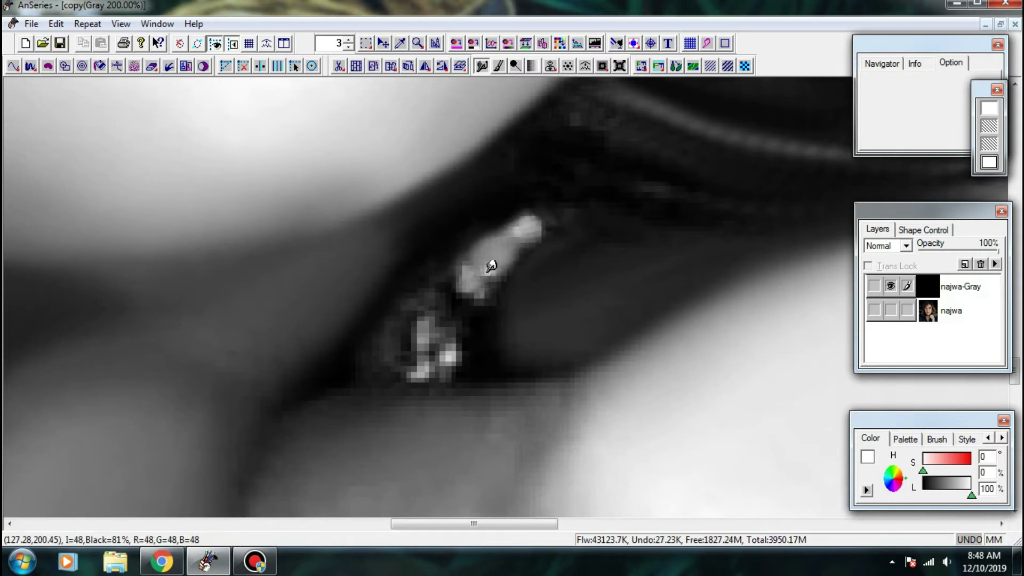
pyautogui.moveTo(488, 289)
pyautogui.mouseDown()
pyautogui.moveTo(473, 286)
pyautogui.moveTo(487, 263)
pyautogui.mouseUp()
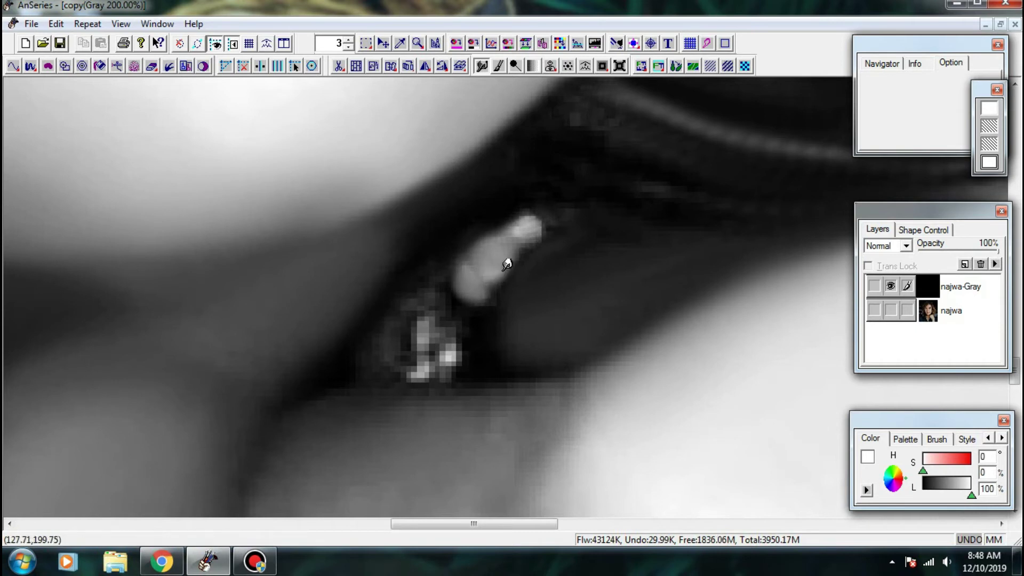
pyautogui.moveTo(464, 309)
pyautogui.mouseDown()
pyautogui.moveTo(525, 254)
pyautogui.moveTo(453, 290)
pyautogui.moveTo(463, 270)
pyautogui.moveTo(491, 305)
pyautogui.moveTo(521, 289)
pyautogui.mouseUp()
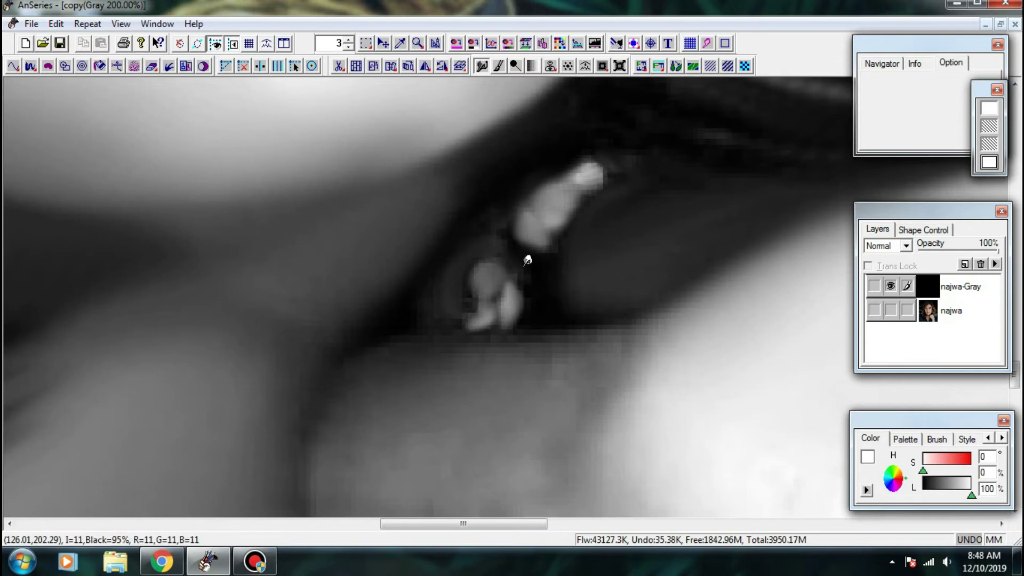
pyautogui.click(482, 268)
pyautogui.moveTo(460, 364)
pyautogui.mouseDown()
pyautogui.moveTo(420, 242)
pyautogui.moveTo(489, 297)
pyautogui.mouseUp()
pyautogui.moveTo(517, 224); pyautogui.dragTo(511, 261)
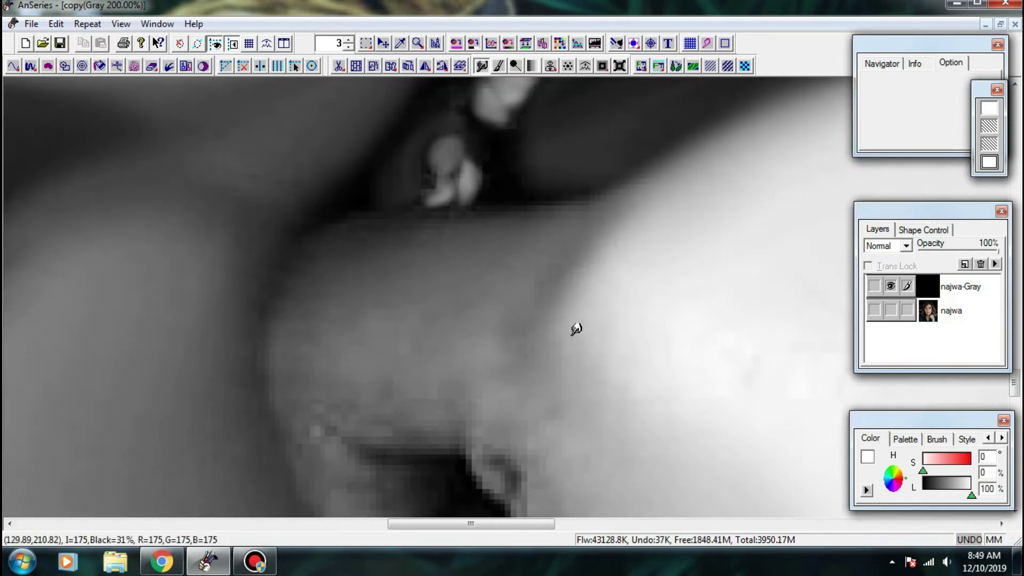
# - Smooth the skin on the back of the hand and its inner edge down to the wrist crease
pyautogui.moveTo(603, 402); pyautogui.dragTo(562, 308)
pyautogui.moveTo(524, 348); pyautogui.dragTo(446, 383)
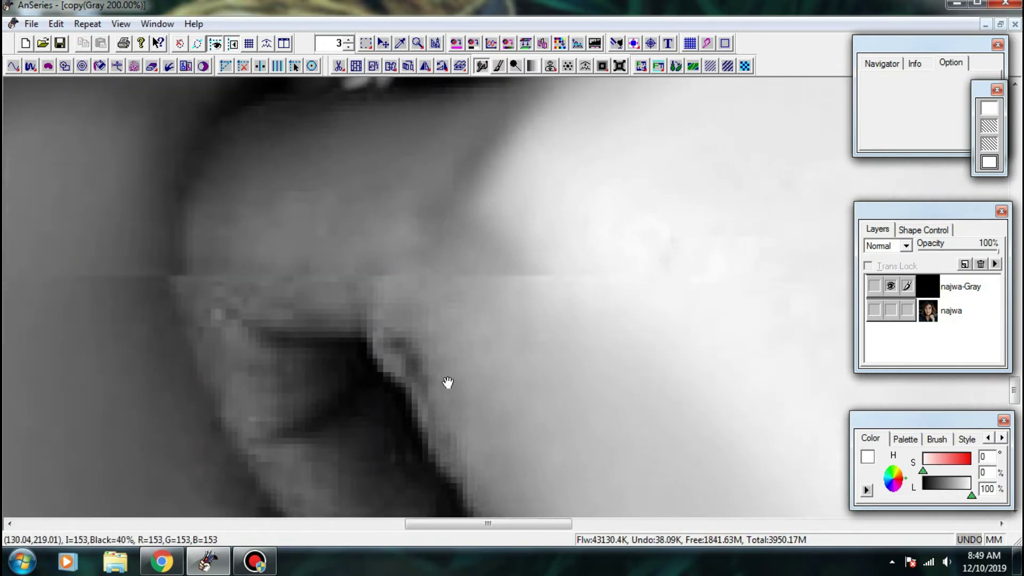
pyautogui.moveTo(651, 295); pyautogui.dragTo(472, 327)
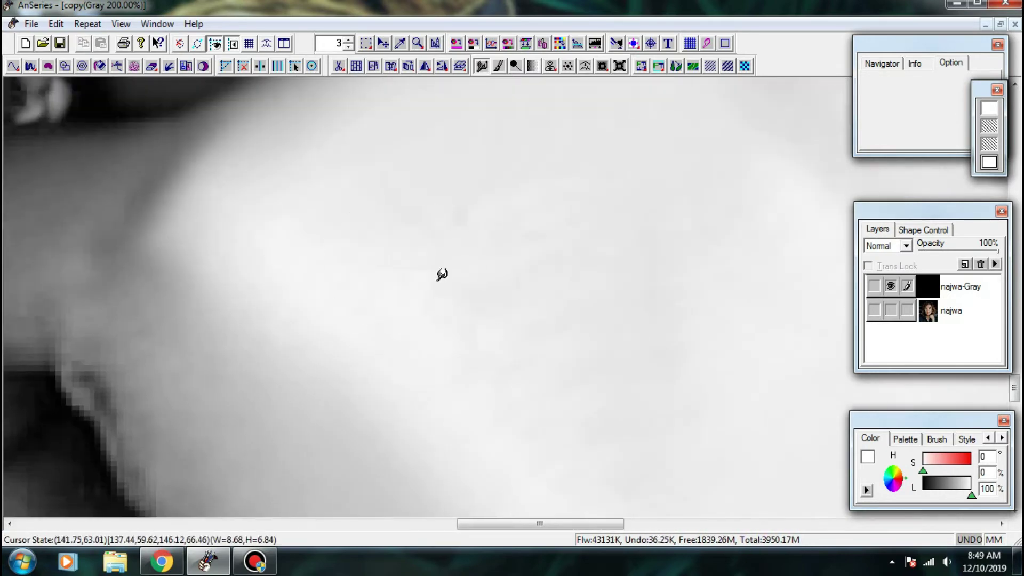
pyautogui.hotkey('ctrl', '-')
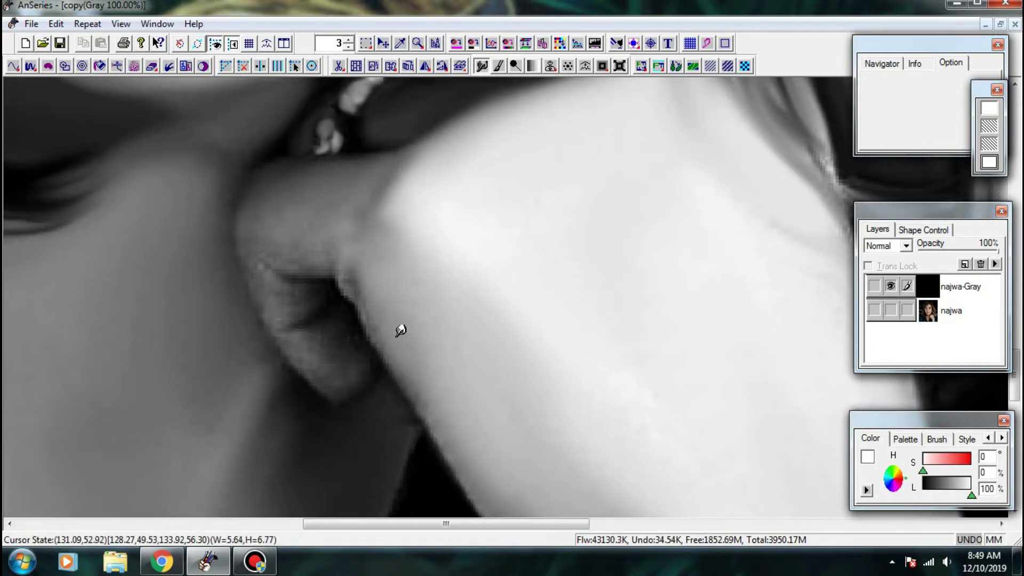
pyautogui.moveTo(398, 336); pyautogui.dragTo(433, 380)
pyautogui.moveTo(433, 373)
pyautogui.mouseDown()
pyautogui.moveTo(377, 297)
pyautogui.moveTo(343, 276)
pyautogui.moveTo(422, 415)
pyautogui.mouseUp()
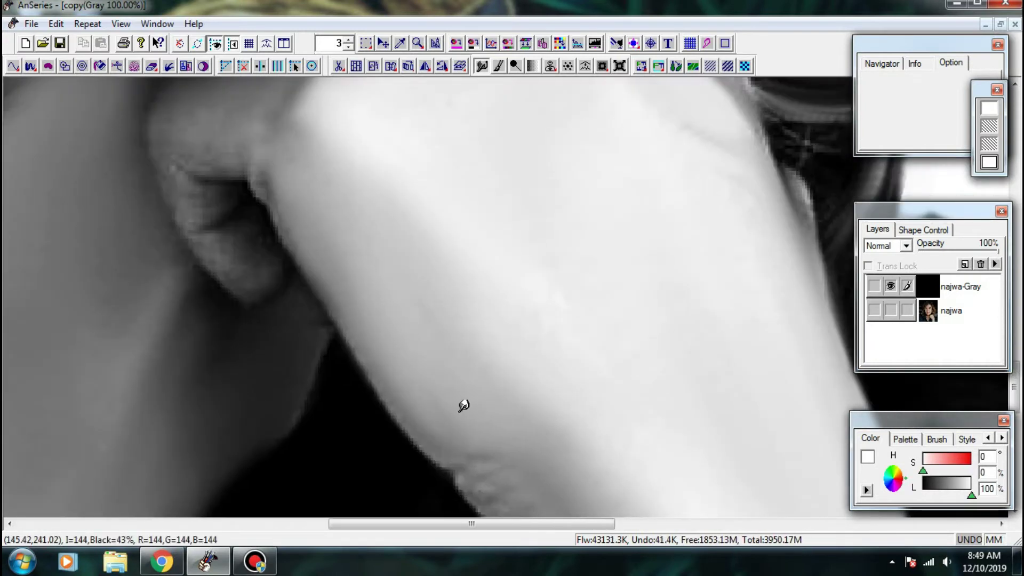
pyautogui.moveTo(484, 416); pyautogui.dragTo(399, 319)
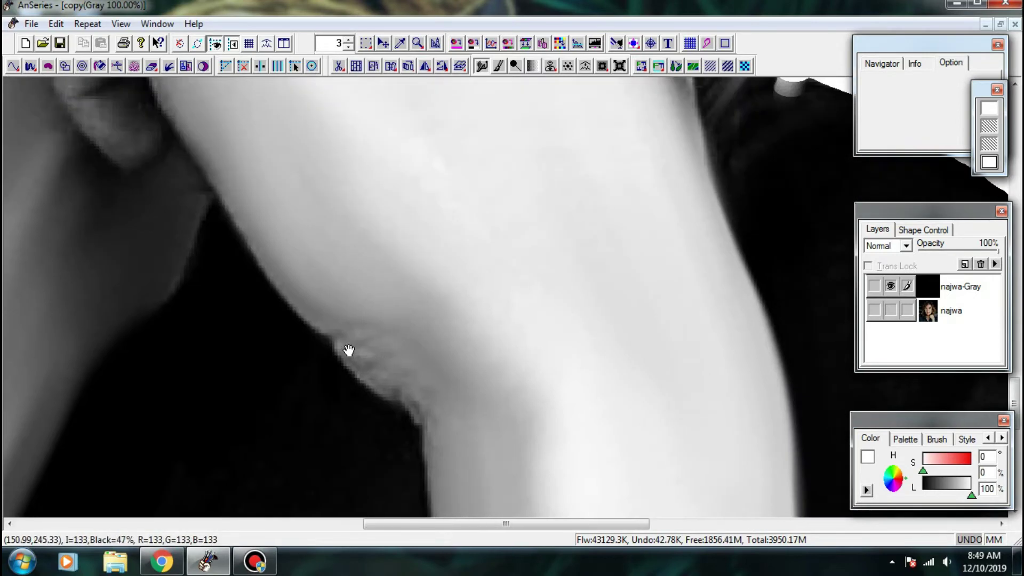
pyautogui.moveTo(349, 350); pyautogui.dragTo(407, 407)
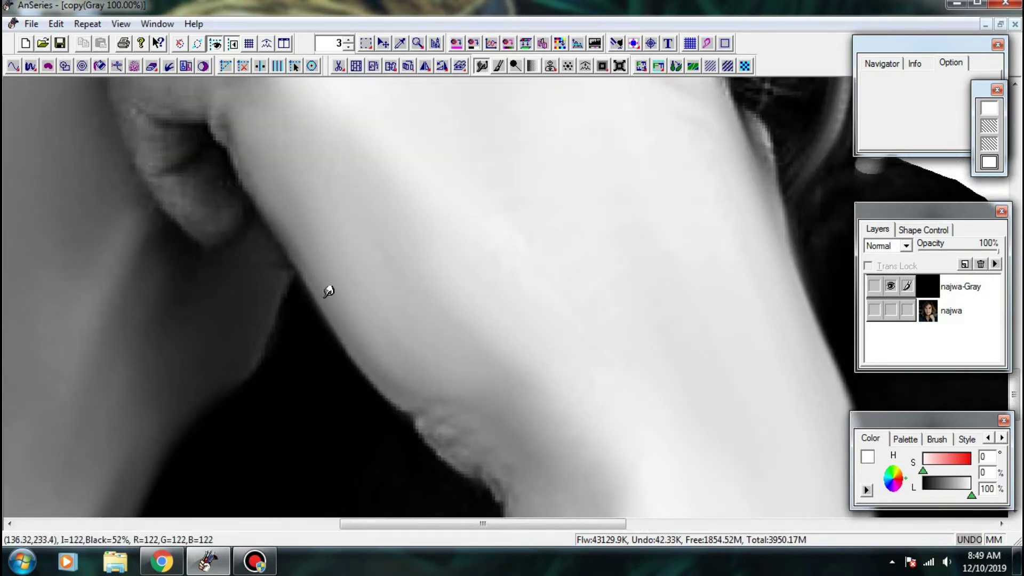
# - Smooth the jagged outline and mottled folds of the skin bulge at the inner wrist
pyautogui.scroll(2, 426, 401)
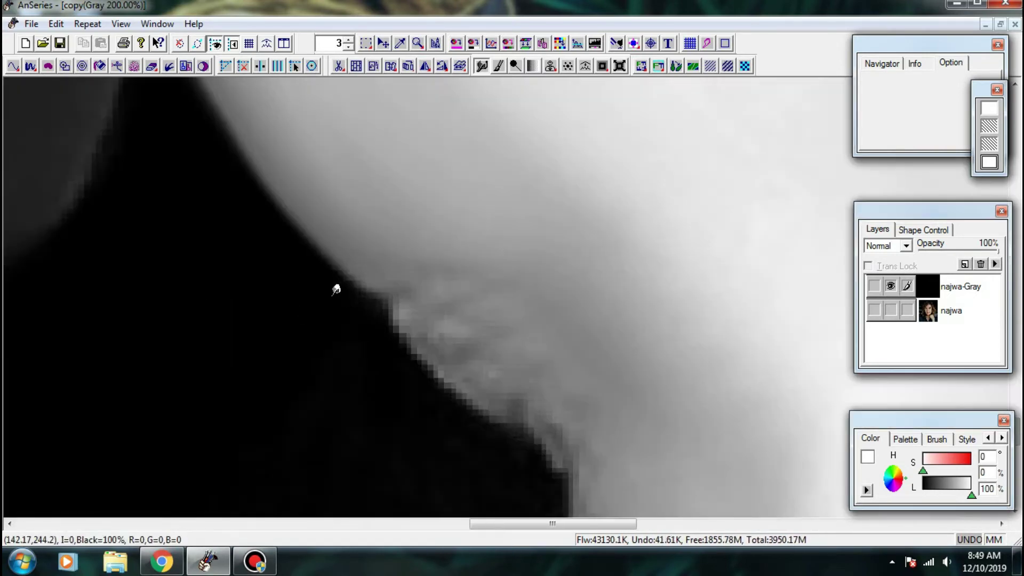
pyautogui.moveTo(379, 305)
pyautogui.mouseDown()
pyautogui.moveTo(421, 368)
pyautogui.moveTo(528, 440)
pyautogui.mouseUp()
pyautogui.moveTo(427, 324)
pyautogui.mouseDown()
pyautogui.moveTo(427, 288)
pyautogui.moveTo(453, 319)
pyautogui.mouseUp()
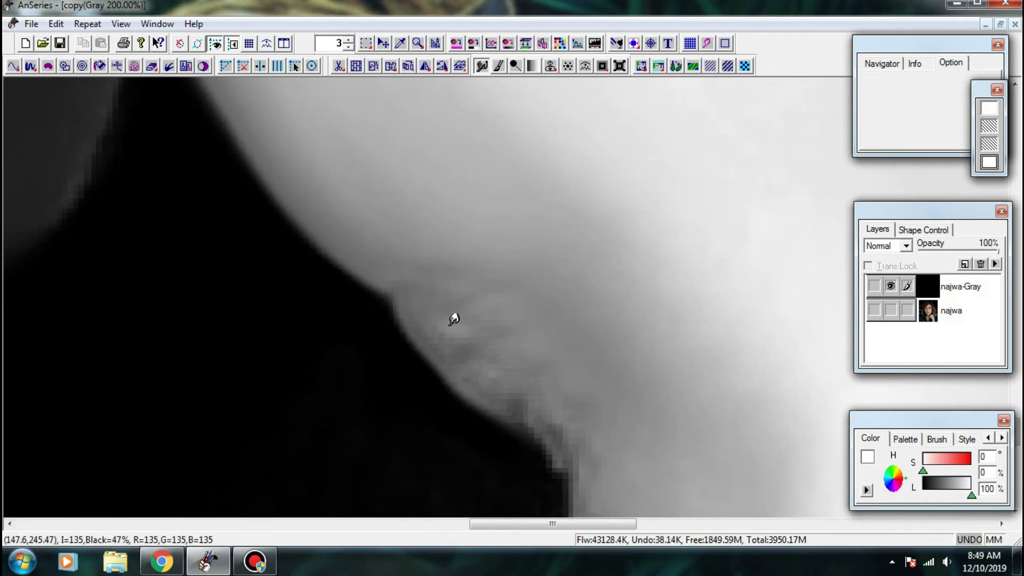
pyautogui.moveTo(480, 359)
pyautogui.mouseDown()
pyautogui.moveTo(521, 359)
pyautogui.moveTo(483, 308)
pyautogui.mouseUp()
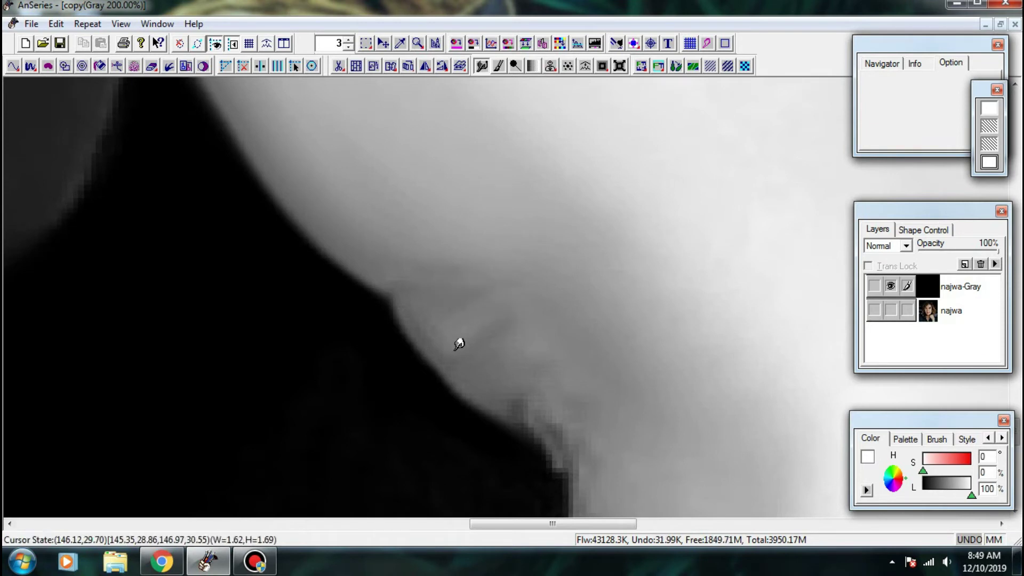
# - Soften the jagged inner forearm edge below the wrist folds and blend the skin beside it
pyautogui.moveTo(514, 400); pyautogui.dragTo(416, 290)
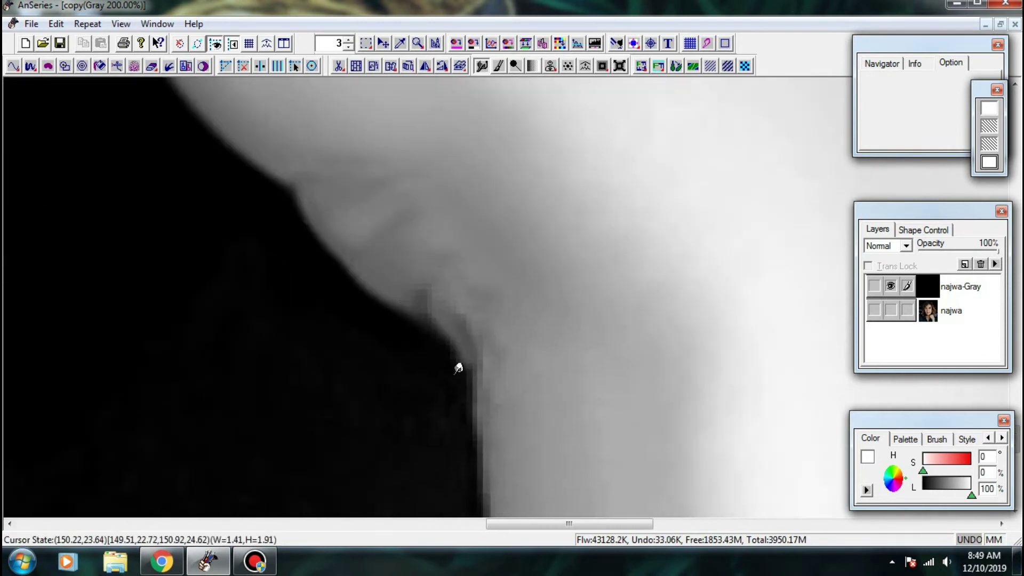
pyautogui.moveTo(458, 368)
pyautogui.mouseDown()
pyautogui.moveTo(468, 327)
pyautogui.moveTo(443, 307)
pyautogui.moveTo(441, 270)
pyautogui.mouseUp()
pyautogui.moveTo(433, 347)
pyautogui.mouseDown()
pyautogui.moveTo(440, 324)
pyautogui.moveTo(430, 394)
pyautogui.moveTo(397, 260)
pyautogui.moveTo(427, 240)
pyautogui.moveTo(427, 299)
pyautogui.moveTo(417, 264)
pyautogui.mouseUp()
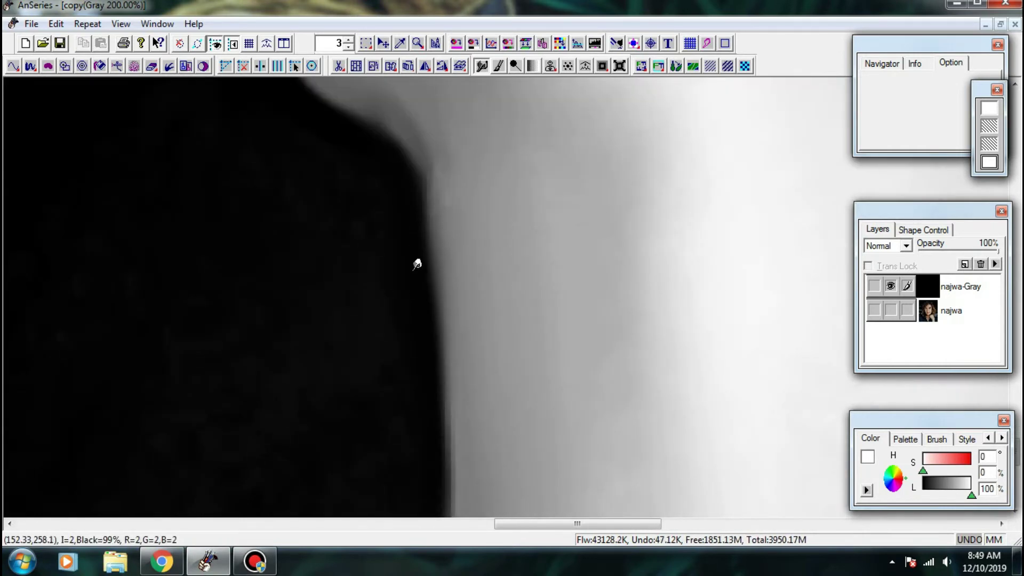
pyautogui.moveTo(441, 159)
pyautogui.mouseDown()
pyautogui.moveTo(433, 146)
pyautogui.moveTo(444, 313)
pyautogui.mouseUp()
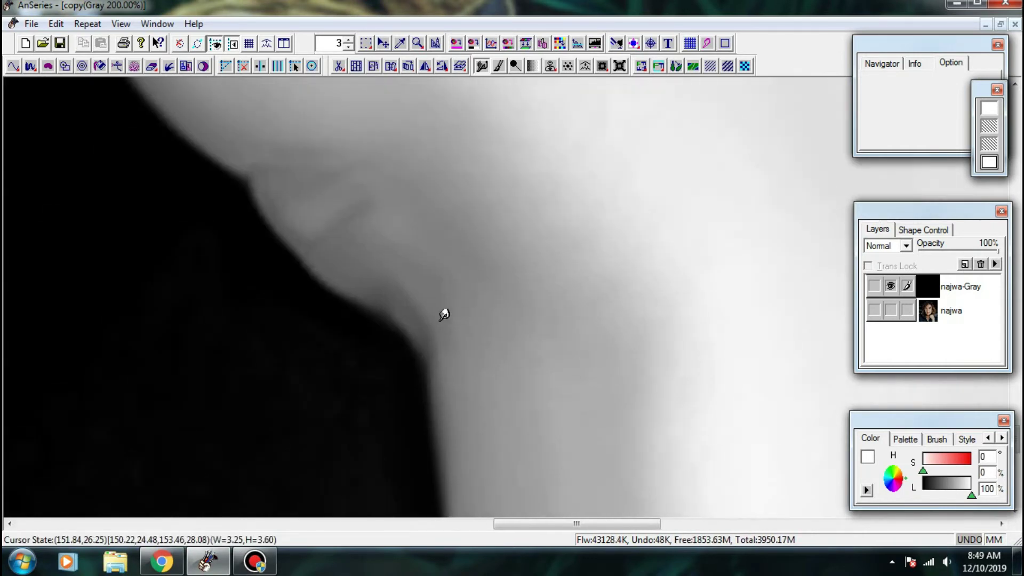
pyautogui.moveTo(387, 278); pyautogui.dragTo(368, 258)
pyautogui.moveTo(300, 200); pyautogui.dragTo(404, 304)
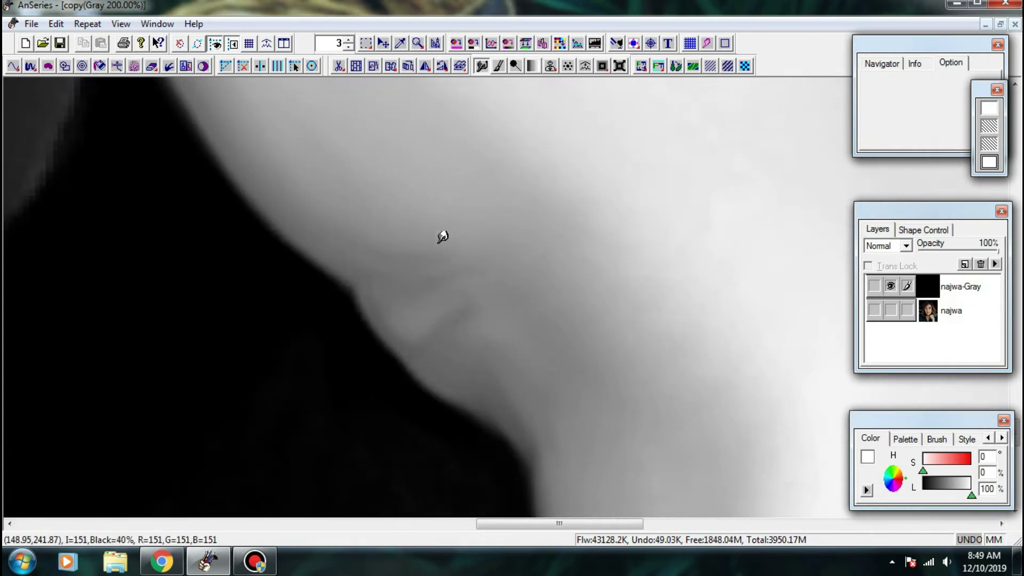
# - Blend the gray shadow band along the inner forearm into the bright skin down to the canvas edge
pyautogui.scroll(-3, 584, 304)
pyautogui.scroll(-1, 513, 312)
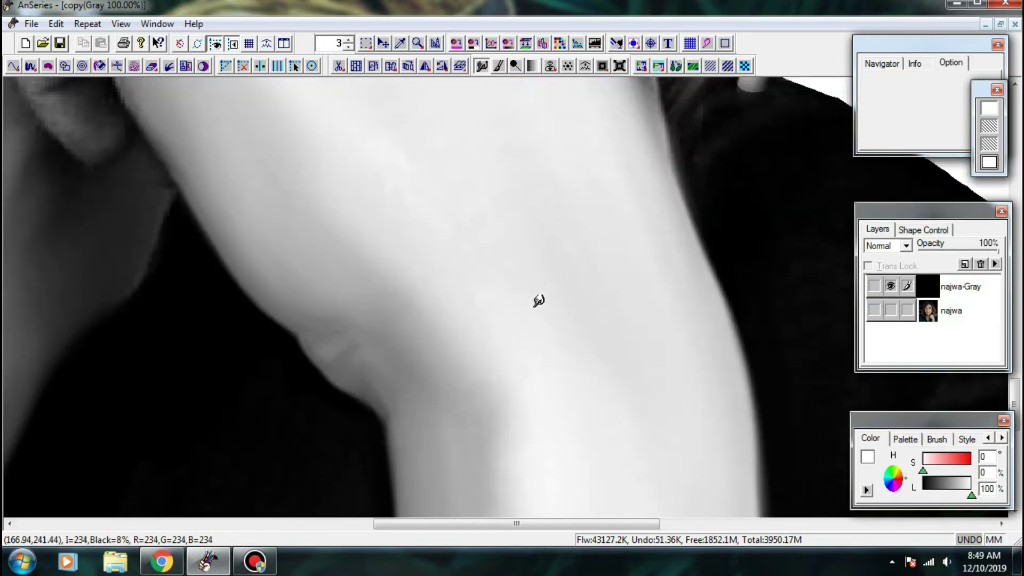
pyautogui.moveTo(542, 405); pyautogui.dragTo(484, 207)
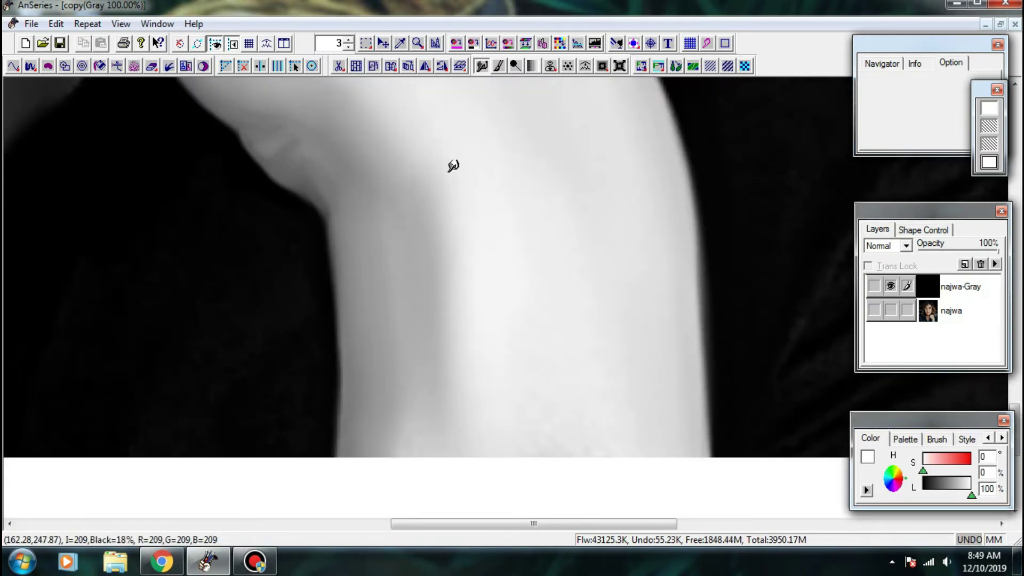
pyautogui.moveTo(453, 166); pyautogui.dragTo(448, 219)
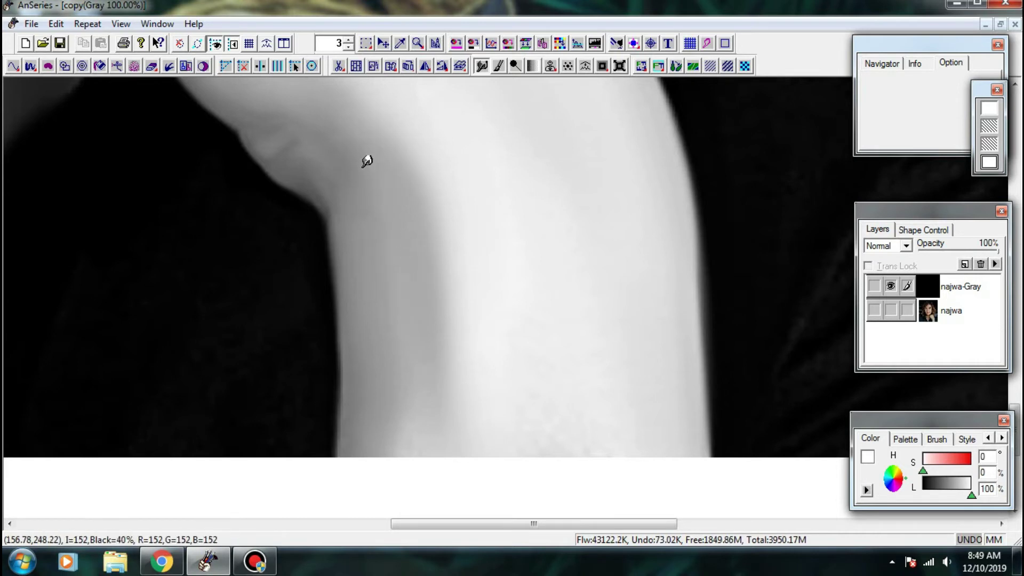
pyautogui.moveTo(366, 158); pyautogui.dragTo(441, 282)
pyautogui.moveTo(433, 359); pyautogui.dragTo(424, 386)
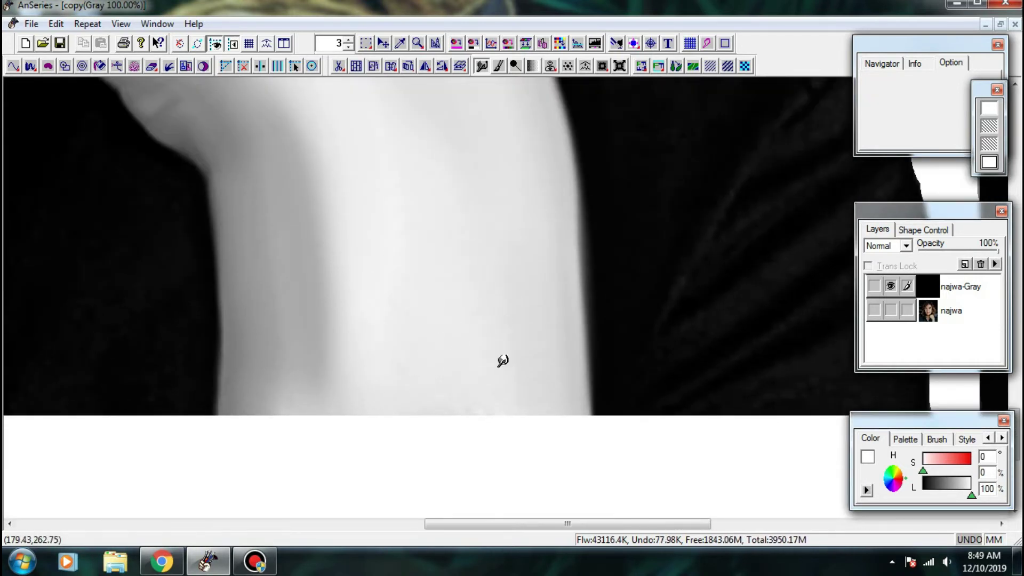
# - Smudge away the faint creases on the outer back of the hand near the hair strands
pyautogui.moveTo(502, 361); pyautogui.dragTo(495, 340)
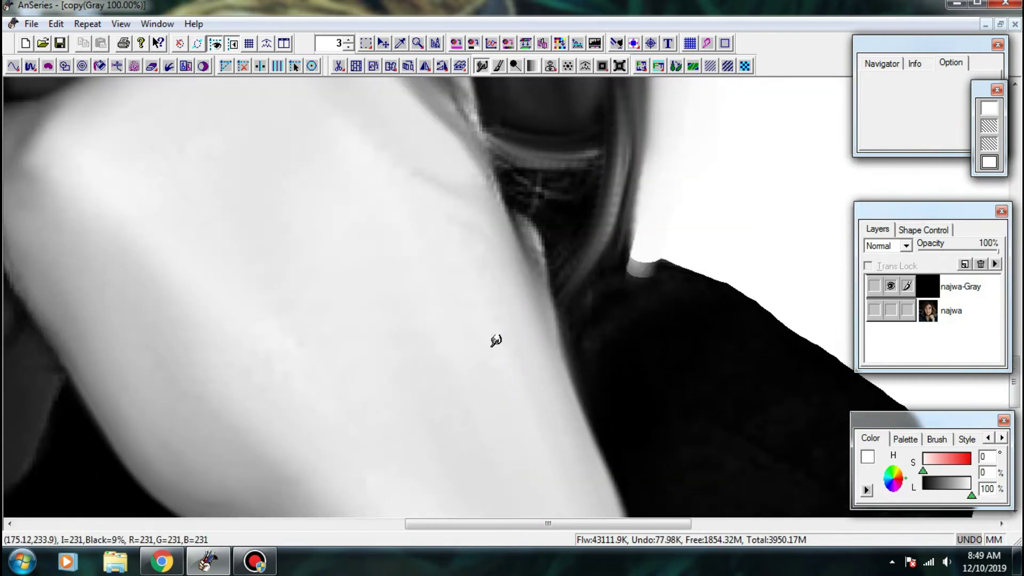
pyautogui.moveTo(414, 192); pyautogui.dragTo(489, 270)
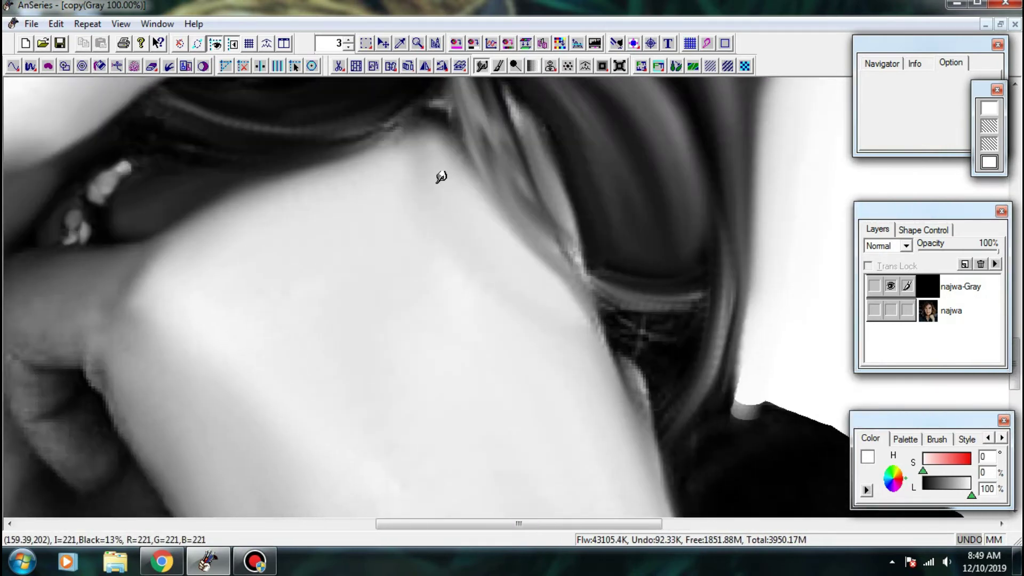
pyautogui.moveTo(552, 327); pyautogui.dragTo(407, 261)
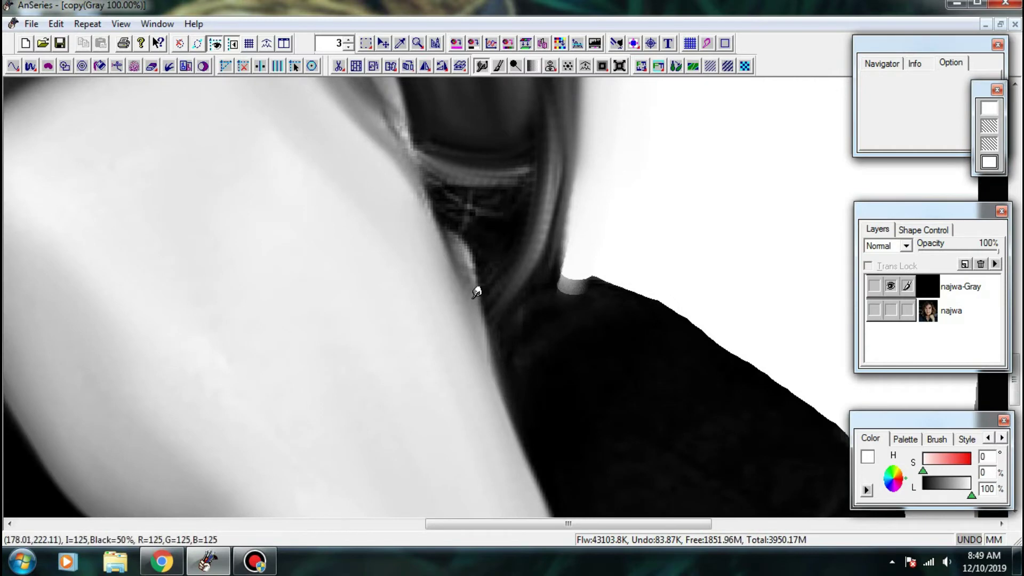
# - Soften the outer edge of the wrist and forearm where it meets the dark hair and sleeve
pyautogui.moveTo(474, 297)
pyautogui.mouseDown()
pyautogui.moveTo(459, 263)
pyautogui.moveTo(492, 377)
pyautogui.mouseUp()
pyautogui.moveTo(491, 433)
pyautogui.mouseDown()
pyautogui.moveTo(404, 247)
pyautogui.moveTo(446, 303)
pyautogui.mouseUp()
pyautogui.moveTo(482, 414); pyautogui.dragTo(457, 286)
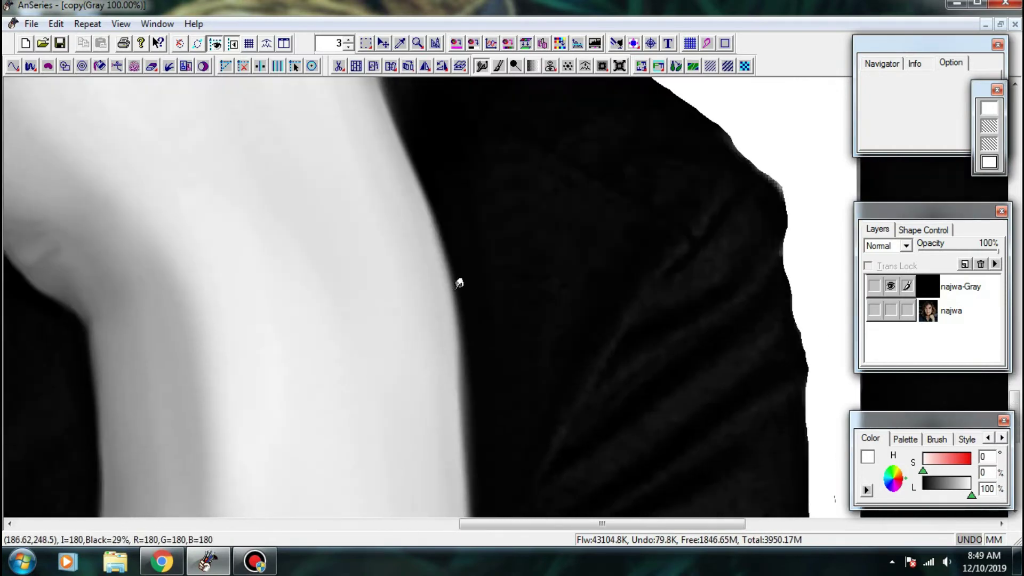
pyautogui.scroll(-2, 474, 258)
pyautogui.moveTo(368, 243); pyautogui.dragTo(441, 341)
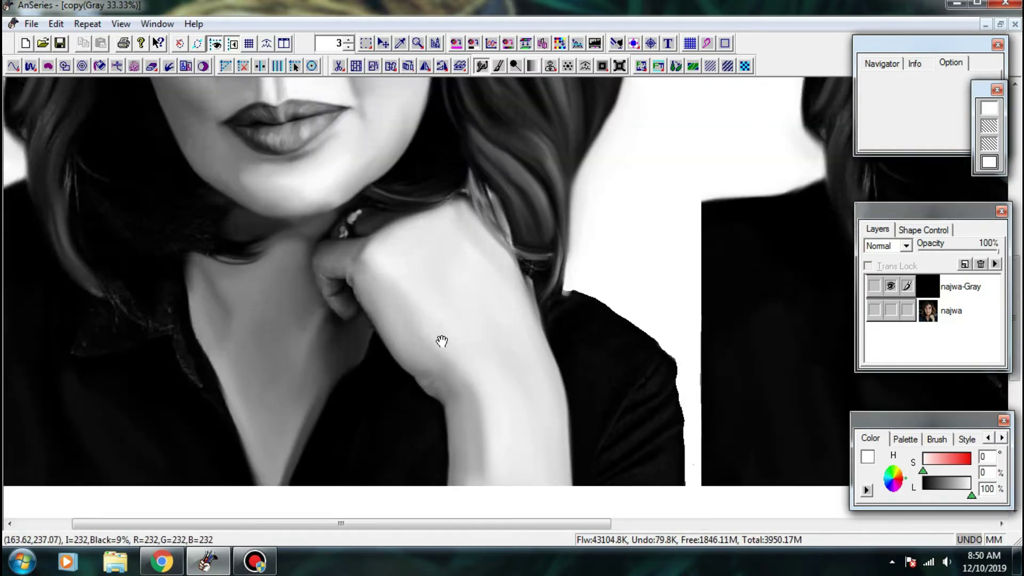
# - Smudge the jagged outline of the curled fingers into the gray skin of the neck
pyautogui.scroll(1, 442, 340)
pyautogui.moveTo(450, 304)
pyautogui.mouseDown()
pyautogui.moveTo(482, 347)
pyautogui.moveTo(454, 336)
pyautogui.moveTo(498, 361)
pyautogui.moveTo(529, 342)
pyautogui.mouseUp()
pyautogui.scroll(1, 528, 243)
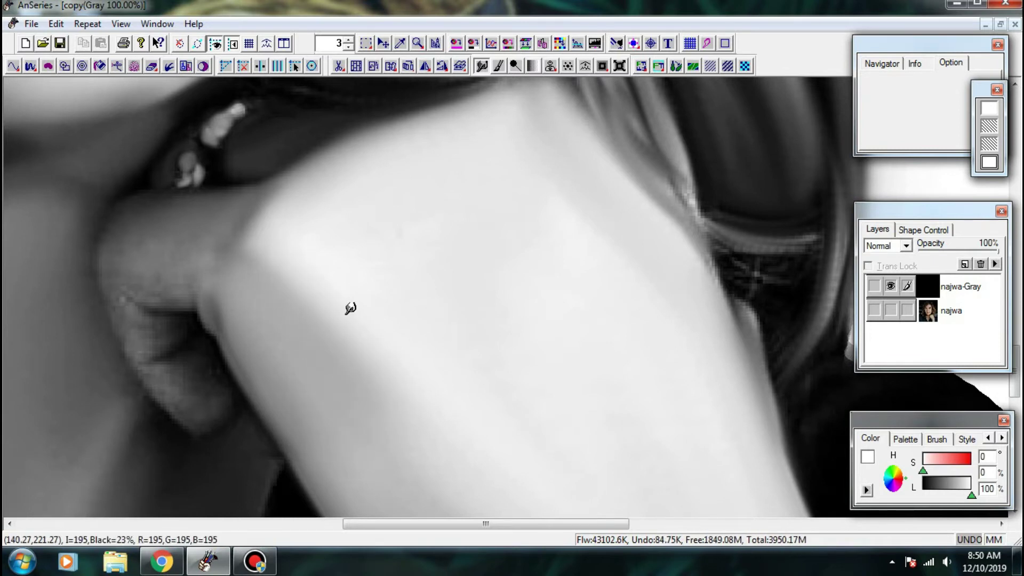
pyautogui.moveTo(205, 284); pyautogui.dragTo(407, 178)
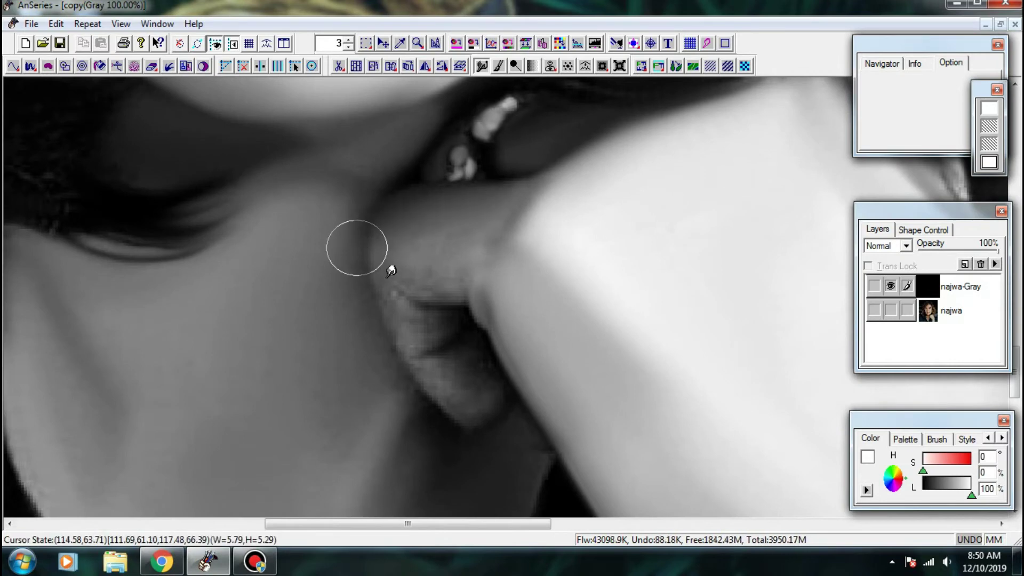
pyautogui.moveTo(387, 277); pyautogui.dragTo(378, 336)
pyautogui.moveTo(312, 346); pyautogui.dragTo(304, 424)
pyautogui.moveTo(343, 396); pyautogui.dragTo(314, 378)
pyautogui.moveTo(339, 252); pyautogui.dragTo(299, 358)
pyautogui.moveTo(327, 299); pyautogui.dragTo(313, 295)
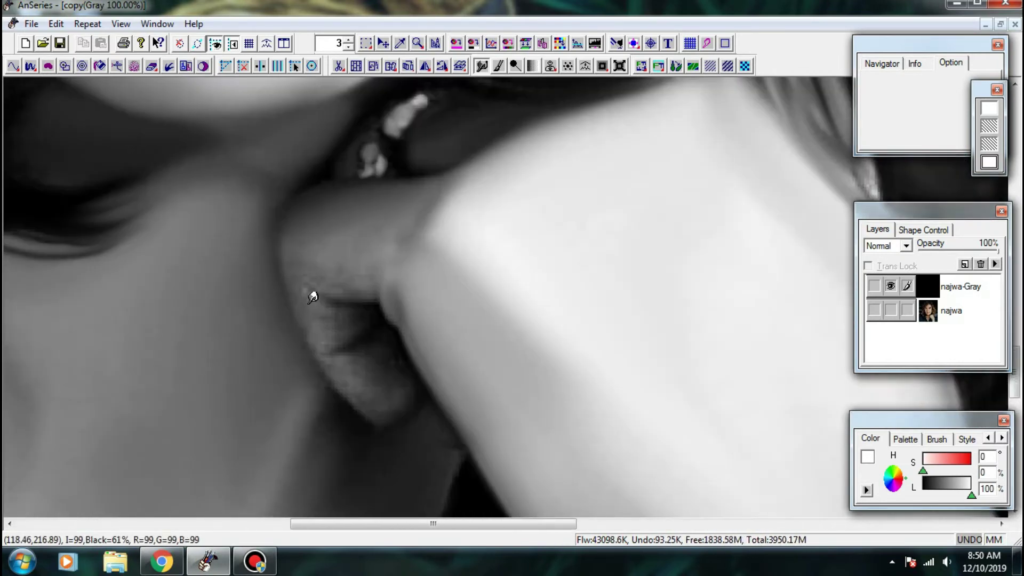
# - Blend the mottled skin of the curled fingers and soften the dark creases and the lower fingertip's rough edge
pyautogui.moveTo(320, 330)
pyautogui.mouseDown()
pyautogui.moveTo(345, 317)
pyautogui.moveTo(331, 318)
pyautogui.moveTo(341, 320)
pyautogui.moveTo(323, 342)
pyautogui.moveTo(357, 330)
pyautogui.moveTo(311, 331)
pyautogui.moveTo(301, 286)
pyautogui.moveTo(316, 301)
pyautogui.moveTo(348, 296)
pyautogui.moveTo(327, 260)
pyautogui.mouseUp()
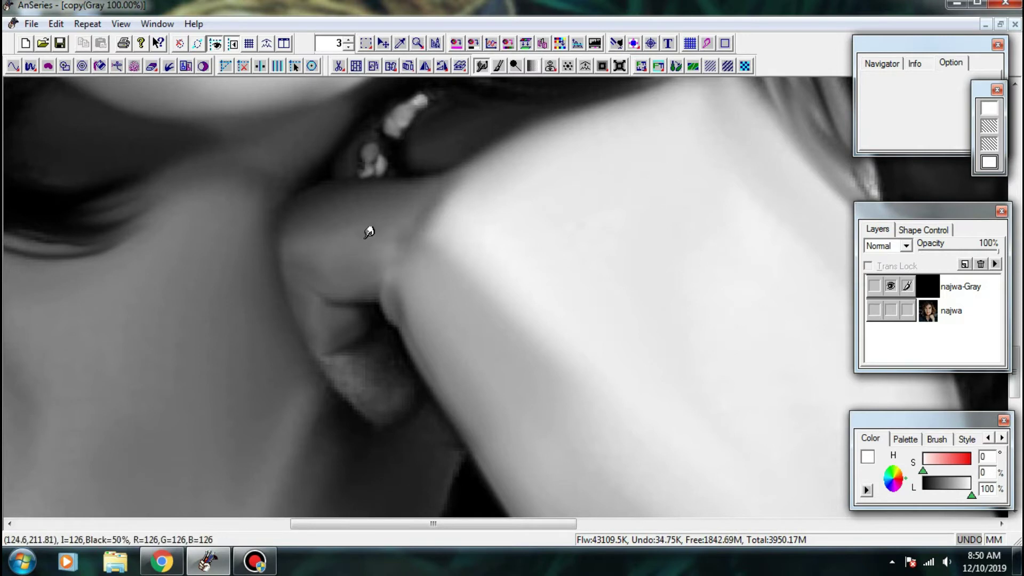
pyautogui.moveTo(416, 243); pyautogui.dragTo(396, 214)
pyautogui.moveTo(337, 316)
pyautogui.mouseDown()
pyautogui.moveTo(328, 284)
pyautogui.moveTo(309, 281)
pyautogui.mouseUp()
pyautogui.moveTo(306, 299)
pyautogui.mouseDown()
pyautogui.moveTo(354, 364)
pyautogui.moveTo(354, 304)
pyautogui.moveTo(368, 327)
pyautogui.mouseUp()
pyautogui.moveTo(348, 292); pyautogui.dragTo(327, 303)
pyautogui.moveTo(365, 335)
pyautogui.mouseDown()
pyautogui.moveTo(372, 325)
pyautogui.moveTo(354, 368)
pyautogui.mouseUp()
pyautogui.moveTo(302, 314)
pyautogui.mouseDown()
pyautogui.moveTo(291, 300)
pyautogui.moveTo(307, 317)
pyautogui.mouseUp()
pyautogui.moveTo(293, 361); pyautogui.dragTo(303, 289)
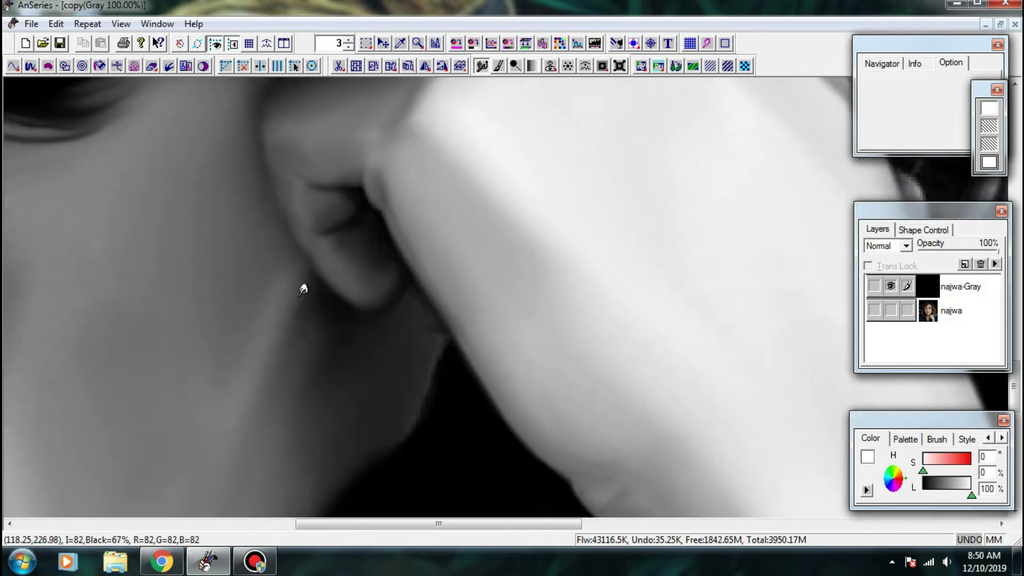
# - Blend the neck shadow below the curled fingertip into the lighter skin beside it
pyautogui.moveTo(322, 334); pyautogui.dragTo(267, 378)
pyautogui.moveTo(333, 359)
pyautogui.mouseDown()
pyautogui.moveTo(270, 380)
pyautogui.moveTo(271, 388)
pyautogui.moveTo(277, 361)
pyautogui.moveTo(265, 421)
pyautogui.moveTo(320, 338)
pyautogui.mouseUp()
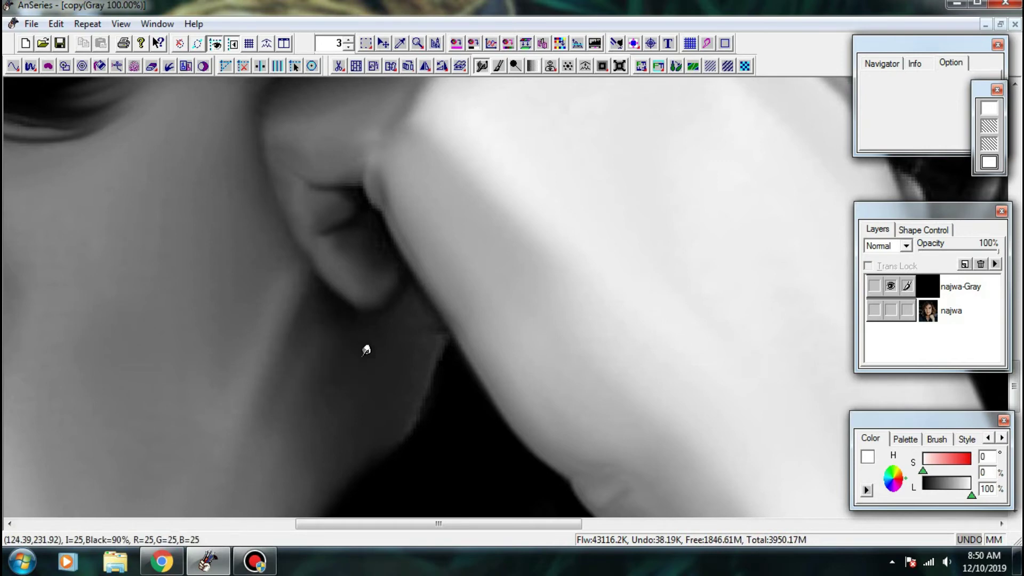
pyautogui.moveTo(269, 286); pyautogui.dragTo(331, 365)
pyautogui.moveTo(344, 330); pyautogui.dragTo(266, 392)
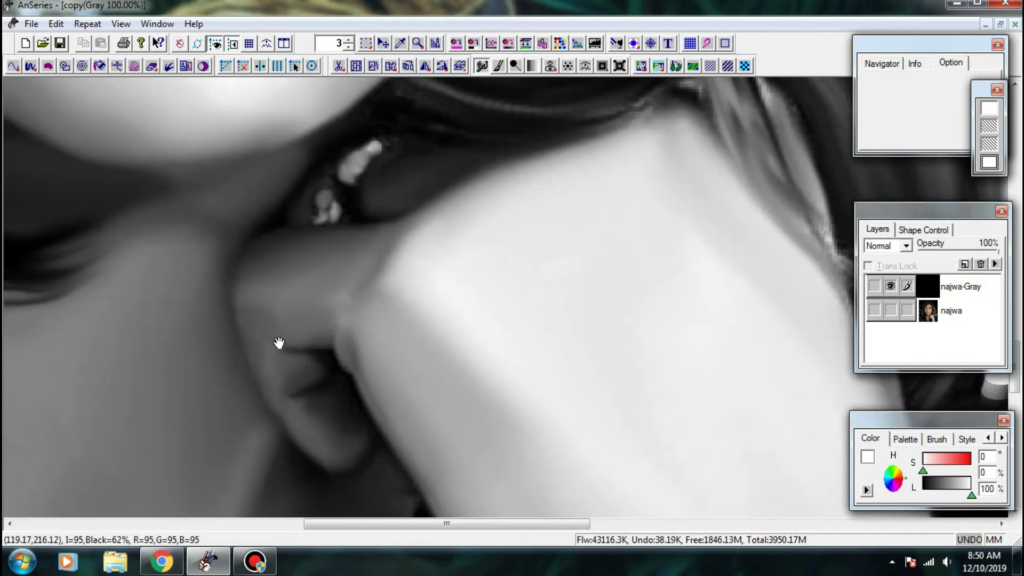
# - Extend and smooth the dark crease beneath the upper curled finger, and soften the pixelated knuckle fold beside it
pyautogui.keyDown('ctrl'); pyautogui.click(267, 290); pyautogui.keyUp('ctrl')
pyautogui.moveTo(202, 275); pyautogui.dragTo(231, 295)
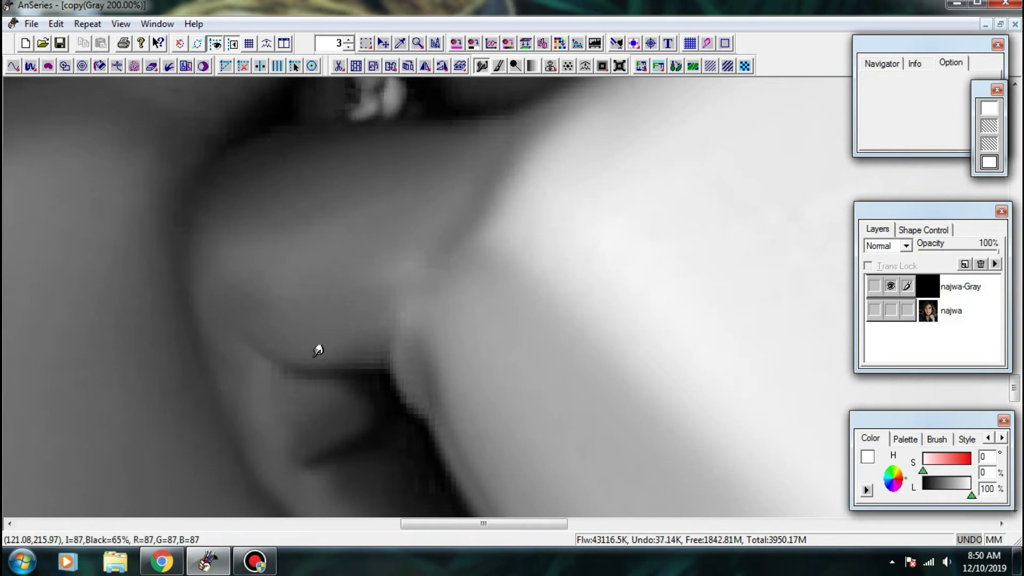
pyautogui.moveTo(302, 367); pyautogui.dragTo(222, 318)
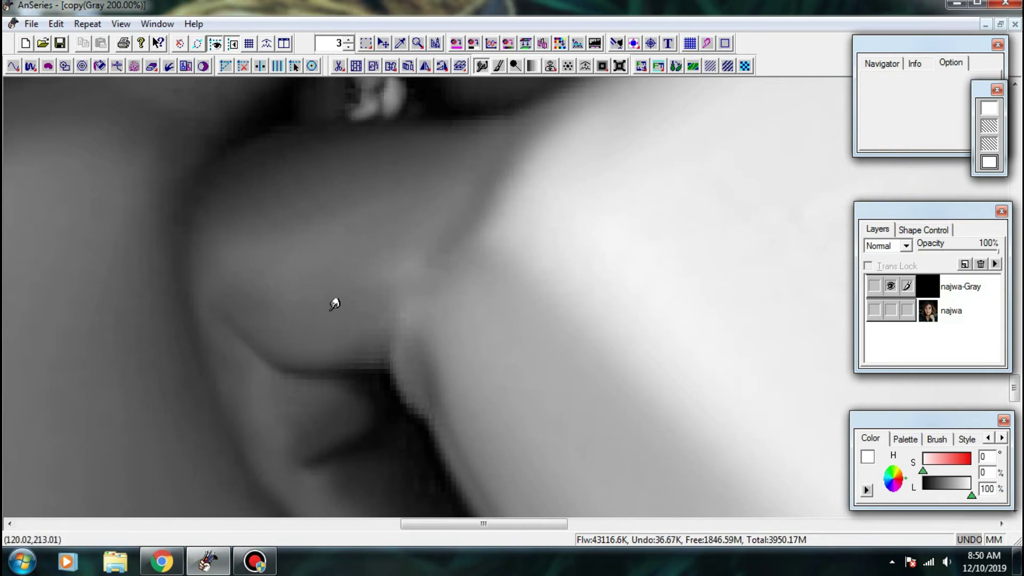
pyautogui.moveTo(363, 335); pyautogui.dragTo(317, 274)
pyautogui.moveTo(322, 291)
pyautogui.mouseDown()
pyautogui.moveTo(350, 302)
pyautogui.moveTo(338, 251)
pyautogui.moveTo(265, 316)
pyautogui.mouseUp()
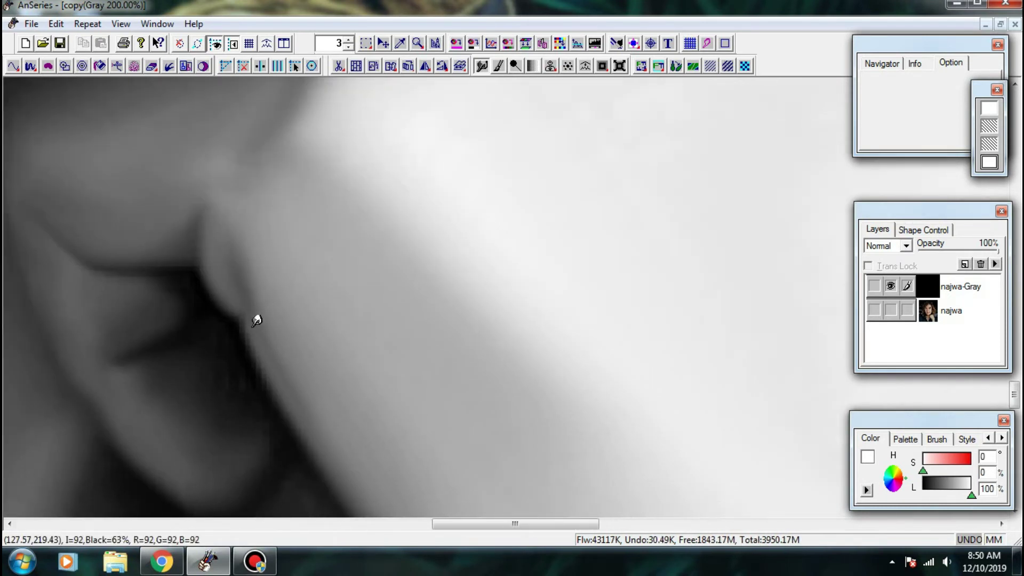
# - Smooth the hand's inner edge beside the dark gap and round off the outline of the lower curled fingertip
pyautogui.moveTo(296, 412)
pyautogui.mouseDown()
pyautogui.moveTo(239, 362)
pyautogui.moveTo(231, 297)
pyautogui.mouseUp()
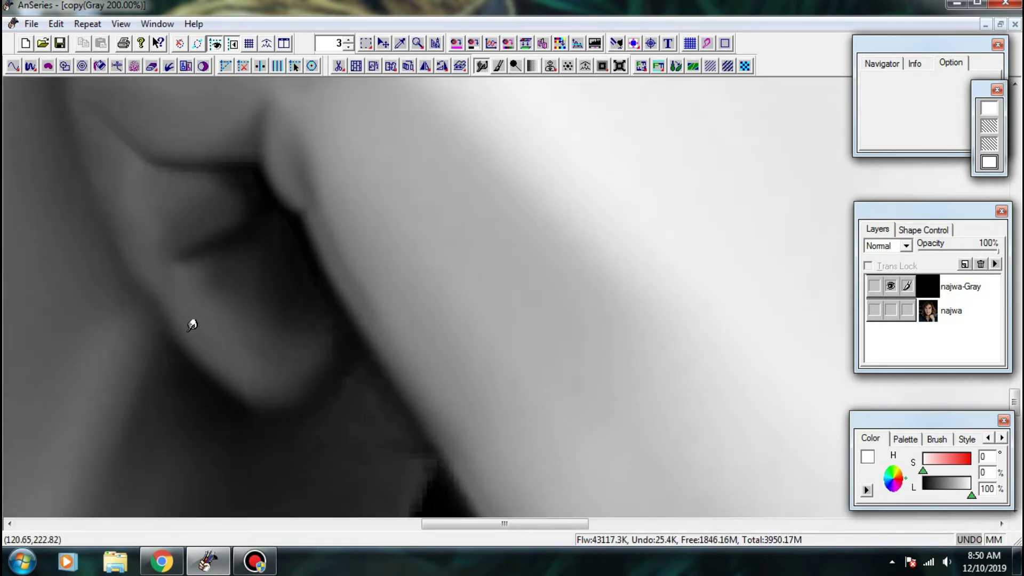
pyautogui.moveTo(167, 295); pyautogui.dragTo(198, 327)
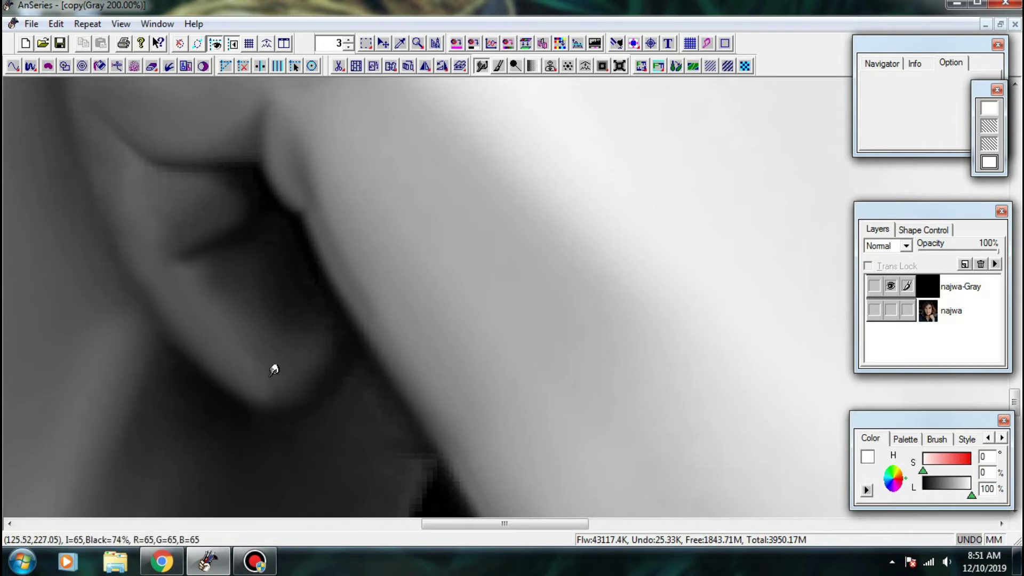
pyautogui.moveTo(325, 322); pyautogui.dragTo(237, 308)
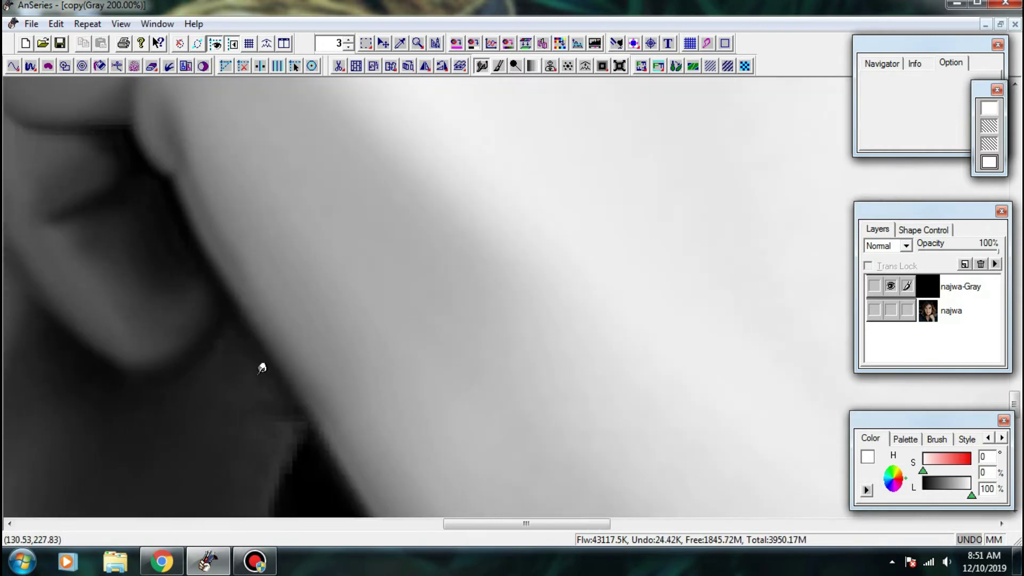
pyautogui.moveTo(262, 362); pyautogui.dragTo(270, 251)
pyautogui.moveTo(276, 306)
pyautogui.mouseDown()
pyautogui.moveTo(265, 393)
pyautogui.moveTo(311, 263)
pyautogui.moveTo(317, 206)
pyautogui.mouseUp()
pyautogui.hotkey('ctrl', '-')
pyautogui.hotkey('ctrl', '-')
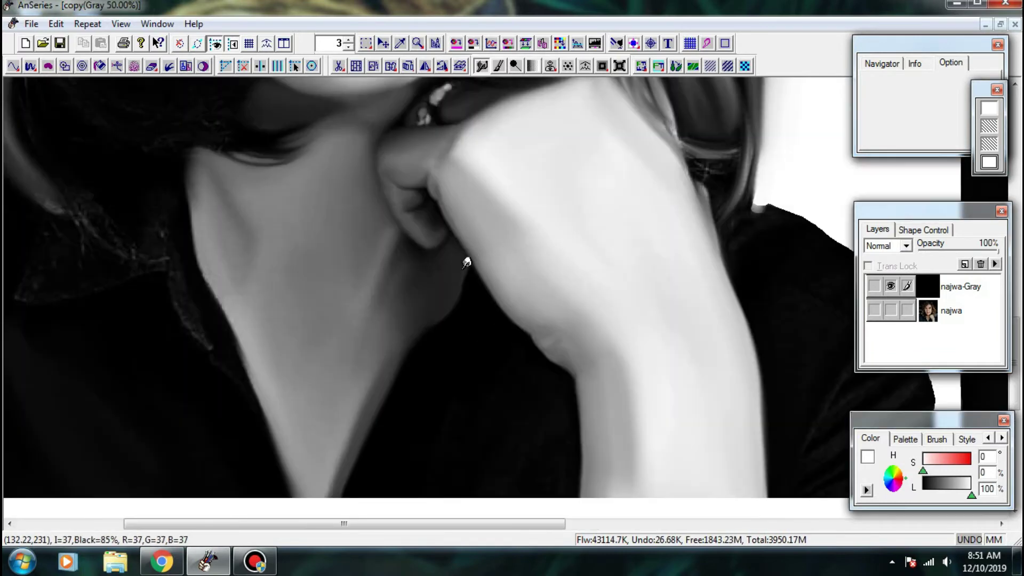
# - Soften the jagged corner where the shadowed neck meets the black clothing beside the hand
pyautogui.scroll(1, 461, 316)
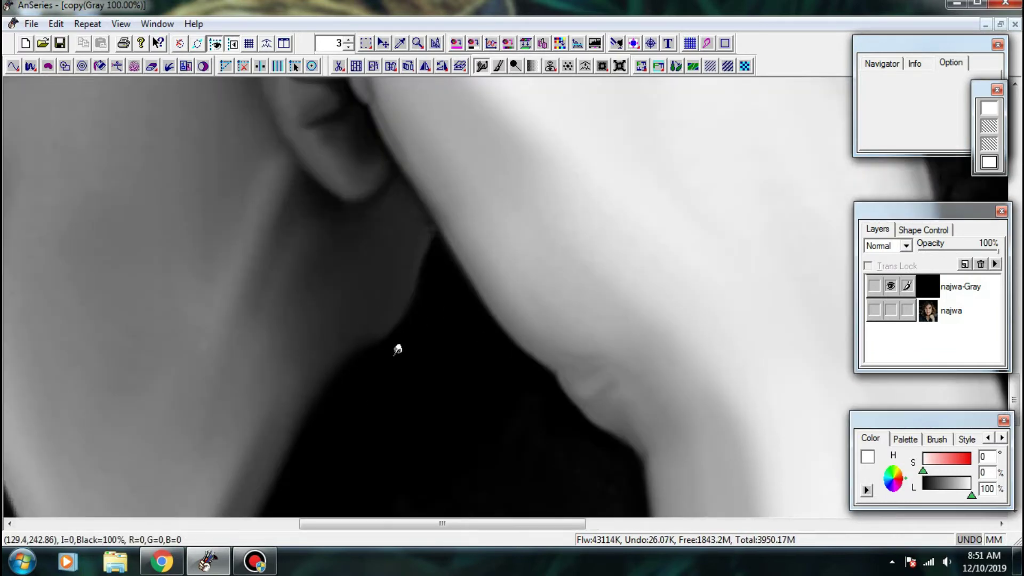
pyautogui.scroll(1, 468, 288)
pyautogui.moveTo(219, 380); pyautogui.dragTo(204, 401)
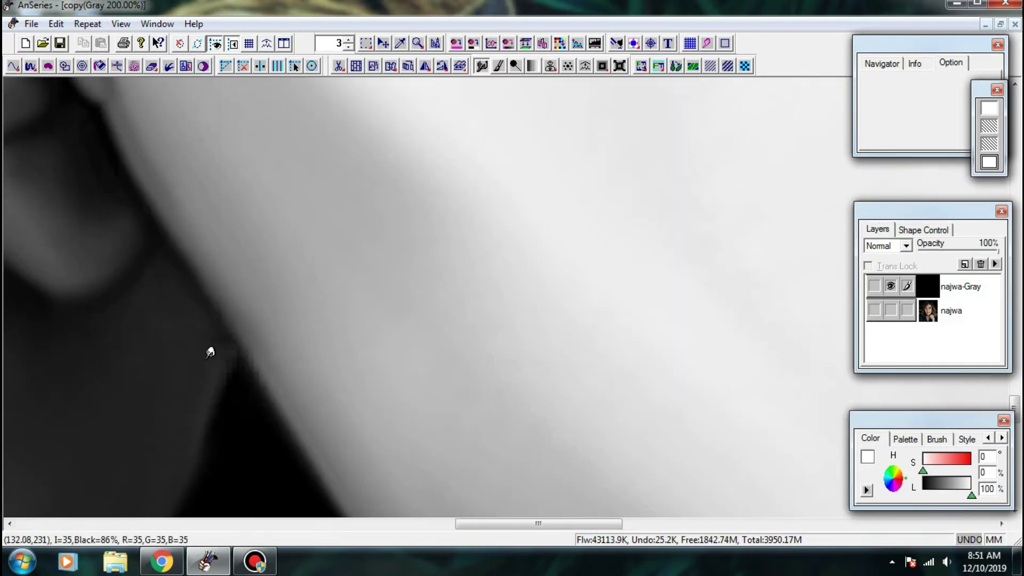
pyautogui.moveTo(247, 291)
pyautogui.mouseDown()
pyautogui.moveTo(226, 270)
pyautogui.moveTo(314, 429)
pyautogui.moveTo(242, 283)
pyautogui.moveTo(210, 277)
pyautogui.mouseUp()
pyautogui.moveTo(191, 302)
pyautogui.mouseDown()
pyautogui.moveTo(221, 323)
pyautogui.moveTo(250, 370)
pyautogui.moveTo(265, 422)
pyautogui.mouseUp()
# - Smooth the inner edge of the wrist and forearm against the black clothing
pyautogui.moveTo(296, 422)
pyautogui.mouseDown()
pyautogui.moveTo(176, 295)
pyautogui.moveTo(288, 367)
pyautogui.moveTo(263, 338)
pyautogui.mouseUp()
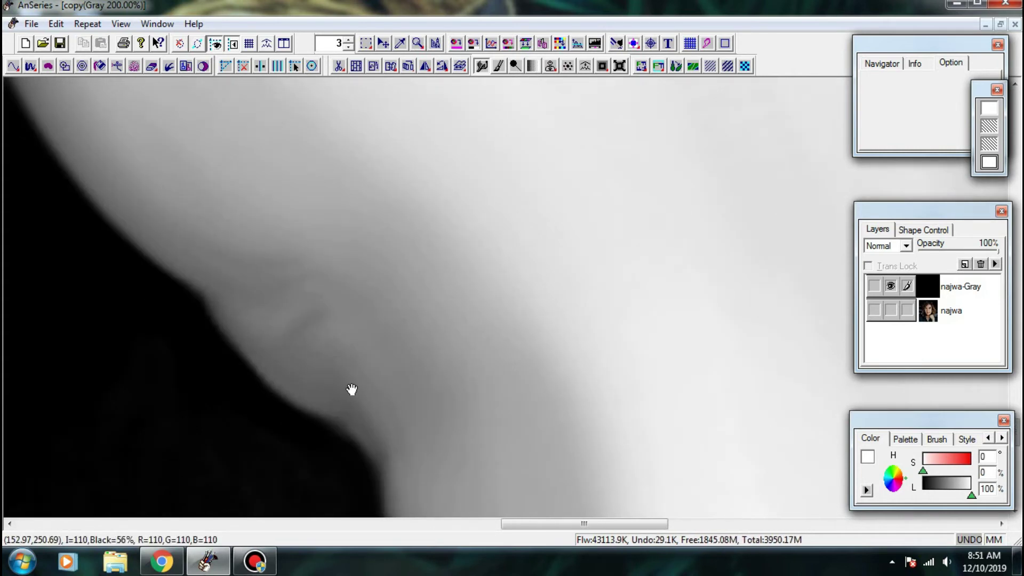
pyautogui.moveTo(352, 389); pyautogui.dragTo(269, 263)
pyautogui.moveTo(327, 313); pyautogui.dragTo(274, 174)
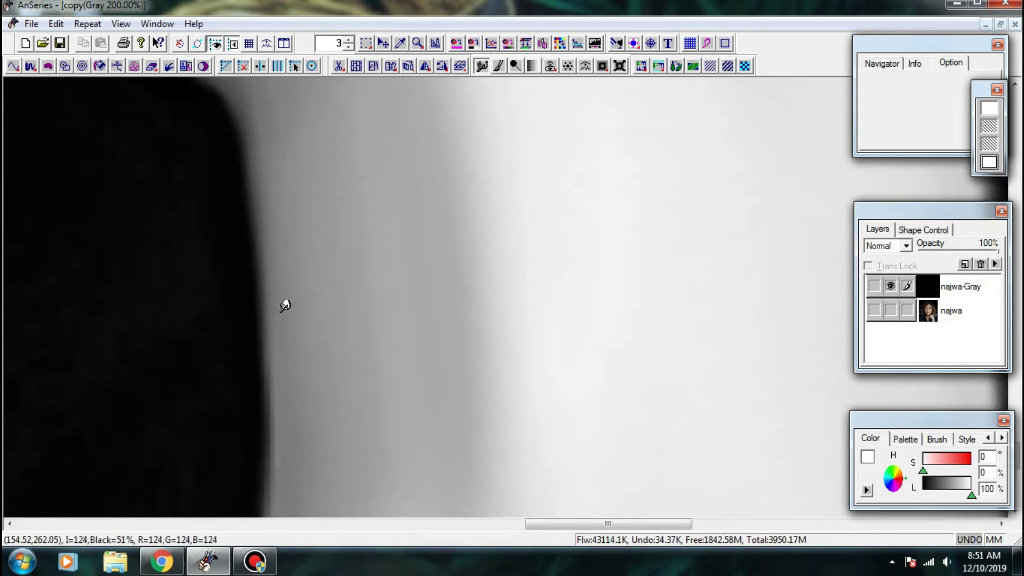
pyautogui.moveTo(306, 441); pyautogui.dragTo(298, 261)
pyautogui.moveTo(269, 212); pyautogui.dragTo(267, 283)
pyautogui.moveTo(267, 200); pyautogui.dragTo(268, 369)
# - Blend the gray shadow on the thumb side into the bright back of the hand
pyautogui.hotkey('ctrl', '-')
pyautogui.moveTo(386, 249); pyautogui.dragTo(428, 484)
pyautogui.moveTo(427, 259); pyautogui.dragTo(397, 417)
pyautogui.moveTo(344, 287)
pyautogui.mouseDown()
pyautogui.moveTo(425, 414)
pyautogui.moveTo(456, 426)
pyautogui.mouseUp()
pyautogui.moveTo(320, 384); pyautogui.dragTo(374, 469)
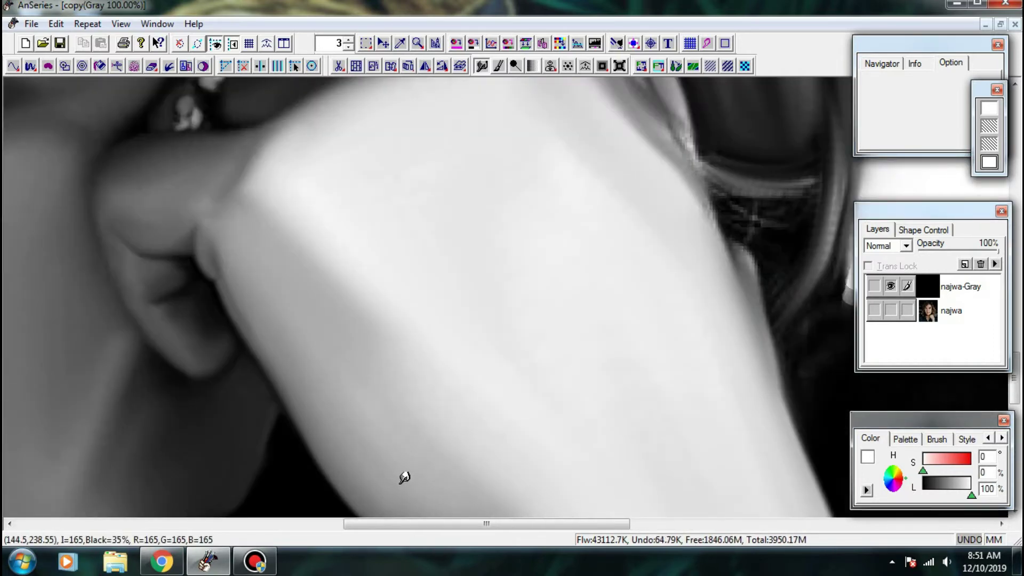
pyautogui.moveTo(437, 466)
pyautogui.mouseDown()
pyautogui.moveTo(411, 333)
pyautogui.moveTo(425, 276)
pyautogui.moveTo(405, 356)
pyautogui.mouseUp()
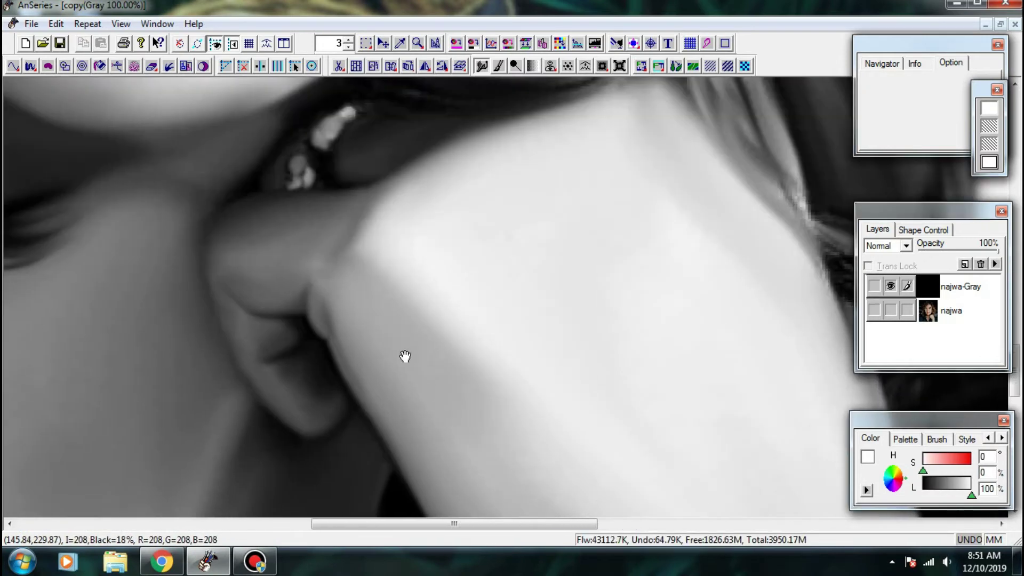
# - Soften the upper edge of the curled finger beneath the ring and the adjoining knuckle edge
pyautogui.moveTo(276, 235); pyautogui.dragTo(377, 297)
pyautogui.scroll(1, 377, 297)
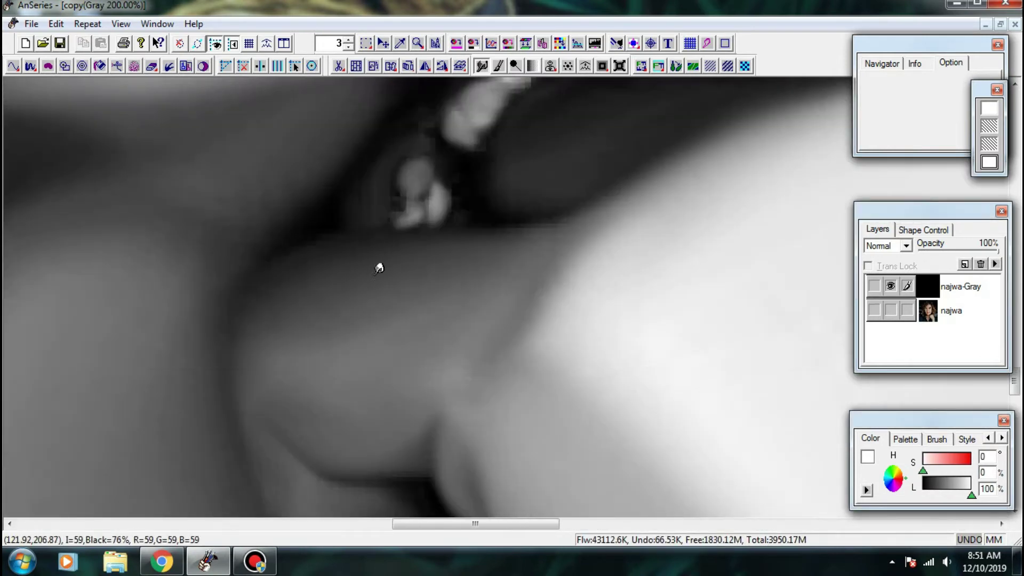
pyautogui.moveTo(590, 229)
pyautogui.mouseDown()
pyautogui.moveTo(333, 315)
pyautogui.moveTo(379, 277)
pyautogui.moveTo(328, 236)
pyautogui.mouseUp()
pyautogui.moveTo(510, 194); pyautogui.dragTo(582, 169)
pyautogui.moveTo(574, 199); pyautogui.dragTo(414, 338)
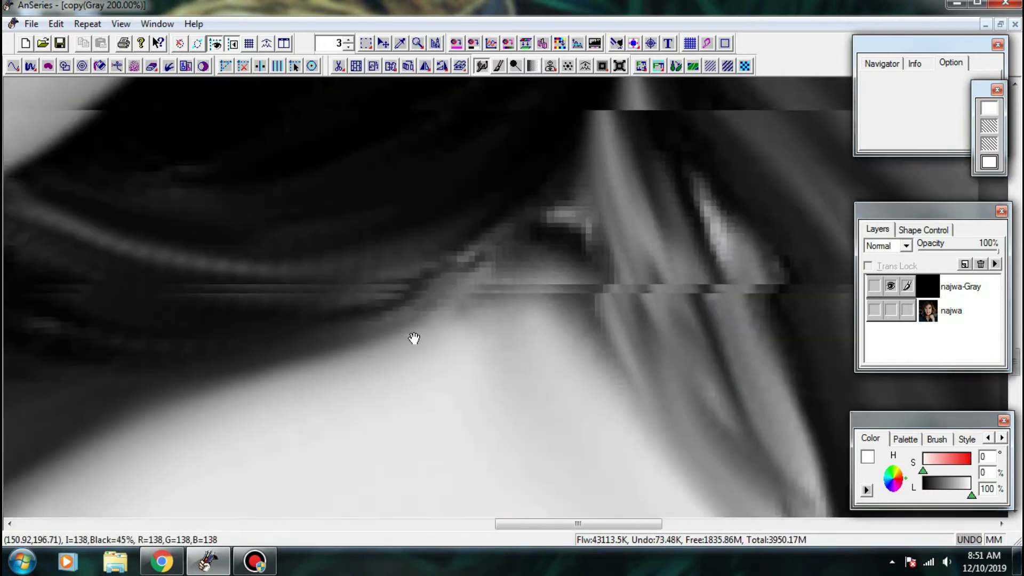
# - Smudge the jagged highlight at the top of the hand into the light hair strands beside it
pyautogui.moveTo(505, 292); pyautogui.dragTo(269, 324)
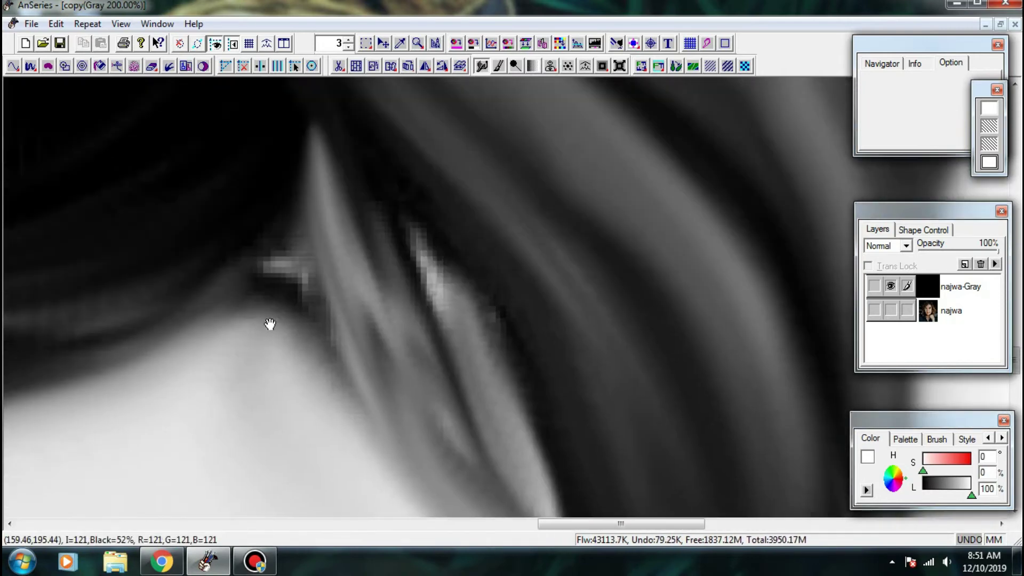
pyautogui.moveTo(306, 284)
pyautogui.mouseDown()
pyautogui.moveTo(245, 267)
pyautogui.moveTo(272, 253)
pyautogui.mouseUp()
pyautogui.moveTo(256, 283)
pyautogui.mouseDown()
pyautogui.moveTo(294, 280)
pyautogui.moveTo(337, 328)
pyautogui.moveTo(352, 376)
pyautogui.mouseUp()
pyautogui.moveTo(323, 313)
pyautogui.mouseDown()
pyautogui.moveTo(361, 394)
pyautogui.moveTo(413, 450)
pyautogui.mouseUp()
pyautogui.moveTo(379, 362); pyautogui.dragTo(238, 283)
pyautogui.moveTo(232, 236); pyautogui.dragTo(202, 187)
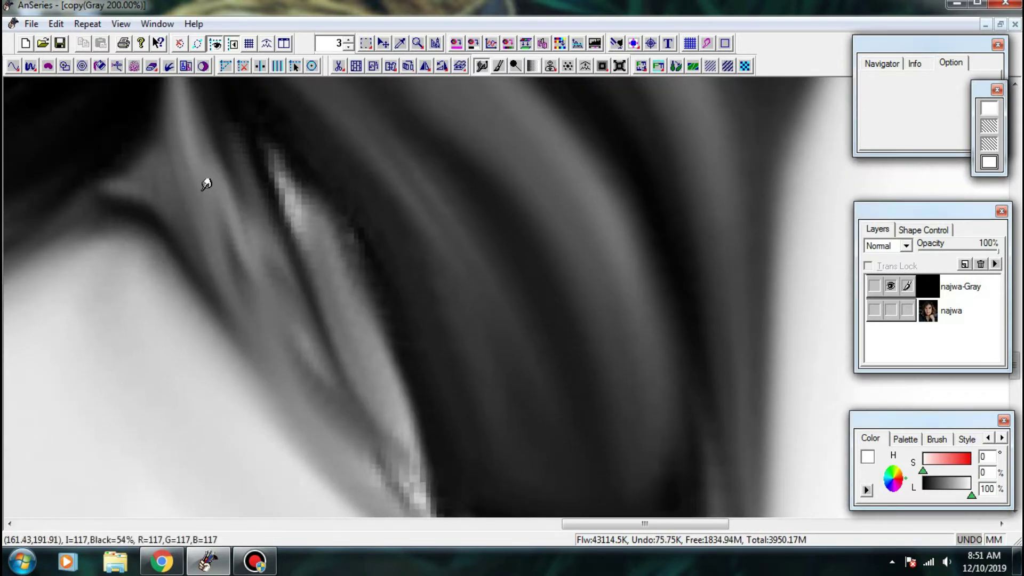
# - Smooth the pixelated highlights and edges of the light hair strands running down beside the hand
pyautogui.moveTo(251, 210)
pyautogui.mouseDown()
pyautogui.moveTo(276, 208)
pyautogui.moveTo(306, 230)
pyautogui.moveTo(296, 188)
pyautogui.moveTo(325, 213)
pyautogui.moveTo(393, 334)
pyautogui.moveTo(320, 219)
pyautogui.moveTo(287, 296)
pyautogui.moveTo(331, 343)
pyautogui.moveTo(267, 276)
pyautogui.moveTo(311, 322)
pyautogui.moveTo(347, 301)
pyautogui.moveTo(318, 276)
pyautogui.moveTo(347, 299)
pyautogui.moveTo(411, 407)
pyautogui.moveTo(540, 313)
pyautogui.moveTo(356, 258)
pyautogui.moveTo(546, 292)
pyautogui.mouseUp()
pyautogui.moveTo(565, 403)
pyautogui.mouseDown()
pyautogui.moveTo(459, 281)
pyautogui.moveTo(447, 179)
pyautogui.moveTo(473, 237)
pyautogui.moveTo(371, 463)
pyautogui.mouseUp()
pyautogui.moveTo(294, 381)
pyautogui.mouseDown()
pyautogui.moveTo(304, 267)
pyautogui.moveTo(334, 382)
pyautogui.moveTo(292, 230)
pyautogui.moveTo(349, 296)
pyautogui.moveTo(350, 419)
pyautogui.mouseUp()
pyautogui.moveTo(324, 396)
pyautogui.mouseDown()
pyautogui.moveTo(313, 277)
pyautogui.moveTo(364, 395)
pyautogui.mouseUp()
pyautogui.moveTo(353, 330); pyautogui.dragTo(376, 403)
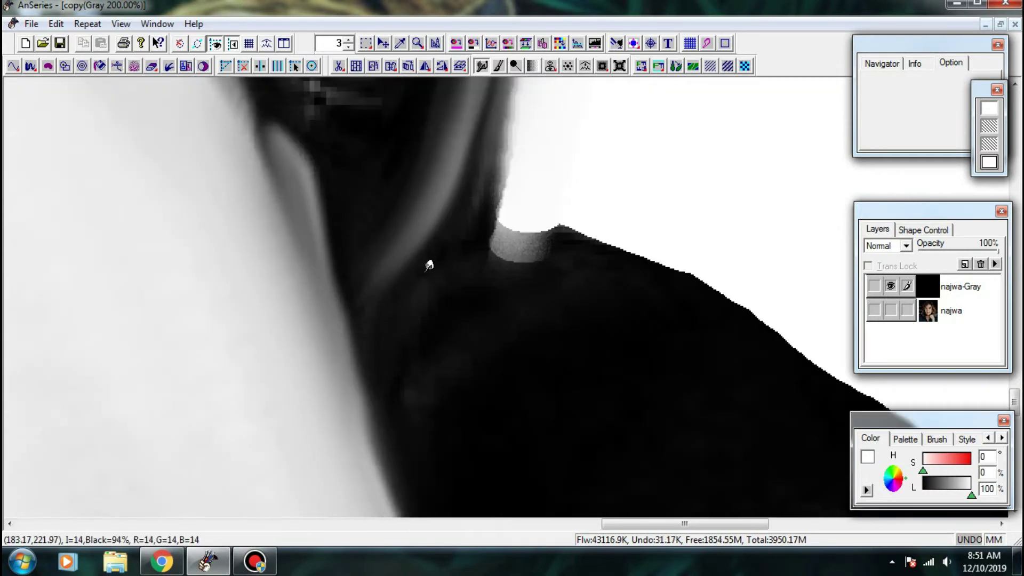
# - Blend the light strand at the outer wrist into the skin and soften its edge against the dark hair
pyautogui.moveTo(332, 288)
pyautogui.mouseDown()
pyautogui.moveTo(381, 487)
pyautogui.moveTo(349, 332)
pyautogui.moveTo(377, 412)
pyautogui.mouseUp()
pyautogui.moveTo(329, 265); pyautogui.dragTo(402, 512)
pyautogui.moveTo(304, 301)
pyautogui.mouseDown()
pyautogui.moveTo(252, 161)
pyautogui.moveTo(329, 318)
pyautogui.mouseUp()
pyautogui.moveTo(265, 144)
pyautogui.mouseDown()
pyautogui.moveTo(315, 327)
pyautogui.moveTo(288, 219)
pyautogui.mouseUp()
# - Smooth the junction where the light hair strands meet the curved lock at the edge of the hand
pyautogui.scroll(2, 300, 272)
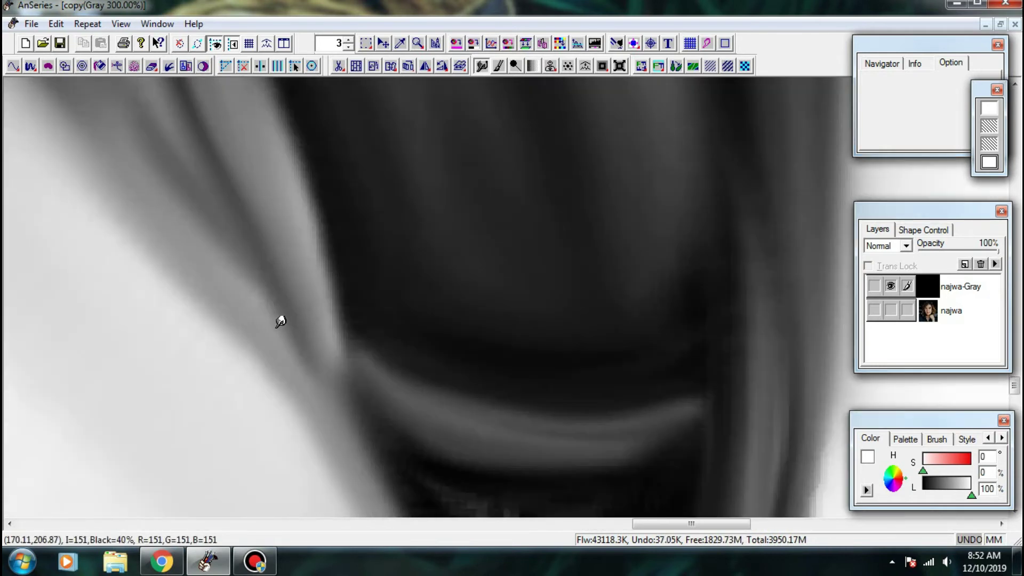
pyautogui.moveTo(333, 293)
pyautogui.mouseDown()
pyautogui.moveTo(355, 355)
pyautogui.moveTo(350, 380)
pyautogui.moveTo(381, 434)
pyautogui.mouseUp()
pyautogui.moveTo(332, 379)
pyautogui.mouseDown()
pyautogui.moveTo(315, 341)
pyautogui.moveTo(238, 286)
pyautogui.mouseUp()
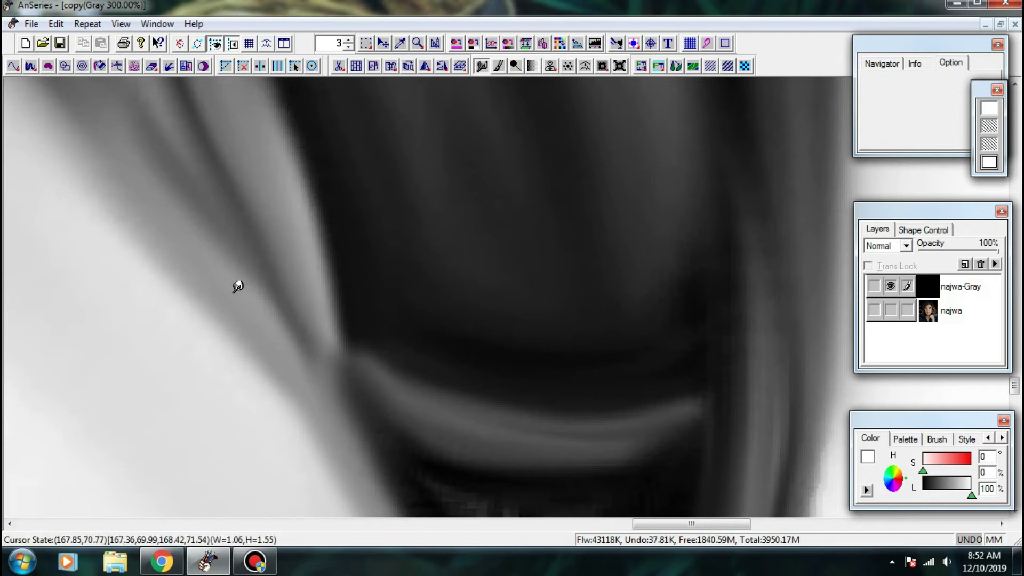
# - Compare the painted hand, ring and hair with the color reference photo by switching the visible layers, and restore the gray painting
pyautogui.scroll(-4, 206, 265)
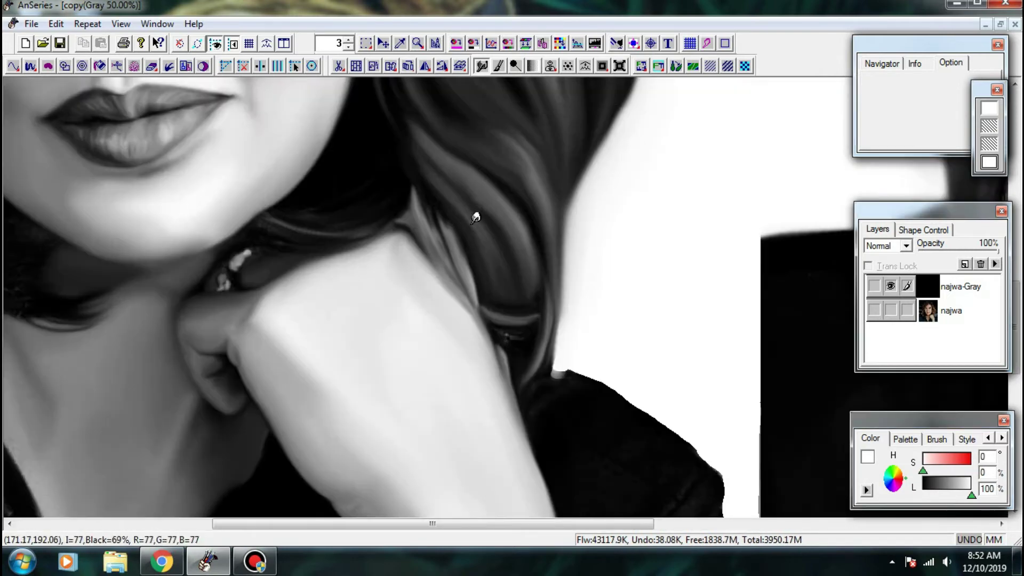
pyautogui.click(890, 310)
pyautogui.click(890, 286)
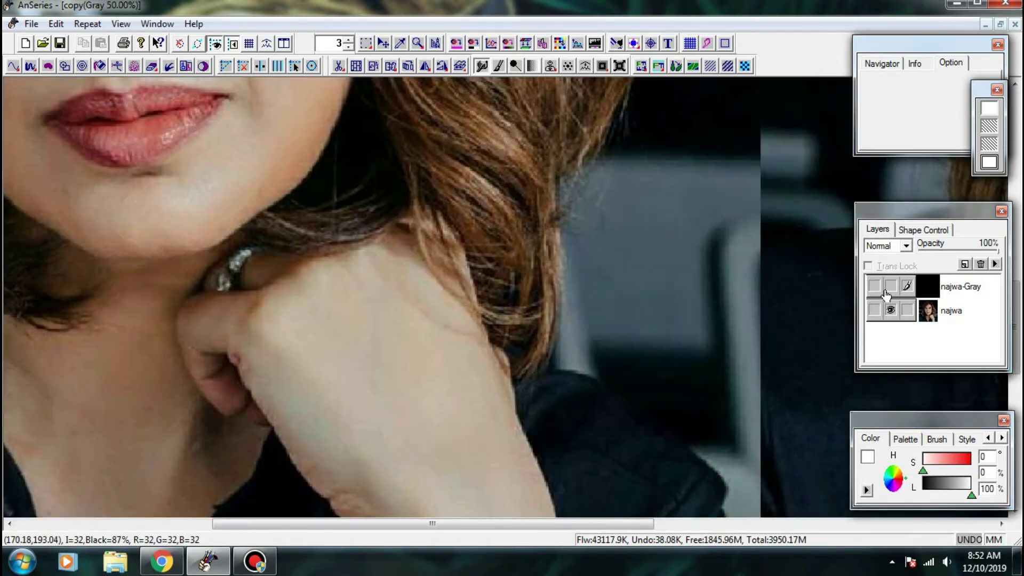
pyautogui.click(889, 287)
pyautogui.click(875, 290)
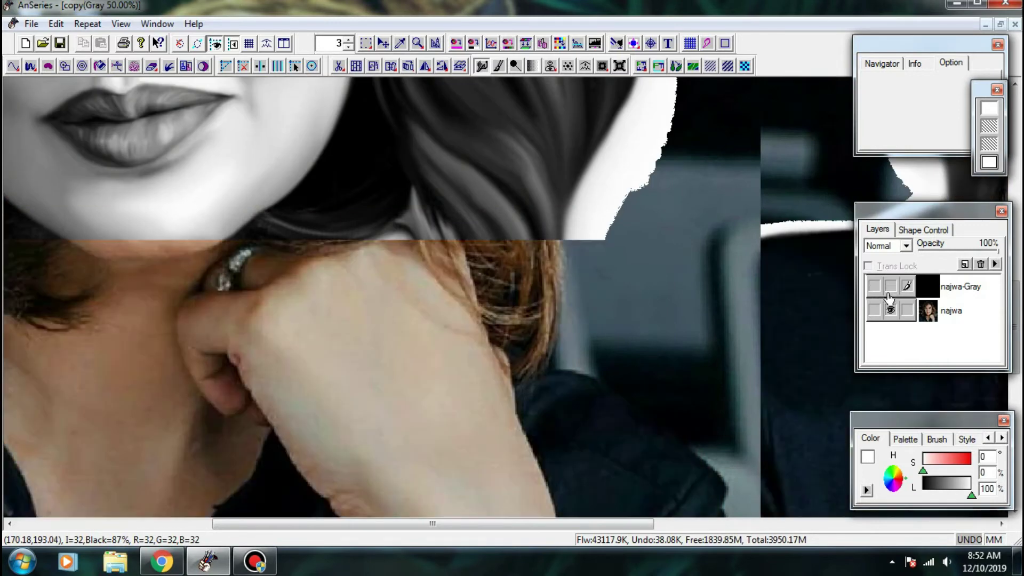
pyautogui.click(890, 290)
pyautogui.click(890, 309)
pyautogui.moveTo(213, 239); pyautogui.dragTo(327, 228)
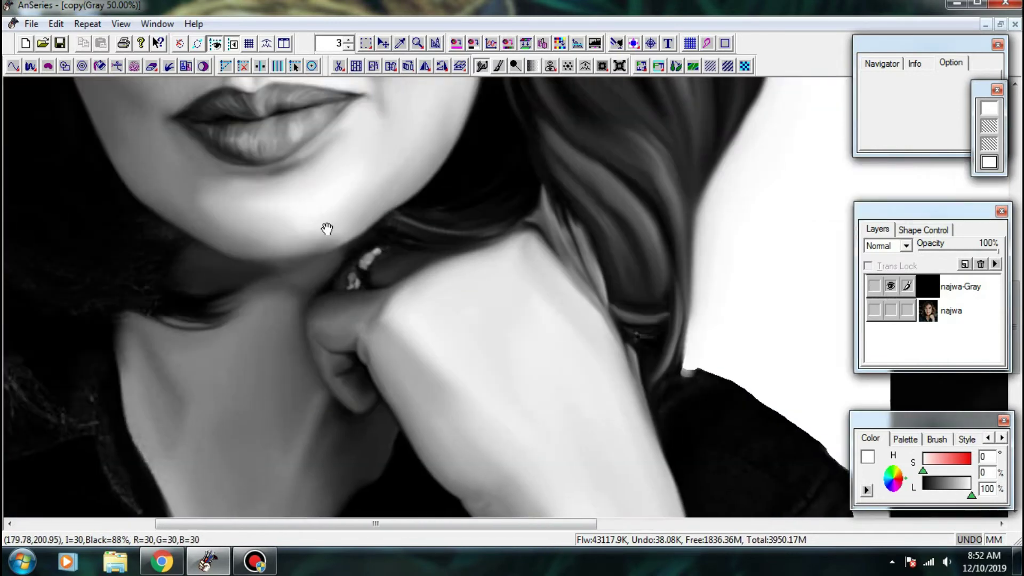
# - Smudge the ring's stones into smooth rounded shapes and soften the dark area around them
pyautogui.scroll(2, 346, 273)
pyautogui.moveTo(439, 284); pyautogui.dragTo(374, 367)
pyautogui.scroll(1, 397, 309)
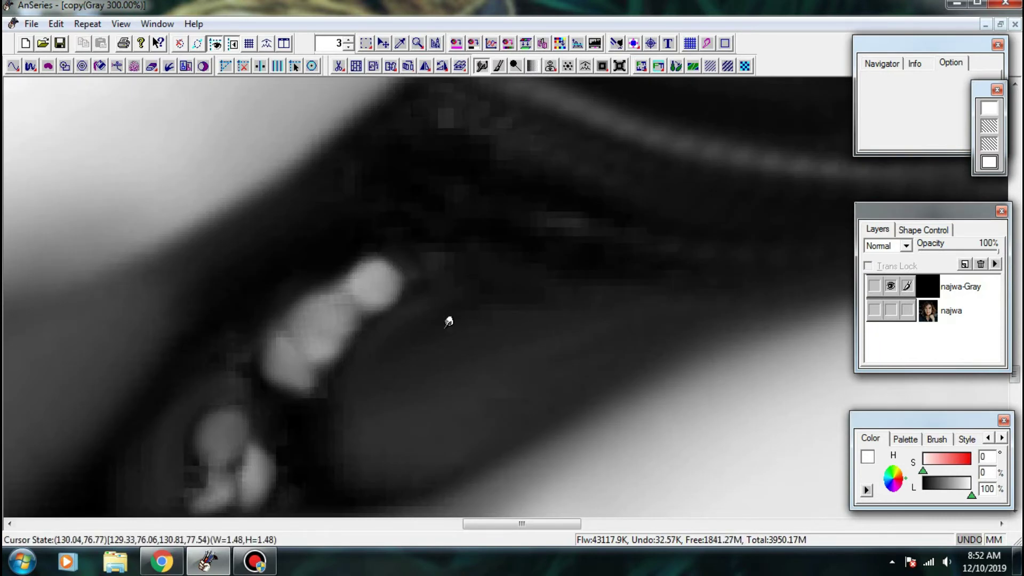
pyautogui.moveTo(363, 384); pyautogui.dragTo(373, 317)
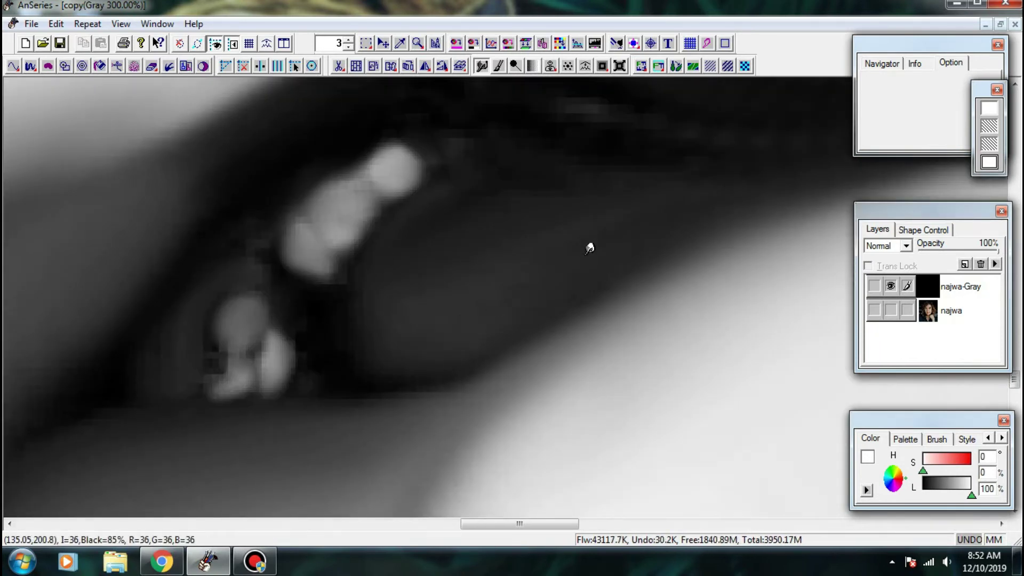
pyautogui.moveTo(222, 361); pyautogui.dragTo(227, 393)
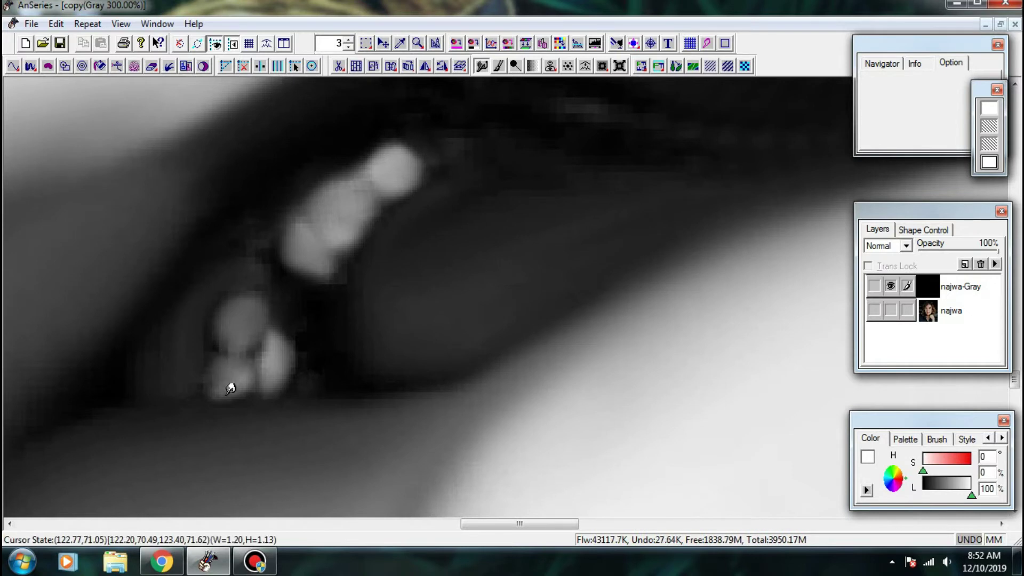
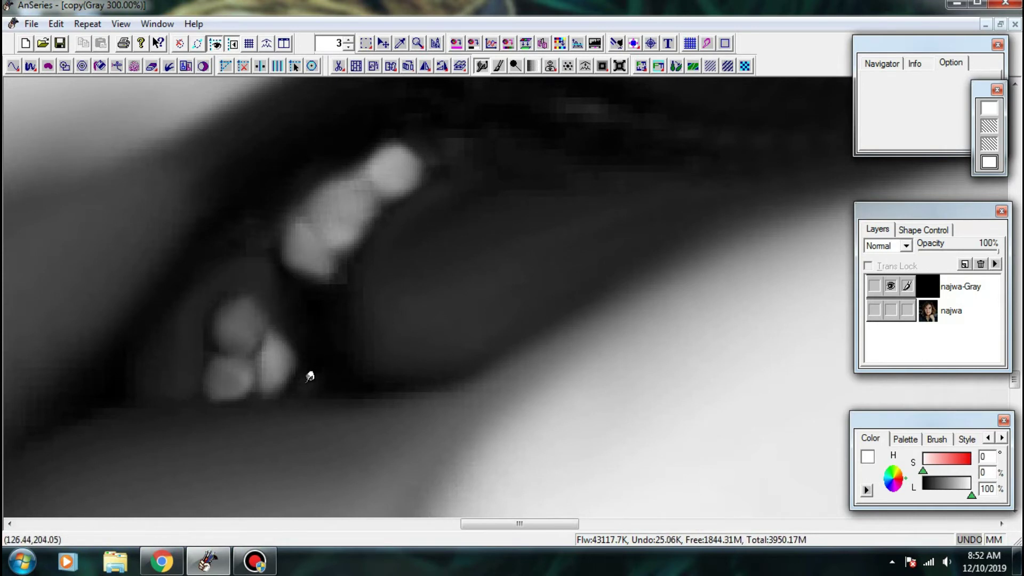
# - Smooth the outer edge and shading of the curled finger below the ring with the smudge tool
pyautogui.moveTo(308, 373); pyautogui.dragTo(399, 228)
pyautogui.moveTo(367, 289)
pyautogui.mouseDown()
pyautogui.moveTo(466, 263)
pyautogui.moveTo(518, 233)
pyautogui.mouseUp()
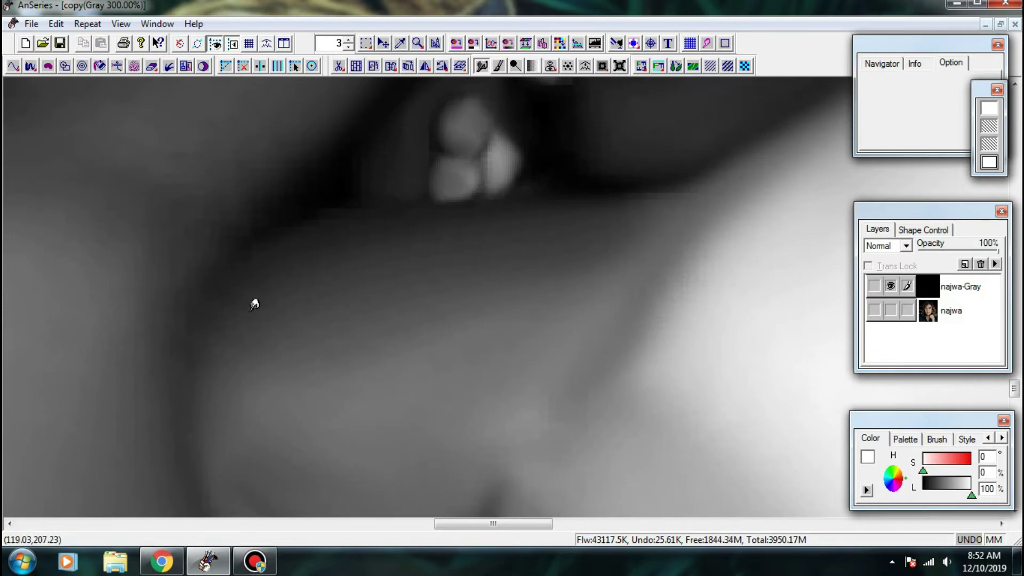
pyautogui.moveTo(221, 336)
pyautogui.mouseDown()
pyautogui.moveTo(216, 397)
pyautogui.moveTo(419, 380)
pyautogui.moveTo(352, 267)
pyautogui.moveTo(226, 213)
pyautogui.mouseUp()
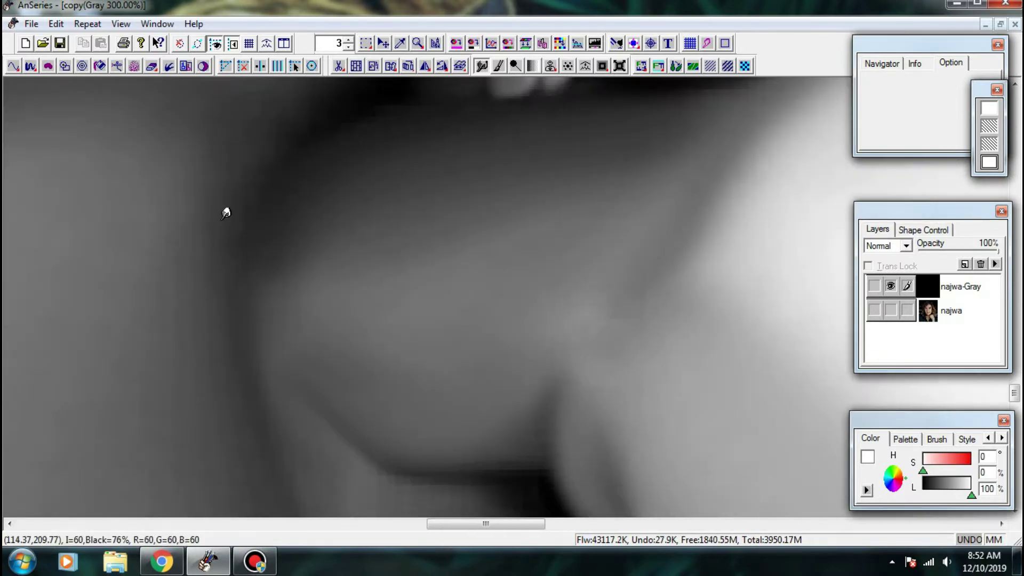
pyautogui.moveTo(288, 366); pyautogui.dragTo(228, 297)
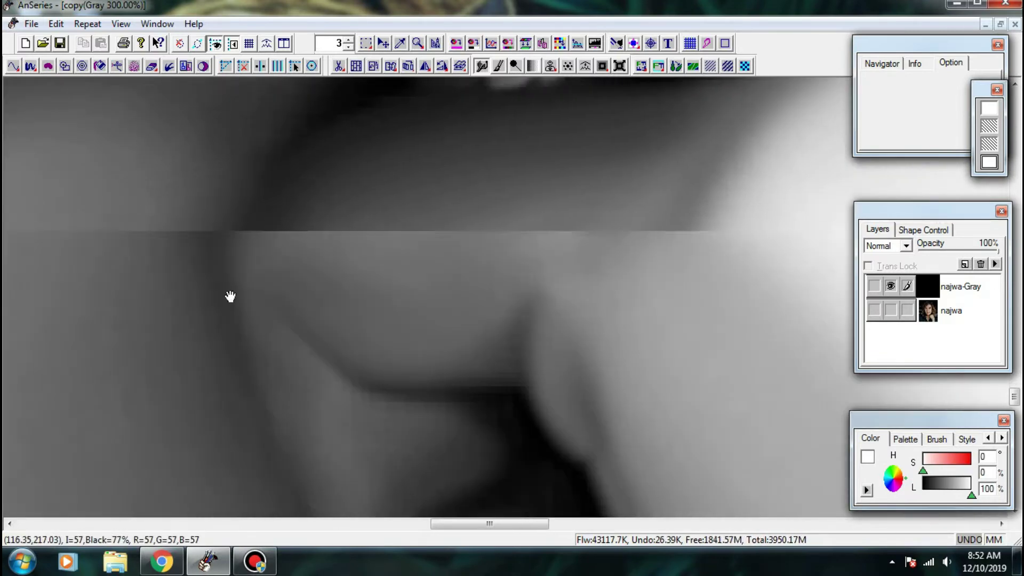
# - Smudge the hand's edge along the dark gap, from the folded fingers down towards the wrist
pyautogui.moveTo(312, 428); pyautogui.dragTo(304, 222)
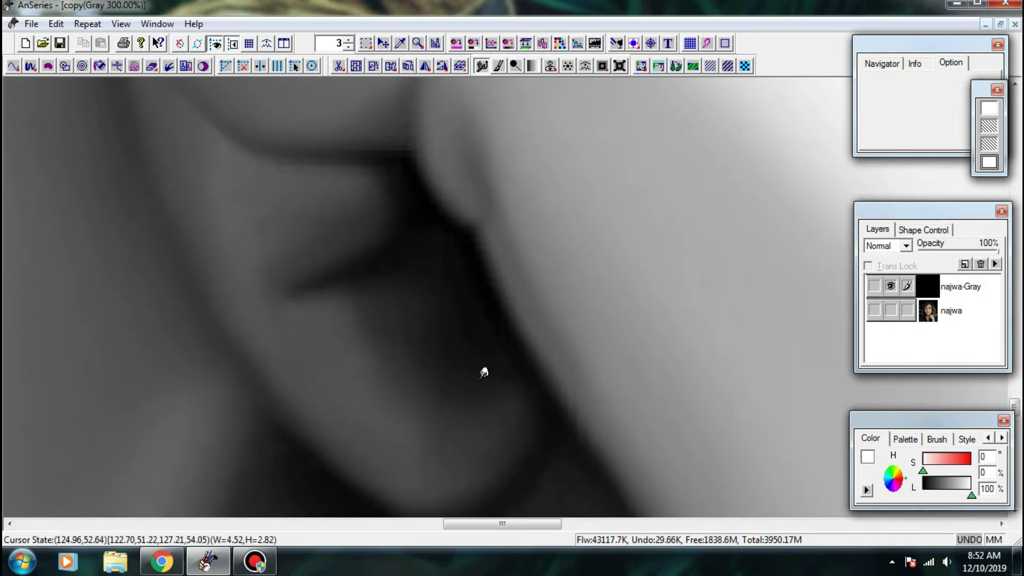
pyautogui.moveTo(519, 345); pyautogui.dragTo(252, 283)
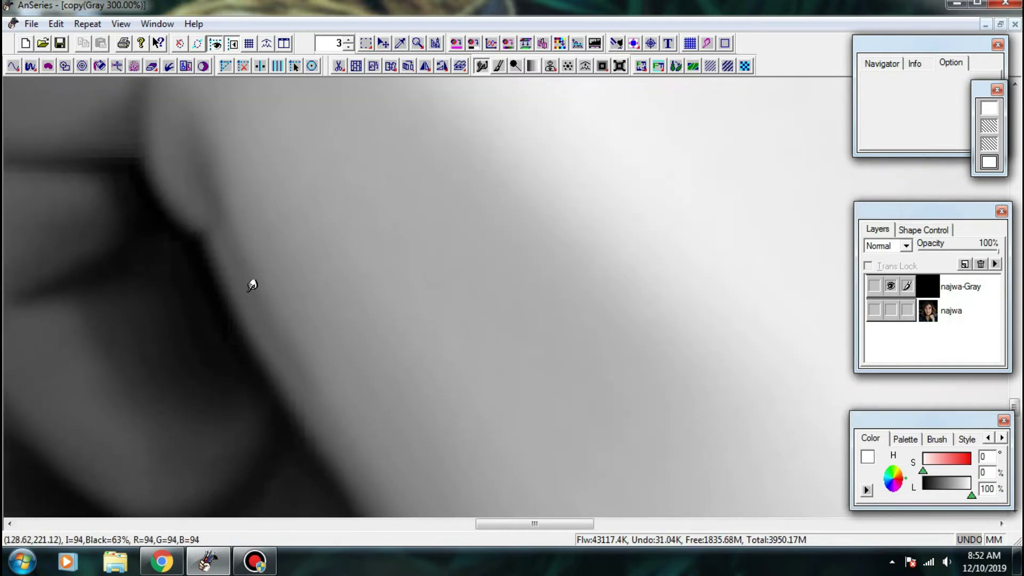
pyautogui.moveTo(341, 438); pyautogui.dragTo(254, 290)
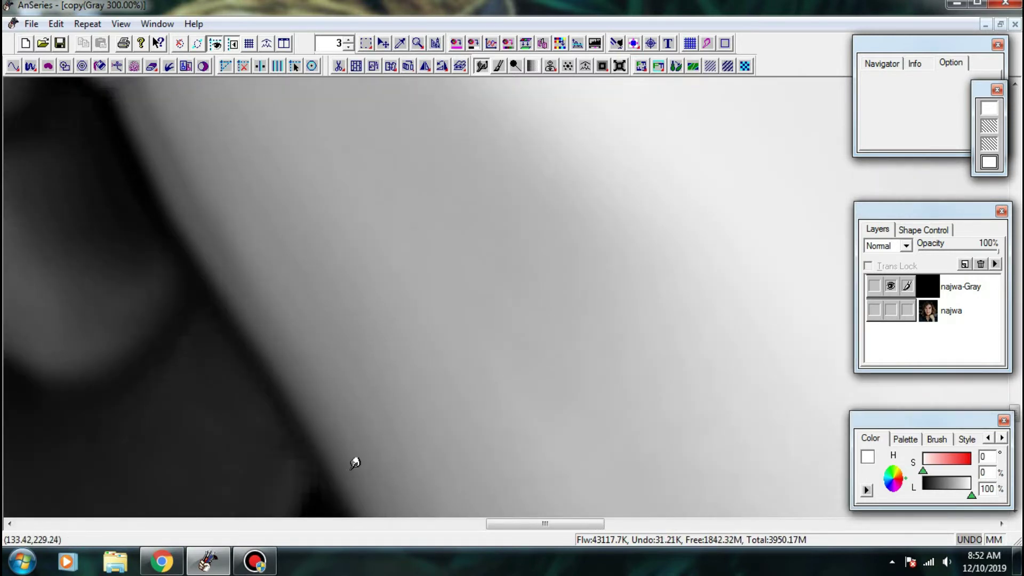
pyautogui.moveTo(354, 463); pyautogui.dragTo(197, 266)
# - Blend the shadowed neck's edge into the black clothing beside the hand
pyautogui.moveTo(145, 329); pyautogui.dragTo(308, 210)
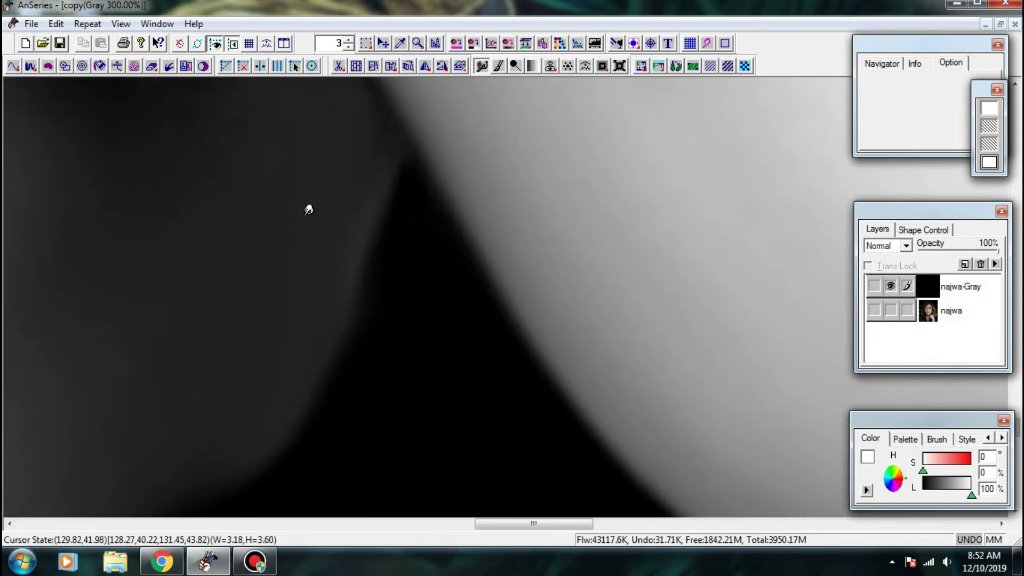
pyautogui.moveTo(269, 405); pyautogui.dragTo(551, 190)
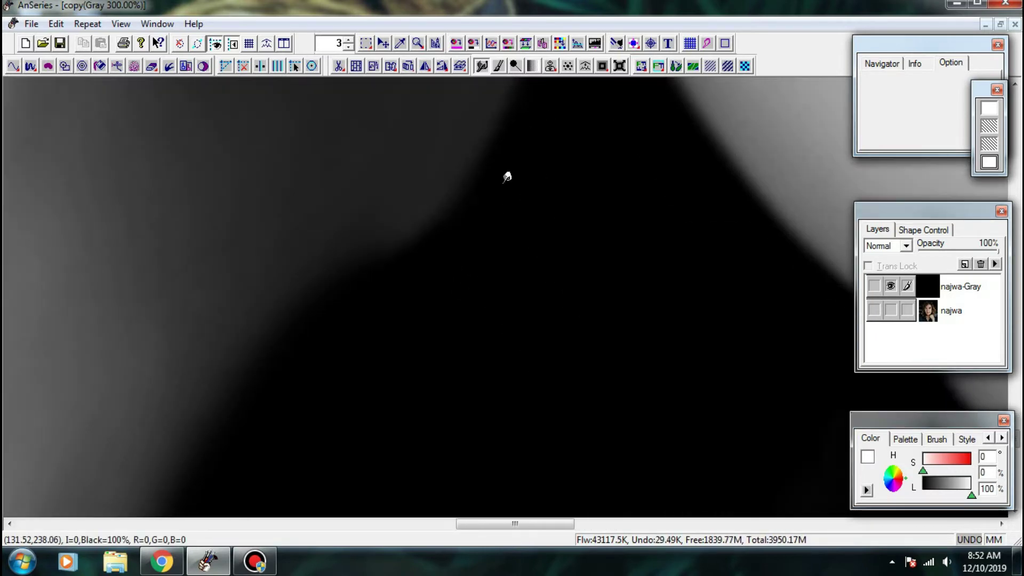
pyautogui.moveTo(273, 259); pyautogui.dragTo(141, 469)
# - Compare the grayscale painting of the neck and hand with the colour photo by toggling the layers' visibility
pyautogui.scroll(-3, 315, 208)
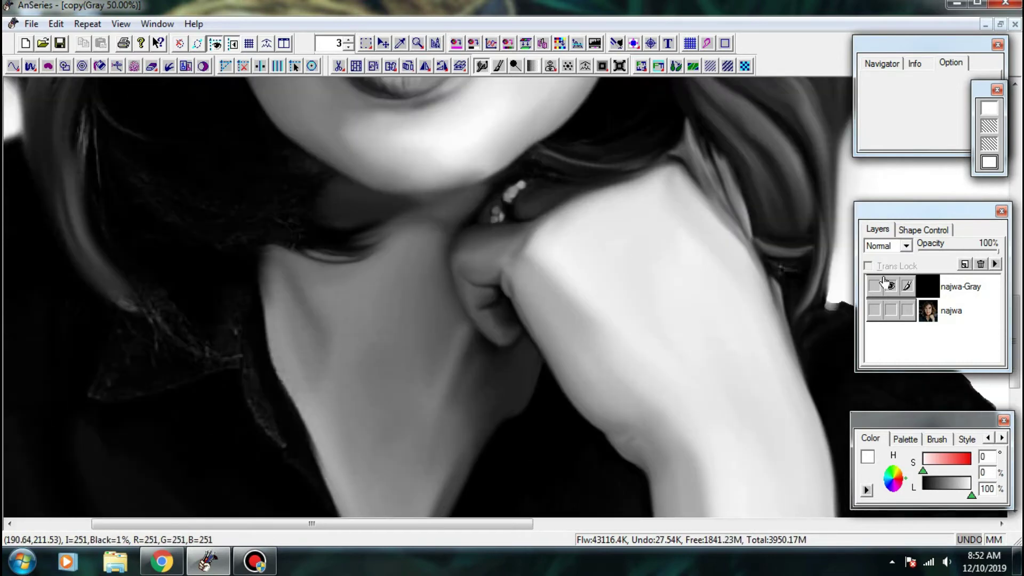
pyautogui.click(891, 310)
pyautogui.click(890, 287)
pyautogui.click(890, 287)
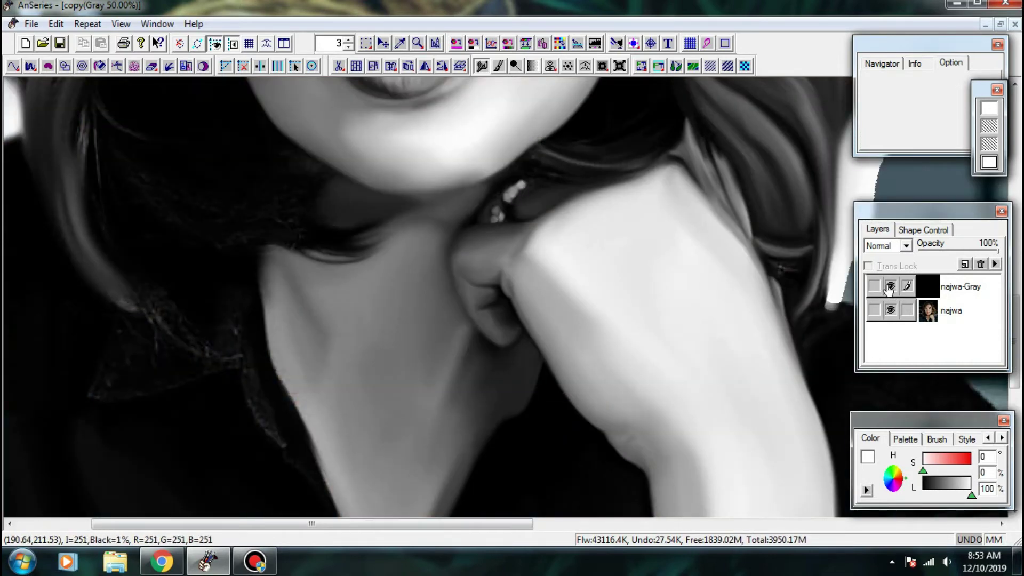
pyautogui.click(890, 287)
pyautogui.click(890, 311)
pyautogui.click(890, 288)
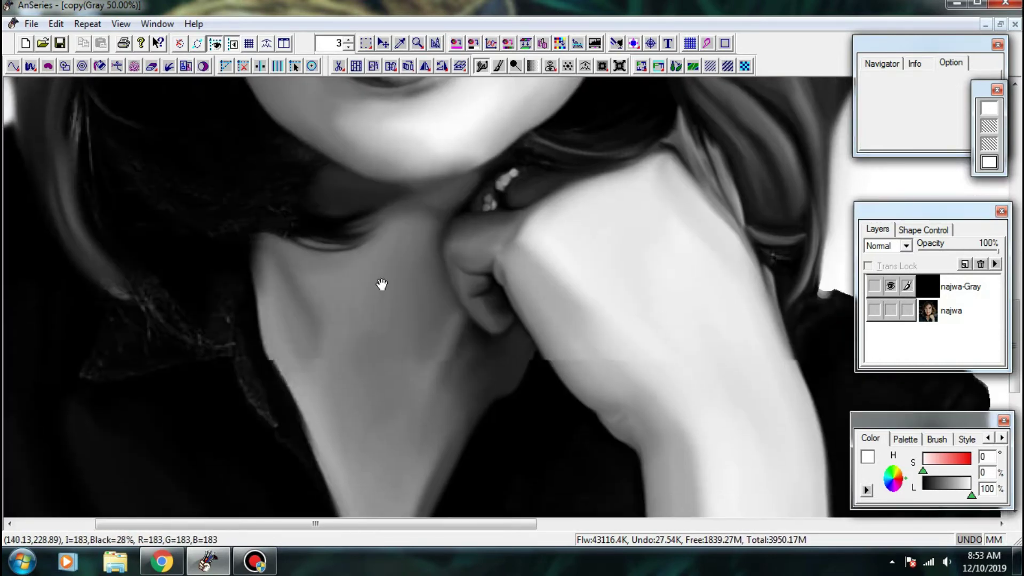
# - Smudge the jagged edge of the neck smooth along the collar, down to the point of the neckline
pyautogui.scroll(1, 382, 298)
pyautogui.moveTo(303, 217); pyautogui.dragTo(339, 256)
pyautogui.moveTo(286, 159); pyautogui.dragTo(341, 280)
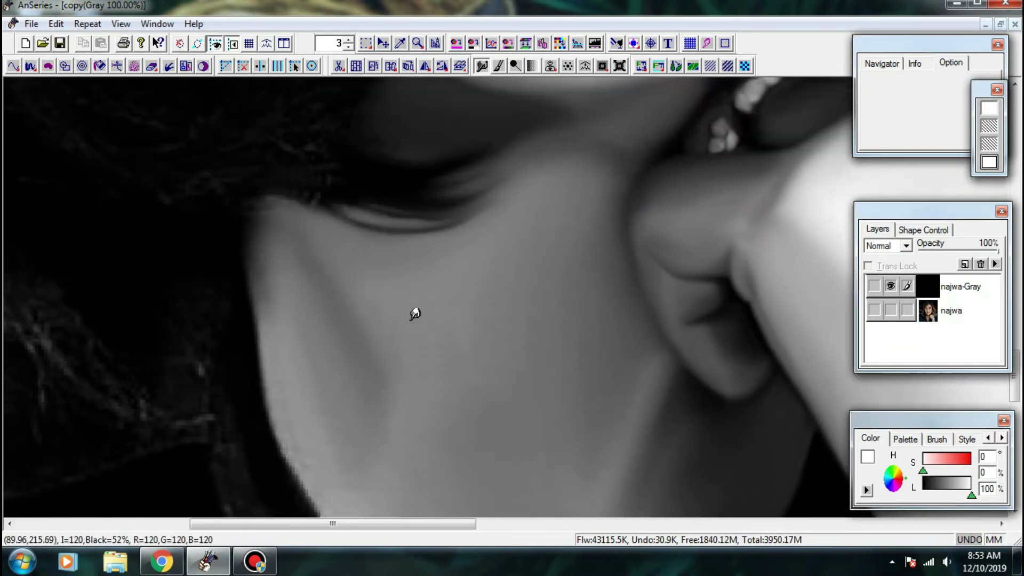
pyautogui.moveTo(408, 460); pyautogui.dragTo(377, 338)
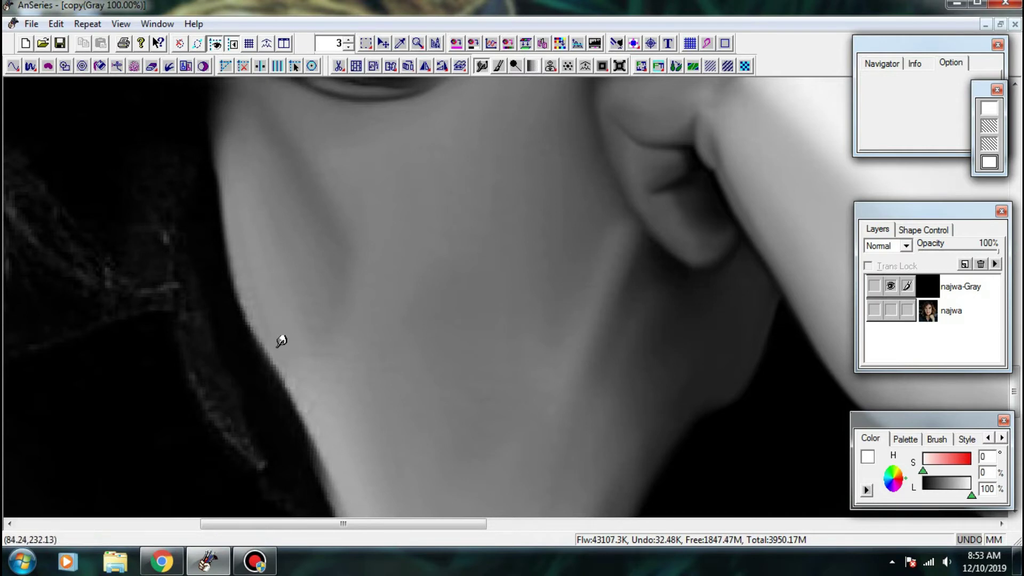
pyautogui.moveTo(277, 347); pyautogui.dragTo(300, 391)
pyautogui.moveTo(354, 433)
pyautogui.mouseDown()
pyautogui.moveTo(306, 336)
pyautogui.moveTo(288, 349)
pyautogui.moveTo(293, 308)
pyautogui.mouseUp()
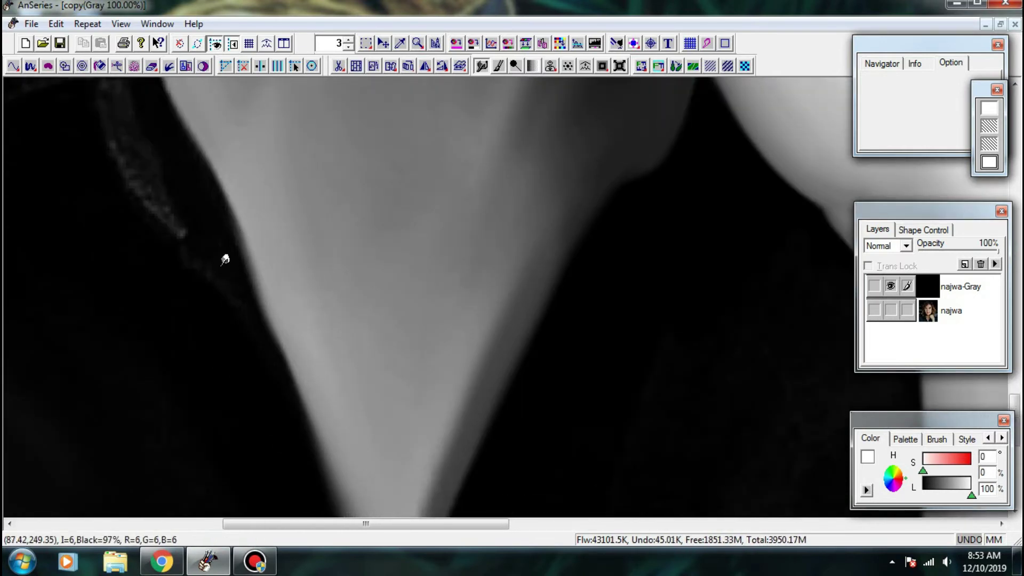
pyautogui.moveTo(267, 354); pyautogui.dragTo(291, 330)
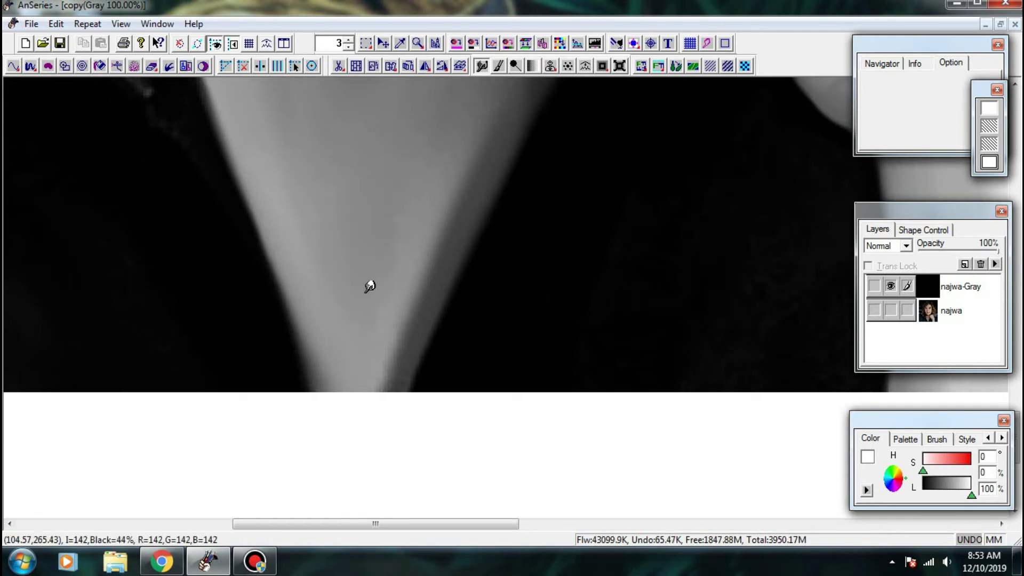
# - Smooth the upper neck's edge and its diagonal shadow below the hair
pyautogui.moveTo(389, 293); pyautogui.dragTo(400, 441)
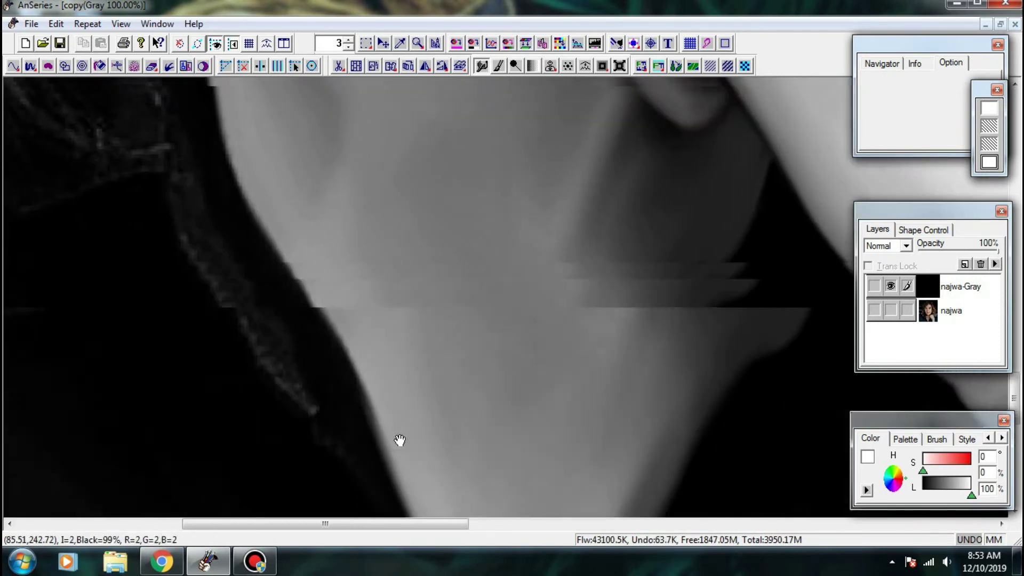
pyautogui.moveTo(331, 286); pyautogui.dragTo(347, 345)
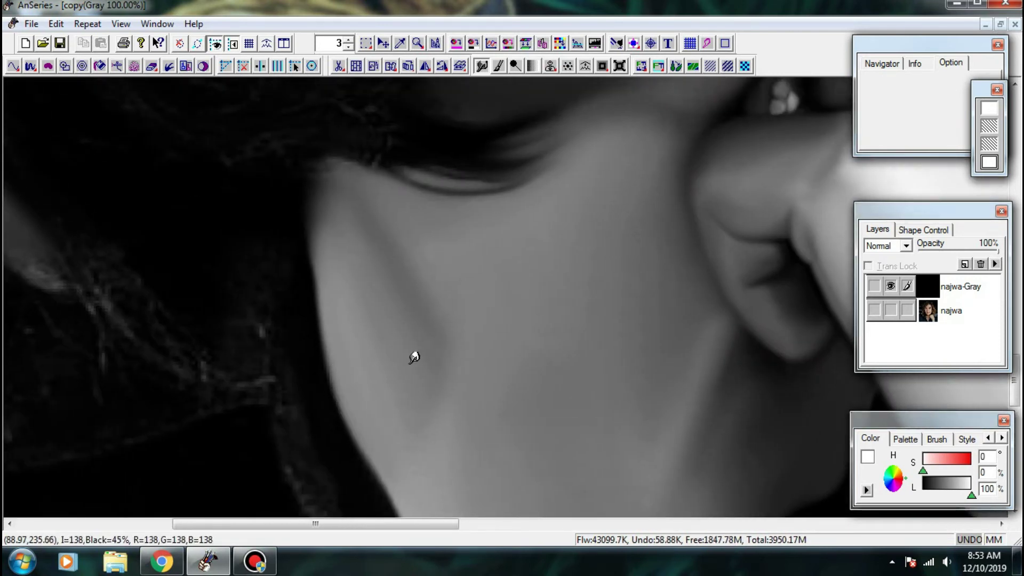
pyautogui.moveTo(396, 202); pyautogui.dragTo(398, 320)
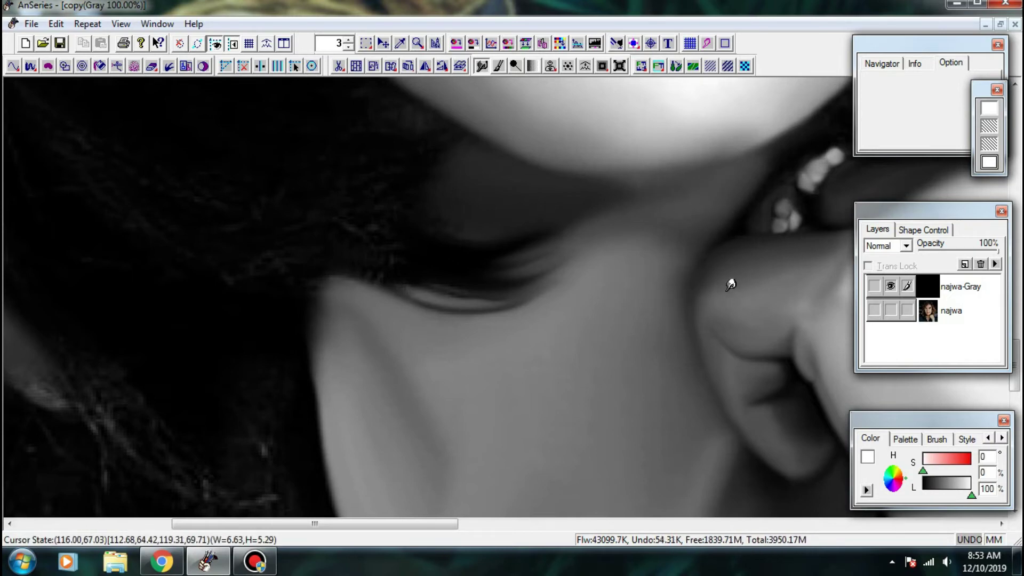
# - Blend the shadow beneath the lower lip into the chin, using the colour photo layer as reference
pyautogui.scroll(-1, 731, 230)
pyautogui.moveTo(633, 224); pyautogui.dragTo(504, 312)
pyautogui.scroll(1, 638, 320)
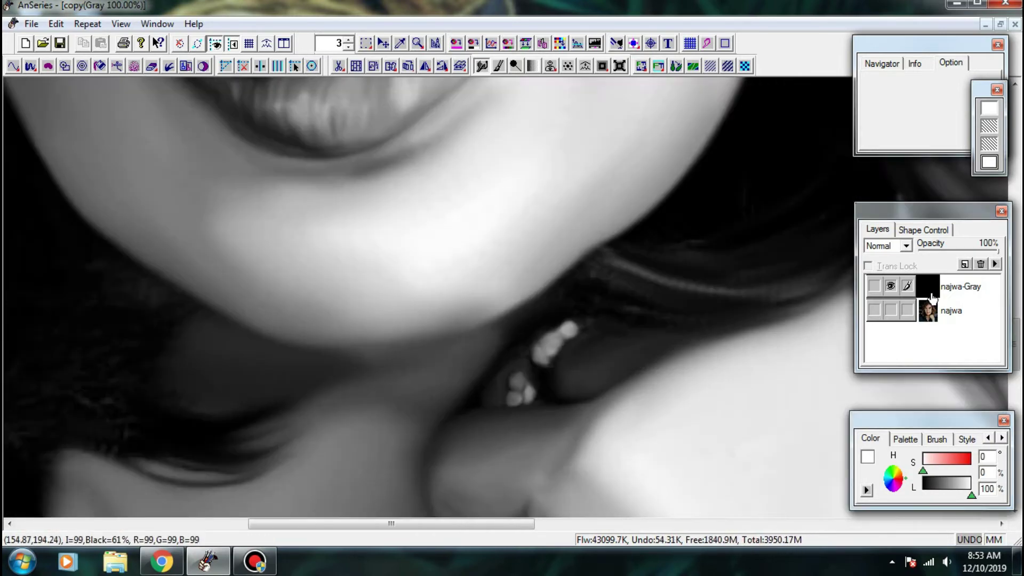
pyautogui.click(889, 287)
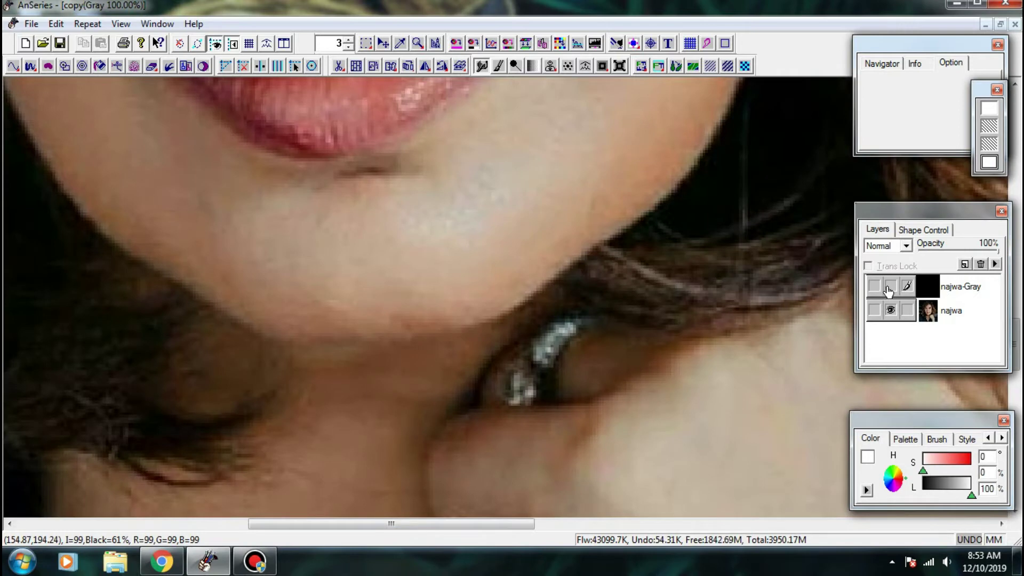
pyautogui.click(888, 291)
pyautogui.click(889, 287)
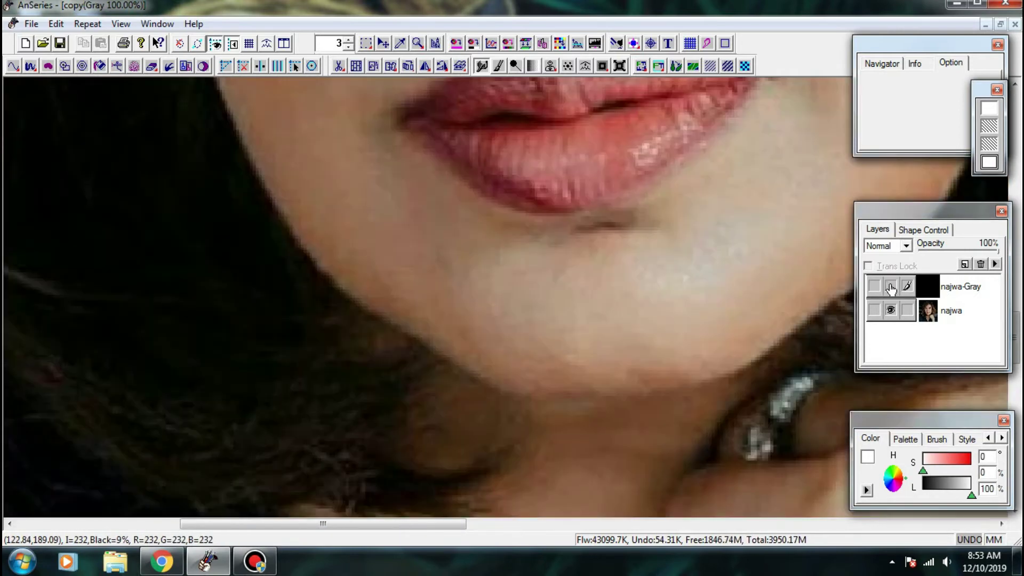
pyautogui.click(888, 287)
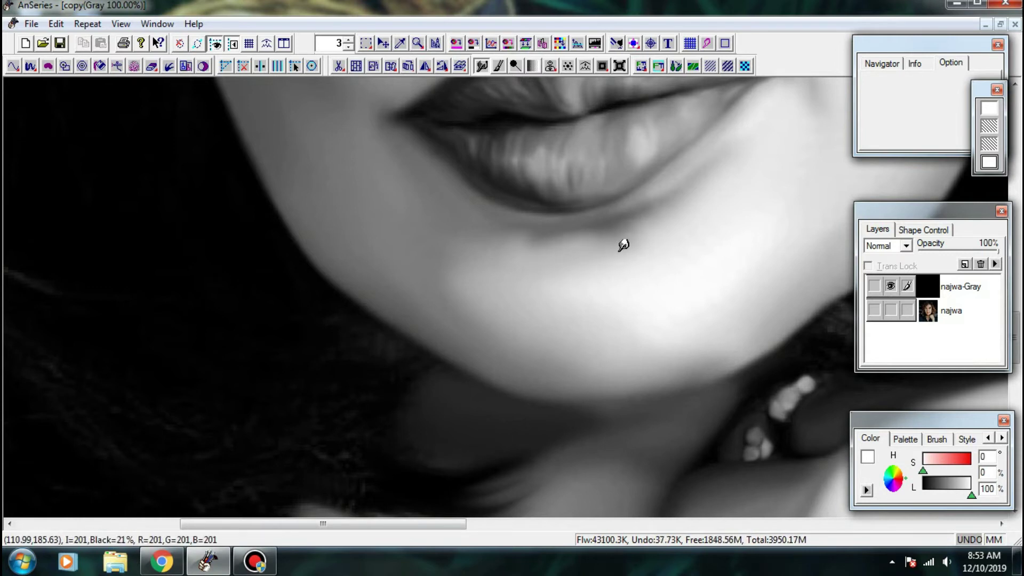
pyautogui.moveTo(602, 249); pyautogui.dragTo(532, 270)
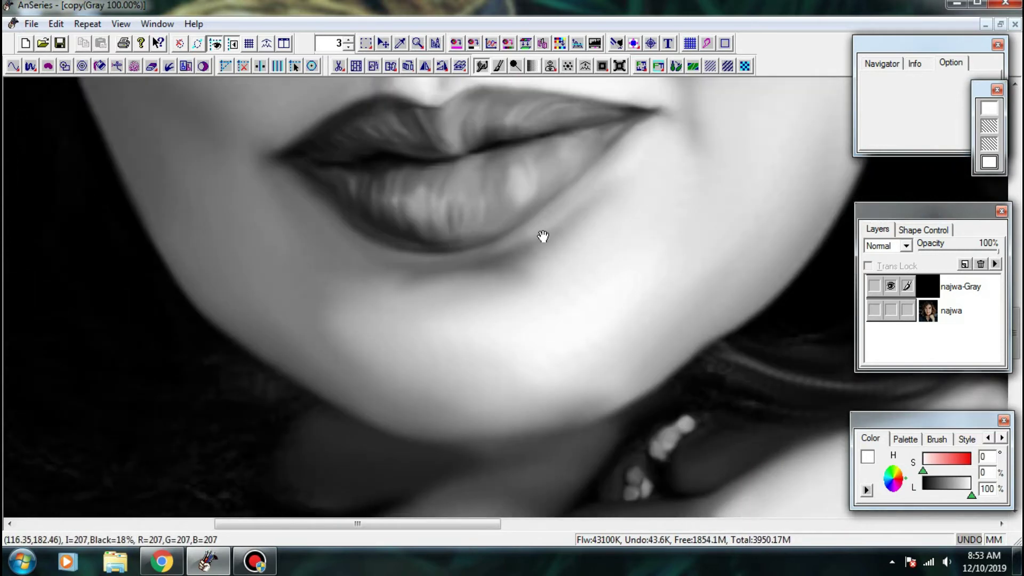
# - Smudge the flyaway hair and thin light strands in the dark hair beside the jaw
pyautogui.moveTo(274, 287); pyautogui.dragTo(469, 338)
pyautogui.moveTo(473, 392); pyautogui.dragTo(502, 347)
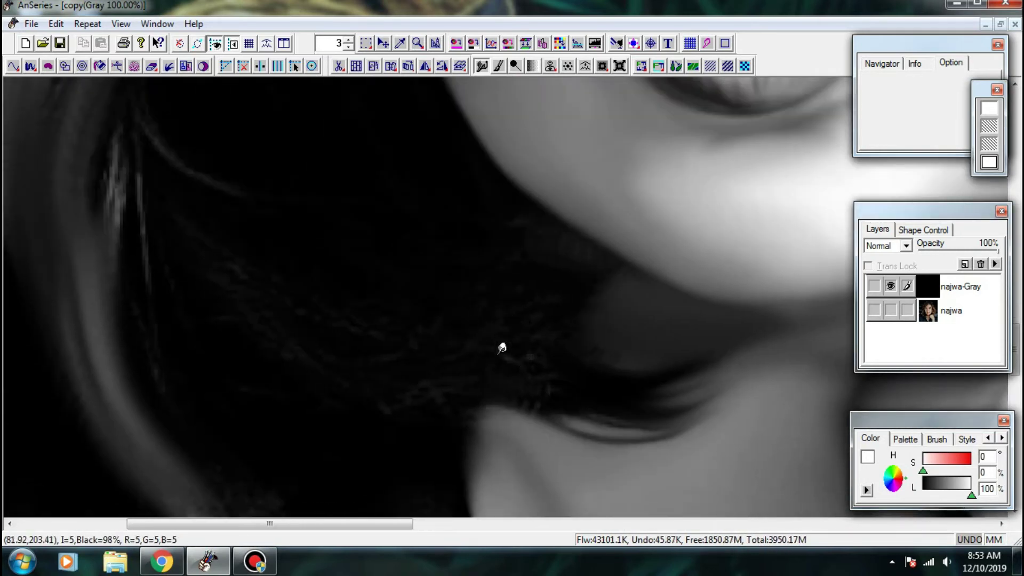
pyautogui.moveTo(407, 362); pyautogui.dragTo(459, 400)
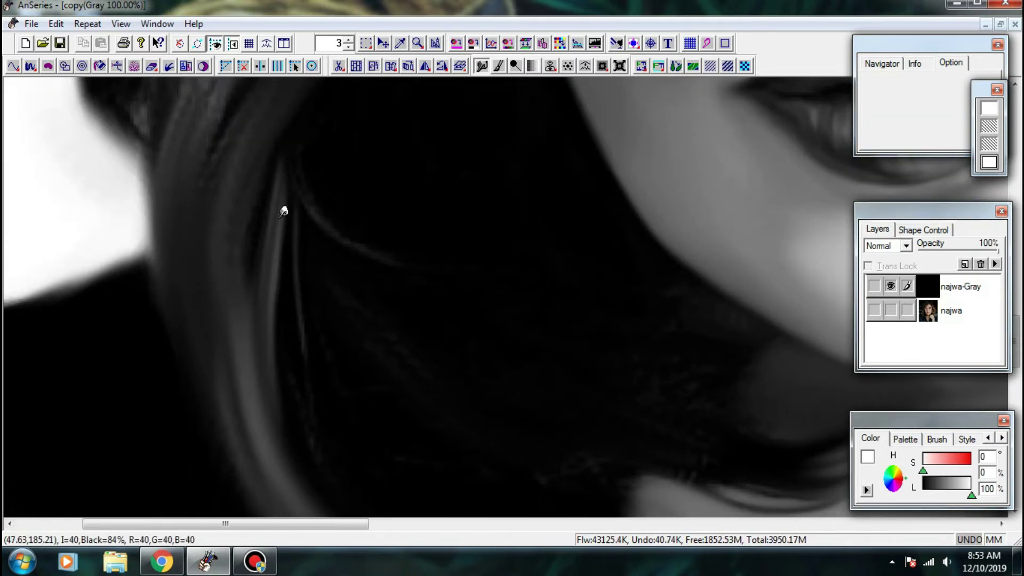
# - Smudge the wavy hair lock beside the face along its strands, from cheek level down over the shoulder
pyautogui.moveTo(293, 176)
pyautogui.mouseDown()
pyautogui.moveTo(290, 309)
pyautogui.moveTo(455, 432)
pyautogui.mouseUp()
pyautogui.moveTo(291, 361); pyautogui.dragTo(396, 368)
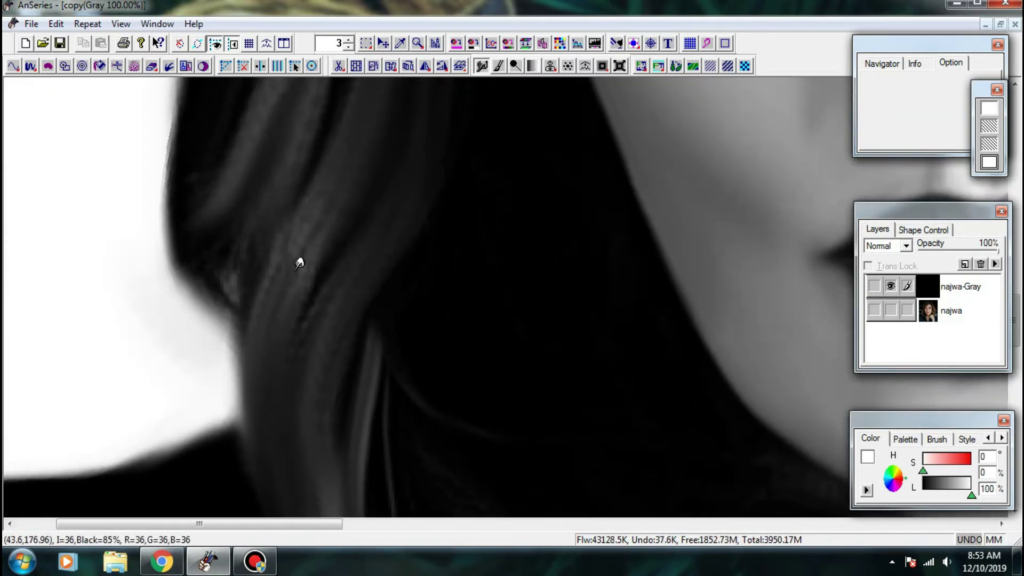
pyautogui.moveTo(307, 235)
pyautogui.mouseDown()
pyautogui.moveTo(276, 287)
pyautogui.moveTo(272, 350)
pyautogui.mouseUp()
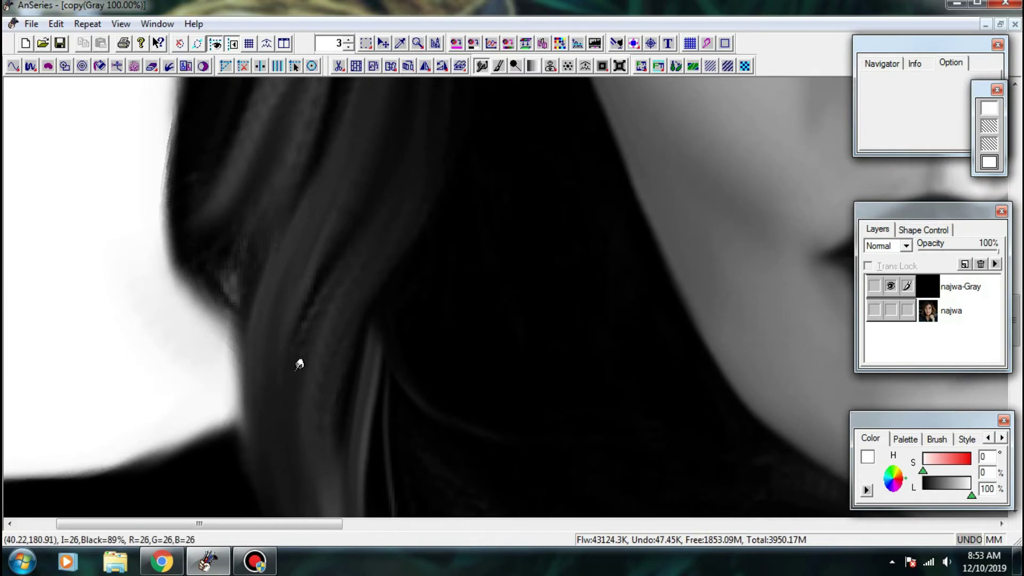
pyautogui.moveTo(326, 332); pyautogui.dragTo(316, 361)
pyautogui.moveTo(342, 505)
pyautogui.mouseDown()
pyautogui.moveTo(321, 315)
pyautogui.moveTo(292, 389)
pyautogui.mouseUp()
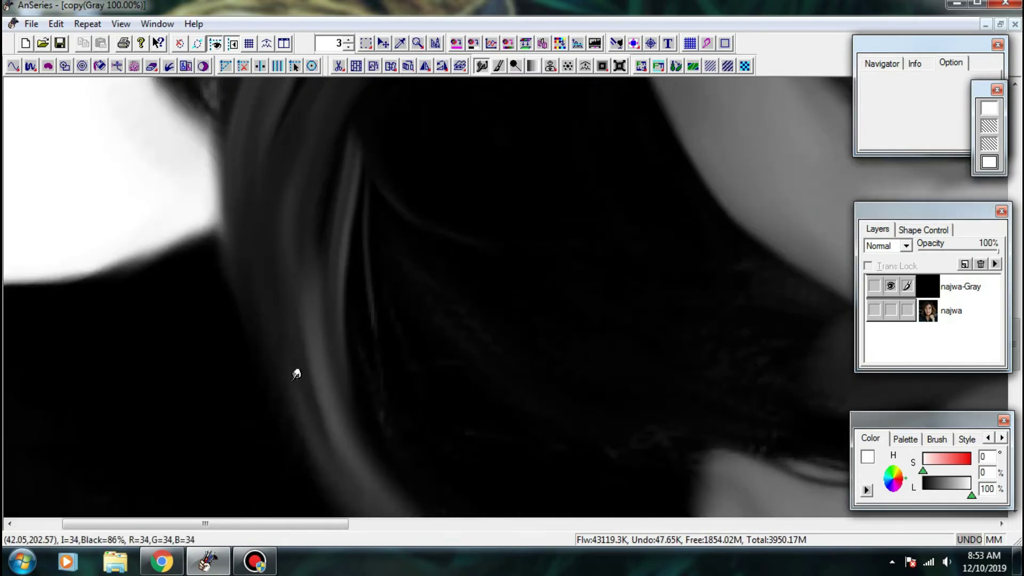
pyautogui.moveTo(333, 435); pyautogui.dragTo(266, 307)
# - Blend the rough ends of the hair lock into the dark collar
pyautogui.moveTo(311, 366); pyautogui.dragTo(385, 438)
pyautogui.moveTo(368, 417)
pyautogui.mouseDown()
pyautogui.moveTo(259, 297)
pyautogui.moveTo(347, 363)
pyautogui.moveTo(444, 412)
pyautogui.mouseUp()
pyautogui.moveTo(368, 360); pyautogui.dragTo(357, 249)
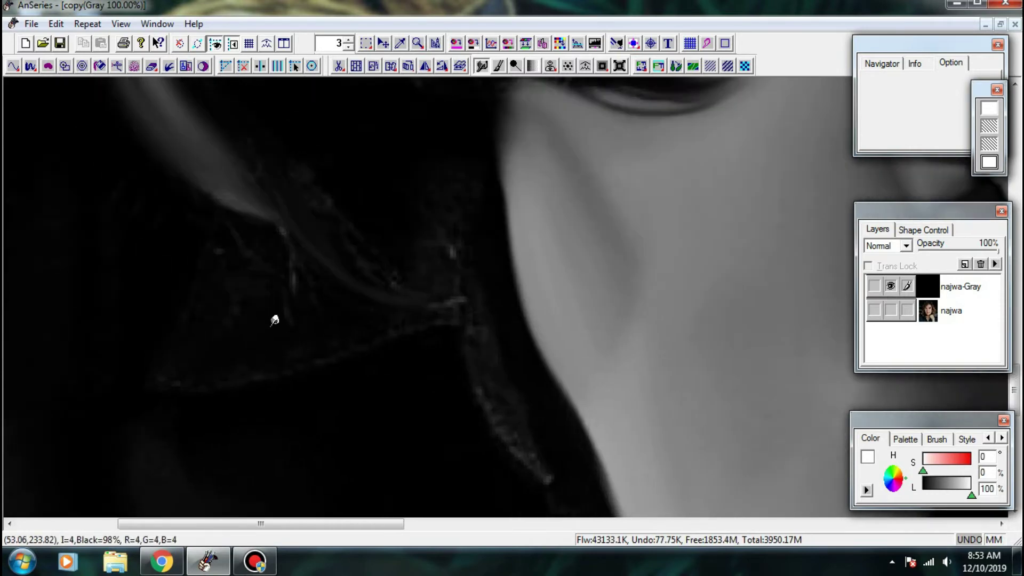
# - Compare the painted collar and hair ends with the colour photo by toggling the layers' visibility
pyautogui.hotkey('ctrl', '-')
pyautogui.click(890, 310)
pyautogui.click(890, 287)
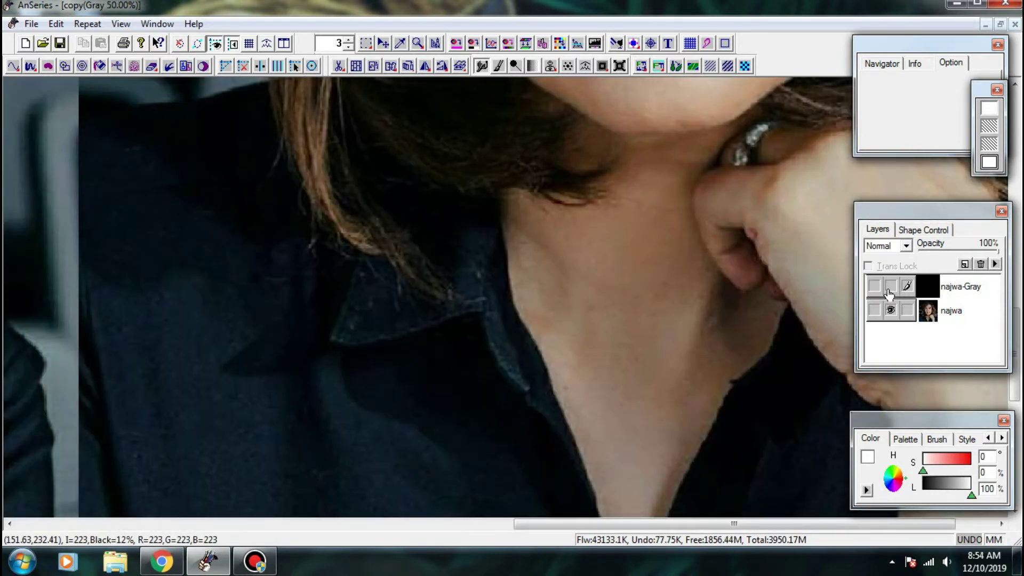
pyautogui.click(888, 292)
pyautogui.click(889, 288)
pyautogui.click(888, 291)
pyautogui.click(890, 311)
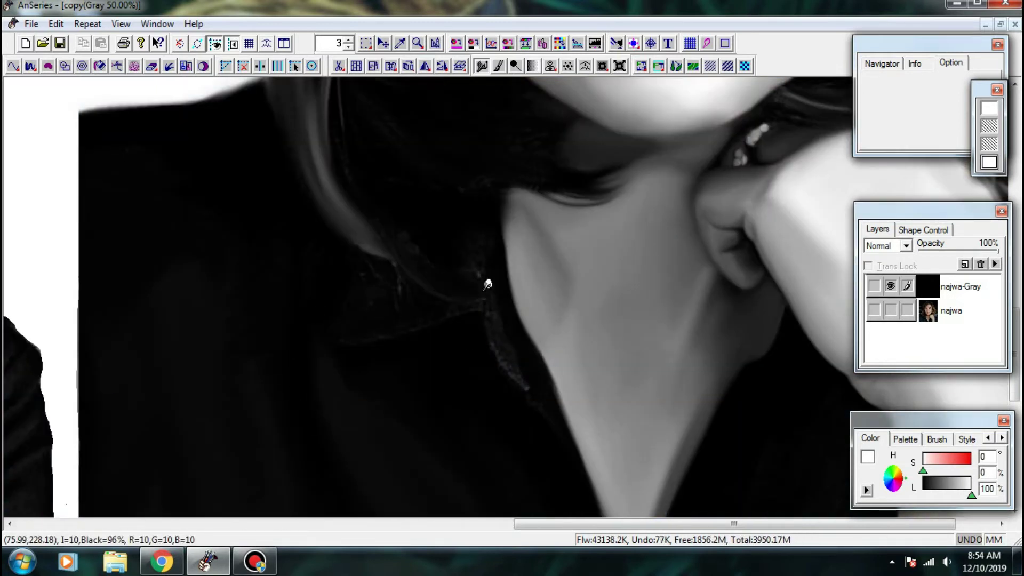
# - Smudge the rough stitched edge of the inner collar and prepare the paintbrush with the gray palette
pyautogui.moveTo(487, 284)
pyautogui.mouseDown()
pyautogui.moveTo(482, 266)
pyautogui.moveTo(531, 380)
pyautogui.mouseUp()
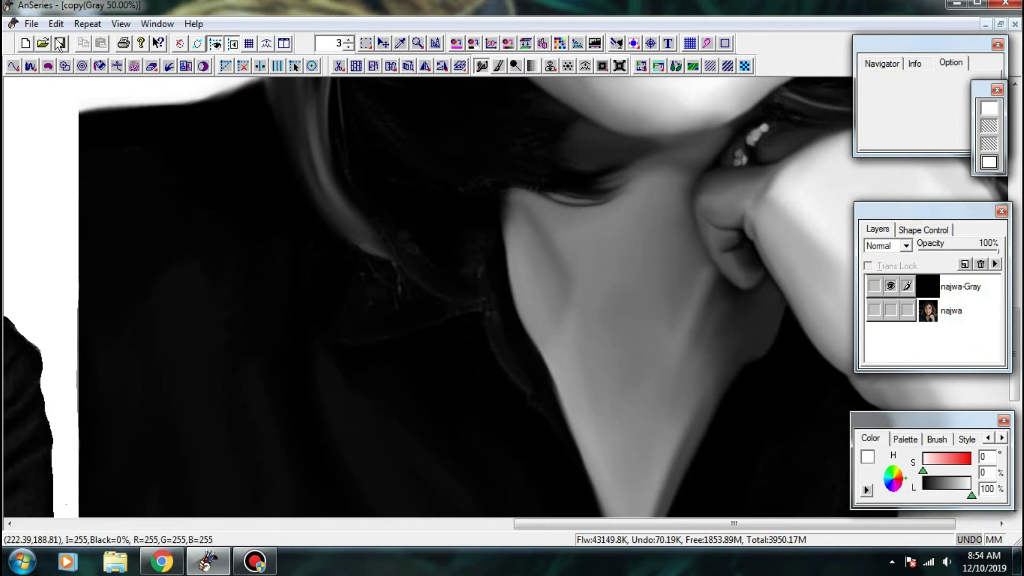
pyautogui.click(499, 65)
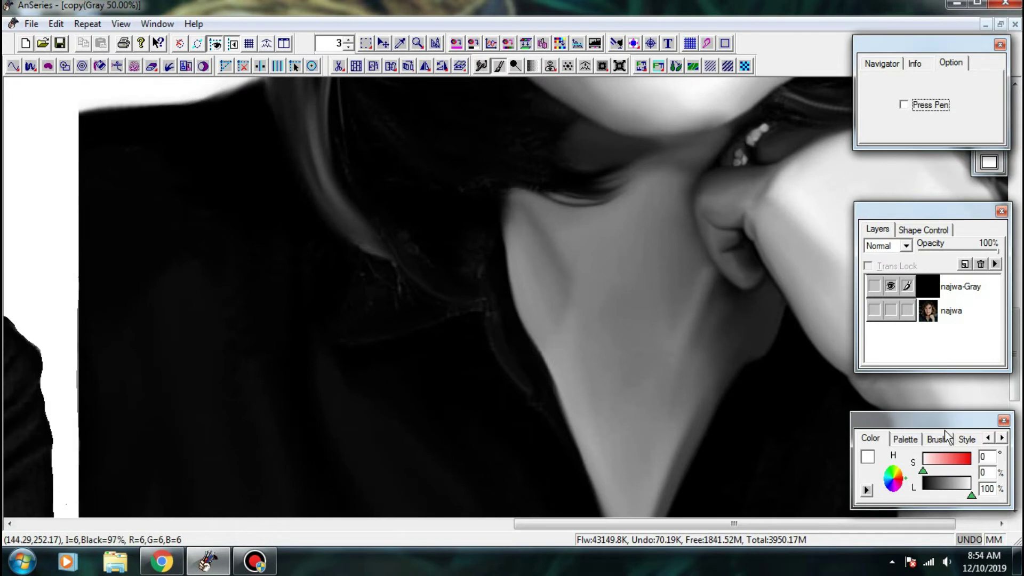
pyautogui.click(966, 441)
pyautogui.click(906, 439)
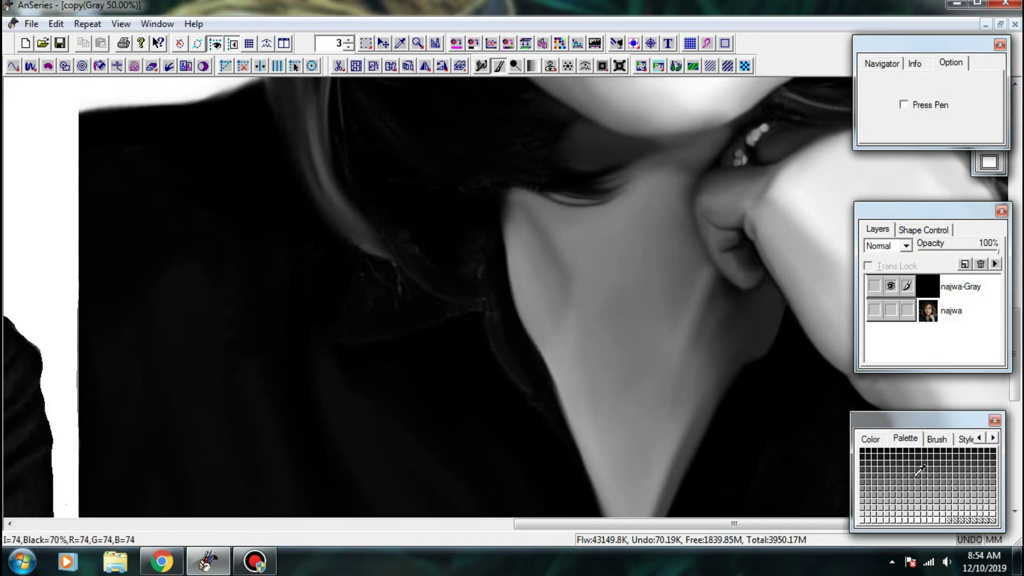
# - Try the DyeMix blend mode on the najwa-Gray layer over the colour photo and return it to Normal
pyautogui.click(891, 310)
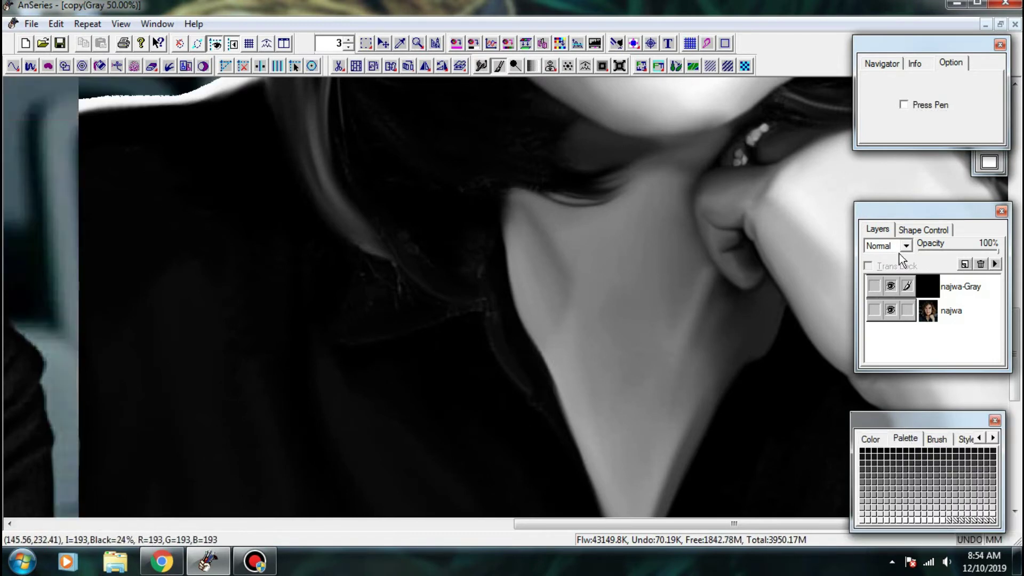
pyautogui.click(905, 246)
pyautogui.click(878, 269)
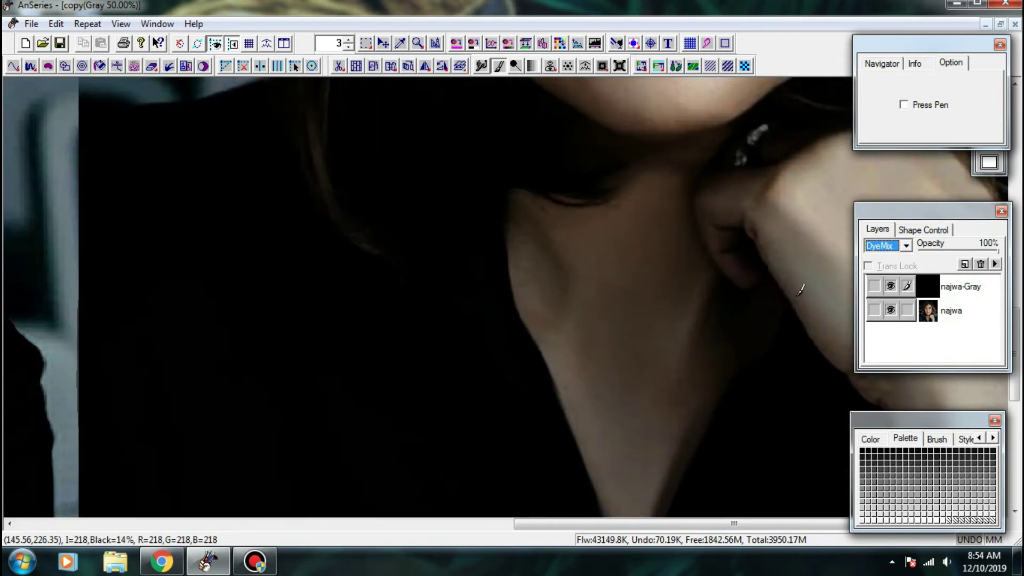
pyautogui.click(905, 246)
pyautogui.click(892, 260)
# - Paint a thin light gray outline along the edges of the collar point, using the colour photo as reference
pyautogui.scroll(1, 407, 302)
pyautogui.moveTo(407, 302); pyautogui.dragTo(549, 219)
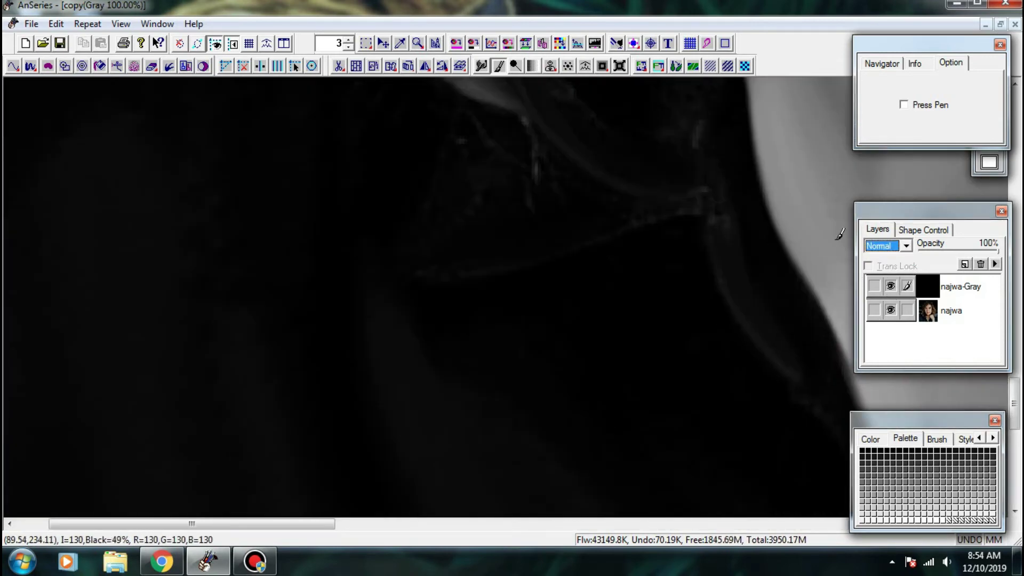
pyautogui.click(891, 290)
pyautogui.click(891, 291)
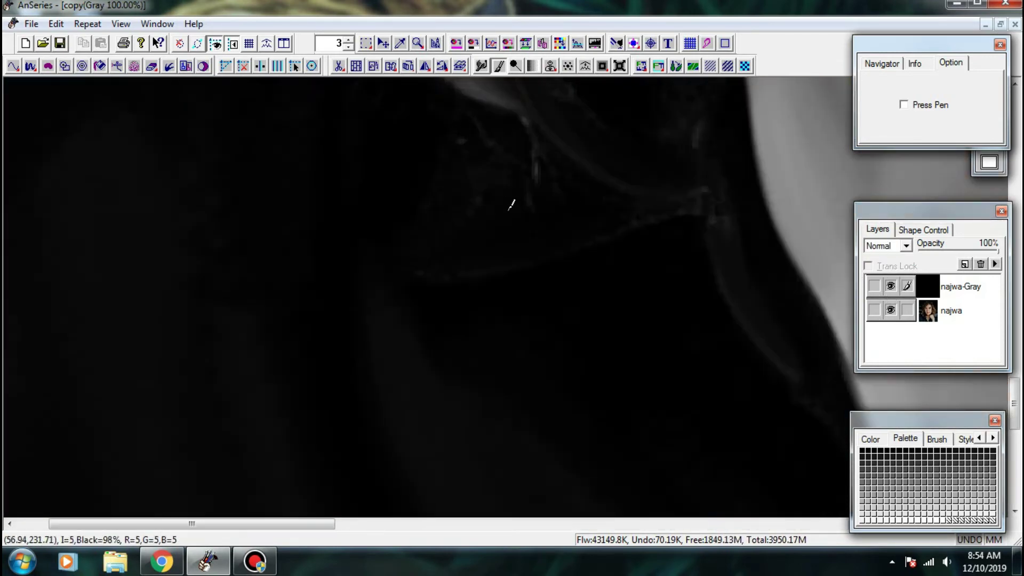
pyautogui.click(891, 285)
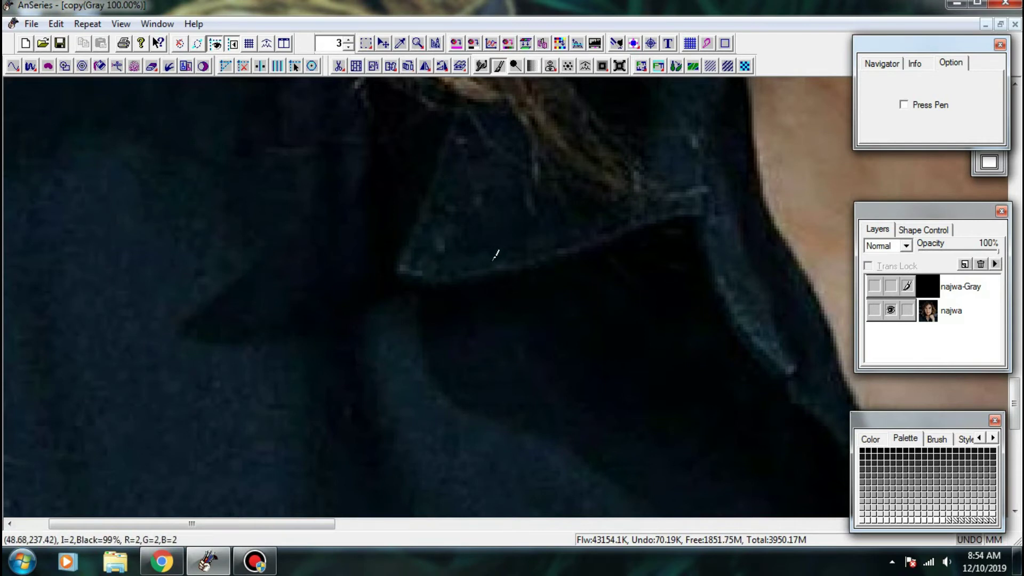
pyautogui.click(891, 286)
pyautogui.click(891, 310)
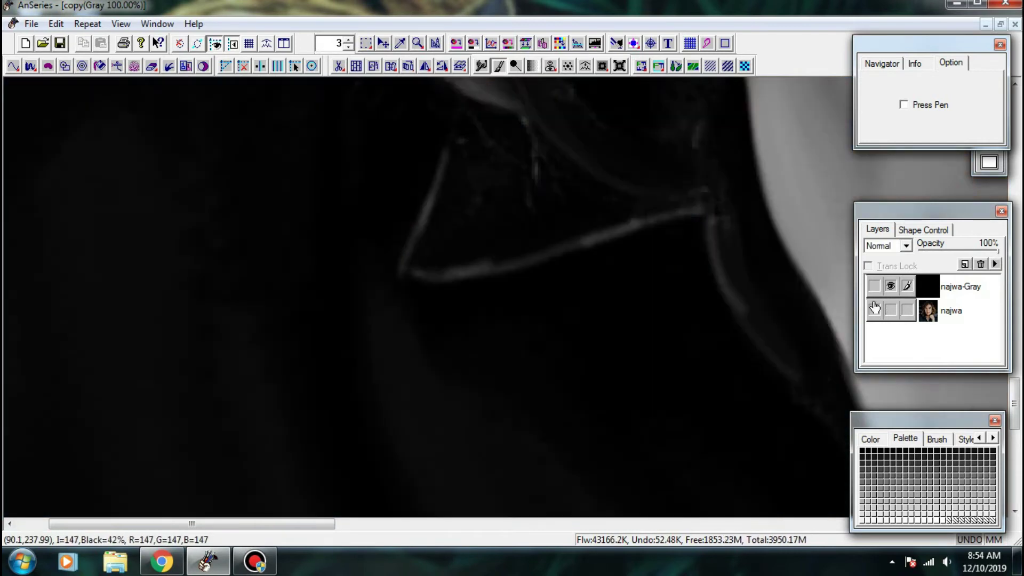
# - Paint a thin light line along the outer edge of the inner collar beside the neck
pyautogui.moveTo(823, 331); pyautogui.dragTo(543, 336)
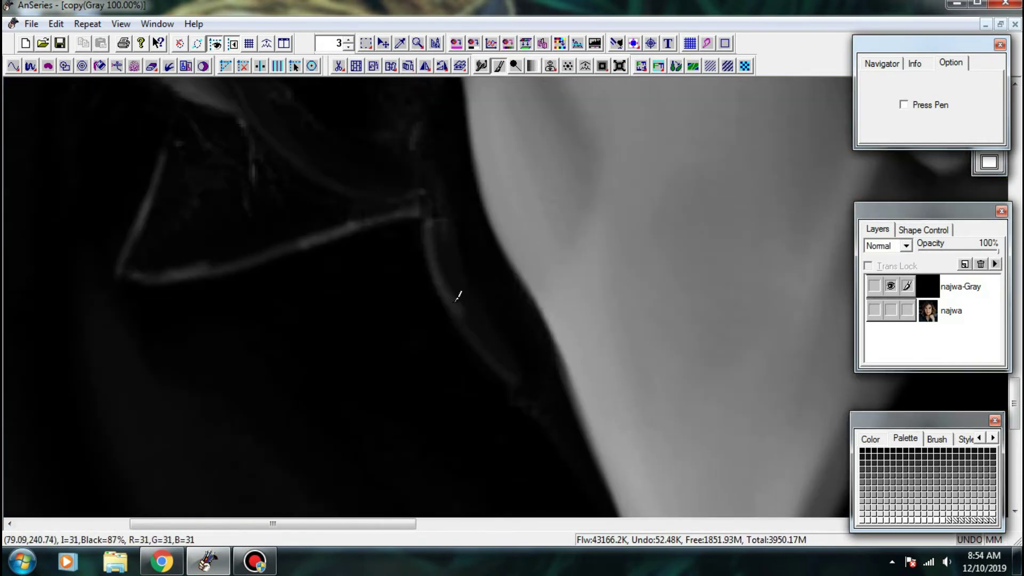
pyautogui.moveTo(454, 300); pyautogui.dragTo(505, 368)
pyautogui.moveTo(474, 333)
pyautogui.mouseDown()
pyautogui.moveTo(551, 413)
pyautogui.moveTo(675, 381)
pyautogui.mouseUp()
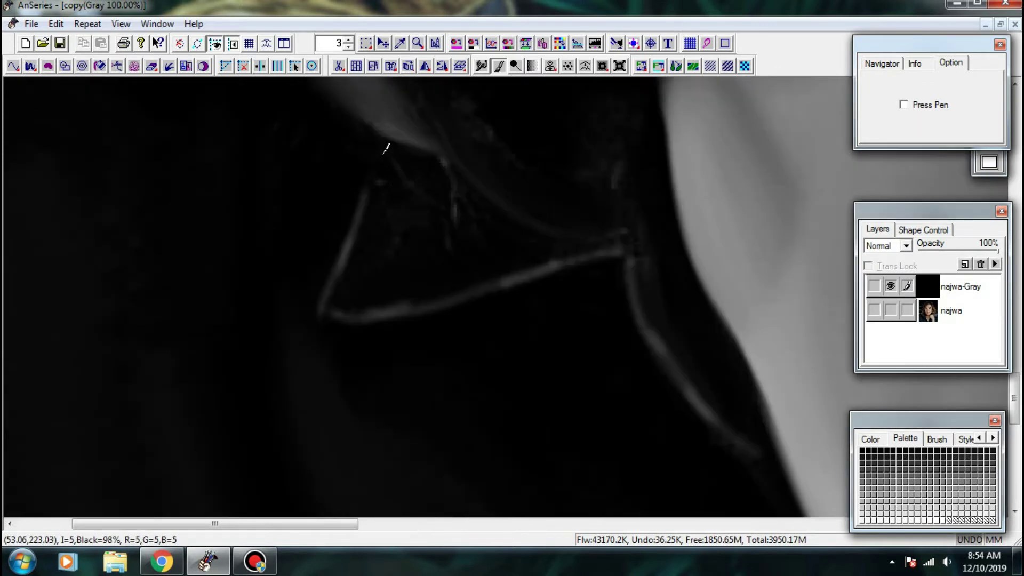
# - Shade the inside of the collar point and the inner collar with a soft dark gray
pyautogui.moveTo(354, 230)
pyautogui.mouseDown()
pyautogui.moveTo(359, 304)
pyautogui.moveTo(343, 293)
pyautogui.moveTo(388, 292)
pyautogui.moveTo(412, 270)
pyautogui.moveTo(384, 244)
pyautogui.moveTo(441, 261)
pyautogui.moveTo(523, 246)
pyautogui.moveTo(576, 251)
pyautogui.mouseUp()
pyautogui.moveTo(657, 249)
pyautogui.mouseDown()
pyautogui.moveTo(437, 290)
pyautogui.moveTo(521, 427)
pyautogui.moveTo(515, 445)
pyautogui.mouseUp()
pyautogui.scroll(-2, 538, 376)
pyautogui.scroll(1, 634, 283)
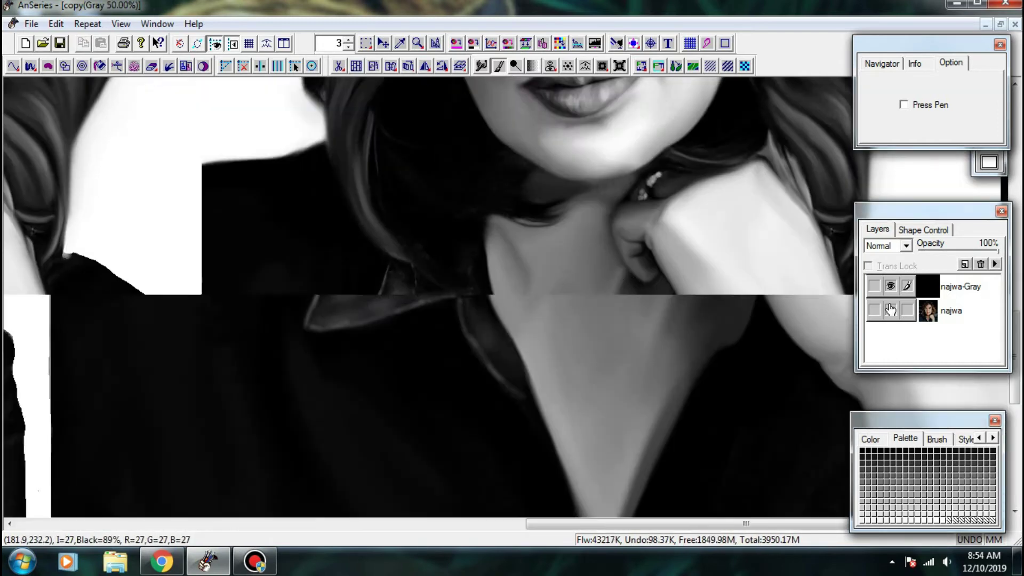
# - Paint a soft gray highlight along the shirt fold below the collar point, checking it against the colour photo
pyautogui.click(890, 310)
pyautogui.click(892, 286)
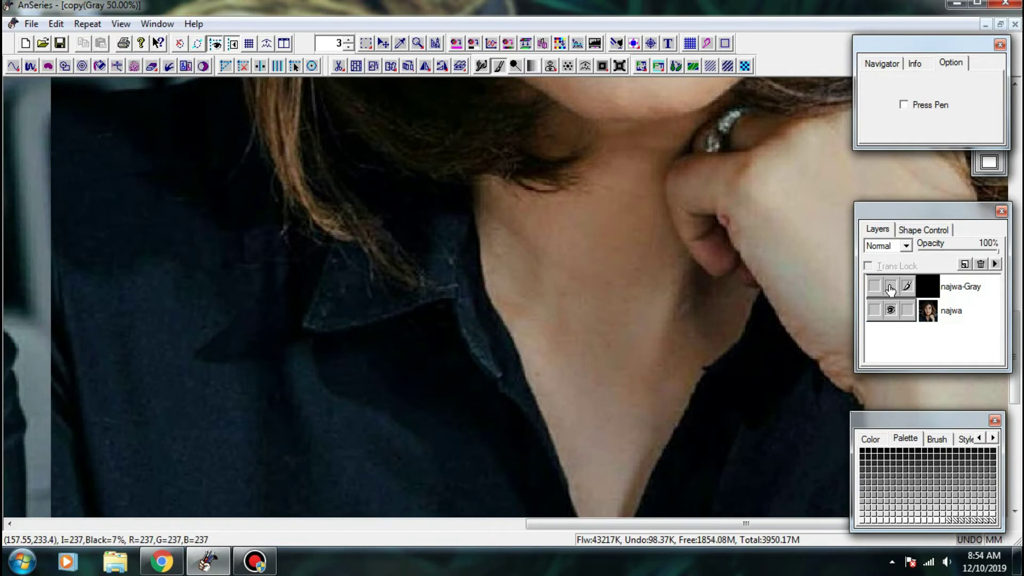
pyautogui.click(889, 289)
pyautogui.click(891, 309)
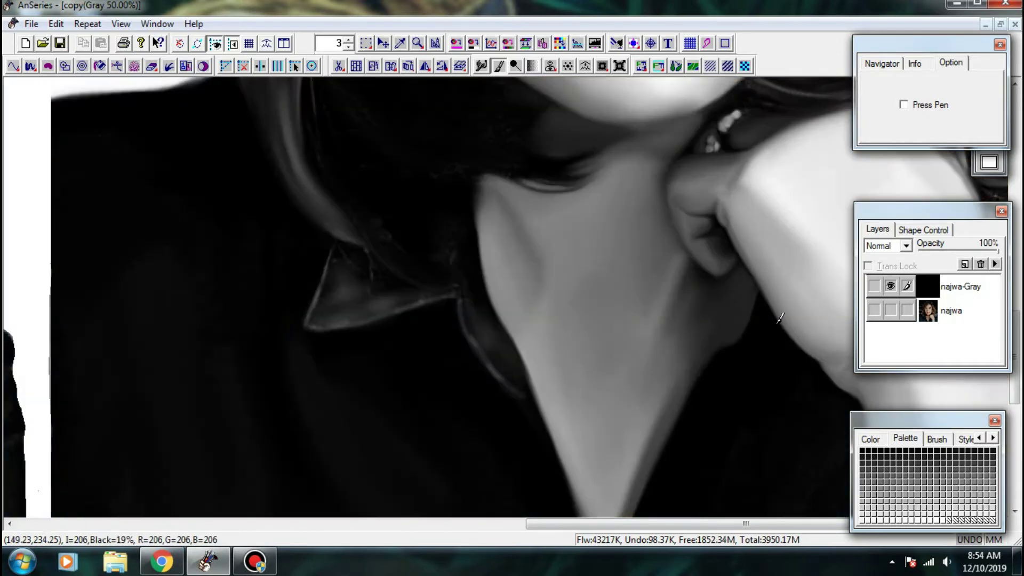
pyautogui.moveTo(284, 374)
pyautogui.mouseDown()
pyautogui.moveTo(358, 325)
pyautogui.moveTo(466, 425)
pyautogui.mouseUp()
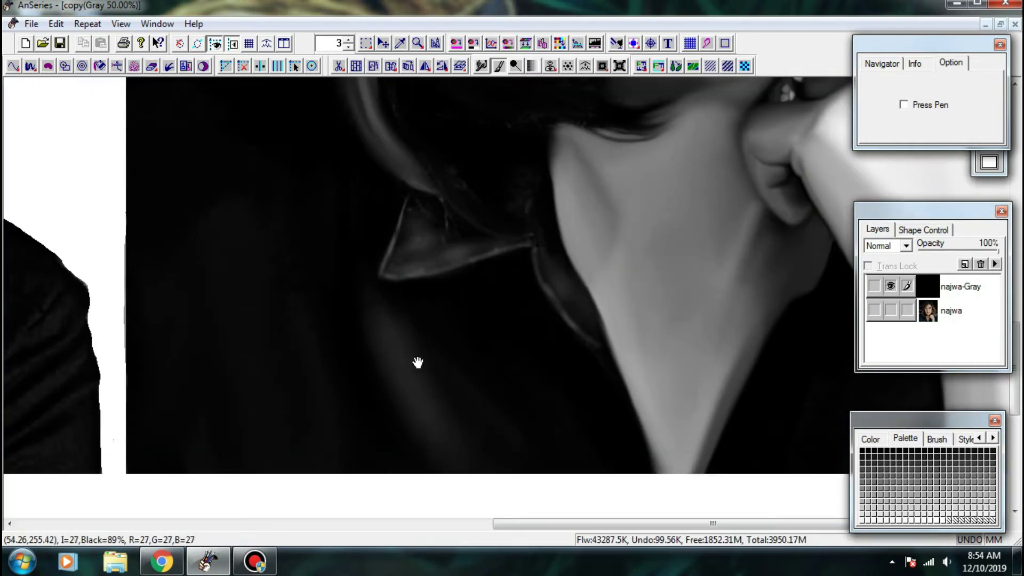
pyautogui.moveTo(418, 363); pyautogui.dragTo(570, 371)
# - Brush broad soft gray highlights down the shirt between the shoulder's outer edge and the collar
pyautogui.moveTo(441, 418)
pyautogui.mouseDown()
pyautogui.moveTo(421, 312)
pyautogui.moveTo(389, 439)
pyautogui.mouseUp()
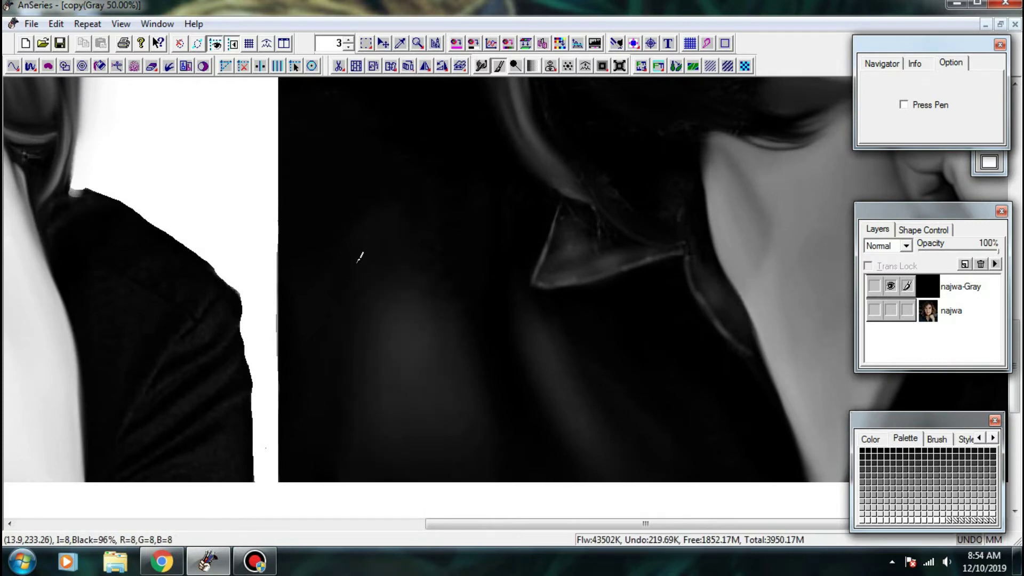
pyautogui.moveTo(357, 264); pyautogui.dragTo(352, 376)
pyautogui.moveTo(403, 226); pyautogui.dragTo(417, 338)
pyautogui.moveTo(386, 393)
pyautogui.mouseDown()
pyautogui.moveTo(350, 456)
pyautogui.moveTo(417, 450)
pyautogui.mouseUp()
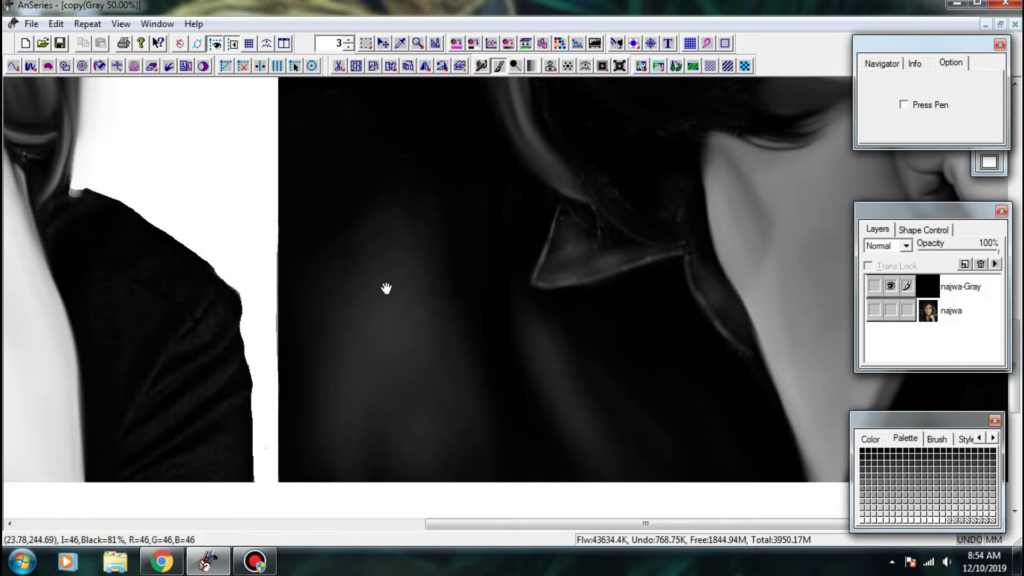
pyautogui.moveTo(387, 288); pyautogui.dragTo(413, 391)
pyautogui.moveTo(367, 304)
pyautogui.mouseDown()
pyautogui.moveTo(390, 320)
pyautogui.moveTo(375, 392)
pyautogui.mouseUp()
pyautogui.moveTo(364, 240); pyautogui.dragTo(398, 367)
pyautogui.moveTo(408, 230); pyautogui.dragTo(482, 429)
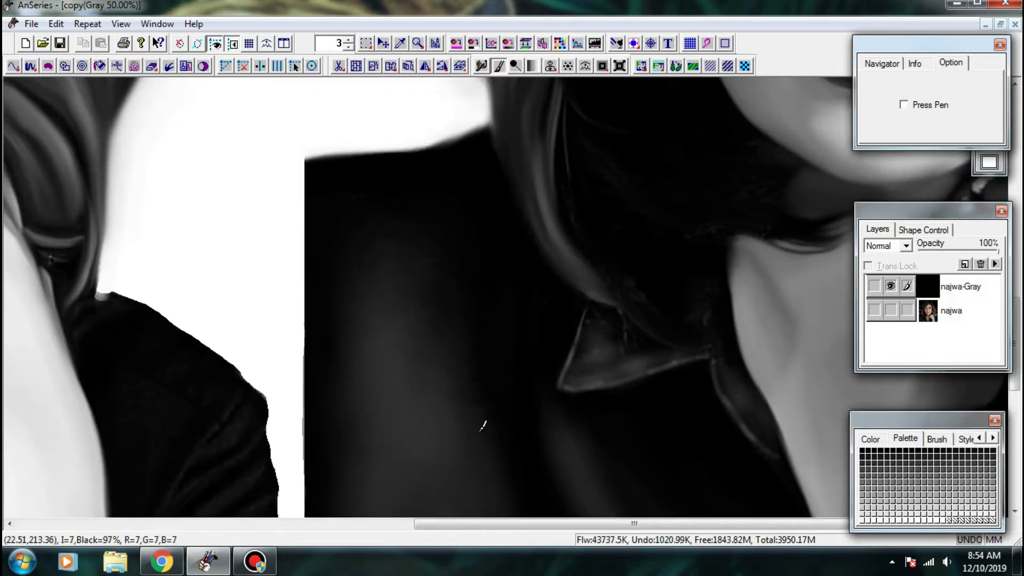
# - Paint gray highlights on the shirt front beneath the collar, following the folds in the colour photo
pyautogui.moveTo(702, 446); pyautogui.dragTo(546, 306)
pyautogui.click(891, 309)
pyautogui.click(890, 287)
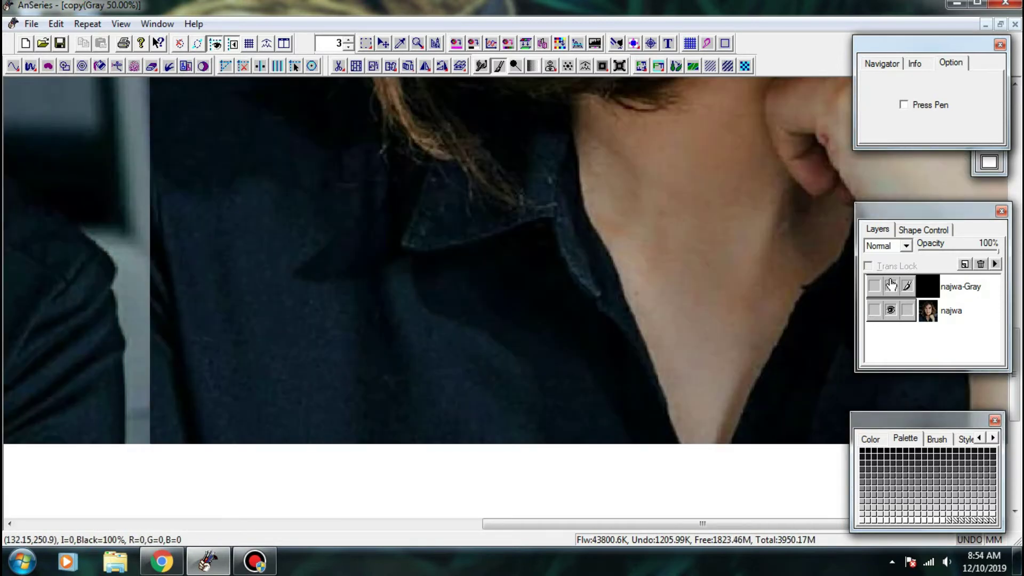
pyautogui.click(890, 286)
pyautogui.moveTo(432, 325); pyautogui.dragTo(494, 376)
pyautogui.moveTo(471, 338)
pyautogui.mouseDown()
pyautogui.moveTo(529, 384)
pyautogui.moveTo(535, 376)
pyautogui.moveTo(581, 397)
pyautogui.mouseUp()
pyautogui.moveTo(507, 337)
pyautogui.mouseDown()
pyautogui.moveTo(447, 304)
pyautogui.moveTo(513, 313)
pyautogui.moveTo(589, 408)
pyautogui.mouseUp()
pyautogui.moveTo(516, 394); pyautogui.dragTo(496, 424)
pyautogui.moveTo(368, 323); pyautogui.dragTo(433, 414)
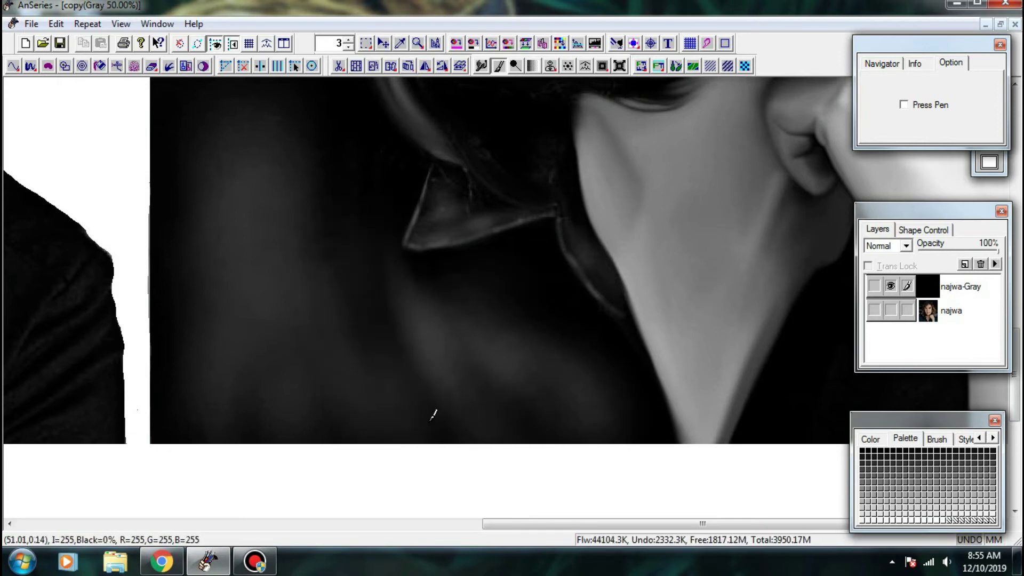
# - Extend the gray shirt highlight around the collar's cast shadow, guided by the colour photo
pyautogui.moveTo(711, 282); pyautogui.dragTo(753, 356)
pyautogui.click(891, 310)
pyautogui.click(891, 286)
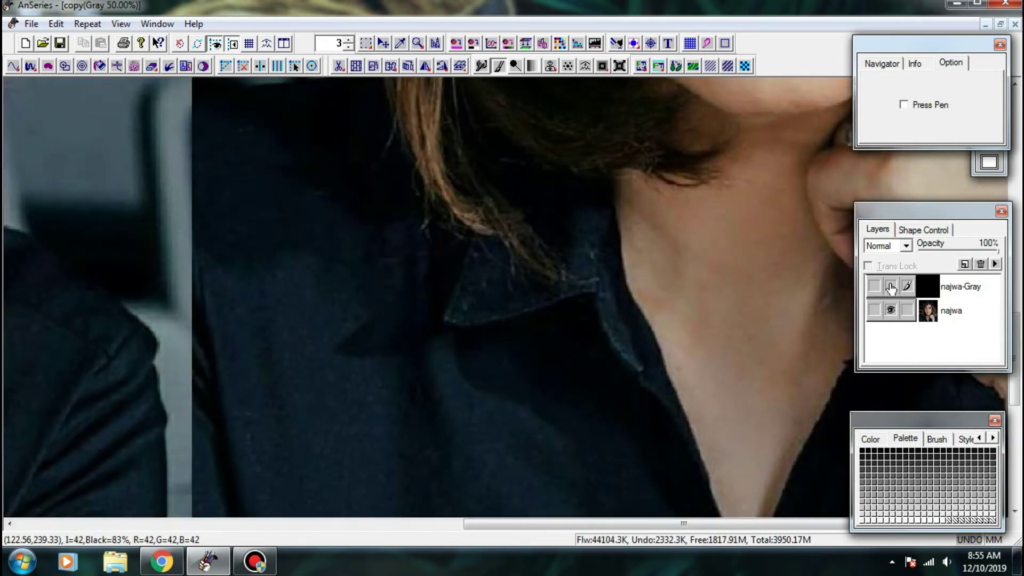
pyautogui.click(889, 286)
pyautogui.click(891, 309)
pyautogui.moveTo(391, 256)
pyautogui.mouseDown()
pyautogui.moveTo(437, 302)
pyautogui.moveTo(399, 267)
pyautogui.moveTo(404, 296)
pyautogui.moveTo(374, 366)
pyautogui.mouseUp()
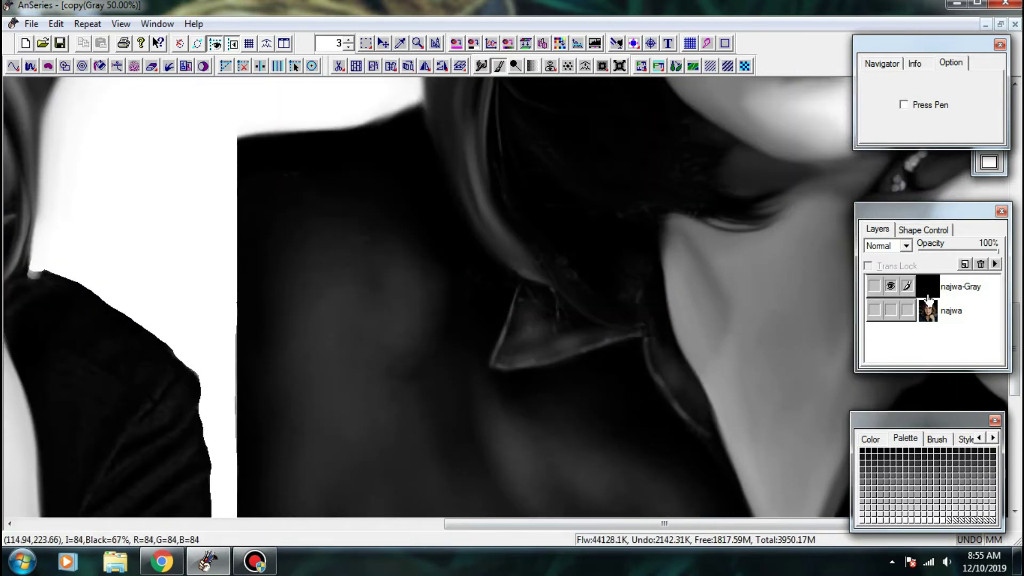
# - Smudge the shirt's gray highlights to shape the collar's shadow and soften the folds, using the colour photo as reference
pyautogui.click(889, 310)
pyautogui.click(891, 286)
pyautogui.click(891, 286)
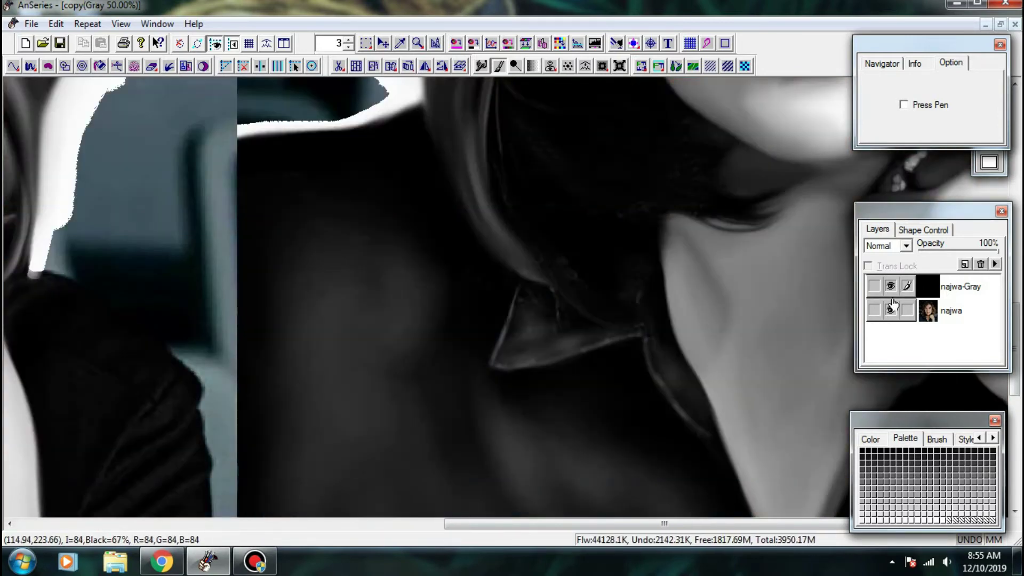
pyautogui.click(891, 286)
pyautogui.click(891, 287)
pyautogui.click(890, 309)
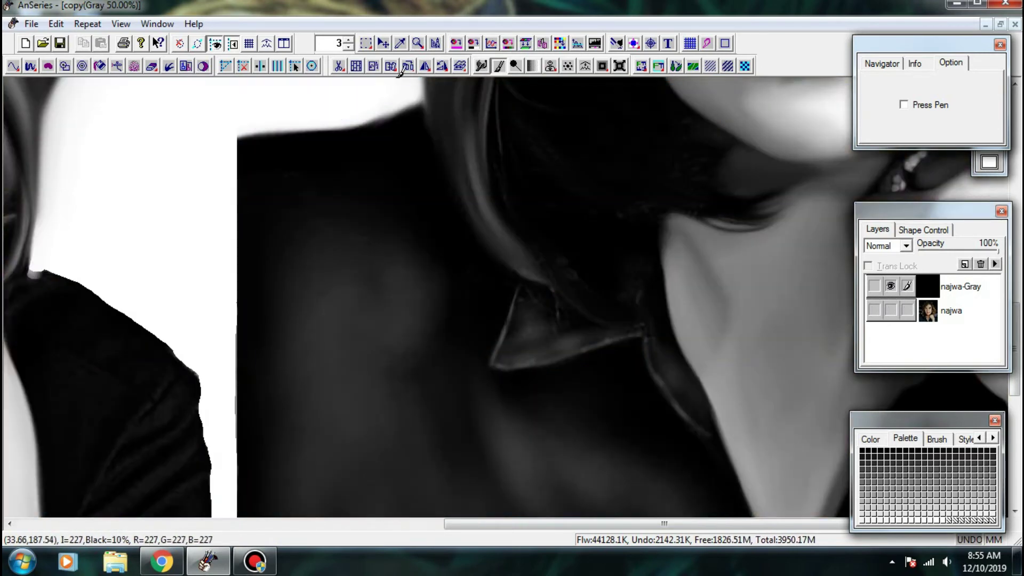
pyautogui.click(481, 66)
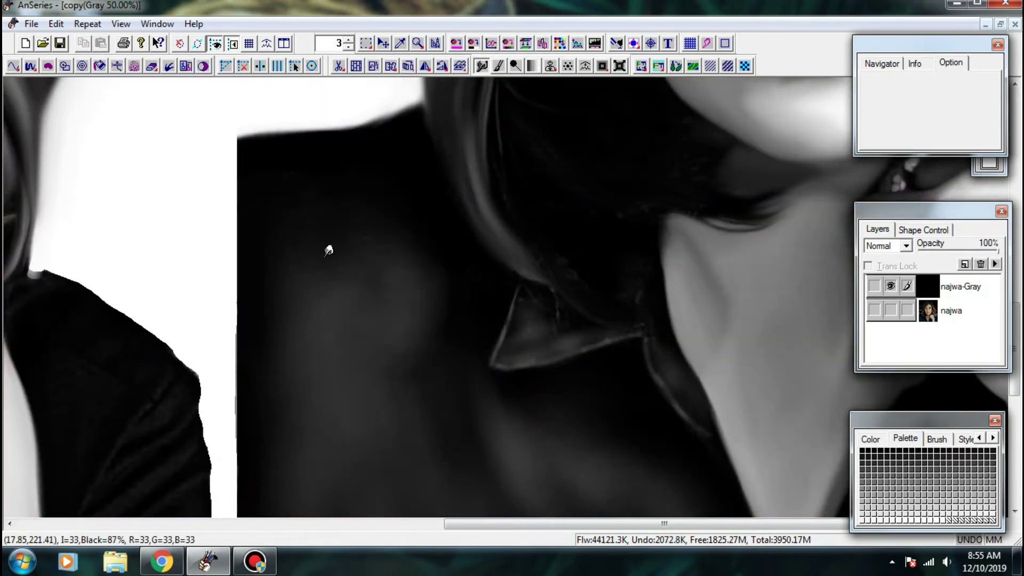
pyautogui.moveTo(333, 267); pyautogui.dragTo(295, 319)
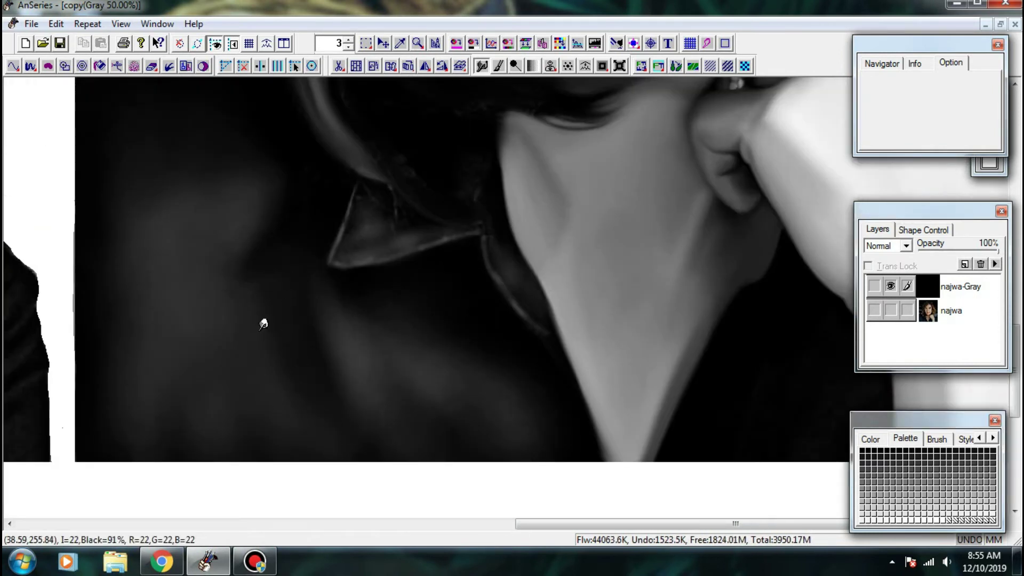
pyautogui.moveTo(395, 357); pyautogui.dragTo(313, 372)
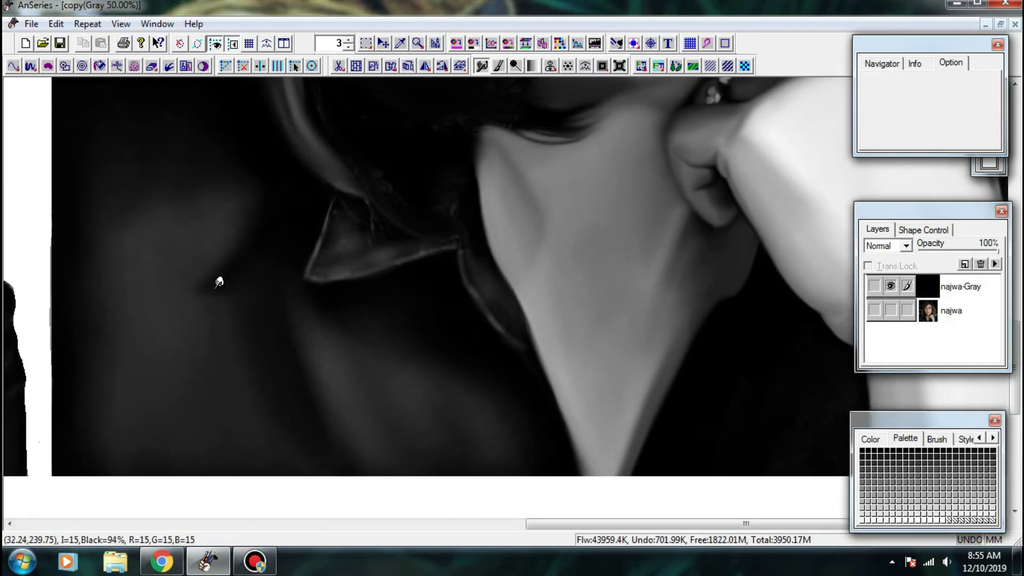
# - Smudge the shading and light edges of the collar point and inner collar into smooth tones
pyautogui.scroll(1, 353, 237)
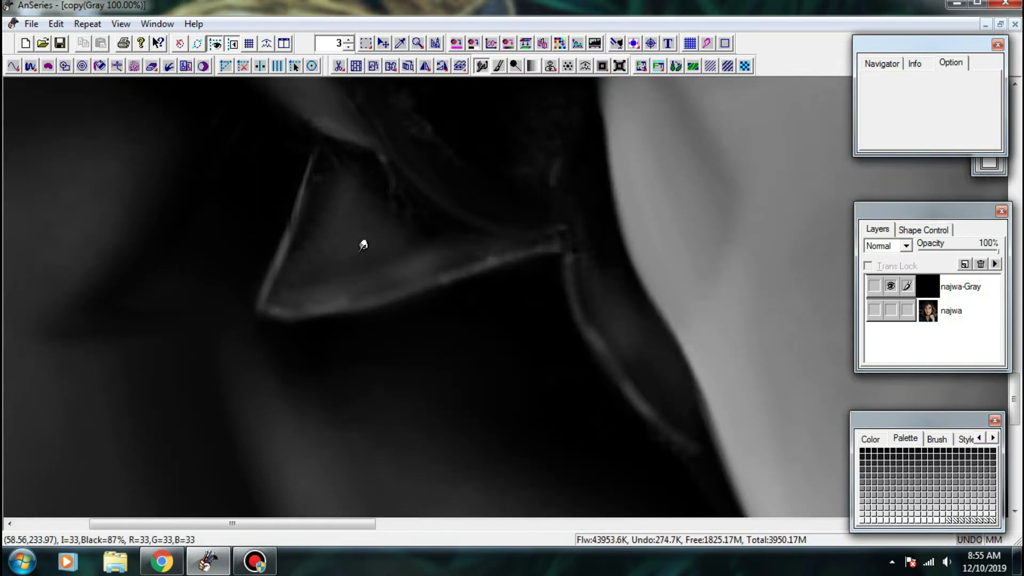
pyautogui.moveTo(386, 276)
pyautogui.mouseDown()
pyautogui.moveTo(455, 247)
pyautogui.moveTo(424, 230)
pyautogui.mouseUp()
pyautogui.moveTo(421, 235)
pyautogui.mouseDown()
pyautogui.moveTo(338, 270)
pyautogui.moveTo(206, 276)
pyautogui.mouseUp()
pyautogui.moveTo(412, 357); pyautogui.dragTo(366, 322)
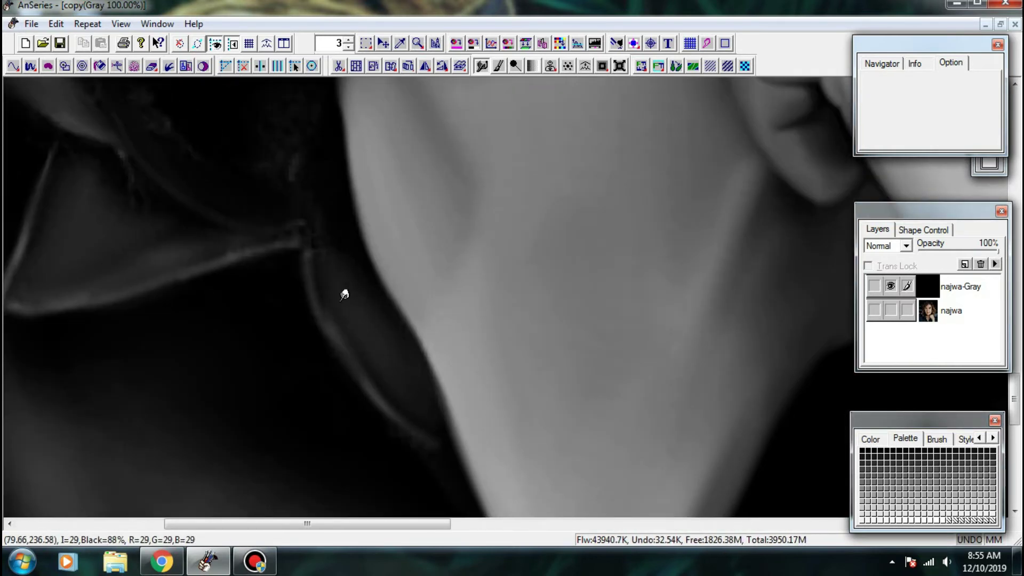
pyautogui.moveTo(397, 349); pyautogui.dragTo(432, 341)
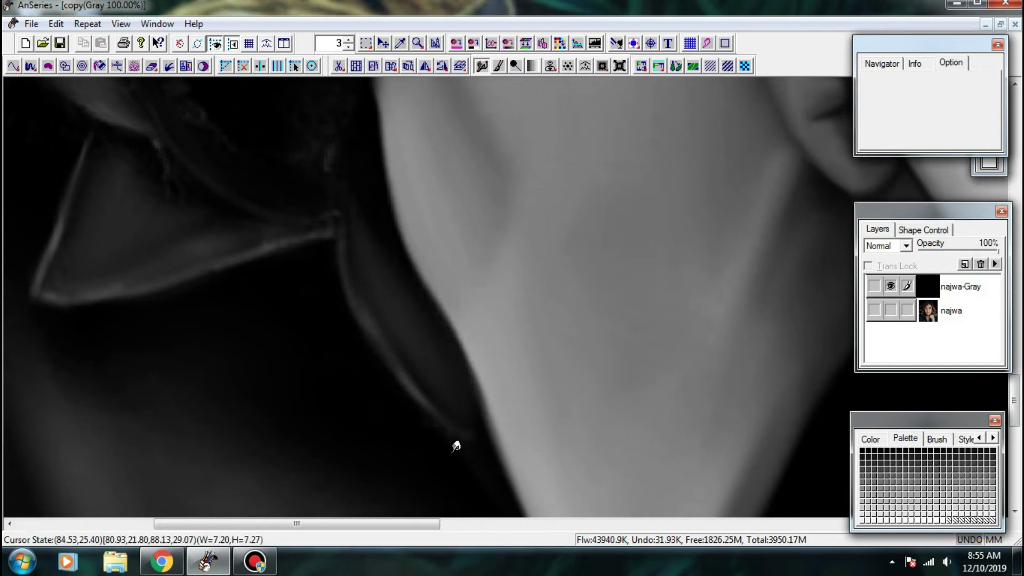
# - Compare the painted shirt and collar with the colour photo by toggling the layers, and inspect the collar up close
pyautogui.hotkey('ctrl', '-')
pyautogui.hotkey('ctrl', '-')
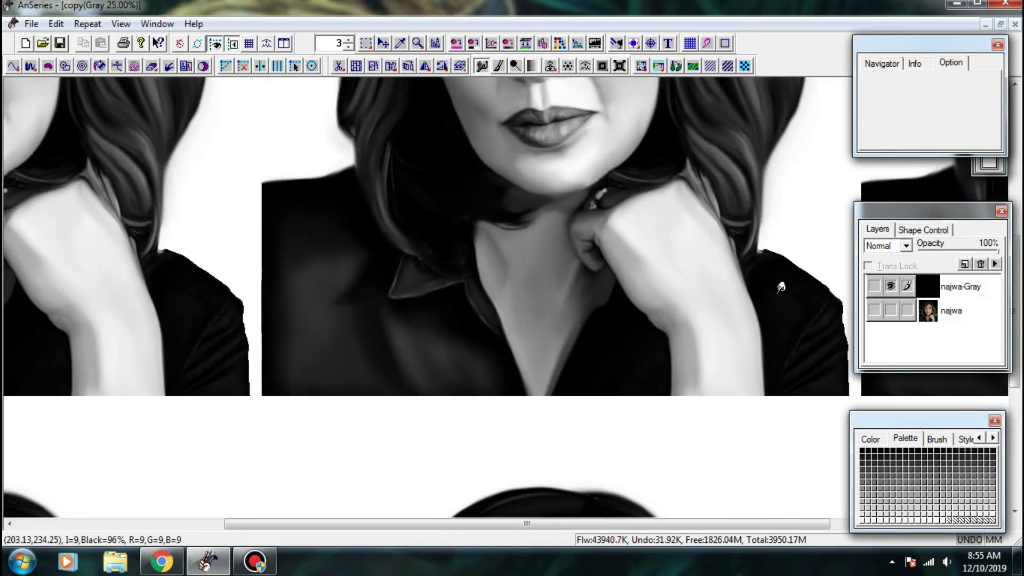
pyautogui.scroll(1, 507, 315)
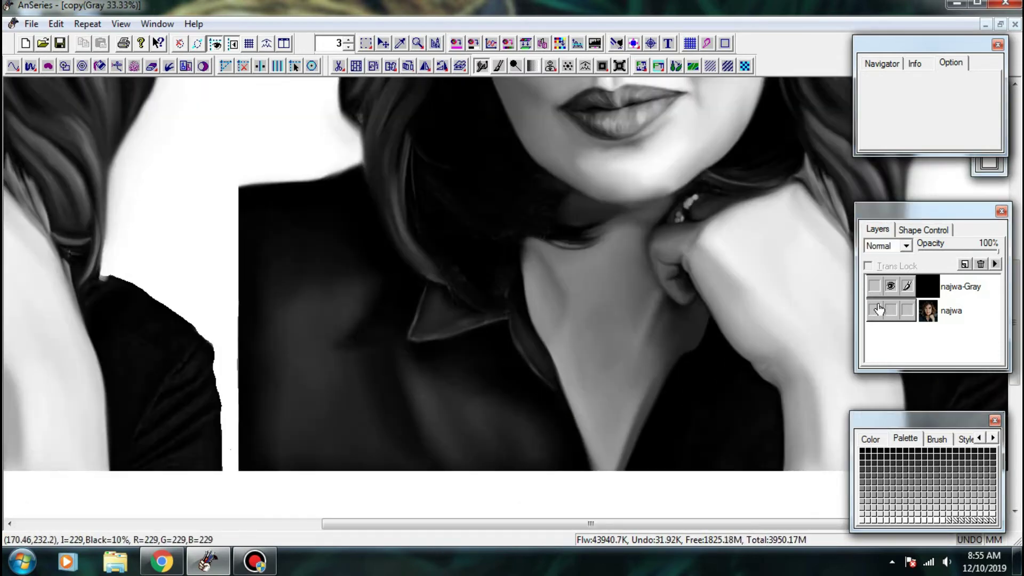
pyautogui.click(877, 309)
pyautogui.click(890, 287)
pyautogui.click(891, 291)
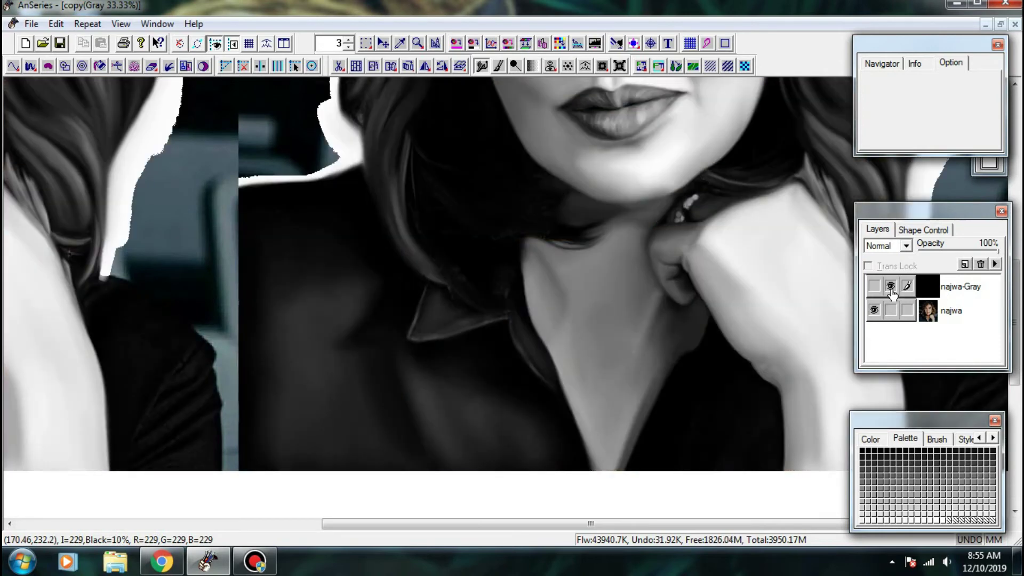
pyautogui.click(891, 292)
pyautogui.click(875, 311)
pyautogui.click(890, 287)
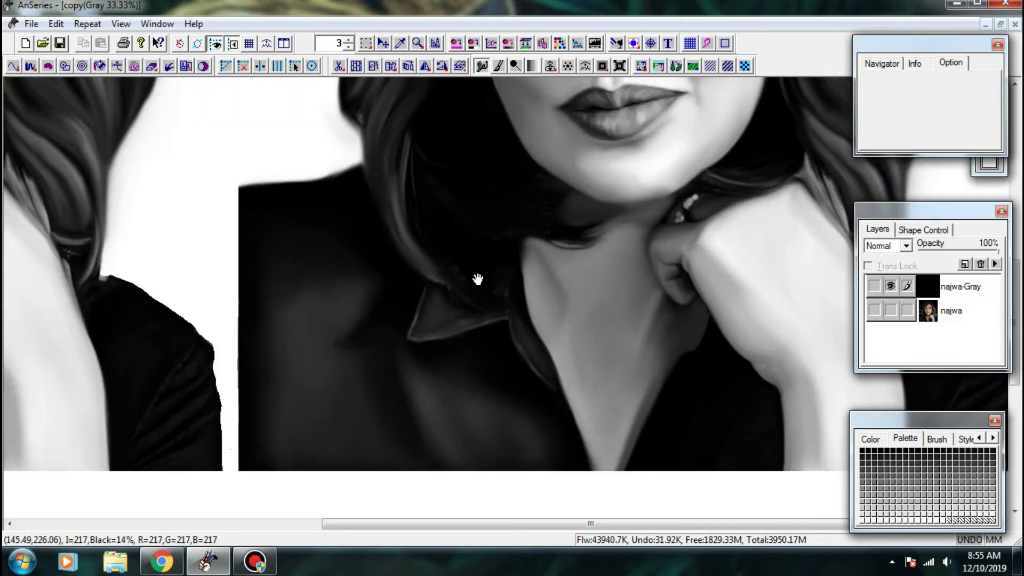
pyautogui.scroll(2, 510, 347)
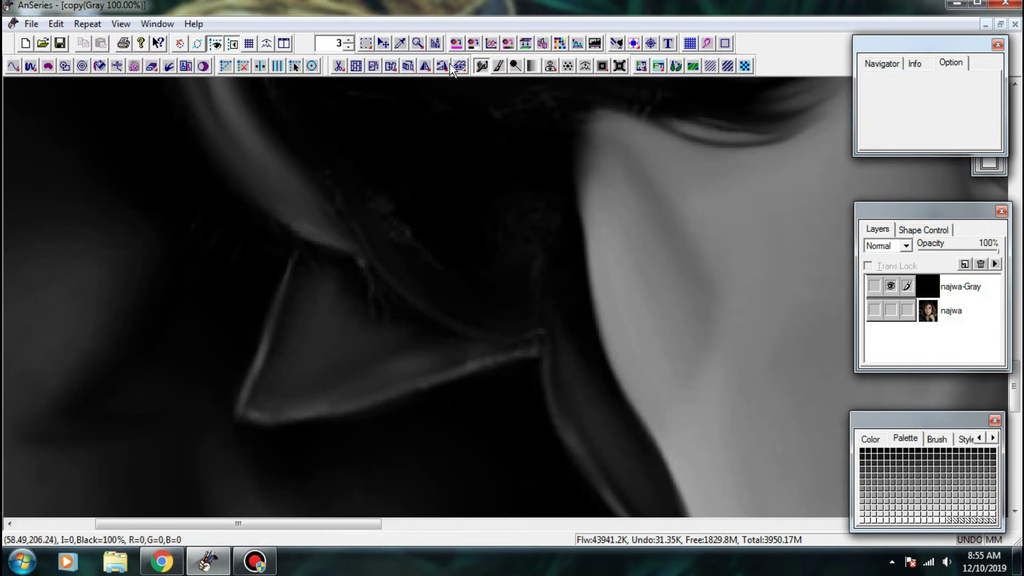
# - Paint soft gray highlights on the shaded inner collar under the hair and across the collar point
pyautogui.click(499, 66)
pyautogui.moveTo(481, 277)
pyautogui.mouseDown()
pyautogui.moveTo(521, 213)
pyautogui.moveTo(441, 228)
pyautogui.moveTo(432, 256)
pyautogui.moveTo(498, 217)
pyautogui.moveTo(501, 247)
pyautogui.moveTo(537, 191)
pyautogui.mouseUp()
pyautogui.moveTo(401, 208)
pyautogui.mouseDown()
pyautogui.moveTo(437, 269)
pyautogui.moveTo(449, 222)
pyautogui.mouseUp()
pyautogui.moveTo(391, 311); pyautogui.dragTo(353, 290)
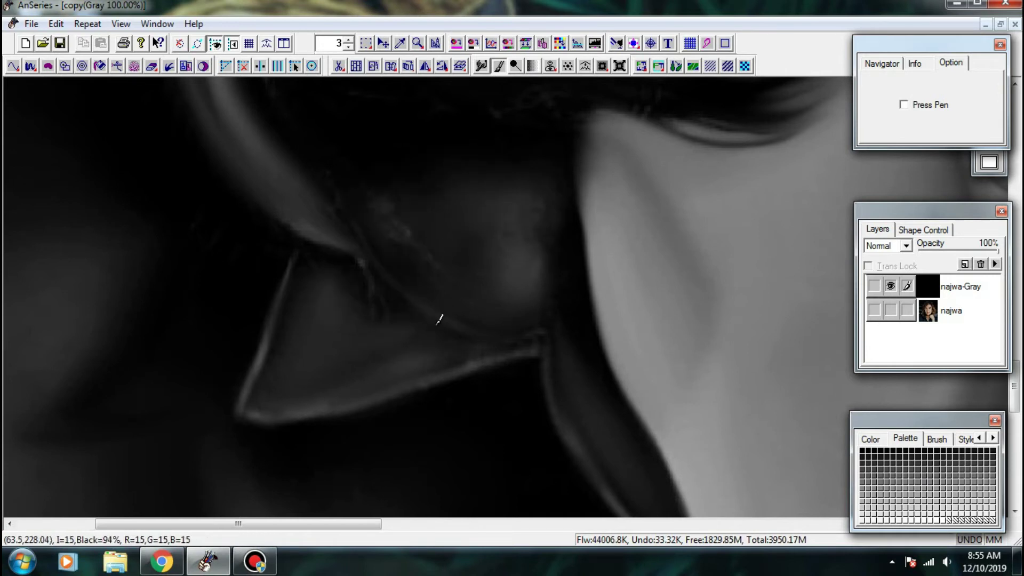
pyautogui.moveTo(437, 324); pyautogui.dragTo(569, 346)
pyautogui.moveTo(330, 271); pyautogui.dragTo(382, 347)
pyautogui.moveTo(297, 330)
pyautogui.mouseDown()
pyautogui.moveTo(350, 312)
pyautogui.moveTo(518, 325)
pyautogui.mouseUp()
pyautogui.moveTo(575, 306); pyautogui.dragTo(538, 196)
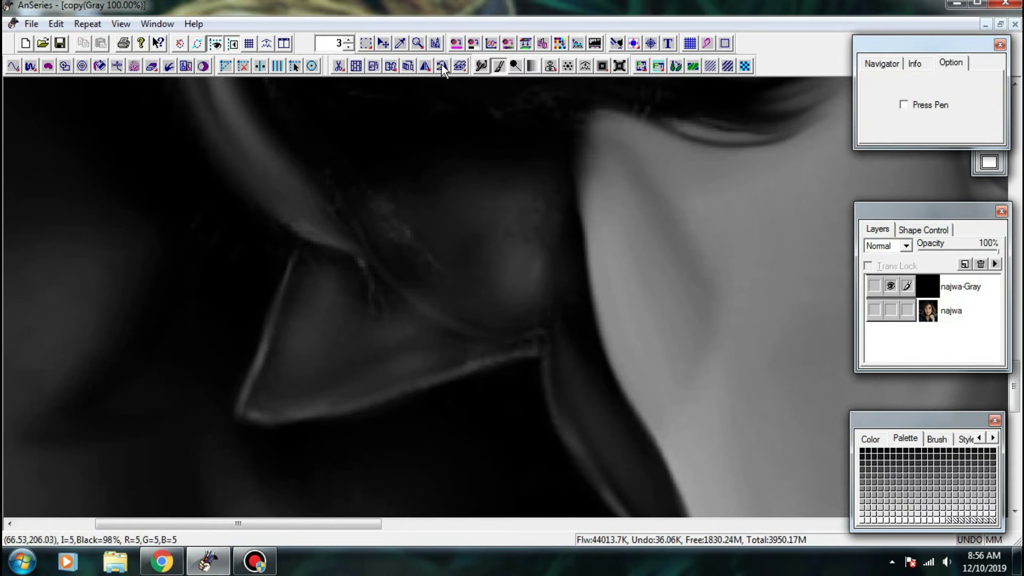
# - Smudge the stray hair marks and gray highlights on the inner collar, collar point and narrow collar band into smooth tones
pyautogui.click(481, 66)
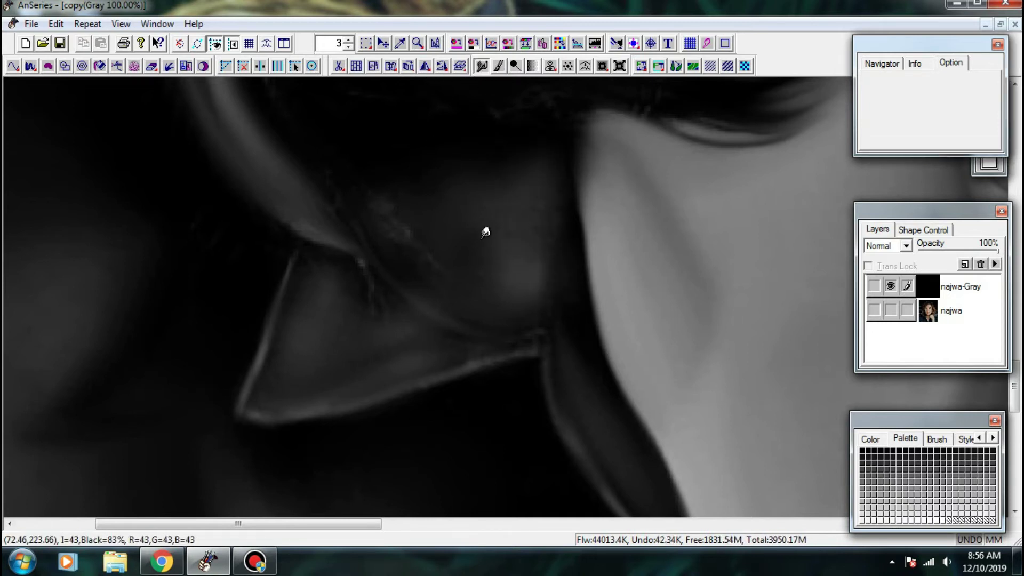
pyautogui.moveTo(355, 216); pyautogui.dragTo(393, 330)
pyautogui.moveTo(314, 227); pyautogui.dragTo(317, 238)
pyautogui.moveTo(539, 185); pyautogui.dragTo(556, 187)
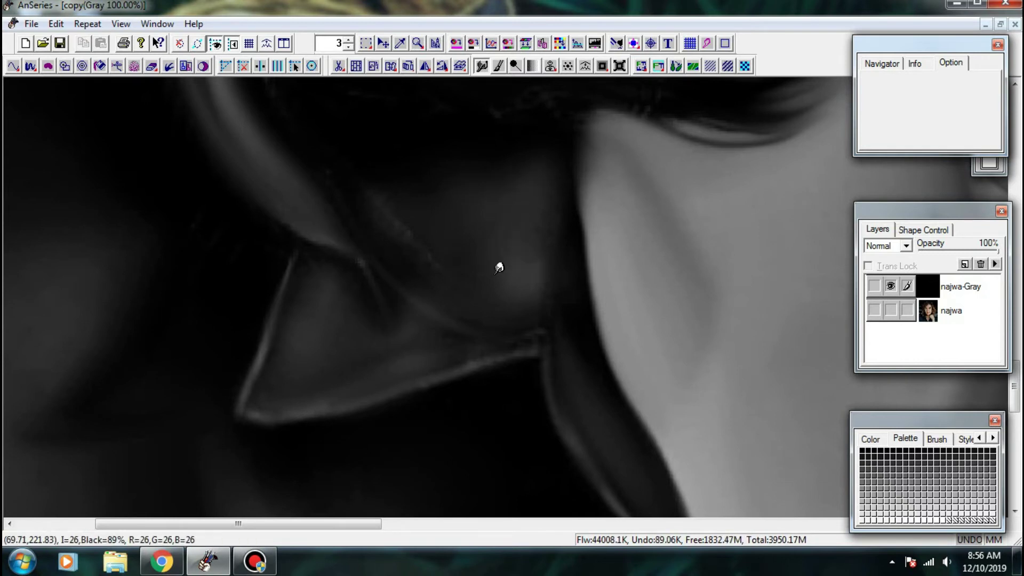
pyautogui.moveTo(498, 268)
pyautogui.mouseDown()
pyautogui.moveTo(544, 256)
pyautogui.moveTo(542, 280)
pyautogui.mouseUp()
pyautogui.moveTo(559, 334); pyautogui.dragTo(484, 194)
pyautogui.moveTo(262, 201); pyautogui.dragTo(220, 214)
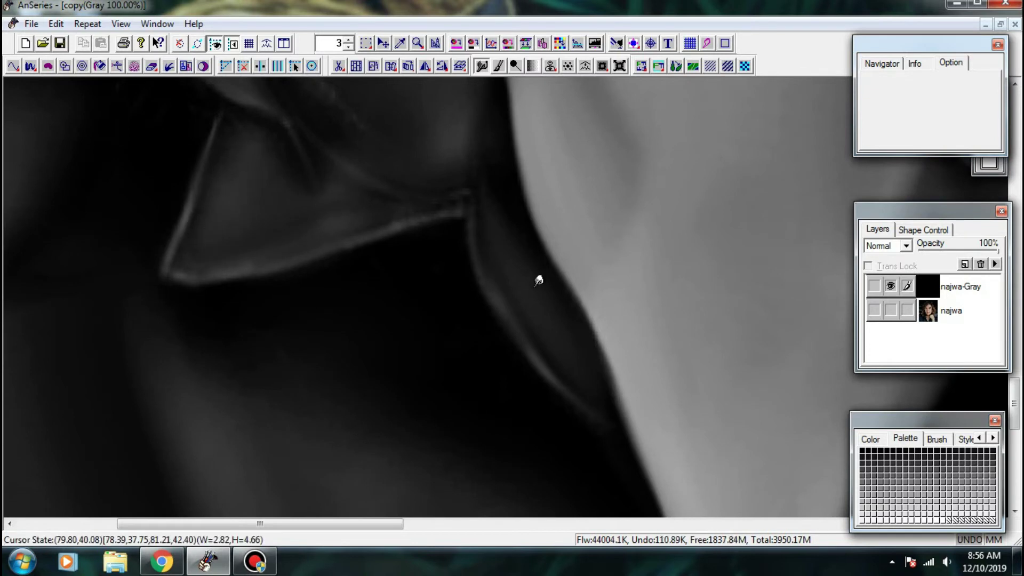
pyautogui.moveTo(539, 280)
pyautogui.mouseDown()
pyautogui.moveTo(500, 232)
pyautogui.moveTo(523, 296)
pyautogui.mouseUp()
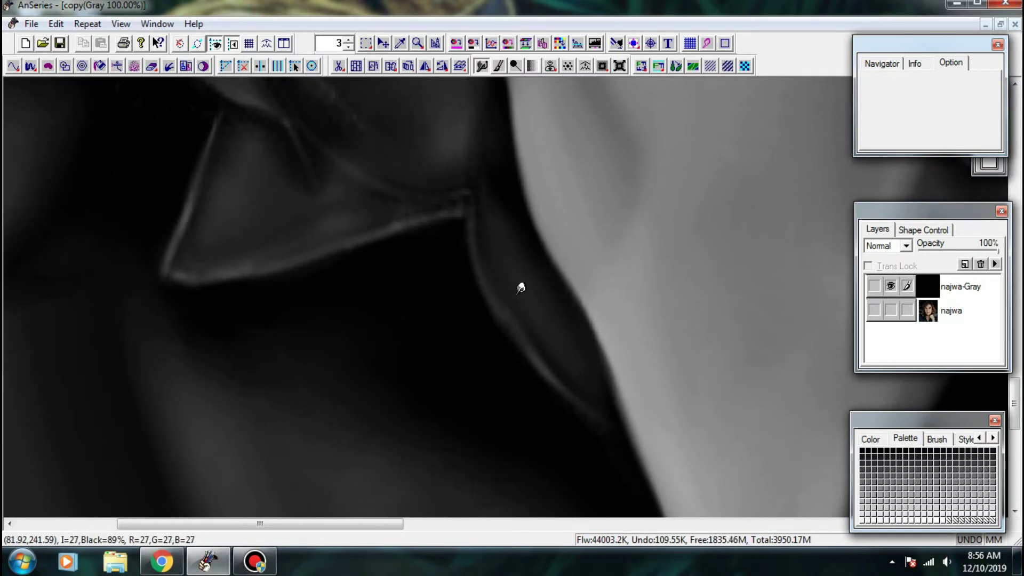
# - Paint gray highlights on the collar band beside the neck and along the shirt fold below the collar point, guided by the colour photo
pyautogui.click(499, 66)
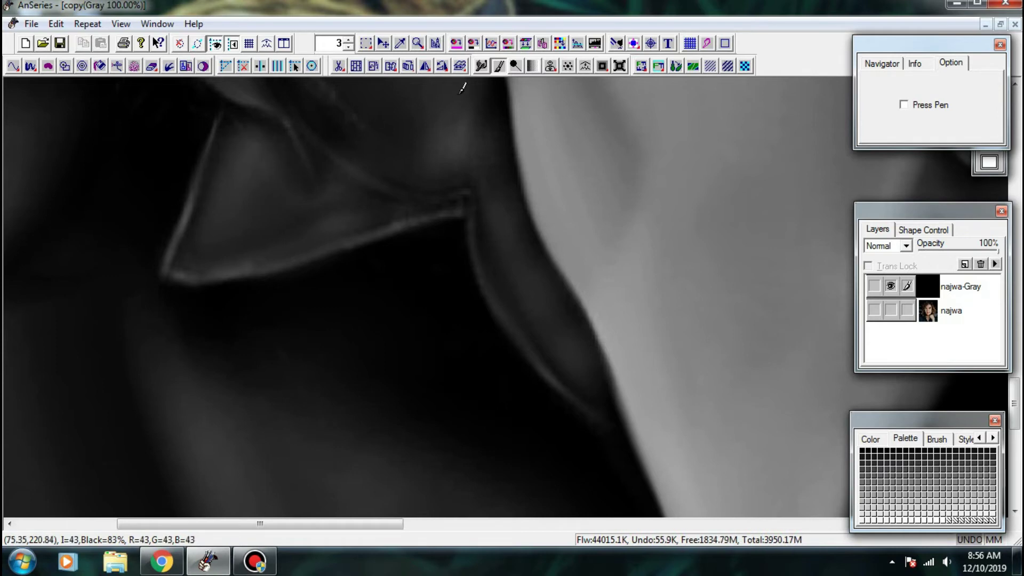
pyautogui.scroll(-1, 428, 143)
pyautogui.hotkey('ctrl', '-')
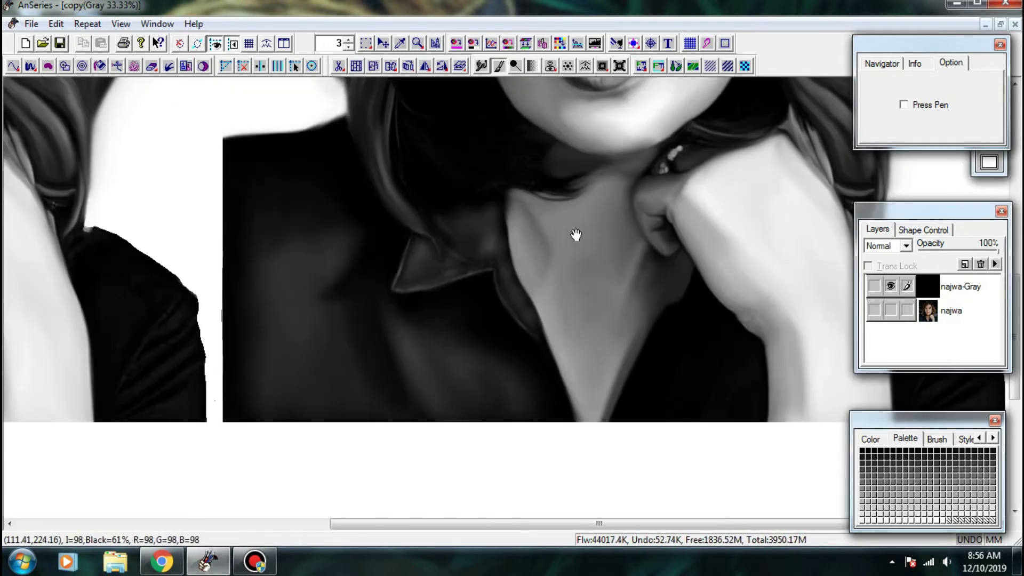
pyautogui.moveTo(530, 250); pyautogui.dragTo(541, 379)
pyautogui.hotkey('ctrl', '+')
pyautogui.click(890, 310)
pyautogui.click(891, 286)
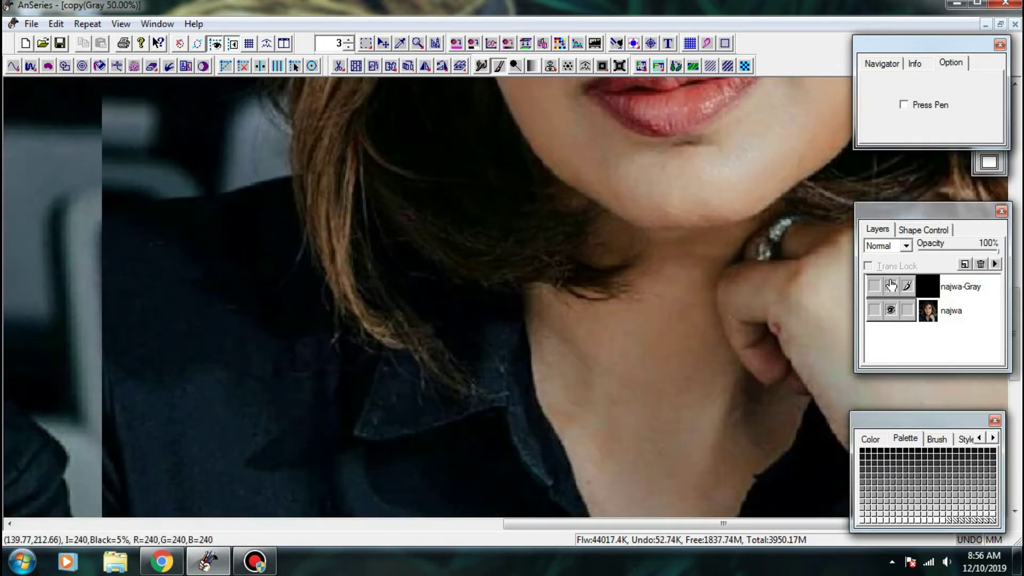
pyautogui.click(891, 286)
pyautogui.click(890, 311)
pyautogui.moveTo(459, 290)
pyautogui.mouseDown()
pyautogui.moveTo(430, 276)
pyautogui.moveTo(487, 288)
pyautogui.moveTo(427, 284)
pyautogui.mouseUp()
pyautogui.moveTo(382, 346)
pyautogui.mouseDown()
pyautogui.moveTo(395, 389)
pyautogui.moveTo(407, 234)
pyautogui.mouseUp()
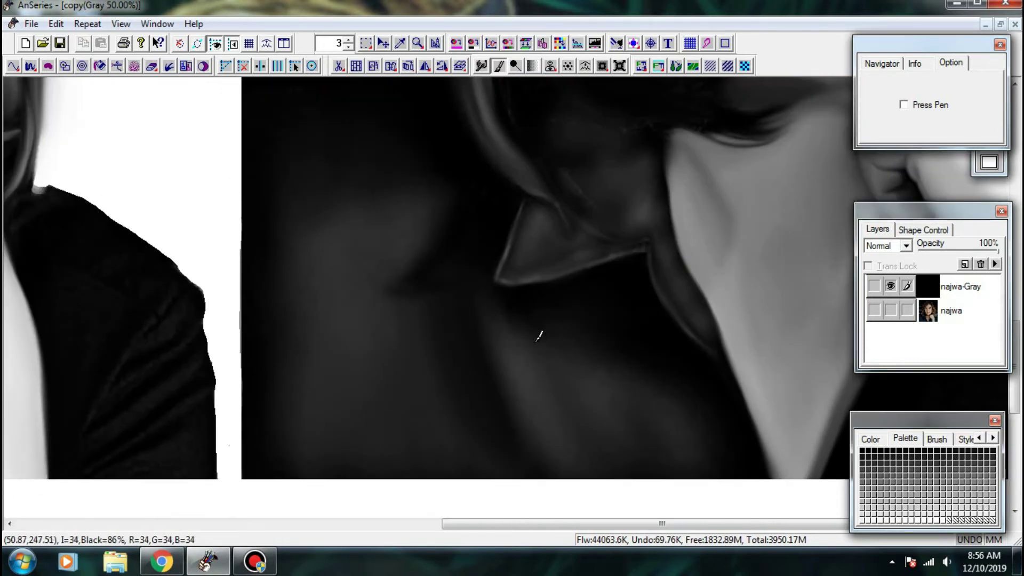
pyautogui.moveTo(514, 360); pyautogui.dragTo(546, 443)
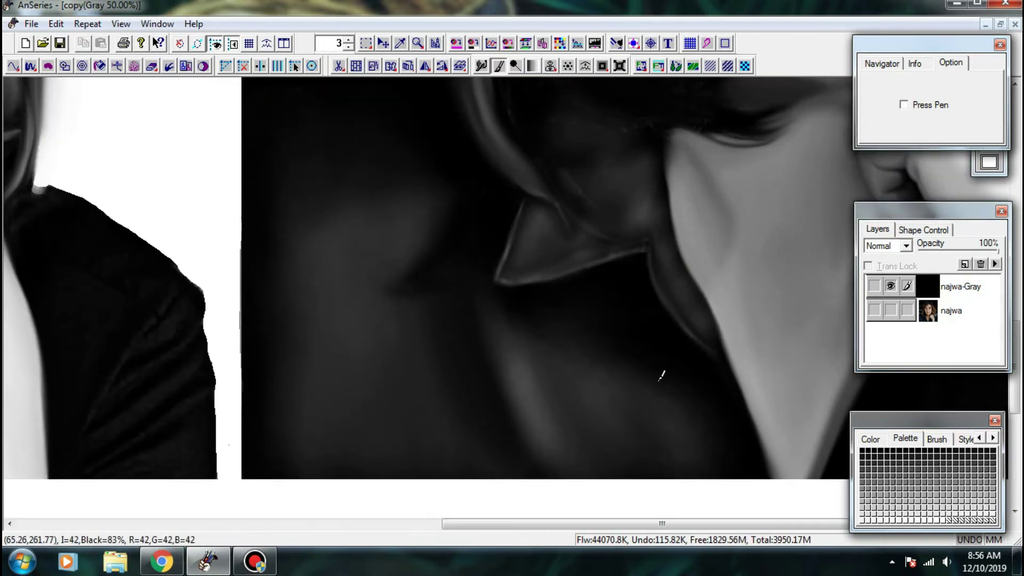
# - Check the shirt folds against the colour photo and paint a vertical gray highlight near the shirt's outer edge
pyautogui.click(892, 312)
pyautogui.click(894, 289)
pyautogui.click(895, 289)
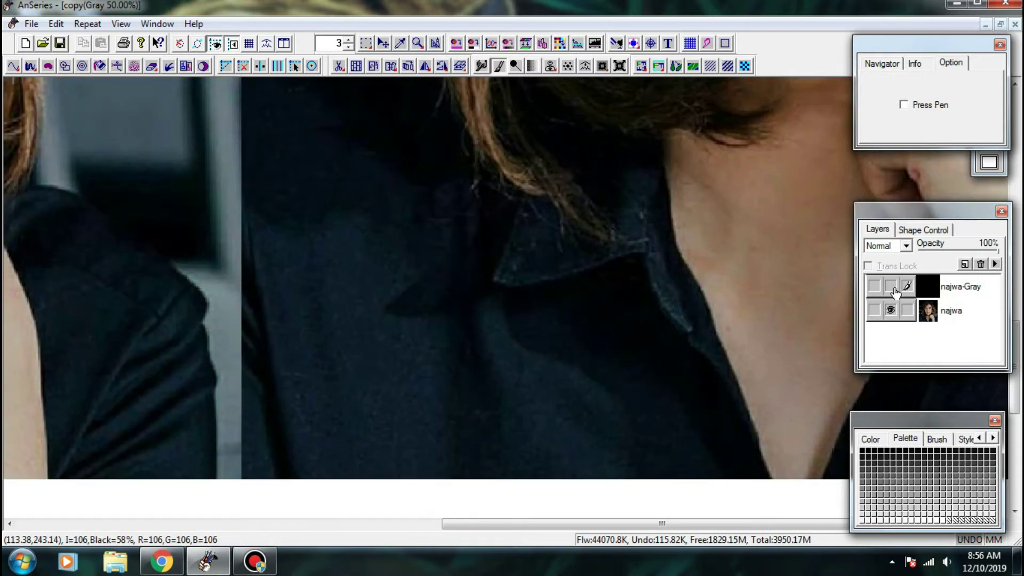
pyautogui.moveTo(302, 380); pyautogui.dragTo(312, 416)
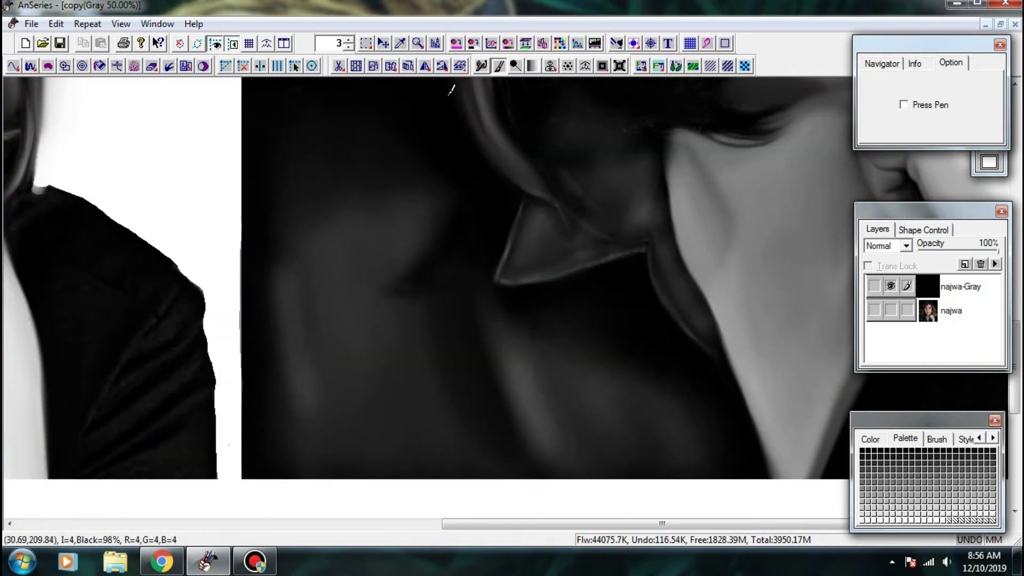
# - Smudge the vertical highlight near the shirt's outer edge into a soft, smooth fold
pyautogui.click(482, 67)
pyautogui.moveTo(300, 280); pyautogui.dragTo(299, 361)
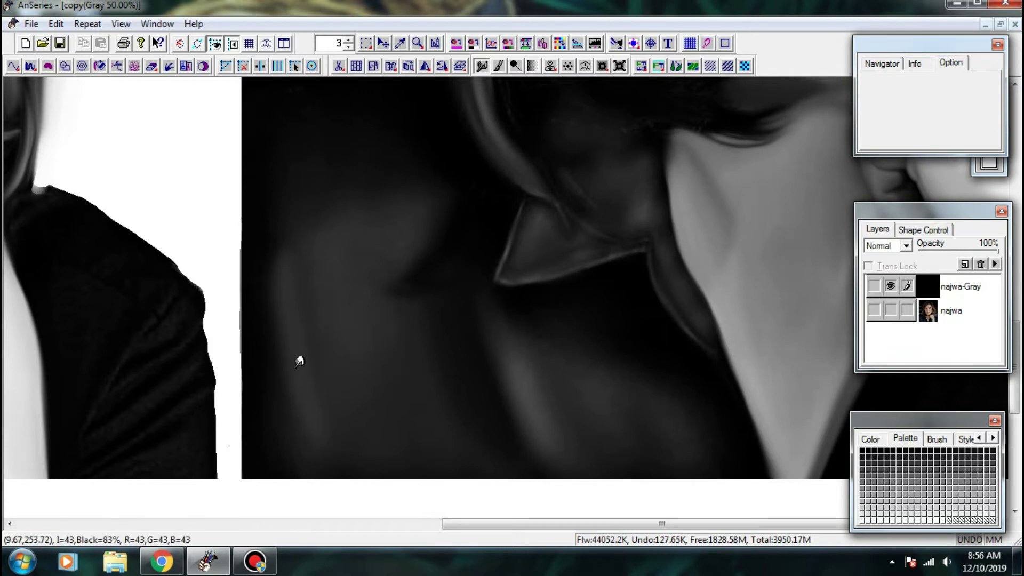
pyautogui.moveTo(345, 213); pyautogui.dragTo(320, 302)
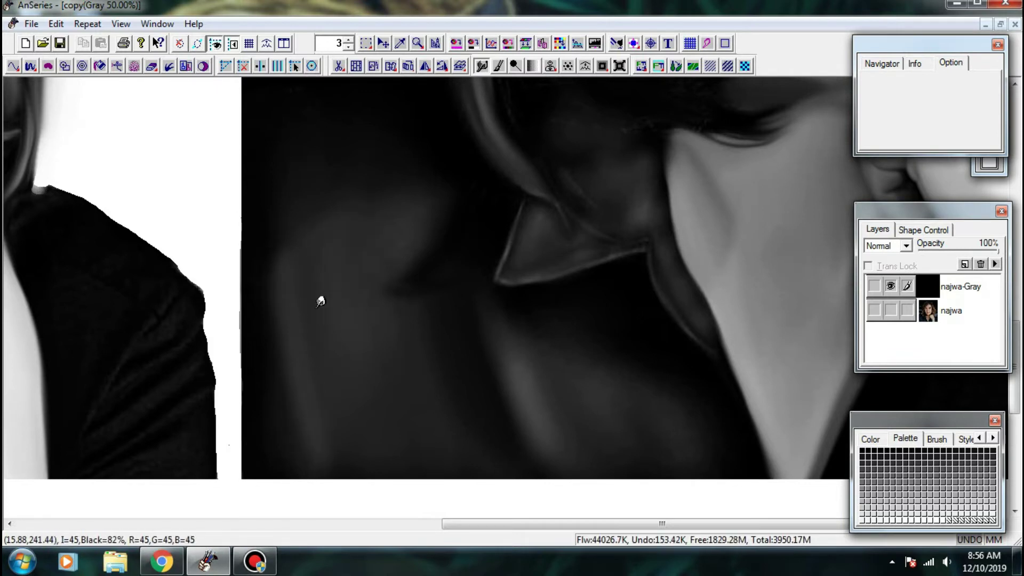
pyautogui.moveTo(341, 429); pyautogui.dragTo(352, 459)
pyautogui.moveTo(300, 300); pyautogui.dragTo(301, 258)
pyautogui.moveTo(375, 335); pyautogui.dragTo(372, 426)
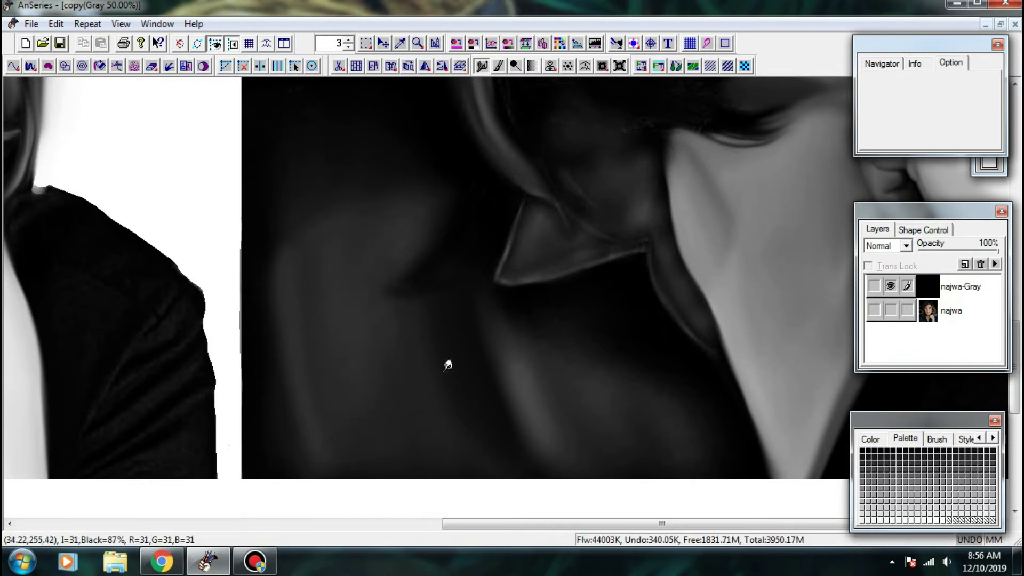
# - Smudge the fold highlights below the collar and blend the shirt's gray area up toward the shoulder
pyautogui.moveTo(517, 361)
pyautogui.mouseDown()
pyautogui.moveTo(525, 325)
pyautogui.moveTo(574, 348)
pyautogui.moveTo(624, 347)
pyautogui.moveTo(603, 356)
pyautogui.moveTo(629, 349)
pyautogui.moveTo(659, 401)
pyautogui.mouseUp()
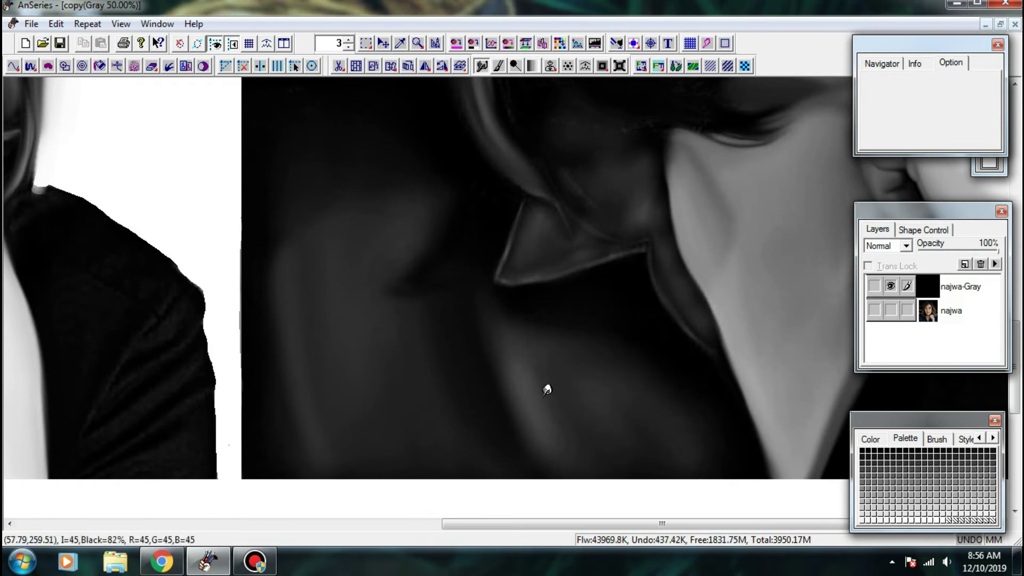
pyautogui.moveTo(537, 429); pyautogui.dragTo(548, 469)
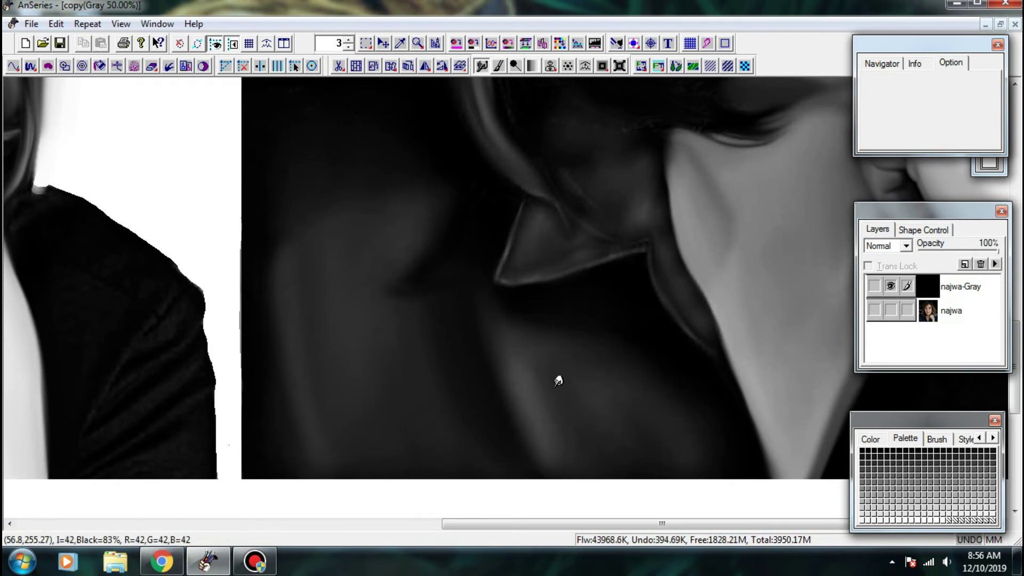
pyautogui.moveTo(558, 381); pyautogui.dragTo(549, 431)
pyautogui.moveTo(433, 378)
pyautogui.mouseDown()
pyautogui.moveTo(394, 300)
pyautogui.moveTo(422, 208)
pyautogui.mouseUp()
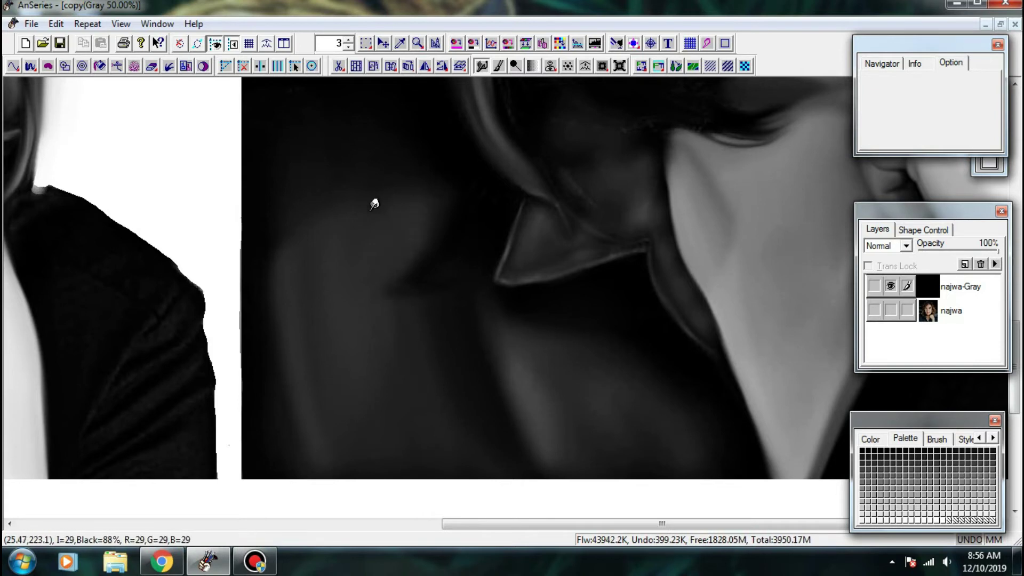
pyautogui.scroll(-1, 374, 204)
pyautogui.moveTo(352, 212); pyautogui.dragTo(409, 266)
pyautogui.moveTo(351, 181)
pyautogui.mouseDown()
pyautogui.moveTo(401, 231)
pyautogui.moveTo(447, 177)
pyautogui.moveTo(388, 207)
pyautogui.moveTo(384, 182)
pyautogui.moveTo(364, 215)
pyautogui.moveTo(370, 272)
pyautogui.moveTo(359, 238)
pyautogui.moveTo(425, 229)
pyautogui.moveTo(441, 196)
pyautogui.mouseUp()
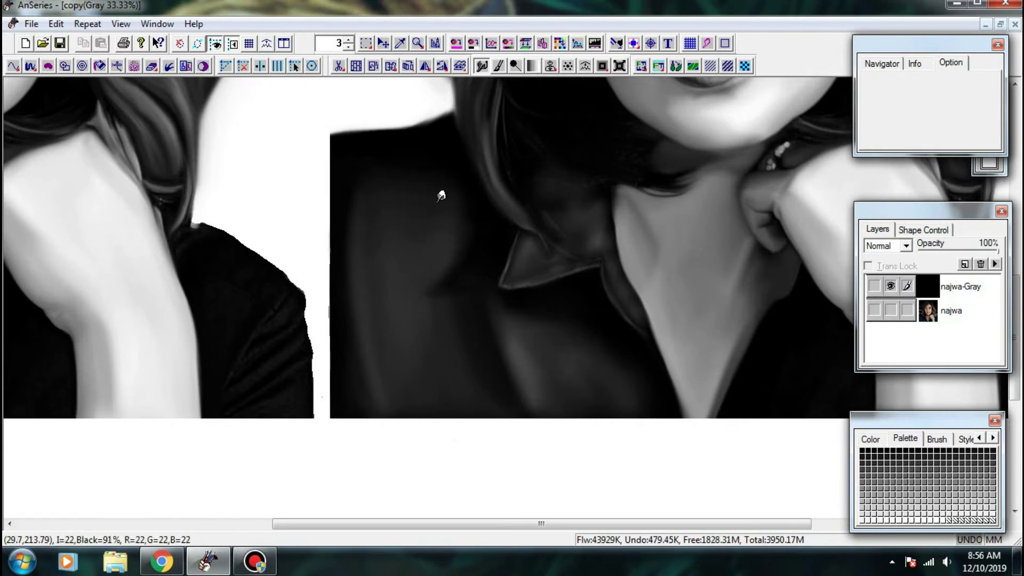
# - Paint gray highlights along the middle and lower diagonal folds of the other sleeve, using the colour photo as reference
pyautogui.scroll(3, 697, 286)
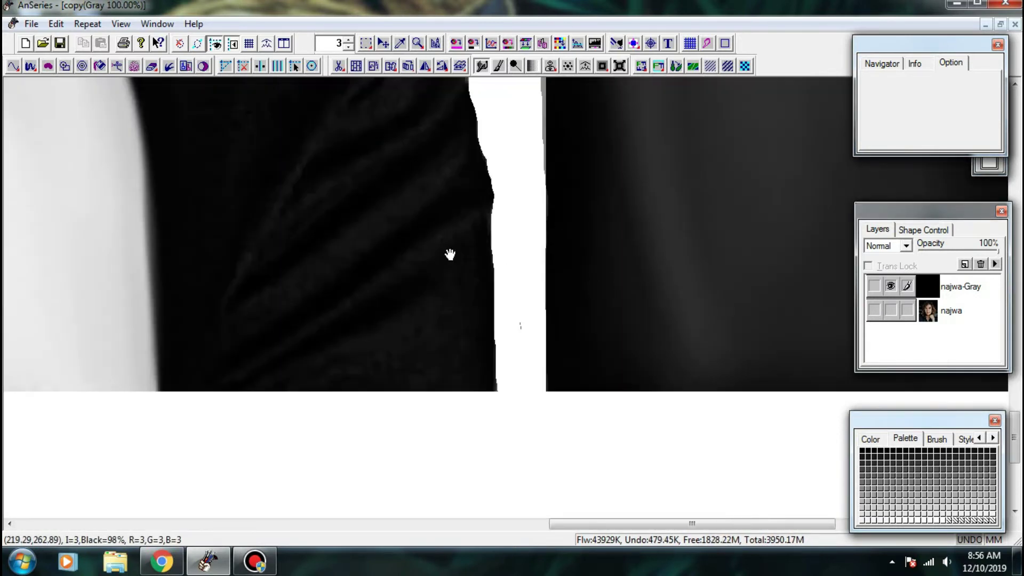
pyautogui.moveTo(450, 254); pyautogui.dragTo(525, 354)
pyautogui.click(891, 310)
pyautogui.click(890, 286)
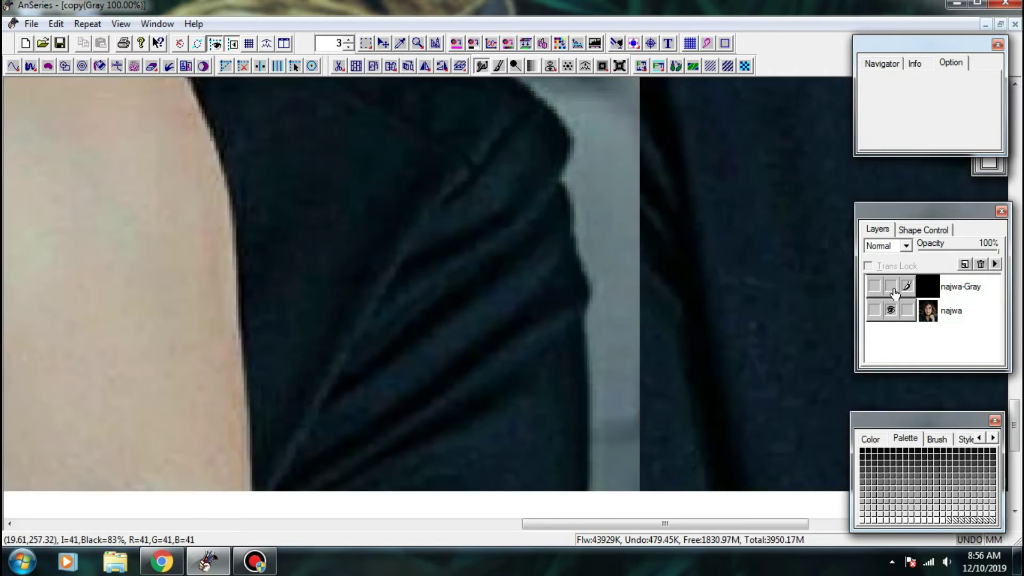
pyautogui.click(889, 311)
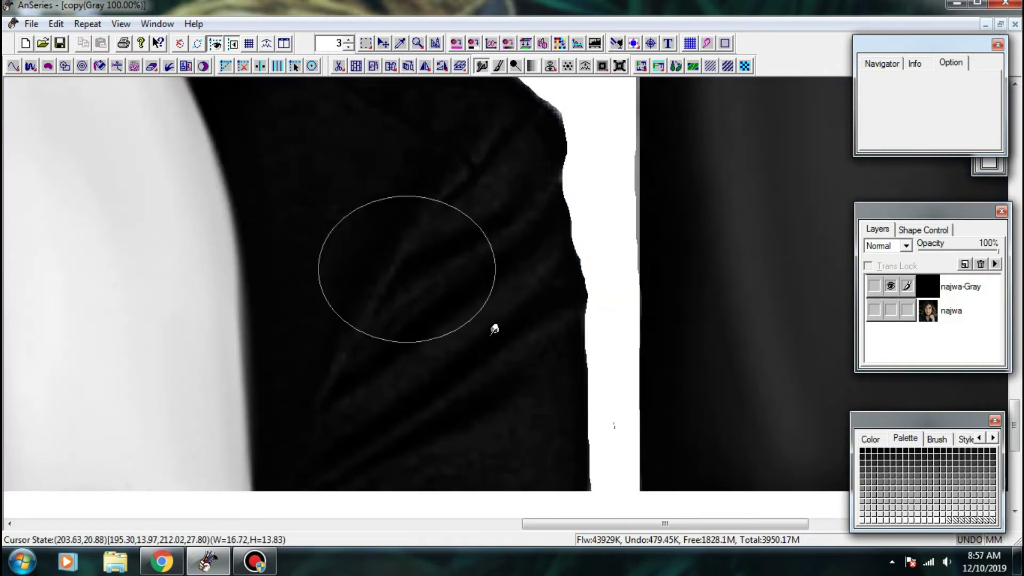
pyautogui.click(499, 65)
pyautogui.moveTo(487, 238)
pyautogui.mouseDown()
pyautogui.moveTo(499, 230)
pyautogui.moveTo(502, 240)
pyautogui.mouseUp()
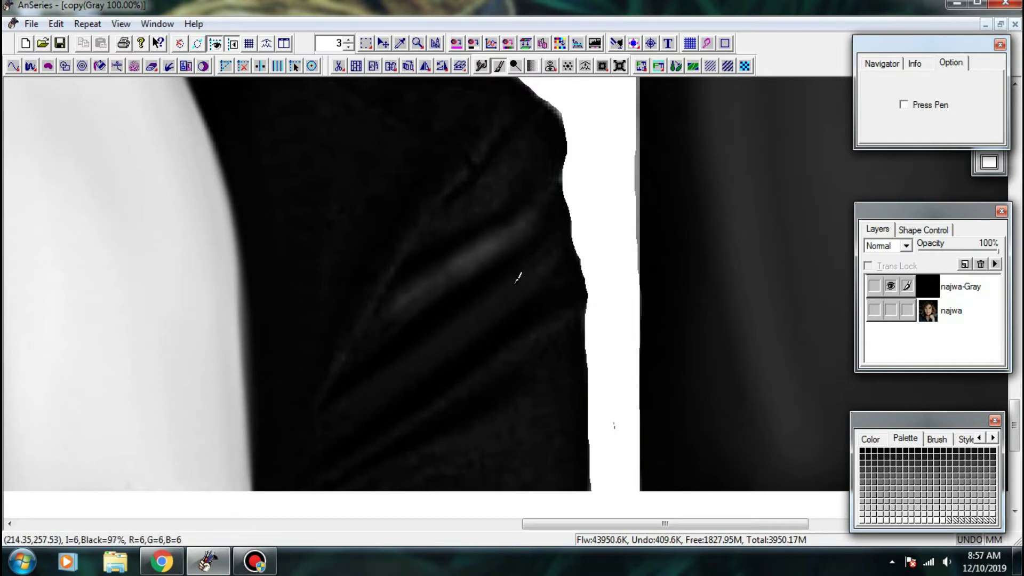
pyautogui.moveTo(500, 300); pyautogui.dragTo(349, 409)
pyautogui.moveTo(541, 344); pyautogui.dragTo(333, 465)
# - Paint gray highlights along the sleeve's diagonal seam, its uppermost fold and the plain area below the folds
pyautogui.moveTo(467, 172); pyautogui.dragTo(419, 235)
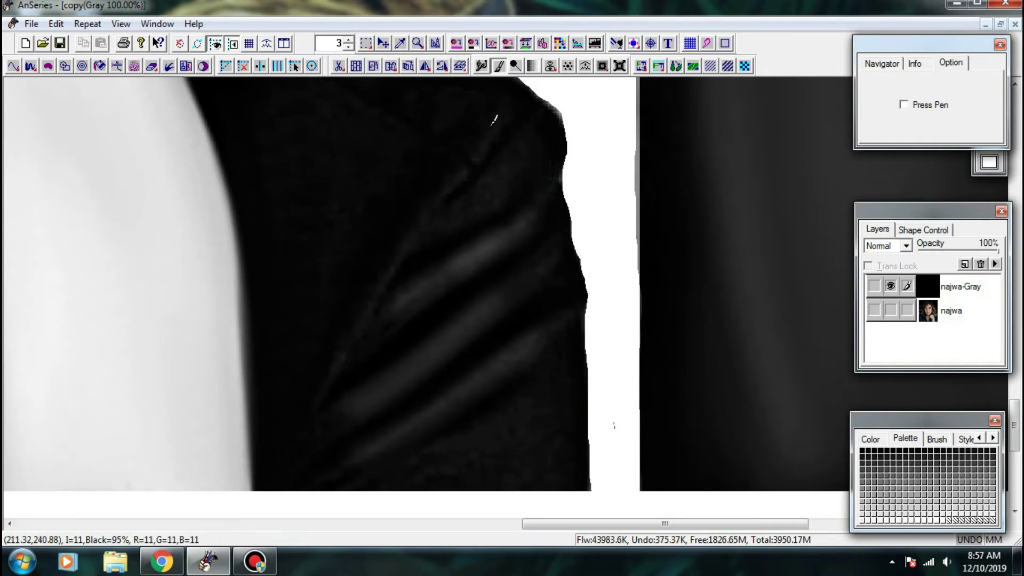
pyautogui.moveTo(489, 111); pyautogui.dragTo(315, 392)
pyautogui.moveTo(528, 153); pyautogui.dragTo(400, 253)
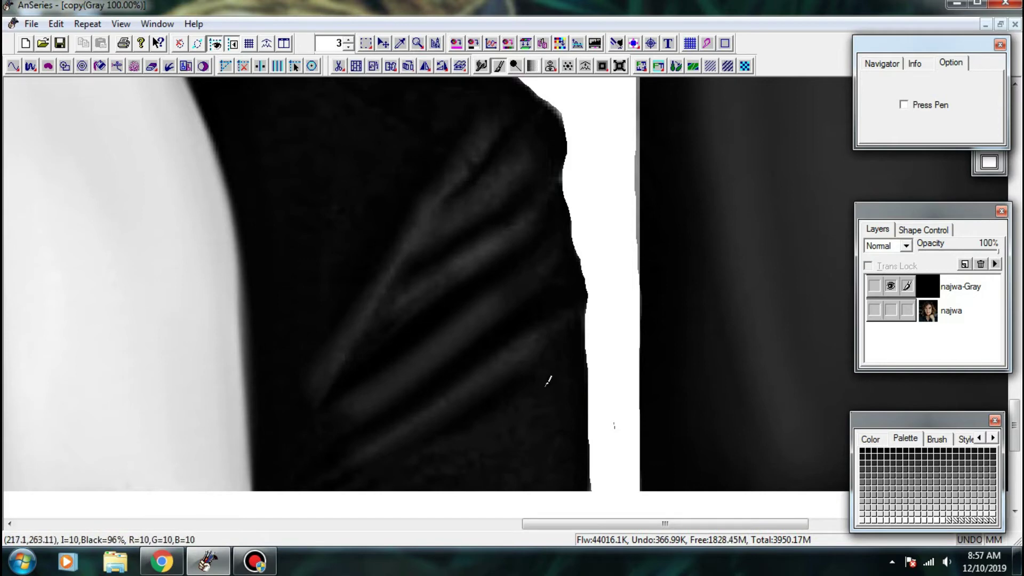
pyautogui.moveTo(453, 454); pyautogui.dragTo(547, 396)
pyautogui.moveTo(512, 441); pyautogui.dragTo(407, 480)
# - Compare the sleeve with the colour photo and paint gray highlights beside the seam and on the shoulder near the hair
pyautogui.scroll(-1, 679, 276)
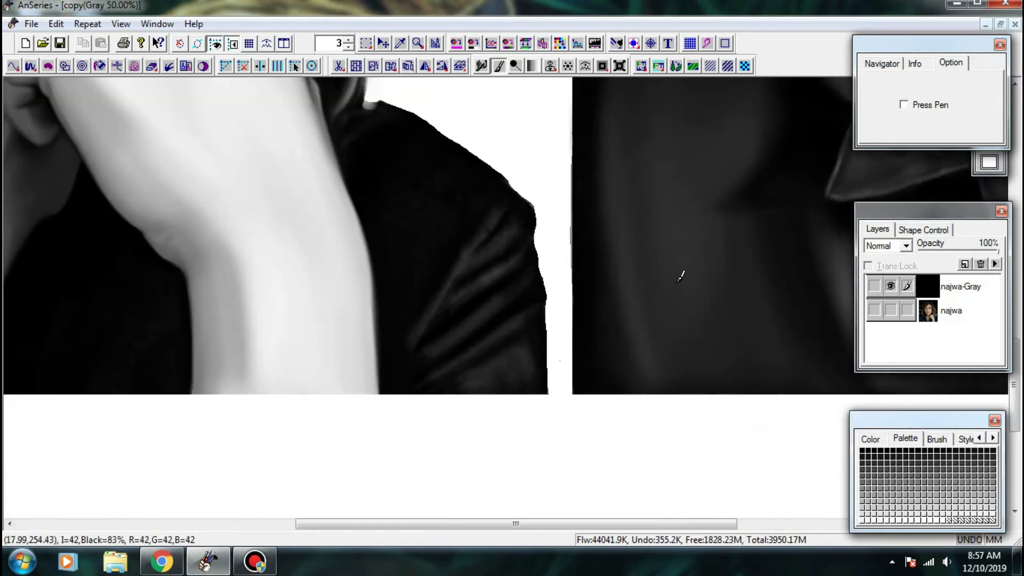
pyautogui.click(891, 310)
pyautogui.click(891, 287)
pyautogui.scroll(1, 892, 286)
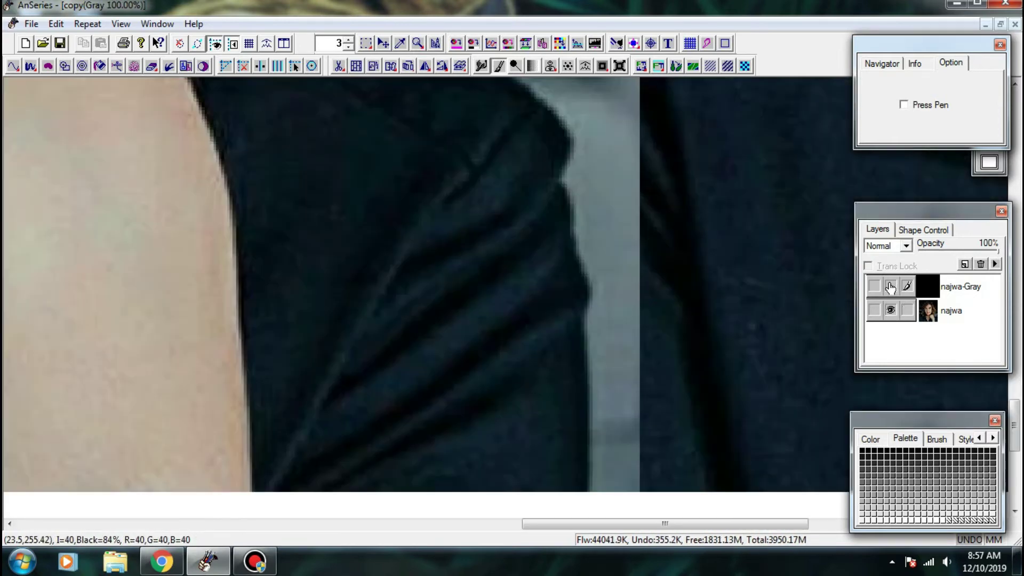
pyautogui.click(891, 286)
pyautogui.click(891, 312)
pyautogui.moveTo(418, 292); pyautogui.dragTo(557, 303)
pyautogui.scroll(-1, 524, 201)
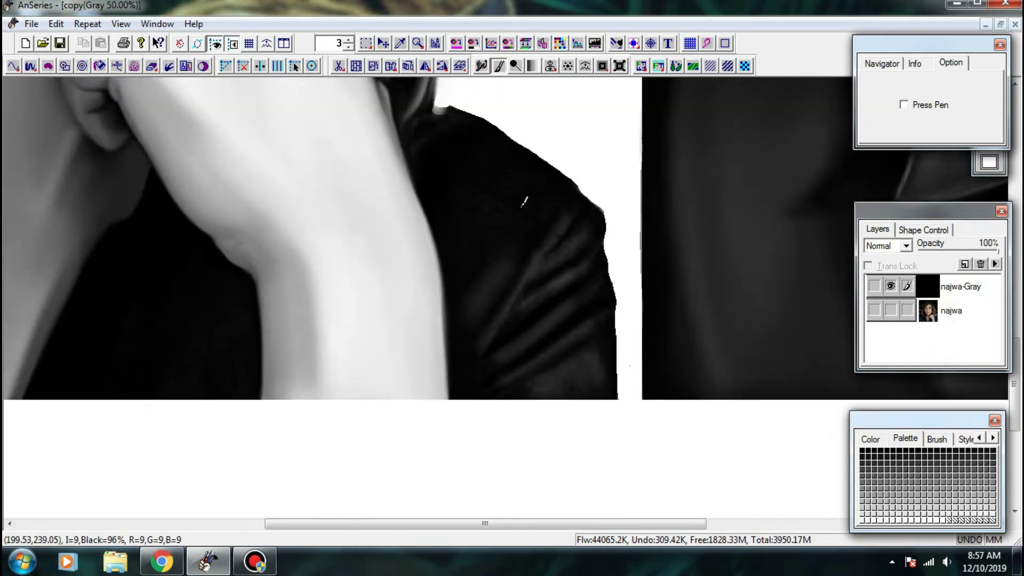
pyautogui.moveTo(451, 176)
pyautogui.mouseDown()
pyautogui.moveTo(481, 140)
pyautogui.moveTo(430, 176)
pyautogui.moveTo(507, 147)
pyautogui.mouseUp()
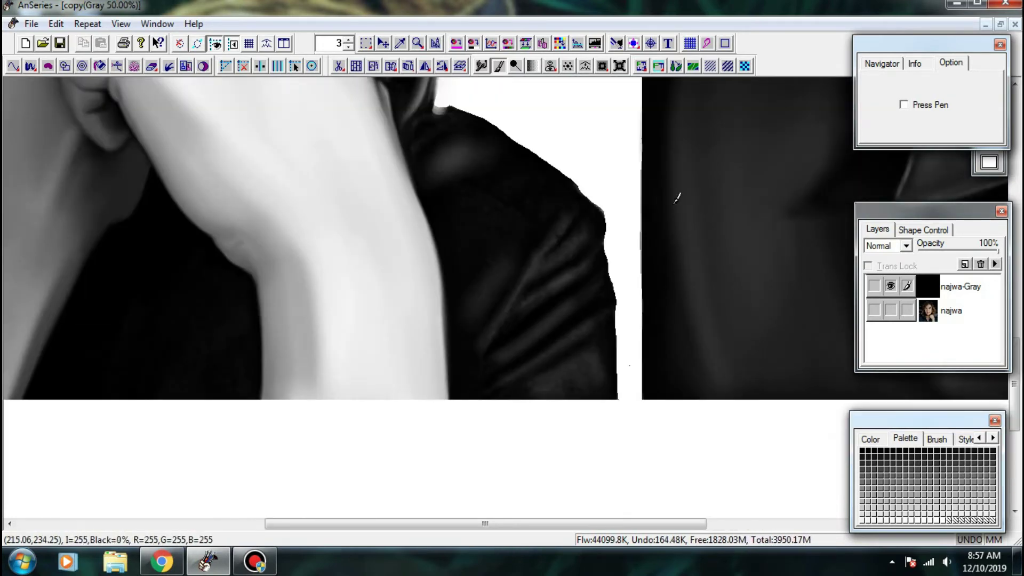
# - Extend the gray highlights over the upper sleeve beside the forearm and the top of the shoulder, guided by the colour photo
pyautogui.click(887, 311)
pyautogui.click(890, 287)
pyautogui.click(889, 287)
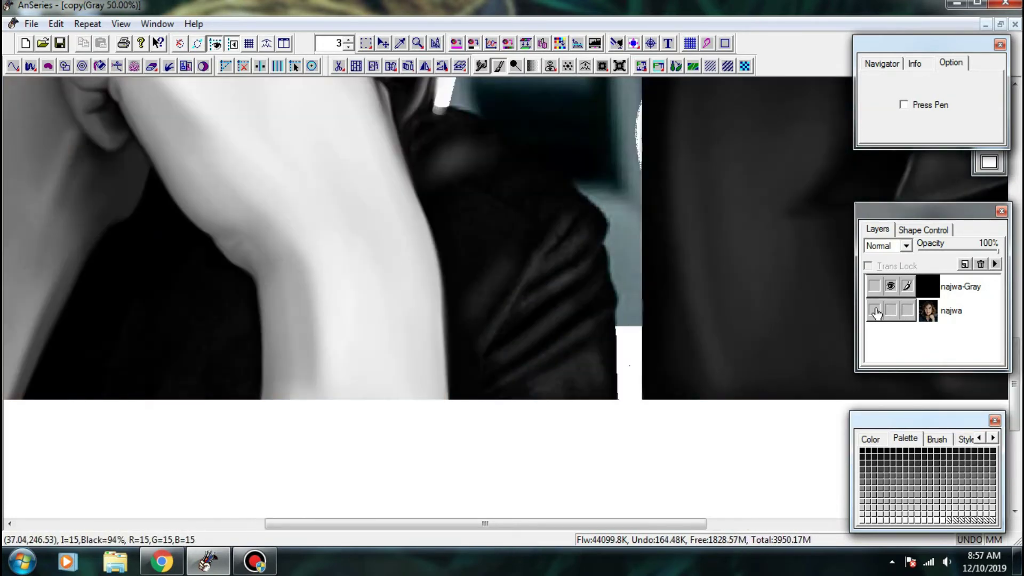
pyautogui.click(890, 310)
pyautogui.moveTo(464, 300); pyautogui.dragTo(512, 175)
pyautogui.moveTo(412, 137); pyautogui.dragTo(465, 124)
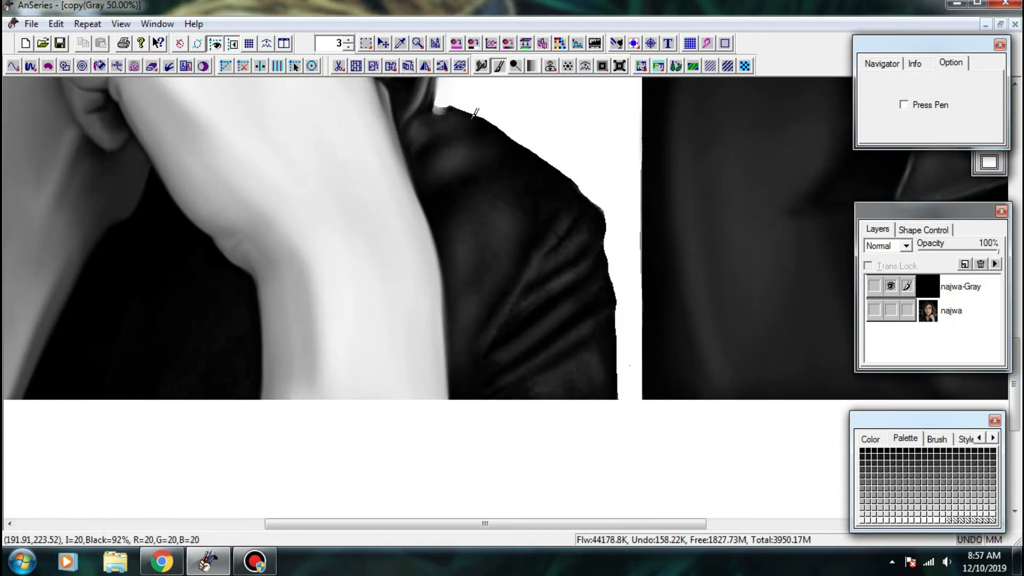
pyautogui.moveTo(517, 195); pyautogui.dragTo(510, 252)
# - Smudge the gray highlights on the upper sleeve and shoulder into smooth shading
pyautogui.hotkey('ctrl', '+')
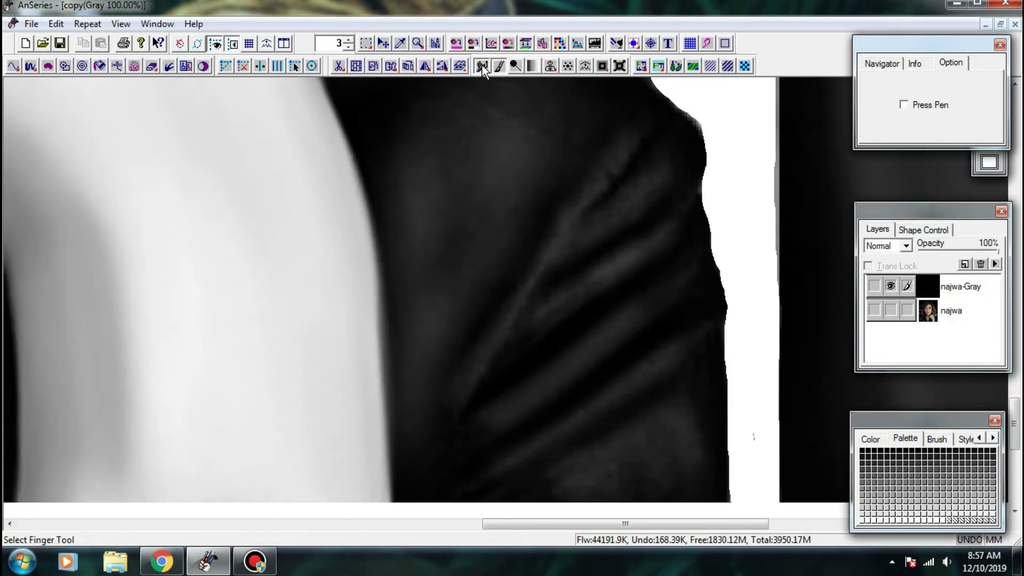
pyautogui.click(482, 66)
pyautogui.moveTo(476, 206); pyautogui.dragTo(453, 230)
pyautogui.moveTo(444, 299); pyautogui.dragTo(425, 344)
pyautogui.moveTo(481, 252); pyautogui.dragTo(432, 415)
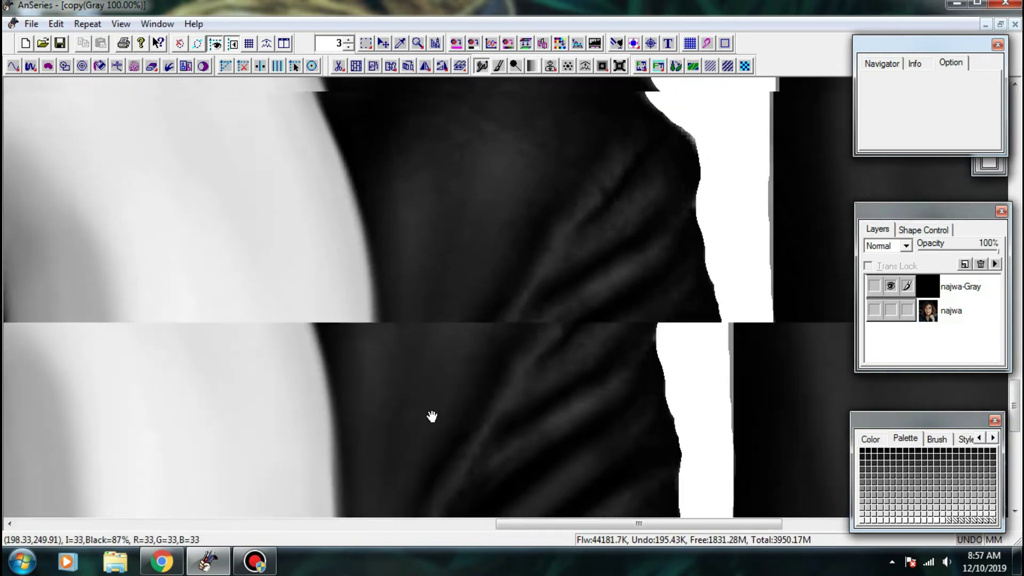
pyautogui.moveTo(447, 315)
pyautogui.mouseDown()
pyautogui.moveTo(472, 286)
pyautogui.moveTo(398, 232)
pyautogui.moveTo(356, 246)
pyautogui.mouseUp()
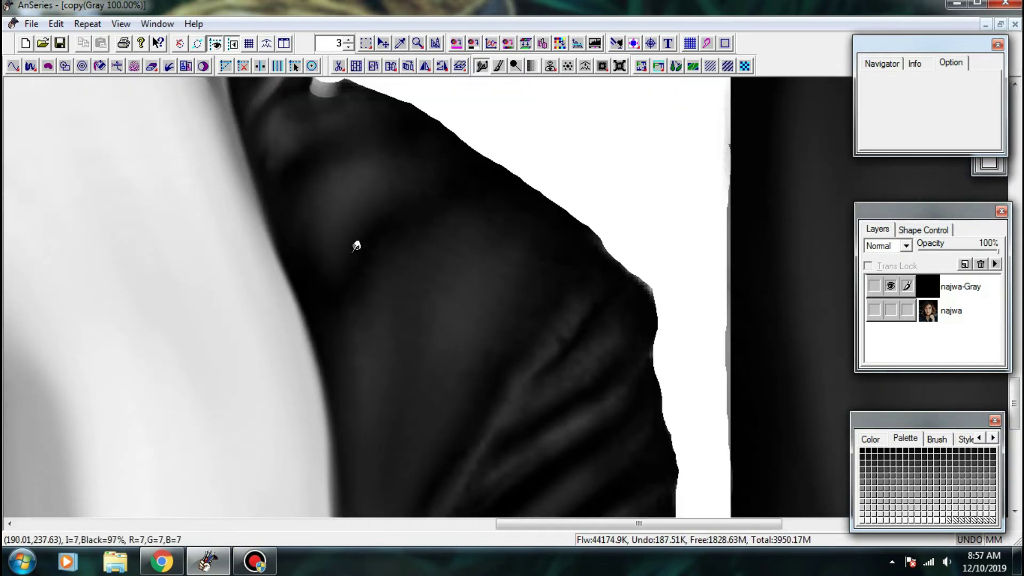
# - Smudge the shoulder's outer edge from the hair tips down to the sleeve, blending the jagged outline into the white background
pyautogui.scroll(3, 325, 128)
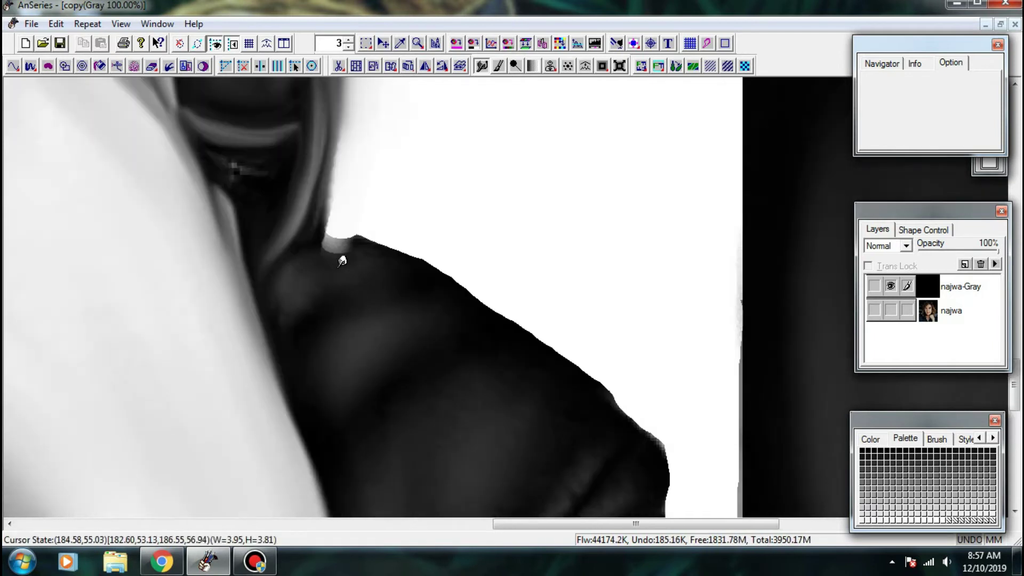
pyautogui.moveTo(341, 240)
pyautogui.mouseDown()
pyautogui.moveTo(428, 249)
pyautogui.moveTo(514, 317)
pyautogui.moveTo(388, 248)
pyautogui.moveTo(439, 292)
pyautogui.mouseUp()
pyautogui.moveTo(415, 282); pyautogui.dragTo(486, 336)
pyautogui.moveTo(495, 329); pyautogui.dragTo(412, 267)
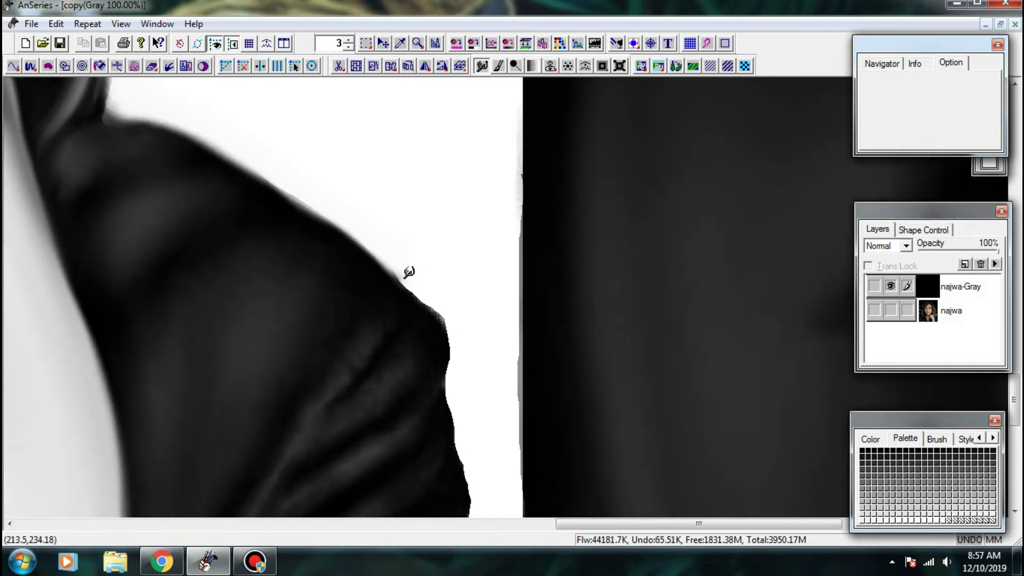
pyautogui.moveTo(434, 300)
pyautogui.mouseDown()
pyautogui.moveTo(447, 288)
pyautogui.moveTo(472, 377)
pyautogui.moveTo(421, 187)
pyautogui.moveTo(444, 232)
pyautogui.mouseUp()
pyautogui.moveTo(437, 281)
pyautogui.mouseDown()
pyautogui.moveTo(452, 351)
pyautogui.moveTo(445, 268)
pyautogui.moveTo(447, 474)
pyautogui.mouseUp()
pyautogui.moveTo(406, 347); pyautogui.dragTo(513, 347)
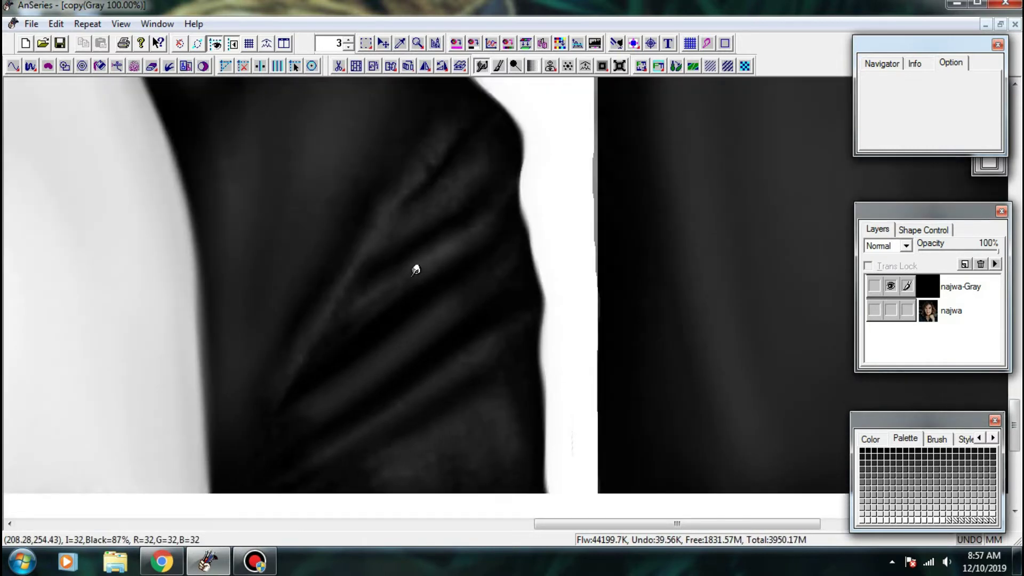
# - Smudge the sleeve's diagonal seam, its folds and the plain area beneath them into smoother shading
pyautogui.moveTo(486, 226)
pyautogui.mouseDown()
pyautogui.moveTo(473, 199)
pyautogui.moveTo(413, 219)
pyautogui.moveTo(478, 262)
pyautogui.moveTo(491, 178)
pyautogui.mouseUp()
pyautogui.moveTo(463, 252); pyautogui.dragTo(342, 437)
pyautogui.moveTo(380, 404)
pyautogui.mouseDown()
pyautogui.moveTo(412, 292)
pyautogui.moveTo(354, 378)
pyautogui.mouseUp()
pyautogui.moveTo(448, 317)
pyautogui.mouseDown()
pyautogui.moveTo(572, 216)
pyautogui.moveTo(517, 266)
pyautogui.moveTo(555, 249)
pyautogui.moveTo(392, 381)
pyautogui.moveTo(540, 345)
pyautogui.moveTo(596, 278)
pyautogui.moveTo(382, 412)
pyautogui.moveTo(471, 405)
pyautogui.mouseUp()
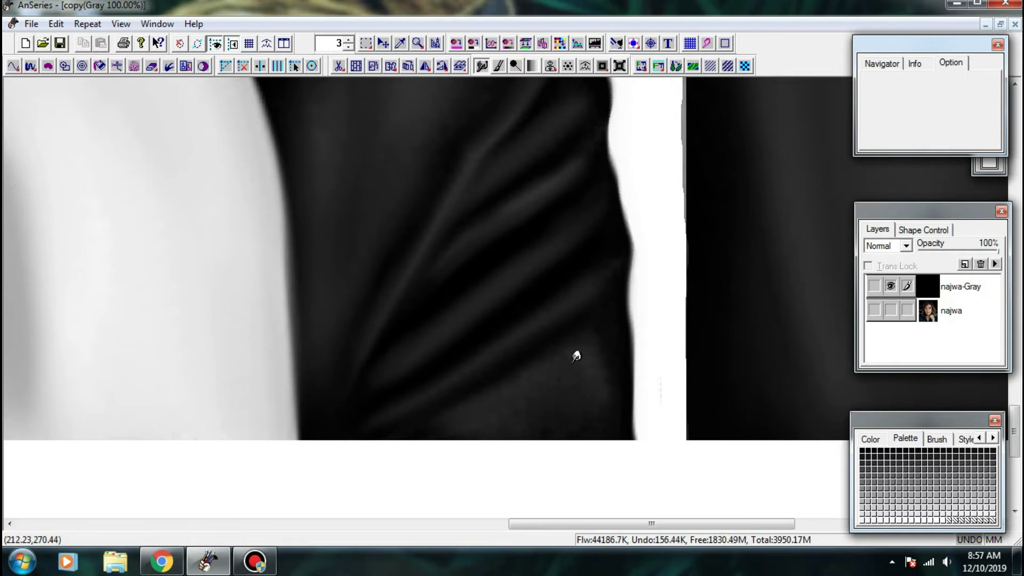
pyautogui.moveTo(537, 362); pyautogui.dragTo(538, 504)
pyautogui.moveTo(526, 308); pyautogui.dragTo(571, 320)
pyautogui.moveTo(476, 244); pyautogui.dragTo(452, 299)
pyautogui.moveTo(464, 227); pyautogui.dragTo(498, 316)
pyautogui.moveTo(511, 300); pyautogui.dragTo(471, 282)
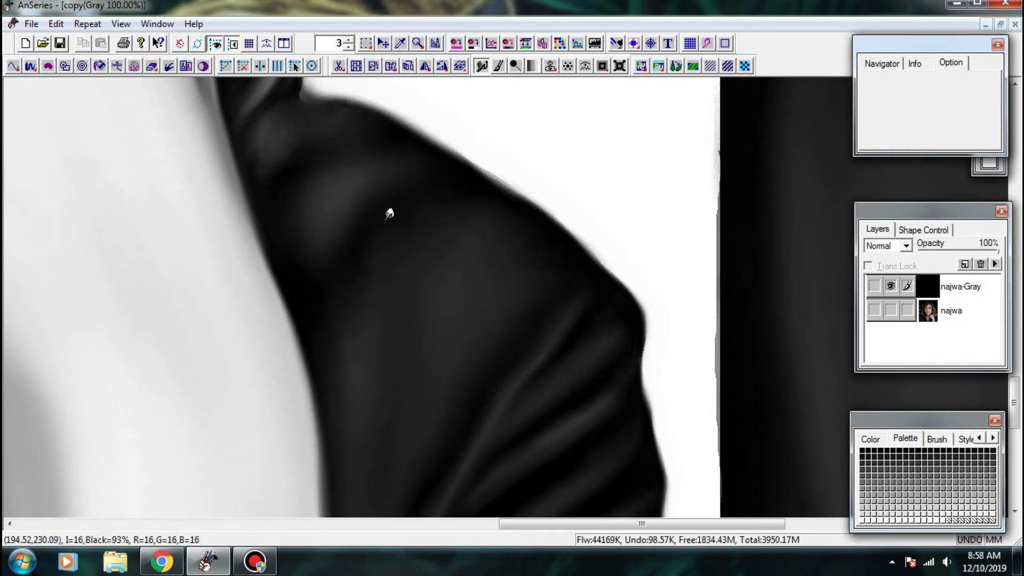
# - Blend the plain upper sleeve beside the forearm and soften the highlights of the diagonal folds with the smudge tool
pyautogui.moveTo(343, 418); pyautogui.dragTo(391, 265)
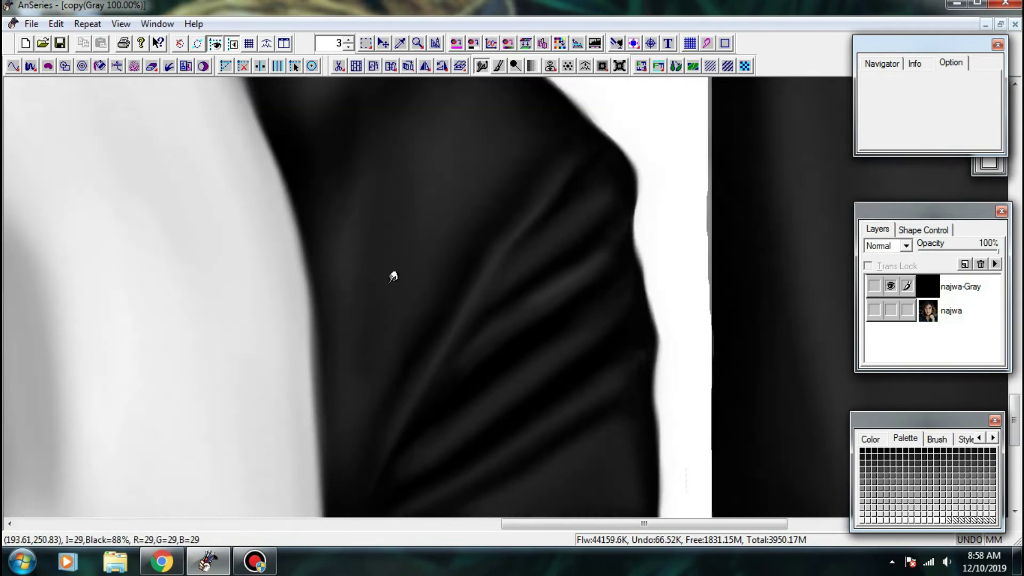
pyautogui.moveTo(371, 395); pyautogui.dragTo(365, 294)
pyautogui.moveTo(619, 342); pyautogui.dragTo(494, 382)
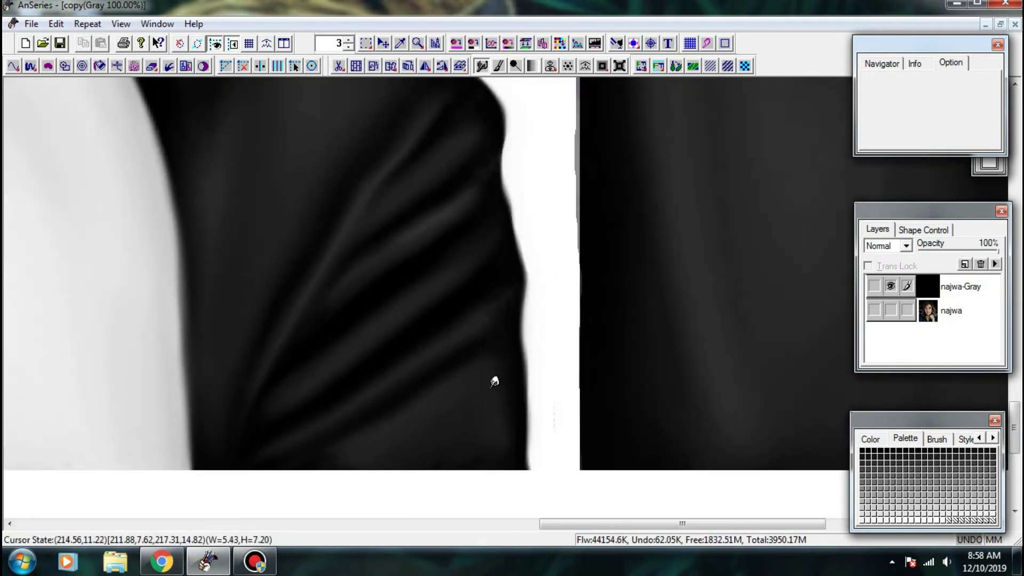
pyautogui.moveTo(394, 283); pyautogui.dragTo(502, 290)
pyautogui.scroll(1, 502, 291)
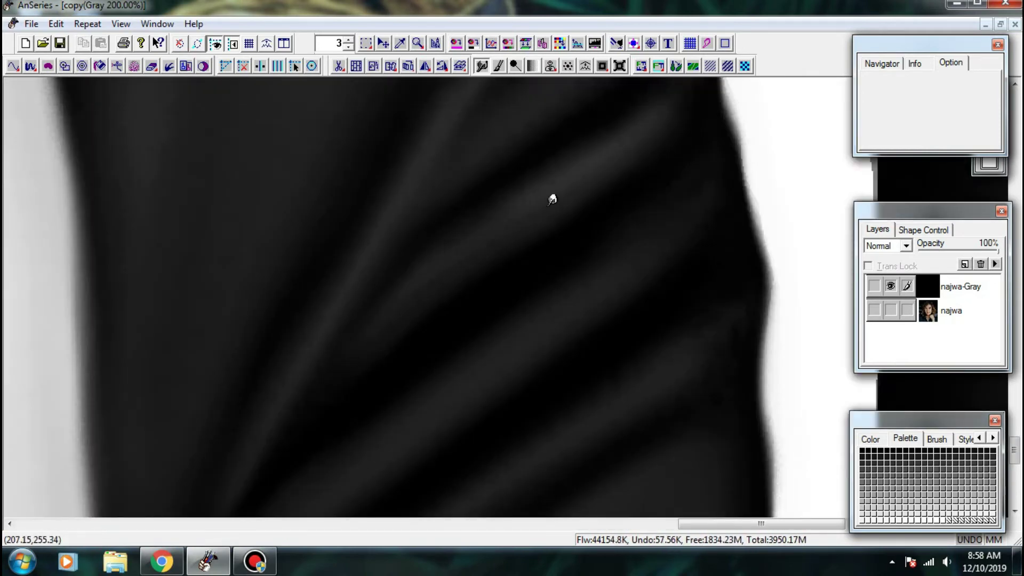
pyautogui.moveTo(552, 199); pyautogui.dragTo(377, 347)
pyautogui.moveTo(556, 247); pyautogui.dragTo(336, 299)
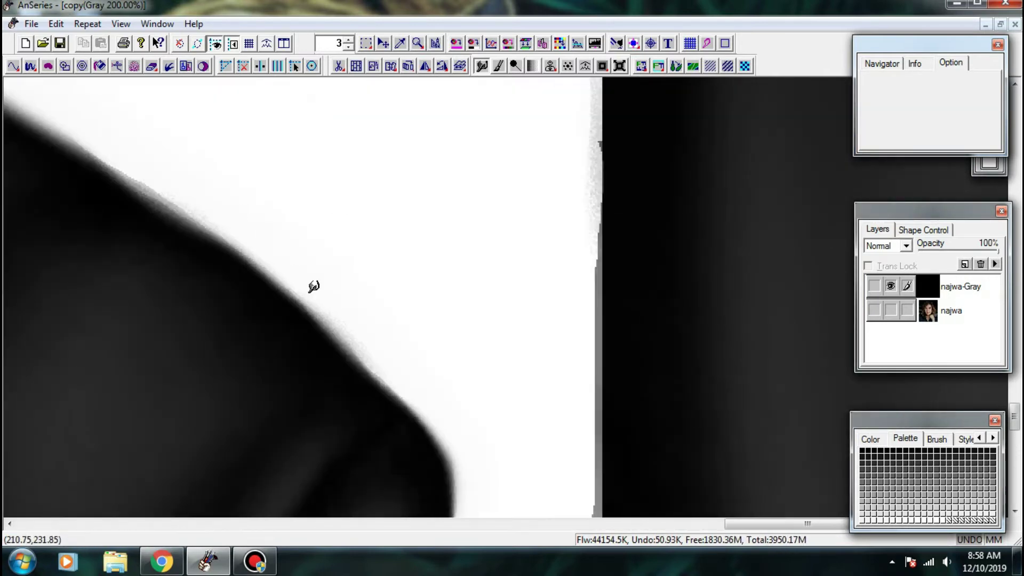
# - Smudge the rough pixels along the outer contour where the shoulder curves down into the sleeve
pyautogui.moveTo(427, 391)
pyautogui.mouseDown()
pyautogui.moveTo(328, 262)
pyautogui.moveTo(360, 292)
pyautogui.moveTo(368, 377)
pyautogui.moveTo(363, 271)
pyautogui.mouseUp()
pyautogui.moveTo(348, 235); pyautogui.dragTo(342, 341)
pyautogui.moveTo(352, 300)
pyautogui.mouseDown()
pyautogui.moveTo(362, 367)
pyautogui.moveTo(350, 223)
pyautogui.mouseUp()
pyautogui.moveTo(346, 232)
pyautogui.mouseDown()
pyautogui.moveTo(376, 379)
pyautogui.moveTo(361, 289)
pyautogui.mouseUp()
pyautogui.moveTo(336, 253); pyautogui.dragTo(360, 406)
pyautogui.moveTo(347, 360); pyautogui.dragTo(341, 238)
pyautogui.moveTo(344, 287); pyautogui.dragTo(352, 402)
pyautogui.scroll(5, 356, 423)
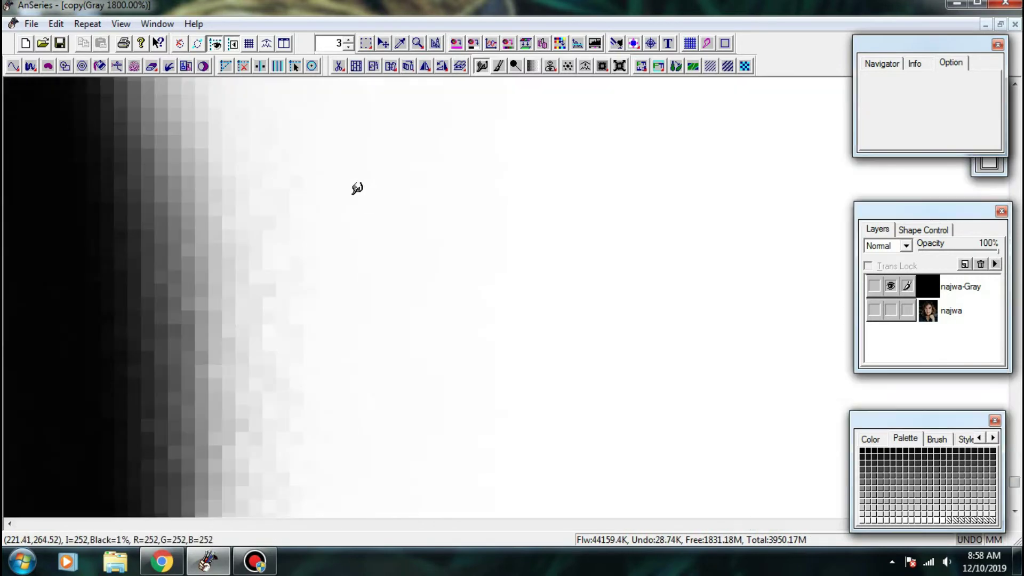
pyautogui.scroll(-5, 345, 246)
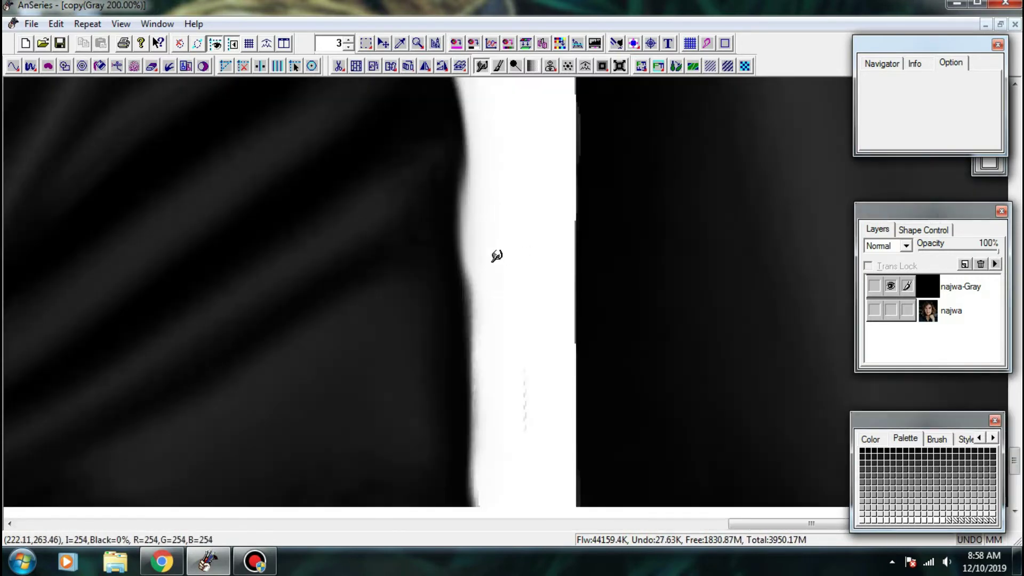
# - Smooth the sleeve's lower outer edge beside the folds by smudging along its boundary with the white background
pyautogui.scroll(1, 497, 256)
pyautogui.moveTo(468, 235)
pyautogui.mouseDown()
pyautogui.moveTo(461, 270)
pyautogui.moveTo(489, 301)
pyautogui.moveTo(470, 256)
pyautogui.moveTo(474, 458)
pyautogui.mouseUp()
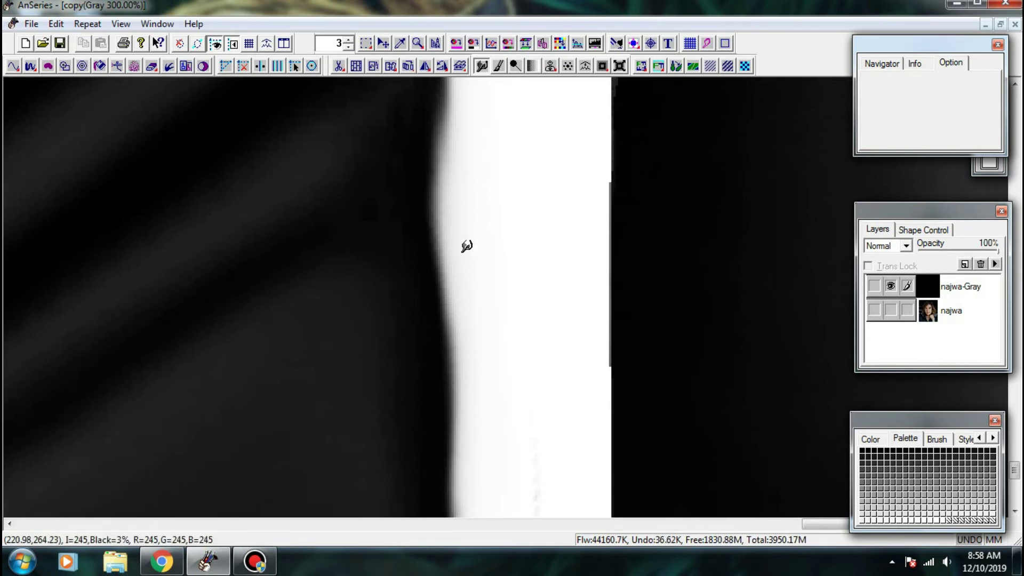
pyautogui.moveTo(467, 245); pyautogui.dragTo(457, 491)
pyautogui.scroll(-1, 469, 194)
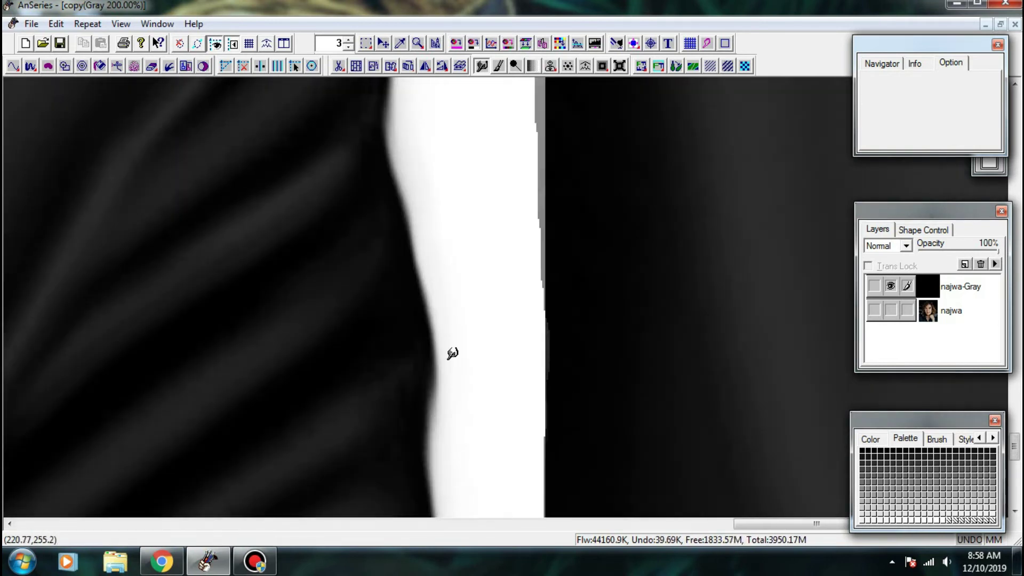
pyautogui.moveTo(449, 368); pyautogui.dragTo(440, 472)
pyautogui.scroll(-1, 448, 337)
pyautogui.scroll(1, 453, 117)
pyautogui.moveTo(400, 337); pyautogui.dragTo(396, 397)
pyautogui.scroll(-1, 397, 315)
pyautogui.scroll(1, 354, 118)
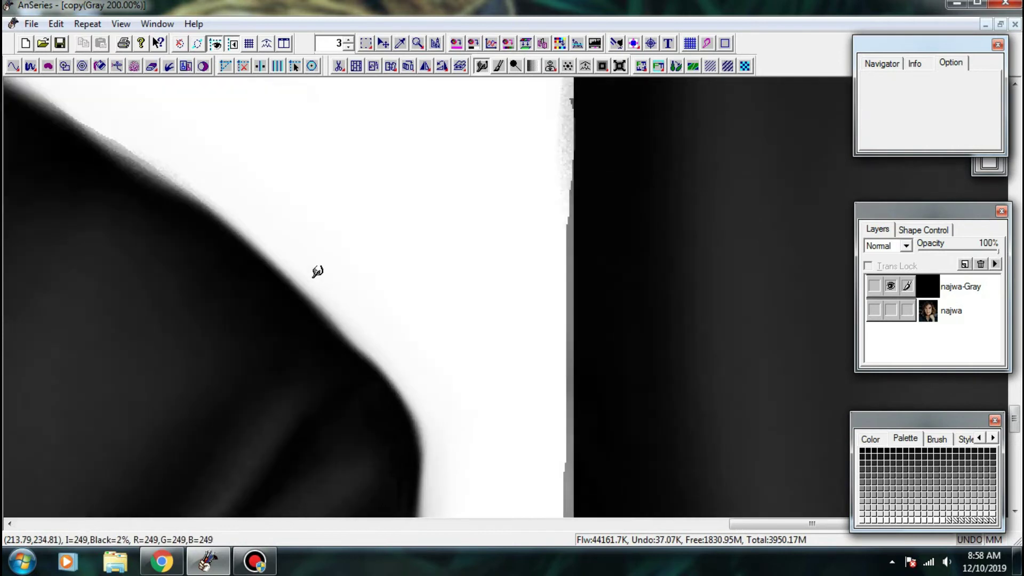
# - Smudge along the sloping top edge of the shoulder up towards the hair to soften its outline
pyautogui.moveTo(349, 338); pyautogui.dragTo(381, 372)
pyautogui.moveTo(282, 229); pyautogui.dragTo(530, 393)
pyautogui.moveTo(282, 258)
pyautogui.mouseDown()
pyautogui.moveTo(439, 363)
pyautogui.moveTo(399, 341)
pyautogui.mouseUp()
pyautogui.moveTo(320, 281); pyautogui.dragTo(556, 332)
pyautogui.moveTo(366, 199); pyautogui.dragTo(492, 245)
pyautogui.moveTo(590, 324)
pyautogui.mouseDown()
pyautogui.moveTo(477, 251)
pyautogui.moveTo(368, 240)
pyautogui.moveTo(358, 213)
pyautogui.mouseUp()
pyautogui.moveTo(394, 165); pyautogui.dragTo(385, 321)
pyautogui.moveTo(375, 217); pyautogui.dragTo(350, 349)
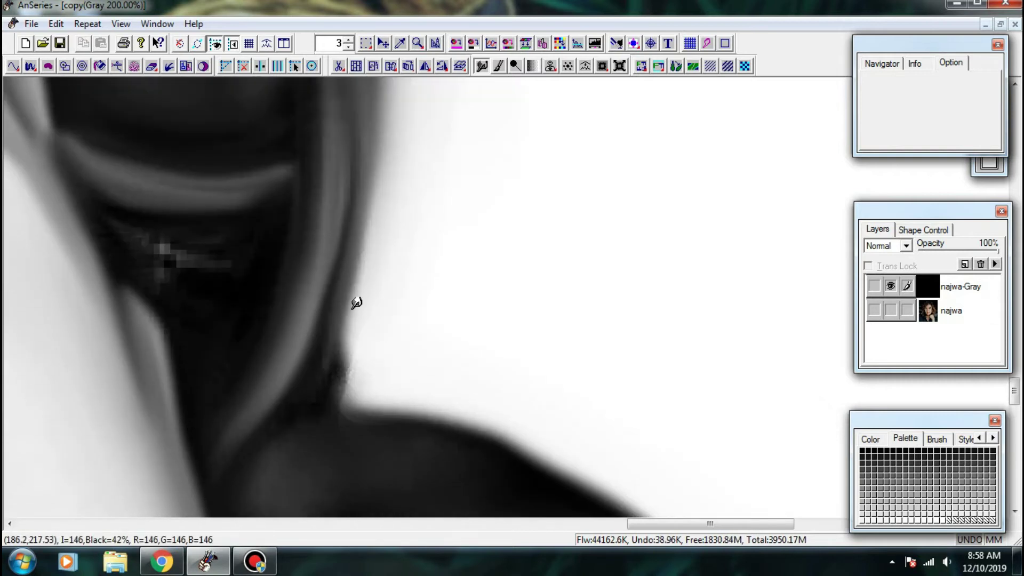
# - Blend the hair tips into the shoulder and smudge the corner where they meet the white background
pyautogui.moveTo(356, 303); pyautogui.dragTo(327, 338)
pyautogui.moveTo(309, 405)
pyautogui.mouseDown()
pyautogui.moveTo(368, 418)
pyautogui.moveTo(261, 485)
pyautogui.mouseUp()
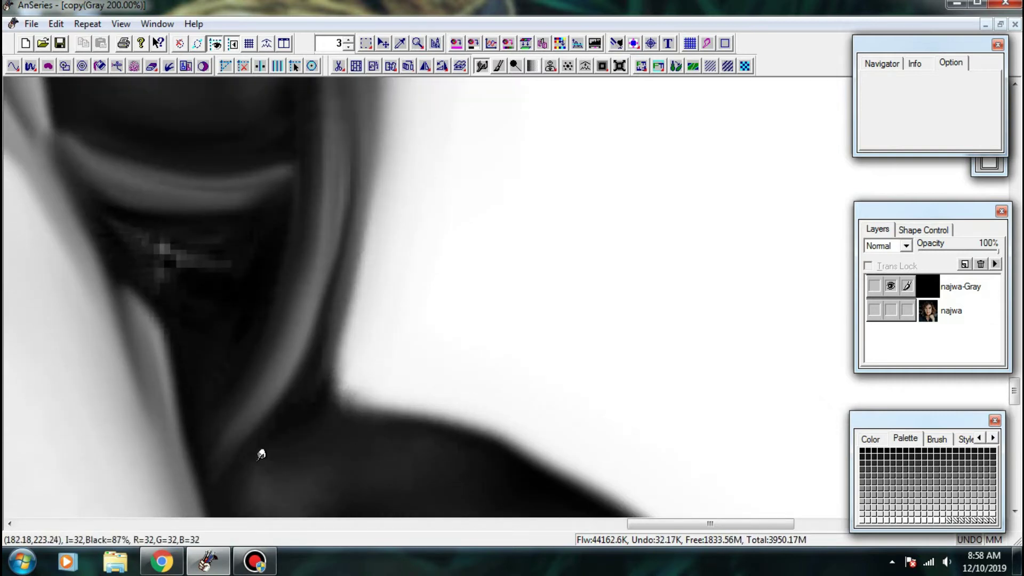
pyautogui.moveTo(343, 478); pyautogui.dragTo(393, 347)
pyautogui.moveTo(346, 303); pyautogui.dragTo(395, 267)
pyautogui.moveTo(350, 398)
pyautogui.mouseDown()
pyautogui.moveTo(328, 397)
pyautogui.moveTo(491, 322)
pyautogui.mouseUp()
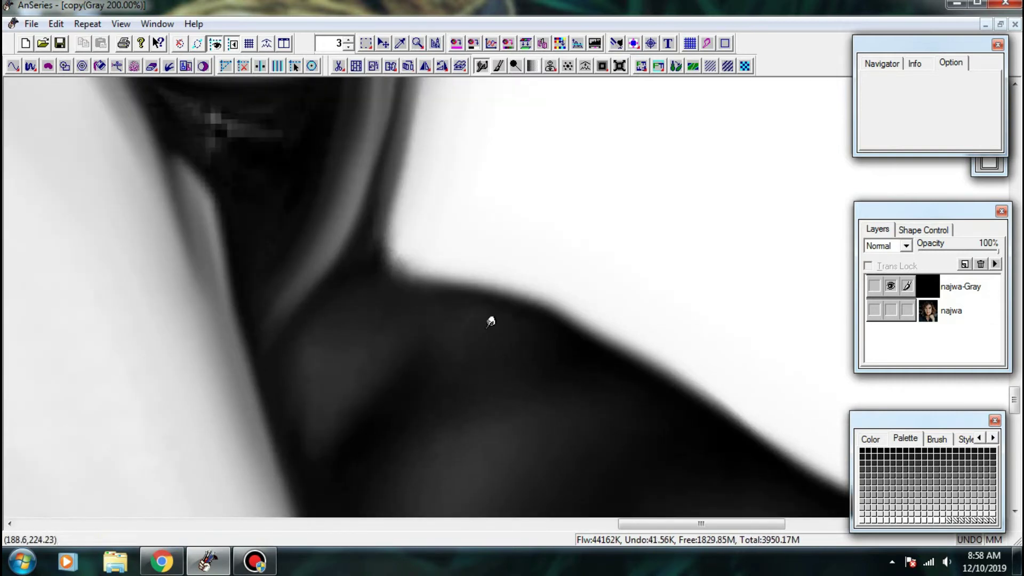
pyautogui.moveTo(521, 376)
pyautogui.mouseDown()
pyautogui.moveTo(424, 436)
pyautogui.moveTo(416, 274)
pyautogui.mouseUp()
pyautogui.moveTo(433, 324); pyautogui.dragTo(534, 243)
# - Smudge the gray shading on the shirt front below the pointed collar and on the fold beside it
pyautogui.hotkey('ctrl', '-')
pyautogui.hotkey('ctrl', '-')
pyautogui.hotkey('ctrl', '-')
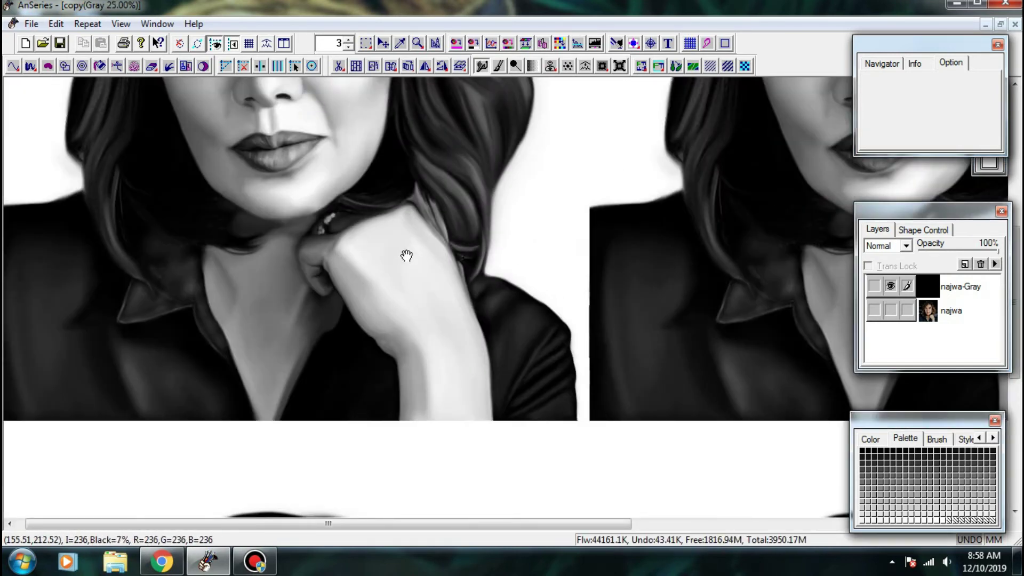
pyautogui.moveTo(406, 255)
pyautogui.mouseDown()
pyautogui.moveTo(608, 283)
pyautogui.moveTo(448, 299)
pyautogui.mouseUp()
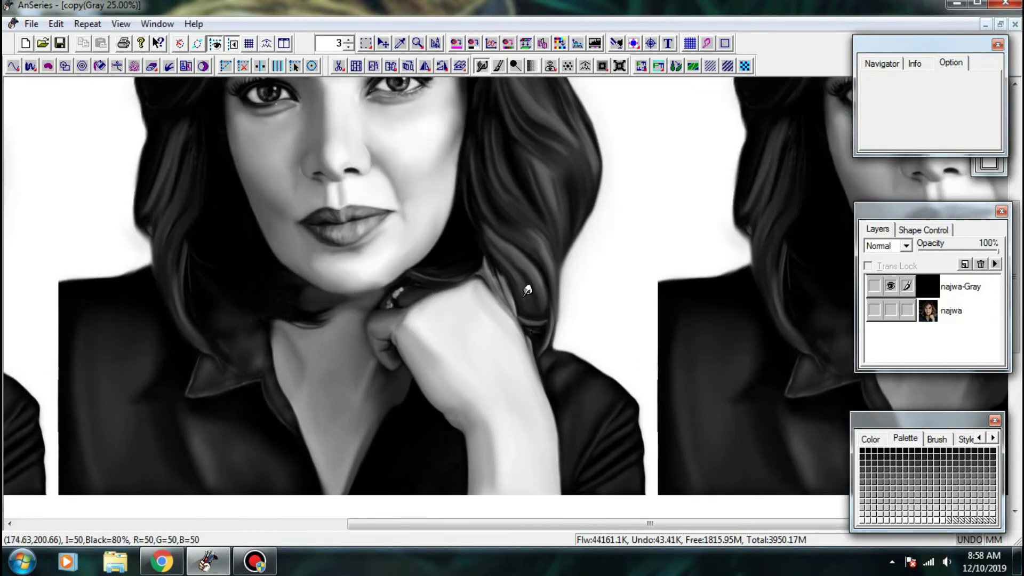
pyautogui.hotkey('ctrl', '+')
pyautogui.hotkey('ctrl', '+')
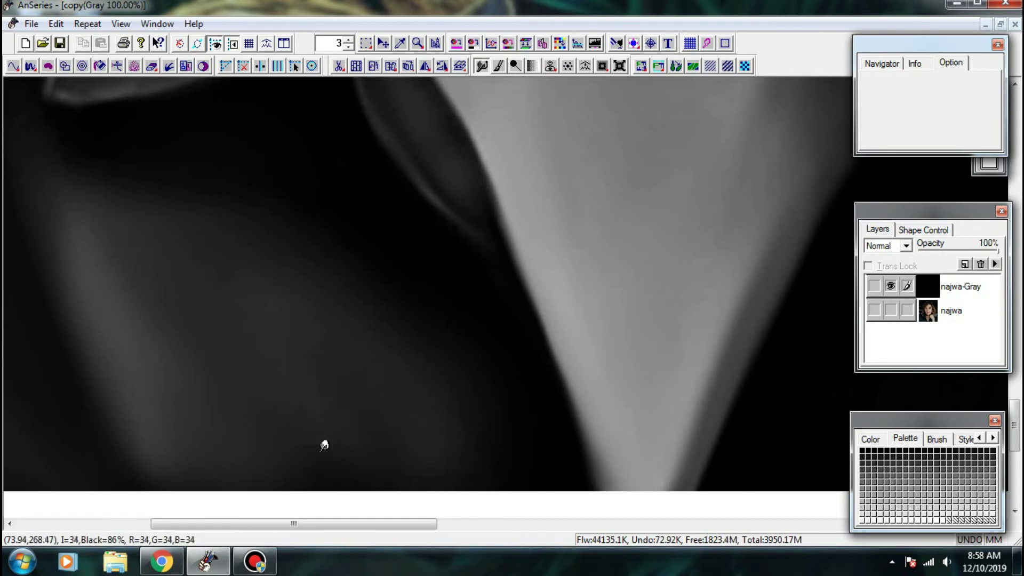
pyautogui.hotkey('ctrl', '-')
pyautogui.hotkey('ctrl', '-')
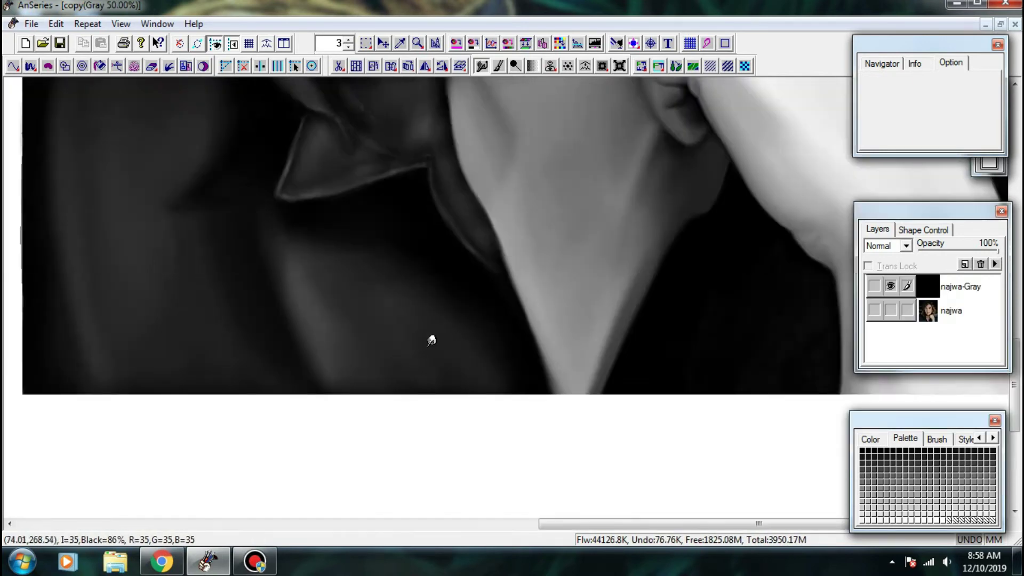
pyautogui.hotkey('ctrl', '+')
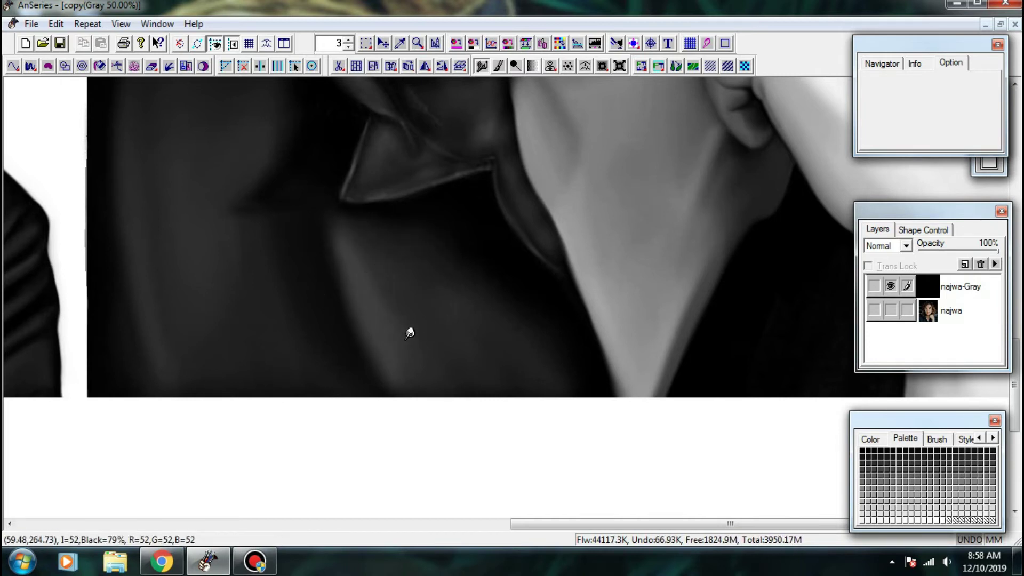
pyautogui.moveTo(248, 261)
pyautogui.mouseDown()
pyautogui.moveTo(389, 352)
pyautogui.moveTo(370, 375)
pyautogui.mouseUp()
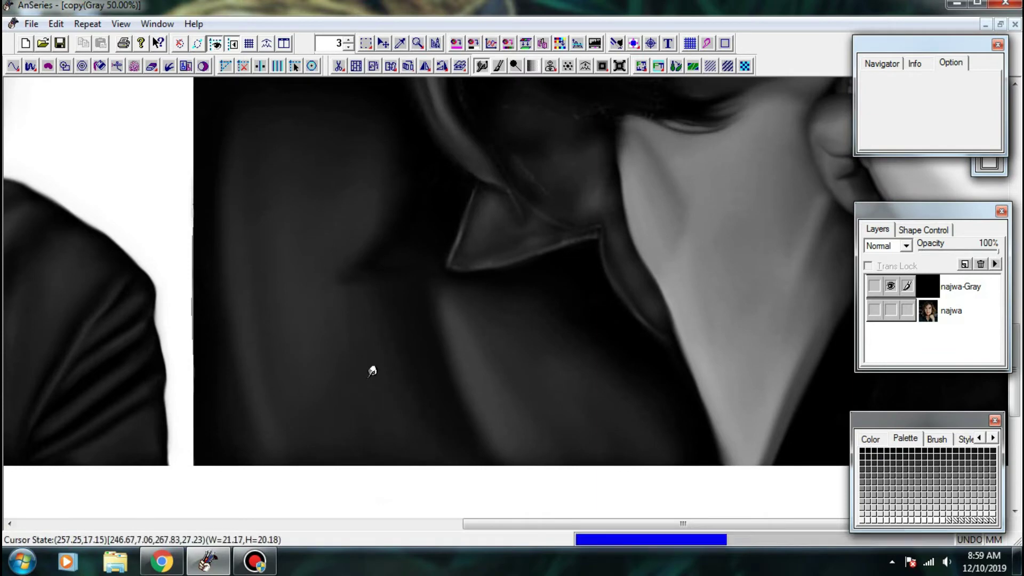
pyautogui.scroll(2, 306, 407)
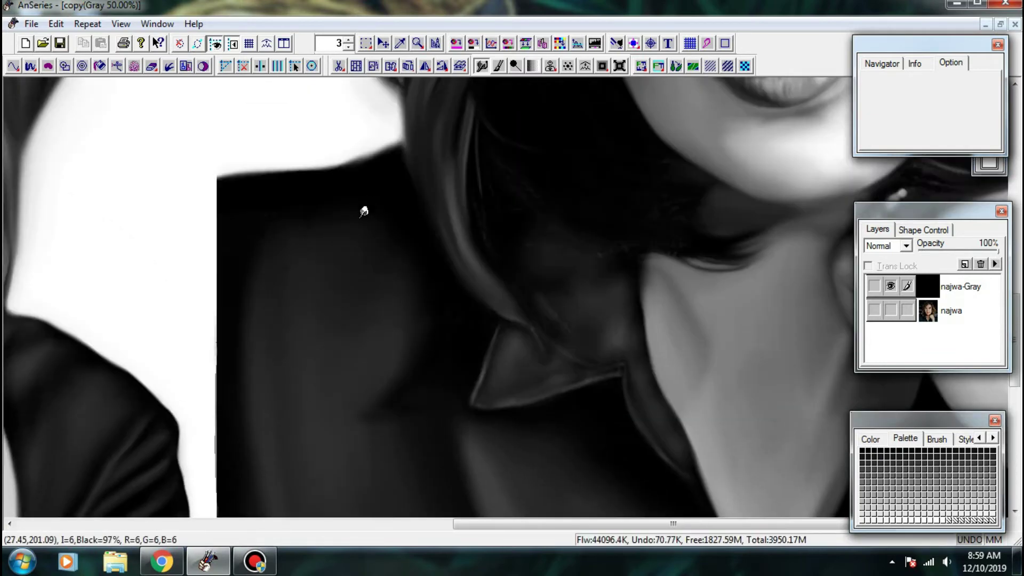
# - Smudge the dark top of the shoulder beside the collar and the shadowed shirt area beneath the hair
pyautogui.moveTo(361, 217); pyautogui.dragTo(328, 218)
pyautogui.moveTo(288, 170); pyautogui.dragTo(330, 166)
pyautogui.moveTo(585, 213); pyautogui.dragTo(345, 390)
pyautogui.moveTo(355, 431); pyautogui.dragTo(304, 422)
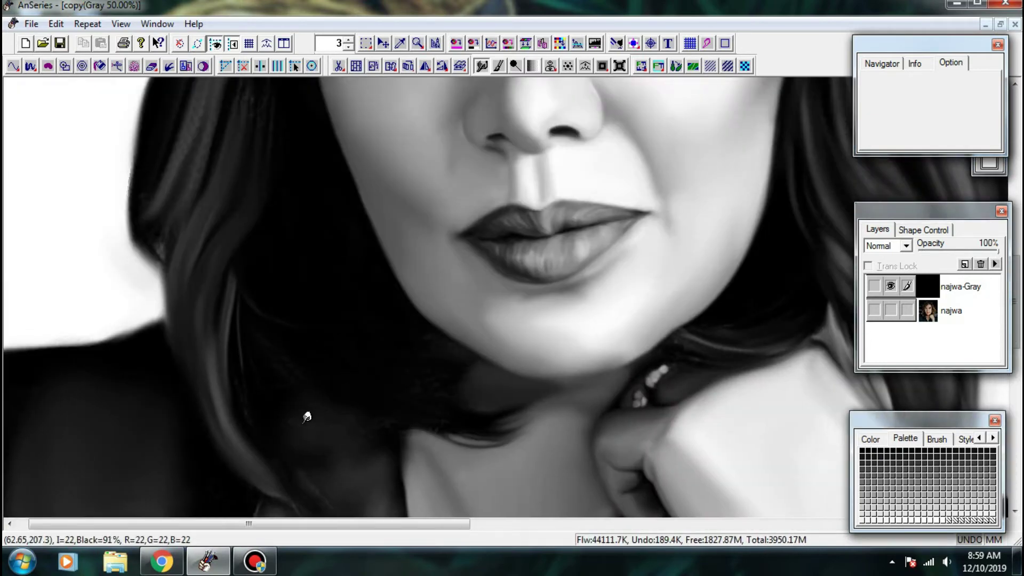
pyautogui.scroll(-2, 306, 417)
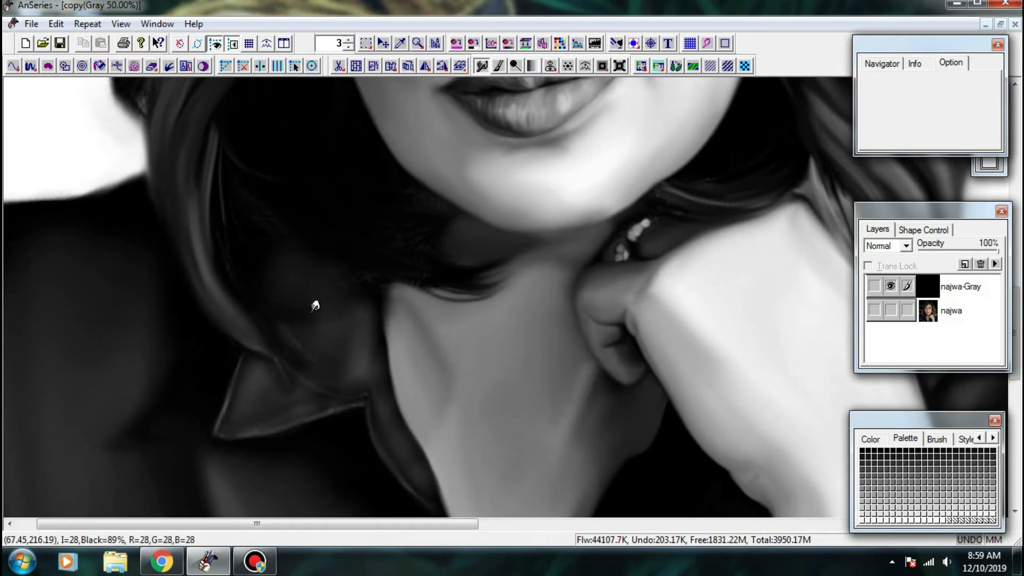
pyautogui.scroll(-1, 315, 306)
pyautogui.hscroll(6, 372, 285)
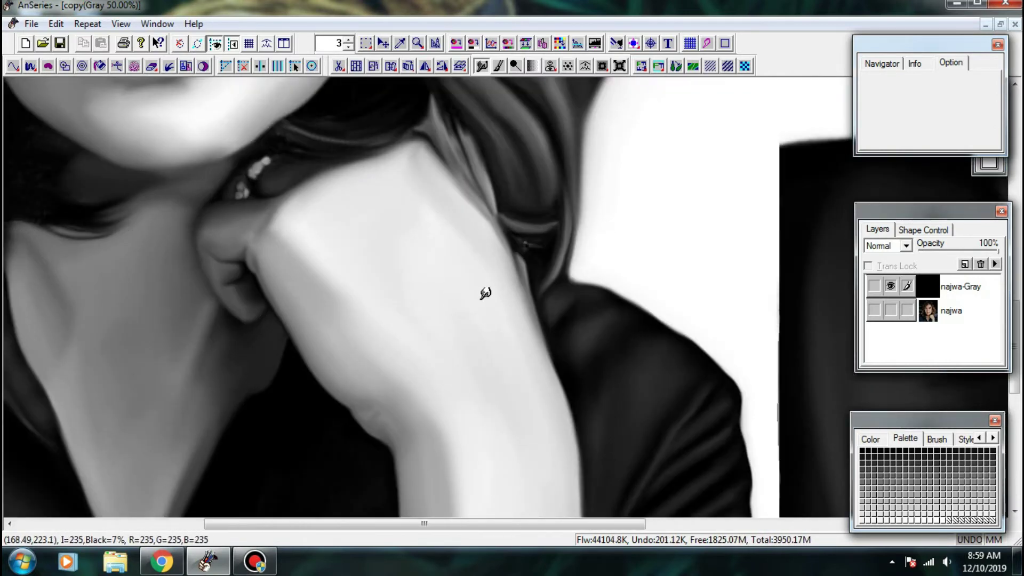
pyautogui.scroll(-2, 485, 293)
pyautogui.hscroll(3, 393, 197)
# - Compare the painted grayscale portrait with the colour photo by toggling the visibility of the two layers
pyautogui.hotkey('ctrl', '-')
pyautogui.hotkey('ctrl', '-')
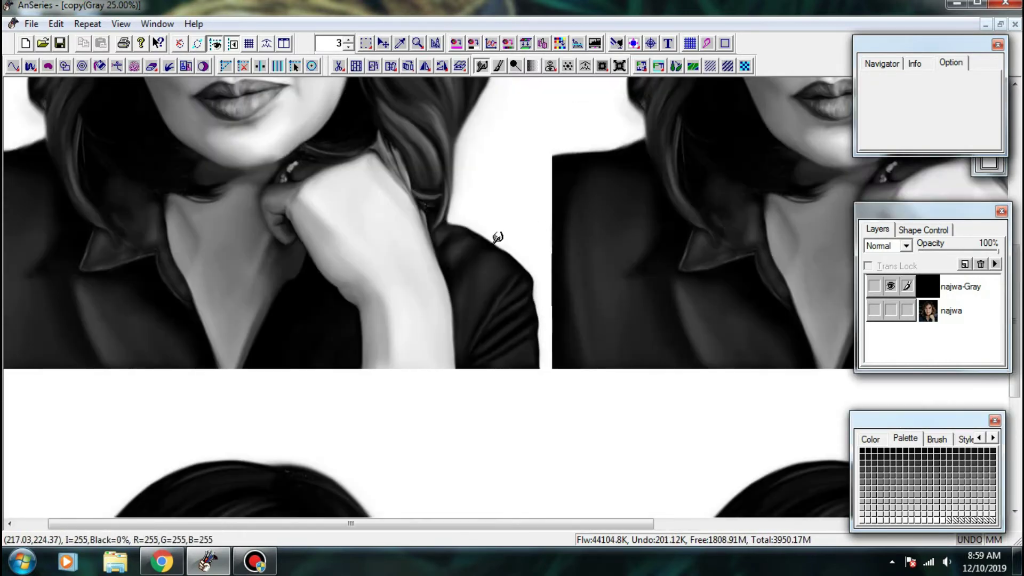
pyautogui.moveTo(511, 218); pyautogui.dragTo(640, 333)
pyautogui.click(890, 310)
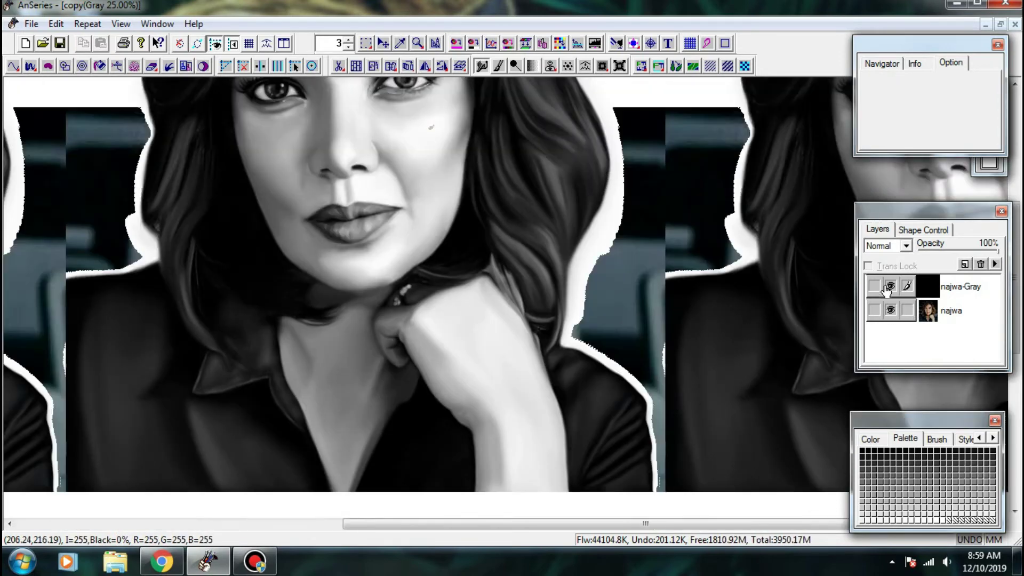
pyautogui.click(890, 286)
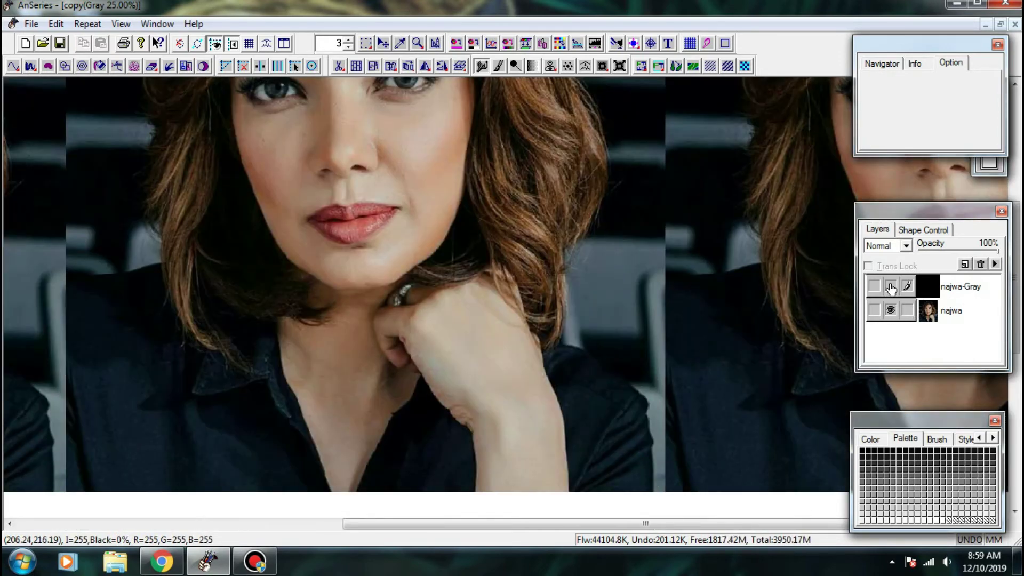
pyautogui.click(890, 286)
pyautogui.click(891, 310)
# - Paint a thin, lighter gray highlight along the full length of the sleeve's diagonal seam
pyautogui.scroll(2, 619, 441)
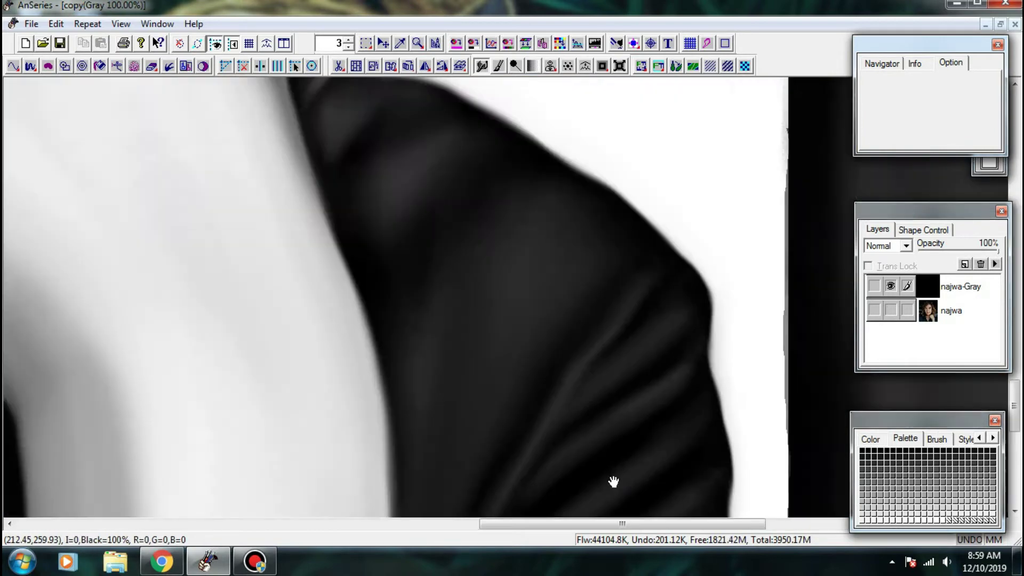
pyautogui.moveTo(613, 482); pyautogui.dragTo(514, 329)
pyautogui.click(497, 66)
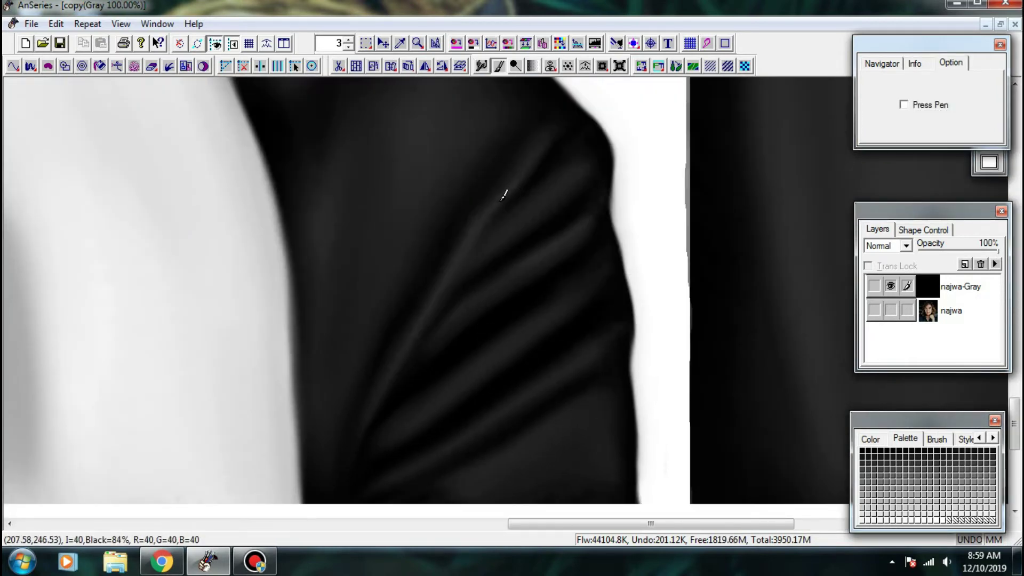
pyautogui.moveTo(507, 171); pyautogui.dragTo(437, 317)
pyautogui.moveTo(446, 283); pyautogui.dragTo(373, 430)
pyautogui.moveTo(402, 360); pyautogui.dragTo(346, 461)
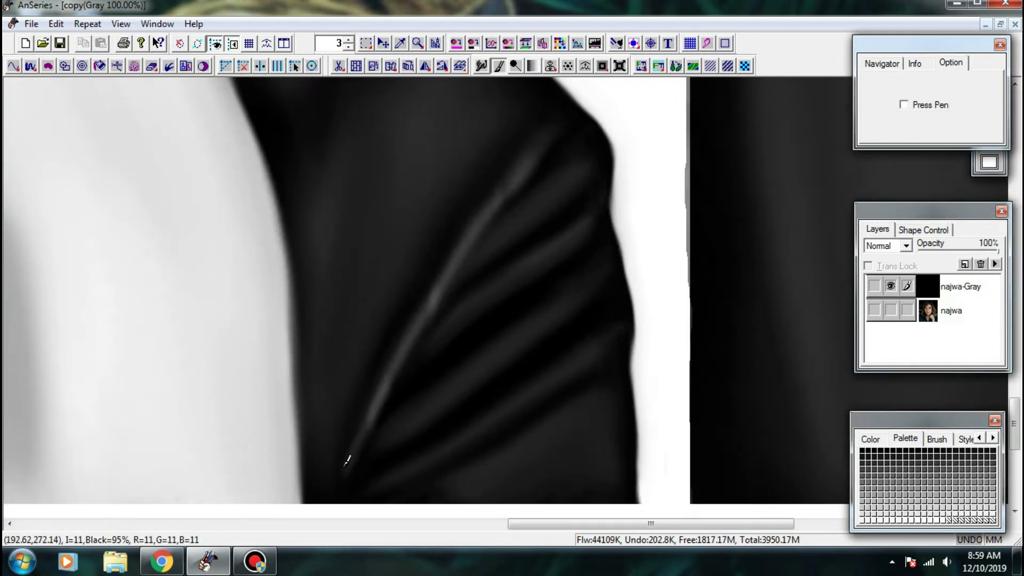
# - Smudge the new seam highlight along its length to blend it into the sleeve, and review the whole portrait
pyautogui.click(481, 65)
pyautogui.moveTo(448, 305); pyautogui.dragTo(377, 393)
pyautogui.moveTo(473, 247)
pyautogui.mouseDown()
pyautogui.moveTo(533, 156)
pyautogui.moveTo(521, 179)
pyautogui.mouseUp()
pyautogui.moveTo(442, 289); pyautogui.dragTo(345, 441)
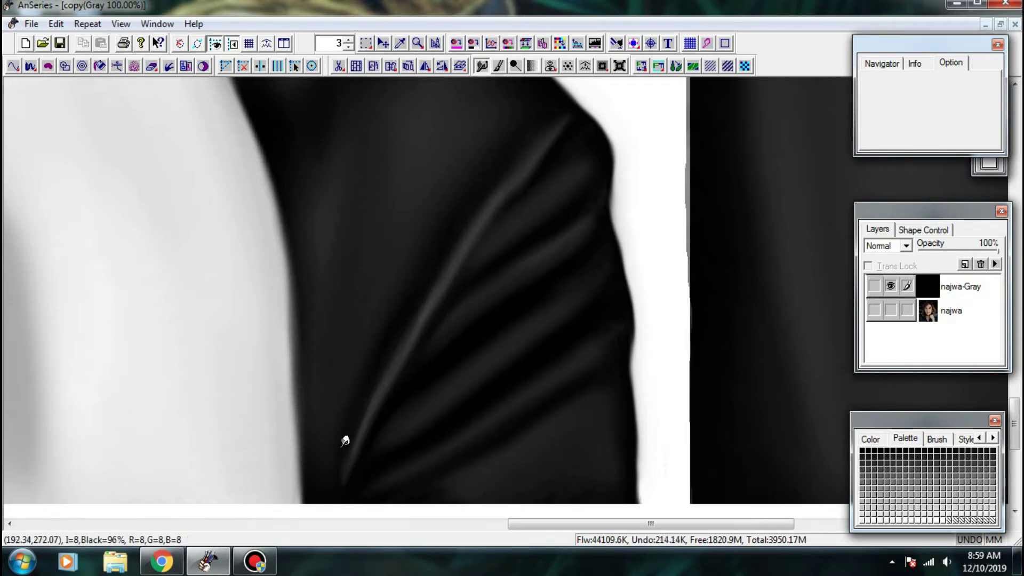
pyautogui.hotkey('ctrl', '-')
pyautogui.hotkey('ctrl', '-')
pyautogui.hotkey('ctrl', '-')
pyautogui.moveTo(500, 198); pyautogui.dragTo(628, 337)
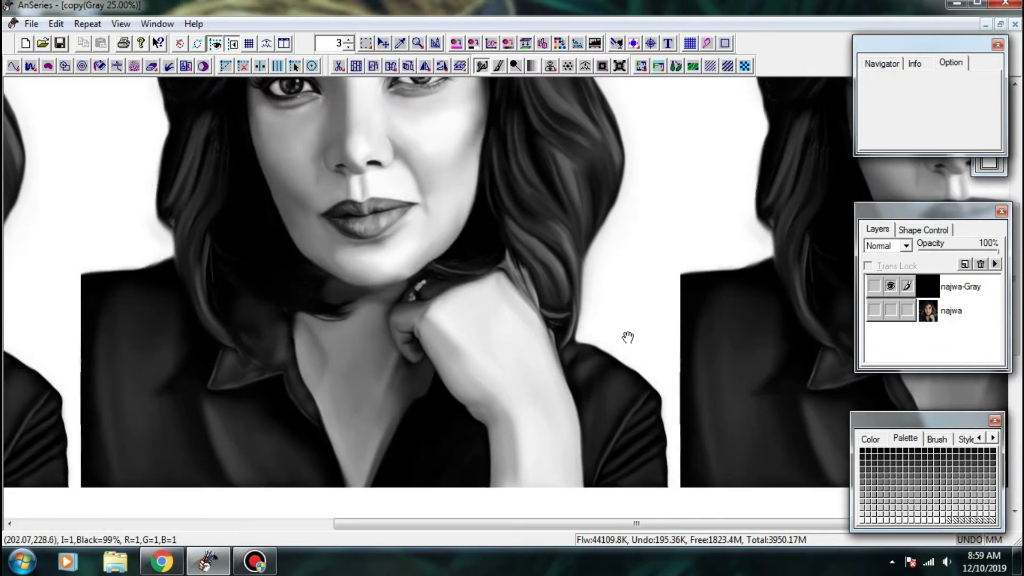
# - Compare the painted face, hand and shirt with the colour photo by switching the visibility of the two layers
pyautogui.moveTo(387, 242); pyautogui.dragTo(457, 258)
pyautogui.moveTo(452, 335); pyautogui.dragTo(462, 269)
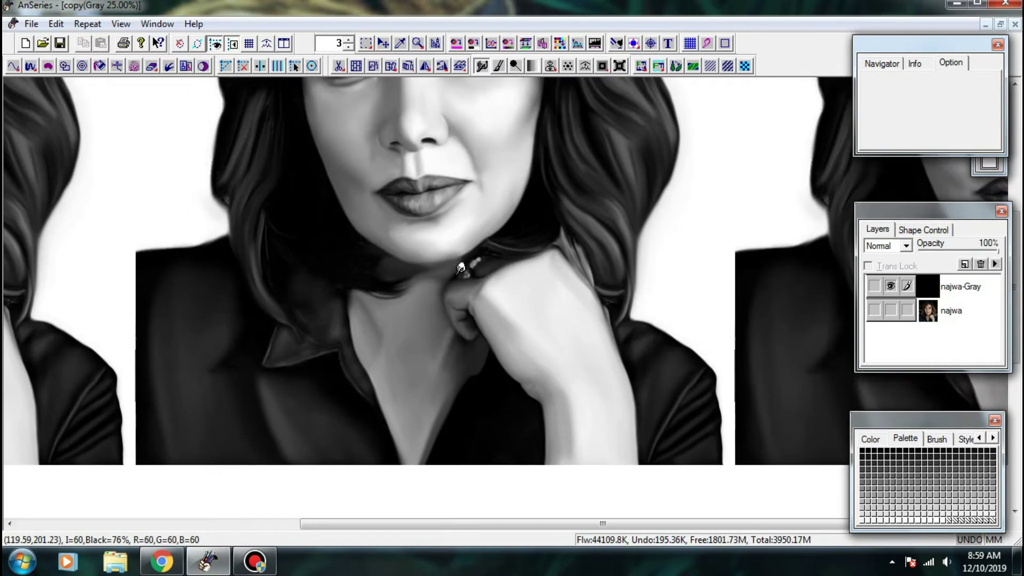
pyautogui.click(891, 313)
pyautogui.click(894, 287)
pyautogui.click(890, 287)
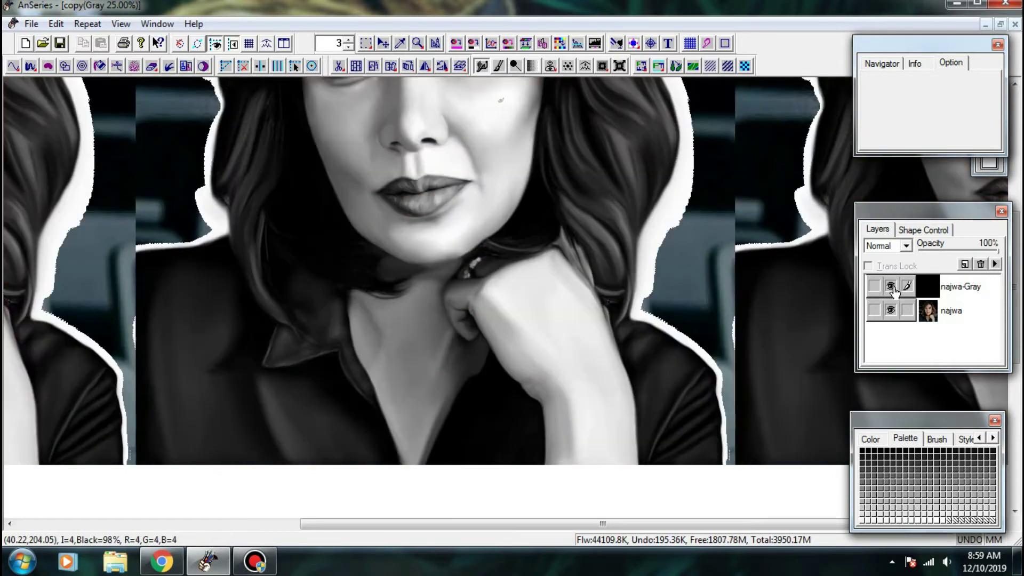
pyautogui.click(890, 288)
pyautogui.click(894, 291)
pyautogui.click(893, 292)
pyautogui.click(893, 291)
# - Paint faint gray folds on the dark shirt area between the neckline and the raised forearm, checking them against the colour photo
pyautogui.scroll(4, 572, 341)
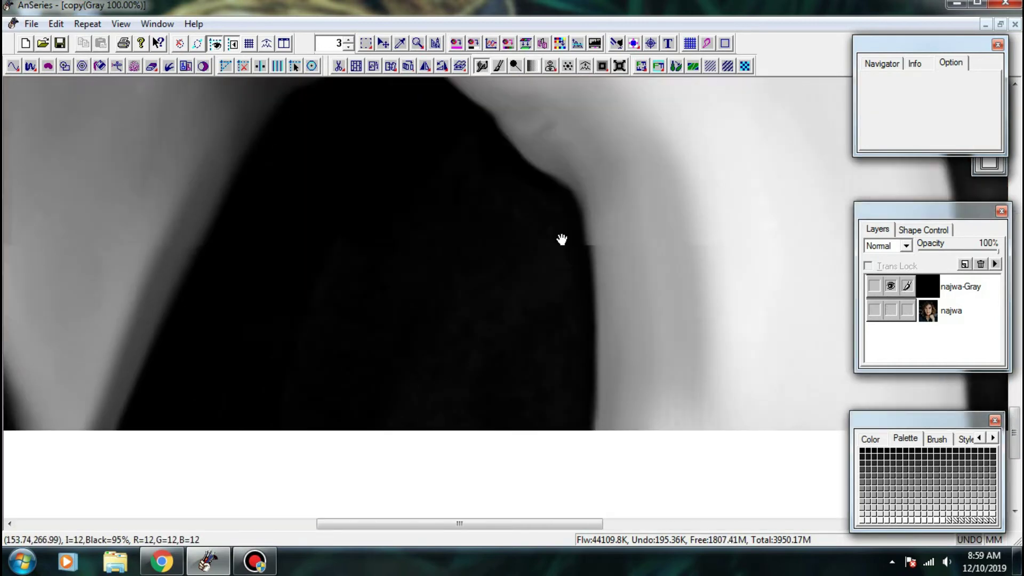
pyautogui.click(497, 73)
pyautogui.click(499, 66)
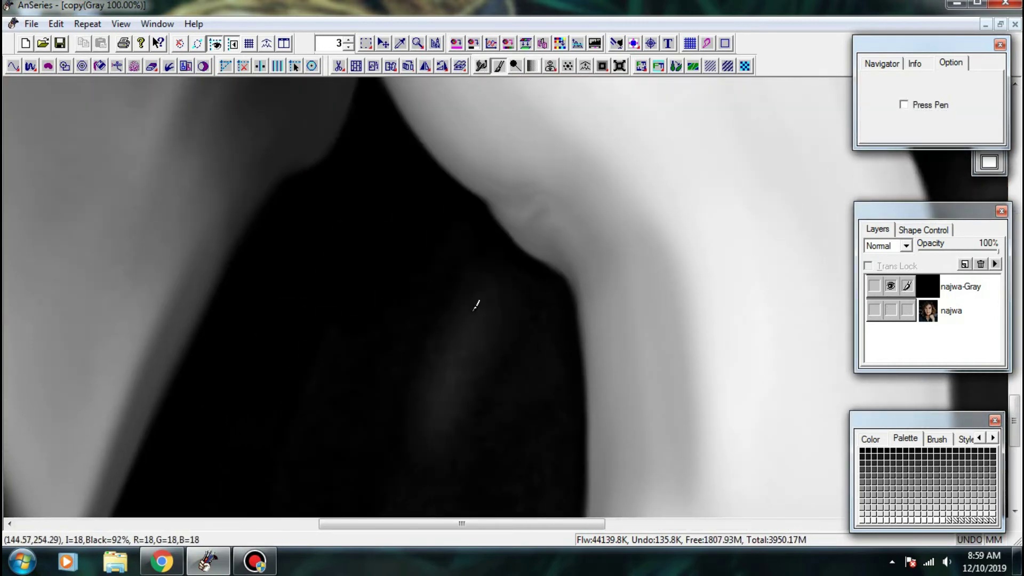
pyautogui.click(891, 288)
pyautogui.scroll(-2, 891, 288)
pyautogui.click(893, 289)
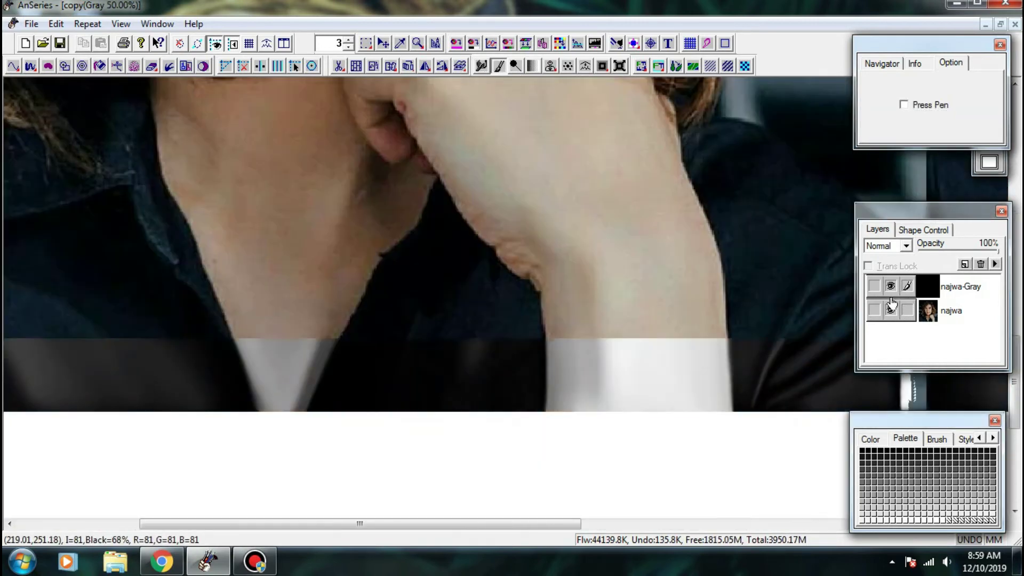
pyautogui.click(892, 311)
pyautogui.moveTo(424, 325); pyautogui.dragTo(388, 403)
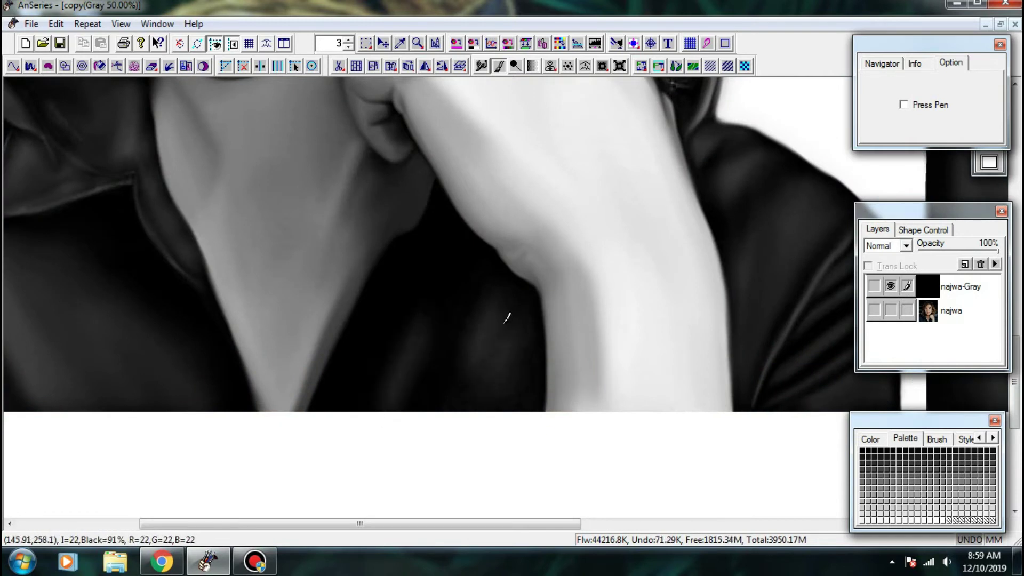
# - Smudge the new gray folds between the neckline and the forearm so they blend into the black shirt
pyautogui.scroll(1, 474, 80)
pyautogui.click(481, 64)
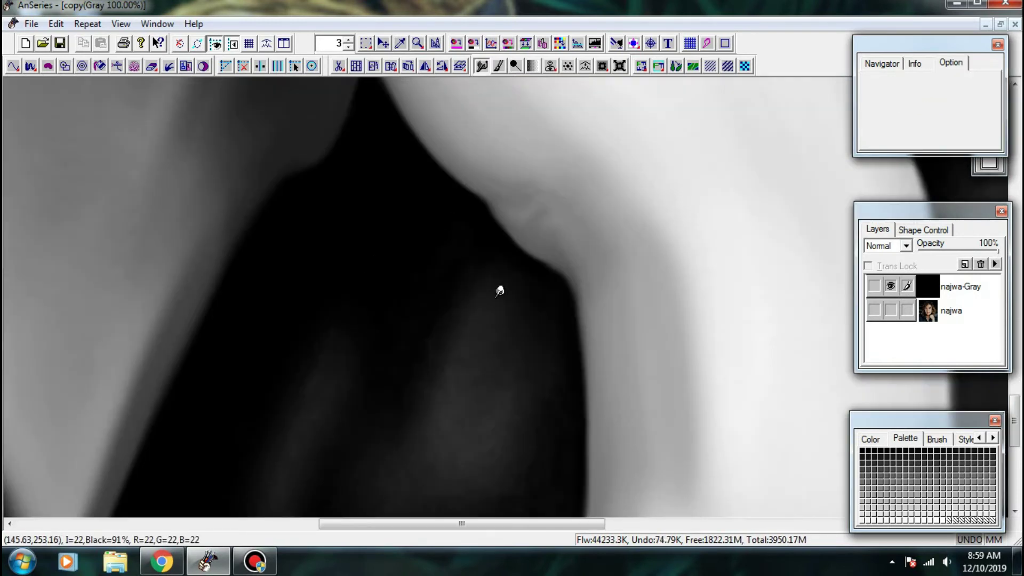
pyautogui.moveTo(497, 376); pyautogui.dragTo(480, 346)
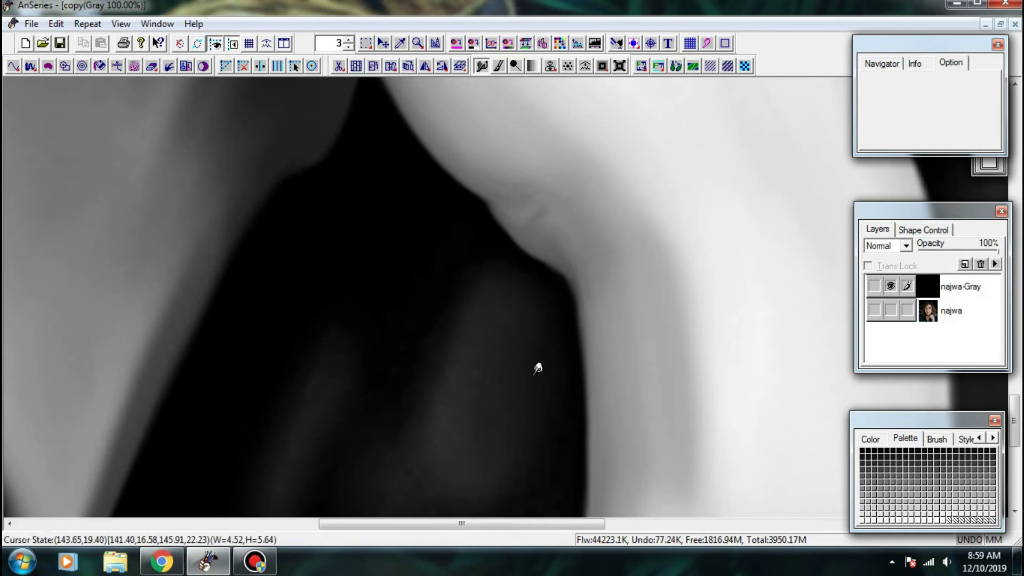
pyautogui.moveTo(537, 367); pyautogui.dragTo(493, 430)
pyautogui.scroll(4, 505, 279)
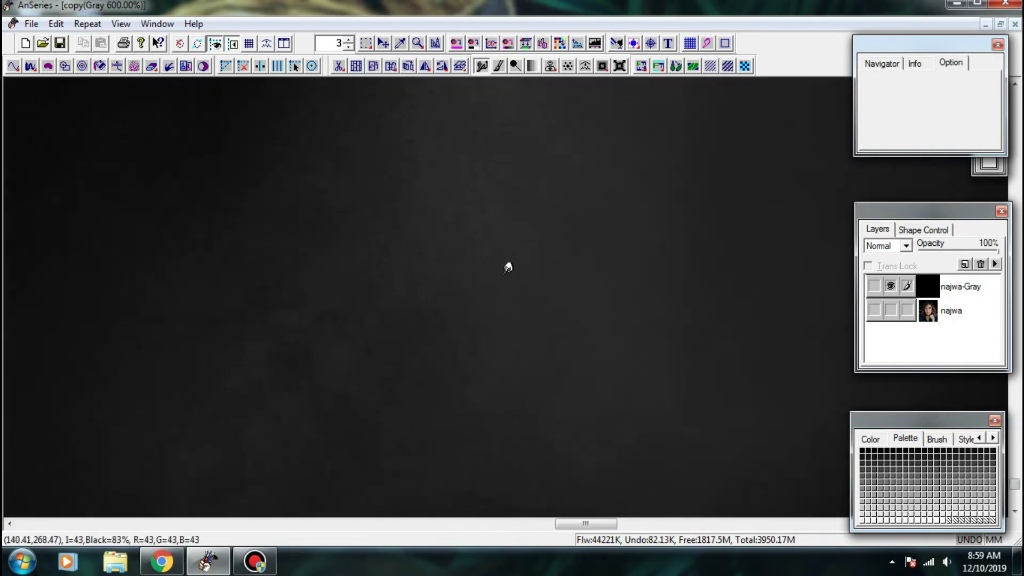
pyautogui.scroll(-4, 508, 268)
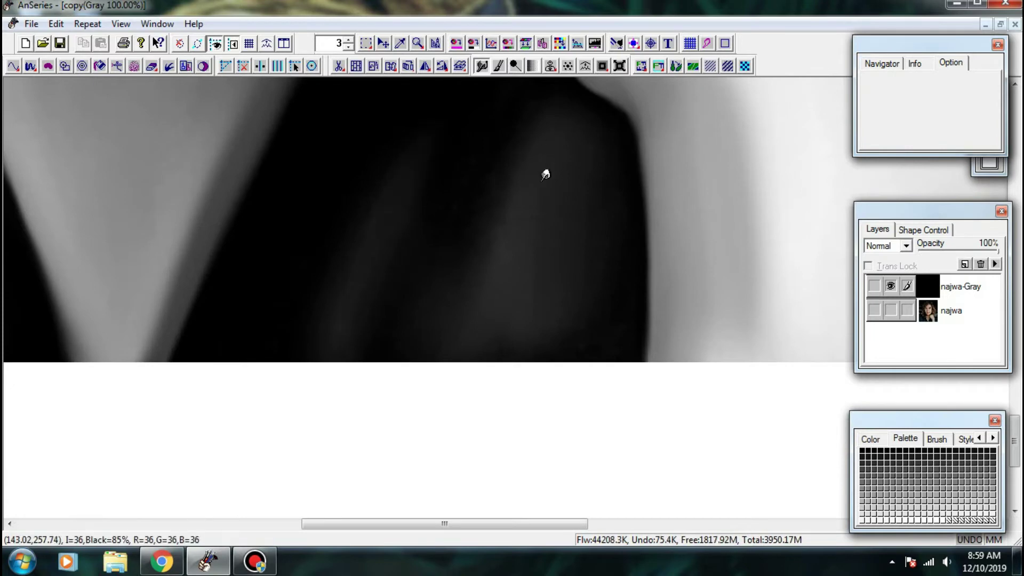
pyautogui.scroll(-1, 617, 203)
pyautogui.scroll(-1, 613, 205)
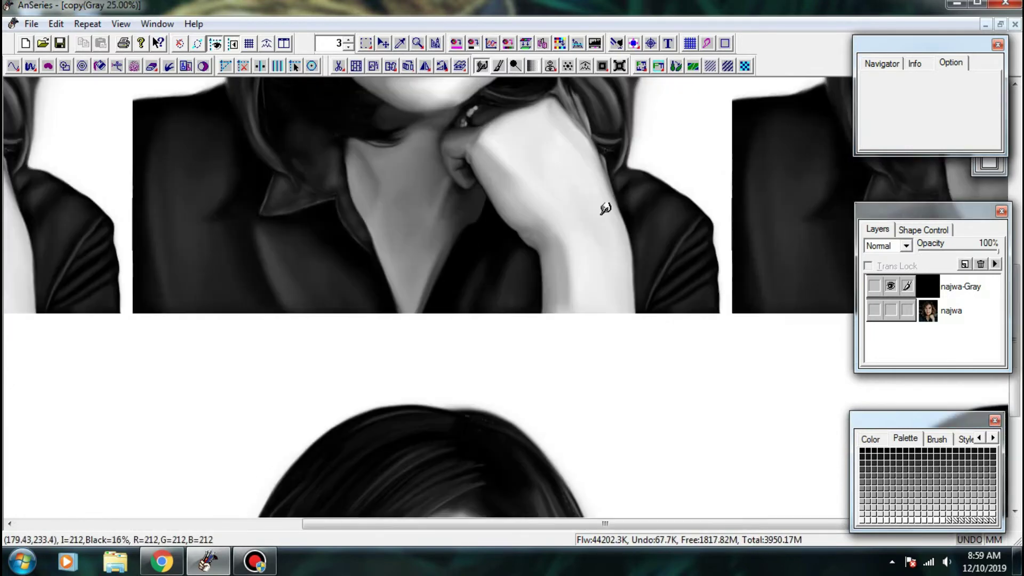
# - Smudge the top outline of the portrait's left shoulder to soften its edge against the white background
pyautogui.moveTo(544, 235); pyautogui.dragTo(532, 384)
pyautogui.moveTo(568, 245); pyautogui.dragTo(538, 392)
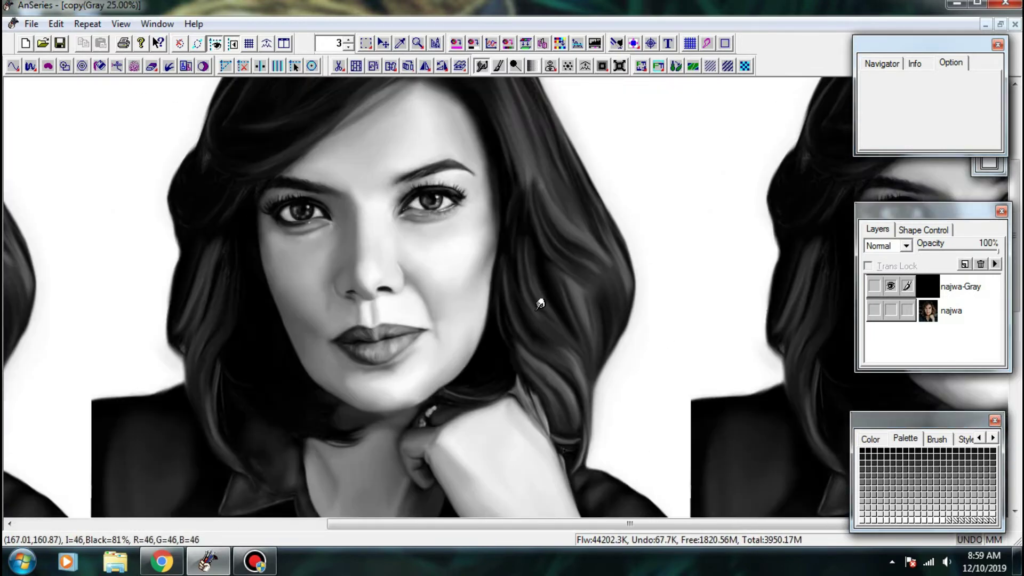
pyautogui.moveTo(370, 331); pyautogui.dragTo(426, 317)
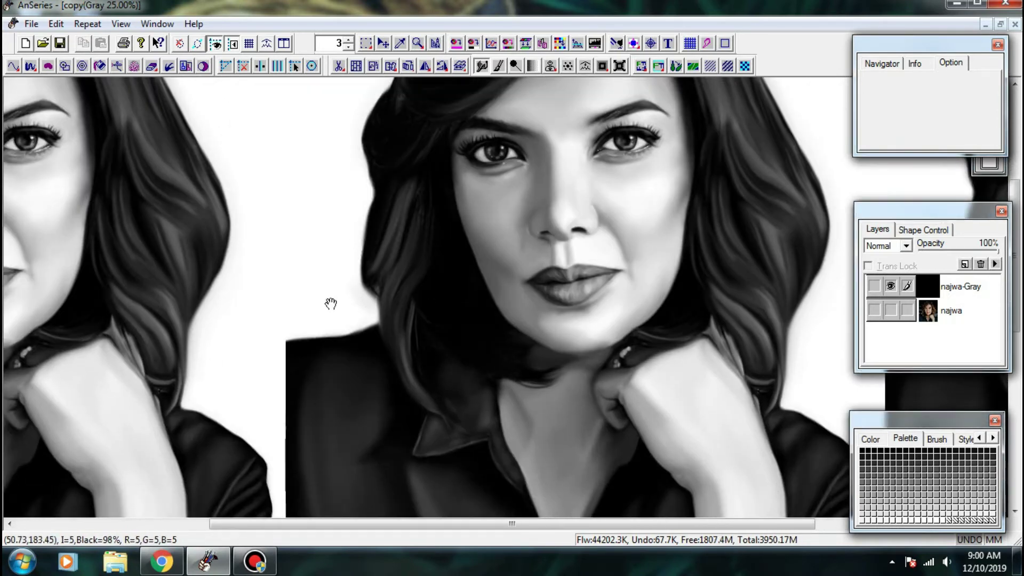
pyautogui.scroll(2, 372, 327)
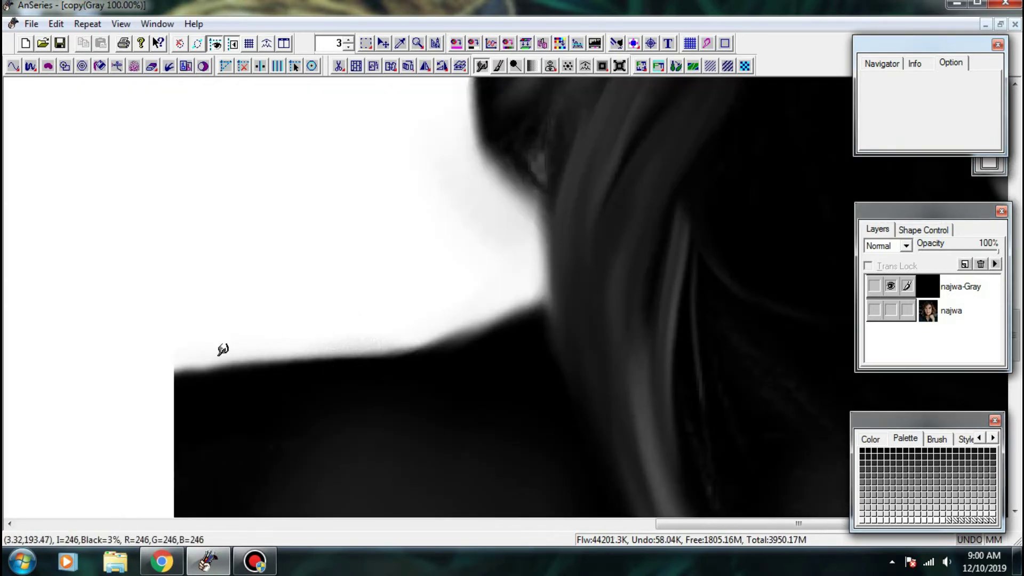
pyautogui.moveTo(285, 344)
pyautogui.mouseDown()
pyautogui.moveTo(412, 336)
pyautogui.moveTo(533, 290)
pyautogui.moveTo(373, 322)
pyautogui.moveTo(382, 412)
pyautogui.moveTo(370, 397)
pyautogui.mouseUp()
pyautogui.moveTo(385, 300)
pyautogui.mouseDown()
pyautogui.moveTo(354, 314)
pyautogui.moveTo(381, 304)
pyautogui.mouseUp()
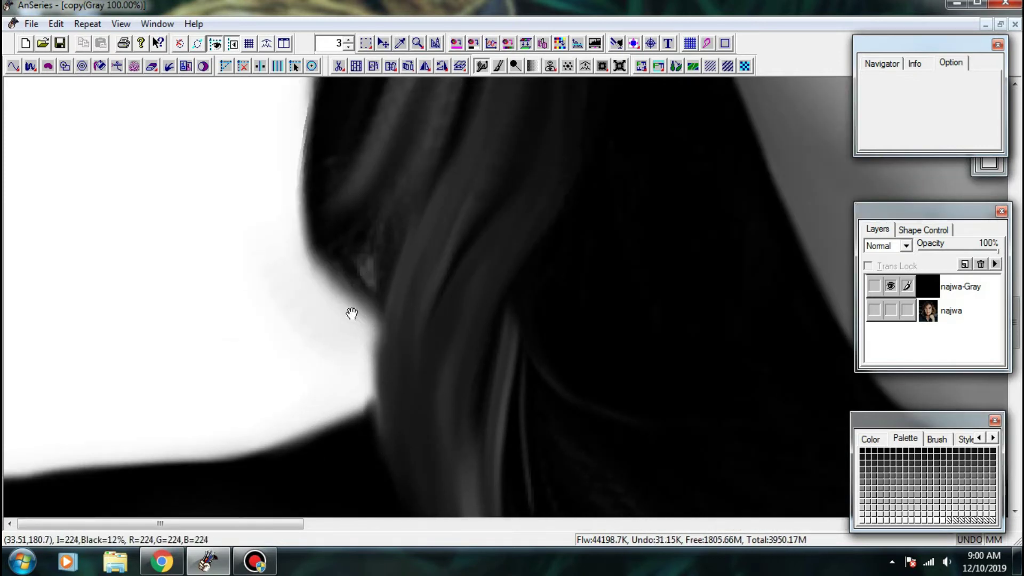
# - Smudge the hair tips and outer hair edge just above the portrait's left shoulder
pyautogui.moveTo(325, 269); pyautogui.dragTo(338, 331)
pyautogui.moveTo(413, 384); pyautogui.dragTo(407, 391)
pyautogui.moveTo(382, 319); pyautogui.dragTo(399, 393)
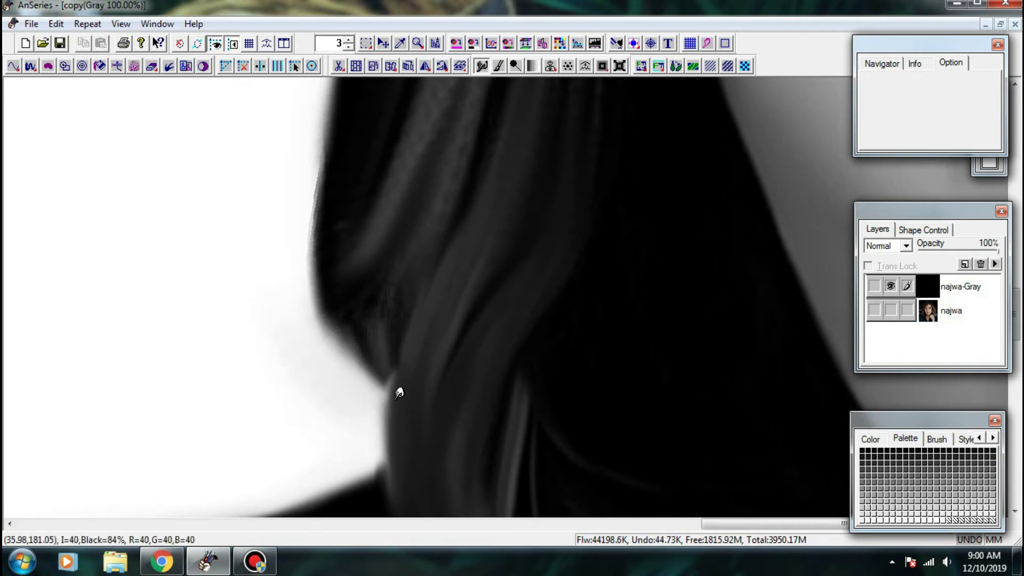
pyautogui.moveTo(361, 359); pyautogui.dragTo(348, 371)
pyautogui.moveTo(292, 278); pyautogui.dragTo(320, 378)
pyautogui.moveTo(350, 237)
pyautogui.mouseDown()
pyautogui.moveTo(332, 400)
pyautogui.moveTo(341, 419)
pyautogui.mouseUp()
pyautogui.moveTo(336, 279); pyautogui.dragTo(325, 464)
pyautogui.moveTo(325, 420); pyautogui.dragTo(352, 301)
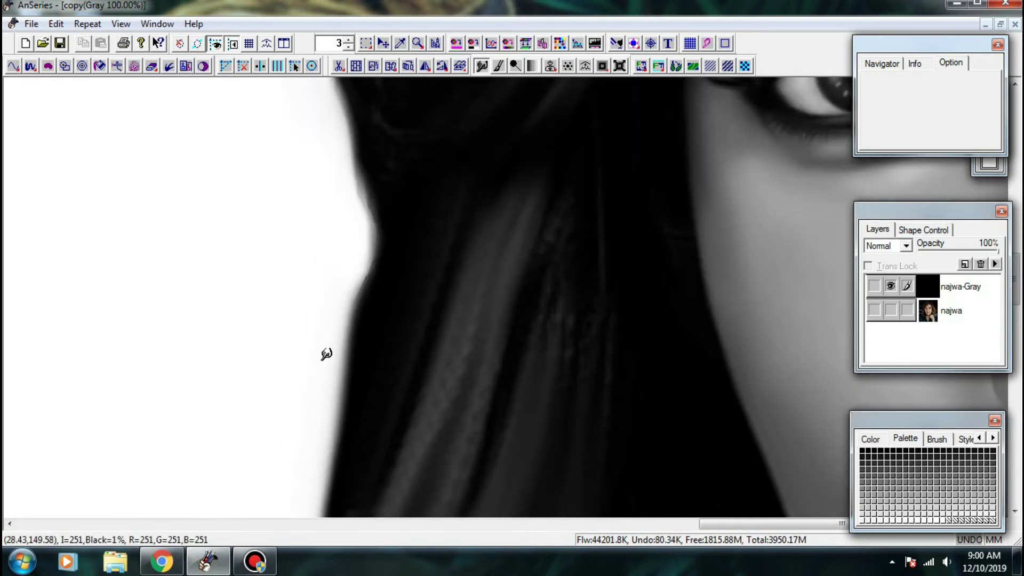
# - Smooth the outer hair outline on the portrait's left side, from eye level up toward the crown
pyautogui.moveTo(341, 351); pyautogui.dragTo(368, 247)
pyautogui.moveTo(328, 367); pyautogui.dragTo(308, 460)
pyautogui.moveTo(317, 355)
pyautogui.mouseDown()
pyautogui.moveTo(341, 393)
pyautogui.moveTo(332, 418)
pyautogui.moveTo(293, 306)
pyautogui.moveTo(297, 456)
pyautogui.moveTo(301, 255)
pyautogui.mouseUp()
pyautogui.moveTo(260, 394)
pyautogui.mouseDown()
pyautogui.moveTo(372, 241)
pyautogui.moveTo(311, 366)
pyautogui.mouseUp()
pyautogui.moveTo(287, 402); pyautogui.dragTo(322, 289)
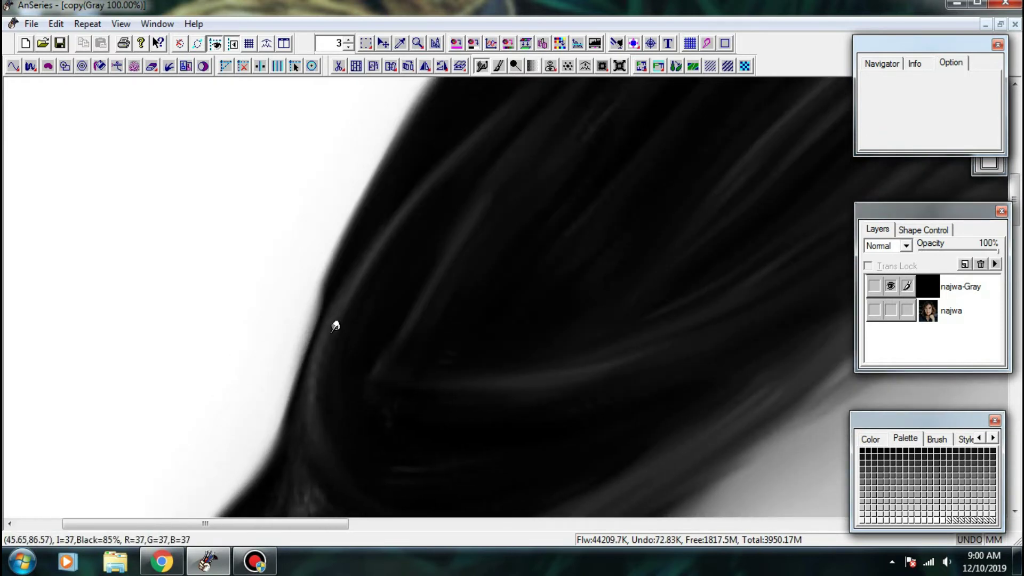
# - Smudge the curved hair outline from the portrait's upper left side over the top of the head
pyautogui.moveTo(336, 325); pyautogui.dragTo(447, 170)
pyautogui.moveTo(310, 365); pyautogui.dragTo(322, 299)
pyautogui.moveTo(312, 276)
pyautogui.mouseDown()
pyautogui.moveTo(341, 201)
pyautogui.moveTo(272, 337)
pyautogui.mouseUp()
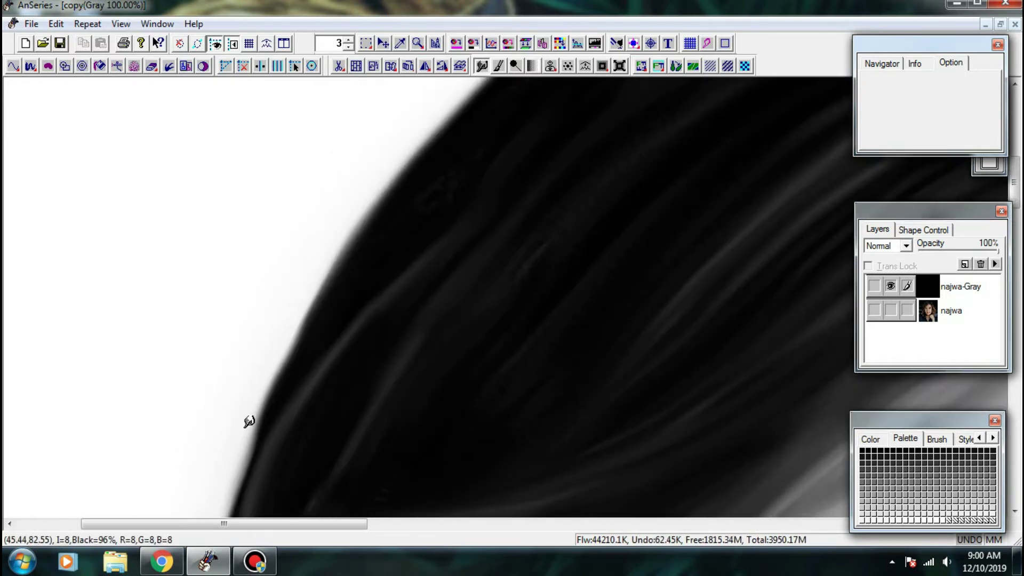
pyautogui.moveTo(249, 420); pyautogui.dragTo(304, 320)
pyautogui.moveTo(291, 319)
pyautogui.mouseDown()
pyautogui.moveTo(297, 293)
pyautogui.moveTo(395, 160)
pyautogui.mouseUp()
pyautogui.moveTo(354, 187)
pyautogui.mouseDown()
pyautogui.moveTo(215, 393)
pyautogui.moveTo(480, 174)
pyautogui.moveTo(242, 274)
pyautogui.moveTo(423, 199)
pyautogui.moveTo(696, 177)
pyautogui.mouseUp()
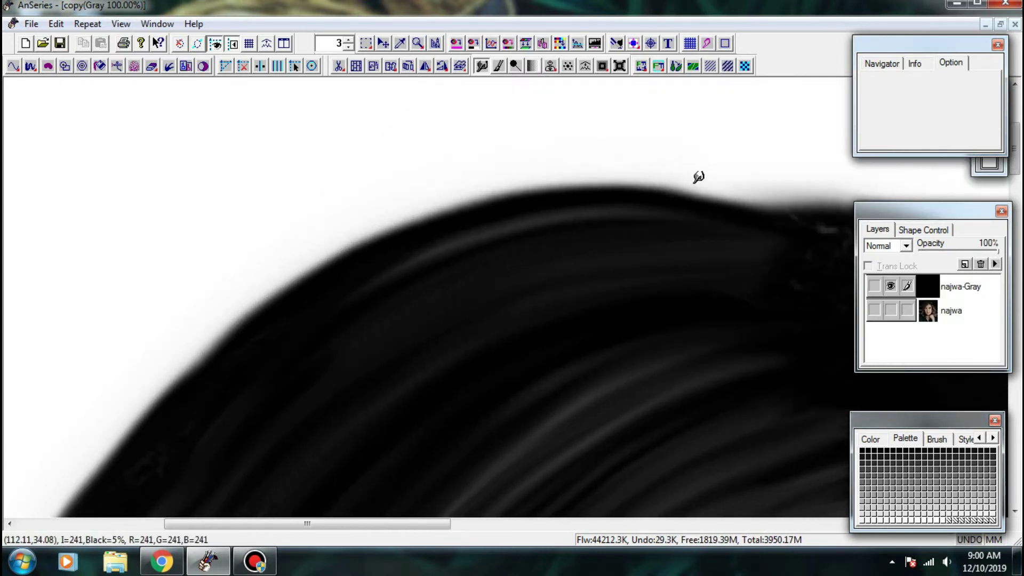
pyautogui.moveTo(791, 209); pyautogui.dragTo(471, 238)
pyautogui.moveTo(439, 207)
pyautogui.mouseDown()
pyautogui.moveTo(591, 232)
pyautogui.moveTo(716, 294)
pyautogui.moveTo(368, 216)
pyautogui.mouseUp()
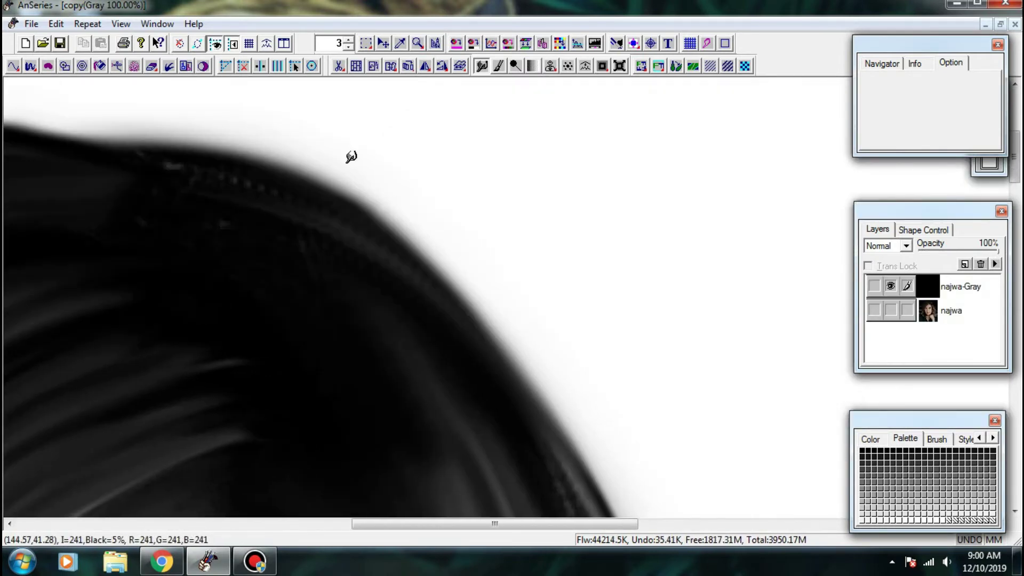
# - Soften the hair outline descending from the crown on the portrait's right side
pyautogui.moveTo(315, 241)
pyautogui.mouseDown()
pyautogui.moveTo(386, 199)
pyautogui.moveTo(438, 239)
pyautogui.mouseUp()
pyautogui.moveTo(523, 347); pyautogui.dragTo(352, 165)
pyautogui.moveTo(415, 327)
pyautogui.mouseDown()
pyautogui.moveTo(392, 250)
pyautogui.moveTo(491, 456)
pyautogui.moveTo(410, 312)
pyautogui.mouseUp()
pyautogui.moveTo(382, 245)
pyautogui.mouseDown()
pyautogui.moveTo(460, 352)
pyautogui.moveTo(458, 392)
pyautogui.mouseUp()
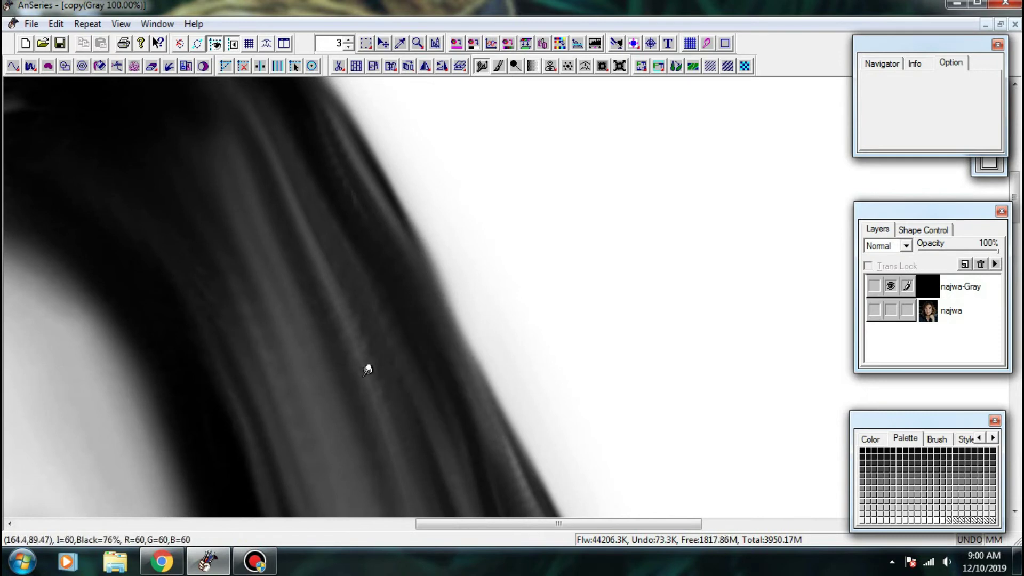
# - Smudge the long gray strands beside the forehead on the portrait's right side along their flow
pyautogui.moveTo(324, 234)
pyautogui.mouseDown()
pyautogui.moveTo(352, 268)
pyautogui.moveTo(385, 365)
pyautogui.mouseUp()
pyautogui.moveTo(385, 368); pyautogui.dragTo(364, 331)
pyautogui.moveTo(282, 340); pyautogui.dragTo(231, 269)
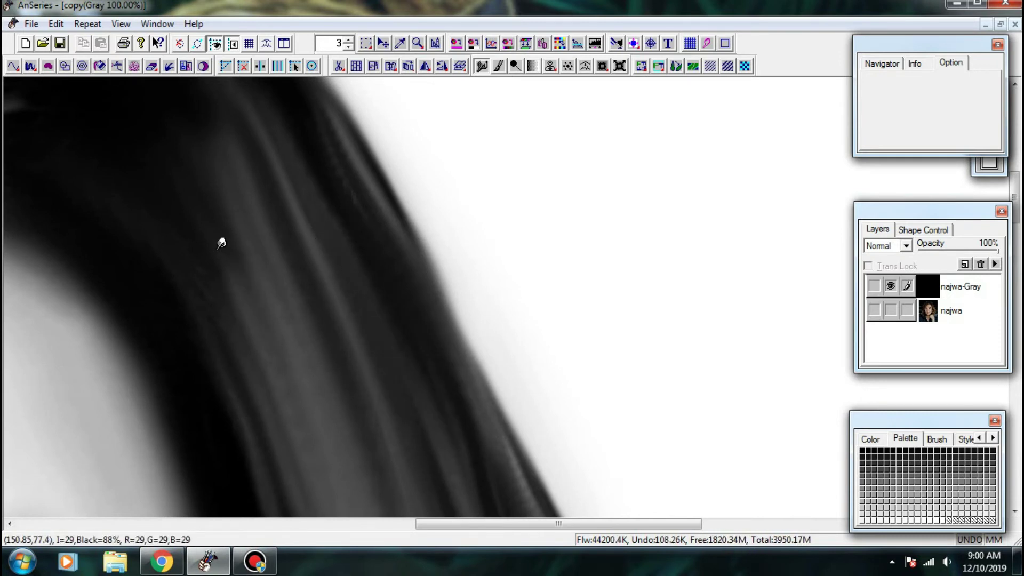
pyautogui.moveTo(315, 445); pyautogui.dragTo(278, 365)
pyautogui.moveTo(356, 376)
pyautogui.mouseDown()
pyautogui.moveTo(386, 459)
pyautogui.moveTo(324, 316)
pyautogui.mouseUp()
pyautogui.moveTo(307, 284)
pyautogui.mouseDown()
pyautogui.moveTo(337, 336)
pyautogui.moveTo(352, 437)
pyautogui.mouseUp()
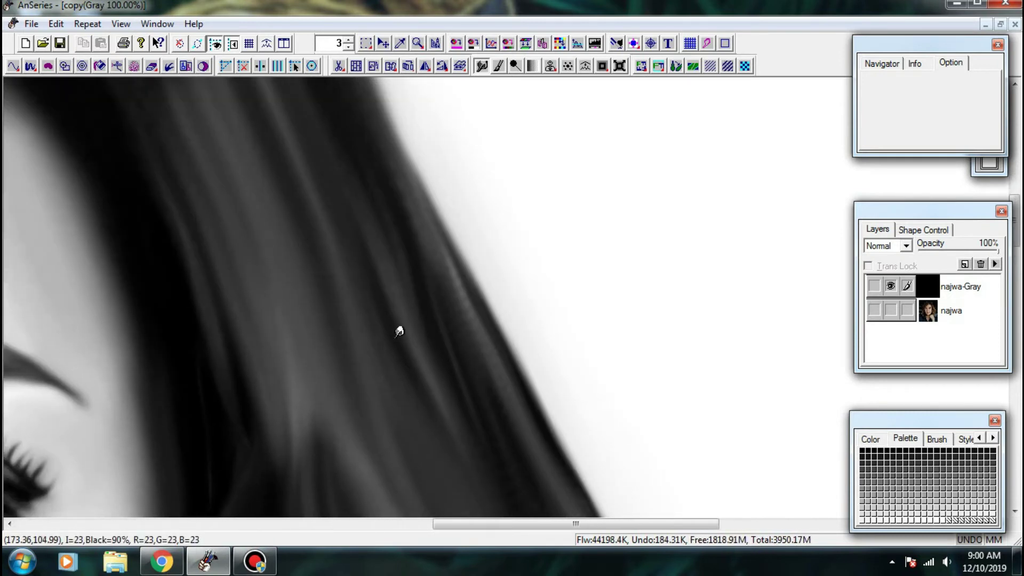
# - Blend the strands along the outer hair edge at eyebrow level on the portrait's right side
pyautogui.moveTo(399, 315); pyautogui.dragTo(436, 437)
pyautogui.moveTo(442, 270)
pyautogui.mouseDown()
pyautogui.moveTo(418, 196)
pyautogui.moveTo(467, 228)
pyautogui.mouseUp()
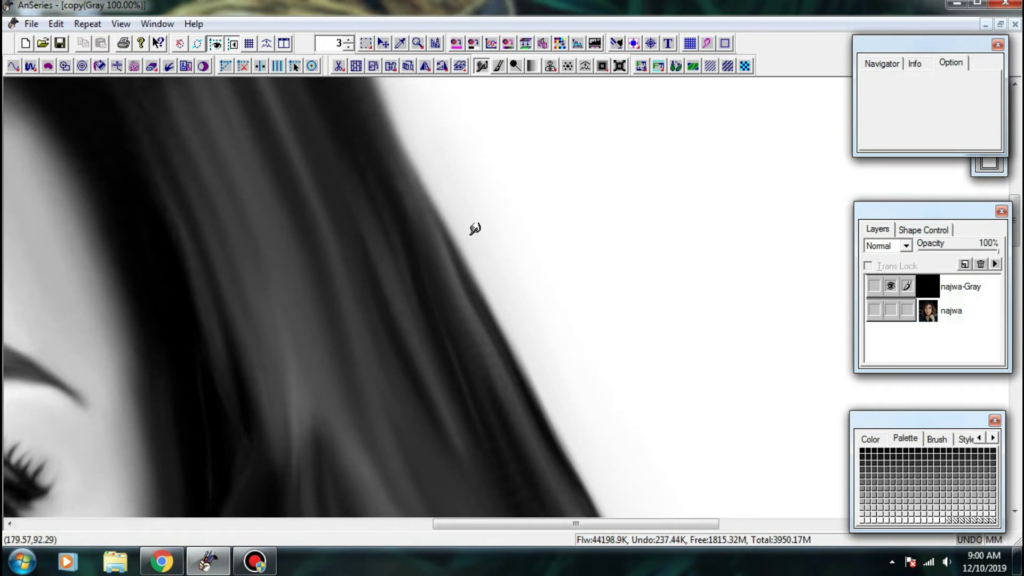
pyautogui.moveTo(486, 288)
pyautogui.mouseDown()
pyautogui.moveTo(534, 369)
pyautogui.moveTo(410, 216)
pyautogui.mouseUp()
pyautogui.moveTo(362, 192)
pyautogui.mouseDown()
pyautogui.moveTo(407, 304)
pyautogui.moveTo(453, 374)
pyautogui.mouseUp()
pyautogui.moveTo(417, 377); pyautogui.dragTo(366, 249)
pyautogui.moveTo(403, 308); pyautogui.dragTo(458, 392)
pyautogui.moveTo(375, 229)
pyautogui.mouseDown()
pyautogui.moveTo(496, 365)
pyautogui.moveTo(448, 409)
pyautogui.mouseUp()
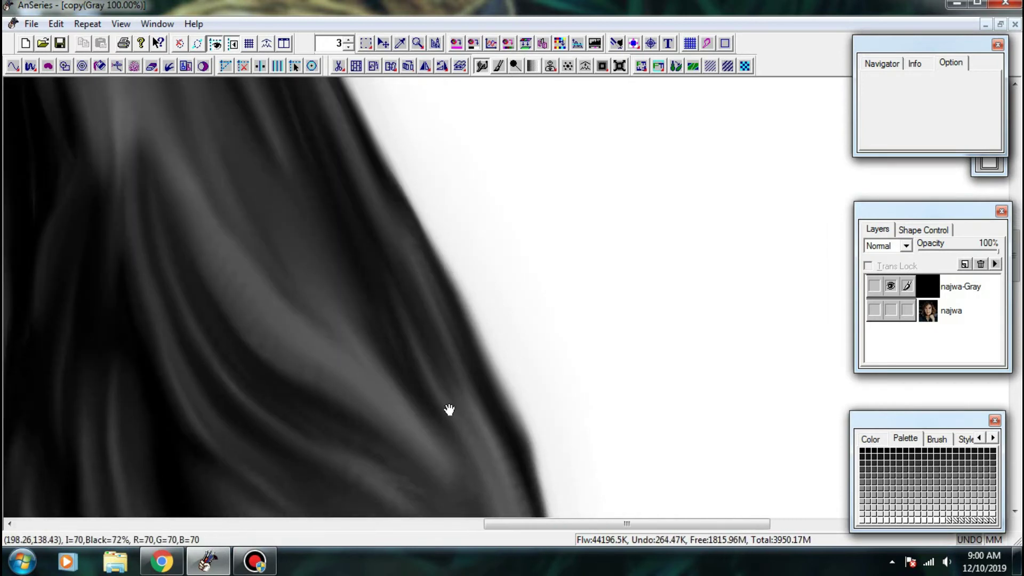
# - Smudge the light strands and outer edge of the wide hair wave on the portrait's right side
pyautogui.scroll(1, 283, 256)
pyautogui.moveTo(378, 283); pyautogui.dragTo(429, 356)
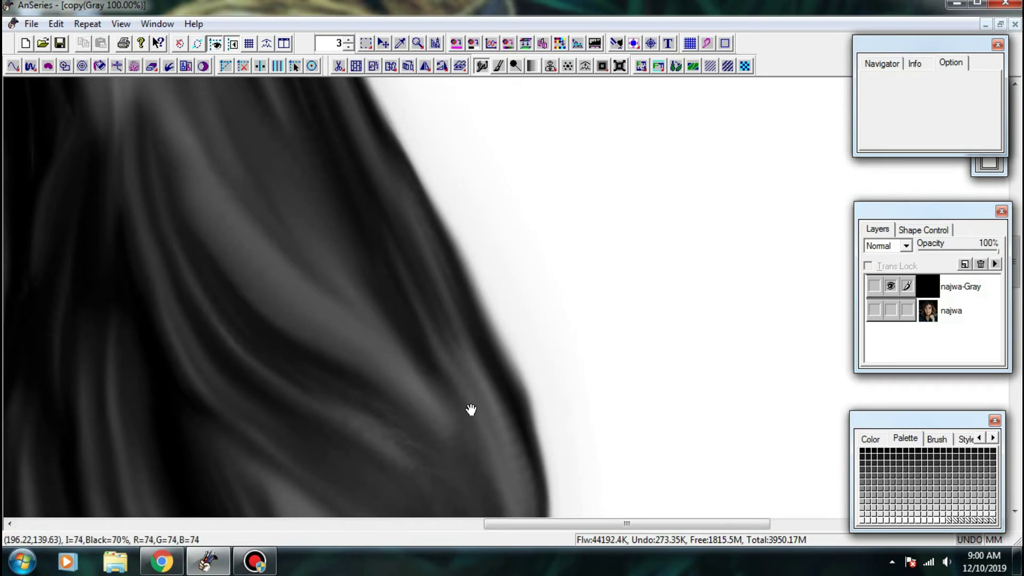
pyautogui.moveTo(471, 409)
pyautogui.mouseDown()
pyautogui.moveTo(410, 246)
pyautogui.moveTo(422, 315)
pyautogui.mouseUp()
pyautogui.moveTo(447, 272); pyautogui.dragTo(457, 410)
pyautogui.moveTo(368, 317); pyautogui.dragTo(408, 379)
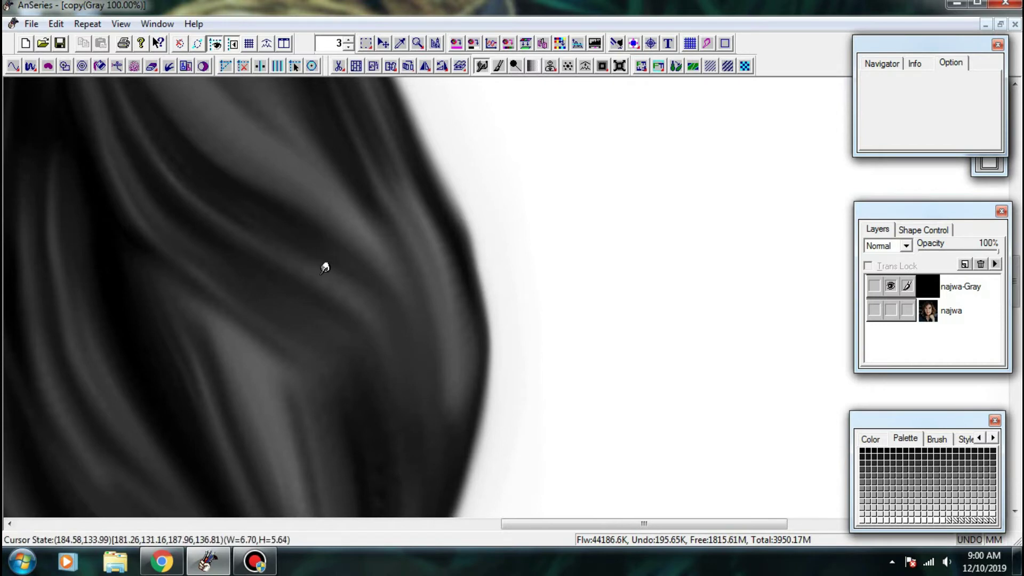
# - Smooth the dark strands and the inward-curving outline of the lower hair above the portrait's right shoulder
pyautogui.scroll(-3, 372, 222)
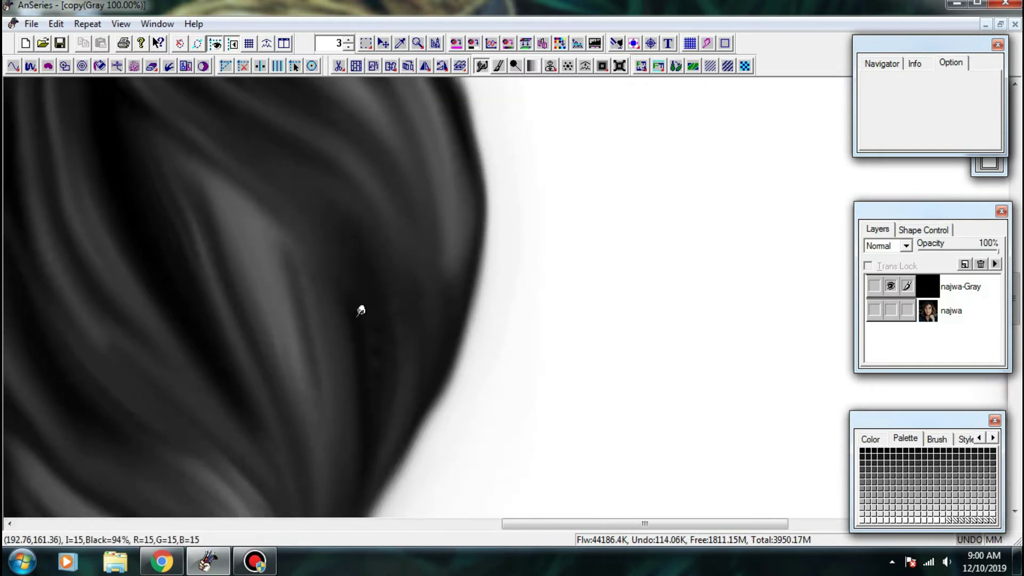
pyautogui.moveTo(495, 406); pyautogui.dragTo(509, 274)
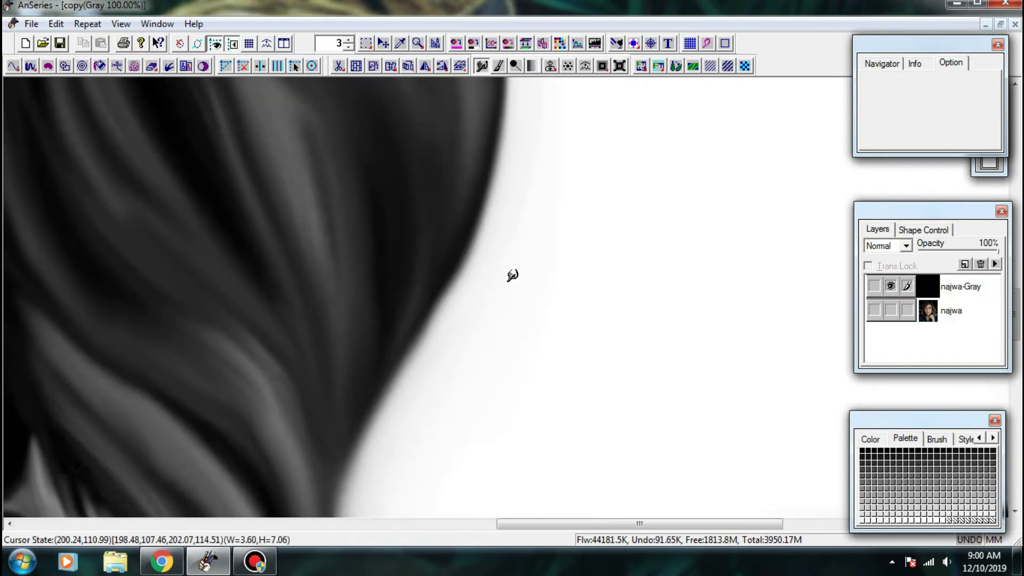
pyautogui.moveTo(491, 173)
pyautogui.mouseDown()
pyautogui.moveTo(453, 283)
pyautogui.moveTo(363, 459)
pyautogui.mouseUp()
pyautogui.moveTo(382, 512); pyautogui.dragTo(432, 339)
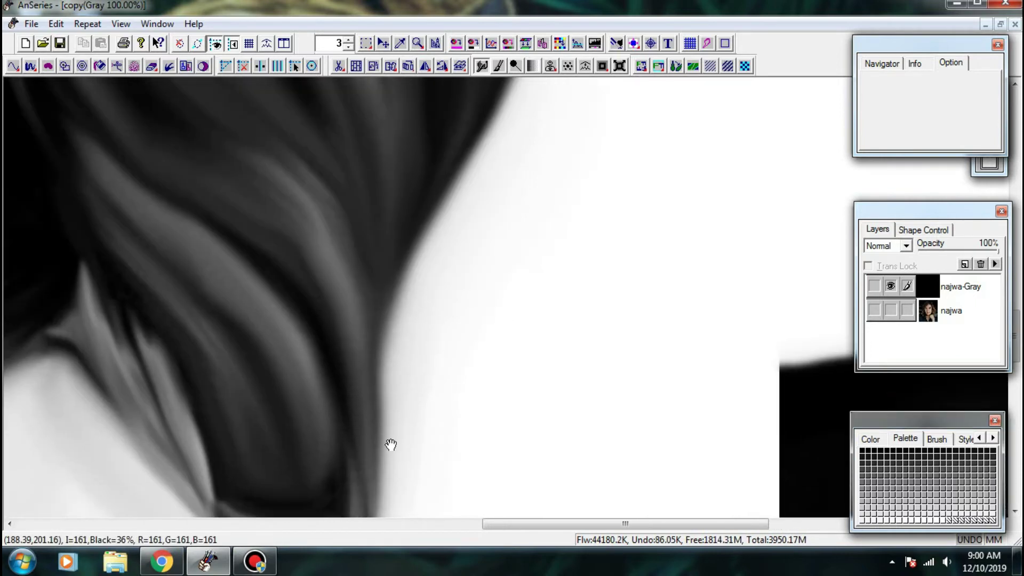
pyautogui.scroll(-3, 389, 445)
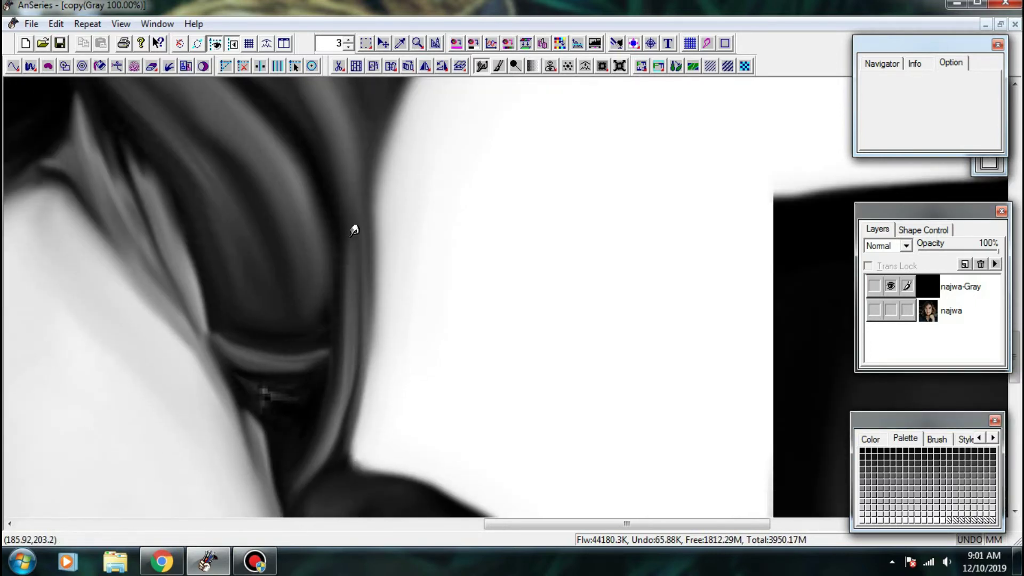
# - Smudge the light strands beside the neck on the portrait's right side along their flow
pyautogui.moveTo(377, 275); pyautogui.dragTo(484, 254)
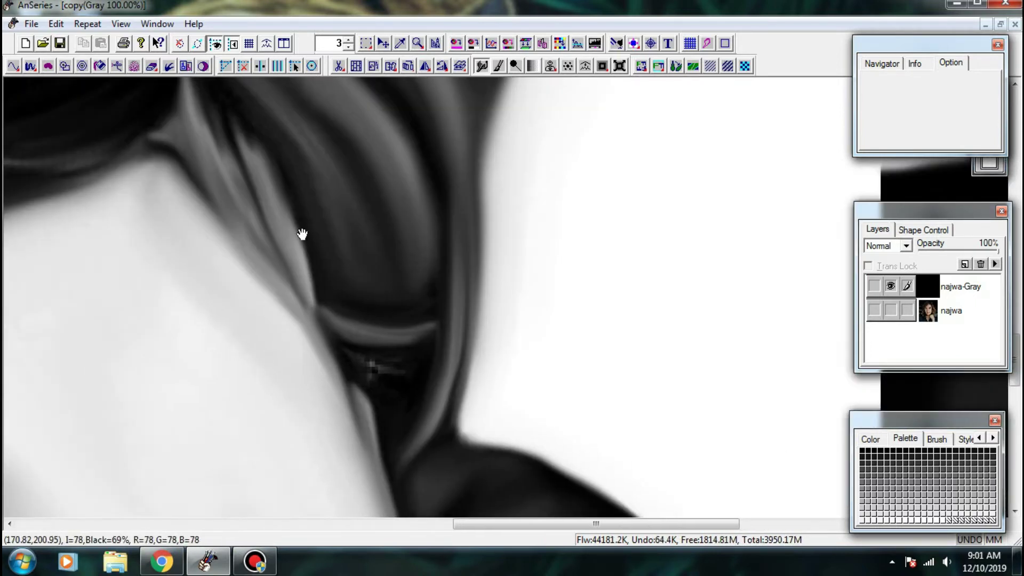
pyautogui.moveTo(303, 233); pyautogui.dragTo(332, 354)
pyautogui.moveTo(294, 301); pyautogui.dragTo(257, 234)
pyautogui.moveTo(331, 385); pyautogui.dragTo(322, 356)
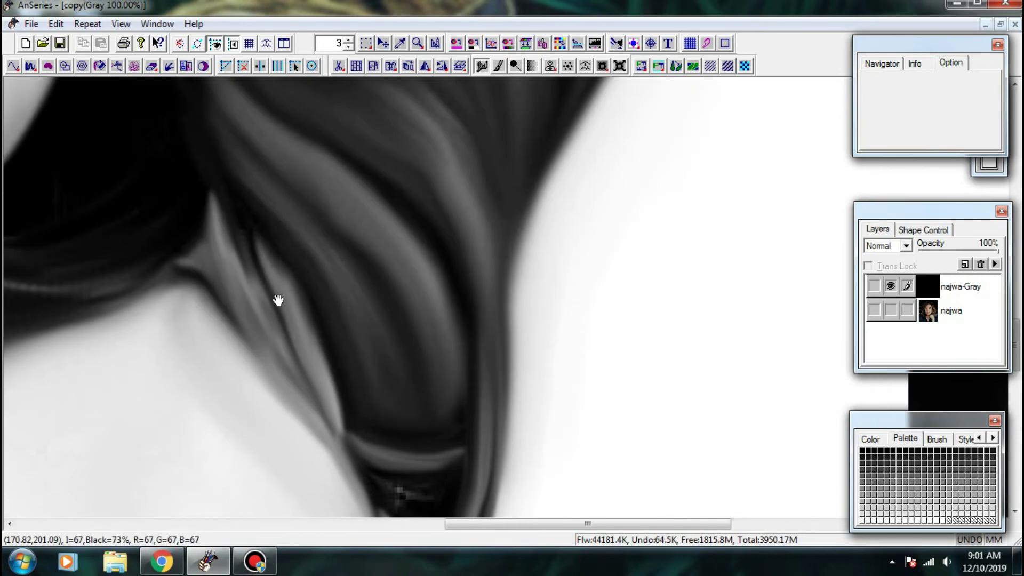
pyautogui.keyDown('ctrl'); pyautogui.click(274, 302); pyautogui.keyUp('ctrl')
pyautogui.moveTo(256, 313); pyautogui.dragTo(599, 260)
pyautogui.moveTo(483, 300)
pyautogui.mouseDown()
pyautogui.moveTo(325, 282)
pyautogui.moveTo(337, 276)
pyautogui.mouseUp()
# - Smooth the dark strands between the jaw and the neck above the earring on the portrait's right side
pyautogui.scroll(-2, 342, 277)
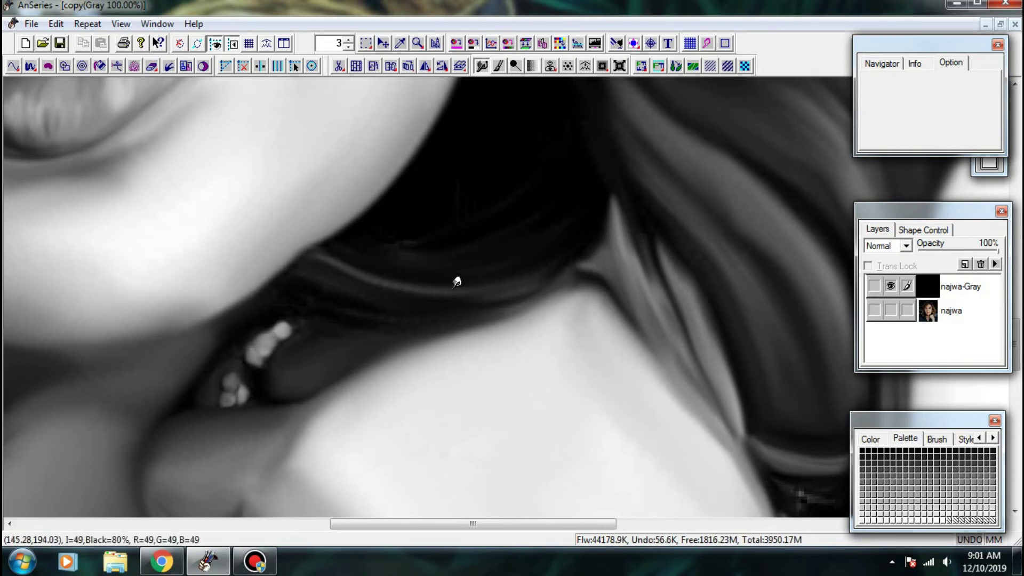
pyautogui.scroll(2, 411, 266)
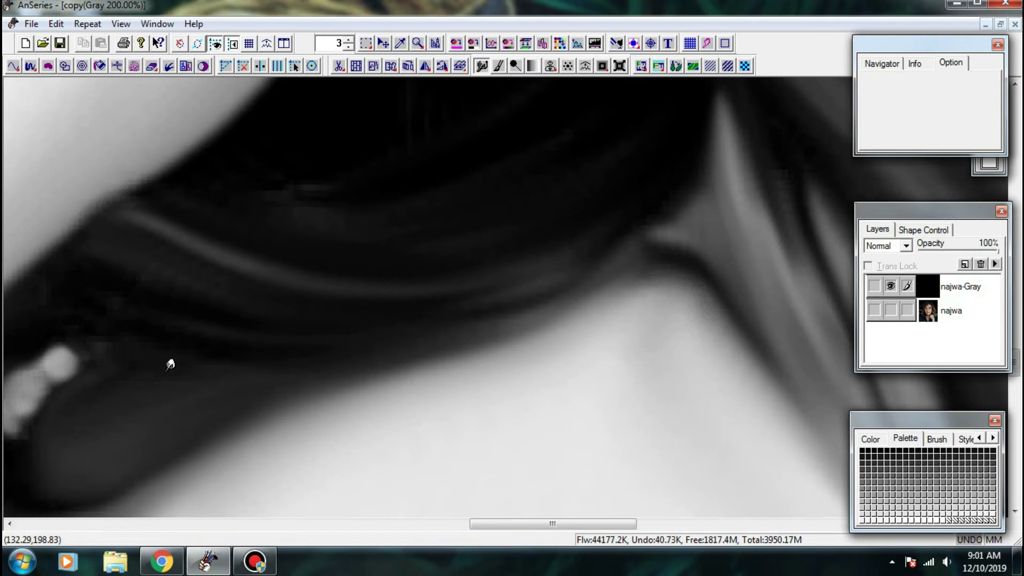
pyautogui.moveTo(687, 236); pyautogui.dragTo(337, 324)
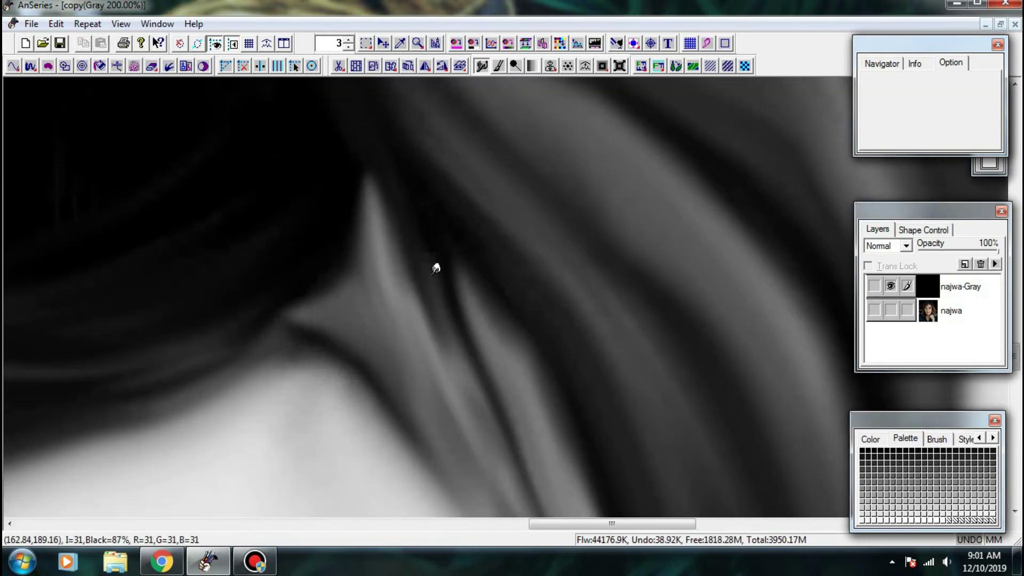
pyautogui.hotkey('ctrl', '-')
pyautogui.moveTo(439, 239); pyautogui.dragTo(424, 274)
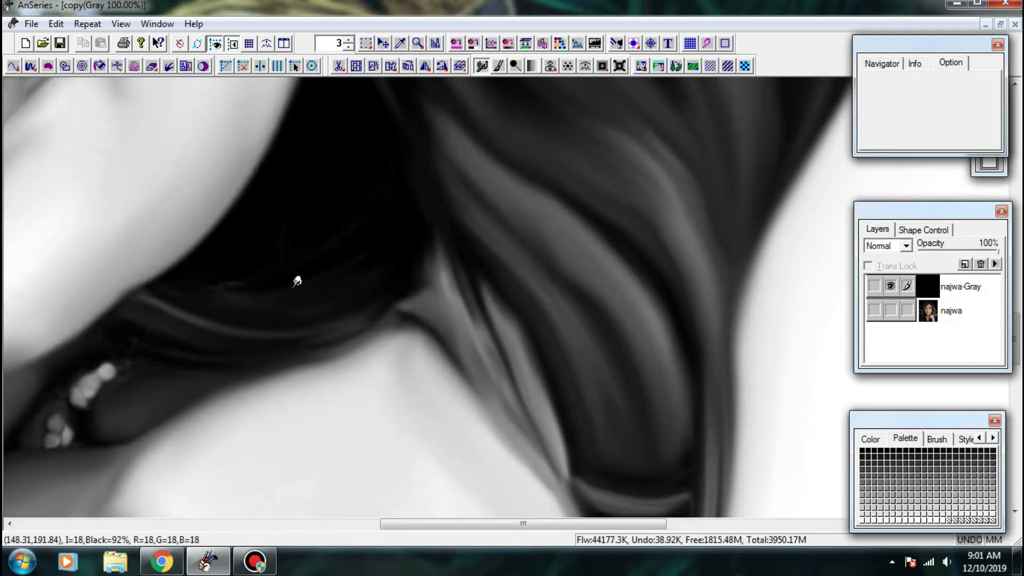
pyautogui.moveTo(243, 289); pyautogui.dragTo(218, 292)
# - Examine the smudged hair and face up to the crown, and compare the crown with the original colour photo
pyautogui.moveTo(523, 163); pyautogui.dragTo(423, 370)
pyautogui.moveTo(320, 213); pyautogui.dragTo(407, 420)
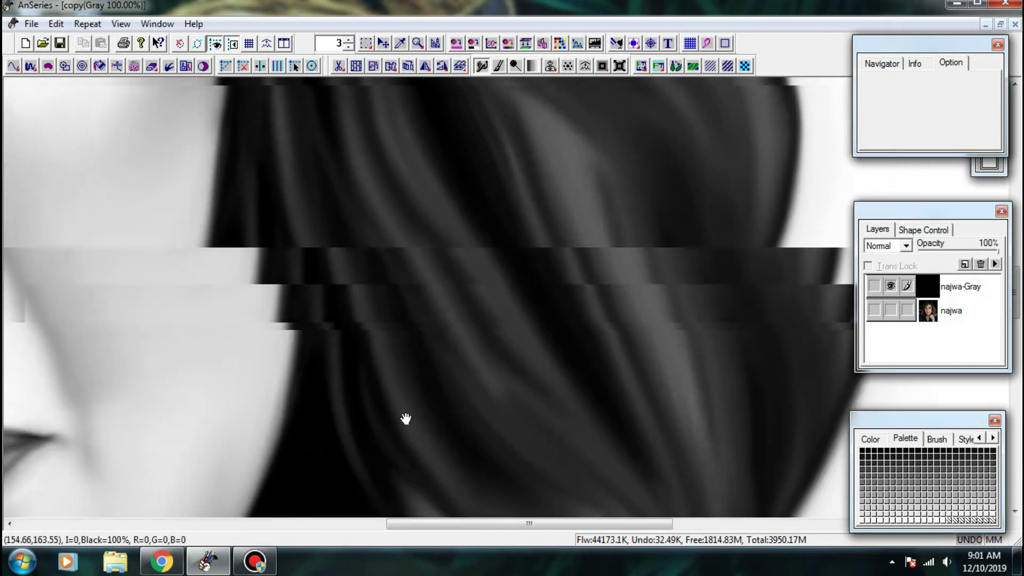
pyautogui.moveTo(452, 307); pyautogui.dragTo(469, 324)
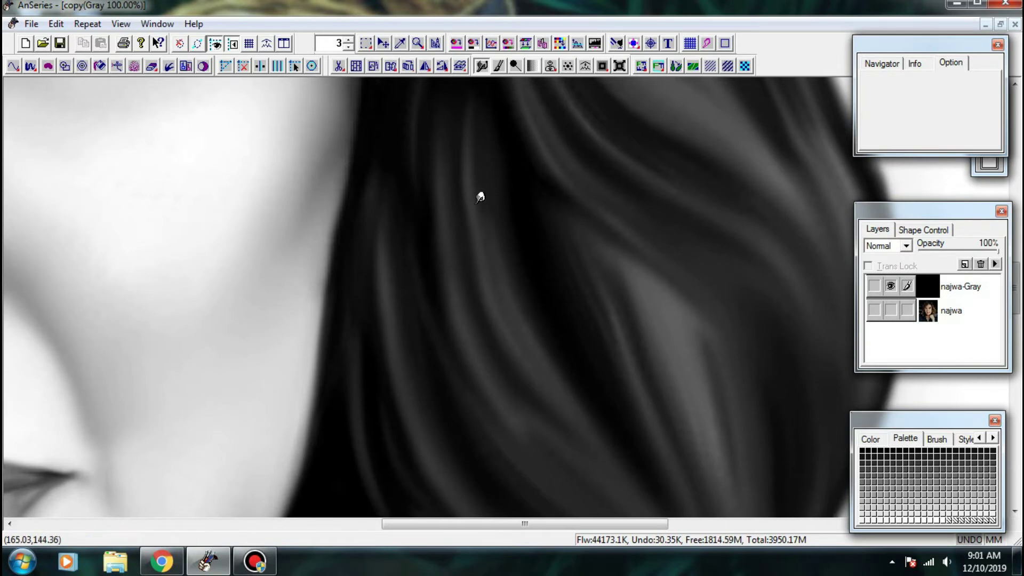
pyautogui.moveTo(480, 198); pyautogui.dragTo(503, 427)
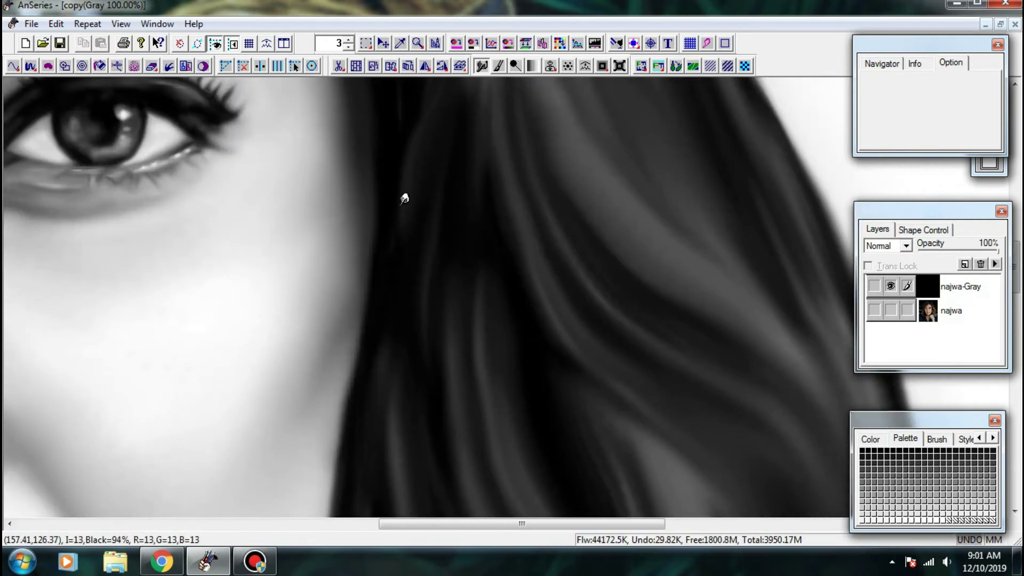
pyautogui.hotkey('ctrl', '-')
pyautogui.hotkey('ctrl', '-')
pyautogui.scroll(2, 515, 296)
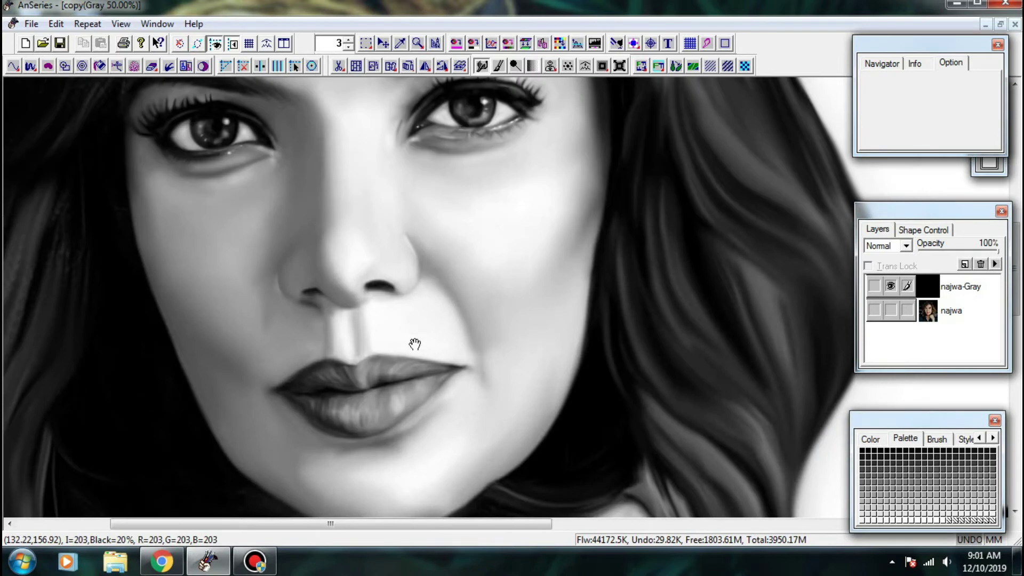
pyautogui.scroll(3, 397, 270)
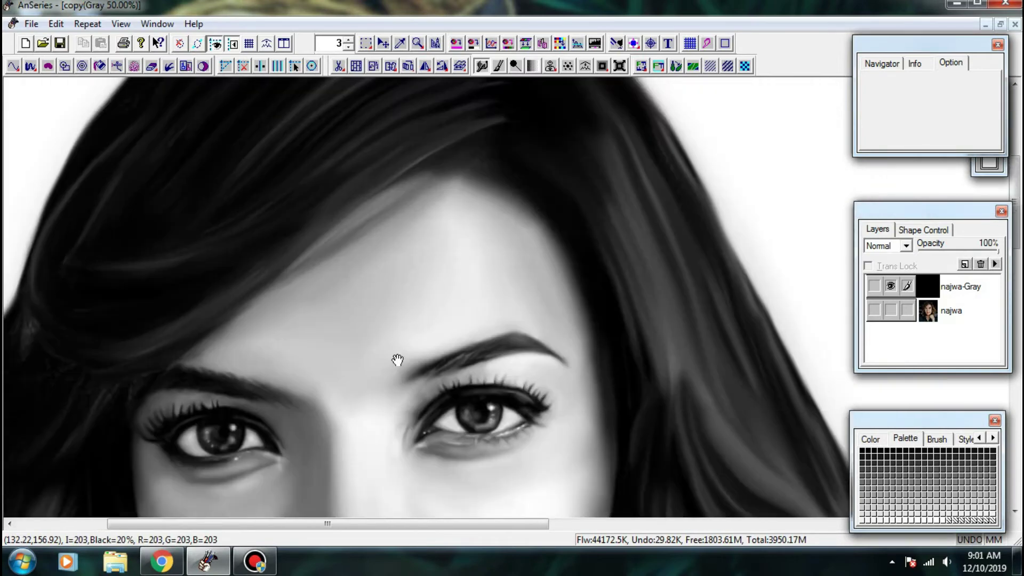
pyautogui.scroll(3, 540, 271)
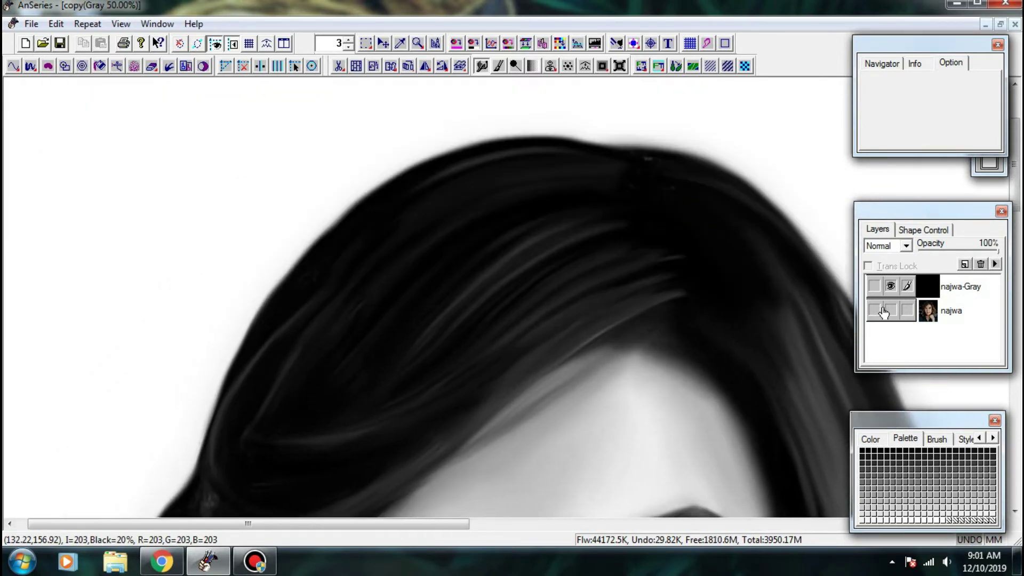
pyautogui.click(890, 310)
pyautogui.click(891, 286)
pyautogui.click(891, 286)
pyautogui.scroll(2, 513, 309)
# - Paint thin gray strands with the brush through the middle of the swept fringe, following its curve
pyautogui.click(498, 67)
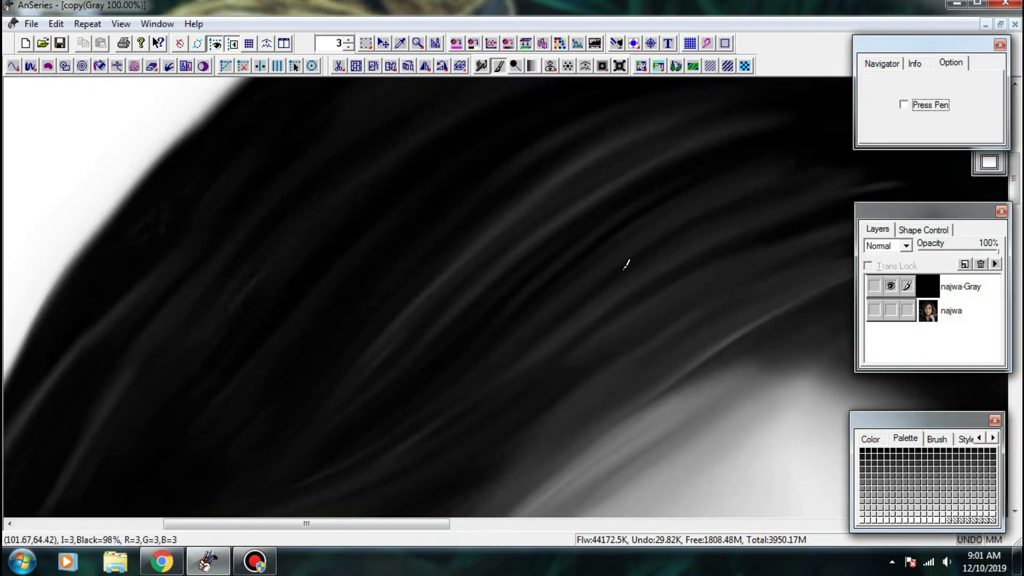
pyautogui.scroll(-2, 480, 208)
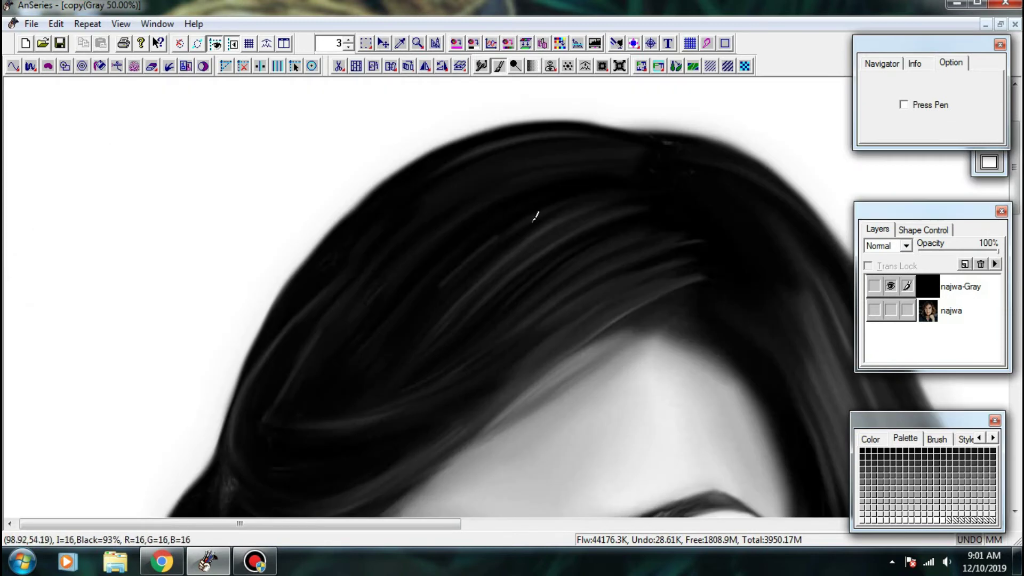
pyautogui.moveTo(191, 432); pyautogui.dragTo(326, 306)
pyautogui.moveTo(232, 408); pyautogui.dragTo(380, 291)
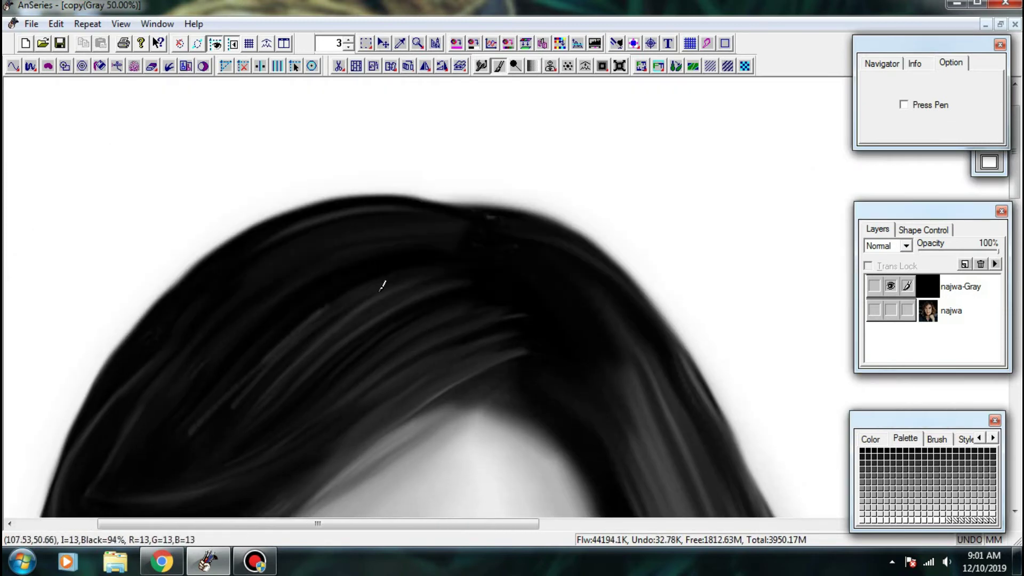
pyautogui.moveTo(259, 366); pyautogui.dragTo(393, 274)
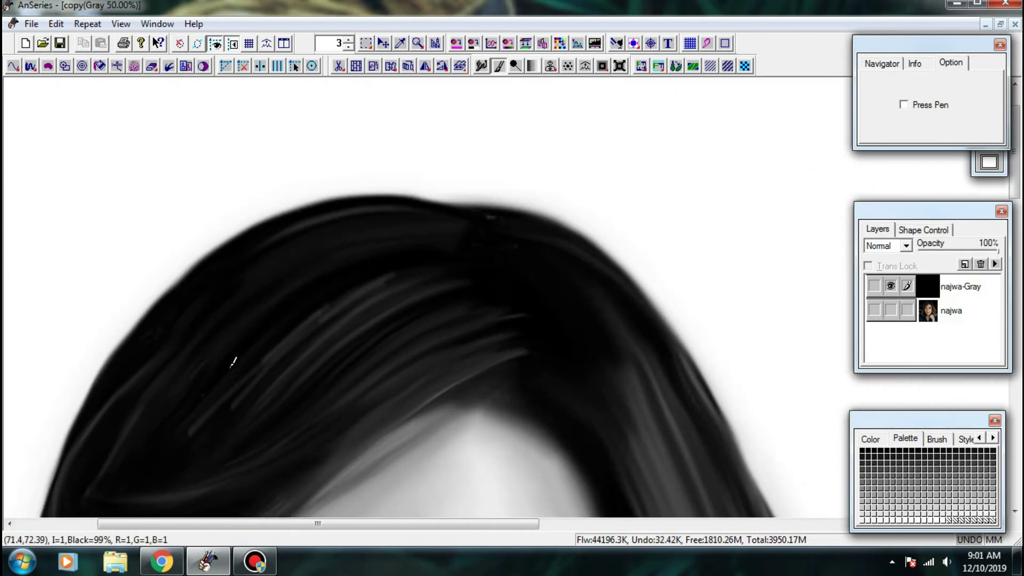
pyautogui.moveTo(203, 396)
pyautogui.mouseDown()
pyautogui.moveTo(321, 298)
pyautogui.moveTo(391, 269)
pyautogui.mouseUp()
pyautogui.moveTo(217, 362)
pyautogui.mouseDown()
pyautogui.moveTo(379, 260)
pyautogui.moveTo(385, 236)
pyautogui.mouseUp()
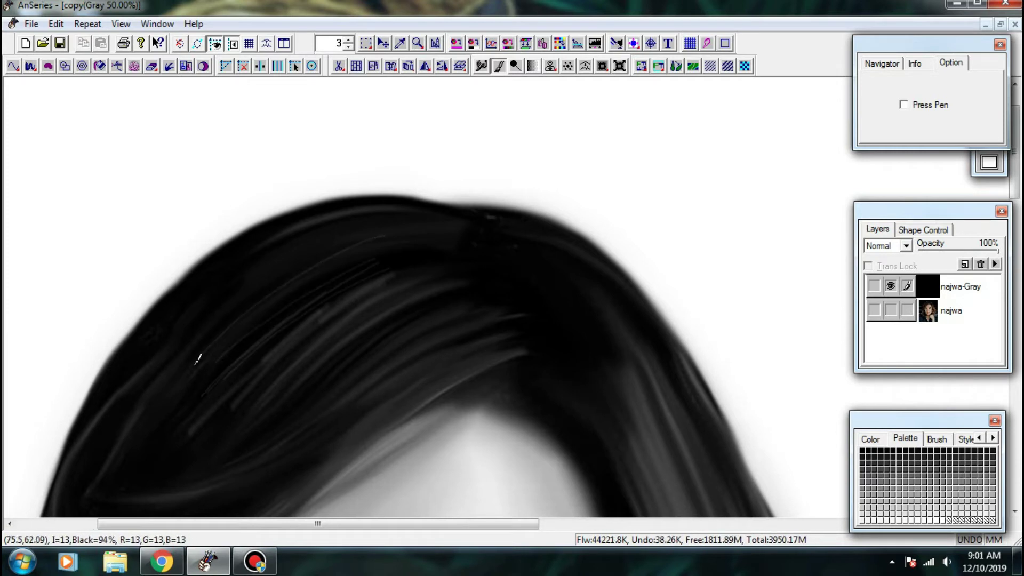
# - Paint fine strands along the outer crown and the dark area of the fringe on the portrait's left side
pyautogui.moveTo(184, 371); pyautogui.dragTo(372, 231)
pyautogui.moveTo(126, 373); pyautogui.dragTo(330, 231)
pyautogui.moveTo(133, 438); pyautogui.dragTo(213, 344)
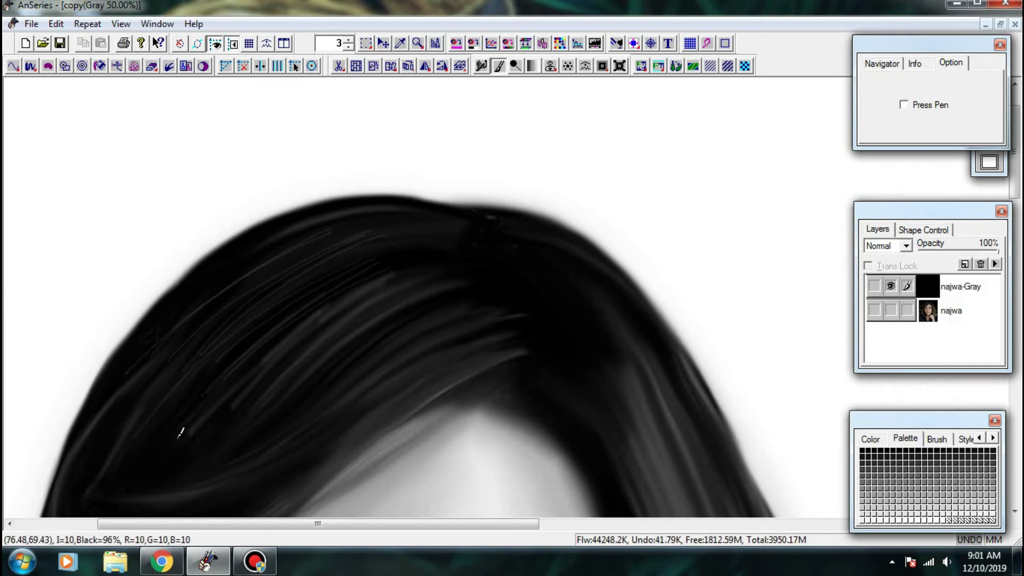
pyautogui.moveTo(178, 437); pyautogui.dragTo(235, 378)
pyautogui.moveTo(303, 315); pyautogui.dragTo(322, 245)
pyautogui.moveTo(144, 412); pyautogui.dragTo(374, 303)
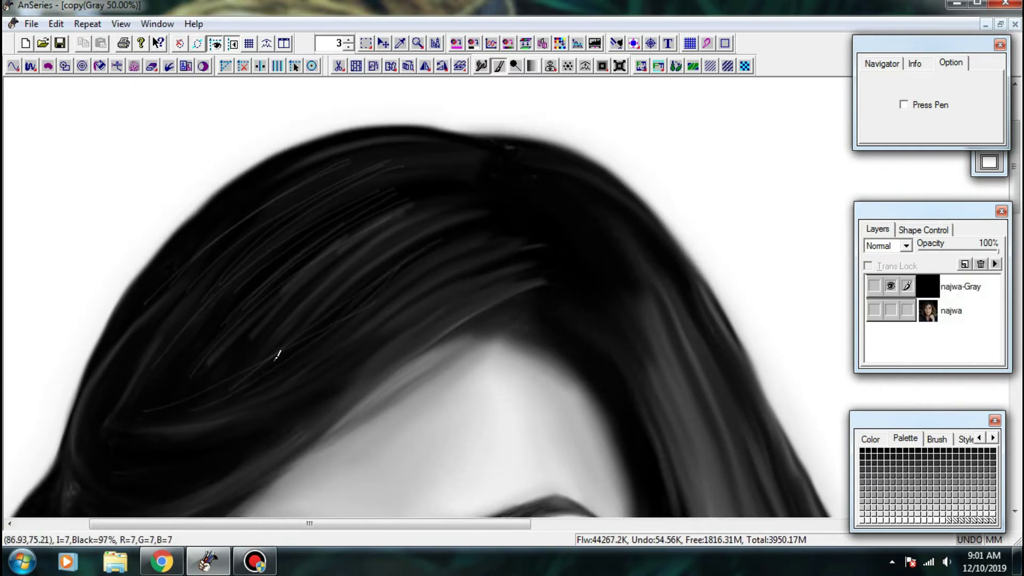
# - Paint long fine strands sweeping from the fringe's lower end up to the hair parting
pyautogui.moveTo(274, 361); pyautogui.dragTo(493, 219)
pyautogui.moveTo(221, 431); pyautogui.dragTo(503, 251)
pyautogui.moveTo(224, 341)
pyautogui.mouseDown()
pyautogui.moveTo(428, 214)
pyautogui.moveTo(493, 198)
pyautogui.mouseUp()
pyautogui.moveTo(198, 338)
pyautogui.mouseDown()
pyautogui.moveTo(220, 303)
pyautogui.moveTo(462, 176)
pyautogui.mouseUp()
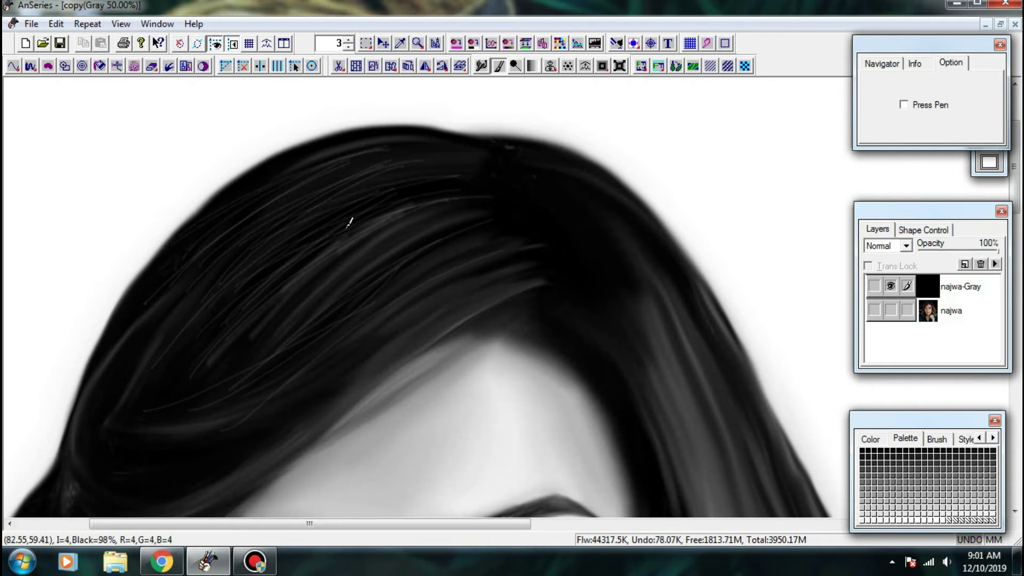
pyautogui.moveTo(330, 206); pyautogui.dragTo(498, 176)
pyautogui.moveTo(381, 171); pyautogui.dragTo(486, 144)
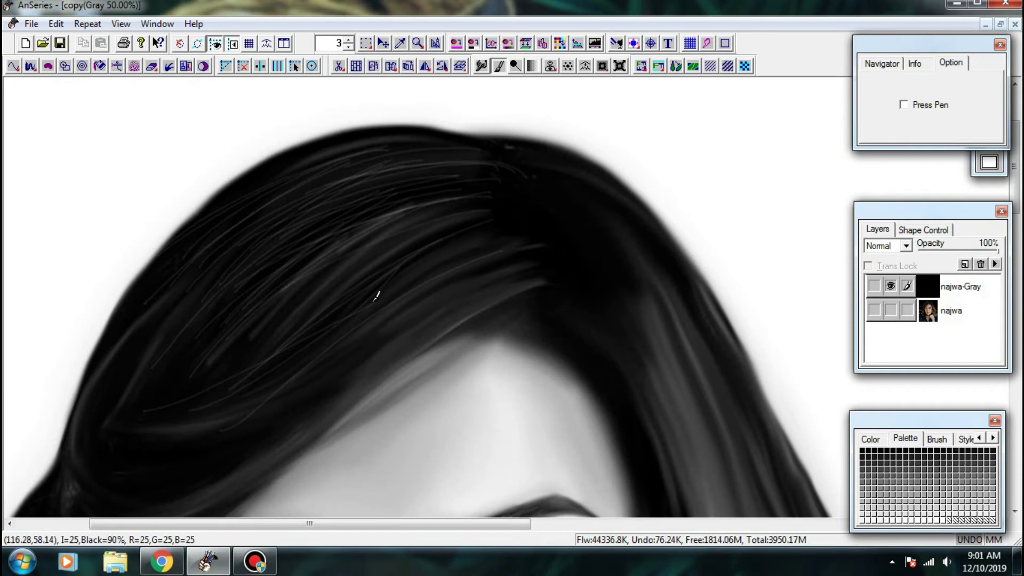
pyautogui.moveTo(235, 347); pyautogui.dragTo(489, 213)
pyautogui.moveTo(257, 369); pyautogui.dragTo(515, 238)
# - Check the fringe against the original colour photo and paint curved strands across its lower wave
pyautogui.moveTo(578, 322); pyautogui.dragTo(738, 198)
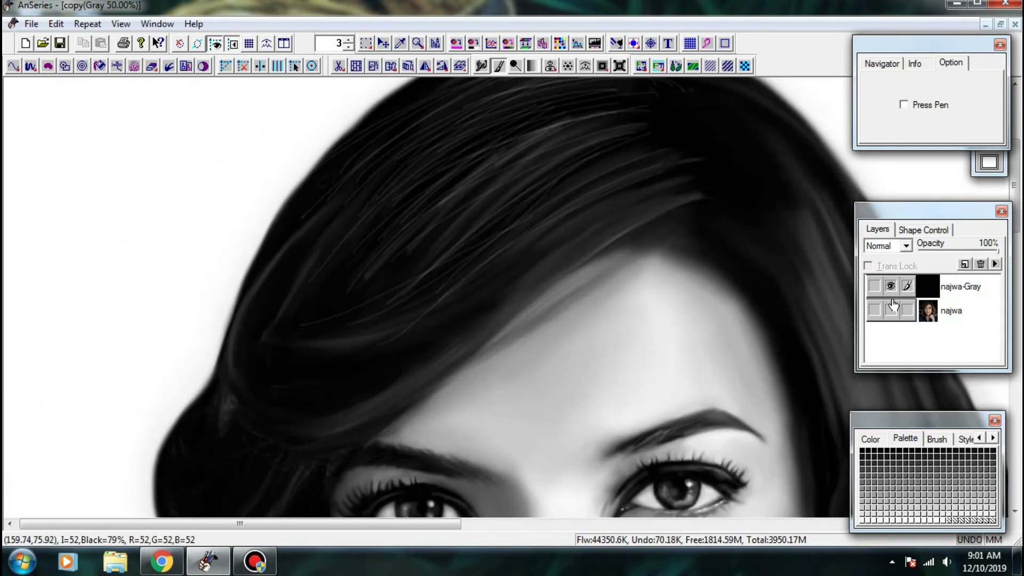
pyautogui.click(890, 311)
pyautogui.click(891, 286)
pyautogui.click(890, 286)
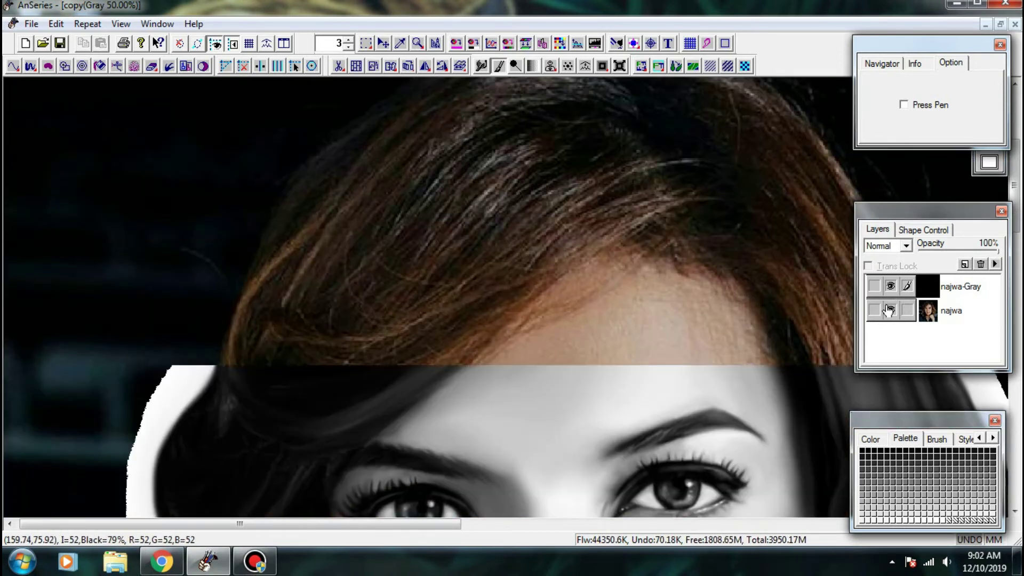
pyautogui.click(890, 310)
pyautogui.moveTo(250, 331); pyautogui.dragTo(447, 303)
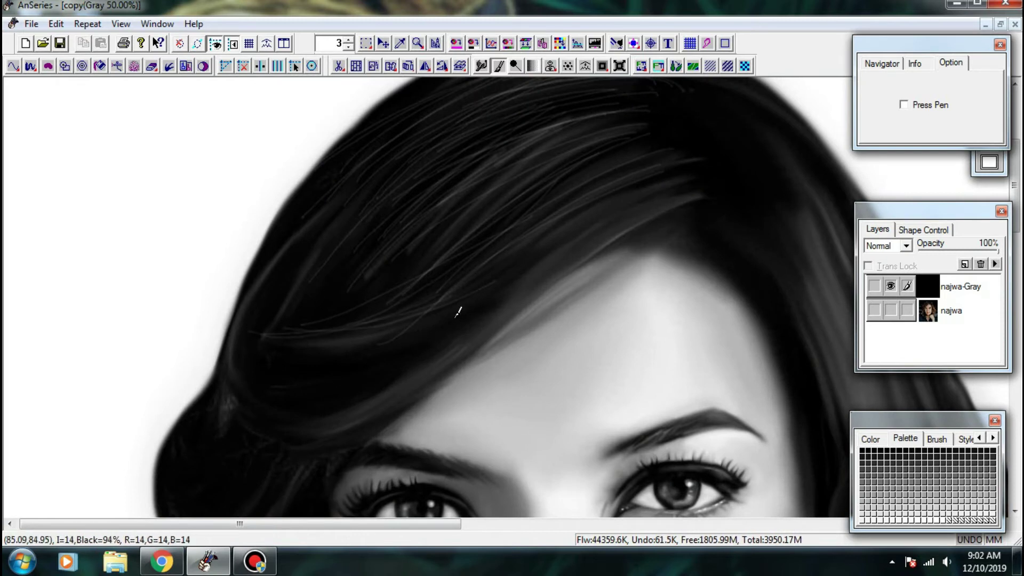
pyautogui.moveTo(266, 377); pyautogui.dragTo(430, 334)
pyautogui.moveTo(327, 210); pyautogui.dragTo(233, 352)
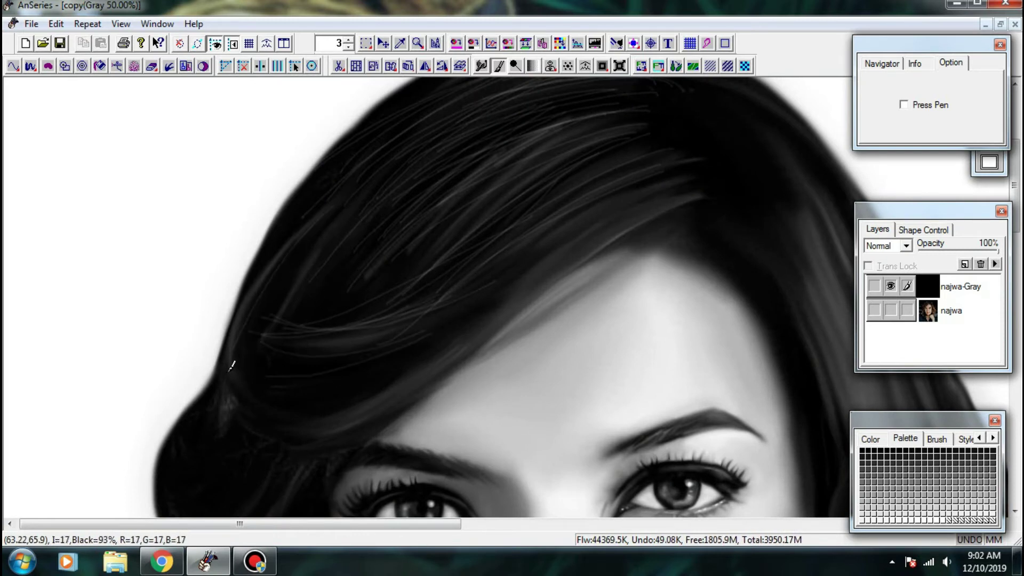
# - Add thin strands around the fringe's lower curl and along its edge above the forehead
pyautogui.moveTo(277, 272)
pyautogui.mouseDown()
pyautogui.moveTo(262, 403)
pyautogui.moveTo(449, 332)
pyautogui.mouseUp()
pyautogui.moveTo(290, 428); pyautogui.dragTo(421, 374)
pyautogui.moveTo(533, 282)
pyautogui.mouseDown()
pyautogui.moveTo(406, 339)
pyautogui.moveTo(528, 263)
pyautogui.mouseUp()
pyautogui.moveTo(334, 385)
pyautogui.mouseDown()
pyautogui.moveTo(477, 284)
pyautogui.moveTo(387, 308)
pyautogui.mouseUp()
pyautogui.moveTo(458, 160); pyautogui.dragTo(266, 262)
pyautogui.moveTo(185, 297); pyautogui.dragTo(417, 232)
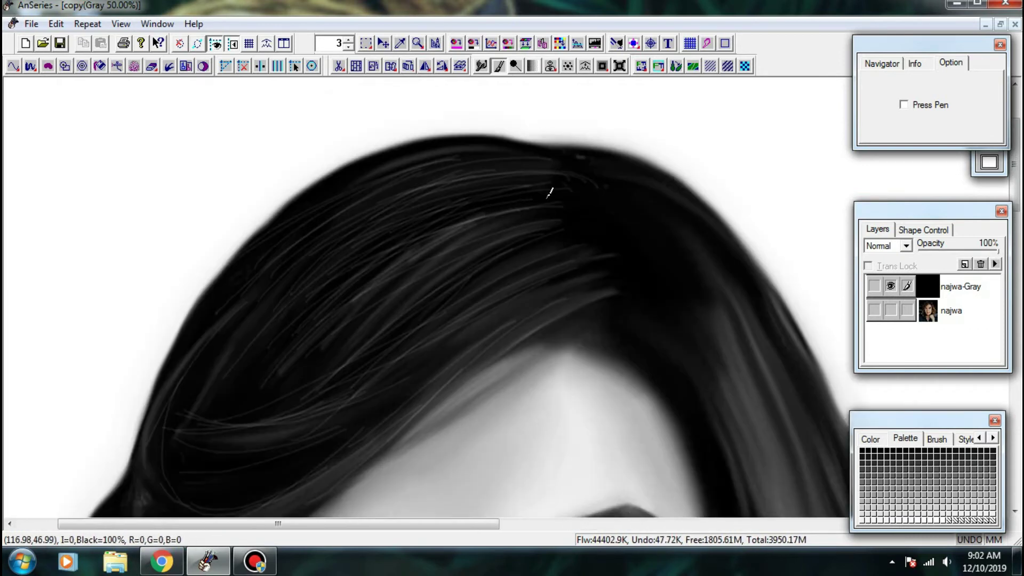
# - Fill the gaps in the crown with more fine strands running from the parting to the portrait's left side
pyautogui.moveTo(317, 298); pyautogui.dragTo(388, 245)
pyautogui.moveTo(252, 267); pyautogui.dragTo(346, 209)
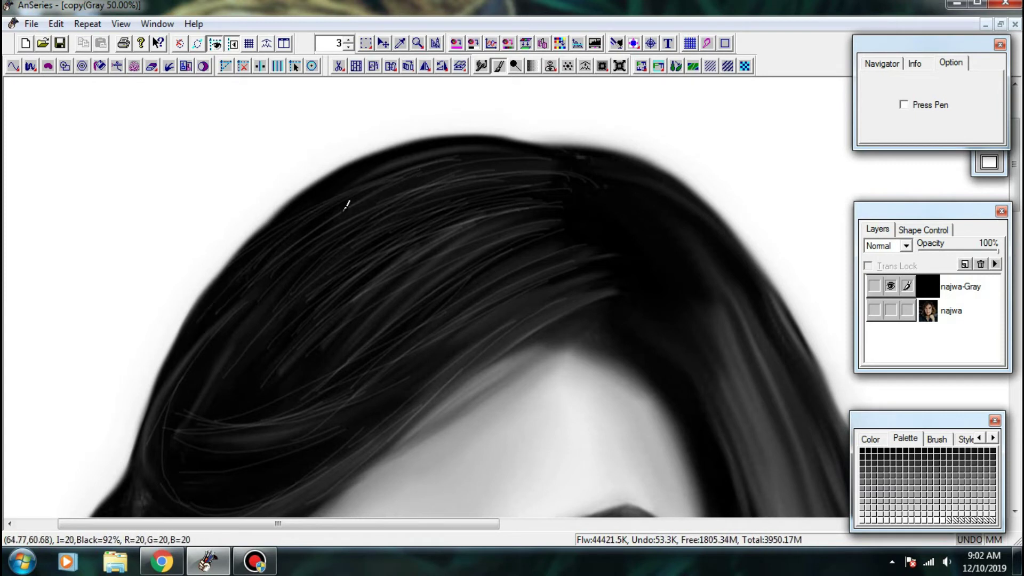
pyautogui.moveTo(197, 314)
pyautogui.mouseDown()
pyautogui.moveTo(393, 184)
pyautogui.moveTo(198, 322)
pyautogui.mouseUp()
pyautogui.moveTo(453, 186); pyautogui.dragTo(217, 345)
pyautogui.moveTo(467, 210); pyautogui.dragTo(232, 374)
pyautogui.moveTo(501, 197); pyautogui.dragTo(279, 347)
pyautogui.moveTo(512, 229); pyautogui.dragTo(474, 234)
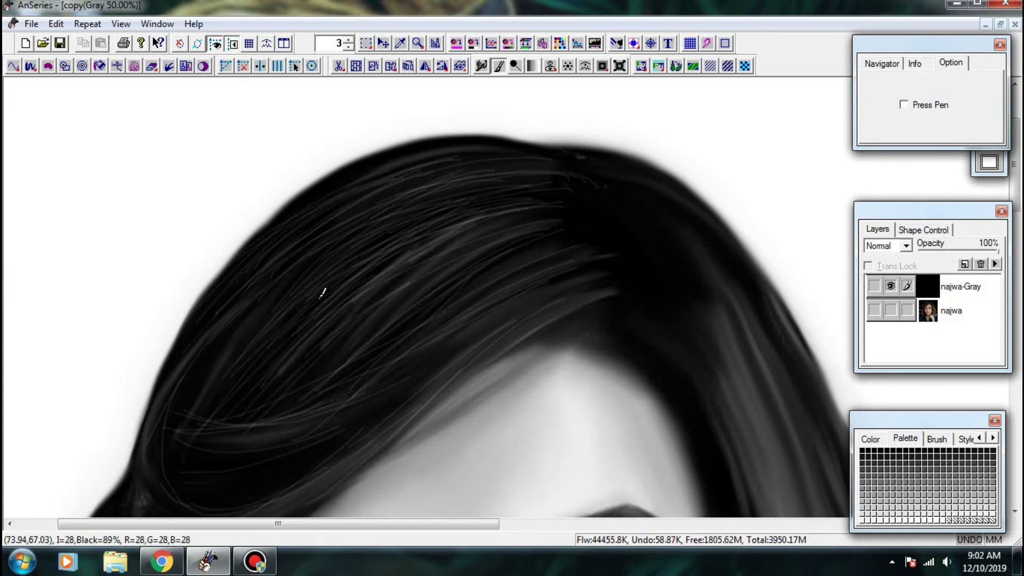
pyautogui.scroll(-3, 552, 220)
pyautogui.scroll(3, 477, 229)
# - Soften the newly painted crown and fringe strands with the smudge tool along their direction
pyautogui.moveTo(447, 369); pyautogui.dragTo(484, 343)
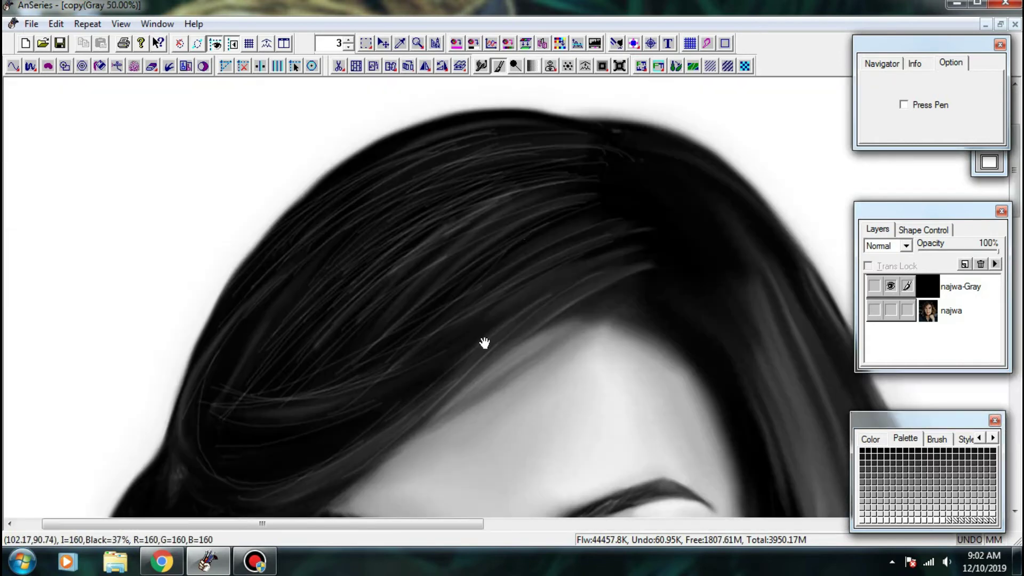
pyautogui.click(481, 67)
pyautogui.moveTo(488, 213)
pyautogui.mouseDown()
pyautogui.moveTo(469, 232)
pyautogui.moveTo(430, 215)
pyautogui.mouseUp()
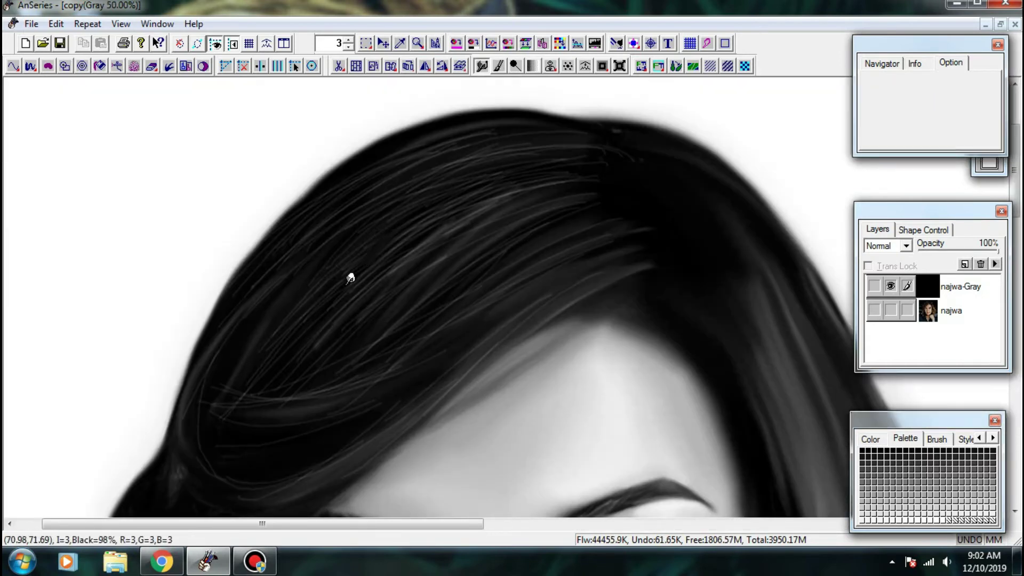
pyautogui.scroll(1, 350, 279)
pyautogui.moveTo(411, 176); pyautogui.dragTo(369, 202)
pyautogui.scroll(-1, 472, 209)
pyautogui.moveTo(488, 223); pyautogui.dragTo(458, 241)
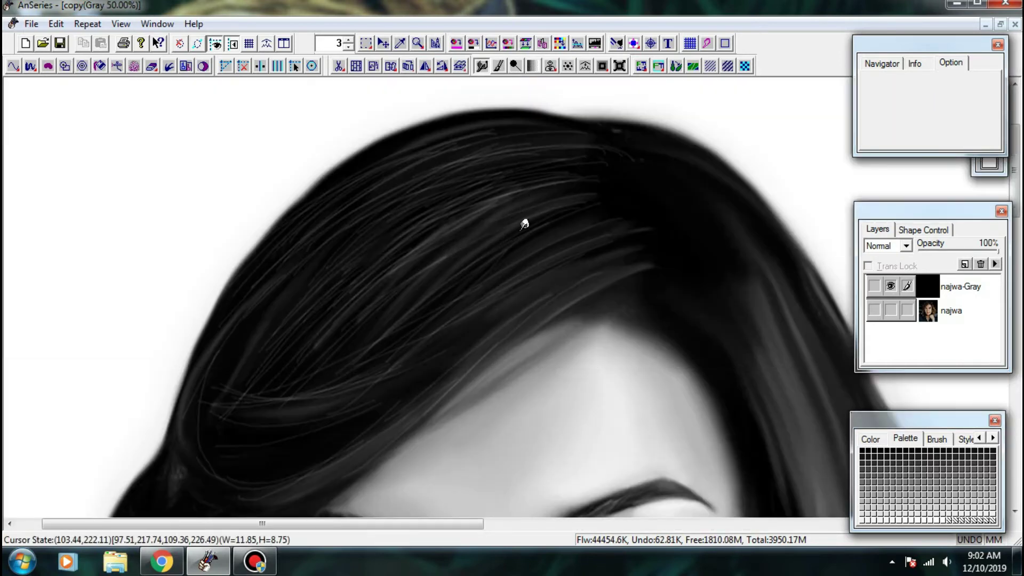
pyautogui.moveTo(522, 223); pyautogui.dragTo(482, 240)
pyautogui.moveTo(526, 202); pyautogui.dragTo(426, 223)
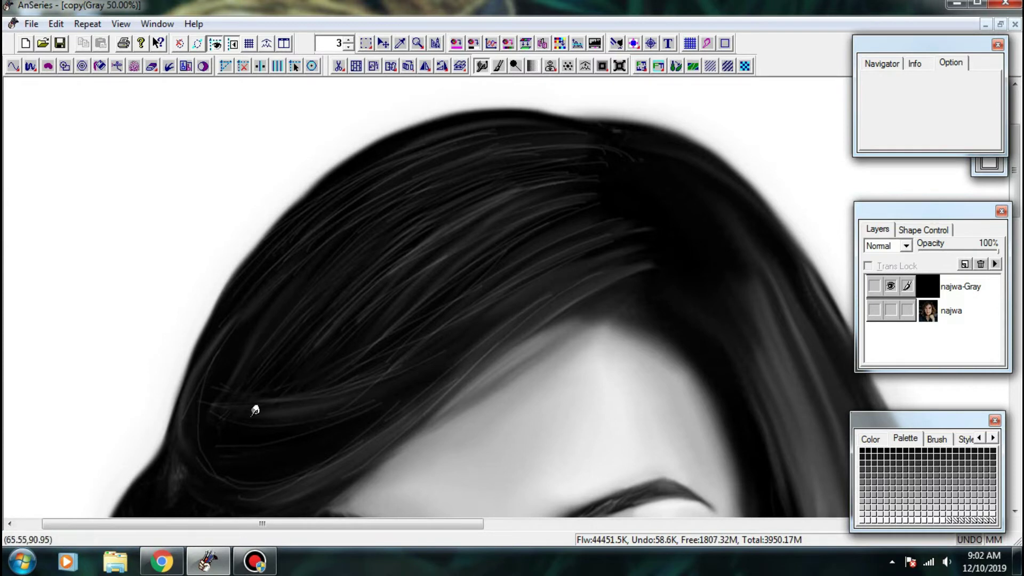
# - Smudge the crown strands above the forehead along their direction, blending their ends into the dark parting
pyautogui.press('+')
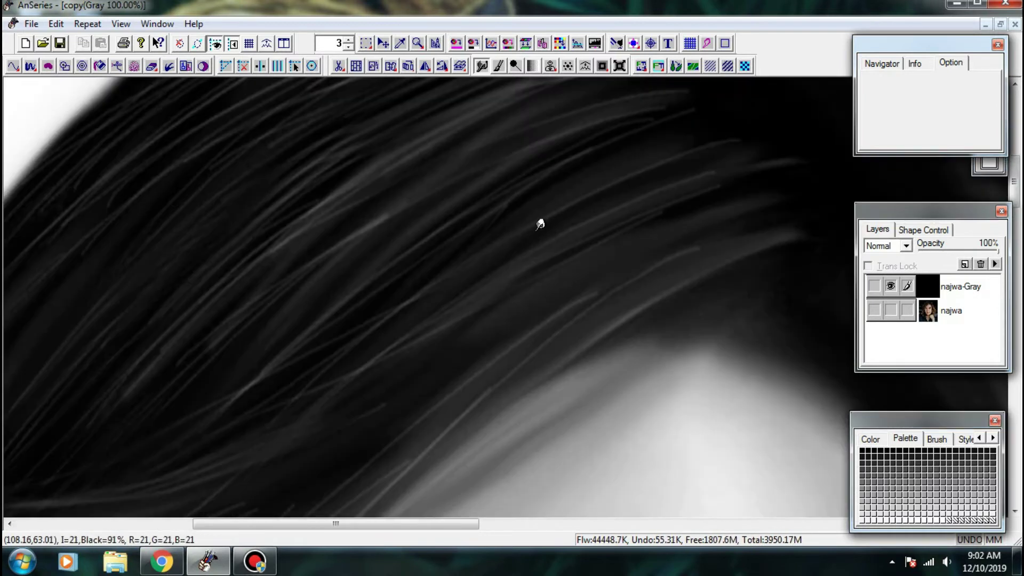
pyautogui.moveTo(470, 243); pyautogui.dragTo(368, 332)
pyautogui.moveTo(291, 314); pyautogui.dragTo(477, 229)
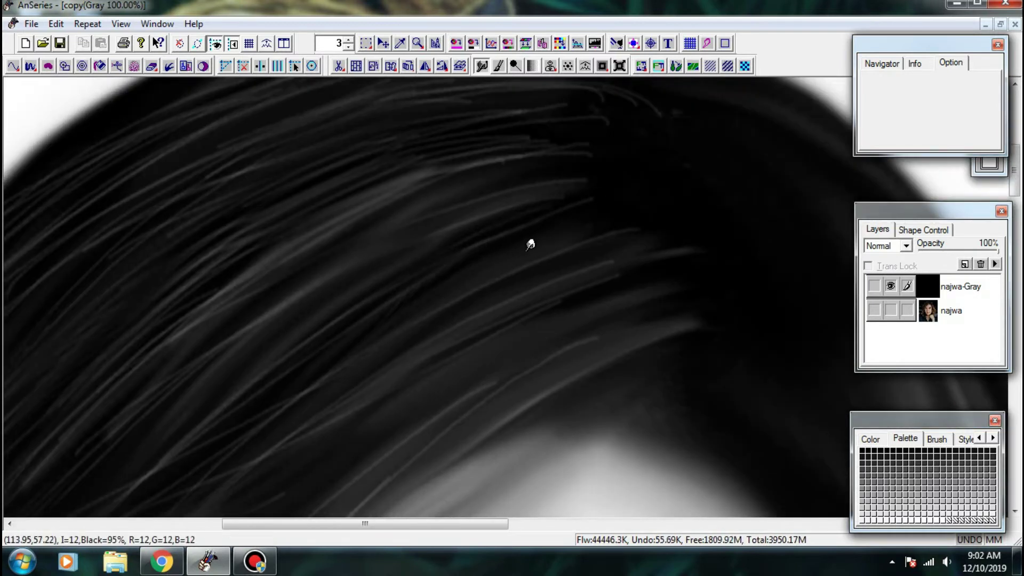
pyautogui.moveTo(437, 174); pyautogui.dragTo(661, 145)
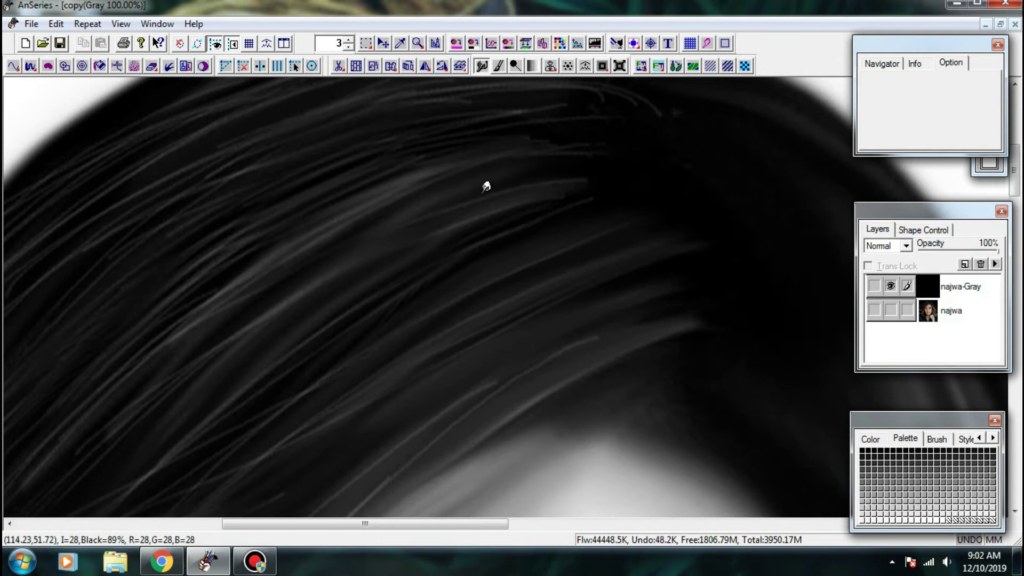
pyautogui.moveTo(455, 208); pyautogui.dragTo(524, 314)
pyautogui.moveTo(275, 293); pyautogui.dragTo(317, 259)
pyautogui.moveTo(466, 217); pyautogui.dragTo(556, 182)
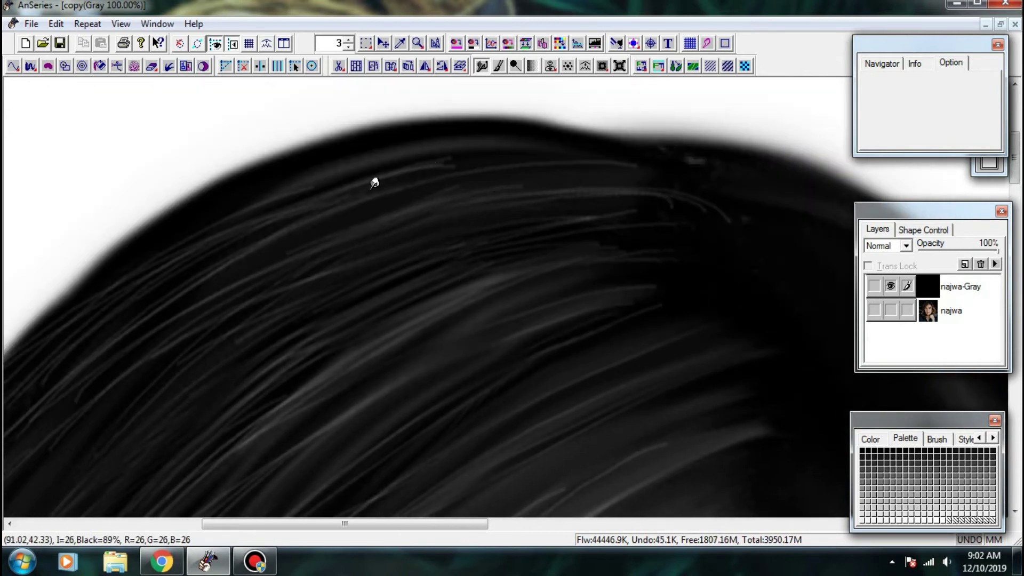
# - Soften the topmost crown strands and fade their tips where they cross the parting
pyautogui.moveTo(324, 184)
pyautogui.mouseDown()
pyautogui.moveTo(430, 157)
pyautogui.moveTo(675, 182)
pyautogui.mouseUp()
pyautogui.moveTo(584, 214); pyautogui.dragTo(693, 219)
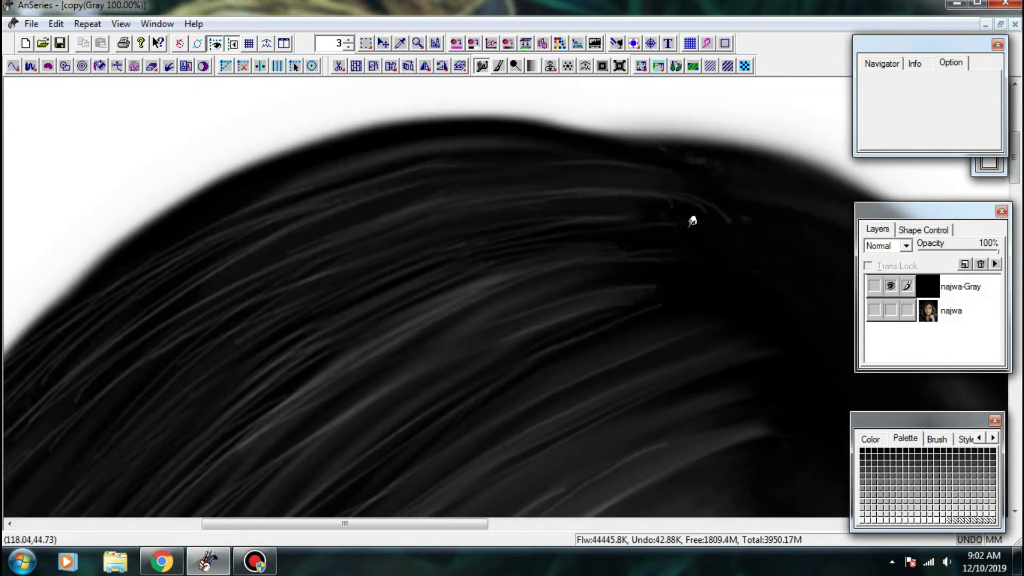
pyautogui.moveTo(618, 214); pyautogui.dragTo(664, 214)
# - Smudge the thin fringe strands along the hair edge above the forehead
pyautogui.scroll(-2, 645, 285)
pyautogui.scroll(2, 566, 337)
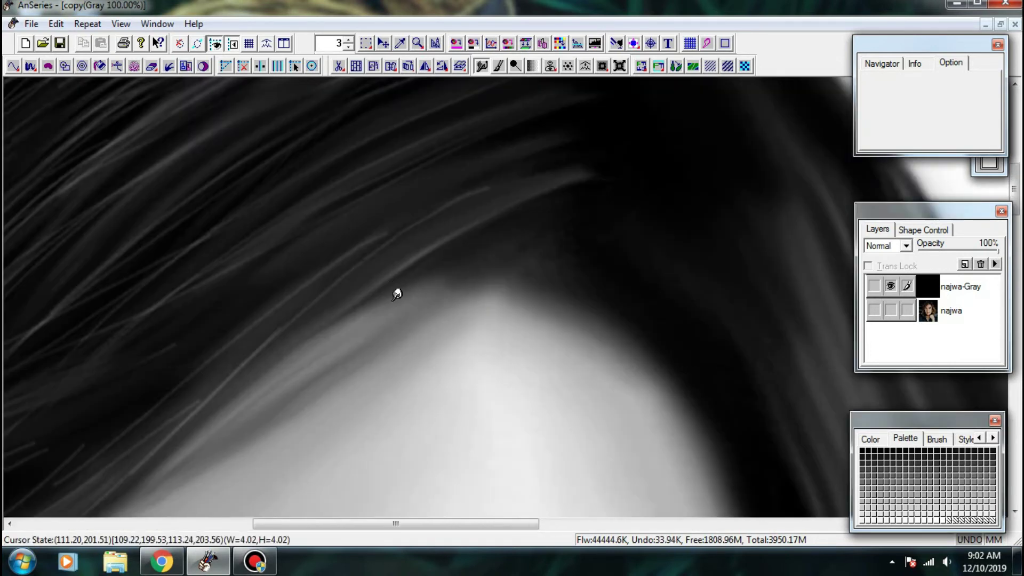
pyautogui.moveTo(458, 200)
pyautogui.mouseDown()
pyautogui.moveTo(490, 183)
pyautogui.moveTo(616, 165)
pyautogui.mouseUp()
pyautogui.moveTo(290, 302); pyautogui.dragTo(496, 178)
pyautogui.moveTo(470, 212); pyautogui.dragTo(492, 185)
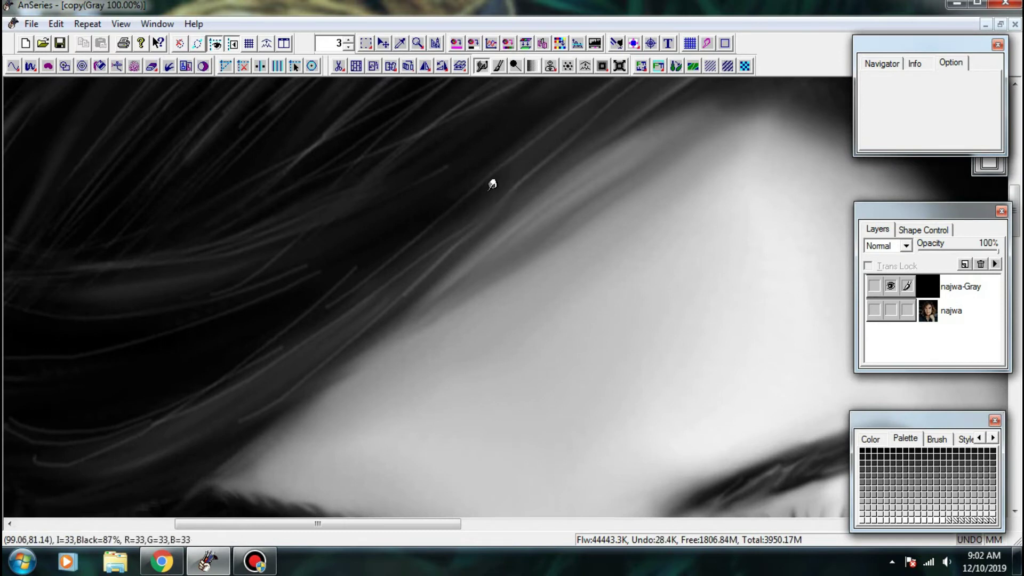
pyautogui.moveTo(374, 273); pyautogui.dragTo(428, 226)
pyautogui.moveTo(333, 285); pyautogui.dragTo(430, 196)
pyautogui.moveTo(266, 294); pyautogui.dragTo(427, 265)
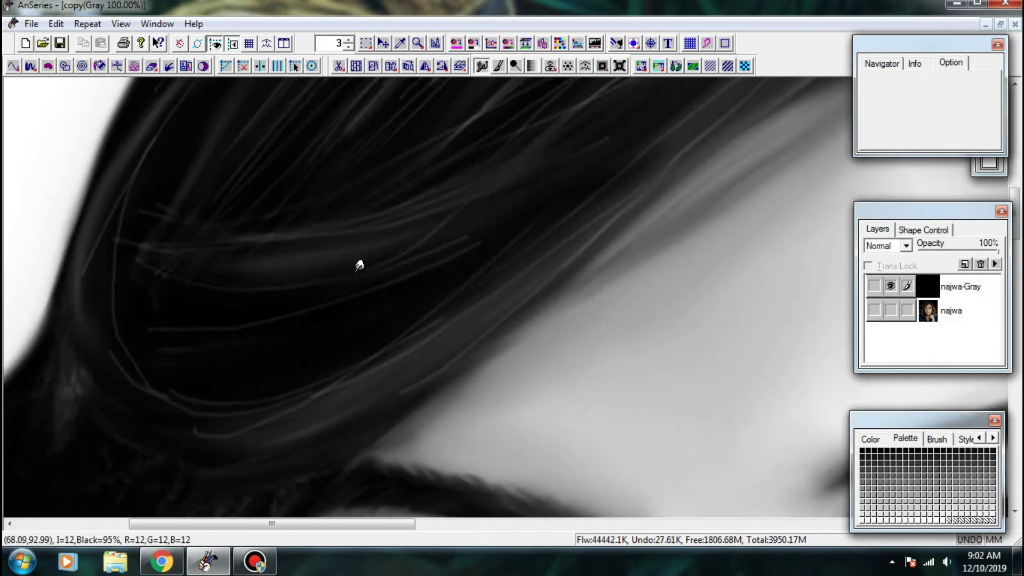
# - Blend the curved strands of the fringe's lower curl and where they gather at the outer side of the hair
pyautogui.moveTo(410, 341); pyautogui.dragTo(508, 273)
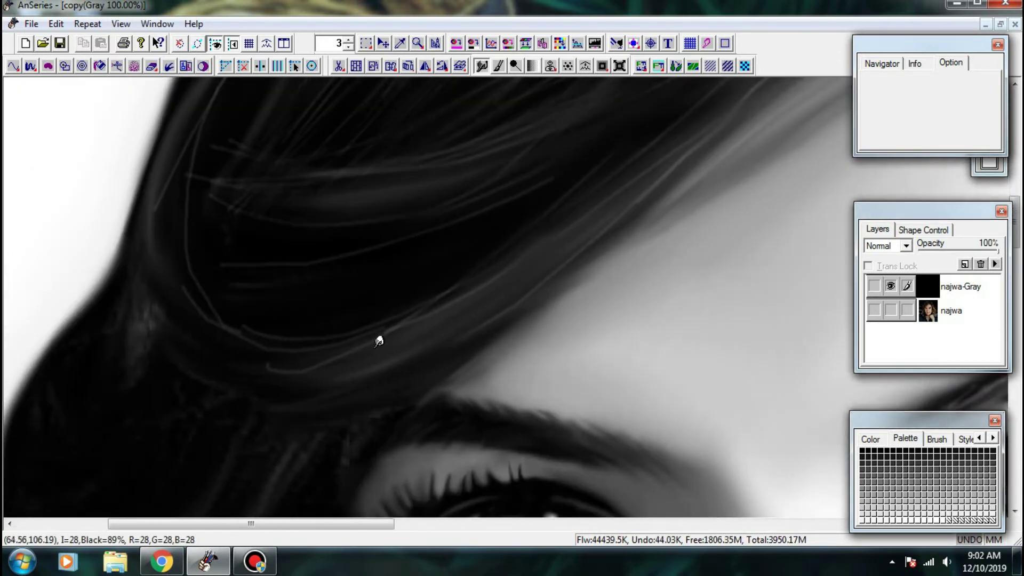
pyautogui.moveTo(233, 309)
pyautogui.mouseDown()
pyautogui.moveTo(284, 355)
pyautogui.moveTo(244, 317)
pyautogui.moveTo(286, 376)
pyautogui.mouseUp()
pyautogui.hscroll(-3, 320, 384)
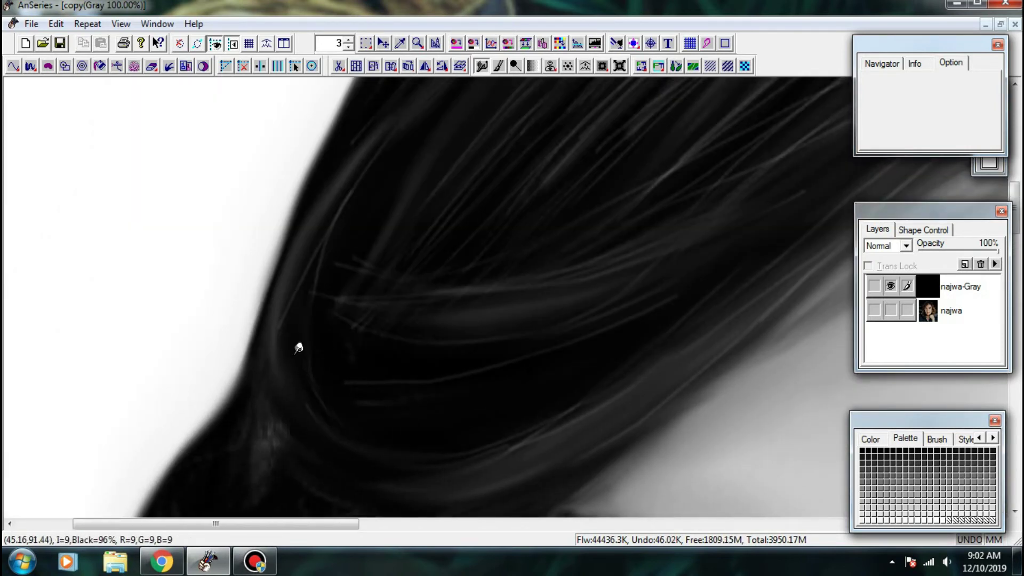
pyautogui.moveTo(365, 251); pyautogui.dragTo(322, 356)
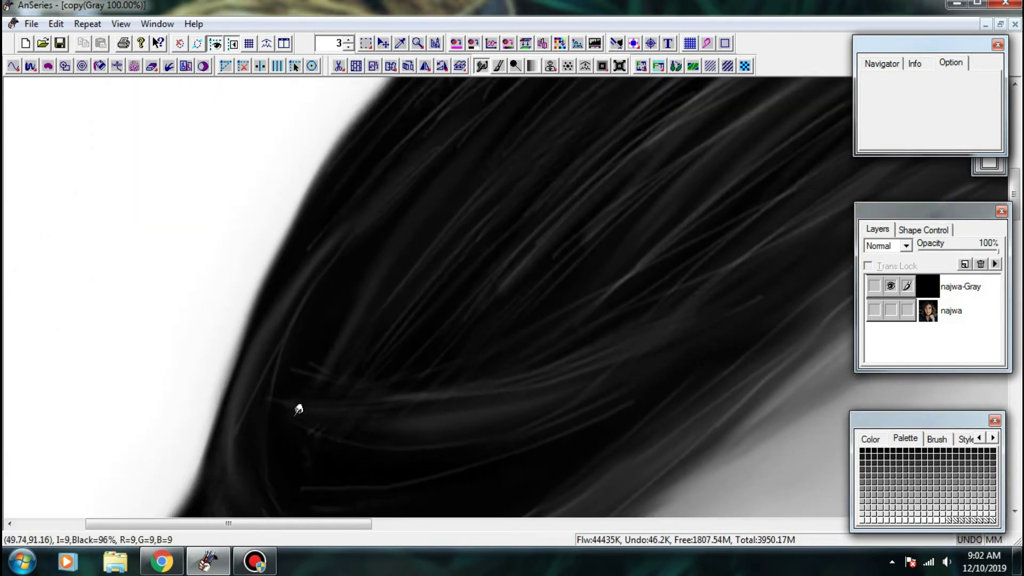
pyautogui.hscroll(3, 319, 405)
pyautogui.moveTo(345, 355); pyautogui.dragTo(302, 352)
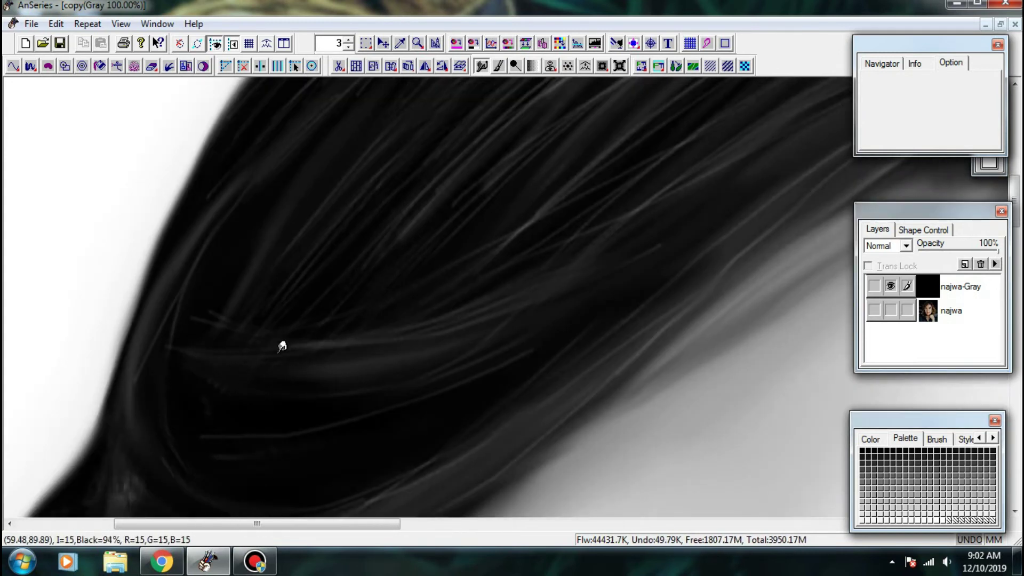
pyautogui.moveTo(403, 275); pyautogui.dragTo(270, 398)
pyautogui.moveTo(392, 275); pyautogui.dragTo(219, 348)
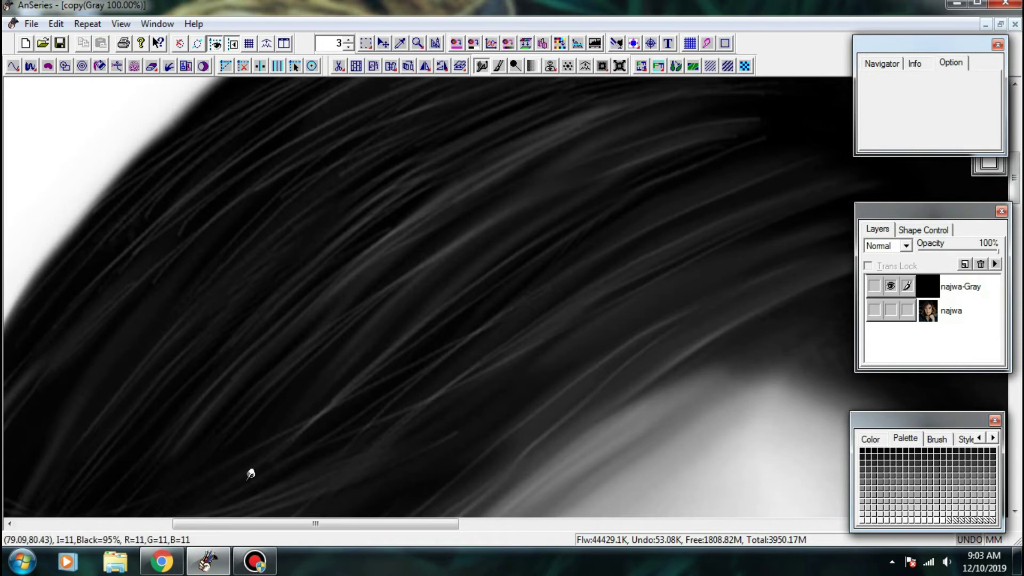
# - Smooth the long outer crown strands and the remaining strand ends around the parting
pyautogui.moveTo(251, 473); pyautogui.dragTo(395, 441)
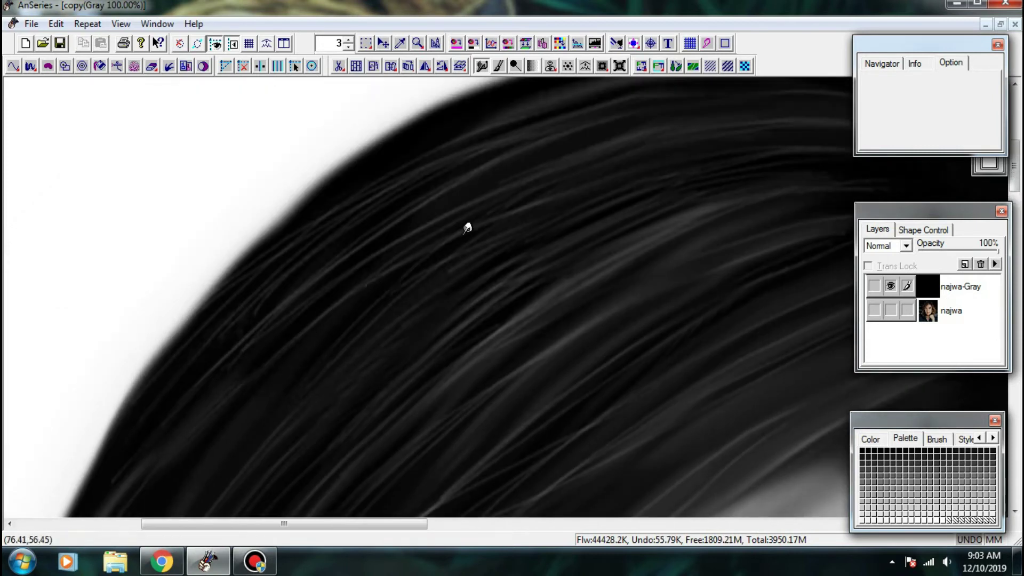
pyautogui.moveTo(496, 242); pyautogui.dragTo(311, 373)
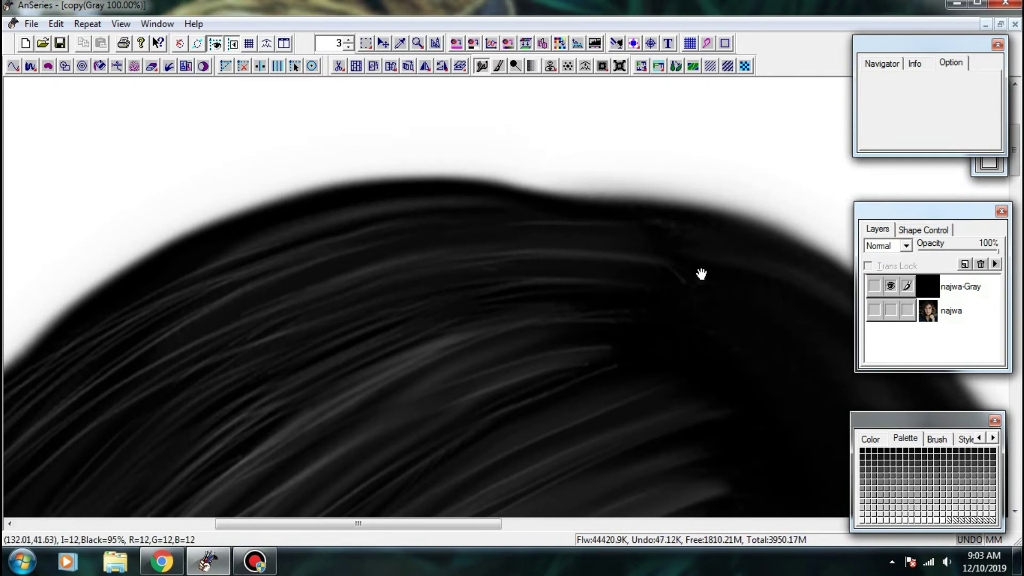
pyautogui.moveTo(699, 274); pyautogui.dragTo(362, 236)
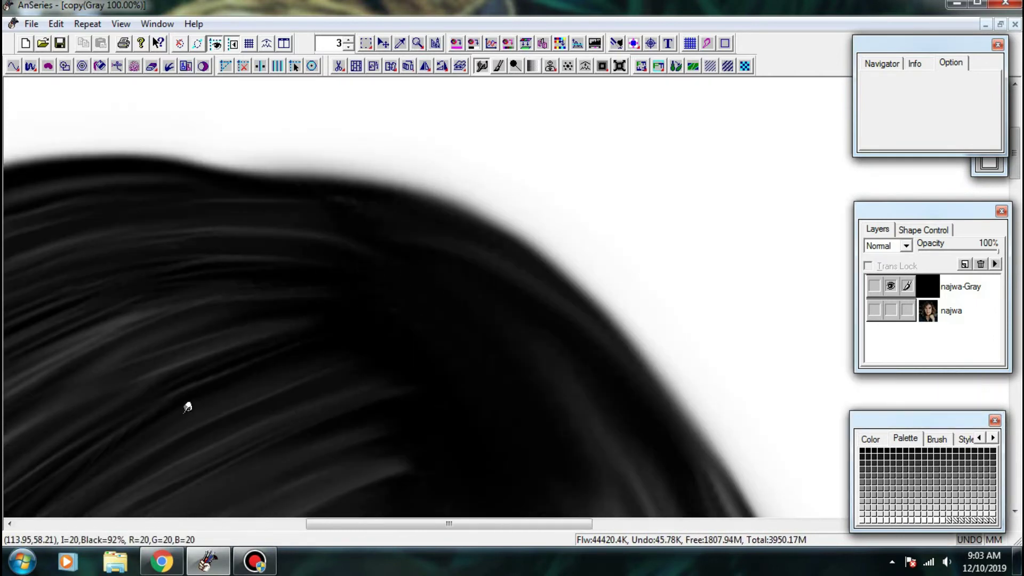
pyautogui.moveTo(187, 407)
pyautogui.mouseDown()
pyautogui.moveTo(434, 231)
pyautogui.moveTo(648, 306)
pyautogui.mouseUp()
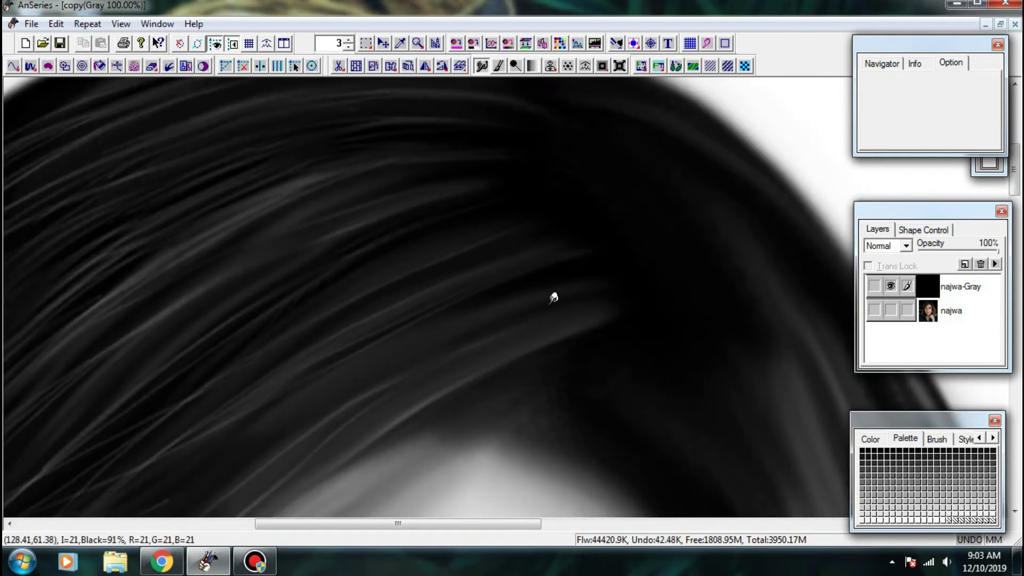
# - Smudge the fringe again from the forehead edge down to the curl above the eyebrow
pyautogui.hotkey('ctrl', '-')
pyautogui.hotkey('ctrl', '-')
pyautogui.hotkey('ctrl', '-')
pyautogui.moveTo(467, 311); pyautogui.dragTo(492, 212)
pyautogui.moveTo(416, 160)
pyautogui.mouseDown()
pyautogui.moveTo(466, 337)
pyautogui.moveTo(460, 291)
pyautogui.mouseUp()
pyautogui.scroll(2, 453, 261)
pyautogui.moveTo(421, 321); pyautogui.dragTo(566, 240)
pyautogui.scroll(2, 556, 260)
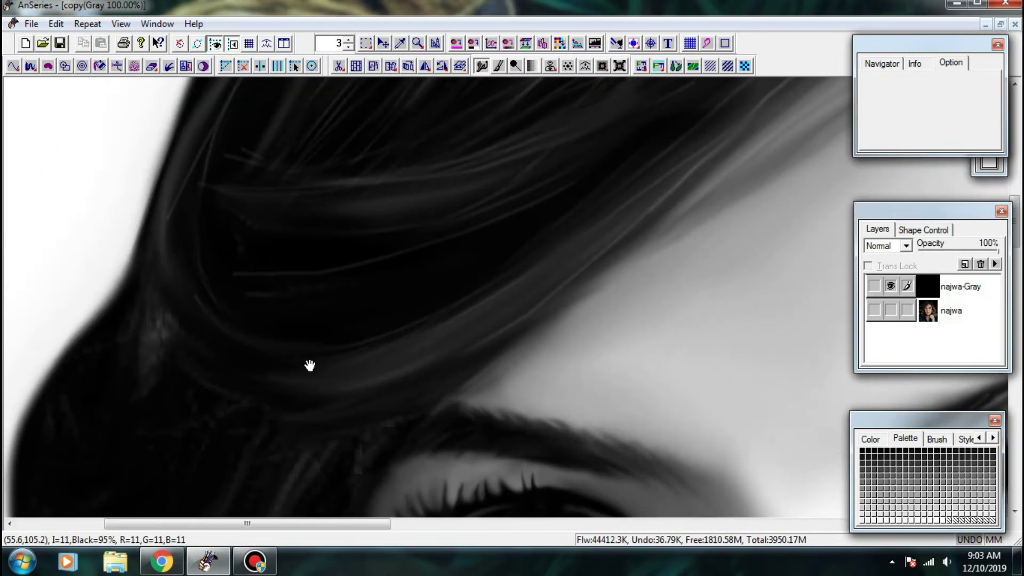
pyautogui.moveTo(310, 365); pyautogui.dragTo(474, 261)
pyautogui.moveTo(327, 224); pyautogui.dragTo(338, 296)
pyautogui.moveTo(319, 226); pyautogui.dragTo(329, 299)
# - Smooth the light streaks in the hair lock beside the cheek on the portrait's left side
pyautogui.moveTo(267, 350); pyautogui.dragTo(293, 247)
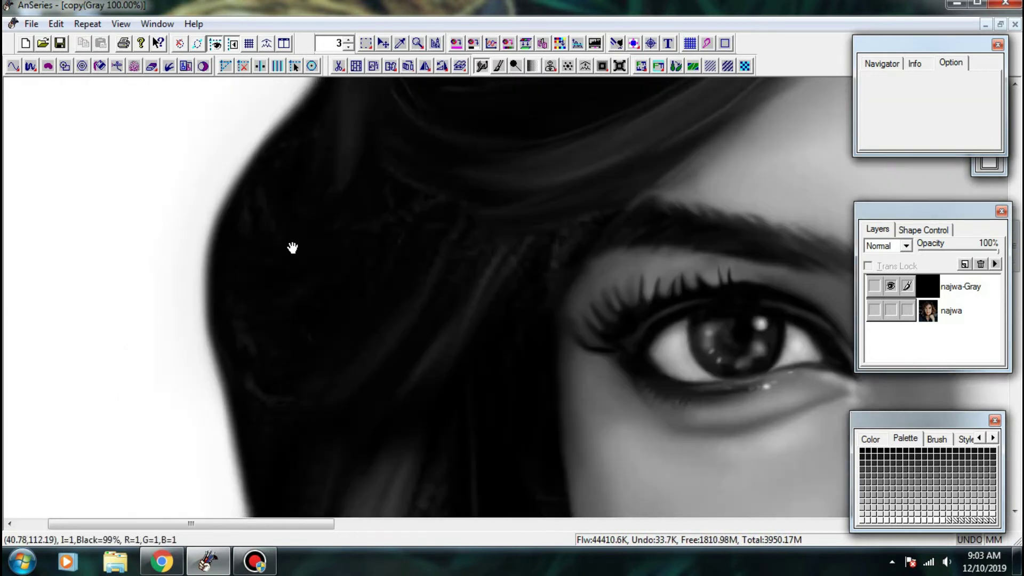
pyautogui.scroll(-2, 394, 210)
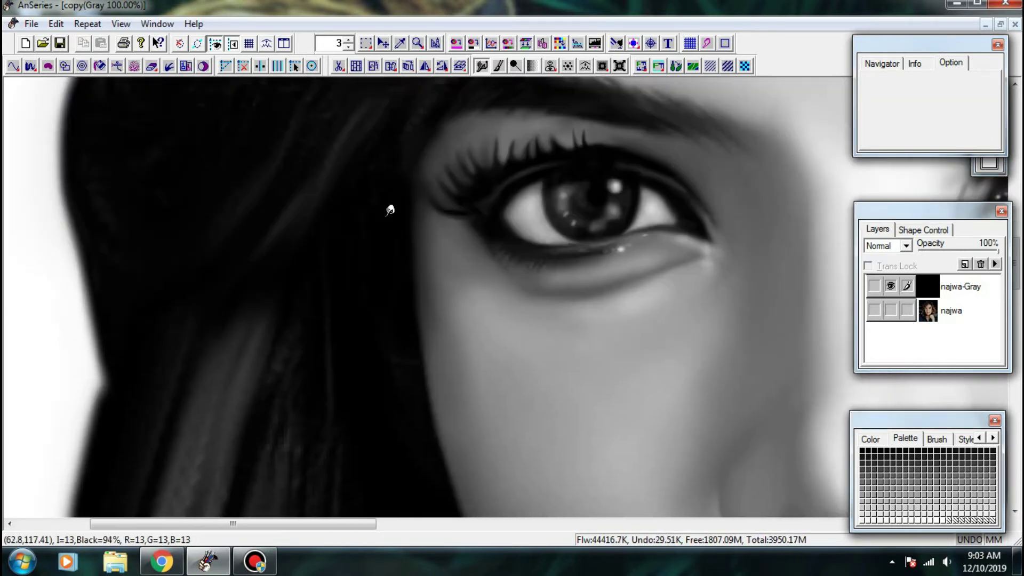
pyautogui.scroll(-2, 325, 246)
pyautogui.moveTo(293, 215); pyautogui.dragTo(216, 416)
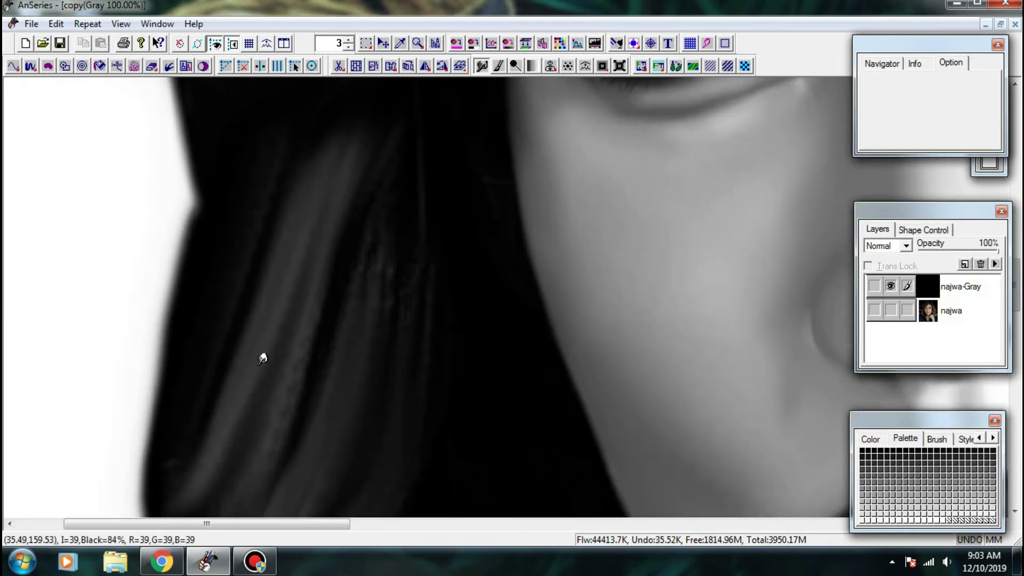
pyautogui.moveTo(268, 231)
pyautogui.mouseDown()
pyautogui.moveTo(324, 341)
pyautogui.moveTo(378, 220)
pyautogui.mouseUp()
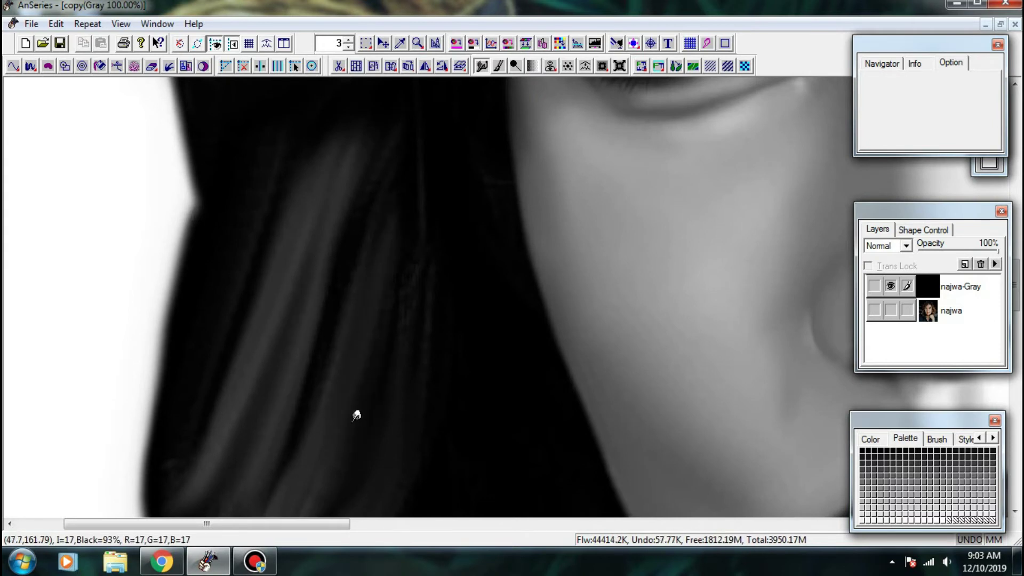
pyautogui.moveTo(356, 416); pyautogui.dragTo(399, 269)
pyautogui.moveTo(312, 445)
pyautogui.mouseDown()
pyautogui.moveTo(370, 258)
pyautogui.moveTo(281, 324)
pyautogui.moveTo(265, 380)
pyautogui.moveTo(272, 396)
pyautogui.moveTo(268, 309)
pyautogui.mouseUp()
pyautogui.moveTo(263, 401); pyautogui.dragTo(287, 462)
pyautogui.moveTo(280, 449)
pyautogui.mouseDown()
pyautogui.moveTo(292, 301)
pyautogui.moveTo(313, 261)
pyautogui.mouseUp()
# - Blend the rough dark strands beside the left cheek and the lower ends of that lock
pyautogui.moveTo(309, 347)
pyautogui.mouseDown()
pyautogui.moveTo(305, 410)
pyautogui.moveTo(343, 276)
pyautogui.moveTo(441, 283)
pyautogui.mouseUp()
pyautogui.moveTo(309, 155); pyautogui.dragTo(322, 356)
pyautogui.moveTo(290, 299)
pyautogui.mouseDown()
pyautogui.moveTo(298, 344)
pyautogui.moveTo(325, 392)
pyautogui.mouseUp()
pyautogui.moveTo(313, 277); pyautogui.dragTo(310, 426)
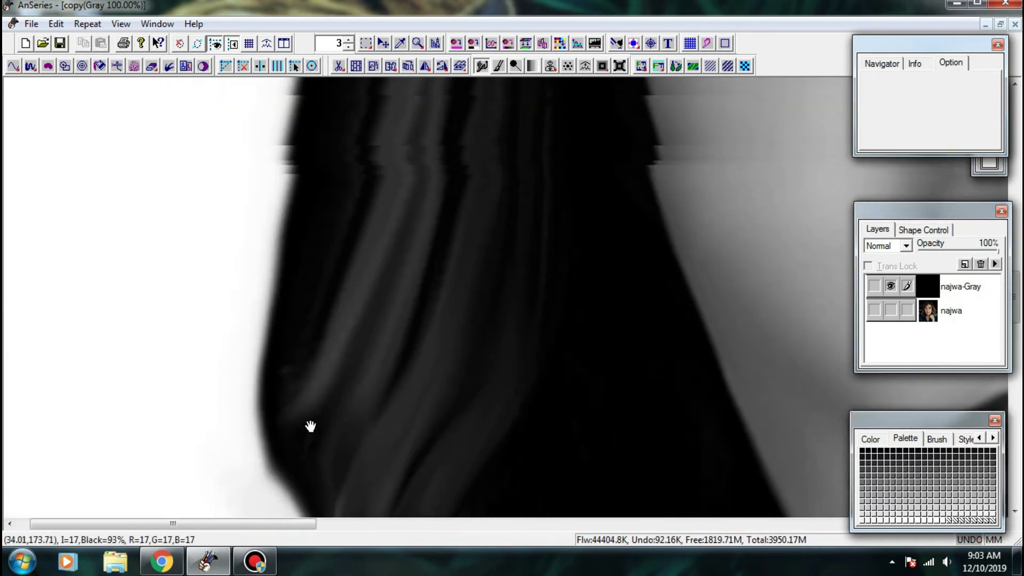
pyautogui.moveTo(368, 320); pyautogui.dragTo(417, 180)
pyautogui.moveTo(417, 181)
pyautogui.mouseDown()
pyautogui.moveTo(350, 314)
pyautogui.moveTo(352, 375)
pyautogui.mouseUp()
pyautogui.moveTo(336, 378); pyautogui.dragTo(385, 227)
pyautogui.moveTo(373, 290); pyautogui.dragTo(435, 152)
# - Refine the fringe strands sweeping over the forehead by smudging them up to the parting
pyautogui.hotkey('ctrl', '-')
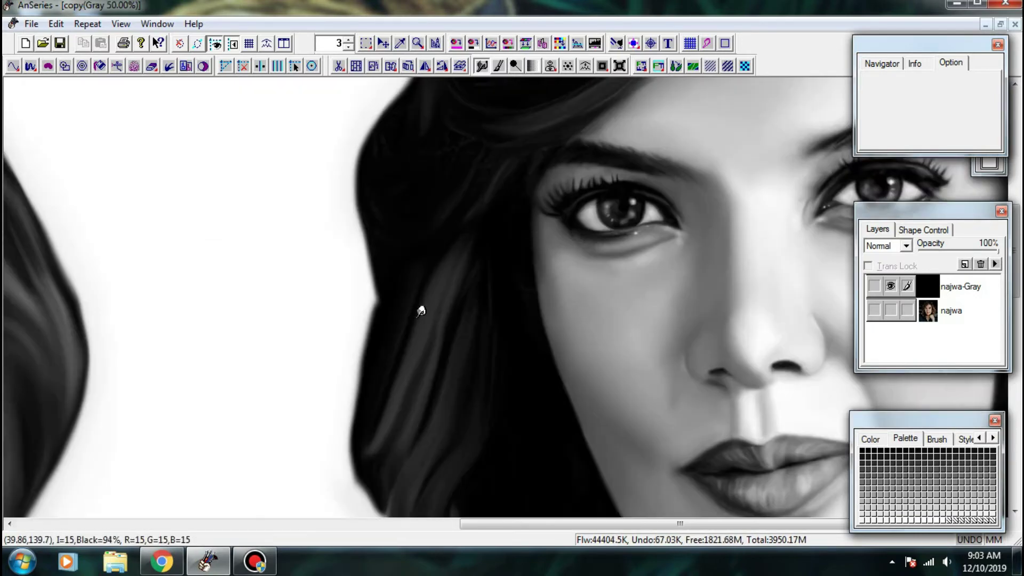
pyautogui.moveTo(354, 265)
pyautogui.mouseDown()
pyautogui.moveTo(390, 320)
pyautogui.moveTo(160, 492)
pyautogui.mouseUp()
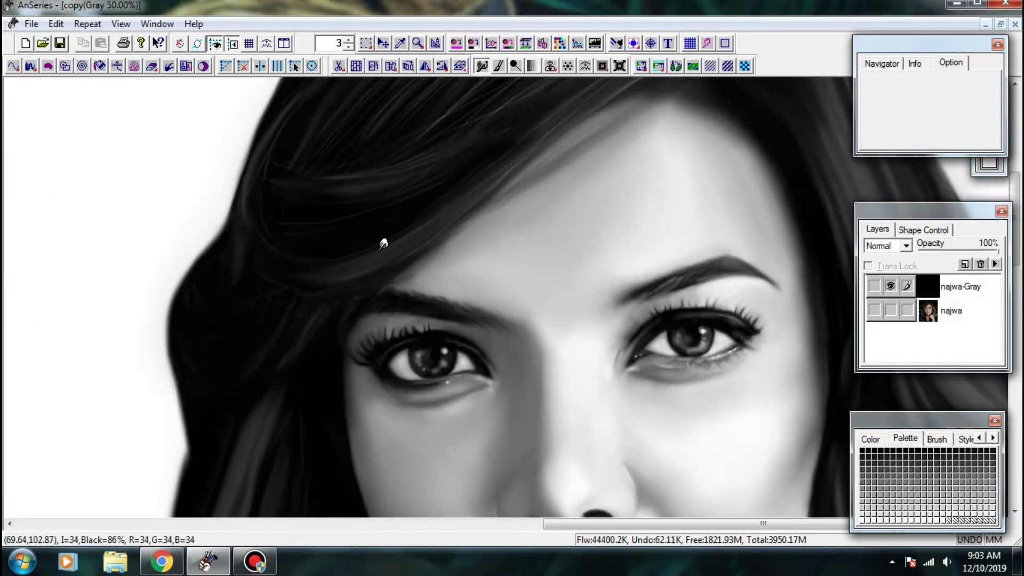
pyautogui.moveTo(384, 244); pyautogui.dragTo(320, 370)
pyautogui.keyDown('ctrl'); pyautogui.click(420, 332); pyautogui.keyUp('ctrl')
pyautogui.moveTo(579, 228)
pyautogui.mouseDown()
pyautogui.moveTo(355, 381)
pyautogui.moveTo(487, 251)
pyautogui.mouseUp()
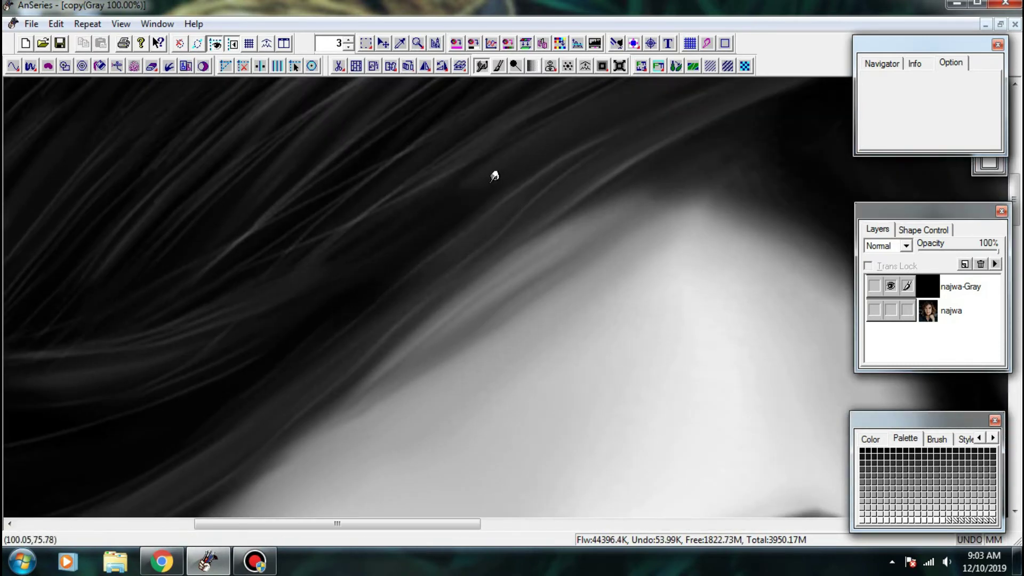
pyautogui.moveTo(373, 219); pyautogui.dragTo(235, 306)
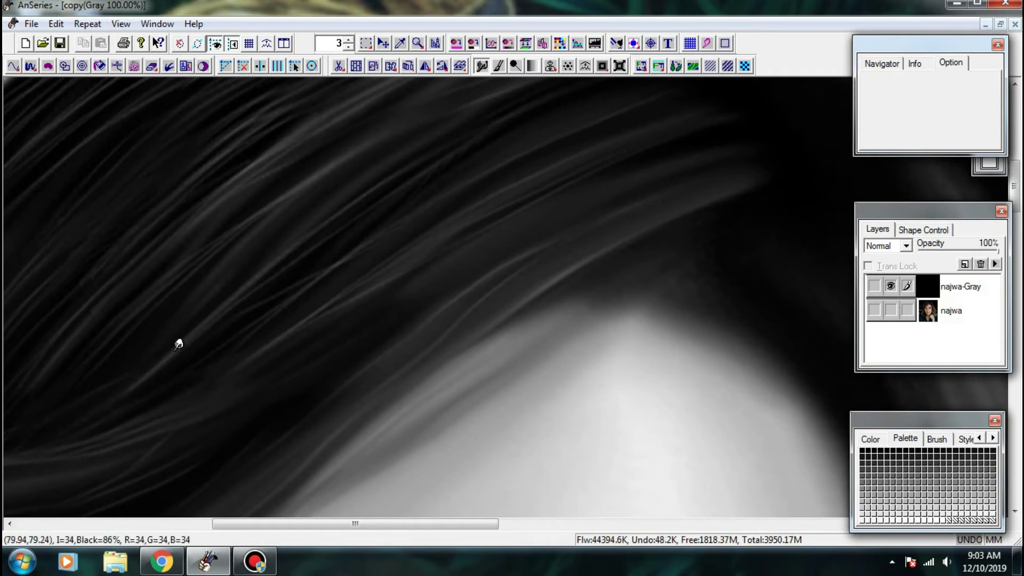
pyautogui.moveTo(566, 256); pyautogui.dragTo(384, 309)
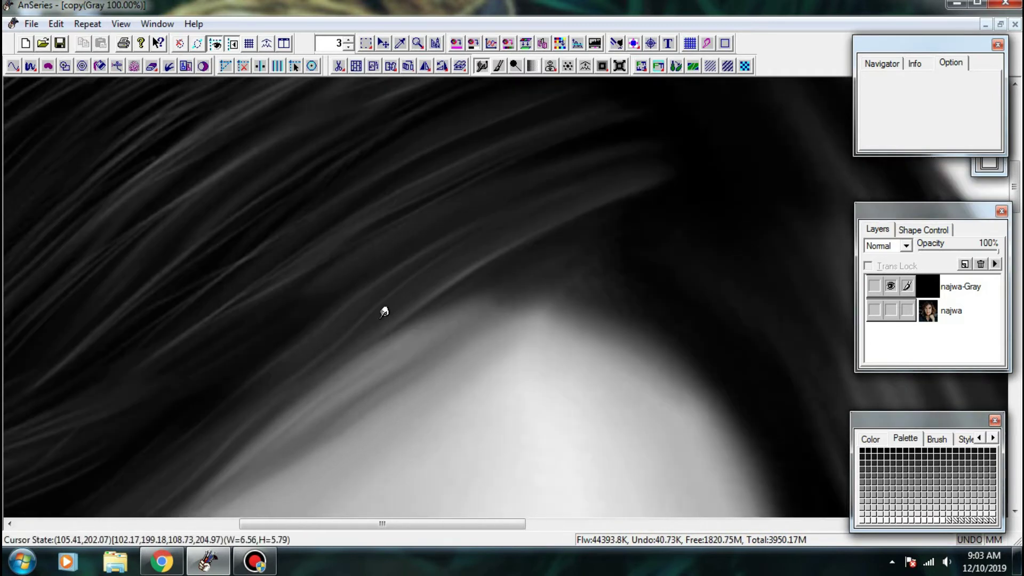
pyautogui.moveTo(498, 238)
pyautogui.mouseDown()
pyautogui.moveTo(354, 257)
pyautogui.moveTo(558, 191)
pyautogui.mouseUp()
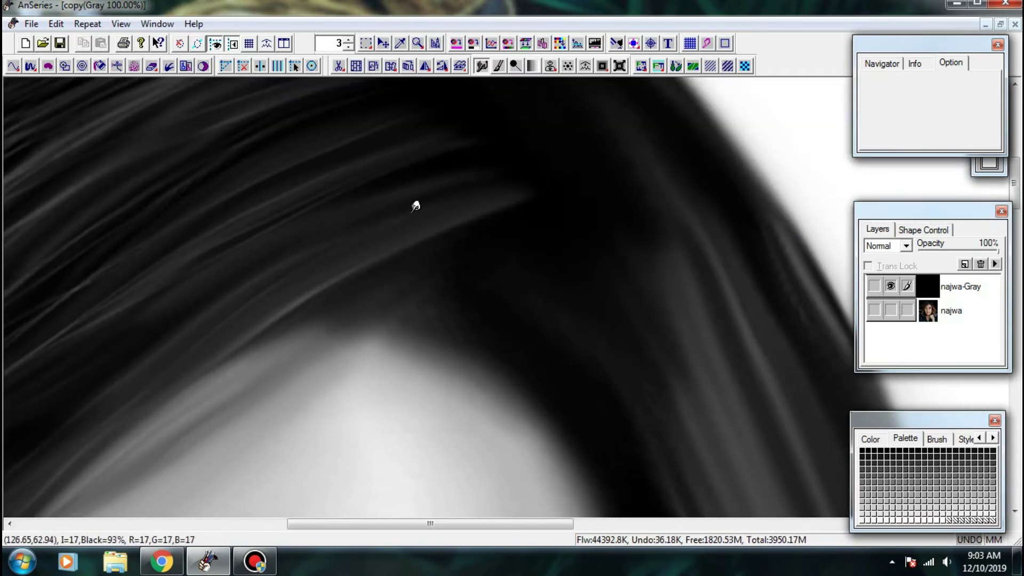
# - Smudge the upper hair on the portrait's right side, from the parting down beside the forehead
pyautogui.moveTo(454, 296); pyautogui.dragTo(388, 283)
pyautogui.moveTo(371, 340)
pyautogui.mouseDown()
pyautogui.moveTo(346, 313)
pyautogui.moveTo(343, 332)
pyautogui.moveTo(463, 351)
pyautogui.moveTo(454, 385)
pyautogui.moveTo(348, 331)
pyautogui.moveTo(436, 382)
pyautogui.moveTo(290, 346)
pyautogui.moveTo(351, 375)
pyautogui.moveTo(277, 352)
pyautogui.mouseUp()
pyautogui.moveTo(436, 356)
pyautogui.mouseDown()
pyautogui.moveTo(474, 381)
pyautogui.moveTo(393, 333)
pyautogui.mouseUp()
pyautogui.moveTo(330, 304); pyautogui.dragTo(407, 359)
pyautogui.moveTo(483, 392)
pyautogui.mouseDown()
pyautogui.moveTo(379, 329)
pyautogui.moveTo(339, 253)
pyautogui.mouseUp()
pyautogui.moveTo(274, 242); pyautogui.dragTo(323, 291)
pyautogui.moveTo(336, 336)
pyautogui.mouseDown()
pyautogui.moveTo(304, 315)
pyautogui.moveTo(345, 356)
pyautogui.moveTo(327, 350)
pyautogui.moveTo(353, 404)
pyautogui.mouseUp()
pyautogui.moveTo(397, 334); pyautogui.dragTo(295, 400)
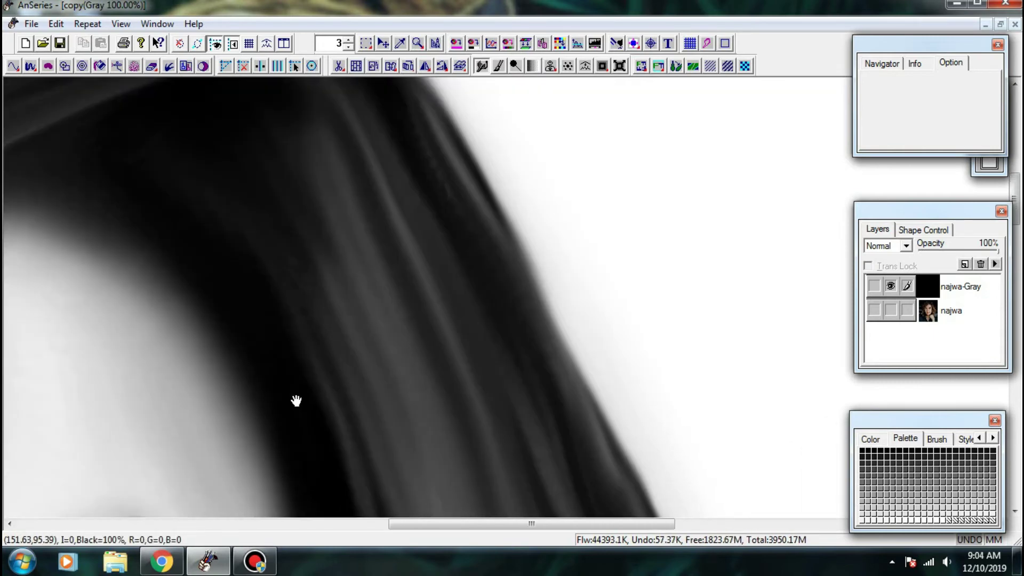
# - Smooth the long wavy strands on the portrait's right side down past the eye
pyautogui.moveTo(257, 205); pyautogui.dragTo(304, 310)
pyautogui.moveTo(342, 381); pyautogui.dragTo(377, 448)
pyautogui.moveTo(355, 447)
pyautogui.mouseDown()
pyautogui.moveTo(298, 312)
pyautogui.moveTo(331, 409)
pyautogui.moveTo(334, 347)
pyautogui.moveTo(283, 368)
pyautogui.moveTo(298, 220)
pyautogui.mouseUp()
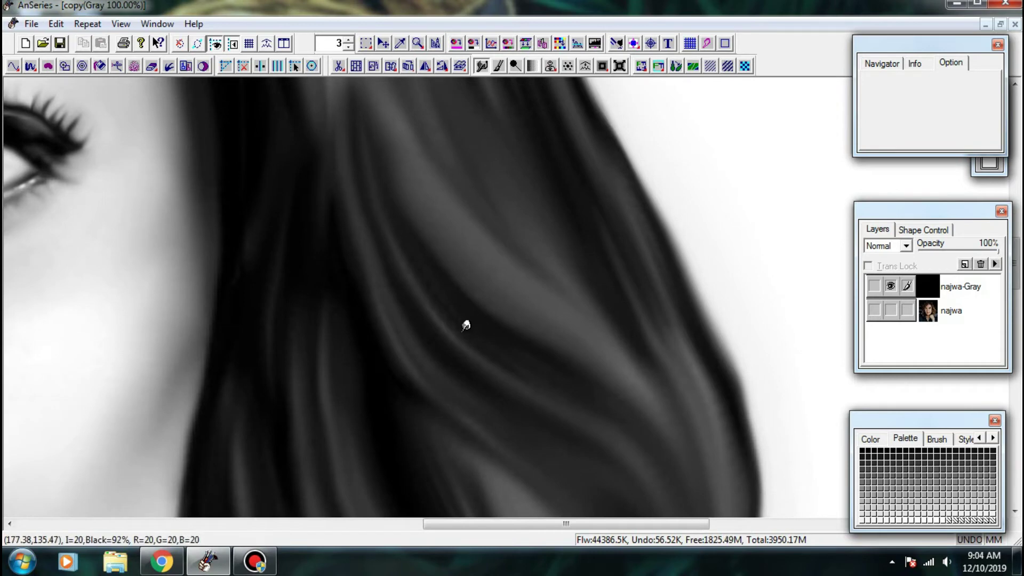
pyautogui.moveTo(417, 301); pyautogui.dragTo(571, 386)
# - Review the whole portrait, show the najwa layer and briefly hide najwa-Gray to compare the hair with the original photo
pyautogui.scroll(-4, 481, 288)
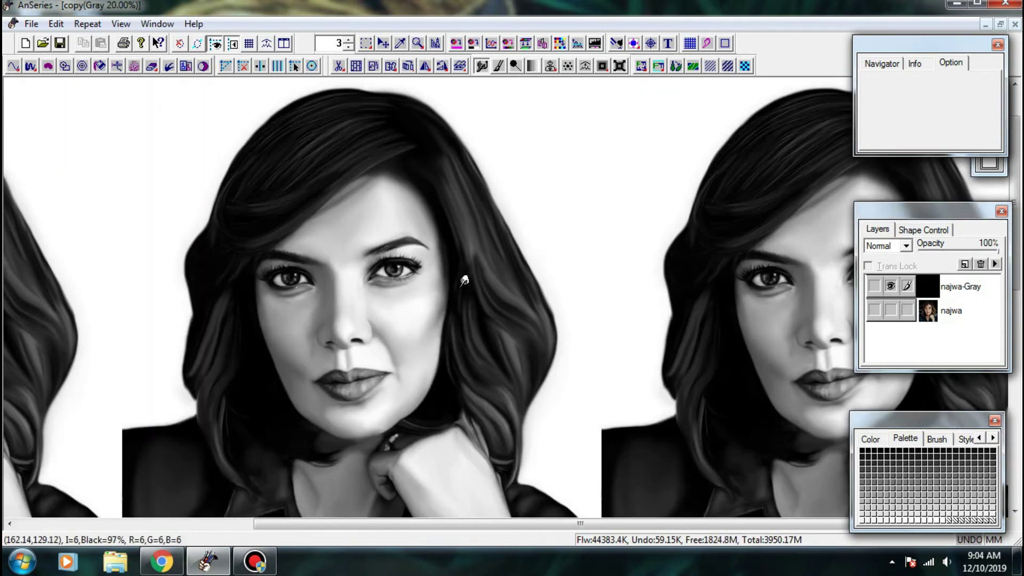
pyautogui.scroll(3, 434, 212)
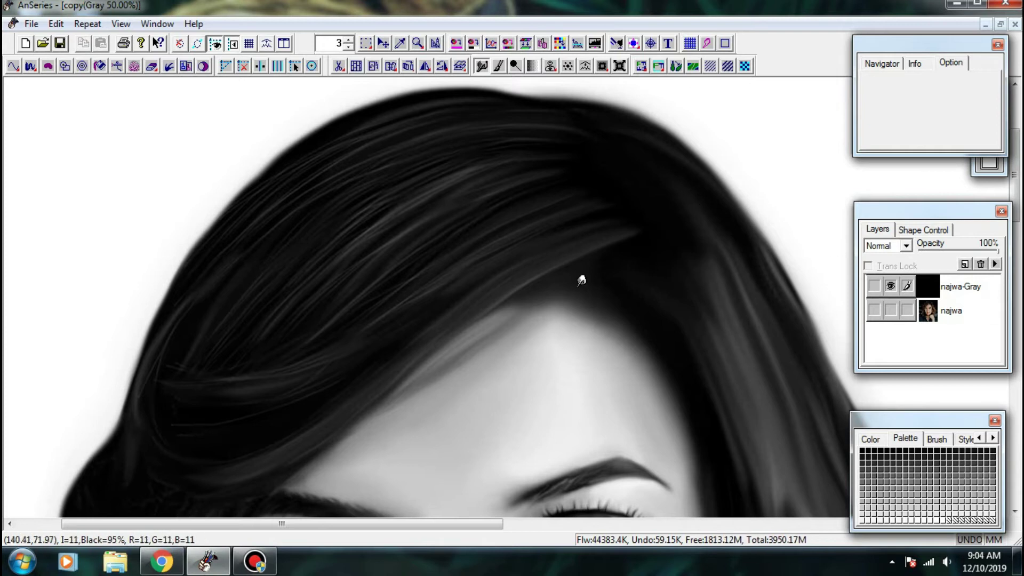
pyautogui.moveTo(353, 349); pyautogui.dragTo(466, 251)
pyautogui.moveTo(422, 328); pyautogui.dragTo(501, 185)
pyautogui.moveTo(570, 272); pyautogui.dragTo(627, 130)
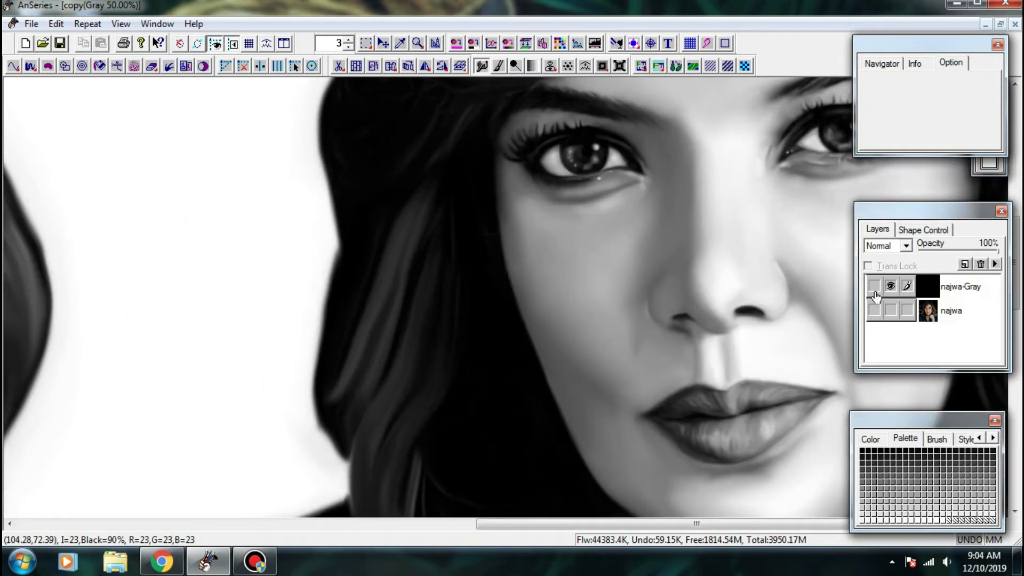
pyautogui.click(889, 310)
pyautogui.click(890, 287)
pyautogui.click(889, 288)
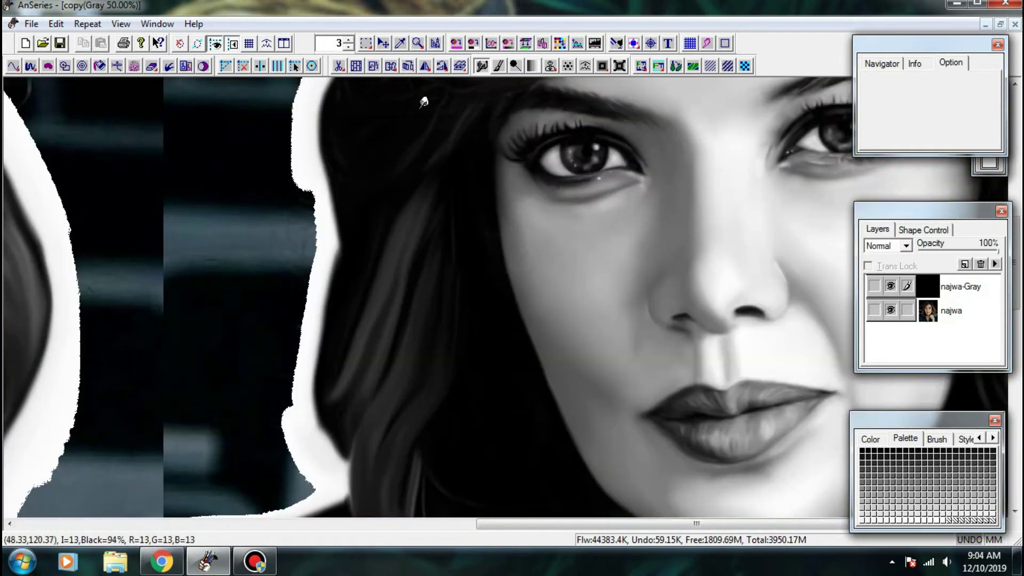
# - Hide the najwa layer and paint fine light strands with the brush down the wavy lock beside the cheek on the portrait's left side
pyautogui.click(498, 65)
pyautogui.click(890, 310)
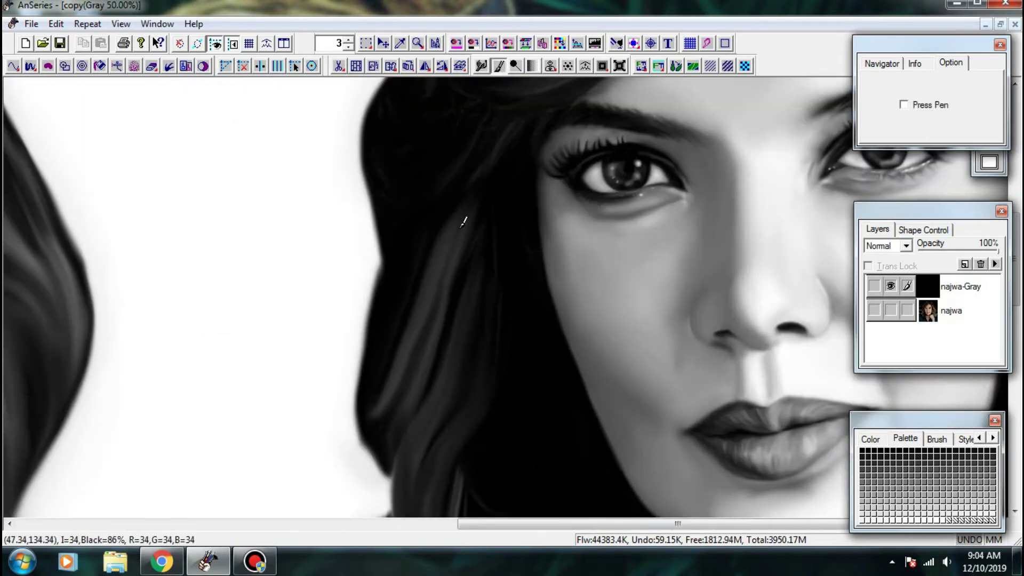
pyautogui.moveTo(463, 222); pyautogui.dragTo(399, 322)
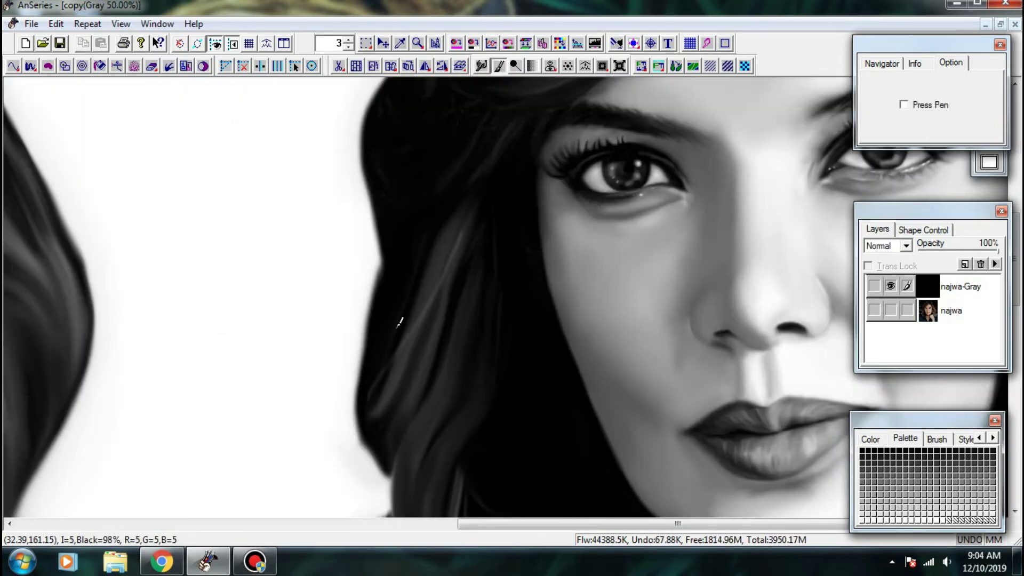
pyautogui.moveTo(468, 222); pyautogui.dragTo(429, 385)
pyautogui.moveTo(487, 229); pyautogui.dragTo(425, 406)
pyautogui.moveTo(479, 274)
pyautogui.mouseDown()
pyautogui.moveTo(436, 432)
pyautogui.moveTo(494, 276)
pyautogui.moveTo(453, 335)
pyautogui.moveTo(407, 458)
pyautogui.mouseUp()
# - Compare the wavy lock with the original najwa photo and paint more fine strands along its outer half
pyautogui.click(874, 309)
pyautogui.click(890, 286)
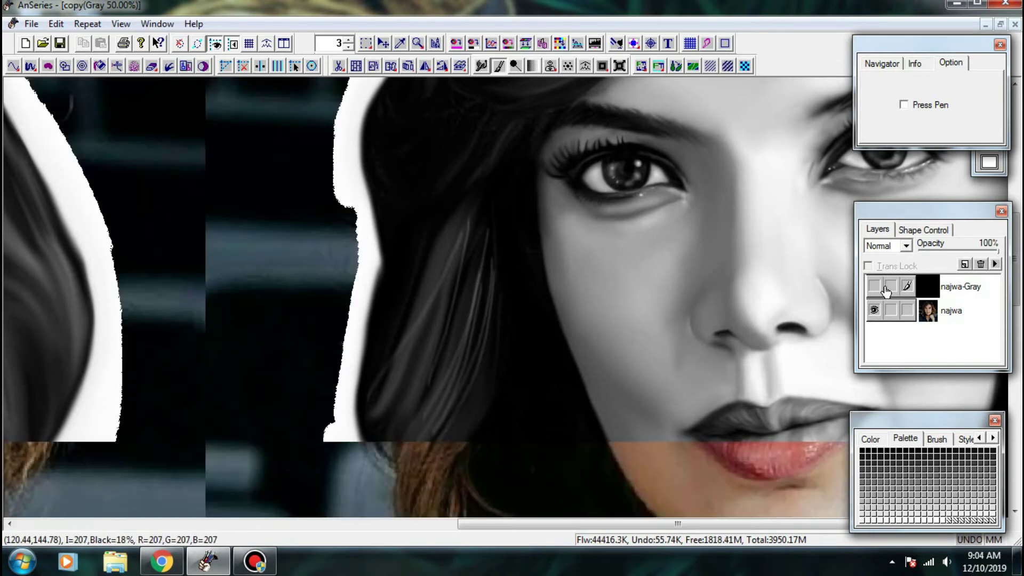
pyautogui.click(890, 286)
pyautogui.moveTo(451, 246)
pyautogui.mouseDown()
pyautogui.moveTo(367, 373)
pyautogui.moveTo(363, 398)
pyautogui.mouseUp()
pyautogui.moveTo(447, 285); pyautogui.dragTo(389, 389)
pyautogui.moveTo(449, 230); pyautogui.dragTo(411, 365)
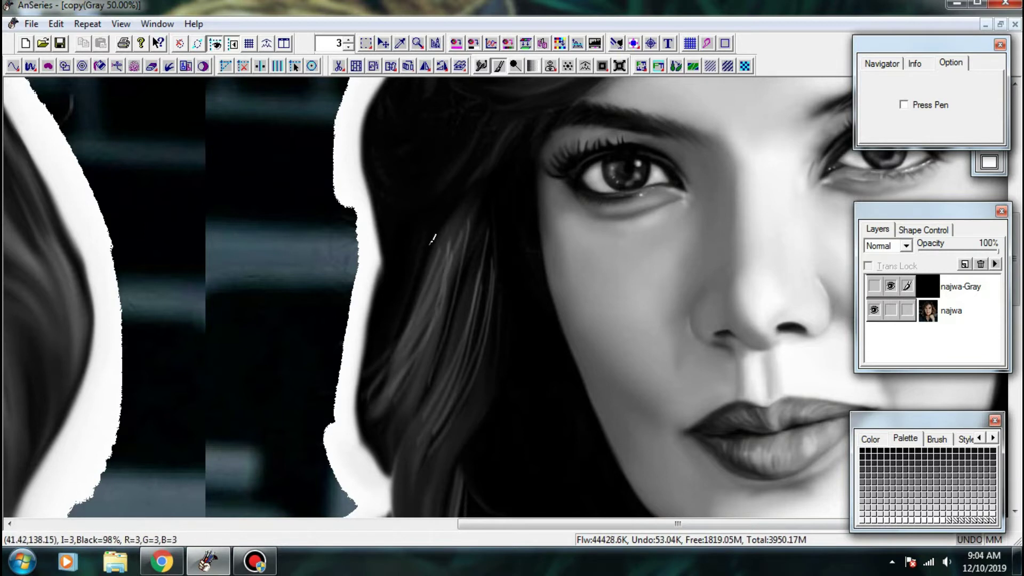
pyautogui.moveTo(425, 255); pyautogui.dragTo(358, 381)
pyautogui.moveTo(423, 264)
pyautogui.mouseDown()
pyautogui.moveTo(391, 330)
pyautogui.moveTo(363, 358)
pyautogui.mouseUp()
# - Hide the najwa layer and fill the lock's inner half with long fine strands from eye level down past the mouth
pyautogui.click(874, 311)
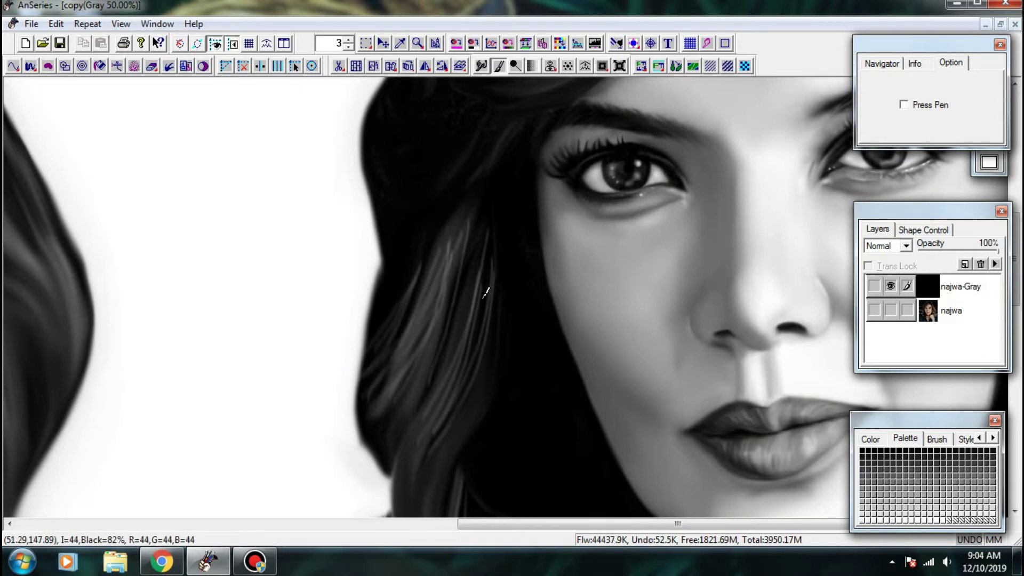
pyautogui.moveTo(487, 291); pyautogui.dragTo(432, 392)
pyautogui.moveTo(440, 280); pyautogui.dragTo(360, 404)
pyautogui.moveTo(468, 177); pyautogui.dragTo(433, 280)
pyautogui.moveTo(485, 224); pyautogui.dragTo(442, 396)
pyautogui.moveTo(488, 274); pyautogui.dragTo(438, 456)
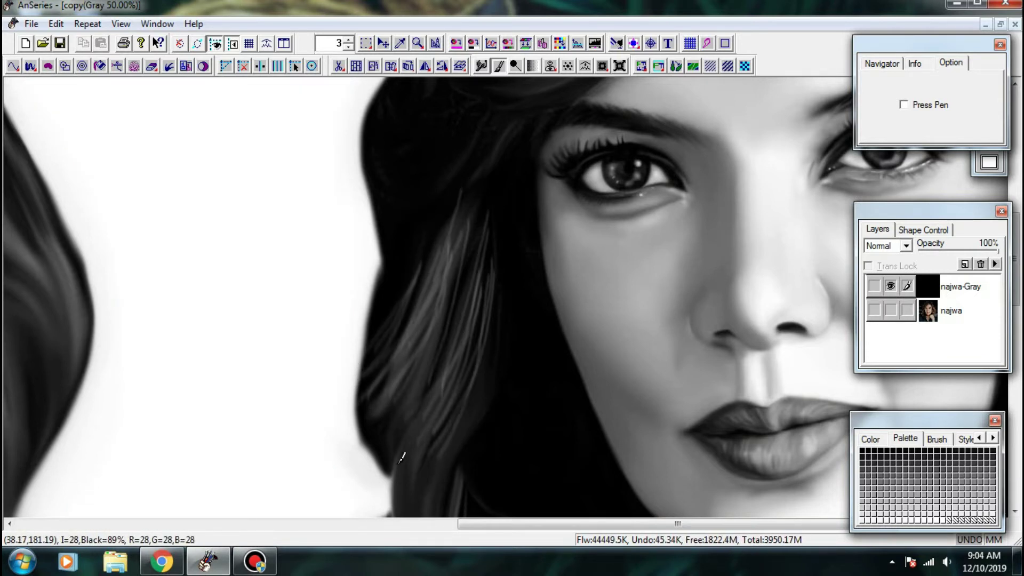
# - Paint thin light strands down the lower part of the lock, beside the chin and over the shoulder
pyautogui.scroll(-3, 448, 229)
pyautogui.moveTo(457, 256); pyautogui.dragTo(424, 424)
pyautogui.moveTo(445, 291); pyautogui.dragTo(418, 432)
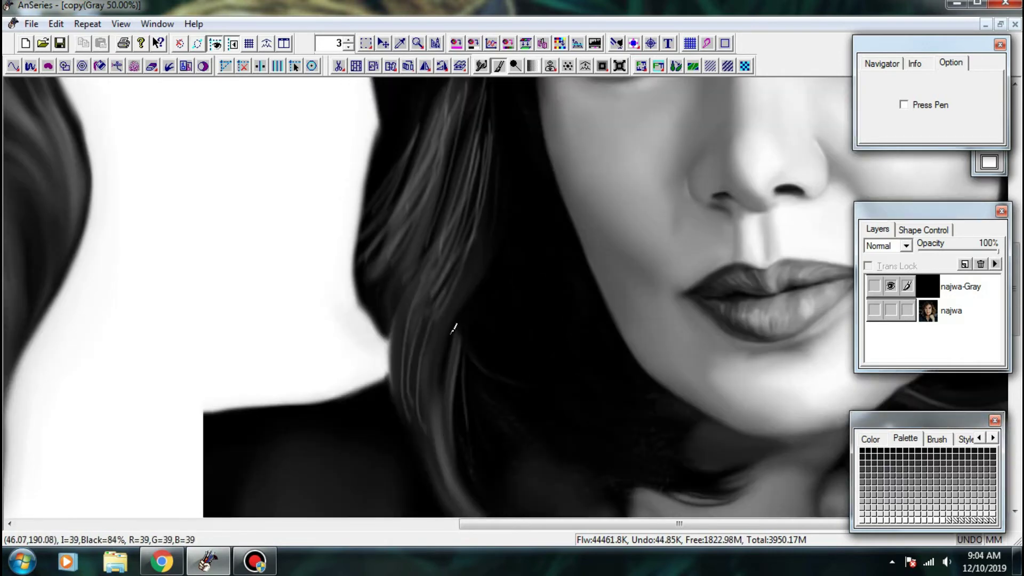
pyautogui.moveTo(444, 325); pyautogui.dragTo(427, 459)
# - Check the lower lock against the original najwa photo and add further light strands along its length over the shoulder
pyautogui.click(874, 311)
pyautogui.click(890, 286)
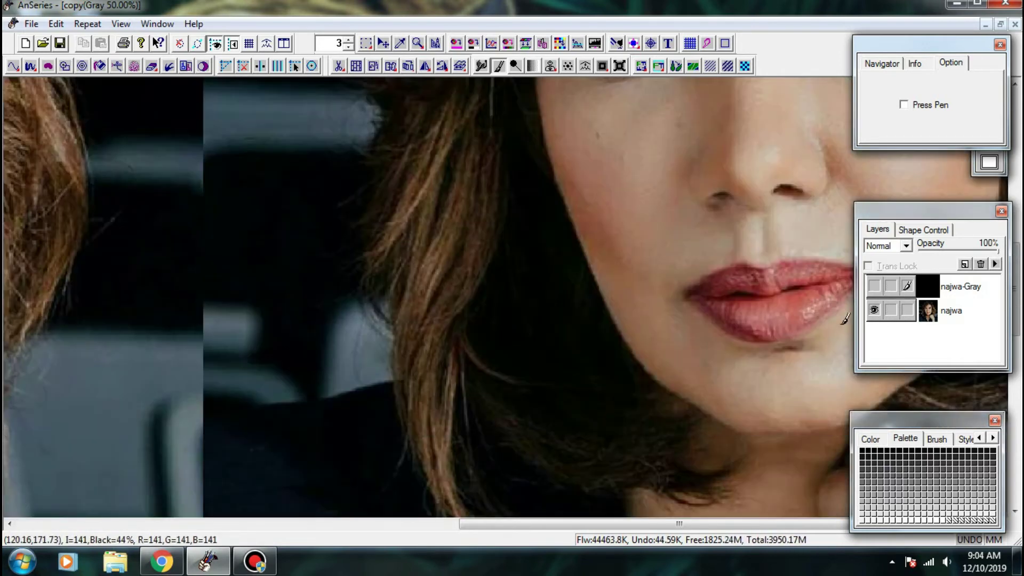
pyautogui.scroll(-4, 845, 318)
pyautogui.hscroll(3, 821, 299)
pyautogui.click(890, 288)
pyautogui.click(874, 311)
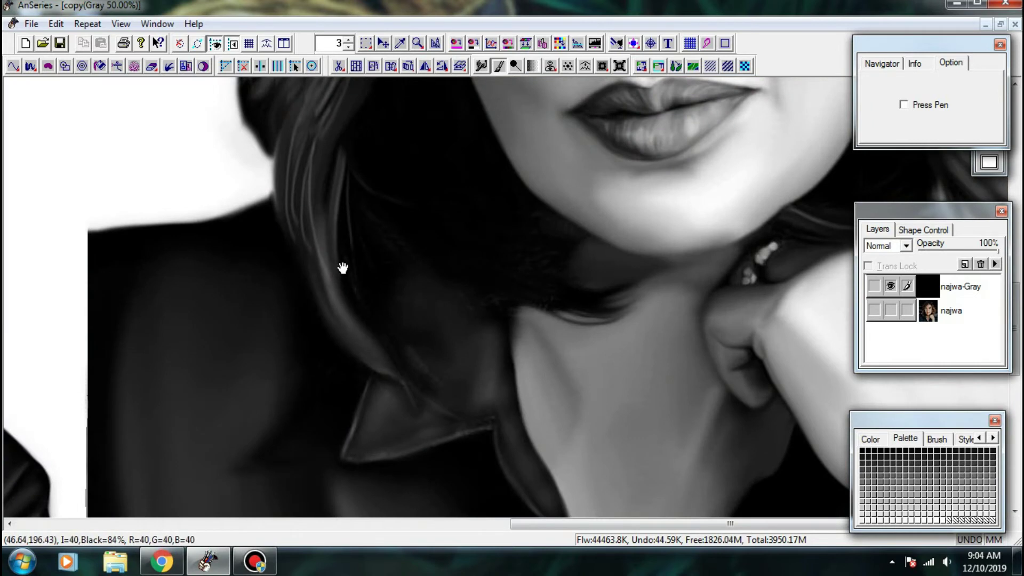
pyautogui.moveTo(343, 268); pyautogui.dragTo(221, 357)
pyautogui.moveTo(195, 290); pyautogui.dragTo(229, 421)
pyautogui.moveTo(198, 322); pyautogui.dragTo(199, 334)
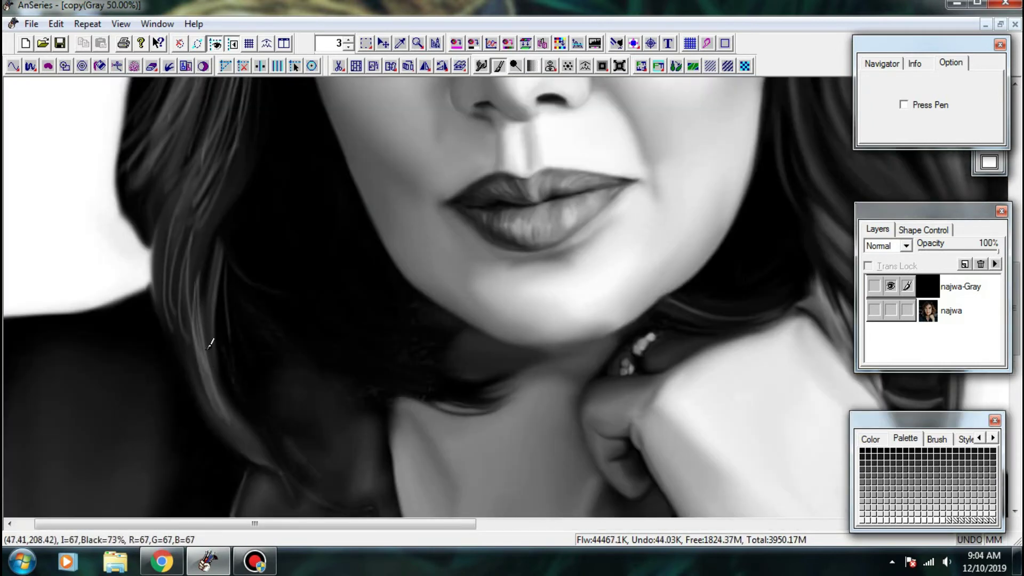
# - Extend the fine strands down to the tapering tip of the lock above the jacket collar
pyautogui.moveTo(239, 440); pyautogui.dragTo(259, 454)
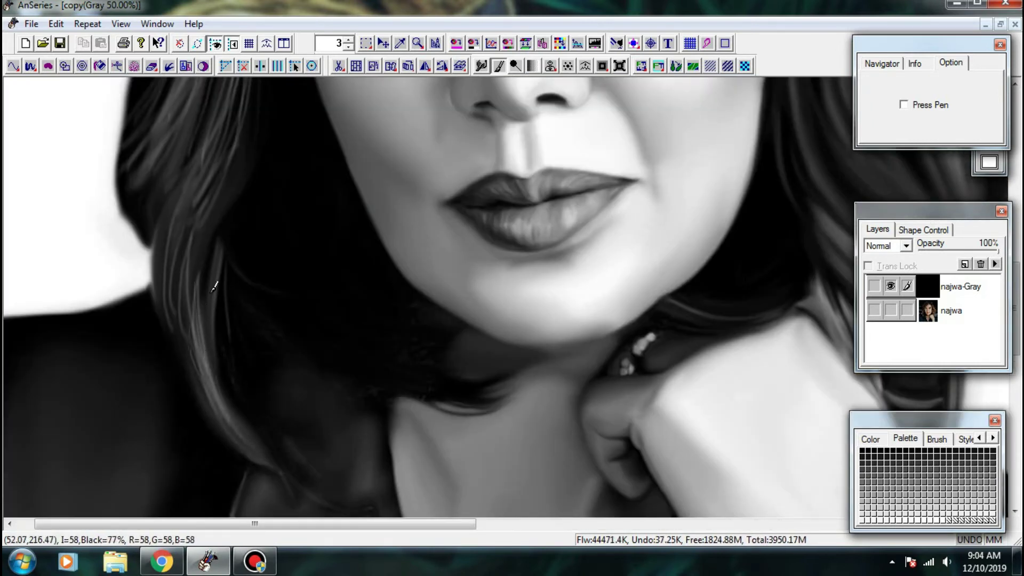
pyautogui.moveTo(211, 284)
pyautogui.mouseDown()
pyautogui.moveTo(206, 363)
pyautogui.moveTo(235, 437)
pyautogui.mouseUp()
pyautogui.moveTo(206, 317); pyautogui.dragTo(227, 401)
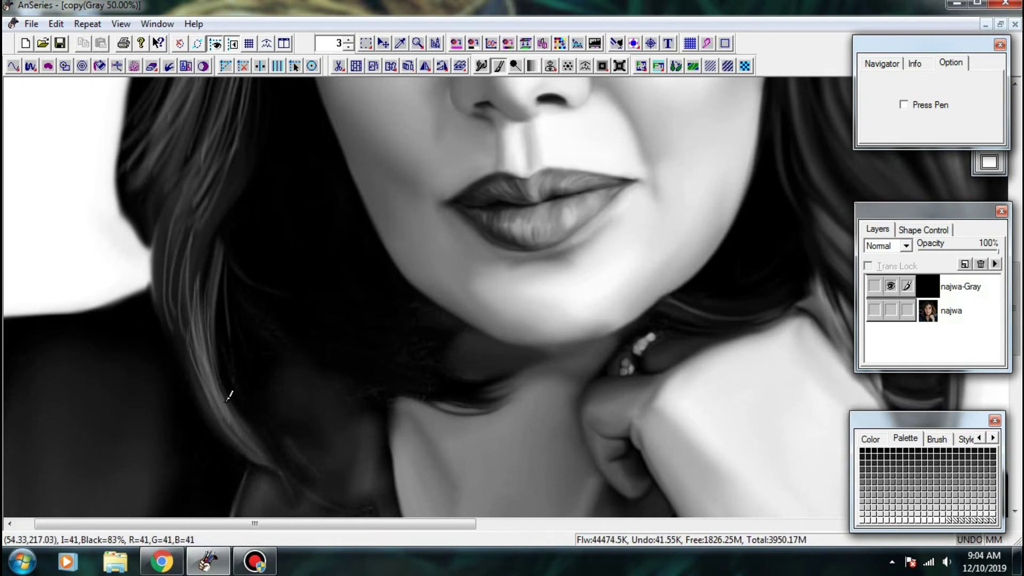
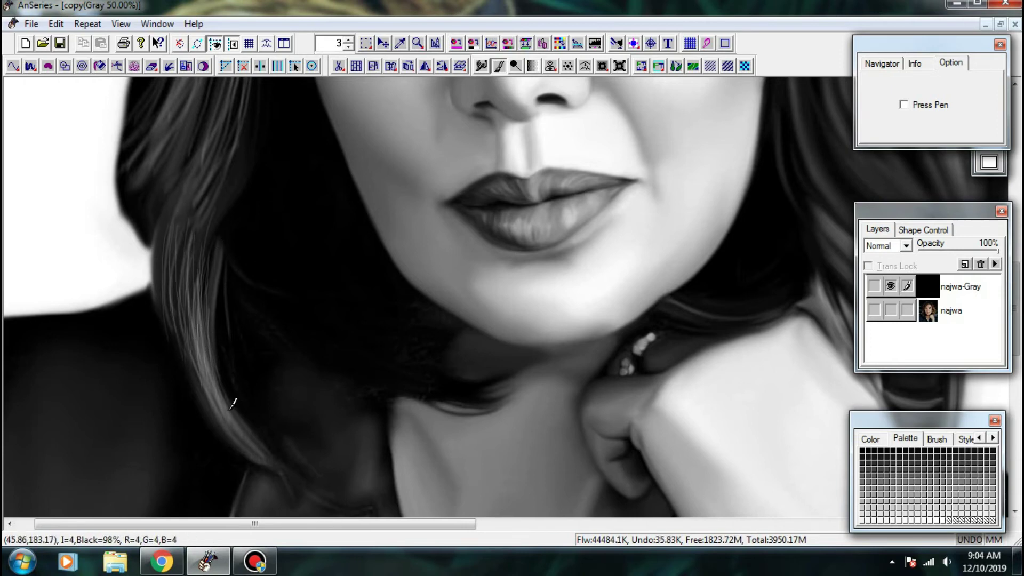
pyautogui.moveTo(233, 404); pyautogui.dragTo(267, 450)
# - Thicken the middle of the wavy lock with extra fine strands, from its outer bulge across to the cheek side
pyautogui.moveTo(220, 193); pyautogui.dragTo(320, 298)
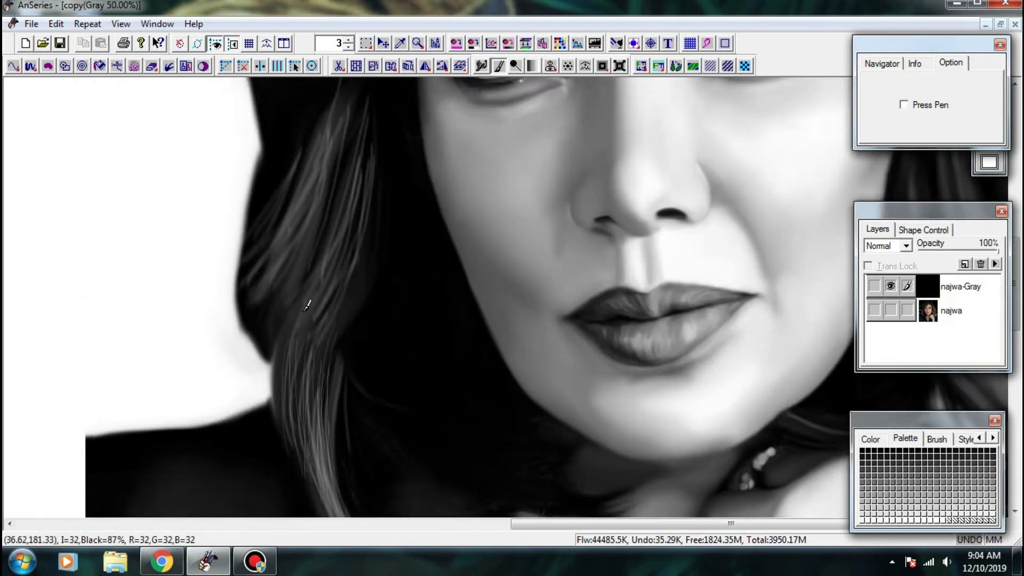
pyautogui.moveTo(349, 229); pyautogui.dragTo(402, 262)
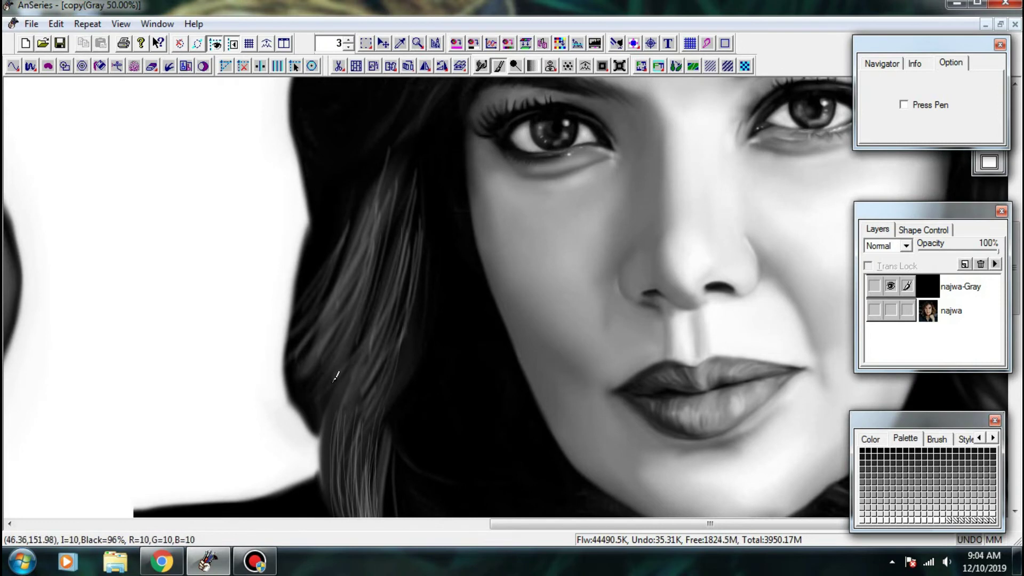
pyautogui.moveTo(330, 395); pyautogui.dragTo(286, 394)
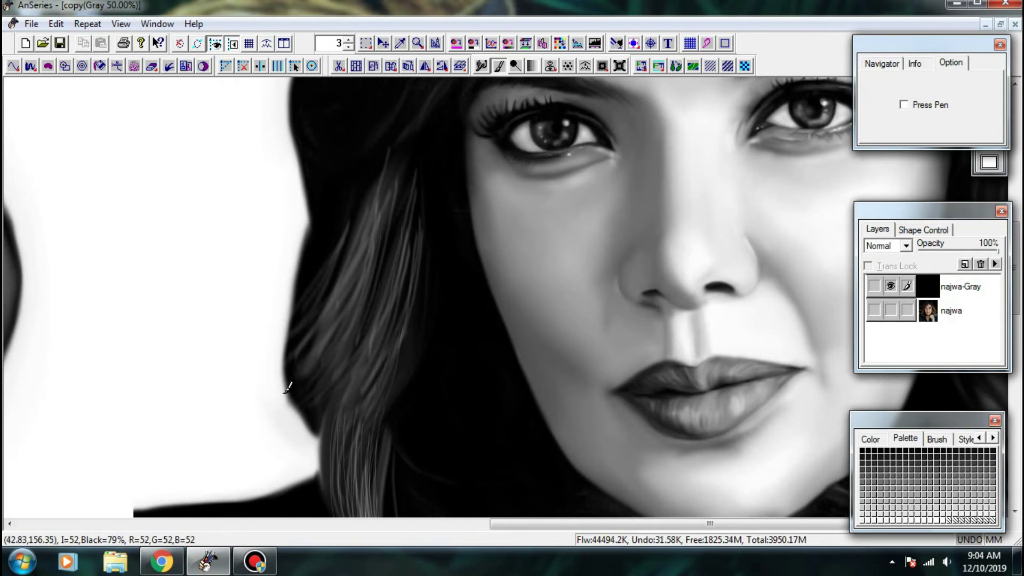
pyautogui.moveTo(393, 209); pyautogui.dragTo(378, 306)
pyautogui.moveTo(395, 213); pyautogui.dragTo(376, 388)
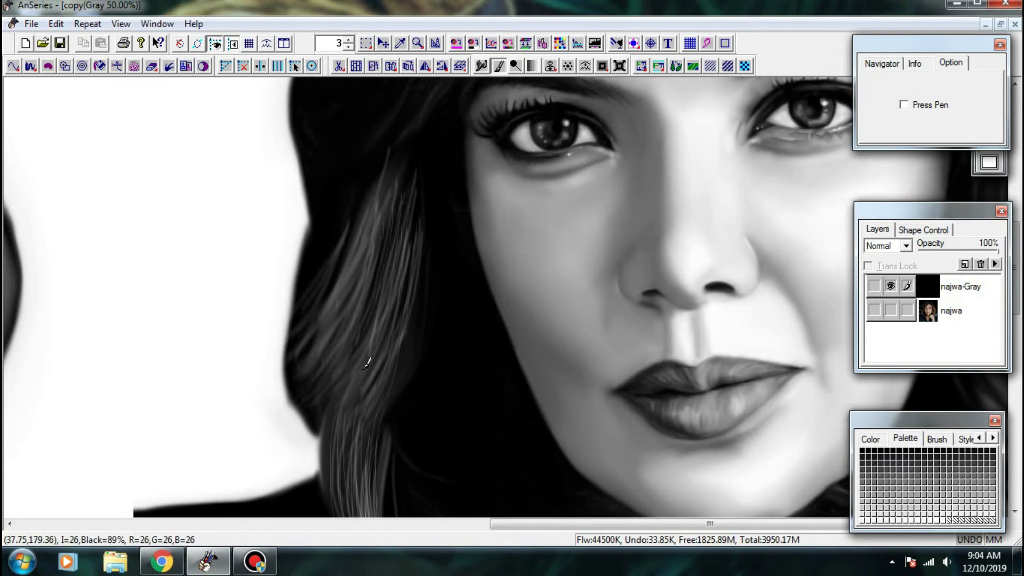
pyautogui.scroll(-2, 365, 368)
pyautogui.moveTo(371, 259)
pyautogui.mouseDown()
pyautogui.moveTo(331, 336)
pyautogui.moveTo(341, 337)
pyautogui.mouseUp()
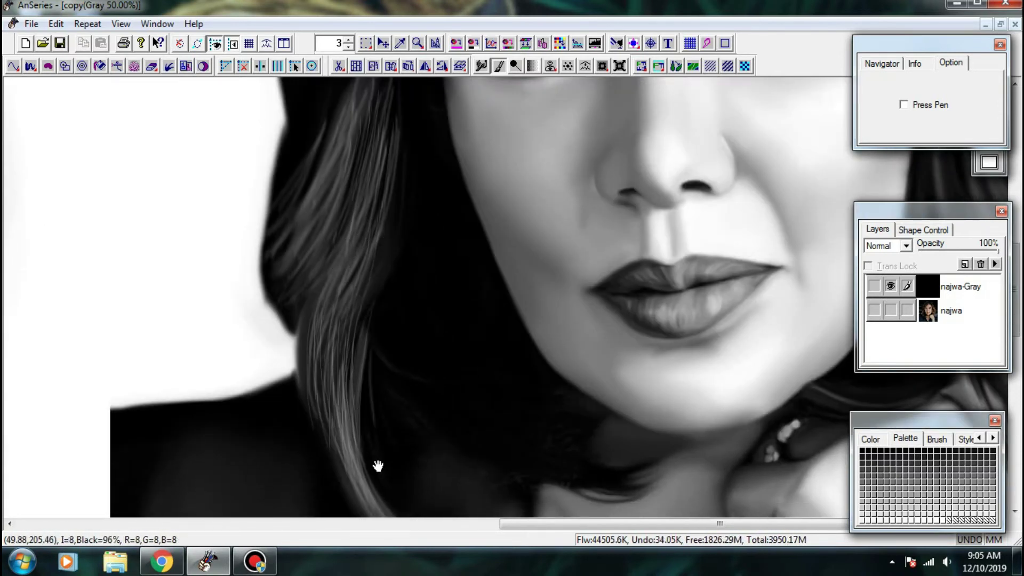
# - Compare the hair under the jaw with the original photo and paint fine strands sweeping from the lock toward the neck
pyautogui.moveTo(377, 469); pyautogui.dragTo(335, 342)
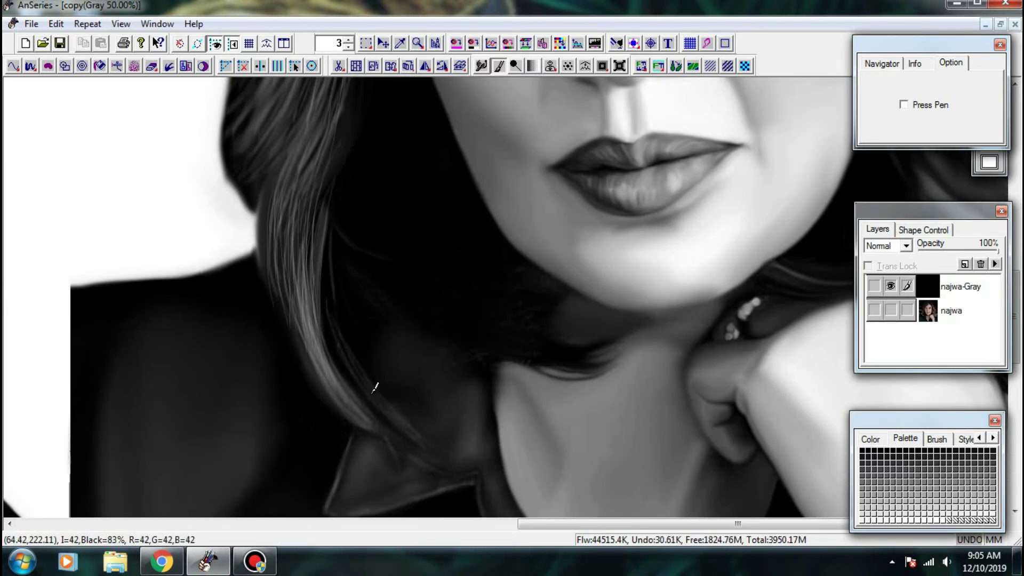
pyautogui.click(888, 312)
pyautogui.click(891, 286)
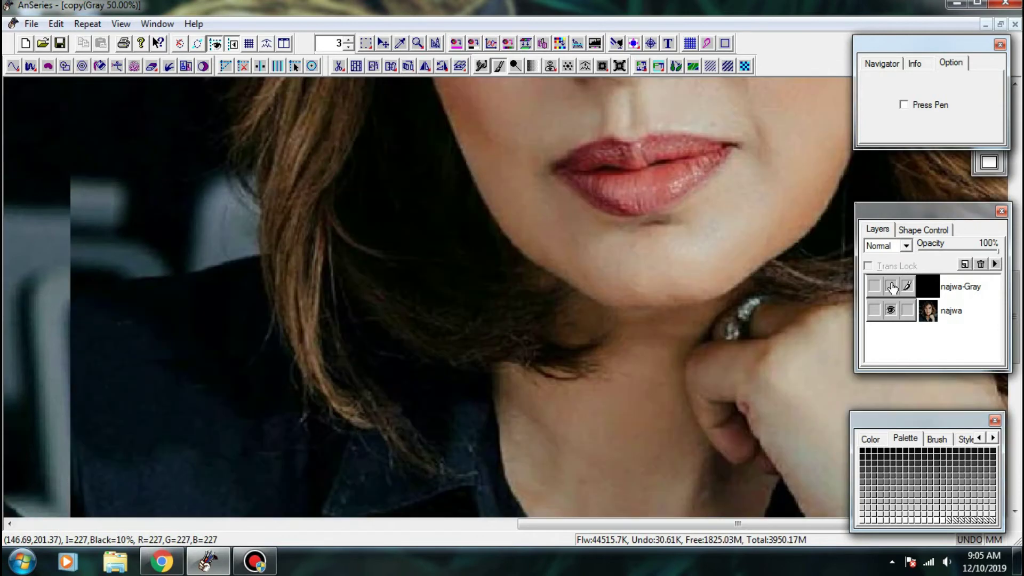
pyautogui.click(891, 286)
pyautogui.click(890, 310)
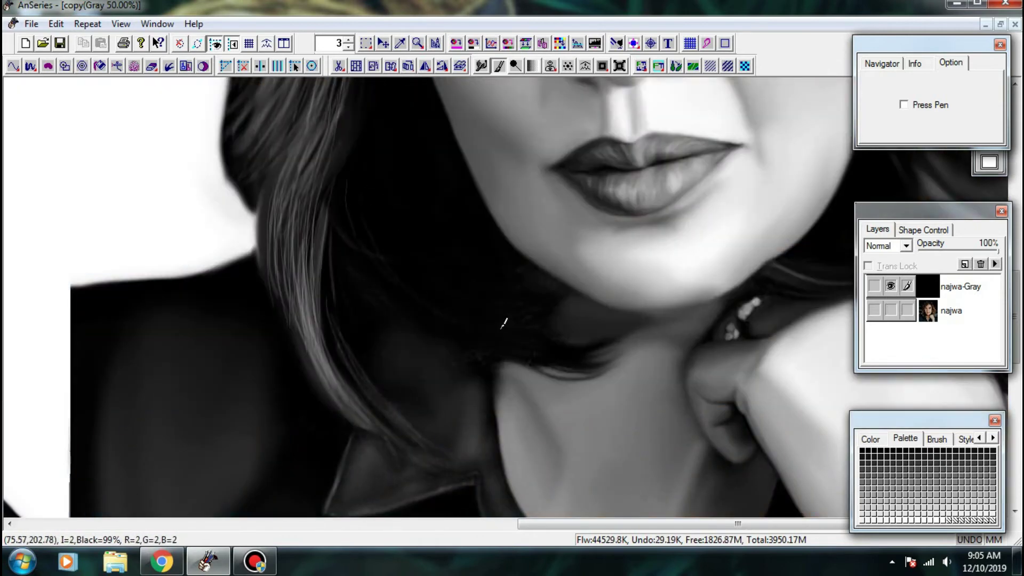
pyautogui.moveTo(501, 327)
pyautogui.mouseDown()
pyautogui.moveTo(403, 273)
pyautogui.moveTo(462, 322)
pyautogui.mouseUp()
pyautogui.moveTo(372, 264)
pyautogui.mouseDown()
pyautogui.moveTo(502, 343)
pyautogui.moveTo(518, 336)
pyautogui.mouseUp()
pyautogui.moveTo(451, 315)
pyautogui.mouseDown()
pyautogui.moveTo(566, 350)
pyautogui.moveTo(547, 340)
pyautogui.mouseUp()
# - Recheck the original photo and paint strands branching from the lock's inner edge into the dark hair beside the jaw
pyautogui.scroll(3, 434, 277)
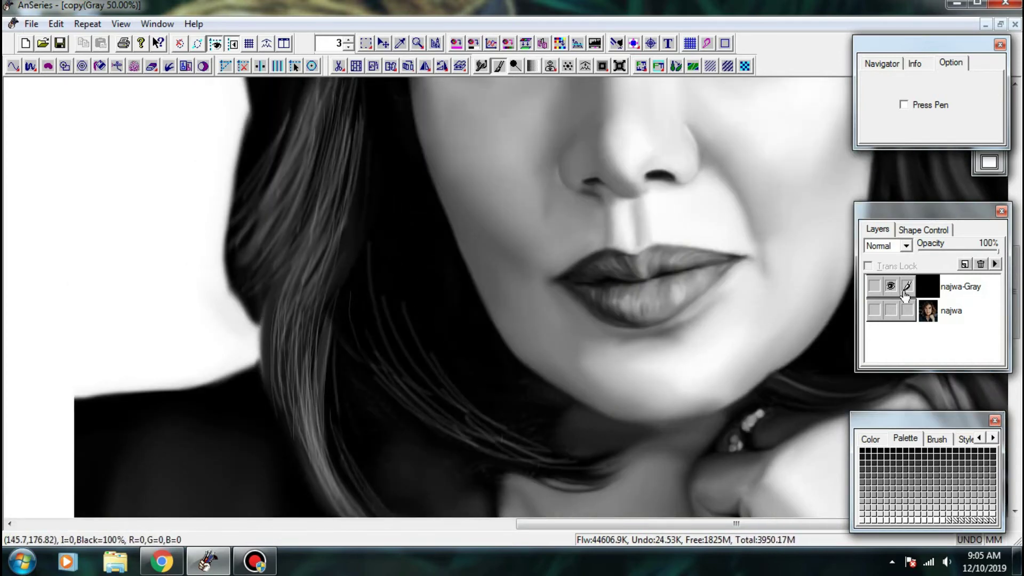
pyautogui.click(891, 310)
pyautogui.click(891, 286)
pyautogui.click(892, 286)
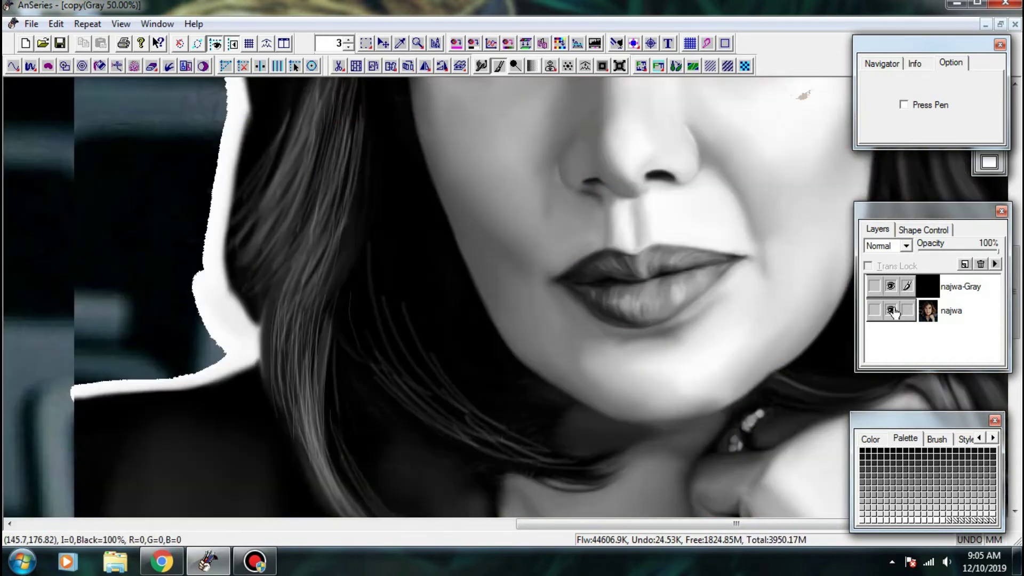
pyautogui.click(891, 310)
pyautogui.moveTo(350, 261); pyautogui.dragTo(418, 346)
pyautogui.moveTo(337, 290); pyautogui.dragTo(450, 356)
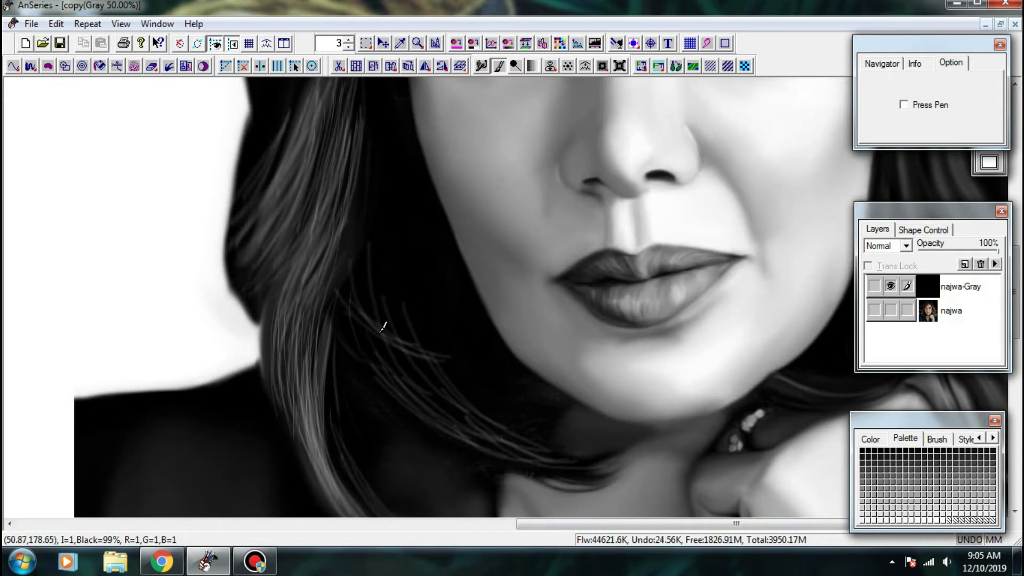
pyautogui.moveTo(347, 302); pyautogui.dragTo(469, 366)
pyautogui.moveTo(348, 263)
pyautogui.mouseDown()
pyautogui.moveTo(376, 315)
pyautogui.moveTo(452, 386)
pyautogui.mouseUp()
# - Reinforce the curved strands running below the jawline until they reach the hair ends at the neck
pyautogui.moveTo(370, 336)
pyautogui.mouseDown()
pyautogui.moveTo(474, 416)
pyautogui.moveTo(477, 437)
pyautogui.mouseUp()
pyautogui.moveTo(412, 360); pyautogui.dragTo(515, 438)
pyautogui.moveTo(446, 404); pyautogui.dragTo(549, 469)
pyautogui.moveTo(500, 436); pyautogui.dragTo(584, 464)
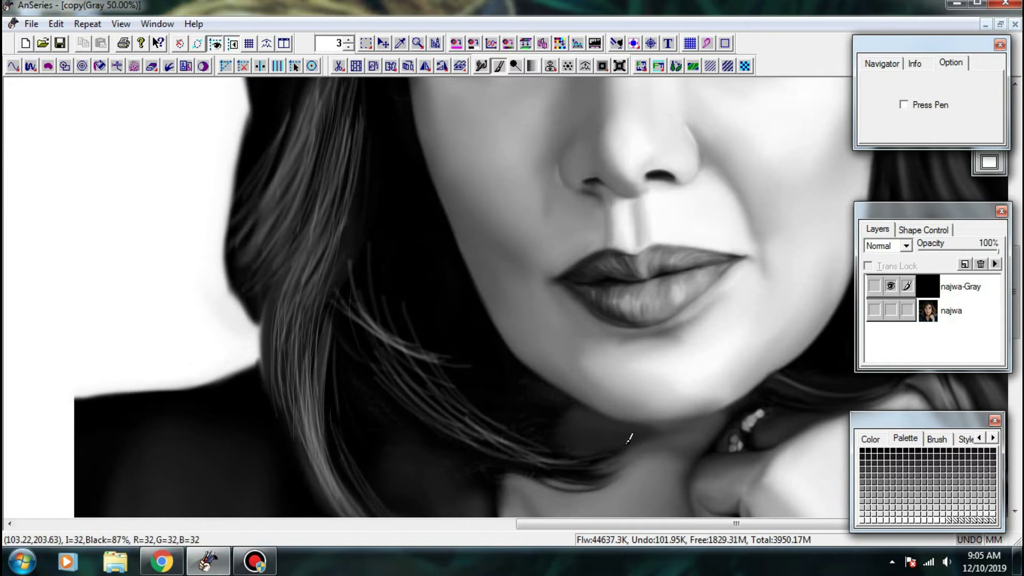
# - Paint faint vertical strands in the dark hair between the wavy lock and the cheek
pyautogui.scroll(-1, 502, 275)
pyautogui.moveTo(427, 220); pyautogui.dragTo(446, 325)
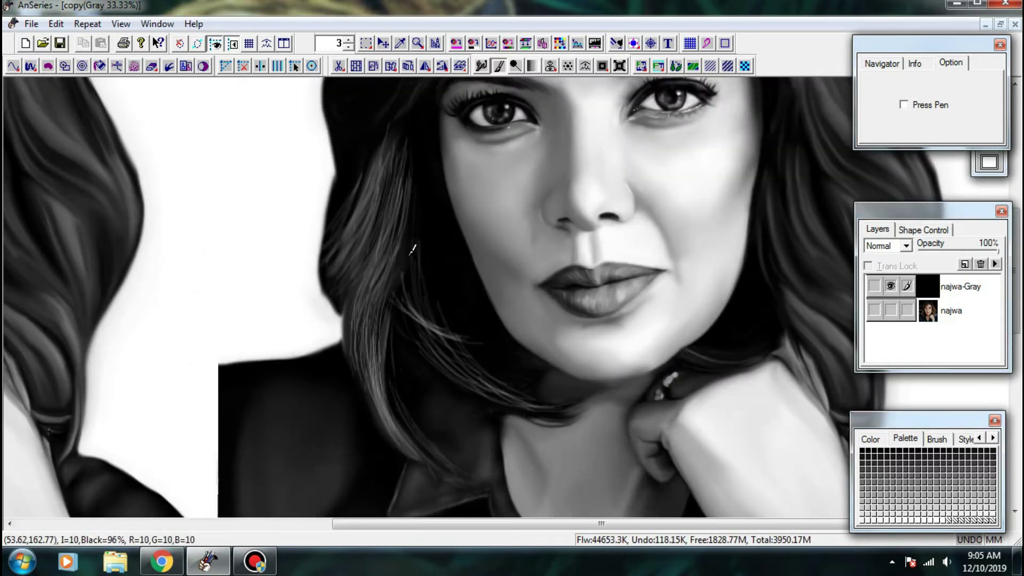
pyautogui.moveTo(412, 249); pyautogui.dragTo(443, 349)
pyautogui.moveTo(441, 245); pyautogui.dragTo(475, 360)
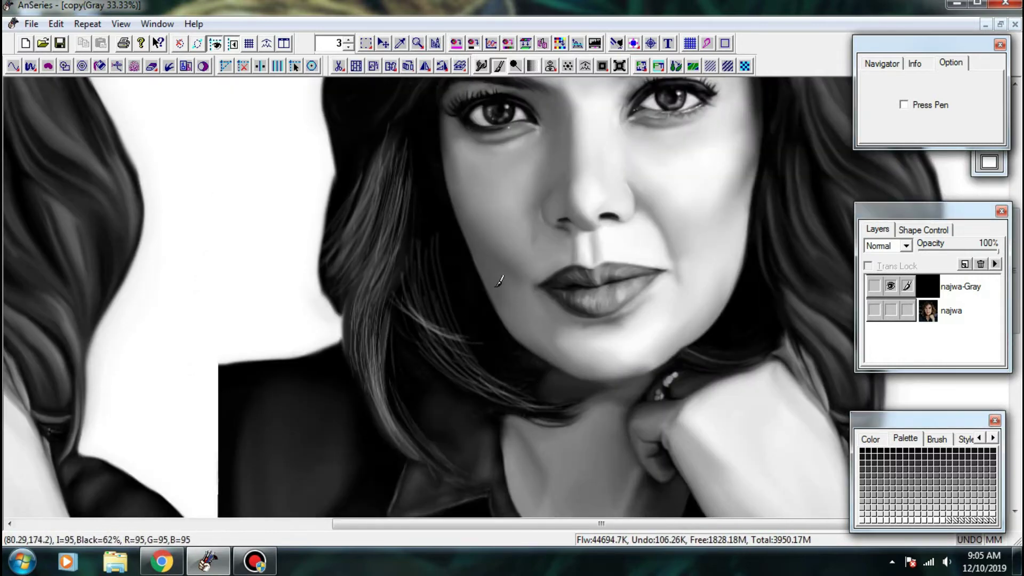
# - Compare the hair beside the eye with the original photo and paint the first curved strands sweeping outward from the temple
pyautogui.moveTo(402, 170); pyautogui.dragTo(420, 380)
pyautogui.scroll(1, 408, 344)
pyautogui.click(890, 311)
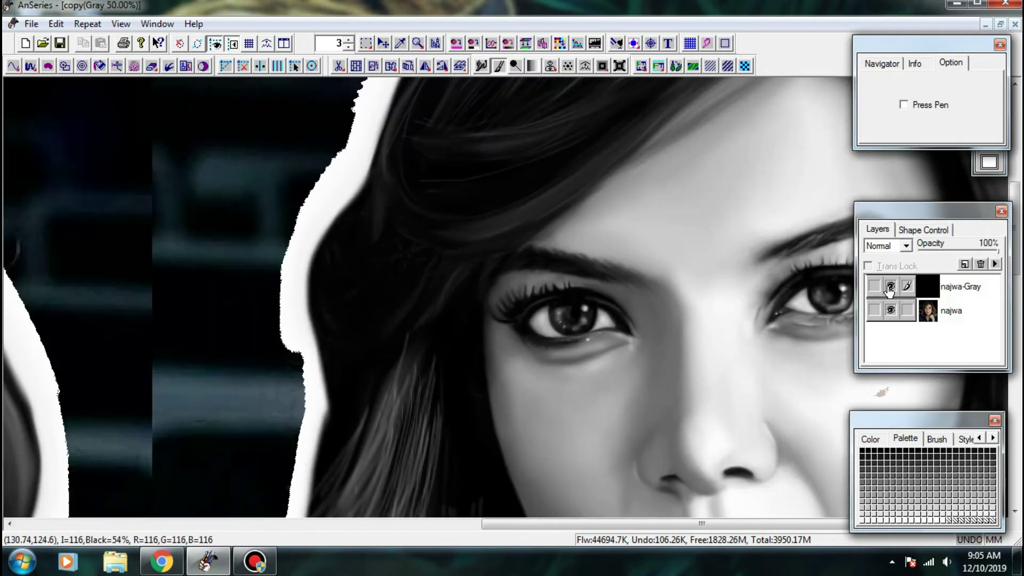
pyautogui.click(891, 288)
pyautogui.click(890, 287)
pyautogui.click(890, 311)
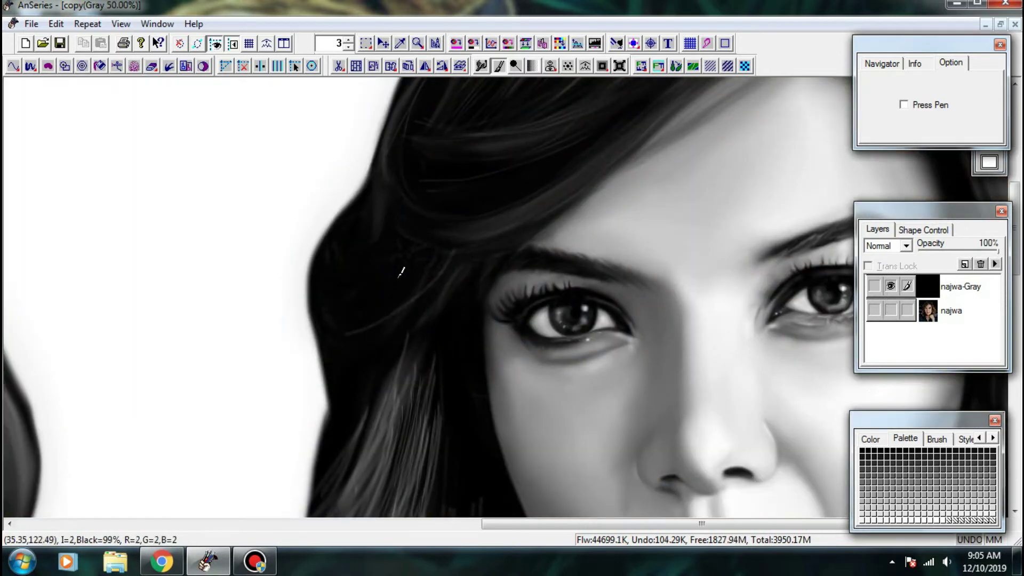
pyautogui.moveTo(384, 335); pyautogui.dragTo(333, 354)
pyautogui.moveTo(453, 292)
pyautogui.mouseDown()
pyautogui.moveTo(341, 349)
pyautogui.moveTo(333, 334)
pyautogui.mouseUp()
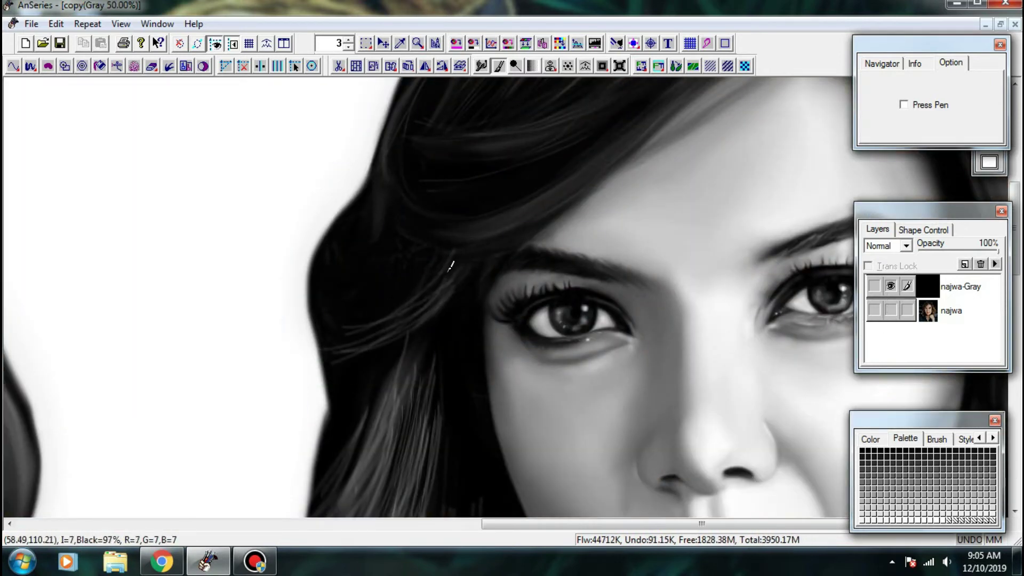
# - Build up the curved strands from the eyebrow's outer end to the outer hair edge on the portrait's left side
pyautogui.moveTo(462, 251); pyautogui.dragTo(324, 316)
pyautogui.moveTo(448, 274)
pyautogui.mouseDown()
pyautogui.moveTo(326, 323)
pyautogui.moveTo(355, 373)
pyautogui.mouseUp()
pyautogui.moveTo(452, 305); pyautogui.dragTo(342, 372)
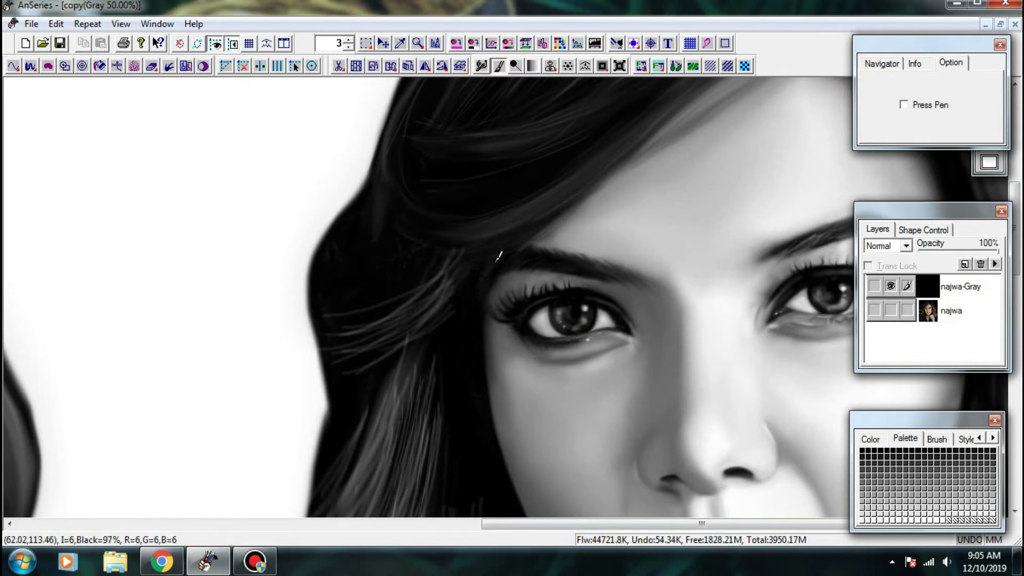
pyautogui.moveTo(483, 266); pyautogui.dragTo(341, 364)
pyautogui.moveTo(448, 309); pyautogui.dragTo(331, 365)
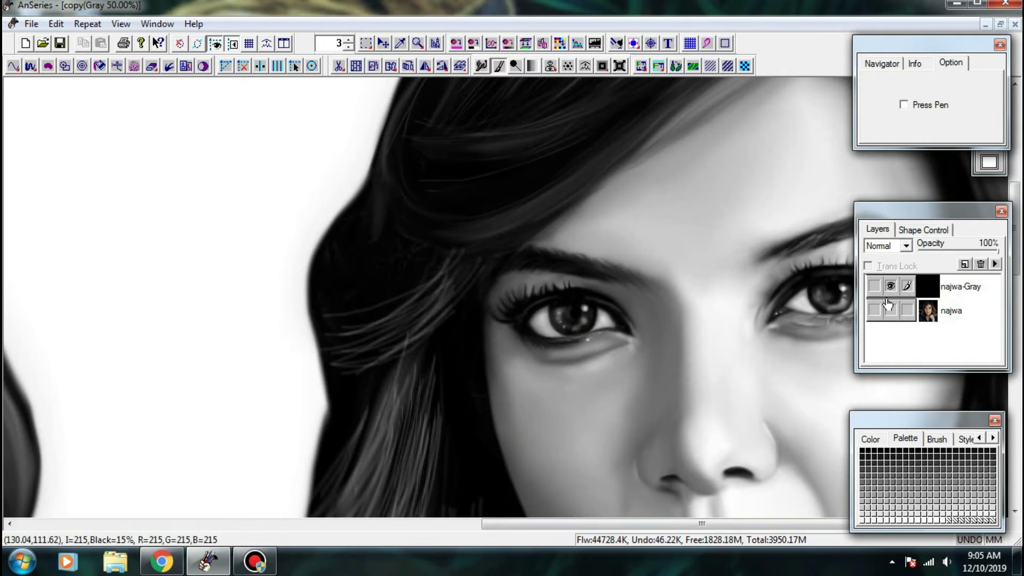
# - Check the original najwa photo and paint curling strands around the outer bulge of hair beside the temple
pyautogui.click(887, 304)
pyautogui.click(887, 287)
pyautogui.click(889, 287)
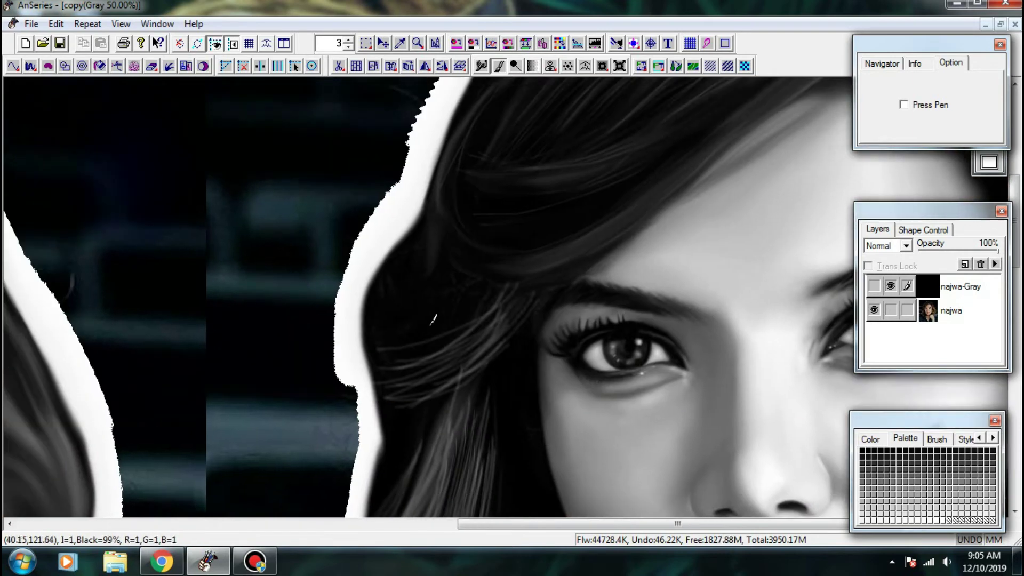
pyautogui.moveTo(397, 260); pyautogui.dragTo(374, 353)
pyautogui.moveTo(385, 285)
pyautogui.mouseDown()
pyautogui.moveTo(410, 353)
pyautogui.moveTo(412, 337)
pyautogui.moveTo(484, 316)
pyautogui.mouseUp()
# - Paint fine light strands along the lower edge of the fringe, from the temple up across the forehead
pyautogui.moveTo(451, 258)
pyautogui.mouseDown()
pyautogui.moveTo(521, 276)
pyautogui.moveTo(608, 244)
pyautogui.mouseUp()
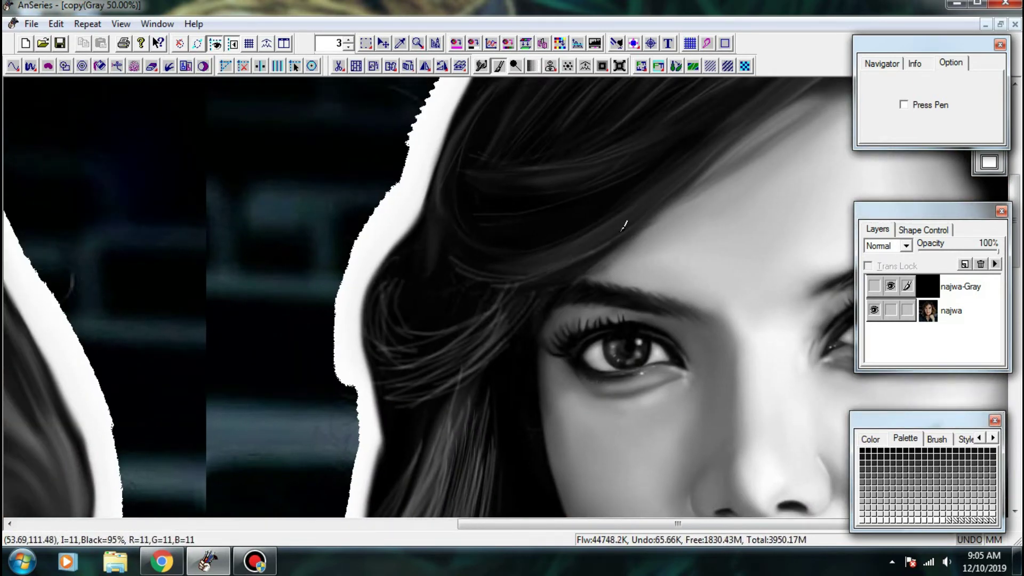
pyautogui.moveTo(500, 291); pyautogui.dragTo(660, 208)
pyautogui.moveTo(547, 236); pyautogui.dragTo(290, 322)
pyautogui.moveTo(219, 357); pyautogui.dragTo(367, 321)
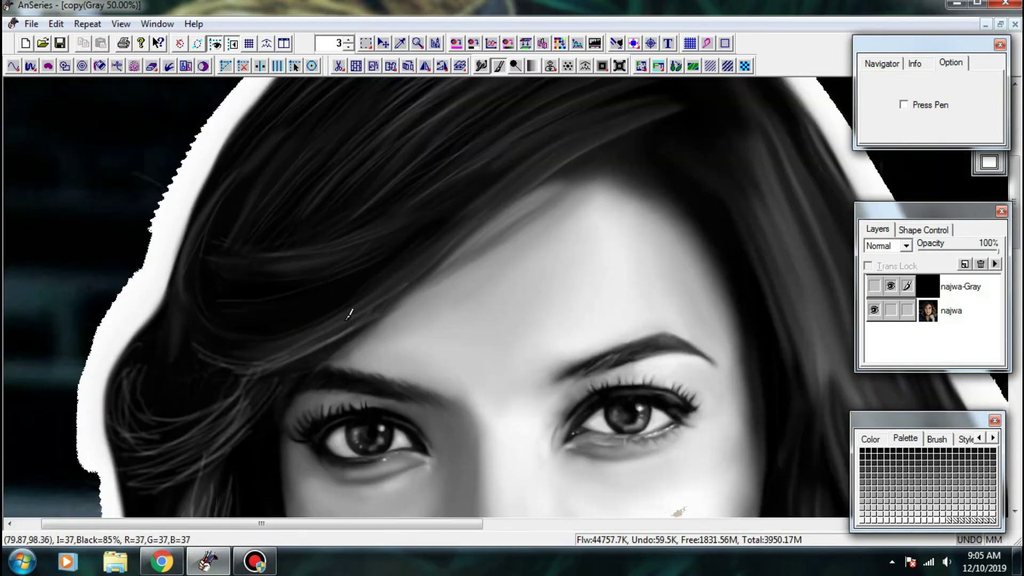
# - Add more fine light strands along the fringe's lower edge between the outer eyebrow and the forehead
pyautogui.moveTo(287, 356); pyautogui.dragTo(463, 238)
pyautogui.moveTo(495, 200); pyautogui.dragTo(330, 328)
pyautogui.moveTo(480, 296); pyautogui.dragTo(630, 300)
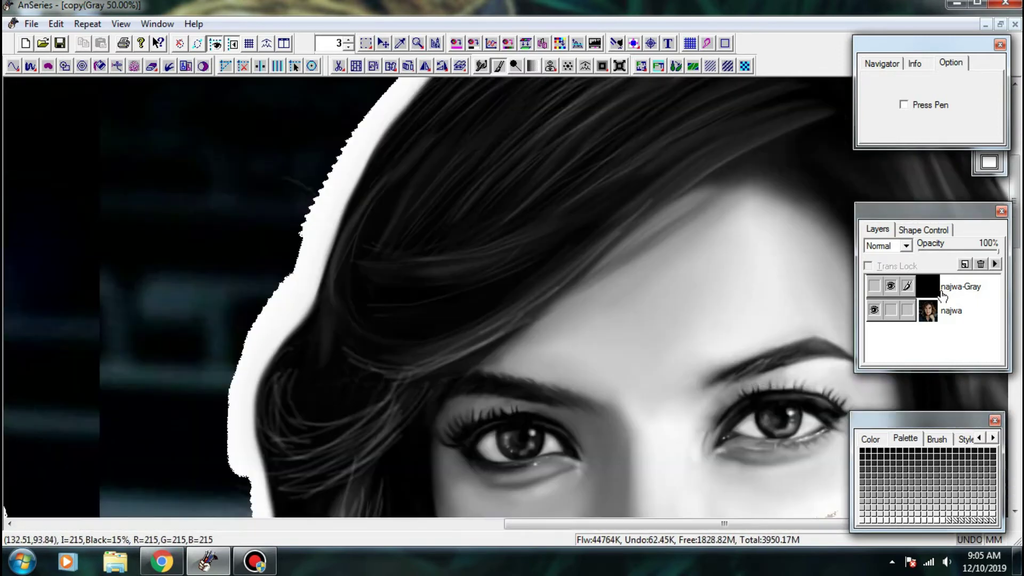
# - Check the original najwa photo and paint light strands along the lock curving across the middle of the fringe
pyautogui.click(876, 309)
pyautogui.click(890, 309)
pyautogui.click(891, 288)
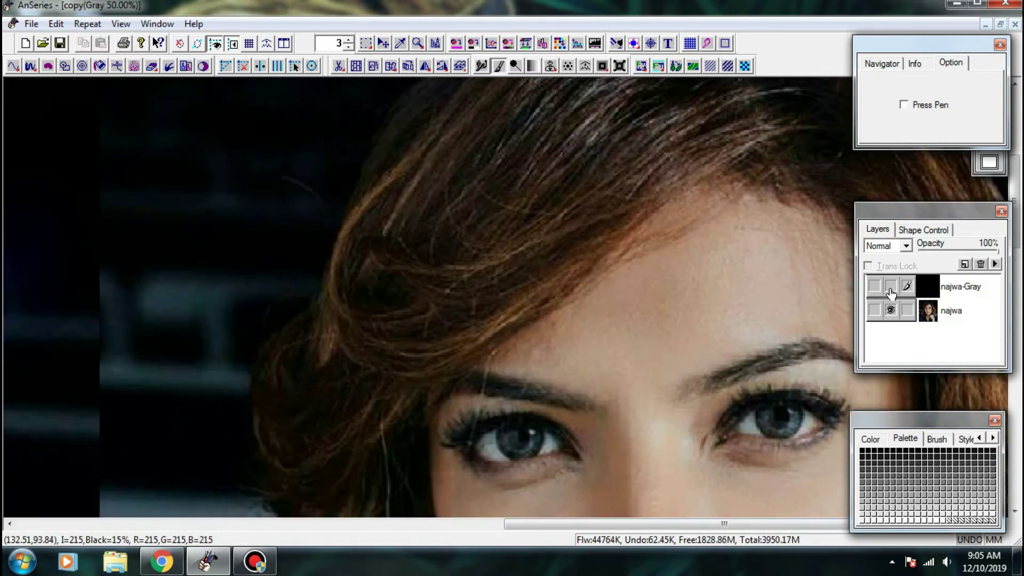
pyautogui.click(891, 289)
pyautogui.click(890, 312)
pyautogui.moveTo(467, 308)
pyautogui.mouseDown()
pyautogui.moveTo(446, 327)
pyautogui.moveTo(443, 418)
pyautogui.mouseUp()
pyautogui.moveTo(556, 329); pyautogui.dragTo(368, 382)
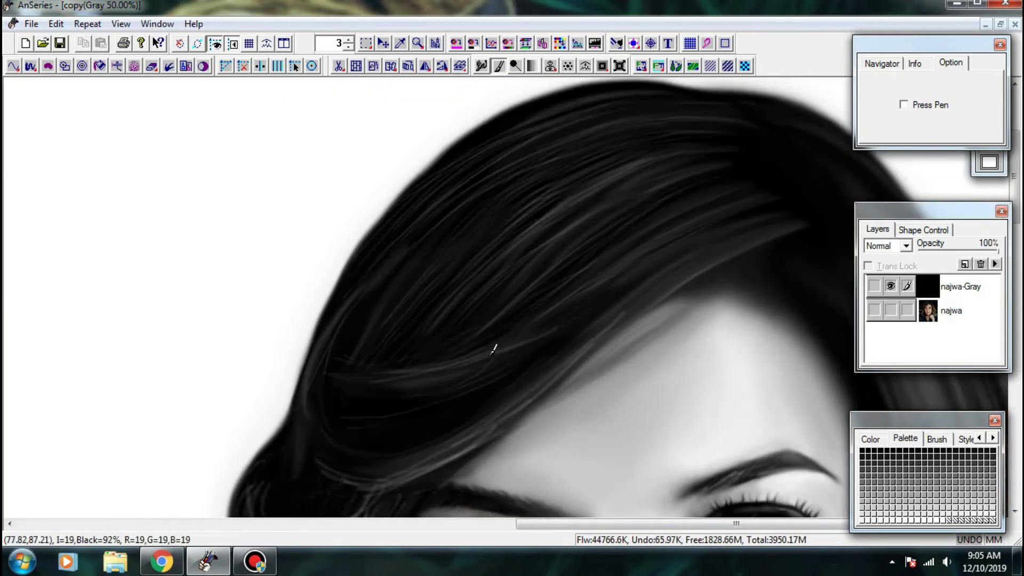
pyautogui.moveTo(496, 350)
pyautogui.mouseDown()
pyautogui.moveTo(575, 296)
pyautogui.moveTo(415, 327)
pyautogui.mouseUp()
pyautogui.moveTo(581, 303); pyautogui.dragTo(441, 339)
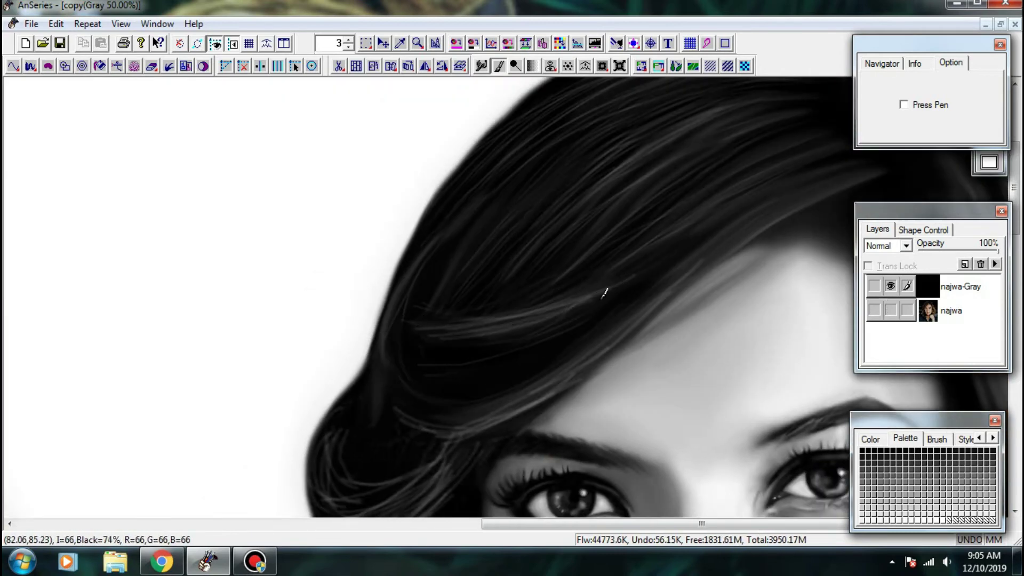
pyautogui.moveTo(604, 293); pyautogui.dragTo(397, 329)
pyautogui.moveTo(492, 193); pyautogui.dragTo(395, 341)
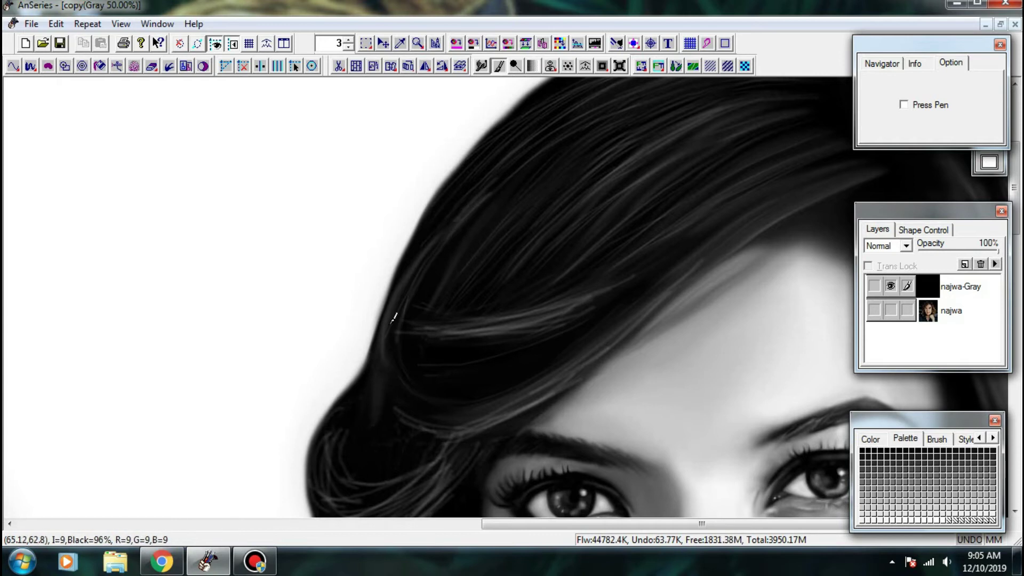
# - Paint fine light strands following the outer hair edge on the portrait's left, from the upper head down to the temple
pyautogui.moveTo(455, 224); pyautogui.dragTo(378, 343)
pyautogui.moveTo(628, 113); pyautogui.dragTo(249, 393)
pyautogui.moveTo(390, 259); pyautogui.dragTo(245, 397)
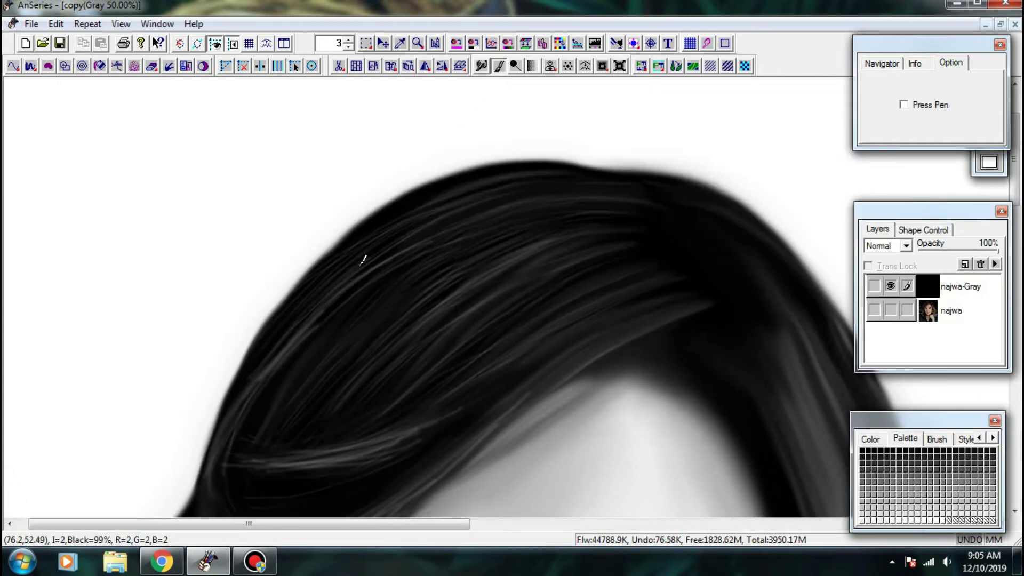
pyautogui.moveTo(360, 264); pyautogui.dragTo(226, 411)
pyautogui.moveTo(334, 270); pyautogui.dragTo(229, 398)
pyautogui.moveTo(379, 246); pyautogui.dragTo(221, 420)
pyautogui.moveTo(360, 277); pyautogui.dragTo(213, 441)
pyautogui.moveTo(397, 258); pyautogui.dragTo(247, 407)
# - Extend the light strands from the outer hair edge in long arcs up over the crown toward the parting
pyautogui.moveTo(473, 217)
pyautogui.mouseDown()
pyautogui.moveTo(283, 329)
pyautogui.moveTo(472, 214)
pyautogui.mouseUp()
pyautogui.moveTo(305, 307)
pyautogui.mouseDown()
pyautogui.moveTo(367, 257)
pyautogui.moveTo(504, 204)
pyautogui.mouseUp()
pyautogui.moveTo(313, 315)
pyautogui.mouseDown()
pyautogui.moveTo(329, 297)
pyautogui.moveTo(527, 205)
pyautogui.mouseUp()
pyautogui.moveTo(335, 284); pyautogui.dragTo(525, 206)
pyautogui.moveTo(350, 283); pyautogui.dragTo(530, 208)
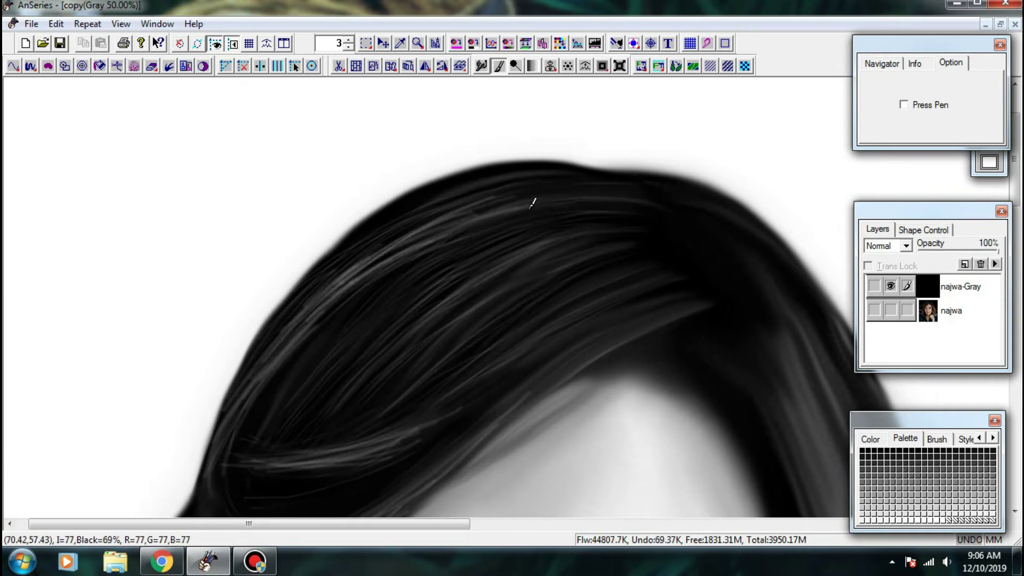
pyautogui.moveTo(281, 350); pyautogui.dragTo(476, 233)
pyautogui.moveTo(320, 311); pyautogui.dragTo(474, 227)
pyautogui.moveTo(293, 314); pyautogui.dragTo(491, 202)
pyautogui.moveTo(342, 258); pyautogui.dragTo(520, 192)
pyautogui.moveTo(333, 281); pyautogui.dragTo(553, 193)
pyautogui.moveTo(429, 140); pyautogui.dragTo(420, 123)
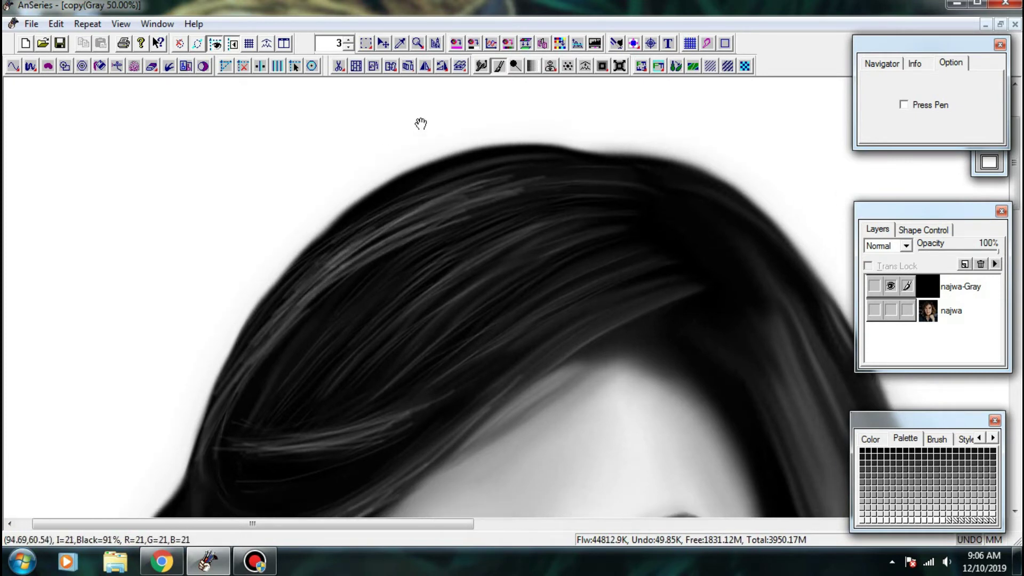
# - Smudge the freshly painted strands over the crown, the outer hair edge and the curved lock across the fringe
pyautogui.click(482, 65)
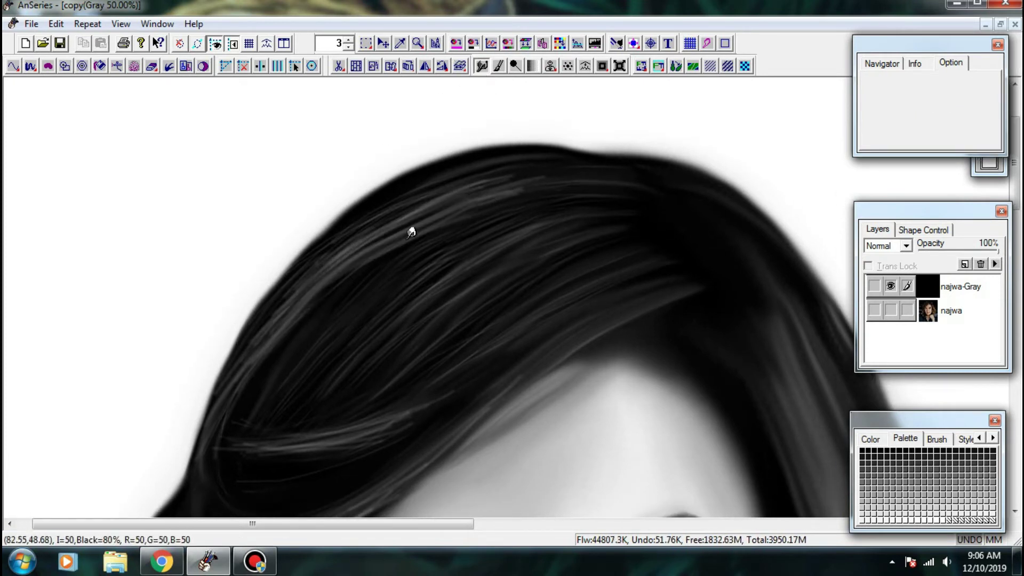
pyautogui.moveTo(421, 236); pyautogui.dragTo(497, 204)
pyautogui.moveTo(516, 175); pyautogui.dragTo(453, 199)
pyautogui.moveTo(379, 259)
pyautogui.mouseDown()
pyautogui.moveTo(471, 205)
pyautogui.moveTo(474, 189)
pyautogui.moveTo(568, 121)
pyautogui.mouseUp()
pyautogui.moveTo(311, 287); pyautogui.dragTo(267, 368)
pyautogui.scroll(-3, 292, 325)
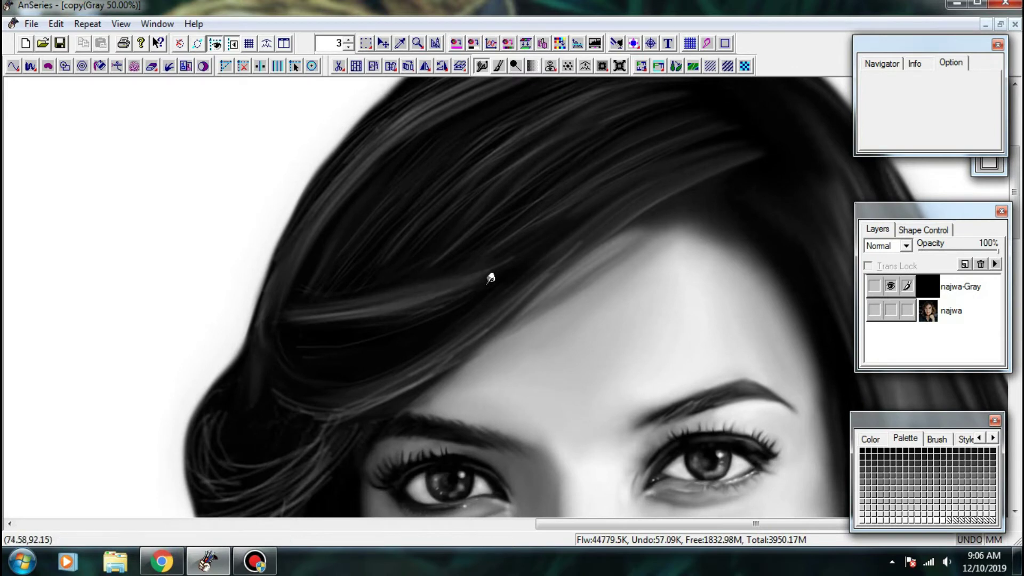
# - Smudge the light strands along the fringe's lower edge, from the temple up across the forehead
pyautogui.scroll(1, 358, 343)
pyautogui.moveTo(324, 416)
pyautogui.mouseDown()
pyautogui.moveTo(358, 343)
pyautogui.moveTo(303, 323)
pyautogui.mouseUp()
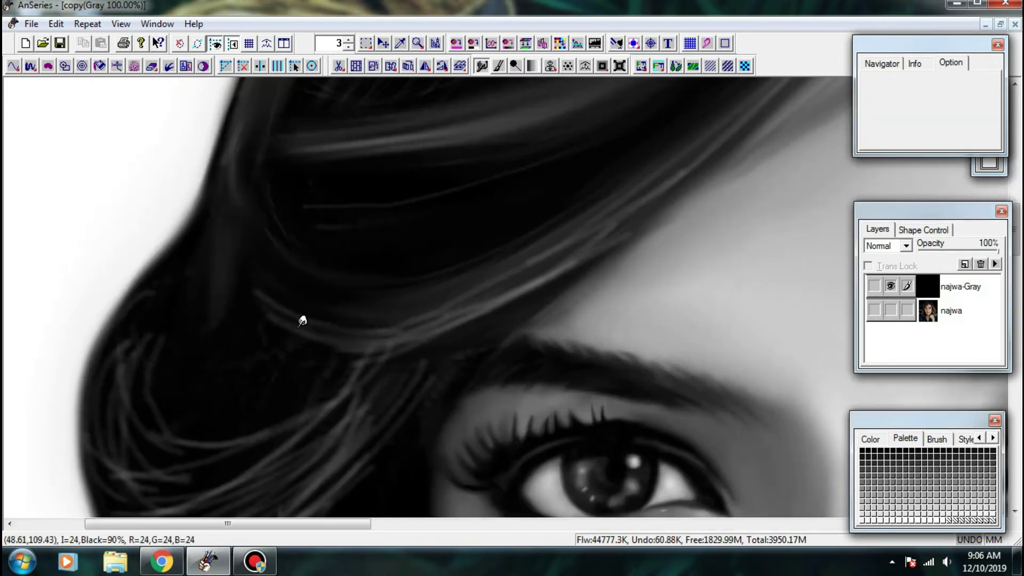
pyautogui.moveTo(579, 247); pyautogui.dragTo(350, 311)
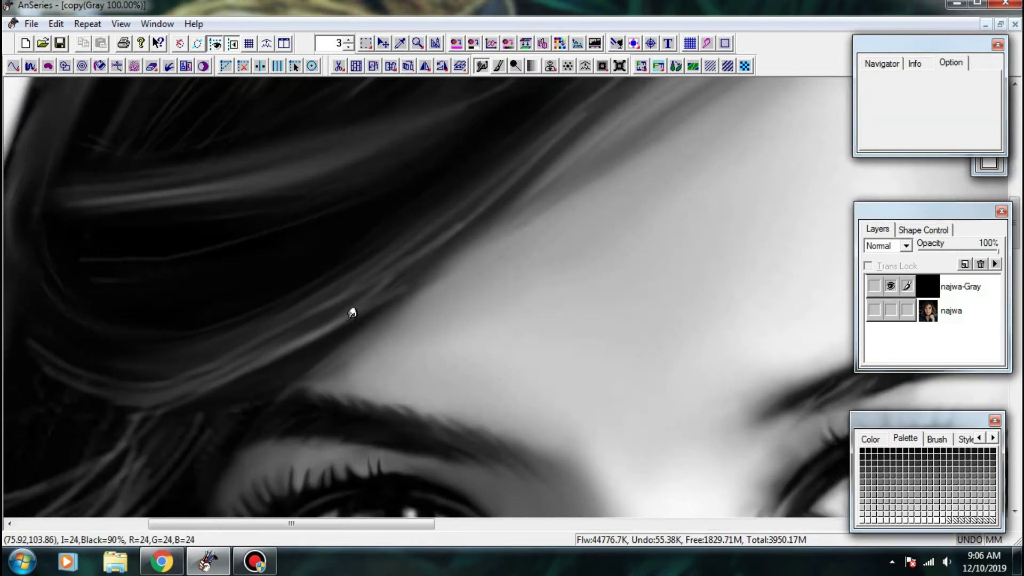
pyautogui.moveTo(452, 200); pyautogui.dragTo(475, 246)
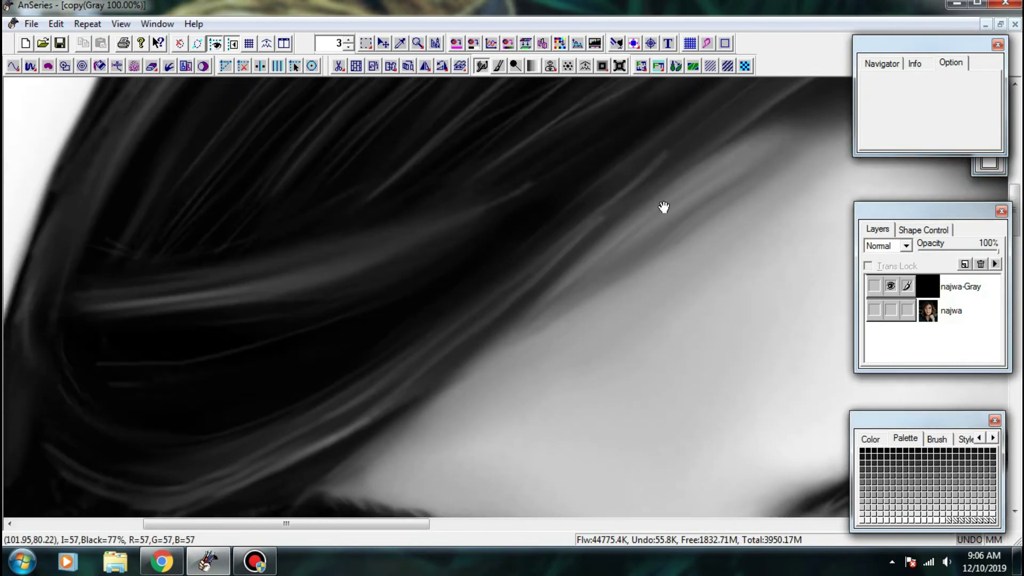
pyautogui.moveTo(663, 206); pyautogui.dragTo(320, 297)
pyautogui.moveTo(359, 229)
pyautogui.mouseDown()
pyautogui.moveTo(368, 274)
pyautogui.moveTo(709, 123)
pyautogui.mouseUp()
pyautogui.moveTo(350, 306); pyautogui.dragTo(480, 197)
pyautogui.moveTo(395, 217); pyautogui.dragTo(309, 238)
pyautogui.moveTo(306, 287); pyautogui.dragTo(317, 123)
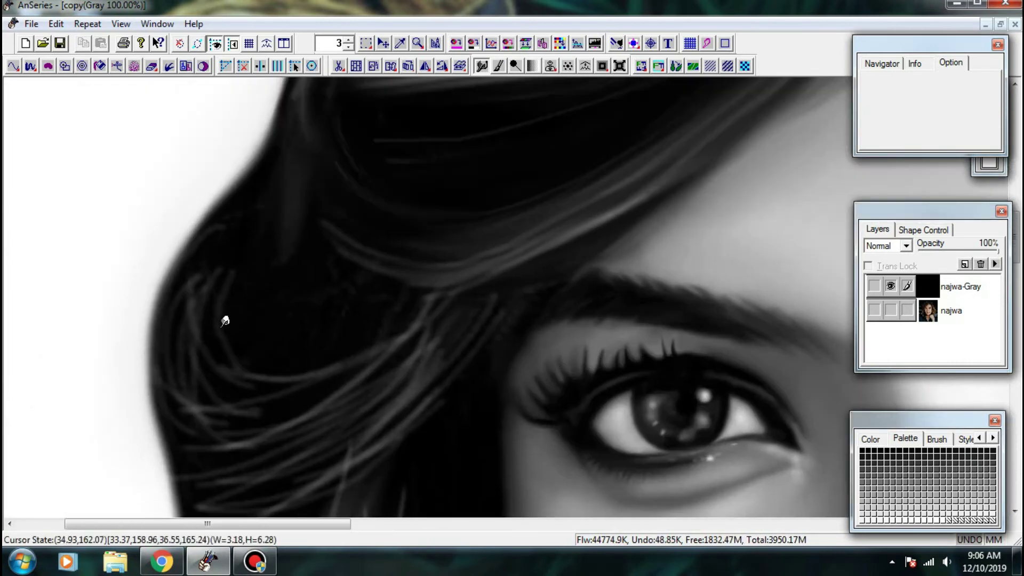
# - Smudge the curling strands in the outer bulge of hair beside the eye
pyautogui.moveTo(226, 320); pyautogui.dragTo(226, 251)
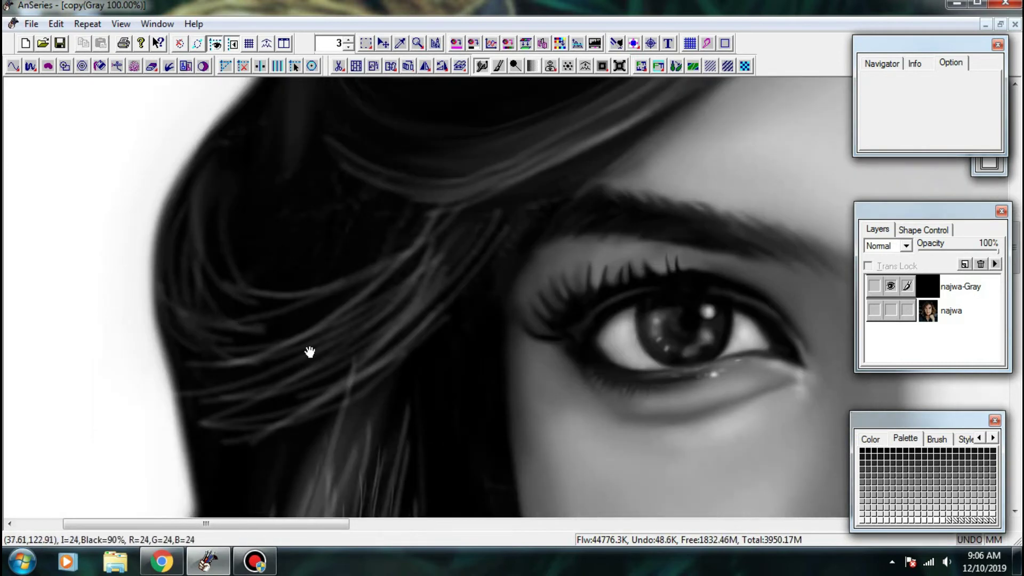
pyautogui.moveTo(310, 351); pyautogui.dragTo(233, 366)
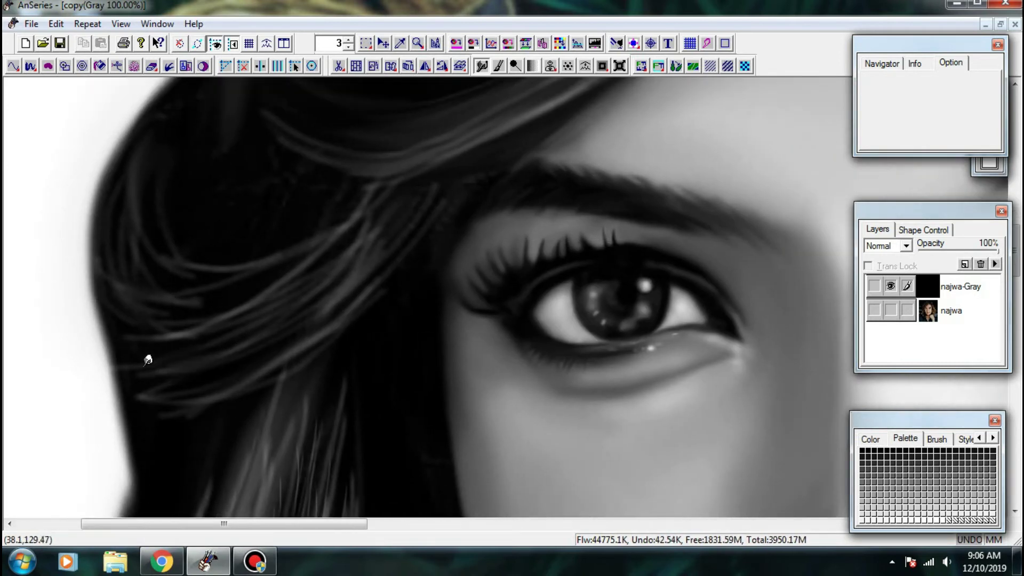
pyautogui.moveTo(347, 278); pyautogui.dragTo(391, 223)
pyautogui.moveTo(331, 250); pyautogui.dragTo(403, 197)
pyautogui.moveTo(352, 321); pyautogui.dragTo(374, 183)
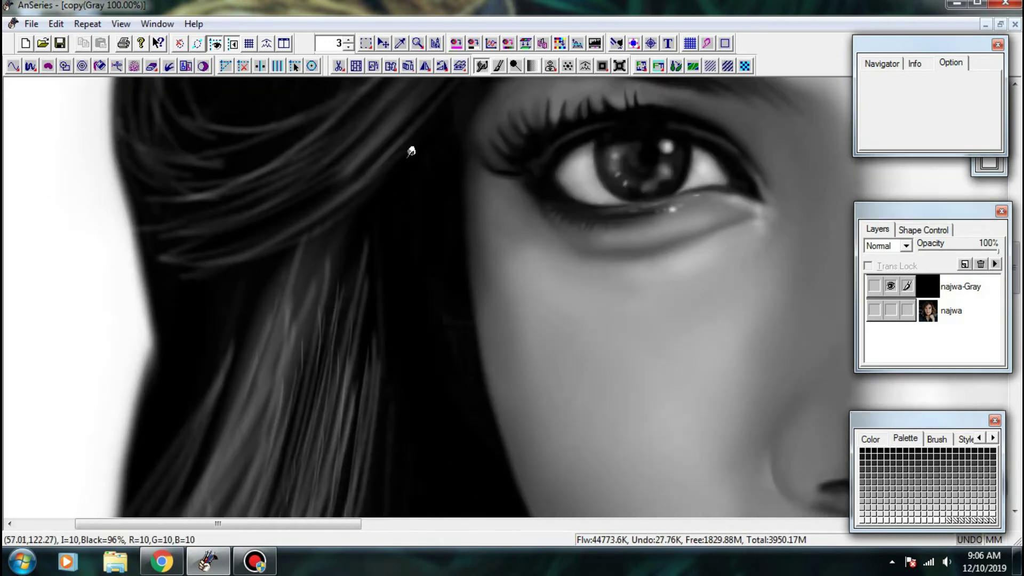
# - Smudge the long hanging strands below the curls, beside the cheek on the portrait's left side
pyautogui.moveTo(328, 260); pyautogui.dragTo(346, 193)
pyautogui.moveTo(352, 249); pyautogui.dragTo(355, 185)
pyautogui.moveTo(330, 290); pyautogui.dragTo(354, 229)
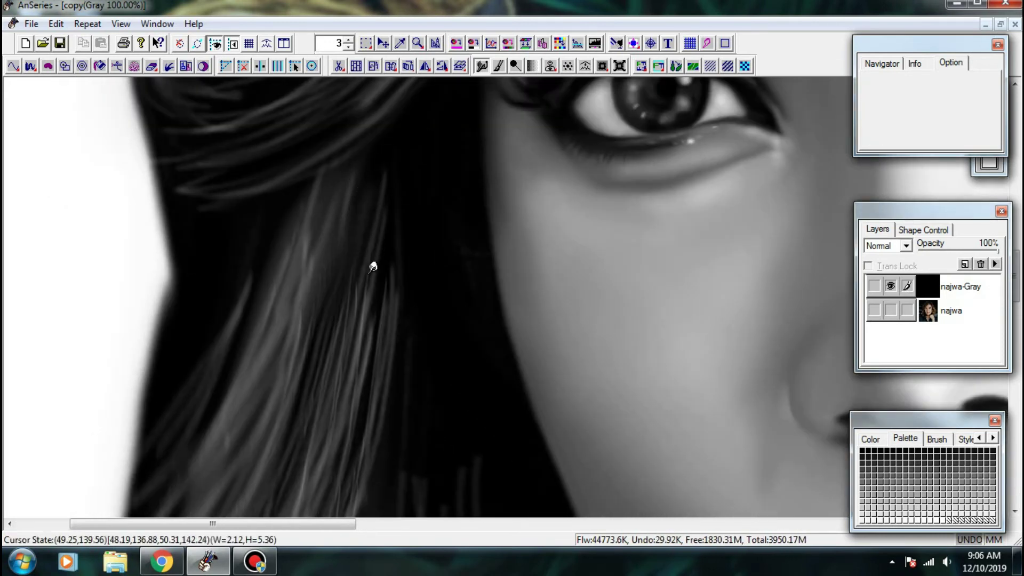
pyautogui.moveTo(295, 402); pyautogui.dragTo(322, 240)
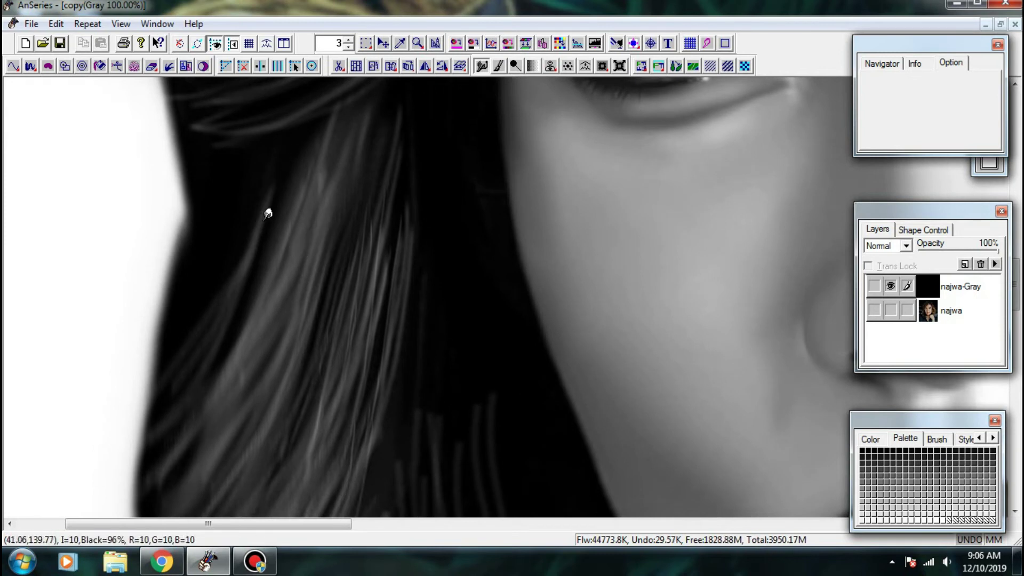
pyautogui.moveTo(371, 328); pyautogui.dragTo(388, 217)
pyautogui.moveTo(383, 263); pyautogui.dragTo(398, 219)
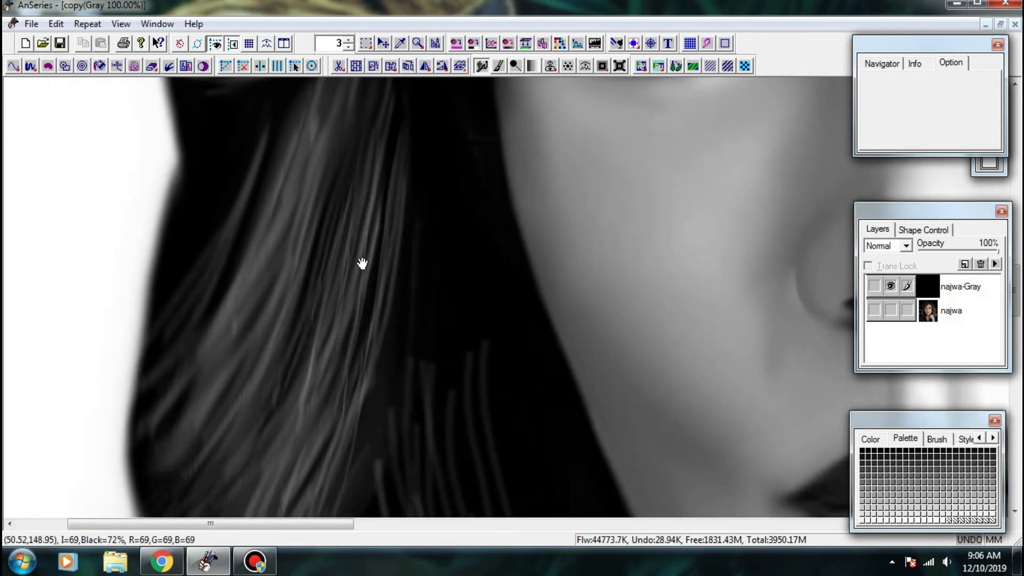
pyautogui.moveTo(347, 352); pyautogui.dragTo(341, 291)
pyautogui.moveTo(293, 338); pyautogui.dragTo(315, 314)
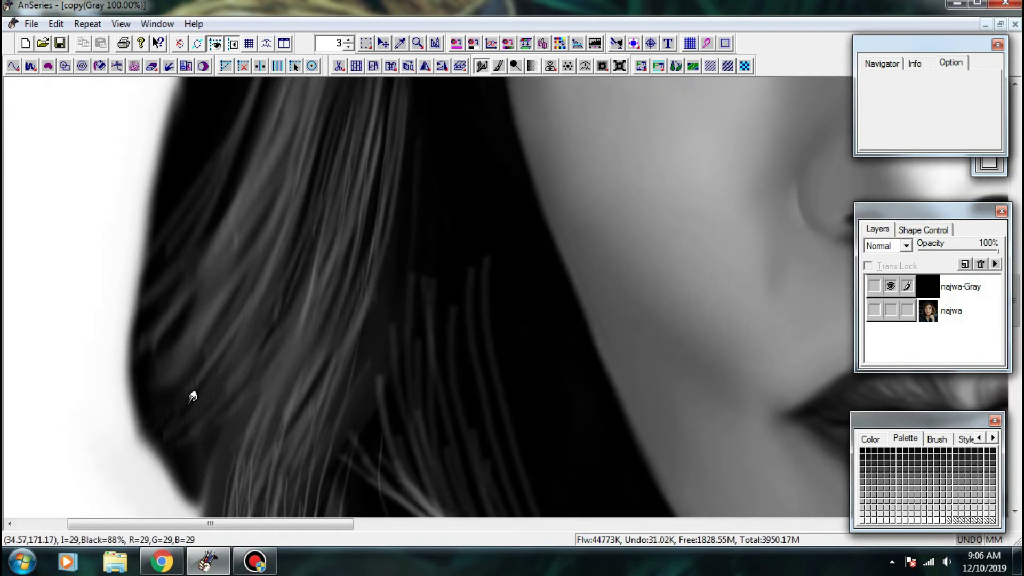
# - Smudge the outer hair edge at mouth height and the narrow lock hanging below it toward the shoulder
pyautogui.moveTo(187, 422); pyautogui.dragTo(270, 254)
pyautogui.scroll(-3, 254, 187)
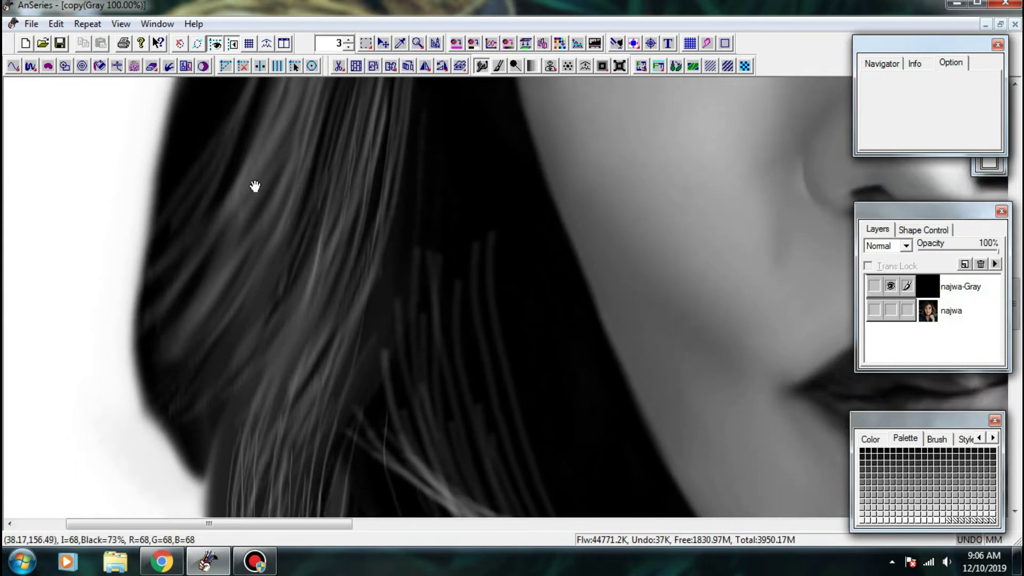
pyautogui.moveTo(295, 353); pyautogui.dragTo(274, 297)
pyautogui.moveTo(247, 344)
pyautogui.mouseDown()
pyautogui.moveTo(272, 226)
pyautogui.moveTo(290, 266)
pyautogui.mouseUp()
pyautogui.moveTo(261, 383); pyautogui.dragTo(241, 317)
pyautogui.moveTo(219, 263); pyautogui.dragTo(220, 407)
pyautogui.moveTo(257, 343); pyautogui.dragTo(266, 254)
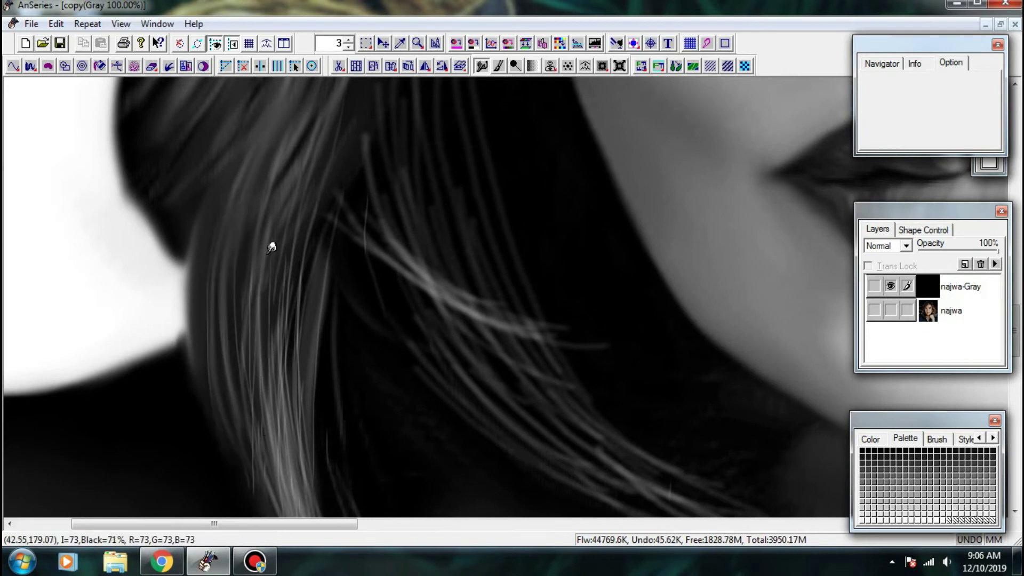
# - Smudge the strands of the outer lock where it curves past the shoulder down to the collar
pyautogui.moveTo(285, 442)
pyautogui.mouseDown()
pyautogui.moveTo(215, 307)
pyautogui.moveTo(234, 395)
pyautogui.mouseUp()
pyautogui.moveTo(198, 356)
pyautogui.mouseDown()
pyautogui.moveTo(233, 437)
pyautogui.moveTo(221, 411)
pyautogui.mouseUp()
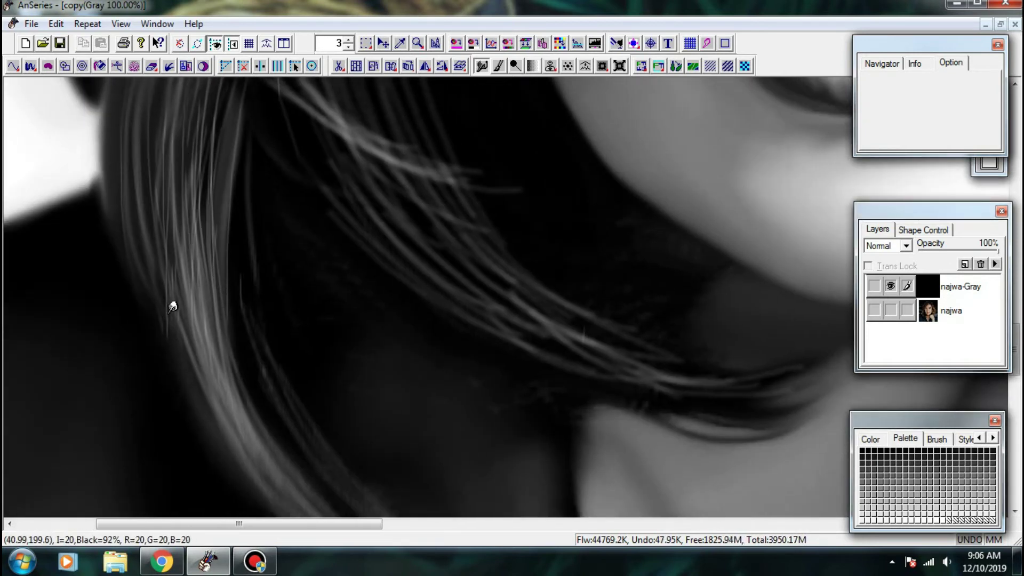
pyautogui.moveTo(166, 272)
pyautogui.mouseDown()
pyautogui.moveTo(198, 363)
pyautogui.moveTo(122, 282)
pyautogui.mouseUp()
pyautogui.moveTo(190, 278); pyautogui.dragTo(243, 421)
pyautogui.moveTo(246, 433); pyautogui.dragTo(220, 362)
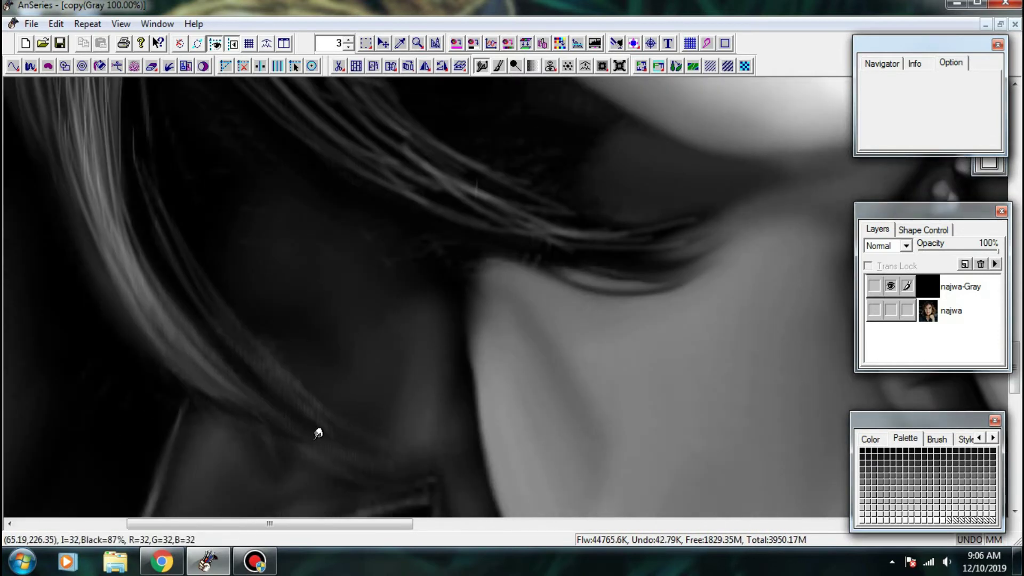
pyautogui.scroll(-3, 327, 448)
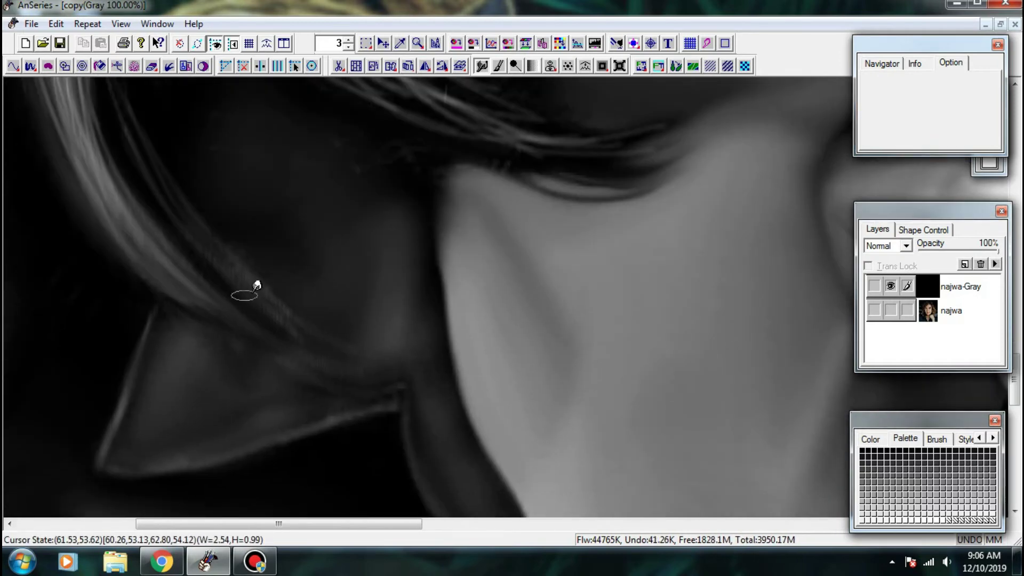
pyautogui.scroll(3, 272, 280)
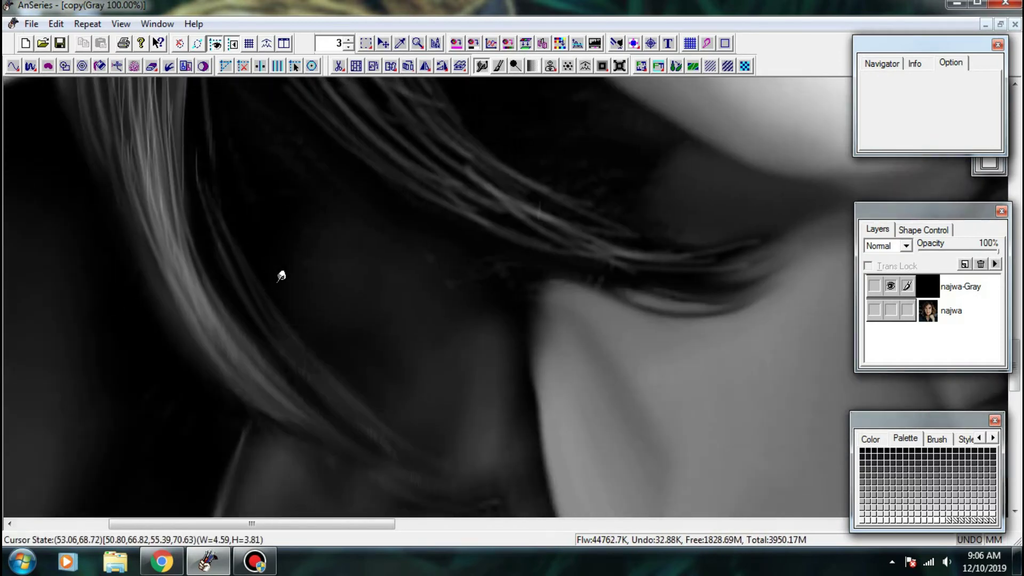
# - Smudge the thin inner strands in the dark hair between the outer lock and the cheek, down to mouth height
pyautogui.scroll(3, 224, 271)
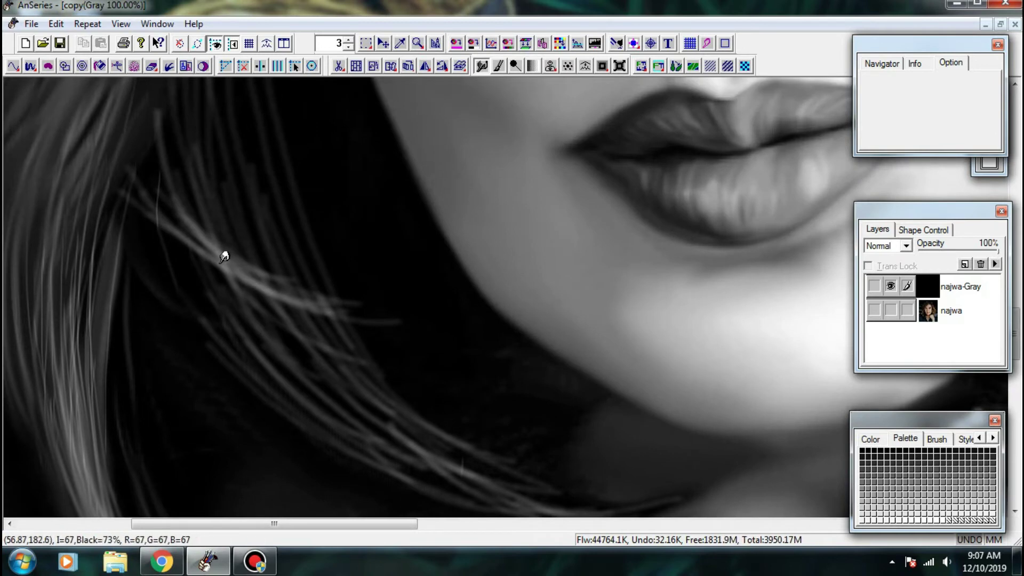
pyautogui.moveTo(193, 244); pyautogui.dragTo(232, 319)
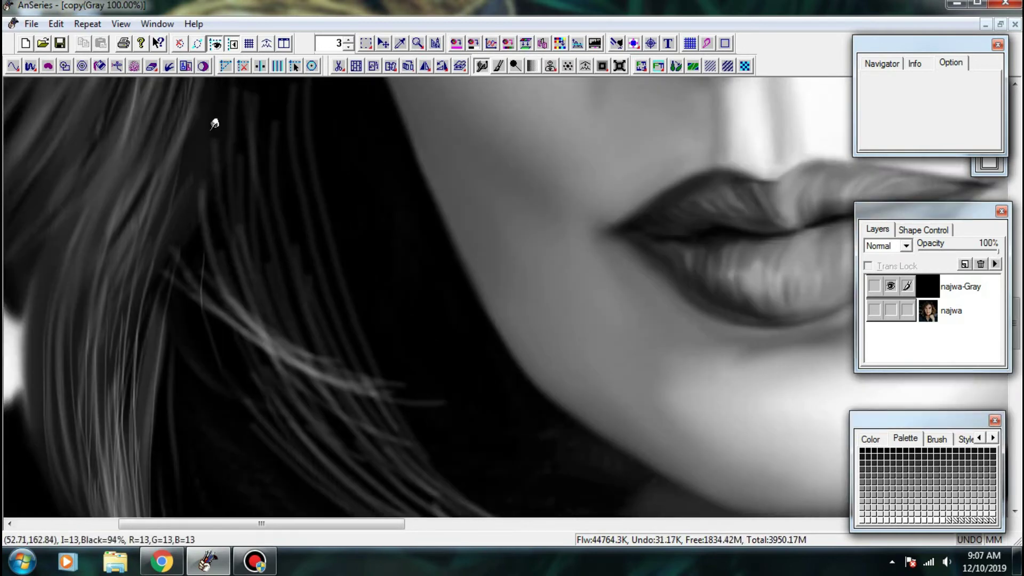
pyautogui.hotkey('ctrl', '-')
pyautogui.hotkey('ctrl', '+')
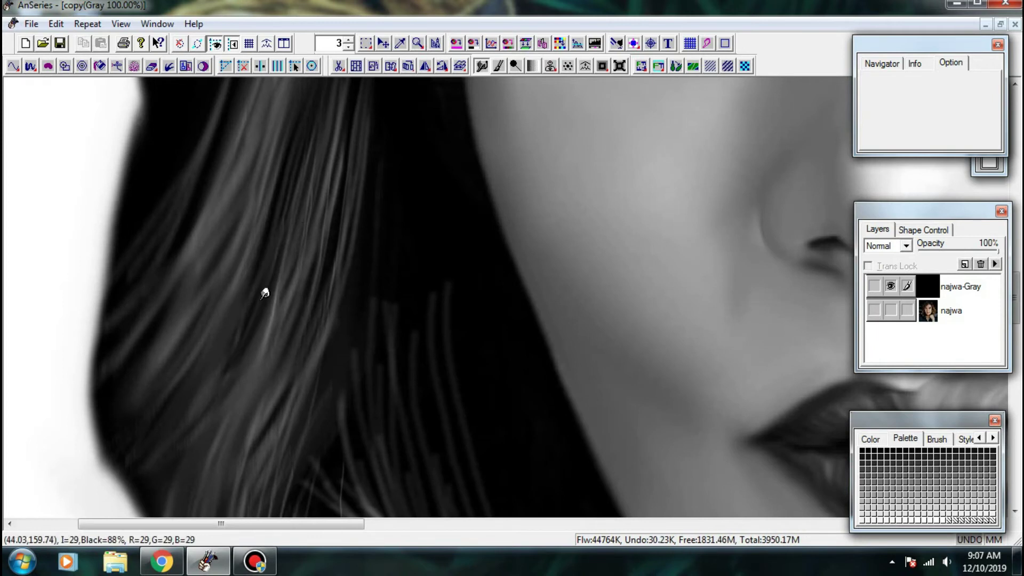
pyautogui.moveTo(451, 336); pyautogui.dragTo(198, 309)
pyautogui.moveTo(240, 356); pyautogui.dragTo(245, 270)
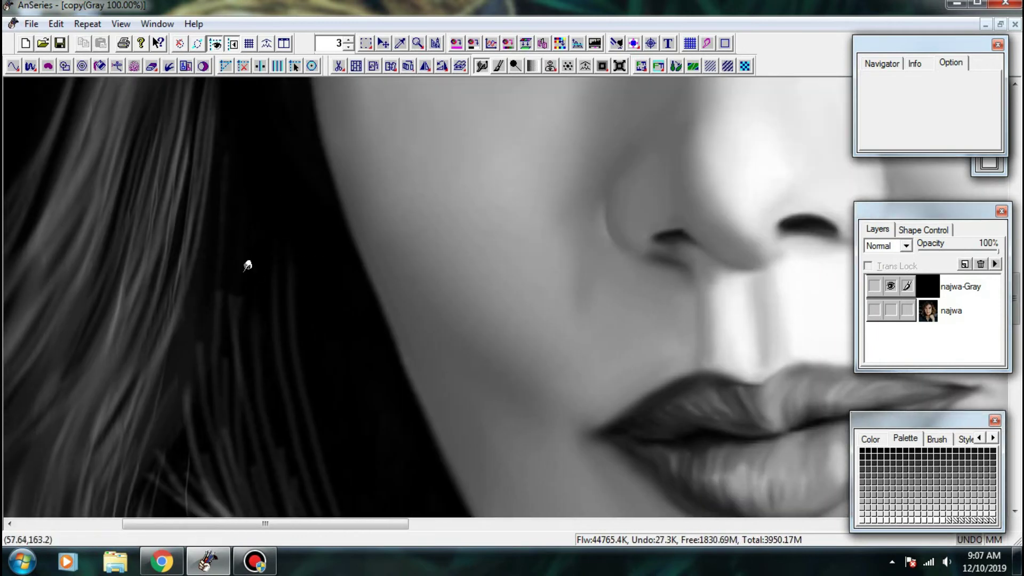
pyautogui.moveTo(232, 305); pyautogui.dragTo(231, 226)
pyautogui.moveTo(277, 321); pyautogui.dragTo(275, 272)
pyautogui.moveTo(214, 363); pyautogui.dragTo(210, 249)
pyautogui.moveTo(180, 293); pyautogui.dragTo(185, 230)
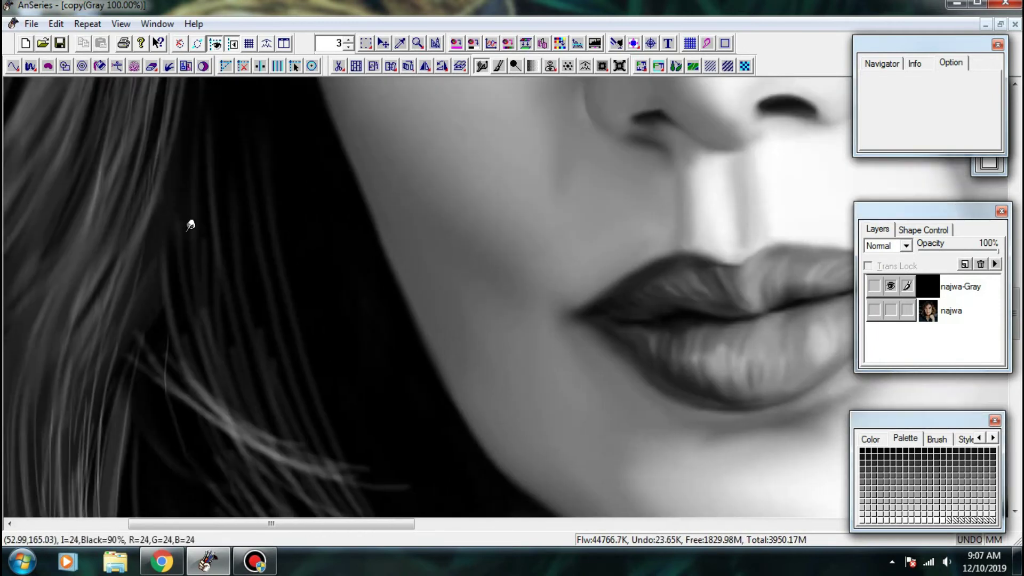
pyautogui.moveTo(220, 317); pyautogui.dragTo(215, 256)
pyautogui.moveTo(310, 409)
pyautogui.mouseDown()
pyautogui.moveTo(260, 328)
pyautogui.moveTo(220, 201)
pyautogui.mouseUp()
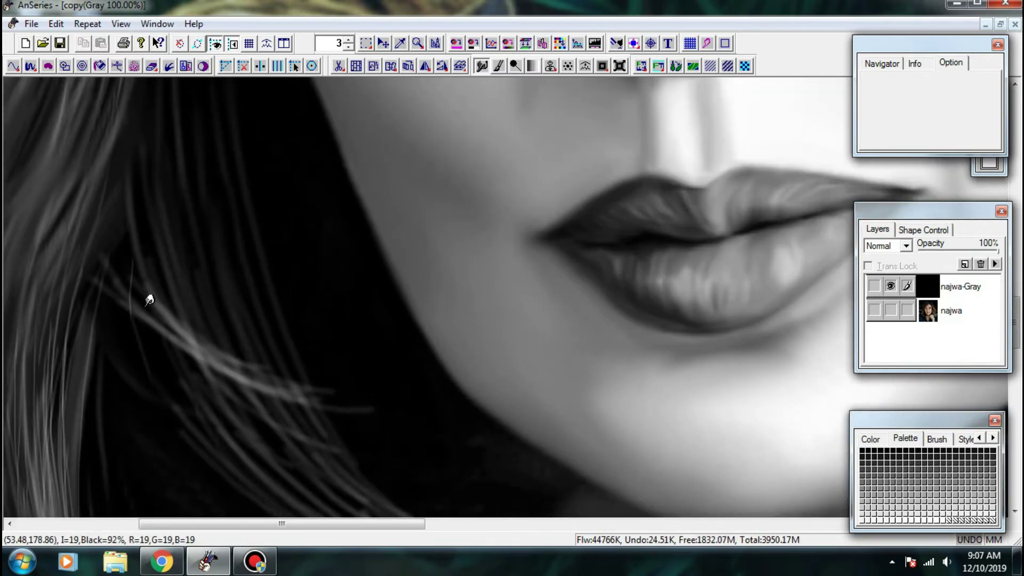
# - Smudge the strands of the inner lock where it sweeps under the jaw and ends on the neck
pyautogui.moveTo(249, 375); pyautogui.dragTo(204, 263)
pyautogui.moveTo(356, 327); pyautogui.dragTo(256, 244)
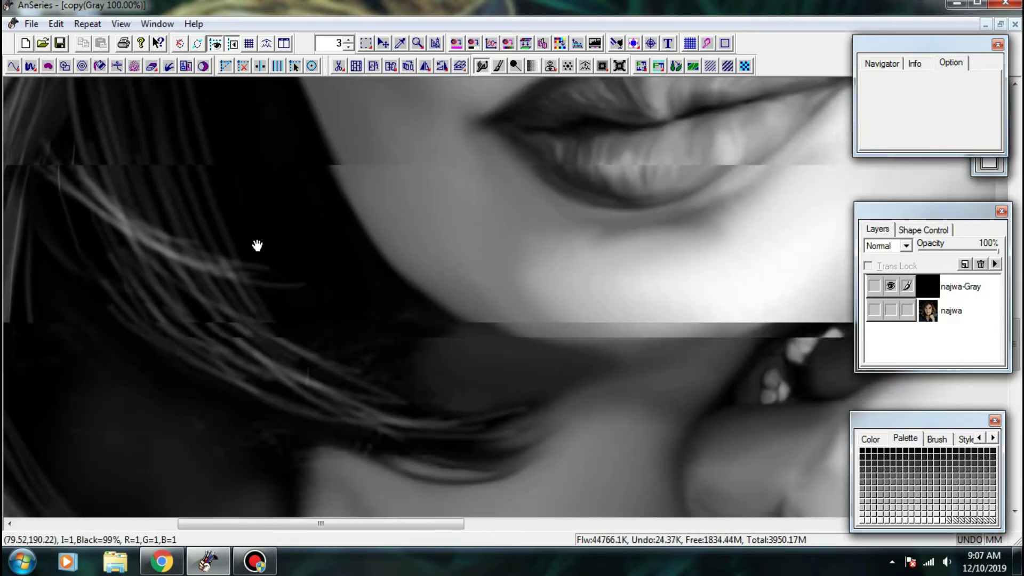
pyautogui.moveTo(358, 352); pyautogui.dragTo(356, 376)
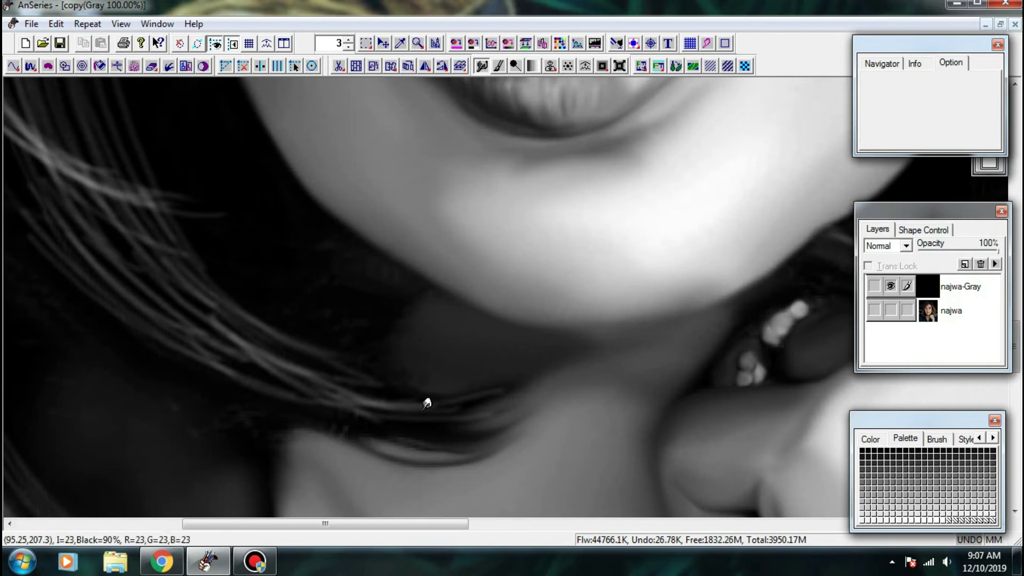
pyautogui.moveTo(423, 409)
pyautogui.mouseDown()
pyautogui.moveTo(368, 392)
pyautogui.moveTo(420, 422)
pyautogui.moveTo(451, 416)
pyautogui.mouseUp()
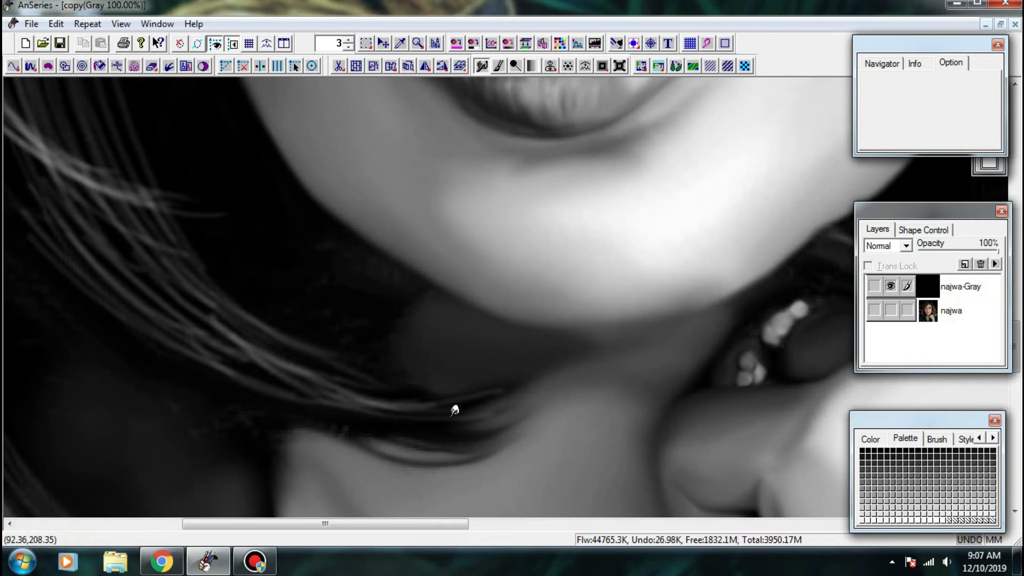
pyautogui.moveTo(355, 401)
pyautogui.mouseDown()
pyautogui.moveTo(325, 339)
pyautogui.moveTo(341, 372)
pyautogui.moveTo(412, 391)
pyautogui.mouseUp()
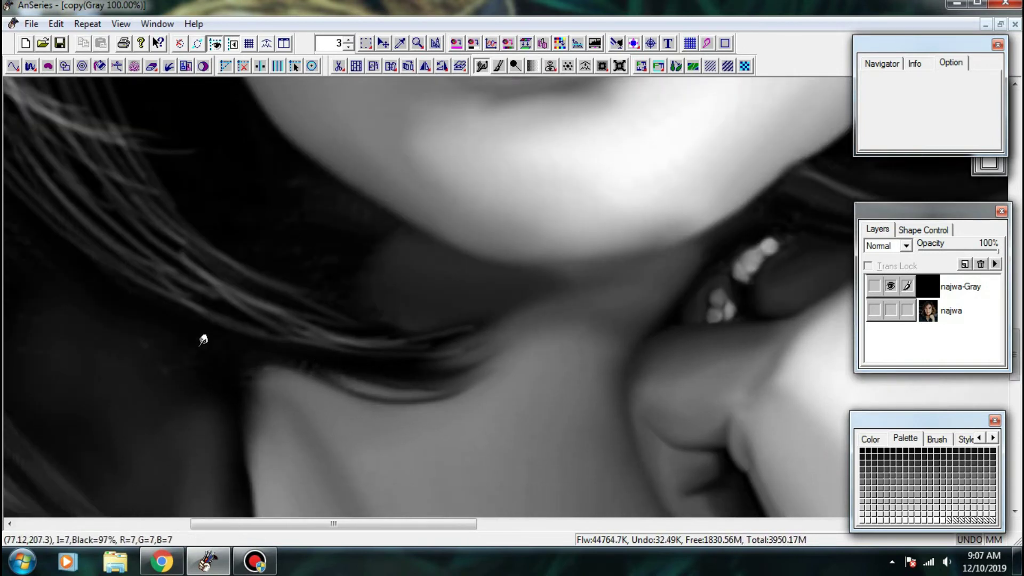
pyautogui.moveTo(203, 340); pyautogui.dragTo(162, 334)
pyautogui.moveTo(262, 404); pyautogui.dragTo(280, 316)
# - Smudge the fine hanging strands of the outer lock at mouth height, beside the crossing light strands
pyautogui.hotkey('ctrl', '-')
pyautogui.hotkey('ctrl', '-')
pyautogui.hotkey('ctrl', '-')
pyautogui.hotkey('ctrl', '-')
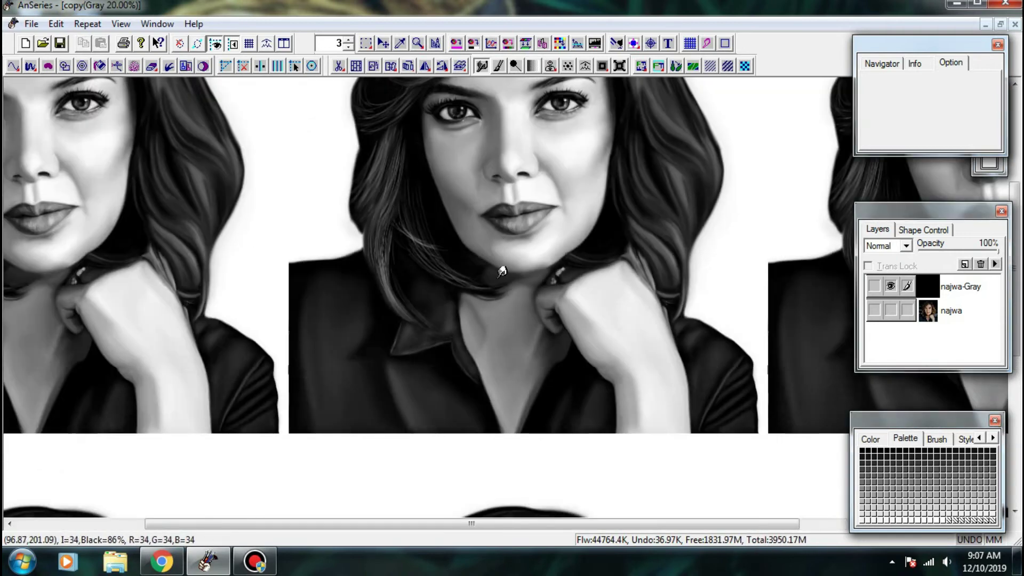
pyautogui.moveTo(482, 281); pyautogui.dragTo(474, 340)
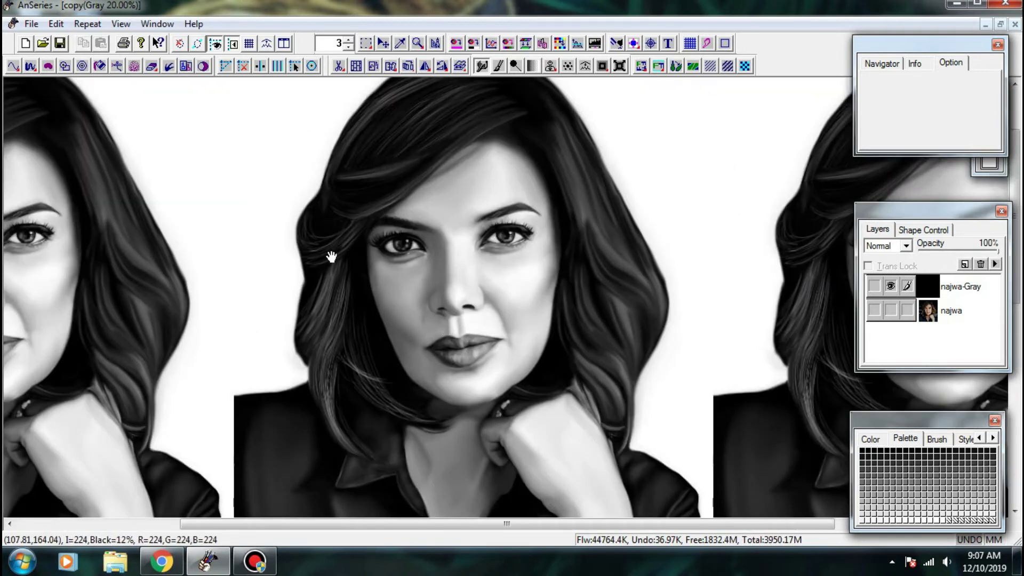
pyautogui.scroll(2, 331, 257)
pyautogui.scroll(3, 384, 393)
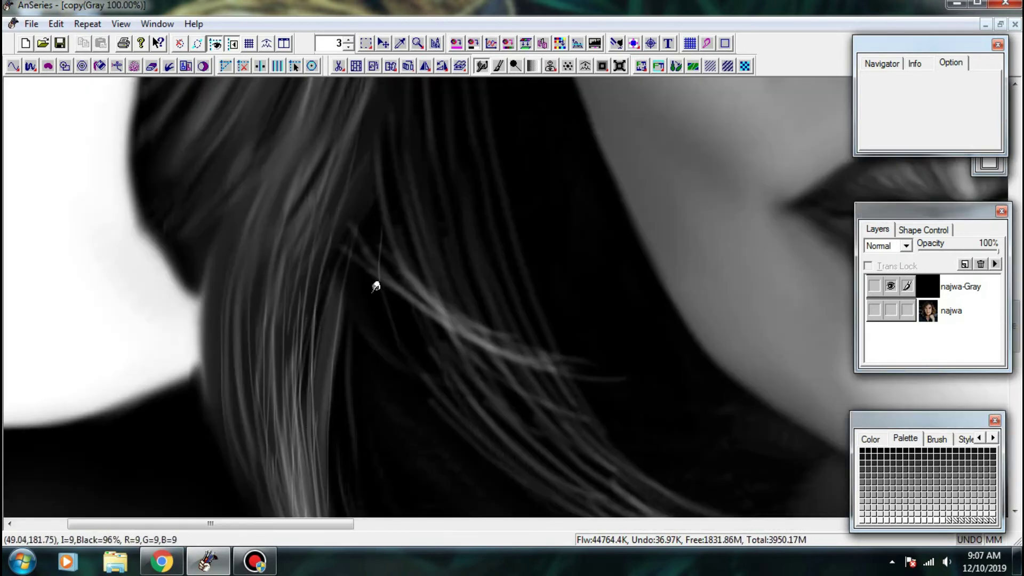
pyautogui.scroll(1, 396, 265)
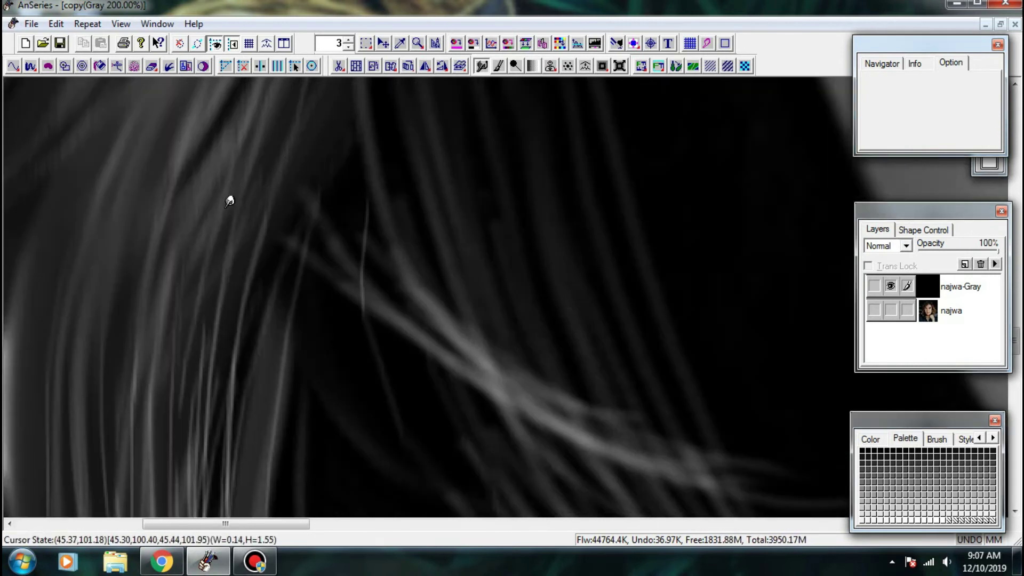
pyautogui.moveTo(179, 261); pyautogui.dragTo(175, 315)
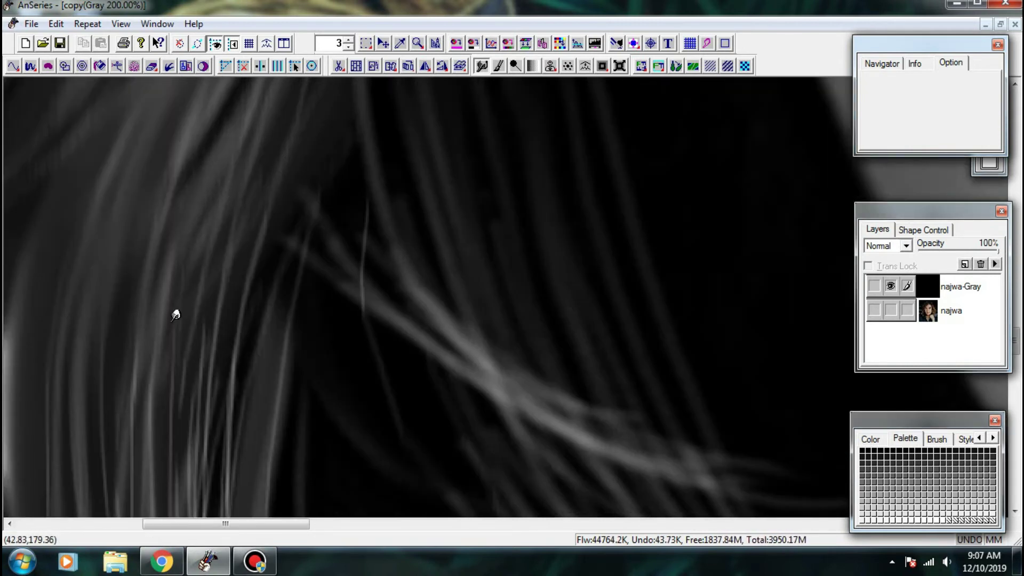
pyautogui.moveTo(186, 364); pyautogui.dragTo(176, 361)
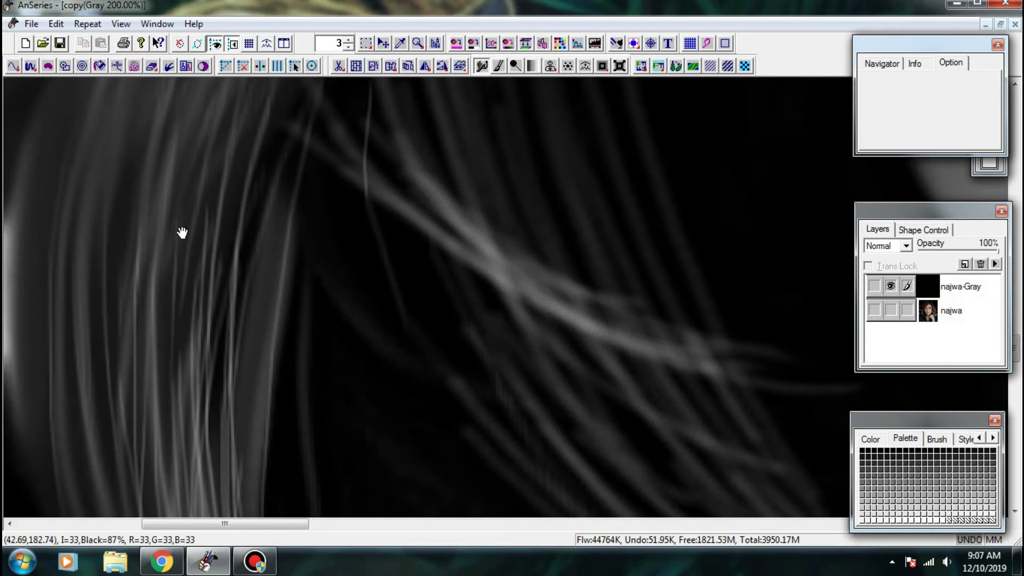
# - Smudge the thin strands on the inner edge of the outer lock, from mouth height upward beside the cheek
pyautogui.moveTo(183, 231); pyautogui.dragTo(162, 345)
pyautogui.moveTo(169, 267); pyautogui.dragTo(184, 225)
pyautogui.moveTo(249, 176)
pyautogui.mouseDown()
pyautogui.moveTo(187, 334)
pyautogui.moveTo(230, 285)
pyautogui.moveTo(180, 393)
pyautogui.mouseUp()
pyautogui.moveTo(242, 341); pyautogui.dragTo(229, 407)
pyautogui.moveTo(246, 320); pyautogui.dragTo(235, 377)
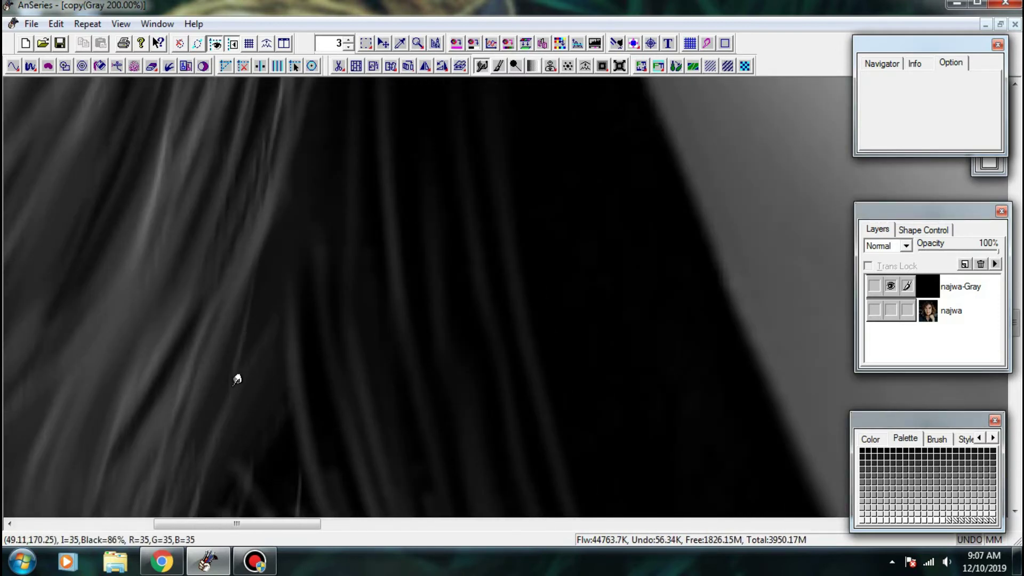
pyautogui.moveTo(220, 333); pyautogui.dragTo(261, 464)
pyautogui.moveTo(324, 194); pyautogui.dragTo(316, 228)
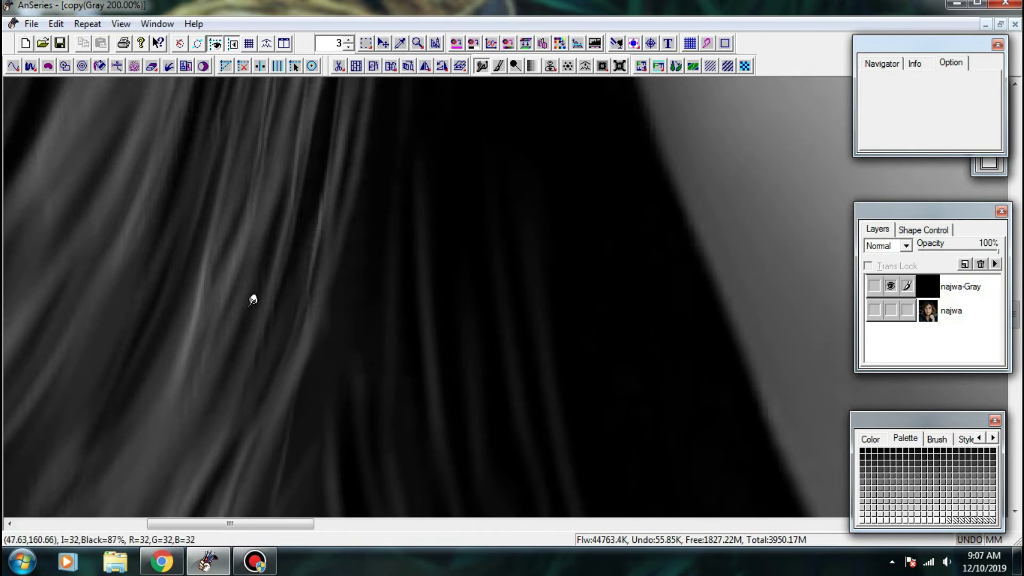
# - Smudge the outer hair strands beside the cheek, working up to where they emerge beneath the curls
pyautogui.moveTo(247, 231); pyautogui.dragTo(323, 246)
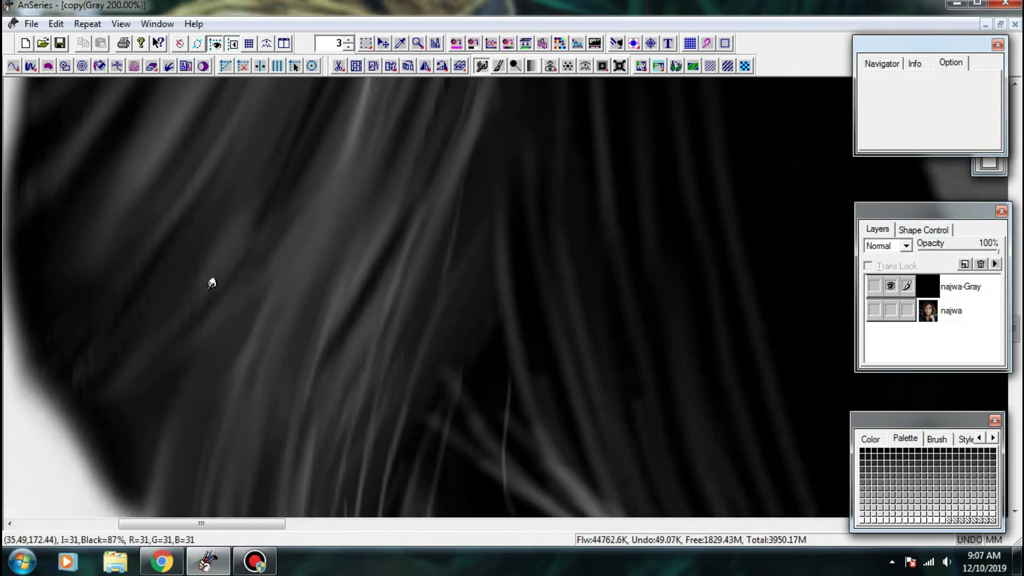
pyautogui.moveTo(219, 144)
pyautogui.mouseDown()
pyautogui.moveTo(92, 416)
pyautogui.moveTo(229, 187)
pyautogui.mouseUp()
pyautogui.moveTo(361, 102); pyautogui.dragTo(342, 274)
pyautogui.moveTo(219, 344); pyautogui.dragTo(254, 231)
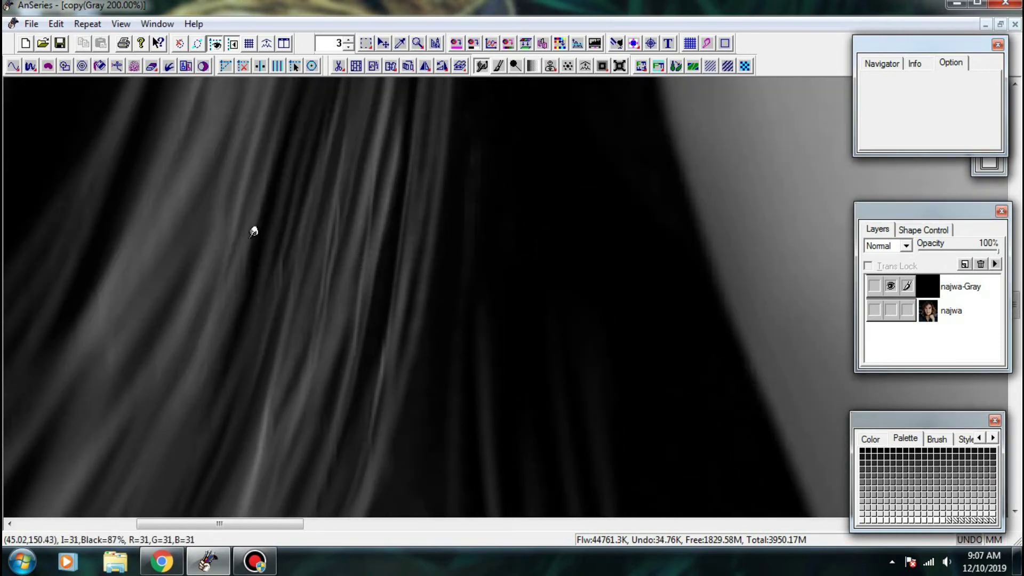
pyautogui.moveTo(196, 172); pyautogui.dragTo(194, 406)
pyautogui.moveTo(138, 441); pyautogui.dragTo(236, 238)
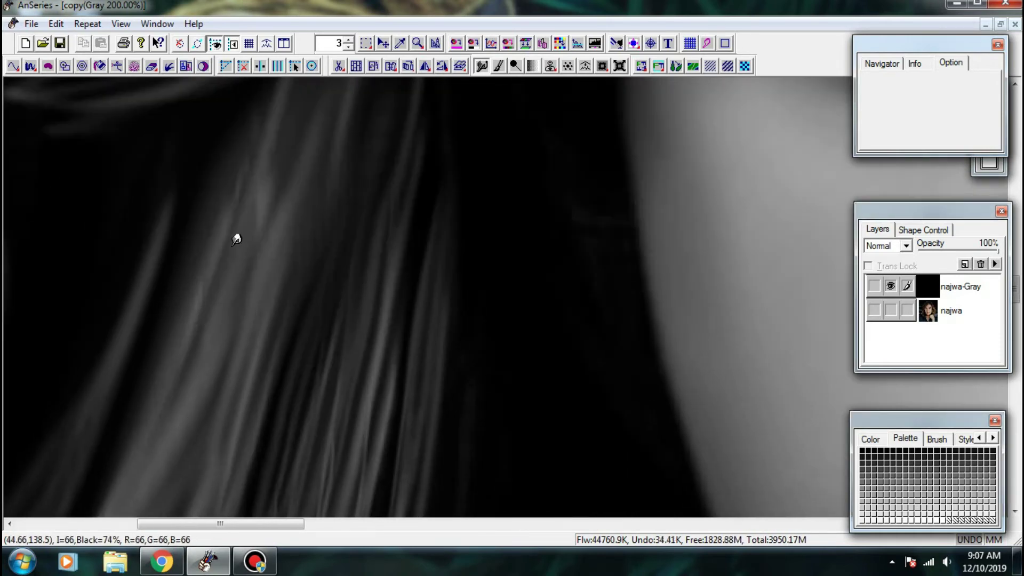
pyautogui.moveTo(194, 313)
pyautogui.mouseDown()
pyautogui.moveTo(268, 149)
pyautogui.moveTo(211, 335)
pyautogui.mouseUp()
pyautogui.moveTo(254, 474); pyautogui.dragTo(238, 408)
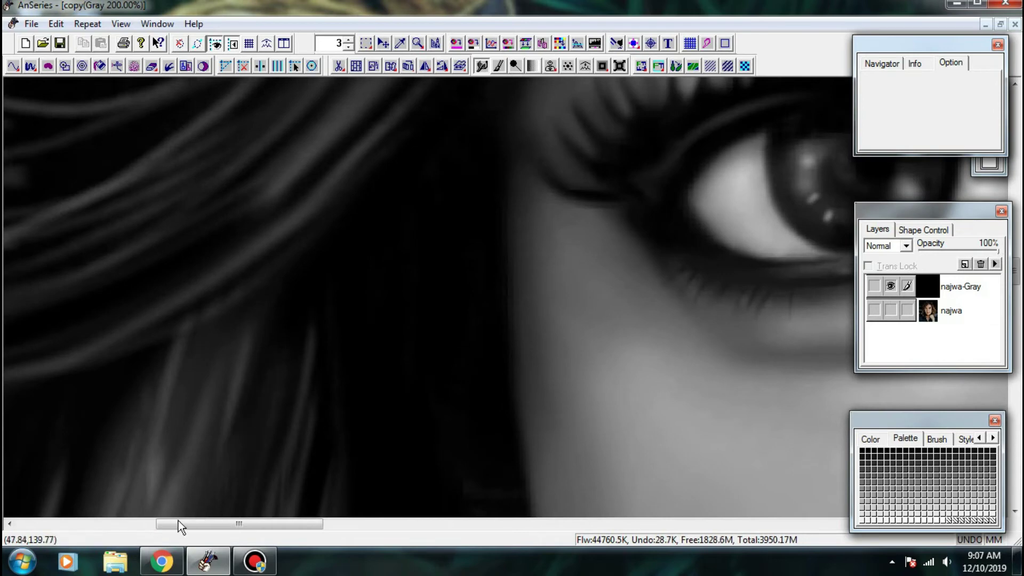
# - Smudge the sweeping curl strands beside the eye, from the outer hair edge up toward the eyebrow
pyautogui.moveTo(235, 513); pyautogui.dragTo(302, 242)
pyautogui.moveTo(225, 413)
pyautogui.mouseDown()
pyautogui.moveTo(271, 382)
pyautogui.moveTo(310, 226)
pyautogui.mouseUp()
pyautogui.moveTo(377, 227)
pyautogui.mouseDown()
pyautogui.moveTo(383, 321)
pyautogui.moveTo(528, 315)
pyautogui.moveTo(425, 256)
pyautogui.mouseUp()
pyautogui.moveTo(273, 311); pyautogui.dragTo(448, 239)
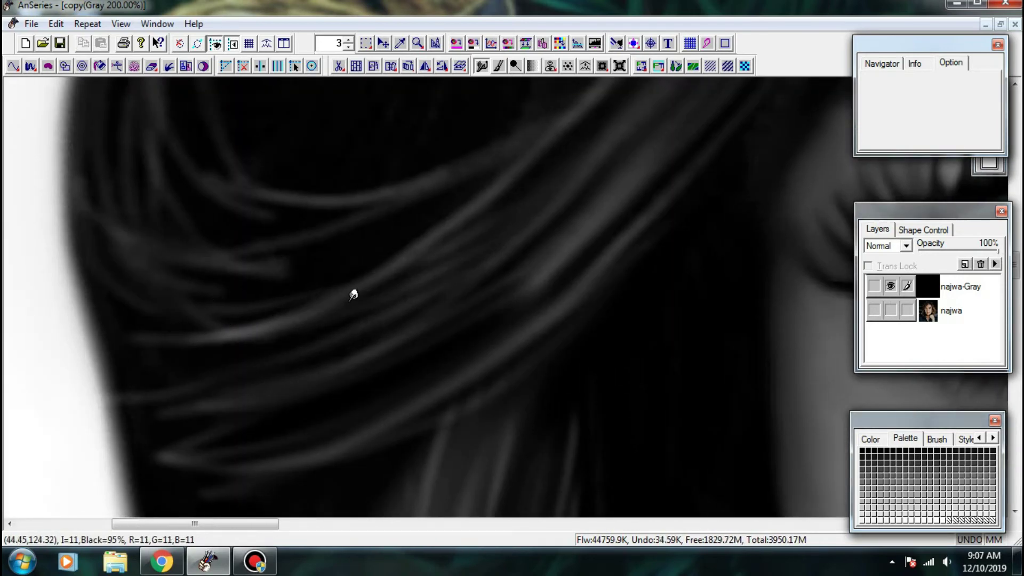
pyautogui.moveTo(355, 292); pyautogui.dragTo(496, 137)
pyautogui.moveTo(443, 172); pyautogui.dragTo(599, 75)
pyautogui.moveTo(595, 153); pyautogui.dragTo(184, 292)
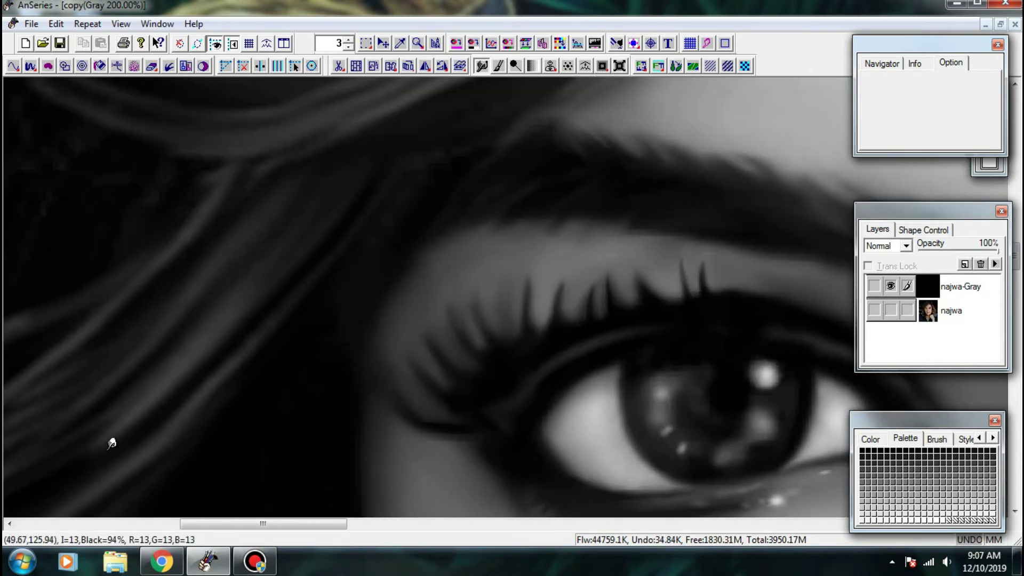
# - Compare the painted hair on the portrait's left side with the original colour photo, ending with only the gray layer shown
pyautogui.scroll(-3, 434, 213)
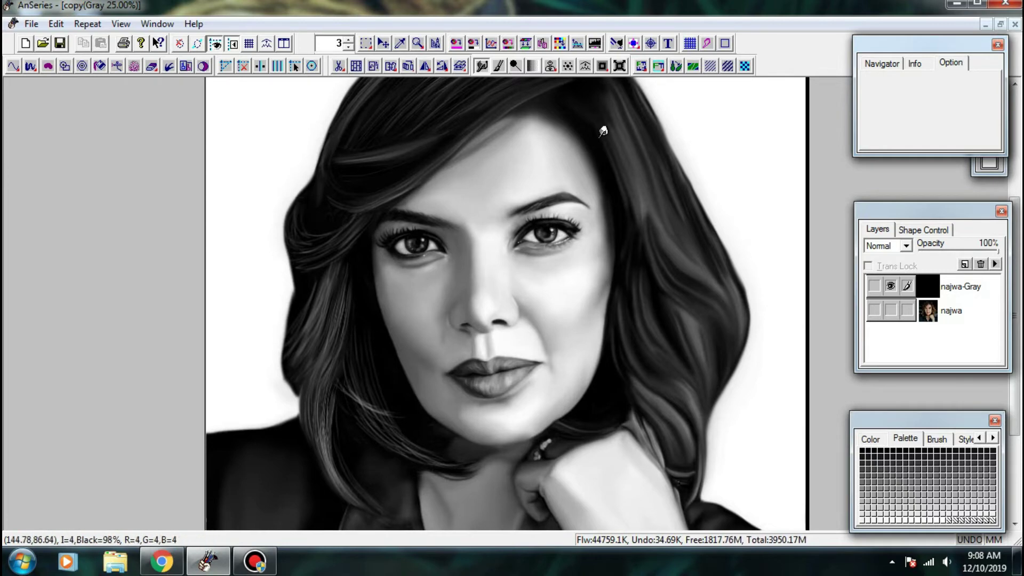
pyautogui.scroll(-3, 567, 239)
pyautogui.moveTo(474, 283); pyautogui.dragTo(435, 381)
pyautogui.scroll(2, 352, 381)
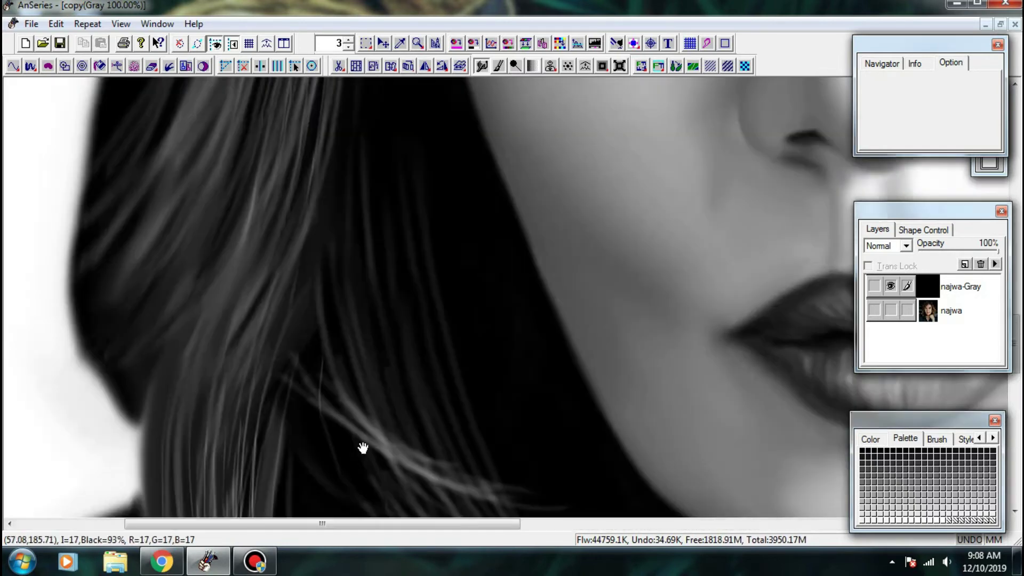
pyautogui.moveTo(361, 446); pyautogui.dragTo(498, 377)
pyautogui.click(888, 313)
pyautogui.click(889, 287)
pyautogui.hscroll(-2, 774, 396)
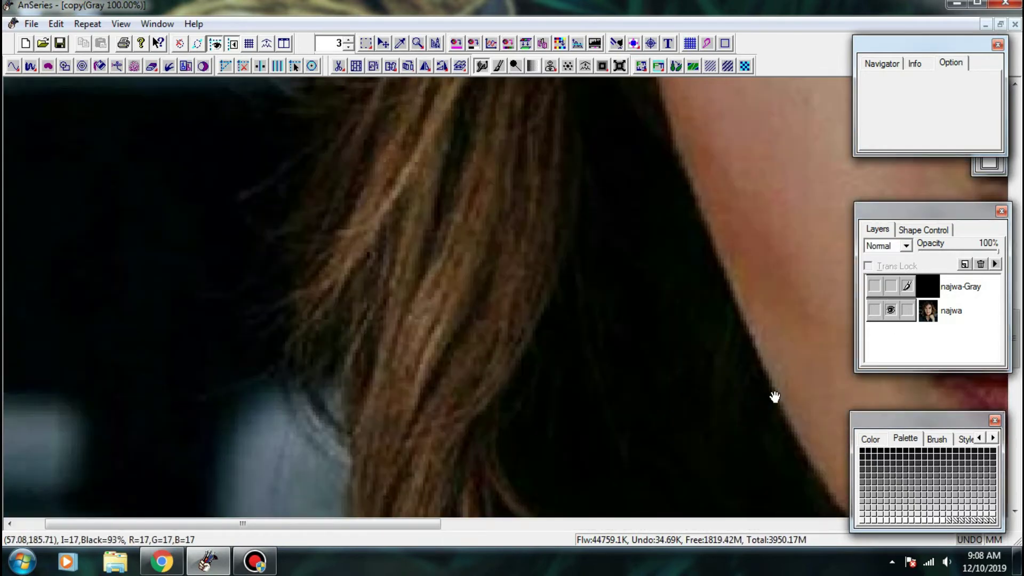
pyautogui.scroll(-1, 861, 289)
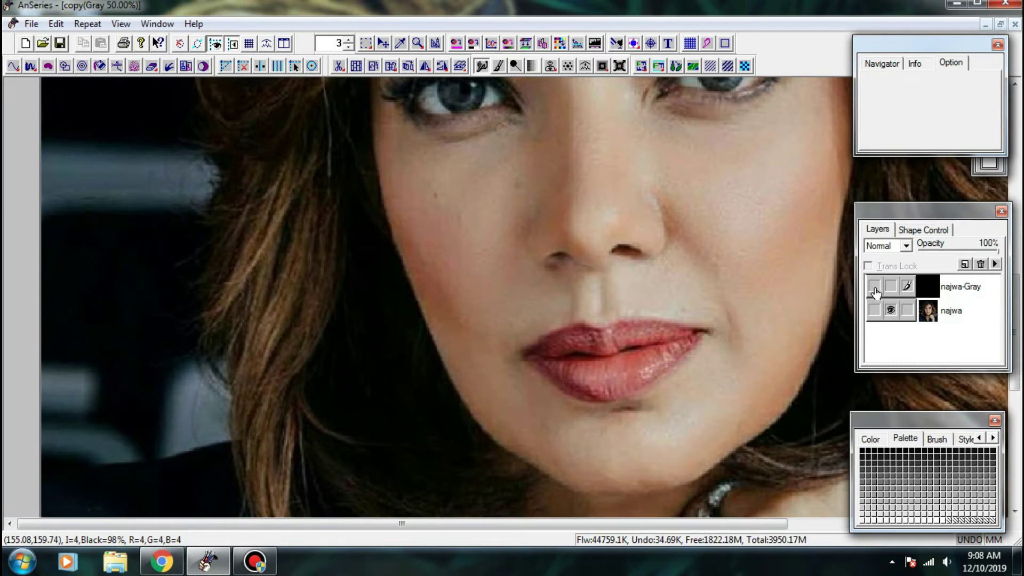
pyautogui.click(880, 288)
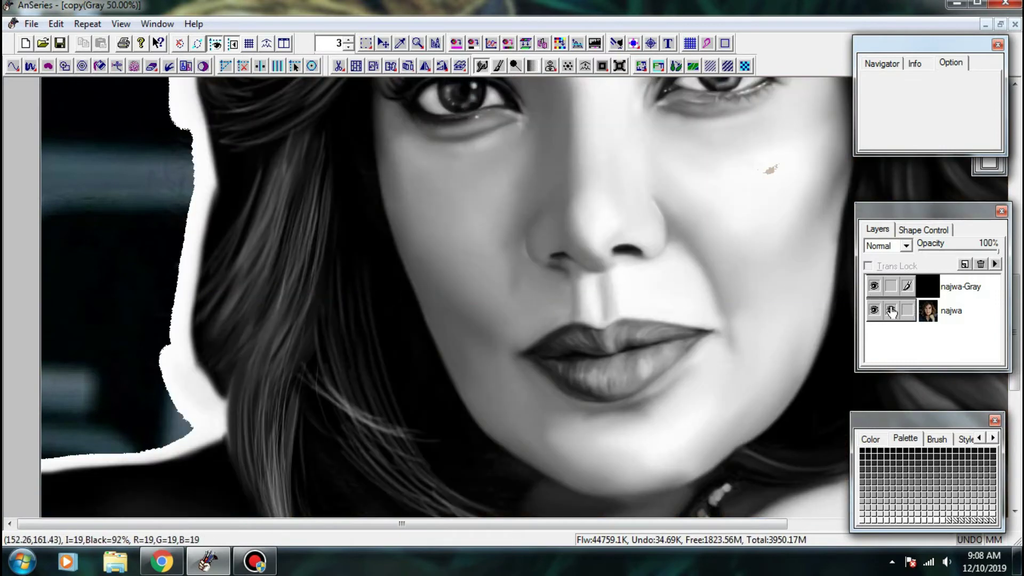
pyautogui.click(873, 289)
pyautogui.click(889, 288)
pyautogui.click(889, 310)
# - Smudge the outer hair edge between nose and mouth height downward into pointed strand tips over the white background
pyautogui.scroll(1, 257, 330)
pyautogui.moveTo(198, 287); pyautogui.dragTo(231, 356)
pyautogui.moveTo(280, 280)
pyautogui.mouseDown()
pyautogui.moveTo(261, 288)
pyautogui.moveTo(202, 394)
pyautogui.mouseUp()
pyautogui.moveTo(235, 314); pyautogui.dragTo(191, 433)
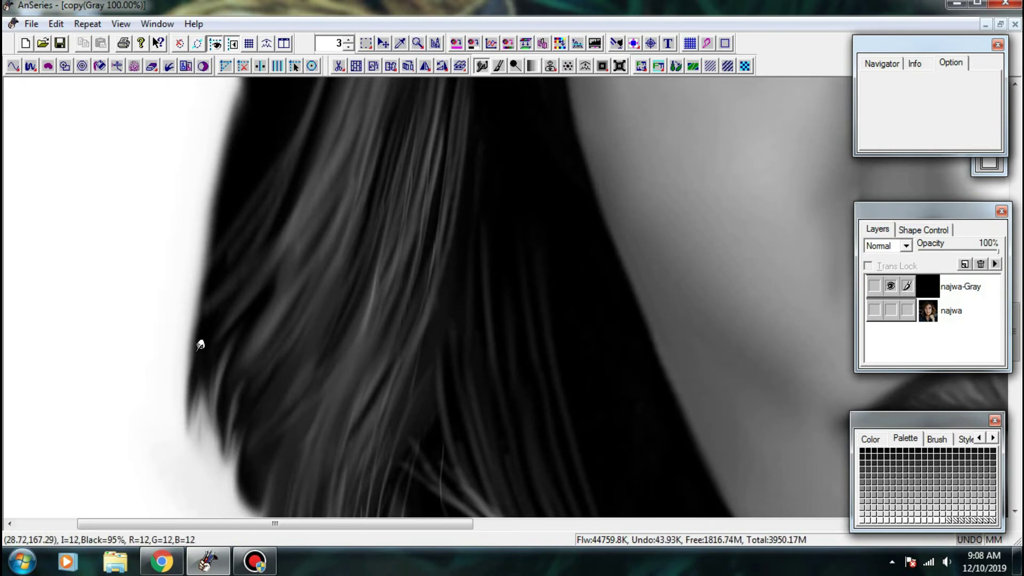
pyautogui.moveTo(201, 338)
pyautogui.mouseDown()
pyautogui.moveTo(197, 427)
pyautogui.moveTo(226, 443)
pyautogui.mouseUp()
pyautogui.moveTo(197, 357); pyautogui.dragTo(210, 448)
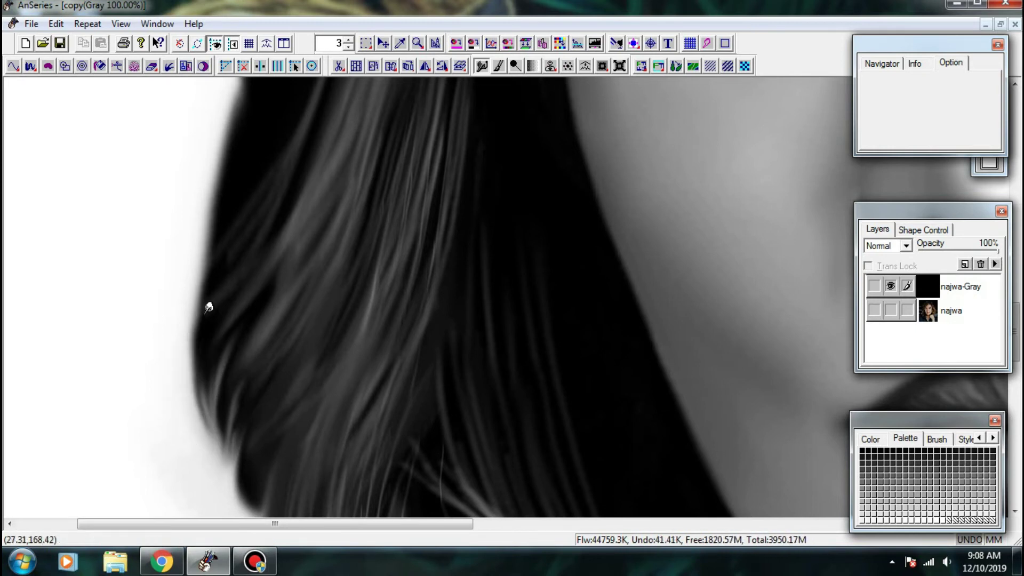
pyautogui.moveTo(208, 306); pyautogui.dragTo(200, 362)
# - Smudge light streaks from the outer edge tips into the dark hair, following the strands upward beside the cheek
pyautogui.press('space')
pyautogui.moveTo(208, 380)
pyautogui.mouseDown()
pyautogui.moveTo(214, 405)
pyautogui.moveTo(249, 350)
pyautogui.mouseUp()
pyautogui.moveTo(209, 373); pyautogui.dragTo(293, 249)
pyautogui.moveTo(237, 336)
pyautogui.mouseDown()
pyautogui.moveTo(211, 407)
pyautogui.moveTo(226, 366)
pyautogui.mouseUp()
pyautogui.press('space')
pyautogui.moveTo(232, 346)
pyautogui.mouseDown()
pyautogui.moveTo(242, 382)
pyautogui.moveTo(231, 329)
pyautogui.moveTo(243, 393)
pyautogui.moveTo(249, 334)
pyautogui.moveTo(255, 412)
pyautogui.moveTo(277, 305)
pyautogui.mouseUp()
pyautogui.moveTo(254, 336); pyautogui.dragTo(279, 273)
pyautogui.press('space')
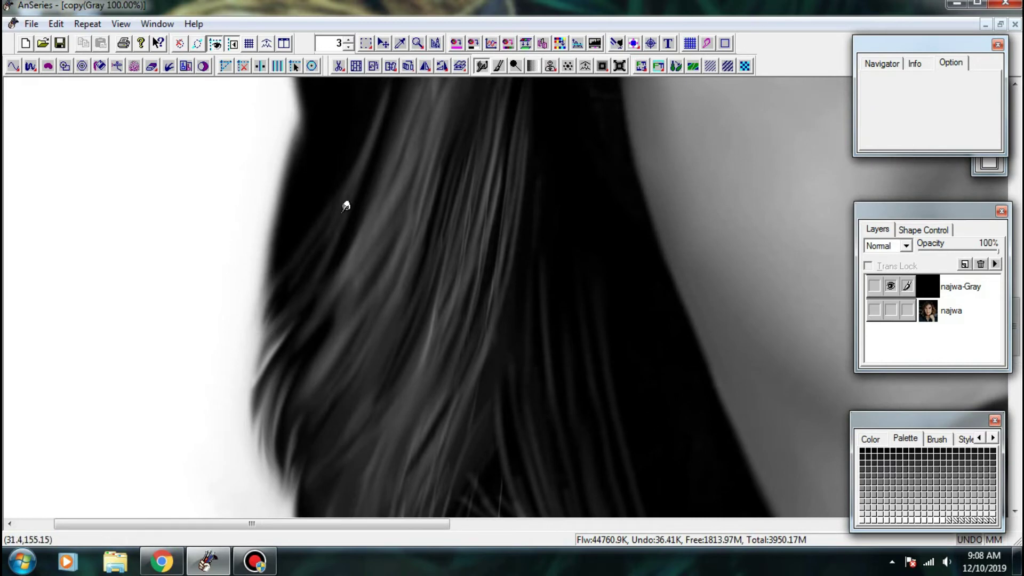
pyautogui.moveTo(341, 200); pyautogui.dragTo(256, 338)
# - Check the outer hair outline against the original colour photo, then restore the view of the gray layer alone
pyautogui.hotkey('ctrl', '-')
pyautogui.hotkey('ctrl', '-')
pyautogui.click(890, 310)
pyautogui.click(888, 286)
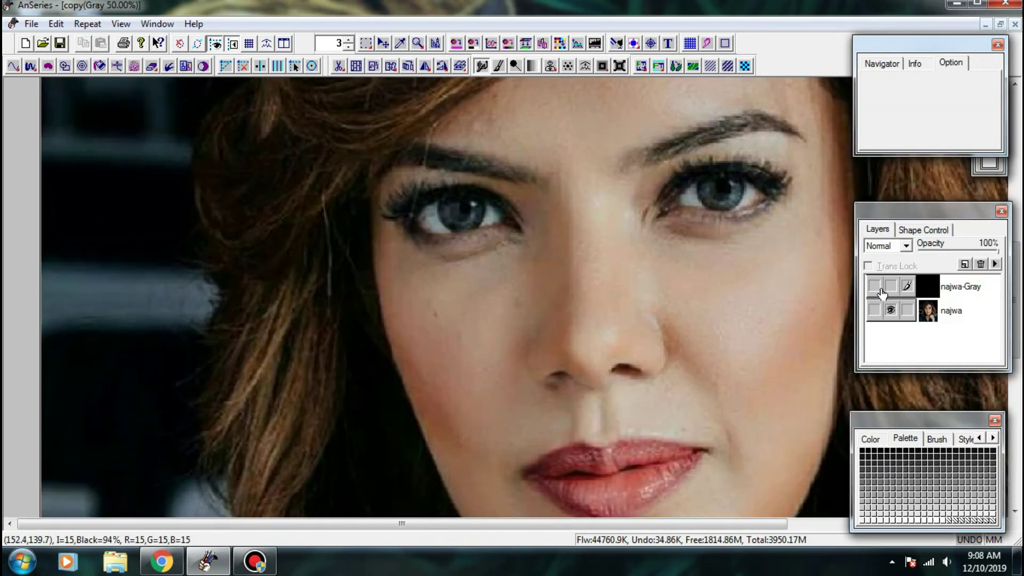
pyautogui.click(874, 287)
pyautogui.click(890, 310)
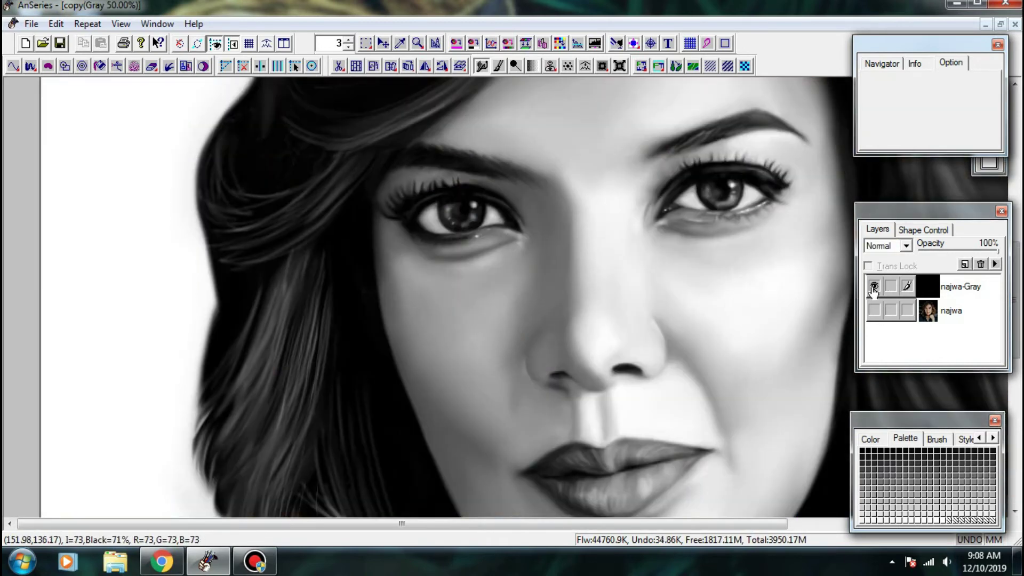
pyautogui.click(873, 288)
pyautogui.click(890, 287)
# - Smudge short flyaway hairs outward from the outer hair edge at nose height into the white background
pyautogui.scroll(1, 326, 354)
pyautogui.moveTo(176, 362); pyautogui.dragTo(290, 338)
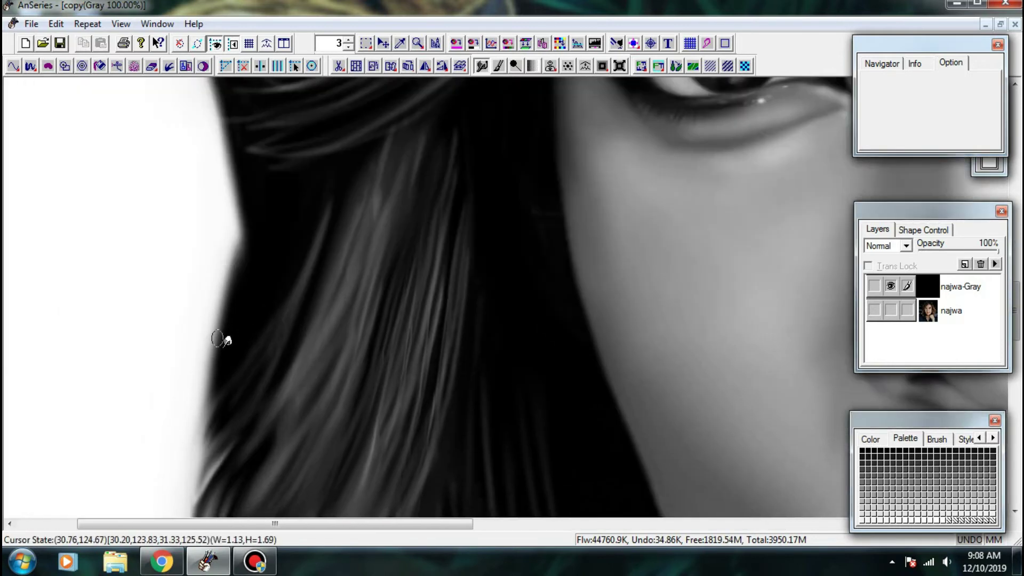
pyautogui.moveTo(216, 370); pyautogui.dragTo(190, 383)
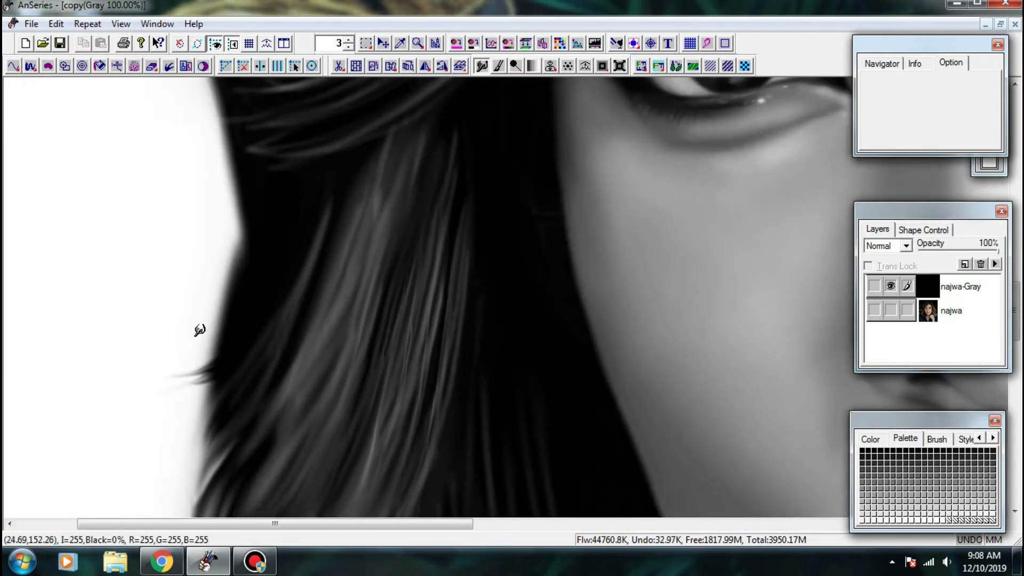
pyautogui.moveTo(224, 324); pyautogui.dragTo(171, 331)
pyautogui.moveTo(272, 251); pyautogui.dragTo(311, 297)
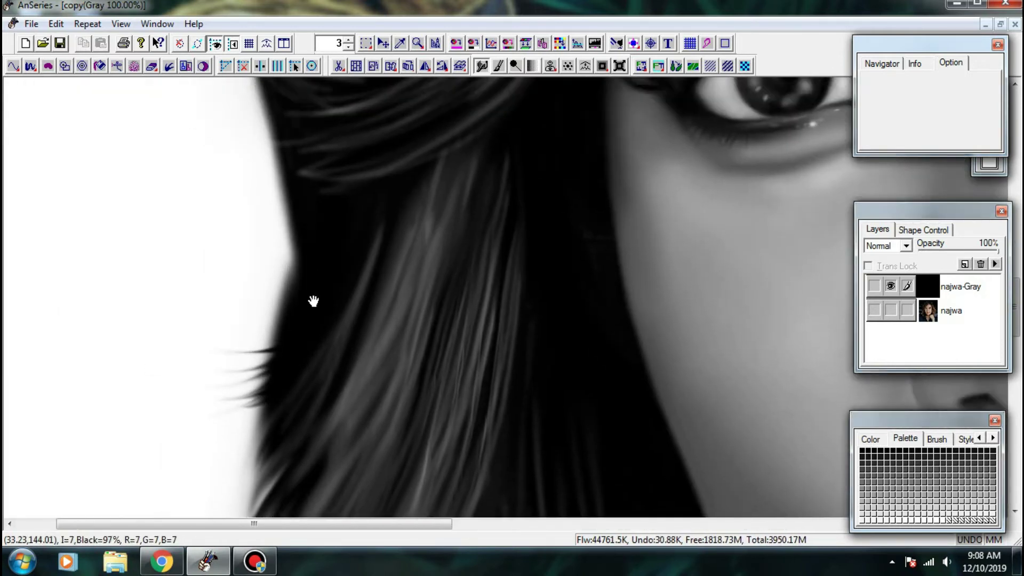
pyautogui.moveTo(273, 360)
pyautogui.mouseDown()
pyautogui.moveTo(237, 372)
pyautogui.moveTo(232, 392)
pyautogui.mouseUp()
pyautogui.moveTo(291, 380); pyautogui.dragTo(218, 381)
pyautogui.moveTo(332, 362); pyautogui.dragTo(219, 365)
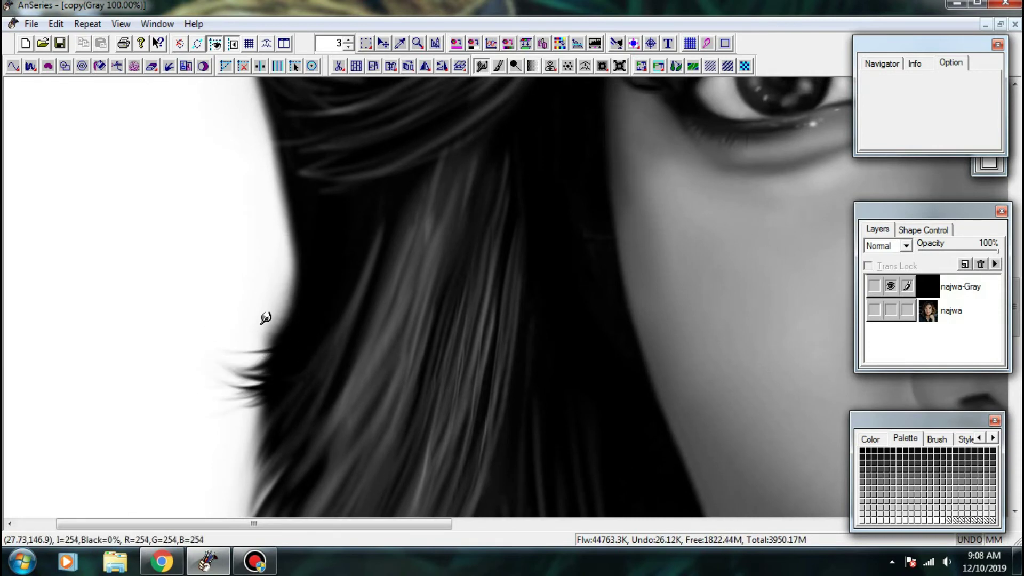
pyautogui.moveTo(281, 376)
pyautogui.mouseDown()
pyautogui.moveTo(220, 358)
pyautogui.moveTo(279, 320)
pyautogui.moveTo(229, 330)
pyautogui.moveTo(278, 305)
pyautogui.mouseUp()
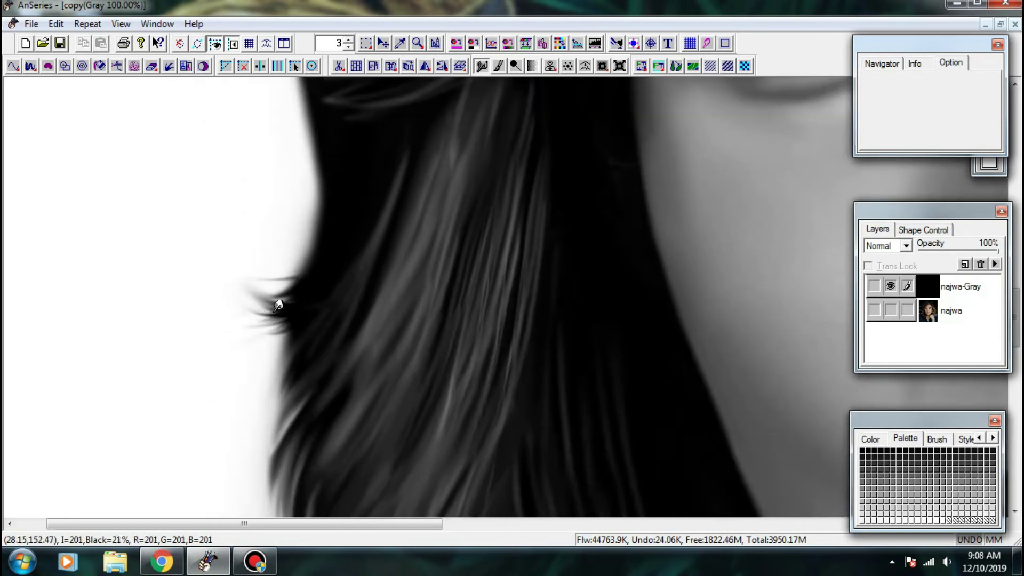
# - Smudge the strand tips just below the flyaway hairs downward along the outer edge into fine curved ends
pyautogui.moveTo(264, 395); pyautogui.dragTo(265, 414)
pyautogui.moveTo(297, 363)
pyautogui.mouseDown()
pyautogui.moveTo(272, 419)
pyautogui.moveTo(311, 359)
pyautogui.moveTo(340, 364)
pyautogui.mouseUp()
pyautogui.scroll(1, 312, 359)
pyautogui.moveTo(343, 320); pyautogui.dragTo(357, 287)
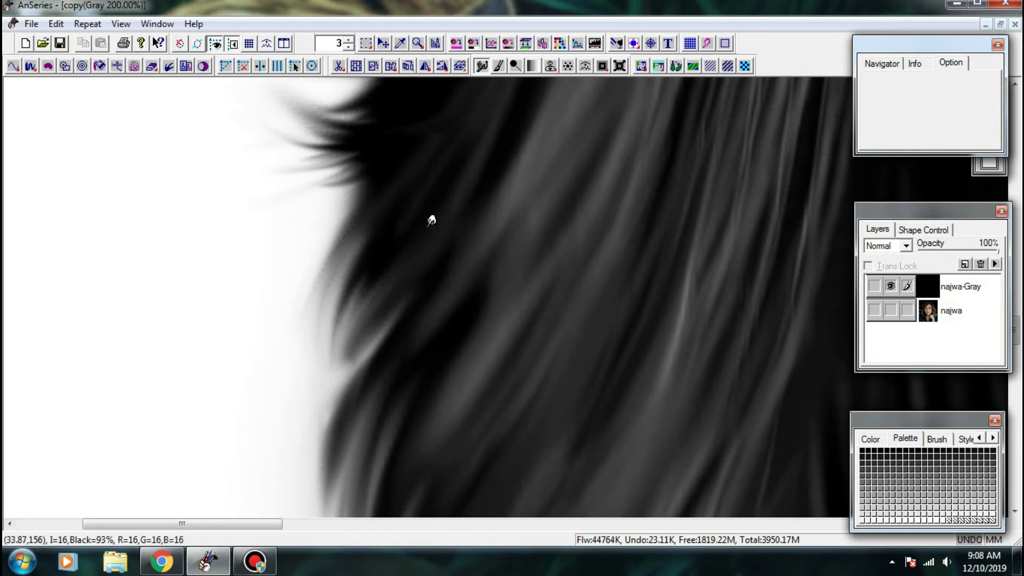
pyautogui.moveTo(364, 229)
pyautogui.mouseDown()
pyautogui.moveTo(309, 368)
pyautogui.moveTo(320, 394)
pyautogui.mouseUp()
pyautogui.moveTo(376, 246); pyautogui.dragTo(345, 388)
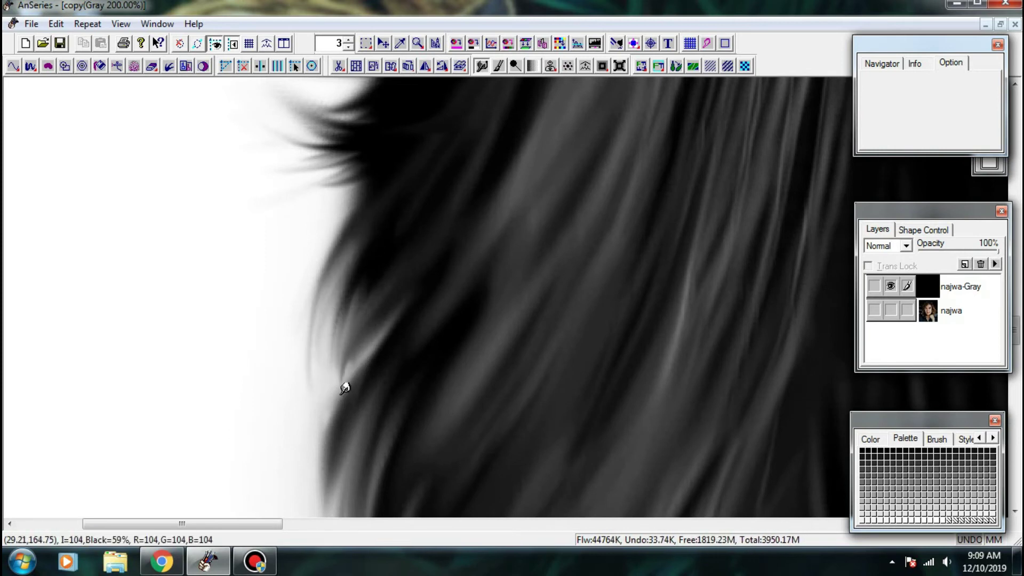
pyautogui.press('Down')
pyautogui.moveTo(359, 337)
pyautogui.mouseDown()
pyautogui.moveTo(341, 373)
pyautogui.moveTo(354, 240)
pyautogui.mouseUp()
pyautogui.press('Right')
pyautogui.press('Down')
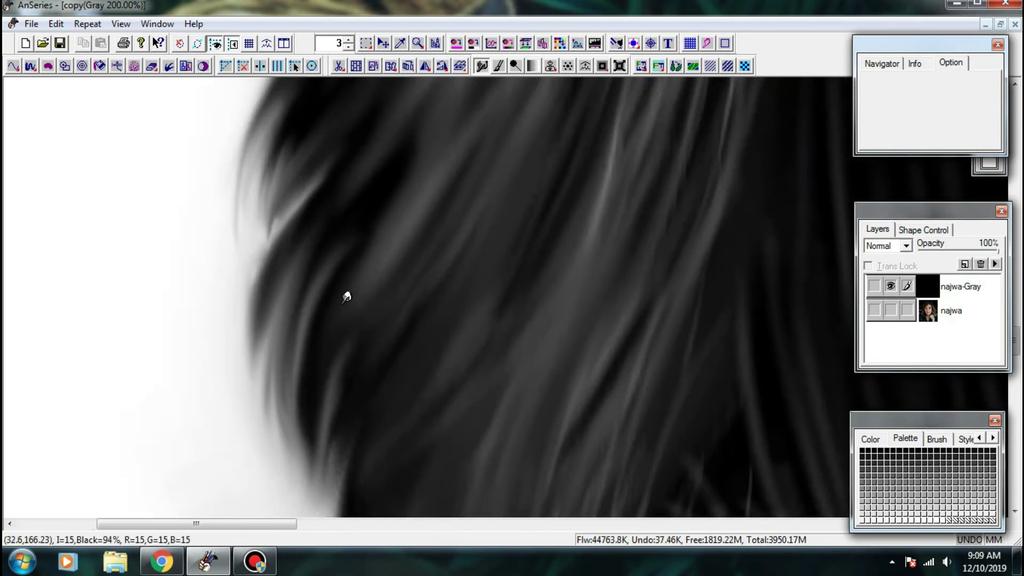
# - Smudge the ragged strands and outer edge of the hair on the picture's left side, down to the shoulder
pyautogui.moveTo(331, 407); pyautogui.dragTo(373, 295)
pyautogui.moveTo(331, 431); pyautogui.dragTo(341, 289)
pyautogui.moveTo(343, 366); pyautogui.dragTo(402, 226)
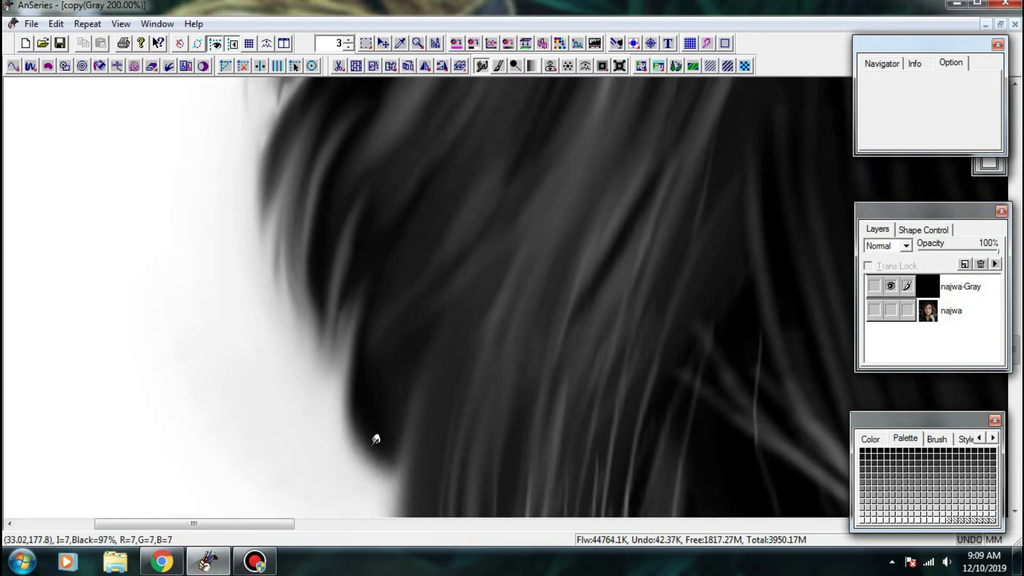
pyautogui.moveTo(376, 439)
pyautogui.mouseDown()
pyautogui.moveTo(368, 454)
pyautogui.moveTo(406, 485)
pyautogui.moveTo(374, 368)
pyautogui.mouseUp()
pyautogui.moveTo(384, 421)
pyautogui.mouseDown()
pyautogui.moveTo(402, 322)
pyautogui.moveTo(384, 464)
pyautogui.moveTo(368, 424)
pyautogui.mouseUp()
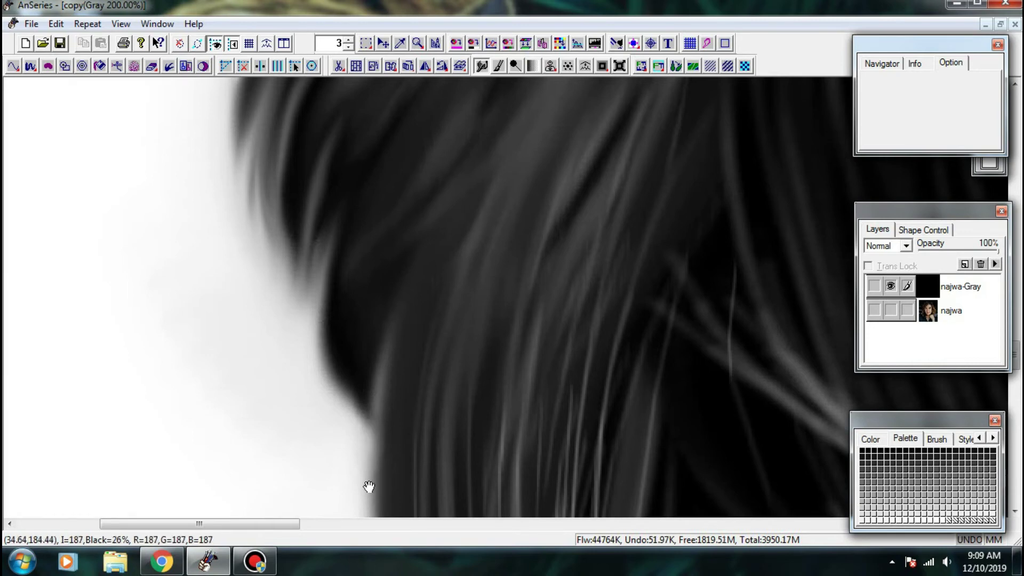
pyautogui.moveTo(368, 487); pyautogui.dragTo(370, 438)
pyautogui.moveTo(375, 389); pyautogui.dragTo(384, 331)
pyautogui.moveTo(386, 380); pyautogui.dragTo(380, 444)
pyautogui.moveTo(393, 501)
pyautogui.mouseDown()
pyautogui.moveTo(385, 327)
pyautogui.moveTo(345, 322)
pyautogui.moveTo(354, 346)
pyautogui.mouseUp()
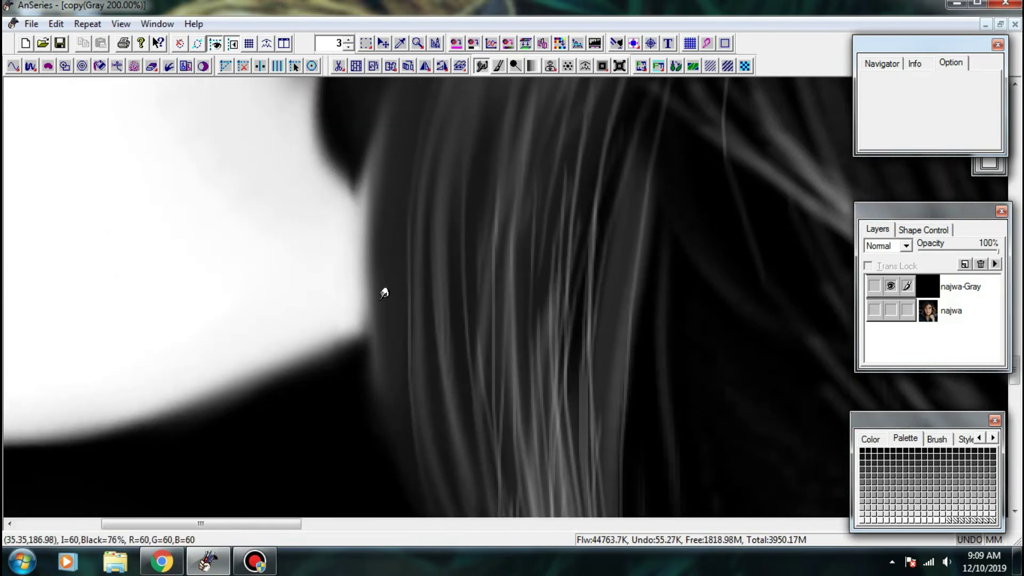
# - Compare the gray painting with the original color photo layer by switching their visibility, ending with only the gray layer shown
pyautogui.hotkey('ctrl', '-')
pyautogui.hotkey('ctrl', '-')
pyautogui.moveTo(242, 208); pyautogui.dragTo(226, 383)
pyautogui.hotkey('ctrl', '+')
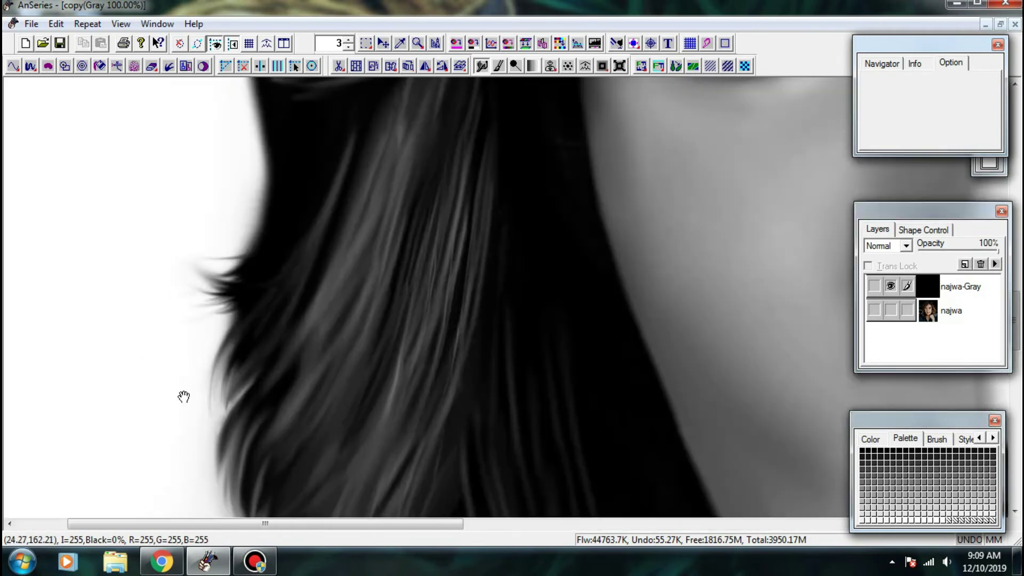
pyautogui.moveTo(241, 338); pyautogui.dragTo(311, 405)
pyautogui.click(890, 310)
pyautogui.click(888, 287)
pyautogui.press('-')
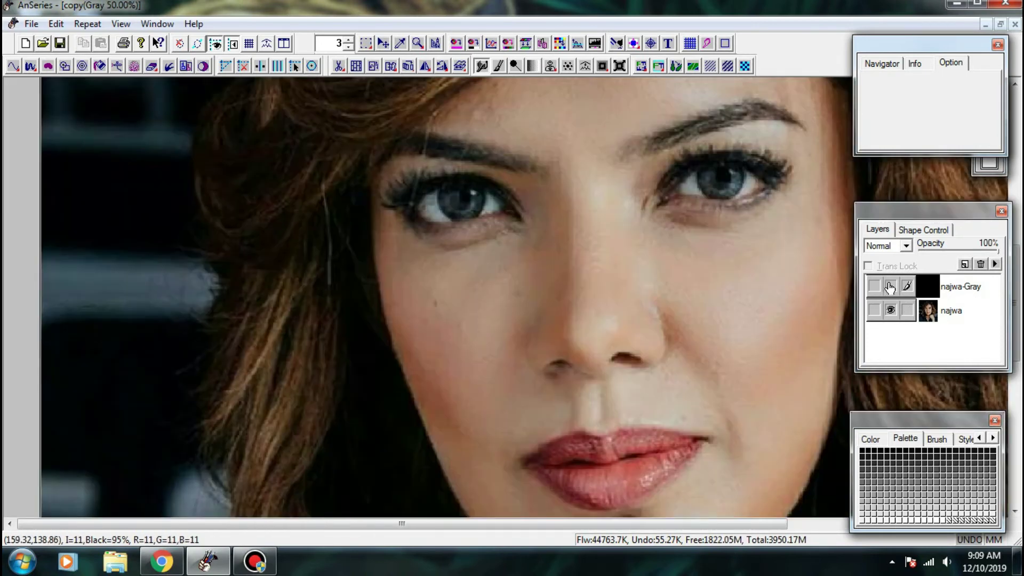
pyautogui.click(890, 286)
pyautogui.click(891, 310)
# - Smudge the outer outline of the hair curl beside the left-hand eye into soft, curved strands against the white background
pyautogui.press('+')
pyautogui.scroll(3, 205, 350)
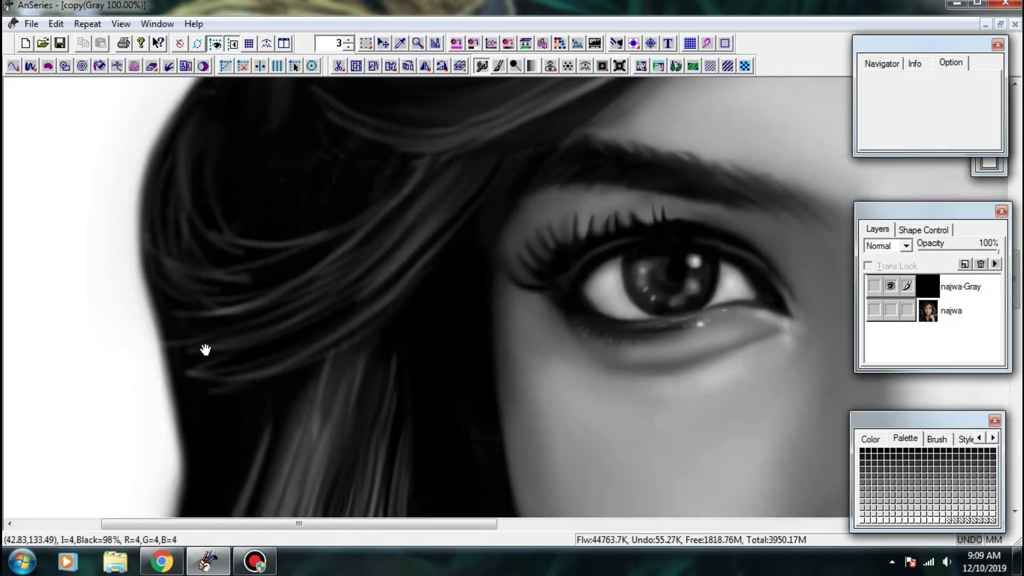
pyautogui.moveTo(146, 284)
pyautogui.mouseDown()
pyautogui.moveTo(132, 201)
pyautogui.moveTo(151, 213)
pyautogui.moveTo(139, 192)
pyautogui.moveTo(161, 294)
pyautogui.moveTo(144, 283)
pyautogui.moveTo(151, 298)
pyautogui.mouseUp()
pyautogui.moveTo(175, 336)
pyautogui.mouseDown()
pyautogui.moveTo(130, 286)
pyautogui.moveTo(171, 414)
pyautogui.mouseUp()
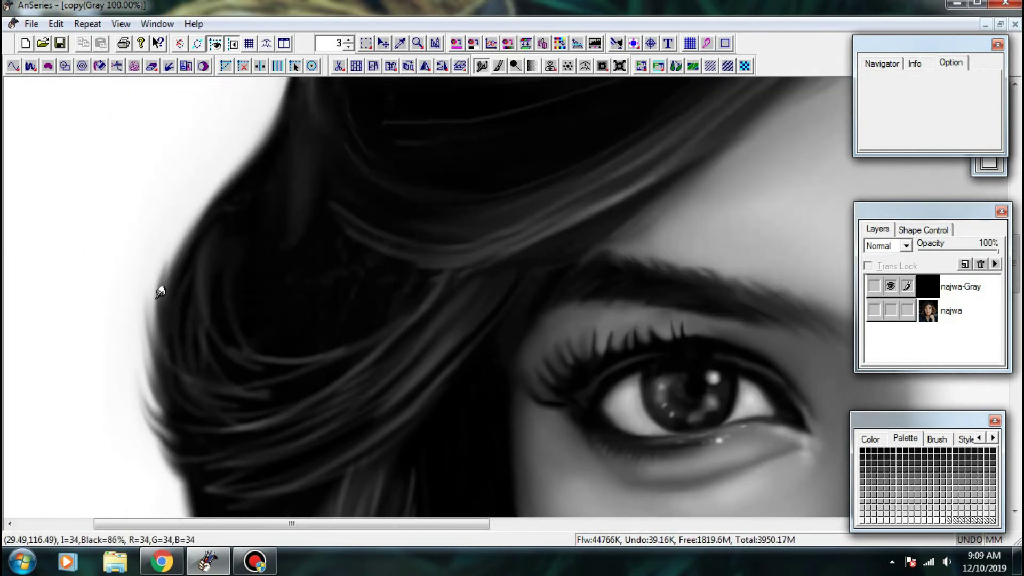
pyautogui.moveTo(157, 304); pyautogui.dragTo(184, 221)
pyautogui.moveTo(183, 256)
pyautogui.mouseDown()
pyautogui.moveTo(182, 276)
pyautogui.moveTo(192, 221)
pyautogui.mouseUp()
pyautogui.moveTo(187, 293); pyautogui.dragTo(256, 292)
pyautogui.moveTo(233, 306); pyautogui.dragTo(269, 224)
pyautogui.moveTo(228, 331); pyautogui.dragTo(213, 280)
pyautogui.moveTo(223, 358); pyautogui.dragTo(213, 298)
pyautogui.moveTo(211, 396)
pyautogui.mouseDown()
pyautogui.moveTo(214, 326)
pyautogui.moveTo(232, 283)
pyautogui.mouseUp()
pyautogui.moveTo(219, 395); pyautogui.dragTo(226, 294)
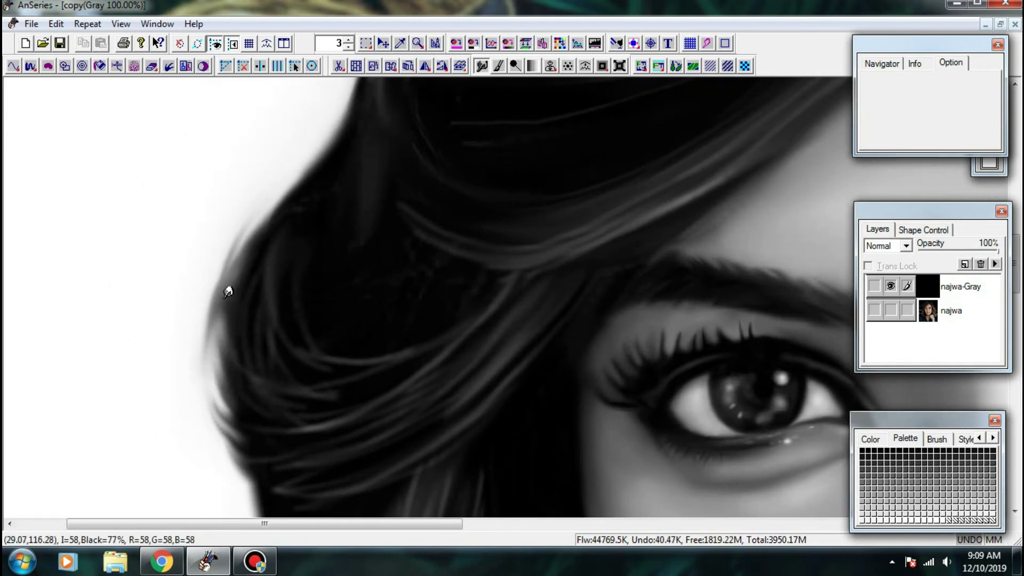
pyautogui.moveTo(224, 377)
pyautogui.mouseDown()
pyautogui.moveTo(214, 330)
pyautogui.moveTo(222, 370)
pyautogui.moveTo(224, 306)
pyautogui.moveTo(247, 427)
pyautogui.moveTo(233, 396)
pyautogui.moveTo(258, 439)
pyautogui.moveTo(222, 404)
pyautogui.mouseUp()
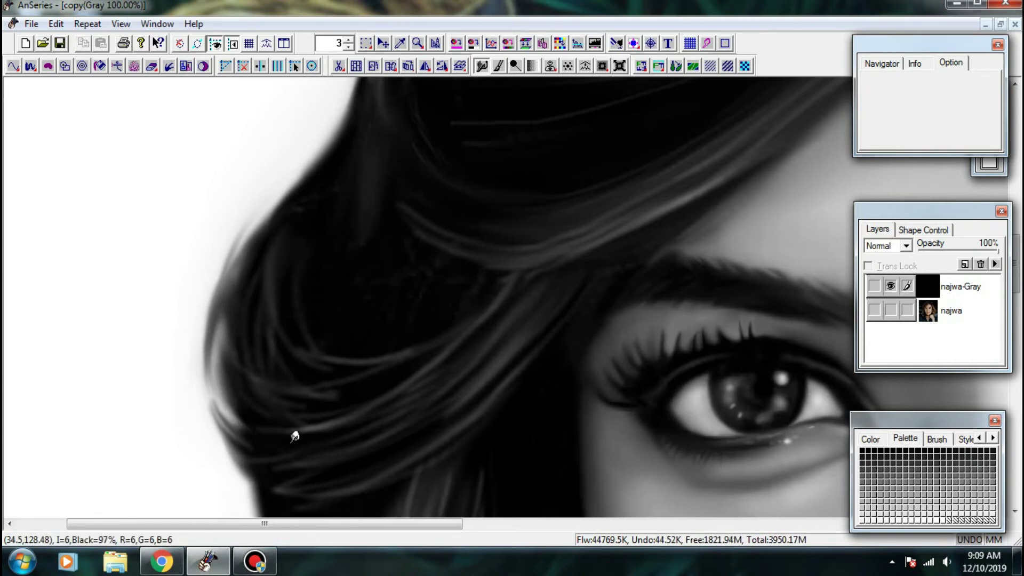
# - Blend the strands inside the hair curl and the locks beneath it beside the eye, undoing a stray stroke
pyautogui.moveTo(294, 435); pyautogui.dragTo(269, 302)
pyautogui.moveTo(249, 349)
pyautogui.mouseDown()
pyautogui.moveTo(221, 338)
pyautogui.moveTo(194, 277)
pyautogui.mouseUp()
pyautogui.moveTo(250, 395)
pyautogui.mouseDown()
pyautogui.moveTo(237, 327)
pyautogui.moveTo(206, 336)
pyautogui.mouseUp()
pyautogui.hotkey('ctrl', 'z')
pyautogui.moveTo(290, 379)
pyautogui.mouseDown()
pyautogui.moveTo(309, 289)
pyautogui.moveTo(346, 235)
pyautogui.moveTo(276, 327)
pyautogui.mouseUp()
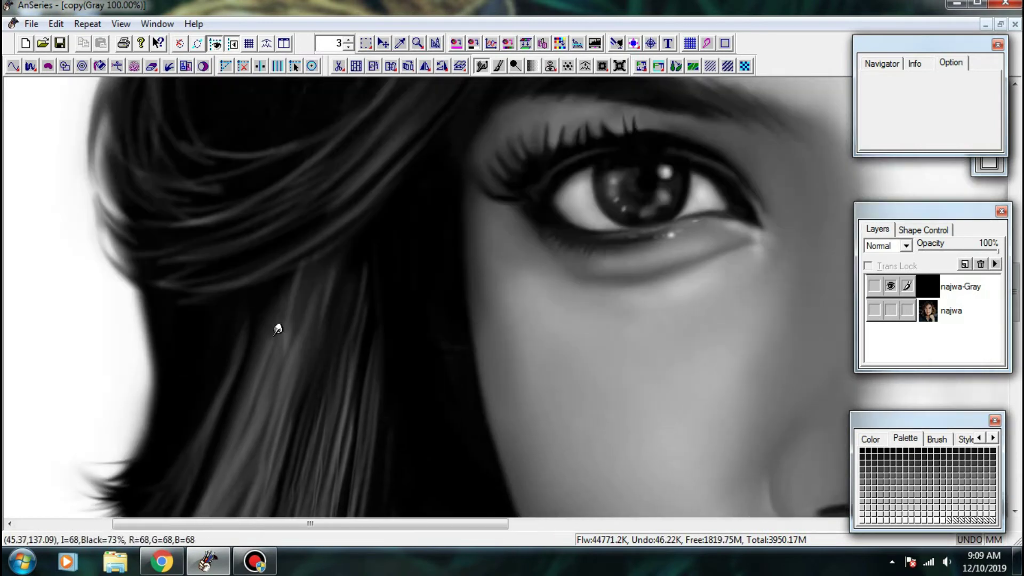
pyautogui.moveTo(318, 251)
pyautogui.mouseDown()
pyautogui.moveTo(337, 276)
pyautogui.moveTo(284, 334)
pyautogui.mouseUp()
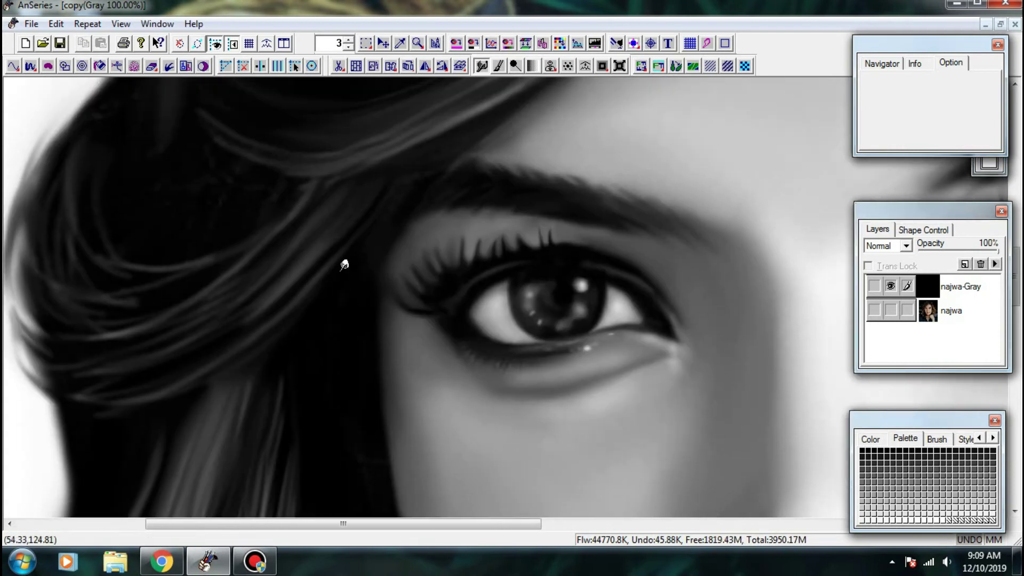
pyautogui.moveTo(335, 230); pyautogui.dragTo(458, 241)
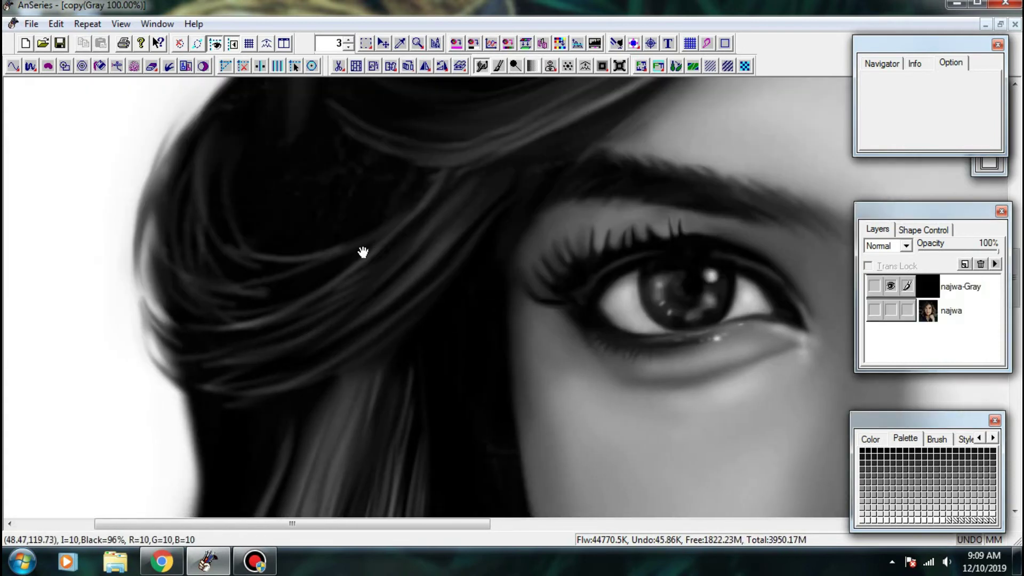
pyautogui.moveTo(363, 253); pyautogui.dragTo(300, 338)
pyautogui.moveTo(393, 279); pyautogui.dragTo(327, 338)
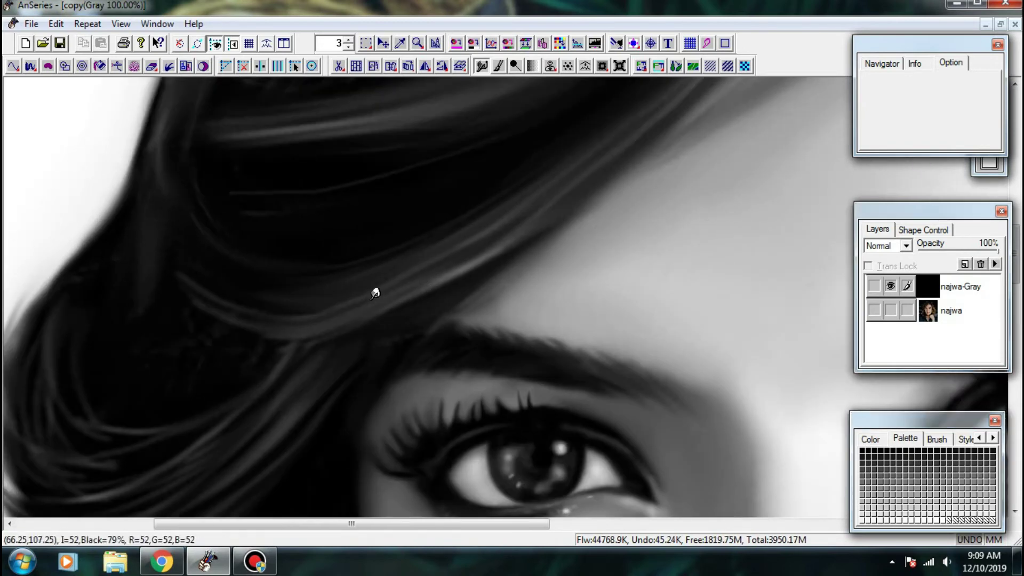
# - Smudge the sweeping fringe strands above the eyebrow and along the forehead edge
pyautogui.moveTo(503, 247); pyautogui.dragTo(348, 315)
pyautogui.moveTo(179, 381); pyautogui.dragTo(309, 331)
pyautogui.moveTo(257, 355); pyautogui.dragTo(392, 272)
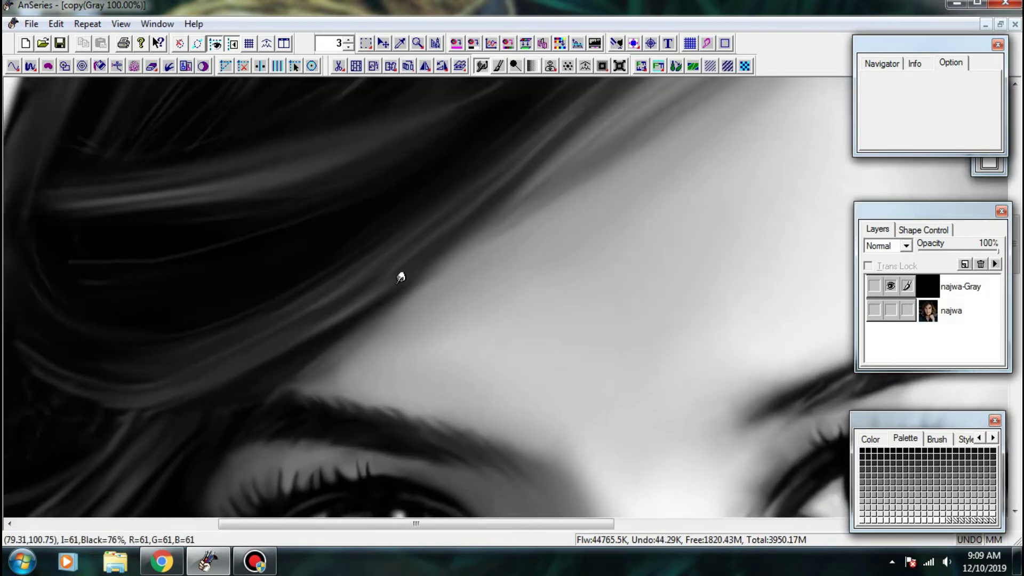
pyautogui.moveTo(494, 269); pyautogui.dragTo(326, 343)
pyautogui.moveTo(386, 263); pyautogui.dragTo(256, 354)
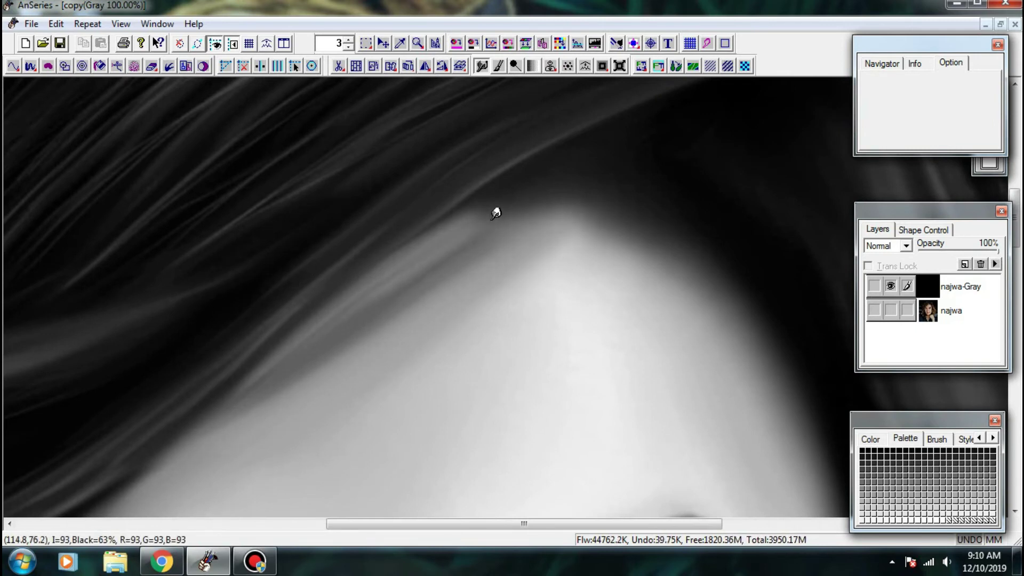
# - Smudge the hairline at the peak of the forehead into a smooth, rounded transition between skin and hair
pyautogui.moveTo(566, 249)
pyautogui.mouseDown()
pyautogui.moveTo(485, 295)
pyautogui.moveTo(492, 368)
pyautogui.mouseUp()
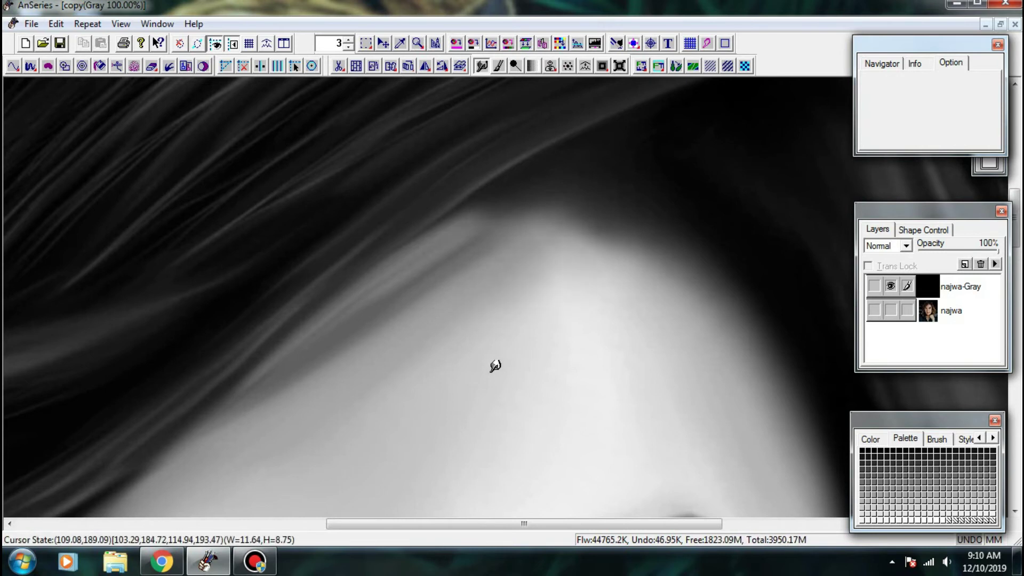
pyautogui.moveTo(544, 216)
pyautogui.mouseDown()
pyautogui.moveTo(612, 246)
pyautogui.moveTo(599, 243)
pyautogui.moveTo(679, 301)
pyautogui.mouseUp()
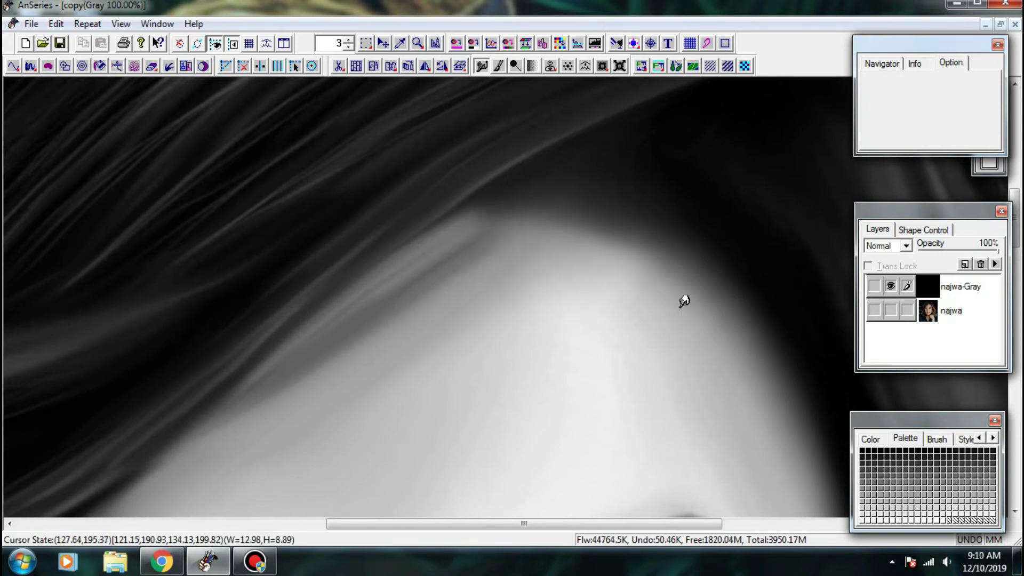
pyautogui.moveTo(608, 229)
pyautogui.mouseDown()
pyautogui.moveTo(666, 283)
pyautogui.moveTo(735, 281)
pyautogui.mouseUp()
# - Check the painted hair and face against the original photo layer by toggling layer visibility, ending on the gray layer alone
pyautogui.scroll(-2, 651, 233)
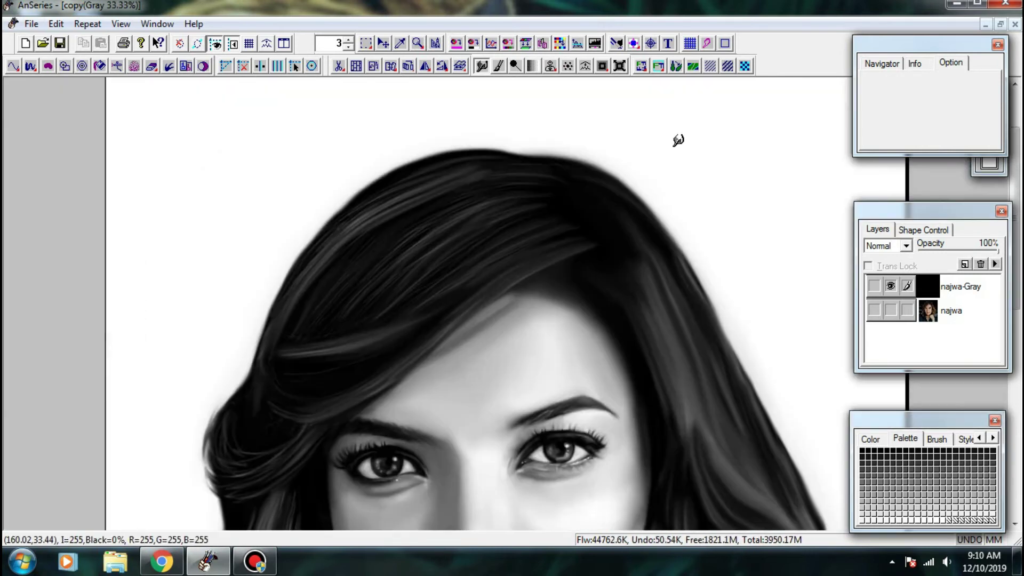
pyautogui.moveTo(495, 274); pyautogui.dragTo(505, 149)
pyautogui.click(890, 312)
pyautogui.click(890, 288)
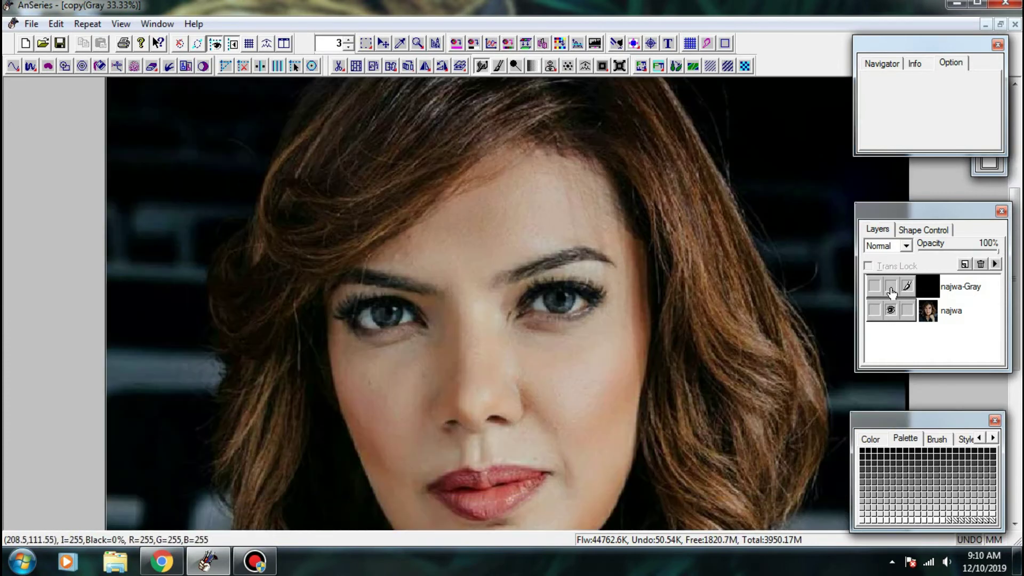
pyautogui.click(890, 288)
pyautogui.click(891, 288)
pyautogui.click(892, 290)
pyautogui.click(890, 309)
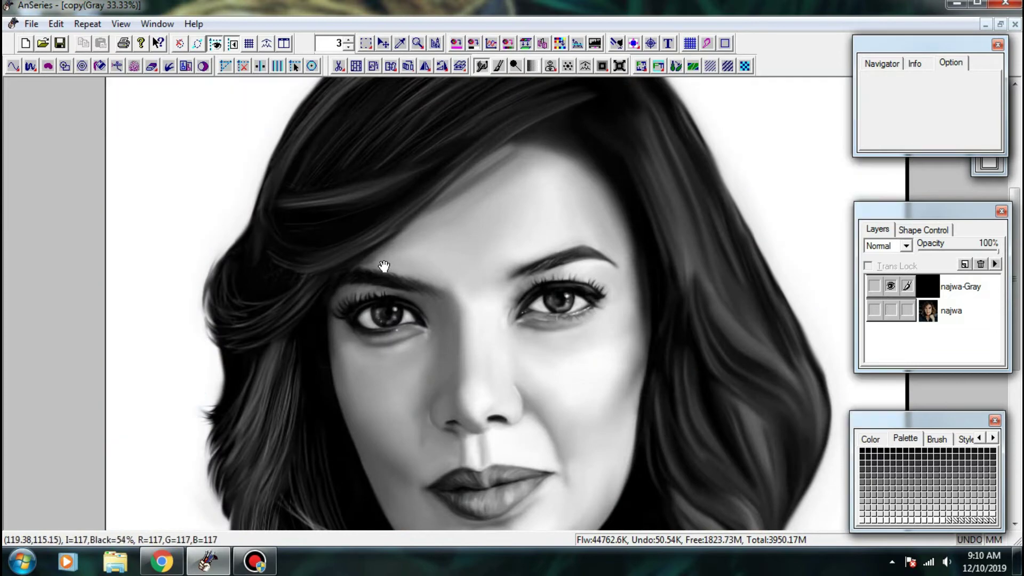
# - Smooth the outline of the hair at the crown of the head with the smudge tool
pyautogui.moveTo(384, 266); pyautogui.dragTo(349, 335)
pyautogui.scroll(1, 348, 335)
pyautogui.moveTo(414, 282); pyautogui.dragTo(314, 278)
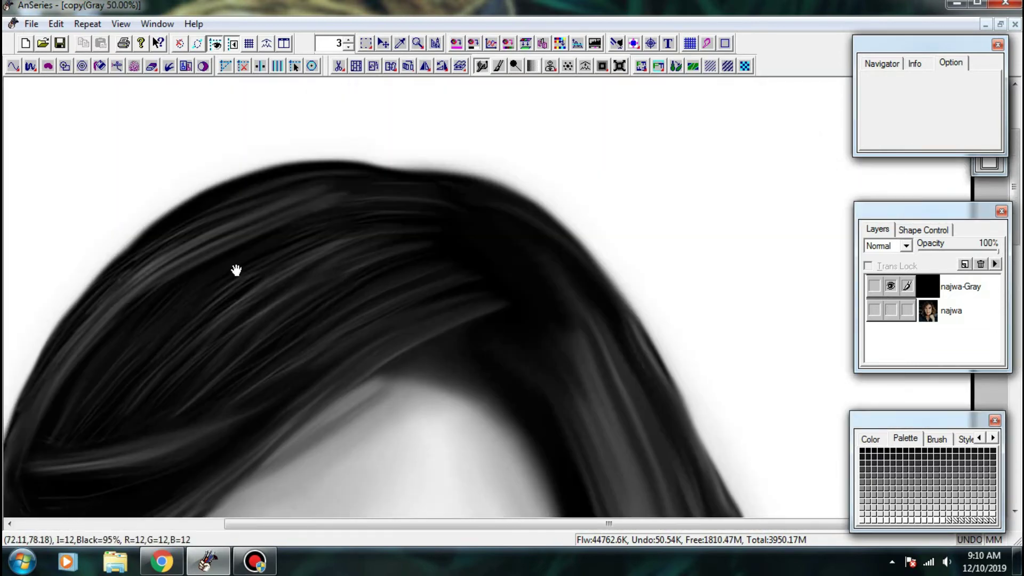
pyautogui.scroll(1, 236, 271)
pyautogui.scroll(-1, 237, 189)
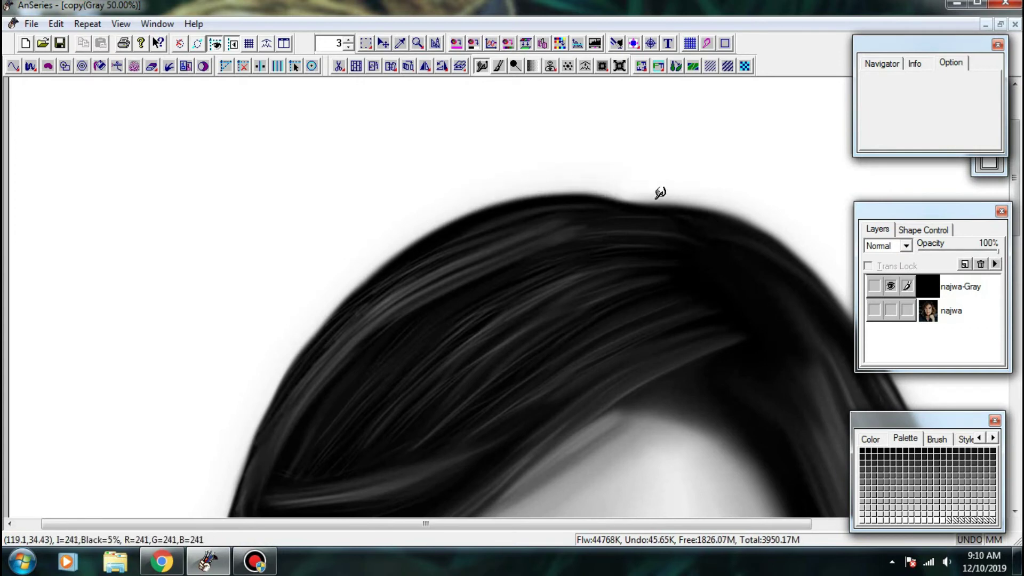
# - Check the whole portrait and save the file
pyautogui.scroll(-1, 658, 194)
pyautogui.moveTo(642, 277); pyautogui.dragTo(467, 165)
pyautogui.scroll(-2, 556, 260)
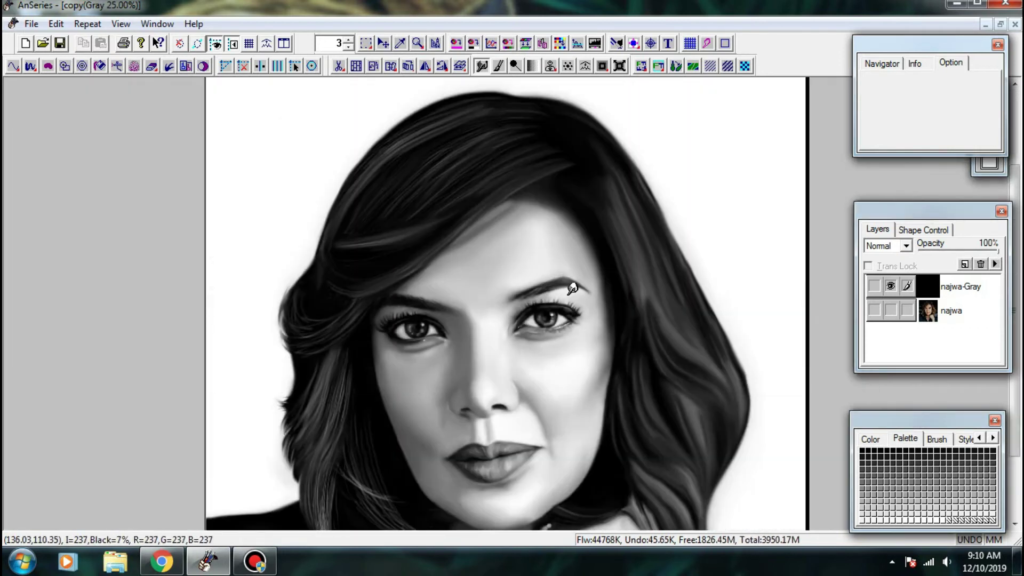
pyautogui.scroll(-2, 415, 261)
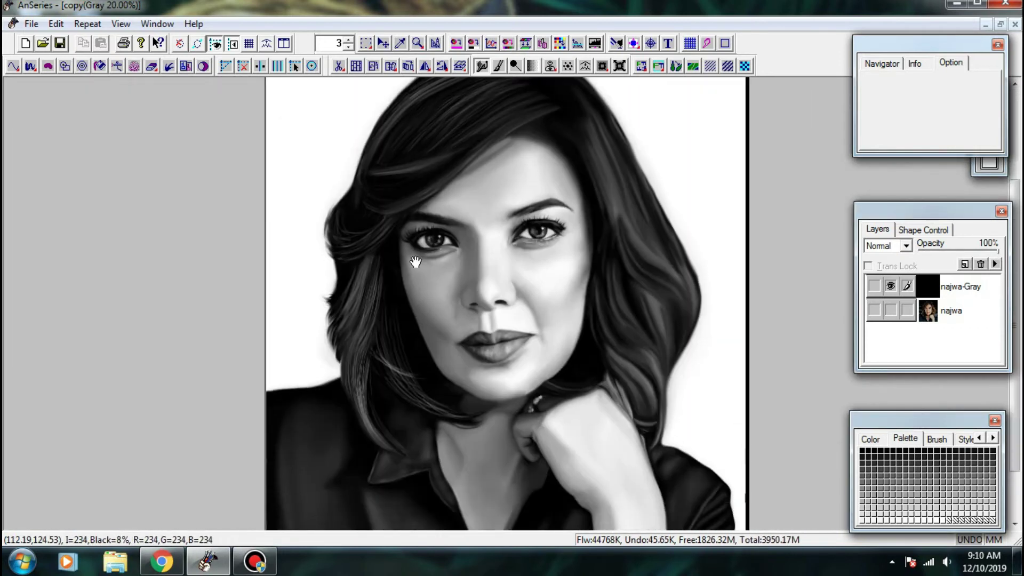
pyautogui.click(43, 43)
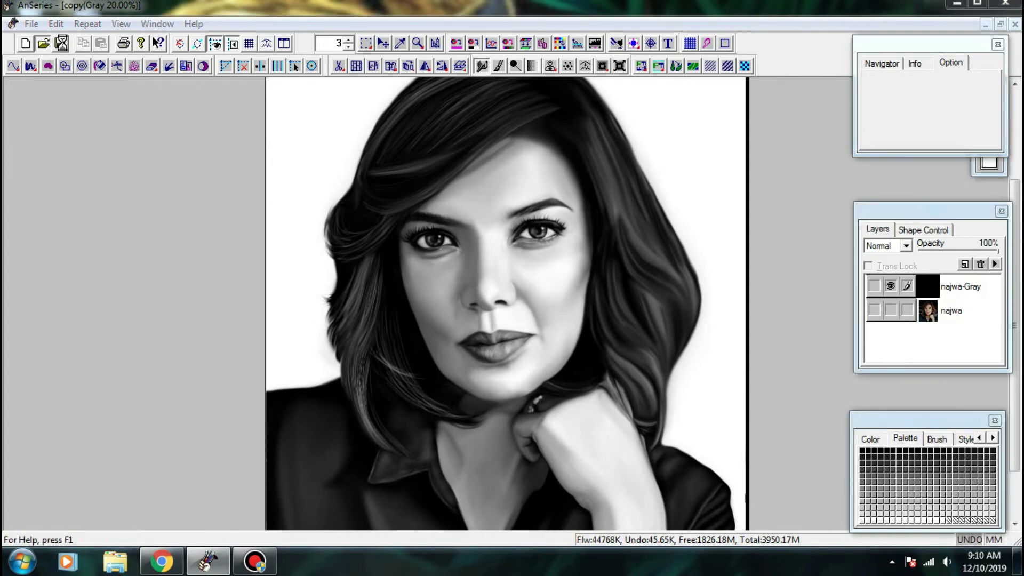
pyautogui.click(662, 112)
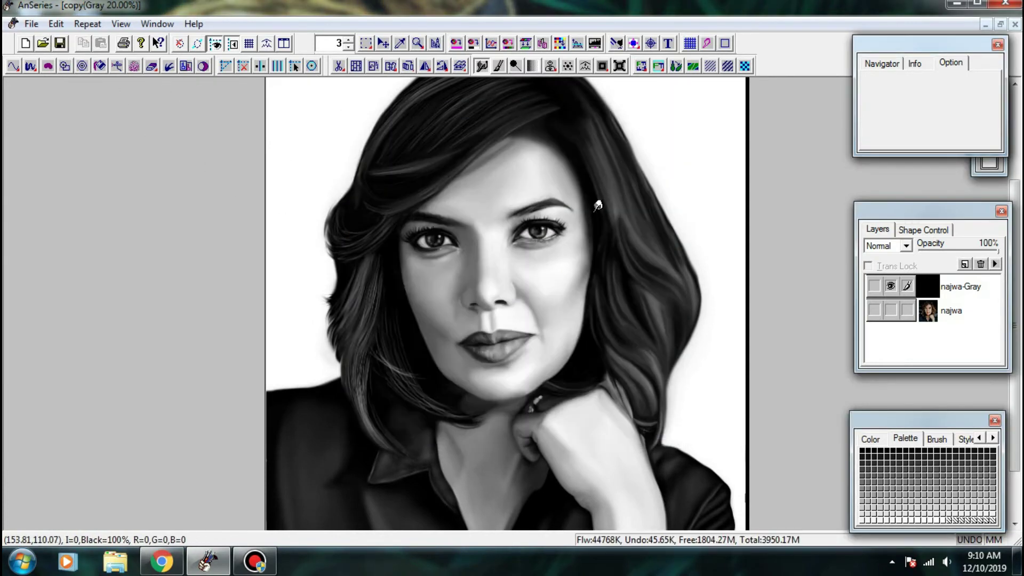
# - Compare the wavy hair on the picture's right side with the original photo layer, ending on the gray layer
pyautogui.moveTo(624, 180); pyautogui.dragTo(717, 393)
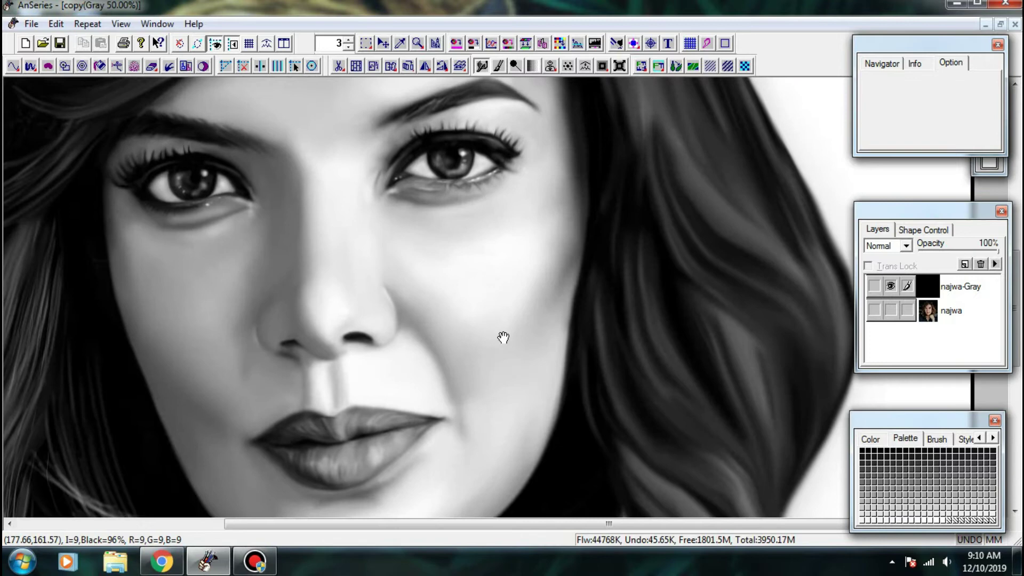
pyautogui.click(890, 310)
pyautogui.click(890, 286)
pyautogui.click(890, 289)
pyautogui.click(890, 310)
pyautogui.scroll(-3, 489, 242)
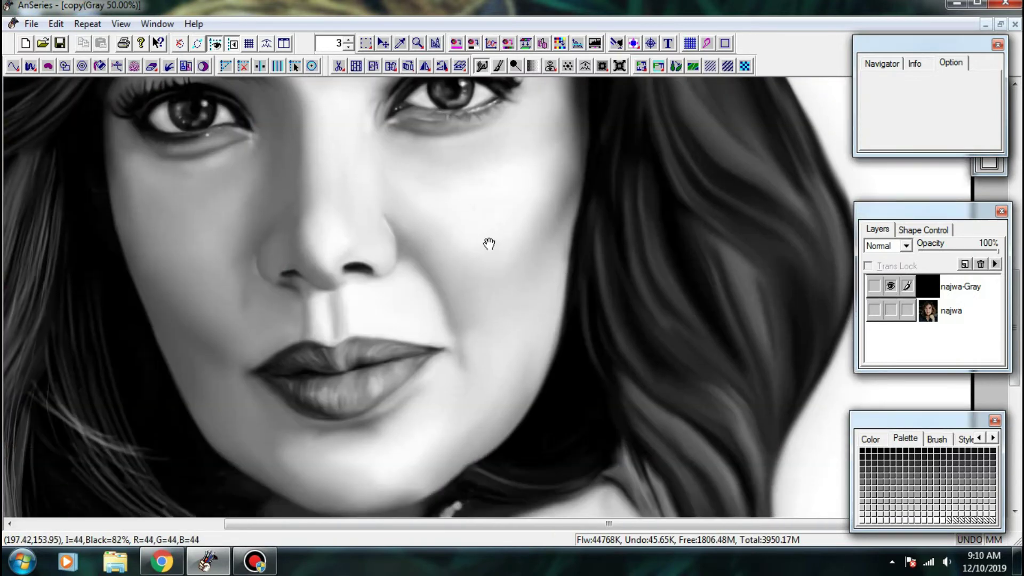
# - Paint thin light highlight strands with the brush in the wavy hair next to the right-hand cheek
pyautogui.click(497, 66)
pyautogui.keyDown('ctrl'); pyautogui.click(718, 275); pyautogui.keyUp('ctrl')
pyautogui.moveTo(450, 166); pyautogui.dragTo(441, 295)
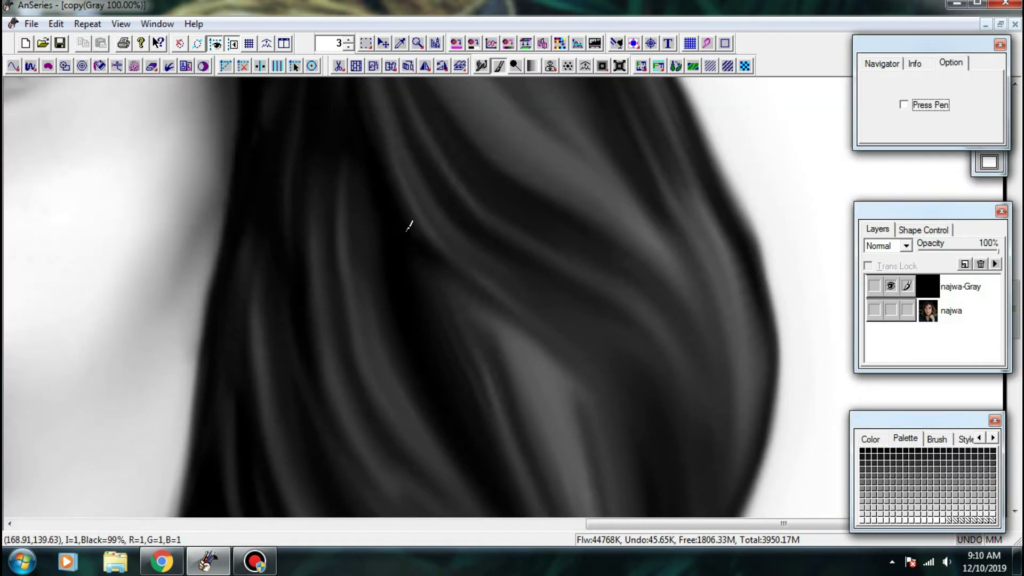
pyautogui.hotkey('ctrl', '-')
pyautogui.hotkey('ctrl', '+')
pyautogui.moveTo(728, 307); pyautogui.dragTo(307, 379)
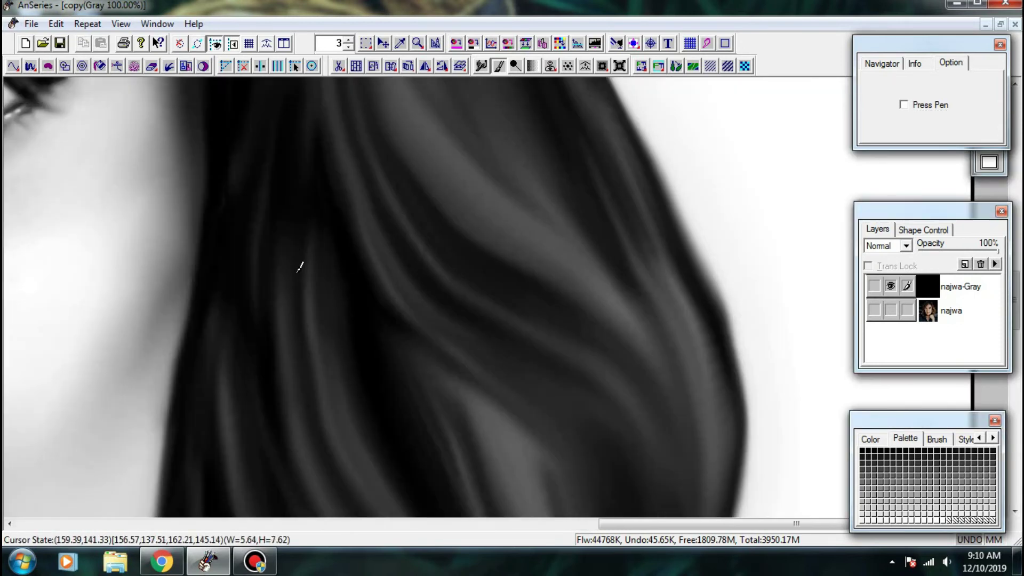
pyautogui.moveTo(287, 211); pyautogui.dragTo(315, 429)
pyautogui.moveTo(290, 258)
pyautogui.mouseDown()
pyautogui.moveTo(323, 429)
pyautogui.moveTo(335, 431)
pyautogui.mouseUp()
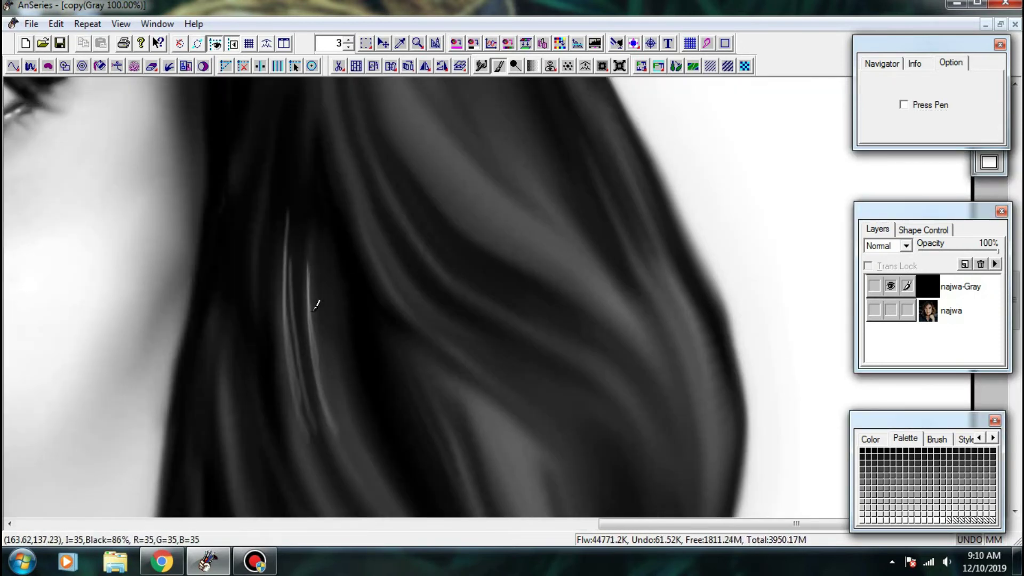
pyautogui.moveTo(314, 292); pyautogui.dragTo(345, 460)
pyautogui.moveTo(278, 260); pyautogui.dragTo(314, 461)
# - Brush more fine light strands along the lower curved locks beside the cheek, following the direction of the waves
pyautogui.moveTo(282, 319)
pyautogui.mouseDown()
pyautogui.moveTo(302, 443)
pyautogui.moveTo(251, 278)
pyautogui.mouseUp()
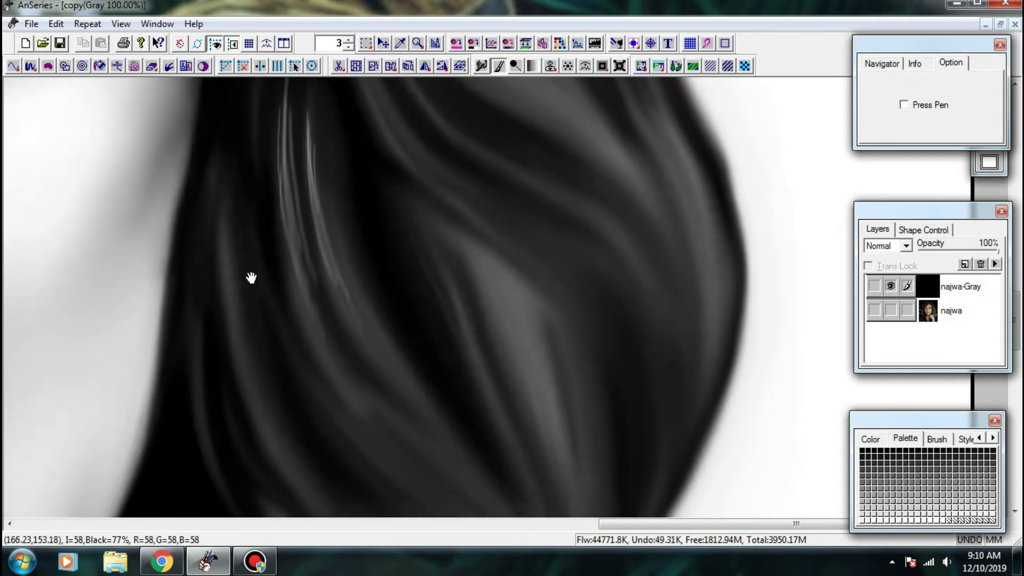
pyautogui.moveTo(231, 229); pyautogui.dragTo(283, 447)
pyautogui.moveTo(226, 283); pyautogui.dragTo(277, 455)
pyautogui.moveTo(233, 336); pyautogui.dragTo(271, 427)
pyautogui.moveTo(291, 266); pyautogui.dragTo(337, 382)
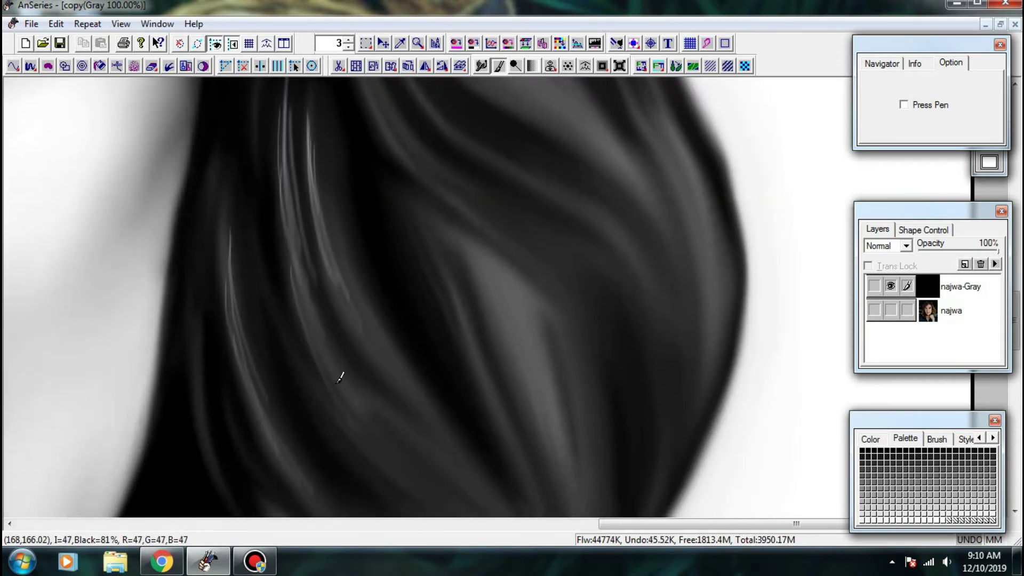
pyautogui.moveTo(277, 283)
pyautogui.mouseDown()
pyautogui.moveTo(323, 388)
pyautogui.moveTo(328, 370)
pyautogui.mouseUp()
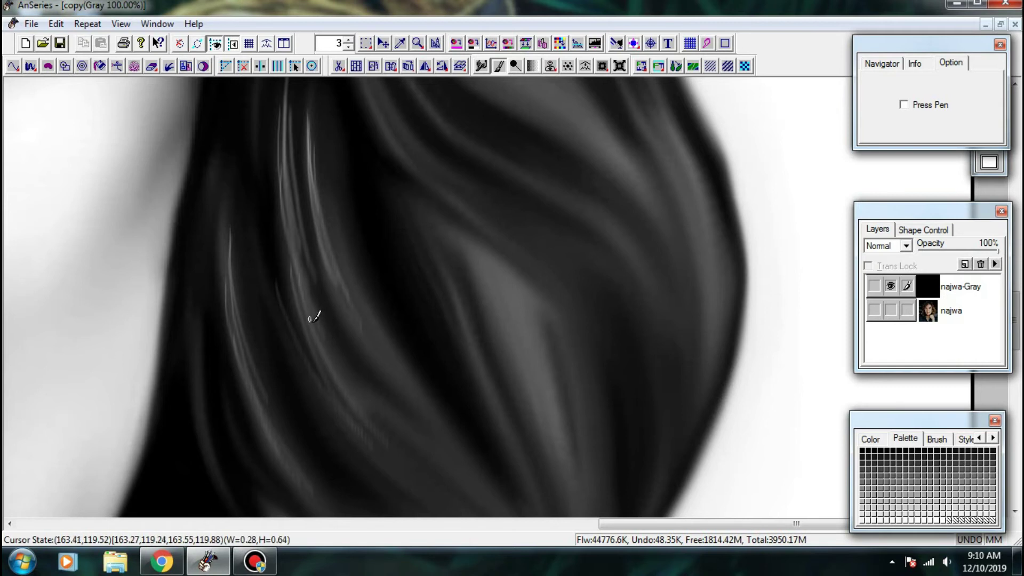
pyautogui.moveTo(297, 288); pyautogui.dragTo(389, 418)
pyautogui.moveTo(315, 331); pyautogui.dragTo(425, 479)
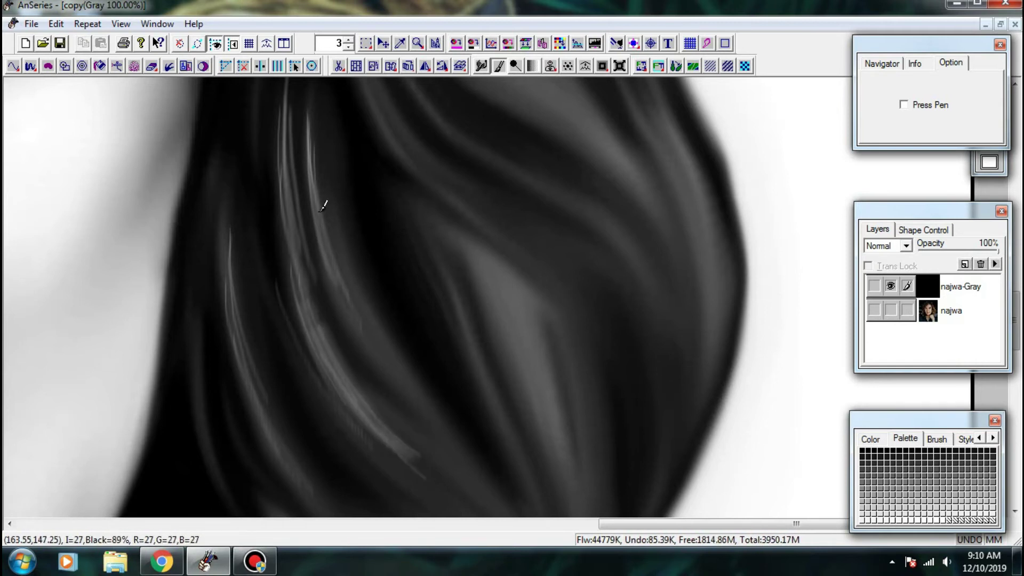
# - Paint thin light strands along the long middle locks beside the cheek, following their downward curve
pyautogui.moveTo(330, 222); pyautogui.dragTo(402, 403)
pyautogui.moveTo(344, 268); pyautogui.dragTo(428, 428)
pyautogui.press('space')
pyautogui.moveTo(375, 336)
pyautogui.mouseDown()
pyautogui.moveTo(450, 431)
pyautogui.moveTo(397, 287)
pyautogui.mouseUp()
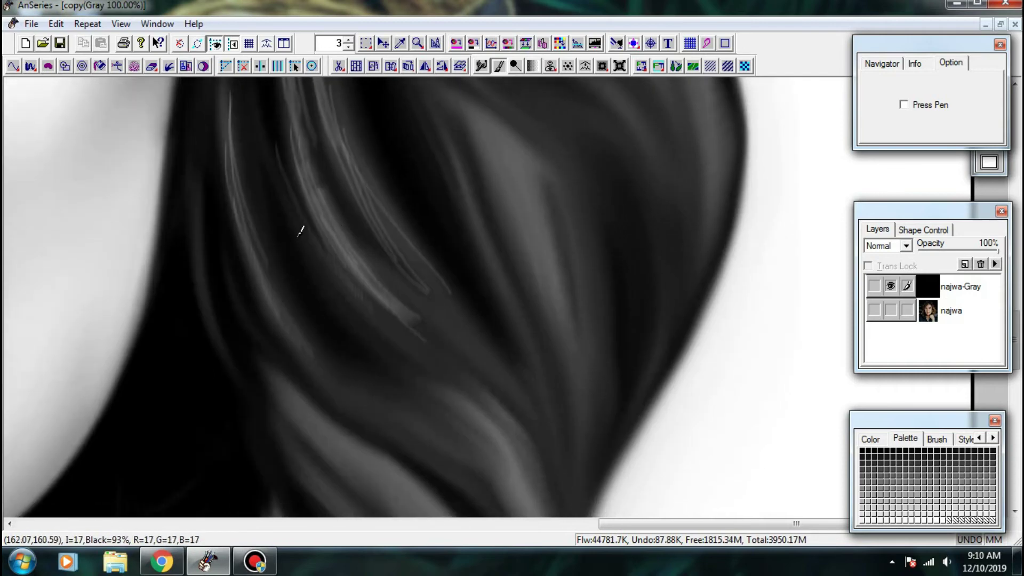
pyautogui.moveTo(300, 240); pyautogui.dragTo(425, 399)
pyautogui.moveTo(274, 298); pyautogui.dragTo(381, 409)
pyautogui.moveTo(277, 315)
pyautogui.mouseDown()
pyautogui.moveTo(393, 437)
pyautogui.moveTo(296, 304)
pyautogui.moveTo(409, 397)
pyautogui.mouseUp()
# - Extend fine light strands through the dark gap where the middle locks curve into the lower wave
pyautogui.press('space')
pyautogui.moveTo(418, 273); pyautogui.dragTo(395, 430)
pyautogui.moveTo(375, 393); pyautogui.dragTo(480, 482)
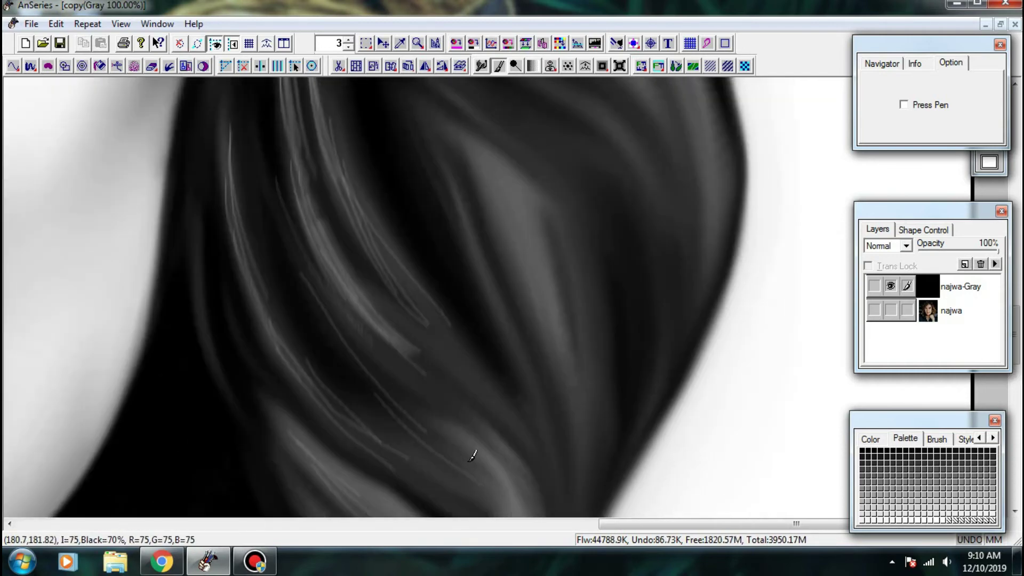
pyautogui.moveTo(415, 399); pyautogui.dragTo(491, 470)
# - Paint thin light strands in the innermost dark hair directly bordering the cheek
pyautogui.press('space')
pyautogui.moveTo(415, 321); pyautogui.dragTo(486, 328)
pyautogui.moveTo(339, 219); pyautogui.dragTo(312, 368)
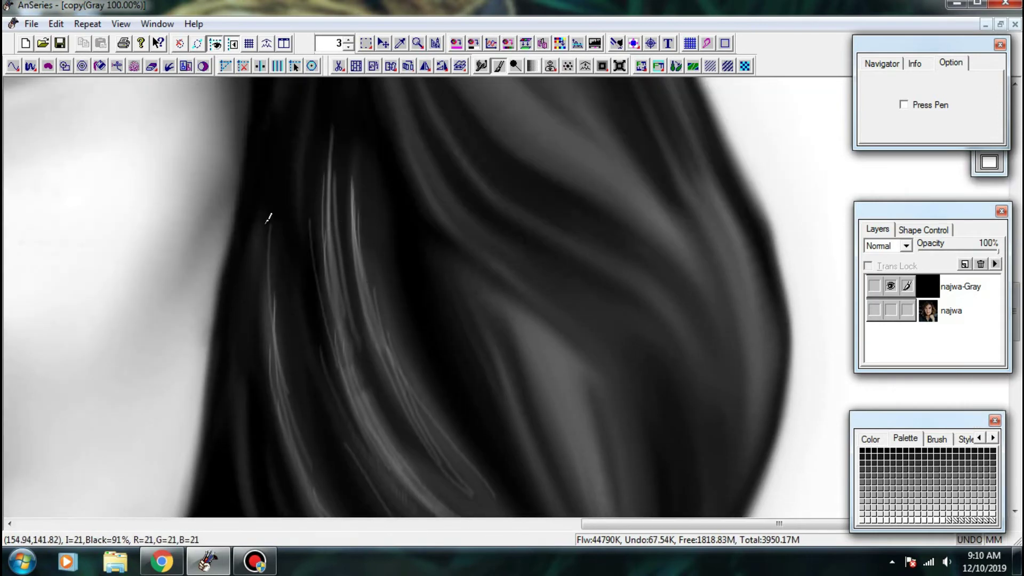
pyautogui.moveTo(256, 302)
pyautogui.mouseDown()
pyautogui.moveTo(279, 460)
pyautogui.moveTo(276, 366)
pyautogui.mouseUp()
pyautogui.press('space')
pyautogui.moveTo(232, 301); pyautogui.dragTo(251, 414)
pyautogui.moveTo(244, 275); pyautogui.dragTo(270, 447)
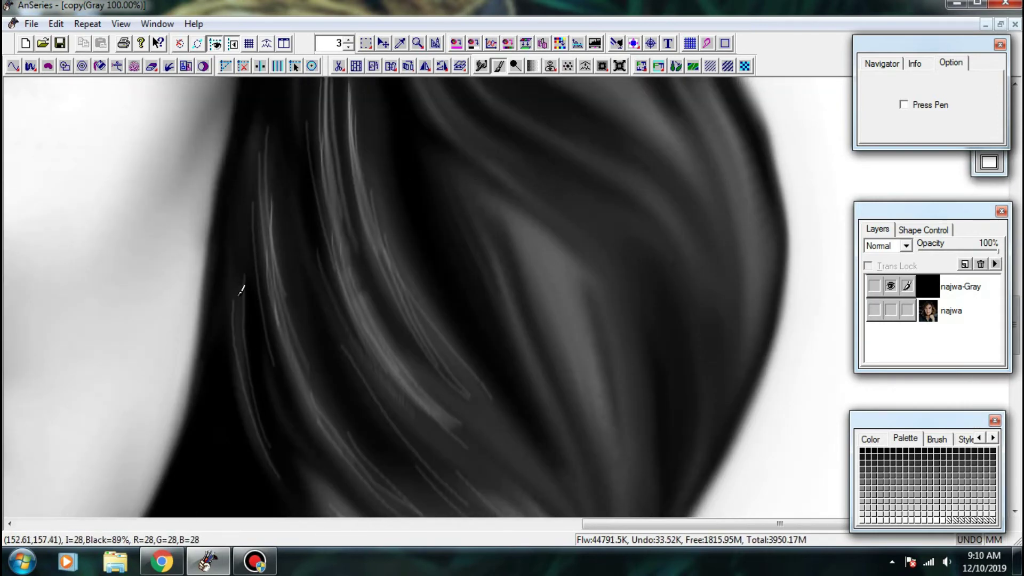
pyautogui.moveTo(243, 276); pyautogui.dragTo(270, 453)
pyautogui.moveTo(236, 312); pyautogui.dragTo(283, 474)
# - Brush long fine highlights into the broad central lock and the strands converging below it
pyautogui.press('space')
pyautogui.moveTo(316, 433)
pyautogui.mouseDown()
pyautogui.moveTo(304, 347)
pyautogui.moveTo(336, 428)
pyautogui.mouseUp()
pyautogui.press('space')
pyautogui.moveTo(487, 217); pyautogui.dragTo(461, 370)
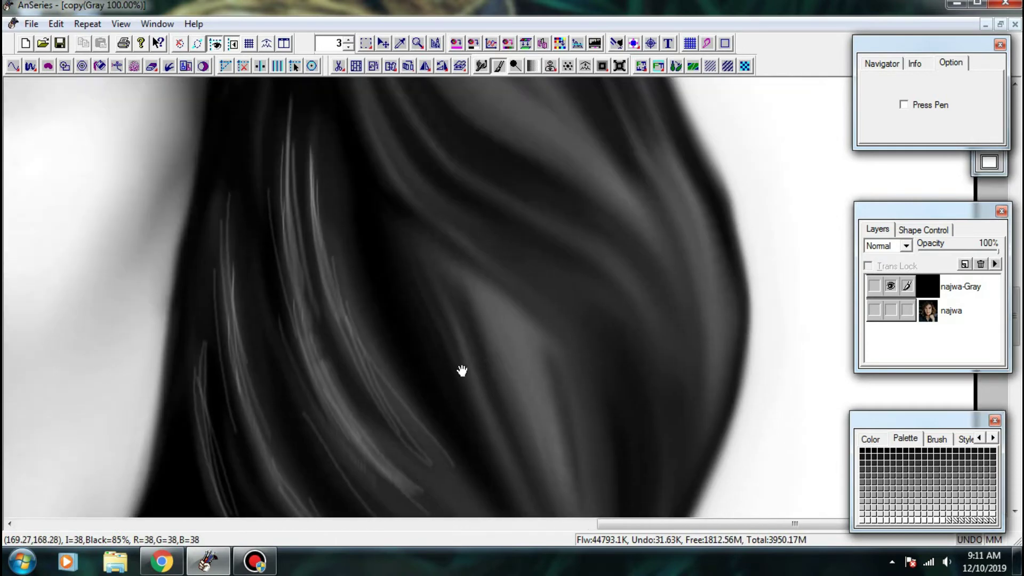
pyautogui.moveTo(445, 295)
pyautogui.mouseDown()
pyautogui.moveTo(502, 475)
pyautogui.moveTo(546, 485)
pyautogui.mouseUp()
pyautogui.press('space')
pyautogui.moveTo(442, 386); pyautogui.dragTo(439, 219)
pyautogui.moveTo(430, 313); pyautogui.dragTo(504, 394)
pyautogui.moveTo(420, 284); pyautogui.dragTo(511, 402)
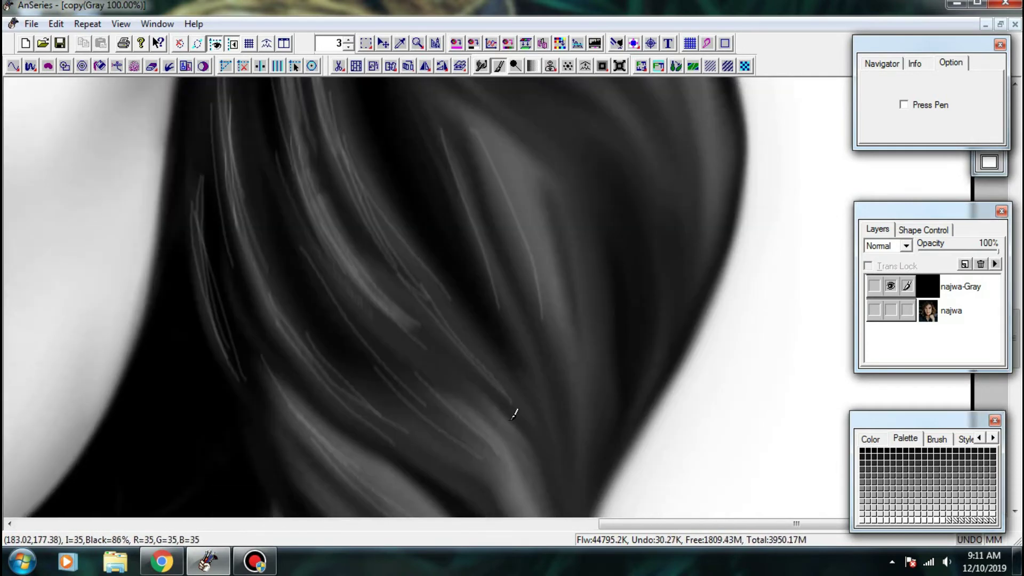
pyautogui.press('space')
pyautogui.moveTo(403, 354)
pyautogui.mouseDown()
pyautogui.moveTo(510, 473)
pyautogui.moveTo(474, 366)
pyautogui.mouseUp()
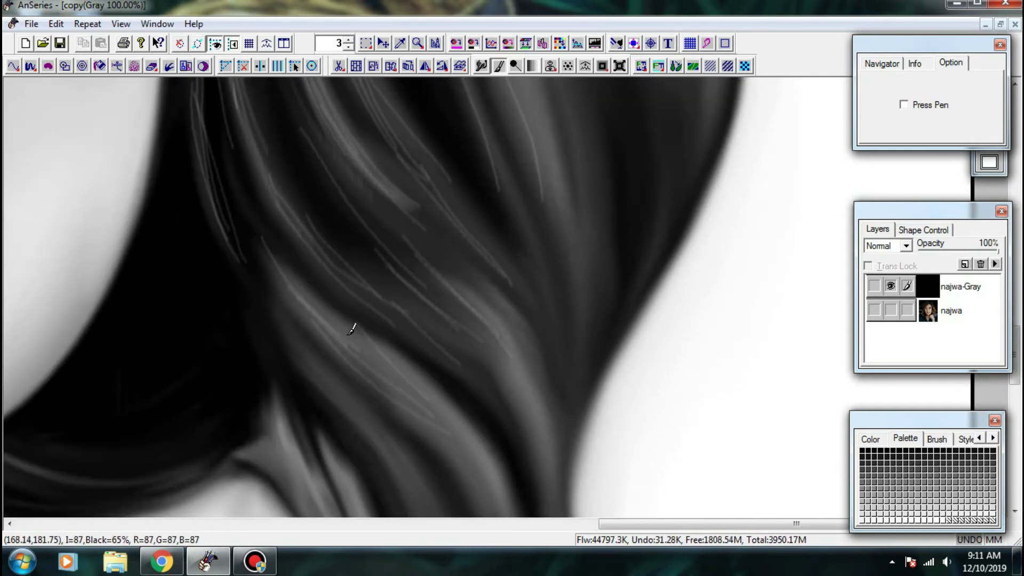
# - Smudge the painted strands of the lower curved lock along the direction of the hair
pyautogui.click(482, 66)
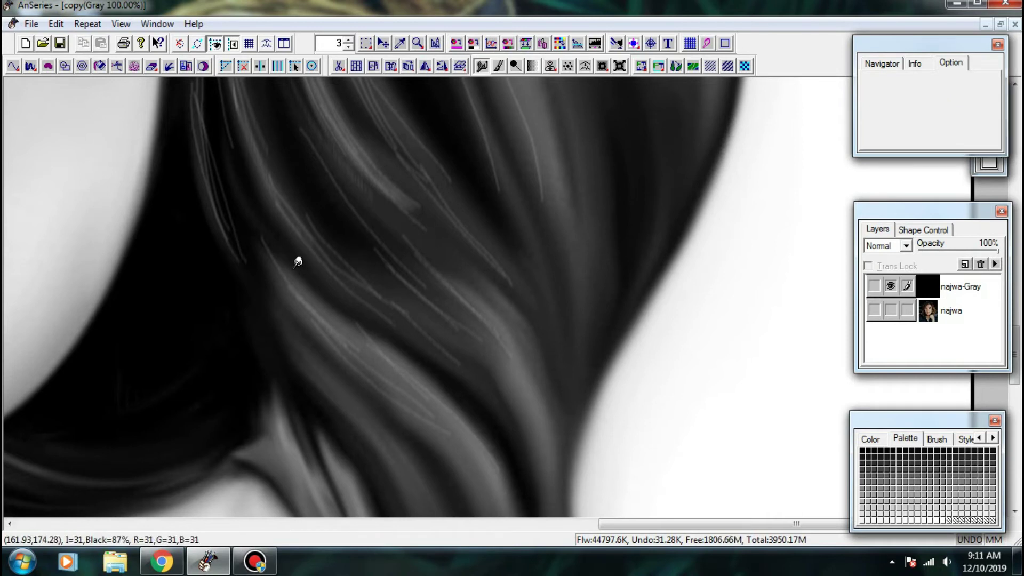
pyautogui.moveTo(297, 263); pyautogui.dragTo(315, 299)
pyautogui.moveTo(387, 373); pyautogui.dragTo(421, 406)
pyautogui.moveTo(379, 347); pyautogui.dragTo(444, 404)
pyautogui.moveTo(422, 404); pyautogui.dragTo(469, 450)
# - Smudge the highlight strands of the innermost locks beside the cheek from their upper tips down to the curve
pyautogui.press('space')
pyautogui.moveTo(231, 222); pyautogui.dragTo(285, 432)
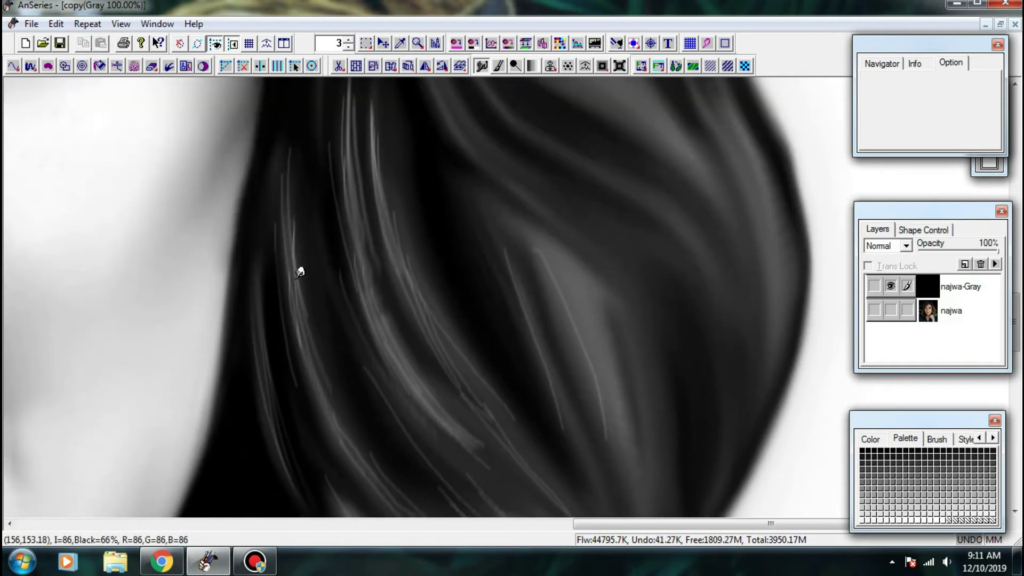
pyautogui.moveTo(297, 270); pyautogui.dragTo(301, 157)
pyautogui.moveTo(293, 224)
pyautogui.mouseDown()
pyautogui.moveTo(305, 111)
pyautogui.moveTo(306, 338)
pyautogui.moveTo(270, 194)
pyautogui.mouseUp()
pyautogui.moveTo(278, 288); pyautogui.dragTo(333, 435)
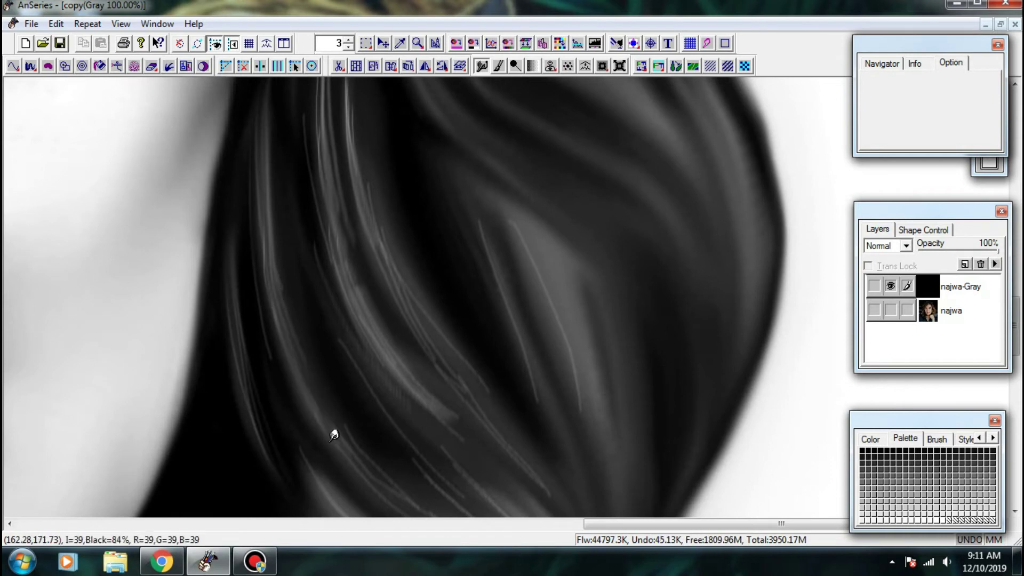
pyautogui.moveTo(262, 259); pyautogui.dragTo(278, 333)
pyautogui.moveTo(288, 292); pyautogui.dragTo(335, 431)
pyautogui.moveTo(337, 435)
pyautogui.mouseDown()
pyautogui.moveTo(299, 322)
pyautogui.moveTo(352, 369)
pyautogui.mouseUp()
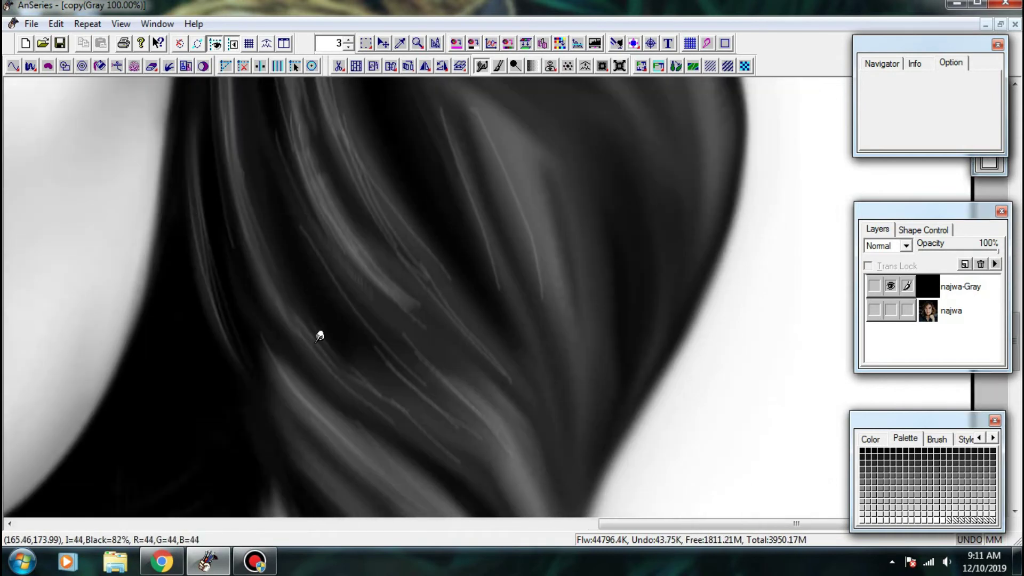
pyautogui.moveTo(312, 323)
pyautogui.mouseDown()
pyautogui.moveTo(378, 393)
pyautogui.moveTo(437, 432)
pyautogui.moveTo(315, 337)
pyautogui.mouseUp()
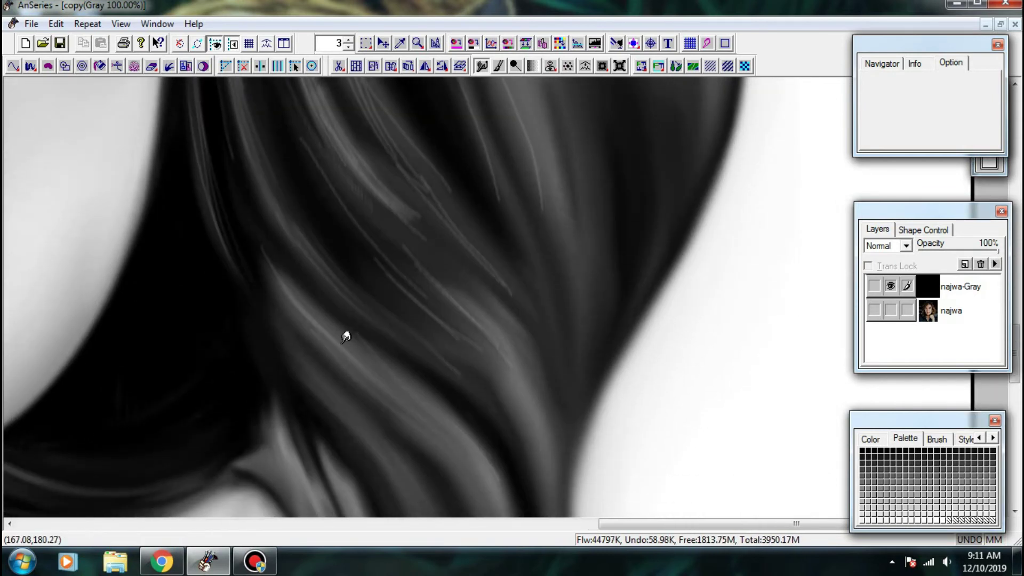
# - Soften the upper start of the lower curved lock and blend the fine strands above it with Smudge
pyautogui.moveTo(282, 292); pyautogui.dragTo(263, 257)
pyautogui.moveTo(379, 353); pyautogui.dragTo(447, 415)
pyautogui.moveTo(388, 277); pyautogui.dragTo(452, 363)
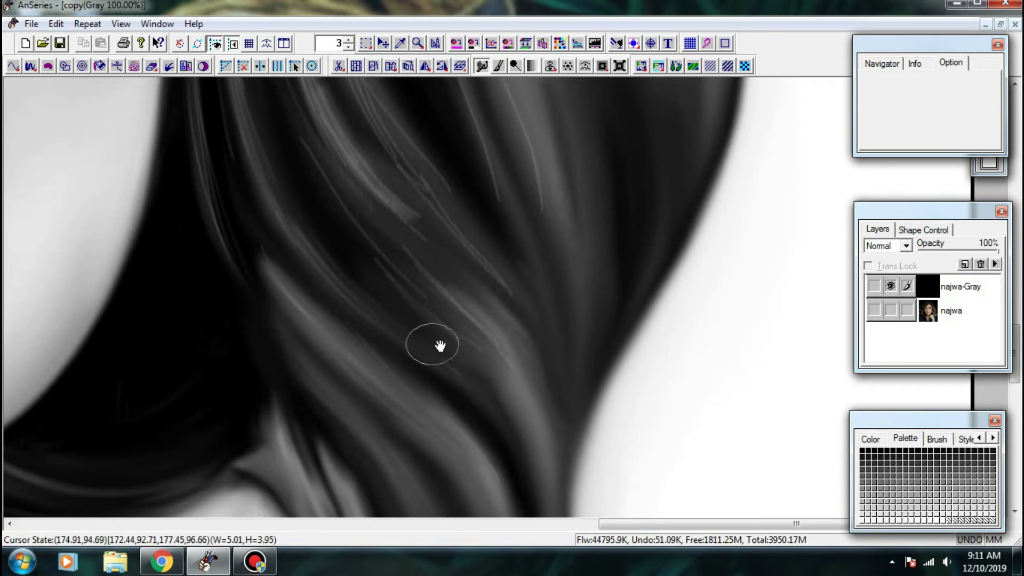
# - Smudge the bright middle strands below eye level, pulling their upper tips into the dark hair
pyautogui.moveTo(328, 164)
pyautogui.mouseDown()
pyautogui.moveTo(380, 283)
pyautogui.moveTo(454, 321)
pyautogui.moveTo(484, 405)
pyautogui.moveTo(378, 316)
pyautogui.moveTo(359, 240)
pyautogui.mouseUp()
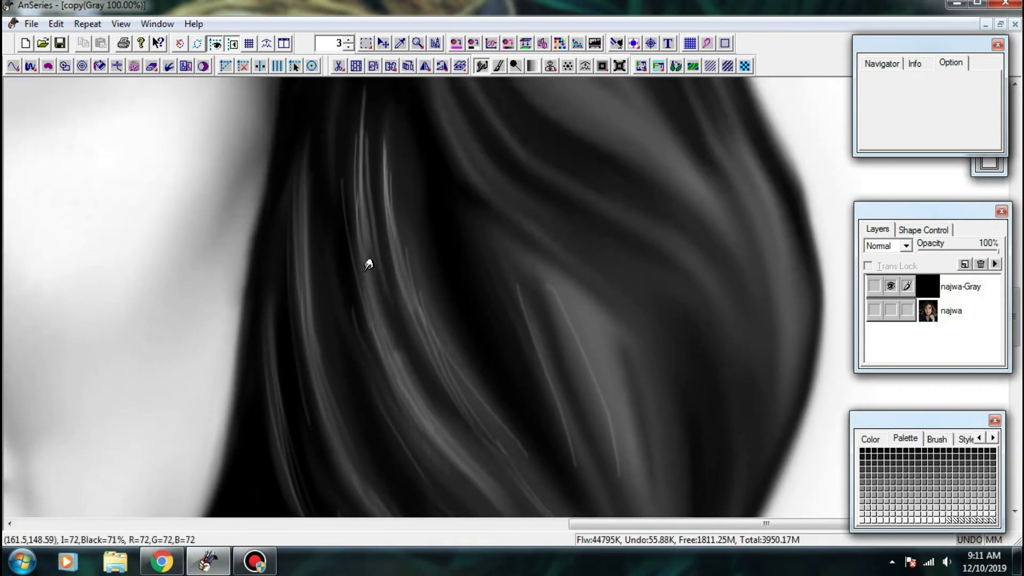
pyautogui.moveTo(361, 192); pyautogui.dragTo(375, 318)
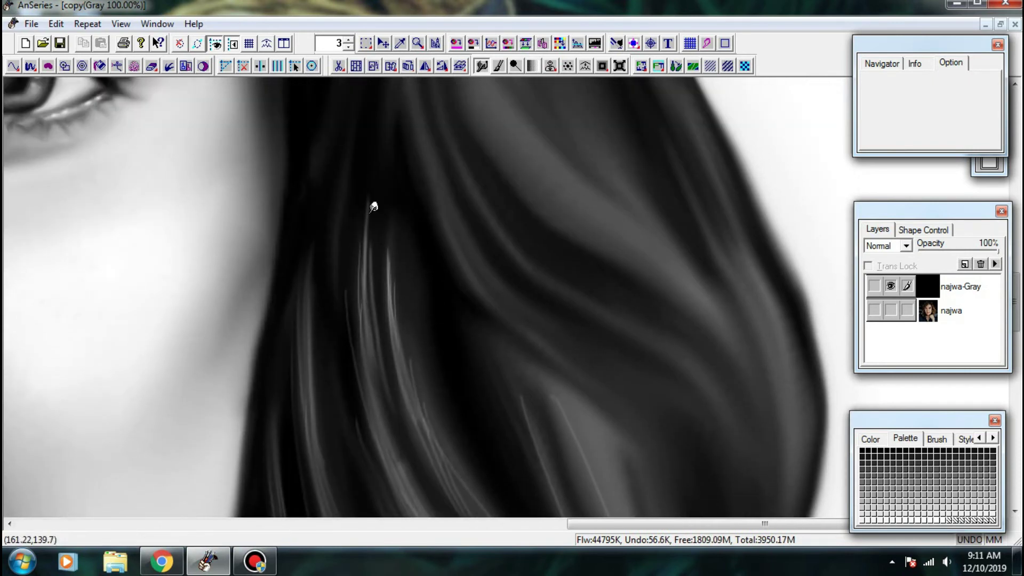
pyautogui.moveTo(373, 209)
pyautogui.mouseDown()
pyautogui.moveTo(365, 282)
pyautogui.moveTo(367, 192)
pyautogui.mouseUp()
pyautogui.moveTo(369, 322); pyautogui.dragTo(357, 179)
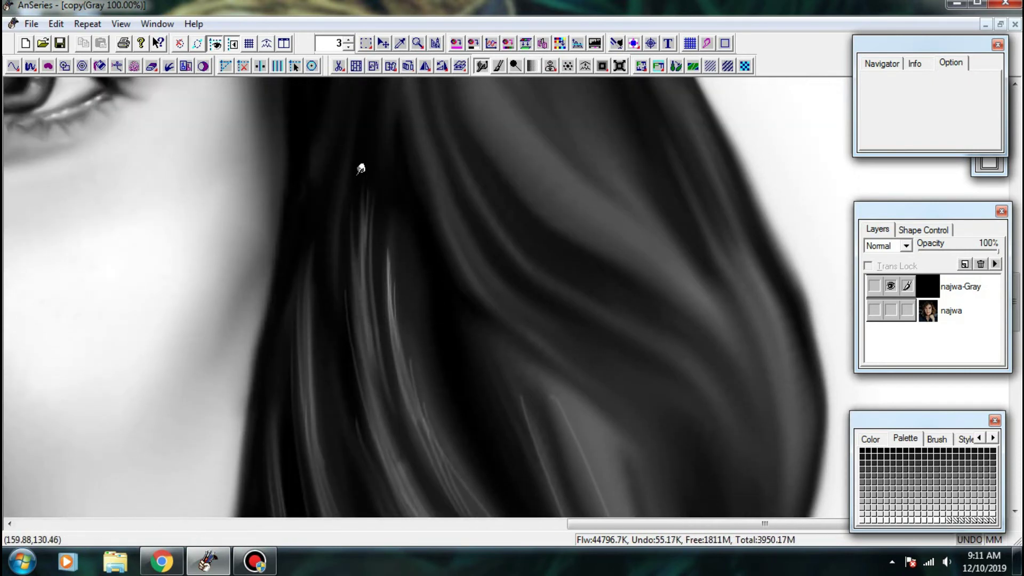
pyautogui.moveTo(397, 341); pyautogui.dragTo(391, 204)
pyautogui.moveTo(397, 318); pyautogui.dragTo(393, 178)
# - Blend the middle strands downward and smudge the lower lock's inner edge up into the dark hair near the neck
pyautogui.moveTo(465, 493); pyautogui.dragTo(374, 247)
pyautogui.scroll(-2, 418, 339)
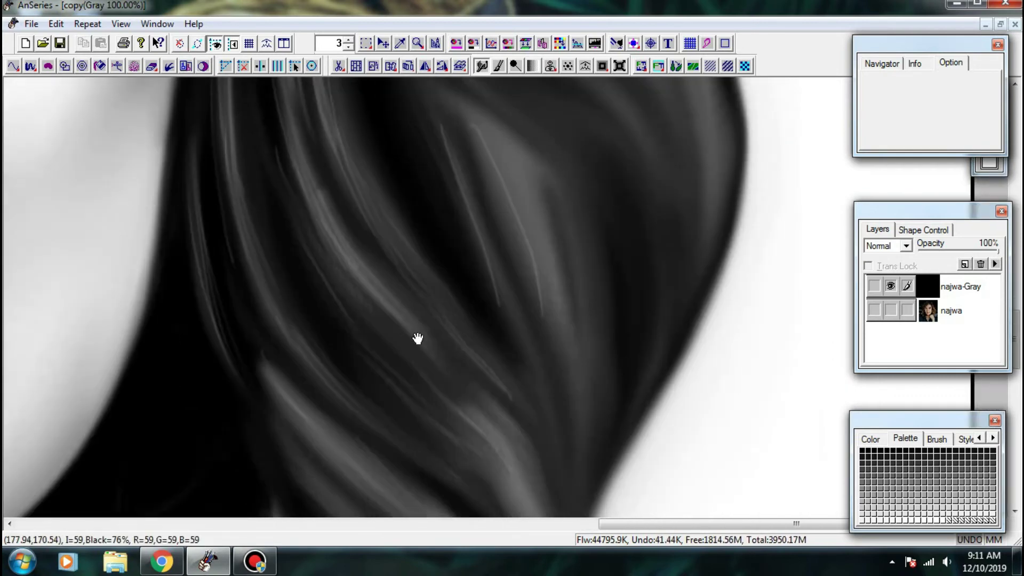
pyautogui.scroll(-2, 462, 388)
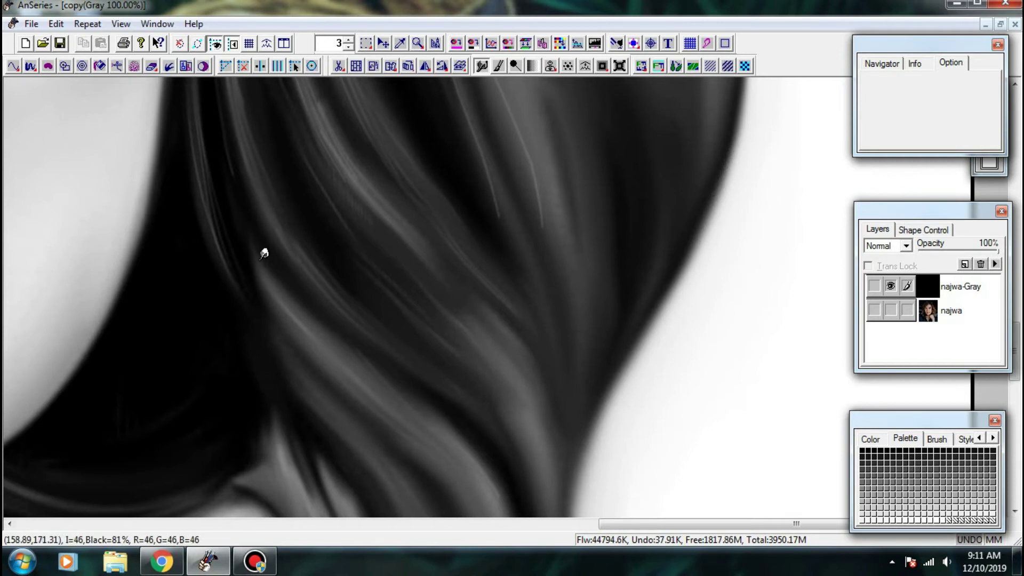
pyautogui.moveTo(260, 259); pyautogui.dragTo(247, 231)
pyautogui.moveTo(275, 276)
pyautogui.mouseDown()
pyautogui.moveTo(308, 390)
pyautogui.moveTo(277, 354)
pyautogui.mouseUp()
pyautogui.moveTo(297, 381)
pyautogui.mouseDown()
pyautogui.moveTo(269, 320)
pyautogui.moveTo(278, 424)
pyautogui.mouseUp()
pyautogui.moveTo(237, 296); pyautogui.dragTo(261, 374)
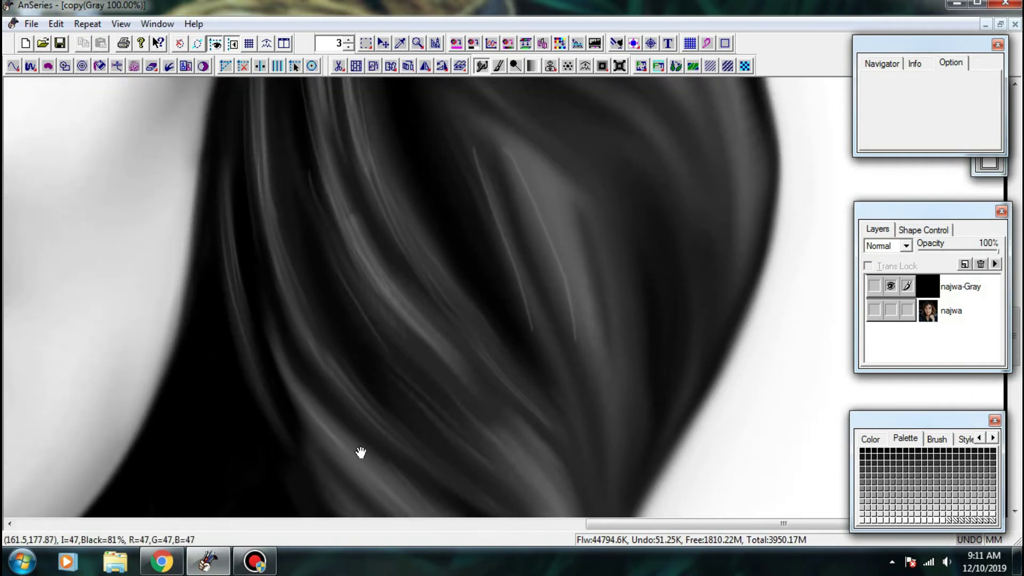
pyautogui.moveTo(359, 457)
pyautogui.mouseDown()
pyautogui.moveTo(326, 321)
pyautogui.moveTo(284, 361)
pyautogui.mouseUp()
pyautogui.moveTo(366, 341)
pyautogui.mouseDown()
pyautogui.moveTo(395, 392)
pyautogui.moveTo(445, 421)
pyautogui.mouseUp()
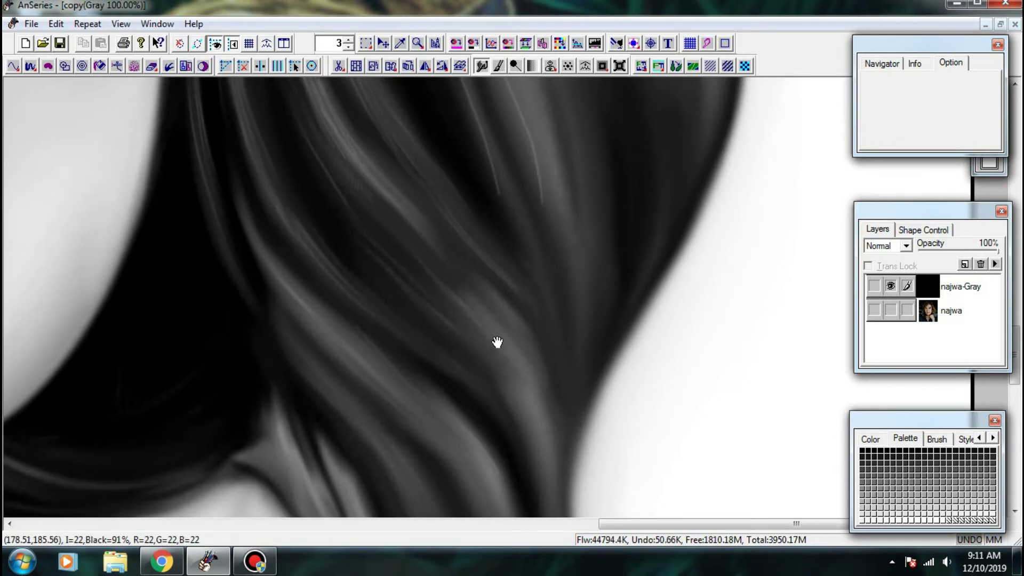
# - Smudge the thin highlights in the broad central lock and the wave below it, then check the whole portrait
pyautogui.moveTo(496, 118); pyautogui.dragTo(500, 293)
pyautogui.moveTo(459, 240); pyautogui.dragTo(444, 189)
pyautogui.moveTo(456, 249); pyautogui.dragTo(506, 382)
pyautogui.moveTo(486, 216); pyautogui.dragTo(527, 326)
pyautogui.moveTo(488, 216)
pyautogui.mouseDown()
pyautogui.moveTo(526, 258)
pyautogui.moveTo(558, 404)
pyautogui.mouseUp()
pyautogui.scroll(-2, 473, 285)
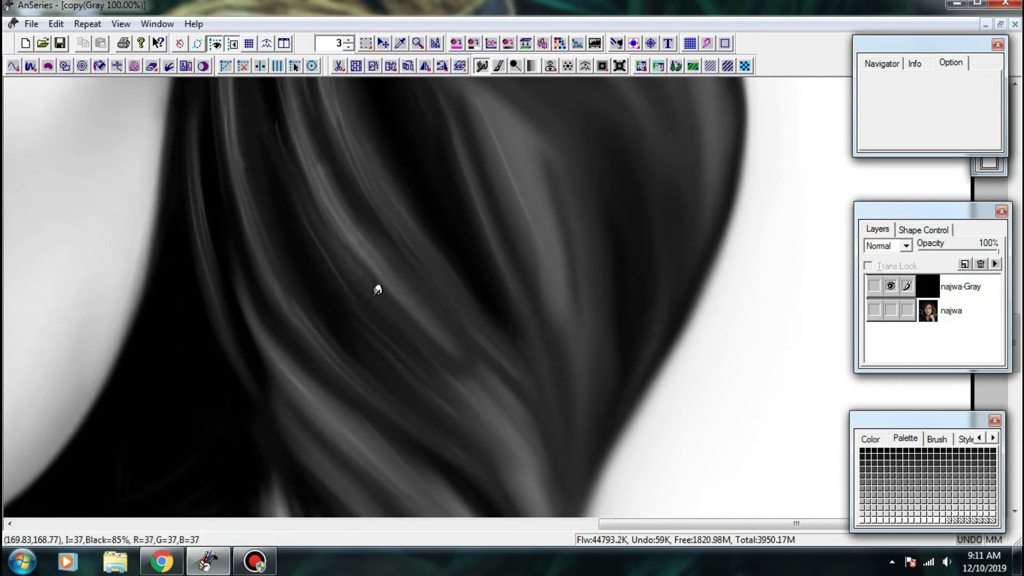
pyautogui.scroll(-2, 405, 319)
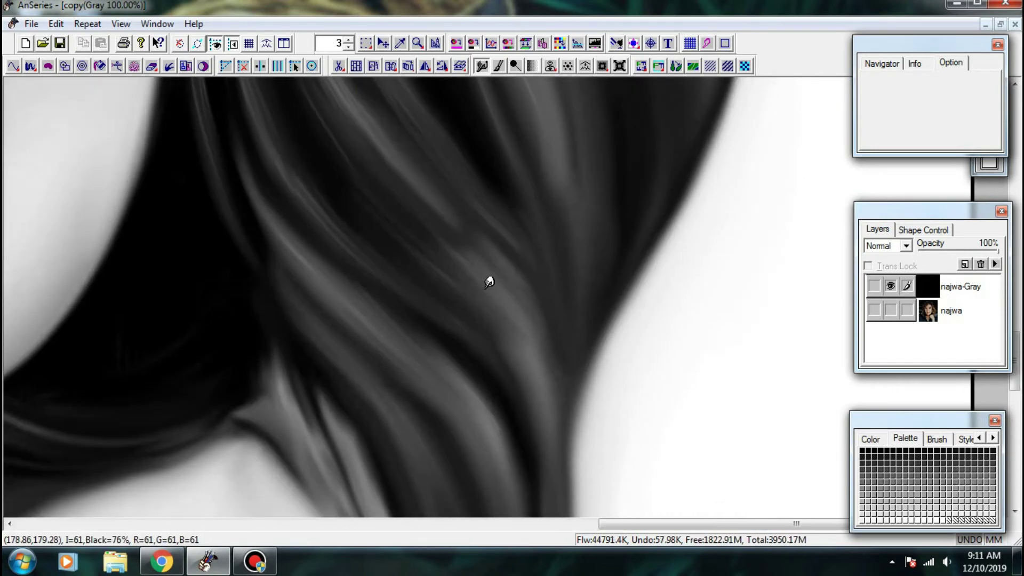
pyautogui.scroll(-2, 550, 195)
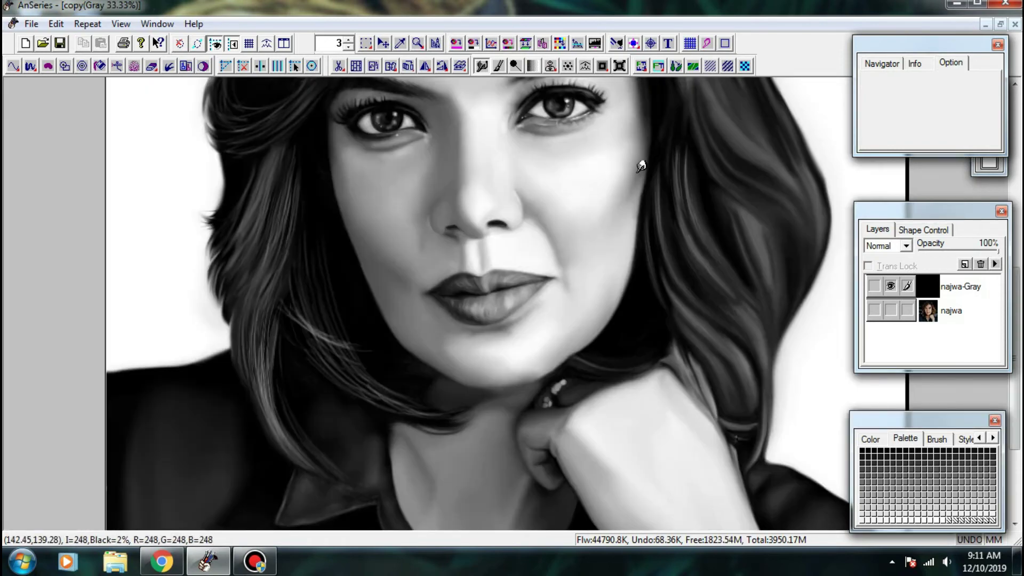
# - Switch to the brush and compare the gray hair with the original photo layer, leaving only the gray layer visible
pyautogui.click(499, 65)
pyautogui.scroll(-2, 493, 418)
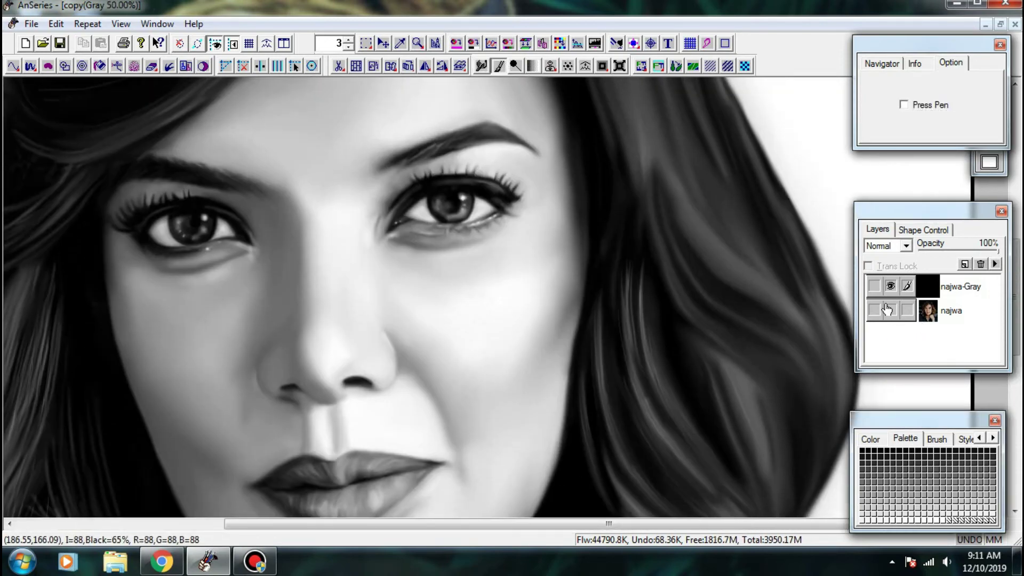
pyautogui.click(886, 286)
pyautogui.click(887, 287)
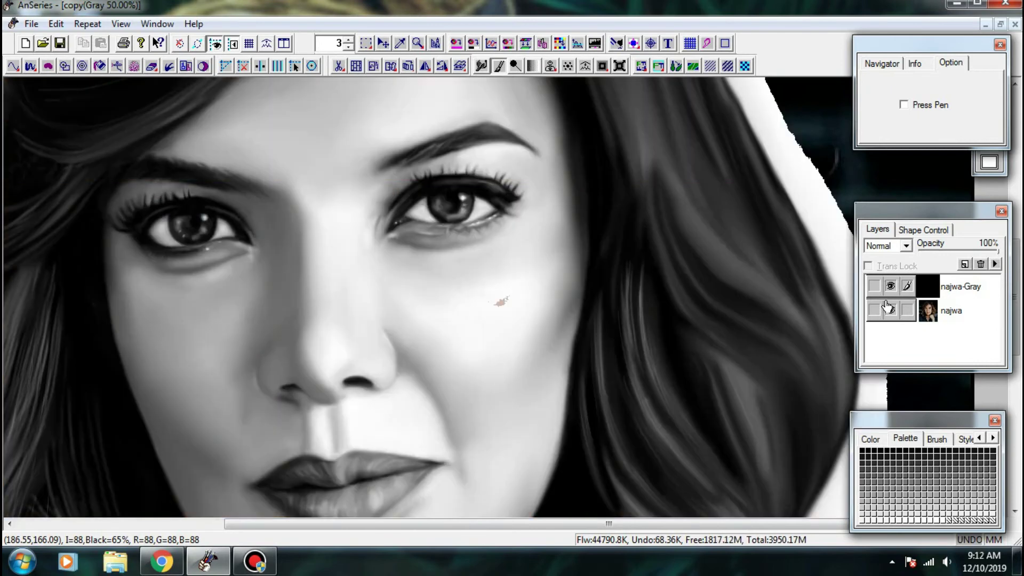
pyautogui.scroll(-3, 907, 286)
pyautogui.click(891, 287)
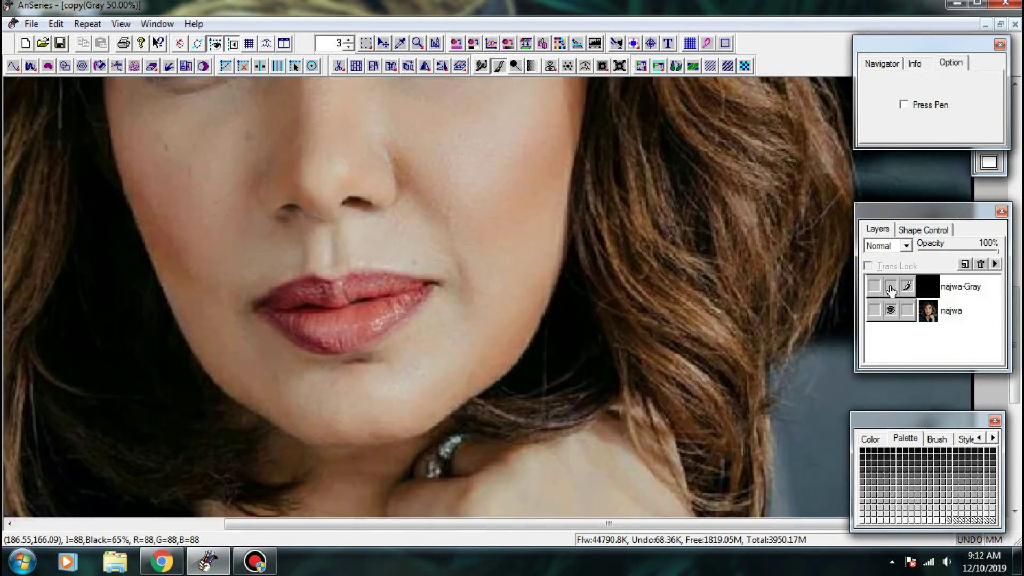
pyautogui.click(891, 288)
pyautogui.click(890, 311)
pyautogui.hotkey('ctrl', '+')
# - Paint light highlight strands along the middle lock and down the outer bend of the wave below it
pyautogui.moveTo(789, 352)
pyautogui.mouseDown()
pyautogui.moveTo(445, 330)
pyautogui.moveTo(456, 330)
pyautogui.mouseUp()
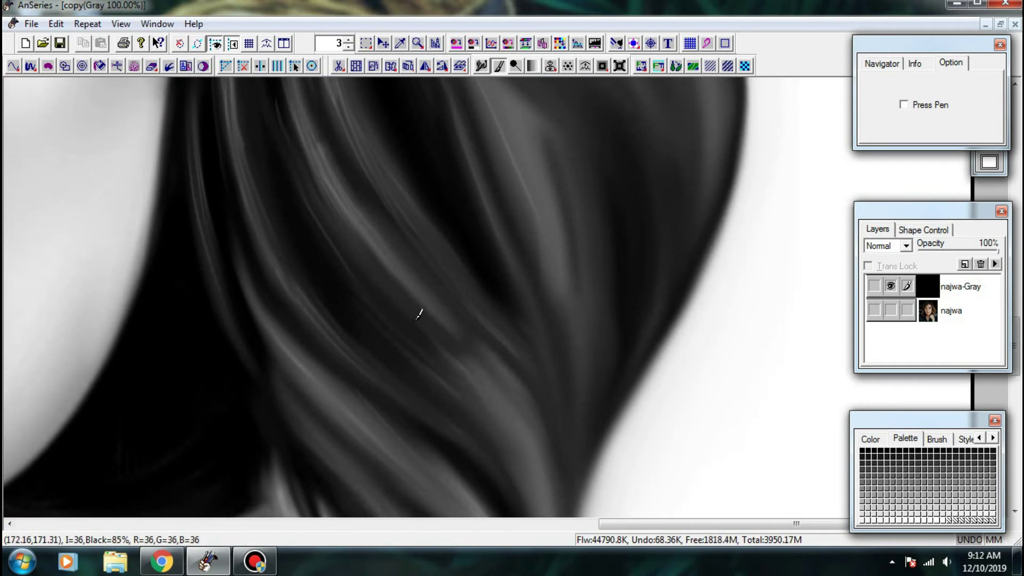
pyautogui.moveTo(395, 293); pyautogui.dragTo(481, 387)
pyautogui.moveTo(401, 302); pyautogui.dragTo(478, 390)
pyautogui.moveTo(373, 265); pyautogui.dragTo(428, 339)
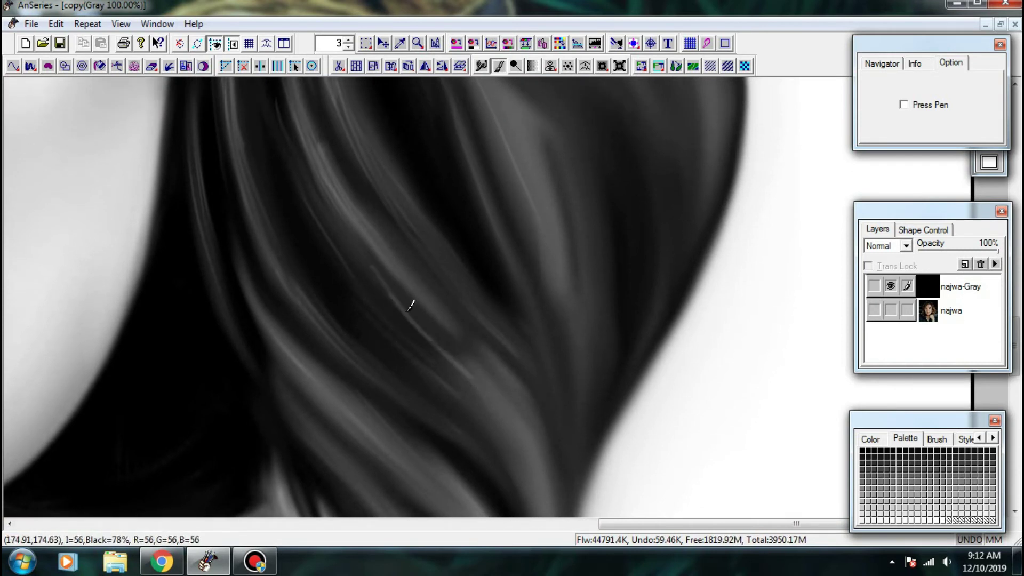
pyautogui.moveTo(380, 284)
pyautogui.mouseDown()
pyautogui.moveTo(484, 379)
pyautogui.moveTo(435, 320)
pyautogui.moveTo(489, 341)
pyautogui.moveTo(528, 407)
pyautogui.mouseUp()
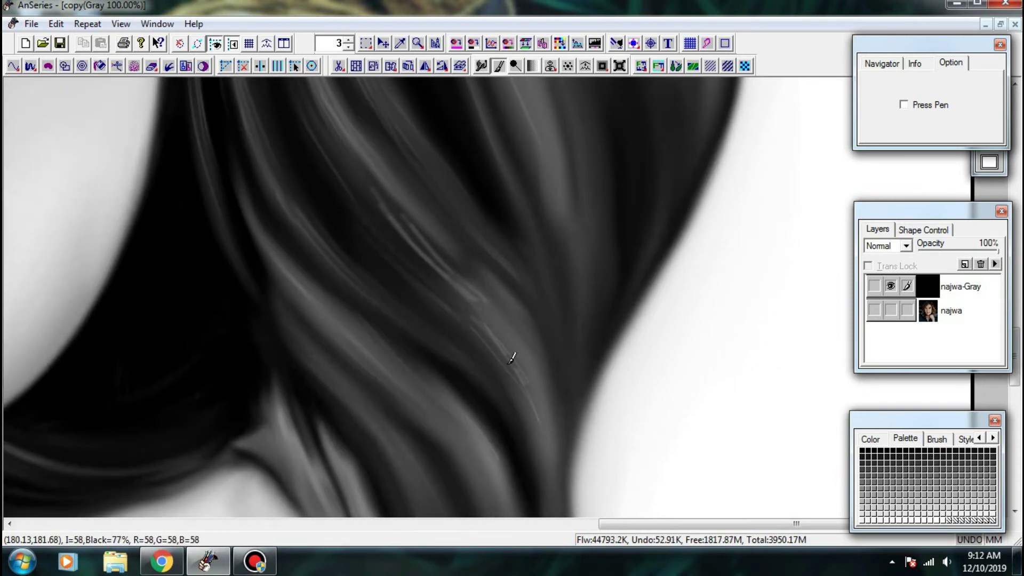
pyautogui.moveTo(494, 359); pyautogui.dragTo(539, 466)
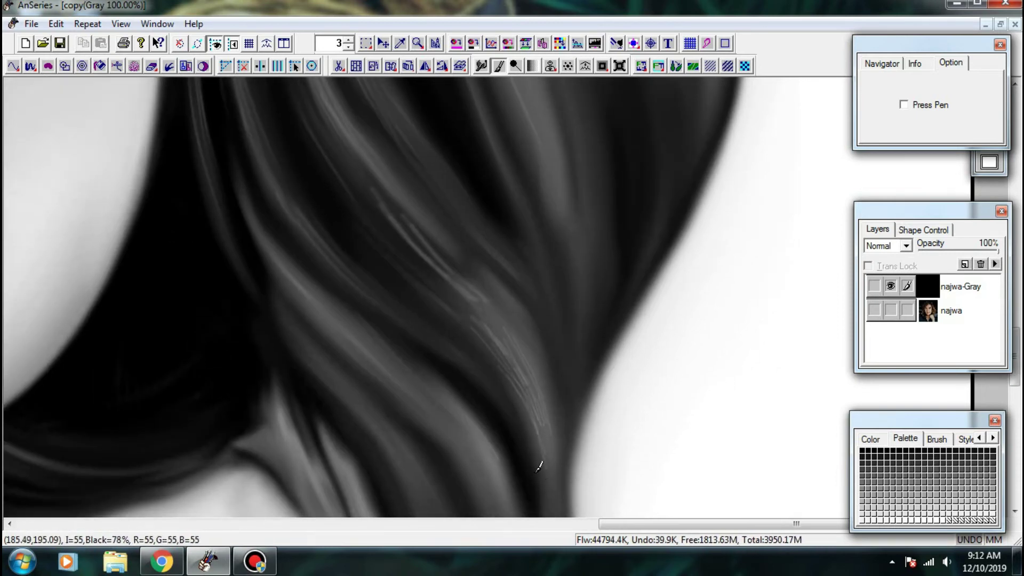
# - Brush fine light strands along the lower curved locks and the hair band beside the hand
pyautogui.moveTo(523, 389)
pyautogui.mouseDown()
pyautogui.moveTo(553, 460)
pyautogui.moveTo(534, 351)
pyautogui.mouseUp()
pyautogui.moveTo(458, 334); pyautogui.dragTo(507, 430)
pyautogui.moveTo(476, 344); pyautogui.dragTo(501, 447)
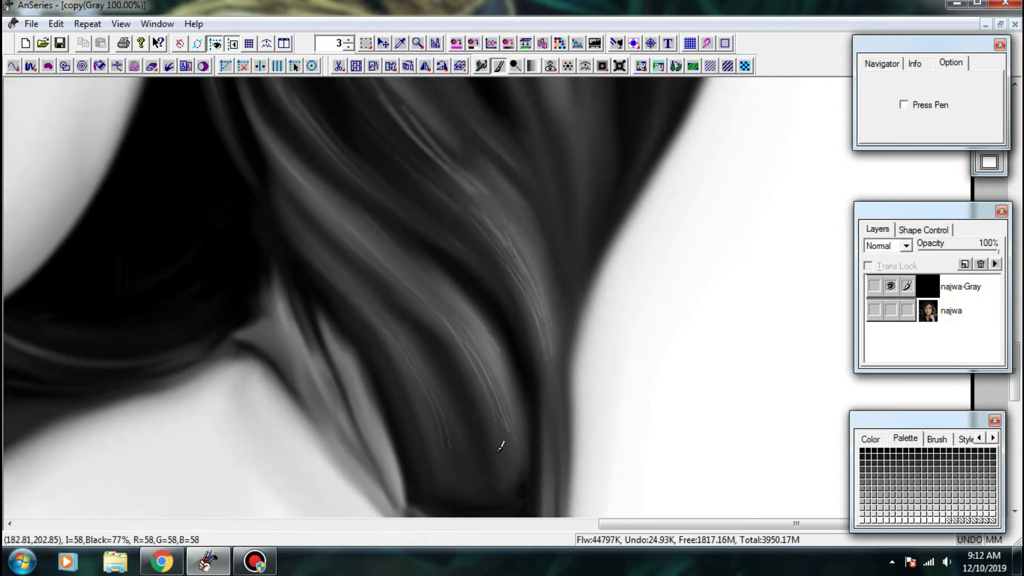
pyautogui.moveTo(525, 257)
pyautogui.mouseDown()
pyautogui.moveTo(548, 385)
pyautogui.moveTo(508, 233)
pyautogui.mouseUp()
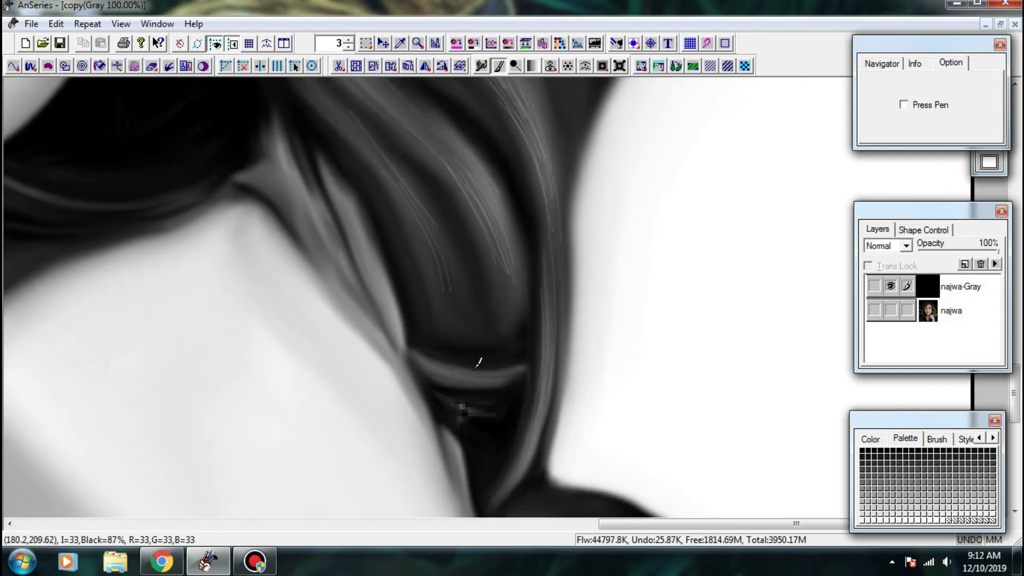
pyautogui.moveTo(425, 351)
pyautogui.mouseDown()
pyautogui.moveTo(507, 382)
pyautogui.moveTo(500, 360)
pyautogui.mouseUp()
pyautogui.moveTo(430, 245); pyautogui.dragTo(464, 455)
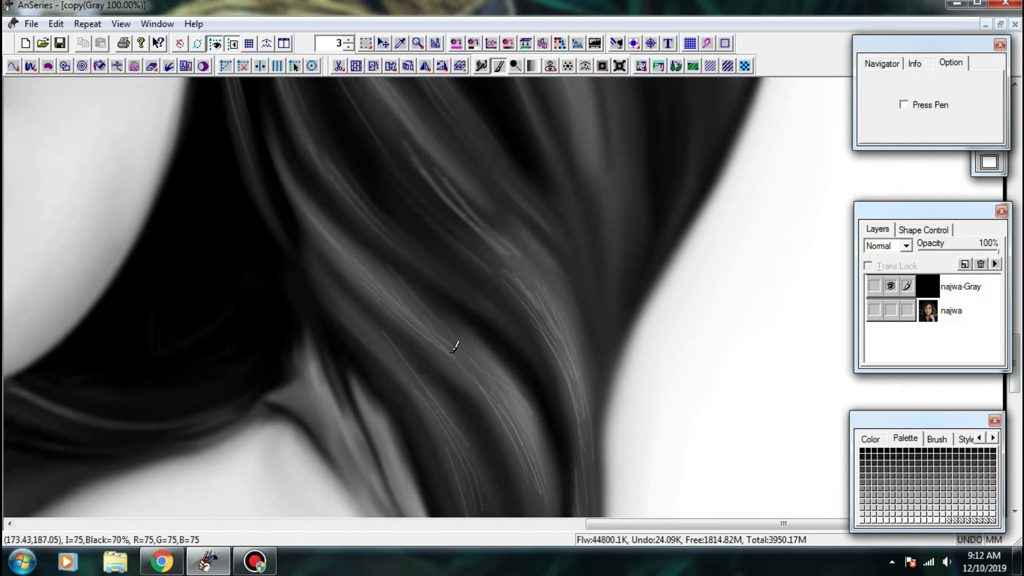
pyautogui.moveTo(454, 342); pyautogui.dragTo(519, 451)
# - Add thin light strands next to the bright middle locks beside the cheek, up to just below eye level
pyautogui.moveTo(378, 156); pyautogui.dragTo(440, 326)
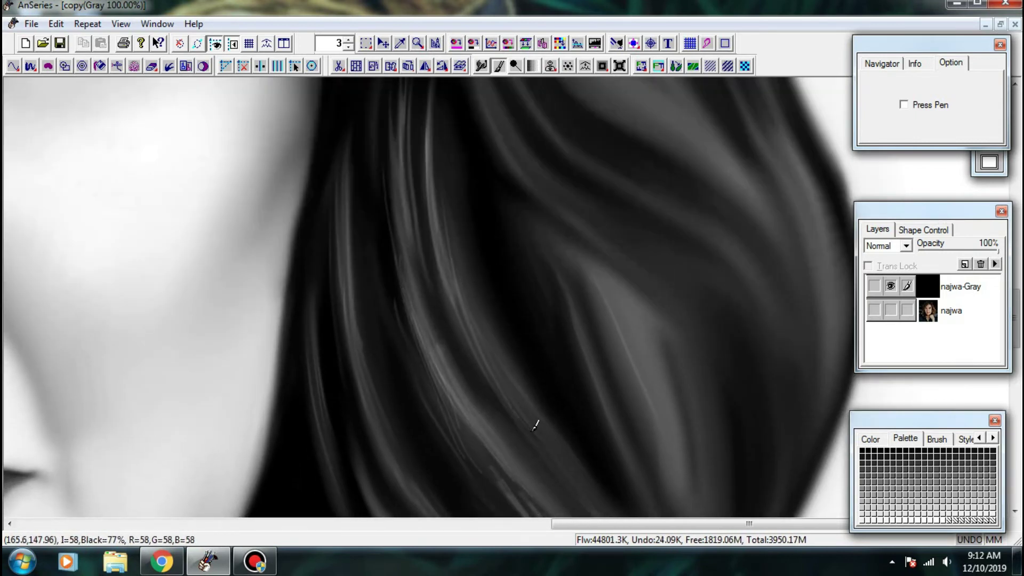
pyautogui.moveTo(448, 289); pyautogui.dragTo(519, 450)
pyautogui.moveTo(469, 238); pyautogui.dragTo(487, 440)
pyautogui.moveTo(512, 282); pyautogui.dragTo(555, 490)
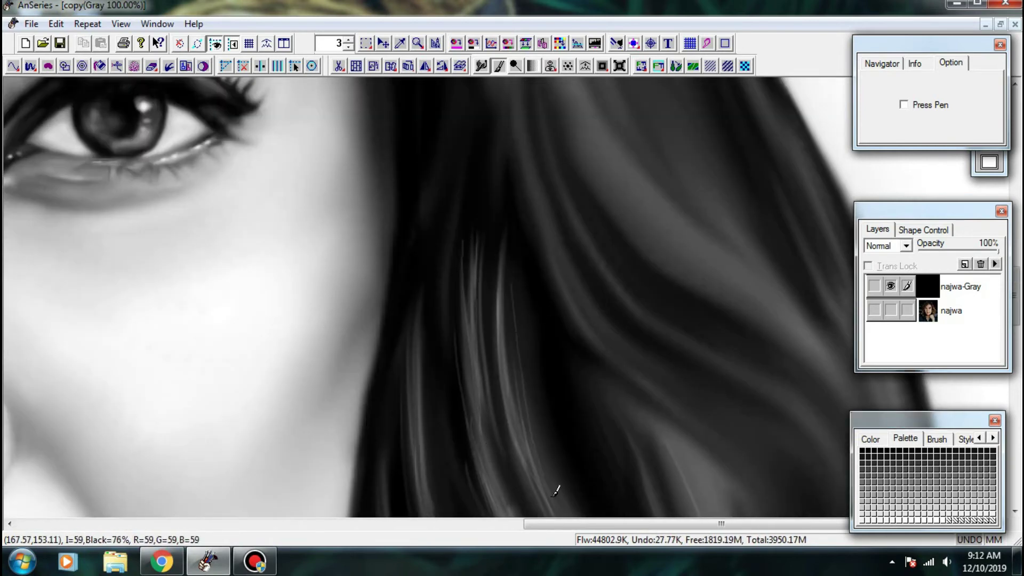
# - Paint thin light strands down the pointed highlight in the outer wave of hair at mouth level
pyautogui.moveTo(525, 307)
pyautogui.mouseDown()
pyautogui.moveTo(552, 477)
pyautogui.moveTo(455, 307)
pyautogui.mouseUp()
pyautogui.moveTo(552, 313); pyautogui.dragTo(547, 246)
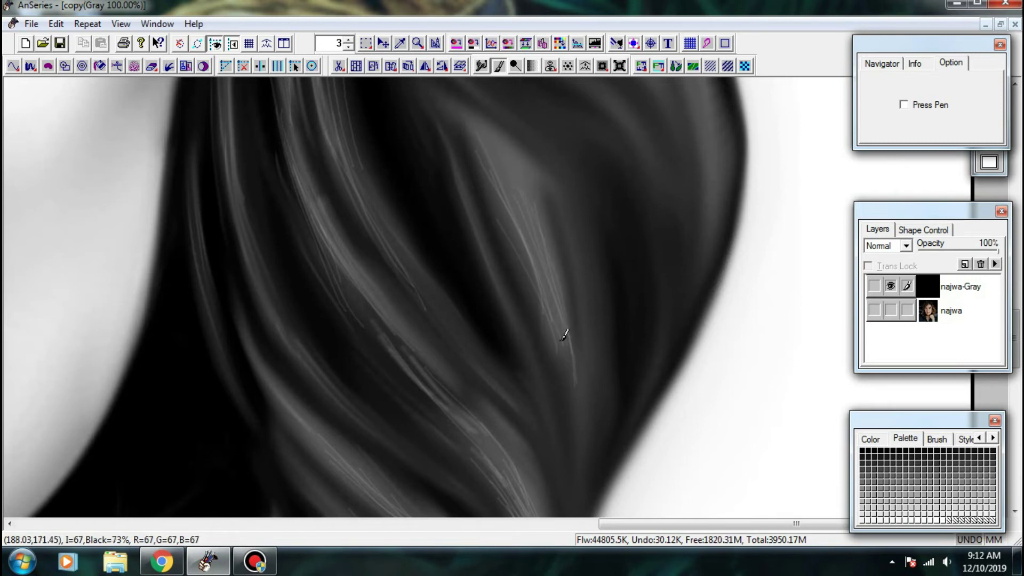
pyautogui.moveTo(462, 184); pyautogui.dragTo(555, 425)
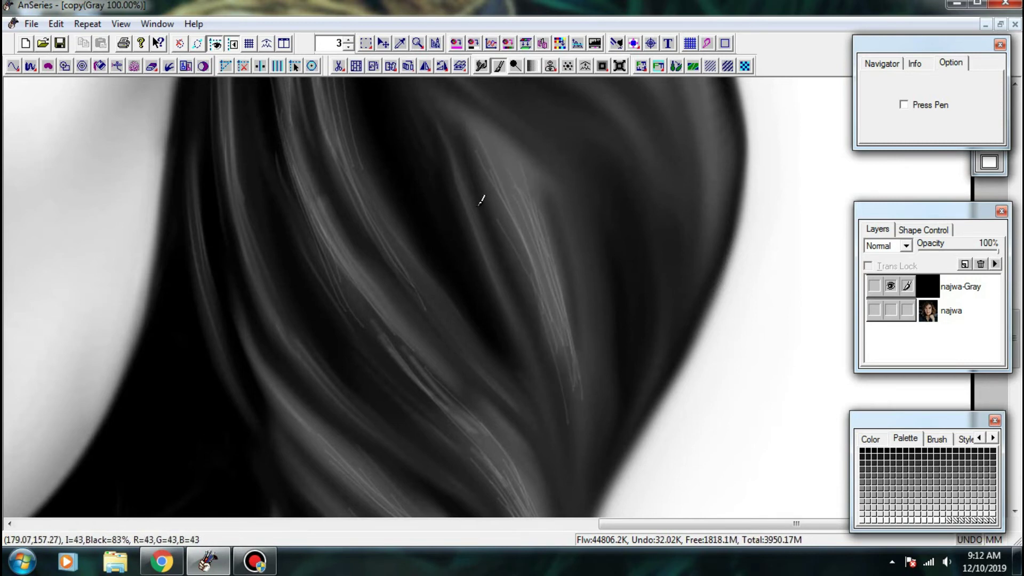
pyautogui.moveTo(480, 207)
pyautogui.mouseDown()
pyautogui.moveTo(567, 424)
pyautogui.moveTo(575, 258)
pyautogui.mouseUp()
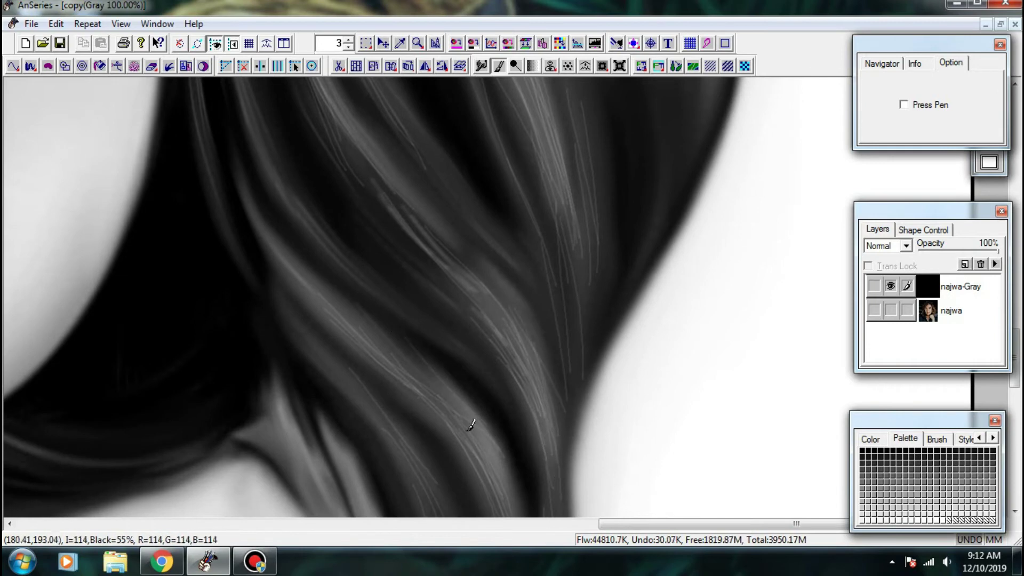
# - Add fine light strands along the lower curved locks above the hand
pyautogui.moveTo(472, 425); pyautogui.dragTo(428, 315)
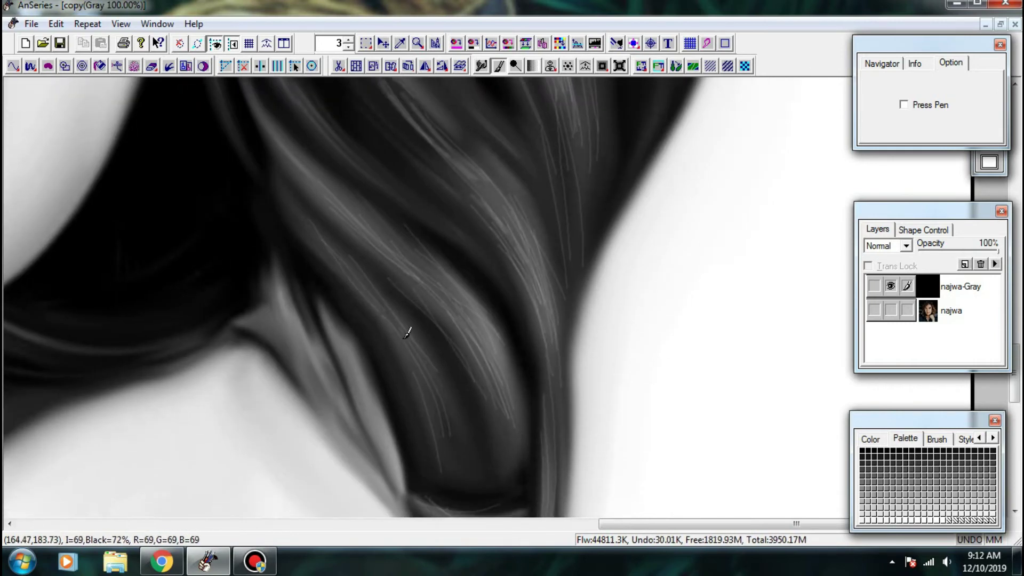
pyautogui.moveTo(480, 214); pyautogui.dragTo(508, 470)
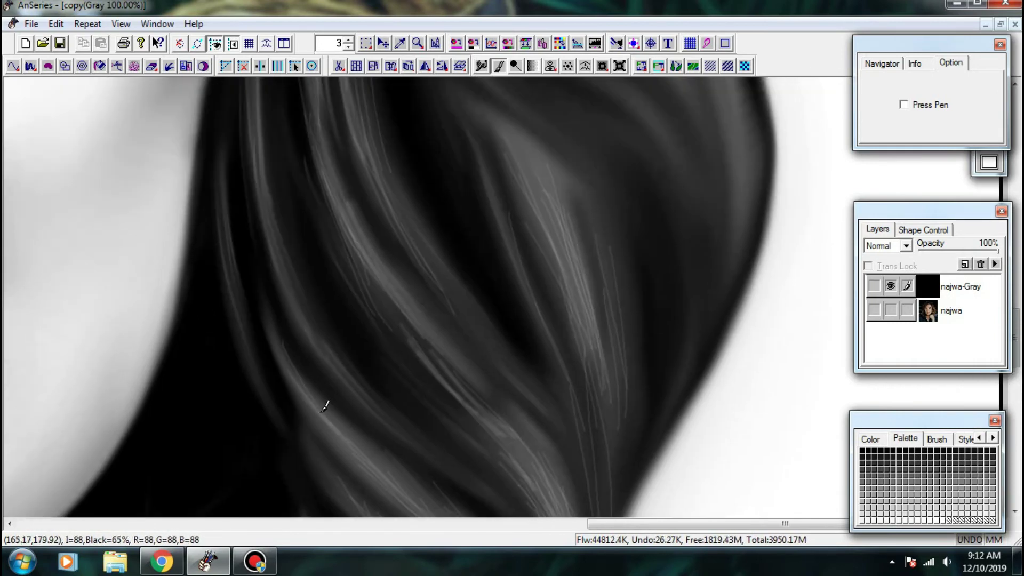
pyautogui.scroll(2, 298, 422)
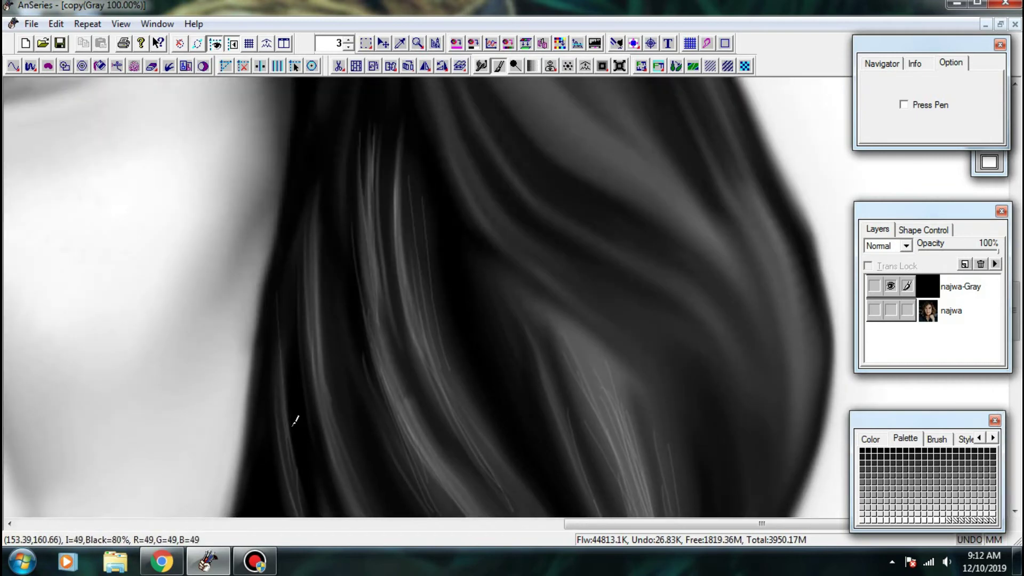
# - Paint thin light strands on the narrow locks running down beside the cheek
pyautogui.moveTo(306, 318); pyautogui.dragTo(305, 340)
pyautogui.moveTo(383, 212); pyautogui.dragTo(404, 404)
pyautogui.moveTo(392, 283); pyautogui.dragTo(408, 429)
# - Brush light strands along the broad wave beside the eye and the narrow curved lock beneath it
pyautogui.moveTo(513, 233); pyautogui.dragTo(603, 356)
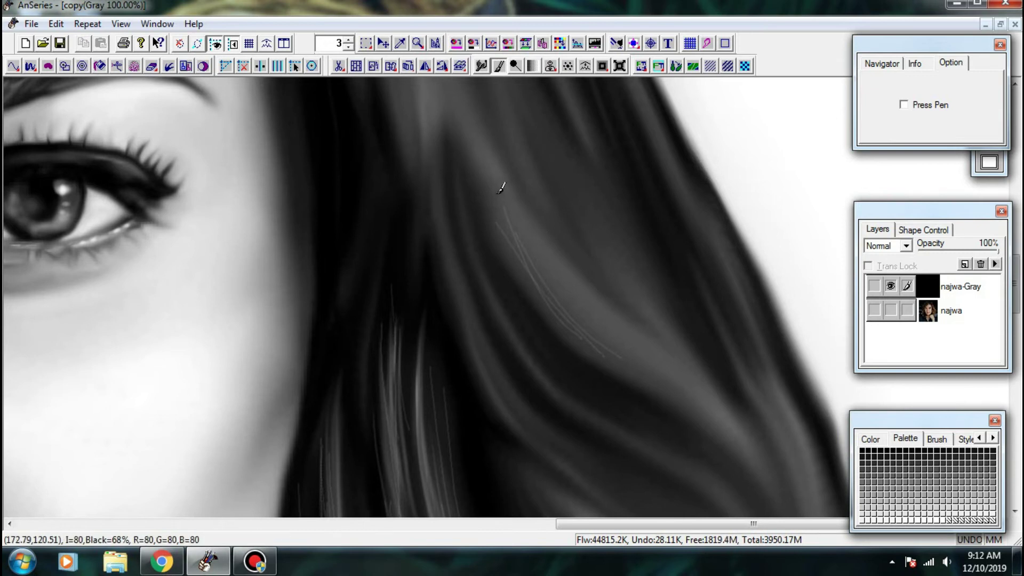
pyautogui.moveTo(503, 207)
pyautogui.mouseDown()
pyautogui.moveTo(621, 357)
pyautogui.moveTo(578, 290)
pyautogui.mouseUp()
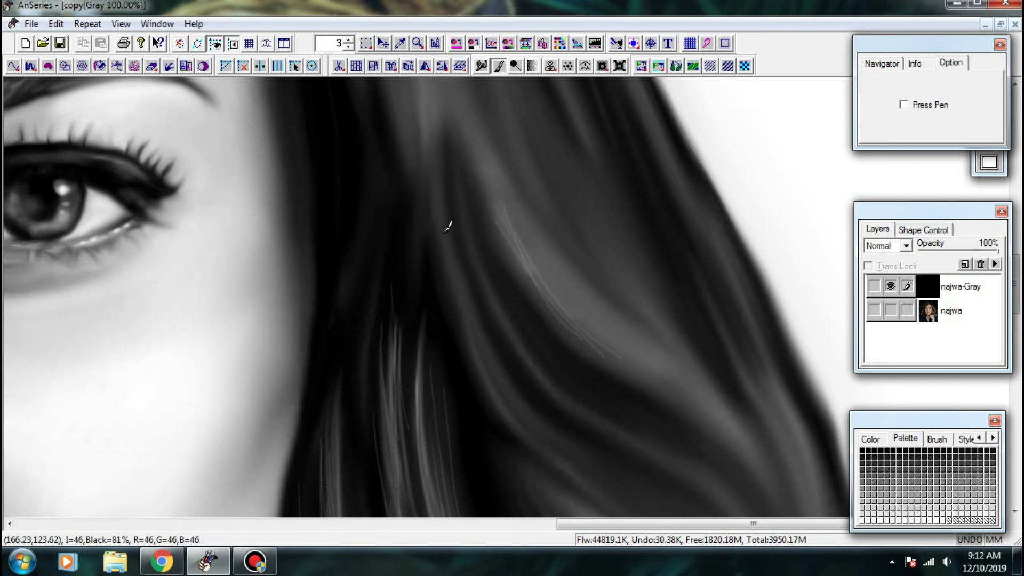
pyautogui.moveTo(444, 214); pyautogui.dragTo(512, 411)
pyautogui.moveTo(442, 214)
pyautogui.mouseDown()
pyautogui.moveTo(463, 297)
pyautogui.moveTo(541, 449)
pyautogui.mouseUp()
pyautogui.moveTo(496, 349); pyautogui.dragTo(537, 505)
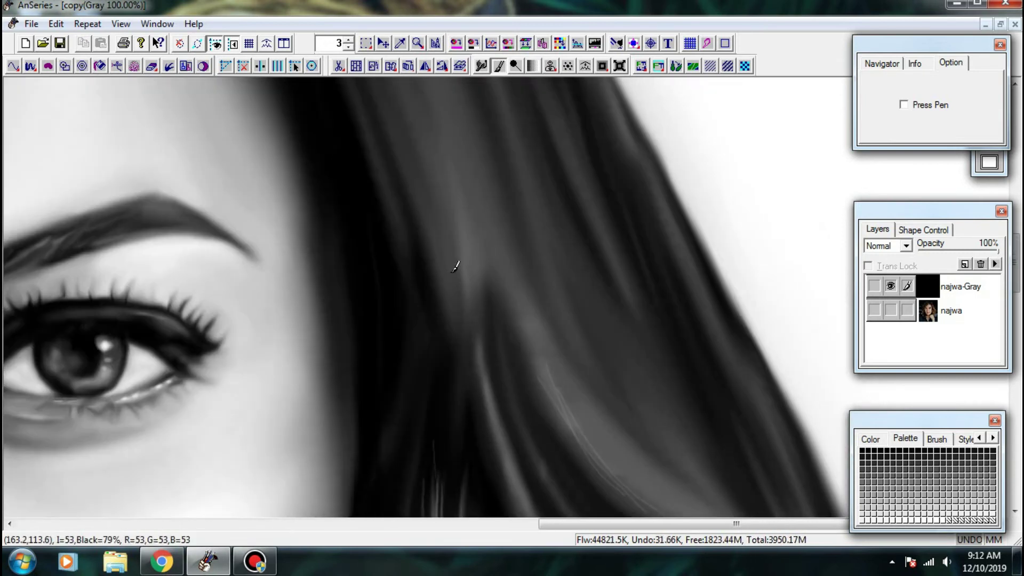
# - Paint long light strands down the hair beside the eyebrow to where the wave splits off
pyautogui.moveTo(441, 240); pyautogui.dragTo(466, 392)
pyautogui.moveTo(451, 272); pyautogui.dragTo(469, 407)
pyautogui.moveTo(467, 250); pyautogui.dragTo(506, 423)
pyautogui.moveTo(469, 205); pyautogui.dragTo(486, 418)
pyautogui.moveTo(401, 235); pyautogui.dragTo(471, 429)
# - Compare the gray hair with the original photo layer at reduced zoom, leaving only the gray layer visible
pyautogui.scroll(-2, 444, 308)
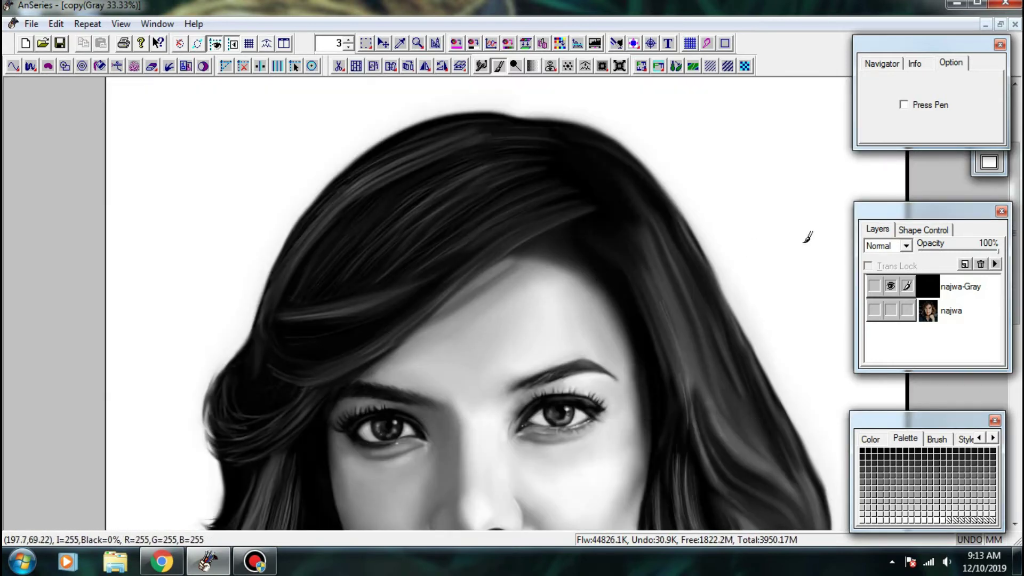
pyautogui.moveTo(788, 385); pyautogui.dragTo(775, 234)
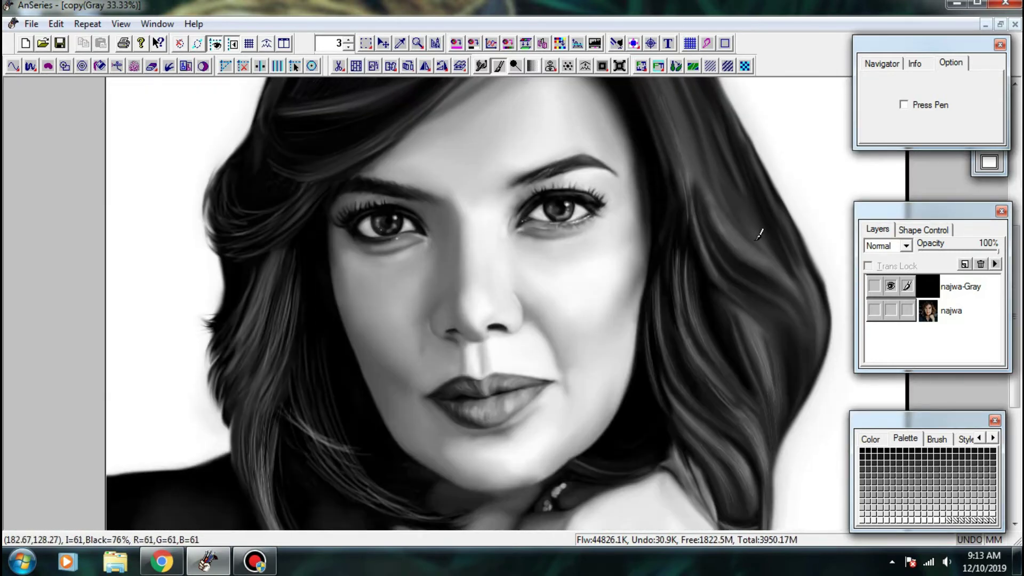
pyautogui.moveTo(815, 284); pyautogui.dragTo(774, 340)
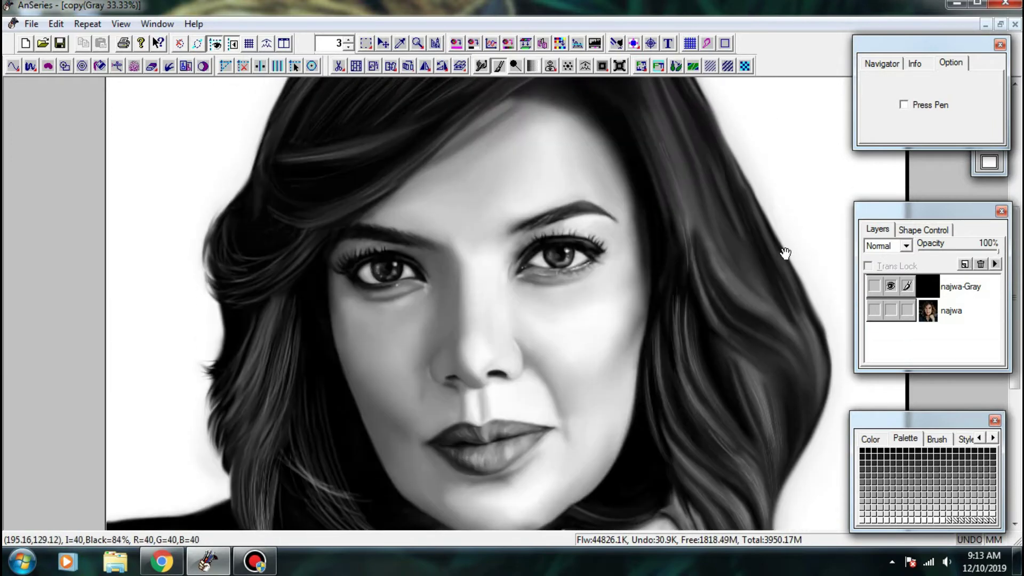
pyautogui.click(895, 311)
pyautogui.click(892, 287)
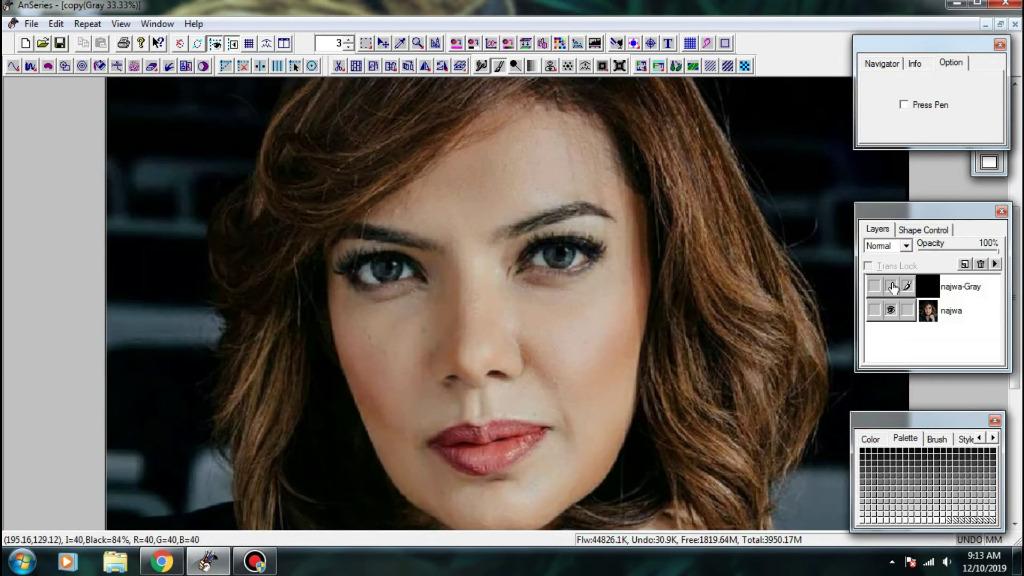
pyautogui.click(891, 287)
pyautogui.click(891, 310)
# - Paint several thin light strands down the lighter lock beside the forehead, below the hair parting
pyautogui.scroll(2, 738, 383)
pyautogui.moveTo(800, 210); pyautogui.dragTo(560, 365)
pyautogui.scroll(-1, 652, 259)
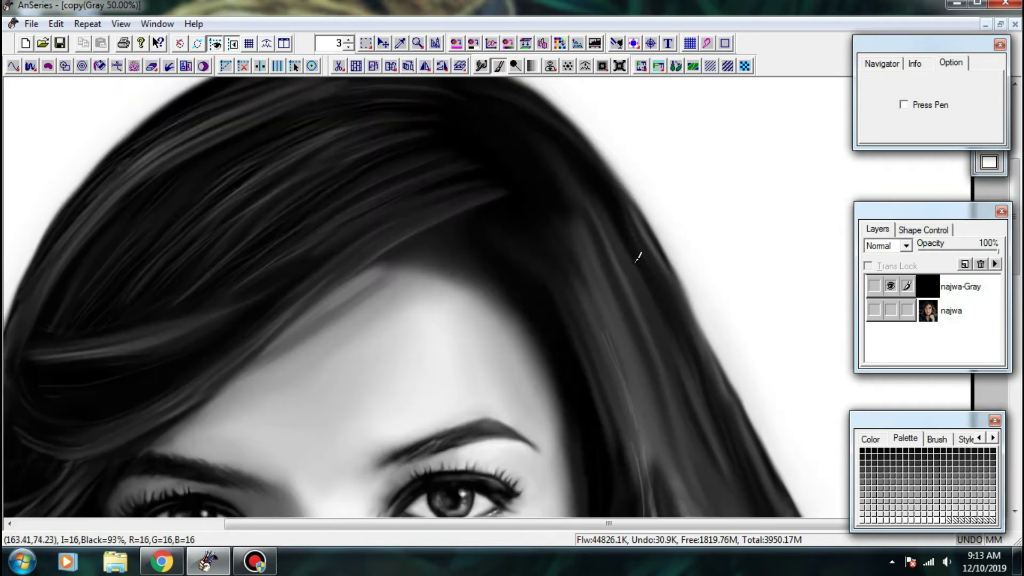
pyautogui.moveTo(598, 300); pyautogui.dragTo(633, 377)
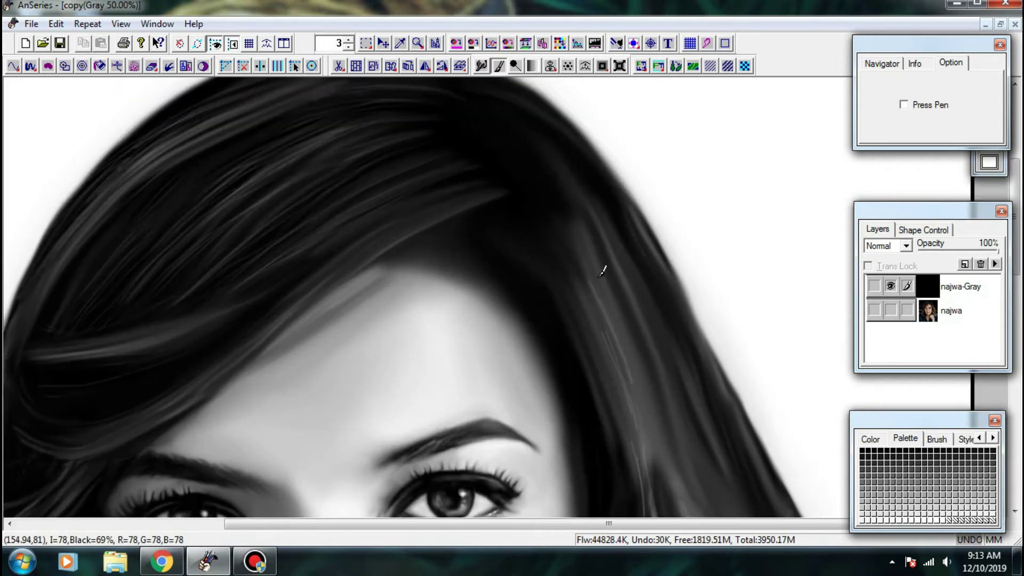
pyautogui.moveTo(601, 274); pyautogui.dragTo(631, 354)
pyautogui.moveTo(599, 300); pyautogui.dragTo(599, 253)
pyautogui.moveTo(573, 225); pyautogui.dragTo(622, 350)
pyautogui.moveTo(573, 244); pyautogui.dragTo(624, 380)
pyautogui.moveTo(590, 258); pyautogui.dragTo(634, 392)
pyautogui.moveTo(599, 237); pyautogui.dragTo(641, 380)
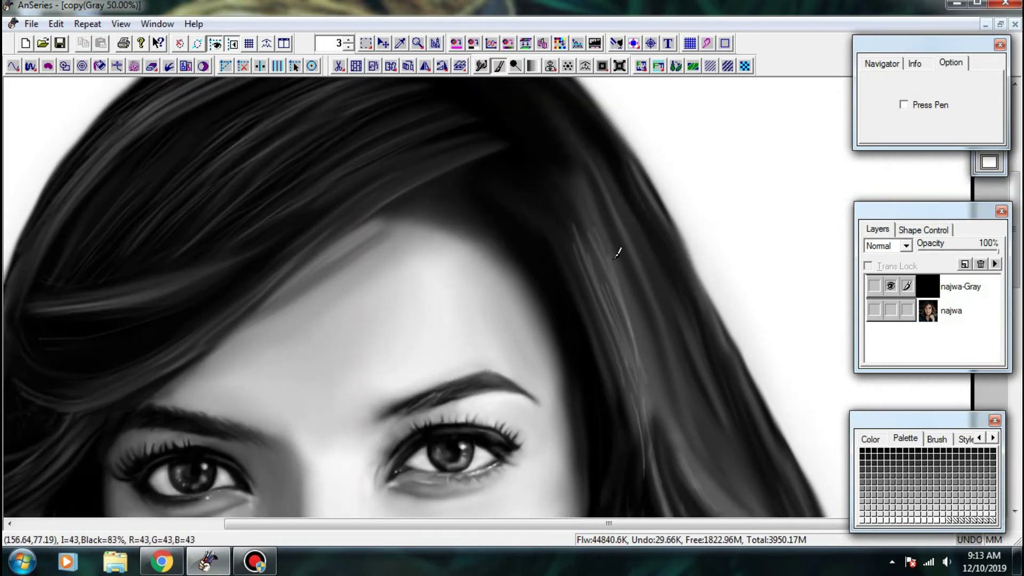
# - Extend the forehead lock's light strands down its outer edge to eye level, where the broad wave begins
pyautogui.moveTo(615, 253); pyautogui.dragTo(667, 417)
pyautogui.moveTo(606, 242)
pyautogui.mouseDown()
pyautogui.moveTo(675, 408)
pyautogui.moveTo(653, 367)
pyautogui.mouseUp()
pyautogui.moveTo(633, 320); pyautogui.dragTo(675, 421)
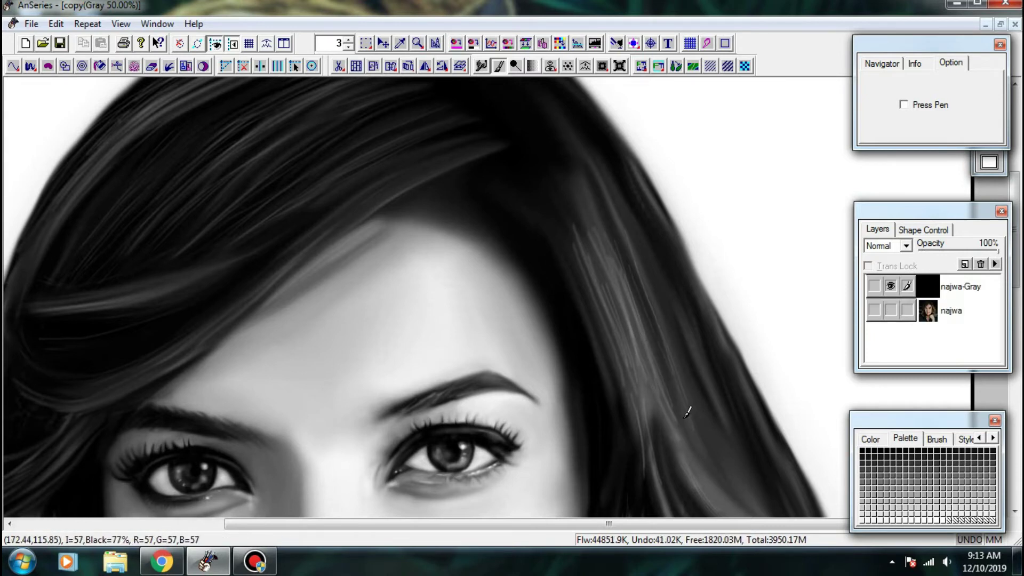
pyautogui.scroll(-2, 686, 413)
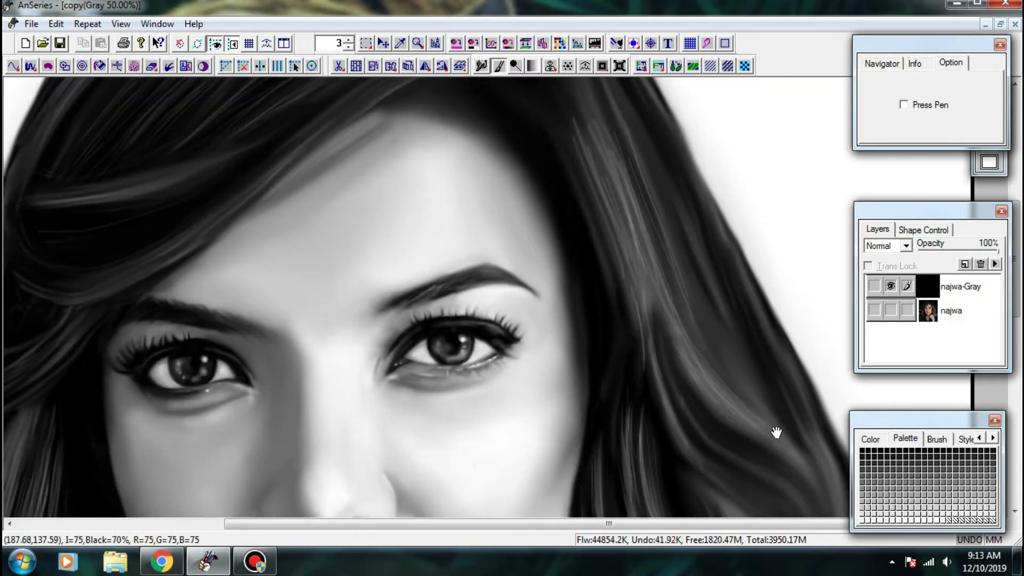
# - Add light strands through the broad wave beside the eye and the curved bands just below it
pyautogui.moveTo(776, 432); pyautogui.dragTo(771, 360)
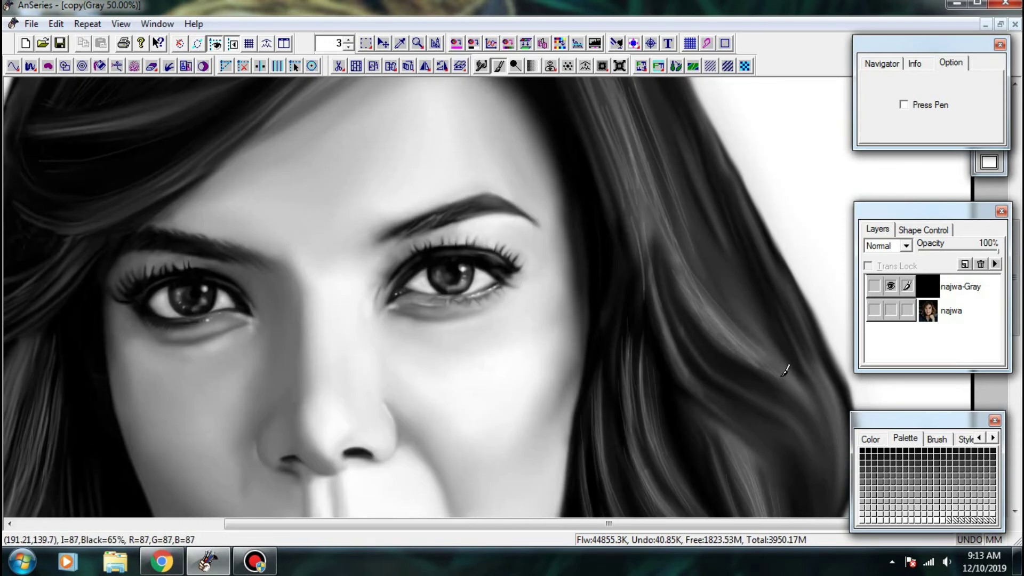
pyautogui.scroll(-2, 768, 394)
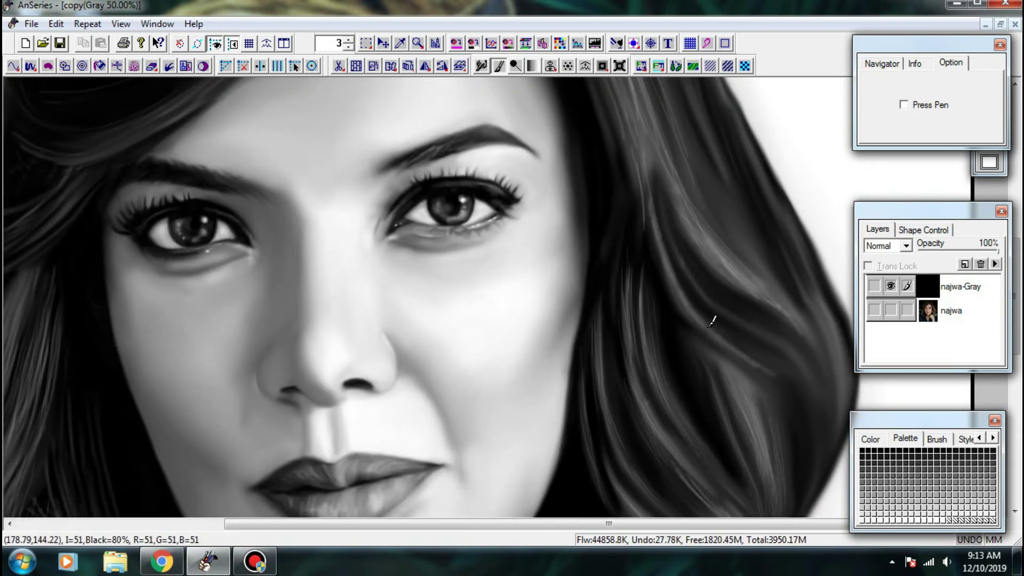
pyautogui.scroll(-2, 778, 392)
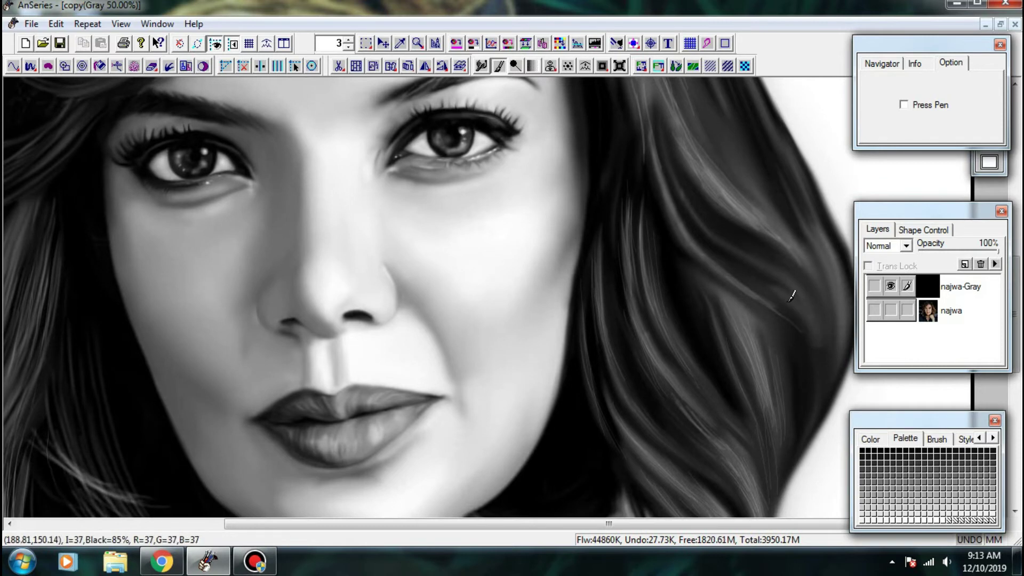
# - Brush light strands around the outer bend of the wave and down its tapering lower part
pyautogui.moveTo(789, 301); pyautogui.dragTo(815, 390)
pyautogui.moveTo(815, 344)
pyautogui.mouseDown()
pyautogui.moveTo(793, 286)
pyautogui.moveTo(825, 380)
pyautogui.moveTo(802, 334)
pyautogui.moveTo(820, 397)
pyautogui.mouseUp()
pyautogui.moveTo(833, 281)
pyautogui.mouseDown()
pyautogui.moveTo(825, 364)
pyautogui.moveTo(783, 471)
pyautogui.mouseUp()
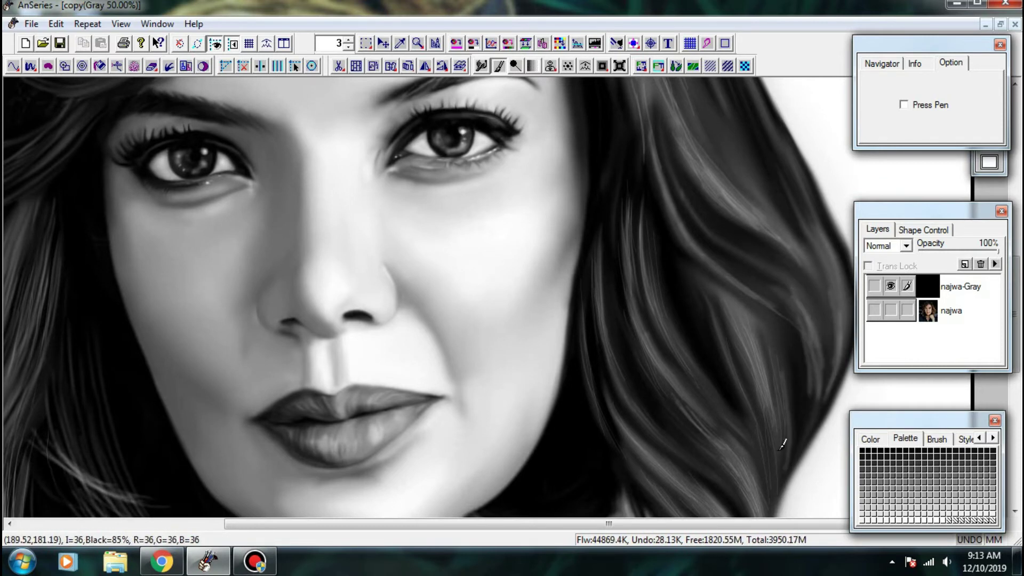
pyautogui.moveTo(788, 370); pyautogui.dragTo(760, 322)
# - Add highlight strands along the outer contour of the wave and up the hair beside the eye
pyautogui.scroll(3, 841, 361)
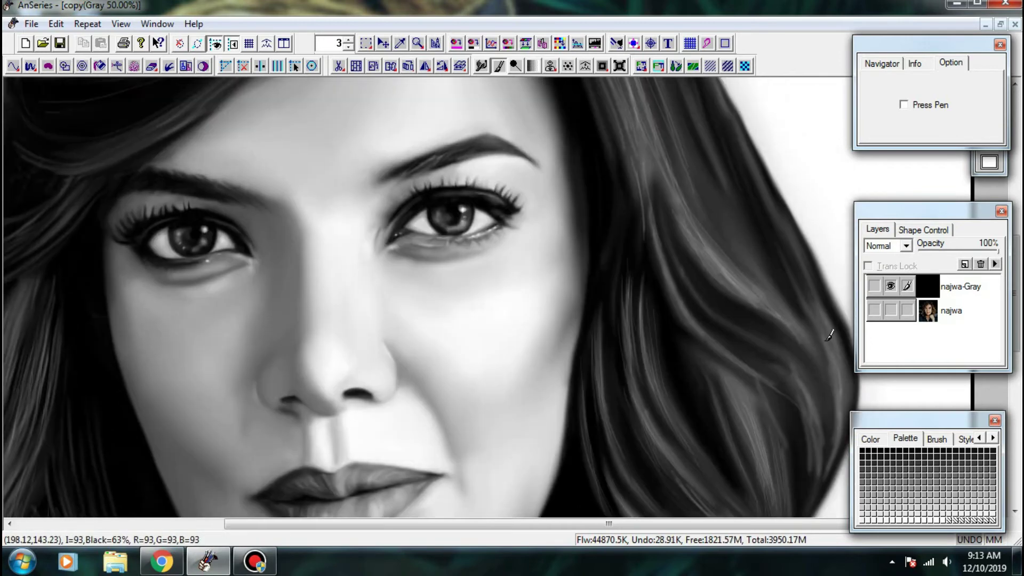
pyautogui.scroll(-3, 830, 335)
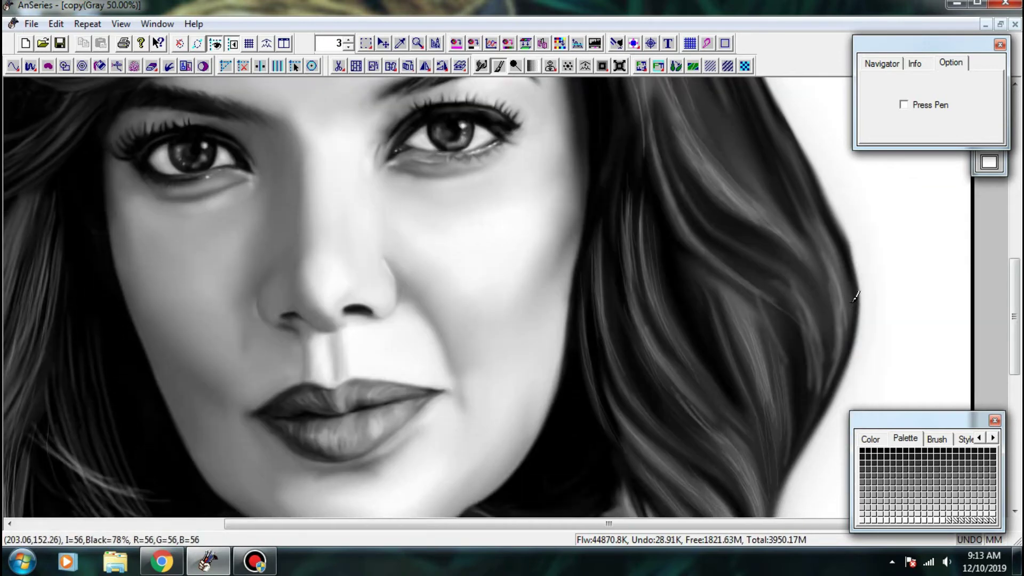
pyautogui.scroll(6, 802, 218)
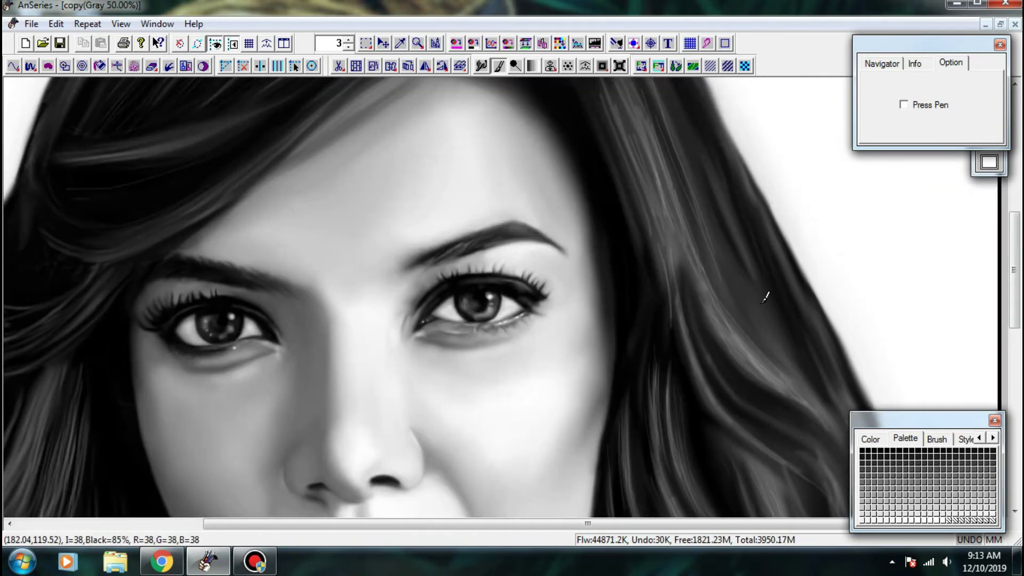
pyautogui.scroll(2, 724, 264)
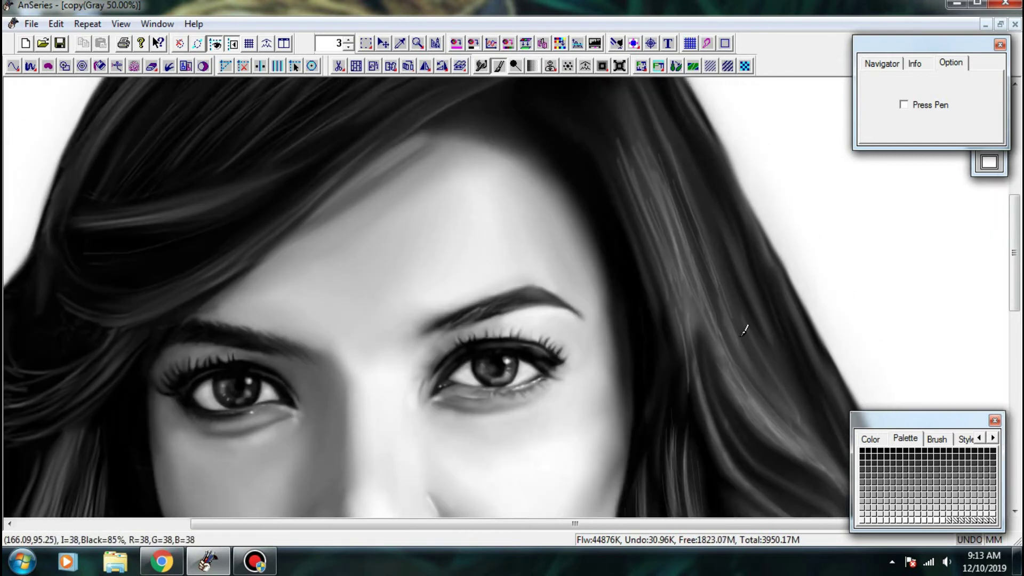
# - Paint light strands down the darker outer hair beside the forehead, below the parting
pyautogui.scroll(5, 699, 263)
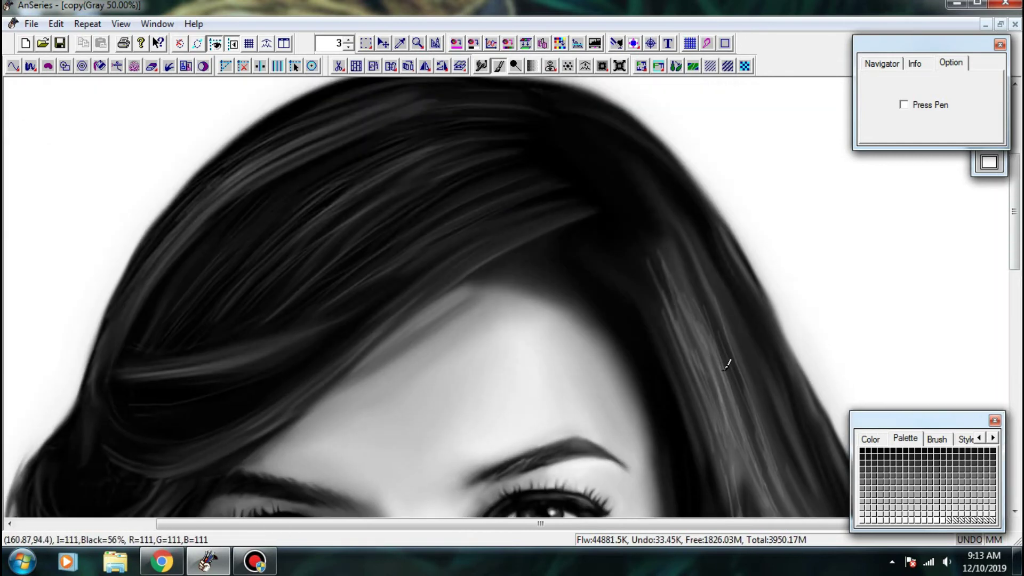
pyautogui.moveTo(701, 265); pyautogui.dragTo(773, 418)
pyautogui.moveTo(731, 294)
pyautogui.mouseDown()
pyautogui.moveTo(802, 453)
pyautogui.moveTo(729, 265)
pyautogui.moveTo(824, 409)
pyautogui.mouseUp()
pyautogui.moveTo(738, 383); pyautogui.dragTo(738, 272)
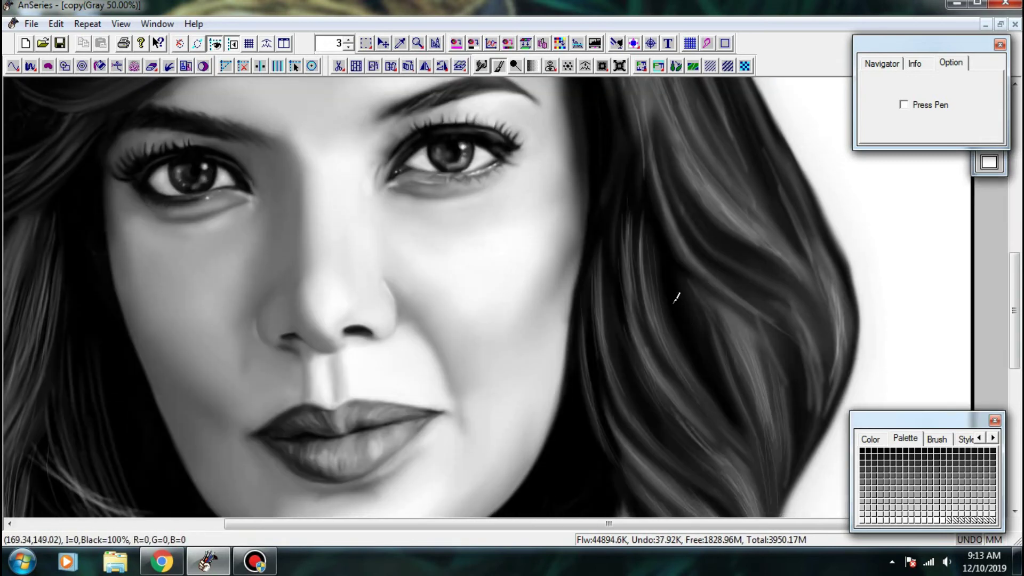
# - Paint light strands on the dark inner locks beside the cheek and on the lower locks above the hand
pyautogui.scroll(-3, 713, 429)
pyautogui.moveTo(668, 304); pyautogui.dragTo(717, 372)
pyautogui.moveTo(701, 442); pyautogui.dragTo(688, 361)
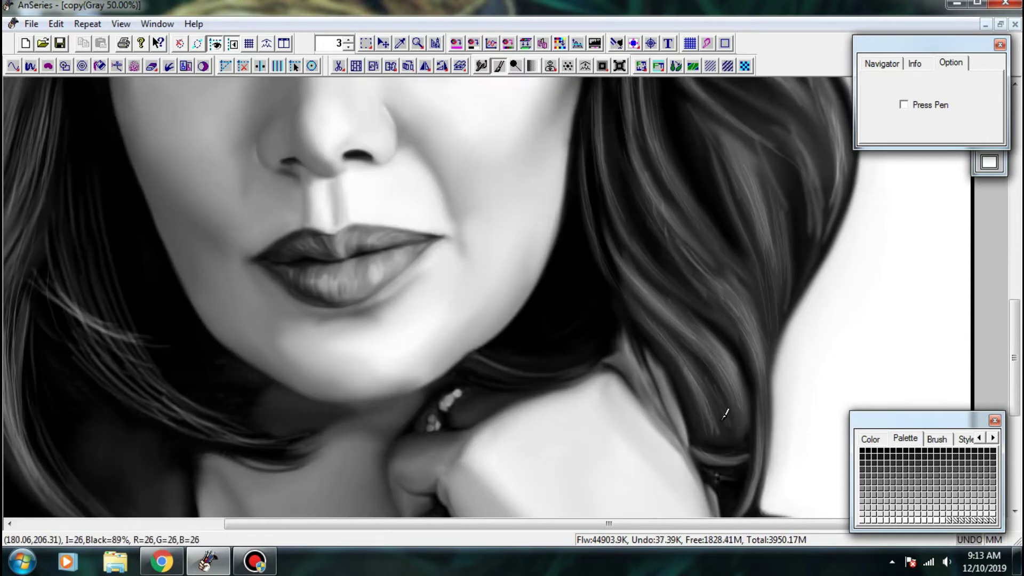
# - Smudge the light strands along the lower curved locks beside the hand to blend them into the hair
pyautogui.scroll(3, 612, 146)
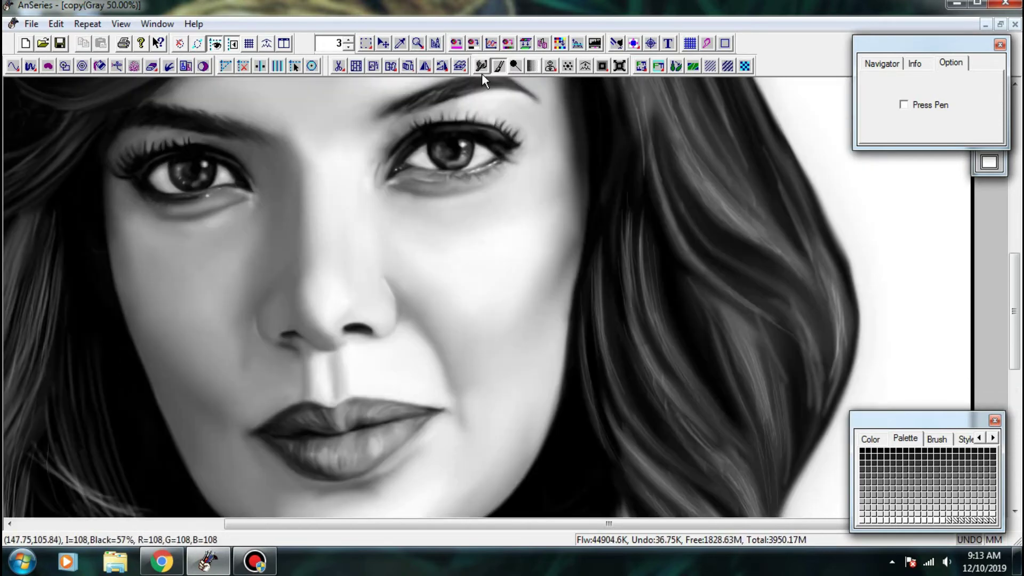
pyautogui.scroll(-1, 663, 354)
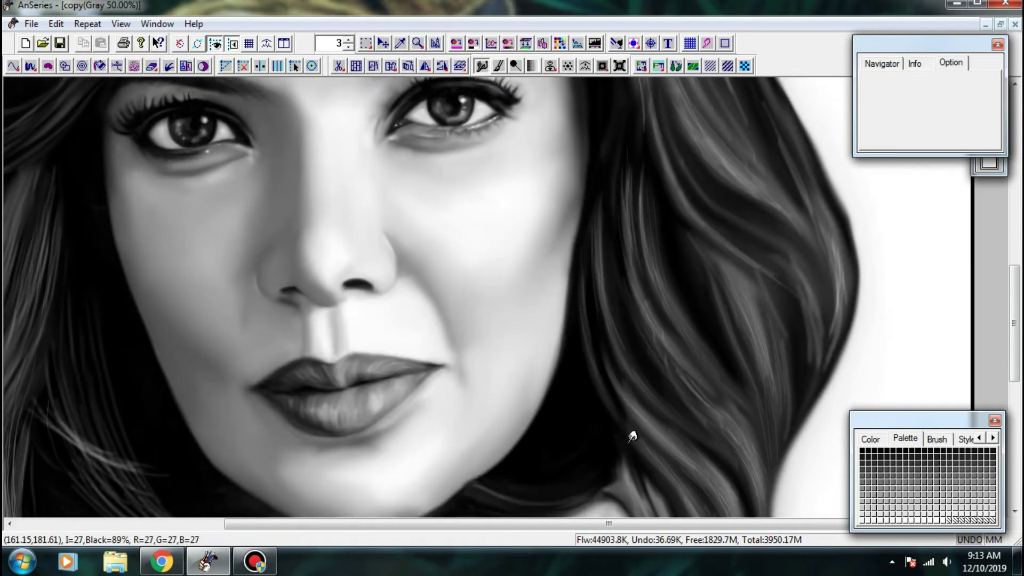
pyautogui.scroll(-1, 632, 436)
pyautogui.scroll(-2, 659, 400)
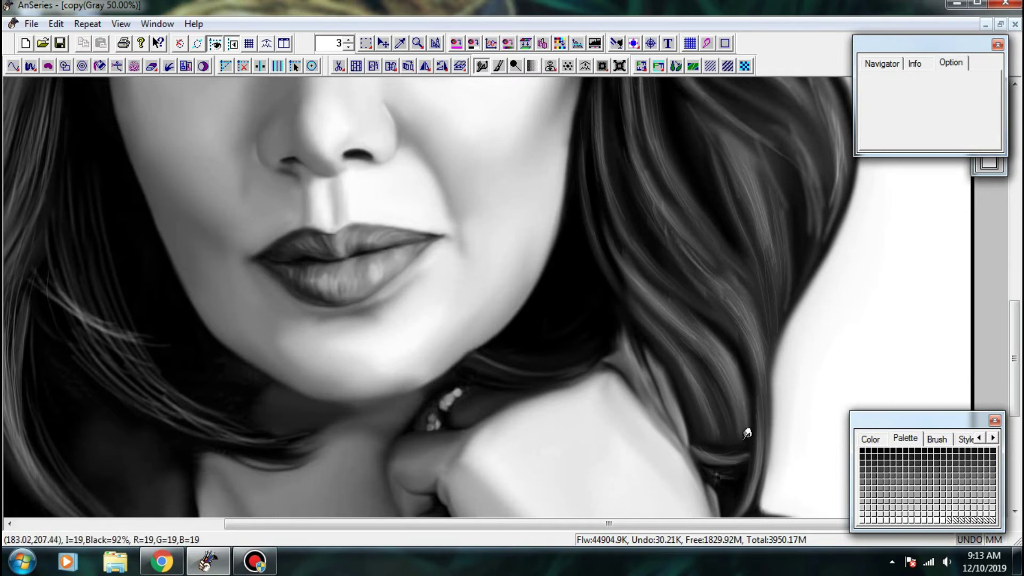
pyautogui.scroll(1, 693, 327)
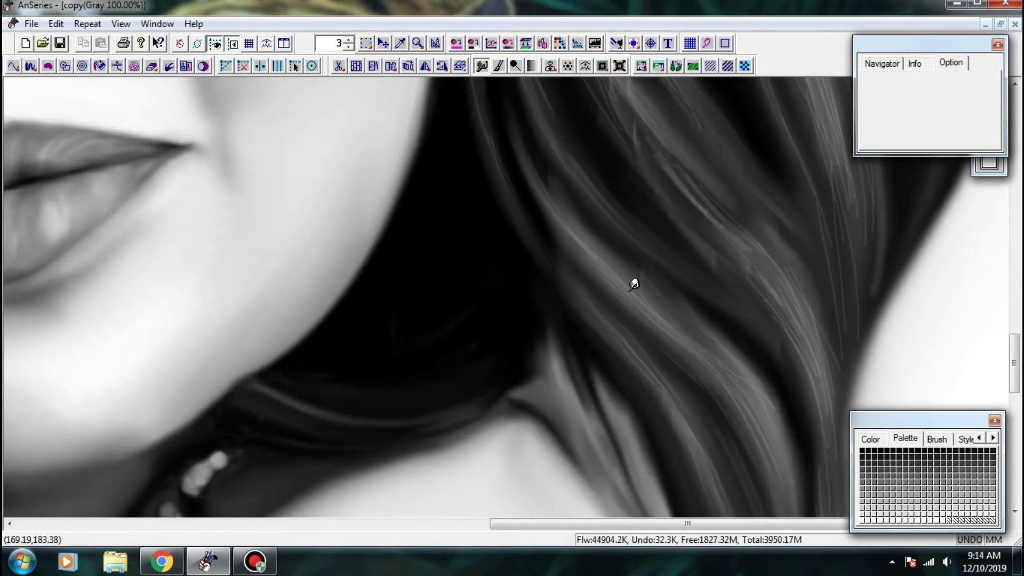
pyautogui.moveTo(640, 328); pyautogui.dragTo(617, 293)
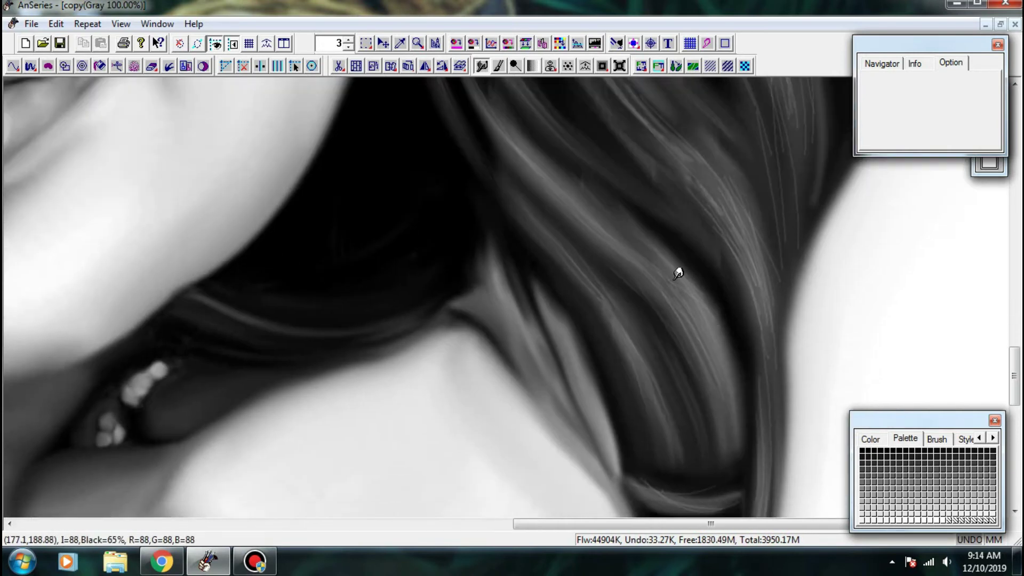
pyautogui.moveTo(678, 300); pyautogui.dragTo(647, 260)
pyautogui.moveTo(674, 403)
pyautogui.mouseDown()
pyautogui.moveTo(679, 455)
pyautogui.moveTo(646, 376)
pyautogui.mouseUp()
pyautogui.moveTo(605, 285); pyautogui.dragTo(609, 299)
pyautogui.moveTo(725, 231); pyautogui.dragTo(758, 382)
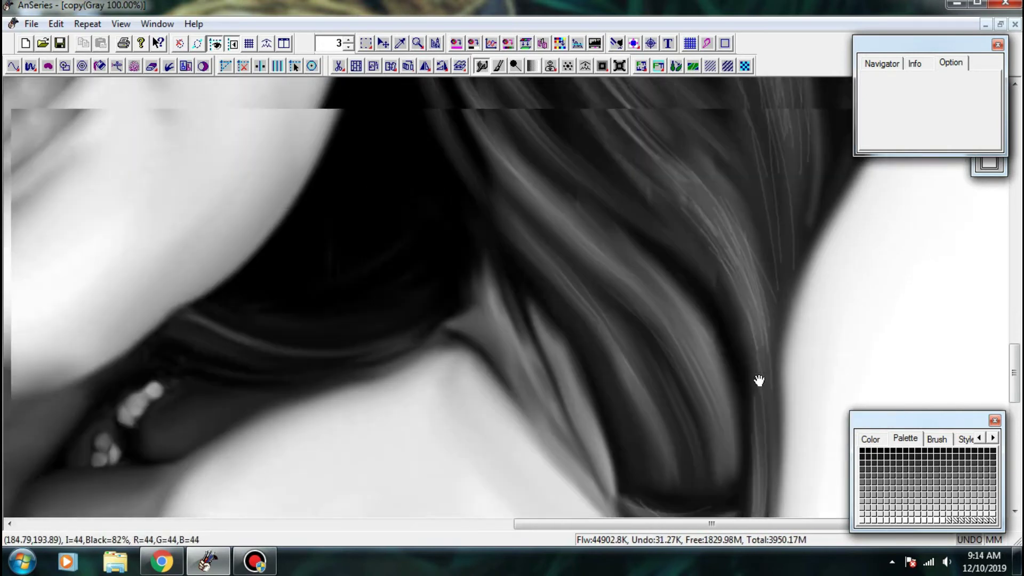
# - Smudge the light strands on the wavy locks beside the mouth and up the innermost locks along the cheek
pyautogui.moveTo(699, 272)
pyautogui.mouseDown()
pyautogui.moveTo(750, 381)
pyautogui.moveTo(693, 341)
pyautogui.mouseUp()
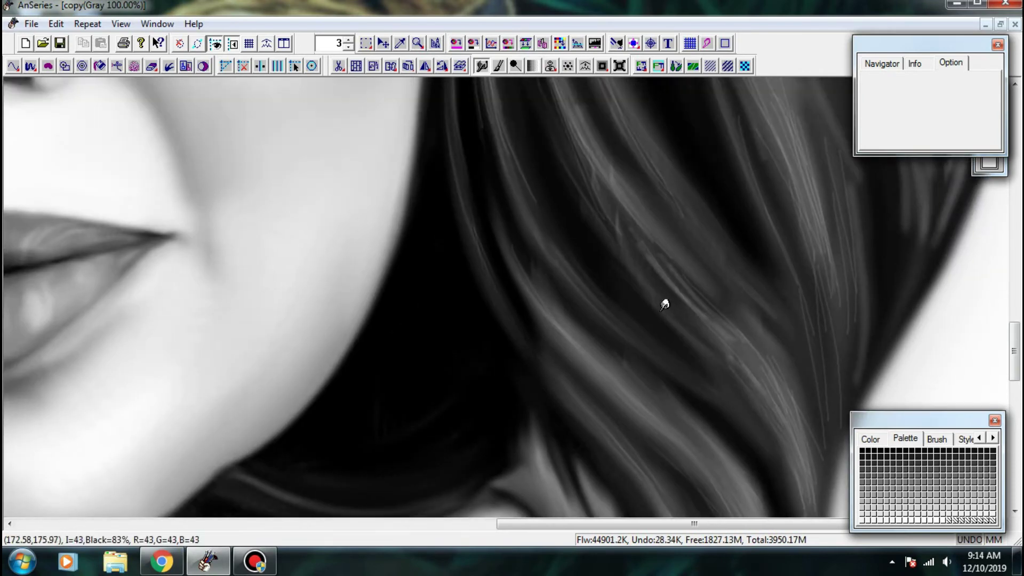
pyautogui.moveTo(619, 241); pyautogui.dragTo(705, 357)
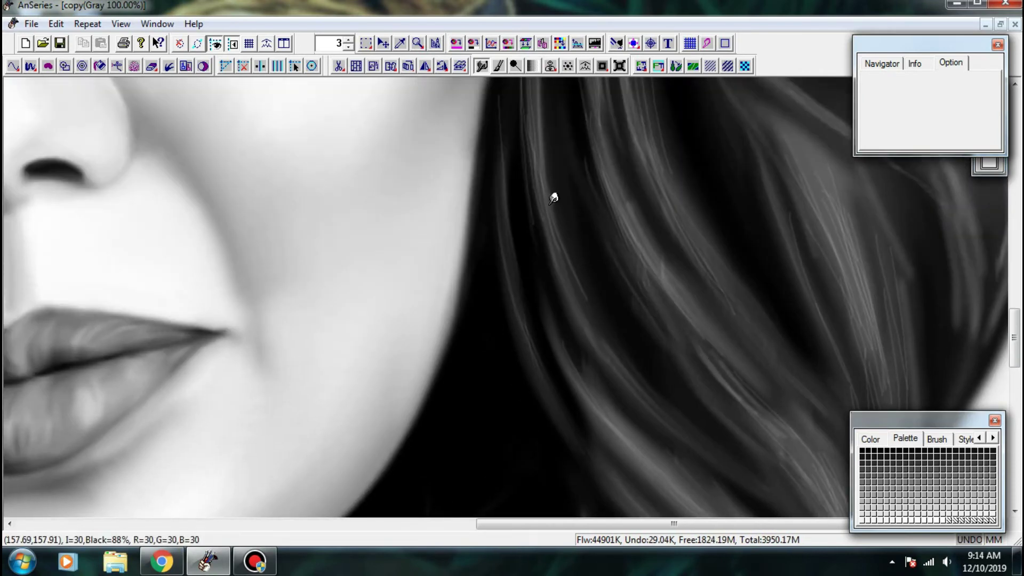
pyautogui.moveTo(553, 198); pyautogui.dragTo(610, 355)
pyautogui.moveTo(562, 213); pyautogui.dragTo(606, 338)
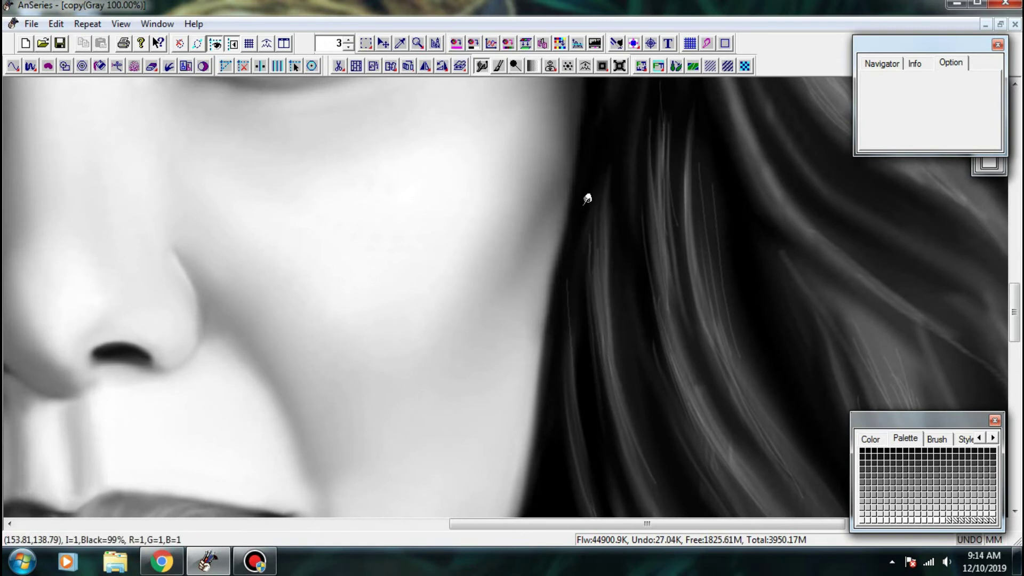
pyautogui.moveTo(588, 187); pyautogui.dragTo(604, 349)
pyautogui.moveTo(562, 278); pyautogui.dragTo(576, 363)
# - Blend the long highlight strands of the middle locks beside the cheek, following their curve down past the mouth
pyautogui.moveTo(633, 318); pyautogui.dragTo(652, 119)
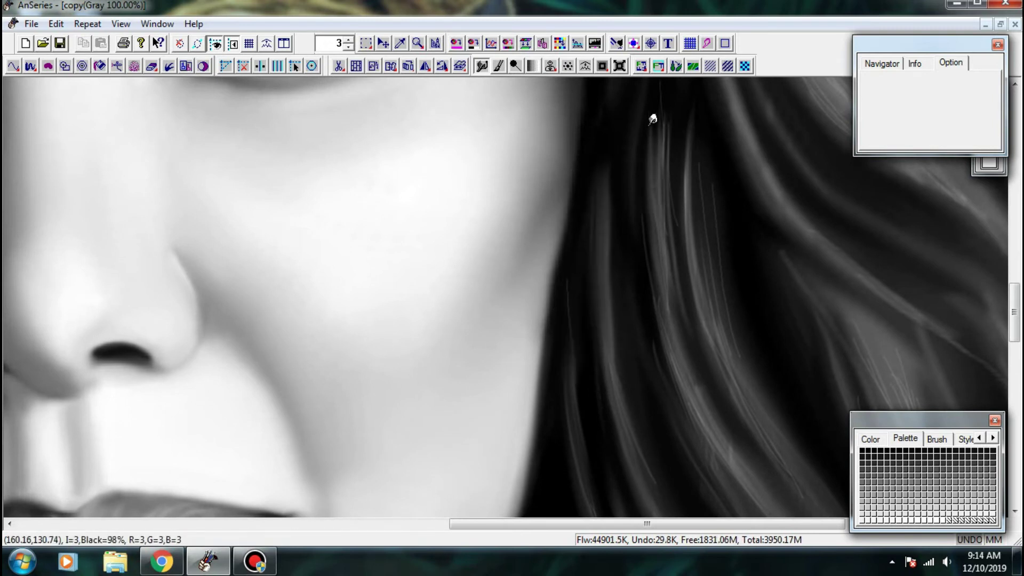
pyautogui.moveTo(694, 384); pyautogui.dragTo(665, 292)
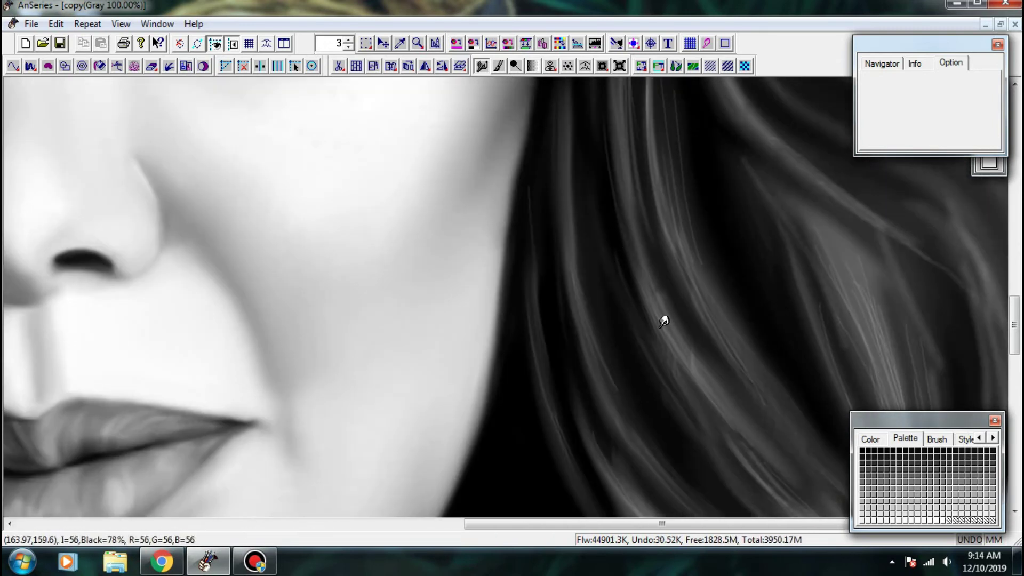
pyautogui.moveTo(714, 403); pyautogui.dragTo(594, 247)
pyautogui.moveTo(651, 329)
pyautogui.mouseDown()
pyautogui.moveTo(684, 359)
pyautogui.moveTo(688, 380)
pyautogui.mouseUp()
pyautogui.moveTo(801, 460)
pyautogui.mouseDown()
pyautogui.moveTo(722, 350)
pyautogui.moveTo(719, 400)
pyautogui.mouseUp()
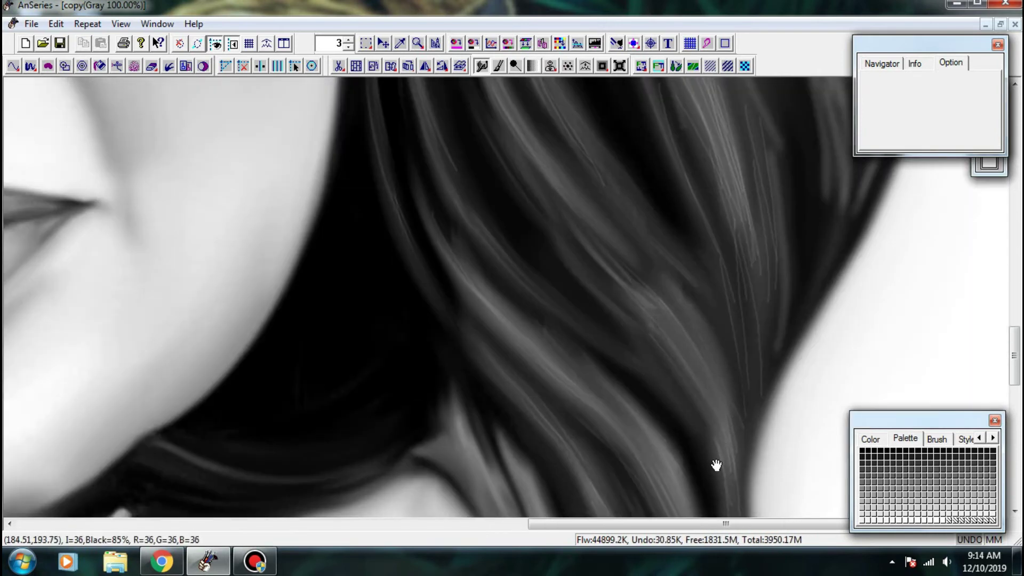
# - Smudge the lower hair ends between the hand and shoulder, including the crossing band and the narrow outer lock
pyautogui.moveTo(715, 466); pyautogui.dragTo(692, 300)
pyautogui.moveTo(697, 453)
pyautogui.mouseDown()
pyautogui.moveTo(659, 315)
pyautogui.moveTo(625, 374)
pyautogui.moveTo(562, 390)
pyautogui.moveTo(641, 382)
pyautogui.mouseUp()
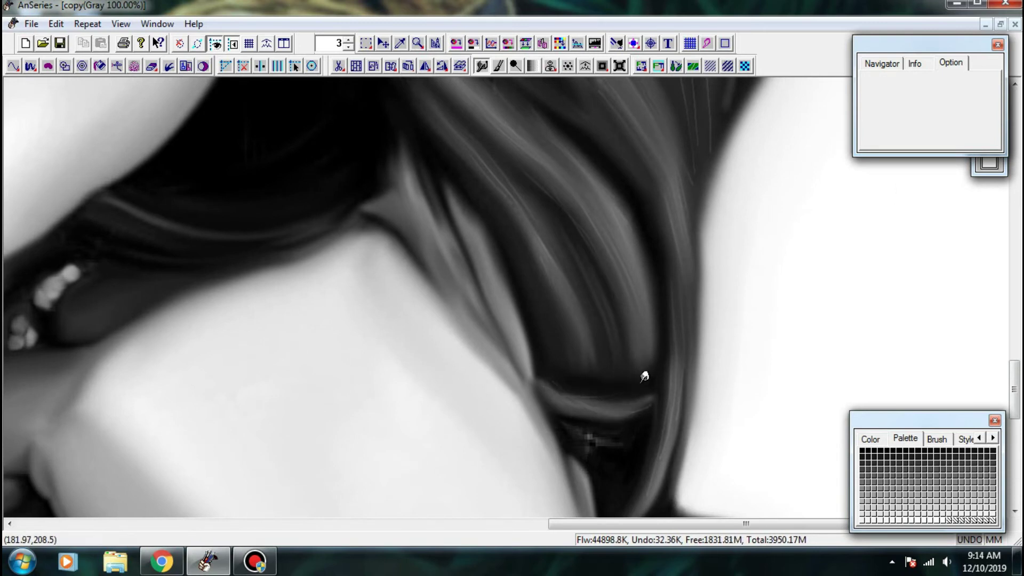
pyautogui.moveTo(607, 438)
pyautogui.mouseDown()
pyautogui.moveTo(569, 270)
pyautogui.moveTo(546, 267)
pyautogui.moveTo(581, 268)
pyautogui.moveTo(559, 279)
pyautogui.mouseUp()
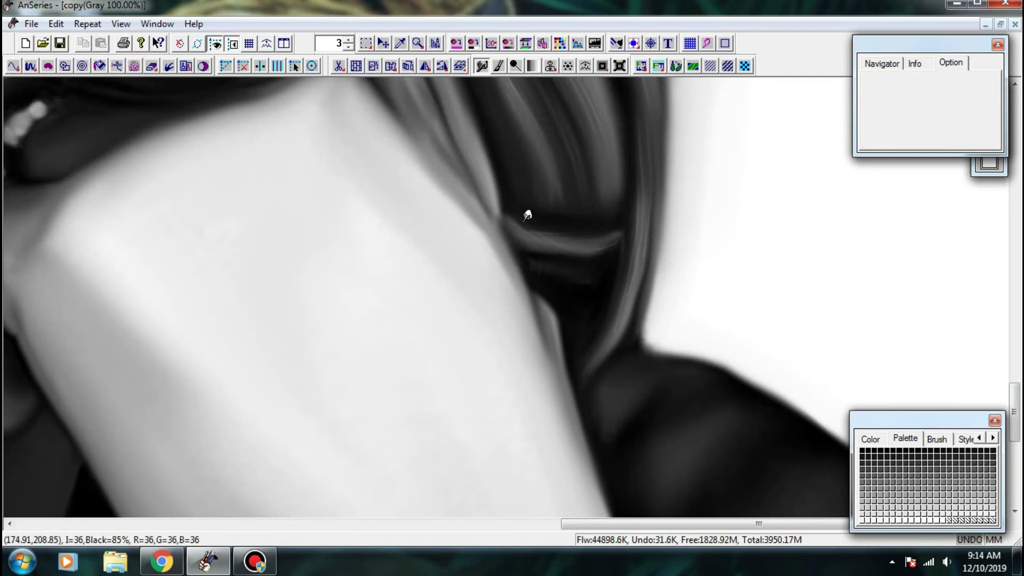
pyautogui.moveTo(524, 220); pyautogui.dragTo(626, 217)
pyautogui.moveTo(636, 253)
pyautogui.mouseDown()
pyautogui.moveTo(623, 335)
pyautogui.moveTo(640, 340)
pyautogui.moveTo(634, 421)
pyautogui.moveTo(643, 331)
pyautogui.mouseUp()
pyautogui.moveTo(646, 369); pyautogui.dragTo(609, 413)
pyautogui.moveTo(621, 270); pyautogui.dragTo(638, 408)
pyautogui.moveTo(636, 419); pyautogui.dragTo(635, 338)
pyautogui.moveTo(638, 229); pyautogui.dragTo(640, 365)
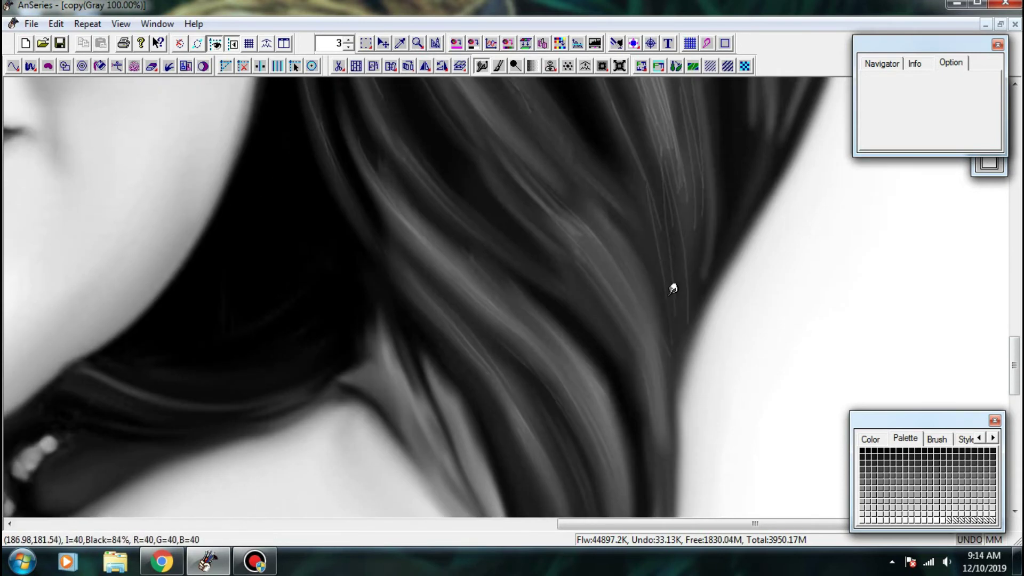
# - Smudge the thin strands on the outer hair where it narrows toward the neck
pyautogui.moveTo(673, 289); pyautogui.dragTo(672, 341)
pyautogui.moveTo(668, 287)
pyautogui.mouseDown()
pyautogui.moveTo(678, 382)
pyautogui.moveTo(678, 329)
pyautogui.moveTo(682, 368)
pyautogui.mouseUp()
pyautogui.moveTo(679, 333)
pyautogui.mouseDown()
pyautogui.moveTo(688, 413)
pyautogui.moveTo(691, 400)
pyautogui.mouseUp()
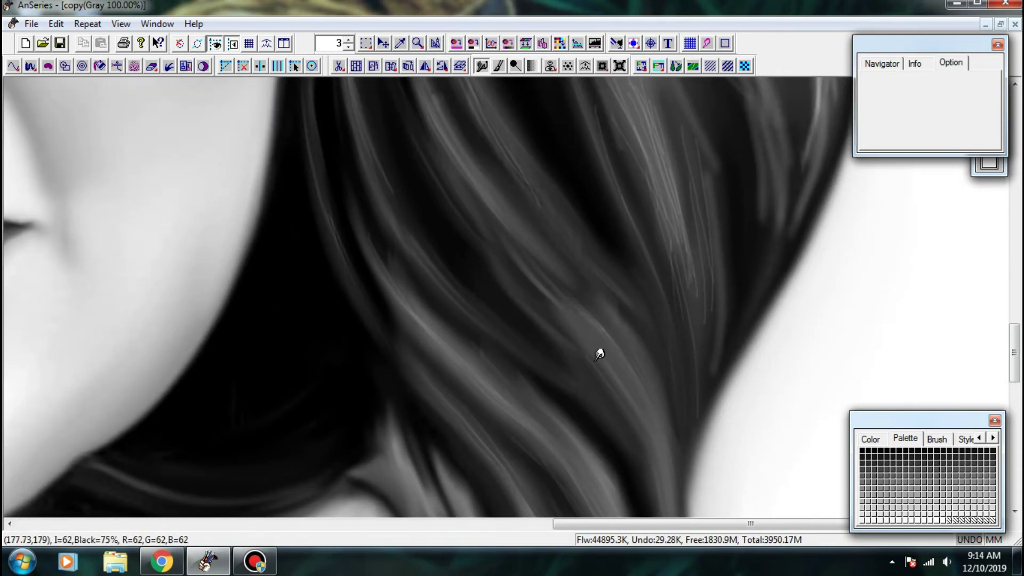
# - Soften the remaining fine strands on the curved locks beside the jaw and up the inner hair near the mouth
pyautogui.moveTo(536, 354); pyautogui.dragTo(603, 386)
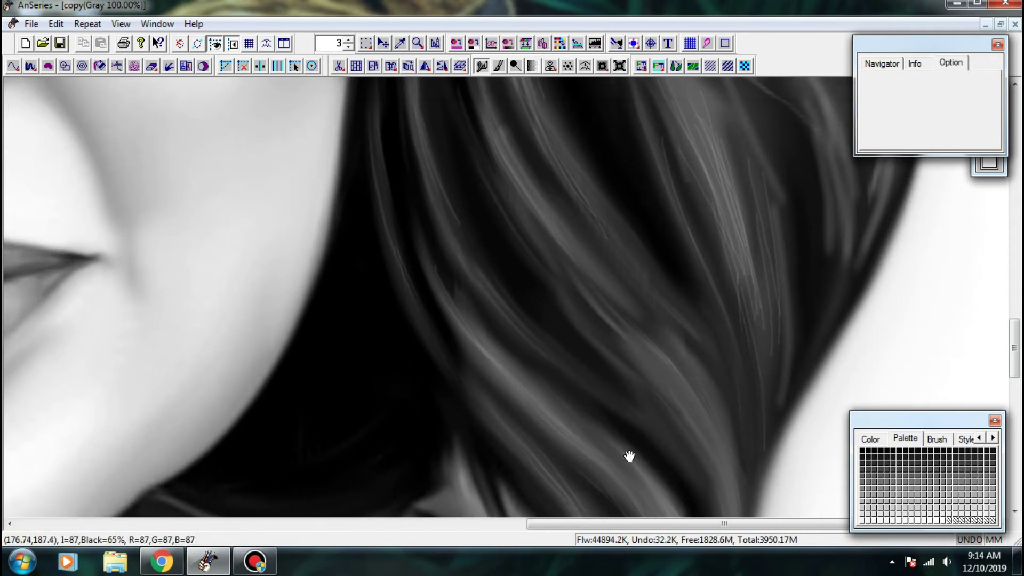
pyautogui.scroll(-2, 587, 426)
pyautogui.hscroll(1, 586, 426)
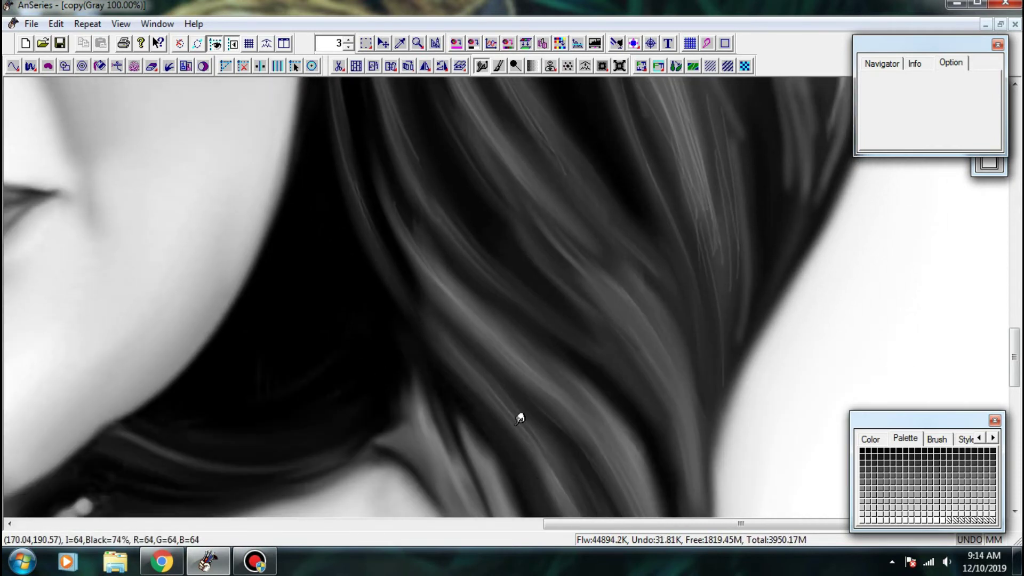
pyautogui.scroll(1, 672, 235)
pyautogui.scroll(5, 582, 235)
pyautogui.hscroll(-1, 583, 235)
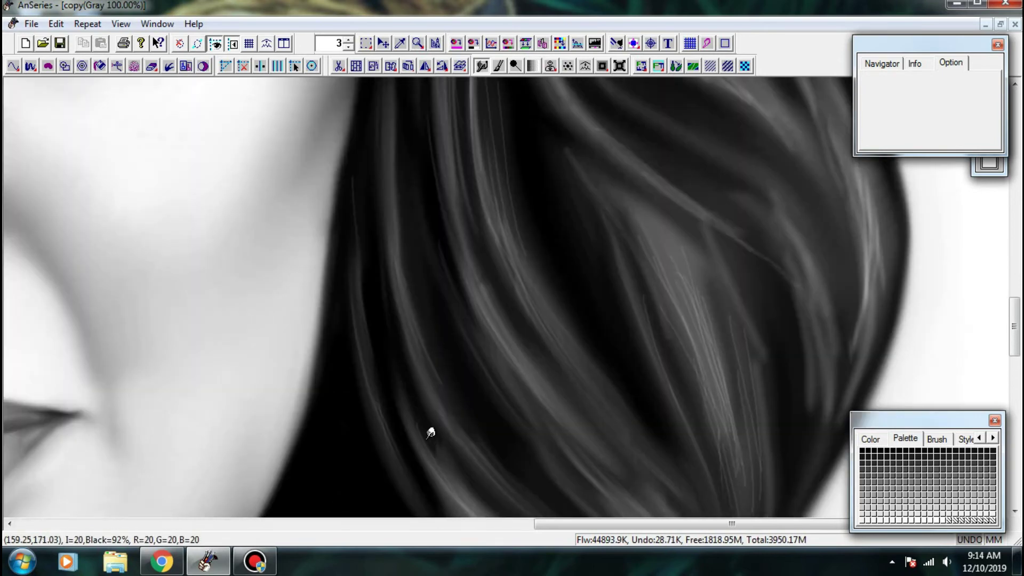
pyautogui.moveTo(429, 438); pyautogui.dragTo(421, 367)
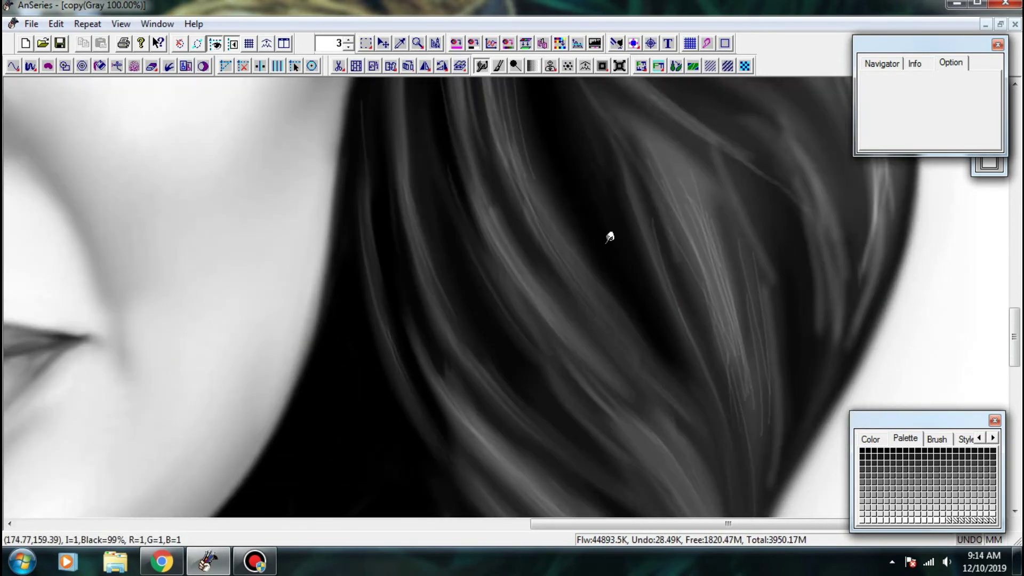
# - Check the whole portrait, then at 50% zoom smudge the light strands running down from the parting beside the forehead
pyautogui.hotkey('ctrl', '-')
pyautogui.hotkey('ctrl', '-')
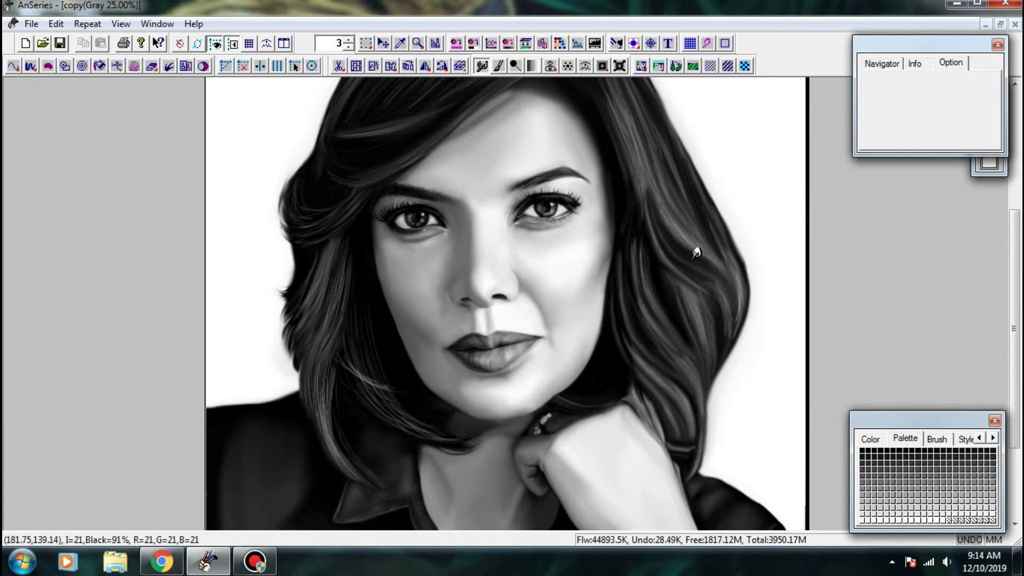
pyautogui.press('-')
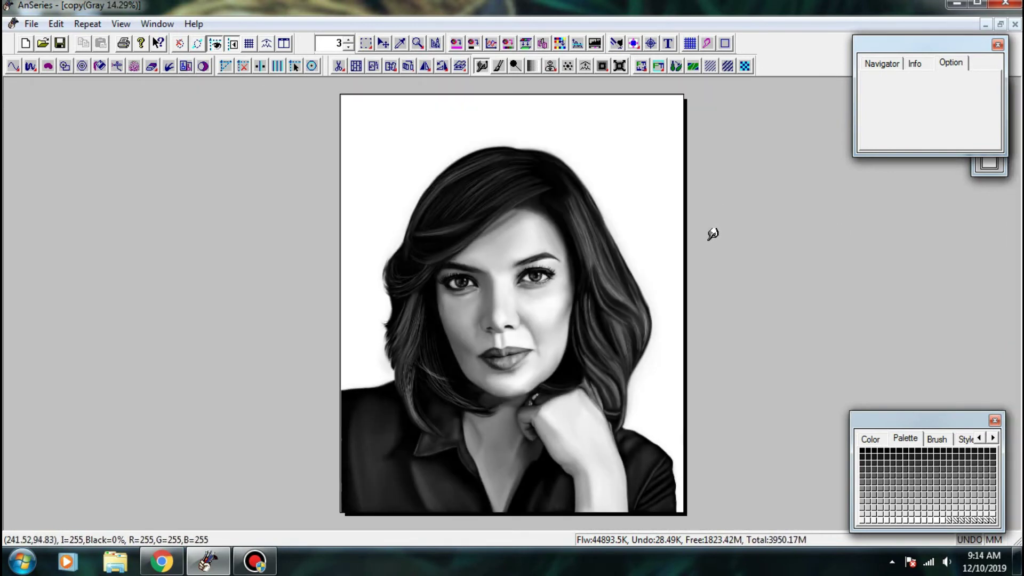
pyautogui.press('+')
pyautogui.press('+')
pyautogui.moveTo(698, 254); pyautogui.dragTo(674, 331)
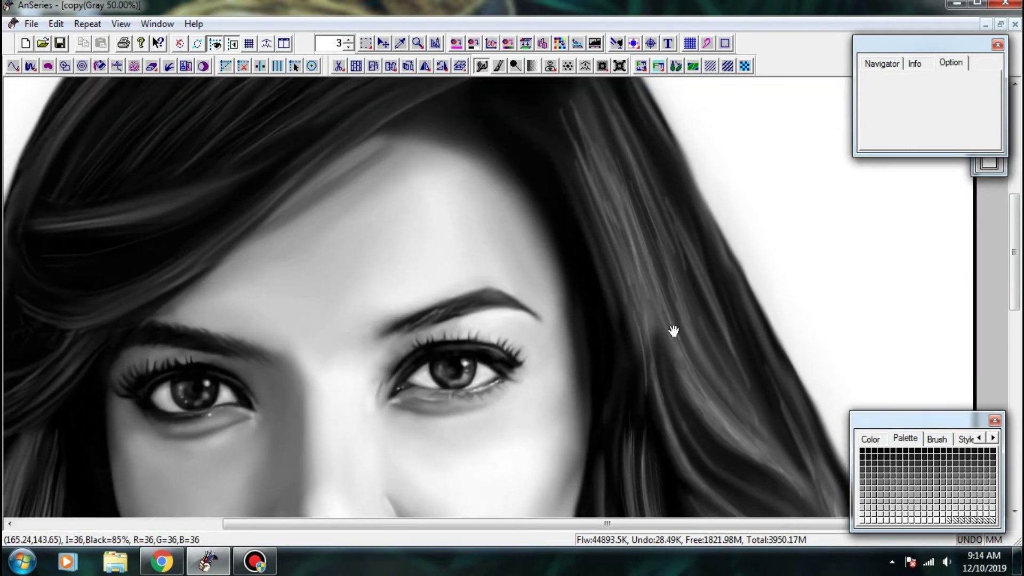
pyautogui.moveTo(628, 269); pyautogui.dragTo(649, 356)
pyautogui.scroll(3, 633, 276)
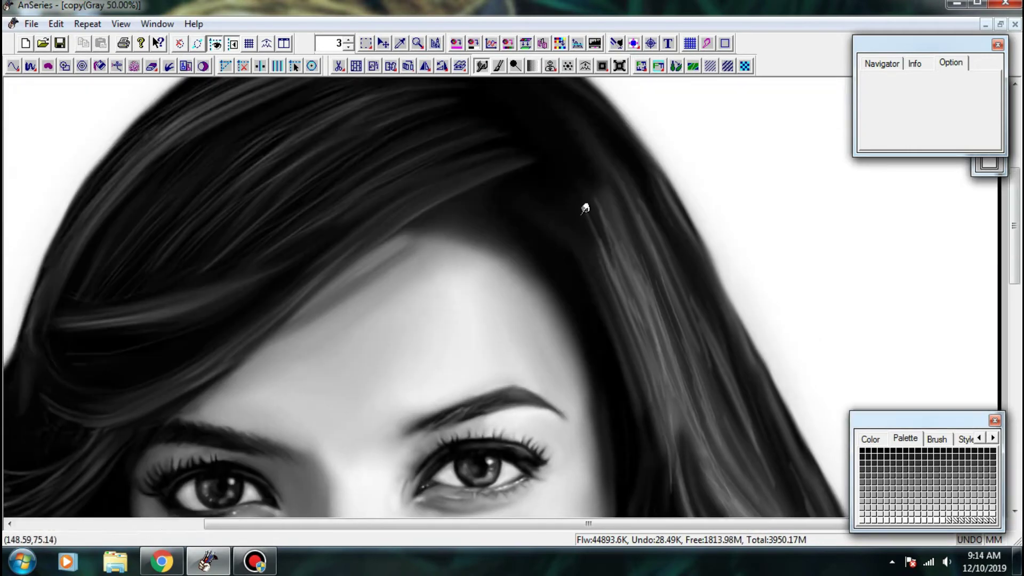
pyautogui.moveTo(598, 216); pyautogui.dragTo(627, 299)
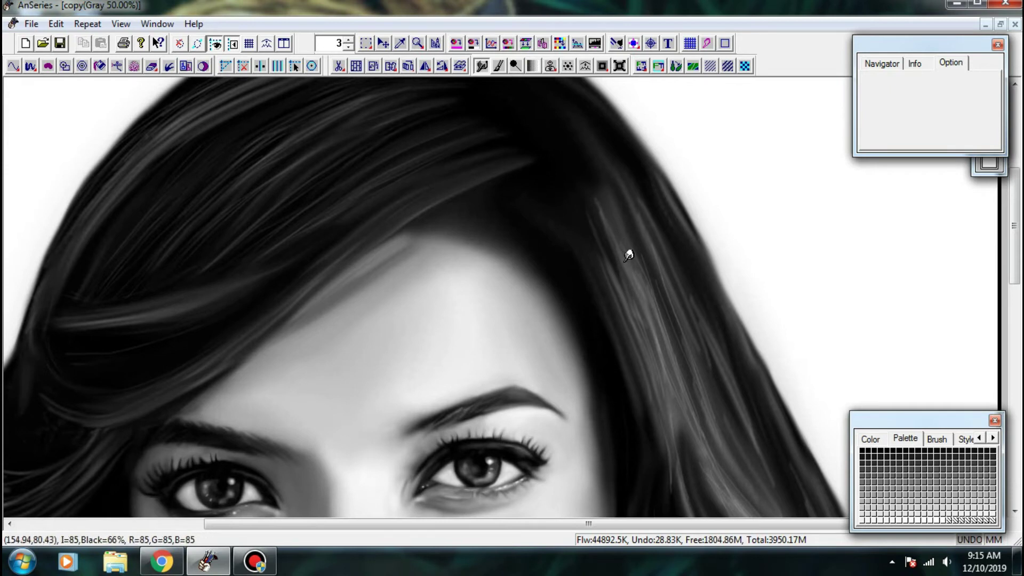
pyautogui.moveTo(607, 210); pyautogui.dragTo(643, 293)
pyautogui.moveTo(620, 244); pyautogui.dragTo(654, 353)
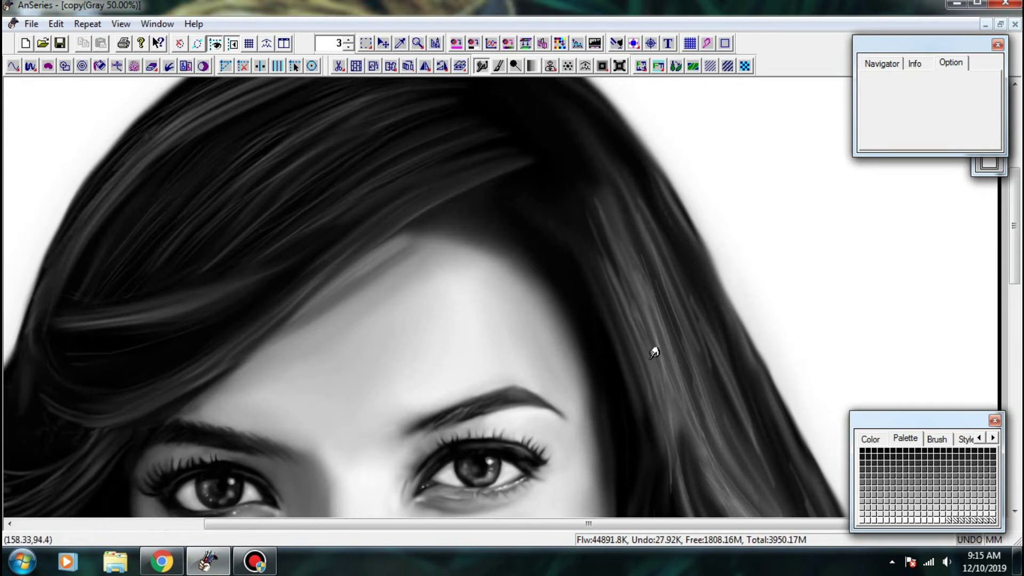
pyautogui.moveTo(621, 205); pyautogui.dragTo(682, 342)
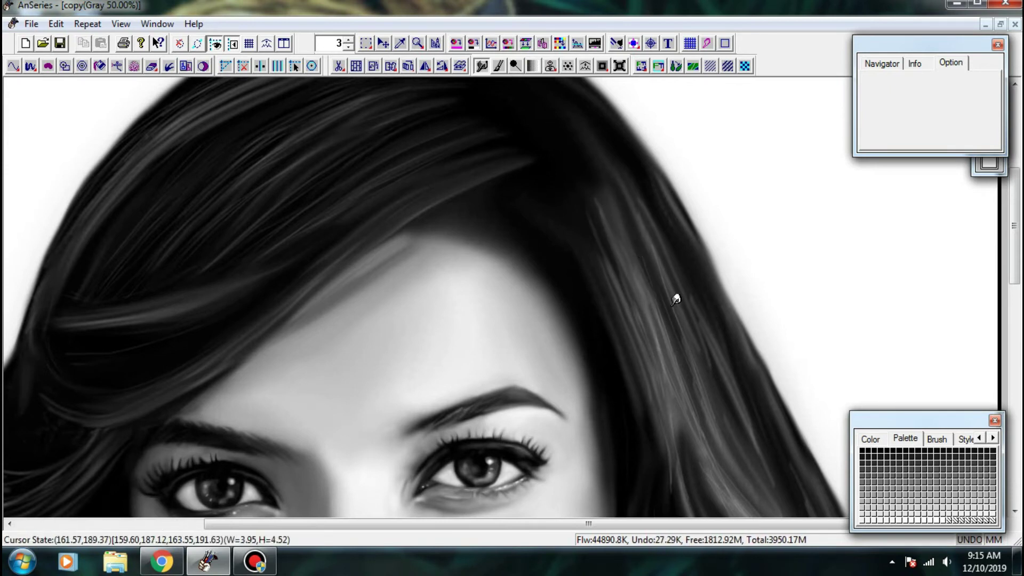
pyautogui.moveTo(642, 232); pyautogui.dragTo(692, 364)
pyautogui.moveTo(691, 364); pyautogui.dragTo(663, 284)
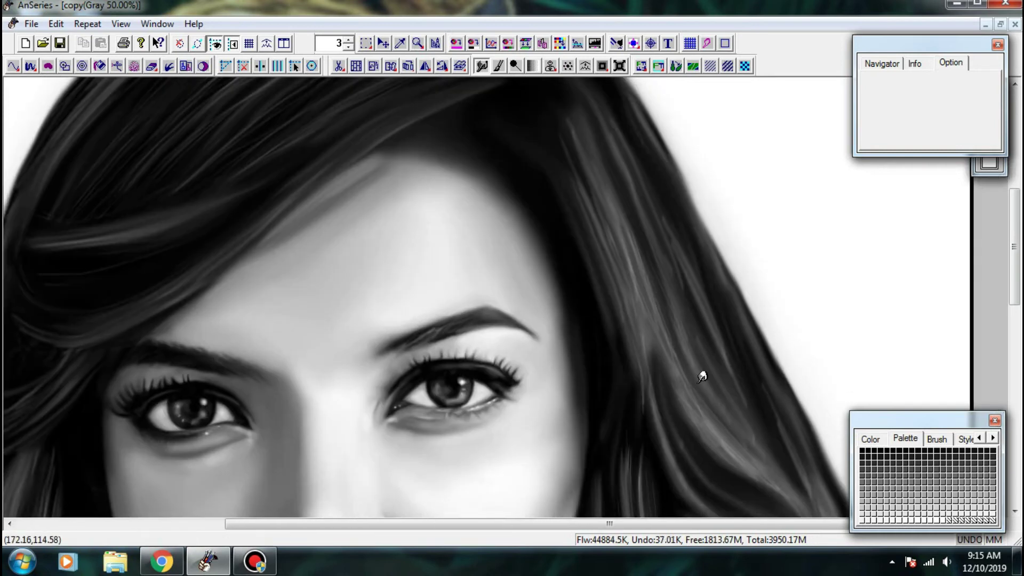
# - Smudge the hair beside the eye, blending the strands where the locks split into waves
pyautogui.moveTo(691, 408); pyautogui.dragTo(653, 331)
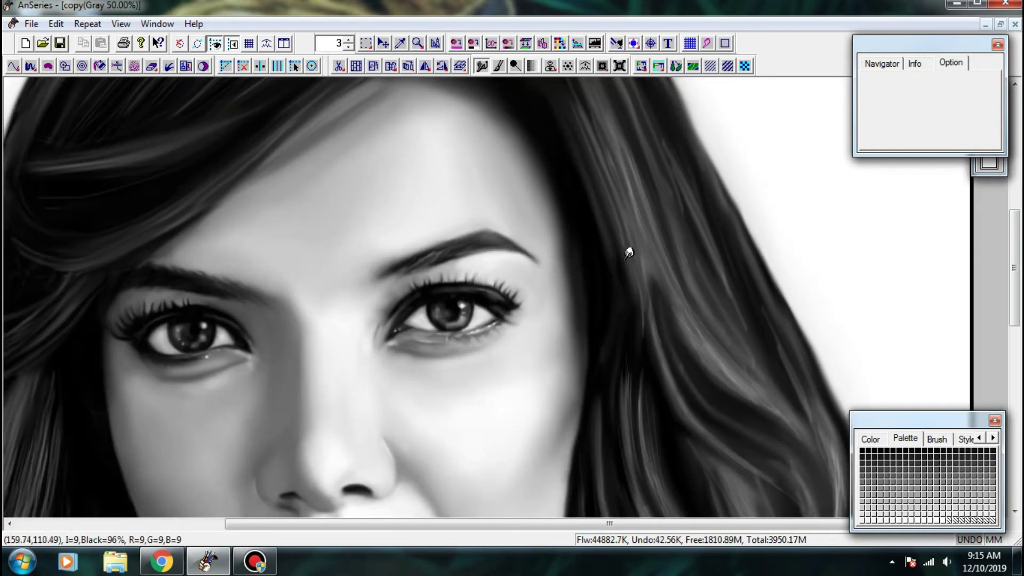
pyautogui.moveTo(630, 247)
pyautogui.mouseDown()
pyautogui.moveTo(661, 381)
pyautogui.moveTo(633, 399)
pyautogui.moveTo(630, 322)
pyautogui.moveTo(645, 387)
pyautogui.mouseUp()
pyautogui.moveTo(675, 347); pyautogui.dragTo(669, 289)
pyautogui.moveTo(662, 252); pyautogui.dragTo(683, 310)
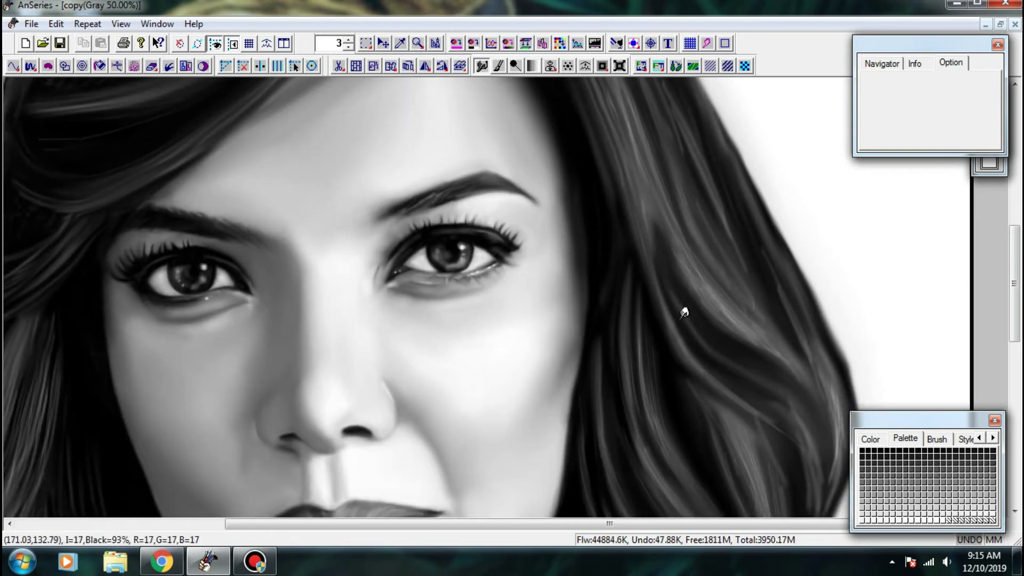
pyautogui.moveTo(656, 227); pyautogui.dragTo(669, 280)
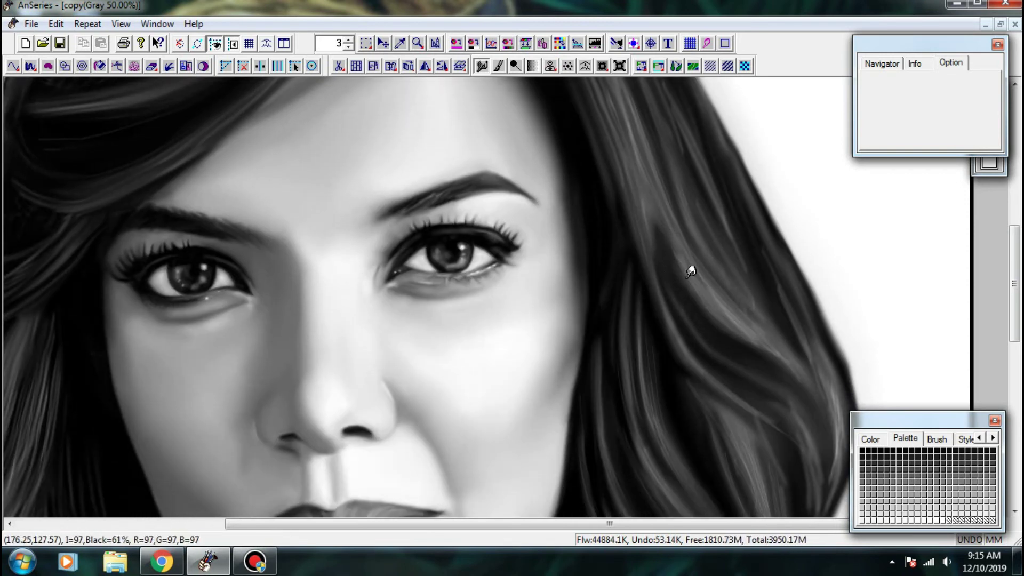
# - Blend the light strands on the large wave and along its outer contour beside the nose and mouth
pyautogui.scroll(-3, 709, 352)
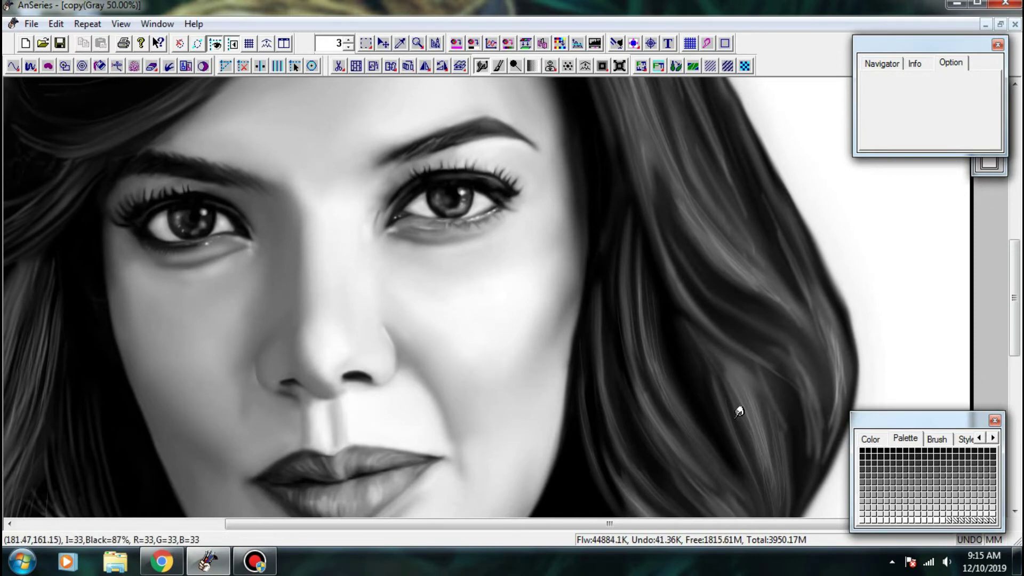
pyautogui.scroll(-3, 724, 349)
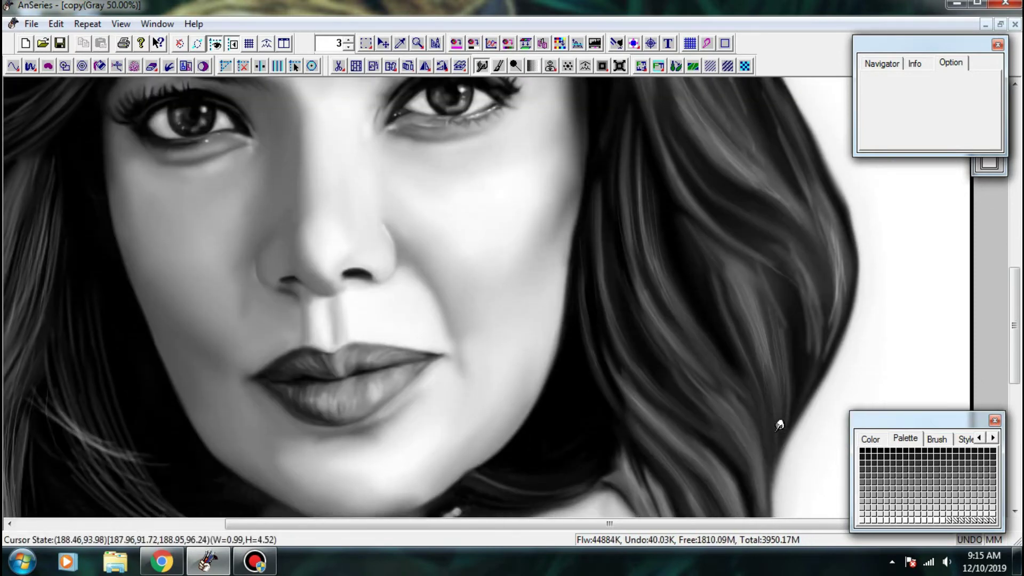
pyautogui.scroll(2, 833, 373)
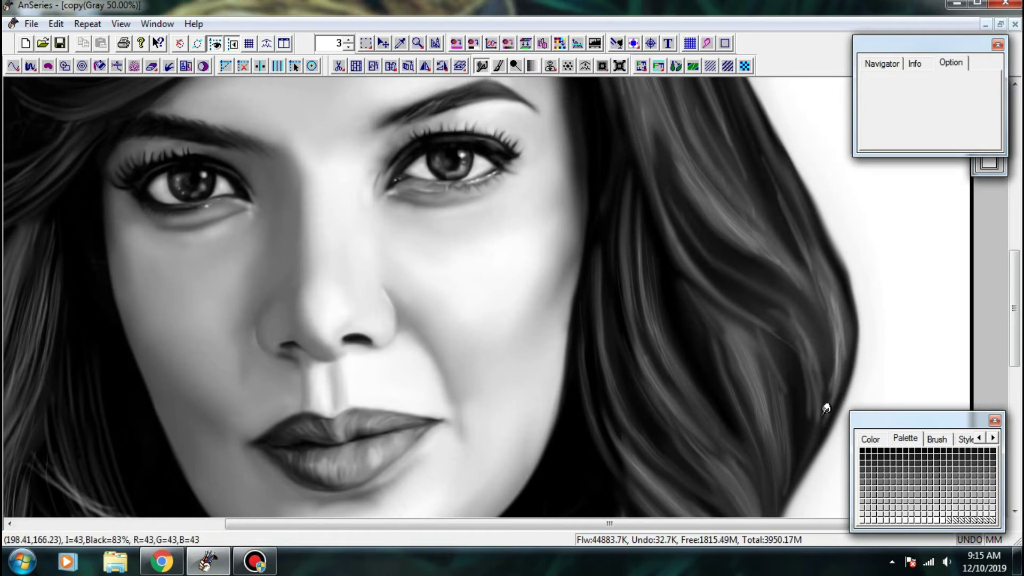
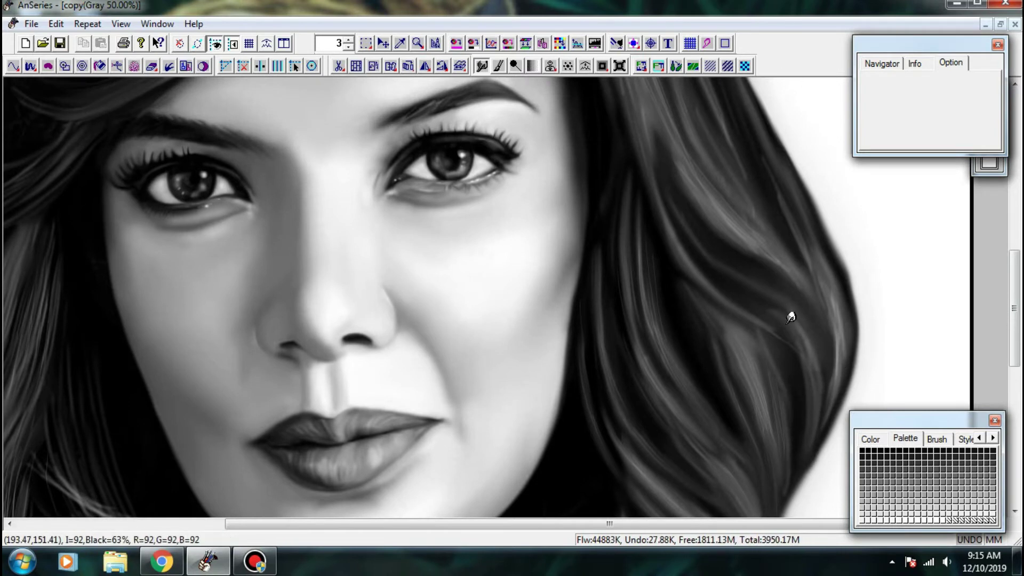
pyautogui.scroll(2, 798, 331)
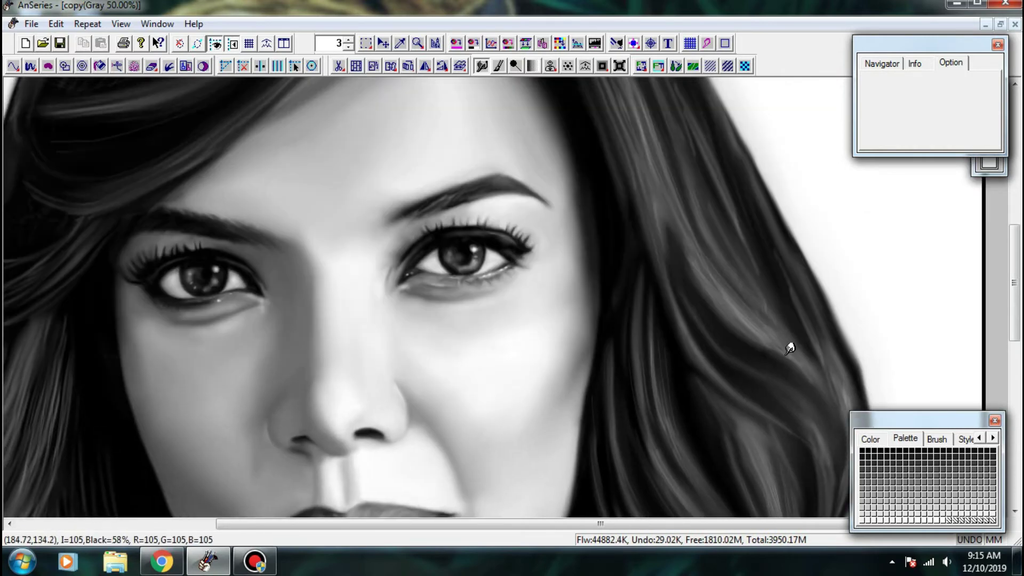
# - Smudge the darker outer hair beside the eye and forehead down into the start of the wave
pyautogui.moveTo(760, 293); pyautogui.dragTo(770, 347)
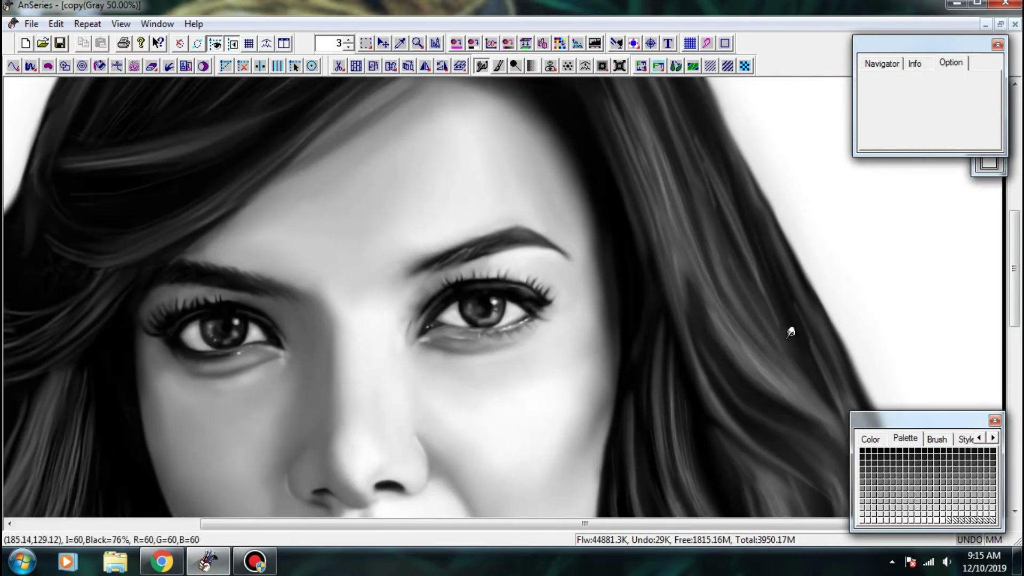
pyautogui.moveTo(755, 290); pyautogui.dragTo(785, 366)
pyautogui.moveTo(711, 206); pyautogui.dragTo(741, 286)
pyautogui.moveTo(748, 291); pyautogui.dragTo(787, 391)
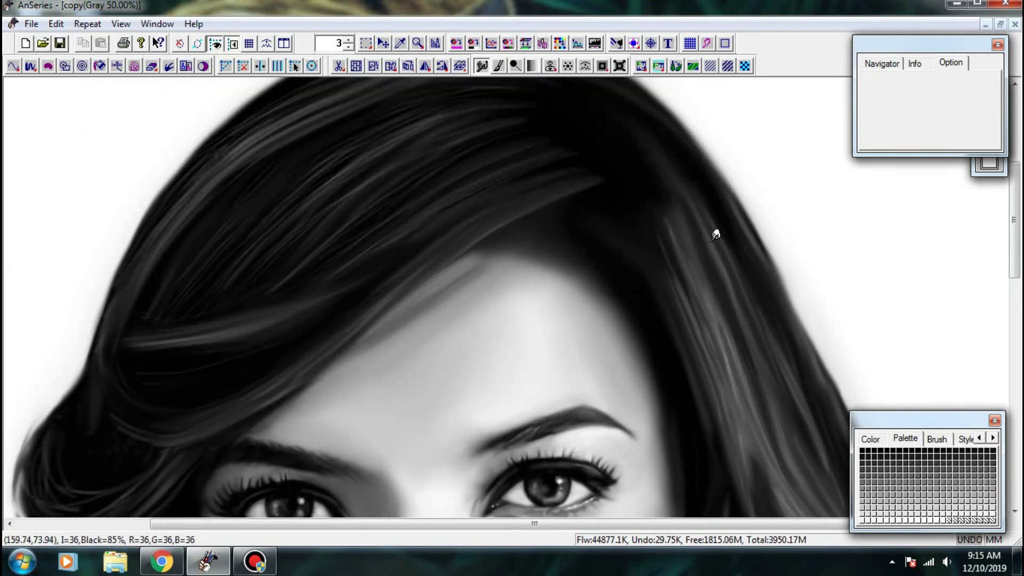
# - Soften the upper ends of the light strands just below the parting and blend them into the dark roots
pyautogui.moveTo(672, 229); pyautogui.dragTo(691, 261)
pyautogui.moveTo(638, 206); pyautogui.dragTo(675, 286)
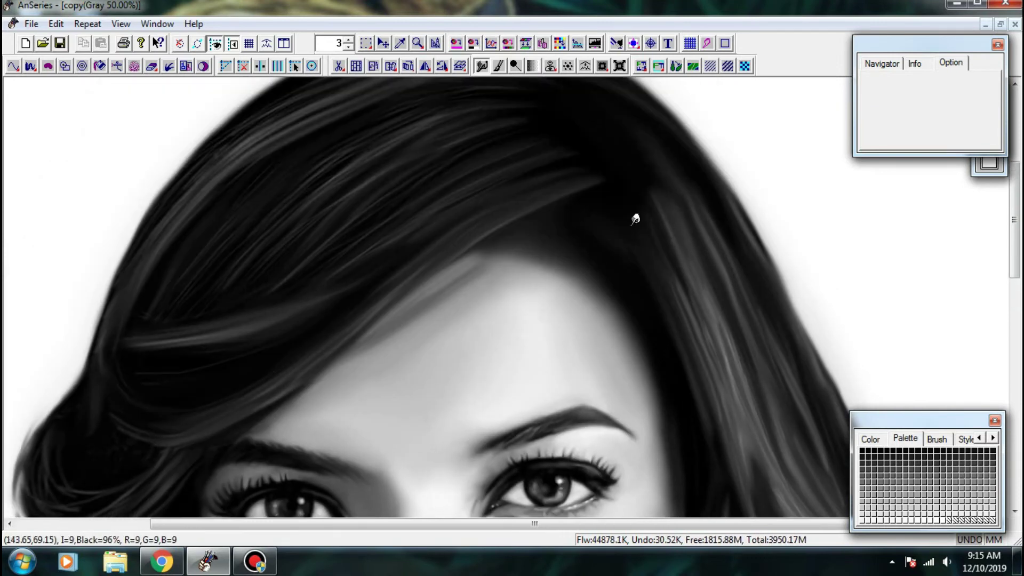
pyautogui.moveTo(631, 223); pyautogui.dragTo(683, 299)
pyautogui.moveTo(651, 244)
pyautogui.mouseDown()
pyautogui.moveTo(685, 292)
pyautogui.moveTo(674, 217)
pyautogui.mouseUp()
pyautogui.moveTo(689, 243); pyautogui.dragTo(711, 283)
pyautogui.moveTo(665, 207); pyautogui.dragTo(713, 297)
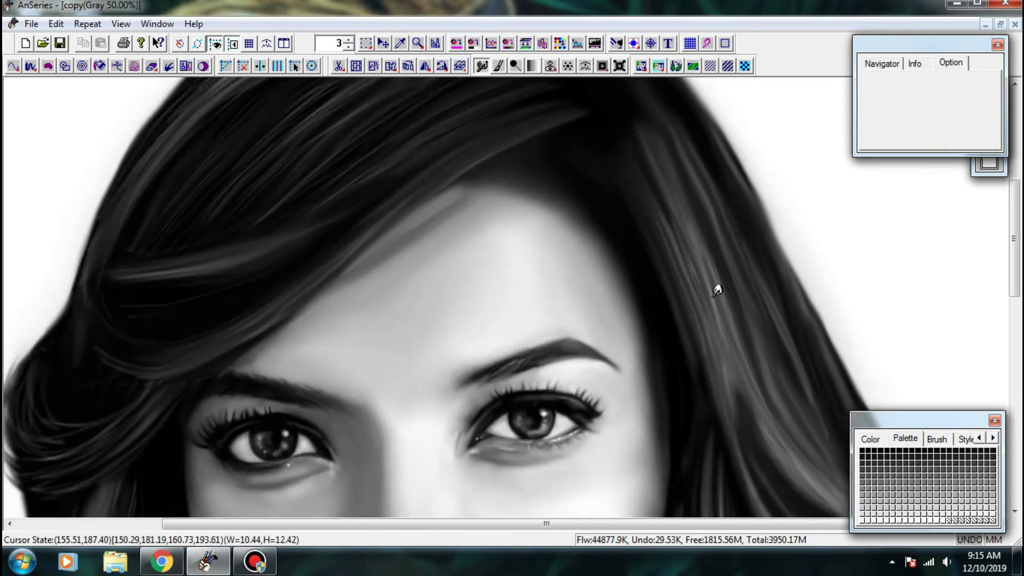
pyautogui.scroll(-3, 736, 331)
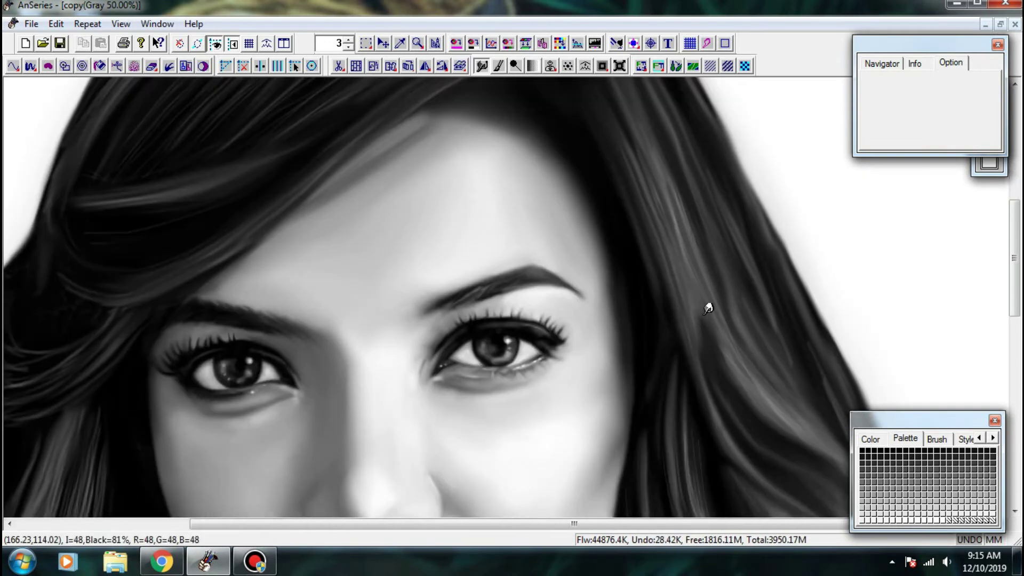
# - Smudge the light strands downward along the outer curve of the large wave beside the nose and mouth
pyautogui.scroll(-3, 804, 402)
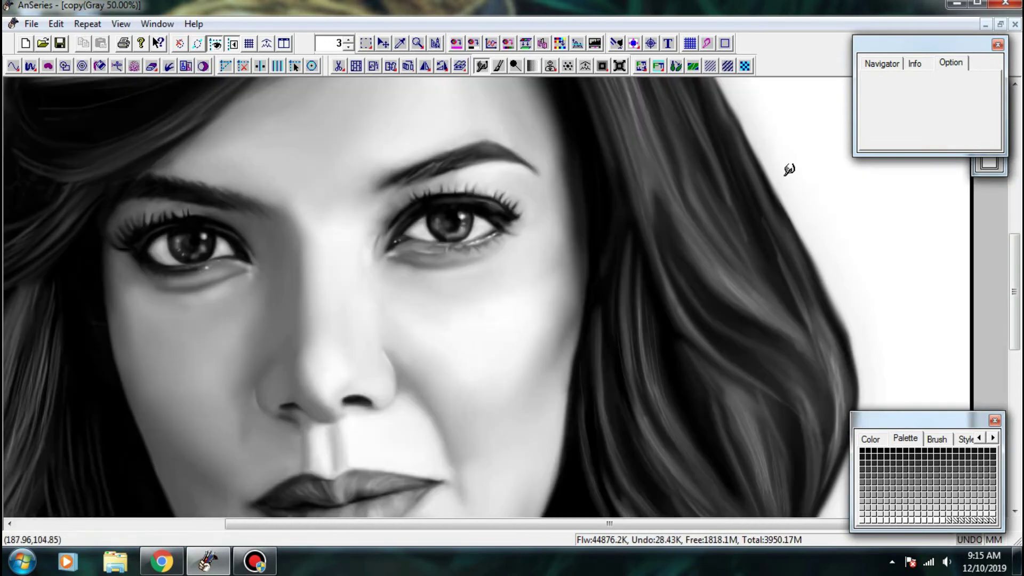
pyautogui.scroll(-3, 850, 314)
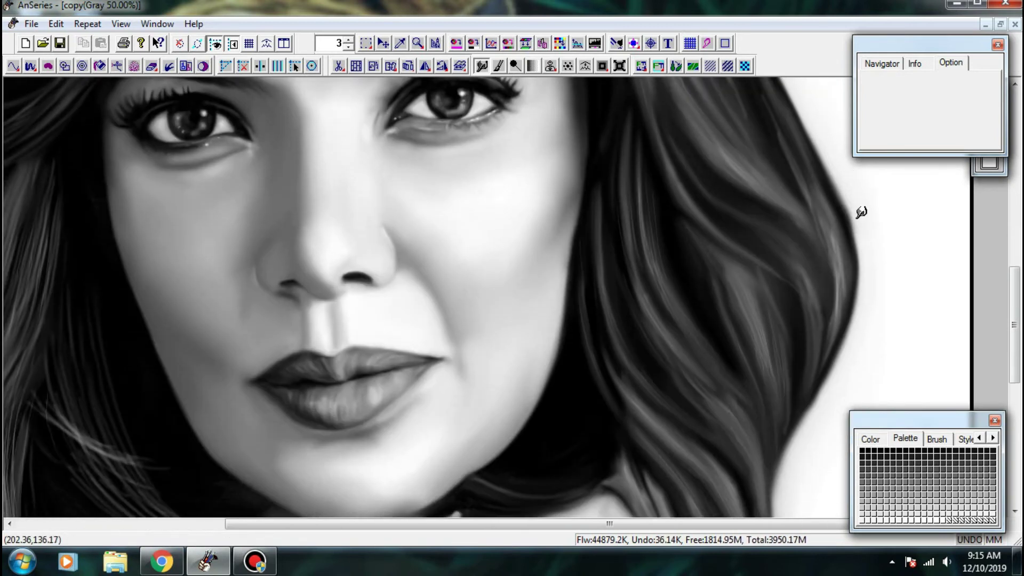
pyautogui.scroll(-2, 875, 275)
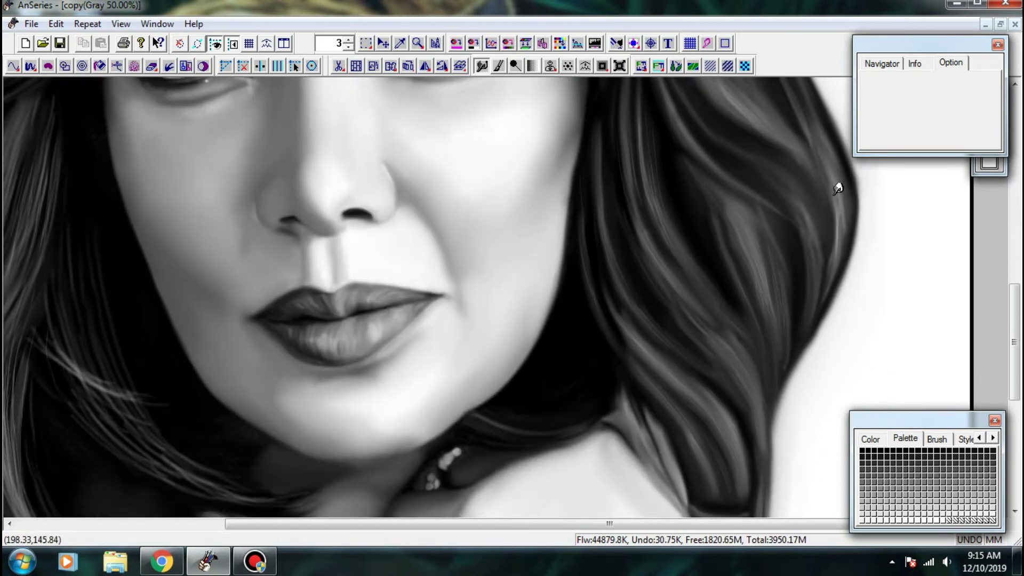
pyautogui.moveTo(838, 188); pyautogui.dragTo(828, 284)
pyautogui.scroll(-1, 787, 270)
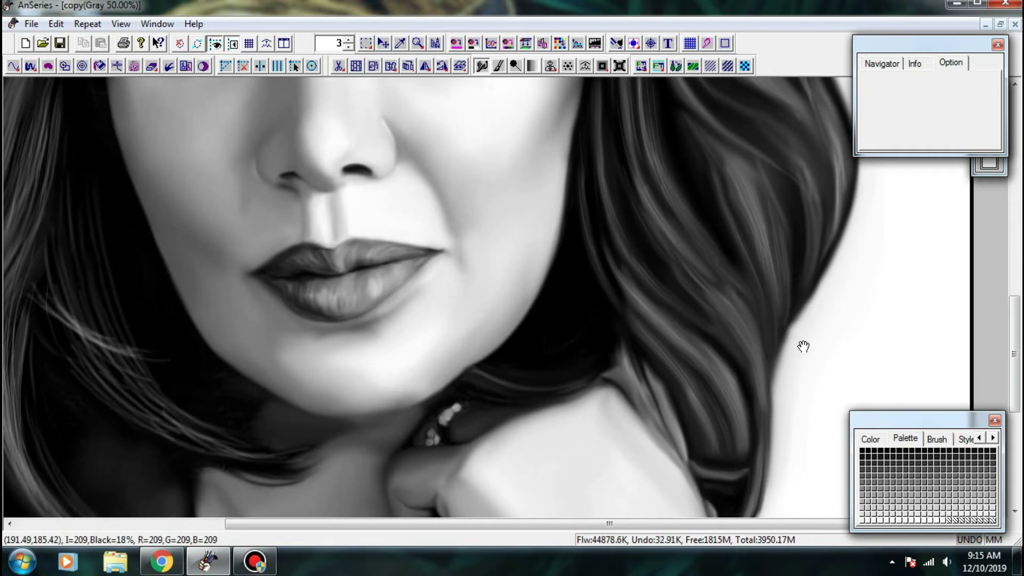
# - Smudge the dark hair ends and the thin outer lock between the wrist and the shoulder
pyautogui.scroll(-1, 805, 343)
pyautogui.scroll(-2, 782, 267)
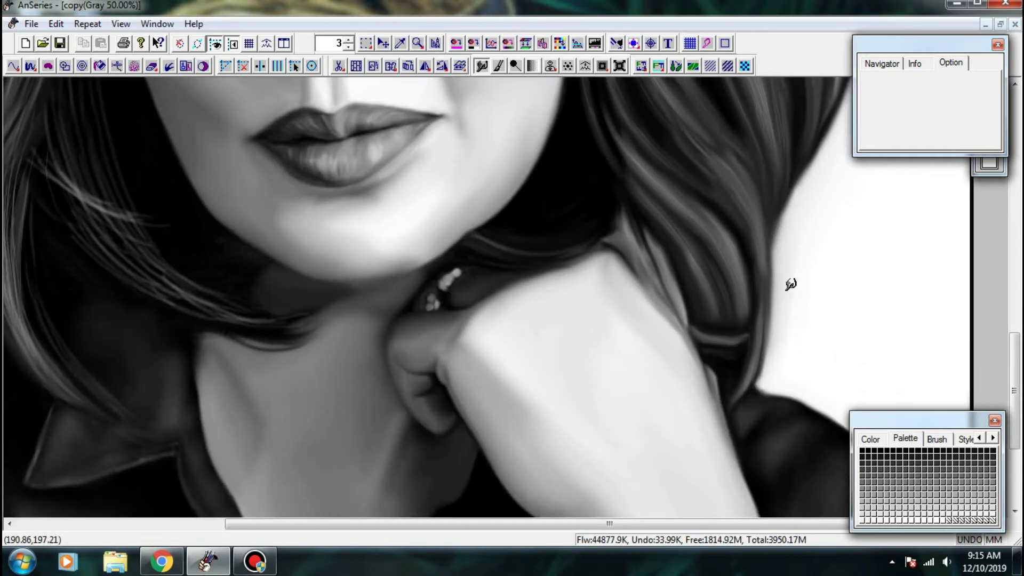
pyautogui.scroll(-1, 778, 287)
pyautogui.scroll(-1, 774, 282)
pyautogui.scroll(1, 691, 220)
pyautogui.moveTo(689, 219)
pyautogui.mouseDown()
pyautogui.moveTo(740, 273)
pyautogui.moveTo(805, 306)
pyautogui.moveTo(792, 287)
pyautogui.mouseUp()
pyautogui.moveTo(853, 297); pyautogui.dragTo(818, 267)
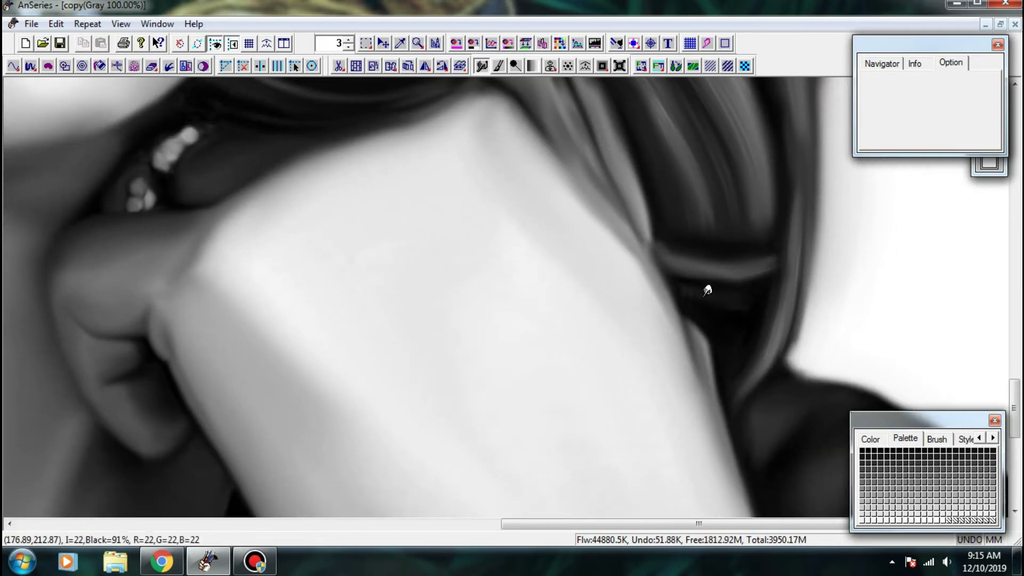
pyautogui.moveTo(781, 313)
pyautogui.mouseDown()
pyautogui.moveTo(719, 251)
pyautogui.moveTo(681, 259)
pyautogui.mouseUp()
pyautogui.moveTo(699, 194)
pyautogui.mouseDown()
pyautogui.moveTo(681, 257)
pyautogui.moveTo(702, 196)
pyautogui.moveTo(697, 311)
pyautogui.mouseUp()
pyautogui.moveTo(688, 225); pyautogui.dragTo(668, 319)
pyautogui.moveTo(696, 391)
pyautogui.mouseDown()
pyautogui.moveTo(651, 246)
pyautogui.moveTo(655, 234)
pyautogui.moveTo(699, 250)
pyautogui.mouseUp()
pyautogui.moveTo(814, 280)
pyautogui.mouseDown()
pyautogui.moveTo(658, 213)
pyautogui.moveTo(815, 180)
pyautogui.mouseUp()
# - Review the whole portrait, including the shirt and the hair on the side with the loose curved strands
pyautogui.scroll(-4, 811, 177)
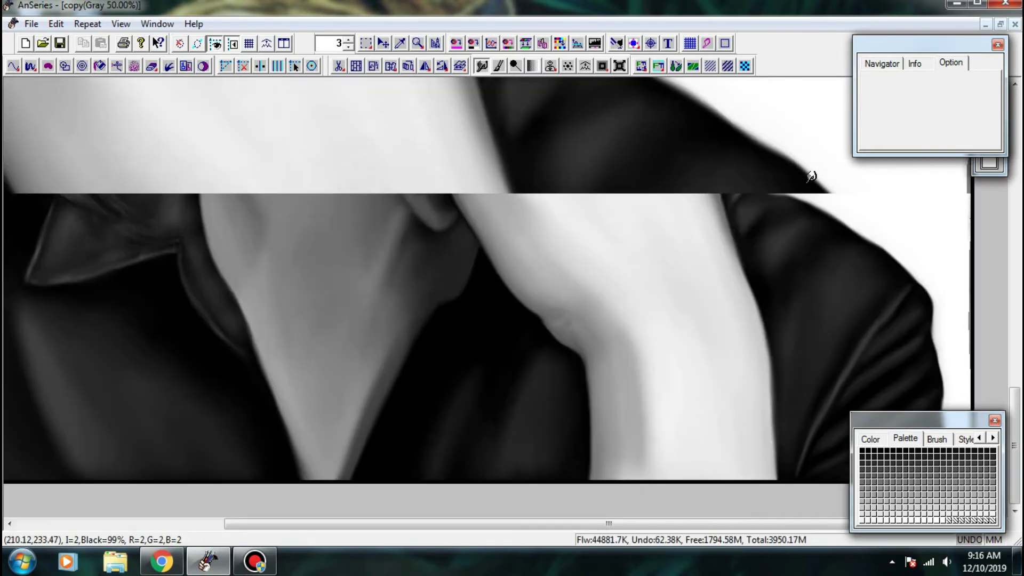
pyautogui.hotkey('ctrl', '-')
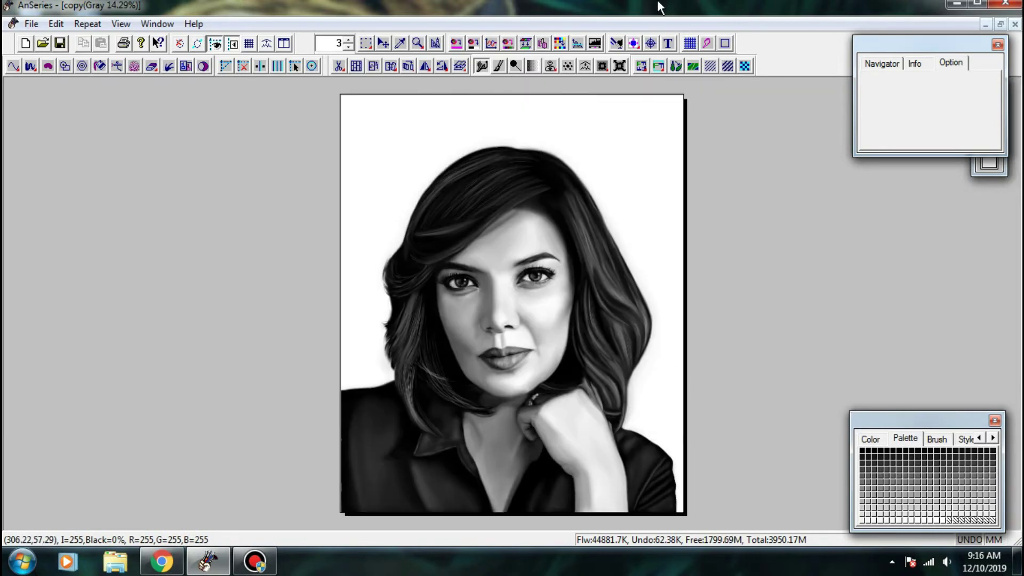
pyautogui.scroll(3, 554, 394)
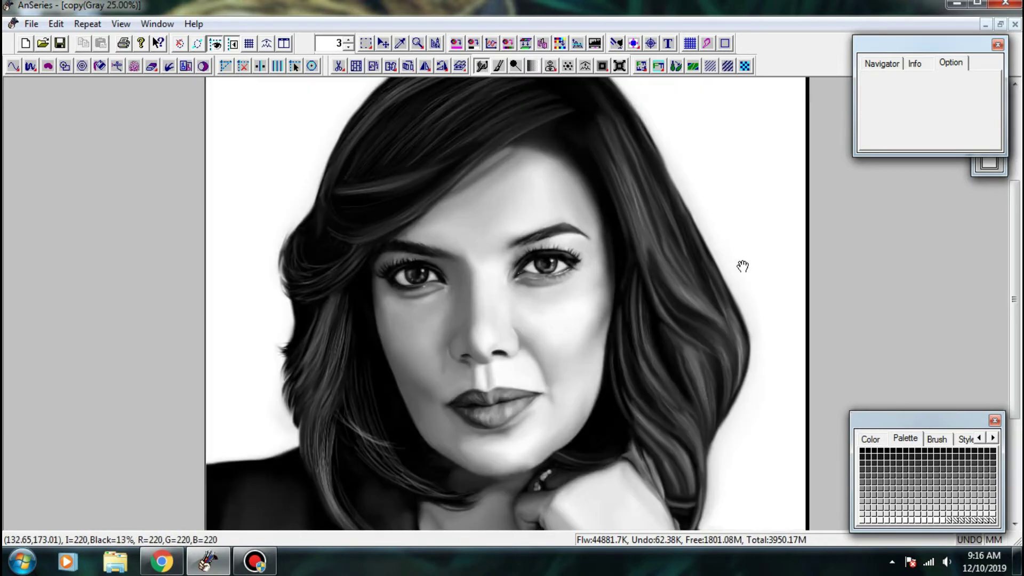
pyautogui.scroll(3, 366, 397)
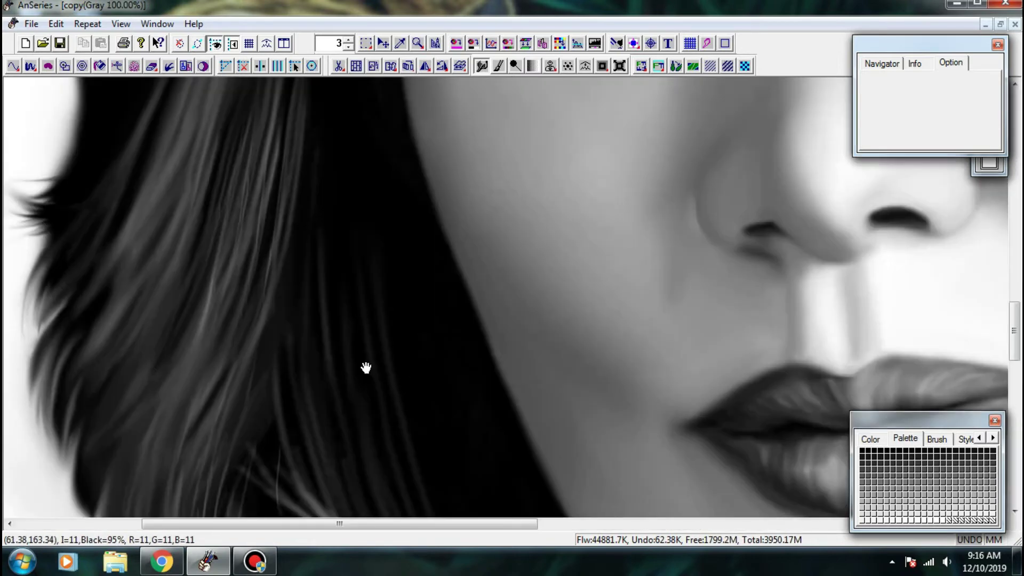
pyautogui.moveTo(366, 368); pyautogui.dragTo(393, 414)
pyautogui.scroll(-1, 373, 327)
pyautogui.hotkey('ctrl', '-')
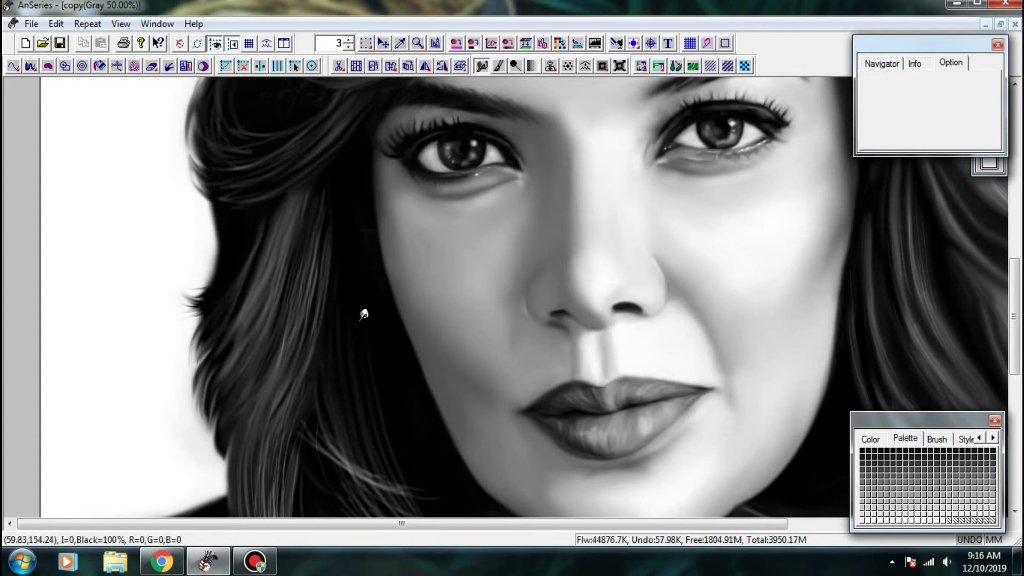
pyautogui.hotkey('ctrl', '-')
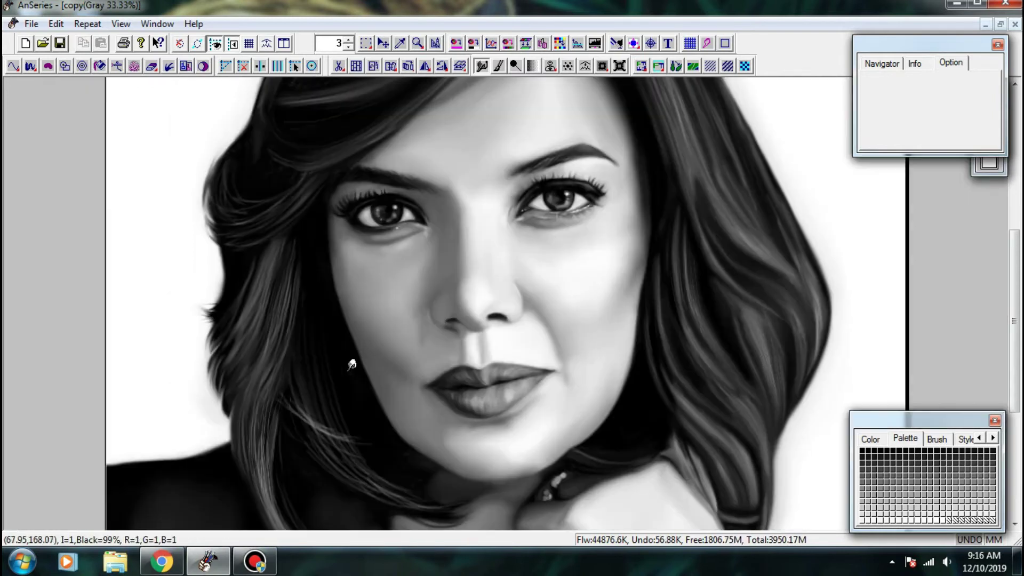
pyautogui.hotkey('ctrl', '-')
pyautogui.hotkey('ctrl', '-')
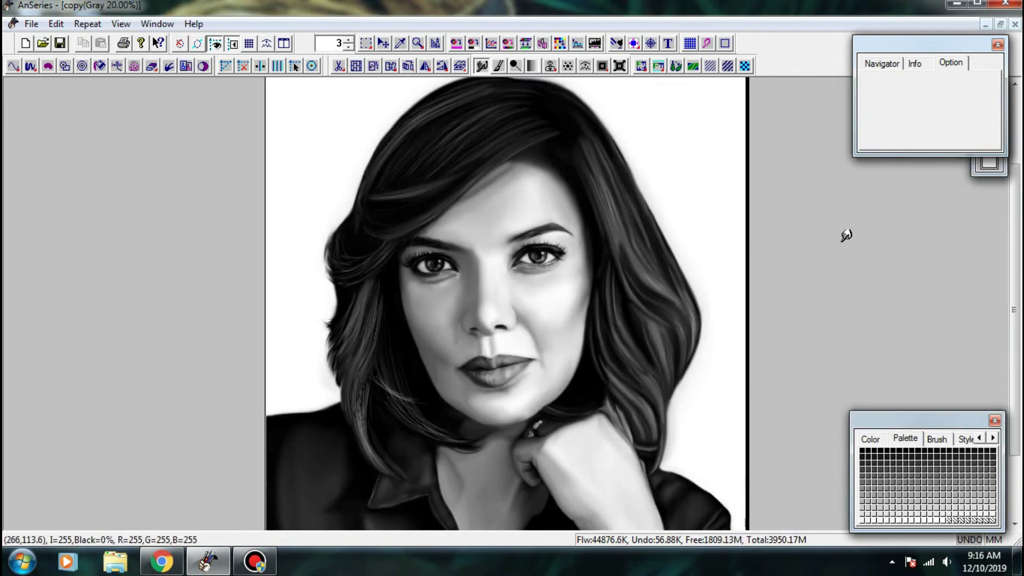
# - Compare the painting with the color photo by toggling the visibility of both layers, ending with only the grayscale layer shown
pyautogui.press('F7')
pyautogui.click(890, 309)
pyautogui.click(889, 291)
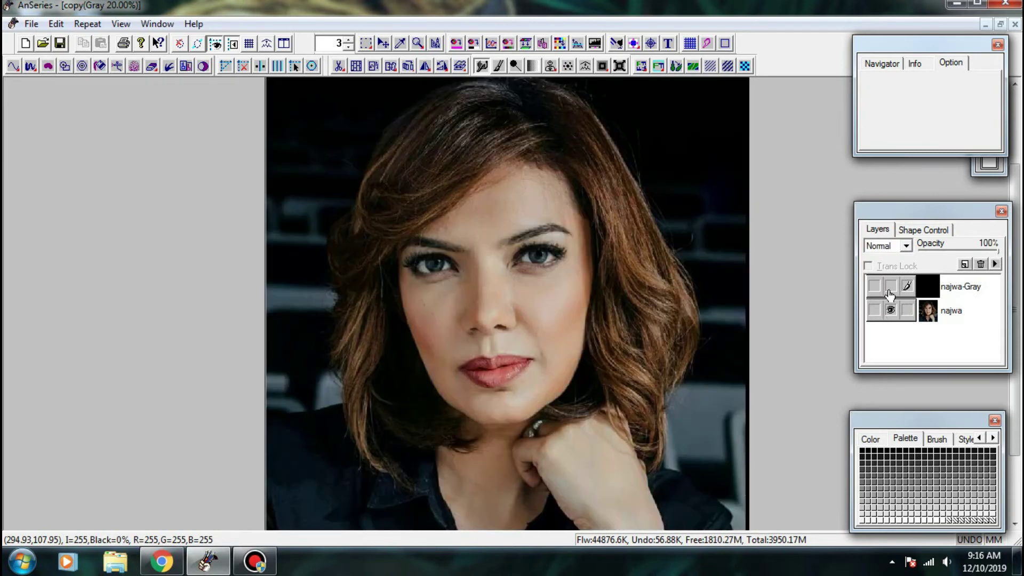
pyautogui.click(889, 287)
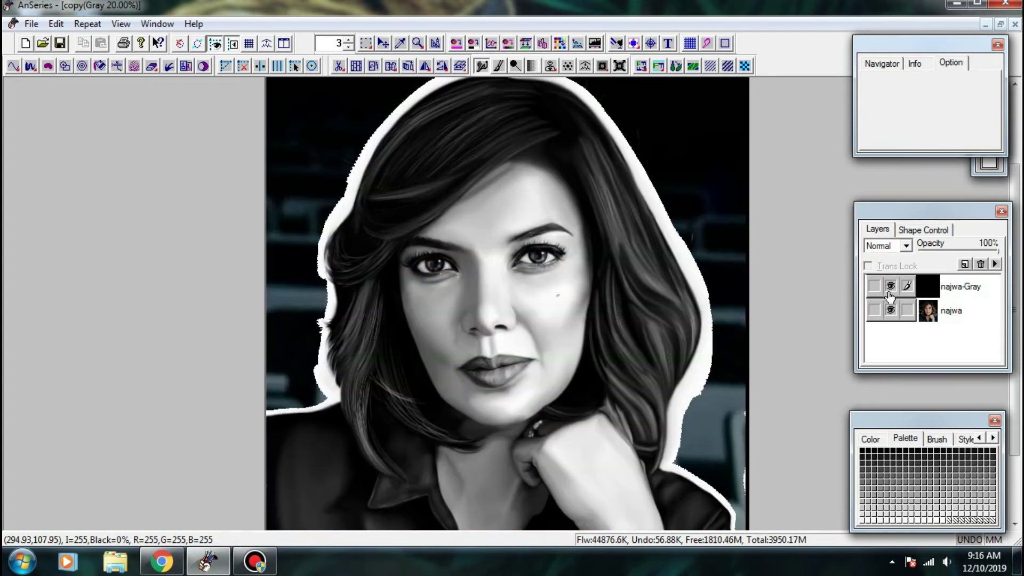
pyautogui.click(890, 287)
pyautogui.click(890, 288)
pyautogui.click(890, 288)
pyautogui.click(890, 287)
pyautogui.click(890, 310)
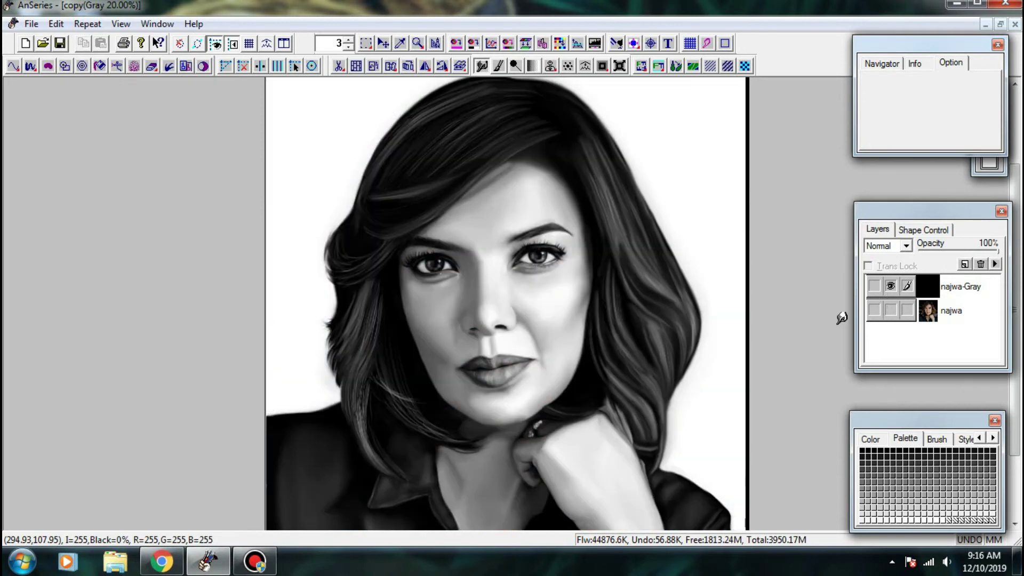
# - Paint thin light strands with the brush along the outer curve of the large wave beside the nose and mouth
pyautogui.scroll(3, 693, 248)
pyautogui.scroll(1, 765, 402)
pyautogui.click(499, 65)
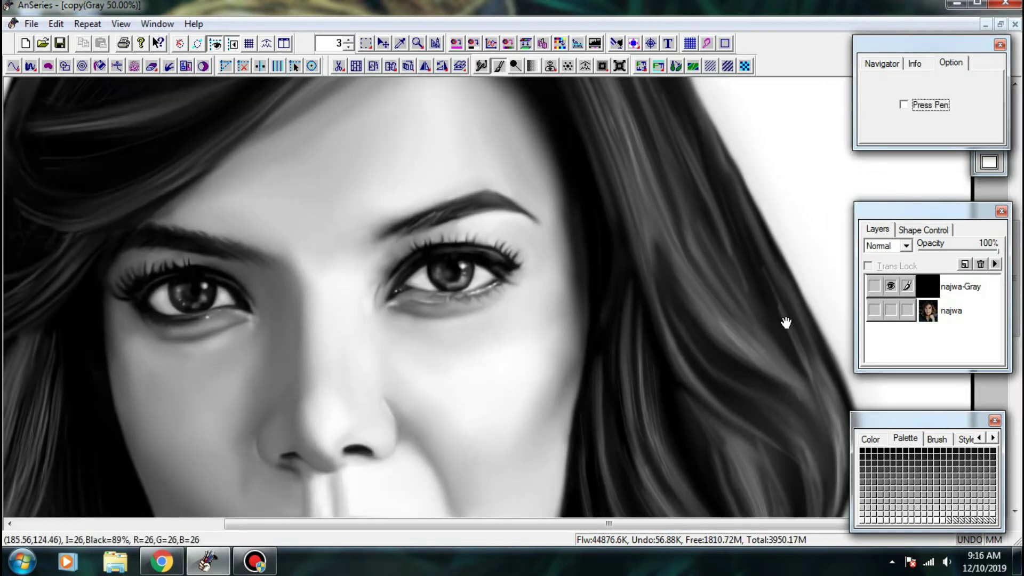
pyautogui.scroll(-3, 789, 267)
pyautogui.press('F7')
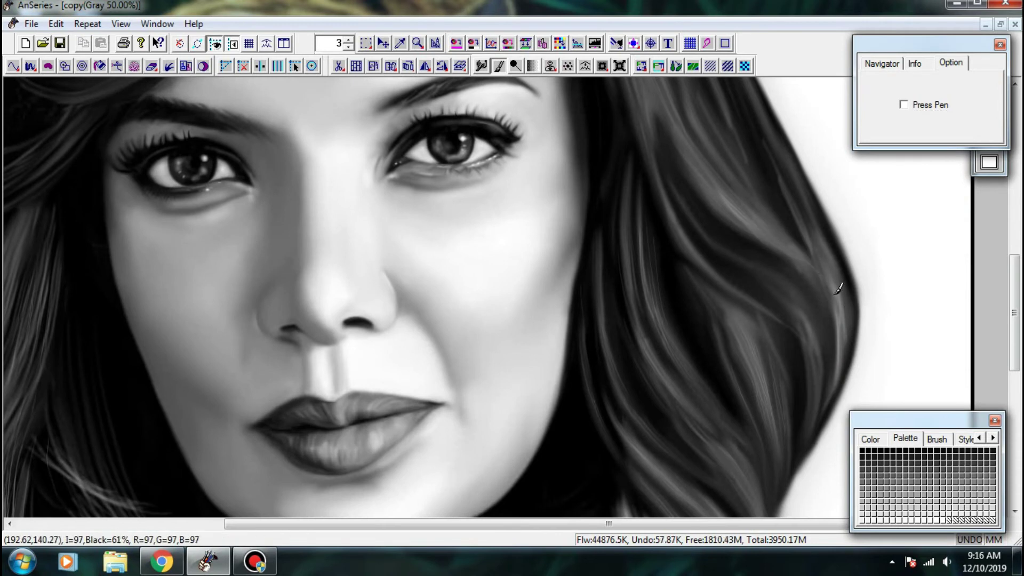
pyautogui.moveTo(836, 329)
pyautogui.mouseDown()
pyautogui.moveTo(836, 277)
pyautogui.moveTo(844, 328)
pyautogui.moveTo(831, 280)
pyautogui.moveTo(816, 280)
pyautogui.moveTo(836, 365)
pyautogui.mouseUp()
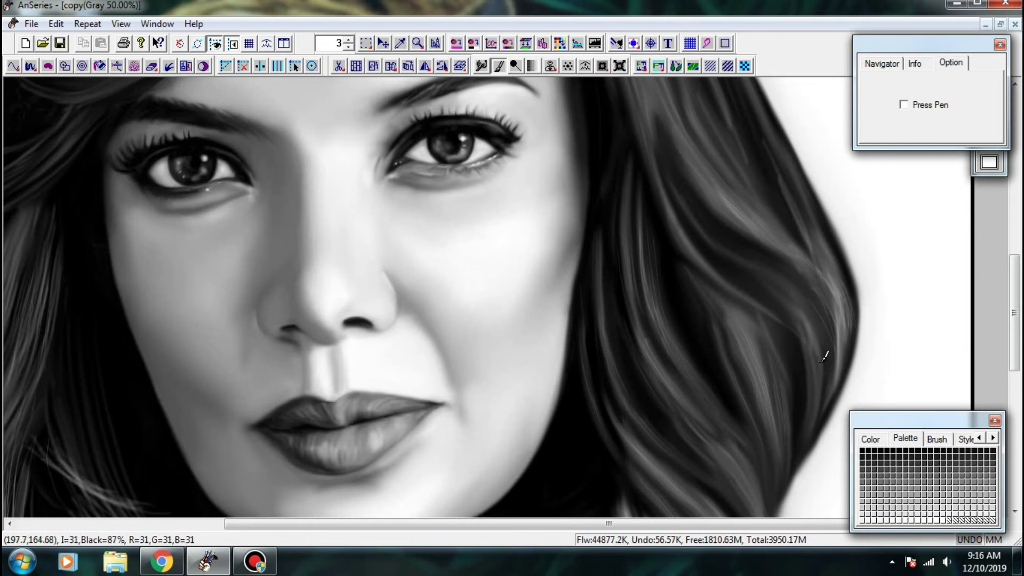
pyautogui.moveTo(818, 283)
pyautogui.mouseDown()
pyautogui.moveTo(838, 335)
pyautogui.moveTo(815, 387)
pyautogui.mouseUp()
pyautogui.scroll(-1, 857, 294)
pyautogui.moveTo(833, 342); pyautogui.dragTo(780, 426)
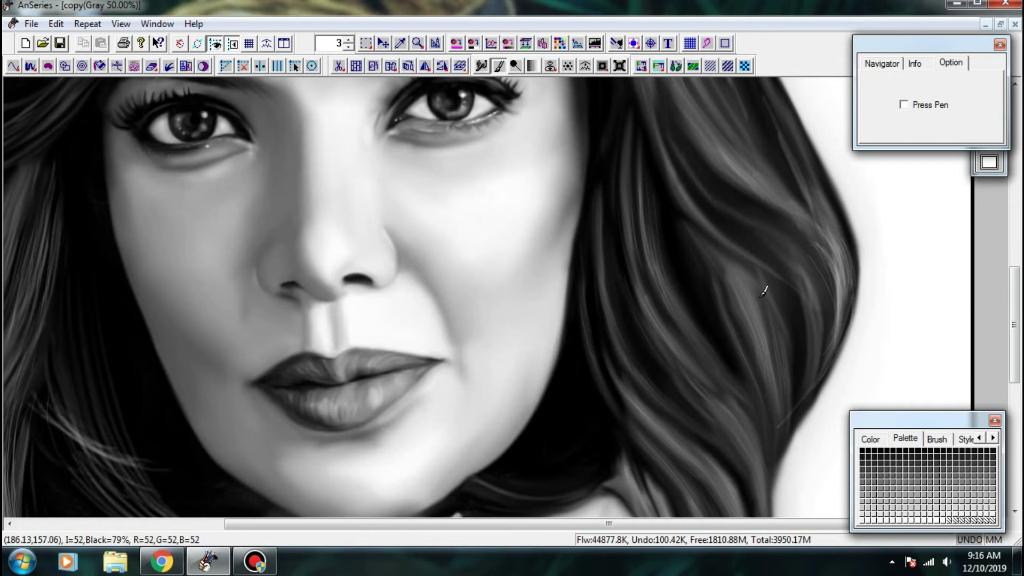
# - Raise the brush opacity to 7% and paint light strands down the lower outer lock above the hand
pyautogui.scroll(-2, 777, 420)
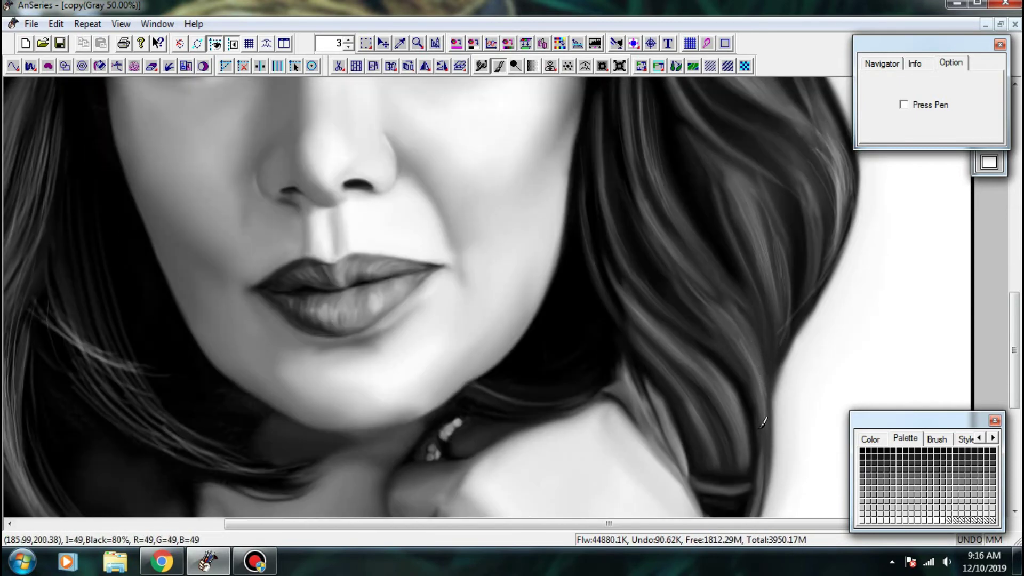
pyautogui.scroll(-2, 763, 419)
pyautogui.scroll(1, 772, 293)
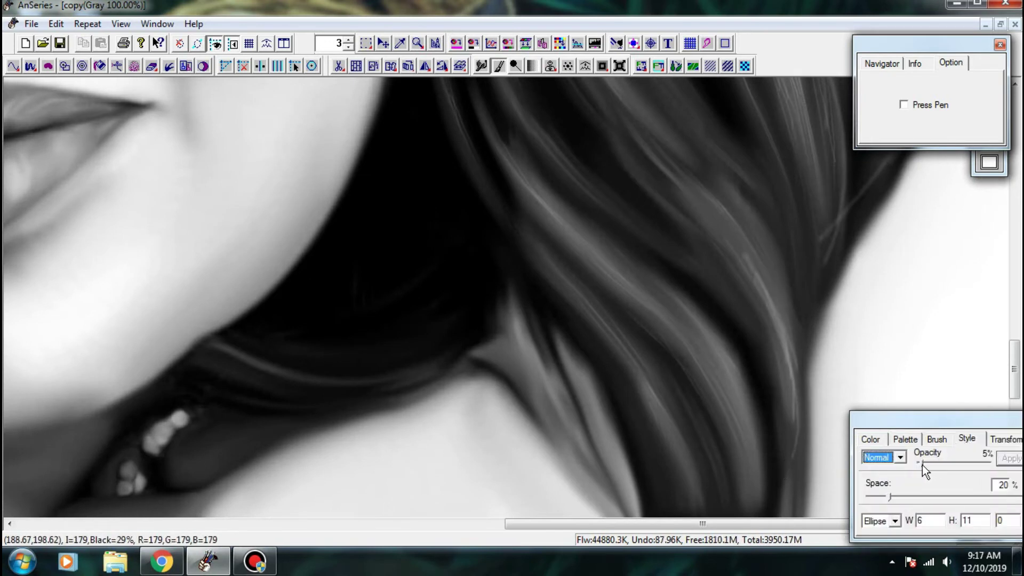
pyautogui.moveTo(922, 465); pyautogui.dragTo(924, 467)
pyautogui.moveTo(757, 341); pyautogui.dragTo(781, 350)
pyautogui.moveTo(764, 299); pyautogui.dragTo(789, 428)
pyautogui.moveTo(805, 386); pyautogui.dragTo(782, 304)
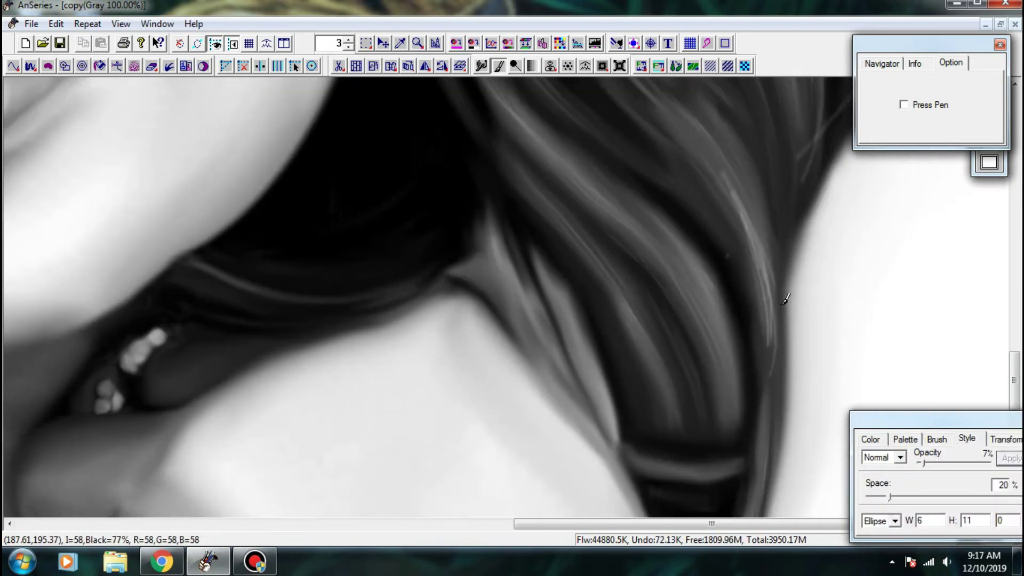
# - Bring the color swatches into full view and paint fine highlight strands along the inner locks beside the cheek and mouth
pyautogui.click(903, 439)
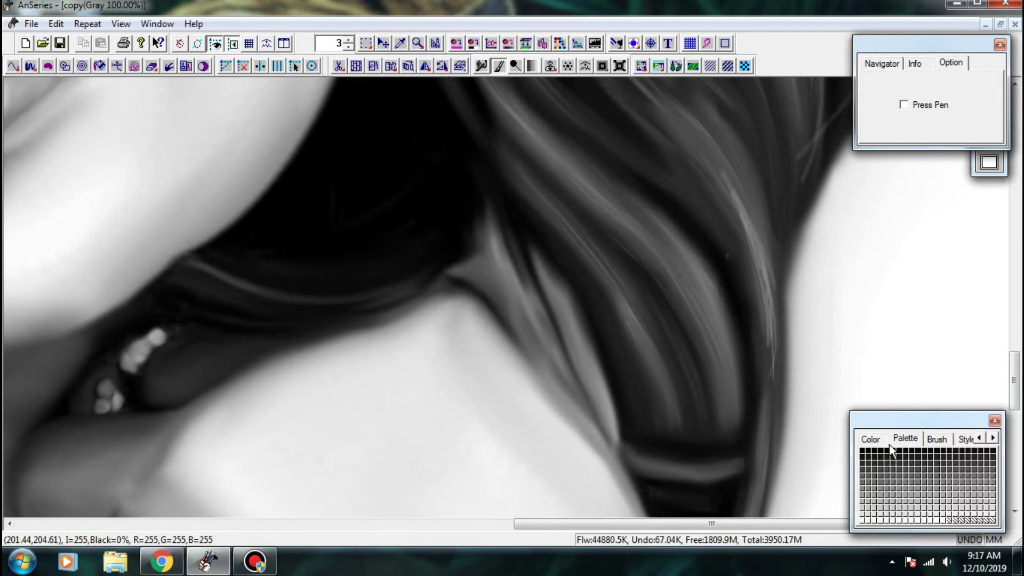
pyautogui.moveTo(991, 166); pyautogui.dragTo(977, 76)
pyautogui.moveTo(814, 263); pyautogui.dragTo(805, 357)
pyautogui.scroll(5, 686, 376)
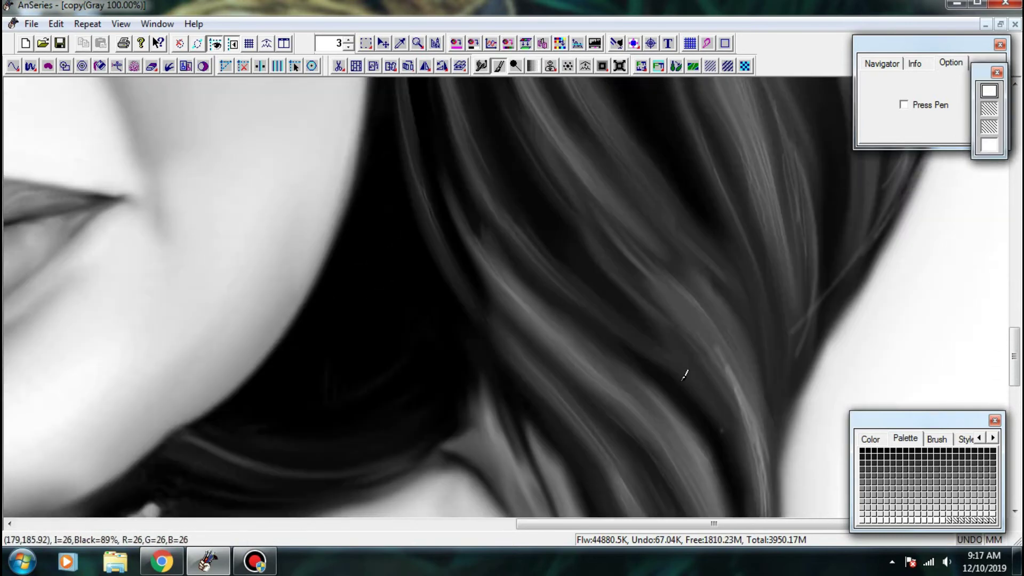
pyautogui.scroll(3, 496, 288)
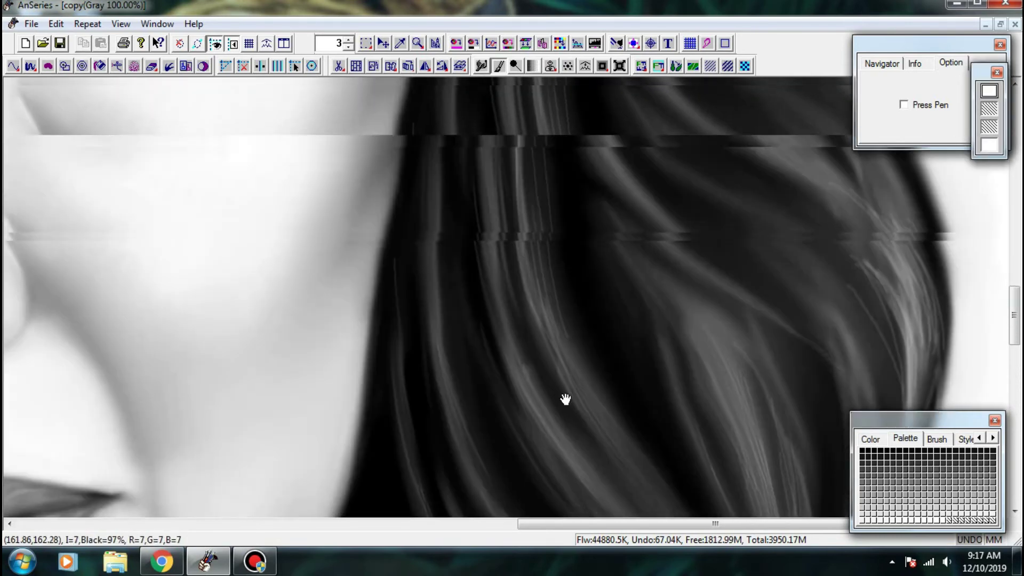
pyautogui.moveTo(491, 279); pyautogui.dragTo(537, 410)
pyautogui.moveTo(501, 315); pyautogui.dragTo(514, 341)
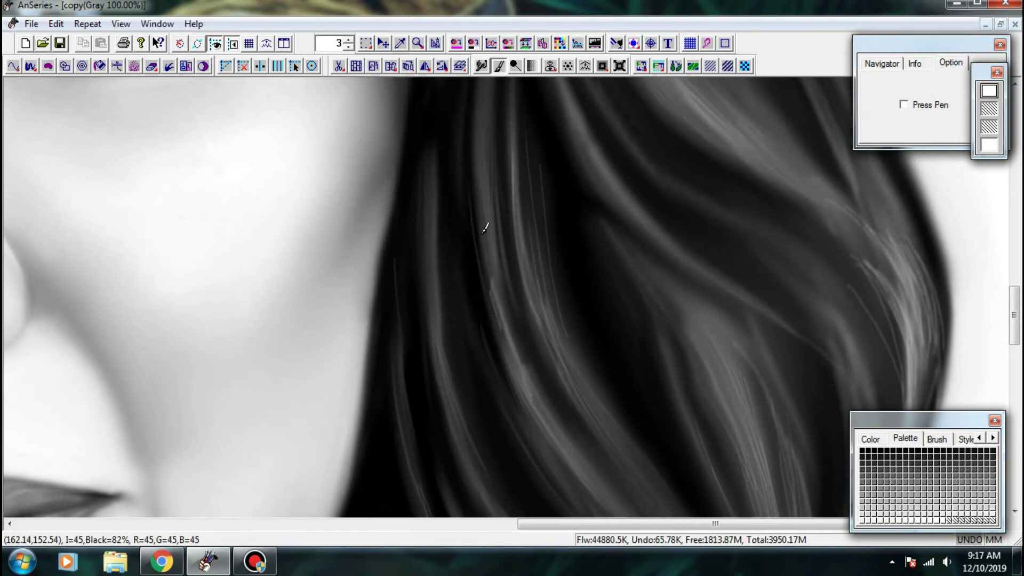
pyautogui.moveTo(482, 207); pyautogui.dragTo(518, 360)
pyautogui.scroll(-3, 549, 410)
pyautogui.moveTo(513, 322)
pyautogui.mouseDown()
pyautogui.moveTo(555, 391)
pyautogui.moveTo(596, 424)
pyautogui.mouseUp()
# - Paint fine light strands through the lower locks and down the thin outer lock to its tip at the shoulder
pyautogui.press('space')
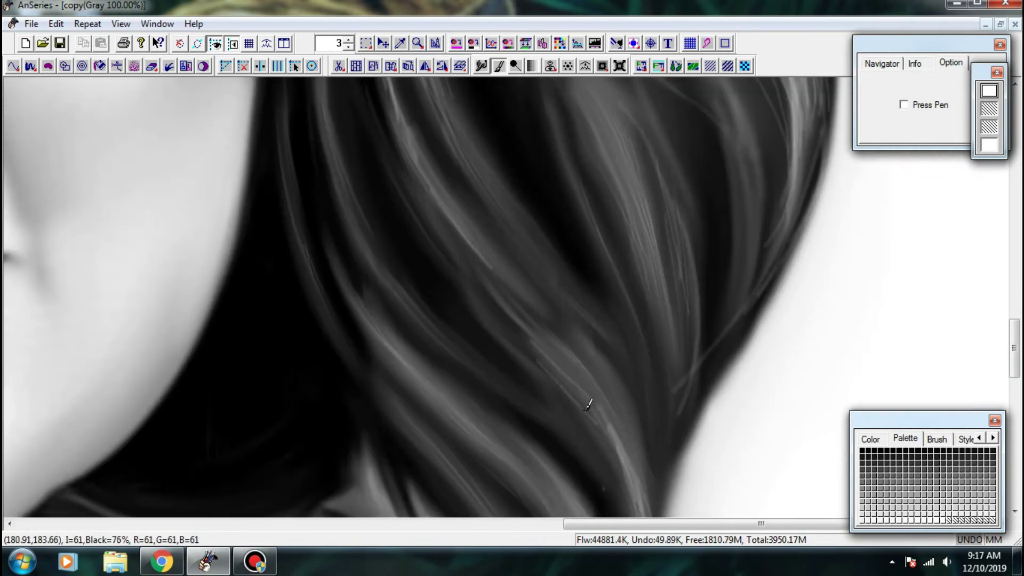
pyautogui.press('space')
pyautogui.press('space')
pyautogui.moveTo(487, 293); pyautogui.dragTo(533, 409)
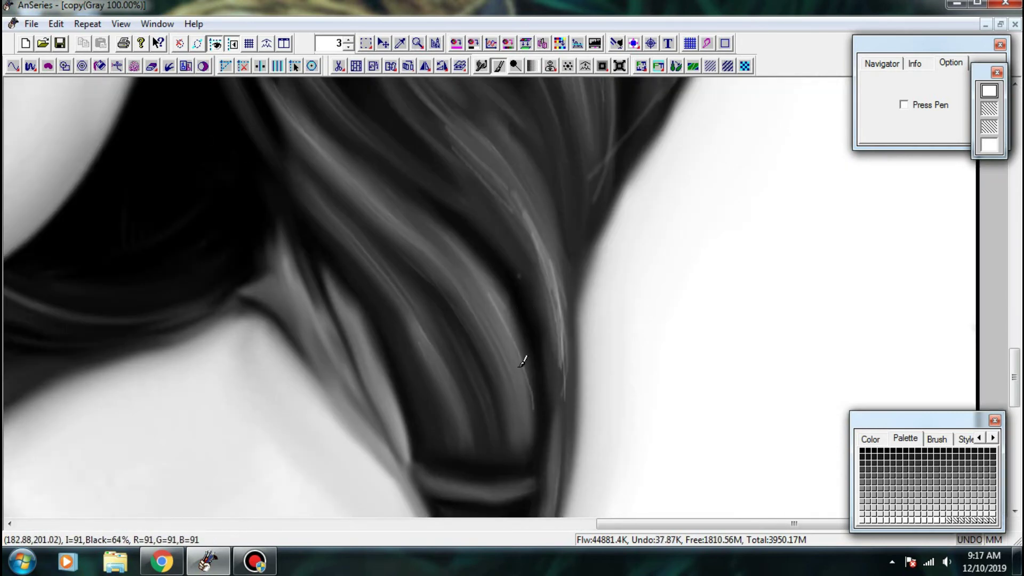
pyautogui.moveTo(560, 362)
pyautogui.mouseDown()
pyautogui.moveTo(553, 475)
pyautogui.moveTo(548, 338)
pyautogui.mouseUp()
pyautogui.moveTo(558, 236); pyautogui.dragTo(538, 421)
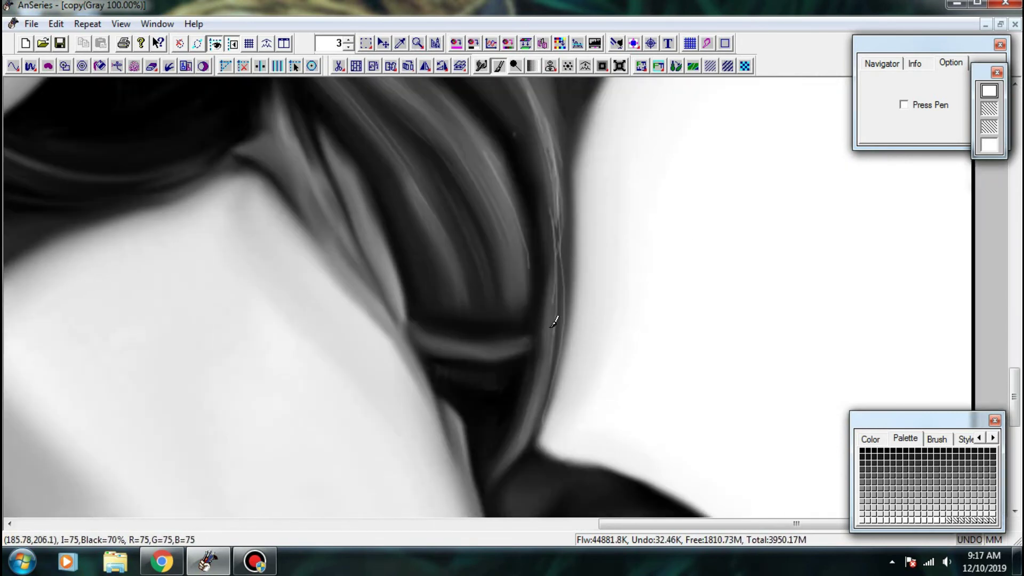
pyautogui.moveTo(550, 314); pyautogui.dragTo(527, 466)
# - Add thin light strands where the large wave narrows below its outer curve and up along that curve
pyautogui.scroll(3, 586, 213)
pyautogui.scroll(2, 625, 233)
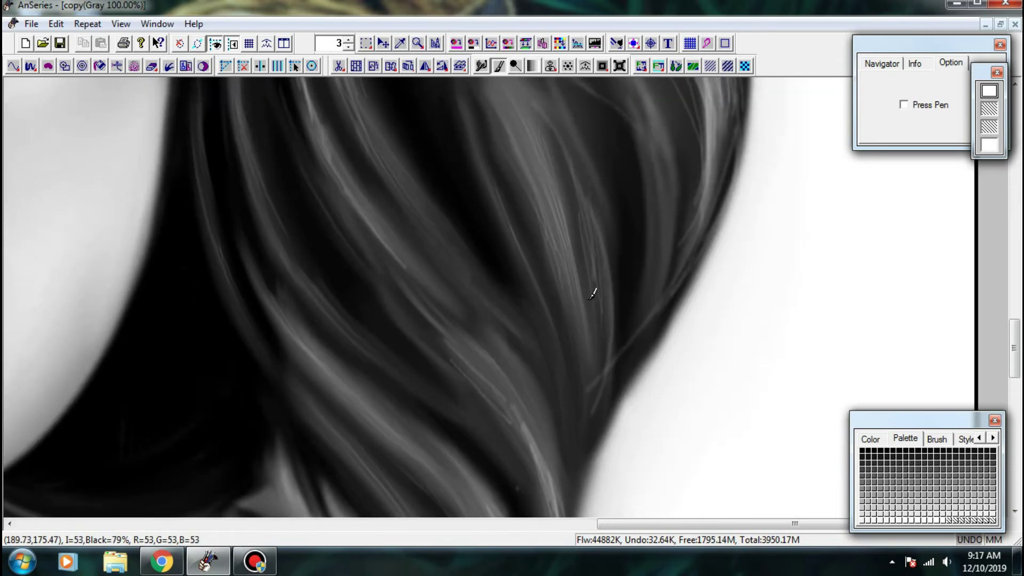
pyautogui.moveTo(597, 291); pyautogui.dragTo(590, 474)
pyautogui.moveTo(637, 363); pyautogui.dragTo(621, 388)
pyautogui.moveTo(672, 223); pyautogui.dragTo(634, 364)
pyautogui.moveTo(651, 195); pyautogui.dragTo(647, 377)
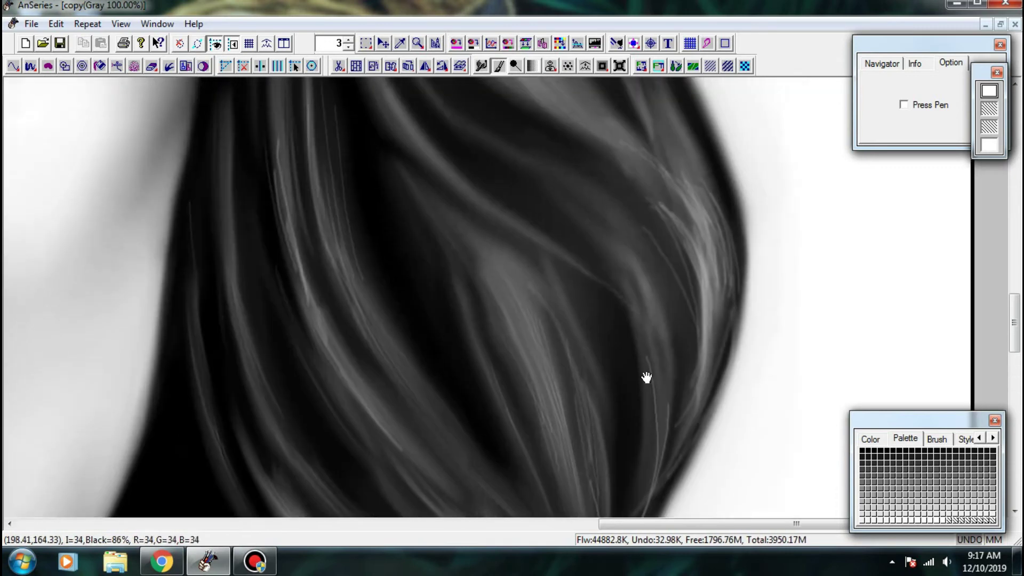
pyautogui.moveTo(704, 244)
pyautogui.mouseDown()
pyautogui.moveTo(722, 320)
pyautogui.moveTo(695, 382)
pyautogui.mouseUp()
pyautogui.moveTo(702, 253); pyautogui.dragTo(702, 404)
# - Paint long highlight strands along the crest of the large wave, from its outer bend up toward eye level
pyautogui.moveTo(661, 372); pyautogui.dragTo(770, 437)
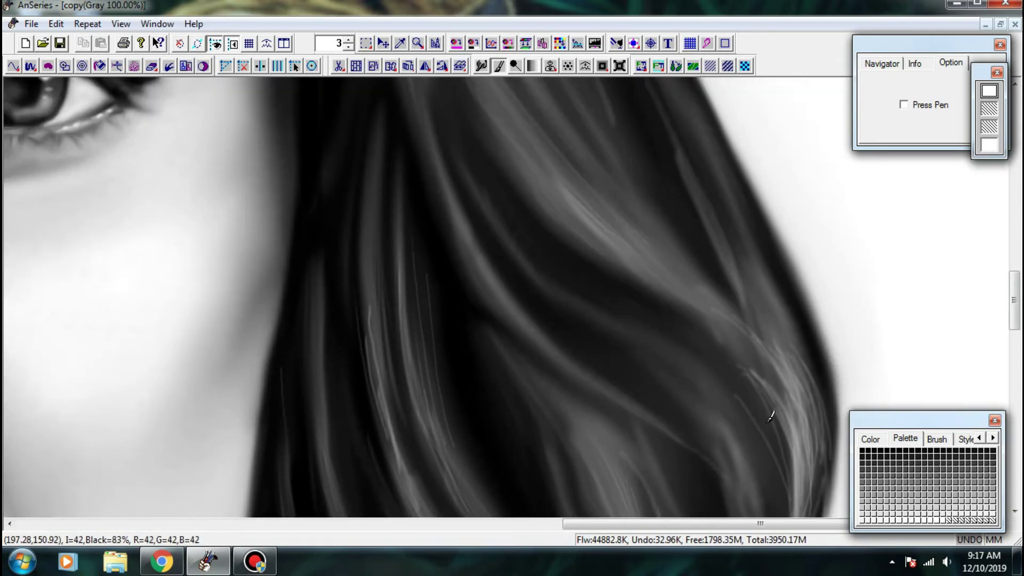
pyautogui.moveTo(718, 345); pyautogui.dragTo(746, 369)
pyautogui.moveTo(715, 308)
pyautogui.mouseDown()
pyautogui.moveTo(805, 411)
pyautogui.moveTo(655, 286)
pyautogui.mouseUp()
pyautogui.moveTo(798, 414)
pyautogui.mouseDown()
pyautogui.moveTo(709, 317)
pyautogui.moveTo(643, 275)
pyautogui.mouseUp()
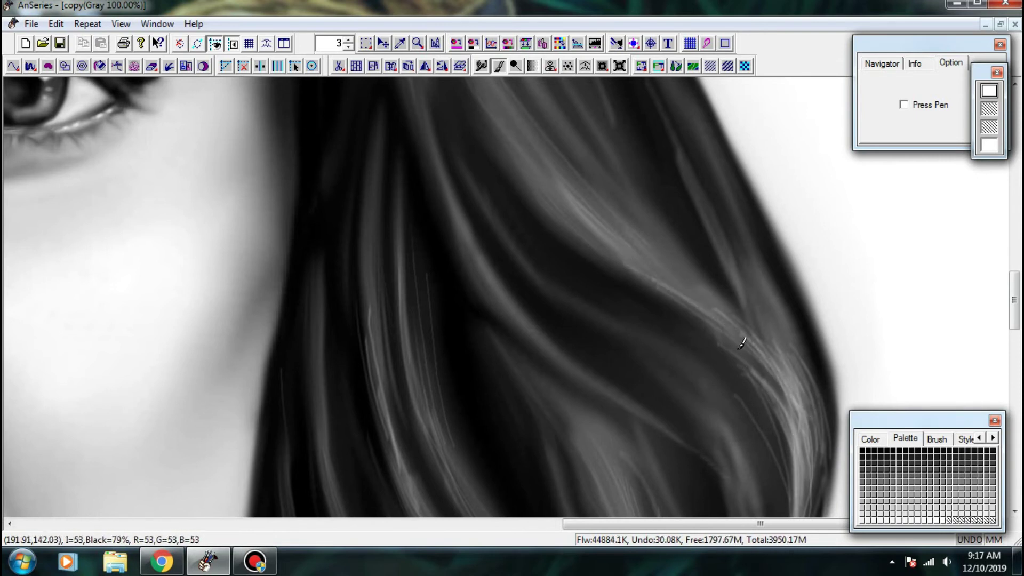
pyautogui.moveTo(793, 383); pyautogui.dragTo(609, 257)
pyautogui.moveTo(764, 365); pyautogui.dragTo(539, 203)
pyautogui.moveTo(573, 193); pyautogui.dragTo(557, 370)
pyautogui.moveTo(575, 417); pyautogui.dragTo(483, 308)
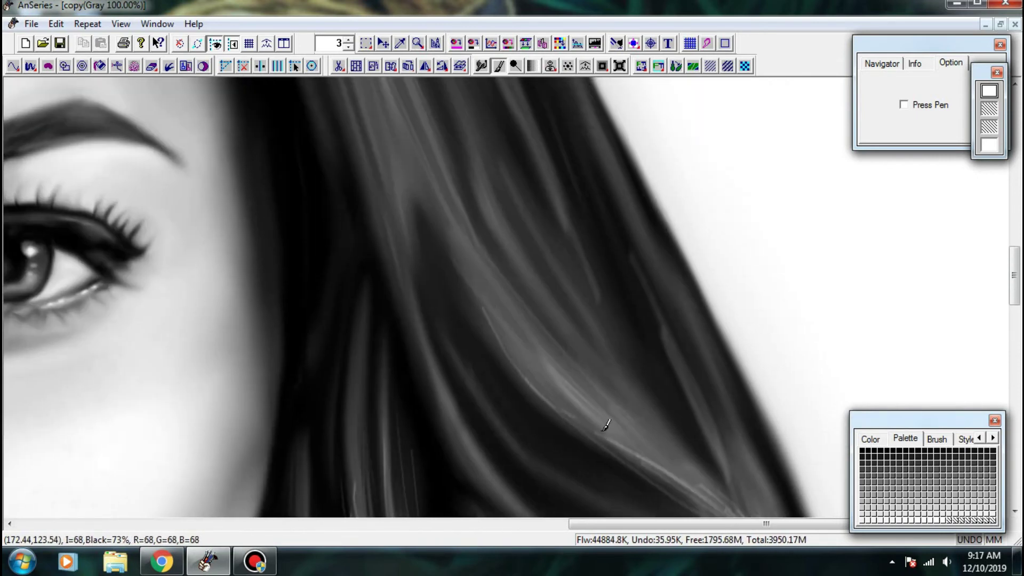
# - Paint fine highlight strands along the crest of the second wave, just below the large wave's inner curve
pyautogui.moveTo(565, 389); pyautogui.dragTo(379, 261)
pyautogui.moveTo(418, 232); pyautogui.dragTo(563, 357)
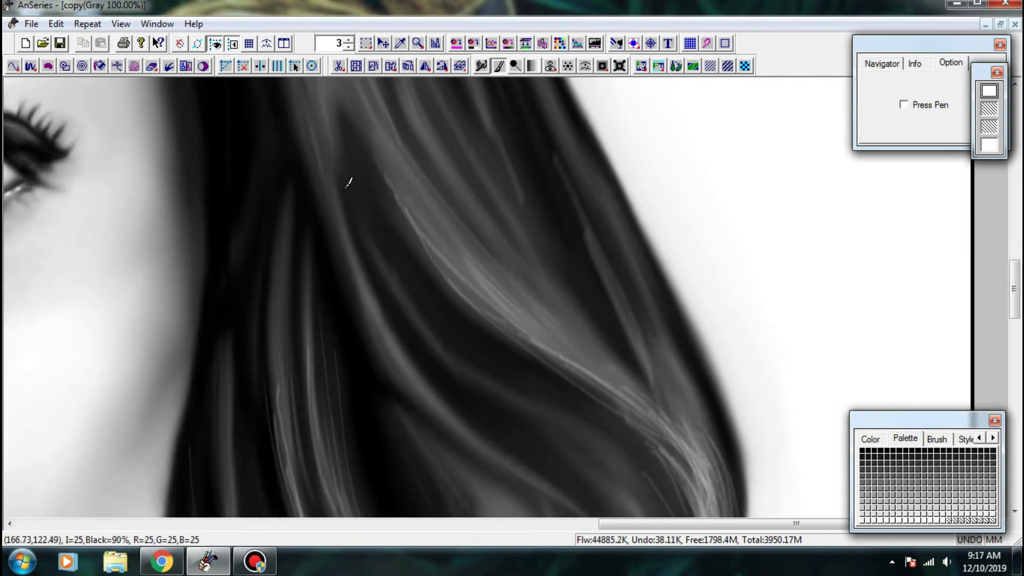
pyautogui.moveTo(343, 209); pyautogui.dragTo(431, 380)
pyautogui.moveTo(327, 182); pyautogui.dragTo(405, 363)
pyautogui.moveTo(345, 223); pyautogui.dragTo(517, 441)
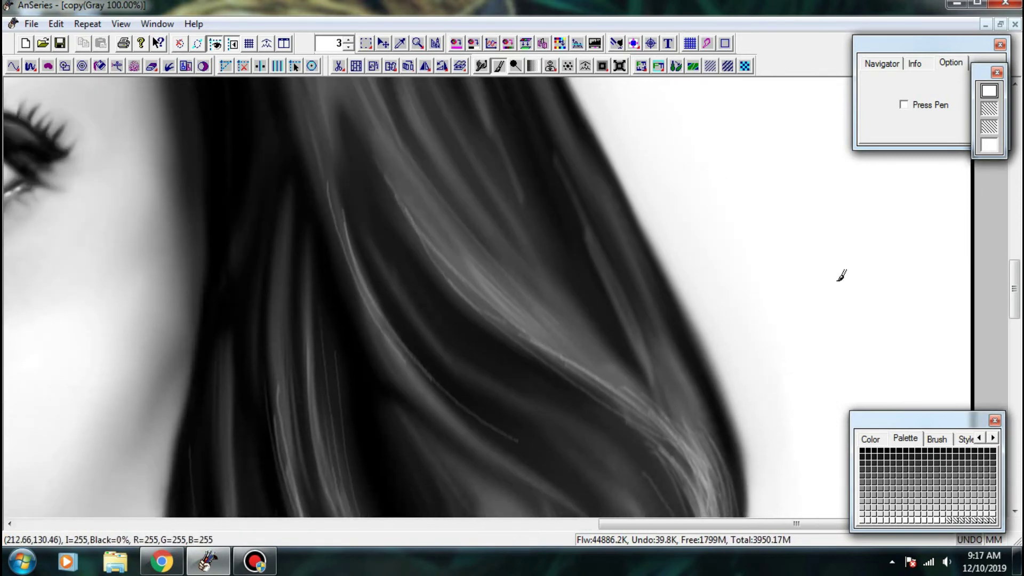
# - Show the color photo layer in place of the gray painting to study the wave's strands, then restore the gray layer
pyautogui.press('F7')
pyautogui.click(893, 311)
pyautogui.click(891, 288)
pyautogui.scroll(-1, 893, 291)
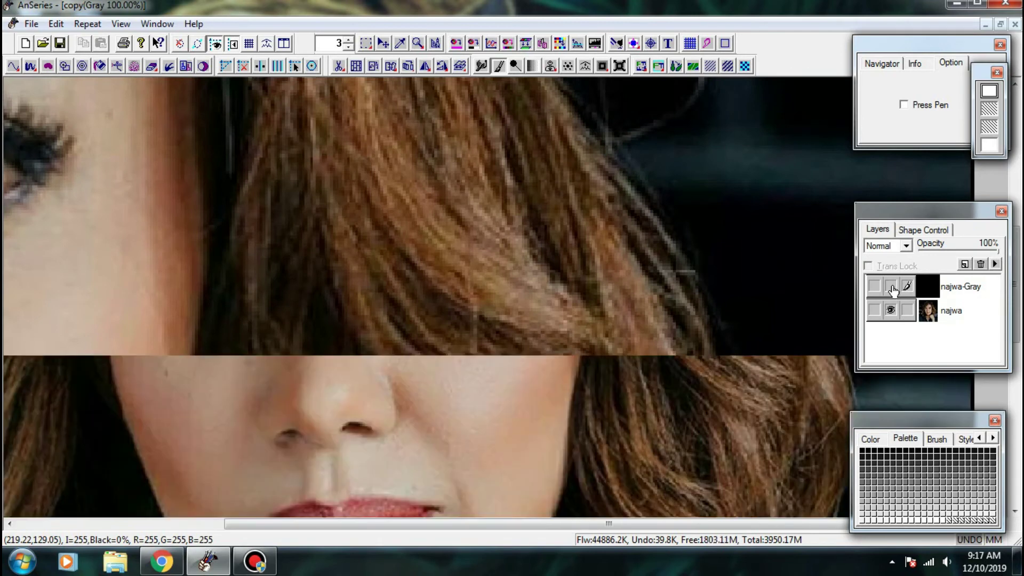
pyautogui.click(892, 290)
pyautogui.click(894, 313)
pyautogui.scroll(1, 768, 288)
# - Paint thin light strands down the inner edge of the long lock beside the brow and temple
pyautogui.moveTo(752, 288); pyautogui.dragTo(565, 416)
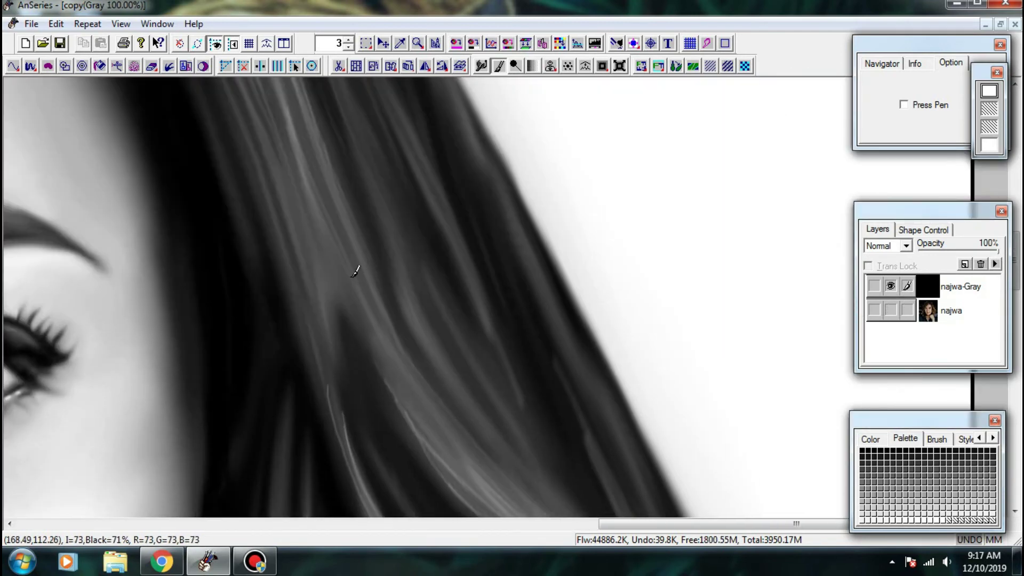
pyautogui.moveTo(252, 174); pyautogui.dragTo(294, 287)
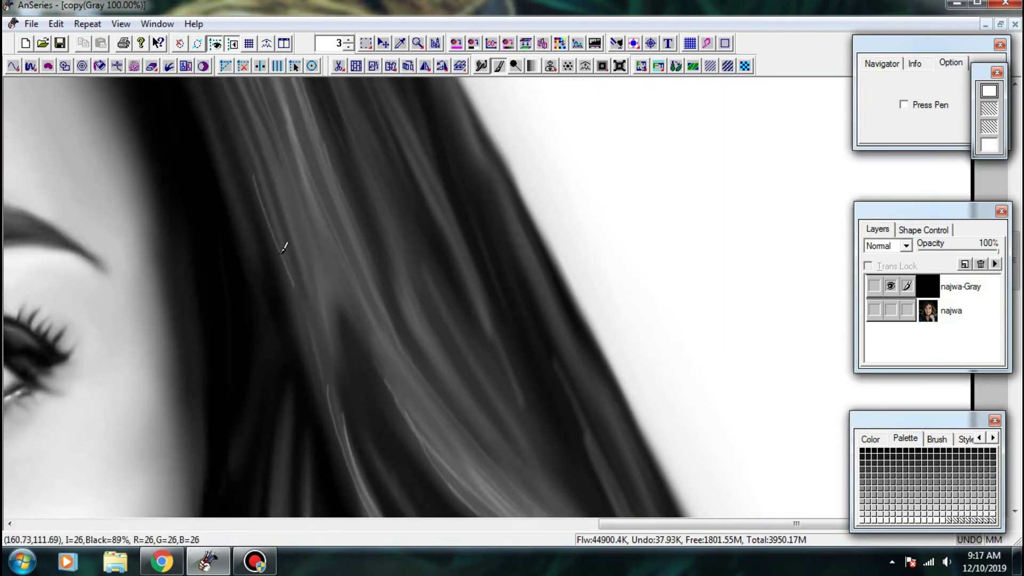
pyautogui.moveTo(279, 231); pyautogui.dragTo(323, 390)
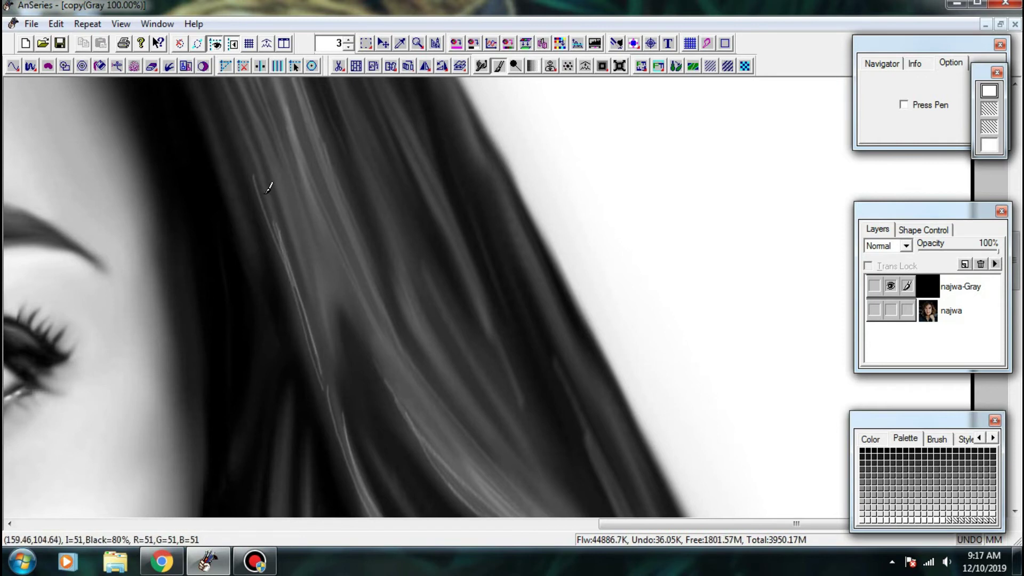
pyautogui.moveTo(271, 203); pyautogui.dragTo(321, 366)
pyautogui.moveTo(260, 172); pyautogui.dragTo(305, 329)
pyautogui.moveTo(278, 190); pyautogui.dragTo(319, 333)
pyautogui.moveTo(275, 170)
pyautogui.mouseDown()
pyautogui.moveTo(321, 315)
pyautogui.moveTo(310, 275)
pyautogui.moveTo(317, 342)
pyautogui.mouseUp()
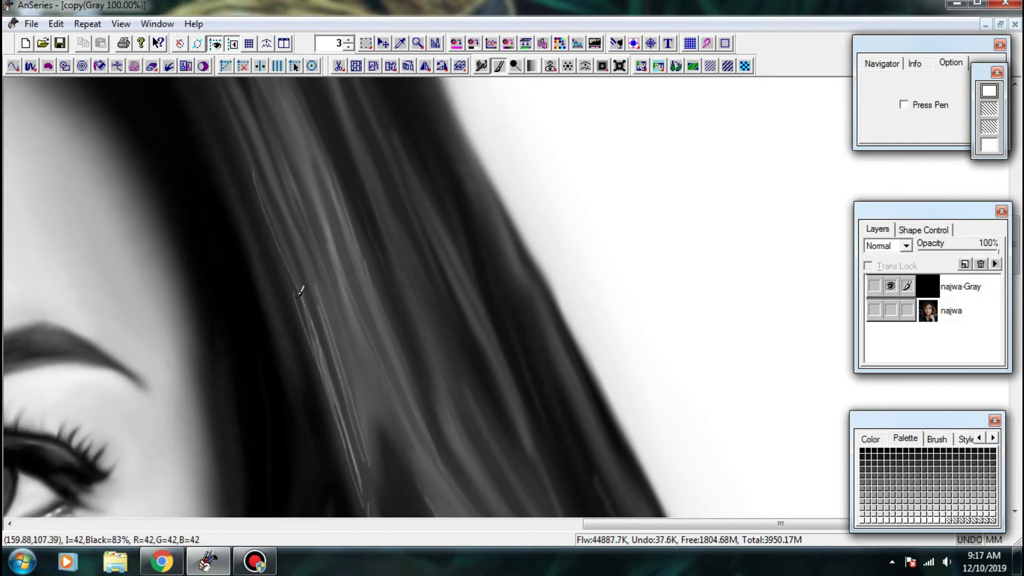
# - Zoom out to 50% and extend the fine highlight strands up the same lock, from eye level to beside the forehead
pyautogui.keyDown('alt'); pyautogui.click(499, 260); pyautogui.keyUp('alt')
pyautogui.moveTo(633, 260); pyautogui.dragTo(648, 341)
pyautogui.moveTo(622, 302); pyautogui.dragTo(642, 369)
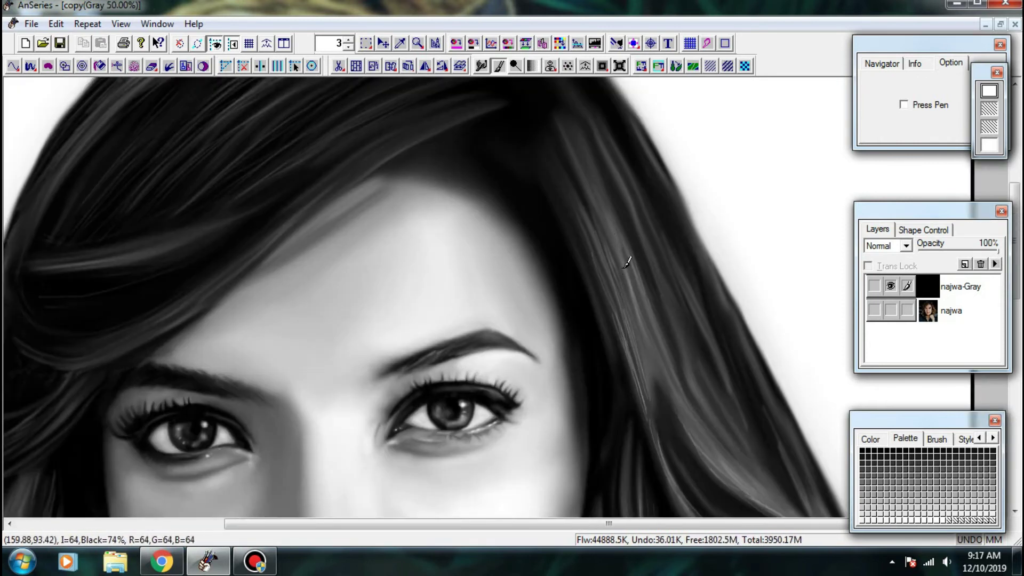
pyautogui.moveTo(627, 266); pyautogui.dragTo(653, 389)
pyautogui.moveTo(561, 189); pyautogui.dragTo(595, 266)
pyautogui.moveTo(566, 178)
pyautogui.mouseDown()
pyautogui.moveTo(596, 276)
pyautogui.moveTo(627, 319)
pyautogui.mouseUp()
pyautogui.moveTo(591, 229); pyautogui.dragTo(618, 300)
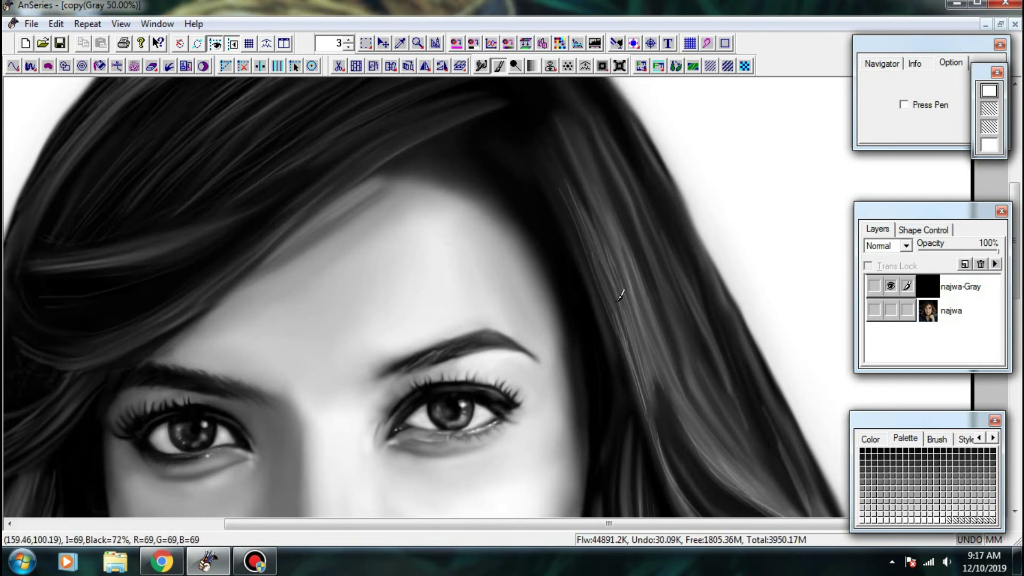
# - Add short light strands along the large wave's crest and down the inner locks beside the cheek
pyautogui.scroll(-3, 661, 294)
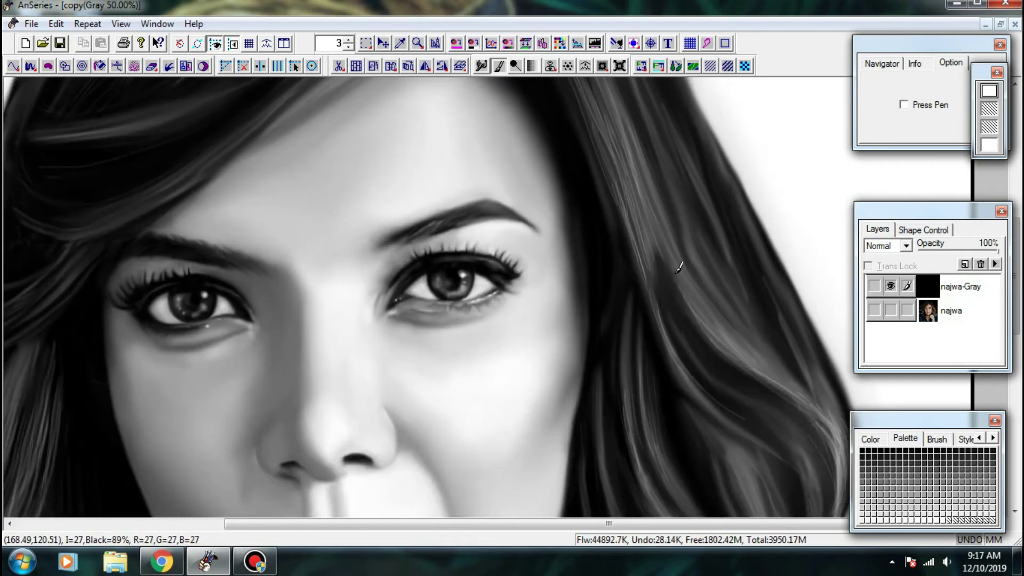
pyautogui.moveTo(729, 334)
pyautogui.mouseDown()
pyautogui.moveTo(784, 377)
pyautogui.moveTo(790, 385)
pyautogui.moveTo(761, 366)
pyautogui.moveTo(789, 395)
pyautogui.mouseUp()
pyautogui.scroll(-3, 671, 243)
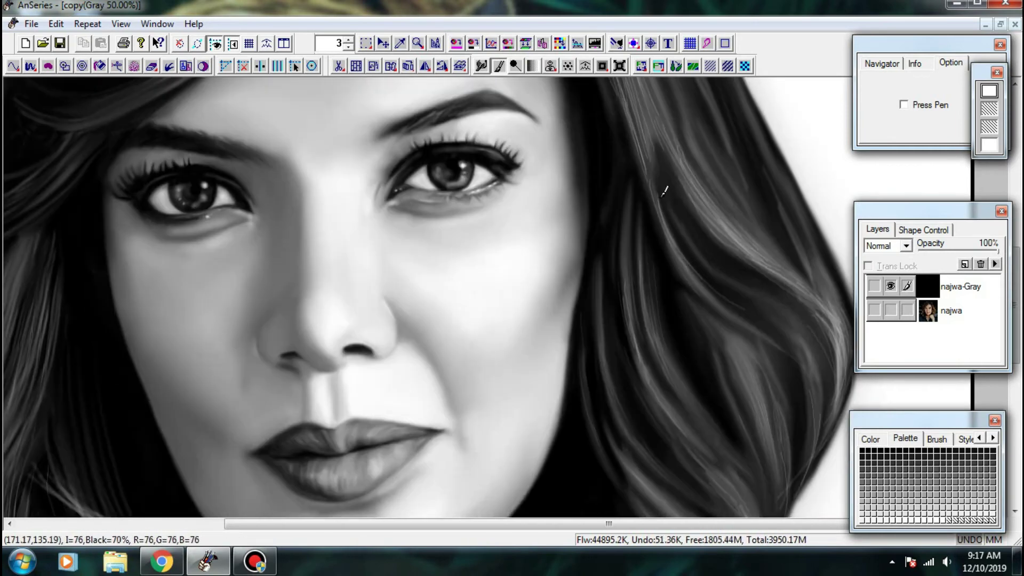
pyautogui.moveTo(630, 194); pyautogui.dragTo(635, 238)
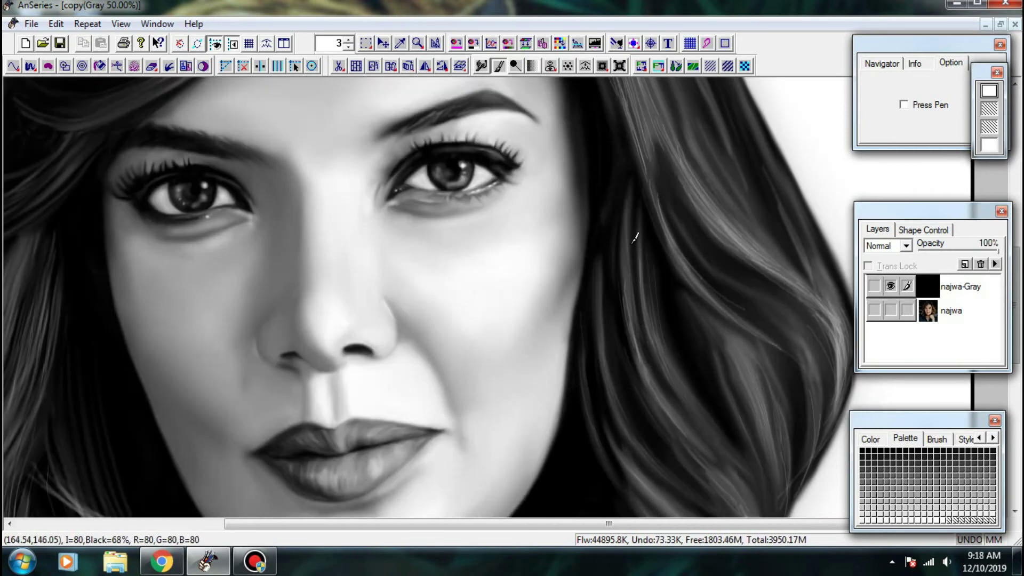
pyautogui.moveTo(695, 388); pyautogui.dragTo(698, 425)
pyautogui.scroll(-2, 696, 407)
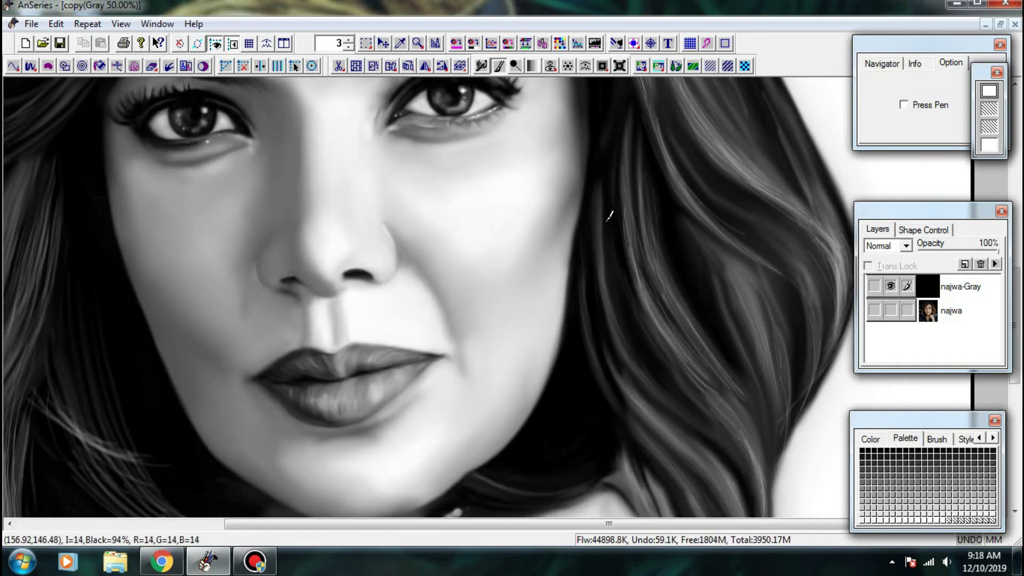
pyautogui.scroll(-3, 624, 293)
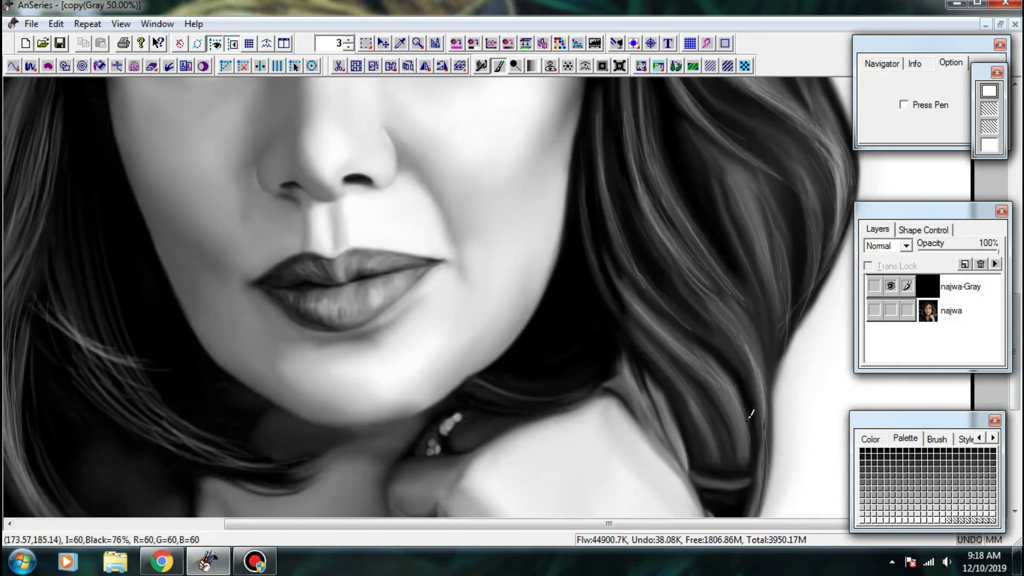
# - Paint highlight strands around the outer bend of the large wave where it turns downward
pyautogui.scroll(4, 751, 415)
pyautogui.moveTo(795, 274); pyautogui.dragTo(847, 355)
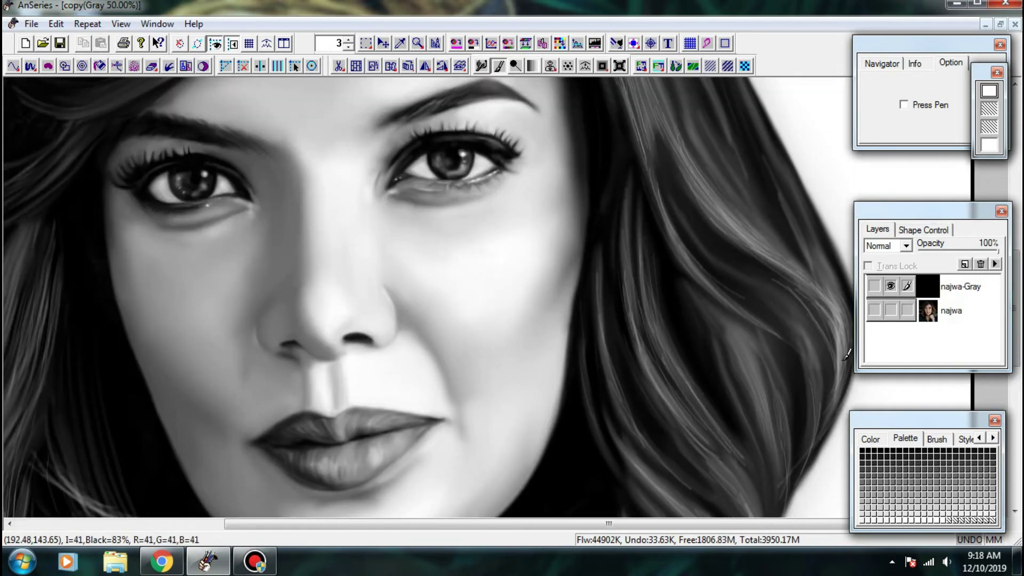
pyautogui.moveTo(827, 300); pyautogui.dragTo(839, 373)
pyautogui.scroll(-2, 806, 305)
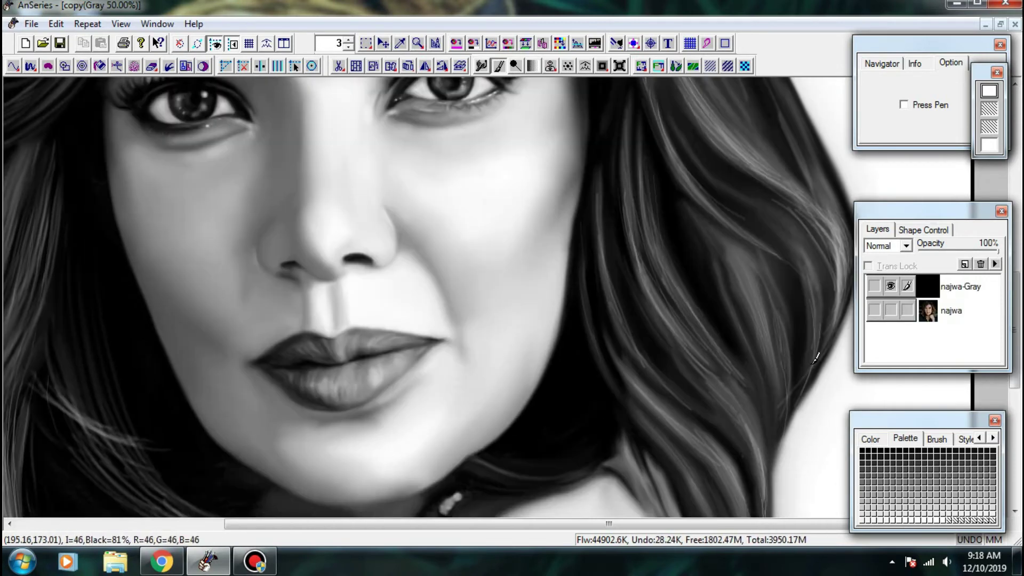
pyautogui.moveTo(810, 264)
pyautogui.mouseDown()
pyautogui.moveTo(793, 381)
pyautogui.moveTo(809, 259)
pyautogui.moveTo(767, 376)
pyautogui.moveTo(747, 292)
pyautogui.mouseUp()
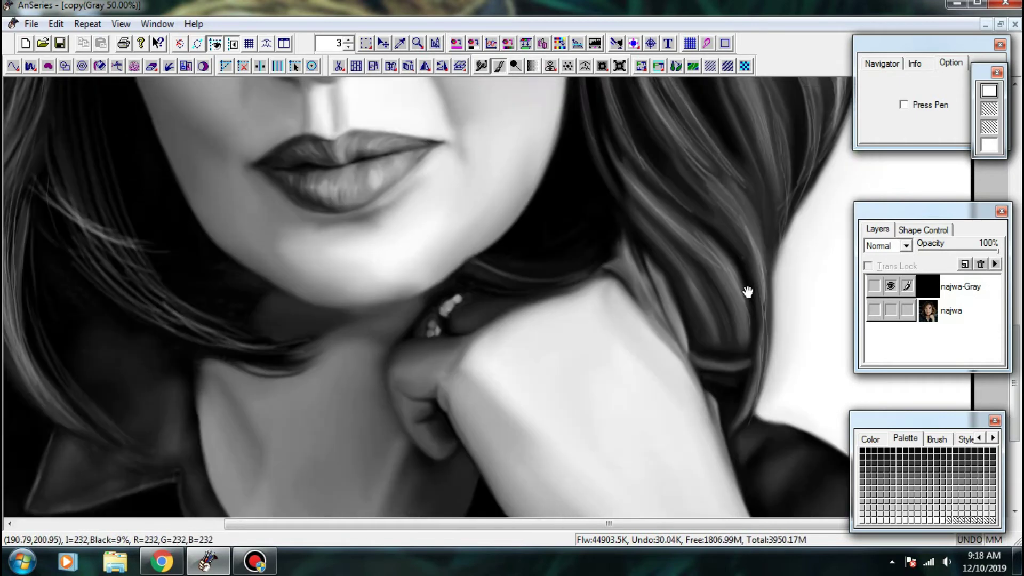
# - Check the lower curls against the color photo layer and paint light strands on the curled tips beside the wrist
pyautogui.scroll(-1, 747, 292)
pyautogui.click(889, 308)
pyautogui.click(889, 286)
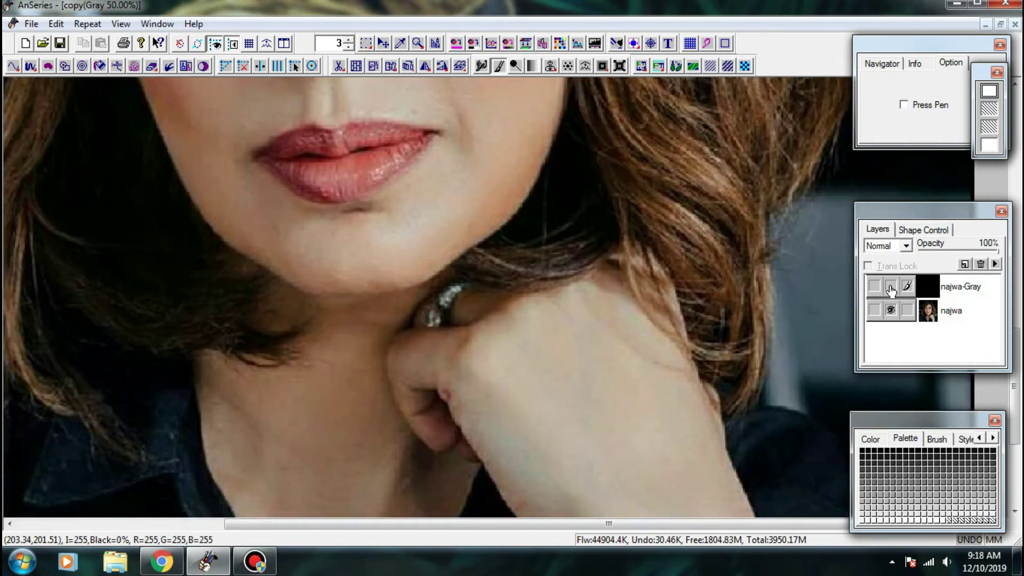
pyautogui.click(891, 288)
pyautogui.click(891, 311)
pyautogui.moveTo(722, 277); pyautogui.dragTo(732, 364)
pyautogui.moveTo(725, 276)
pyautogui.mouseDown()
pyautogui.moveTo(734, 352)
pyautogui.moveTo(722, 353)
pyautogui.moveTo(732, 360)
pyautogui.mouseUp()
pyautogui.moveTo(723, 307)
pyautogui.mouseDown()
pyautogui.moveTo(731, 366)
pyautogui.moveTo(715, 361)
pyautogui.mouseUp()
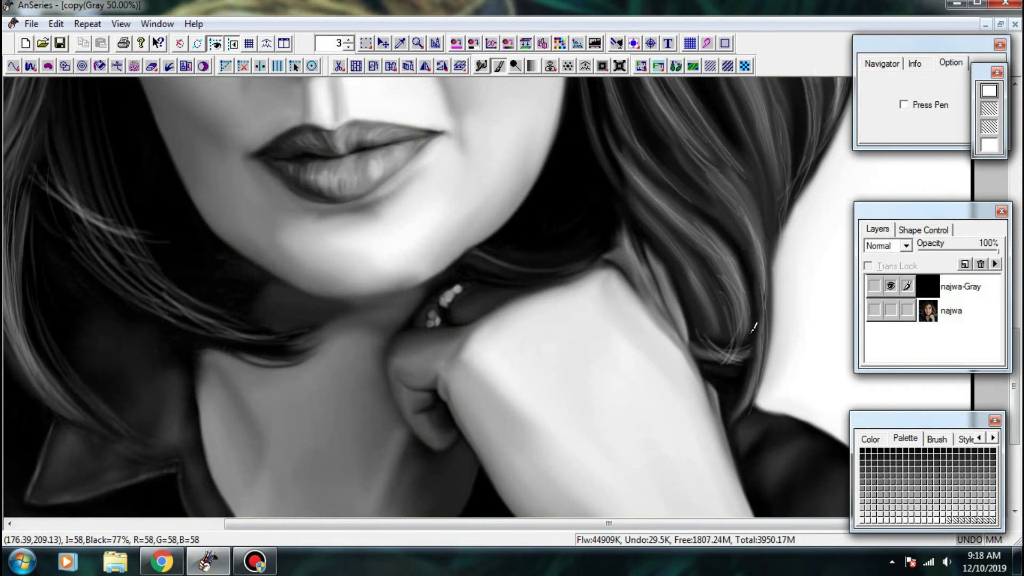
pyautogui.moveTo(736, 318); pyautogui.dragTo(690, 355)
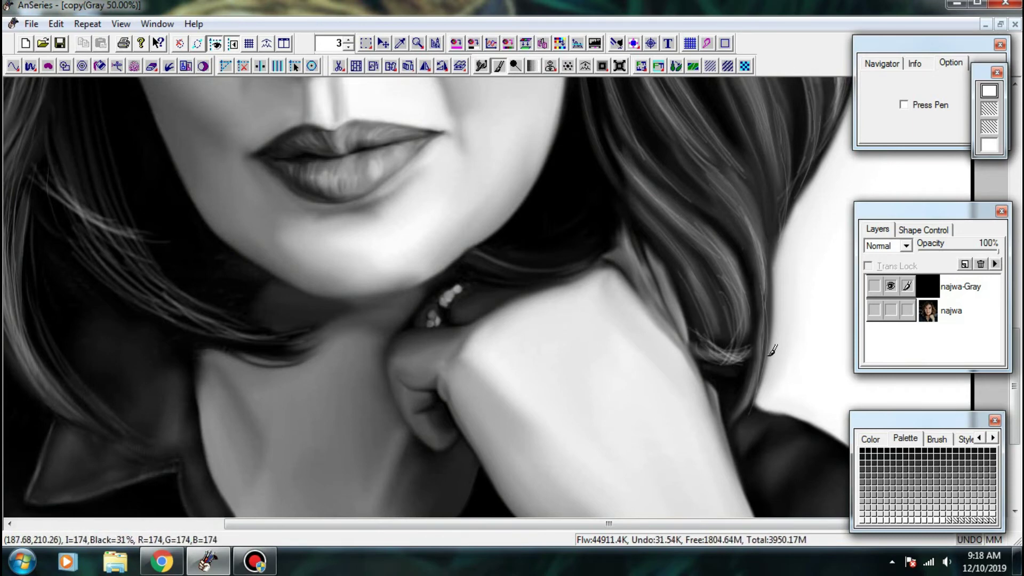
# - Paint fine light strands along the lower outer locks, from below the wave's bend down to the shoulder
pyautogui.moveTo(773, 196); pyautogui.dragTo(717, 427)
pyautogui.moveTo(809, 261); pyautogui.dragTo(754, 370)
pyautogui.moveTo(697, 356)
pyautogui.mouseDown()
pyautogui.moveTo(743, 400)
pyautogui.moveTo(753, 295)
pyautogui.mouseUp()
pyautogui.moveTo(710, 251); pyautogui.dragTo(765, 365)
pyautogui.moveTo(769, 319); pyautogui.dragTo(782, 421)
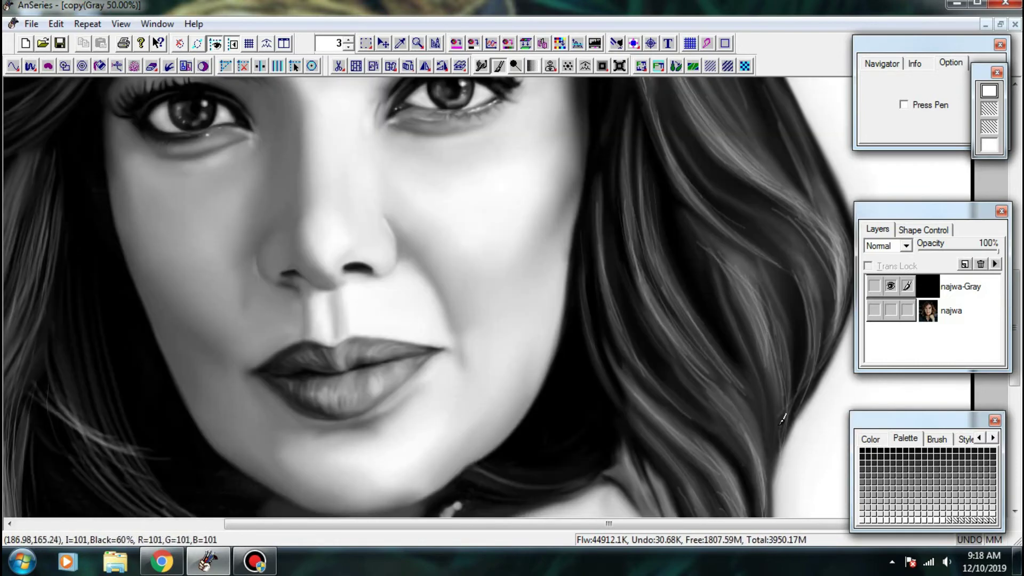
pyautogui.moveTo(725, 366); pyautogui.dragTo(764, 459)
pyautogui.moveTo(729, 391); pyautogui.dragTo(752, 443)
# - Paint long thin strands down the innermost locks beside the cheek and mouth
pyautogui.moveTo(611, 251); pyautogui.dragTo(643, 366)
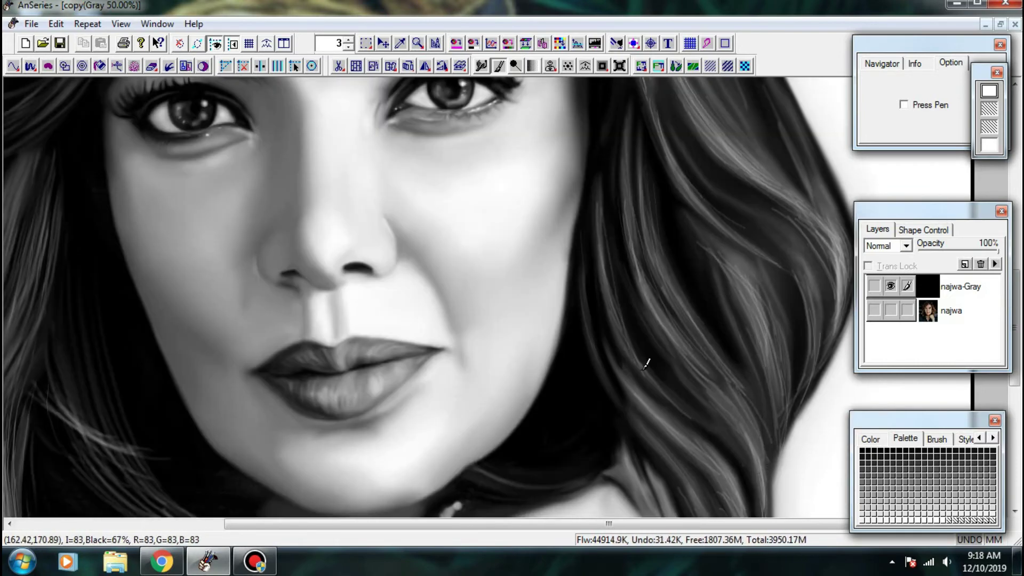
pyautogui.moveTo(606, 232); pyautogui.dragTo(682, 408)
pyautogui.moveTo(613, 326); pyautogui.dragTo(685, 423)
pyautogui.moveTo(587, 255); pyautogui.dragTo(617, 382)
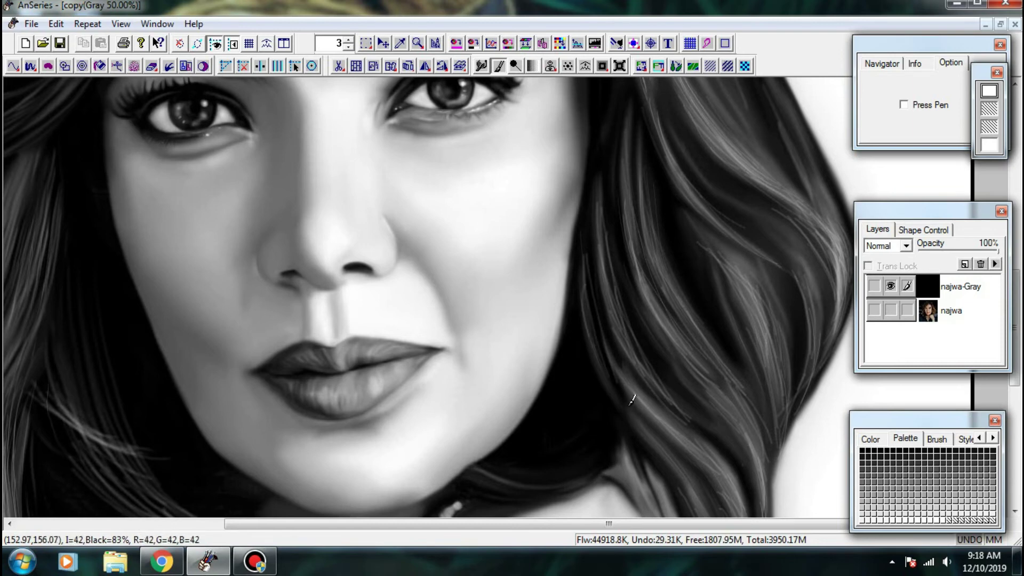
# - Paint fine highlight strands down the upper locks, from beside the parting to brow level
pyautogui.scroll(4, 640, 288)
pyautogui.scroll(2, 702, 323)
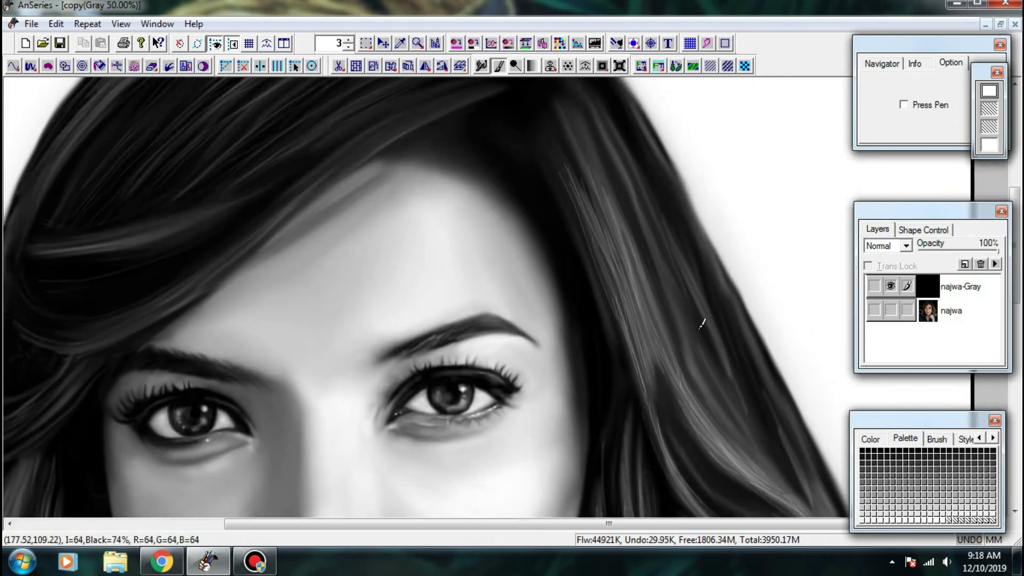
pyautogui.scroll(3, 667, 309)
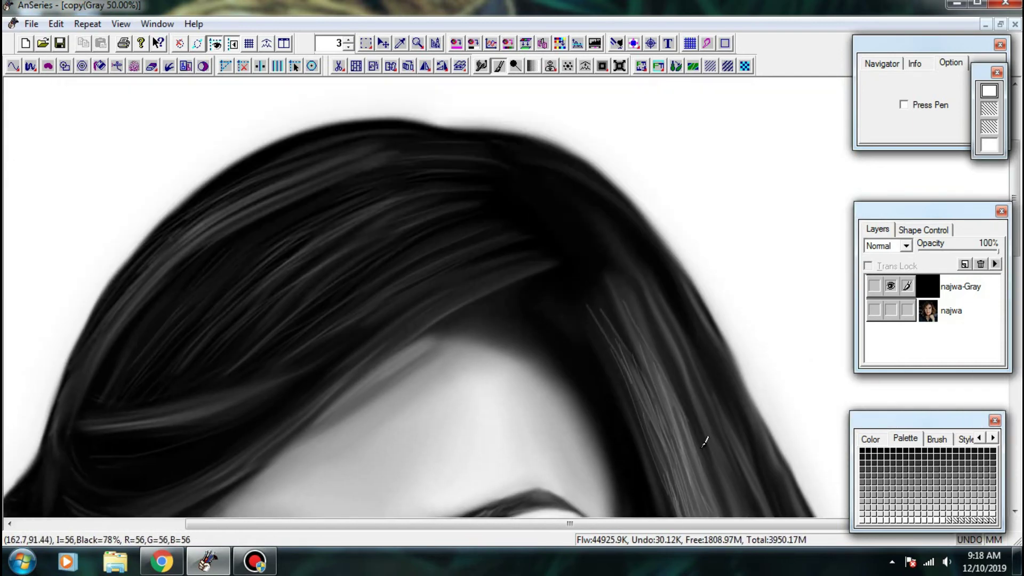
pyautogui.moveTo(704, 441); pyautogui.dragTo(657, 332)
pyautogui.moveTo(639, 233); pyautogui.dragTo(678, 344)
pyautogui.moveTo(637, 245); pyautogui.dragTo(687, 369)
pyautogui.moveTo(630, 283); pyautogui.dragTo(693, 399)
pyautogui.moveTo(667, 297); pyautogui.dragTo(743, 441)
pyautogui.moveTo(689, 320); pyautogui.dragTo(682, 204)
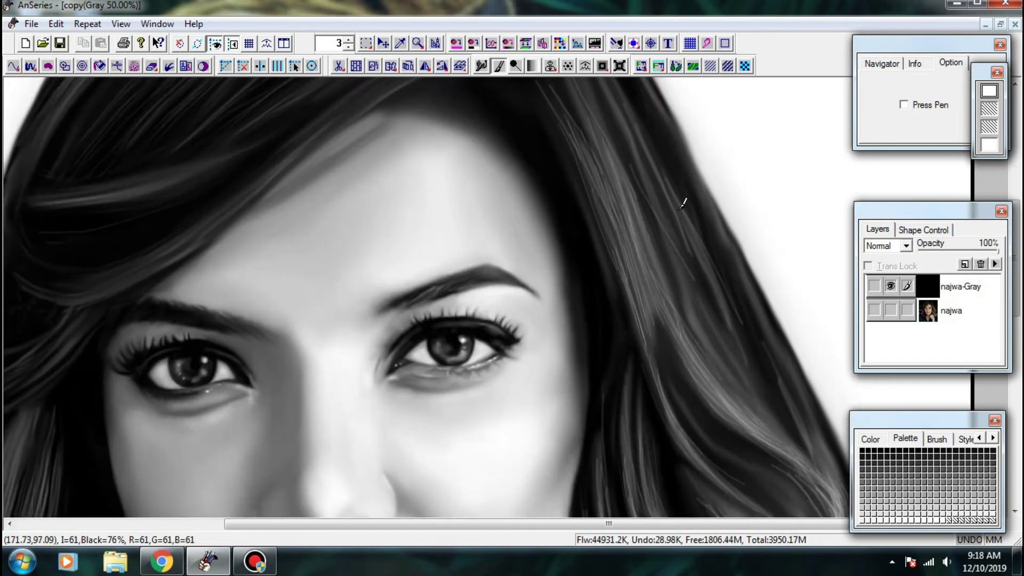
# - Add thin light strands down the outermost dark locks, from forehead height to the large wave's outer bend
pyautogui.moveTo(663, 148)
pyautogui.mouseDown()
pyautogui.moveTo(774, 319)
pyautogui.moveTo(800, 384)
pyautogui.mouseUp()
pyautogui.moveTo(744, 316); pyautogui.dragTo(743, 209)
pyautogui.moveTo(702, 203); pyautogui.dragTo(773, 327)
pyautogui.moveTo(709, 230); pyautogui.dragTo(773, 325)
pyautogui.moveTo(712, 248); pyautogui.dragTo(804, 341)
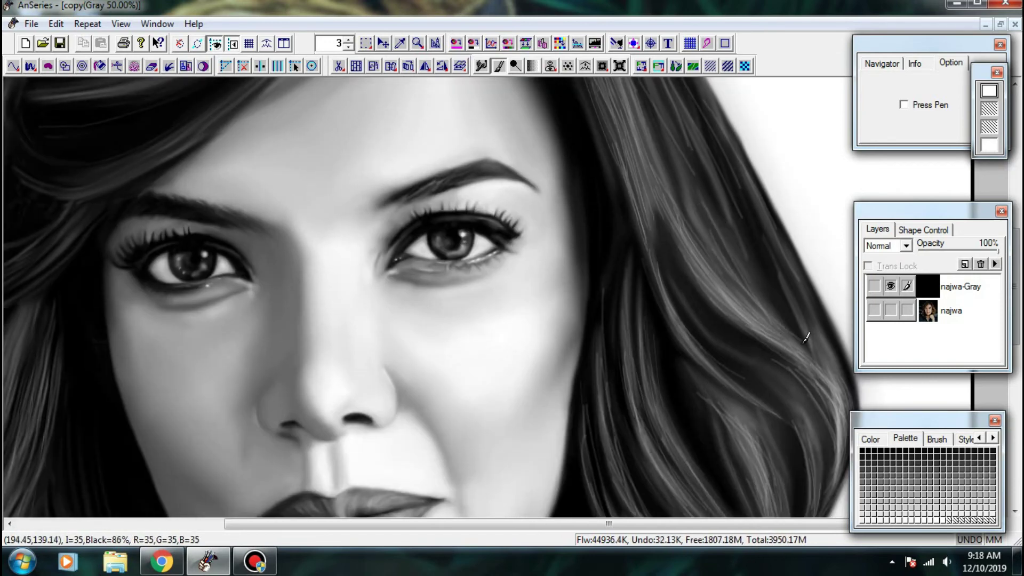
# - Hide the layer list and smudge the new strands smooth in the middle wave and the inner locks beside the cheek
pyautogui.scroll(-3, 806, 337)
pyautogui.press('F7')
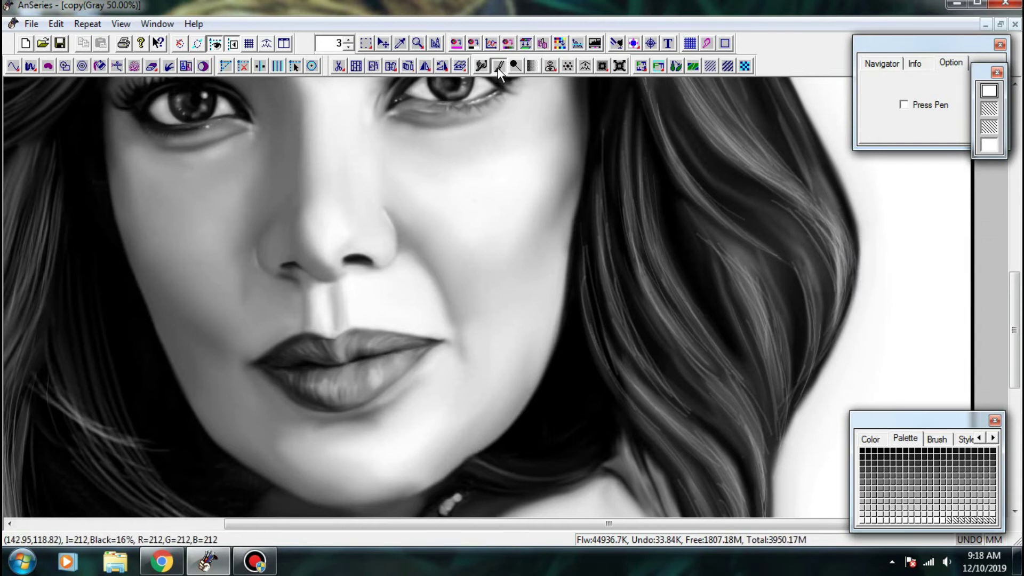
pyautogui.click(483, 67)
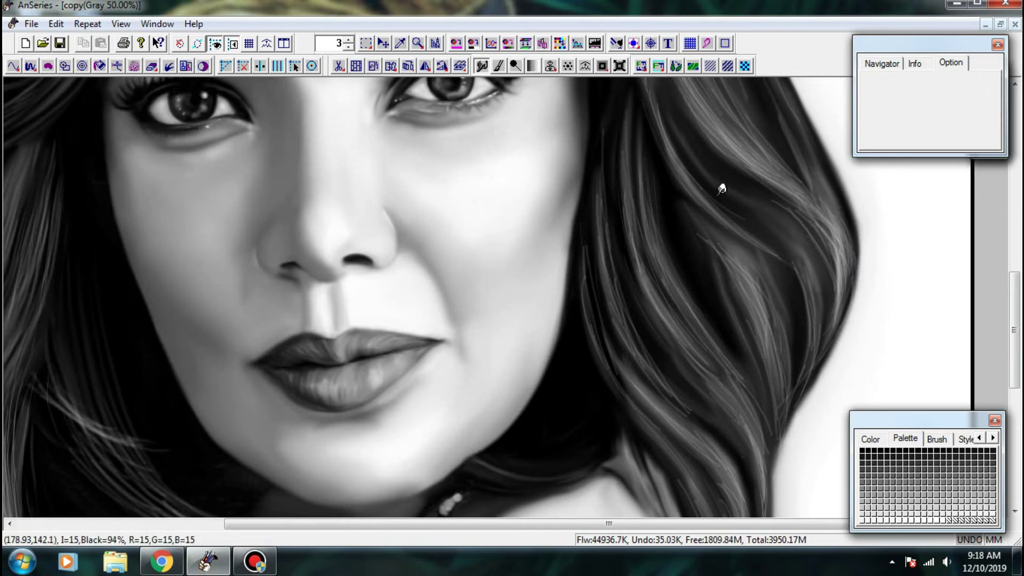
pyautogui.moveTo(740, 241); pyautogui.dragTo(705, 238)
pyautogui.moveTo(699, 215)
pyautogui.mouseDown()
pyautogui.moveTo(743, 277)
pyautogui.moveTo(722, 331)
pyautogui.mouseUp()
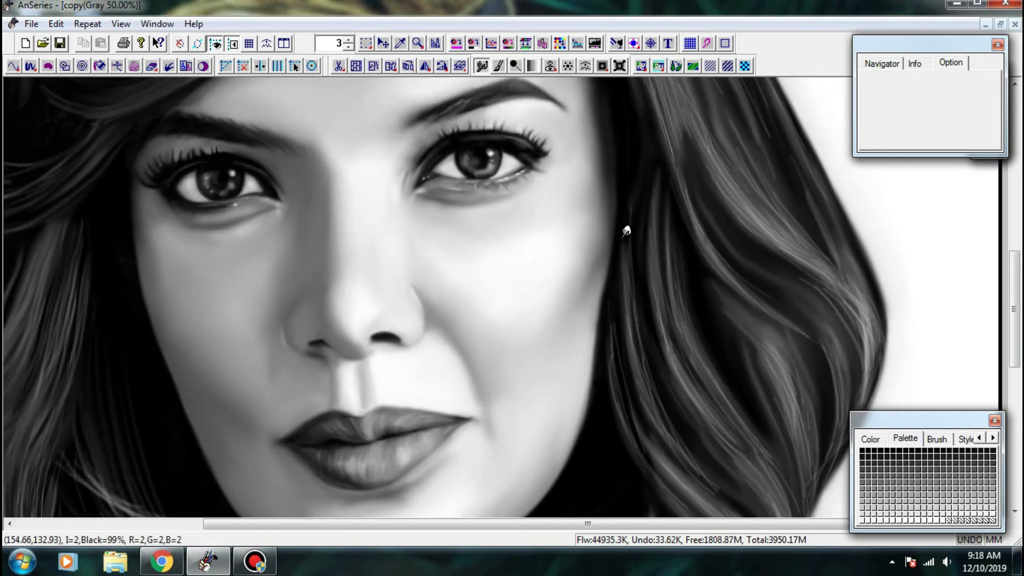
pyautogui.moveTo(646, 324)
pyautogui.mouseDown()
pyautogui.moveTo(620, 226)
pyautogui.moveTo(614, 256)
pyautogui.mouseUp()
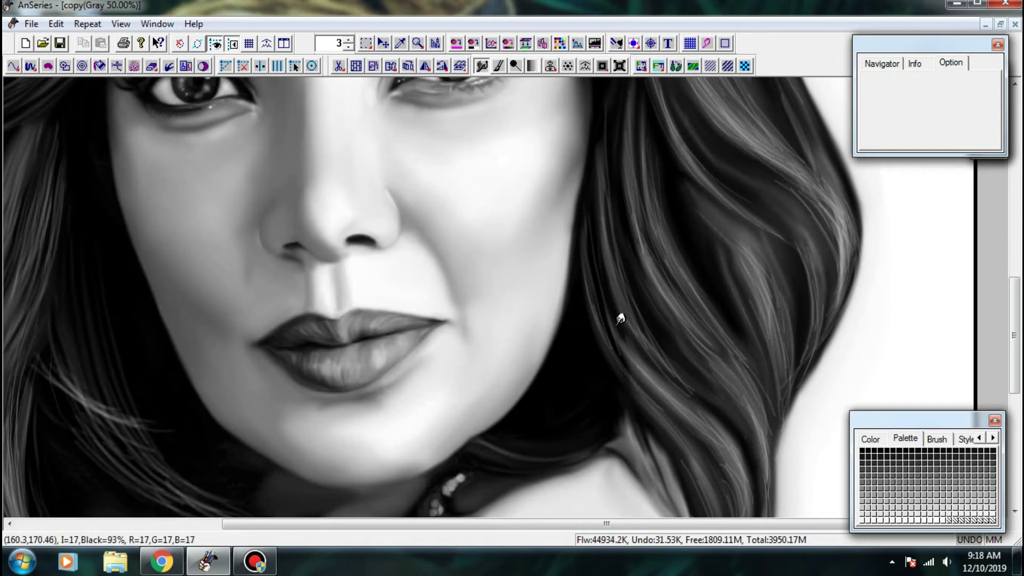
# - Smudge the highlight strands smooth in the lower locks beside the chin and above the hand
pyautogui.scroll(-1, 624, 320)
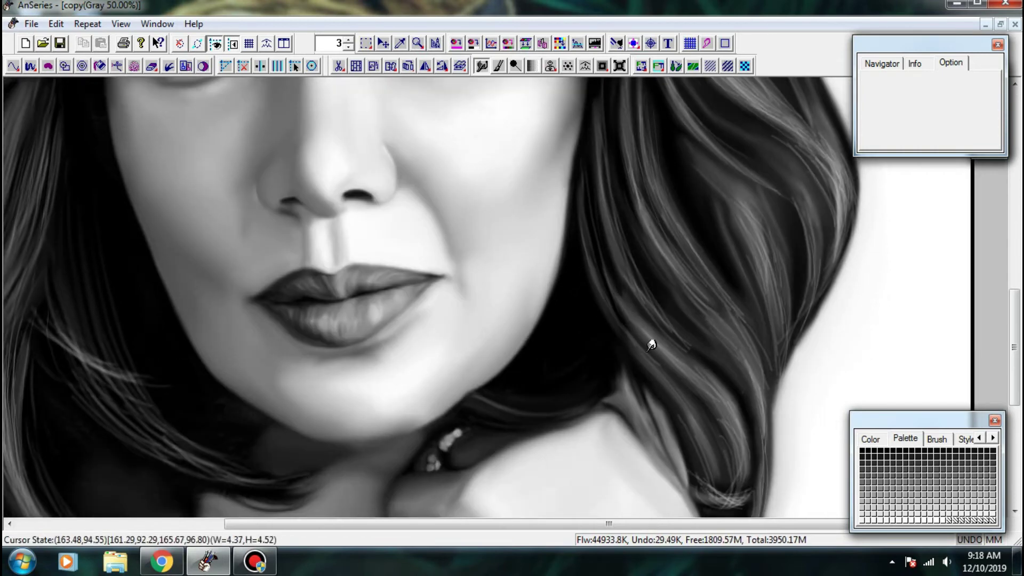
pyautogui.scroll(-2, 640, 304)
pyautogui.scroll(-1, 715, 320)
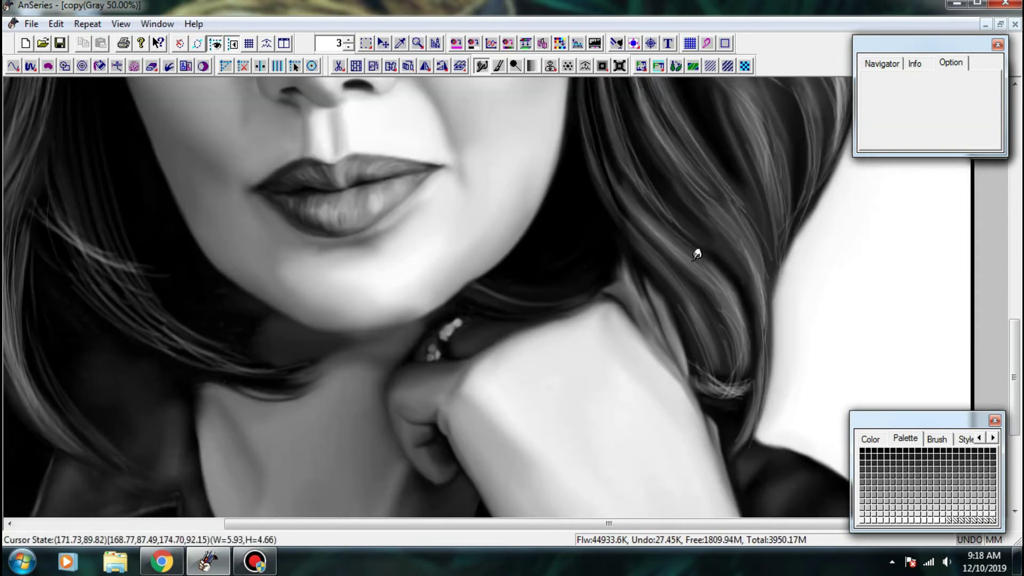
pyautogui.scroll(-1, 730, 279)
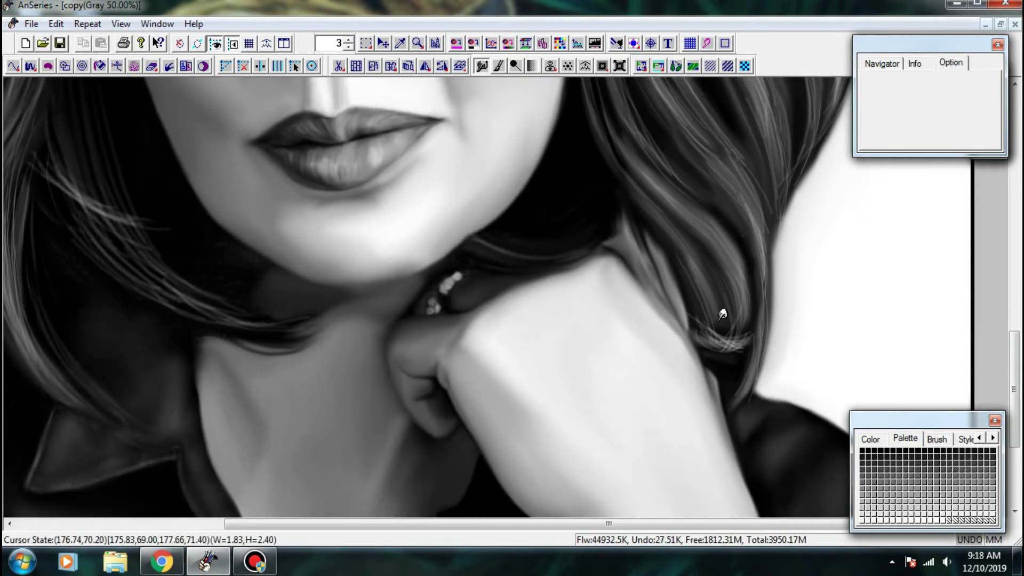
pyautogui.scroll(1, 740, 256)
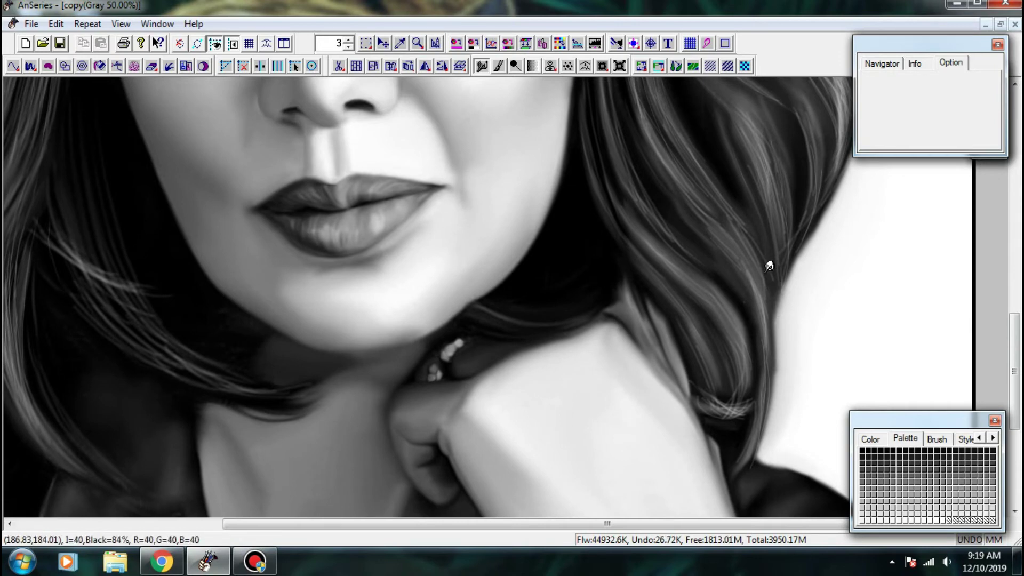
pyautogui.scroll(1, 769, 266)
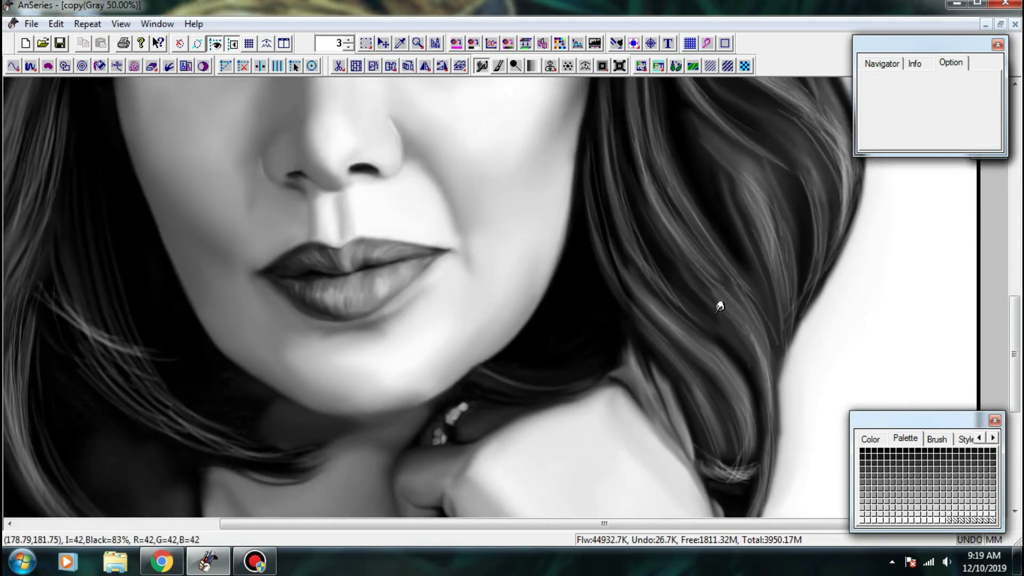
pyautogui.scroll(1, 693, 288)
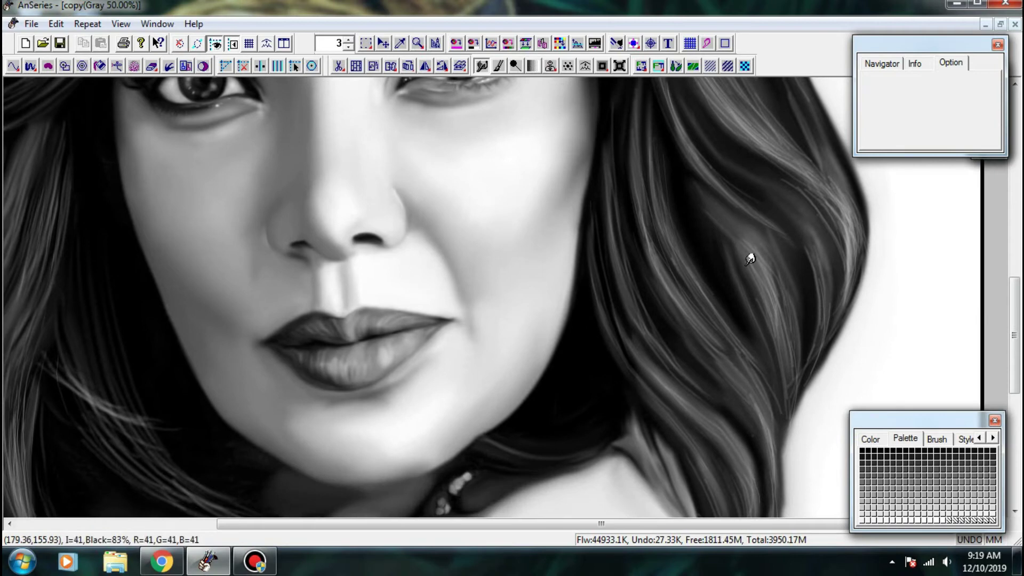
# - Smudge the strands smooth in the middle wave and the inner lock beside the cheek and eye
pyautogui.moveTo(718, 208); pyautogui.dragTo(746, 287)
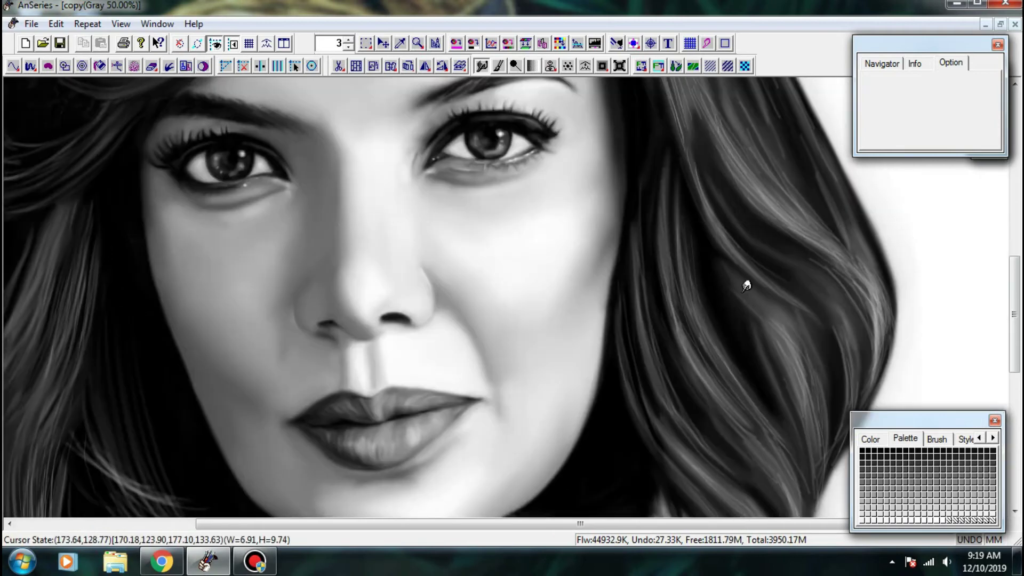
pyautogui.moveTo(672, 219); pyautogui.dragTo(691, 285)
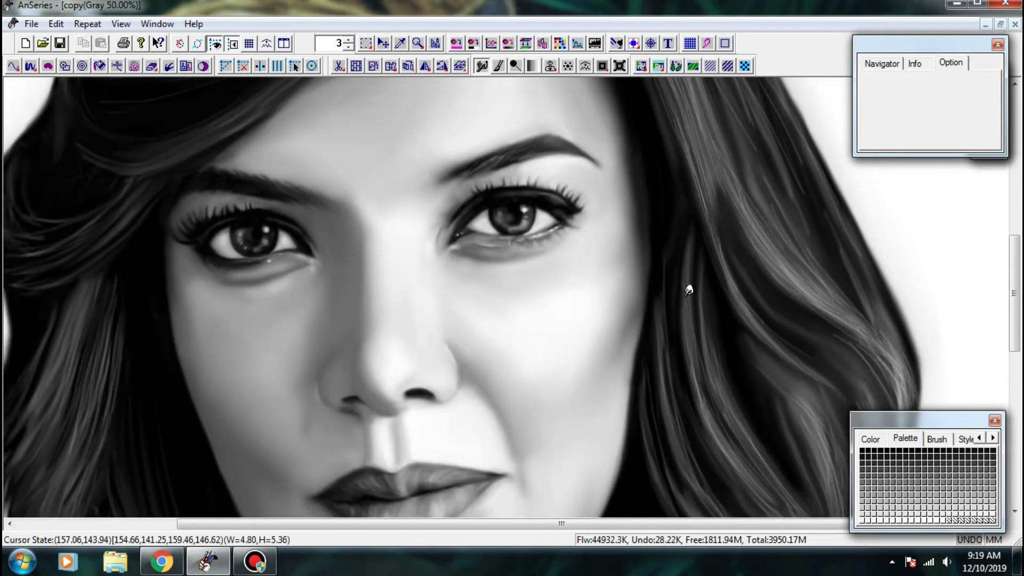
pyautogui.scroll(1, 704, 267)
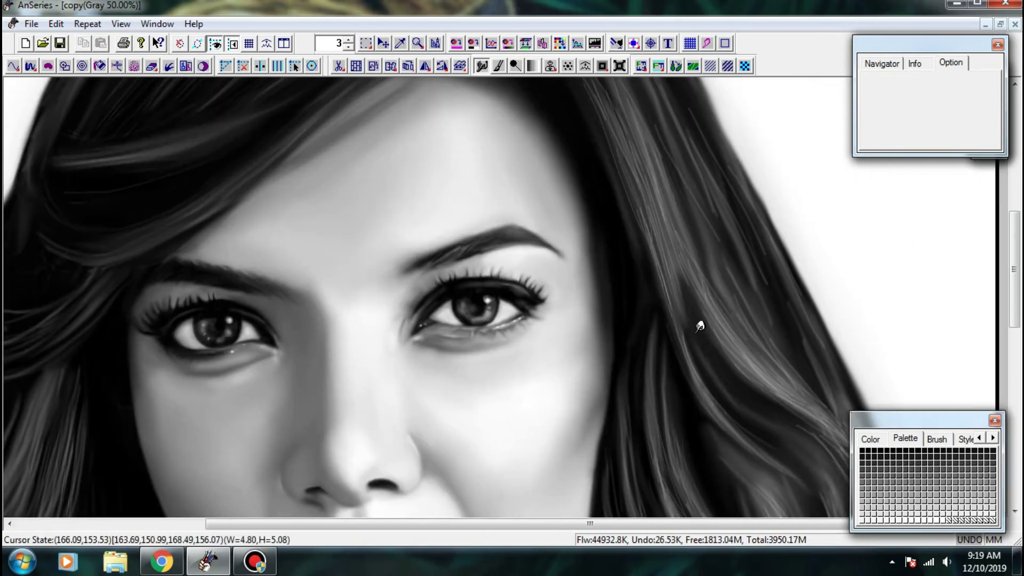
pyautogui.scroll(1, 667, 275)
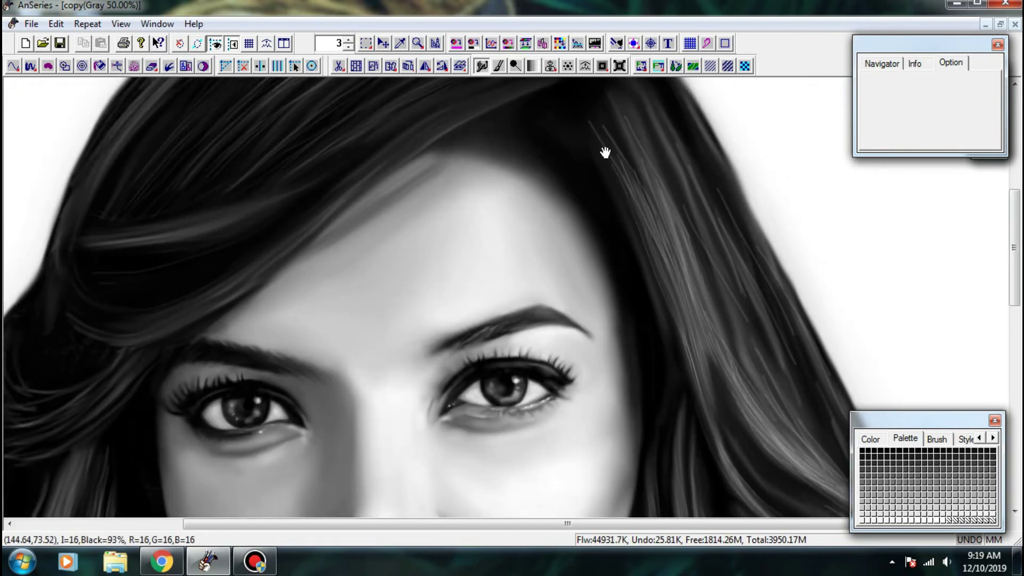
# - Smudge the fine strands just below the parting into the lock running past the forehead
pyautogui.moveTo(605, 153); pyautogui.dragTo(629, 255)
pyautogui.moveTo(617, 219); pyautogui.dragTo(641, 260)
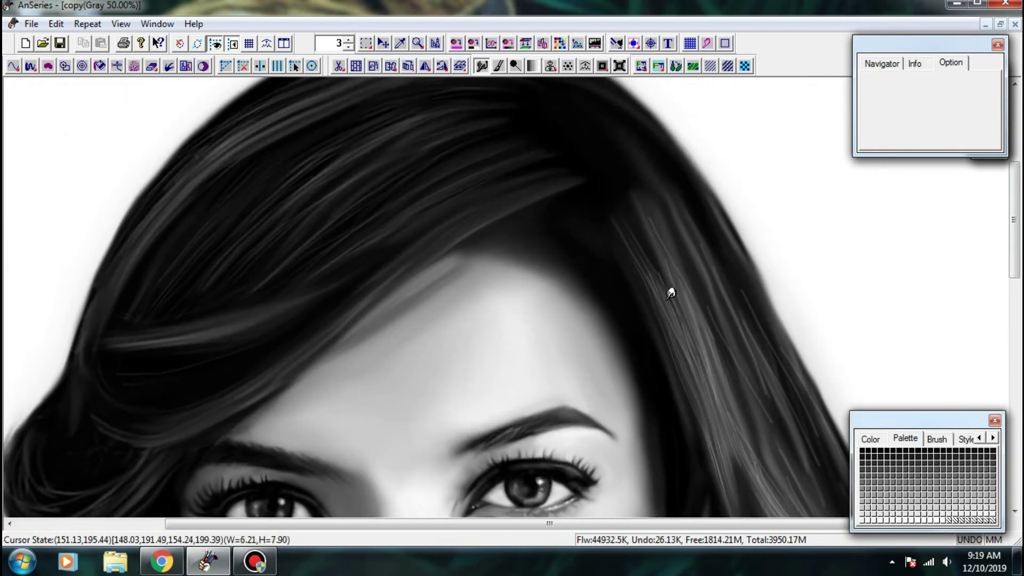
pyautogui.moveTo(670, 296); pyautogui.dragTo(690, 298)
pyautogui.moveTo(687, 294); pyautogui.dragTo(663, 251)
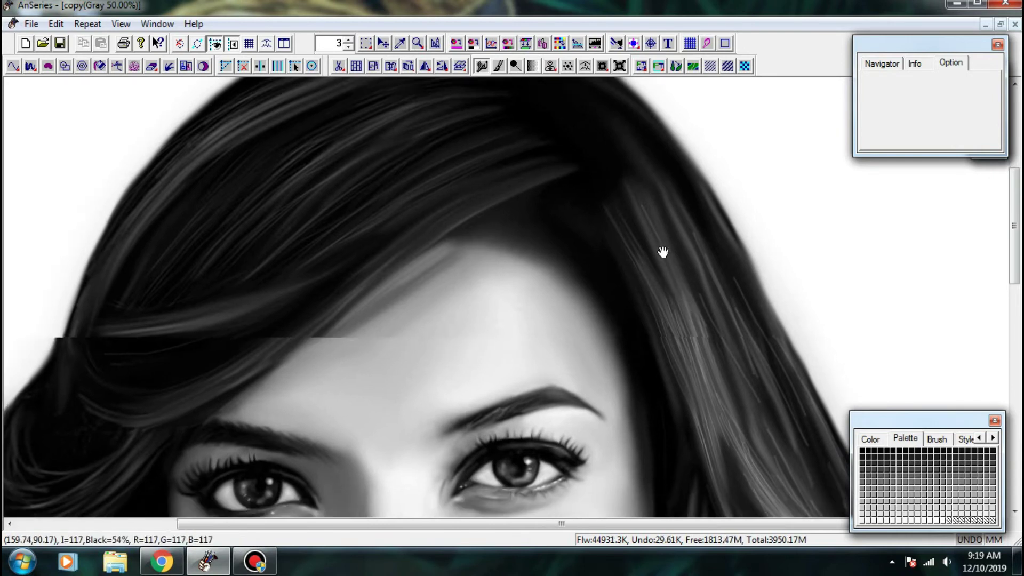
pyautogui.moveTo(680, 301); pyautogui.dragTo(640, 211)
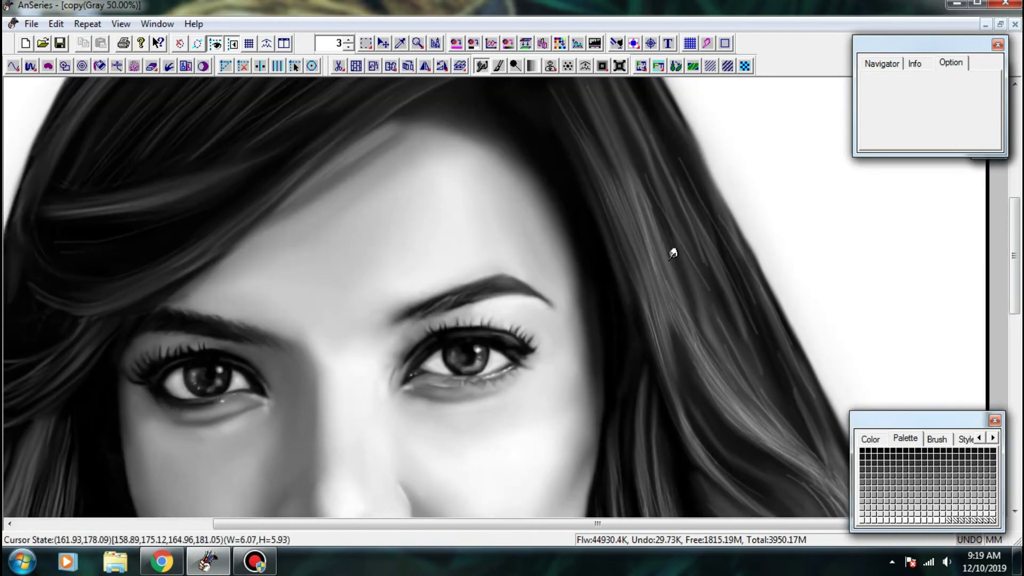
# - Blend the light strands of the upper locks from forehead height down to eye level
pyautogui.moveTo(672, 254)
pyautogui.mouseDown()
pyautogui.moveTo(647, 207)
pyautogui.moveTo(703, 263)
pyautogui.mouseUp()
pyautogui.moveTo(712, 223)
pyautogui.mouseDown()
pyautogui.moveTo(702, 279)
pyautogui.moveTo(637, 184)
pyautogui.mouseUp()
pyautogui.moveTo(685, 291); pyautogui.dragTo(740, 389)
pyautogui.moveTo(682, 368)
pyautogui.mouseDown()
pyautogui.moveTo(675, 306)
pyautogui.moveTo(650, 277)
pyautogui.moveTo(683, 361)
pyautogui.mouseUp()
pyautogui.moveTo(635, 322)
pyautogui.mouseDown()
pyautogui.moveTo(647, 359)
pyautogui.moveTo(660, 311)
pyautogui.moveTo(695, 311)
pyautogui.mouseUp()
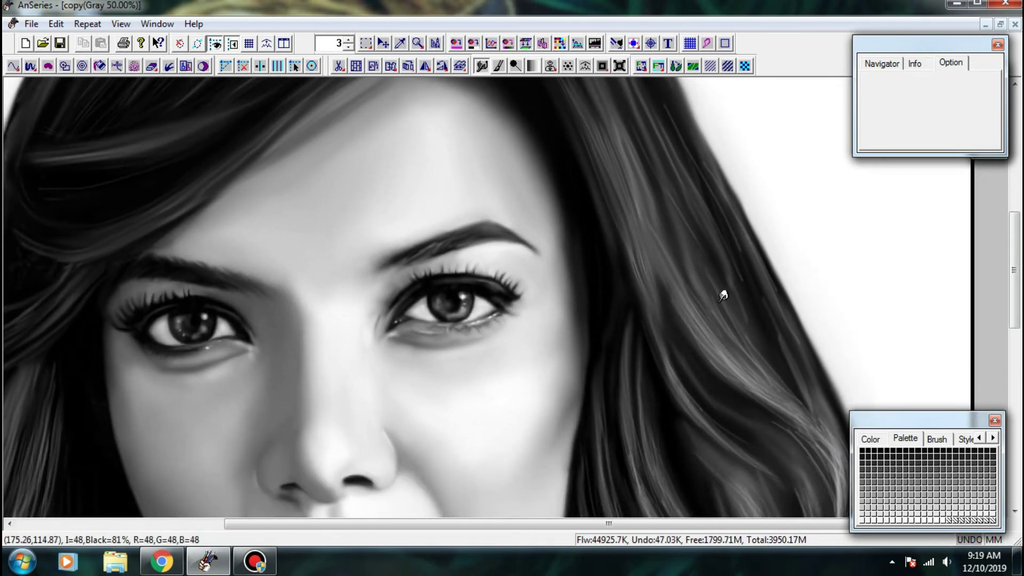
# - Soften the thin light strands in the outermost dark locks at brow and eye height
pyautogui.moveTo(672, 222); pyautogui.dragTo(660, 184)
pyautogui.moveTo(731, 240); pyautogui.dragTo(742, 307)
pyautogui.moveTo(709, 184)
pyautogui.mouseDown()
pyautogui.moveTo(731, 264)
pyautogui.moveTo(704, 199)
pyautogui.moveTo(736, 240)
pyautogui.mouseUp()
pyautogui.moveTo(746, 279); pyautogui.dragTo(690, 232)
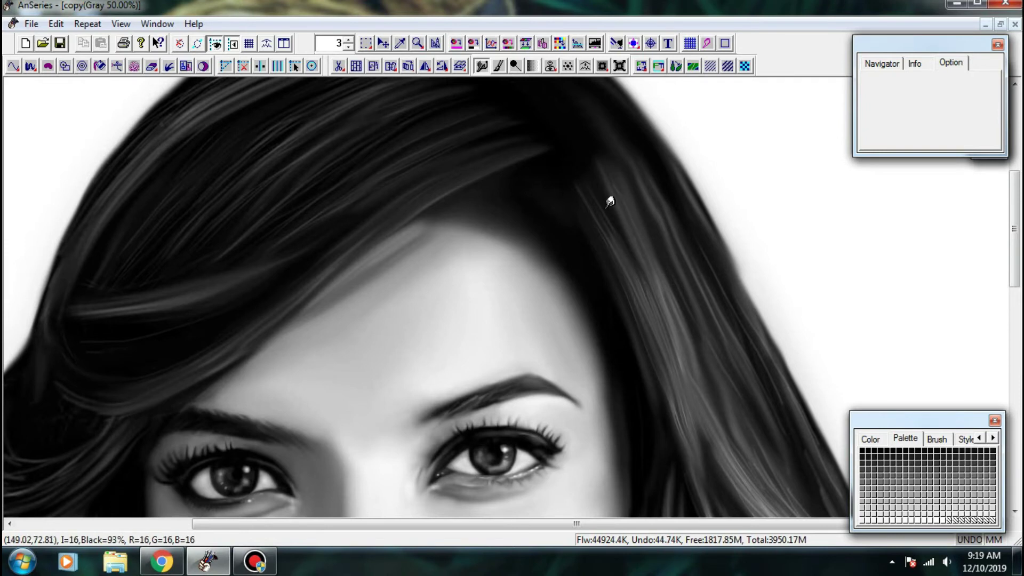
# - Smudge the remaining sharp strands beside the parting and blend the dark outer locks at brow level
pyautogui.moveTo(656, 296); pyautogui.dragTo(609, 223)
pyautogui.moveTo(789, 398); pyautogui.dragTo(745, 267)
pyautogui.moveTo(765, 320); pyautogui.dragTo(729, 303)
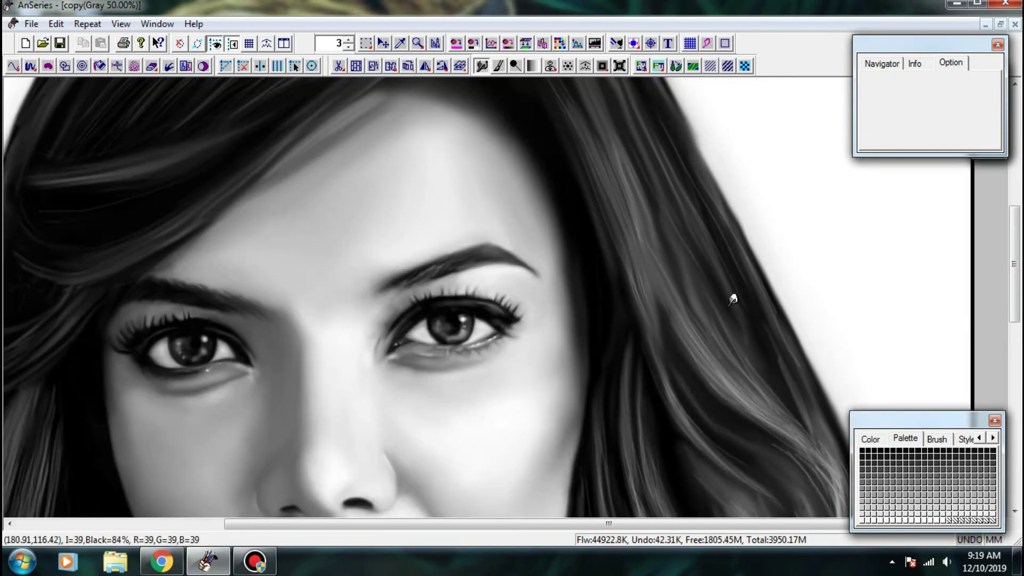
pyautogui.moveTo(731, 354); pyautogui.dragTo(690, 303)
pyautogui.moveTo(713, 337); pyautogui.dragTo(667, 269)
pyautogui.moveTo(728, 303); pyautogui.dragTo(728, 296)
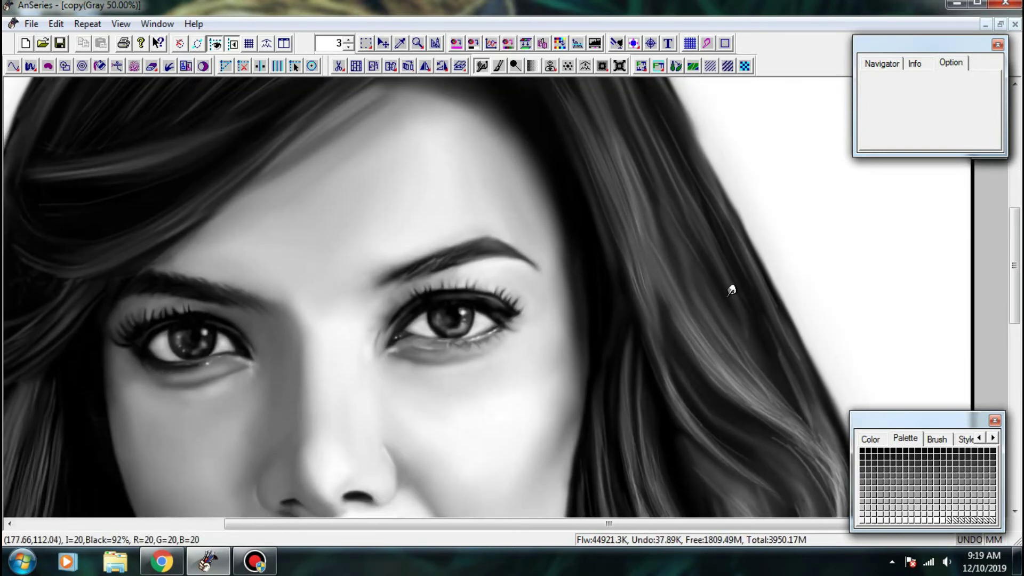
# - Smooth the strands along the hair's outer edge beside the eye and in the lower wave beside the mouth
pyautogui.moveTo(807, 377); pyautogui.dragTo(765, 285)
pyautogui.moveTo(814, 348); pyautogui.dragTo(765, 256)
pyautogui.moveTo(837, 335); pyautogui.dragTo(807, 259)
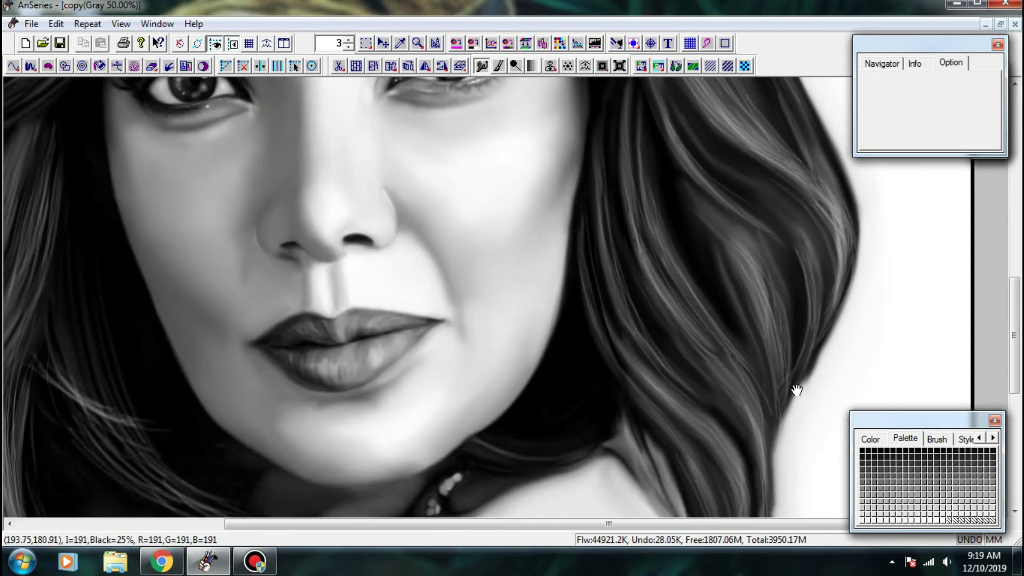
pyautogui.moveTo(796, 389); pyautogui.dragTo(738, 313)
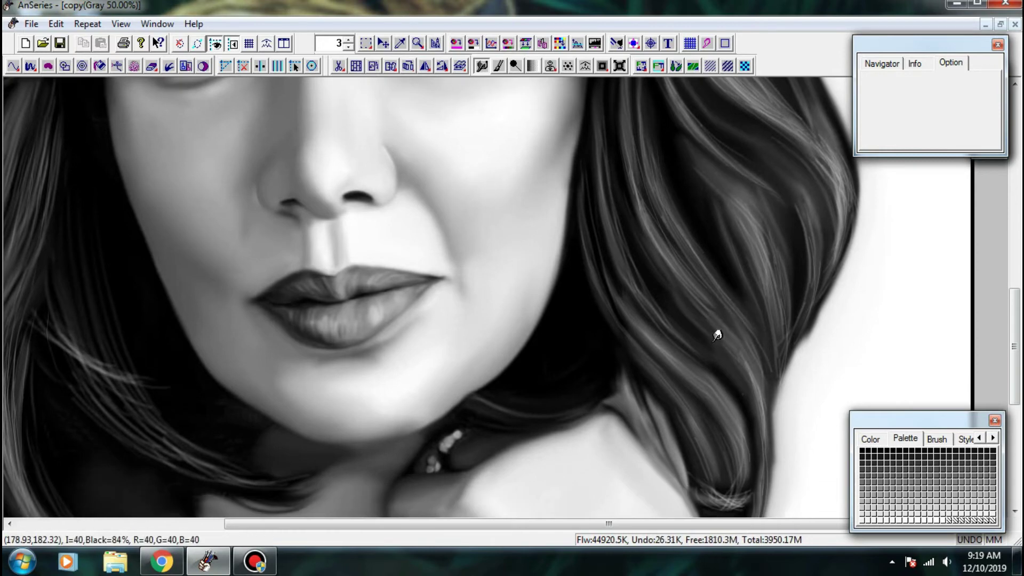
pyautogui.moveTo(742, 406); pyautogui.dragTo(698, 298)
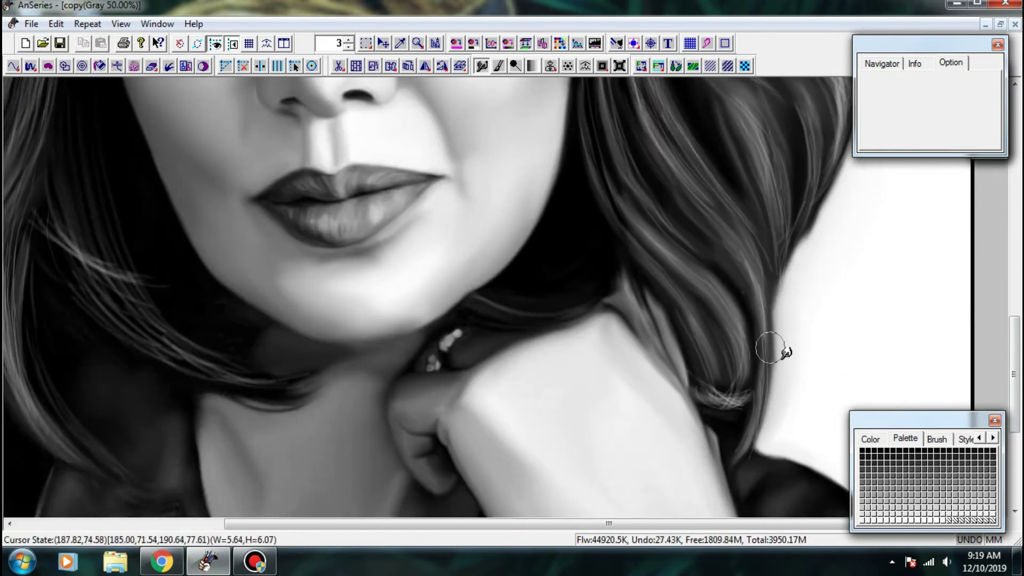
# - View the whole portrait and toggle the najwa-Gray and najwa layers to compare the hair with the color photo
pyautogui.hotkey('ctrl', '-')
pyautogui.scroll(-4, 834, 206)
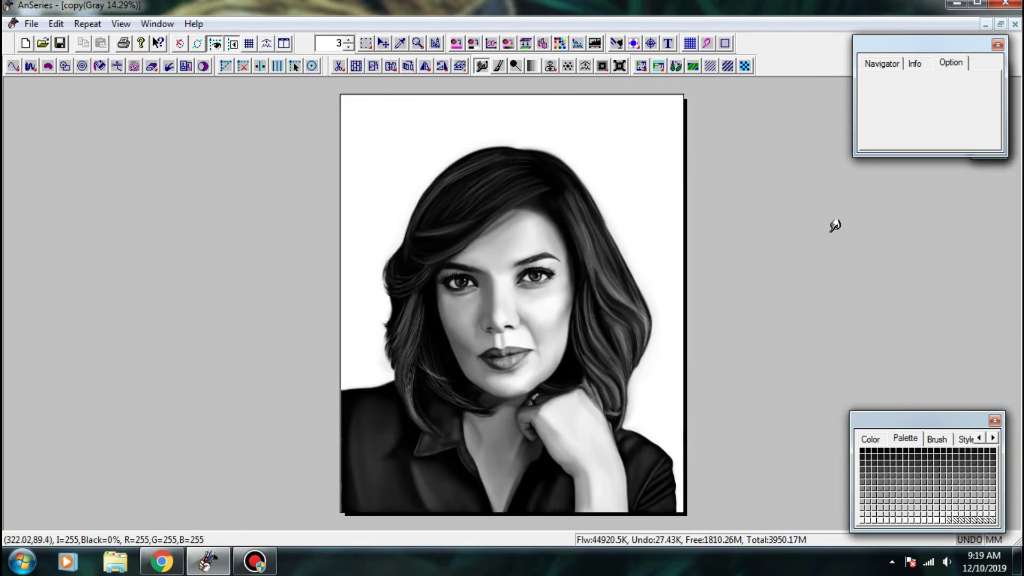
pyautogui.press('F7')
pyautogui.click(889, 288)
pyautogui.click(888, 288)
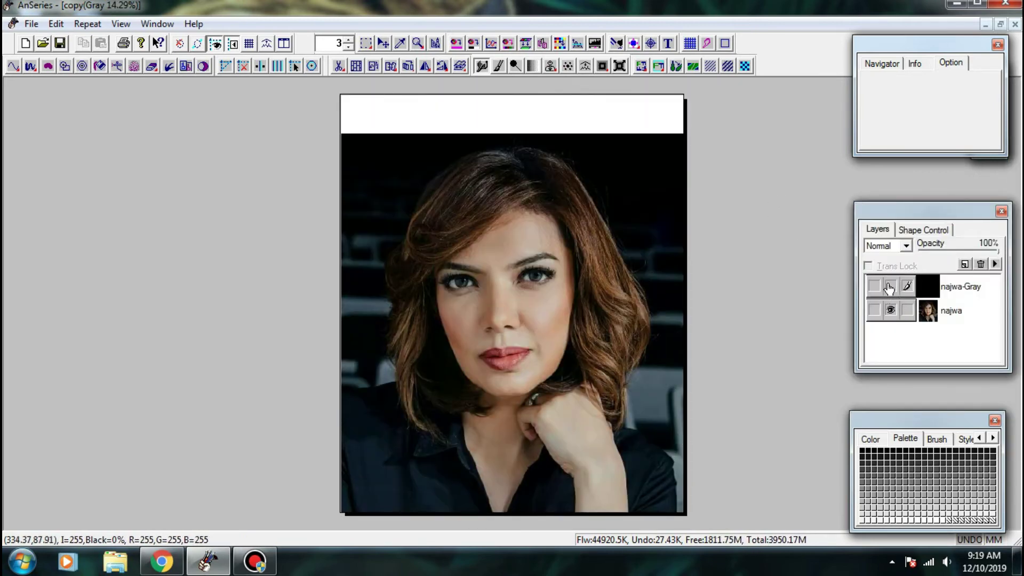
pyautogui.click(889, 286)
pyautogui.click(890, 310)
# - Smudge short dark wisps out of the large wave's outer bend into the white background
pyautogui.scroll(7, 697, 359)
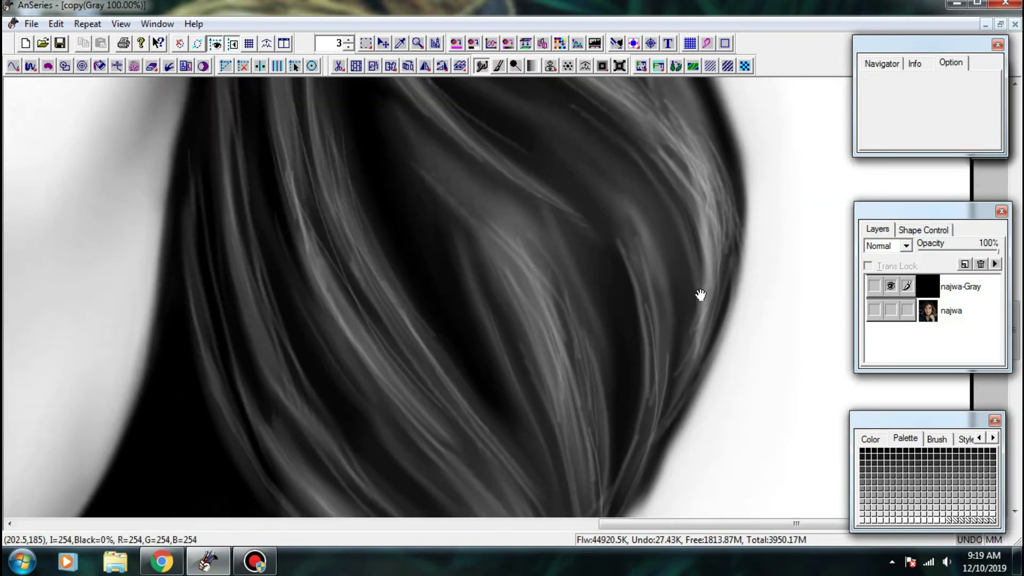
pyautogui.moveTo(739, 233); pyautogui.dragTo(761, 313)
pyautogui.moveTo(745, 215); pyautogui.dragTo(751, 324)
pyautogui.moveTo(740, 259)
pyautogui.mouseDown()
pyautogui.moveTo(747, 312)
pyautogui.moveTo(733, 350)
pyautogui.mouseUp()
pyautogui.moveTo(727, 295); pyautogui.dragTo(730, 366)
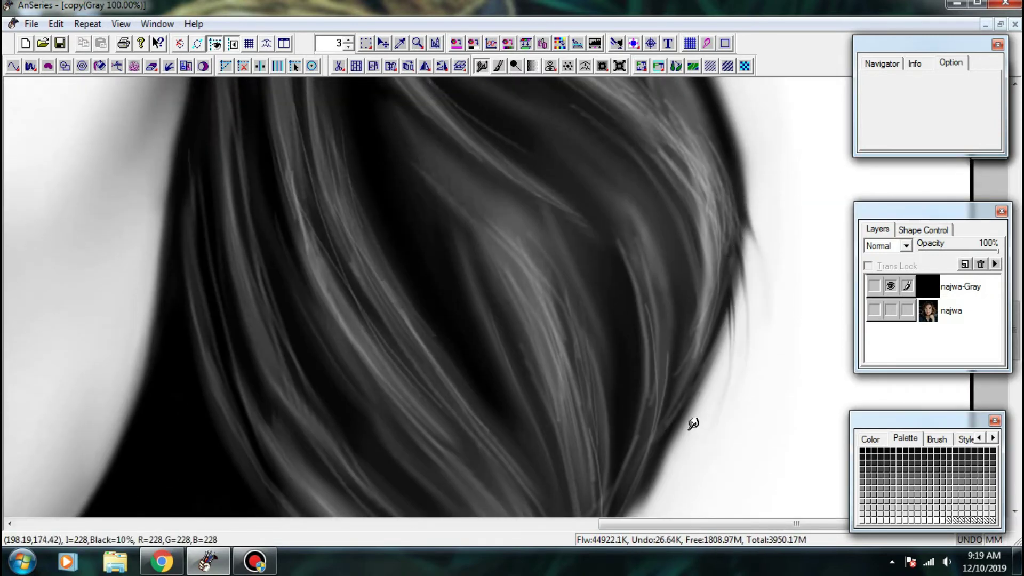
# - Pull more thin, pointed wisps from the hair's outer edge just above and at the bend
pyautogui.scroll(-1, 695, 423)
pyautogui.scroll(3, 742, 96)
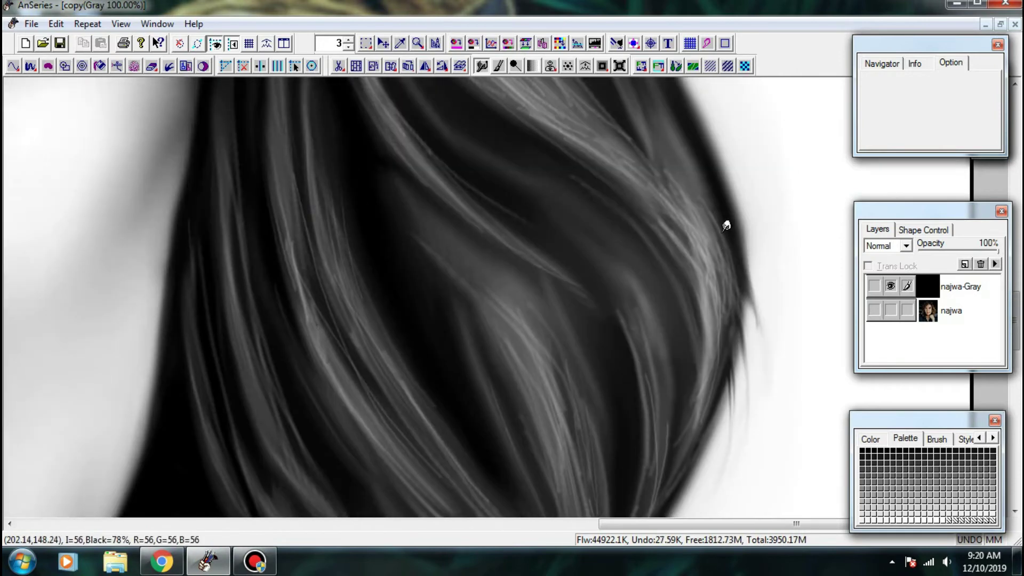
pyautogui.moveTo(739, 227); pyautogui.dragTo(756, 269)
pyautogui.moveTo(738, 227); pyautogui.dragTo(757, 341)
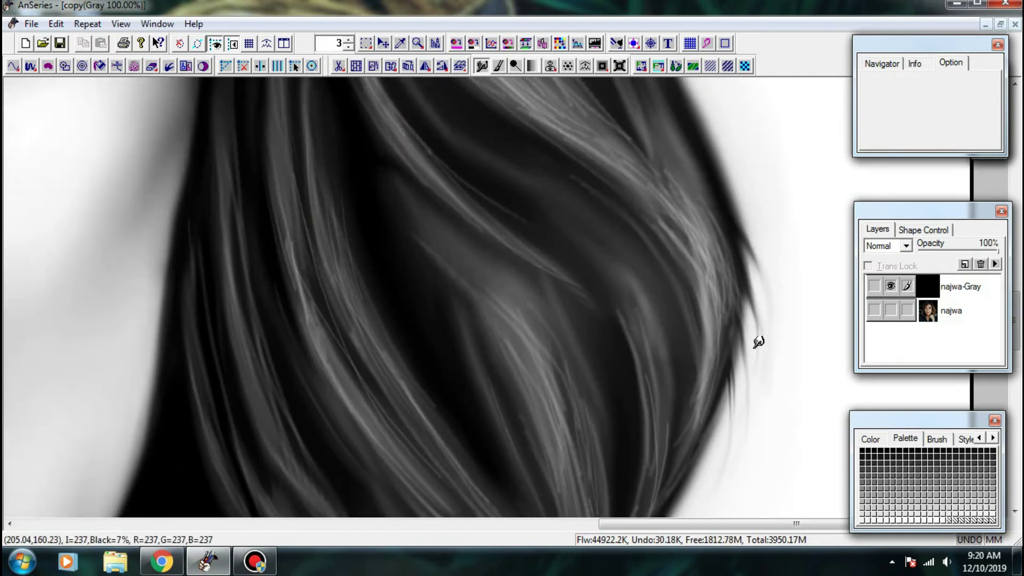
pyautogui.scroll(-2, 756, 380)
pyautogui.moveTo(747, 203); pyautogui.dragTo(758, 315)
pyautogui.moveTo(739, 255); pyautogui.dragTo(743, 330)
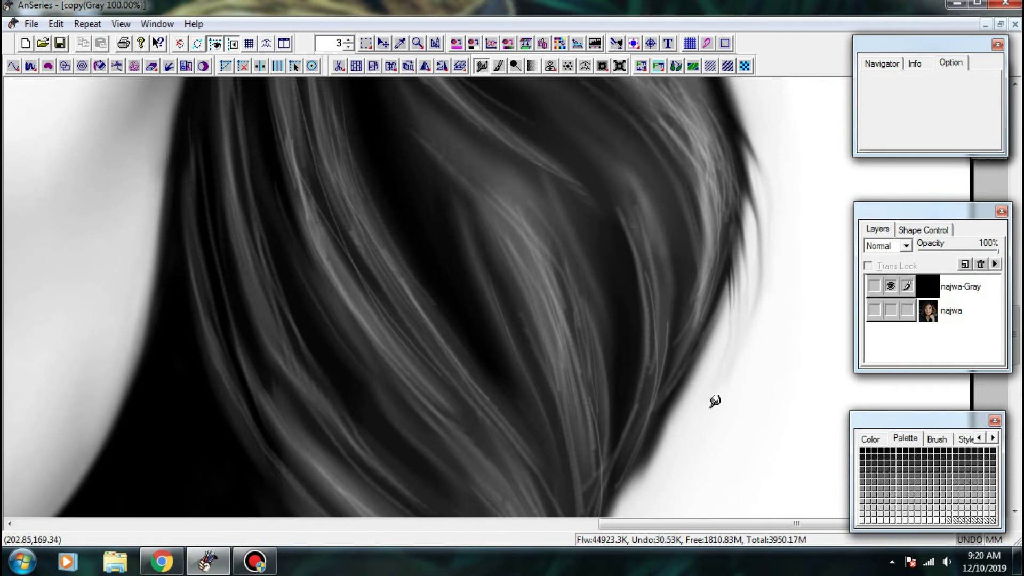
# - Smudge a row of pointed wisps from the outer hair edge below the bend, where the wave curves inward
pyautogui.moveTo(731, 273); pyautogui.dragTo(735, 353)
pyautogui.moveTo(726, 395); pyautogui.dragTo(726, 334)
pyautogui.moveTo(727, 216); pyautogui.dragTo(725, 317)
pyautogui.moveTo(723, 236); pyautogui.dragTo(704, 387)
pyautogui.moveTo(706, 264)
pyautogui.mouseDown()
pyautogui.moveTo(710, 347)
pyautogui.moveTo(659, 416)
pyautogui.mouseUp()
pyautogui.moveTo(669, 361); pyautogui.dragTo(674, 260)
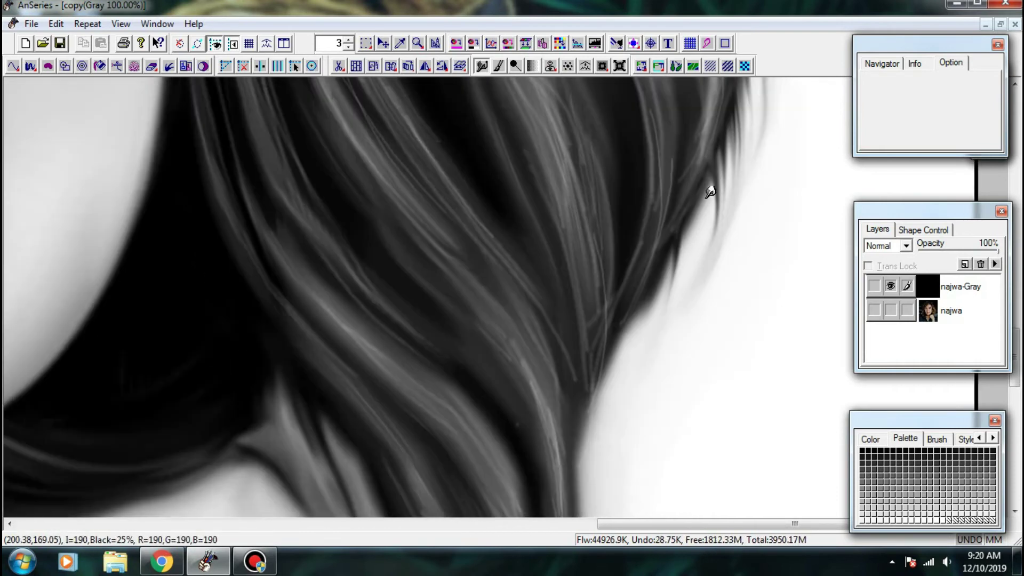
# - Pull long, faint flyaway strands from the outer edge where the wave narrows and along the lowest lock
pyautogui.moveTo(706, 192)
pyautogui.mouseDown()
pyautogui.moveTo(694, 289)
pyautogui.moveTo(651, 321)
pyautogui.mouseUp()
pyautogui.moveTo(659, 278)
pyautogui.mouseDown()
pyautogui.moveTo(641, 348)
pyautogui.moveTo(622, 238)
pyautogui.mouseUp()
pyautogui.moveTo(594, 327)
pyautogui.mouseDown()
pyautogui.moveTo(596, 358)
pyautogui.moveTo(590, 315)
pyautogui.moveTo(568, 369)
pyautogui.mouseUp()
pyautogui.scroll(-3, 581, 331)
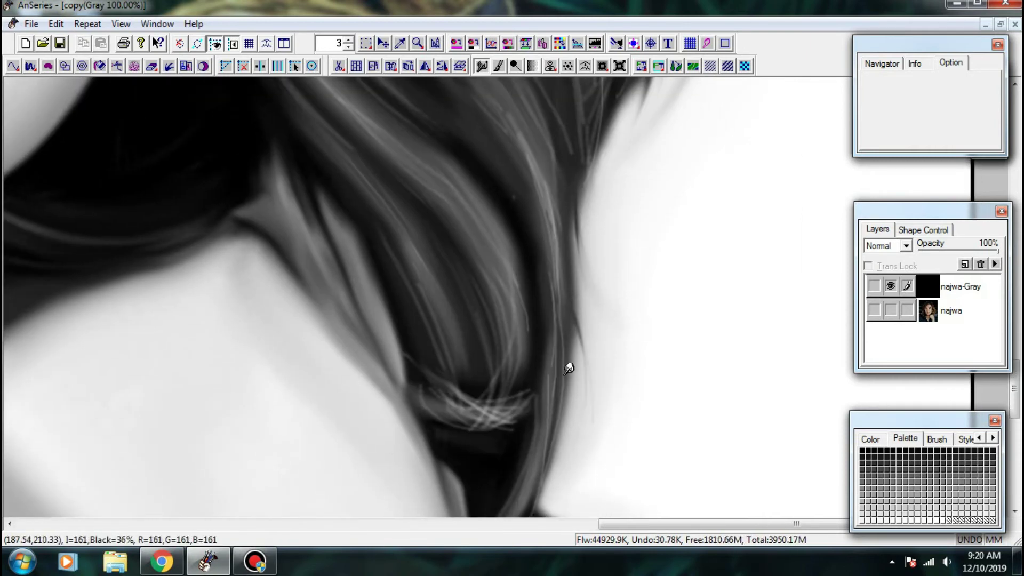
pyautogui.moveTo(596, 402); pyautogui.dragTo(576, 270)
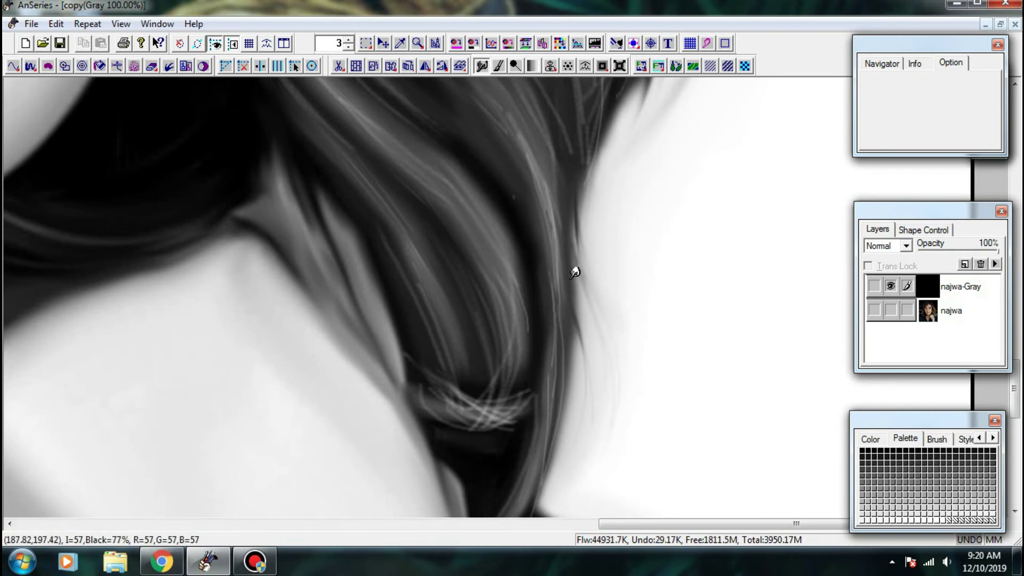
pyautogui.moveTo(577, 331); pyautogui.dragTo(579, 451)
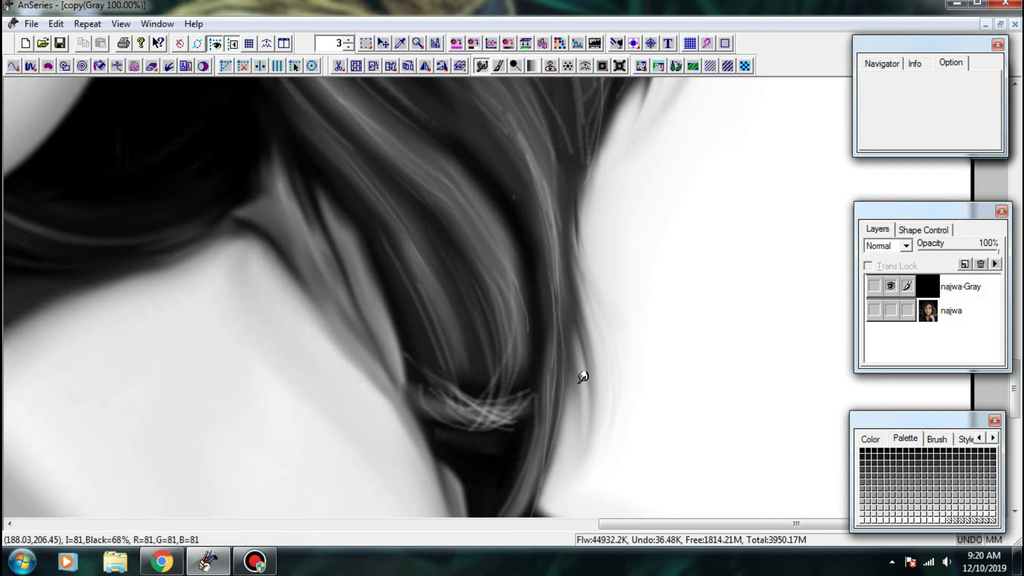
# - Check the new wisps at reduced size and compare the hair's outer edge with the najwa color photo layer
pyautogui.scroll(-1, 765, 187)
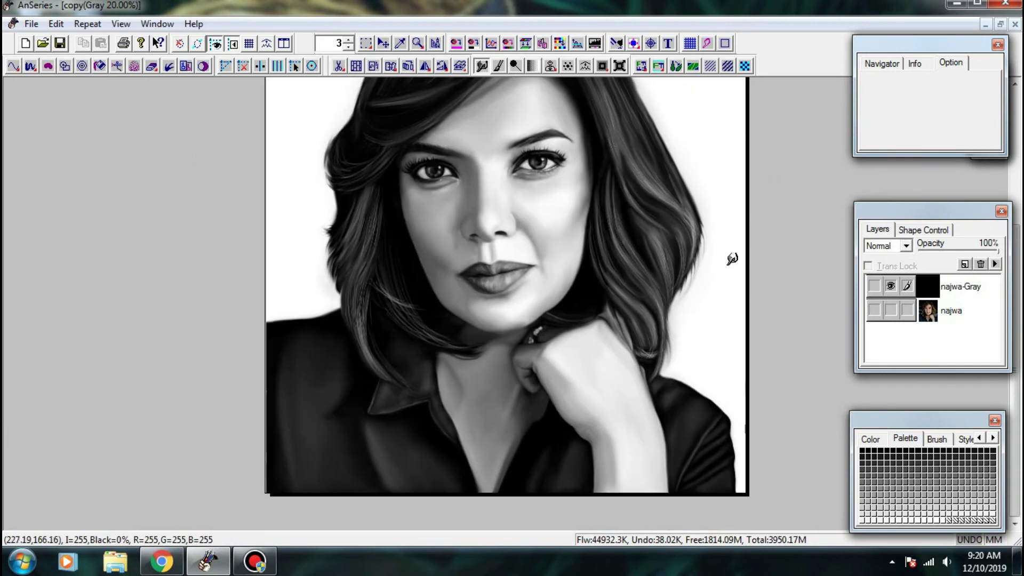
pyautogui.scroll(3, 704, 216)
pyautogui.moveTo(693, 361); pyautogui.dragTo(688, 391)
pyautogui.click(890, 310)
pyautogui.click(891, 286)
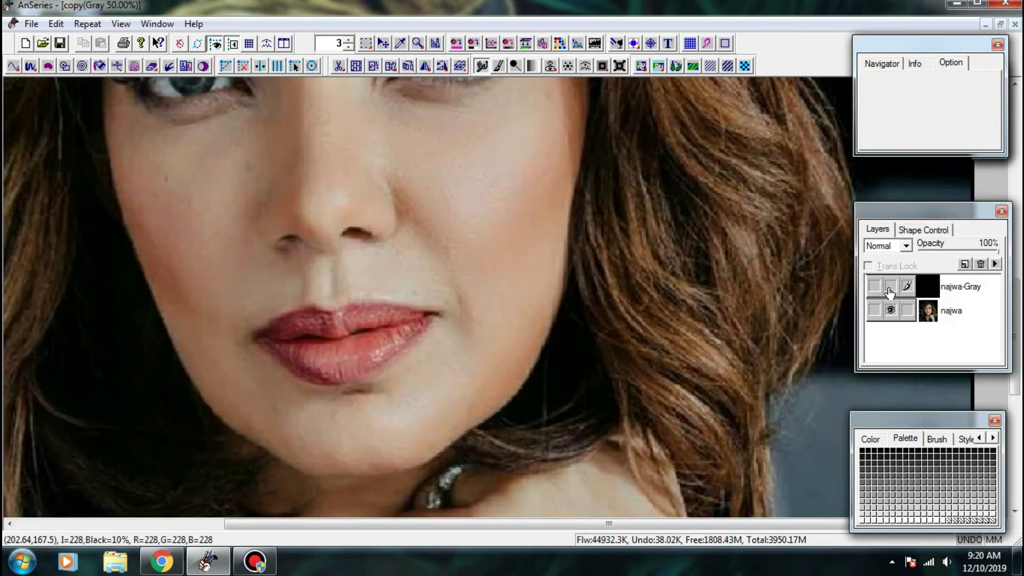
pyautogui.click(890, 286)
pyautogui.click(891, 310)
# - Add more smudged wisps to the lower outer edge of the wave, just above where it narrows
pyautogui.scroll(-1, 777, 338)
pyautogui.scroll(1, 722, 343)
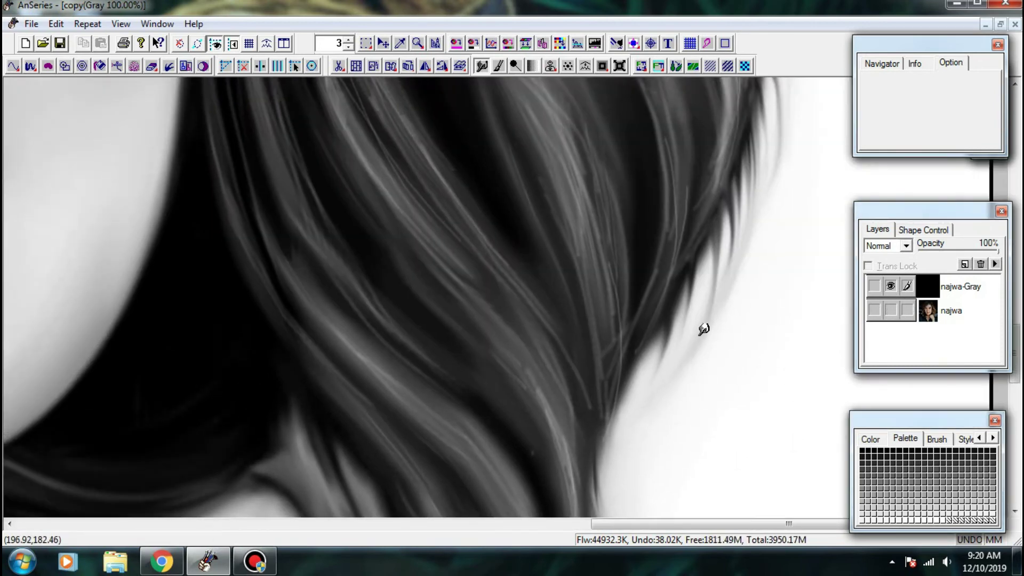
pyautogui.moveTo(666, 338)
pyautogui.mouseDown()
pyautogui.moveTo(651, 377)
pyautogui.moveTo(649, 363)
pyautogui.mouseUp()
pyautogui.moveTo(696, 283); pyautogui.dragTo(678, 357)
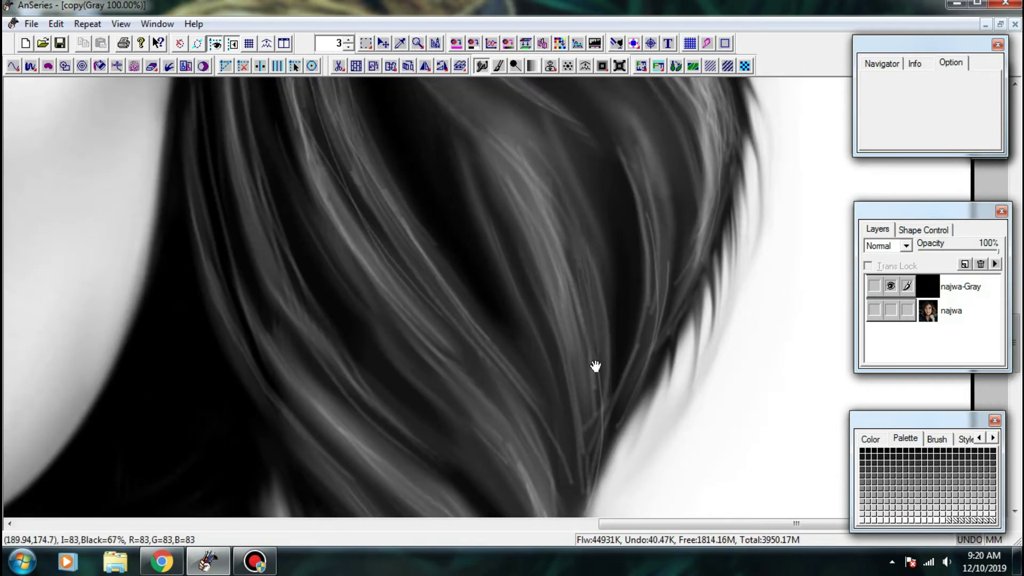
# - Smudge the light strands smooth where the wave narrows above the lowest lock of hair
pyautogui.scroll(-1, 596, 367)
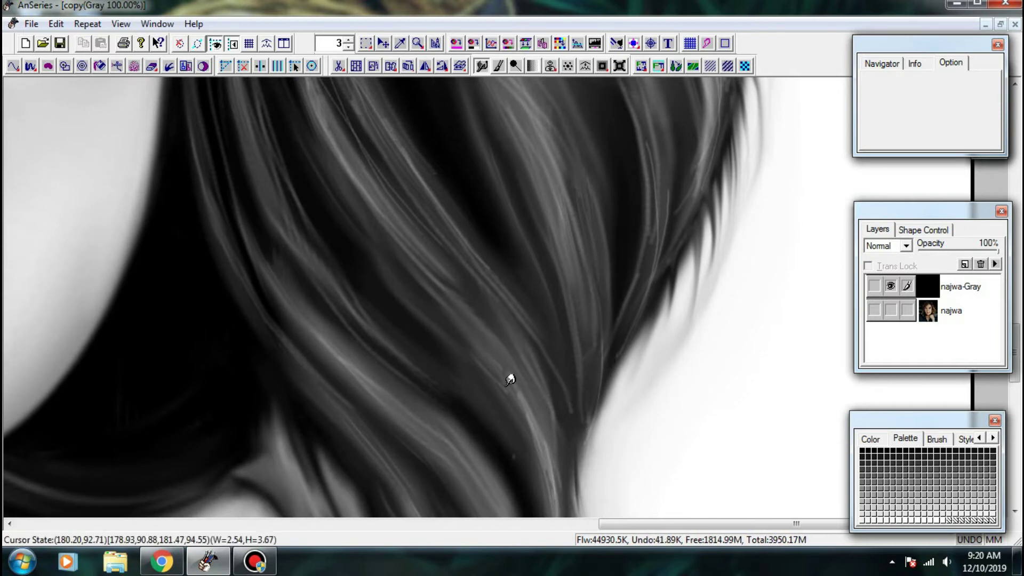
pyautogui.moveTo(506, 385)
pyautogui.mouseDown()
pyautogui.moveTo(536, 424)
pyautogui.moveTo(535, 455)
pyautogui.mouseUp()
pyautogui.scroll(-2, 535, 455)
pyautogui.moveTo(573, 419); pyautogui.dragTo(563, 451)
pyautogui.scroll(3, 508, 349)
pyautogui.hscroll(-1, 509, 348)
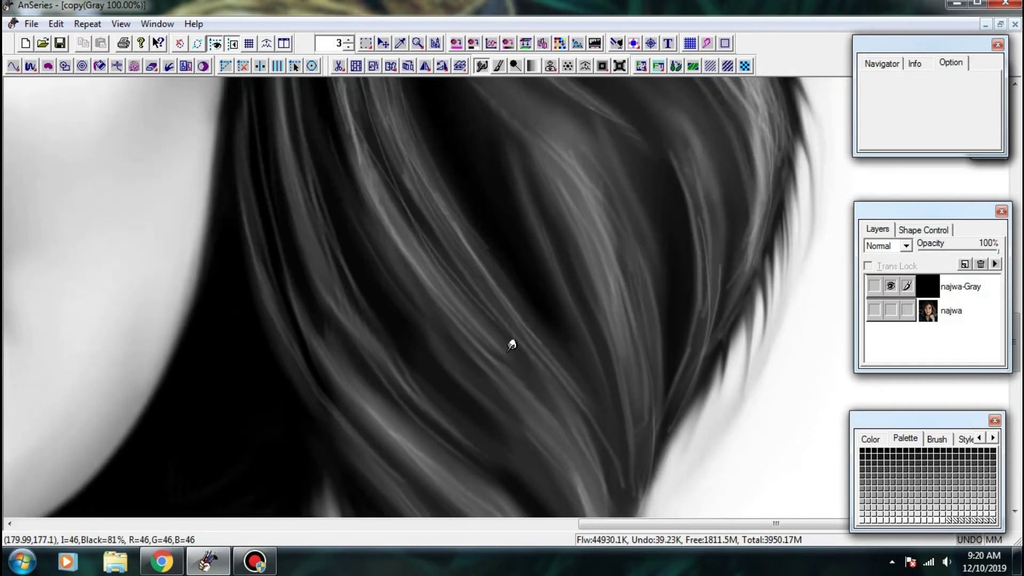
# - Smudge the highlight strands in the middle of the wave, blending their ends into the dark areas beside them
pyautogui.hscroll(-1, 555, 407)
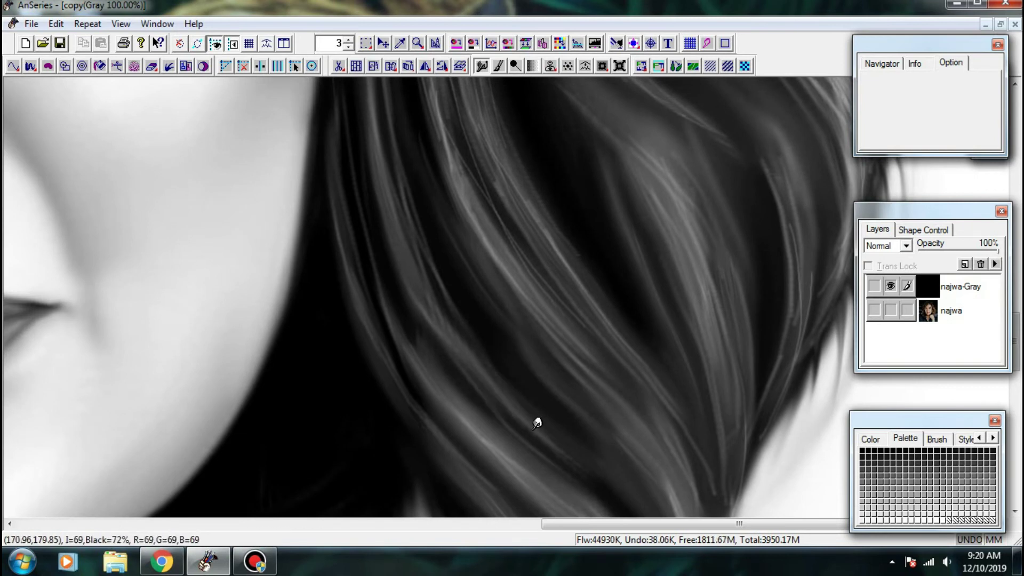
pyautogui.hscroll(-1, 576, 421)
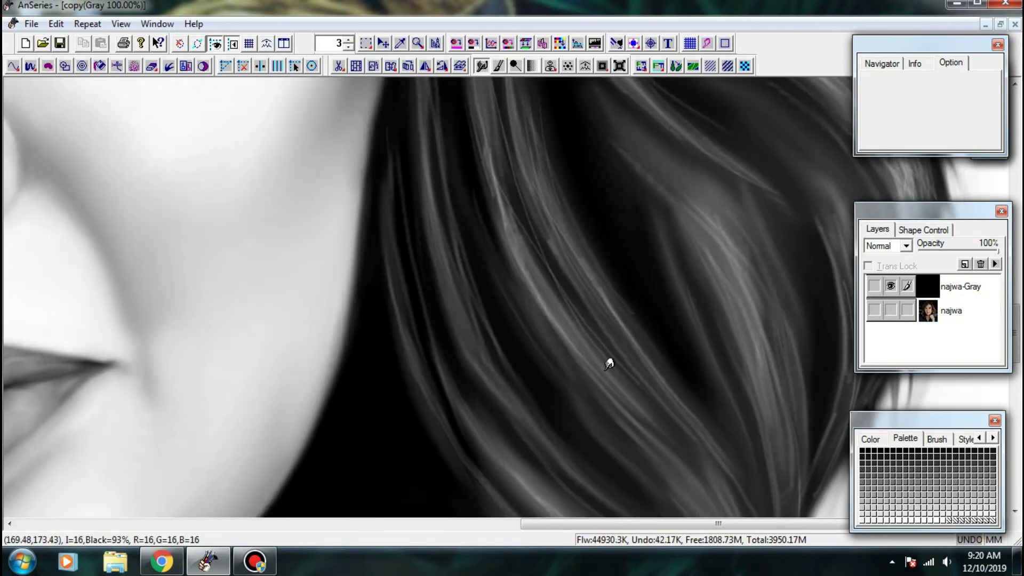
pyautogui.hscroll(2, 609, 364)
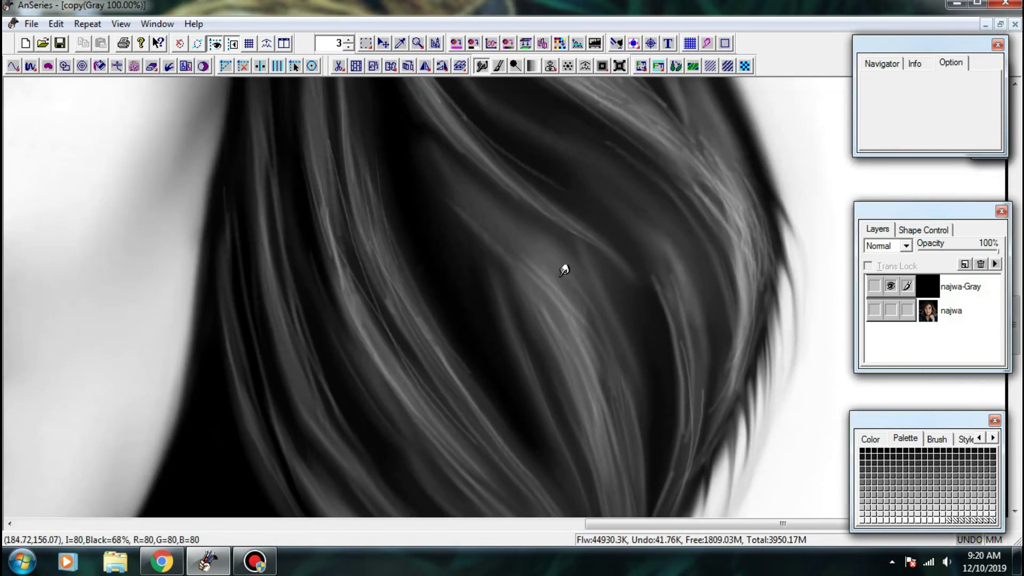
pyautogui.moveTo(557, 311); pyautogui.dragTo(594, 339)
pyautogui.moveTo(672, 297)
pyautogui.mouseDown()
pyautogui.moveTo(634, 243)
pyautogui.moveTo(675, 340)
pyautogui.mouseUp()
pyautogui.moveTo(670, 272); pyautogui.dragTo(610, 239)
pyautogui.moveTo(512, 209); pyautogui.dragTo(578, 319)
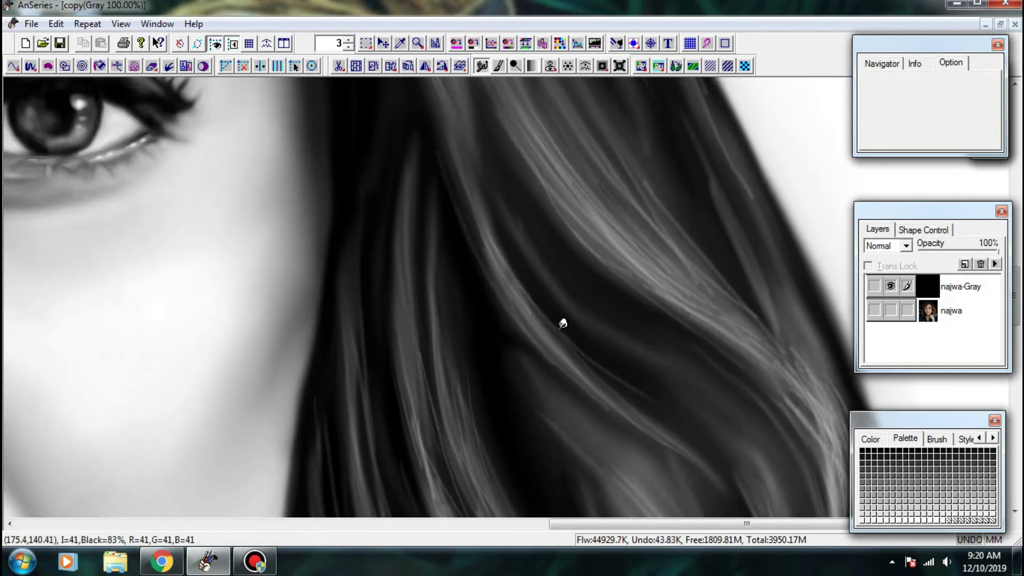
# - Examine the hair strands and outer wisps from eye level down the wave to the lowest lock for rough spots
pyautogui.scroll(2, 687, 366)
pyautogui.hscroll(1, 590, 329)
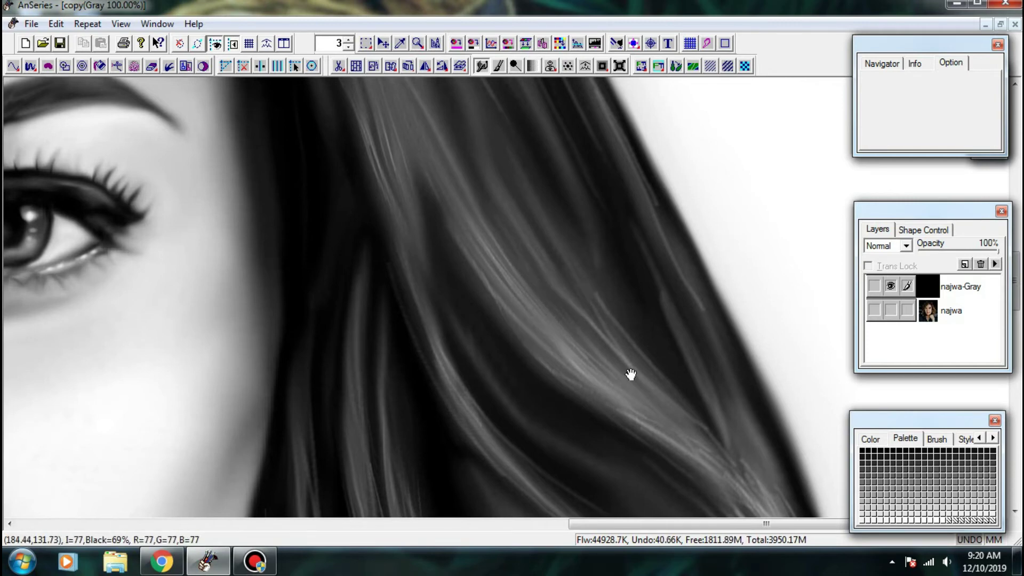
pyautogui.scroll(-2, 586, 347)
pyautogui.hscroll(1, 545, 329)
pyautogui.scroll(-1, 578, 343)
pyautogui.hscroll(1, 669, 370)
pyautogui.scroll(-2, 663, 290)
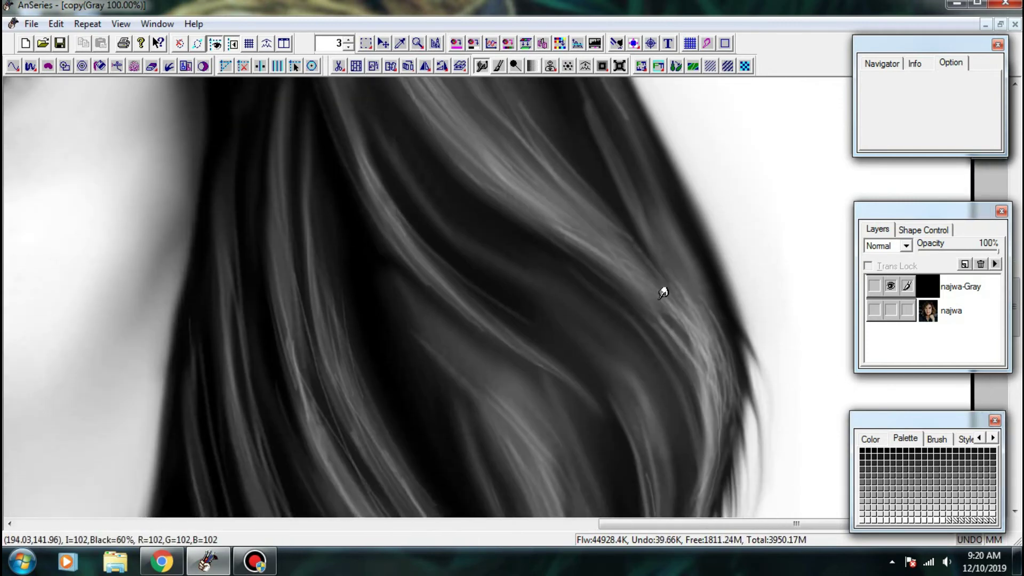
pyautogui.scroll(-1, 731, 377)
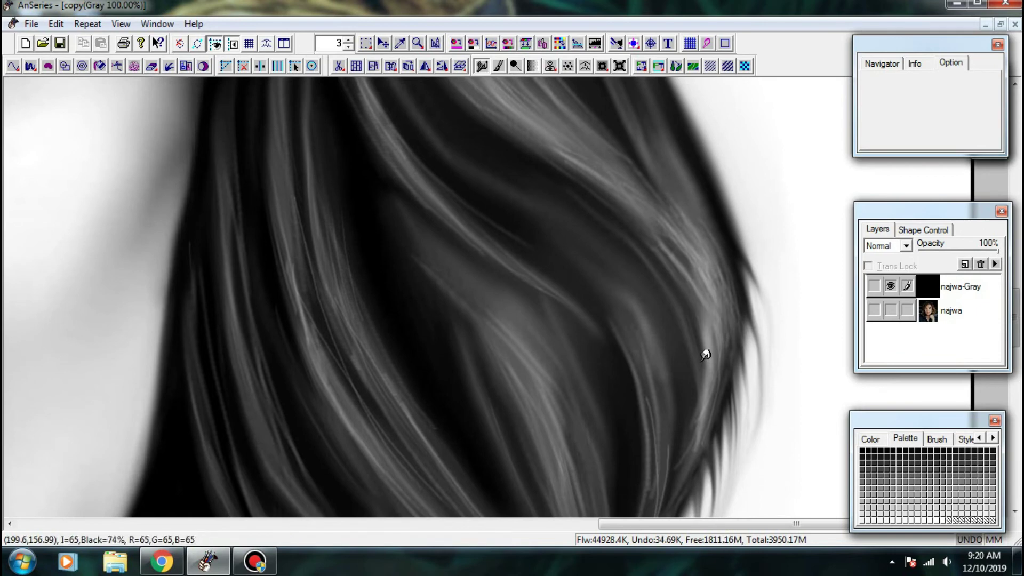
pyautogui.scroll(-3, 704, 350)
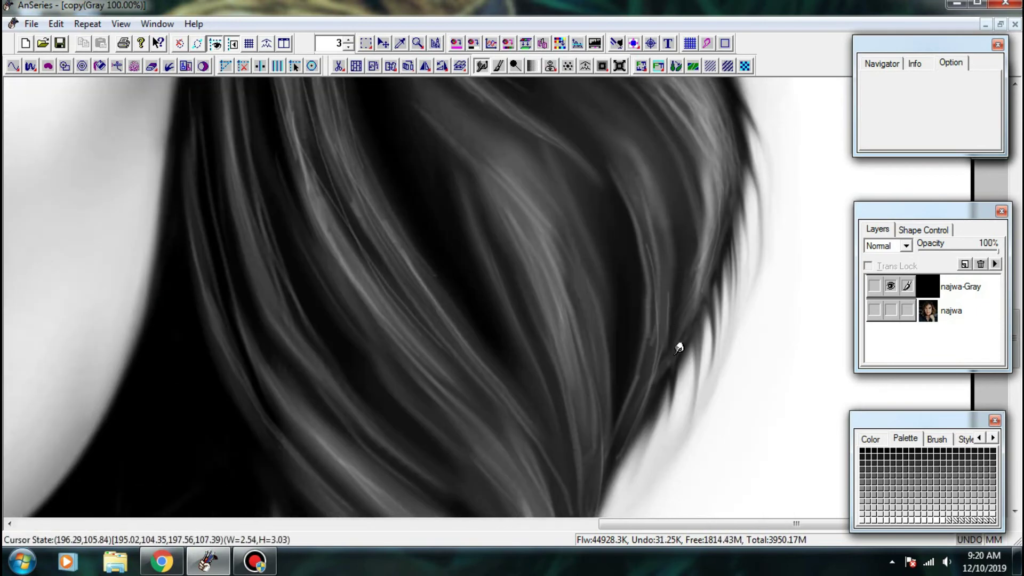
pyautogui.scroll(-1, 641, 400)
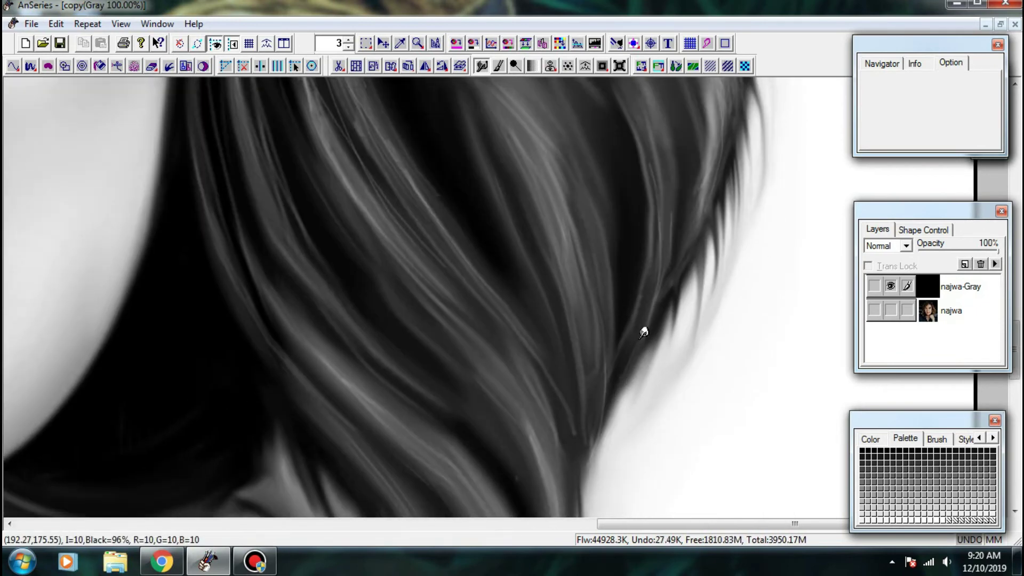
pyautogui.scroll(-1, 602, 358)
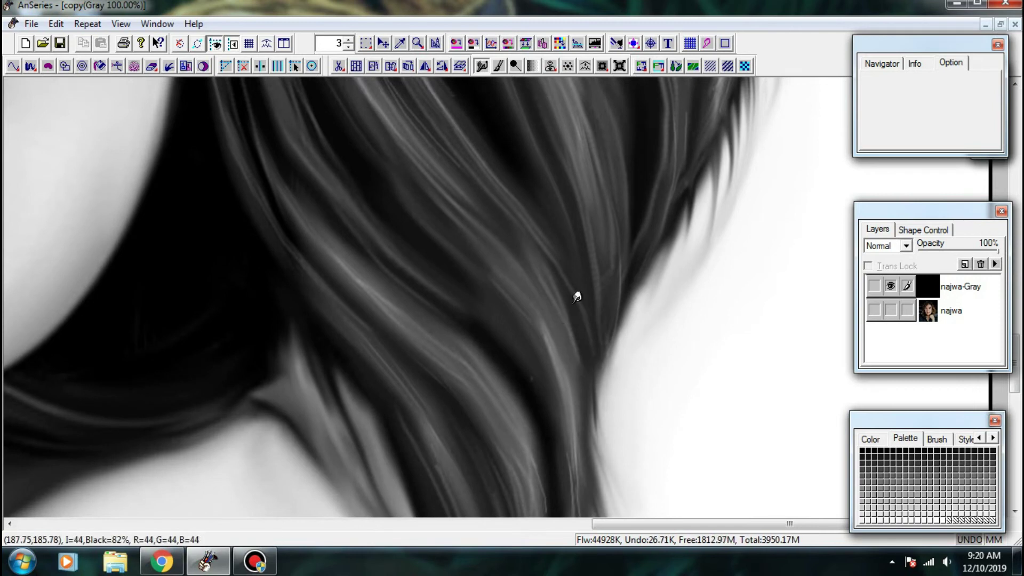
pyautogui.scroll(-1, 577, 267)
pyautogui.scroll(-1, 587, 341)
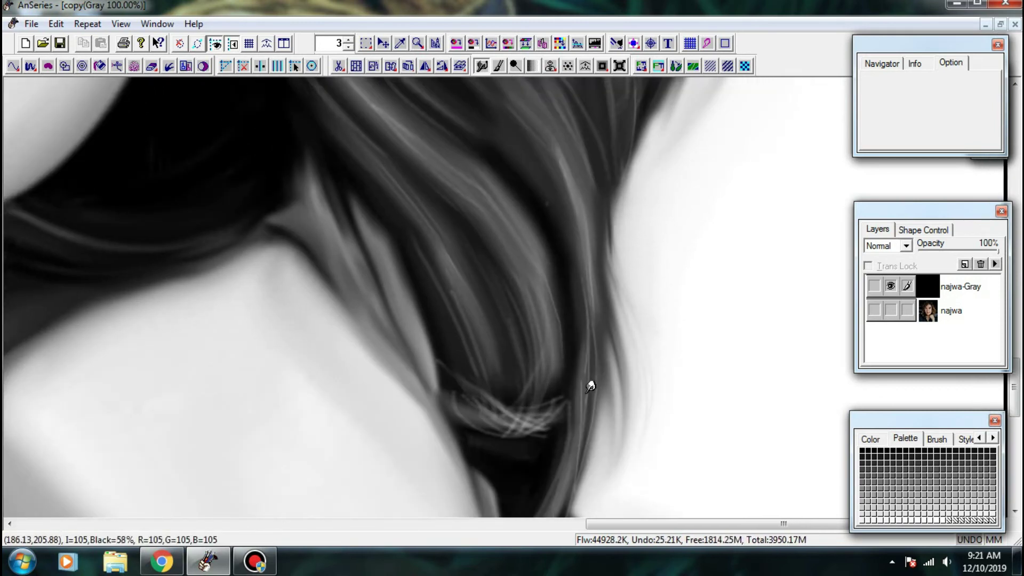
# - Smudge the thin outer strands of the lowest lock smooth and check the portrait at 25% size
pyautogui.moveTo(590, 388); pyautogui.dragTo(588, 421)
pyautogui.scroll(-1, 588, 310)
pyautogui.moveTo(589, 354); pyautogui.dragTo(571, 405)
pyautogui.hotkey('ctrl', '-')
pyautogui.hotkey('ctrl', '-')
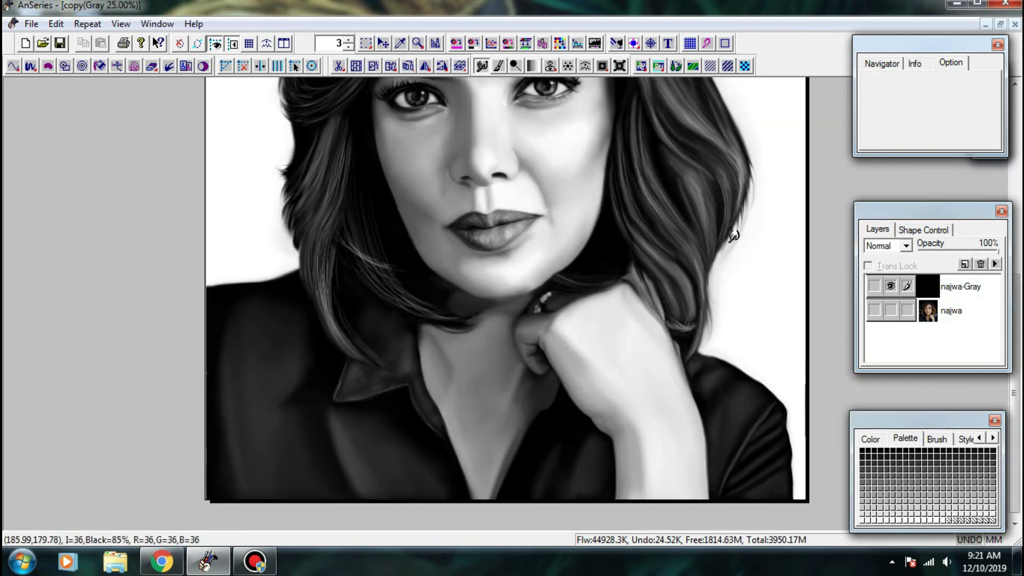
pyautogui.scroll(2, 738, 338)
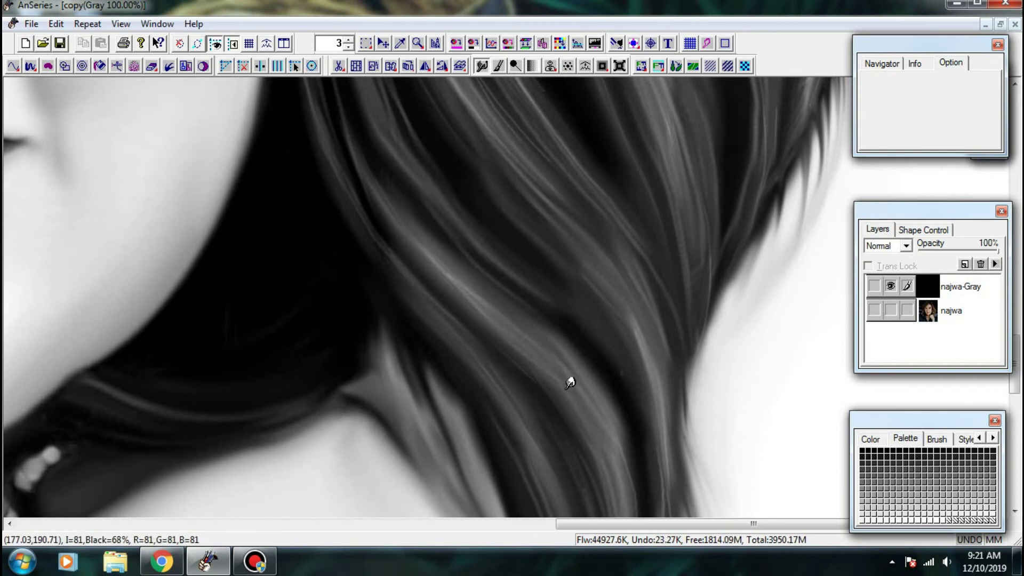
# - Smudge the highlight strands of the lower wave and the long strands beside the cheek smooth
pyautogui.moveTo(571, 379); pyautogui.dragTo(610, 462)
pyautogui.moveTo(516, 338); pyautogui.dragTo(568, 453)
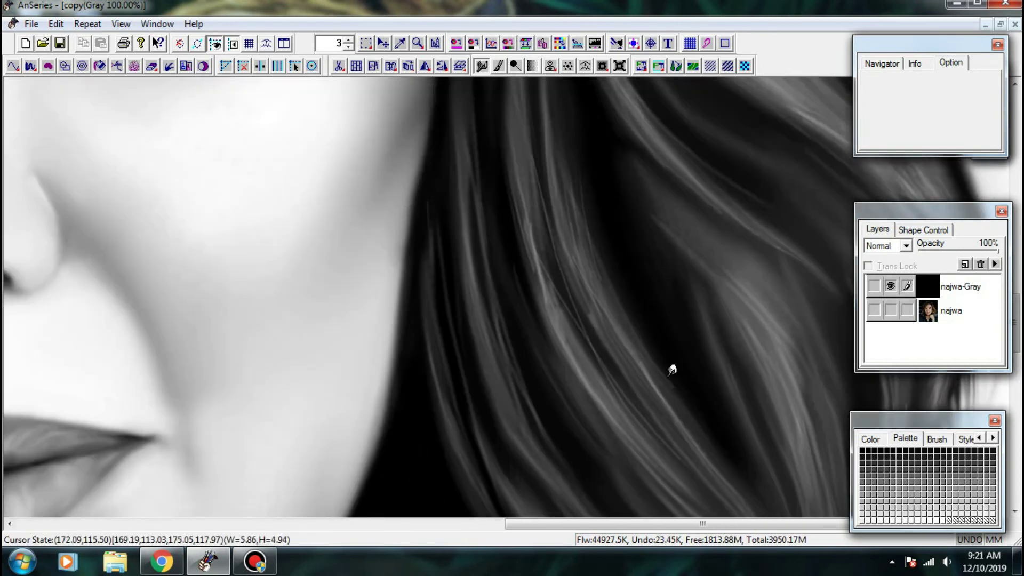
pyautogui.moveTo(668, 376)
pyautogui.mouseDown()
pyautogui.moveTo(678, 395)
pyautogui.moveTo(667, 404)
pyautogui.mouseUp()
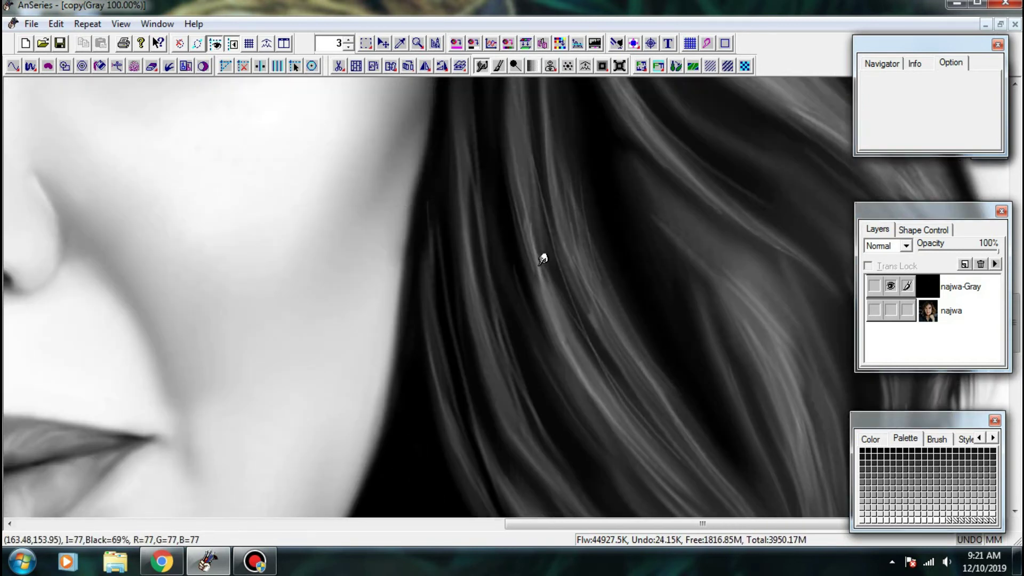
pyautogui.moveTo(538, 273)
pyautogui.mouseDown()
pyautogui.moveTo(575, 352)
pyautogui.moveTo(636, 421)
pyautogui.mouseUp()
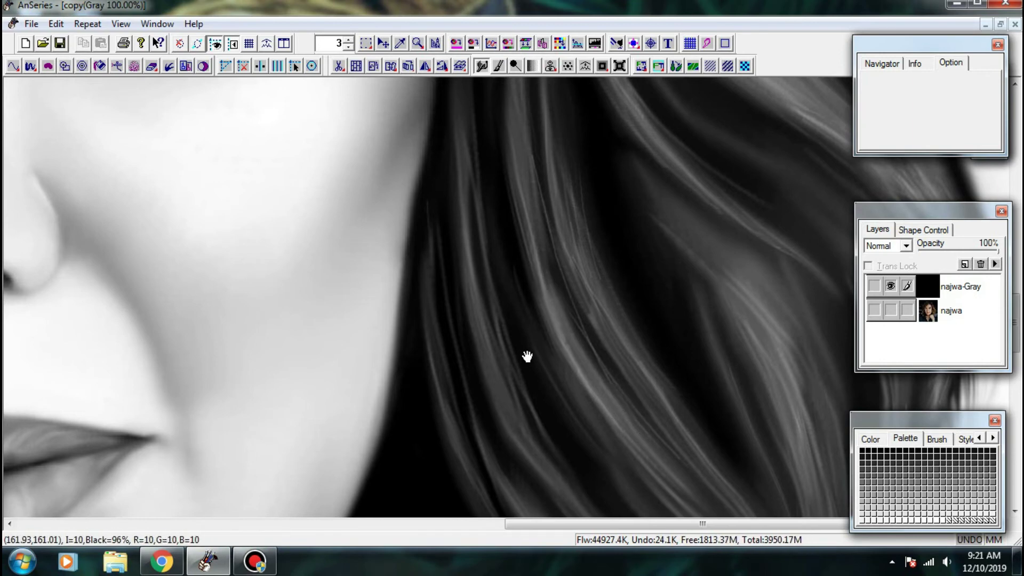
# - Smudge the faint strands and the curved highlight in the middle of the hair below eye level
pyautogui.moveTo(528, 357); pyautogui.dragTo(569, 465)
pyautogui.moveTo(651, 297); pyautogui.dragTo(561, 442)
pyautogui.moveTo(653, 461); pyautogui.dragTo(587, 426)
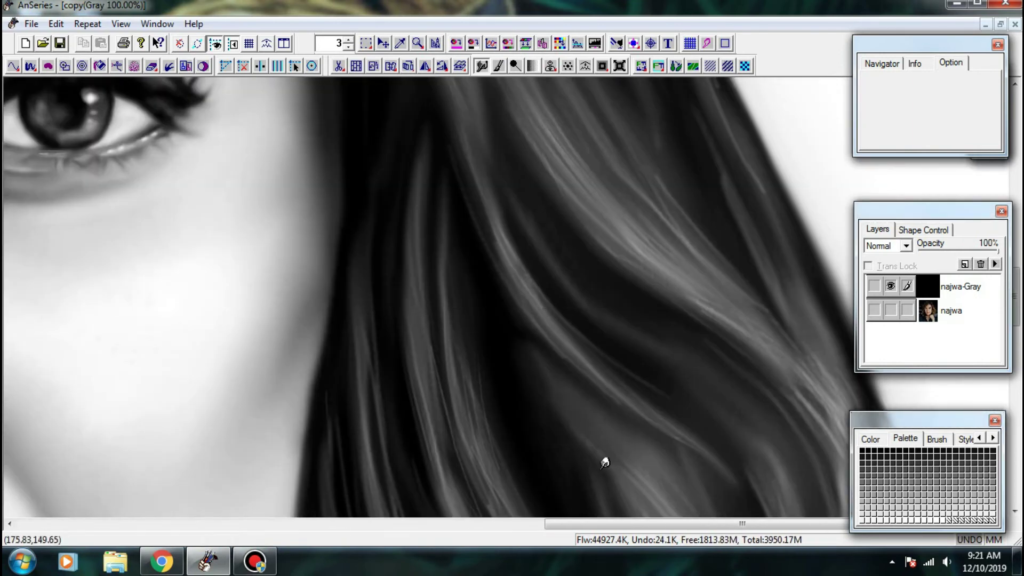
pyautogui.moveTo(605, 462); pyautogui.dragTo(591, 444)
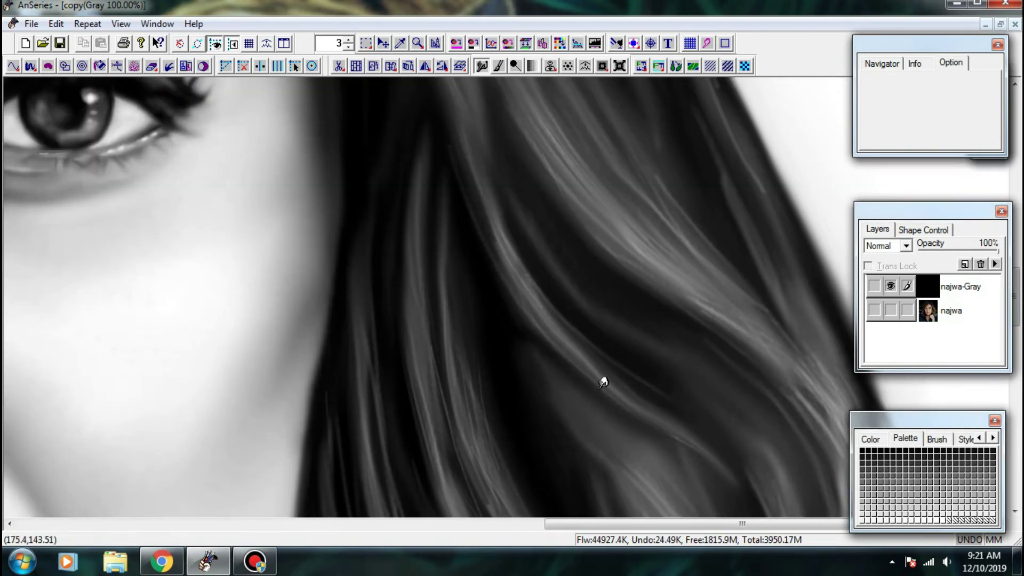
pyautogui.moveTo(644, 247)
pyautogui.mouseDown()
pyautogui.moveTo(600, 382)
pyautogui.moveTo(658, 434)
pyautogui.mouseUp()
pyautogui.moveTo(733, 460)
pyautogui.mouseDown()
pyautogui.moveTo(640, 408)
pyautogui.moveTo(556, 387)
pyautogui.mouseUp()
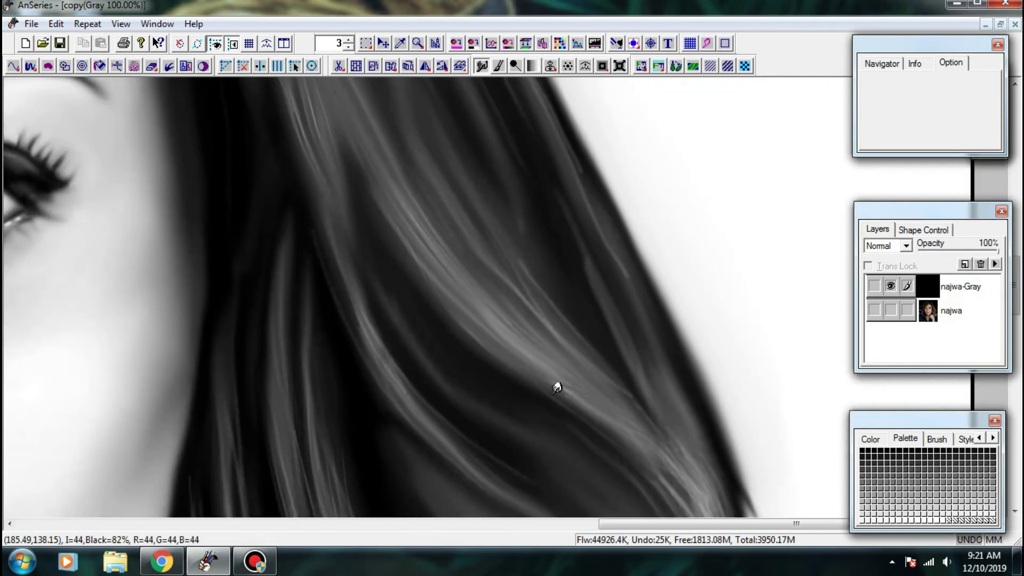
# - Smudge the broad highlight band beside the eye and the thin strands along the hair's outer edge
pyautogui.moveTo(560, 345); pyautogui.dragTo(626, 447)
pyautogui.moveTo(590, 365); pyautogui.dragTo(539, 305)
pyautogui.moveTo(686, 351); pyautogui.dragTo(708, 407)
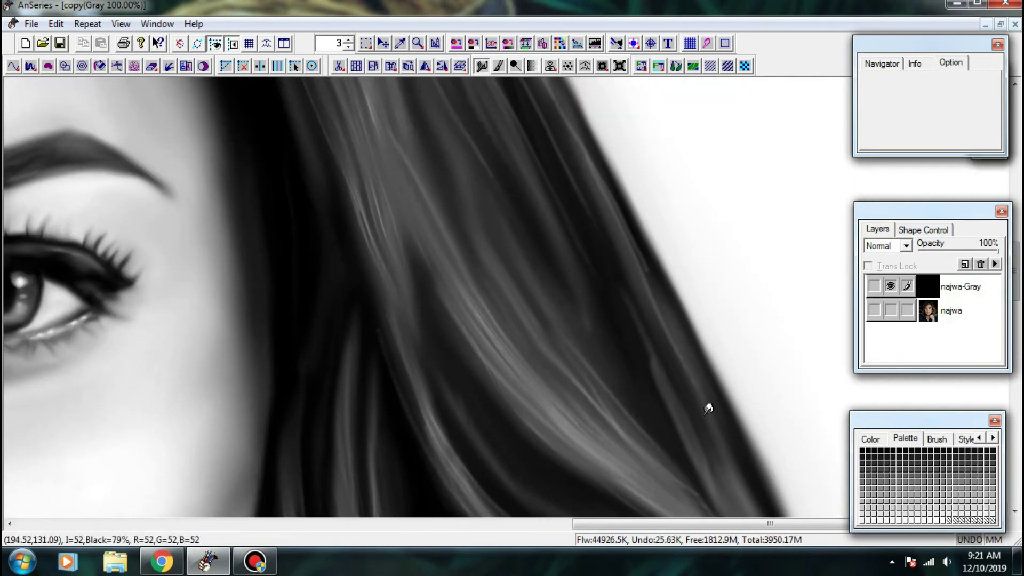
pyautogui.moveTo(638, 246); pyautogui.dragTo(672, 300)
pyautogui.moveTo(634, 274); pyautogui.dragTo(709, 439)
pyautogui.moveTo(660, 298); pyautogui.dragTo(697, 384)
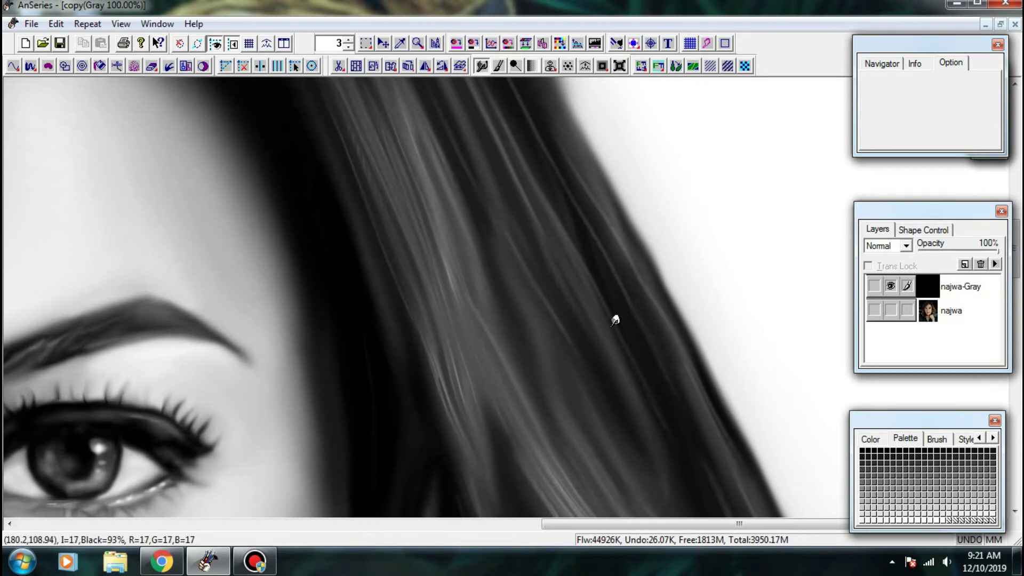
# - Undo the last smudge stroke and blend the fine highlight strands beside the eyebrow
pyautogui.moveTo(512, 321)
pyautogui.mouseDown()
pyautogui.moveTo(608, 395)
pyautogui.moveTo(592, 328)
pyautogui.mouseUp()
pyautogui.hotkey('ctrl', 'z')
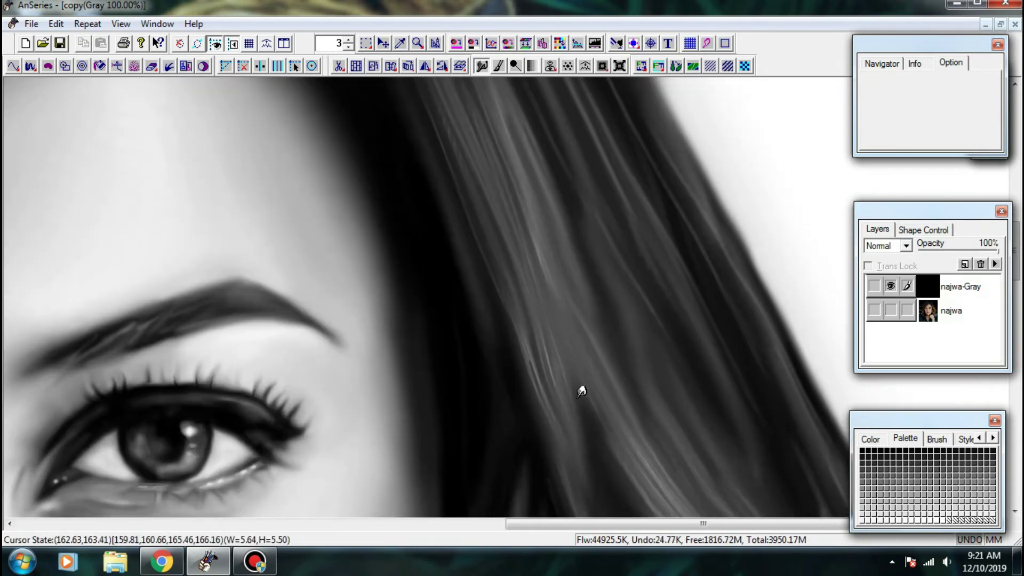
pyautogui.moveTo(582, 392); pyautogui.dragTo(573, 445)
pyautogui.moveTo(523, 130)
pyautogui.mouseDown()
pyautogui.moveTo(548, 282)
pyautogui.moveTo(589, 350)
pyautogui.mouseUp()
pyautogui.moveTo(476, 290); pyautogui.dragTo(540, 367)
pyautogui.moveTo(494, 318)
pyautogui.mouseDown()
pyautogui.moveTo(527, 374)
pyautogui.moveTo(490, 346)
pyautogui.moveTo(489, 337)
pyautogui.moveTo(549, 392)
pyautogui.mouseUp()
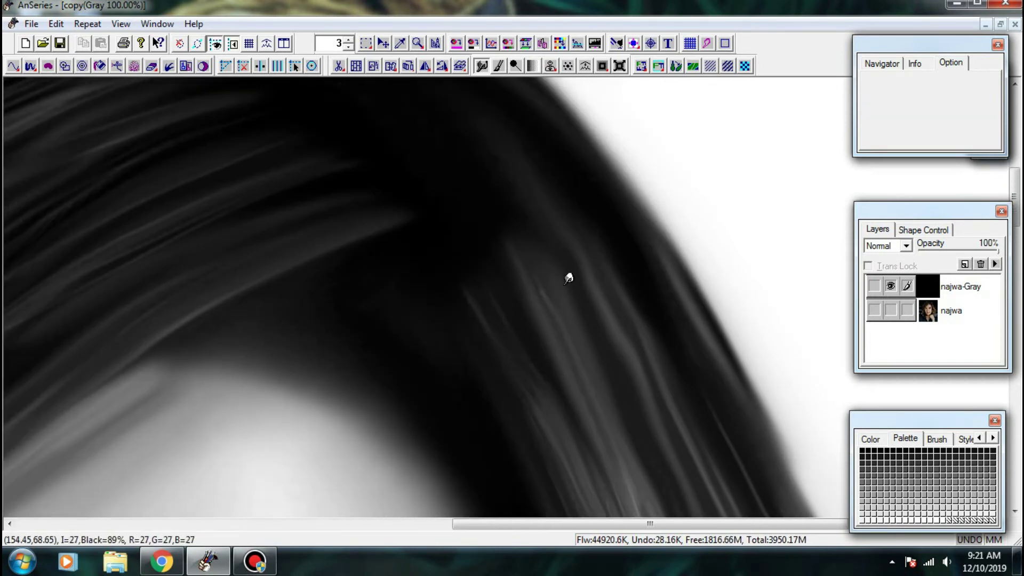
# - Smudge the long strands descending from the parting beside the forehead, up to the hair's outer edge
pyautogui.moveTo(602, 334)
pyautogui.mouseDown()
pyautogui.moveTo(661, 391)
pyautogui.moveTo(668, 455)
pyautogui.mouseUp()
pyautogui.moveTo(655, 378)
pyautogui.mouseDown()
pyautogui.moveTo(682, 430)
pyautogui.moveTo(550, 322)
pyautogui.mouseUp()
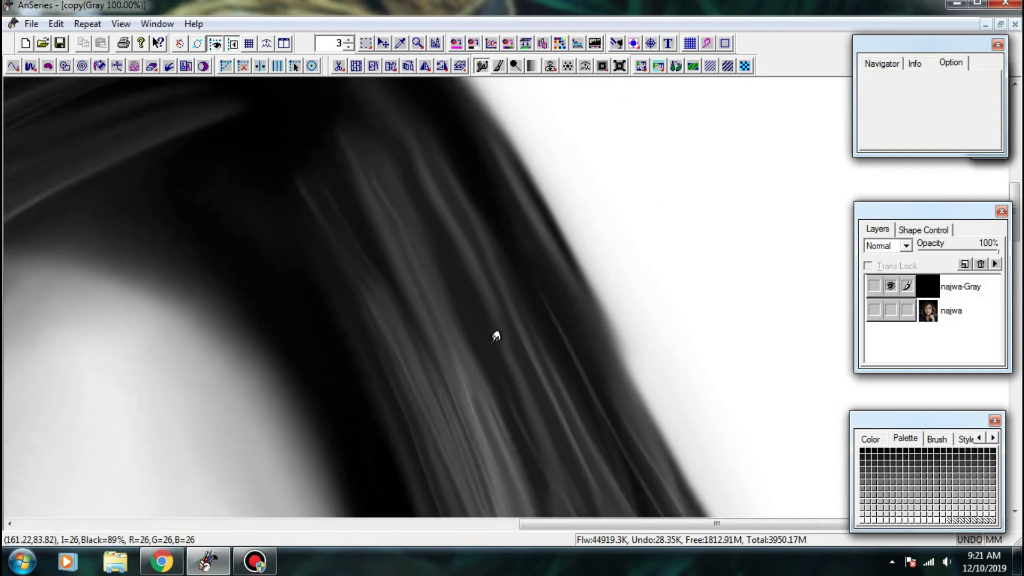
pyautogui.moveTo(536, 281)
pyautogui.mouseDown()
pyautogui.moveTo(583, 367)
pyautogui.moveTo(682, 437)
pyautogui.mouseUp()
pyautogui.moveTo(715, 354); pyautogui.dragTo(624, 246)
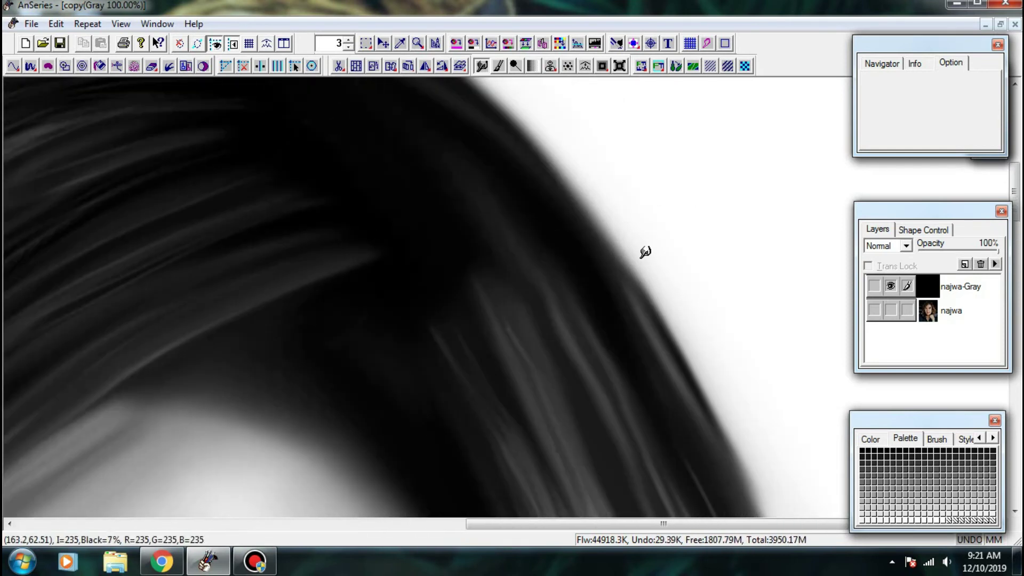
# - Smudge the strands near the outer edge of the crown on the opposite side of the head
pyautogui.scroll(-2, 639, 249)
pyautogui.scroll(2, 349, 228)
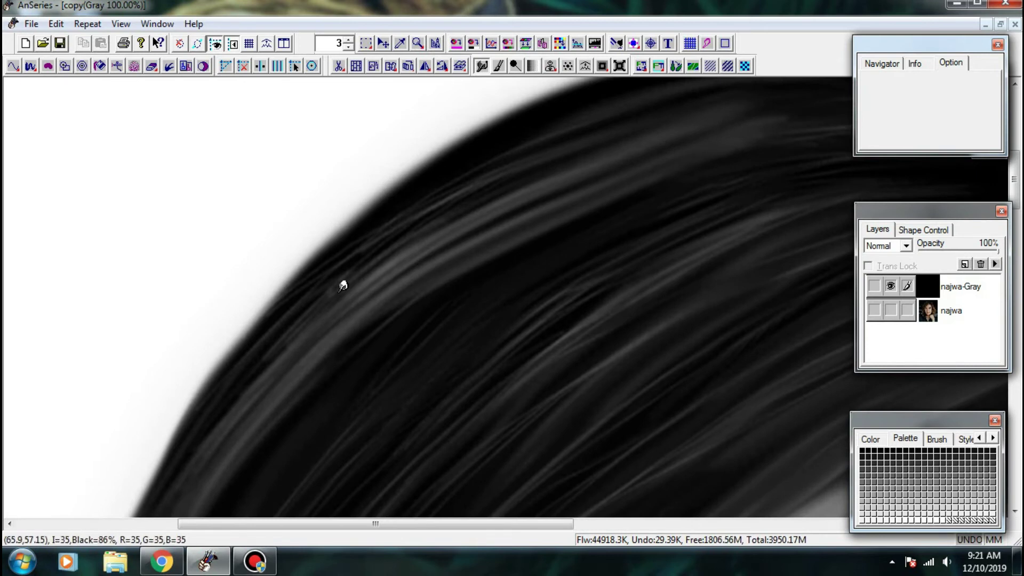
pyautogui.moveTo(292, 356); pyautogui.dragTo(253, 348)
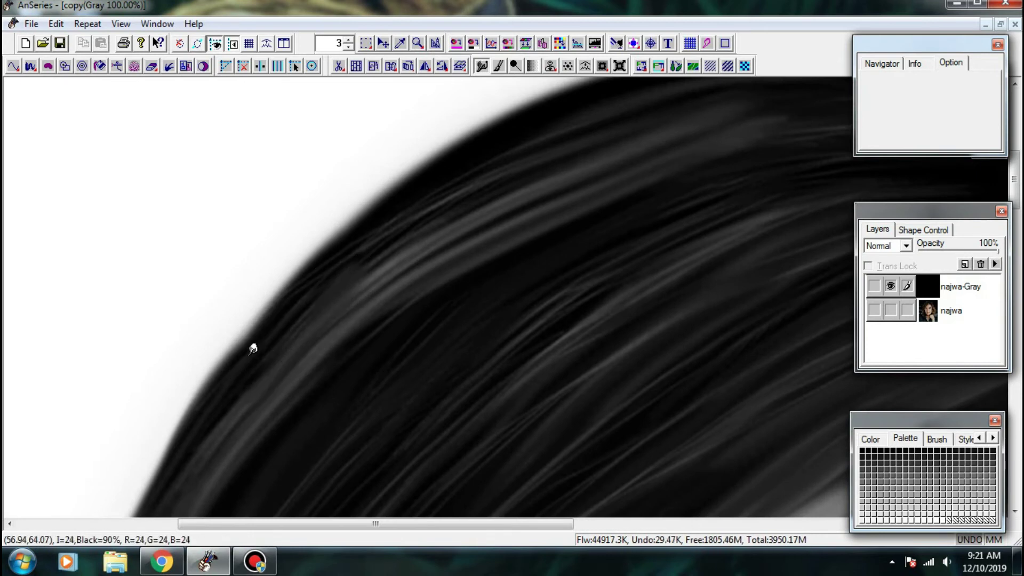
pyautogui.moveTo(368, 248); pyautogui.dragTo(338, 263)
# - Compare the crown's outer edge with the najwa color photo layer at 50% size, then return to the grayscale layer
pyautogui.click(890, 286)
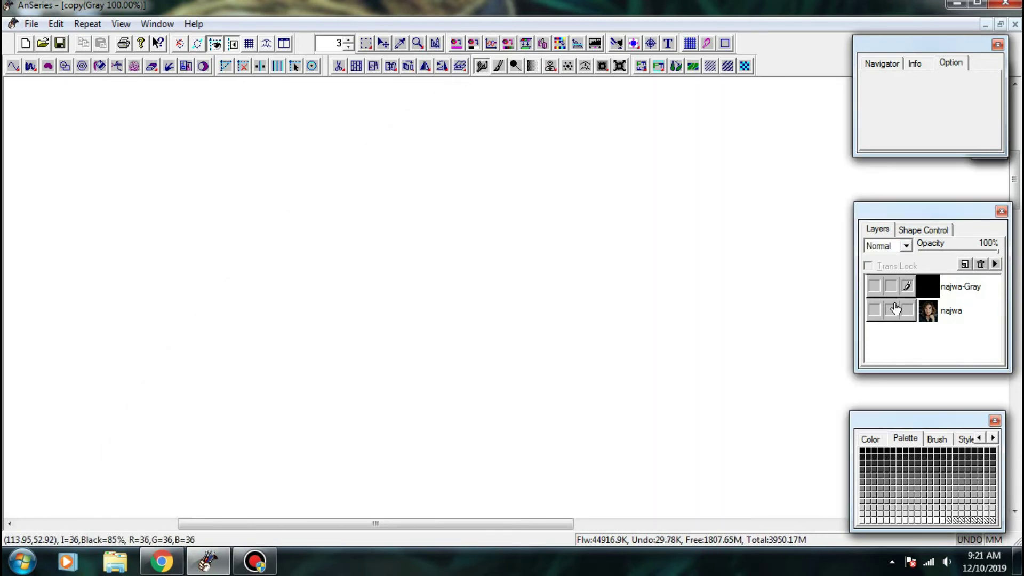
pyautogui.click(890, 310)
pyautogui.hotkey('ctrl', '-')
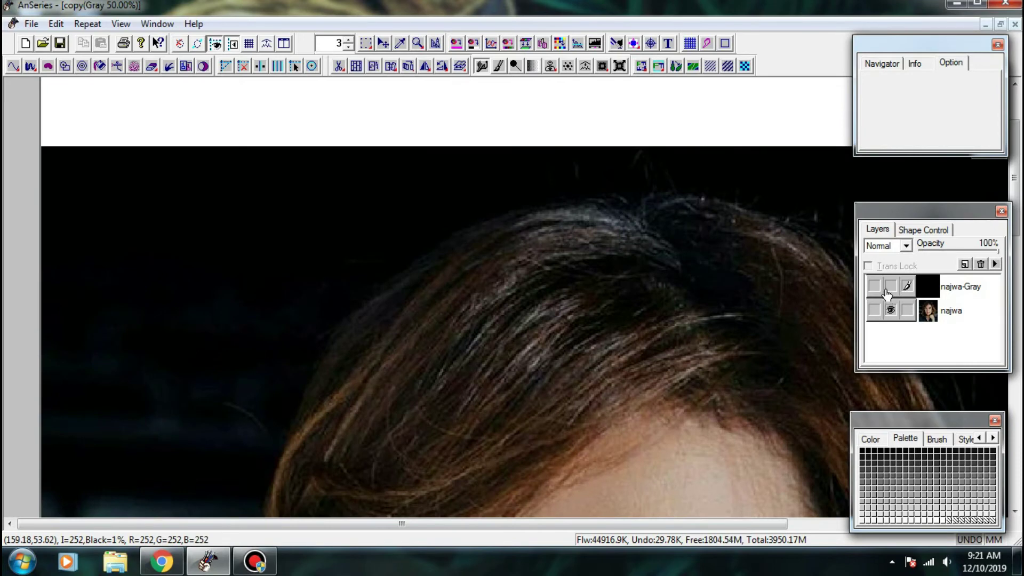
pyautogui.click(890, 286)
pyautogui.click(890, 310)
pyautogui.hotkey('ctrl', '+')
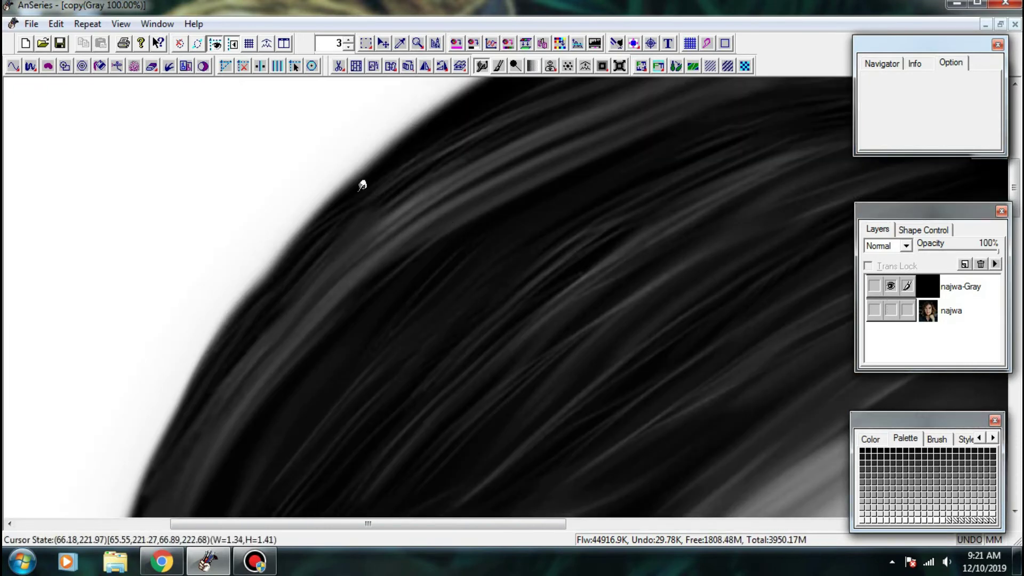
# - Smudge the crown's outer edge on the left side of the portrait outward into soft flyaway wisps
pyautogui.moveTo(363, 185)
pyautogui.mouseDown()
pyautogui.moveTo(393, 139)
pyautogui.moveTo(401, 156)
pyautogui.mouseUp()
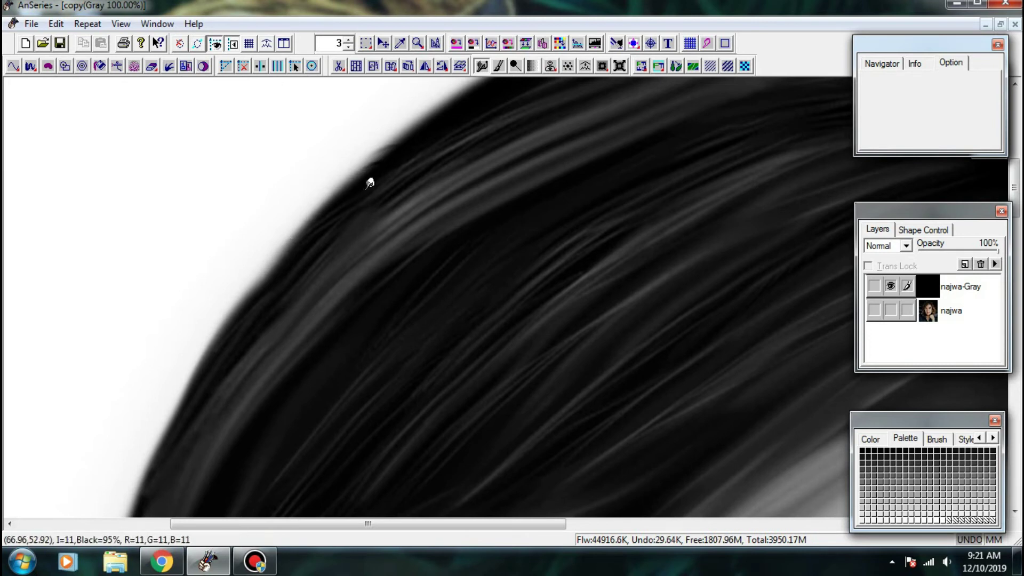
pyautogui.moveTo(370, 186); pyautogui.dragTo(284, 245)
pyautogui.moveTo(361, 174); pyautogui.dragTo(235, 285)
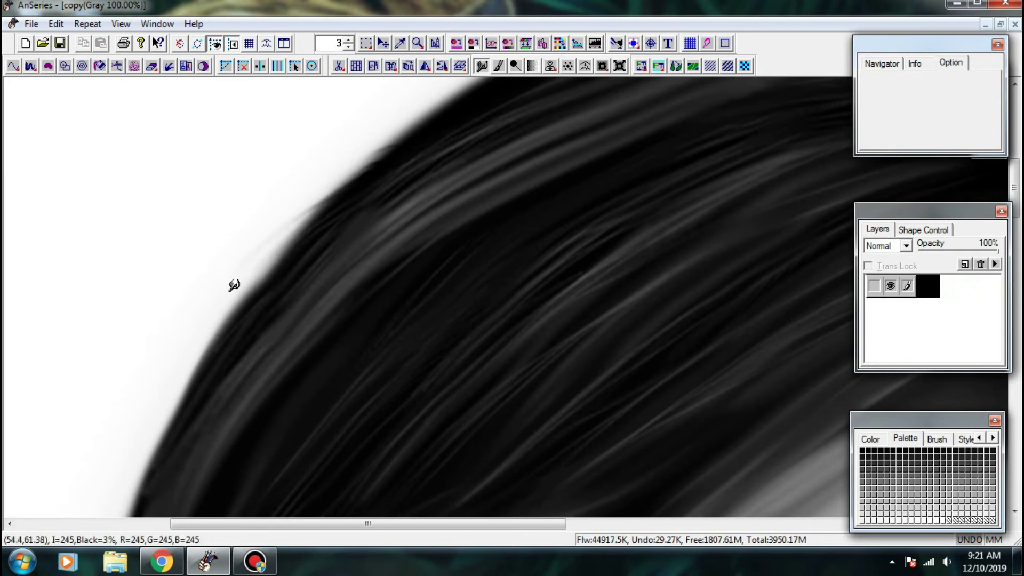
pyautogui.moveTo(347, 194)
pyautogui.mouseDown()
pyautogui.moveTo(212, 336)
pyautogui.moveTo(233, 285)
pyautogui.moveTo(337, 231)
pyautogui.moveTo(189, 345)
pyautogui.mouseUp()
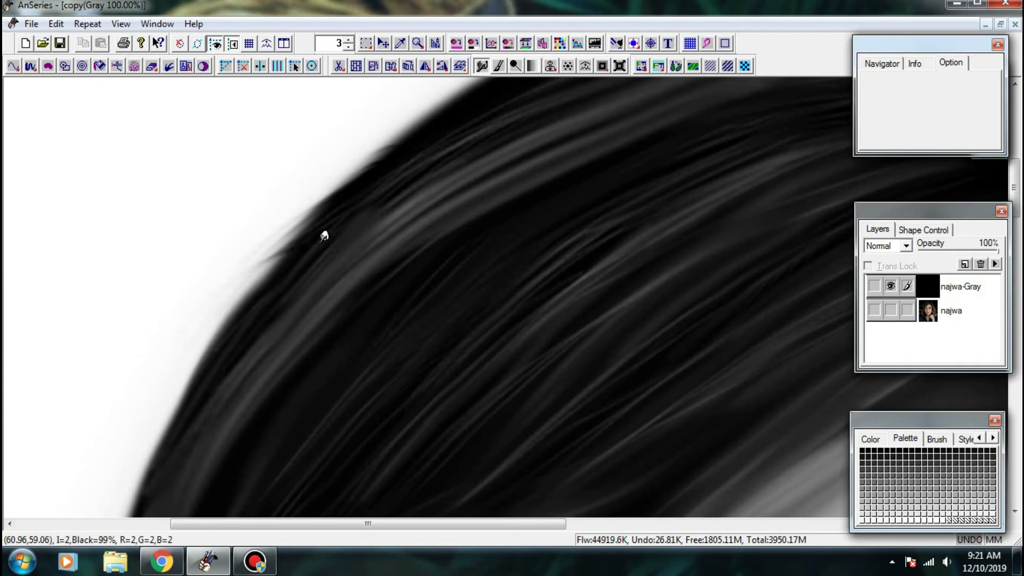
pyautogui.moveTo(324, 235); pyautogui.dragTo(177, 367)
pyautogui.moveTo(291, 259); pyautogui.dragTo(199, 334)
pyautogui.moveTo(307, 243)
pyautogui.mouseDown()
pyautogui.moveTo(247, 290)
pyautogui.moveTo(264, 278)
pyautogui.moveTo(154, 402)
pyautogui.mouseUp()
pyautogui.moveTo(318, 222); pyautogui.dragTo(243, 282)
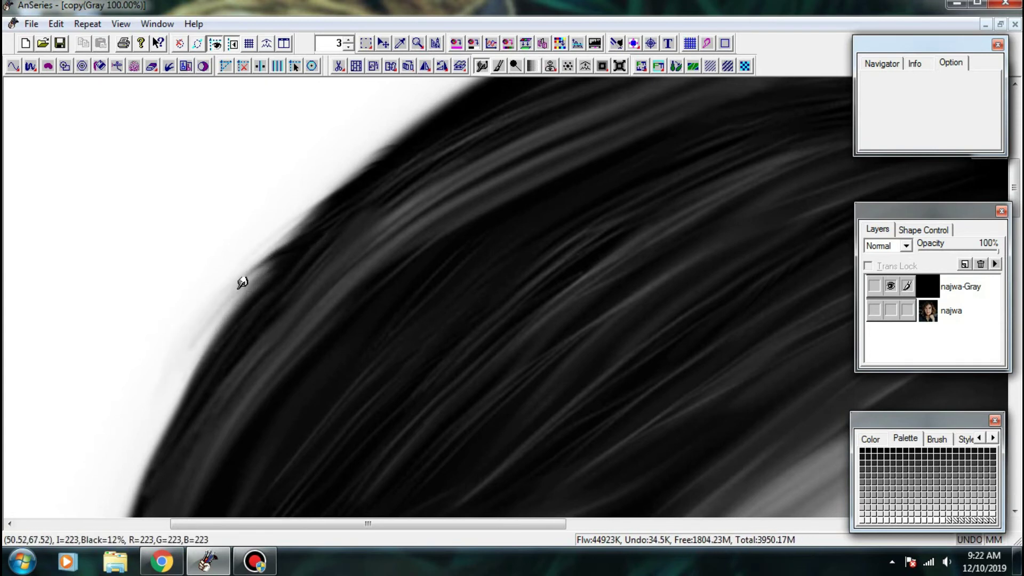
pyautogui.moveTo(416, 129); pyautogui.dragTo(246, 273)
# - Smudge the hair's upper contour along the left part of the crown to soften its edge against the white background
pyautogui.moveTo(498, 141); pyautogui.dragTo(324, 320)
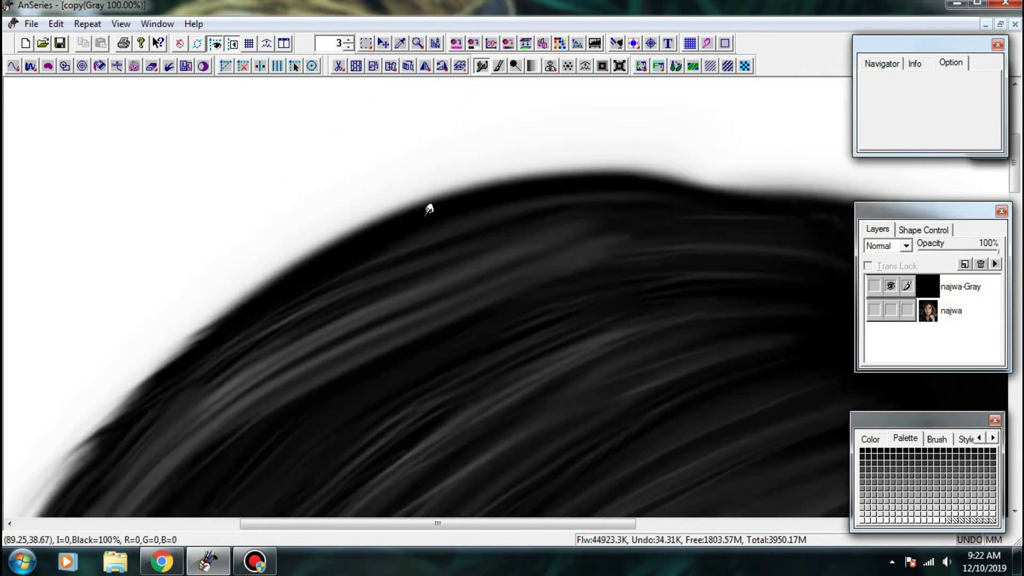
pyautogui.moveTo(427, 208); pyautogui.dragTo(331, 256)
pyautogui.moveTo(511, 176)
pyautogui.mouseDown()
pyautogui.moveTo(274, 274)
pyautogui.moveTo(283, 268)
pyautogui.mouseUp()
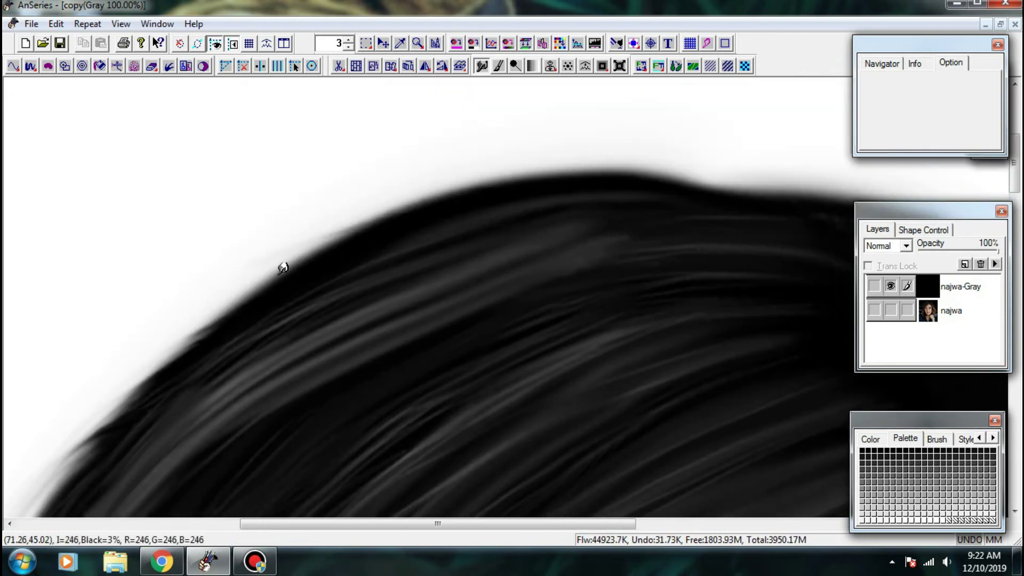
pyautogui.moveTo(411, 231); pyautogui.dragTo(196, 334)
pyautogui.moveTo(279, 270); pyautogui.dragTo(213, 319)
# - Pull short wisps out of the left hair edge beside the swept fringe, down to where the contour bends outward
pyautogui.moveTo(166, 379); pyautogui.dragTo(343, 164)
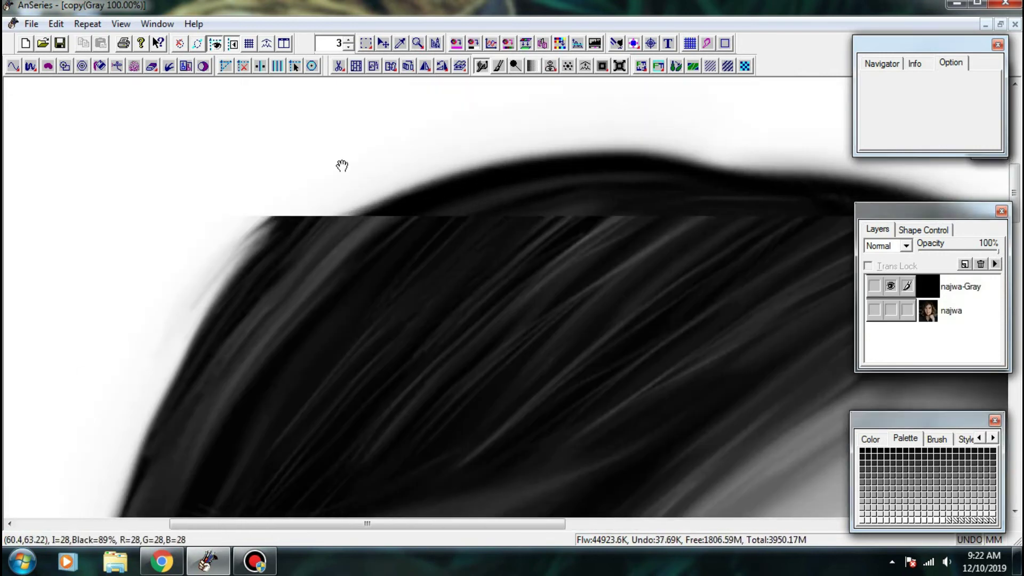
pyautogui.moveTo(203, 384)
pyautogui.mouseDown()
pyautogui.moveTo(255, 248)
pyautogui.moveTo(194, 408)
pyautogui.mouseUp()
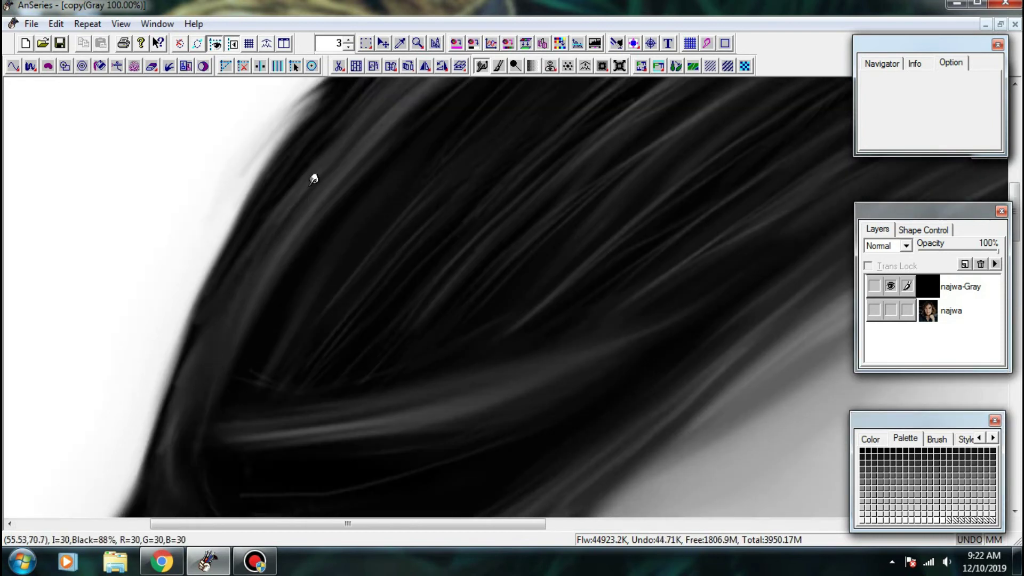
pyautogui.moveTo(313, 179); pyautogui.dragTo(202, 374)
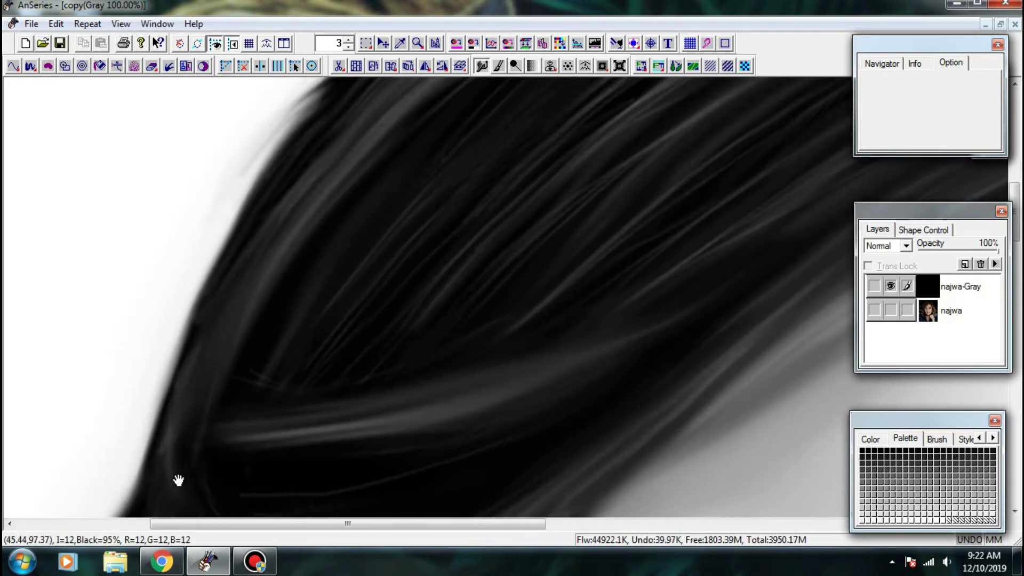
pyautogui.moveTo(178, 480)
pyautogui.mouseDown()
pyautogui.moveTo(235, 212)
pyautogui.moveTo(200, 320)
pyautogui.mouseUp()
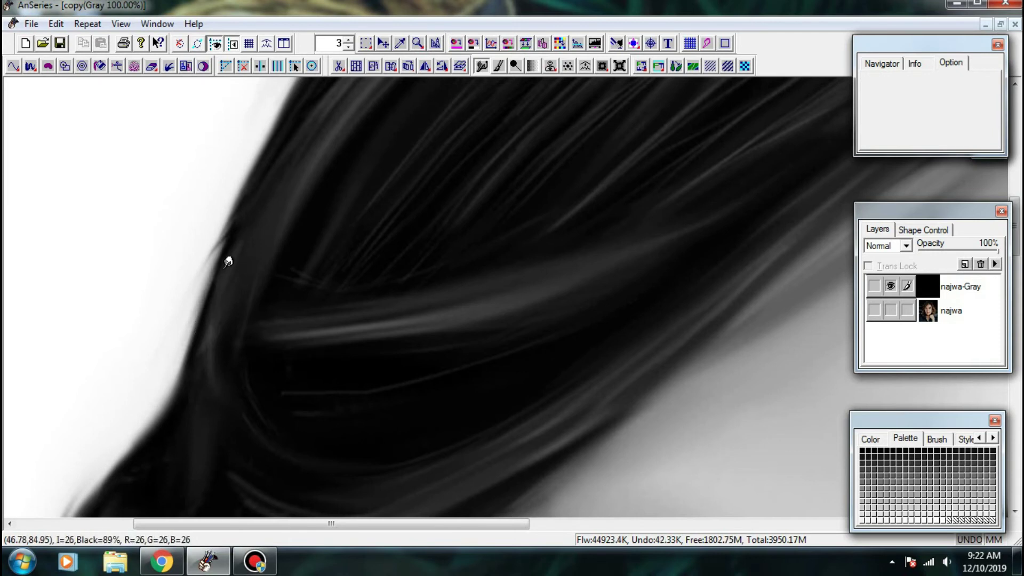
pyautogui.moveTo(228, 262); pyautogui.dragTo(203, 361)
pyautogui.moveTo(180, 417); pyautogui.dragTo(171, 368)
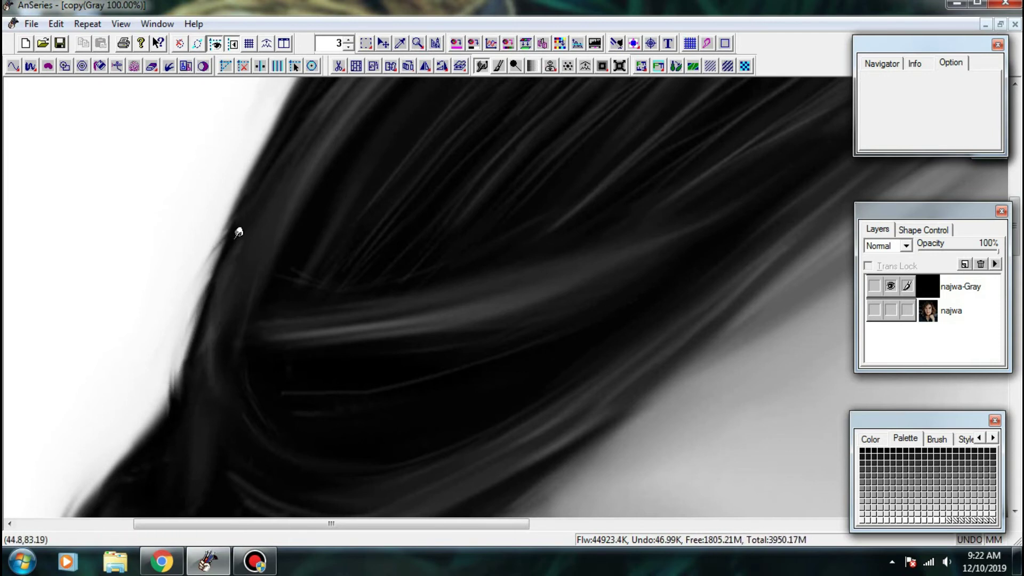
pyautogui.moveTo(186, 410); pyautogui.dragTo(242, 270)
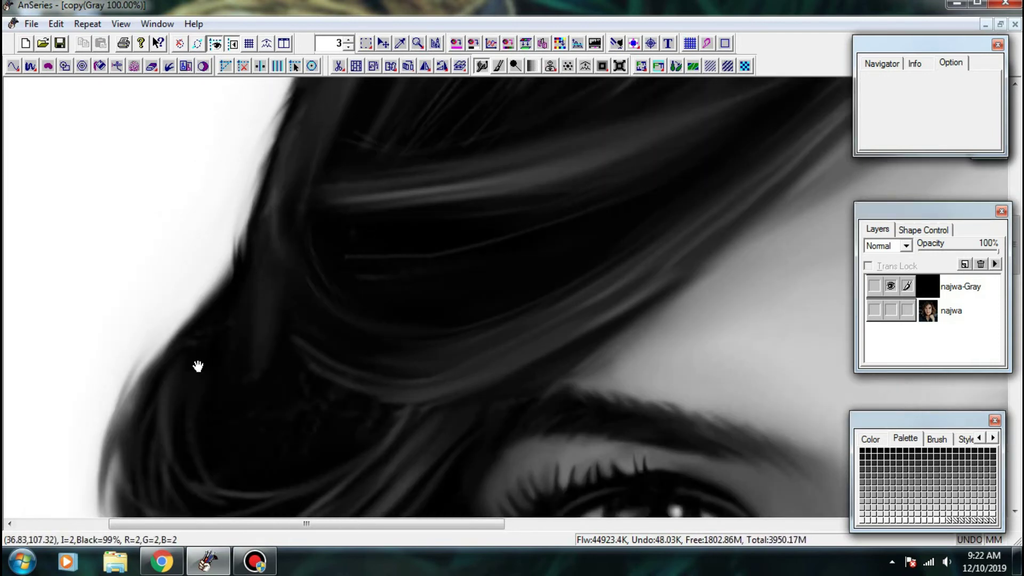
# - Smudge more downward flyaway strands along the left outer edge between the crown and the fringe
pyautogui.moveTo(198, 366)
pyautogui.mouseDown()
pyautogui.moveTo(228, 258)
pyautogui.moveTo(164, 327)
pyautogui.moveTo(174, 421)
pyautogui.mouseUp()
pyautogui.moveTo(245, 255); pyautogui.dragTo(220, 439)
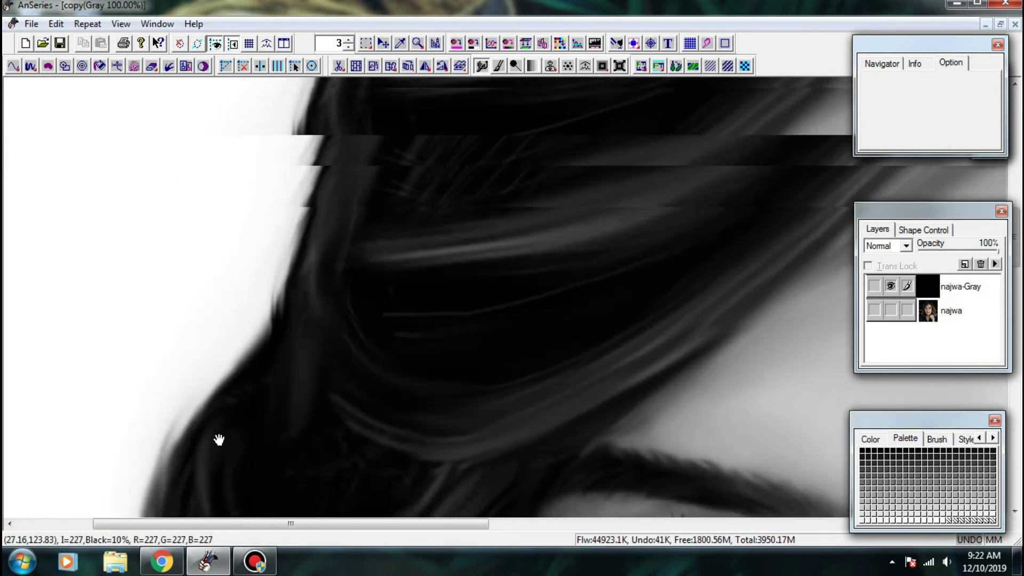
pyautogui.moveTo(312, 196)
pyautogui.mouseDown()
pyautogui.moveTo(288, 300)
pyautogui.moveTo(260, 350)
pyautogui.mouseUp()
pyautogui.moveTo(318, 244); pyautogui.dragTo(228, 408)
pyautogui.moveTo(344, 204); pyautogui.dragTo(199, 430)
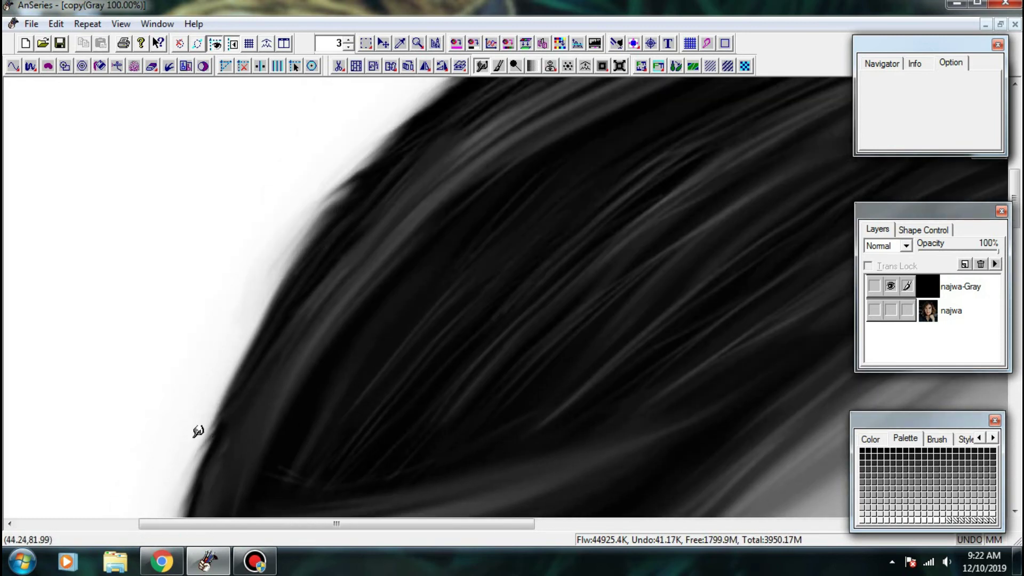
pyautogui.moveTo(314, 243); pyautogui.dragTo(256, 333)
pyautogui.moveTo(296, 268); pyautogui.dragTo(174, 422)
pyautogui.moveTo(320, 240); pyautogui.dragTo(231, 319)
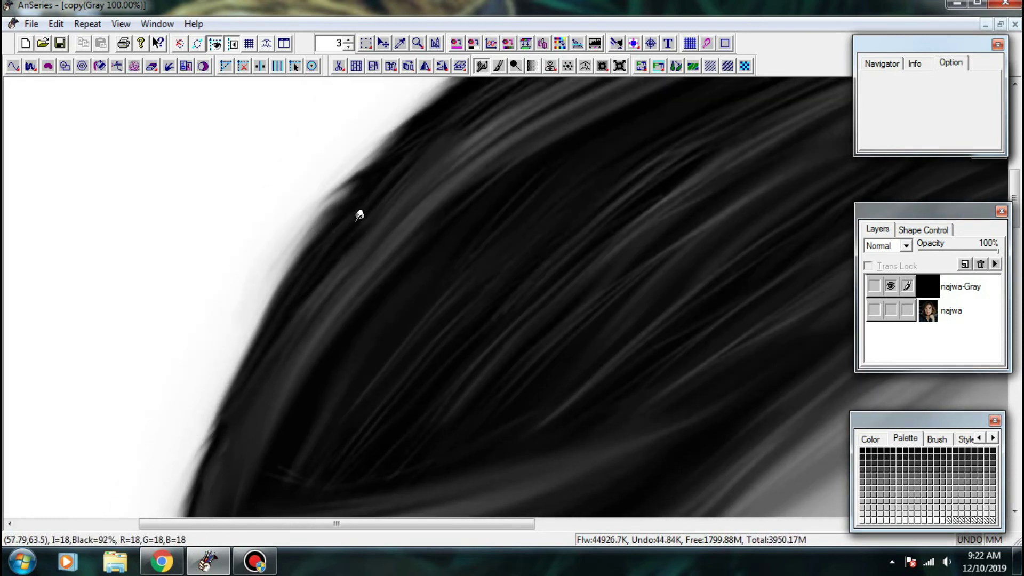
pyautogui.moveTo(349, 216); pyautogui.dragTo(246, 344)
pyautogui.moveTo(301, 261); pyautogui.dragTo(198, 416)
pyautogui.moveTo(443, 139); pyautogui.dragTo(205, 408)
# - Pull fine flyaway hairs up into the white background around the parting at the top of the head
pyautogui.moveTo(231, 351); pyautogui.dragTo(361, 276)
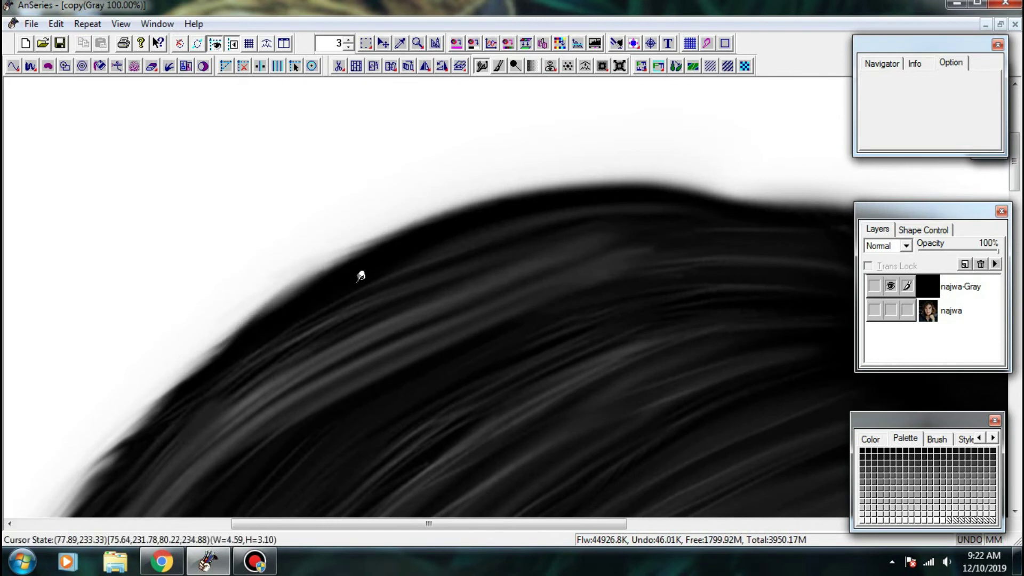
pyautogui.moveTo(737, 181); pyautogui.dragTo(443, 258)
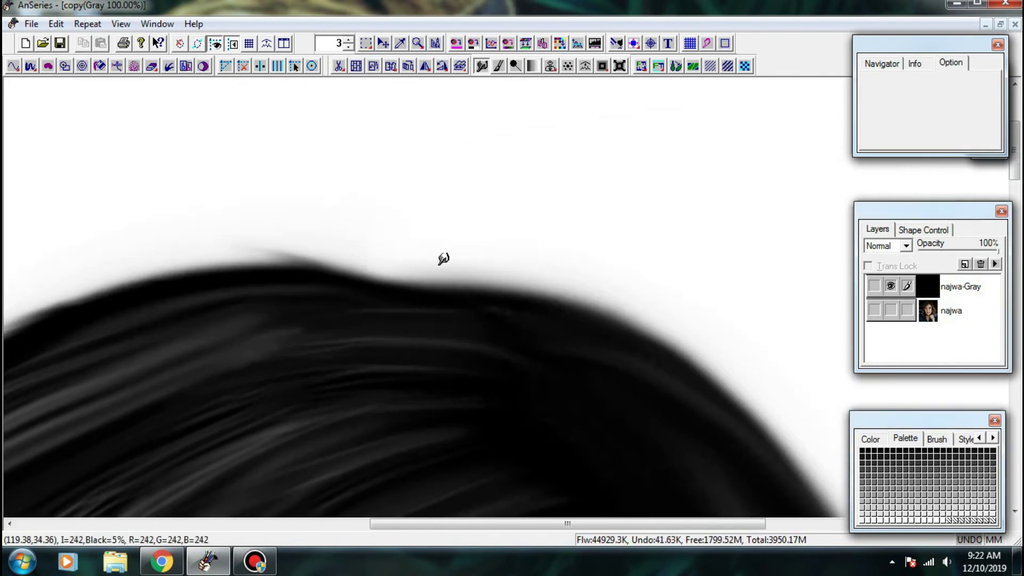
pyautogui.moveTo(456, 304)
pyautogui.mouseDown()
pyautogui.moveTo(360, 251)
pyautogui.moveTo(514, 221)
pyautogui.mouseUp()
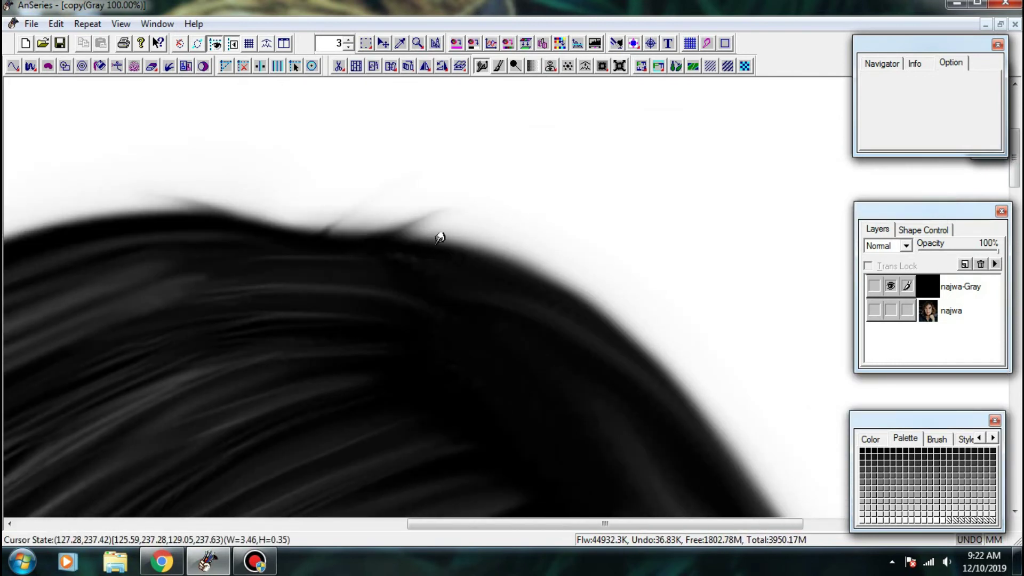
pyautogui.moveTo(594, 233); pyautogui.dragTo(366, 197)
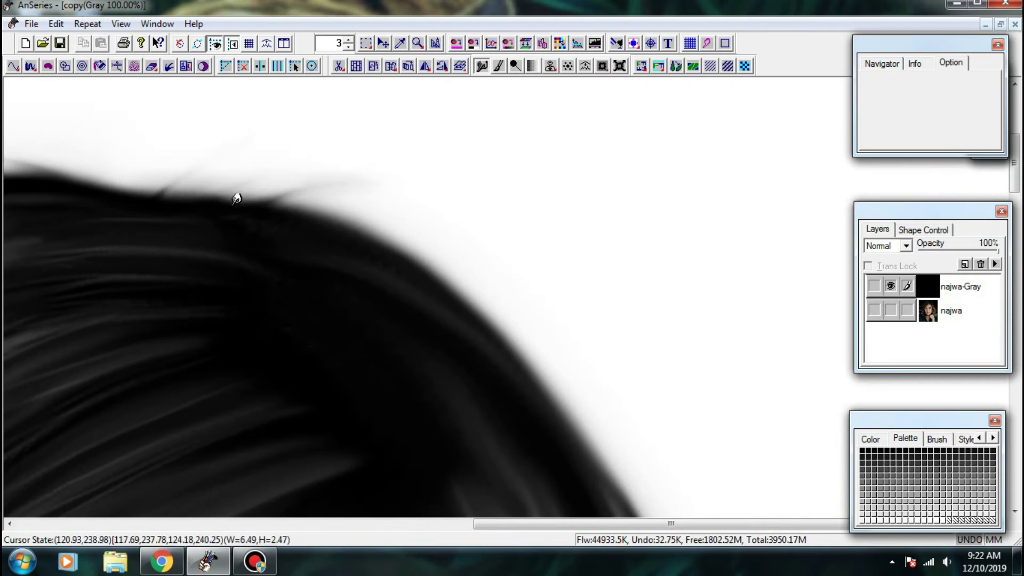
pyautogui.moveTo(156, 199); pyautogui.dragTo(234, 152)
# - Compare the top of the hair with the najwa color photo layer at 50% size, then return to the grayscale layer
pyautogui.scroll(-1, 632, 286)
pyautogui.moveTo(654, 322); pyautogui.dragTo(645, 183)
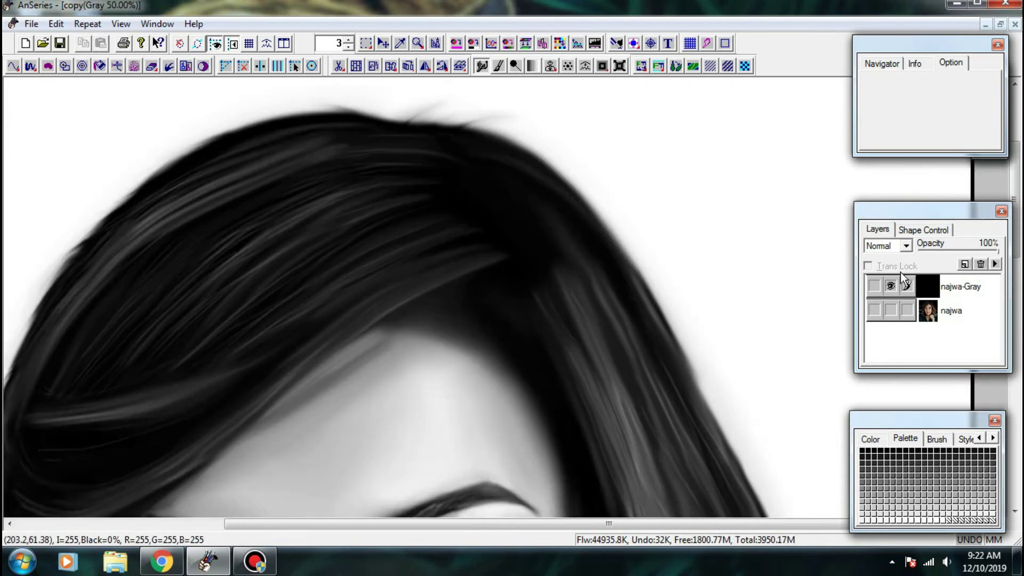
pyautogui.click(889, 288)
pyautogui.click(890, 310)
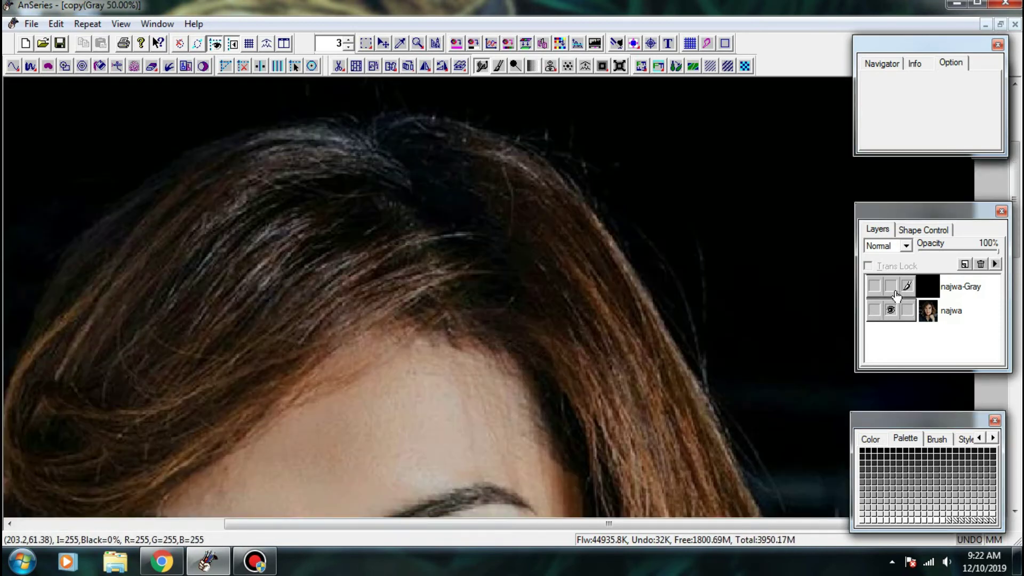
pyautogui.click(890, 287)
pyautogui.click(890, 310)
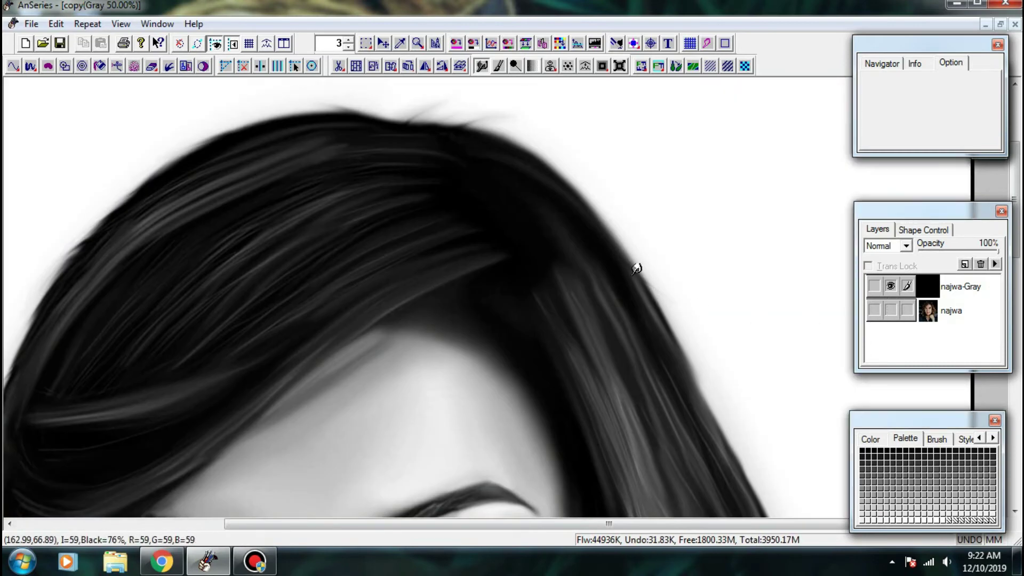
# - Smudge flyaway wisps out of the right outer hair edge, from beside the forehead down to cheek level
pyautogui.scroll(-2, 725, 406)
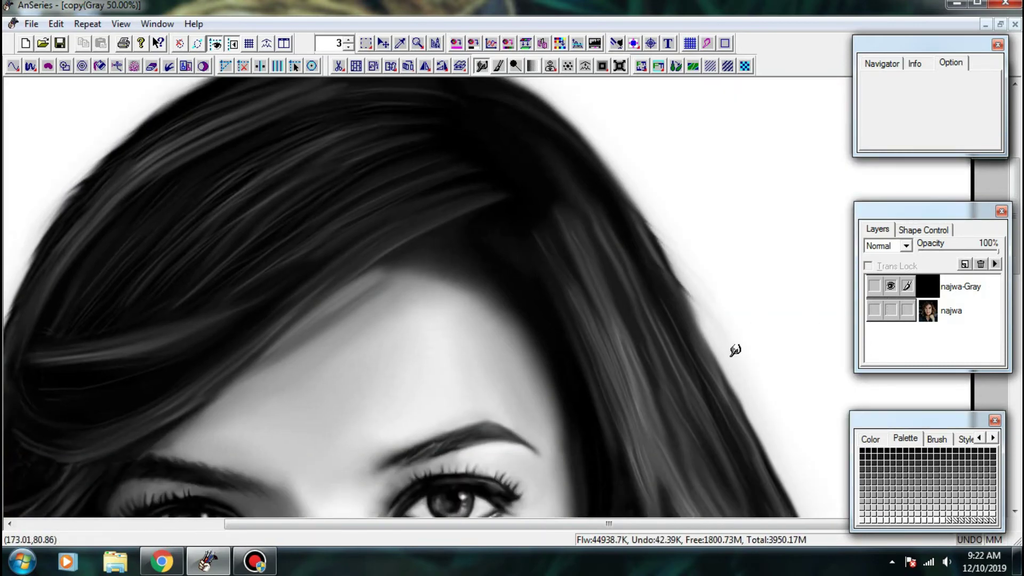
pyautogui.moveTo(686, 311); pyautogui.dragTo(689, 314)
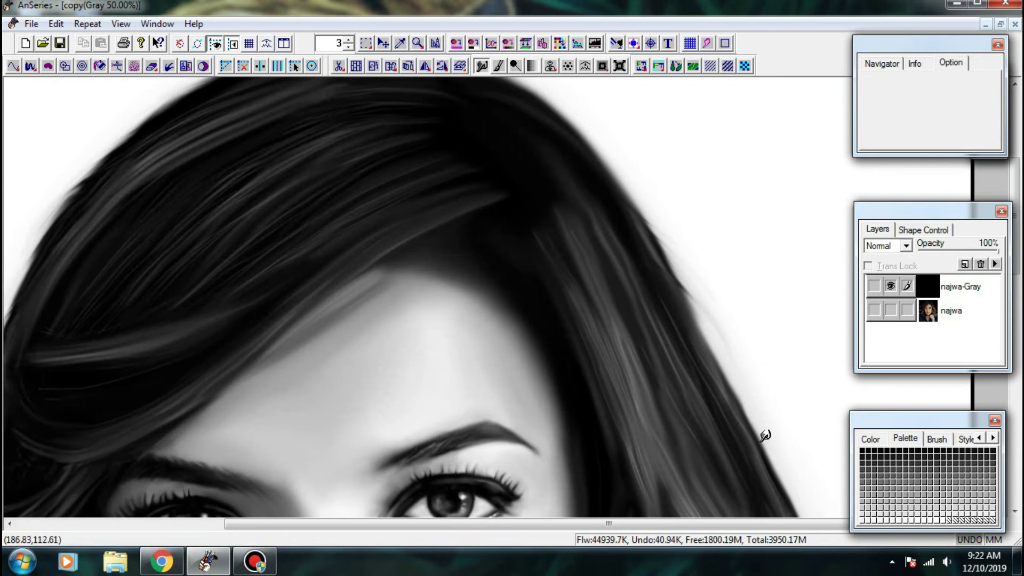
pyautogui.scroll(-3, 663, 273)
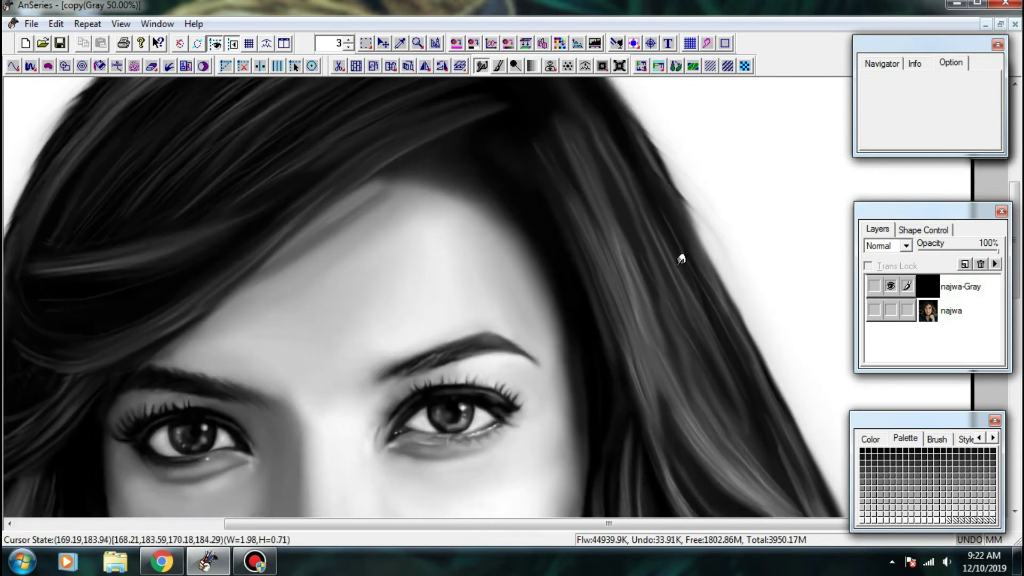
pyautogui.moveTo(683, 216); pyautogui.dragTo(790, 372)
pyautogui.scroll(-4, 731, 289)
pyautogui.moveTo(773, 331); pyautogui.dragTo(811, 365)
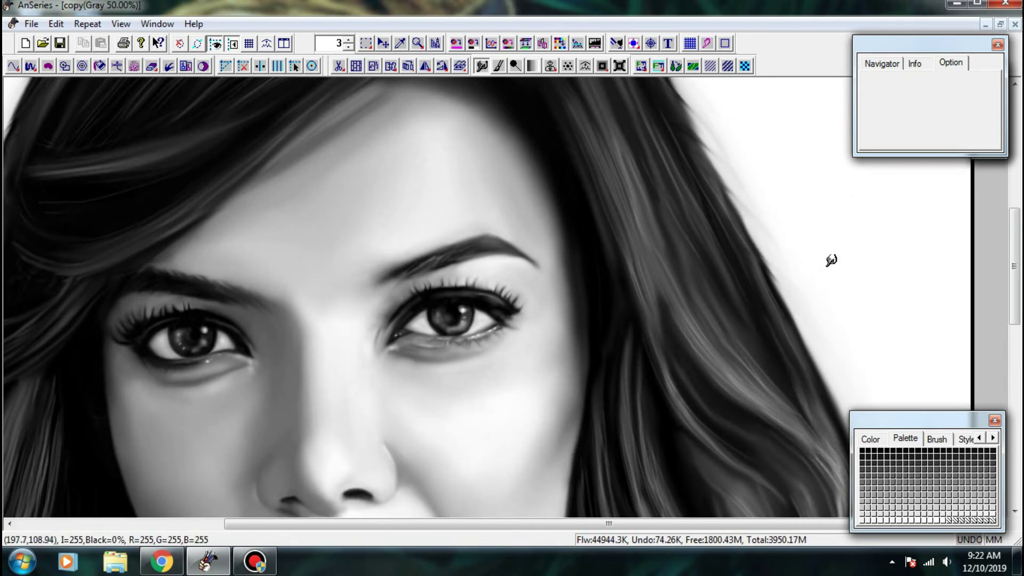
pyautogui.scroll(-5, 834, 359)
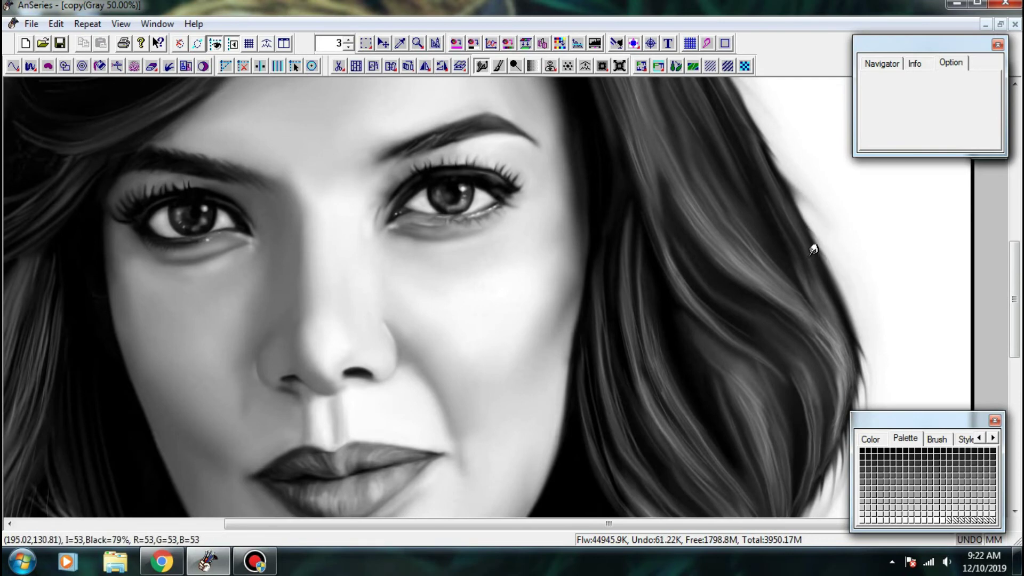
pyautogui.scroll(-4, 864, 333)
# - Pull fine wisps out of the right hair edge between the forehead and the upper crown
pyautogui.scroll(12, 885, 285)
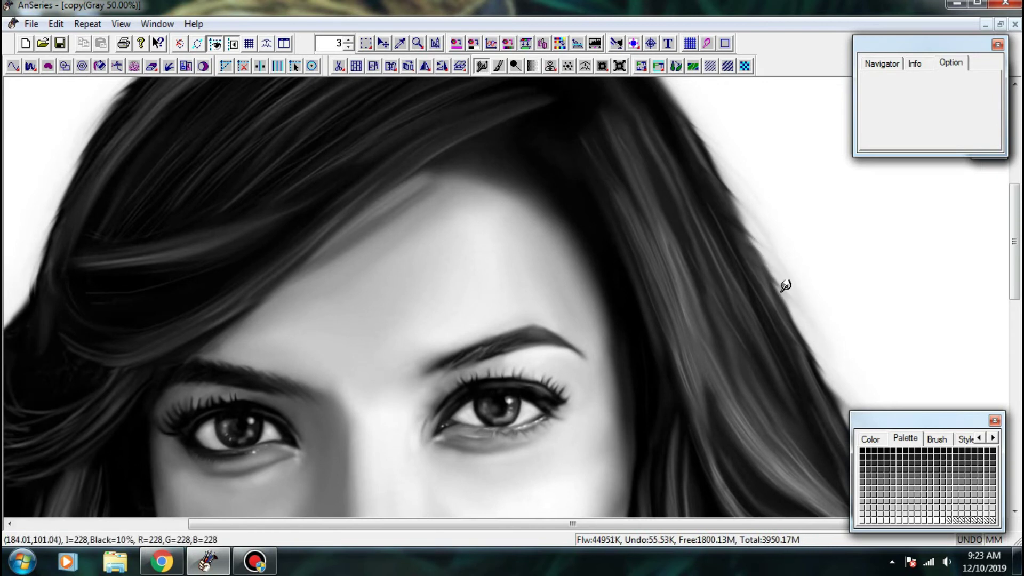
pyautogui.scroll(3, 754, 260)
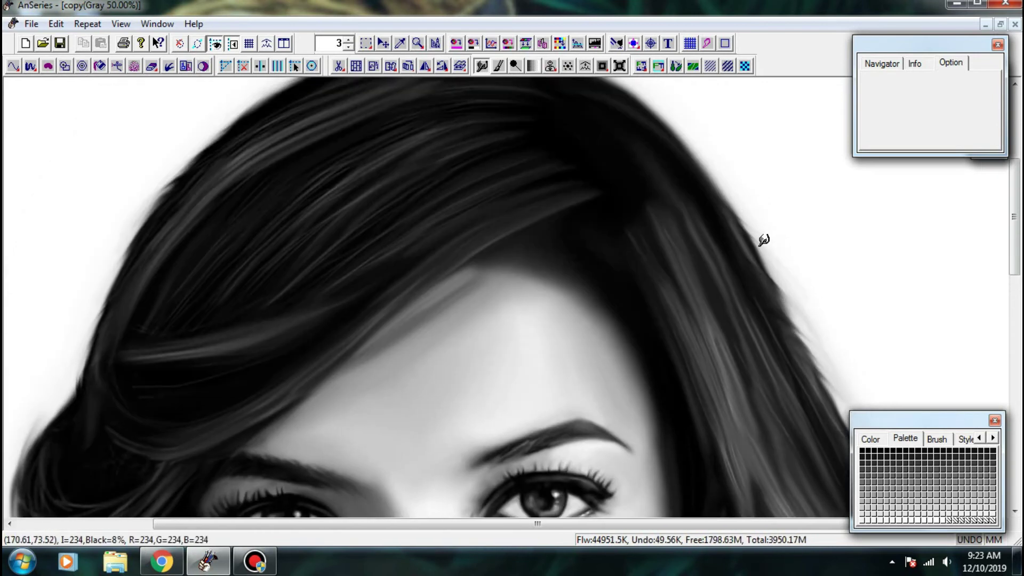
pyautogui.scroll(3, 763, 240)
pyautogui.moveTo(727, 274)
pyautogui.mouseDown()
pyautogui.moveTo(799, 309)
pyautogui.moveTo(769, 299)
pyautogui.moveTo(795, 320)
pyautogui.mouseUp()
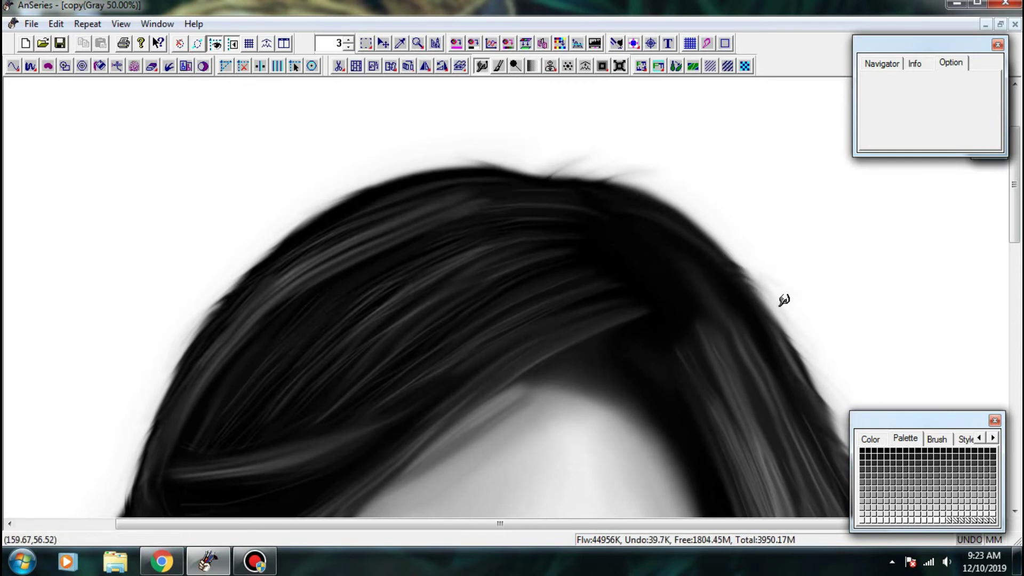
# - Smudge additional loose strands along the right hair contour beside the eye and down over the outer wave
pyautogui.scroll(-5, 745, 194)
pyautogui.scroll(2, 739, 235)
pyautogui.moveTo(720, 199)
pyautogui.mouseDown()
pyautogui.moveTo(770, 284)
pyautogui.moveTo(779, 315)
pyautogui.moveTo(742, 223)
pyautogui.moveTo(778, 327)
pyautogui.mouseUp()
pyautogui.moveTo(766, 323); pyautogui.dragTo(736, 226)
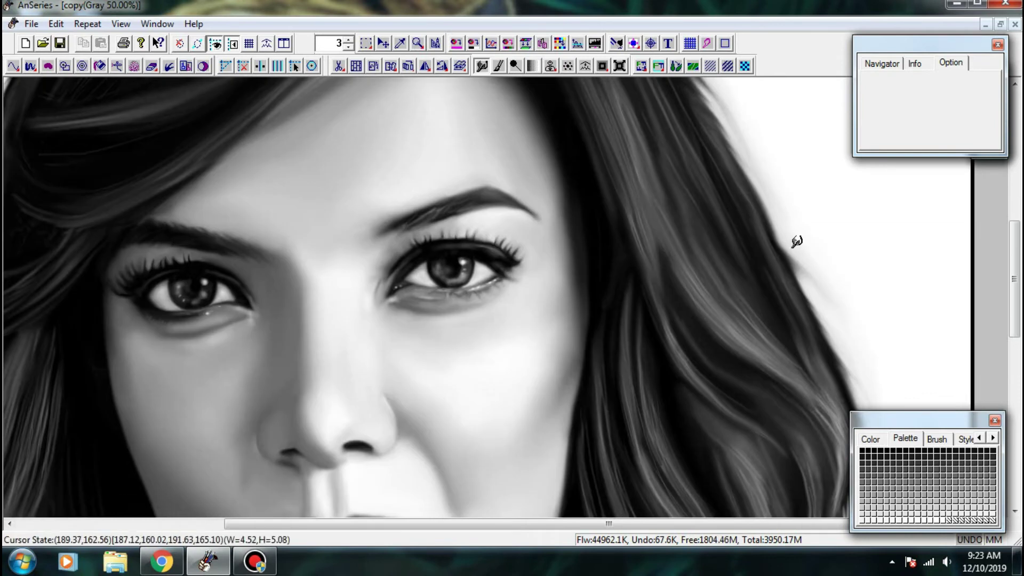
pyautogui.moveTo(830, 269); pyautogui.dragTo(790, 198)
pyautogui.scroll(-1, 823, 229)
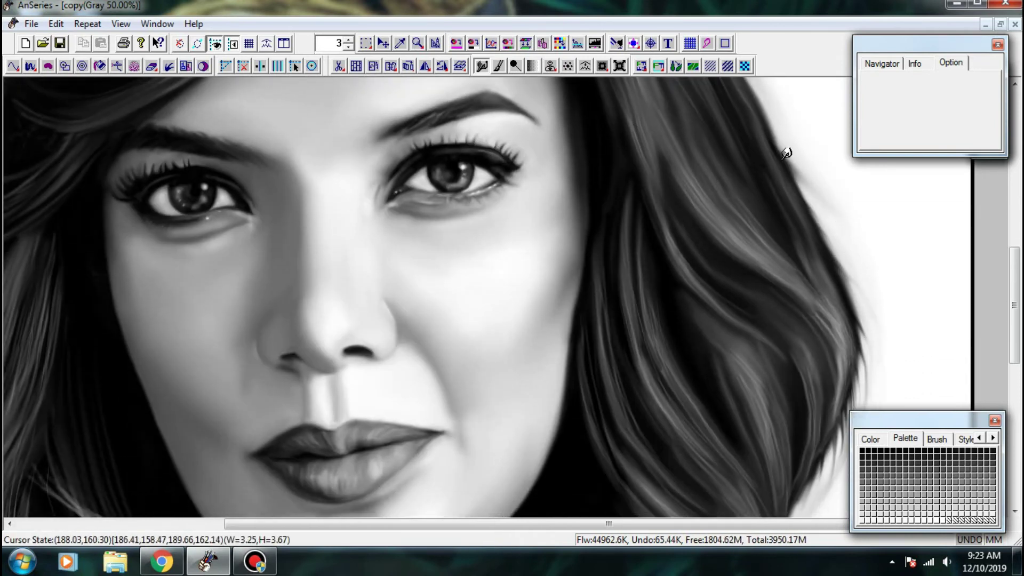
pyautogui.moveTo(773, 131)
pyautogui.mouseDown()
pyautogui.moveTo(826, 224)
pyautogui.moveTo(813, 193)
pyautogui.mouseUp()
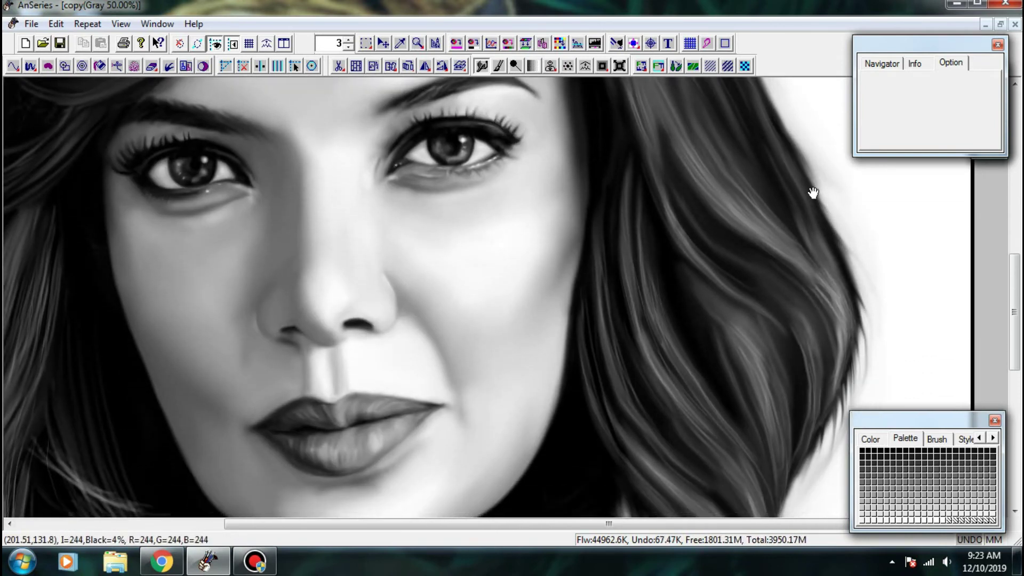
pyautogui.moveTo(803, 140); pyautogui.dragTo(851, 244)
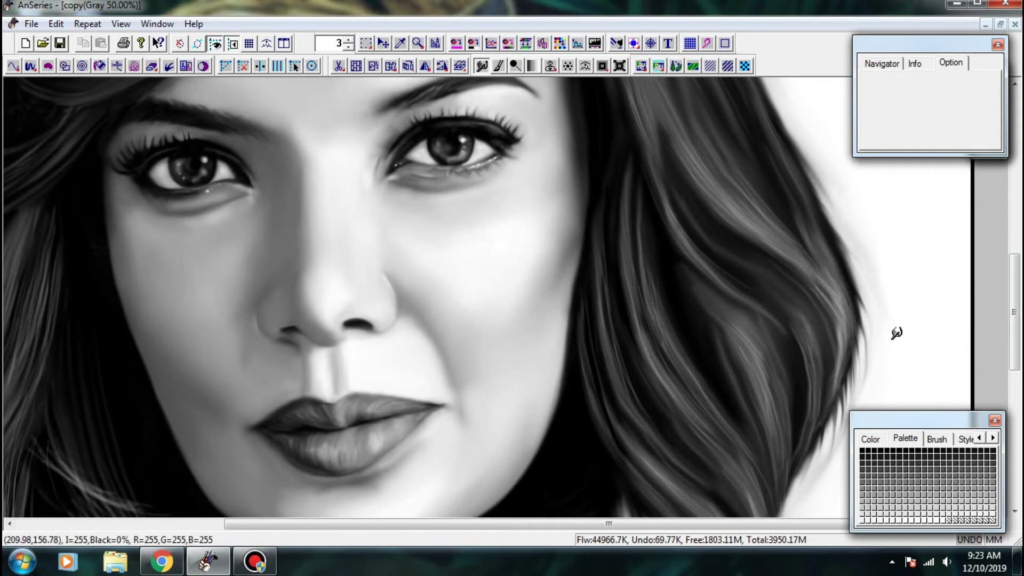
pyautogui.scroll(-6, 837, 183)
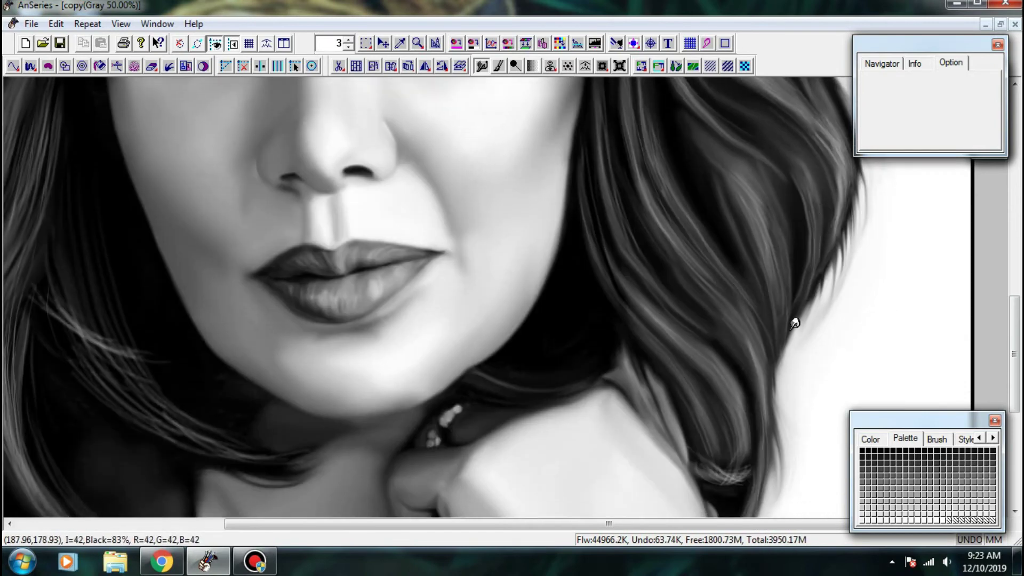
# - Smudge the strands of the right-hand hair wave beside the cheek along their flow to smooth them
pyautogui.scroll(1, 731, 293)
pyautogui.moveTo(729, 369)
pyautogui.mouseDown()
pyautogui.moveTo(775, 427)
pyautogui.moveTo(769, 453)
pyautogui.mouseUp()
pyautogui.scroll(-2, 731, 255)
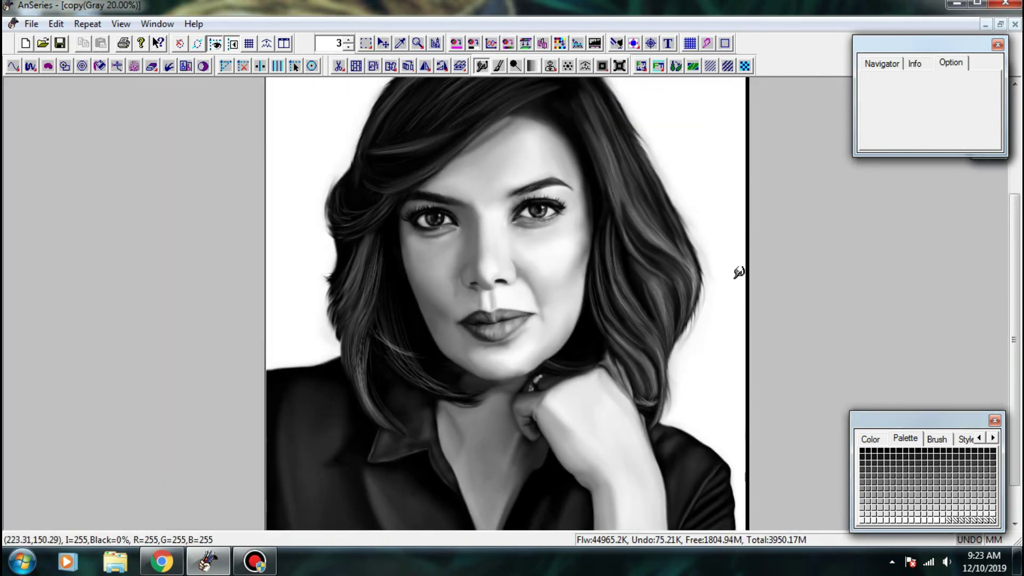
pyautogui.scroll(2, 661, 352)
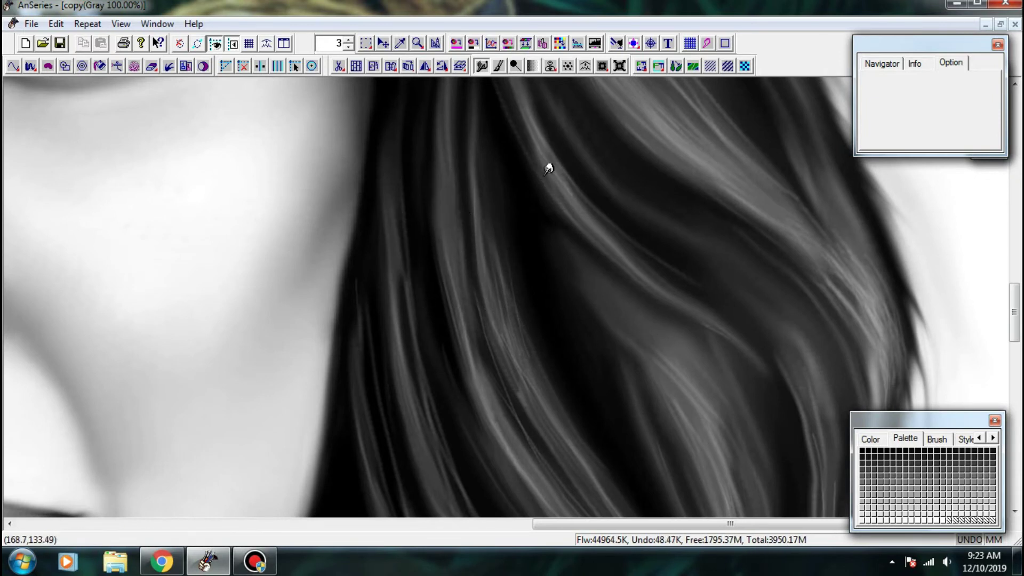
pyautogui.moveTo(546, 155); pyautogui.dragTo(567, 262)
pyautogui.moveTo(532, 177); pyautogui.dragTo(616, 296)
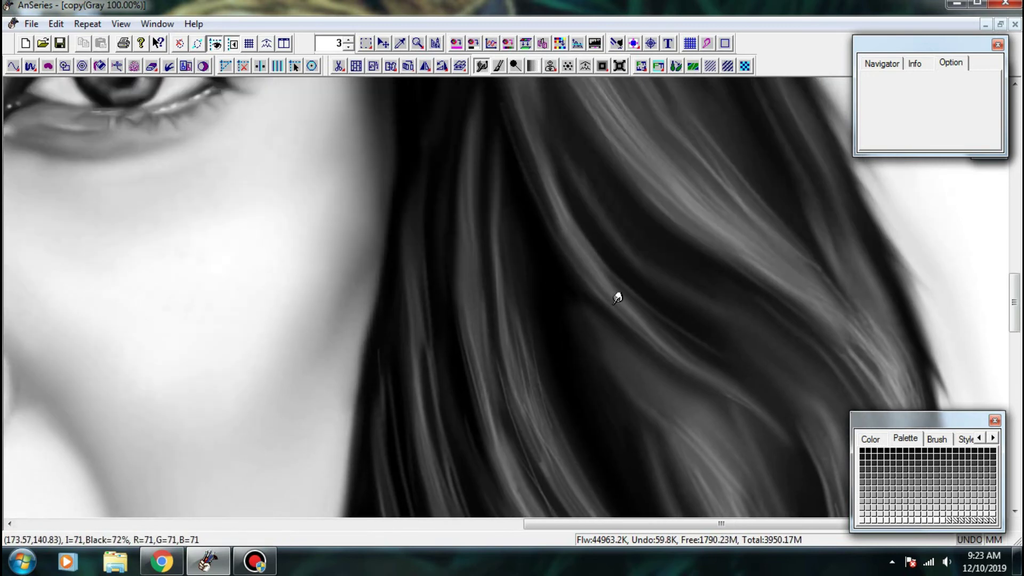
pyautogui.moveTo(542, 382); pyautogui.dragTo(496, 303)
pyautogui.moveTo(520, 409); pyautogui.dragTo(486, 345)
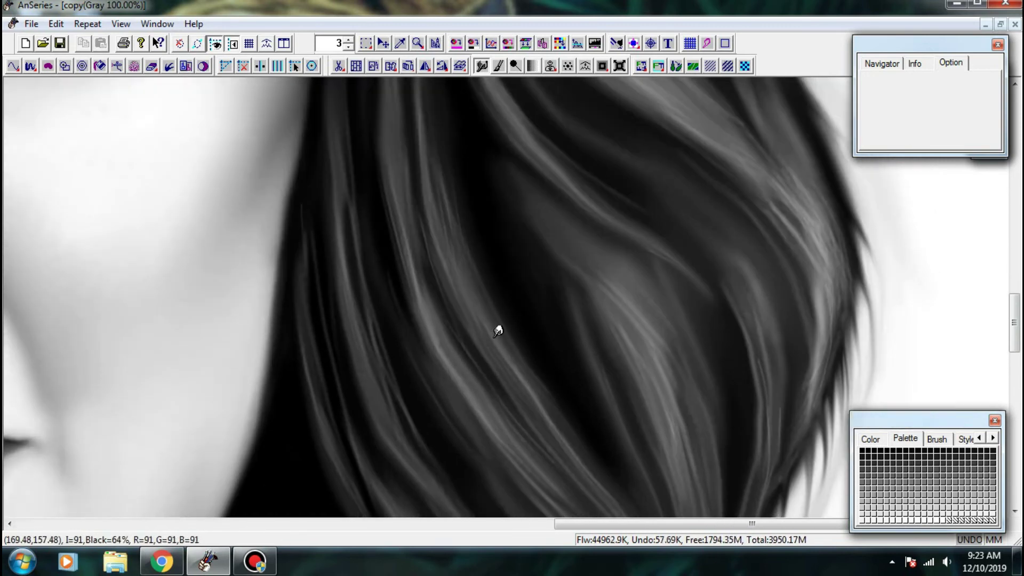
# - Smooth the inner strands bordering the right cheek by smudging them lengthwise from jaw level up to the eye
pyautogui.moveTo(505, 435); pyautogui.dragTo(525, 464)
pyautogui.moveTo(397, 438); pyautogui.dragTo(393, 372)
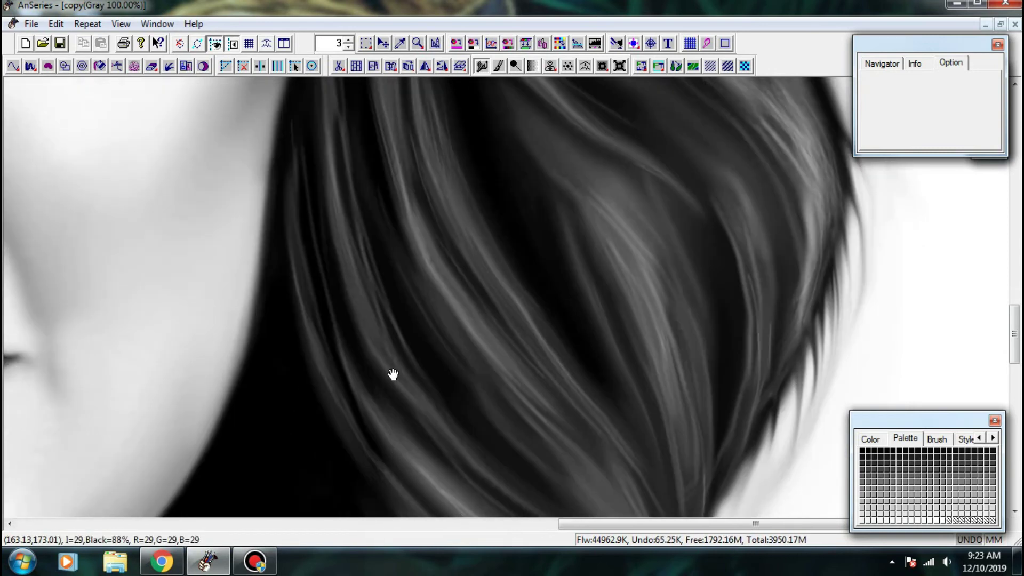
pyautogui.moveTo(371, 416); pyautogui.dragTo(393, 450)
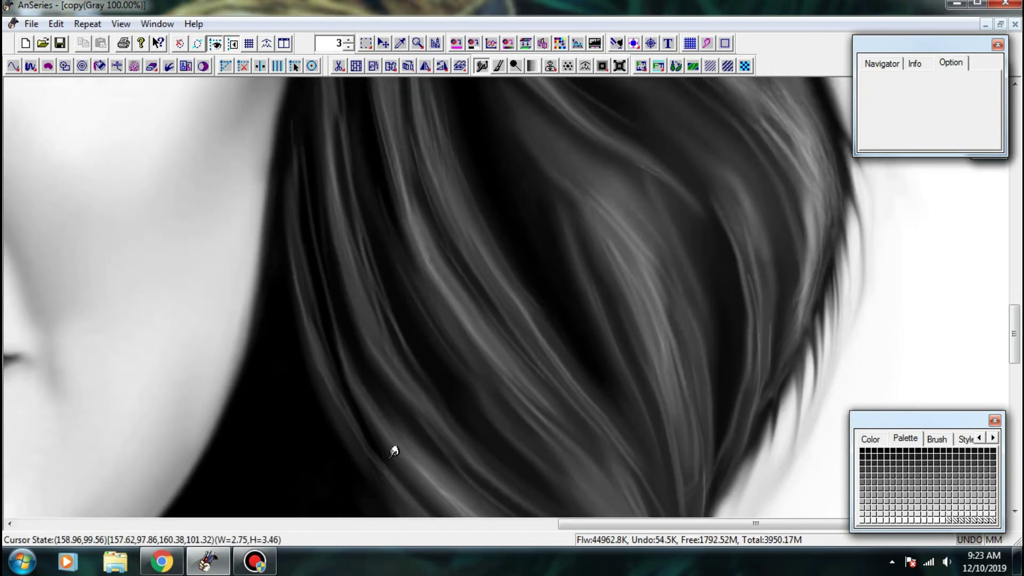
pyautogui.moveTo(382, 487); pyautogui.dragTo(372, 384)
pyautogui.moveTo(264, 167); pyautogui.dragTo(367, 304)
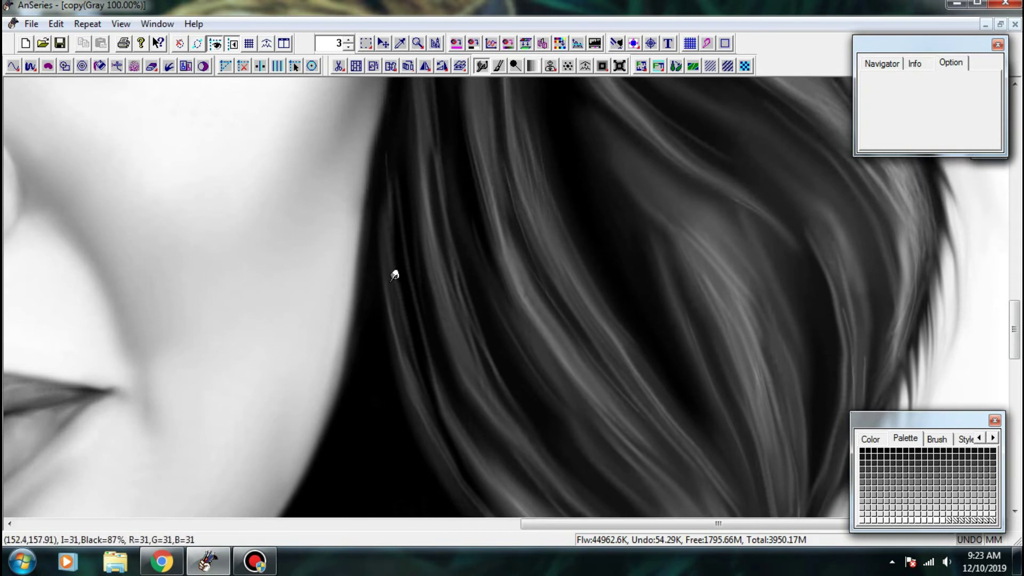
pyautogui.moveTo(370, 183); pyautogui.dragTo(421, 283)
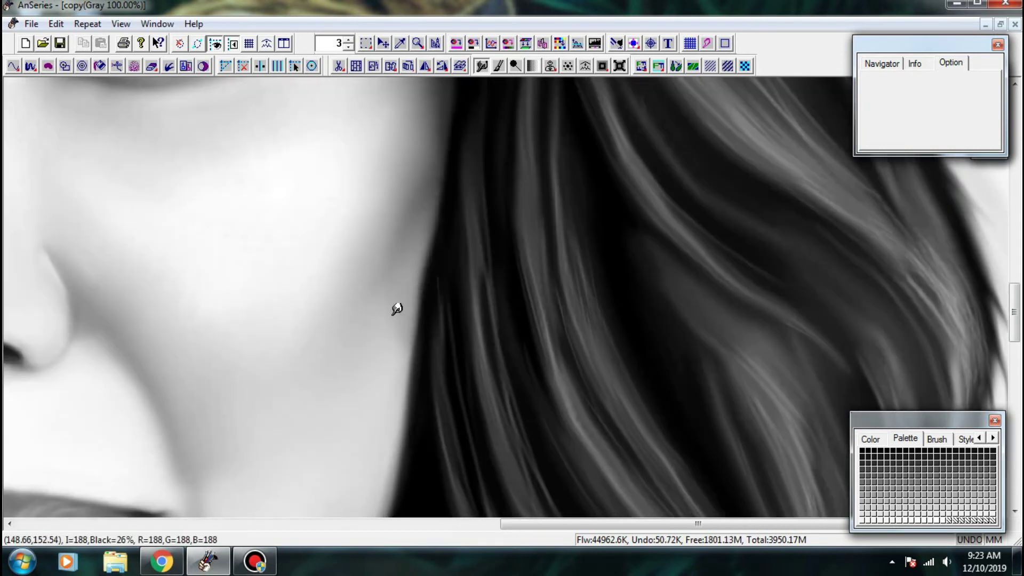
pyautogui.moveTo(459, 198); pyautogui.dragTo(510, 280)
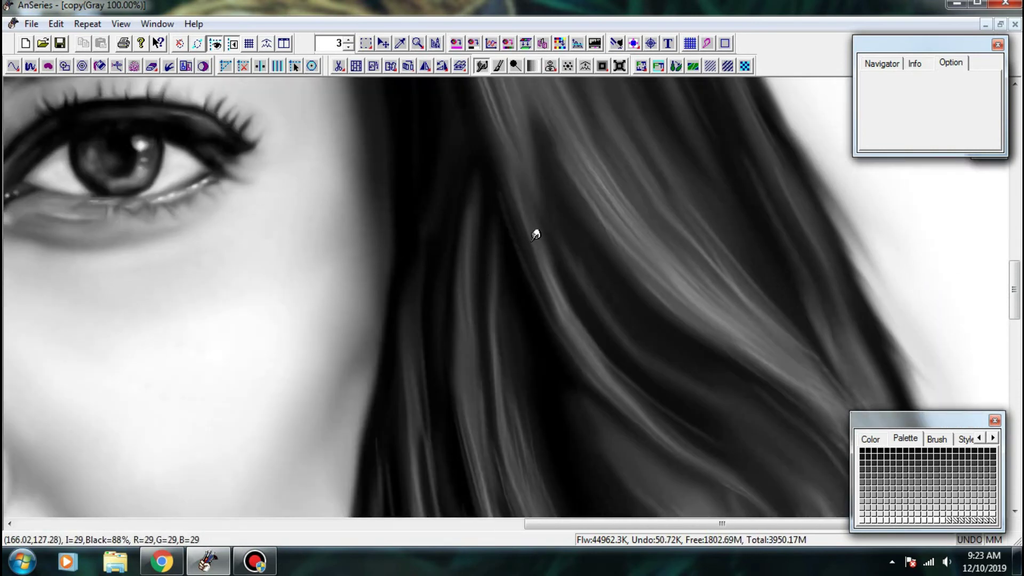
pyautogui.moveTo(532, 241); pyautogui.dragTo(496, 160)
# - Review the whole portrait and compare the crown hair with the najwa color photo layer, ending on the grayscale layer alone
pyautogui.hotkey('ctrl', '-')
pyautogui.hotkey('ctrl', '-')
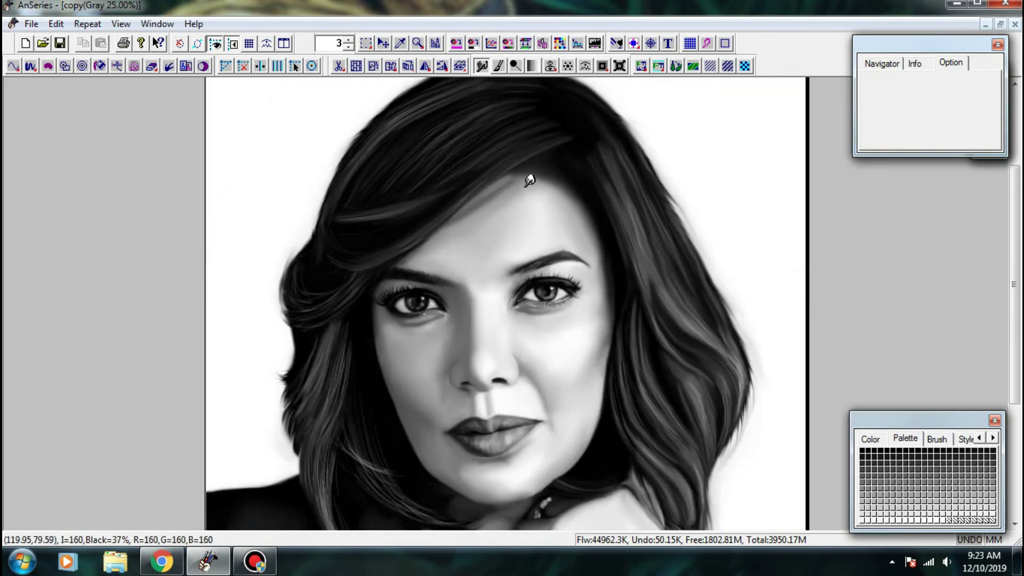
pyautogui.moveTo(578, 393); pyautogui.dragTo(562, 229)
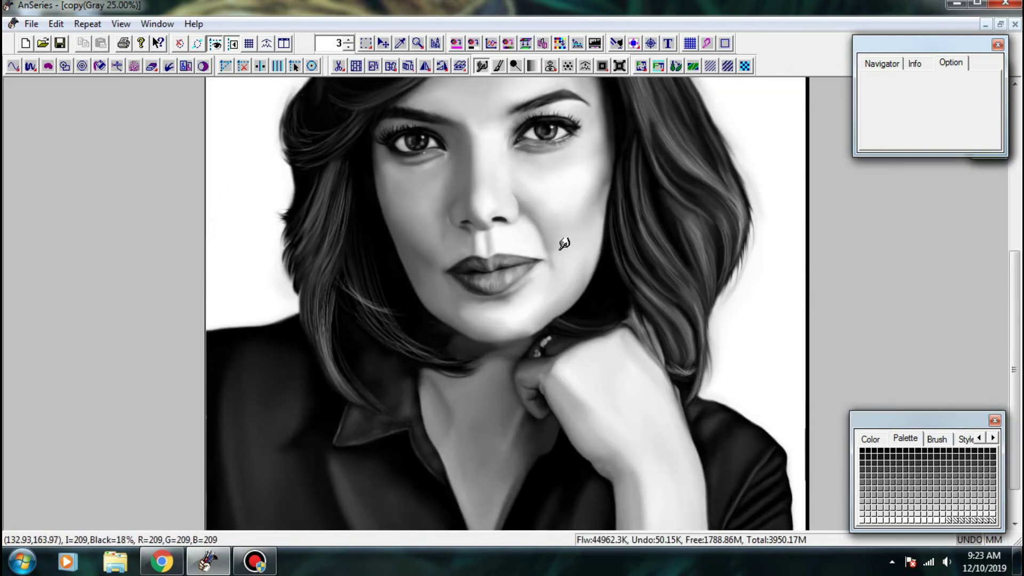
pyautogui.scroll(-1, 562, 244)
pyautogui.scroll(3, 546, 195)
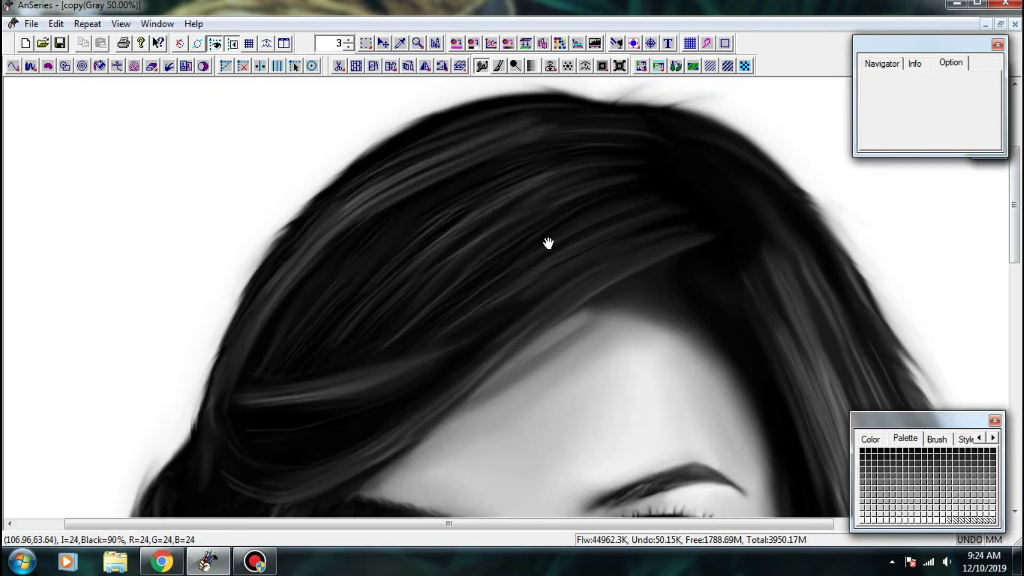
pyautogui.press('F7')
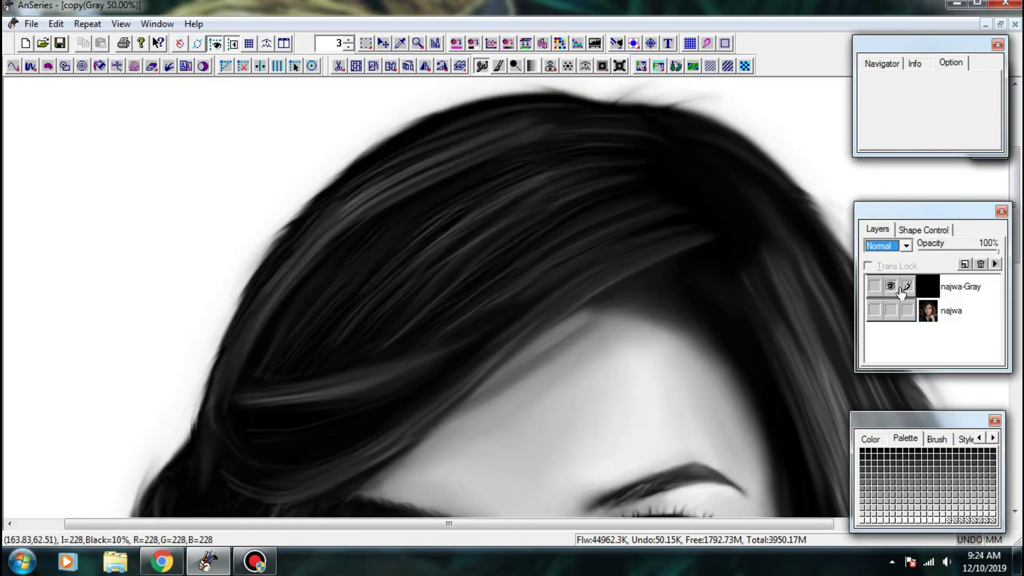
pyautogui.click(891, 310)
pyautogui.click(894, 287)
pyautogui.click(891, 287)
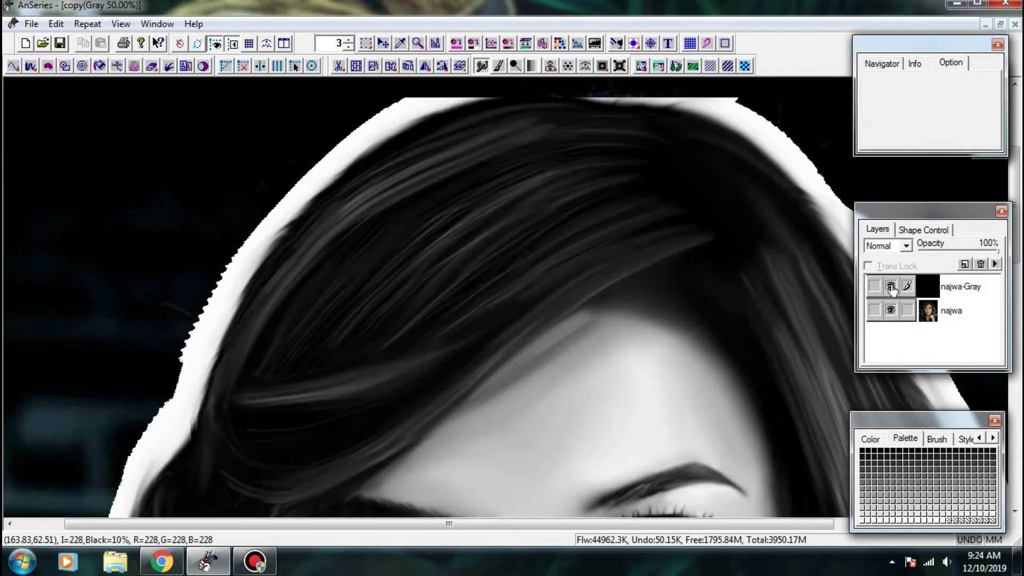
pyautogui.click(892, 288)
pyautogui.click(891, 287)
pyautogui.click(890, 310)
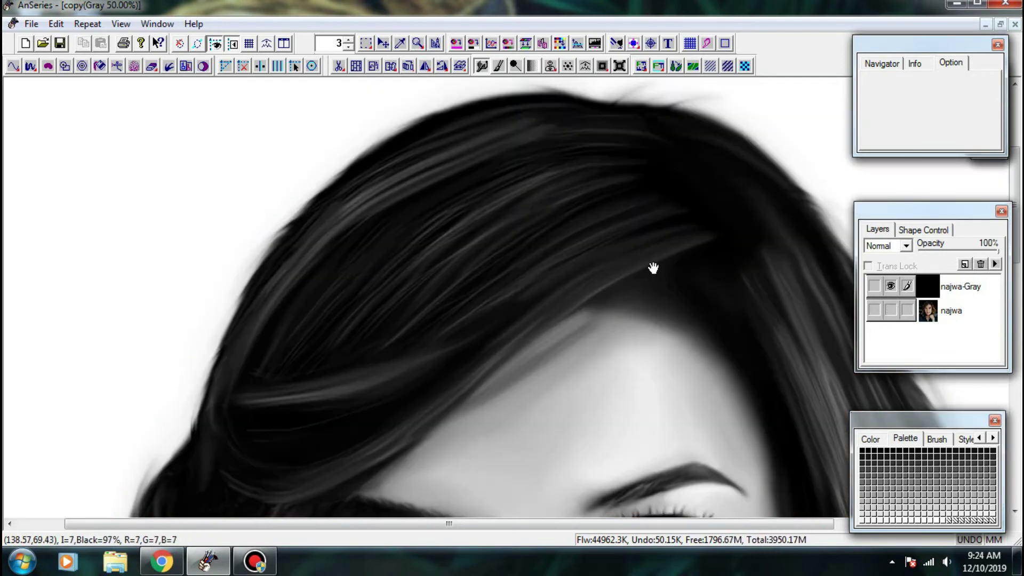
# - Smudge the upper crown strands toward the hair parting so they blend into the dark roots
pyautogui.scroll(2, 482, 151)
pyautogui.scroll(-2, 538, 196)
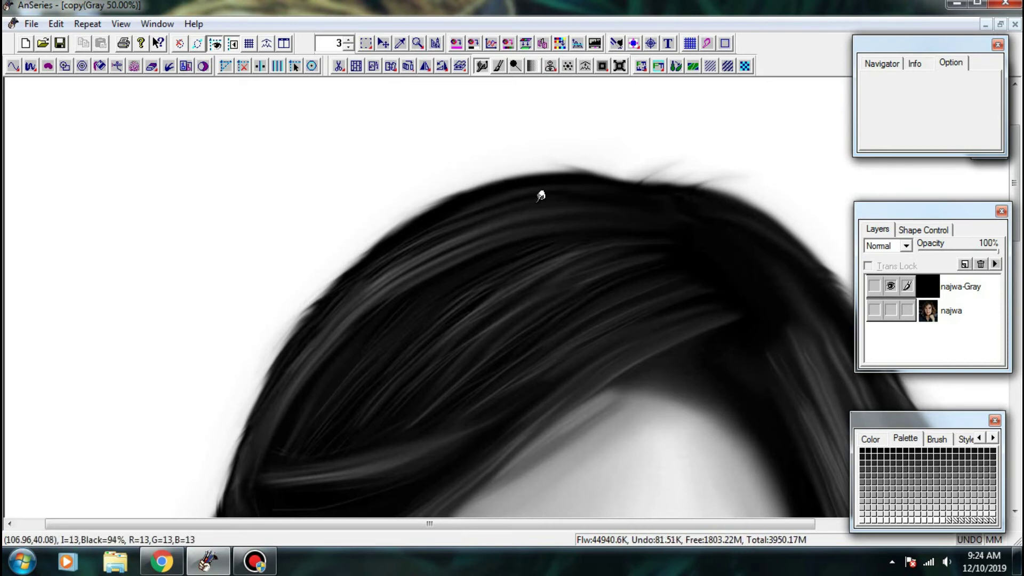
pyautogui.moveTo(508, 212); pyautogui.dragTo(604, 192)
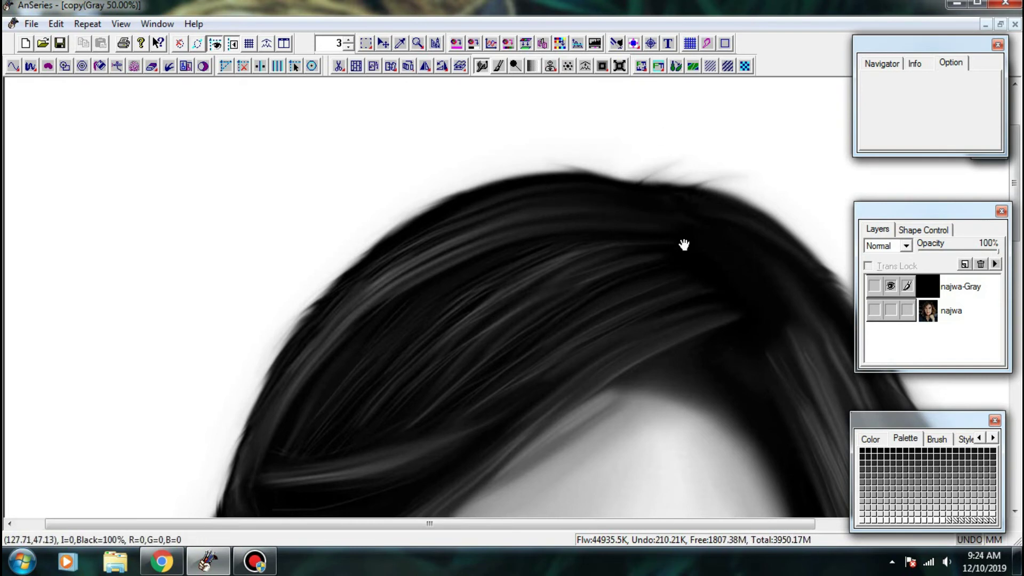
pyautogui.moveTo(683, 242); pyautogui.dragTo(404, 203)
pyautogui.moveTo(465, 195); pyautogui.dragTo(420, 197)
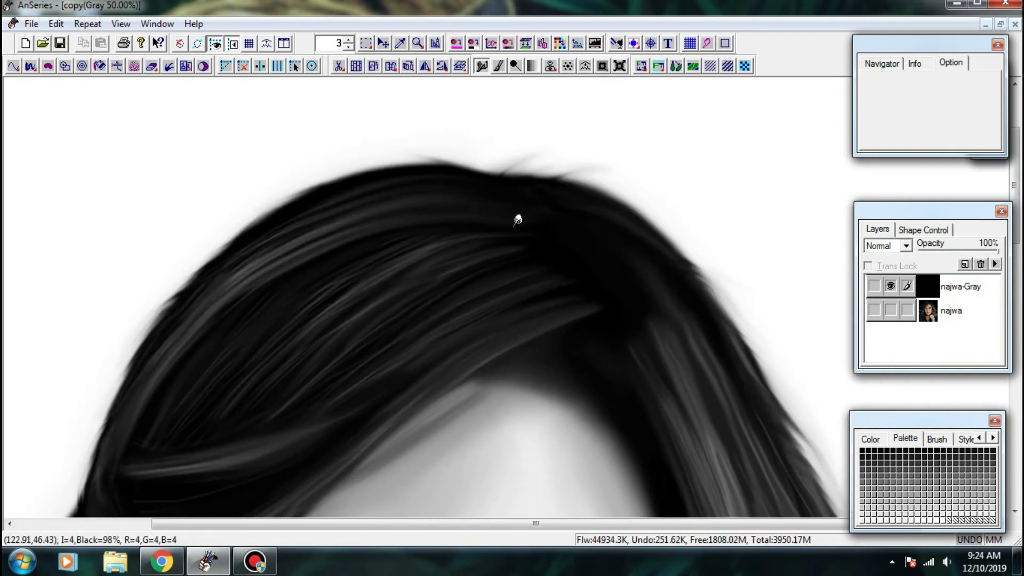
# - Check the parting against the najwa color photo, restore the grayscale view, and switch to the Brush tool for the crown
pyautogui.click(890, 287)
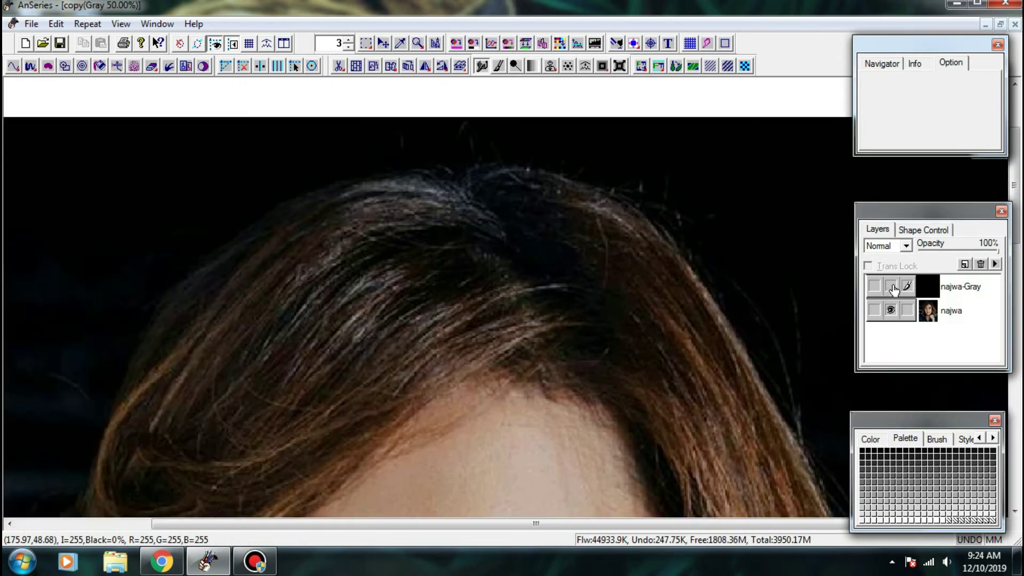
pyautogui.click(890, 287)
pyautogui.click(890, 310)
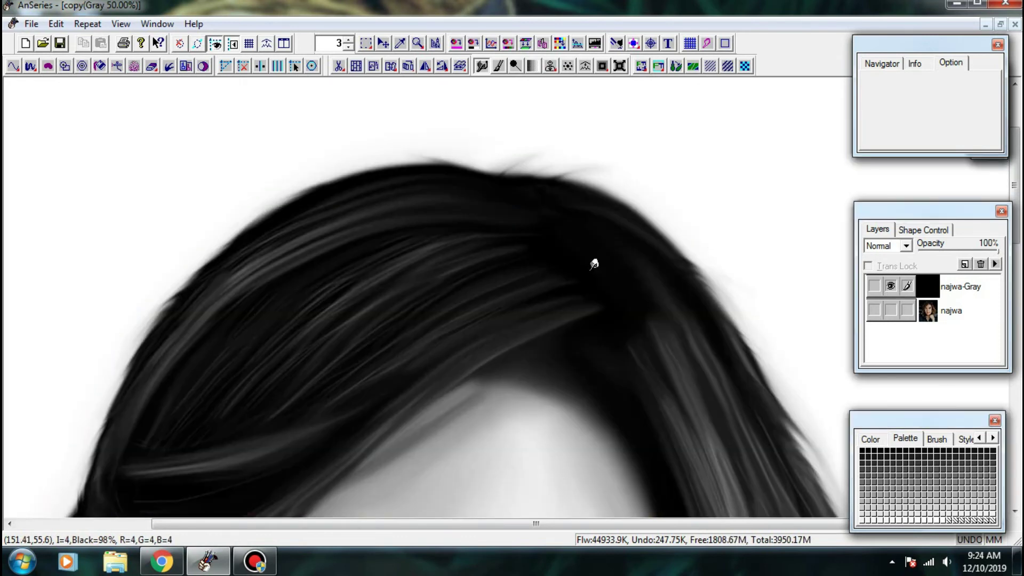
pyautogui.click(498, 65)
pyautogui.scroll(1, 466, 146)
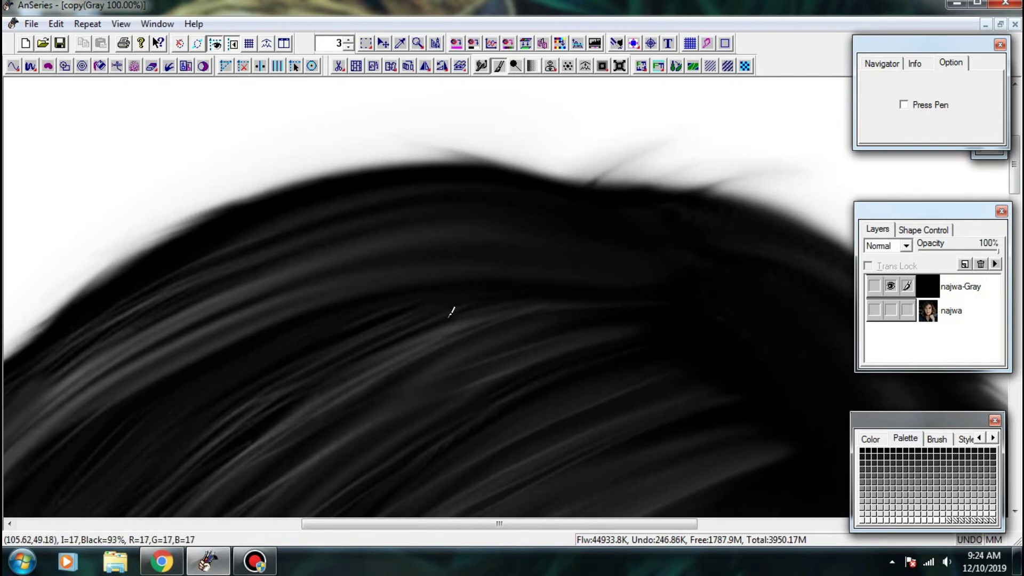
# - Switch to Chrome, resume the paused YouTube music video, and return to the portrait in AnSeries
pyautogui.click(233, 430)
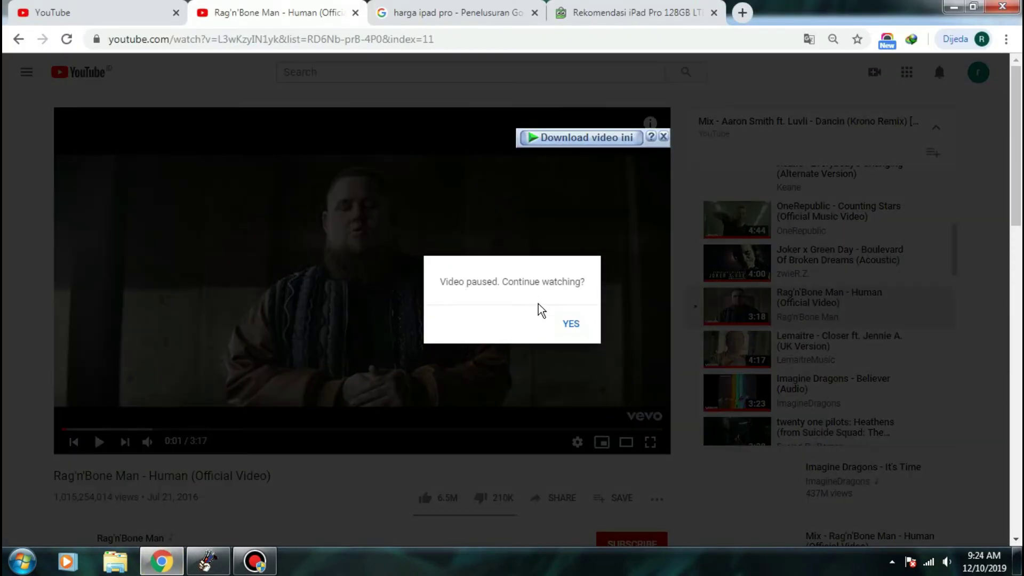
pyautogui.click(570, 328)
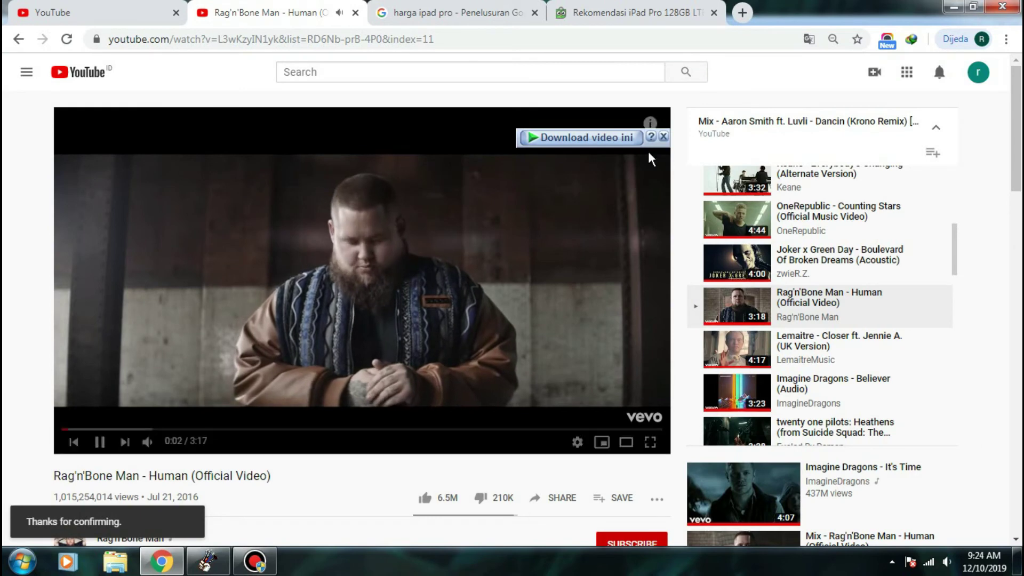
pyautogui.click(954, 6)
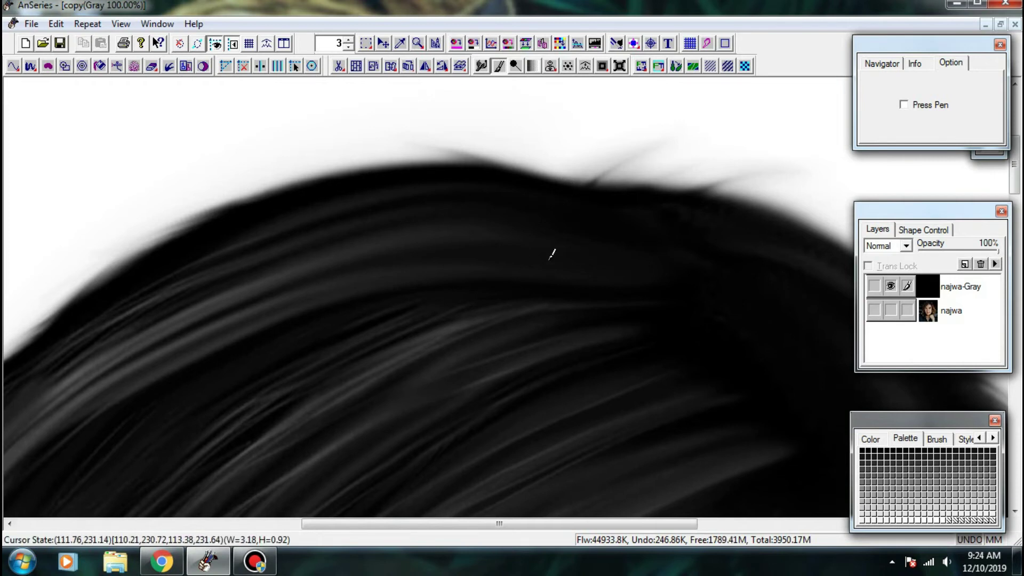
# - Paint two thin light highlight strands on the crown, running into the dark parting
pyautogui.moveTo(491, 278); pyautogui.dragTo(598, 288)
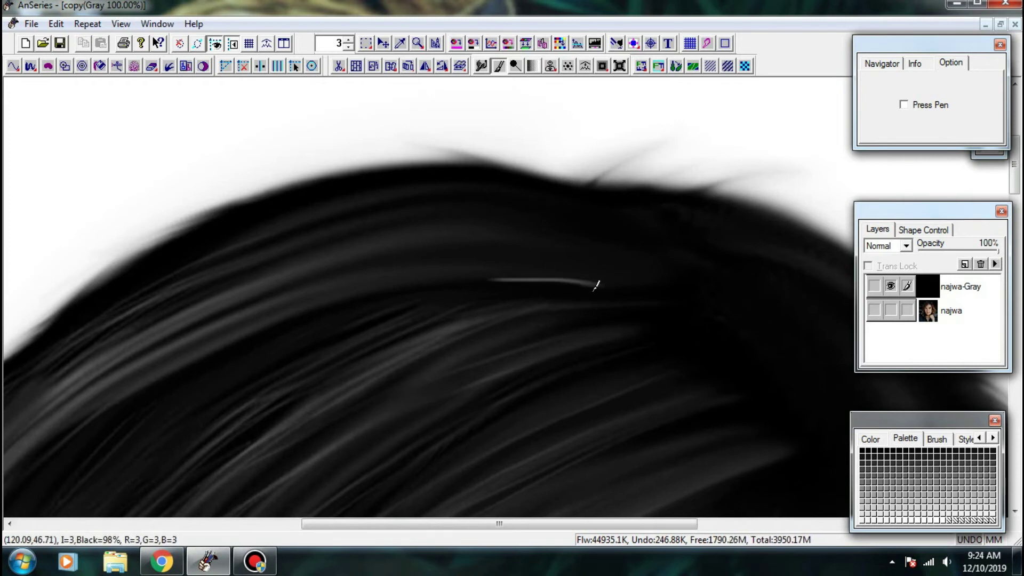
pyautogui.scroll(-1, 591, 282)
pyautogui.scroll(1, 561, 311)
pyautogui.moveTo(519, 309)
pyautogui.mouseDown()
pyautogui.moveTo(537, 327)
pyautogui.moveTo(596, 306)
pyautogui.mouseUp()
pyautogui.moveTo(761, 327); pyautogui.dragTo(602, 313)
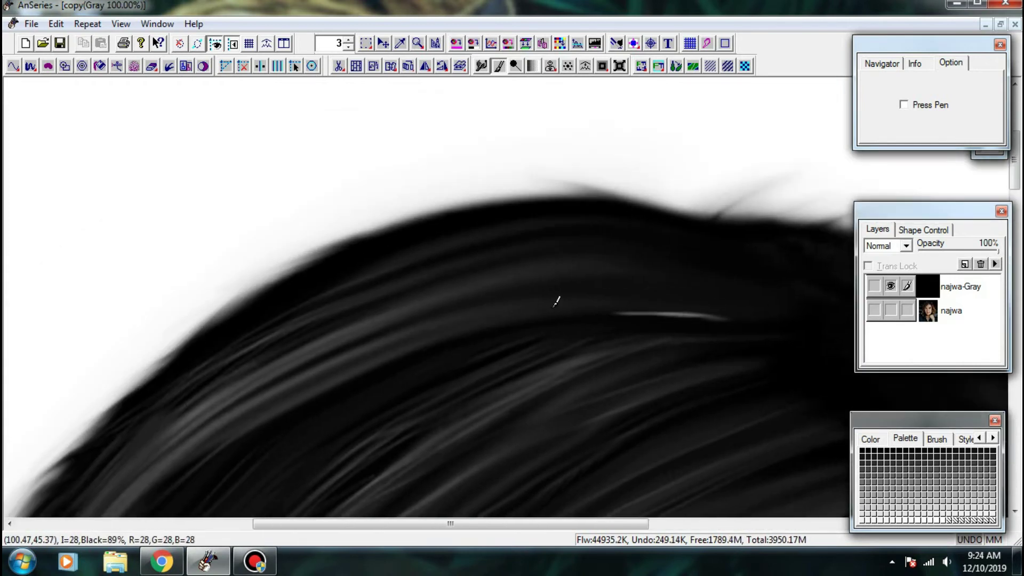
pyautogui.moveTo(722, 315); pyautogui.dragTo(599, 288)
pyautogui.moveTo(655, 305)
pyautogui.mouseDown()
pyautogui.moveTo(516, 285)
pyautogui.moveTo(627, 291)
pyautogui.moveTo(537, 270)
pyautogui.moveTo(584, 273)
pyautogui.moveTo(657, 292)
pyautogui.mouseUp()
# - Set the brush opacity to 5% and paint soft highlight strands from the parting across the crown
pyautogui.click(958, 437)
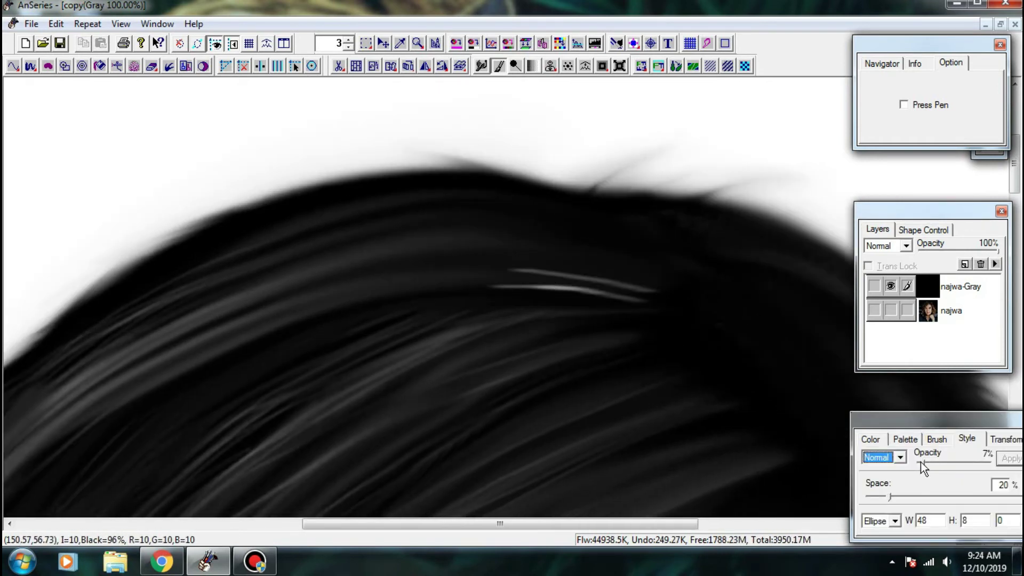
pyautogui.click(921, 461)
pyautogui.moveTo(647, 291); pyautogui.dragTo(396, 268)
pyautogui.moveTo(630, 268)
pyautogui.mouseDown()
pyautogui.moveTo(432, 253)
pyautogui.moveTo(376, 260)
pyautogui.mouseUp()
pyautogui.moveTo(661, 308); pyautogui.dragTo(553, 291)
pyautogui.moveTo(638, 266)
pyautogui.mouseDown()
pyautogui.moveTo(455, 243)
pyautogui.moveTo(336, 243)
pyautogui.mouseUp()
# - Reduce the brush size and extend fine highlight strands from beside the parting along the left curve of the crown
pyautogui.press('[')
pyautogui.moveTo(642, 262); pyautogui.dragTo(460, 244)
pyautogui.moveTo(596, 267)
pyautogui.mouseDown()
pyautogui.moveTo(324, 283)
pyautogui.moveTo(293, 315)
pyautogui.mouseUp()
pyautogui.moveTo(528, 273)
pyautogui.mouseDown()
pyautogui.moveTo(350, 289)
pyautogui.moveTo(271, 320)
pyautogui.mouseUp()
pyautogui.moveTo(565, 273); pyautogui.dragTo(261, 318)
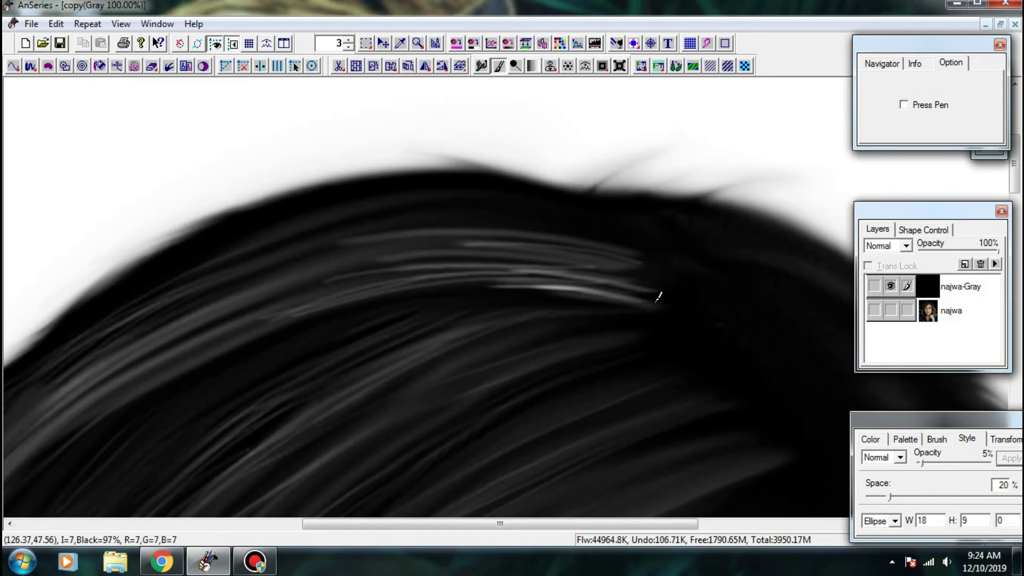
# - Paint long, faint highlight strands over the upper crown, sweeping down toward the left side of the hair
pyautogui.moveTo(627, 294); pyautogui.dragTo(328, 245)
pyautogui.moveTo(573, 232); pyautogui.dragTo(142, 298)
pyautogui.moveTo(480, 213); pyautogui.dragTo(102, 323)
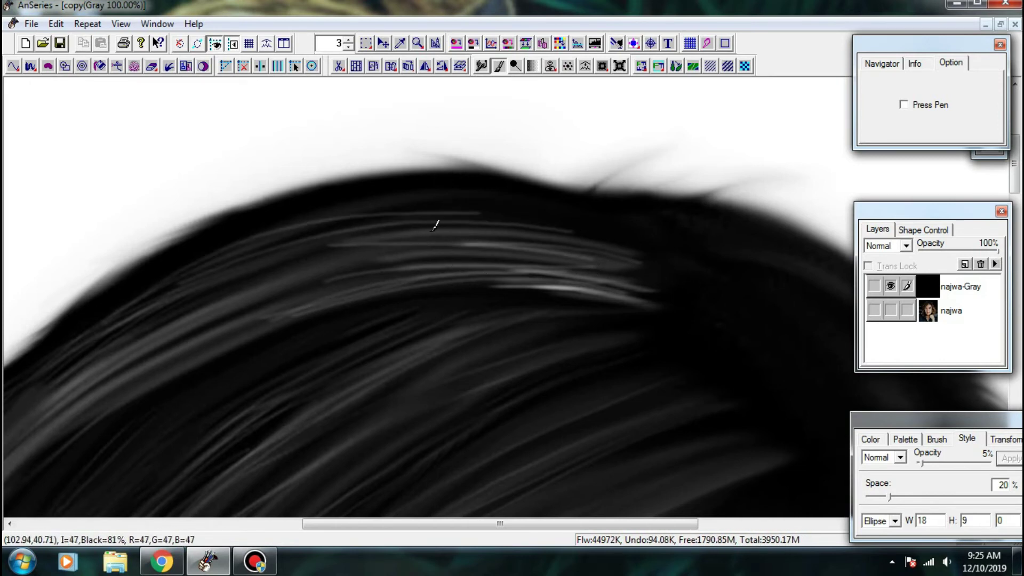
pyautogui.moveTo(432, 231); pyautogui.dragTo(71, 369)
pyautogui.moveTo(120, 379)
pyautogui.mouseDown()
pyautogui.moveTo(238, 245)
pyautogui.moveTo(245, 220)
pyautogui.mouseUp()
# - Compare the new crown highlights with the najwa color photo layer and return to the grayscale layer
pyautogui.hotkey('ctrl', '-')
pyautogui.hotkey('ctrl', '-')
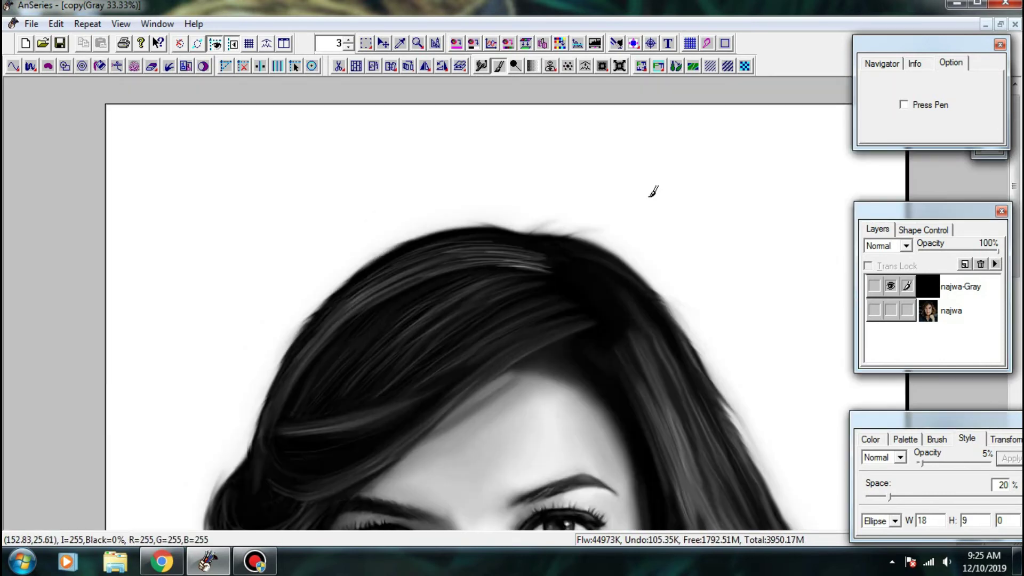
pyautogui.scroll(1, 654, 190)
pyautogui.click(891, 311)
pyautogui.click(891, 286)
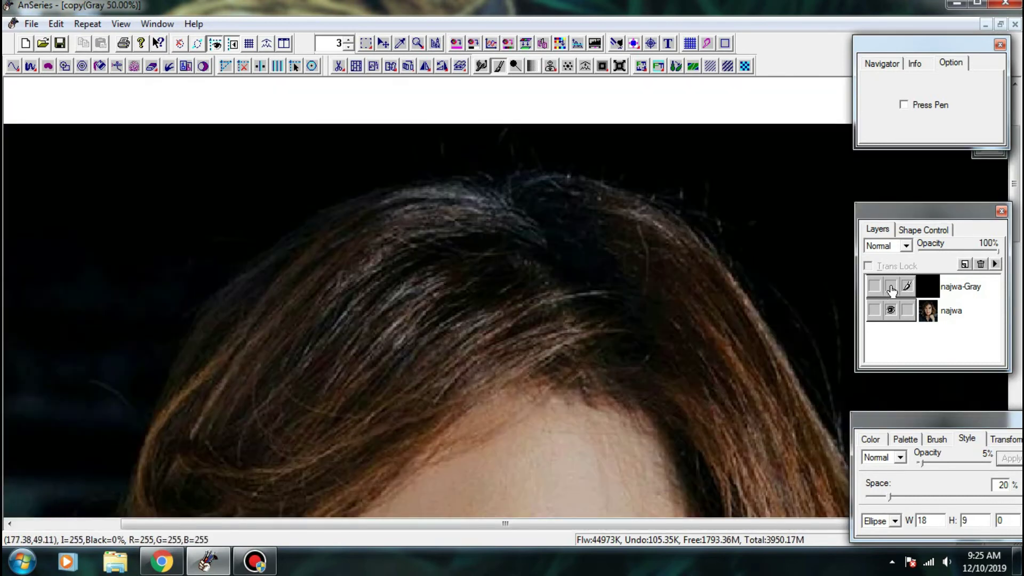
pyautogui.click(891, 288)
pyautogui.click(891, 310)
# - Paint one fine curved strand from the parting down over the fringe with a 9 by 5 brush, undoing unsatisfactory strokes
pyautogui.hotkey('ctrl', '+')
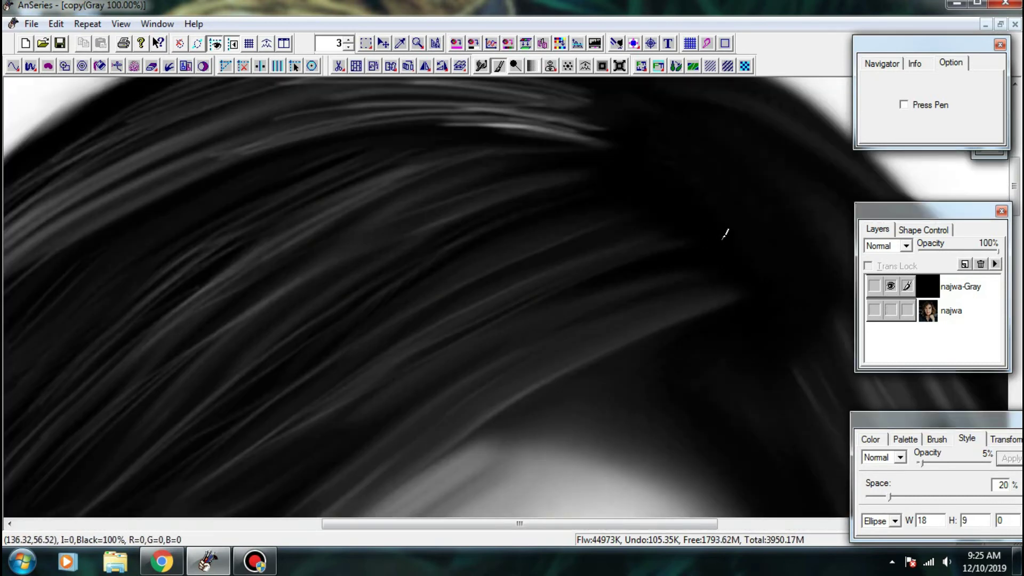
pyautogui.moveTo(716, 240); pyautogui.dragTo(356, 416)
pyautogui.hotkey('ctrl', 'z')
pyautogui.moveTo(704, 243)
pyautogui.mouseDown()
pyautogui.moveTo(713, 241)
pyautogui.moveTo(449, 384)
pyautogui.mouseUp()
pyautogui.hotkey('ctrl', 'z')
pyautogui.moveTo(704, 241); pyautogui.dragTo(396, 380)
pyautogui.moveTo(665, 261); pyautogui.dragTo(511, 277)
pyautogui.hotkey('ctrl', 'z')
pyautogui.moveTo(362, 363); pyautogui.dragTo(309, 429)
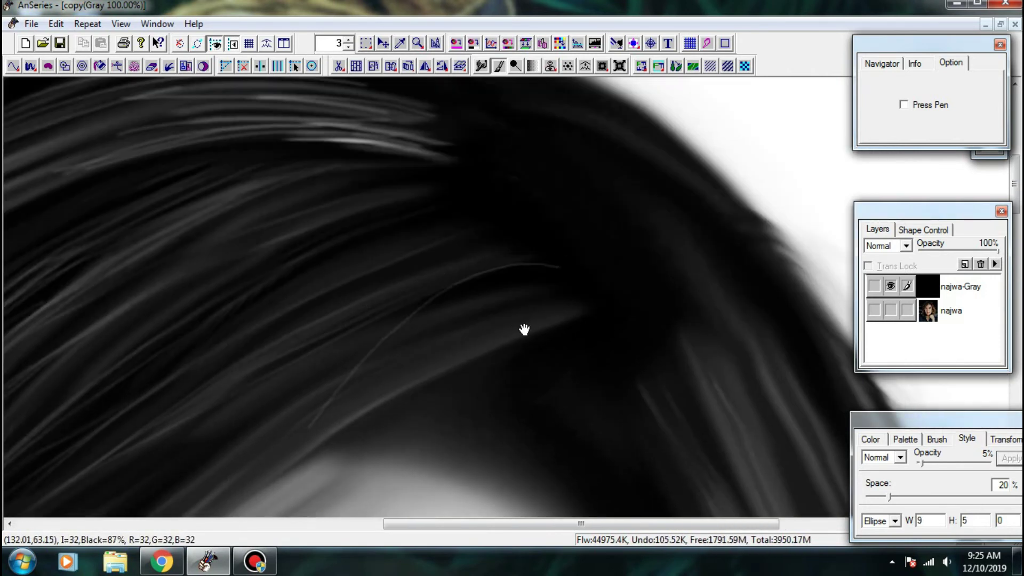
# - Add another thin light strand sweeping from the parting across the fringe, replacing an undone first stroke
pyautogui.moveTo(523, 329); pyautogui.dragTo(421, 294)
pyautogui.moveTo(452, 224); pyautogui.dragTo(85, 275)
pyautogui.hotkey('ctrl', 'z')
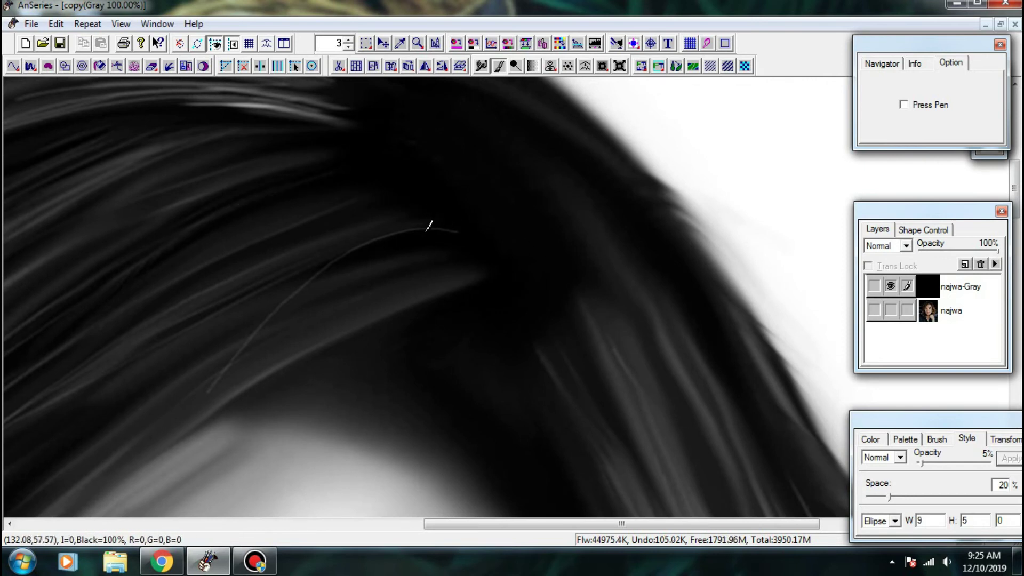
pyautogui.moveTo(448, 218); pyautogui.dragTo(237, 265)
pyautogui.scroll(-2, 514, 248)
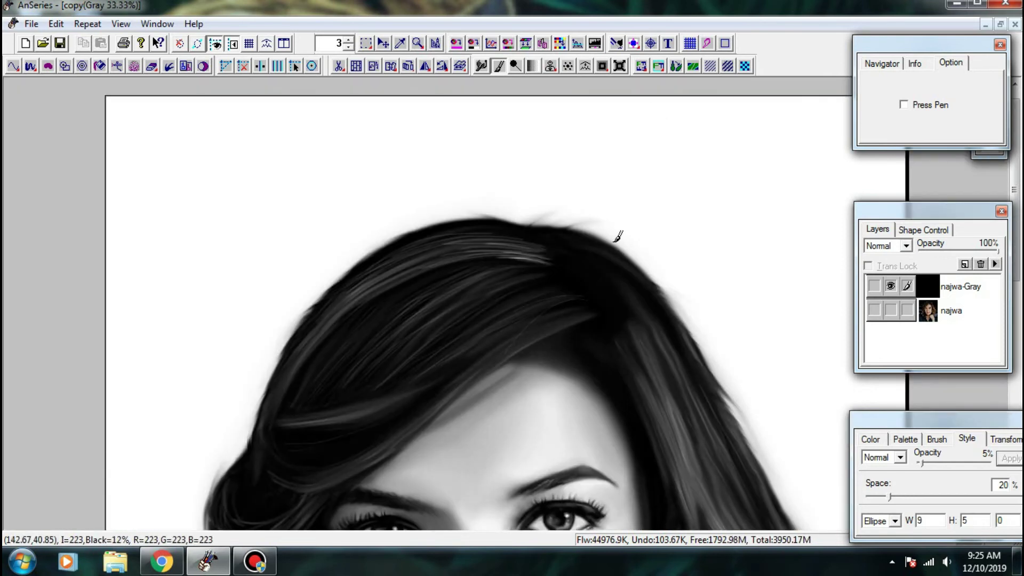
# - Paint a thin light hair strand curving down from the dark parting on the gray layer, using a 9 by 5 elliptical brush
pyautogui.scroll(1, 555, 322)
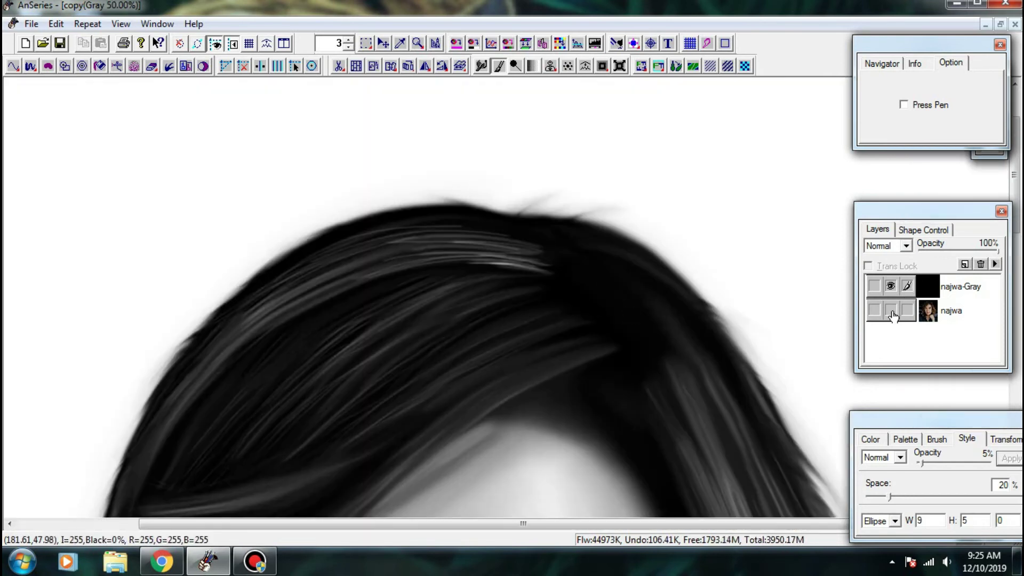
pyautogui.click(891, 310)
pyautogui.click(890, 310)
pyautogui.scroll(1, 623, 362)
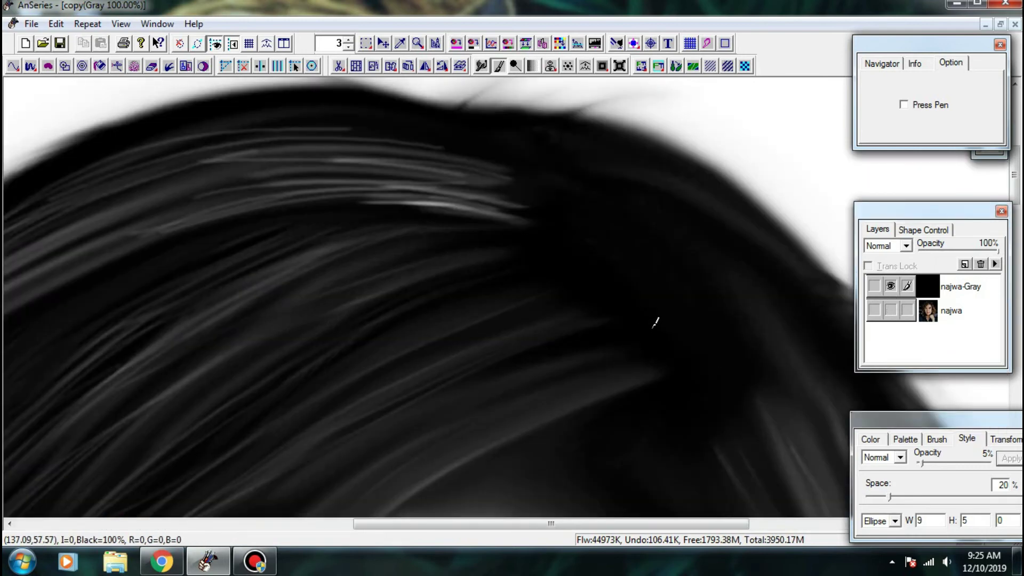
pyautogui.moveTo(659, 332); pyautogui.dragTo(412, 368)
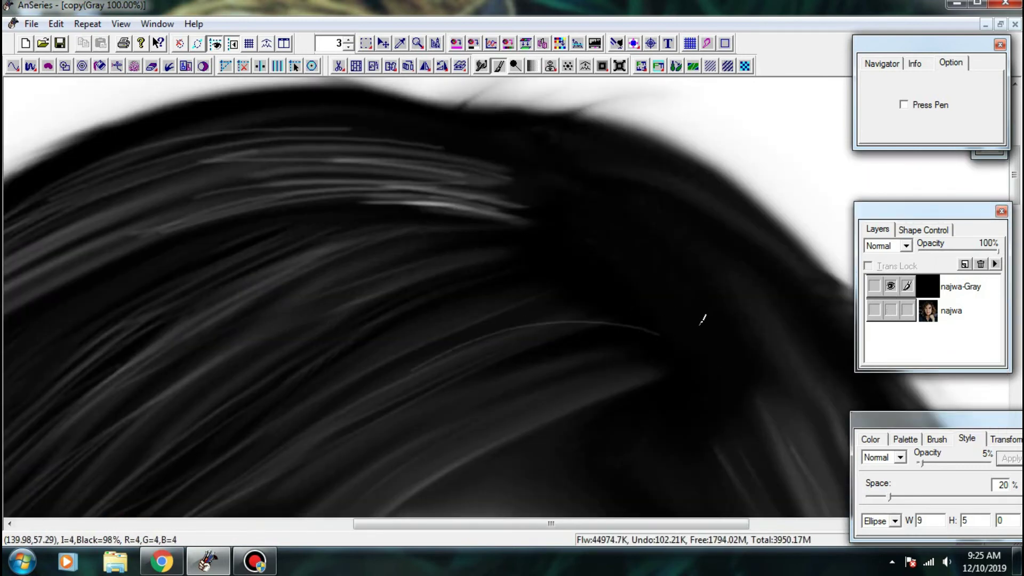
# - Check the hair against the color reference photo and paint a second thin light strand below the first on the gray layer
pyautogui.click(891, 310)
pyautogui.click(891, 287)
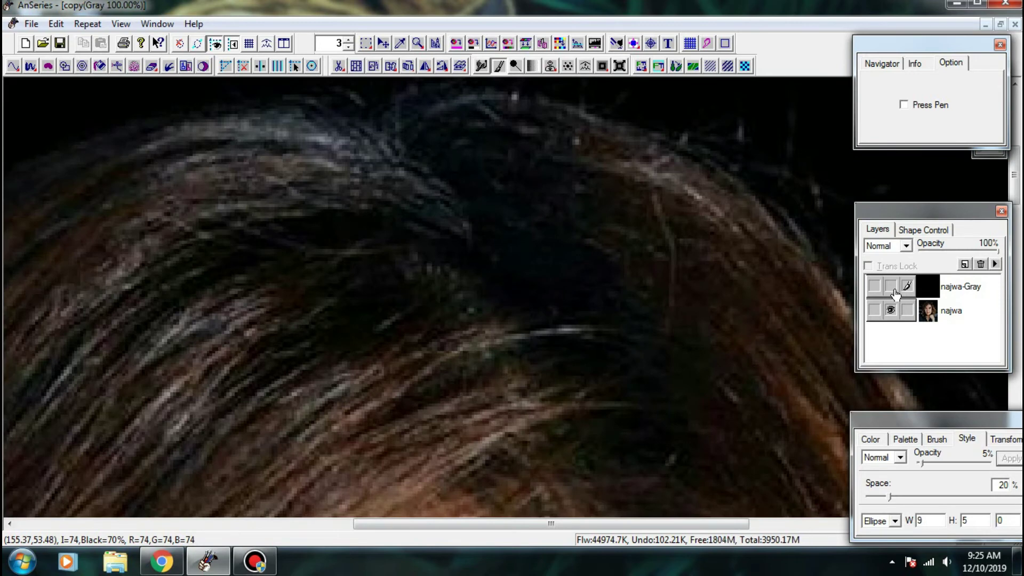
pyautogui.click(891, 287)
pyautogui.click(890, 310)
pyautogui.moveTo(457, 388)
pyautogui.mouseDown()
pyautogui.moveTo(546, 340)
pyautogui.moveTo(636, 337)
pyautogui.mouseUp()
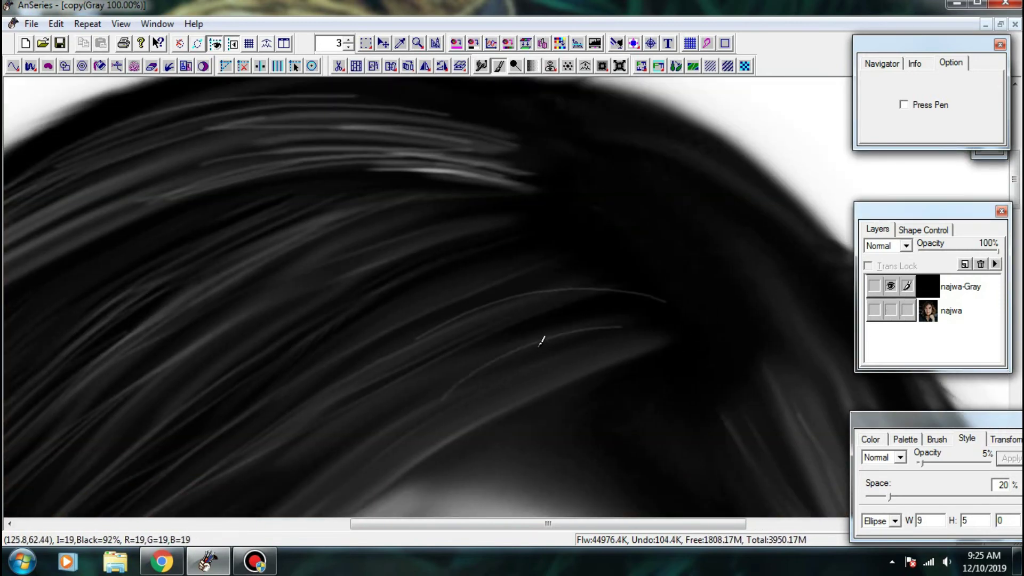
# - Build up the two new strands with overlapping light strokes, reducing the elliptical brush to 9 by 2
pyautogui.moveTo(472, 284); pyautogui.dragTo(761, 324)
pyautogui.moveTo(744, 366); pyautogui.dragTo(427, 313)
pyautogui.keyDown('ctrl'); pyautogui.click(489, 316); pyautogui.keyUp('ctrl')
pyautogui.moveTo(374, 356); pyautogui.dragTo(455, 312)
pyautogui.moveTo(400, 335); pyautogui.dragTo(480, 308)
pyautogui.press('2')
pyautogui.moveTo(425, 326); pyautogui.dragTo(584, 297)
pyautogui.moveTo(529, 395); pyautogui.dragTo(436, 380)
pyautogui.moveTo(296, 440)
pyautogui.mouseDown()
pyautogui.moveTo(353, 407)
pyautogui.moveTo(424, 384)
pyautogui.moveTo(384, 400)
pyautogui.moveTo(558, 366)
pyautogui.mouseUp()
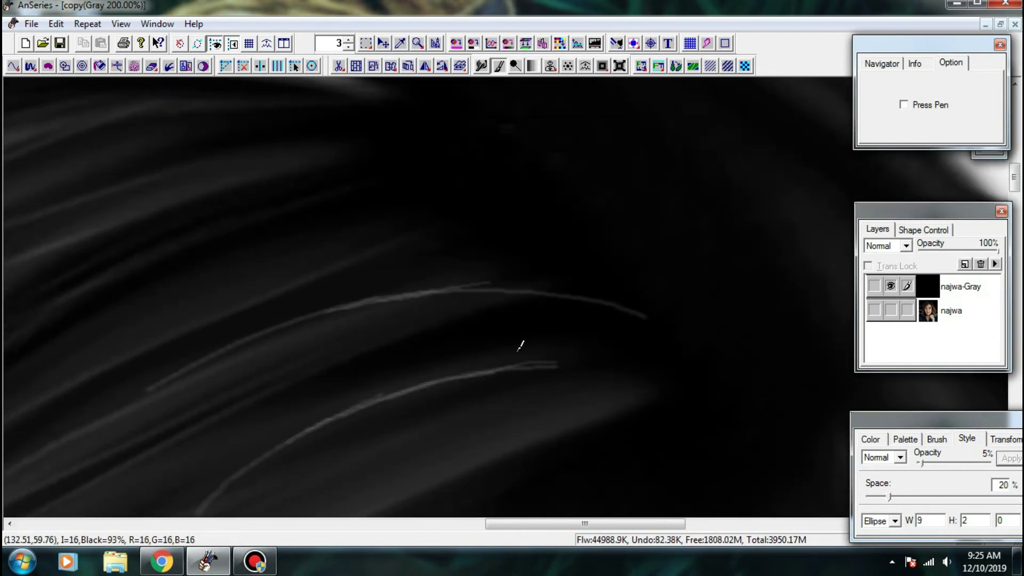
# - Brighten the middle and right ends of both strands with short strokes of a 6 by 5 elliptical brush
pyautogui.scroll(-4, 573, 323)
pyautogui.scroll(-1, 613, 293)
pyautogui.scroll(4, 590, 327)
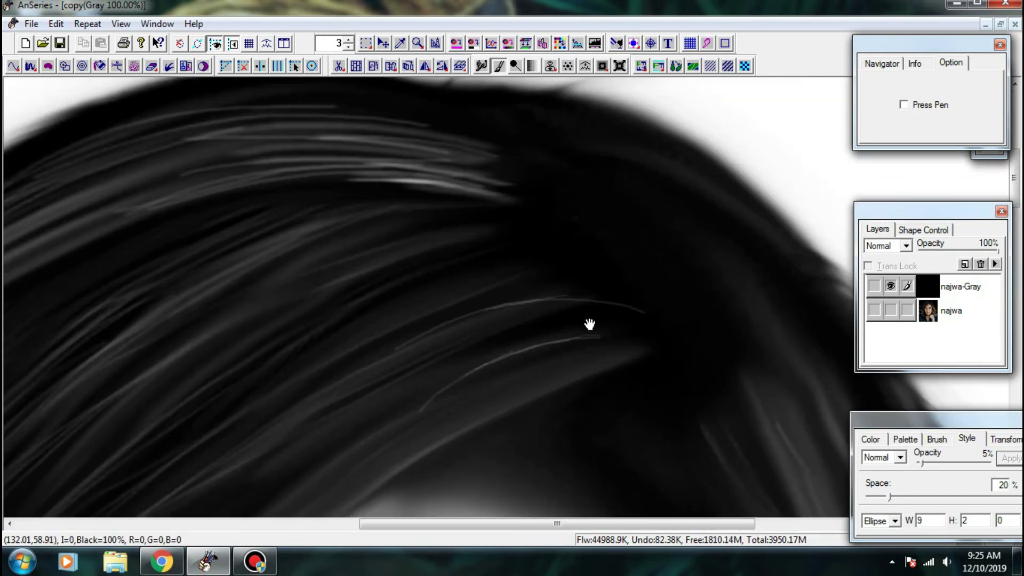
pyautogui.moveTo(414, 373); pyautogui.dragTo(413, 373)
pyautogui.moveTo(392, 378)
pyautogui.mouseDown()
pyautogui.moveTo(473, 339)
pyautogui.moveTo(409, 369)
pyautogui.moveTo(456, 350)
pyautogui.mouseUp()
pyautogui.hotkey('ctrl', 'z')
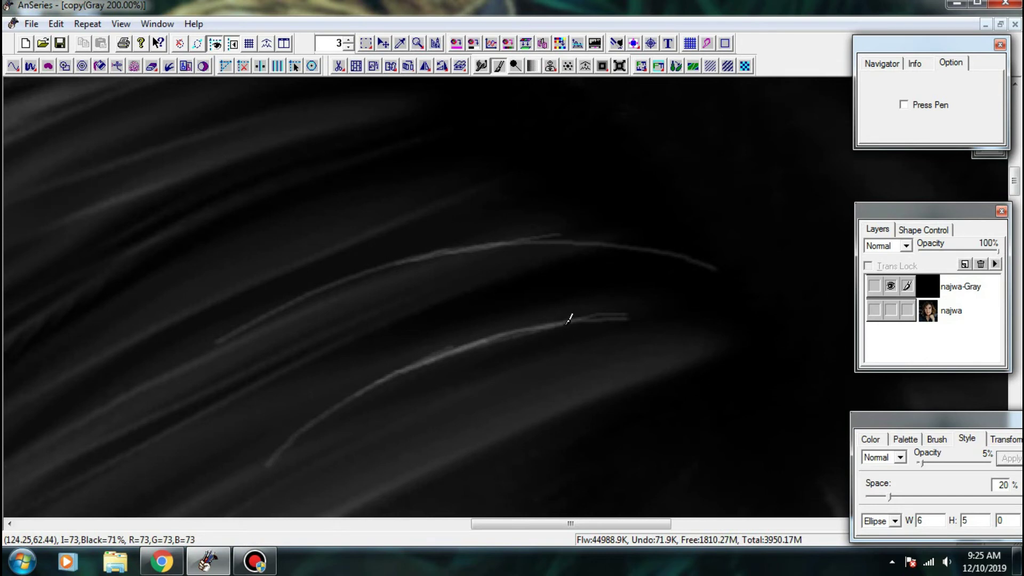
pyautogui.moveTo(617, 314); pyautogui.dragTo(624, 315)
pyautogui.click(424, 263)
pyautogui.moveTo(424, 259); pyautogui.dragTo(503, 244)
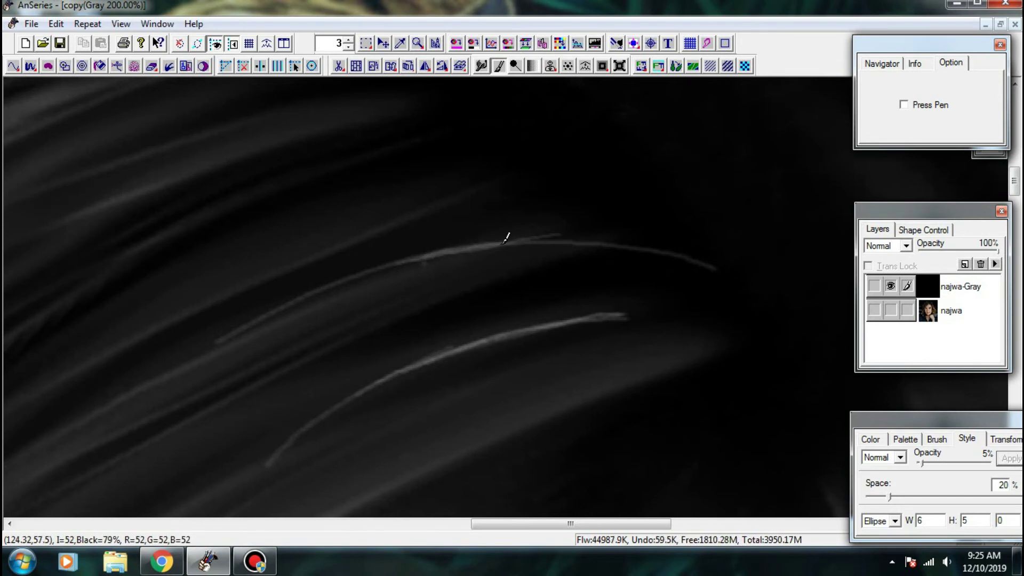
pyautogui.moveTo(622, 238); pyautogui.dragTo(646, 244)
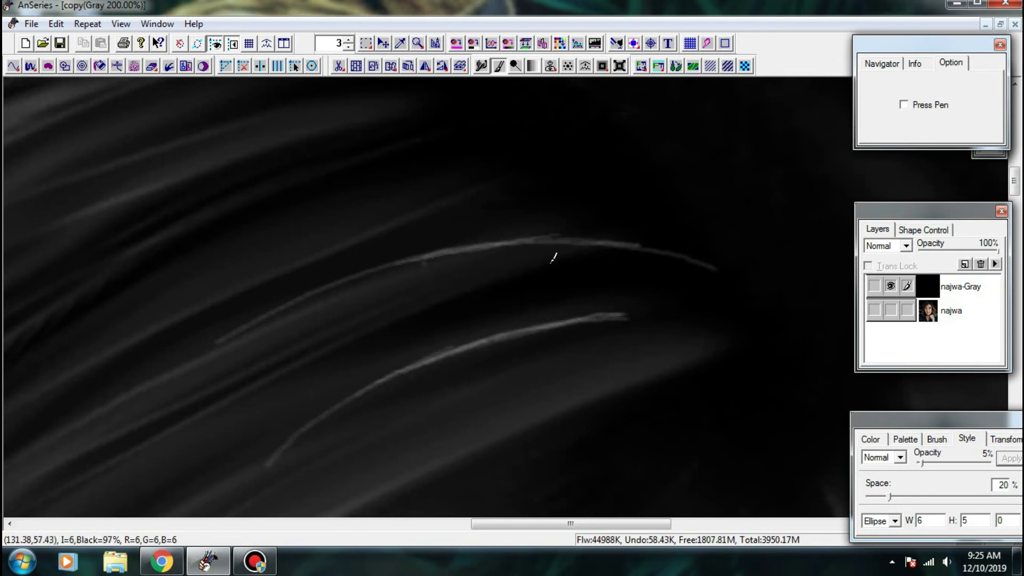
# - Smudge the stray marks along the upper strand and taper the lower strand's right tip into the dark hair
pyautogui.hotkey('ctrl', '+')
pyautogui.click(477, 68)
pyautogui.moveTo(325, 230); pyautogui.dragTo(366, 281)
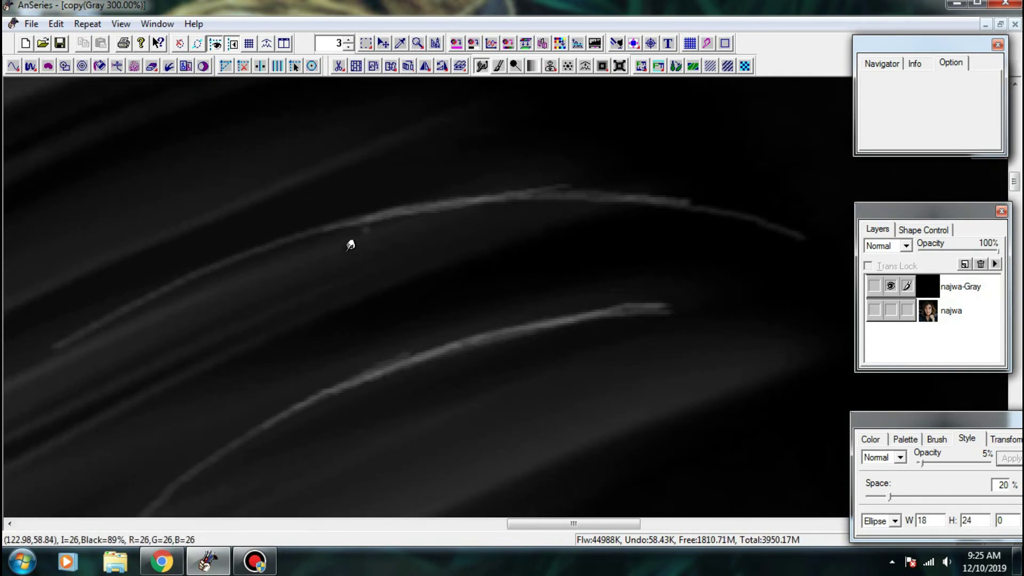
pyautogui.moveTo(350, 242); pyautogui.dragTo(332, 237)
pyautogui.moveTo(587, 176)
pyautogui.mouseDown()
pyautogui.moveTo(717, 205)
pyautogui.moveTo(708, 203)
pyautogui.mouseUp()
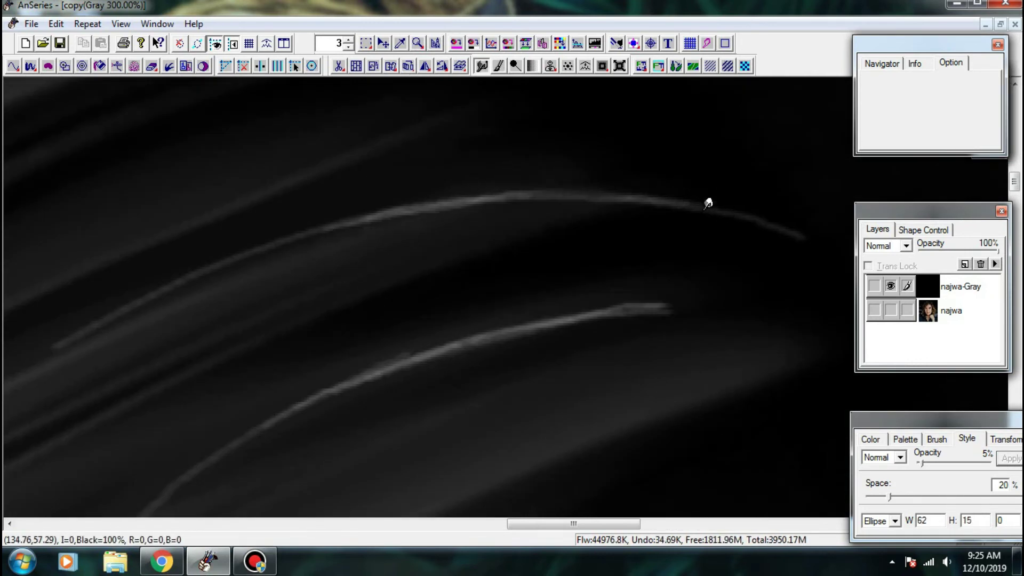
pyautogui.moveTo(707, 290)
pyautogui.mouseDown()
pyautogui.moveTo(667, 292)
pyautogui.moveTo(779, 299)
pyautogui.mouseUp()
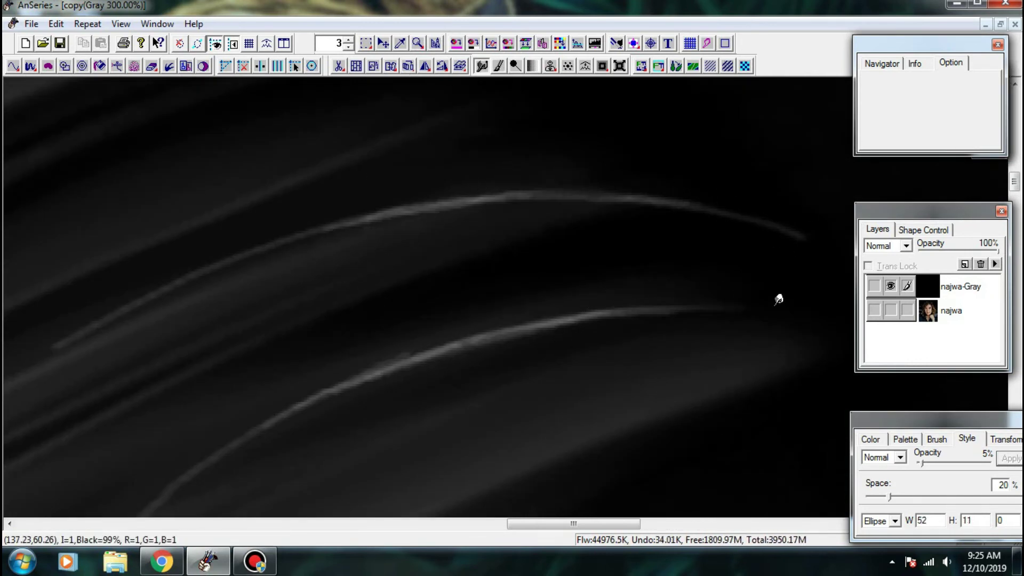
# - Smooth the lower strand along its length with the smudge tool and fade its lower-left end
pyautogui.moveTo(367, 370)
pyautogui.mouseDown()
pyautogui.moveTo(418, 354)
pyautogui.moveTo(481, 242)
pyautogui.mouseUp()
pyautogui.moveTo(383, 295)
pyautogui.mouseDown()
pyautogui.moveTo(455, 270)
pyautogui.moveTo(343, 304)
pyautogui.moveTo(178, 425)
pyautogui.mouseUp()
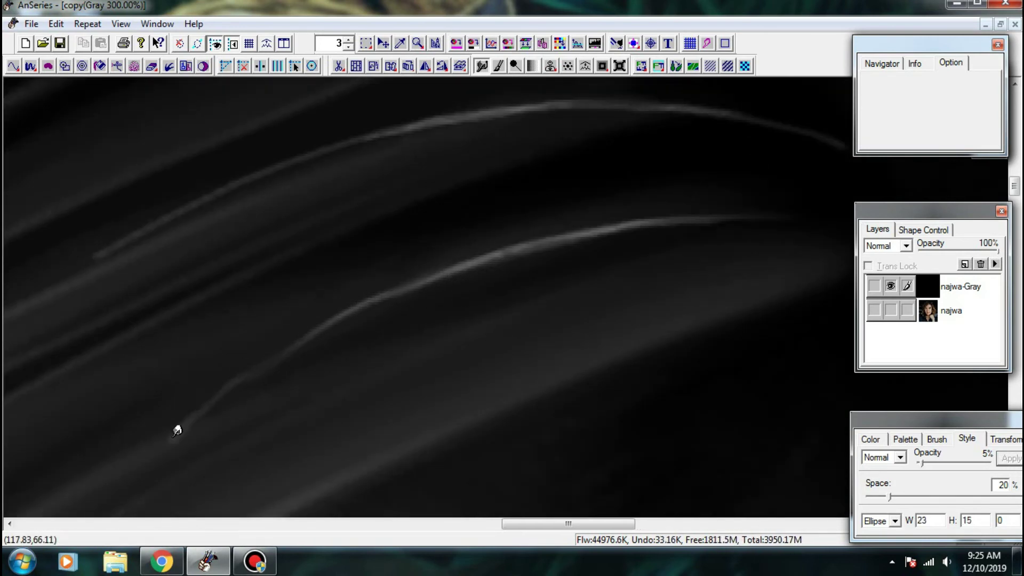
pyautogui.moveTo(404, 329)
pyautogui.mouseDown()
pyautogui.moveTo(470, 274)
pyautogui.moveTo(761, 216)
pyautogui.mouseUp()
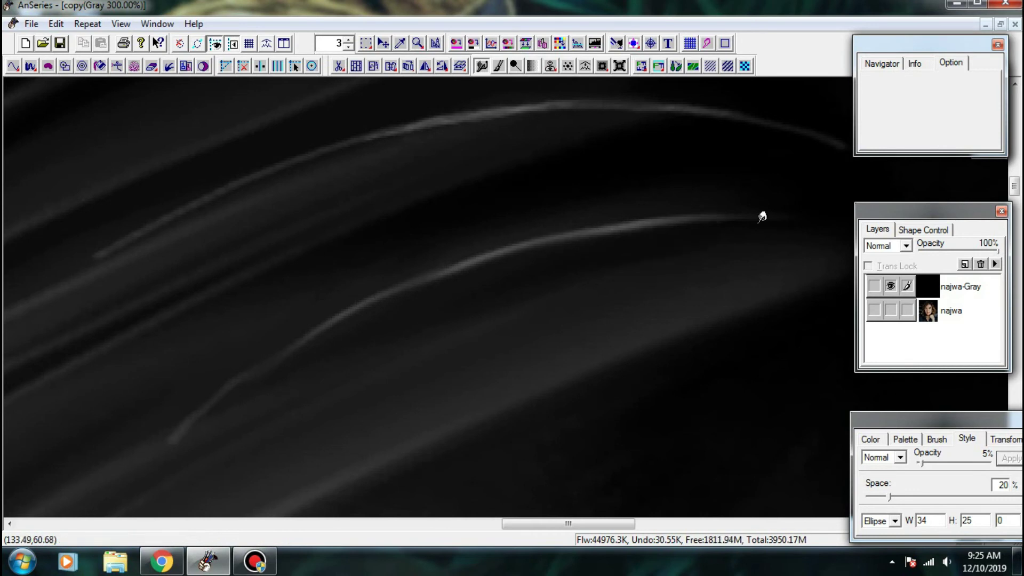
pyautogui.moveTo(338, 362); pyautogui.dragTo(190, 416)
pyautogui.hotkey('ctrl', '-')
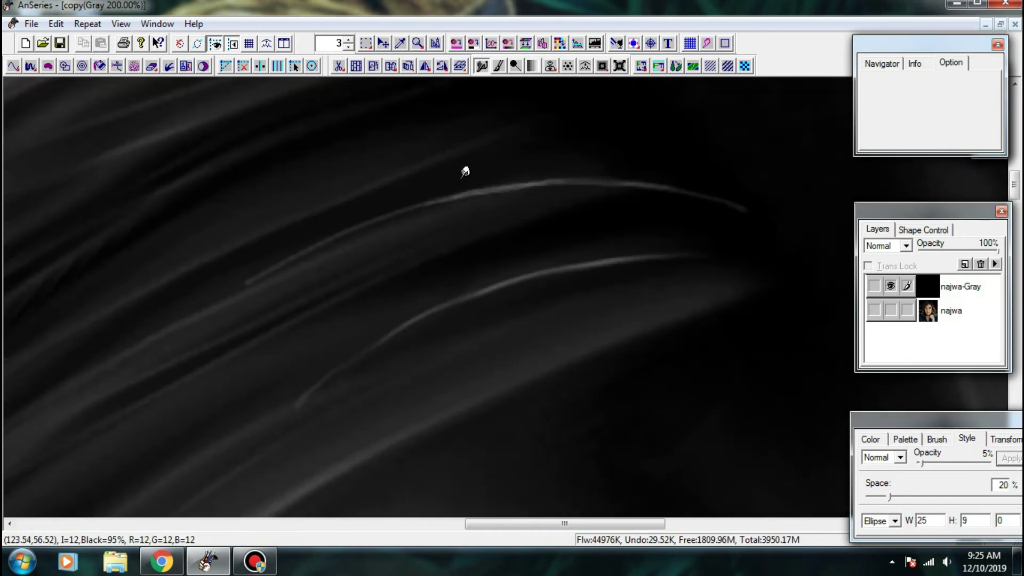
pyautogui.hotkey('ctrl', '+')
pyautogui.moveTo(378, 391)
pyautogui.mouseDown()
pyautogui.moveTo(460, 352)
pyautogui.moveTo(409, 353)
pyautogui.mouseUp()
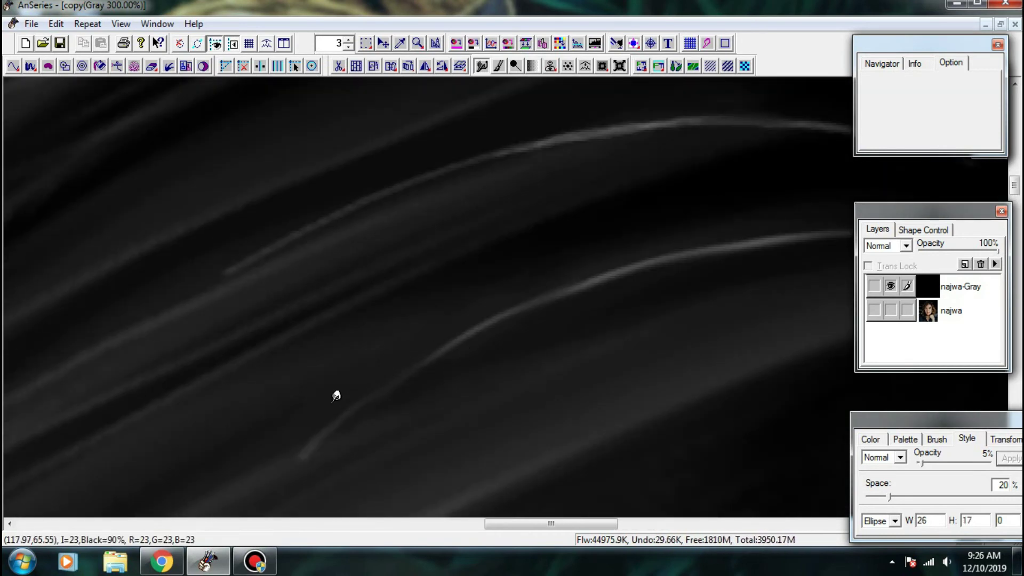
pyautogui.moveTo(337, 396); pyautogui.dragTo(315, 438)
# - Smudge the upper strand's length and fade the right tips of both strands, finishing with a 40 by 14 rectangular tip
pyautogui.moveTo(351, 315); pyautogui.dragTo(352, 395)
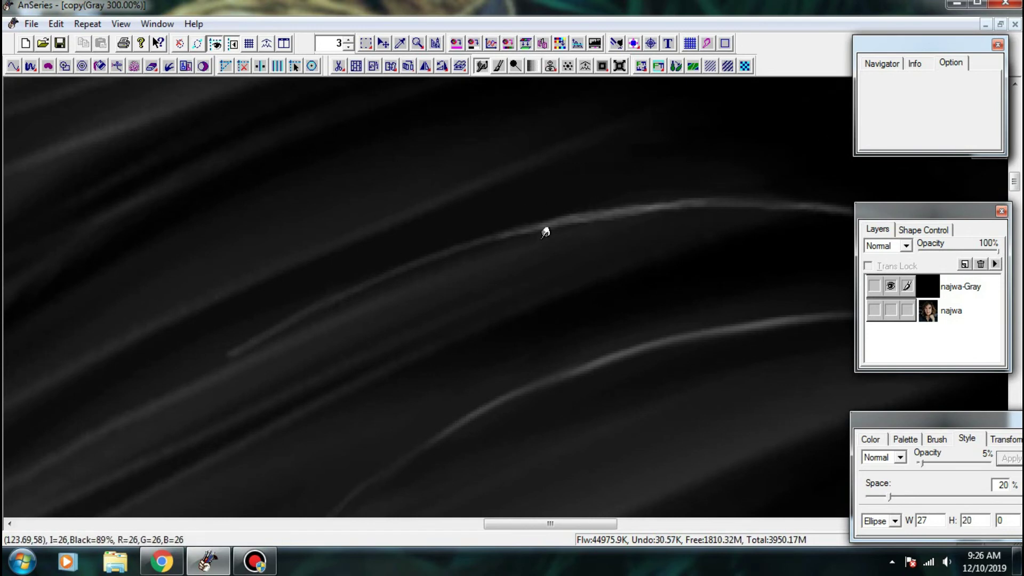
pyautogui.moveTo(546, 231); pyautogui.dragTo(641, 217)
pyautogui.moveTo(811, 214); pyautogui.dragTo(581, 259)
pyautogui.moveTo(661, 272); pyautogui.dragTo(758, 301)
pyautogui.moveTo(554, 354); pyautogui.dragTo(670, 346)
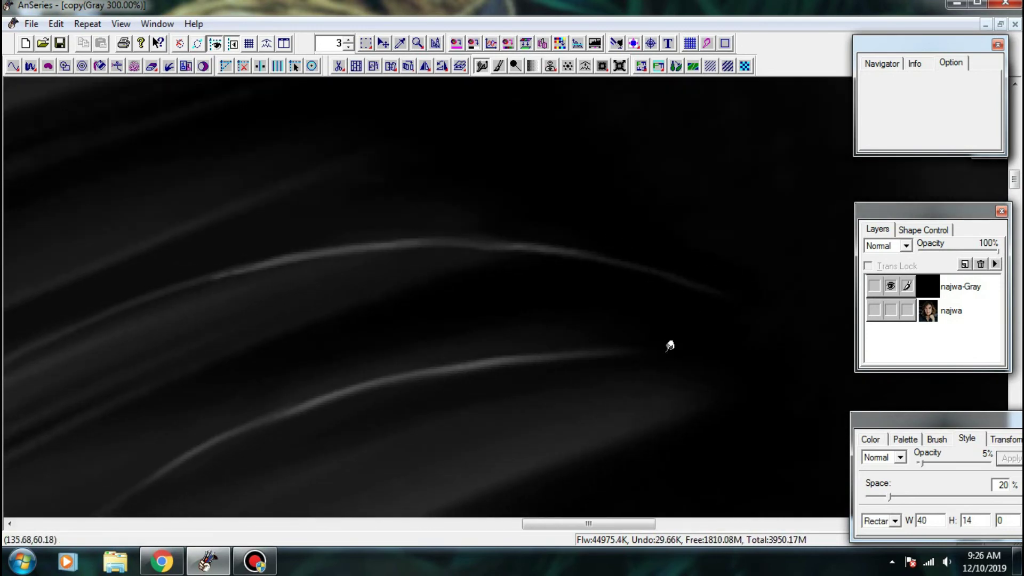
pyautogui.moveTo(525, 360); pyautogui.dragTo(663, 351)
pyautogui.moveTo(487, 362); pyautogui.dragTo(671, 352)
pyautogui.scroll(-4, 719, 303)
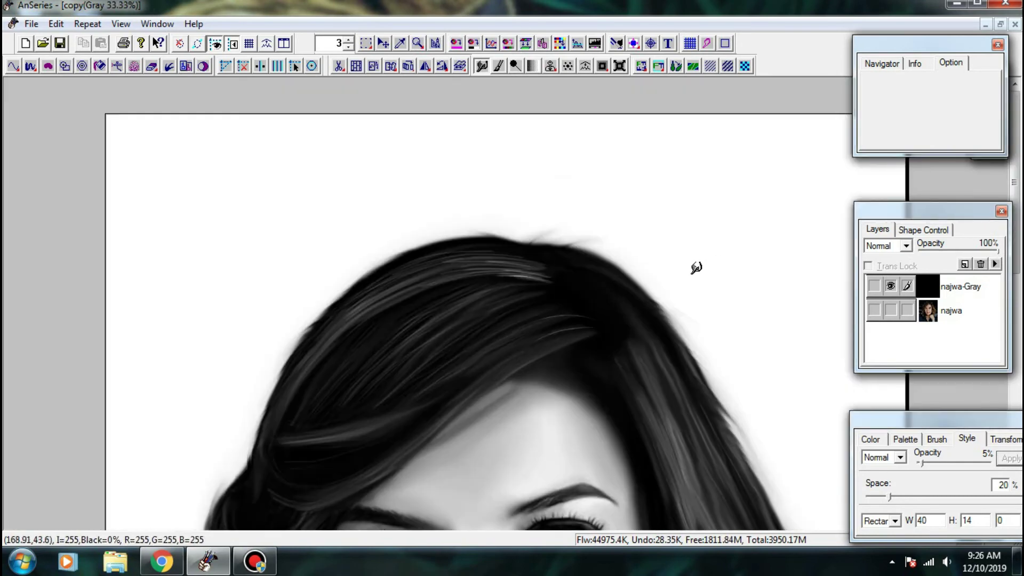
# - Paint fine bright highlights on the crown strands left of the parting, reducing the elliptical brush to 7 by 4
pyautogui.moveTo(609, 316); pyautogui.dragTo(590, 145)
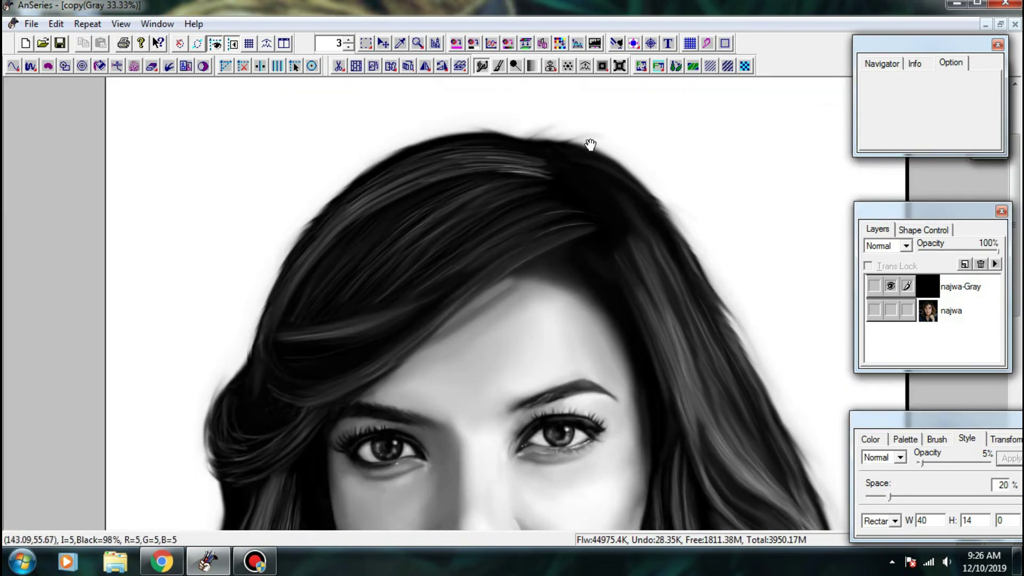
pyautogui.click(498, 66)
pyautogui.scroll(4, 677, 240)
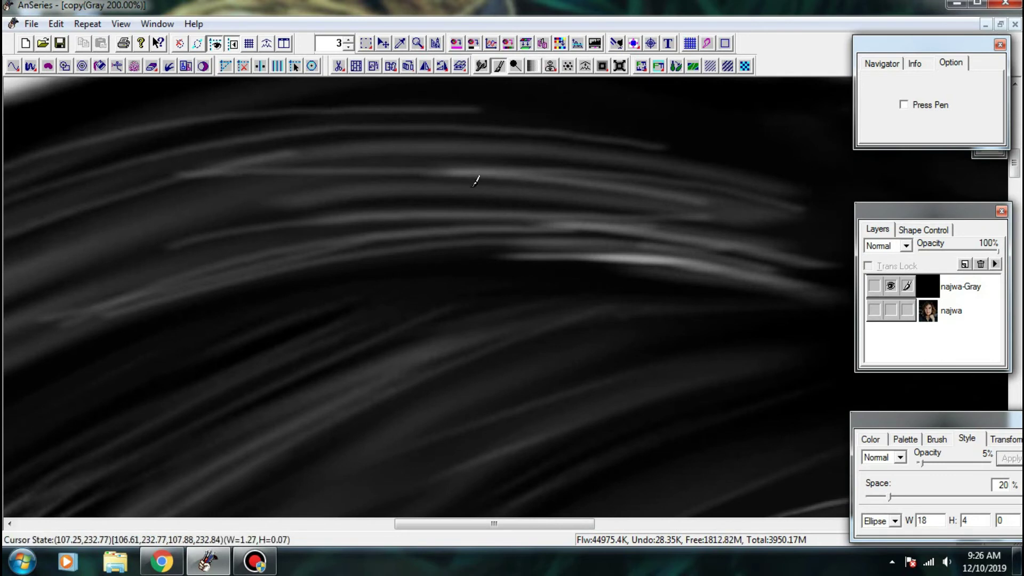
pyautogui.moveTo(475, 182)
pyautogui.mouseDown()
pyautogui.moveTo(537, 171)
pyautogui.moveTo(677, 192)
pyautogui.moveTo(663, 202)
pyautogui.mouseUp()
pyautogui.press('[')
pyautogui.press('[')
pyautogui.press('[')
pyautogui.press('[')
pyautogui.moveTo(675, 198)
pyautogui.mouseDown()
pyautogui.moveTo(782, 221)
pyautogui.moveTo(675, 203)
pyautogui.mouseUp()
pyautogui.hotkey('ctrl', '-')
pyautogui.hotkey('ctrl', '-')
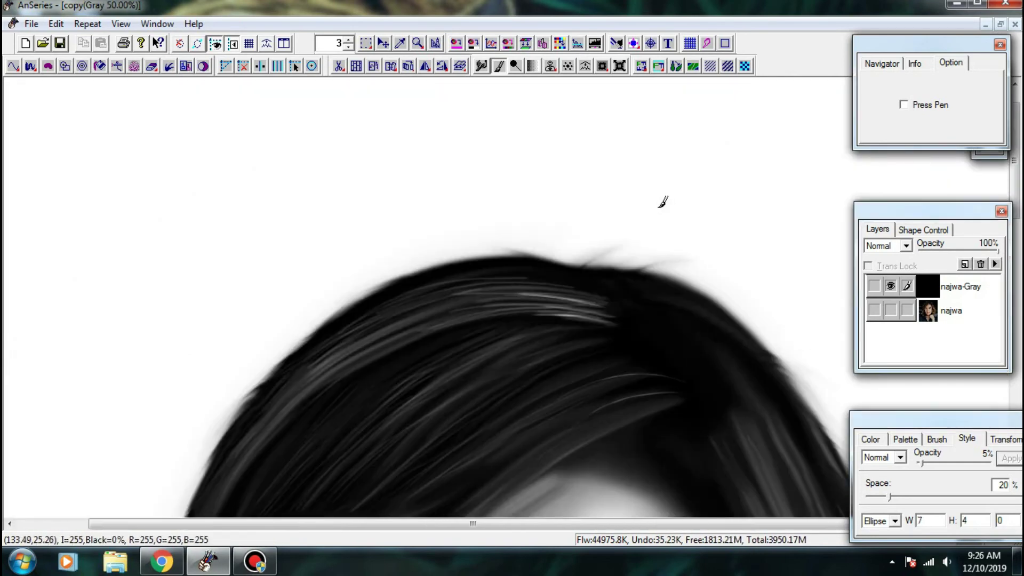
# - Paint a thin branching hair and a brighter highlight strand in the middle of the swept fringe with the 7 by 4 brush
pyautogui.scroll(-1, 660, 206)
pyautogui.moveTo(562, 296); pyautogui.dragTo(586, 177)
pyautogui.scroll(1, 533, 208)
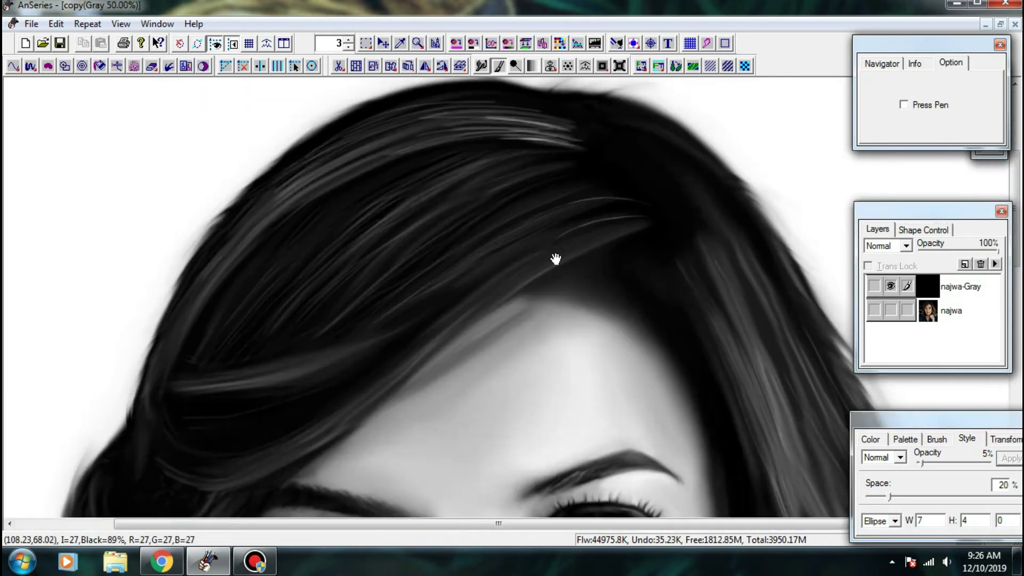
pyautogui.click(891, 288)
pyautogui.click(891, 288)
pyautogui.hotkey('ctrl', '+')
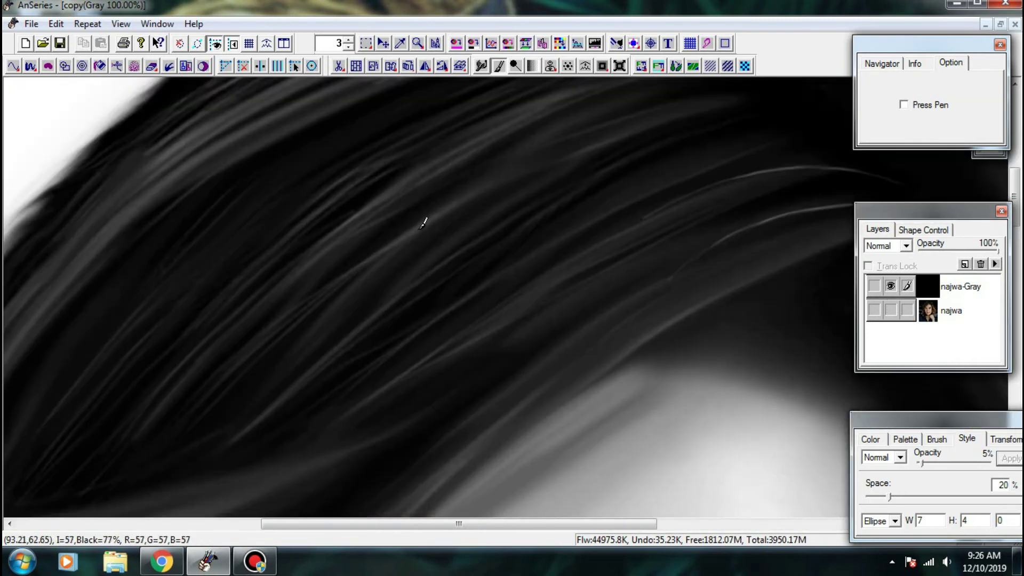
pyautogui.hotkey('ctrl', '+')
pyautogui.moveTo(442, 268); pyautogui.dragTo(356, 397)
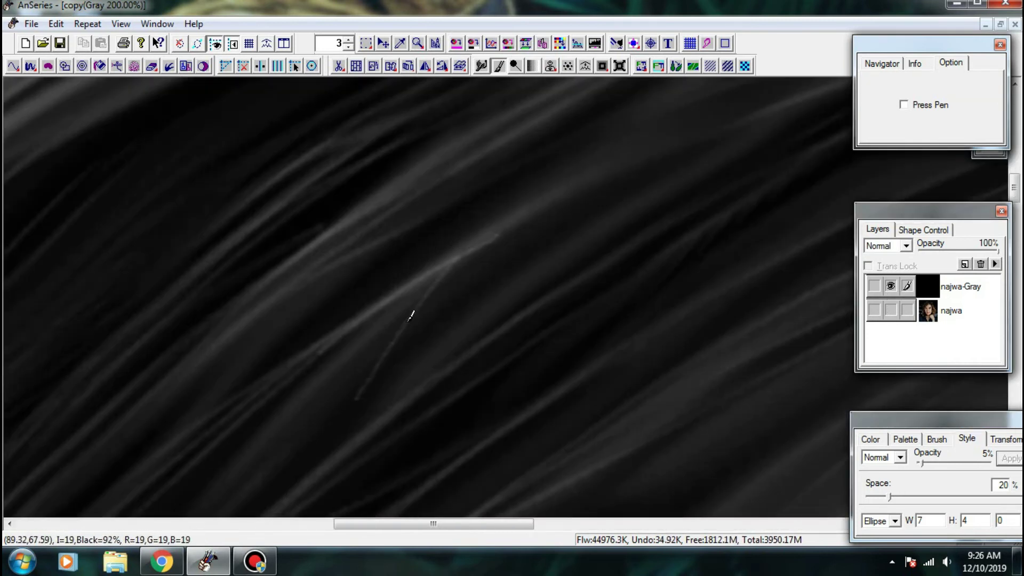
pyautogui.moveTo(478, 244); pyautogui.dragTo(320, 349)
pyautogui.moveTo(448, 263); pyautogui.dragTo(327, 349)
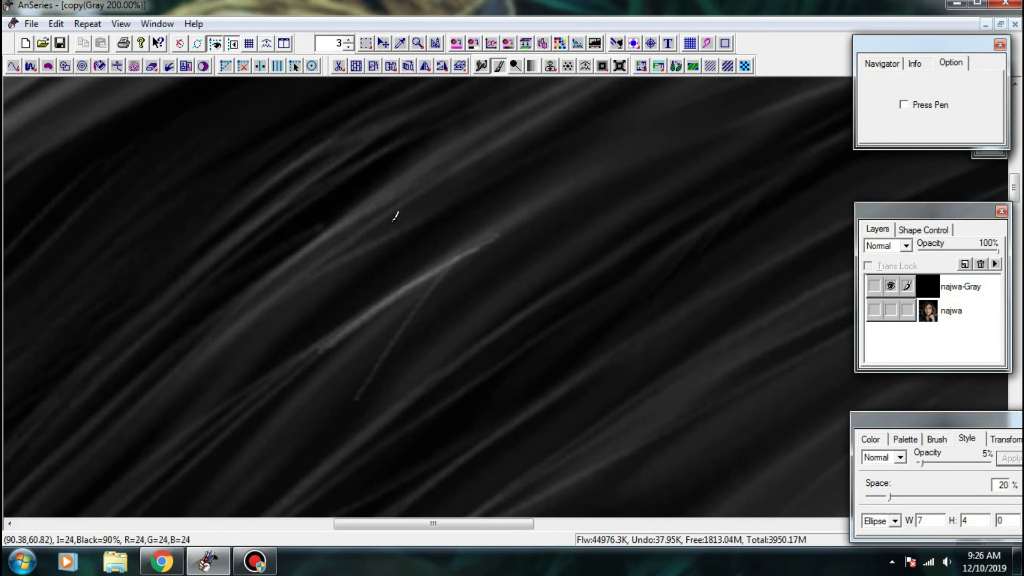
# - Add several fine light strands above and below the bright highlight strand, following the direction of the hair
pyautogui.moveTo(410, 196)
pyautogui.mouseDown()
pyautogui.moveTo(288, 293)
pyautogui.moveTo(342, 250)
pyautogui.mouseUp()
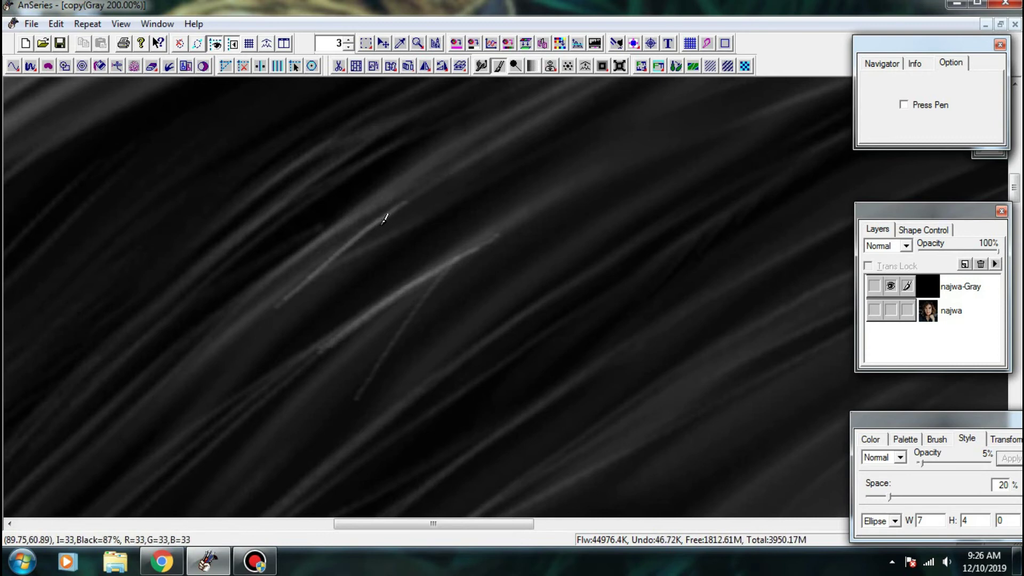
pyautogui.moveTo(399, 231); pyautogui.dragTo(323, 271)
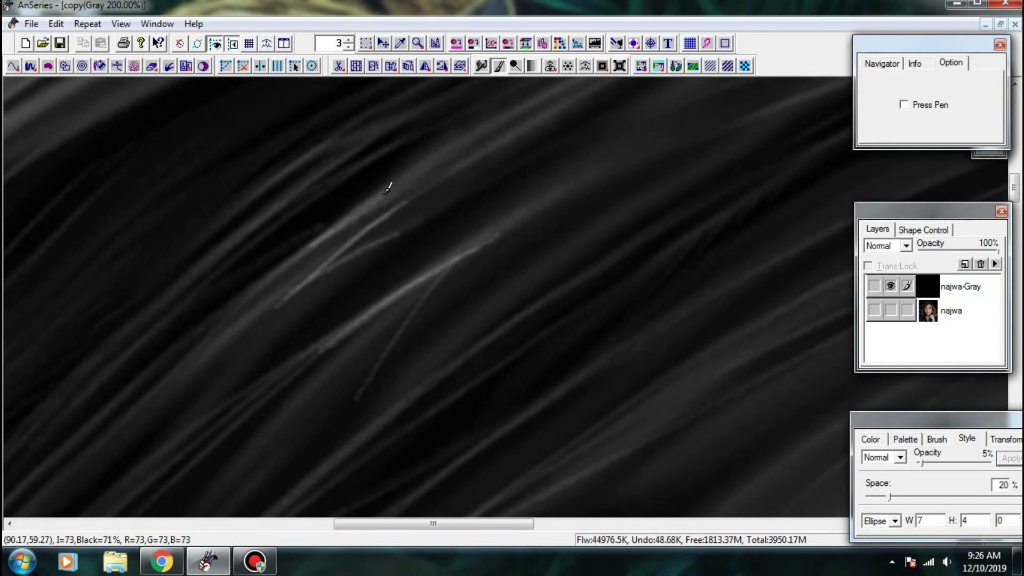
pyautogui.moveTo(385, 193)
pyautogui.mouseDown()
pyautogui.moveTo(265, 280)
pyautogui.moveTo(386, 193)
pyautogui.moveTo(360, 261)
pyautogui.moveTo(260, 300)
pyautogui.moveTo(367, 216)
pyautogui.moveTo(251, 281)
pyautogui.moveTo(353, 201)
pyautogui.mouseUp()
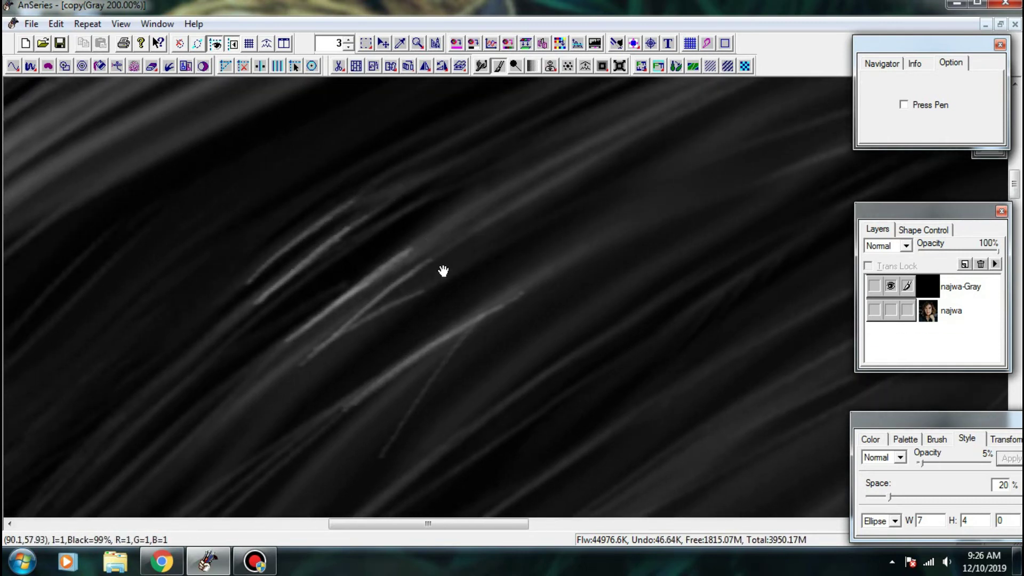
pyautogui.moveTo(443, 271); pyautogui.dragTo(337, 178)
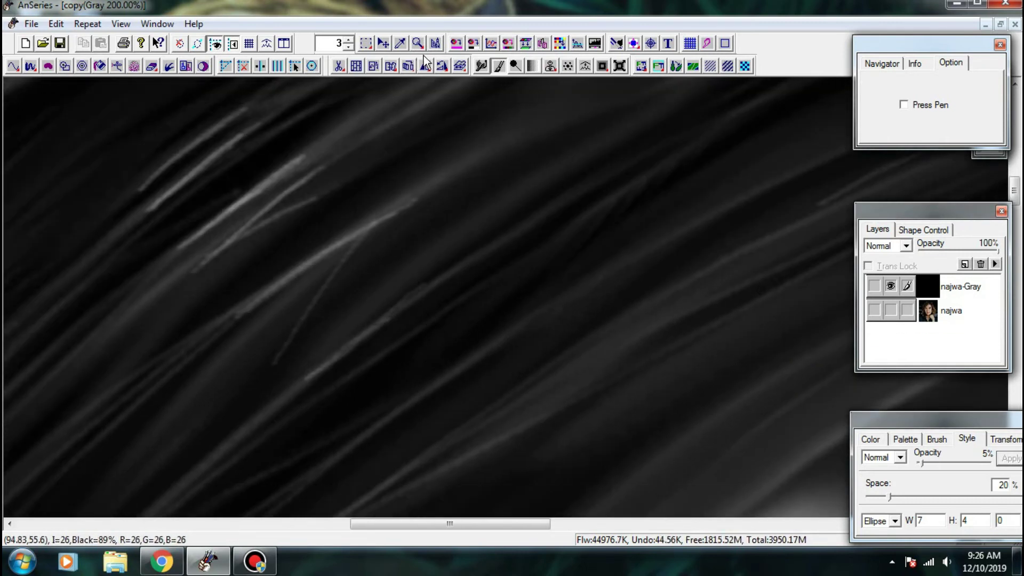
pyautogui.moveTo(333, 362); pyautogui.dragTo(427, 291)
pyautogui.moveTo(341, 386); pyautogui.dragTo(457, 304)
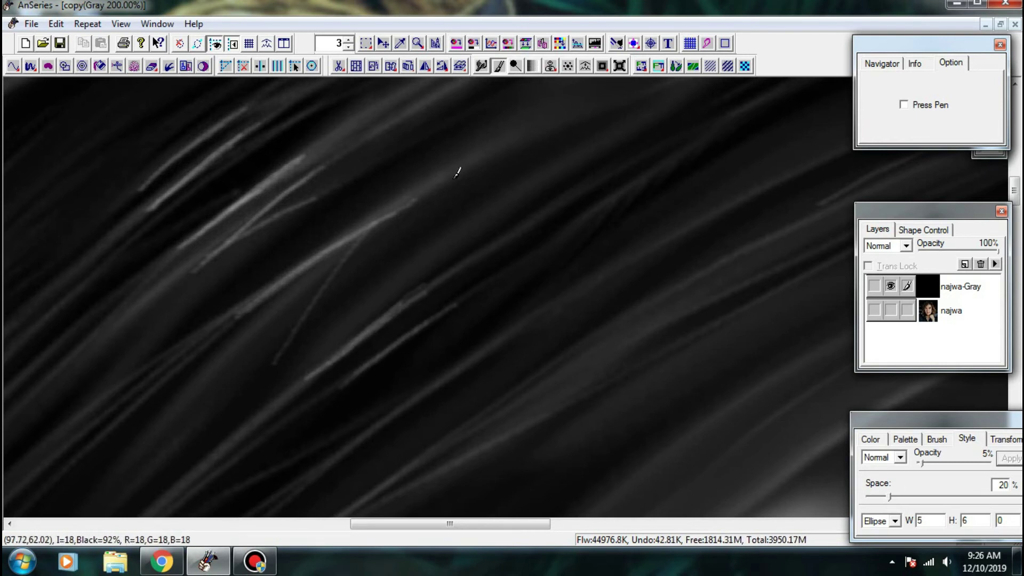
# - Smudge the ends of the fine strands in the middle of the swept fringe, reducing the elliptical tip to 22 by 17
pyautogui.click(481, 67)
pyautogui.moveTo(409, 340); pyautogui.dragTo(447, 312)
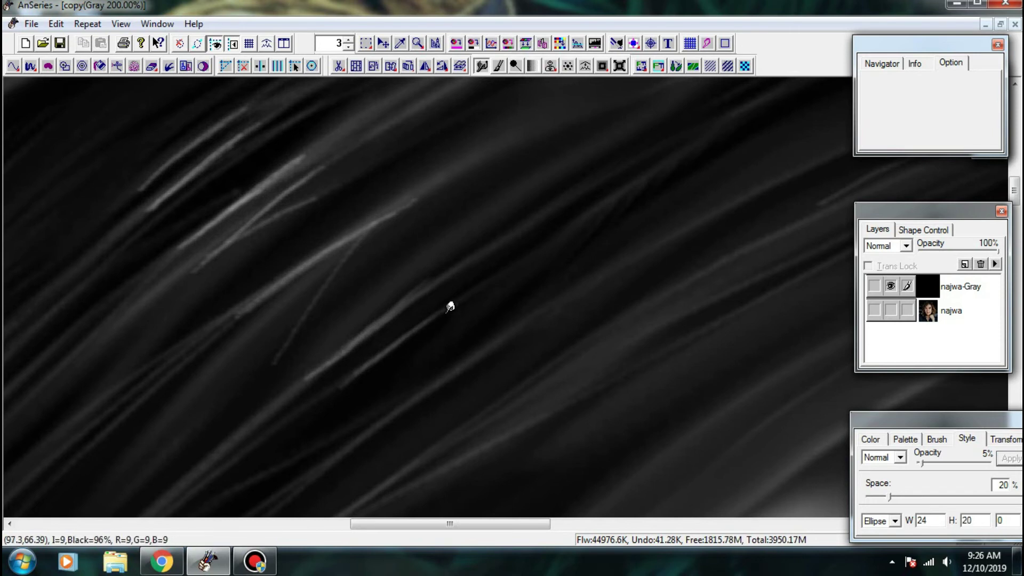
pyautogui.moveTo(306, 323)
pyautogui.mouseDown()
pyautogui.moveTo(357, 245)
pyautogui.moveTo(394, 214)
pyautogui.mouseUp()
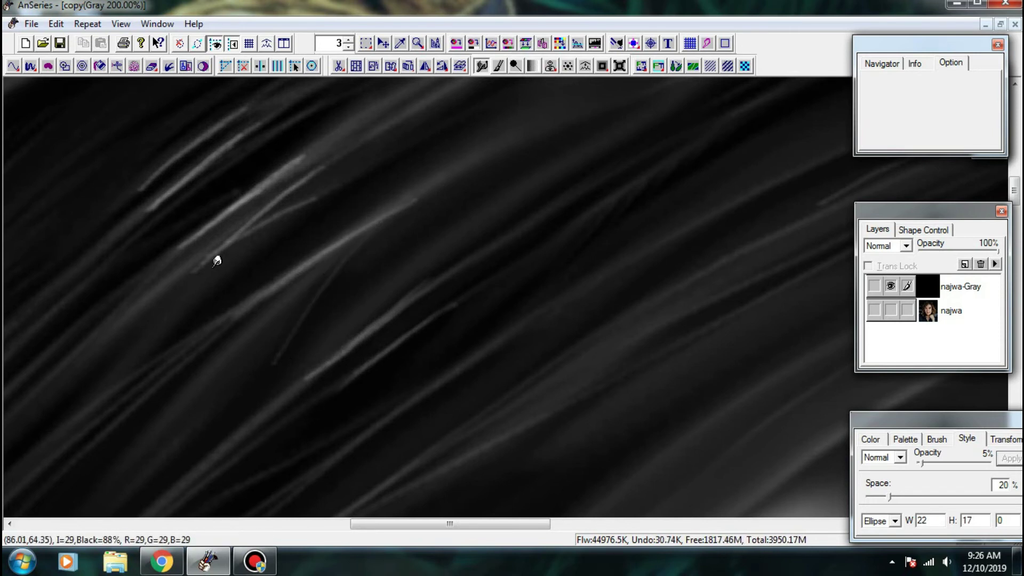
pyautogui.moveTo(216, 257)
pyautogui.mouseDown()
pyautogui.moveTo(189, 277)
pyautogui.moveTo(328, 164)
pyautogui.mouseUp()
pyautogui.moveTo(275, 184); pyautogui.dragTo(318, 146)
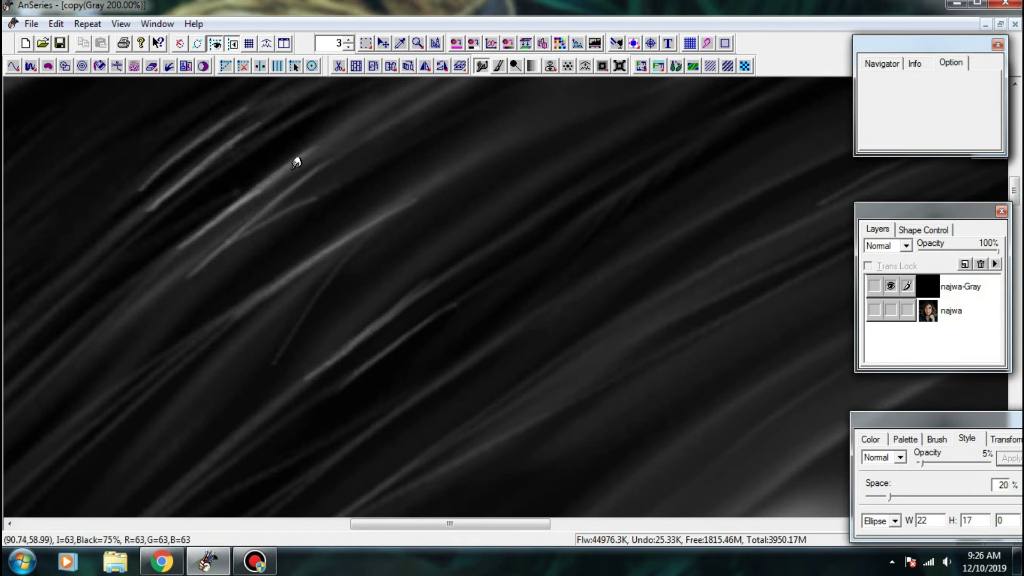
pyautogui.moveTo(244, 210); pyautogui.dragTo(290, 171)
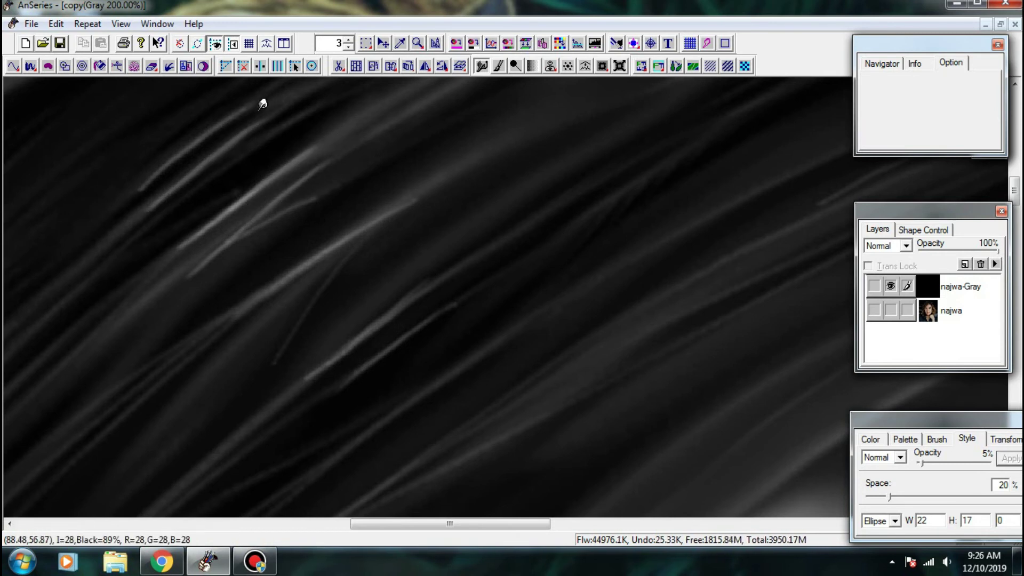
pyautogui.moveTo(187, 185)
pyautogui.mouseDown()
pyautogui.moveTo(284, 112)
pyautogui.moveTo(302, 84)
pyautogui.mouseUp()
# - Smudge the lower ends and length of the bright strand cluster in the fringe, finishing with a 28 by 15 elliptical tip
pyautogui.hotkey('ctrl', '-')
pyautogui.hotkey('ctrl', '-')
pyautogui.hotkey('ctrl', '-')
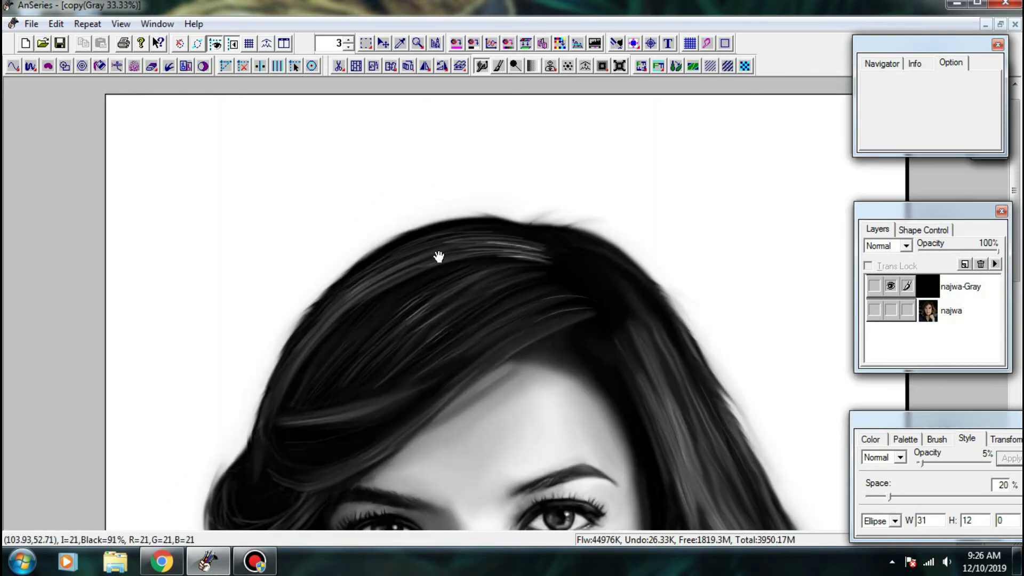
pyautogui.scroll(3, 439, 298)
pyautogui.moveTo(370, 370); pyautogui.dragTo(512, 240)
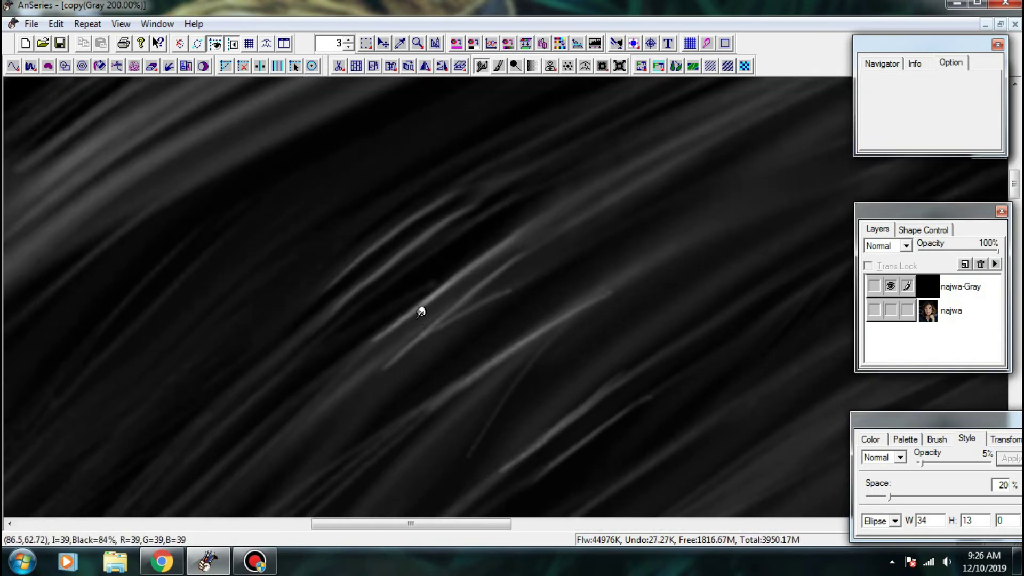
pyautogui.moveTo(421, 311); pyautogui.dragTo(321, 397)
pyautogui.moveTo(443, 319); pyautogui.dragTo(531, 250)
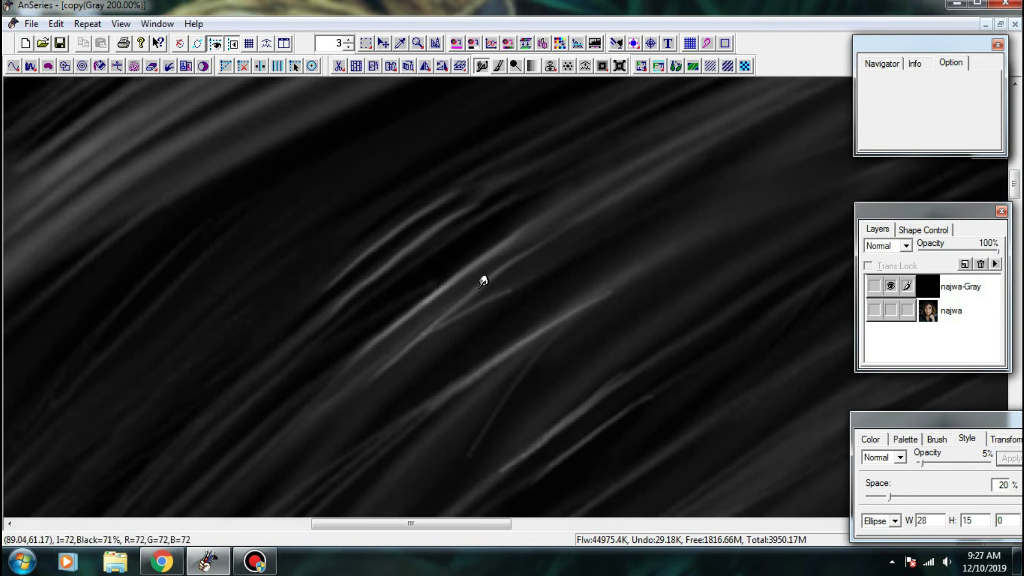
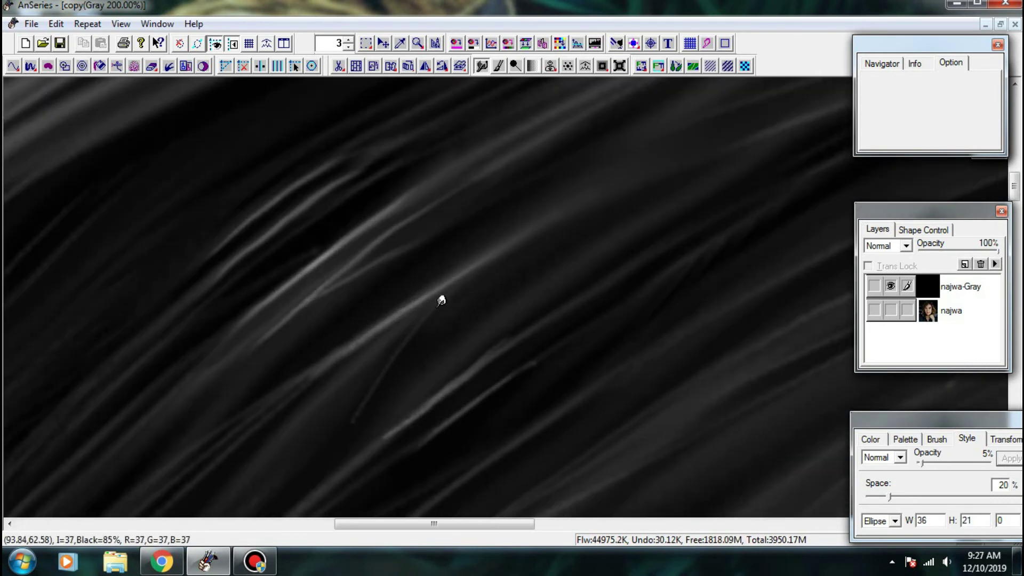
# - Soften the single bright strand and the pair of fine strands below it with elliptical smudge tips such as 36 by 21 and 26 by 16
pyautogui.moveTo(454, 383); pyautogui.dragTo(528, 329)
pyautogui.moveTo(382, 446); pyautogui.dragTo(464, 380)
pyautogui.moveTo(474, 371); pyautogui.dragTo(337, 353)
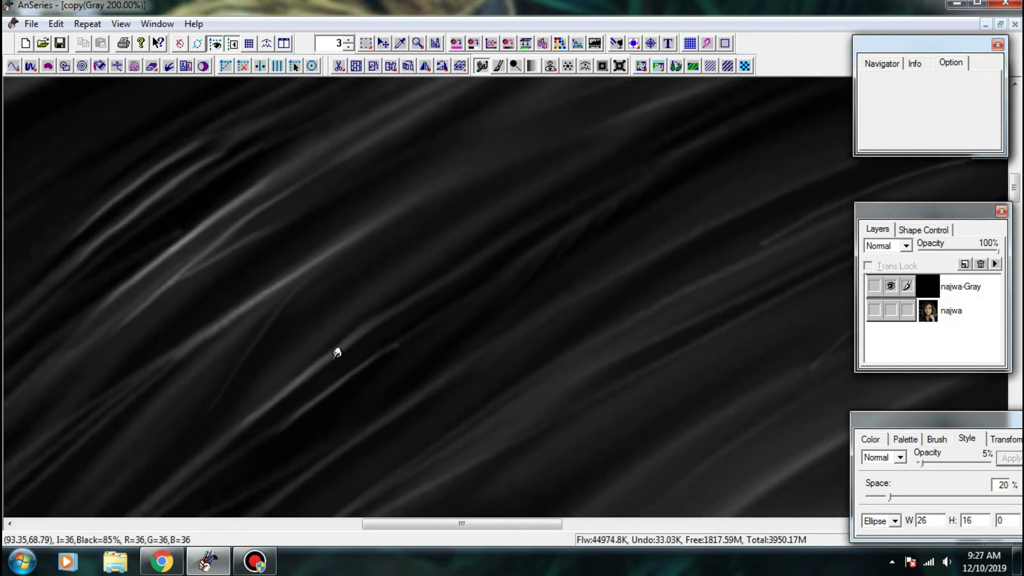
pyautogui.moveTo(448, 314); pyautogui.dragTo(233, 474)
pyautogui.moveTo(416, 413)
pyautogui.mouseDown()
pyautogui.moveTo(406, 320)
pyautogui.moveTo(501, 233)
pyautogui.mouseUp()
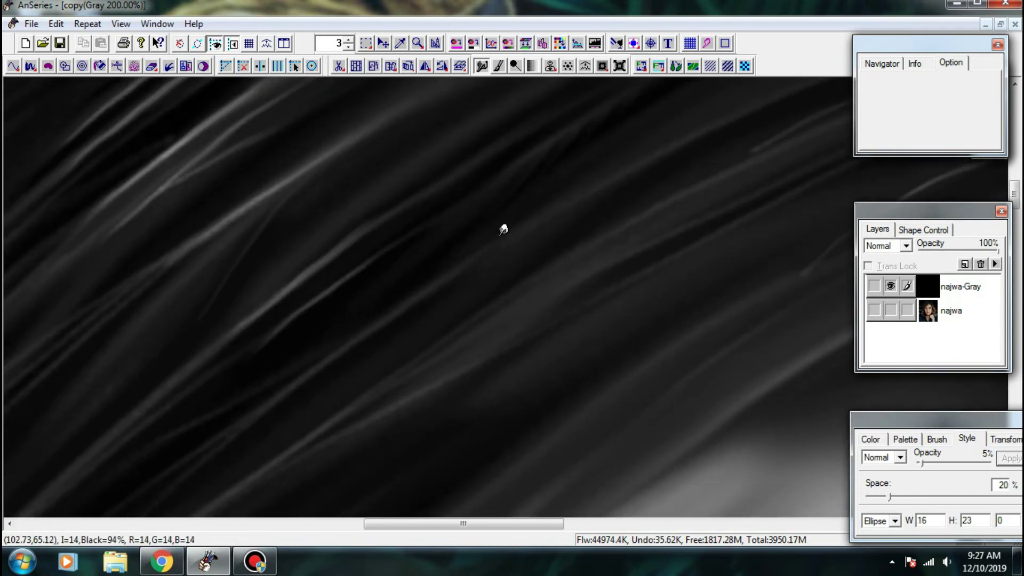
# - Blend the lower fringe and the starting ends of the curved strands near the parting with larger elliptical tips such as 66 by 27
pyautogui.moveTo(550, 321); pyautogui.dragTo(411, 389)
pyautogui.moveTo(651, 231); pyautogui.dragTo(425, 312)
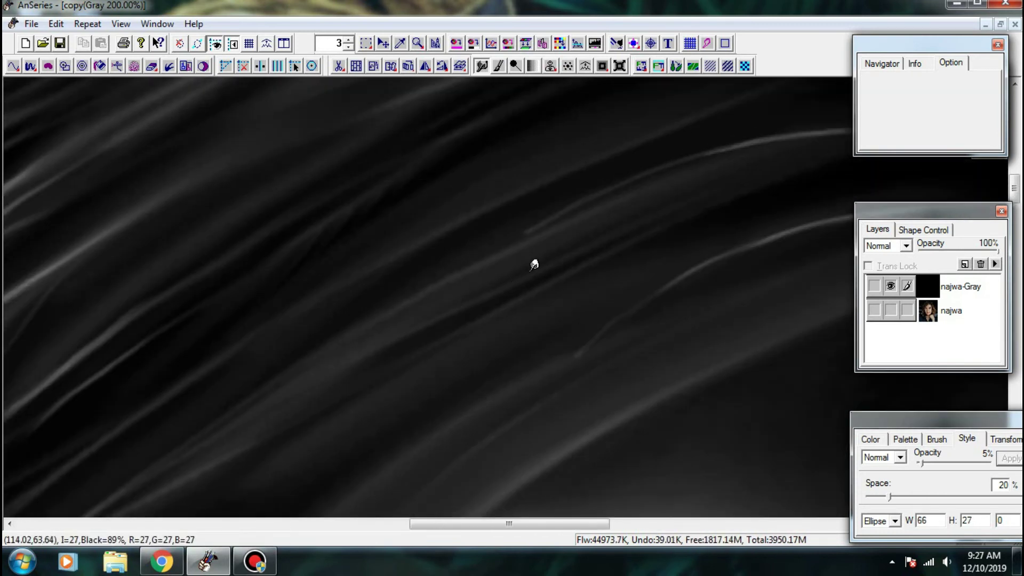
pyautogui.moveTo(535, 263); pyautogui.dragTo(340, 366)
pyautogui.moveTo(669, 199)
pyautogui.mouseDown()
pyautogui.moveTo(352, 272)
pyautogui.moveTo(651, 255)
pyautogui.moveTo(399, 297)
pyautogui.moveTo(272, 364)
pyautogui.mouseUp()
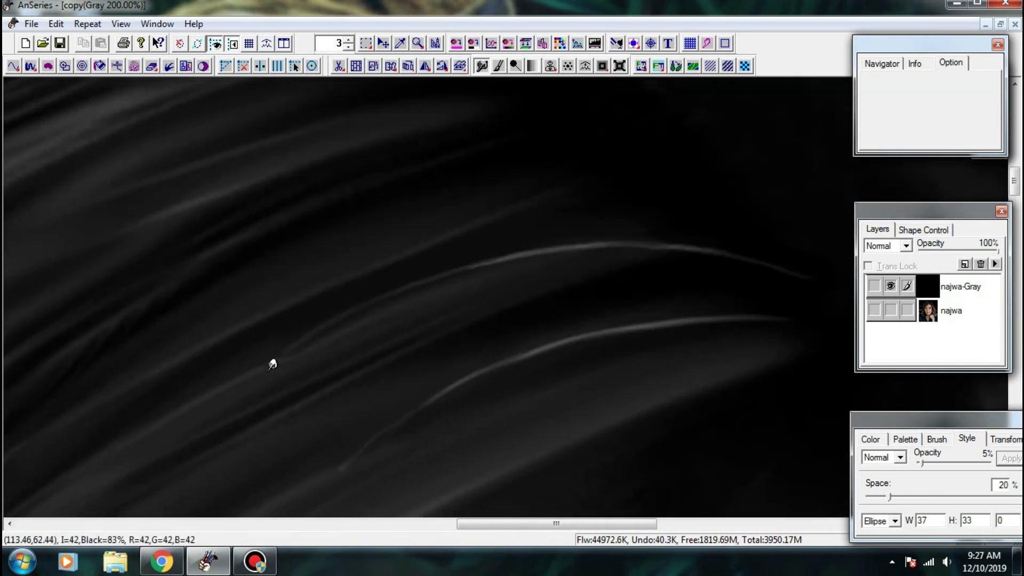
pyautogui.moveTo(471, 276)
pyautogui.mouseDown()
pyautogui.moveTo(674, 244)
pyautogui.moveTo(744, 257)
pyautogui.mouseUp()
# - Smudge the left ends of the crown highlights along the hair direction with a 34 by 16 elliptical tip
pyautogui.hotkey('ctrl', '-')
pyautogui.hotkey('ctrl', '-')
pyautogui.hotkey('ctrl', '-')
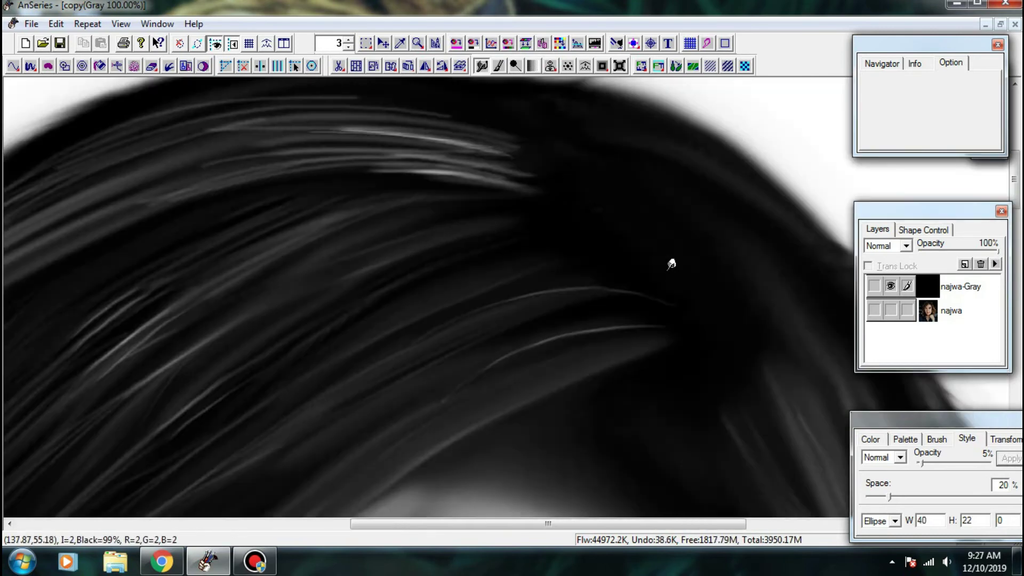
pyautogui.scroll(3, 560, 265)
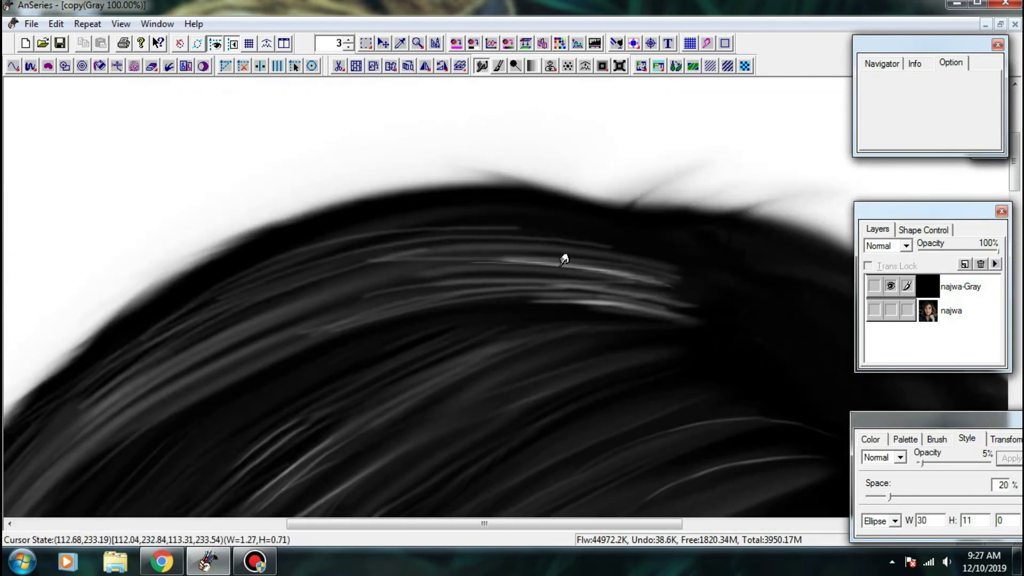
pyautogui.moveTo(395, 272); pyautogui.dragTo(354, 290)
pyautogui.moveTo(494, 255); pyautogui.dragTo(352, 292)
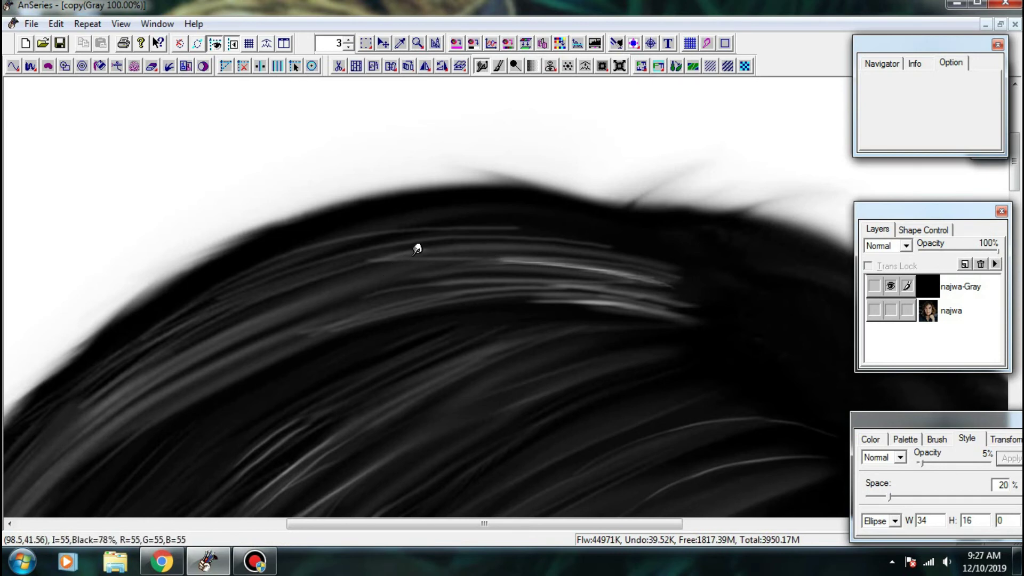
pyautogui.moveTo(408, 251); pyautogui.dragTo(367, 264)
pyautogui.moveTo(569, 261)
pyautogui.mouseDown()
pyautogui.moveTo(427, 283)
pyautogui.moveTo(555, 263)
pyautogui.moveTo(494, 279)
pyautogui.mouseUp()
# - Fade the right ends of the crown highlights into the dark parting, enlarging the elliptical smudge tip to 95 by 37
pyautogui.moveTo(678, 277)
pyautogui.mouseDown()
pyautogui.moveTo(725, 304)
pyautogui.moveTo(710, 308)
pyautogui.moveTo(727, 321)
pyautogui.mouseUp()
pyautogui.moveTo(661, 313); pyautogui.dragTo(719, 328)
pyautogui.moveTo(612, 305)
pyautogui.mouseDown()
pyautogui.moveTo(512, 311)
pyautogui.moveTo(523, 300)
pyautogui.moveTo(514, 314)
pyautogui.moveTo(581, 305)
pyautogui.moveTo(742, 318)
pyautogui.mouseUp()
pyautogui.moveTo(642, 269); pyautogui.dragTo(709, 291)
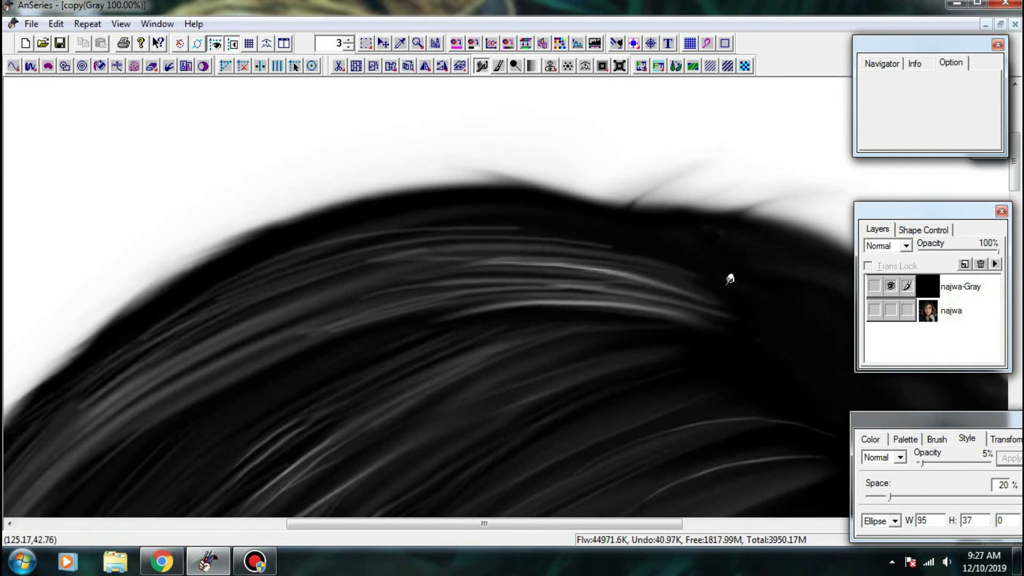
pyautogui.moveTo(654, 250)
pyautogui.mouseDown()
pyautogui.moveTo(484, 234)
pyautogui.moveTo(569, 214)
pyautogui.moveTo(654, 219)
pyautogui.moveTo(806, 258)
pyautogui.moveTo(543, 222)
pyautogui.moveTo(521, 231)
pyautogui.moveTo(534, 252)
pyautogui.moveTo(600, 258)
pyautogui.moveTo(428, 301)
pyautogui.moveTo(532, 260)
pyautogui.mouseUp()
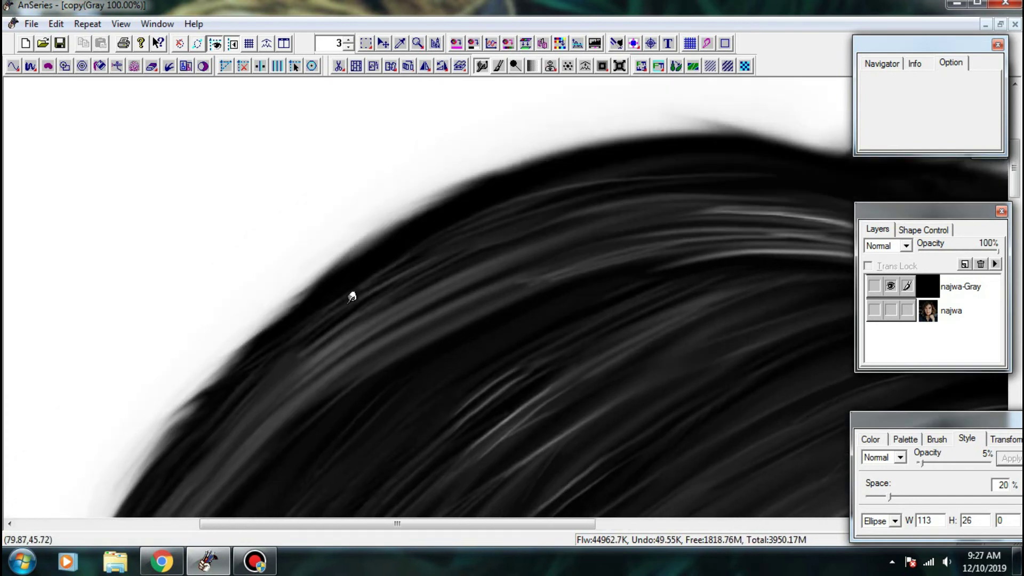
# - Blend the strands along the crown's outer left edge with a 113 by 26 elliptical smudge tip
pyautogui.moveTo(352, 296); pyautogui.dragTo(430, 257)
pyautogui.moveTo(512, 280)
pyautogui.mouseDown()
pyautogui.moveTo(663, 232)
pyautogui.moveTo(754, 231)
pyautogui.moveTo(537, 252)
pyautogui.moveTo(350, 306)
pyautogui.mouseUp()
pyautogui.moveTo(459, 263); pyautogui.dragTo(337, 306)
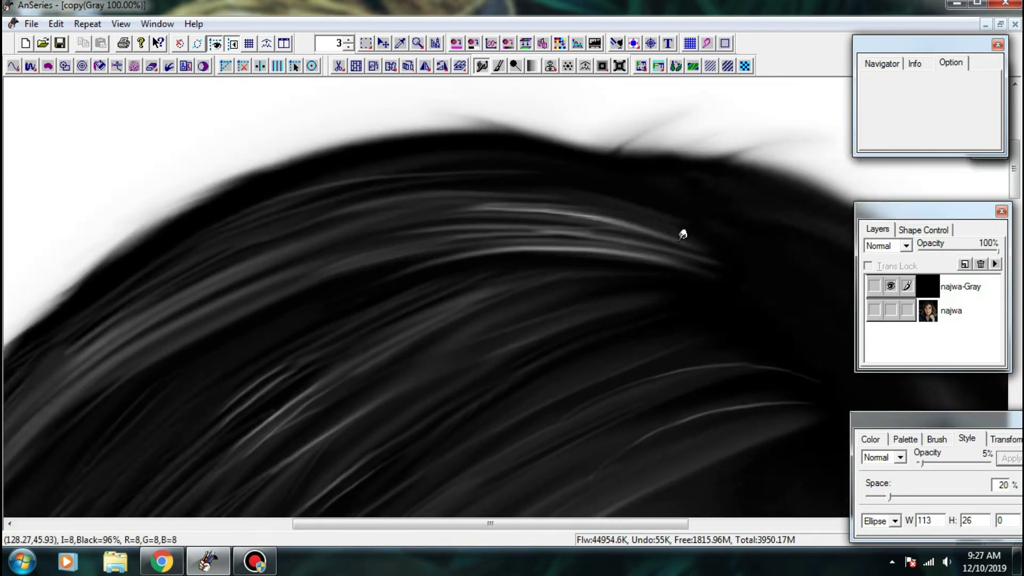
# - Smudge the upper curved strand beside the parting, using 52 by 18 and 65 by 14 elliptical tips
pyautogui.moveTo(780, 270)
pyautogui.mouseDown()
pyautogui.moveTo(592, 236)
pyautogui.moveTo(566, 252)
pyautogui.moveTo(599, 259)
pyautogui.mouseUp()
pyautogui.moveTo(424, 285); pyautogui.dragTo(563, 232)
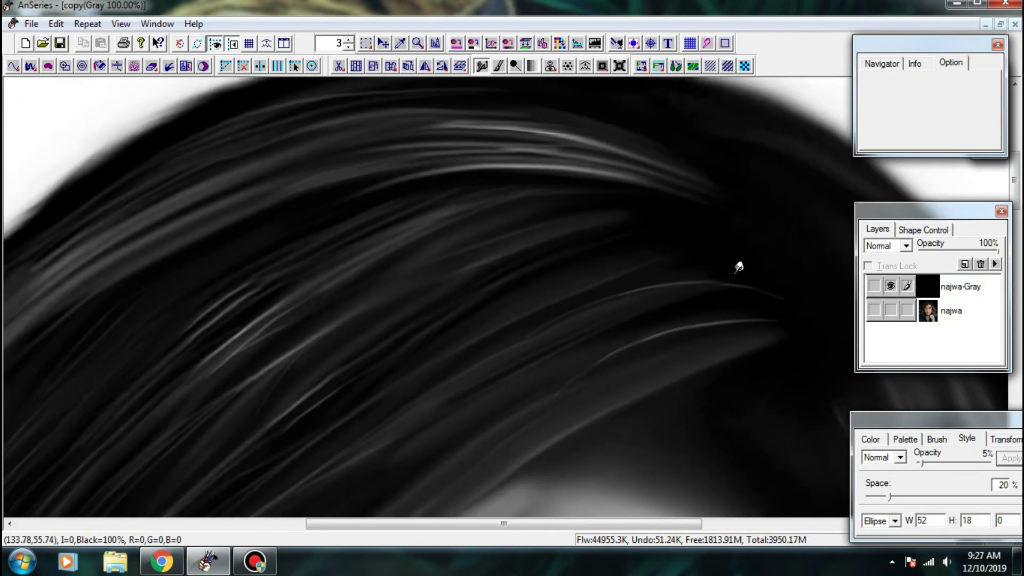
pyautogui.moveTo(739, 289); pyautogui.dragTo(566, 286)
pyautogui.keyDown('ctrl'); pyautogui.click(517, 270); pyautogui.keyUp('ctrl')
pyautogui.moveTo(500, 287); pyautogui.dragTo(573, 301)
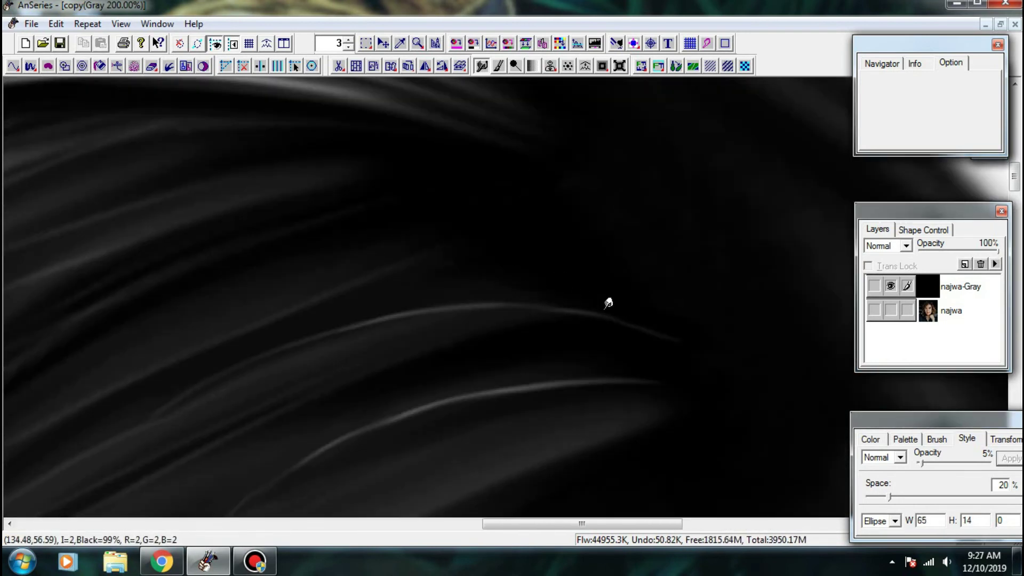
# - Blend the bright strands in the middle of the fringe into the surrounding hair with elliptical smudge tips from 76 by 23 to 38 by 54
pyautogui.scroll(-3, 638, 208)
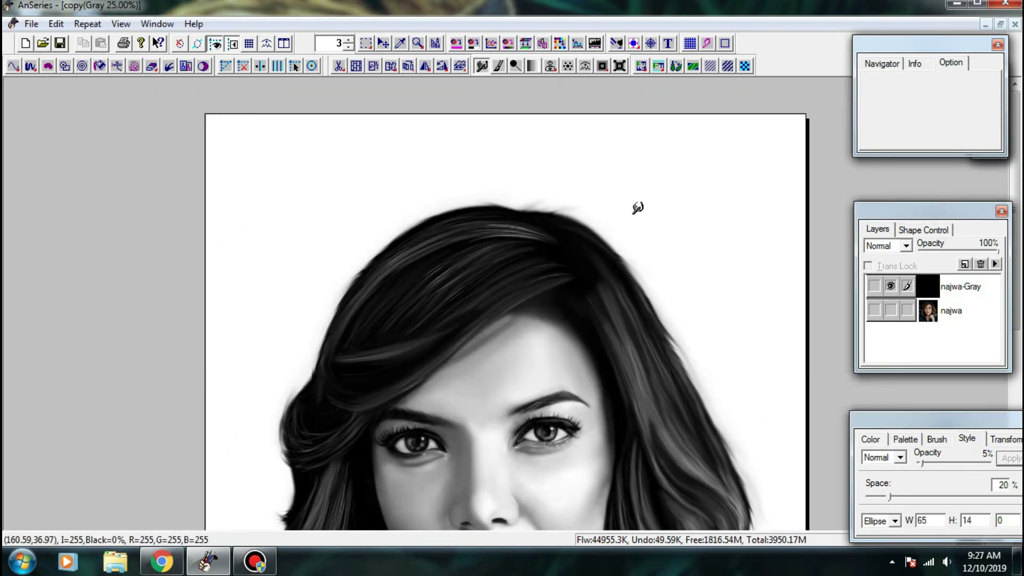
pyautogui.moveTo(592, 243); pyautogui.dragTo(661, 146)
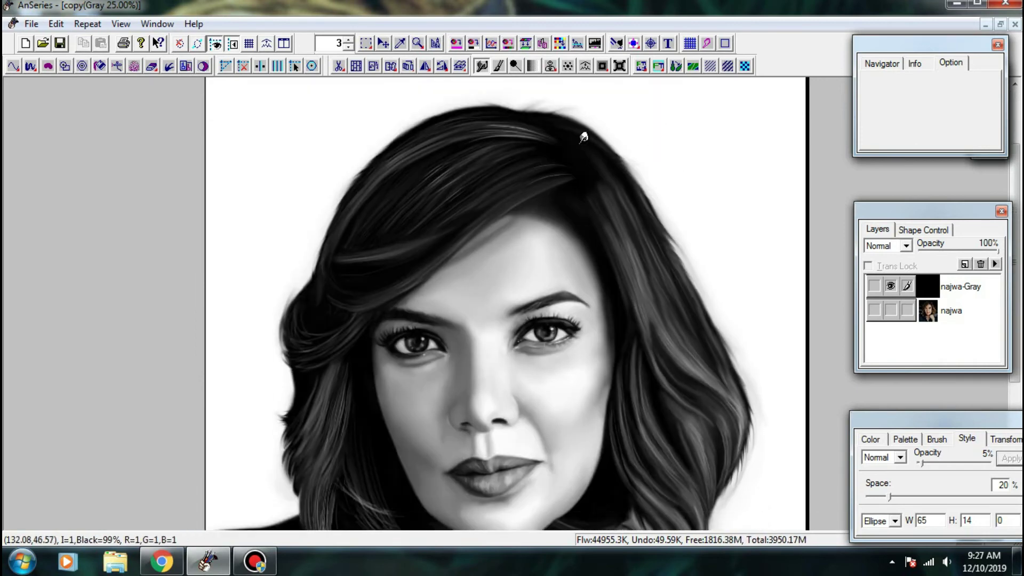
pyautogui.scroll(2, 498, 256)
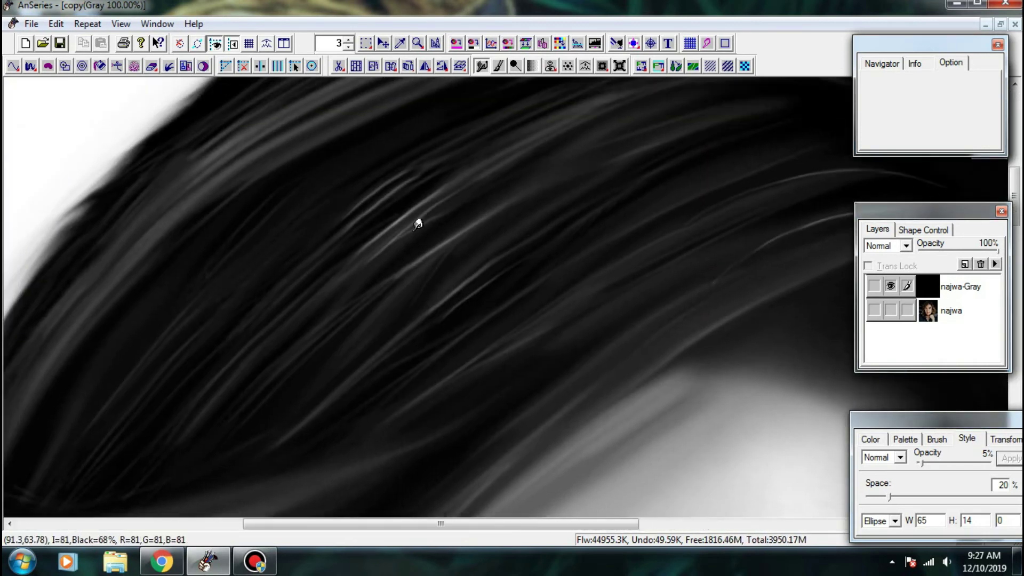
pyautogui.moveTo(413, 185); pyautogui.dragTo(483, 135)
pyautogui.moveTo(405, 233); pyautogui.dragTo(462, 187)
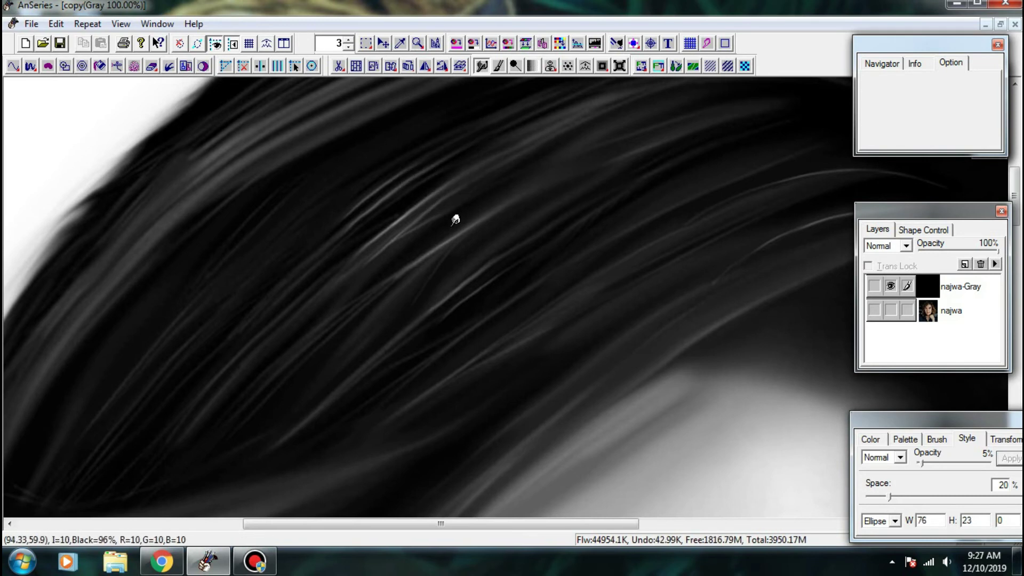
pyautogui.moveTo(439, 294); pyautogui.dragTo(489, 264)
pyautogui.moveTo(414, 289); pyautogui.dragTo(411, 292)
pyautogui.moveTo(474, 276); pyautogui.dragTo(315, 293)
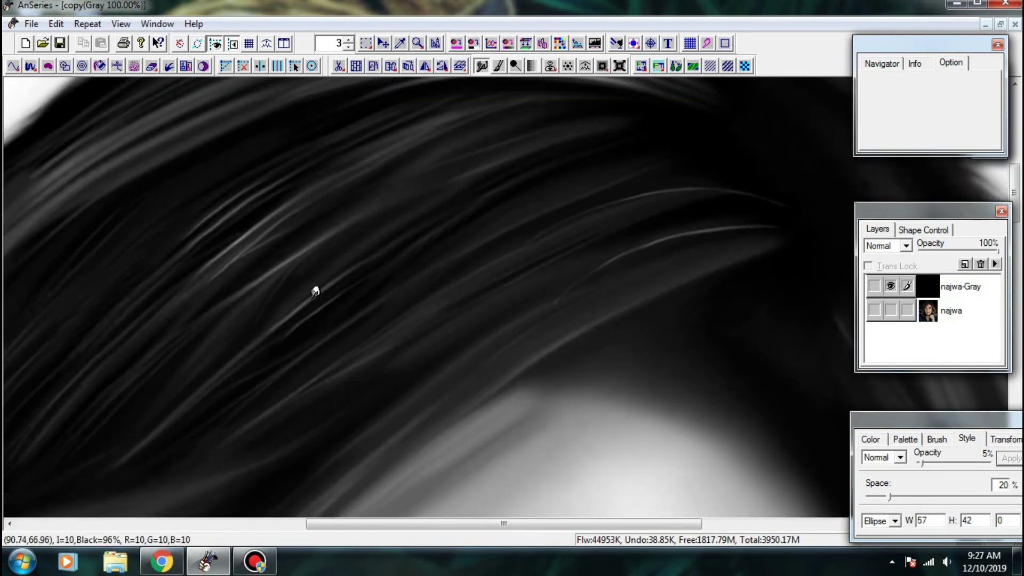
pyautogui.moveTo(314, 350); pyautogui.dragTo(374, 328)
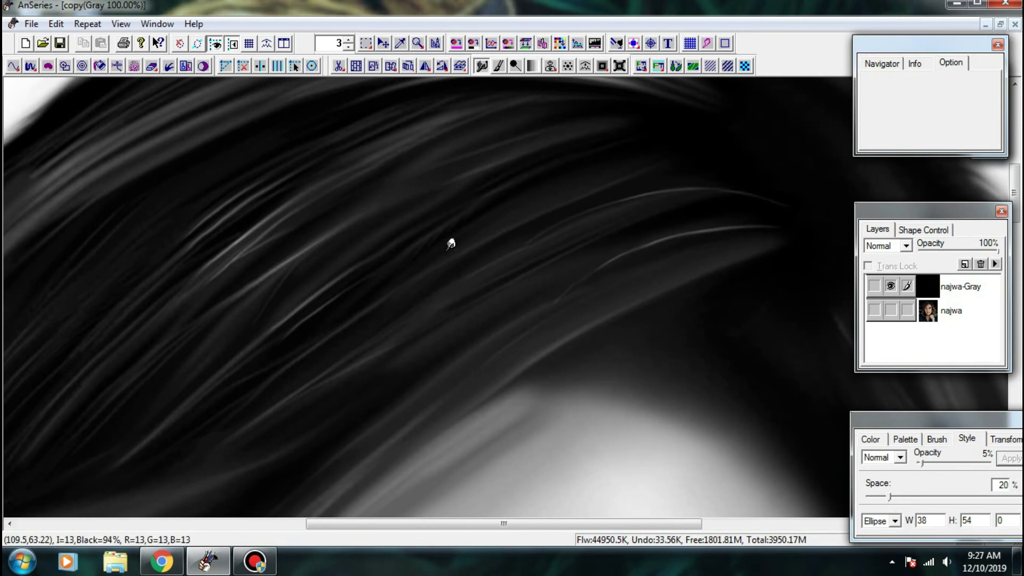
# - Smooth the lower fringe strands towards the forehead with a 48 by 53 elliptical smudge tip, finishing at 72 by 49
pyautogui.moveTo(376, 264); pyautogui.dragTo(510, 183)
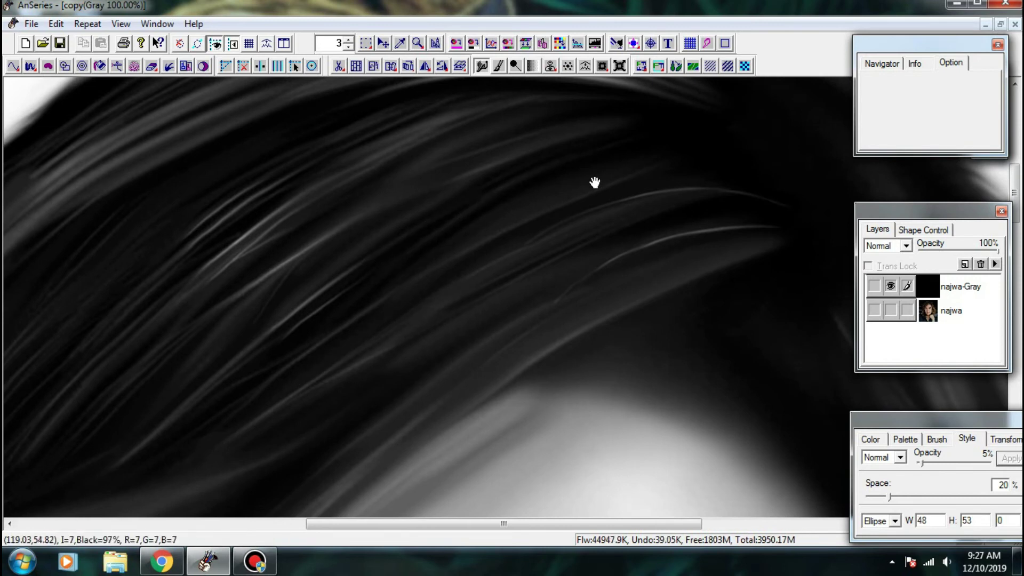
pyautogui.moveTo(594, 183); pyautogui.dragTo(460, 207)
pyautogui.moveTo(424, 274); pyautogui.dragTo(459, 240)
pyautogui.moveTo(418, 330)
pyautogui.mouseDown()
pyautogui.moveTo(517, 270)
pyautogui.moveTo(450, 305)
pyautogui.mouseUp()
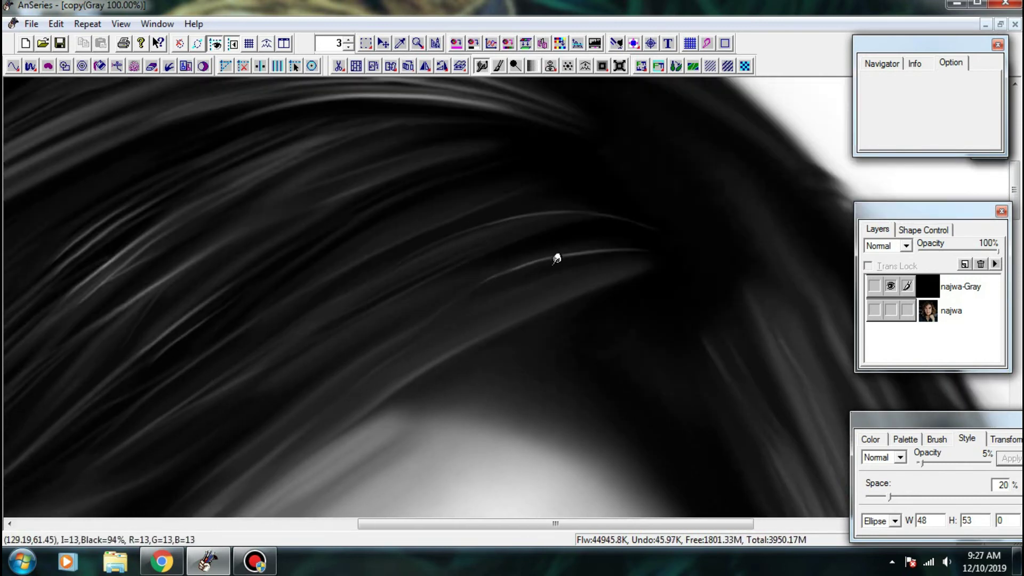
pyautogui.moveTo(555, 256)
pyautogui.mouseDown()
pyautogui.moveTo(501, 293)
pyautogui.moveTo(395, 335)
pyautogui.mouseUp()
pyautogui.moveTo(453, 275); pyautogui.dragTo(532, 262)
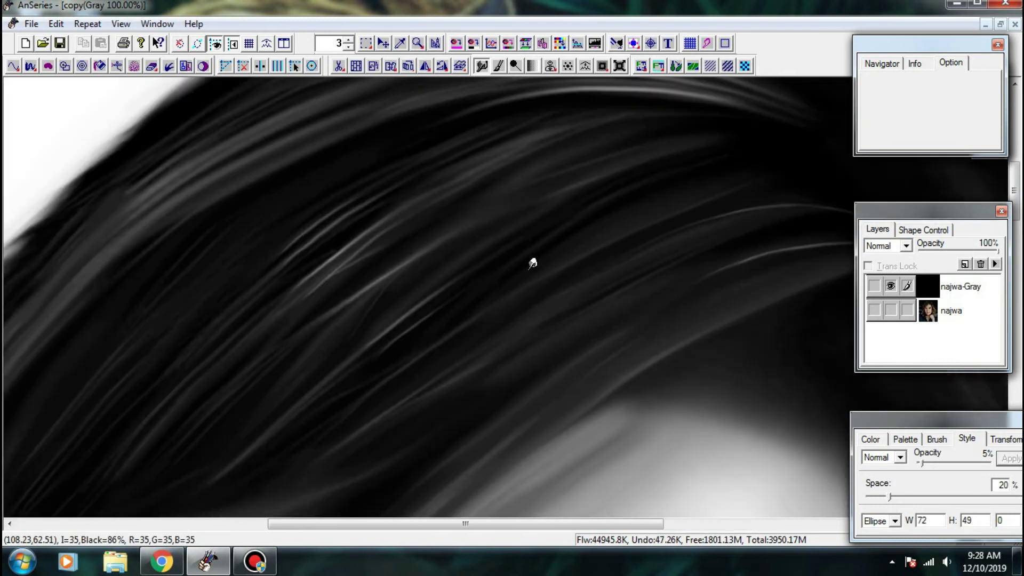
# - Compare the painted hair with the najwa reference photo by toggling layer visibility, leaving only the najwa-Gray painting shown
pyautogui.hotkey('ctrl', '-')
pyautogui.click(890, 310)
pyautogui.click(890, 286)
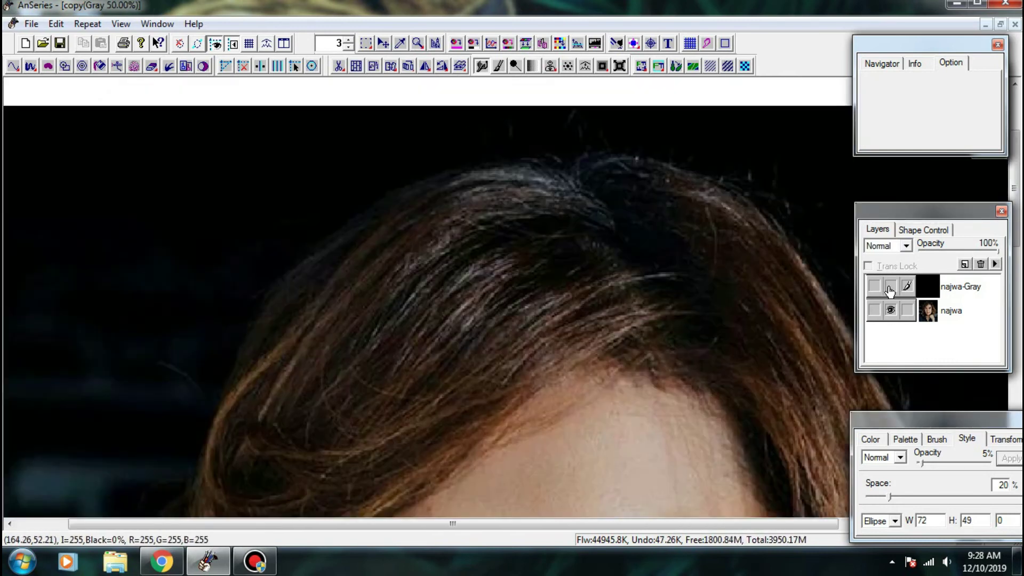
pyautogui.click(890, 287)
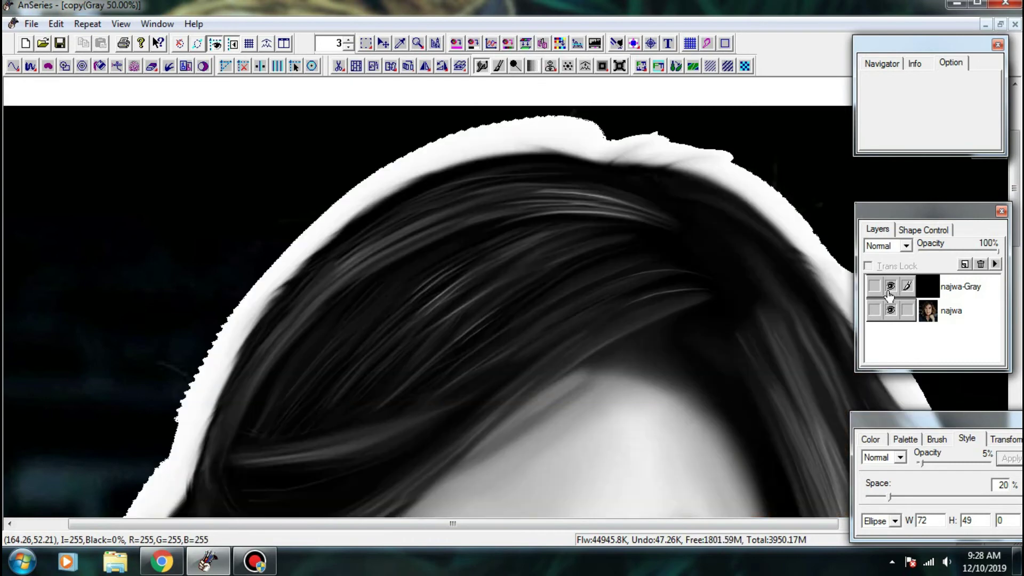
pyautogui.click(890, 288)
pyautogui.click(890, 288)
pyautogui.click(890, 311)
# - Paint fine light strands along the upper crown with a 9 by 6 elliptical brush, checking the layer's visibility
pyautogui.hotkey('ctrl', '+')
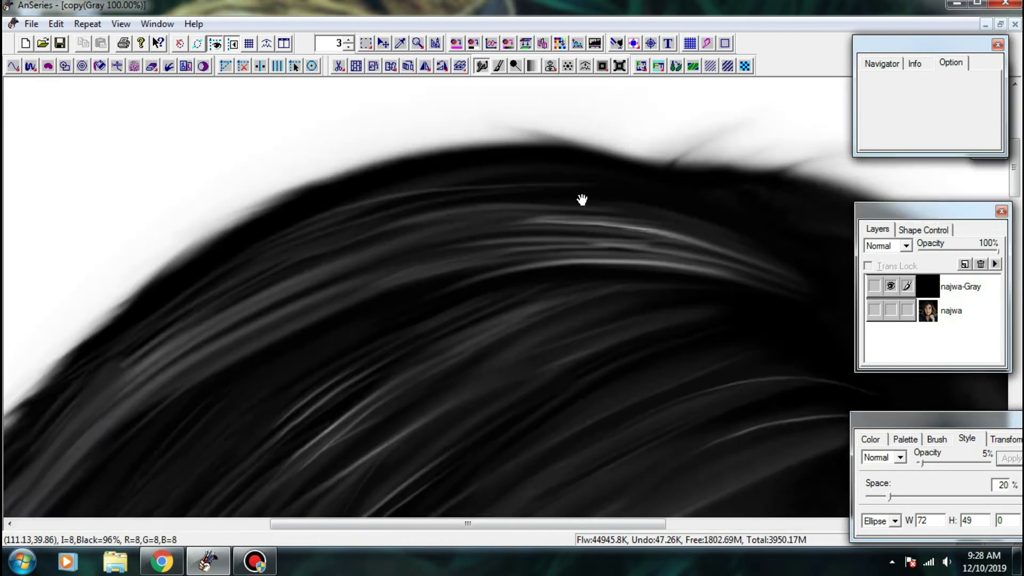
pyautogui.moveTo(618, 203); pyautogui.dragTo(617, 206)
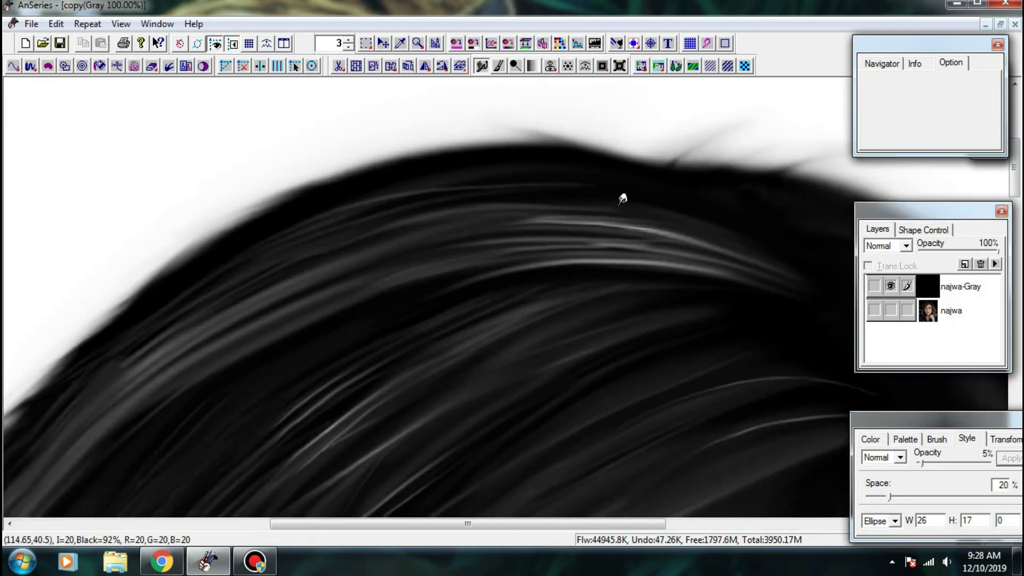
pyautogui.click(501, 65)
pyautogui.moveTo(484, 189); pyautogui.dragTo(563, 189)
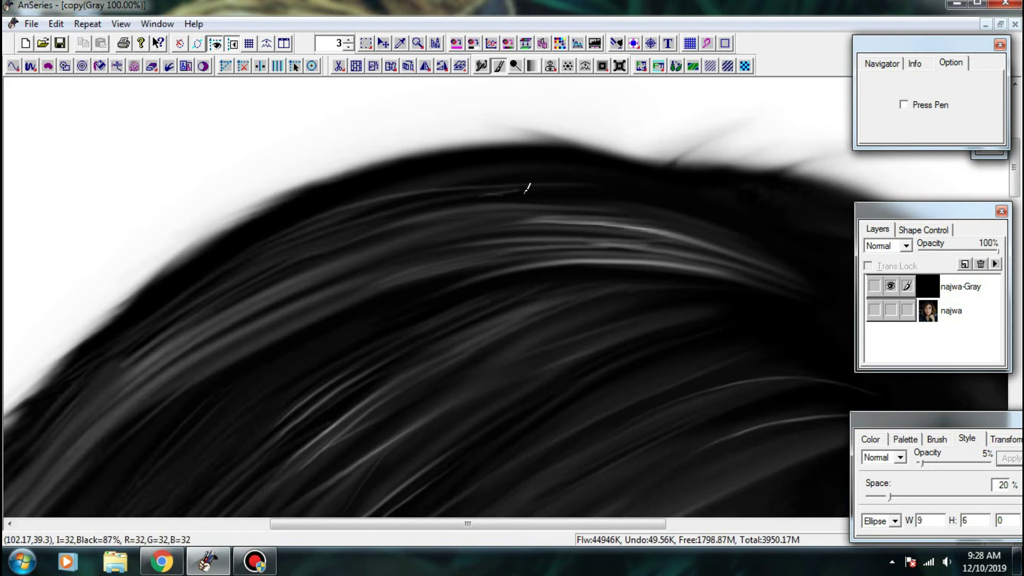
pyautogui.click(890, 286)
pyautogui.click(889, 286)
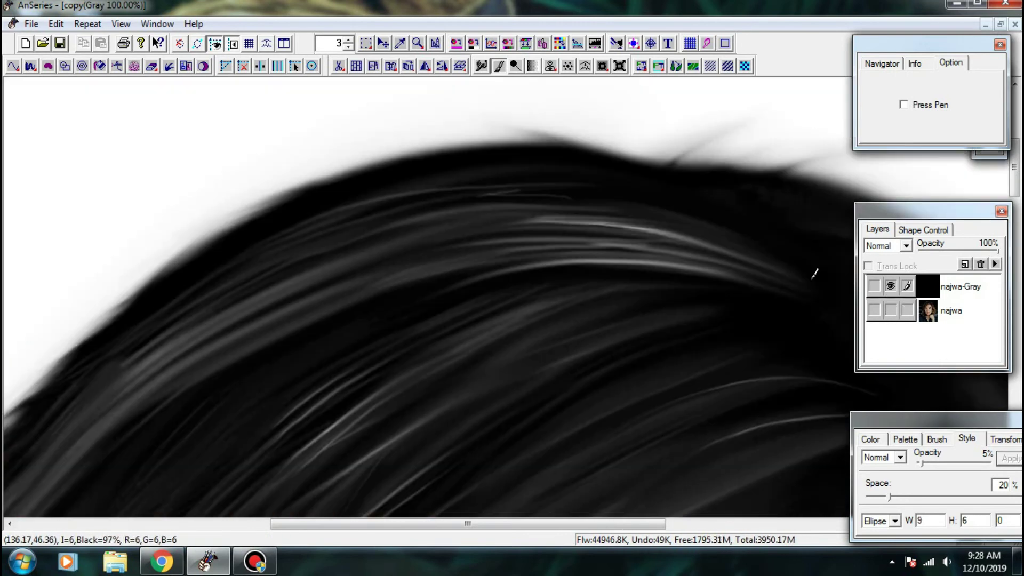
# - Paint more thin light strands just below the crown's upper edge, undoing the last two strokes before adding further ones
pyautogui.moveTo(477, 191); pyautogui.dragTo(566, 196)
pyautogui.moveTo(487, 198); pyautogui.dragTo(572, 200)
pyautogui.moveTo(563, 200); pyautogui.dragTo(468, 202)
pyautogui.keyDown('ctrl'); pyautogui.click(491, 226); pyautogui.keyUp('ctrl')
pyautogui.hotkey('ctrl', 'z')
pyautogui.hotkey('ctrl', 'z')
pyautogui.moveTo(560, 224)
pyautogui.mouseDown()
pyautogui.moveTo(493, 239)
pyautogui.moveTo(572, 229)
pyautogui.moveTo(669, 236)
pyautogui.moveTo(499, 236)
pyautogui.moveTo(627, 237)
pyautogui.moveTo(659, 226)
pyautogui.moveTo(516, 219)
pyautogui.moveTo(612, 219)
pyautogui.moveTo(700, 240)
pyautogui.moveTo(587, 209)
pyautogui.moveTo(527, 204)
pyautogui.mouseUp()
pyautogui.moveTo(720, 228)
pyautogui.mouseDown()
pyautogui.moveTo(670, 217)
pyautogui.moveTo(701, 219)
pyautogui.mouseUp()
pyautogui.moveTo(584, 212)
pyautogui.mouseDown()
pyautogui.moveTo(679, 222)
pyautogui.moveTo(521, 219)
pyautogui.moveTo(694, 210)
pyautogui.moveTo(525, 200)
pyautogui.moveTo(704, 221)
pyautogui.moveTo(478, 222)
pyautogui.moveTo(619, 212)
pyautogui.moveTo(544, 220)
pyautogui.moveTo(722, 231)
pyautogui.moveTo(621, 238)
pyautogui.mouseUp()
# - Blend the new strands at the crown's upper edge with elliptical smudge tips of 57 by 14 and 42 by 13
pyautogui.click(482, 66)
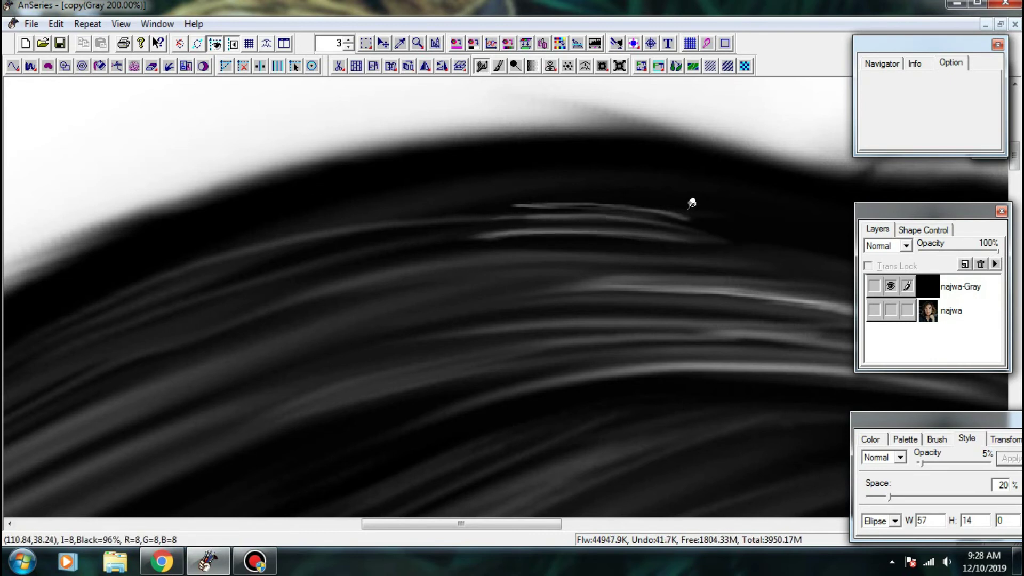
pyautogui.moveTo(691, 203); pyautogui.dragTo(600, 188)
pyautogui.moveTo(686, 207)
pyautogui.mouseDown()
pyautogui.moveTo(752, 249)
pyautogui.moveTo(734, 236)
pyautogui.moveTo(411, 248)
pyautogui.moveTo(454, 243)
pyautogui.mouseUp()
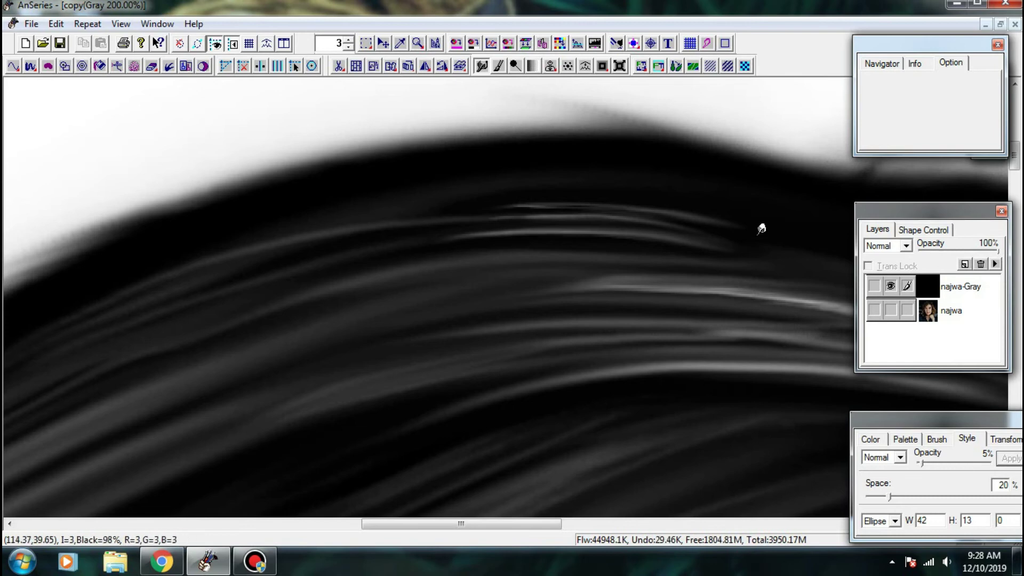
pyautogui.moveTo(761, 227); pyautogui.dragTo(738, 221)
pyautogui.moveTo(528, 190); pyautogui.dragTo(504, 202)
pyautogui.hotkey('ctrl', '-')
pyautogui.scroll(3, 525, 174)
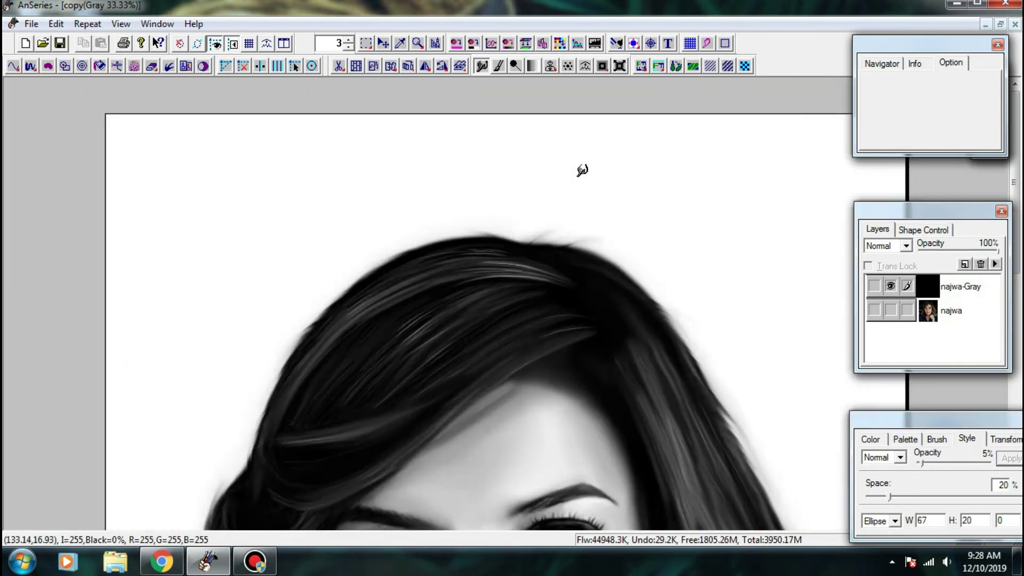
pyautogui.moveTo(567, 236); pyautogui.dragTo(577, 103)
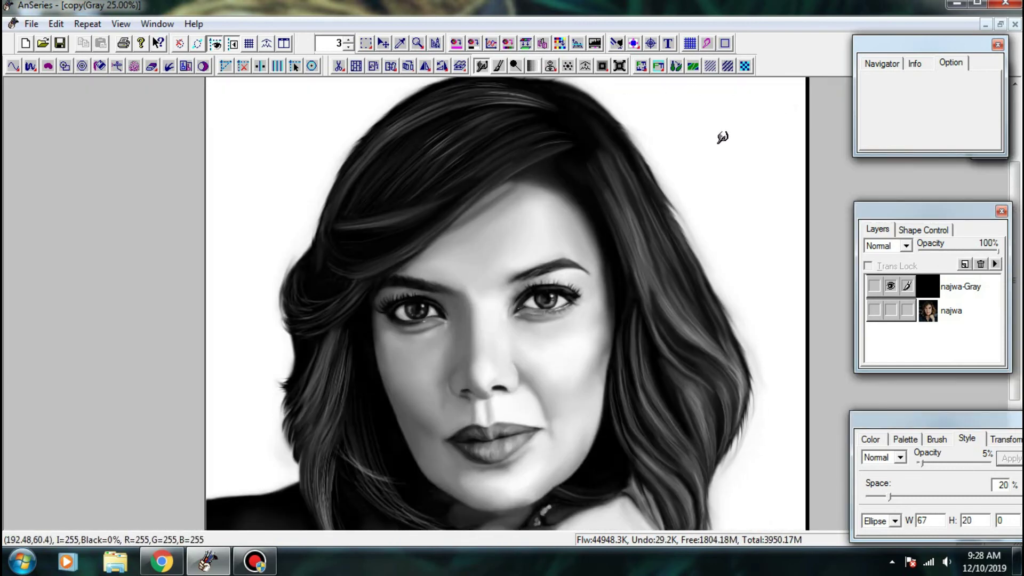
pyautogui.scroll(-1, 674, 173)
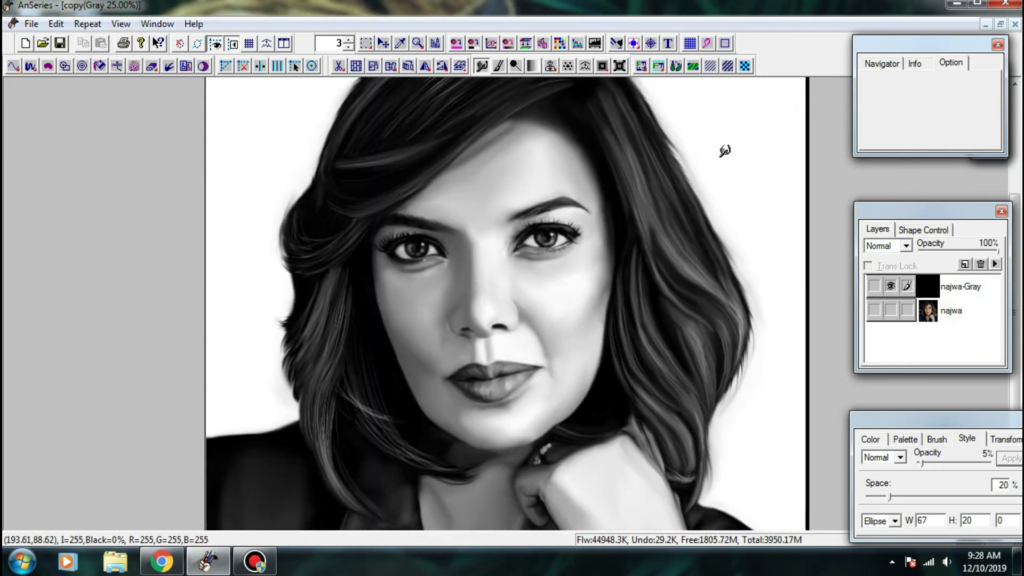
pyautogui.scroll(1, 725, 151)
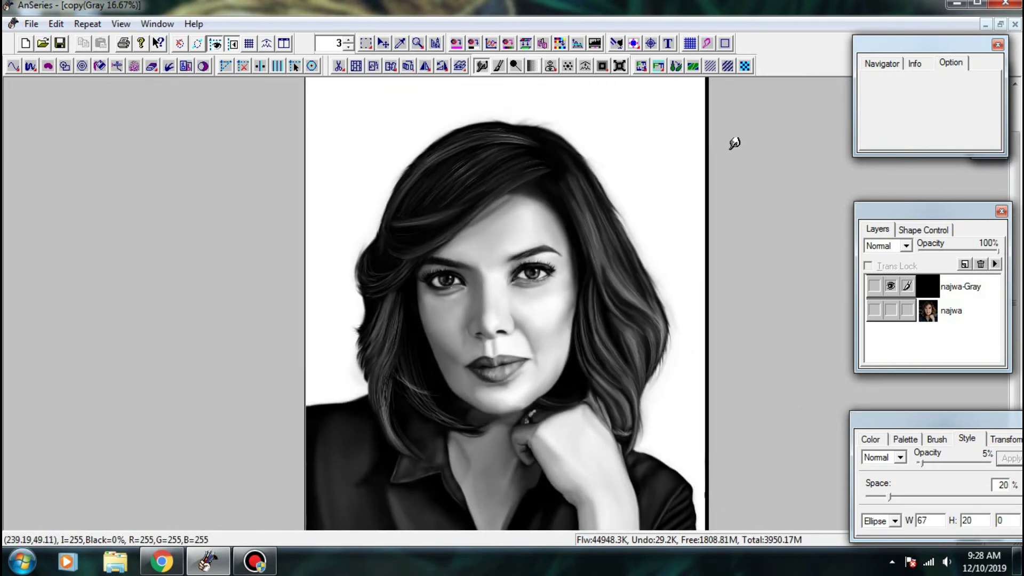
# - Soften the bright crown highlight strand by smudging it with a 39 by 13 elliptical tip, finishing at 75 by 29
pyautogui.scroll(6, 540, 177)
pyautogui.press('[')
pyautogui.press('[')
pyautogui.press('[')
pyautogui.press('[')
pyautogui.press('[')
pyautogui.press('[')
pyautogui.press('[')
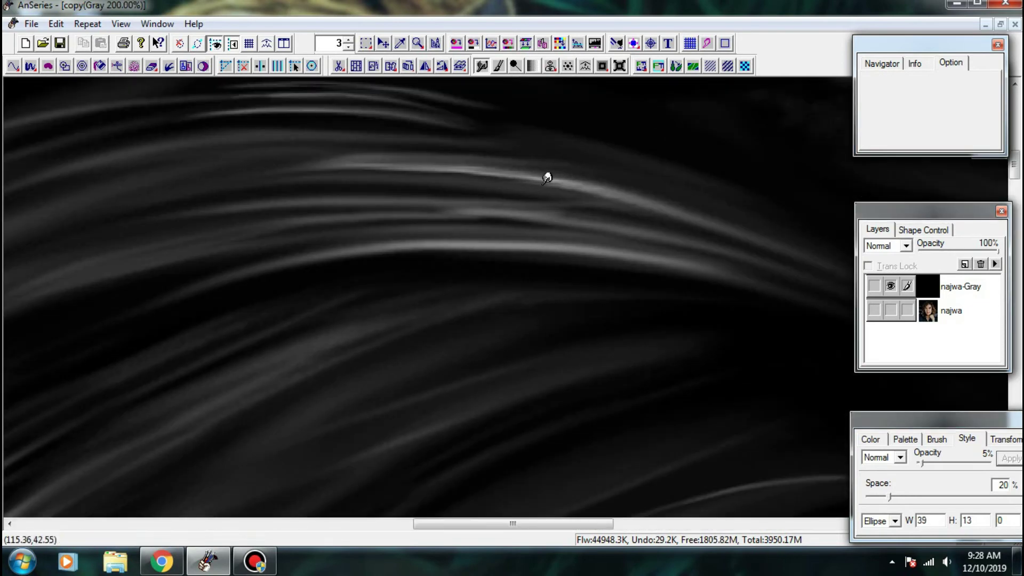
pyautogui.moveTo(542, 184)
pyautogui.mouseDown()
pyautogui.moveTo(581, 196)
pyautogui.moveTo(587, 185)
pyautogui.mouseUp()
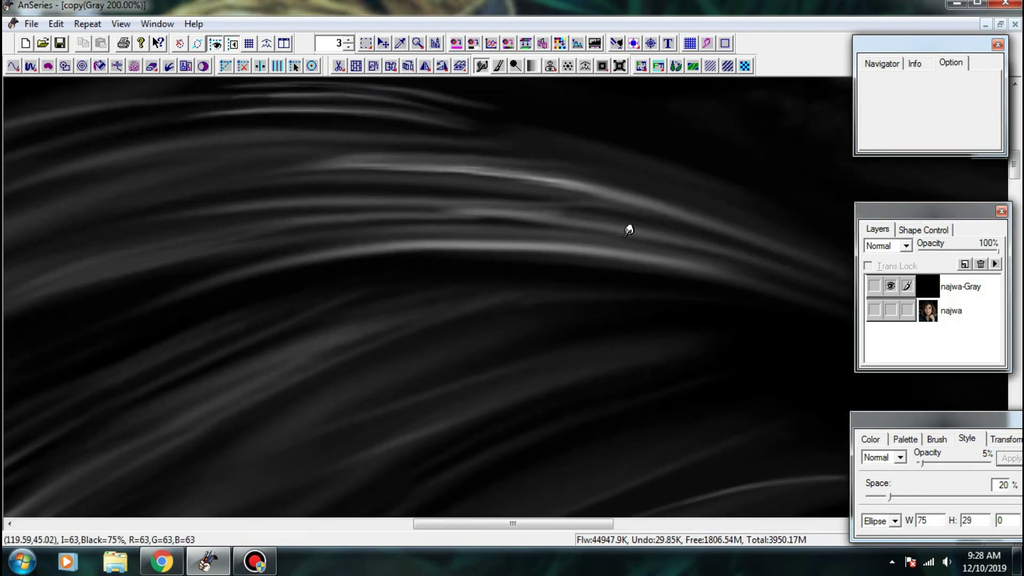
# - Compare the painted fringe with the najwa reference photo by toggling layer visibility, leaving only the najwa-Gray painting shown
pyautogui.scroll(-2, 629, 230)
pyautogui.moveTo(462, 337); pyautogui.dragTo(581, 197)
pyautogui.moveTo(511, 350); pyautogui.dragTo(638, 172)
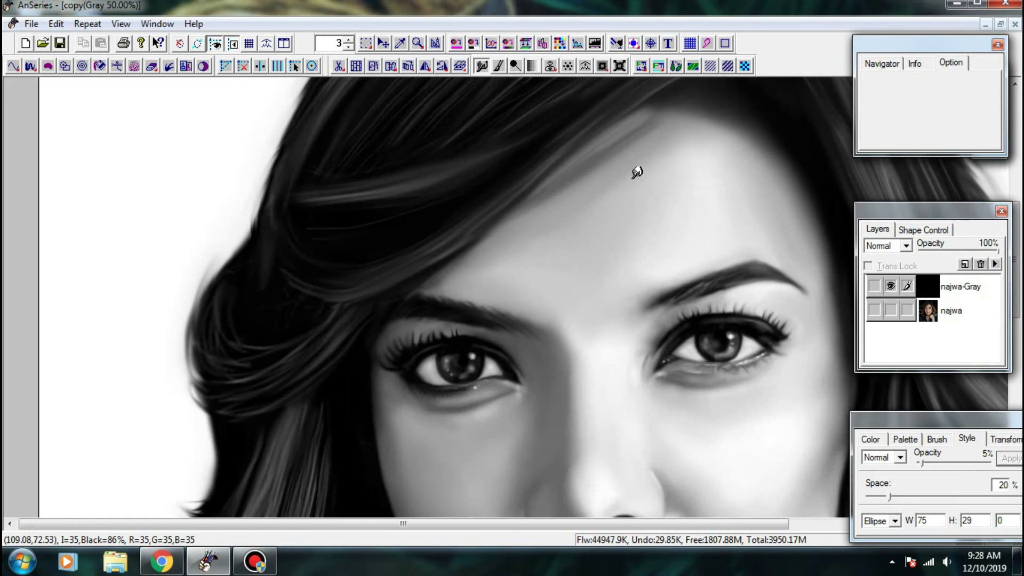
pyautogui.click(886, 309)
pyautogui.scroll(1, 888, 299)
pyautogui.click(886, 288)
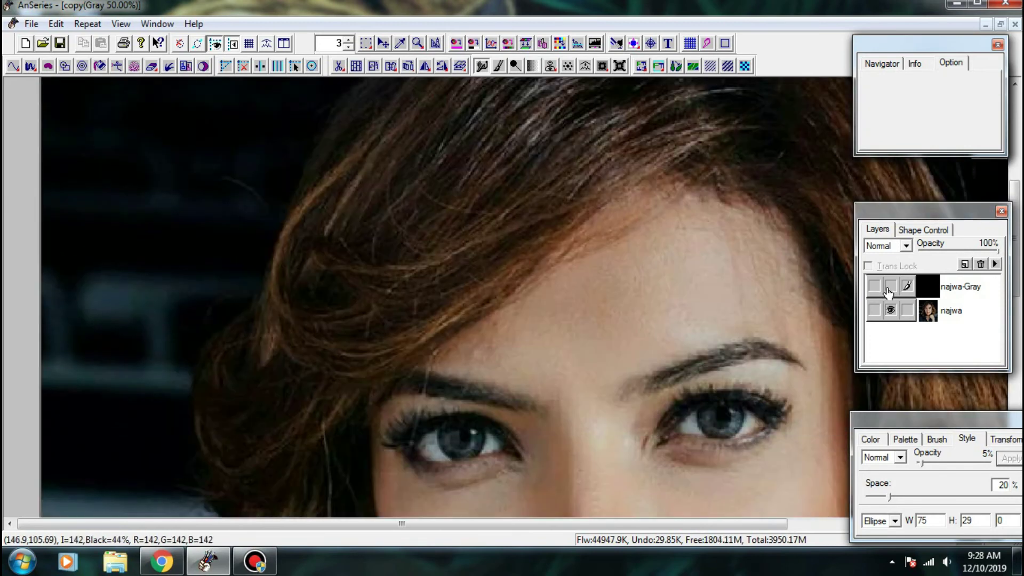
pyautogui.click(888, 287)
pyautogui.click(890, 310)
pyautogui.scroll(-2, 468, 318)
# - Paint a fine light strand along the lower fringe above the eyebrow, using 11 by 11 and 6 by 6 elliptical brushes
pyautogui.click(496, 66)
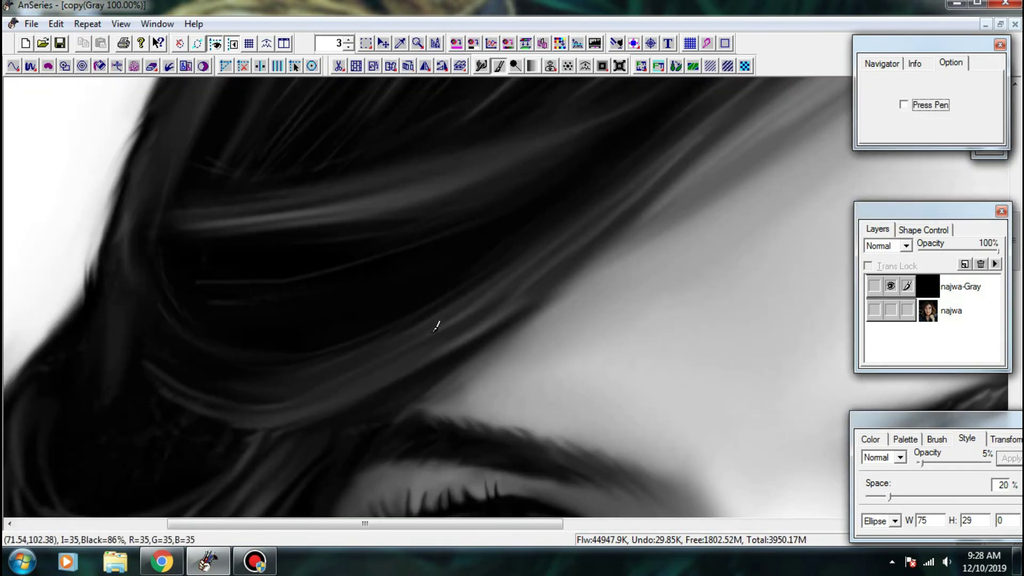
pyautogui.scroll(-1, 406, 336)
pyautogui.moveTo(235, 350); pyautogui.dragTo(330, 296)
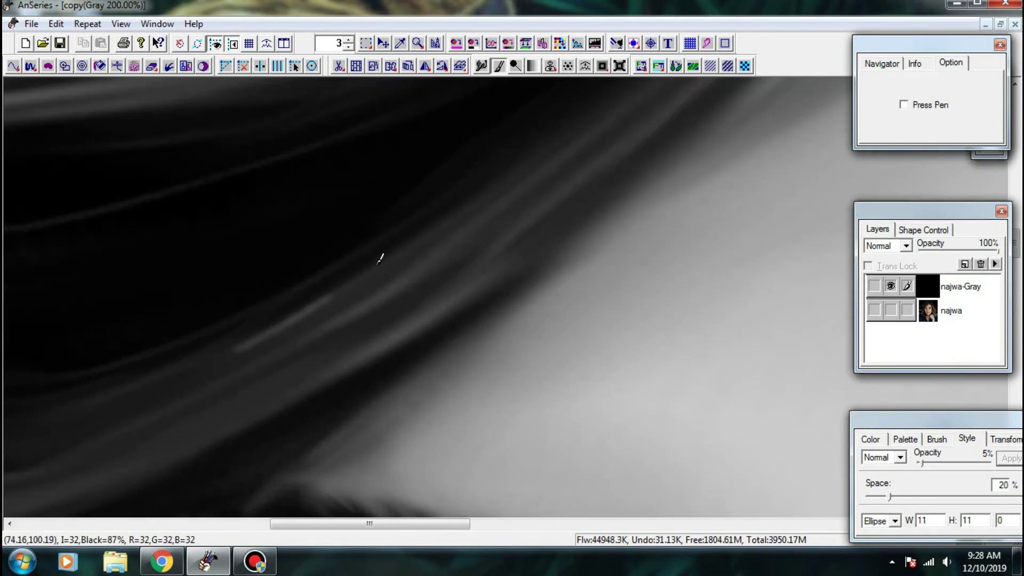
pyautogui.press('[')
pyautogui.moveTo(253, 342); pyautogui.dragTo(363, 274)
pyautogui.moveTo(285, 324)
pyautogui.mouseDown()
pyautogui.moveTo(414, 244)
pyautogui.moveTo(319, 301)
pyautogui.mouseUp()
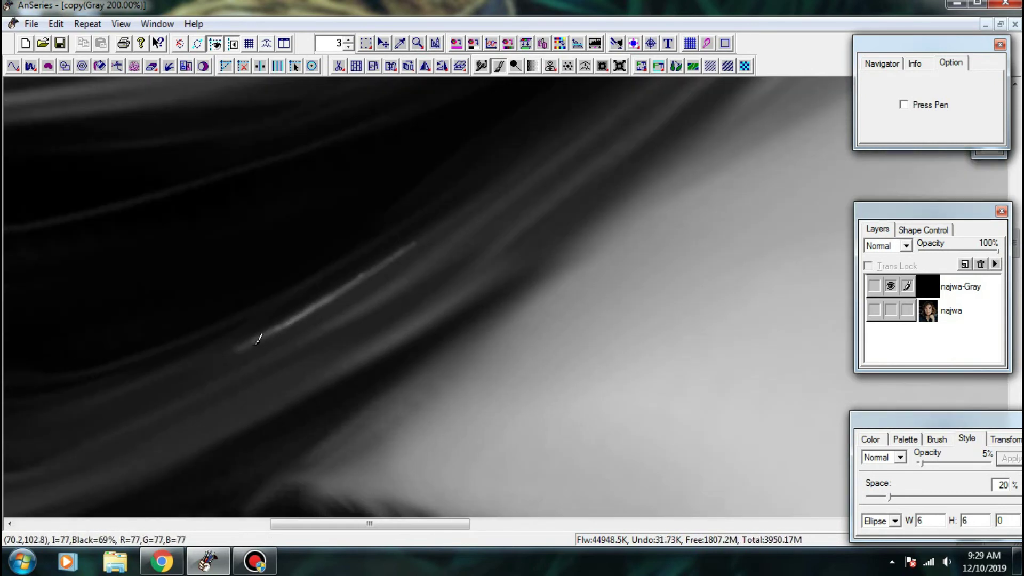
pyautogui.moveTo(242, 348); pyautogui.dragTo(350, 297)
# - Add parallel light strands beneath the first one on the lower fringe with a 4 by 4 elliptical brush
pyautogui.moveTo(300, 339)
pyautogui.mouseDown()
pyautogui.moveTo(464, 224)
pyautogui.moveTo(263, 356)
pyautogui.moveTo(446, 245)
pyautogui.moveTo(282, 356)
pyautogui.moveTo(277, 375)
pyautogui.moveTo(418, 279)
pyautogui.moveTo(407, 293)
pyautogui.moveTo(421, 291)
pyautogui.moveTo(302, 364)
pyautogui.moveTo(314, 357)
pyautogui.mouseUp()
pyautogui.press('[')
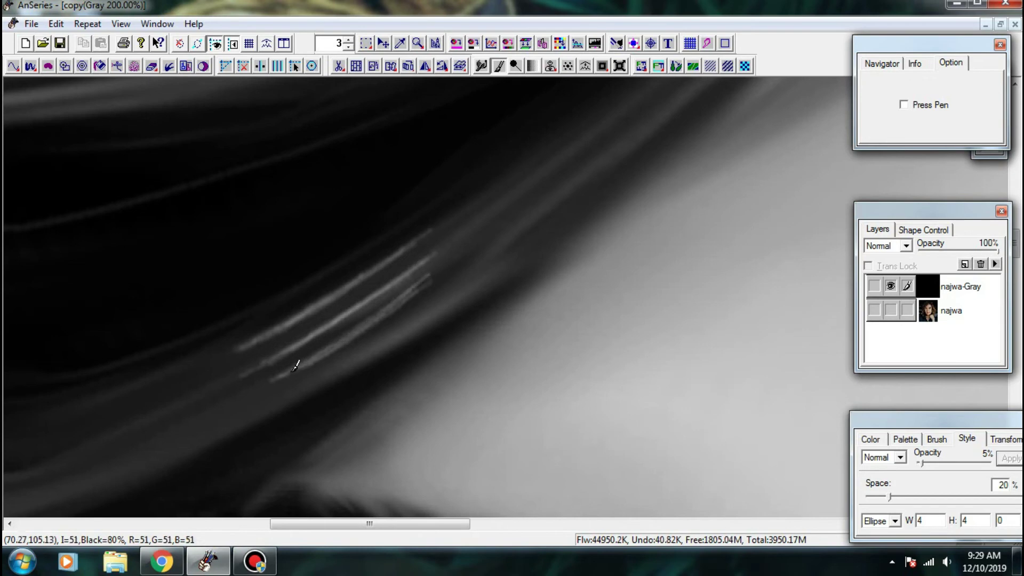
pyautogui.moveTo(409, 314)
pyautogui.mouseDown()
pyautogui.moveTo(328, 368)
pyautogui.moveTo(425, 304)
pyautogui.mouseUp()
pyautogui.moveTo(422, 307); pyautogui.dragTo(291, 393)
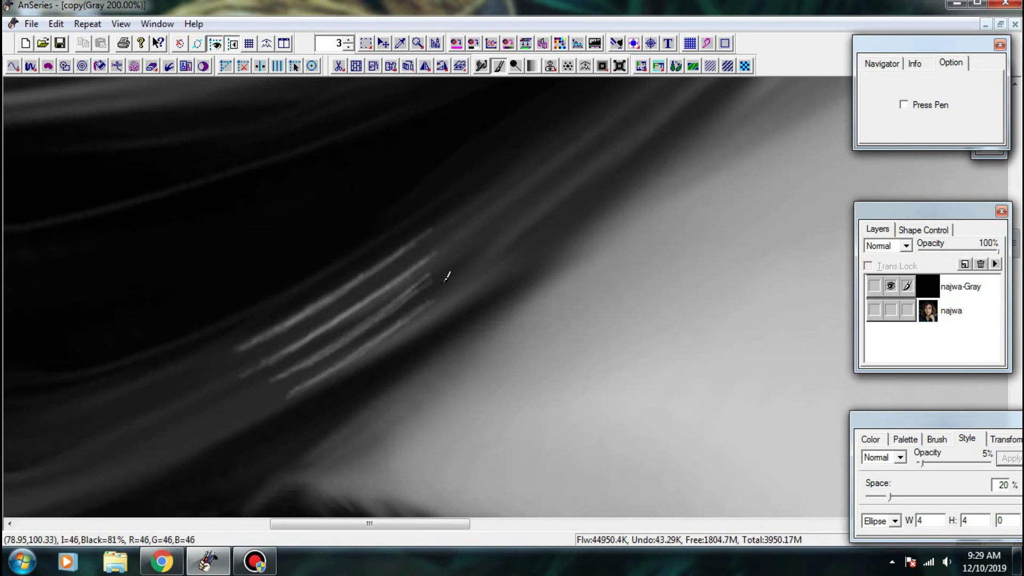
# - Check the lower fringe against the najwa reference photo and paint light strands crossing the parallel ones
pyautogui.scroll(-1, 464, 259)
pyautogui.scroll(-2, 490, 240)
pyautogui.scroll(4, 469, 212)
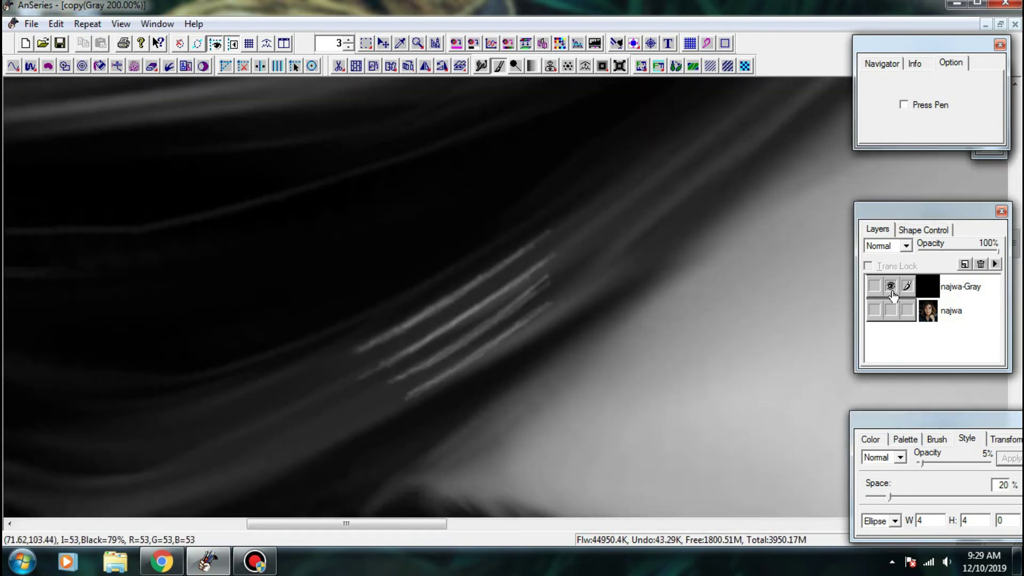
pyautogui.click(891, 288)
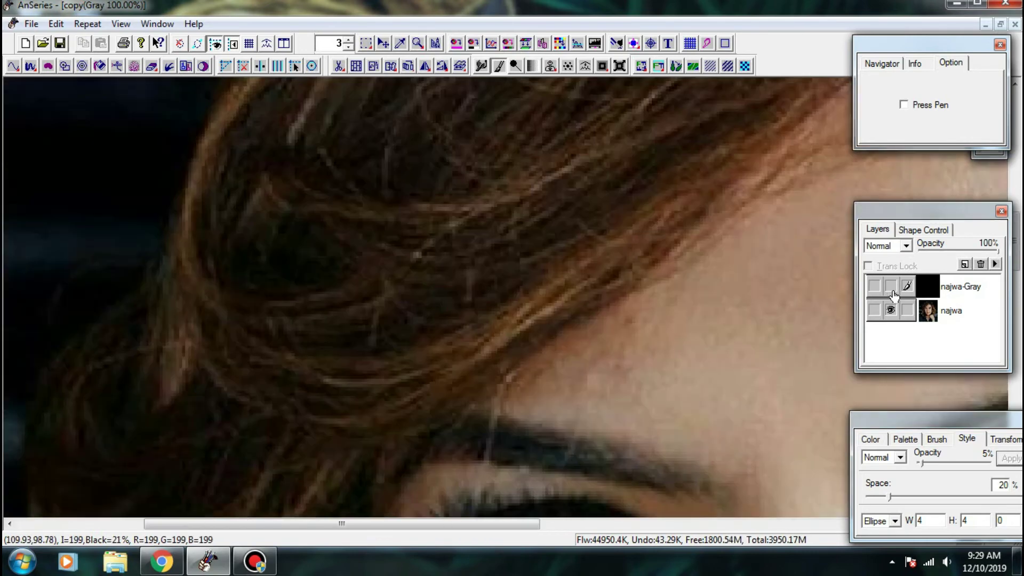
pyautogui.click(890, 286)
pyautogui.moveTo(394, 404); pyautogui.dragTo(513, 274)
pyautogui.moveTo(444, 352)
pyautogui.mouseDown()
pyautogui.moveTo(531, 268)
pyautogui.moveTo(482, 309)
pyautogui.moveTo(534, 256)
pyautogui.moveTo(475, 315)
pyautogui.moveTo(560, 221)
pyautogui.mouseUp()
# - Smudge the new lower fringe strands into the hair with elliptical tips of 24 by 16, 14 by 24 and 29 by 23
pyautogui.click(481, 67)
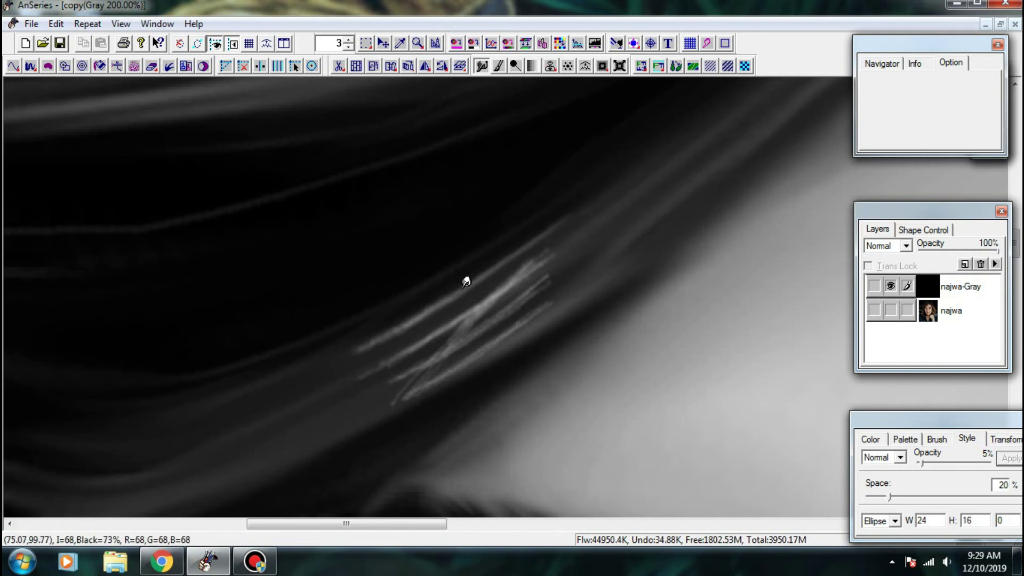
pyautogui.moveTo(465, 282)
pyautogui.mouseDown()
pyautogui.moveTo(395, 338)
pyautogui.moveTo(411, 341)
pyautogui.moveTo(589, 222)
pyautogui.moveTo(402, 348)
pyautogui.moveTo(544, 240)
pyautogui.moveTo(550, 261)
pyautogui.moveTo(574, 247)
pyautogui.moveTo(373, 391)
pyautogui.moveTo(442, 367)
pyautogui.mouseUp()
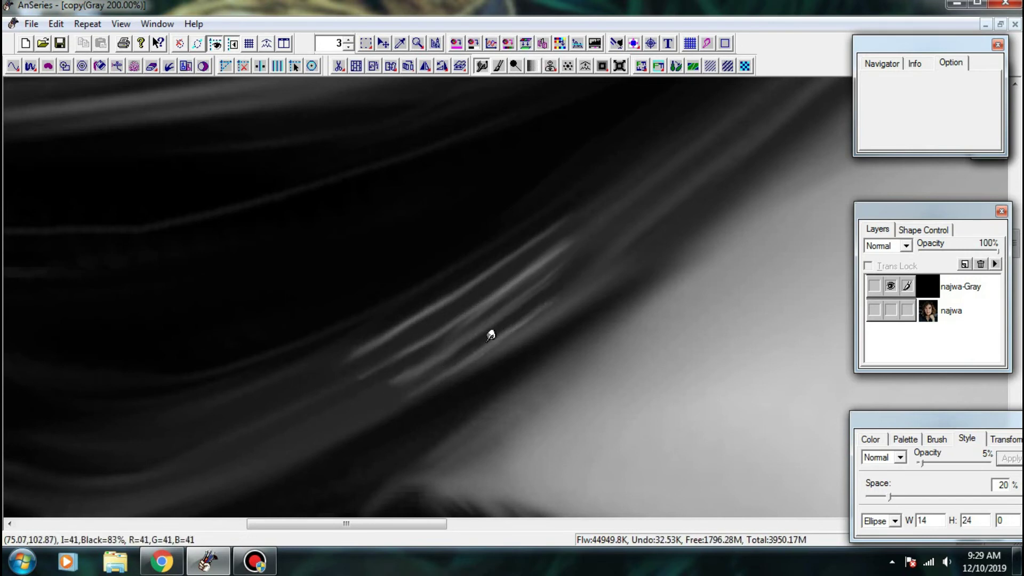
pyautogui.moveTo(579, 265)
pyautogui.mouseDown()
pyautogui.moveTo(450, 343)
pyautogui.moveTo(397, 352)
pyautogui.mouseUp()
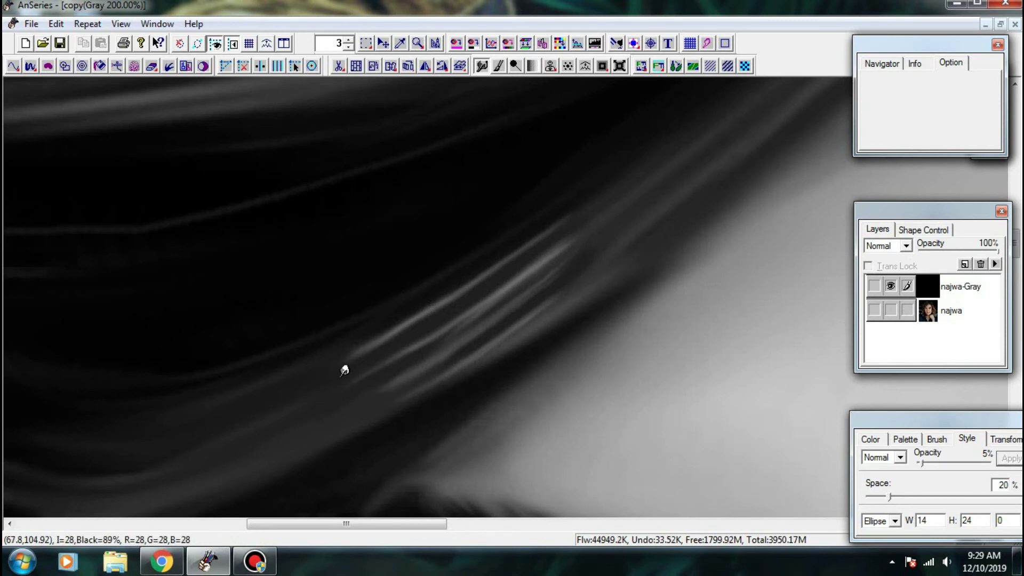
pyautogui.moveTo(472, 270)
pyautogui.mouseDown()
pyautogui.moveTo(608, 187)
pyautogui.moveTo(617, 199)
pyautogui.moveTo(396, 369)
pyautogui.moveTo(479, 353)
pyautogui.mouseUp()
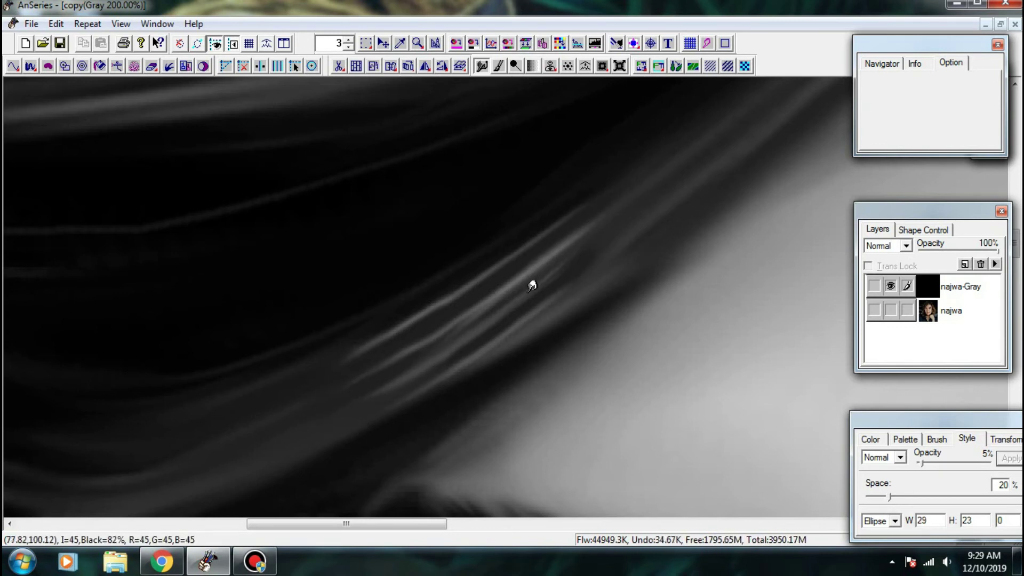
pyautogui.moveTo(490, 306); pyautogui.dragTo(567, 249)
pyautogui.scroll(-3, 599, 202)
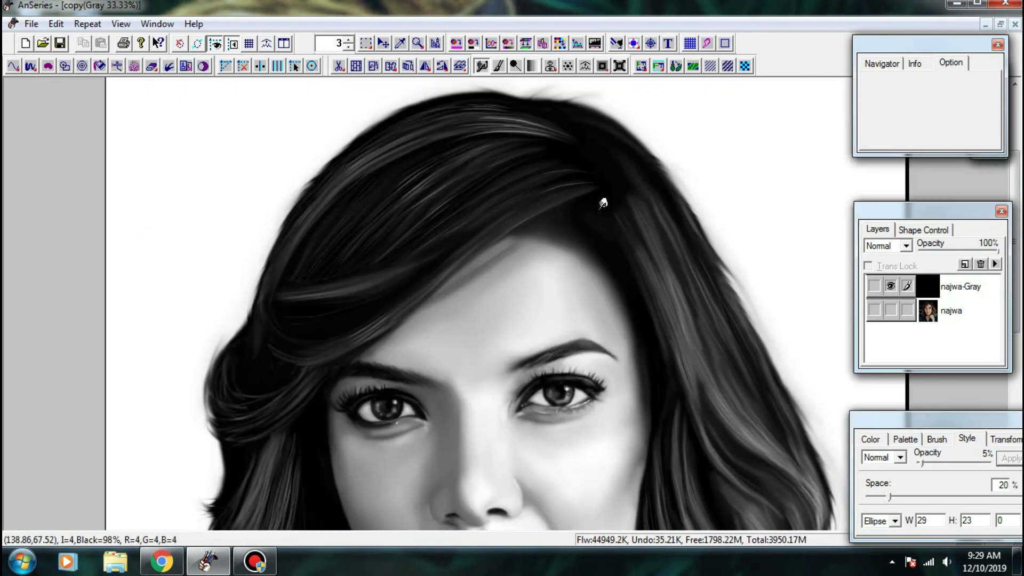
# - Refine the lower fringe strands and the hair edge along the forehead with elliptical smudge tips from 22 by 25 to 25 by 27
pyautogui.scroll(3, 376, 359)
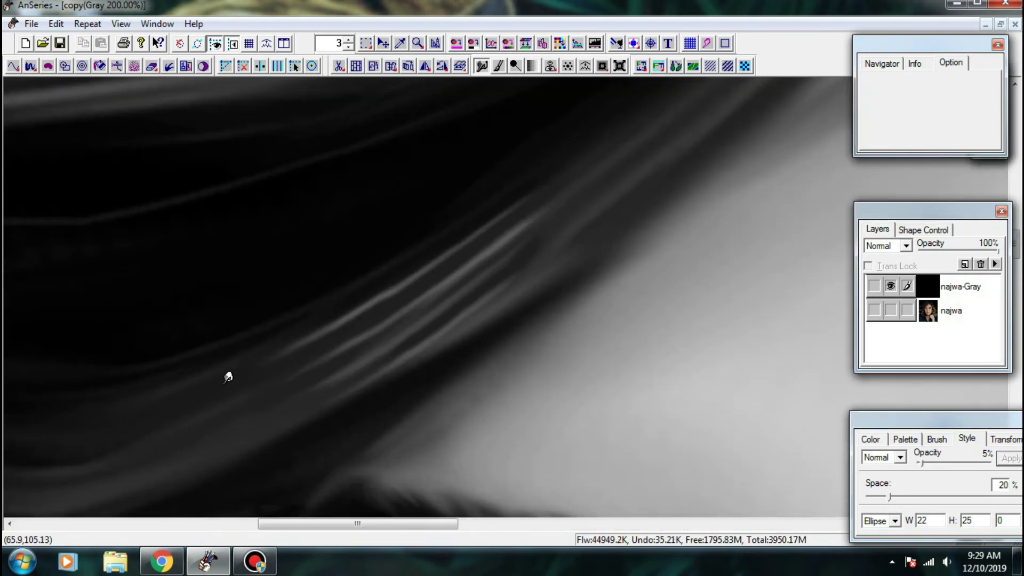
pyautogui.moveTo(295, 350)
pyautogui.mouseDown()
pyautogui.moveTo(347, 373)
pyautogui.moveTo(484, 297)
pyautogui.moveTo(511, 234)
pyautogui.moveTo(478, 247)
pyautogui.moveTo(500, 224)
pyautogui.mouseUp()
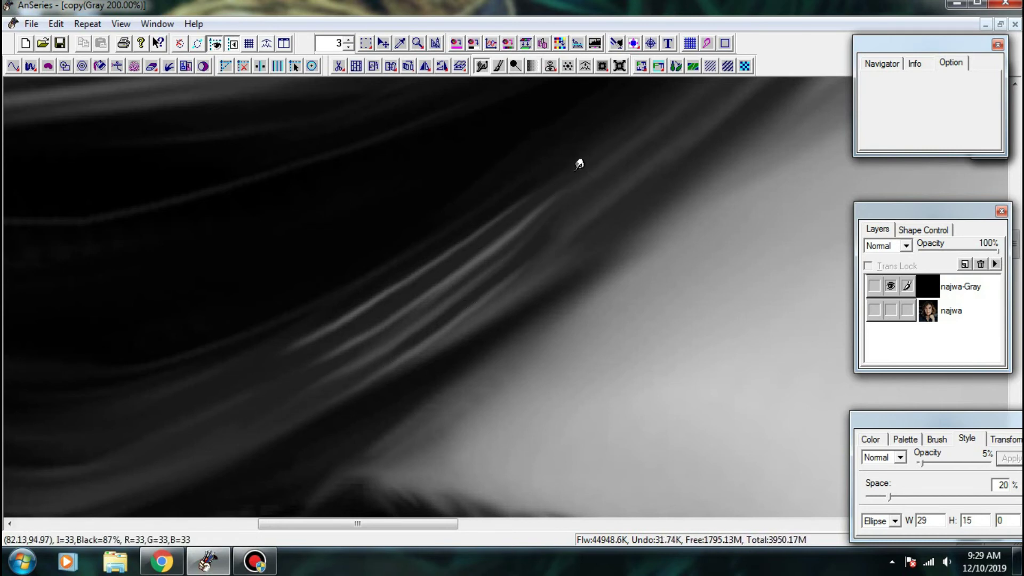
pyautogui.moveTo(579, 194); pyautogui.dragTo(517, 290)
pyautogui.moveTo(633, 184); pyautogui.dragTo(555, 260)
pyautogui.moveTo(719, 207); pyautogui.dragTo(423, 337)
pyautogui.moveTo(277, 377); pyautogui.dragTo(212, 448)
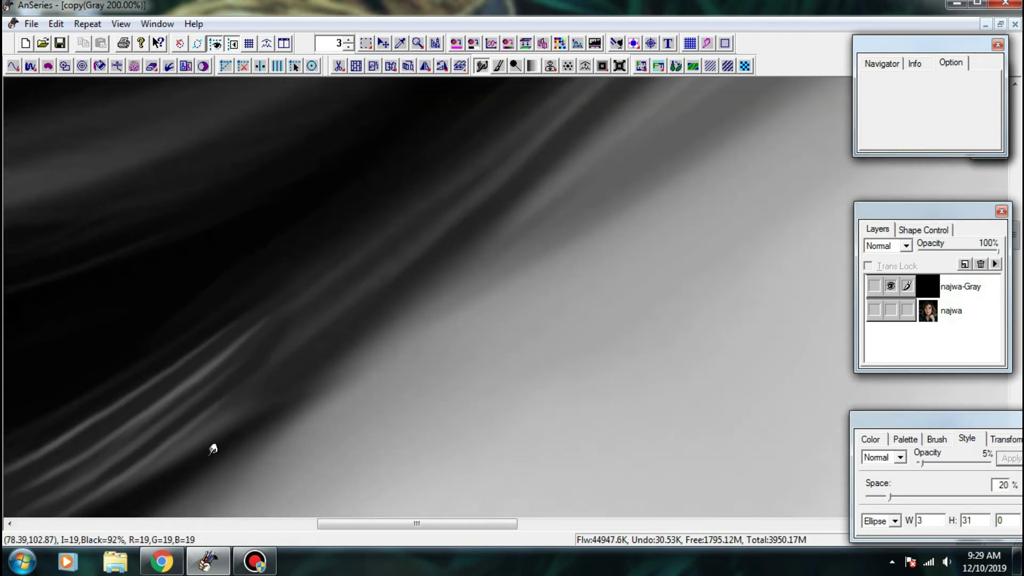
pyautogui.moveTo(354, 324)
pyautogui.mouseDown()
pyautogui.moveTo(297, 417)
pyautogui.moveTo(253, 426)
pyautogui.mouseUp()
pyautogui.moveTo(322, 359)
pyautogui.mouseDown()
pyautogui.moveTo(245, 414)
pyautogui.moveTo(291, 393)
pyautogui.moveTo(559, 140)
pyautogui.mouseUp()
# - Compare the whole painted portrait with the najwa reference photo by toggling the layers' visibility
pyautogui.scroll(-4, 603, 123)
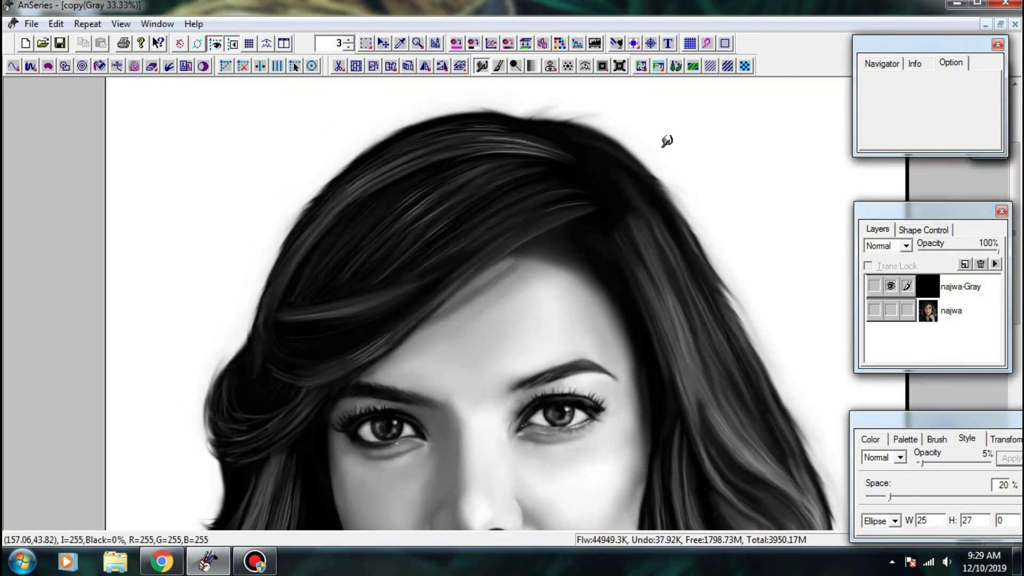
pyautogui.scroll(-1, 648, 153)
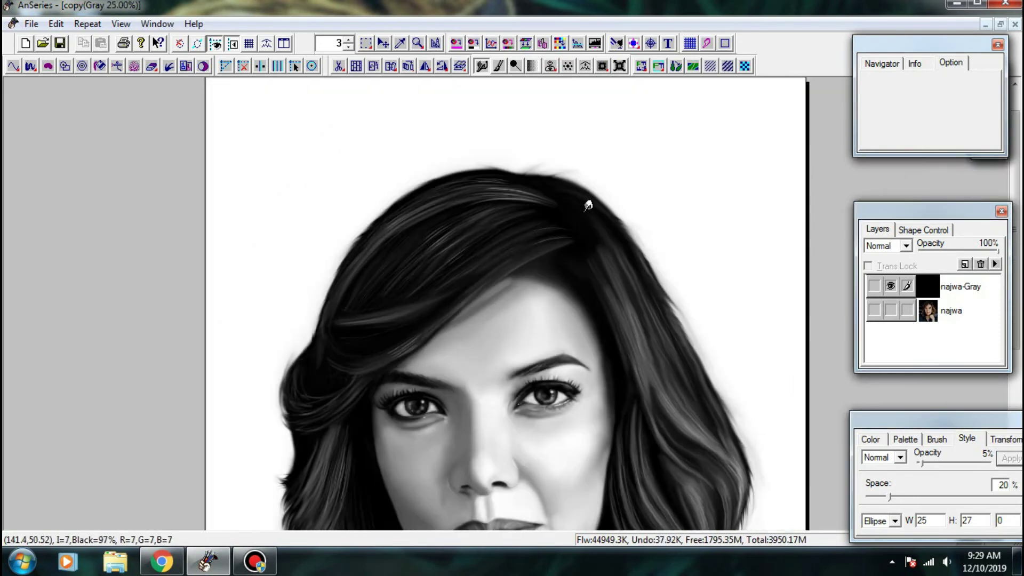
pyautogui.moveTo(512, 273); pyautogui.dragTo(713, 191)
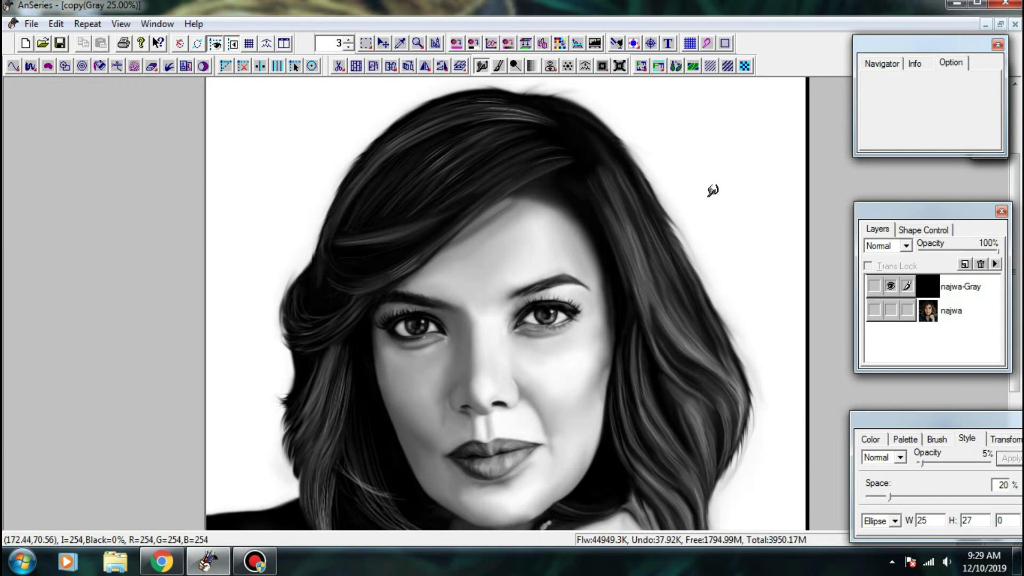
pyautogui.click(891, 310)
pyautogui.click(889, 287)
pyautogui.click(888, 288)
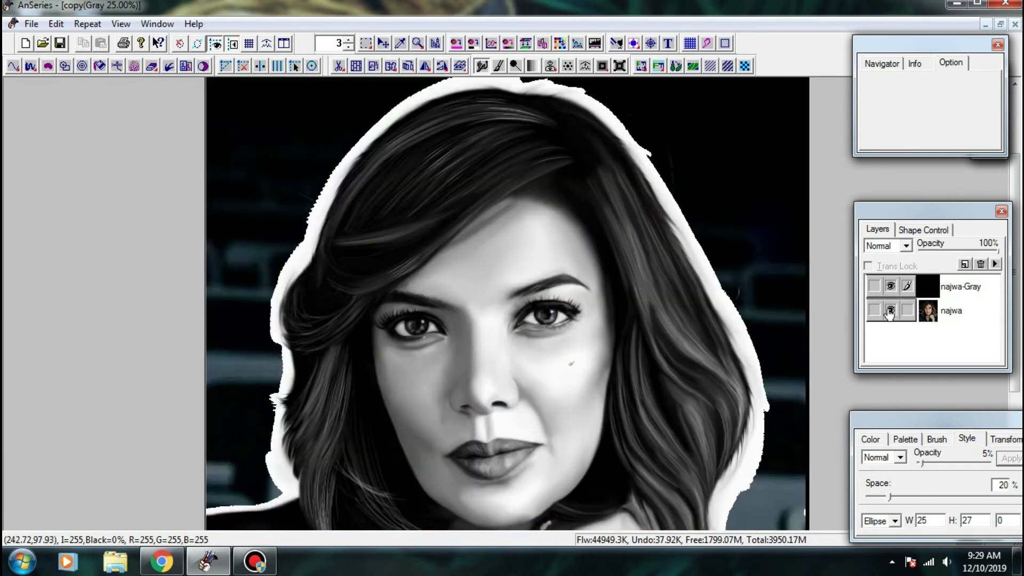
pyautogui.scroll(4, 527, 217)
# - Check the upper fringe against the reference photo and paint fine light strands there with a 5 by 5 elliptical brush
pyautogui.click(486, 67)
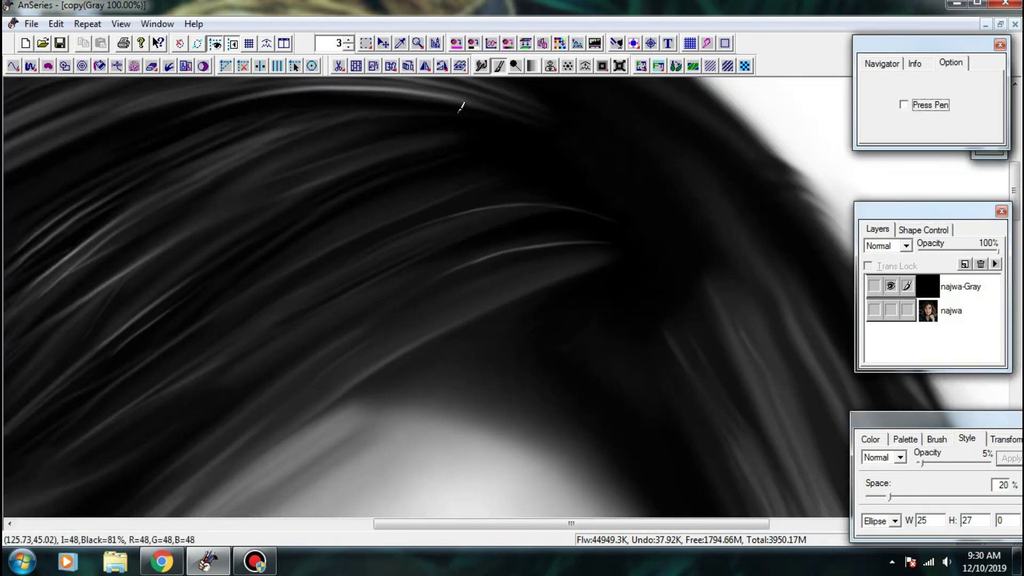
pyautogui.moveTo(454, 277); pyautogui.dragTo(413, 279)
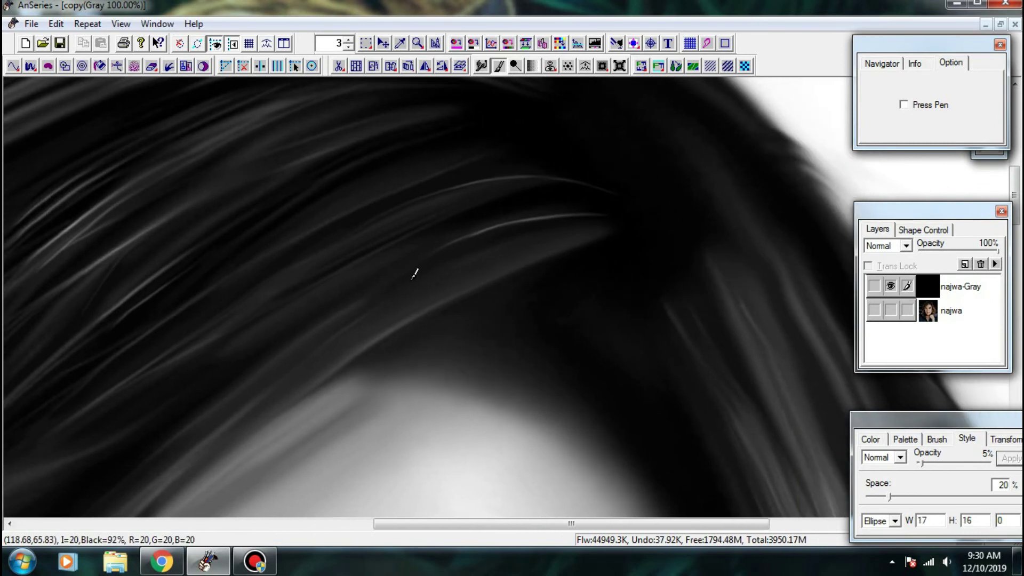
pyautogui.click(890, 309)
pyautogui.click(889, 288)
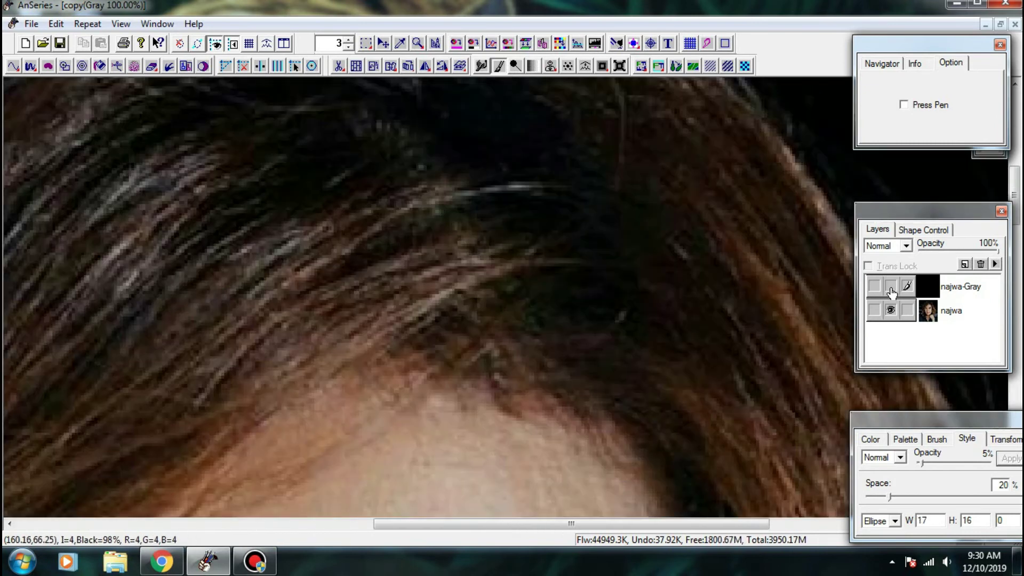
pyautogui.click(890, 287)
pyautogui.click(890, 310)
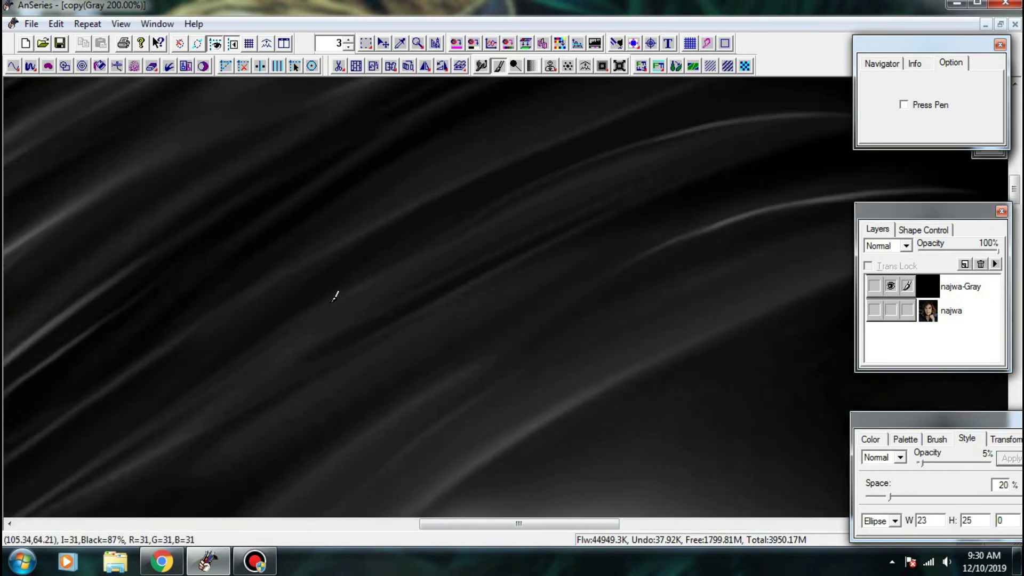
pyautogui.scroll(1, 298, 277)
pyautogui.moveTo(308, 314); pyautogui.dragTo(363, 278)
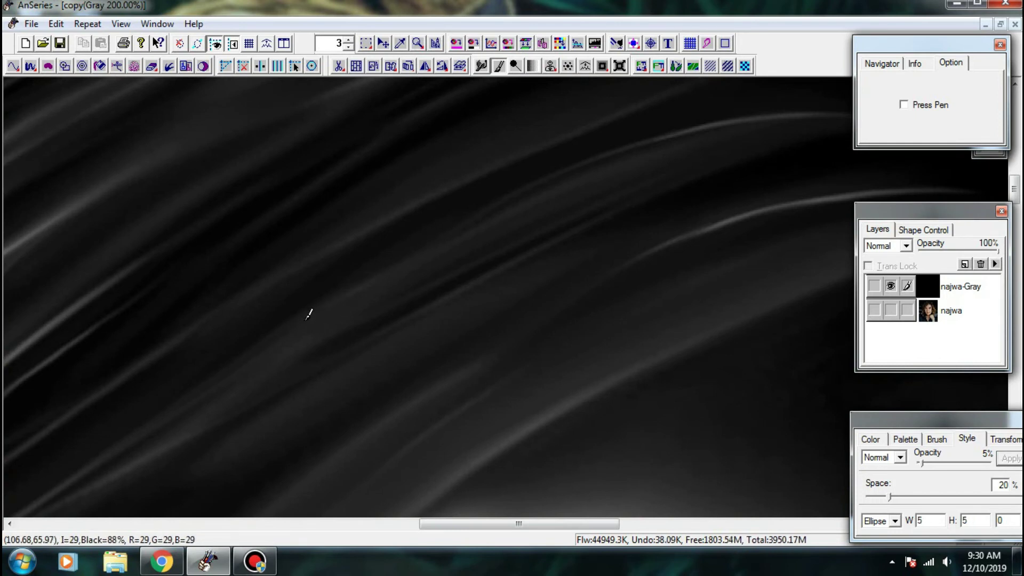
pyautogui.moveTo(430, 248); pyautogui.dragTo(311, 318)
pyautogui.moveTo(412, 254)
pyautogui.mouseDown()
pyautogui.moveTo(312, 318)
pyautogui.moveTo(432, 246)
pyautogui.mouseUp()
# - Paint light strands across the middle fringe and along its lower edge with a small elliptical brush tip
pyautogui.moveTo(299, 271); pyautogui.dragTo(445, 193)
pyautogui.moveTo(502, 225); pyautogui.dragTo(430, 184)
pyautogui.moveTo(478, 287); pyautogui.dragTo(330, 300)
pyautogui.moveTo(442, 318); pyautogui.dragTo(575, 258)
# - Check the fringe against the najwa reference photo and paint strands near its lower edge with elliptical tips of 11 by 7 and 8 by 6
pyautogui.click(888, 308)
pyautogui.click(890, 287)
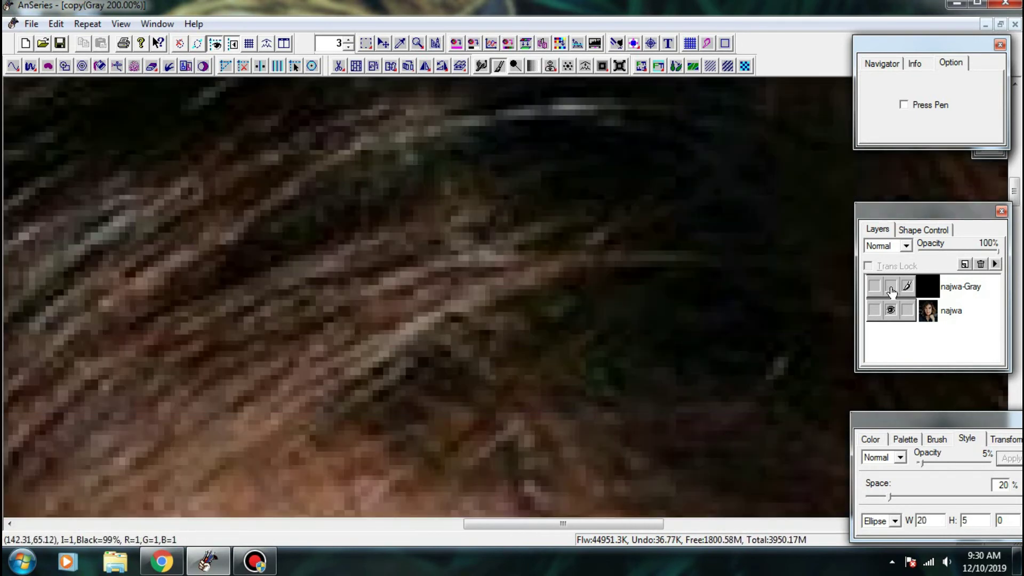
pyautogui.click(890, 287)
pyautogui.click(889, 307)
pyautogui.moveTo(340, 319); pyautogui.dragTo(423, 272)
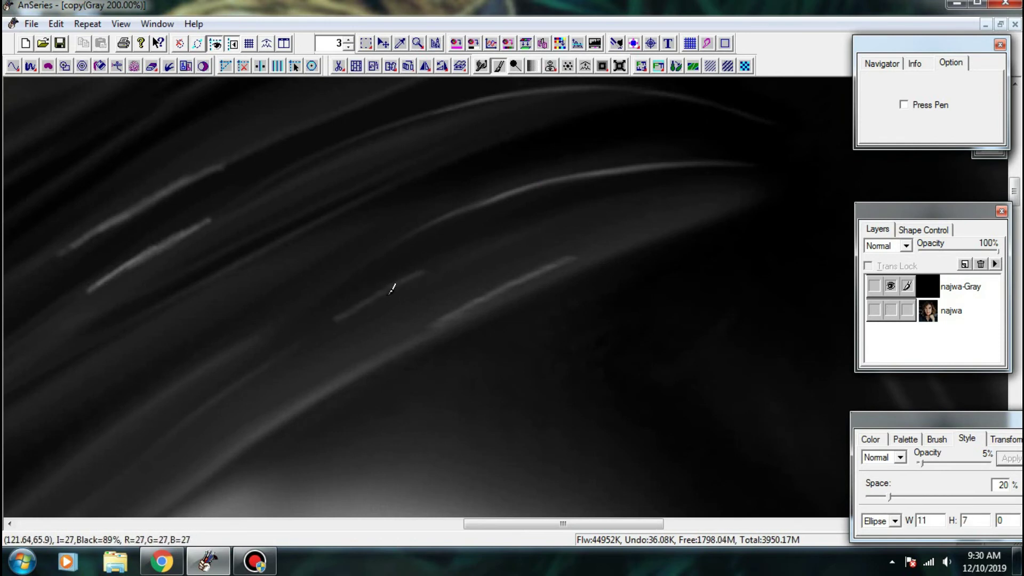
pyautogui.hotkey('ctrl', 'z')
pyautogui.moveTo(331, 324); pyautogui.dragTo(345, 308)
pyautogui.moveTo(339, 318); pyautogui.dragTo(499, 236)
pyautogui.moveTo(435, 324); pyautogui.dragTo(583, 256)
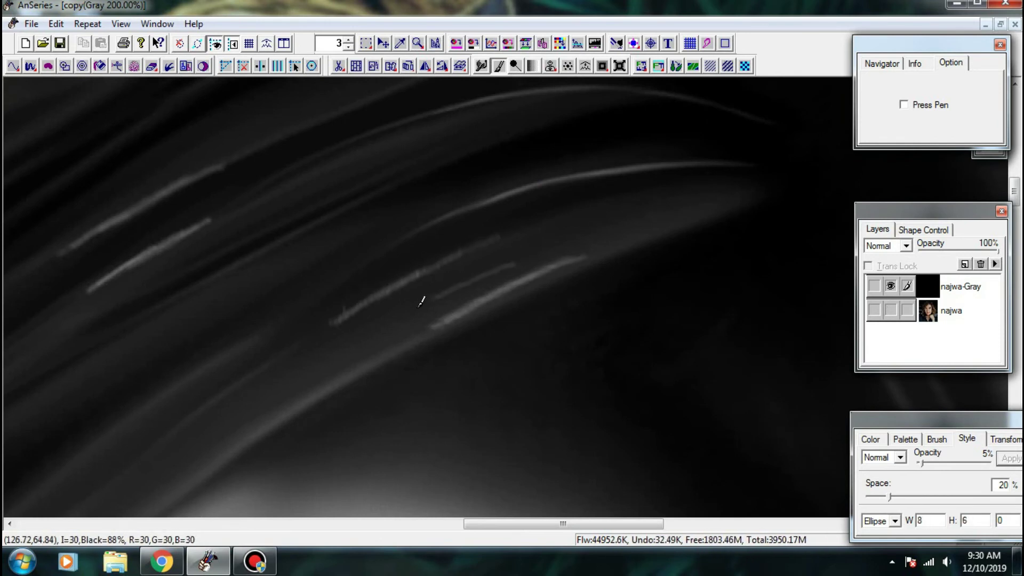
# - Paint additional thin parallel strands beside the middle and lower fringe highlights with an 8 by 6 elliptical brush
pyautogui.moveTo(419, 307); pyautogui.dragTo(391, 322)
pyautogui.moveTo(413, 310); pyautogui.dragTo(562, 251)
pyautogui.moveTo(180, 251); pyautogui.dragTo(354, 216)
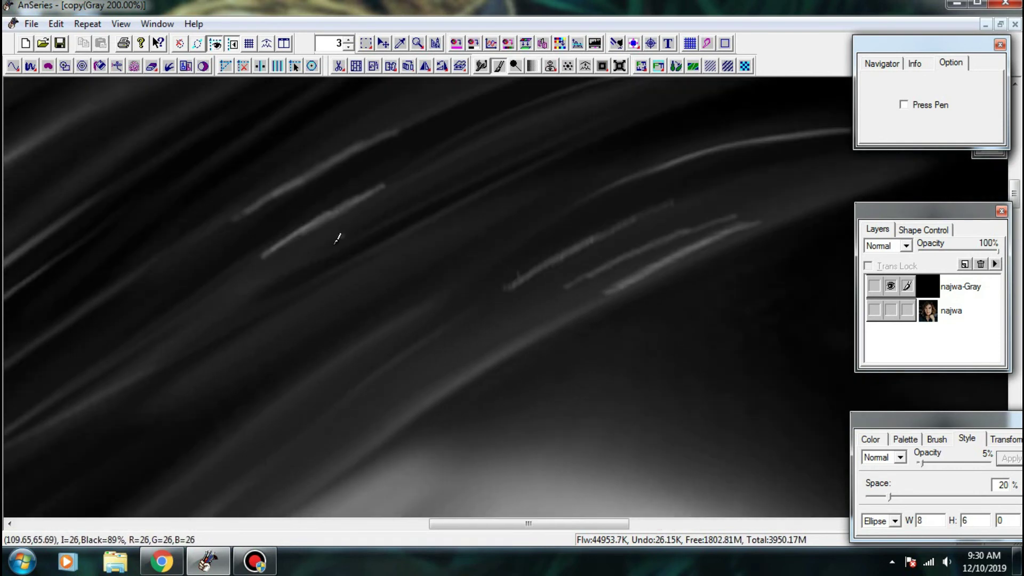
pyautogui.moveTo(292, 273)
pyautogui.mouseDown()
pyautogui.moveTo(412, 208)
pyautogui.moveTo(318, 257)
pyautogui.moveTo(426, 208)
pyautogui.moveTo(427, 226)
pyautogui.mouseUp()
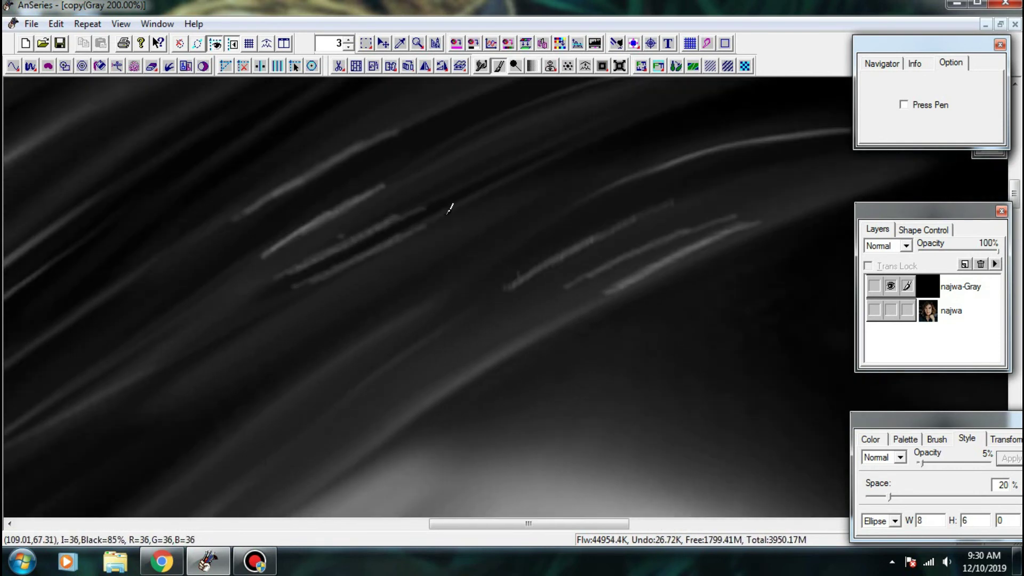
pyautogui.moveTo(447, 292); pyautogui.dragTo(571, 218)
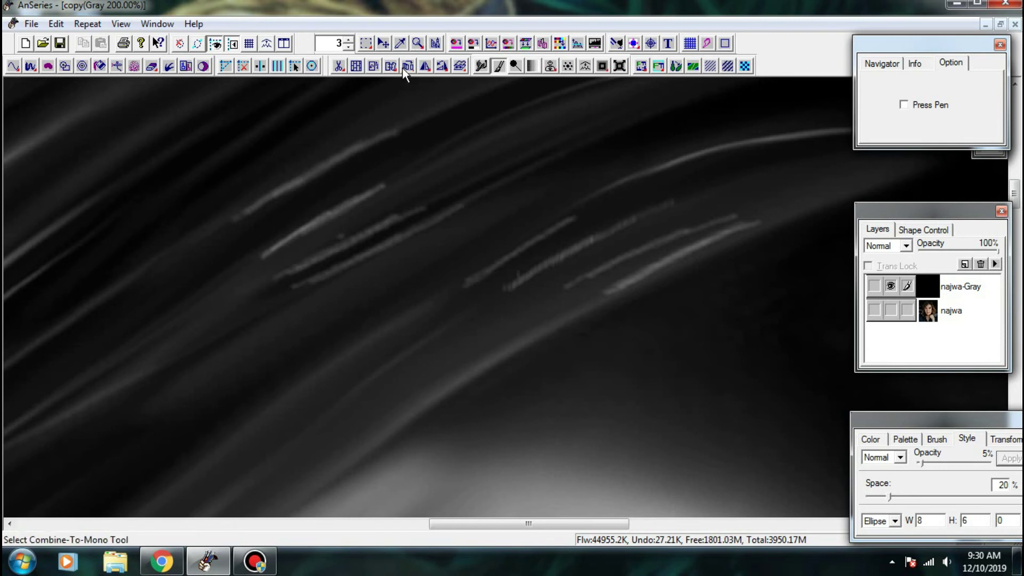
pyautogui.moveTo(474, 68); pyautogui.dragTo(478, 68)
pyautogui.moveTo(347, 169); pyautogui.dragTo(385, 223)
pyautogui.moveTo(331, 247); pyautogui.dragTo(355, 232)
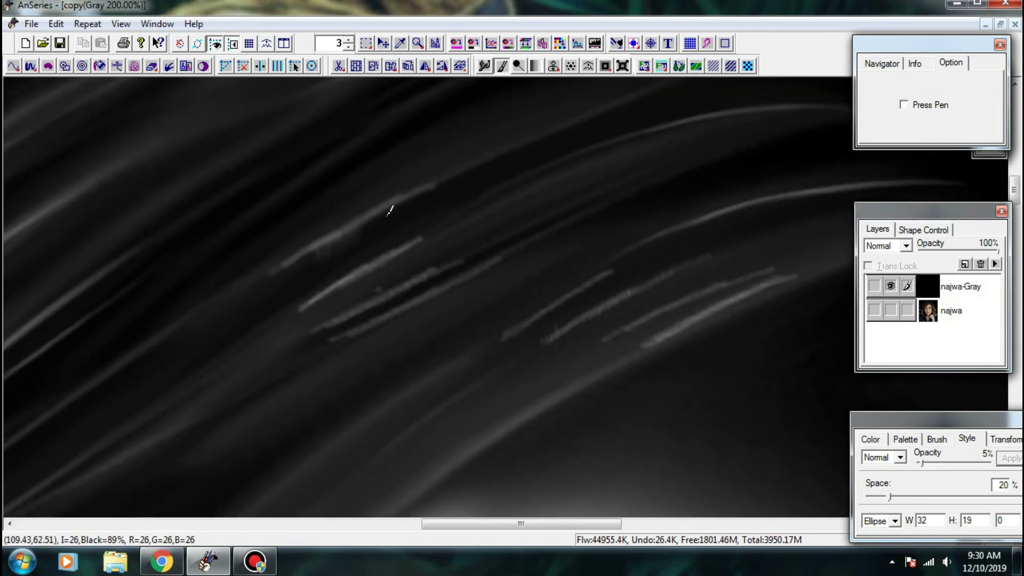
pyautogui.hotkey('ctrl', 'z')
pyautogui.hotkey('ctrl', 'z')
# - Smudge the group of new middle fringe strands into the hair with elliptical tips of 47 by 18 and 32 by 18
pyautogui.click(484, 65)
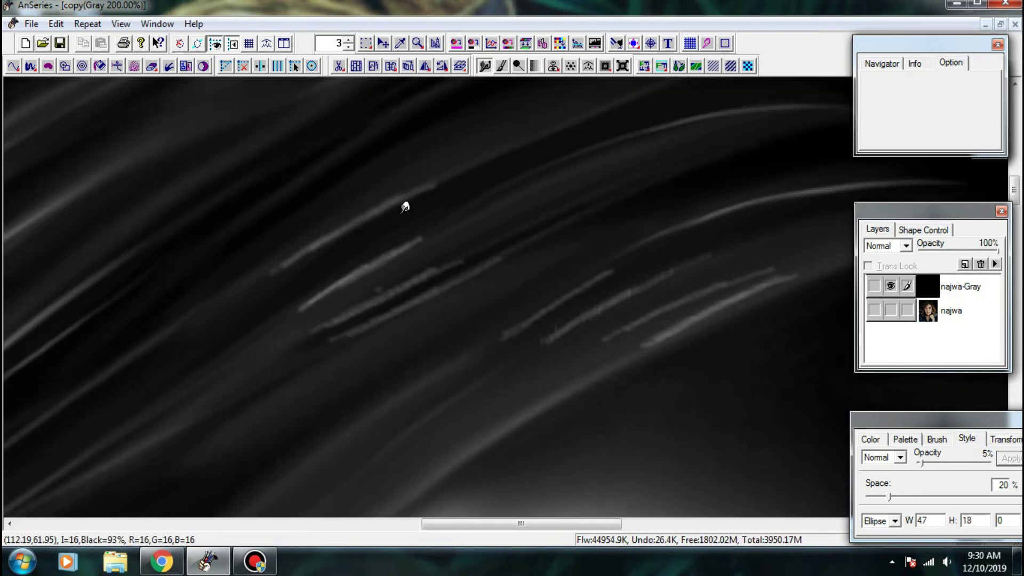
pyautogui.moveTo(346, 281)
pyautogui.mouseDown()
pyautogui.moveTo(479, 207)
pyautogui.moveTo(411, 236)
pyautogui.moveTo(278, 330)
pyautogui.mouseUp()
pyautogui.moveTo(379, 286)
pyautogui.mouseDown()
pyautogui.moveTo(530, 217)
pyautogui.moveTo(286, 351)
pyautogui.mouseUp()
pyautogui.moveTo(380, 307); pyautogui.dragTo(527, 241)
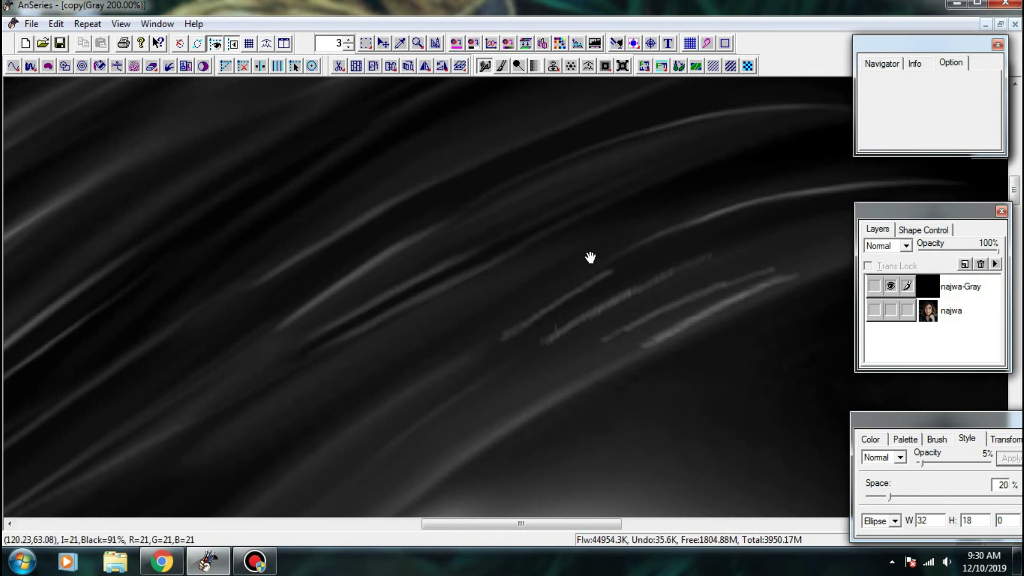
# - Smudge the new strands near the fringe's lower edge with elliptical tips of 56 by 22 and 33 by 21
pyautogui.moveTo(590, 258); pyautogui.dragTo(418, 255)
pyautogui.moveTo(370, 318); pyautogui.dragTo(446, 268)
pyautogui.moveTo(344, 311)
pyautogui.mouseDown()
pyautogui.moveTo(397, 338)
pyautogui.moveTo(498, 254)
pyautogui.moveTo(562, 232)
pyautogui.moveTo(566, 206)
pyautogui.mouseUp()
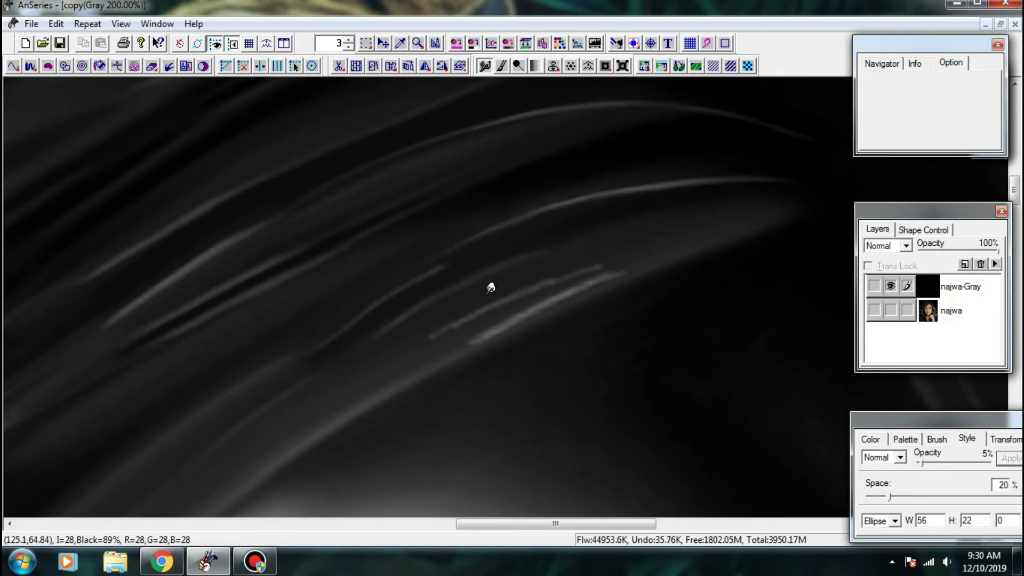
pyautogui.moveTo(474, 314)
pyautogui.mouseDown()
pyautogui.moveTo(421, 343)
pyautogui.moveTo(642, 254)
pyautogui.mouseUp()
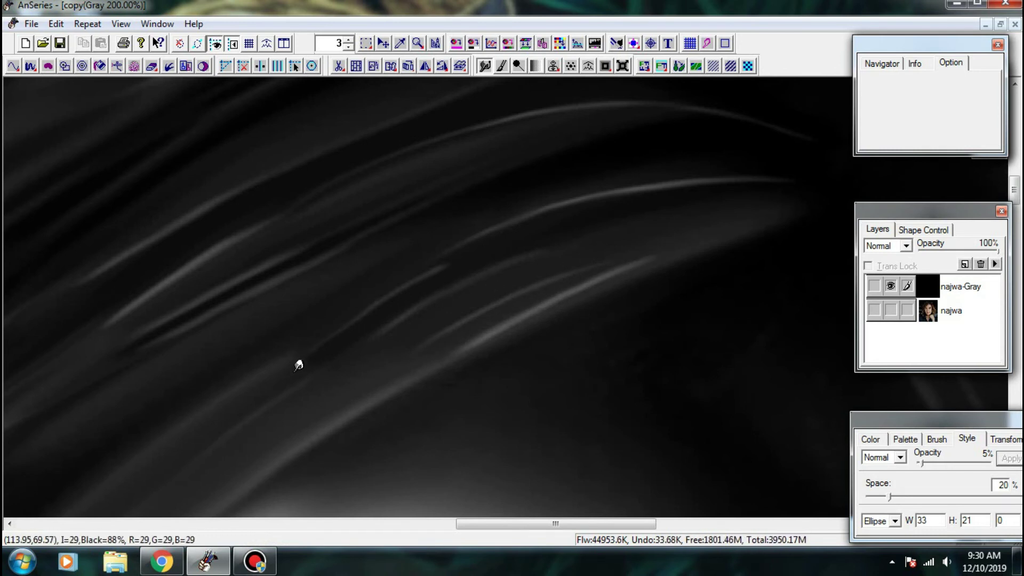
pyautogui.moveTo(385, 315)
pyautogui.mouseDown()
pyautogui.moveTo(389, 354)
pyautogui.moveTo(422, 261)
pyautogui.mouseUp()
pyautogui.moveTo(451, 293); pyautogui.dragTo(546, 251)
pyautogui.moveTo(289, 295)
pyautogui.mouseDown()
pyautogui.moveTo(348, 277)
pyautogui.moveTo(323, 215)
pyautogui.moveTo(302, 238)
pyautogui.moveTo(334, 196)
pyautogui.mouseUp()
# - Taper the lower ends of the middle fringe strands by smudging with elliptical tips of 33 by 25, 15 by 29 and 38 by 31
pyautogui.scroll(-2, 228, 251)
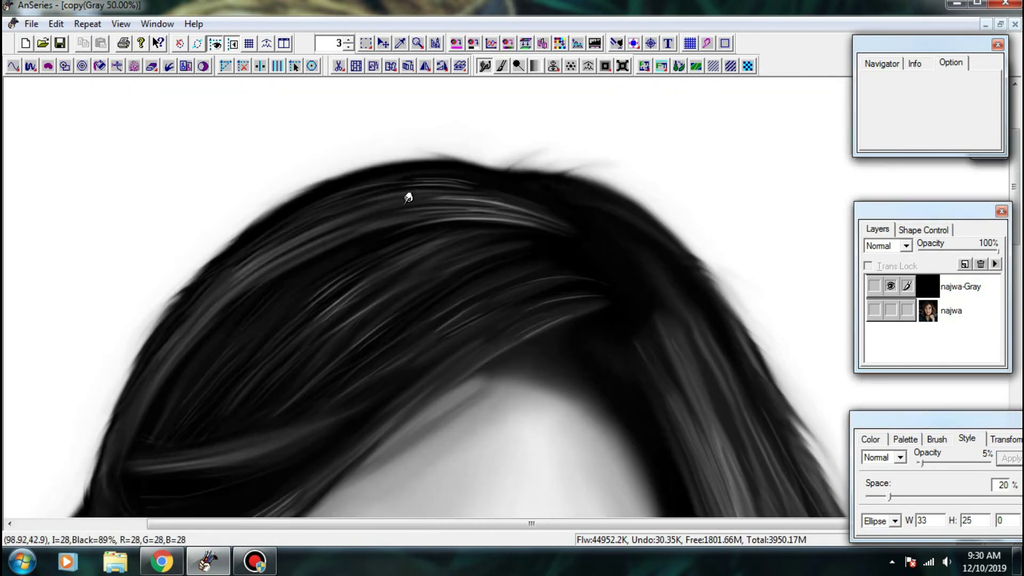
pyautogui.scroll(2, 499, 362)
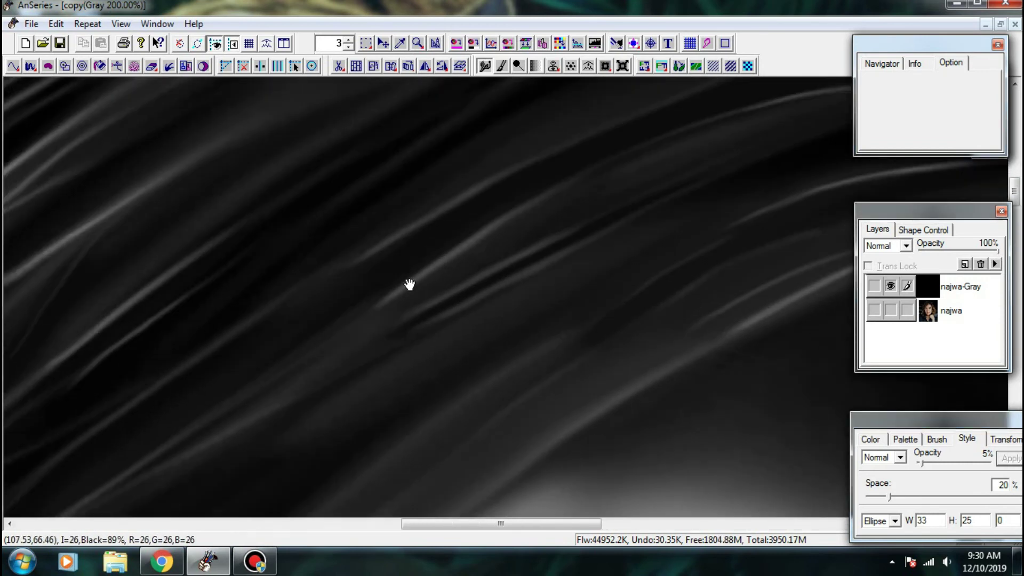
pyautogui.moveTo(386, 298); pyautogui.dragTo(328, 340)
pyautogui.moveTo(367, 250); pyautogui.dragTo(291, 312)
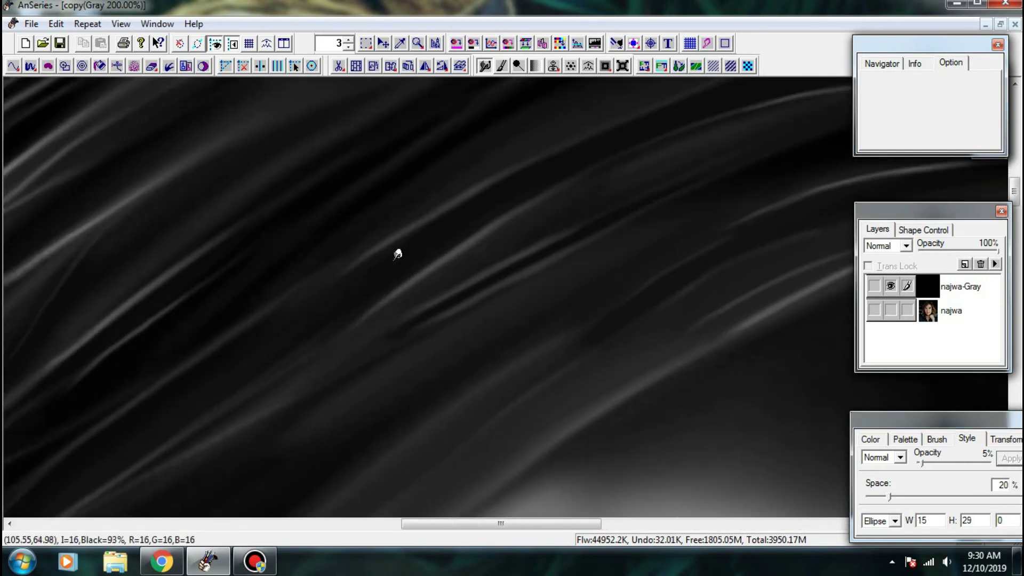
pyautogui.moveTo(430, 305)
pyautogui.mouseDown()
pyautogui.moveTo(434, 318)
pyautogui.moveTo(388, 346)
pyautogui.mouseUp()
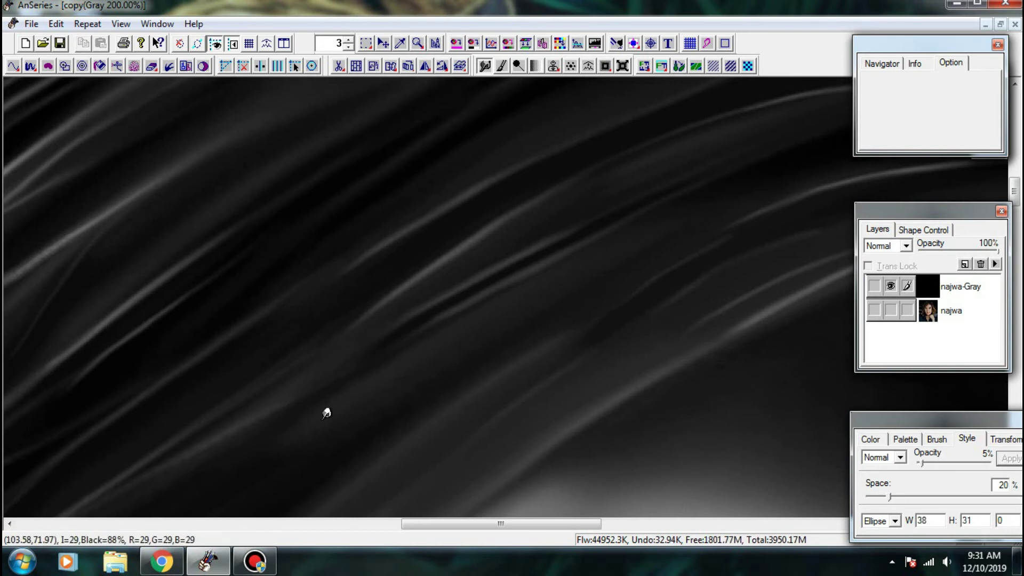
# - Smooth the dark hair between the middle and lower fringe strands by smudging with elliptical tips of 53 by 29 and 48 by 29
pyautogui.moveTo(327, 414)
pyautogui.mouseDown()
pyautogui.moveTo(384, 413)
pyautogui.moveTo(262, 451)
pyautogui.moveTo(354, 329)
pyautogui.mouseUp()
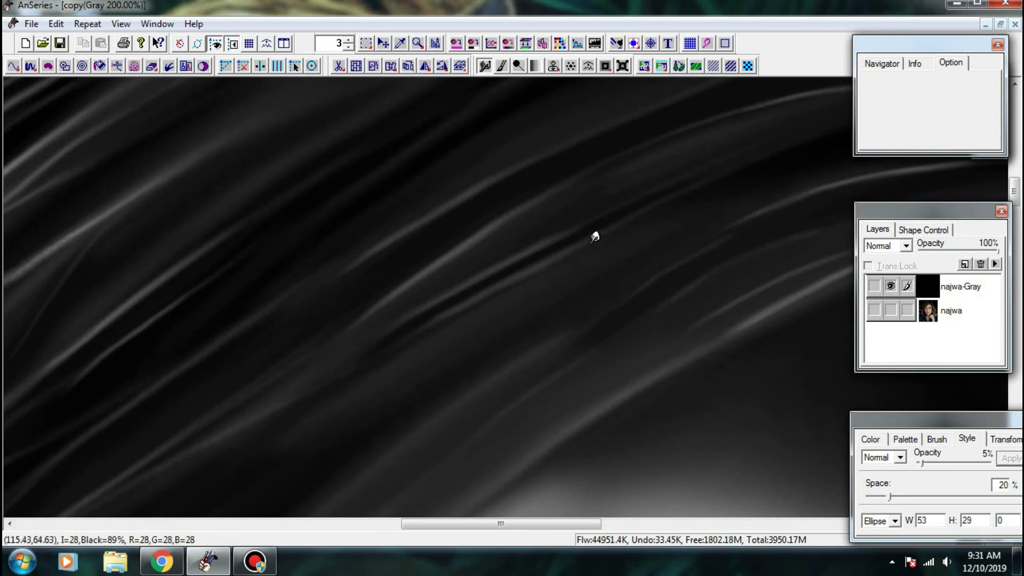
pyautogui.moveTo(592, 249); pyautogui.dragTo(635, 290)
pyautogui.moveTo(676, 249)
pyautogui.mouseDown()
pyautogui.moveTo(615, 279)
pyautogui.moveTo(629, 291)
pyautogui.mouseUp()
pyautogui.moveTo(613, 256); pyautogui.dragTo(684, 297)
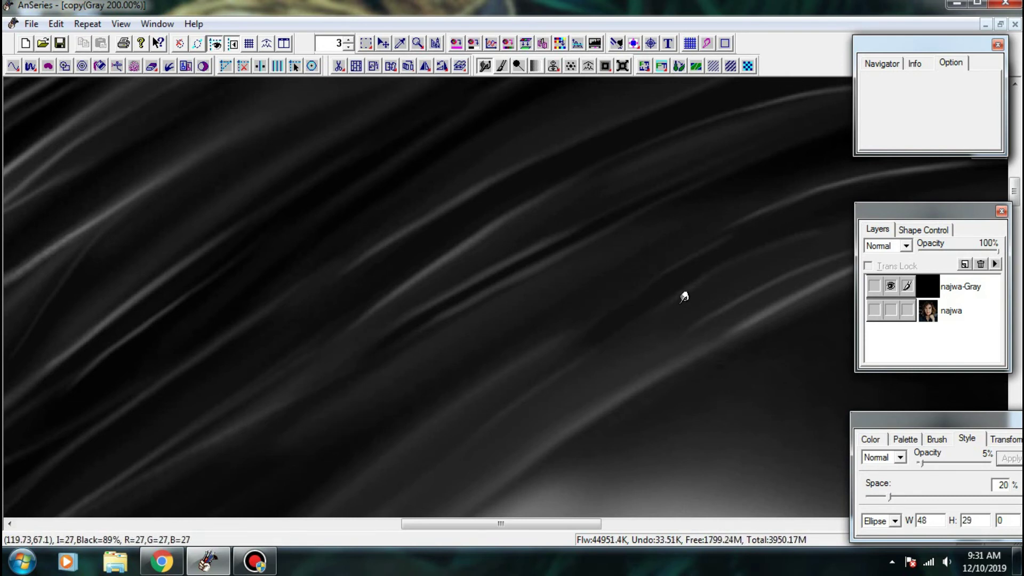
# - Paint one thin light strand in the gap between the middle fringe highlights with a 6 by 2 elliptical brush, redoing the first try
pyautogui.hotkey('ctrl', '-')
pyautogui.hotkey('ctrl', '-')
pyautogui.hotkey('ctrl', '-')
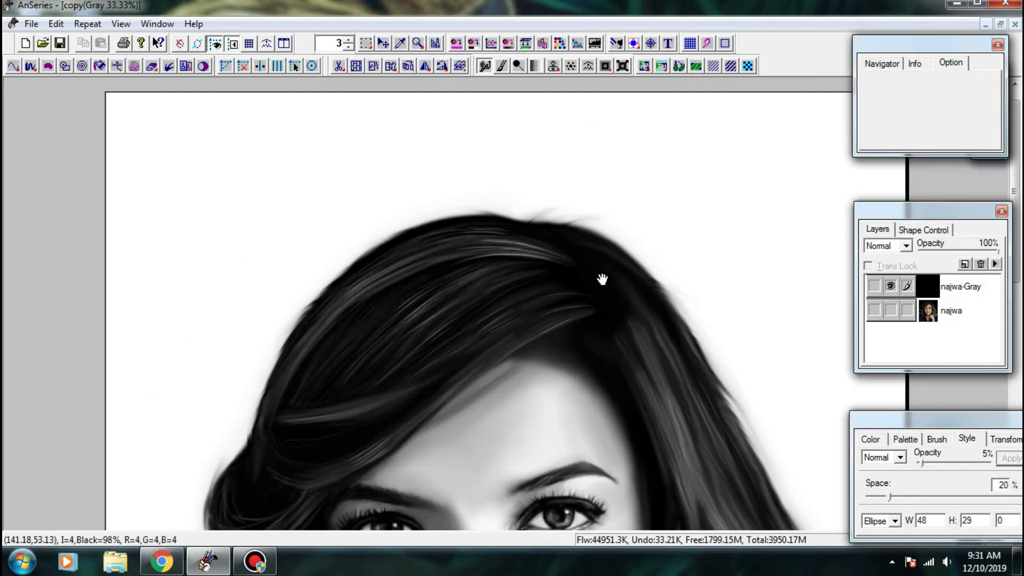
pyautogui.moveTo(603, 280); pyautogui.dragTo(456, 173)
pyautogui.scroll(5, 566, 250)
pyautogui.click(501, 66)
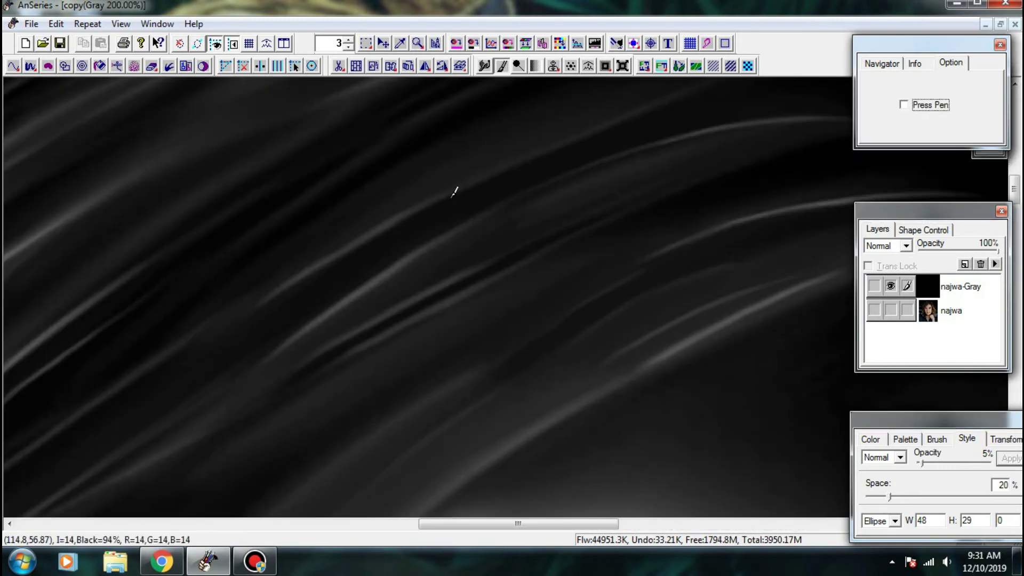
pyautogui.moveTo(354, 320); pyautogui.dragTo(455, 249)
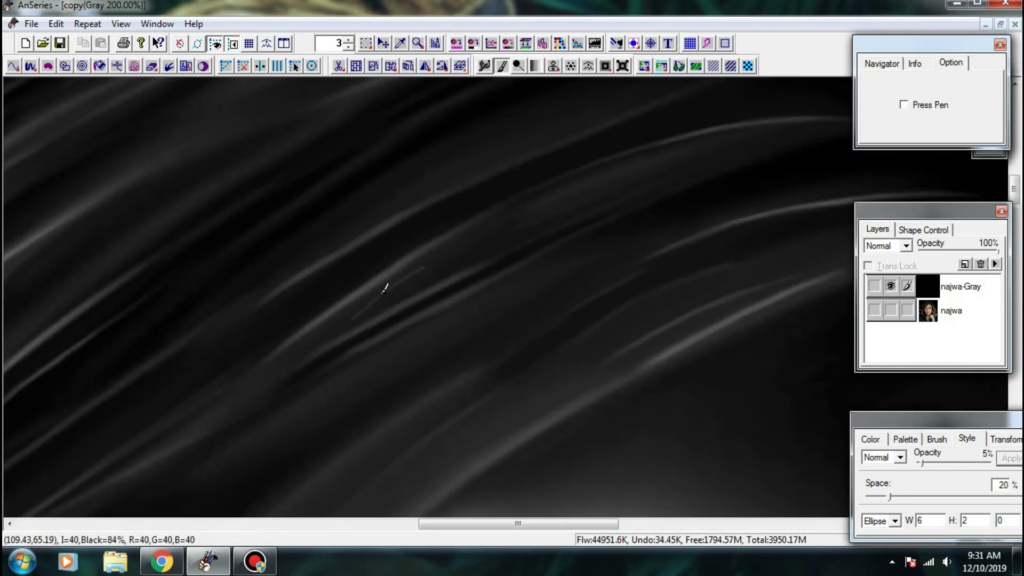
pyautogui.scroll(1, 436, 313)
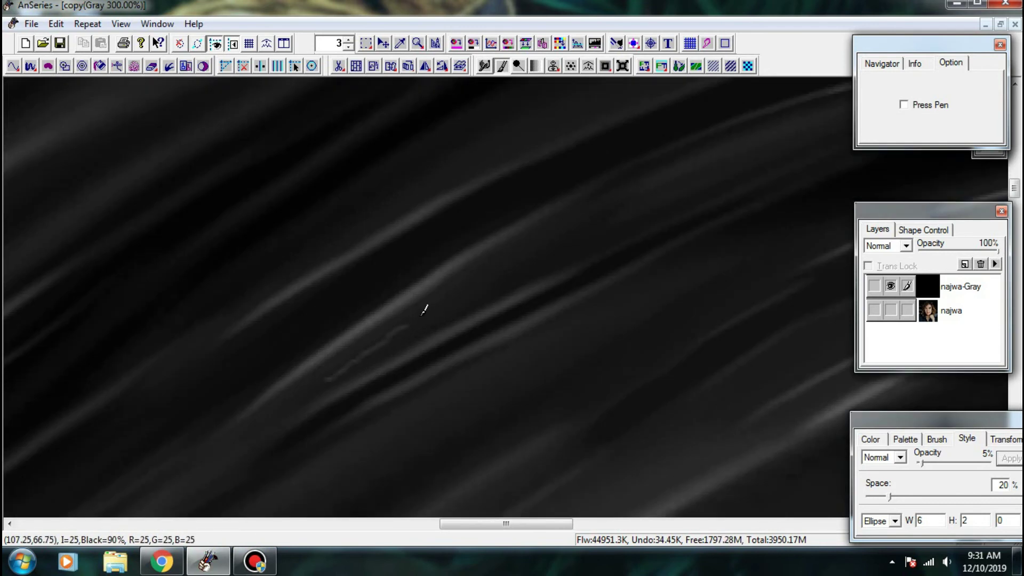
pyautogui.hotkey('ctrl', 'z')
pyautogui.moveTo(496, 271); pyautogui.dragTo(360, 358)
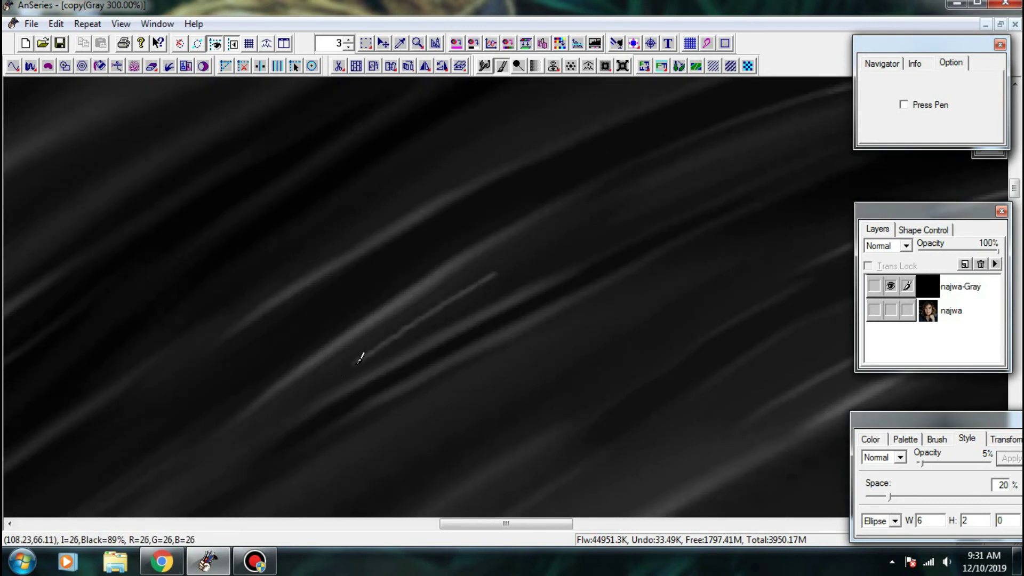
pyautogui.moveTo(500, 264); pyautogui.dragTo(358, 363)
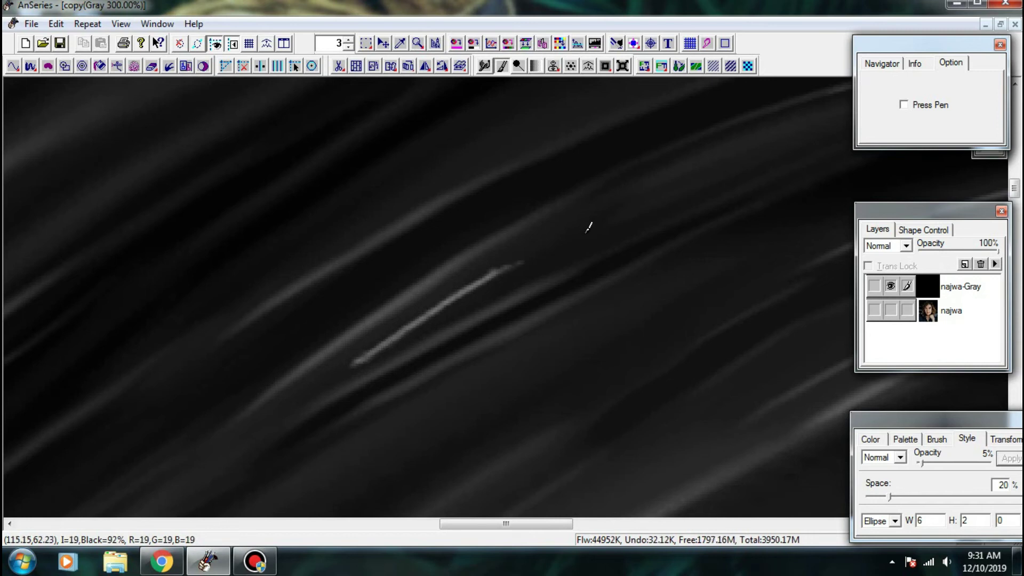
# - Blend the lower end of the new thin strand into the hair by smudging with a 13 by 14 elliptical tip
pyautogui.click(484, 65)
pyautogui.moveTo(520, 262)
pyautogui.mouseDown()
pyautogui.moveTo(437, 297)
pyautogui.moveTo(353, 364)
pyautogui.mouseUp()
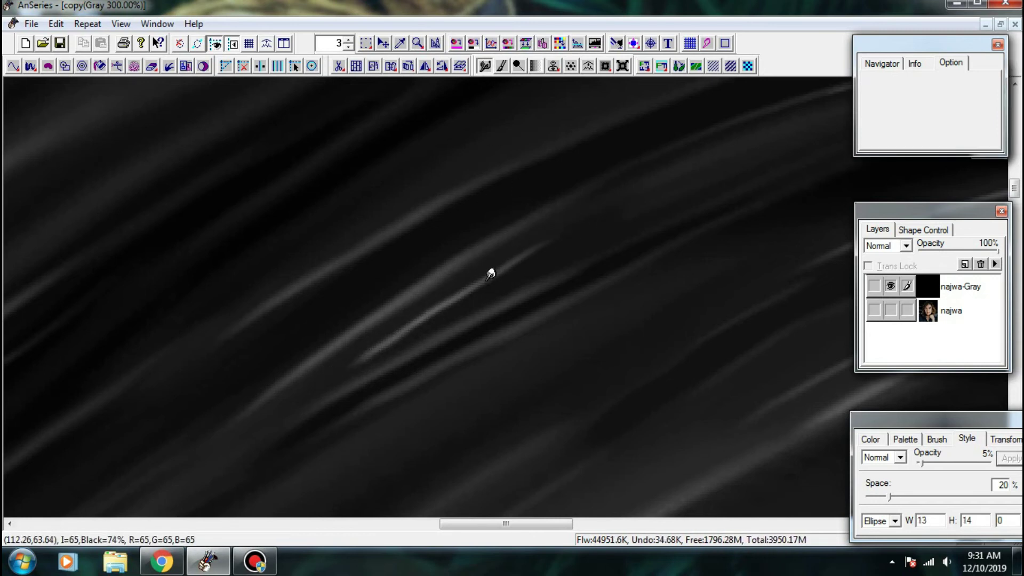
pyautogui.moveTo(475, 286); pyautogui.dragTo(344, 372)
pyautogui.moveTo(382, 343); pyautogui.dragTo(331, 383)
pyautogui.moveTo(365, 363); pyautogui.dragTo(400, 370)
# - Extend and fade the upper end of the thin strand and the neighbouring hair by smudging, ending with a 23 by 15 tip
pyautogui.moveTo(408, 328); pyautogui.dragTo(544, 247)
pyautogui.moveTo(478, 281); pyautogui.dragTo(562, 236)
pyautogui.moveTo(516, 257)
pyautogui.mouseDown()
pyautogui.moveTo(534, 274)
pyautogui.moveTo(579, 231)
pyautogui.mouseUp()
pyautogui.moveTo(478, 279); pyautogui.dragTo(613, 216)
pyautogui.moveTo(525, 303); pyautogui.dragTo(689, 222)
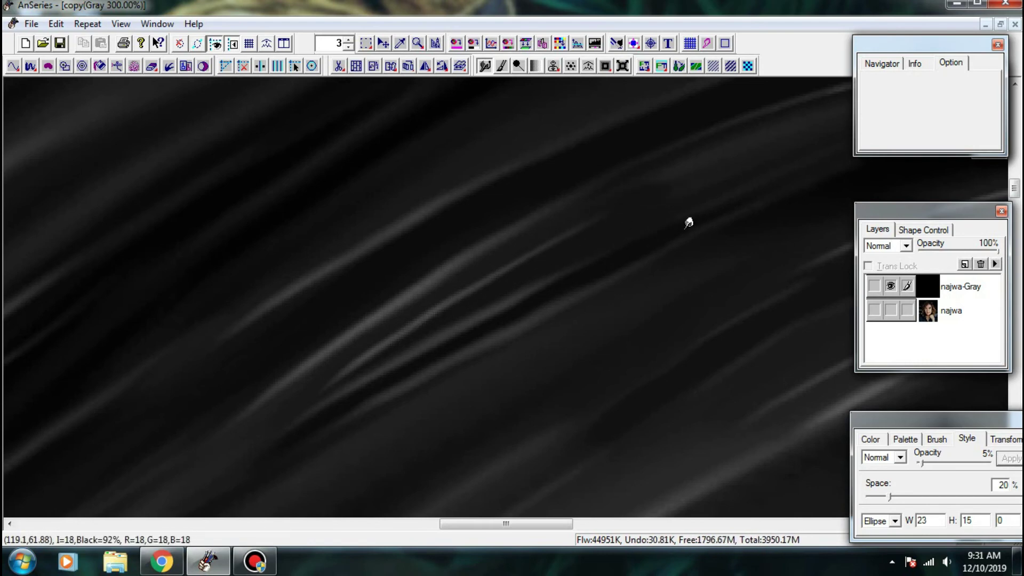
# - Paint two fine light strands in the lower fringe, above the forehead edge, with a 4 by 6 elliptical brush
pyautogui.scroll(-5, 662, 224)
pyautogui.scroll(3, 608, 305)
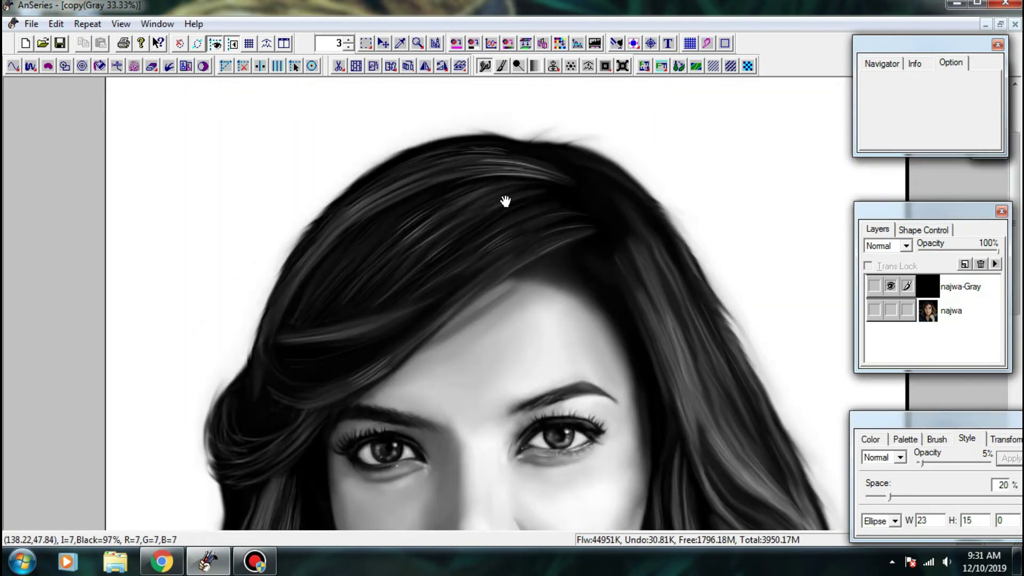
pyautogui.scroll(2, 586, 234)
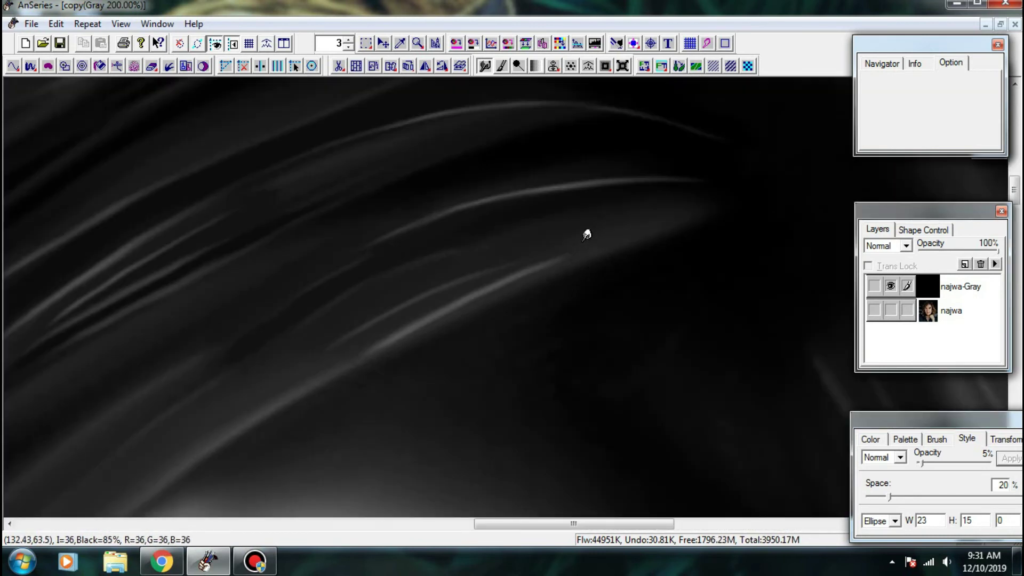
pyautogui.click(501, 65)
pyautogui.scroll(1, 268, 309)
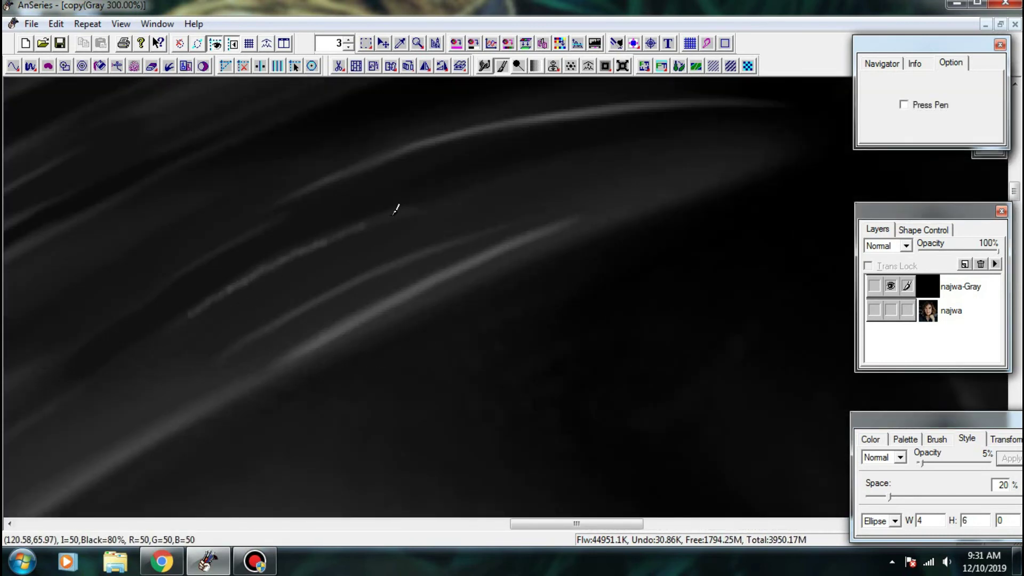
pyautogui.moveTo(393, 214); pyautogui.dragTo(404, 211)
pyautogui.moveTo(193, 308); pyautogui.dragTo(421, 209)
pyautogui.moveTo(344, 237); pyautogui.dragTo(521, 179)
pyautogui.scroll(-1, 431, 222)
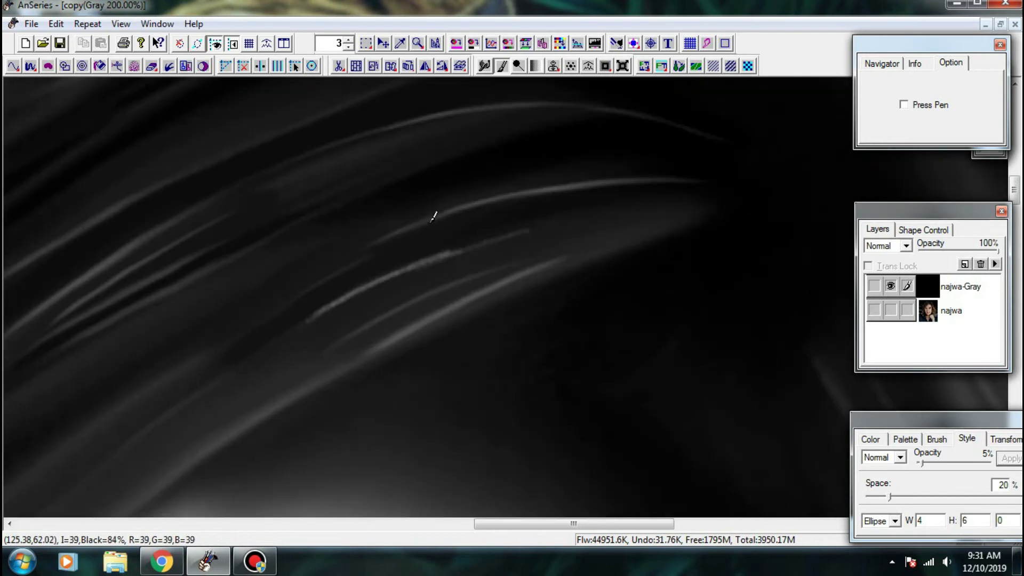
pyautogui.moveTo(267, 278); pyautogui.dragTo(508, 74)
pyautogui.moveTo(244, 292)
pyautogui.mouseDown()
pyautogui.moveTo(394, 186)
pyautogui.moveTo(249, 283)
pyautogui.mouseUp()
# - Smudge the new strand nearer the forehead into the lower fringe with a 19 by 15 elliptical tip
pyautogui.click(484, 66)
pyautogui.scroll(1, 379, 183)
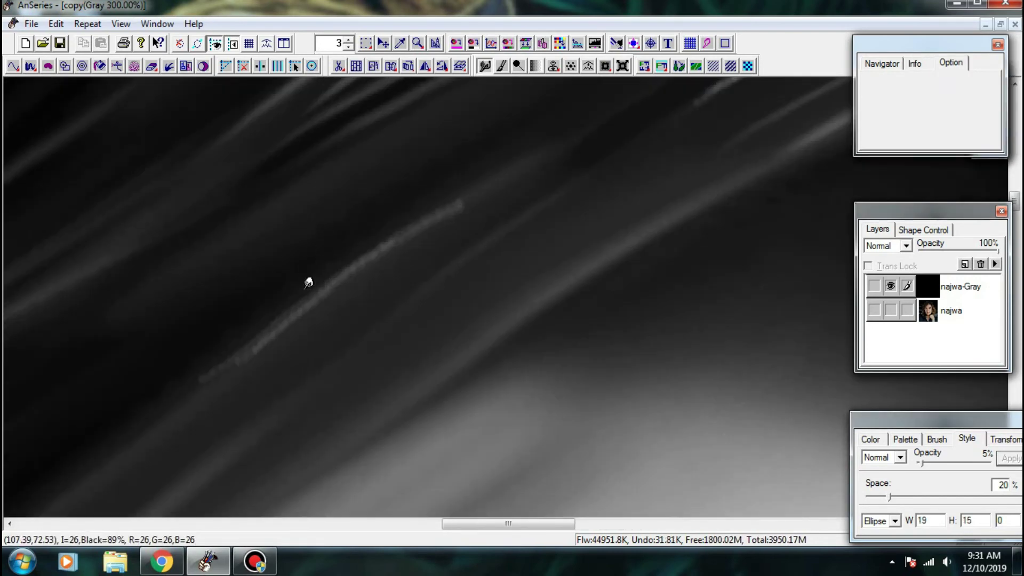
pyautogui.moveTo(423, 211)
pyautogui.mouseDown()
pyautogui.moveTo(442, 230)
pyautogui.moveTo(451, 200)
pyautogui.moveTo(230, 363)
pyautogui.mouseUp()
pyautogui.moveTo(340, 291)
pyautogui.mouseDown()
pyautogui.moveTo(210, 369)
pyautogui.moveTo(427, 215)
pyautogui.mouseUp()
# - Soften and taper the lower end of the other new strand, nearer the parting, by smudging with a 19 by 19 tip
pyautogui.moveTo(612, 176); pyautogui.dragTo(187, 299)
pyautogui.moveTo(431, 187); pyautogui.dragTo(447, 202)
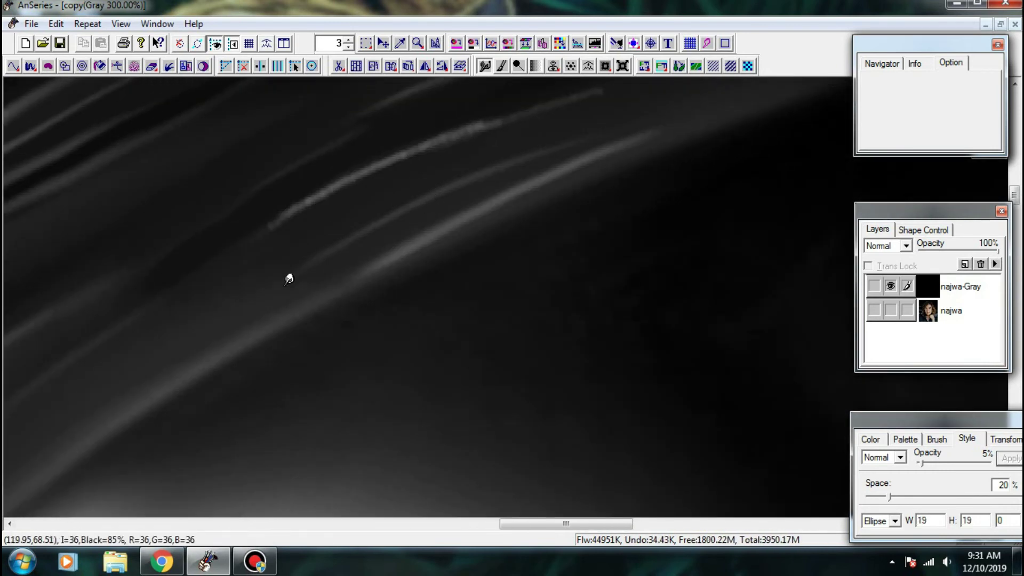
pyautogui.moveTo(288, 278); pyautogui.dragTo(547, 154)
pyautogui.moveTo(351, 226); pyautogui.dragTo(352, 229)
pyautogui.moveTo(368, 168); pyautogui.dragTo(260, 235)
pyautogui.moveTo(336, 190); pyautogui.dragTo(261, 237)
pyautogui.moveTo(368, 173); pyautogui.dragTo(384, 184)
# - Draw the strand's upper end out toward the parting and smooth the nearby fringe by smudging, up to a 32 by 18 tip
pyautogui.moveTo(373, 166); pyautogui.dragTo(501, 122)
pyautogui.moveTo(598, 112); pyautogui.dragTo(382, 207)
pyautogui.moveTo(264, 219)
pyautogui.mouseDown()
pyautogui.moveTo(292, 231)
pyautogui.moveTo(427, 164)
pyautogui.mouseUp()
pyautogui.moveTo(367, 190); pyautogui.dragTo(553, 127)
pyautogui.moveTo(288, 213)
pyautogui.mouseDown()
pyautogui.moveTo(312, 225)
pyautogui.moveTo(443, 167)
pyautogui.mouseUp()
pyautogui.moveTo(570, 173); pyautogui.dragTo(648, 146)
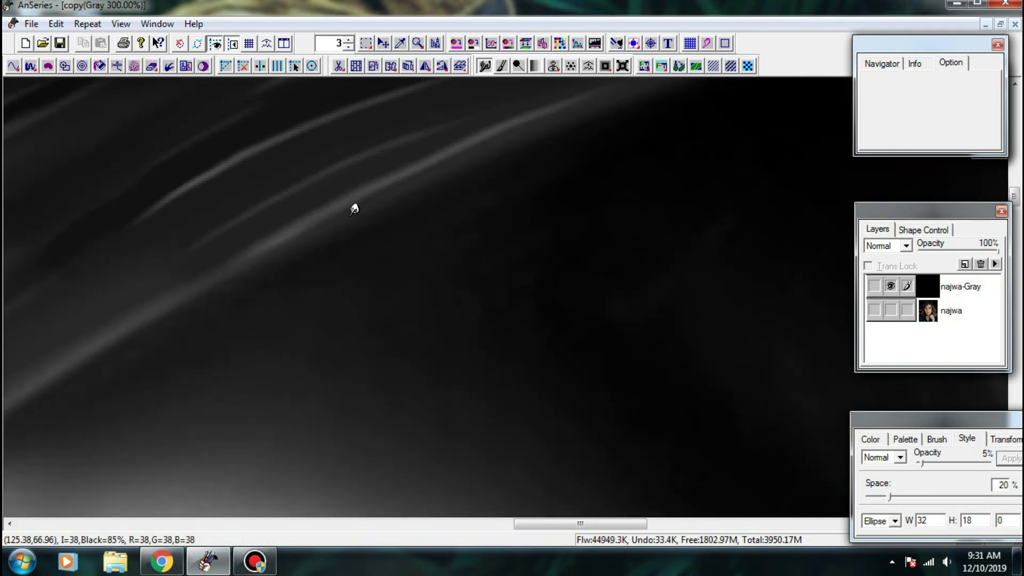
# - Smooth the dark shading beneath the fringe at the top of the forehead by smudging with large tips of 120 by 59 and 124 by 89
pyautogui.scroll(-1, 555, 334)
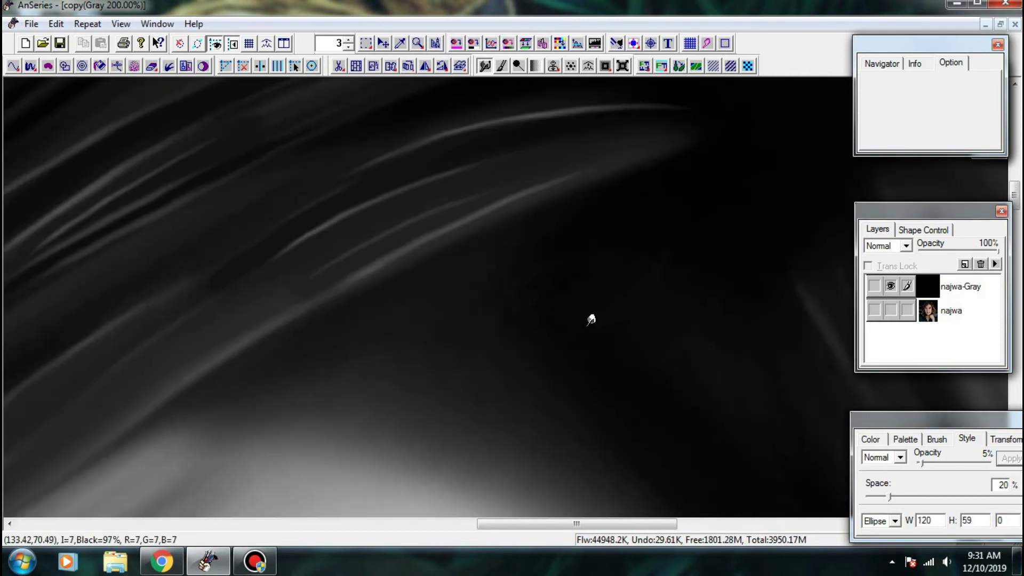
pyautogui.moveTo(498, 307); pyautogui.dragTo(479, 383)
pyautogui.moveTo(533, 341); pyautogui.dragTo(538, 397)
pyautogui.moveTo(507, 363)
pyautogui.mouseDown()
pyautogui.moveTo(464, 407)
pyautogui.moveTo(441, 341)
pyautogui.mouseUp()
pyautogui.moveTo(622, 429)
pyautogui.mouseDown()
pyautogui.moveTo(573, 326)
pyautogui.moveTo(692, 318)
pyautogui.mouseUp()
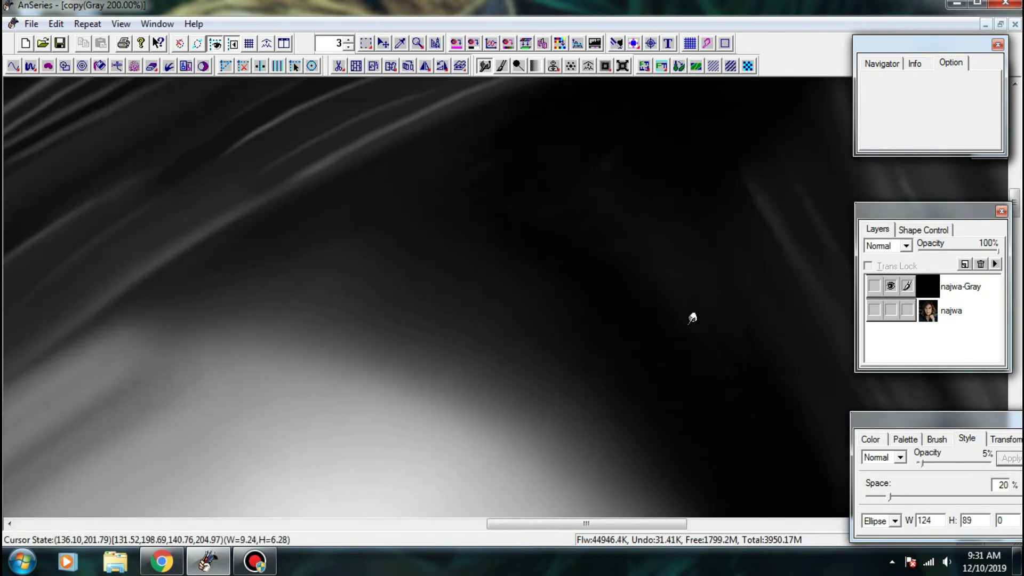
pyautogui.moveTo(512, 265); pyautogui.dragTo(758, 251)
pyautogui.scroll(-1, 466, 288)
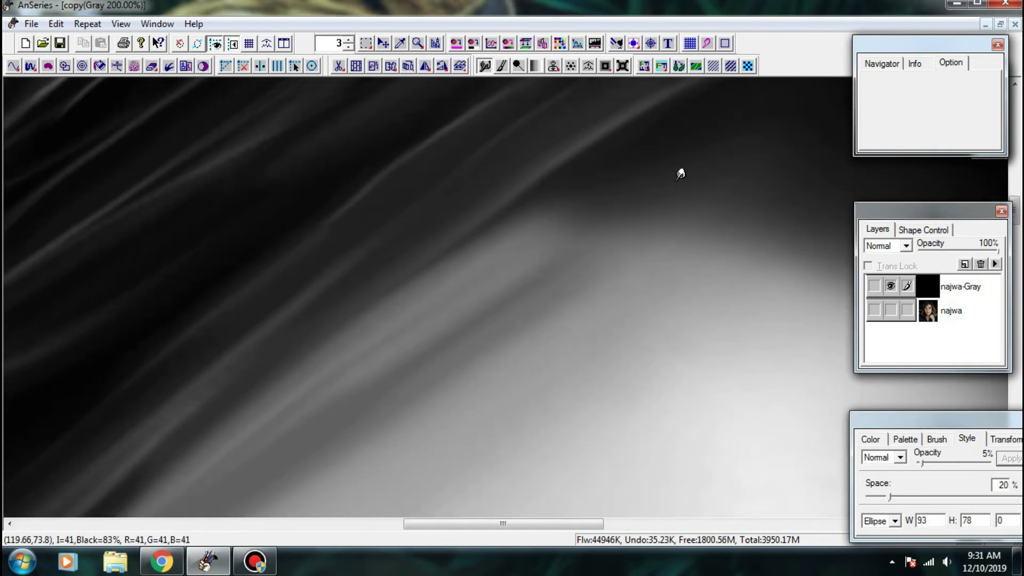
# - Compare the painted crown, fringe and forehead hairline with the reference photo, and review the whole portrait
pyautogui.scroll(-1, 830, 250)
pyautogui.click(890, 309)
pyautogui.click(886, 286)
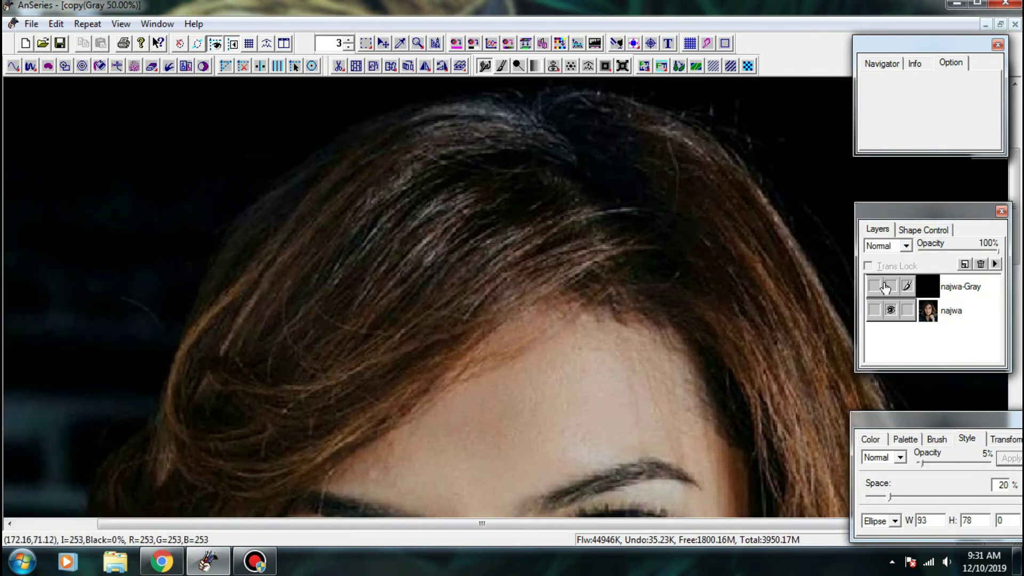
pyautogui.click(890, 286)
pyautogui.click(890, 310)
pyautogui.scroll(1, 853, 299)
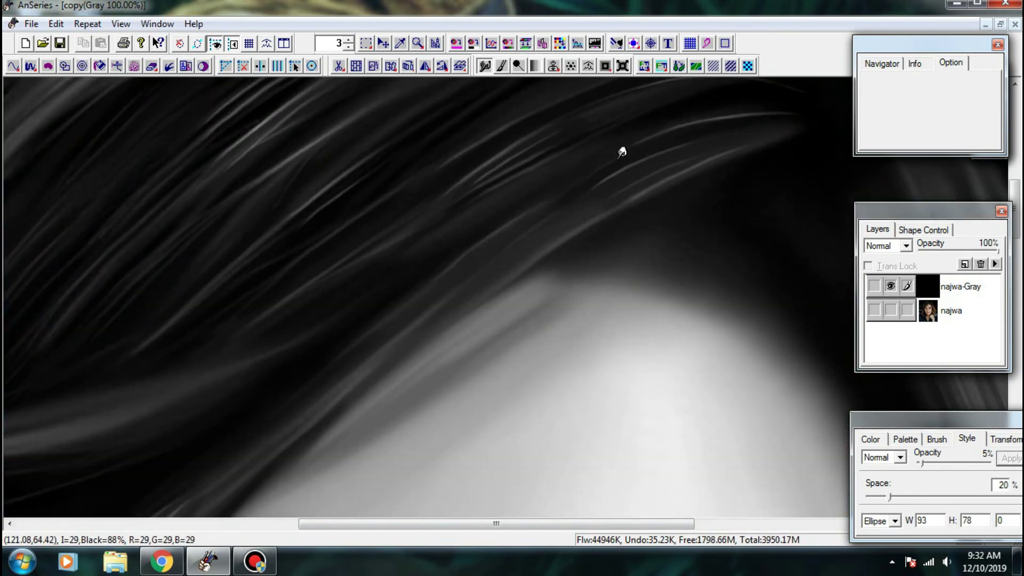
pyautogui.scroll(-2, 83, 80)
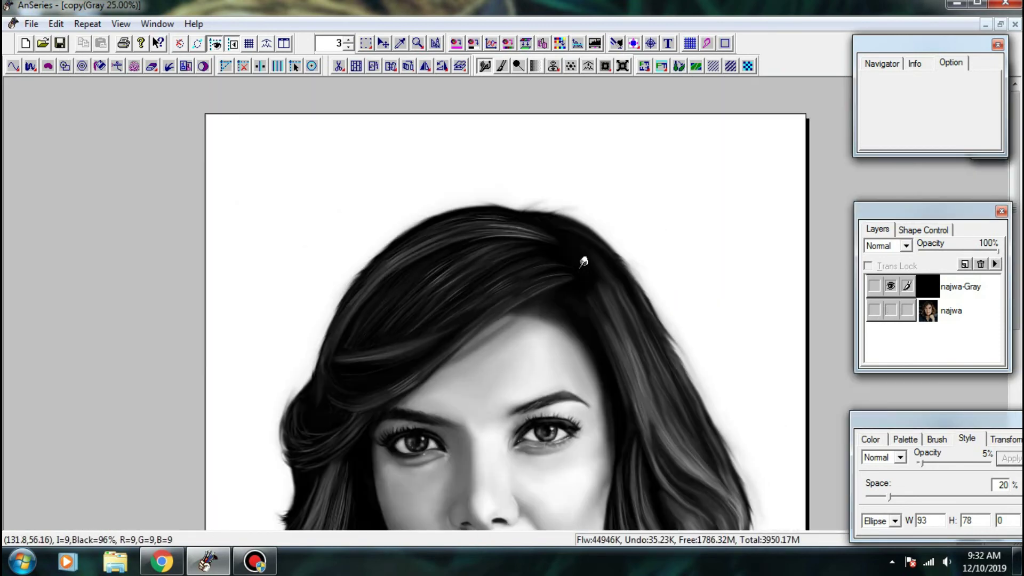
pyautogui.scroll(1, 514, 268)
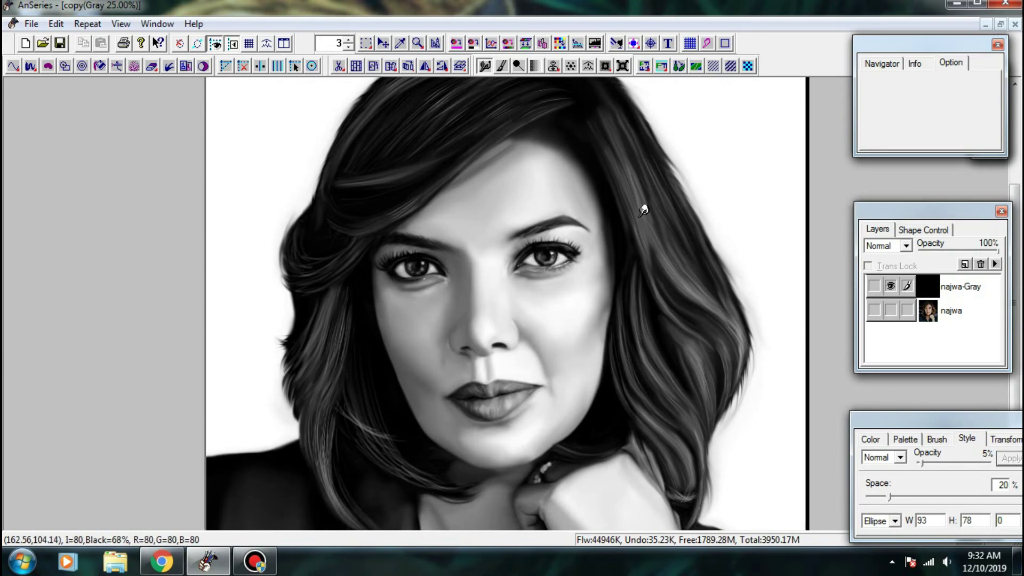
pyautogui.scroll(-3, 640, 207)
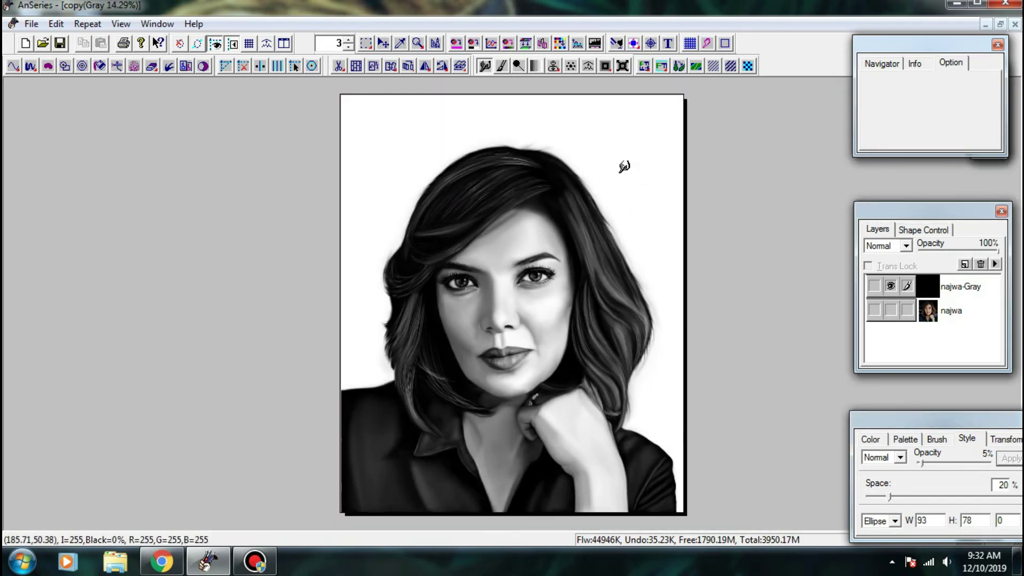
pyautogui.scroll(2, 706, 446)
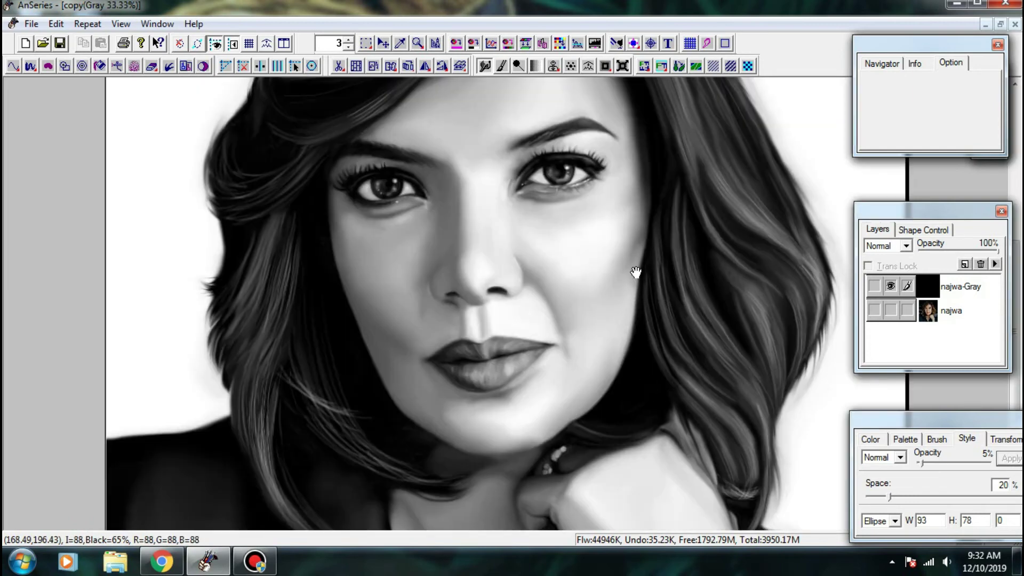
pyautogui.moveTo(631, 221); pyautogui.dragTo(633, 322)
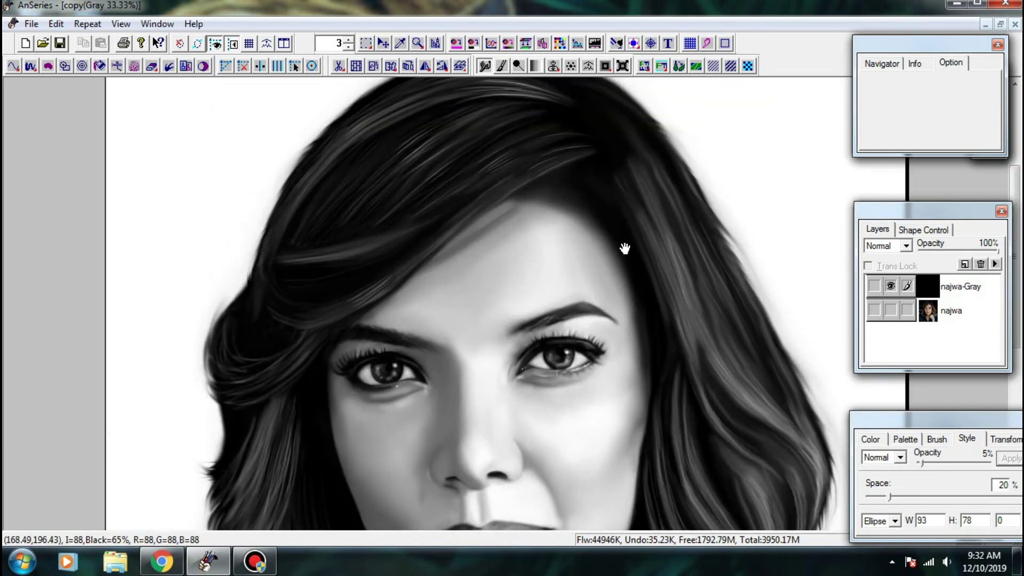
# - Compare the painted hairline at the top of the forehead with the reference photo, both overall and in close-up
pyautogui.click(890, 310)
pyautogui.click(887, 286)
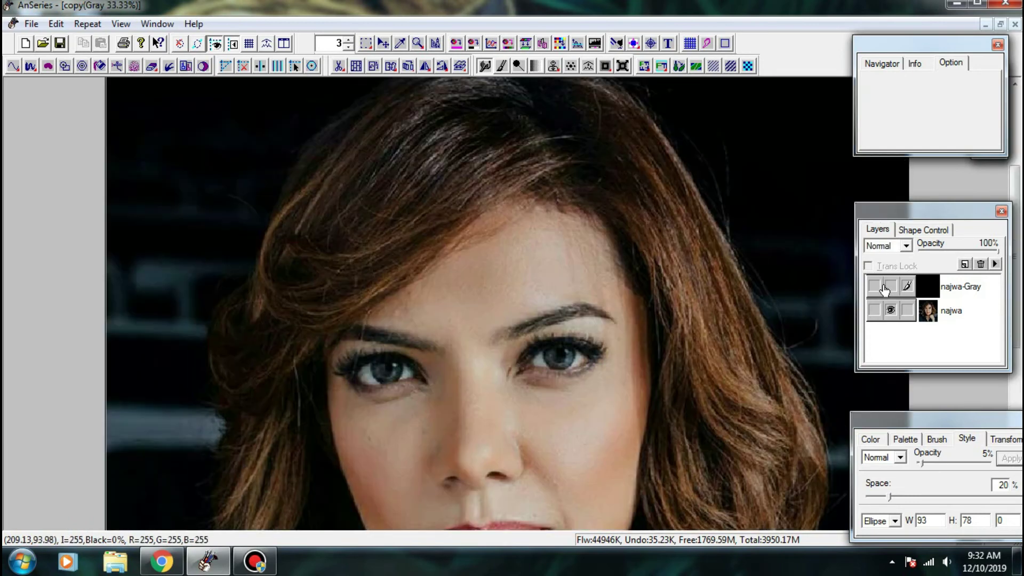
pyautogui.click(886, 287)
pyautogui.click(884, 314)
pyautogui.scroll(3, 564, 255)
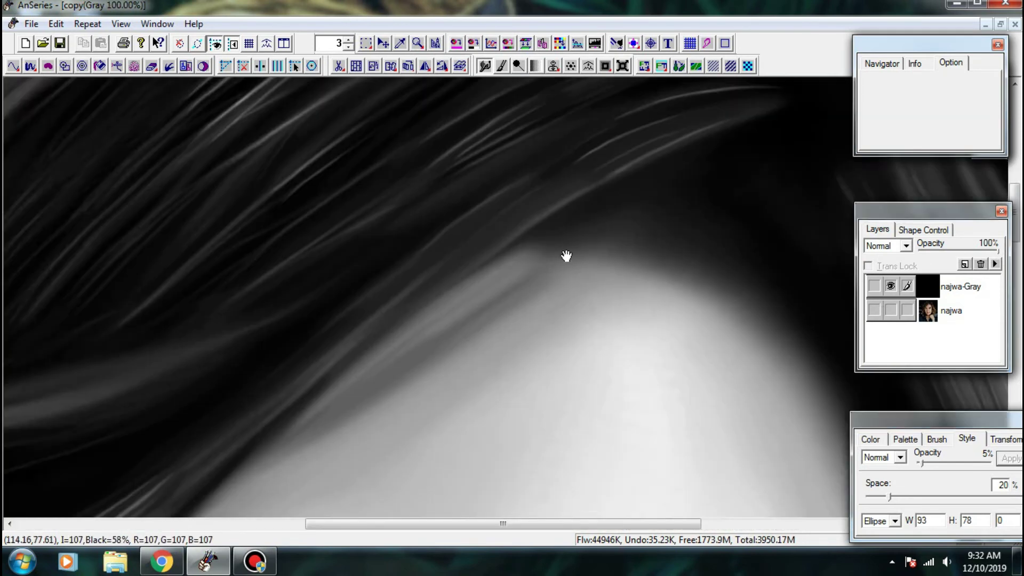
pyautogui.click(888, 286)
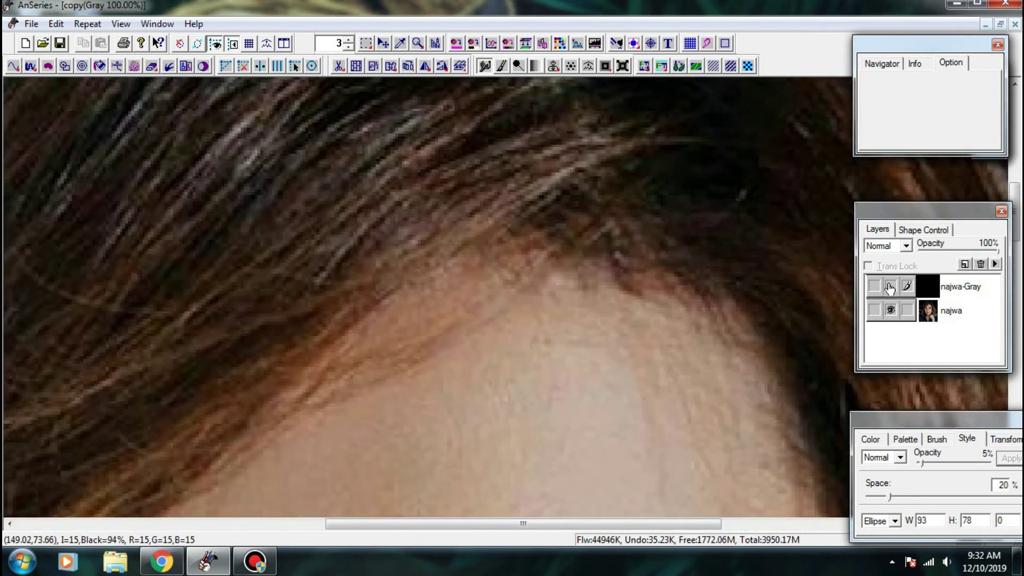
pyautogui.click(889, 287)
pyautogui.click(890, 309)
# - Pull a thin dark strand from the hairline beneath the fringe onto the forehead by smudging with an 8 by 22 tip
pyautogui.moveTo(587, 205)
pyautogui.mouseDown()
pyautogui.moveTo(596, 200)
pyautogui.moveTo(545, 245)
pyautogui.mouseUp()
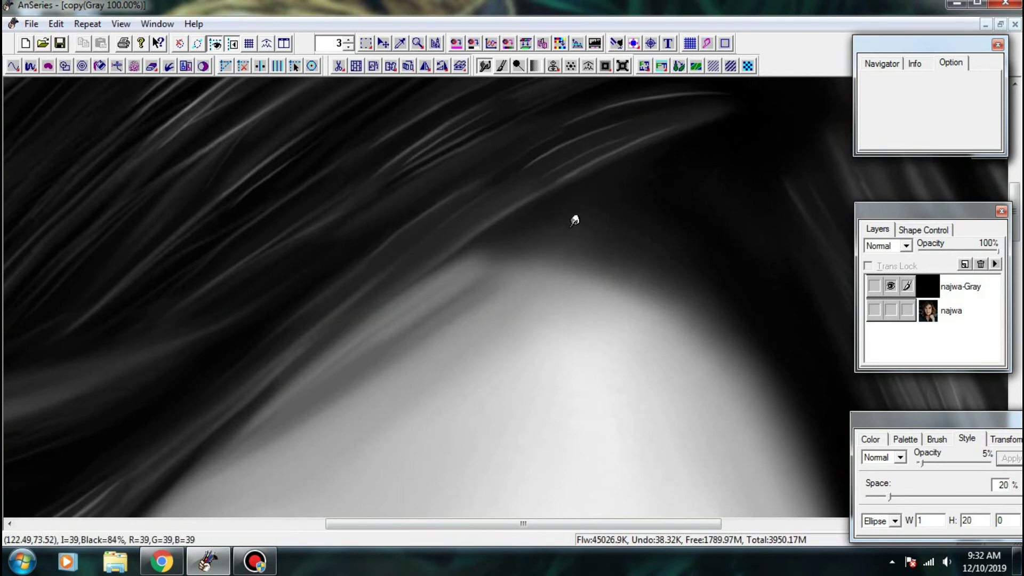
pyautogui.moveTo(573, 207); pyautogui.dragTo(525, 282)
pyautogui.moveTo(559, 245)
pyautogui.mouseDown()
pyautogui.moveTo(519, 298)
pyautogui.moveTo(503, 295)
pyautogui.mouseUp()
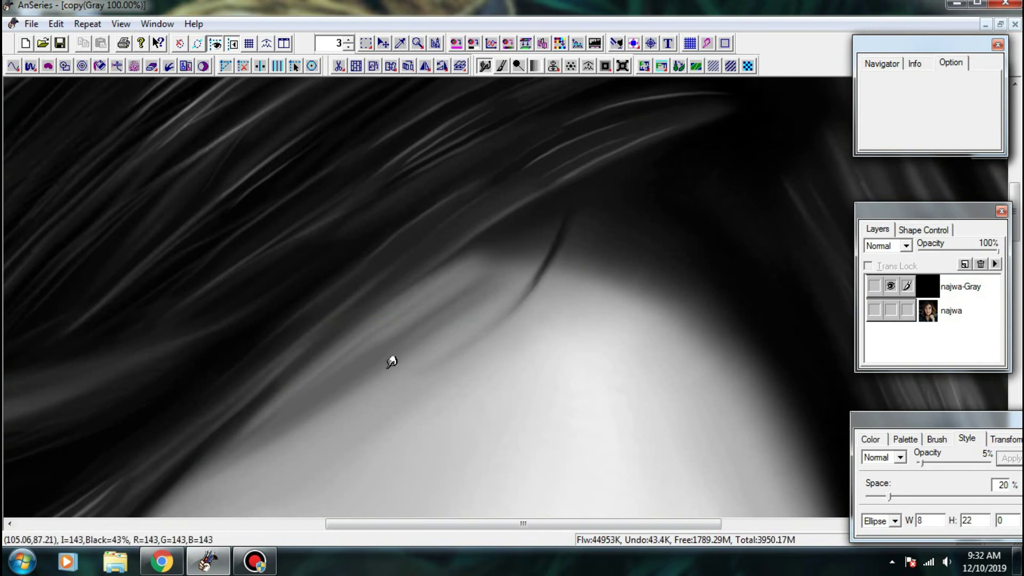
# - Check the reference photo and pull a second dark strand out between the first strand and the fringe, using a narrow 4 by 19 tip
pyautogui.click(890, 310)
pyautogui.click(890, 286)
pyautogui.click(891, 286)
pyautogui.click(891, 310)
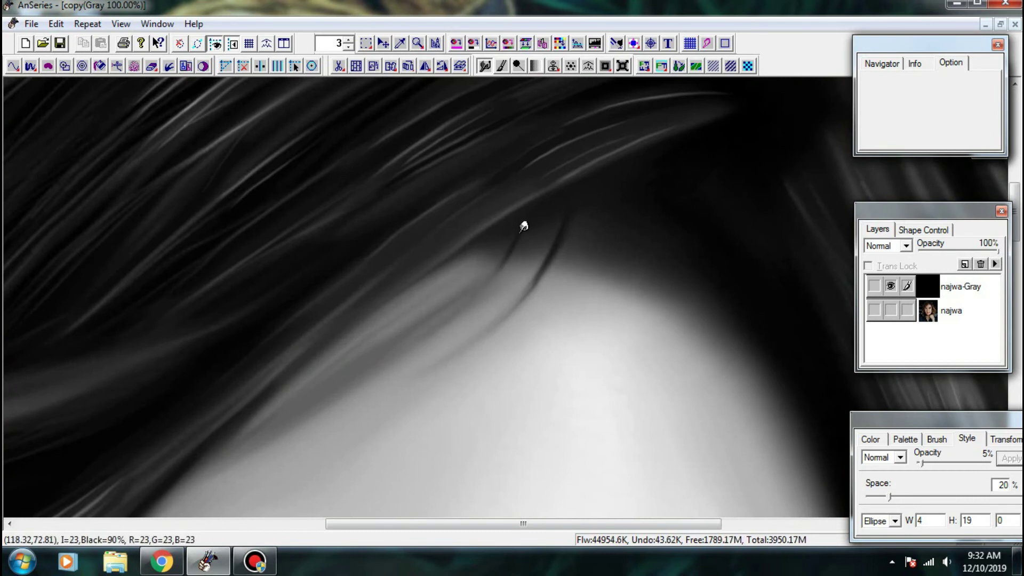
pyautogui.moveTo(490, 290); pyautogui.dragTo(440, 293)
pyautogui.moveTo(505, 257); pyautogui.dragTo(485, 290)
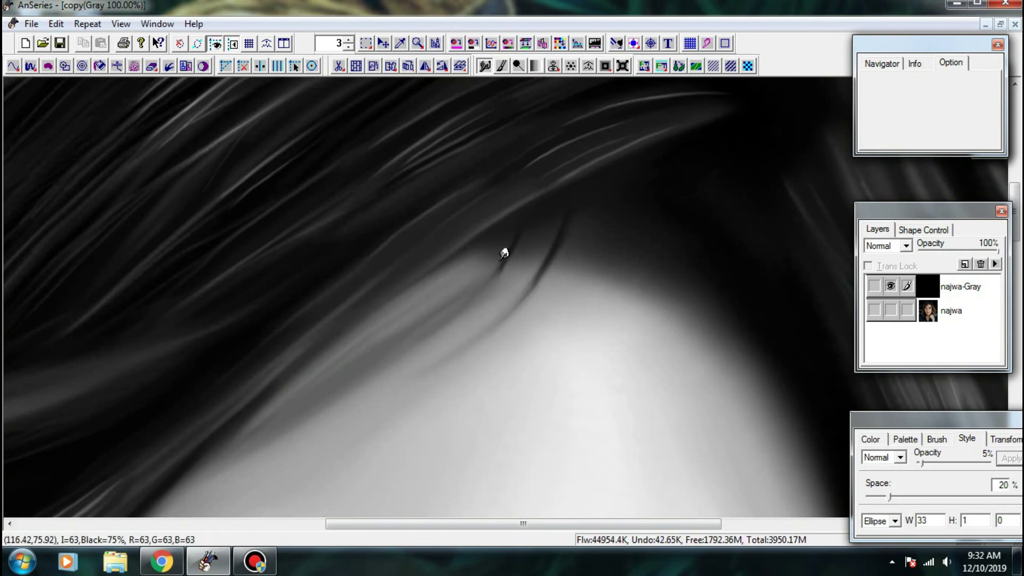
pyautogui.moveTo(510, 255); pyautogui.dragTo(449, 308)
# - Extend the inner forehead strand down along the fringe edge by smudging with a 23 by 24 tip
pyautogui.scroll(1, 506, 254)
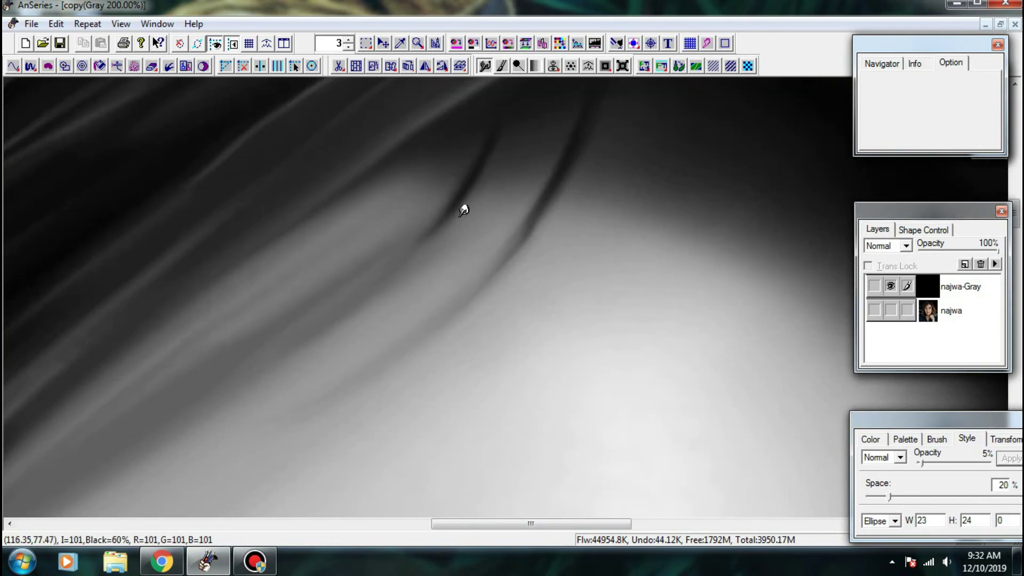
pyautogui.moveTo(466, 192); pyautogui.dragTo(331, 299)
pyautogui.moveTo(442, 213)
pyautogui.mouseDown()
pyautogui.moveTo(318, 317)
pyautogui.moveTo(214, 358)
pyautogui.mouseUp()
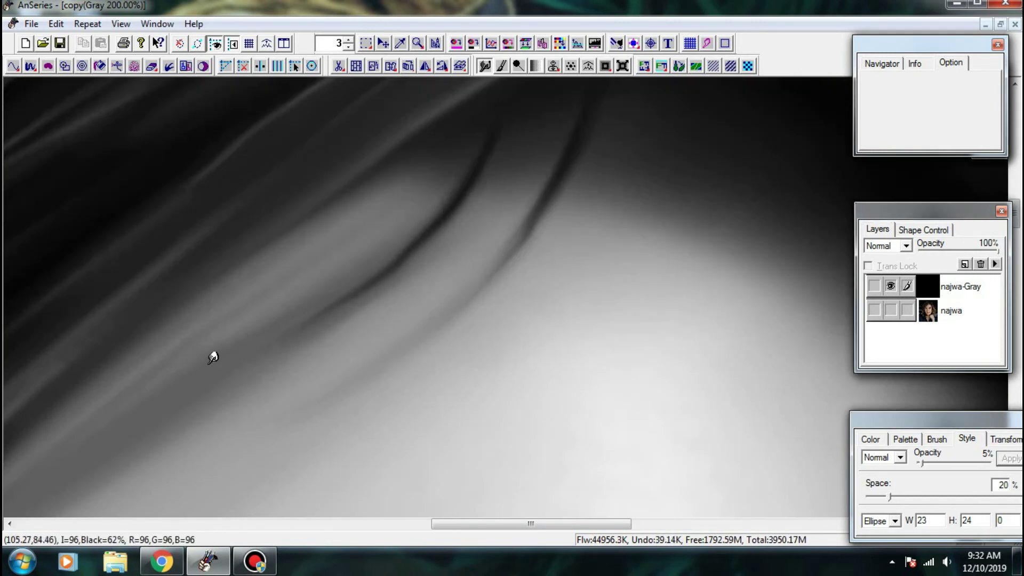
# - Lengthen and darken the outer forehead strand in a downward curve by smudging with a tip up to 39 by 34
pyautogui.moveTo(539, 208)
pyautogui.mouseDown()
pyautogui.moveTo(486, 274)
pyautogui.moveTo(501, 254)
pyautogui.moveTo(500, 266)
pyautogui.moveTo(582, 294)
pyautogui.mouseUp()
pyautogui.moveTo(567, 245); pyautogui.dragTo(478, 323)
pyautogui.moveTo(547, 273)
pyautogui.mouseDown()
pyautogui.moveTo(530, 328)
pyautogui.moveTo(489, 367)
pyautogui.moveTo(386, 356)
pyautogui.mouseUp()
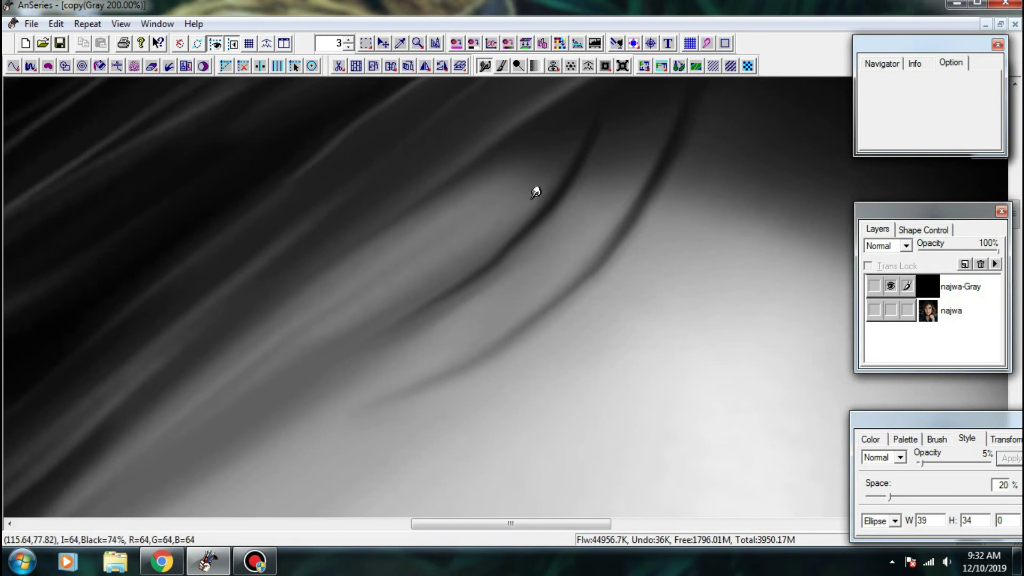
# - Smooth the inner strand's curve and blend its lower end toward the fringe with a 38 by 33 tip
pyautogui.moveTo(536, 193); pyautogui.dragTo(453, 252)
pyautogui.moveTo(570, 193); pyautogui.dragTo(492, 272)
pyautogui.moveTo(554, 232); pyautogui.dragTo(419, 333)
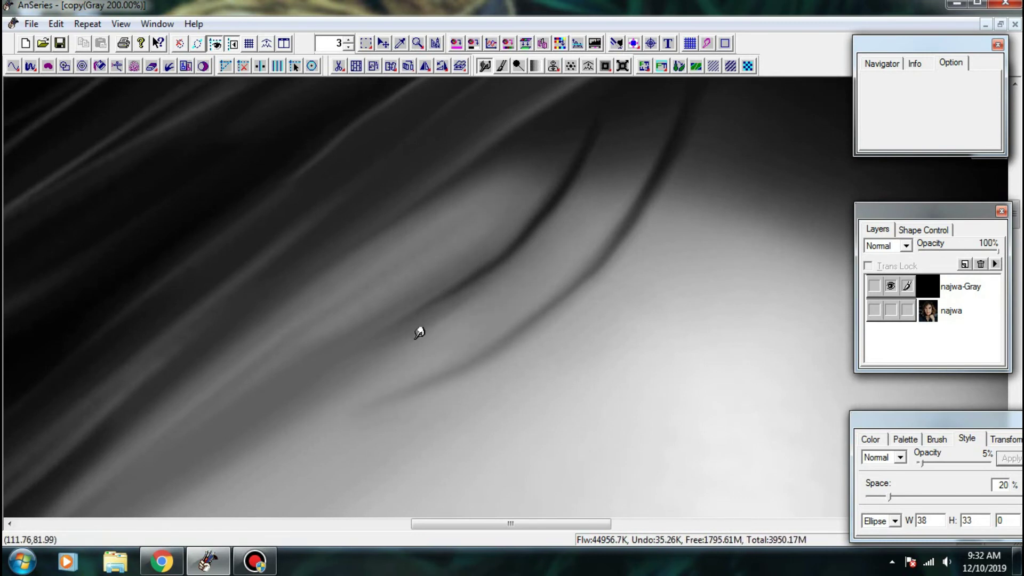
# - Taper the outer strand's lower end with a 56 by 41 tip and blend the strands' upper ends into the hairline
pyautogui.moveTo(572, 233); pyautogui.dragTo(622, 283)
pyautogui.moveTo(528, 214)
pyautogui.mouseDown()
pyautogui.moveTo(611, 272)
pyautogui.moveTo(514, 318)
pyautogui.moveTo(535, 316)
pyautogui.moveTo(569, 369)
pyautogui.mouseUp()
pyautogui.moveTo(448, 387); pyautogui.dragTo(356, 423)
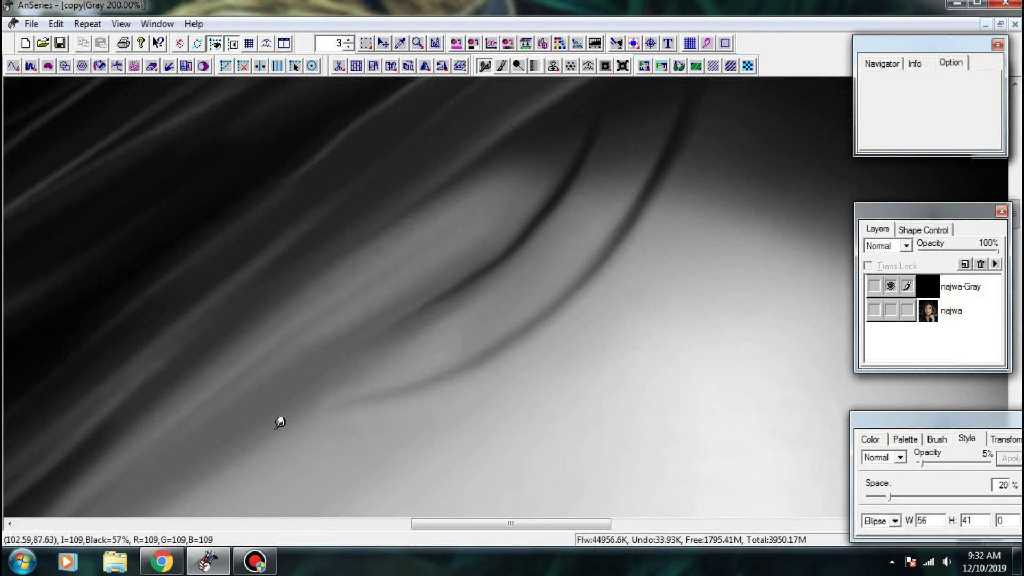
pyautogui.moveTo(531, 352); pyautogui.dragTo(321, 400)
pyautogui.moveTo(368, 142); pyautogui.dragTo(398, 179)
pyautogui.moveTo(395, 171); pyautogui.dragTo(407, 116)
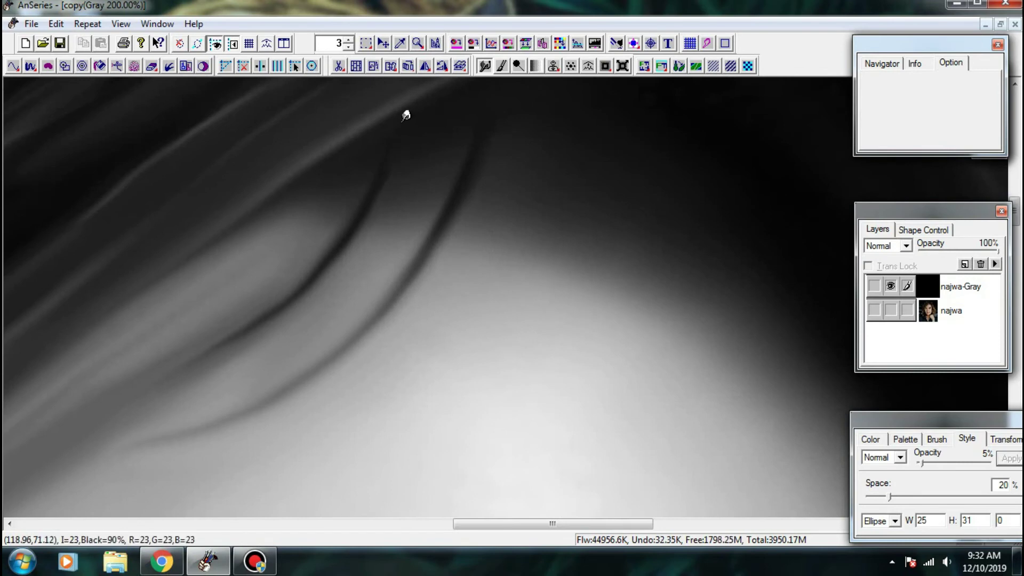
# - Check the opposite hairline against the reference photo and smudge faint fine strands across its edge with a 13 by 11 tip
pyautogui.scroll(-2, 536, 354)
pyautogui.scroll(-1, 527, 148)
pyautogui.scroll(2, 506, 233)
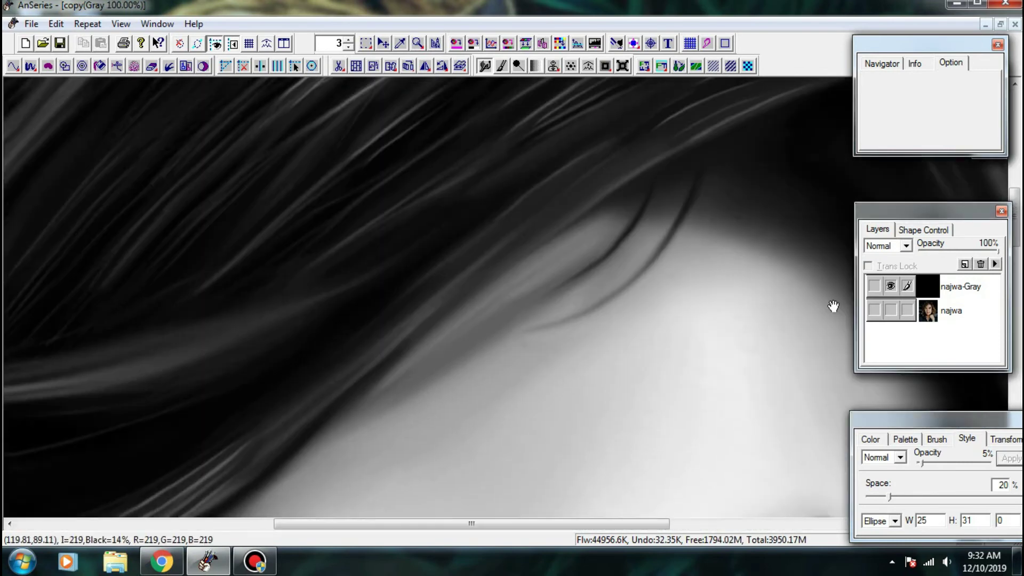
pyautogui.click(890, 285)
pyautogui.click(892, 286)
pyautogui.moveTo(827, 285); pyautogui.dragTo(606, 285)
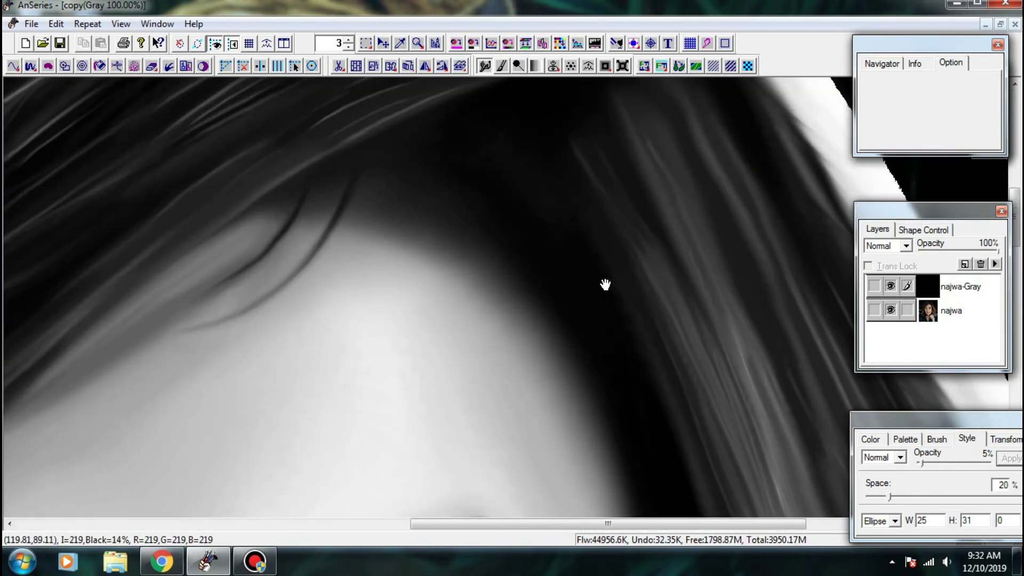
pyautogui.click(890, 286)
pyautogui.click(890, 286)
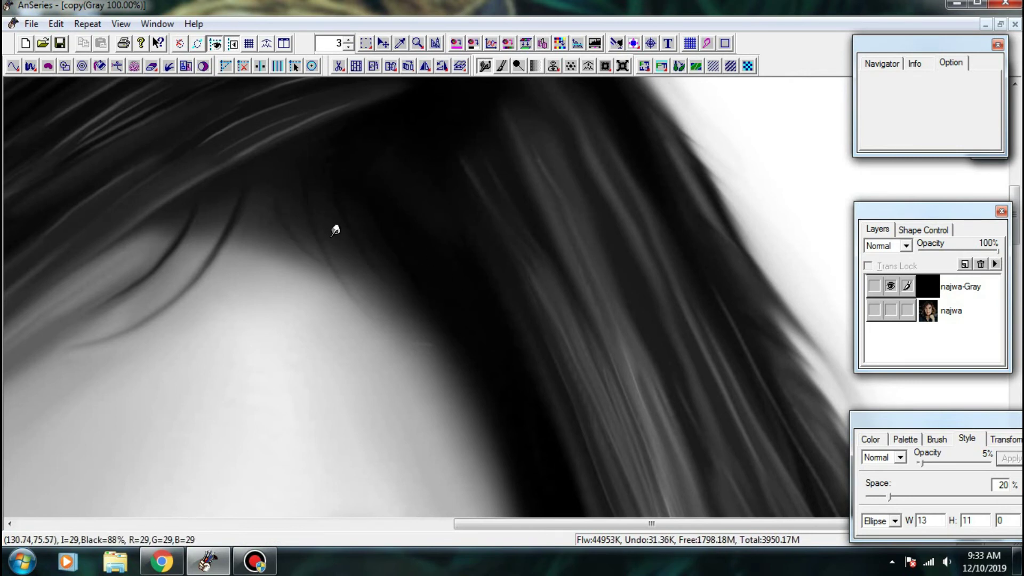
pyautogui.moveTo(447, 347); pyautogui.dragTo(374, 263)
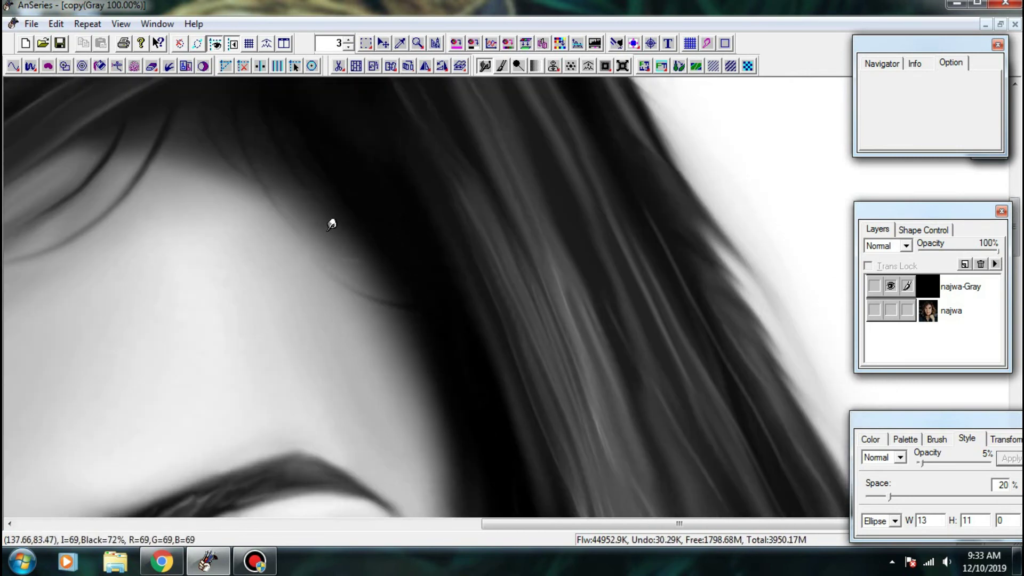
# - Add faint fine strands along the hairline and between the two dark forehead strands, using tips of 4 by 5 and 16 by 16
pyautogui.scroll(-2, 464, 254)
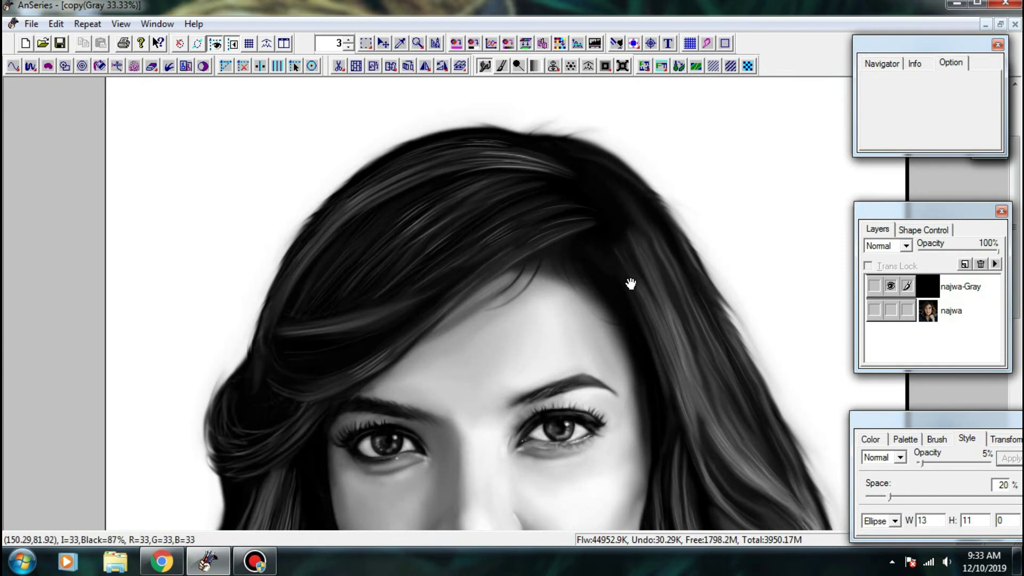
pyautogui.scroll(2, 616, 342)
pyautogui.moveTo(616, 341); pyautogui.dragTo(372, 304)
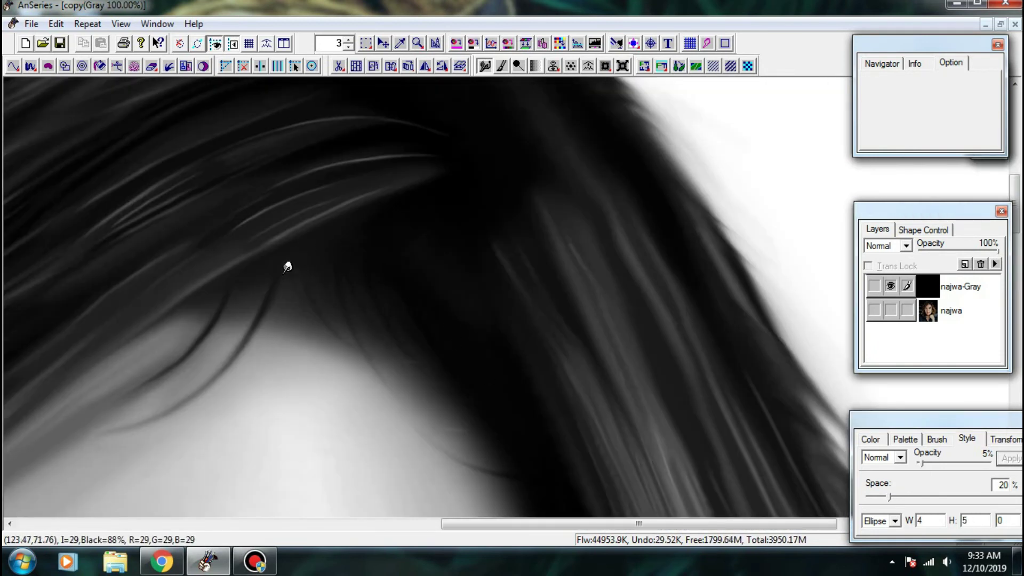
pyautogui.moveTo(462, 377); pyautogui.dragTo(510, 231)
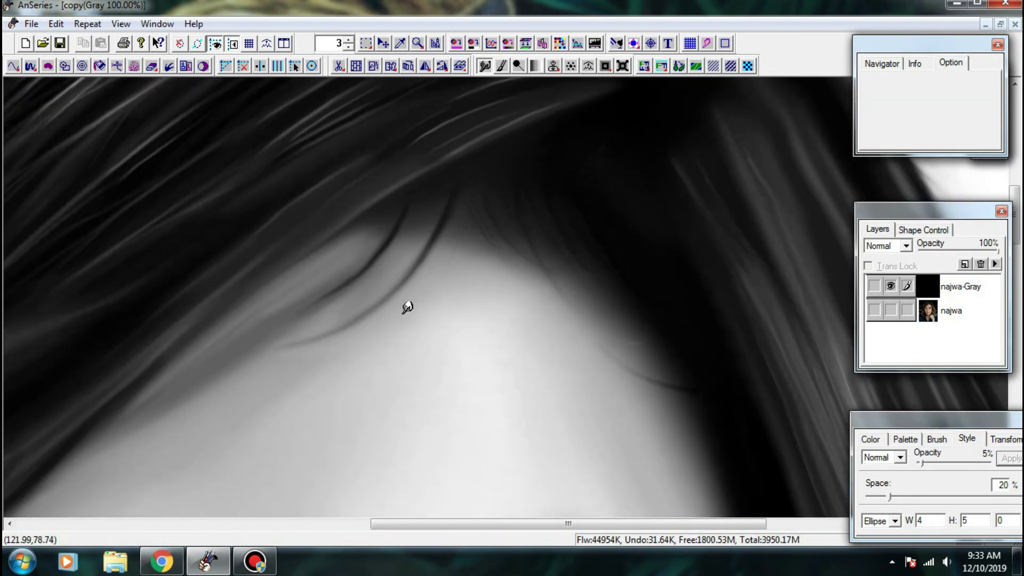
pyautogui.moveTo(404, 312); pyautogui.dragTo(384, 329)
pyautogui.moveTo(443, 186); pyautogui.dragTo(348, 261)
pyautogui.moveTo(419, 205); pyautogui.dragTo(385, 251)
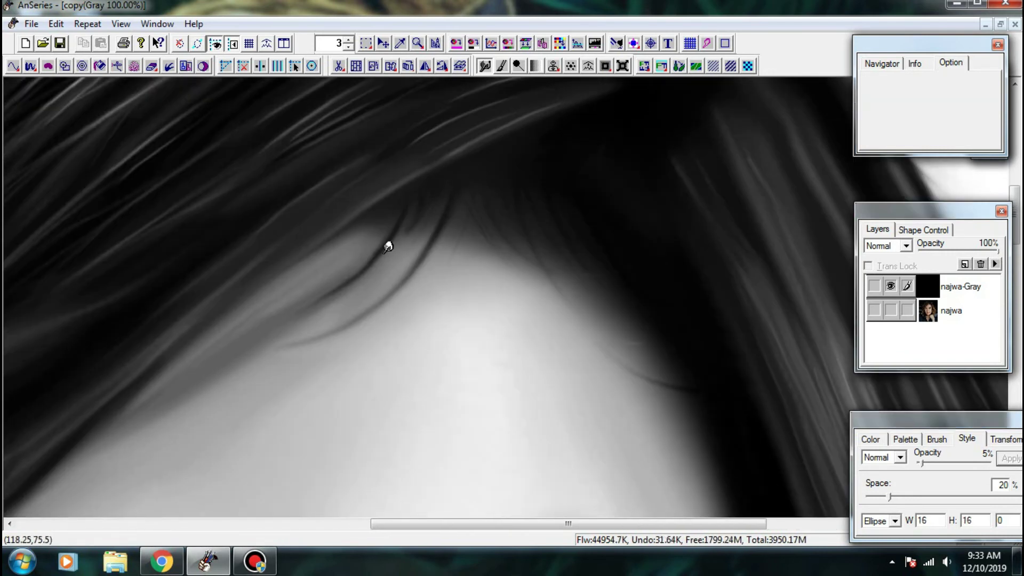
# - Pull short dark wisps from the lower fringe beside the inner forehead strand with a tip up to 18 by 16
pyautogui.moveTo(412, 198)
pyautogui.mouseDown()
pyautogui.moveTo(388, 225)
pyautogui.moveTo(319, 259)
pyautogui.mouseUp()
pyautogui.moveTo(397, 215); pyautogui.dragTo(341, 256)
pyautogui.moveTo(389, 217); pyautogui.dragTo(326, 259)
pyautogui.scroll(3, 359, 229)
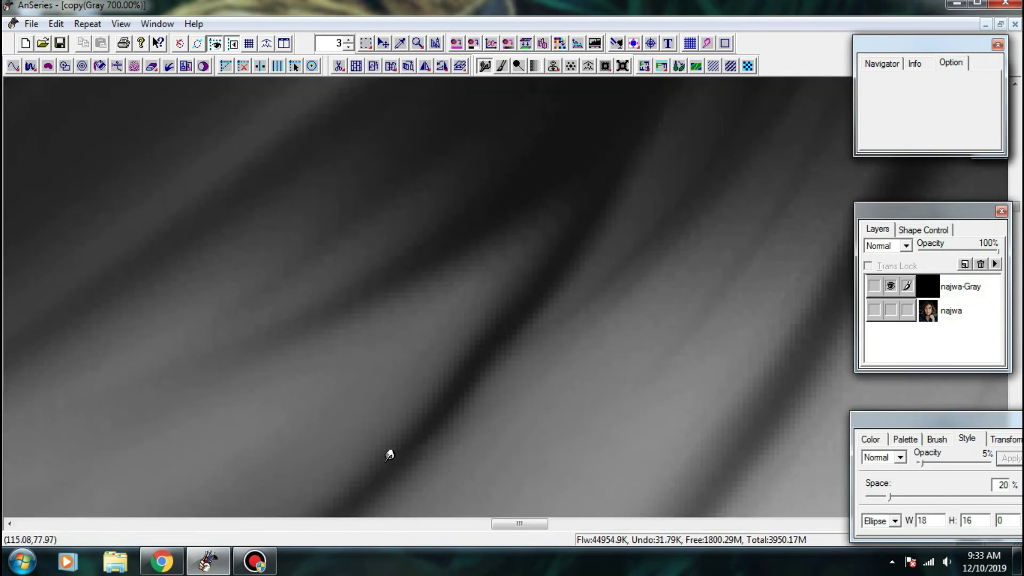
# - Review the whole portrait, try a short smudge stroke near the opposite hairline, and undo it
pyautogui.scroll(-8, 389, 455)
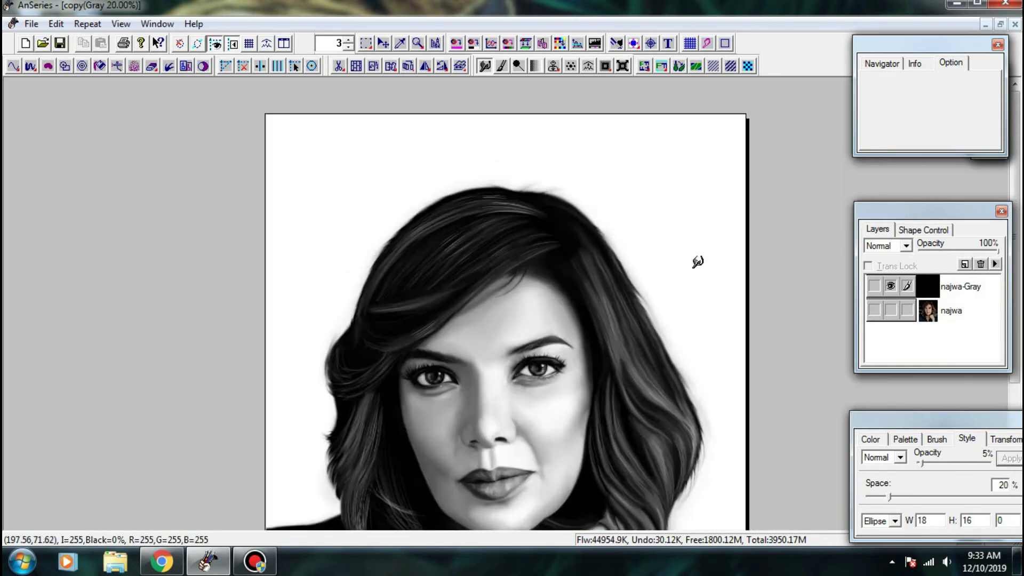
pyautogui.scroll(-1, 697, 262)
pyautogui.scroll(5, 573, 265)
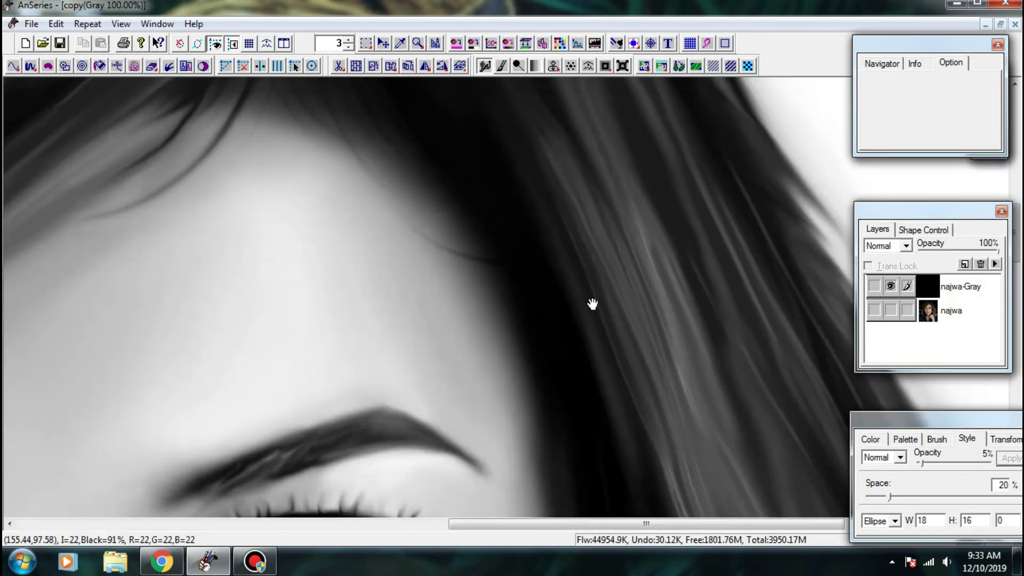
pyautogui.moveTo(378, 271)
pyautogui.mouseDown()
pyautogui.moveTo(456, 317)
pyautogui.moveTo(362, 275)
pyautogui.mouseUp()
pyautogui.hotkey('ctrl', 'z')
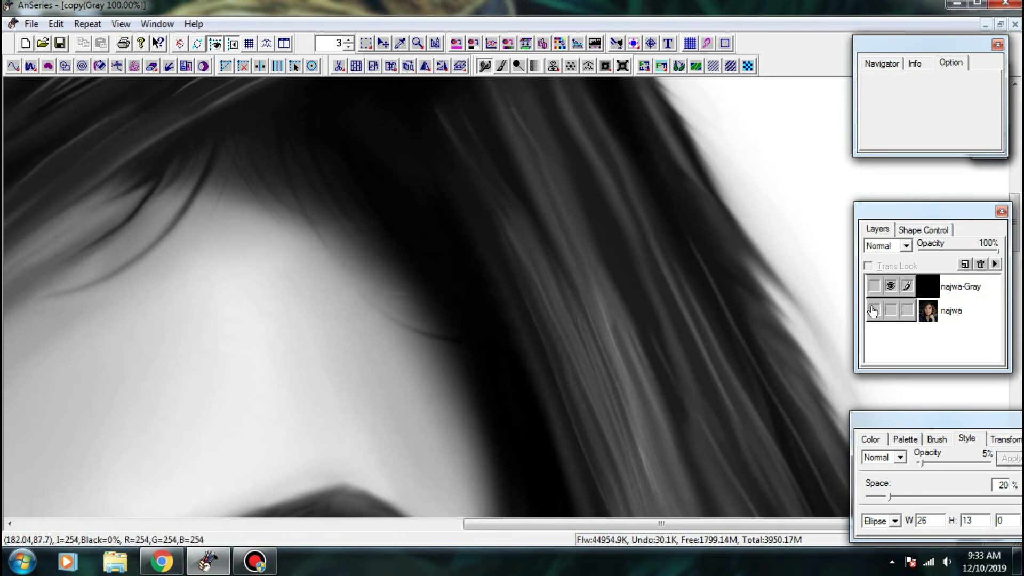
# - Check the reference photo and smudge a dark curved strand from the middle of the hairline down the opposite side of the forehead
pyautogui.click(874, 310)
pyautogui.click(891, 288)
pyautogui.scroll(-1, 893, 299)
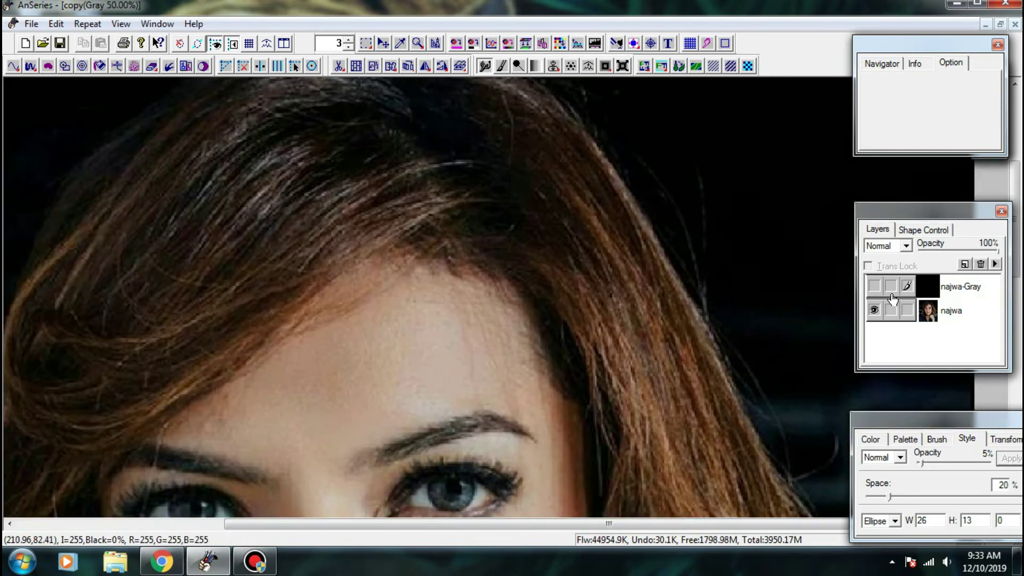
pyautogui.click(890, 286)
pyautogui.click(874, 310)
pyautogui.scroll(2, 451, 267)
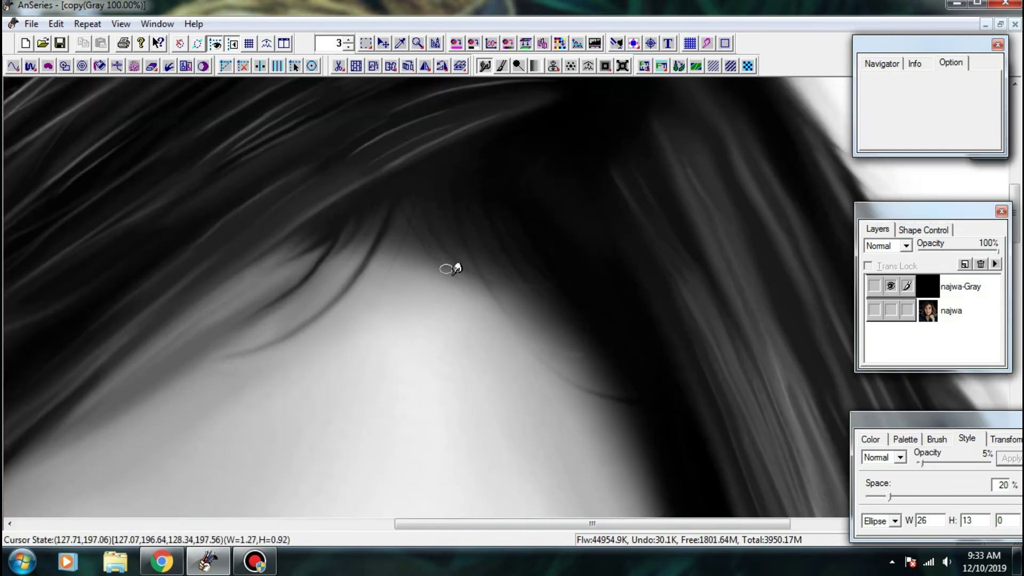
pyautogui.moveTo(437, 229)
pyautogui.mouseDown()
pyautogui.moveTo(474, 312)
pyautogui.moveTo(496, 333)
pyautogui.moveTo(462, 296)
pyautogui.moveTo(497, 329)
pyautogui.mouseUp()
pyautogui.moveTo(457, 290); pyautogui.dragTo(442, 273)
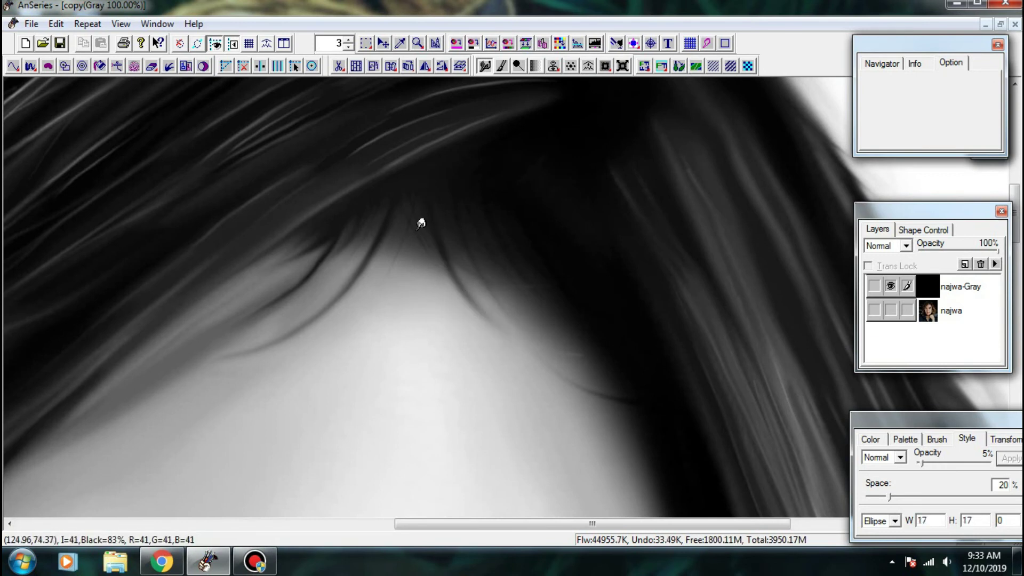
# - Smudge two dark curved strands down from the hairline on the far side of the forehead, using tips up to 17 by 18
pyautogui.moveTo(418, 226); pyautogui.dragTo(462, 320)
pyautogui.moveTo(427, 256); pyautogui.dragTo(472, 328)
pyautogui.scroll(-3, 498, 258)
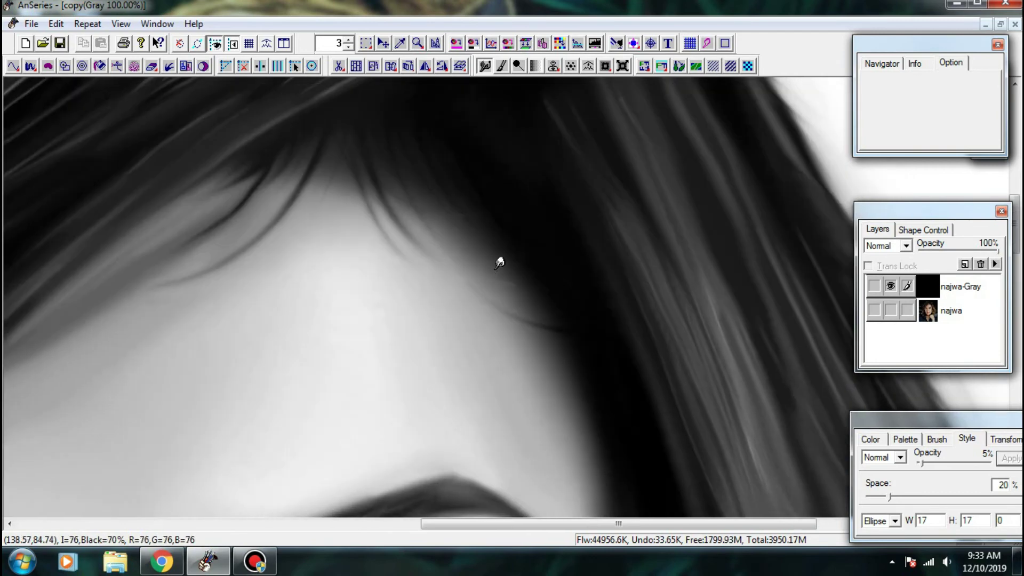
pyautogui.scroll(-2, 624, 333)
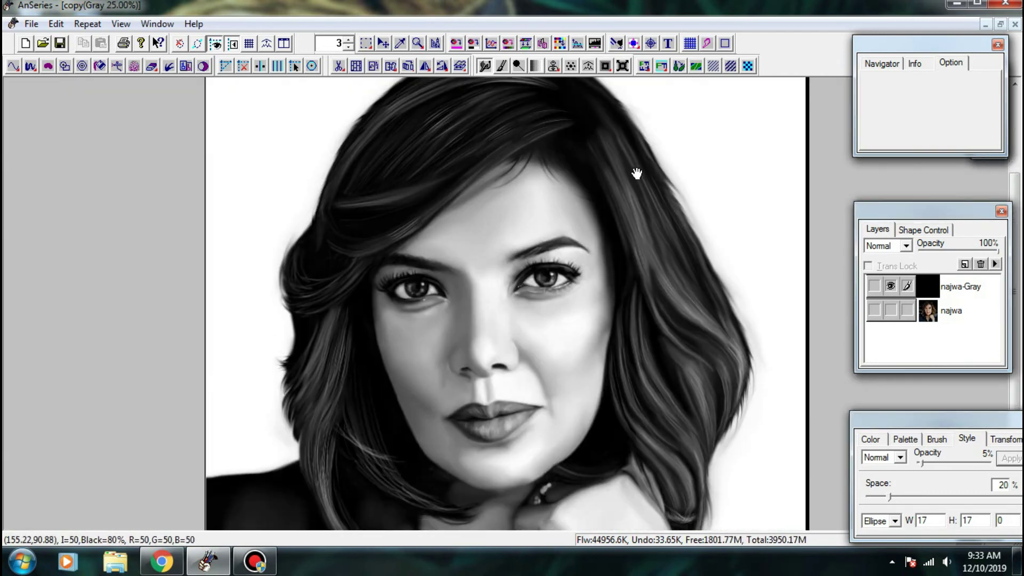
pyautogui.scroll(3, 530, 121)
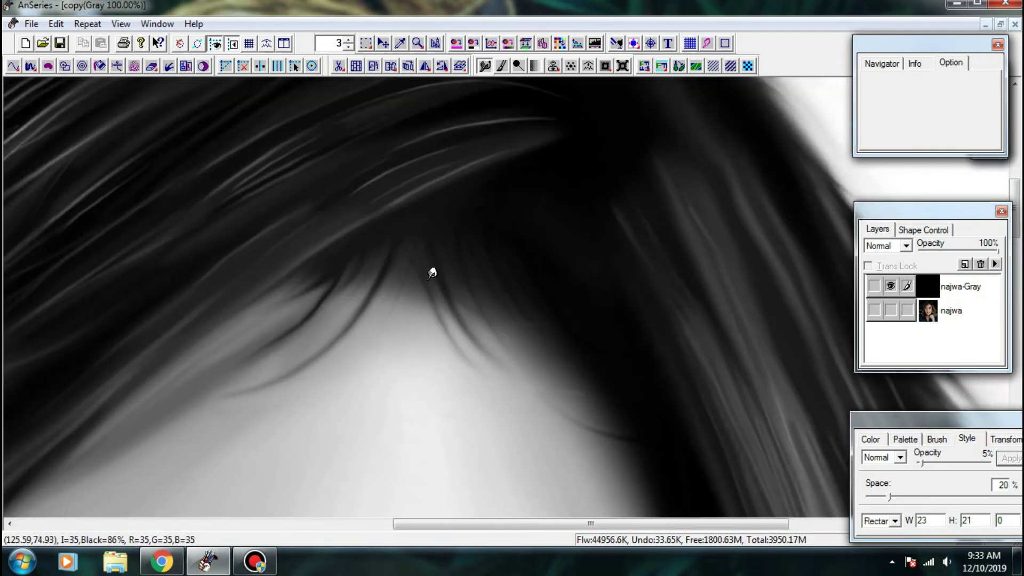
pyautogui.moveTo(418, 231); pyautogui.dragTo(436, 309)
pyautogui.moveTo(429, 262)
pyautogui.mouseDown()
pyautogui.moveTo(430, 279)
pyautogui.moveTo(512, 379)
pyautogui.mouseUp()
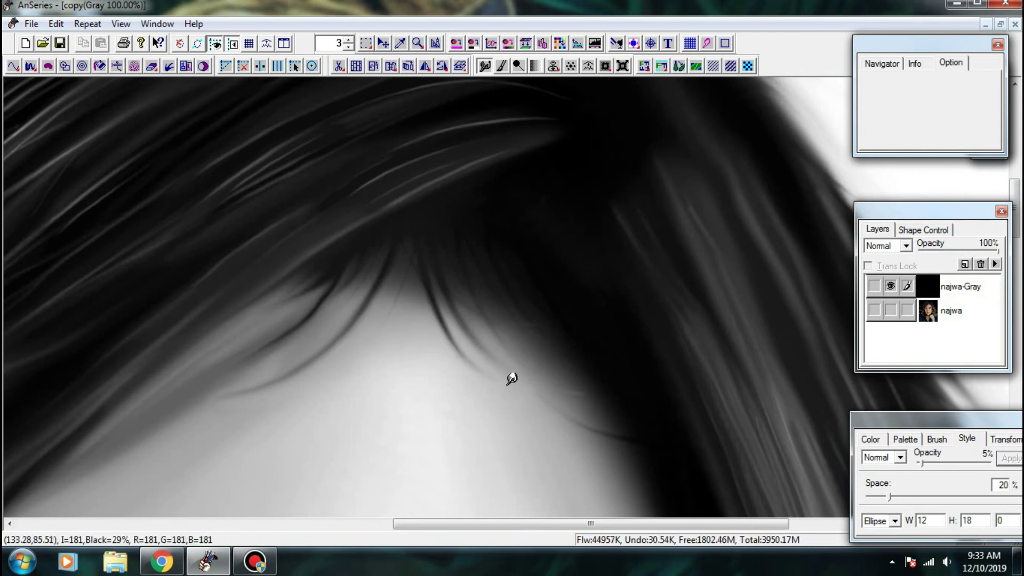
# - Soften the highlights along the sweeping fringe with broad smudge strokes, using tips of 68 by 60 and 67 by 45
pyautogui.moveTo(363, 163)
pyautogui.mouseDown()
pyautogui.moveTo(416, 195)
pyautogui.moveTo(270, 210)
pyautogui.mouseUp()
pyautogui.moveTo(192, 201)
pyautogui.mouseDown()
pyautogui.moveTo(240, 242)
pyautogui.moveTo(131, 284)
pyautogui.mouseUp()
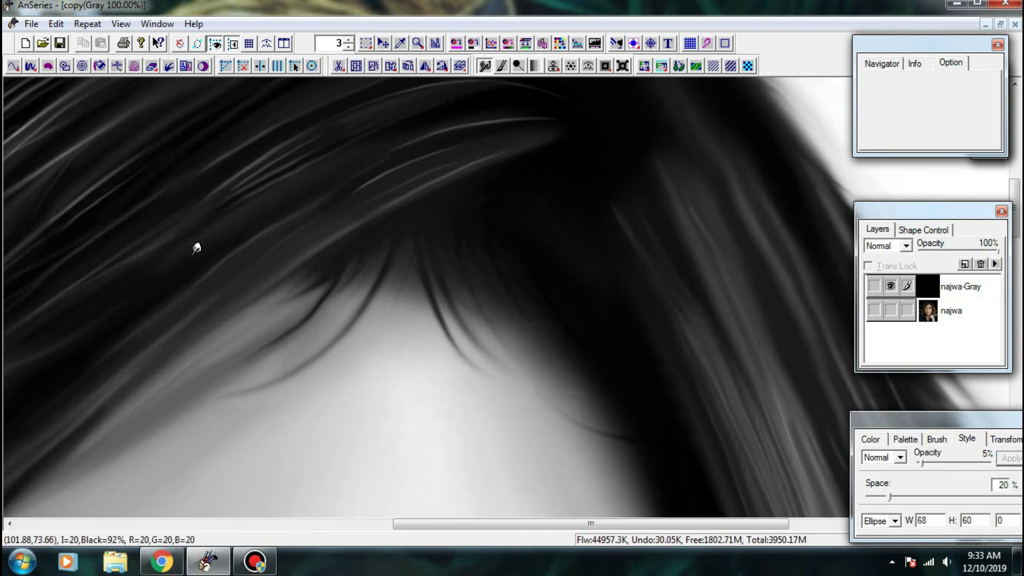
pyautogui.moveTo(245, 231); pyautogui.dragTo(202, 254)
pyautogui.moveTo(260, 188); pyautogui.dragTo(331, 227)
pyautogui.moveTo(330, 212); pyautogui.dragTo(367, 177)
pyautogui.moveTo(337, 143); pyautogui.dragTo(410, 179)
pyautogui.moveTo(362, 196)
pyautogui.mouseDown()
pyautogui.moveTo(327, 213)
pyautogui.moveTo(406, 175)
pyautogui.mouseUp()
# - Blend the gray highlights in the hair beside the parting with long downward smudge strokes and a 78 by 76 tip
pyautogui.moveTo(652, 172); pyautogui.dragTo(705, 208)
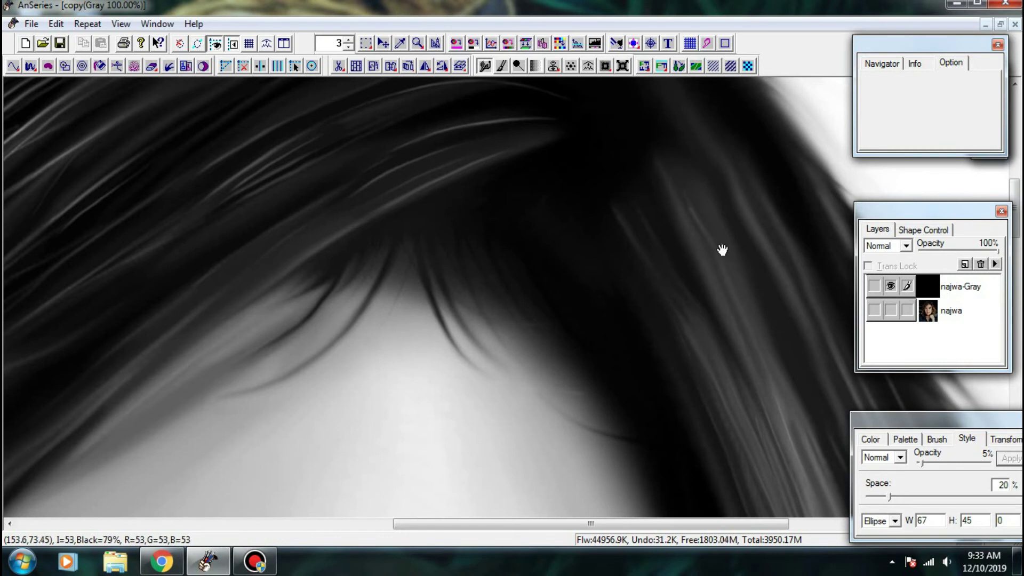
pyautogui.moveTo(722, 250); pyautogui.dragTo(549, 239)
pyautogui.moveTo(449, 224); pyautogui.dragTo(495, 257)
pyautogui.moveTo(440, 178); pyautogui.dragTo(479, 231)
pyautogui.moveTo(480, 230); pyautogui.dragTo(548, 375)
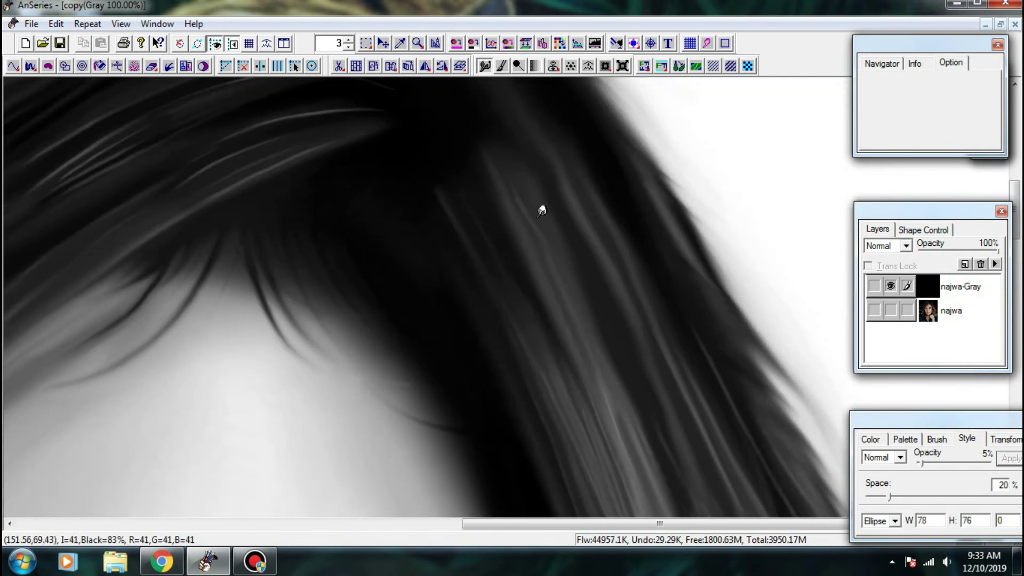
pyautogui.moveTo(536, 212)
pyautogui.mouseDown()
pyautogui.moveTo(507, 160)
pyautogui.moveTo(578, 306)
pyautogui.mouseUp()
pyautogui.moveTo(533, 261); pyautogui.dragTo(525, 192)
pyautogui.moveTo(516, 189); pyautogui.dragTo(549, 283)
pyautogui.moveTo(557, 254); pyautogui.dragTo(462, 165)
pyautogui.moveTo(467, 201)
pyautogui.mouseDown()
pyautogui.moveTo(538, 383)
pyautogui.moveTo(485, 254)
pyautogui.moveTo(535, 367)
pyautogui.mouseUp()
pyautogui.moveTo(515, 245)
pyautogui.mouseDown()
pyautogui.moveTo(552, 363)
pyautogui.moveTo(517, 271)
pyautogui.mouseUp()
pyautogui.moveTo(507, 275); pyautogui.dragTo(525, 322)
pyautogui.moveTo(549, 266)
pyautogui.mouseDown()
pyautogui.moveTo(596, 335)
pyautogui.moveTo(533, 230)
pyautogui.moveTo(623, 398)
pyautogui.moveTo(539, 261)
pyautogui.moveTo(529, 365)
pyautogui.mouseUp()
pyautogui.moveTo(529, 366); pyautogui.dragTo(482, 258)
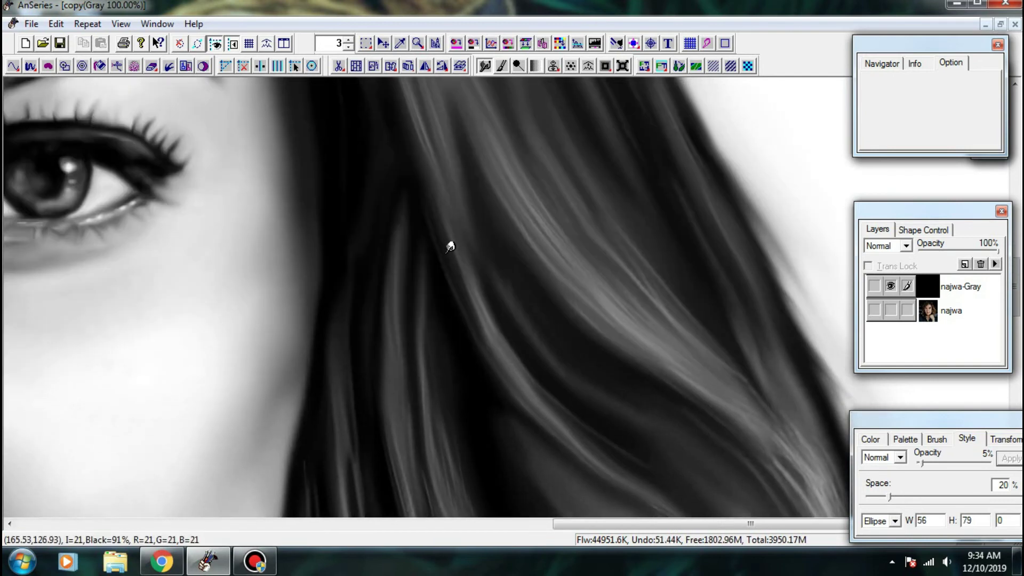
# - Smudge the wavy locks beside the cheek along their curves, using tips between 25 by 40 and 56 by 79
pyautogui.moveTo(435, 219)
pyautogui.mouseDown()
pyautogui.moveTo(505, 365)
pyautogui.moveTo(459, 281)
pyautogui.moveTo(443, 215)
pyautogui.moveTo(493, 353)
pyautogui.moveTo(510, 361)
pyautogui.moveTo(489, 315)
pyautogui.moveTo(480, 331)
pyautogui.moveTo(447, 248)
pyautogui.moveTo(535, 345)
pyautogui.mouseUp()
pyautogui.moveTo(494, 308); pyautogui.dragTo(580, 373)
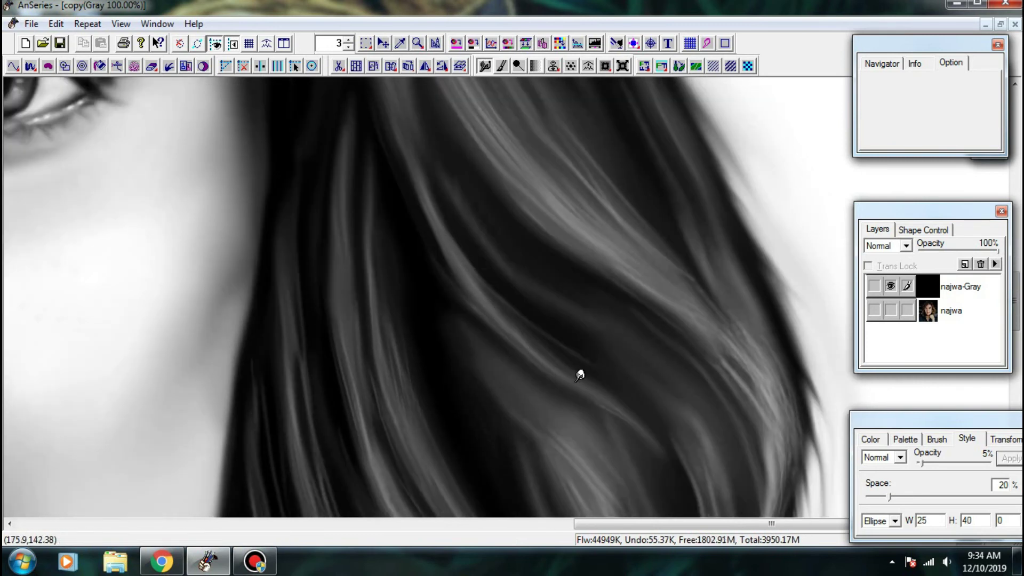
pyautogui.moveTo(609, 413)
pyautogui.mouseDown()
pyautogui.moveTo(548, 308)
pyautogui.moveTo(558, 360)
pyautogui.moveTo(429, 268)
pyautogui.moveTo(448, 262)
pyautogui.mouseUp()
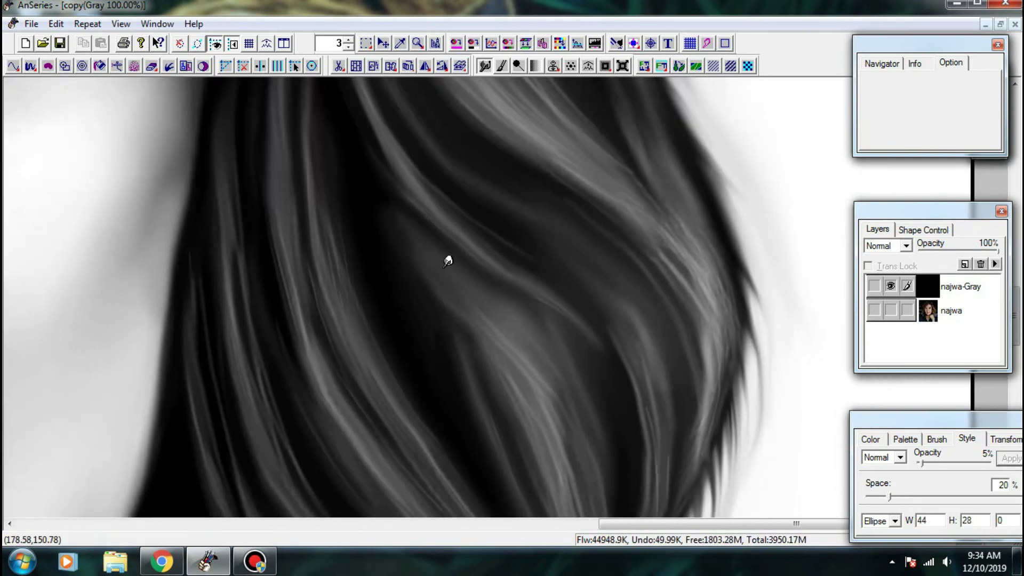
pyautogui.moveTo(350, 291)
pyautogui.mouseDown()
pyautogui.moveTo(337, 247)
pyautogui.moveTo(397, 375)
pyautogui.mouseUp()
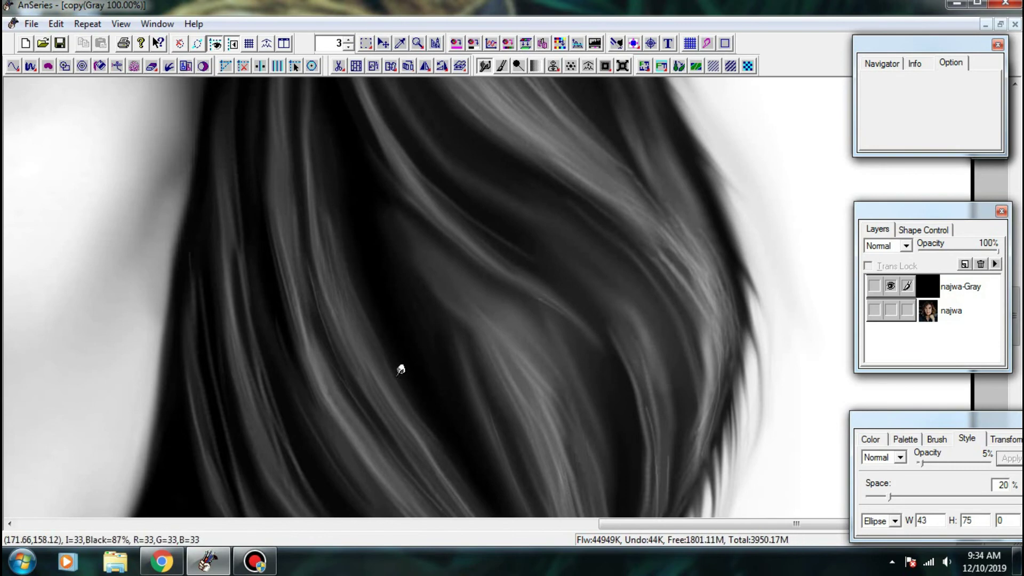
# - Review the whole portrait, compare the hair with the reference photo, and save the drawing
pyautogui.scroll(-5, 675, 241)
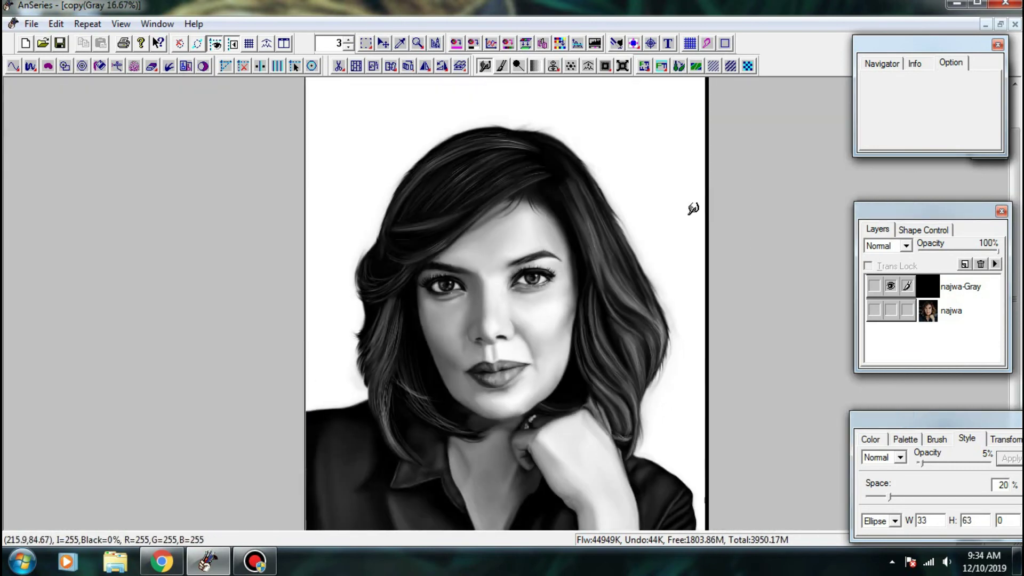
pyautogui.scroll(3, 535, 159)
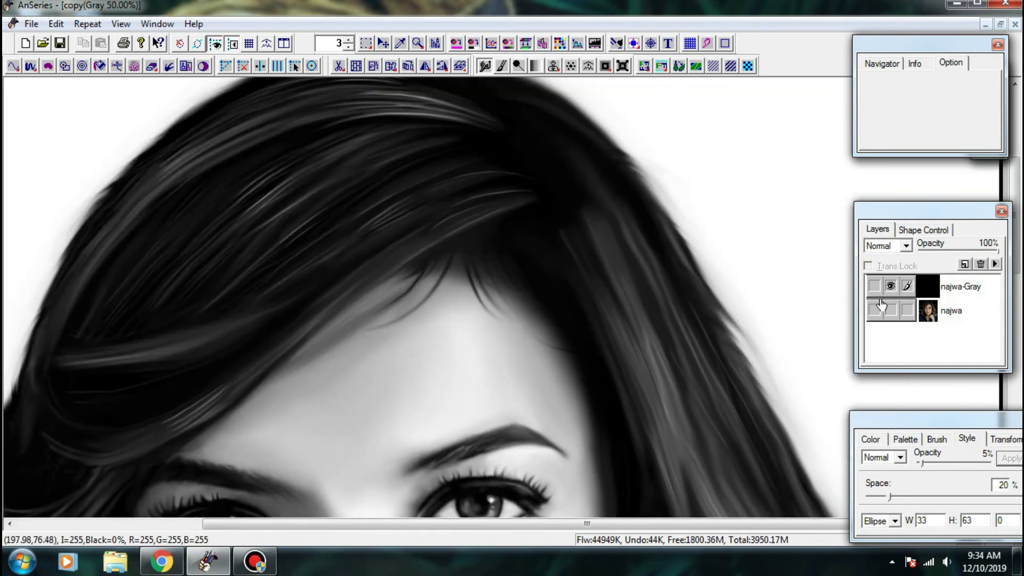
pyautogui.click(890, 287)
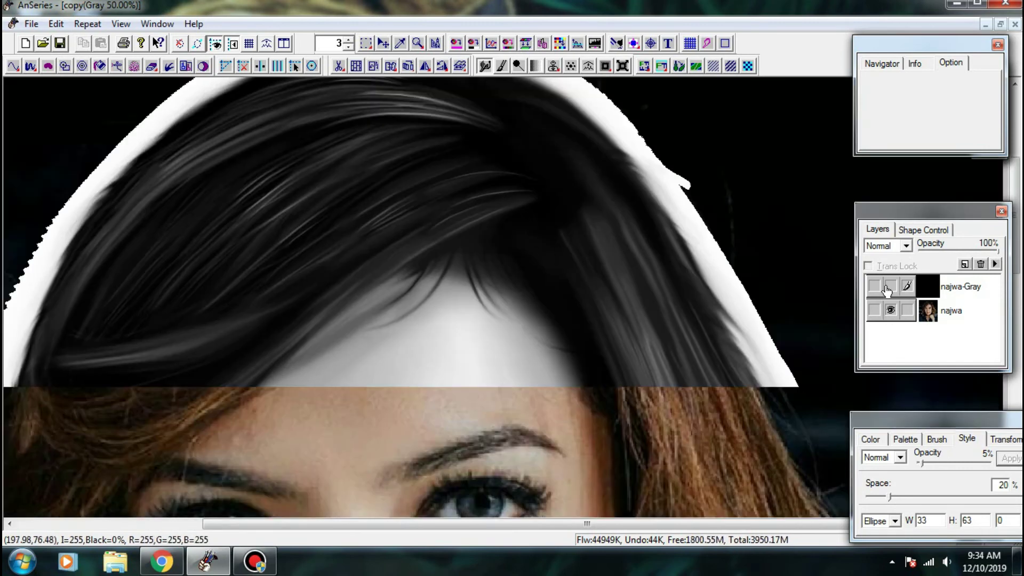
pyautogui.click(890, 287)
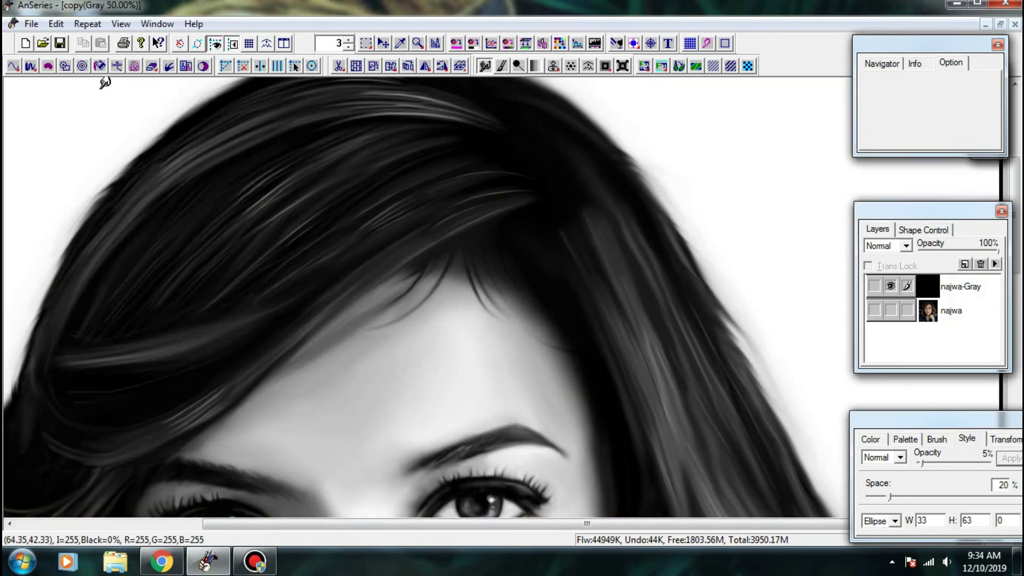
pyautogui.click(60, 44)
# - Check the full portrait and compare the facial features with the reference photo
pyautogui.scroll(-3, 53, 65)
pyautogui.moveTo(501, 289); pyautogui.dragTo(504, 245)
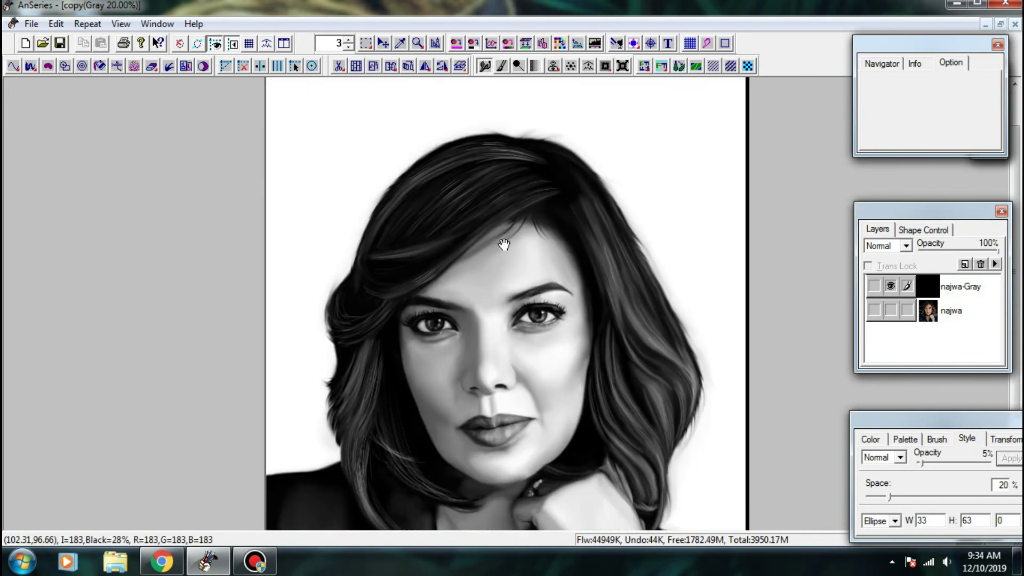
pyautogui.scroll(3, 504, 244)
pyautogui.click(890, 287)
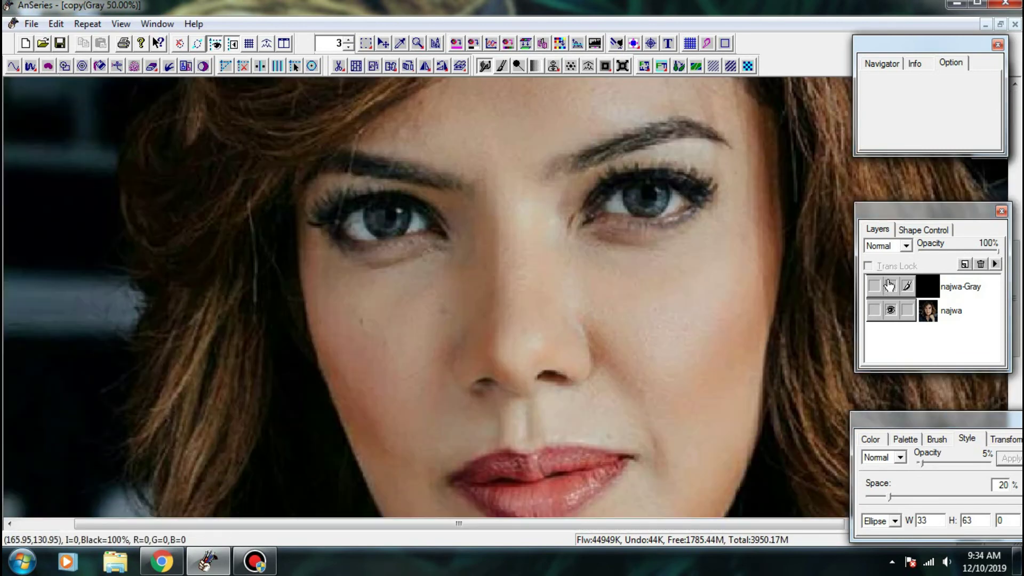
pyautogui.click(889, 286)
pyautogui.click(890, 310)
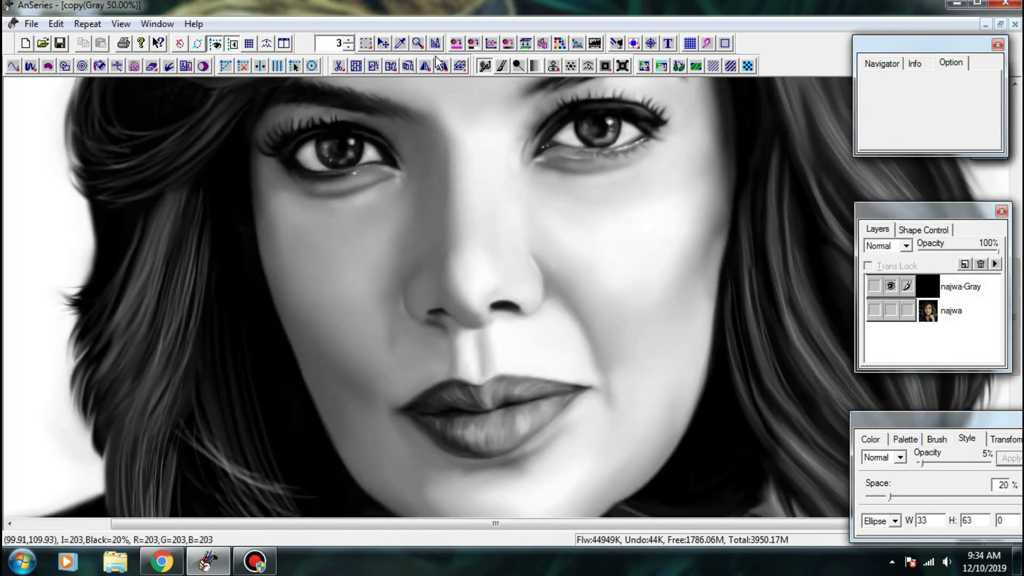
# - Switch to the brush at 5% opacity and softly shade the fringe-side cheek and nose, using tips from 70 by 96 upward
pyautogui.click(501, 66)
pyautogui.scroll(1, 448, 354)
pyautogui.moveTo(643, 362); pyautogui.dragTo(581, 324)
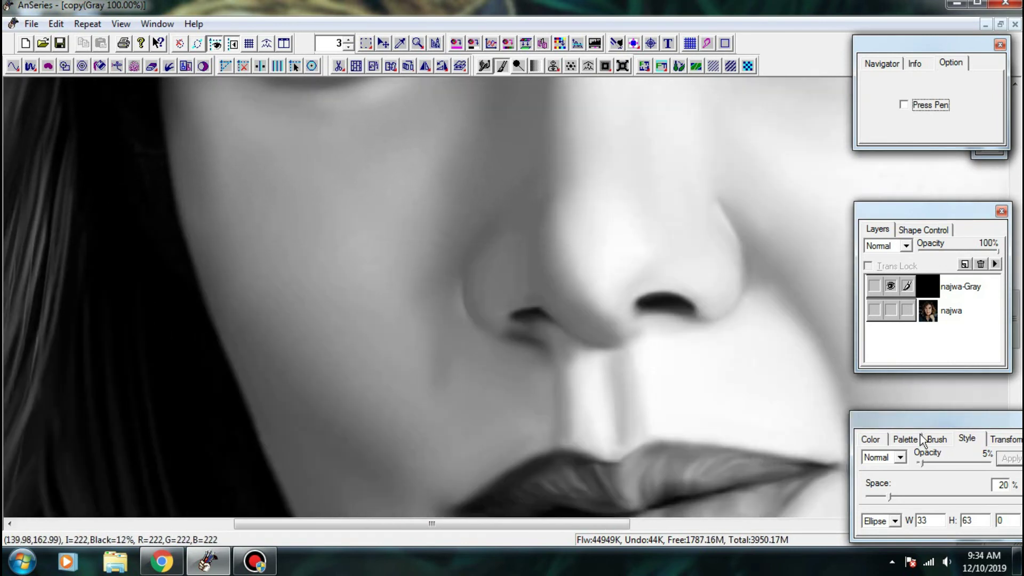
pyautogui.click(909, 439)
pyautogui.click(963, 439)
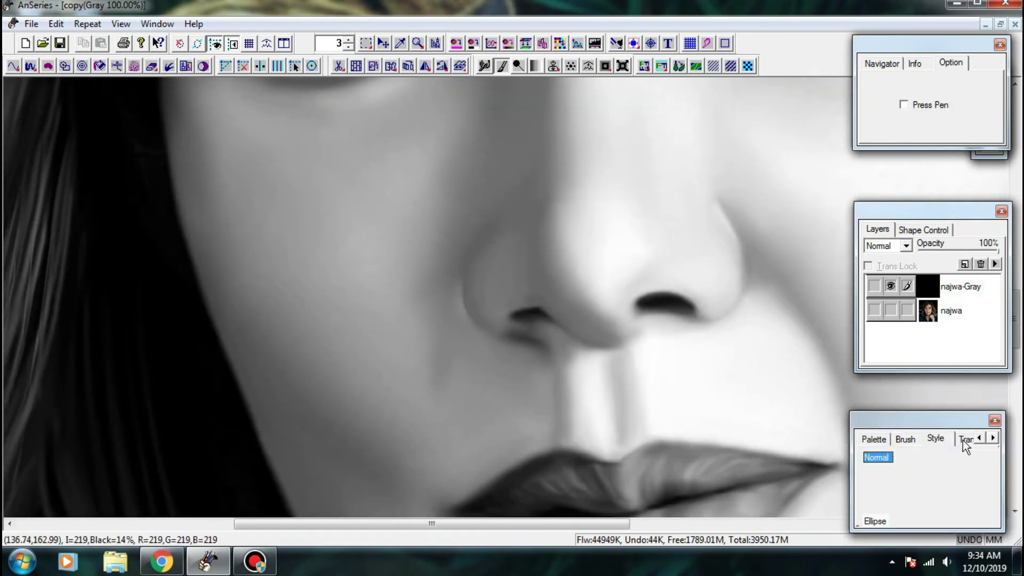
pyautogui.click(920, 464)
pyautogui.moveTo(182, 247); pyautogui.dragTo(233, 318)
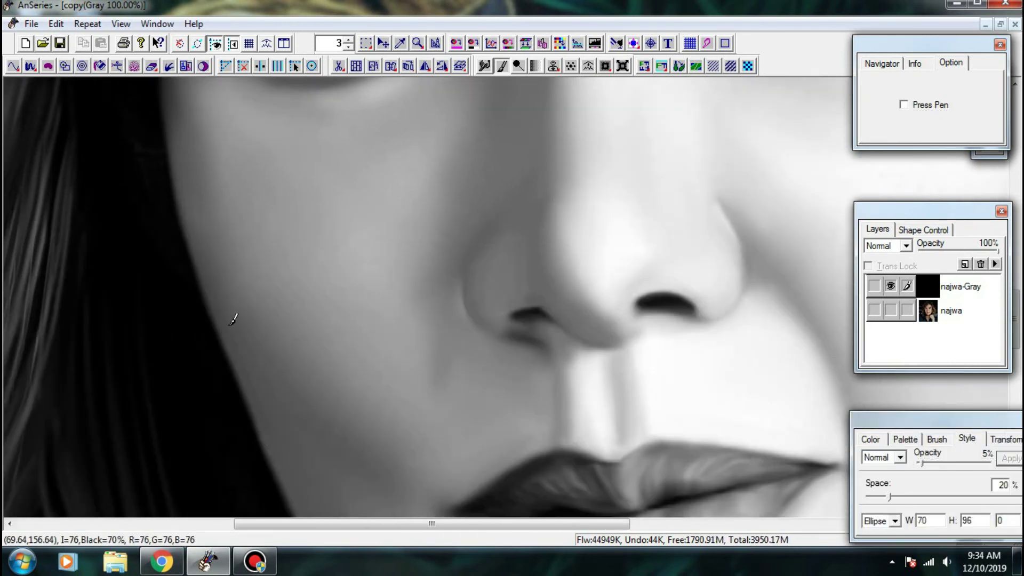
pyautogui.moveTo(496, 208); pyautogui.dragTo(578, 297)
pyautogui.scroll(-1, 544, 335)
pyautogui.moveTo(370, 321); pyautogui.dragTo(427, 381)
pyautogui.moveTo(372, 345); pyautogui.dragTo(428, 384)
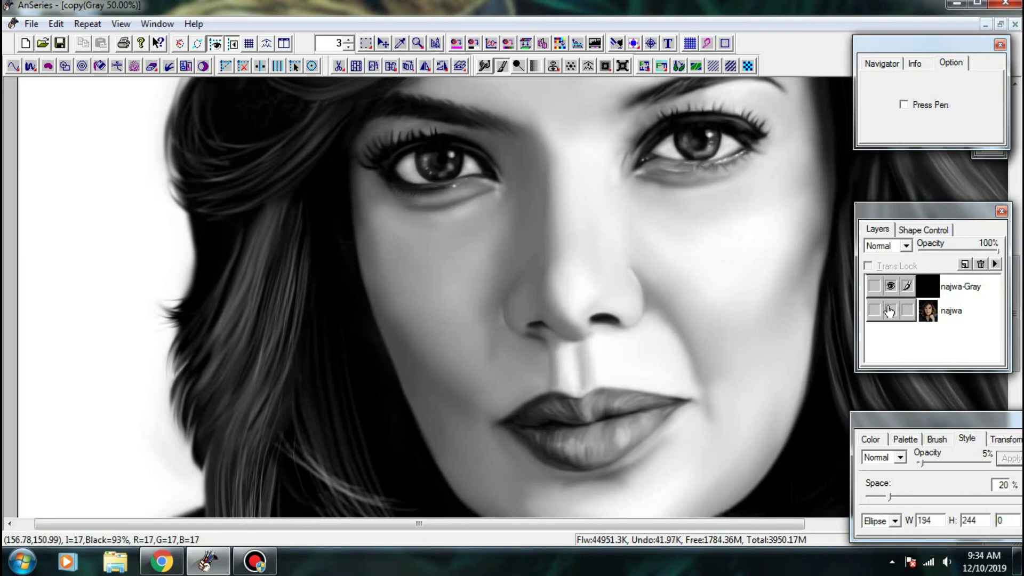
# - Check the reference photo and shade the opposite cheek down toward the jaw with tips of 106 by 164 and 170 by 172
pyautogui.click(889, 311)
pyautogui.click(890, 286)
pyautogui.scroll(-1, 888, 287)
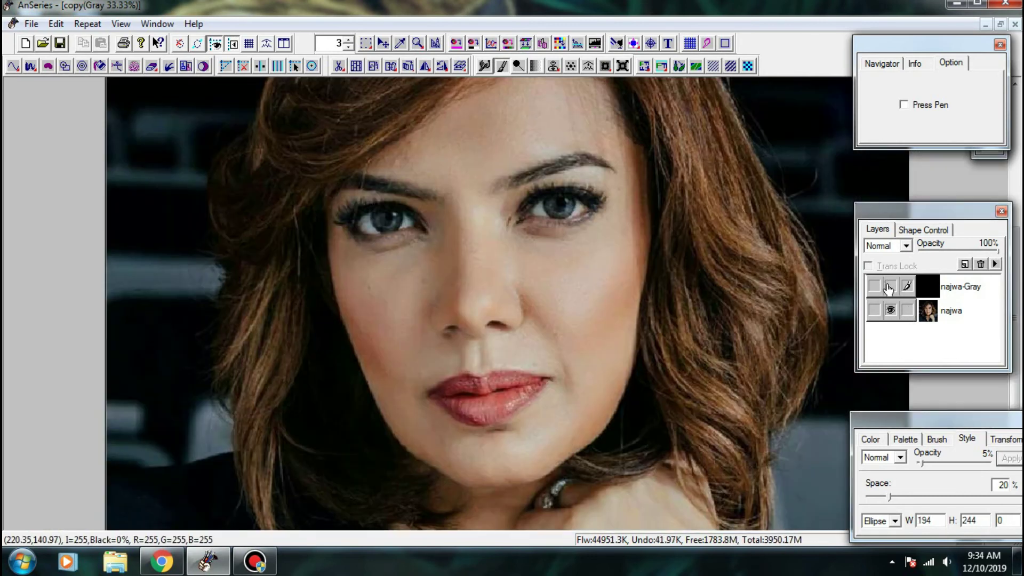
pyautogui.scroll(1, 888, 290)
pyautogui.click(888, 287)
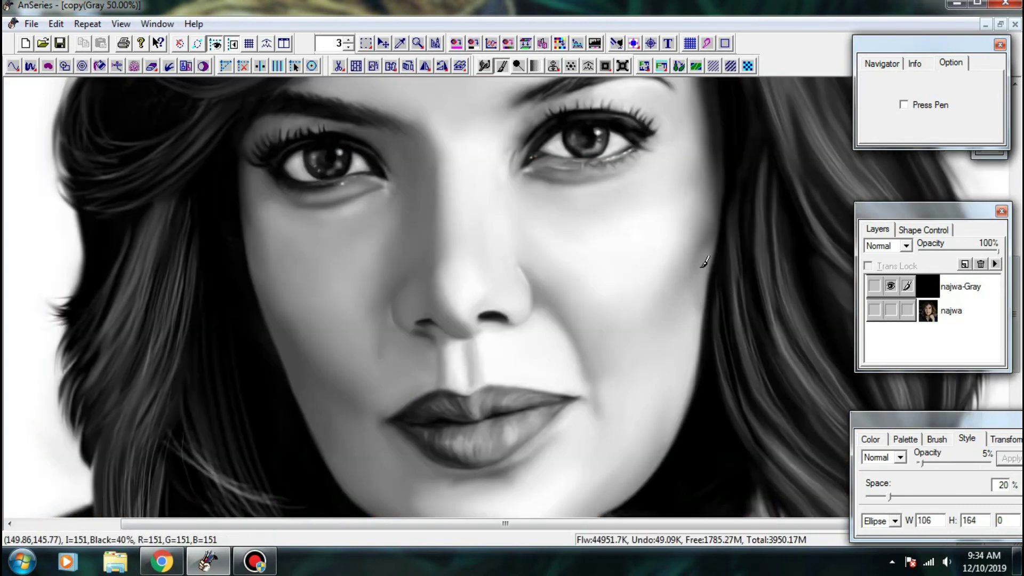
pyautogui.moveTo(669, 320)
pyautogui.mouseDown()
pyautogui.moveTo(661, 325)
pyautogui.moveTo(675, 289)
pyautogui.moveTo(660, 282)
pyautogui.moveTo(666, 333)
pyautogui.moveTo(643, 372)
pyautogui.mouseUp()
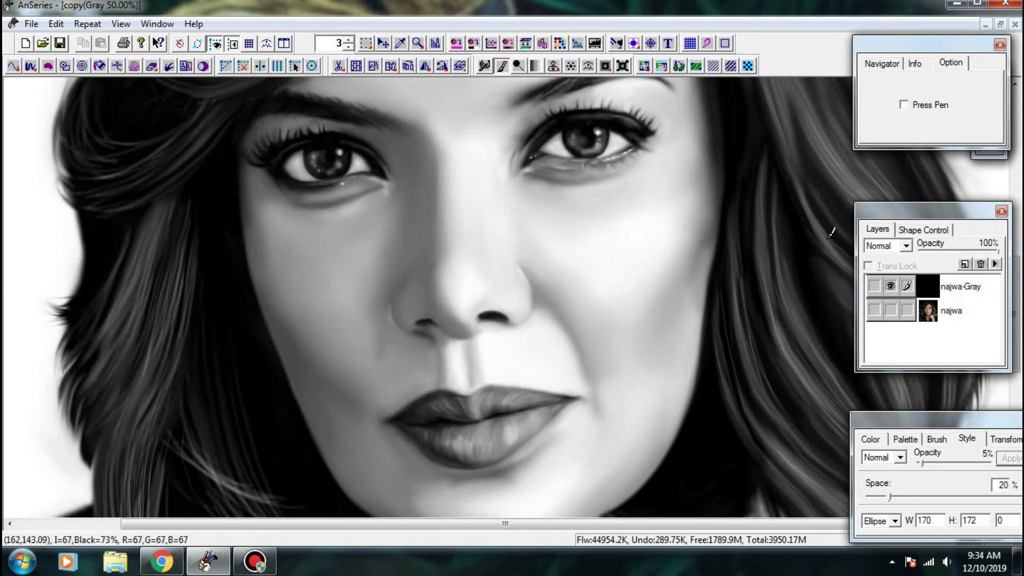
# - Check the reference around the mouth and softly shade the smile line near the mouth corner, using tips from 12 by 29 to 26 by 50
pyautogui.click(890, 309)
pyautogui.click(888, 289)
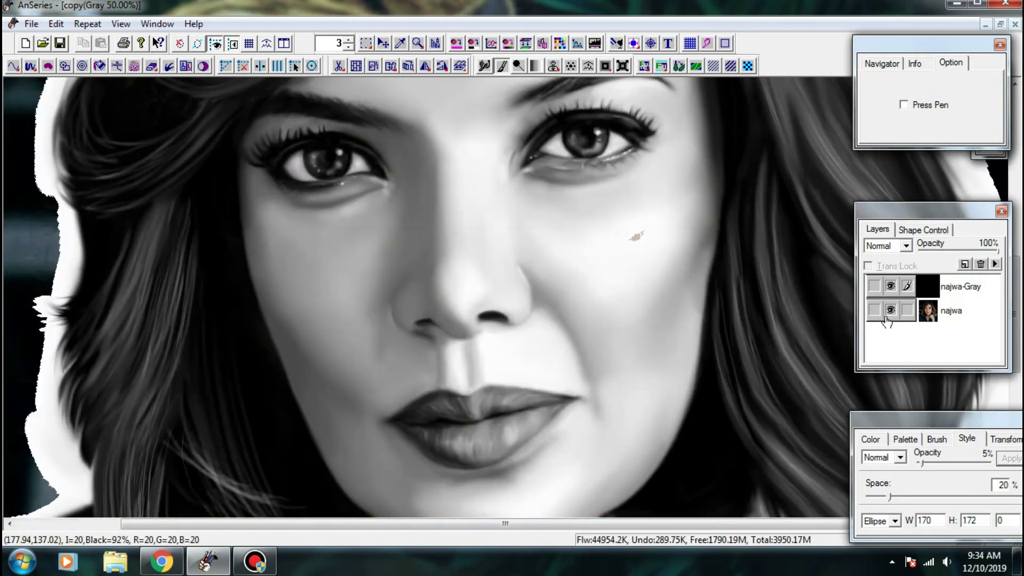
pyautogui.scroll(1, 611, 400)
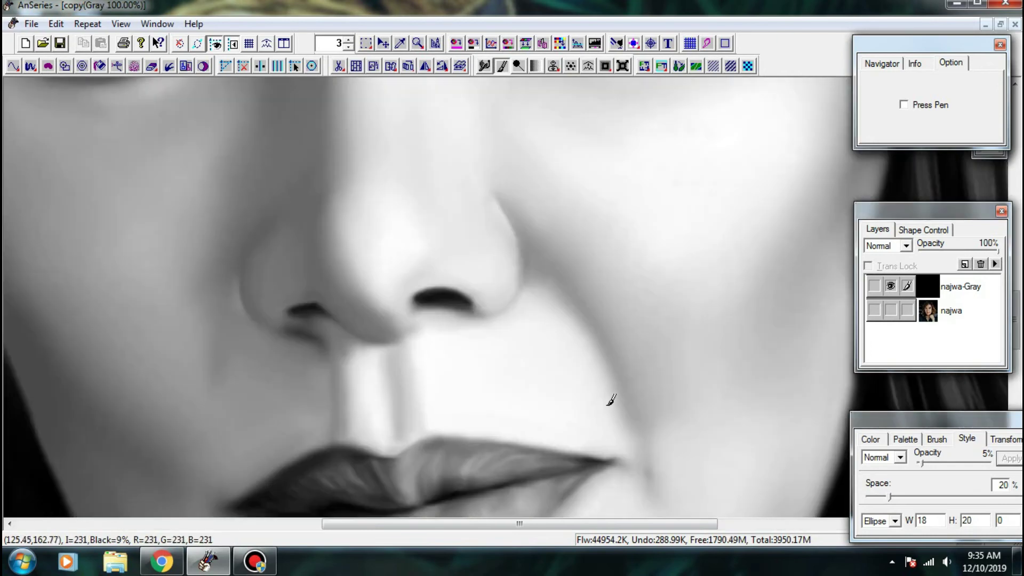
pyautogui.moveTo(705, 436); pyautogui.dragTo(662, 356)
pyautogui.click(887, 289)
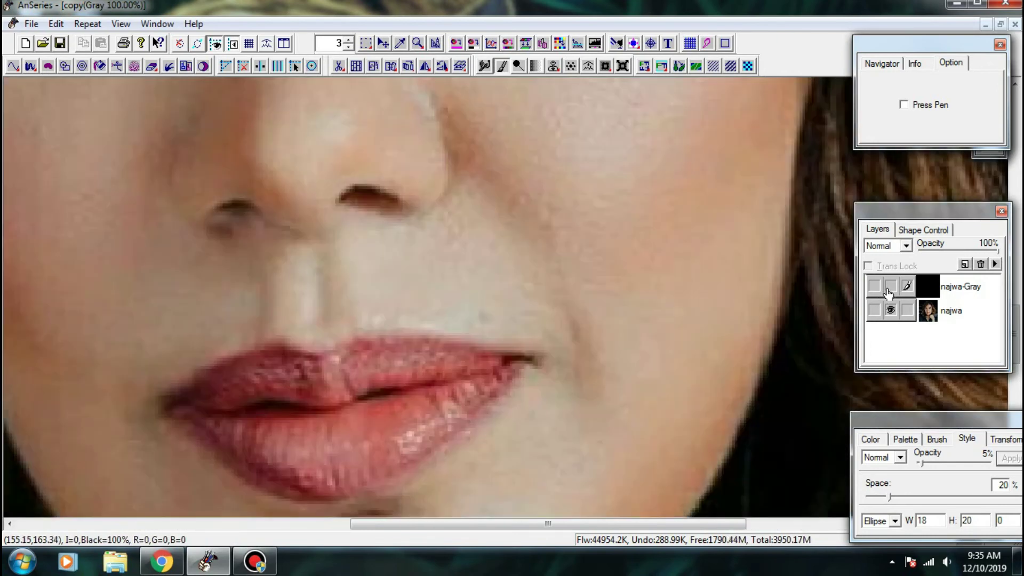
pyautogui.click(887, 290)
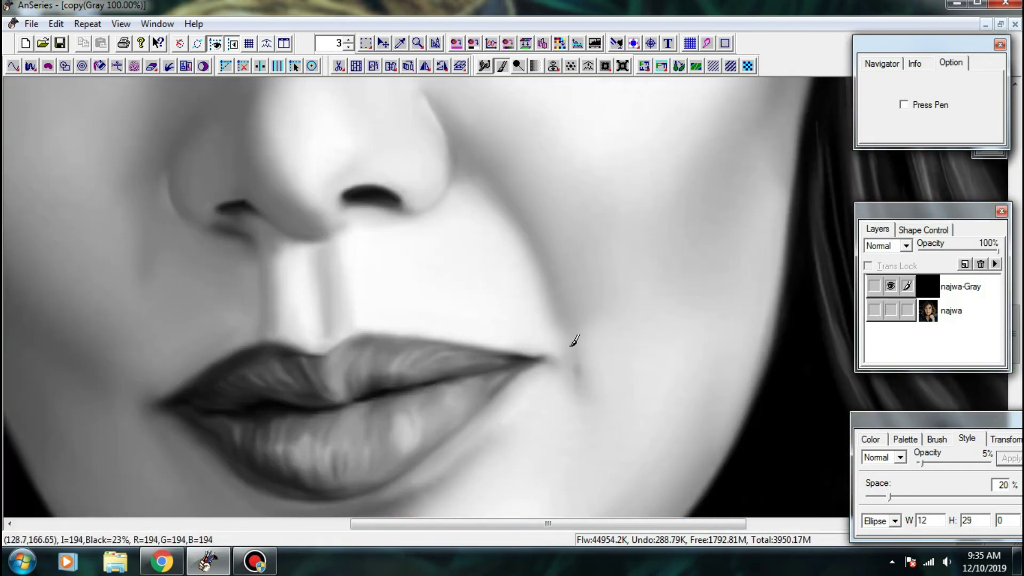
pyautogui.scroll(-2, 587, 354)
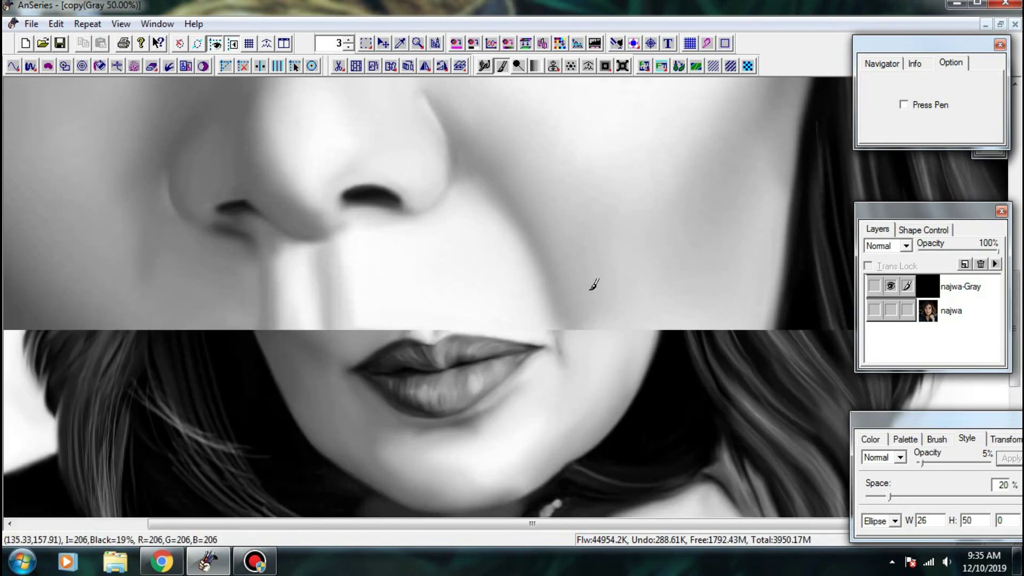
pyautogui.scroll(1, 496, 328)
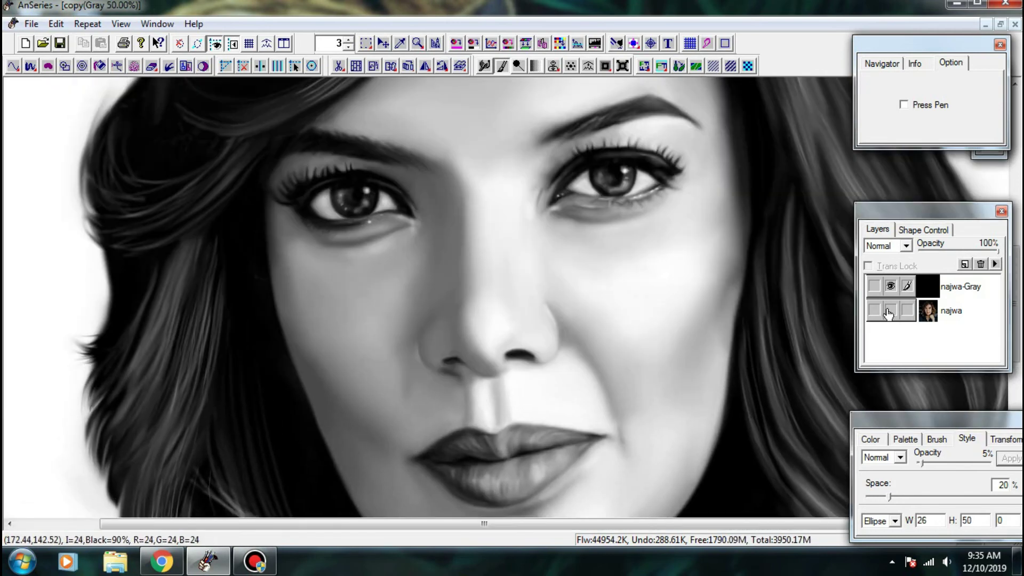
# - Compare the painted eyes, nose and cheeks with the reference photo by switching the layers' visibility back and forth
pyautogui.click(889, 286)
pyautogui.click(890, 287)
pyautogui.click(890, 309)
pyautogui.click(891, 288)
pyautogui.click(890, 287)
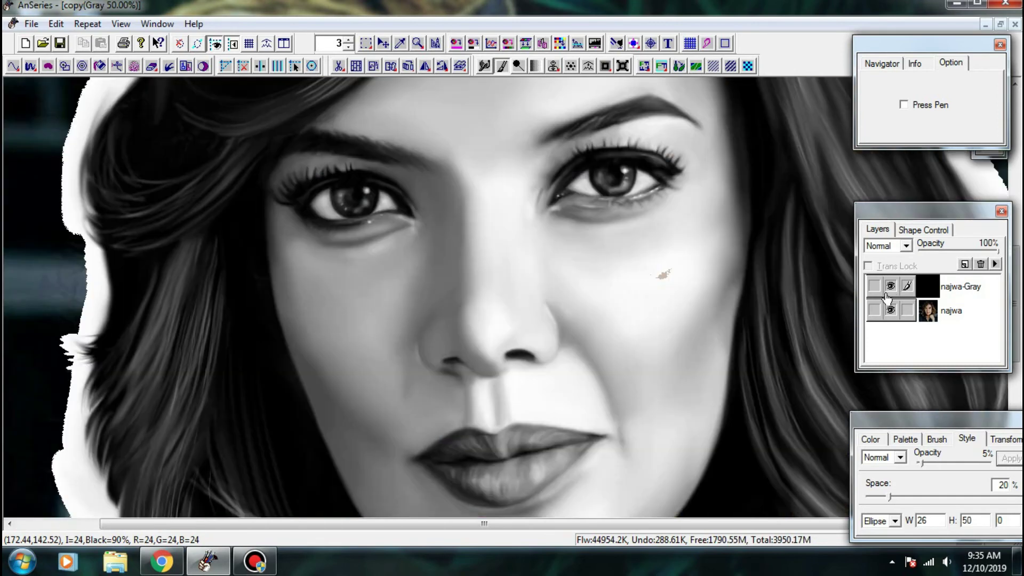
pyautogui.click(890, 287)
pyautogui.click(889, 287)
pyautogui.click(885, 293)
pyautogui.click(885, 294)
# - Darken the iris and pupil of the eye opposite the fringe with fine brush strokes and a 9 by 16 tip
pyautogui.moveTo(504, 156); pyautogui.dragTo(556, 253)
pyautogui.moveTo(631, 225); pyautogui.dragTo(586, 253)
pyautogui.moveTo(573, 231)
pyautogui.mouseDown()
pyautogui.moveTo(577, 246)
pyautogui.moveTo(555, 266)
pyautogui.moveTo(560, 282)
pyautogui.mouseUp()
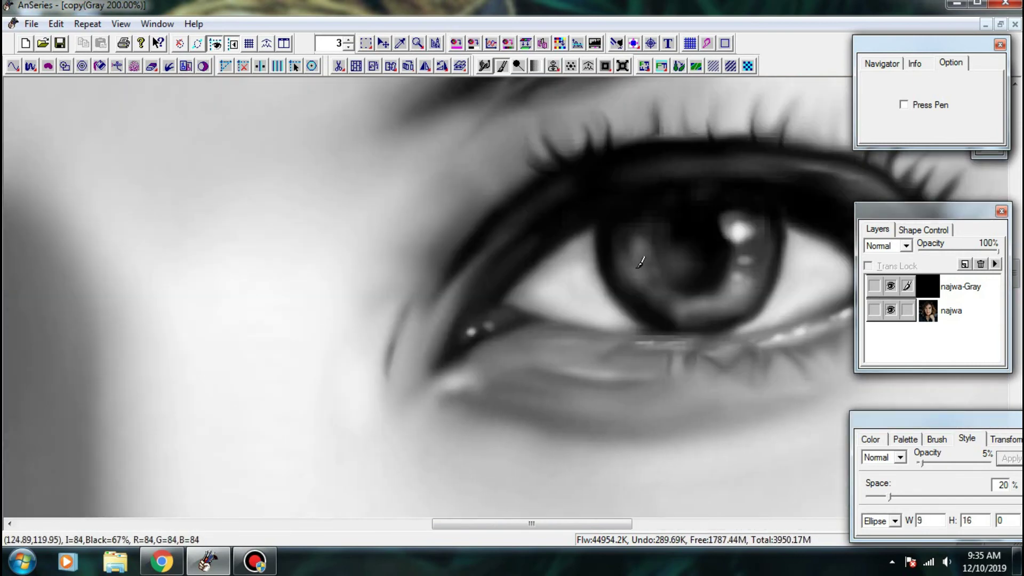
pyautogui.moveTo(619, 271)
pyautogui.mouseDown()
pyautogui.moveTo(665, 307)
pyautogui.moveTo(690, 257)
pyautogui.mouseUp()
pyautogui.moveTo(697, 220)
pyautogui.mouseDown()
pyautogui.moveTo(725, 228)
pyautogui.moveTo(642, 221)
pyautogui.moveTo(721, 257)
pyautogui.mouseUp()
pyautogui.click(905, 438)
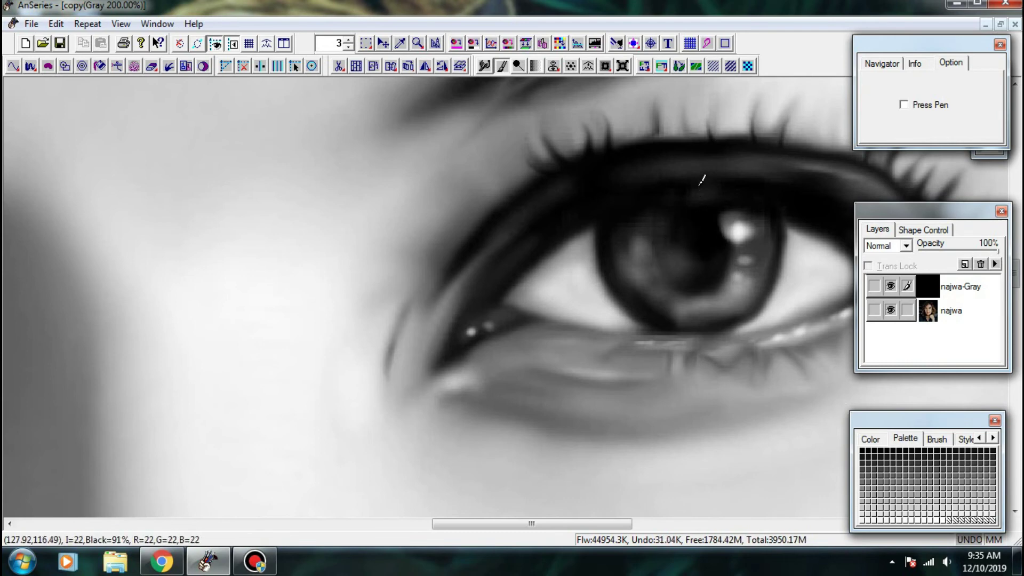
pyautogui.scroll(-1, 701, 180)
pyautogui.hotkey('ctrl', '-')
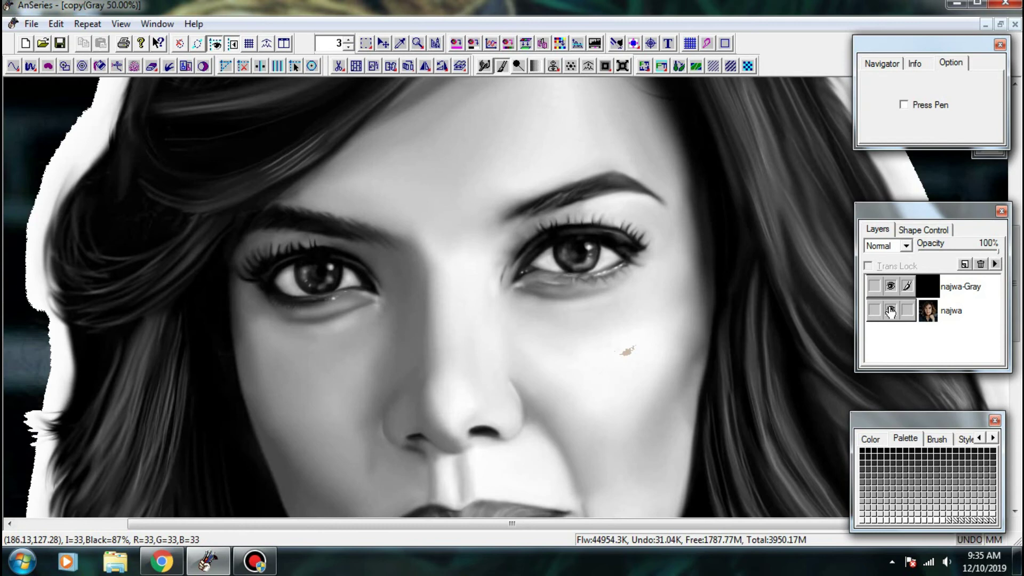
# - Hide the reference photo layer and darken the small skin crease beside the inner corner of the eye opposite the fringe
pyautogui.click(890, 311)
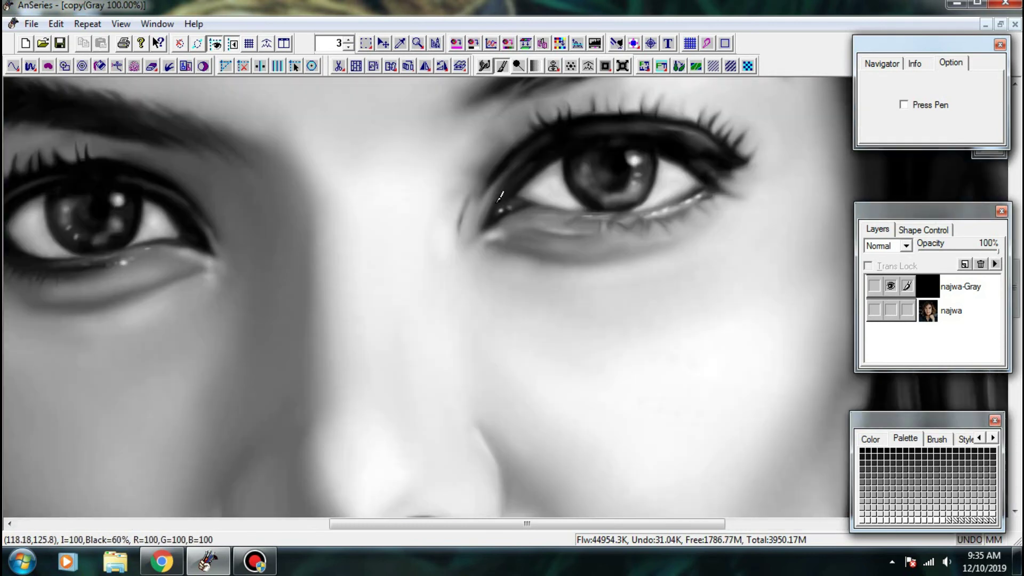
pyautogui.hotkey('ctrl', '+')
pyautogui.scroll(3, 409, 150)
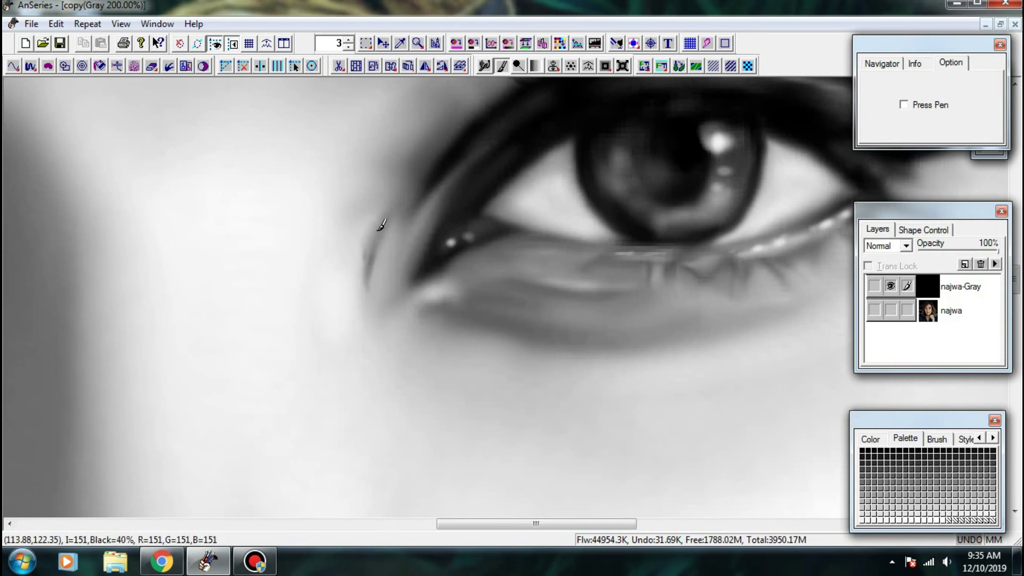
pyautogui.moveTo(378, 230); pyautogui.dragTo(368, 269)
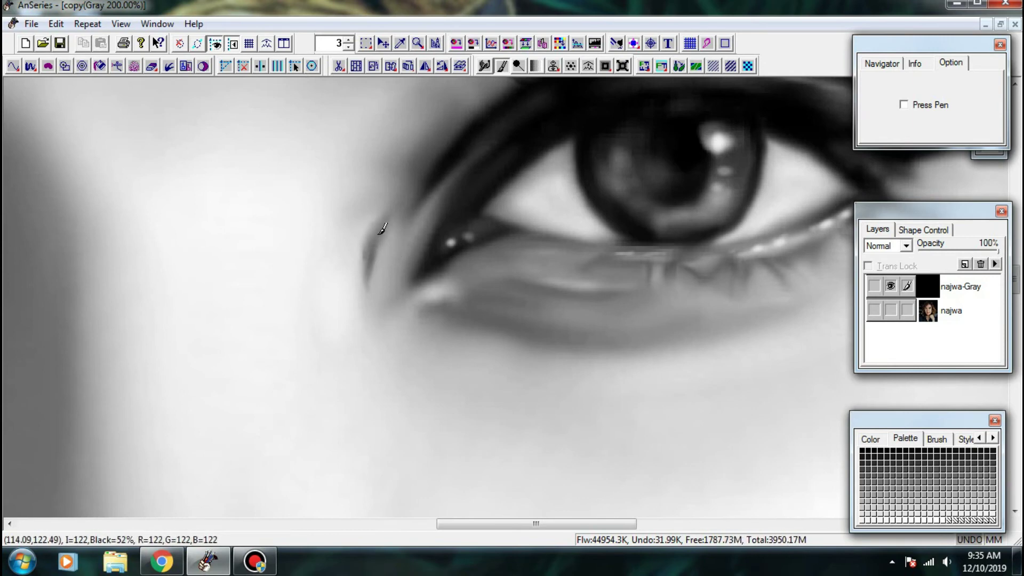
# - Compare the whole painted face with the reference photo by switching the two layers' visibility back and forth
pyautogui.hotkey('ctrl', '-')
pyautogui.hotkey('ctrl', '-')
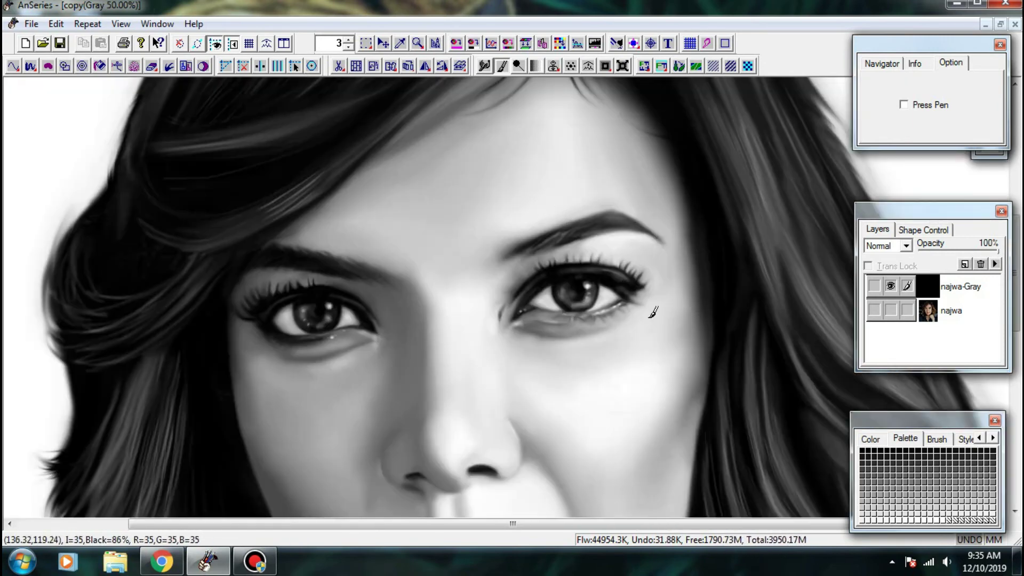
pyautogui.scroll(-3, 653, 312)
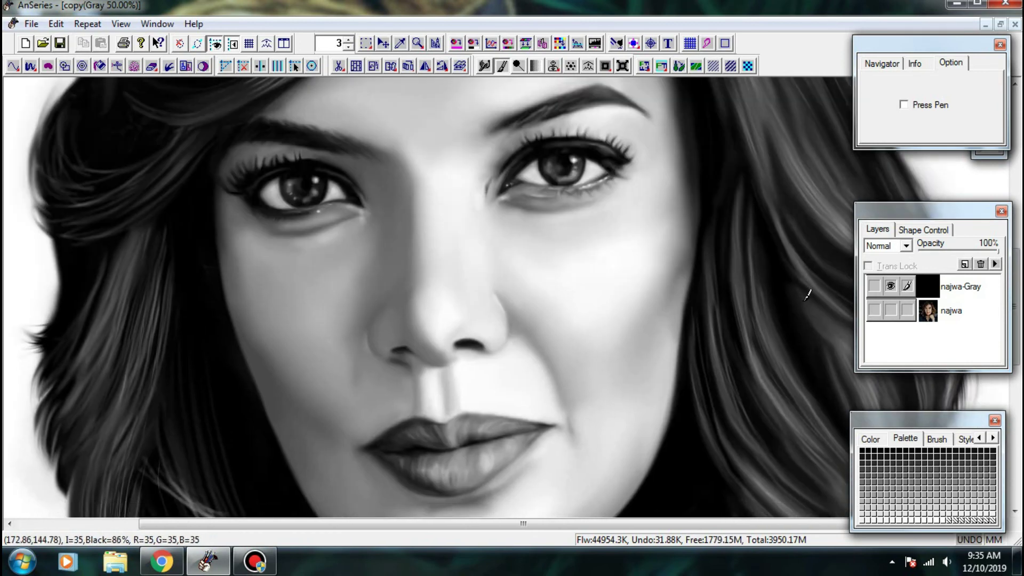
pyautogui.hotkey('ctrl', '-')
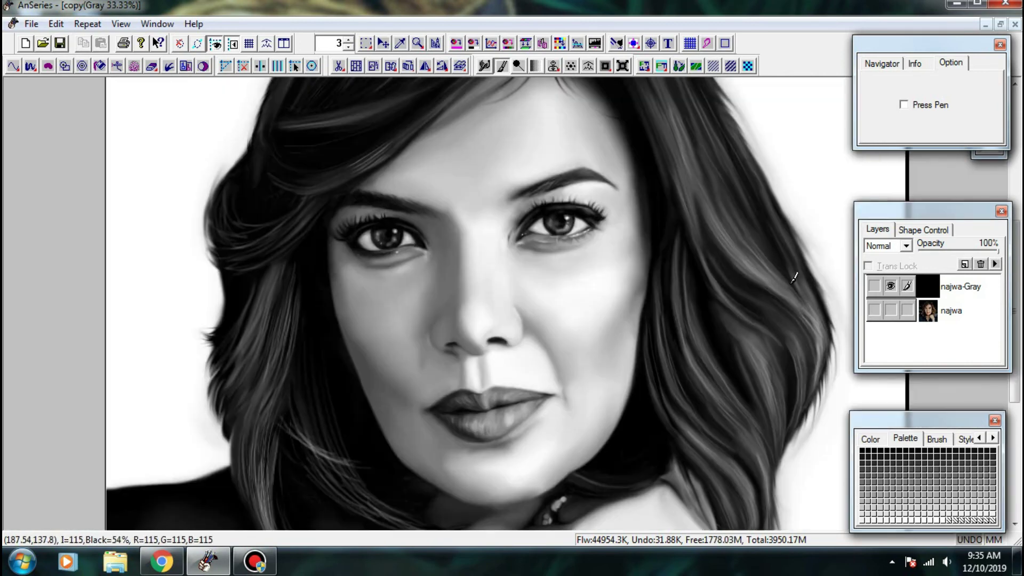
pyautogui.click(890, 309)
pyautogui.click(889, 287)
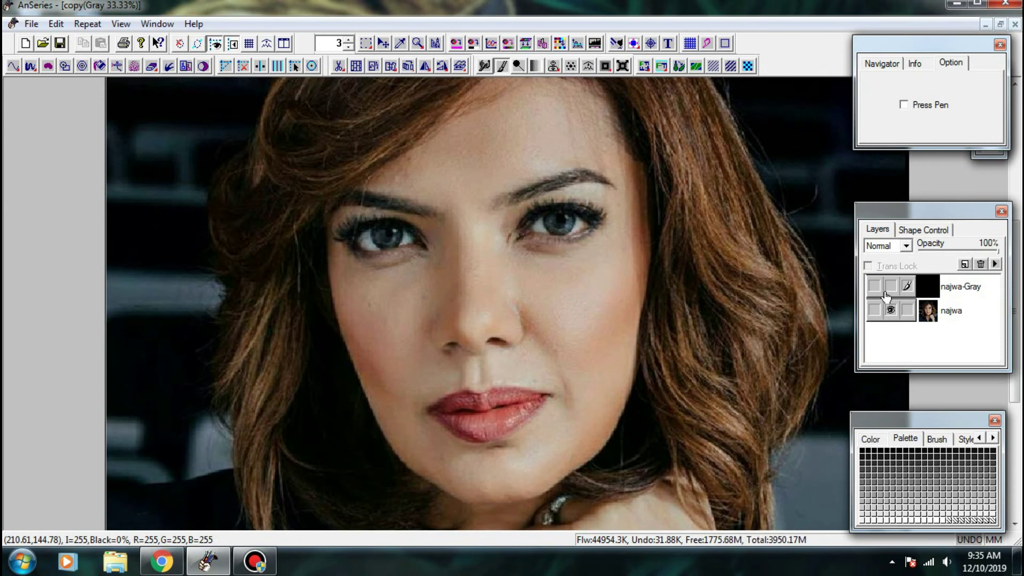
pyautogui.click(889, 286)
pyautogui.click(888, 311)
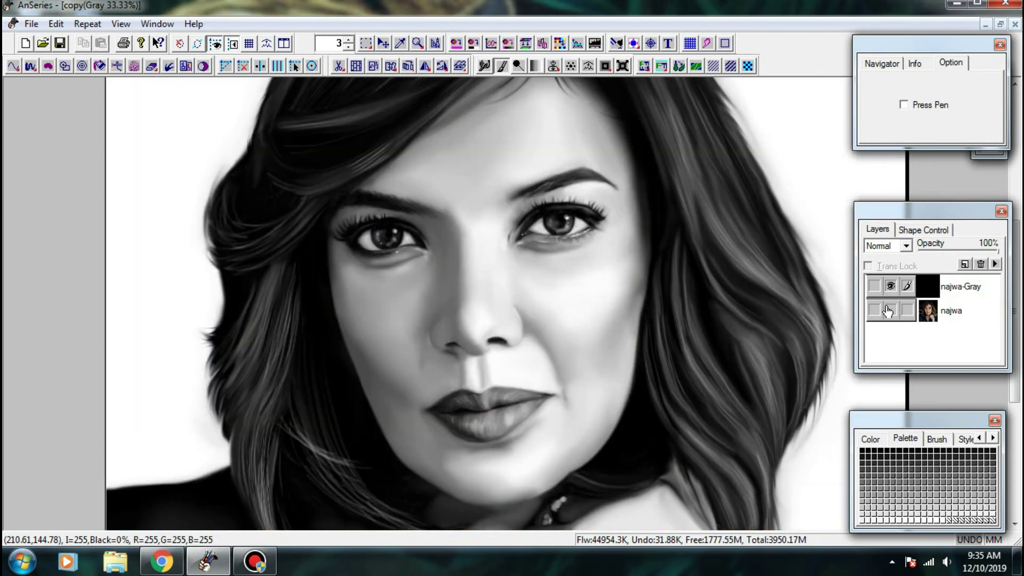
pyautogui.click(888, 310)
pyautogui.click(888, 288)
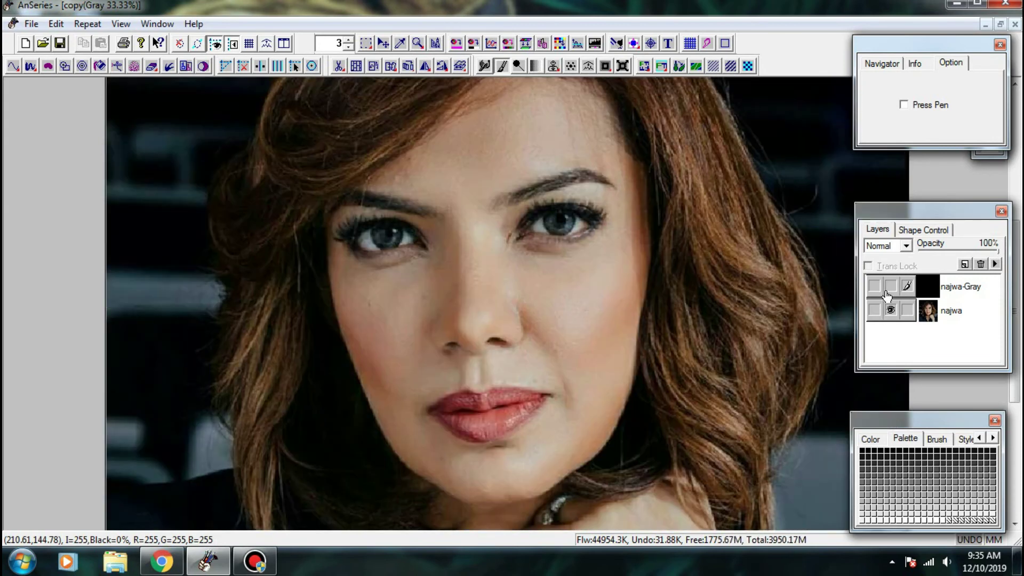
pyautogui.click(889, 288)
pyautogui.click(889, 287)
pyautogui.click(889, 288)
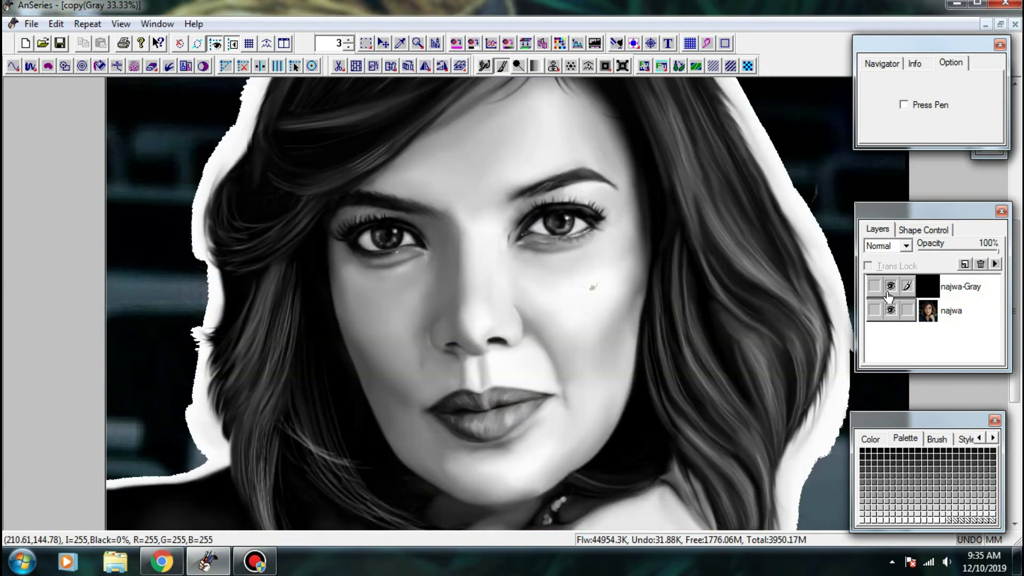
# - Darken the lower lash line beneath the rim highlights toward the outer corner of the eye opposite the fringe
pyautogui.scroll(4, 606, 235)
pyautogui.moveTo(610, 290); pyautogui.dragTo(725, 330)
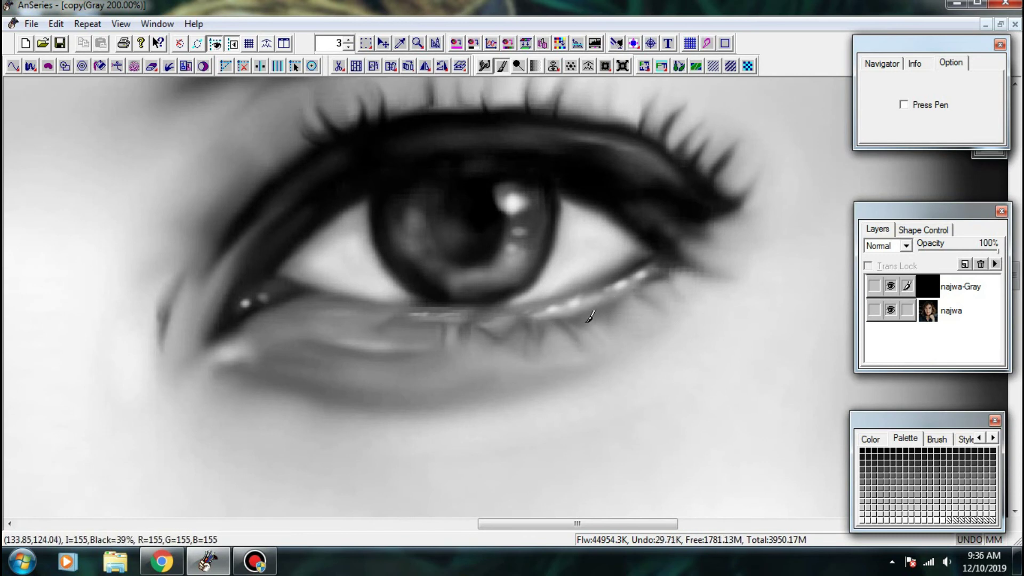
pyautogui.moveTo(595, 312); pyautogui.dragTo(643, 283)
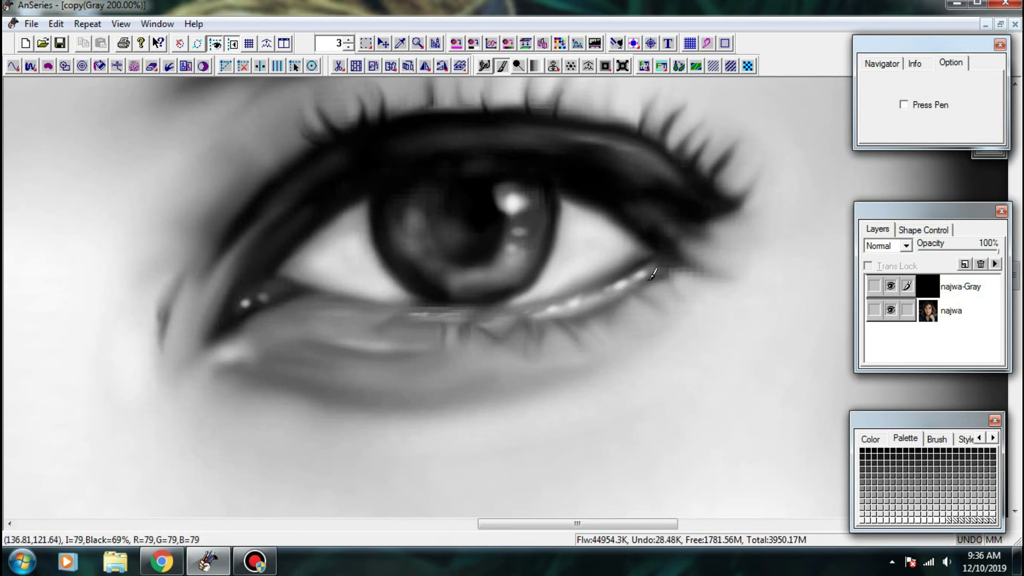
pyautogui.moveTo(544, 320); pyautogui.dragTo(589, 314)
pyautogui.moveTo(660, 280); pyautogui.dragTo(688, 272)
pyautogui.moveTo(678, 267)
pyautogui.mouseDown()
pyautogui.moveTo(706, 276)
pyautogui.moveTo(662, 275)
pyautogui.mouseUp()
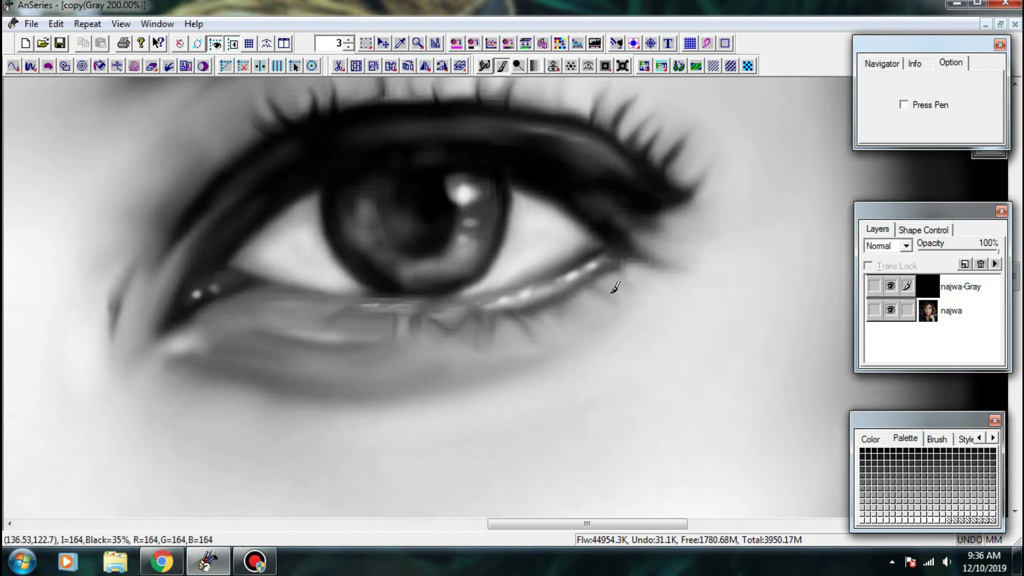
# - Check the reference and paint fine lower lashes near the outer corner, strengthening the lash line under the highlights
pyautogui.moveTo(592, 287); pyautogui.dragTo(617, 303)
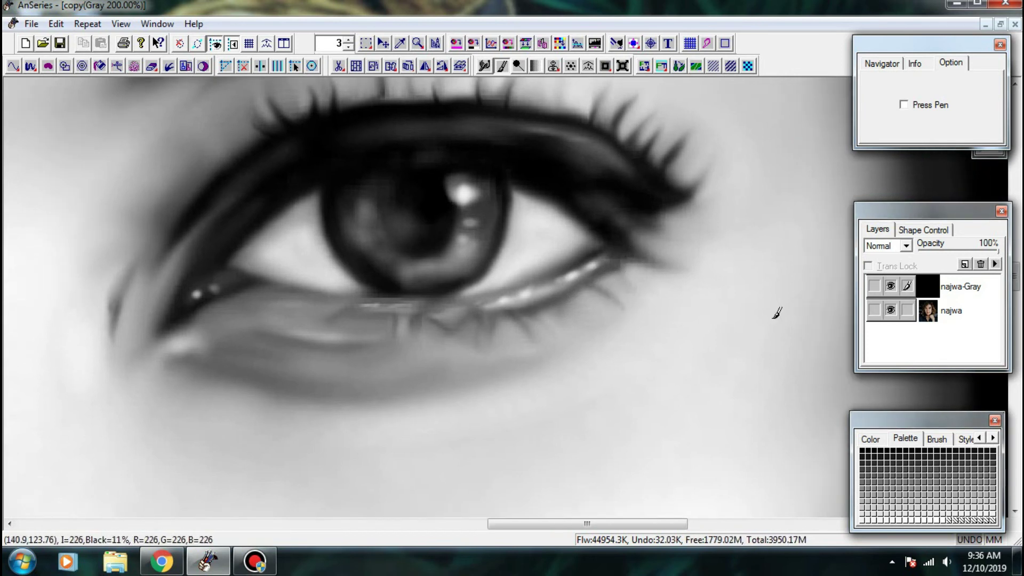
pyautogui.click(890, 286)
pyautogui.click(889, 286)
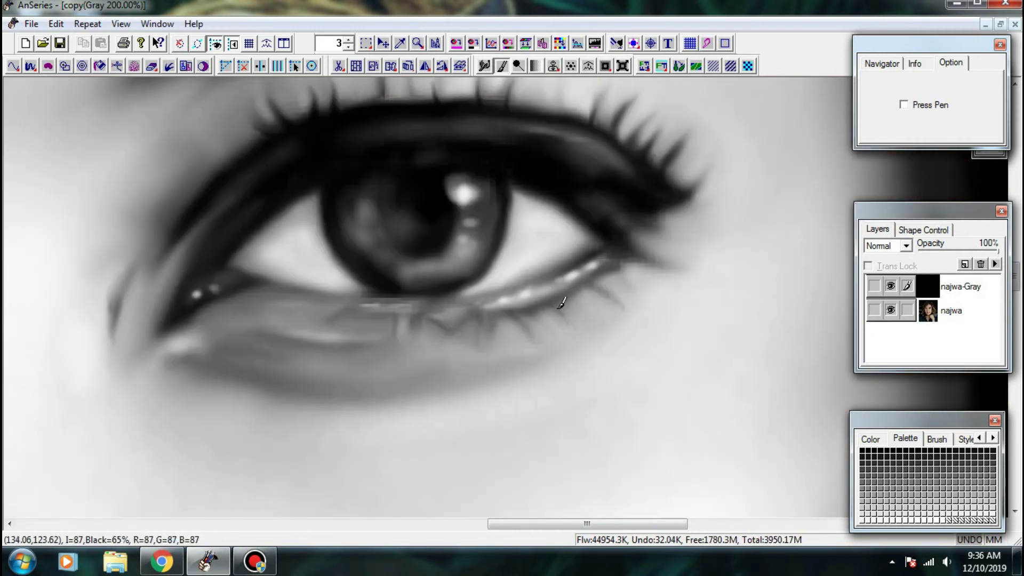
pyautogui.moveTo(553, 297)
pyautogui.mouseDown()
pyautogui.moveTo(571, 297)
pyautogui.moveTo(577, 319)
pyautogui.moveTo(609, 285)
pyautogui.moveTo(632, 282)
pyautogui.moveTo(630, 249)
pyautogui.moveTo(600, 272)
pyautogui.mouseUp()
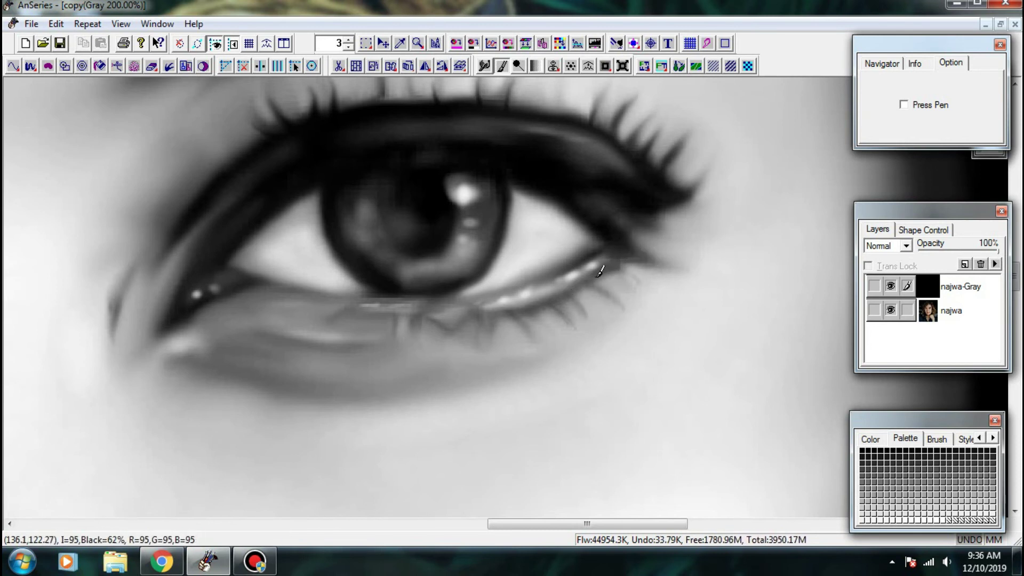
pyautogui.moveTo(525, 300); pyautogui.dragTo(505, 306)
pyautogui.moveTo(504, 307); pyautogui.dragTo(589, 274)
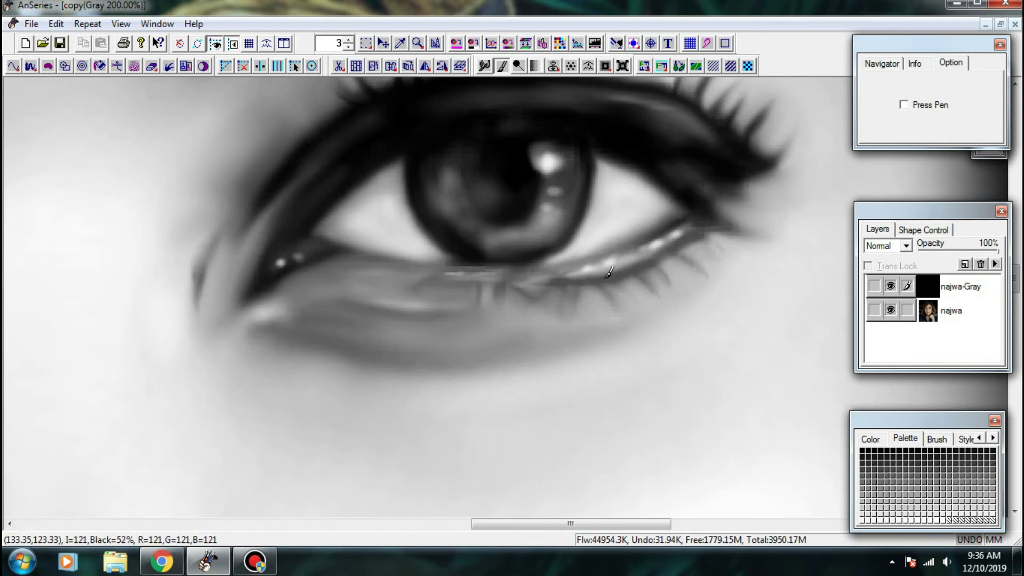
# - Extend the lower lash line to meet the outer eye corner and refine the small lashes growing from it
pyautogui.moveTo(612, 285); pyautogui.dragTo(650, 275)
pyautogui.moveTo(721, 221); pyautogui.dragTo(600, 258)
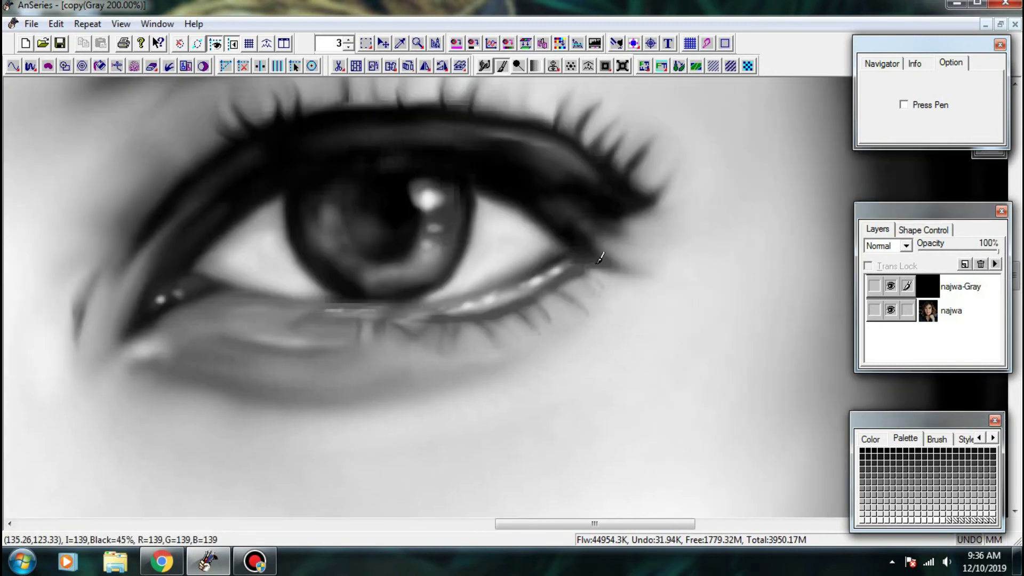
pyautogui.hotkey('ctrl', '+')
pyautogui.moveTo(446, 306)
pyautogui.mouseDown()
pyautogui.moveTo(561, 264)
pyautogui.moveTo(540, 293)
pyautogui.mouseUp()
pyautogui.moveTo(526, 285); pyautogui.dragTo(551, 301)
pyautogui.hotkey('ctrl', '-')
pyautogui.hotkey('ctrl', '-')
pyautogui.hotkey('ctrl', '-')
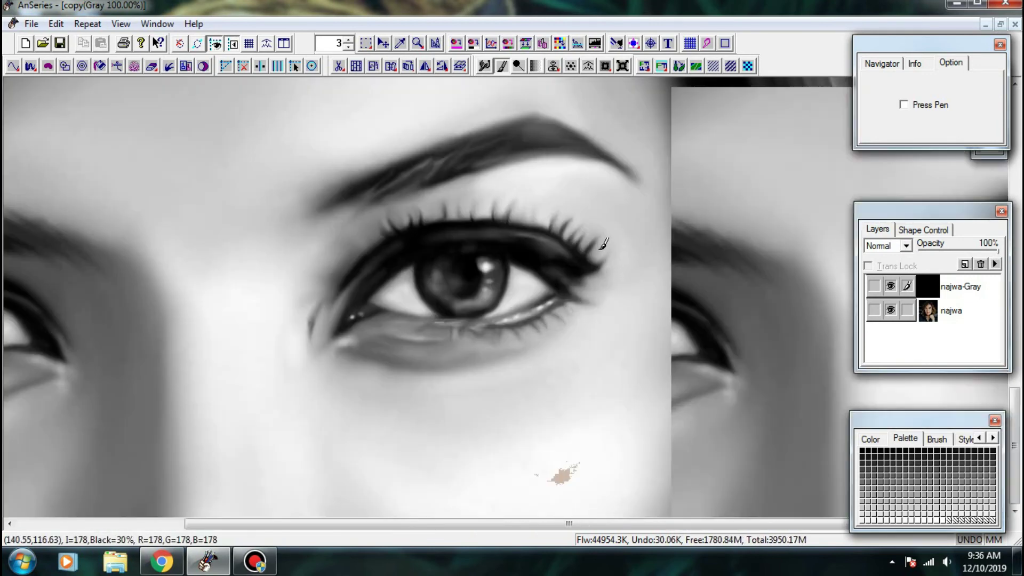
# - Hide the reference photo layer and define the lower lid edge of the same eye with thin dark strokes toward the inner corner
pyautogui.click(891, 311)
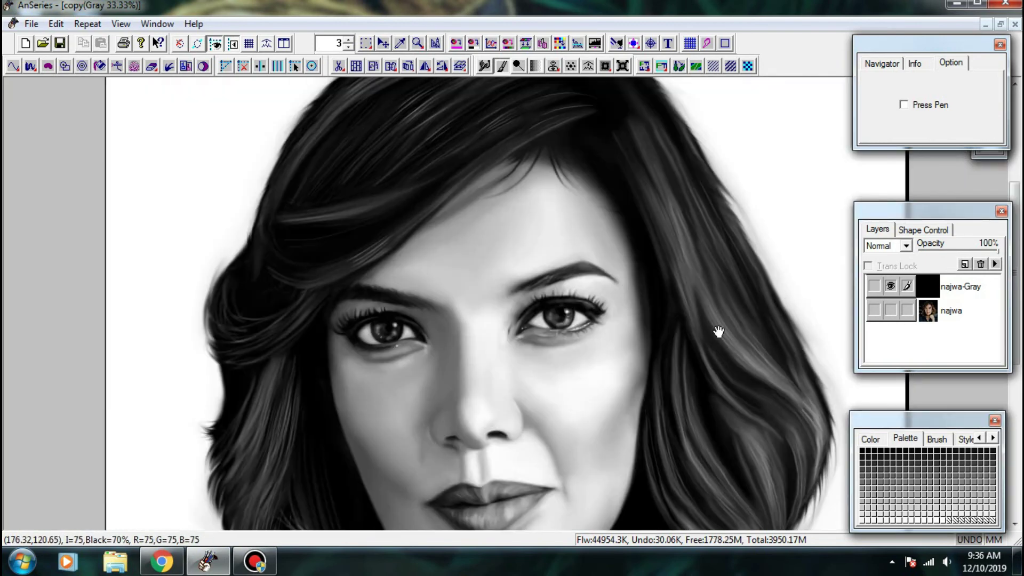
pyautogui.moveTo(719, 332); pyautogui.dragTo(641, 251)
pyautogui.moveTo(577, 208); pyautogui.dragTo(629, 277)
pyautogui.keyDown('ctrl'); pyautogui.click(514, 285); pyautogui.keyUp('ctrl')
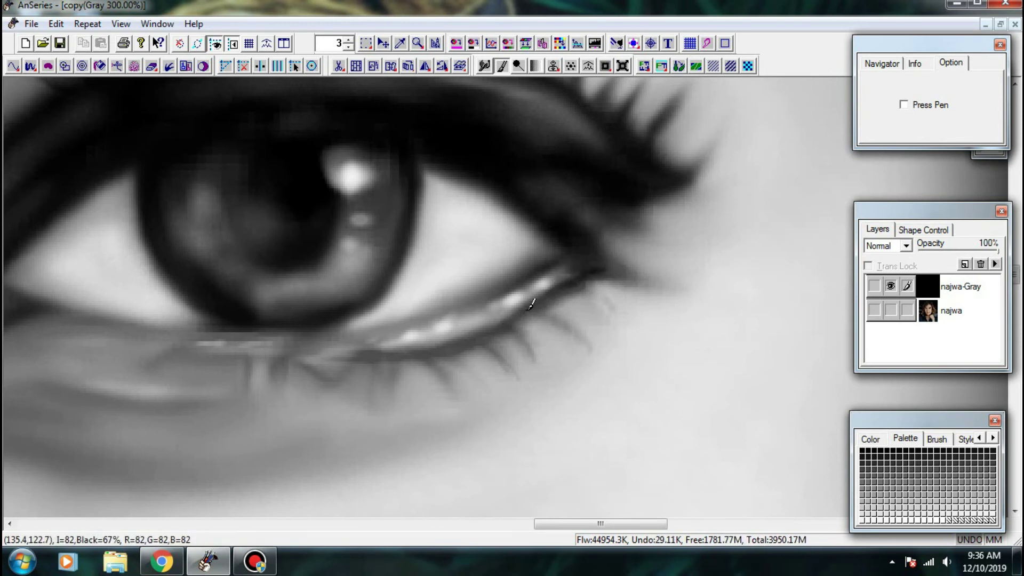
pyautogui.moveTo(551, 309); pyautogui.dragTo(775, 260)
pyautogui.moveTo(240, 250); pyautogui.dragTo(447, 282)
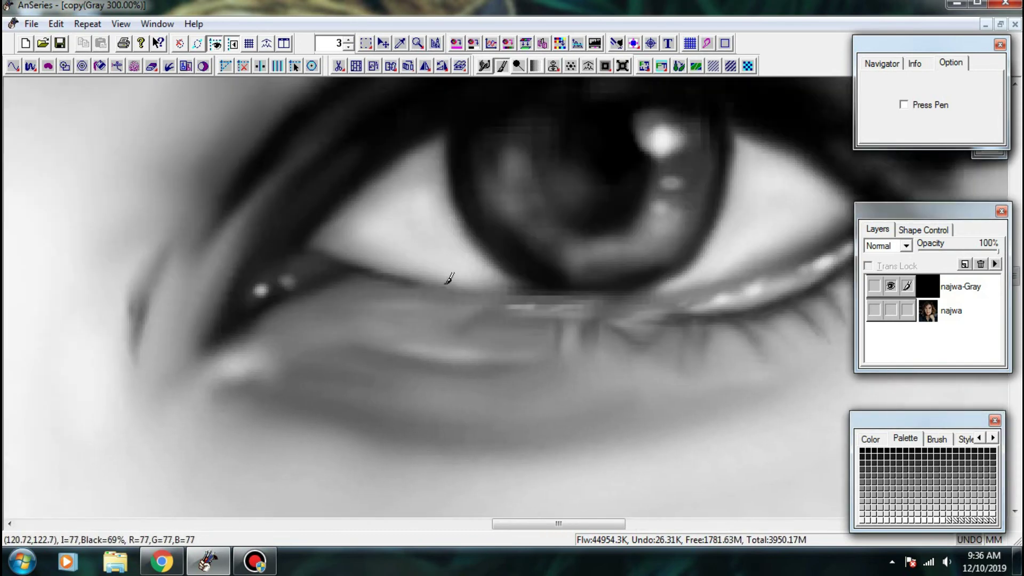
pyautogui.moveTo(443, 162)
pyautogui.mouseDown()
pyautogui.moveTo(414, 265)
pyautogui.moveTo(457, 350)
pyautogui.mouseUp()
pyautogui.moveTo(354, 280)
pyautogui.mouseDown()
pyautogui.moveTo(456, 283)
pyautogui.moveTo(488, 240)
pyautogui.mouseUp()
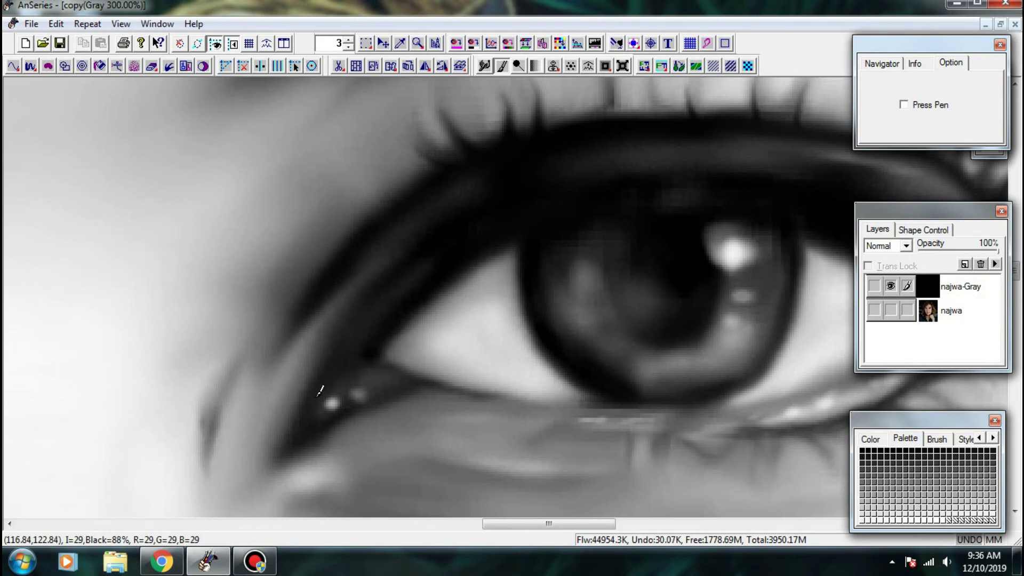
pyautogui.moveTo(391, 362)
pyautogui.mouseDown()
pyautogui.moveTo(419, 382)
pyautogui.moveTo(566, 405)
pyautogui.mouseUp()
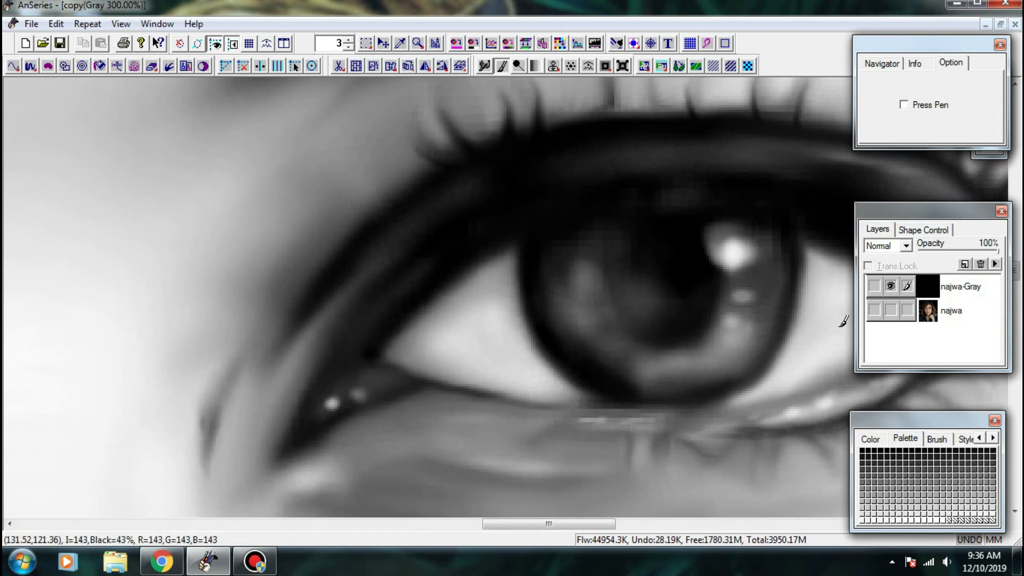
# - Check the eye against the reference photo and softly shade the skin under its inner corner
pyautogui.click(889, 311)
pyautogui.click(890, 286)
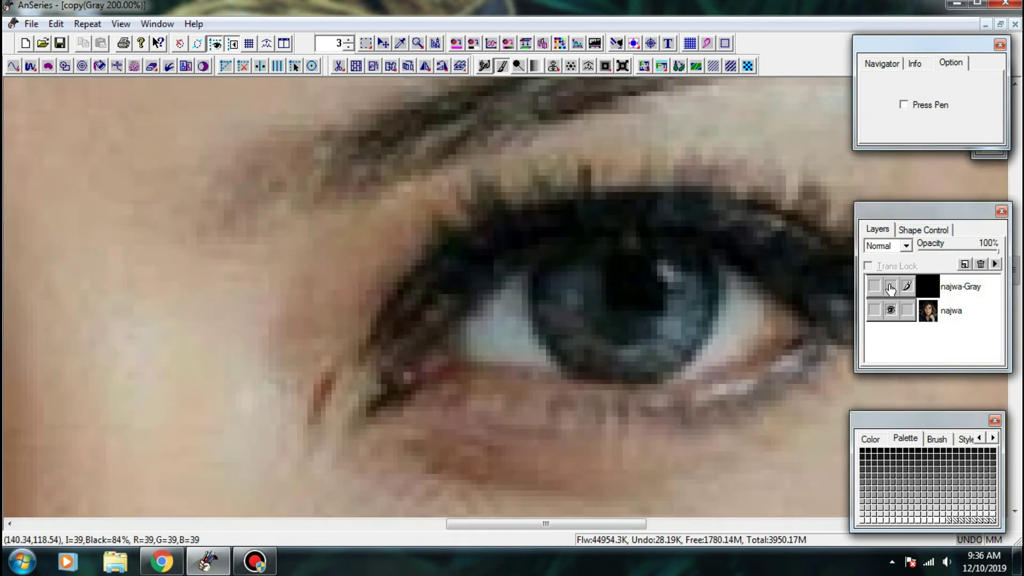
pyautogui.click(890, 287)
pyautogui.click(890, 310)
pyautogui.moveTo(450, 452); pyautogui.dragTo(525, 460)
pyautogui.hotkey('ctrl', '-')
pyautogui.scroll(-1, 650, 331)
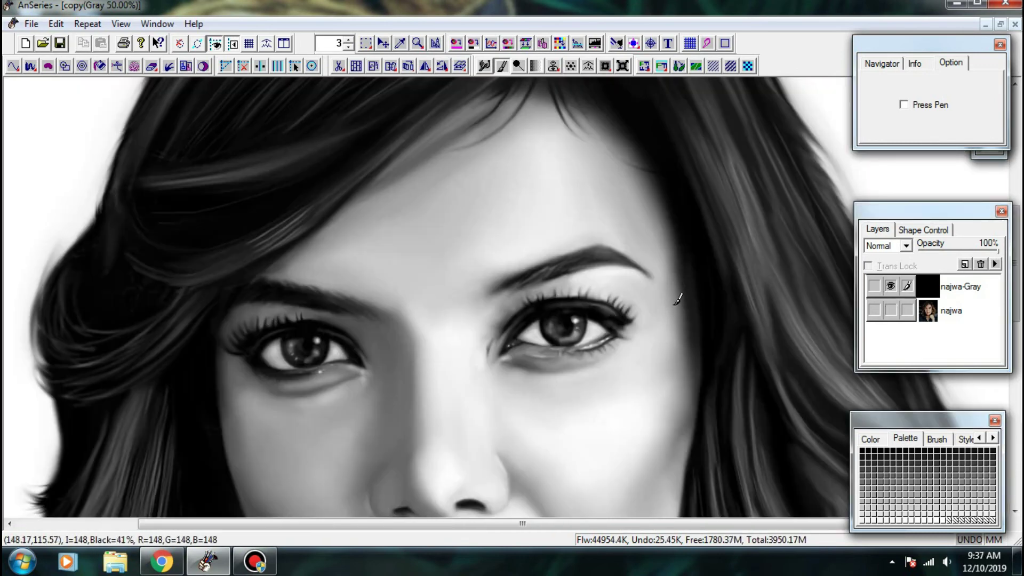
# - Check the reference for the eye beside the fringe and softly shade the skin beneath its lower lashes
pyautogui.scroll(2, 592, 298)
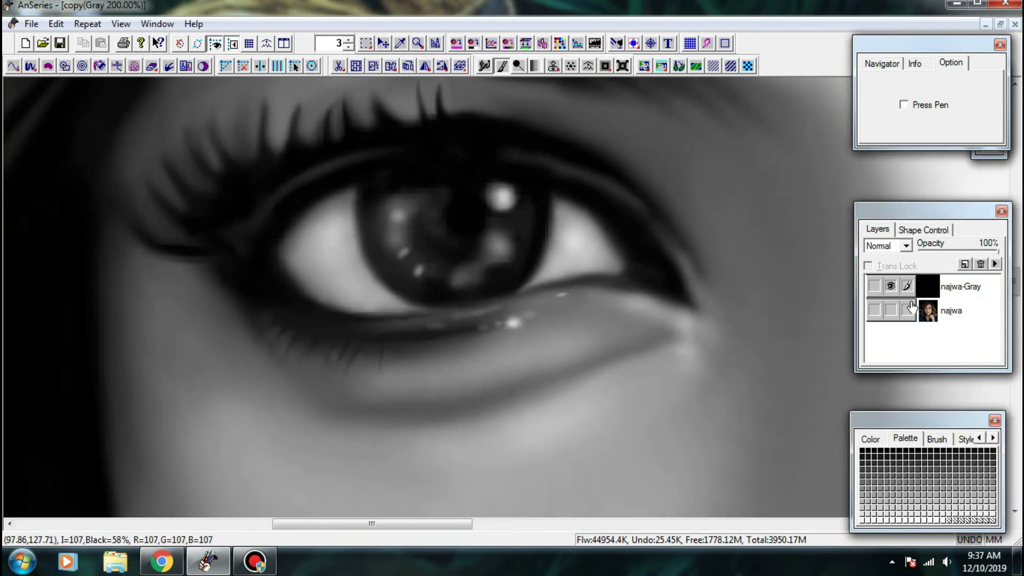
pyautogui.scroll(-1, 890, 286)
pyautogui.click(890, 287)
pyautogui.click(890, 287)
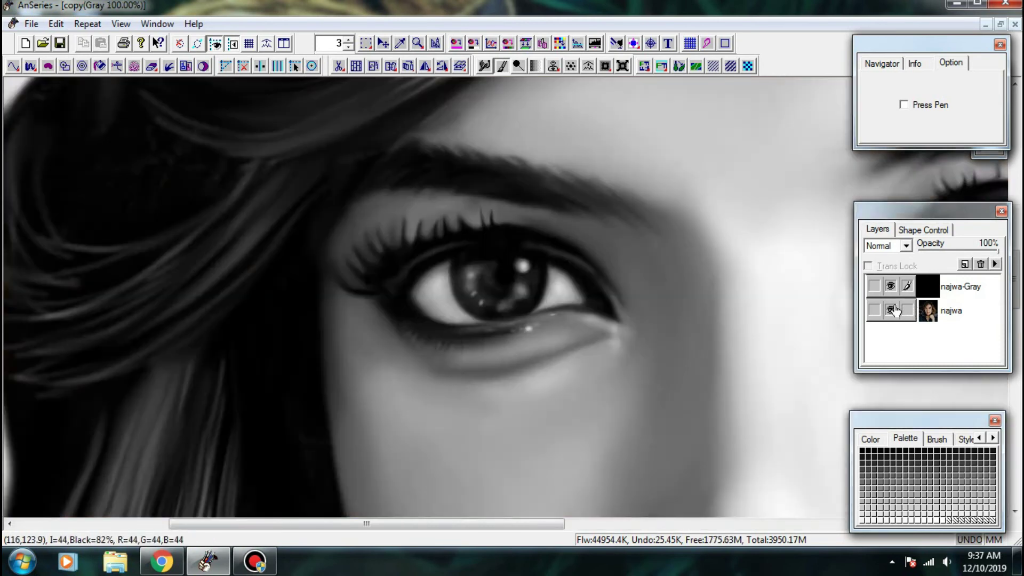
pyautogui.scroll(1, 456, 331)
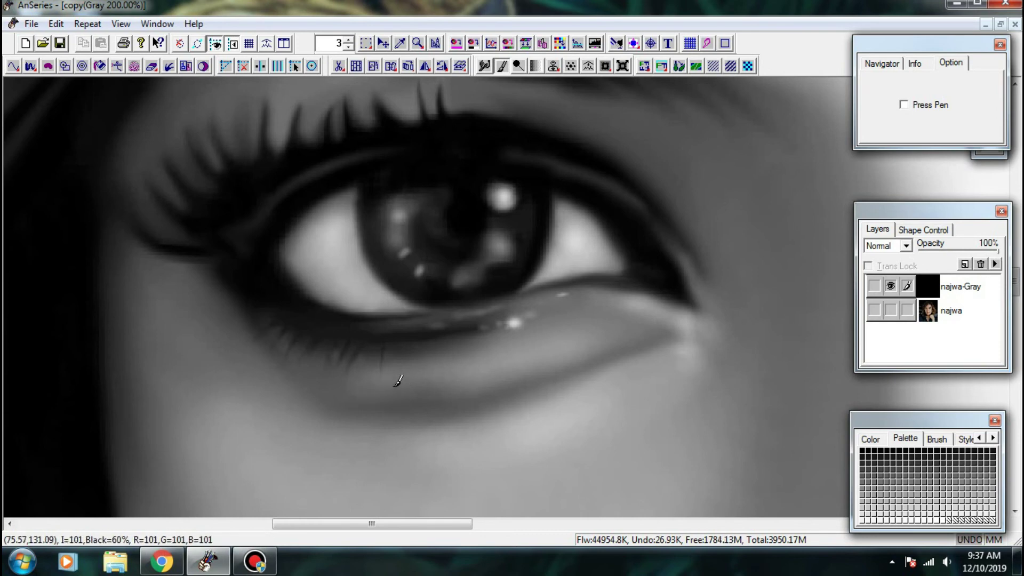
pyautogui.moveTo(394, 388); pyautogui.dragTo(476, 387)
pyautogui.scroll(-2, 590, 279)
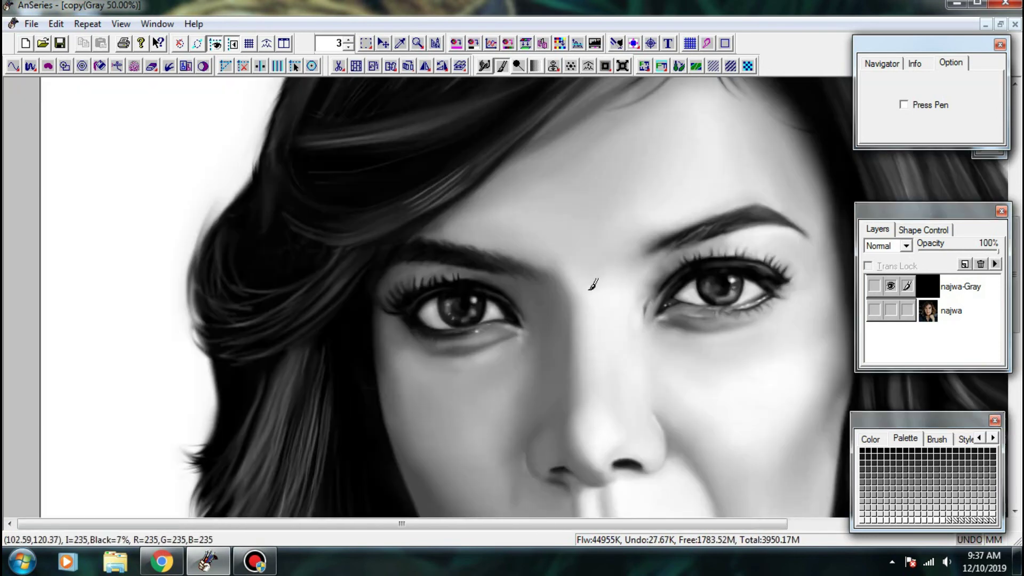
# - Compare the painted eye beside the fringe and the nose-bridge shadow with the reference photo by toggling the painting layer
pyautogui.scroll(1, 608, 275)
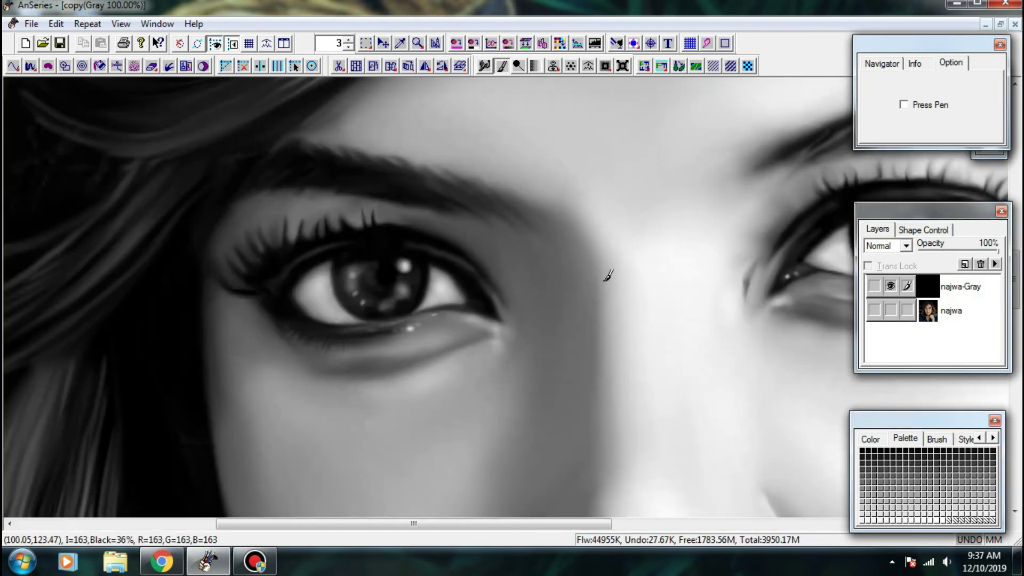
pyautogui.click(889, 287)
pyautogui.click(890, 288)
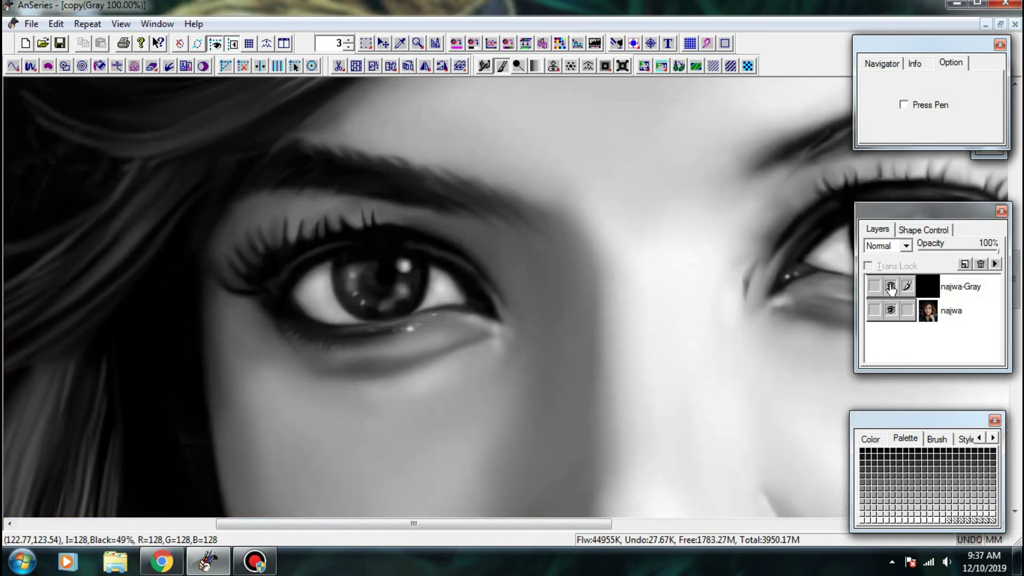
pyautogui.click(890, 288)
pyautogui.click(890, 287)
pyautogui.click(890, 289)
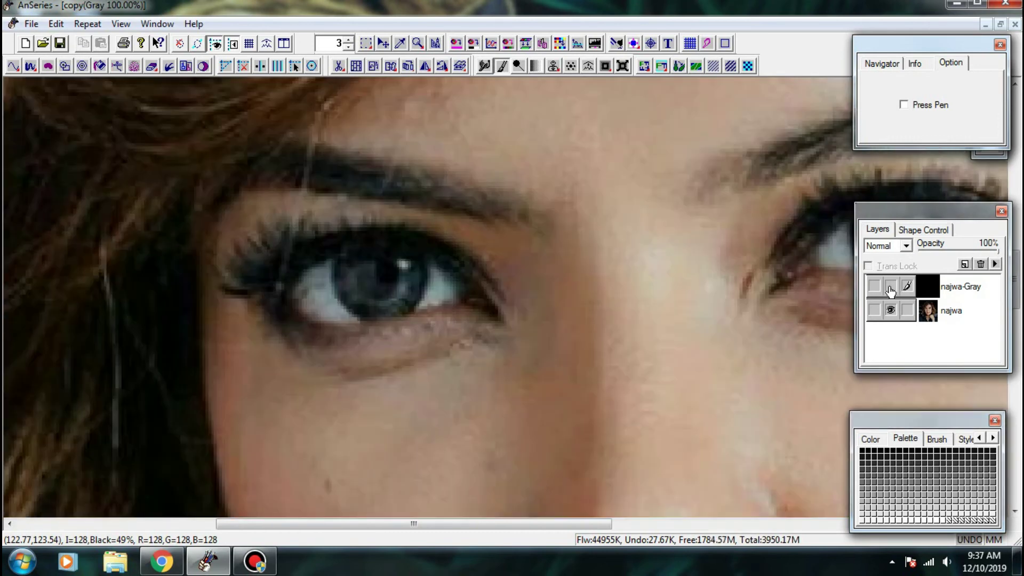
pyautogui.click(891, 289)
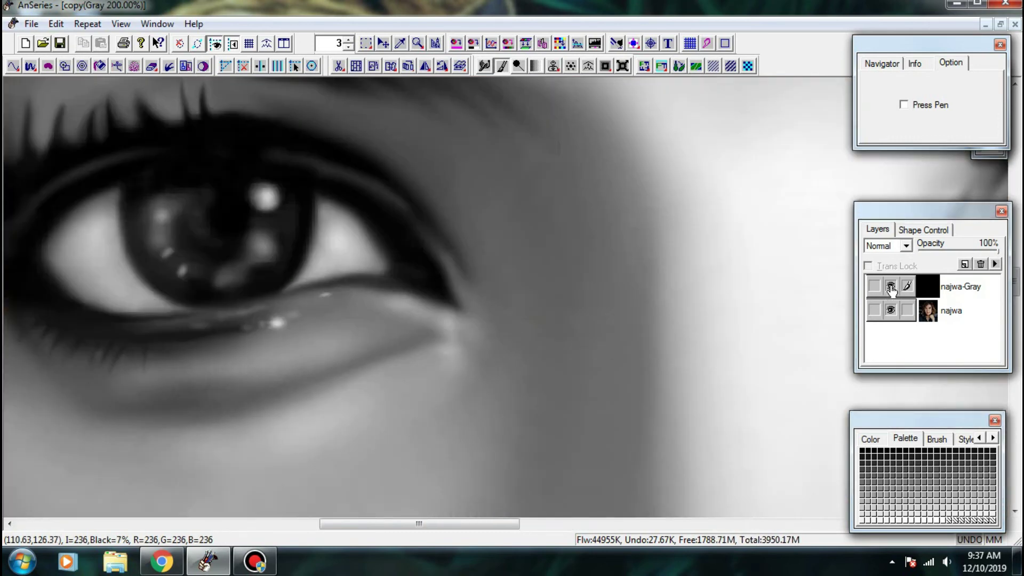
pyautogui.click(890, 288)
pyautogui.click(891, 288)
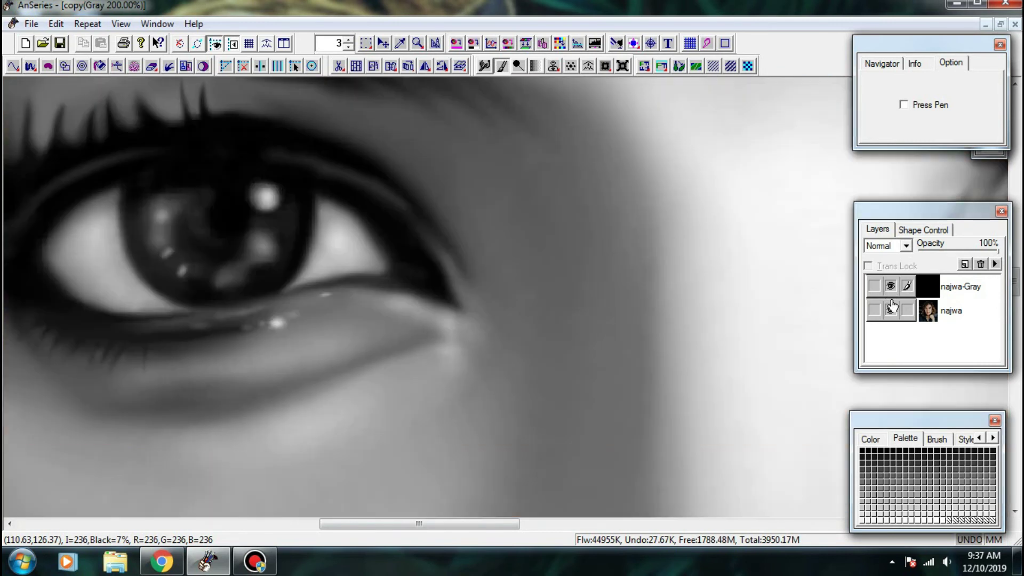
# - Smudge the dark upper lid line and crease near the inner corner of the eye beside the fringe
pyautogui.click(488, 65)
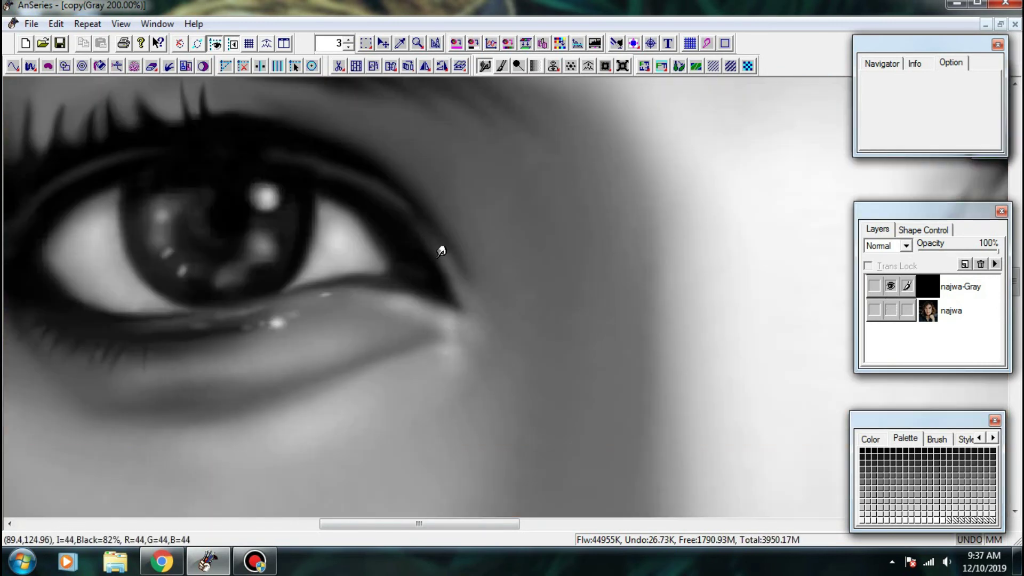
pyautogui.moveTo(437, 257); pyautogui.dragTo(454, 277)
pyautogui.moveTo(412, 223)
pyautogui.mouseDown()
pyautogui.moveTo(441, 262)
pyautogui.moveTo(466, 269)
pyautogui.moveTo(452, 278)
pyautogui.moveTo(466, 293)
pyautogui.mouseUp()
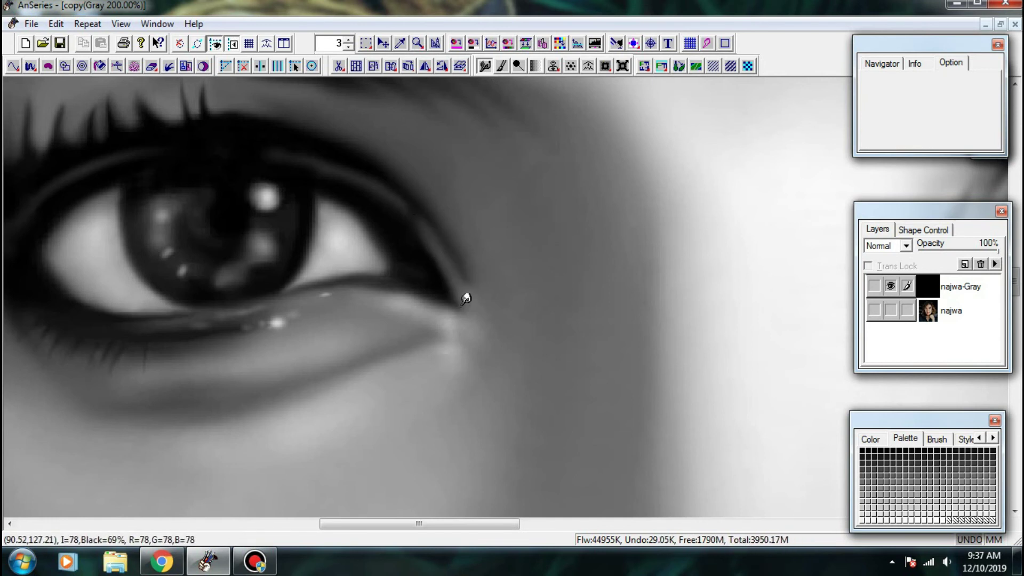
pyautogui.moveTo(418, 261); pyautogui.dragTo(428, 275)
pyautogui.moveTo(422, 268); pyautogui.dragTo(426, 277)
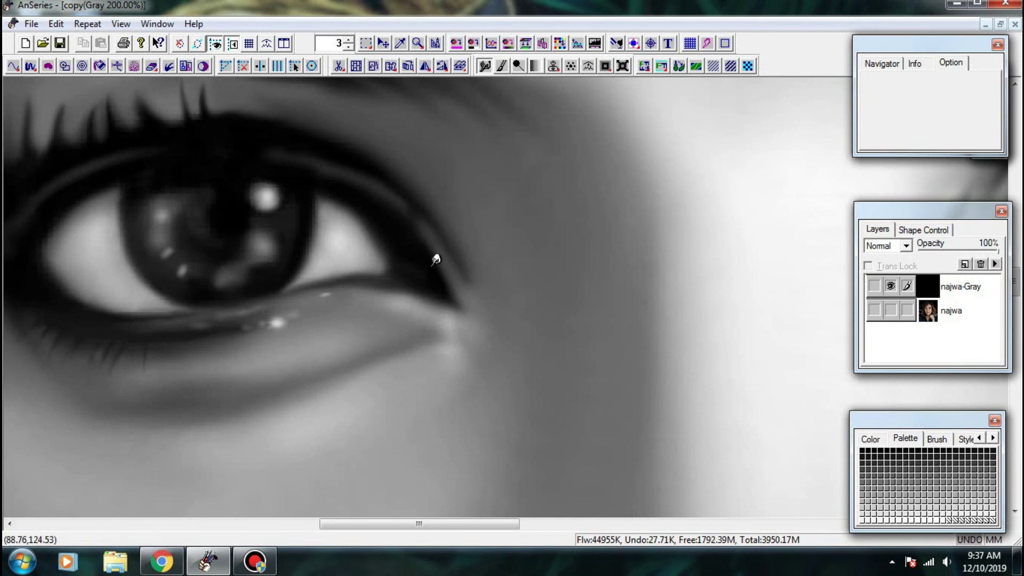
# - Check the eye against the reference photo and paint light highlights at its outer corner and along the lower waterline
pyautogui.moveTo(281, 240); pyautogui.dragTo(493, 203)
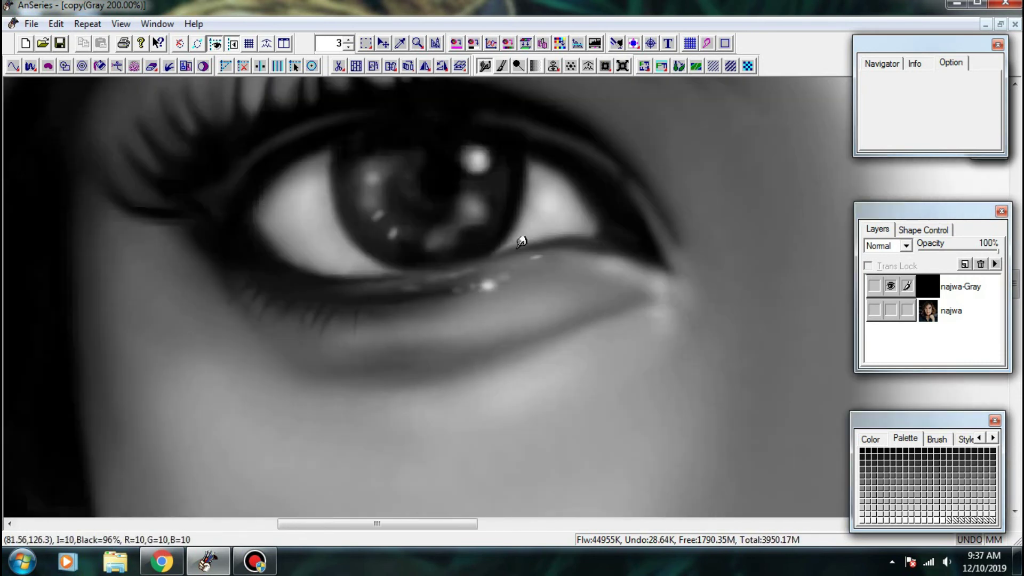
pyautogui.click(501, 66)
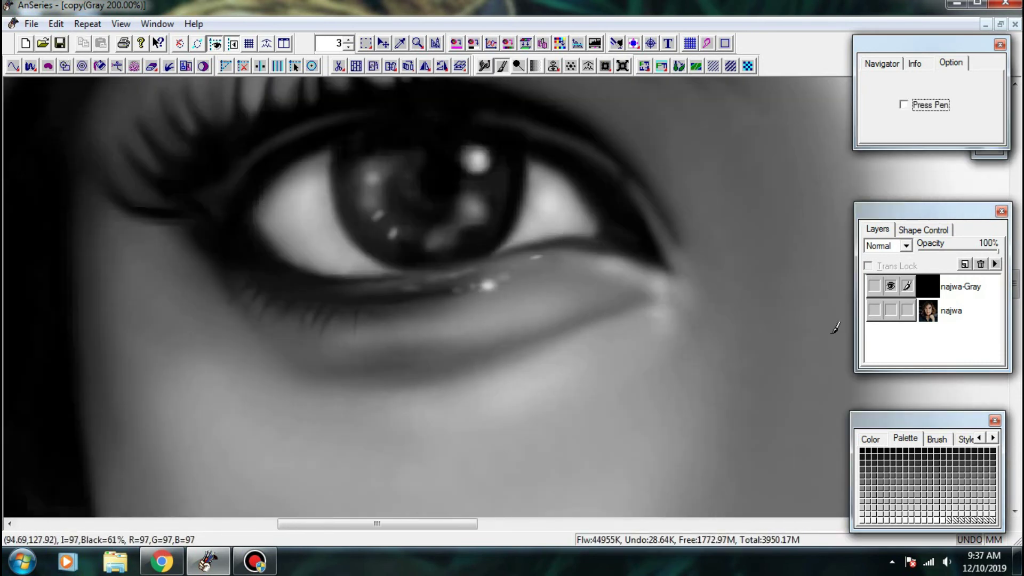
pyautogui.click(947, 506)
pyautogui.click(887, 316)
pyautogui.click(892, 290)
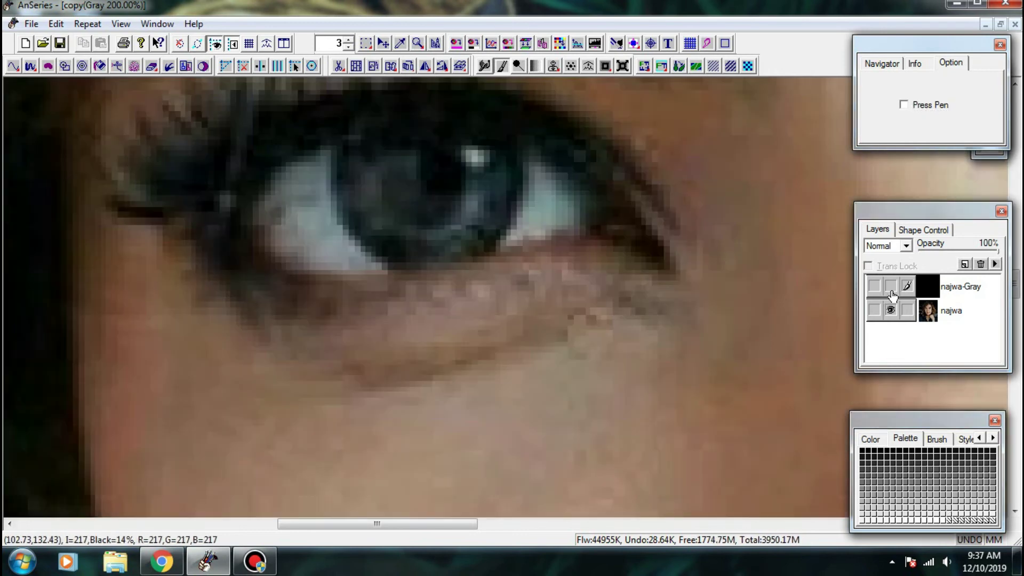
pyautogui.scroll(-1, 892, 291)
pyautogui.hotkey('ctrl', '+')
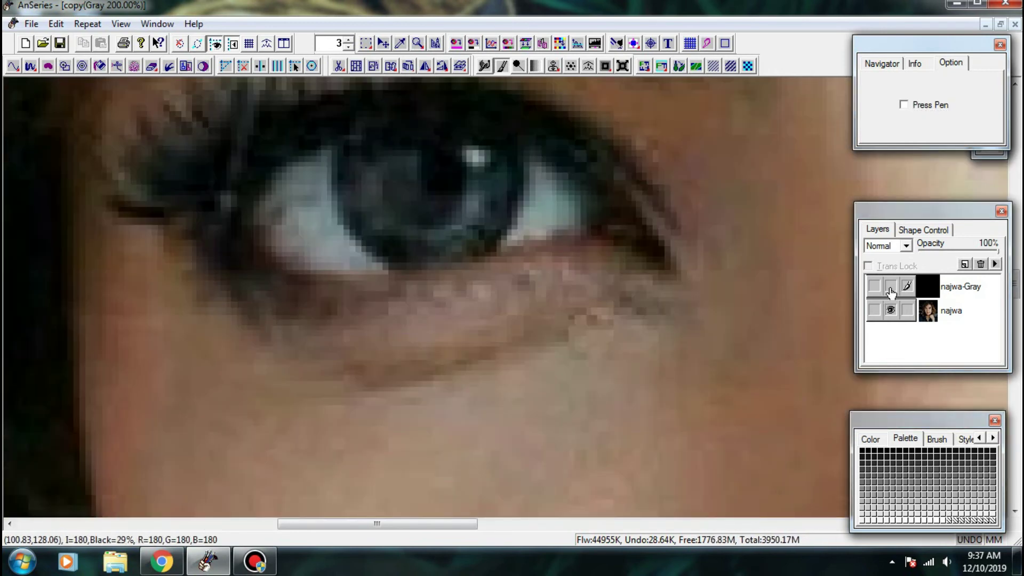
pyautogui.hotkey('ctrl', '-')
pyautogui.click(889, 294)
pyautogui.scroll(1, 888, 294)
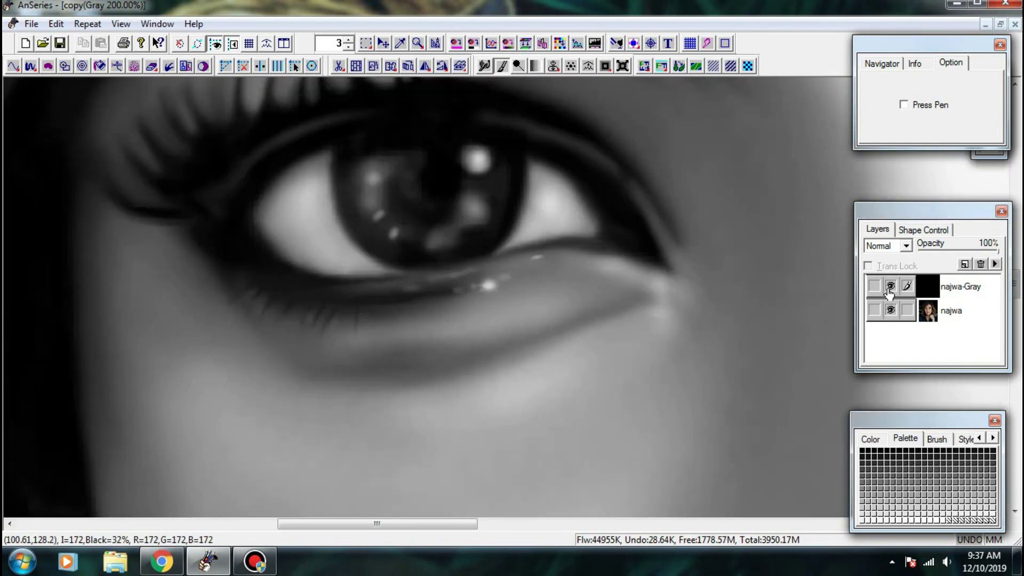
pyautogui.click(889, 293)
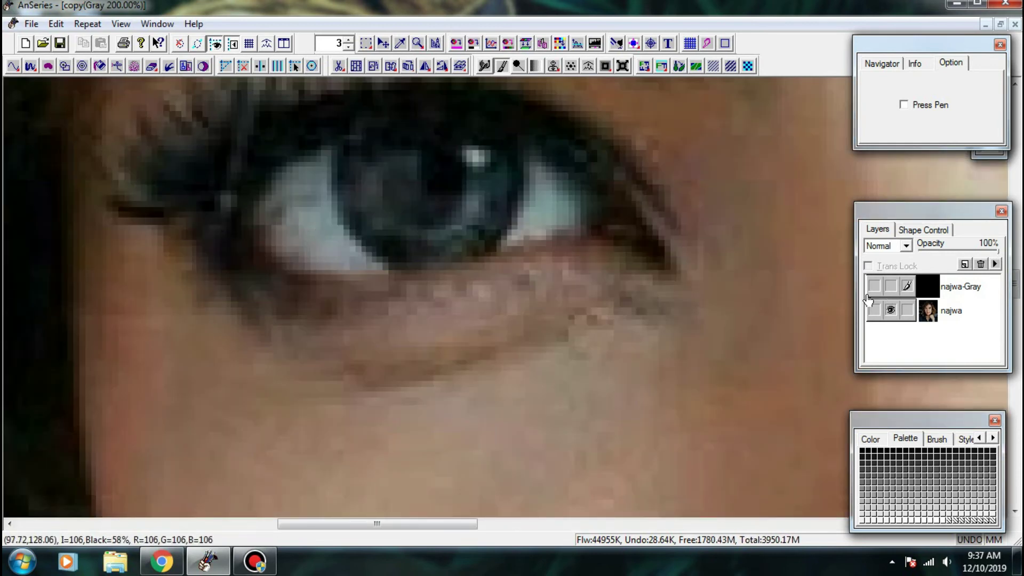
pyautogui.click(890, 288)
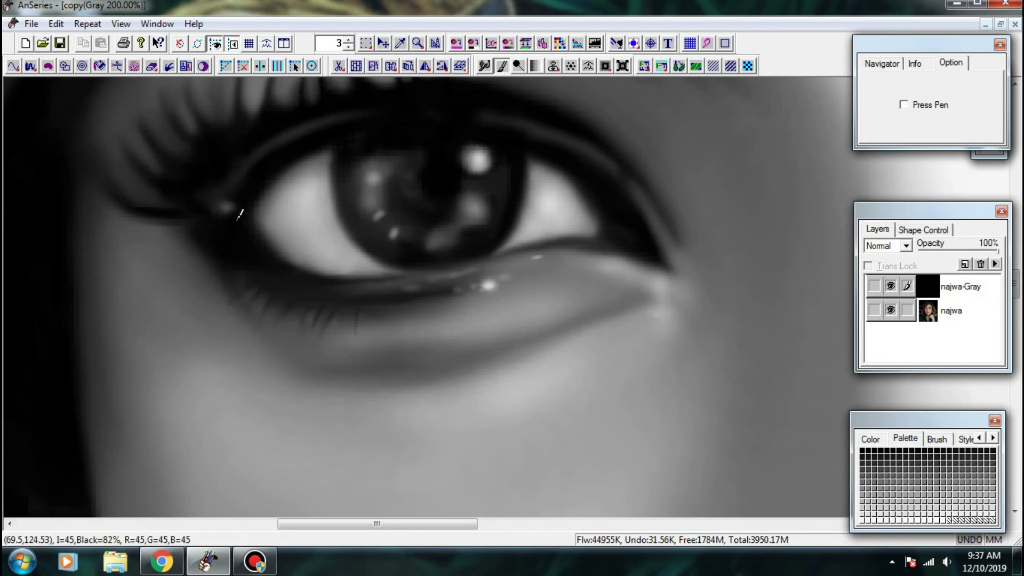
pyautogui.moveTo(326, 291); pyautogui.dragTo(453, 278)
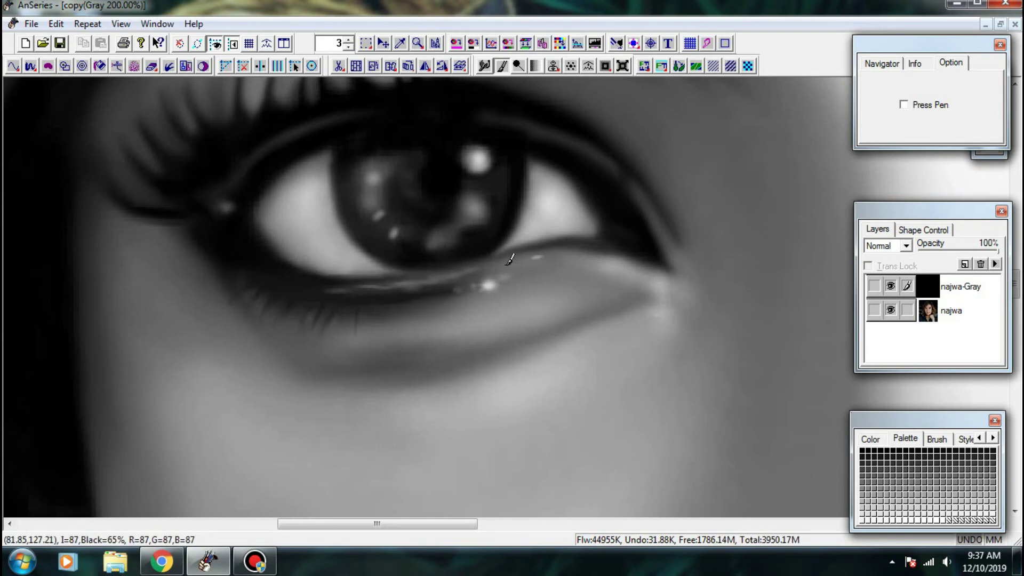
pyautogui.moveTo(547, 249); pyautogui.dragTo(551, 252)
# - Check the reference again and dab a faint highlight on the skin above the same eye's inner corner
pyautogui.click(890, 287)
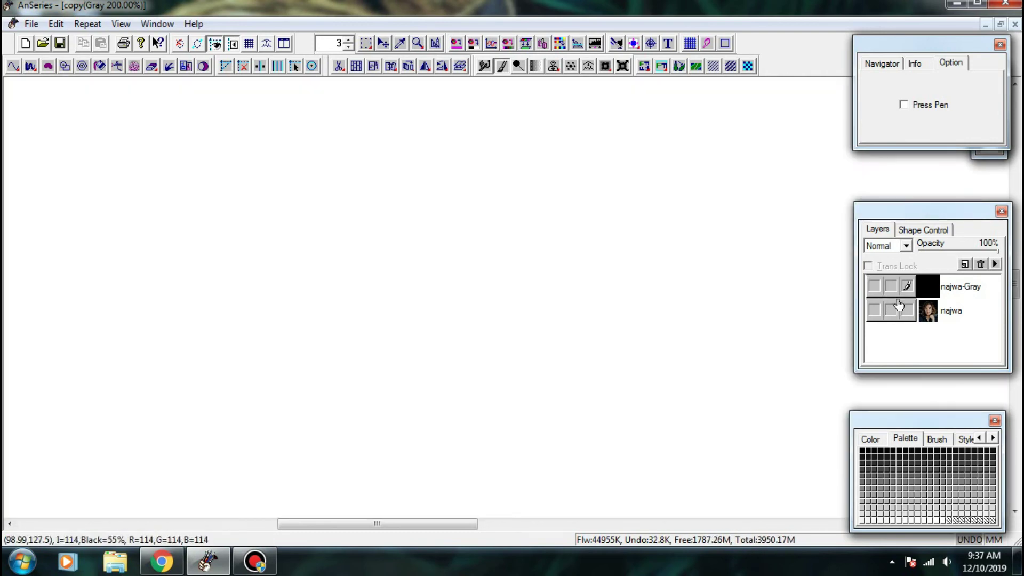
pyautogui.hotkey('ctrl', '-')
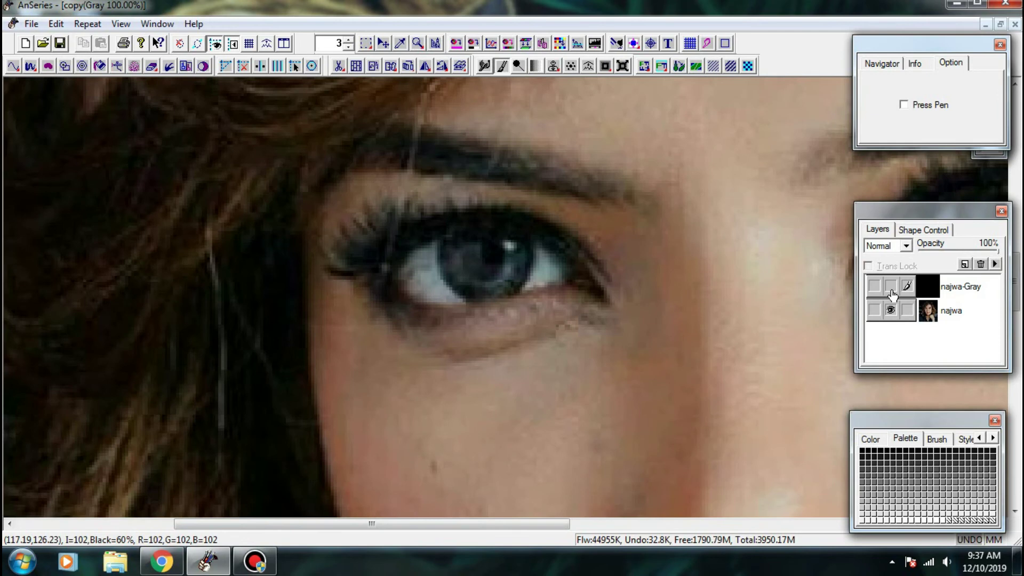
pyautogui.click(890, 286)
pyautogui.hotkey('ctrl', '+')
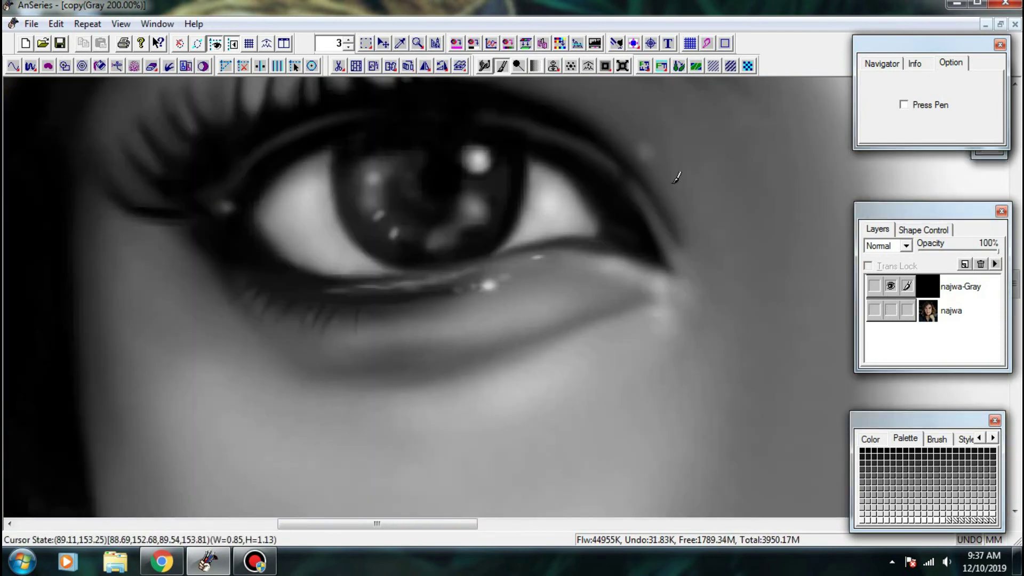
pyautogui.moveTo(674, 182); pyautogui.dragTo(649, 154)
# - Compare the opposite painted eye and brow with the reference photo by toggling the two layers
pyautogui.hotkey('ctrl', '-')
pyautogui.hotkey('ctrl', '-')
pyautogui.hotkey('ctrl', '-')
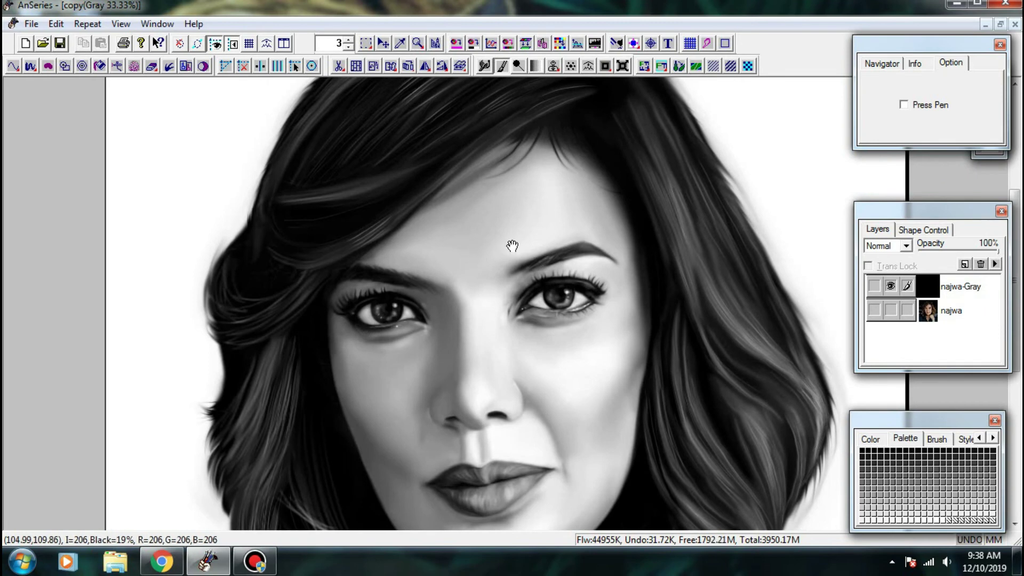
pyautogui.hotkey('ctrl', '+')
pyautogui.hotkey('ctrl', '+')
pyautogui.click(890, 287)
pyautogui.click(890, 311)
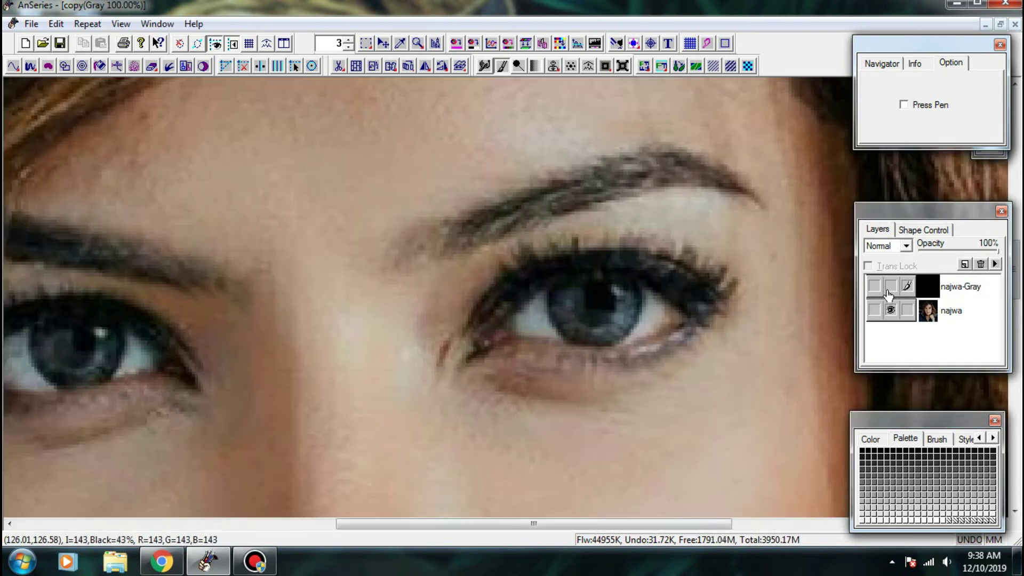
pyautogui.click(890, 286)
pyautogui.click(890, 310)
# - Lighten the small highlights along that eye's lower waterline and the catchlight in its iris
pyautogui.hotkey('ctrl', '+')
pyautogui.hotkey('ctrl', '+')
pyautogui.hotkey('ctrl', '+')
pyautogui.hotkey('ctrl', '+')
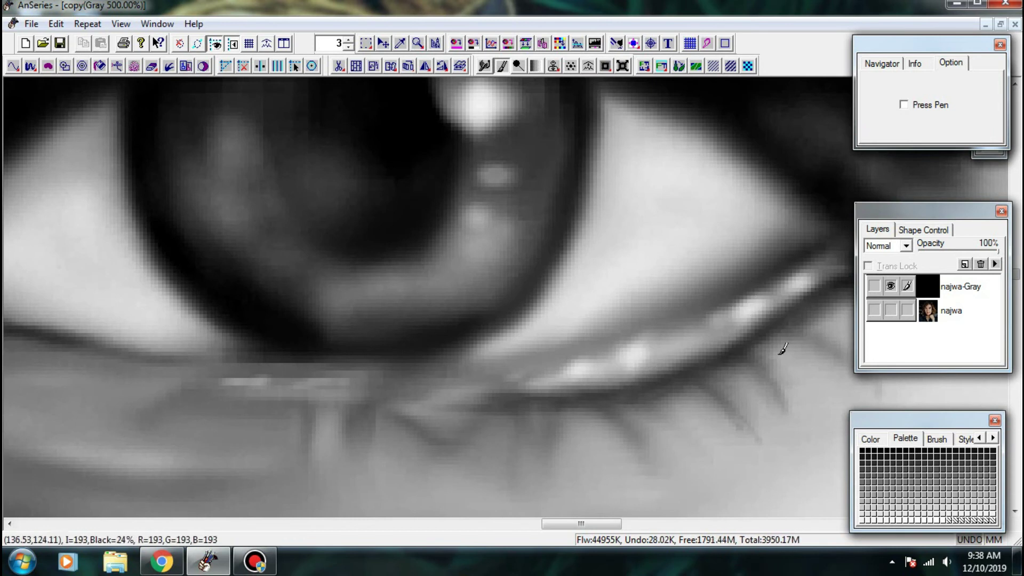
pyautogui.click(518, 66)
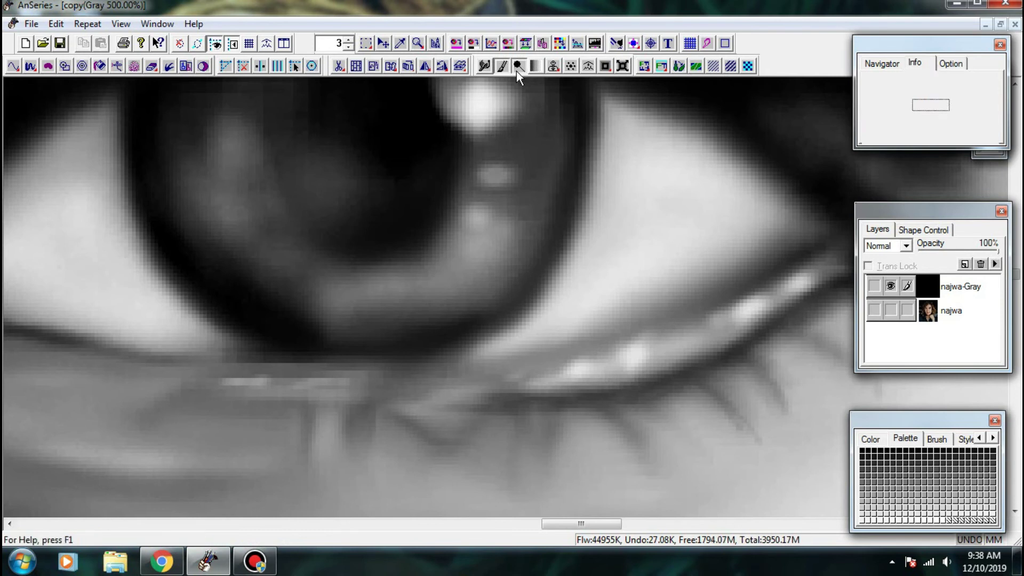
pyautogui.click(636, 362)
pyautogui.click(578, 370)
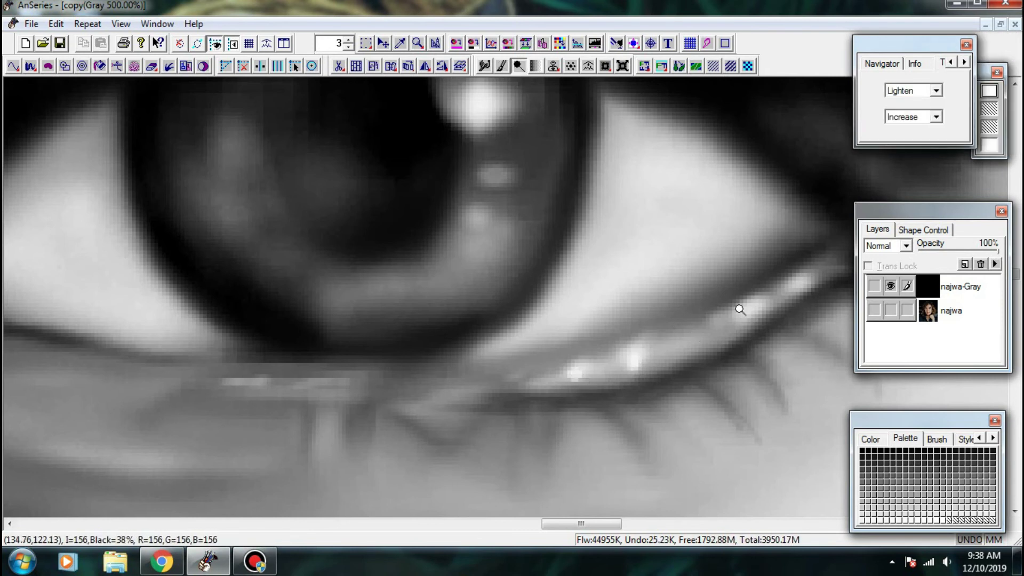
pyautogui.click(793, 291)
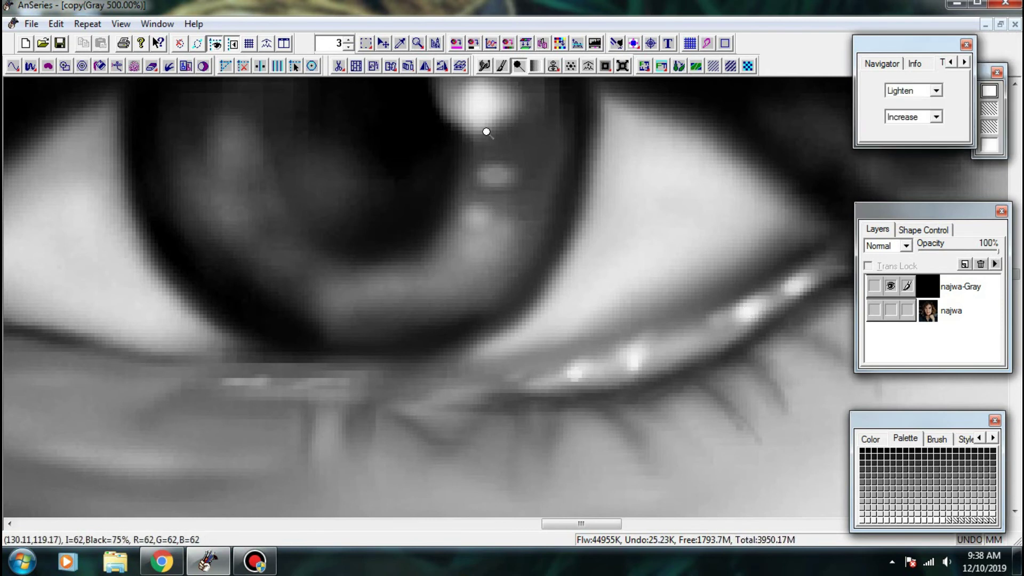
pyautogui.moveTo(487, 105); pyautogui.dragTo(478, 107)
# - Review both eyes up close and compare the full painted portrait with the reference photo
pyautogui.scroll(-2, 587, 199)
pyautogui.scroll(-3, 587, 199)
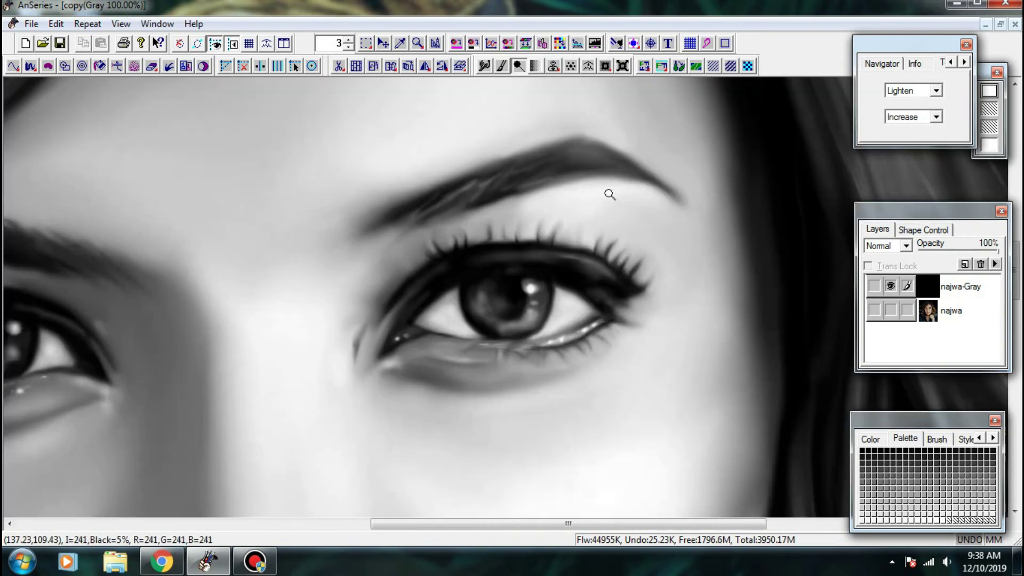
pyautogui.scroll(2, 361, 320)
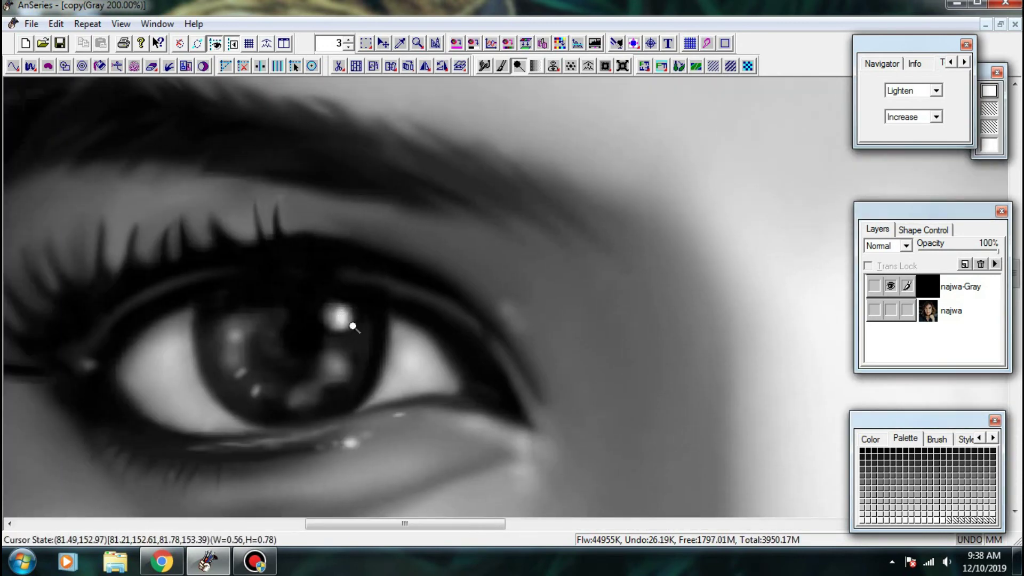
pyautogui.scroll(-3, 651, 288)
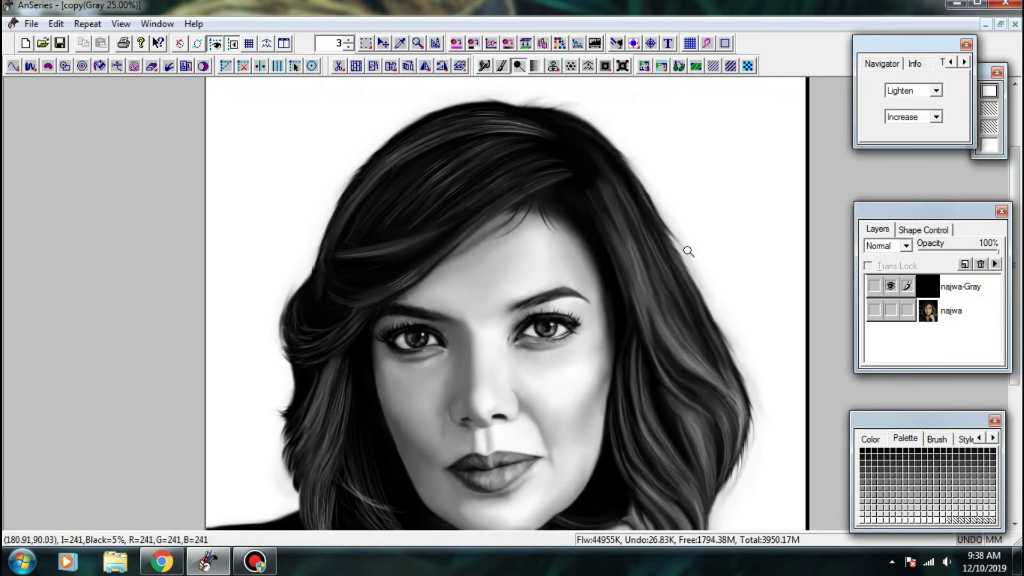
pyautogui.click(890, 310)
pyautogui.click(888, 288)
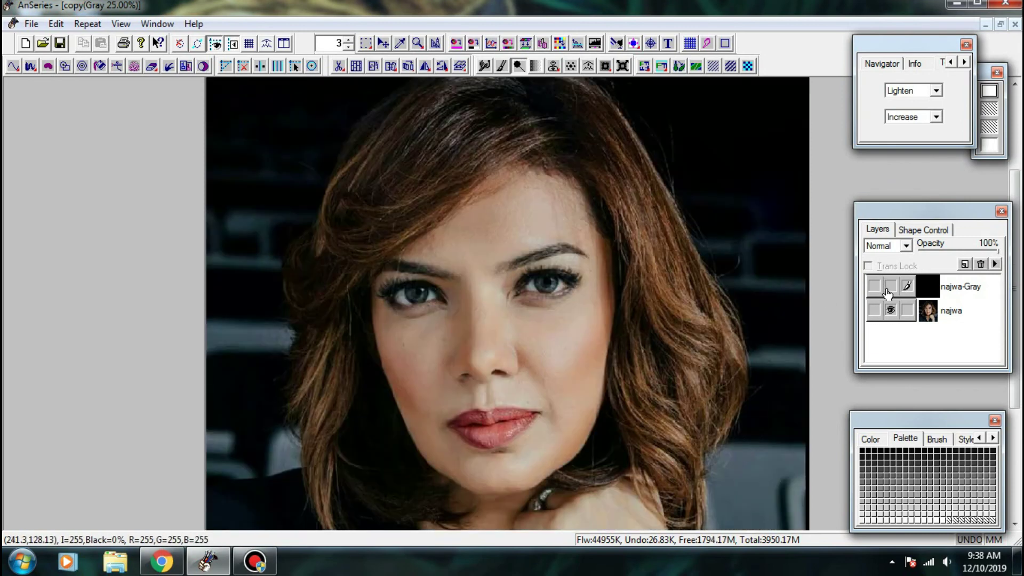
pyautogui.click(892, 309)
pyautogui.click(890, 286)
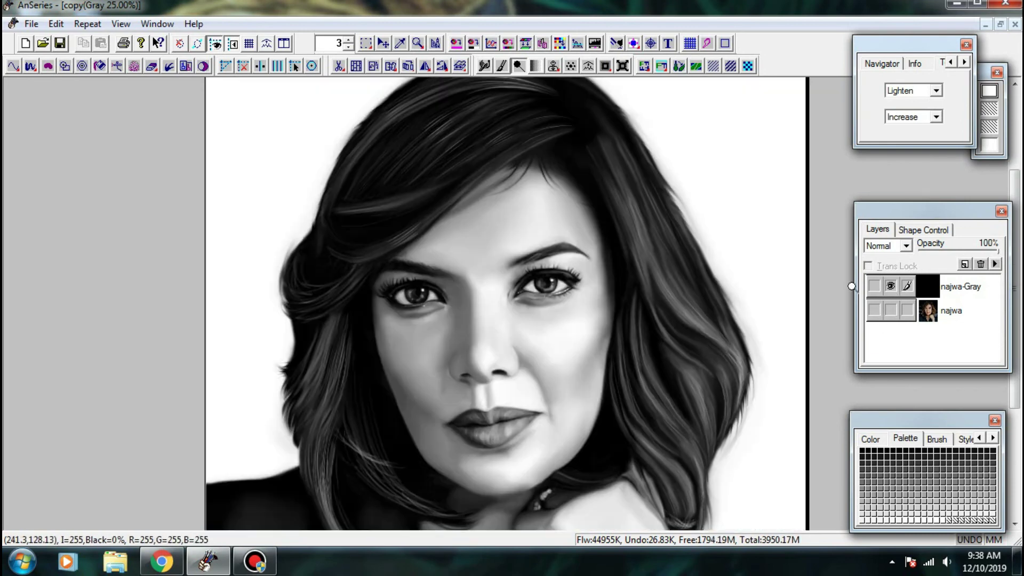
# - Lighten the catchlight further in the iris of the eye away from the fringe
pyautogui.scroll(4, 459, 322)
pyautogui.moveTo(486, 409)
pyautogui.mouseDown()
pyautogui.moveTo(562, 288)
pyautogui.moveTo(123, 288)
pyautogui.mouseUp()
pyautogui.moveTo(806, 282); pyautogui.dragTo(123, 272)
pyautogui.moveTo(795, 256); pyautogui.dragTo(553, 240)
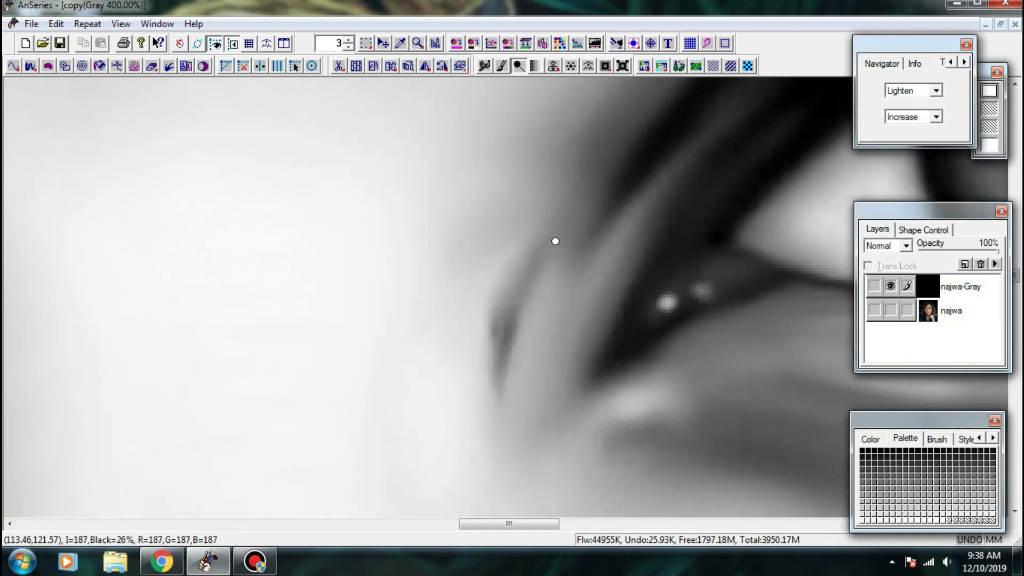
pyautogui.scroll(-1, 768, 290)
pyautogui.moveTo(812, 282); pyautogui.dragTo(316, 327)
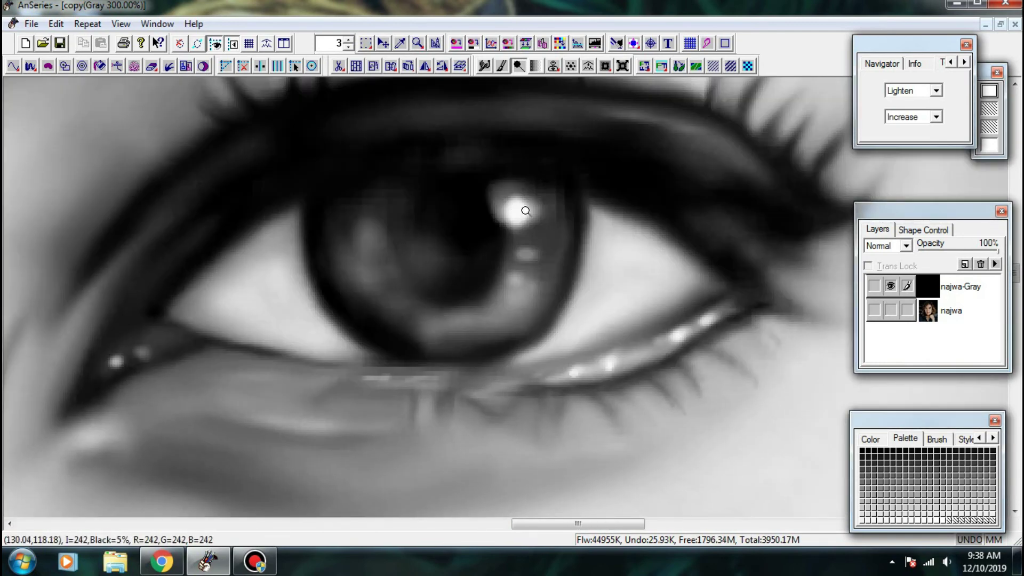
pyautogui.click(518, 218)
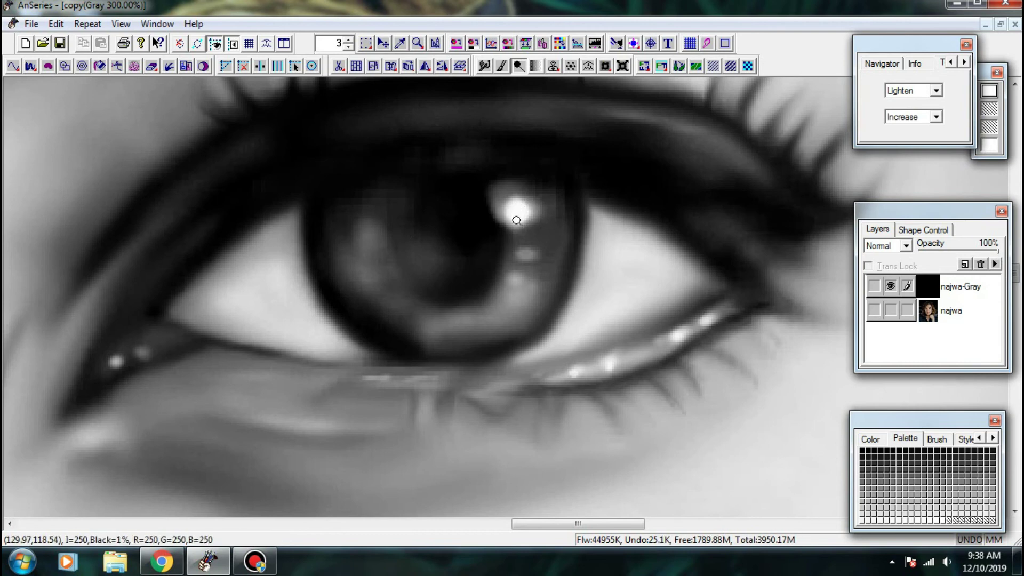
# - Save the portrait after viewing the whole face
pyautogui.scroll(-4, 593, 227)
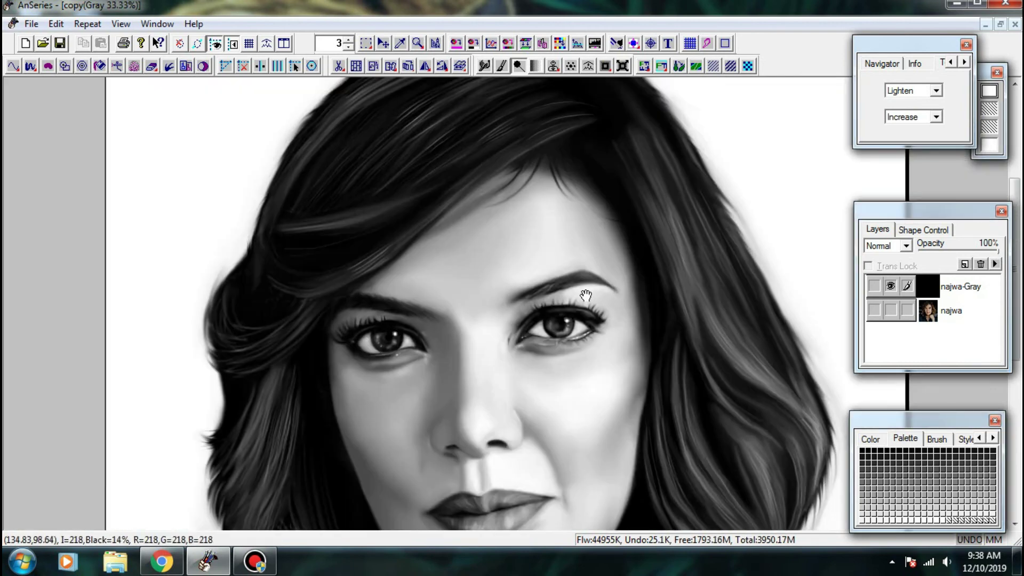
pyautogui.moveTo(586, 294); pyautogui.dragTo(590, 242)
pyautogui.click(59, 43)
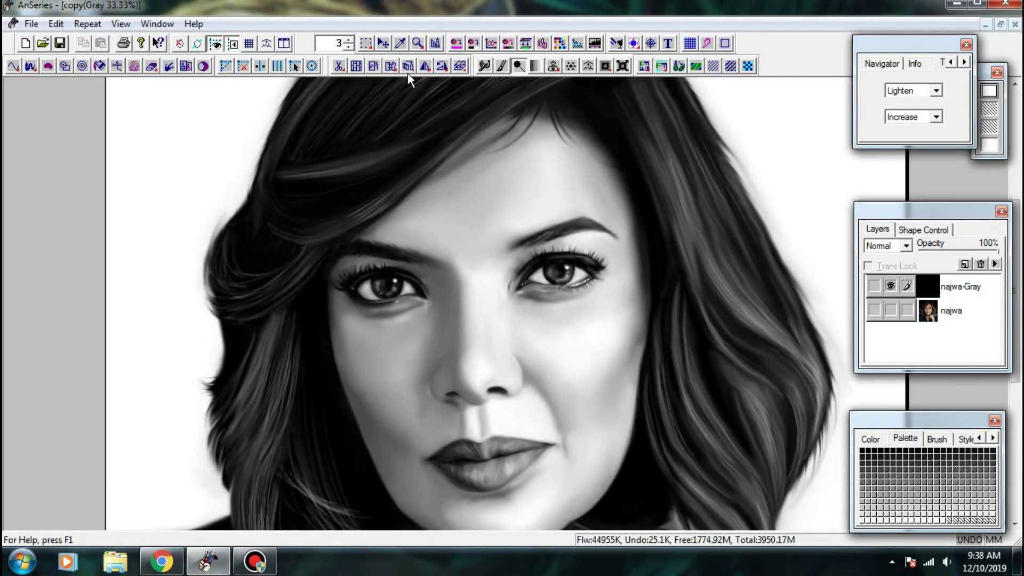
# - Compare the whole painted face with the colour reference photo, including the inner eye corner up close
pyautogui.click(500, 66)
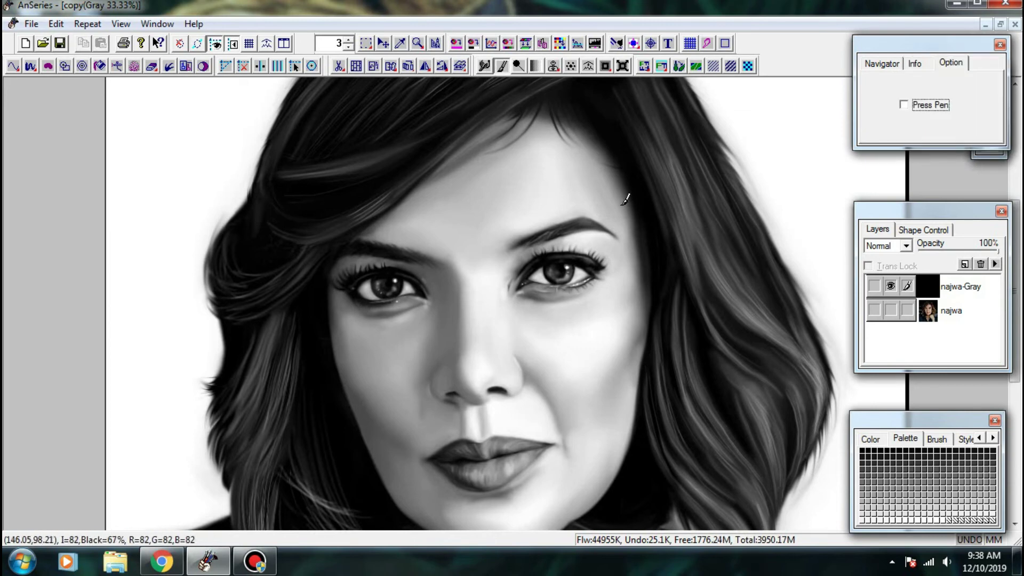
pyautogui.scroll(-2, 514, 256)
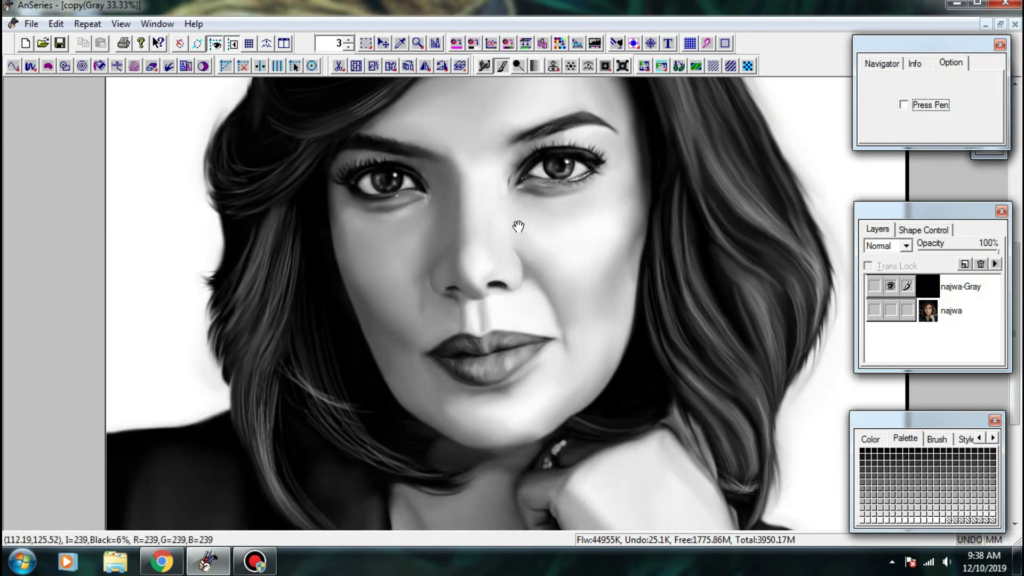
pyautogui.click(890, 310)
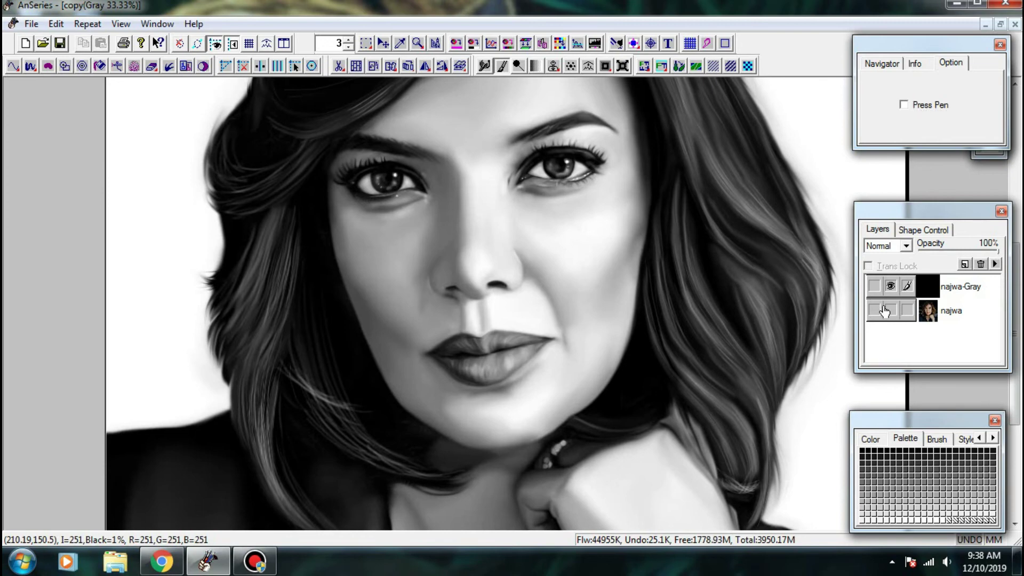
pyautogui.click(888, 287)
pyautogui.click(885, 288)
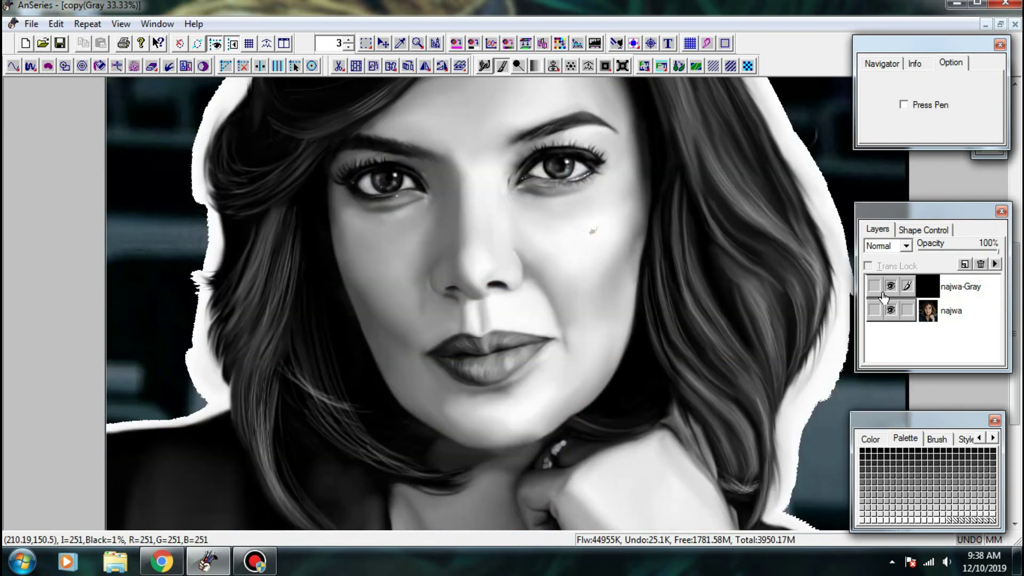
pyautogui.click(890, 287)
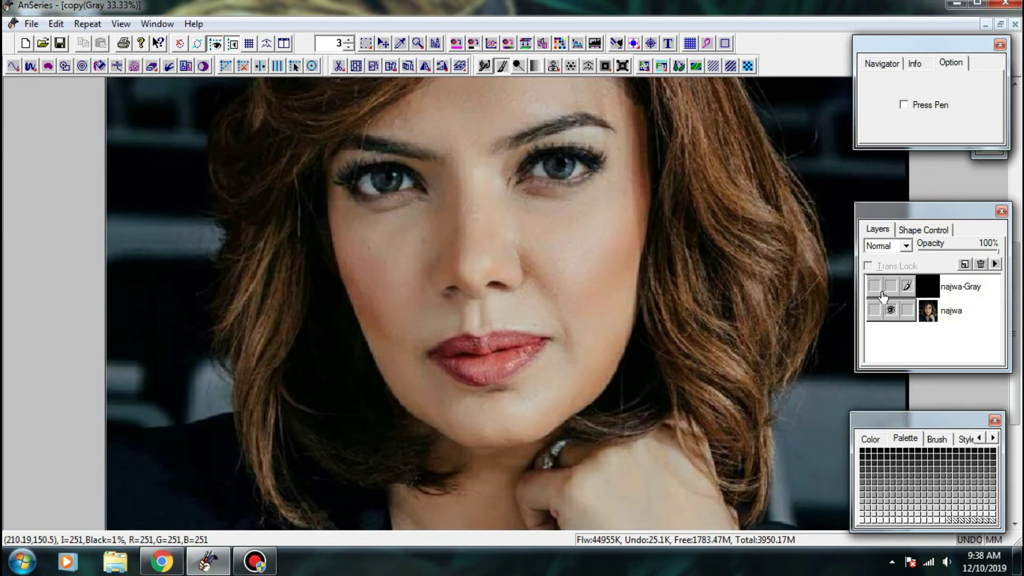
pyautogui.click(883, 292)
pyautogui.click(883, 293)
pyautogui.scroll(3, 520, 188)
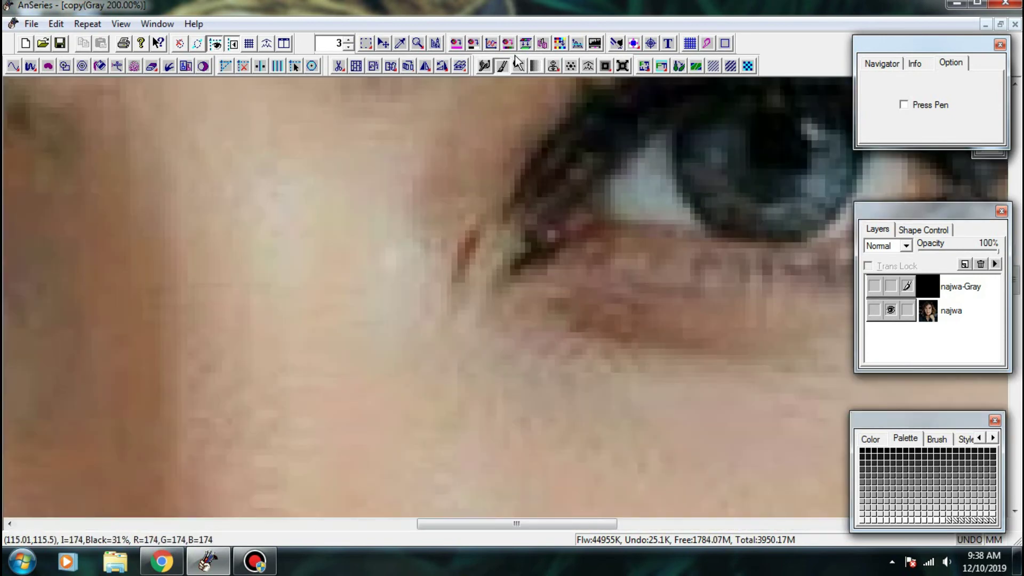
# - Lighten the skin highlight on the side of the nose bridge, beside the inner corner of the eye away from the fringe
pyautogui.click(517, 63)
pyautogui.scroll(-1, 434, 245)
pyautogui.click(887, 293)
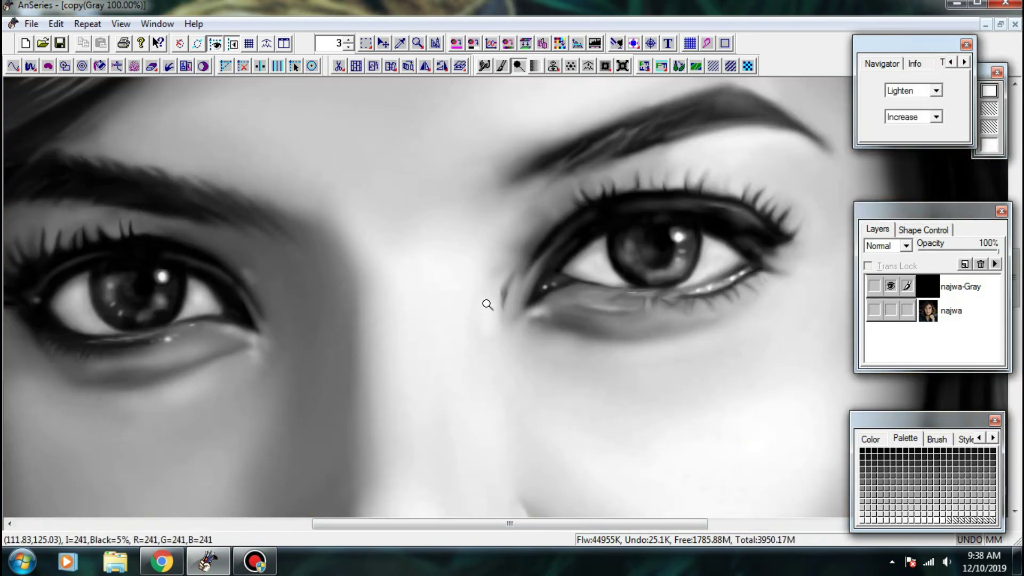
pyautogui.moveTo(486, 304); pyautogui.dragTo(498, 332)
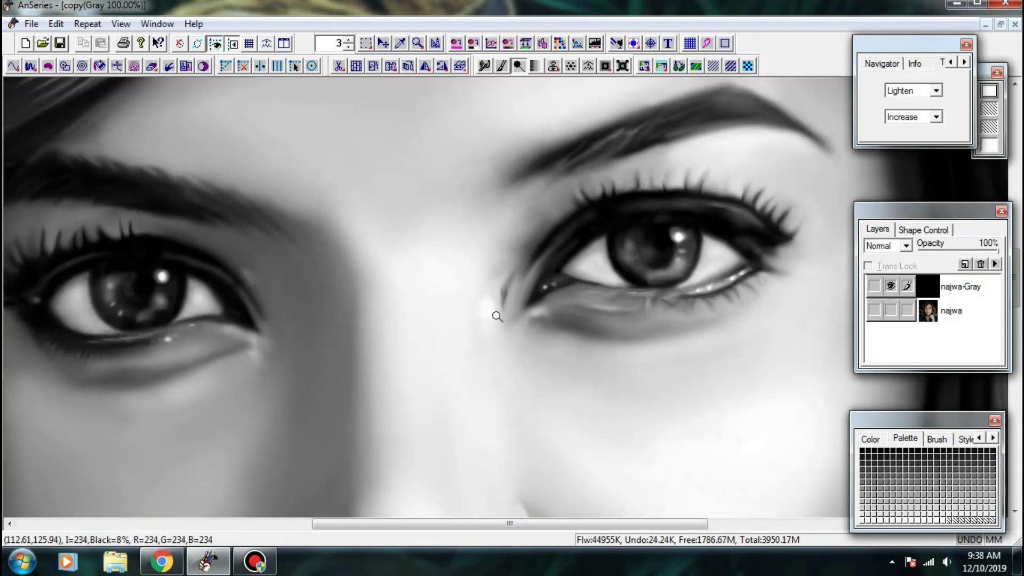
pyautogui.moveTo(522, 268); pyautogui.dragTo(582, 208)
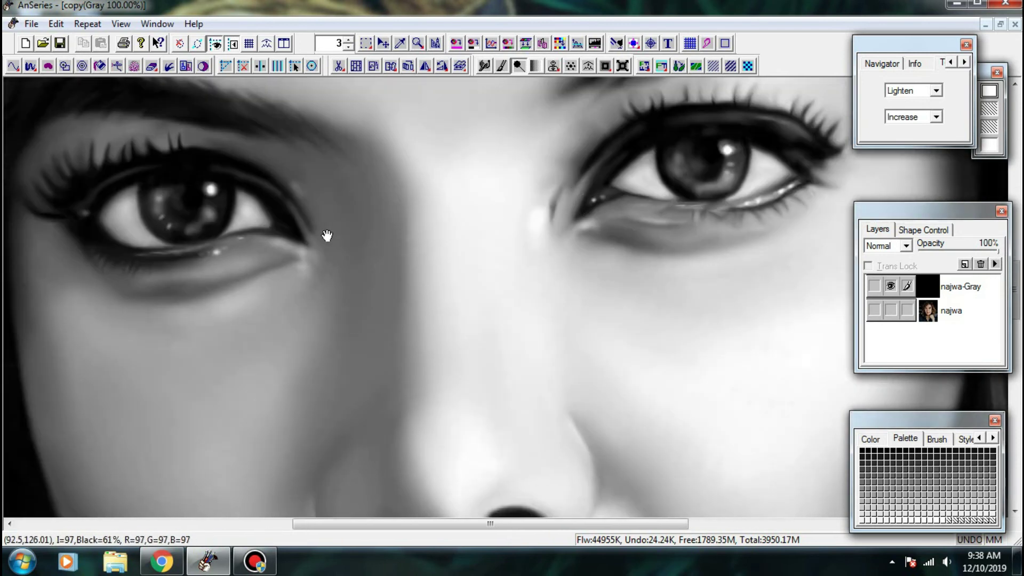
pyautogui.moveTo(327, 235); pyautogui.dragTo(389, 233)
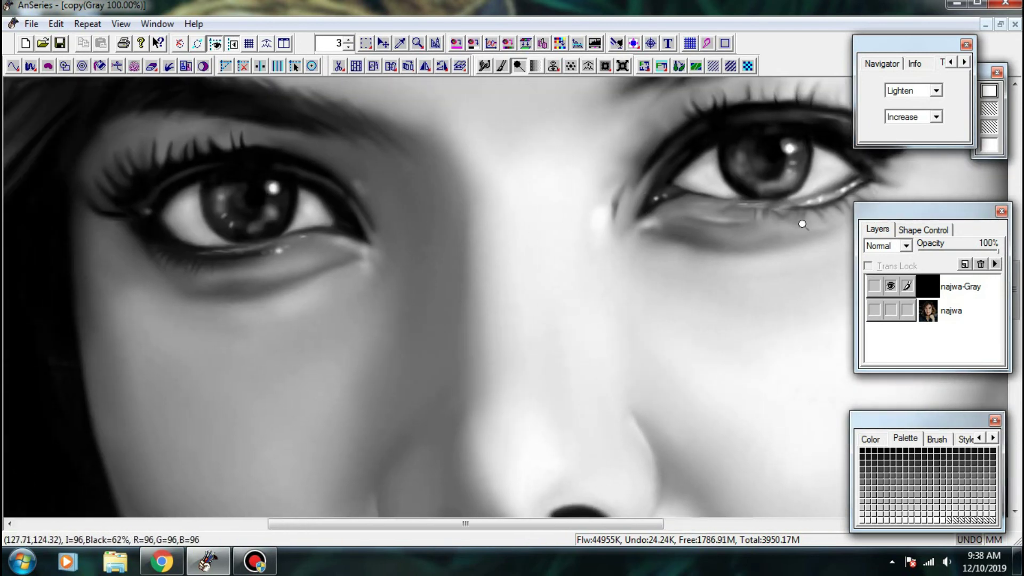
# - Check the painted eyes and the overall face against the reference photo
pyautogui.click(890, 310)
pyautogui.click(889, 286)
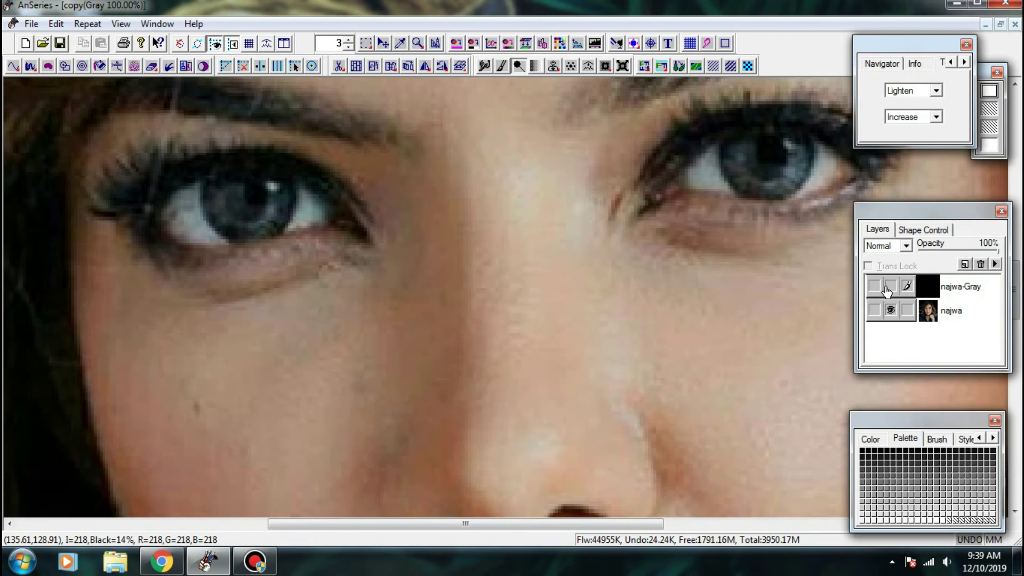
pyautogui.click(889, 287)
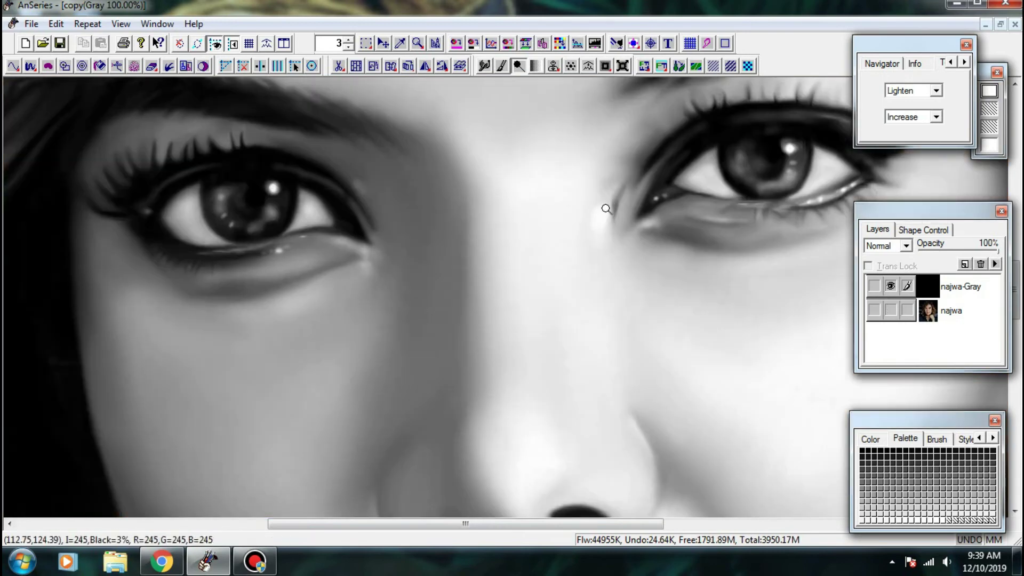
pyautogui.scroll(-2, 645, 240)
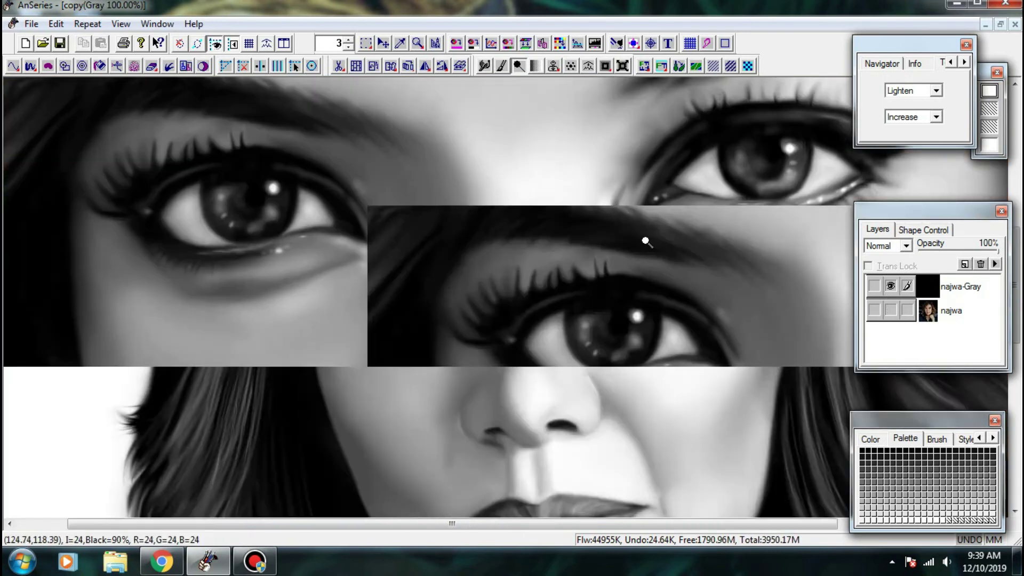
pyautogui.moveTo(560, 278); pyautogui.dragTo(559, 219)
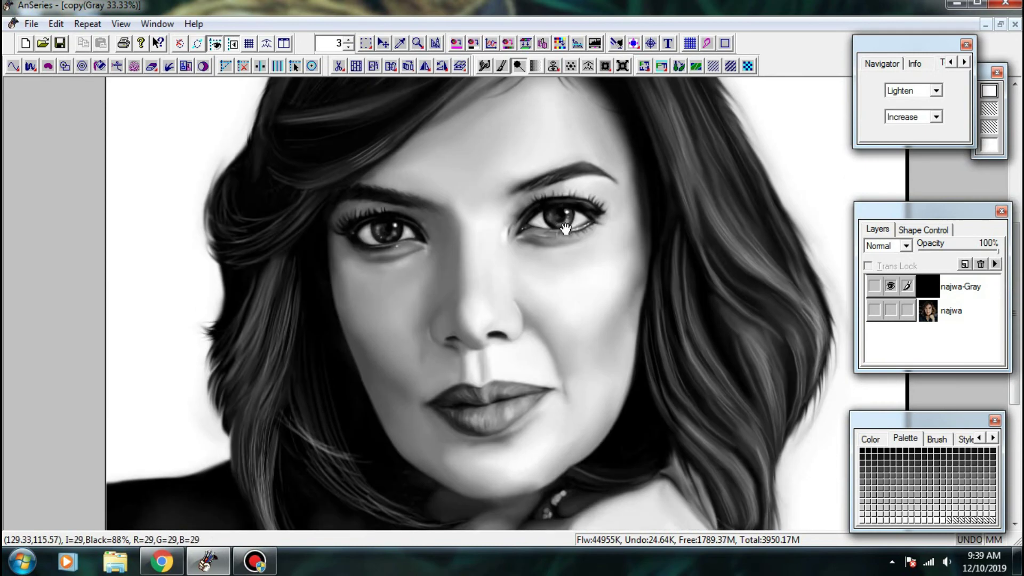
pyautogui.click(645, 322)
pyautogui.click(891, 310)
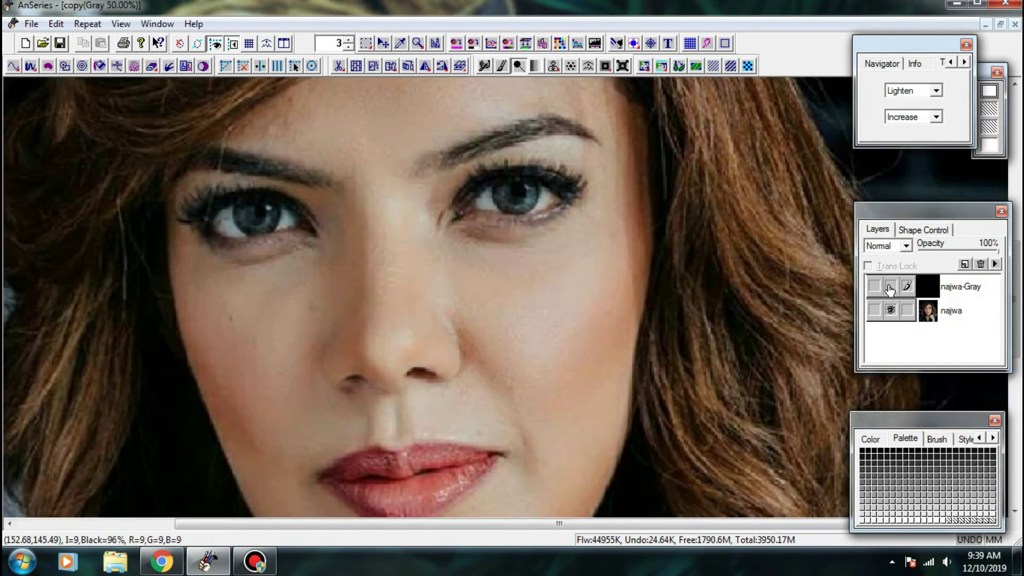
pyautogui.click(891, 311)
# - Smudge the shading along the outer cheek edge next to the hair, on the brighter side of the face
pyautogui.click(484, 66)
pyautogui.moveTo(619, 305)
pyautogui.mouseDown()
pyautogui.moveTo(563, 247)
pyautogui.moveTo(621, 313)
pyautogui.mouseUp()
pyautogui.scroll(1, 571, 256)
pyautogui.moveTo(604, 309); pyautogui.dragTo(624, 338)
pyautogui.moveTo(593, 325); pyautogui.dragTo(610, 361)
pyautogui.moveTo(592, 297)
pyautogui.mouseDown()
pyautogui.moveTo(628, 244)
pyautogui.moveTo(604, 261)
pyautogui.moveTo(578, 205)
pyautogui.moveTo(560, 280)
pyautogui.mouseUp()
pyautogui.moveTo(550, 275)
pyautogui.mouseDown()
pyautogui.moveTo(561, 313)
pyautogui.moveTo(547, 315)
pyautogui.mouseUp()
pyautogui.moveTo(585, 207)
pyautogui.mouseDown()
pyautogui.moveTo(572, 170)
pyautogui.moveTo(567, 223)
pyautogui.mouseUp()
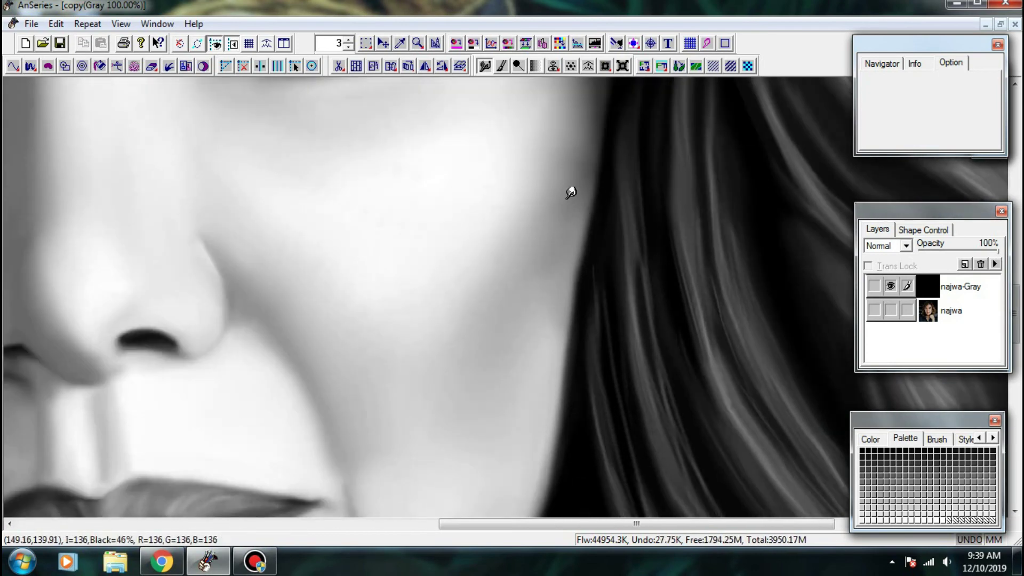
pyautogui.scroll(-2, 570, 193)
pyautogui.scroll(3, 690, 311)
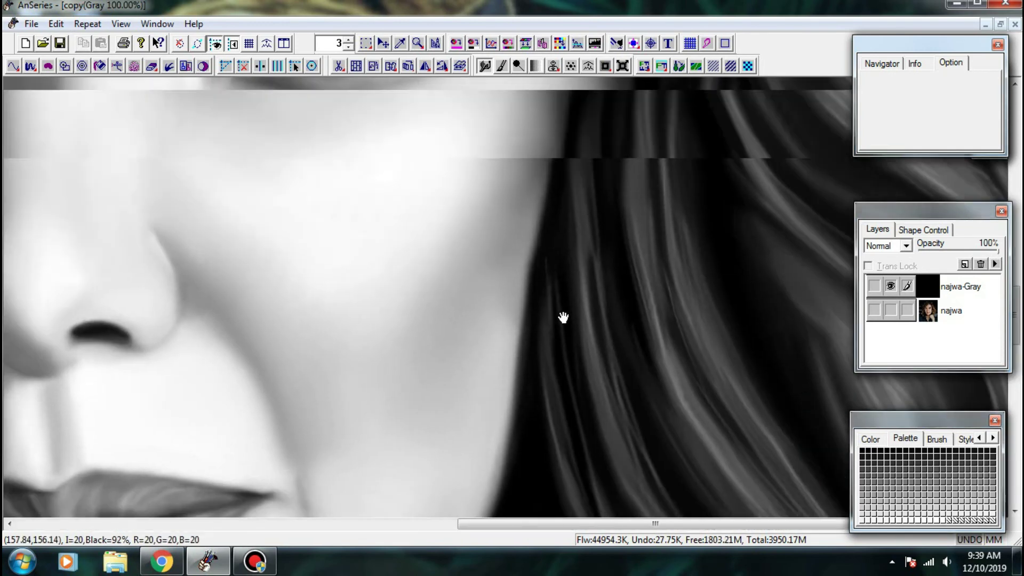
pyautogui.moveTo(507, 288)
pyautogui.mouseDown()
pyautogui.moveTo(496, 300)
pyautogui.moveTo(507, 350)
pyautogui.mouseUp()
# - Compare the bright-side cheek with the reference photo and smudge its mid-tones smooth between the nose and the face edge
pyautogui.click(882, 310)
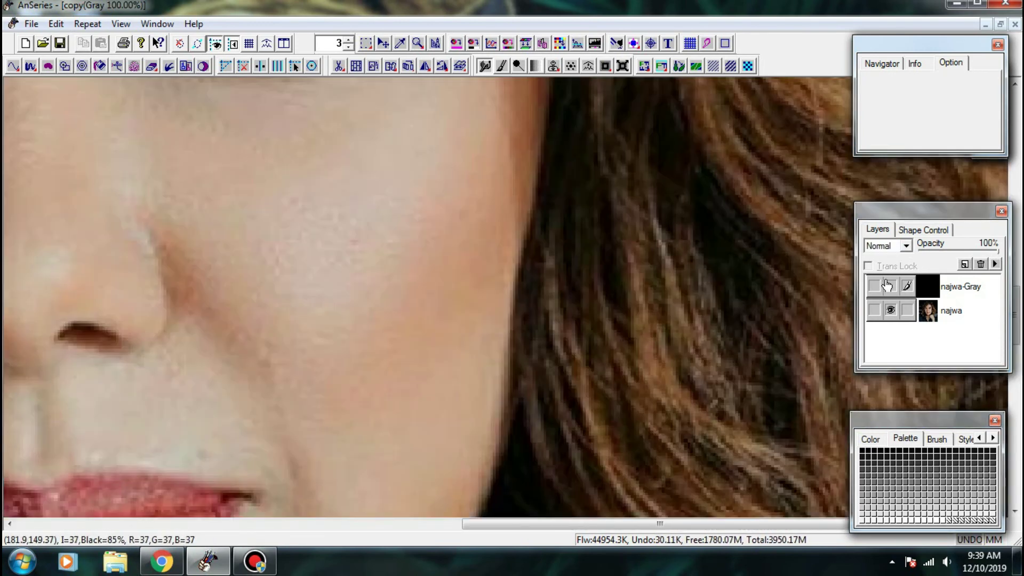
pyautogui.click(885, 288)
pyautogui.scroll(-1, 885, 288)
pyautogui.click(890, 286)
pyautogui.click(890, 310)
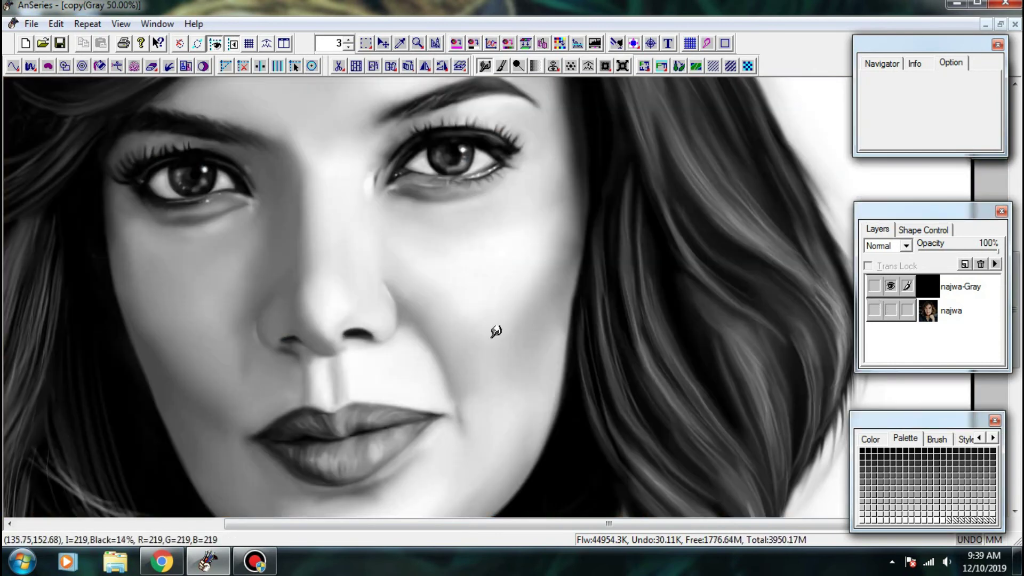
pyautogui.moveTo(472, 314)
pyautogui.mouseDown()
pyautogui.moveTo(489, 327)
pyautogui.moveTo(528, 327)
pyautogui.mouseUp()
pyautogui.moveTo(484, 361); pyautogui.dragTo(511, 383)
pyautogui.moveTo(493, 366); pyautogui.dragTo(520, 388)
pyautogui.moveTo(509, 308); pyautogui.dragTo(542, 338)
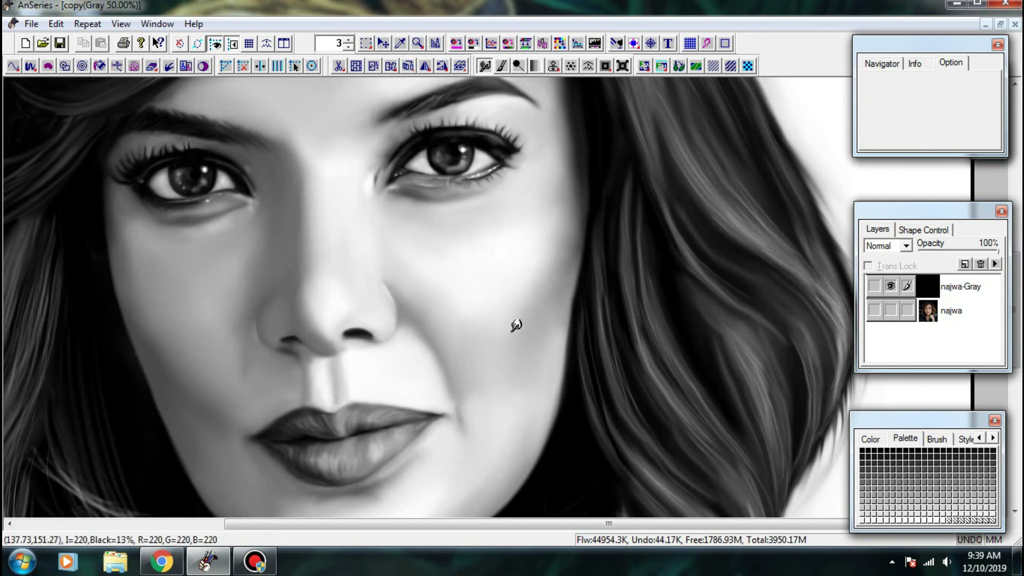
pyautogui.moveTo(466, 313); pyautogui.dragTo(483, 329)
pyautogui.moveTo(482, 311); pyautogui.dragTo(509, 332)
pyautogui.moveTo(495, 312)
pyautogui.mouseDown()
pyautogui.moveTo(545, 343)
pyautogui.moveTo(530, 342)
pyautogui.mouseUp()
pyautogui.moveTo(476, 293); pyautogui.dragTo(525, 346)
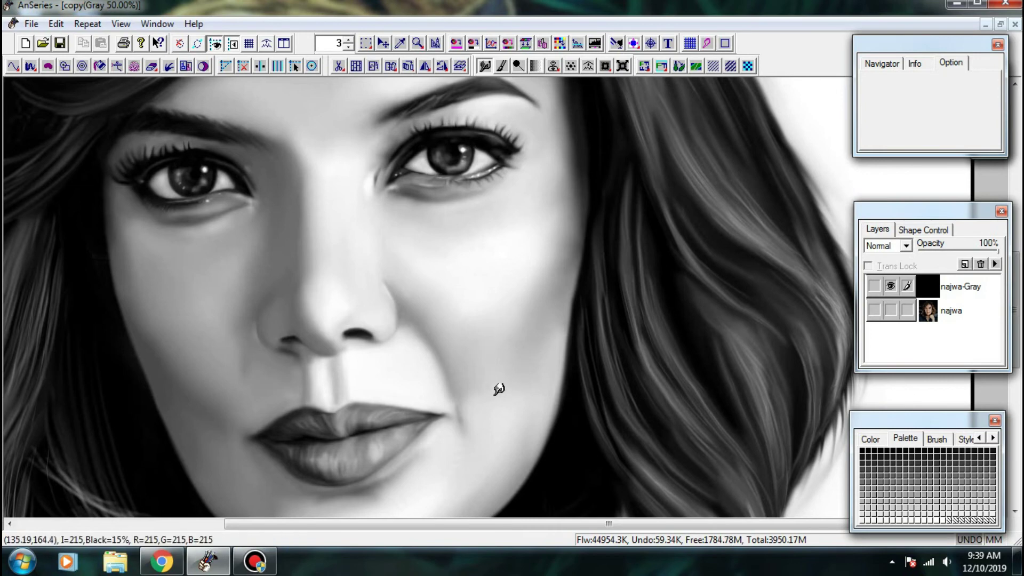
# - Compare the painted lower face, cheeks and lips repeatedly with the reference photo
pyautogui.moveTo(548, 297); pyautogui.dragTo(692, 231)
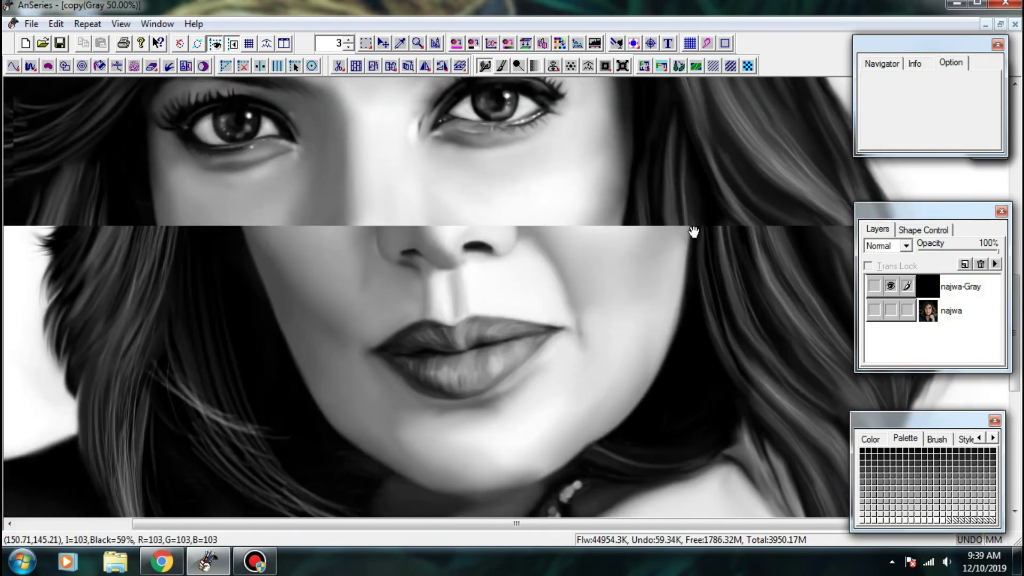
pyautogui.click(890, 310)
pyautogui.click(889, 287)
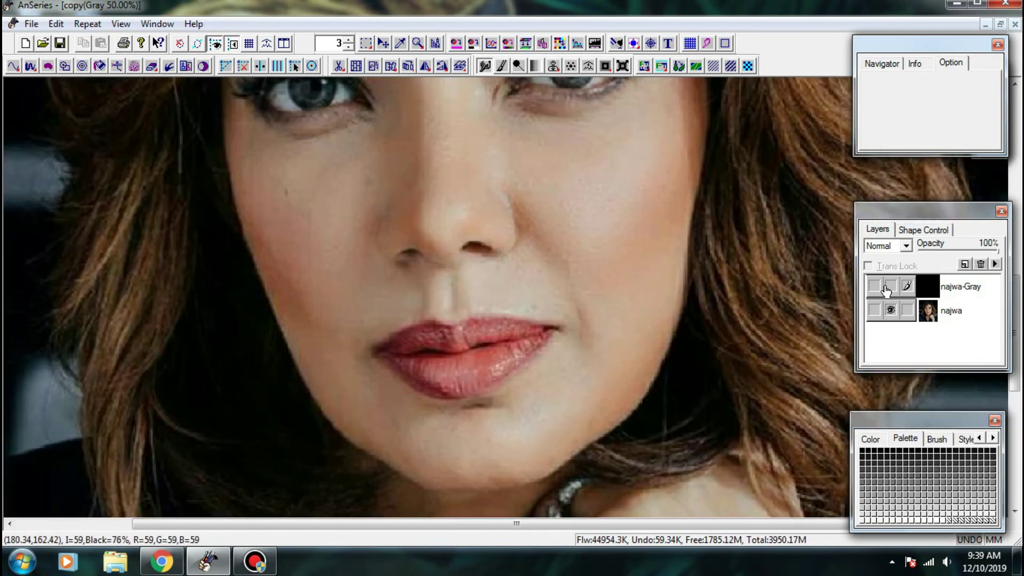
pyautogui.click(884, 290)
pyautogui.click(884, 291)
pyautogui.click(884, 291)
pyautogui.click(884, 291)
pyautogui.click(884, 291)
pyautogui.click(883, 294)
pyautogui.click(883, 293)
pyautogui.click(890, 287)
pyautogui.click(889, 286)
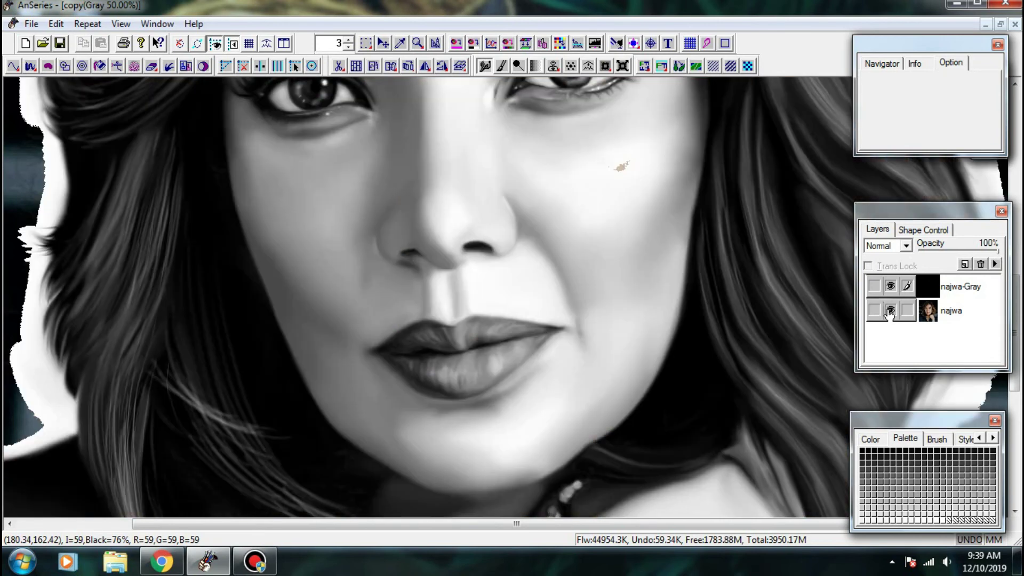
pyautogui.click(890, 313)
# - Examine the nose, smile line and mouth corner up close against the reference photo
pyautogui.hotkey('ctrl', '+')
pyautogui.moveTo(576, 297); pyautogui.dragTo(503, 354)
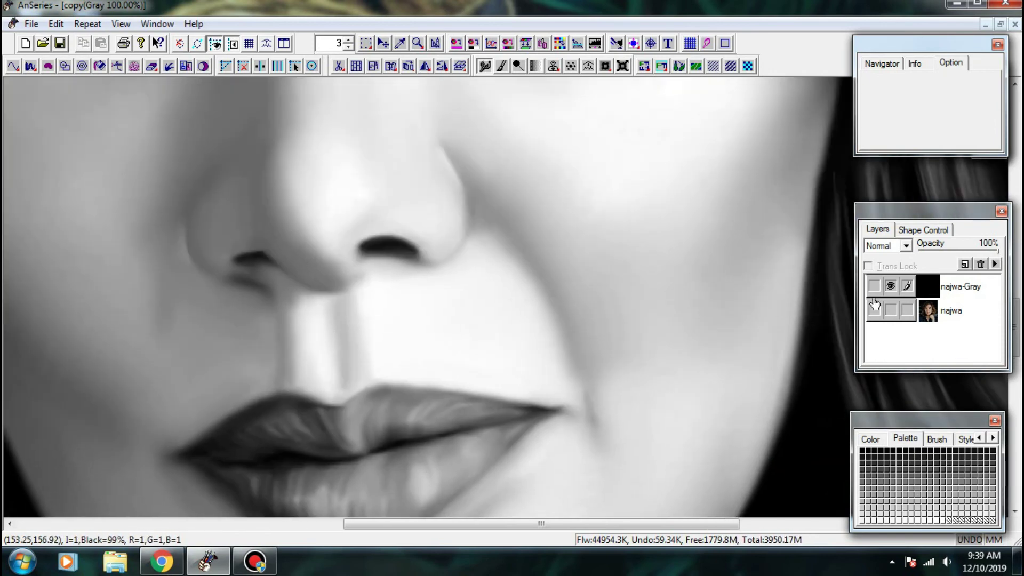
pyautogui.click(890, 310)
pyautogui.click(889, 286)
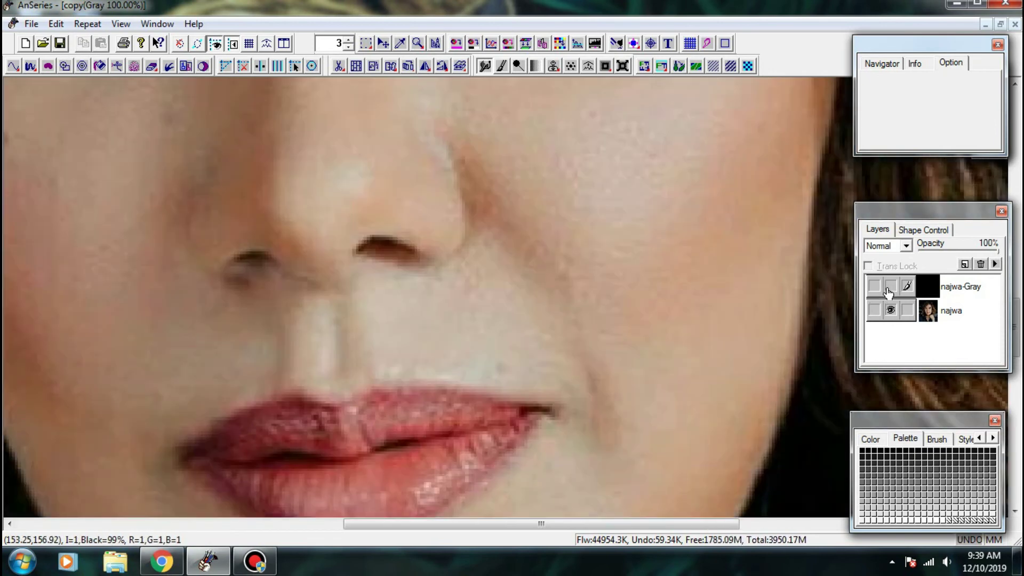
pyautogui.click(889, 288)
pyautogui.click(890, 287)
pyautogui.click(890, 286)
pyautogui.click(890, 310)
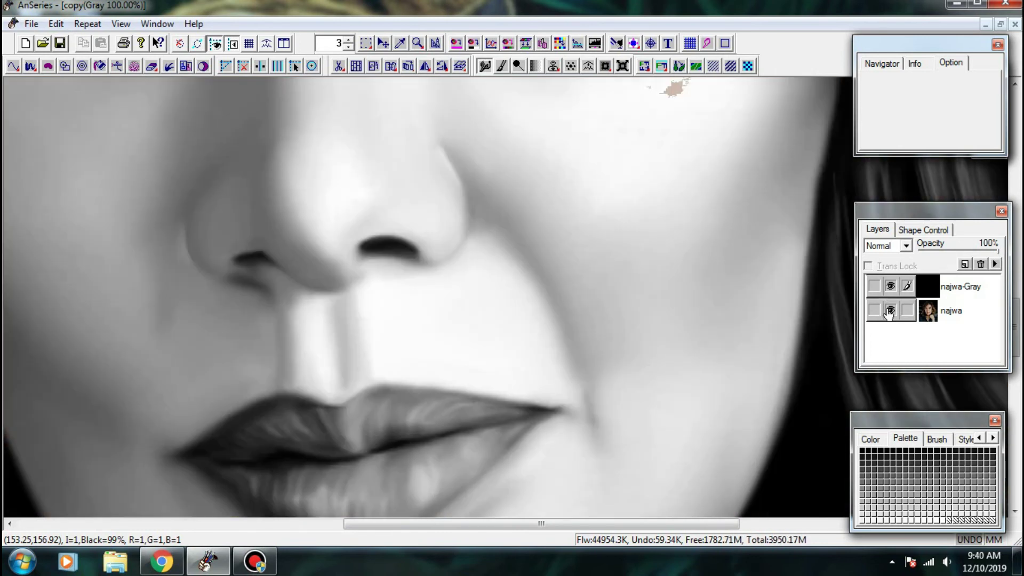
# - Brush soft gray shading over the crease beside the mouth corner and the end of the smile line
pyautogui.click(935, 464)
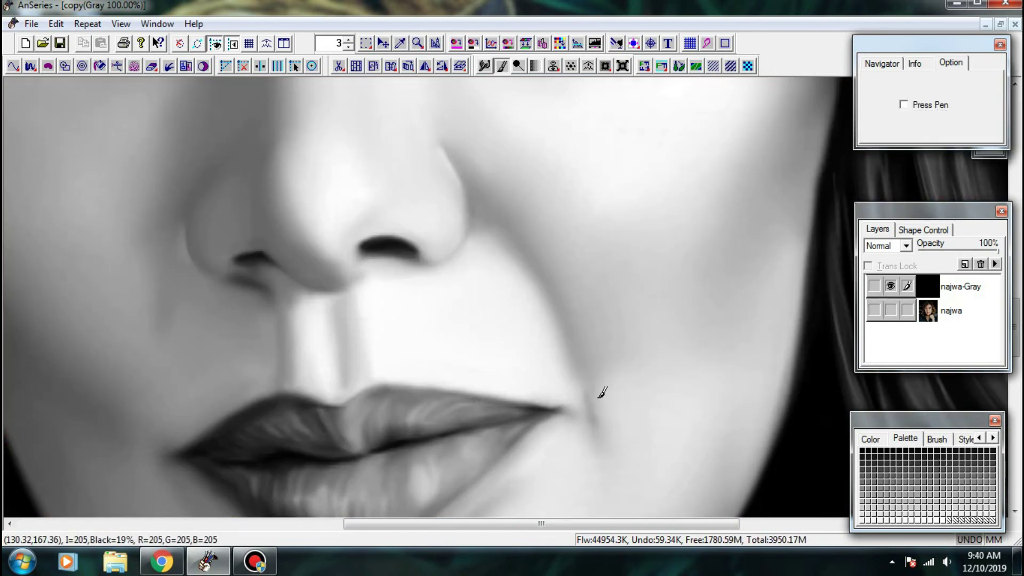
pyautogui.moveTo(581, 424); pyautogui.dragTo(594, 451)
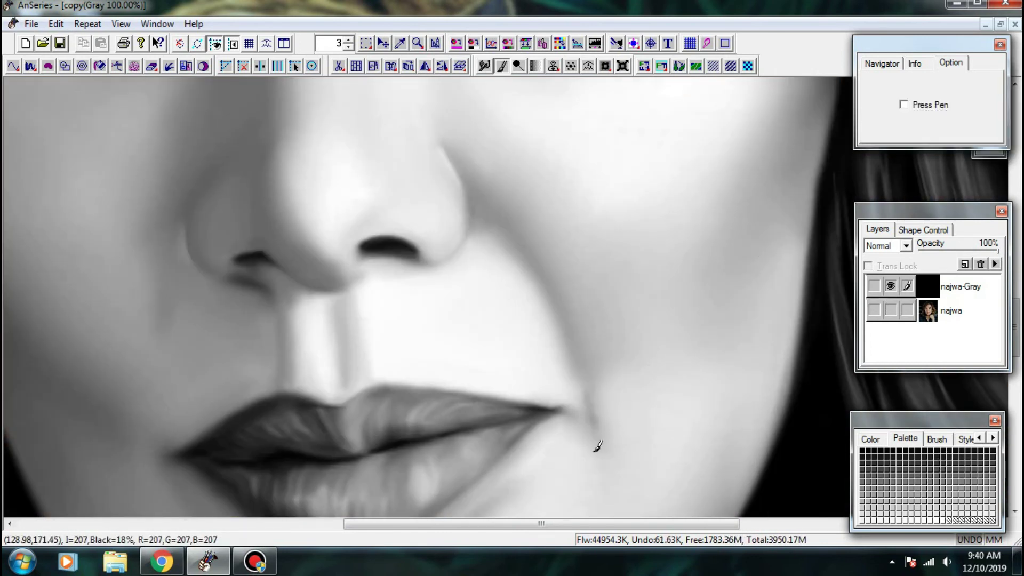
pyautogui.click(963, 439)
pyautogui.moveTo(618, 392); pyautogui.dragTo(608, 338)
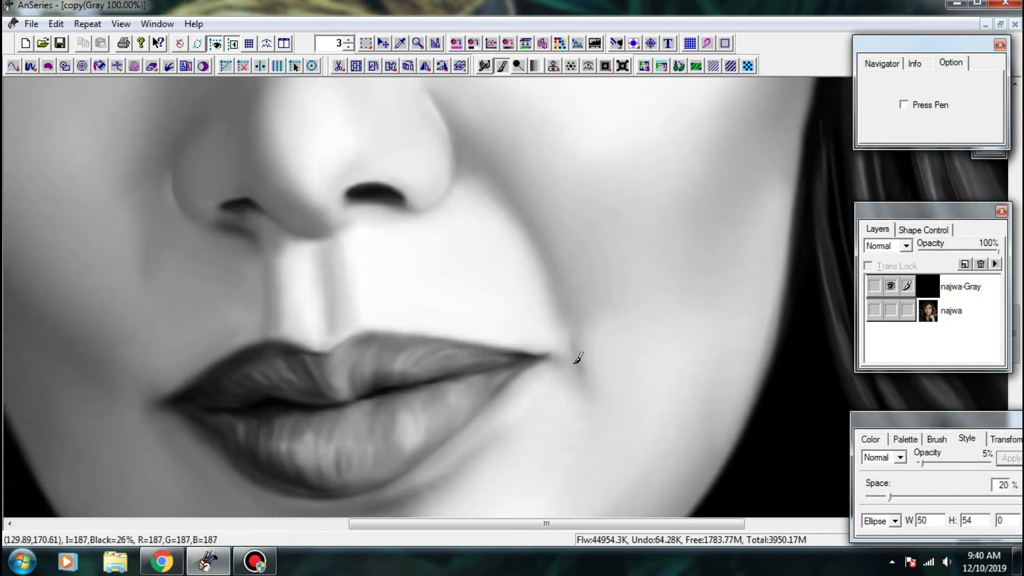
pyautogui.moveTo(385, 288)
pyautogui.mouseDown()
pyautogui.moveTo(518, 306)
pyautogui.moveTo(471, 283)
pyautogui.moveTo(455, 225)
pyautogui.moveTo(468, 200)
pyautogui.moveTo(499, 235)
pyautogui.moveTo(494, 222)
pyautogui.moveTo(519, 248)
pyautogui.moveTo(561, 258)
pyautogui.mouseUp()
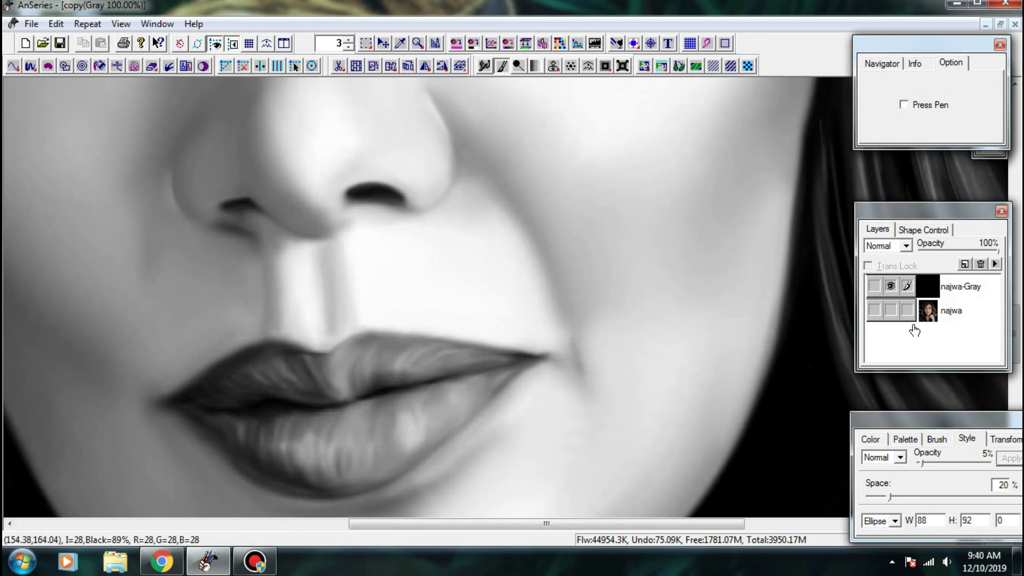
# - Check the mouth area against the reference photo and brush faint shading on the skin below the bright-side nostril
pyautogui.click(891, 310)
pyautogui.click(890, 287)
pyautogui.click(890, 287)
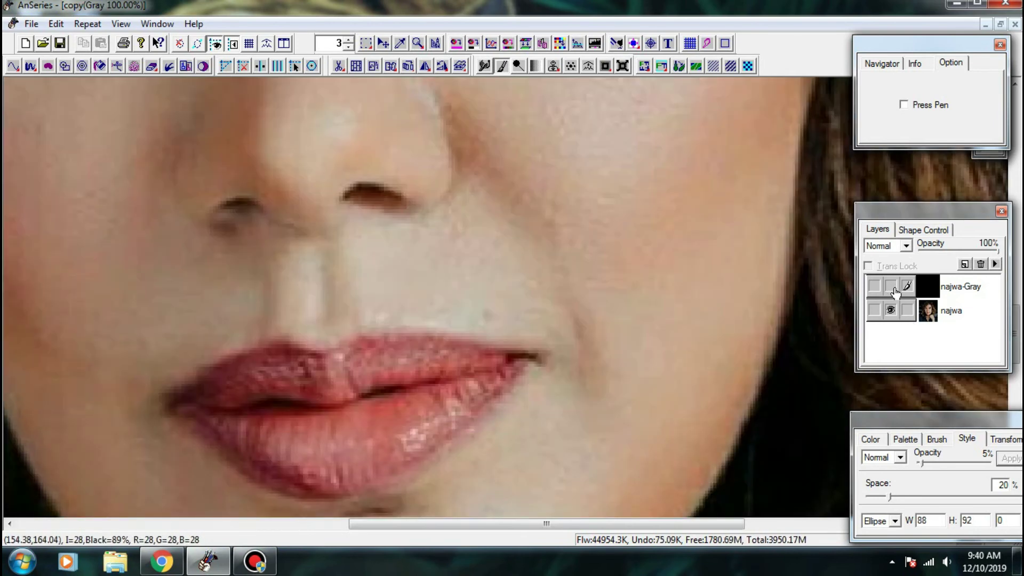
pyautogui.click(891, 310)
pyautogui.moveTo(380, 242); pyautogui.dragTo(415, 253)
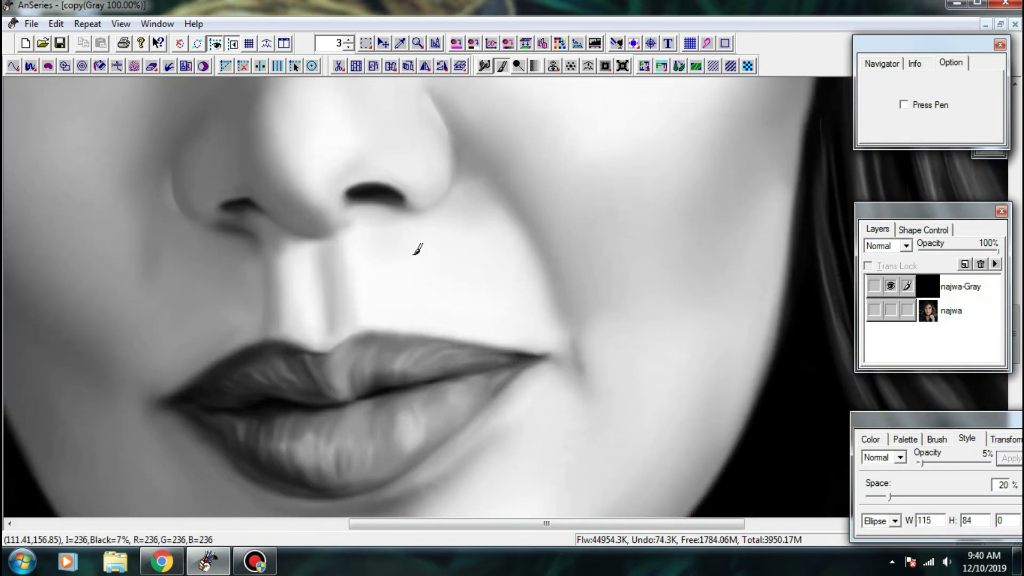
# - Brush soft shading along the smile line's cheek side and darken the crease beside the bright-side nostril, checking against the reference photo
pyautogui.scroll(-1, 544, 182)
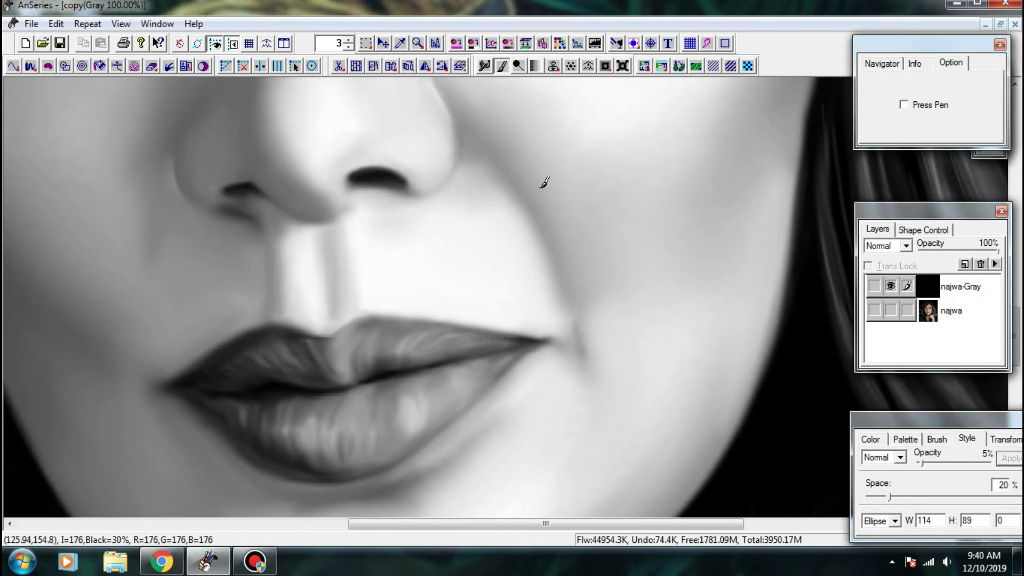
pyautogui.moveTo(575, 205); pyautogui.dragTo(610, 302)
pyautogui.moveTo(541, 159); pyautogui.dragTo(540, 308)
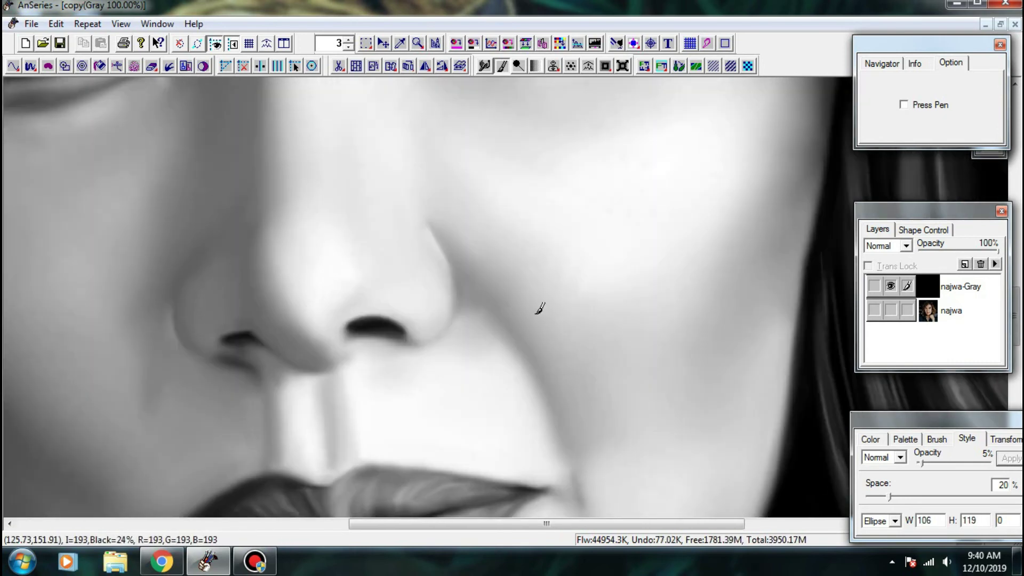
pyautogui.click(890, 310)
pyautogui.click(889, 291)
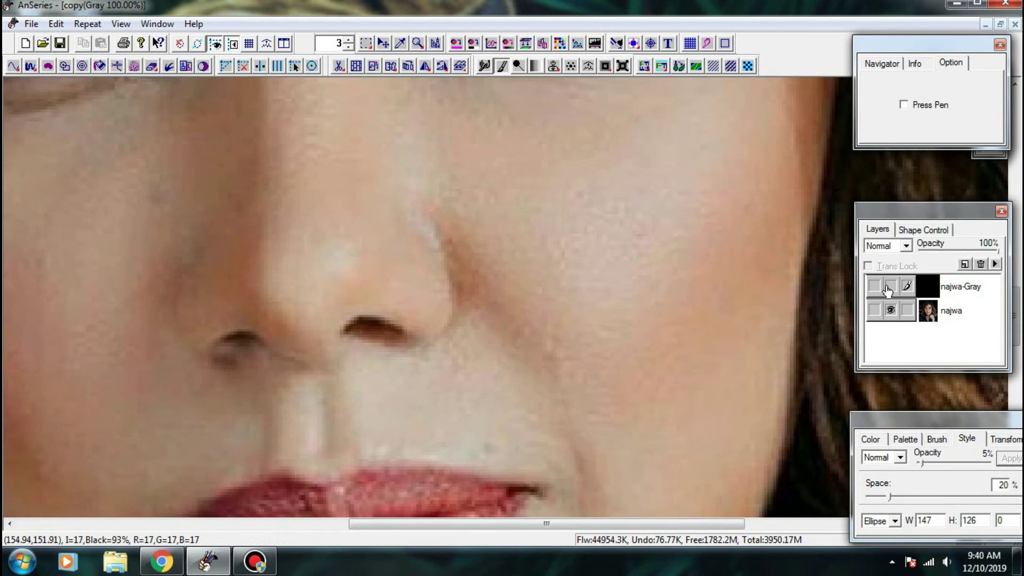
pyautogui.scroll(1, 475, 295)
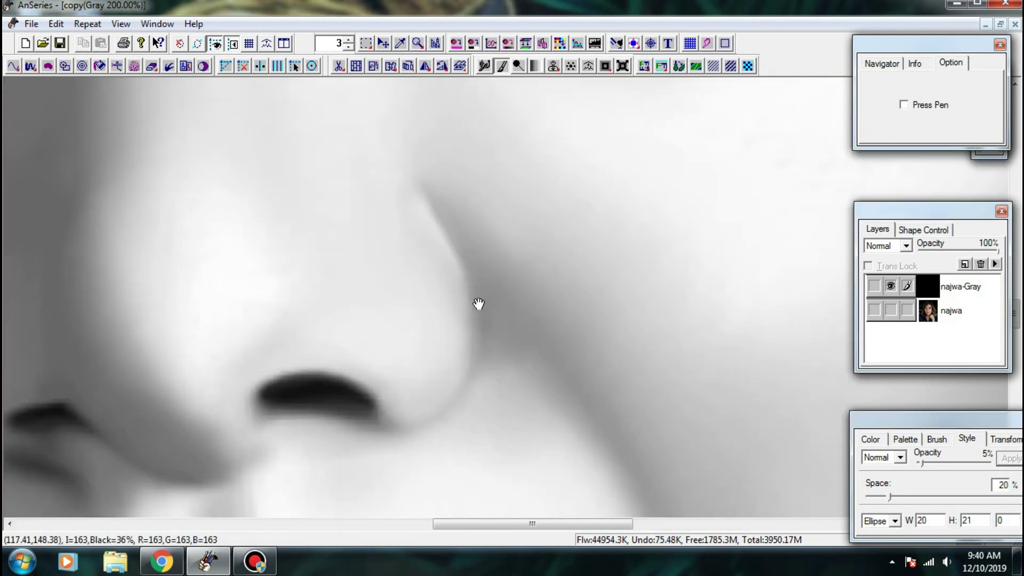
pyautogui.moveTo(489, 315)
pyautogui.mouseDown()
pyautogui.moveTo(478, 283)
pyautogui.moveTo(491, 320)
pyautogui.moveTo(510, 332)
pyautogui.moveTo(499, 326)
pyautogui.mouseUp()
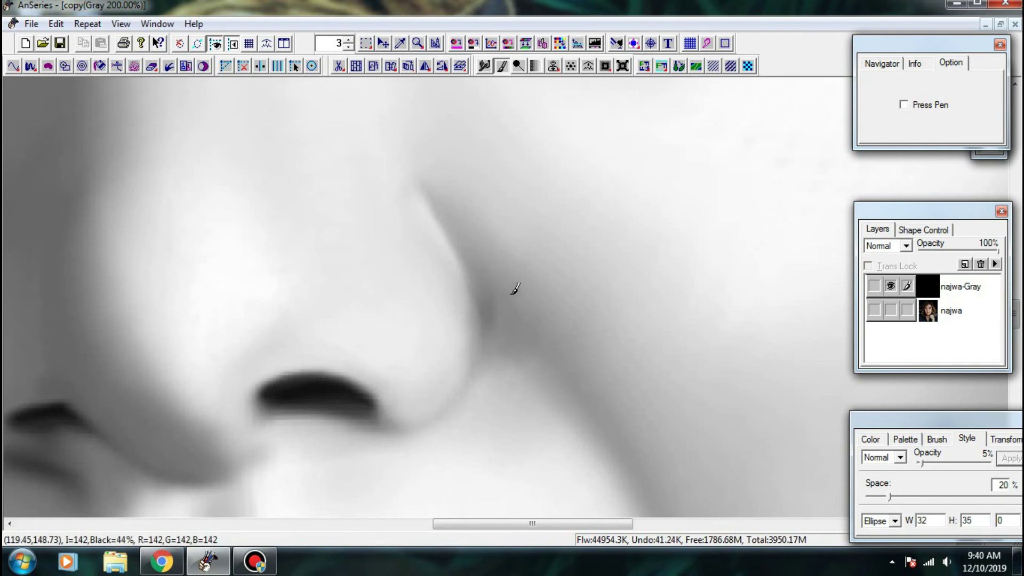
# - Turn on the reference photo layer and brush soft gray shading over the wing of the shadow-side nostril
pyautogui.scroll(-3, 514, 289)
pyautogui.scroll(2, 462, 299)
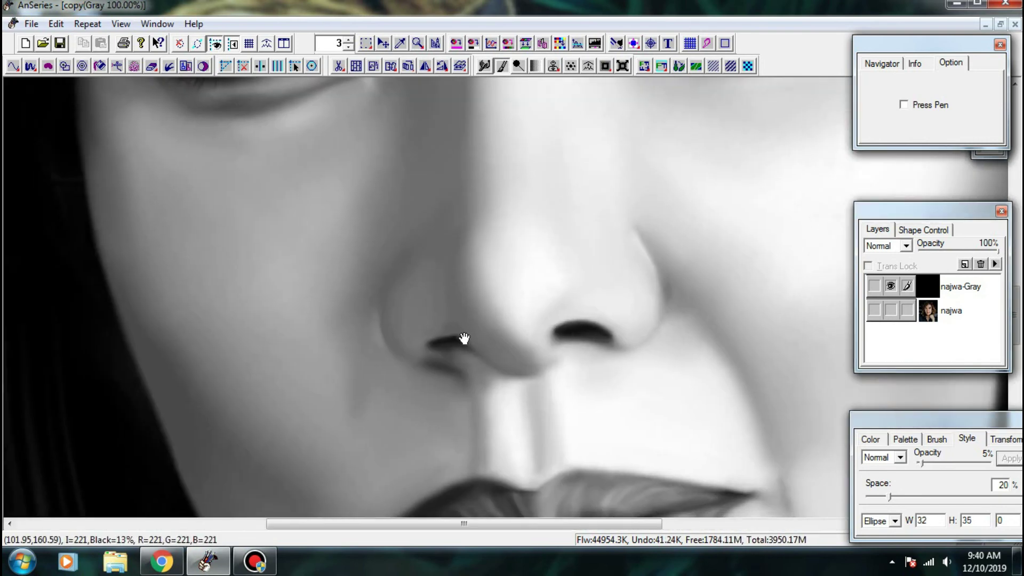
pyautogui.click(890, 310)
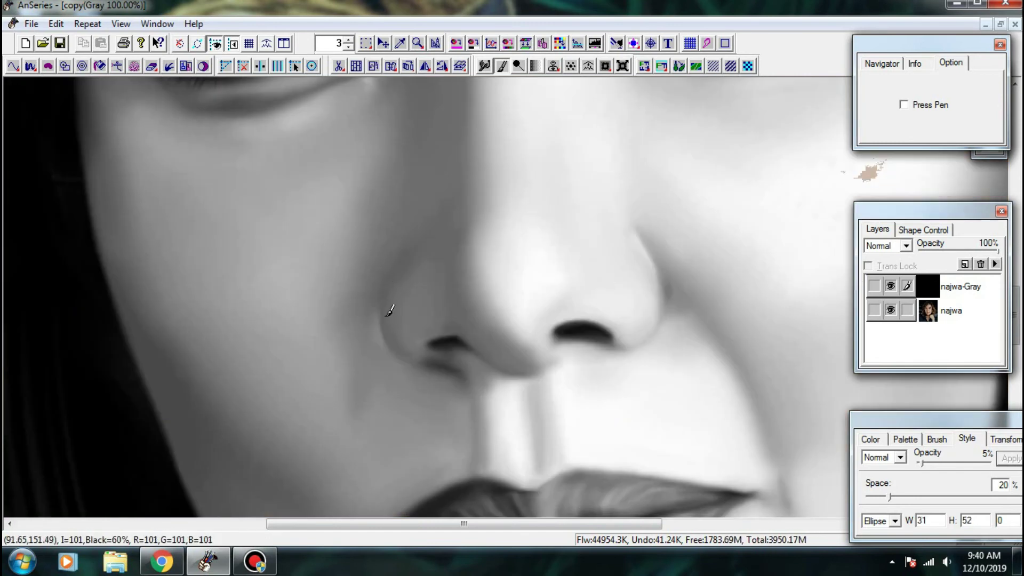
pyautogui.scroll(1, 393, 311)
pyautogui.moveTo(230, 250)
pyautogui.mouseDown()
pyautogui.moveTo(261, 192)
pyautogui.moveTo(295, 268)
pyautogui.mouseUp()
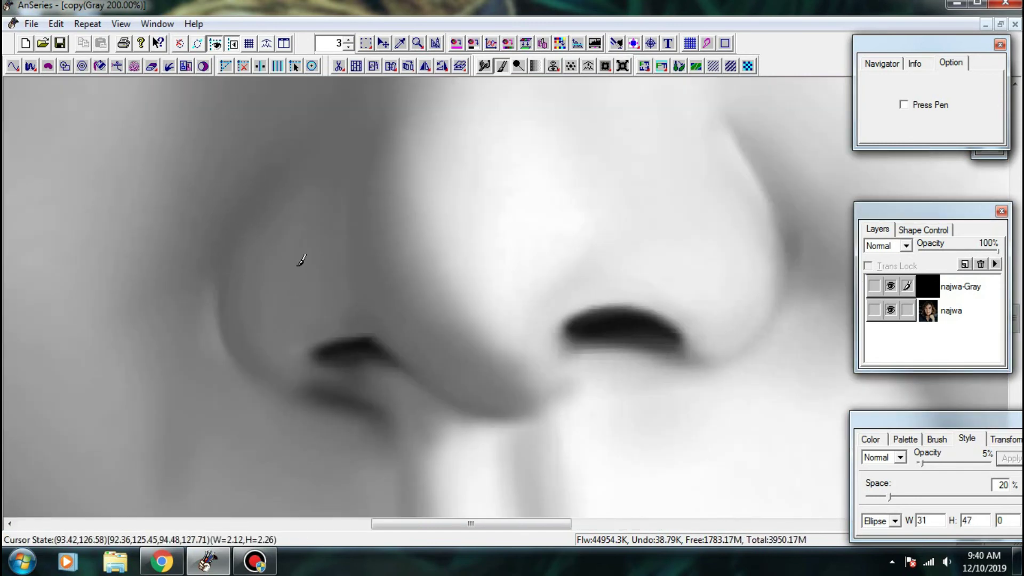
pyautogui.moveTo(247, 299); pyautogui.dragTo(259, 318)
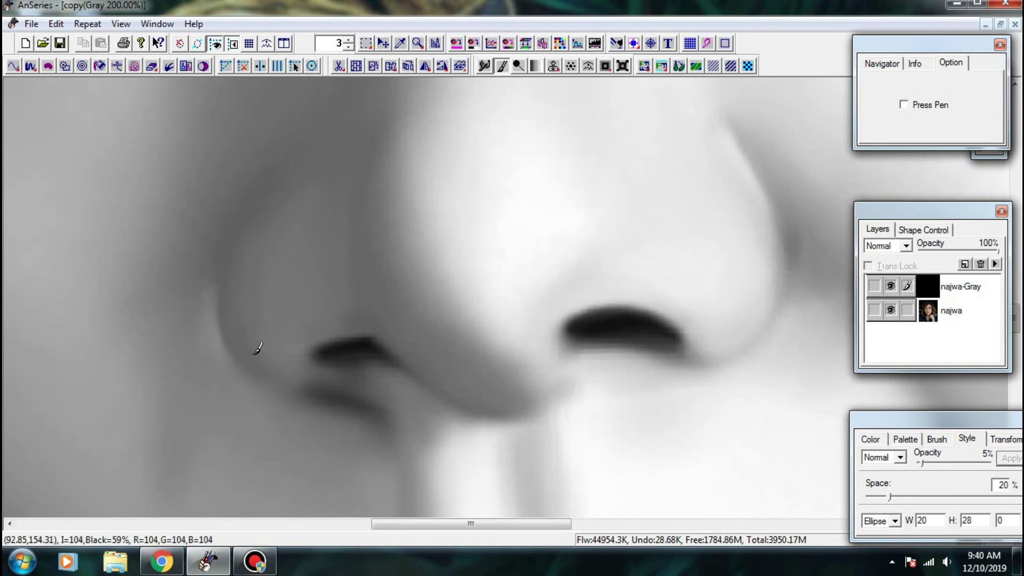
# - Compare the painted nose and mouth with the reference photo and bring up the gray palette
pyautogui.hotkey('ctrl', '-')
pyautogui.hotkey('ctrl', '-')
pyautogui.moveTo(610, 357); pyautogui.dragTo(565, 267)
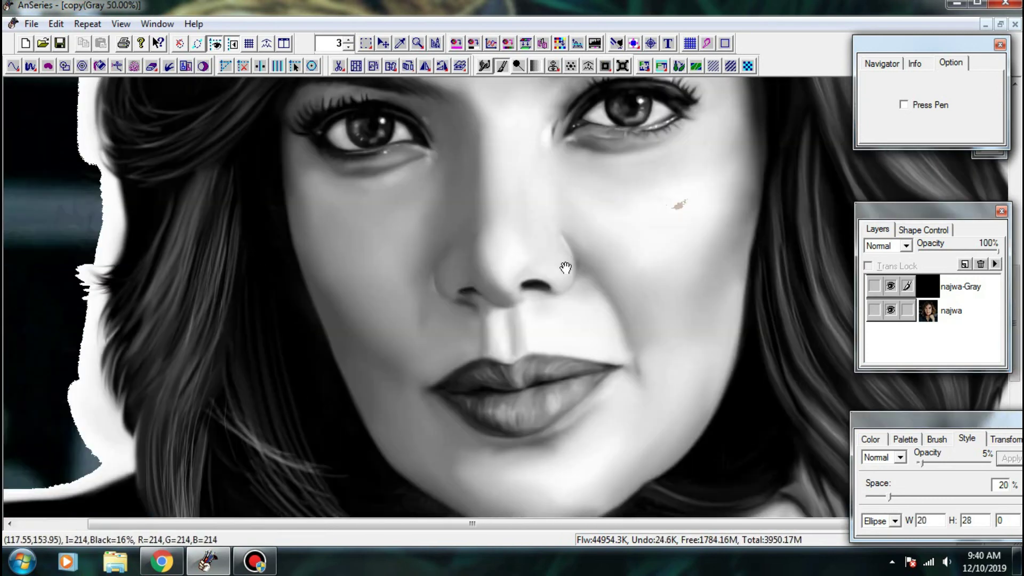
pyautogui.hotkey('ctrl', '+')
pyautogui.moveTo(566, 377); pyautogui.dragTo(555, 258)
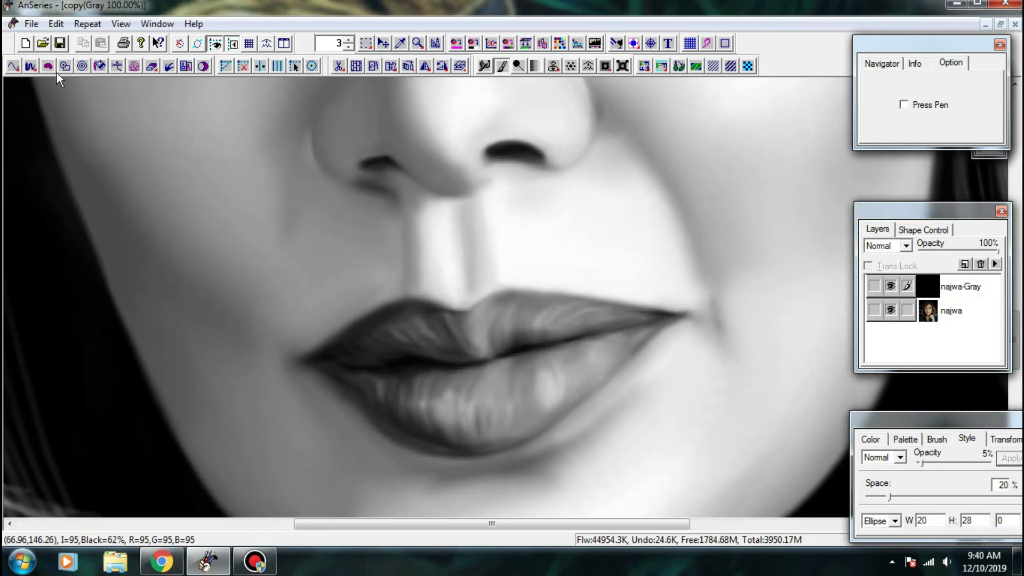
pyautogui.click(913, 441)
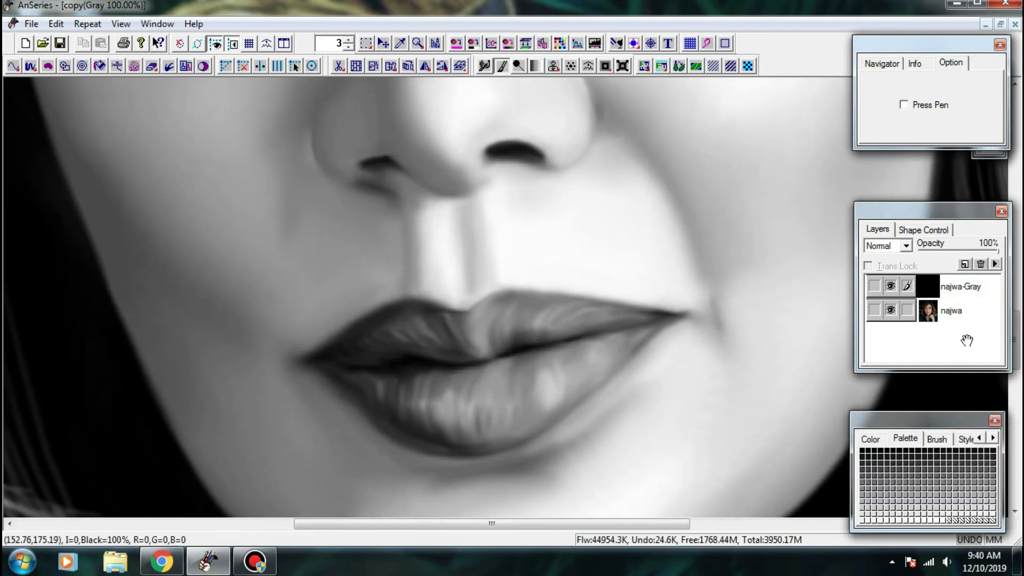
pyautogui.click(890, 288)
pyautogui.click(890, 288)
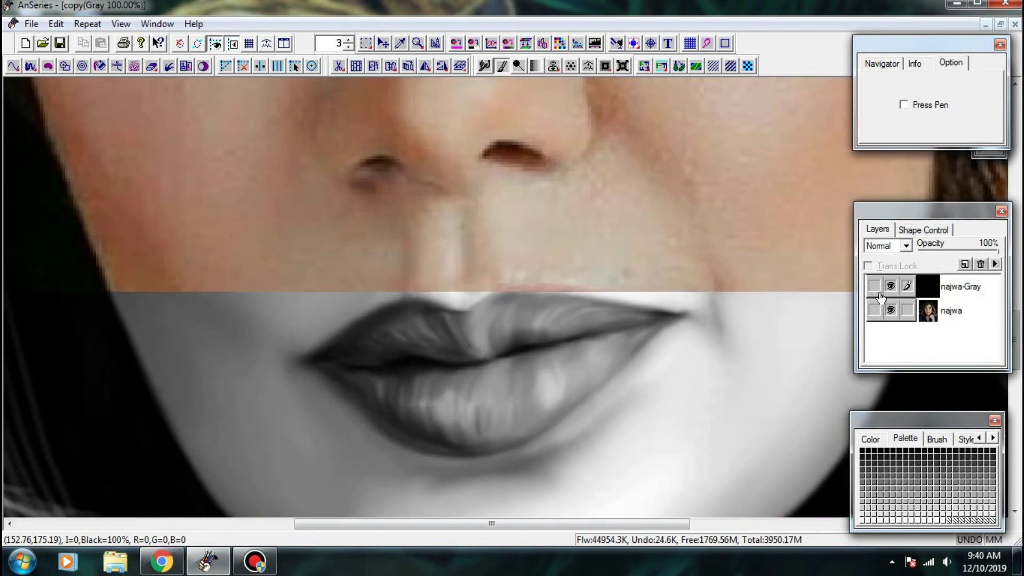
# - Brush a soft light highlight patch onto the bright side of the lower lip
pyautogui.scroll(1, 534, 426)
pyautogui.moveTo(547, 448); pyautogui.dragTo(531, 390)
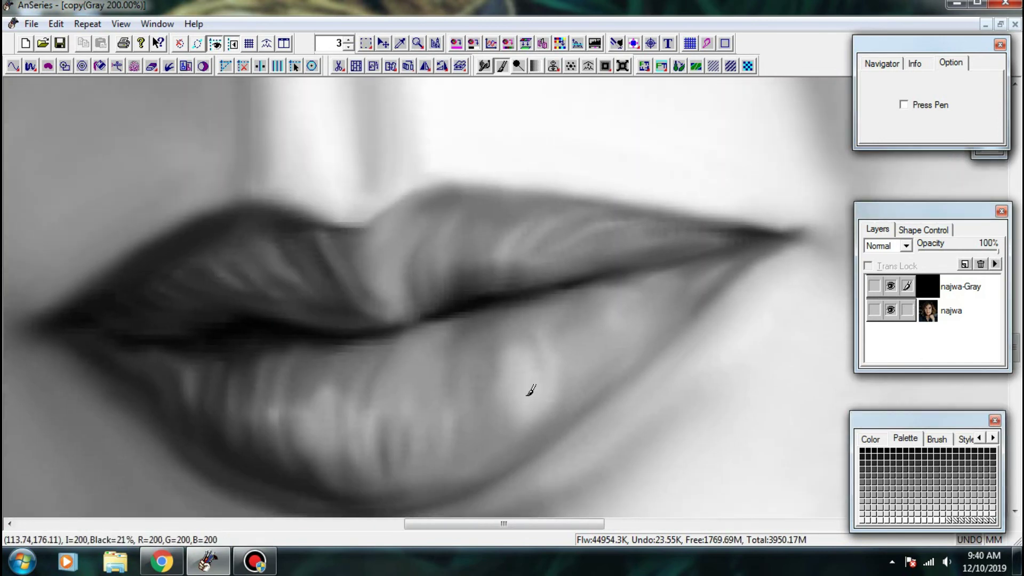
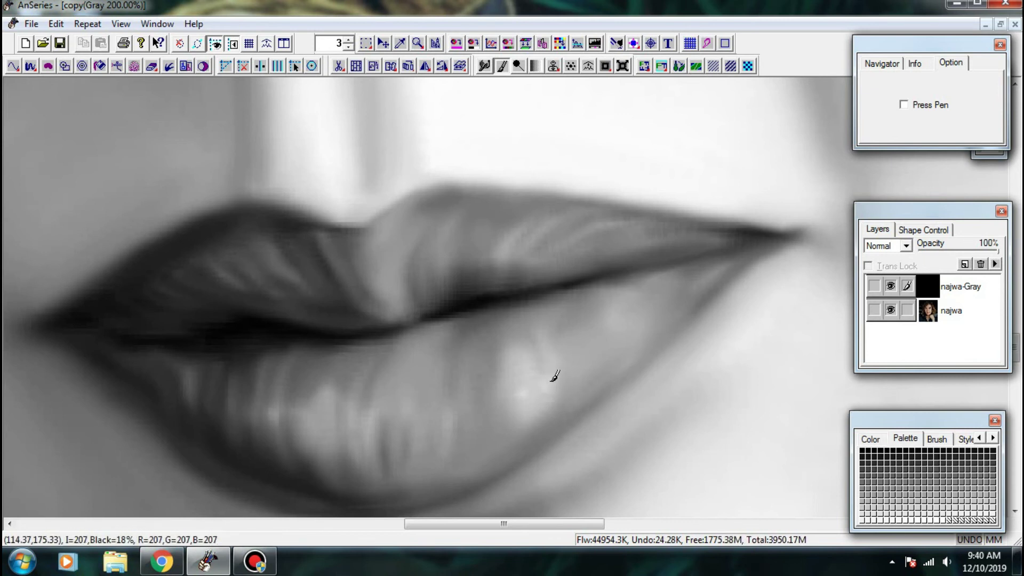
pyautogui.moveTo(587, 364); pyautogui.dragTo(658, 292)
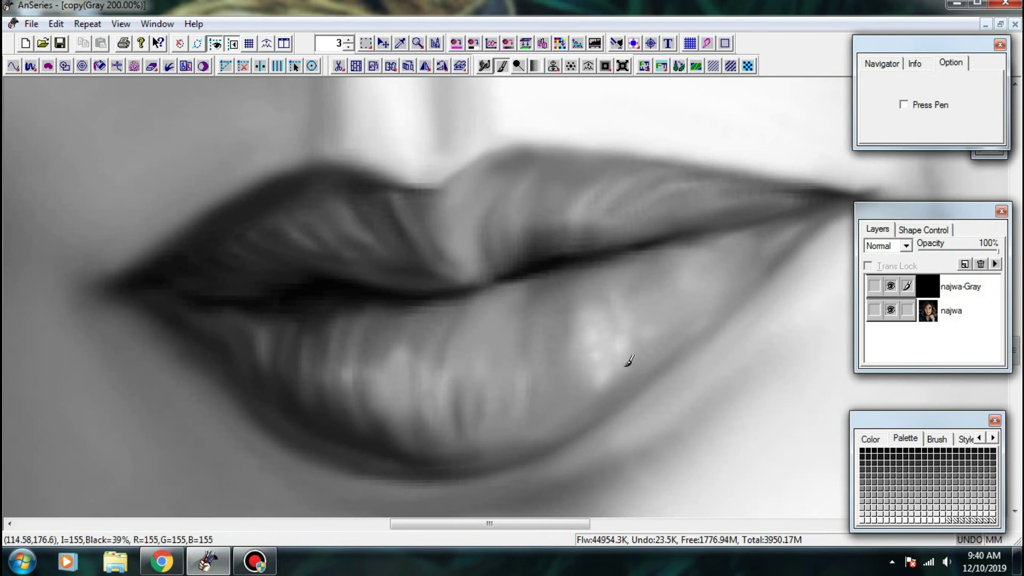
pyautogui.moveTo(625, 367); pyautogui.dragTo(639, 359)
pyautogui.scroll(-1, 552, 328)
# - Dot small bright specks into the lower lip's highlight patch, checking them against the reference photo
pyautogui.click(889, 287)
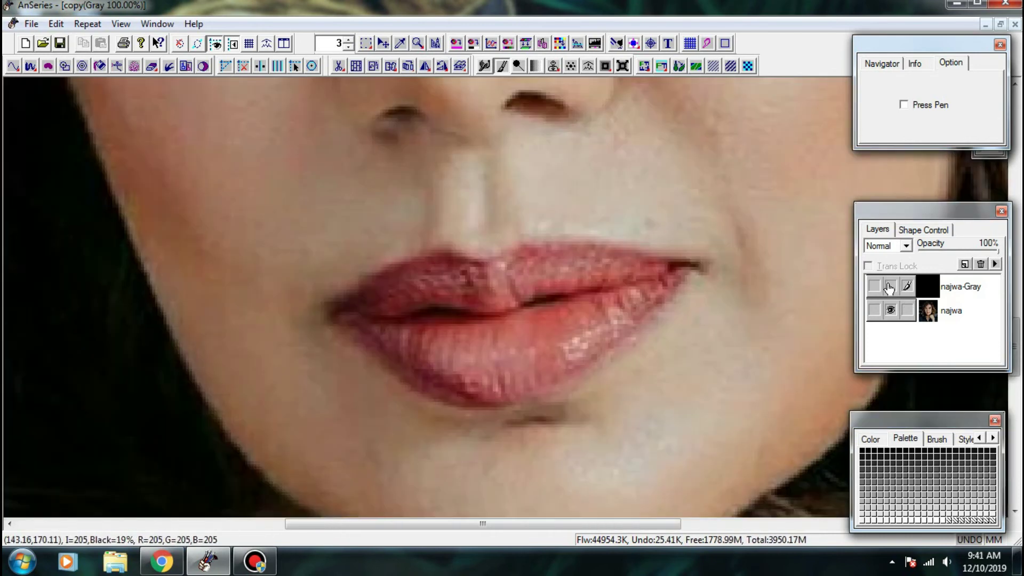
pyautogui.click(889, 287)
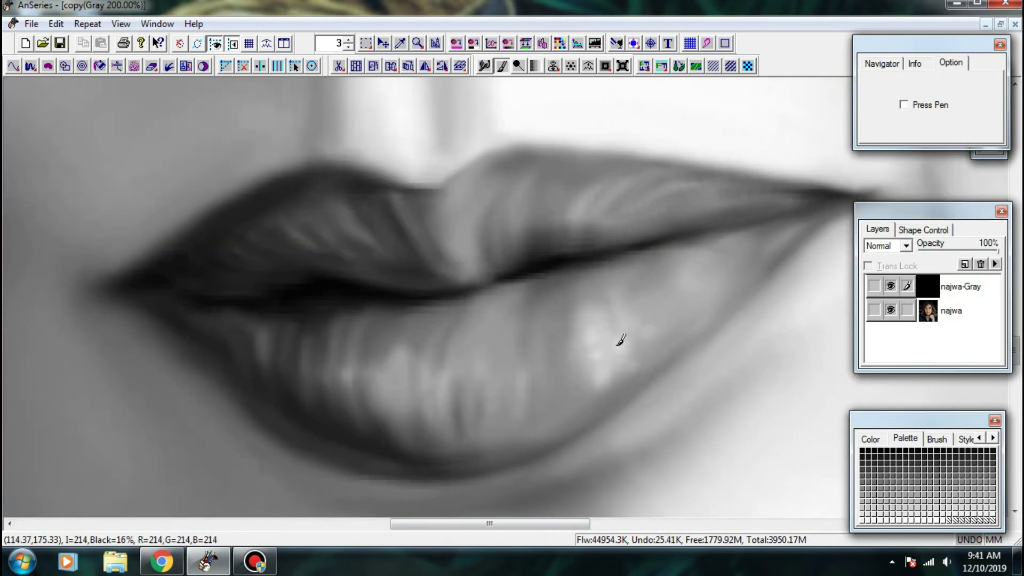
pyautogui.moveTo(627, 342); pyautogui.dragTo(628, 336)
pyautogui.click(629, 362)
pyautogui.click(599, 343)
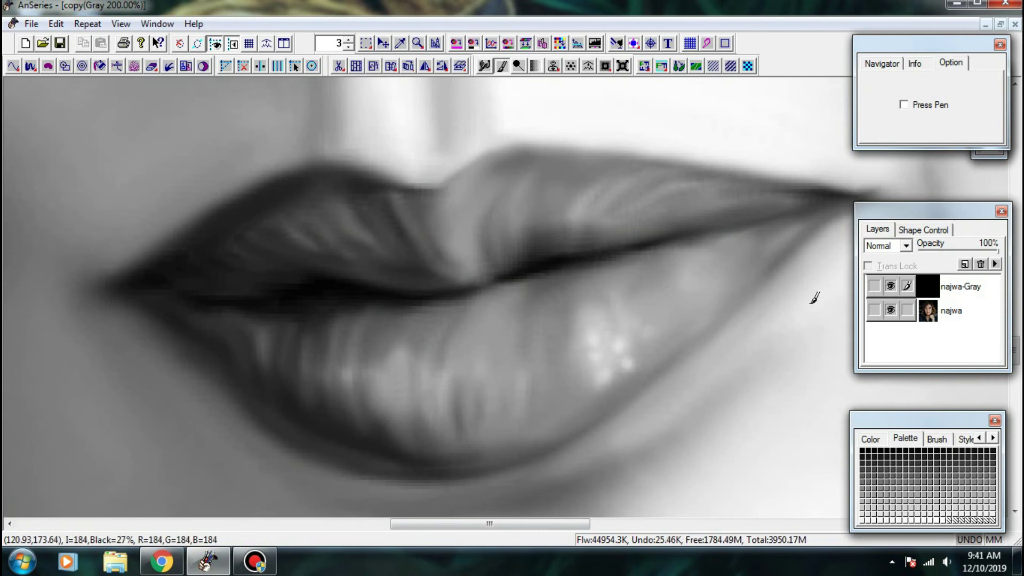
pyautogui.click(885, 288)
pyautogui.click(885, 288)
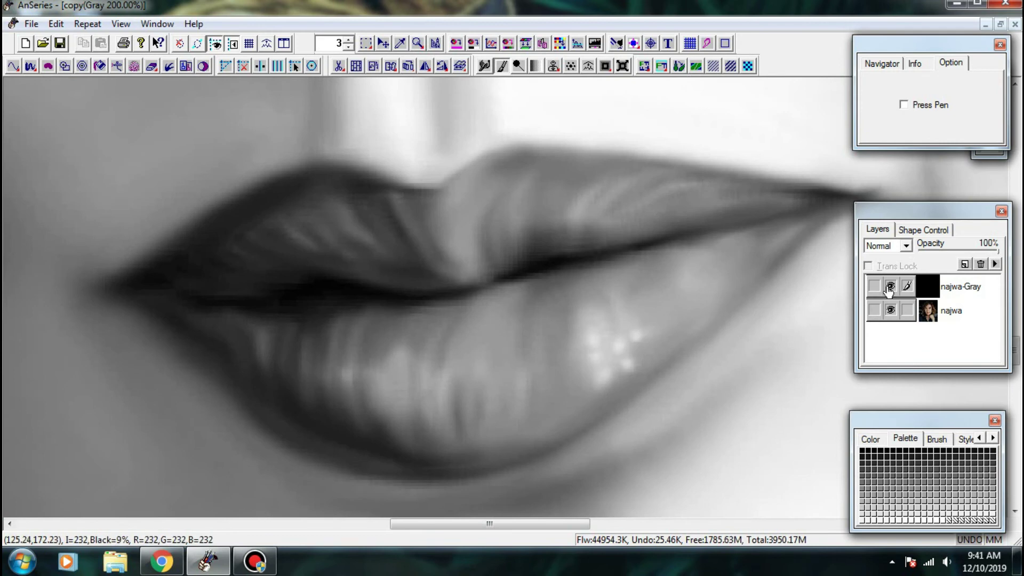
# - Paint thin light streaks on the shadow-side half of the lower lip
pyautogui.hotkey('ctrl', '-')
pyautogui.hotkey('ctrl', '-')
pyautogui.press('+')
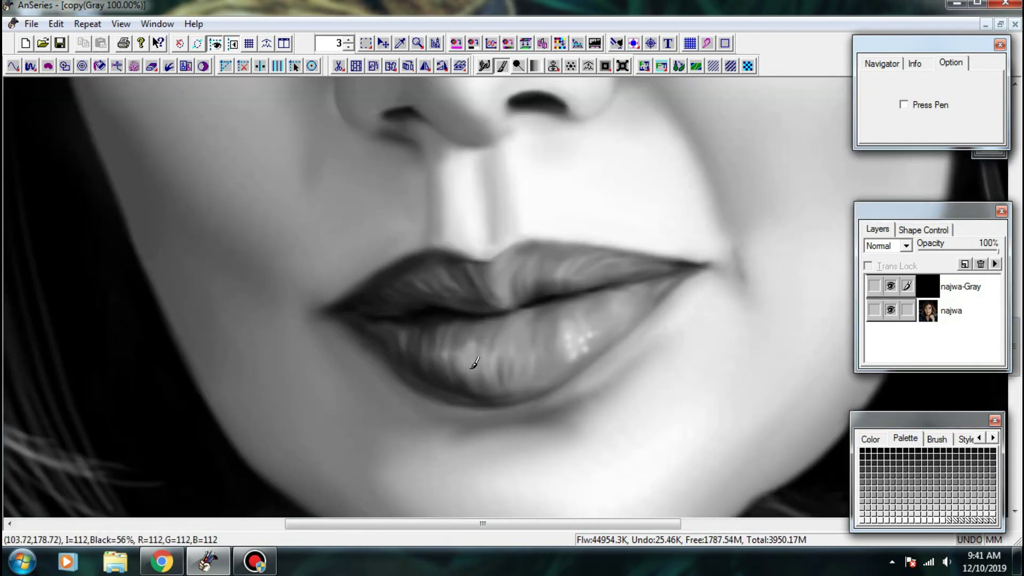
pyautogui.press('+')
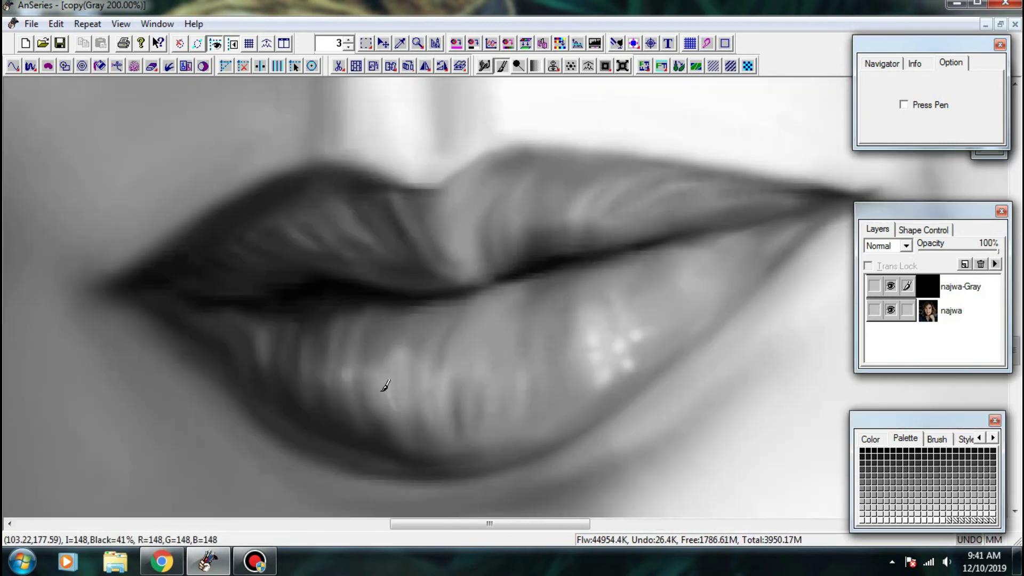
# - Set the brush opacity to 8% and check the lips against the reference photo
pyautogui.click(965, 439)
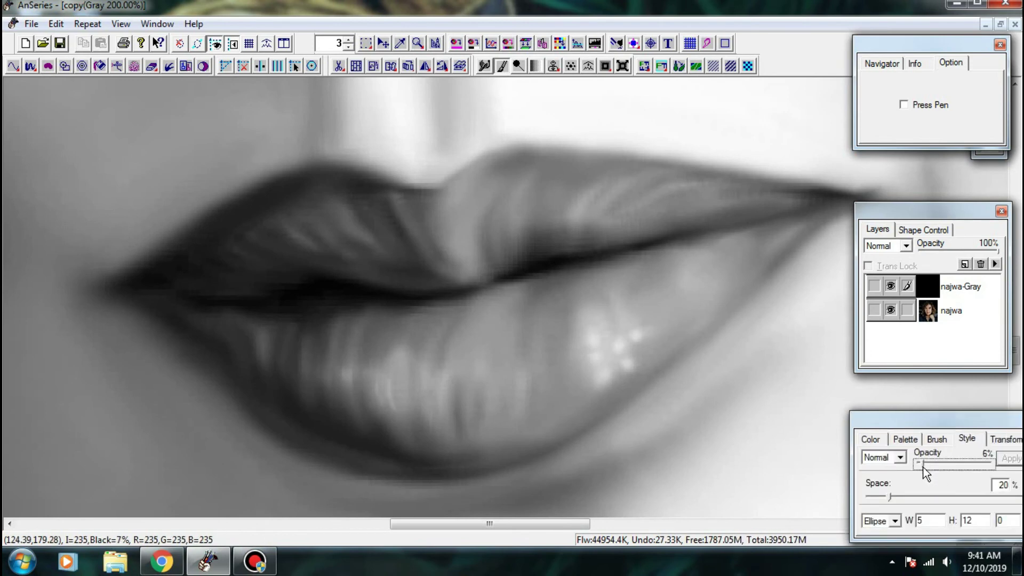
pyautogui.press('-')
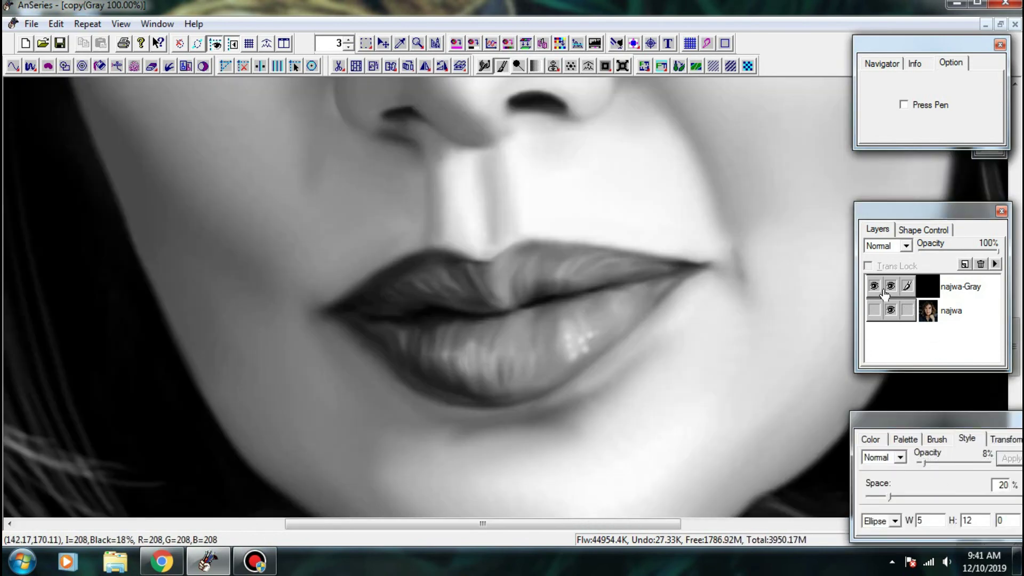
pyautogui.click(893, 287)
pyautogui.press('-')
pyautogui.press('+')
pyautogui.press('+')
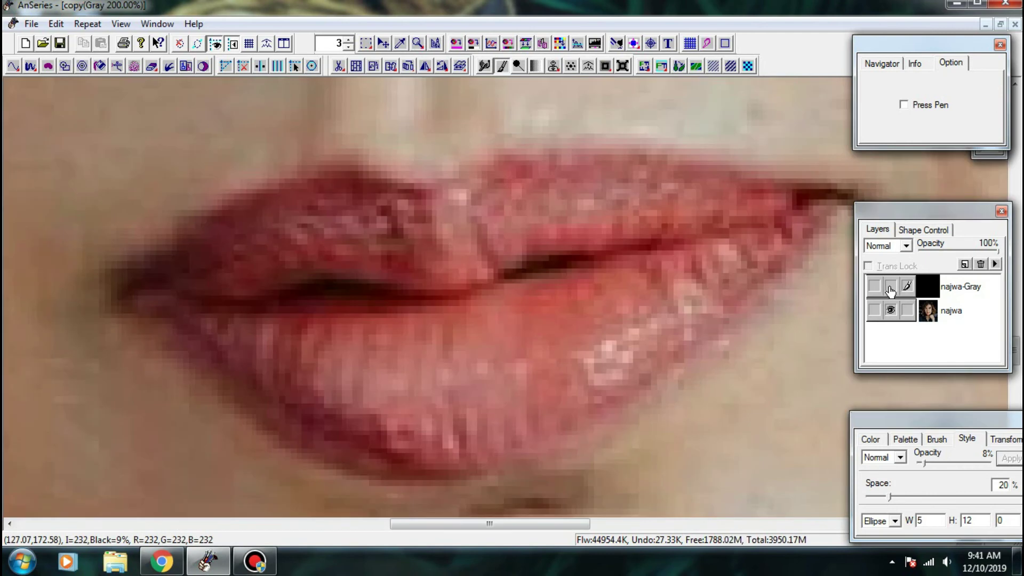
# - Dab small highlights on the upper lip's center peak and short light strokes across its shadow side
pyautogui.click(892, 288)
pyautogui.moveTo(458, 206); pyautogui.dragTo(468, 212)
pyautogui.click(458, 203)
pyautogui.moveTo(381, 212); pyautogui.dragTo(354, 226)
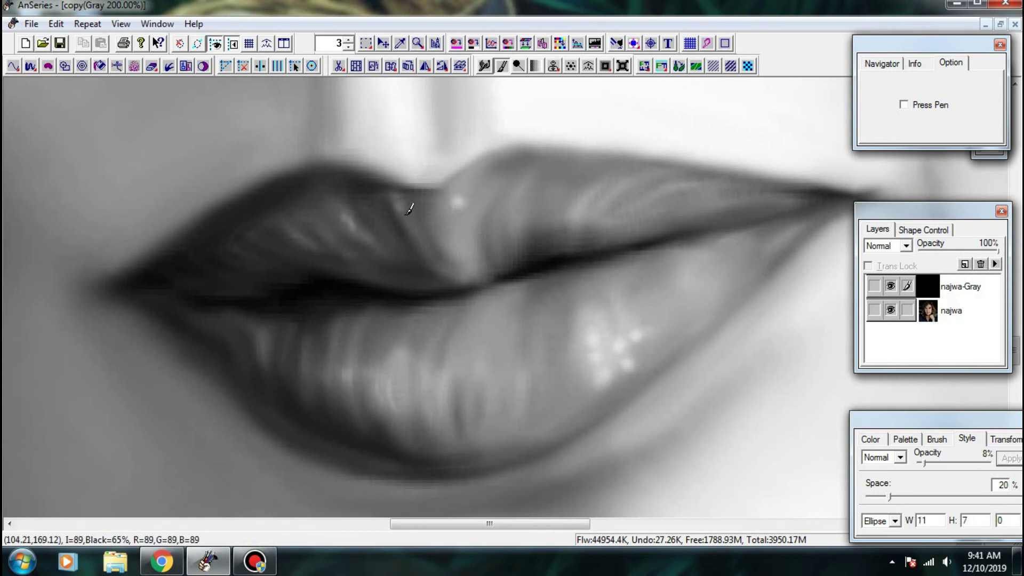
pyautogui.moveTo(603, 193); pyautogui.dragTo(592, 208)
pyautogui.moveTo(503, 194); pyautogui.dragTo(494, 207)
pyautogui.moveTo(293, 220)
pyautogui.mouseDown()
pyautogui.moveTo(304, 240)
pyautogui.moveTo(328, 214)
pyautogui.mouseUp()
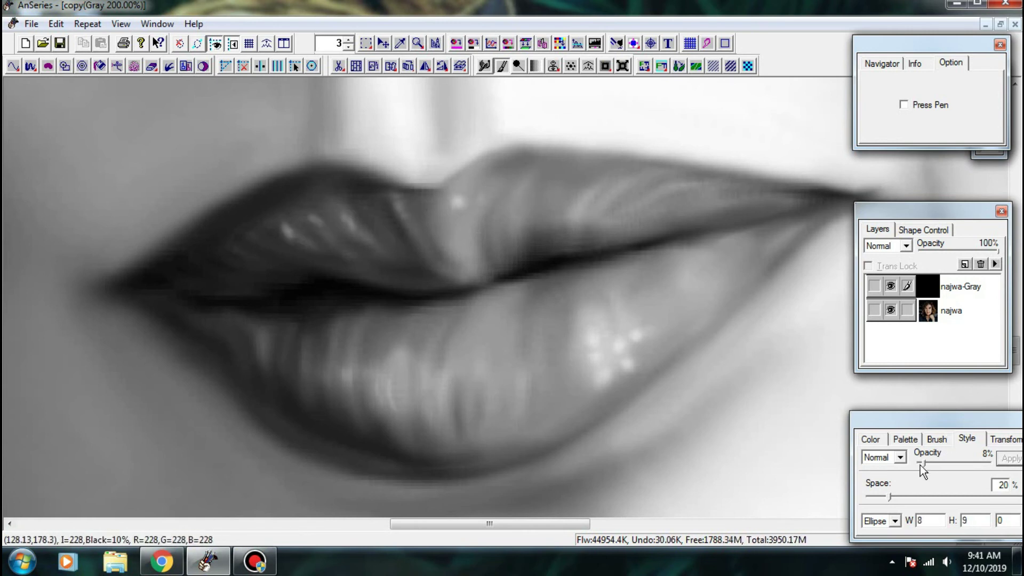
# - Set the brush opacity to 7% and compare the lip highlights with the reference photo
pyautogui.moveTo(921, 468); pyautogui.dragTo(921, 467)
pyautogui.hotkey('ctrl', '-')
pyautogui.hotkey('ctrl', '-')
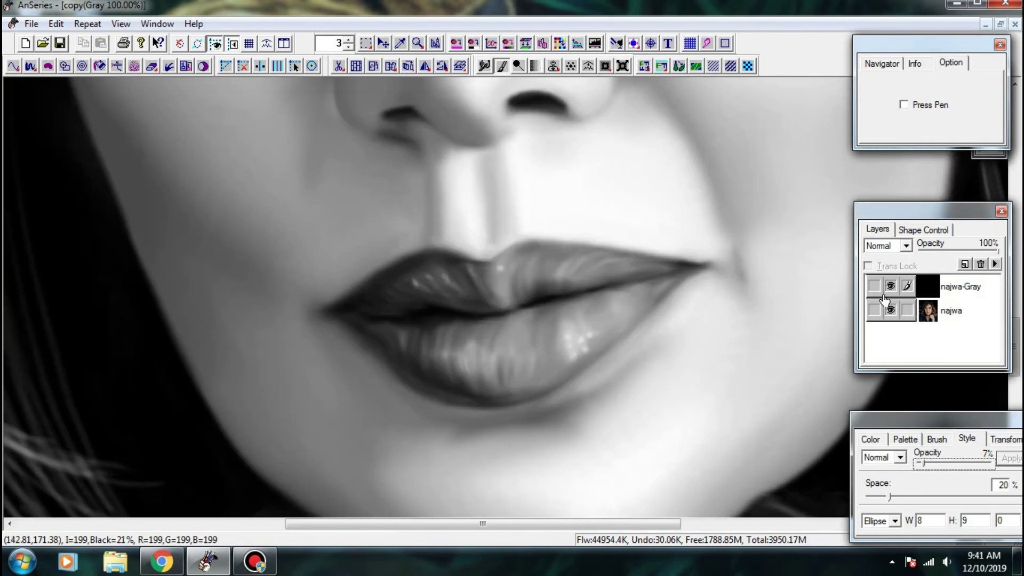
pyautogui.press('+')
pyautogui.click(888, 291)
pyautogui.press('+')
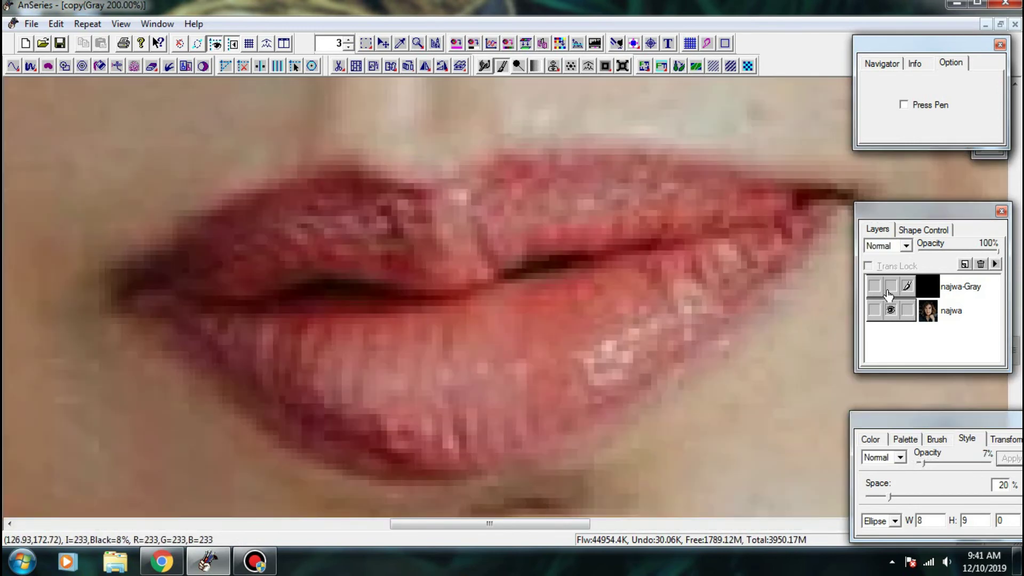
# - Dab a row of small highlights on the lower lip toward the bright-side mouth corner, checking the reference photo
pyautogui.click(889, 288)
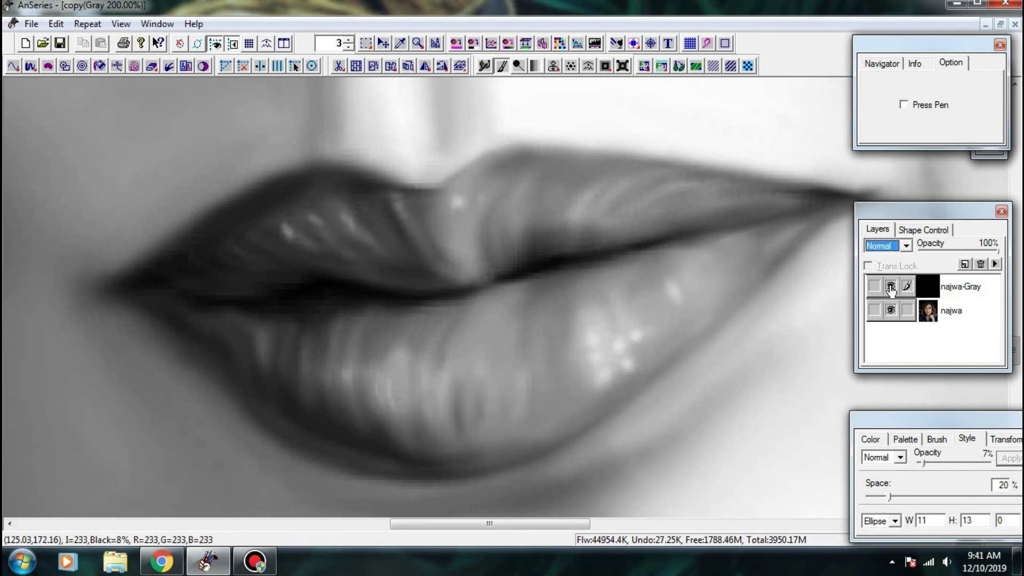
pyautogui.click(891, 289)
pyautogui.click(890, 289)
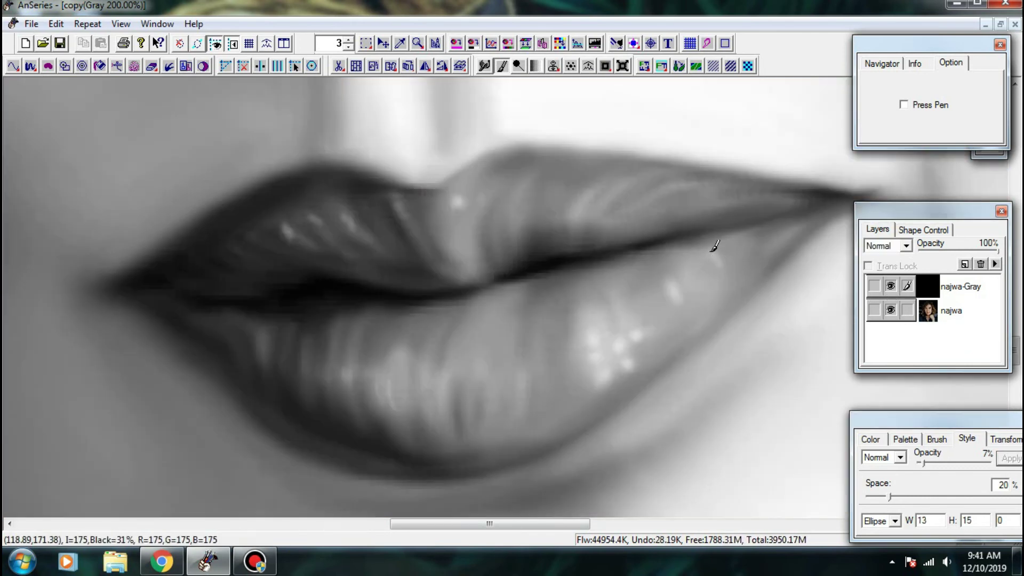
pyautogui.click(713, 255)
pyautogui.moveTo(710, 266)
pyautogui.mouseDown()
pyautogui.moveTo(692, 287)
pyautogui.moveTo(685, 272)
pyautogui.moveTo(710, 284)
pyautogui.mouseUp()
pyautogui.click(691, 270)
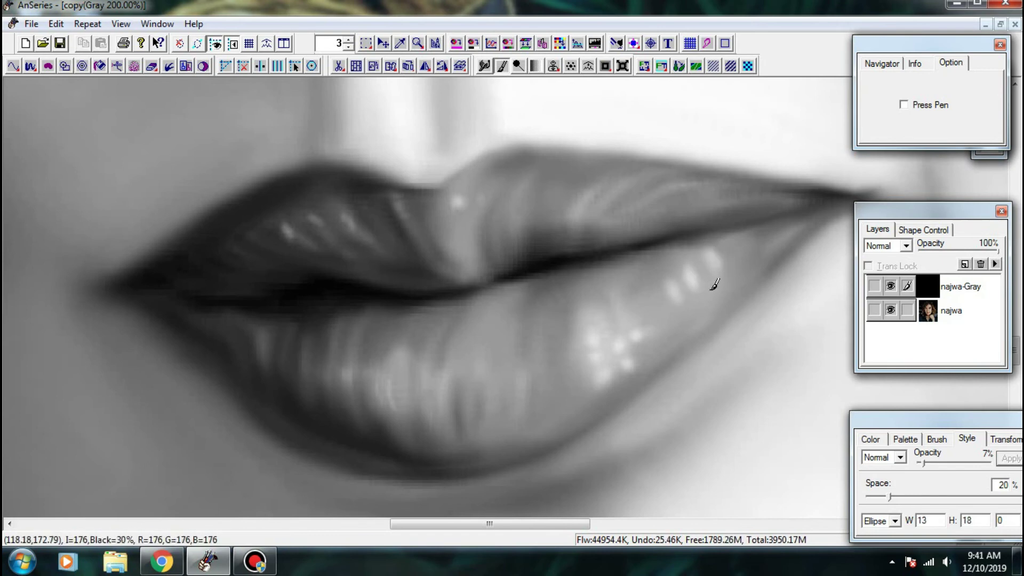
# - Check the reference photo and paint fine light streaks near the bottom middle of the lower lip
pyautogui.click(890, 287)
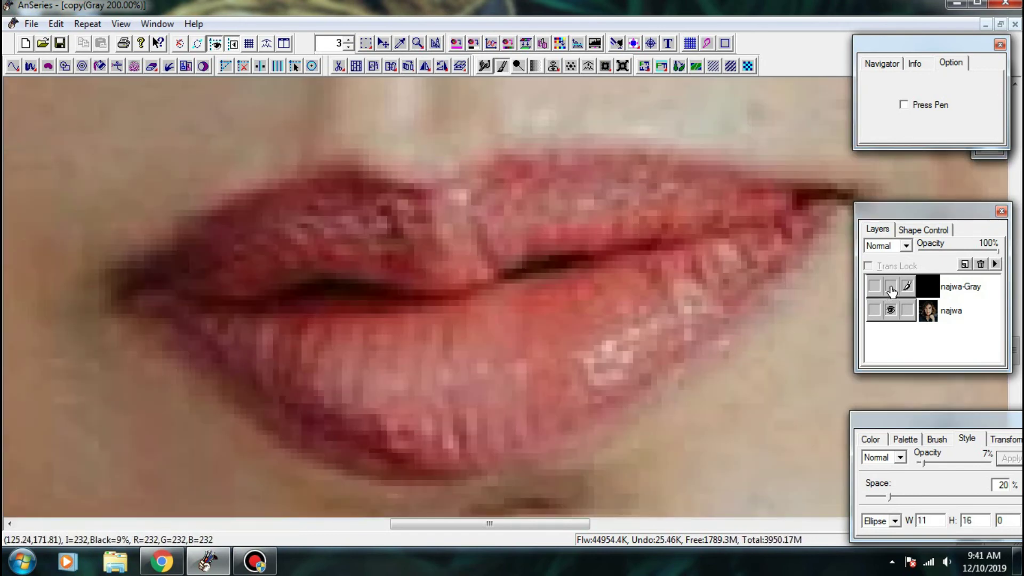
pyautogui.click(890, 287)
pyautogui.moveTo(447, 409); pyautogui.dragTo(453, 436)
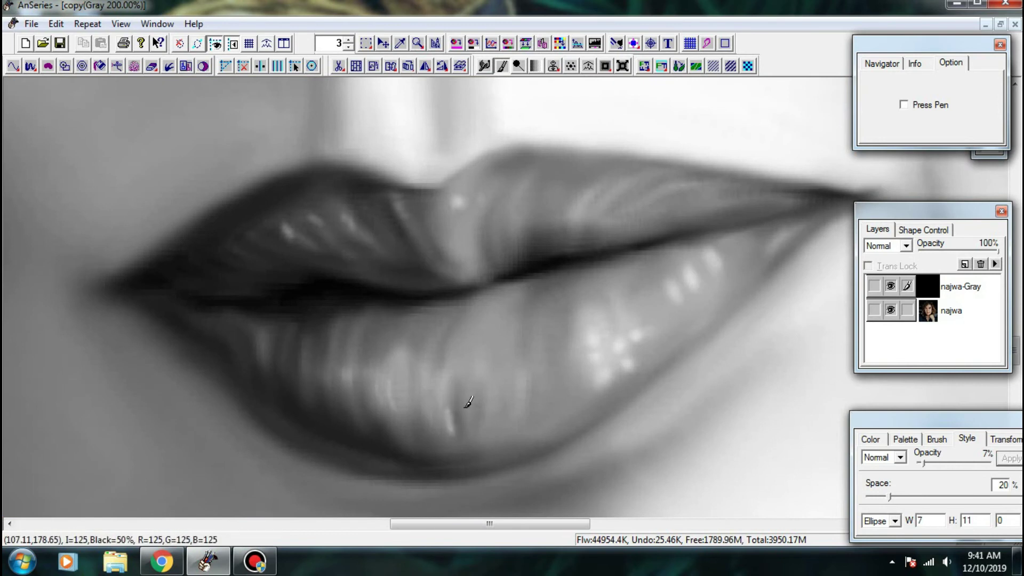
pyautogui.moveTo(468, 401)
pyautogui.mouseDown()
pyautogui.moveTo(460, 425)
pyautogui.moveTo(429, 416)
pyautogui.moveTo(439, 431)
pyautogui.moveTo(442, 393)
pyautogui.mouseUp()
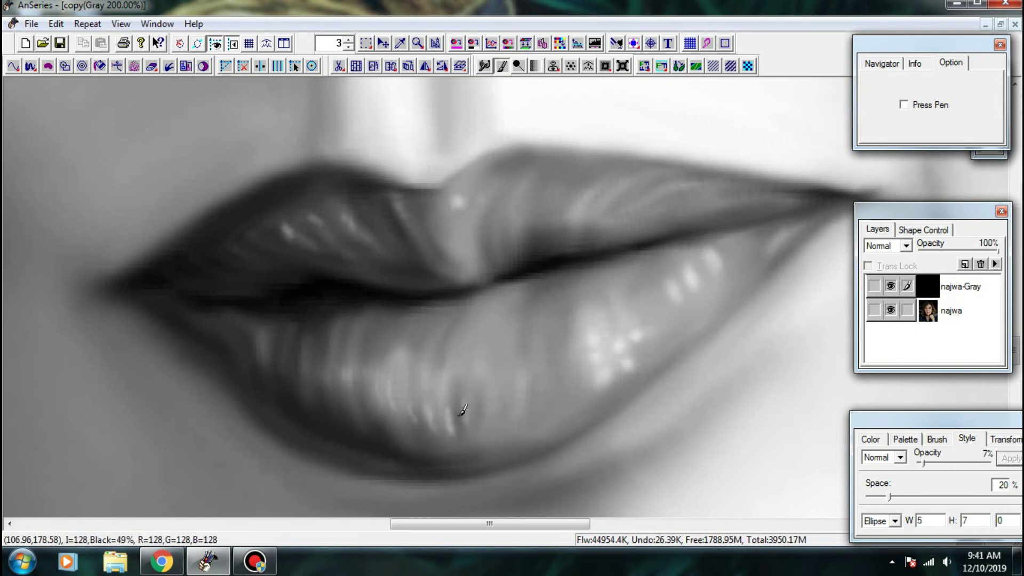
# - Smudge the fine streaks on the lower lip and the highlights on the upper lip's shadow side
pyautogui.click(485, 66)
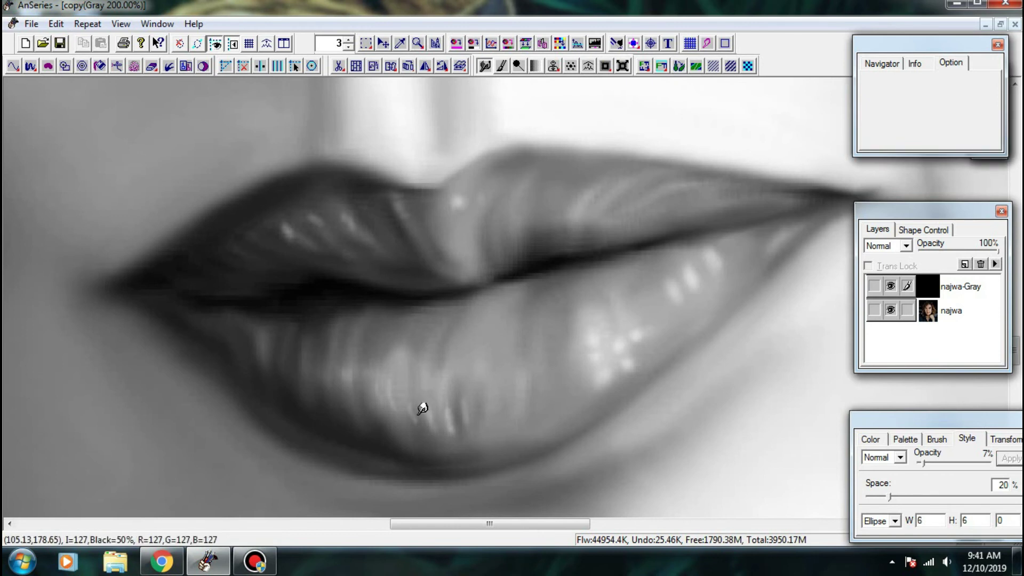
pyautogui.moveTo(421, 427)
pyautogui.mouseDown()
pyautogui.moveTo(420, 406)
pyautogui.moveTo(447, 399)
pyautogui.mouseUp()
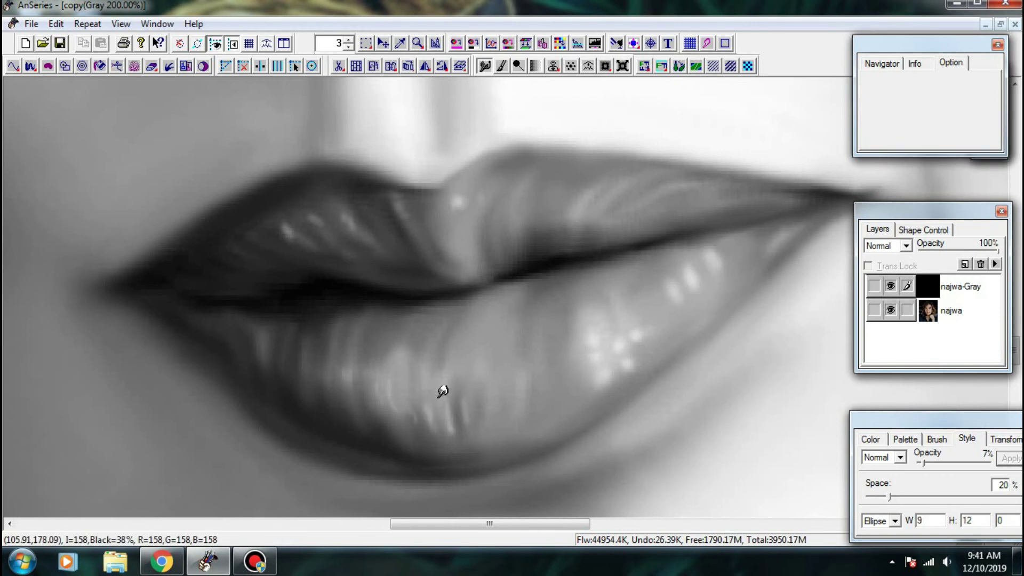
pyautogui.moveTo(282, 237)
pyautogui.mouseDown()
pyautogui.moveTo(301, 218)
pyautogui.moveTo(327, 225)
pyautogui.moveTo(331, 213)
pyautogui.moveTo(293, 236)
pyautogui.moveTo(350, 227)
pyautogui.mouseUp()
# - Brush more light strokes on the upper lip beside the center peak and across its bright side
pyautogui.click(501, 66)
pyautogui.moveTo(402, 214); pyautogui.dragTo(404, 221)
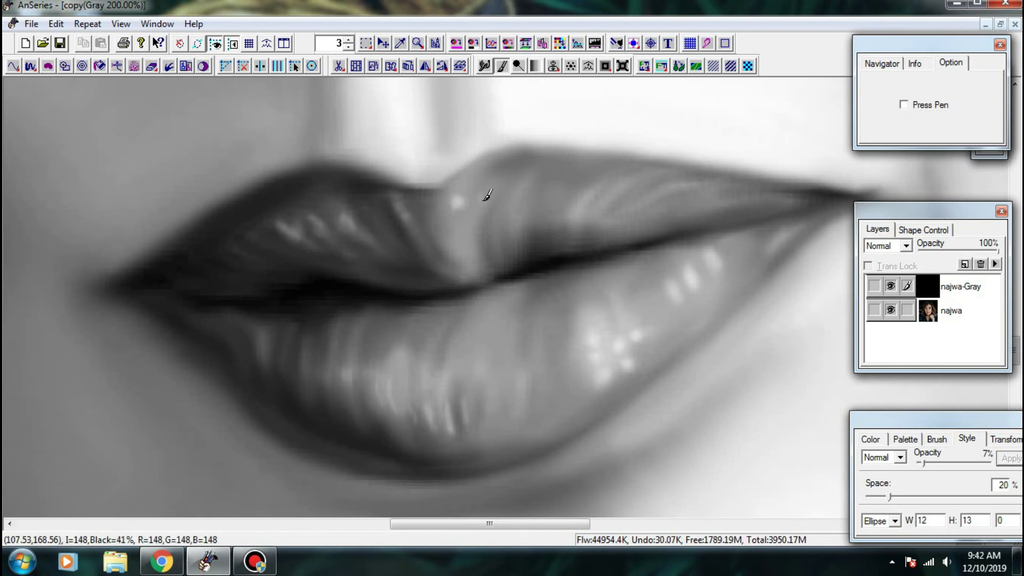
pyautogui.moveTo(483, 199); pyautogui.dragTo(502, 244)
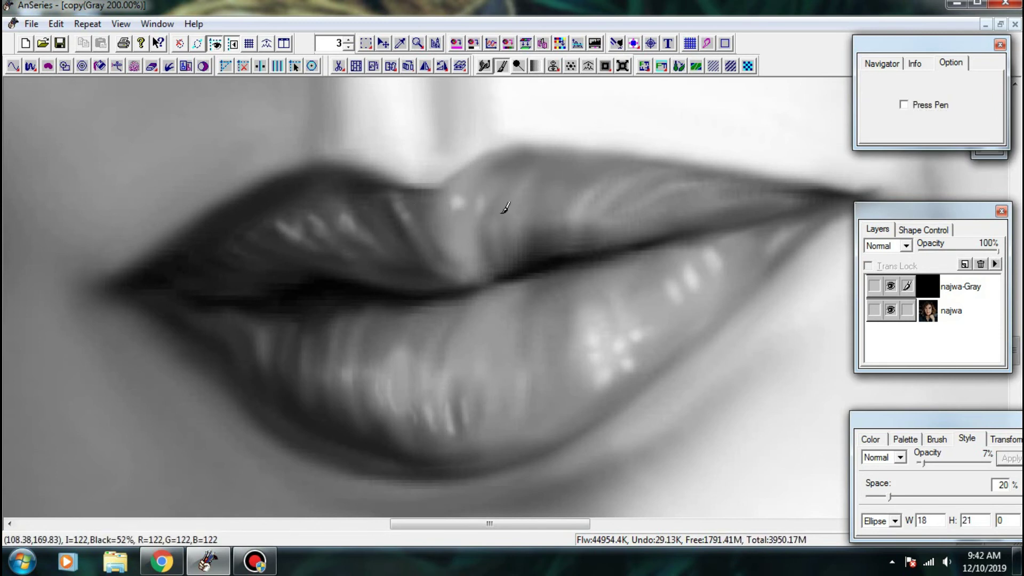
pyautogui.moveTo(589, 201)
pyautogui.mouseDown()
pyautogui.moveTo(580, 212)
pyautogui.moveTo(606, 205)
pyautogui.mouseUp()
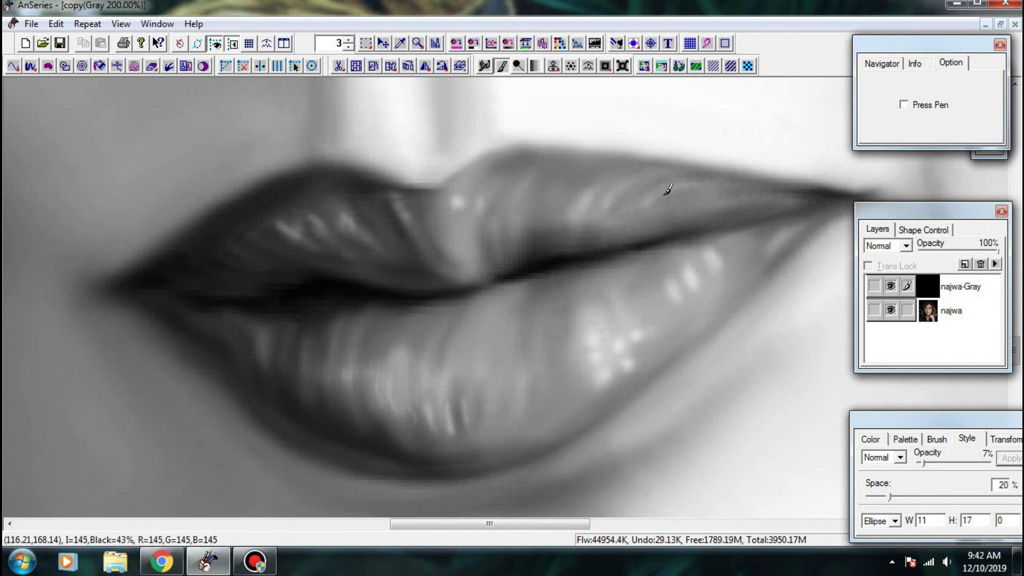
# - Add small highlights to the upper lip and the lower lip's left side, checking their placement against the color photo beneath the gray layer
pyautogui.click(890, 286)
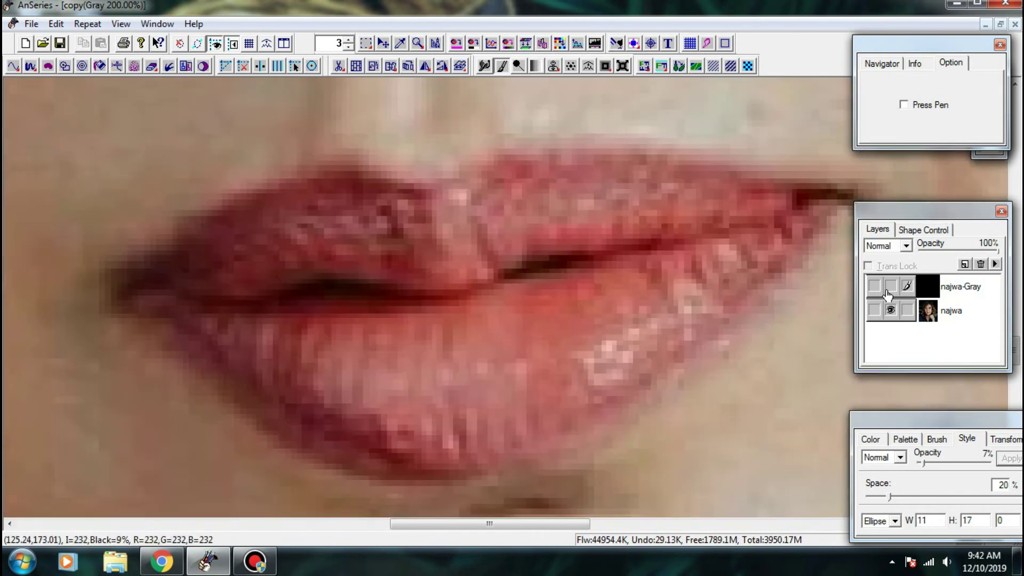
pyautogui.click(890, 286)
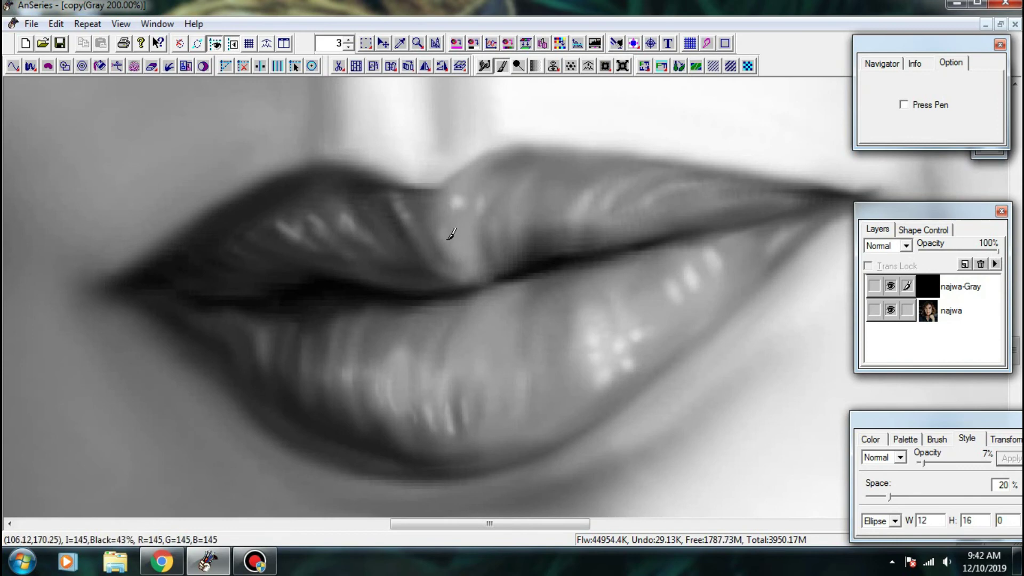
pyautogui.click(886, 288)
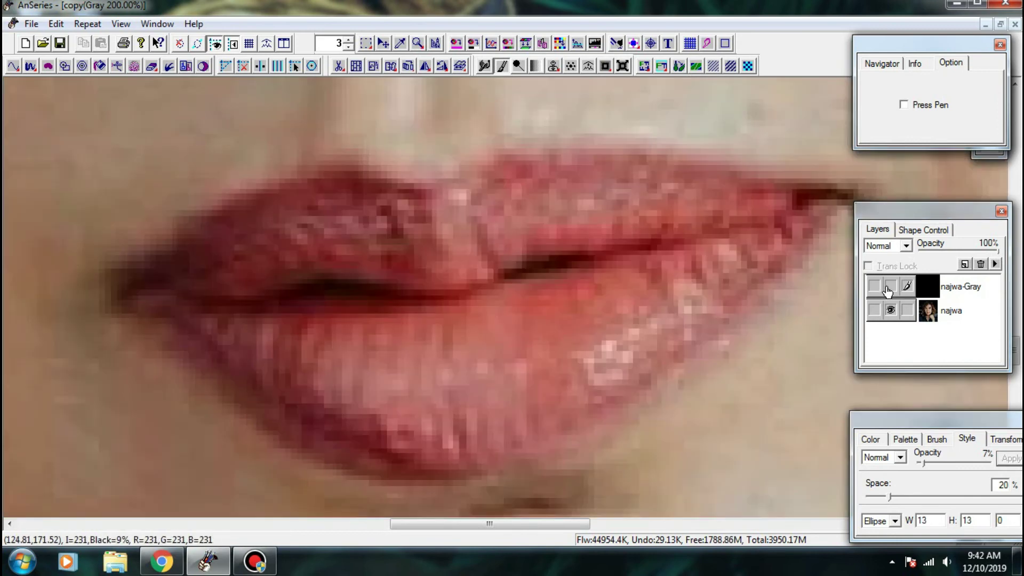
pyautogui.click(888, 287)
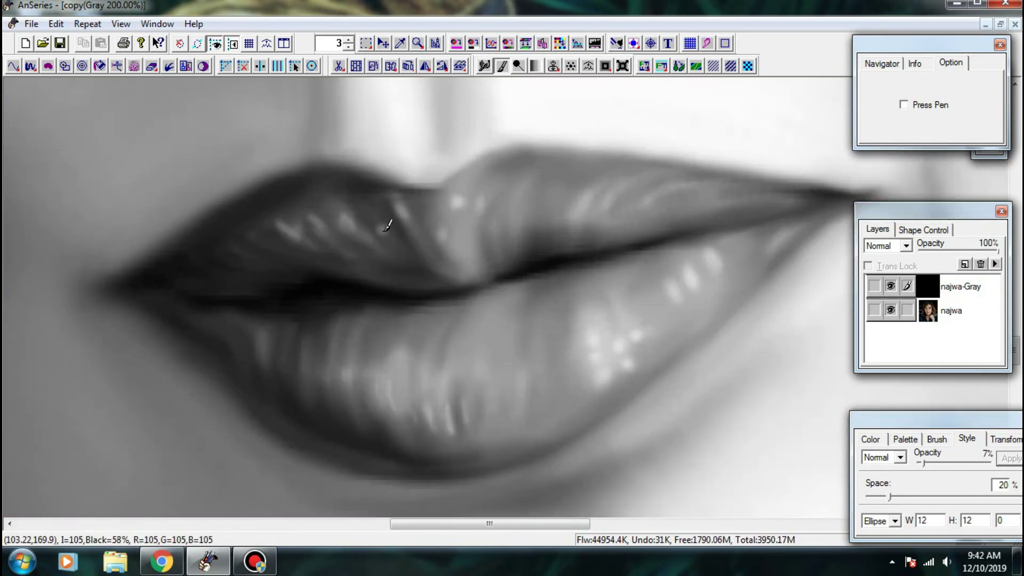
pyautogui.click(888, 288)
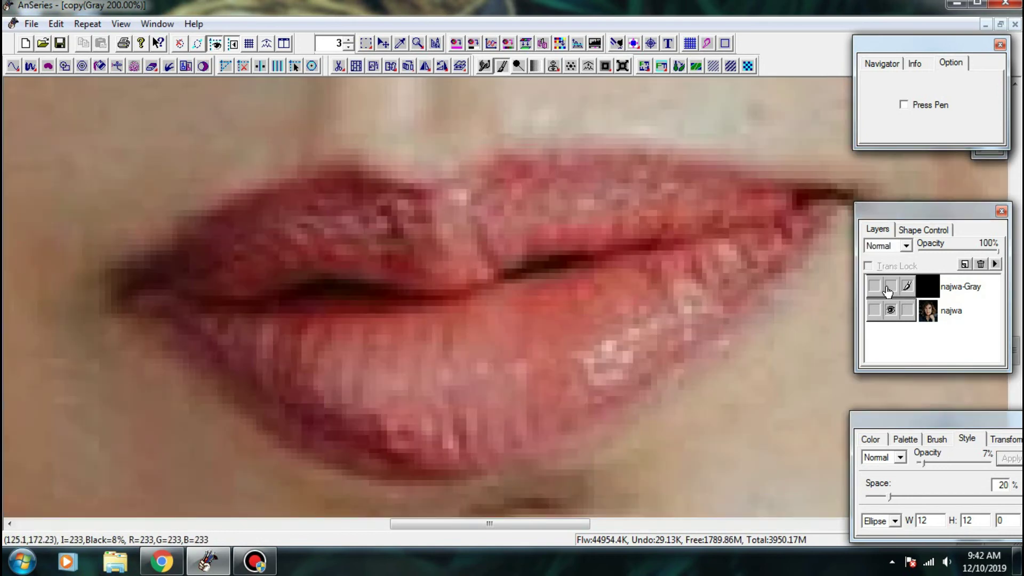
pyautogui.click(887, 288)
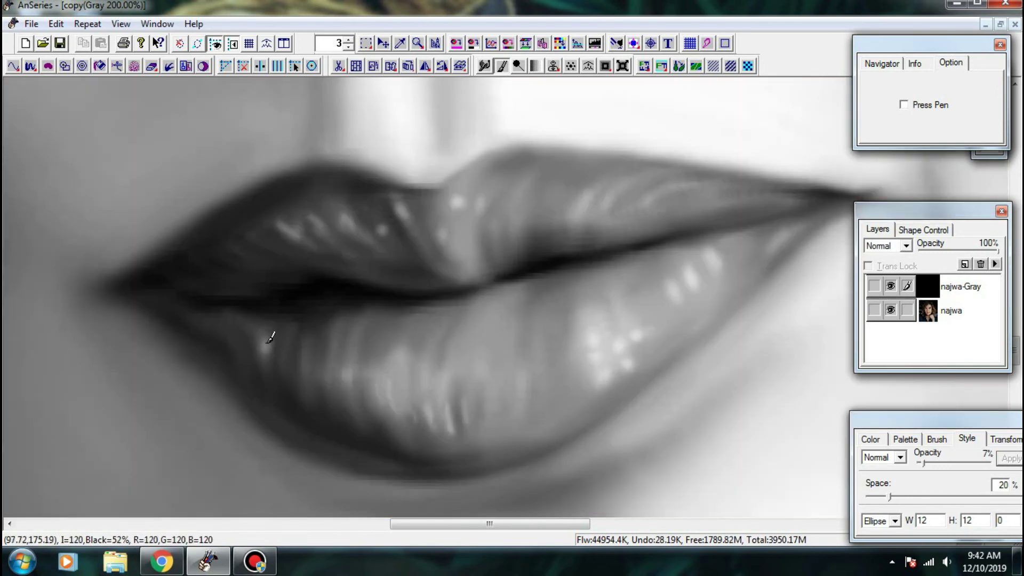
pyautogui.moveTo(306, 362)
pyautogui.mouseDown()
pyautogui.moveTo(346, 387)
pyautogui.moveTo(346, 379)
pyautogui.moveTo(471, 380)
pyautogui.mouseUp()
# - Review the whole gray portrait on its own with the color photo layer hidden, and show the photo layer again
pyautogui.scroll(-3, 846, 318)
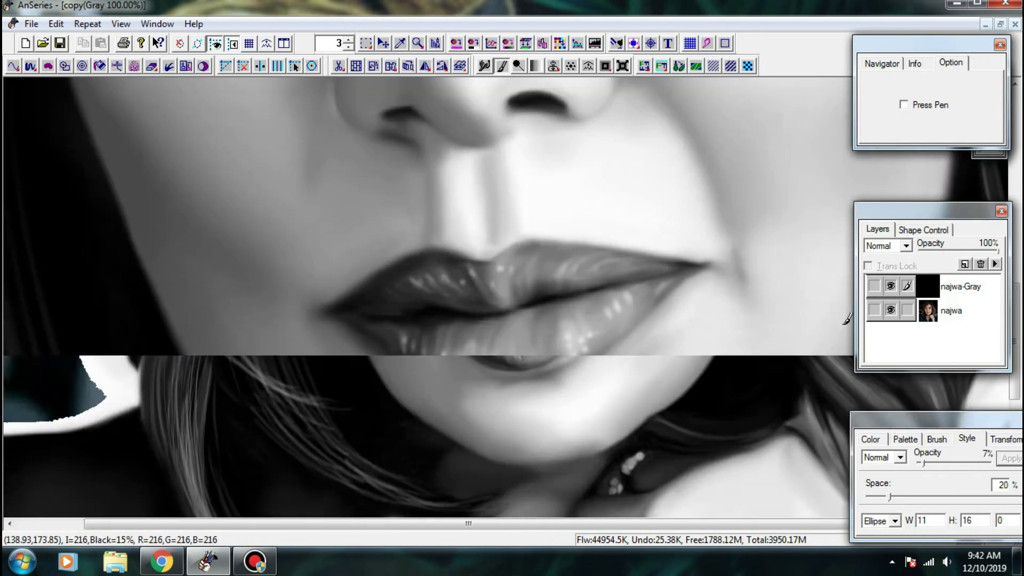
pyautogui.scroll(2, 855, 314)
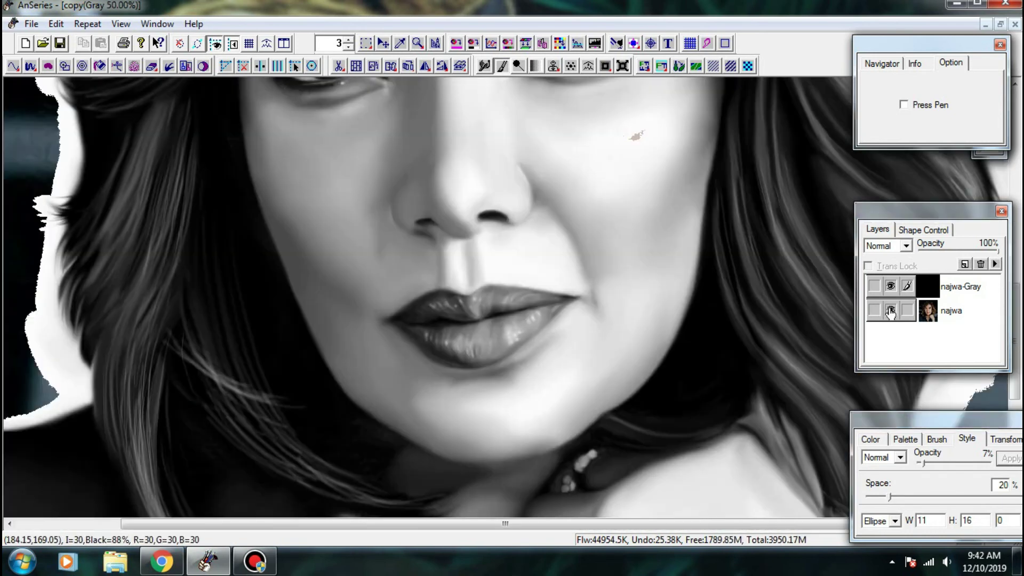
pyautogui.click(890, 312)
pyautogui.scroll(-4, 847, 292)
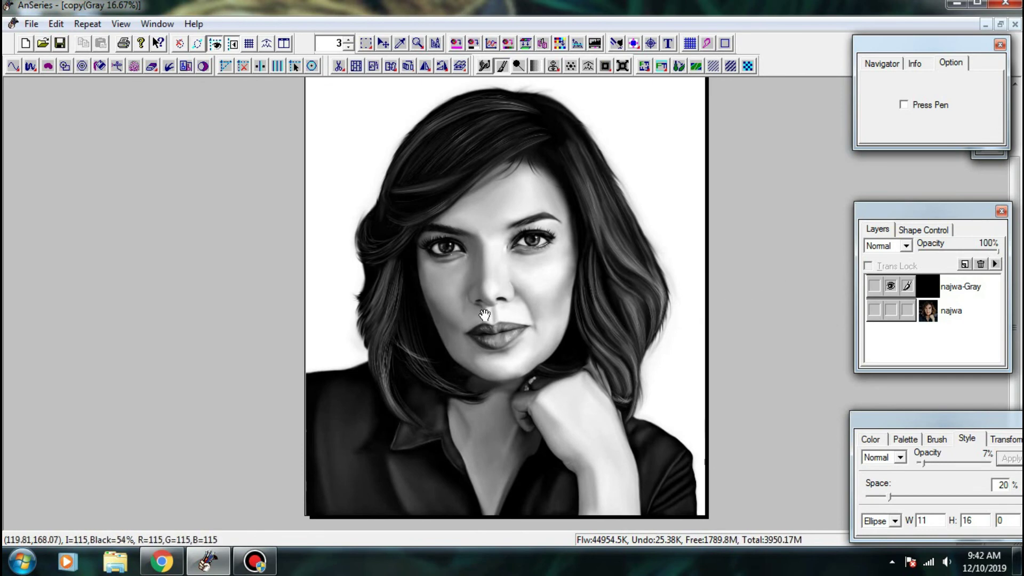
pyautogui.scroll(3, 484, 317)
pyautogui.click(891, 310)
# - Compare the painted lips with the color photo by repeatedly hiding and showing the gray painting layer
pyautogui.click(890, 287)
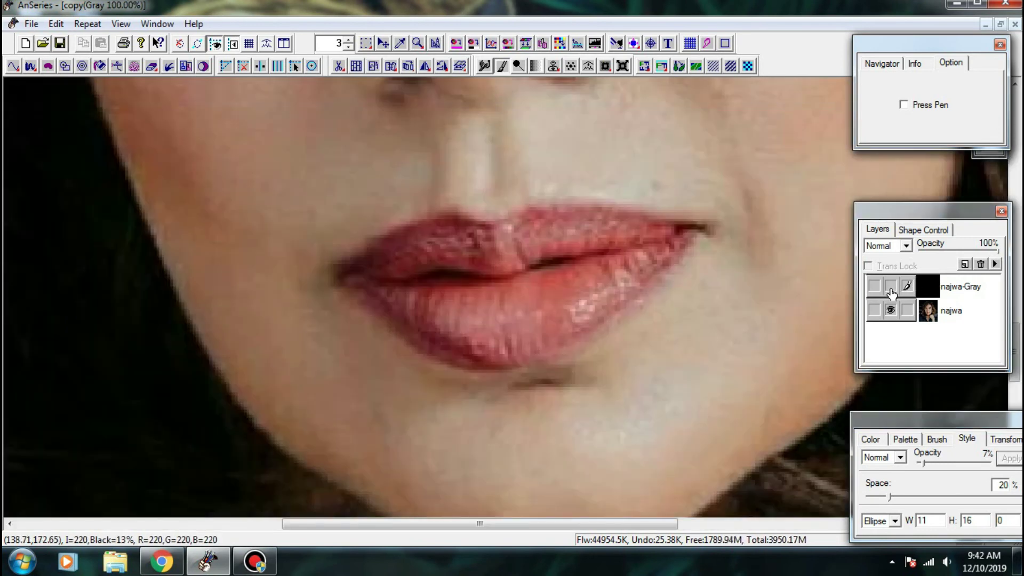
pyautogui.click(890, 289)
pyautogui.click(889, 289)
pyautogui.click(889, 290)
pyautogui.click(890, 291)
pyautogui.click(889, 291)
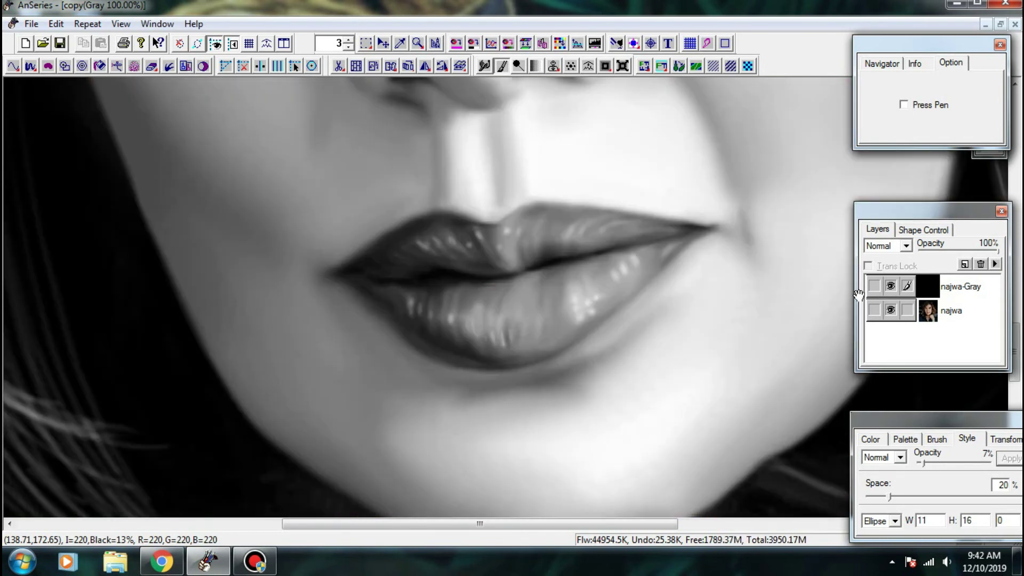
pyautogui.scroll(1, 443, 291)
pyautogui.moveTo(420, 322)
pyautogui.mouseDown()
pyautogui.moveTo(418, 353)
pyautogui.moveTo(442, 328)
pyautogui.moveTo(419, 342)
pyautogui.moveTo(403, 325)
pyautogui.moveTo(410, 365)
pyautogui.mouseUp()
pyautogui.hotkey('ctrl', 'z')
pyautogui.hotkey('ctrl', 'z')
pyautogui.hotkey('ctrl', 'z')
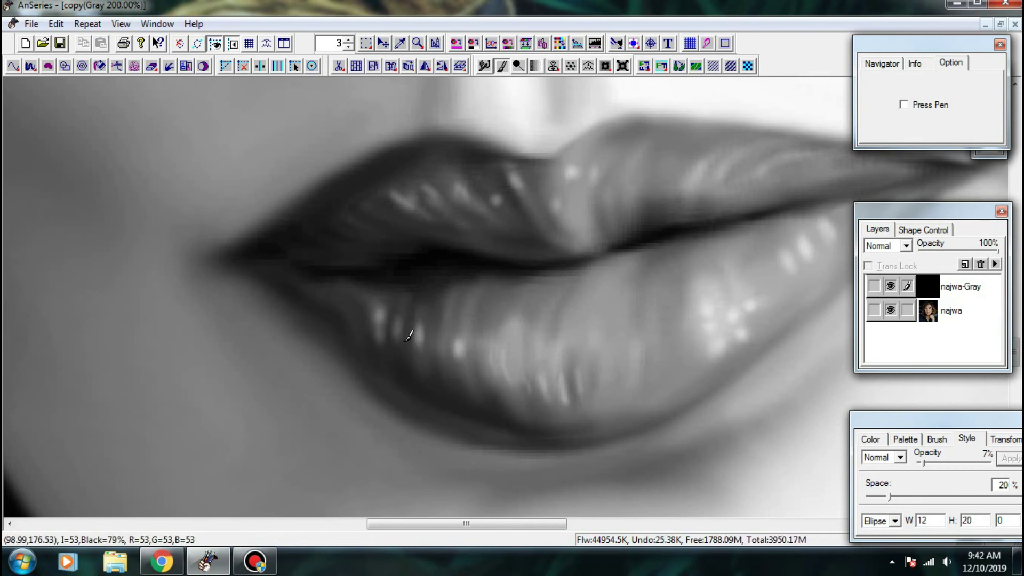
# - Paint fine highlights on the lower lip's left side, middle and right-hand shine, and brighten the dot below the cupid's bow
pyautogui.moveTo(402, 326)
pyautogui.mouseDown()
pyautogui.moveTo(407, 363)
pyautogui.moveTo(427, 369)
pyautogui.mouseUp()
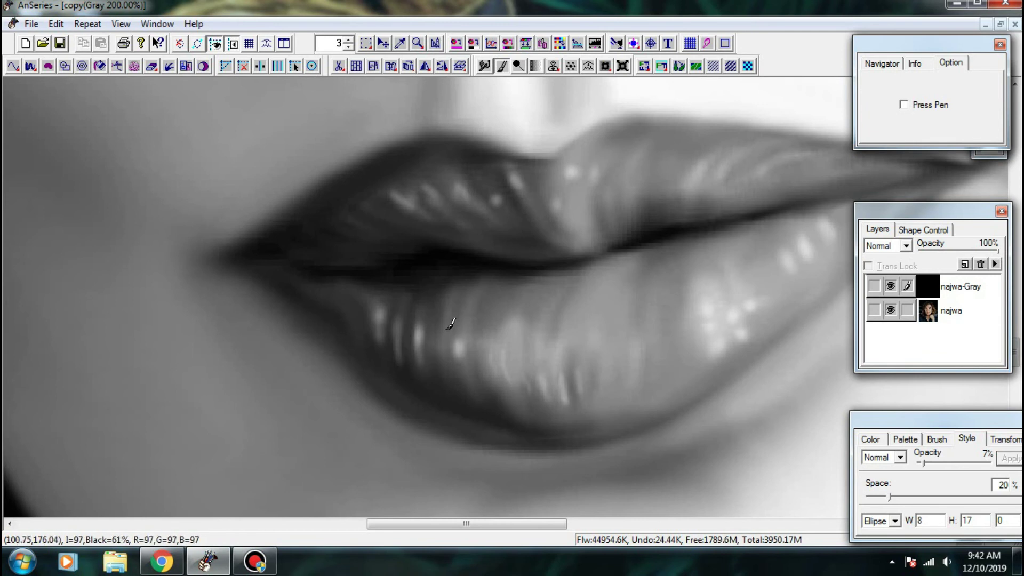
pyautogui.moveTo(446, 327); pyautogui.dragTo(448, 359)
pyautogui.moveTo(622, 320); pyautogui.dragTo(388, 346)
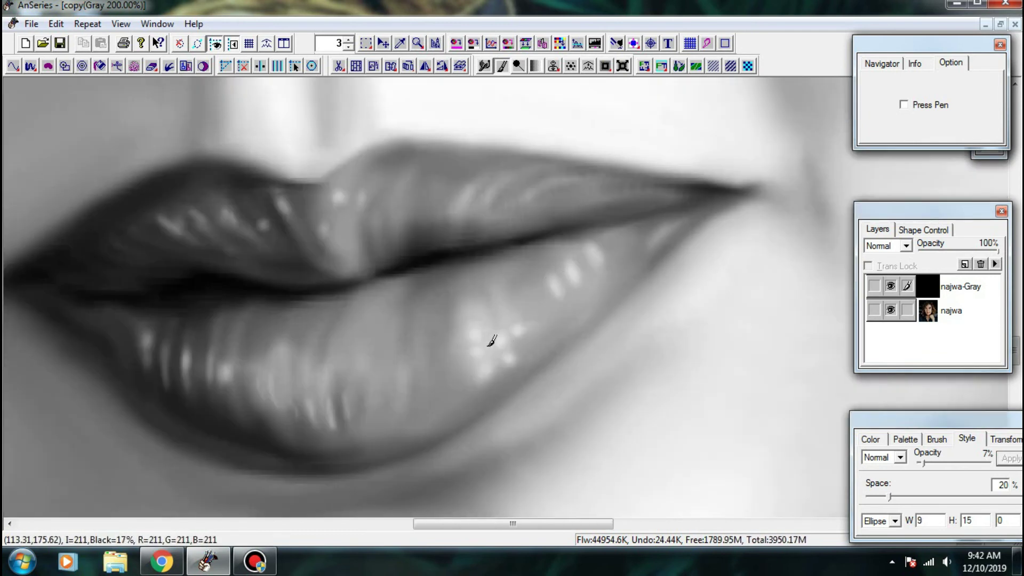
pyautogui.moveTo(487, 347); pyautogui.dragTo(497, 342)
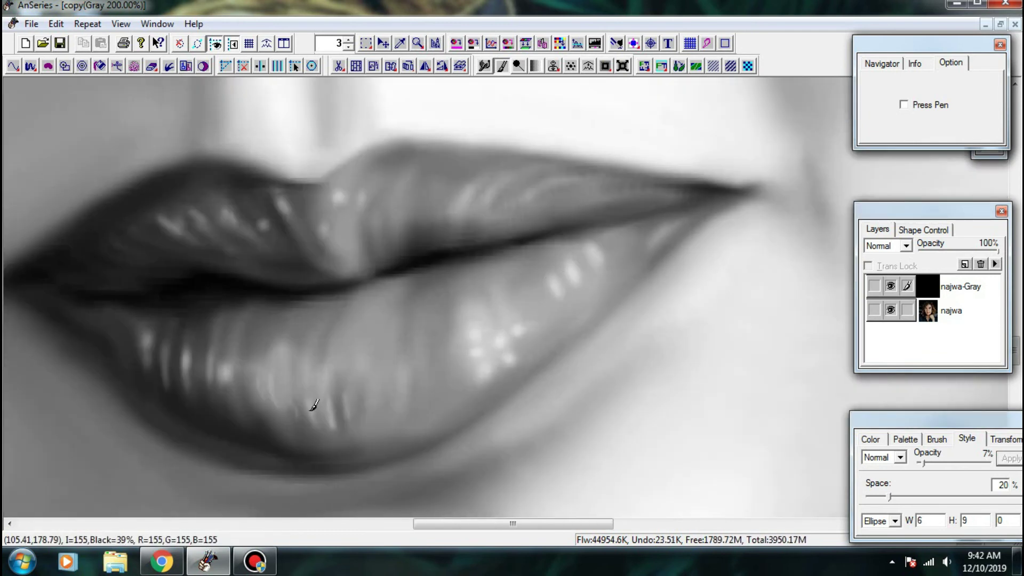
pyautogui.moveTo(277, 391)
pyautogui.mouseDown()
pyautogui.moveTo(263, 369)
pyautogui.moveTo(263, 401)
pyautogui.mouseUp()
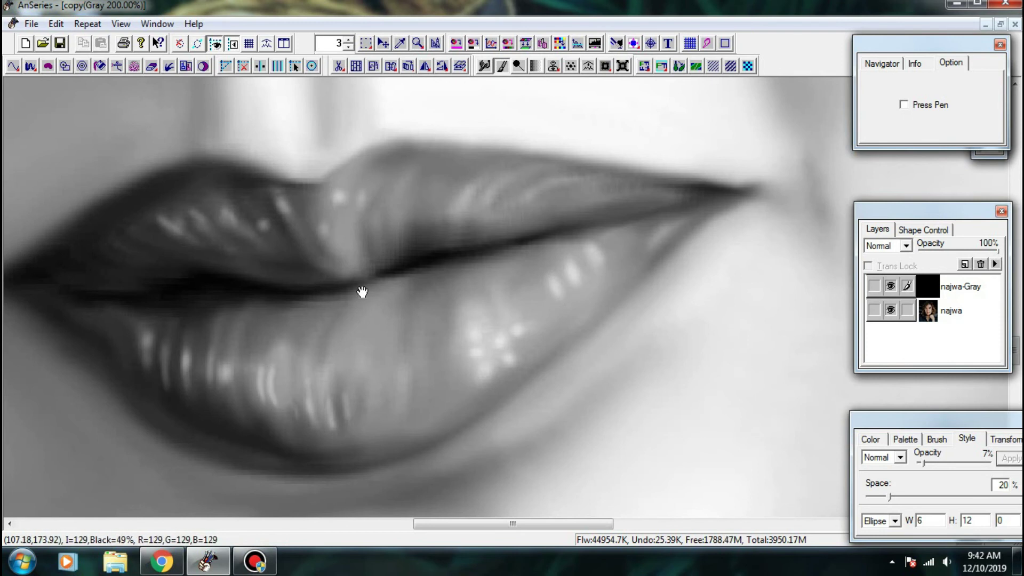
pyautogui.moveTo(362, 292); pyautogui.dragTo(391, 349)
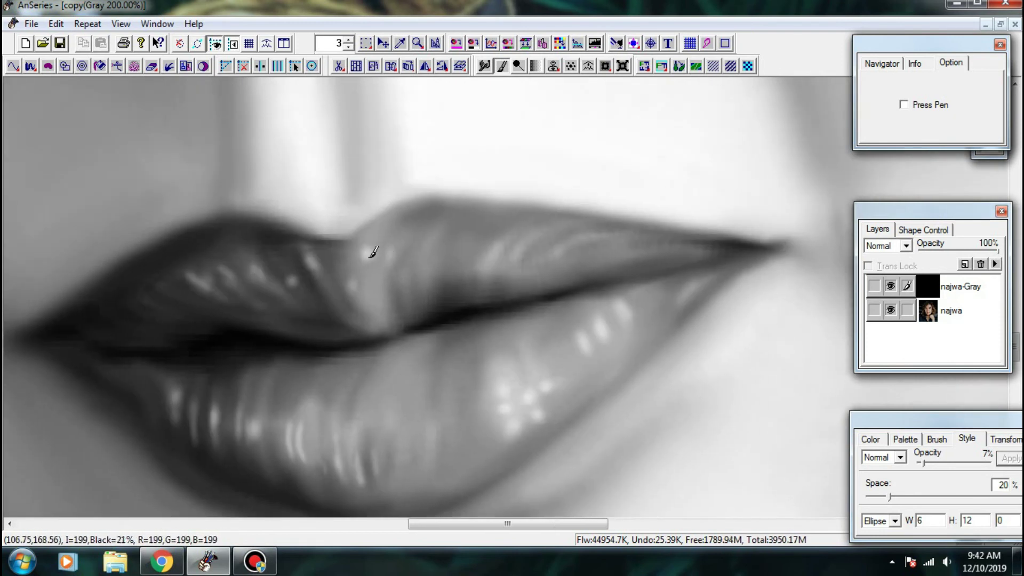
pyautogui.moveTo(351, 290); pyautogui.dragTo(453, 271)
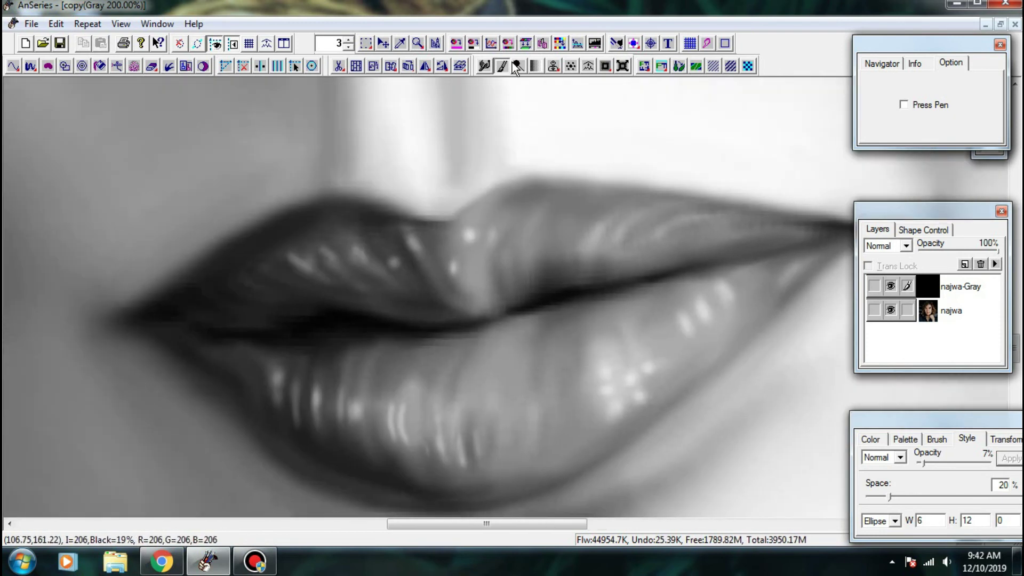
# - Brush softly over the left half of the lips with a larger elliptical brush, about 85 by 74 in size
pyautogui.moveTo(283, 308); pyautogui.dragTo(368, 368)
pyautogui.moveTo(270, 296); pyautogui.dragTo(283, 301)
pyautogui.moveTo(325, 346); pyautogui.dragTo(331, 354)
pyautogui.moveTo(214, 285); pyautogui.dragTo(347, 396)
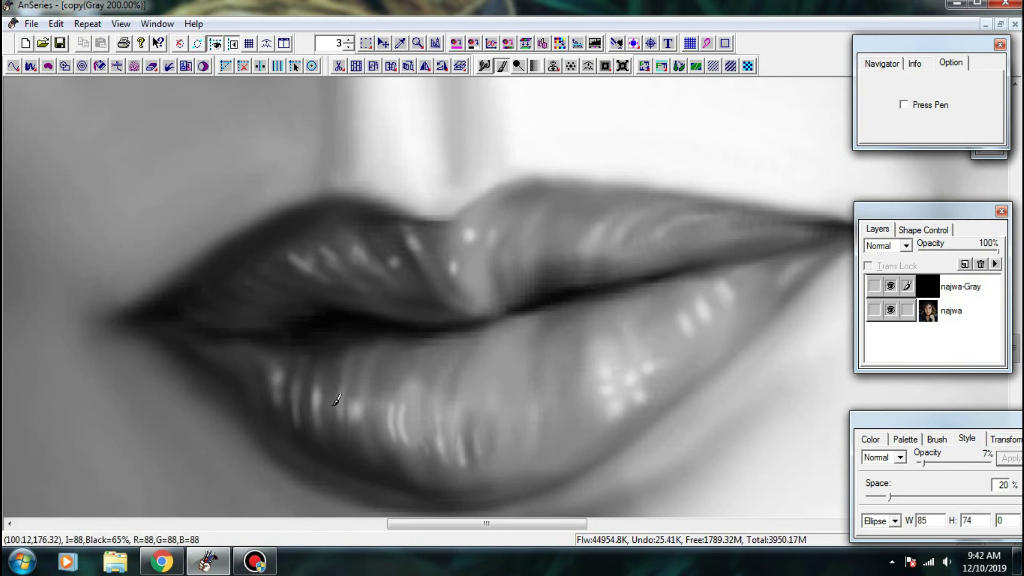
pyautogui.moveTo(237, 201); pyautogui.dragTo(367, 321)
# - Examine the mouth area as a whole and check its tones against the color photo under the gray layer
pyautogui.hotkey('ctrl', '-')
pyautogui.hotkey('ctrl', '-')
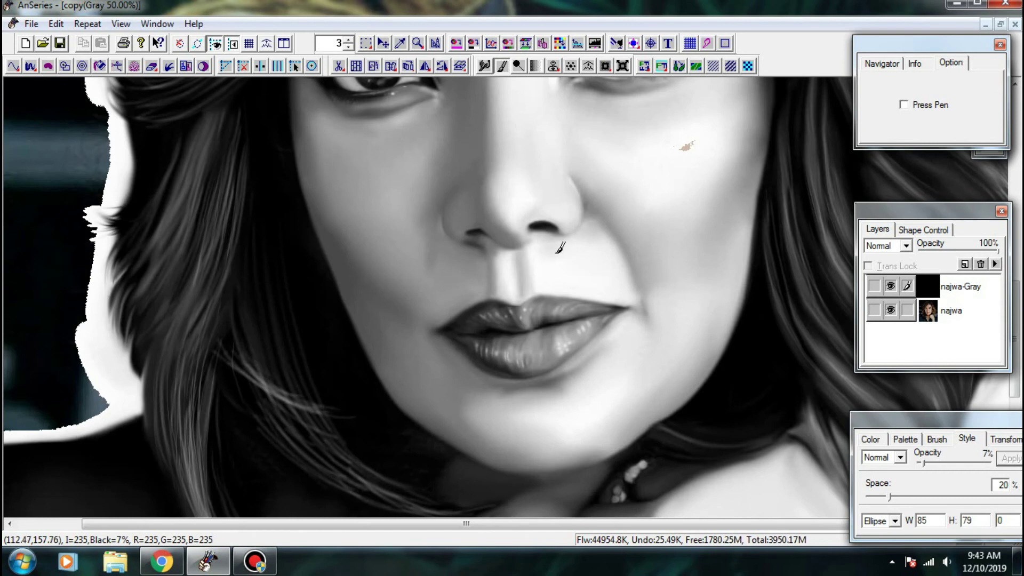
pyautogui.scroll(1, 549, 309)
pyautogui.click(890, 286)
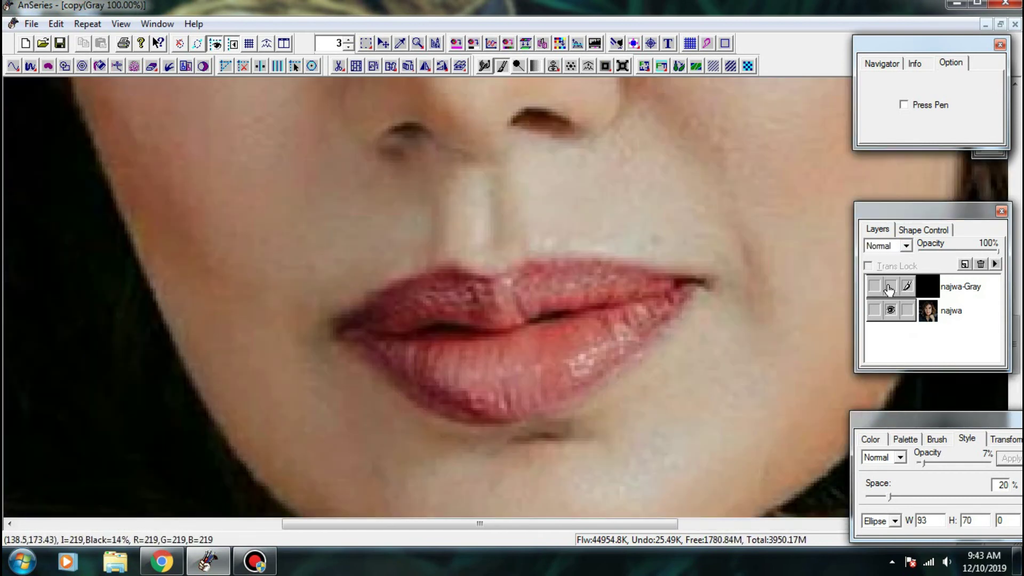
pyautogui.click(890, 289)
pyautogui.click(890, 287)
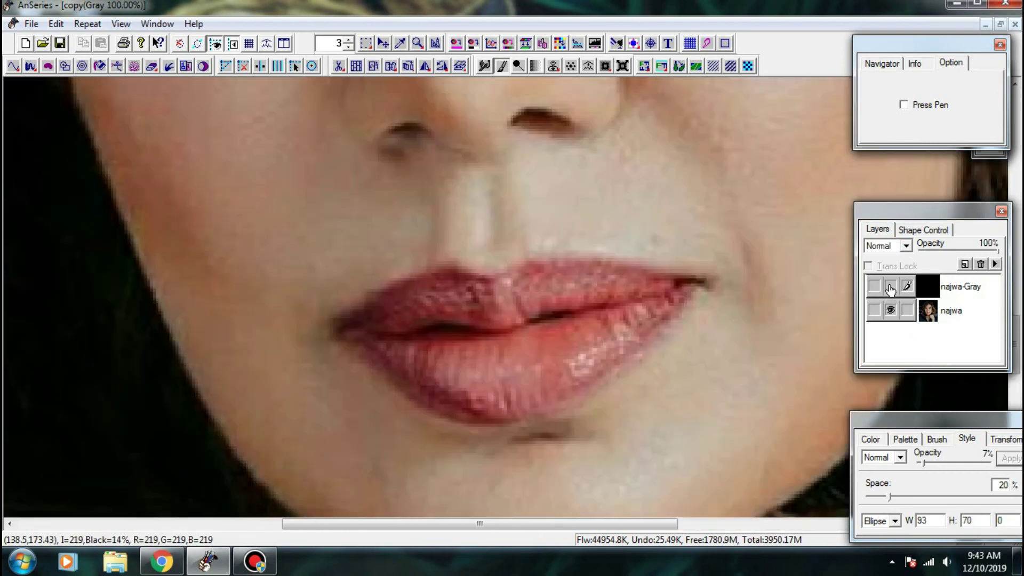
pyautogui.click(890, 287)
pyautogui.scroll(1, 297, 299)
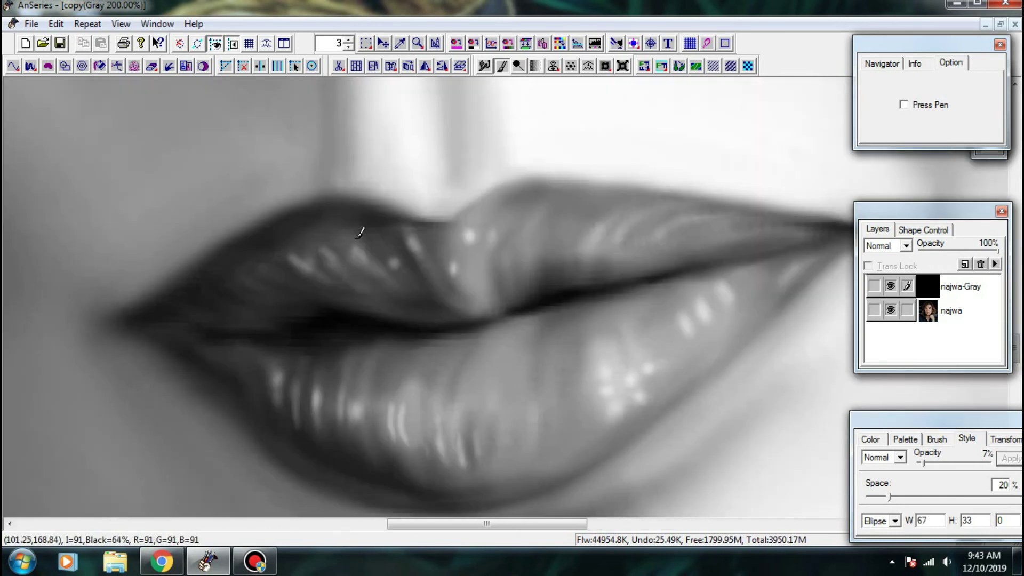
# - Lighten the skin just above the upper lip's left contour with a small brush
pyautogui.moveTo(210, 240)
pyautogui.mouseDown()
pyautogui.moveTo(349, 235)
pyautogui.moveTo(327, 268)
pyautogui.moveTo(305, 254)
pyautogui.mouseUp()
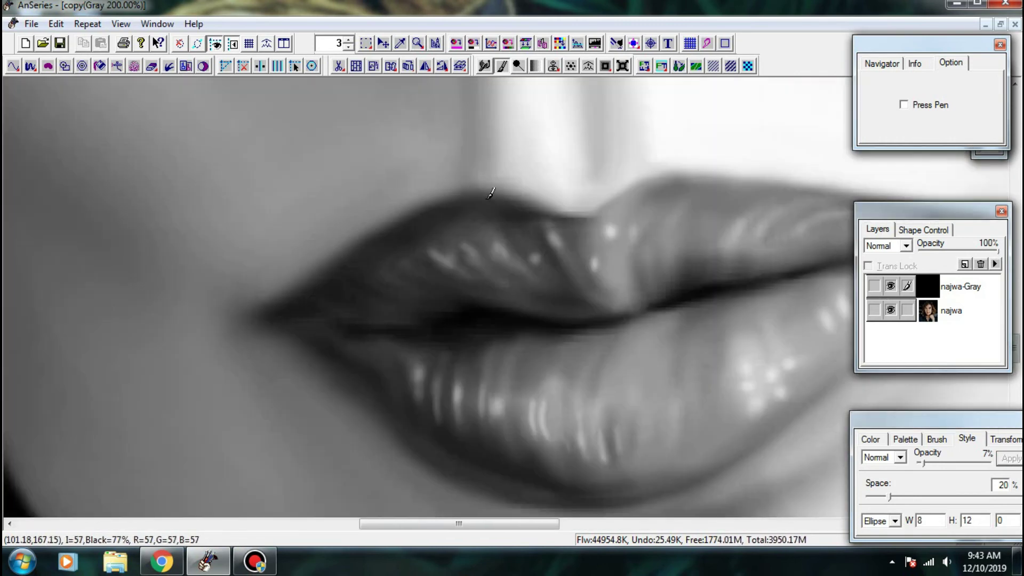
pyautogui.moveTo(488, 199); pyautogui.dragTo(502, 224)
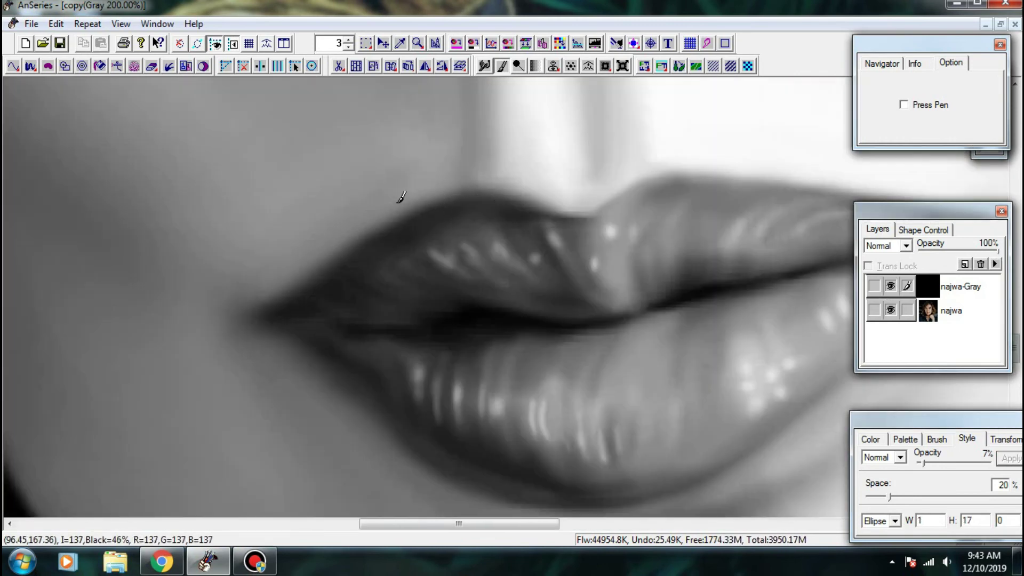
pyautogui.moveTo(397, 203)
pyautogui.mouseDown()
pyautogui.moveTo(411, 227)
pyautogui.moveTo(390, 210)
pyautogui.moveTo(441, 183)
pyautogui.mouseUp()
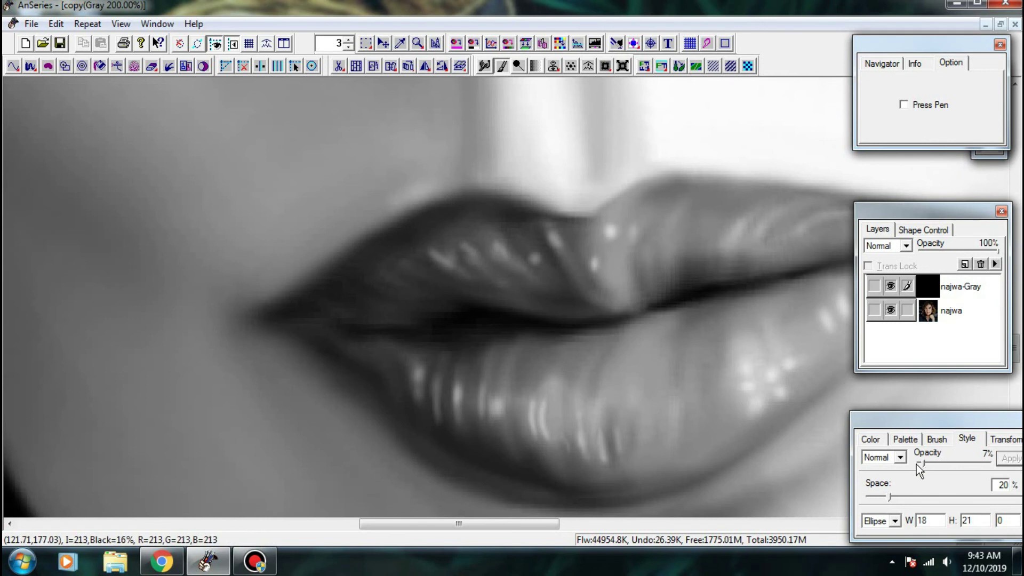
# - Pick a light gray swatch and extend the soft light edge along the upper lip's left contour up to its peak
pyautogui.moveTo(923, 465); pyautogui.dragTo(918, 467)
pyautogui.click(910, 439)
pyautogui.click(926, 508)
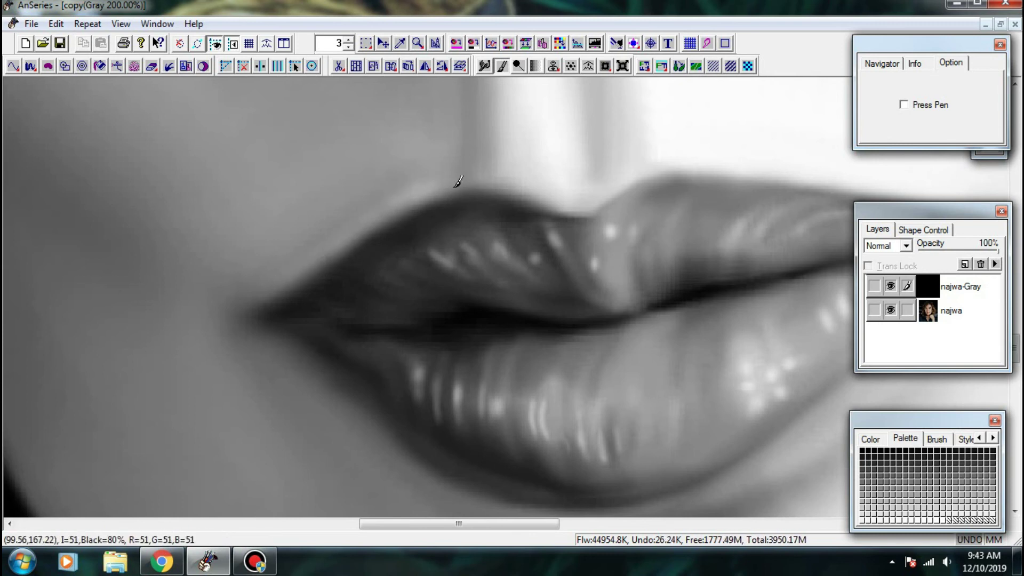
pyautogui.moveTo(269, 294); pyautogui.dragTo(293, 281)
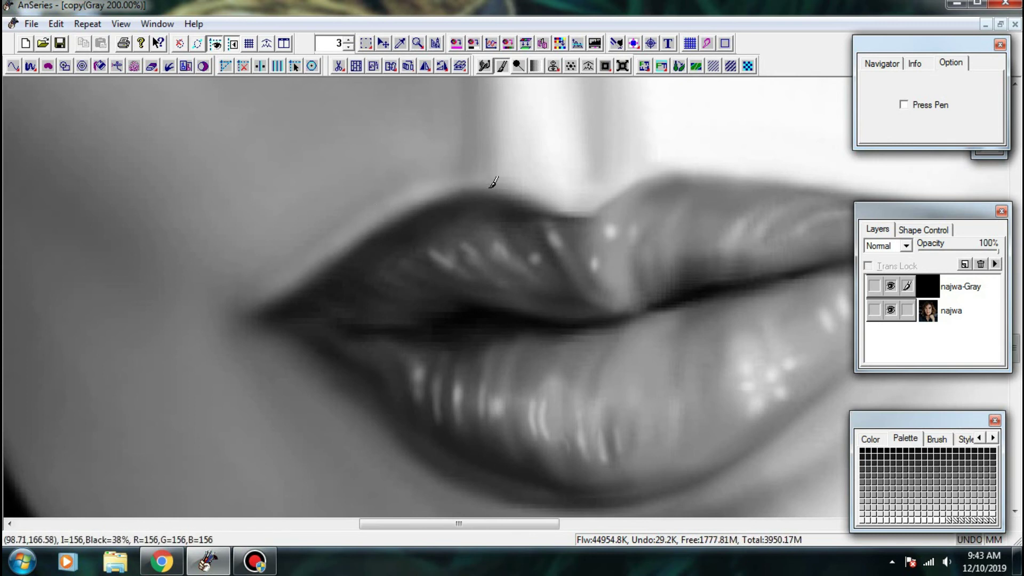
pyautogui.moveTo(491, 186); pyautogui.dragTo(526, 202)
# - Compare the right half of the mouth and its corner with the color photo, and show the gray layer again
pyautogui.moveTo(715, 163); pyautogui.dragTo(417, 223)
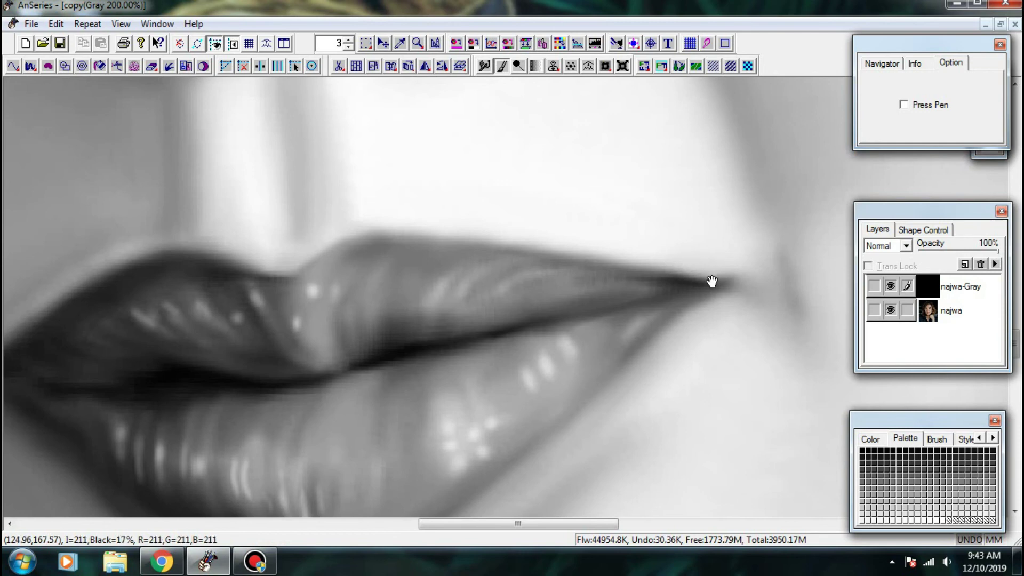
pyautogui.moveTo(712, 282); pyautogui.dragTo(668, 209)
pyautogui.click(891, 288)
pyautogui.hotkey('ctrl', '-')
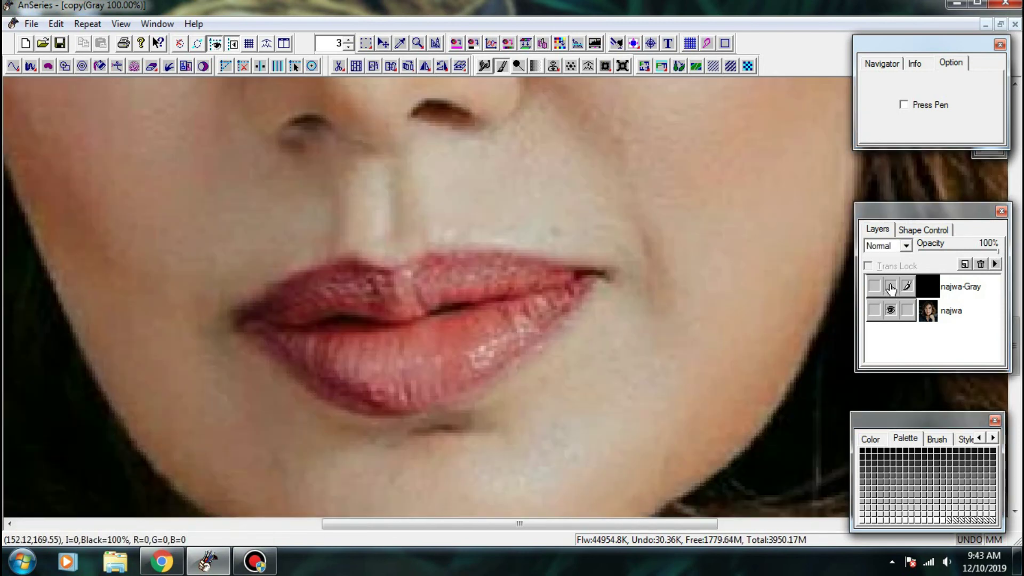
pyautogui.click(890, 288)
pyautogui.hotkey('ctrl', '+')
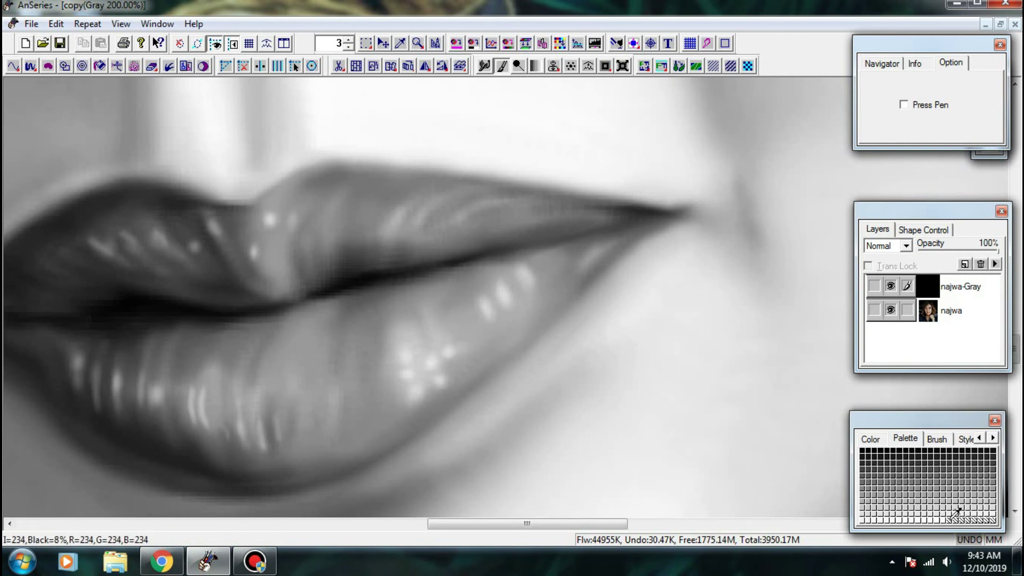
# - Lighten the skin just below the lower lip's right contour and up towards the mouth corner with a soft brush
pyautogui.click(965, 438)
pyautogui.moveTo(692, 398); pyautogui.dragTo(663, 341)
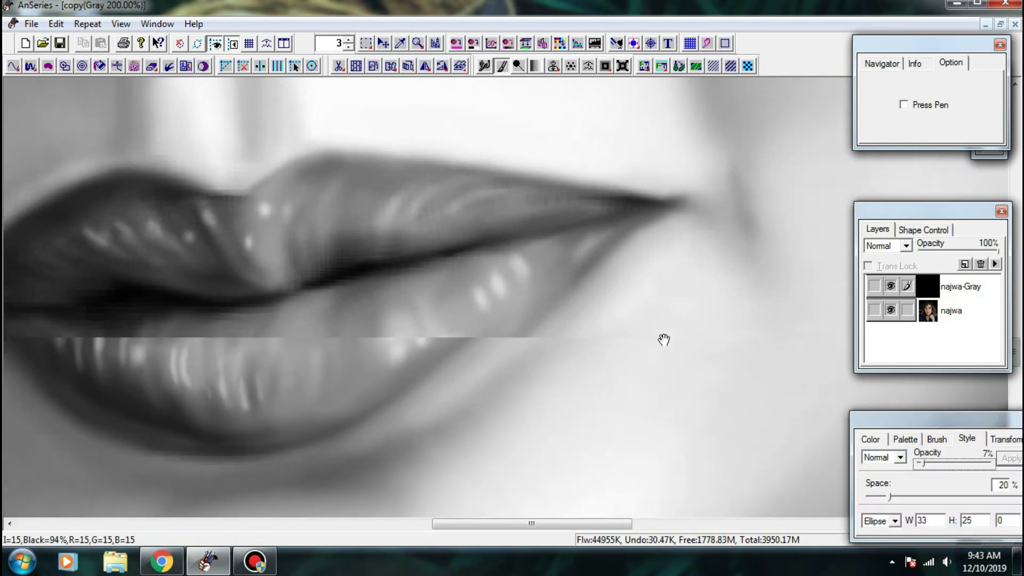
pyautogui.moveTo(423, 388); pyautogui.dragTo(500, 316)
pyautogui.moveTo(437, 373)
pyautogui.mouseDown()
pyautogui.moveTo(506, 311)
pyautogui.moveTo(429, 380)
pyautogui.mouseUp()
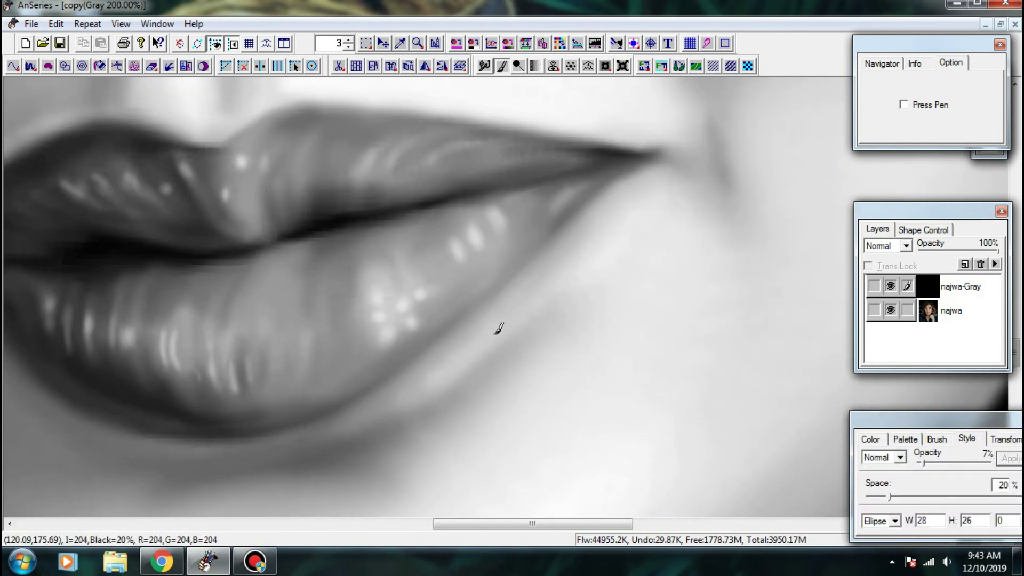
pyautogui.moveTo(511, 320); pyautogui.dragTo(423, 384)
pyautogui.moveTo(609, 253); pyautogui.dragTo(653, 178)
# - Check the lightened lip contours against the color photo by switching both layers off and on
pyautogui.hotkey('ctrl', '-')
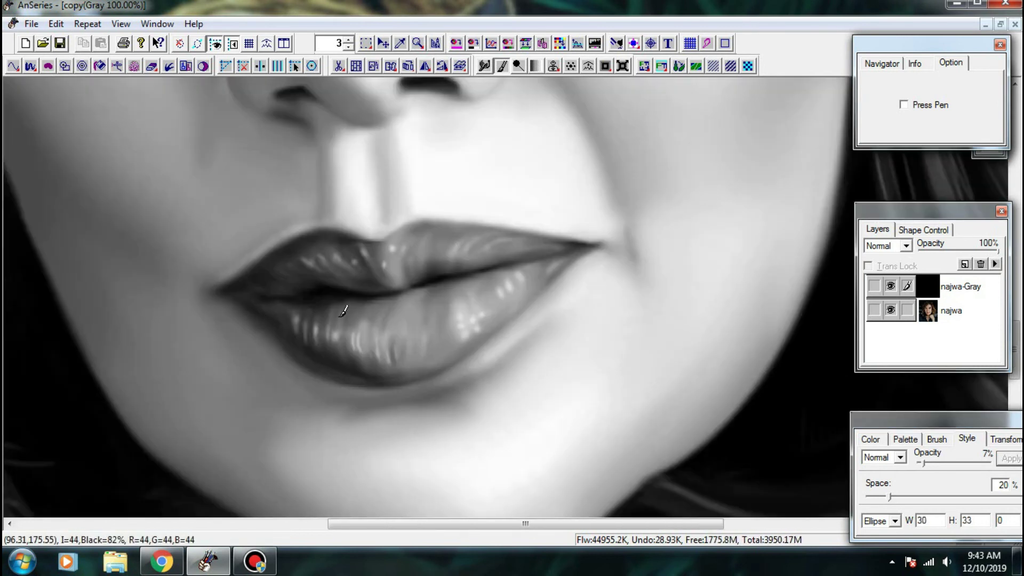
pyautogui.click(890, 310)
pyautogui.click(890, 286)
pyautogui.click(888, 287)
pyautogui.click(891, 310)
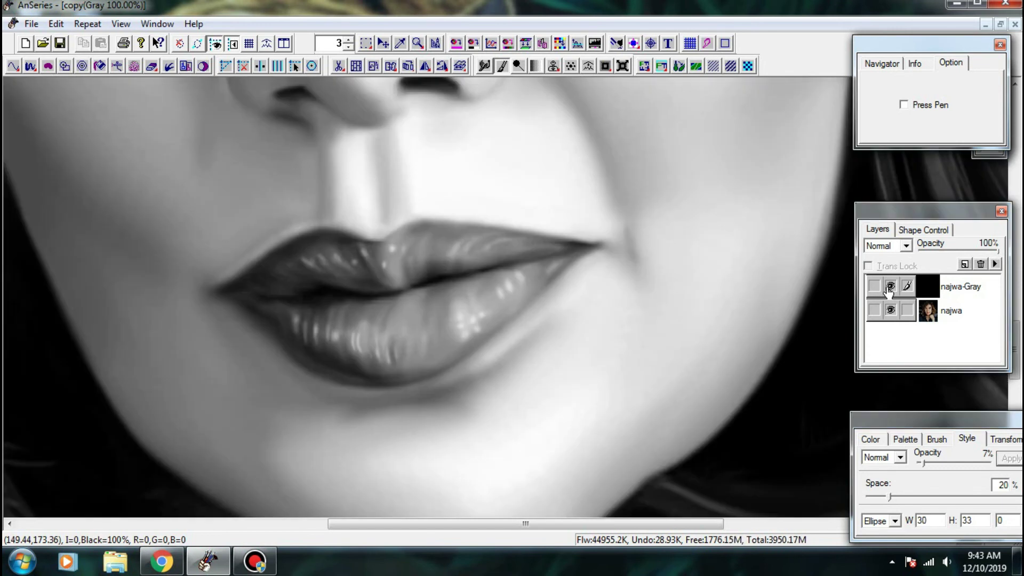
# - Compare the mouth with the color photo once more and hide the photo layer
pyautogui.click(888, 289)
pyautogui.click(888, 288)
pyautogui.click(890, 310)
# - Paint a soft light edge with the brush on the skin along the lower lip's left contour, down to its lowest point
pyautogui.hotkey('ctrl', '+')
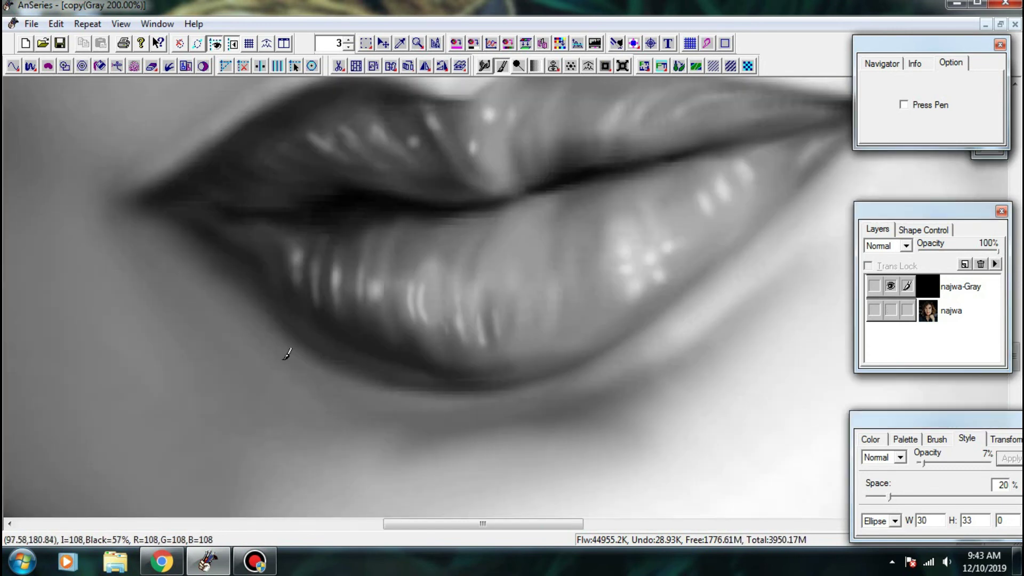
pyautogui.moveTo(322, 362); pyautogui.dragTo(394, 406)
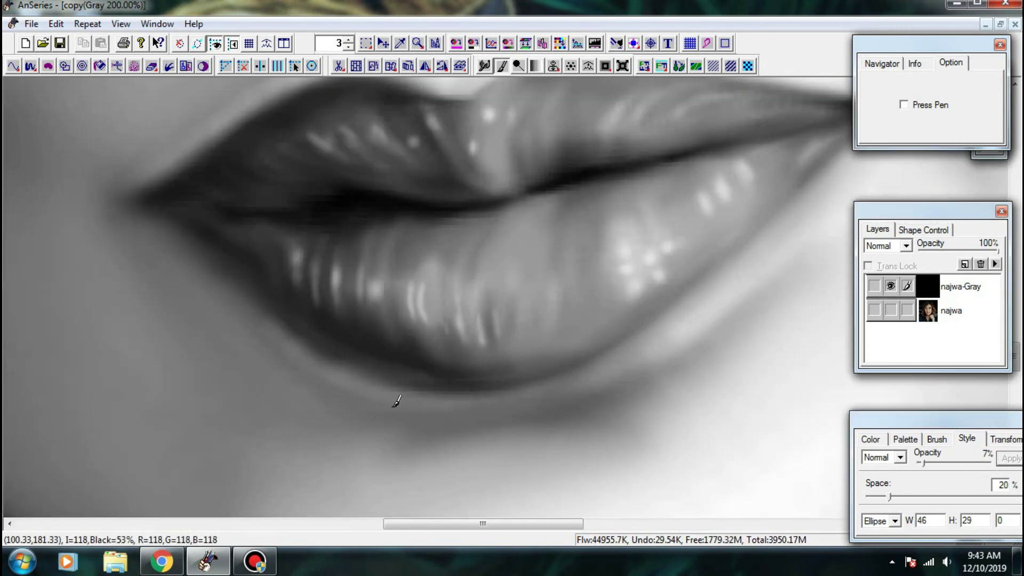
pyautogui.moveTo(330, 370); pyautogui.dragTo(425, 379)
pyautogui.moveTo(275, 263); pyautogui.dragTo(341, 315)
pyautogui.moveTo(340, 320); pyautogui.dragTo(458, 389)
pyautogui.moveTo(410, 363)
pyautogui.mouseDown()
pyautogui.moveTo(510, 400)
pyautogui.moveTo(621, 395)
pyautogui.mouseUp()
pyautogui.moveTo(479, 377); pyautogui.dragTo(437, 418)
pyautogui.moveTo(276, 348); pyautogui.dragTo(306, 363)
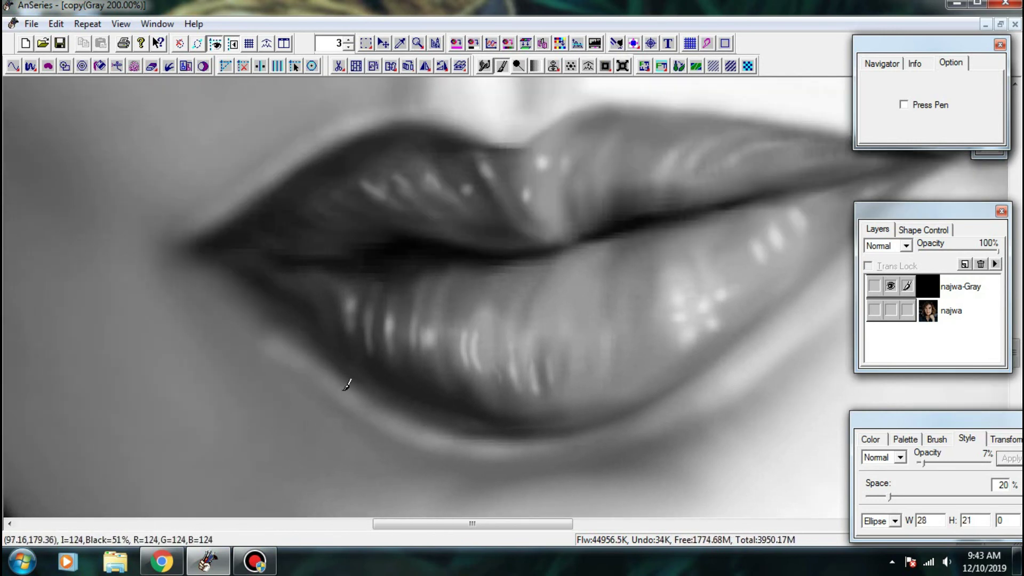
# - Smudge the start of the light edge into the skin below the left mouth corner with an enlarged brush
pyautogui.click(483, 67)
pyautogui.moveTo(251, 315); pyautogui.dragTo(286, 350)
pyautogui.press(']')
pyautogui.press(']')
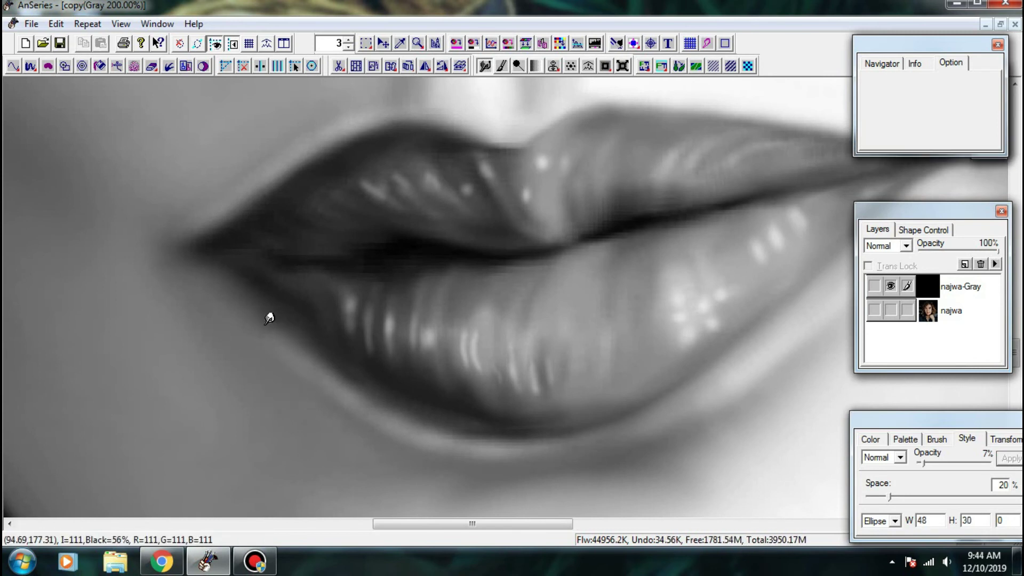
pyautogui.moveTo(241, 312)
pyautogui.mouseDown()
pyautogui.moveTo(258, 336)
pyautogui.moveTo(193, 241)
pyautogui.moveTo(199, 249)
pyautogui.mouseUp()
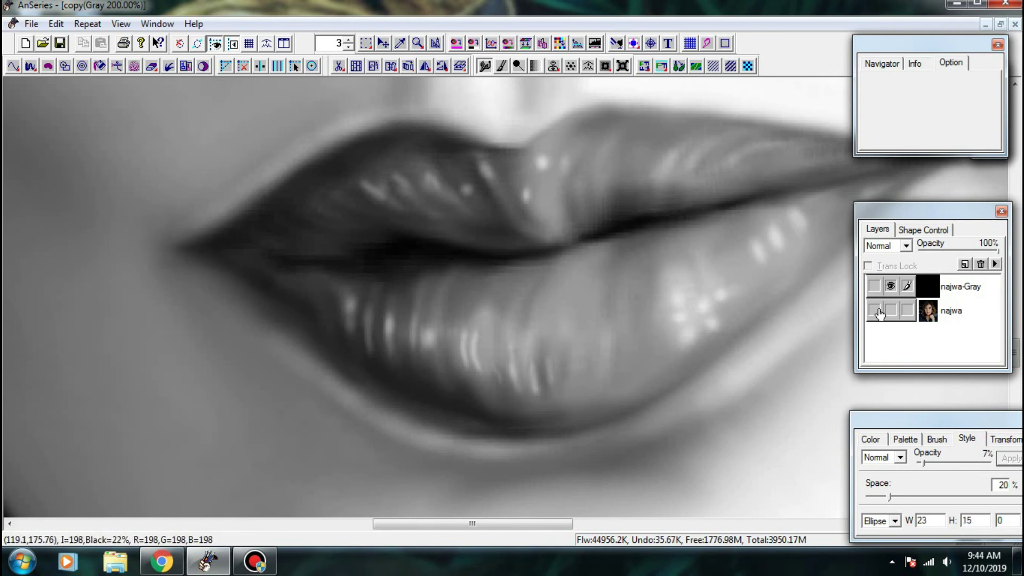
# - Smudge the dark left part of the lower lip to even out its shading and sharpen its lower contour
pyautogui.click(889, 289)
pyautogui.click(890, 288)
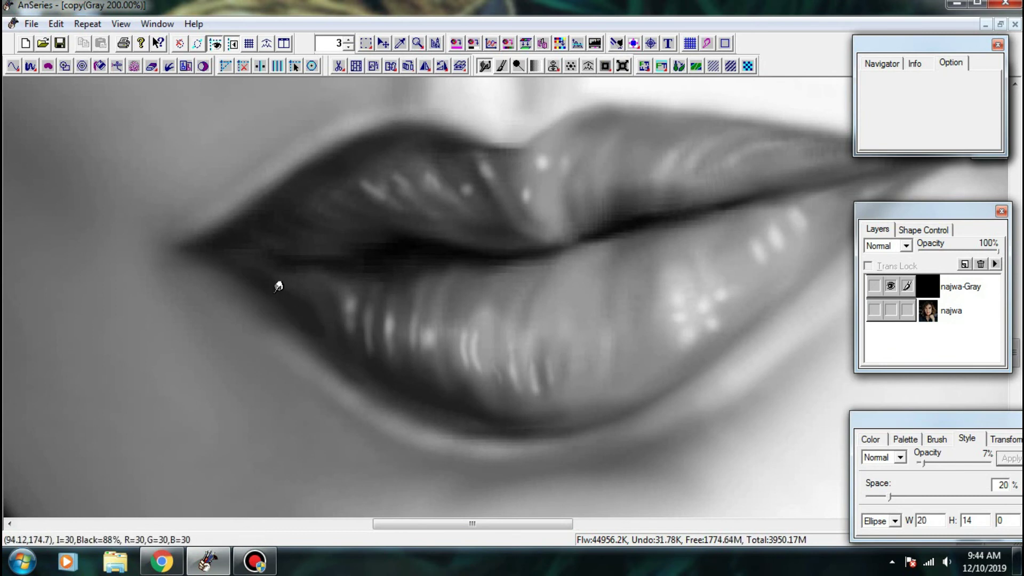
pyautogui.moveTo(348, 352); pyautogui.dragTo(327, 309)
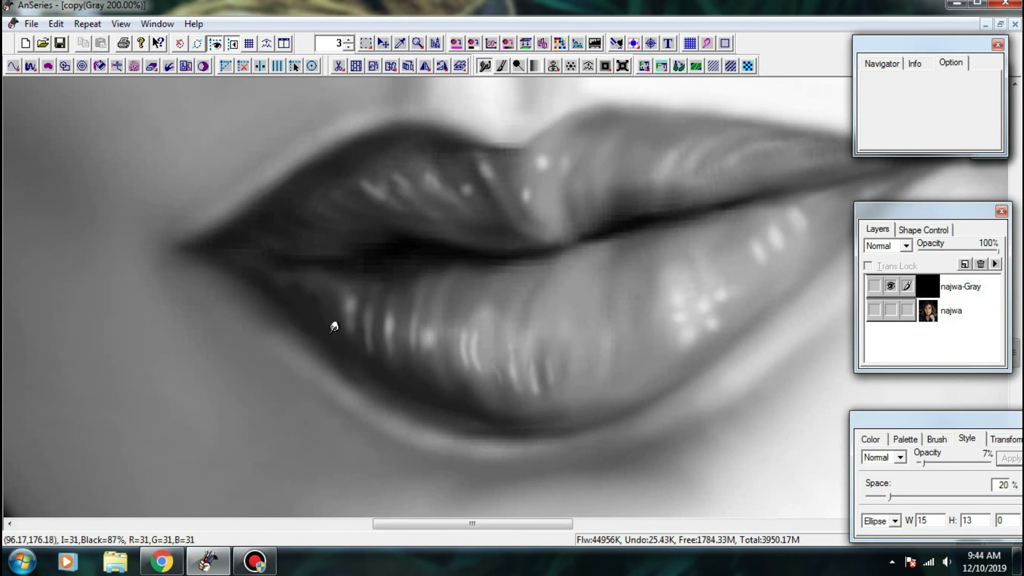
pyautogui.moveTo(361, 354); pyautogui.dragTo(391, 397)
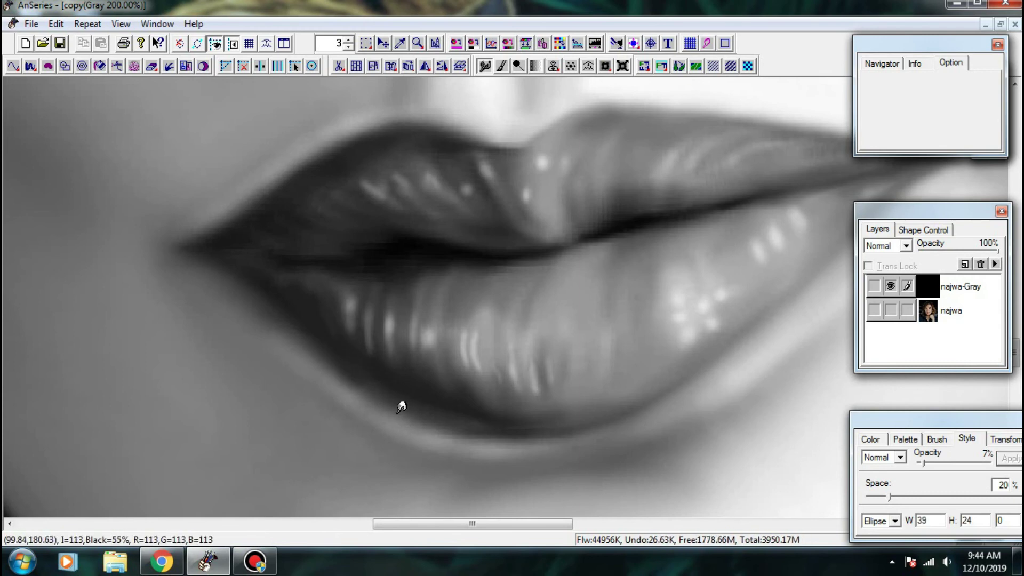
# - Compare the mouth and chin repeatedly with the color photo, then leave only the gray layer shown
pyautogui.scroll(-3, 400, 407)
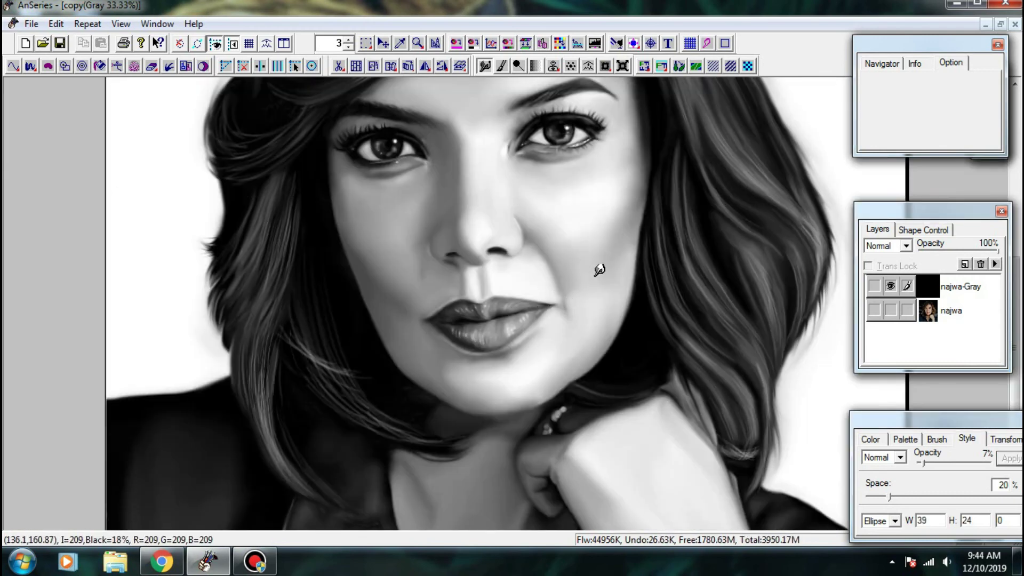
pyautogui.scroll(1, 599, 269)
pyautogui.scroll(2, 583, 268)
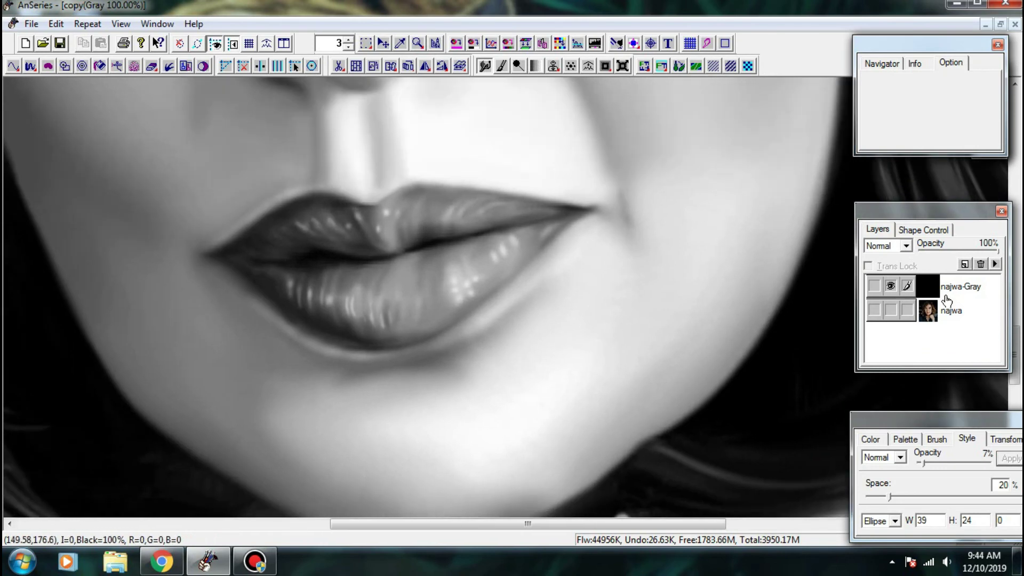
pyautogui.click(890, 310)
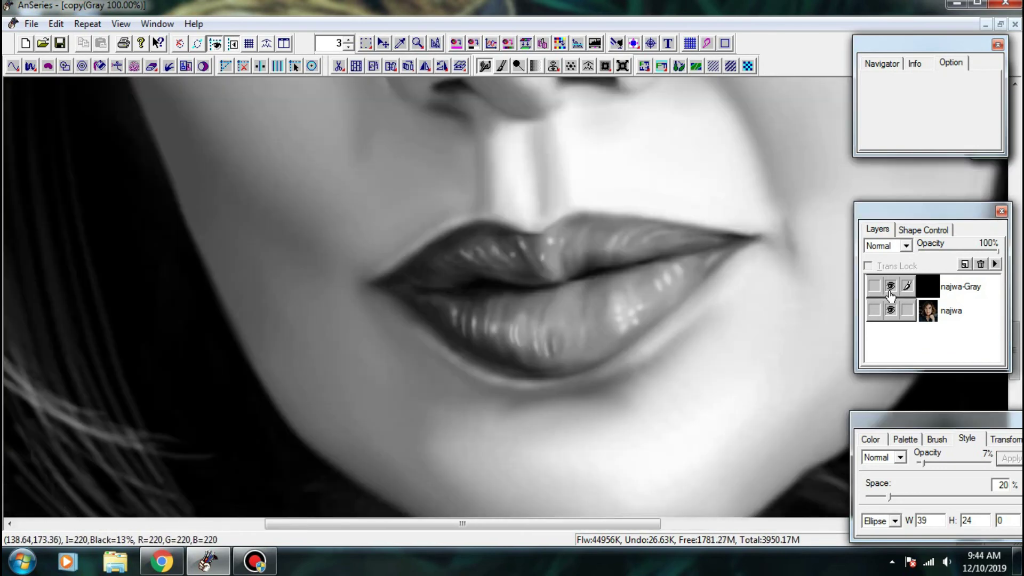
pyautogui.click(891, 286)
pyautogui.click(891, 286)
pyautogui.click(890, 286)
pyautogui.click(891, 290)
pyautogui.click(890, 290)
pyautogui.click(889, 294)
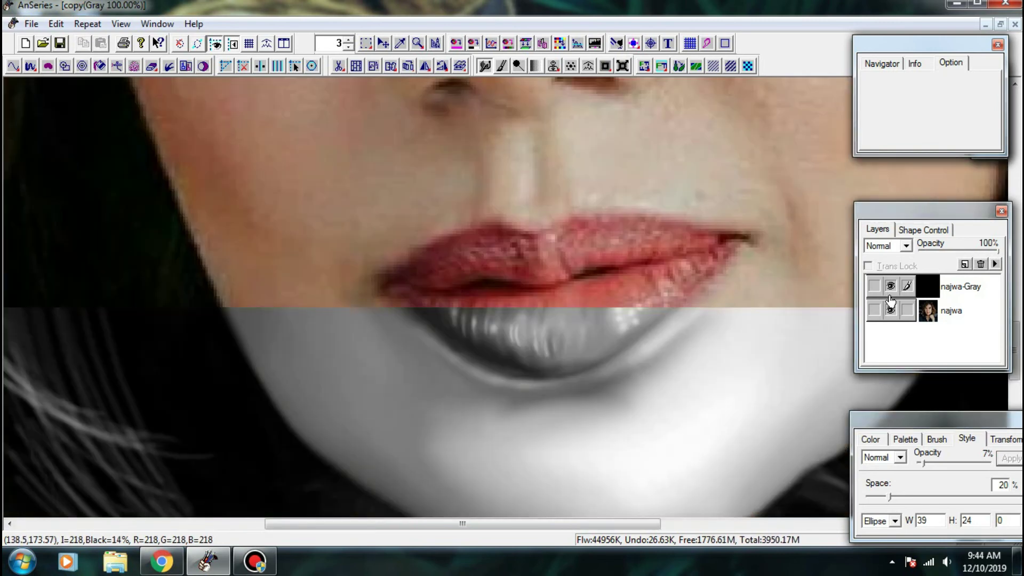
pyautogui.click(890, 293)
pyautogui.click(890, 295)
pyautogui.click(887, 308)
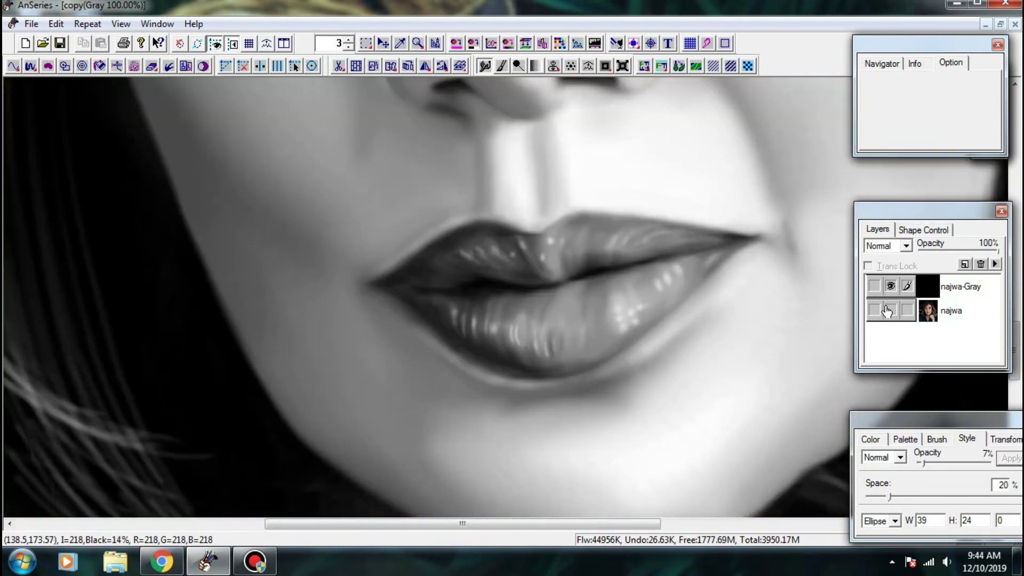
# - Smudge the shadow beneath the middle of the lower lip to blend it softly into the chin
pyautogui.moveTo(598, 394); pyautogui.dragTo(546, 290)
pyautogui.scroll(1, 500, 287)
pyautogui.moveTo(485, 301)
pyautogui.mouseDown()
pyautogui.moveTo(514, 281)
pyautogui.moveTo(610, 286)
pyautogui.moveTo(615, 270)
pyautogui.moveTo(627, 294)
pyautogui.moveTo(573, 281)
pyautogui.moveTo(503, 318)
pyautogui.moveTo(496, 297)
pyautogui.moveTo(409, 341)
pyautogui.mouseUp()
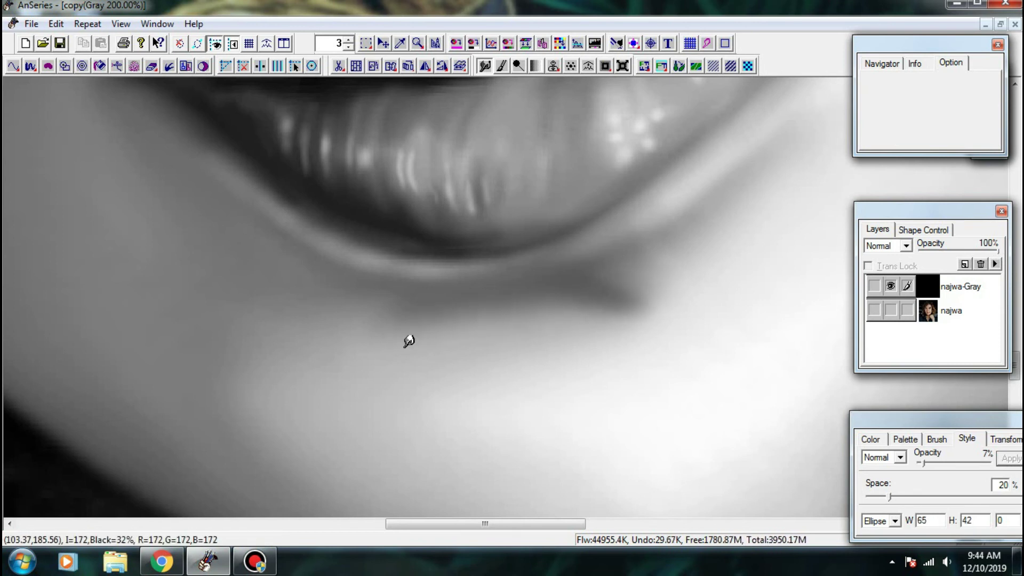
pyautogui.moveTo(542, 331); pyautogui.dragTo(564, 310)
pyautogui.moveTo(416, 246); pyautogui.dragTo(473, 317)
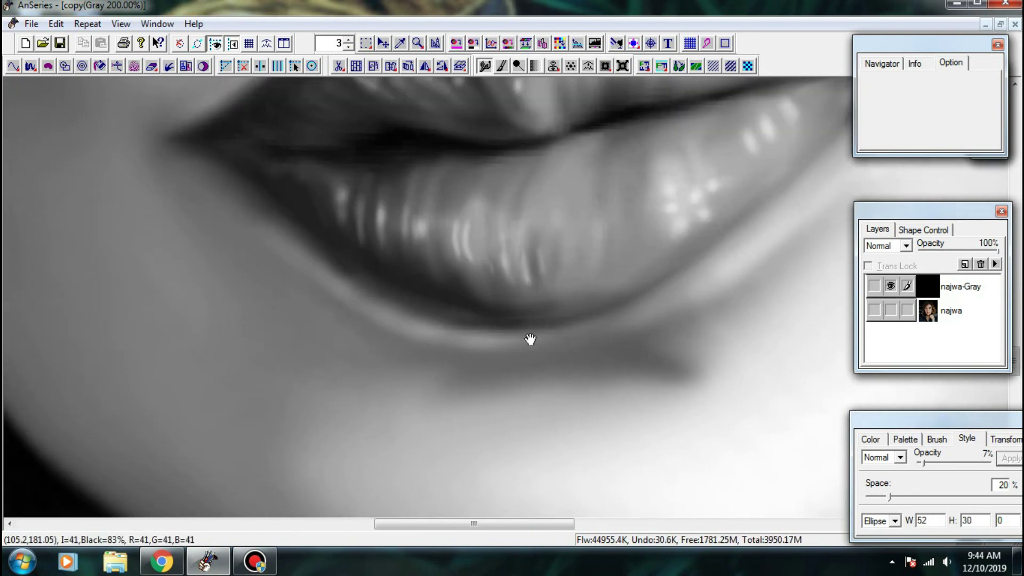
# - Check the lips against the color photo and smooth the lower lip's left contour with a smaller smudge brush
pyautogui.click(878, 306)
pyautogui.click(887, 287)
pyautogui.click(887, 289)
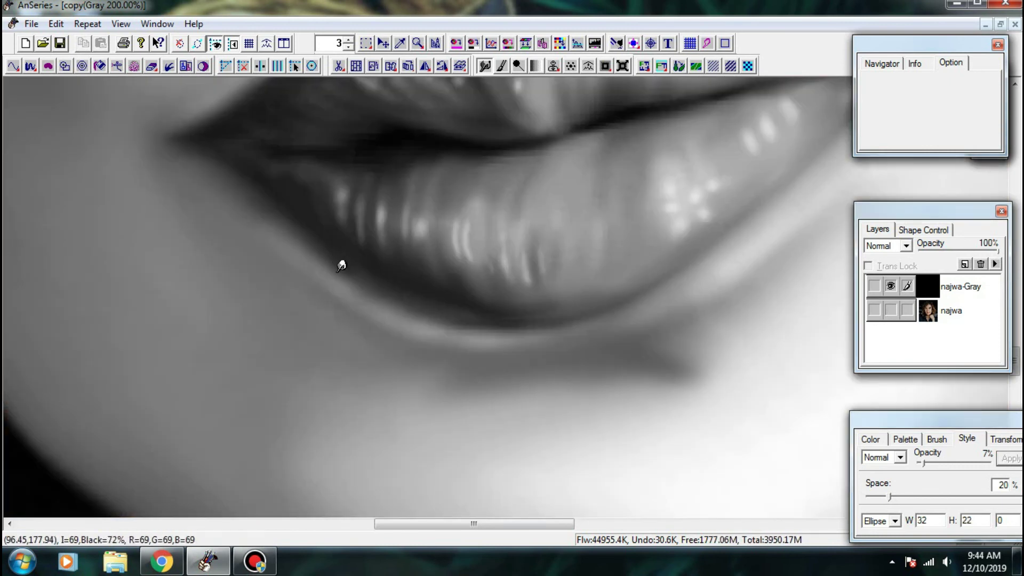
pyautogui.press('[')
pyautogui.moveTo(330, 267)
pyautogui.mouseDown()
pyautogui.moveTo(382, 319)
pyautogui.moveTo(336, 271)
pyautogui.moveTo(360, 288)
pyautogui.mouseUp()
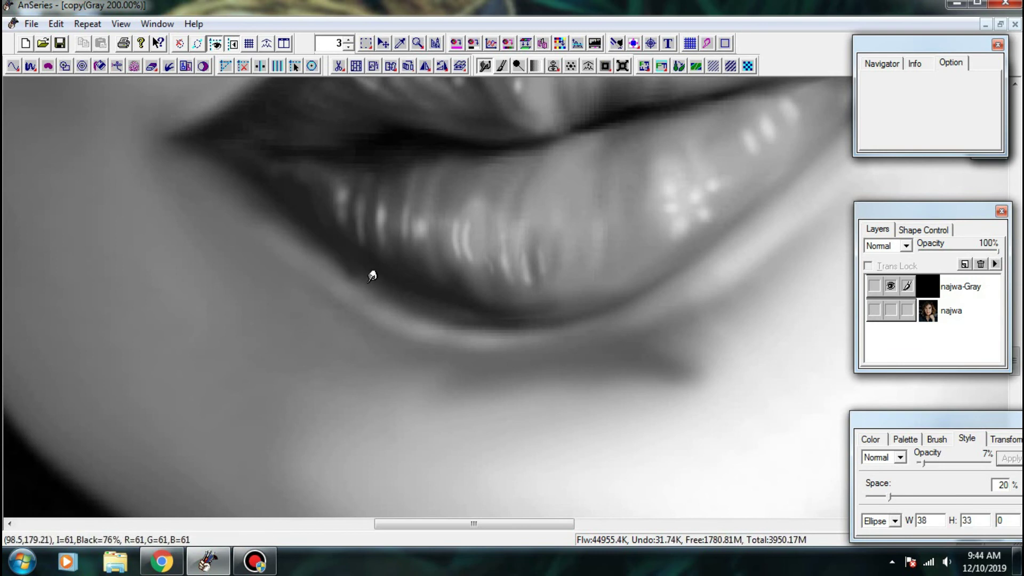
pyautogui.moveTo(309, 236)
pyautogui.mouseDown()
pyautogui.moveTo(450, 330)
pyautogui.moveTo(472, 307)
pyautogui.mouseUp()
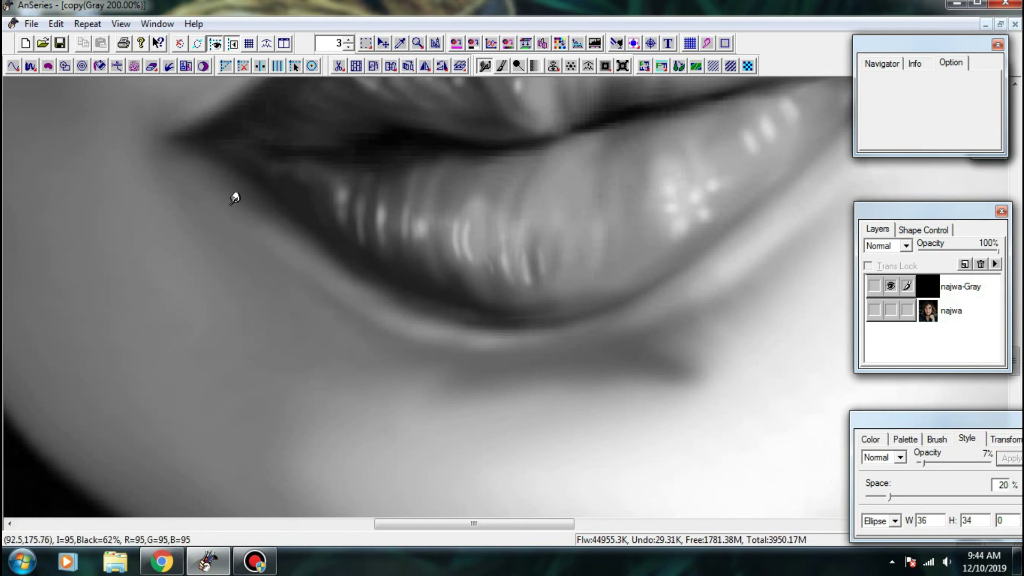
# - Blend the light edge along the lower lip's left contour outwards into the skin beneath it
pyautogui.moveTo(234, 199); pyautogui.dragTo(332, 271)
pyautogui.moveTo(269, 251); pyautogui.dragTo(368, 317)
pyautogui.moveTo(294, 291); pyautogui.dragTo(415, 372)
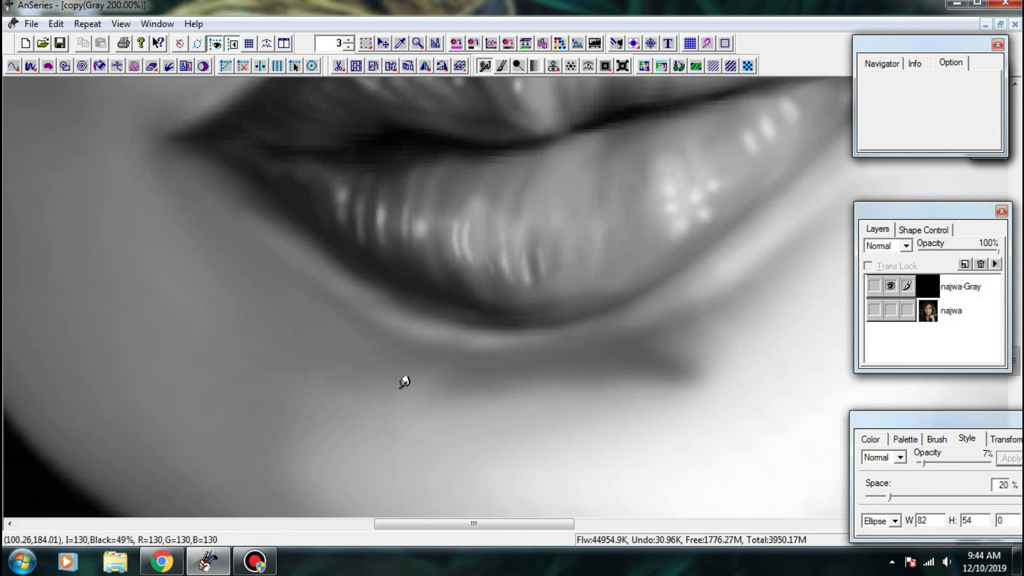
pyautogui.moveTo(255, 290)
pyautogui.mouseDown()
pyautogui.moveTo(404, 393)
pyautogui.moveTo(480, 393)
pyautogui.mouseUp()
# - Smooth the skin tones below the left mouth corner down towards the chin with a large smudge brush
pyautogui.hotkey('ctrl', '-')
pyautogui.moveTo(384, 341); pyautogui.dragTo(471, 418)
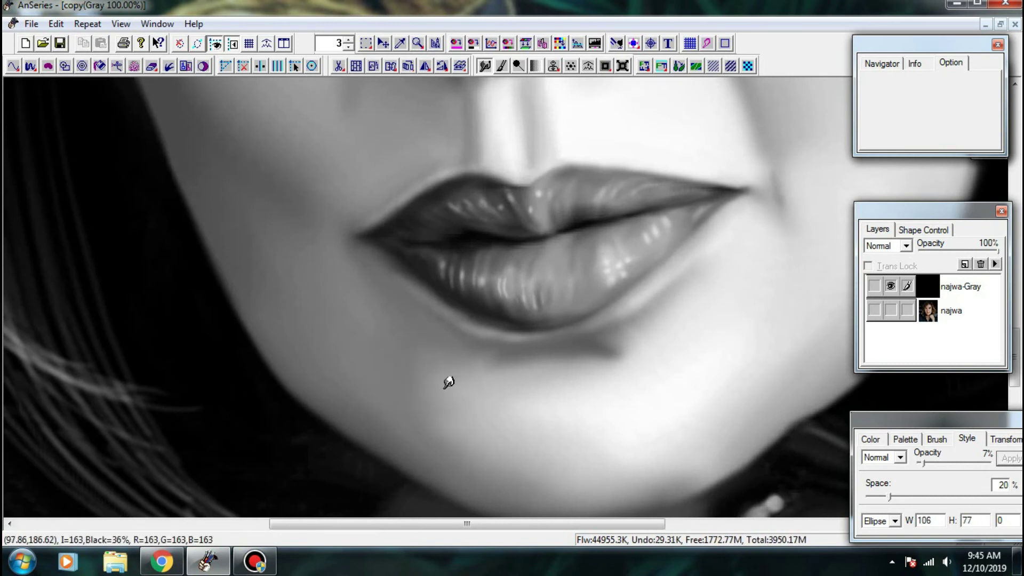
pyautogui.moveTo(368, 326)
pyautogui.mouseDown()
pyautogui.moveTo(436, 377)
pyautogui.moveTo(409, 373)
pyautogui.mouseUp()
pyautogui.moveTo(358, 344); pyautogui.dragTo(427, 415)
pyautogui.moveTo(353, 372); pyautogui.dragTo(432, 441)
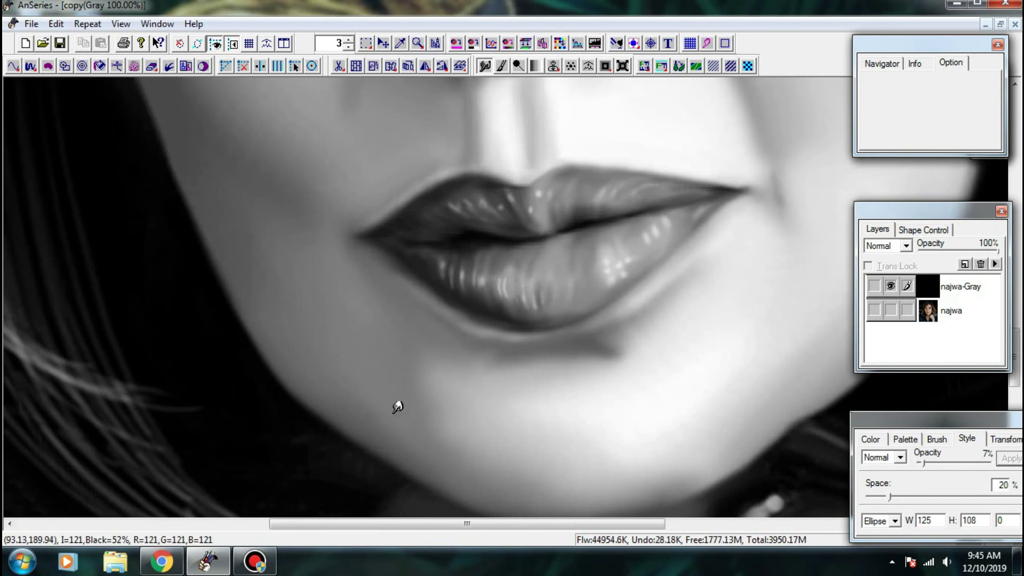
# - Check the chin against the color photo and blend the upper chin into the lip shadow's left end
pyautogui.click(890, 310)
pyautogui.click(889, 287)
pyautogui.click(889, 287)
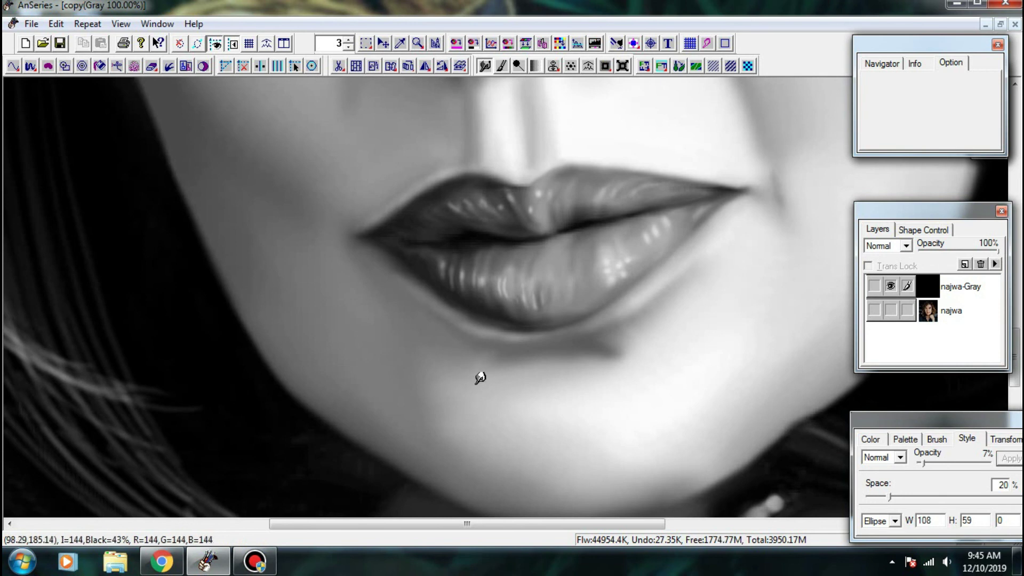
pyautogui.moveTo(482, 410)
pyautogui.mouseDown()
pyautogui.moveTo(489, 450)
pyautogui.moveTo(444, 378)
pyautogui.moveTo(521, 365)
pyautogui.mouseUp()
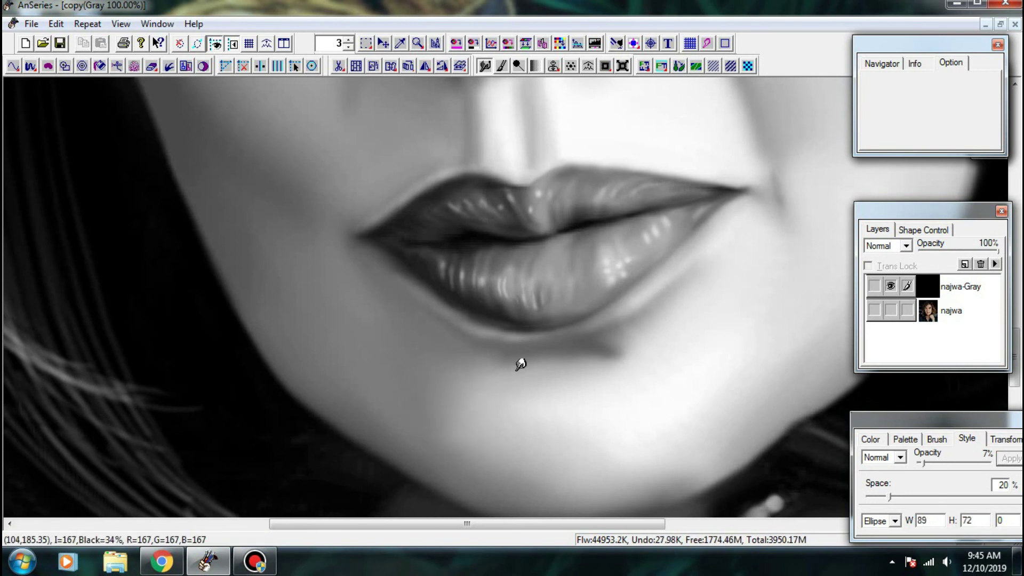
# - Compare the lower face with the color photo by switching the layers, then inspect the left mouth corner up close
pyautogui.scroll(-3, 497, 359)
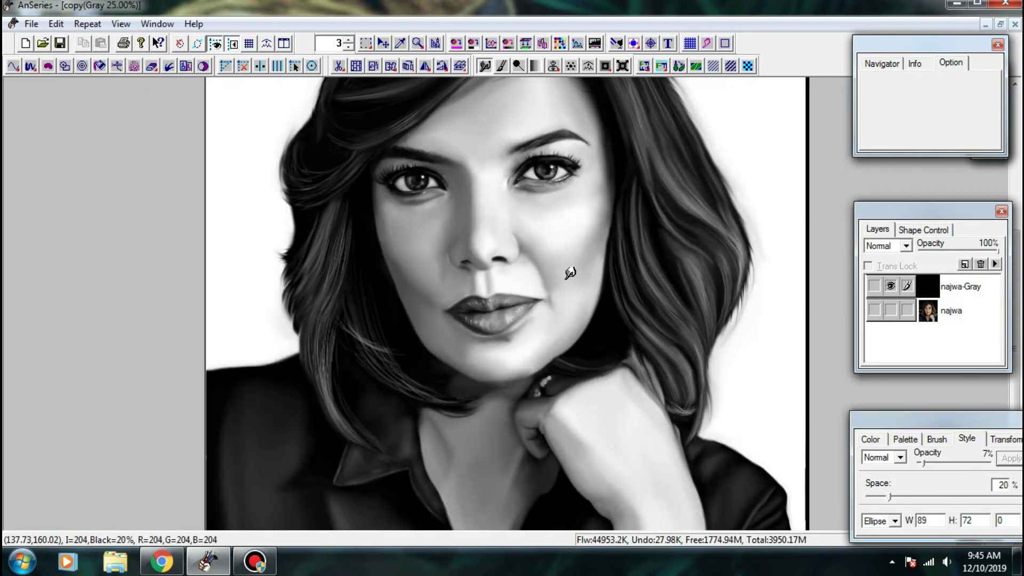
pyautogui.scroll(1, 495, 296)
pyautogui.click(894, 313)
pyautogui.click(891, 286)
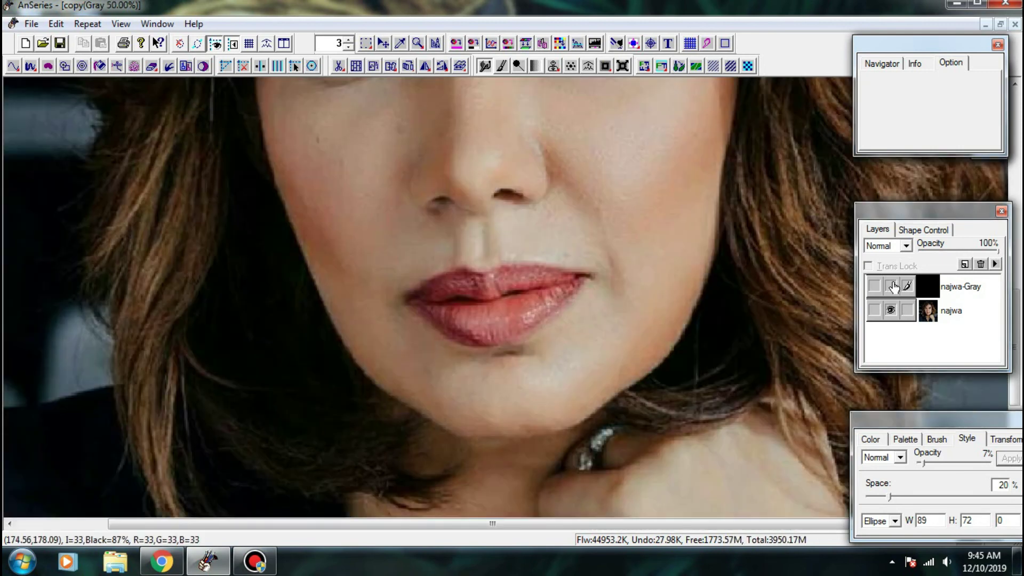
pyautogui.click(891, 287)
pyautogui.click(889, 289)
pyautogui.click(891, 291)
pyautogui.click(891, 292)
pyautogui.click(892, 292)
pyautogui.click(890, 310)
pyautogui.scroll(2, 427, 325)
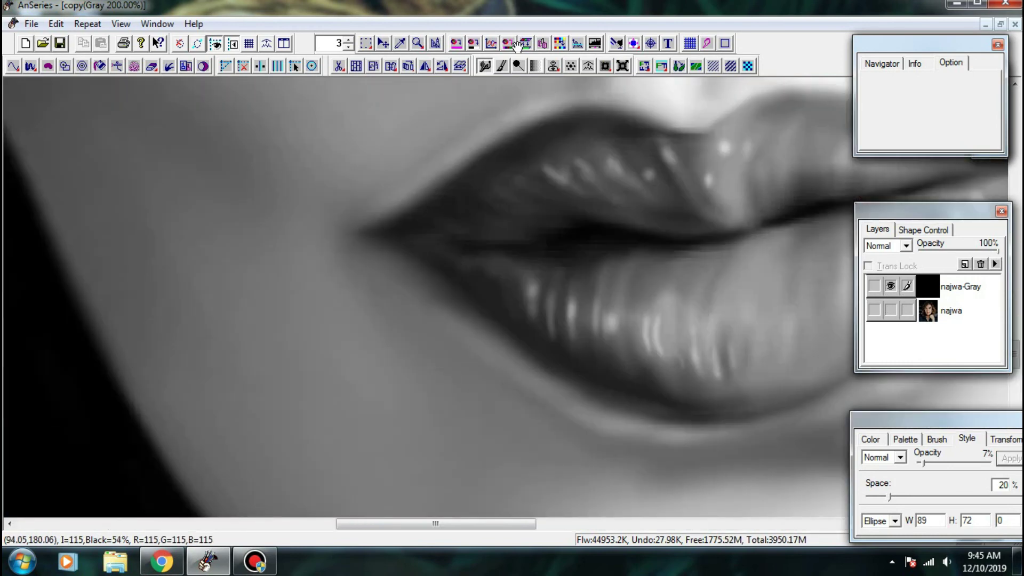
# - Paint a soft light edge with a reduced brush from the left mouth corner down along the lower lip's contour
pyautogui.click(501, 67)
pyautogui.press('[')
pyautogui.press('[')
pyautogui.press('[')
pyautogui.press('[')
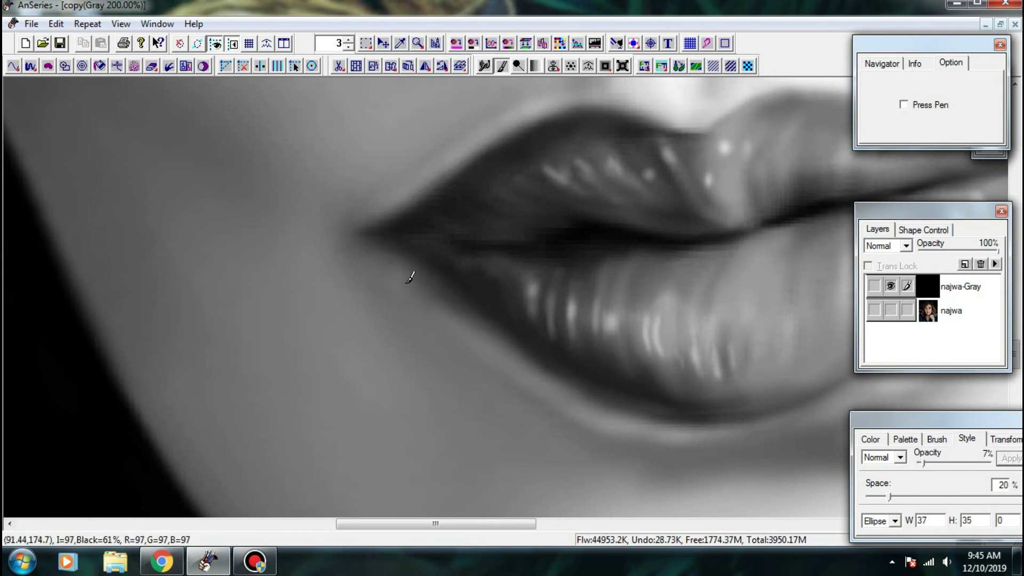
pyautogui.moveTo(390, 260); pyautogui.dragTo(459, 316)
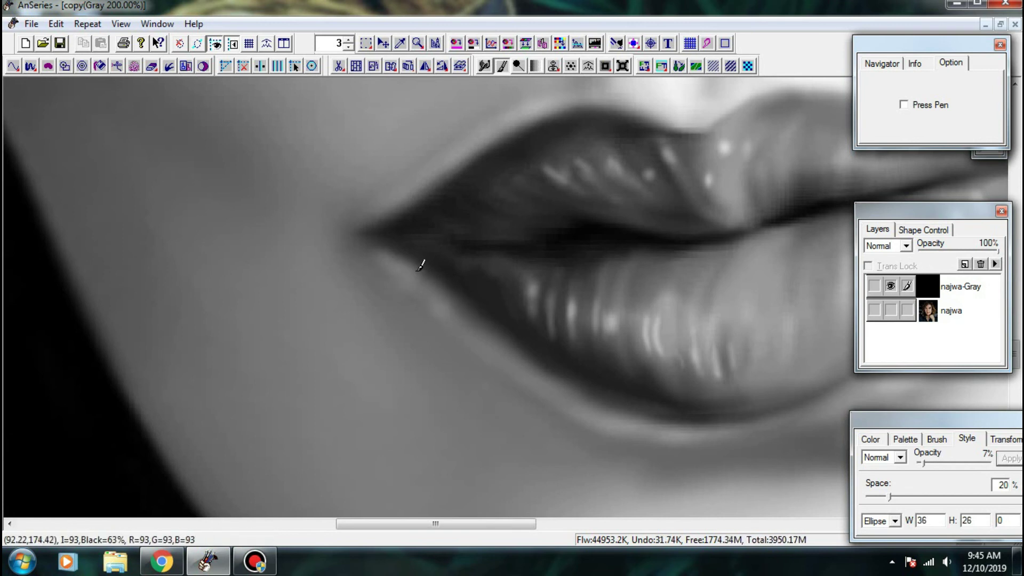
pyautogui.moveTo(420, 266)
pyautogui.mouseDown()
pyautogui.moveTo(365, 245)
pyautogui.moveTo(425, 286)
pyautogui.moveTo(391, 272)
pyautogui.moveTo(452, 331)
pyautogui.moveTo(477, 339)
pyautogui.mouseUp()
# - Smudge the new light edge at the left mouth corner into the surrounding skin and the lower lip contour
pyautogui.click(484, 66)
pyautogui.moveTo(426, 295)
pyautogui.mouseDown()
pyautogui.moveTo(477, 346)
pyautogui.moveTo(473, 357)
pyautogui.mouseUp()
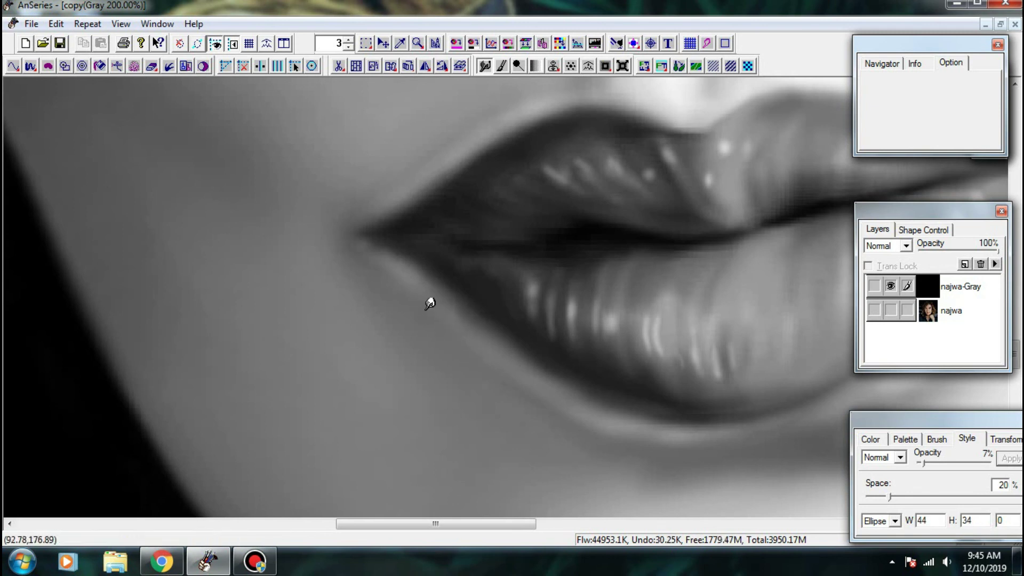
pyautogui.moveTo(368, 258); pyautogui.dragTo(399, 302)
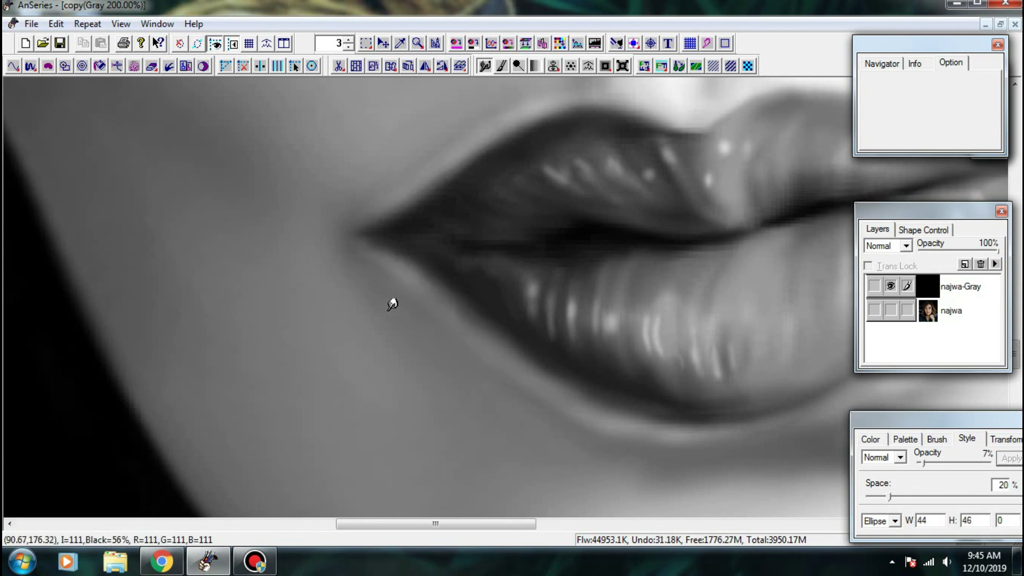
pyautogui.moveTo(455, 336); pyautogui.dragTo(507, 340)
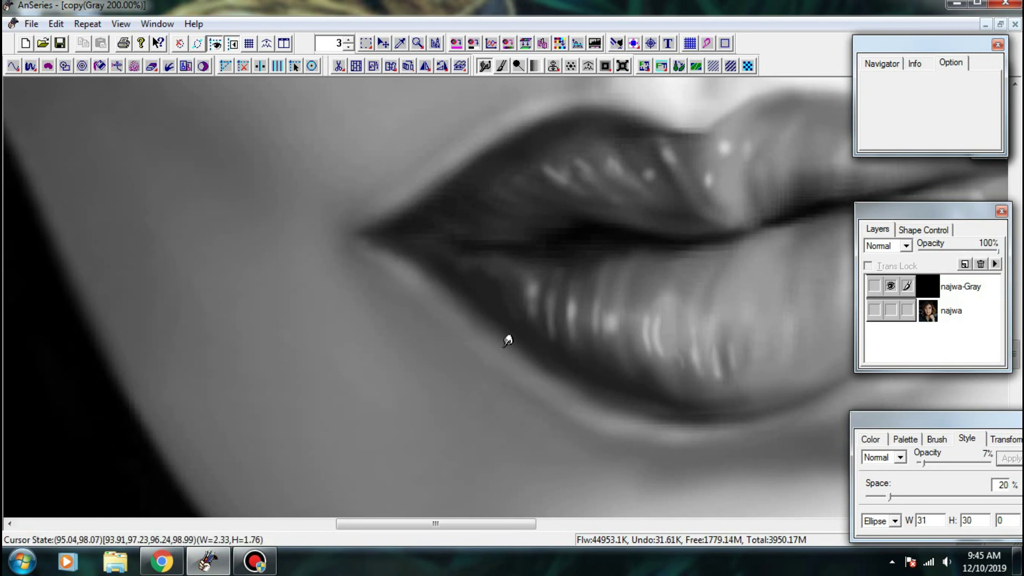
# - Compare the whole portrait with the color photo, hide the photo layer and inspect the left eye and nose up close
pyautogui.scroll(-3, 493, 369)
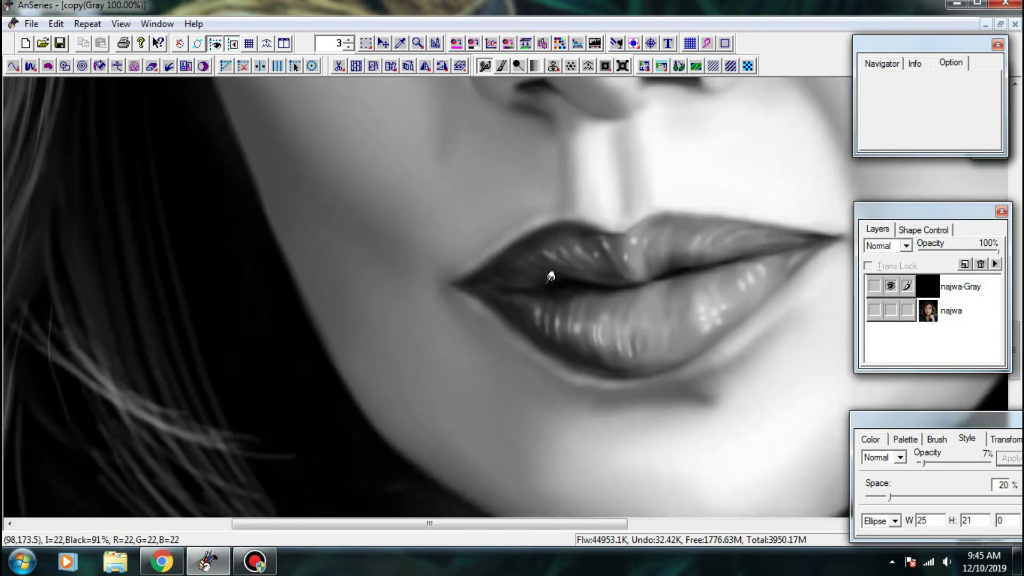
pyautogui.scroll(-1, 577, 252)
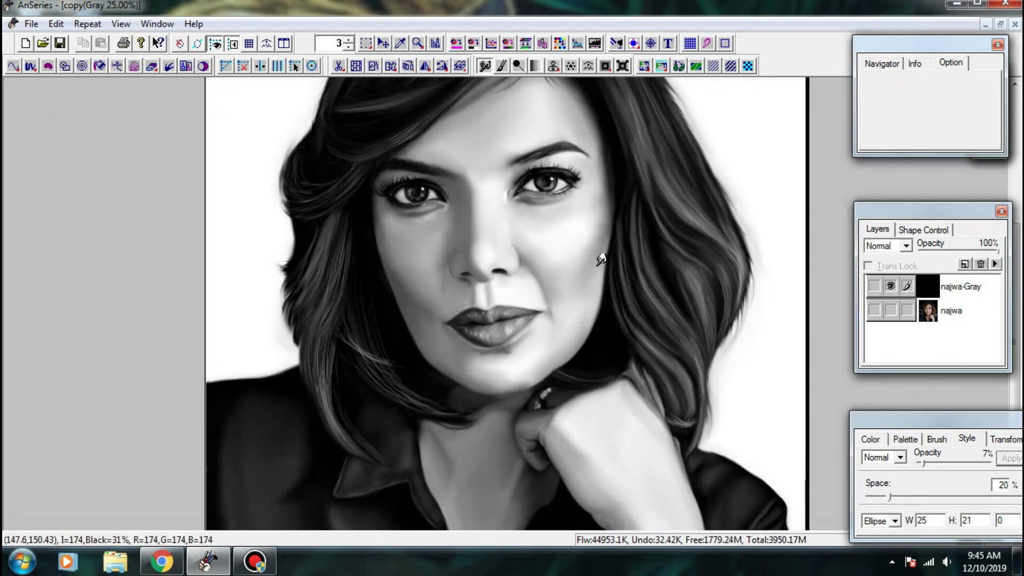
pyautogui.click(892, 309)
pyautogui.click(888, 287)
pyautogui.click(890, 286)
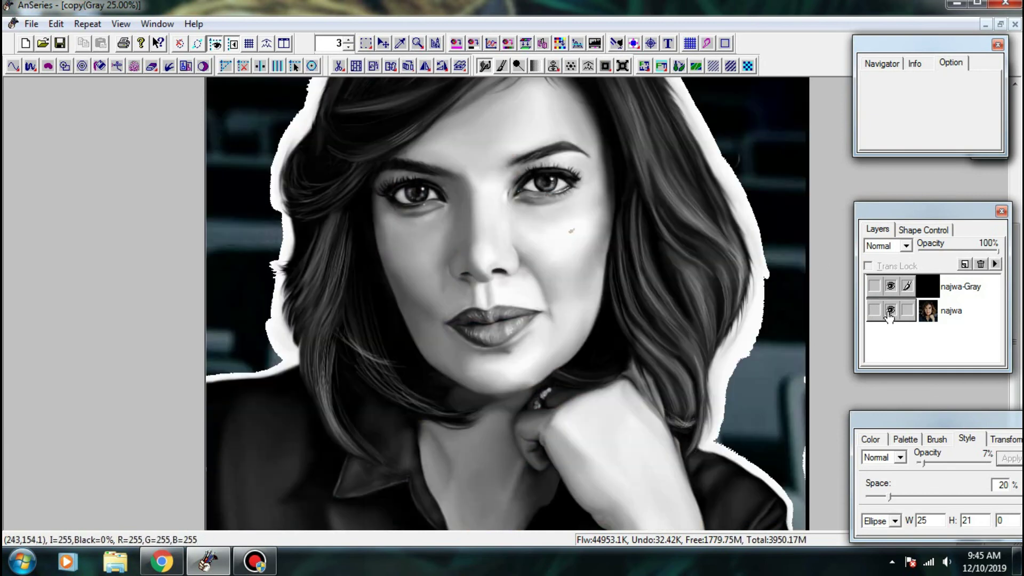
pyautogui.click(889, 309)
pyautogui.scroll(4, 464, 290)
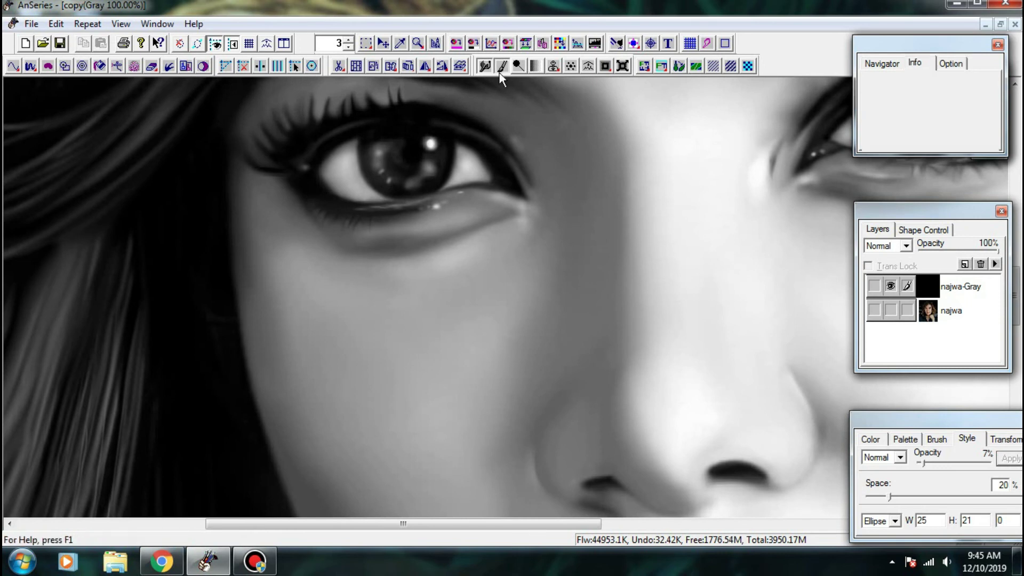
# - Paint soft strokes along the lower edge of the left under-eye fold with the brush at 7% opacity
pyautogui.click(501, 66)
pyautogui.moveTo(443, 318)
pyautogui.mouseDown()
pyautogui.moveTo(436, 247)
pyautogui.moveTo(455, 253)
pyautogui.moveTo(367, 291)
pyautogui.moveTo(348, 274)
pyautogui.moveTo(518, 221)
pyautogui.moveTo(393, 308)
pyautogui.moveTo(317, 256)
pyautogui.moveTo(461, 249)
pyautogui.mouseUp()
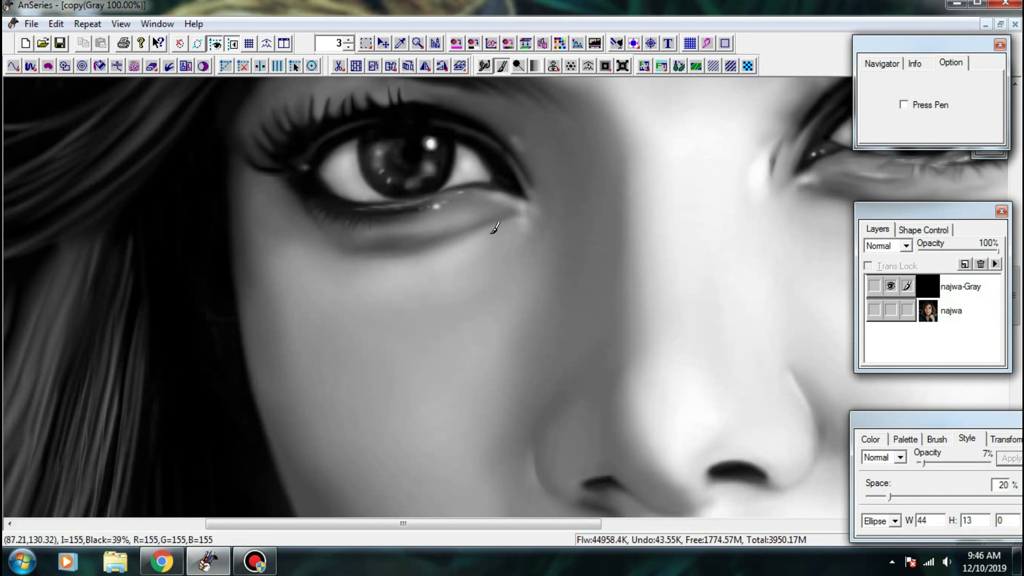
pyautogui.moveTo(500, 219)
pyautogui.mouseDown()
pyautogui.moveTo(403, 261)
pyautogui.moveTo(502, 221)
pyautogui.mouseUp()
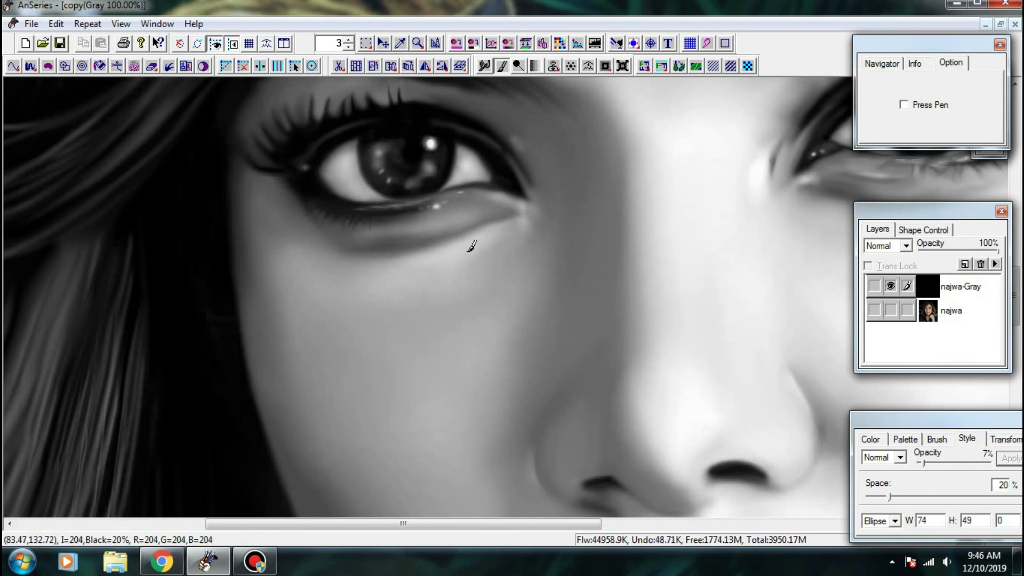
# - Compare the left eye and nose with the color photo by switching the najwa-Gray and najwa layers
pyautogui.click(887, 287)
pyautogui.click(888, 309)
pyautogui.hotkey('ctrl', '-')
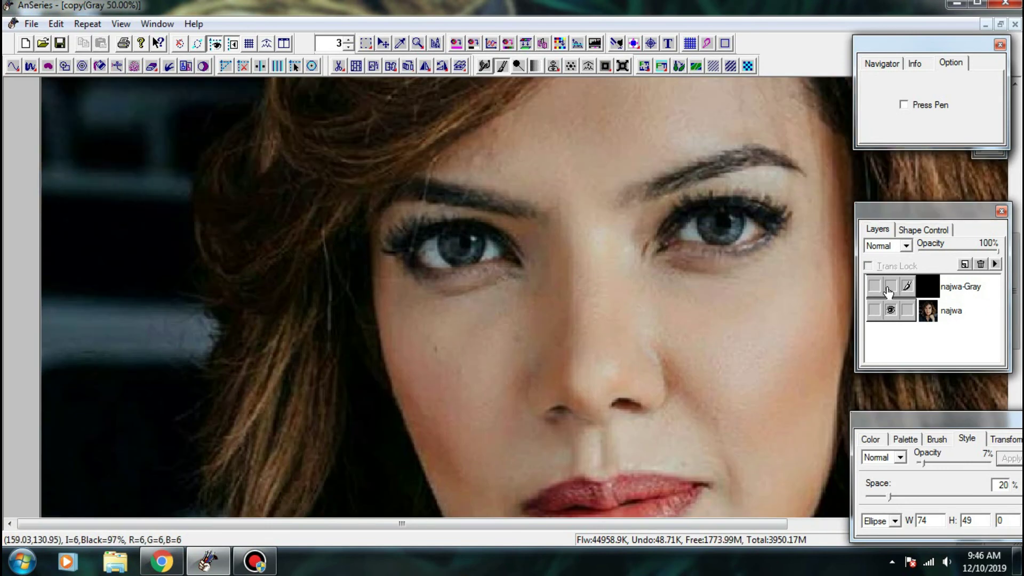
pyautogui.hotkey('ctrl', '+')
pyautogui.click(889, 287)
pyautogui.click(889, 287)
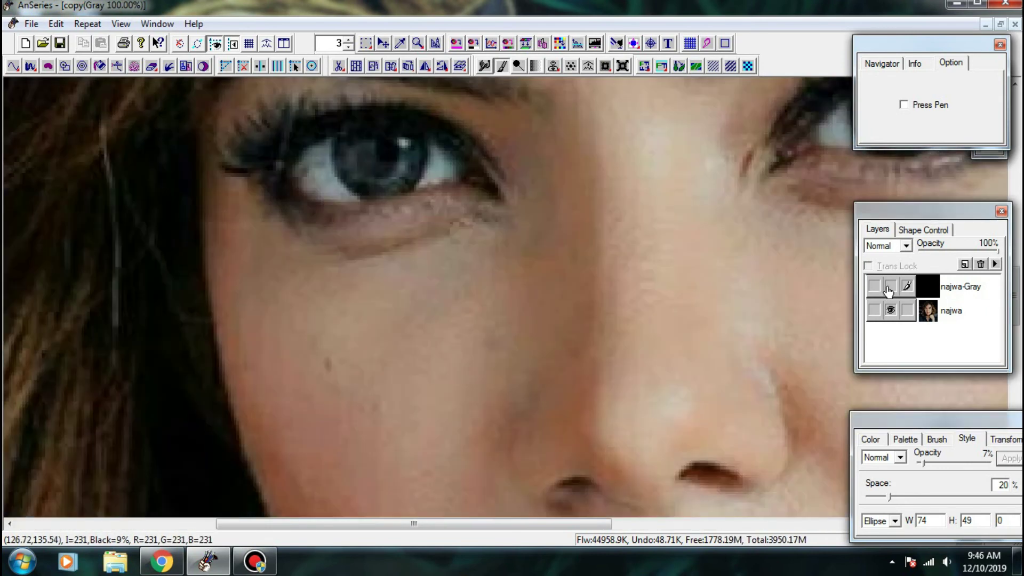
pyautogui.click(889, 288)
pyautogui.click(890, 310)
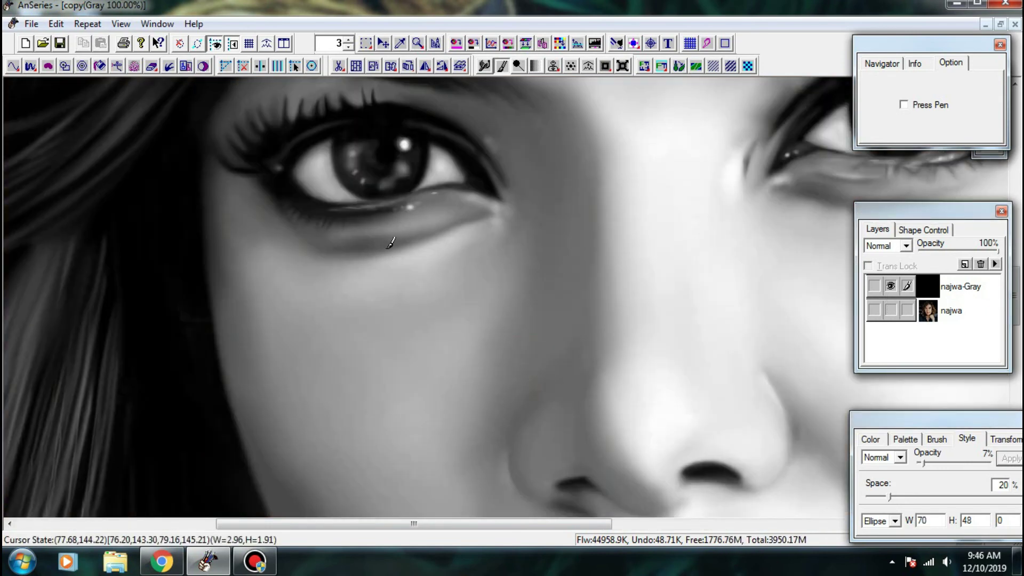
# - Refine the tones within the left under-eye fold and brush the cheek skin just below it
pyautogui.moveTo(408, 219)
pyautogui.mouseDown()
pyautogui.moveTo(399, 232)
pyautogui.moveTo(410, 231)
pyautogui.moveTo(421, 219)
pyautogui.moveTo(369, 226)
pyautogui.moveTo(426, 201)
pyautogui.mouseUp()
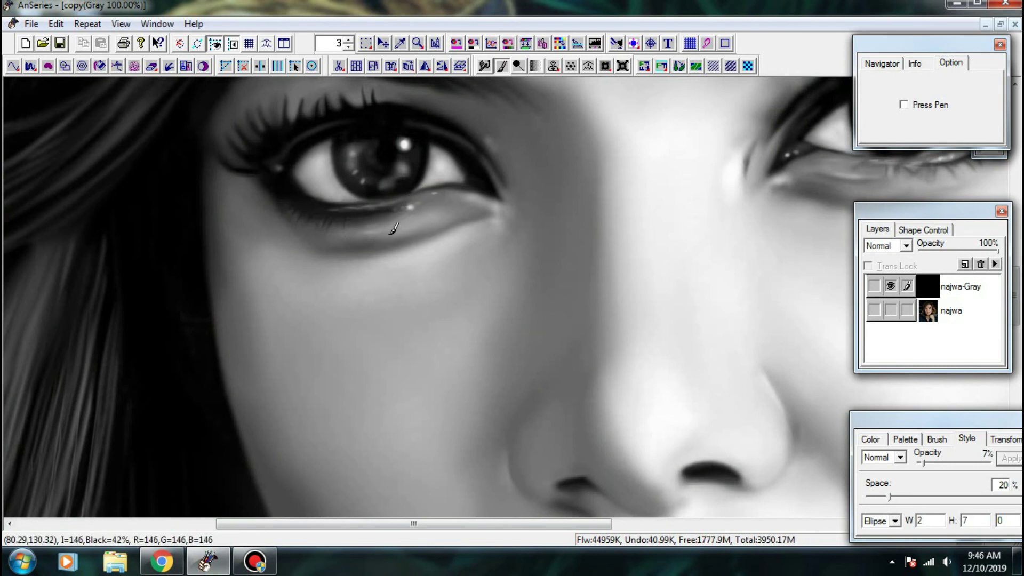
pyautogui.moveTo(389, 234)
pyautogui.mouseDown()
pyautogui.moveTo(441, 201)
pyautogui.moveTo(420, 228)
pyautogui.moveTo(397, 227)
pyautogui.moveTo(421, 216)
pyautogui.moveTo(390, 229)
pyautogui.moveTo(451, 207)
pyautogui.mouseUp()
pyautogui.moveTo(367, 229)
pyautogui.mouseDown()
pyautogui.moveTo(389, 257)
pyautogui.moveTo(428, 238)
pyautogui.mouseUp()
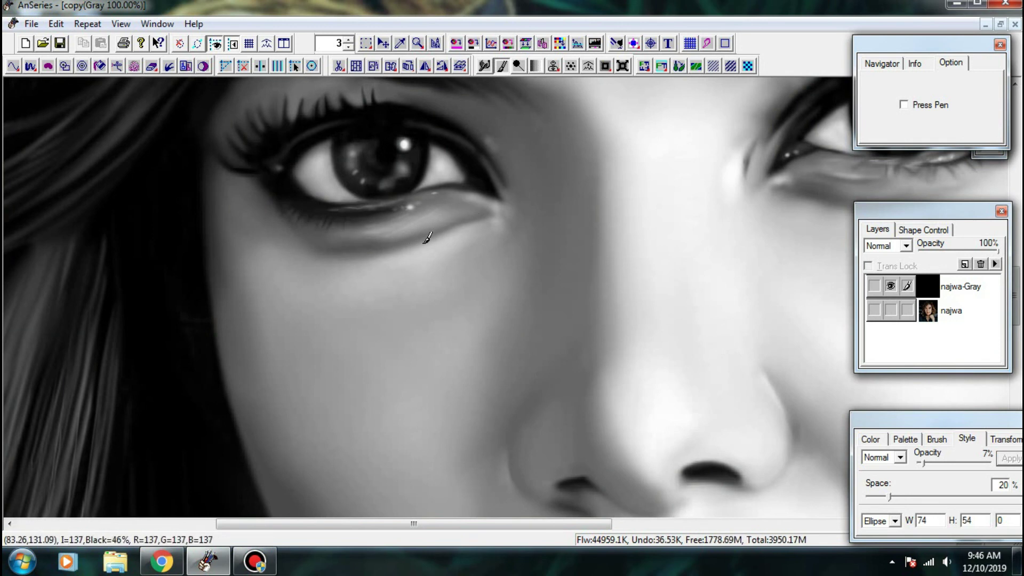
pyautogui.moveTo(442, 275); pyautogui.dragTo(355, 336)
pyautogui.moveTo(403, 282)
pyautogui.mouseDown()
pyautogui.moveTo(333, 336)
pyautogui.moveTo(430, 281)
pyautogui.moveTo(388, 341)
pyautogui.moveTo(335, 322)
pyautogui.mouseUp()
# - Soften the upper left cheek beneath the eye with broad brush strokes at 7% opacity
pyautogui.hotkey('ctrl', '-')
pyautogui.hotkey('ctrl', '-')
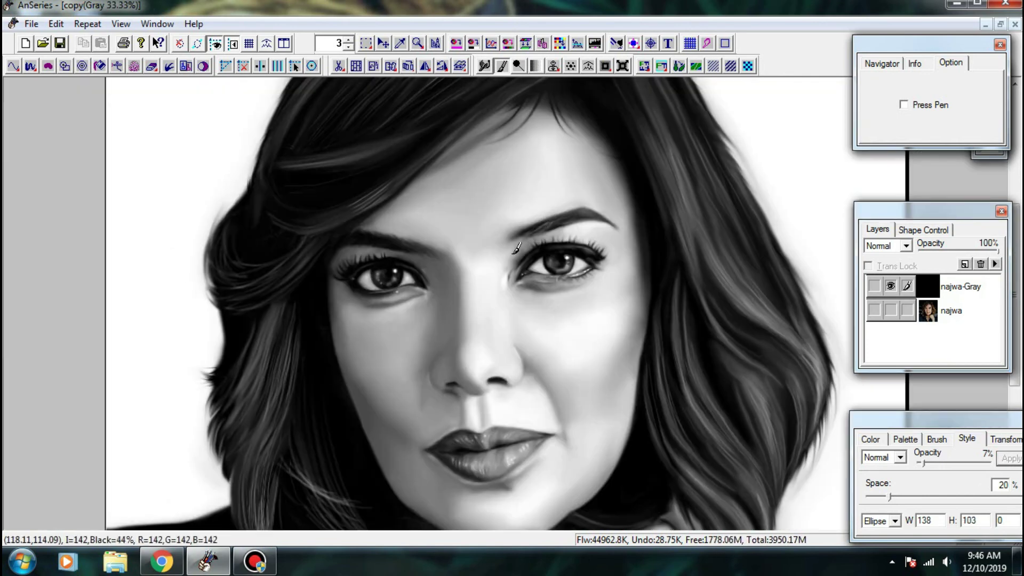
pyautogui.hotkey('ctrl', '+')
pyautogui.moveTo(300, 326)
pyautogui.mouseDown()
pyautogui.moveTo(357, 324)
pyautogui.moveTo(335, 320)
pyautogui.mouseUp()
pyautogui.moveTo(284, 290)
pyautogui.mouseDown()
pyautogui.moveTo(322, 322)
pyautogui.moveTo(334, 318)
pyautogui.moveTo(308, 333)
pyautogui.moveTo(351, 339)
pyautogui.moveTo(347, 306)
pyautogui.moveTo(377, 288)
pyautogui.mouseUp()
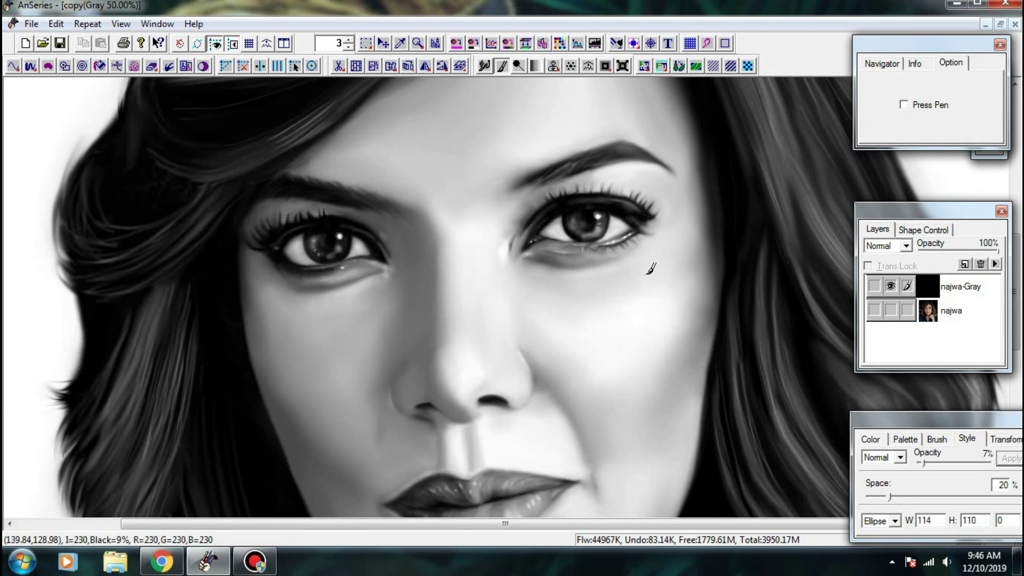
# - Compare the right eye and cheek with the color photo, leaving only the gray painting layer shown
pyautogui.scroll(1, 543, 298)
pyautogui.click(890, 311)
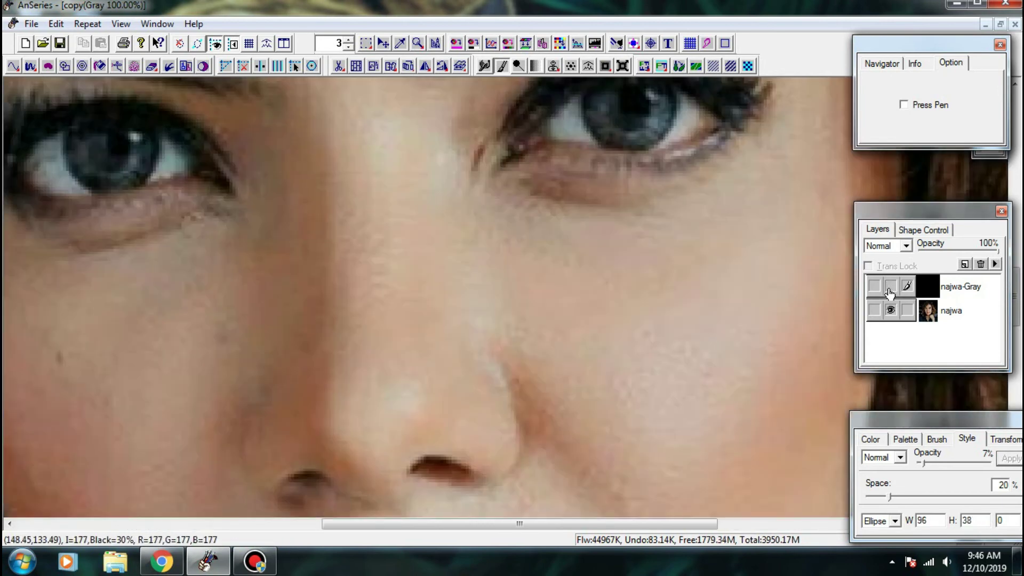
pyautogui.hotkey('ctrl', '-')
pyautogui.click(889, 286)
pyautogui.click(889, 287)
pyautogui.click(890, 310)
pyautogui.hotkey('ctrl', '+')
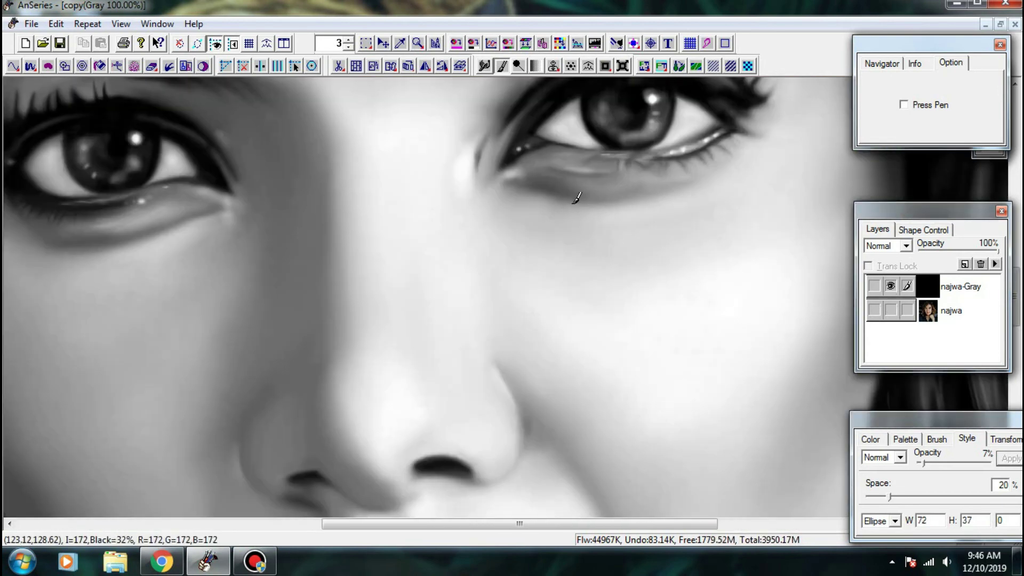
# - Brush the skin along the lower edge of the right under-eye shadow and across the cheek below
pyautogui.moveTo(597, 220)
pyautogui.mouseDown()
pyautogui.moveTo(610, 218)
pyautogui.moveTo(557, 206)
pyautogui.moveTo(647, 212)
pyautogui.moveTo(706, 189)
pyautogui.moveTo(655, 212)
pyautogui.mouseUp()
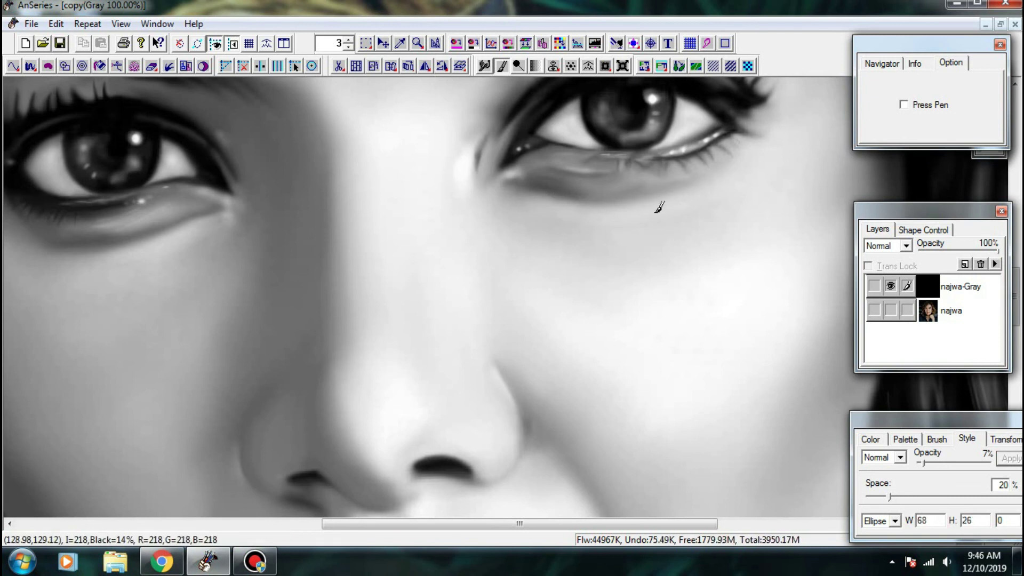
pyautogui.moveTo(563, 201)
pyautogui.mouseDown()
pyautogui.moveTo(539, 196)
pyautogui.moveTo(606, 210)
pyautogui.moveTo(735, 198)
pyautogui.moveTo(759, 162)
pyautogui.mouseUp()
pyautogui.moveTo(704, 206)
pyautogui.mouseDown()
pyautogui.moveTo(593, 340)
pyautogui.moveTo(578, 321)
pyautogui.mouseUp()
pyautogui.scroll(-2, 576, 321)
pyautogui.scroll(-1, 577, 290)
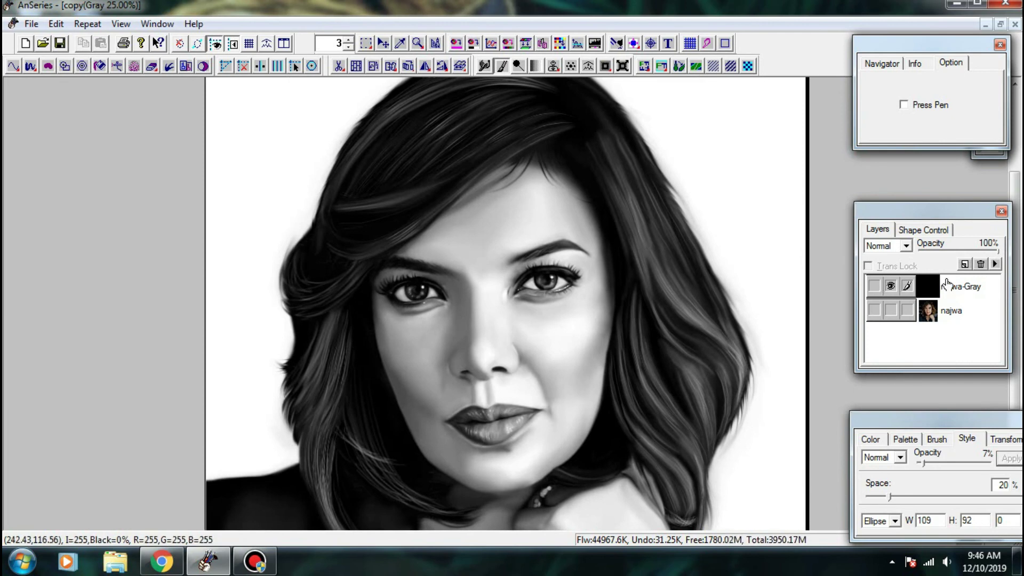
# - Compare the whole portrait with the color photo and inspect the right eyebrow and forehead up close
pyautogui.click(885, 311)
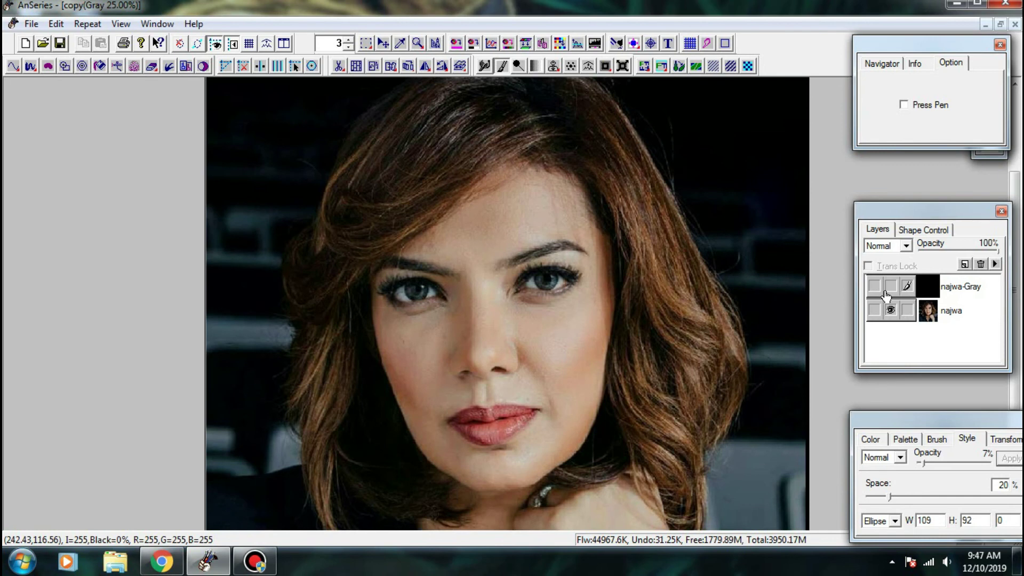
pyautogui.click(887, 288)
pyautogui.scroll(2, 534, 331)
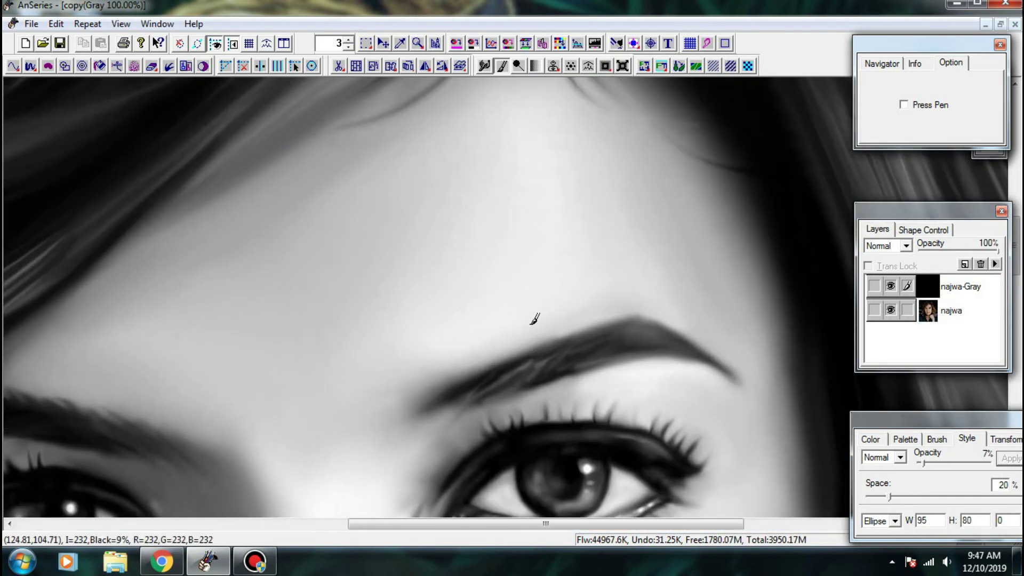
# - Brighten the skin along the upper edge of the right eyebrow using the retouching tool's Lighten mode
pyautogui.click(907, 438)
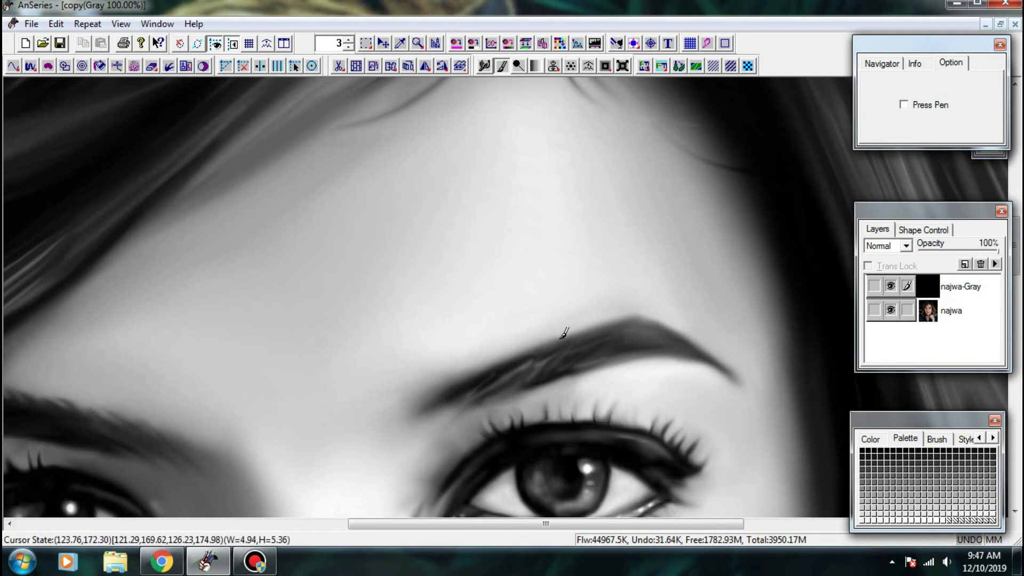
pyautogui.scroll(1, 552, 229)
pyautogui.click(515, 65)
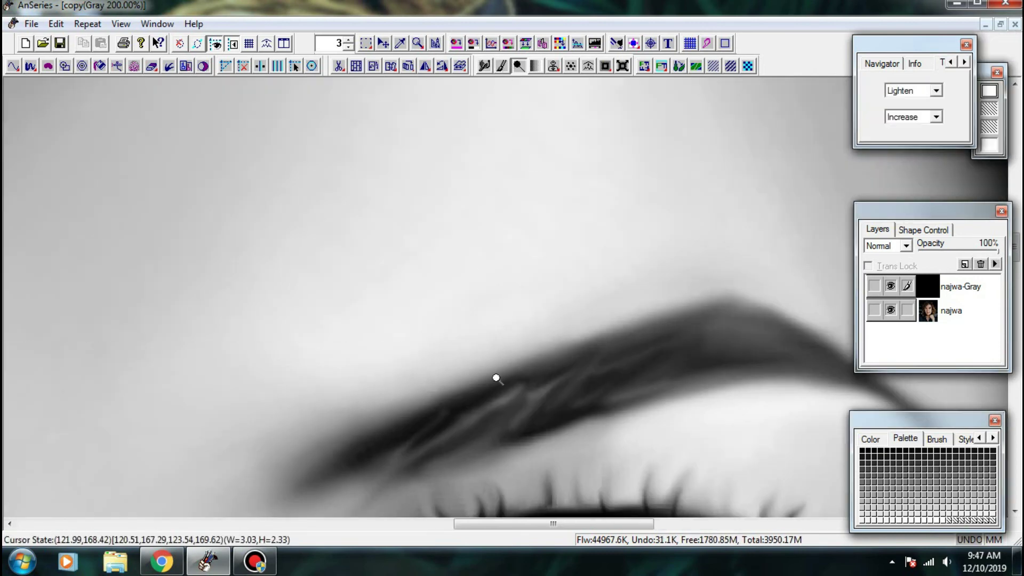
pyautogui.moveTo(490, 368)
pyautogui.mouseDown()
pyautogui.moveTo(517, 343)
pyautogui.moveTo(540, 337)
pyautogui.mouseUp()
pyautogui.scroll(-1, 540, 337)
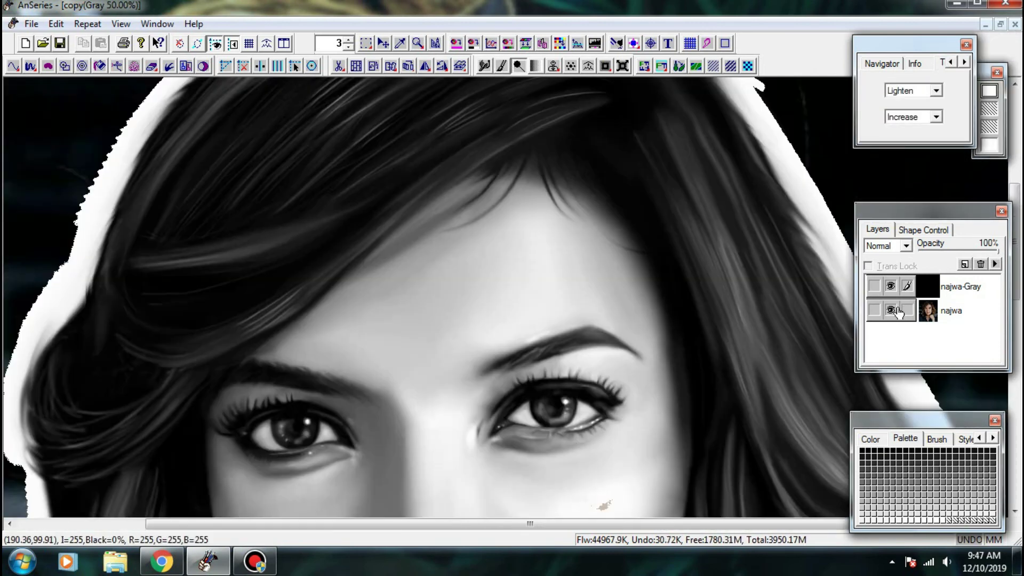
# - Compare the forehead and right eyebrow with the color photo, and hide the photo layer again
pyautogui.click(890, 286)
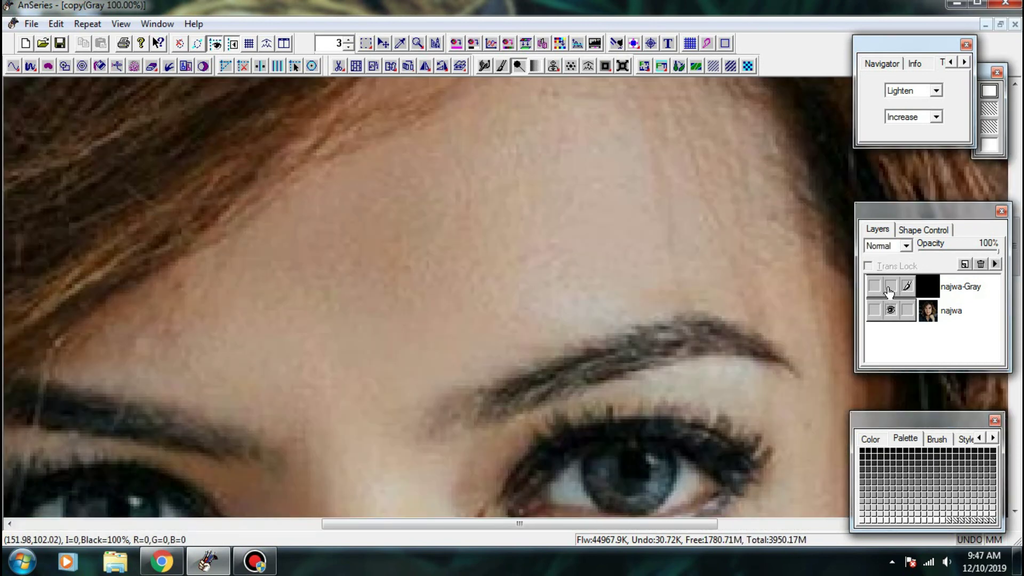
pyautogui.click(889, 289)
pyautogui.click(890, 310)
# - Undo the last stroke and lighten a soft highlight on the skin above the right eyebrow
pyautogui.moveTo(620, 321); pyautogui.dragTo(490, 320)
pyautogui.hotkey('ctrl', 'z')
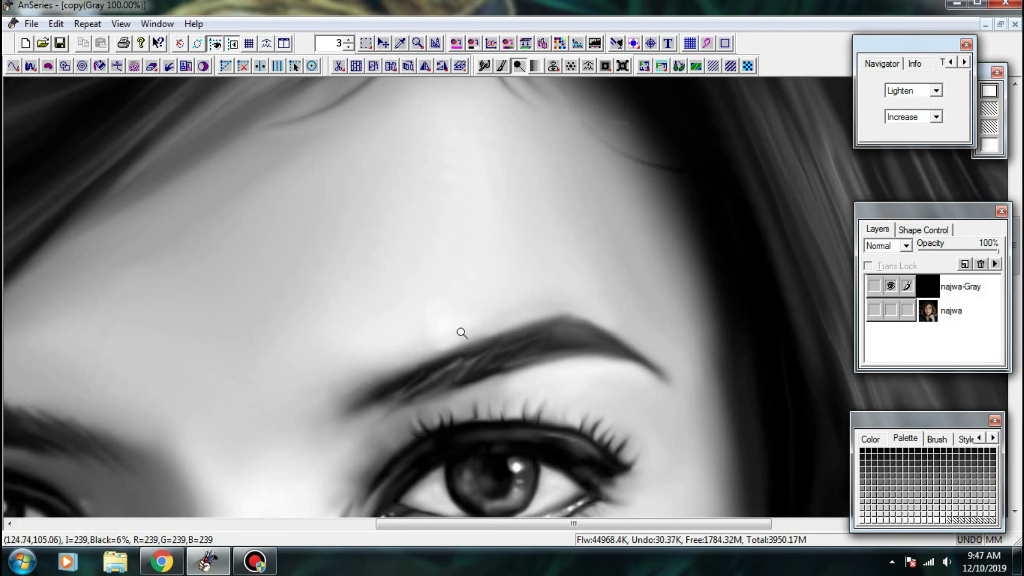
pyautogui.moveTo(469, 326)
pyautogui.mouseDown()
pyautogui.moveTo(446, 323)
pyautogui.moveTo(487, 329)
pyautogui.moveTo(485, 318)
pyautogui.moveTo(480, 337)
pyautogui.moveTo(448, 338)
pyautogui.moveTo(474, 328)
pyautogui.moveTo(459, 307)
pyautogui.moveTo(492, 317)
pyautogui.moveTo(436, 287)
pyautogui.mouseUp()
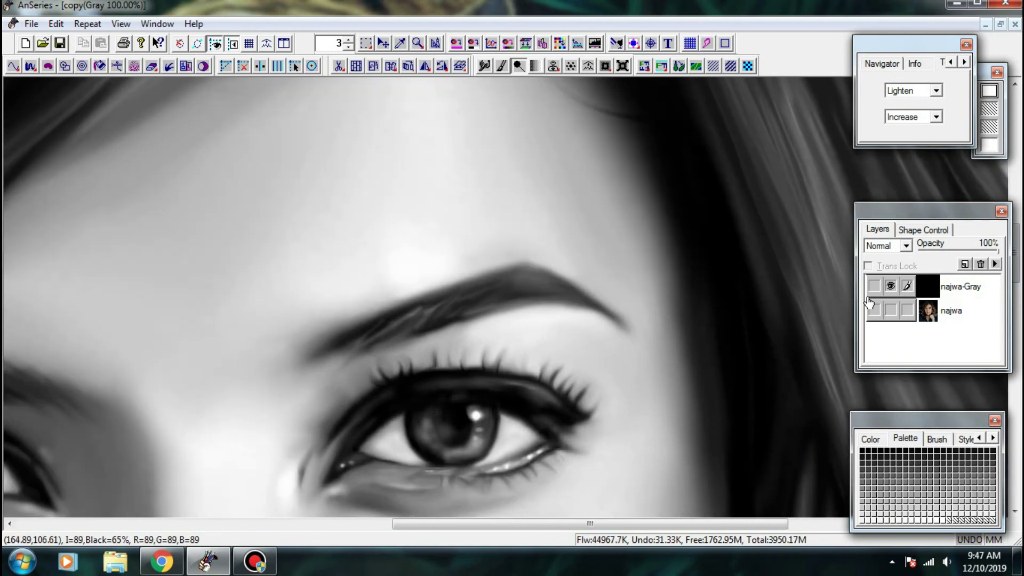
# - Check the right eyebrow against the color photo and lighten the skin just above its arch
pyautogui.click(890, 310)
pyautogui.click(890, 286)
pyautogui.click(890, 286)
pyautogui.click(890, 311)
pyautogui.moveTo(507, 260); pyautogui.dragTo(520, 262)
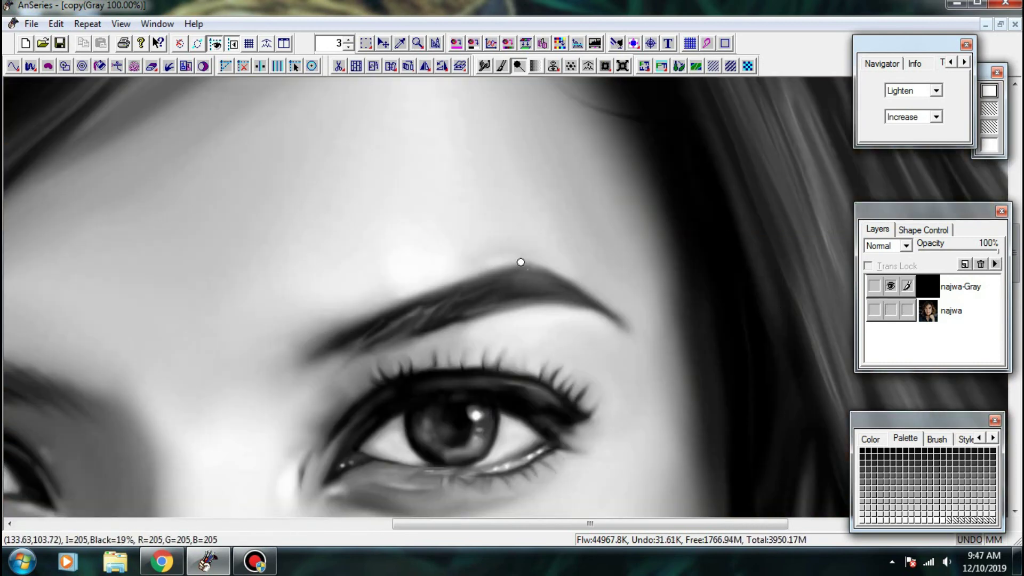
# - Compare the forehead, both eyebrows and the hairline with the color photo by switching the layers
pyautogui.moveTo(518, 323)
pyautogui.mouseDown()
pyautogui.moveTo(557, 350)
pyautogui.moveTo(613, 340)
pyautogui.moveTo(638, 402)
pyautogui.mouseUp()
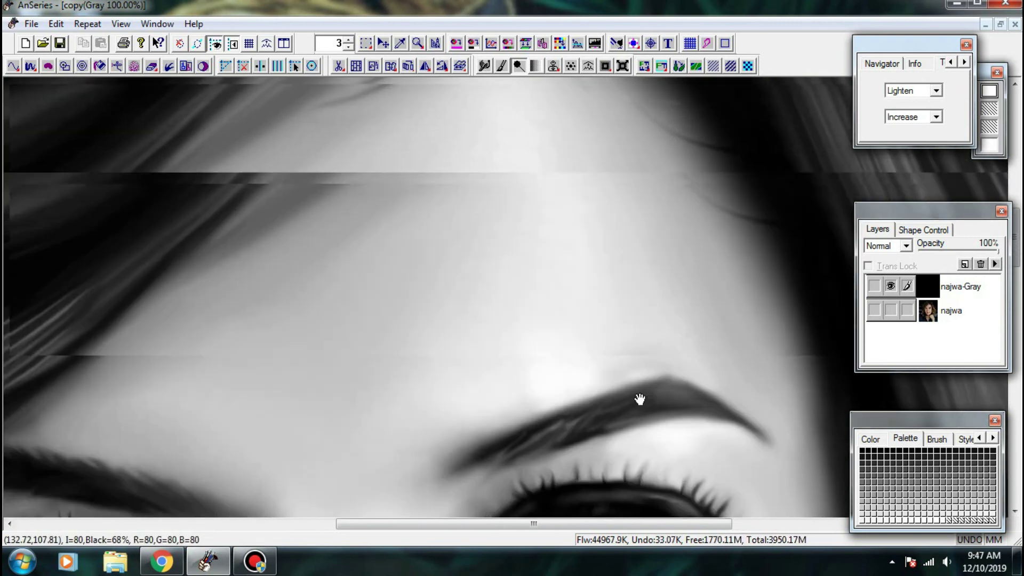
pyautogui.click(886, 309)
pyautogui.click(889, 287)
pyautogui.hotkey('ctrl', '-')
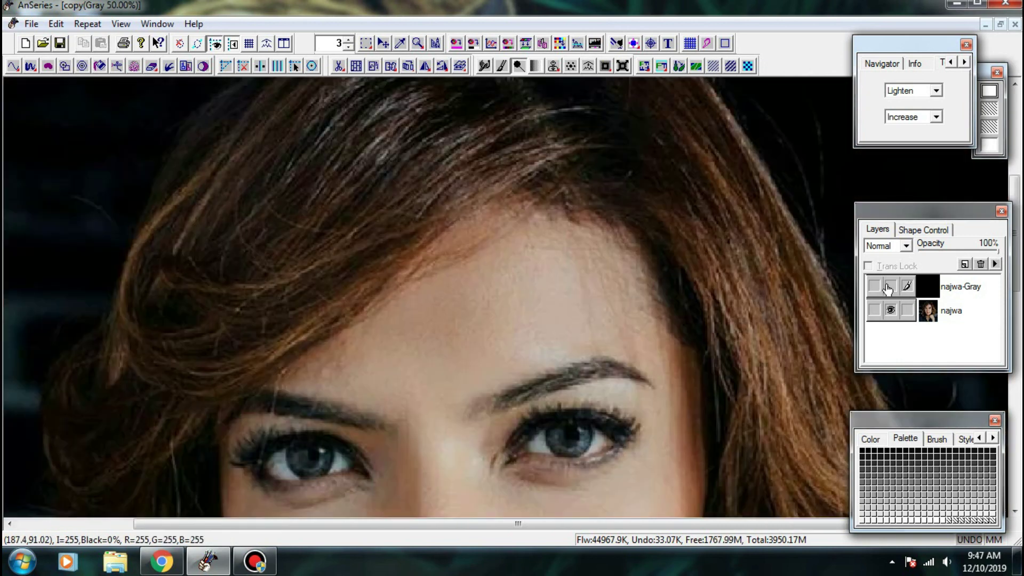
pyautogui.click(888, 288)
pyautogui.press('+')
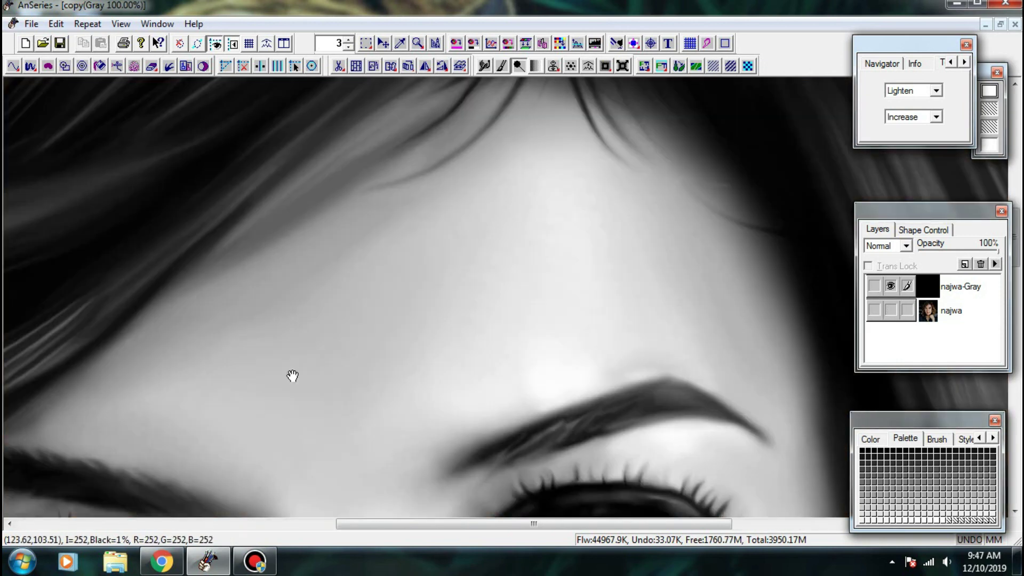
# - Lighten the skin along the upper edge of the left eyebrow with repeated short strokes
pyautogui.moveTo(293, 376); pyautogui.dragTo(466, 301)
pyautogui.moveTo(224, 360); pyautogui.dragTo(305, 383)
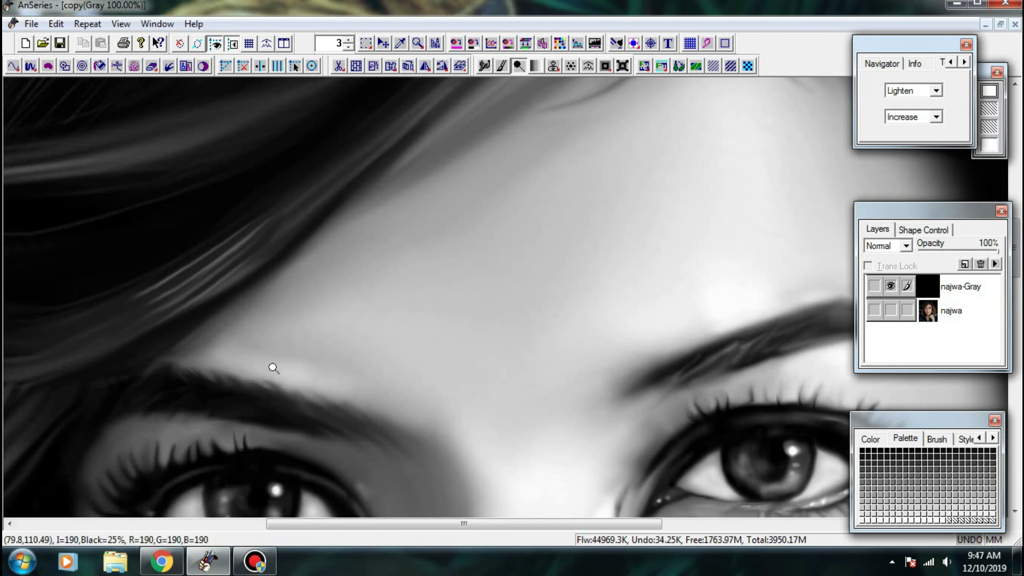
pyautogui.moveTo(256, 350); pyautogui.dragTo(317, 381)
pyautogui.moveTo(248, 360); pyautogui.dragTo(276, 383)
pyautogui.moveTo(206, 351); pyautogui.dragTo(232, 367)
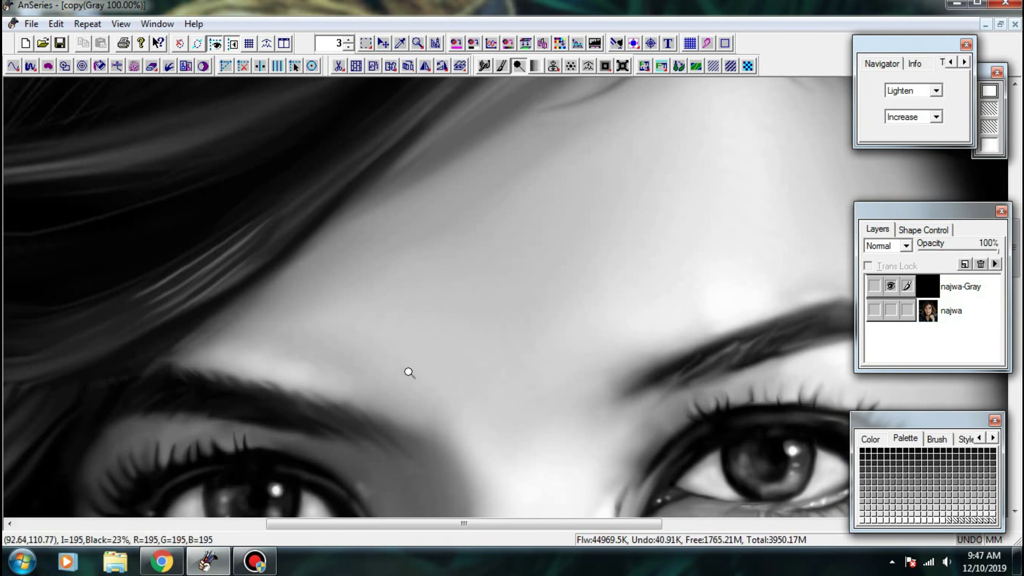
pyautogui.moveTo(453, 408); pyautogui.dragTo(347, 293)
# - Compare the brightened brow areas with the color photo in a view of the whole face
pyautogui.scroll(-3, 390, 245)
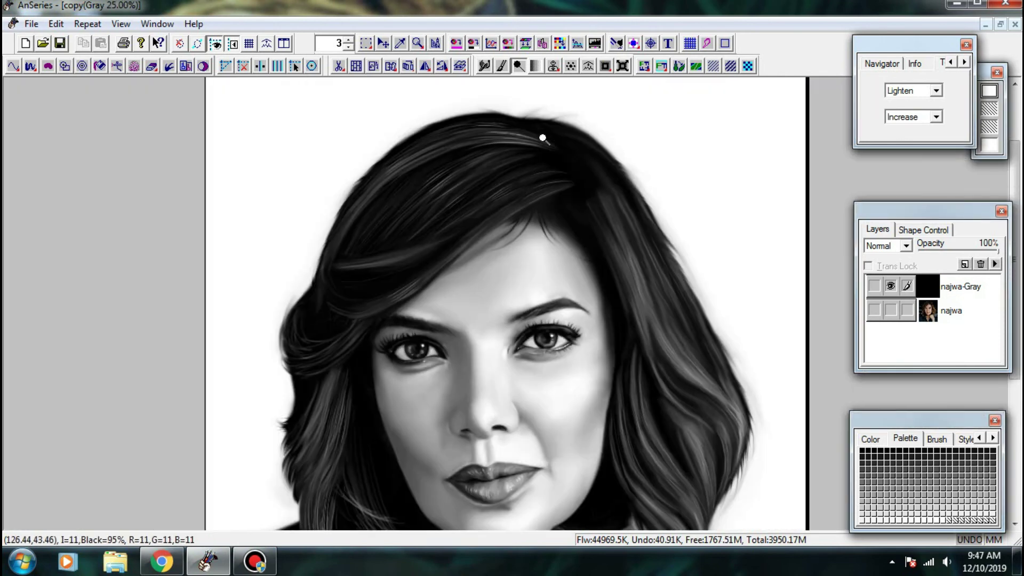
pyautogui.click(658, 215)
pyautogui.click(890, 310)
pyautogui.click(889, 286)
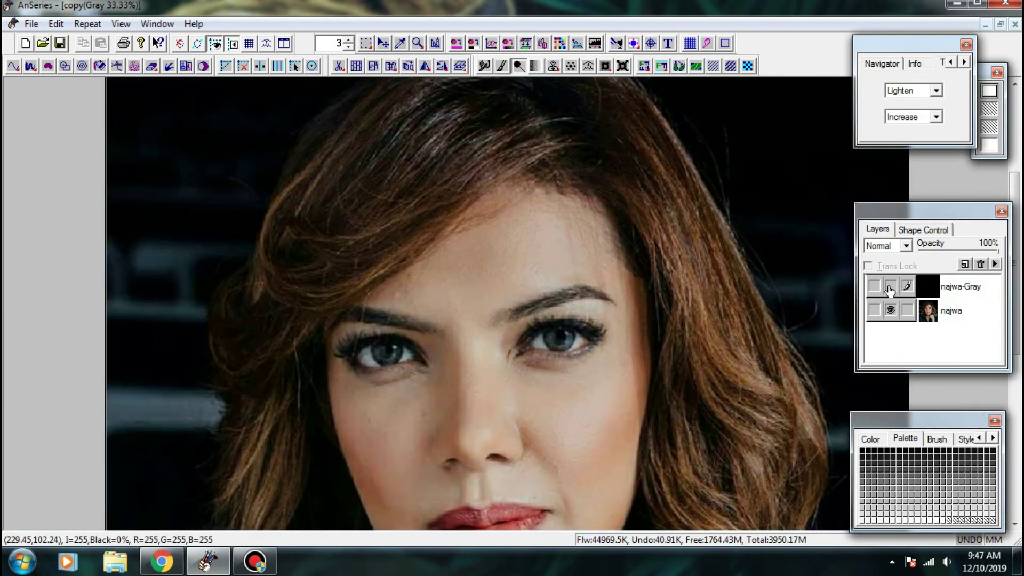
pyautogui.click(888, 288)
# - Inspect both eyebrows up close, hide the najwa photo layer and review the whole gray portrait
pyautogui.scroll(2, 801, 286)
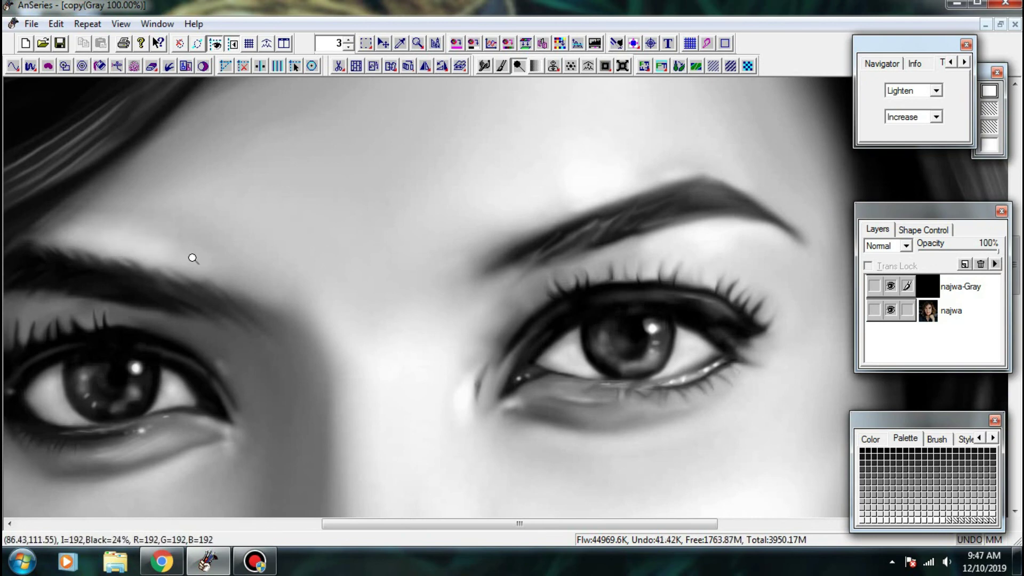
pyautogui.scroll(-1, 517, 337)
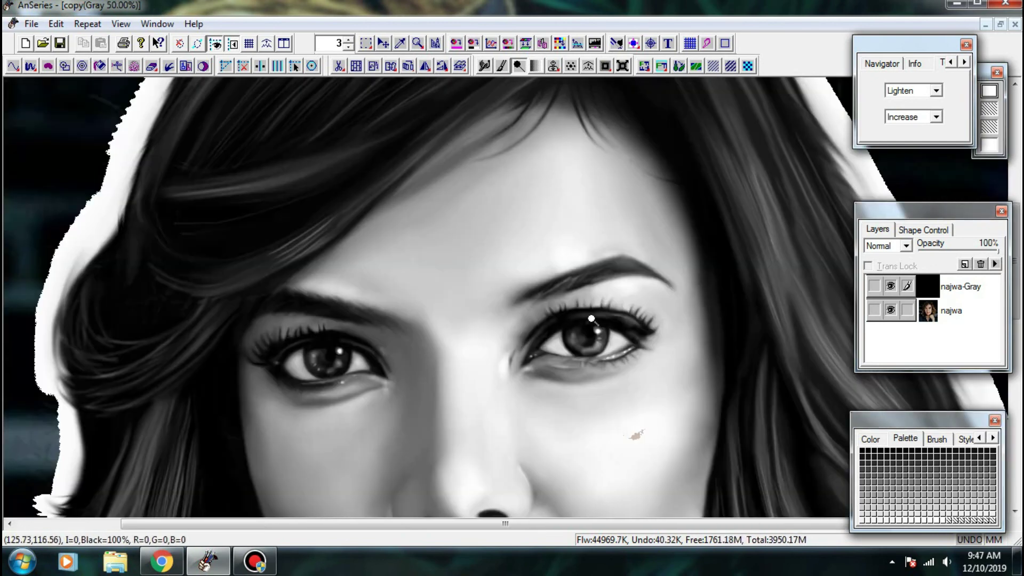
pyautogui.scroll(-1, 618, 309)
pyautogui.scroll(1, 666, 299)
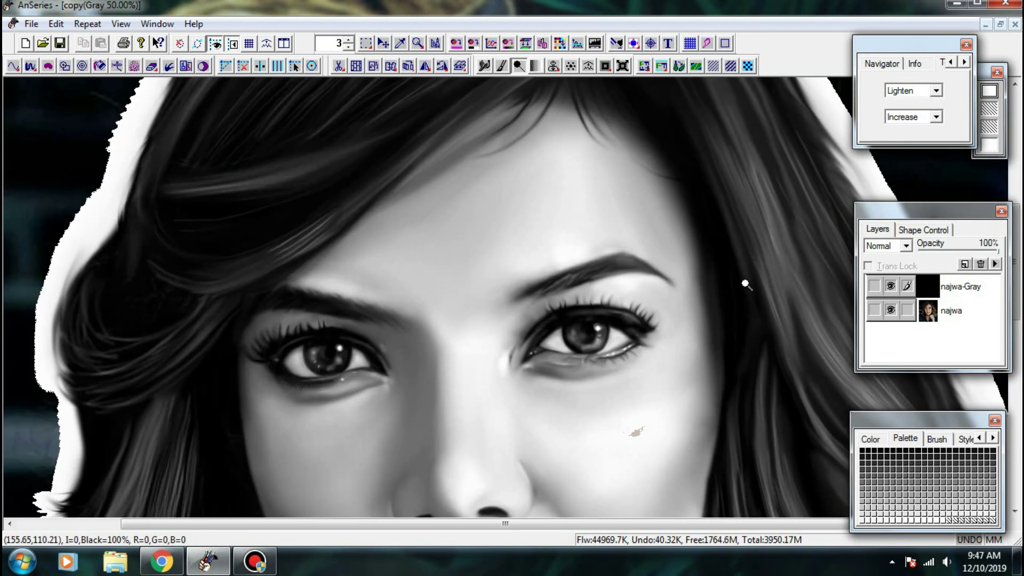
pyautogui.rightClick(567, 174)
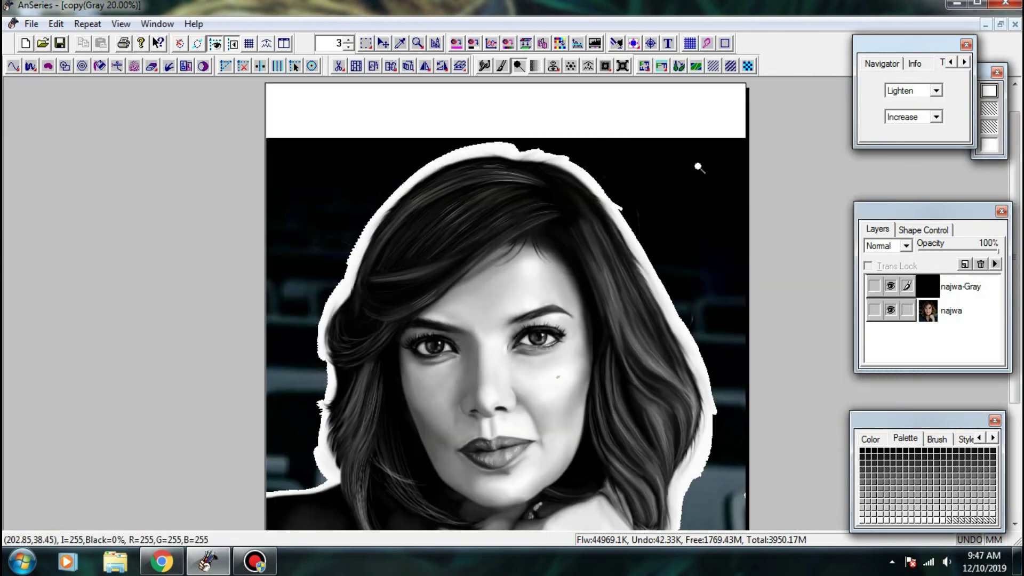
pyautogui.click(706, 176)
pyautogui.click(890, 310)
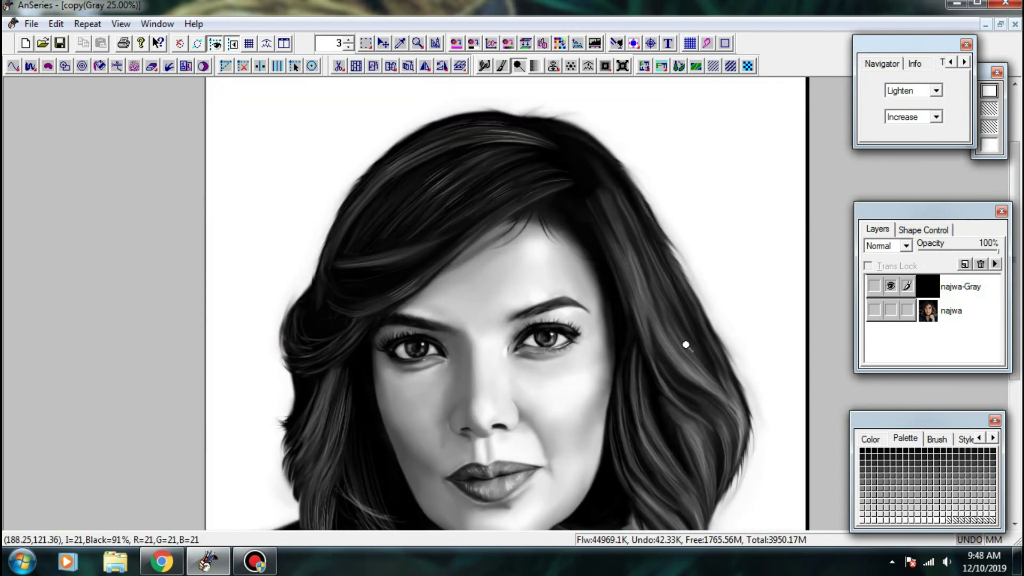
pyautogui.moveTo(686, 344); pyautogui.dragTo(654, 233)
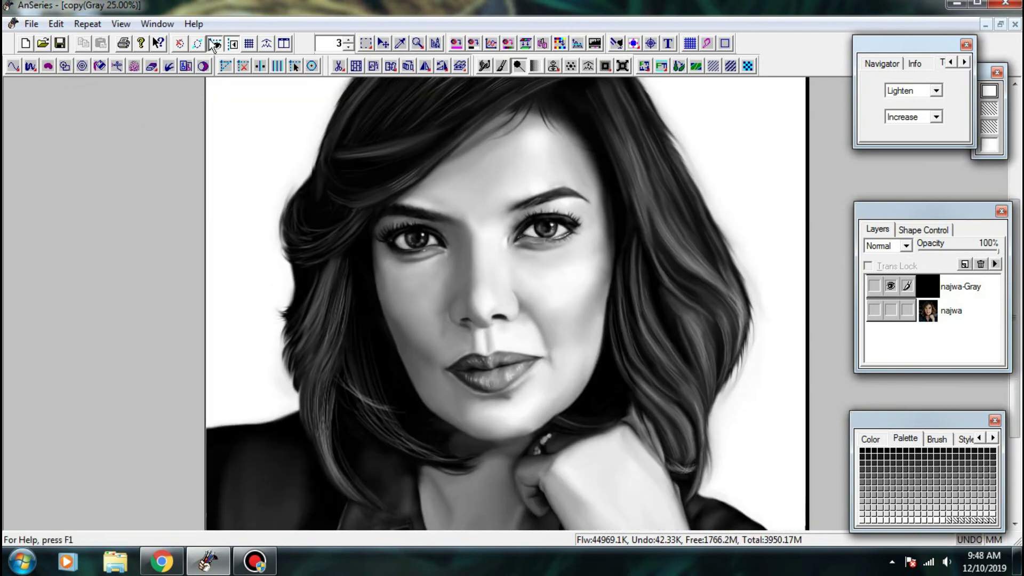
# - Compare the whole gray portrait with the color photo by switching the layer visibility
pyautogui.click(501, 66)
pyautogui.scroll(3, 636, 338)
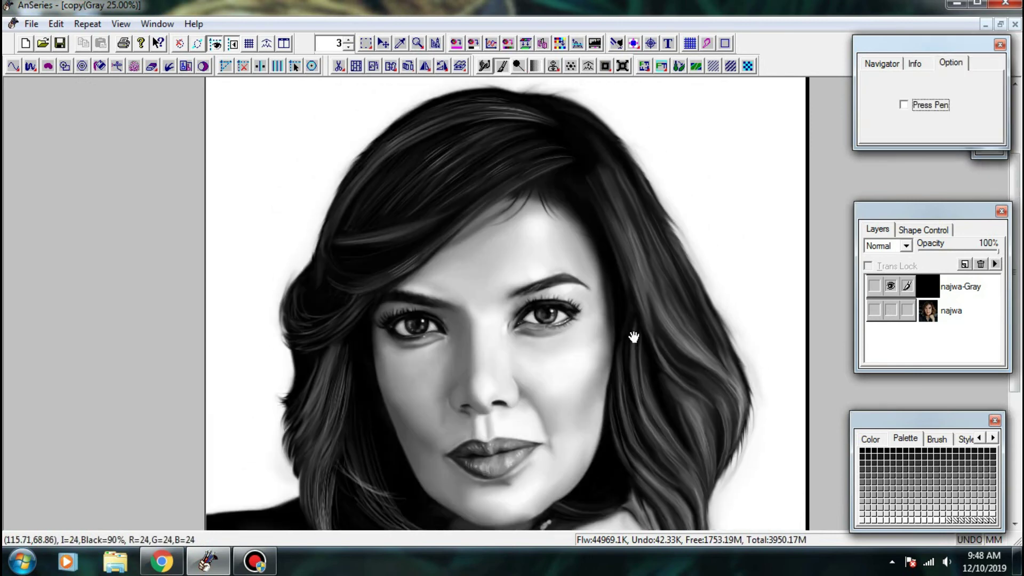
pyautogui.click(890, 310)
pyautogui.click(890, 286)
pyautogui.click(889, 288)
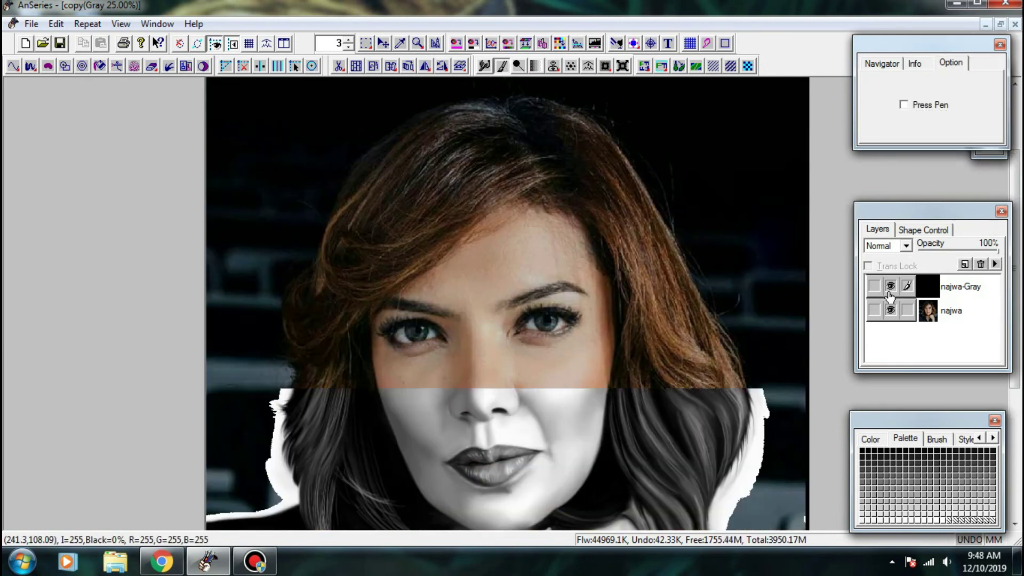
pyautogui.click(890, 289)
# - Compare the inner corner of the left eye and the nose bridge up close with the color photo
pyautogui.scroll(3, 473, 358)
pyautogui.moveTo(511, 382); pyautogui.dragTo(556, 348)
pyautogui.click(890, 286)
pyautogui.click(890, 309)
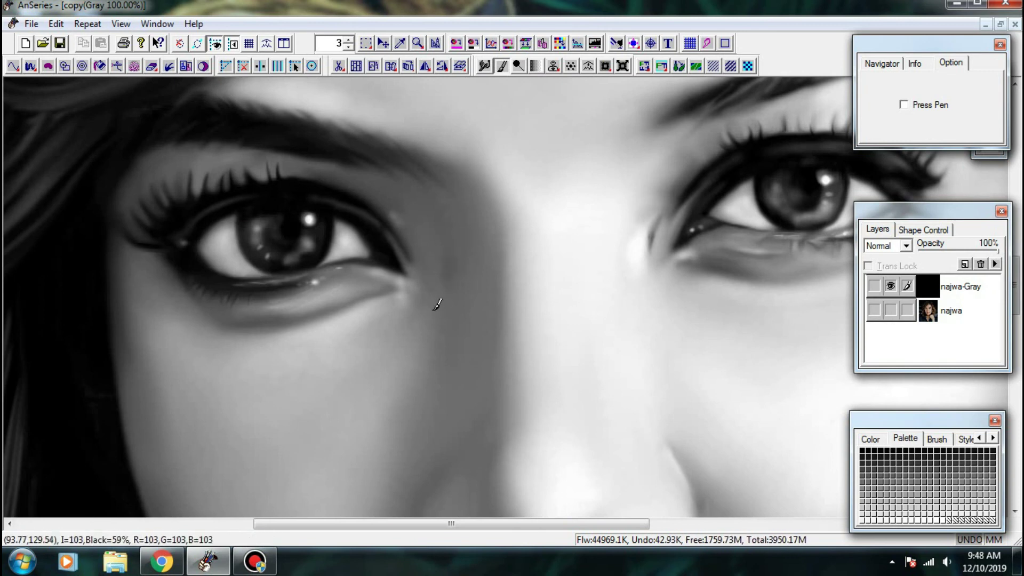
pyautogui.click(890, 310)
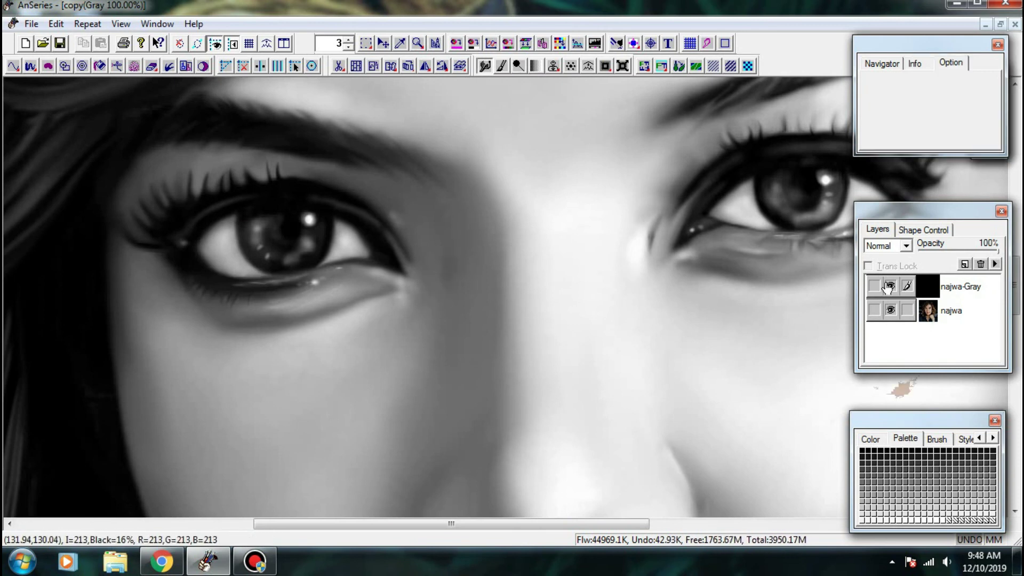
pyautogui.click(890, 286)
pyautogui.click(890, 286)
pyautogui.click(890, 310)
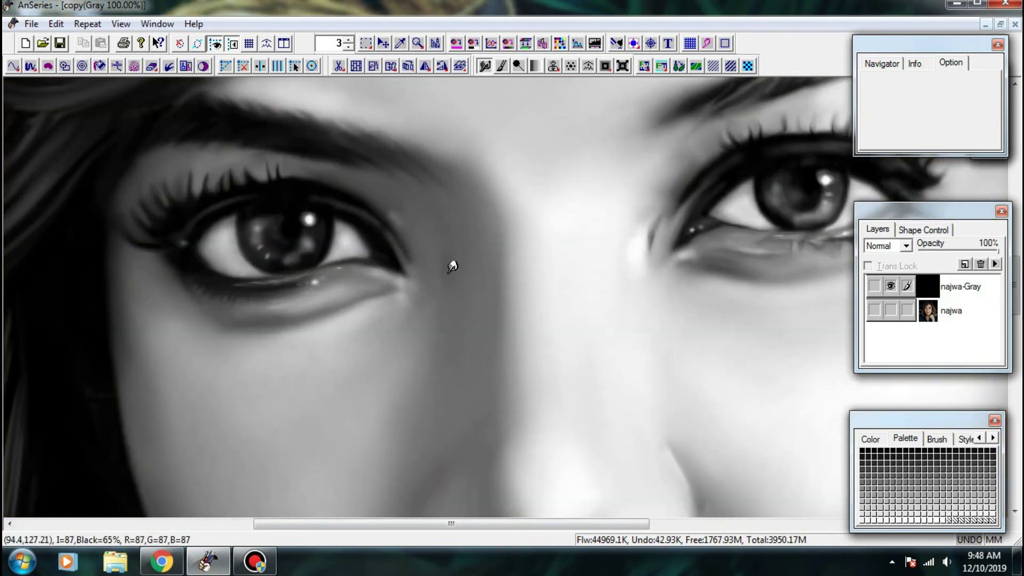
# - Smudge the shadow between the left eye's inner corner and the nose bridge, continuing down the side of the nose
pyautogui.moveTo(447, 280); pyautogui.dragTo(423, 299)
pyautogui.moveTo(442, 249)
pyautogui.mouseDown()
pyautogui.moveTo(449, 261)
pyautogui.moveTo(433, 290)
pyautogui.mouseUp()
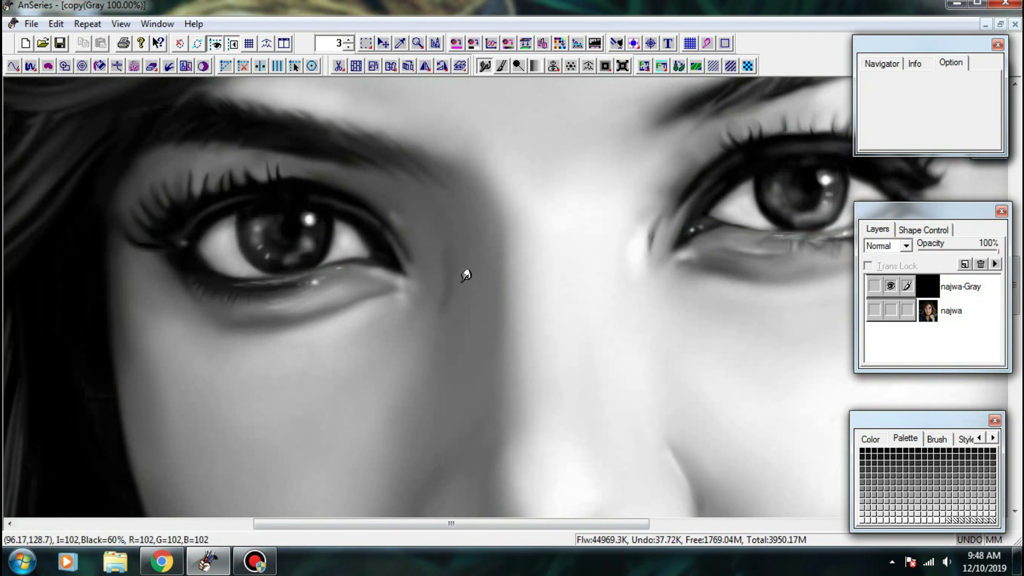
pyautogui.moveTo(452, 236)
pyautogui.mouseDown()
pyautogui.moveTo(491, 341)
pyautogui.moveTo(451, 324)
pyautogui.moveTo(479, 311)
pyautogui.moveTo(437, 302)
pyautogui.moveTo(466, 322)
pyautogui.mouseUp()
pyautogui.moveTo(456, 287); pyautogui.dragTo(447, 290)
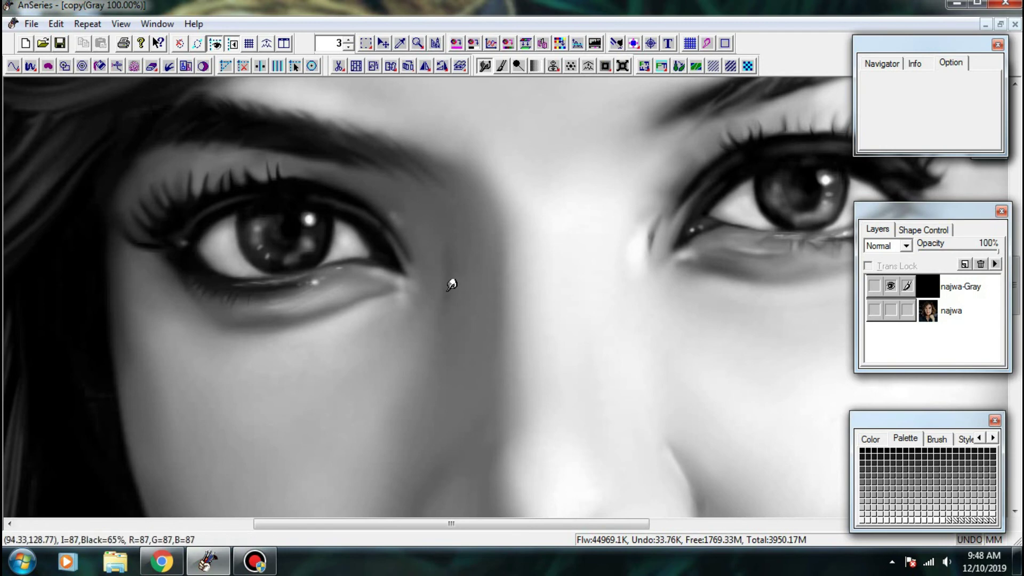
pyautogui.moveTo(447, 352)
pyautogui.mouseDown()
pyautogui.moveTo(479, 412)
pyautogui.moveTo(435, 448)
pyautogui.mouseUp()
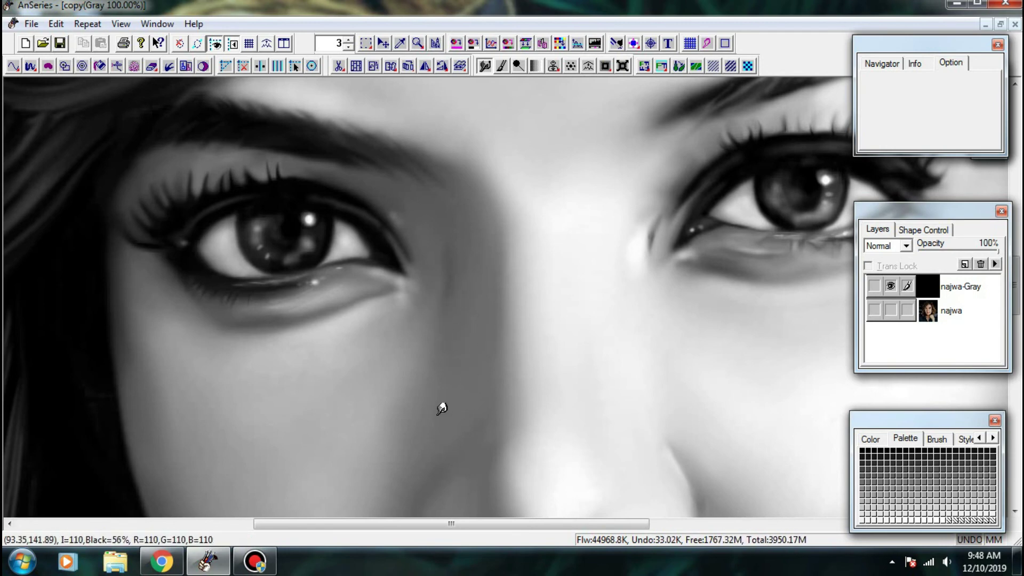
# - Compare the blended shadow beside the nose with the color photo in a view of the face
pyautogui.scroll(-2, 442, 407)
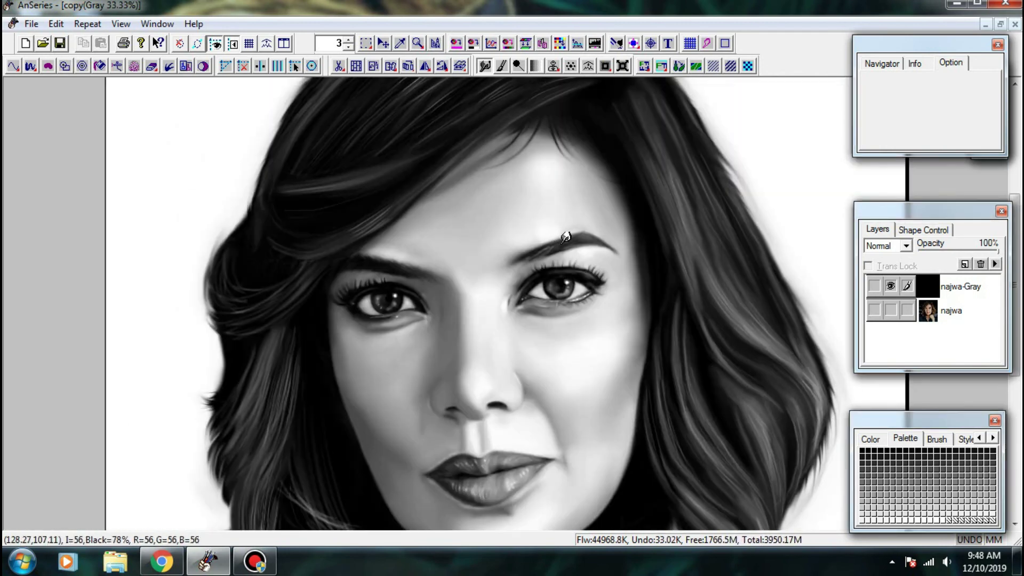
pyautogui.click(890, 310)
pyautogui.click(888, 287)
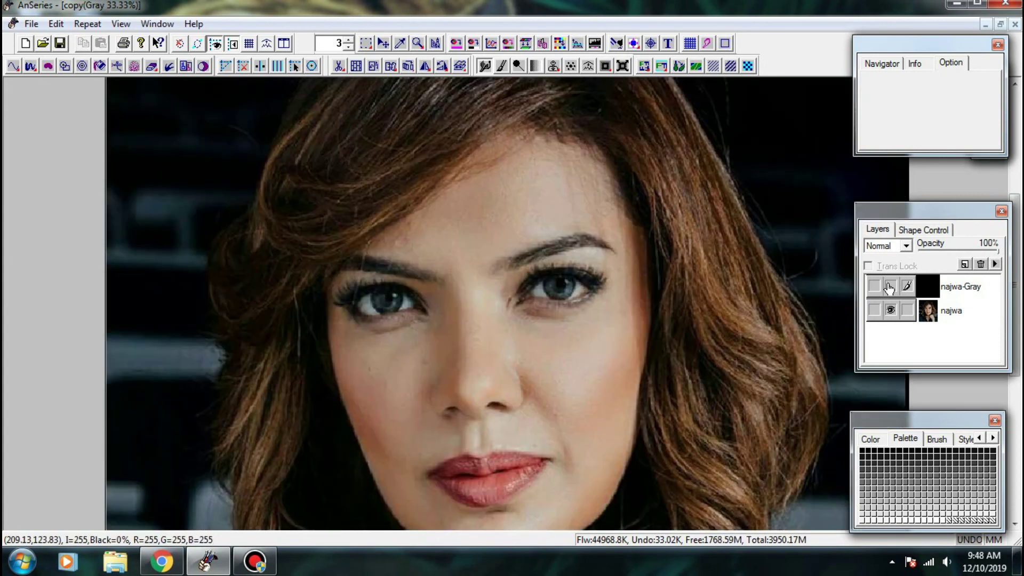
pyautogui.click(888, 286)
pyautogui.click(890, 310)
# - Paint and smudge the shadow along the left side of the nose, down to the nostril wing
pyautogui.scroll(3, 425, 338)
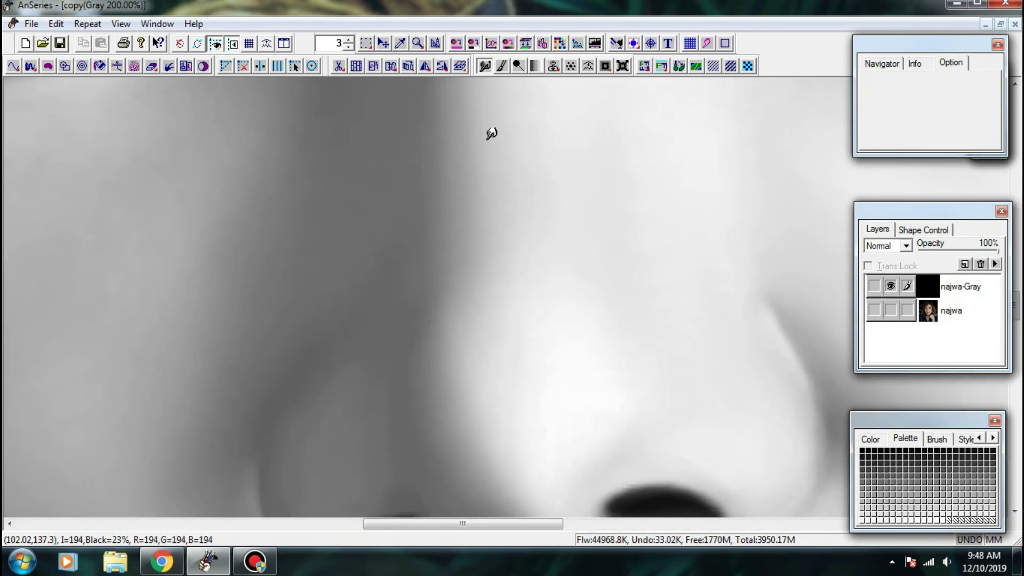
pyautogui.click(501, 66)
pyautogui.scroll(-1, 423, 338)
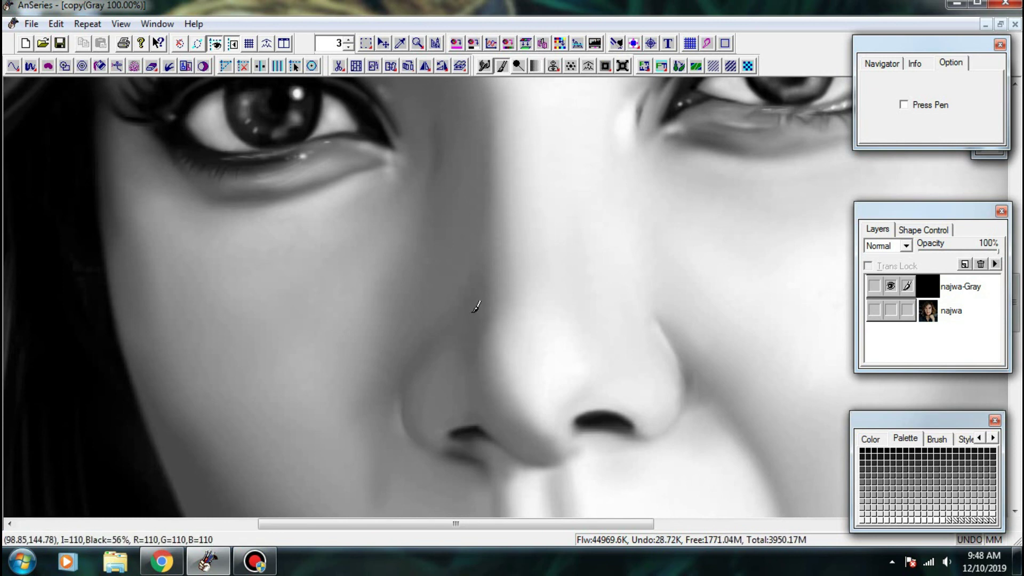
pyautogui.click(484, 66)
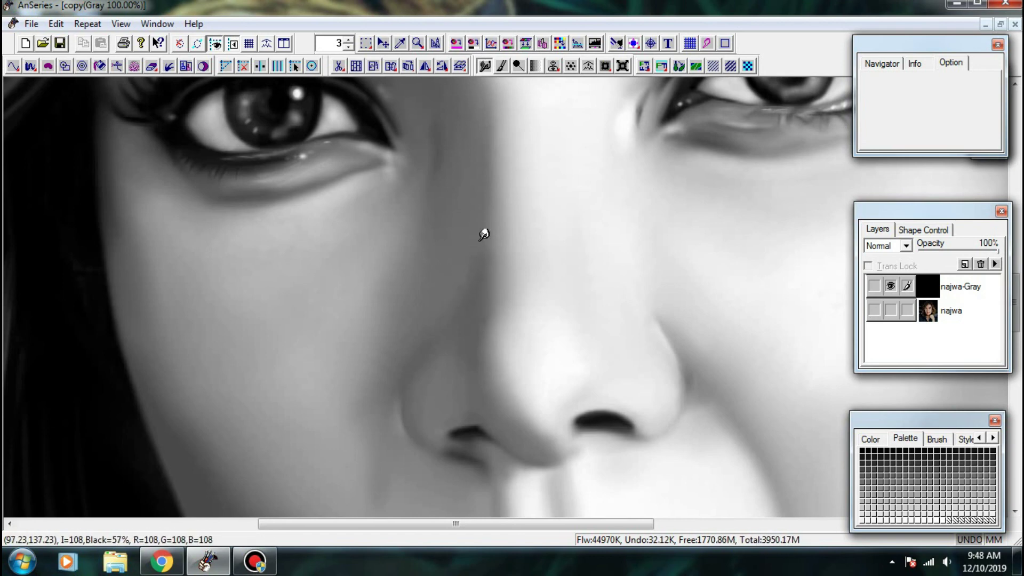
pyautogui.scroll(-2, 553, 230)
pyautogui.scroll(2, 549, 231)
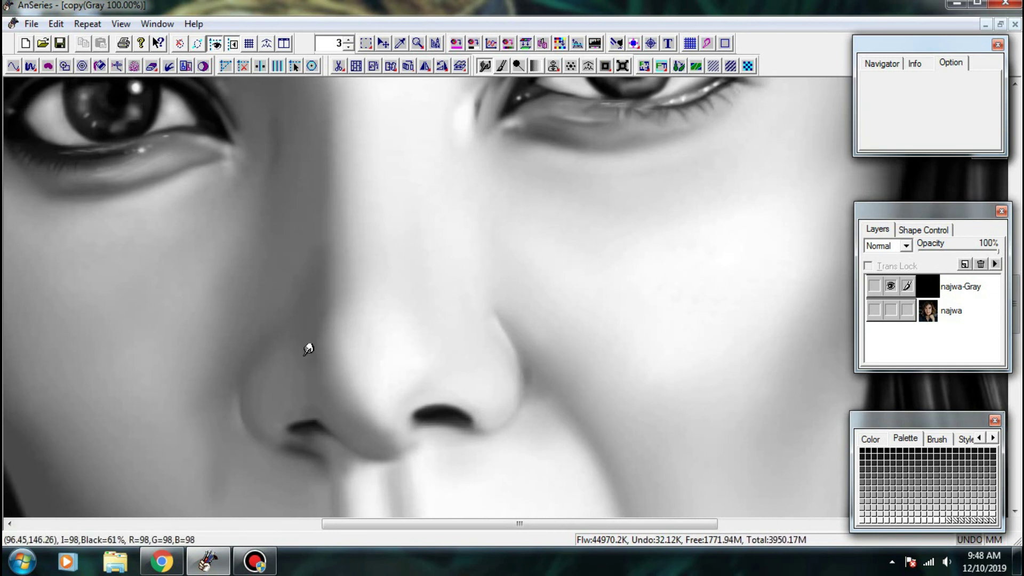
pyautogui.moveTo(339, 286); pyautogui.dragTo(337, 298)
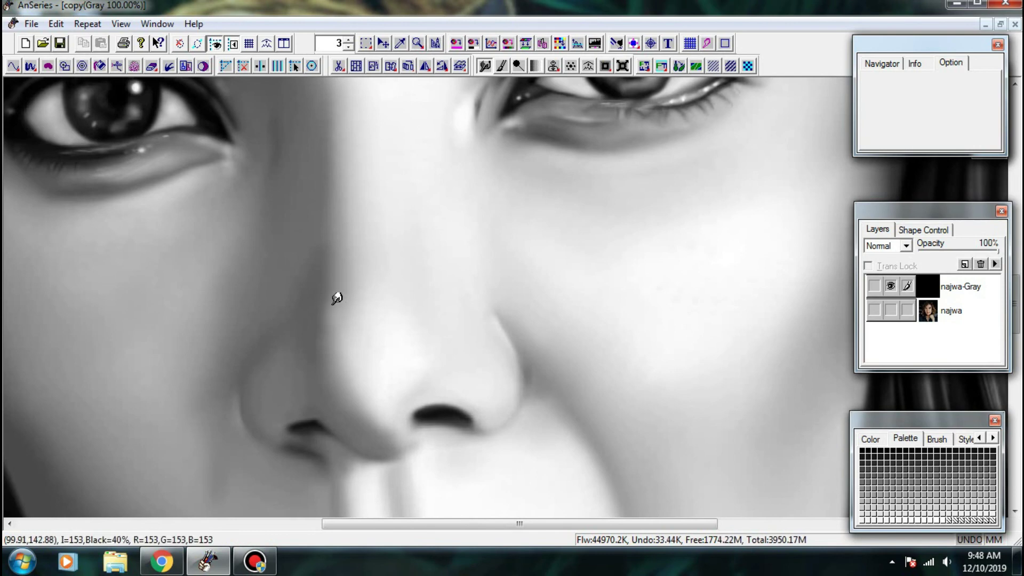
# - Compare the nose tip, nostrils and nostril wings with the color photo by switching the layers and examining them up close
pyautogui.moveTo(410, 287); pyautogui.dragTo(523, 250)
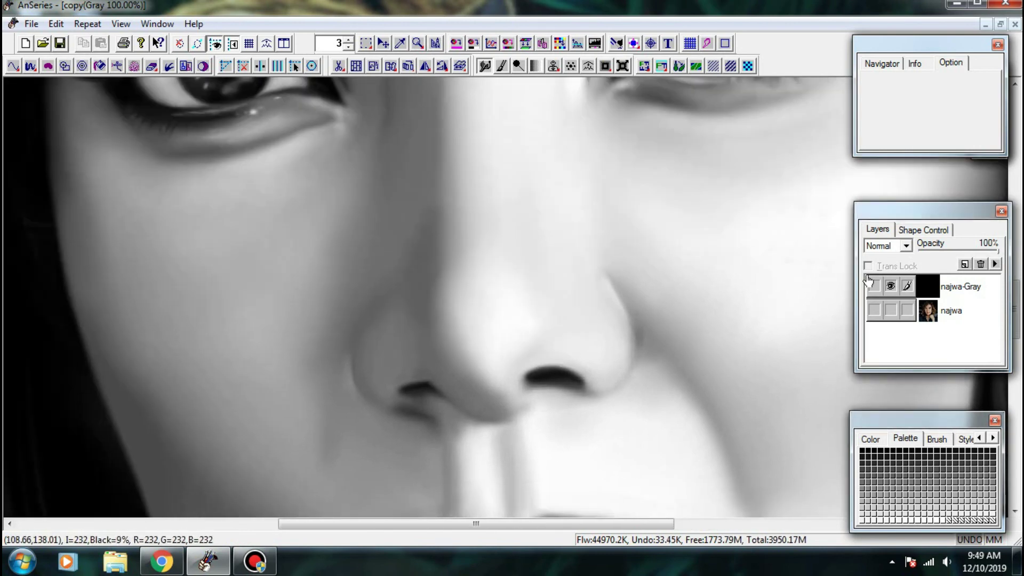
pyautogui.click(890, 291)
pyautogui.click(890, 291)
pyautogui.click(889, 315)
pyautogui.click(518, 66)
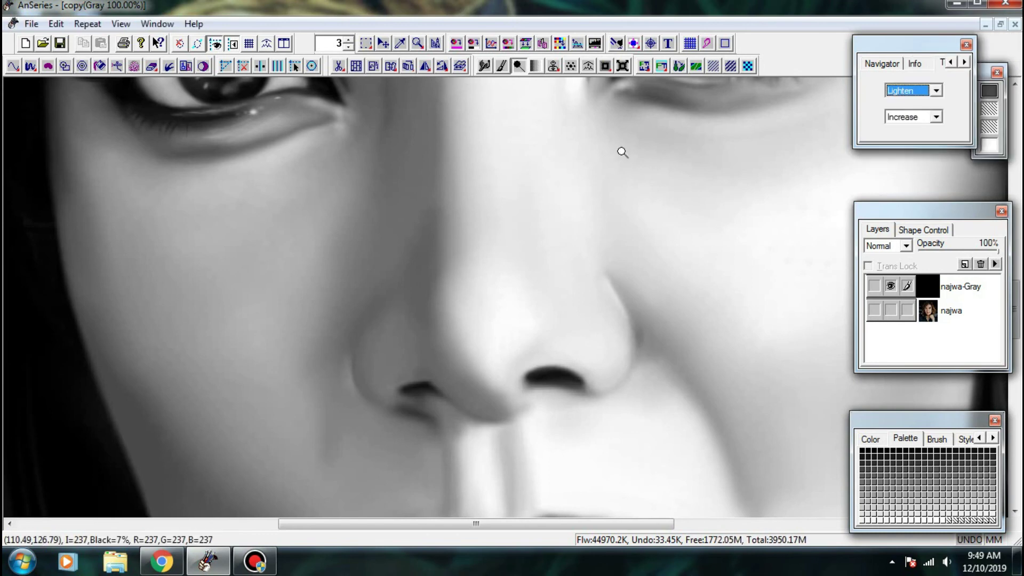
pyautogui.click(890, 311)
pyautogui.click(890, 288)
pyautogui.click(891, 289)
pyautogui.click(891, 310)
pyautogui.hotkey('ctrl', '+')
pyautogui.moveTo(322, 495); pyautogui.dragTo(409, 322)
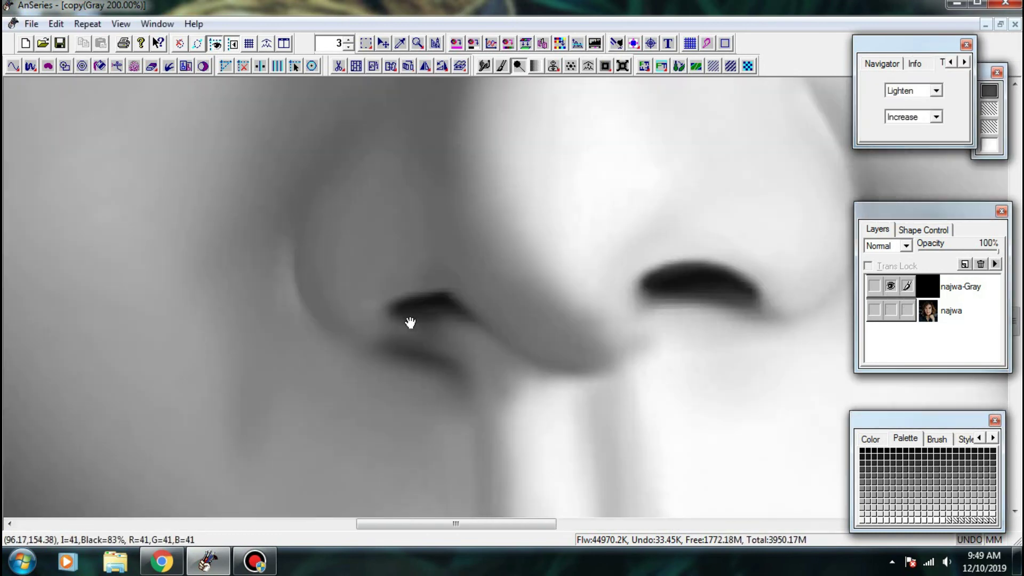
pyautogui.moveTo(570, 240); pyautogui.dragTo(419, 343)
pyautogui.moveTo(418, 223); pyautogui.dragTo(470, 169)
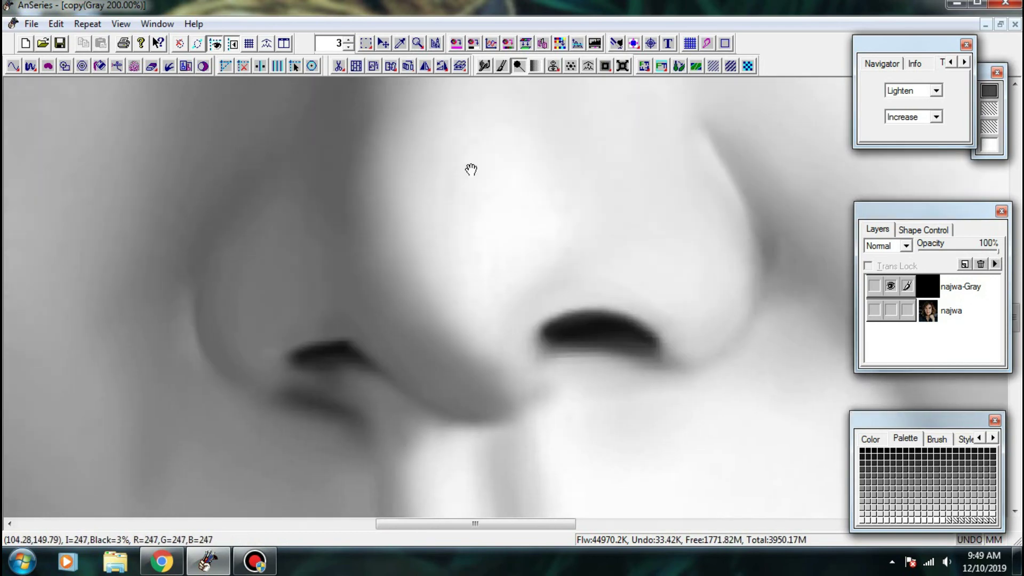
# - Paint a thin light highlight along the upper rim of the left nostril, checking the photo and undoing the last stroke
pyautogui.click(480, 67)
pyautogui.moveTo(719, 315); pyautogui.dragTo(870, 308)
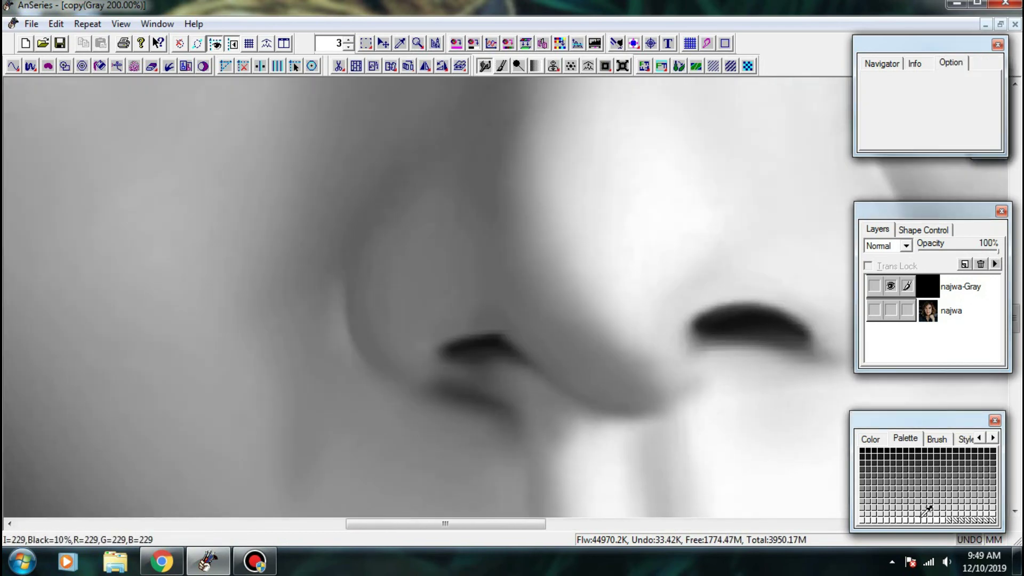
pyautogui.moveTo(544, 358); pyautogui.dragTo(577, 314)
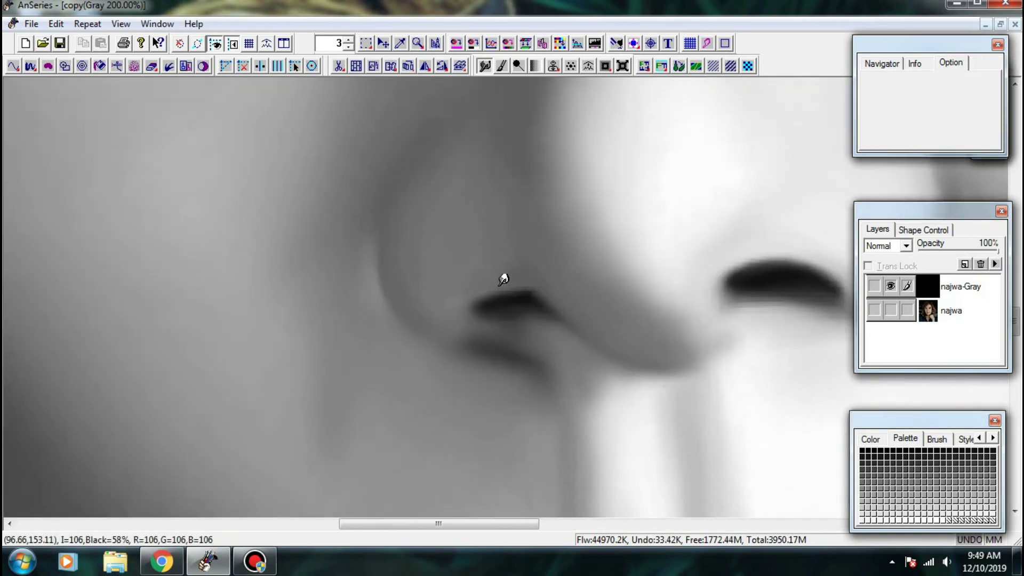
pyautogui.click(501, 65)
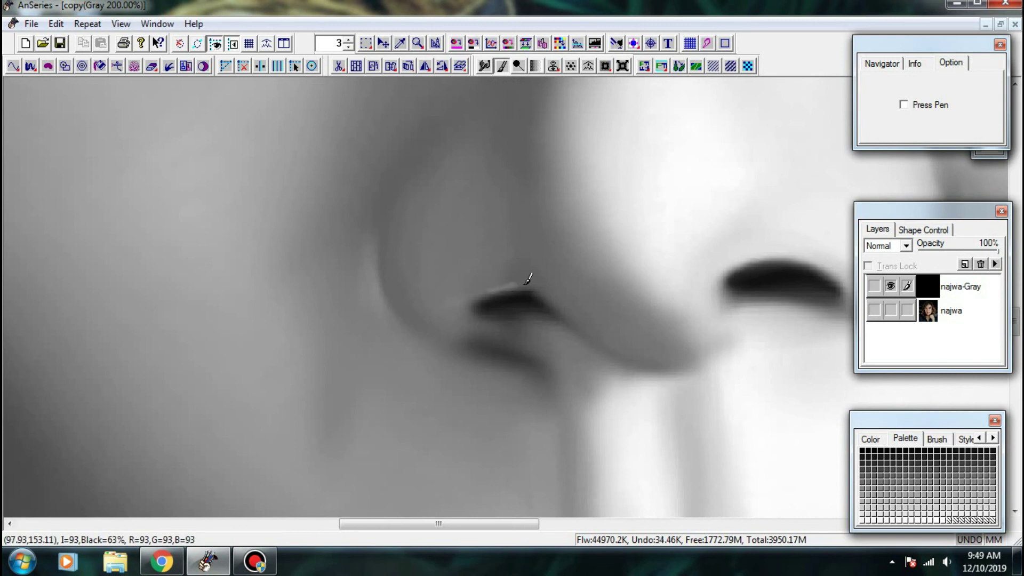
pyautogui.click(891, 287)
pyautogui.click(890, 286)
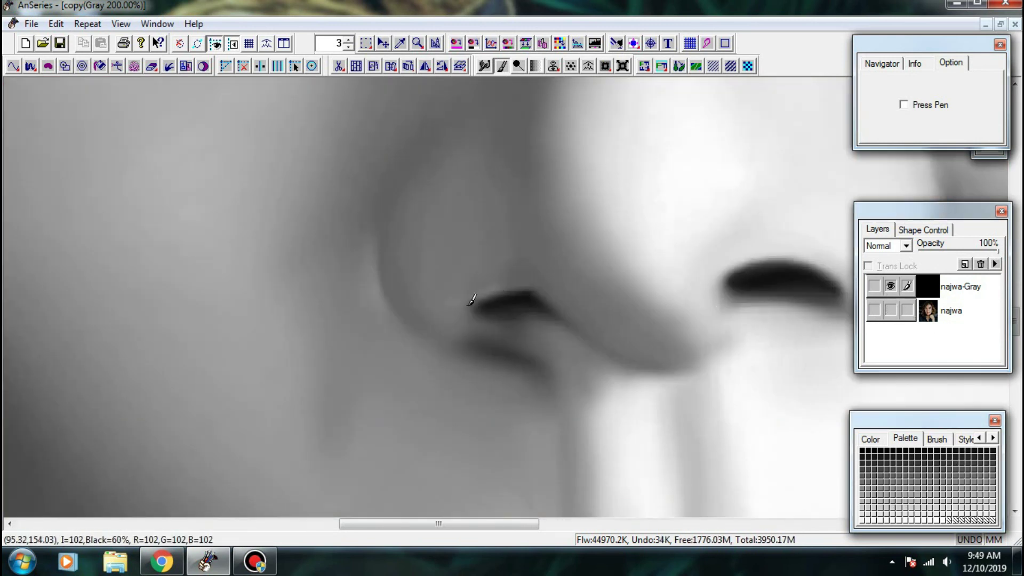
pyautogui.moveTo(473, 299)
pyautogui.mouseDown()
pyautogui.moveTo(522, 285)
pyautogui.moveTo(476, 302)
pyautogui.mouseUp()
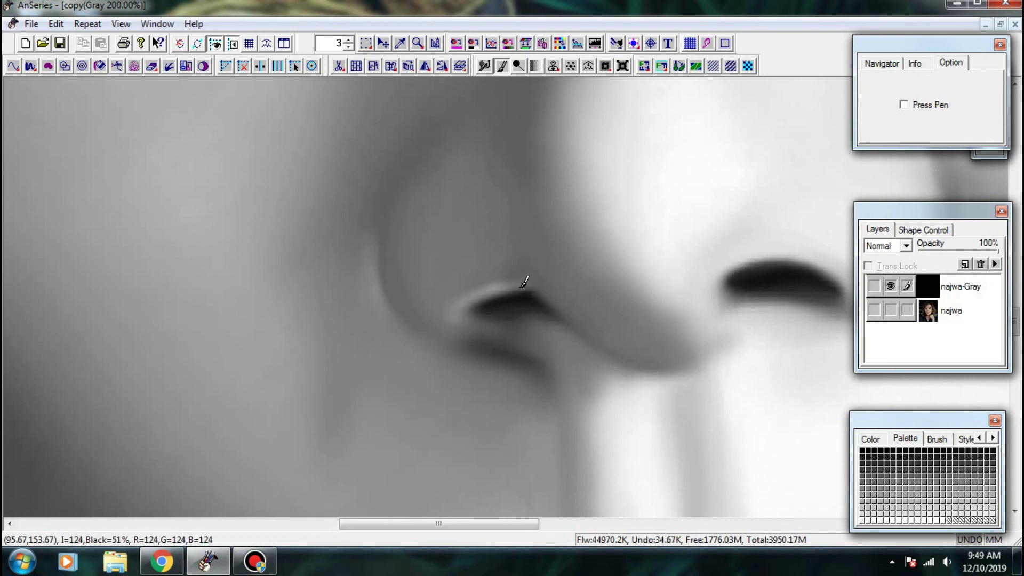
pyautogui.hotkey('ctrl', 'z')
# - Check the right nostril against the color photo and brush a soft light rim along its upper edge
pyautogui.moveTo(765, 319); pyautogui.dragTo(628, 334)
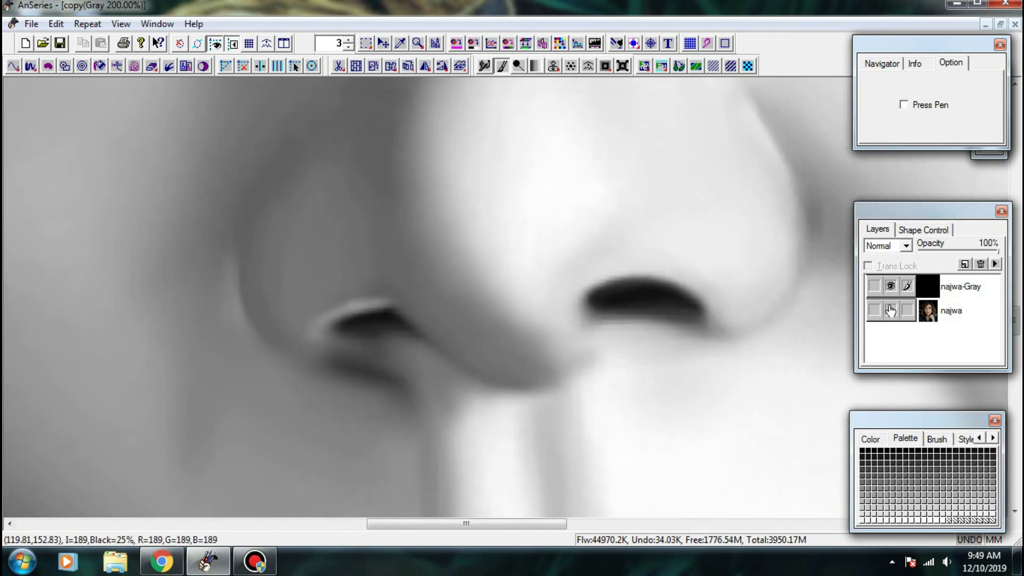
pyautogui.click(892, 309)
pyautogui.click(894, 284)
pyautogui.click(895, 285)
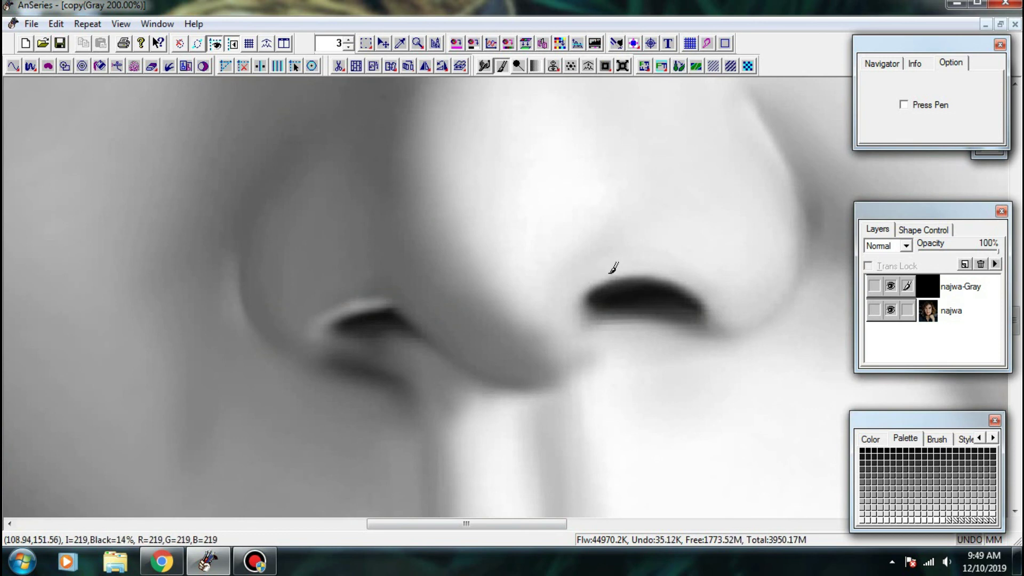
pyautogui.moveTo(622, 273); pyautogui.dragTo(611, 276)
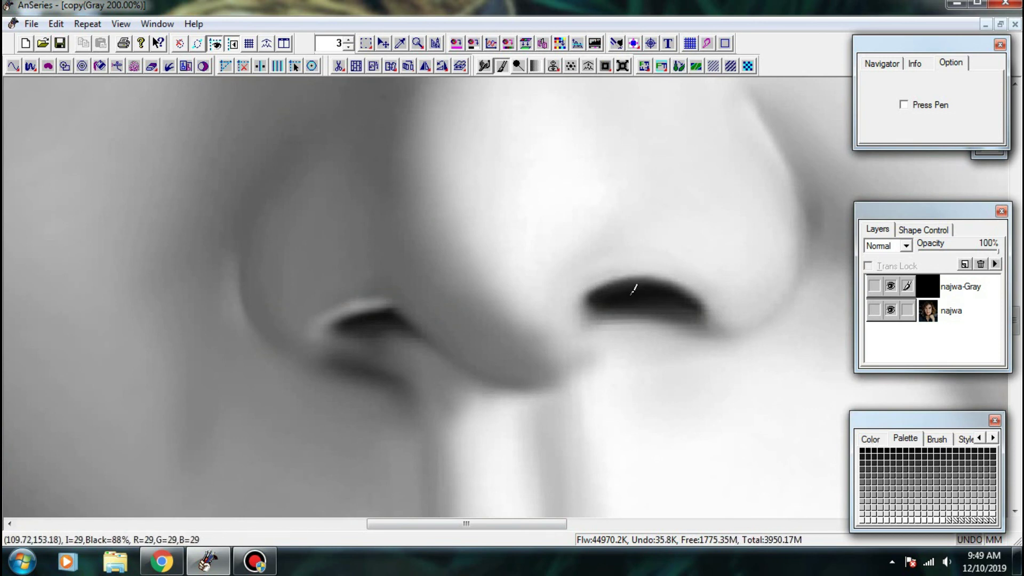
pyautogui.moveTo(633, 289)
pyautogui.mouseDown()
pyautogui.moveTo(586, 286)
pyautogui.moveTo(652, 267)
pyautogui.moveTo(692, 294)
pyautogui.mouseUp()
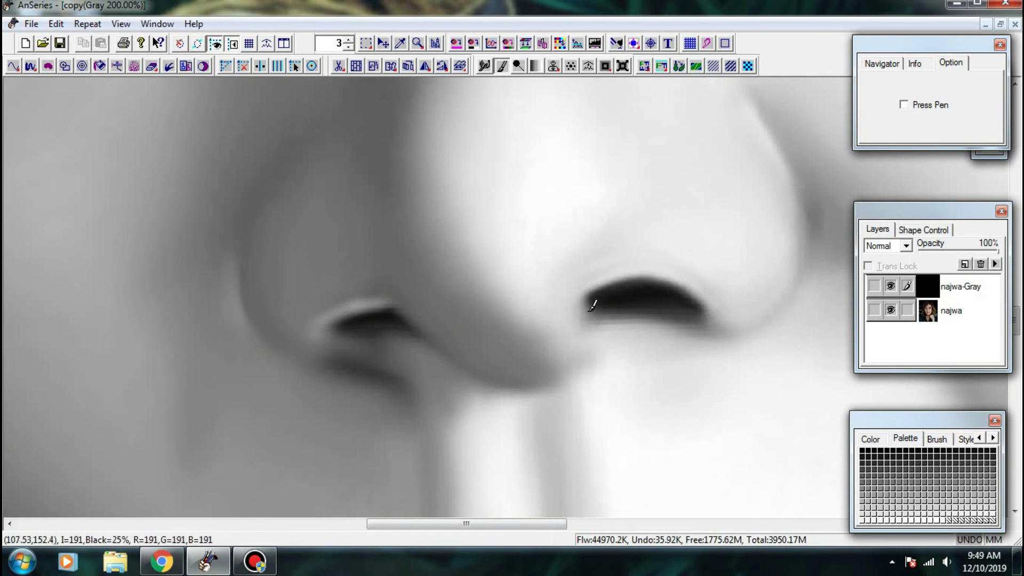
# - Extend the highlight around the left nostril and smudge it into the skin and the shadow below
pyautogui.moveTo(326, 323); pyautogui.dragTo(316, 335)
pyautogui.moveTo(375, 308)
pyautogui.mouseDown()
pyautogui.moveTo(457, 343)
pyautogui.moveTo(430, 340)
pyautogui.moveTo(362, 369)
pyautogui.moveTo(442, 368)
pyautogui.moveTo(468, 394)
pyautogui.mouseUp()
pyautogui.click(484, 66)
pyautogui.scroll(1, 442, 287)
pyautogui.moveTo(465, 328)
pyautogui.mouseDown()
pyautogui.moveTo(429, 319)
pyautogui.moveTo(472, 337)
pyautogui.moveTo(415, 316)
pyautogui.mouseUp()
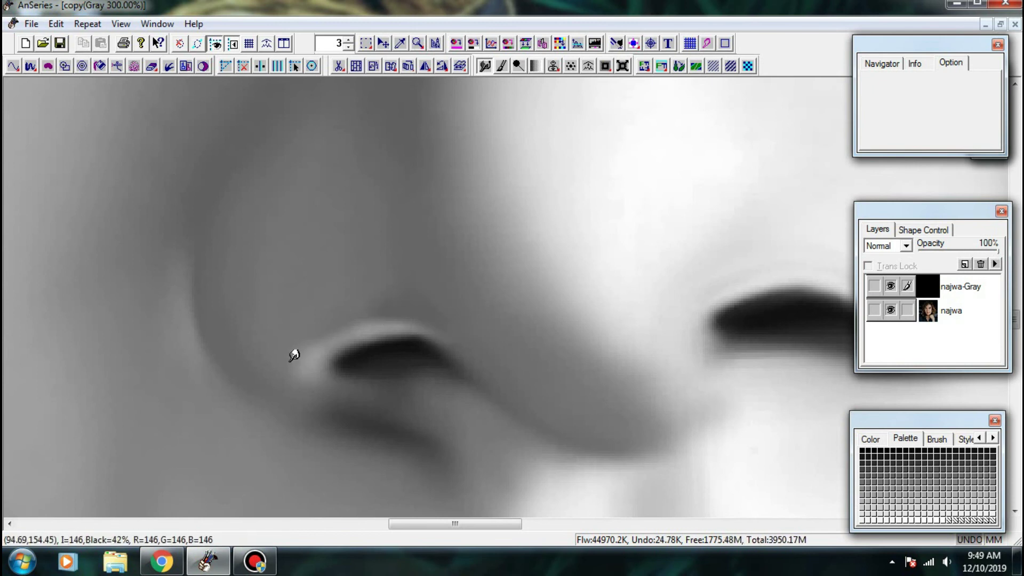
pyautogui.moveTo(300, 362)
pyautogui.mouseDown()
pyautogui.moveTo(340, 390)
pyautogui.moveTo(326, 347)
pyautogui.moveTo(340, 385)
pyautogui.moveTo(424, 428)
pyautogui.mouseUp()
pyautogui.moveTo(350, 420); pyautogui.dragTo(311, 395)
pyautogui.moveTo(368, 387)
pyautogui.mouseDown()
pyautogui.moveTo(428, 412)
pyautogui.moveTo(427, 394)
pyautogui.mouseUp()
# - Smudge the outer contour of the left nostril wing, from its side down to the nostril's lower shadow
pyautogui.moveTo(457, 335)
pyautogui.mouseDown()
pyautogui.moveTo(201, 366)
pyautogui.moveTo(165, 350)
pyautogui.moveTo(201, 310)
pyautogui.moveTo(177, 297)
pyautogui.moveTo(169, 231)
pyautogui.moveTo(178, 251)
pyautogui.mouseUp()
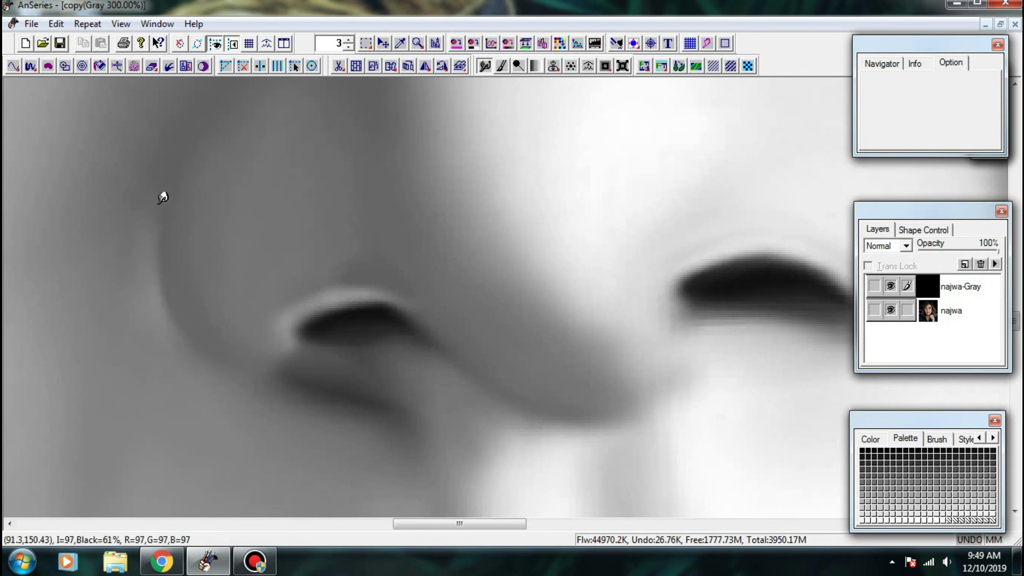
pyautogui.moveTo(161, 199); pyautogui.dragTo(154, 197)
pyautogui.moveTo(161, 299)
pyautogui.mouseDown()
pyautogui.moveTo(141, 278)
pyautogui.moveTo(217, 337)
pyautogui.moveTo(206, 325)
pyautogui.mouseUp()
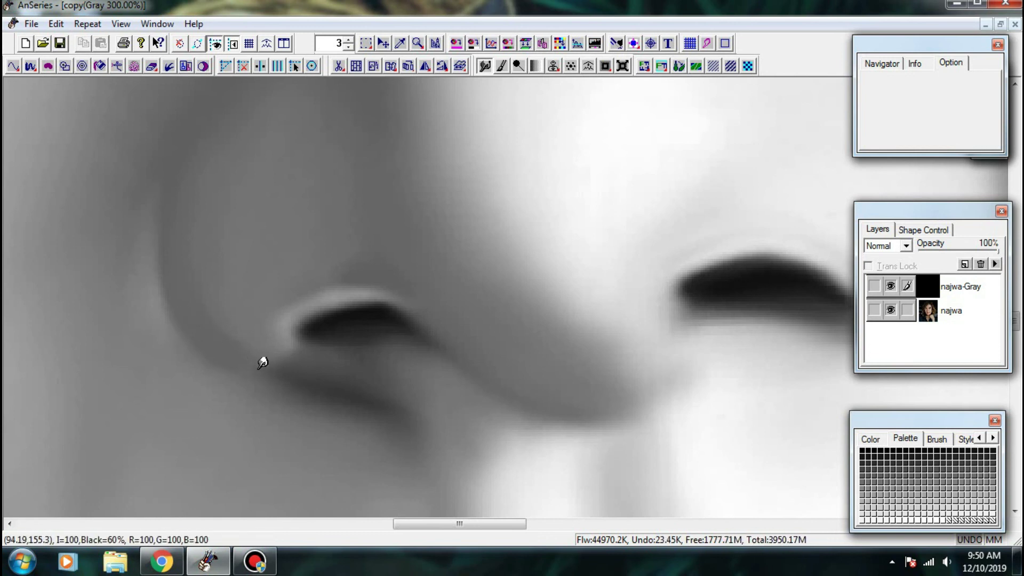
pyautogui.moveTo(262, 362); pyautogui.dragTo(224, 289)
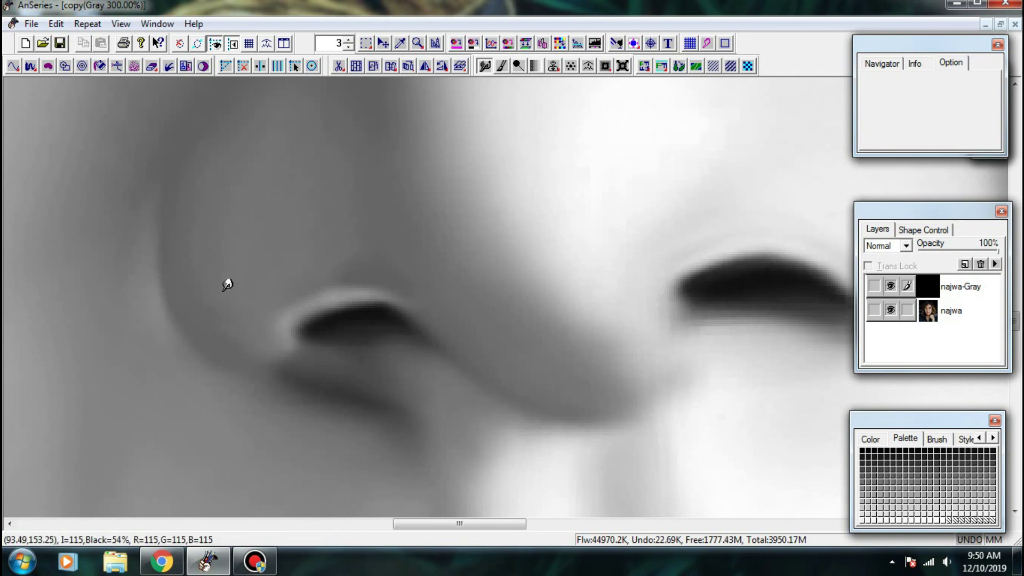
# - Check the nose against the color photo and smudge the end of the dark shadow below the left nostril
pyautogui.click(891, 286)
pyautogui.scroll(-2, 891, 286)
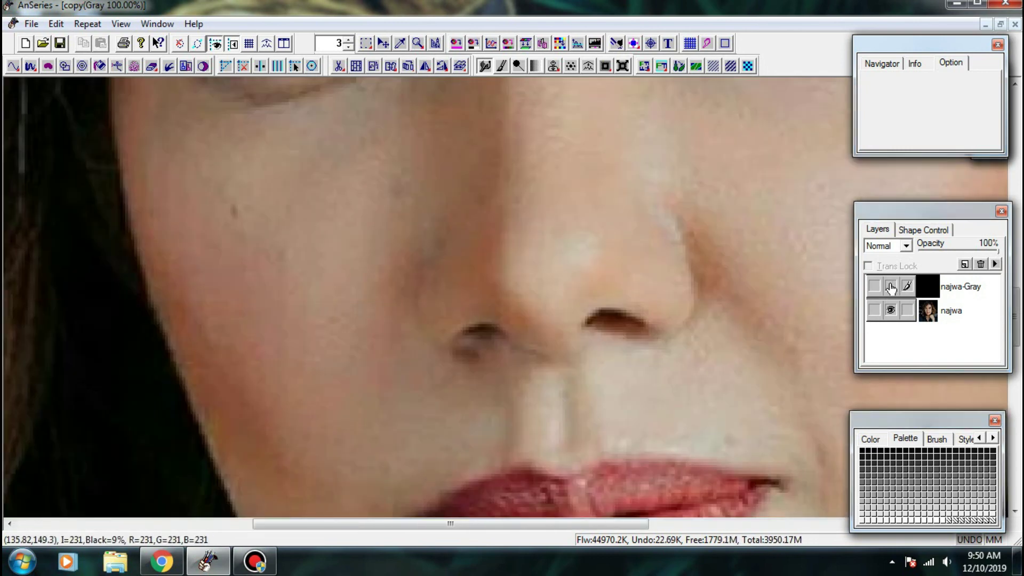
pyautogui.click(890, 288)
pyautogui.click(890, 290)
pyautogui.hotkey('ctrl', '2')
pyautogui.click(890, 288)
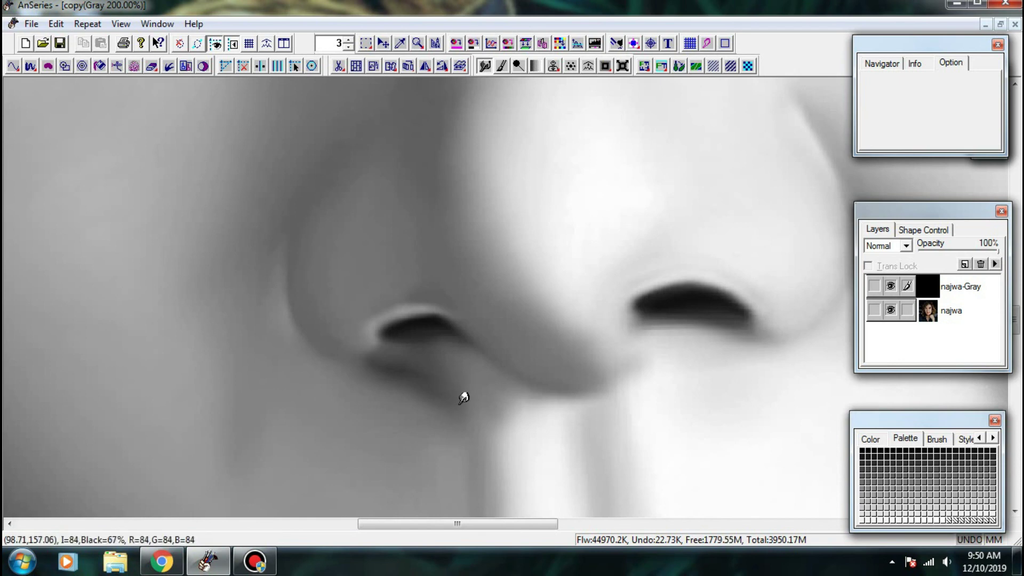
pyautogui.moveTo(463, 397)
pyautogui.mouseDown()
pyautogui.moveTo(453, 407)
pyautogui.moveTo(482, 411)
pyautogui.moveTo(458, 401)
pyautogui.mouseUp()
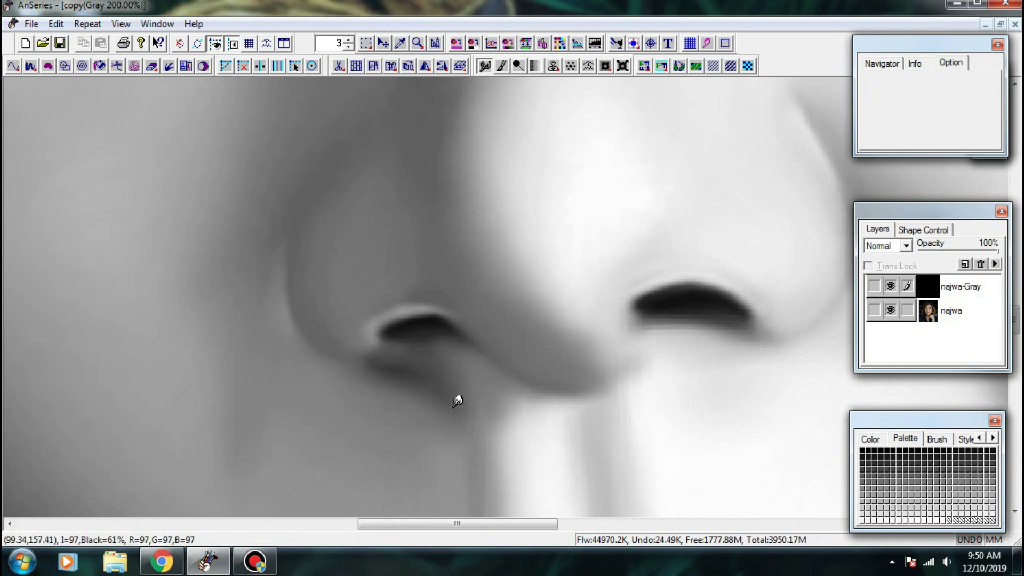
# - Check the nose against the color photo and smudge the light rim at the left nostril's outer edge
pyautogui.scroll(-4, 452, 311)
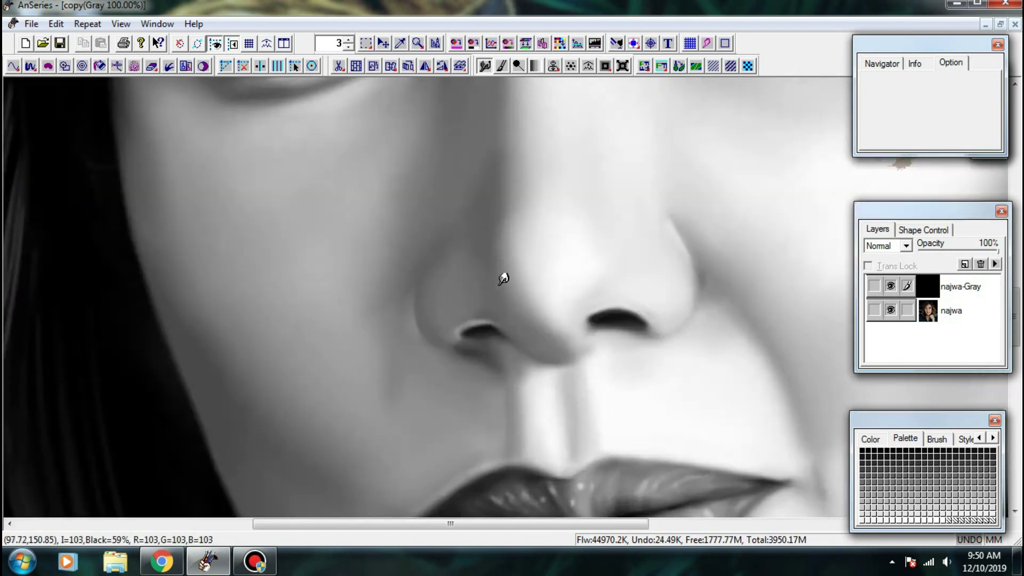
pyautogui.scroll(4, 449, 291)
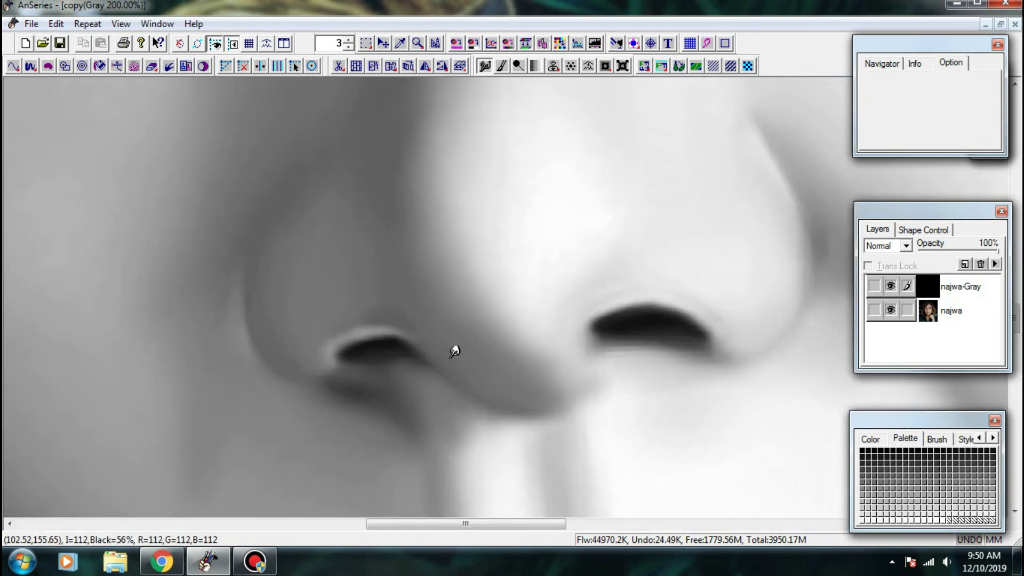
pyautogui.click(890, 286)
pyautogui.scroll(-2, 892, 288)
pyautogui.click(892, 288)
pyautogui.hotkey('ctrl', '+')
pyautogui.hotkey('ctrl', '+')
pyautogui.hotkey('ctrl', '+')
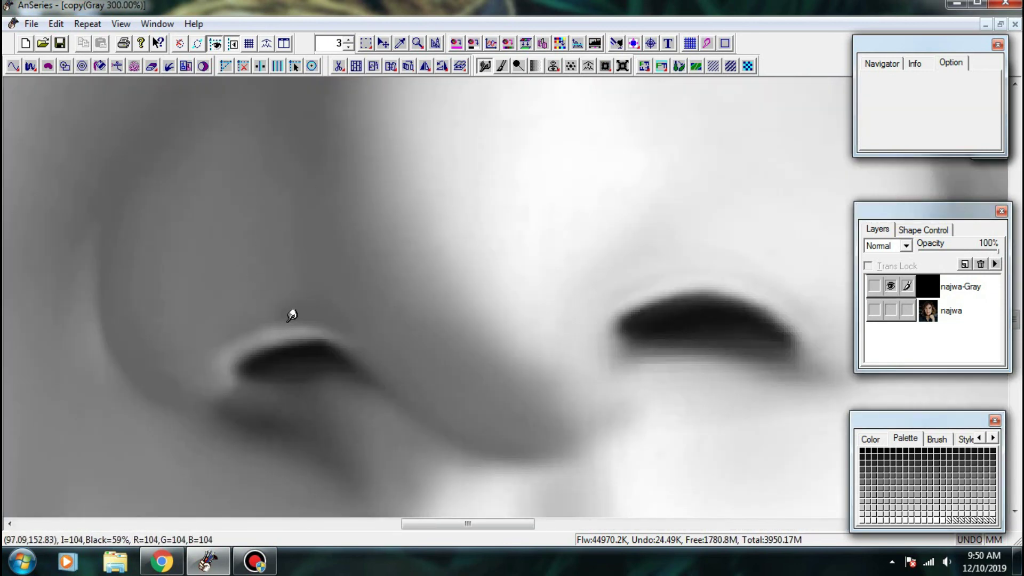
pyautogui.moveTo(219, 356); pyautogui.dragTo(230, 350)
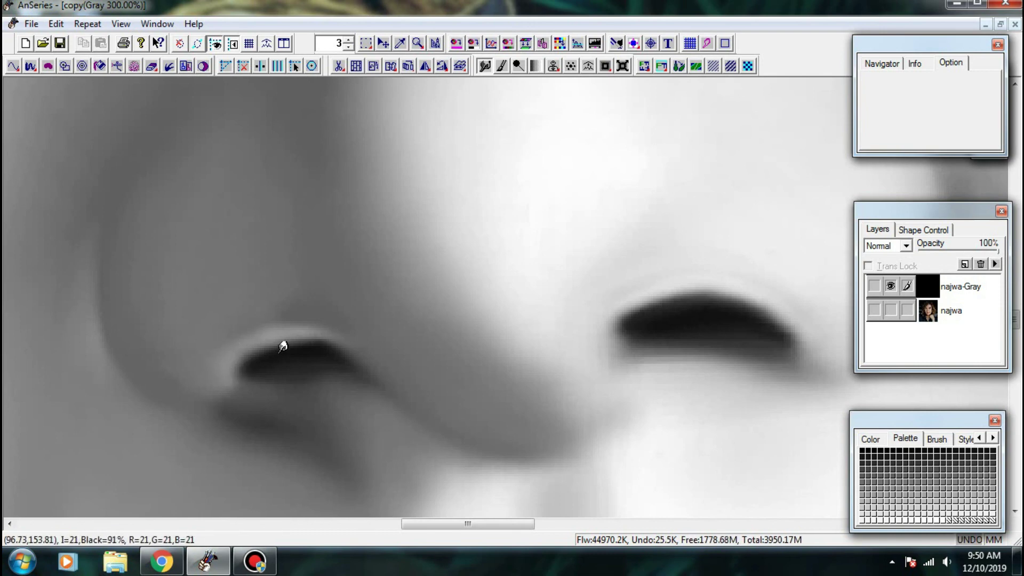
# - Compare the nostrils with the color photo and smudge the left nostril's dark outer corner outward into a point
pyautogui.scroll(-1, 887, 311)
pyautogui.click(888, 311)
pyautogui.click(889, 288)
pyautogui.scroll(-1, 889, 288)
pyautogui.click(889, 288)
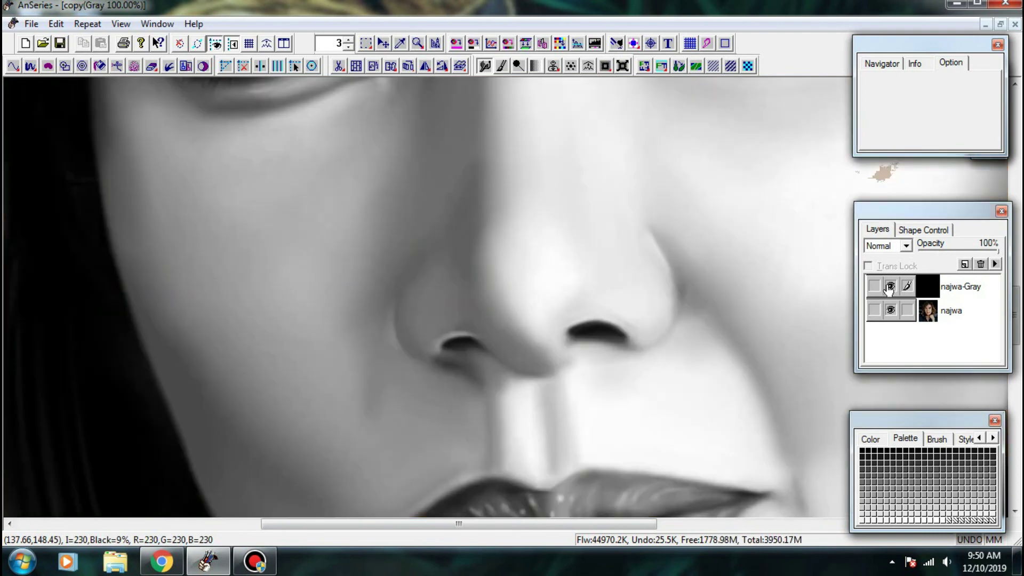
pyautogui.click(889, 287)
pyautogui.press('+')
pyautogui.click(889, 287)
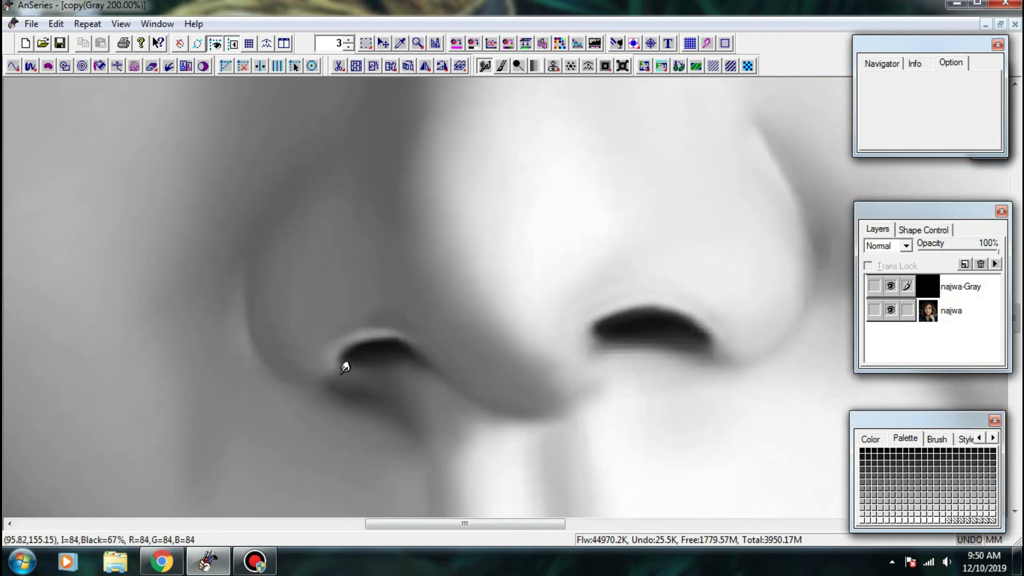
pyautogui.moveTo(345, 368); pyautogui.dragTo(326, 366)
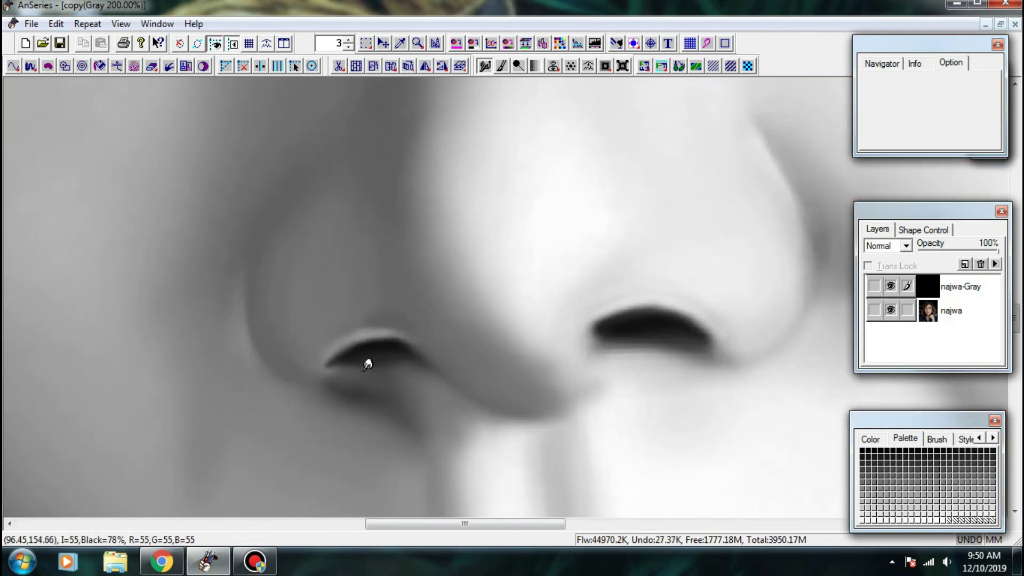
# - Brush a mid-gray tone over the bright rim along the left nostril's upper edge
pyautogui.press('+')
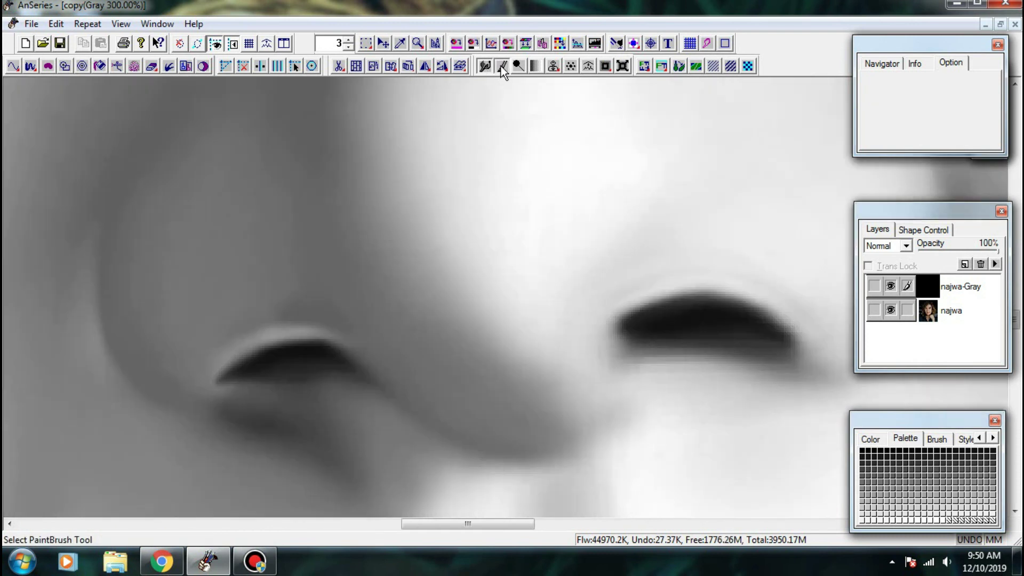
pyautogui.click(501, 66)
pyautogui.click(942, 495)
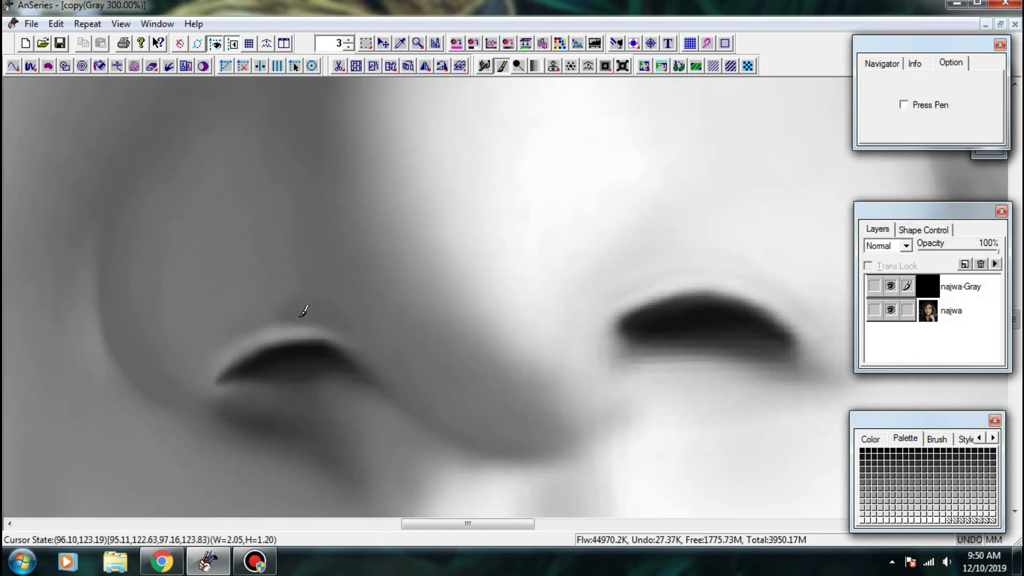
pyautogui.moveTo(280, 329)
pyautogui.mouseDown()
pyautogui.moveTo(296, 347)
pyautogui.moveTo(302, 325)
pyautogui.moveTo(264, 334)
pyautogui.moveTo(309, 328)
pyautogui.moveTo(267, 335)
pyautogui.moveTo(277, 327)
pyautogui.moveTo(217, 371)
pyautogui.moveTo(311, 325)
pyautogui.moveTo(328, 331)
pyautogui.moveTo(258, 337)
pyautogui.moveTo(223, 365)
pyautogui.moveTo(238, 382)
pyautogui.mouseUp()
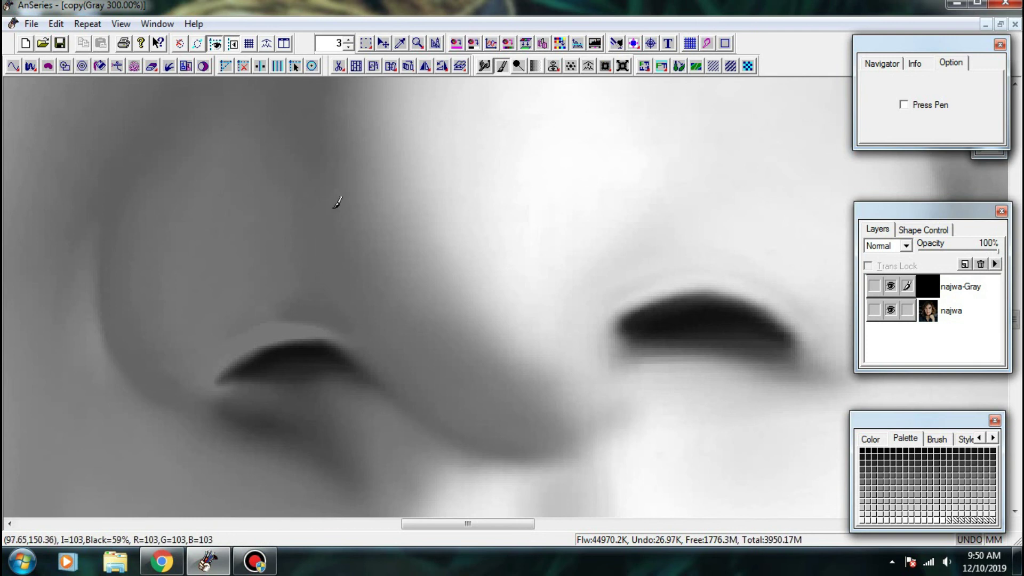
# - Smudge the repainted rim above the left nostril into the surrounding skin and soften the nostril's edges
pyautogui.click(485, 66)
pyautogui.moveTo(277, 318)
pyautogui.mouseDown()
pyautogui.moveTo(261, 325)
pyautogui.moveTo(310, 333)
pyautogui.moveTo(288, 329)
pyautogui.mouseUp()
pyautogui.moveTo(286, 329)
pyautogui.mouseDown()
pyautogui.moveTo(279, 326)
pyautogui.moveTo(299, 320)
pyautogui.mouseUp()
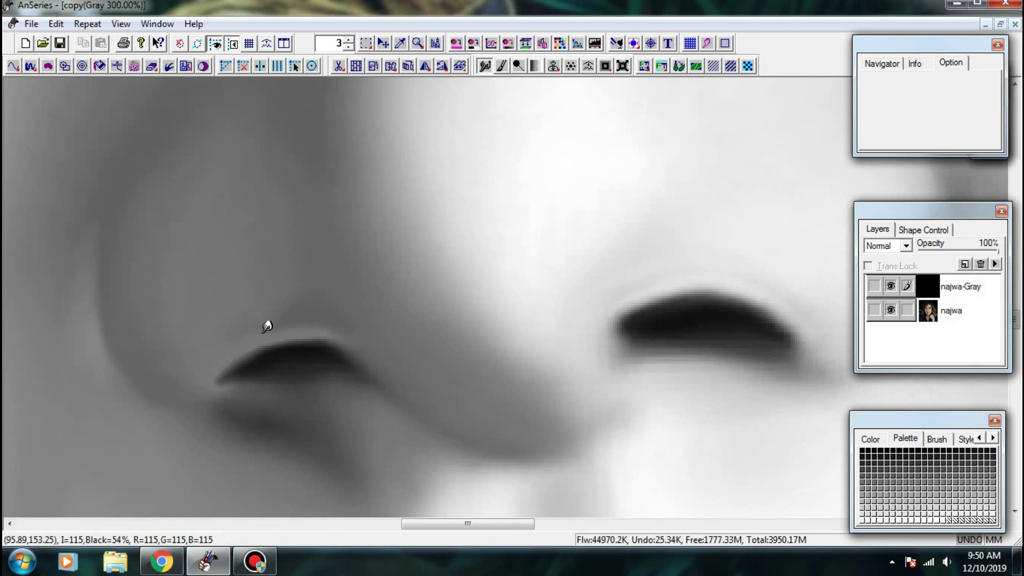
pyautogui.moveTo(234, 335); pyautogui.dragTo(260, 334)
pyautogui.moveTo(319, 320)
pyautogui.mouseDown()
pyautogui.moveTo(332, 325)
pyautogui.moveTo(333, 349)
pyautogui.moveTo(341, 331)
pyautogui.moveTo(357, 356)
pyautogui.moveTo(413, 388)
pyautogui.mouseUp()
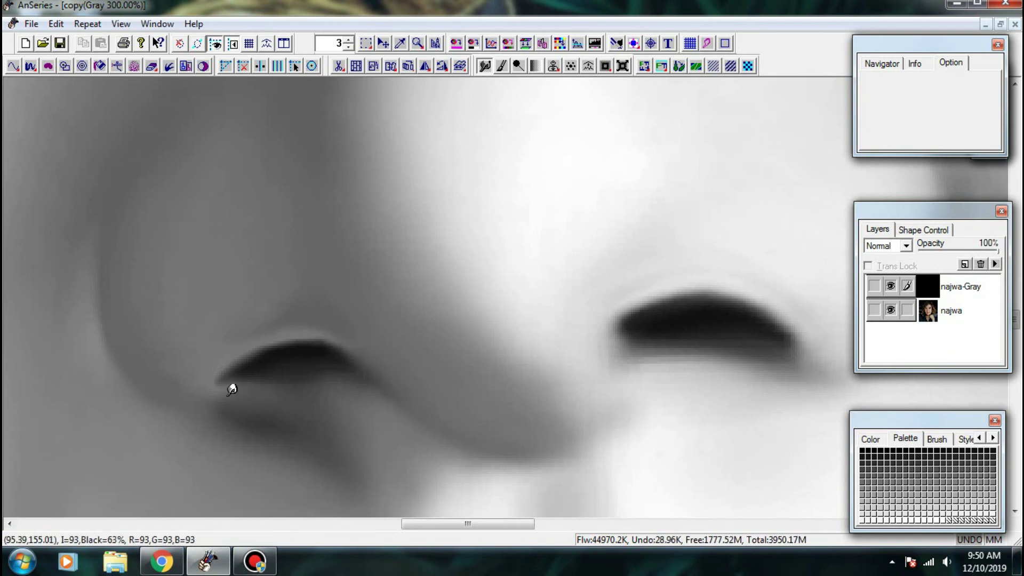
pyautogui.moveTo(228, 395); pyautogui.dragTo(269, 353)
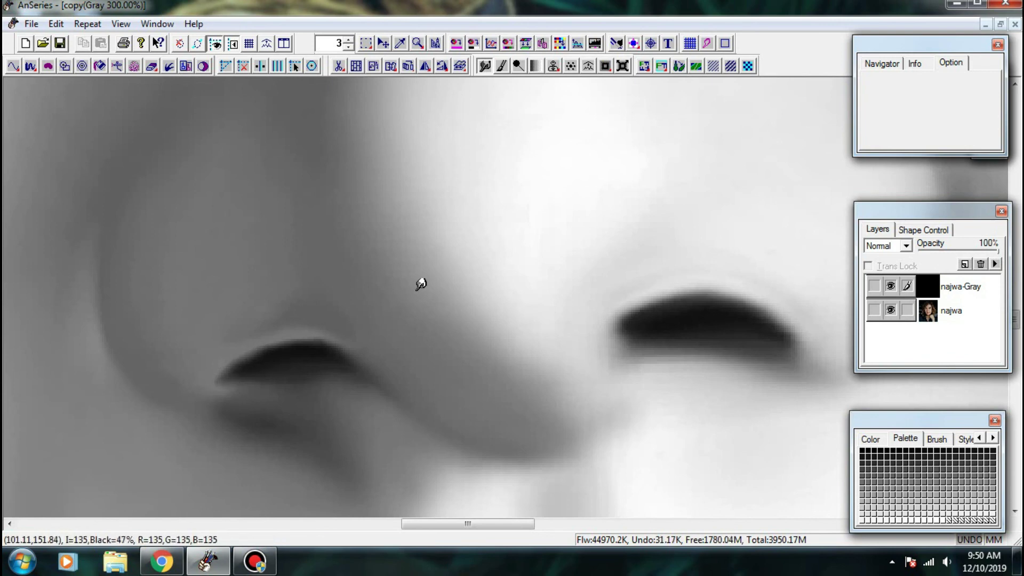
# - Hide the color photo layer and review the whole grayscale portrait
pyautogui.scroll(-4, 426, 283)
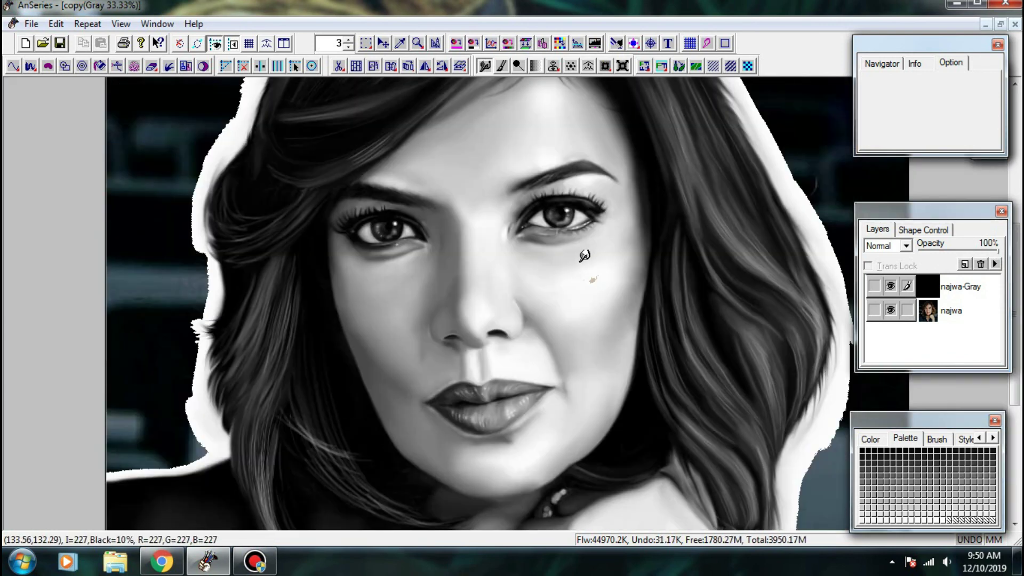
pyautogui.click(891, 310)
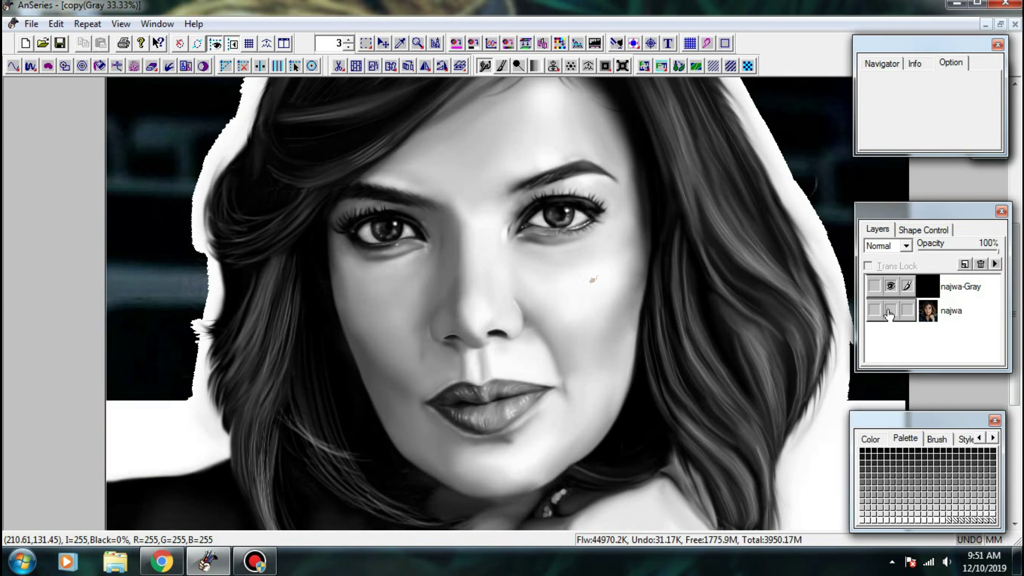
pyautogui.scroll(-1, 813, 291)
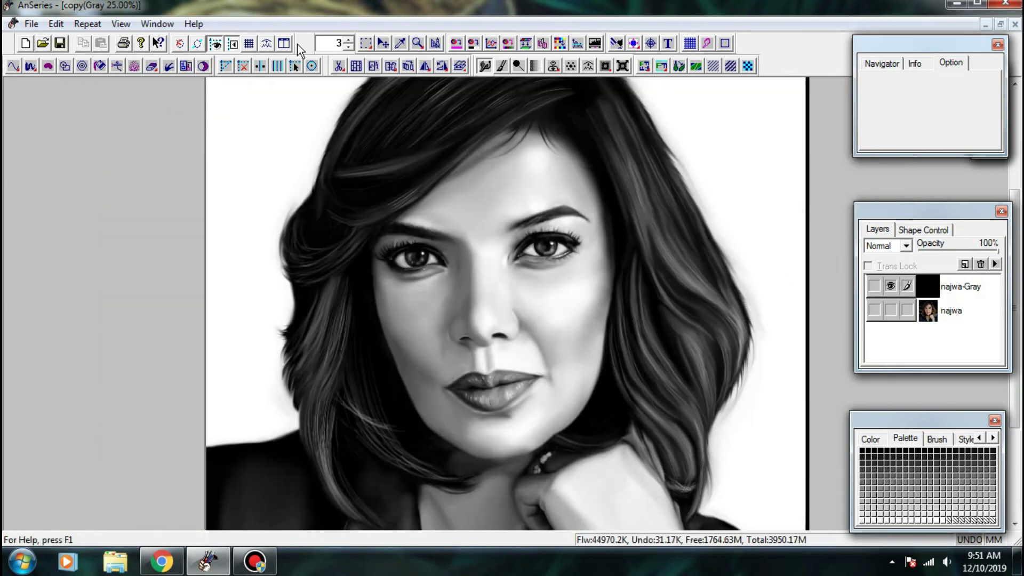
# - Compare the right eye closely with the color photo by toggling the visibility of both layers
pyautogui.scroll(2, 516, 330)
pyautogui.click(518, 65)
pyautogui.moveTo(598, 139); pyautogui.dragTo(541, 279)
pyautogui.scroll(2, 538, 297)
pyautogui.click(889, 314)
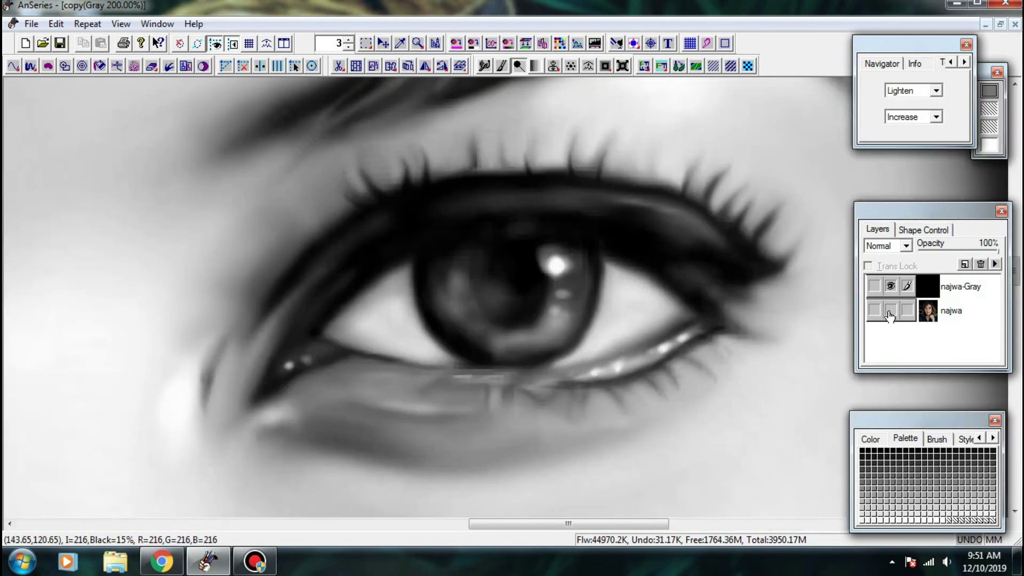
pyautogui.click(889, 311)
pyautogui.click(889, 287)
pyautogui.click(890, 287)
pyautogui.click(889, 312)
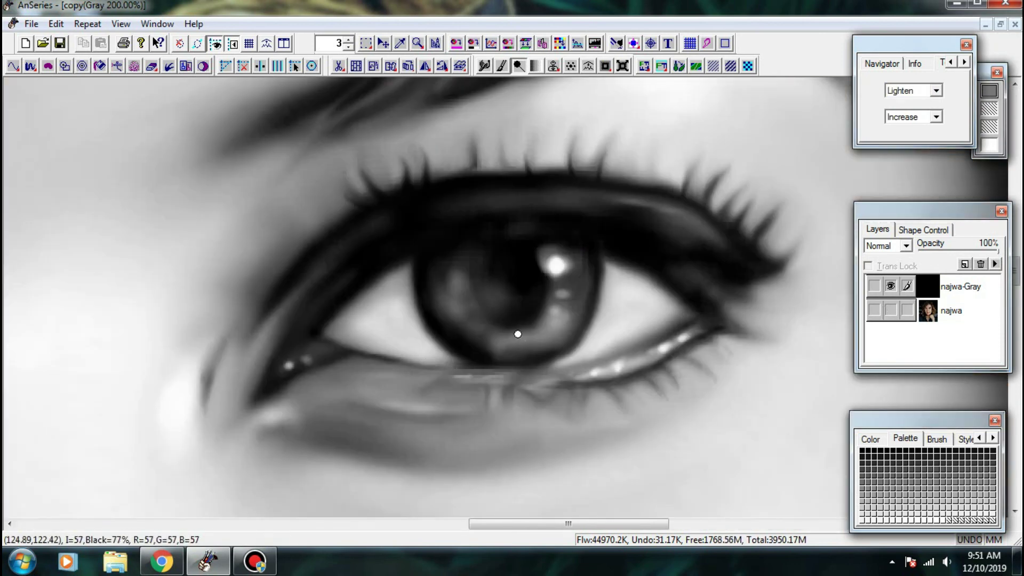
pyautogui.scroll(1, 889, 311)
pyautogui.click(889, 311)
pyautogui.click(890, 287)
pyautogui.click(889, 287)
pyautogui.click(889, 311)
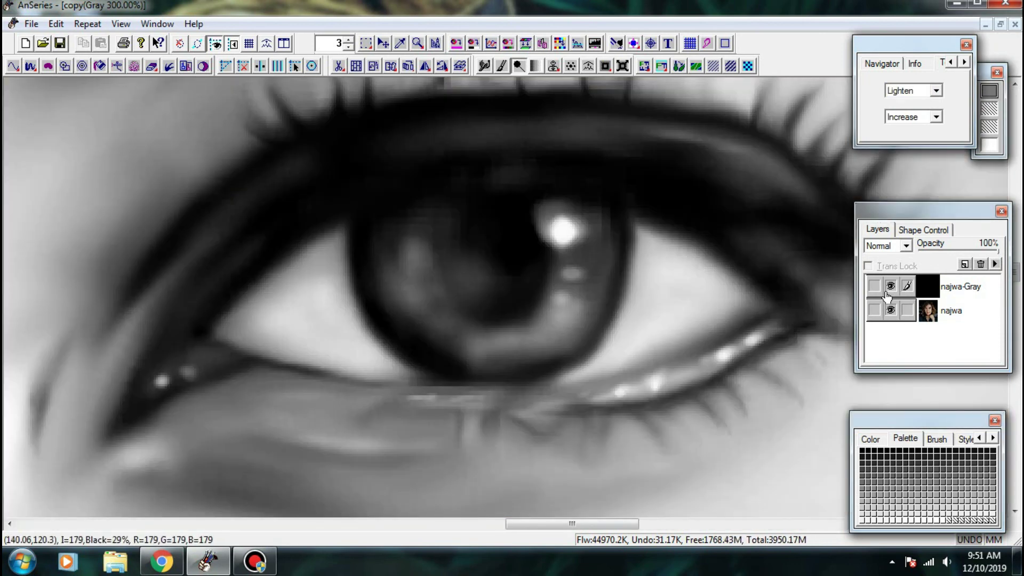
# - Check the right eye against the photo once more and lighten the whites of both eyes with the Lighten tool
pyautogui.click(889, 312)
pyautogui.click(889, 287)
pyautogui.click(890, 287)
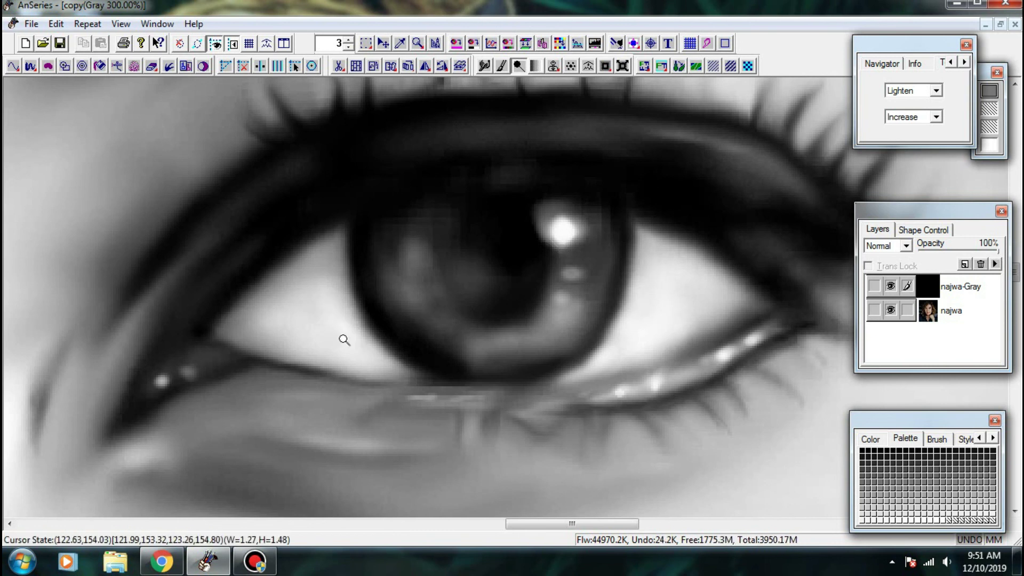
pyautogui.hotkey('ctrl', '-')
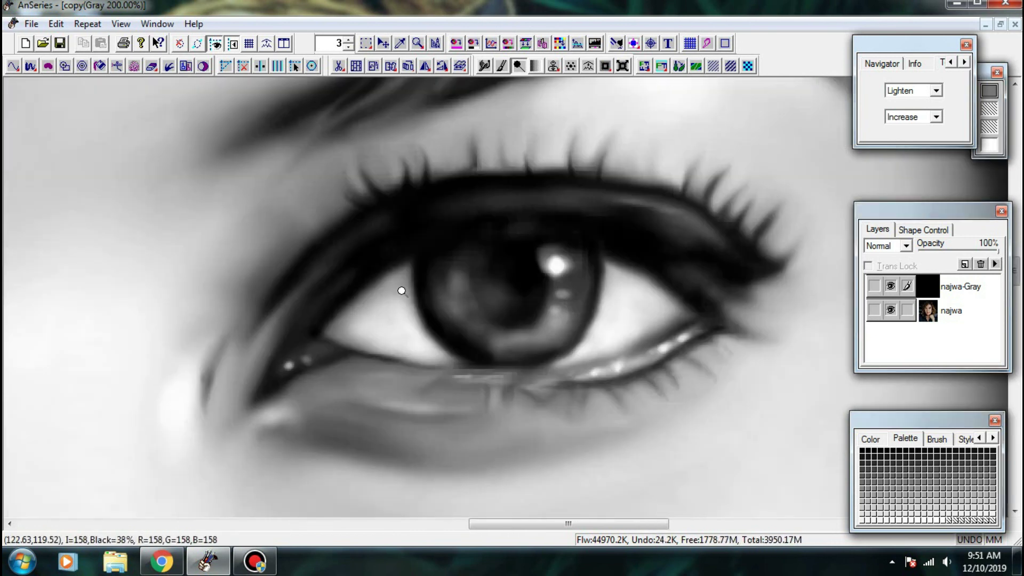
pyautogui.moveTo(340, 296); pyautogui.dragTo(734, 266)
pyautogui.moveTo(293, 267); pyautogui.dragTo(713, 233)
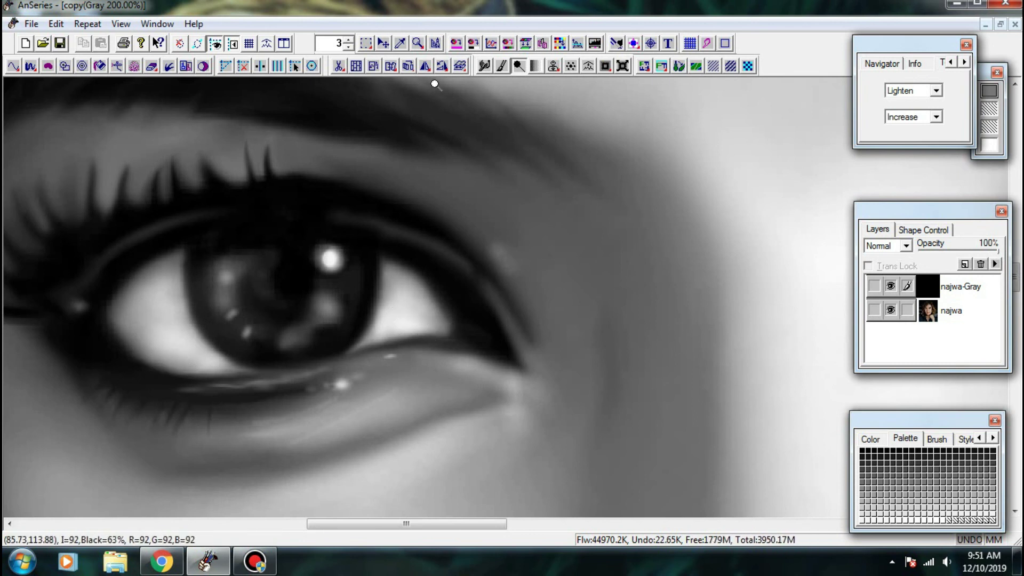
# - Smudge the left eye's outer iris edge and the outer lower border of its white for softer transitions
pyautogui.click(483, 67)
pyautogui.scroll(1, 199, 320)
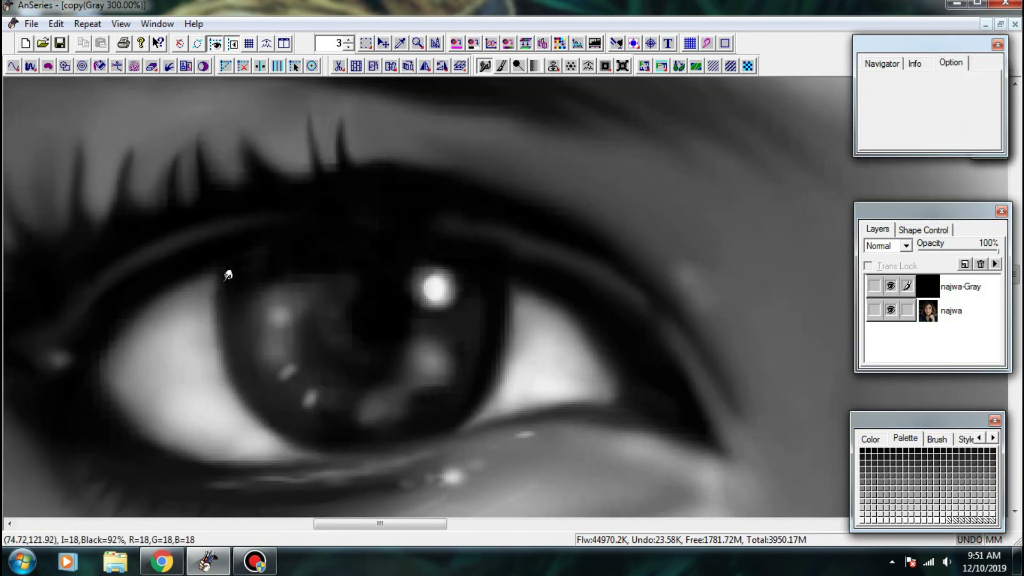
pyautogui.moveTo(221, 281)
pyautogui.mouseDown()
pyautogui.moveTo(239, 329)
pyautogui.moveTo(232, 350)
pyautogui.mouseUp()
pyautogui.moveTo(228, 307); pyautogui.dragTo(233, 353)
pyautogui.moveTo(266, 404); pyautogui.dragTo(291, 351)
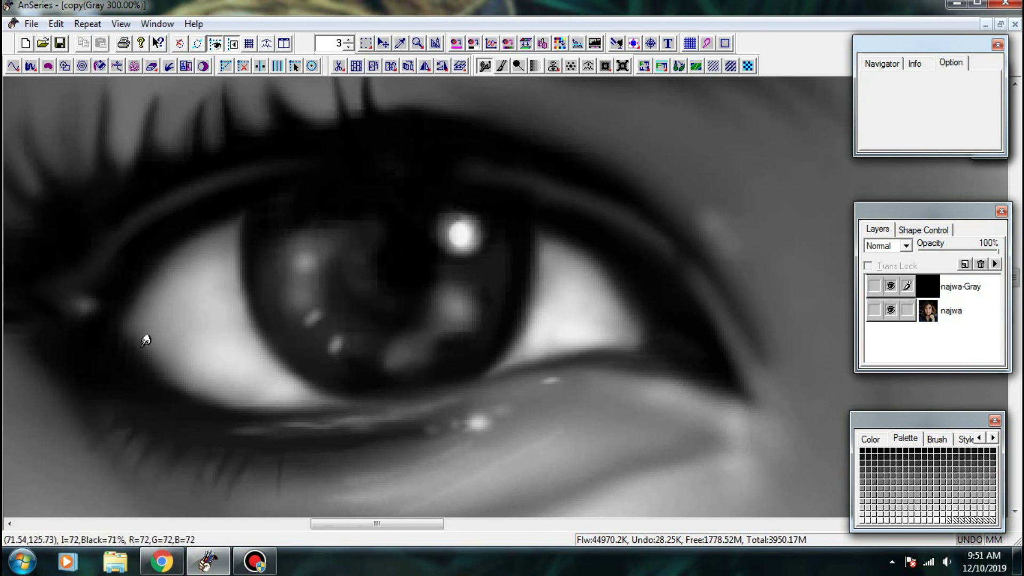
pyautogui.moveTo(169, 384); pyautogui.dragTo(216, 405)
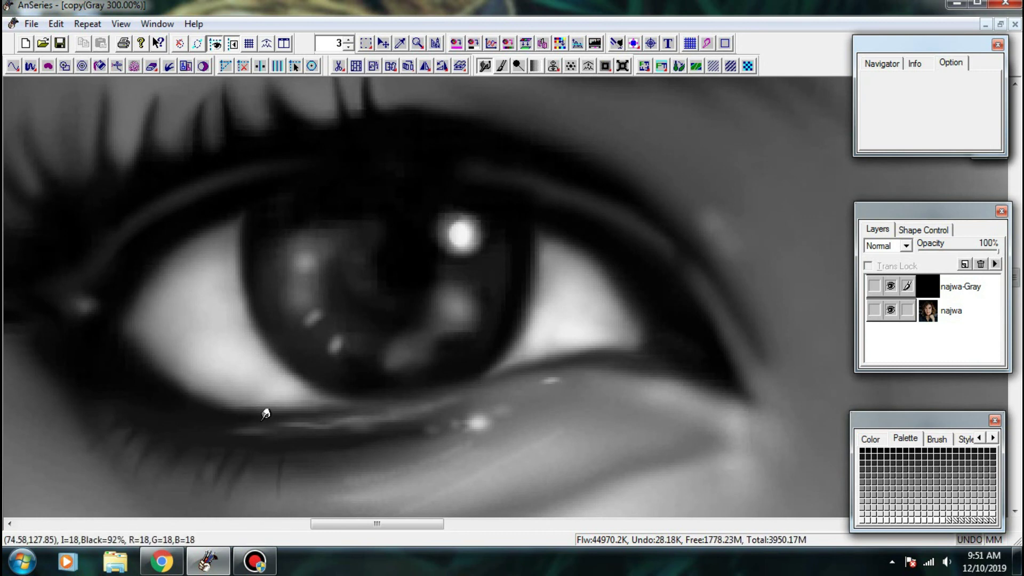
pyautogui.moveTo(135, 367); pyautogui.dragTo(137, 369)
# - Smudge the shadow and highlight under the left eye's lower lid into smooth skin shading
pyautogui.scroll(-1, 481, 336)
pyautogui.scroll(1, 490, 394)
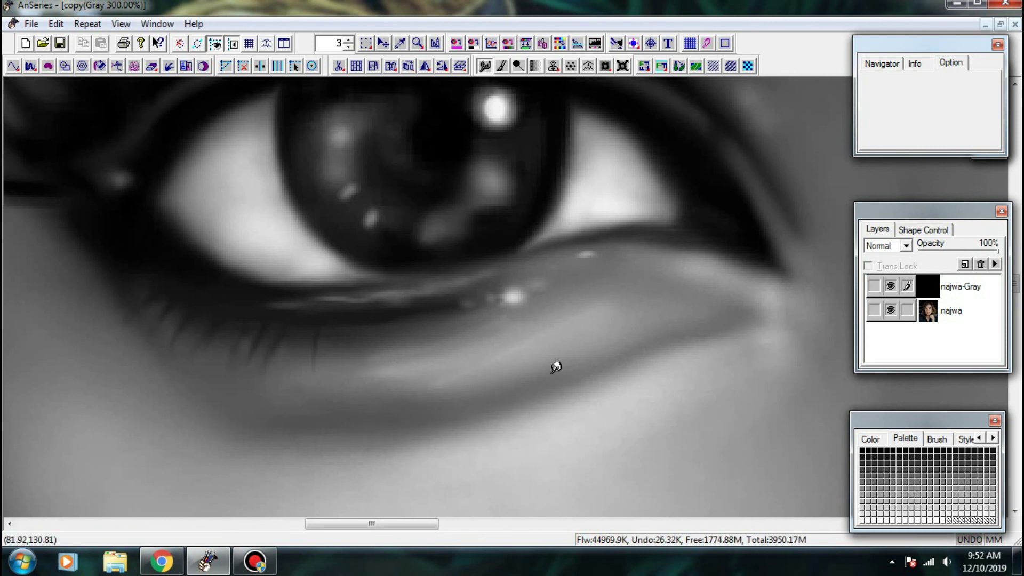
pyautogui.scroll(-3, 491, 393)
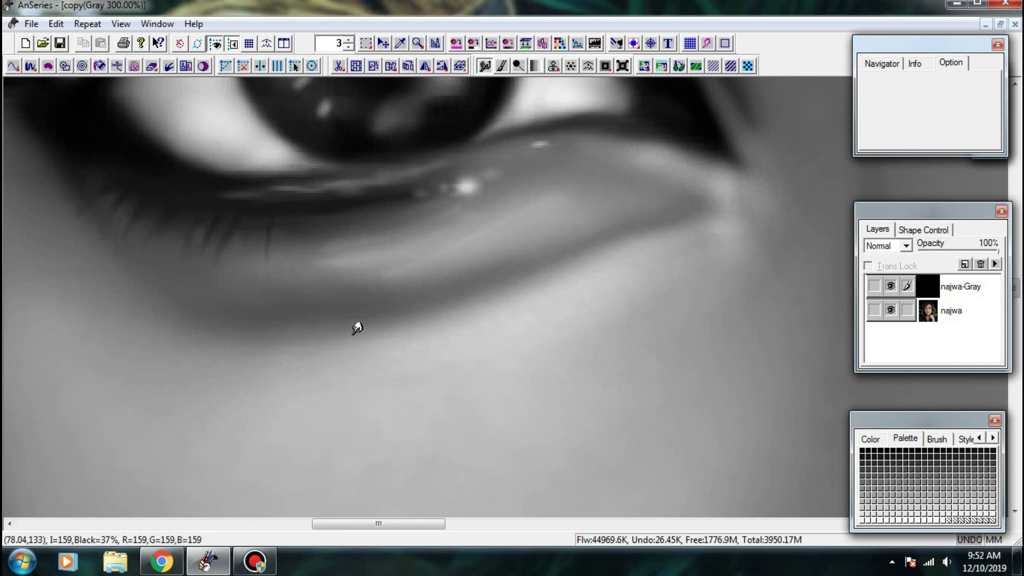
pyautogui.moveTo(299, 263); pyautogui.dragTo(358, 291)
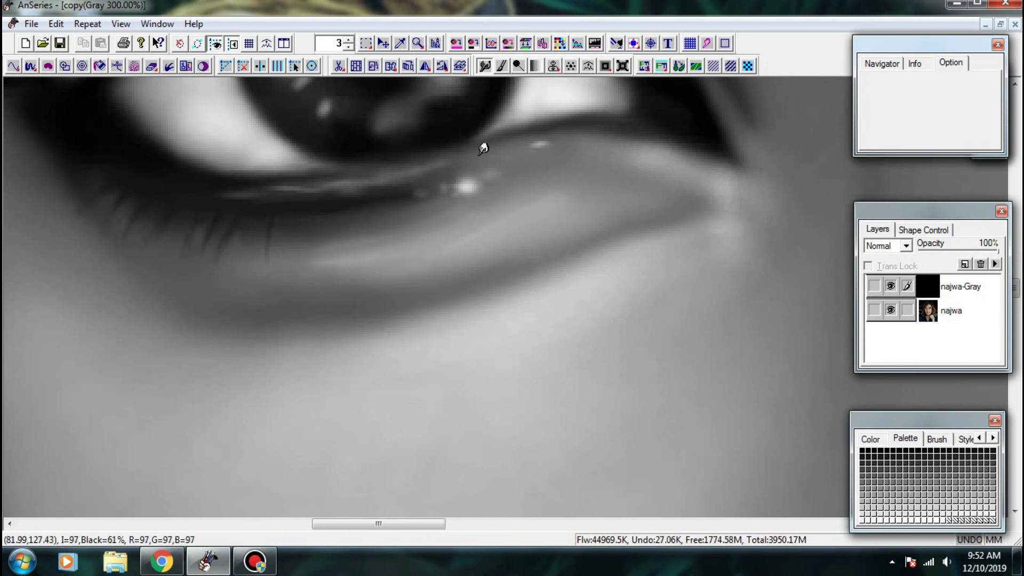
# - Select the Lighten tool and compare the left eye with the color photo
pyautogui.click(518, 66)
pyautogui.scroll(-1, 540, 254)
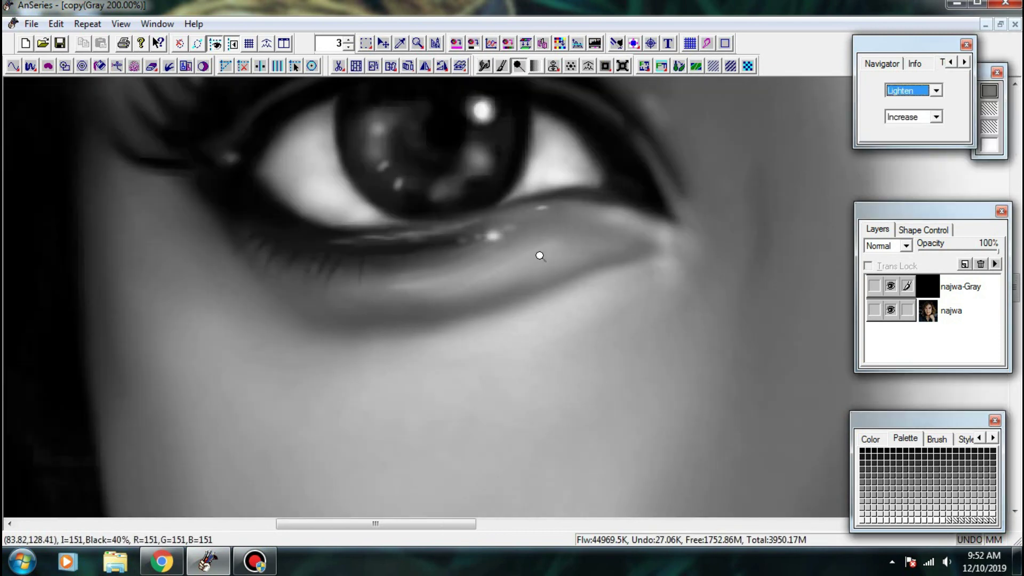
pyautogui.moveTo(543, 250); pyautogui.dragTo(803, 343)
pyautogui.click(889, 286)
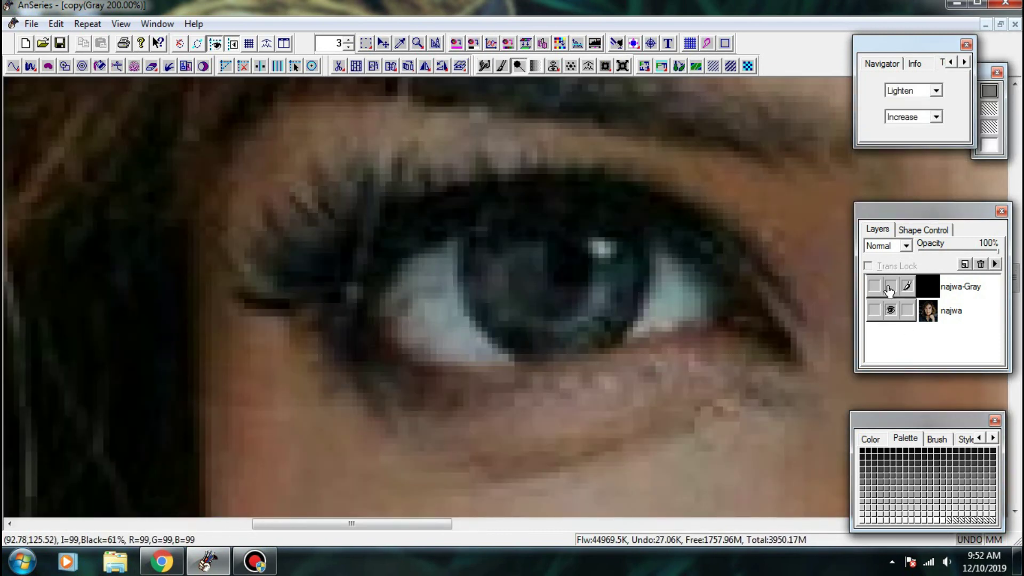
pyautogui.click(889, 288)
pyautogui.click(889, 289)
pyautogui.click(889, 289)
pyautogui.moveTo(466, 181); pyautogui.dragTo(308, 326)
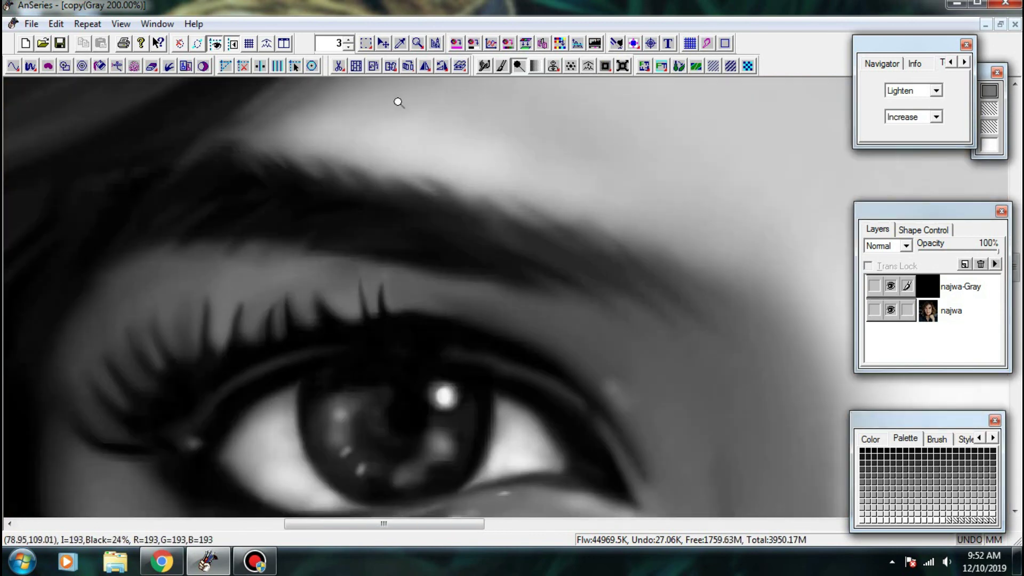
# - Check the left eye and its eyebrow against the color photo with the Lighten tool active
pyautogui.click(500, 67)
pyautogui.click(516, 67)
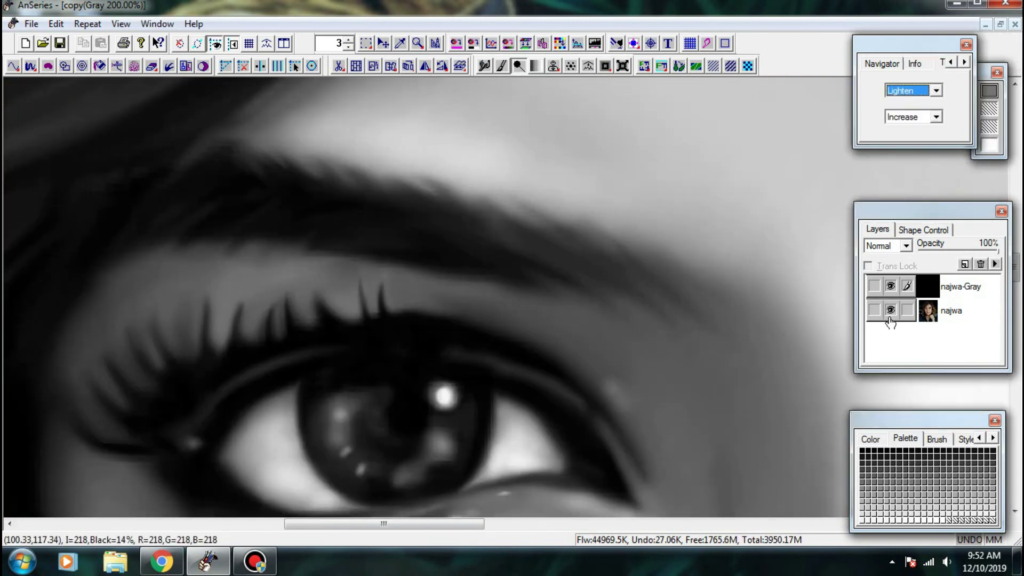
pyautogui.click(889, 291)
pyautogui.click(889, 289)
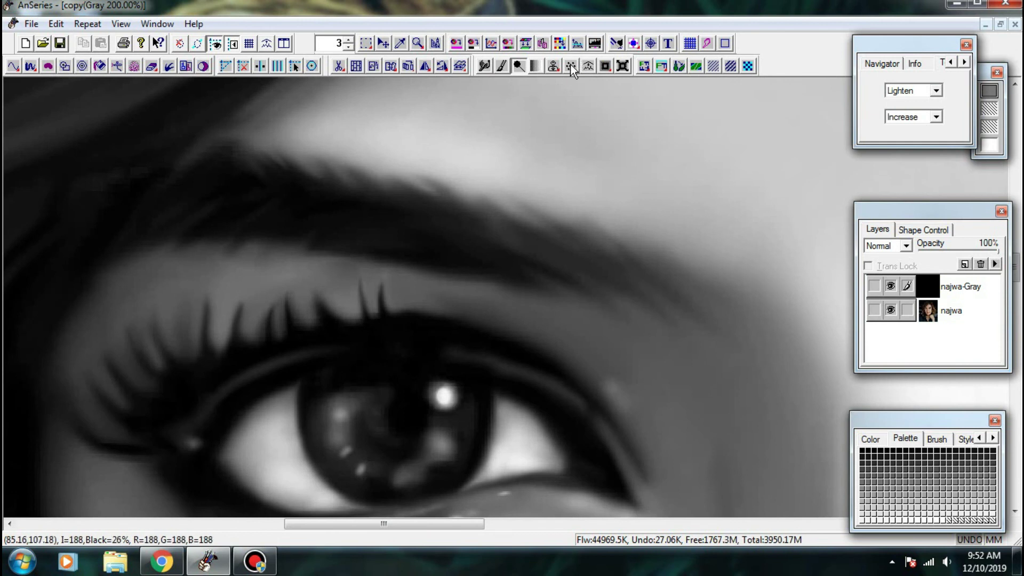
# - Smudge the upper lashes of the left eye so they blend into the eyelid skin
pyautogui.click(484, 66)
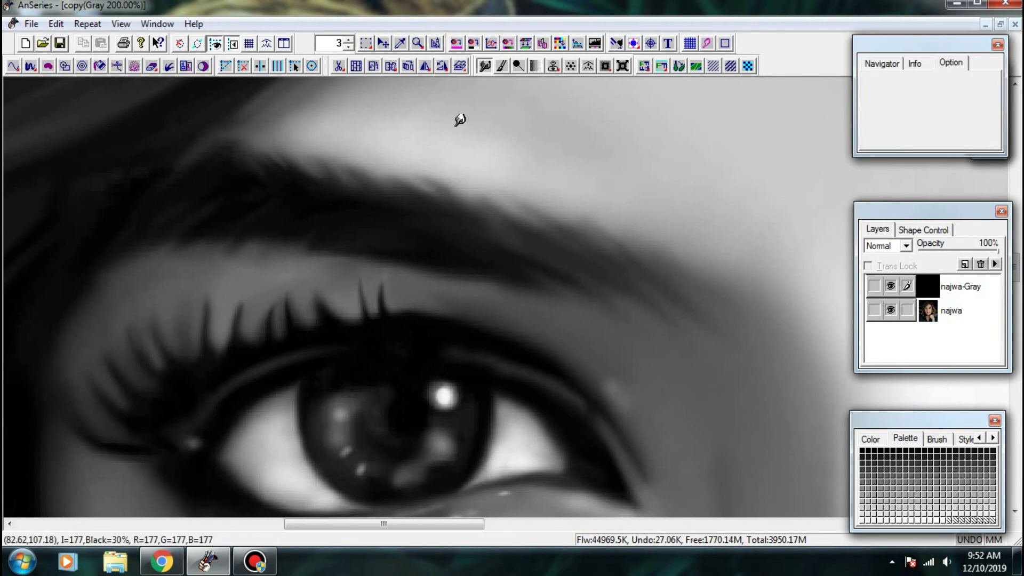
pyautogui.hotkey('ctrl', '+')
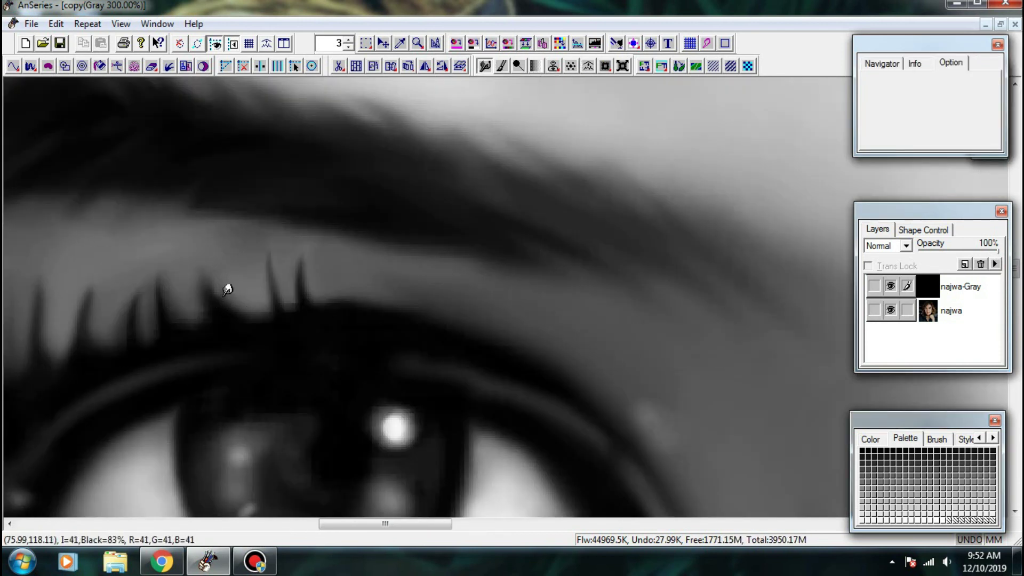
pyautogui.moveTo(225, 297)
pyautogui.mouseDown()
pyautogui.moveTo(241, 309)
pyautogui.moveTo(220, 305)
pyautogui.moveTo(212, 275)
pyautogui.moveTo(209, 321)
pyautogui.moveTo(336, 253)
pyautogui.moveTo(310, 263)
pyautogui.moveTo(398, 233)
pyautogui.mouseUp()
pyautogui.moveTo(340, 220)
pyautogui.mouseDown()
pyautogui.moveTo(330, 255)
pyautogui.moveTo(320, 239)
pyautogui.moveTo(319, 260)
pyautogui.moveTo(294, 272)
pyautogui.mouseUp()
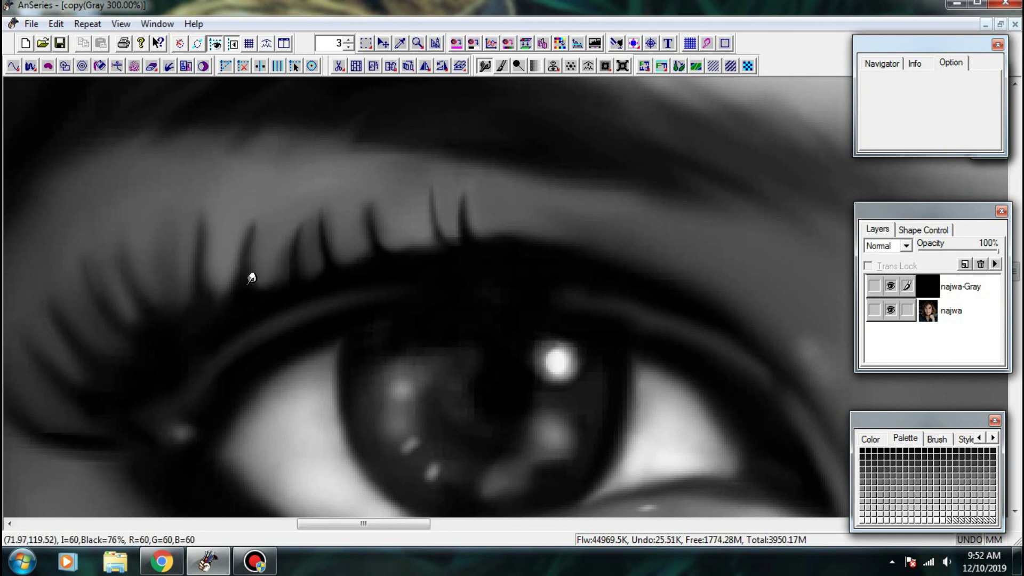
pyautogui.moveTo(233, 262)
pyautogui.mouseDown()
pyautogui.moveTo(241, 283)
pyautogui.moveTo(315, 181)
pyautogui.mouseUp()
pyautogui.moveTo(297, 137); pyautogui.dragTo(301, 188)
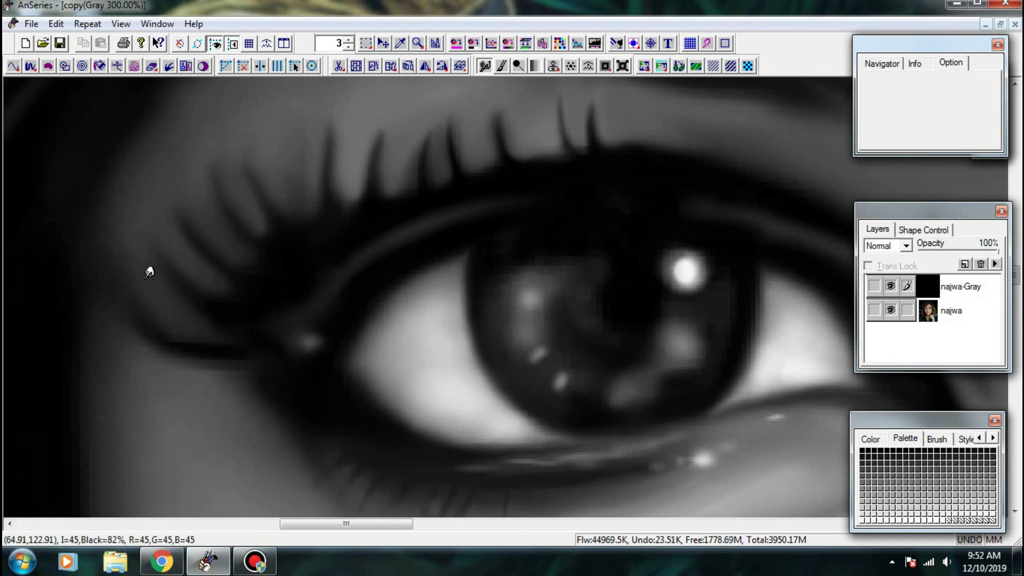
# - Smudge the outer lash tip of the left eye and the temple edge below it into the dark hair
pyautogui.moveTo(191, 371); pyautogui.dragTo(118, 327)
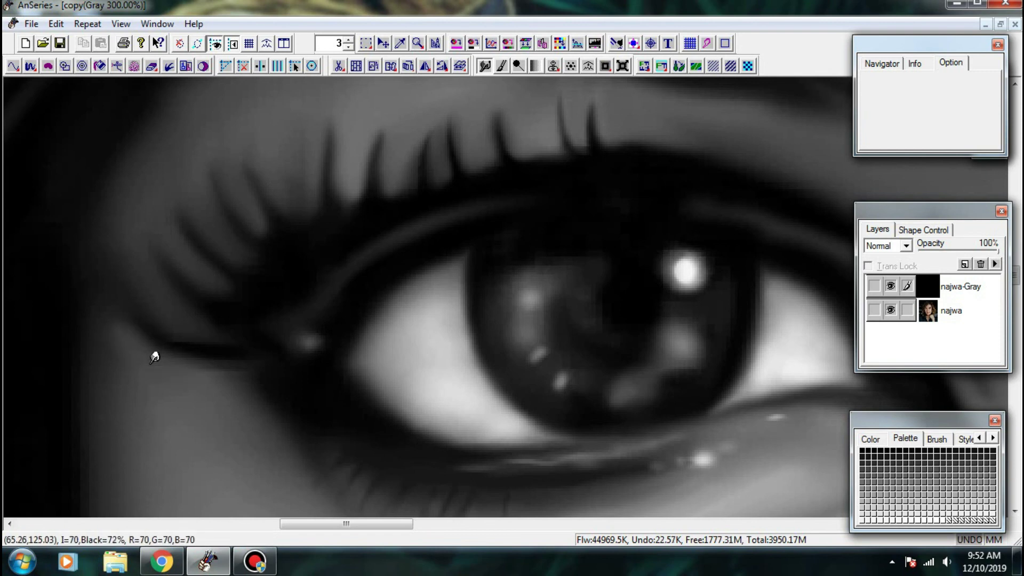
pyautogui.moveTo(150, 434); pyautogui.dragTo(132, 336)
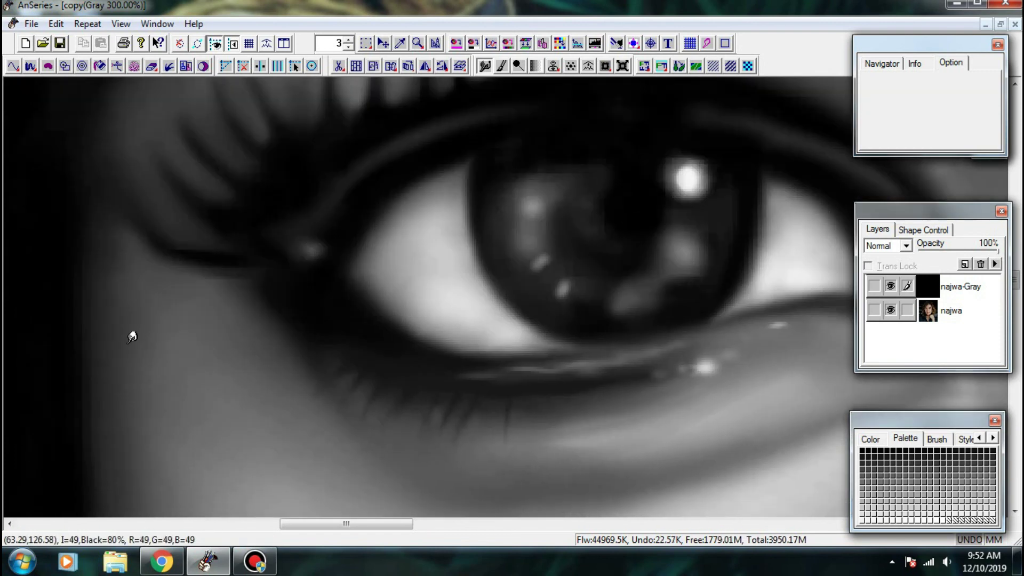
pyautogui.moveTo(110, 496); pyautogui.dragTo(126, 372)
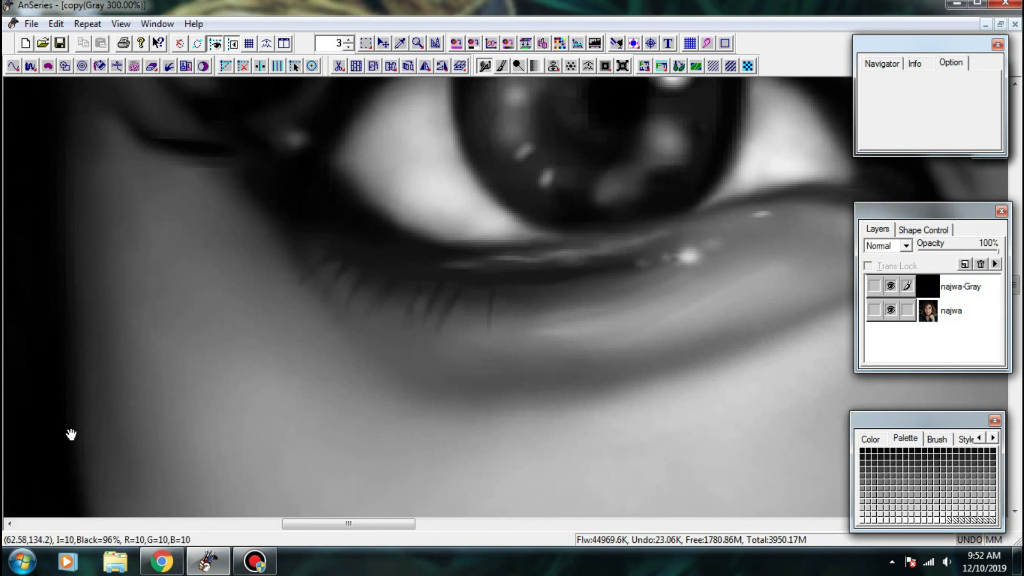
pyautogui.moveTo(73, 432); pyautogui.dragTo(84, 271)
pyautogui.moveTo(96, 453); pyautogui.dragTo(124, 231)
pyautogui.moveTo(144, 293); pyautogui.dragTo(158, 384)
pyautogui.scroll(-1, 242, 318)
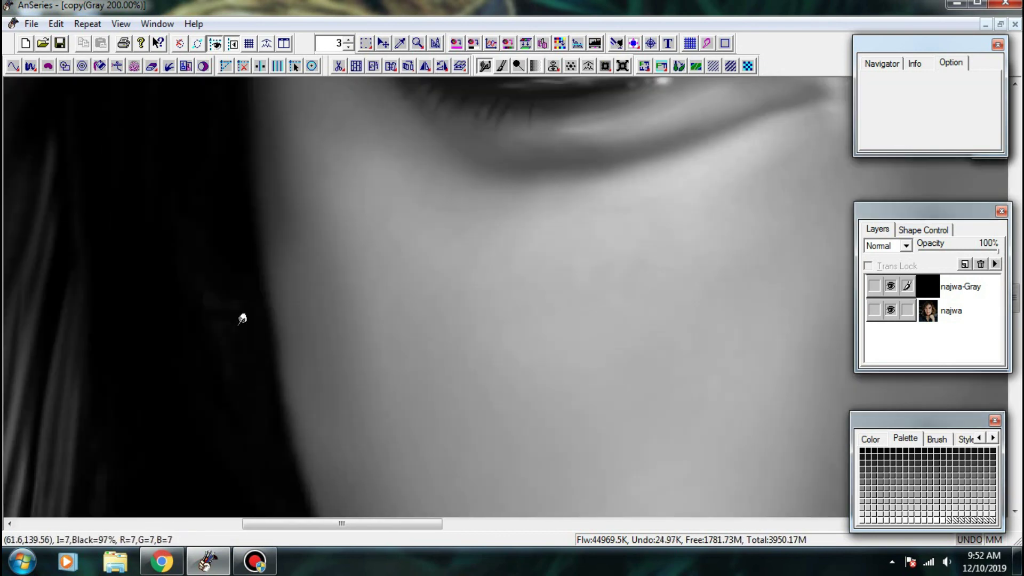
# - Smudge the left cheek and jaw outline against the dark hair, from below the eye down past the mouth corner
pyautogui.moveTo(325, 367); pyautogui.dragTo(206, 240)
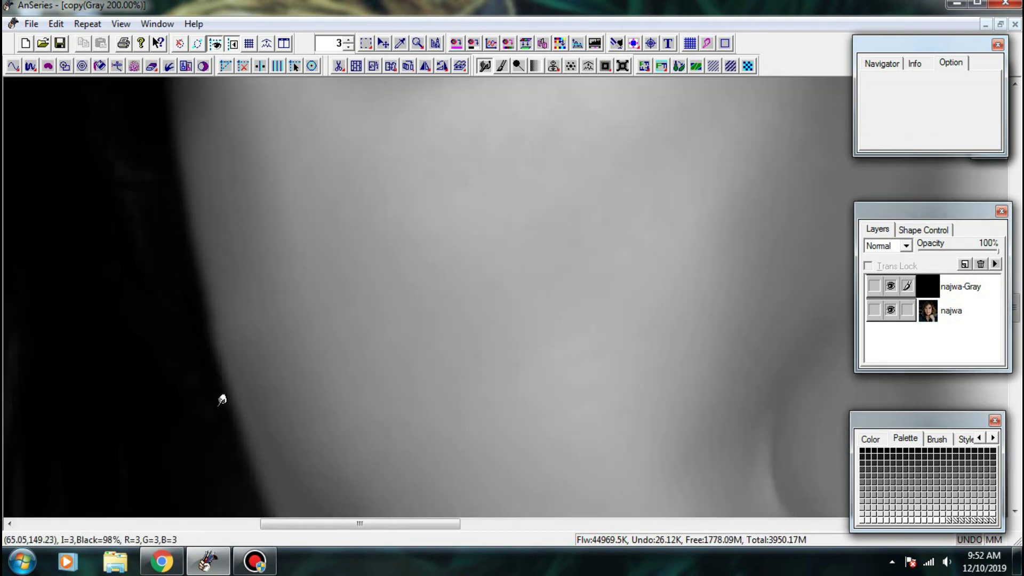
pyautogui.moveTo(222, 400); pyautogui.dragTo(209, 252)
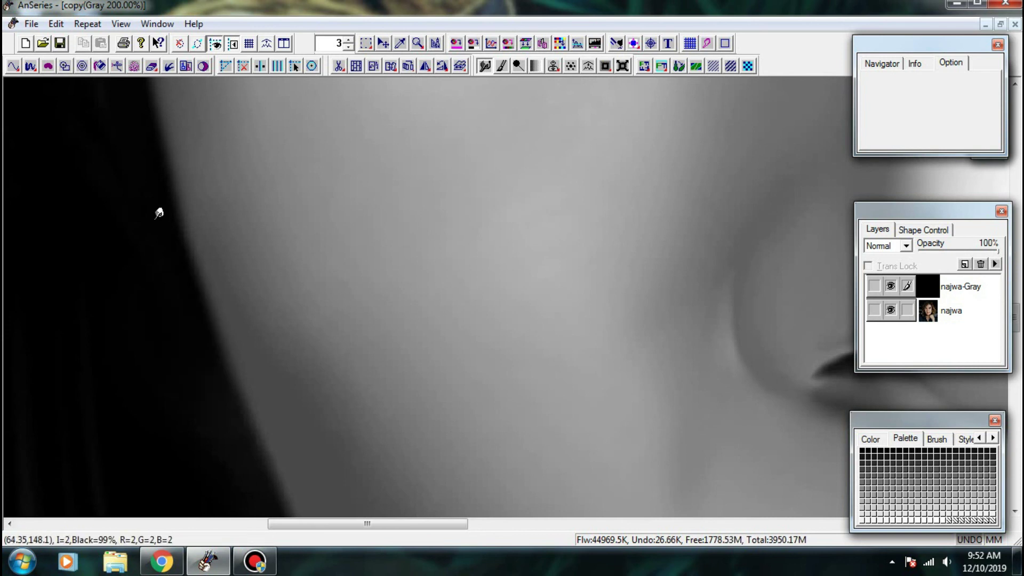
pyautogui.moveTo(171, 197); pyautogui.dragTo(197, 266)
pyautogui.moveTo(208, 334)
pyautogui.mouseDown()
pyautogui.moveTo(149, 174)
pyautogui.moveTo(187, 260)
pyautogui.mouseUp()
pyautogui.moveTo(163, 254)
pyautogui.mouseDown()
pyautogui.moveTo(217, 354)
pyautogui.moveTo(244, 448)
pyautogui.mouseUp()
pyautogui.moveTo(260, 395); pyautogui.dragTo(162, 226)
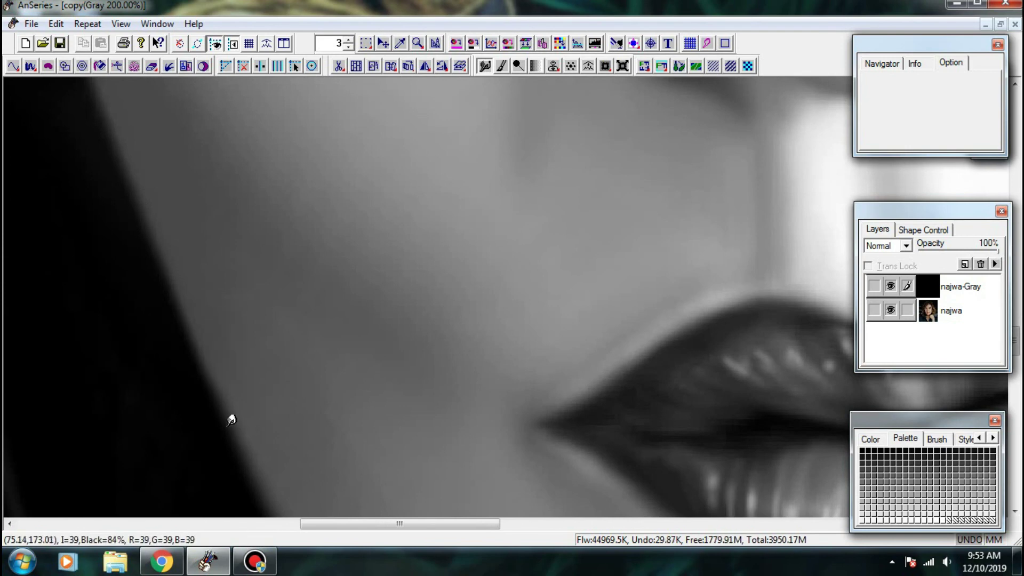
pyautogui.moveTo(296, 420); pyautogui.dragTo(195, 305)
pyautogui.moveTo(118, 203)
pyautogui.mouseDown()
pyautogui.moveTo(137, 276)
pyautogui.moveTo(212, 407)
pyautogui.mouseUp()
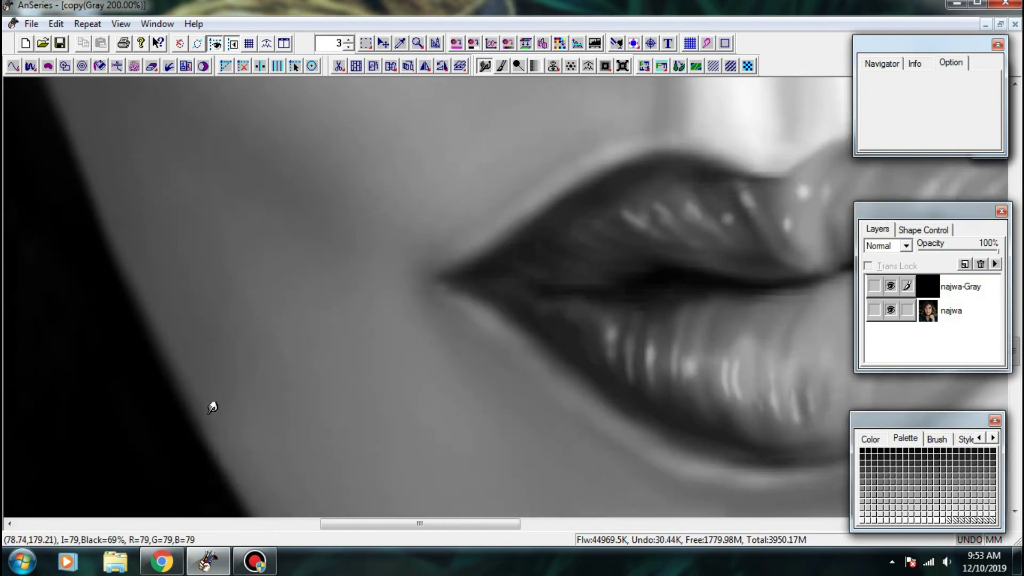
# - Compare the whole painted face with the color photo and hide the photo layer
pyautogui.hotkey('ctrl', '-')
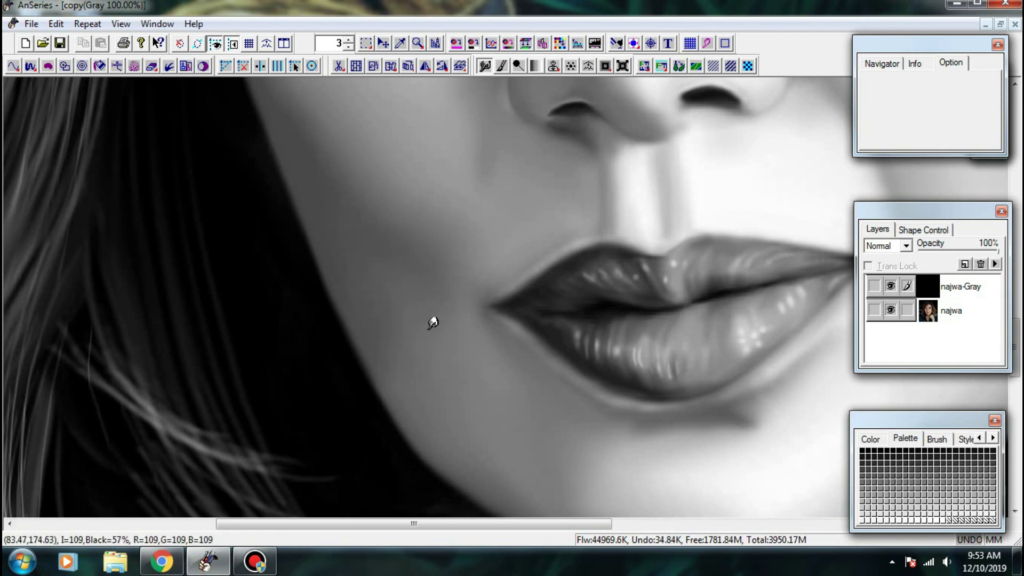
pyautogui.scroll(-1, 503, 278)
pyautogui.moveTo(572, 313); pyautogui.dragTo(479, 360)
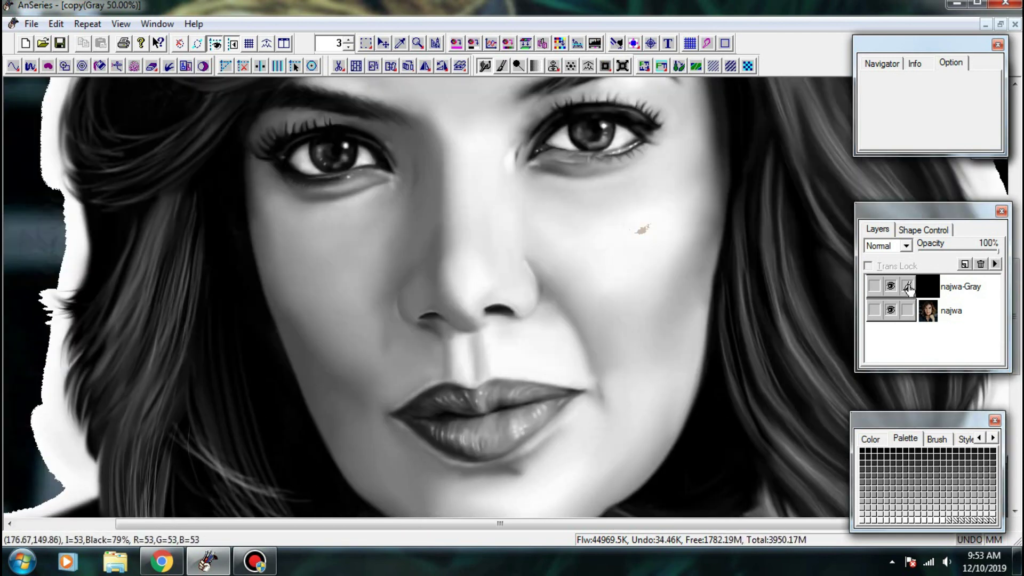
pyautogui.click(890, 312)
pyautogui.click(890, 311)
pyautogui.click(890, 286)
pyautogui.click(890, 287)
pyautogui.click(891, 309)
pyautogui.scroll(-1, 760, 248)
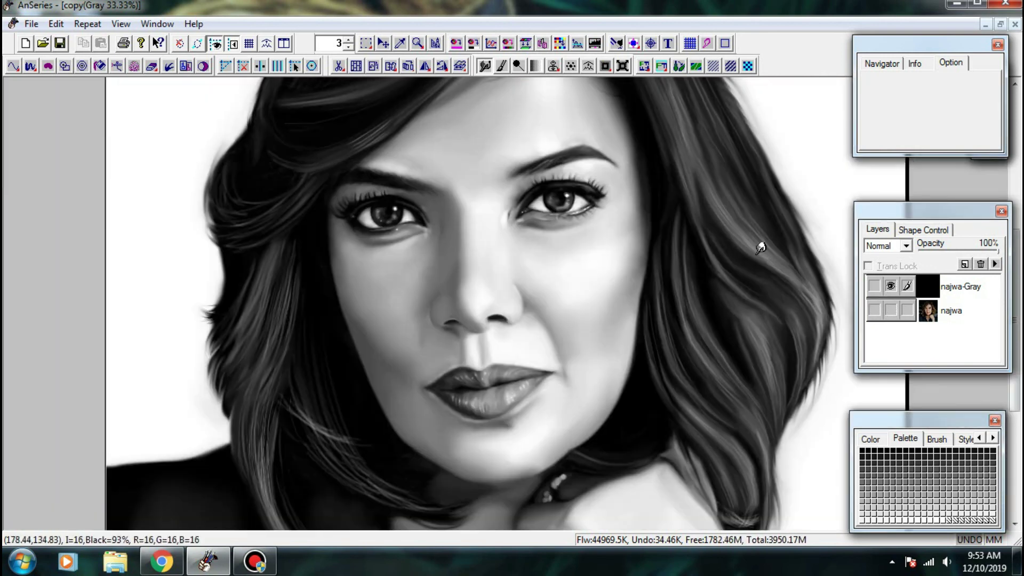
# - Show the photo layer again to recheck the facial features against the painting, and hide it
pyautogui.scroll(1, 888, 316)
pyautogui.click(889, 313)
pyautogui.click(887, 290)
pyautogui.click(887, 290)
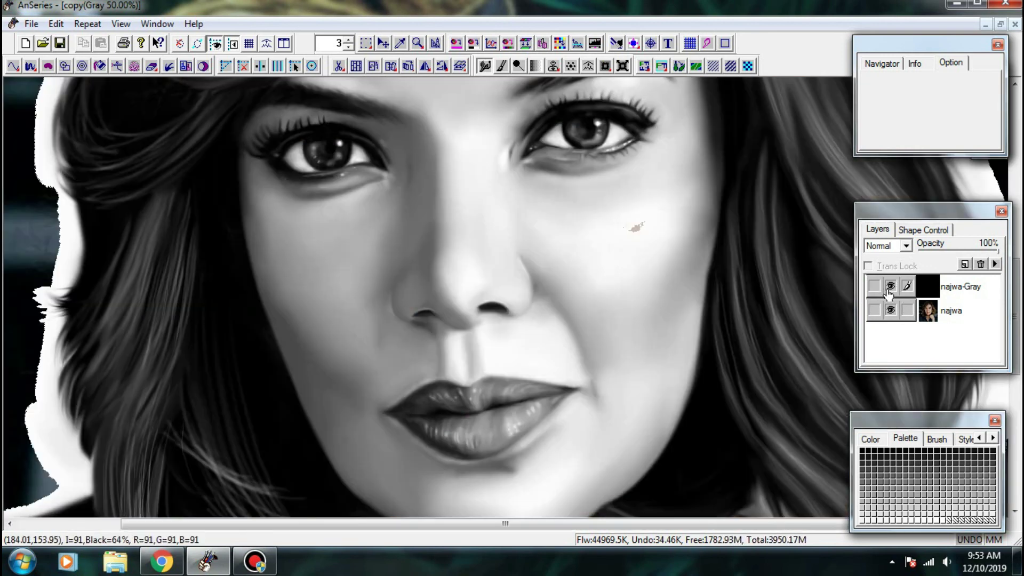
pyautogui.click(887, 290)
pyautogui.click(890, 286)
pyautogui.click(890, 309)
pyautogui.scroll(-3, 810, 256)
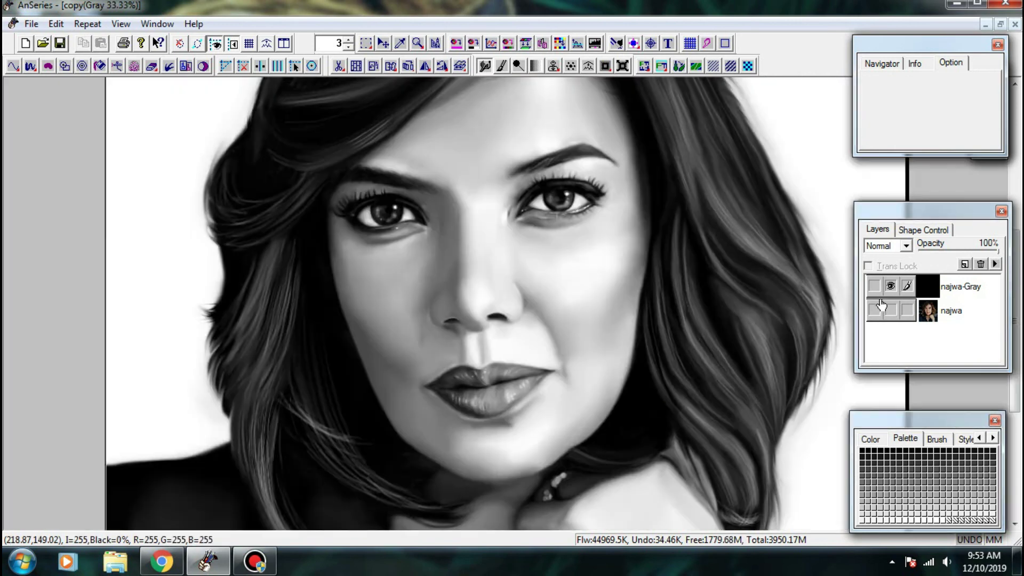
pyautogui.scroll(3, 682, 282)
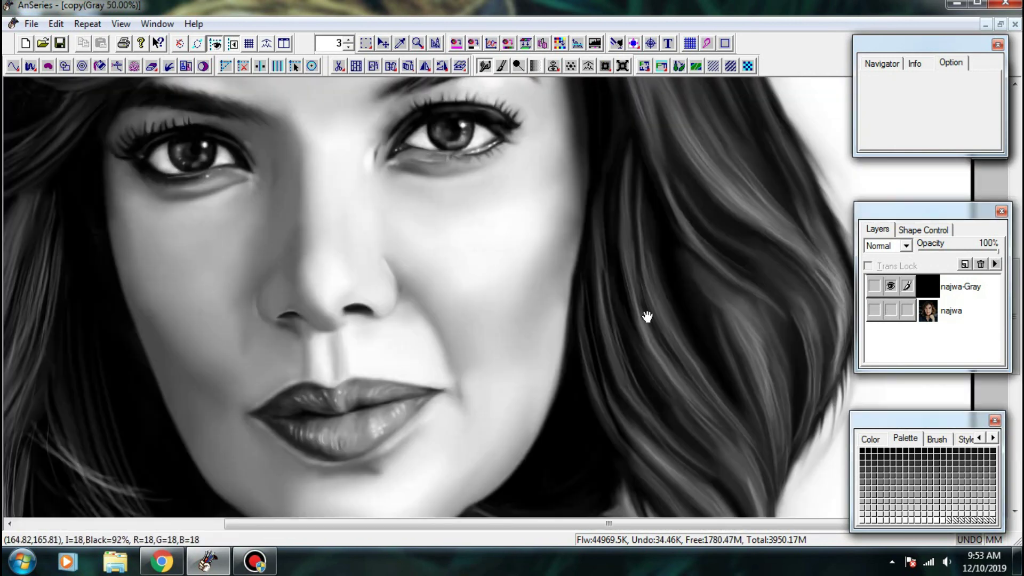
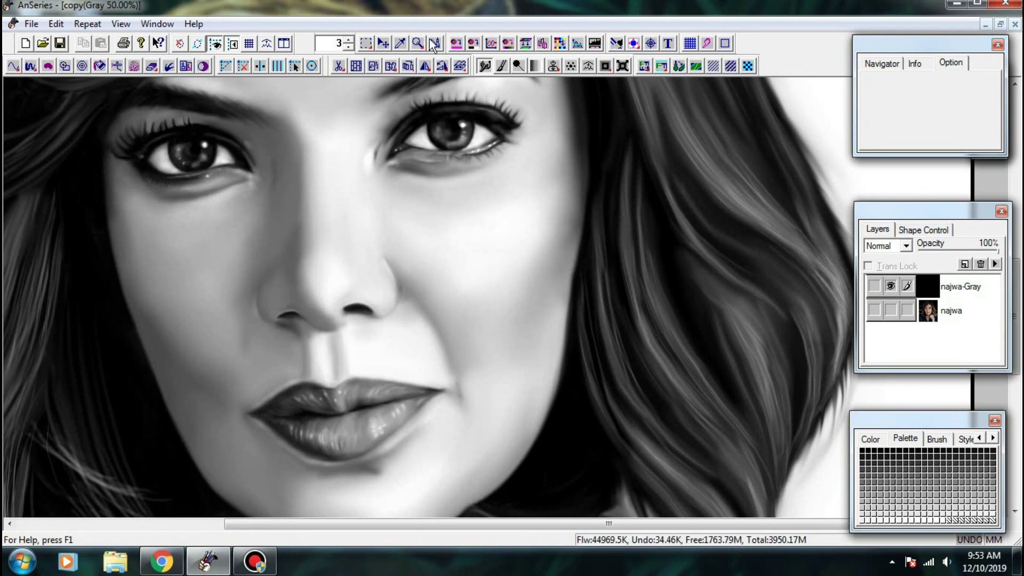
# - Select the brush retouching tool and compare the cheeks, eyes and forehead with the color photo
pyautogui.click(502, 66)
pyautogui.scroll(1, 808, 240)
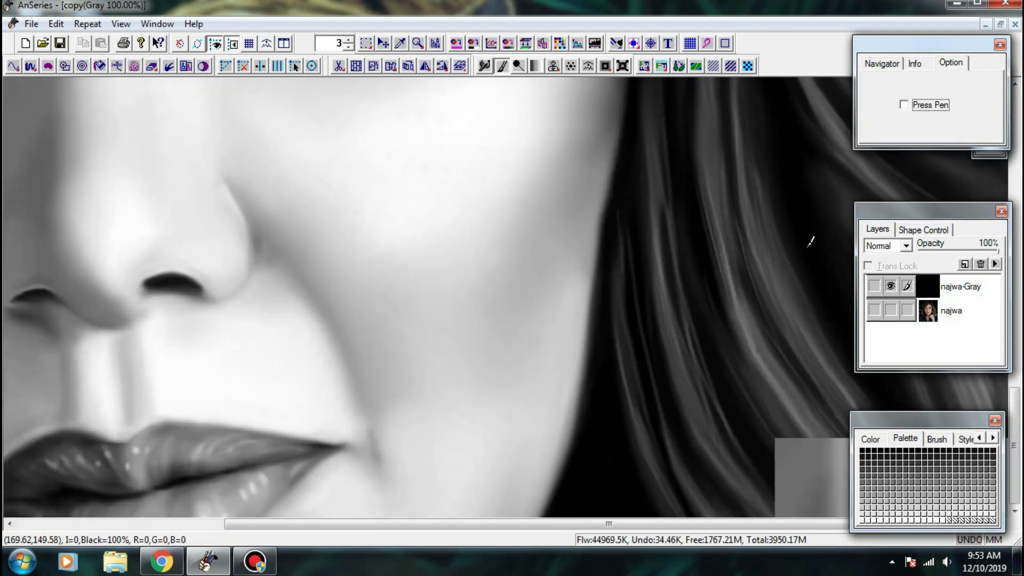
pyautogui.scroll(-1, 808, 240)
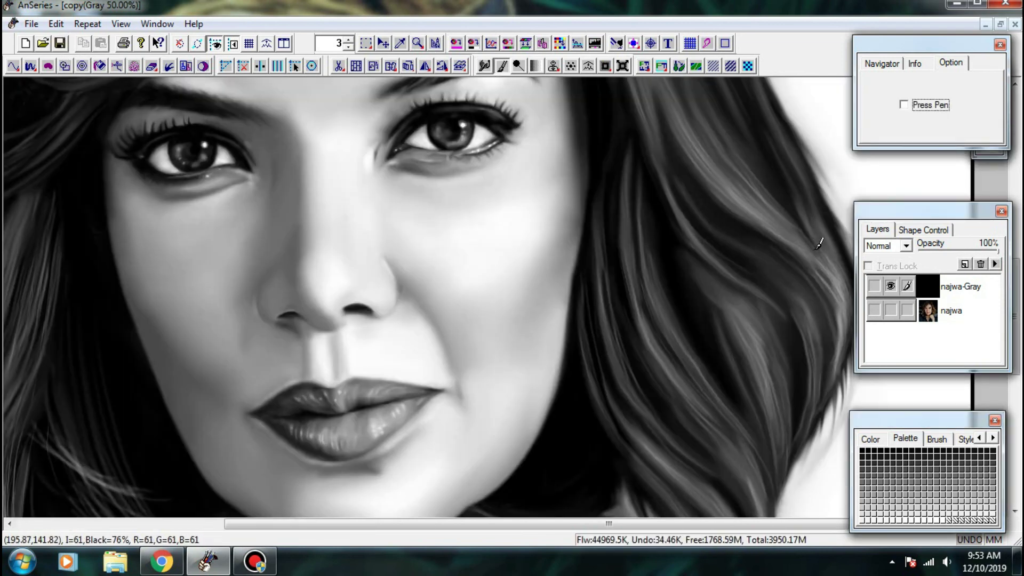
pyautogui.click(890, 310)
pyautogui.click(890, 286)
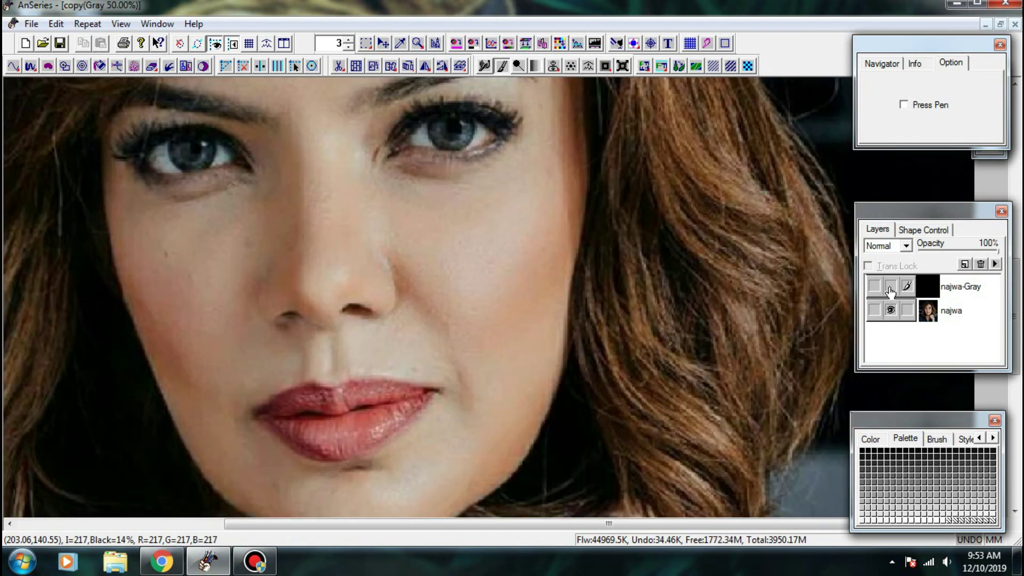
pyautogui.click(889, 288)
pyautogui.scroll(3, 654, 236)
pyautogui.click(888, 291)
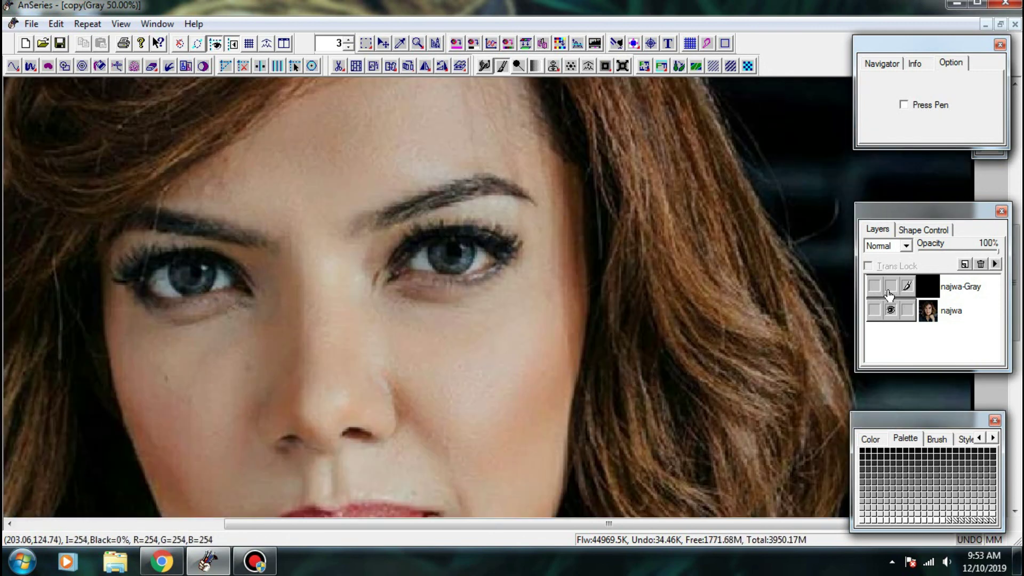
pyautogui.click(889, 288)
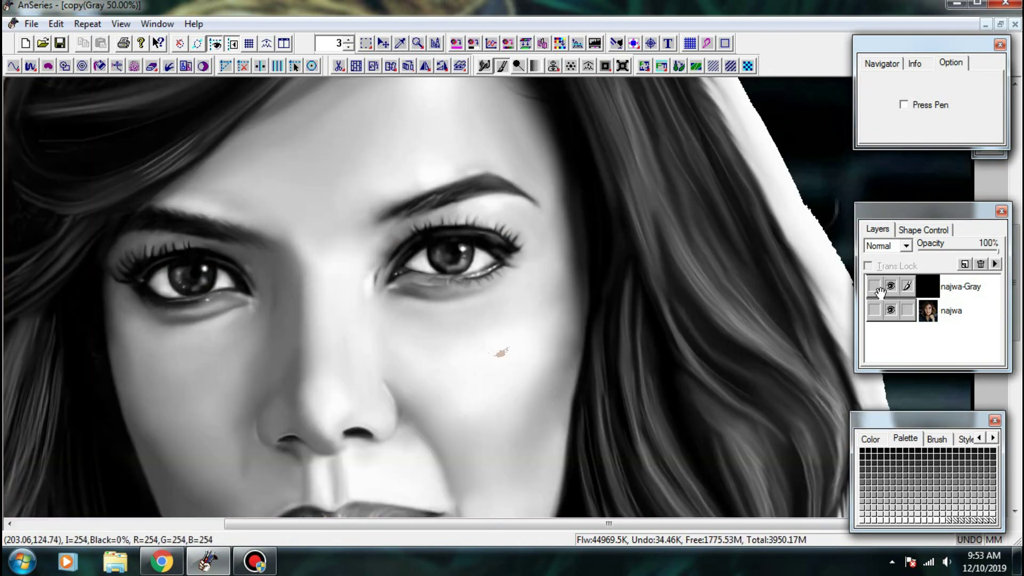
# - Switch between the grayscale and photo layers to examine the cheek shading, leaving only the grayscale layer visible
pyautogui.moveTo(776, 330); pyautogui.dragTo(883, 243)
pyautogui.click(881, 294)
pyautogui.click(876, 292)
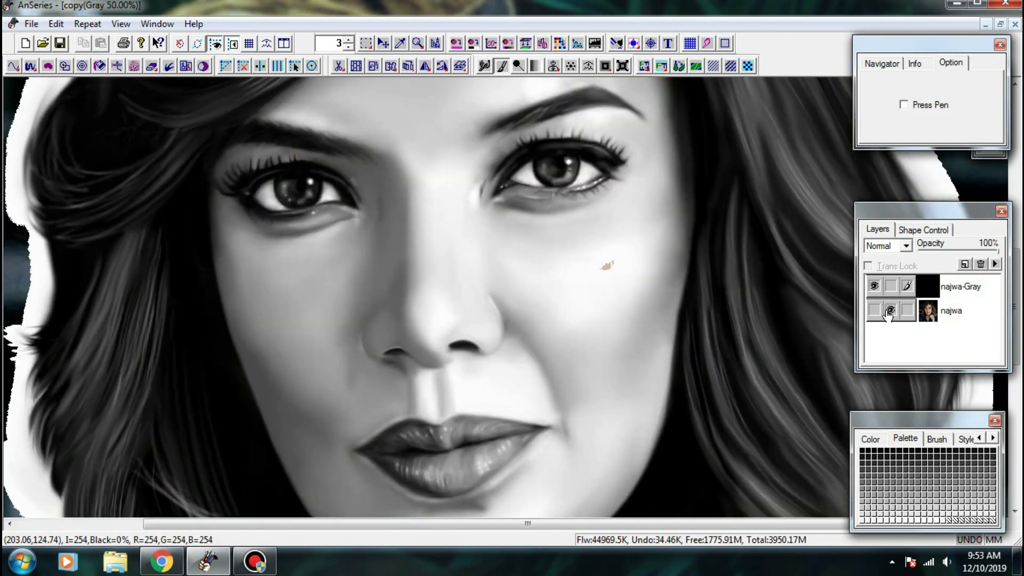
pyautogui.click(876, 309)
pyautogui.moveTo(795, 329); pyautogui.dragTo(690, 320)
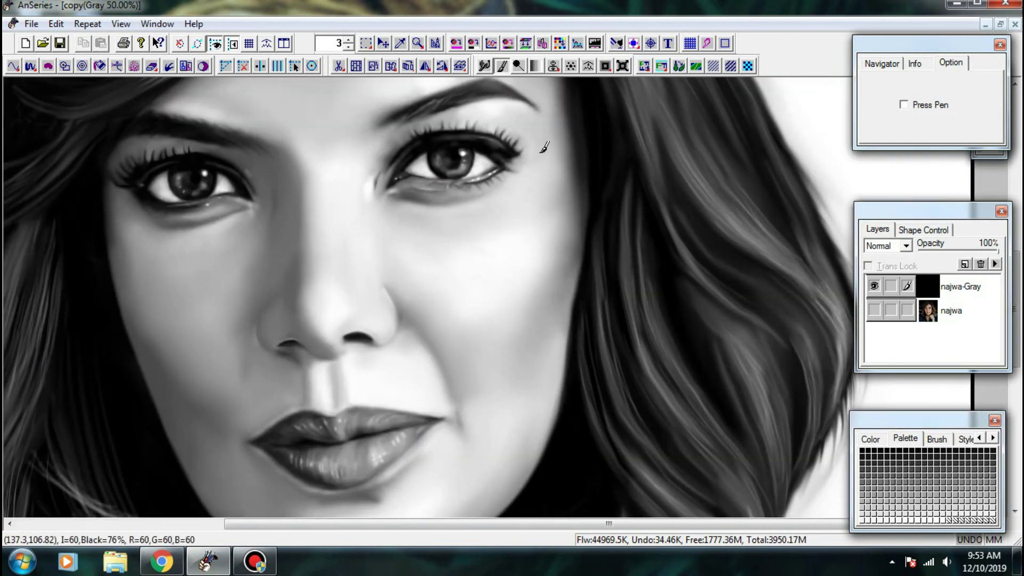
pyautogui.click(889, 307)
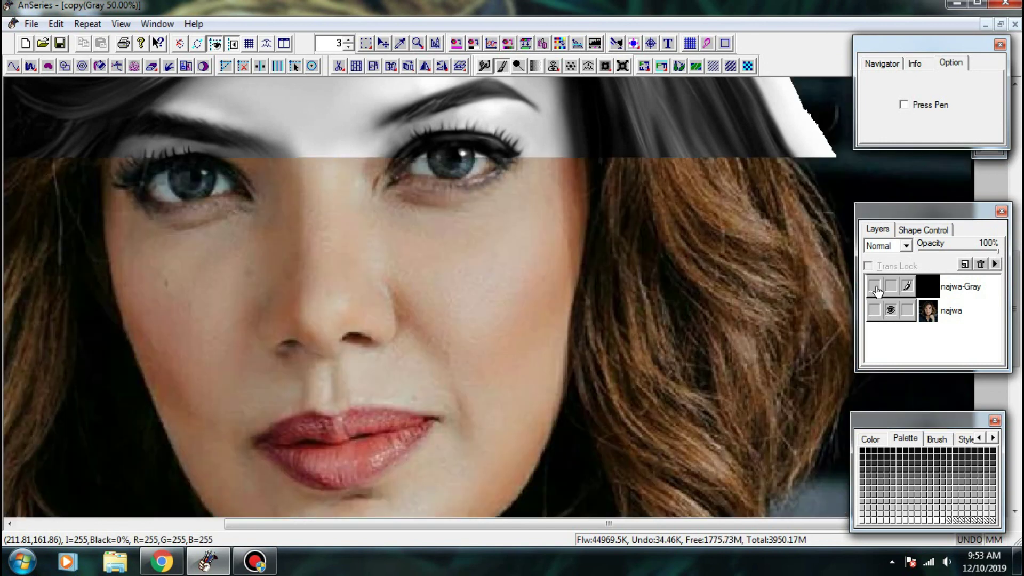
pyautogui.click(889, 286)
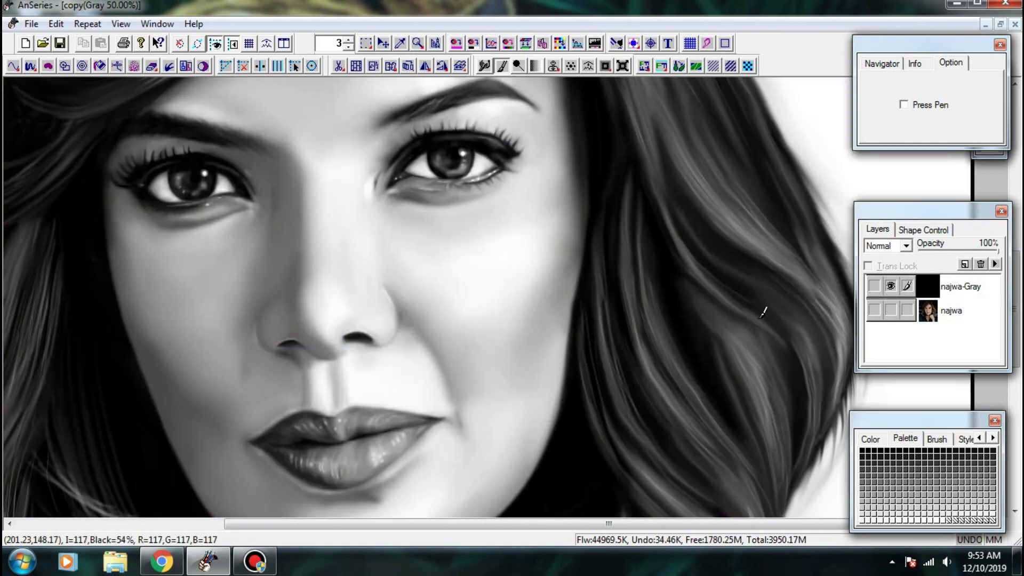
# - Brush soft shading onto the right cheek edge and the left cheek hollow, and review the full portrait
pyautogui.moveTo(553, 308); pyautogui.dragTo(561, 292)
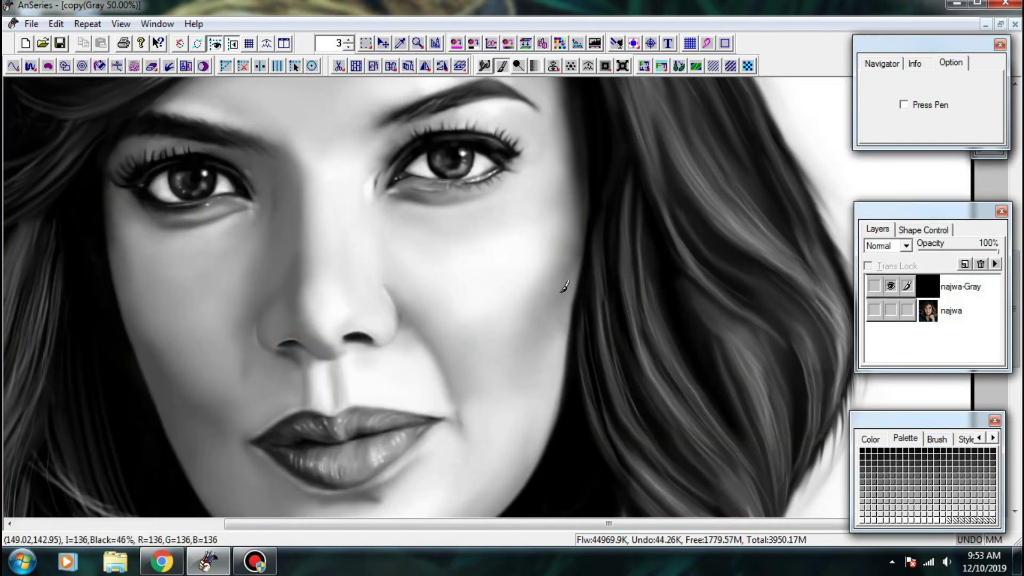
pyautogui.moveTo(166, 375); pyautogui.dragTo(154, 368)
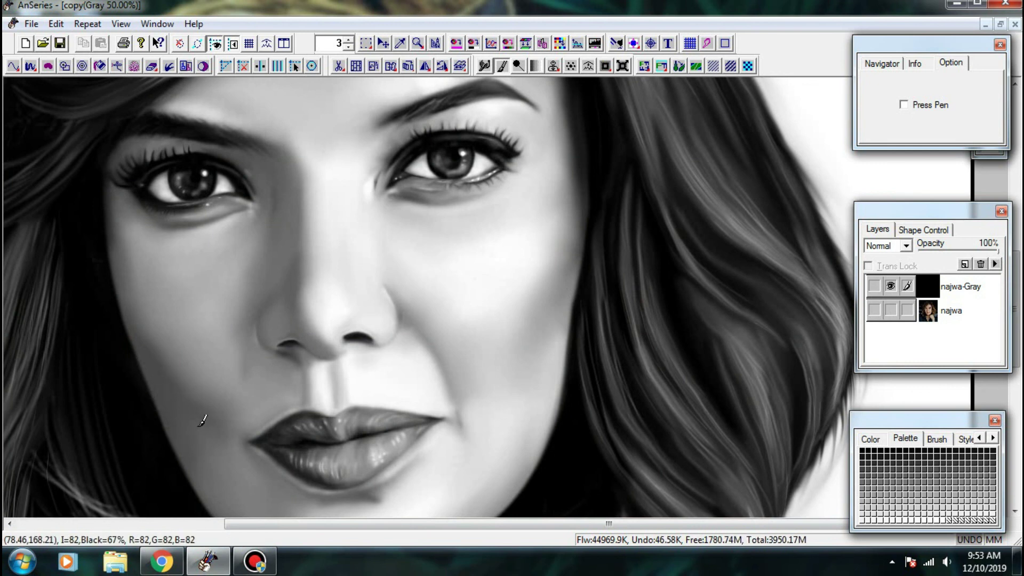
pyautogui.moveTo(203, 420)
pyautogui.mouseDown()
pyautogui.moveTo(217, 438)
pyautogui.moveTo(197, 427)
pyautogui.mouseUp()
pyautogui.moveTo(538, 329); pyautogui.dragTo(539, 316)
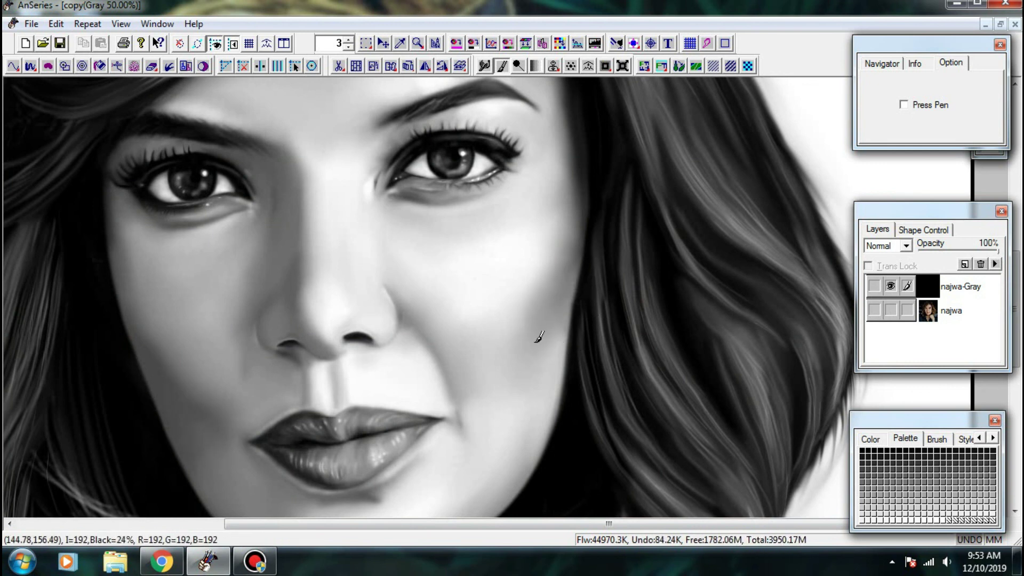
pyautogui.scroll(-2, 540, 337)
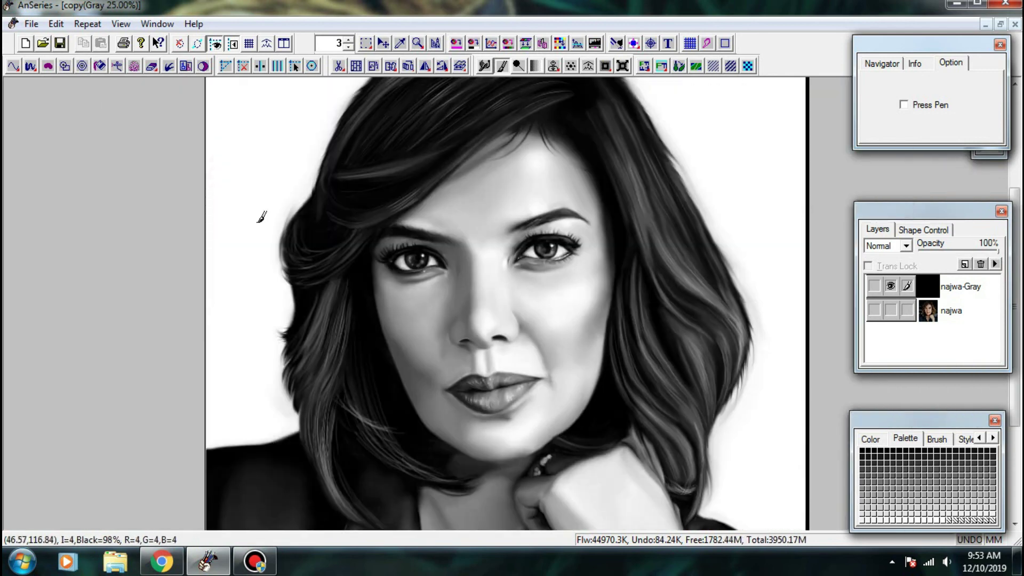
pyautogui.moveTo(616, 271); pyautogui.dragTo(626, 201)
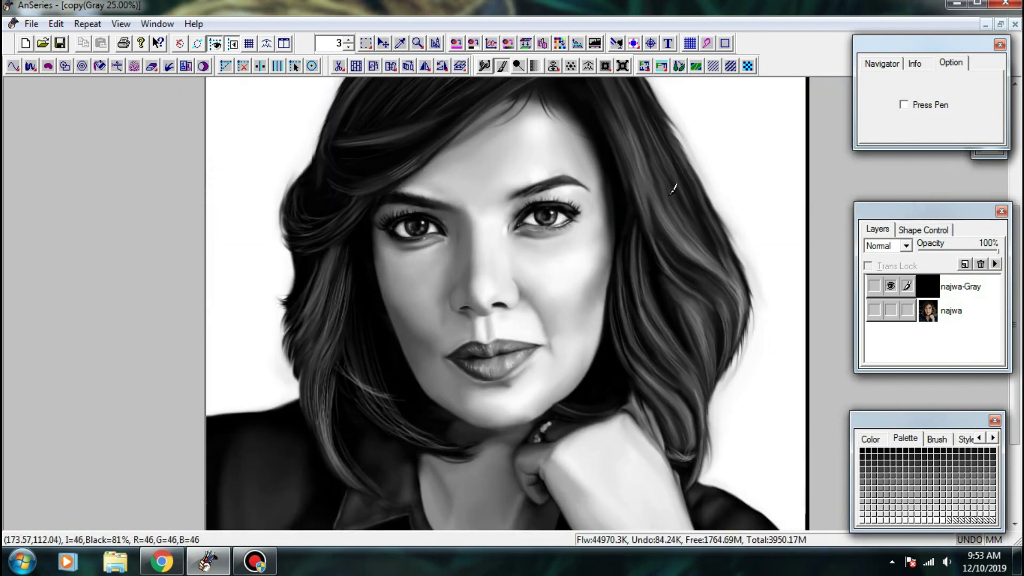
# - Switch between the grayscale and photo layers to compare the right-hand eye and the inner eyebrow up close
pyautogui.click(890, 287)
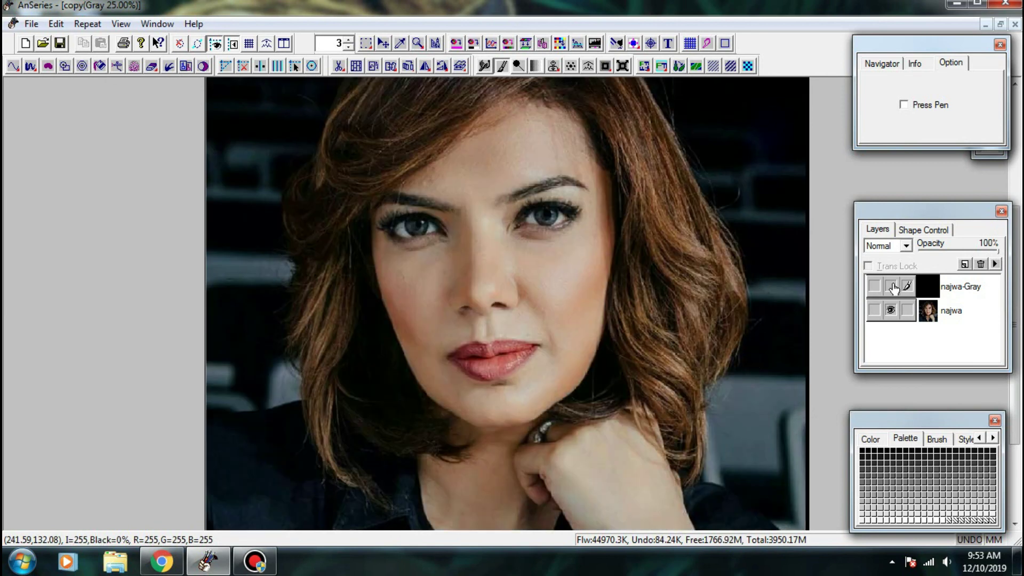
pyautogui.scroll(2, 568, 203)
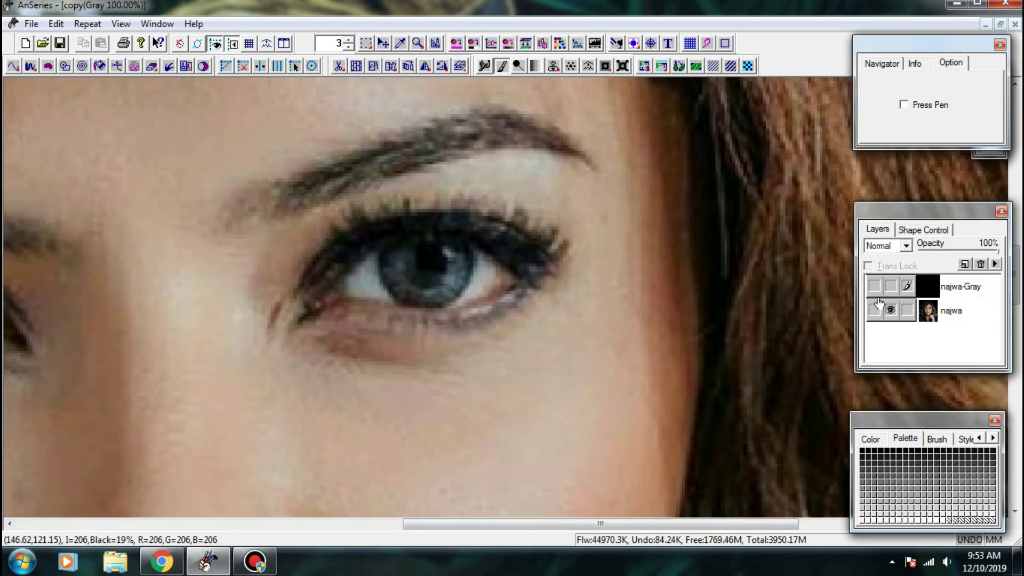
pyautogui.click(890, 287)
pyautogui.click(888, 310)
pyautogui.moveTo(408, 248); pyautogui.dragTo(492, 292)
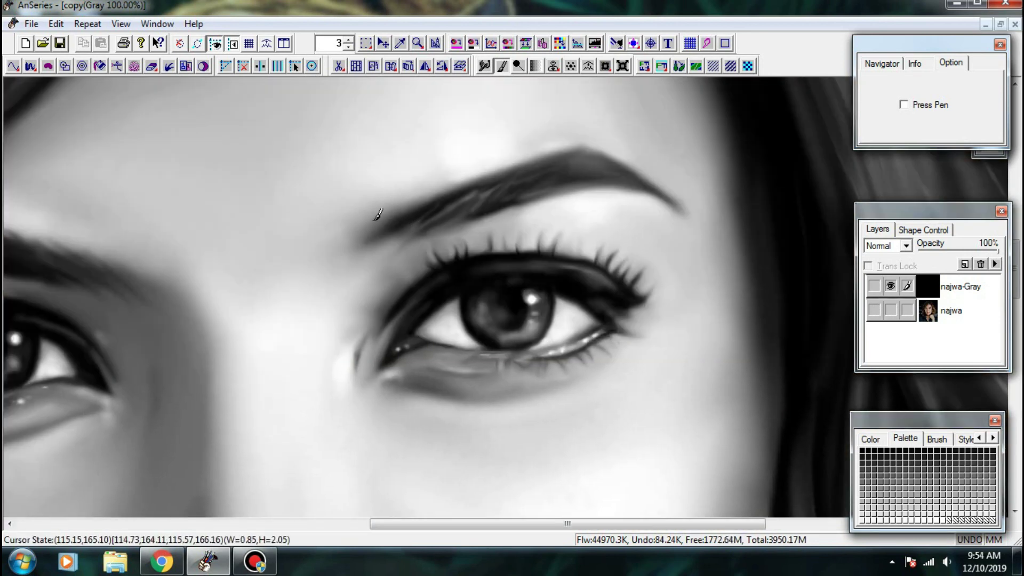
pyautogui.scroll(1, 543, 335)
pyautogui.click(889, 310)
pyautogui.click(886, 291)
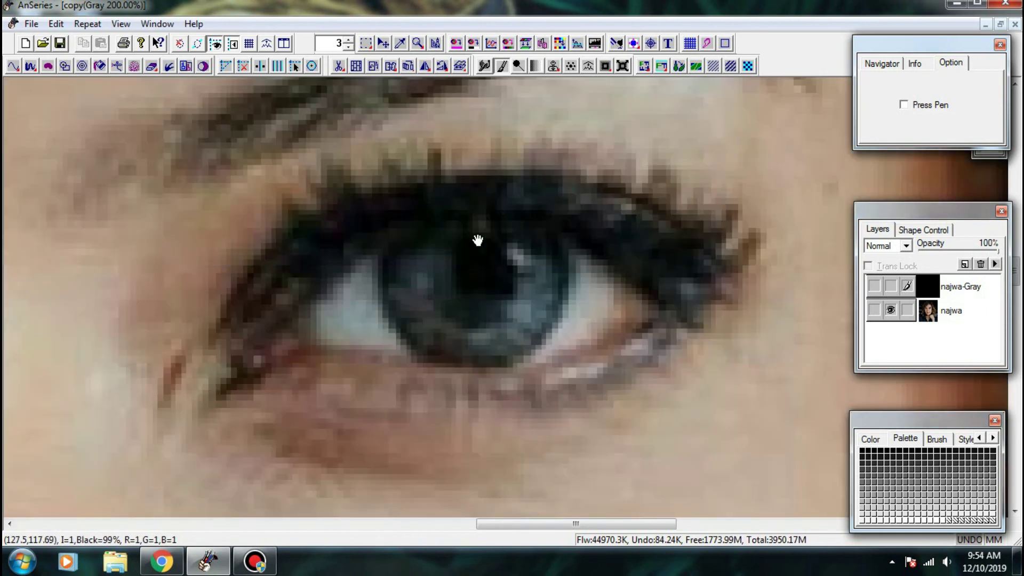
pyautogui.moveTo(477, 240); pyautogui.dragTo(625, 315)
pyautogui.click(886, 292)
pyautogui.click(886, 293)
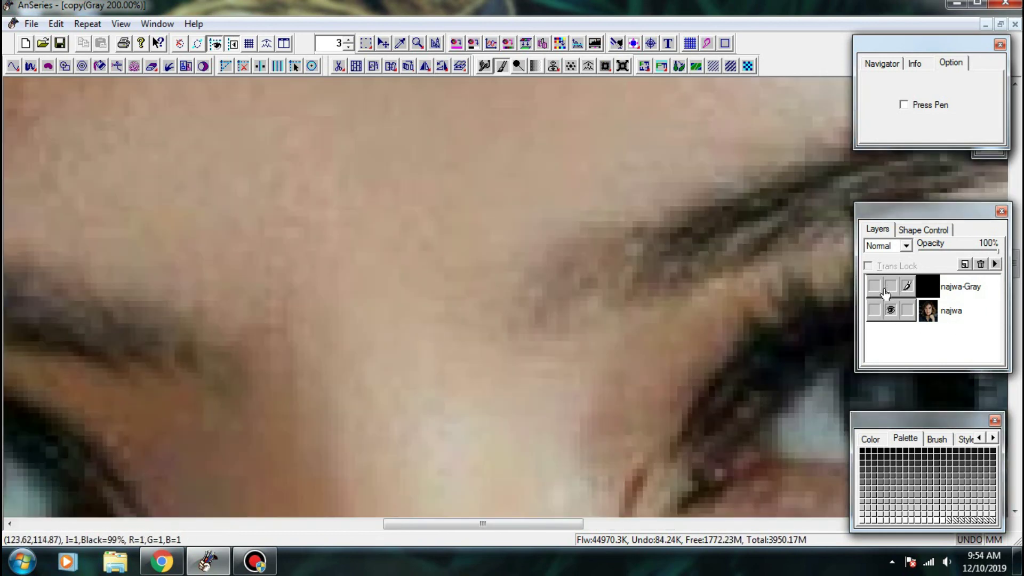
pyautogui.click(886, 290)
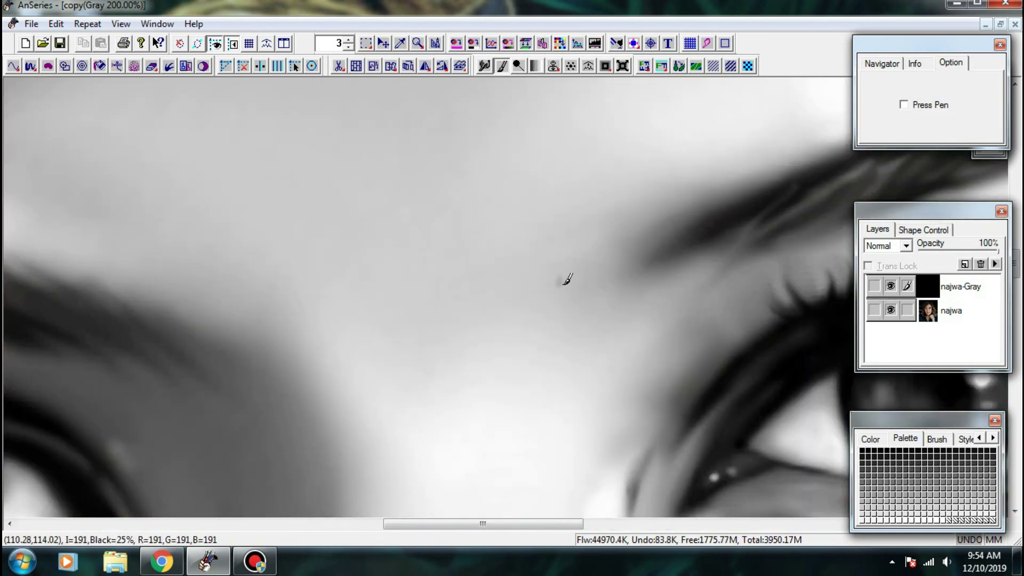
# - Set the brush opacity to 5% and paint fine slanted hairs at the inner end of the right-hand eyebrow, checking the photo
pyautogui.click(963, 439)
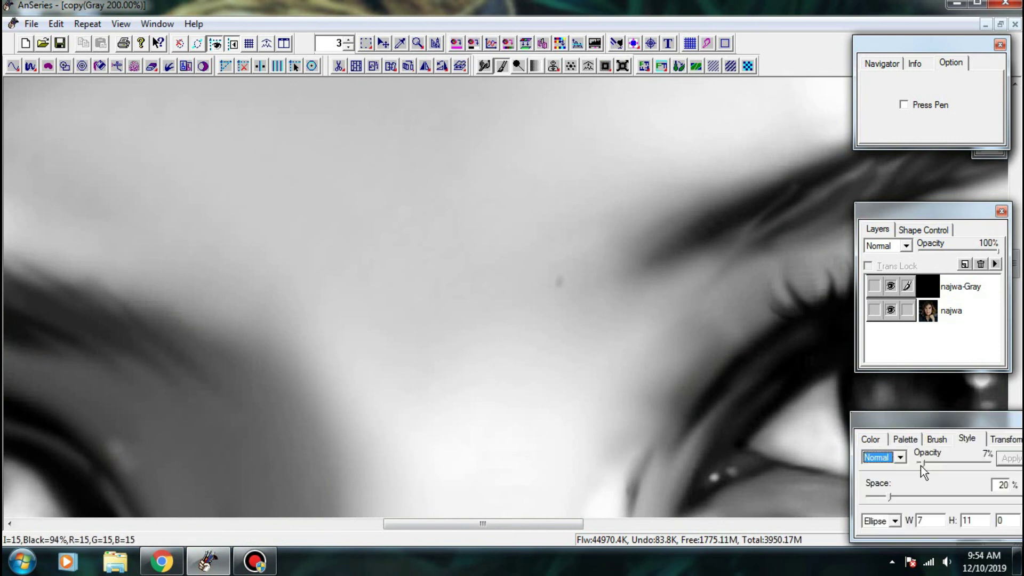
pyautogui.moveTo(922, 465); pyautogui.dragTo(920, 466)
pyautogui.click(890, 289)
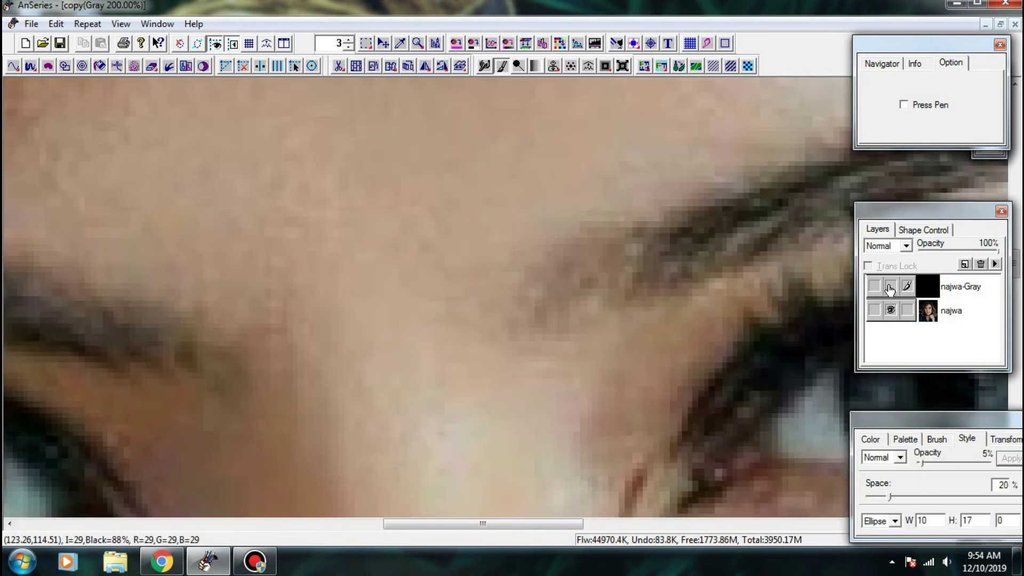
pyautogui.click(890, 289)
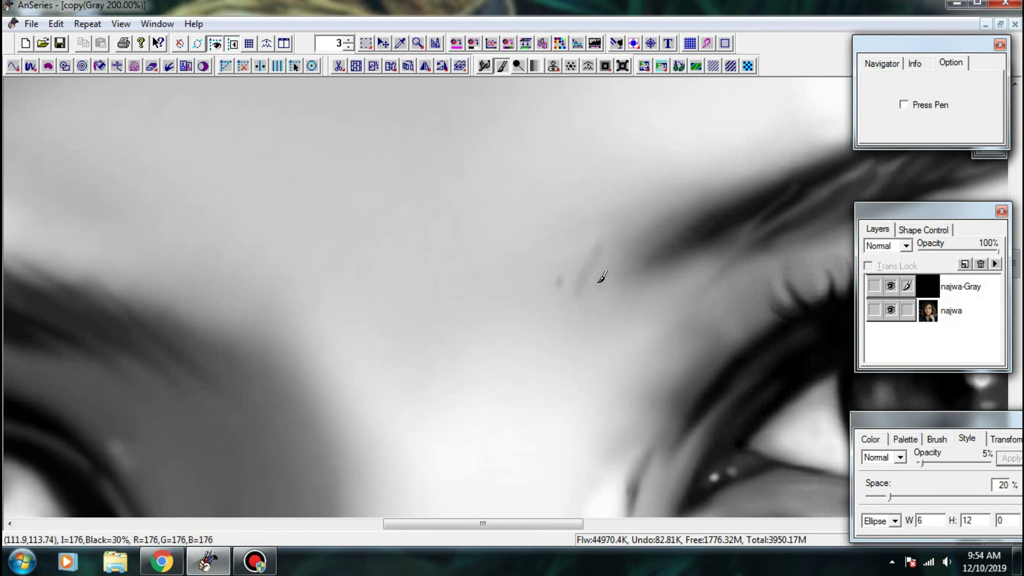
pyautogui.moveTo(599, 281)
pyautogui.mouseDown()
pyautogui.moveTo(634, 226)
pyautogui.moveTo(616, 277)
pyautogui.moveTo(659, 226)
pyautogui.moveTo(632, 269)
pyautogui.moveTo(678, 223)
pyautogui.moveTo(653, 260)
pyautogui.moveTo(699, 223)
pyautogui.moveTo(625, 279)
pyautogui.moveTo(607, 247)
pyautogui.moveTo(582, 298)
pyautogui.moveTo(597, 246)
pyautogui.moveTo(566, 306)
pyautogui.moveTo(587, 252)
pyautogui.mouseUp()
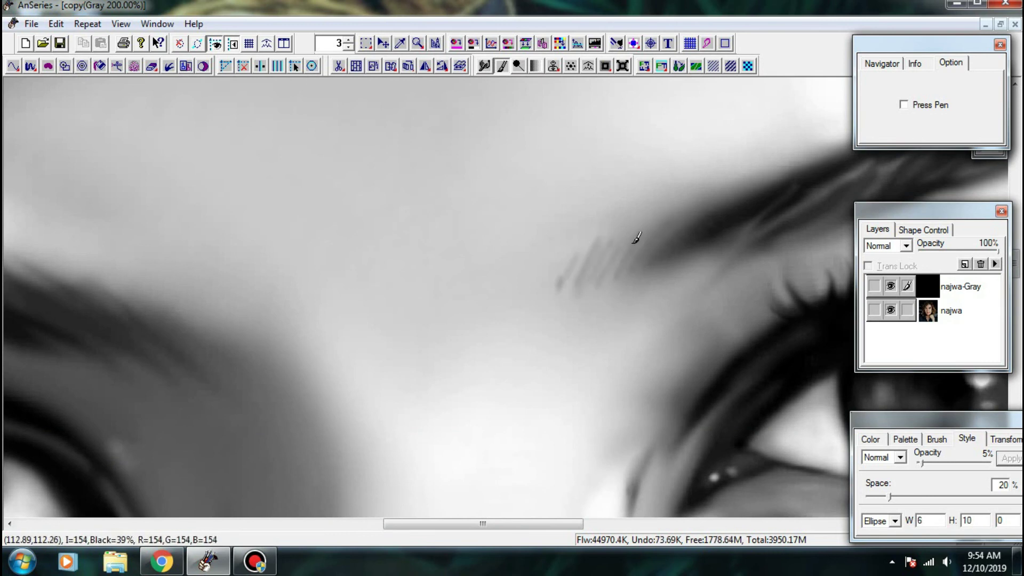
# - Smudge the new hairs at the inner end of the right-hand eyebrow so they taper into the skin and brow
pyautogui.click(486, 67)
pyautogui.moveTo(564, 285)
pyautogui.mouseDown()
pyautogui.moveTo(582, 272)
pyautogui.moveTo(557, 291)
pyautogui.moveTo(584, 246)
pyautogui.mouseUp()
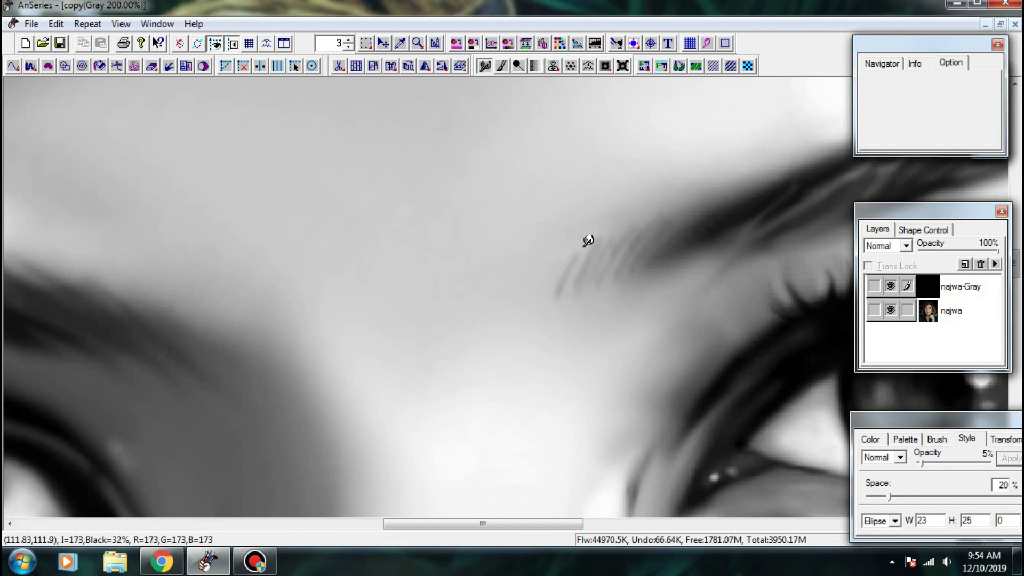
pyautogui.moveTo(613, 281)
pyautogui.mouseDown()
pyautogui.moveTo(619, 233)
pyautogui.moveTo(627, 253)
pyautogui.moveTo(676, 209)
pyautogui.moveTo(692, 219)
pyautogui.moveTo(712, 201)
pyautogui.moveTo(709, 224)
pyautogui.moveTo(698, 213)
pyautogui.moveTo(719, 213)
pyautogui.moveTo(701, 228)
pyautogui.moveTo(749, 181)
pyautogui.mouseUp()
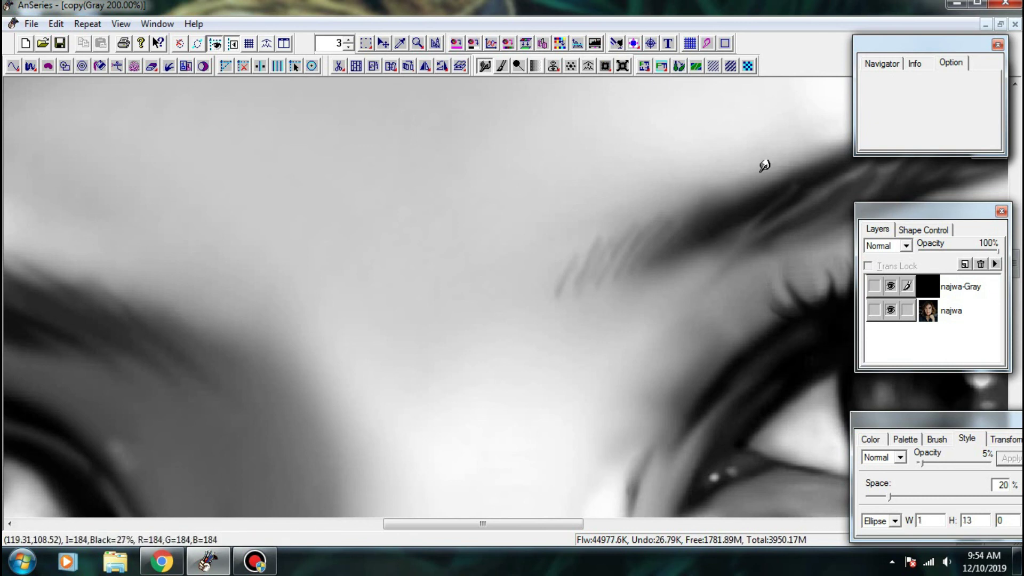
pyautogui.moveTo(754, 218)
pyautogui.mouseDown()
pyautogui.moveTo(486, 251)
pyautogui.moveTo(449, 276)
pyautogui.moveTo(468, 275)
pyautogui.mouseUp()
pyautogui.moveTo(497, 240)
pyautogui.mouseDown()
pyautogui.moveTo(496, 267)
pyautogui.moveTo(446, 279)
pyautogui.moveTo(443, 249)
pyautogui.moveTo(528, 210)
pyautogui.mouseUp()
pyautogui.moveTo(443, 249)
pyautogui.mouseDown()
pyautogui.moveTo(433, 275)
pyautogui.moveTo(398, 277)
pyautogui.mouseUp()
pyautogui.scroll(1, 436, 229)
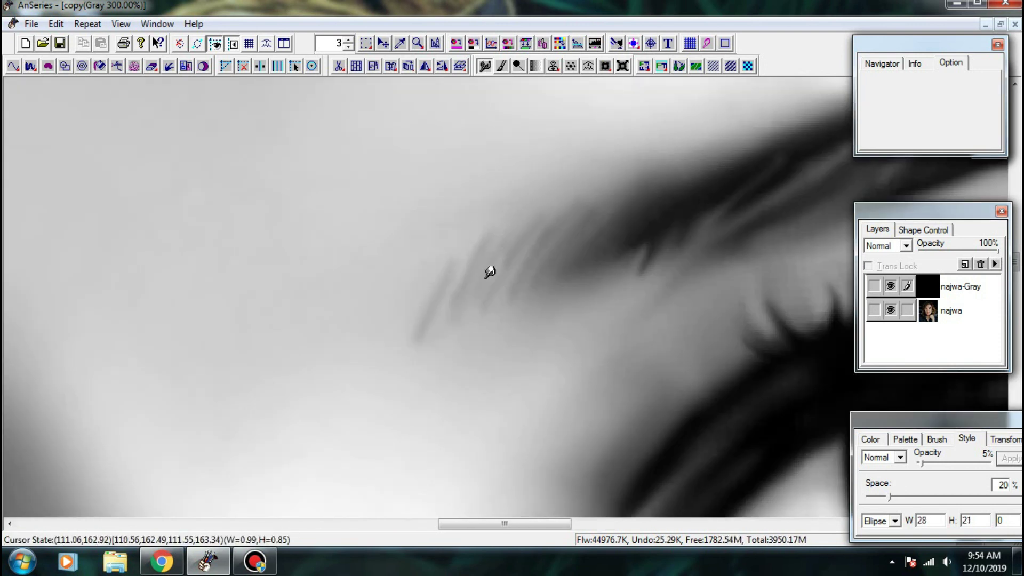
# - Compare the eyebrow with the photo and brush additional faint hairs at the inner tip of the right-hand eyebrow
pyautogui.scroll(-5, 476, 72)
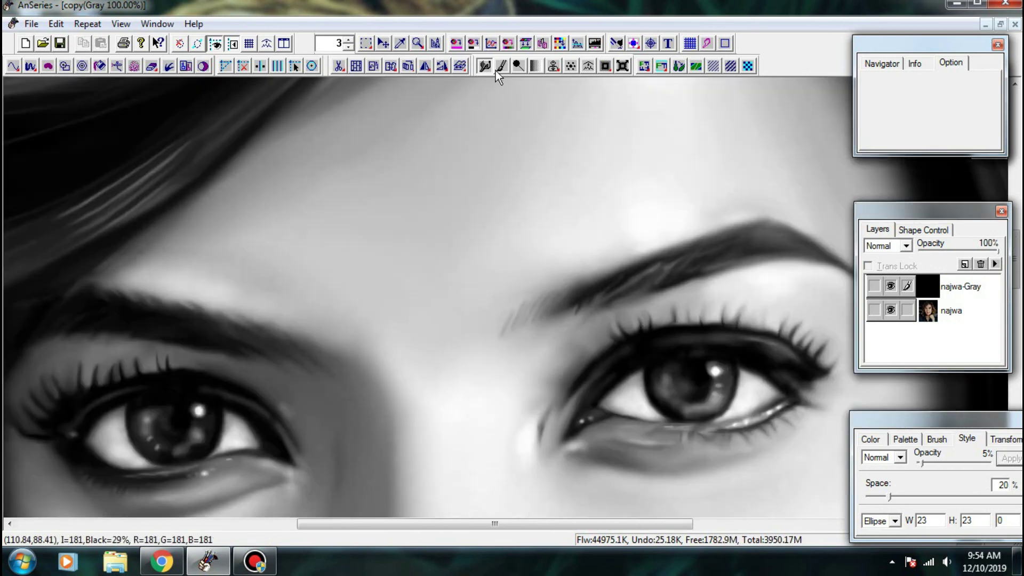
pyautogui.click(501, 65)
pyautogui.scroll(3, 582, 287)
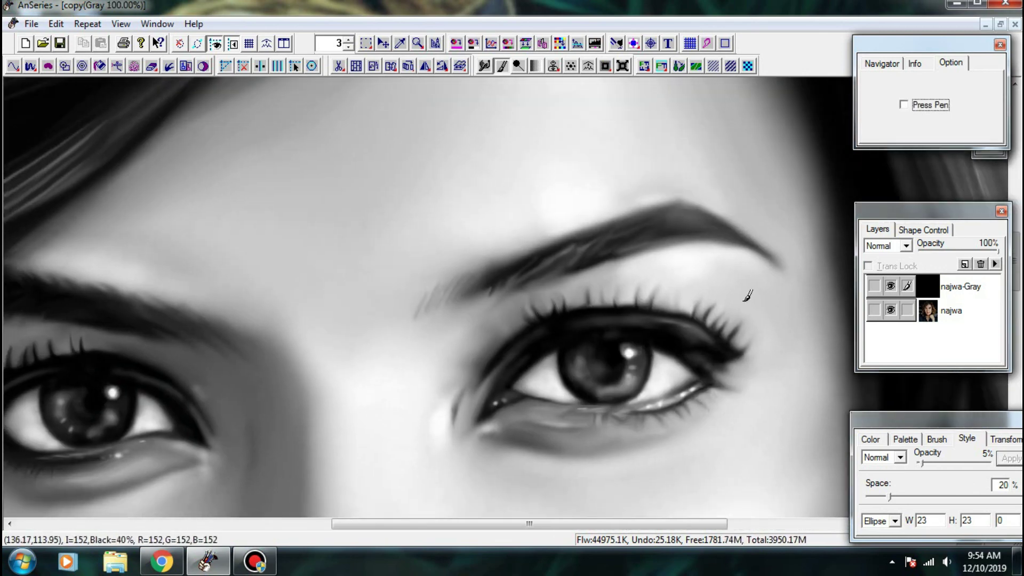
pyautogui.click(891, 287)
pyautogui.click(890, 286)
pyautogui.scroll(1, 547, 325)
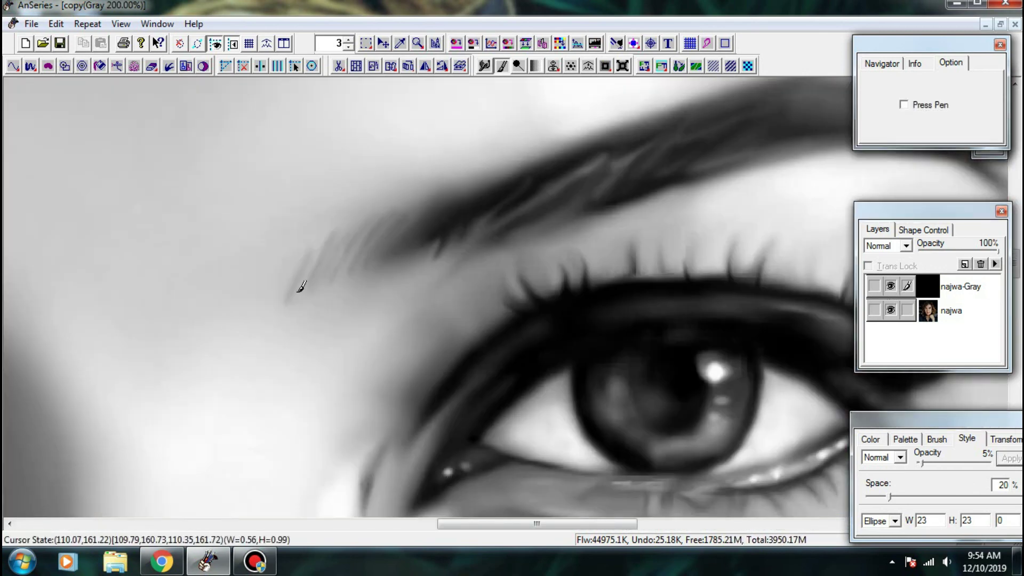
pyautogui.scroll(2, 297, 247)
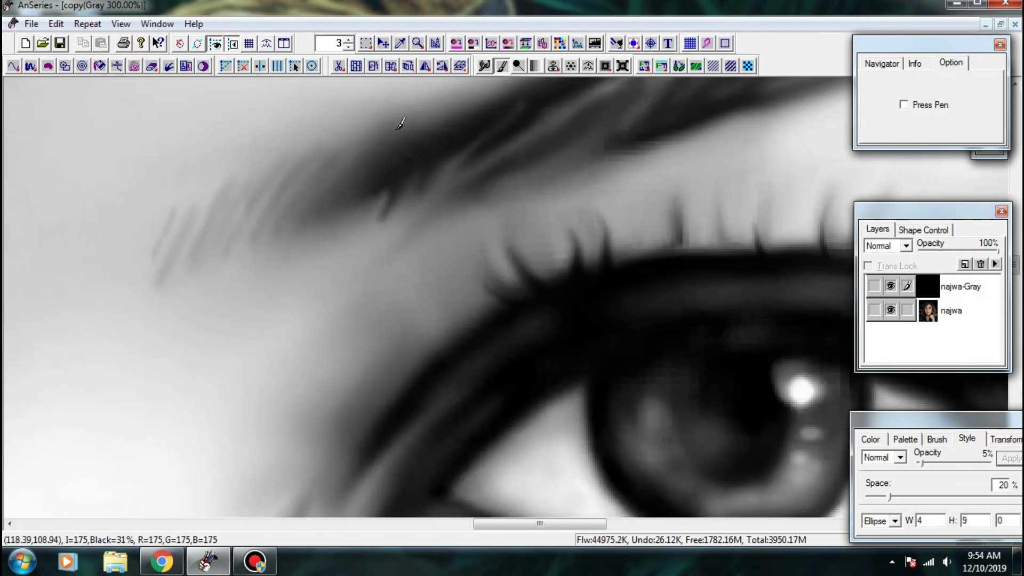
pyautogui.moveTo(497, 120); pyautogui.dragTo(593, 200)
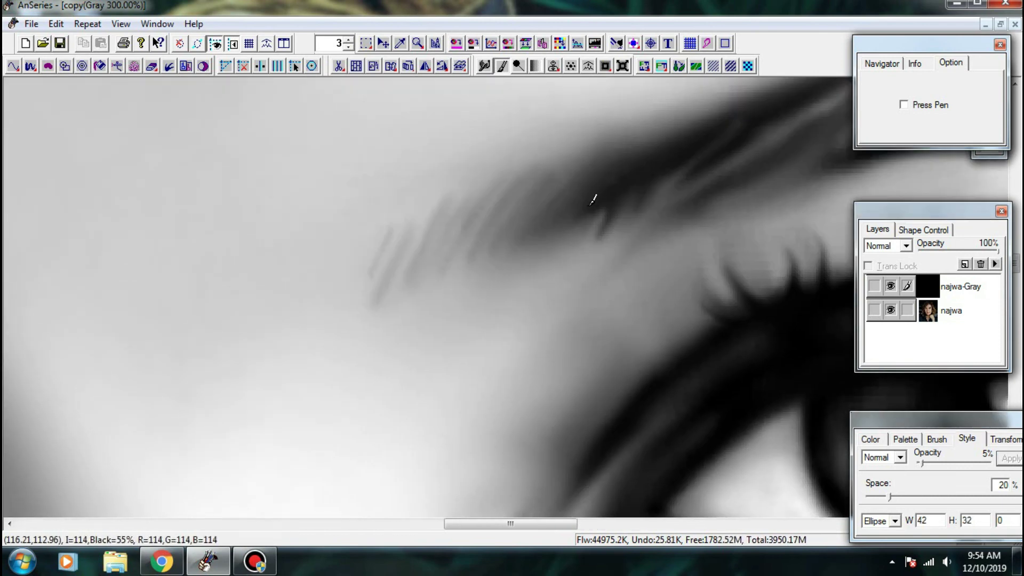
pyautogui.moveTo(452, 208); pyautogui.dragTo(366, 304)
# - Smudge the outermost hairs at the inner tip of the right-hand eyebrow into soft, tapered strands
pyautogui.click(484, 66)
pyautogui.moveTo(377, 267); pyautogui.dragTo(377, 313)
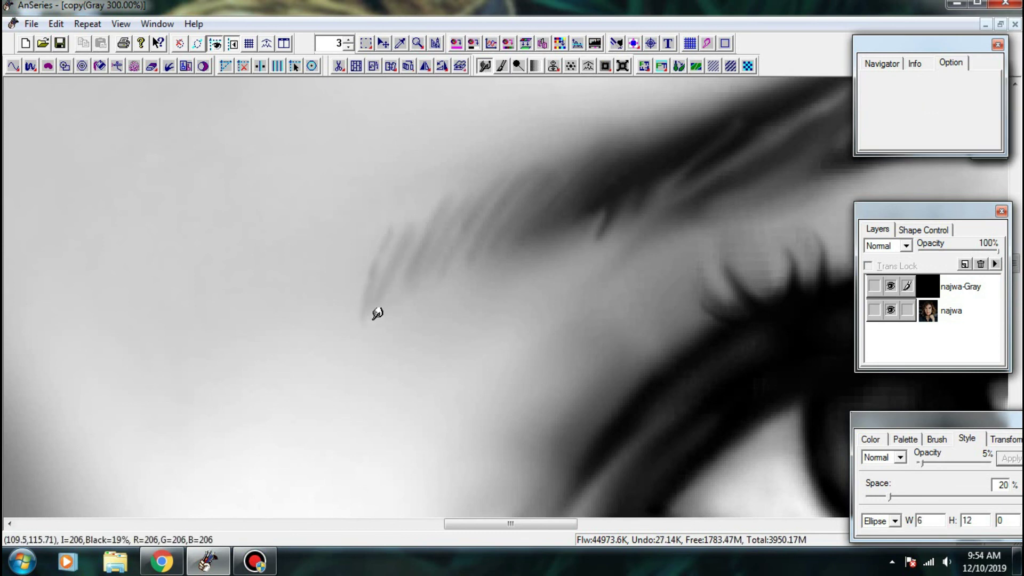
pyautogui.moveTo(407, 228); pyautogui.dragTo(376, 292)
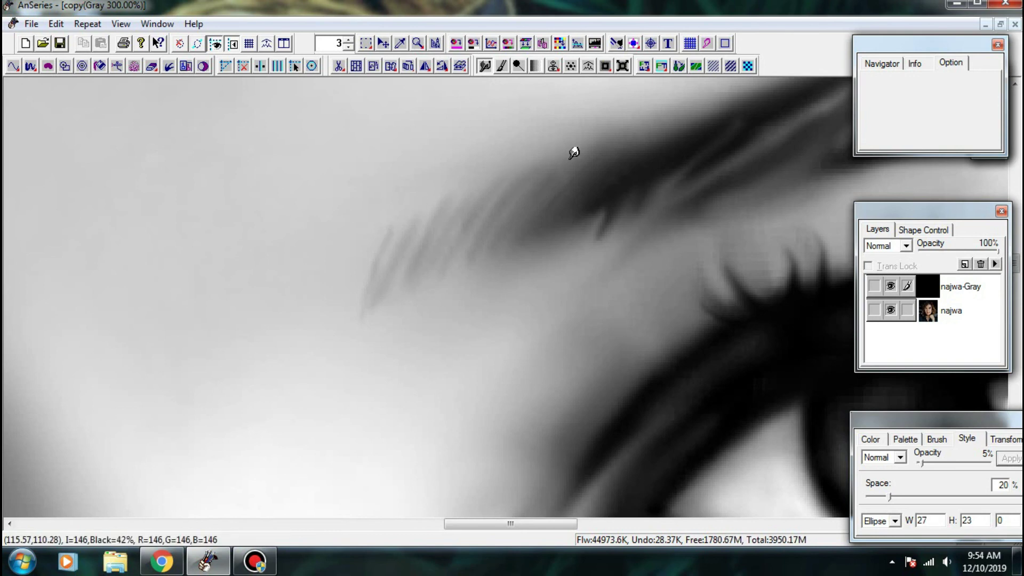
pyautogui.moveTo(696, 176); pyautogui.dragTo(509, 269)
pyautogui.hotkey('ctrl', '-')
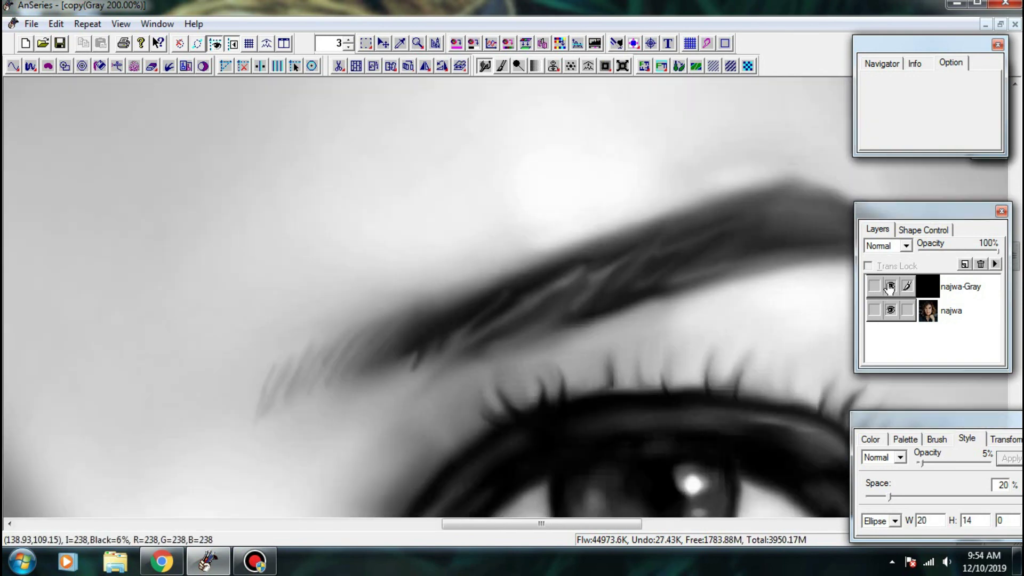
# - Recheck the photo and smudge slanted hair texture along the upper edge of the right-hand eyebrow up to its arch
pyautogui.click(885, 286)
pyautogui.click(885, 286)
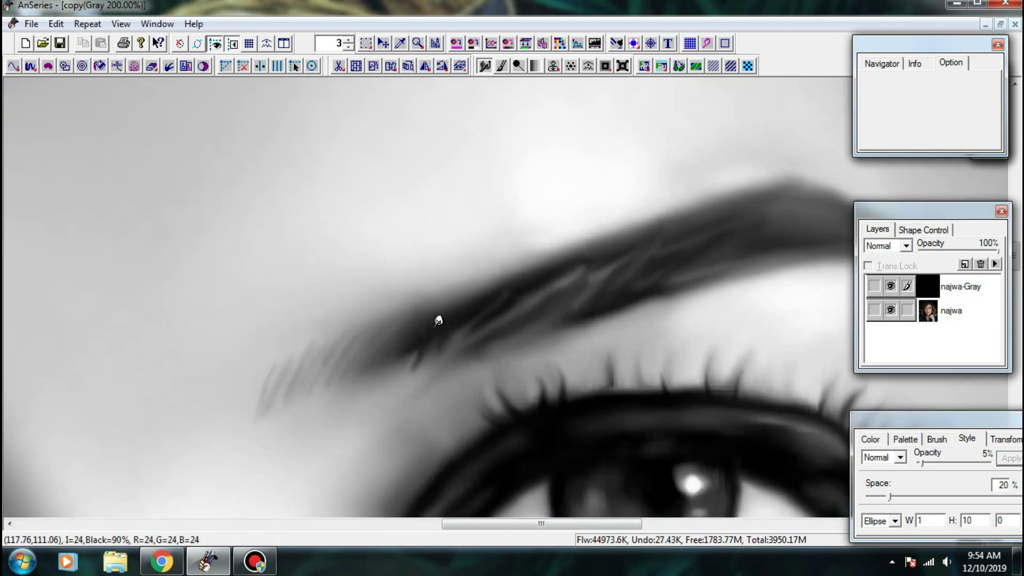
pyautogui.moveTo(426, 322)
pyautogui.mouseDown()
pyautogui.moveTo(555, 274)
pyautogui.moveTo(613, 226)
pyautogui.moveTo(612, 235)
pyautogui.moveTo(652, 218)
pyautogui.moveTo(627, 239)
pyautogui.moveTo(667, 214)
pyautogui.mouseUp()
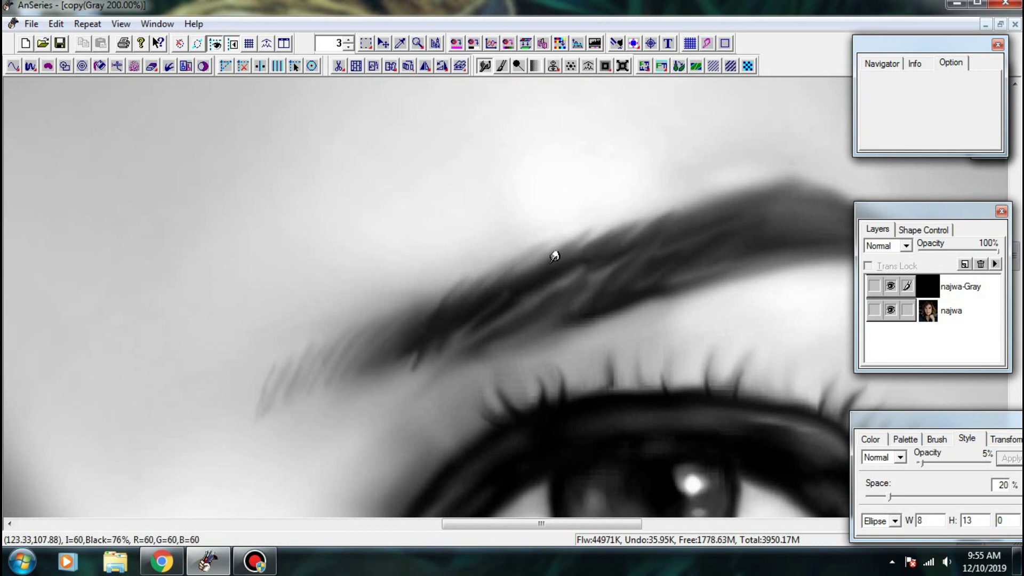
pyautogui.moveTo(487, 293); pyautogui.dragTo(523, 261)
pyautogui.moveTo(453, 315); pyautogui.dragTo(494, 269)
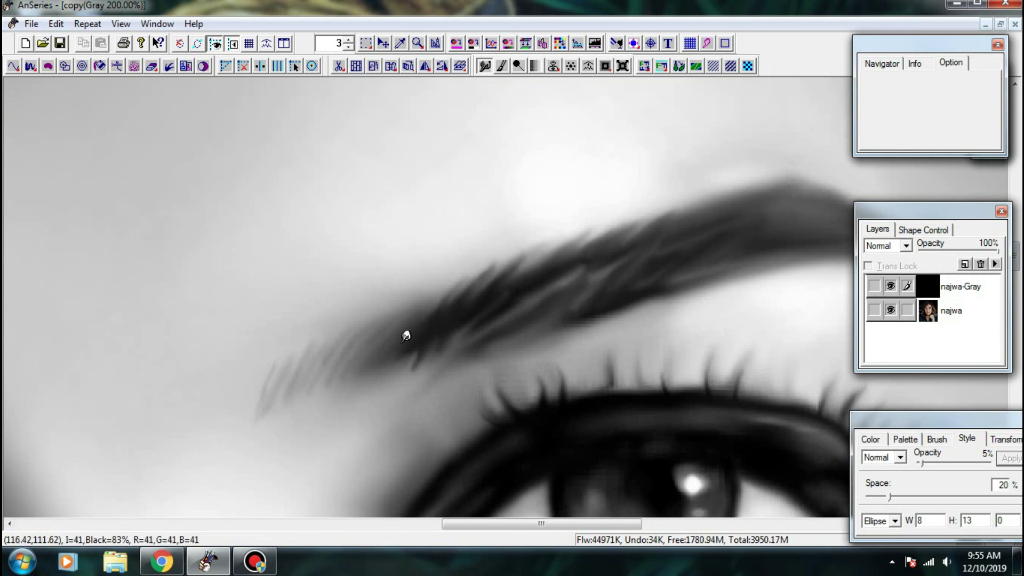
pyautogui.moveTo(402, 342)
pyautogui.mouseDown()
pyautogui.moveTo(432, 299)
pyautogui.moveTo(511, 261)
pyautogui.mouseUp()
pyautogui.moveTo(440, 301)
pyautogui.mouseDown()
pyautogui.moveTo(805, 171)
pyautogui.moveTo(701, 205)
pyautogui.mouseUp()
pyautogui.moveTo(661, 244); pyautogui.dragTo(678, 217)
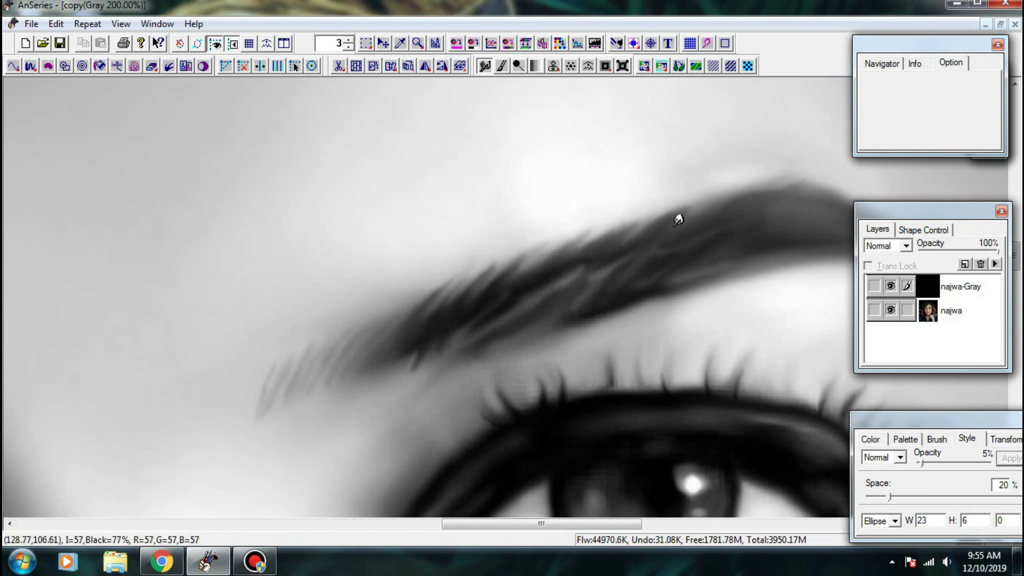
# - Hide the photo layer and review the reworked eyebrow within the whole grayscale portrait
pyautogui.hotkey('ctrl', '-')
pyautogui.hotkey('ctrl', '-')
pyautogui.moveTo(575, 278); pyautogui.dragTo(528, 215)
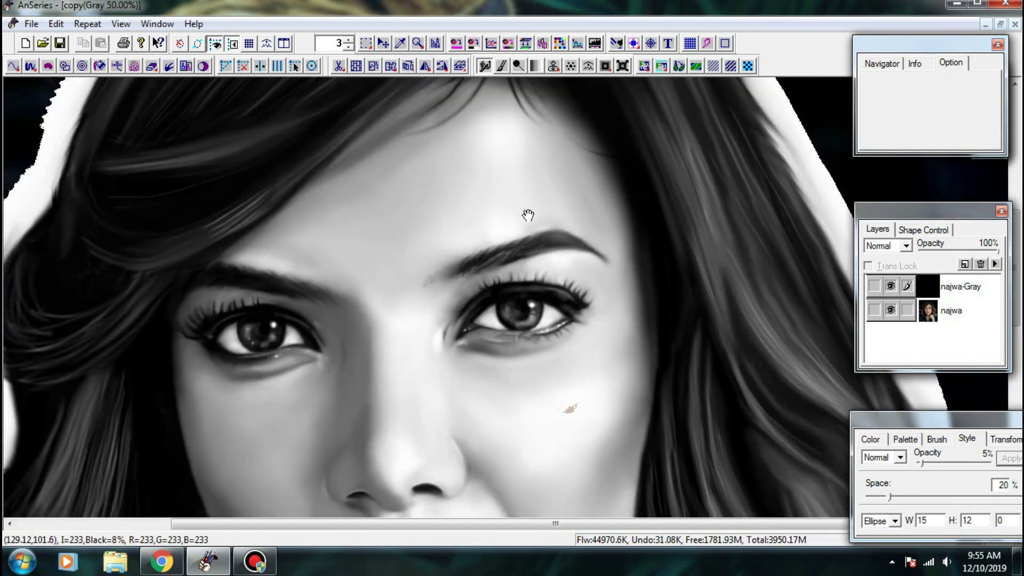
pyautogui.hotkey('ctrl', '+')
pyautogui.click(889, 311)
pyautogui.hotkey('ctrl', '-')
pyautogui.hotkey('ctrl', '-')
pyautogui.hotkey('ctrl', '-')
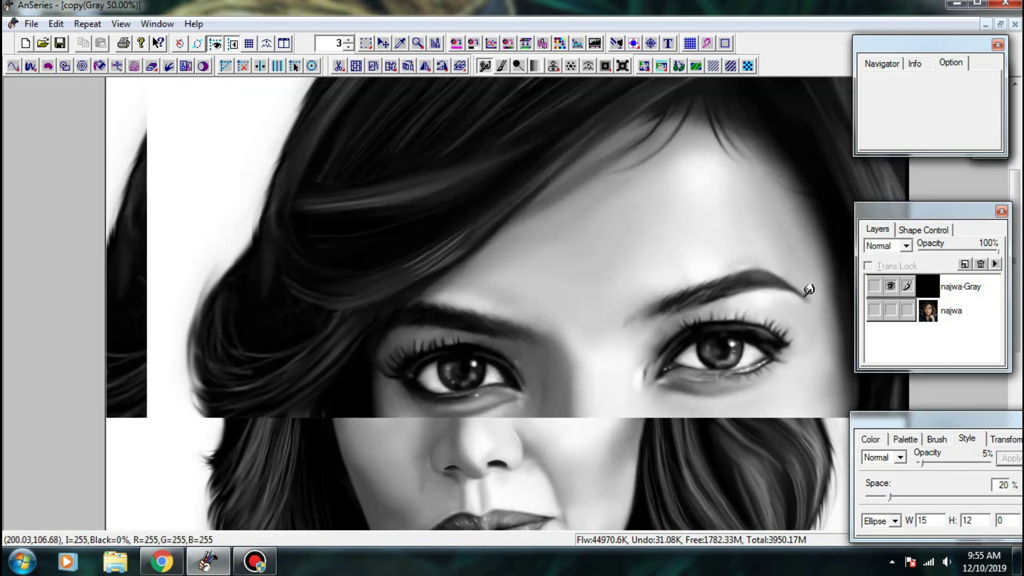
pyautogui.moveTo(564, 323); pyautogui.dragTo(562, 243)
pyautogui.scroll(3, 526, 283)
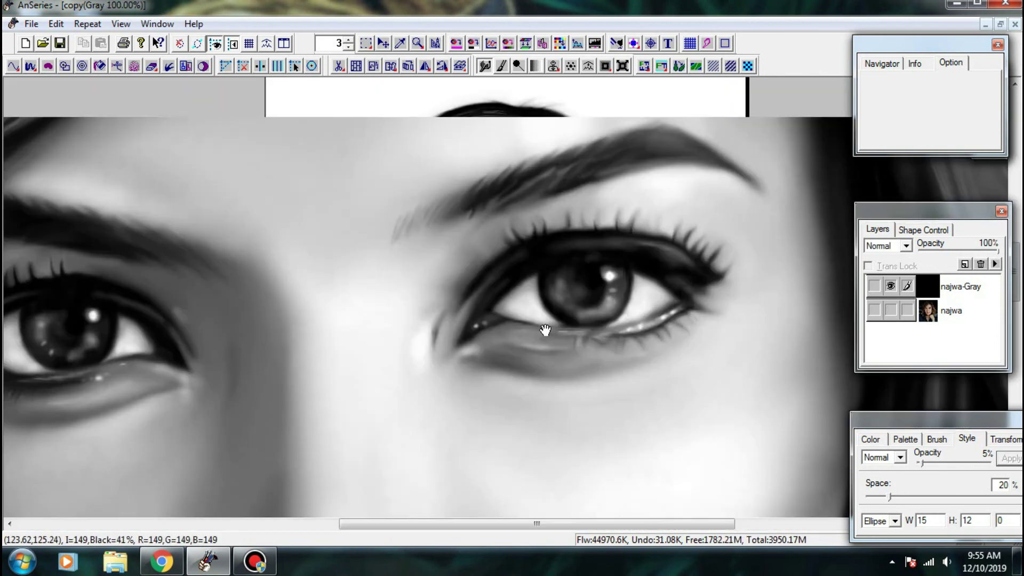
# - Lighten small highlights beside the inner corners of both eyes with the Lighten tool at 50% opacity, and review the face
pyautogui.click(518, 66)
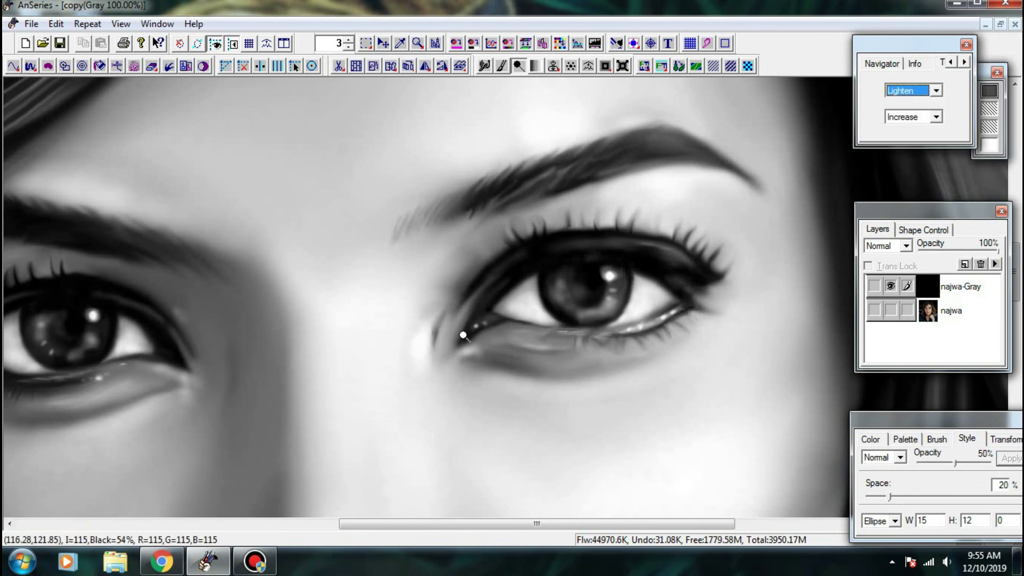
pyautogui.moveTo(425, 335)
pyautogui.mouseDown()
pyautogui.moveTo(427, 323)
pyautogui.moveTo(426, 346)
pyautogui.mouseUp()
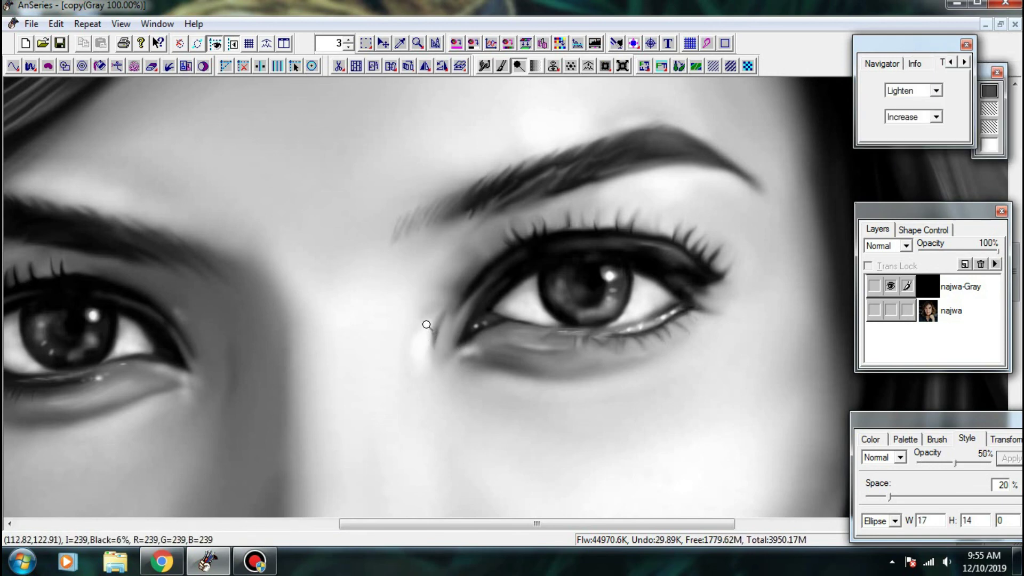
pyautogui.moveTo(222, 368); pyautogui.dragTo(223, 383)
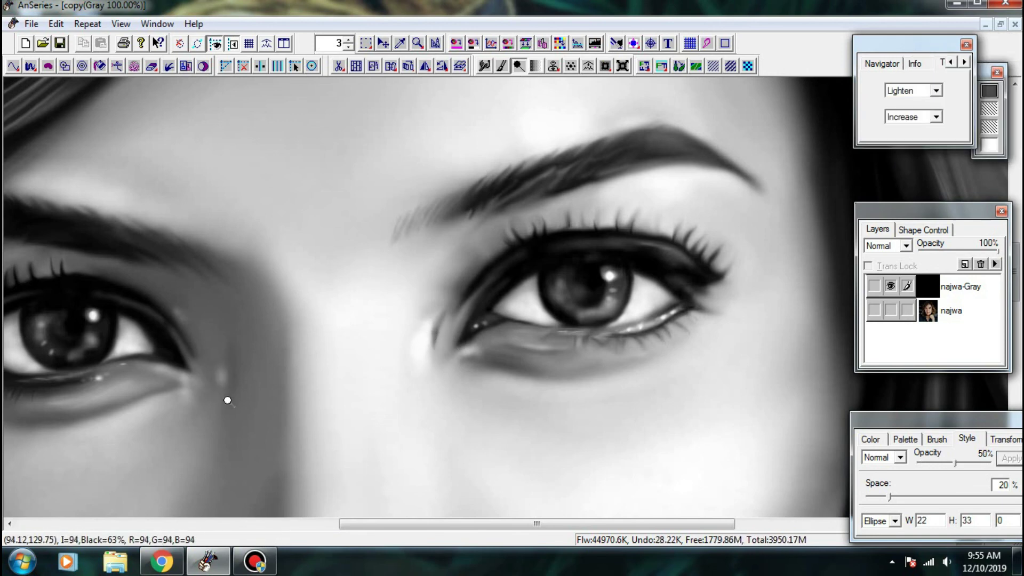
pyautogui.scroll(-3, 409, 272)
pyautogui.moveTo(520, 282); pyautogui.dragTo(491, 224)
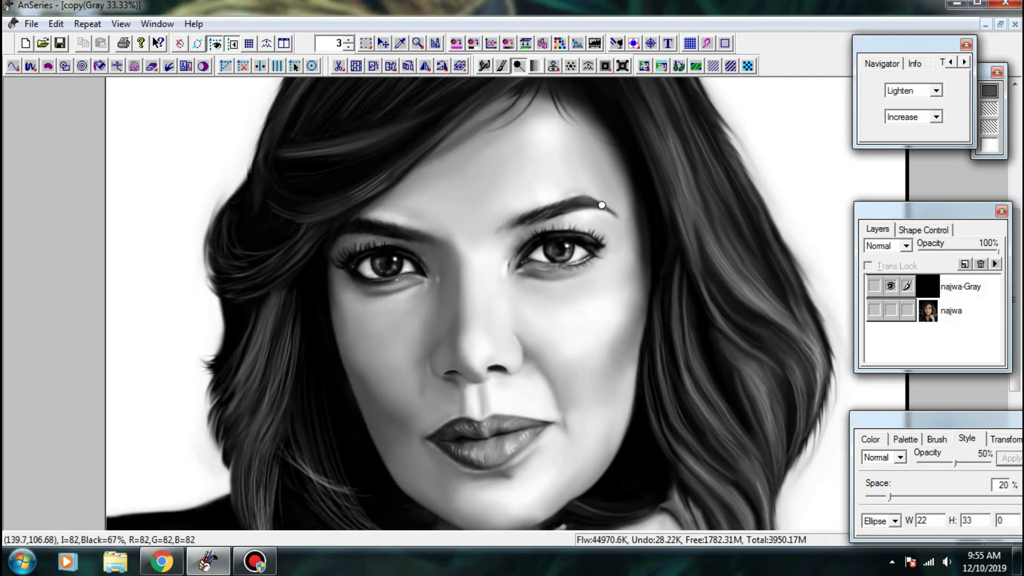
# - Inspect both eyes and the inner ends of both eyebrows up close
pyautogui.scroll(3, 601, 250)
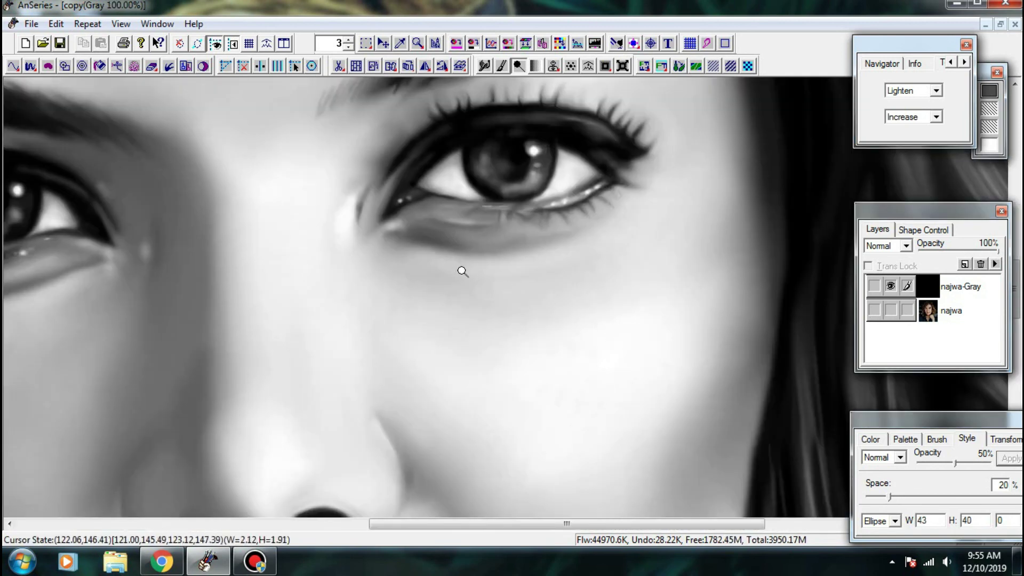
pyautogui.moveTo(663, 228); pyautogui.dragTo(510, 270)
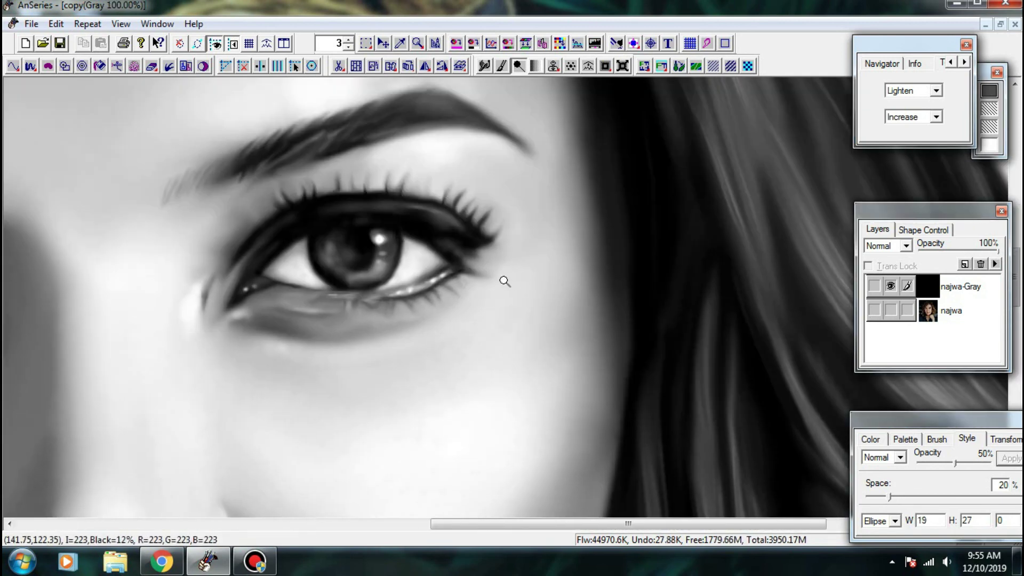
pyautogui.moveTo(467, 207); pyautogui.dragTo(545, 246)
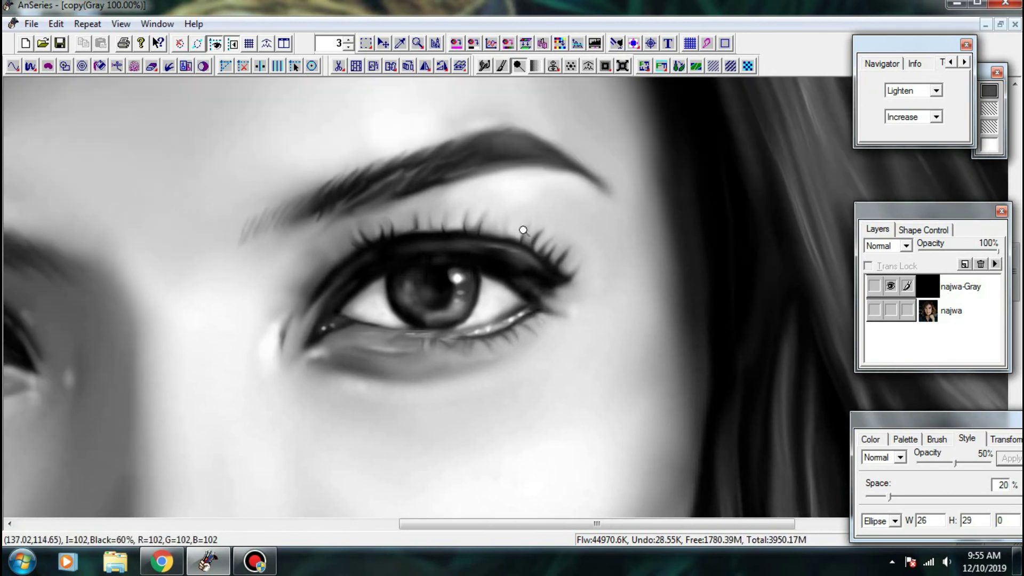
pyautogui.moveTo(304, 283); pyautogui.dragTo(605, 215)
pyautogui.moveTo(258, 277); pyautogui.dragTo(333, 280)
pyautogui.moveTo(193, 297); pyautogui.dragTo(183, 291)
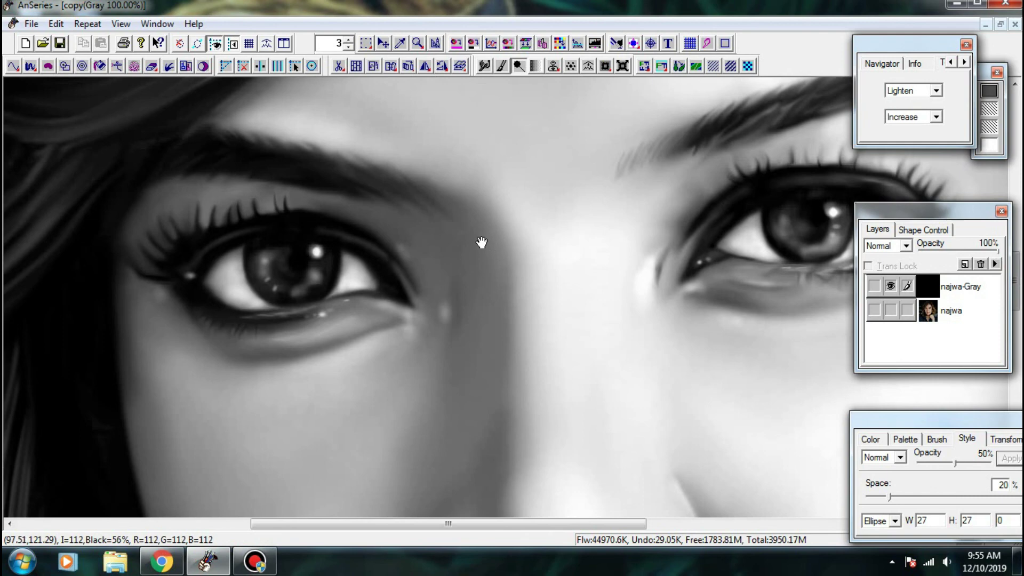
pyautogui.moveTo(511, 229); pyautogui.dragTo(382, 288)
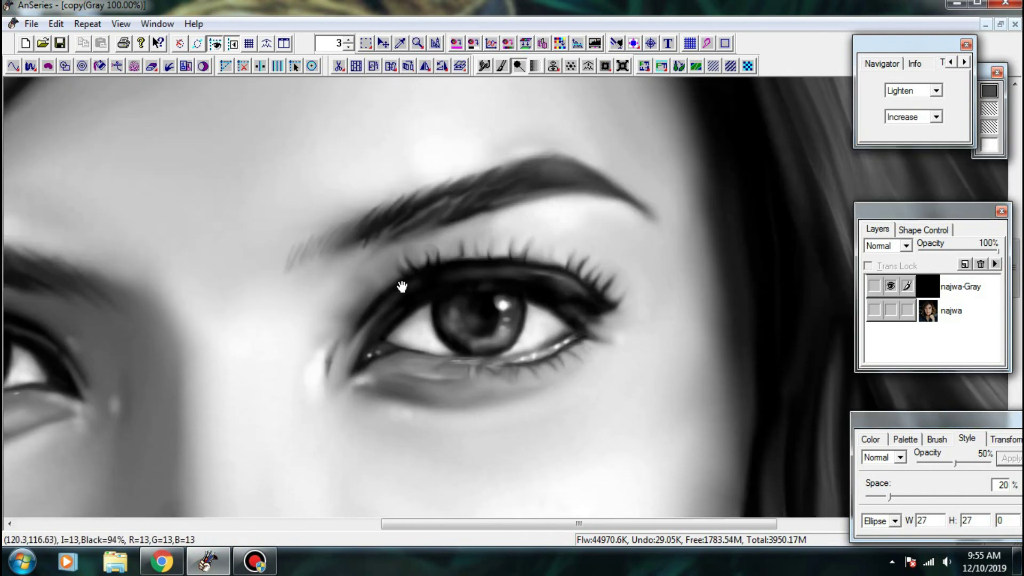
pyautogui.moveTo(420, 195); pyautogui.dragTo(440, 235)
# - Brush soft gray shading at 5% opacity into the sparse hairs at the inner end of the right-hand eyebrow
pyautogui.click(496, 65)
pyautogui.hotkey('ctrl', '+')
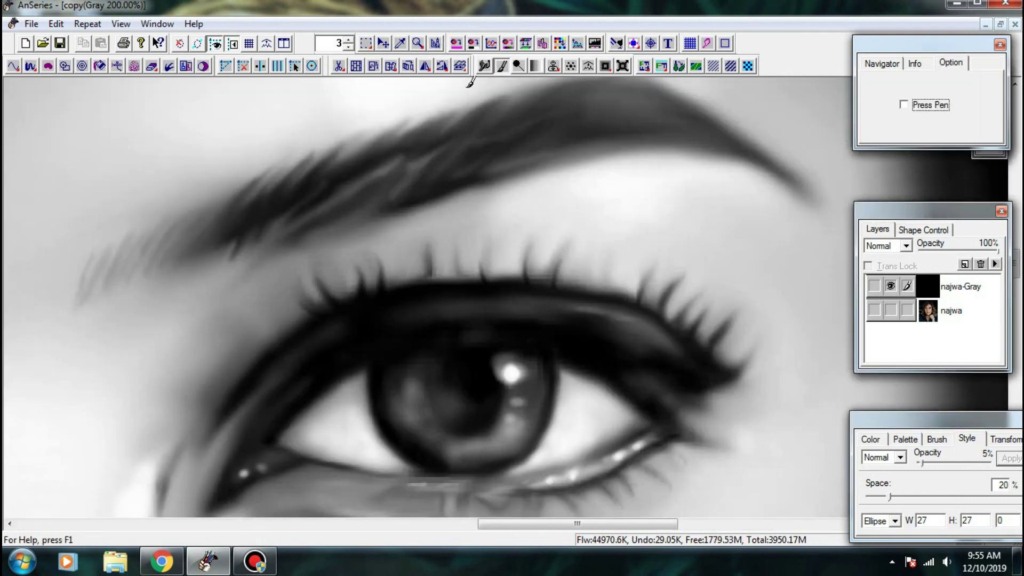
pyautogui.moveTo(135, 247)
pyautogui.mouseDown()
pyautogui.moveTo(318, 231)
pyautogui.moveTo(309, 275)
pyautogui.moveTo(283, 289)
pyautogui.mouseUp()
pyautogui.moveTo(307, 251); pyautogui.dragTo(285, 285)
pyautogui.moveTo(375, 253); pyautogui.dragTo(346, 283)
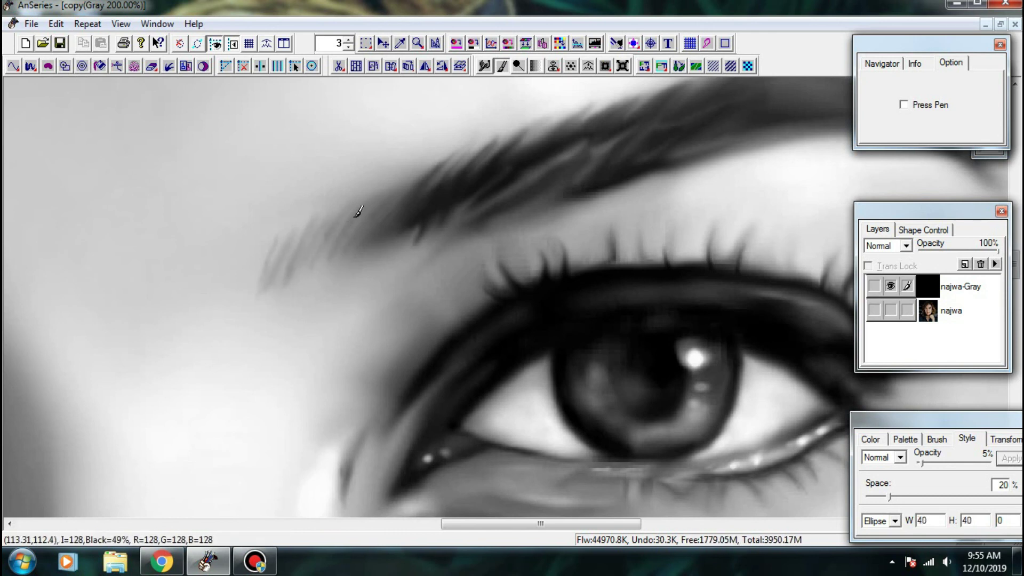
pyautogui.moveTo(436, 214); pyautogui.dragTo(403, 251)
pyautogui.moveTo(391, 197)
pyautogui.mouseDown()
pyautogui.moveTo(409, 226)
pyautogui.moveTo(385, 214)
pyautogui.moveTo(363, 232)
pyautogui.moveTo(391, 191)
pyautogui.moveTo(382, 215)
pyautogui.mouseUp()
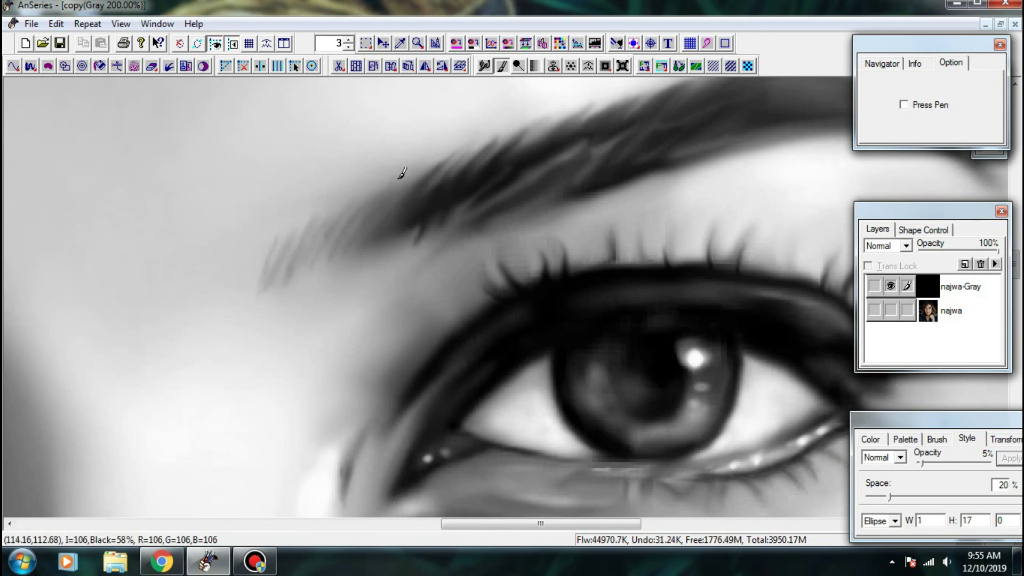
# - Smudge the freshly shaded inner end of the right-hand eyebrow into slanted hairs along its upper edge
pyautogui.click(484, 66)
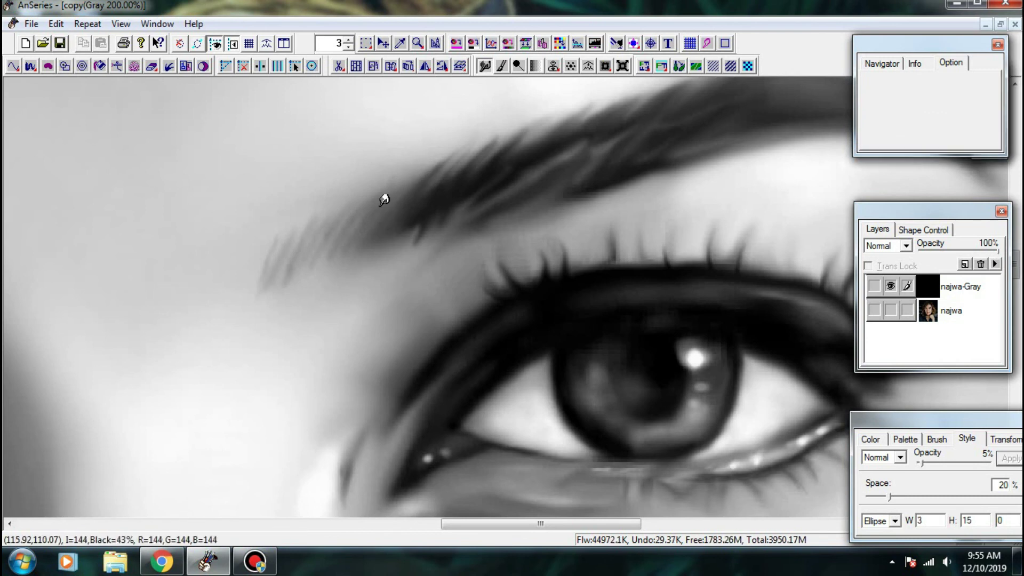
pyautogui.moveTo(410, 204)
pyautogui.mouseDown()
pyautogui.moveTo(444, 161)
pyautogui.moveTo(415, 168)
pyautogui.mouseUp()
pyautogui.moveTo(369, 229)
pyautogui.mouseDown()
pyautogui.moveTo(383, 206)
pyautogui.moveTo(366, 219)
pyautogui.mouseUp()
pyautogui.moveTo(309, 267)
pyautogui.mouseDown()
pyautogui.moveTo(352, 209)
pyautogui.moveTo(294, 233)
pyautogui.moveTo(316, 234)
pyautogui.moveTo(365, 183)
pyautogui.moveTo(426, 155)
pyautogui.mouseUp()
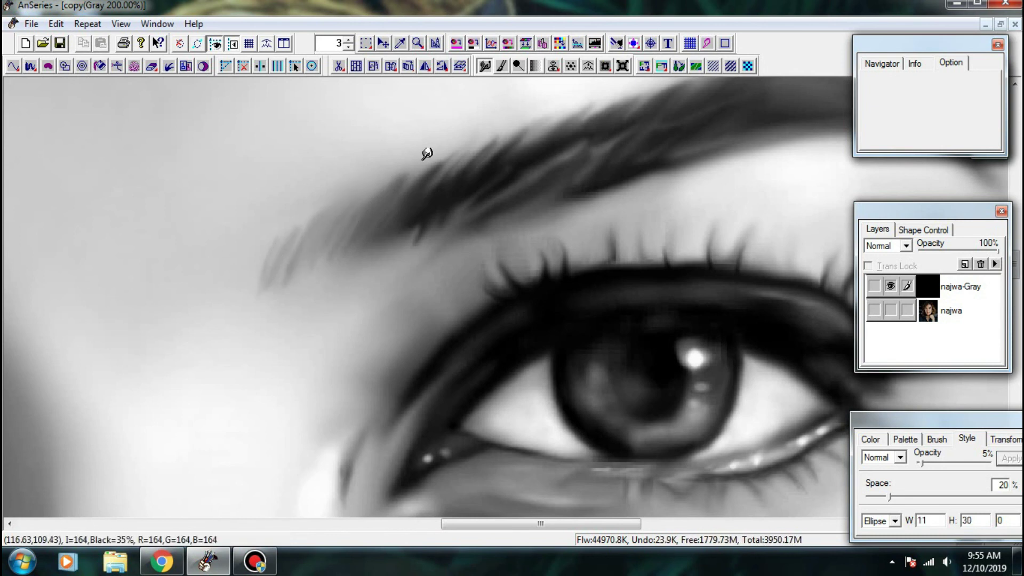
pyautogui.moveTo(394, 213)
pyautogui.mouseDown()
pyautogui.moveTo(422, 166)
pyautogui.moveTo(399, 182)
pyautogui.moveTo(439, 160)
pyautogui.moveTo(425, 168)
pyautogui.mouseUp()
# - Smudge the dark stray hair on the right-hand eyebrow's lower edge and soften the faint strands at its inner tip
pyautogui.click(516, 65)
pyautogui.scroll(1, 462, 90)
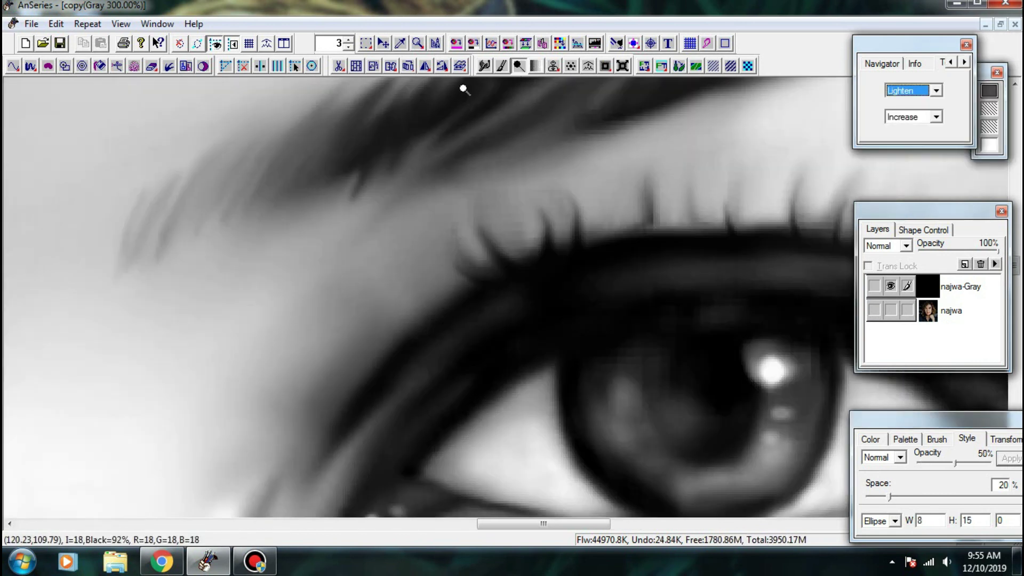
pyautogui.click(486, 66)
pyautogui.moveTo(350, 198)
pyautogui.mouseDown()
pyautogui.moveTo(365, 171)
pyautogui.moveTo(385, 164)
pyautogui.mouseUp()
pyautogui.scroll(-1, 366, 165)
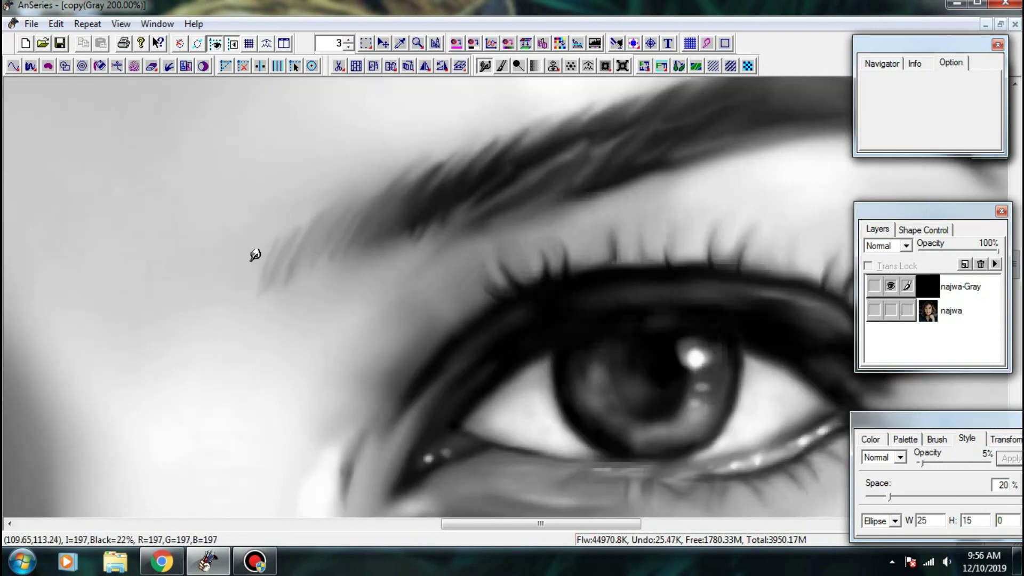
pyautogui.scroll(1, 255, 255)
pyautogui.moveTo(358, 245); pyautogui.dragTo(409, 187)
pyautogui.moveTo(341, 283); pyautogui.dragTo(370, 235)
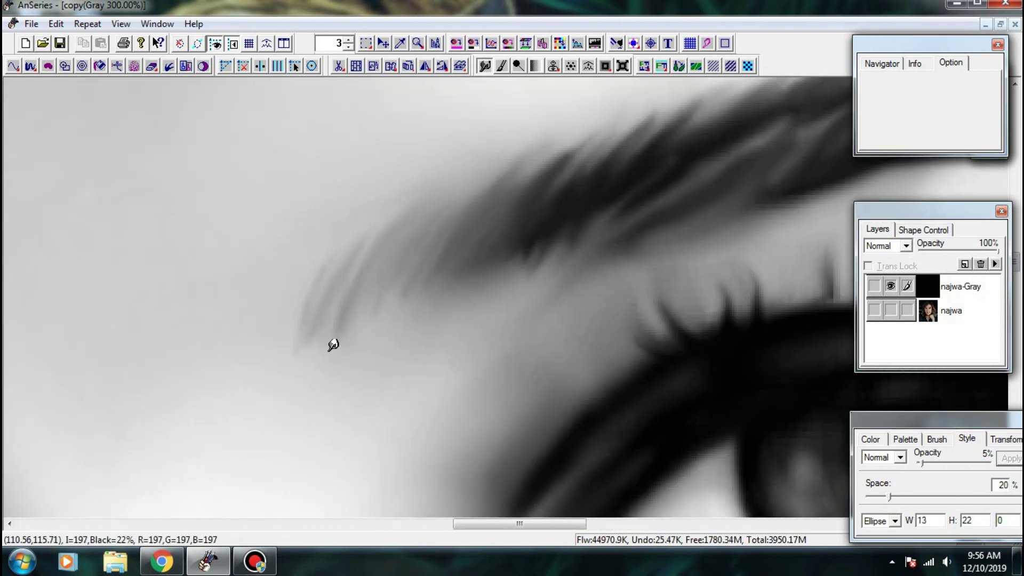
# - Try brushing extra gray shading over the inner end of the right-hand eyebrow, and undo those strokes
pyautogui.click(502, 66)
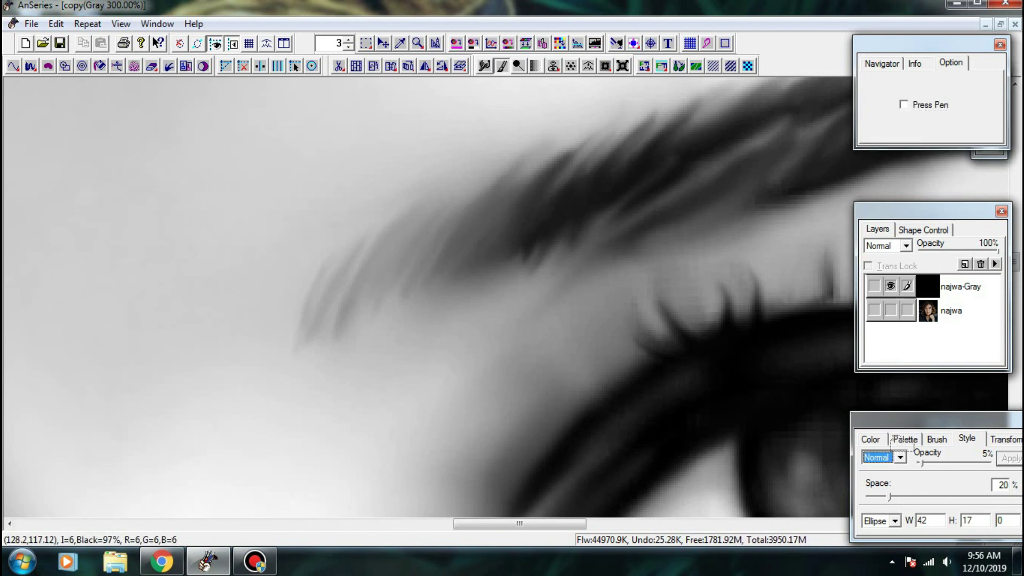
pyautogui.click(905, 439)
pyautogui.moveTo(409, 277)
pyautogui.mouseDown()
pyautogui.moveTo(432, 223)
pyautogui.moveTo(490, 207)
pyautogui.mouseUp()
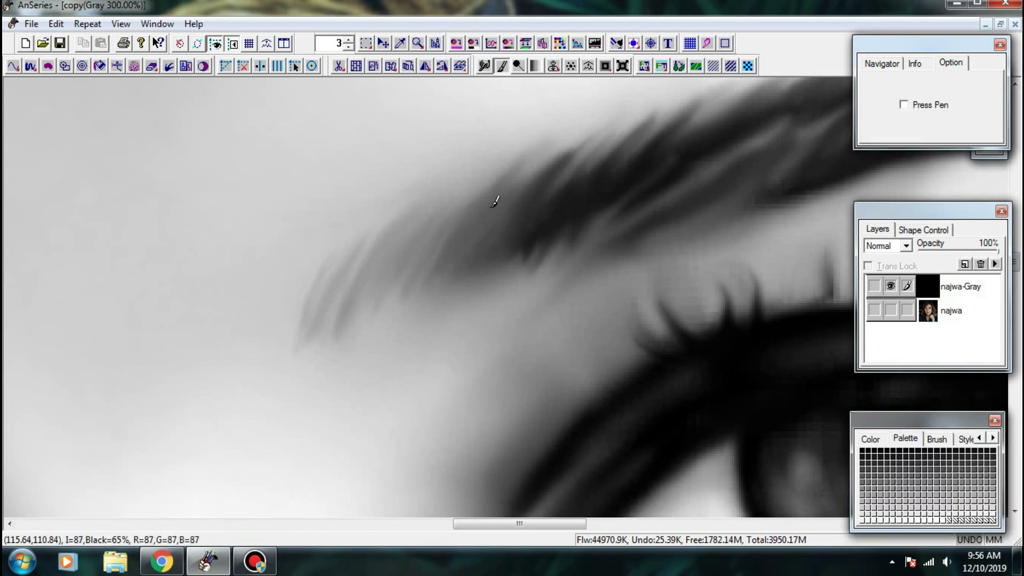
pyautogui.moveTo(421, 247); pyautogui.dragTo(504, 198)
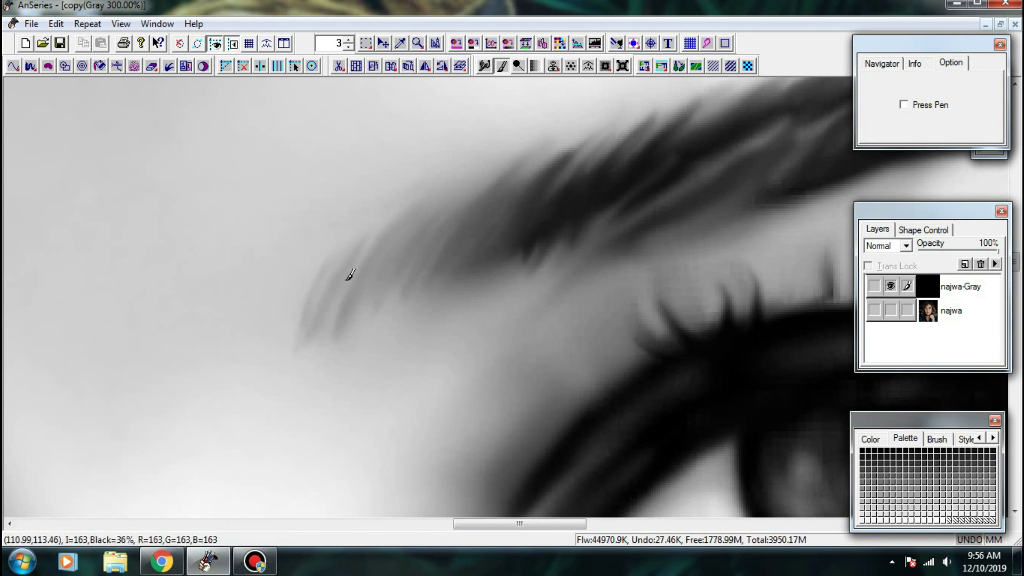
pyautogui.moveTo(415, 265); pyautogui.dragTo(454, 207)
pyautogui.hotkey('ctrl', 'z')
pyautogui.hotkey('ctrl', 'z')
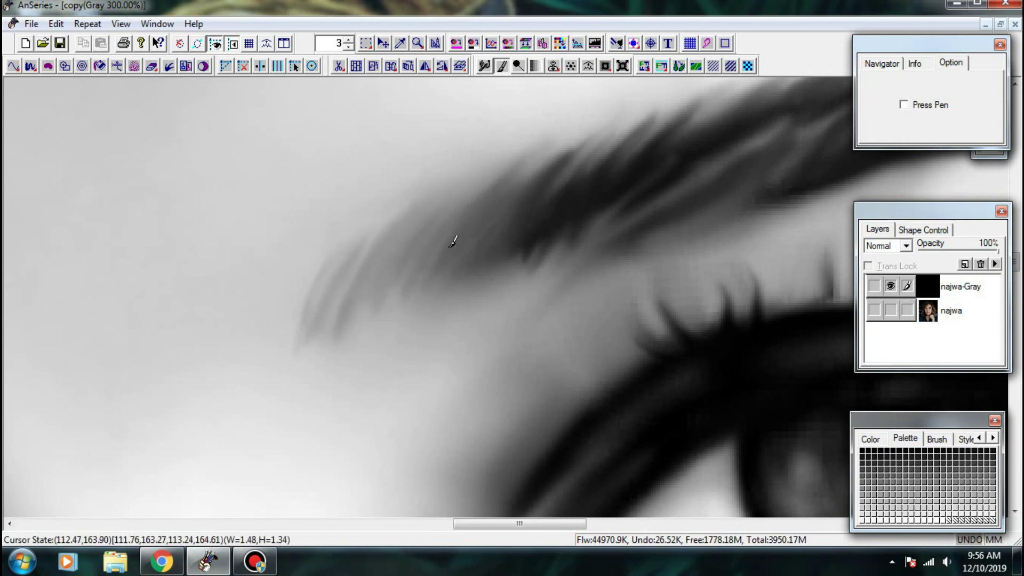
pyautogui.hotkey('ctrl', 'z')
# - Review the whole face with the photo layer shown and hidden, and save the file
pyautogui.scroll(-4, 756, 146)
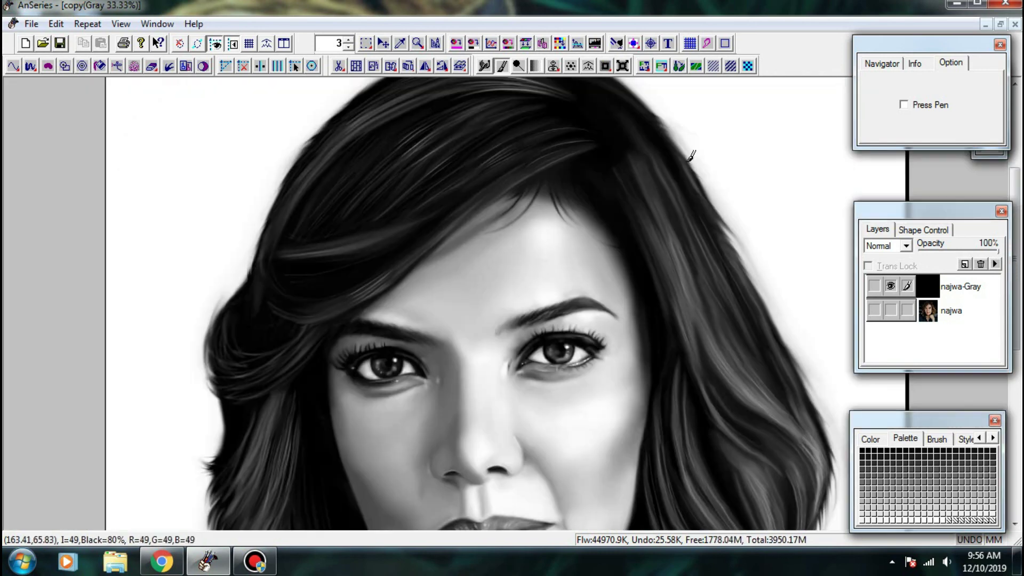
pyautogui.scroll(-3, 599, 221)
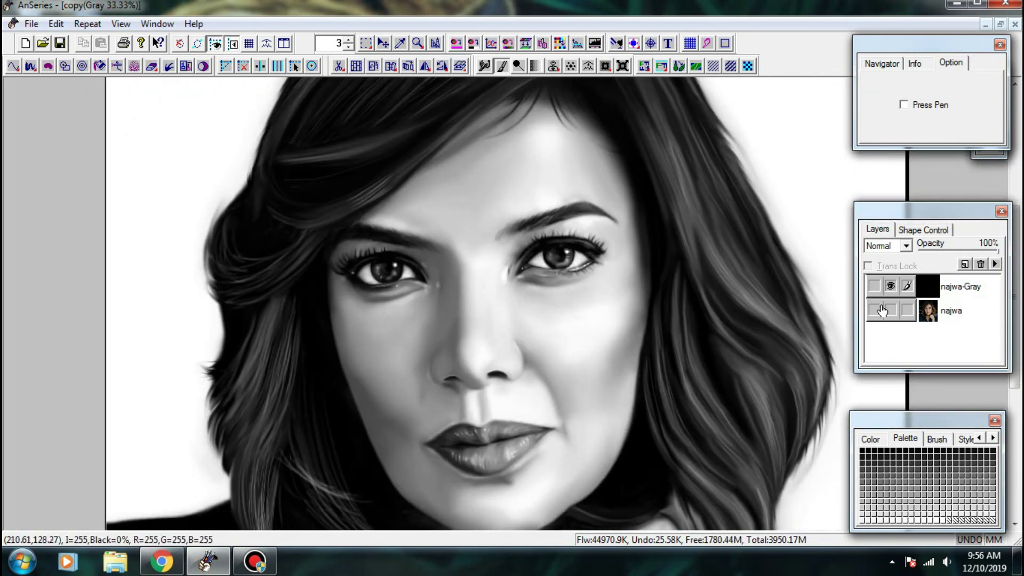
pyautogui.click(882, 310)
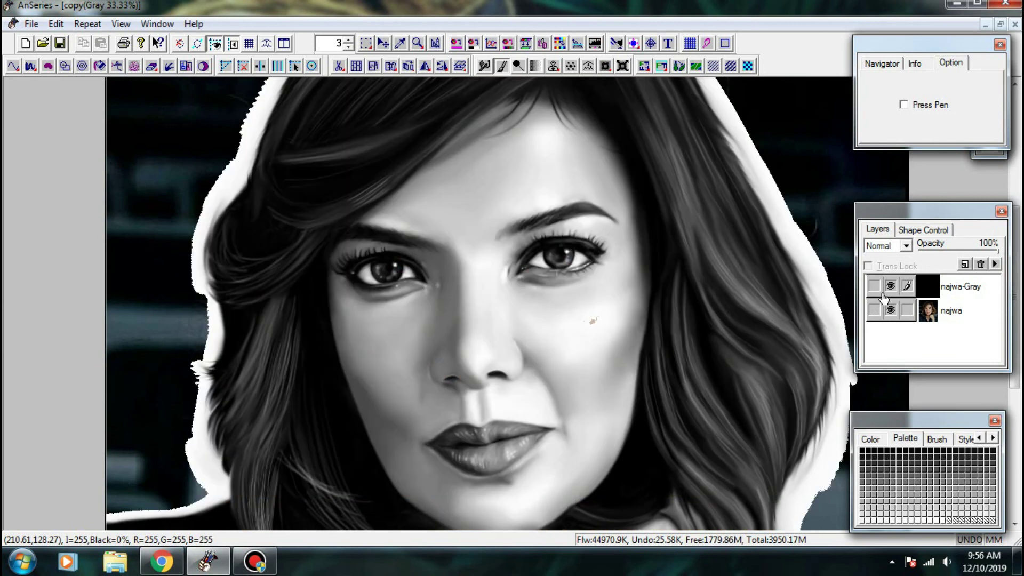
pyautogui.click(890, 311)
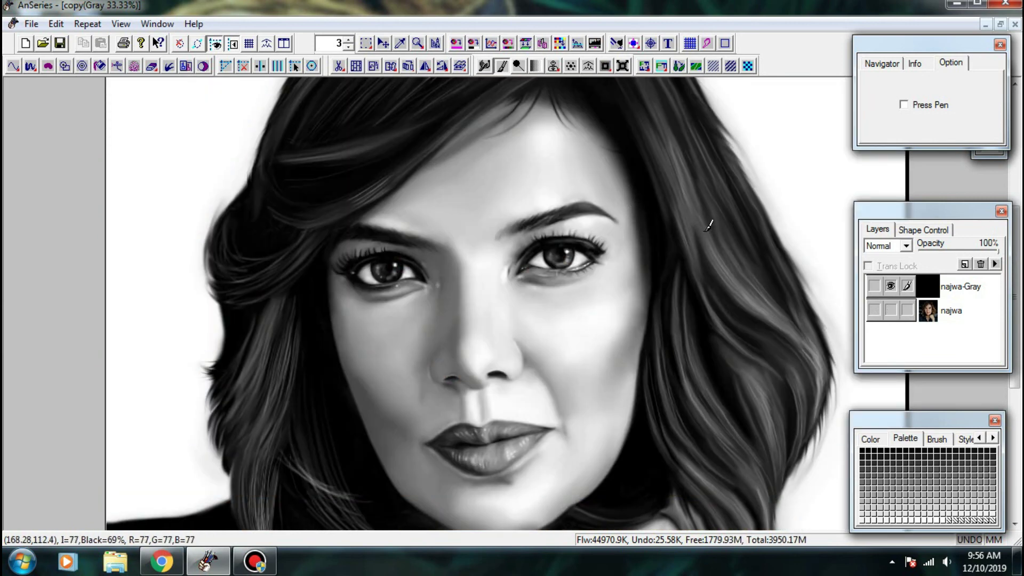
pyautogui.click(61, 49)
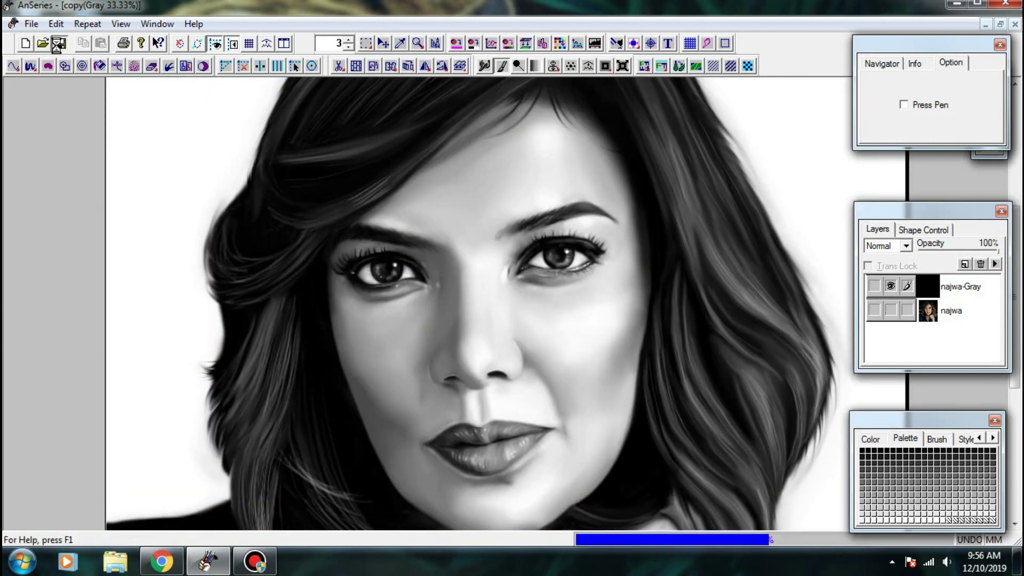
# - Add a new layer and place it between the najwa-Gray and najwa layers
pyautogui.scroll(-4, 63, 50)
pyautogui.click(962, 265)
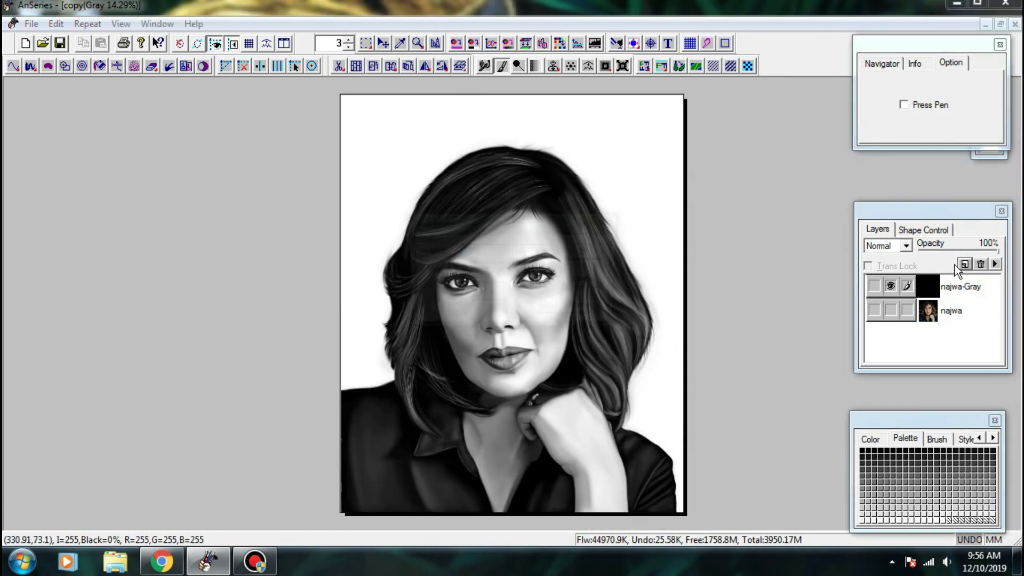
pyautogui.click(589, 253)
pyautogui.moveTo(940, 294); pyautogui.dragTo(934, 321)
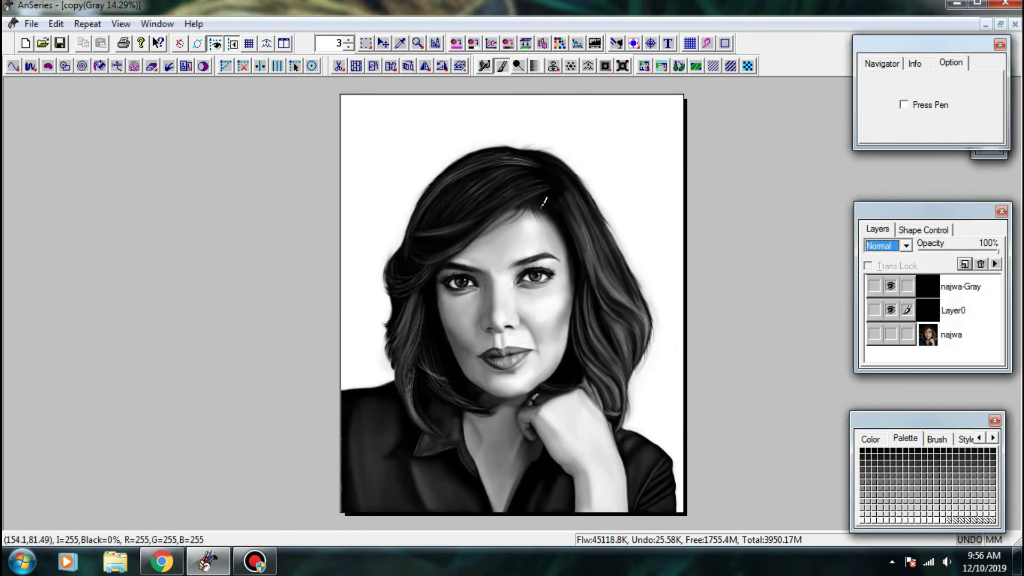
# - Brush a soft gray patch on Layer0 in the white background above the hair
pyautogui.scroll(1, 533, 187)
pyautogui.moveTo(430, 167); pyautogui.dragTo(400, 222)
pyautogui.scroll(1, 395, 144)
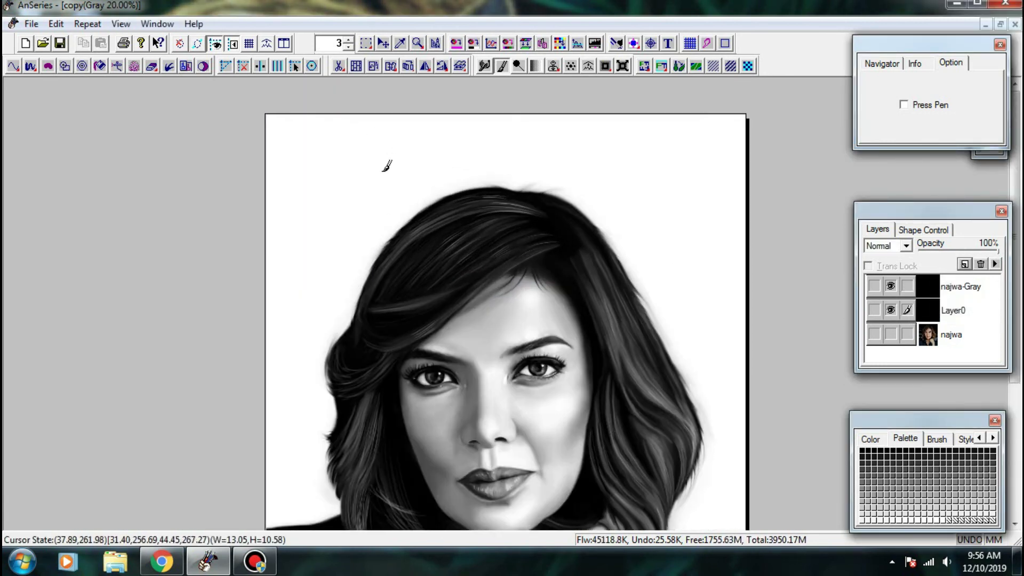
pyautogui.moveTo(389, 165); pyautogui.dragTo(359, 121)
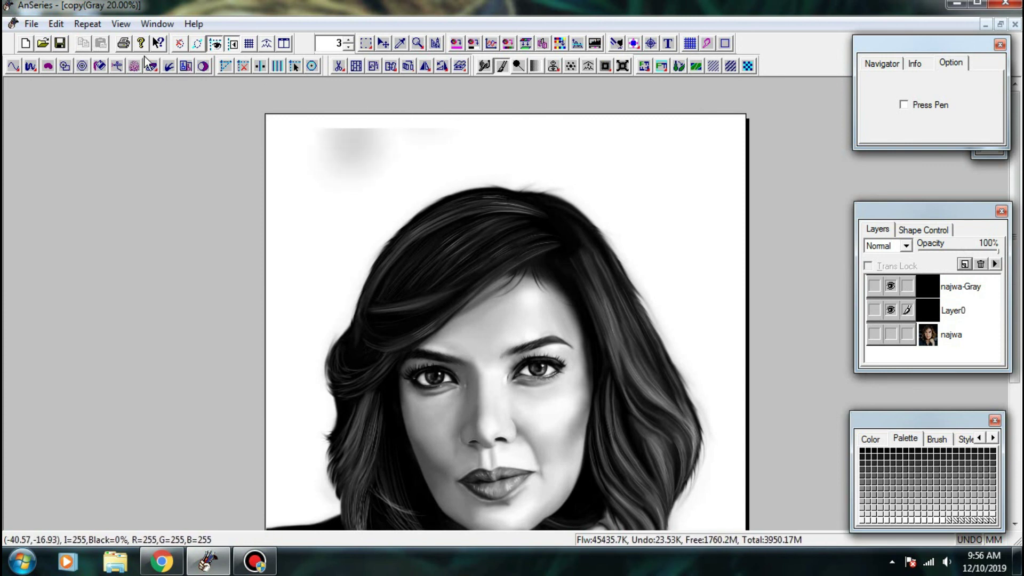
# - Erase most of the soft gray background patch on Layer0 with the Eraser in Erase All mode
pyautogui.rightClick(154, 67)
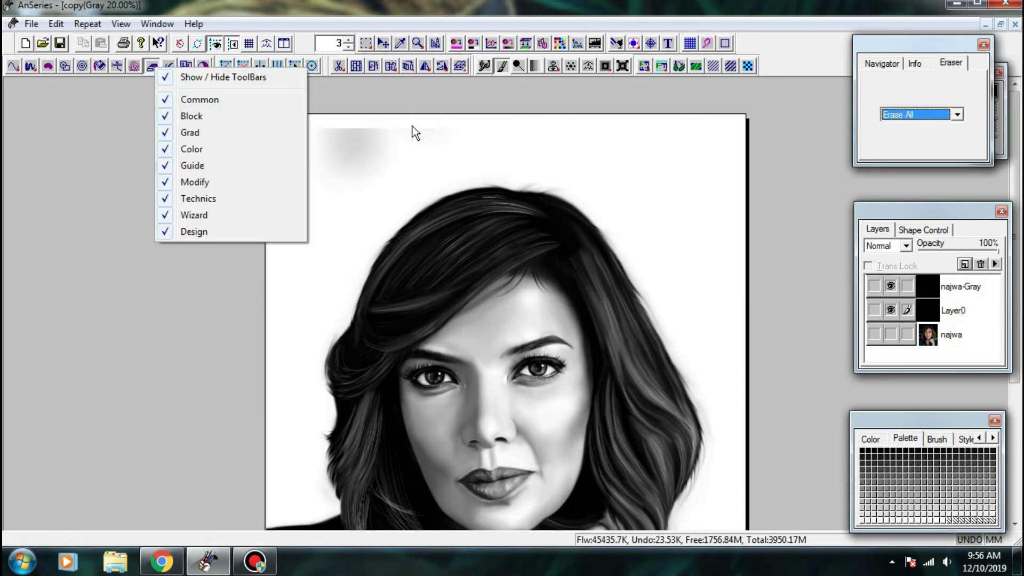
pyautogui.click(153, 66)
pyautogui.click(366, 127)
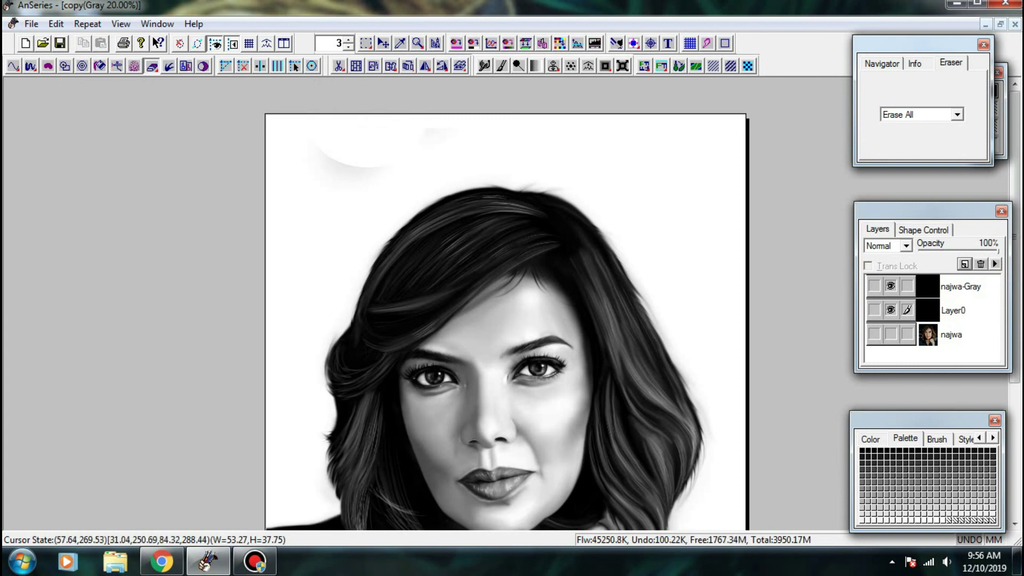
# - Switch to najwa-Gray with the Smudge tool, return to Layer0, and brush a small gray spot near the canvas's upper edge
pyautogui.click(921, 286)
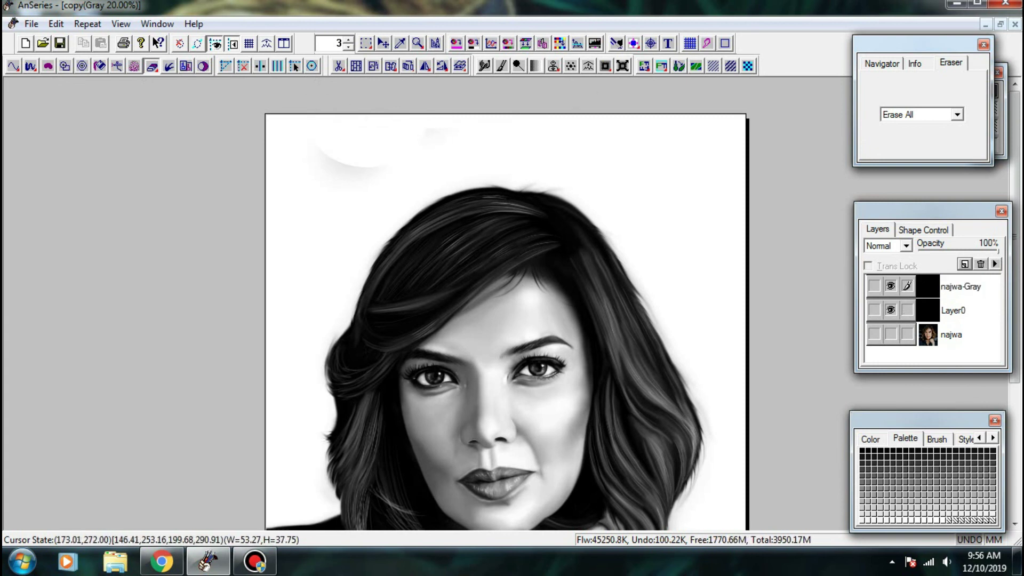
pyautogui.click(485, 66)
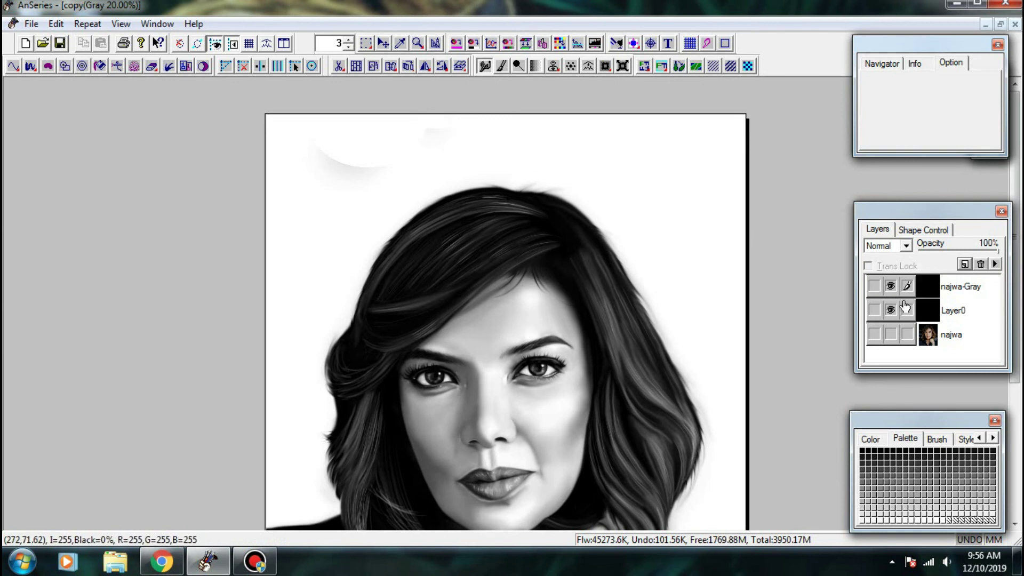
pyautogui.click(906, 307)
pyautogui.click(501, 65)
pyautogui.moveTo(435, 128); pyautogui.dragTo(420, 113)
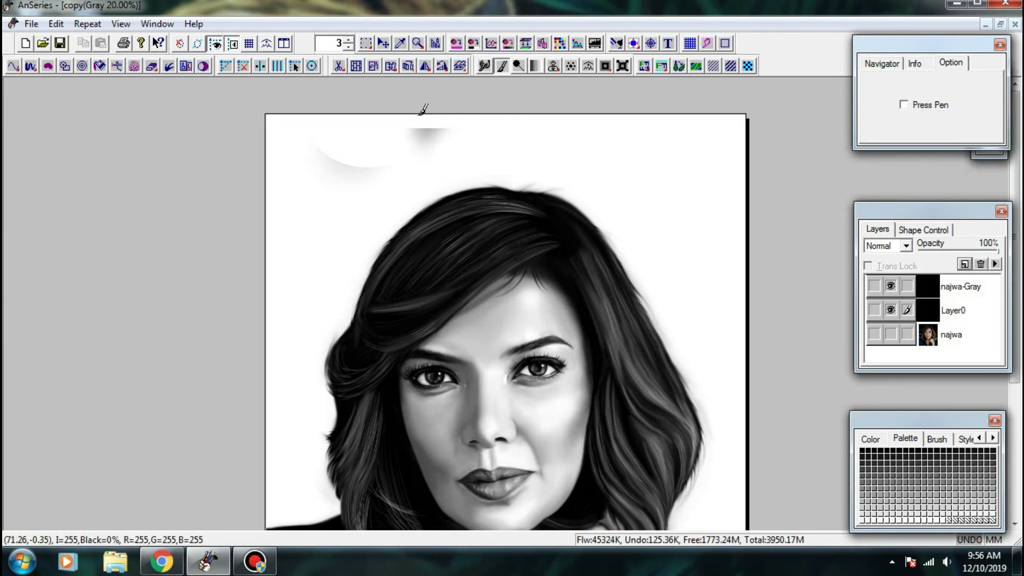
# - Apply the Flower Option settings and brush the gray spot again, extending it toward the canvas's upper edge
pyautogui.click(86, 24)
pyautogui.click(123, 80)
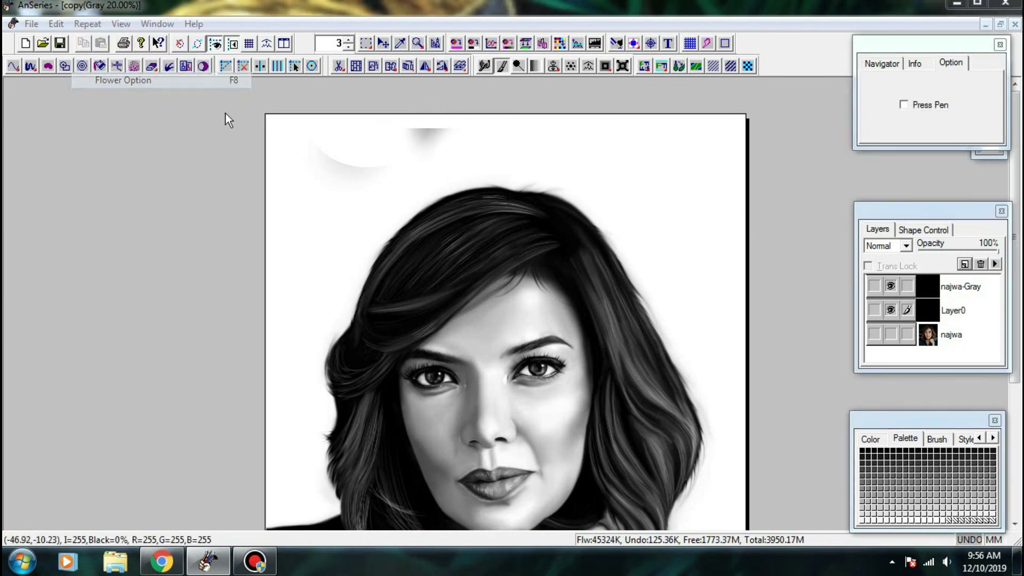
pyautogui.click(600, 364)
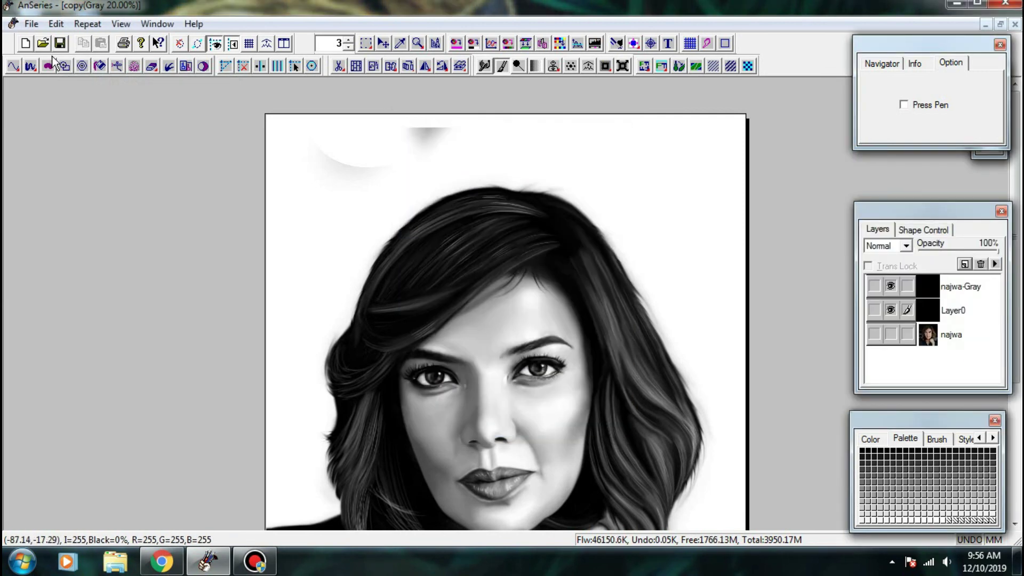
pyautogui.moveTo(421, 128); pyautogui.dragTo(437, 113)
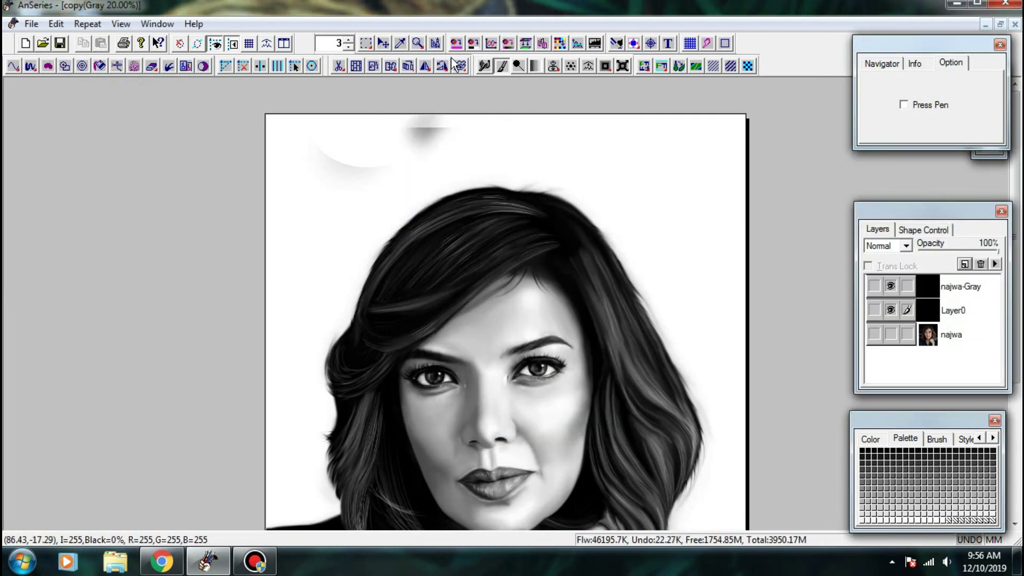
# - Erase the remaining gray patches on Layer0 from the white background above the hair with the Eraser in Erase All mode
pyautogui.click(153, 69)
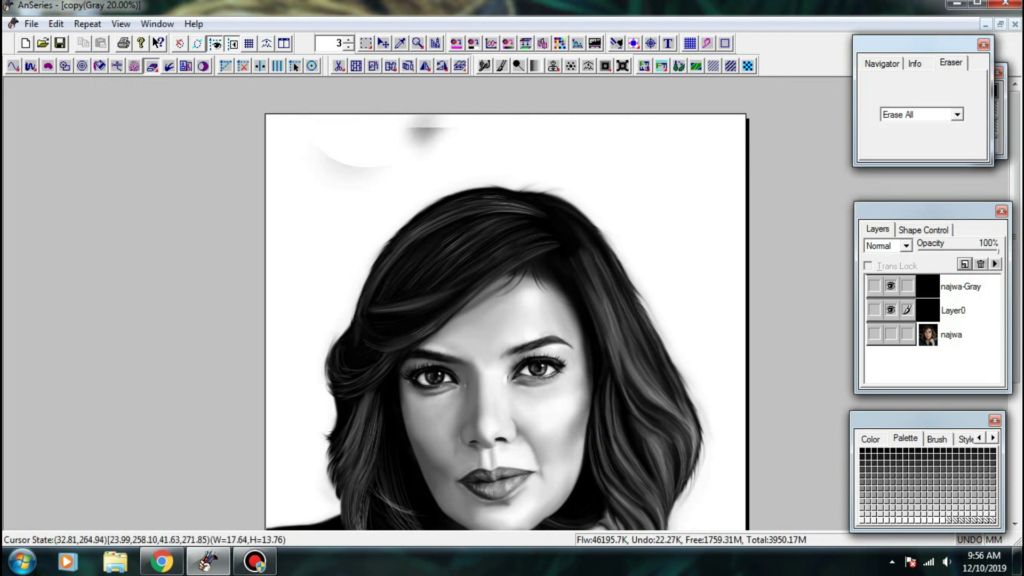
pyautogui.click(347, 165)
pyautogui.moveTo(443, 115); pyautogui.dragTo(441, 143)
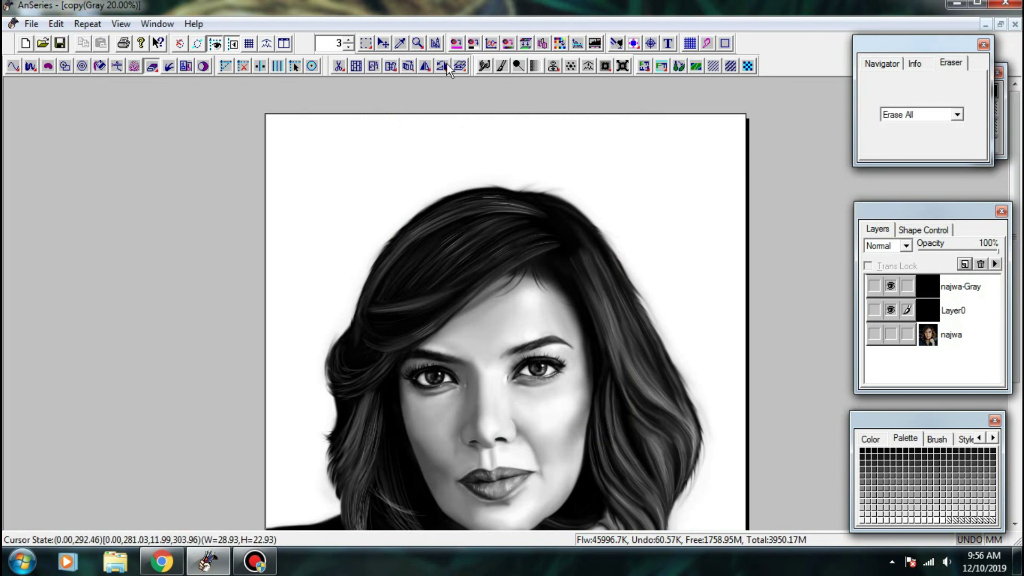
# - Brush soft gray patches into the background's upper corners and along the canvas's upper edge, lowering the brush opacity to 7%
pyautogui.click(501, 66)
pyautogui.moveTo(354, 149)
pyautogui.mouseDown()
pyautogui.moveTo(343, 100)
pyautogui.moveTo(320, 133)
pyautogui.mouseUp()
pyautogui.click(966, 439)
pyautogui.click(923, 465)
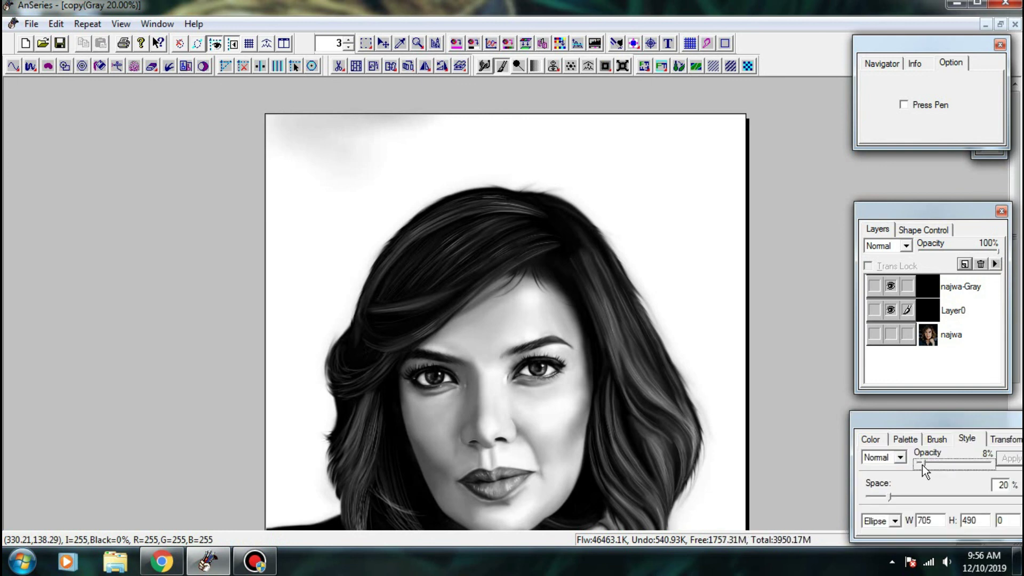
pyautogui.moveTo(728, 205)
pyautogui.mouseDown()
pyautogui.moveTo(634, 159)
pyautogui.moveTo(647, 111)
pyautogui.mouseUp()
pyautogui.moveTo(457, 118); pyautogui.dragTo(383, 133)
# - Brush soft gray patches down the canvas's left side, from the upper corner to beside the hair
pyautogui.hotkey('ctrl', '-')
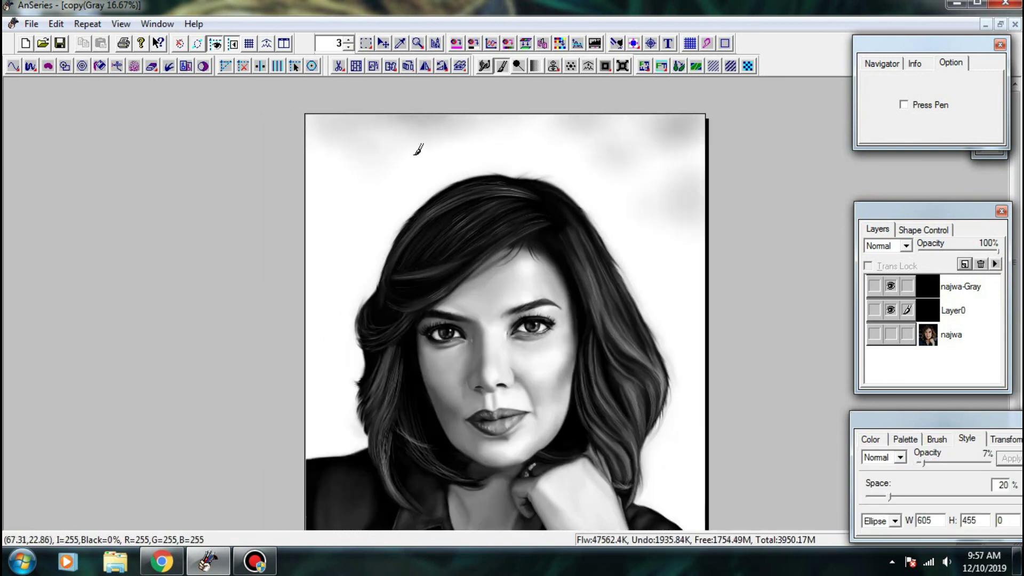
pyautogui.scroll(-1, 341, 141)
pyautogui.moveTo(313, 157)
pyautogui.mouseDown()
pyautogui.moveTo(298, 178)
pyautogui.moveTo(361, 140)
pyautogui.moveTo(294, 324)
pyautogui.moveTo(306, 311)
pyautogui.moveTo(326, 377)
pyautogui.moveTo(353, 302)
pyautogui.mouseUp()
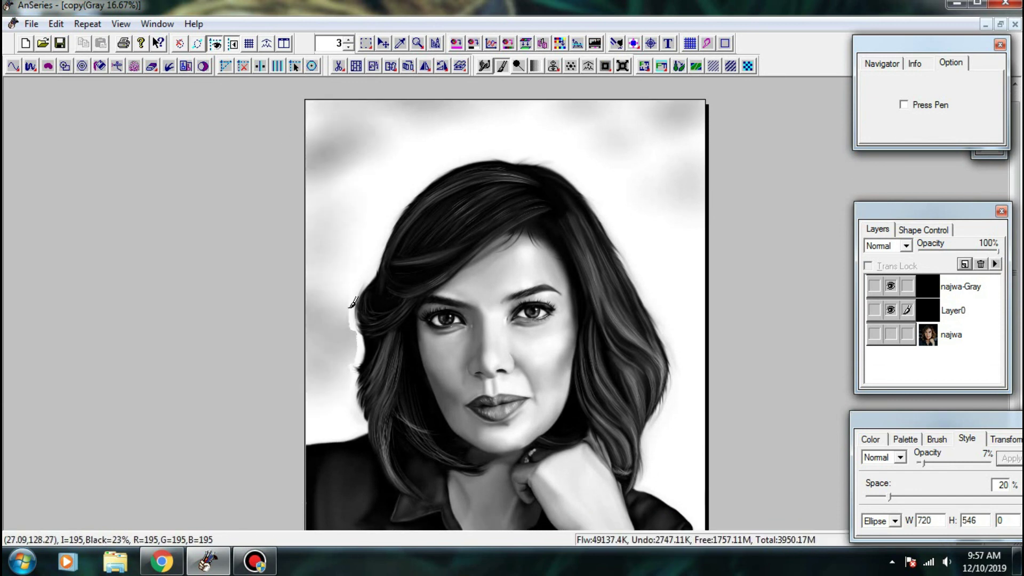
# - Set Layer0's blend mode to DyeMix and brush more gray into the background's upper-left area and along the canvas's upper edge
pyautogui.click(905, 246)
pyautogui.click(880, 265)
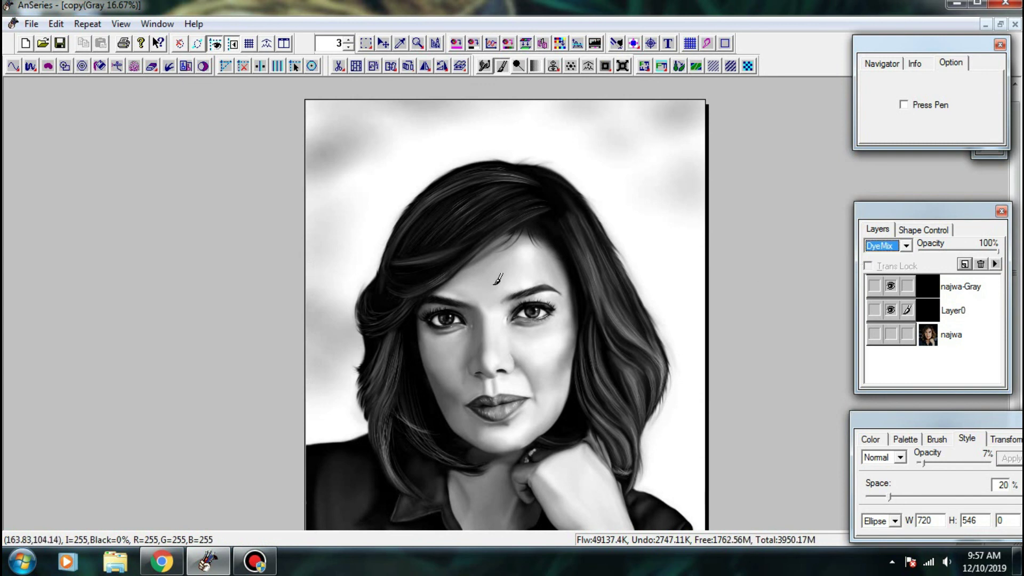
pyautogui.moveTo(331, 213)
pyautogui.mouseDown()
pyautogui.moveTo(335, 112)
pyautogui.moveTo(391, 135)
pyautogui.moveTo(365, 210)
pyautogui.moveTo(368, 160)
pyautogui.moveTo(376, 192)
pyautogui.moveTo(347, 193)
pyautogui.mouseUp()
pyautogui.moveTo(376, 117)
pyautogui.mouseDown()
pyautogui.moveTo(430, 98)
pyautogui.moveTo(502, 107)
pyautogui.mouseUp()
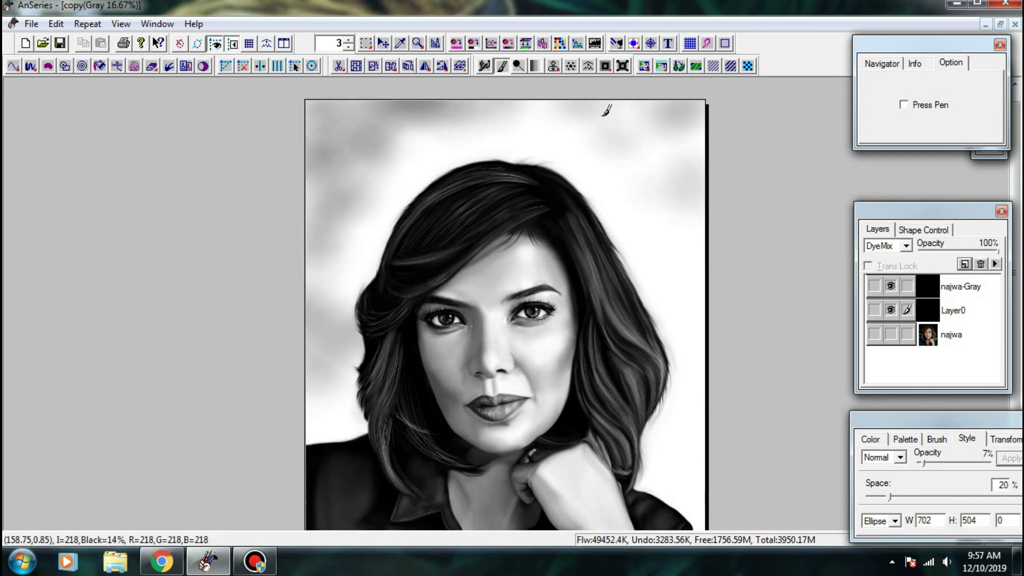
# - Darken the canvas's upper-right corner and the background down its right side with soft gray brush strokes
pyautogui.moveTo(662, 117); pyautogui.dragTo(712, 163)
pyautogui.scroll(-1, 661, 154)
pyautogui.moveTo(650, 149)
pyautogui.mouseDown()
pyautogui.moveTo(688, 98)
pyautogui.moveTo(635, 108)
pyautogui.moveTo(519, 90)
pyautogui.moveTo(582, 106)
pyautogui.moveTo(663, 167)
pyautogui.moveTo(642, 104)
pyautogui.moveTo(687, 190)
pyautogui.moveTo(702, 319)
pyautogui.moveTo(668, 404)
pyautogui.moveTo(684, 412)
pyautogui.moveTo(688, 370)
pyautogui.moveTo(699, 408)
pyautogui.moveTo(679, 412)
pyautogui.moveTo(692, 292)
pyautogui.moveTo(630, 194)
pyautogui.moveTo(679, 190)
pyautogui.moveTo(679, 107)
pyautogui.moveTo(680, 211)
pyautogui.moveTo(629, 185)
pyautogui.moveTo(616, 150)
pyautogui.moveTo(653, 139)
pyautogui.moveTo(587, 92)
pyautogui.moveTo(589, 113)
pyautogui.moveTo(497, 98)
pyautogui.moveTo(433, 104)
pyautogui.moveTo(459, 88)
pyautogui.moveTo(312, 94)
pyautogui.moveTo(365, 146)
pyautogui.moveTo(400, 124)
pyautogui.moveTo(382, 110)
pyautogui.moveTo(381, 164)
pyautogui.moveTo(437, 150)
pyautogui.moveTo(453, 98)
pyautogui.moveTo(352, 169)
pyautogui.moveTo(332, 325)
pyautogui.moveTo(331, 226)
pyautogui.moveTo(362, 138)
pyautogui.moveTo(539, 91)
pyautogui.moveTo(652, 125)
pyautogui.moveTo(673, 99)
pyautogui.mouseUp()
pyautogui.moveTo(689, 164); pyautogui.dragTo(618, 91)
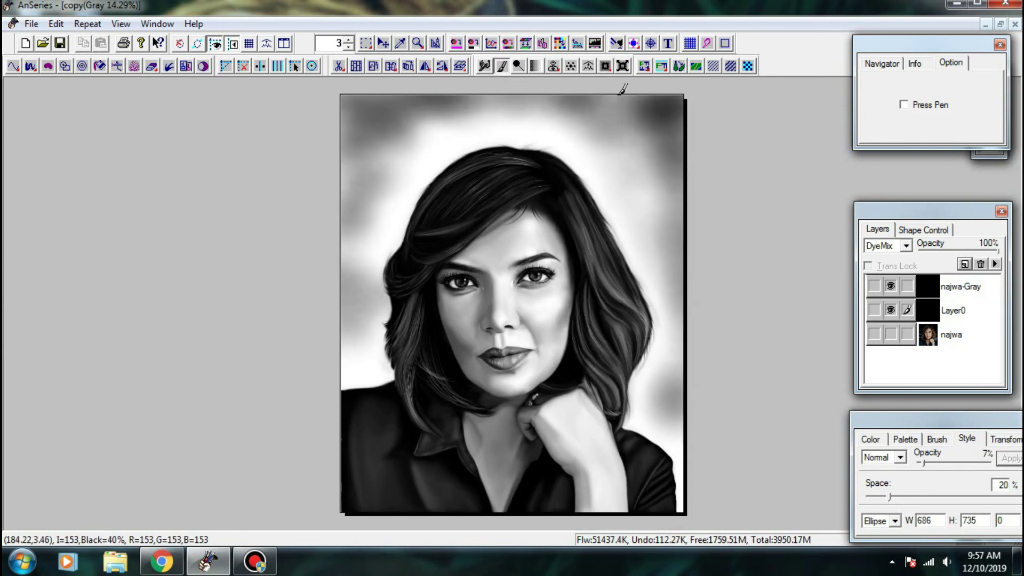
# - Crop a thin strip off the canvas's upper edge and return to the Brush tool
pyautogui.click(339, 66)
pyautogui.click(435, 111)
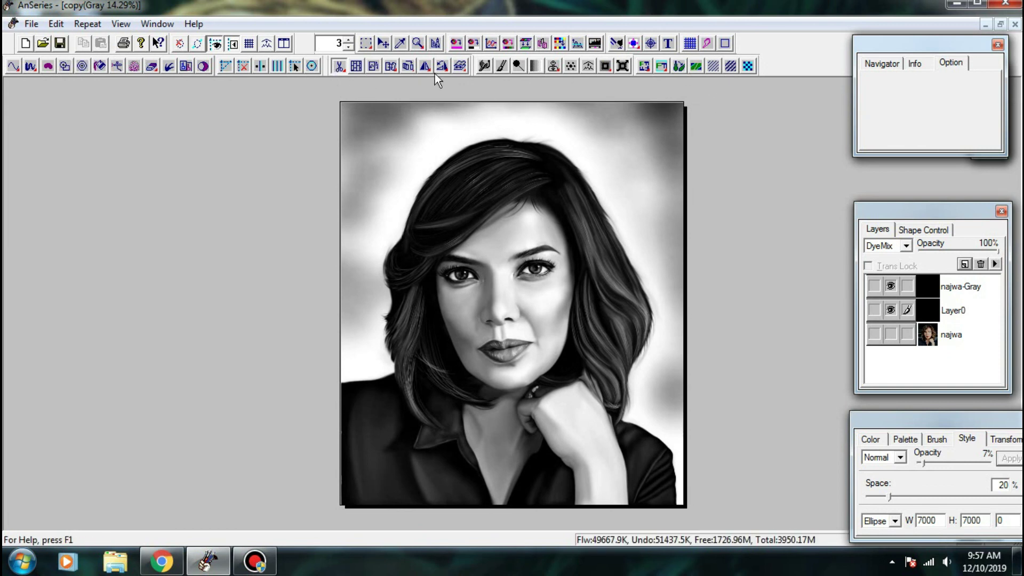
pyautogui.click(500, 66)
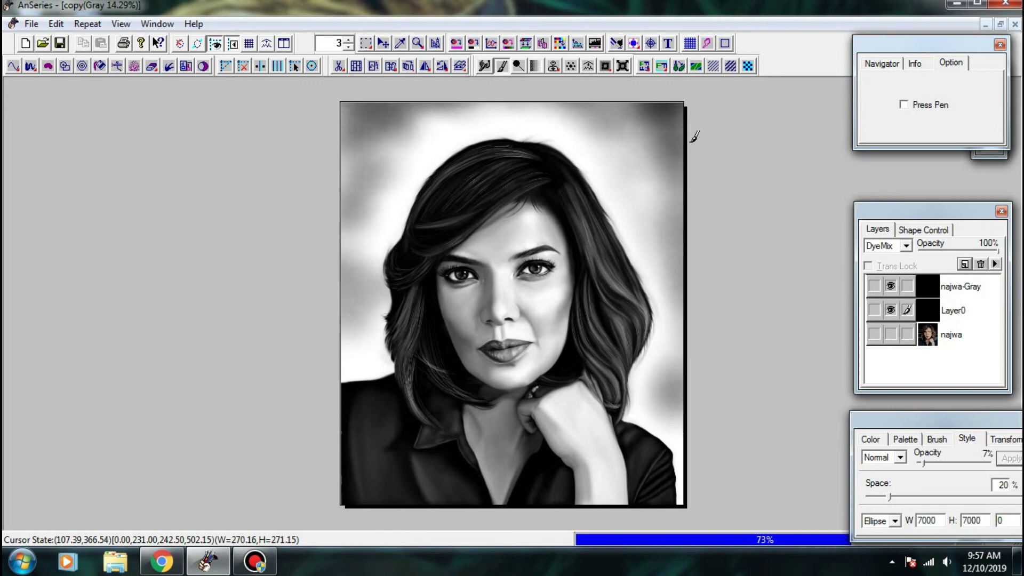
# - Compare the painting with the najwa reference photo by showing only that layer, and restore the view of najwa-Gray and Layer0
pyautogui.scroll(1, 594, 109)
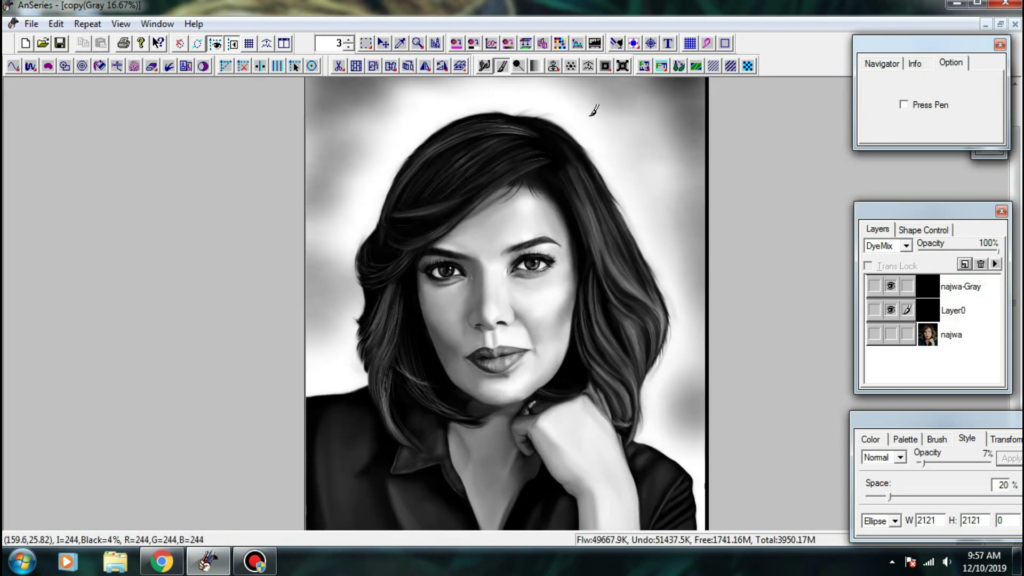
pyautogui.scroll(-1, 898, 320)
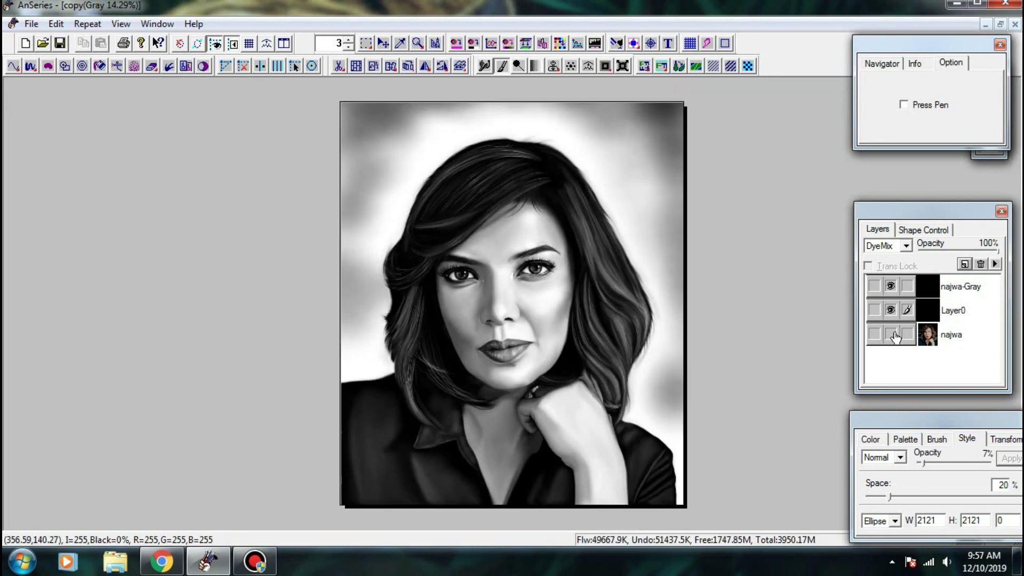
pyautogui.click(890, 334)
pyautogui.click(891, 311)
pyautogui.click(889, 287)
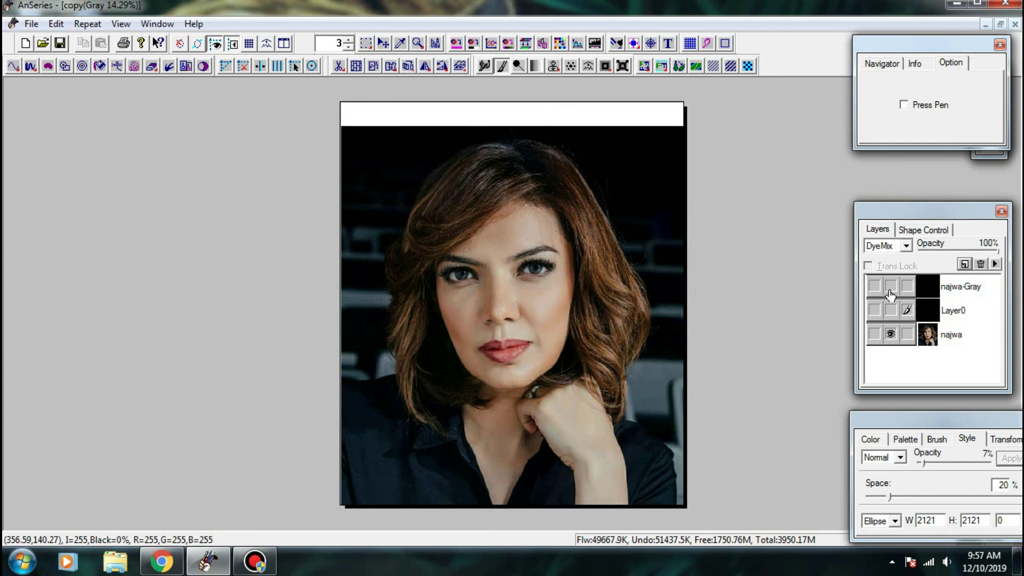
pyautogui.click(890, 286)
pyautogui.click(890, 310)
pyautogui.click(891, 335)
pyautogui.scroll(2, 714, 260)
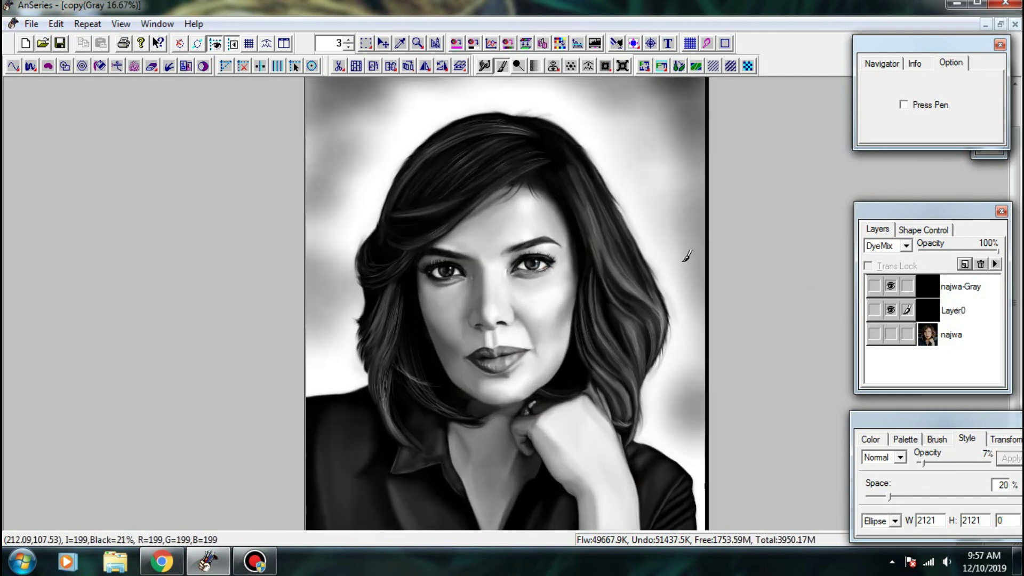
pyautogui.scroll(-2, 619, 179)
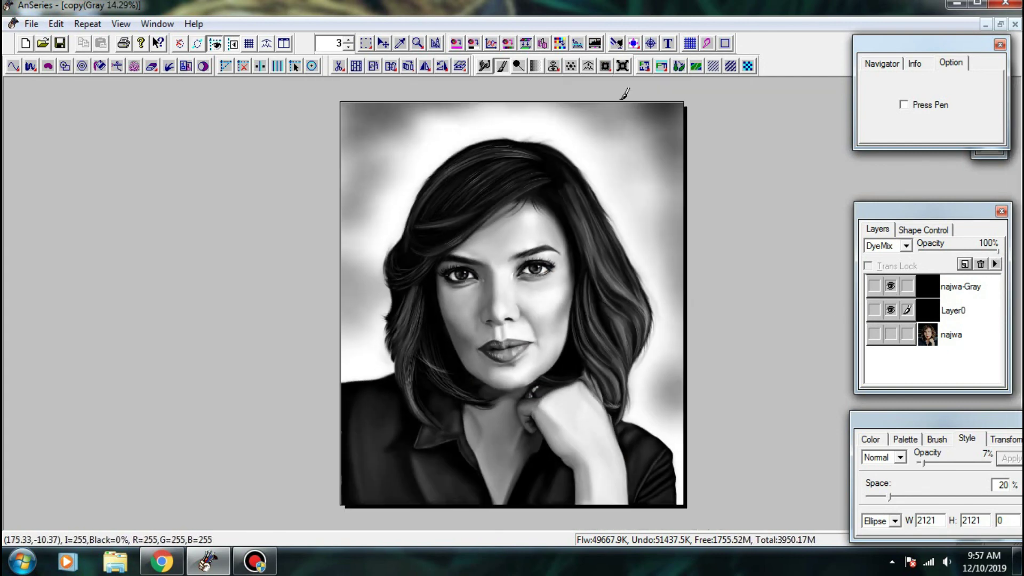
# - Brush small gray smudges into the background above and beside the hair on the canvas's upper-left side
pyautogui.moveTo(536, 110)
pyautogui.mouseDown()
pyautogui.moveTo(583, 120)
pyautogui.moveTo(443, 116)
pyautogui.moveTo(449, 133)
pyautogui.mouseUp()
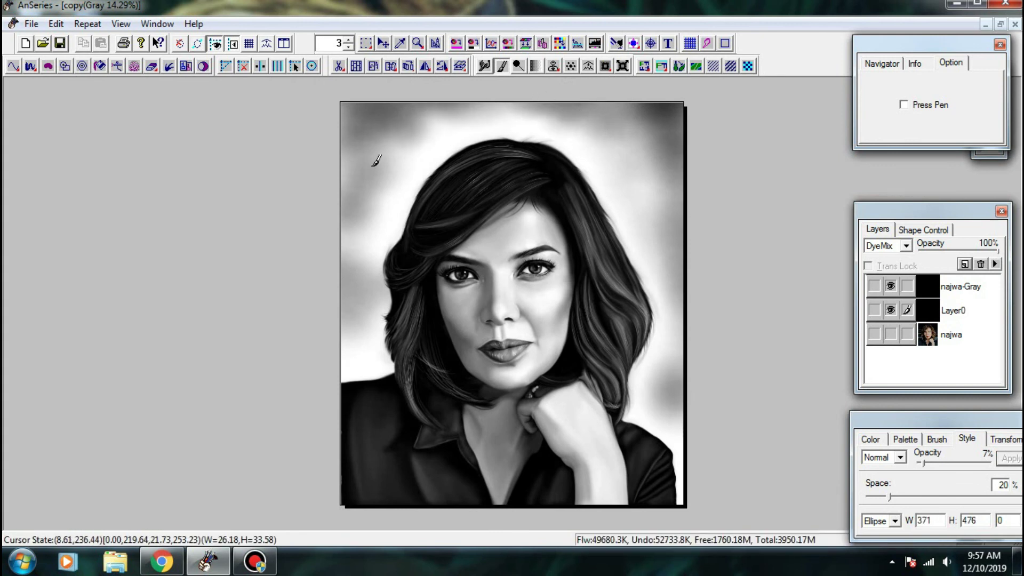
pyautogui.moveTo(373, 165)
pyautogui.mouseDown()
pyautogui.moveTo(404, 179)
pyautogui.moveTo(395, 186)
pyautogui.mouseUp()
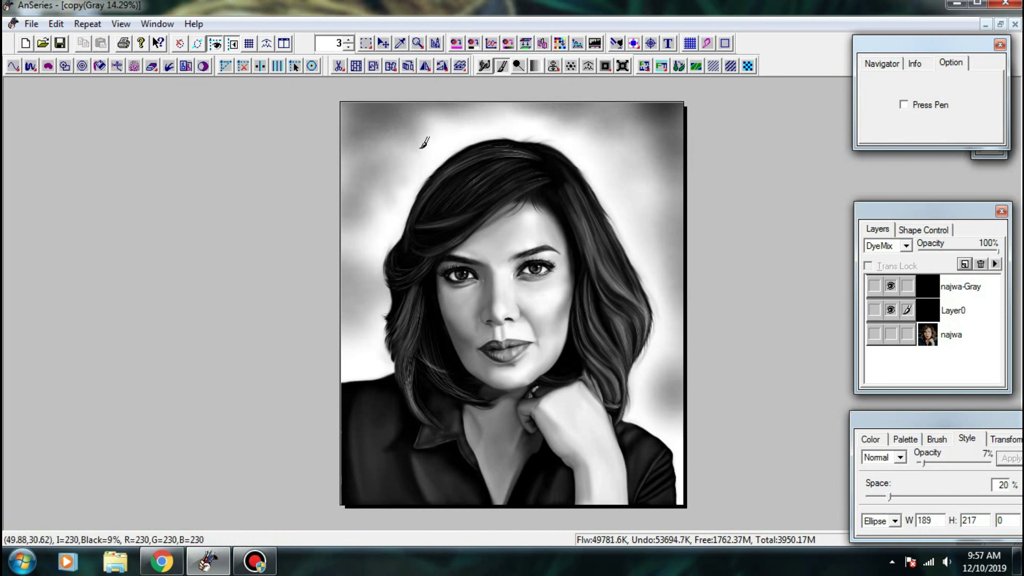
pyautogui.moveTo(420, 147)
pyautogui.mouseDown()
pyautogui.moveTo(448, 152)
pyautogui.moveTo(443, 126)
pyautogui.mouseUp()
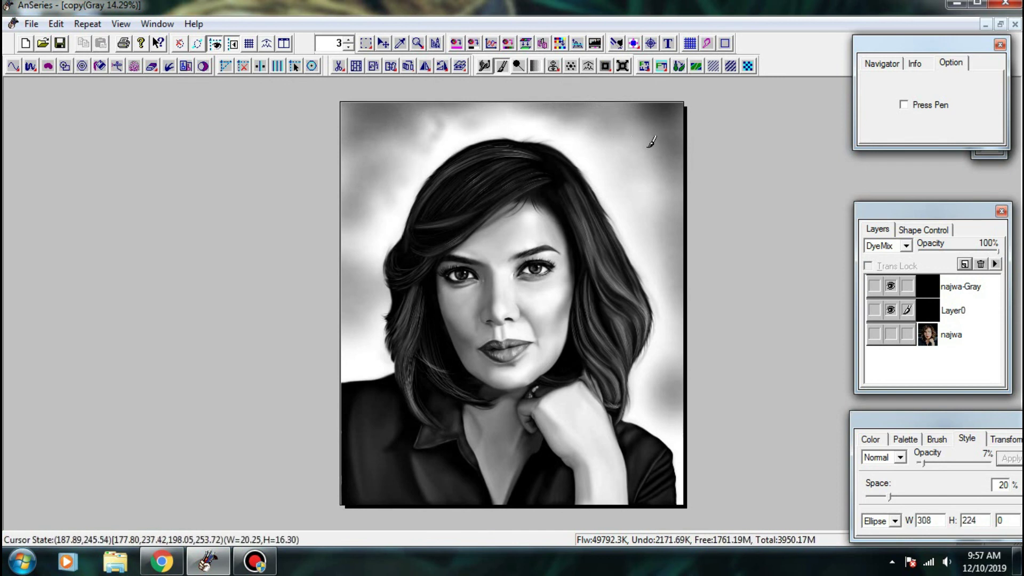
# - Mottle the background on the canvas's upper-right side with small darker gray brush spots beside the hair
pyautogui.moveTo(630, 163)
pyautogui.mouseDown()
pyautogui.moveTo(627, 174)
pyautogui.moveTo(604, 144)
pyautogui.mouseUp()
pyautogui.moveTo(640, 204)
pyautogui.mouseDown()
pyautogui.moveTo(652, 203)
pyautogui.moveTo(657, 165)
pyautogui.mouseUp()
pyautogui.moveTo(651, 228)
pyautogui.mouseDown()
pyautogui.moveTo(629, 182)
pyautogui.moveTo(599, 139)
pyautogui.mouseUp()
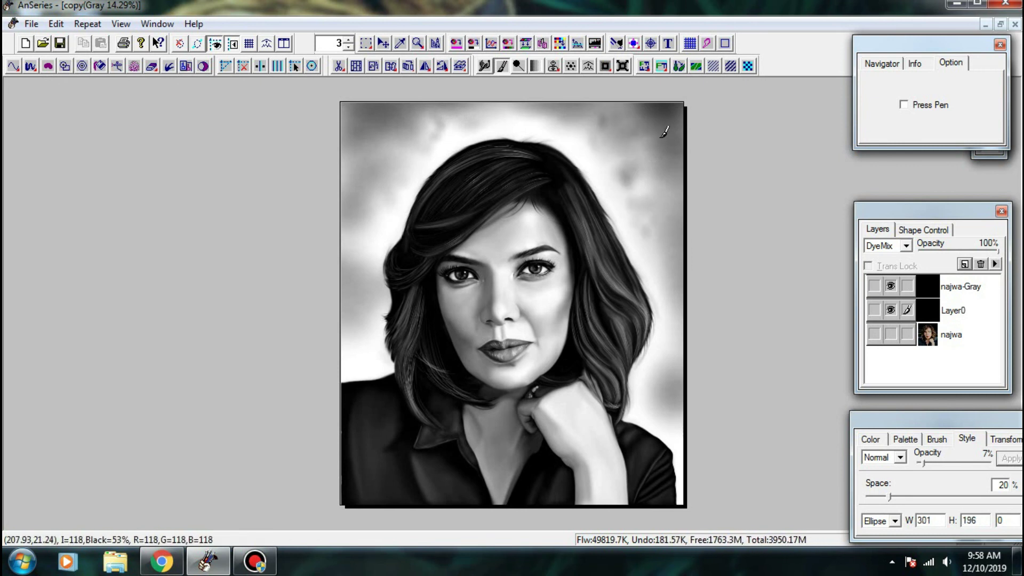
pyautogui.moveTo(633, 179); pyautogui.dragTo(659, 187)
pyautogui.moveTo(618, 154); pyautogui.dragTo(598, 124)
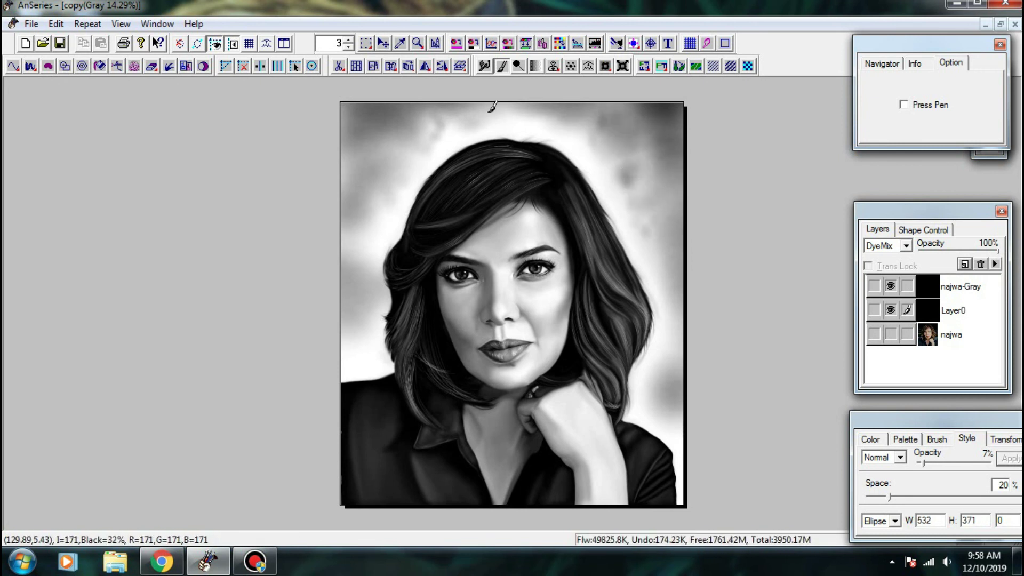
# - Darken the background down both sides of the figure and along the canvas's upper edge with larger soft brush strokes
pyautogui.moveTo(461, 113)
pyautogui.mouseDown()
pyautogui.moveTo(357, 173)
pyautogui.moveTo(373, 184)
pyautogui.moveTo(367, 251)
pyautogui.moveTo(380, 222)
pyautogui.moveTo(365, 339)
pyautogui.moveTo(350, 331)
pyautogui.mouseUp()
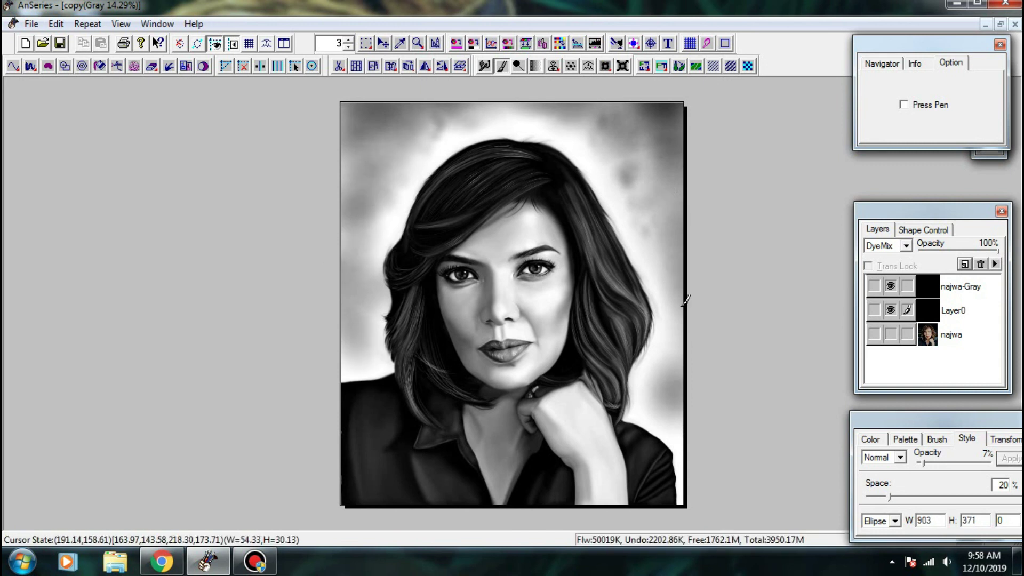
pyautogui.moveTo(684, 302)
pyautogui.mouseDown()
pyautogui.moveTo(681, 354)
pyautogui.moveTo(670, 318)
pyautogui.moveTo(658, 398)
pyautogui.moveTo(681, 412)
pyautogui.mouseUp()
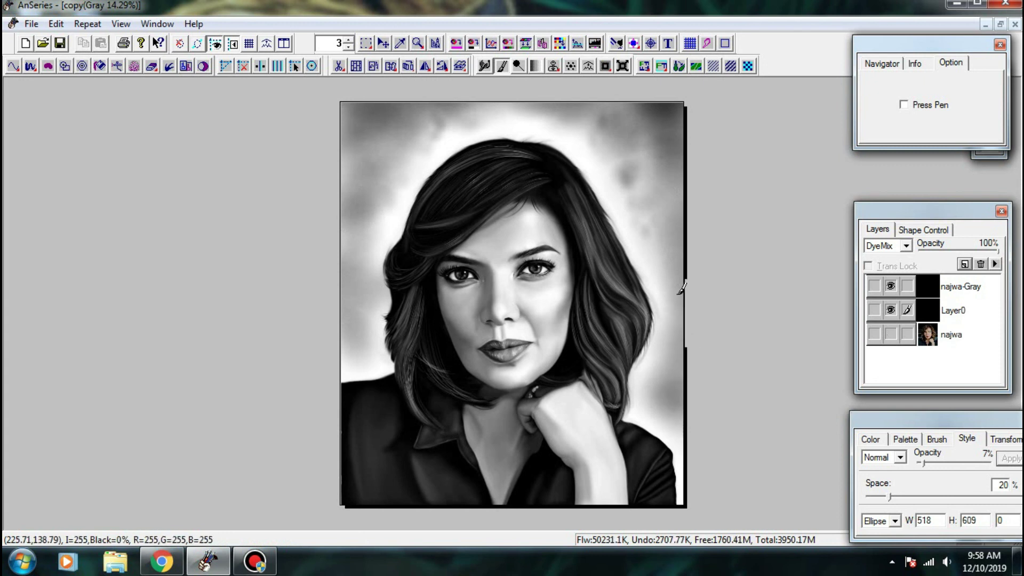
pyautogui.moveTo(677, 295)
pyautogui.mouseDown()
pyautogui.moveTo(639, 158)
pyautogui.moveTo(584, 133)
pyautogui.moveTo(544, 130)
pyautogui.moveTo(633, 208)
pyautogui.mouseUp()
pyautogui.moveTo(576, 139)
pyautogui.mouseDown()
pyautogui.moveTo(454, 120)
pyautogui.moveTo(359, 230)
pyautogui.mouseUp()
pyautogui.moveTo(333, 134)
pyautogui.mouseDown()
pyautogui.moveTo(370, 197)
pyautogui.moveTo(331, 299)
pyautogui.moveTo(333, 260)
pyautogui.mouseUp()
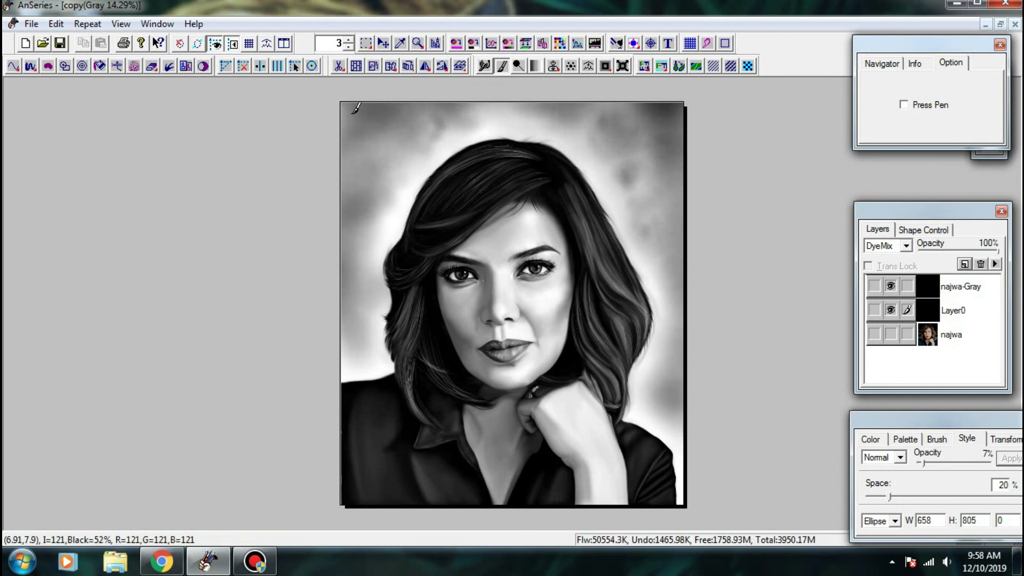
pyautogui.moveTo(355, 109)
pyautogui.mouseDown()
pyautogui.moveTo(341, 182)
pyautogui.moveTo(393, 109)
pyautogui.moveTo(529, 84)
pyautogui.moveTo(689, 138)
pyautogui.mouseUp()
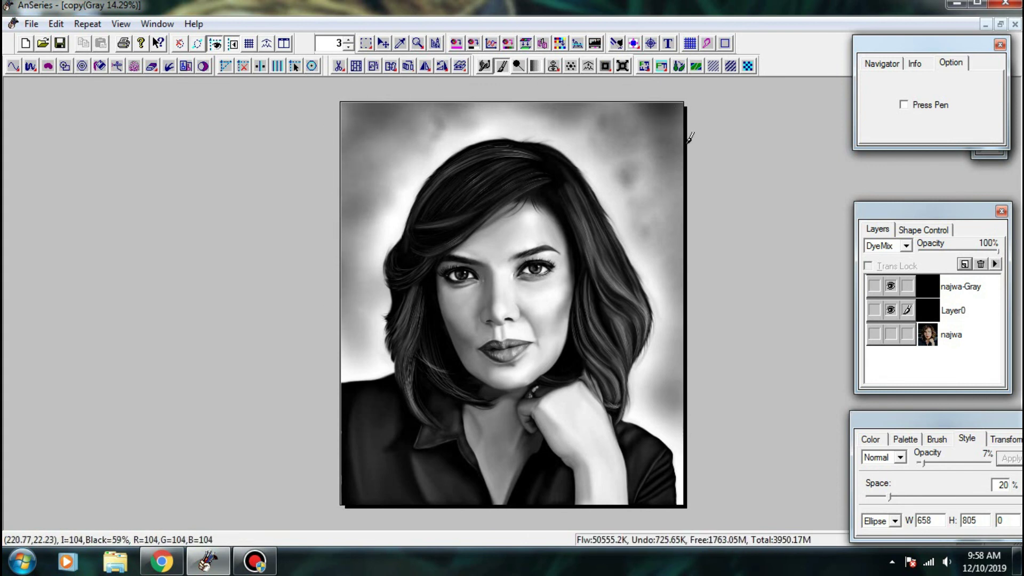
# - Deepen the gray background all around the hair with broad soft strokes, keeping a light halo next to the figure
pyautogui.scroll(-2, 670, 219)
pyautogui.moveTo(649, 253)
pyautogui.mouseDown()
pyautogui.moveTo(631, 214)
pyautogui.moveTo(632, 237)
pyautogui.moveTo(559, 144)
pyautogui.moveTo(503, 145)
pyautogui.moveTo(435, 172)
pyautogui.moveTo(382, 232)
pyautogui.mouseUp()
pyautogui.scroll(4, 382, 232)
pyautogui.moveTo(280, 321)
pyautogui.mouseDown()
pyautogui.moveTo(263, 366)
pyautogui.moveTo(291, 257)
pyautogui.moveTo(341, 203)
pyautogui.moveTo(352, 213)
pyautogui.moveTo(425, 122)
pyautogui.mouseUp()
pyautogui.scroll(-1, 325, 256)
pyautogui.scroll(-1, 397, 203)
pyautogui.moveTo(613, 132)
pyautogui.mouseDown()
pyautogui.moveTo(473, 121)
pyautogui.moveTo(613, 130)
pyautogui.moveTo(686, 317)
pyautogui.moveTo(666, 384)
pyautogui.moveTo(673, 298)
pyautogui.moveTo(686, 490)
pyautogui.moveTo(653, 432)
pyautogui.mouseUp()
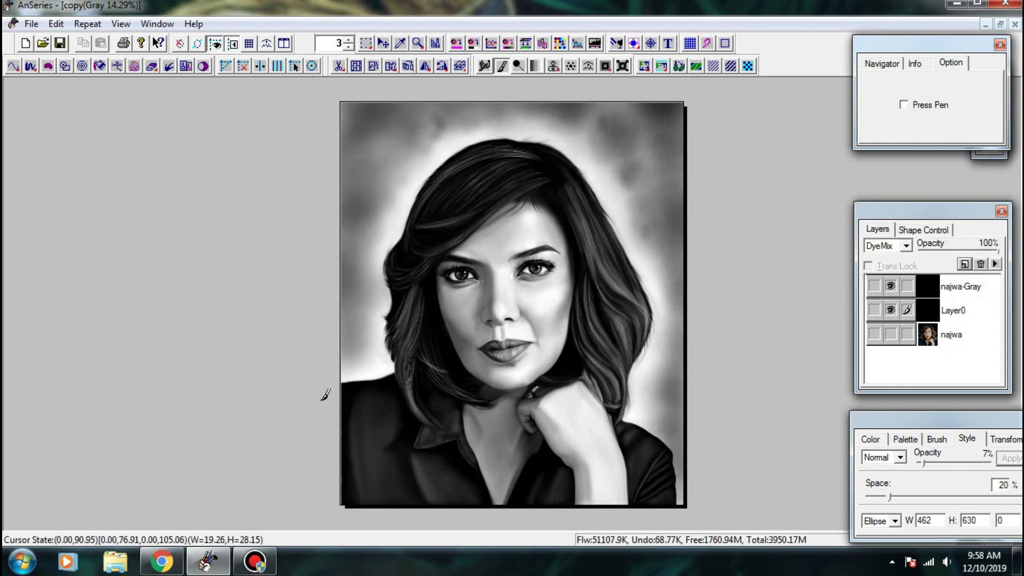
# - Shade the background above the left-side shoulder, in the upper-right area and down the canvas's right edge
pyautogui.moveTo(322, 400); pyautogui.dragTo(361, 344)
pyautogui.moveTo(641, 166)
pyautogui.mouseDown()
pyautogui.moveTo(677, 188)
pyautogui.moveTo(678, 128)
pyautogui.moveTo(597, 101)
pyautogui.mouseUp()
pyautogui.moveTo(658, 141); pyautogui.dragTo(646, 166)
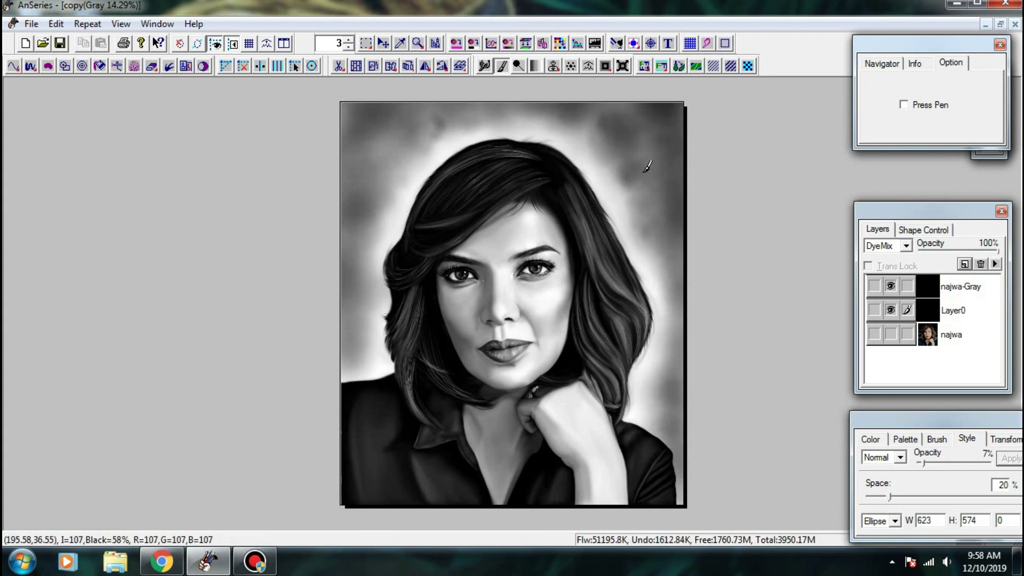
pyautogui.moveTo(662, 208); pyautogui.dragTo(674, 329)
# - Brush the whole background around the figure to a darker gray with large soft strokes, including the halo near the hair
pyautogui.scroll(-1, 536, 151)
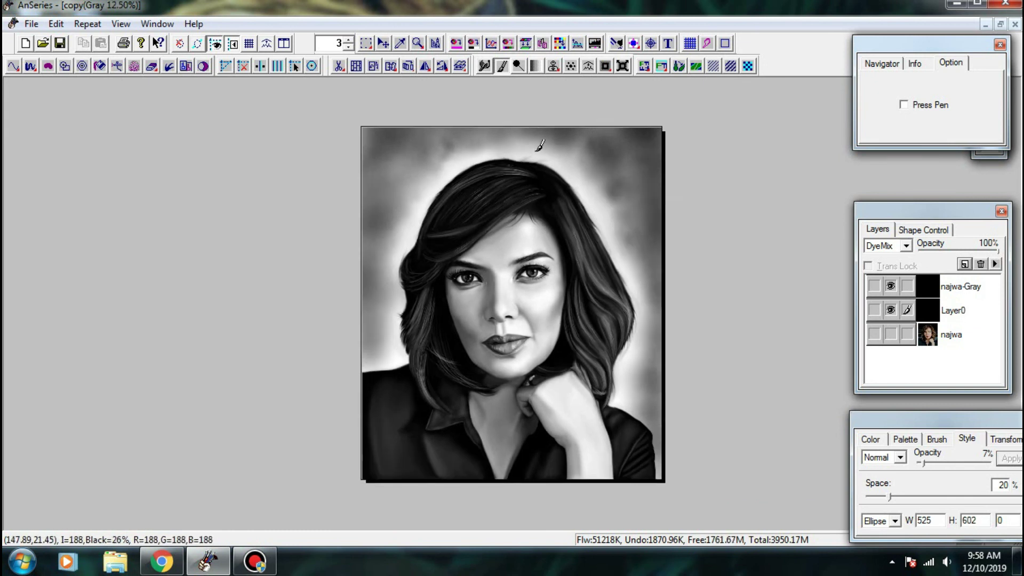
pyautogui.scroll(-1, 536, 151)
pyautogui.moveTo(457, 117); pyautogui.dragTo(516, 160)
pyautogui.moveTo(453, 143)
pyautogui.mouseDown()
pyautogui.moveTo(537, 143)
pyautogui.moveTo(427, 156)
pyautogui.moveTo(403, 179)
pyautogui.moveTo(421, 203)
pyautogui.mouseUp()
pyautogui.moveTo(375, 242)
pyautogui.mouseDown()
pyautogui.moveTo(401, 278)
pyautogui.moveTo(454, 192)
pyautogui.moveTo(442, 203)
pyautogui.moveTo(500, 169)
pyautogui.moveTo(547, 168)
pyautogui.moveTo(583, 198)
pyautogui.moveTo(593, 232)
pyautogui.moveTo(614, 250)
pyautogui.moveTo(638, 329)
pyautogui.moveTo(631, 394)
pyautogui.mouseUp()
pyautogui.moveTo(627, 292); pyautogui.dragTo(609, 229)
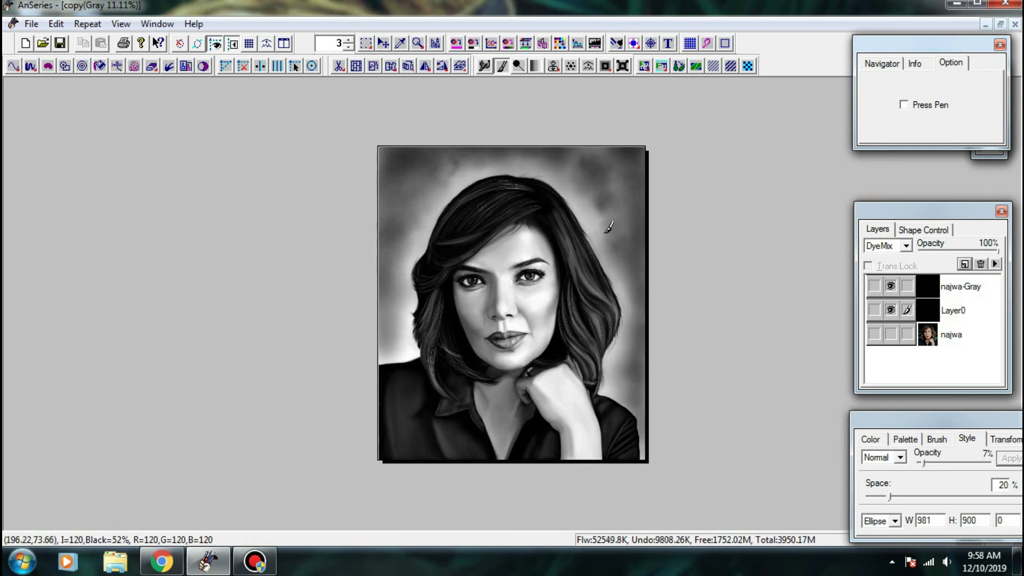
pyautogui.moveTo(377, 251)
pyautogui.mouseDown()
pyautogui.moveTo(405, 342)
pyautogui.moveTo(402, 253)
pyautogui.mouseUp()
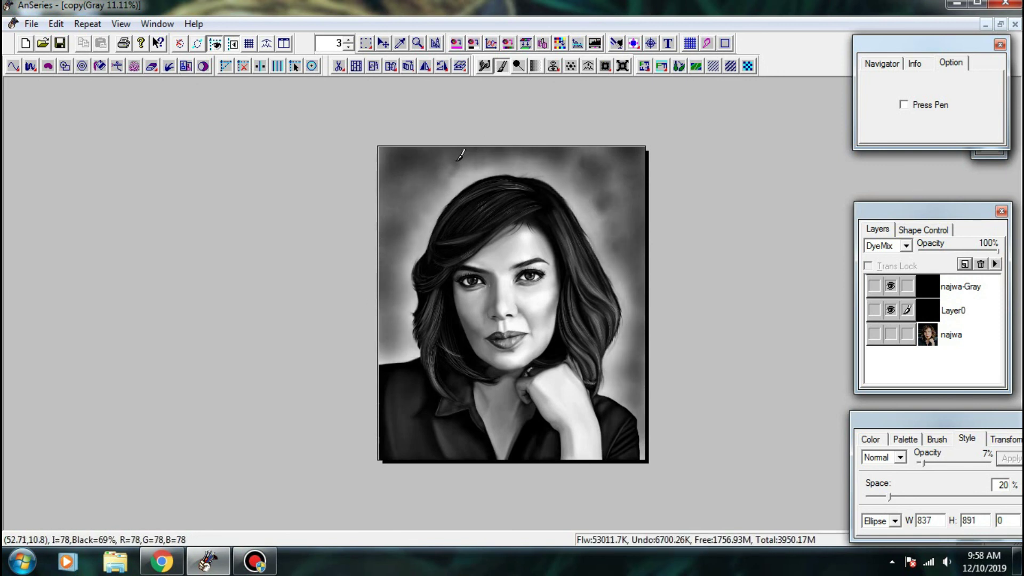
pyautogui.moveTo(457, 157)
pyautogui.mouseDown()
pyautogui.moveTo(393, 160)
pyautogui.moveTo(402, 200)
pyautogui.mouseUp()
# - Lighten the background along the hair's left edge down to the shoulder, using the tone tool set to Lighten and Increase
pyautogui.scroll(3, 631, 152)
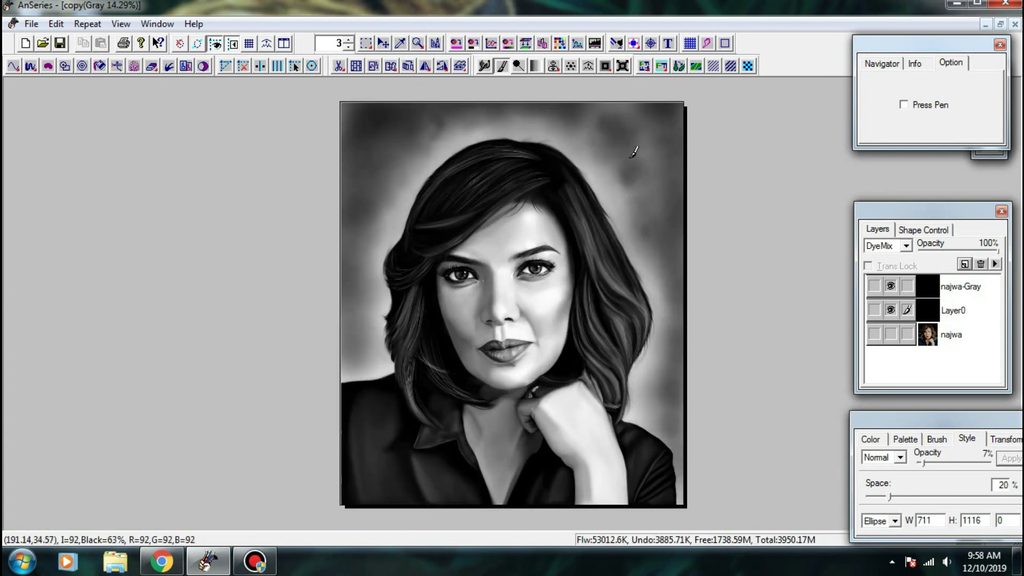
pyautogui.scroll(-1, 608, 93)
pyautogui.click(519, 67)
pyautogui.moveTo(445, 224); pyautogui.dragTo(453, 240)
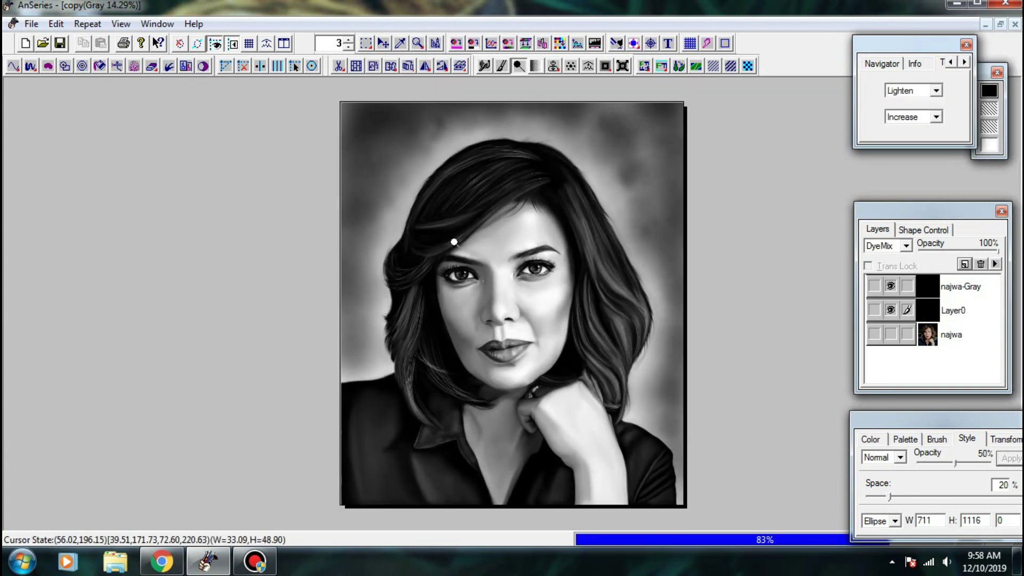
pyautogui.moveTo(423, 201); pyautogui.dragTo(383, 240)
pyautogui.moveTo(386, 278); pyautogui.dragTo(394, 289)
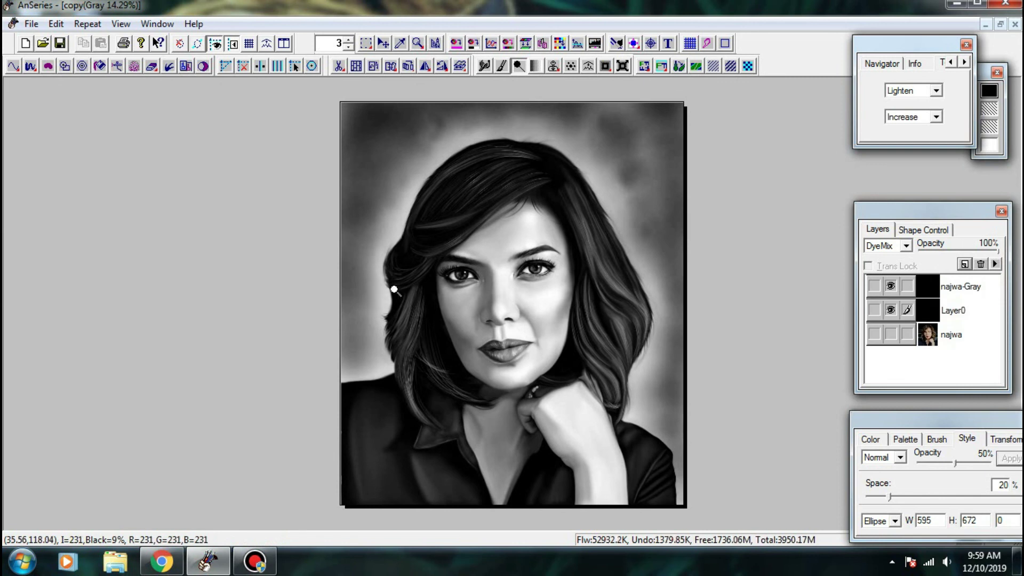
pyautogui.moveTo(376, 363); pyautogui.dragTo(380, 315)
# - Lighten the background halo over the head, down the hair's right edge and beside the upper-left hair
pyautogui.moveTo(421, 226)
pyautogui.mouseDown()
pyautogui.moveTo(456, 177)
pyautogui.moveTo(530, 161)
pyautogui.moveTo(563, 183)
pyautogui.moveTo(579, 220)
pyautogui.mouseUp()
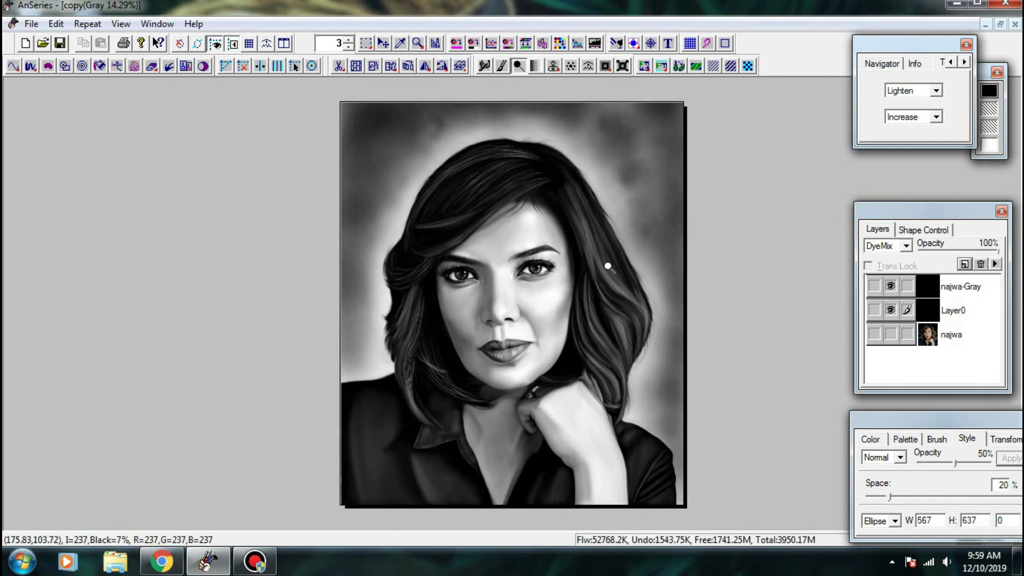
pyautogui.moveTo(633, 283); pyautogui.dragTo(599, 210)
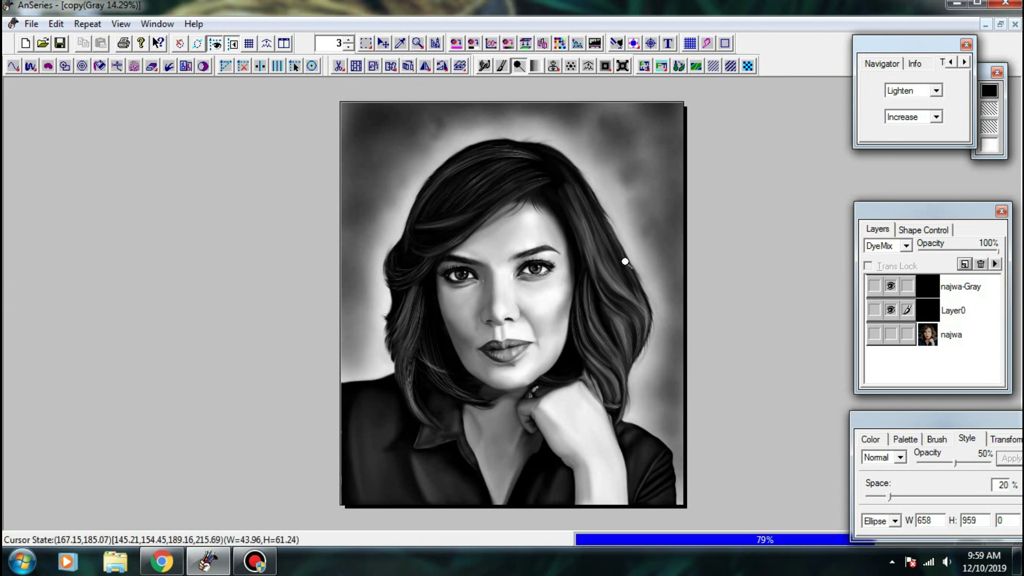
pyautogui.moveTo(630, 318)
pyautogui.mouseDown()
pyautogui.moveTo(635, 347)
pyautogui.moveTo(616, 387)
pyautogui.moveTo(636, 418)
pyautogui.moveTo(657, 418)
pyautogui.moveTo(673, 448)
pyautogui.moveTo(645, 378)
pyautogui.moveTo(670, 412)
pyautogui.moveTo(656, 235)
pyautogui.moveTo(533, 107)
pyautogui.moveTo(475, 165)
pyautogui.moveTo(372, 140)
pyautogui.mouseUp()
pyautogui.click(368, 187)
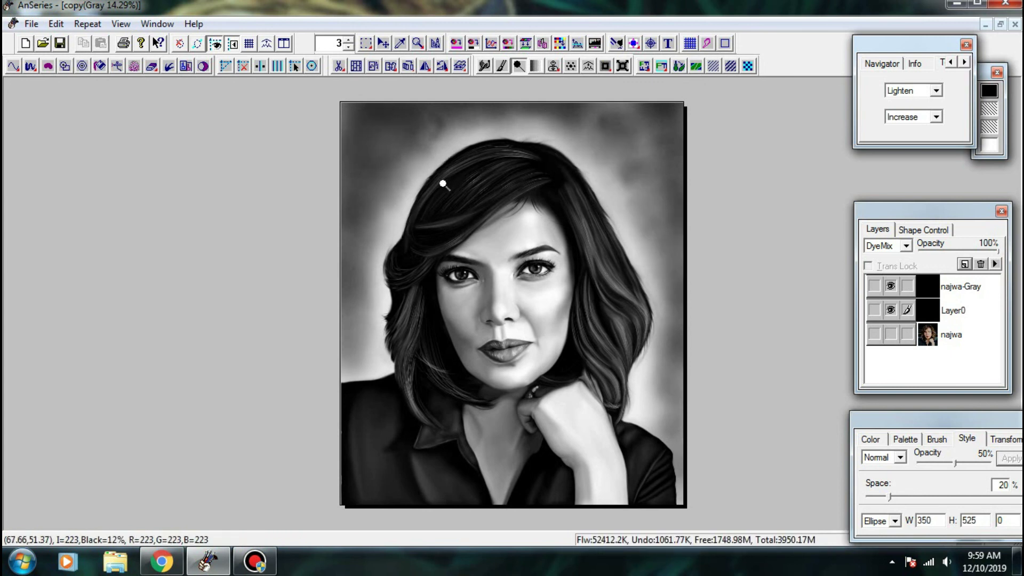
# - Lighten the background halo further beside the hair's left edge, over the head and down the hair's right edge
pyautogui.moveTo(403, 280); pyautogui.dragTo(389, 320)
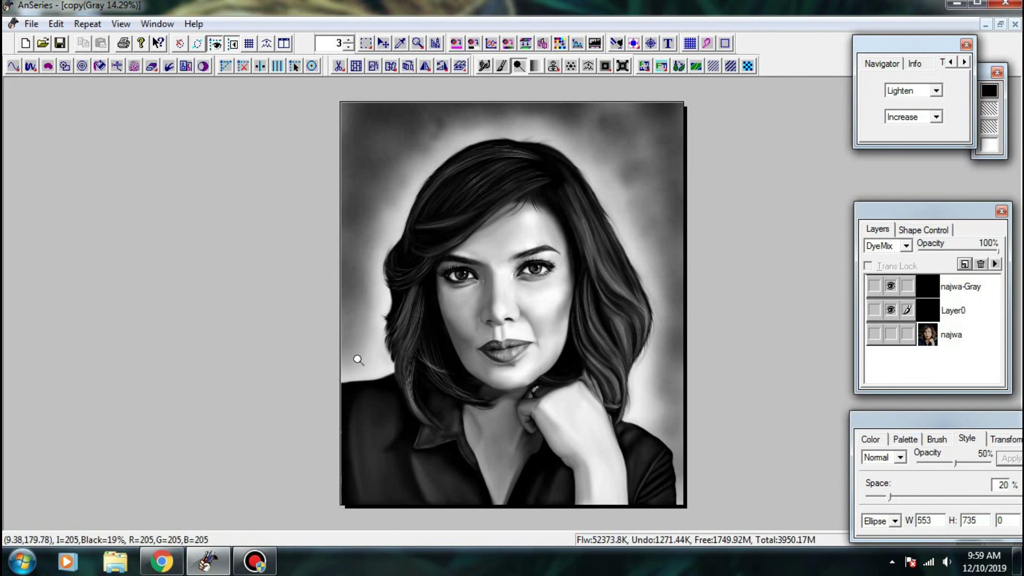
pyautogui.moveTo(454, 215); pyautogui.dragTo(447, 239)
pyautogui.moveTo(439, 175)
pyautogui.mouseDown()
pyautogui.moveTo(468, 131)
pyautogui.moveTo(549, 149)
pyautogui.mouseUp()
pyautogui.moveTo(588, 193); pyautogui.dragTo(668, 289)
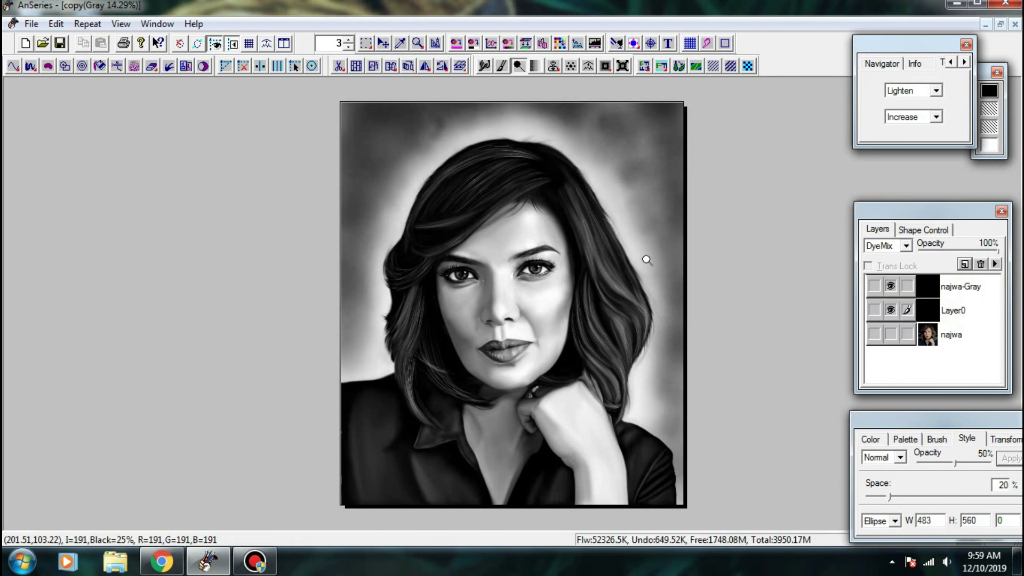
pyautogui.moveTo(626, 187); pyautogui.dragTo(676, 247)
pyautogui.moveTo(614, 144)
pyautogui.mouseDown()
pyautogui.moveTo(659, 214)
pyautogui.moveTo(645, 282)
pyautogui.mouseUp()
pyautogui.click(656, 303)
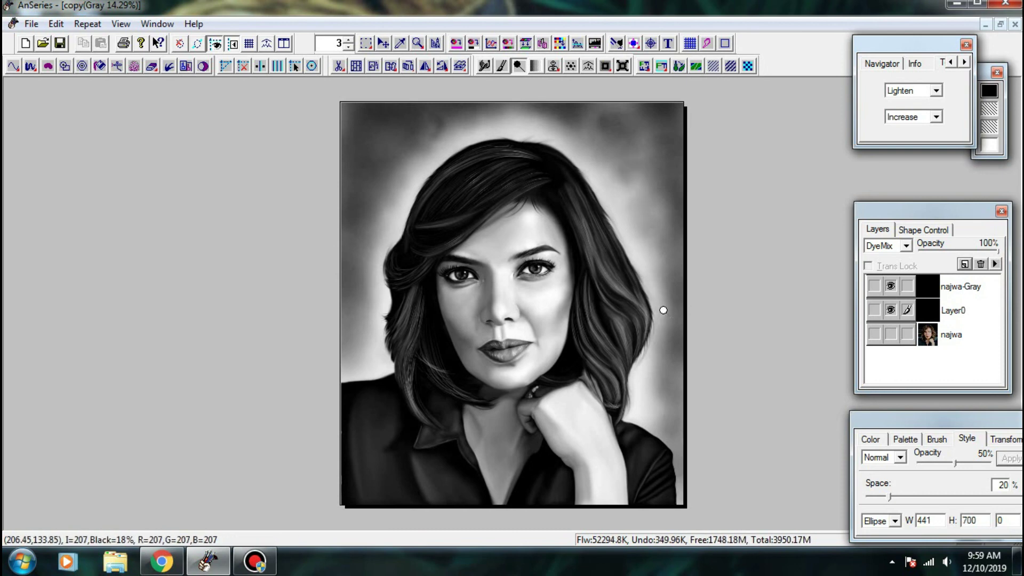
pyautogui.click(666, 313)
# - Brighten spots of the background left of the hair and the halo at the head's upper-left edge
pyautogui.scroll(-2, 661, 194)
pyautogui.scroll(1, 424, 289)
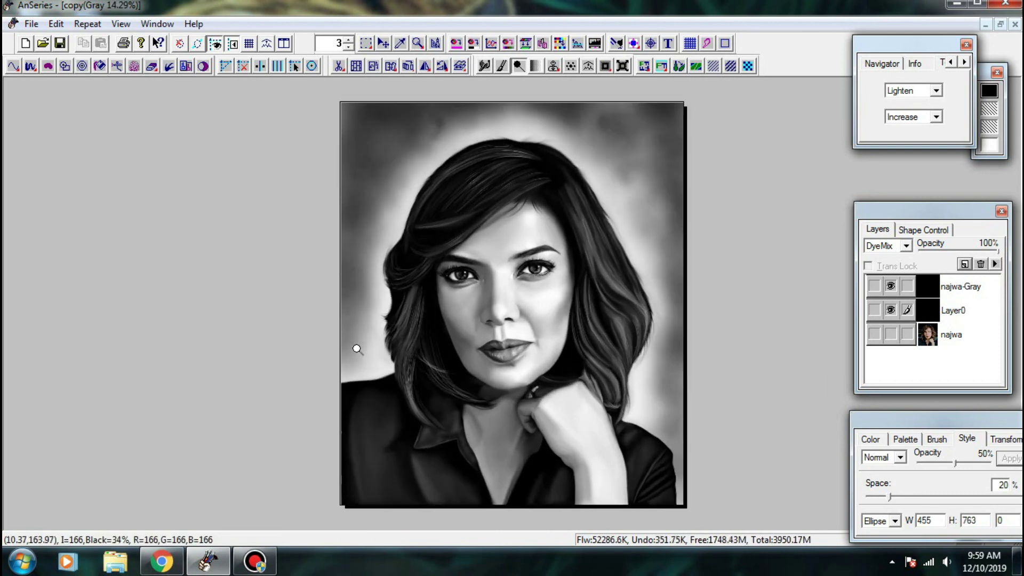
pyautogui.scroll(3, 393, 290)
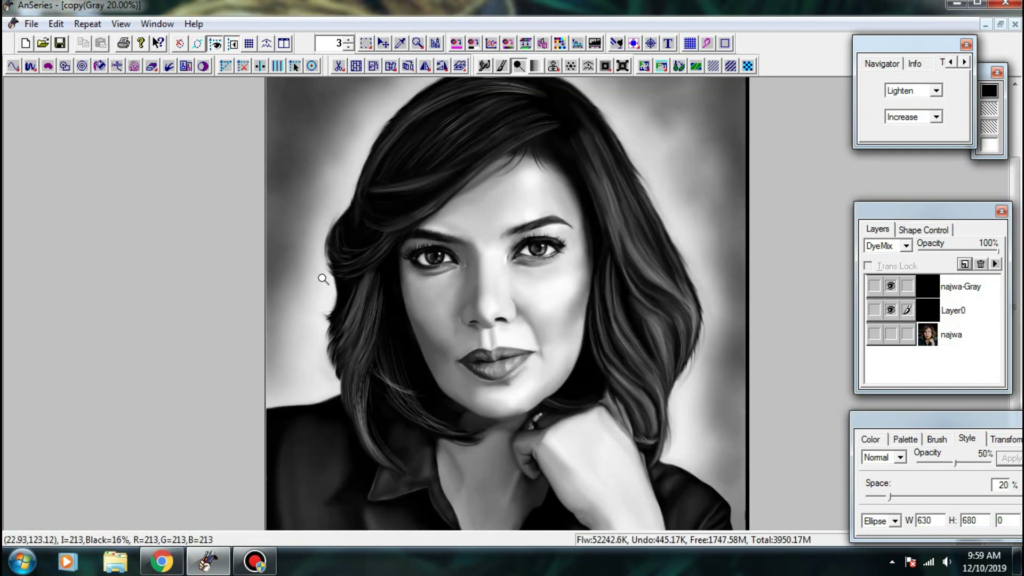
pyautogui.scroll(-1, 296, 154)
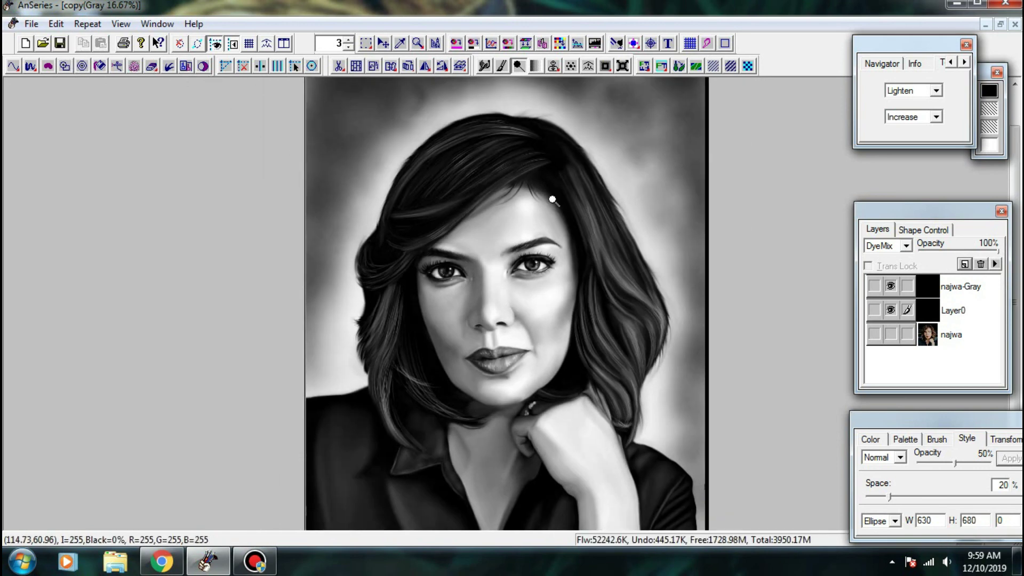
pyautogui.moveTo(609, 333)
pyautogui.mouseDown()
pyautogui.moveTo(622, 235)
pyautogui.moveTo(594, 265)
pyautogui.mouseUp()
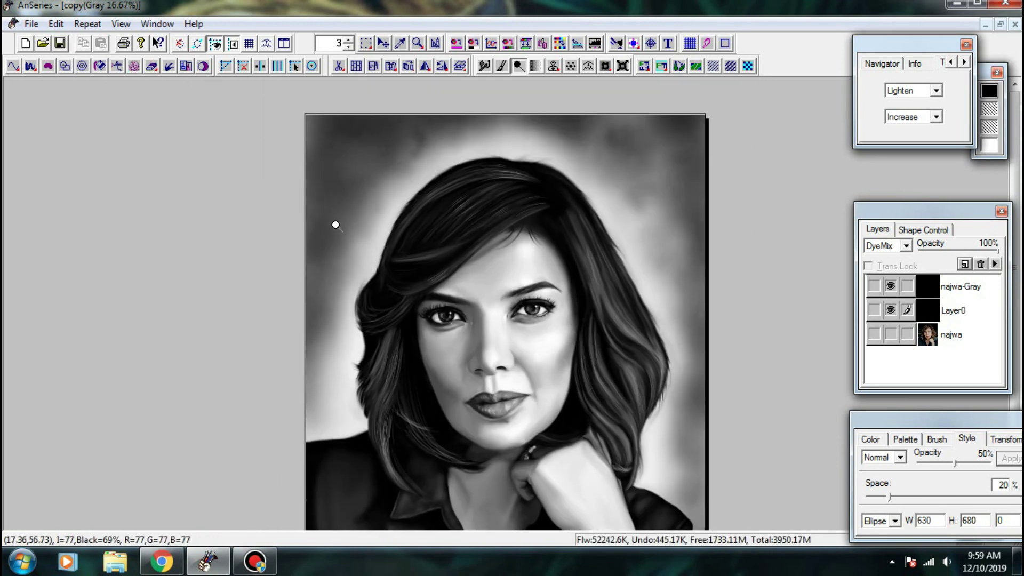
pyautogui.click(327, 285)
pyautogui.click(329, 317)
pyautogui.click(430, 155)
pyautogui.click(434, 152)
pyautogui.scroll(-3, 461, 190)
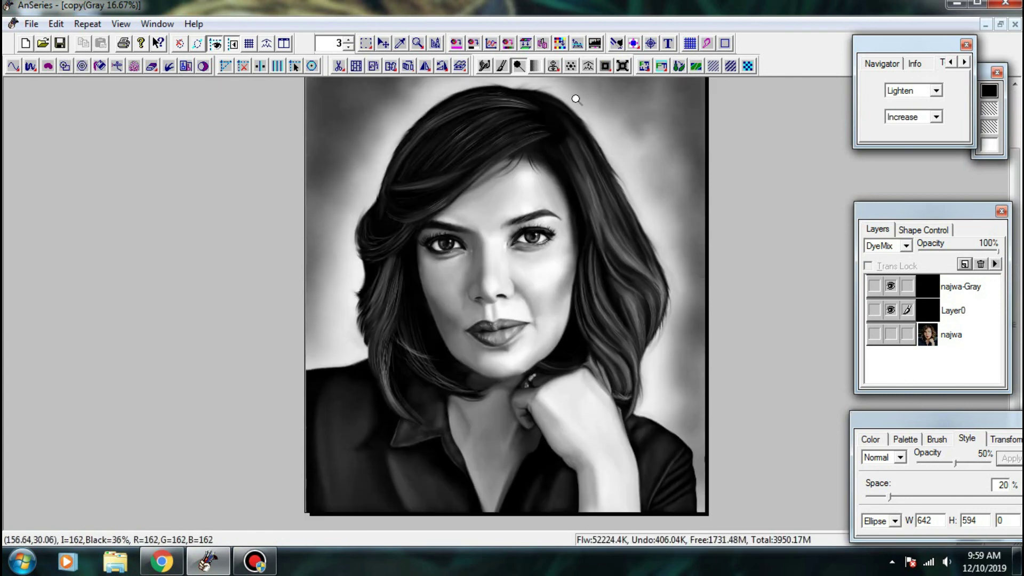
# - Switch to the paintbrush with a 45 by 47 tip and display the gray color palette
pyautogui.click(500, 67)
pyautogui.scroll(2, 283, 372)
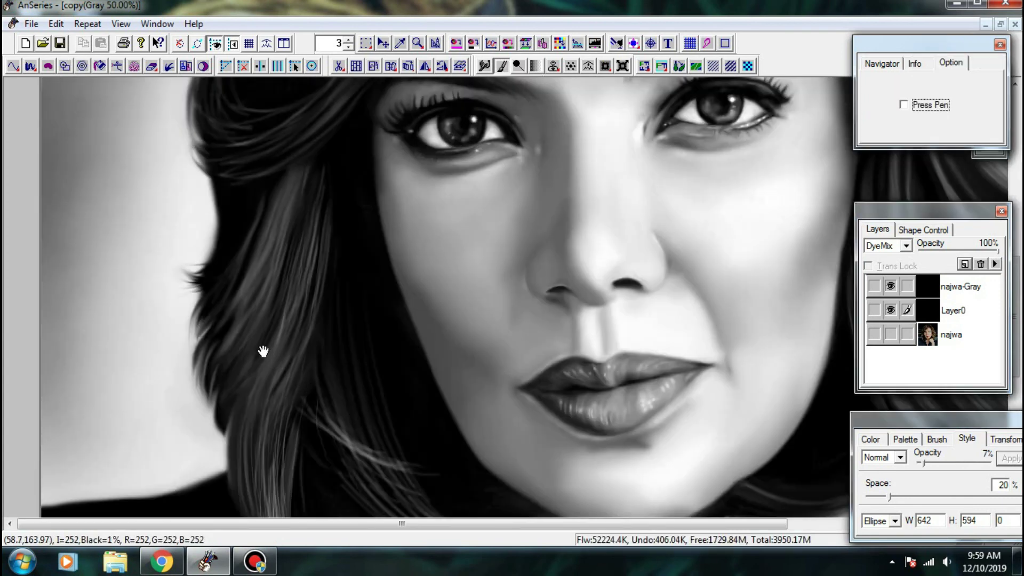
pyautogui.scroll(2, 132, 370)
pyautogui.moveTo(133, 370); pyautogui.dragTo(464, 280)
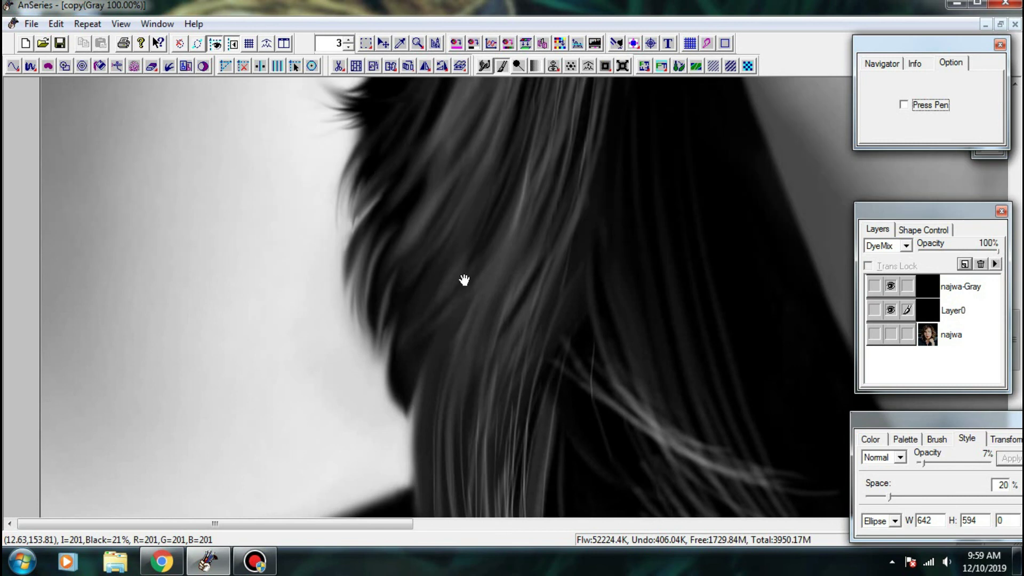
pyautogui.click(889, 291)
pyautogui.click(888, 291)
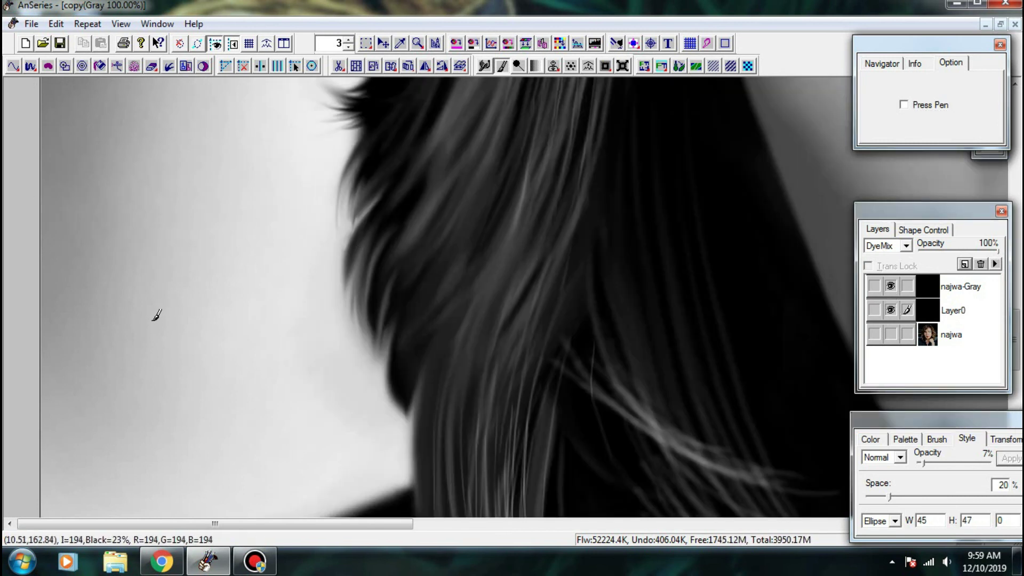
pyautogui.click(905, 438)
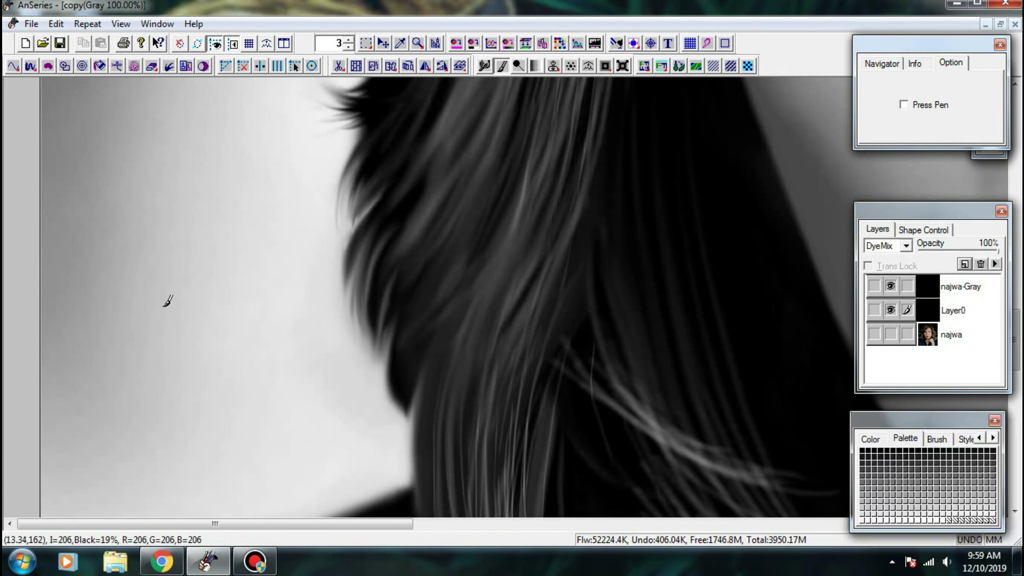
# - Try single dark strokes on the background above the left-side shoulder, reducing the brush to 8 by 18 at 22% opacity
pyautogui.scroll(-1, 693, 293)
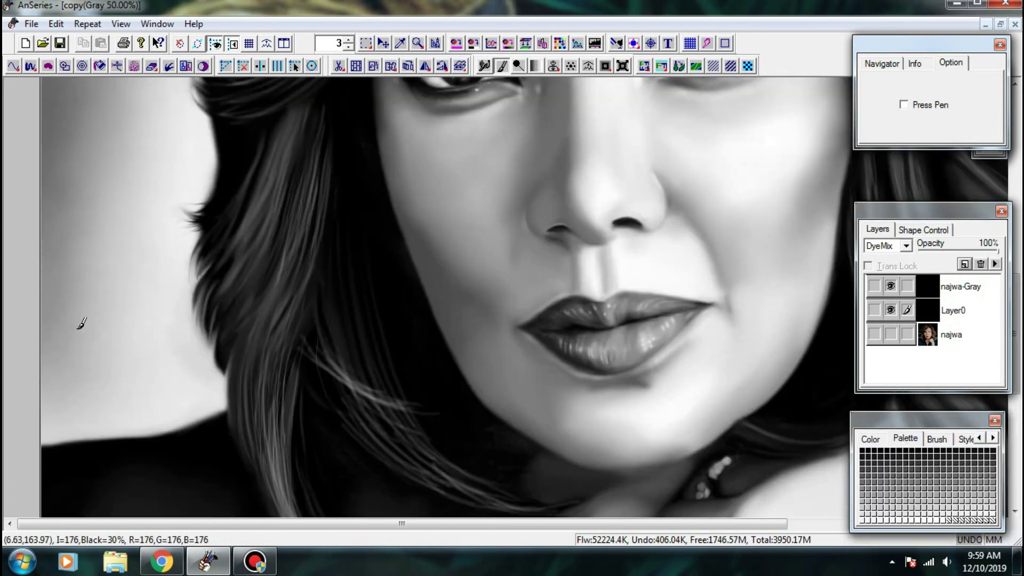
pyautogui.moveTo(76, 293); pyautogui.dragTo(84, 344)
pyautogui.scroll(1, 83, 344)
pyautogui.hotkey('ctrl', 'z')
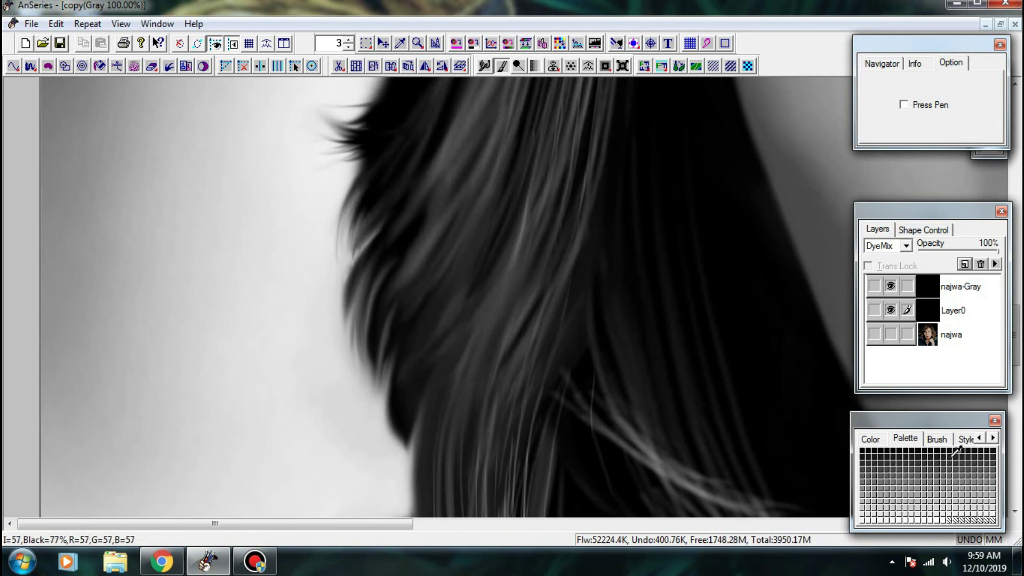
pyautogui.click(966, 439)
pyautogui.moveTo(94, 341); pyautogui.dragTo(103, 392)
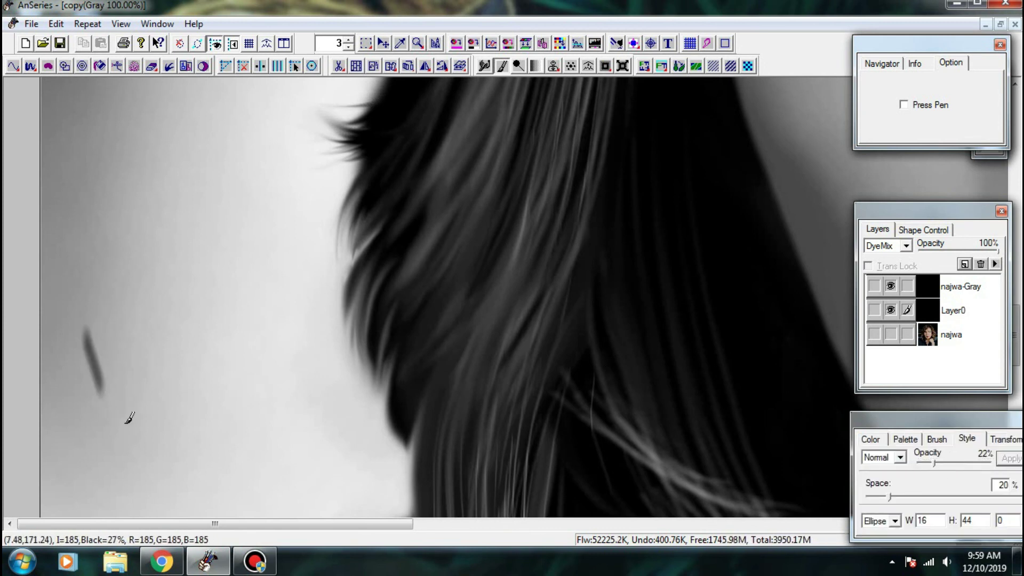
pyautogui.hotkey('ctrl', 'z')
pyautogui.moveTo(72, 319); pyautogui.dragTo(118, 453)
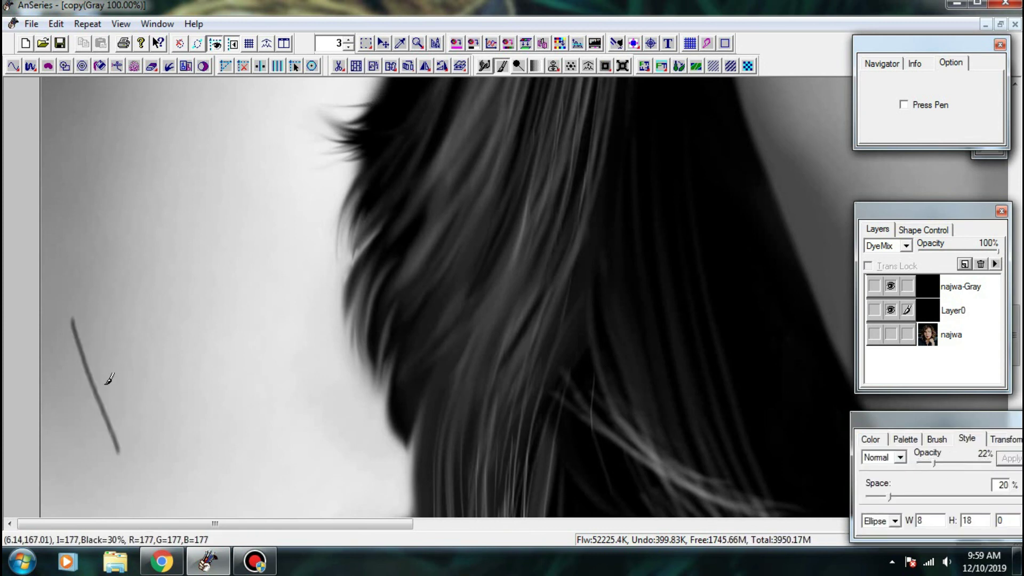
pyautogui.hotkey('ctrl', 'z')
# - Try lettering the signature's initial in dark gray on the background above the left-side shoulder, and undo it
pyautogui.moveTo(69, 375); pyautogui.dragTo(100, 456)
pyautogui.moveTo(65, 408)
pyautogui.mouseDown()
pyautogui.moveTo(101, 421)
pyautogui.moveTo(152, 397)
pyautogui.mouseUp()
pyautogui.hotkey('ctrl', 'z')
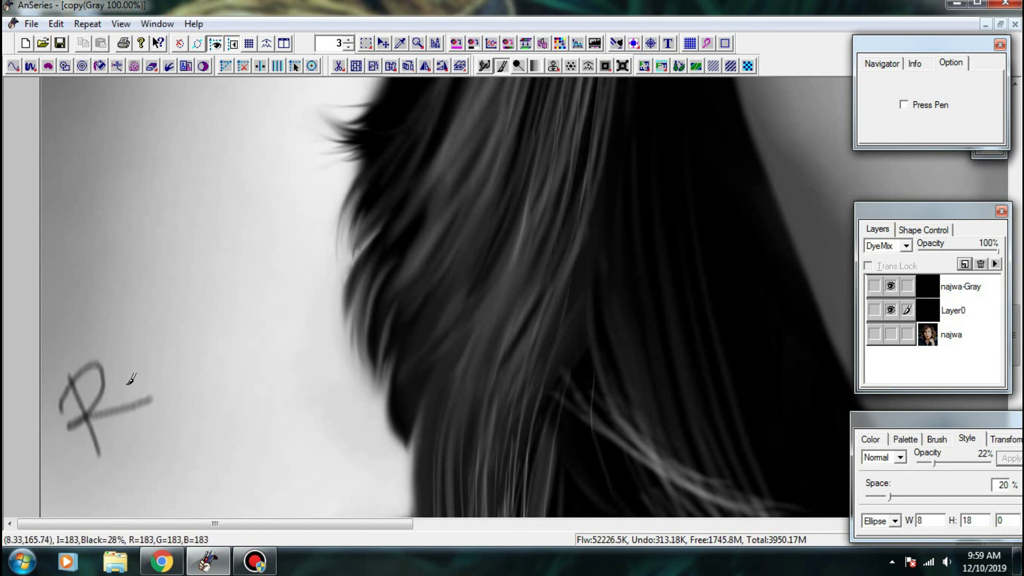
pyautogui.hotkey('ctrl', 'z')
pyautogui.hotkey('ctrl', 'z')
# - Try a slanted handwritten signature above the left-side shoulder with an 11 by 13 brush at 22% opacity
pyautogui.moveTo(64, 380); pyautogui.dragTo(104, 479)
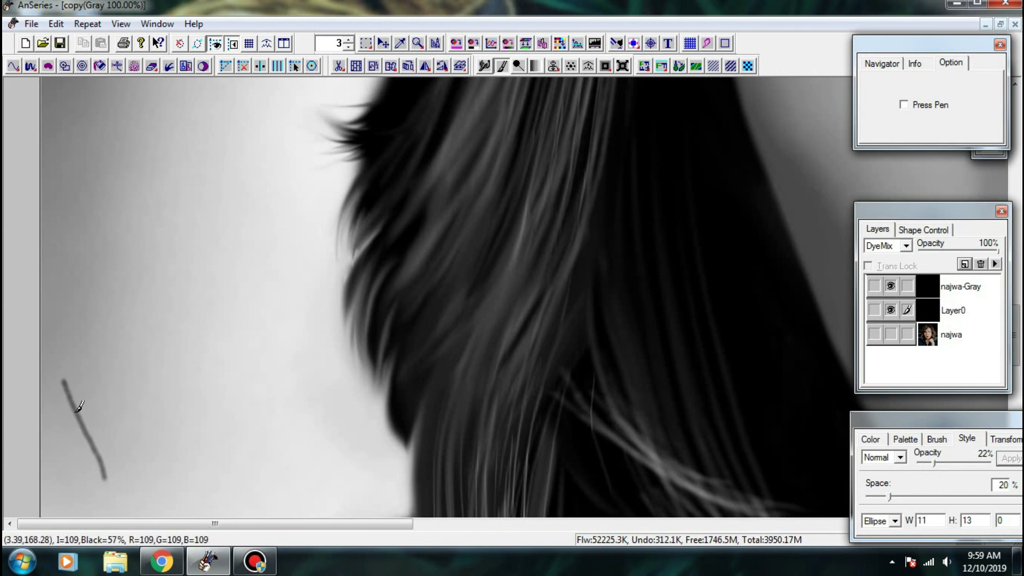
pyautogui.moveTo(65, 425); pyautogui.dragTo(160, 410)
pyautogui.moveTo(142, 388); pyautogui.dragTo(166, 359)
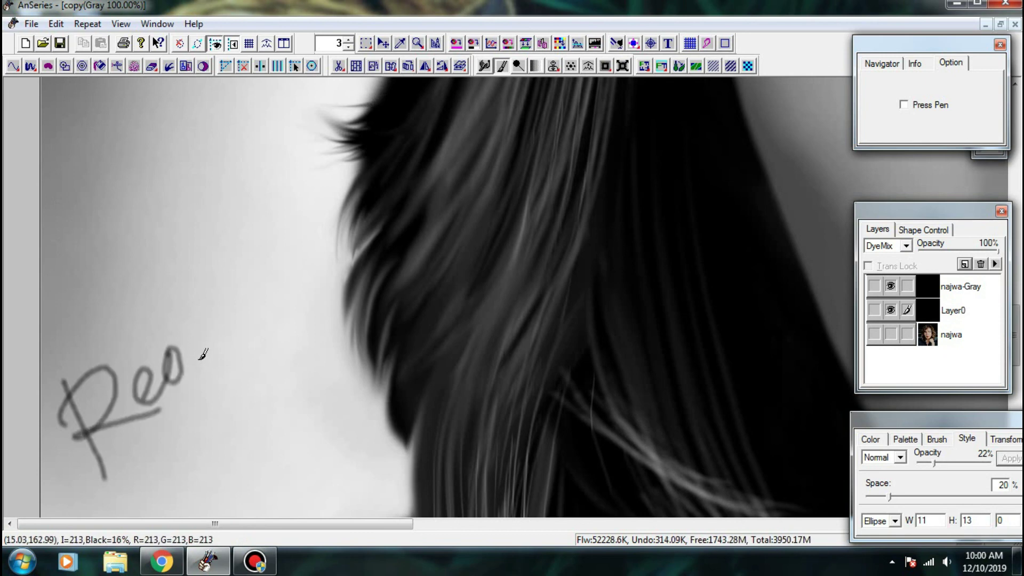
pyautogui.moveTo(260, 450); pyautogui.dragTo(279, 267)
pyautogui.scroll(-4, 302, 268)
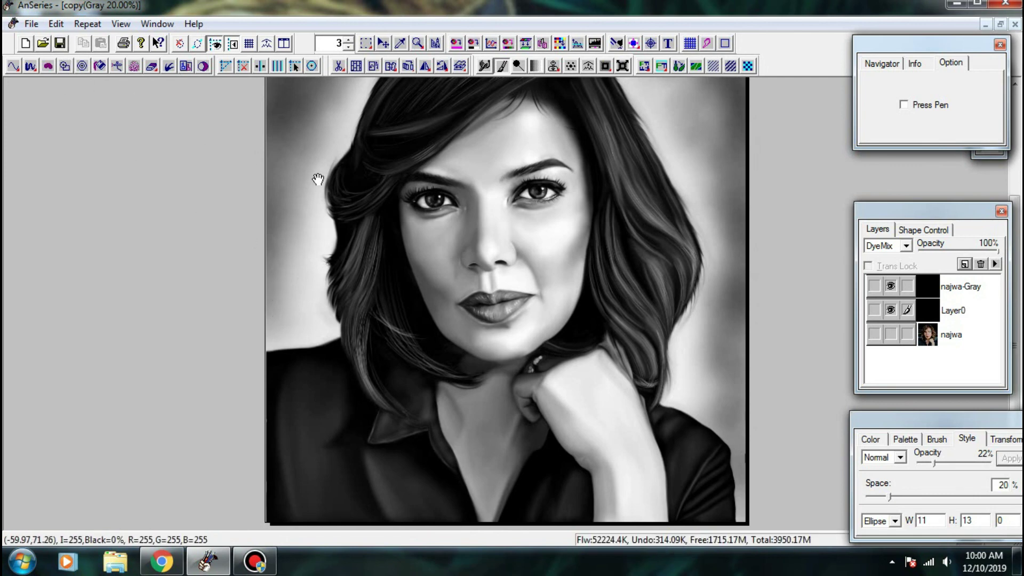
pyautogui.moveTo(319, 179)
pyautogui.mouseDown()
pyautogui.moveTo(469, 354)
pyautogui.moveTo(472, 329)
pyautogui.mouseUp()
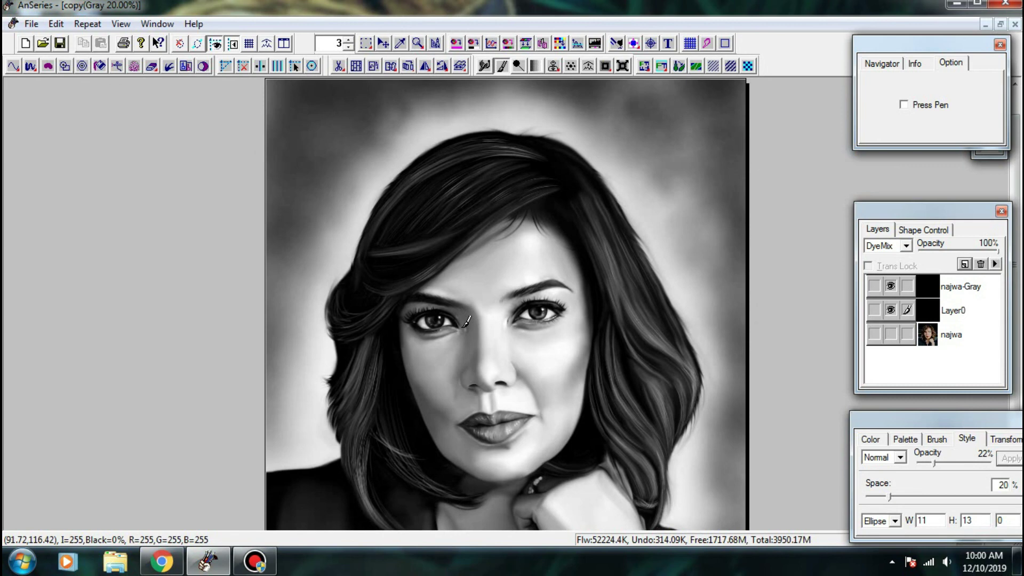
# - Try the signature closer to the left-side shoulder with a 10 by 9 brush at 22% opacity, and undo its strokes
pyautogui.scroll(-1, 467, 321)
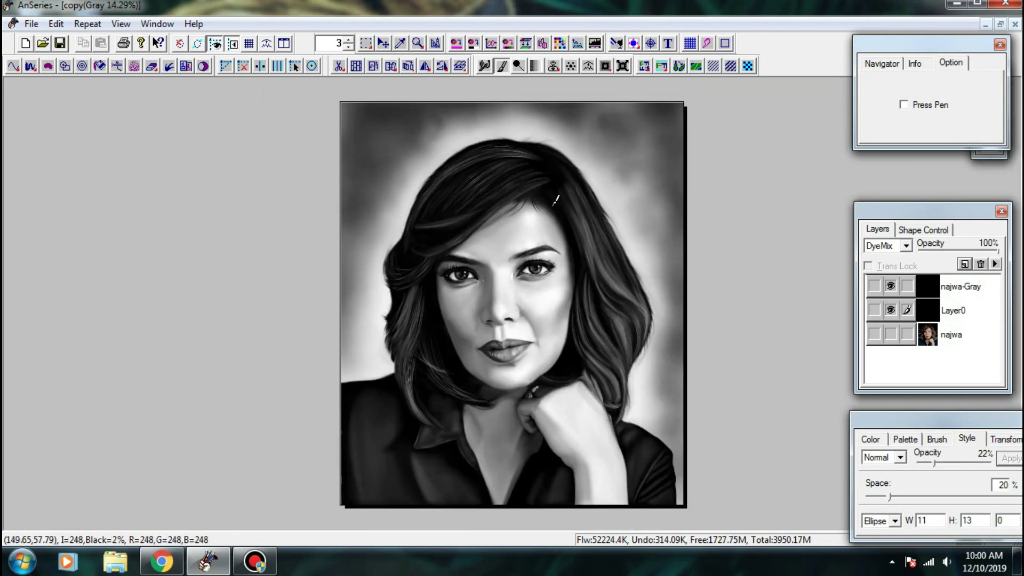
pyautogui.scroll(5, 400, 294)
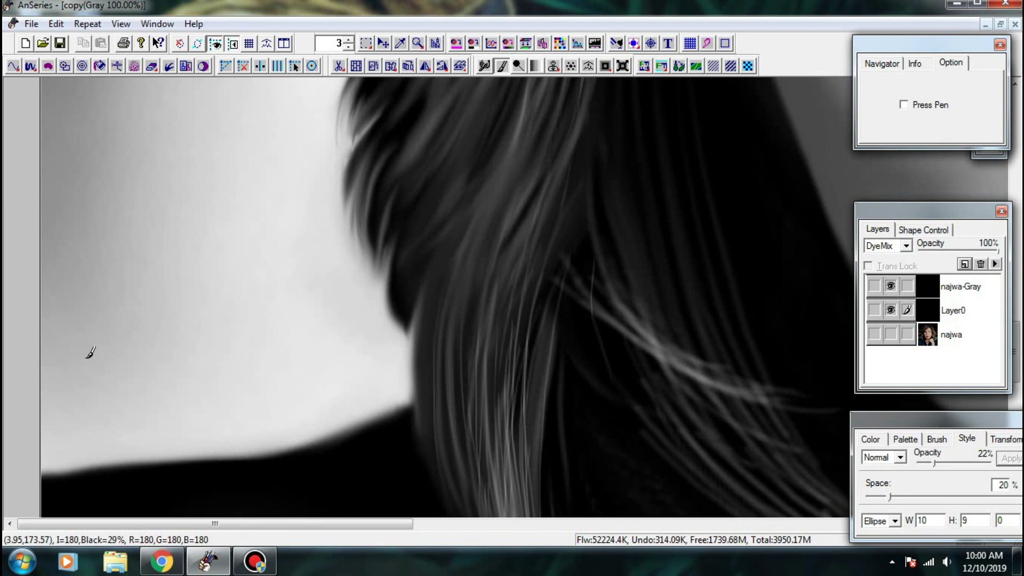
pyautogui.moveTo(79, 340); pyautogui.dragTo(116, 420)
pyautogui.moveTo(72, 376); pyautogui.dragTo(170, 356)
pyautogui.moveTo(182, 310)
pyautogui.mouseDown()
pyautogui.moveTo(187, 339)
pyautogui.moveTo(205, 312)
pyautogui.mouseUp()
pyautogui.hotkey('ctrl', 'z')
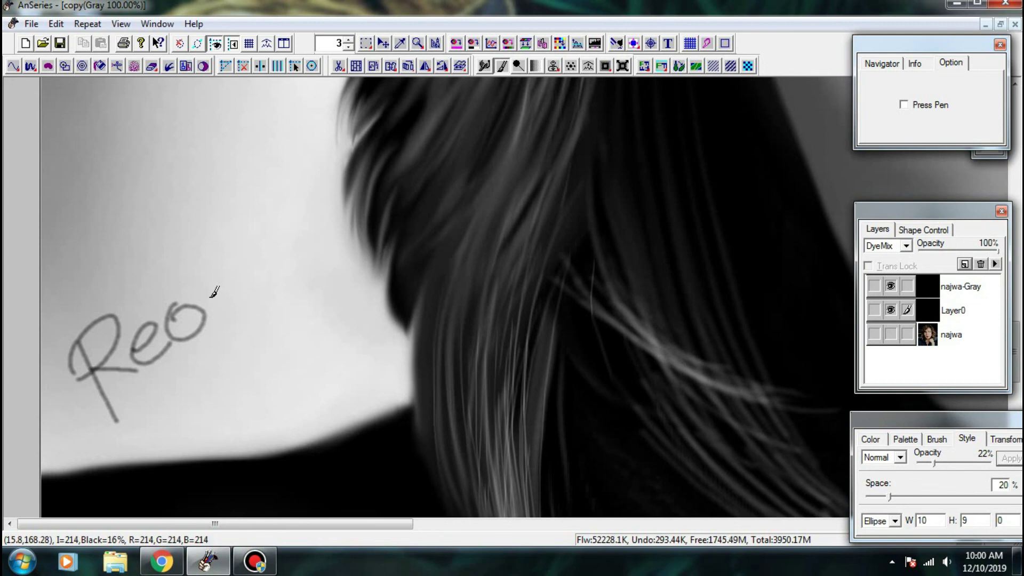
pyautogui.scroll(-7, 229, 286)
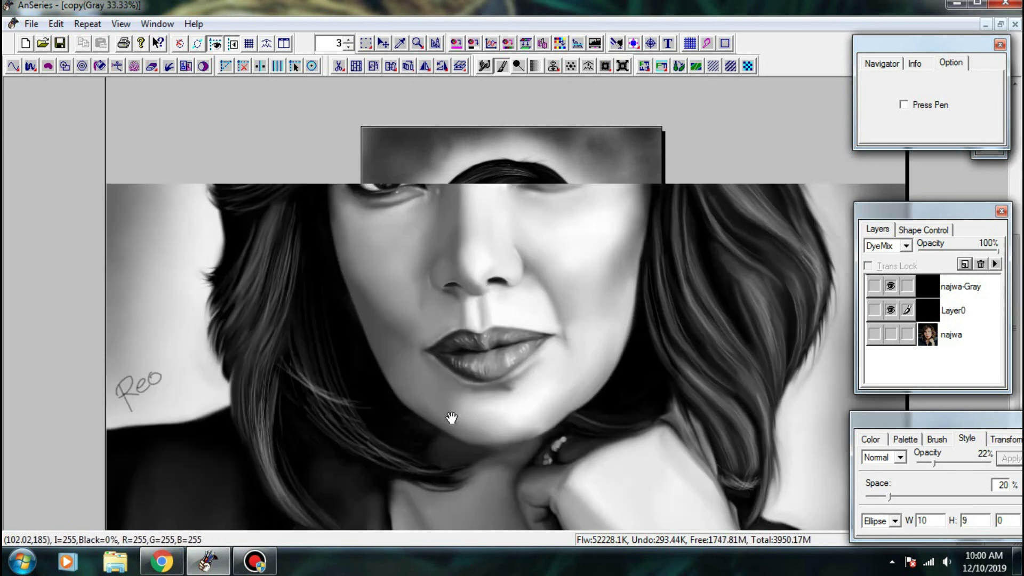
pyautogui.scroll(2, 458, 266)
pyautogui.moveTo(428, 396); pyautogui.dragTo(411, 338)
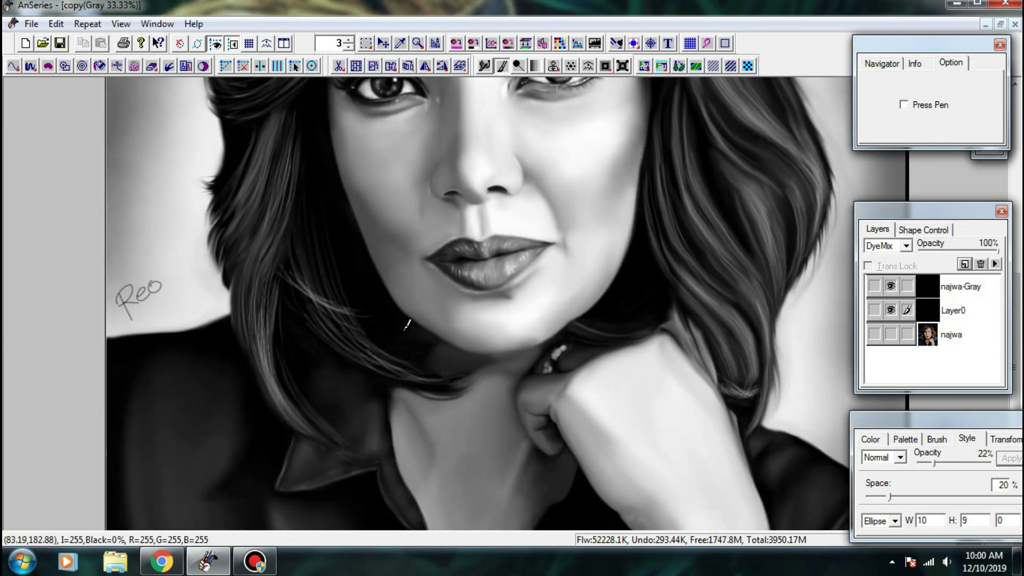
pyautogui.hotkey('ctrl', 'z')
pyautogui.hotkey('ctrl', 'z')
pyautogui.hotkey('ctrl', 'z')
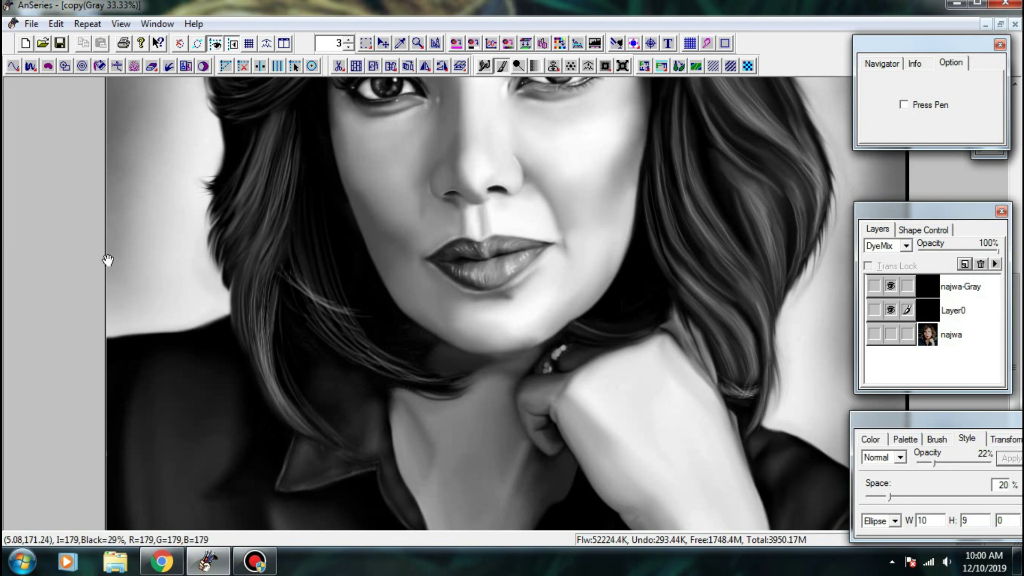
# - Save the painting
pyautogui.scroll(2, 138, 288)
pyautogui.click(59, 46)
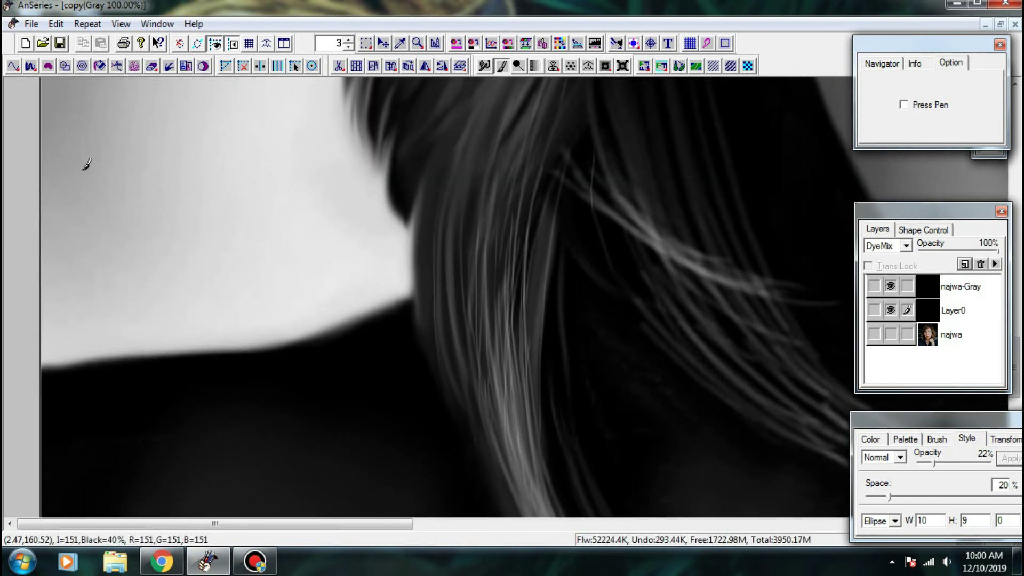
pyautogui.click(255, 561)
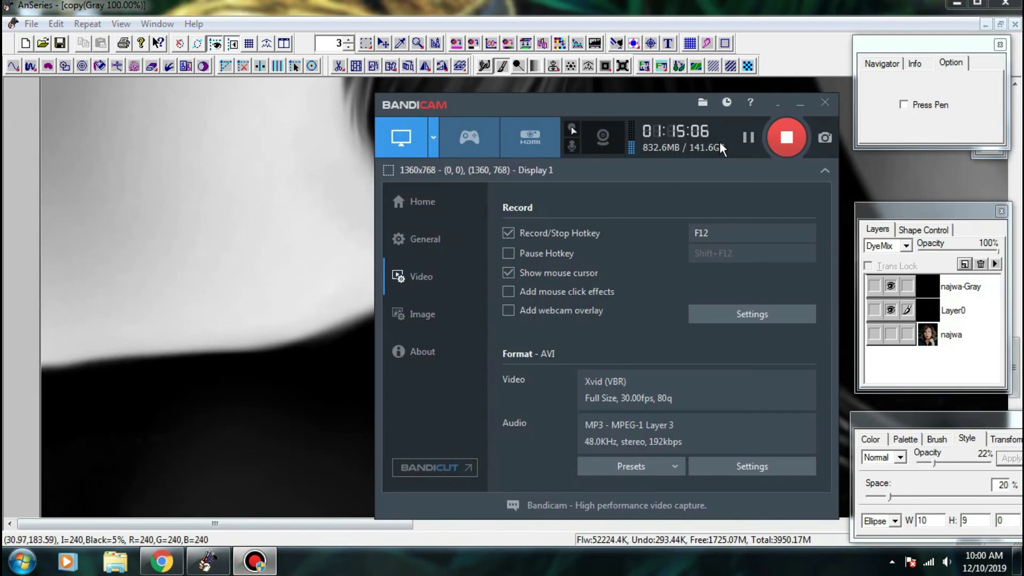
pyautogui.click(748, 140)
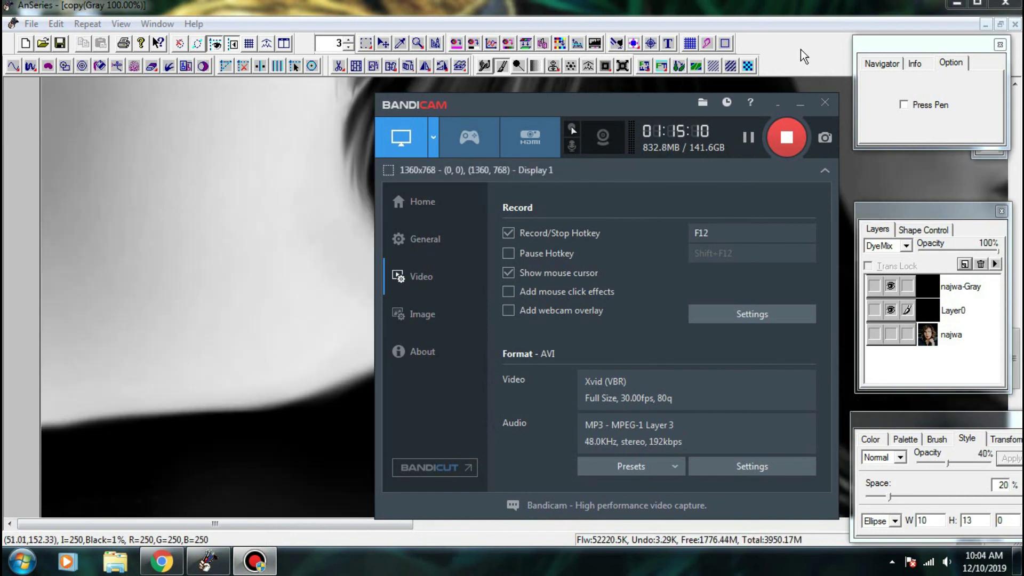
pyautogui.click(800, 50)
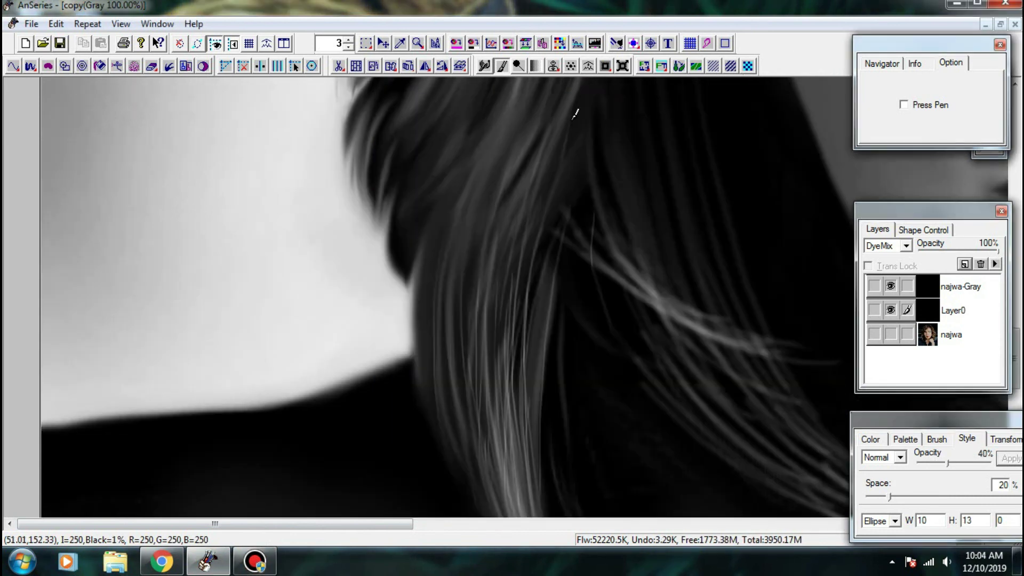
# - Sign the painting by hand just above the left-side shoulder, using a dark 10 by 13 brush at 40% opacity
pyautogui.moveTo(111, 304); pyautogui.dragTo(58, 383)
pyautogui.moveTo(77, 315)
pyautogui.mouseDown()
pyautogui.moveTo(69, 342)
pyautogui.moveTo(122, 381)
pyautogui.moveTo(131, 346)
pyautogui.moveTo(163, 378)
pyautogui.mouseUp()
pyautogui.moveTo(189, 343); pyautogui.dragTo(209, 346)
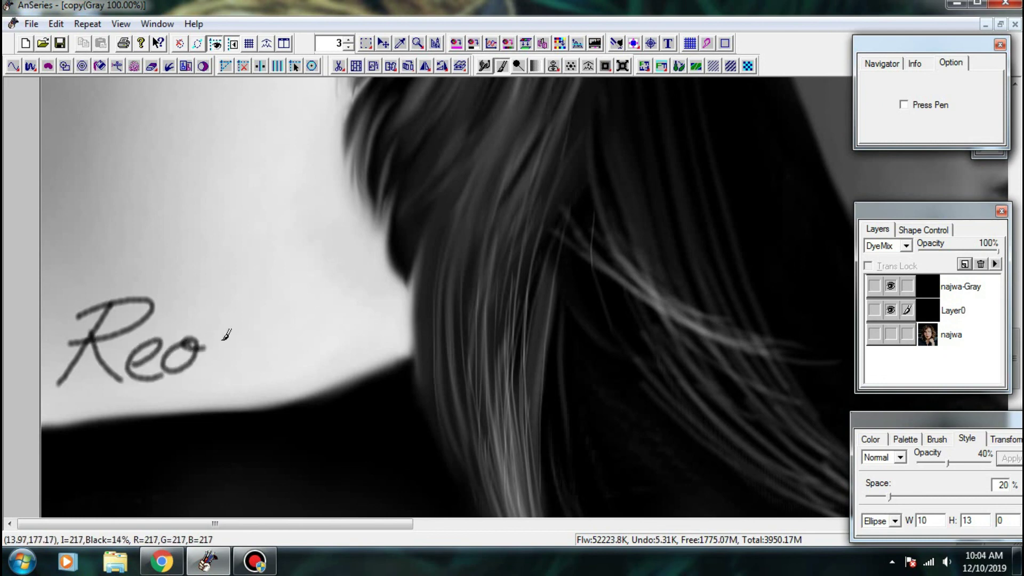
pyautogui.scroll(-1, 244, 317)
pyautogui.scroll(-5, 245, 316)
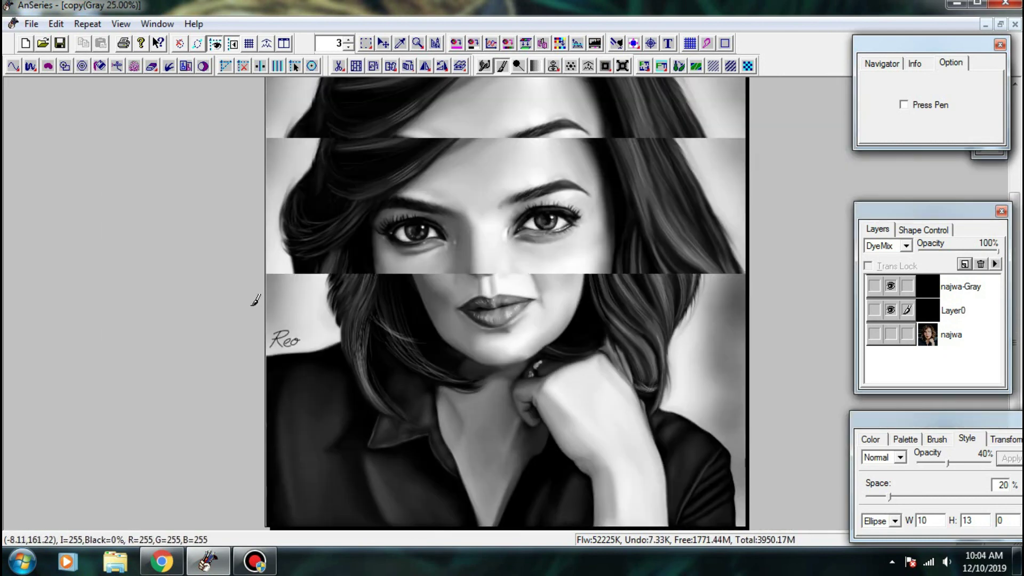
pyautogui.scroll(1, 265, 298)
pyautogui.scroll(-1, 265, 298)
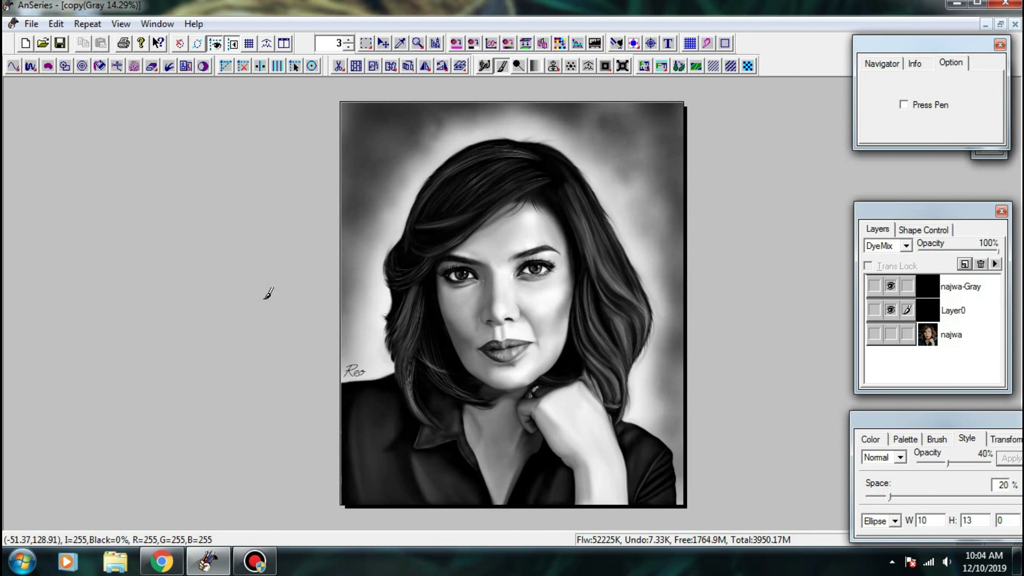
pyautogui.press('+')
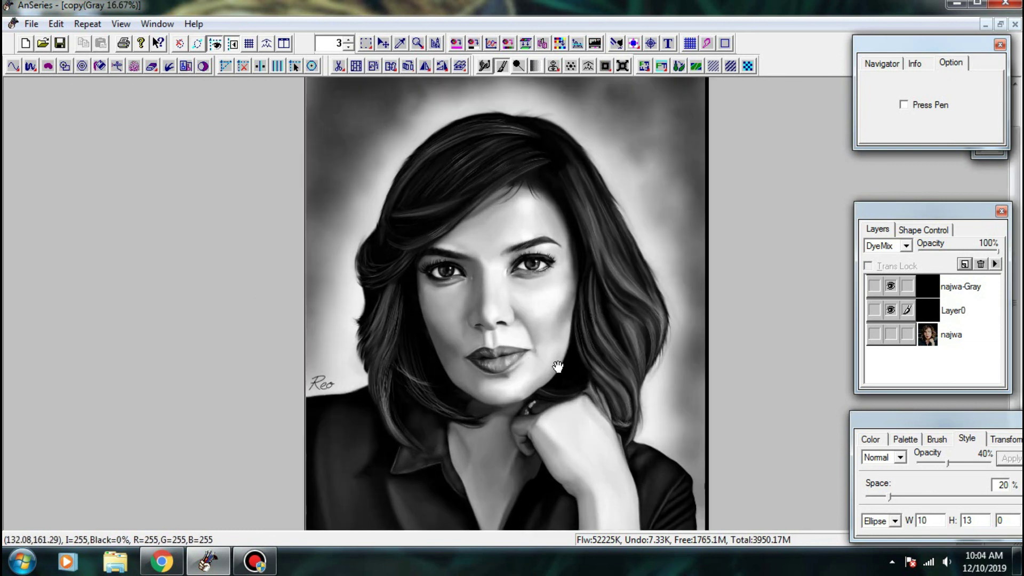
pyautogui.moveTo(571, 408)
pyautogui.mouseDown()
pyautogui.moveTo(573, 386)
pyautogui.moveTo(574, 394)
pyautogui.mouseUp()
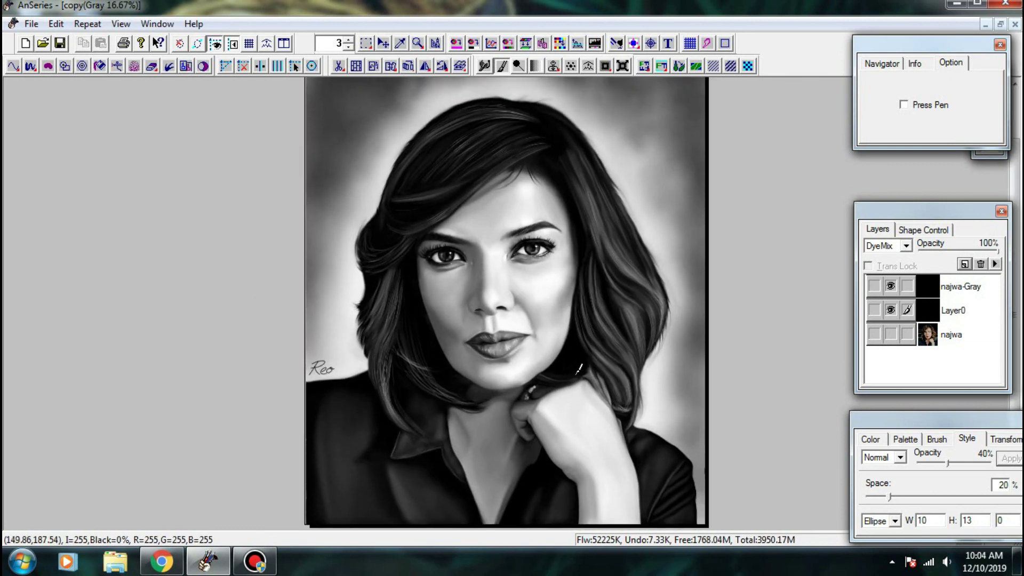